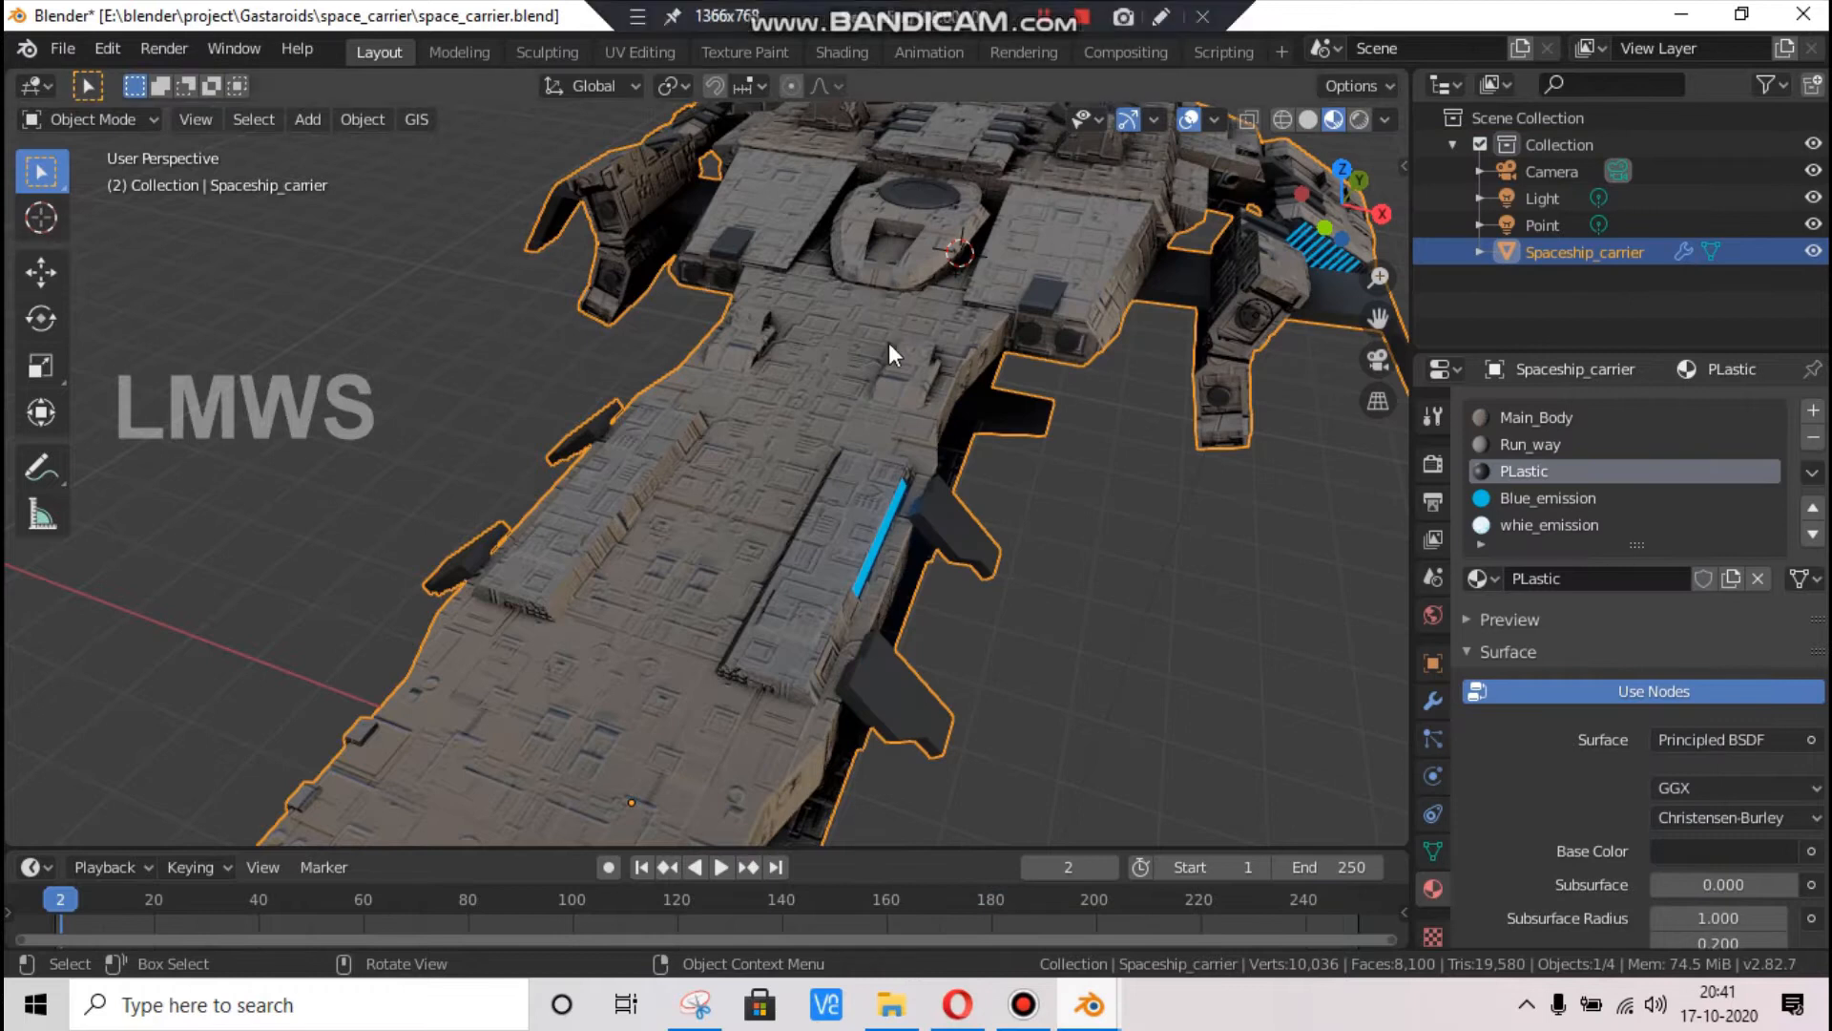
Examine the textured spaceship carrier's hull, runway and engine details from several angles
scroll(885, 346, down, 2)
drag(1362, 212, 1451, 168)
scroll(789, 543, up, 1)
scroll(789, 543, up, 2)
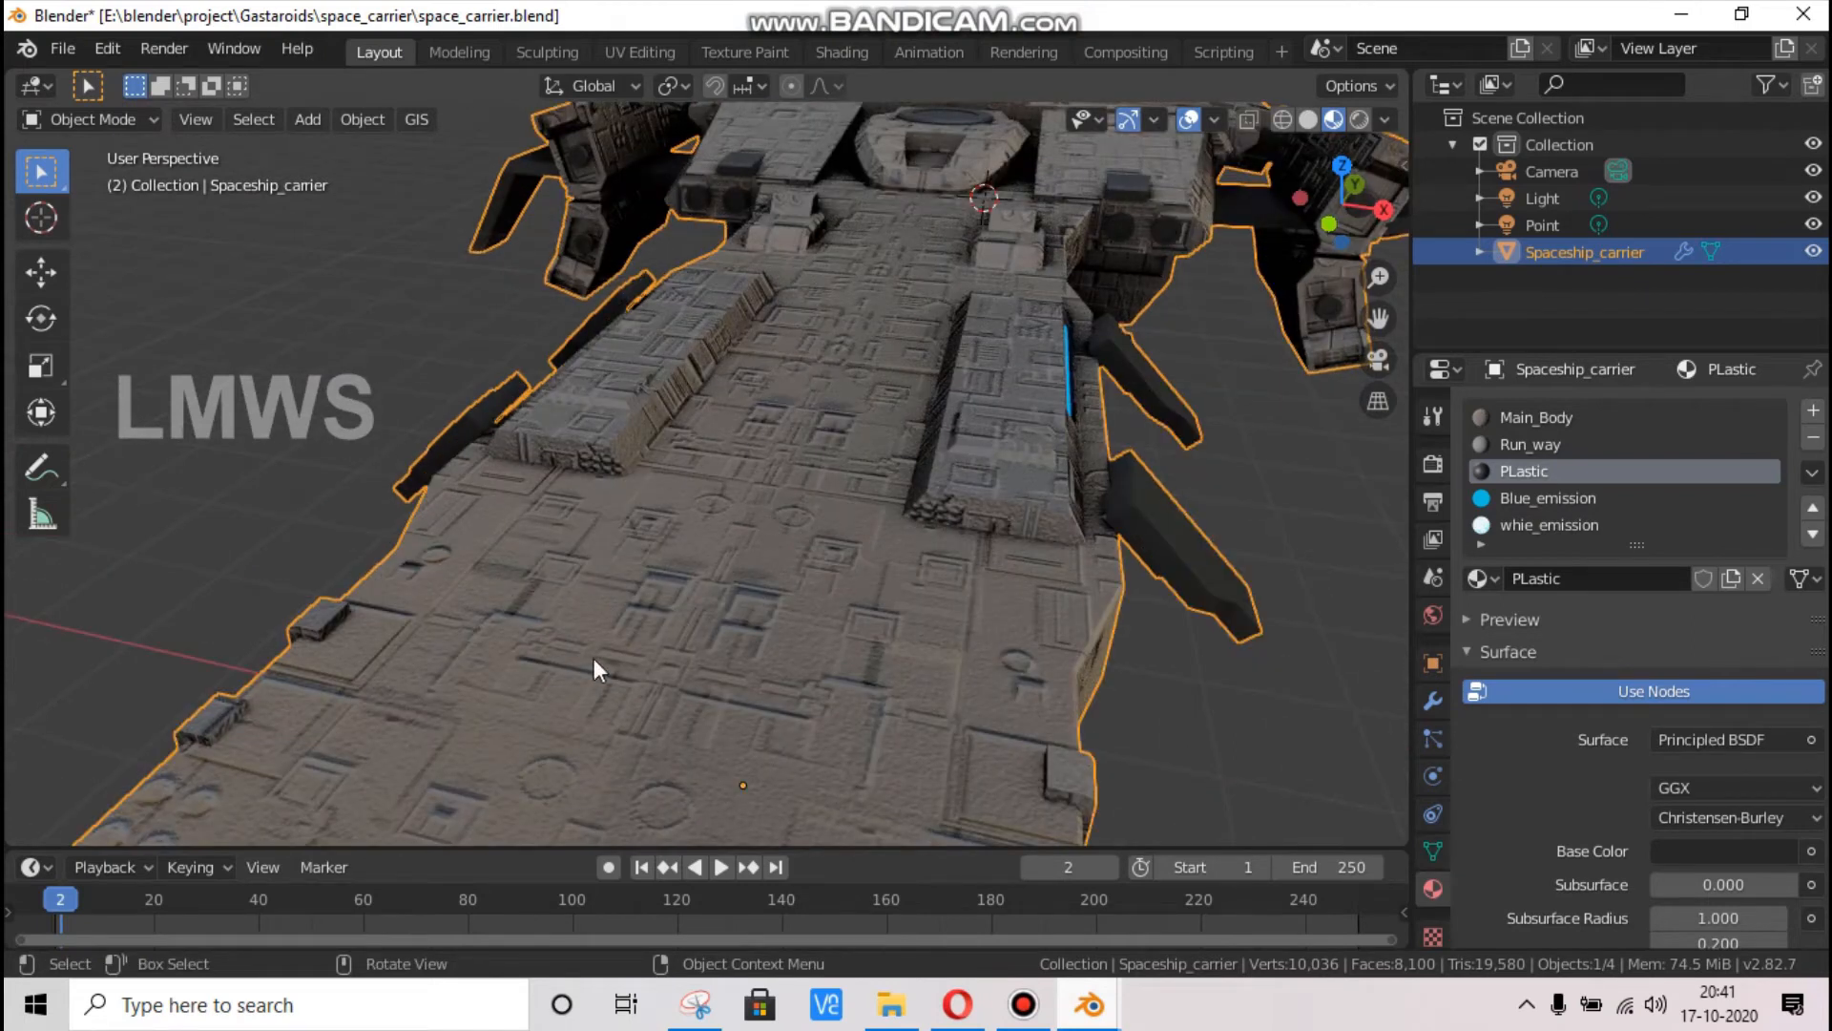
drag(1332, 203, 798, 513)
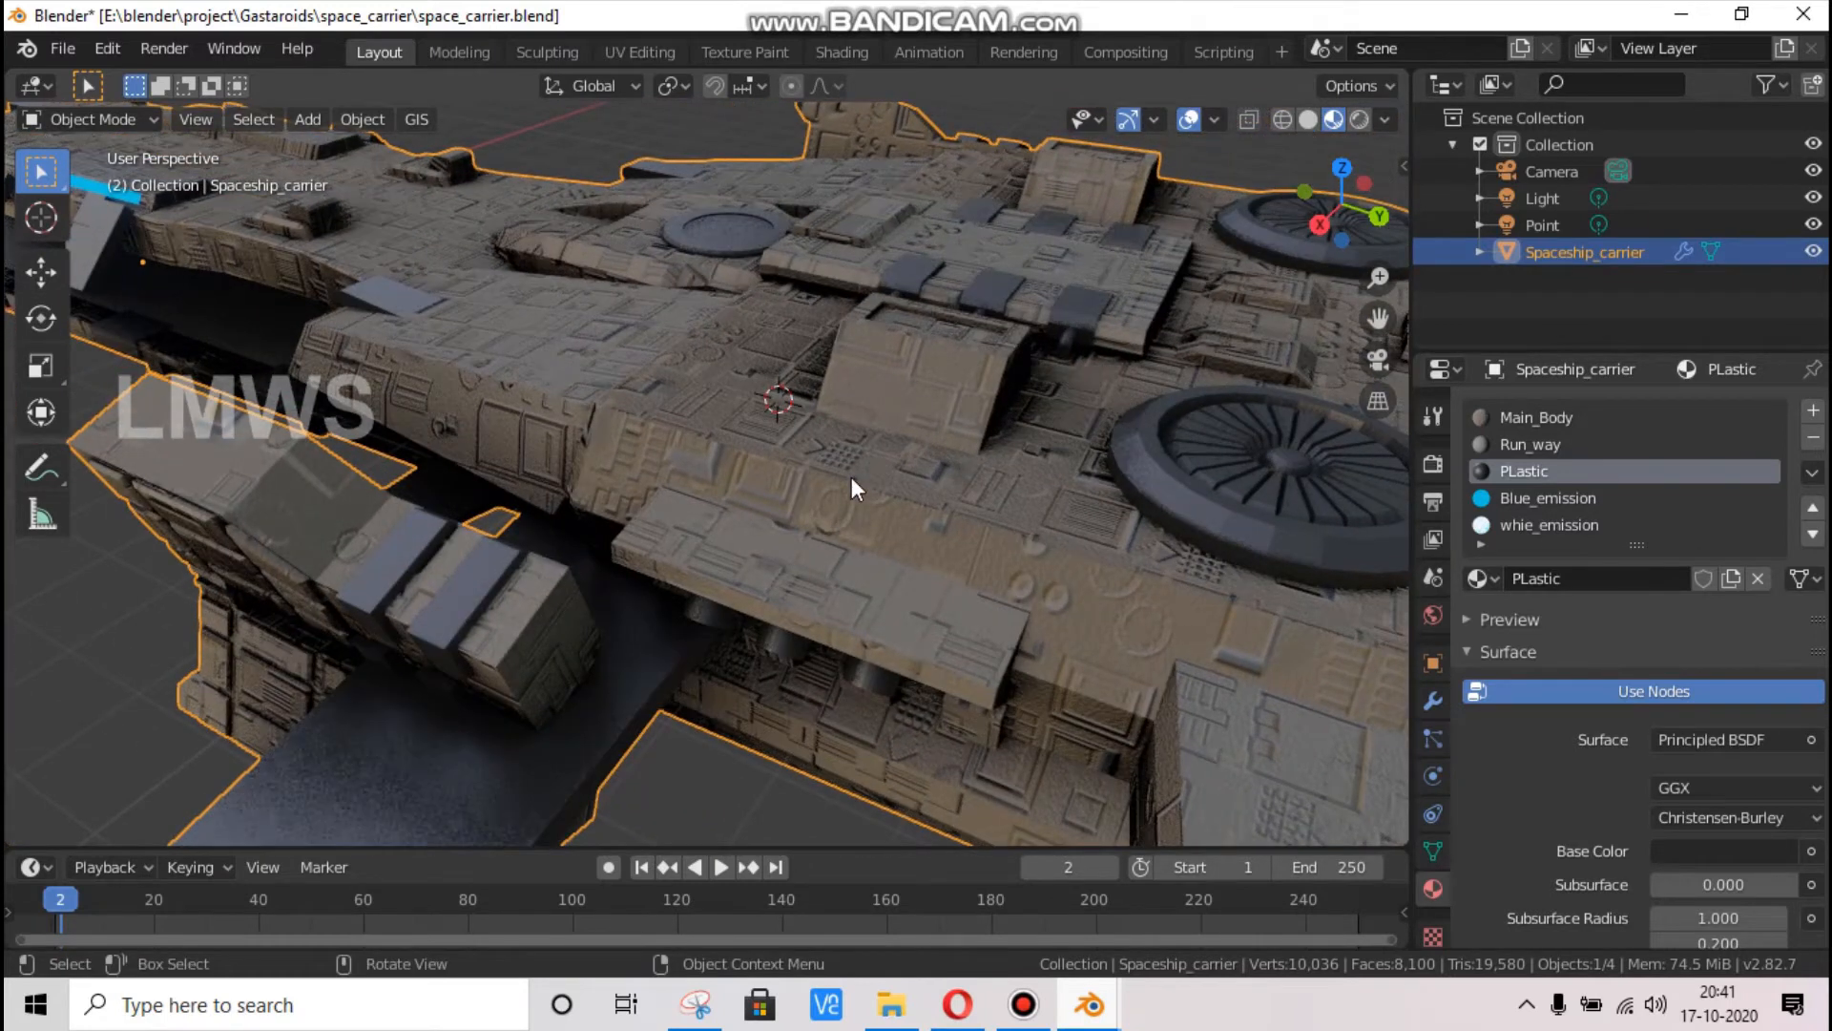
scroll(852, 477, down, 2)
drag(1320, 225, 1557, 207)
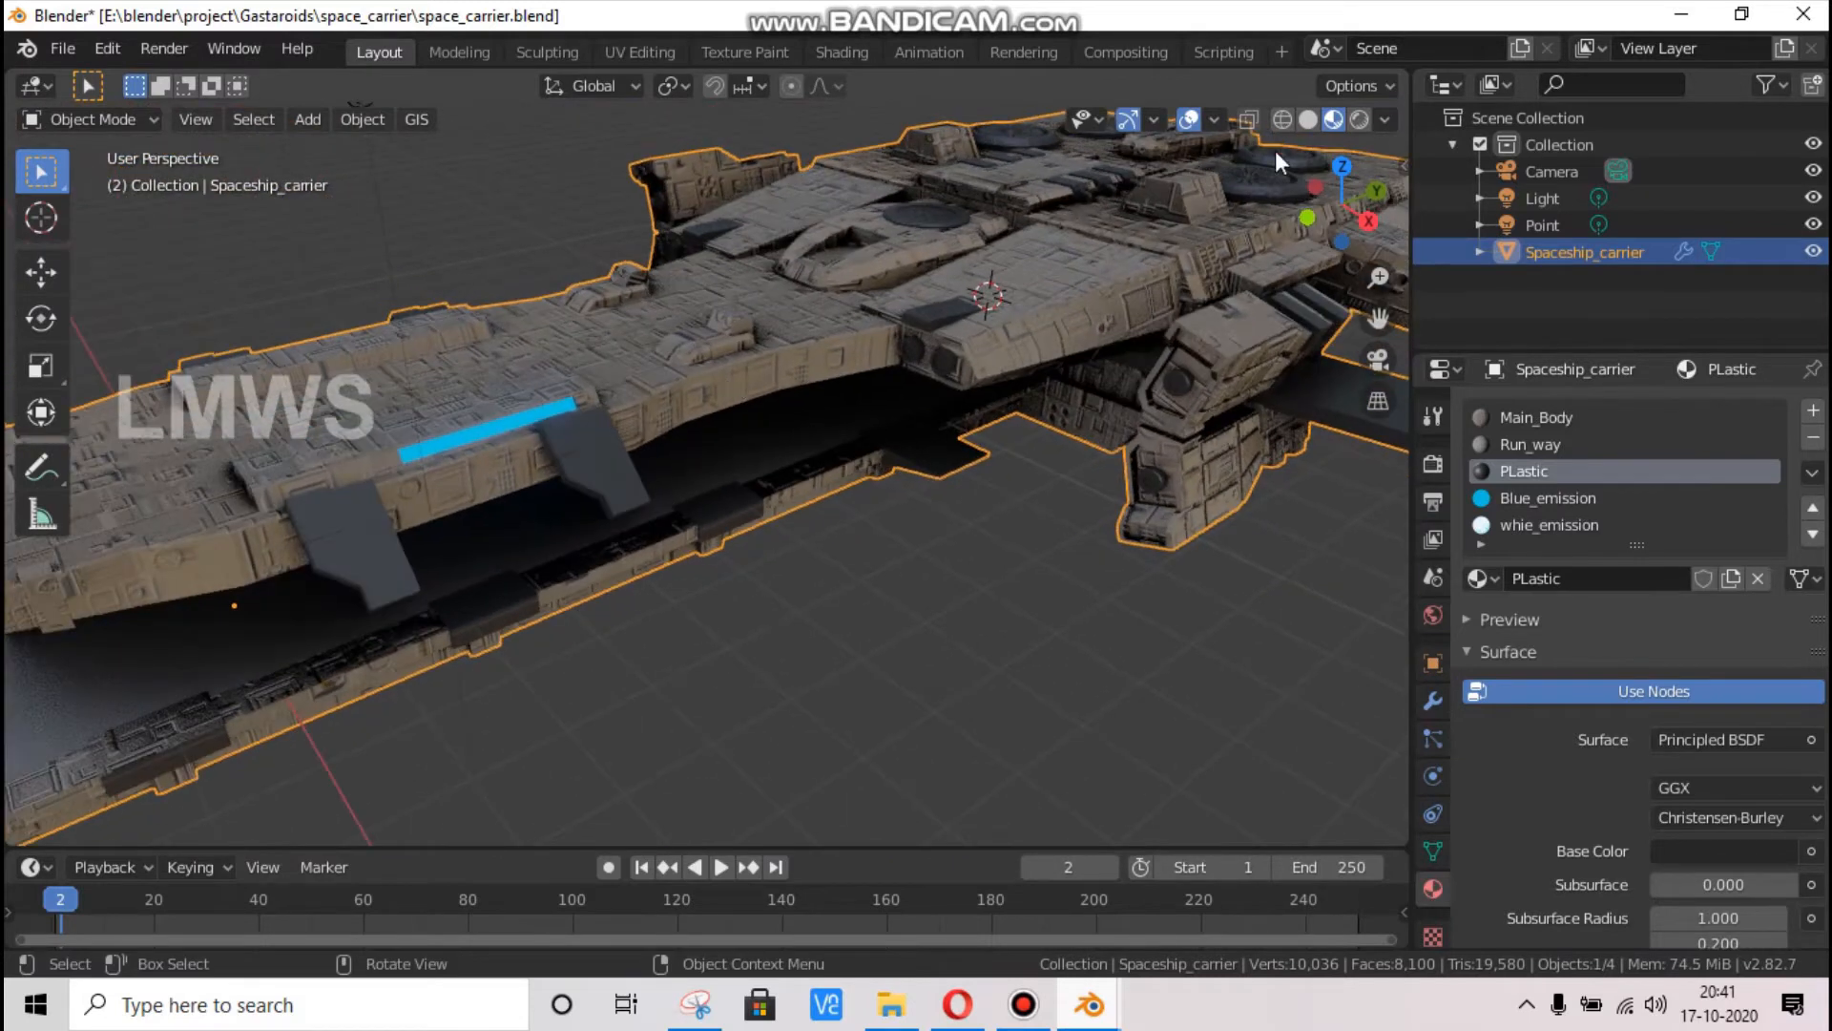
Switch the viewport to solid shading and close the space_carrier file, saving its changes
click(1313, 124)
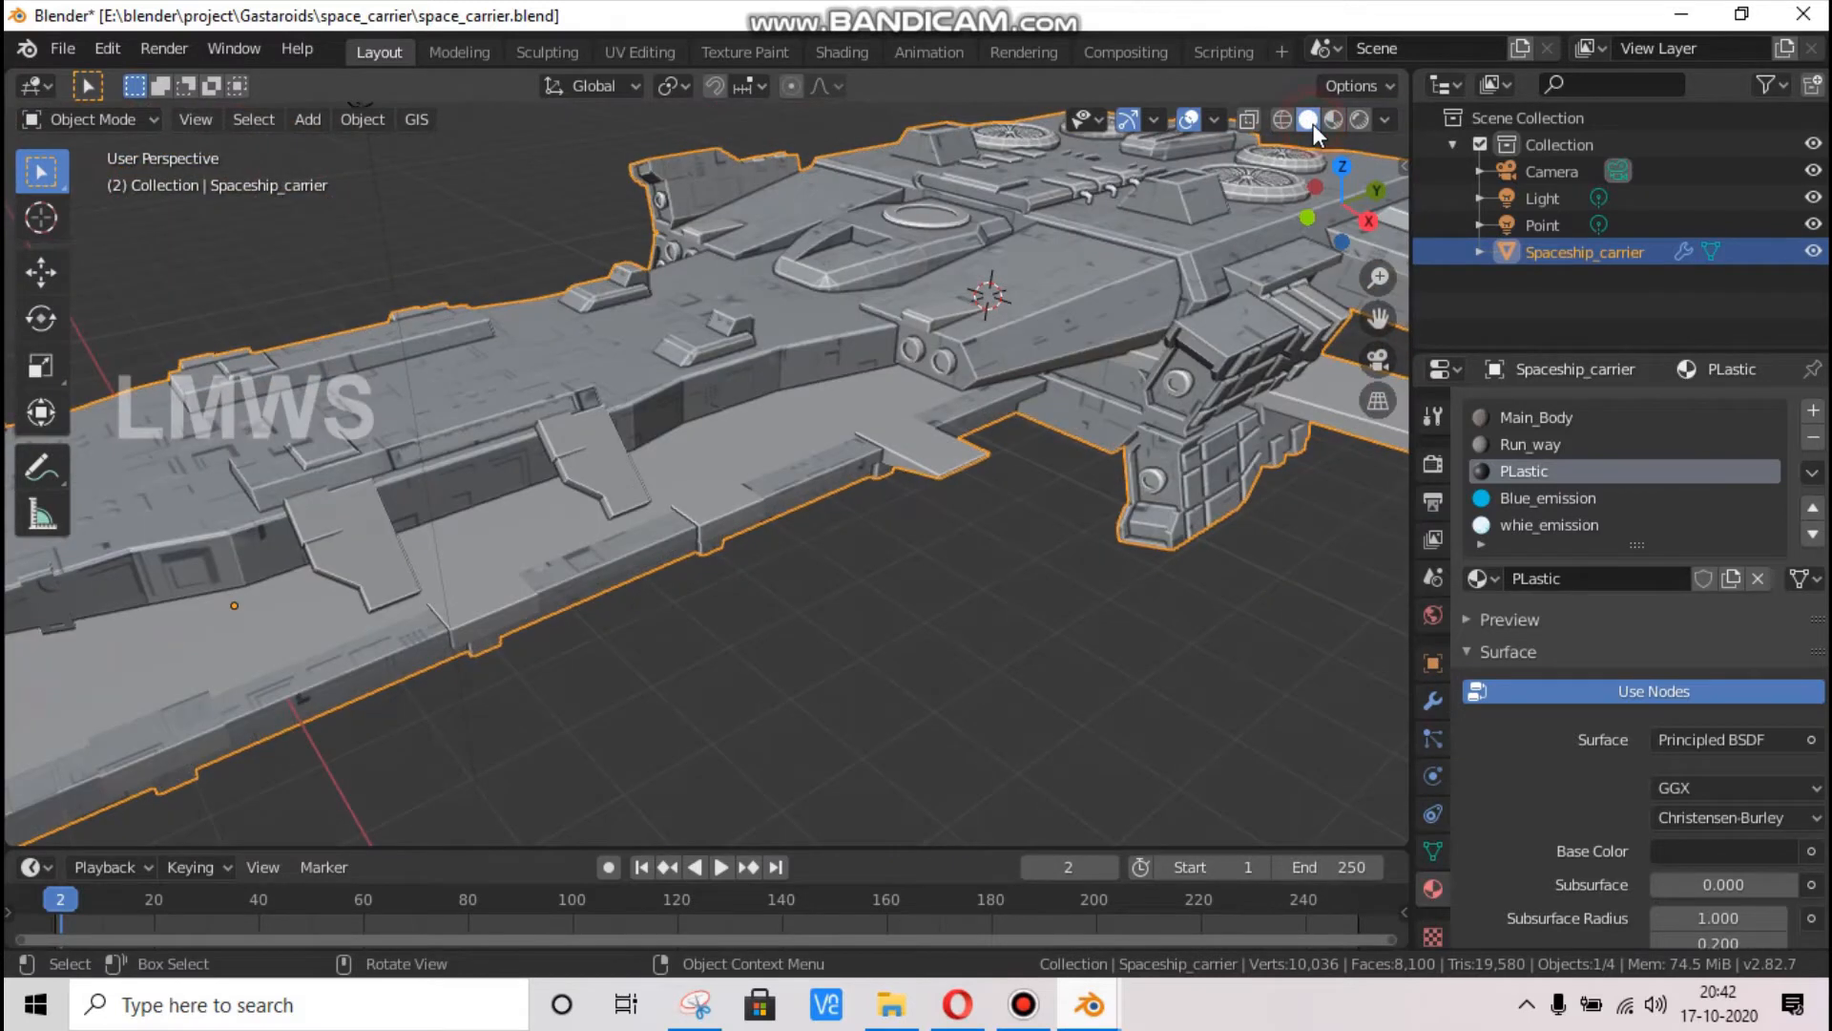
click(1048, 747)
click(1808, 13)
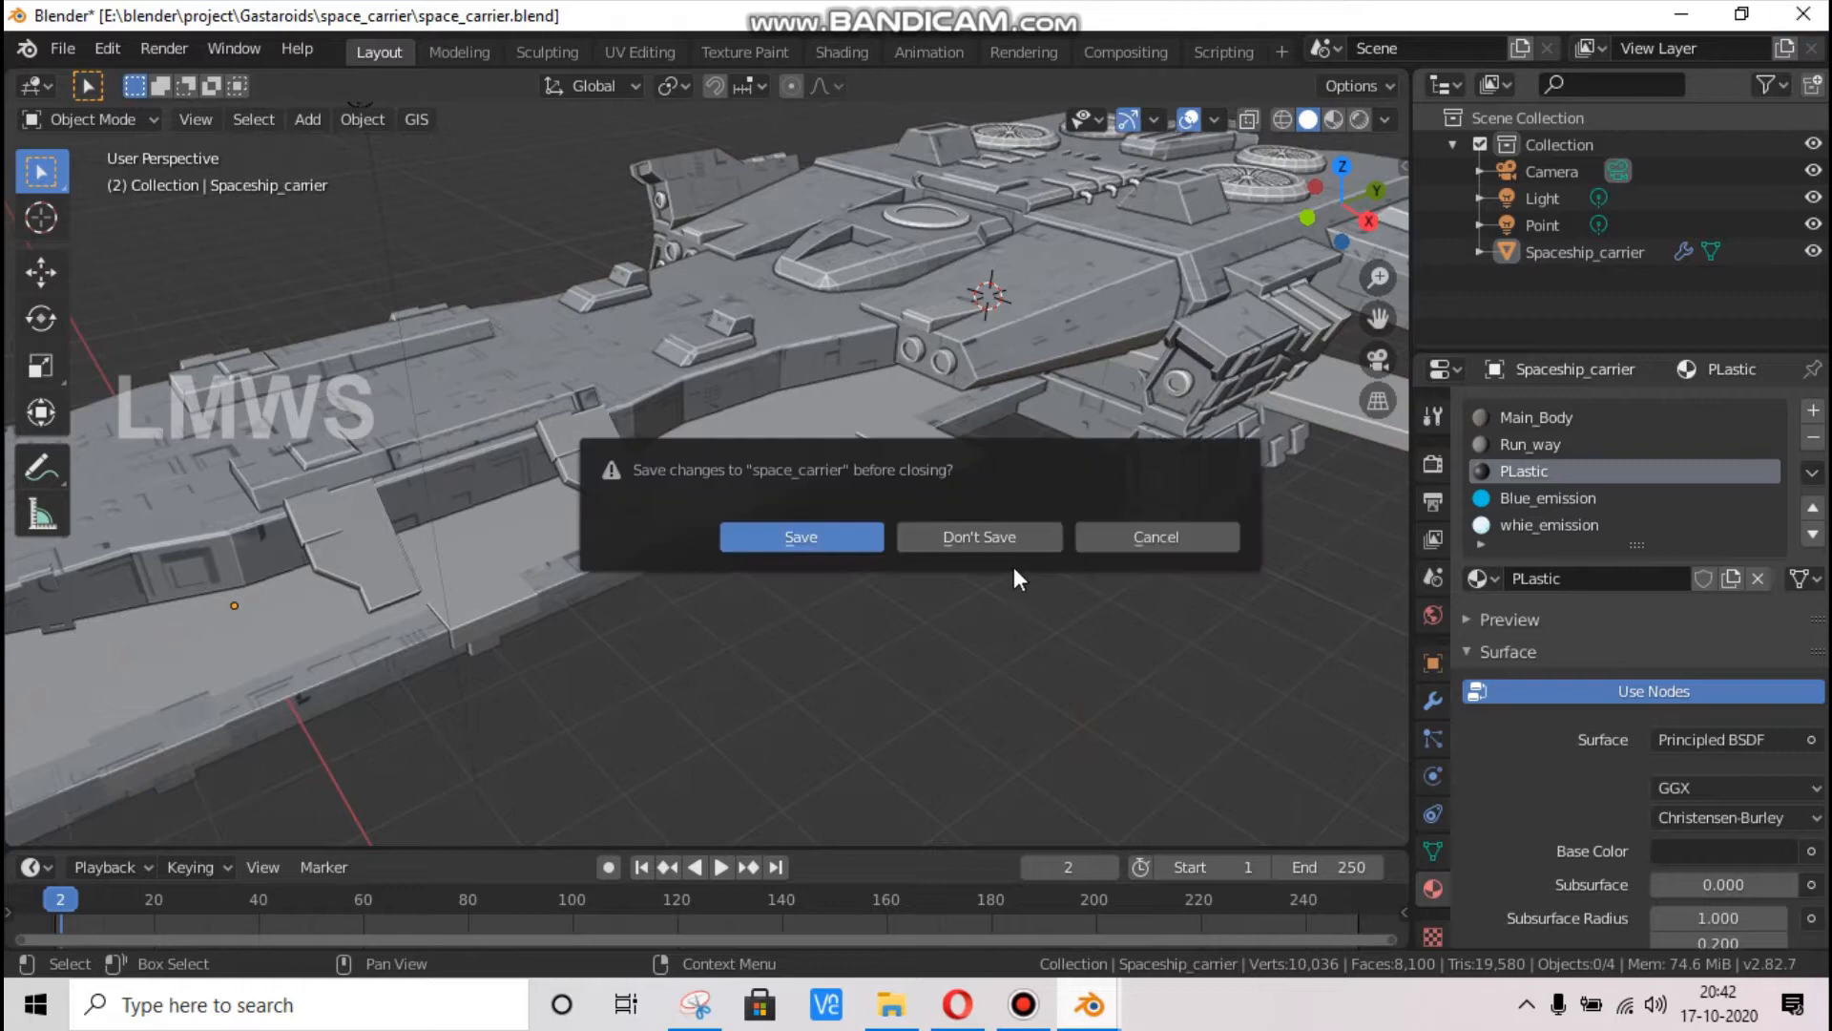
click(828, 535)
Switch to the Opera browser and examine the greebles image results, opening the Houdini procedural greeble tool image
click(971, 1015)
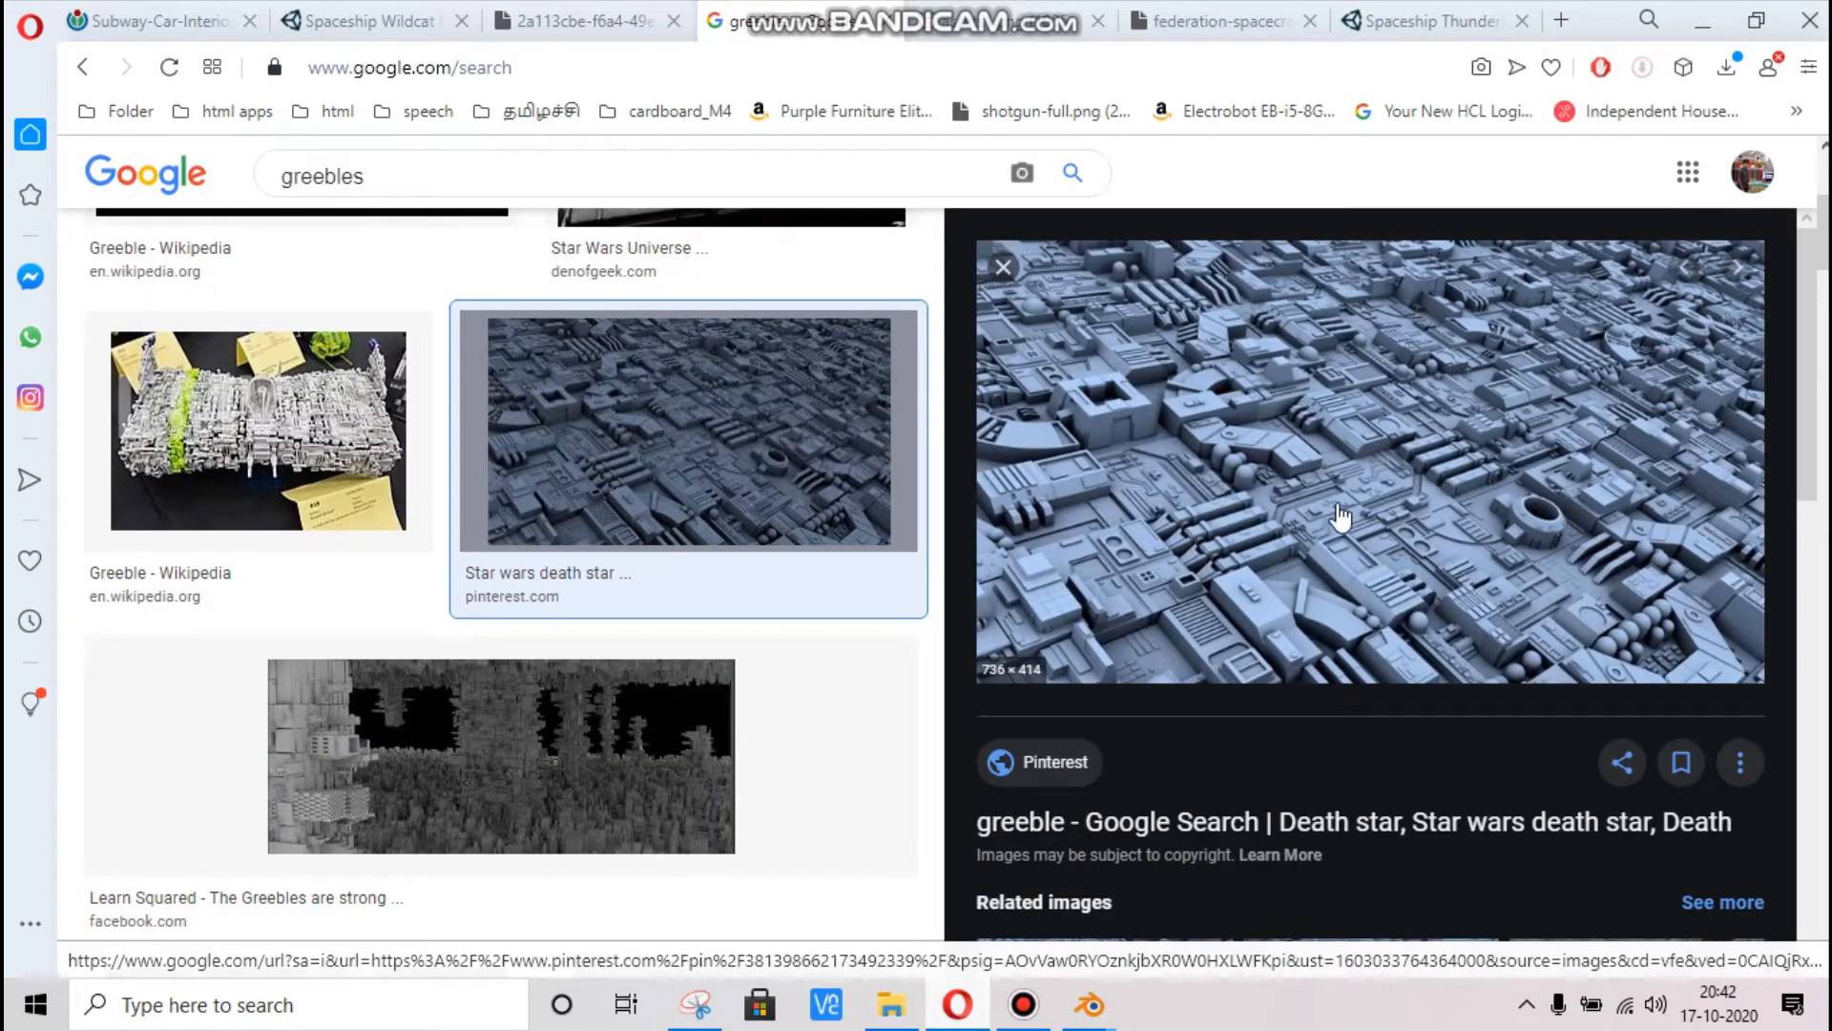
scroll(1004, 714, up, 5)
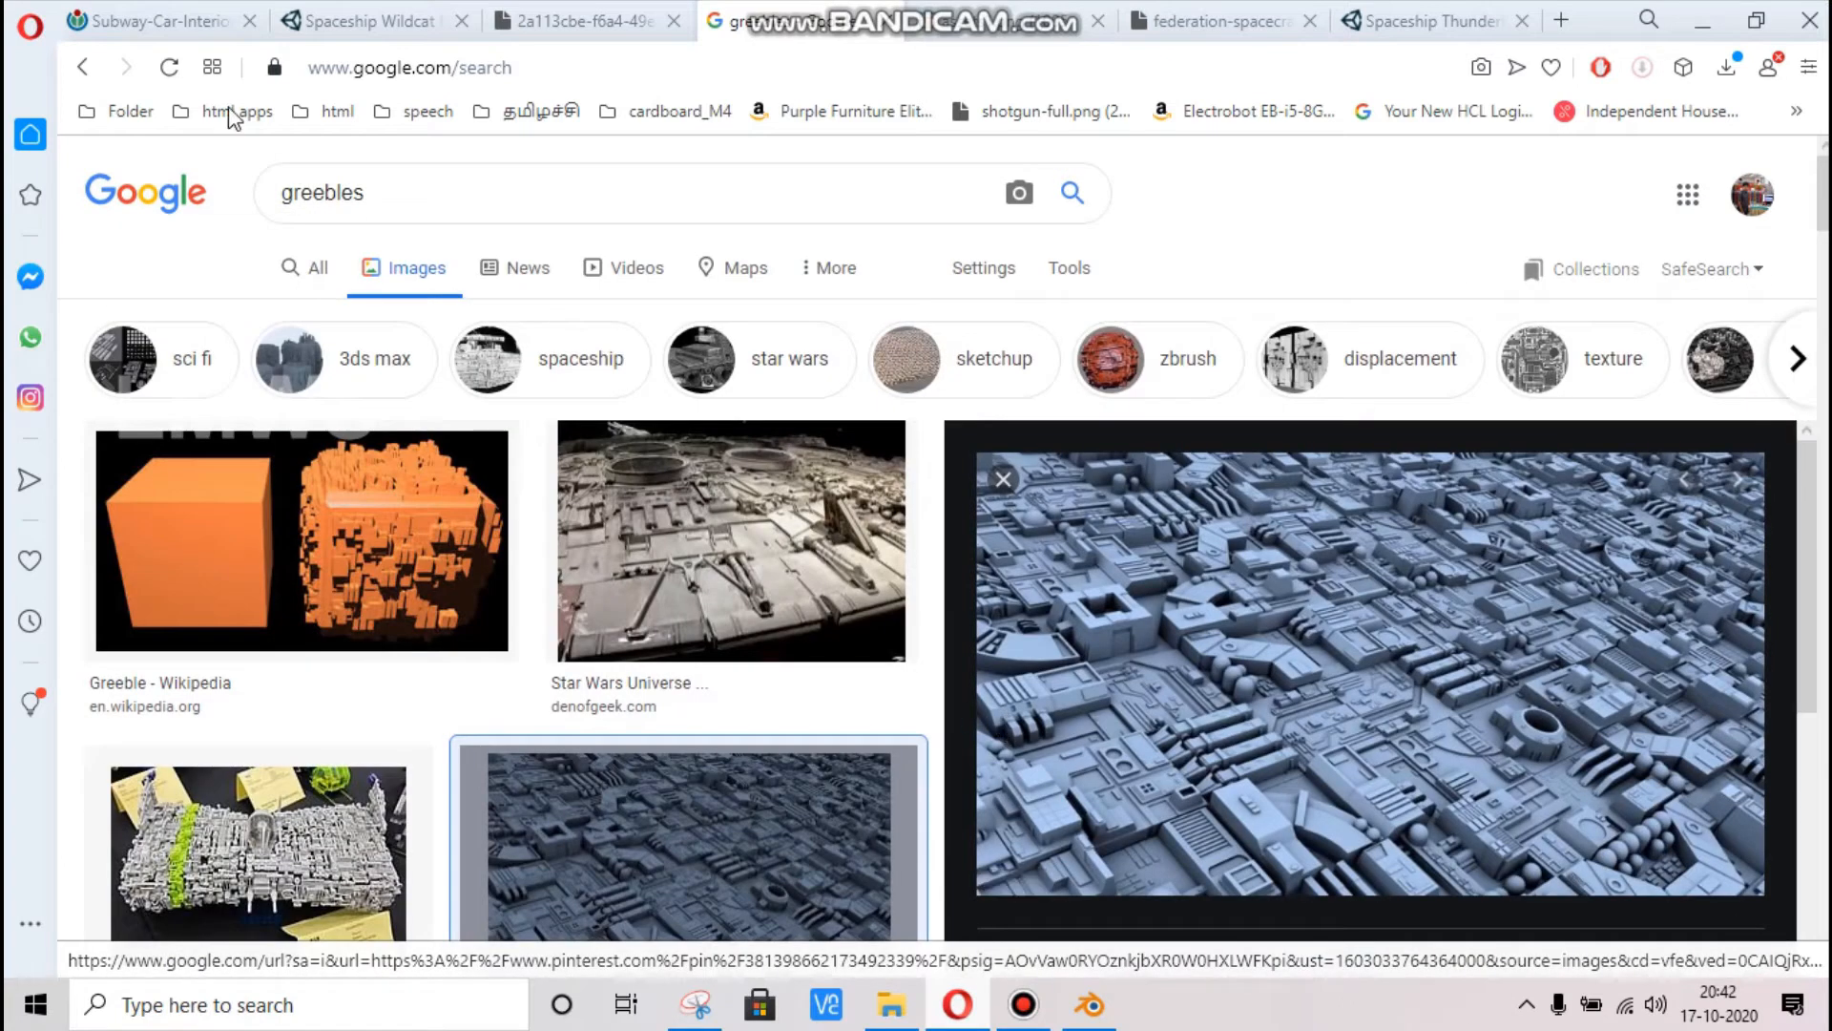
scroll(1126, 687, down, 4)
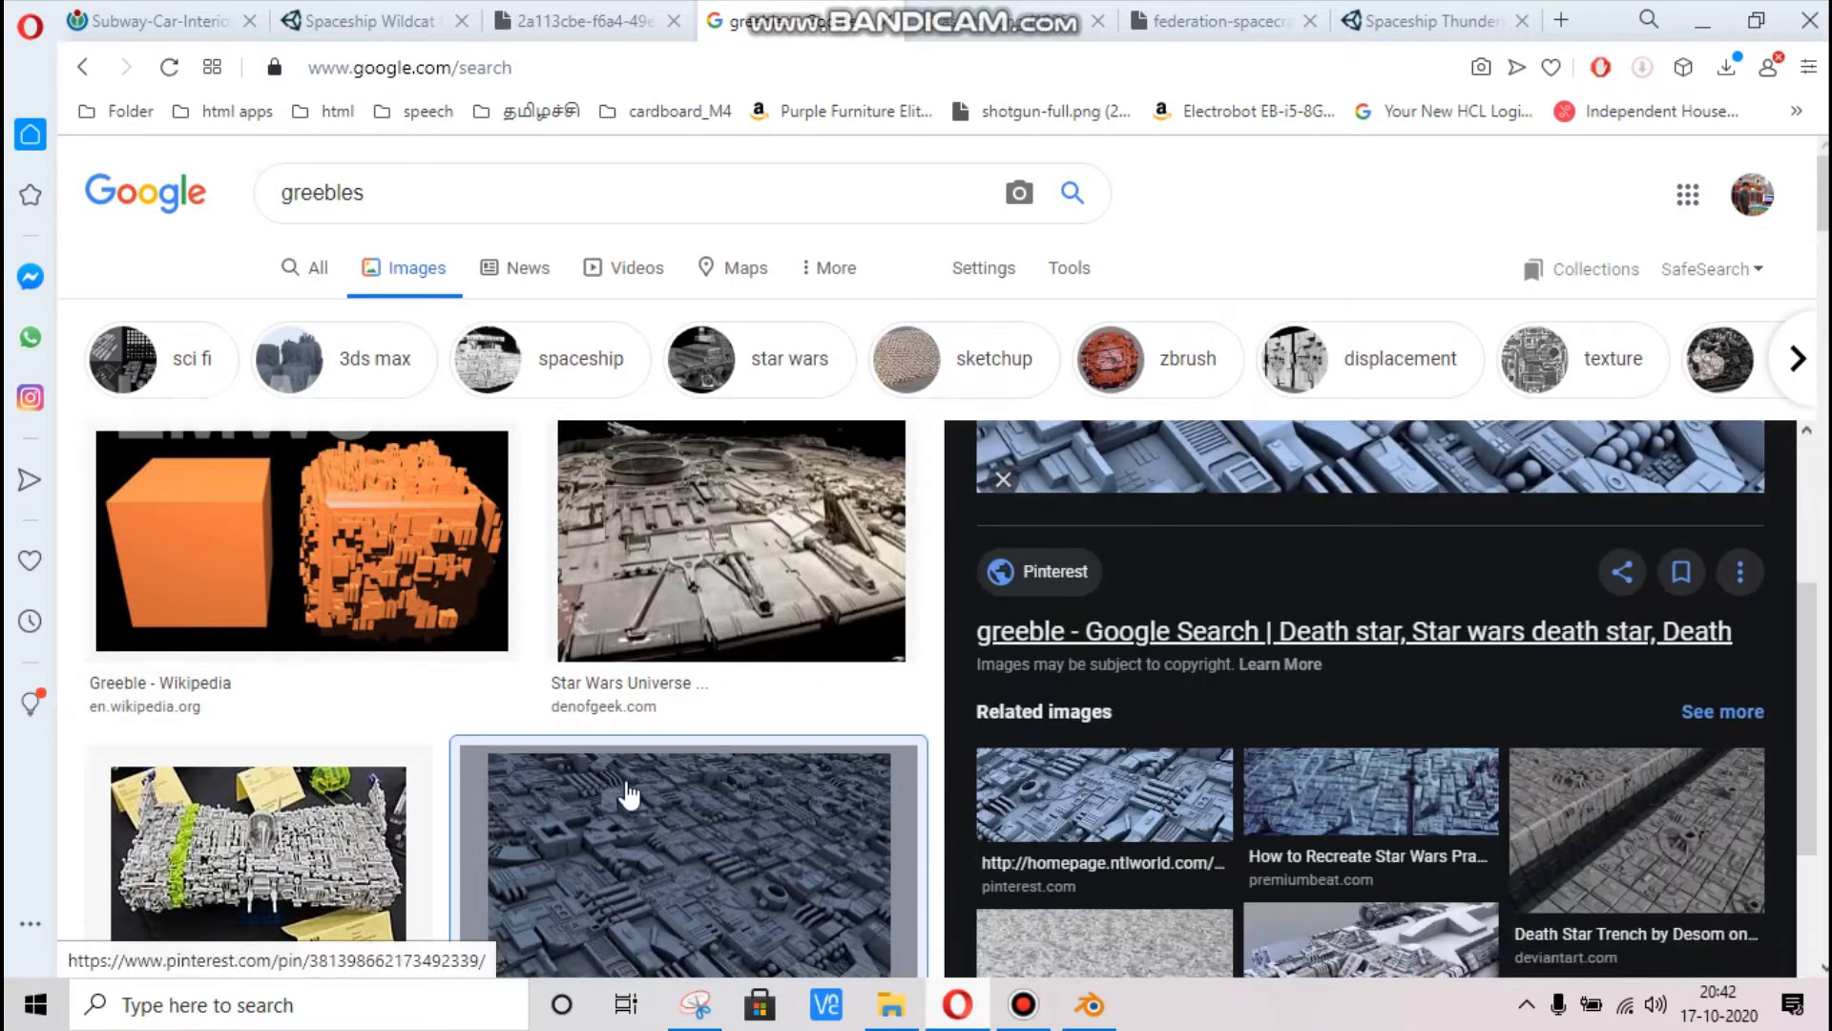
scroll(628, 794, down, 2)
scroll(1240, 701, up, 4)
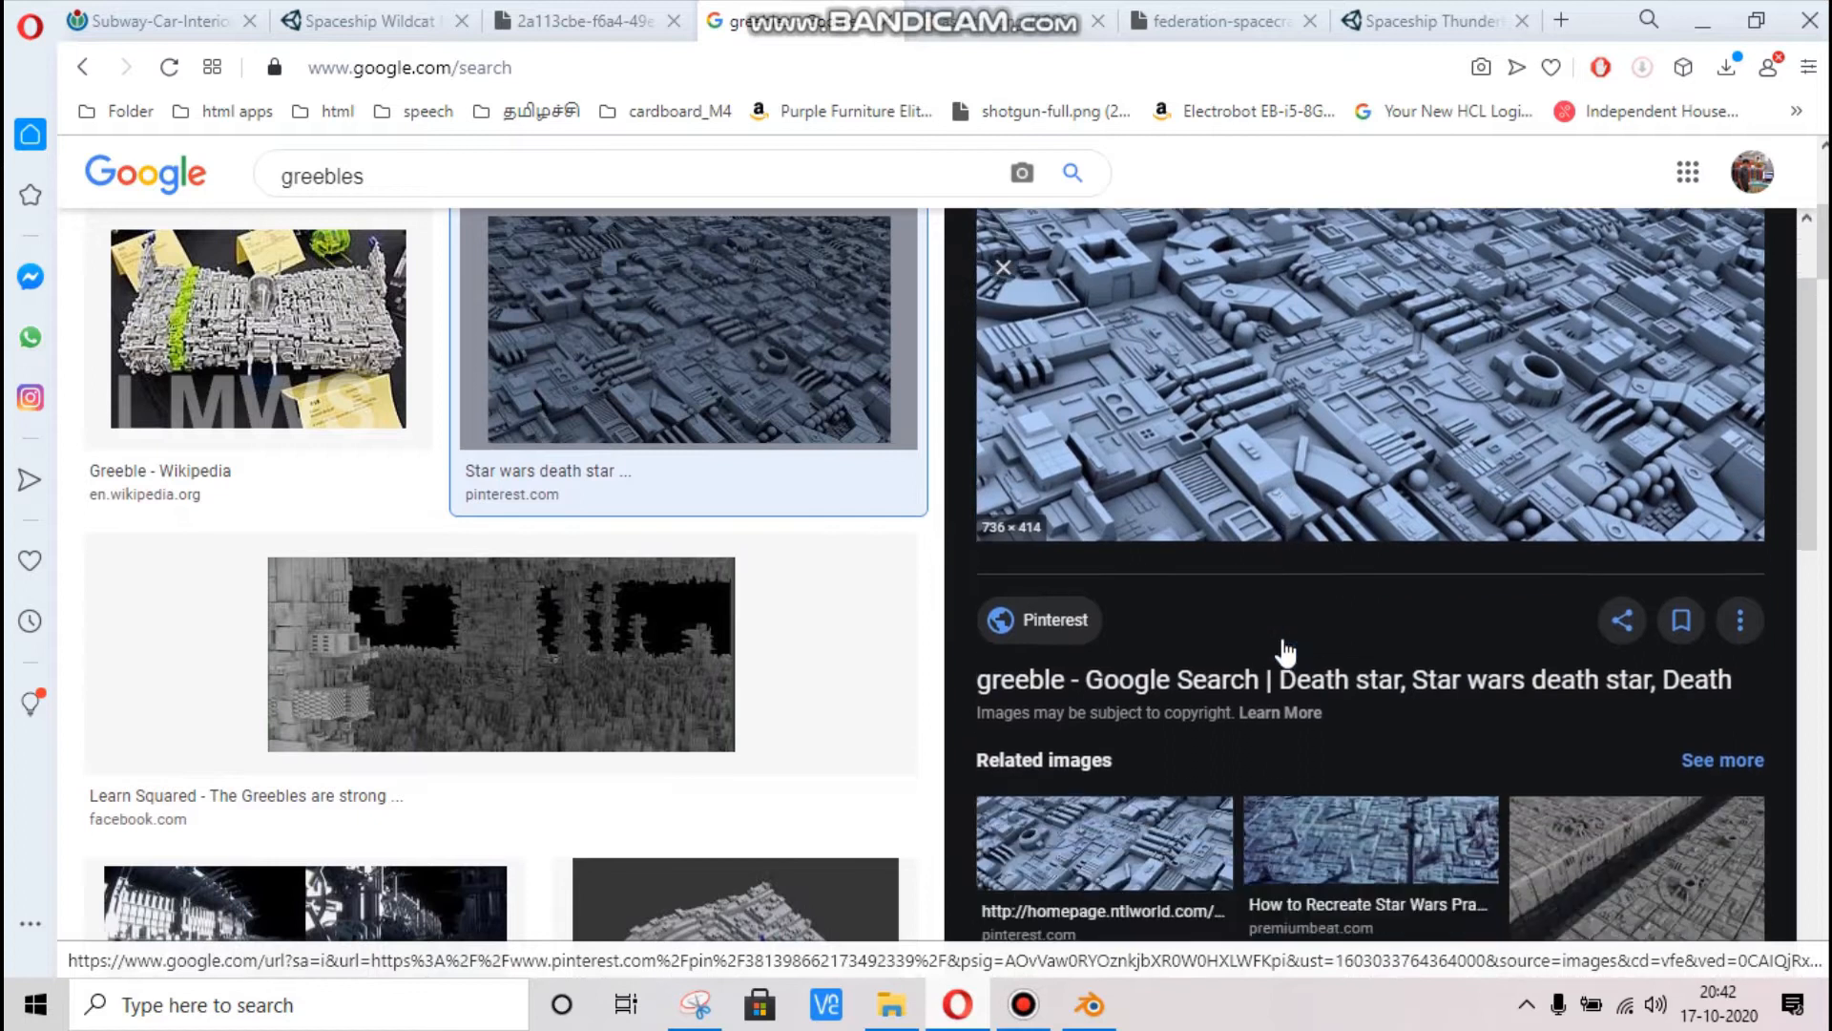
scroll(1286, 652, down, 5)
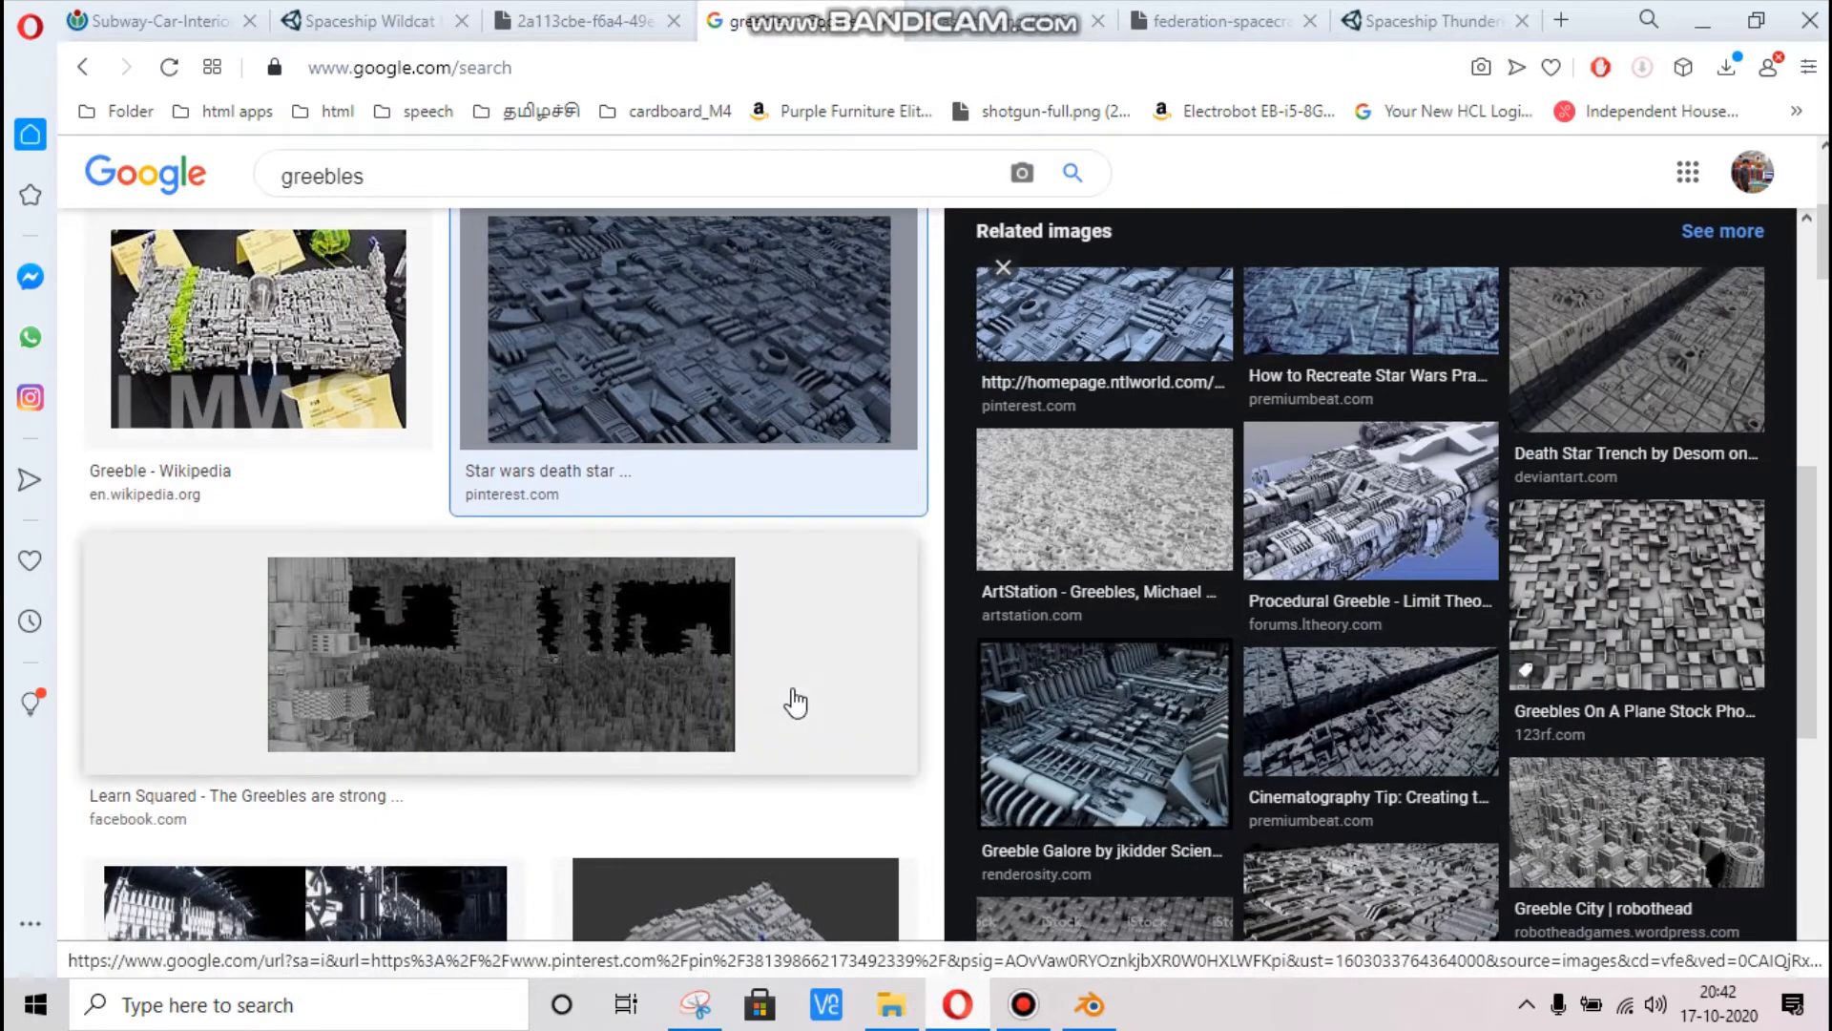
scroll(795, 703, down, 7)
scroll(1076, 733, up, 3)
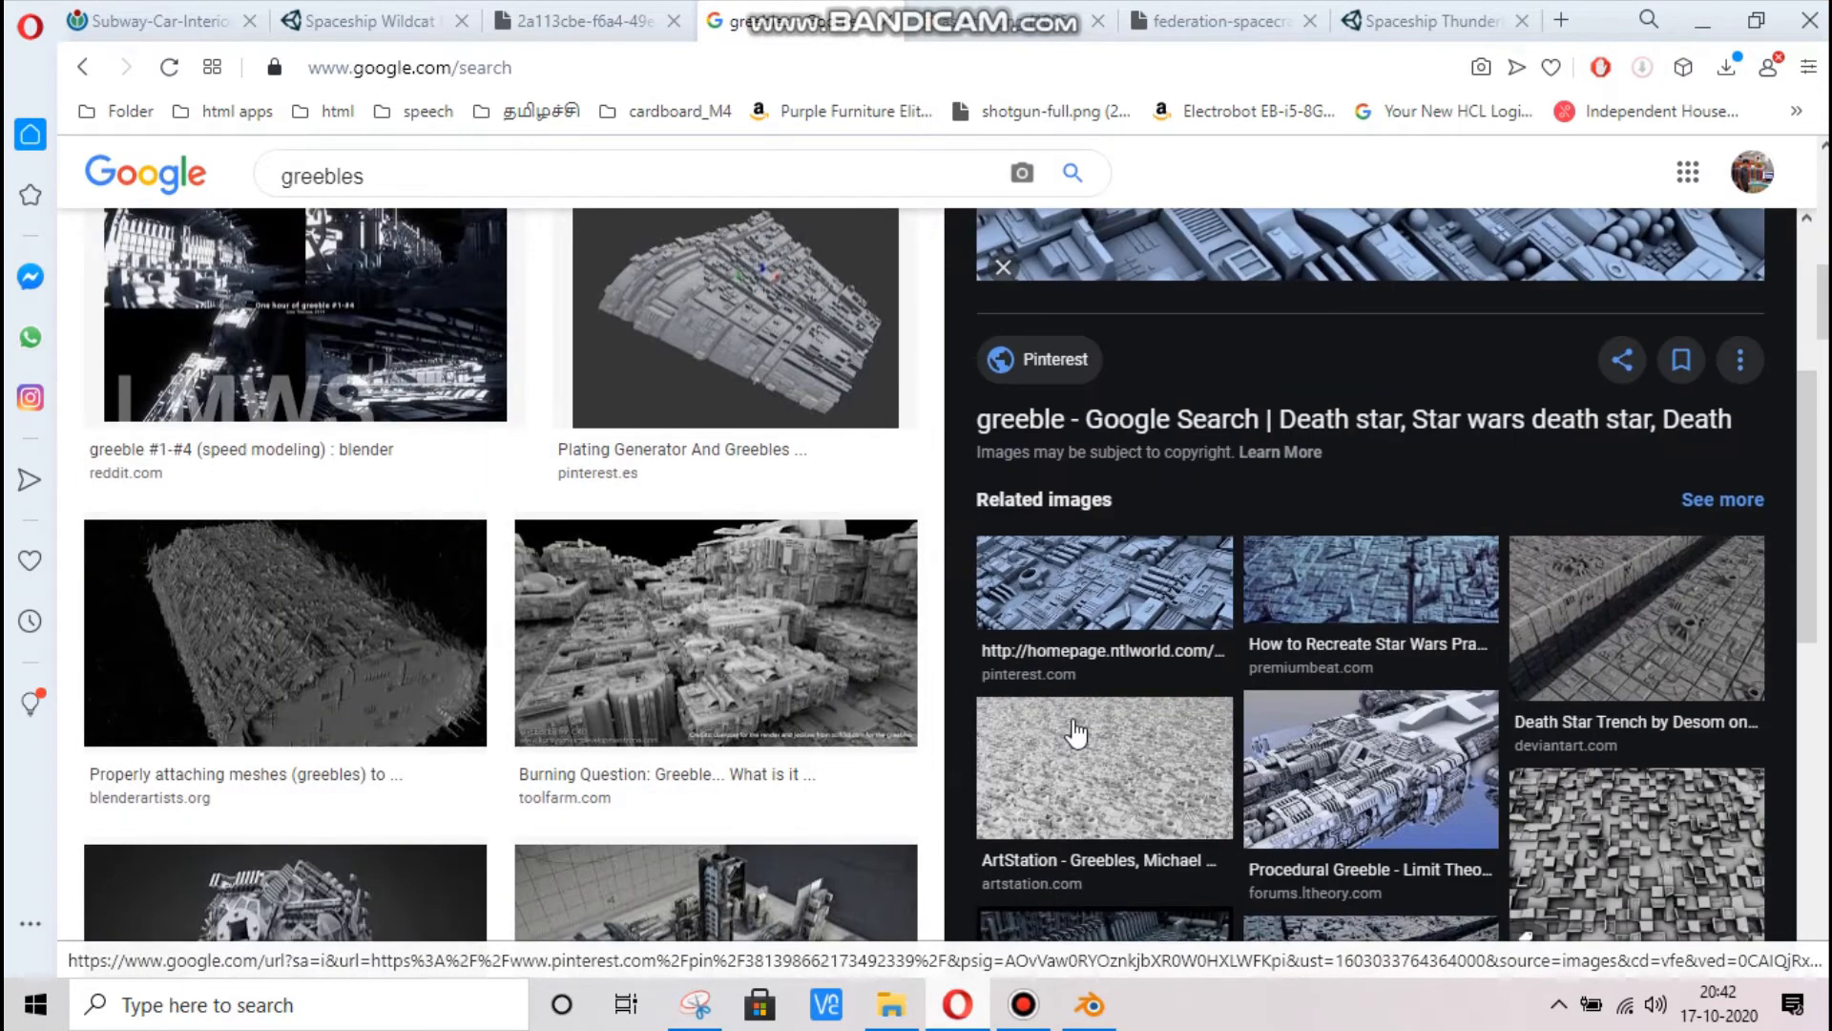
scroll(1077, 733, up, 2)
scroll(787, 735, down, 4)
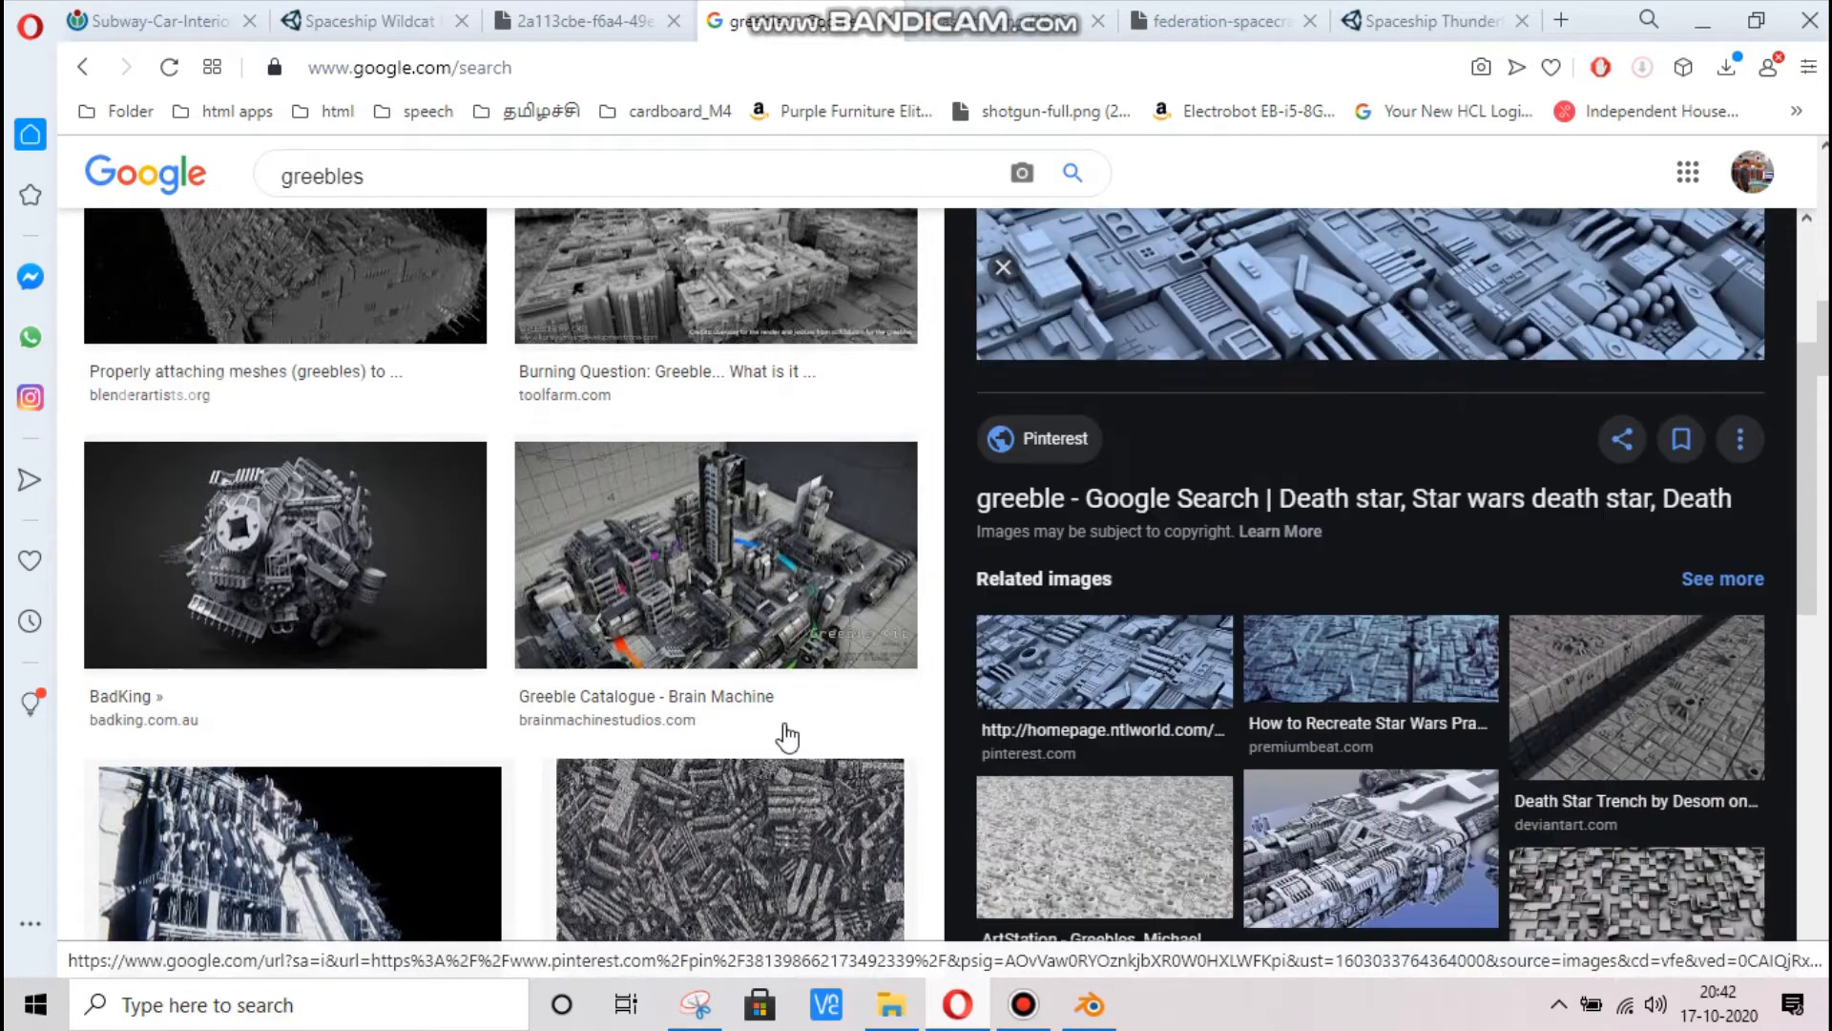
scroll(787, 735, down, 10)
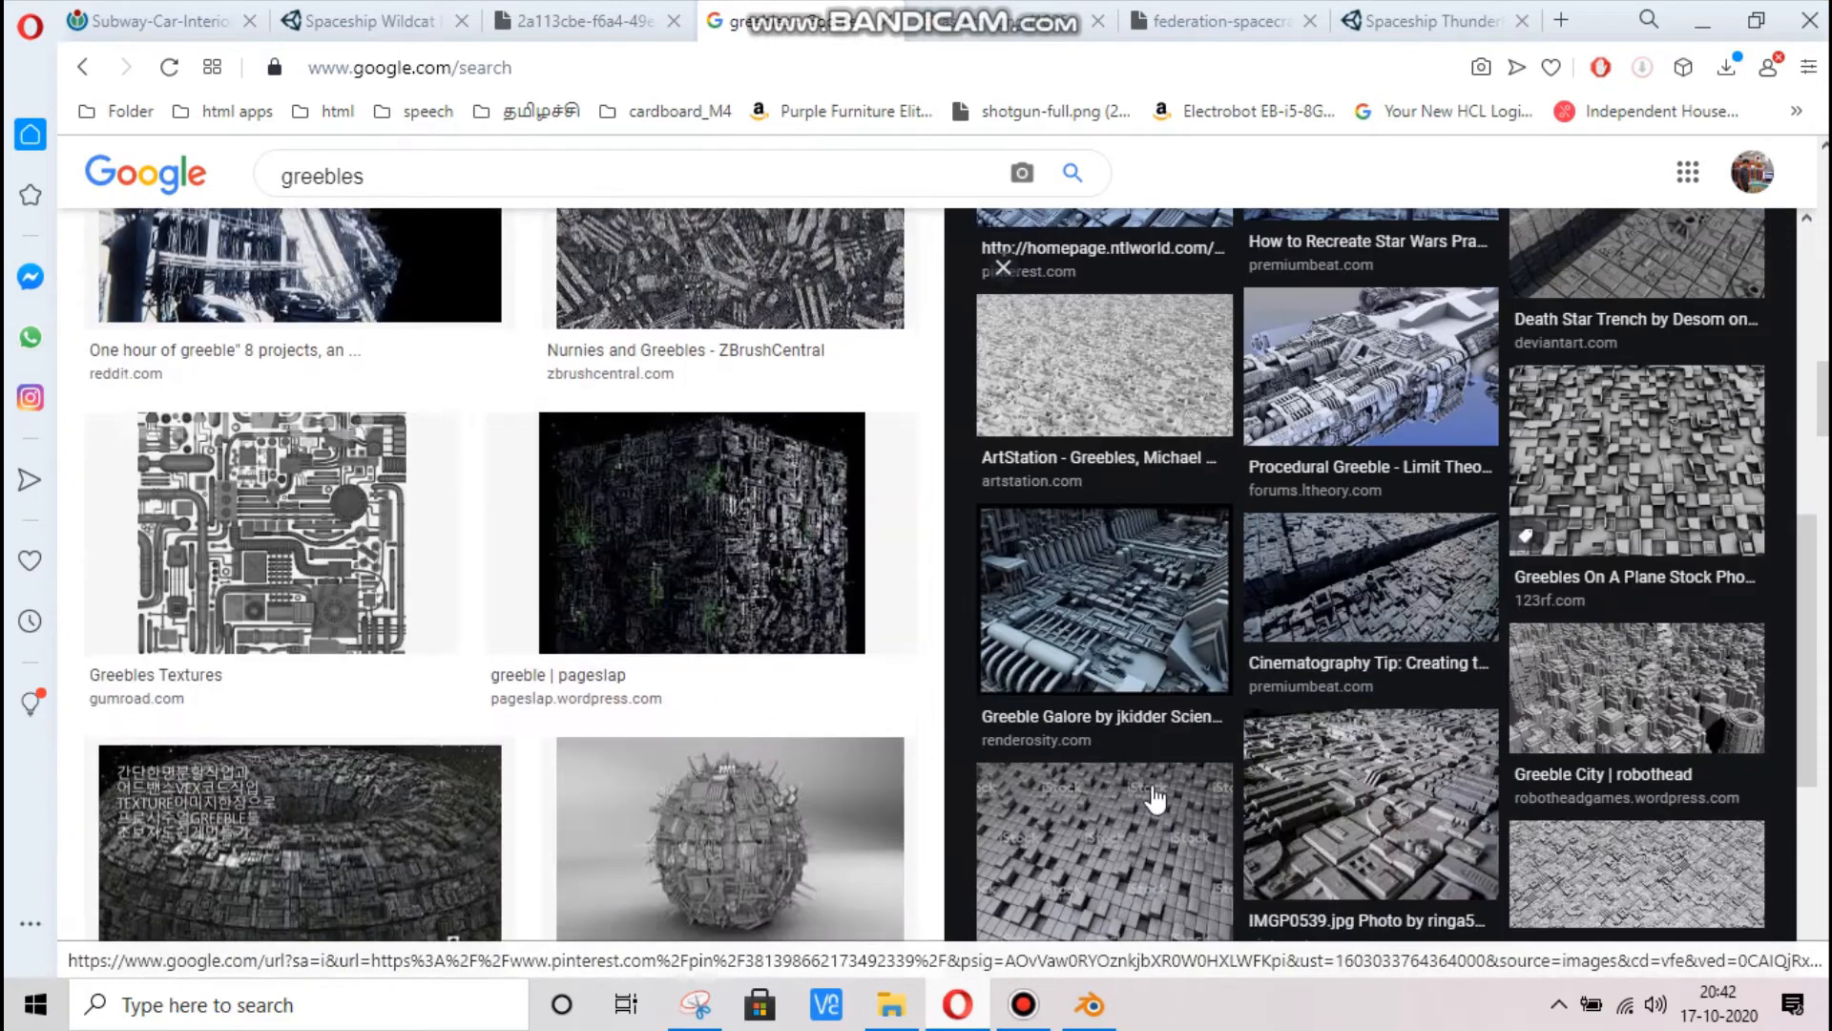
scroll(307, 770, down, 3)
click(313, 618)
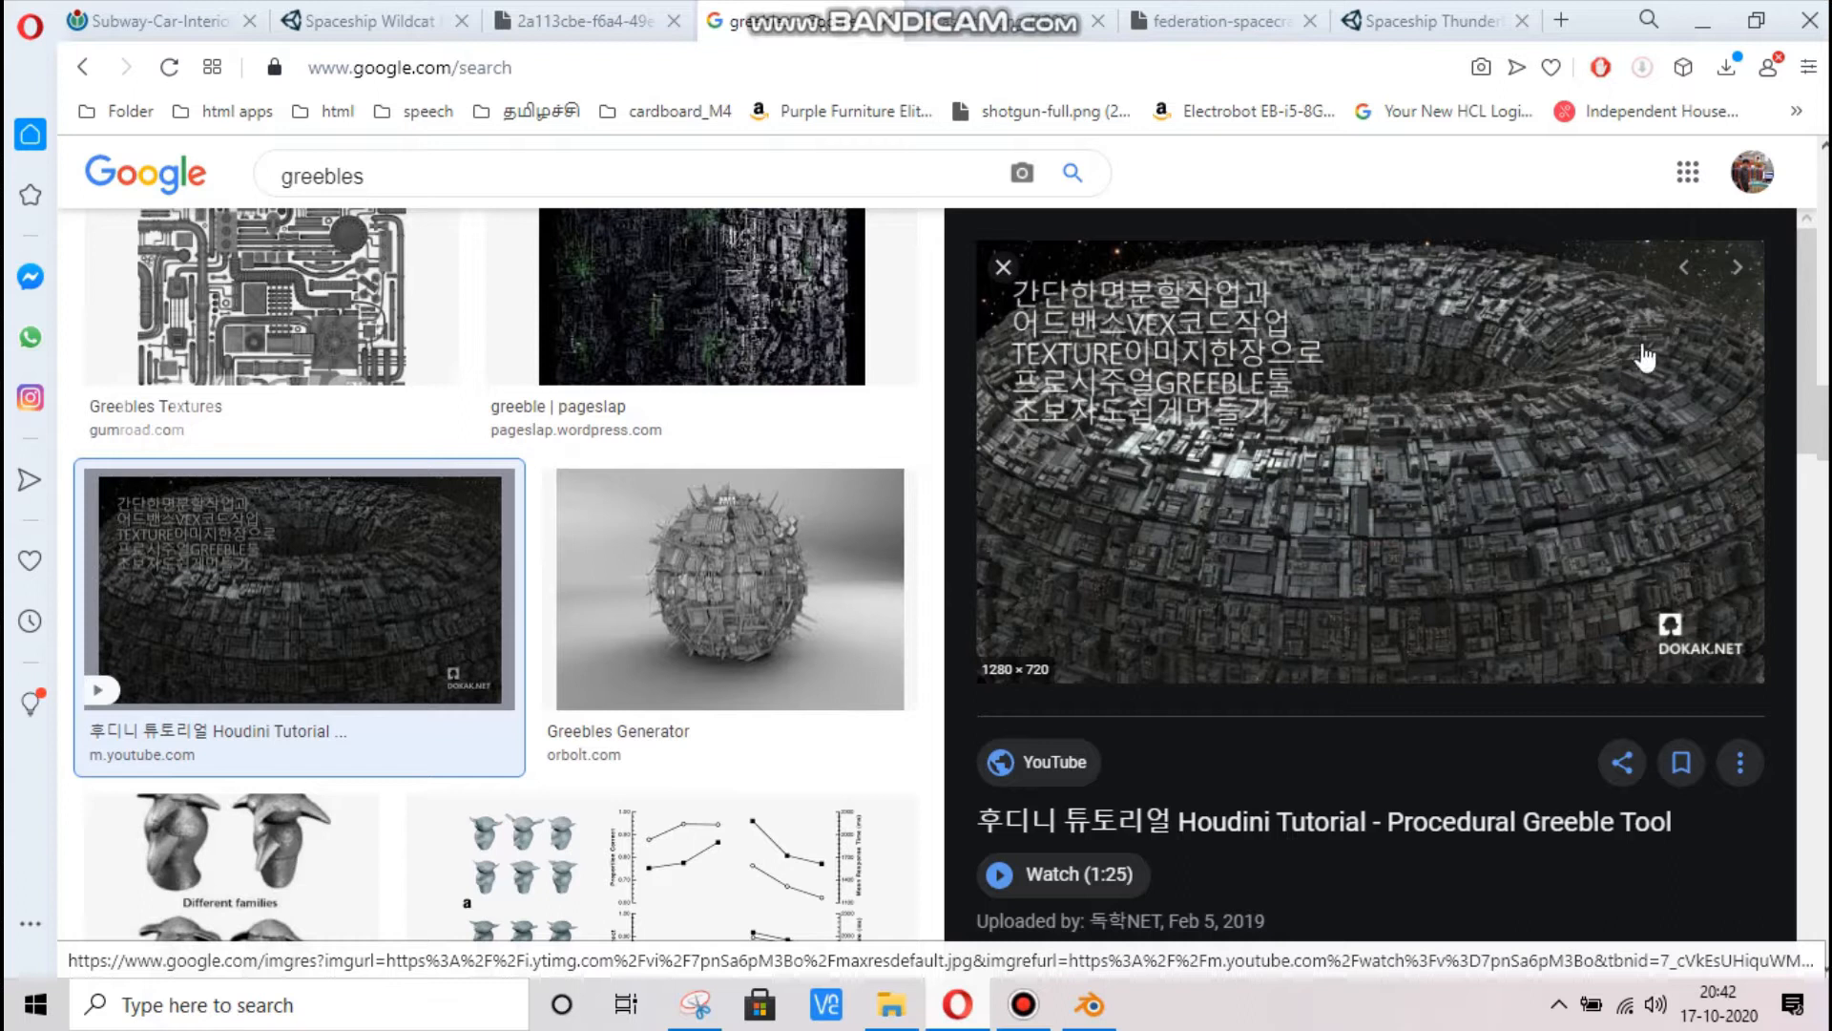
Switch to Blender and display the Fighter_Jet's UV map in the UV Editing workspace with the mesh in Edit Mode
click(1090, 1006)
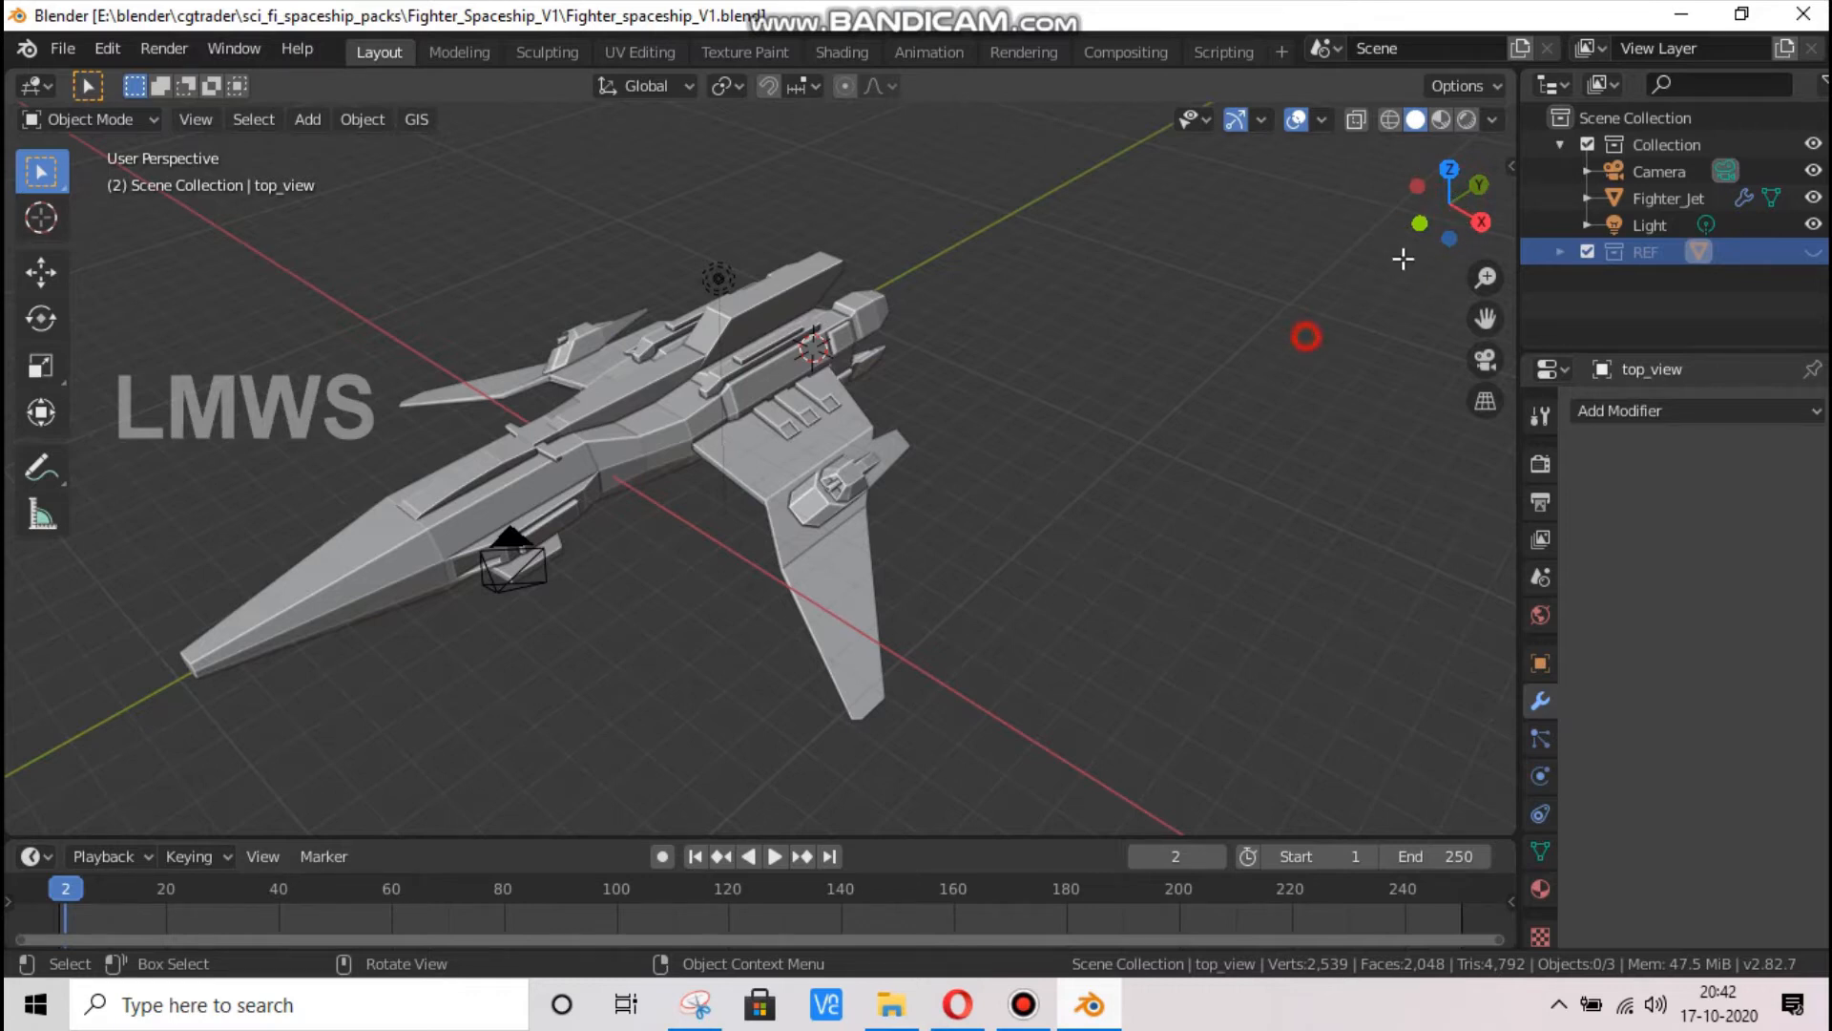
drag(1403, 258, 671, 432)
click(658, 54)
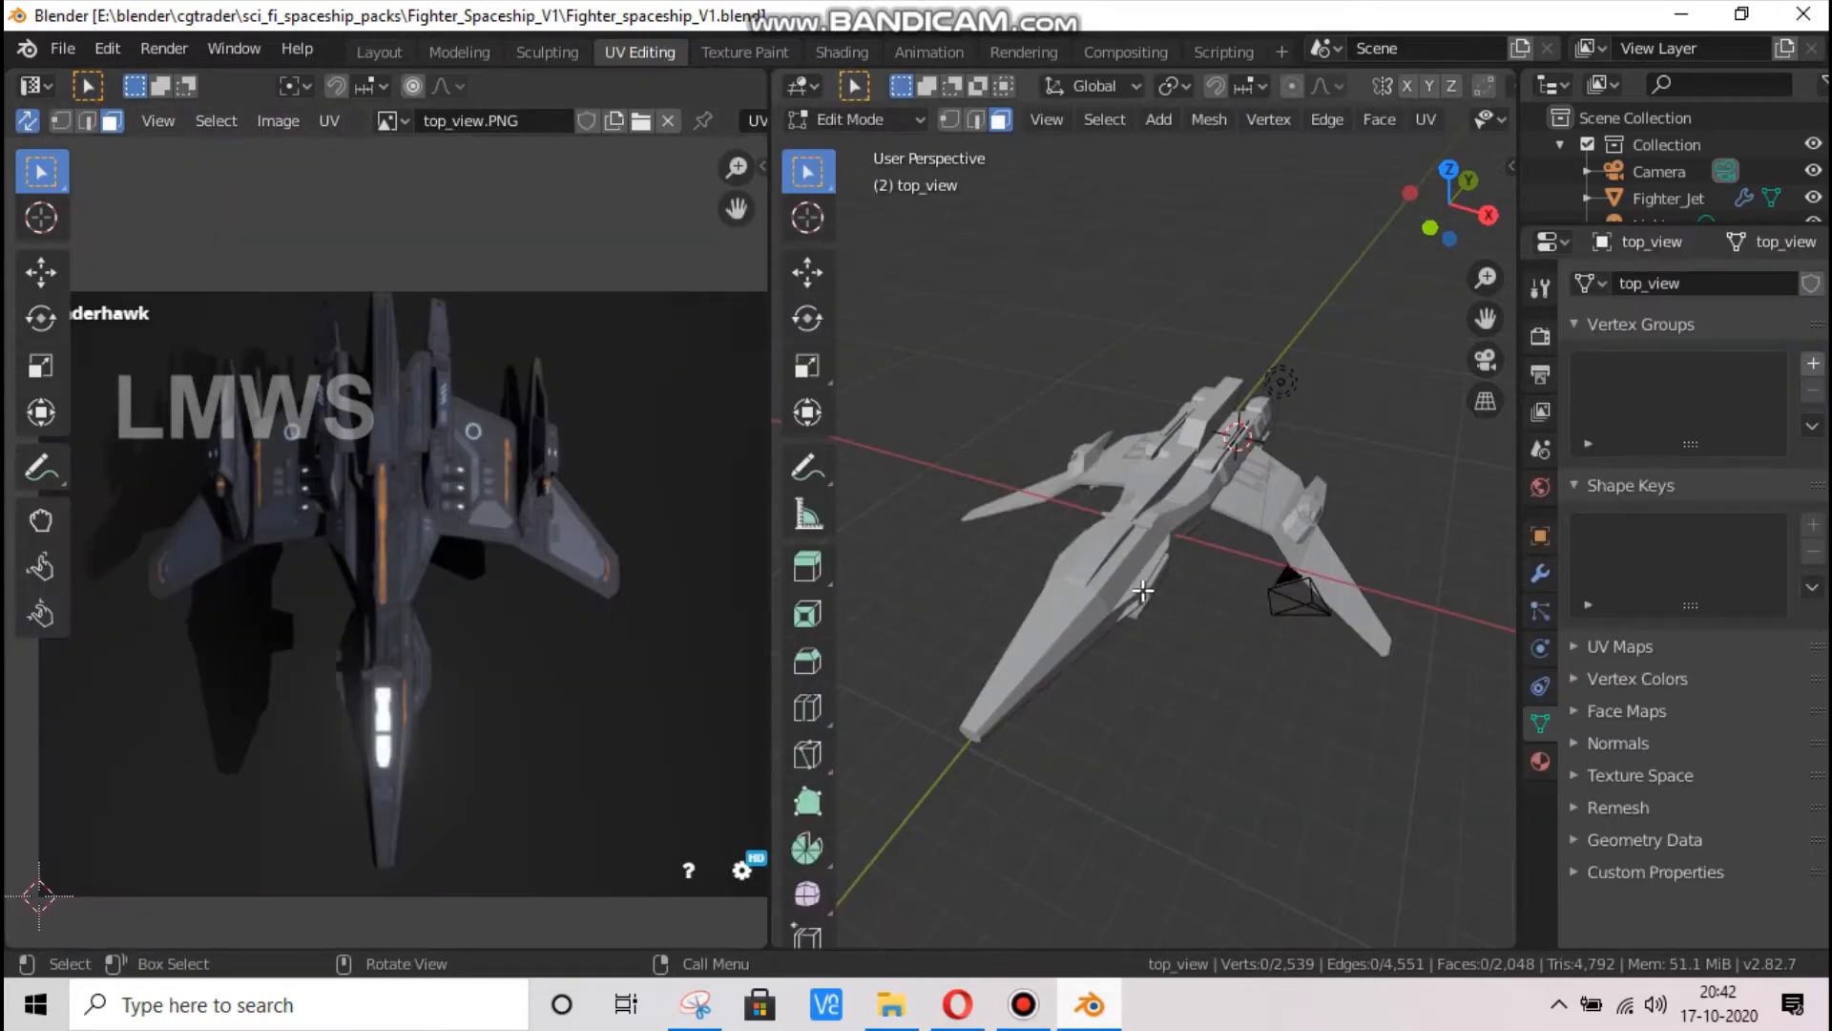
key(Tab)
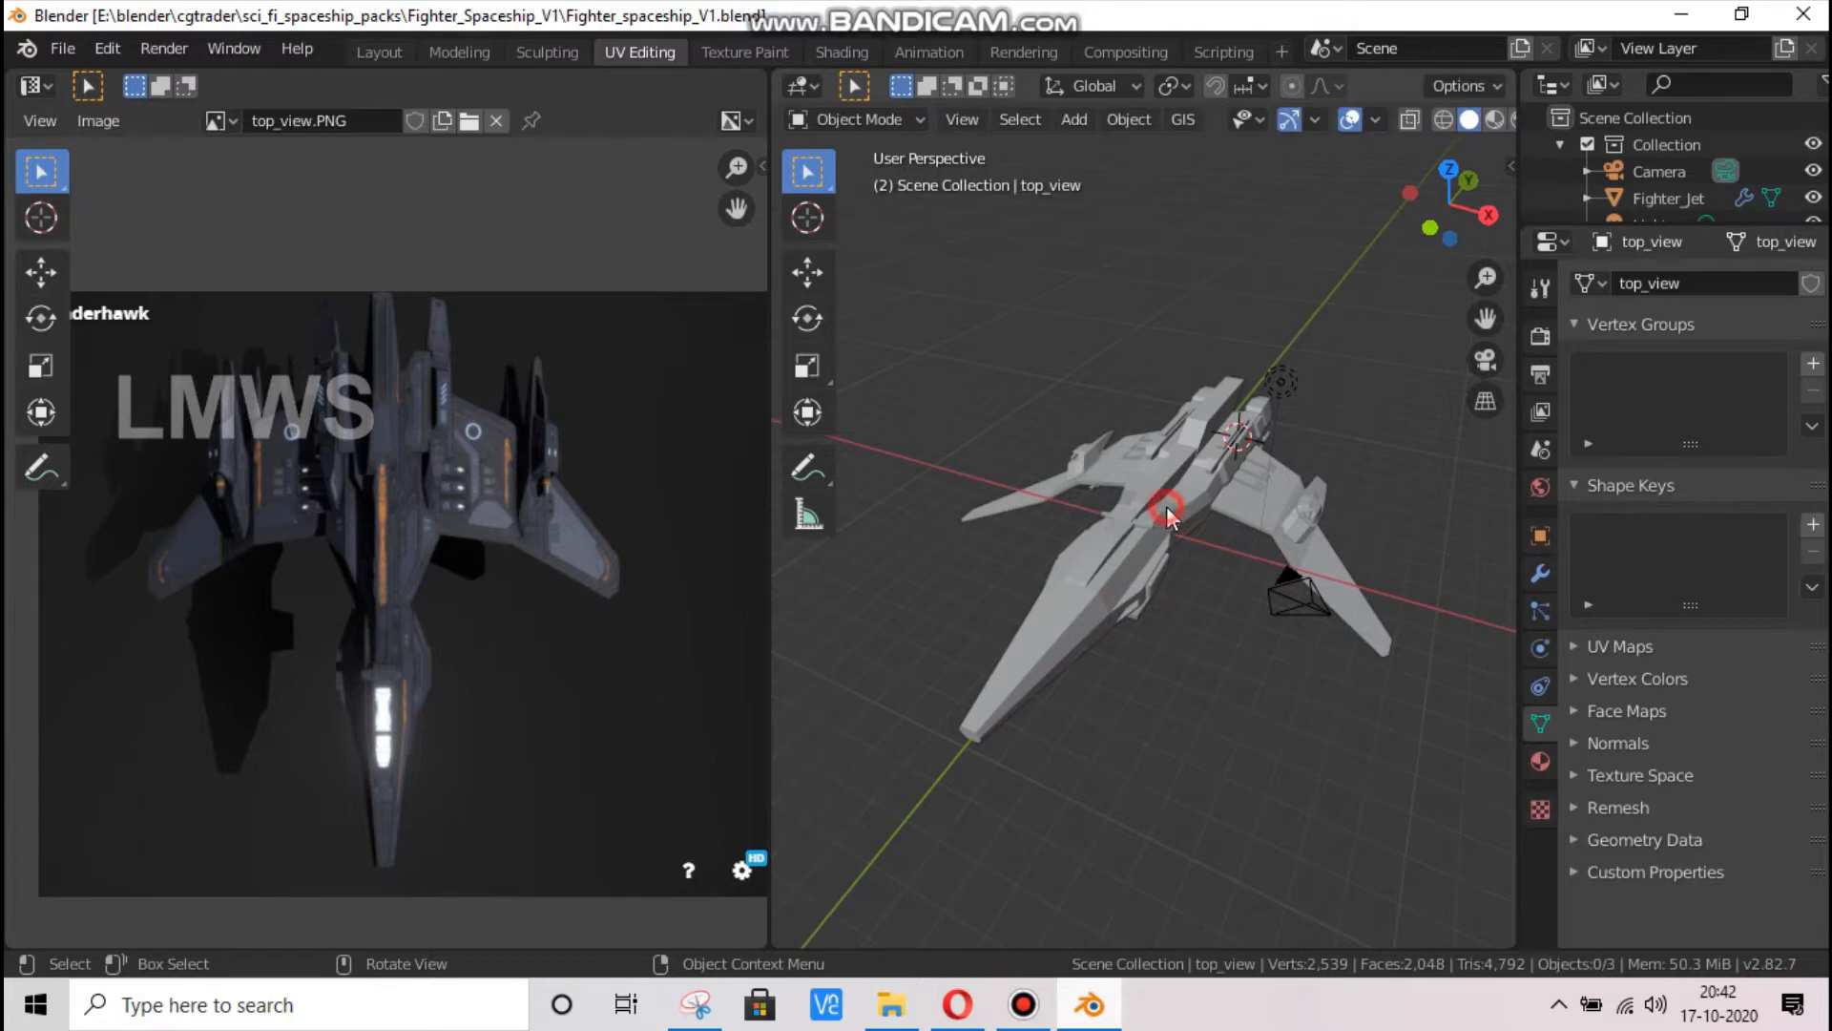
click(1166, 506)
key(Tab)
scroll(506, 611, up, 2)
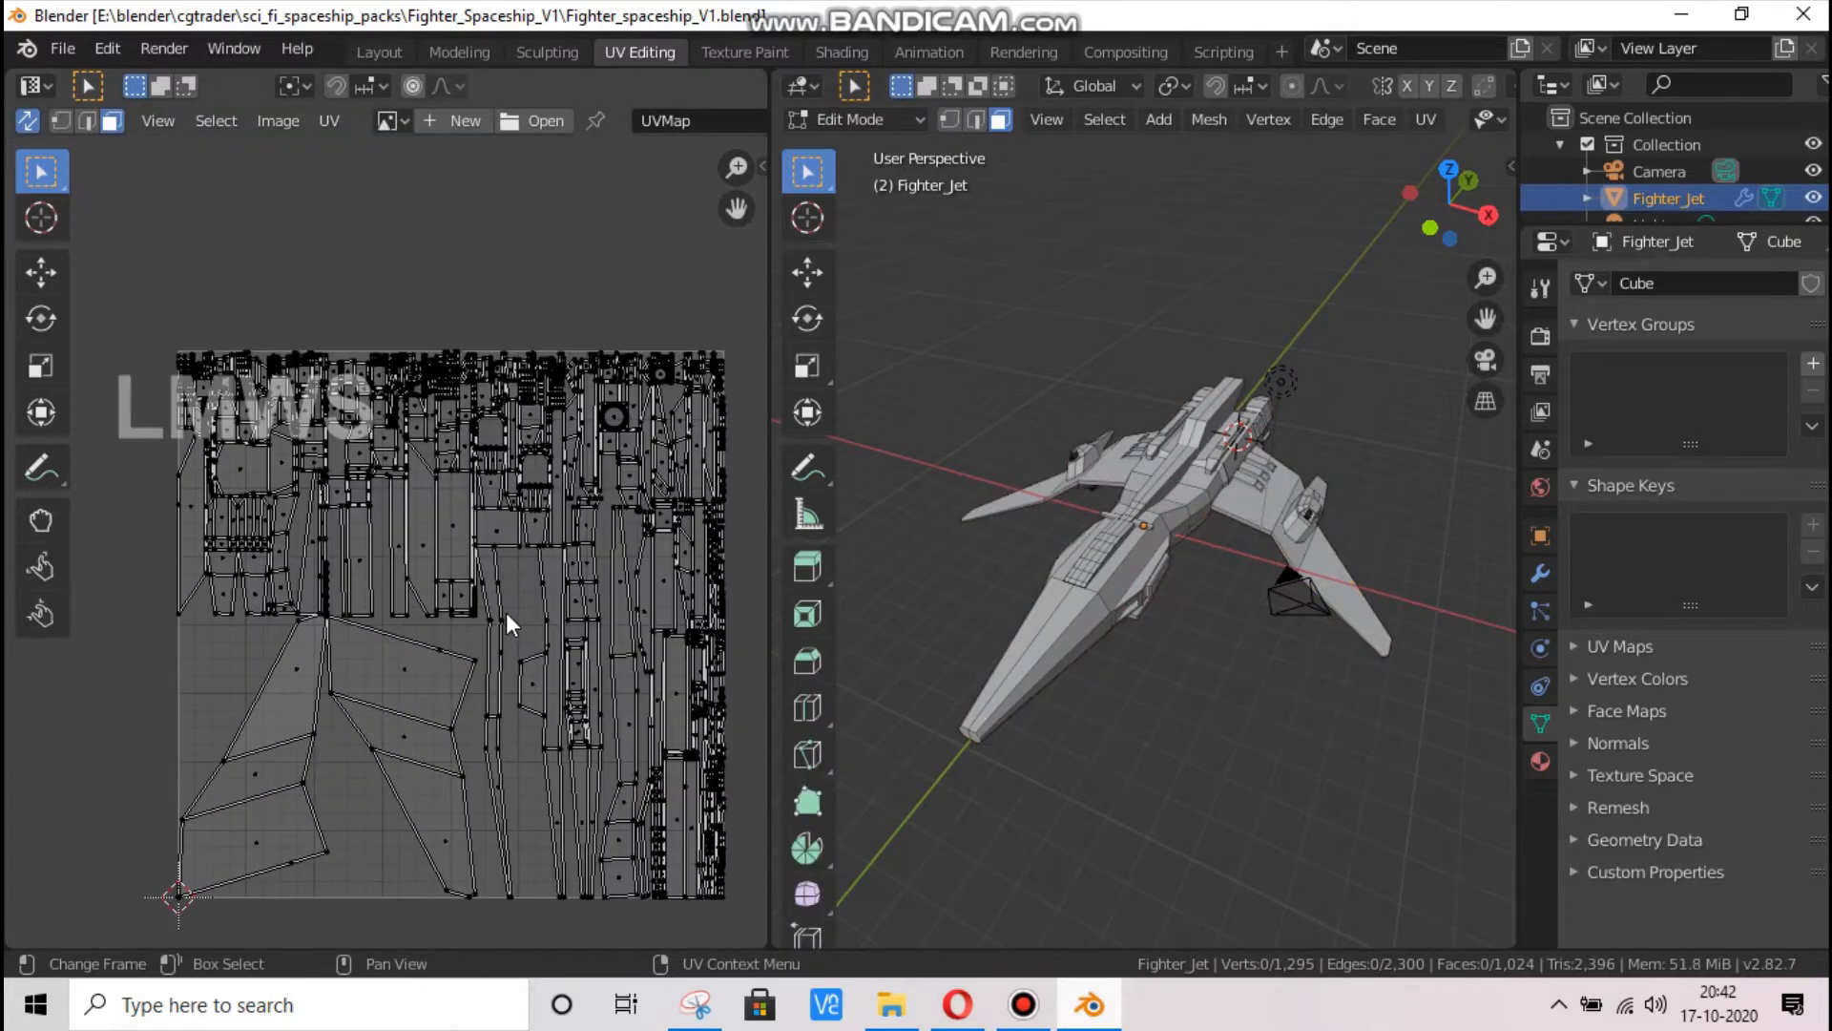
Select all of the fighter jet's faces, view the Export UV Layout option, and return to Object Mode
key(a)
click(330, 120)
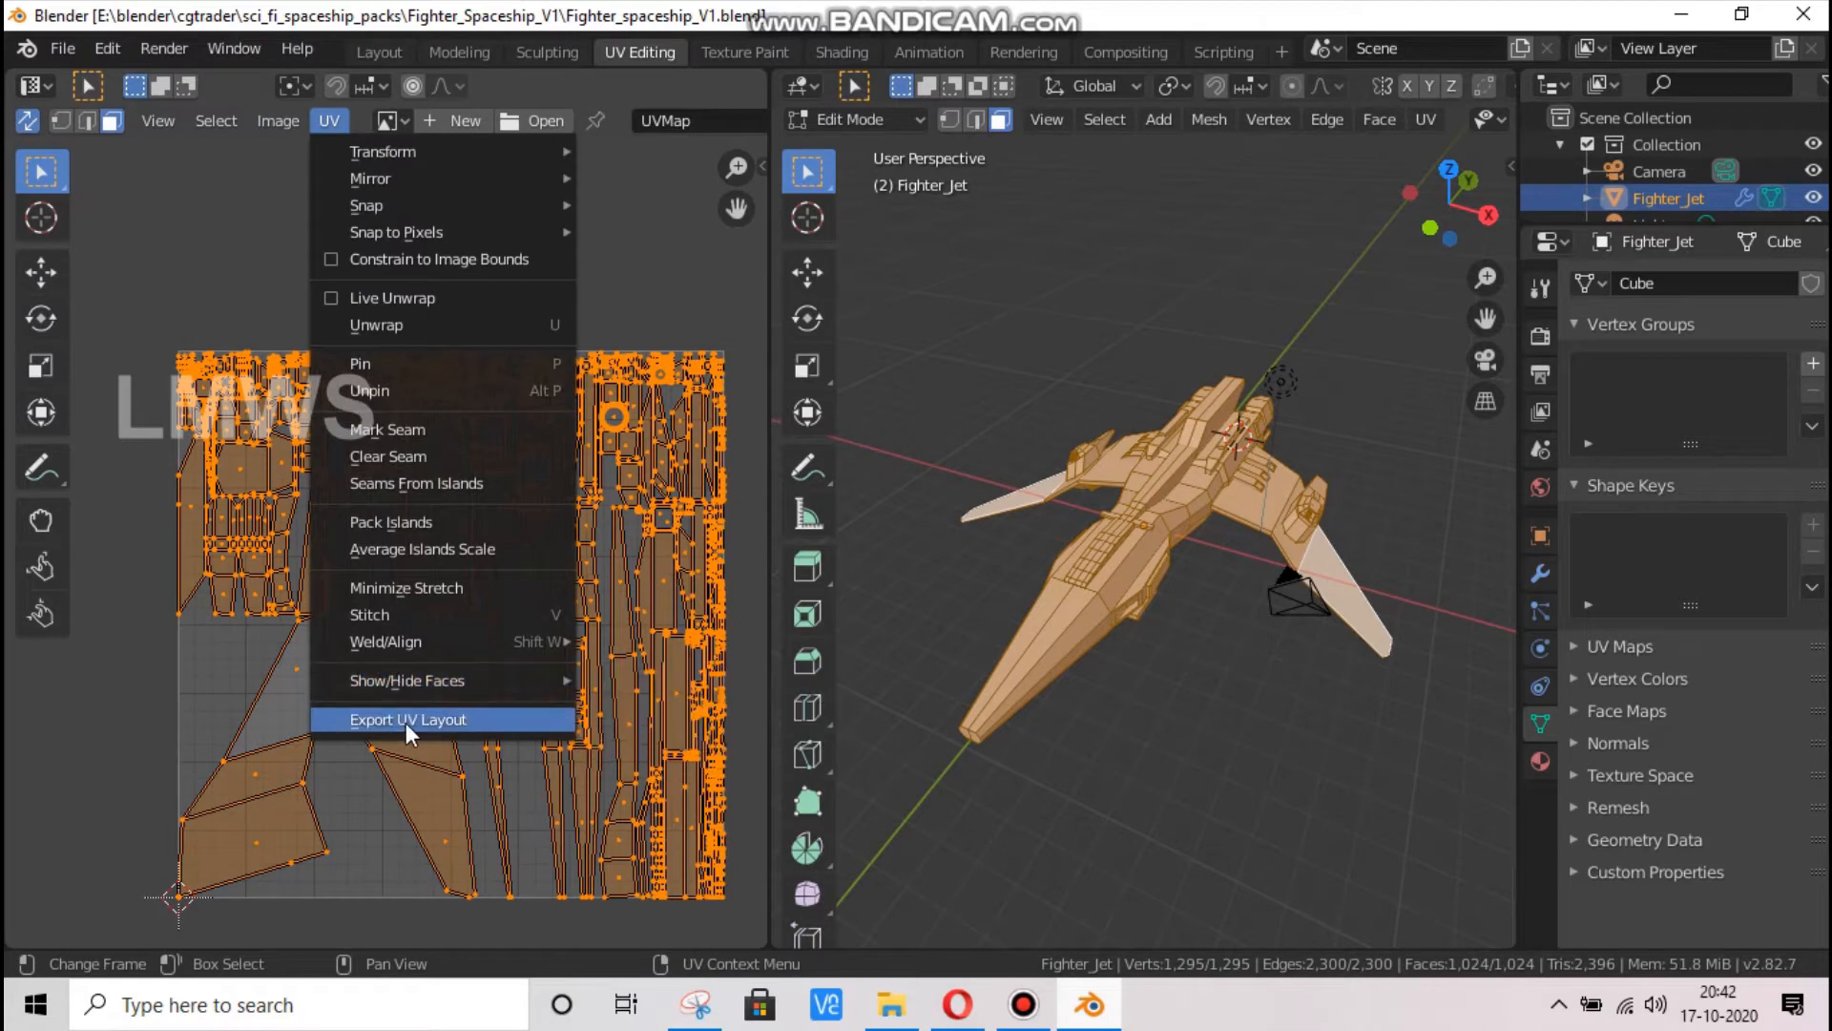
key(Tab)
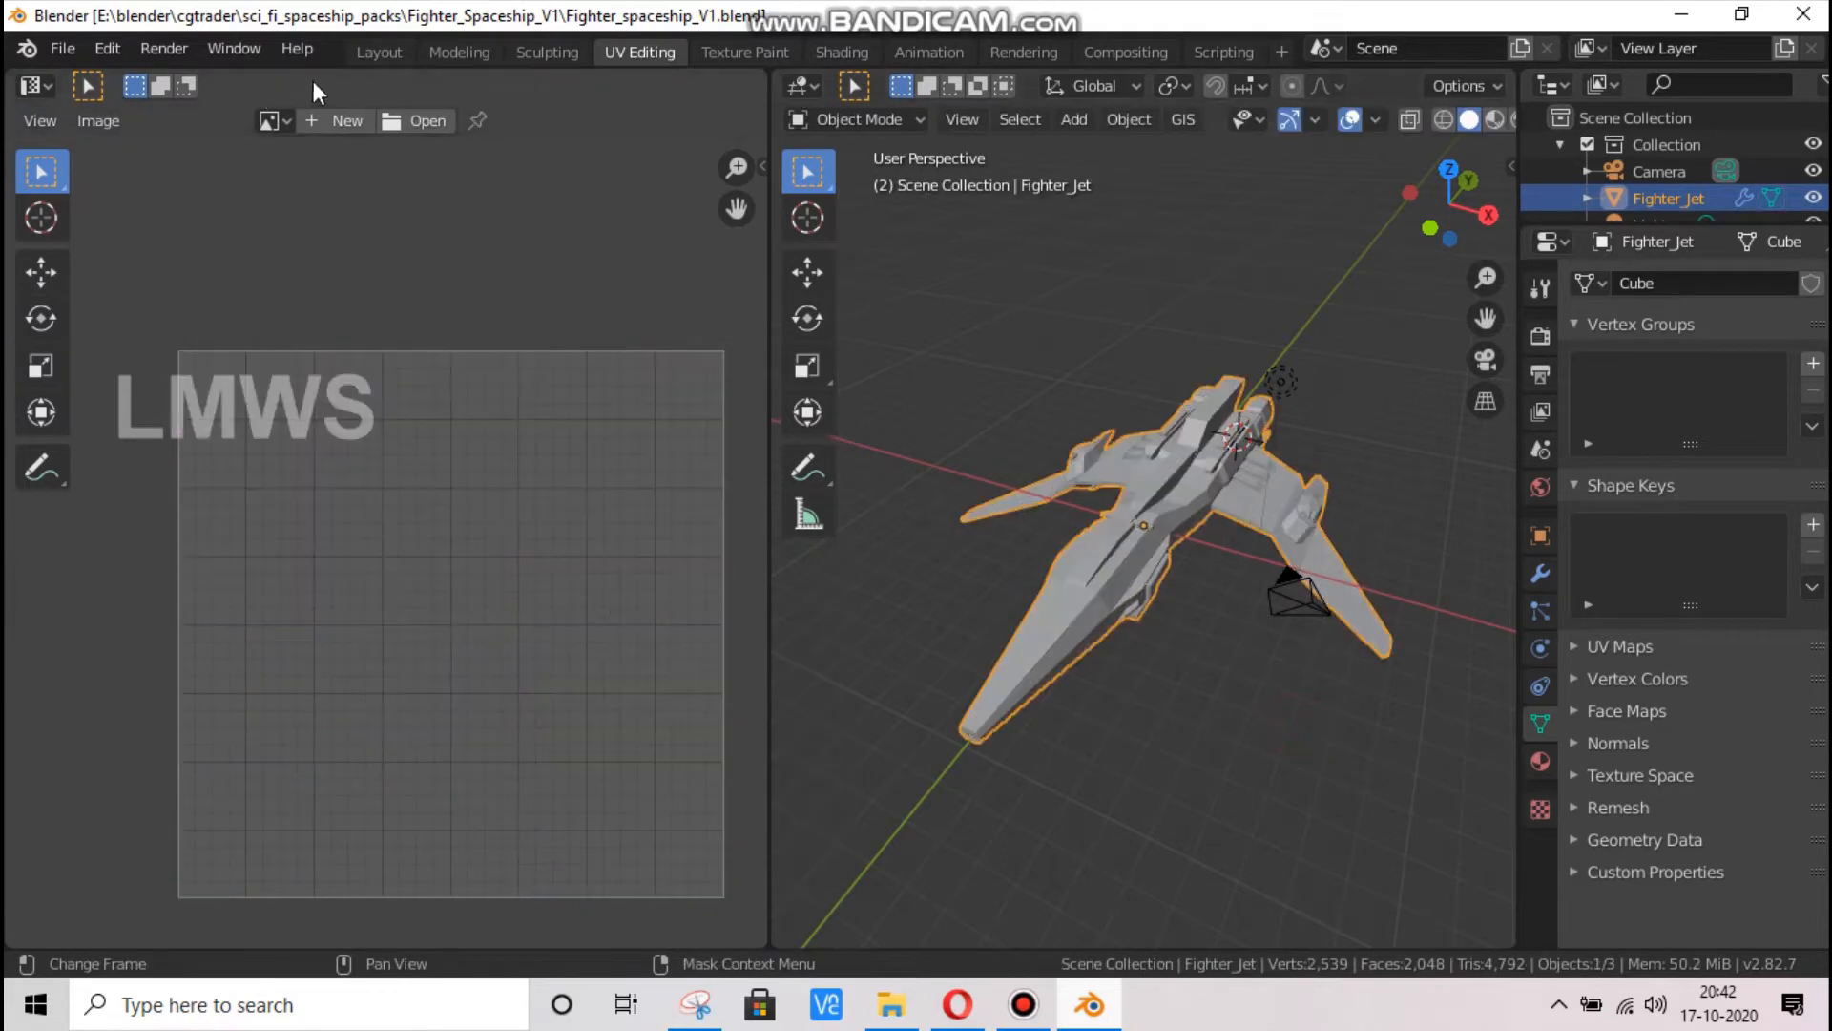
Return to the Layout workspace, save Fighter_spaceship_V1.blend and create a new file
click(392, 50)
key(ctrl+s)
click(80, 55)
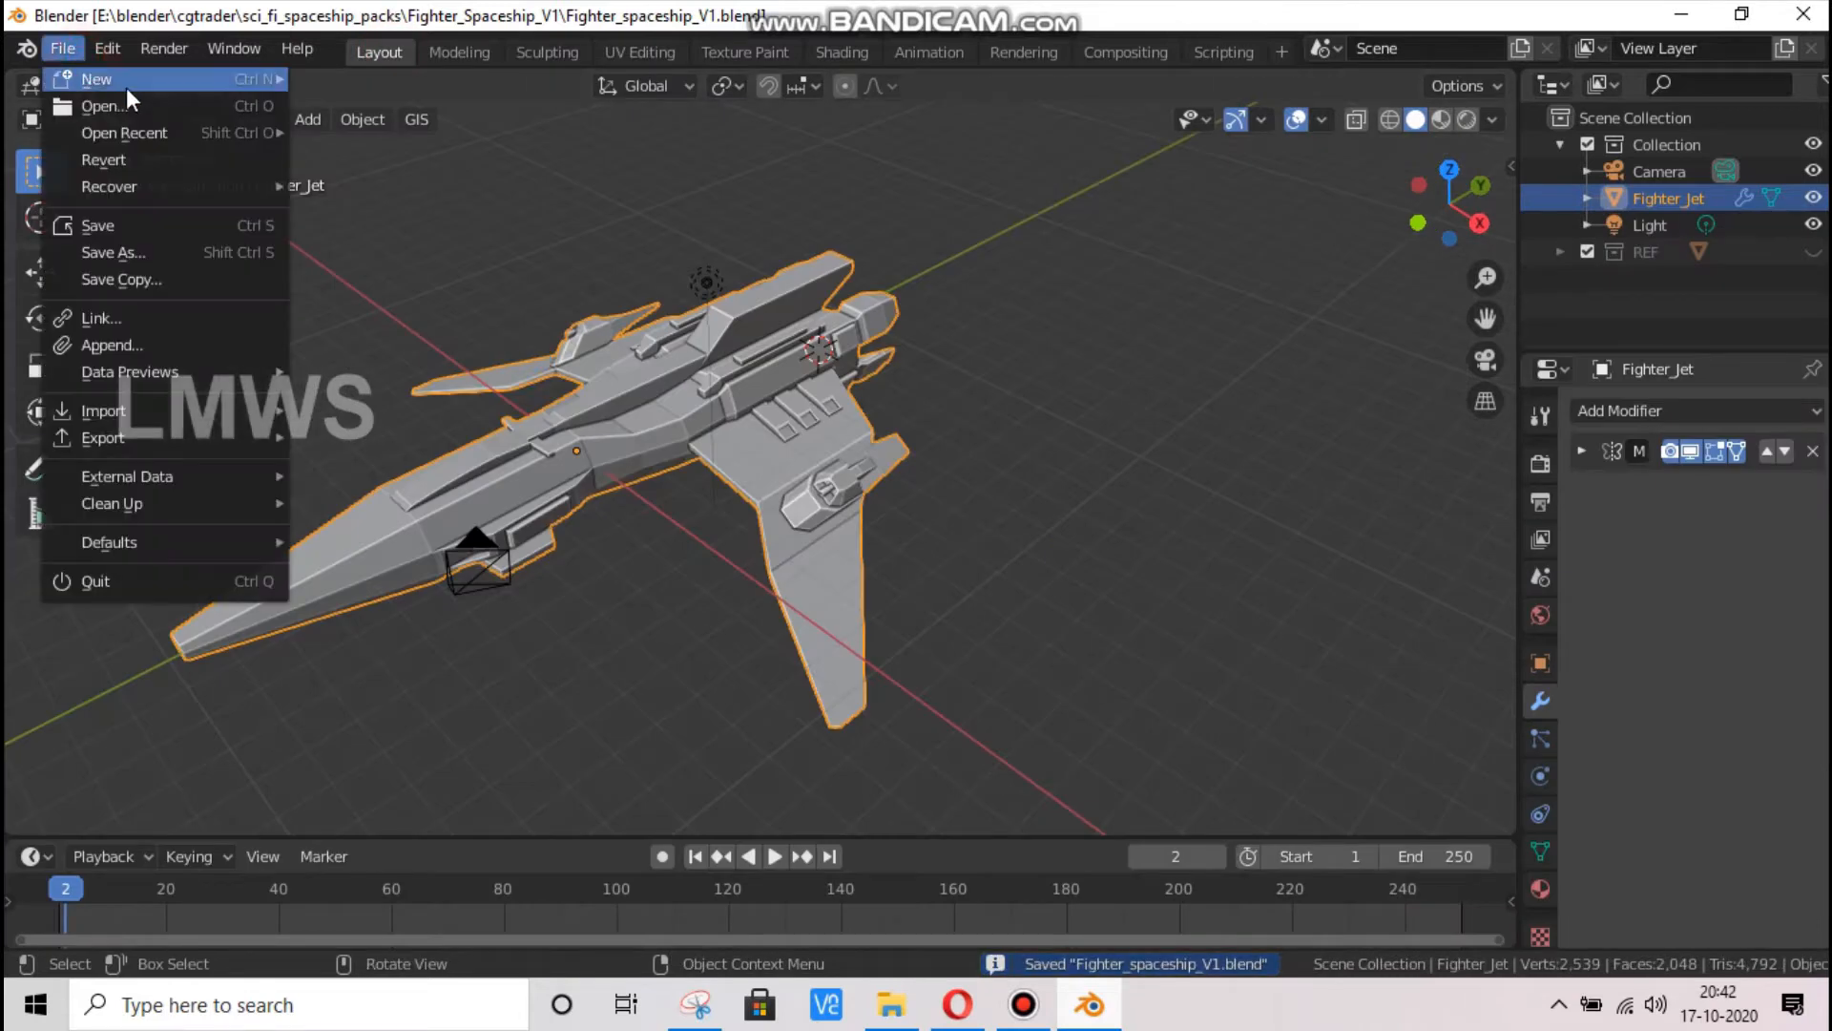
mouse_move(126, 81)
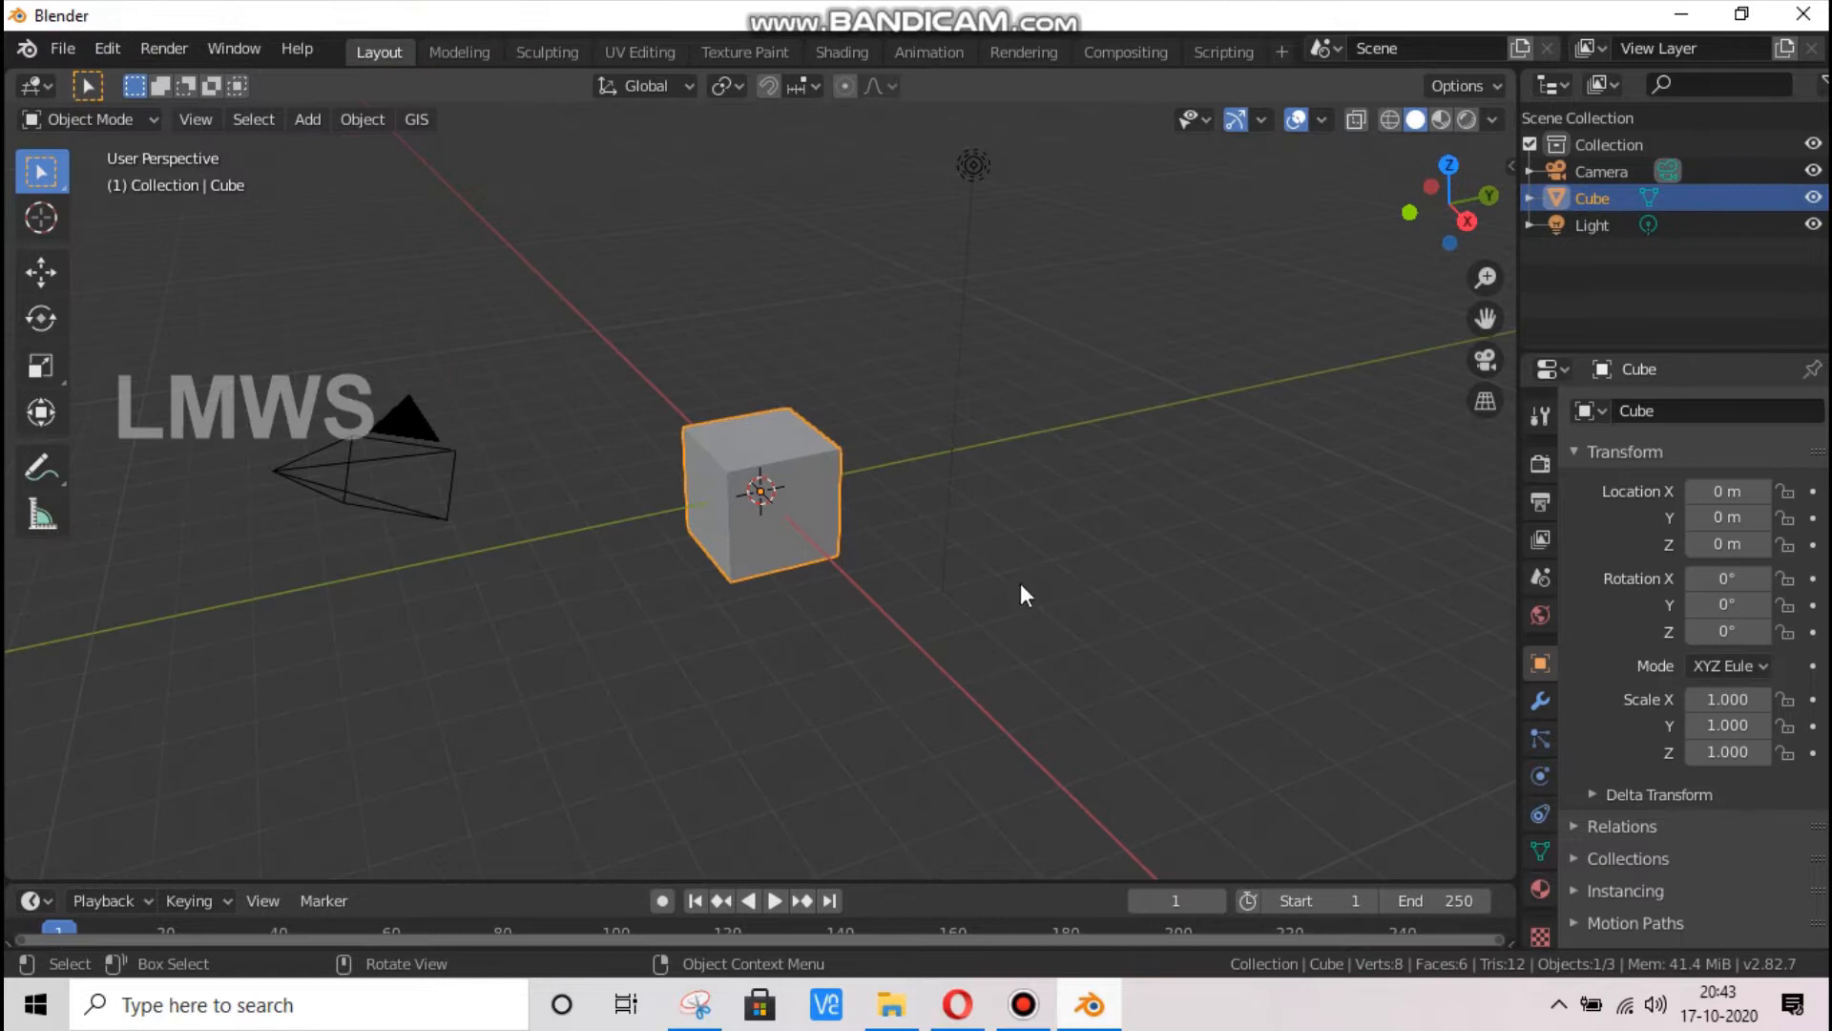
Select the camera and start the Shortcut VUr key display in the viewport
click(355, 483)
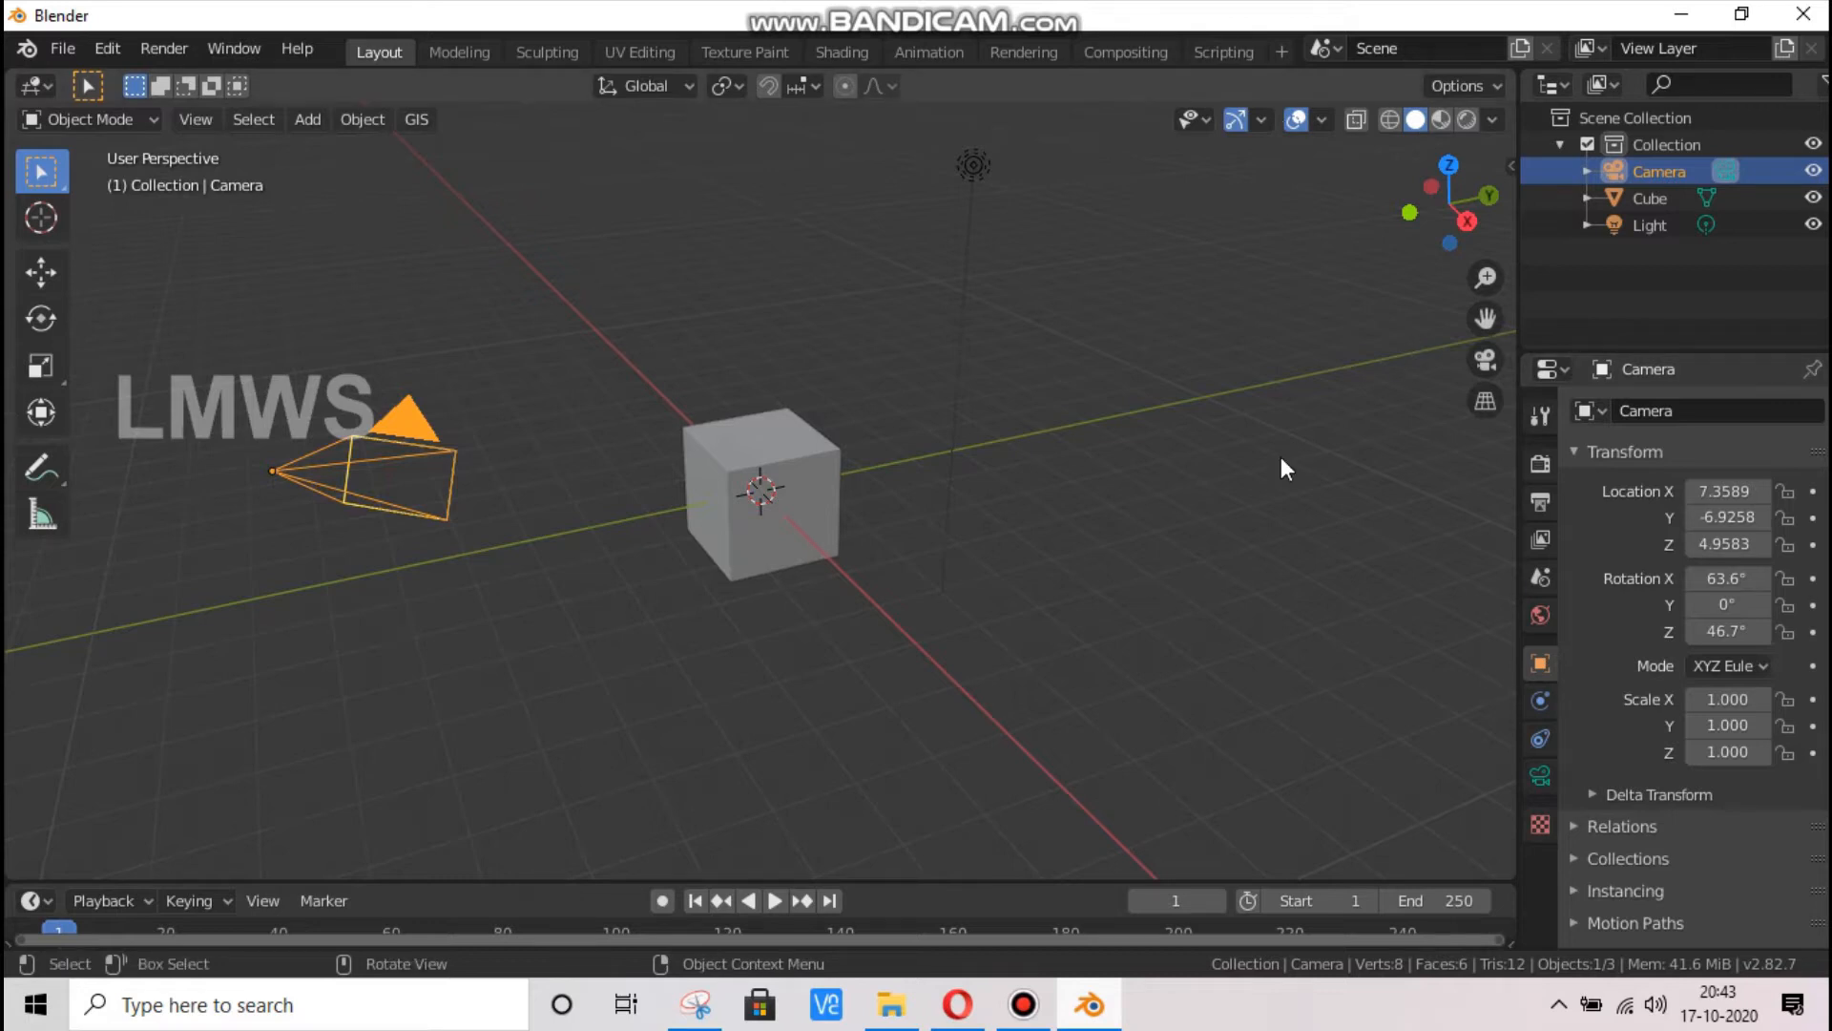
key(n)
click(1501, 465)
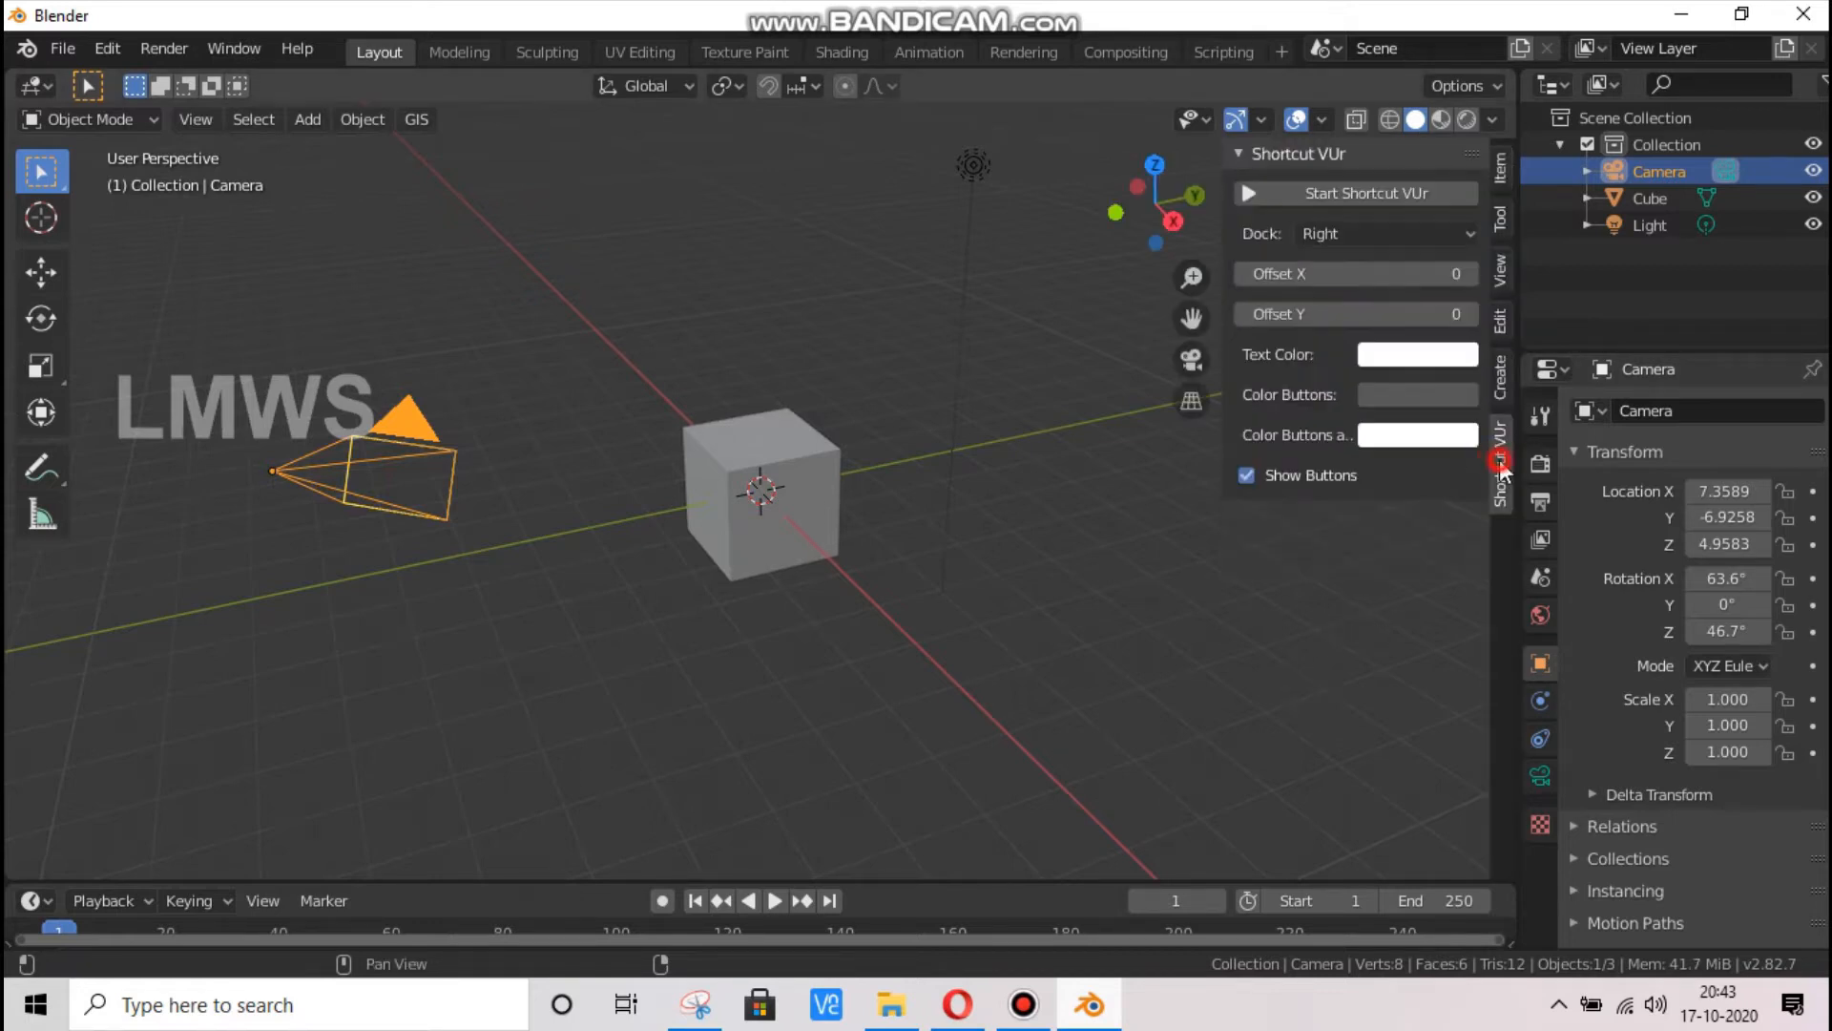
click(1374, 191)
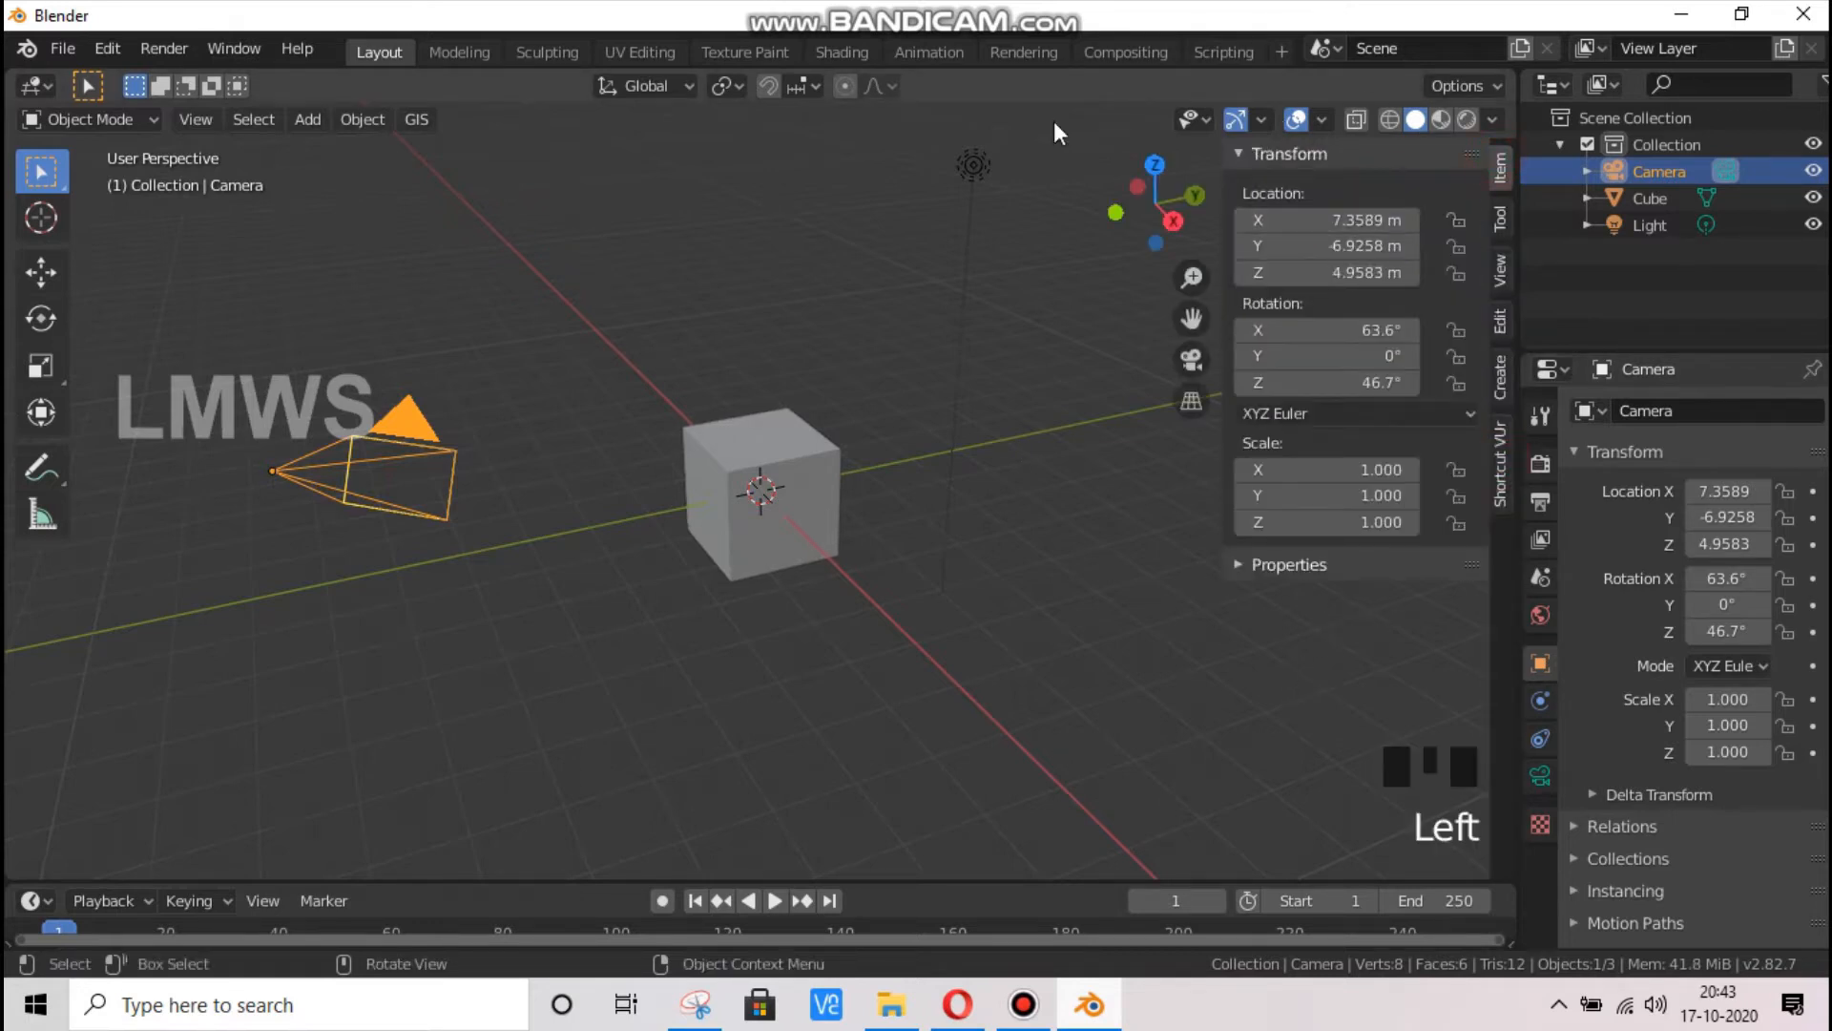
Set the camera's X, Y and Z rotation to 0°
scroll(585, 448, down, 2)
drag(1157, 202, 1170, 190)
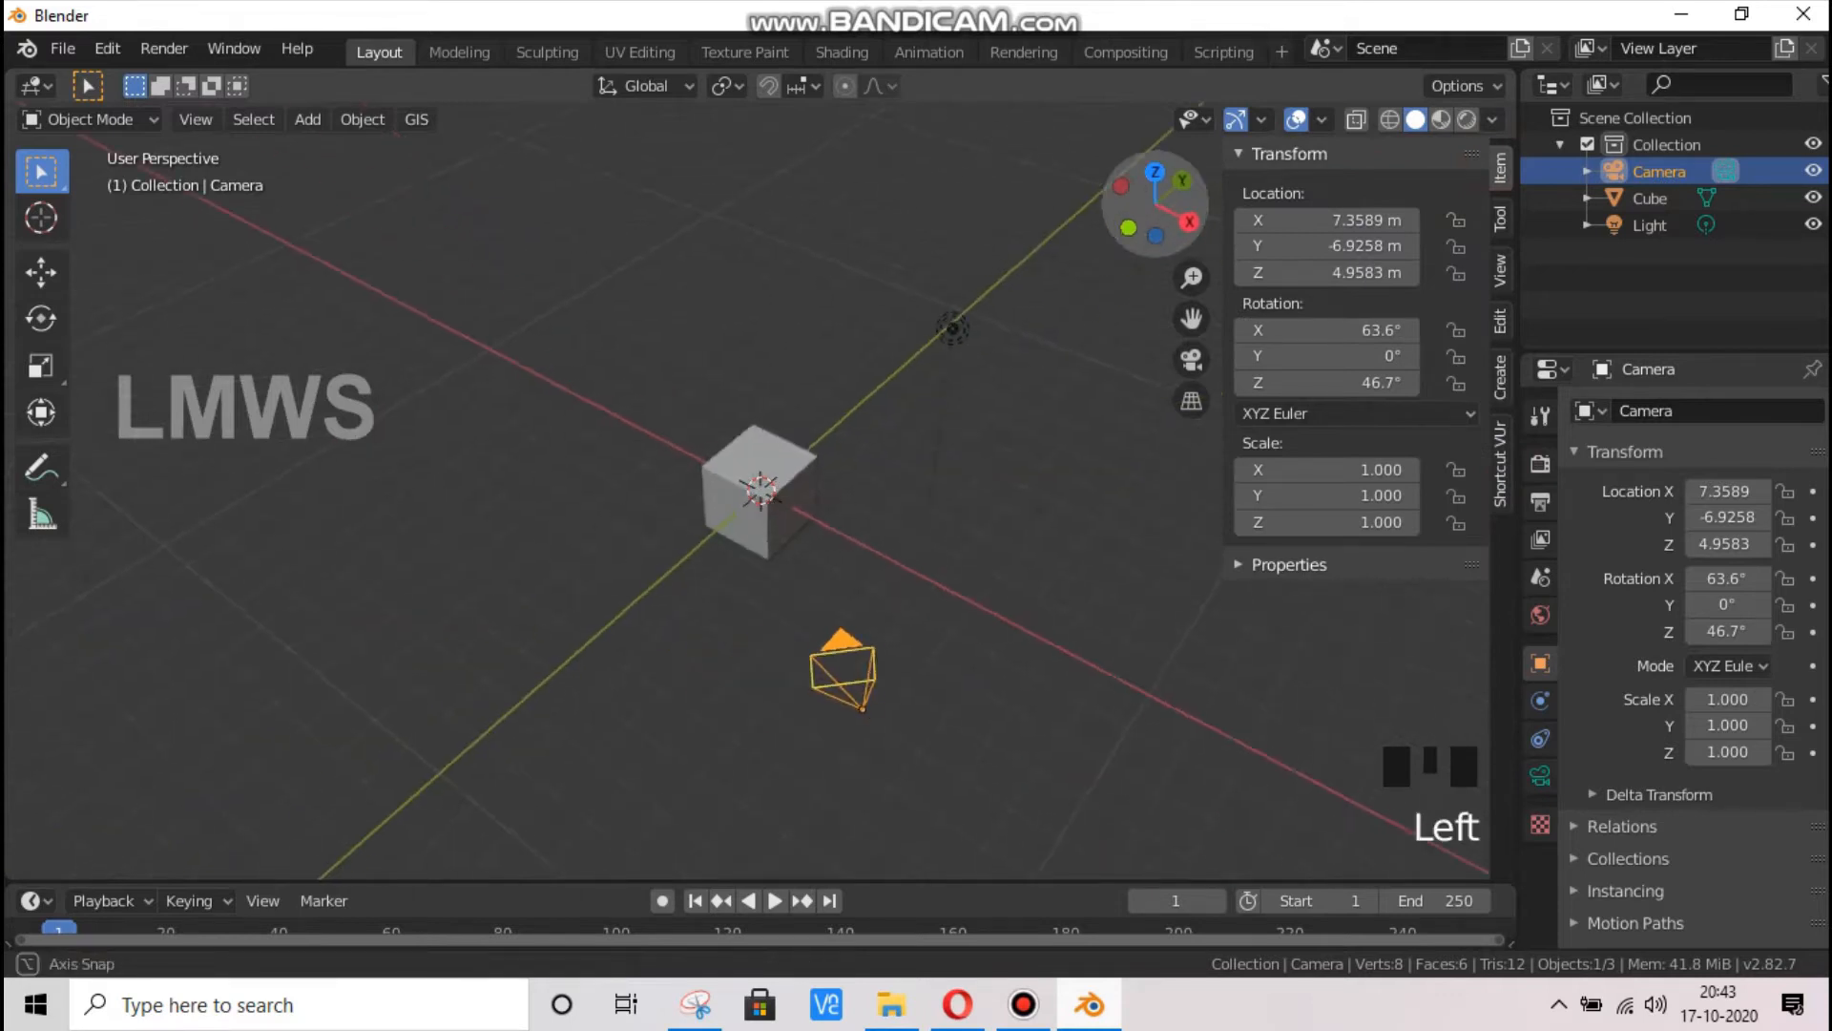
scroll(916, 703, up, 1)
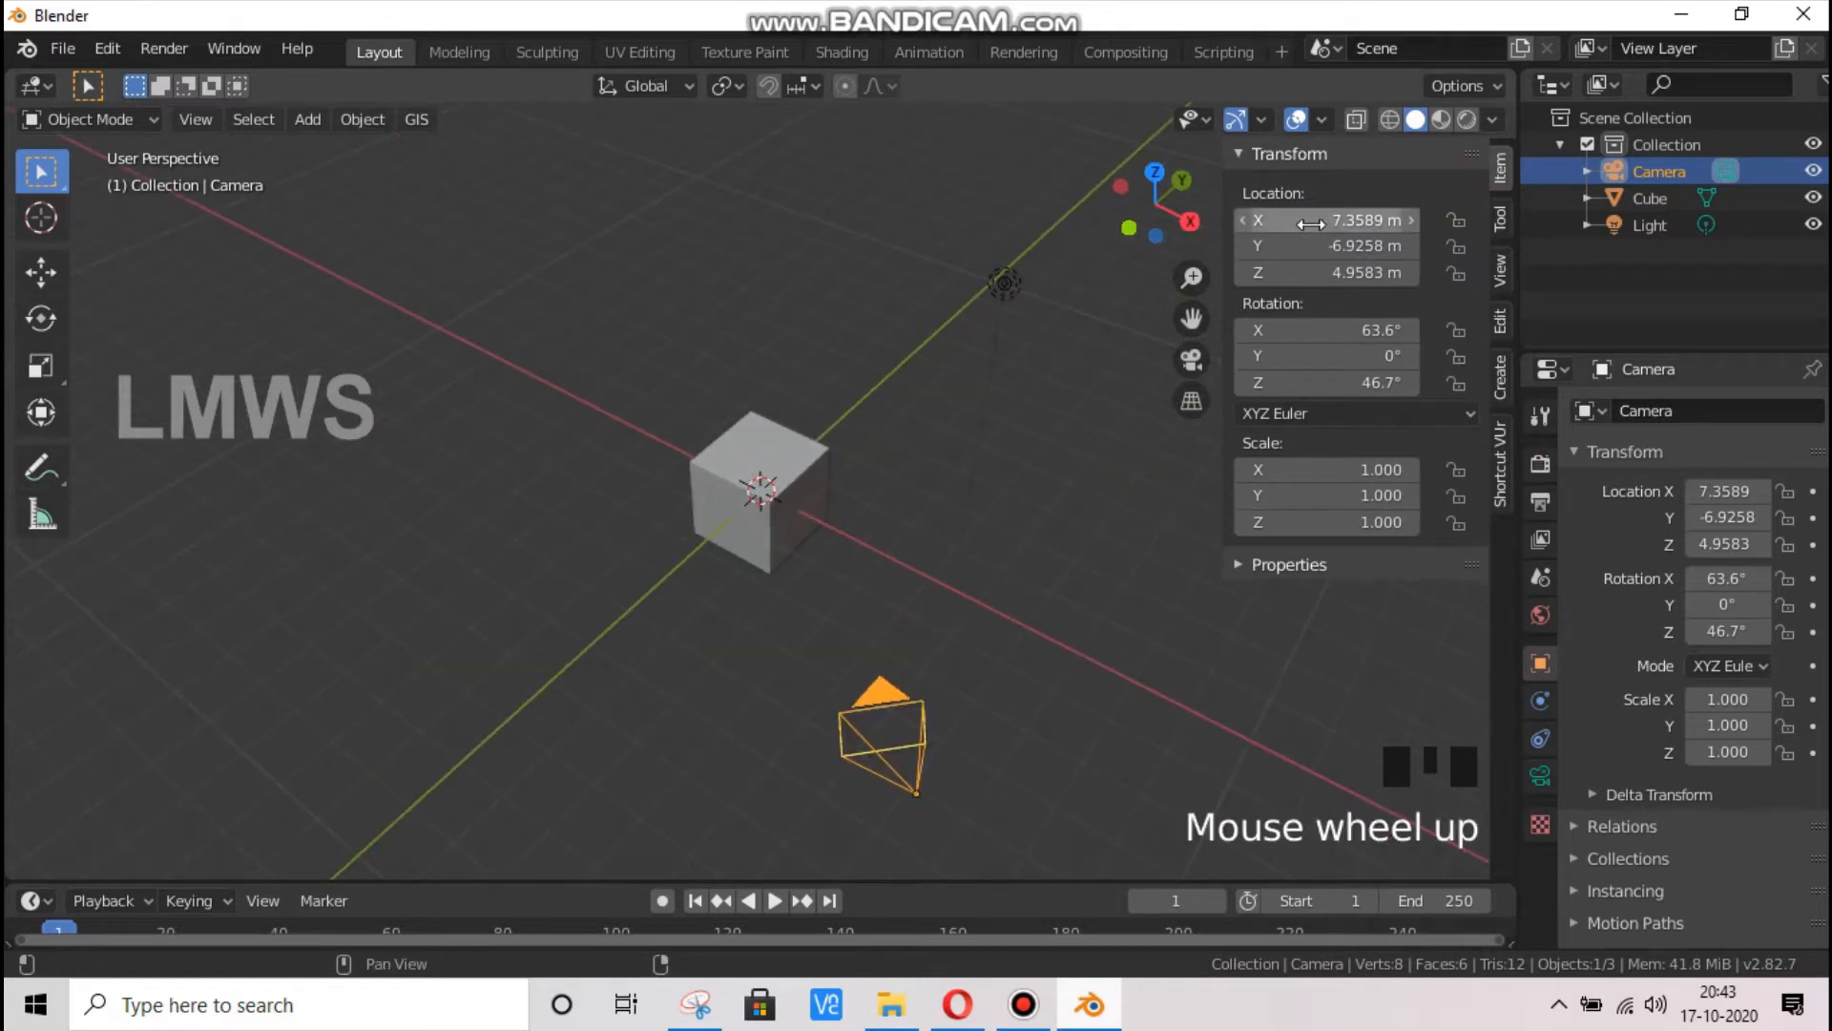
click(1344, 329)
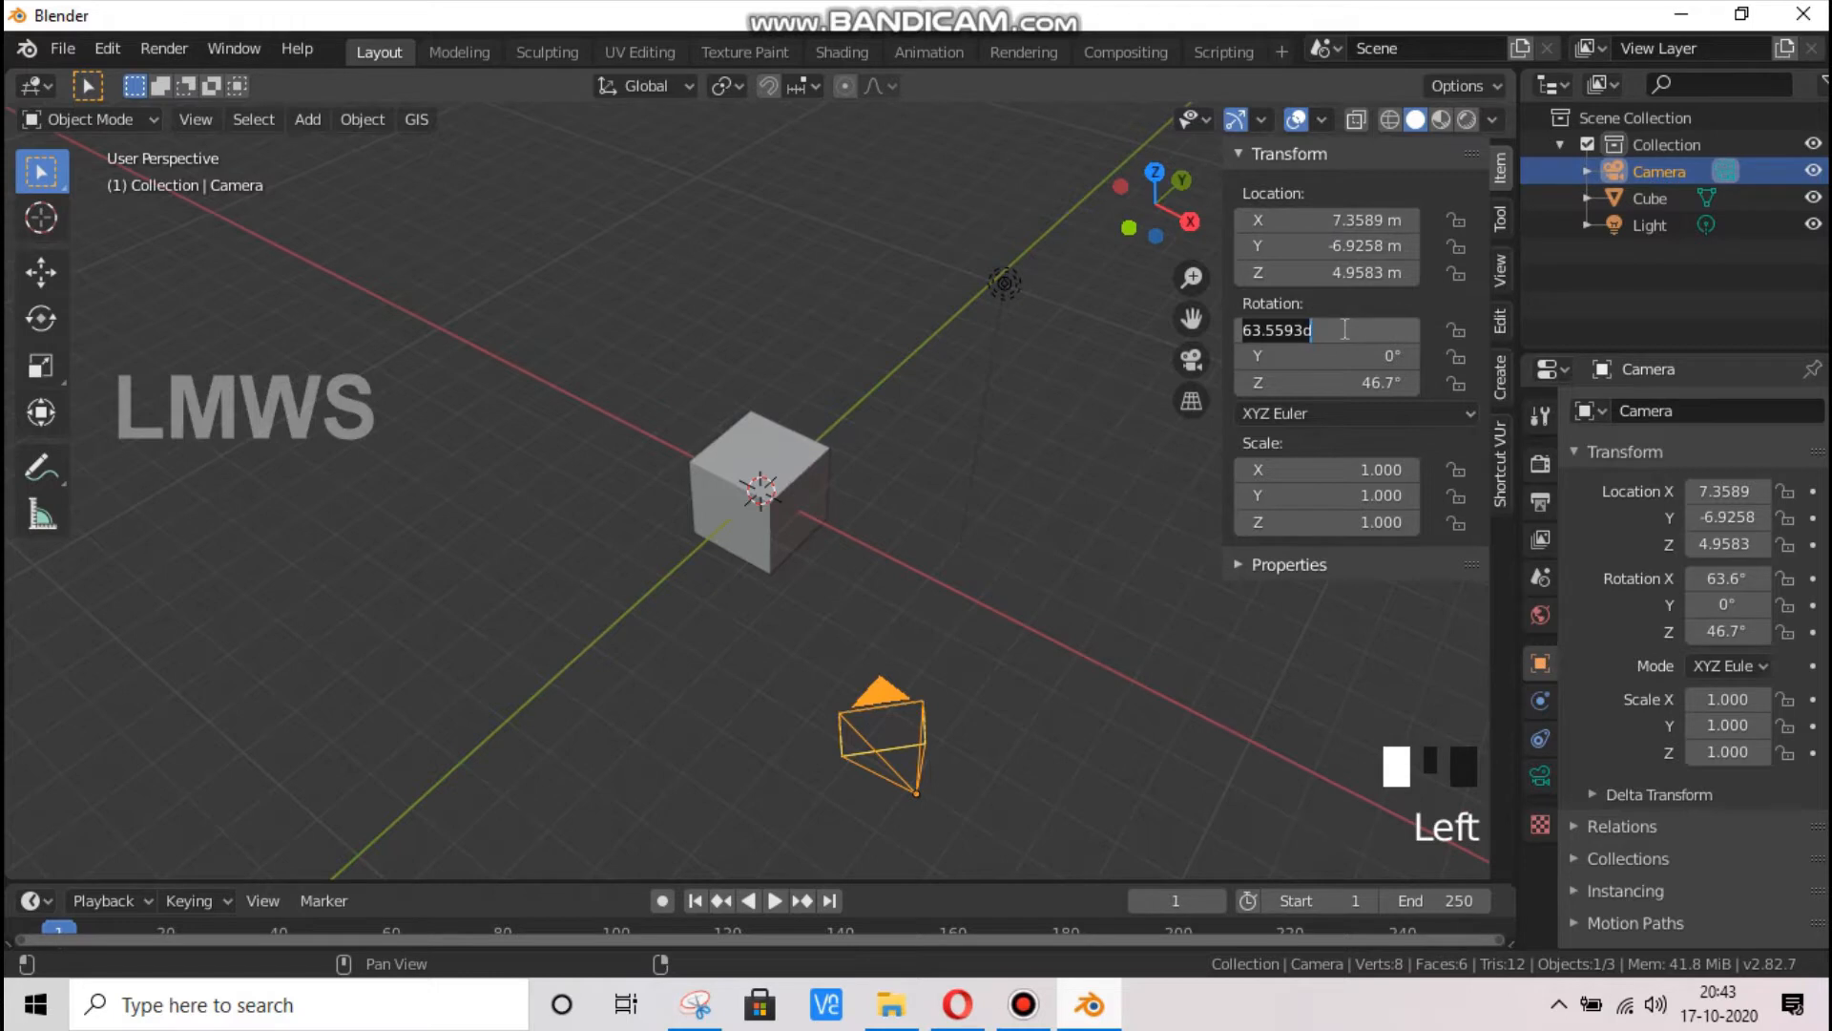
key(Tab)
key(Tab)
text(0)
key(Return)
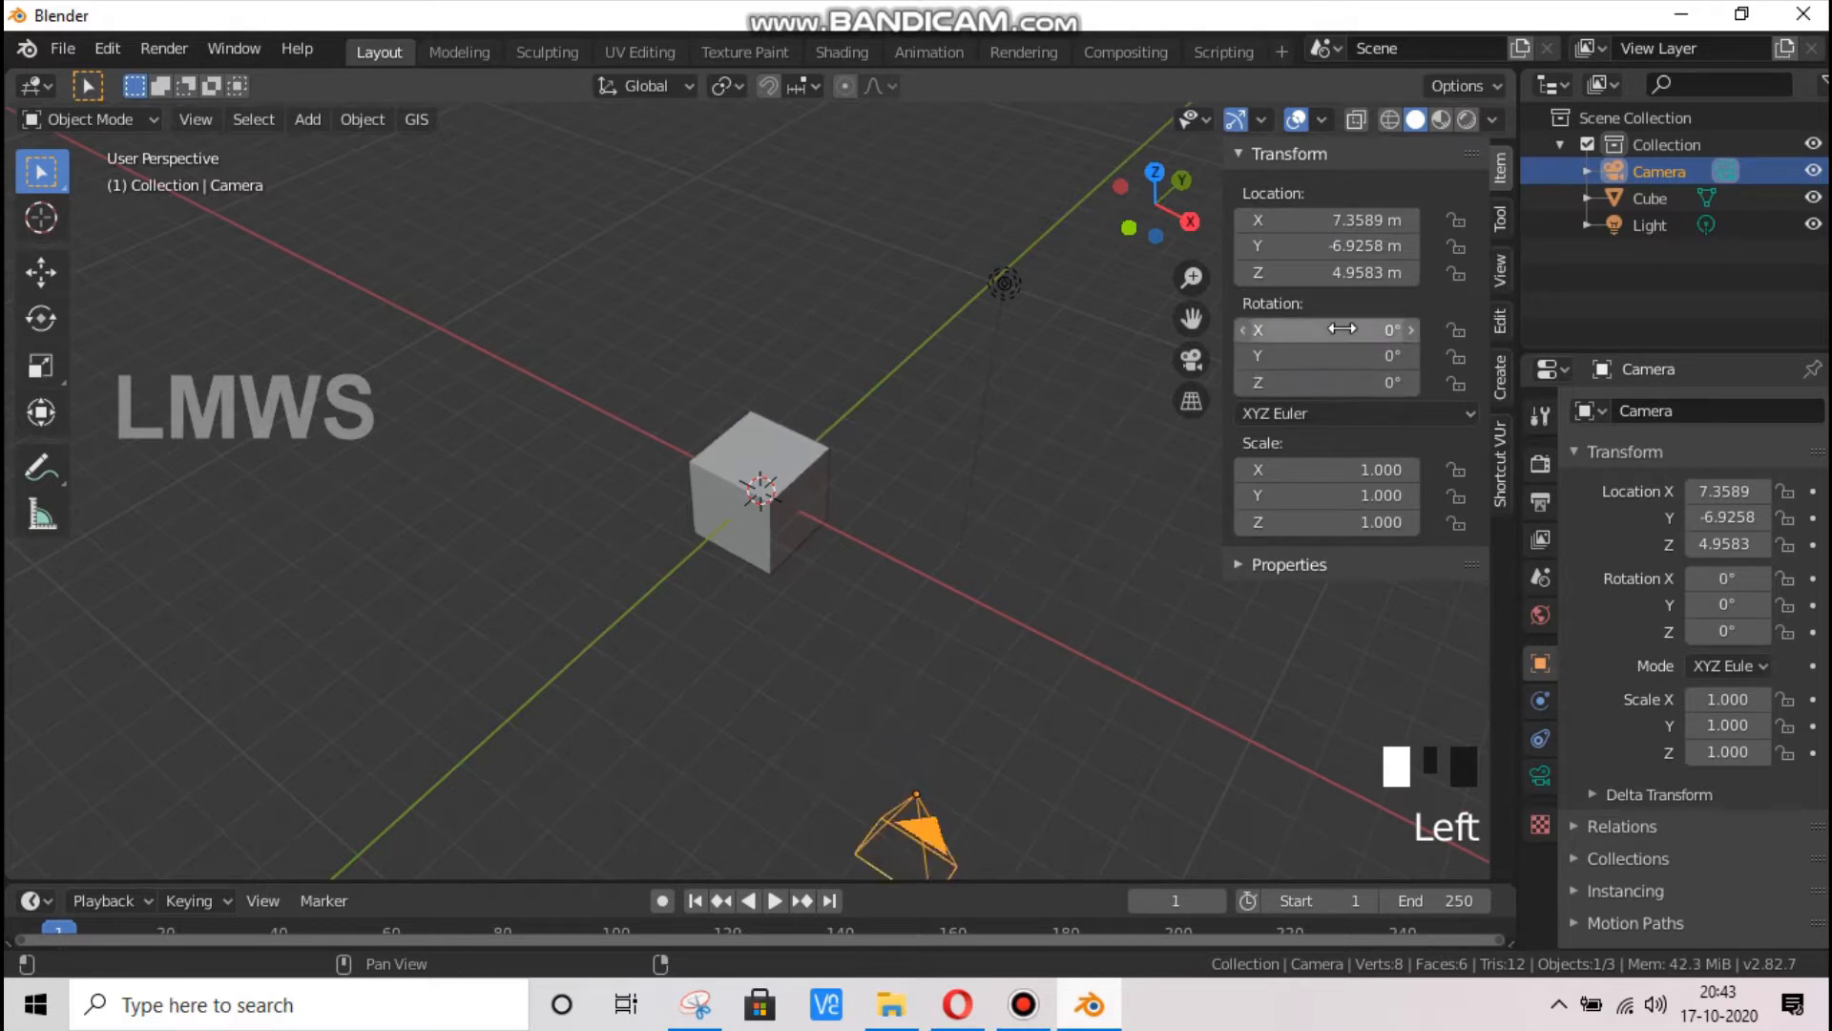
Set the render output resolution to 2048 by 2048 px
scroll(987, 418, down, 2)
drag(1157, 214, 1036, 187)
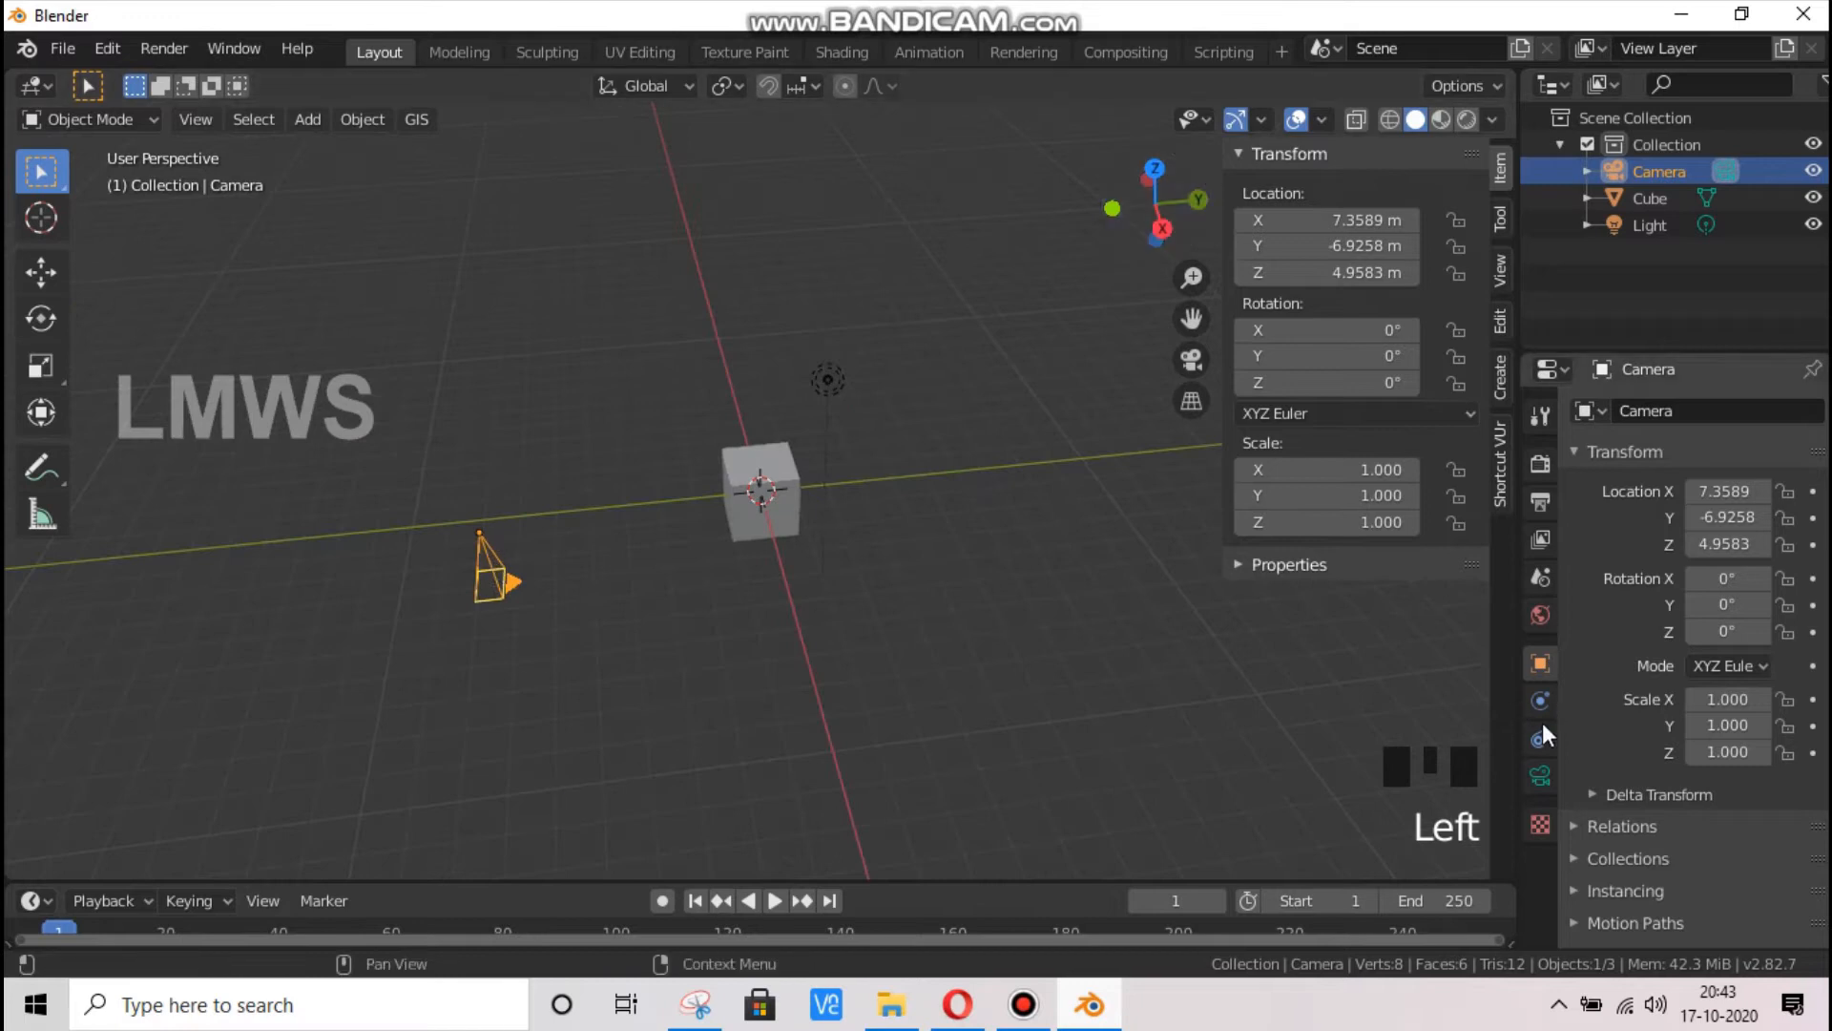
click(1541, 463)
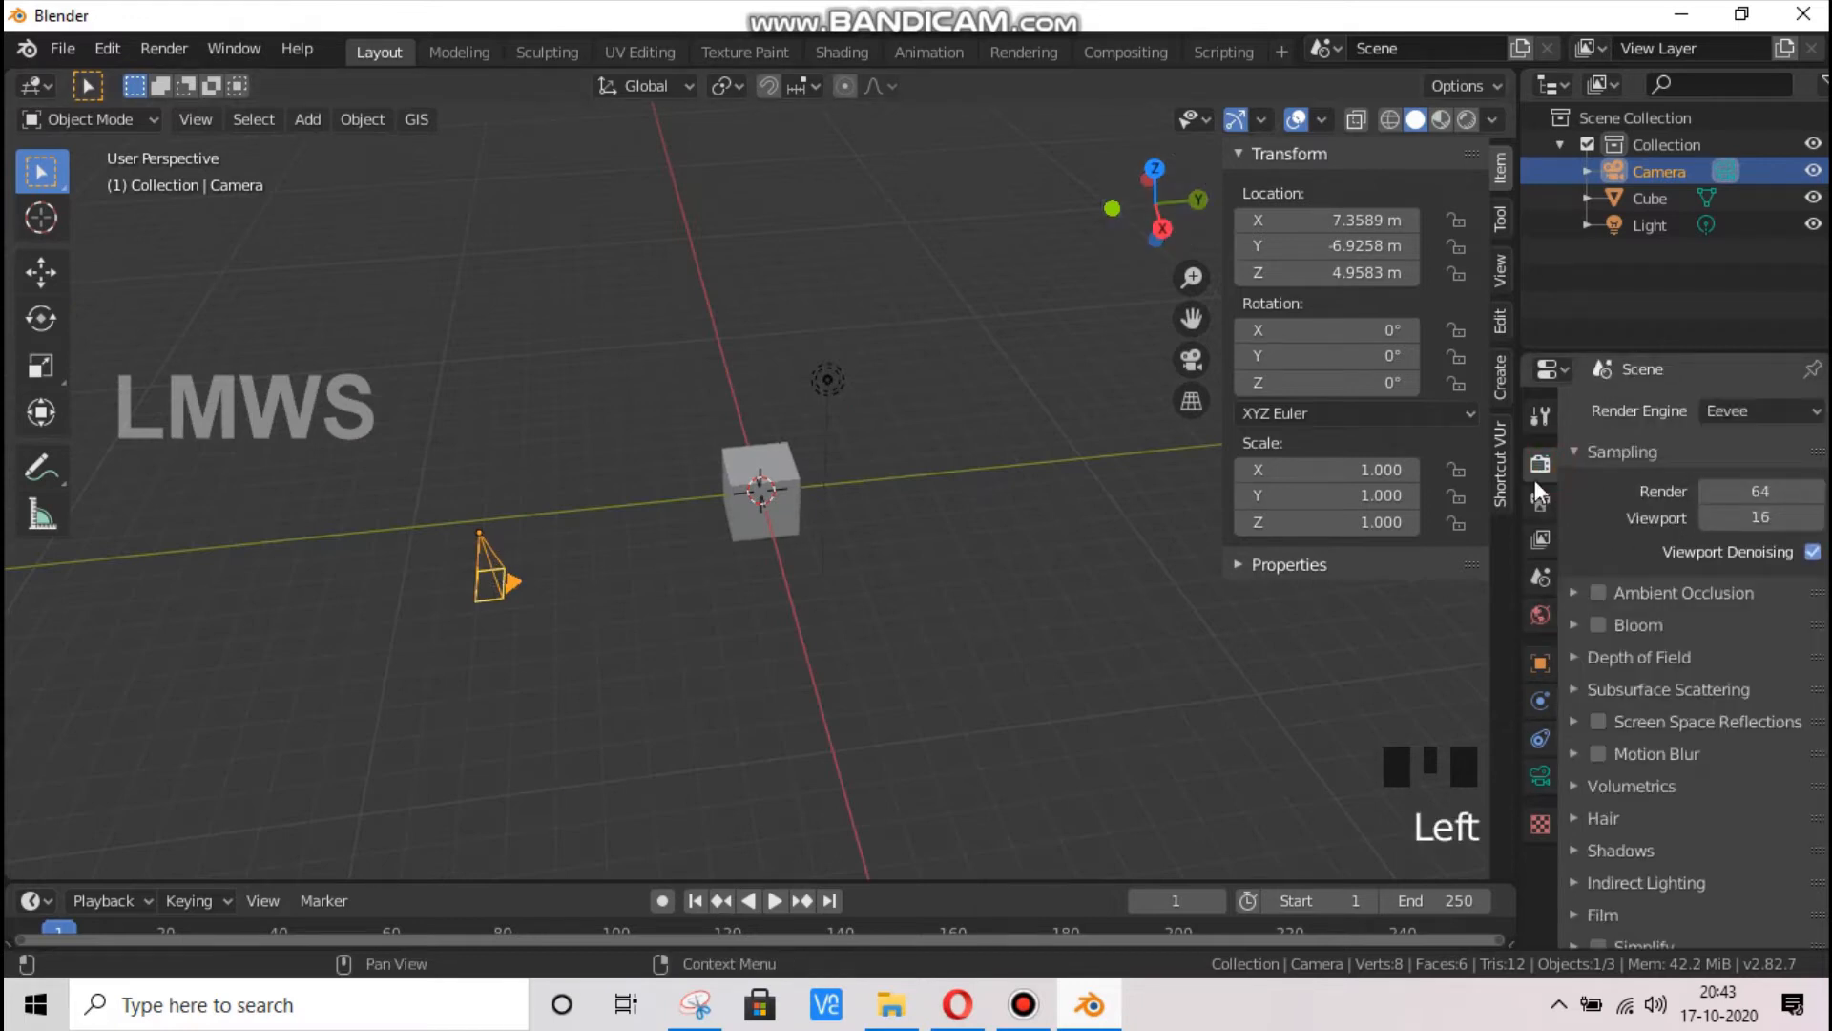
click(1540, 501)
click(1766, 466)
click(1765, 445)
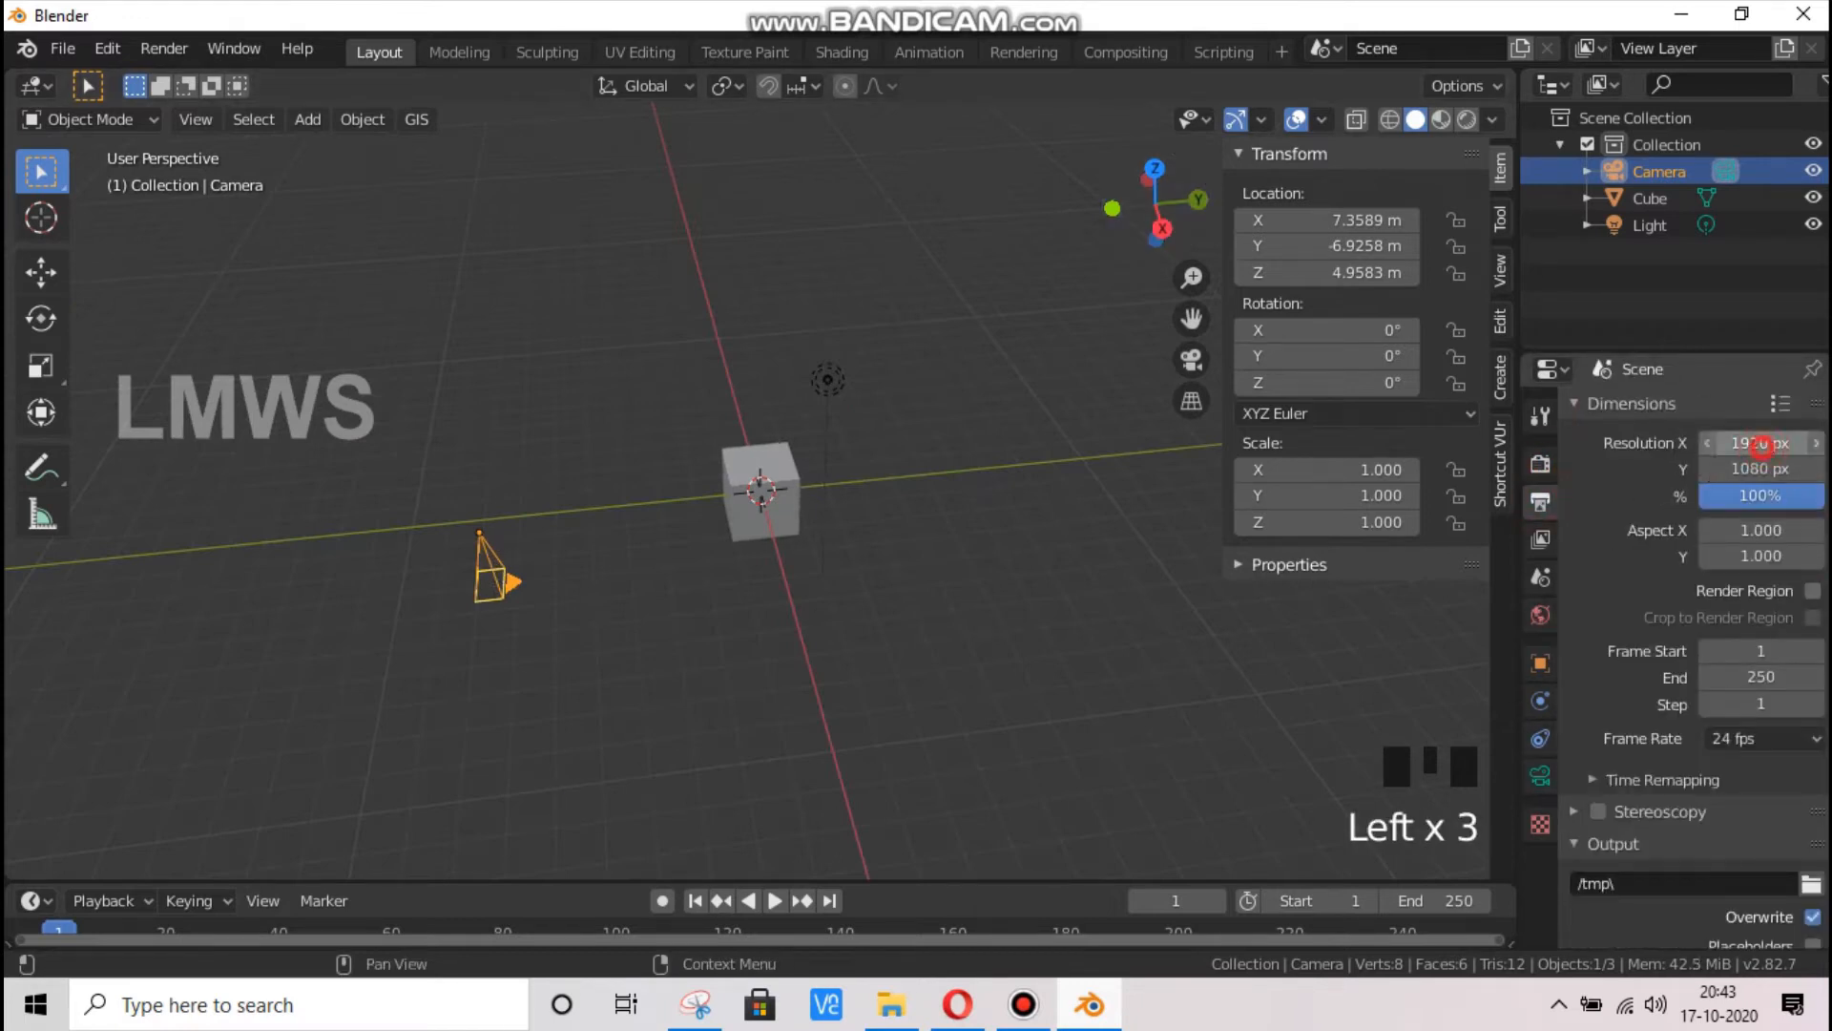
click(1766, 447)
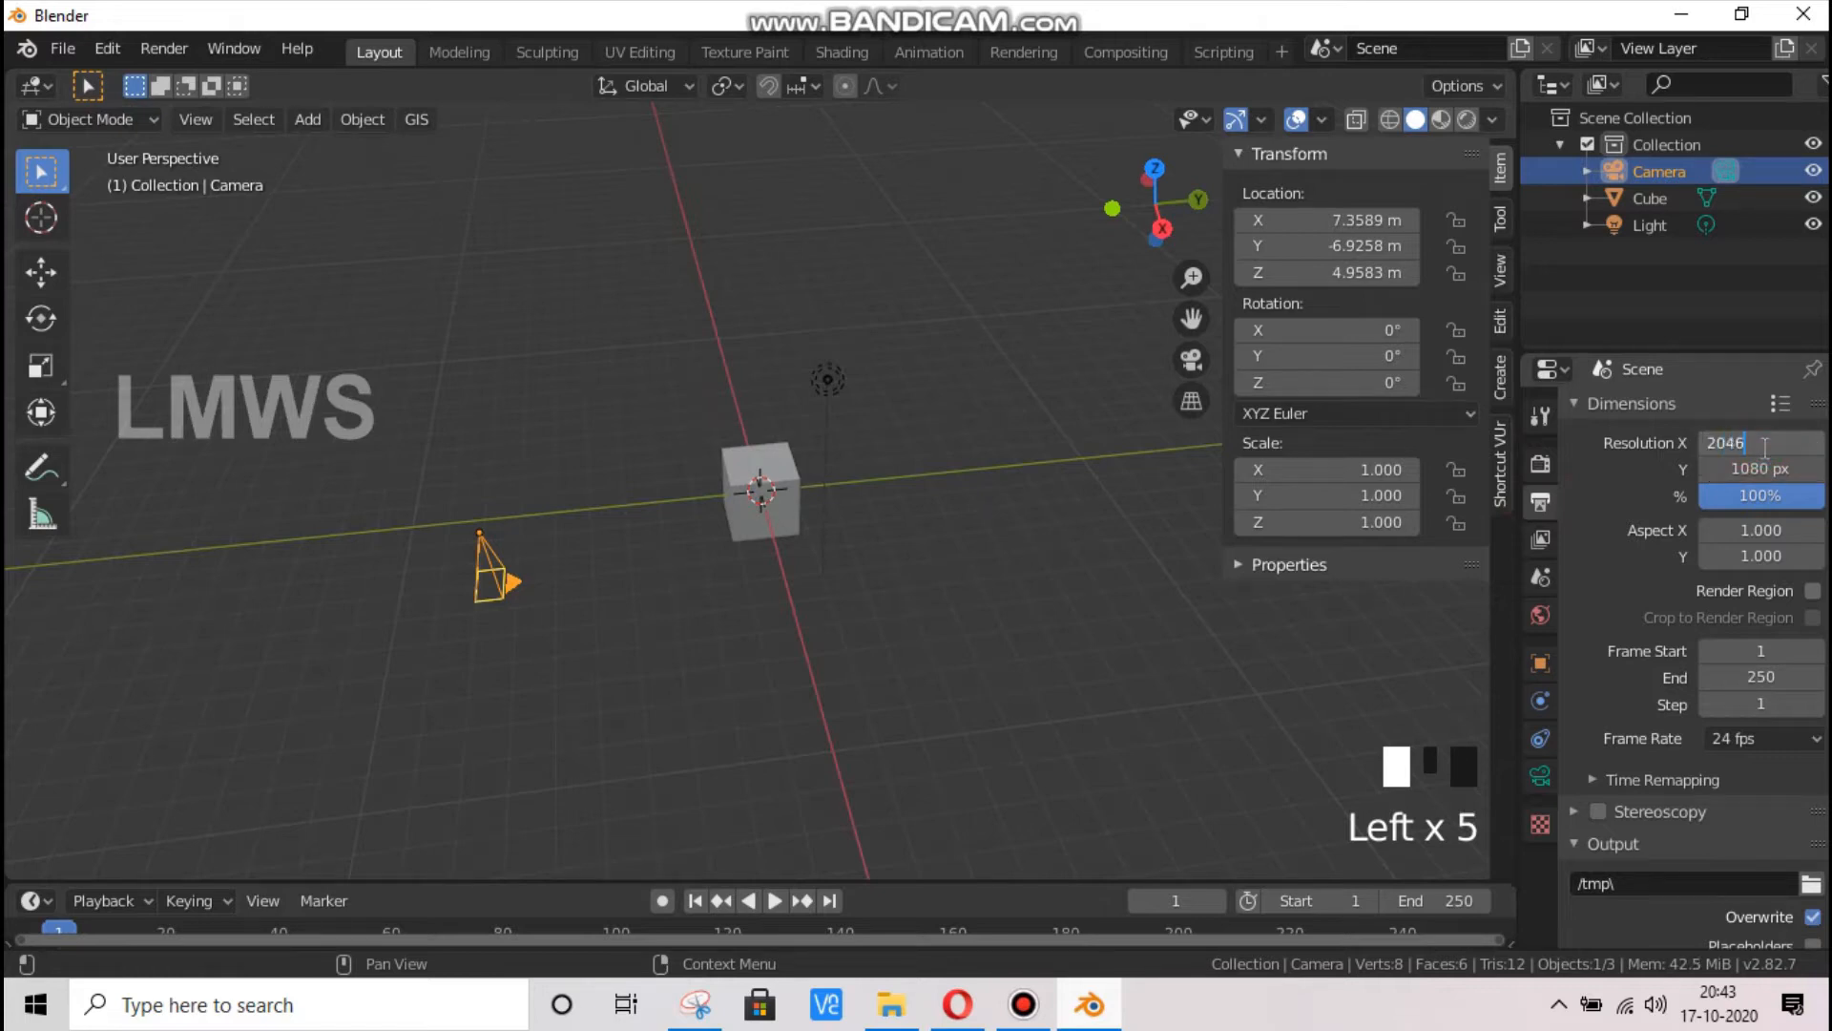
text(2048)
key(Tab)
text(20)
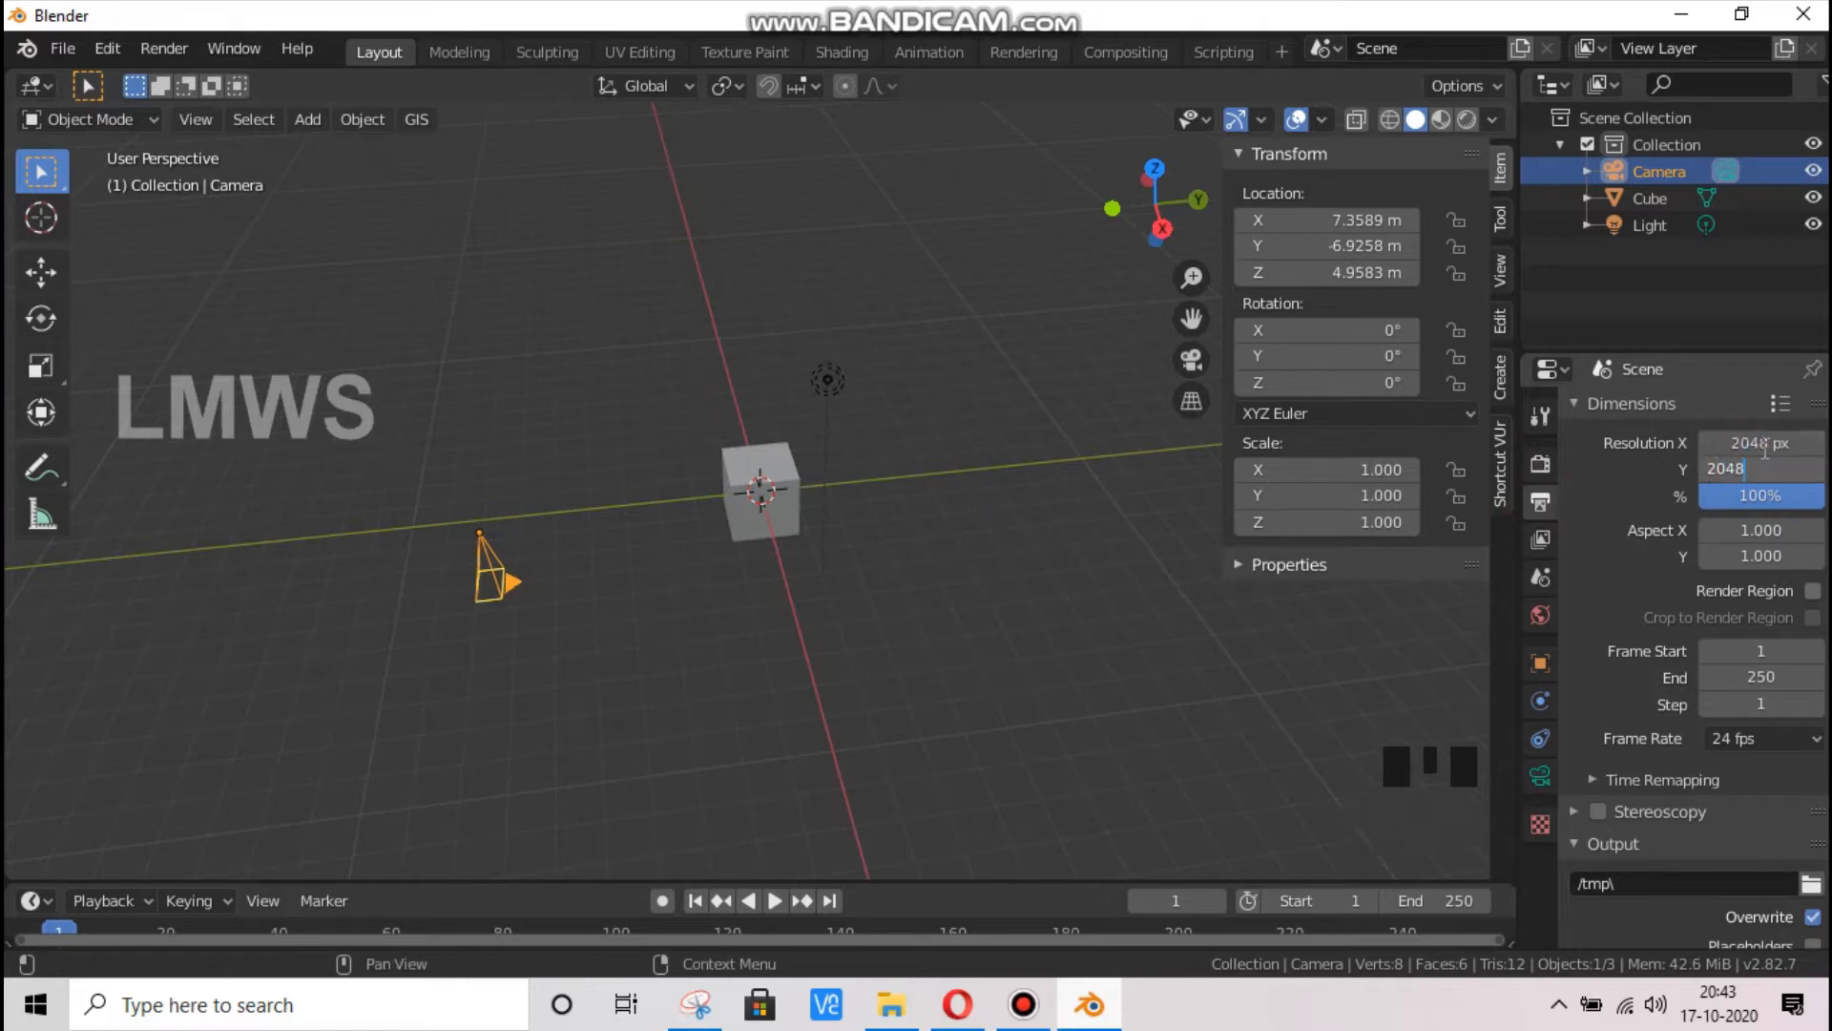
text(48)
click(880, 720)
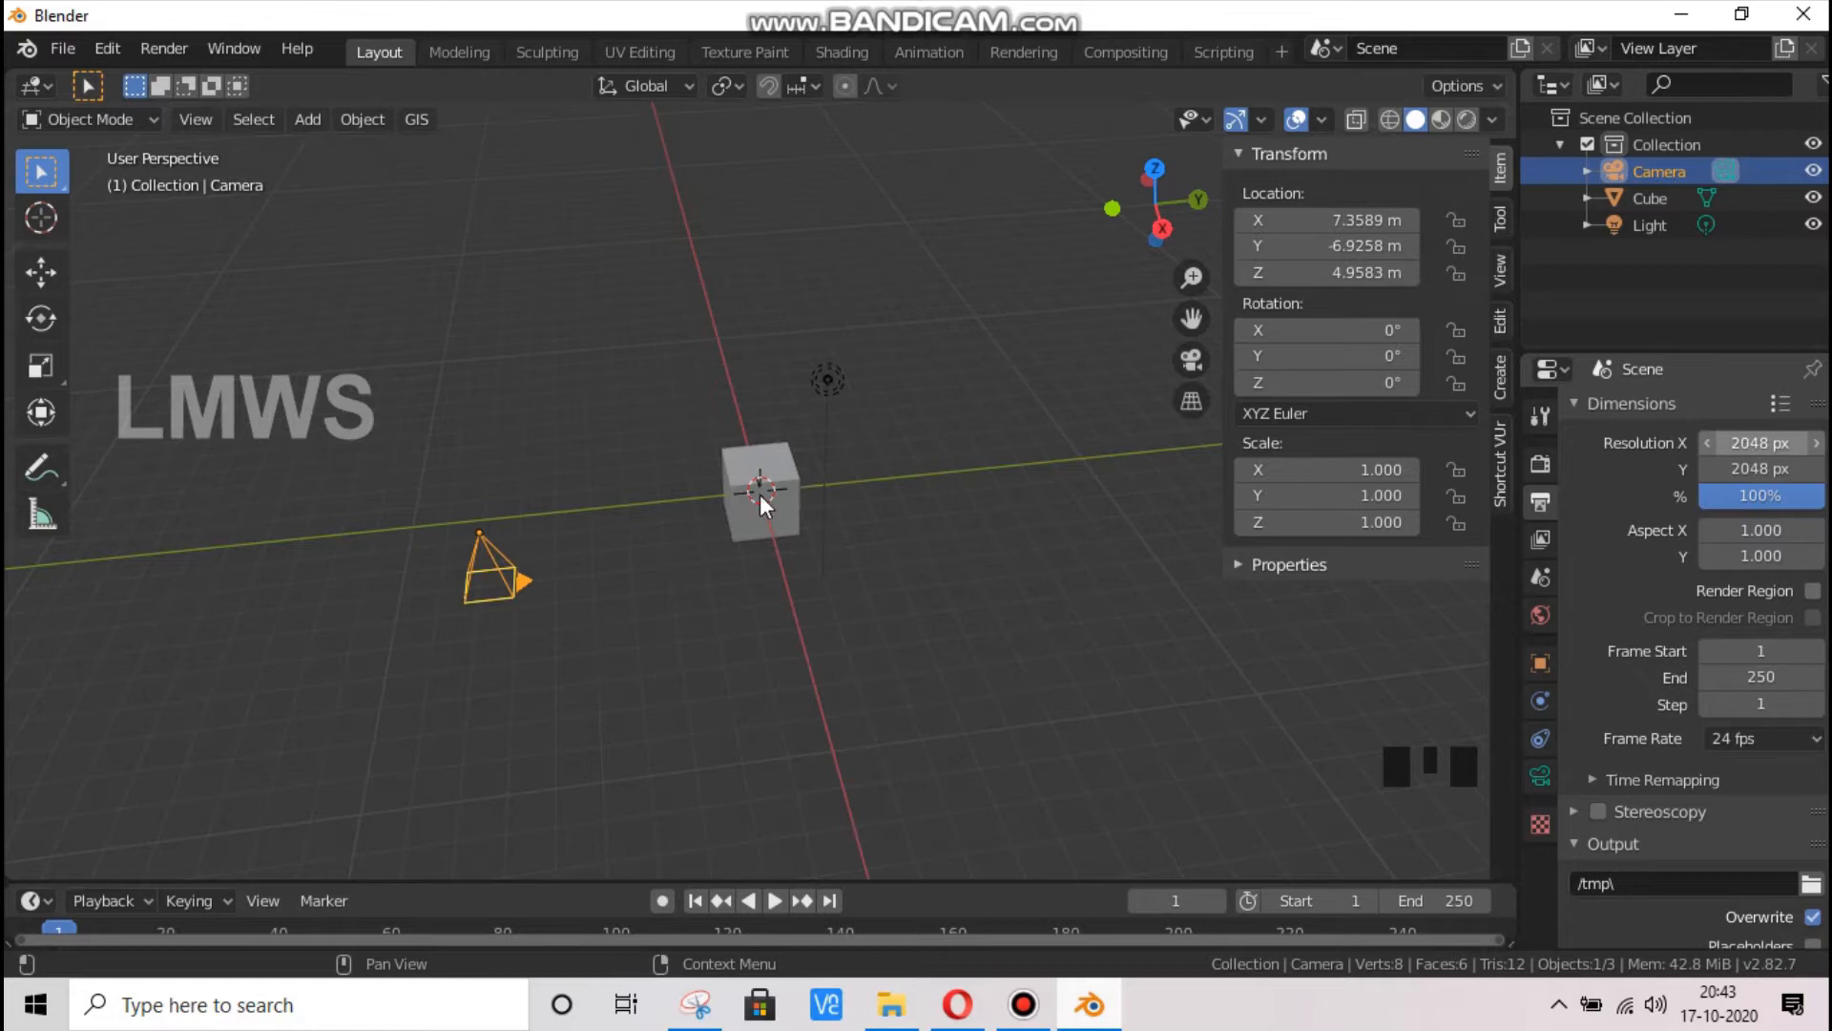
Set the camera's X and Y location to 0 m
key(KP_0)
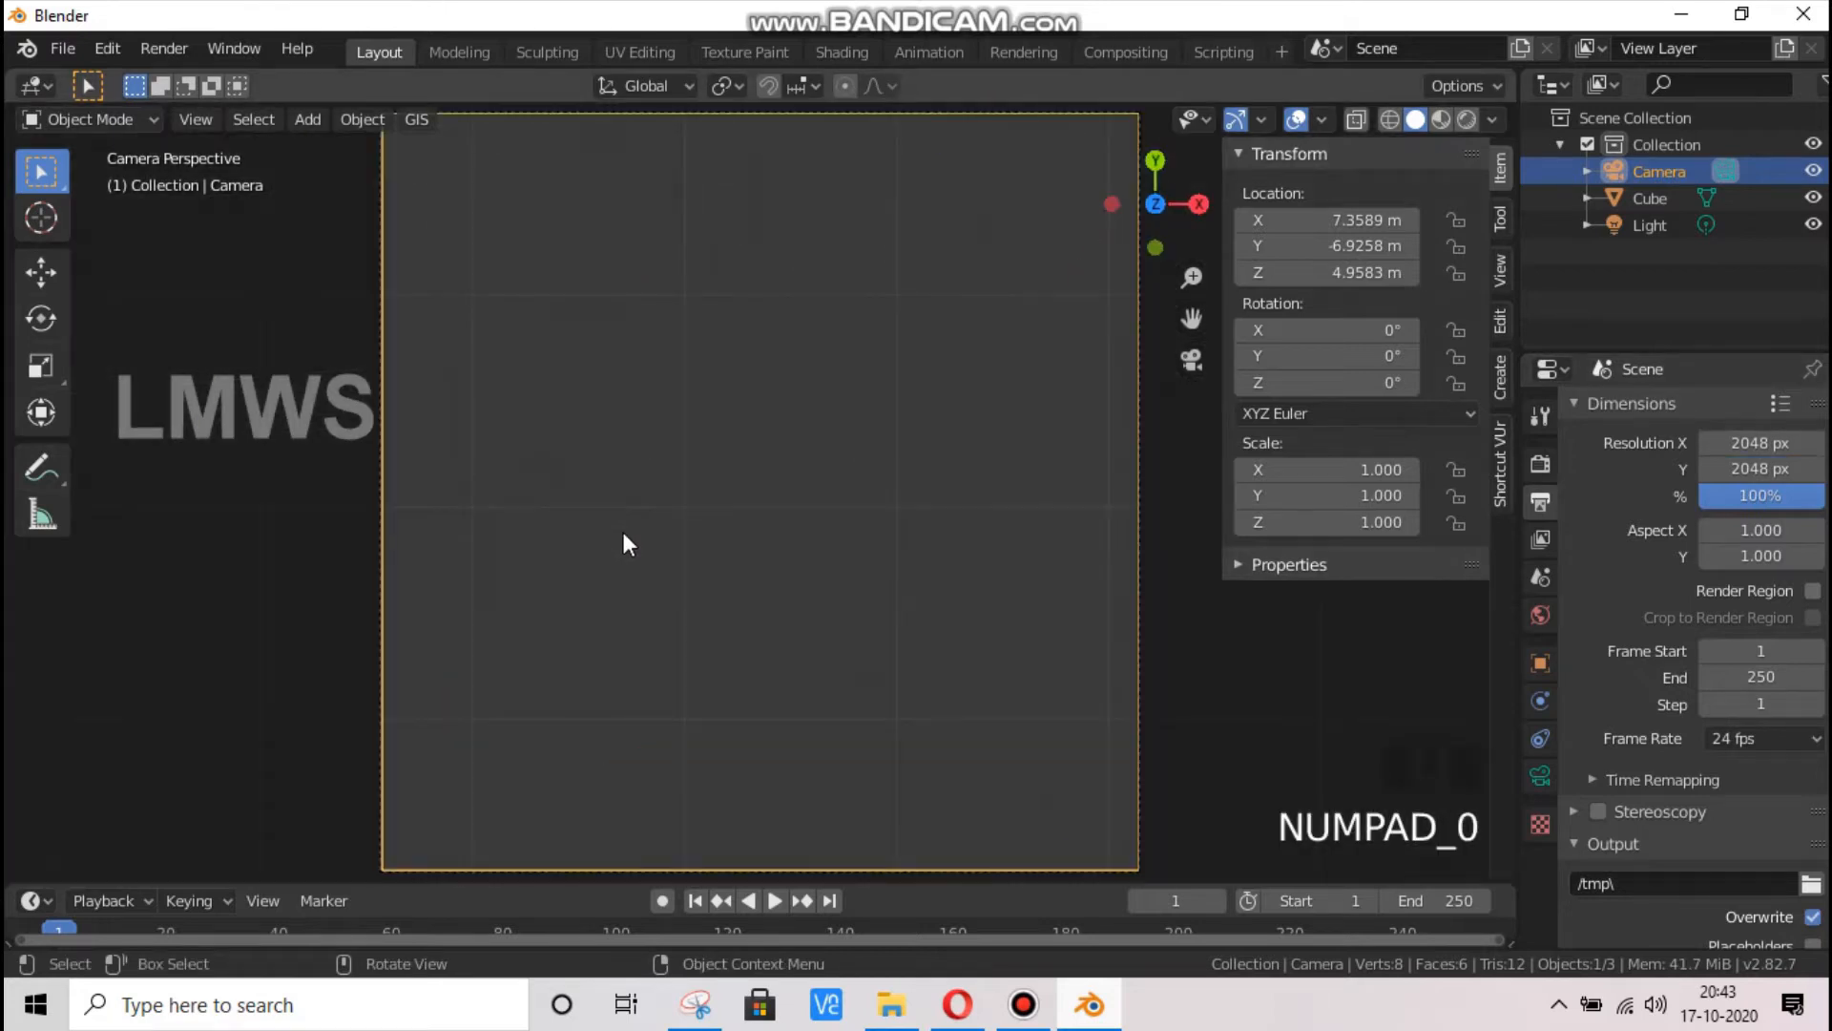
drag(1155, 203, 754, 467)
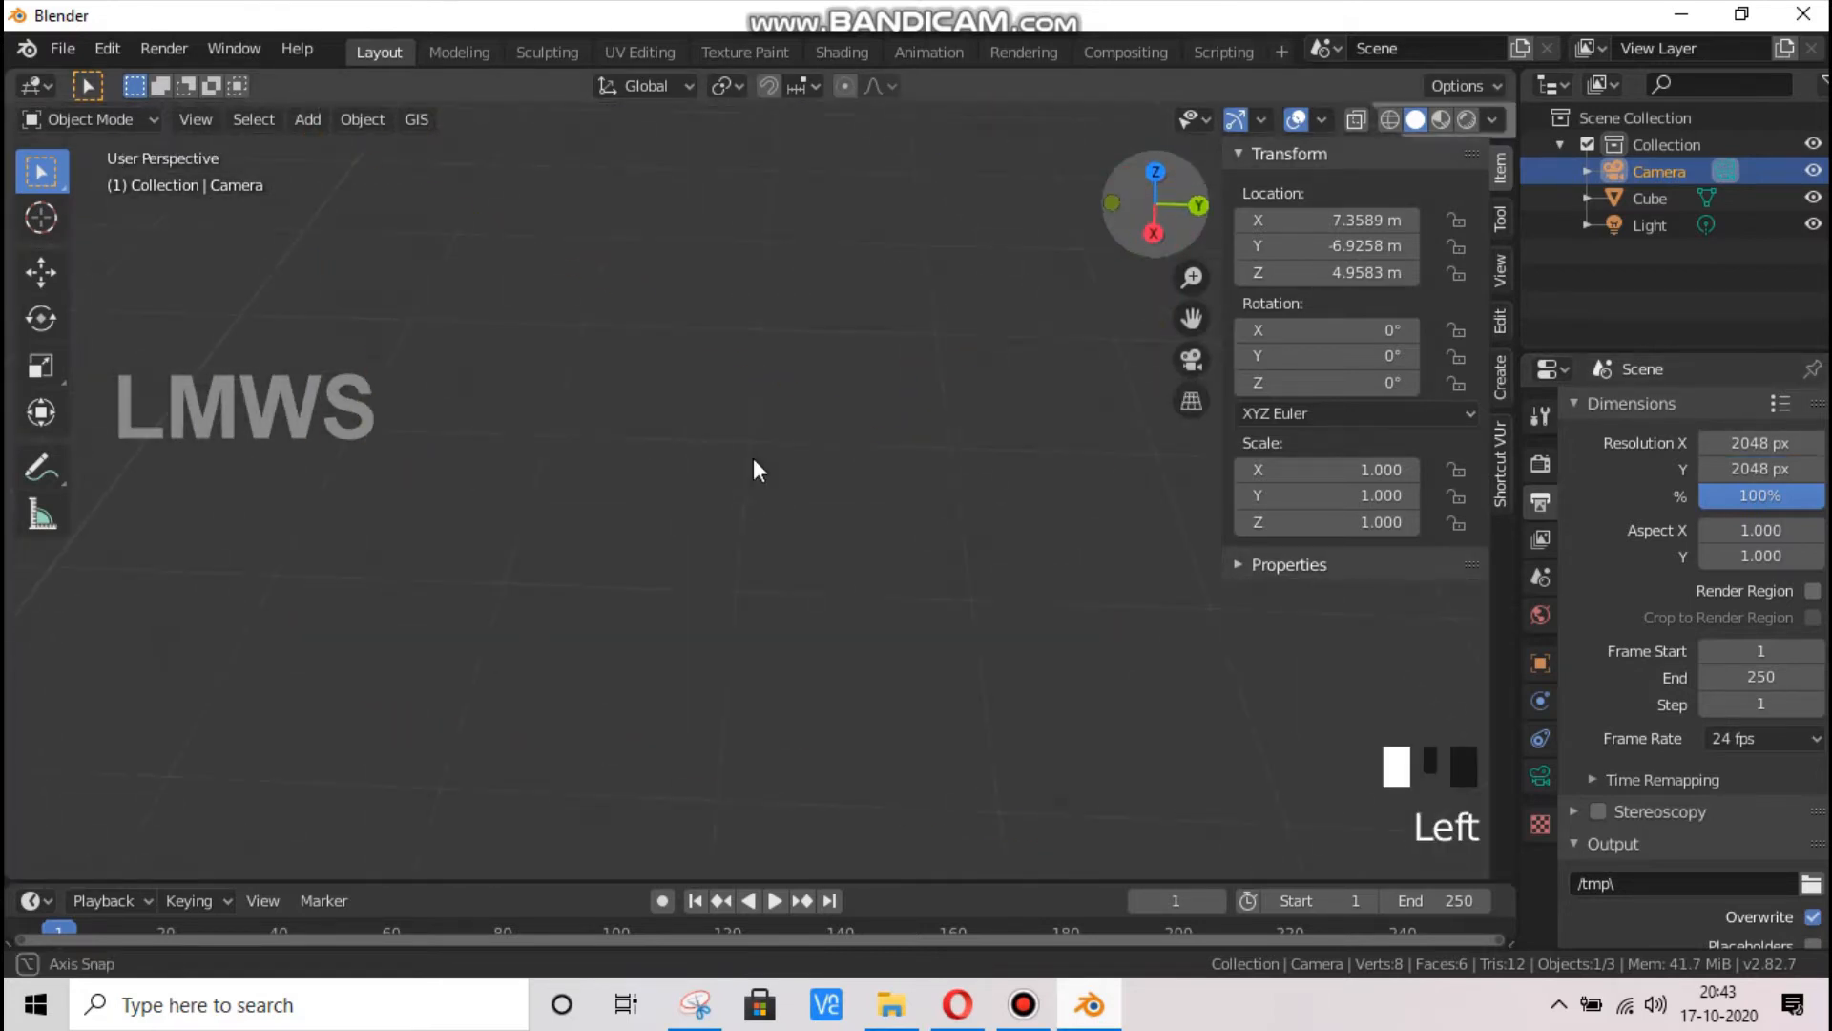
scroll(701, 620, down, 5)
scroll(702, 621, down, 3)
drag(1193, 319, 1027, 501)
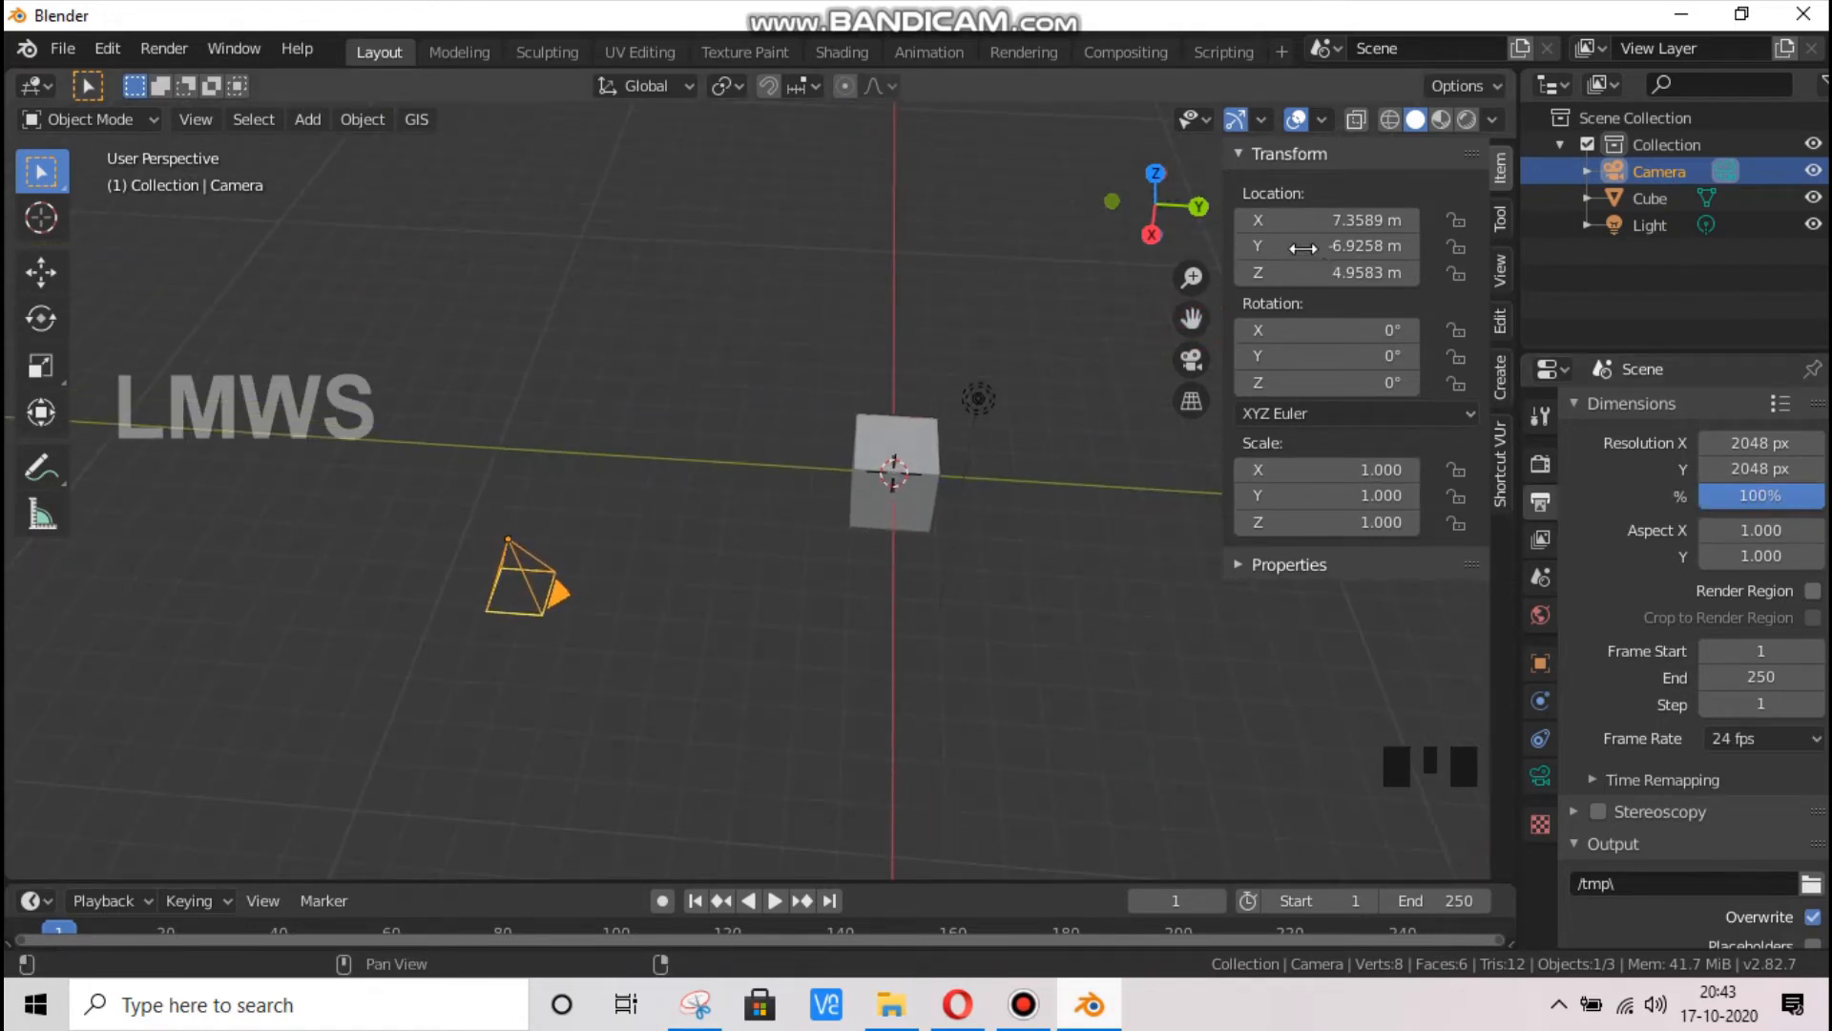
drag(1157, 205, 1069, 220)
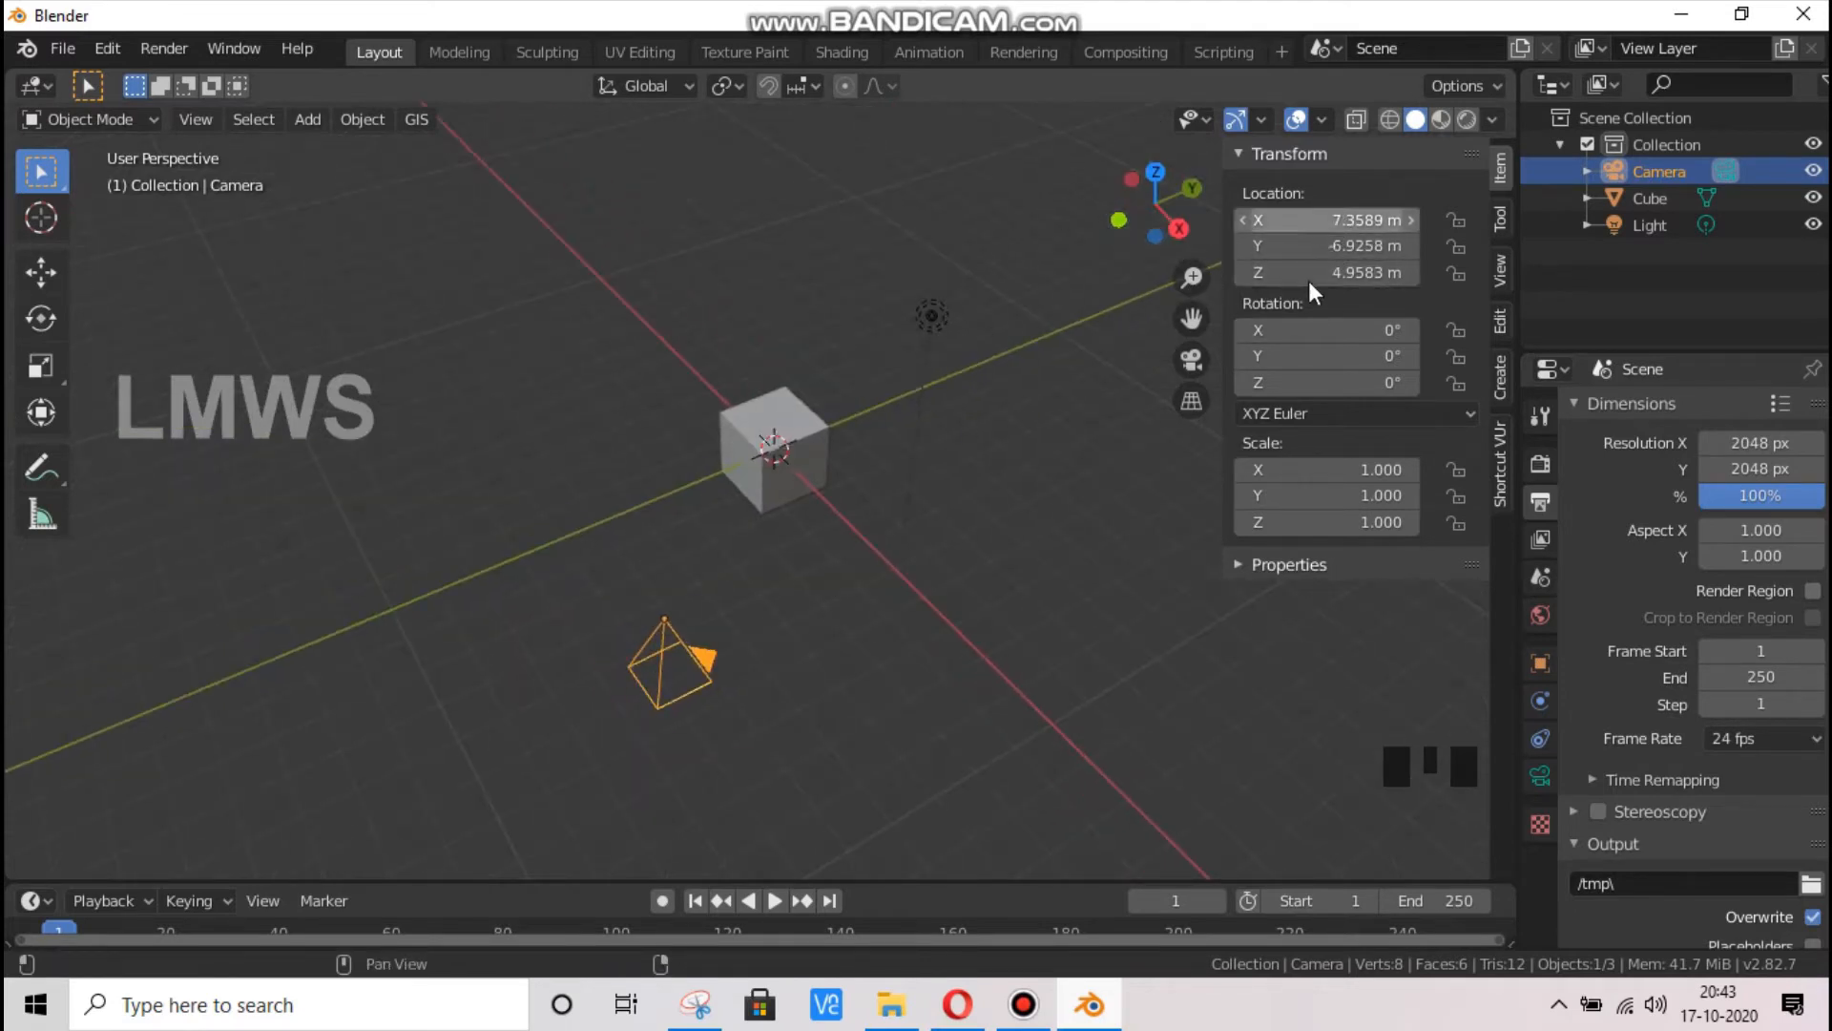
click(1356, 220)
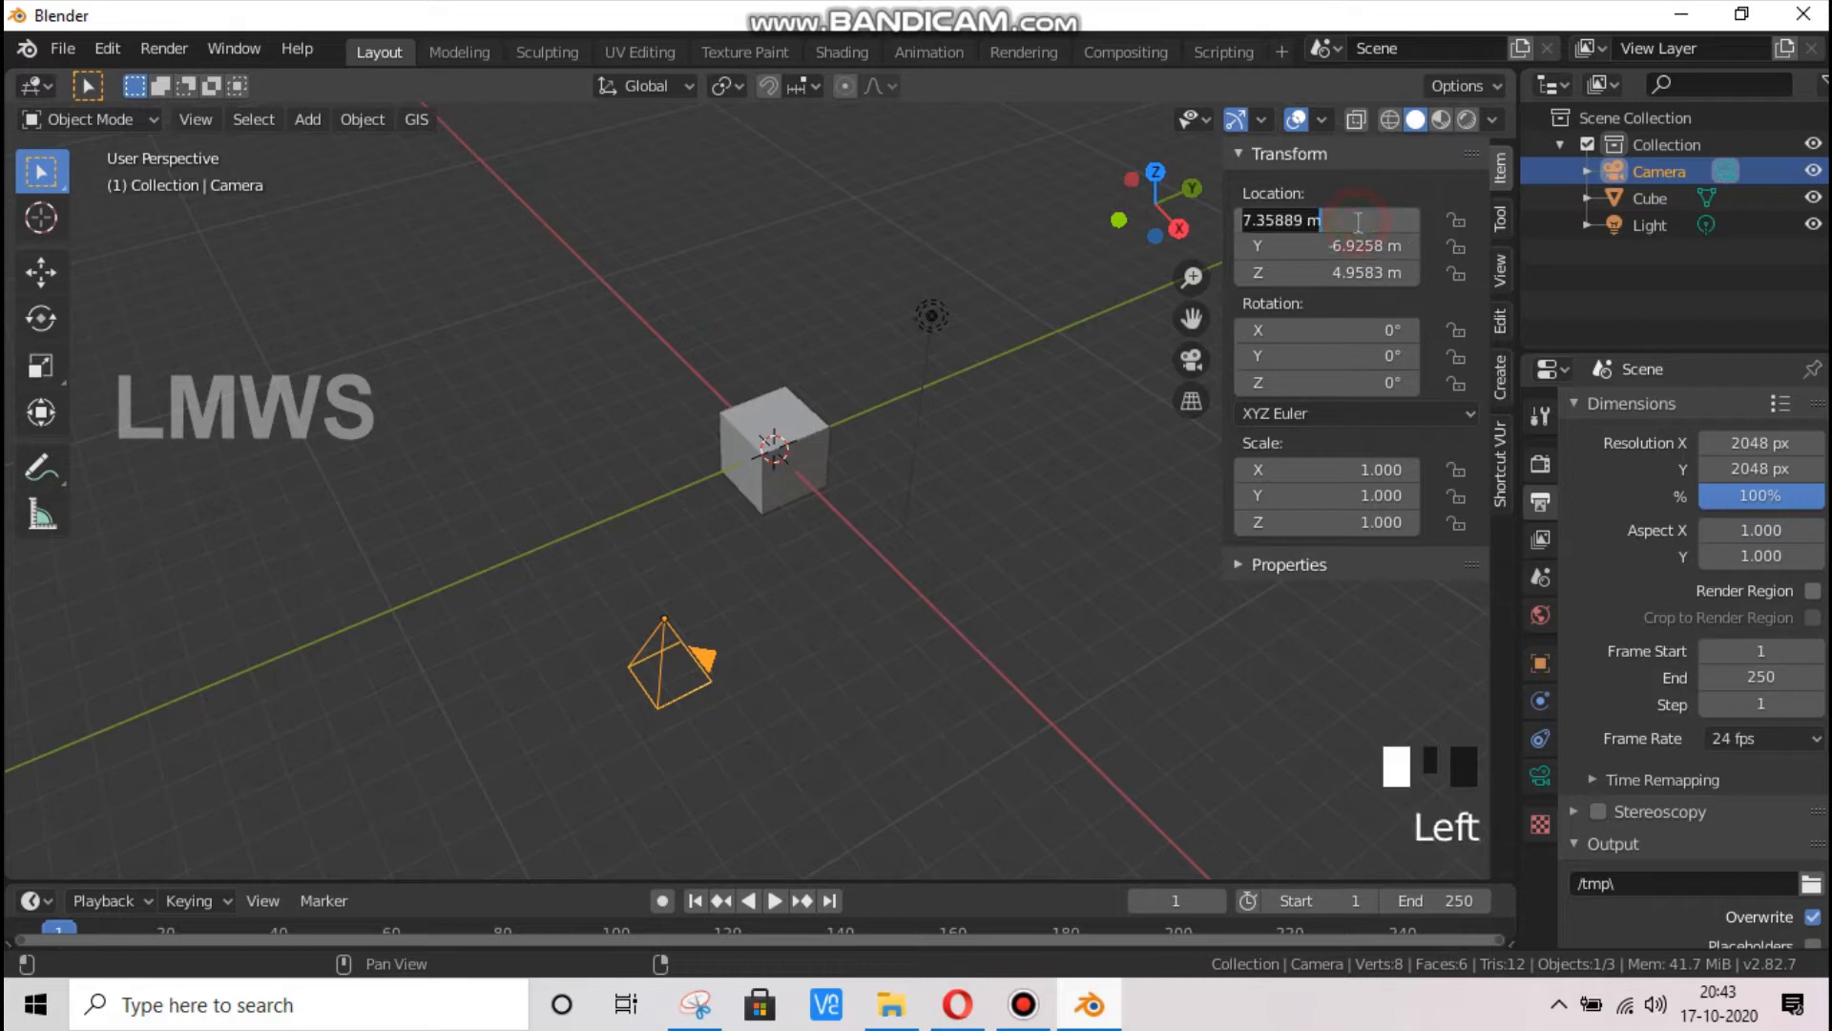
text(0)
key(Tab)
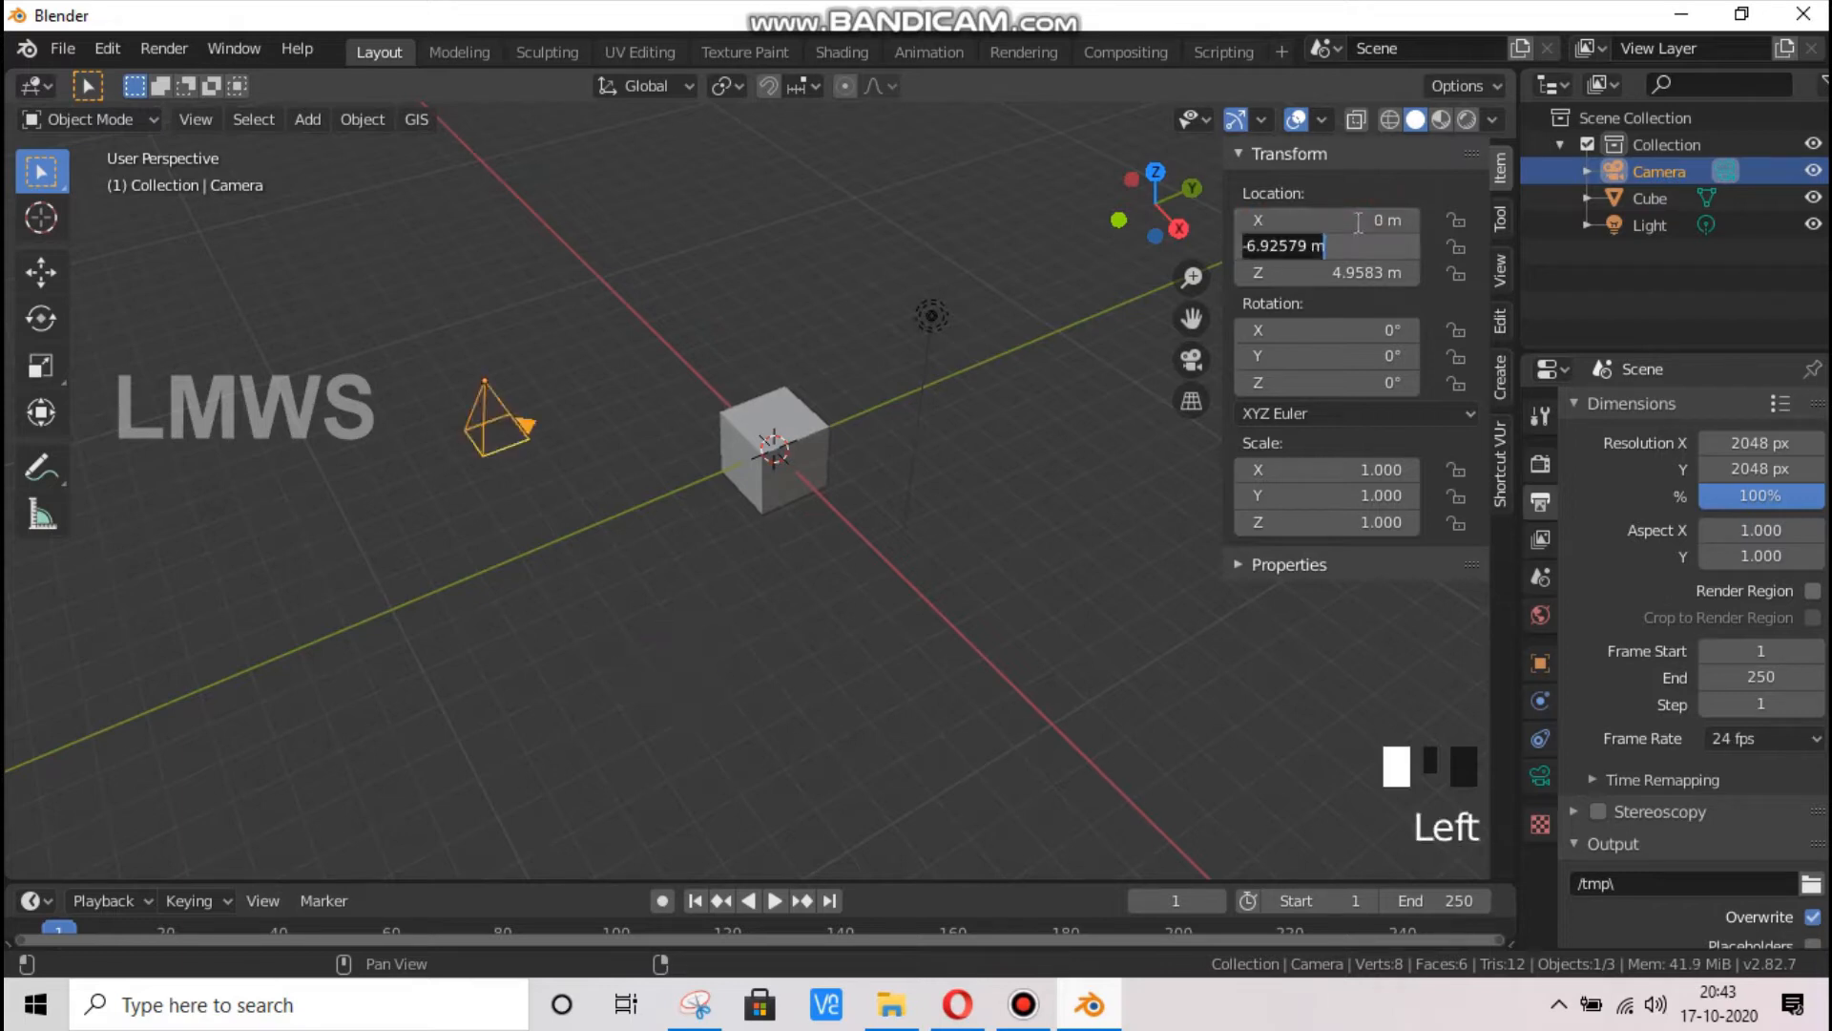
text(0)
key(Tab)
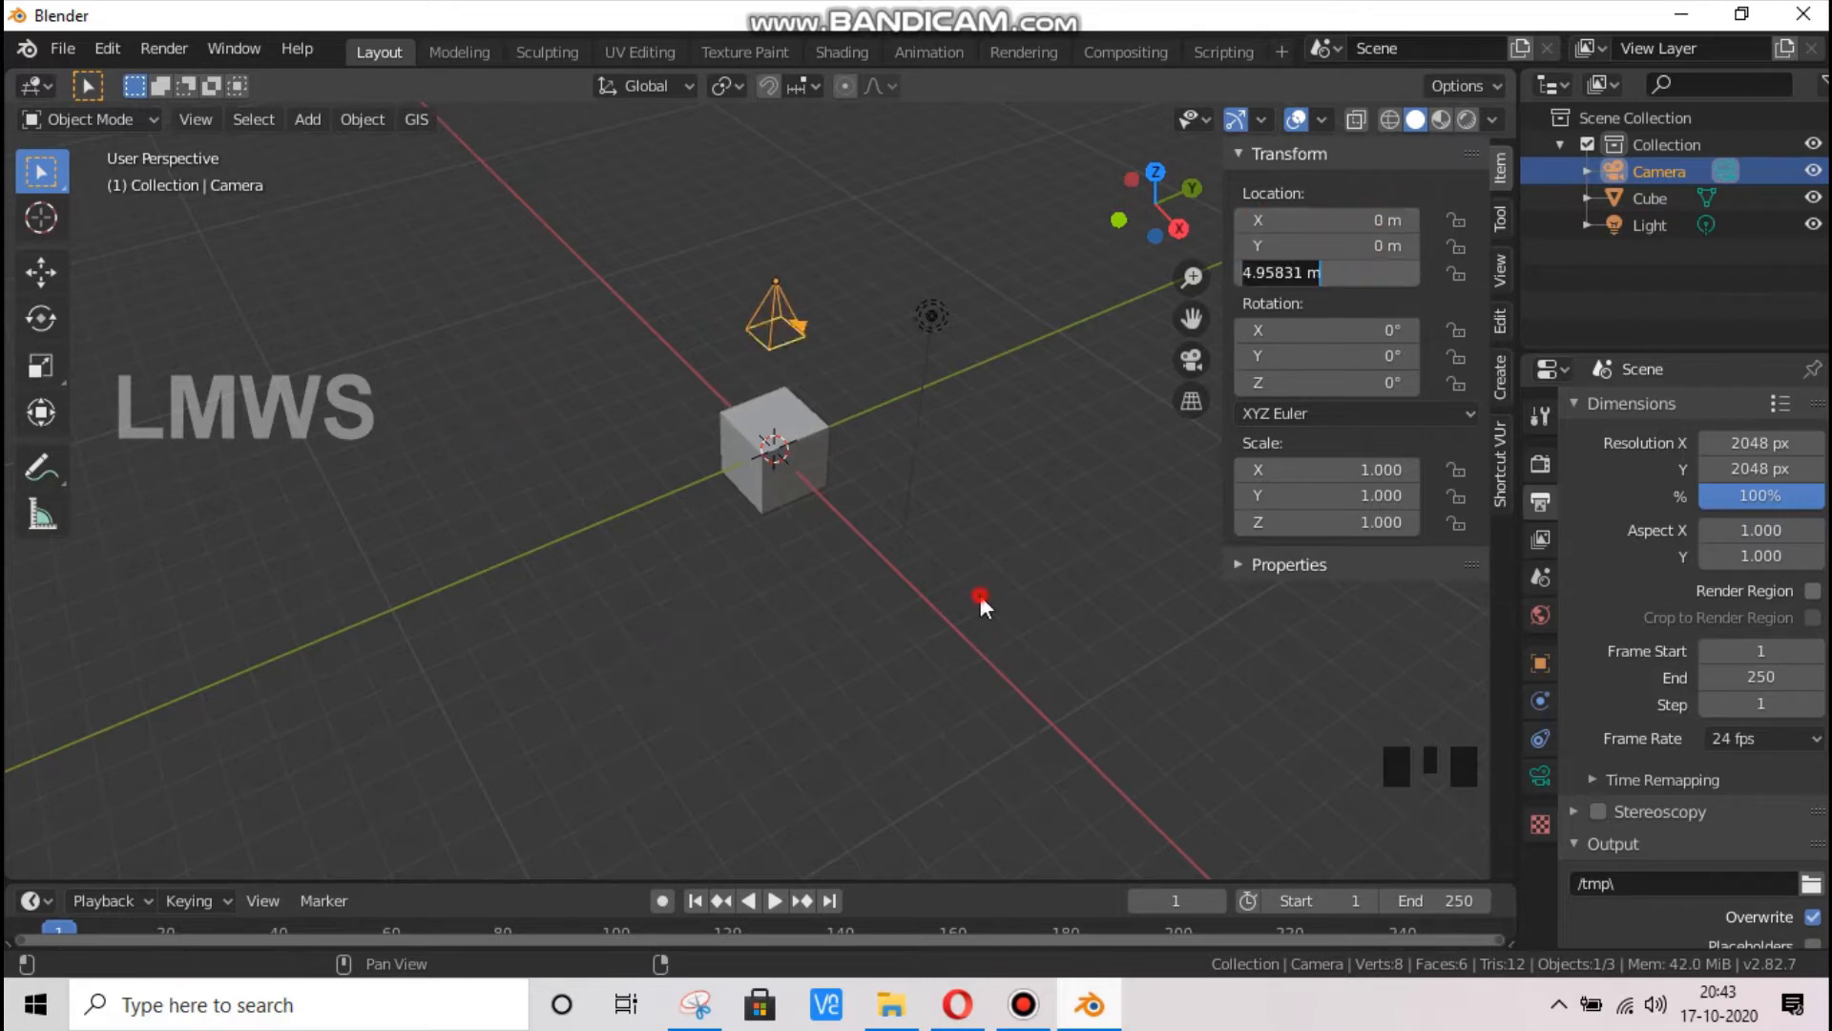
key(Return)
Move the camera straight up along the Z axis to a height of about 17.6 m
scroll(800, 341, down, 4)
key(g)
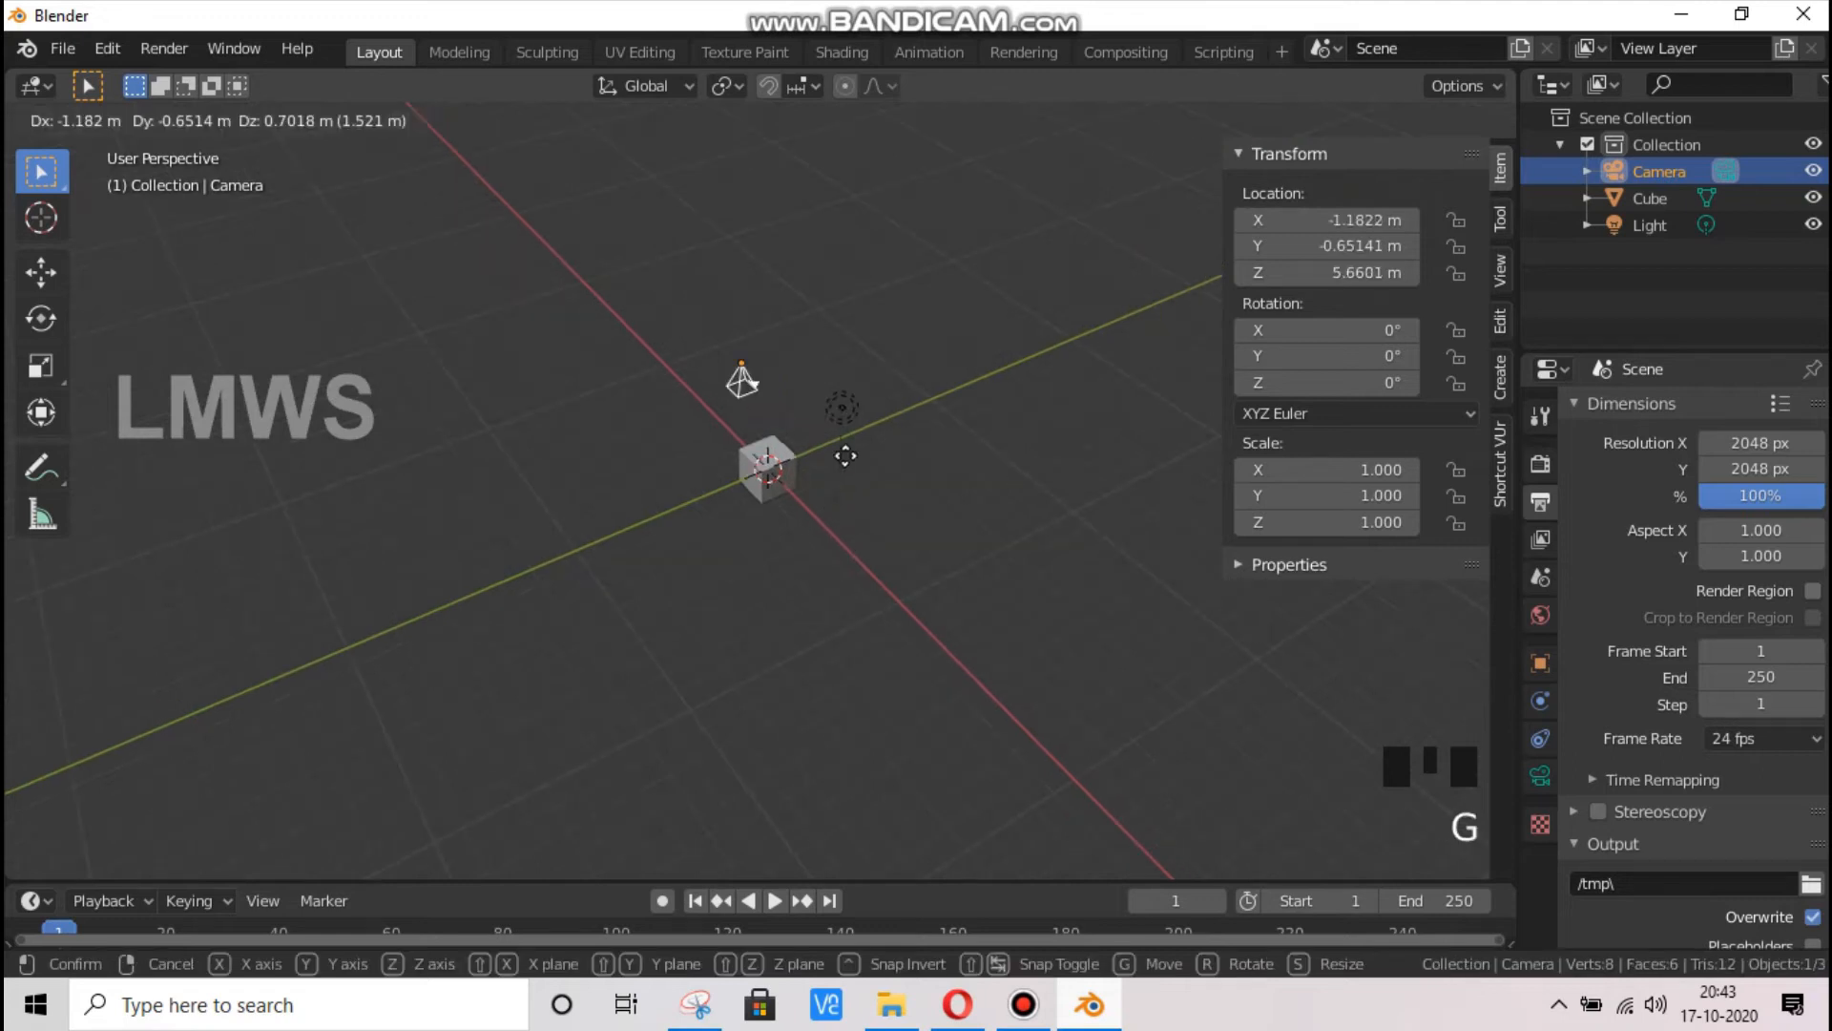
key(z)
click(883, 219)
Delete the default cube at the scene origin
click(775, 475)
scroll(798, 477, up, 1)
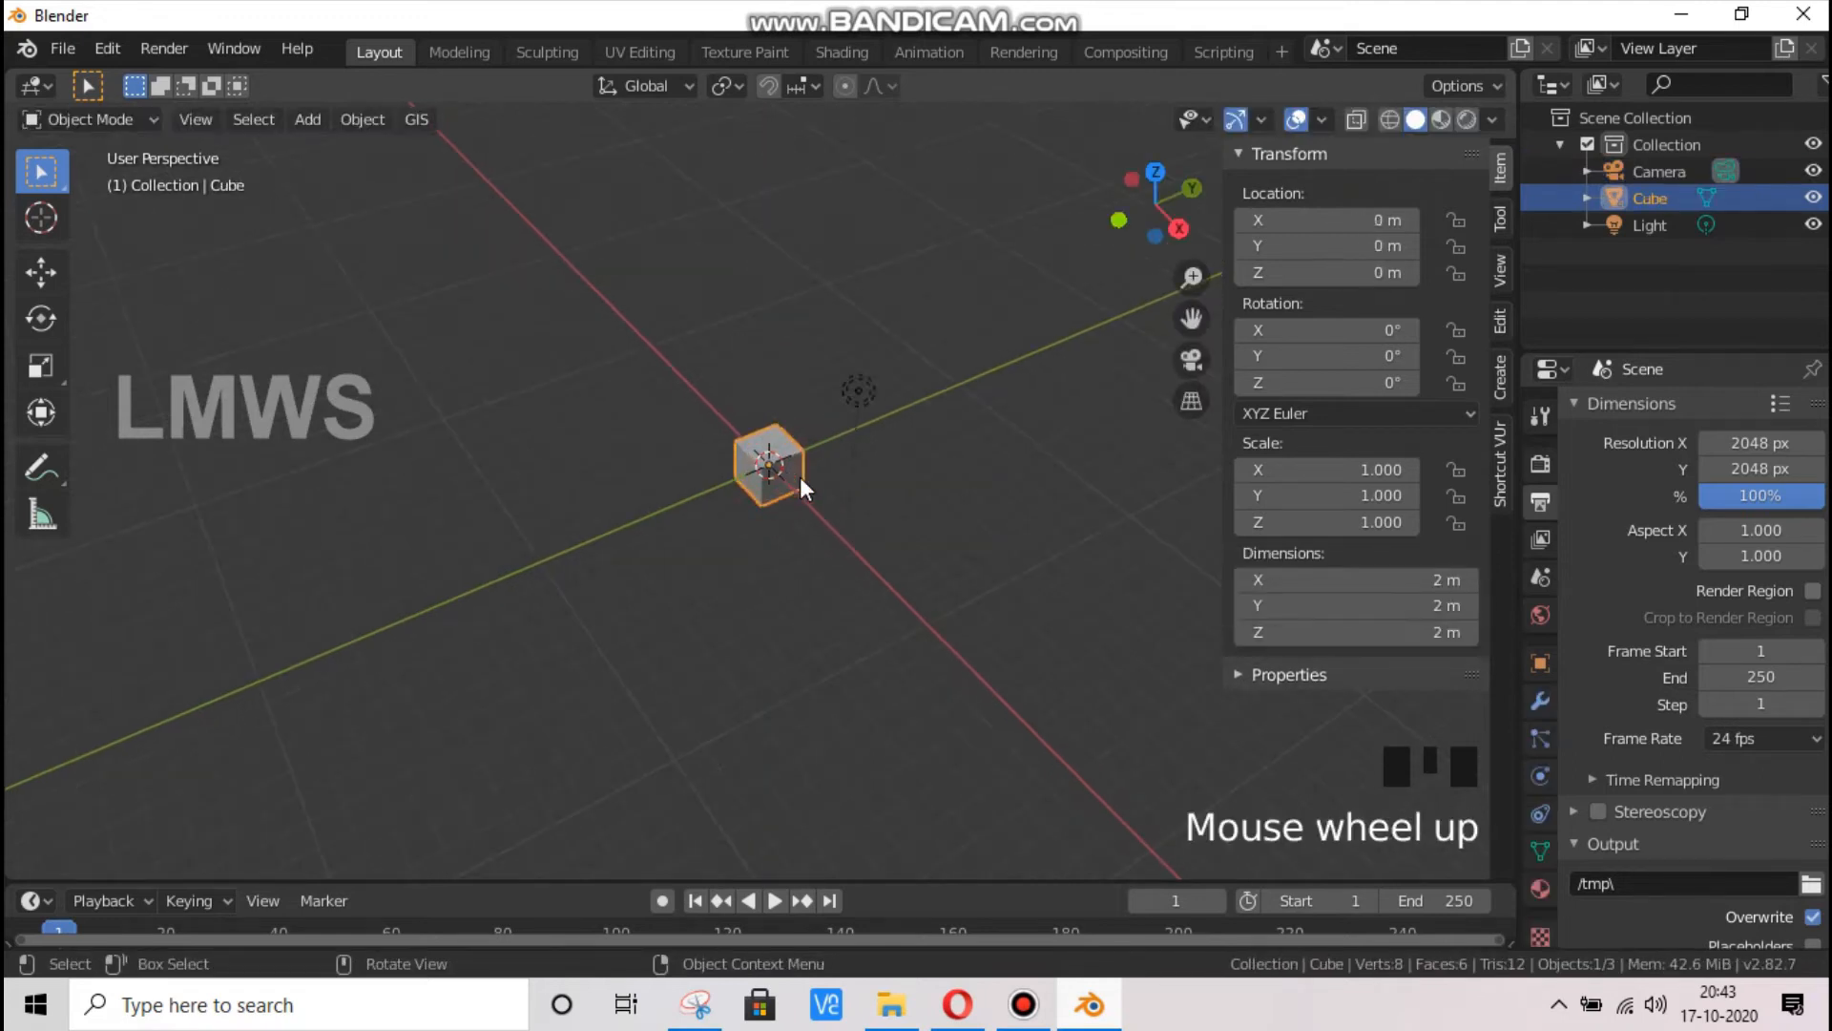
key(x)
click(800, 480)
Add a mesh plane at the origin and scale it up to about 26.3 m per side
key(shift+a)
mouse_move(830, 411)
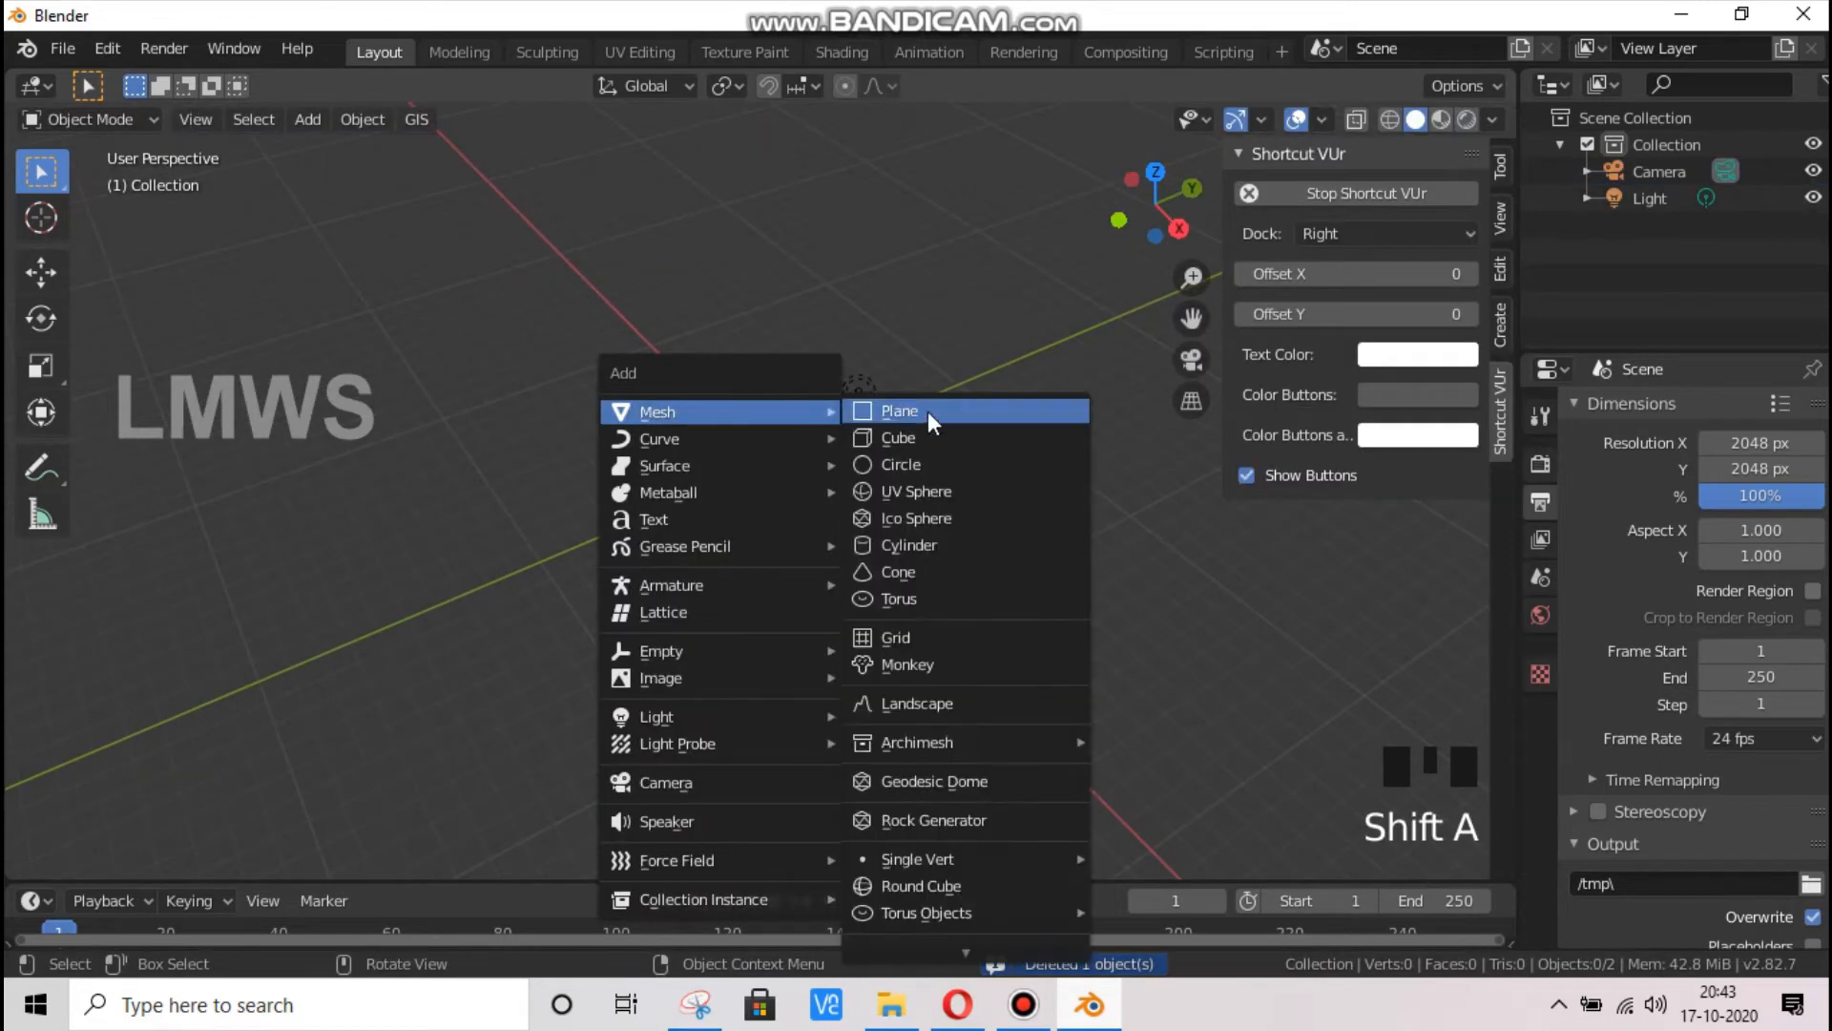
click(927, 410)
scroll(828, 546, down, 2)
key(s)
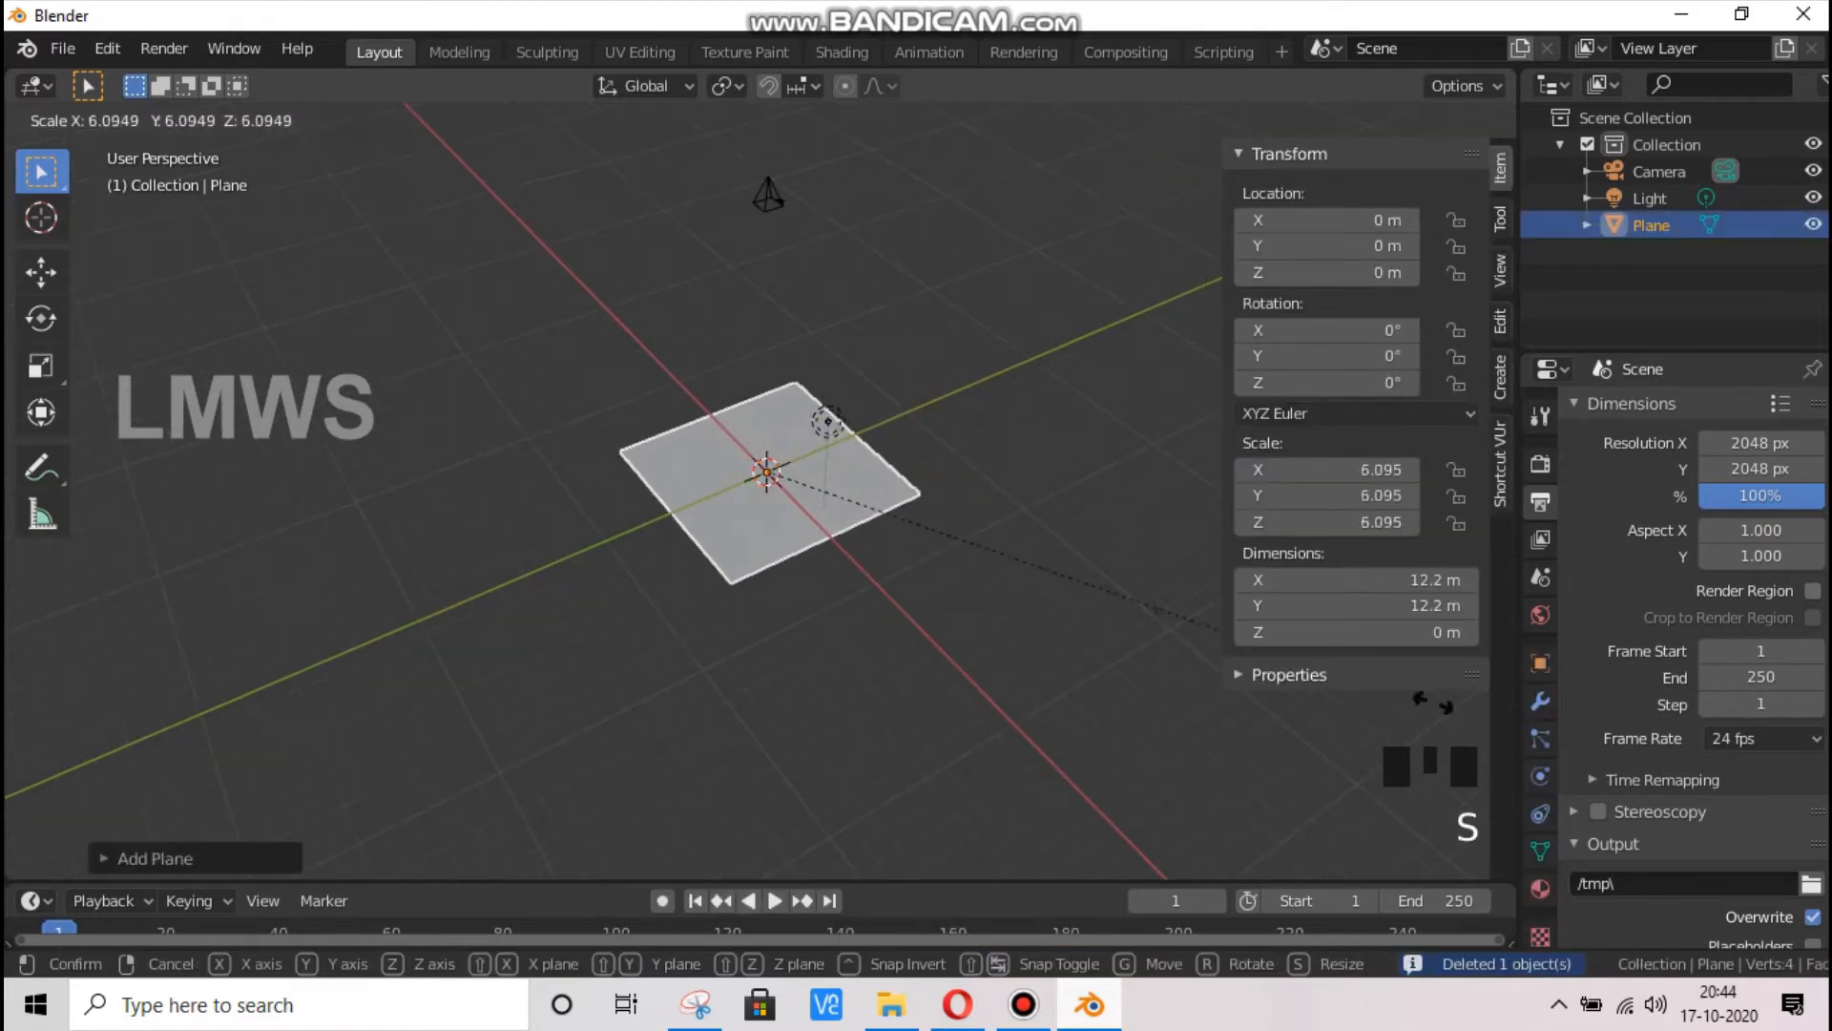
click(585, 769)
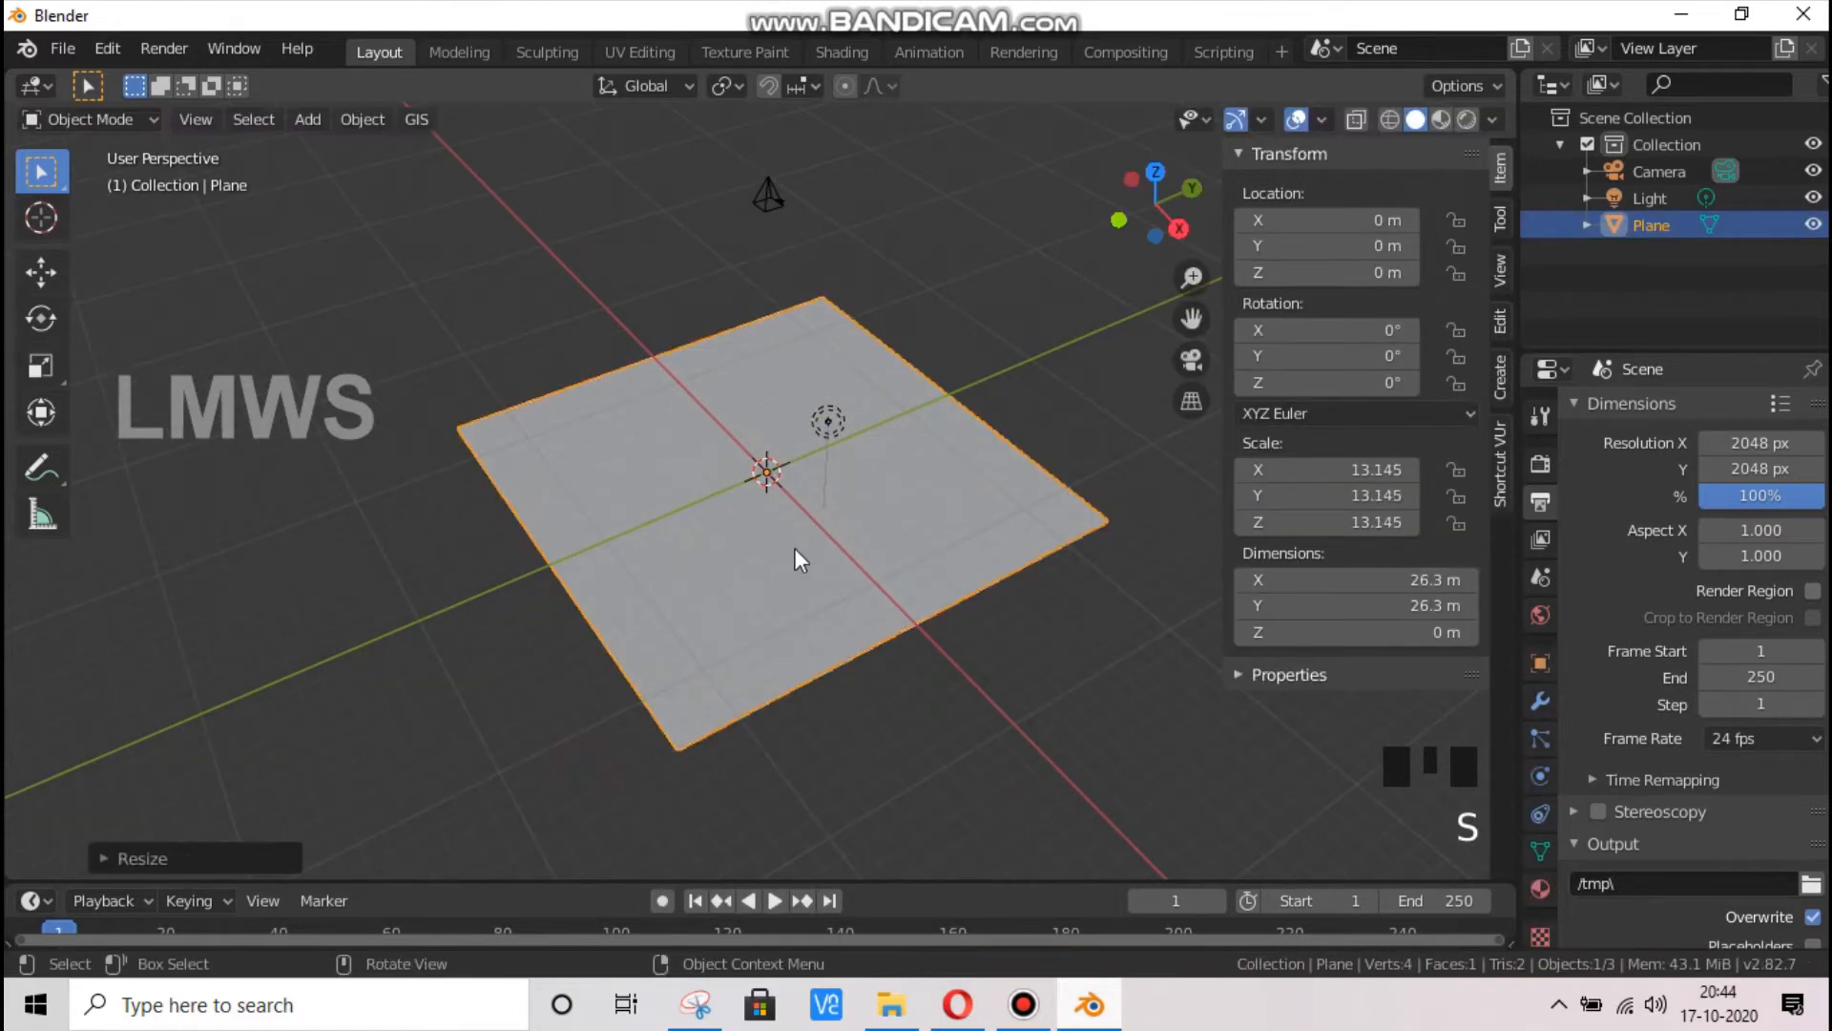
Save the scene as Greebles in the Fighter_Spaceship_V1 folder
key(ctrl+s)
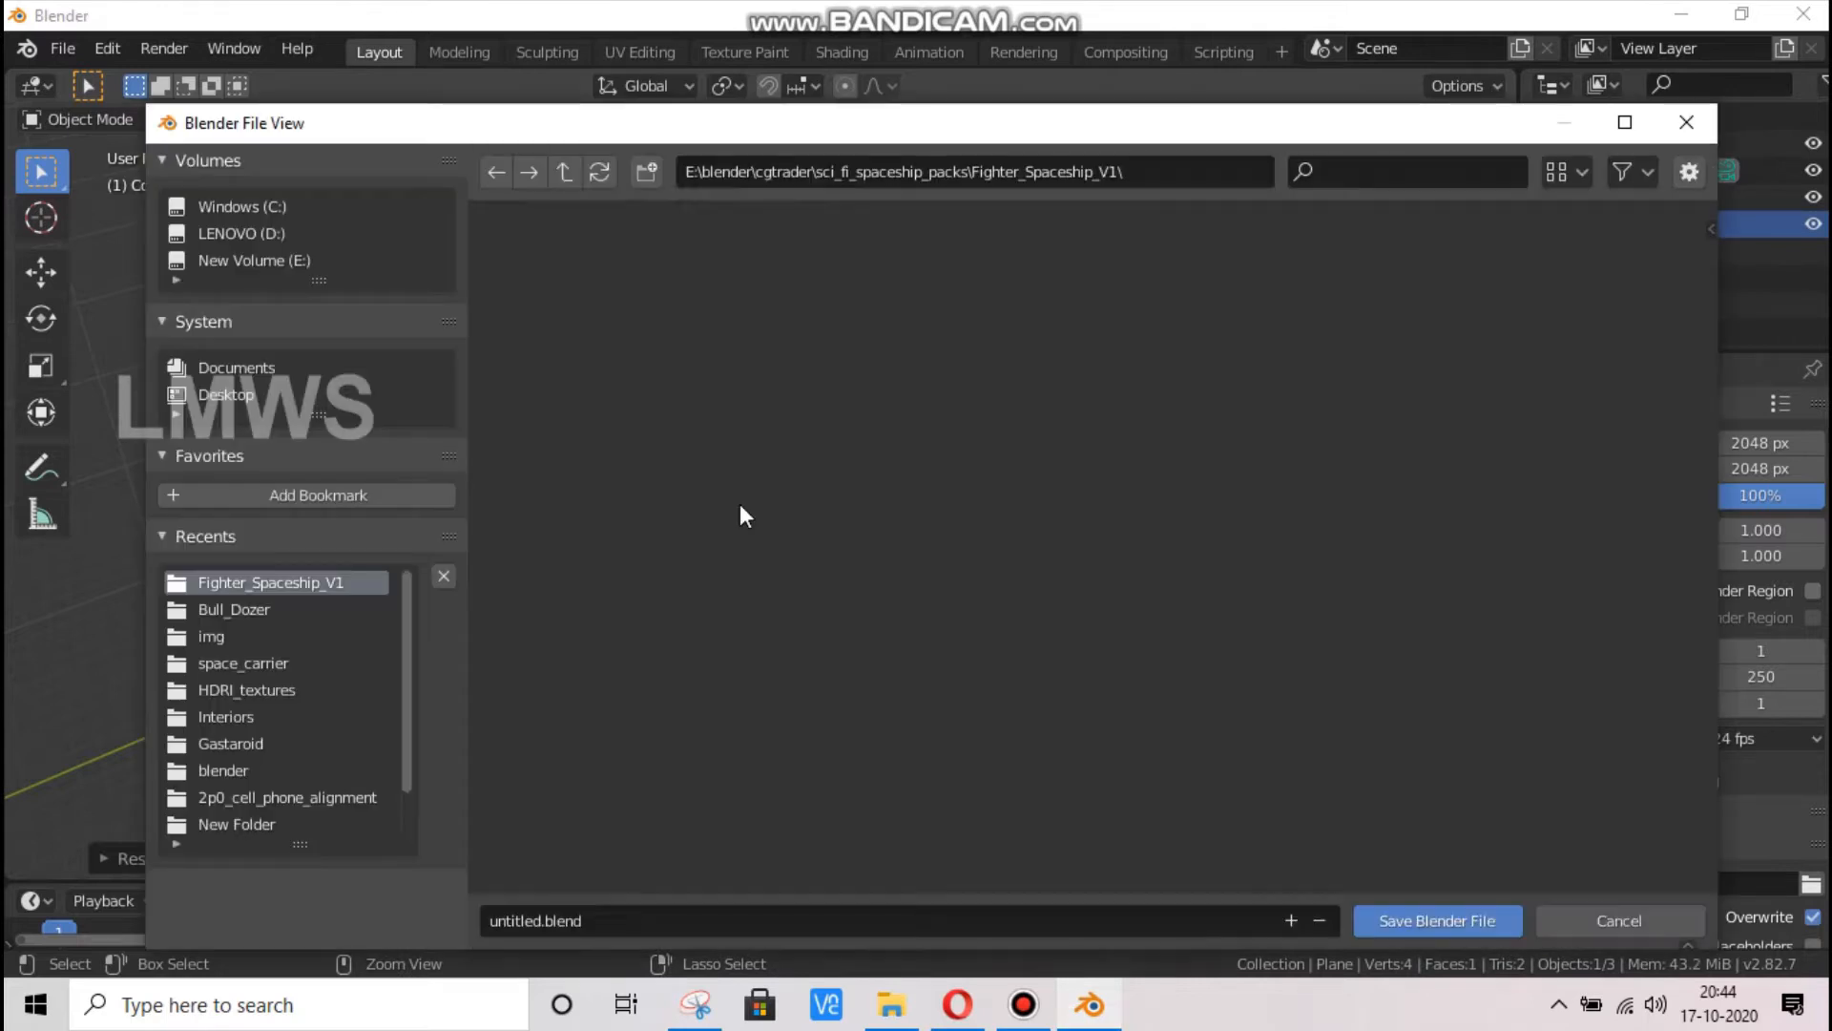
click(576, 923)
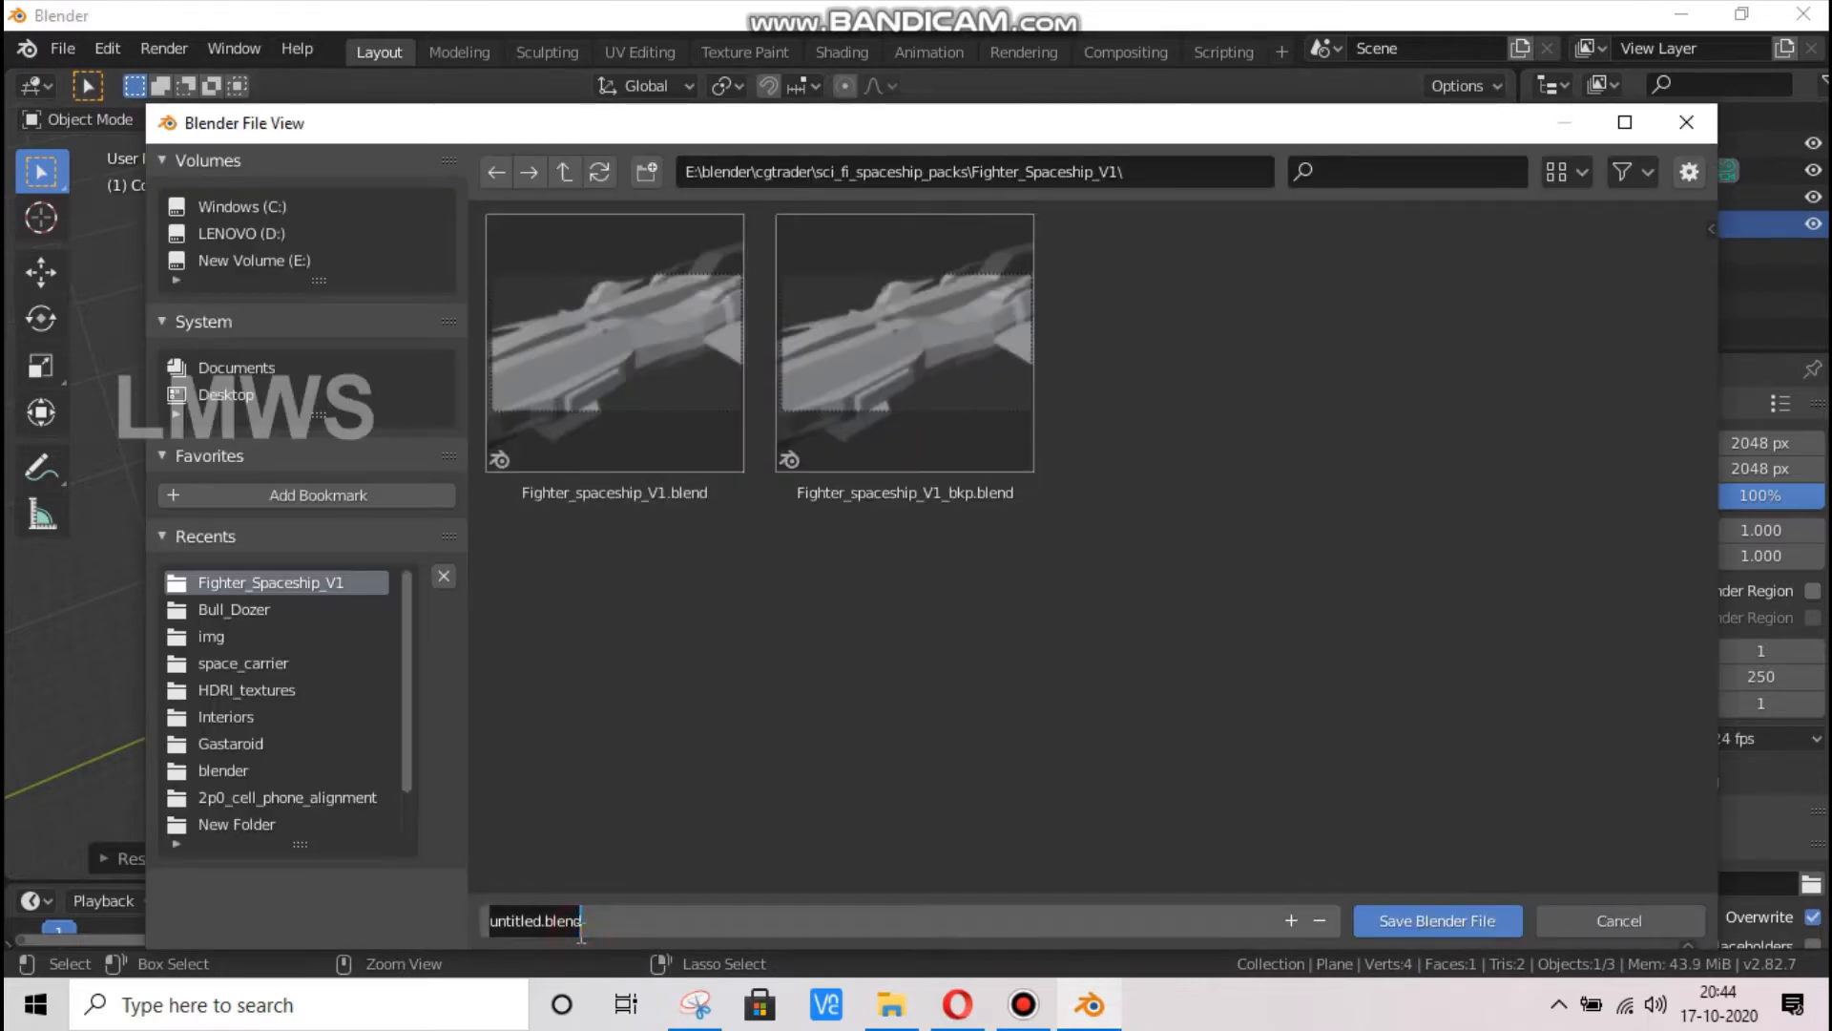
text(Greebles)
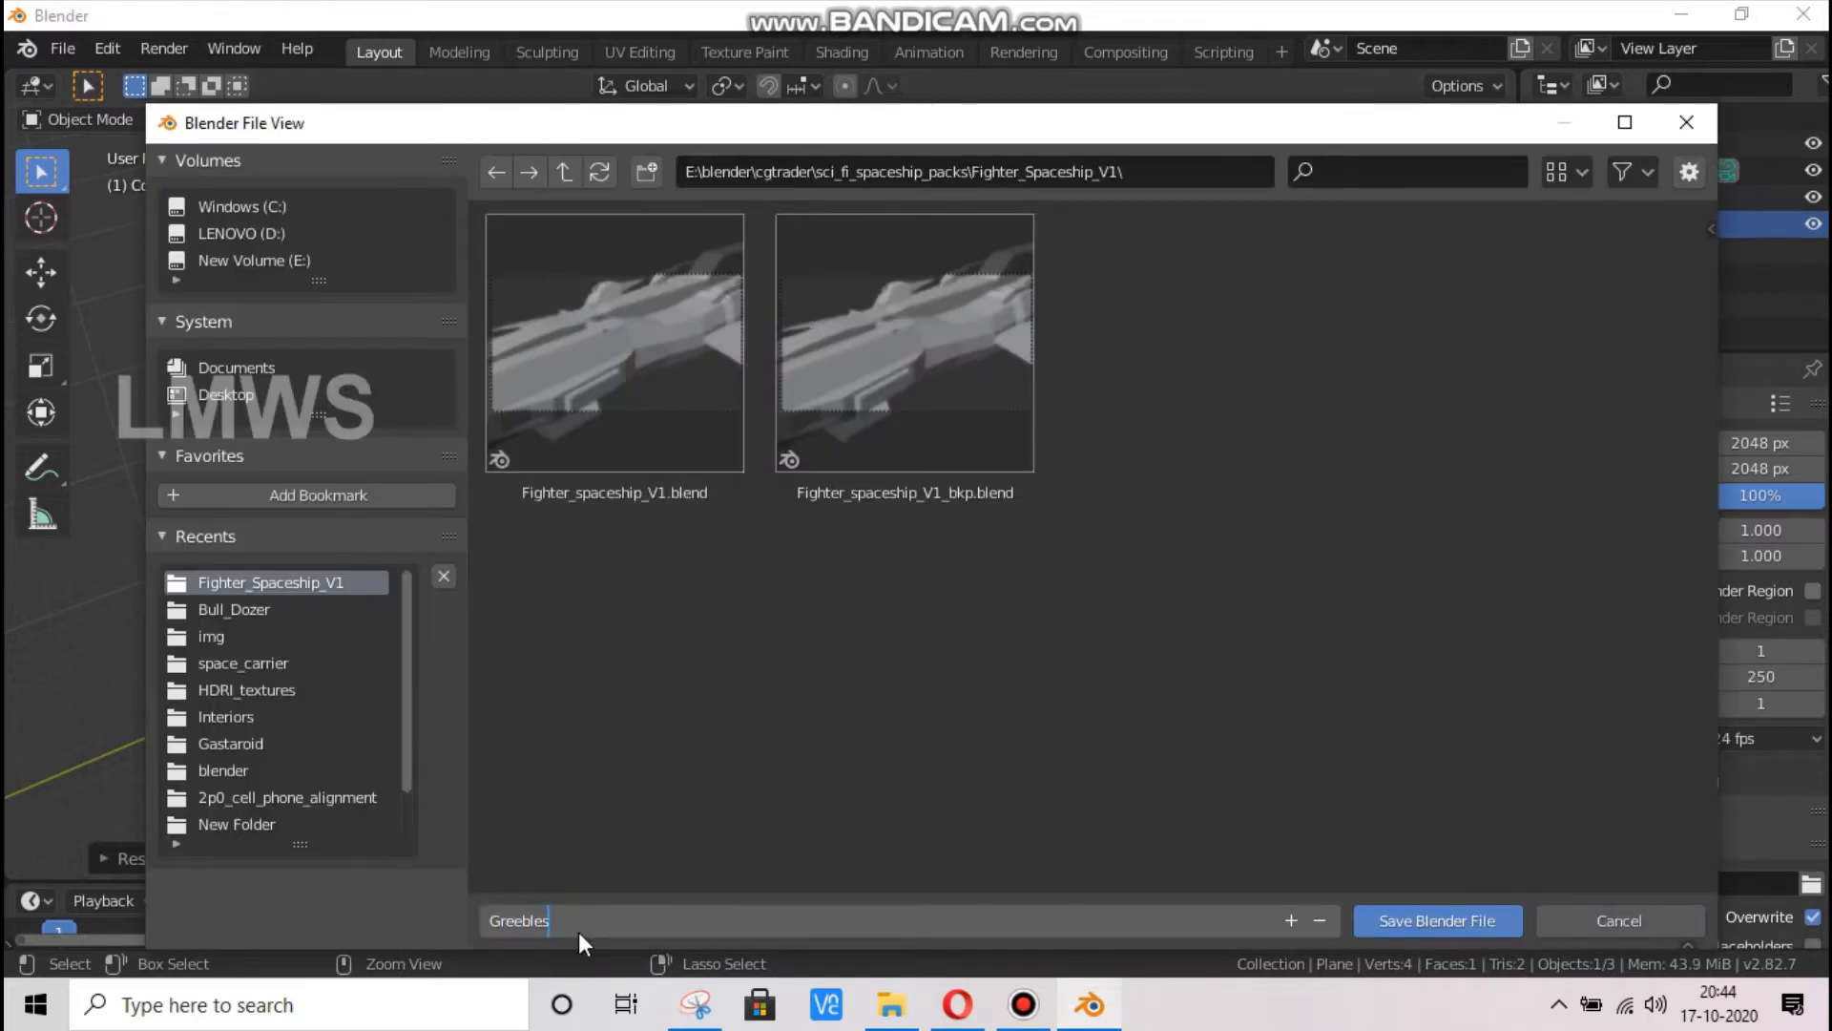
key(Return)
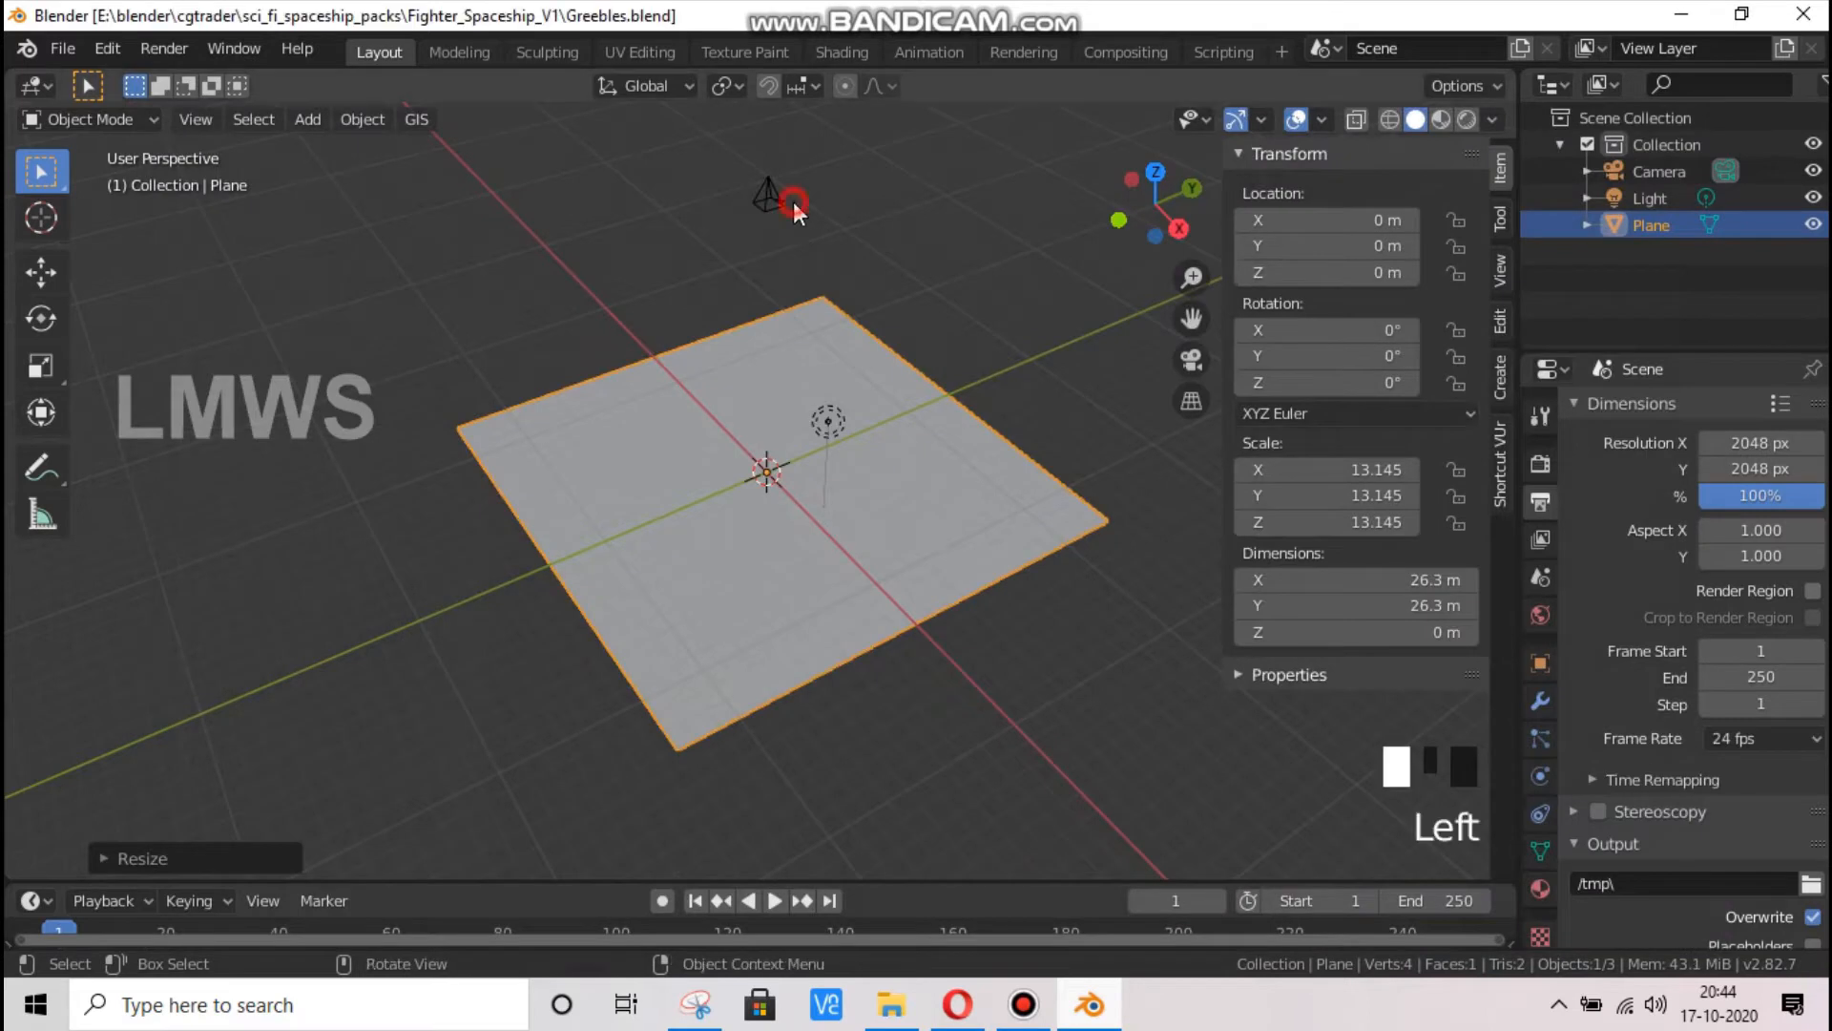
Raise the camera to a Z location of about 36.14 m so its frame matches the plane's edges, checking through the camera view
click(793, 202)
key(KP_0)
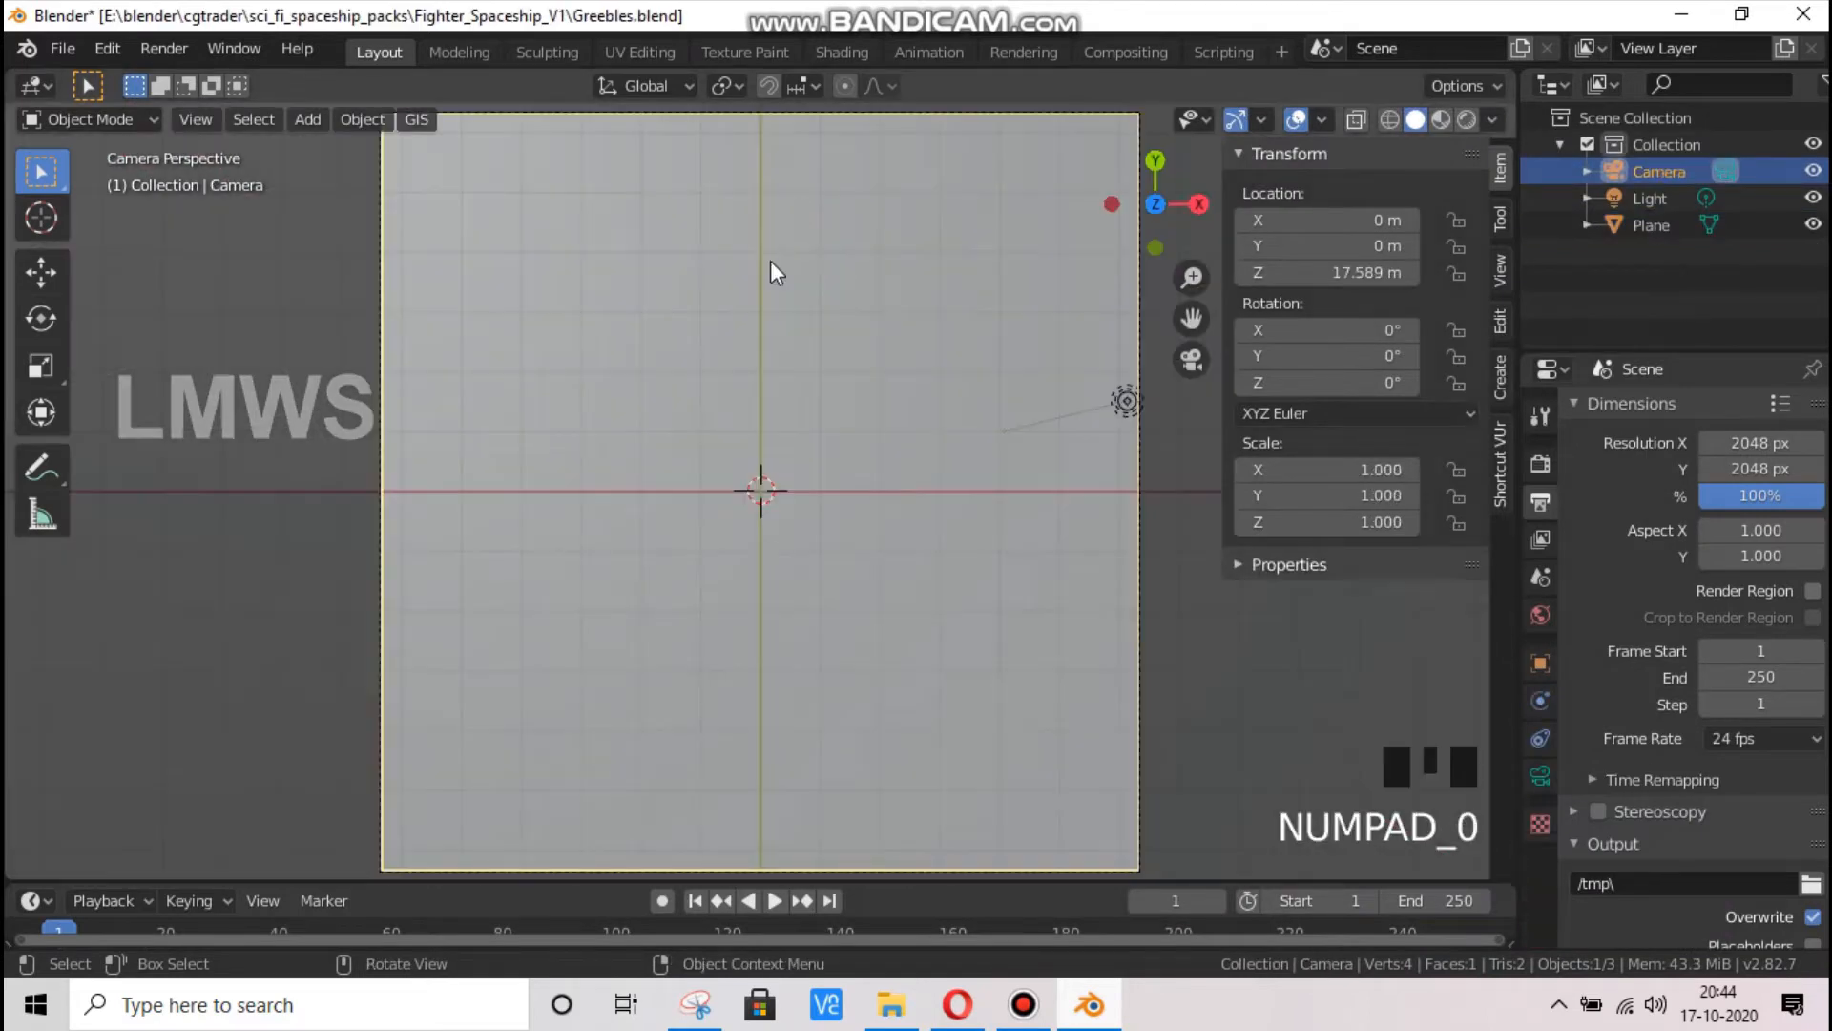
scroll(770, 262, down, 5)
scroll(1447, 439, up, 1)
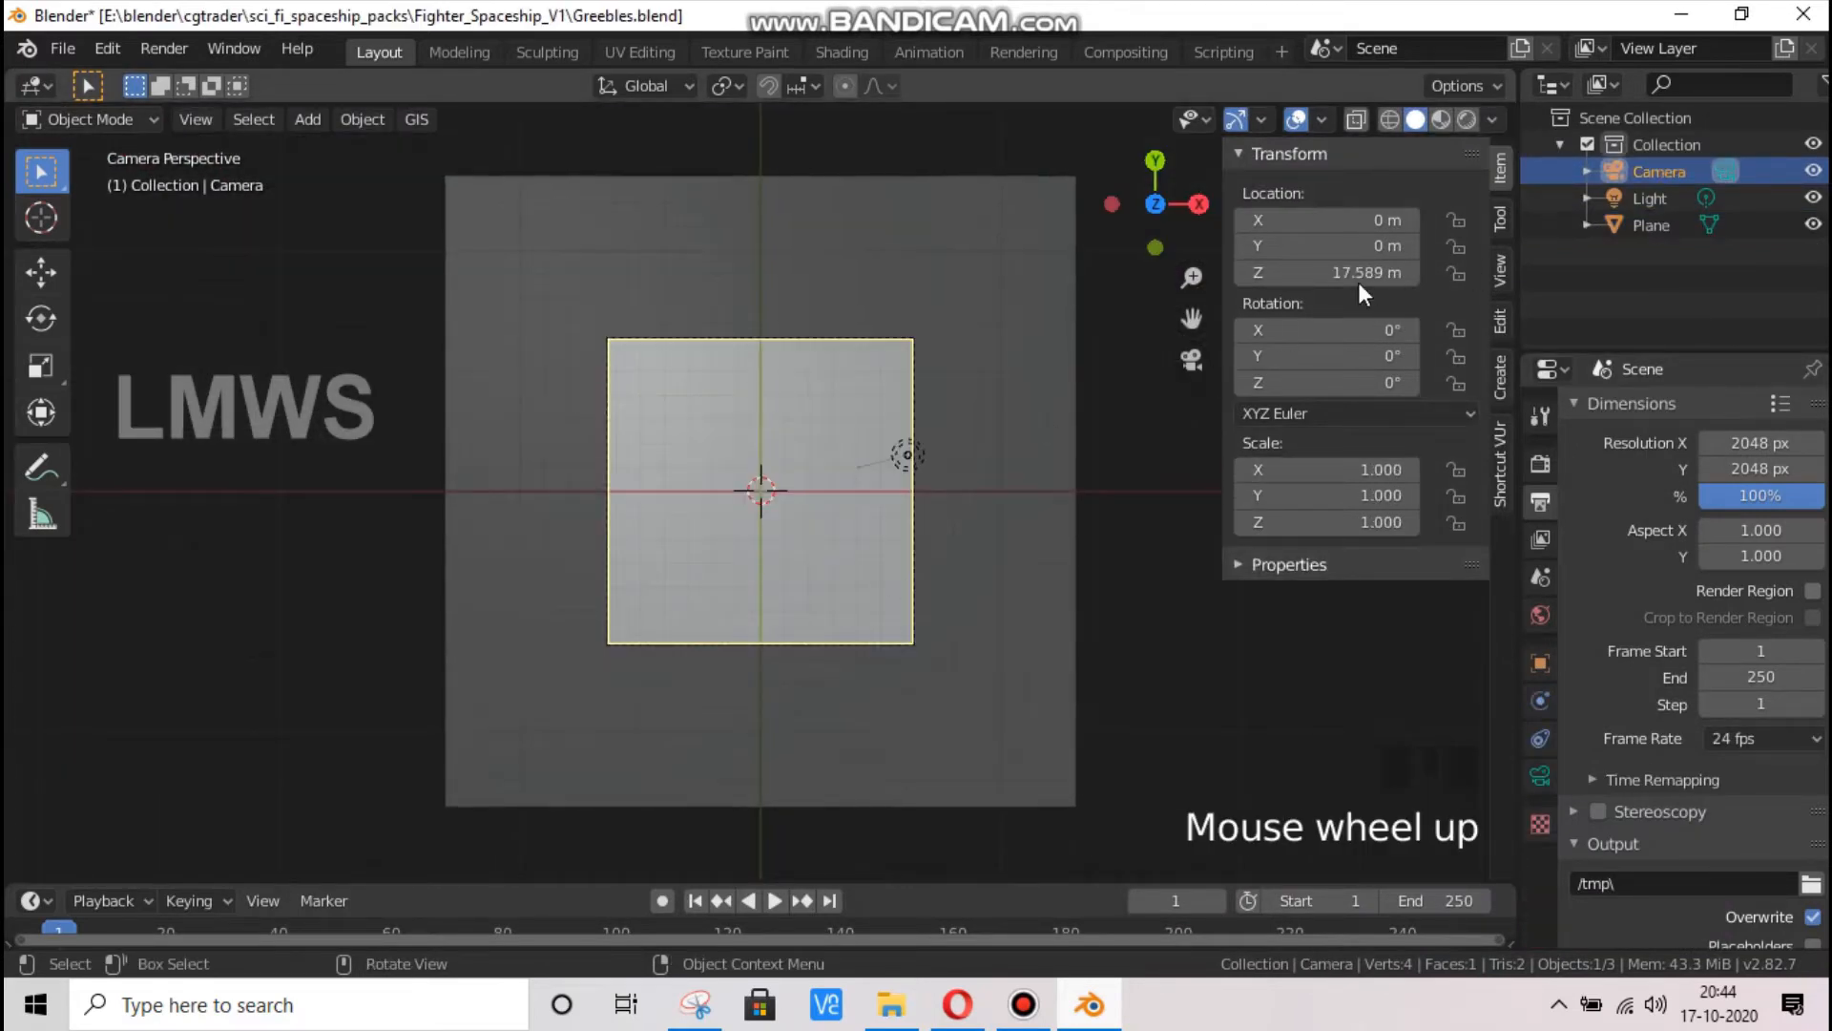
drag(1320, 274, 1524, 274)
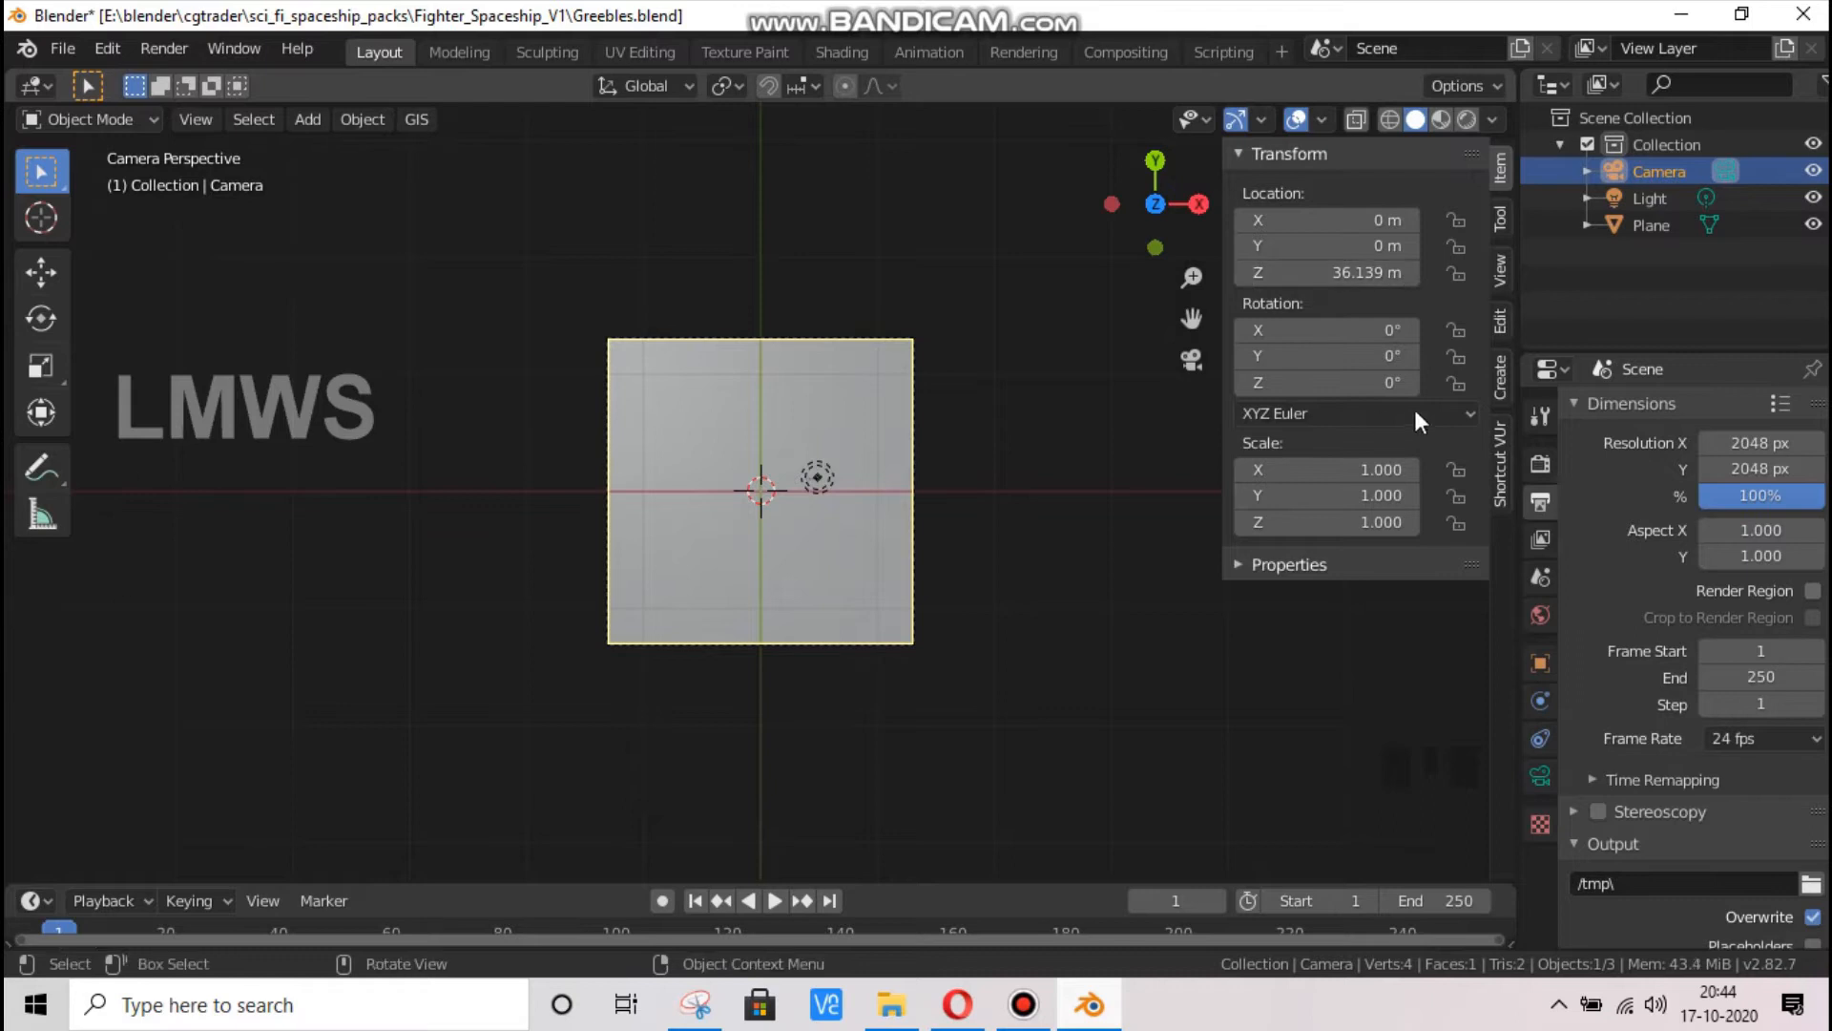
drag(1145, 215, 1098, 275)
scroll(782, 645, down, 2)
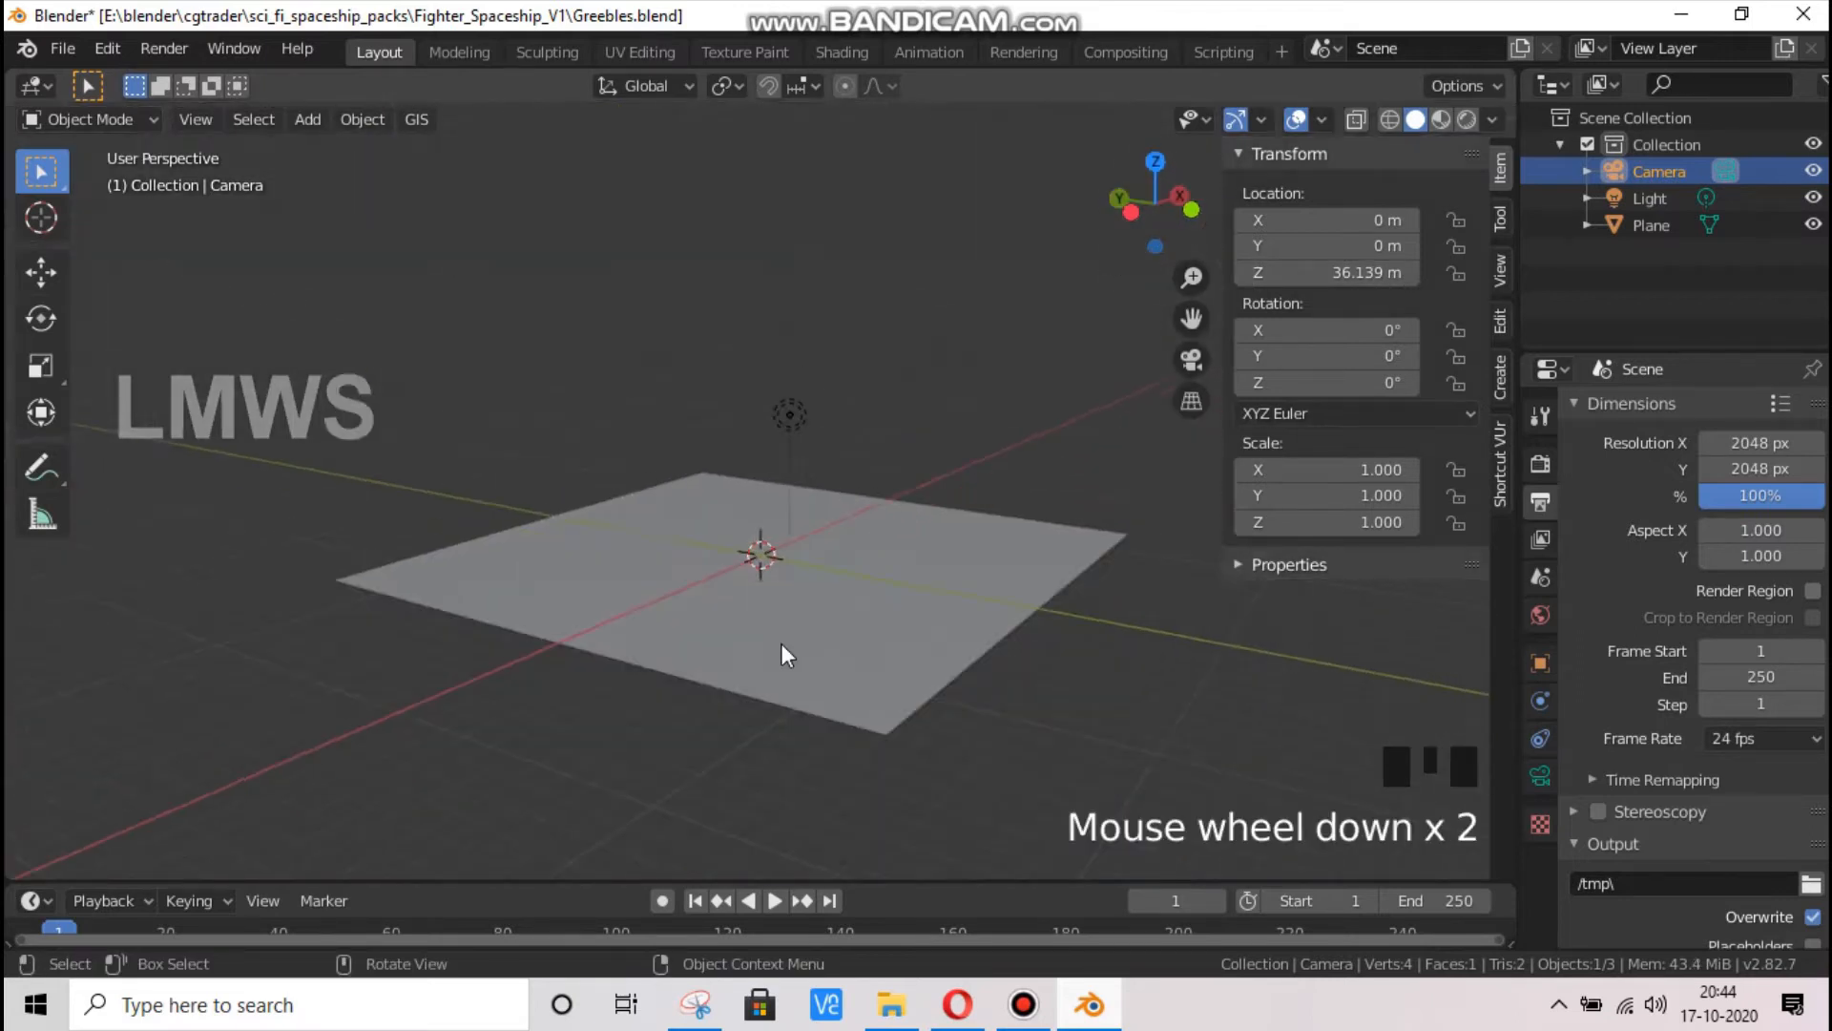
key(KP_0)
scroll(586, 405, up, 3)
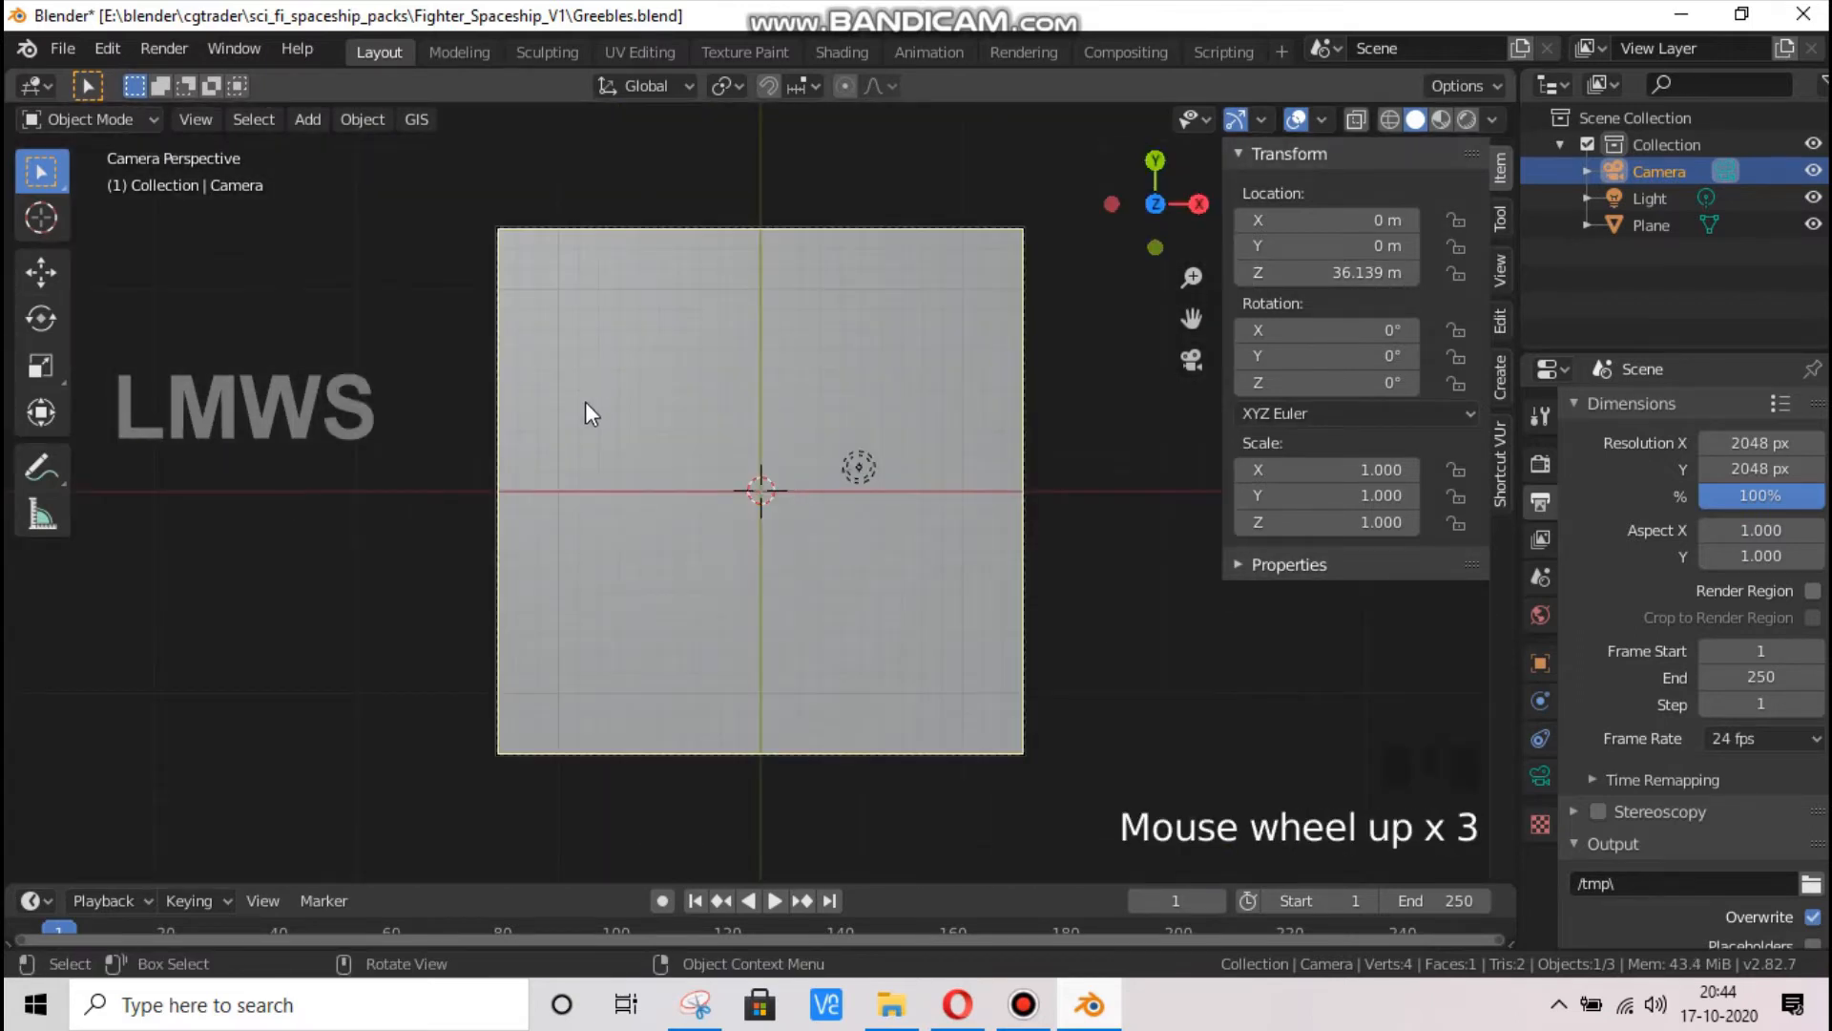
scroll(531, 273, up, 1)
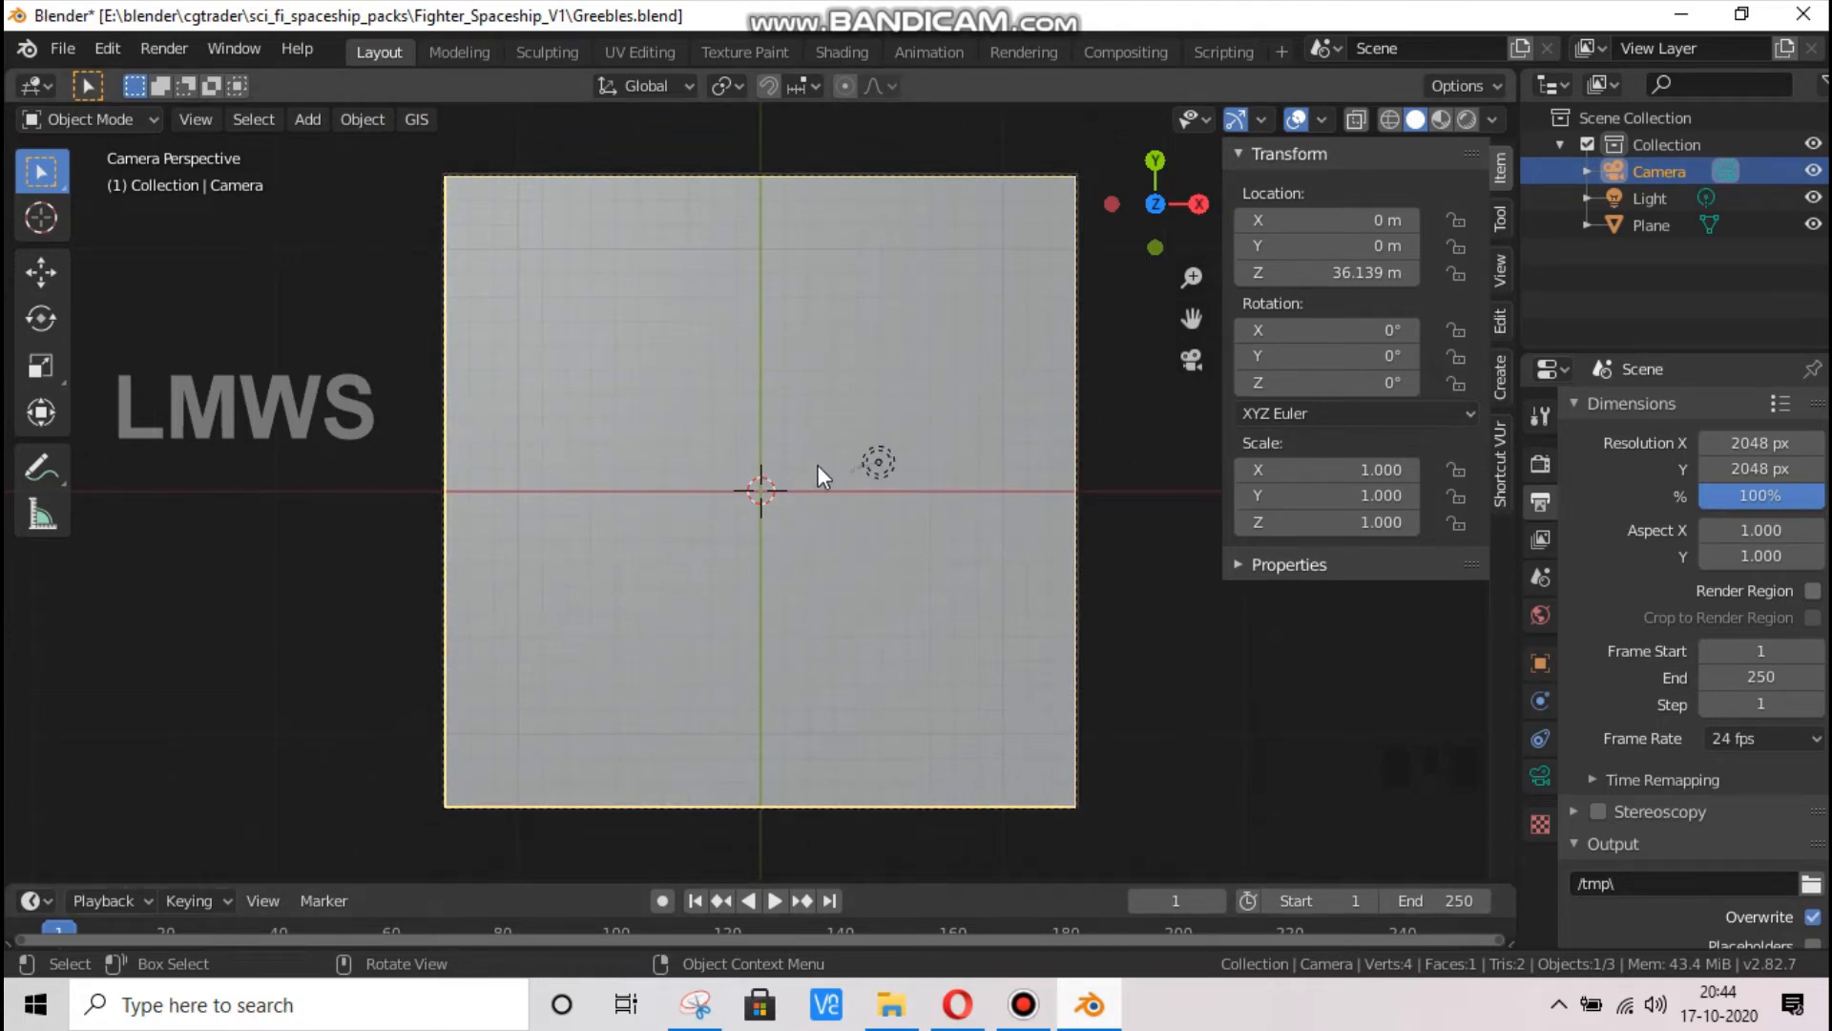
Save the changes to Greebles.blend
drag(1155, 205, 708, 653)
scroll(708, 655, up, 3)
key(ctrl+s)
scroll(733, 626, down, 5)
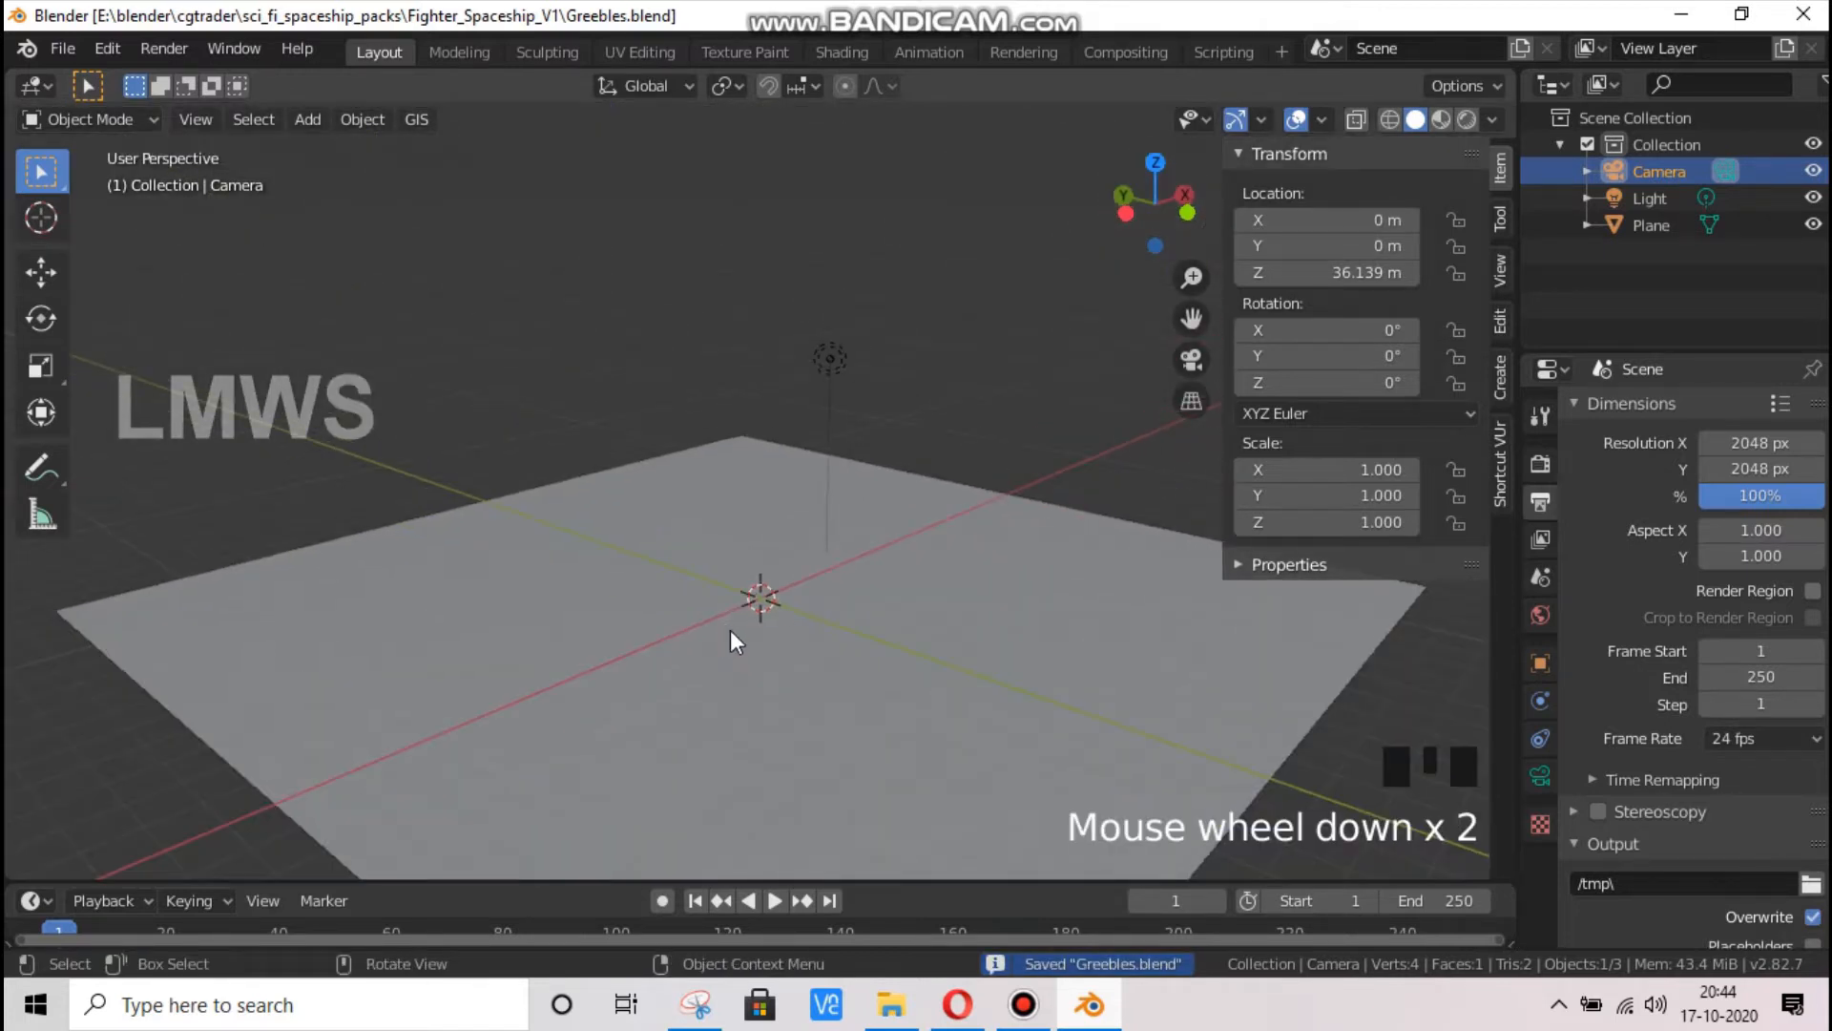
Import the Fighter_Jet_UV image as a plane with the default import options
drag(1156, 202, 695, 644)
click(815, 634)
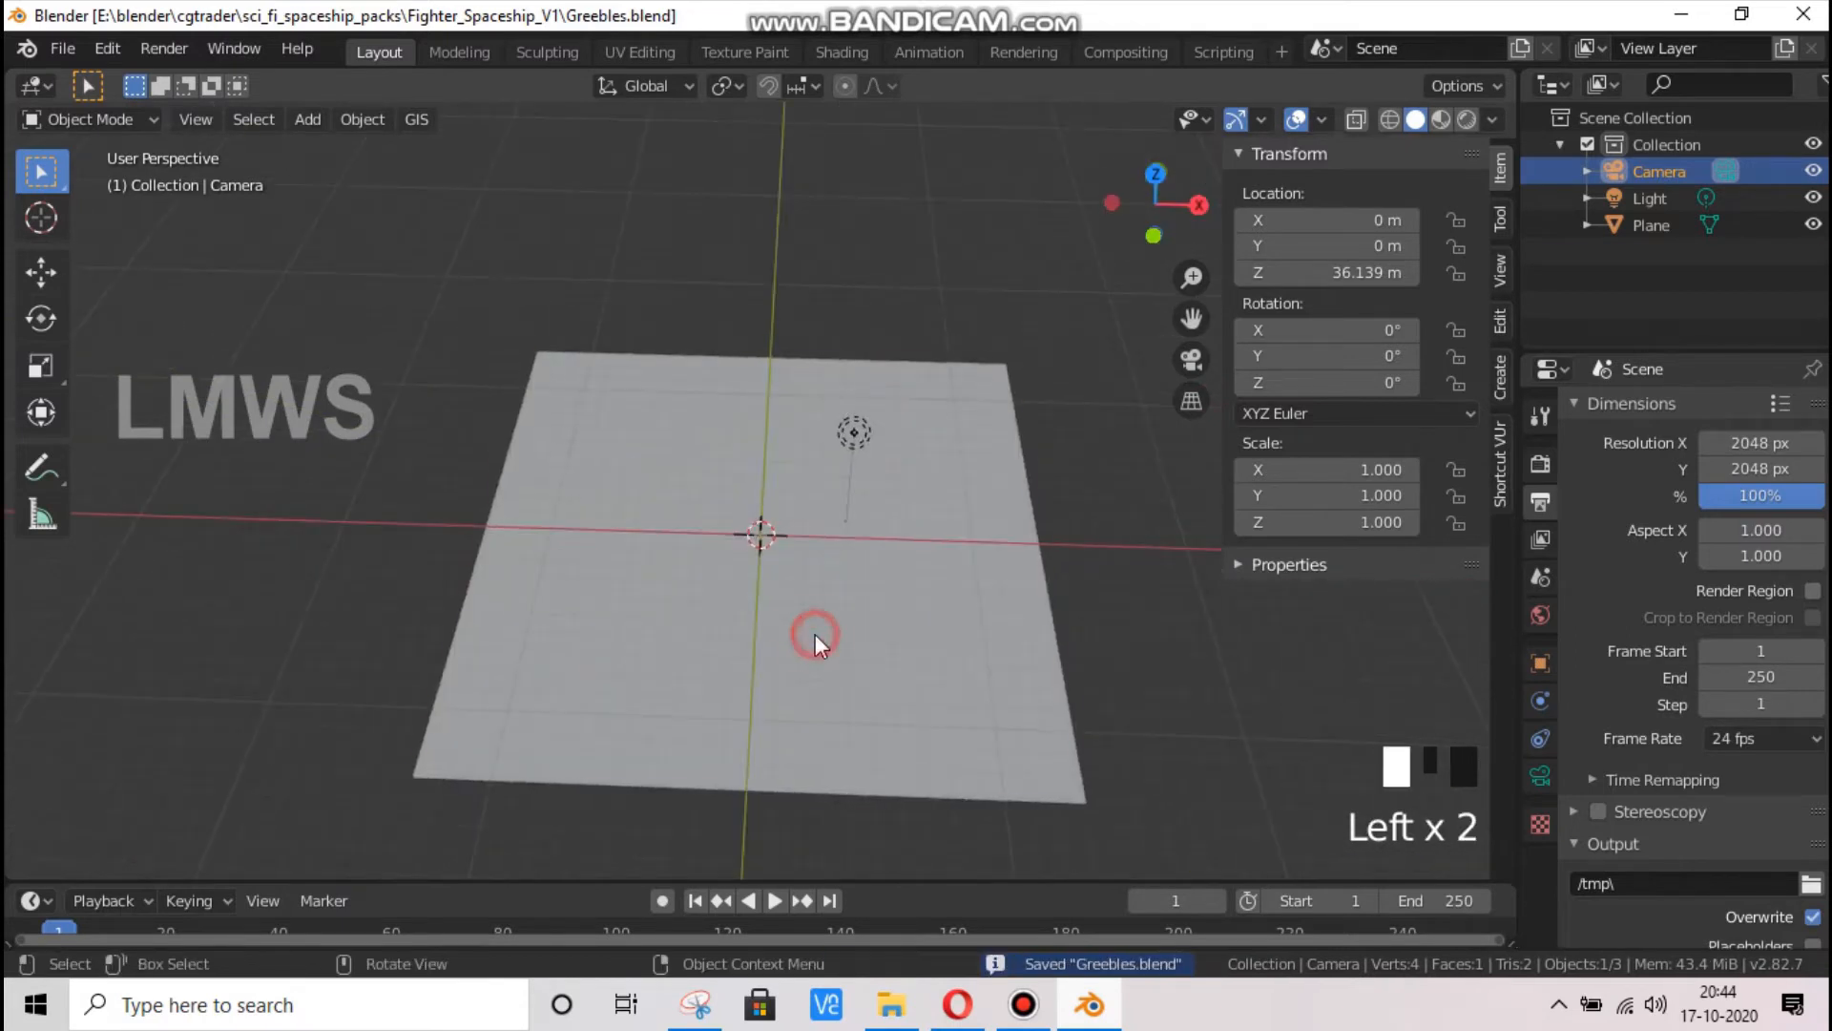
click(63, 47)
mouse_move(153, 411)
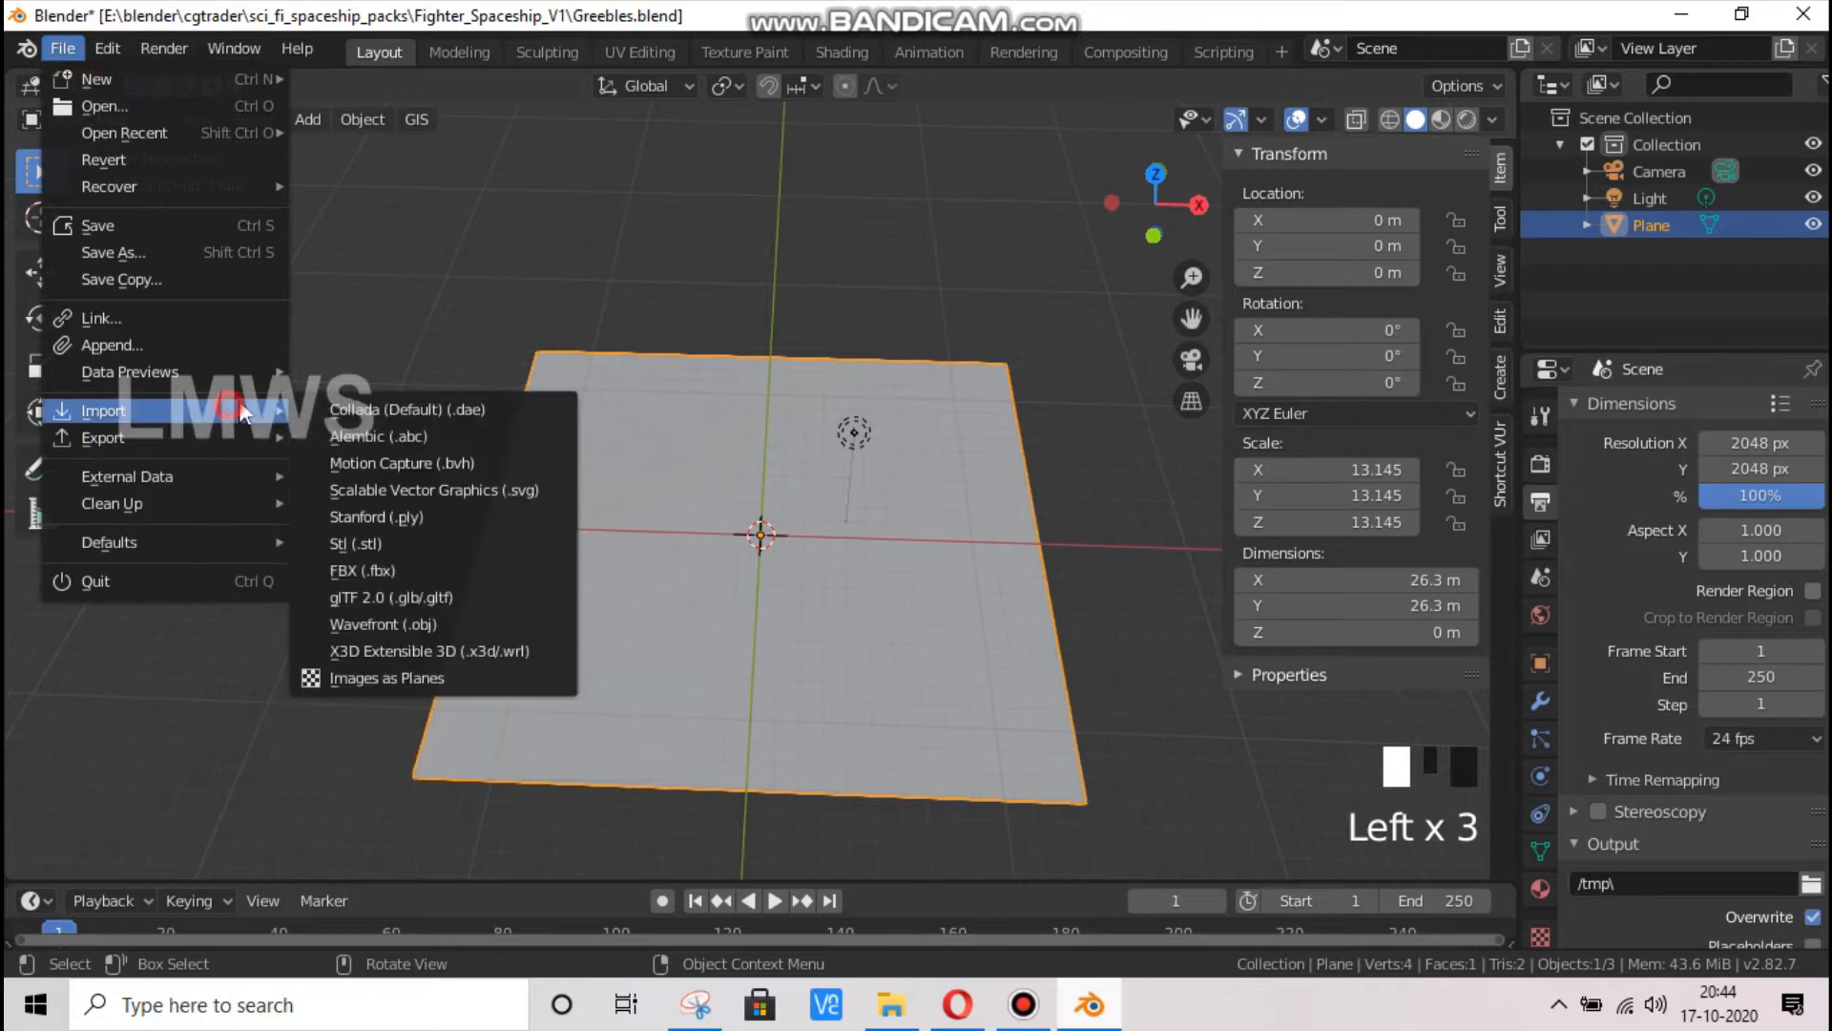
click(429, 675)
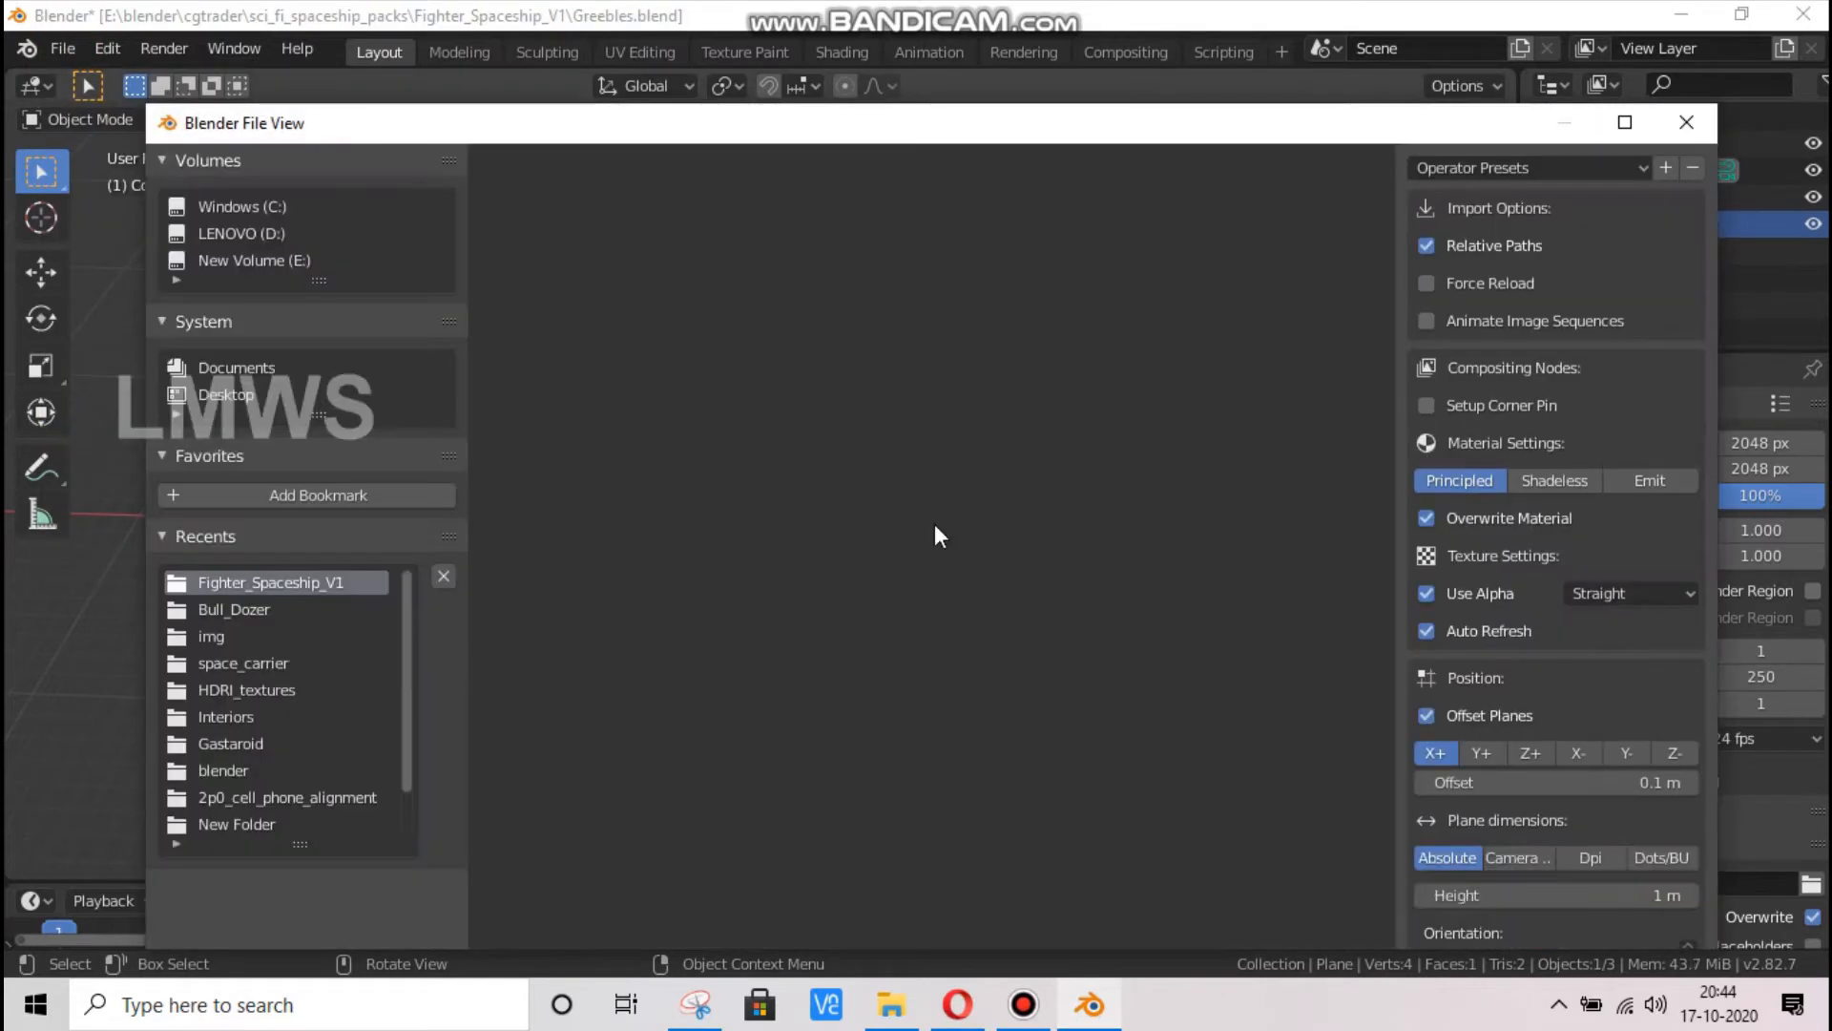
double_click(576, 361)
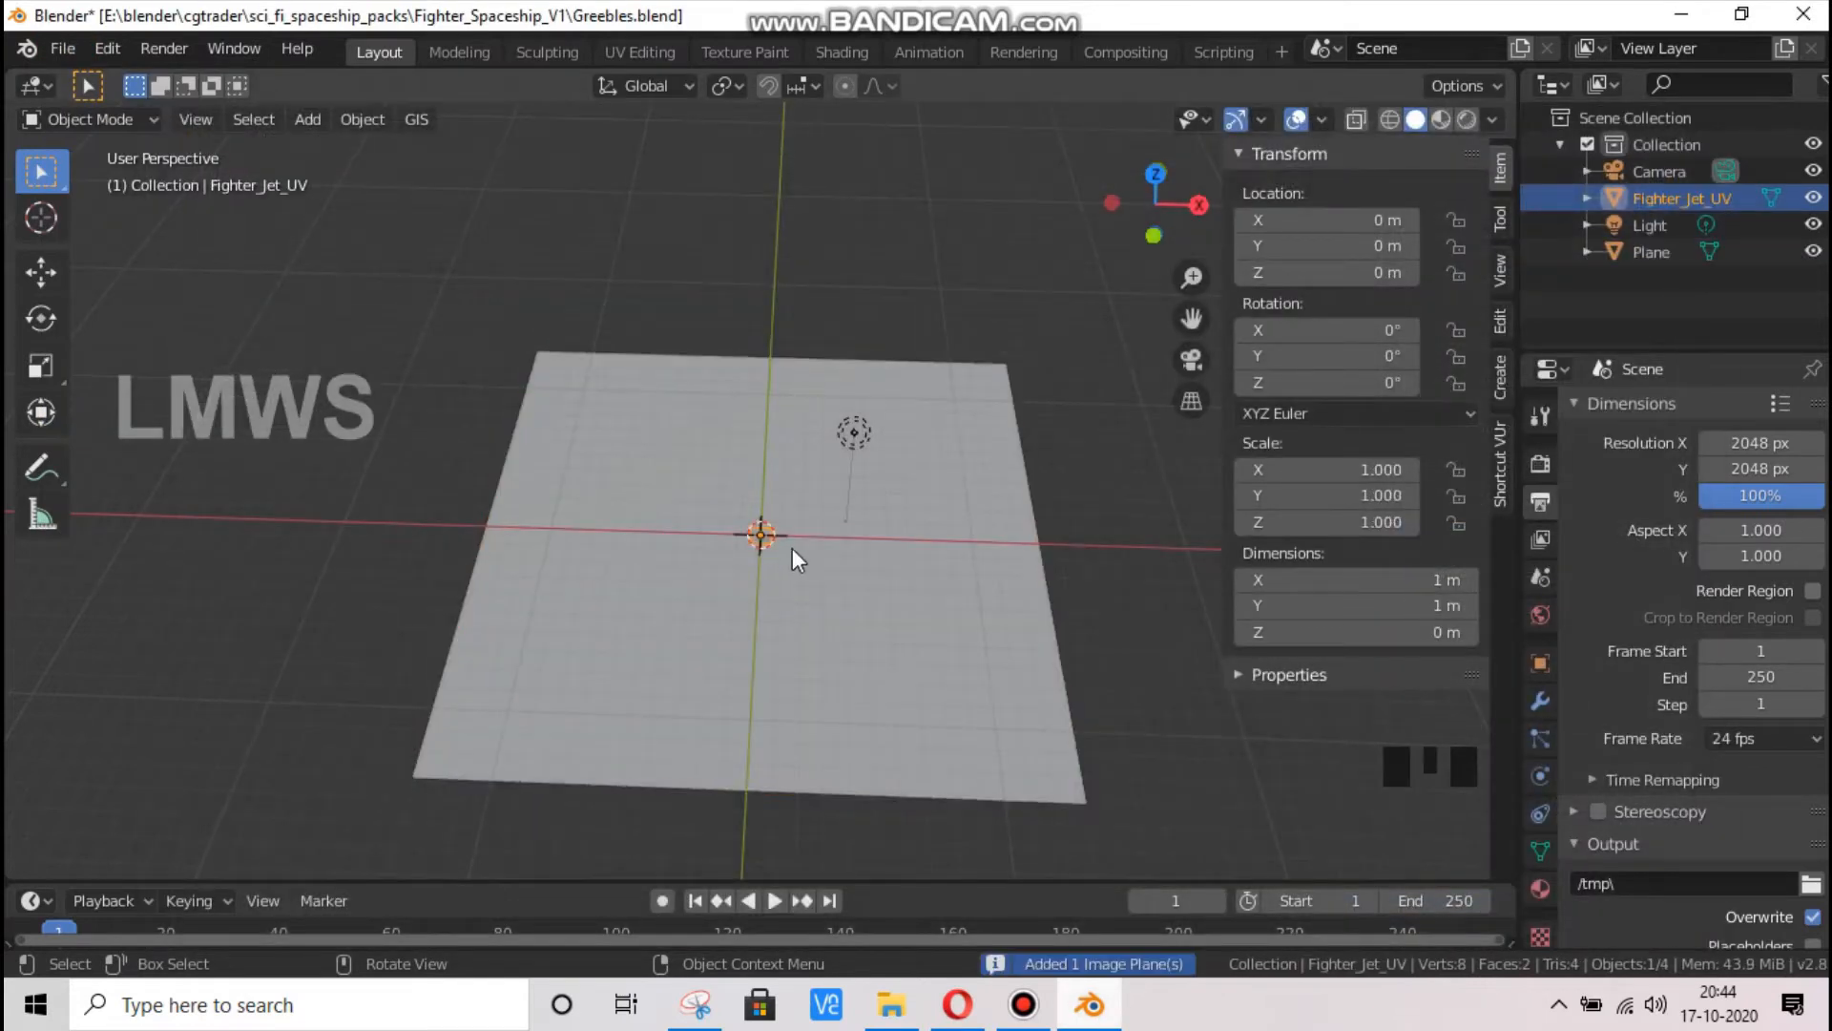
Scale the imported Fighter_Jet_UV plane to about 21.7 m per side in top view
key(KP_7)
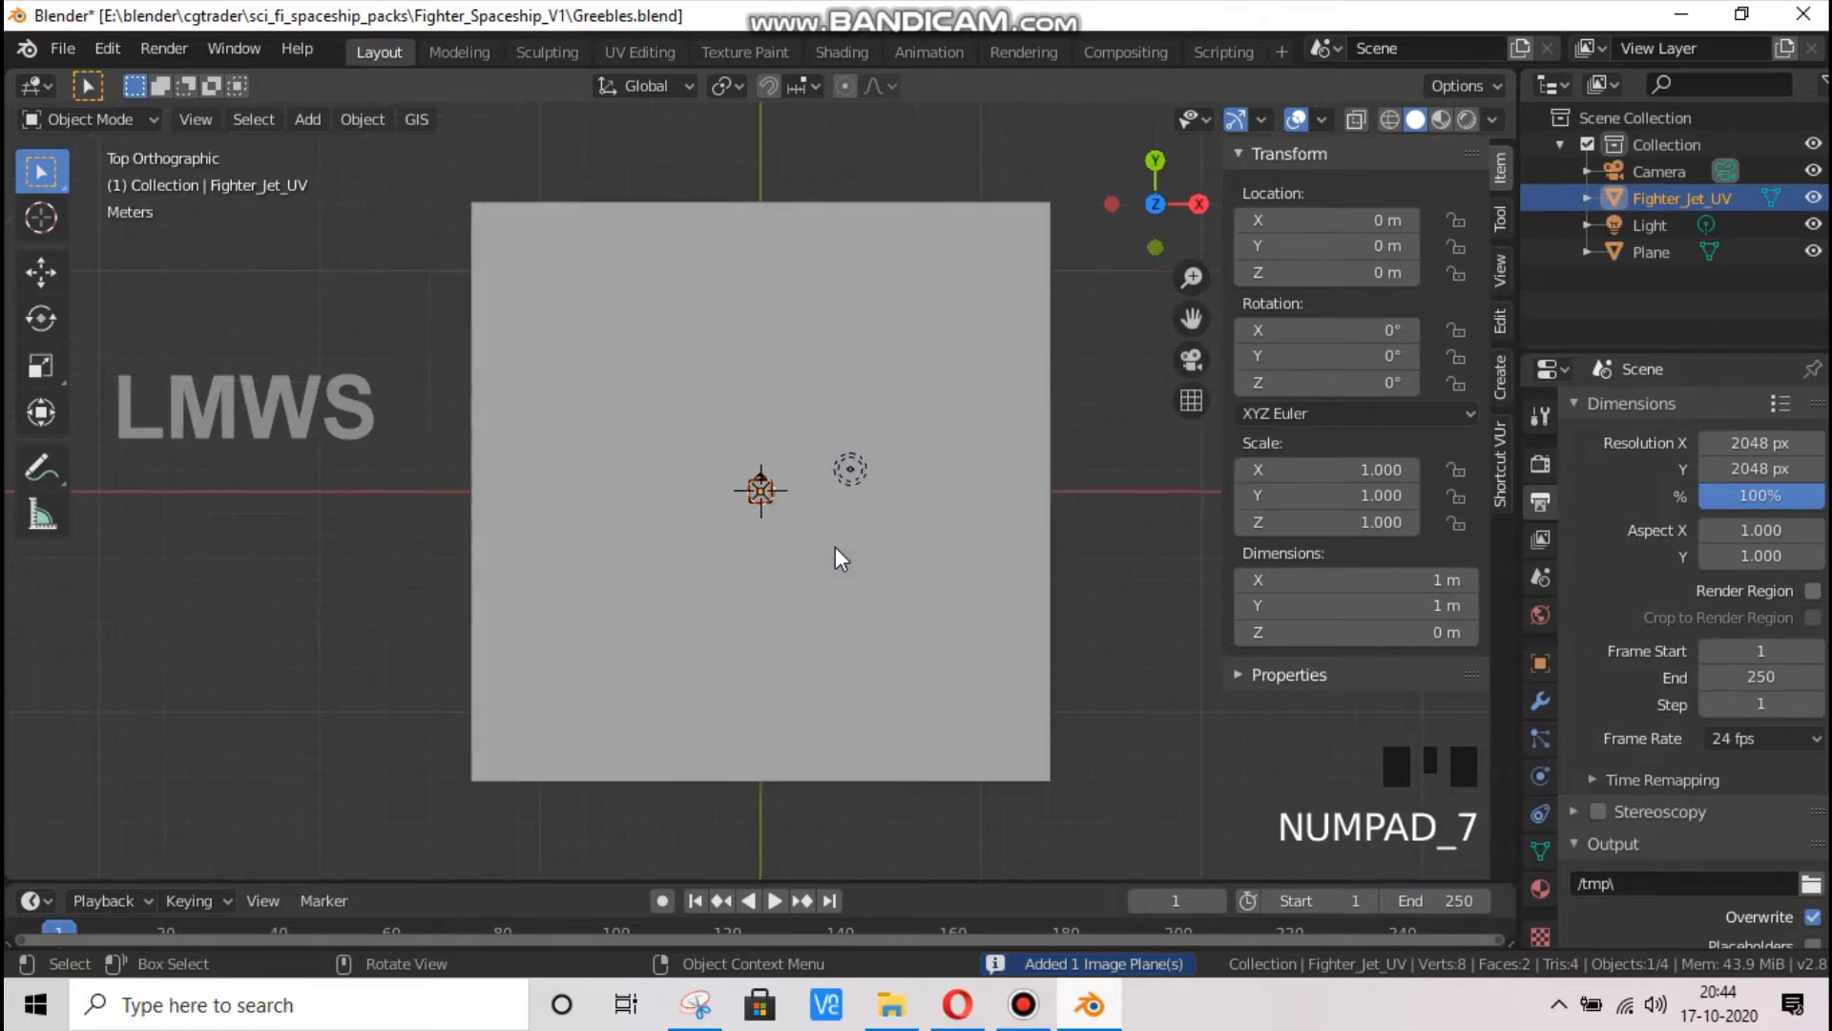
scroll(832, 556, down, 6)
key(s)
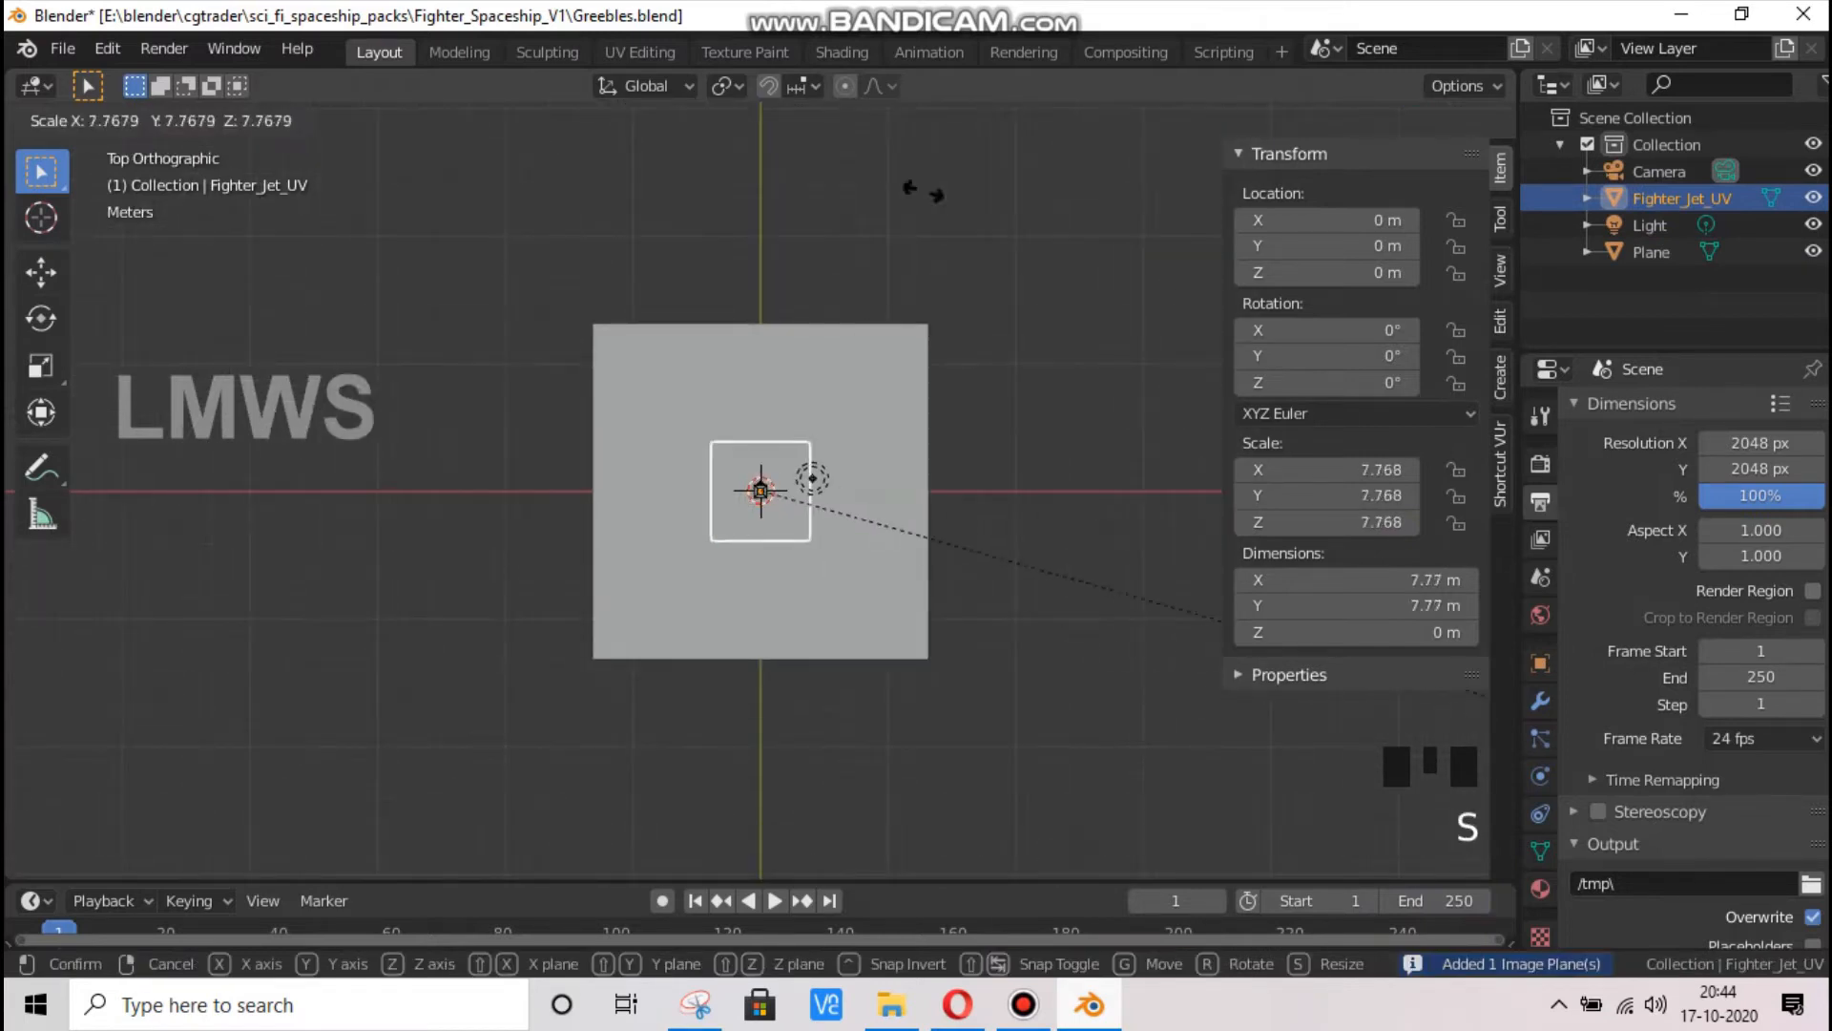
click(880, 665)
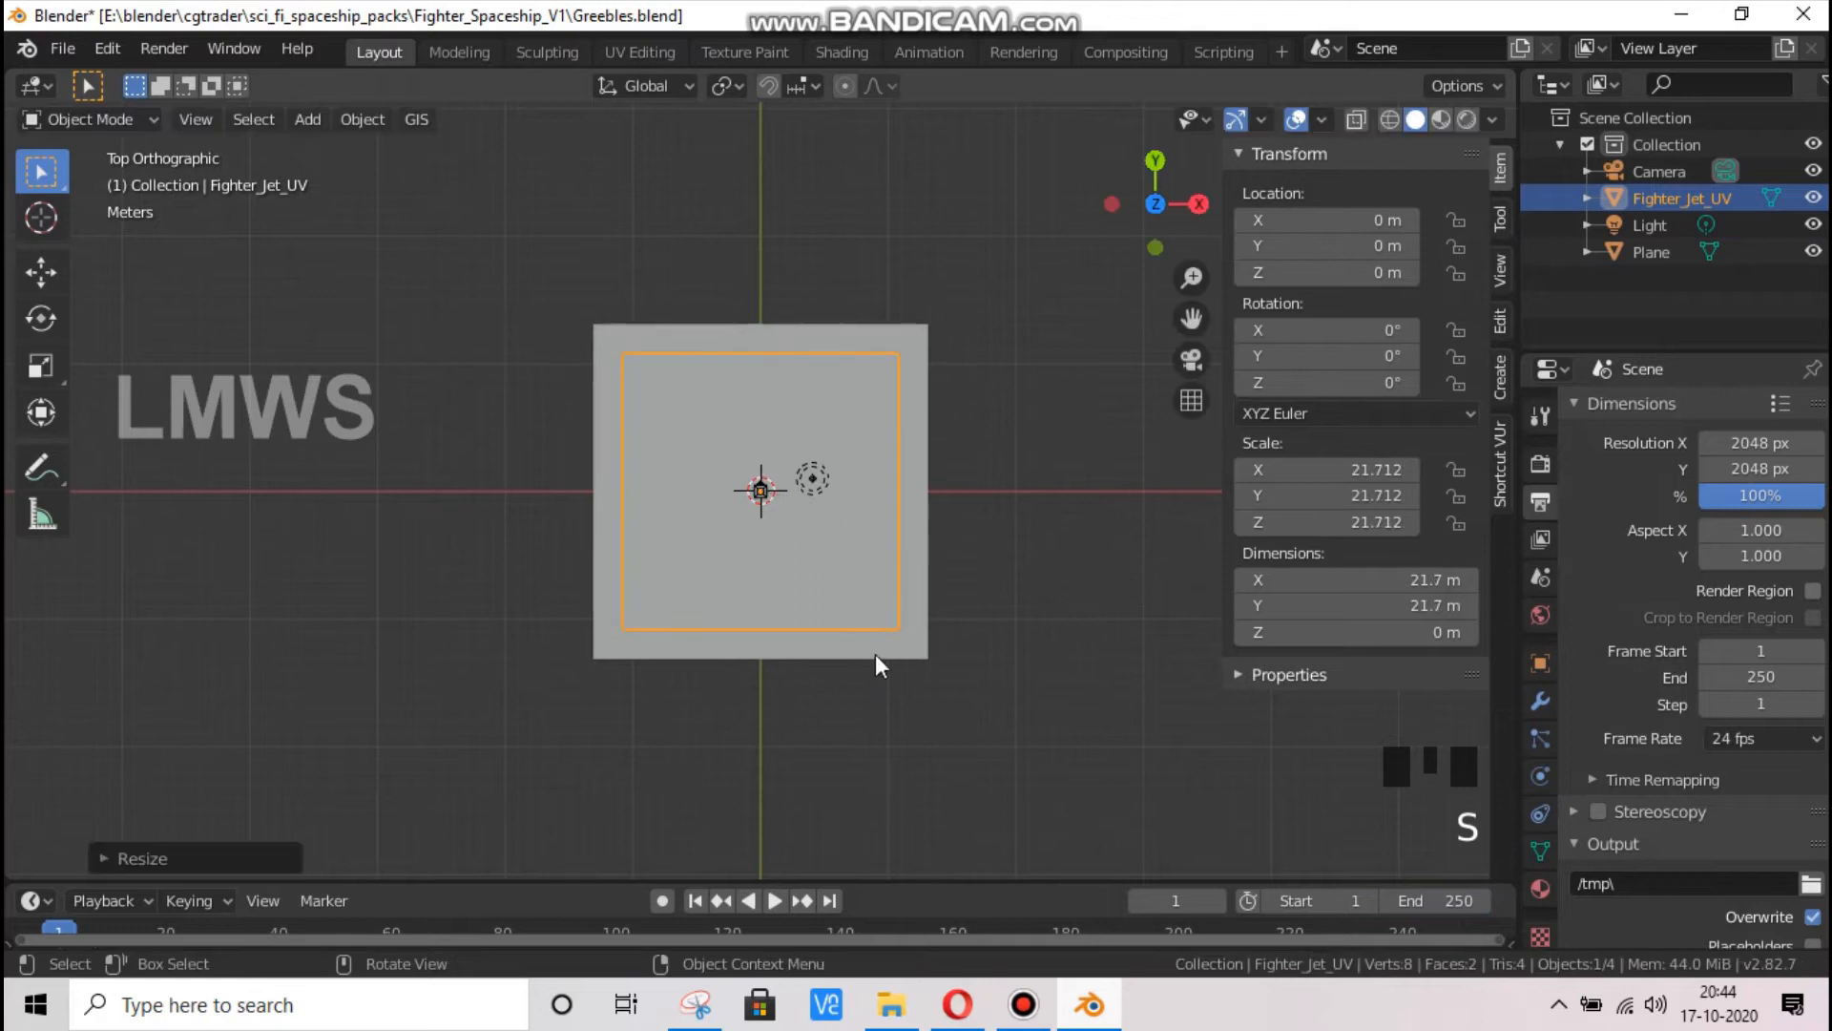
Set the large base plane's X and Y dimensions to 26.3 m
click(882, 639)
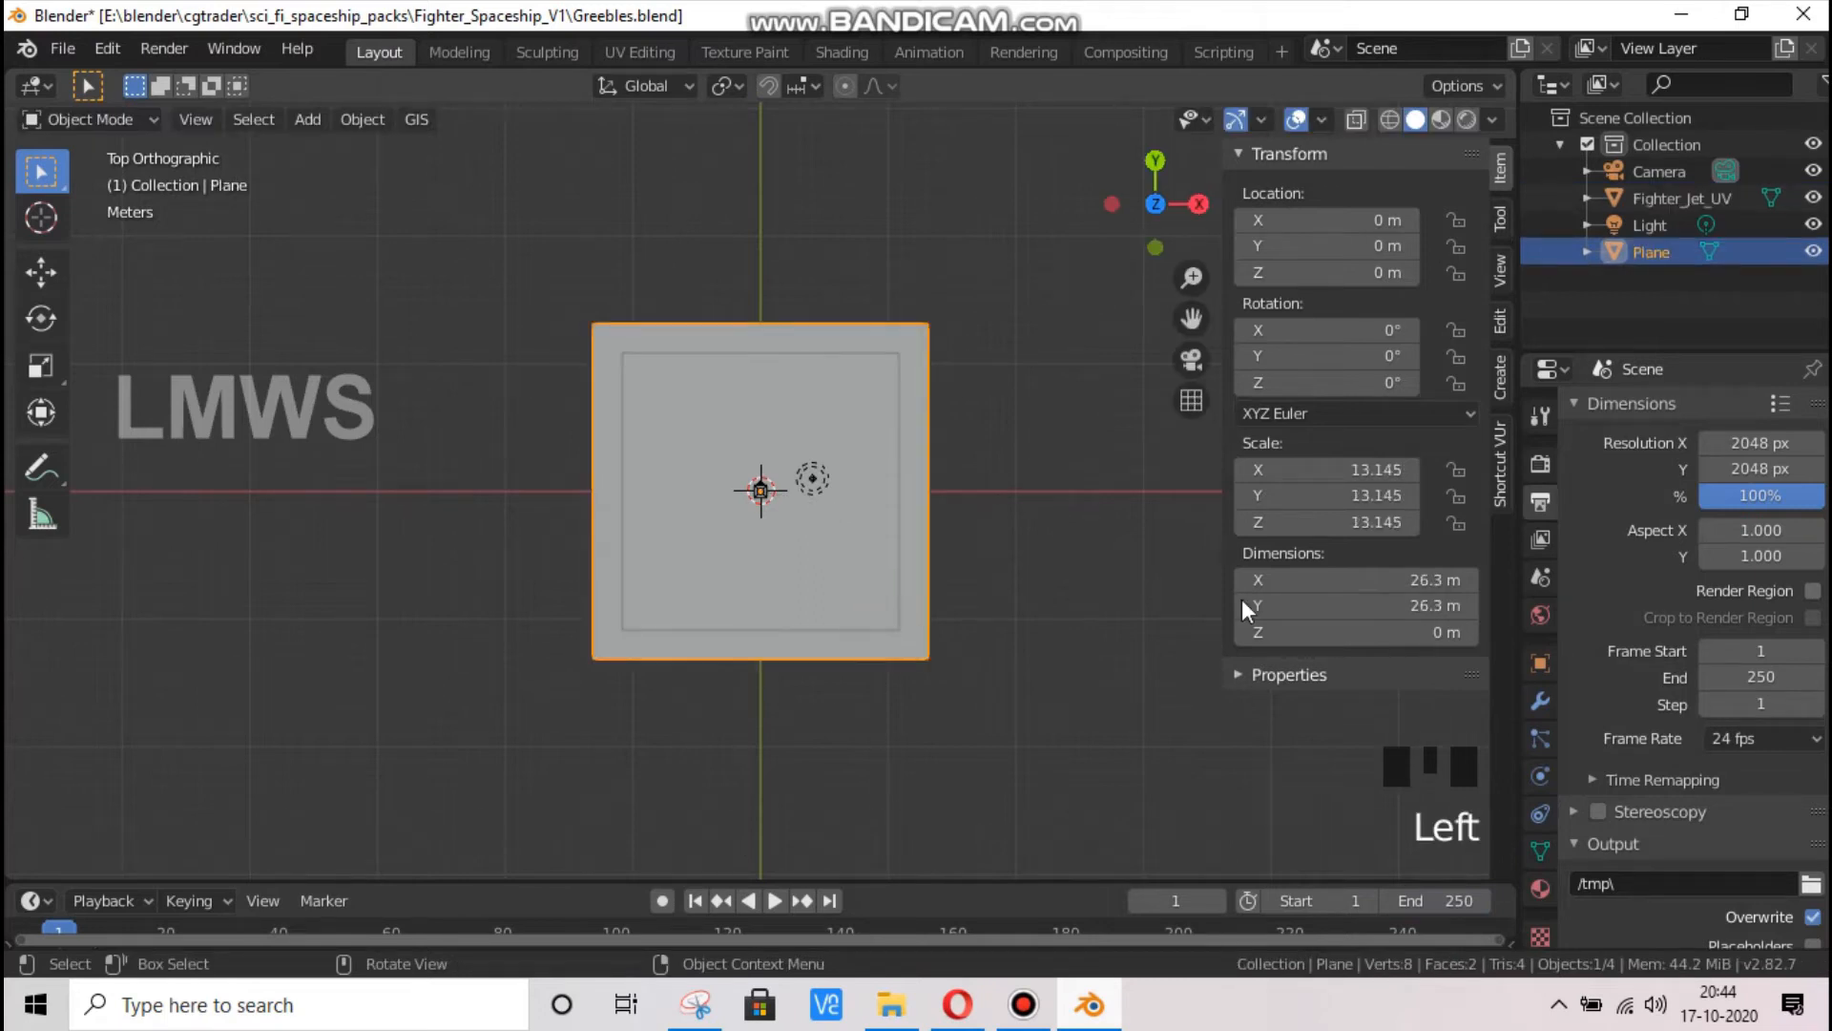
double_click(1355, 581)
drag(1268, 580, 1298, 580)
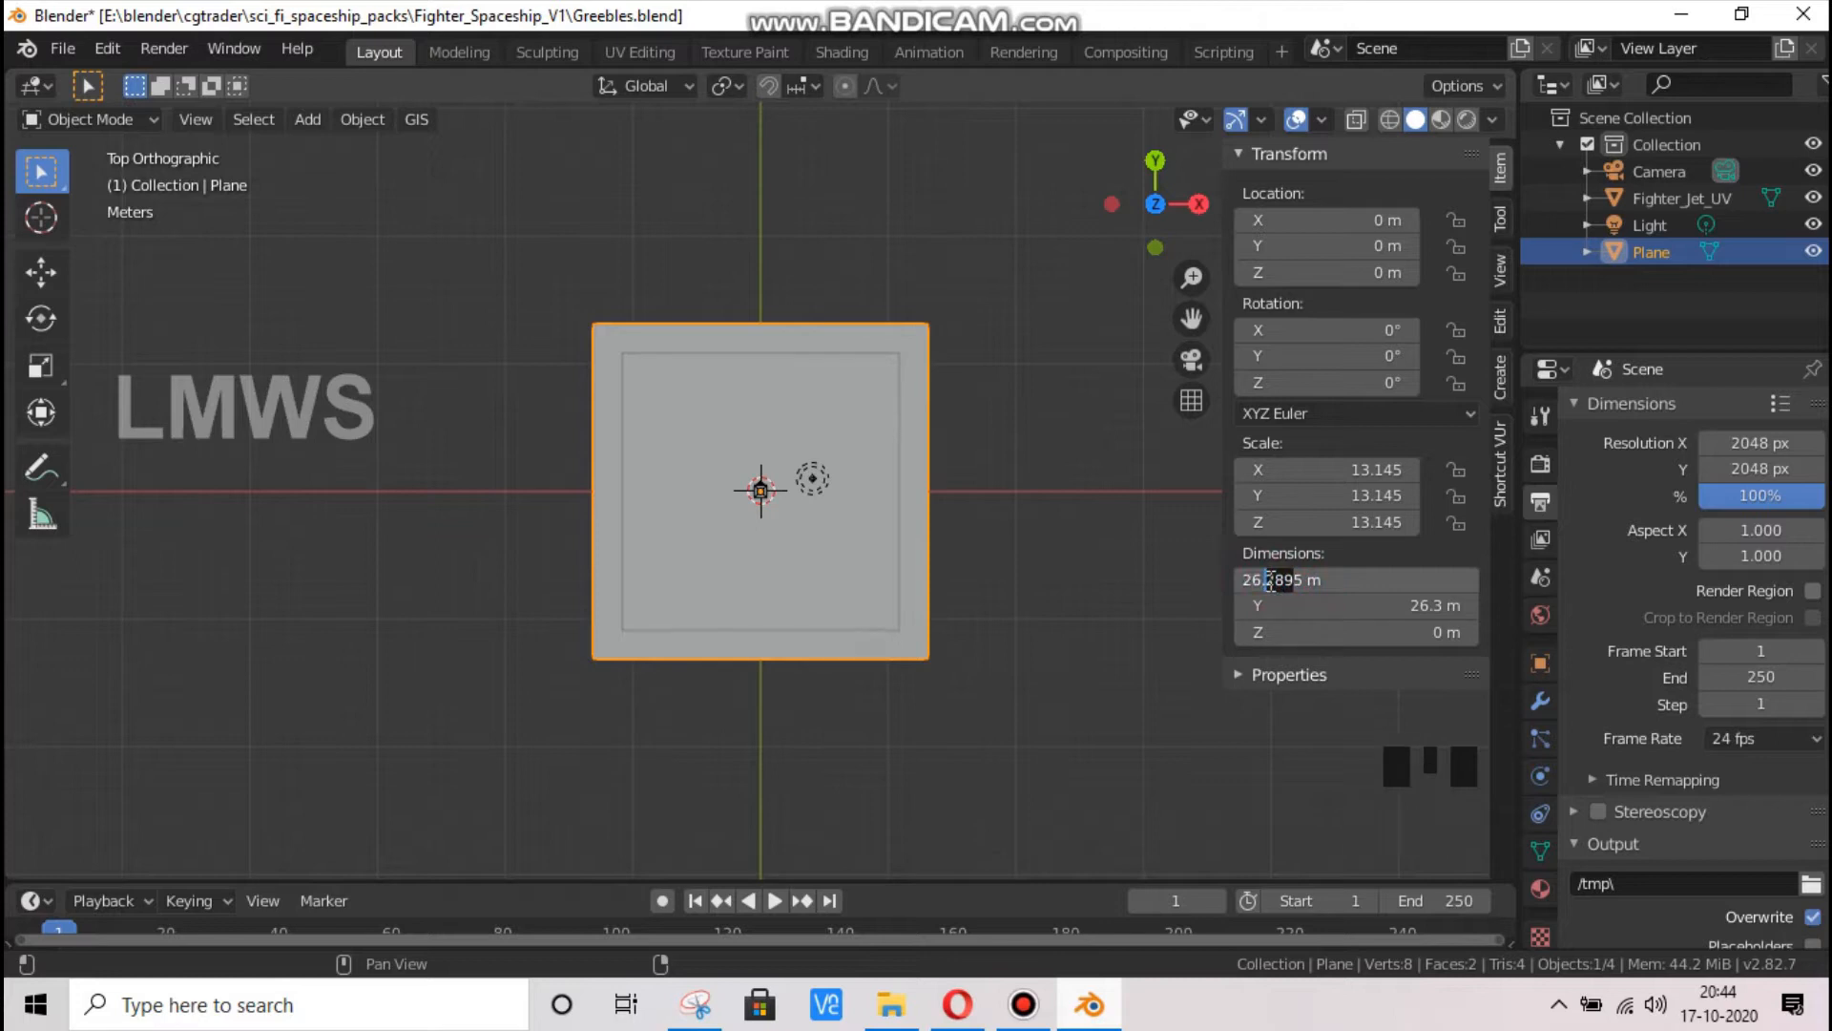
key(Delete)
text(3)
key(Return)
click(1335, 601)
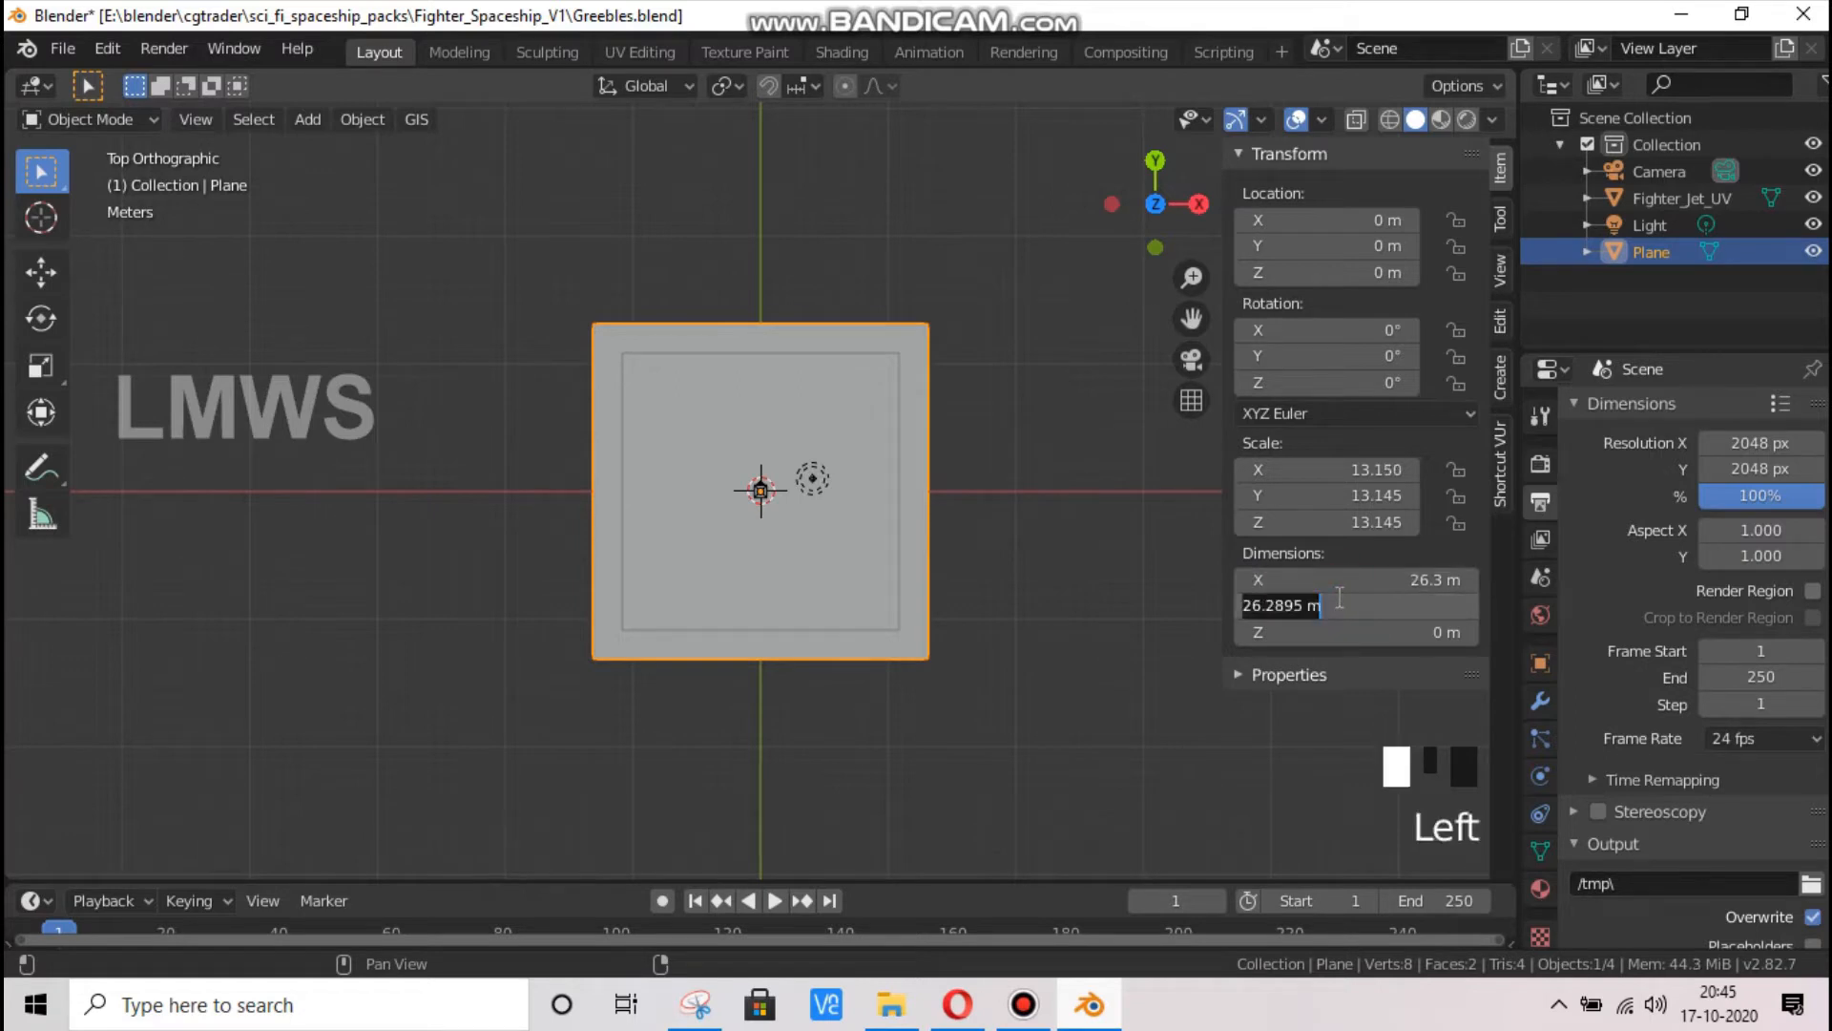
text(26.3)
key(Return)
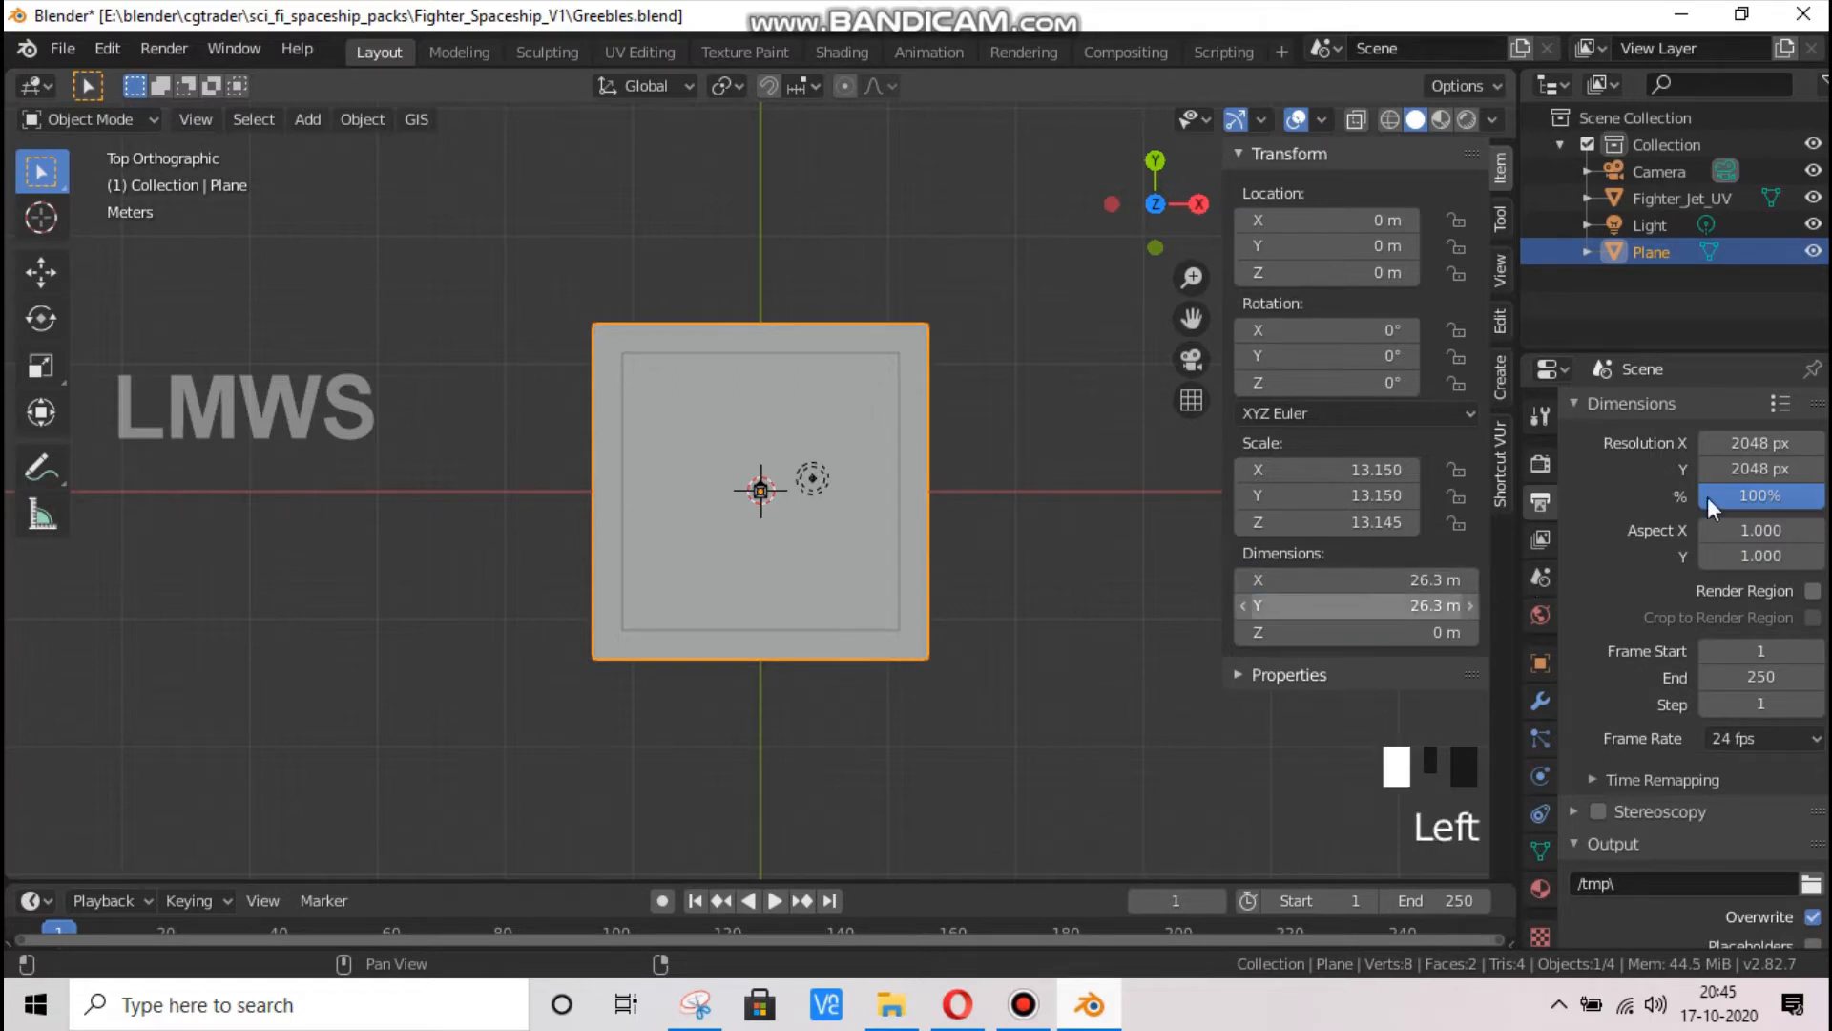
Set the Fighter_Jet_UV plane's X and Y dimensions to 26.3 m
click(875, 359)
click(1667, 199)
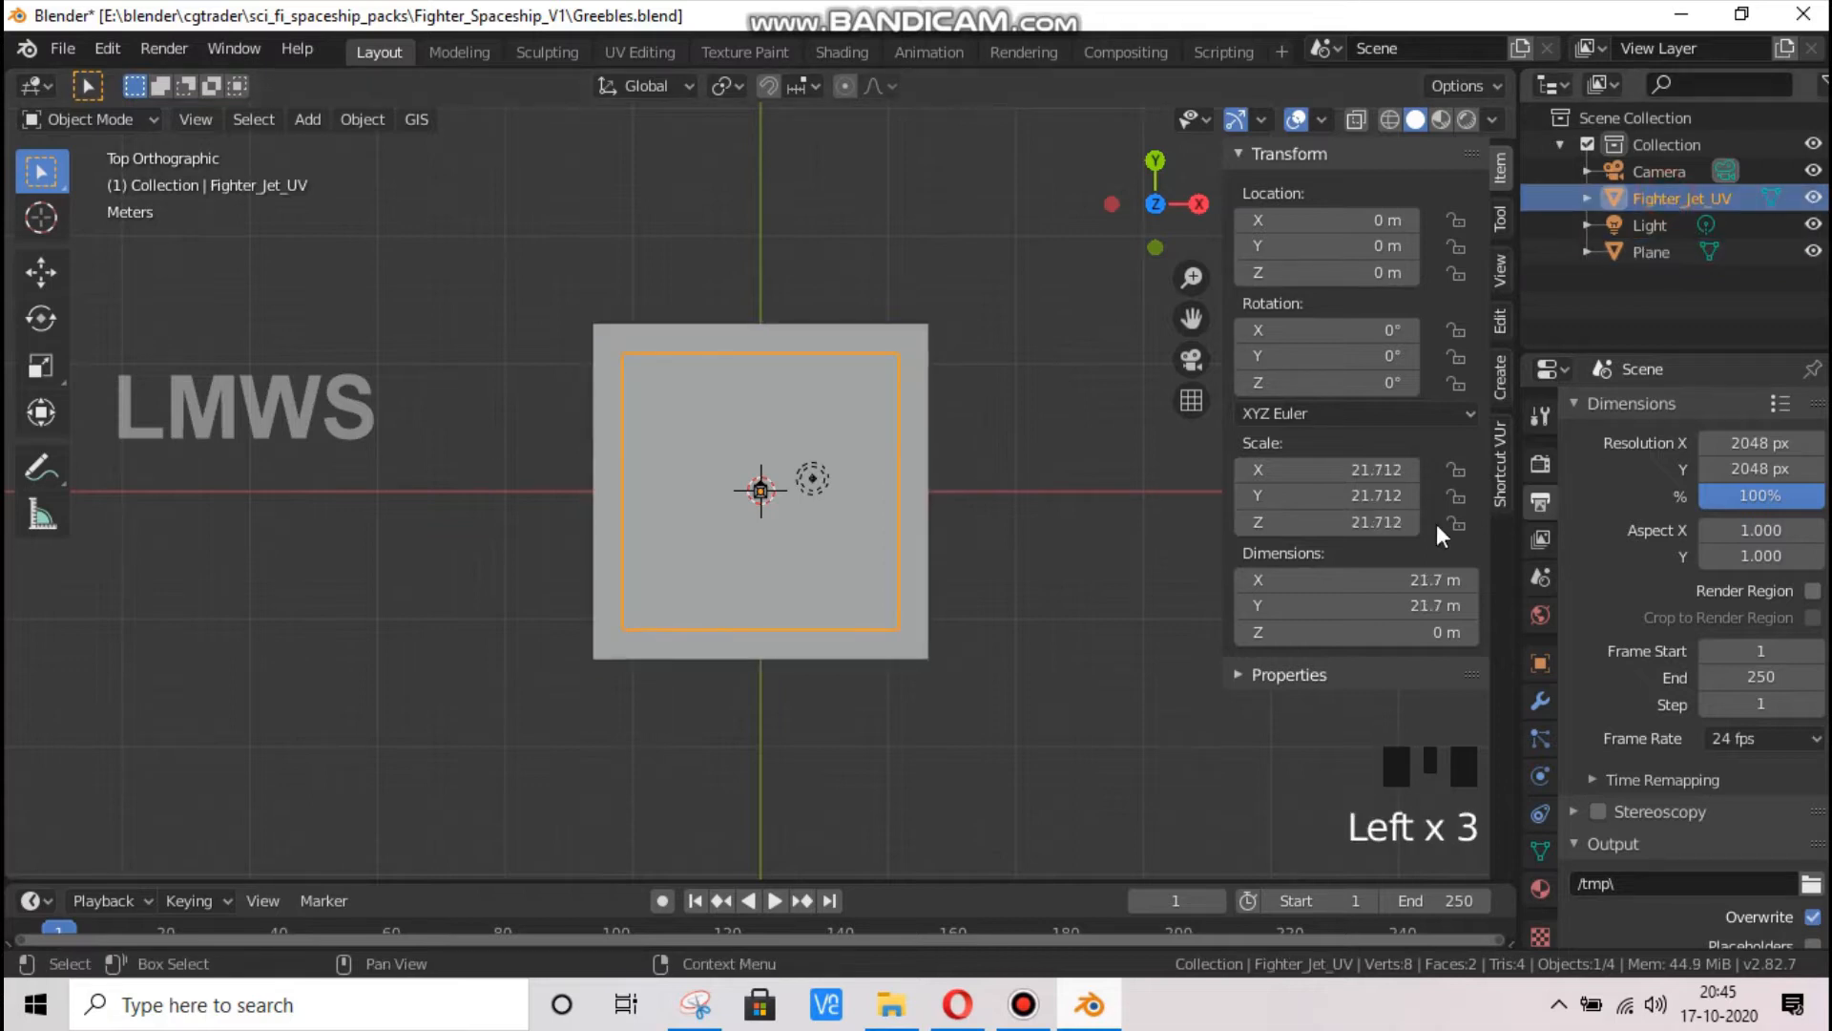
click(1341, 577)
text(26.3)
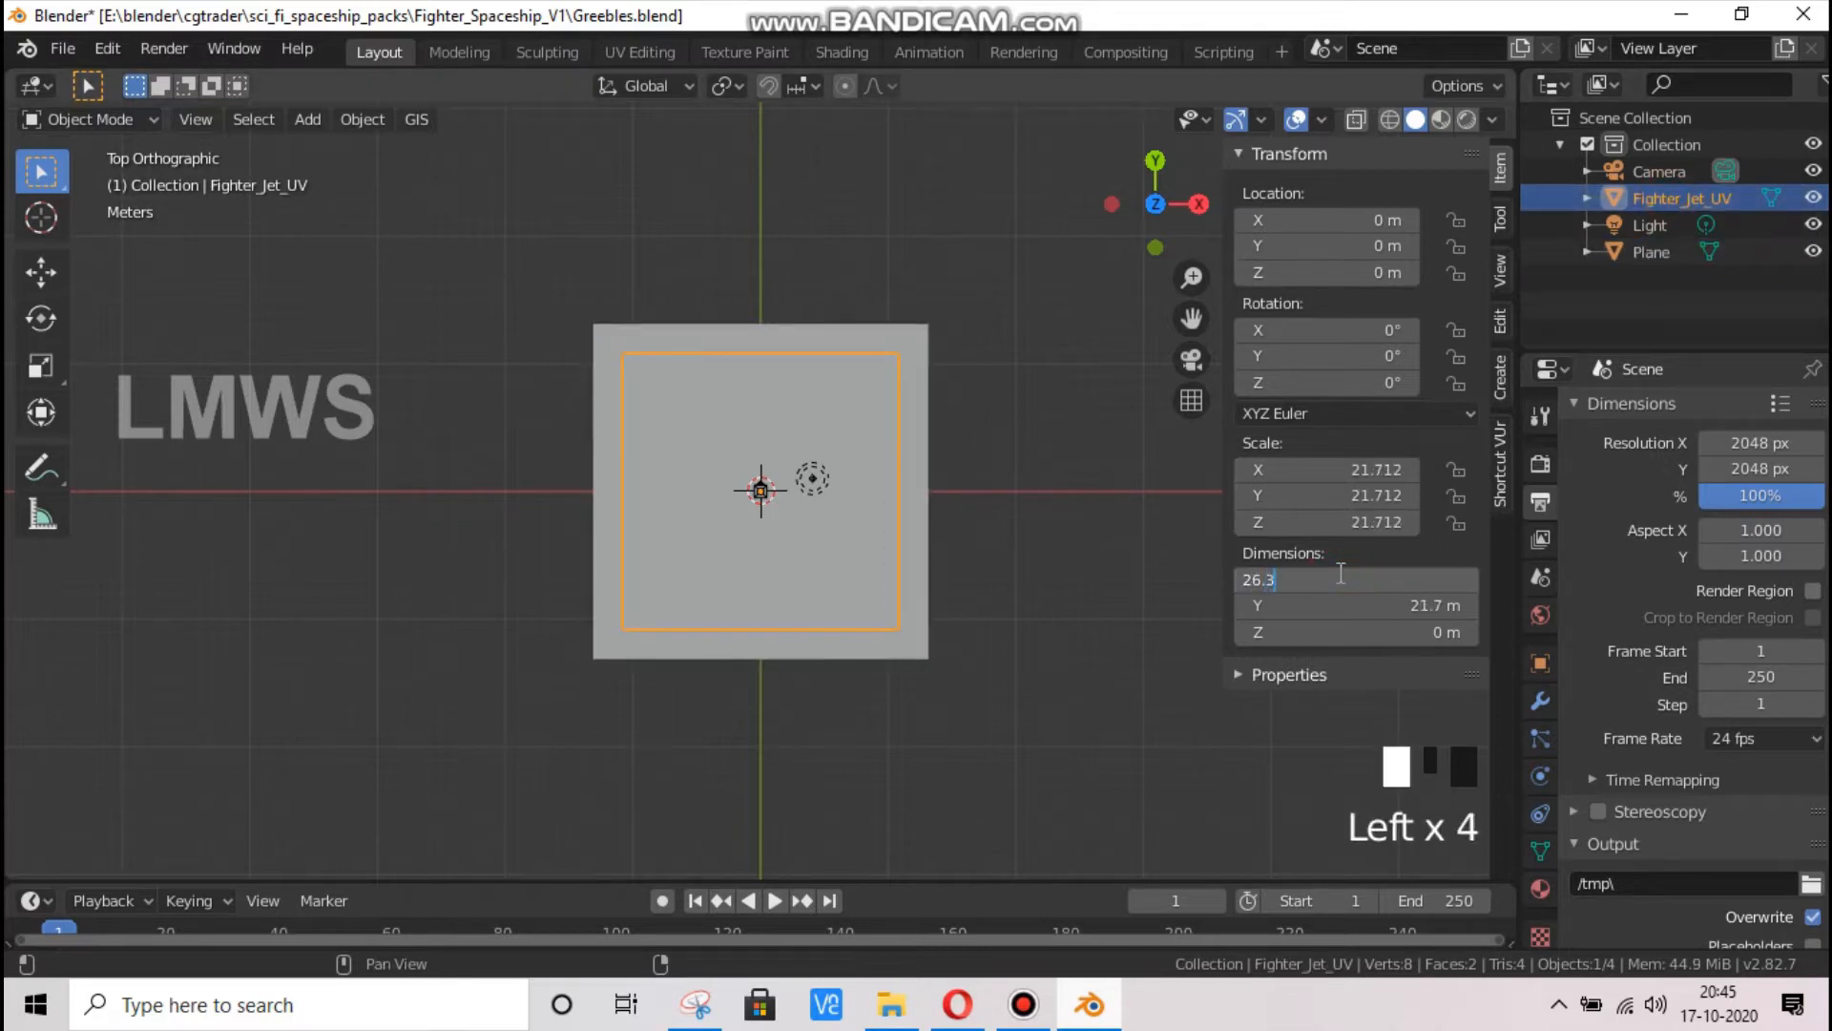
key(Tab)
text(2)
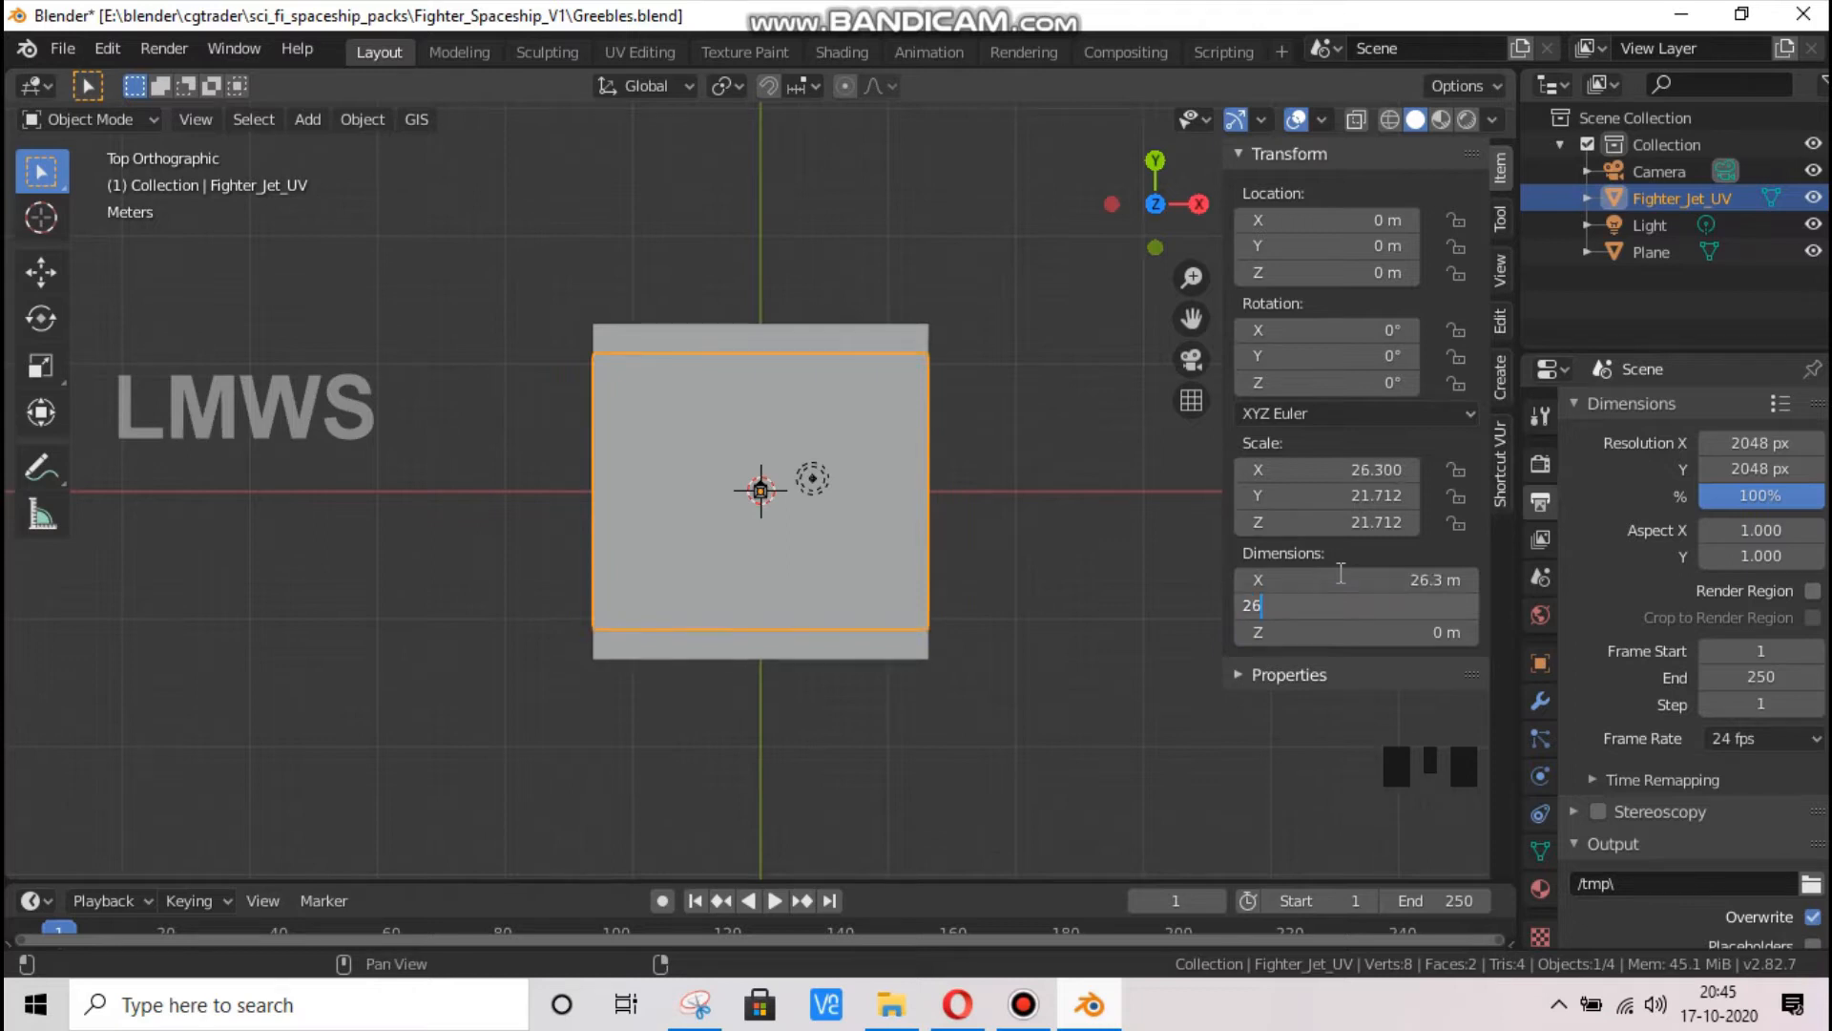
text(6.3)
key(Return)
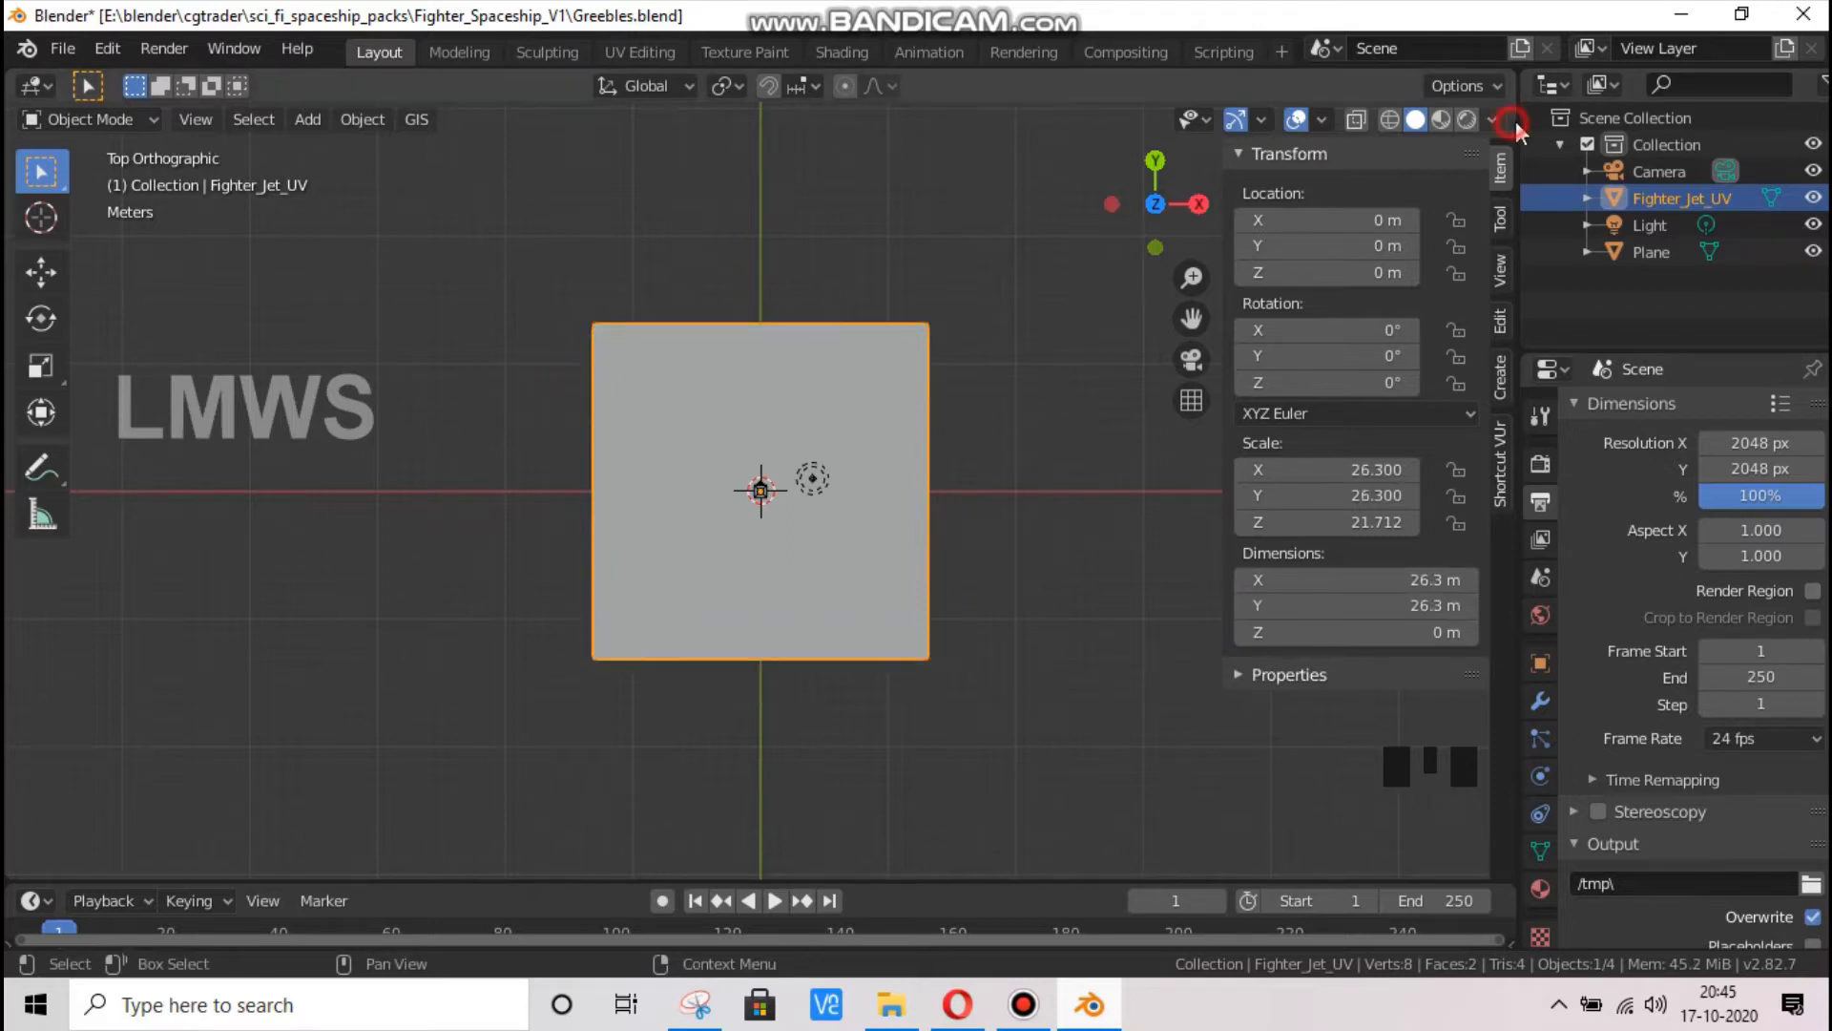
Enable Cavity and set the solid viewport shading colour to Texture so the UV layout shows on the plane
click(1508, 126)
click(1496, 122)
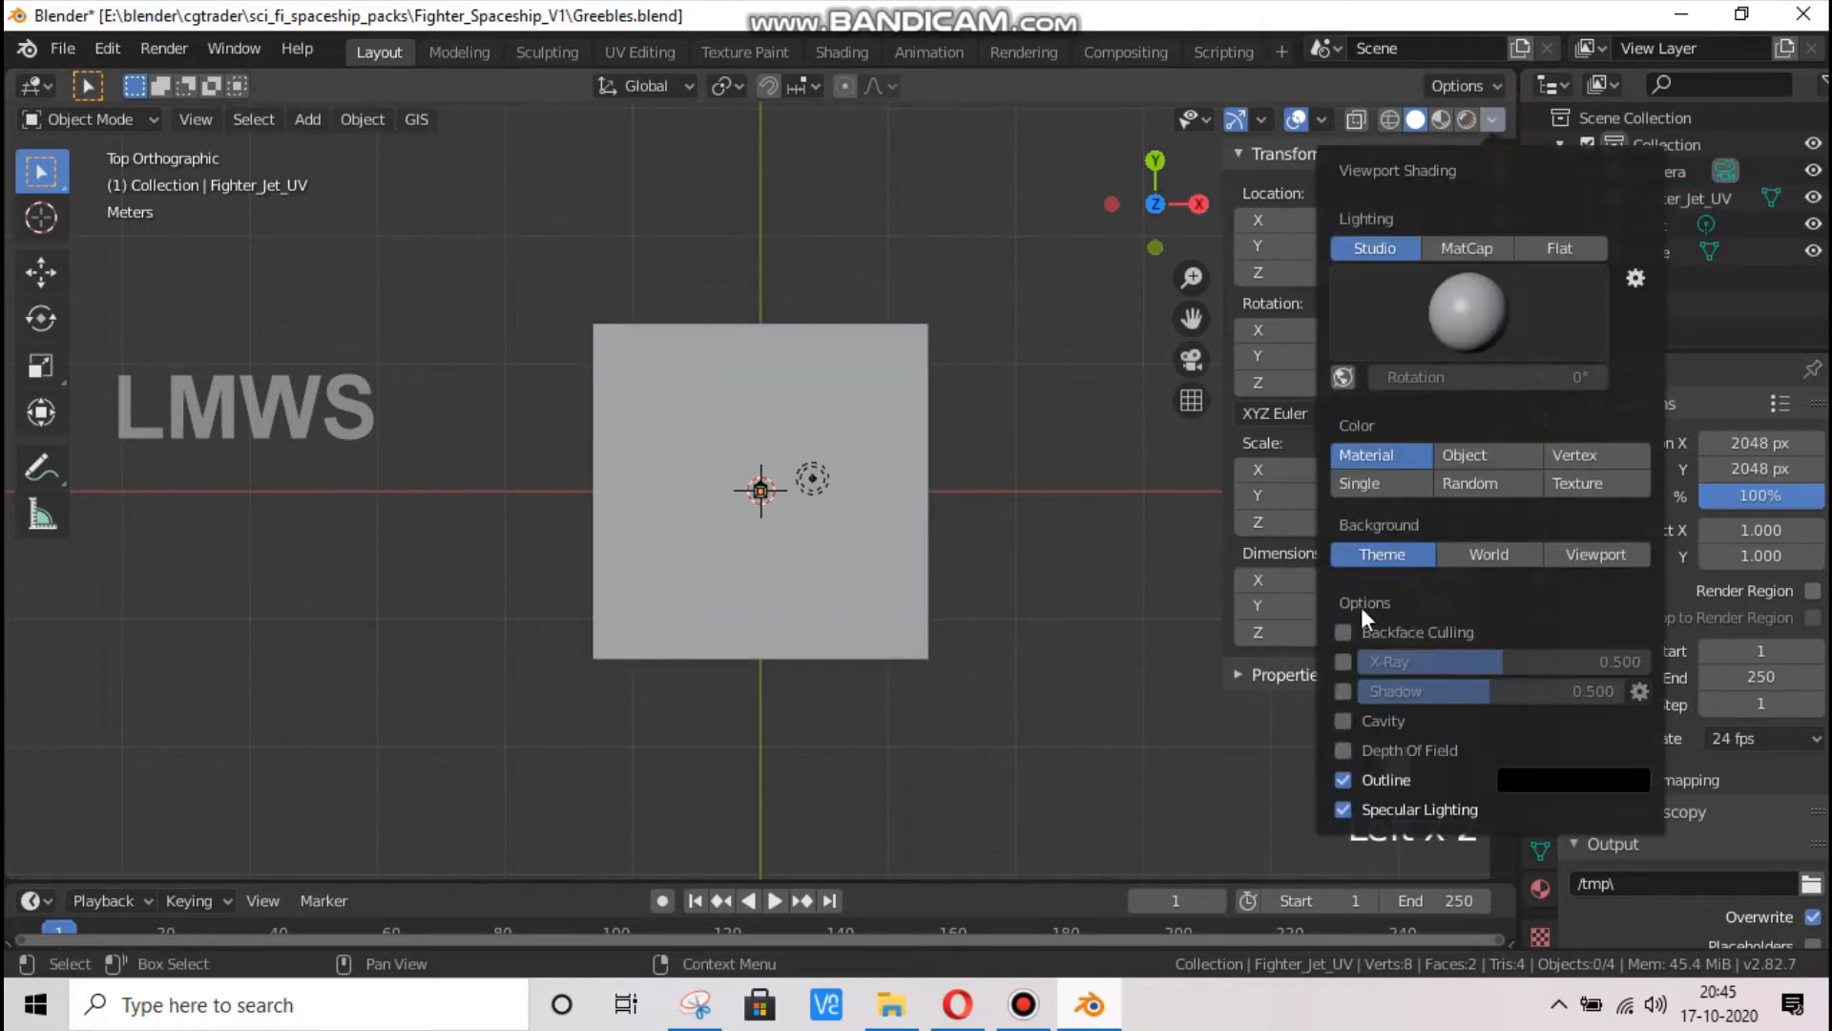
click(1344, 721)
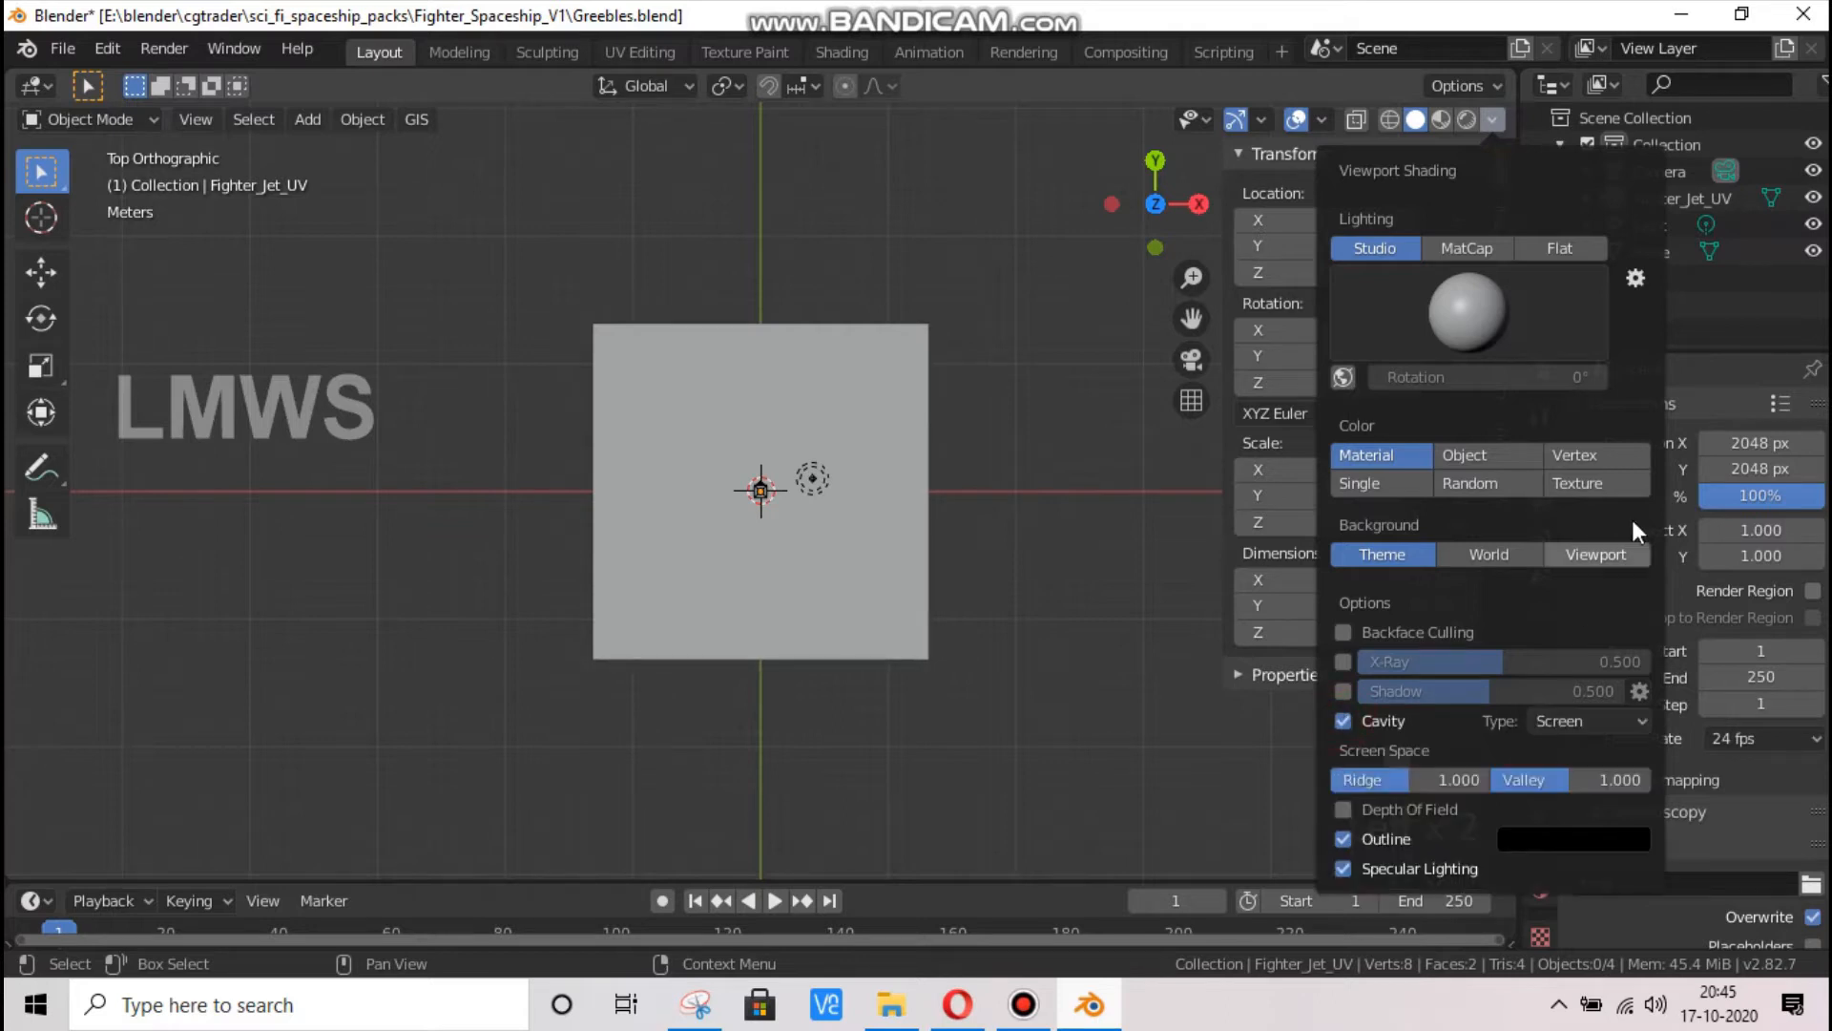
click(1582, 477)
scroll(818, 493, up, 4)
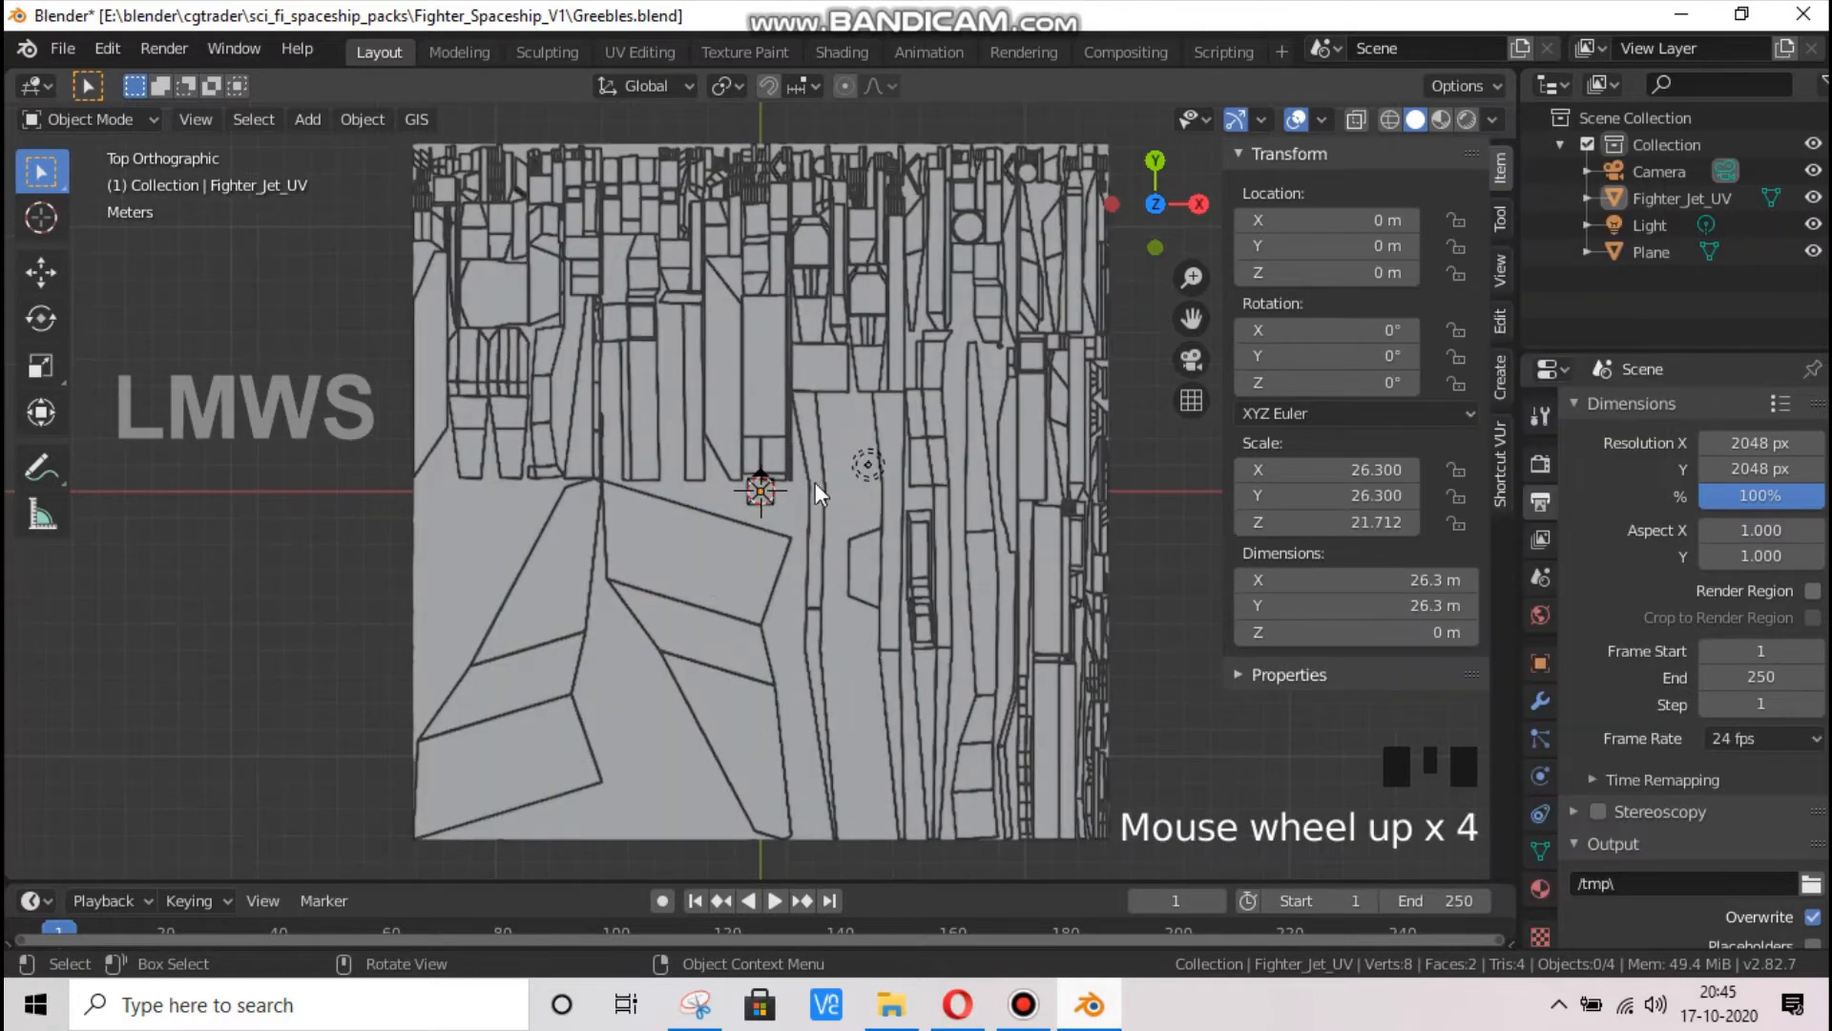
Save Greebles.blend with the base plane selected and enter Edit Mode on that plane
click(450, 532)
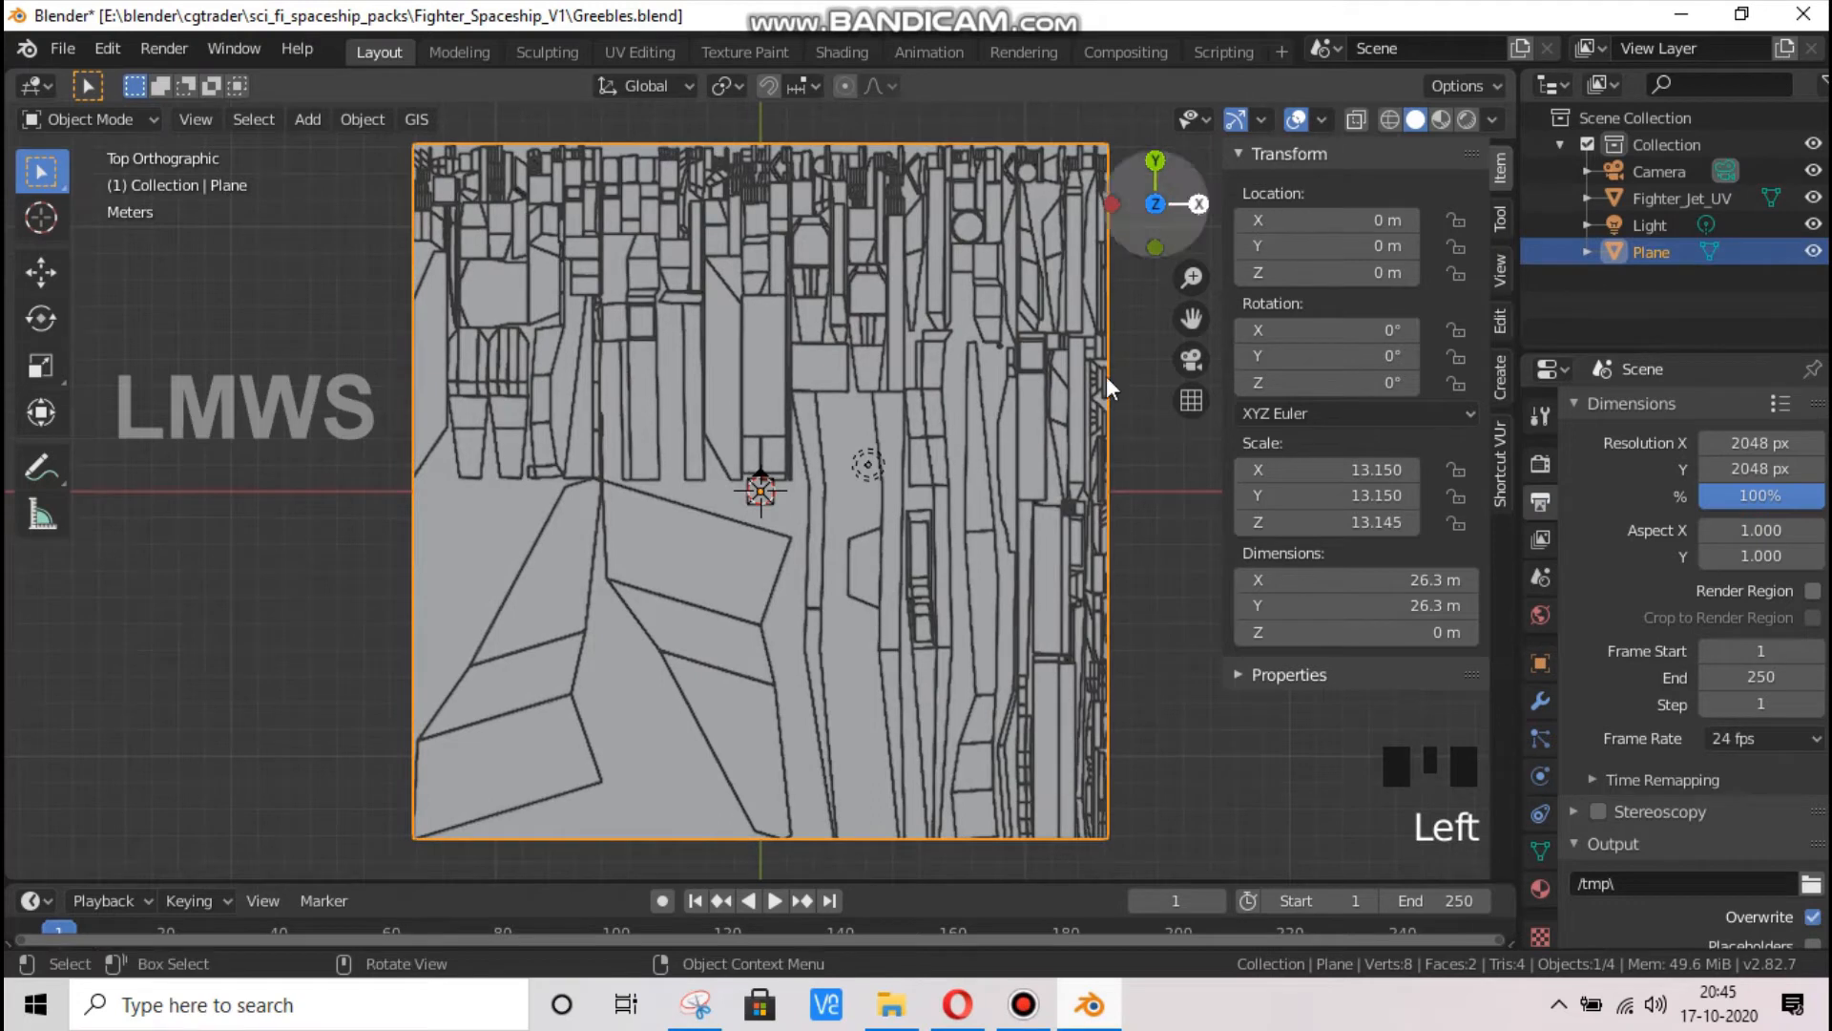
key(ctrl+s)
drag(1163, 242, 1235, 15)
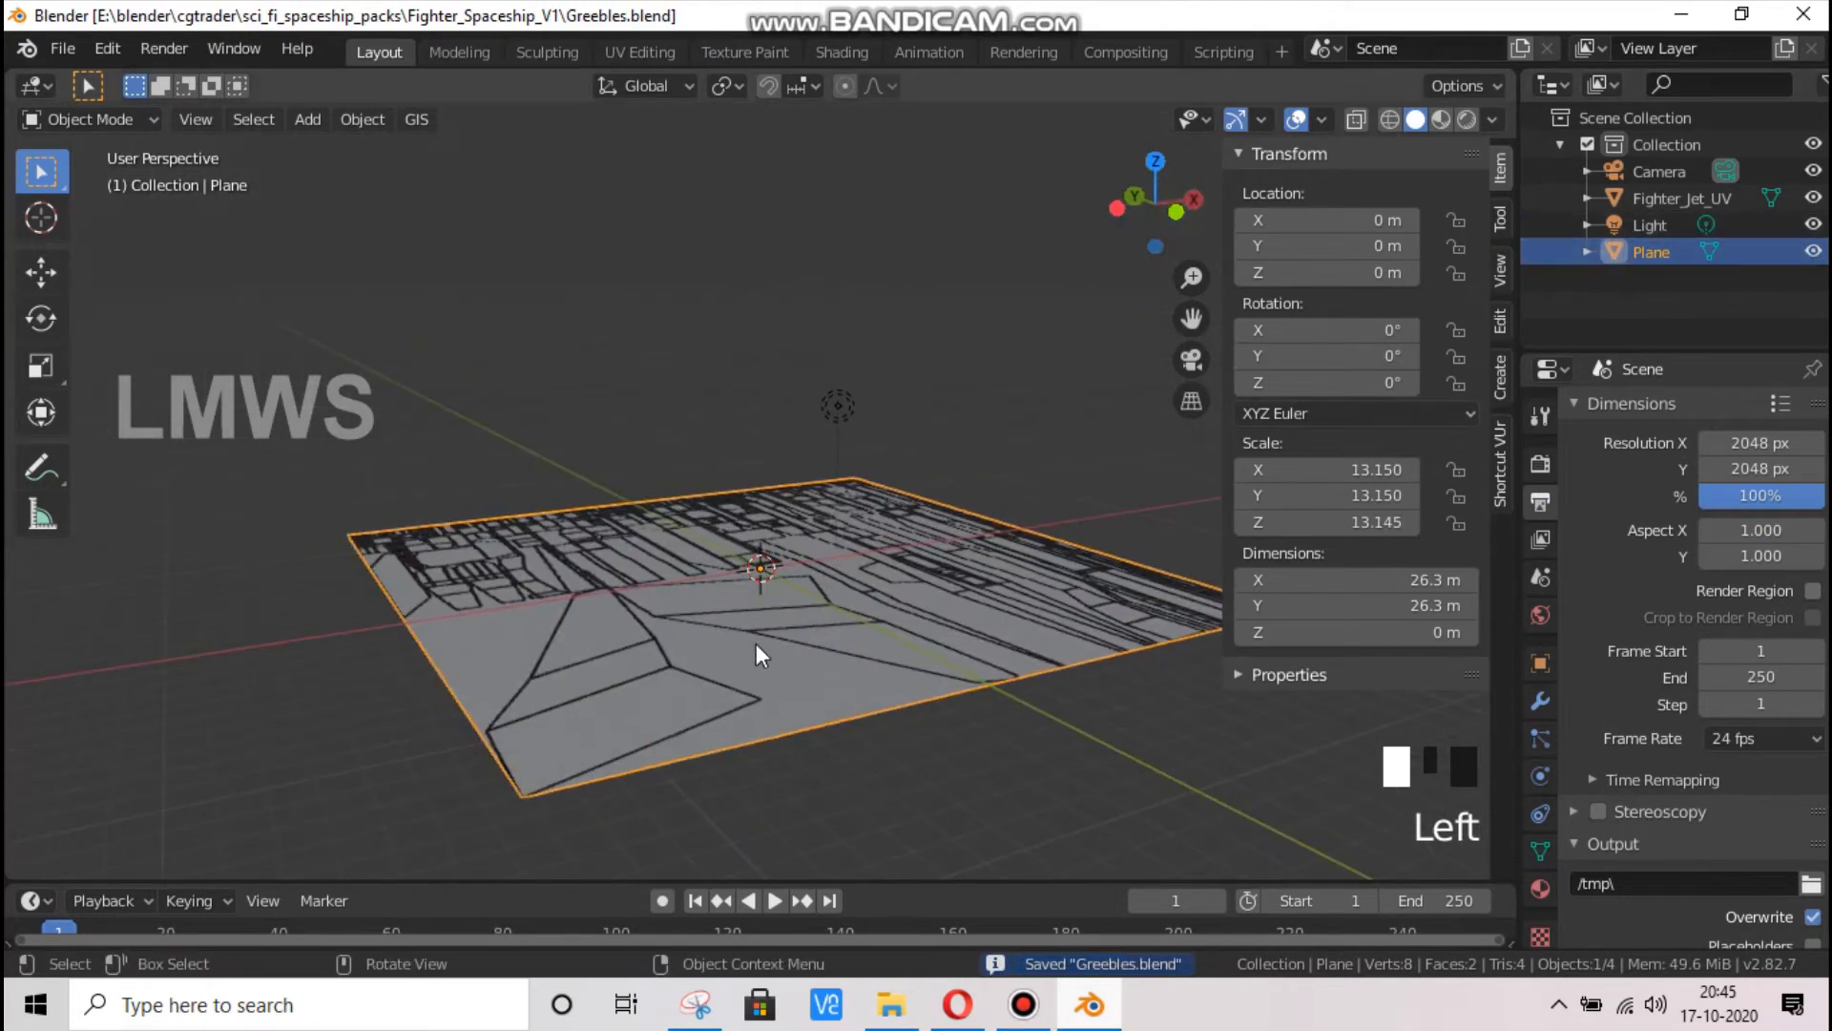
scroll(716, 668, up, 2)
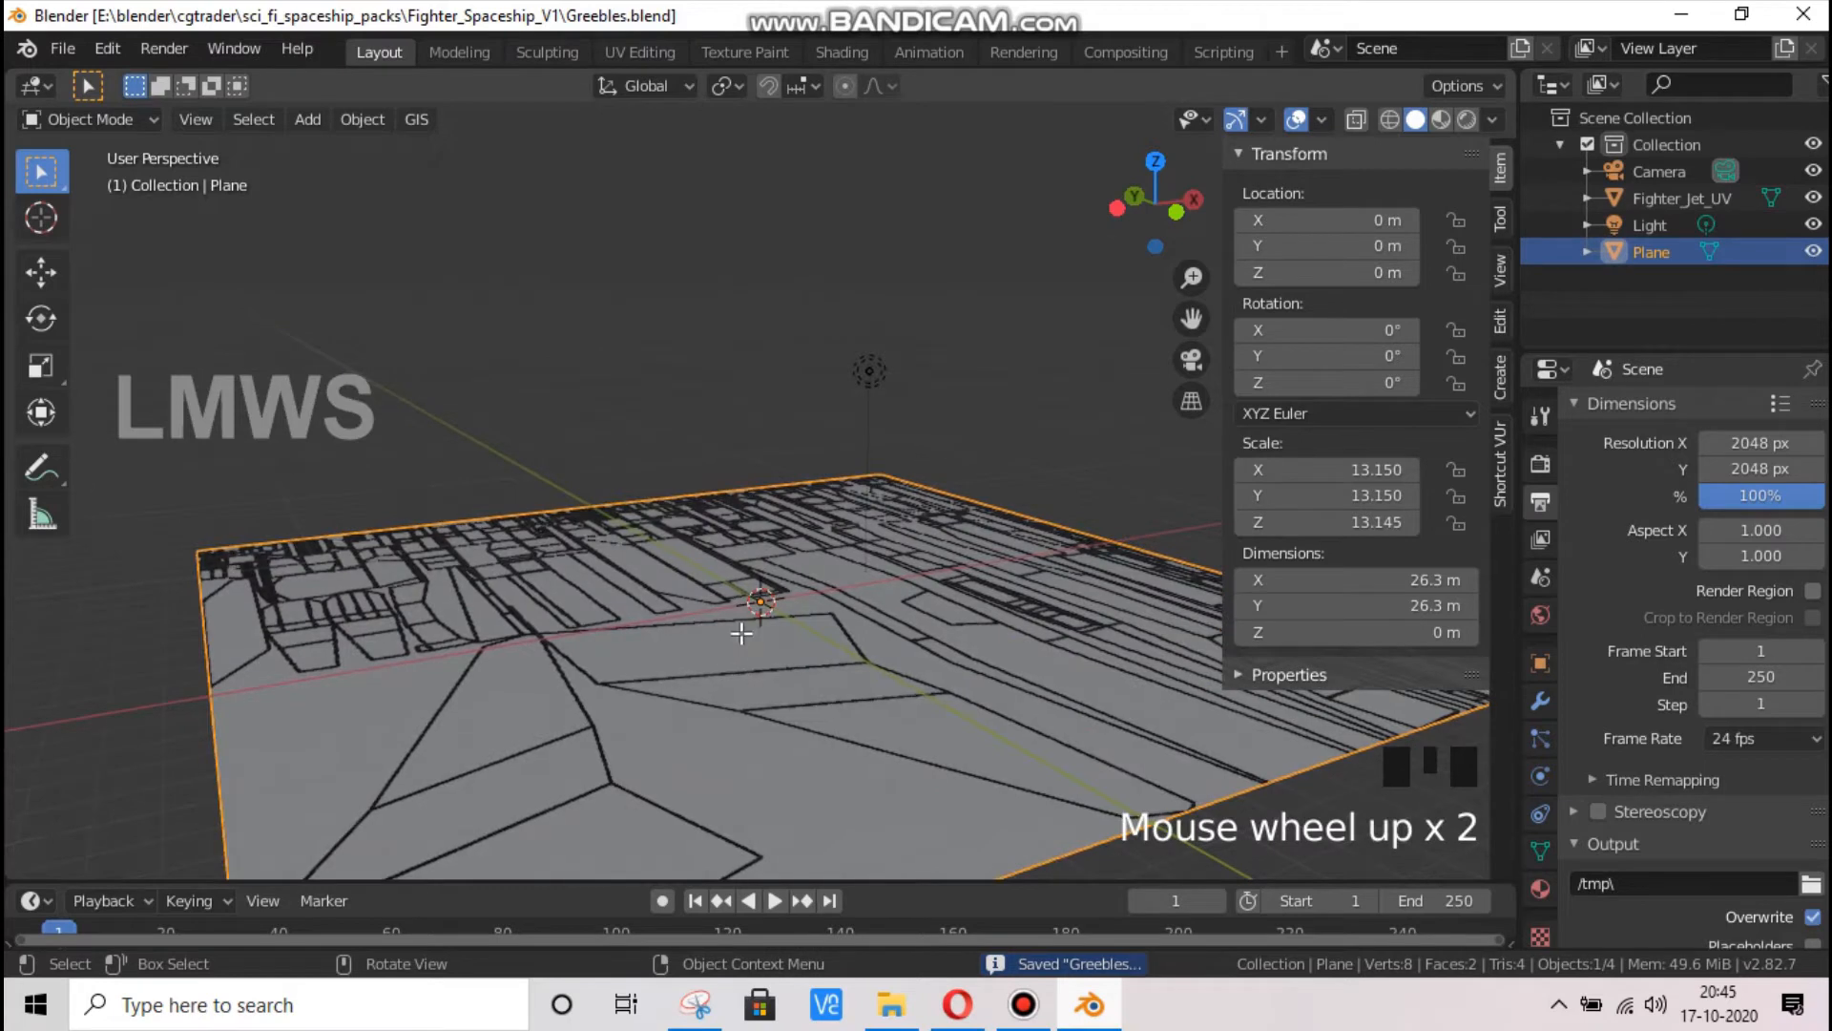
key(Tab)
drag(1163, 219, 1300, 348)
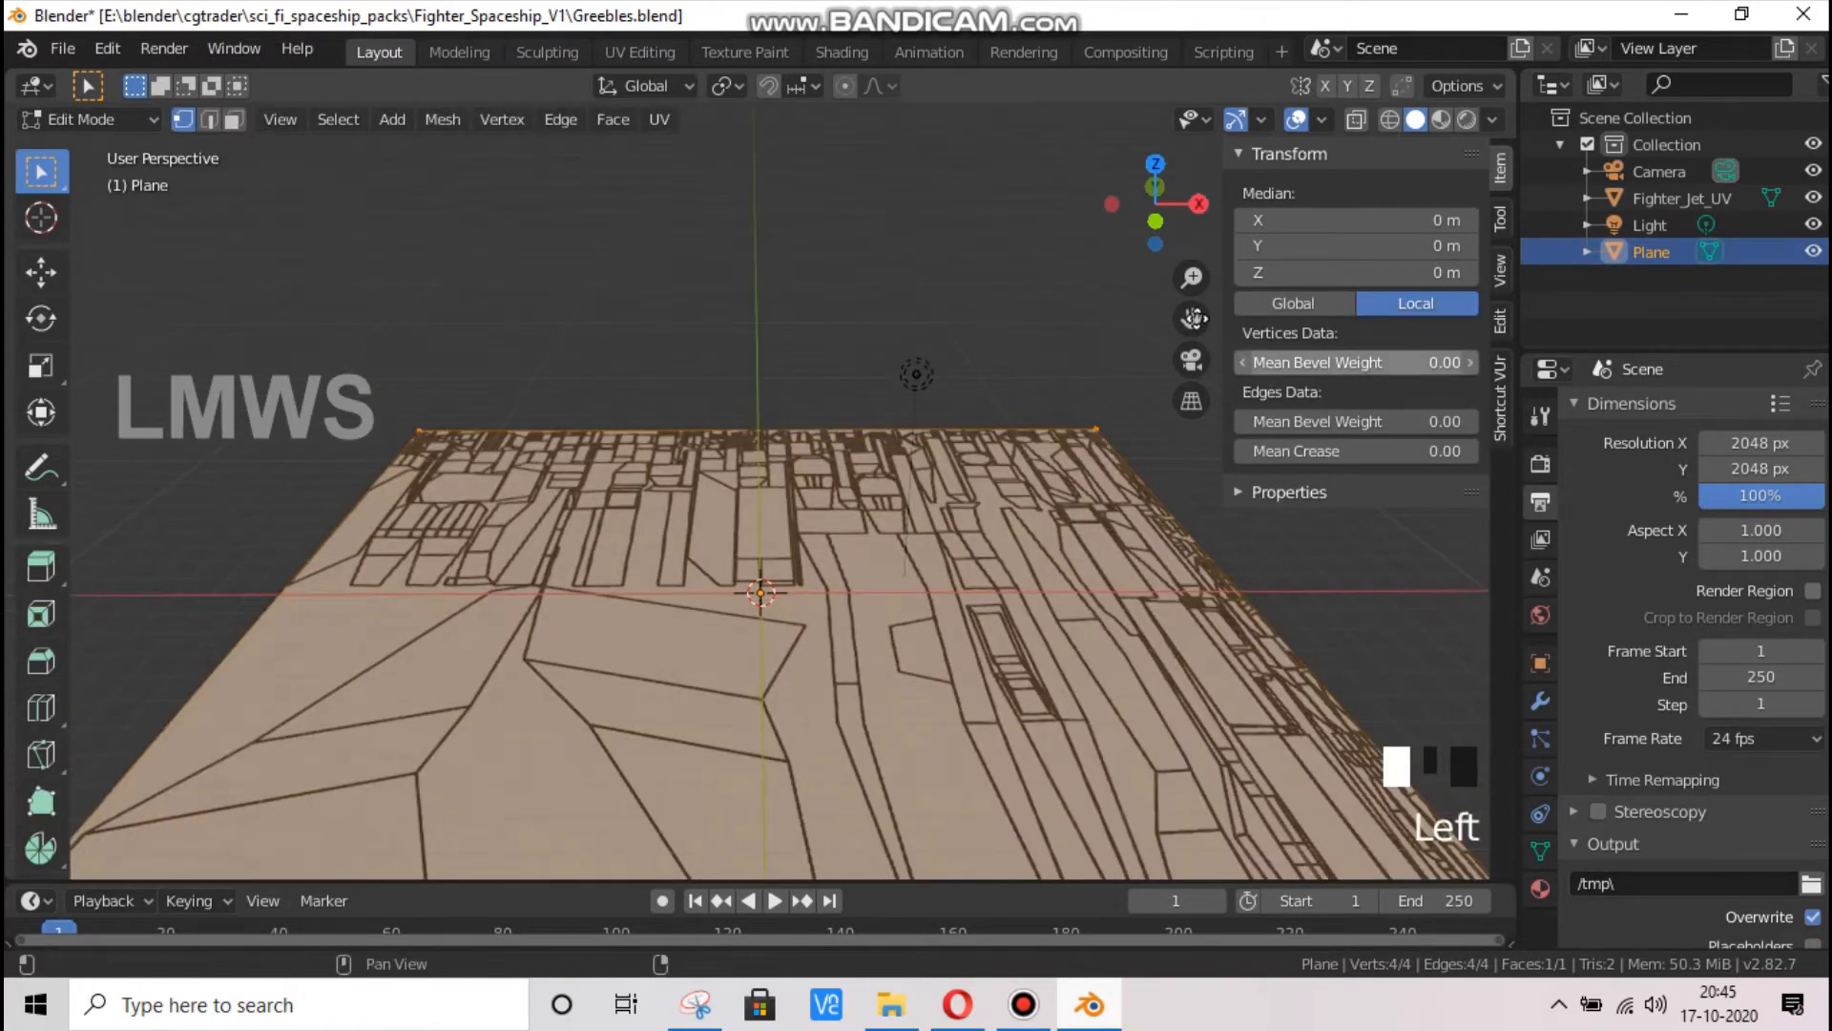
drag(1191, 318, 1178, 233)
Switch to the Opera browser and examine the greeble texture image and the Google image results for greebles as references
click(957, 1007)
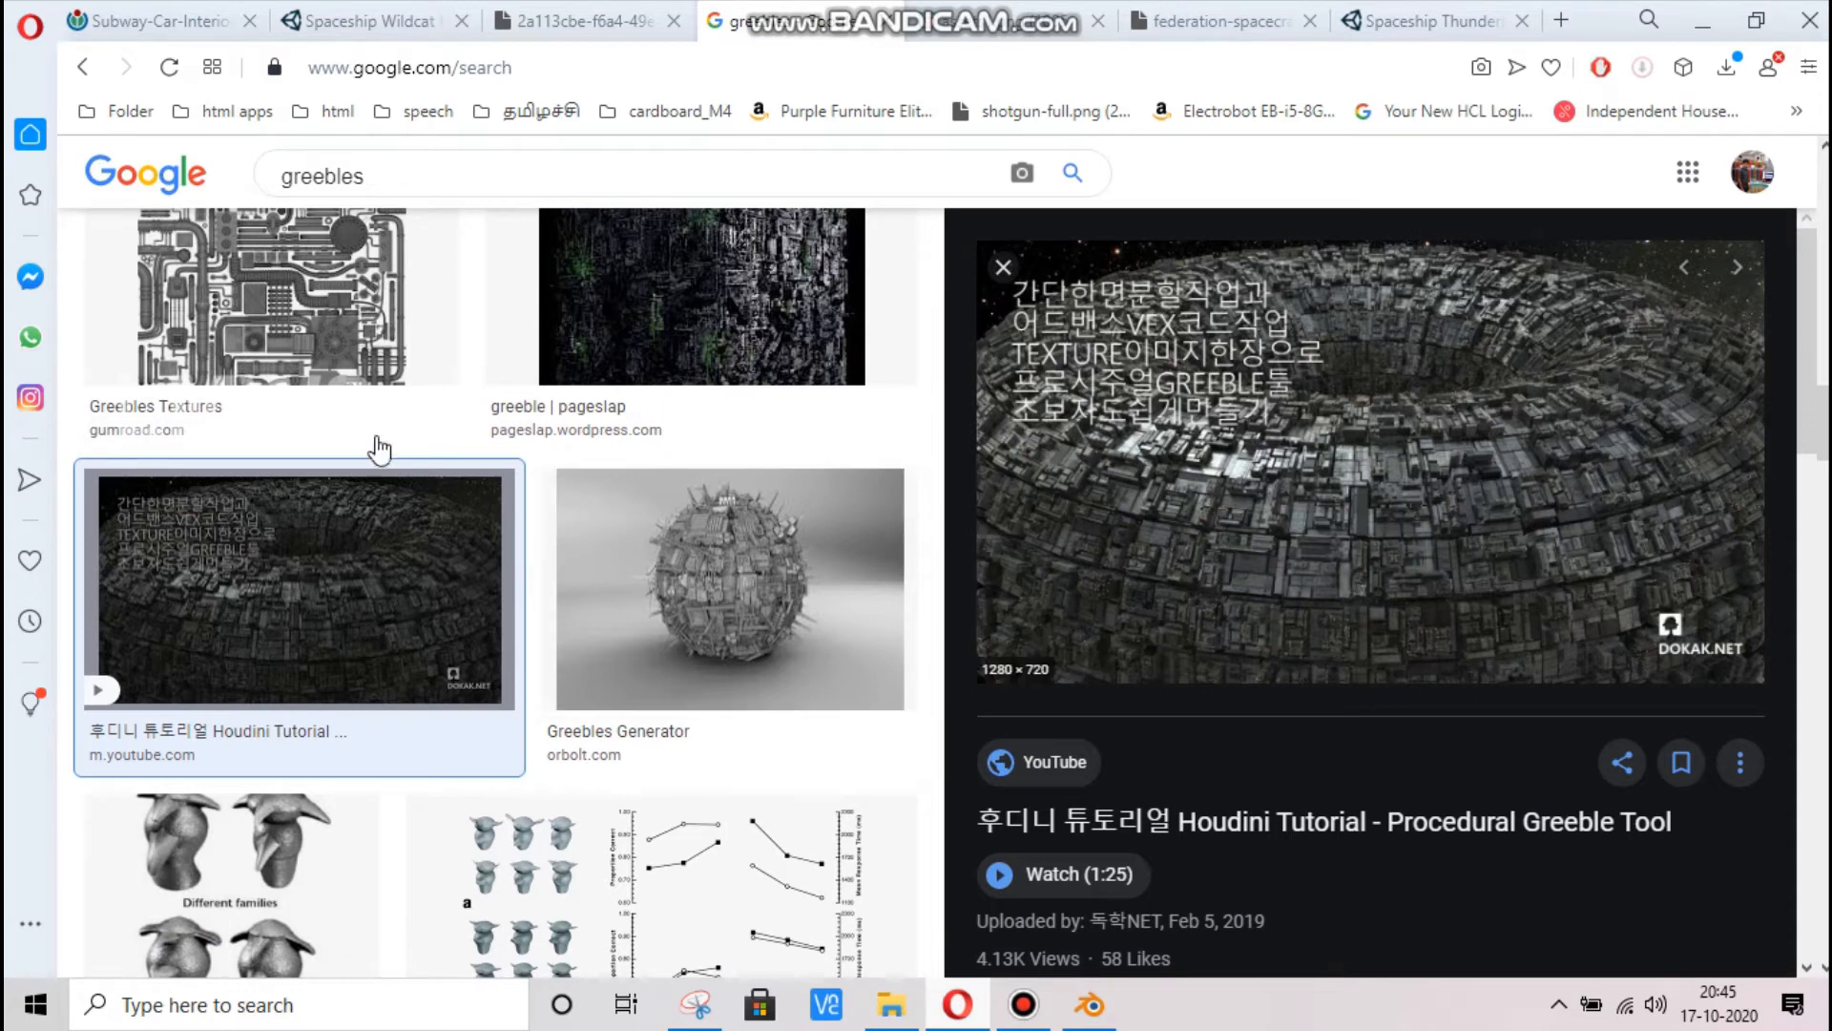
click(997, 24)
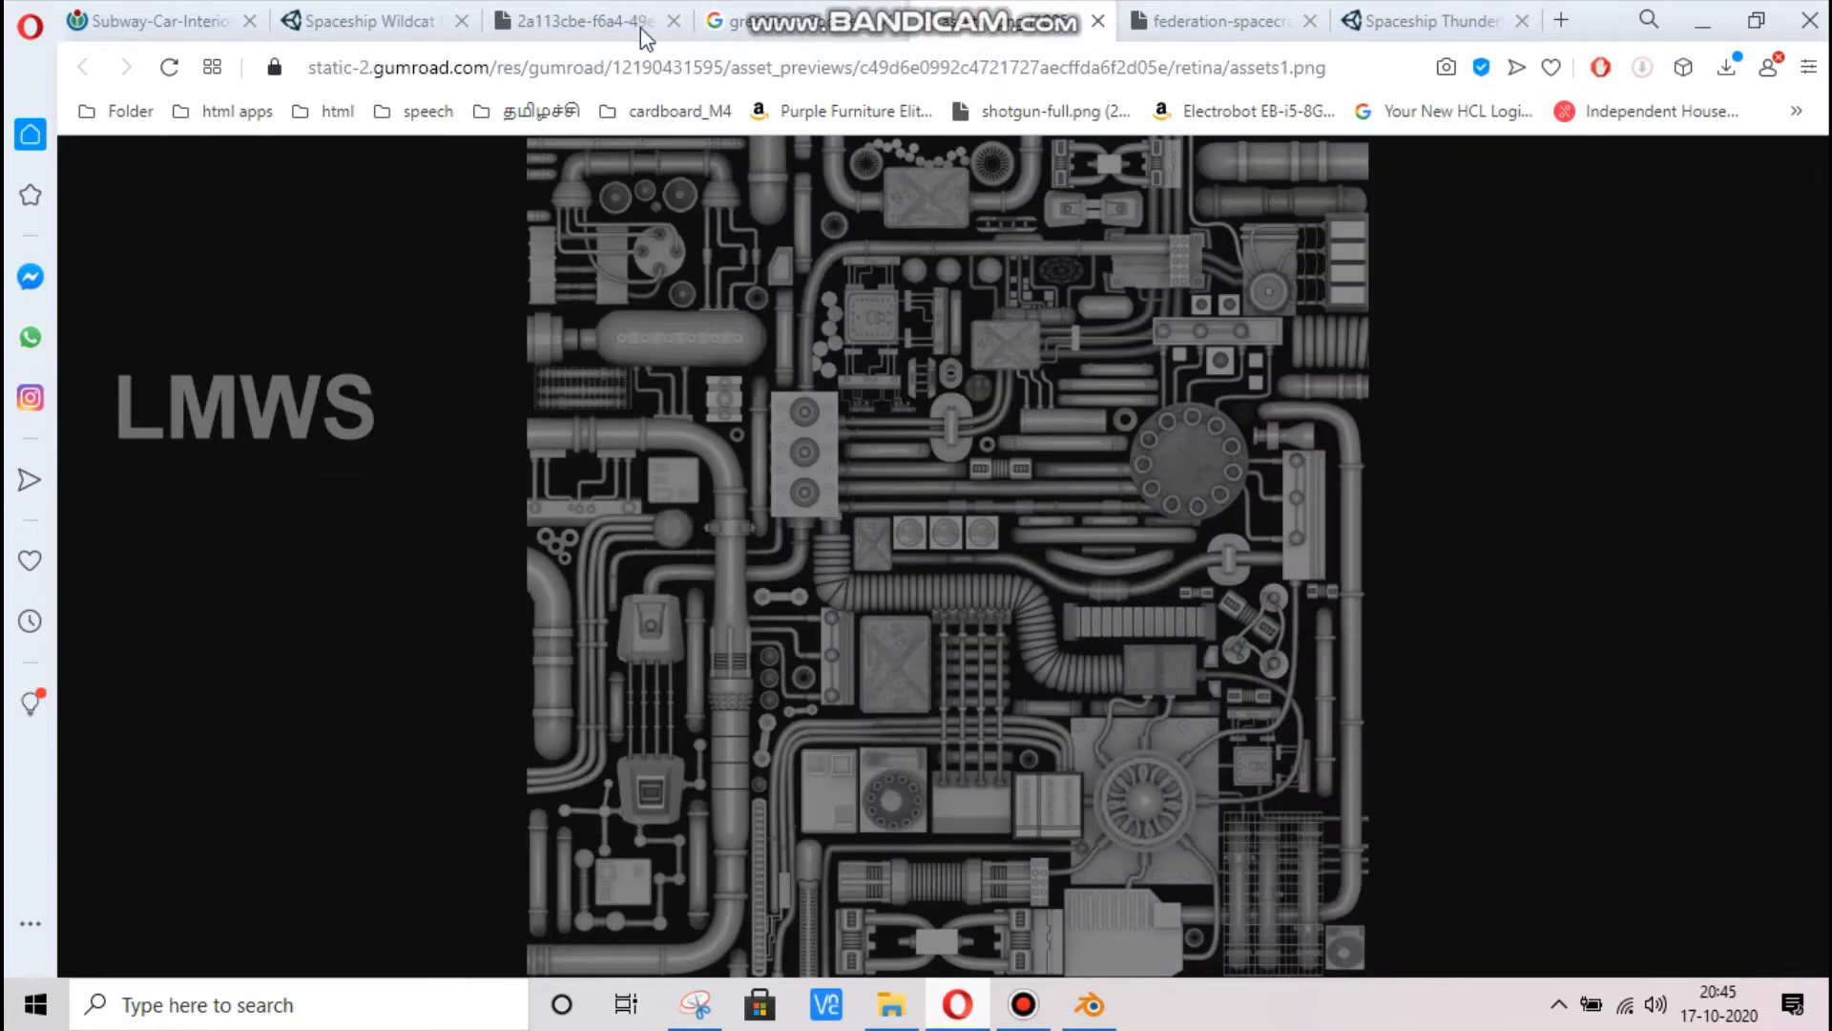
scroll(1092, 718, up, 9)
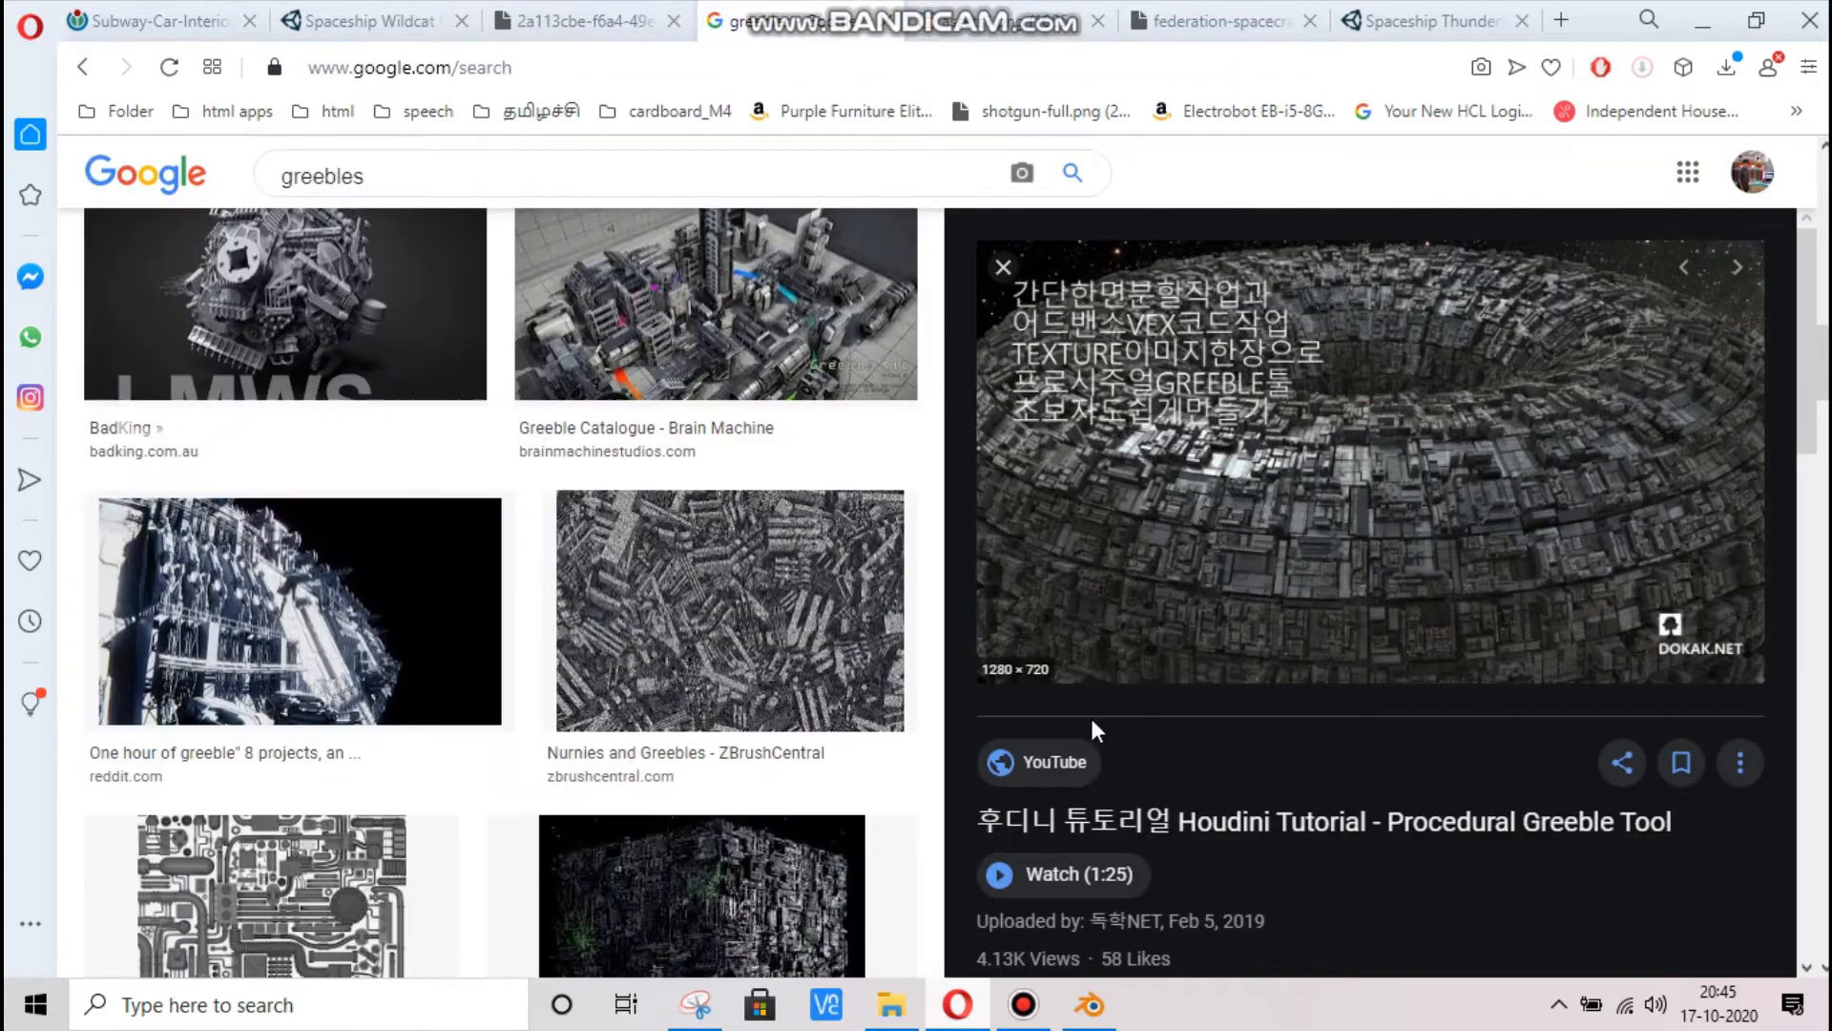
scroll(1045, 484, up, 4)
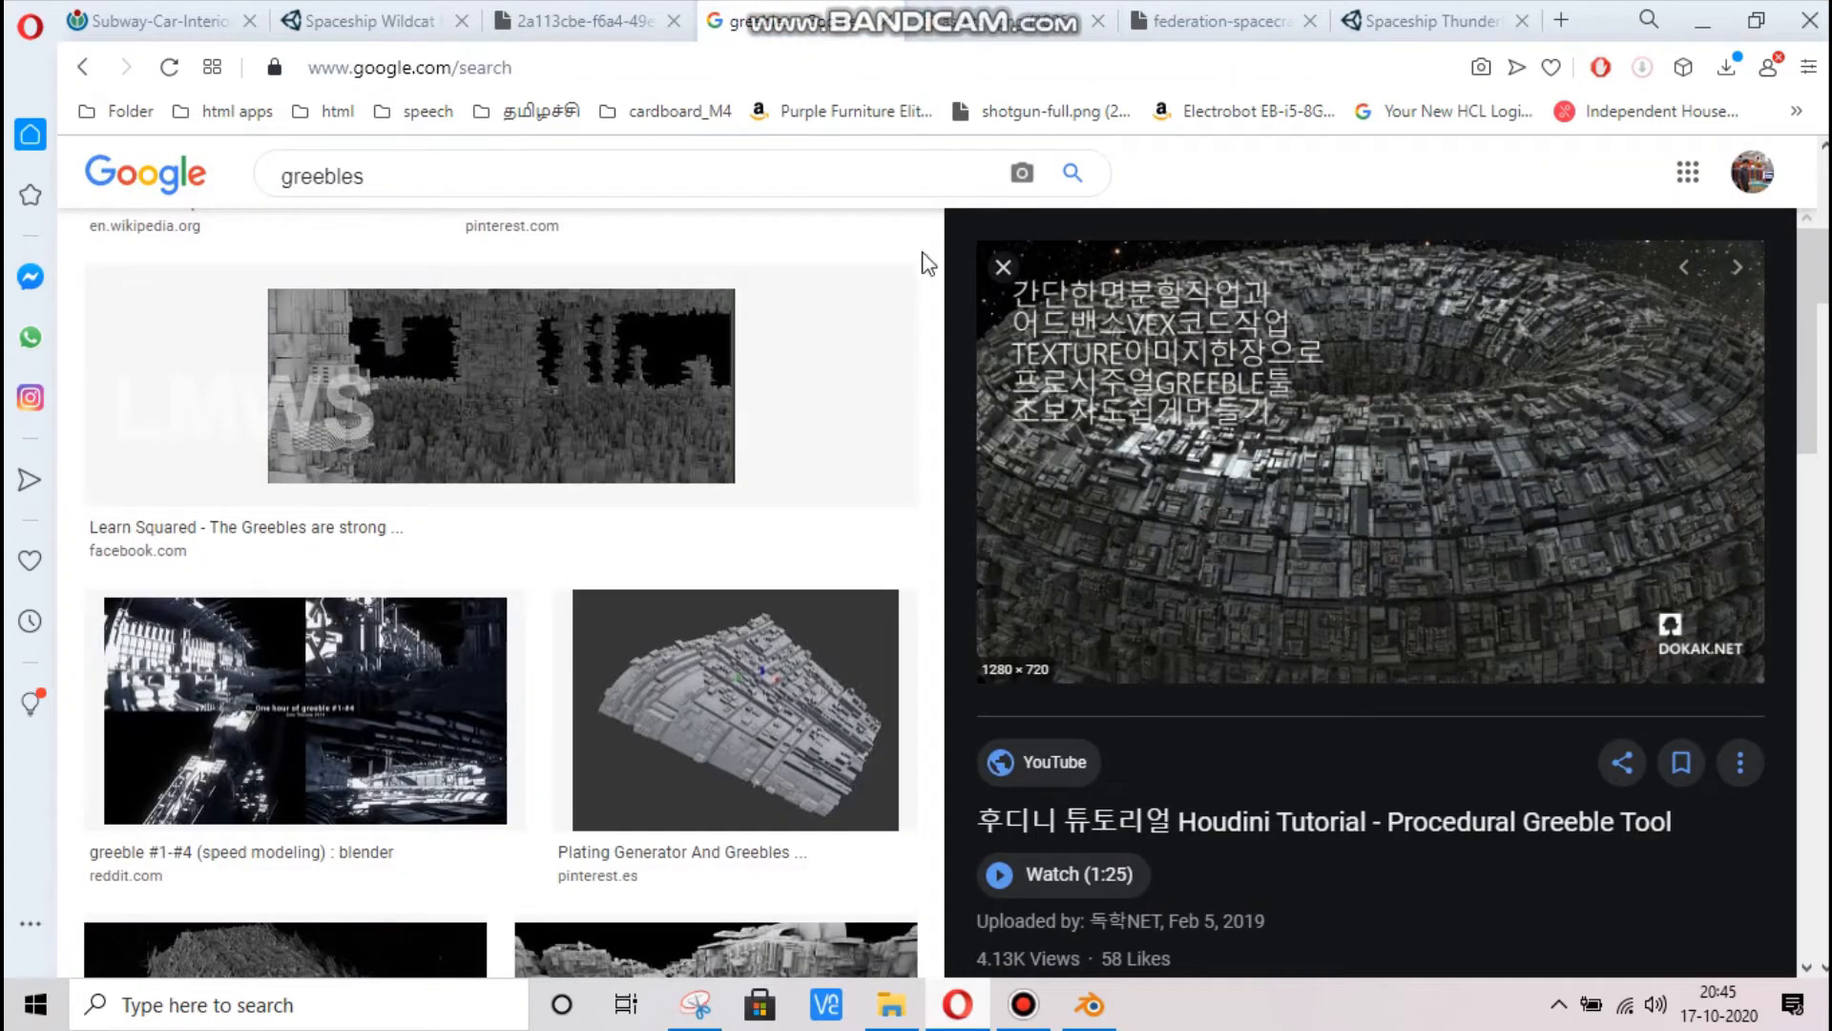
click(1008, 266)
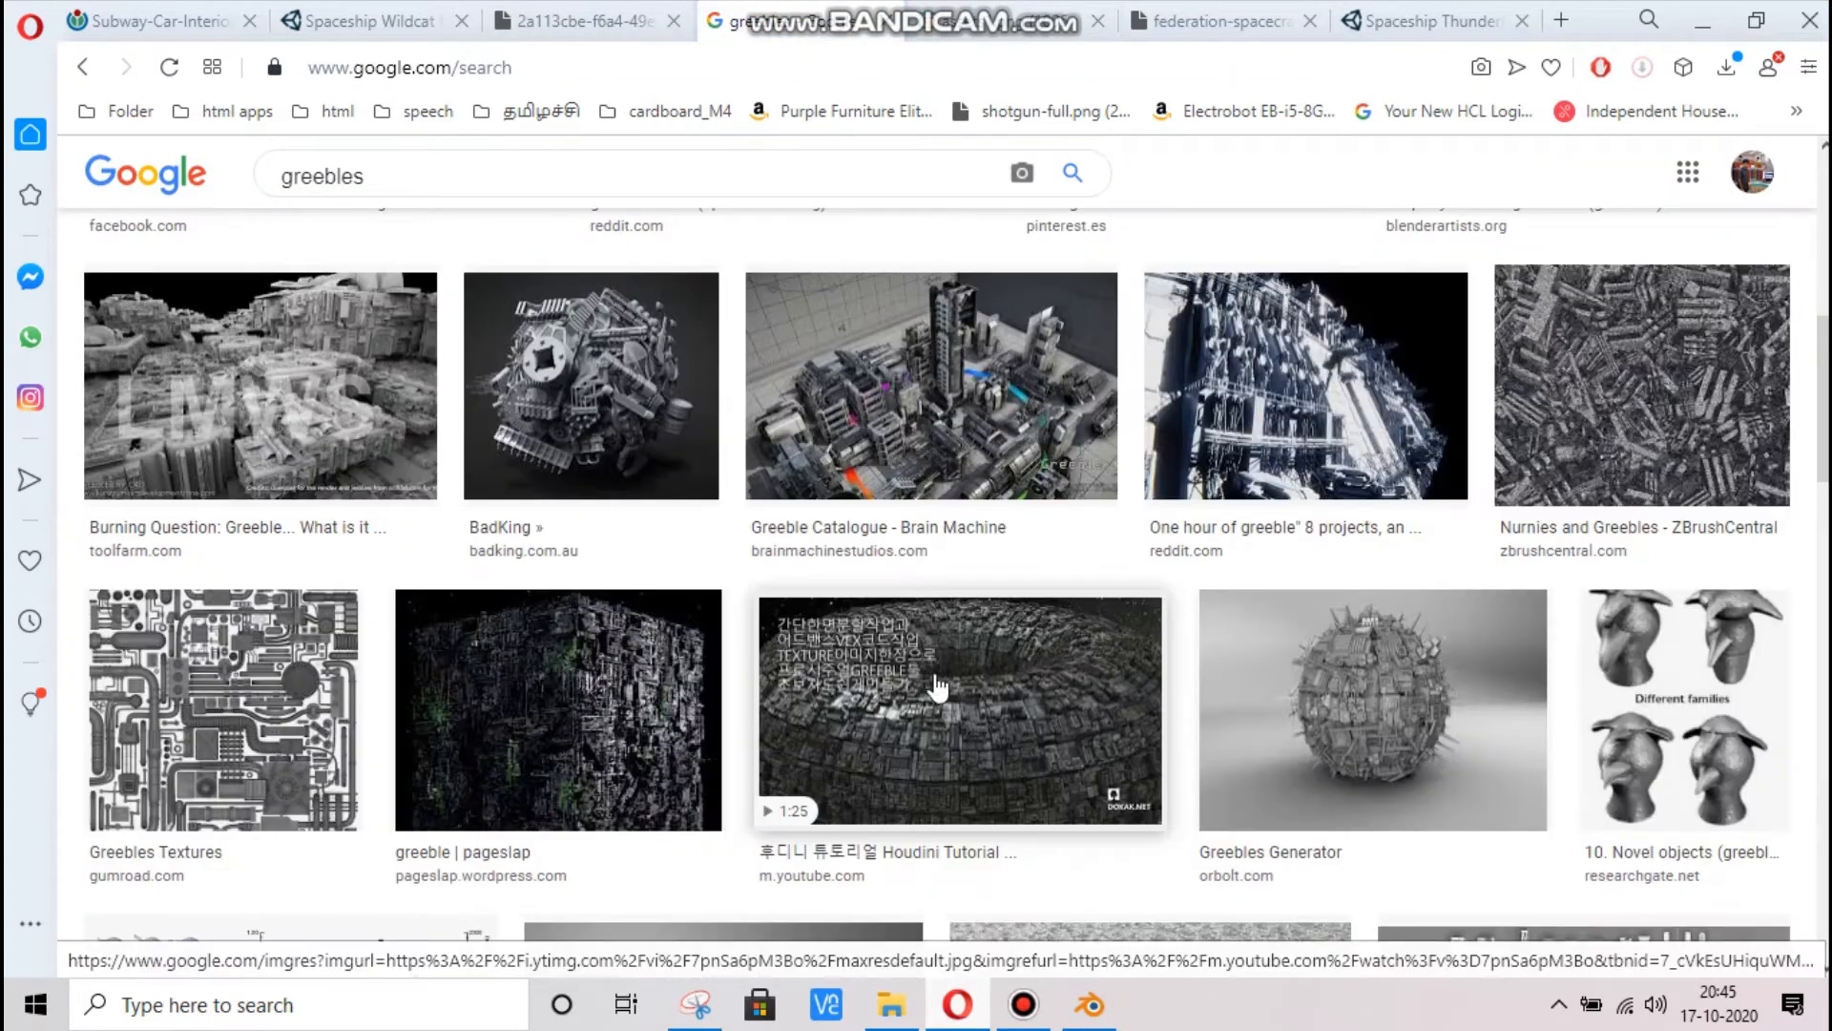
scroll(1388, 556, up, 5)
drag(1574, 531, 1510, 580)
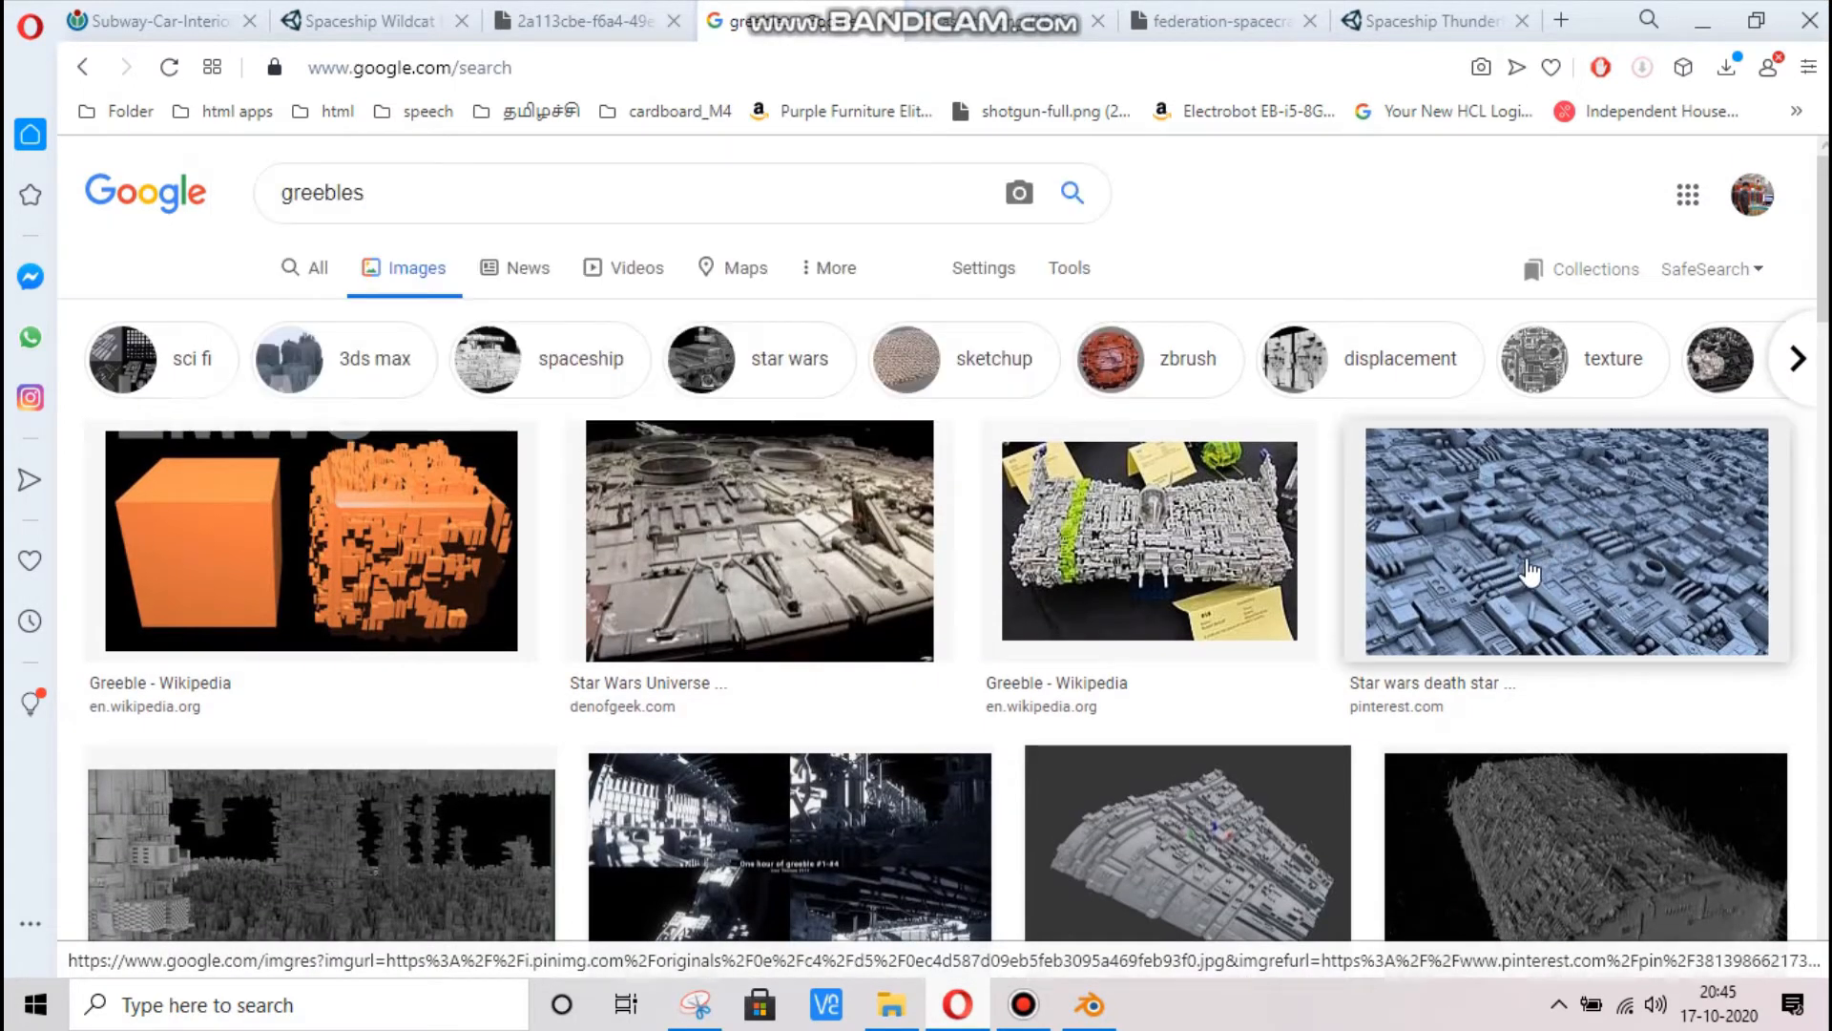
click(1519, 546)
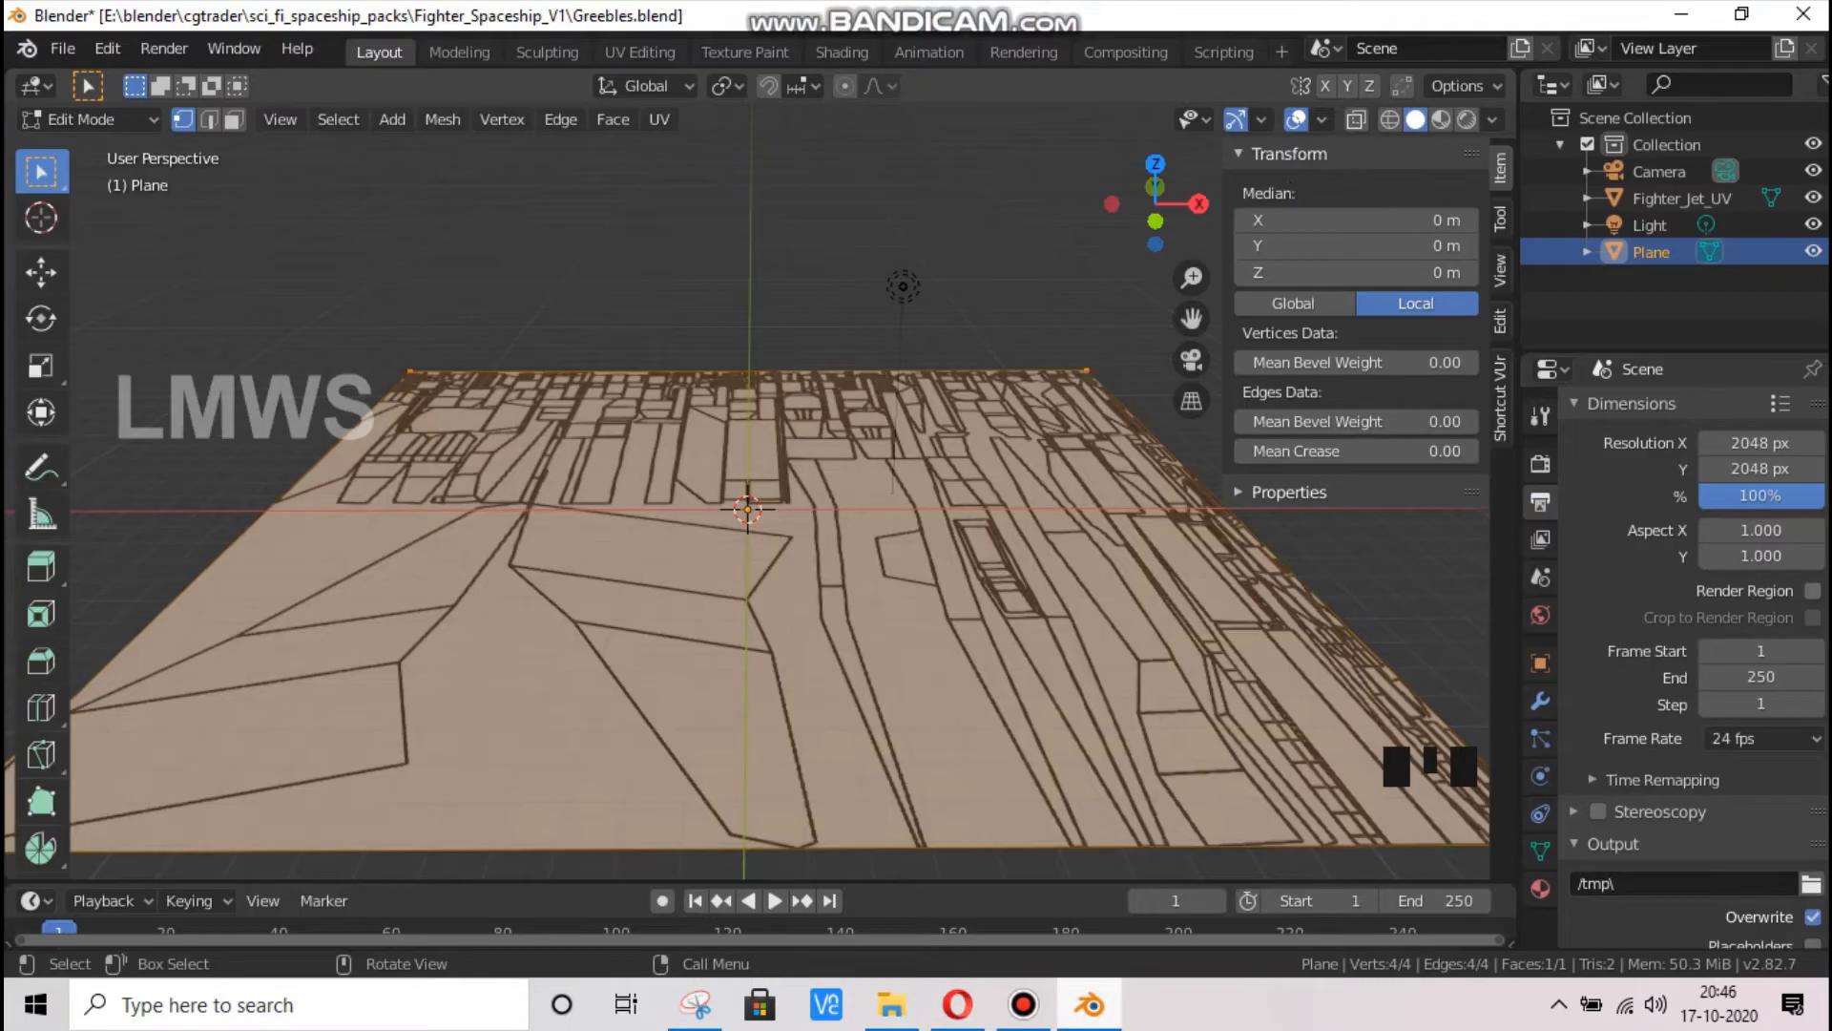
Return to Blender and rename the base plane object as Greebles
drag(1156, 205, 1242, 234)
drag(1191, 318, 1206, 219)
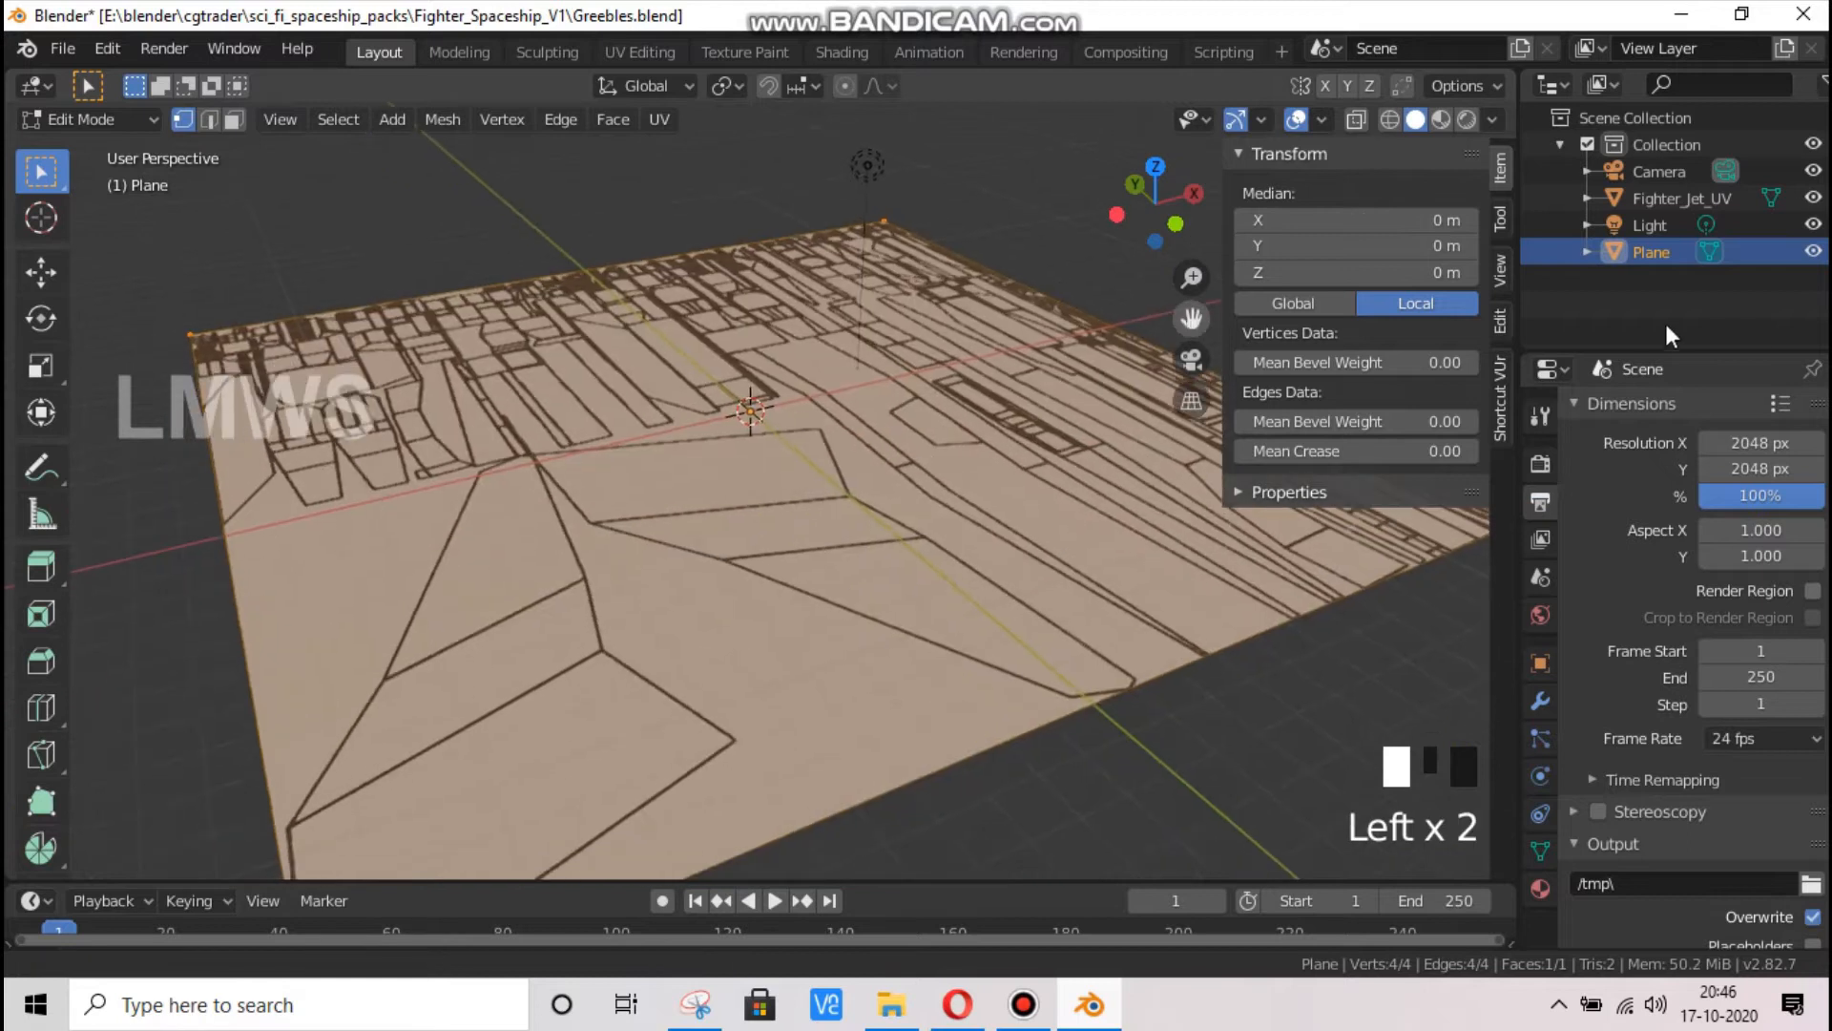
double_click(1673, 258)
double_click(1673, 254)
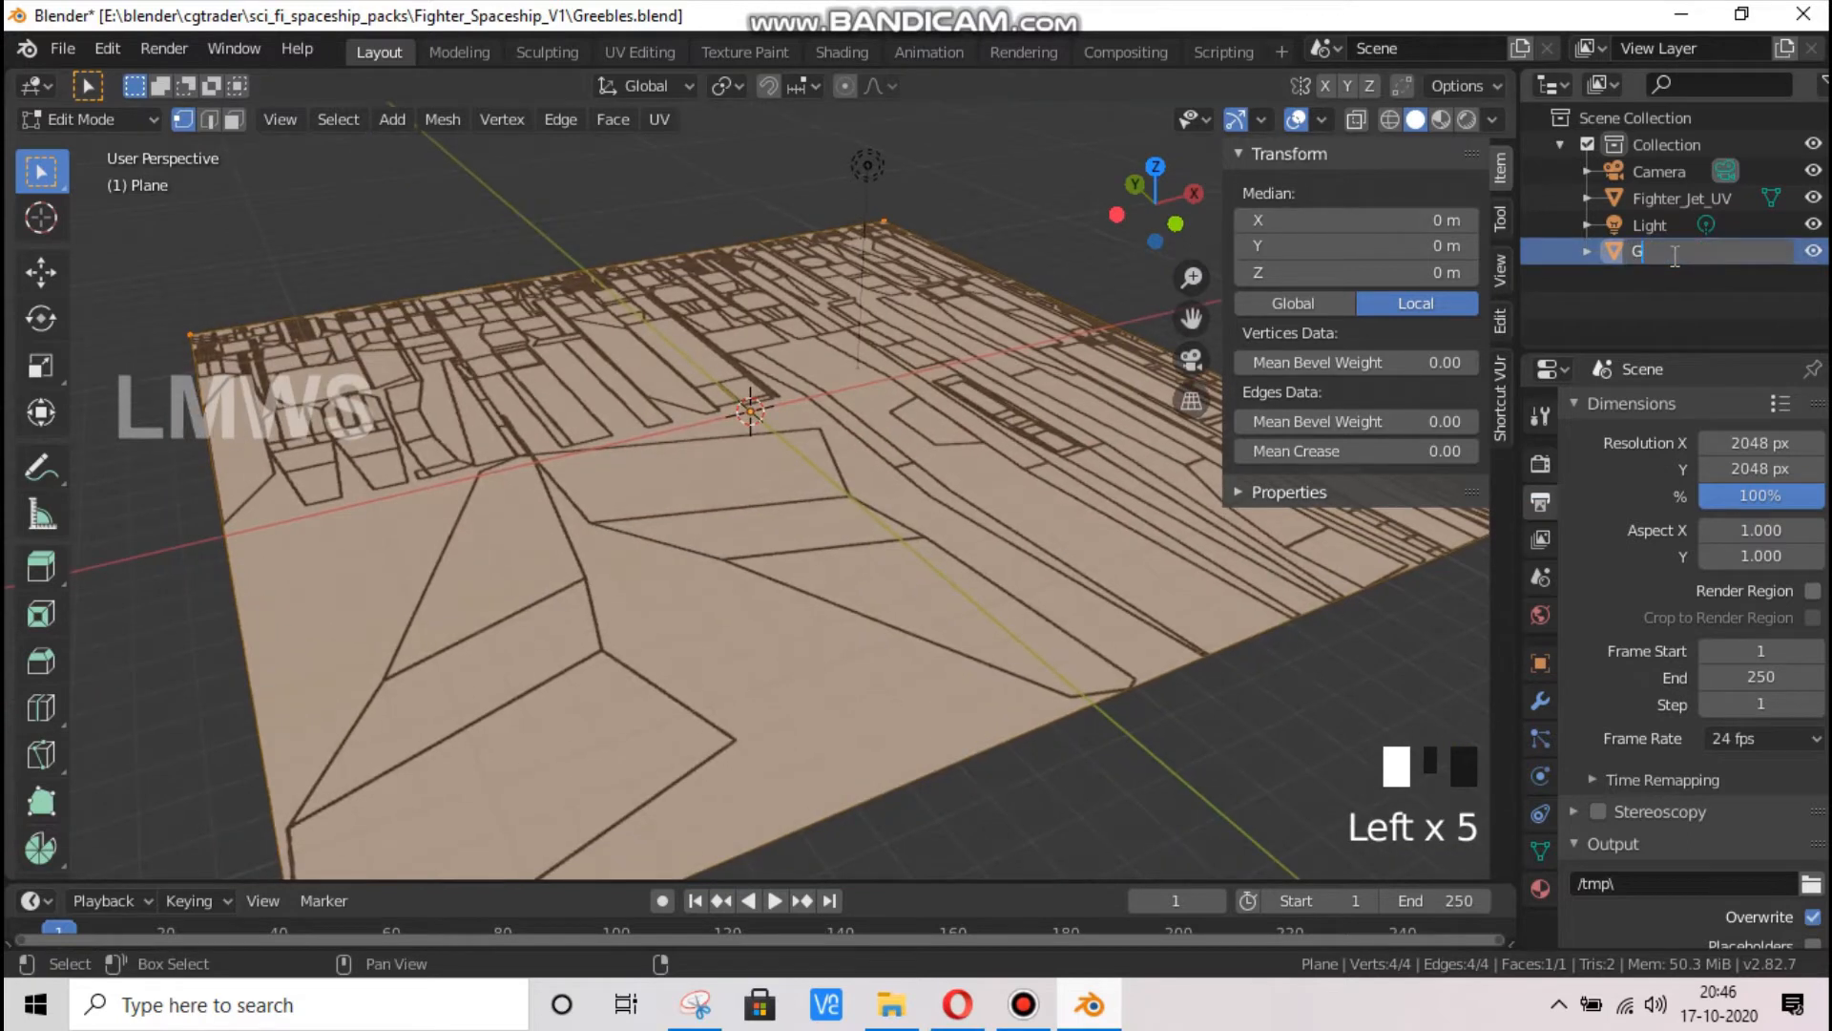
text(Greebles)
key(Return)
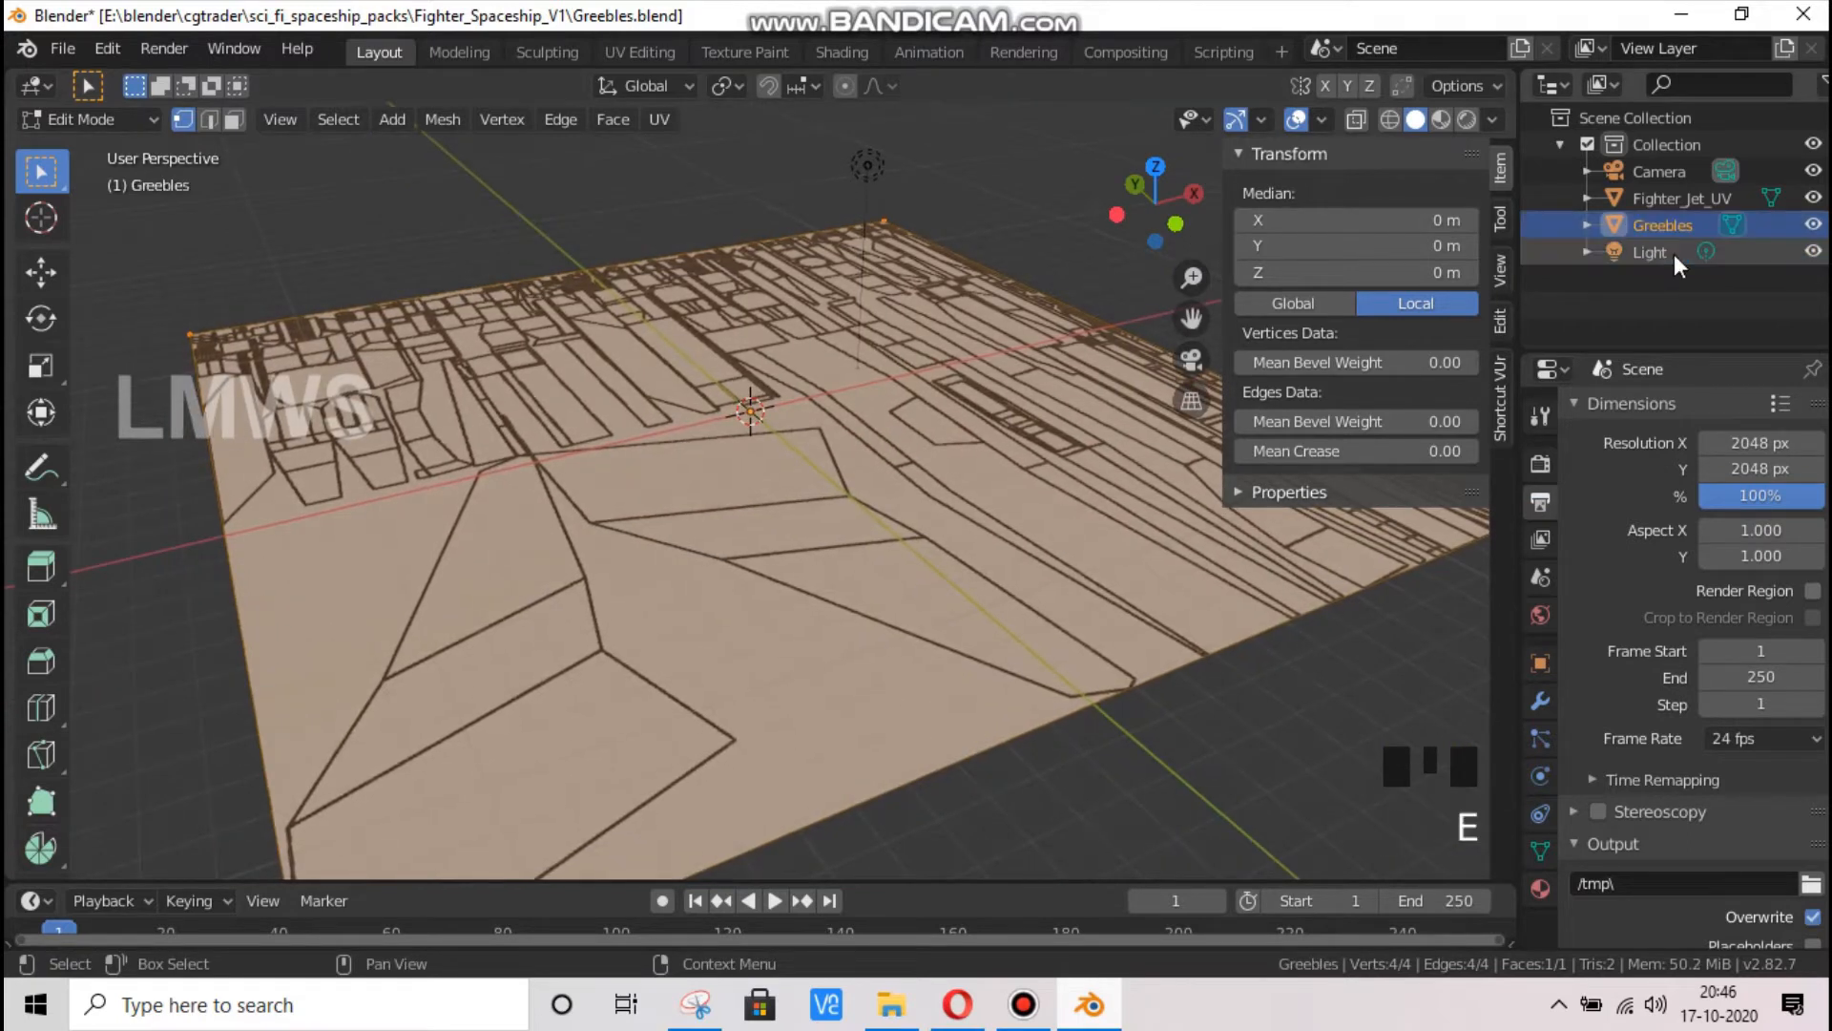
drag(1154, 209, 1124, 228)
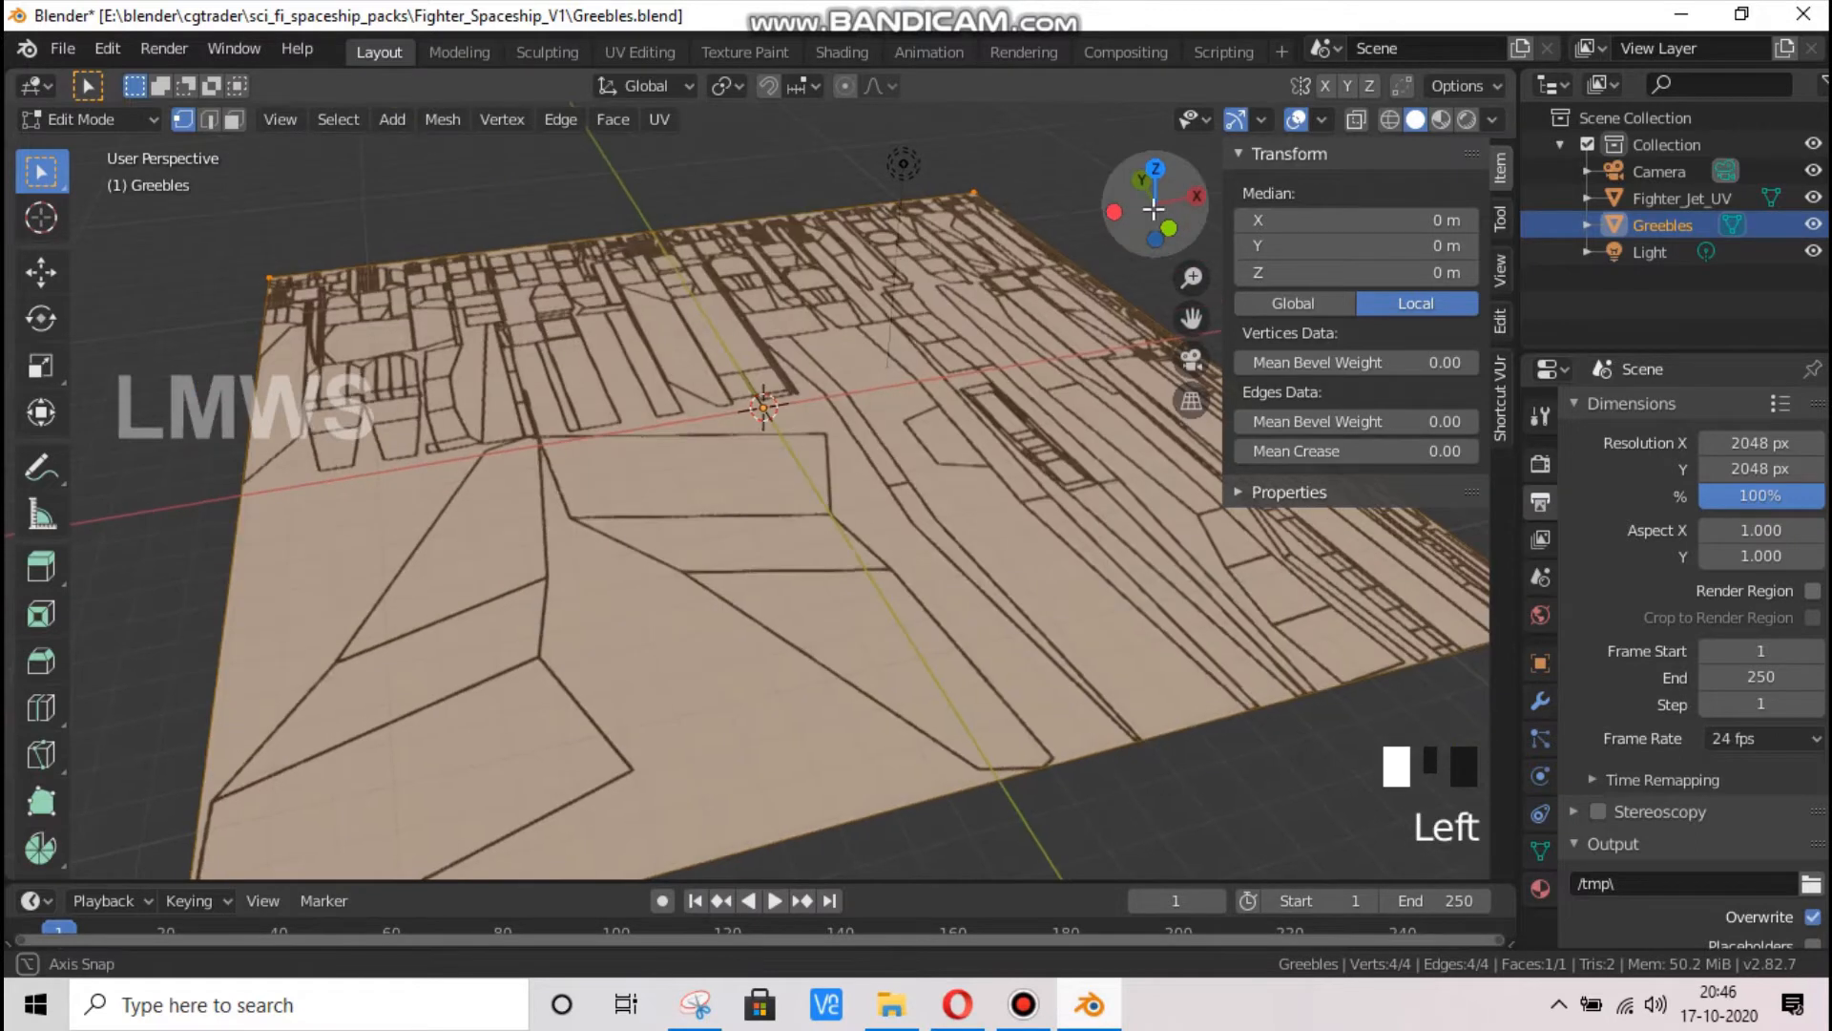
click(655, 499)
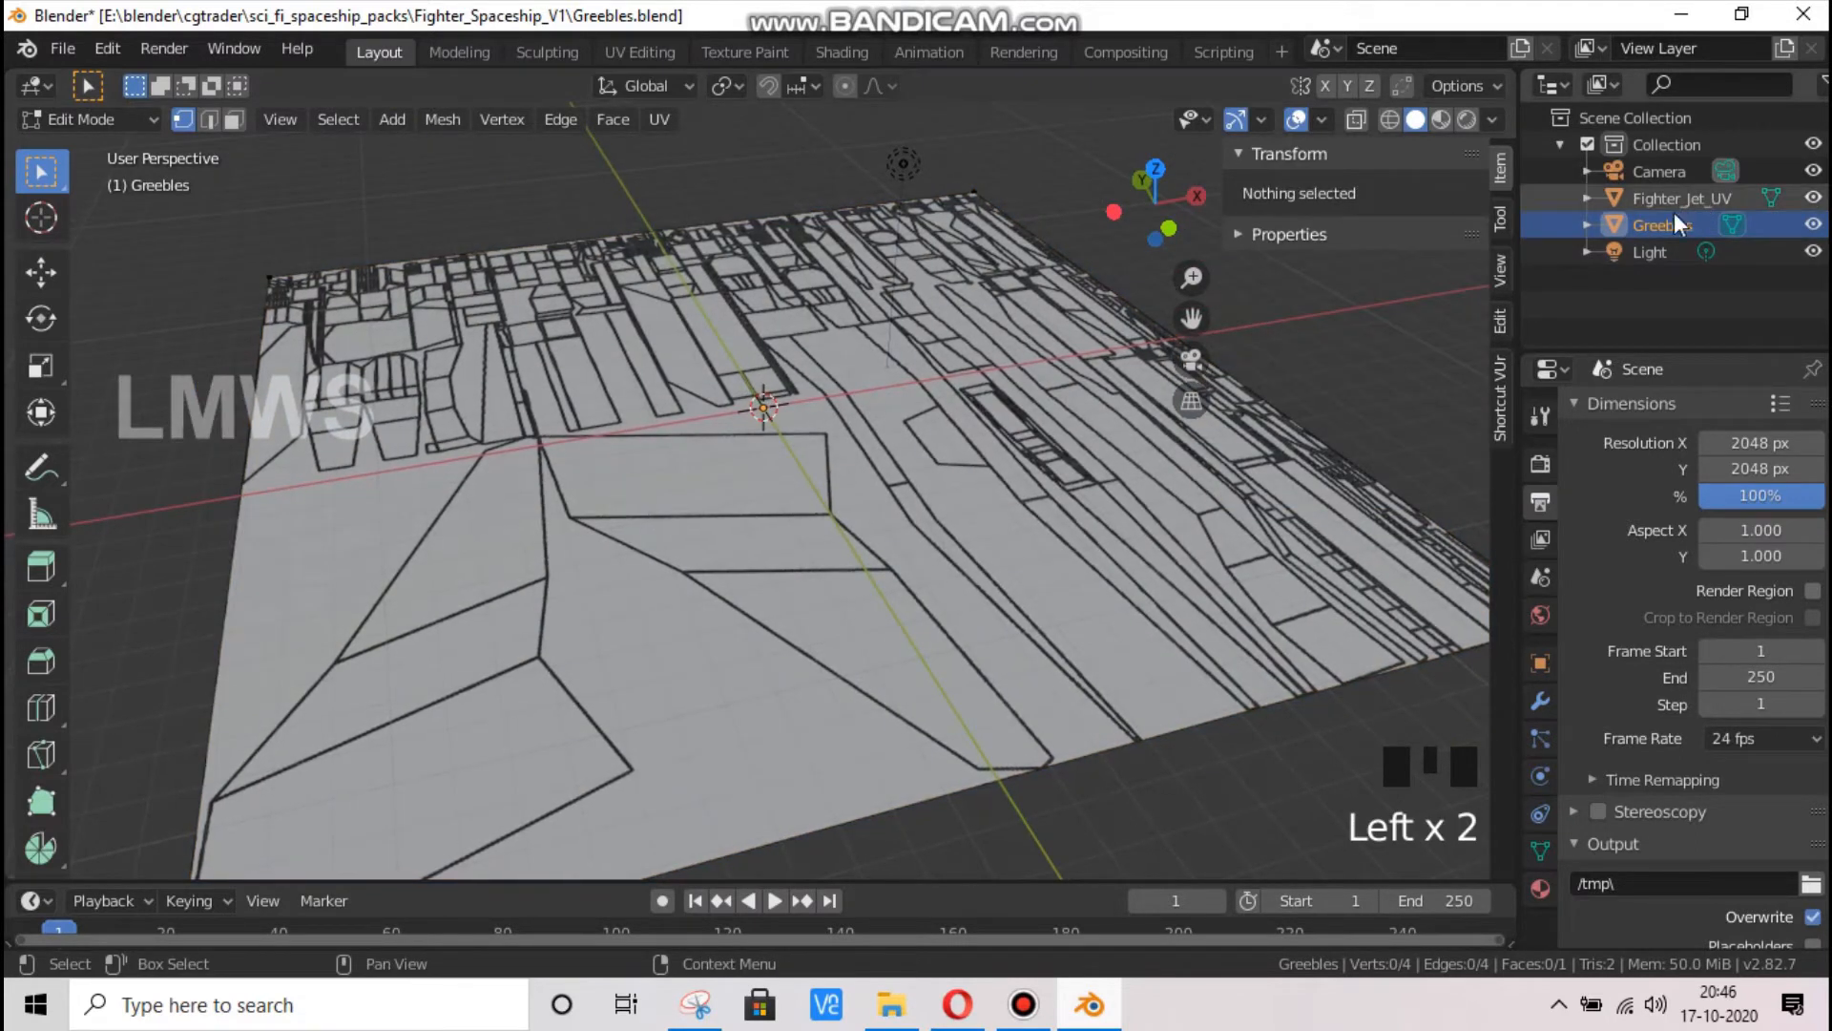
click(697, 512)
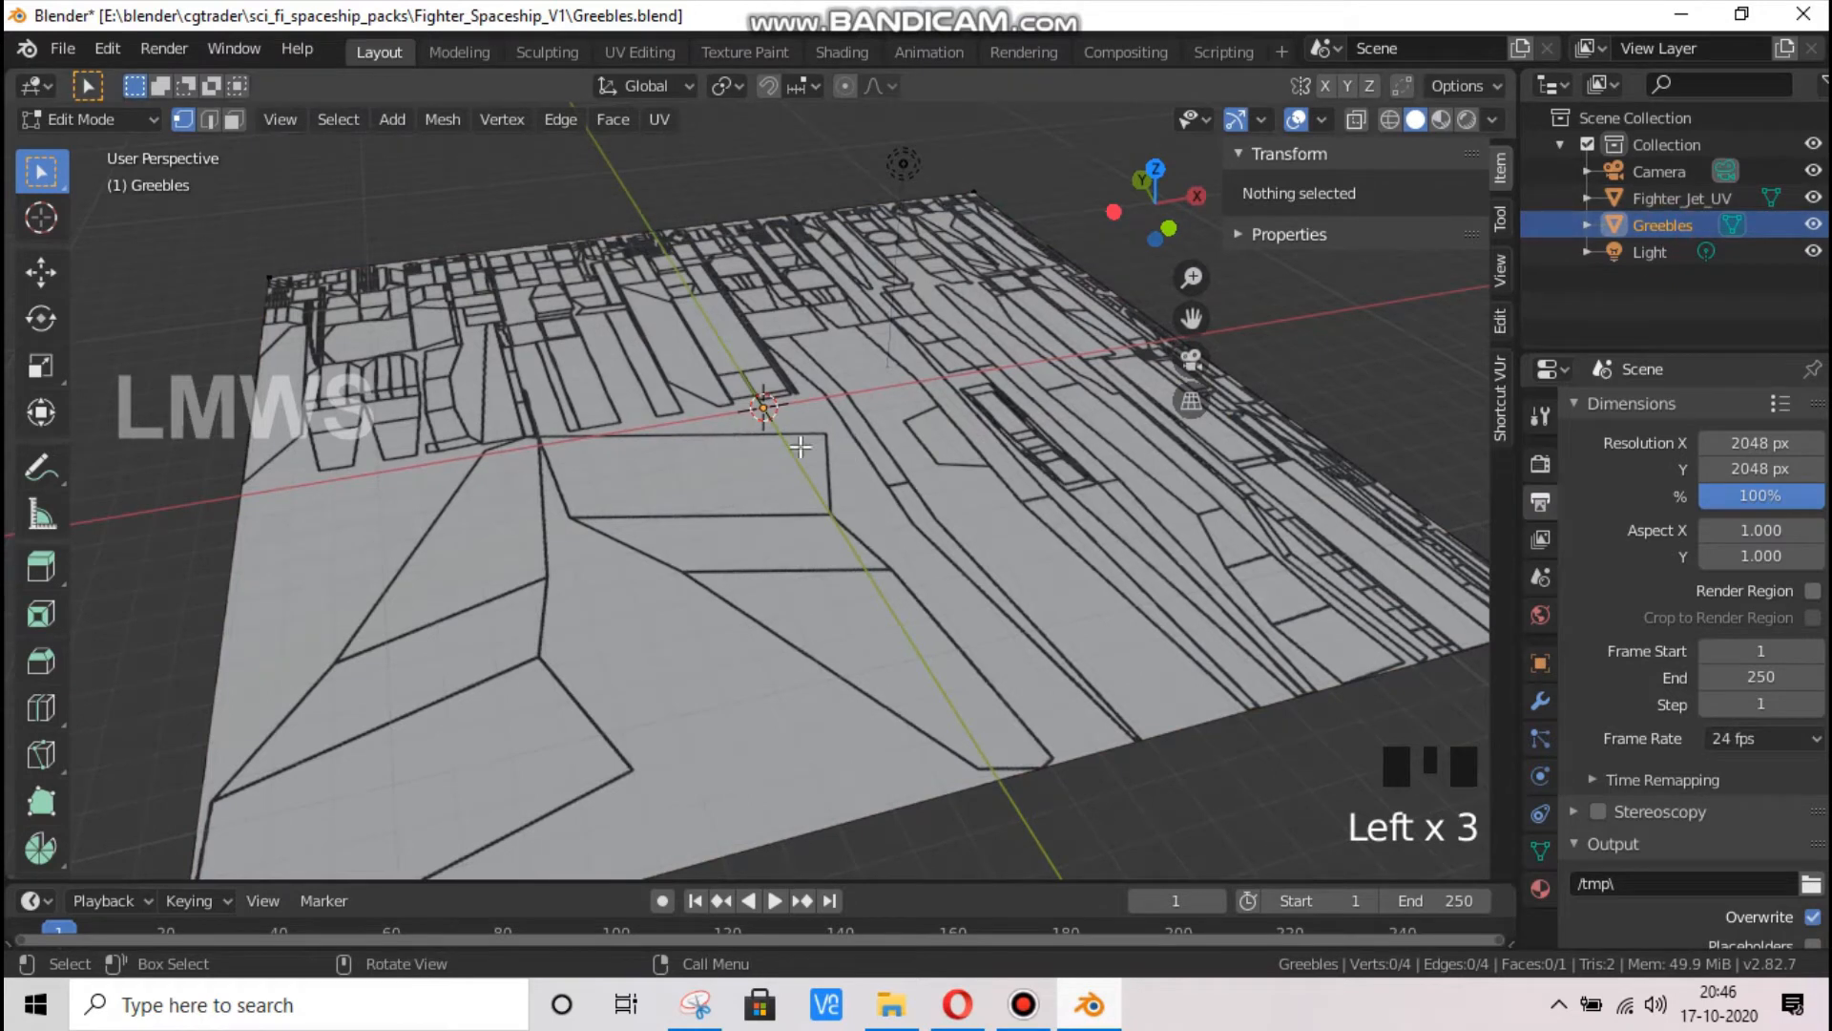
key(shift+a)
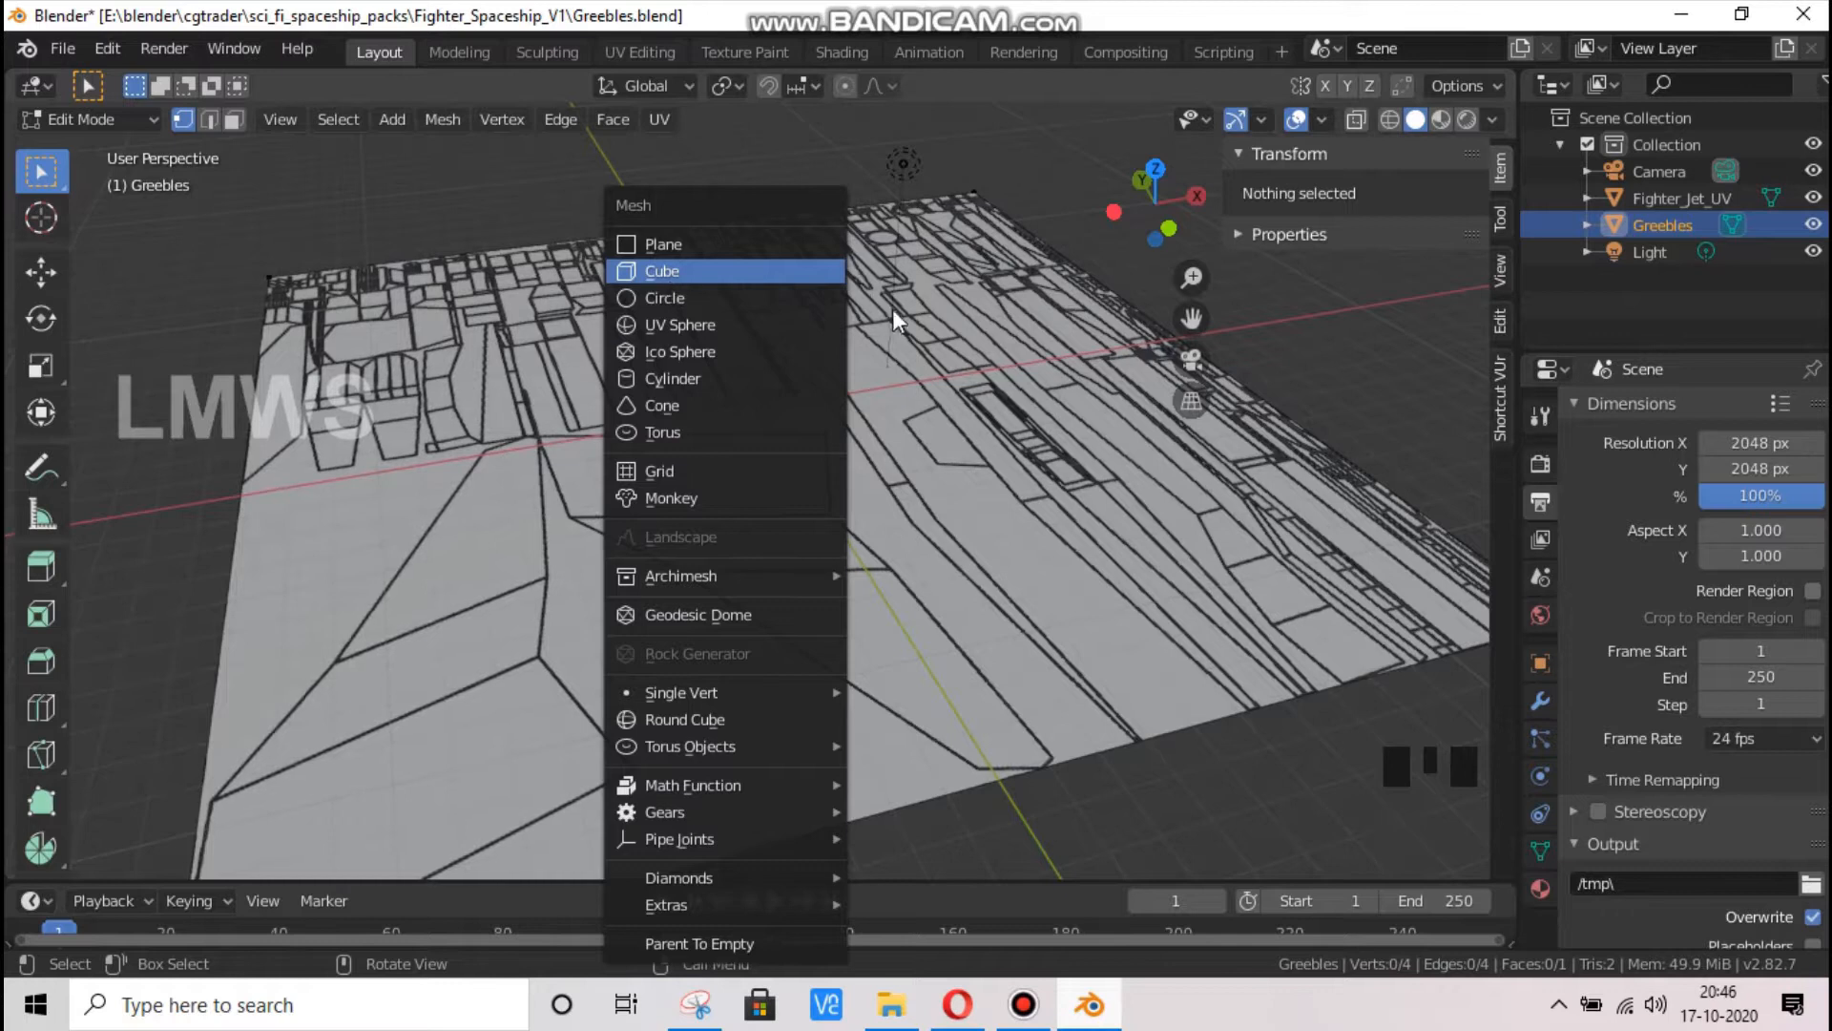
key(Escape)
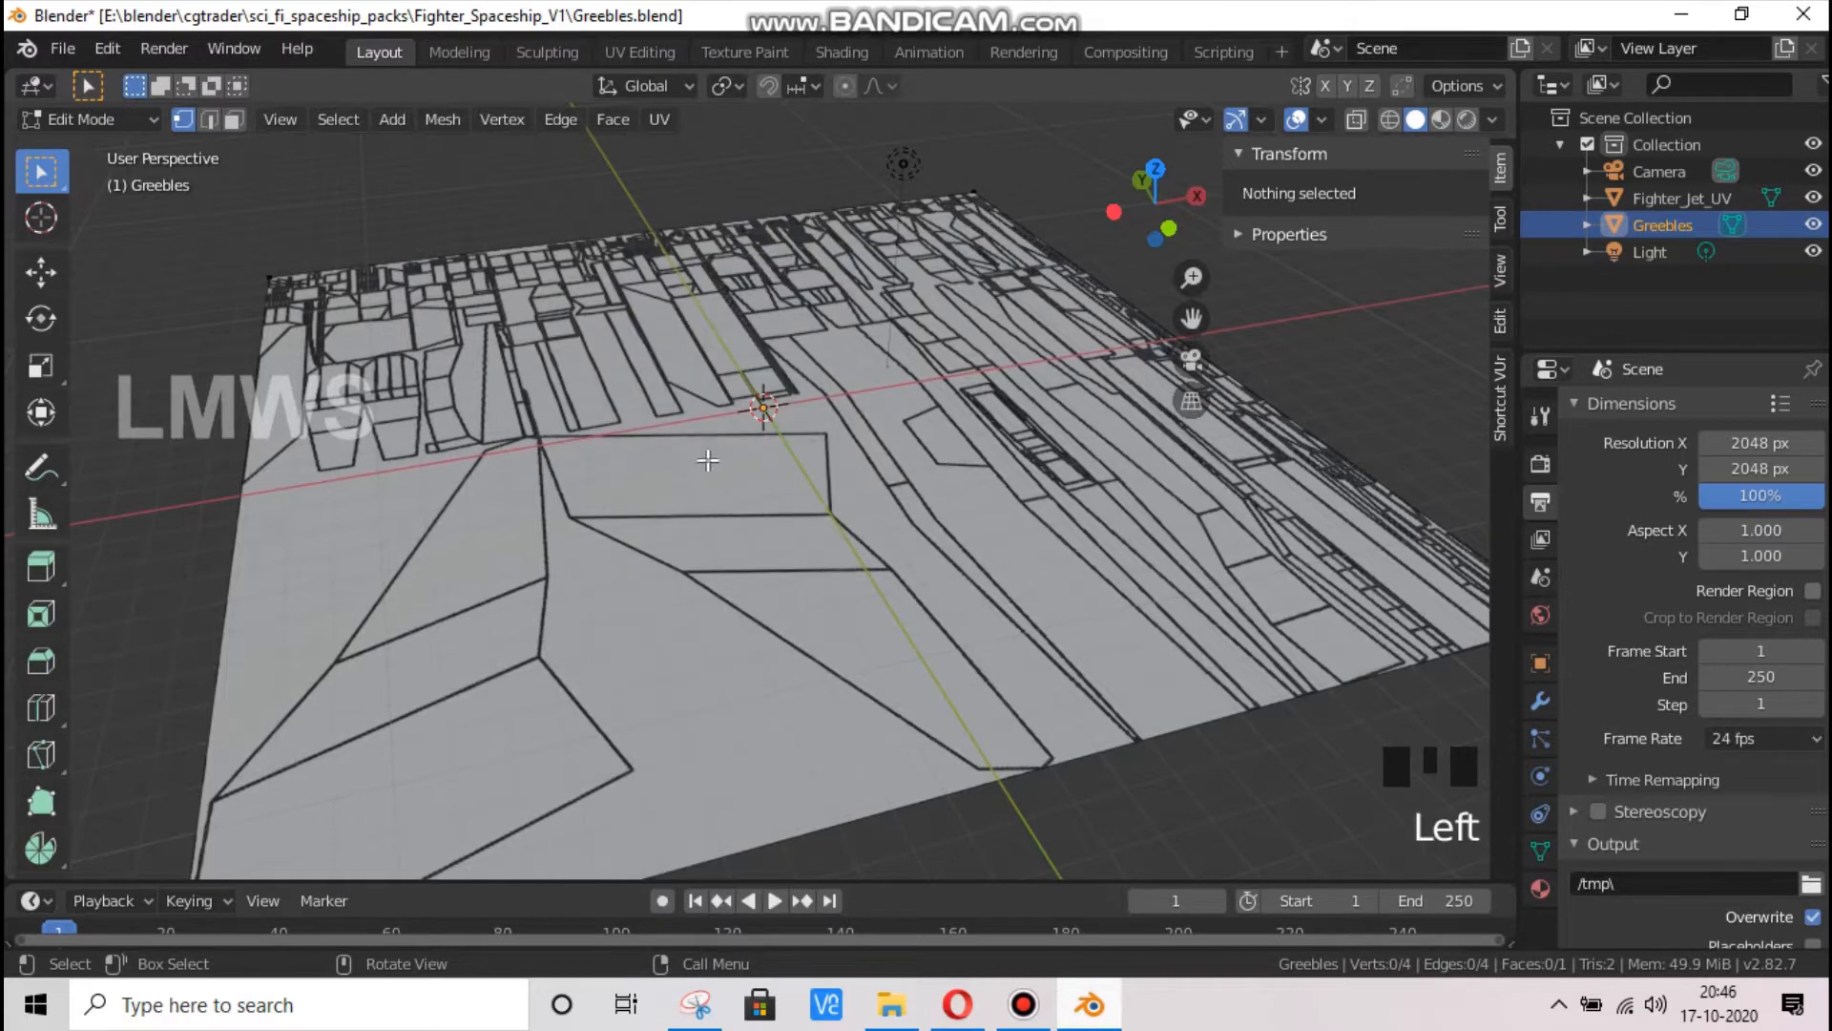
key(Tab)
key(Tab)
click(716, 511)
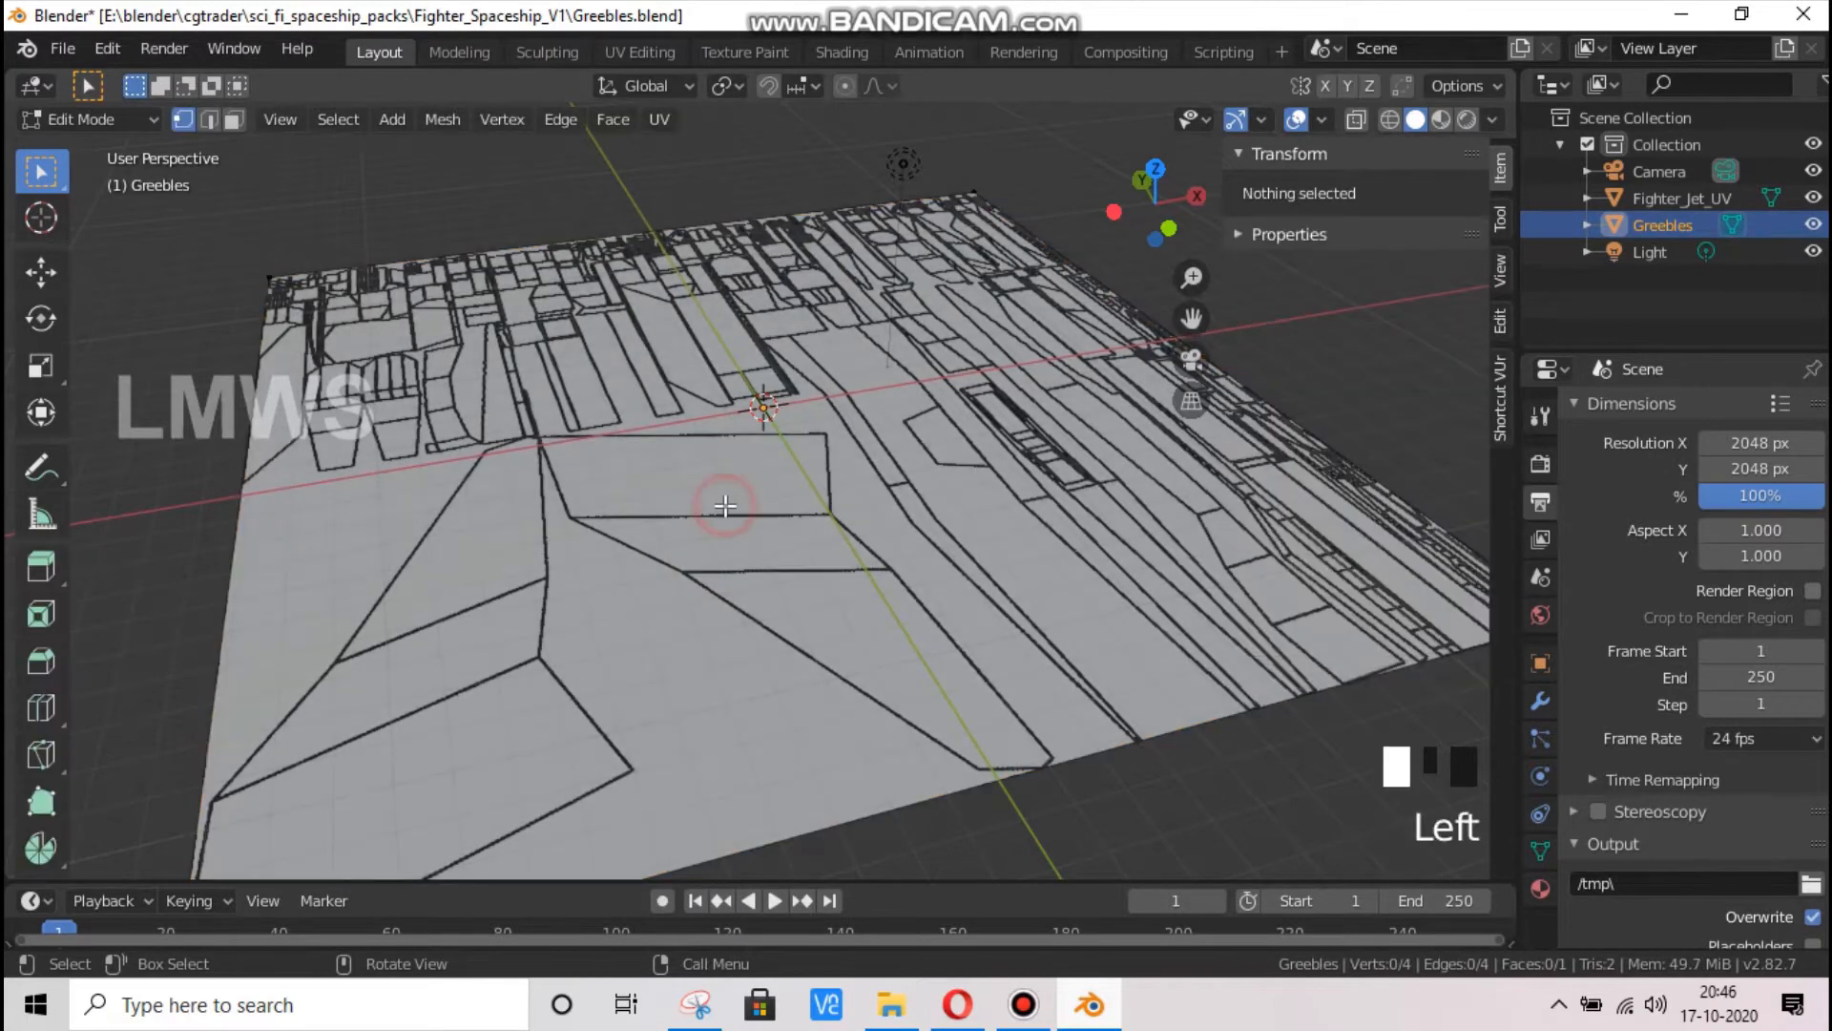
Select the Greebles plane's face in face select mode and subdivide it with 5 cuts
click(777, 408)
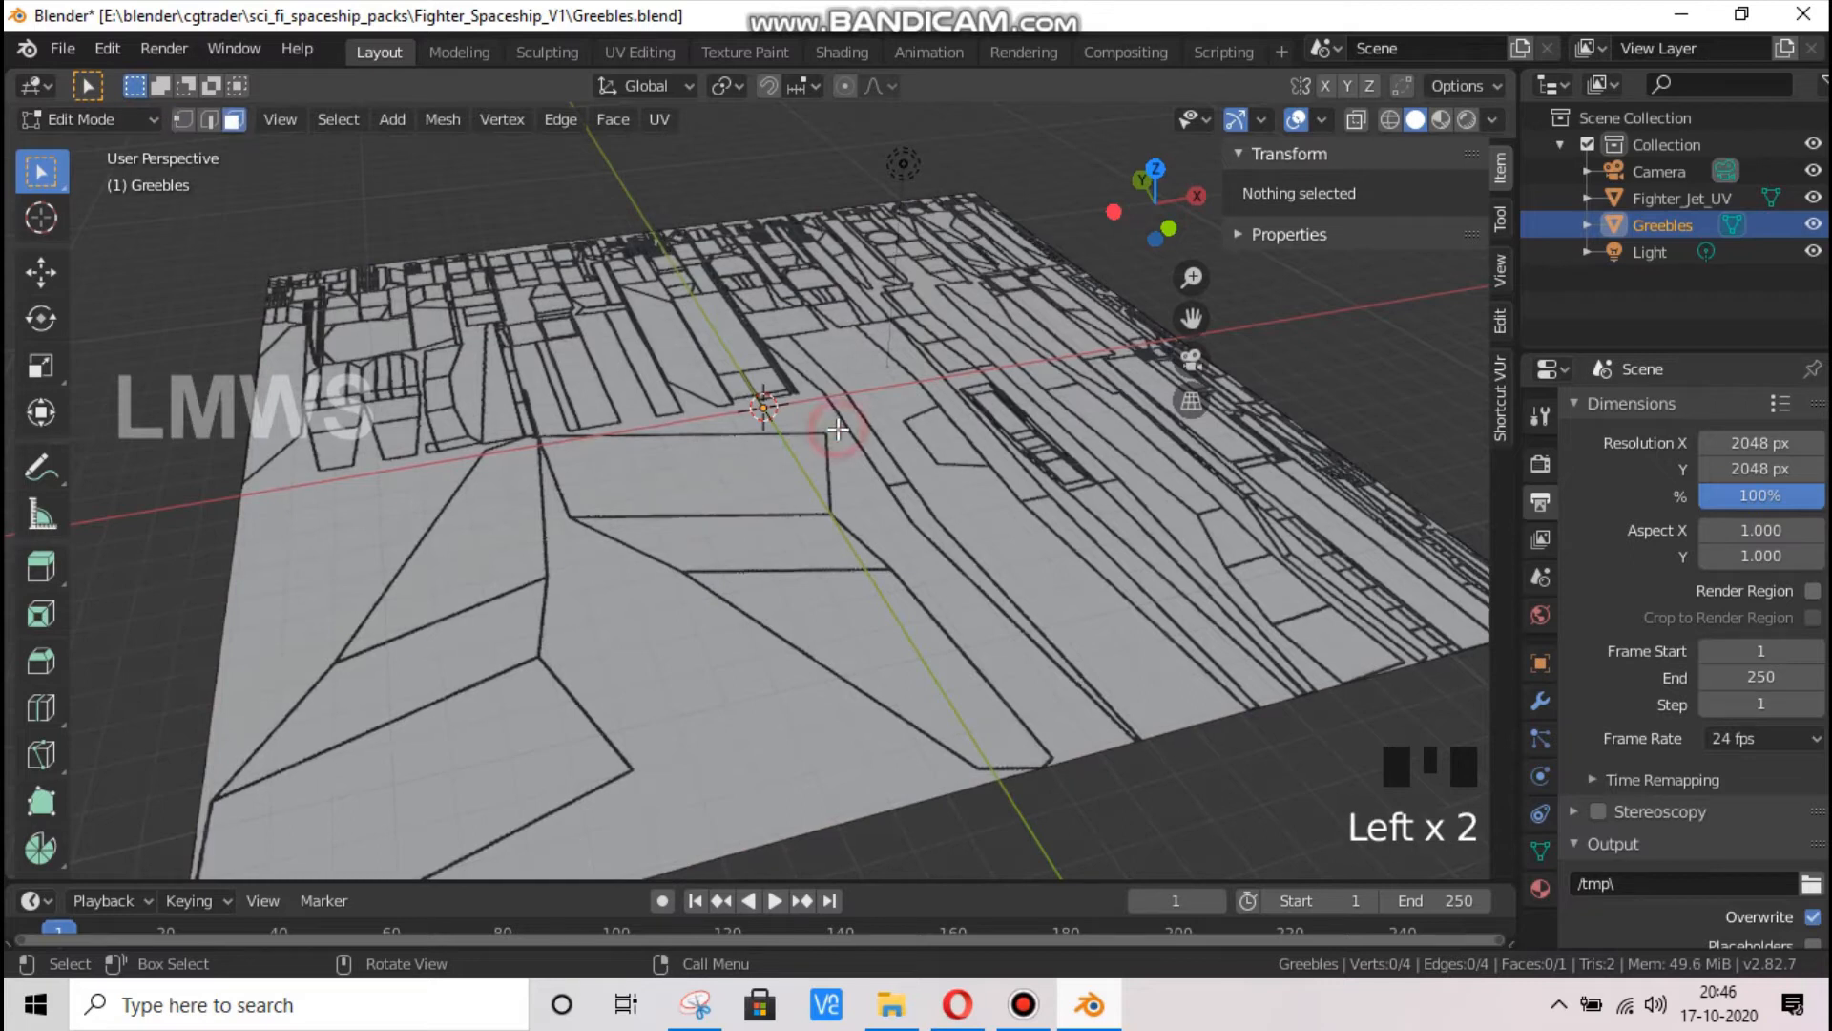
right_click(752, 425)
click(698, 385)
right_click(698, 385)
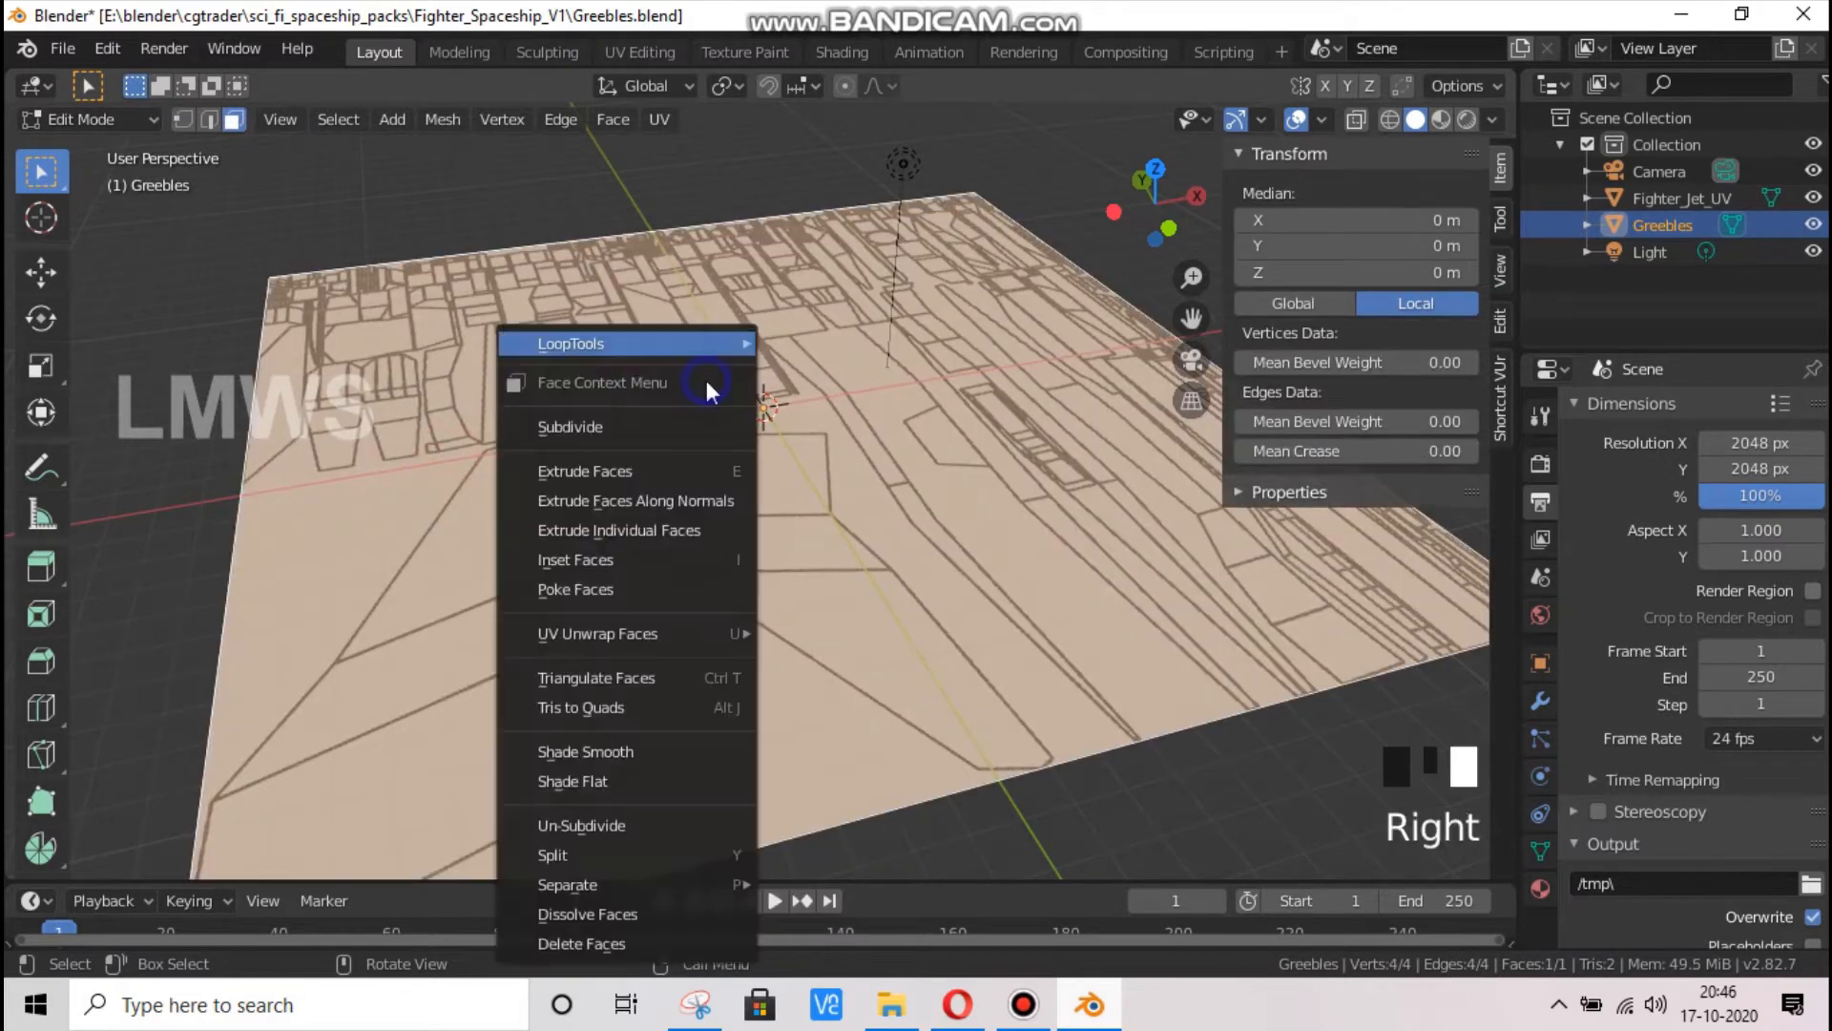
click(671, 421)
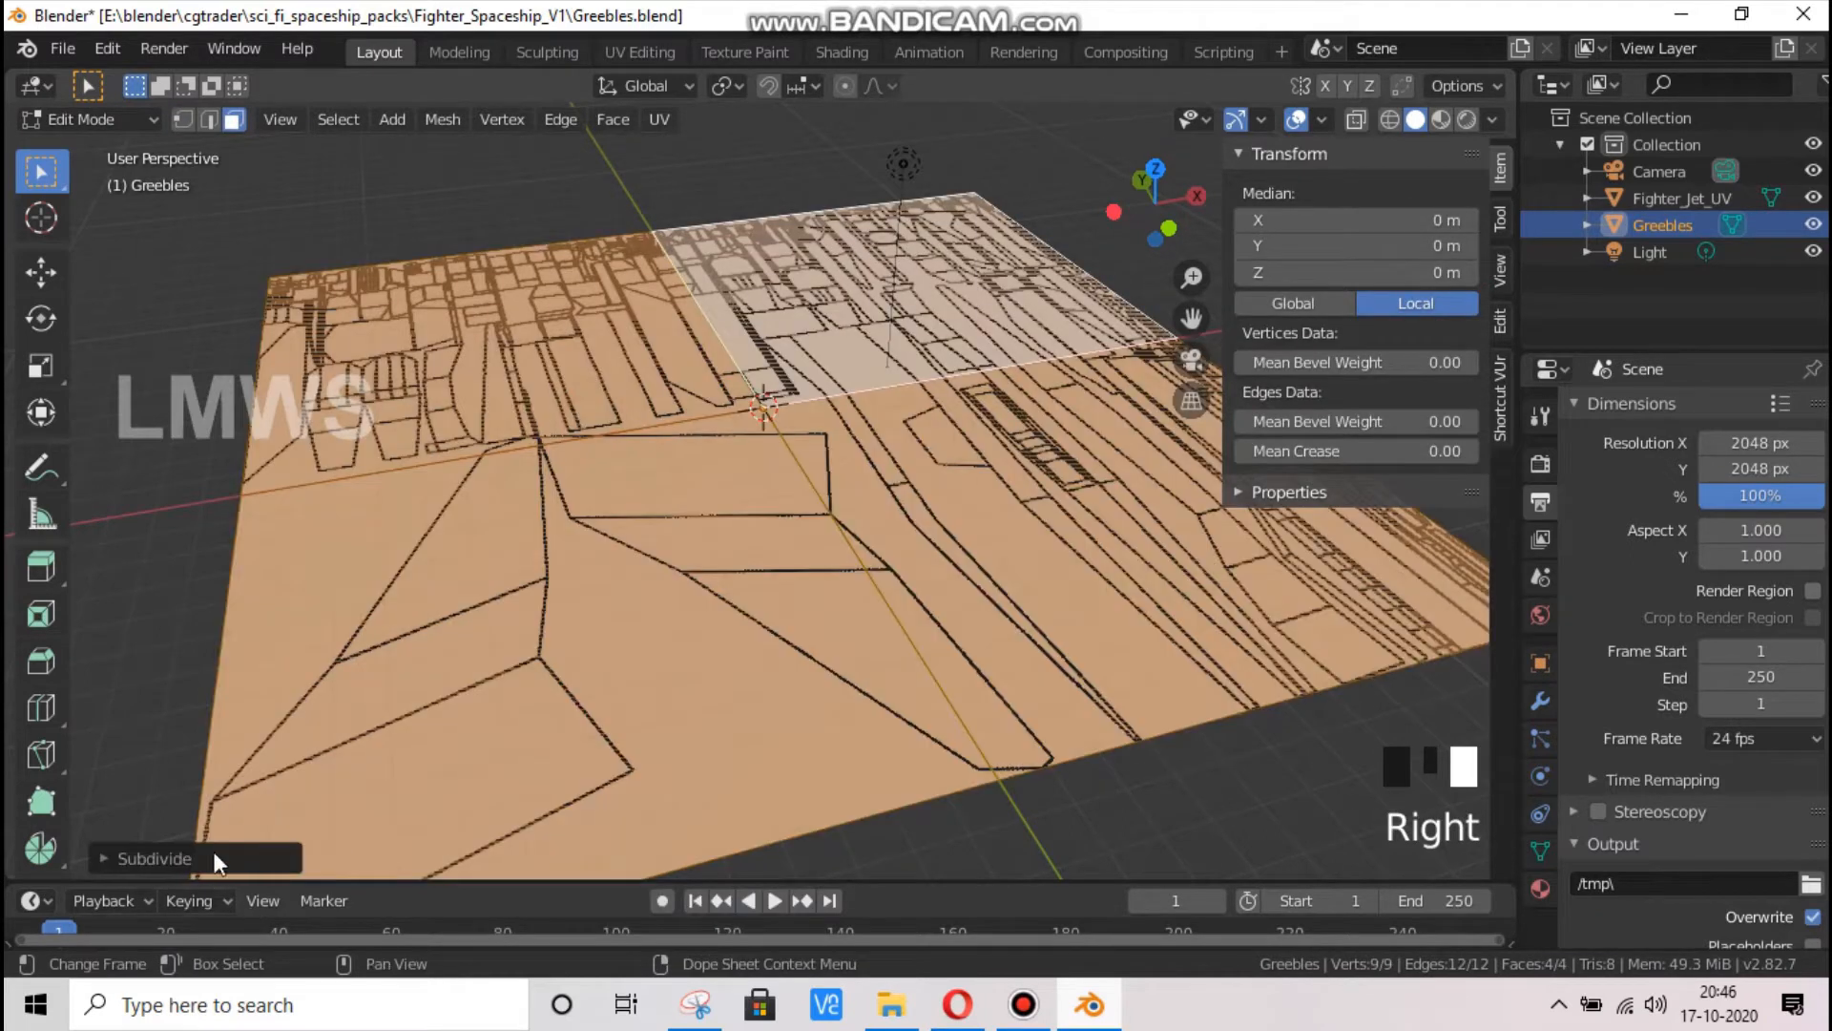
click(153, 857)
click(442, 674)
click(442, 673)
click(442, 674)
click(442, 674)
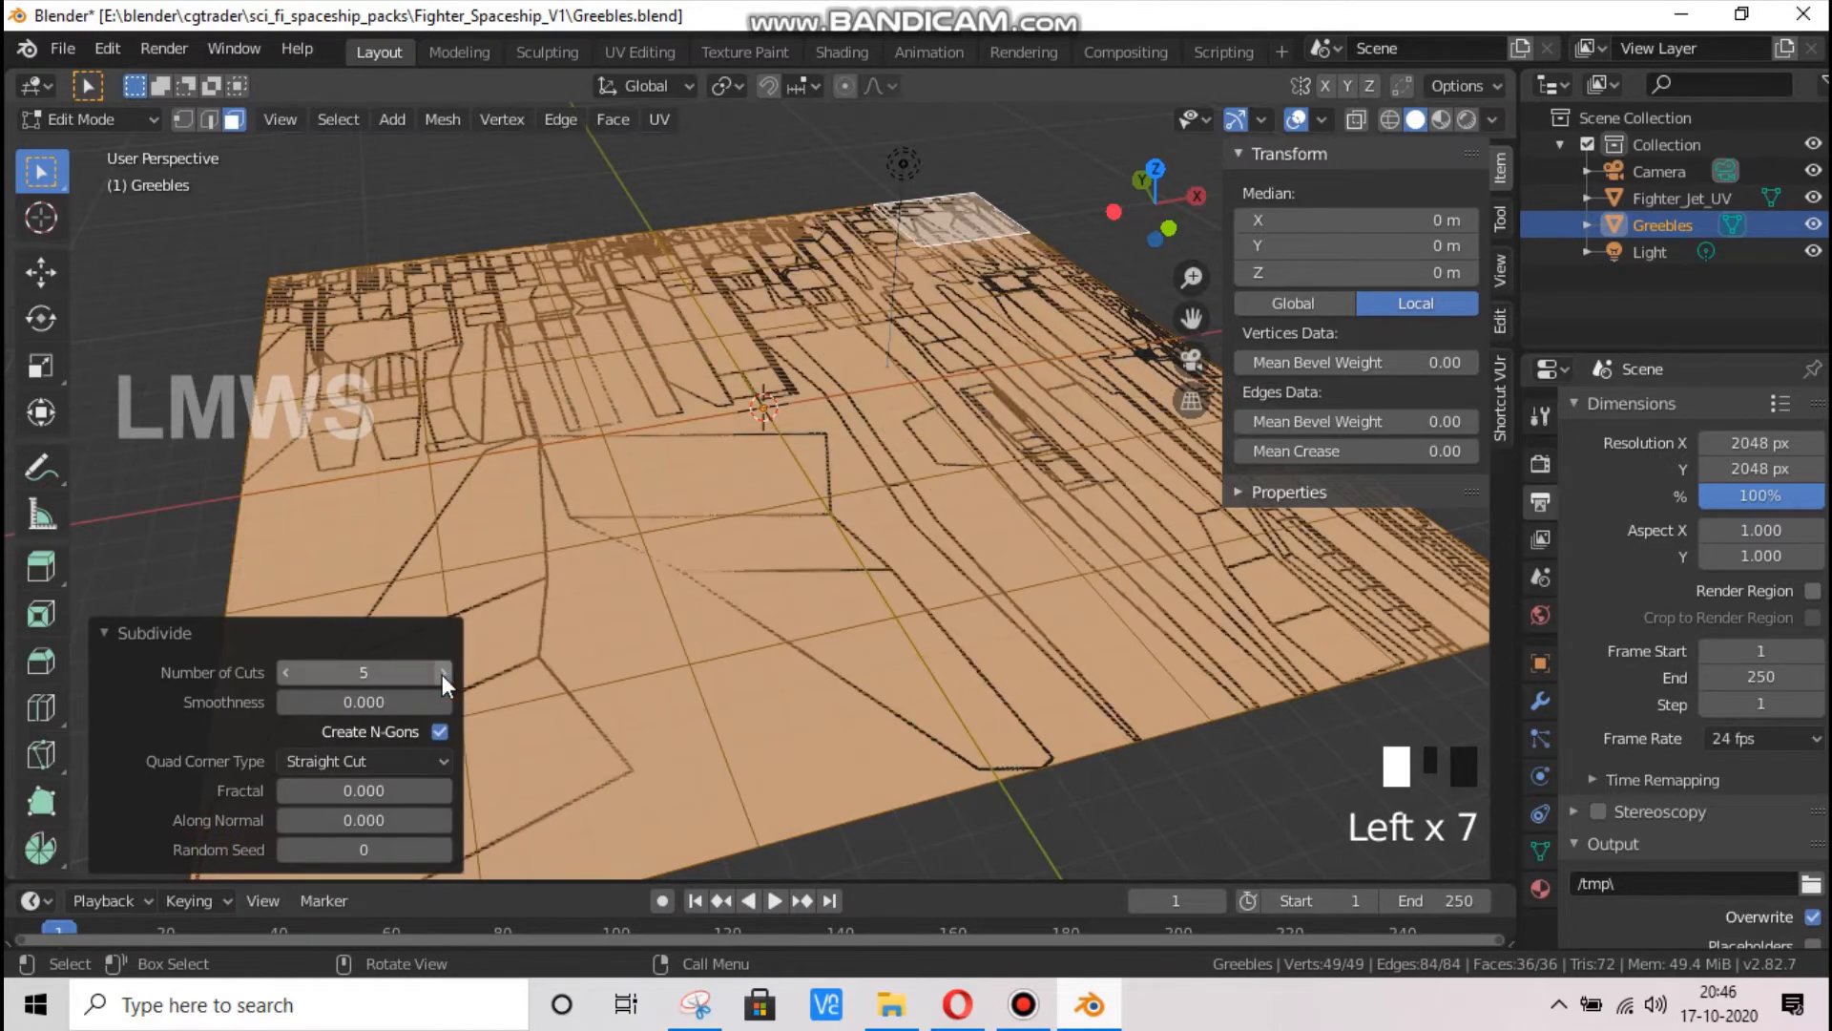
click(441, 673)
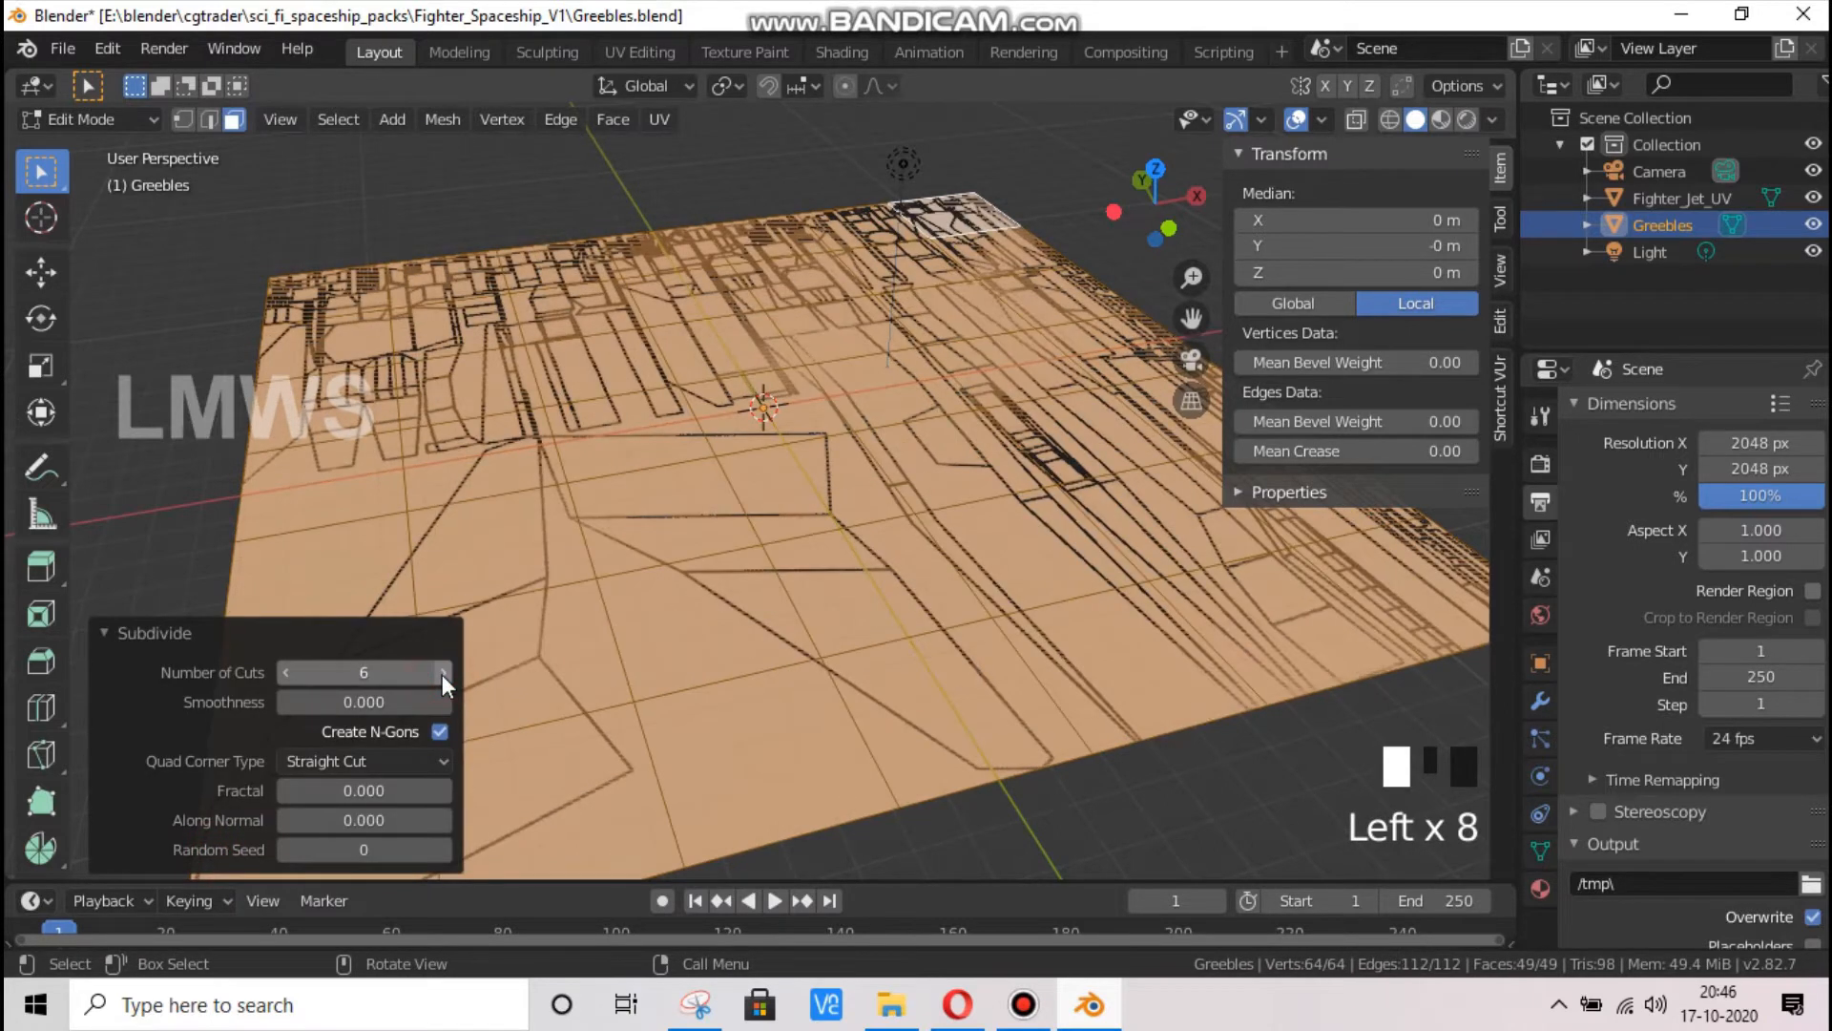
click(283, 674)
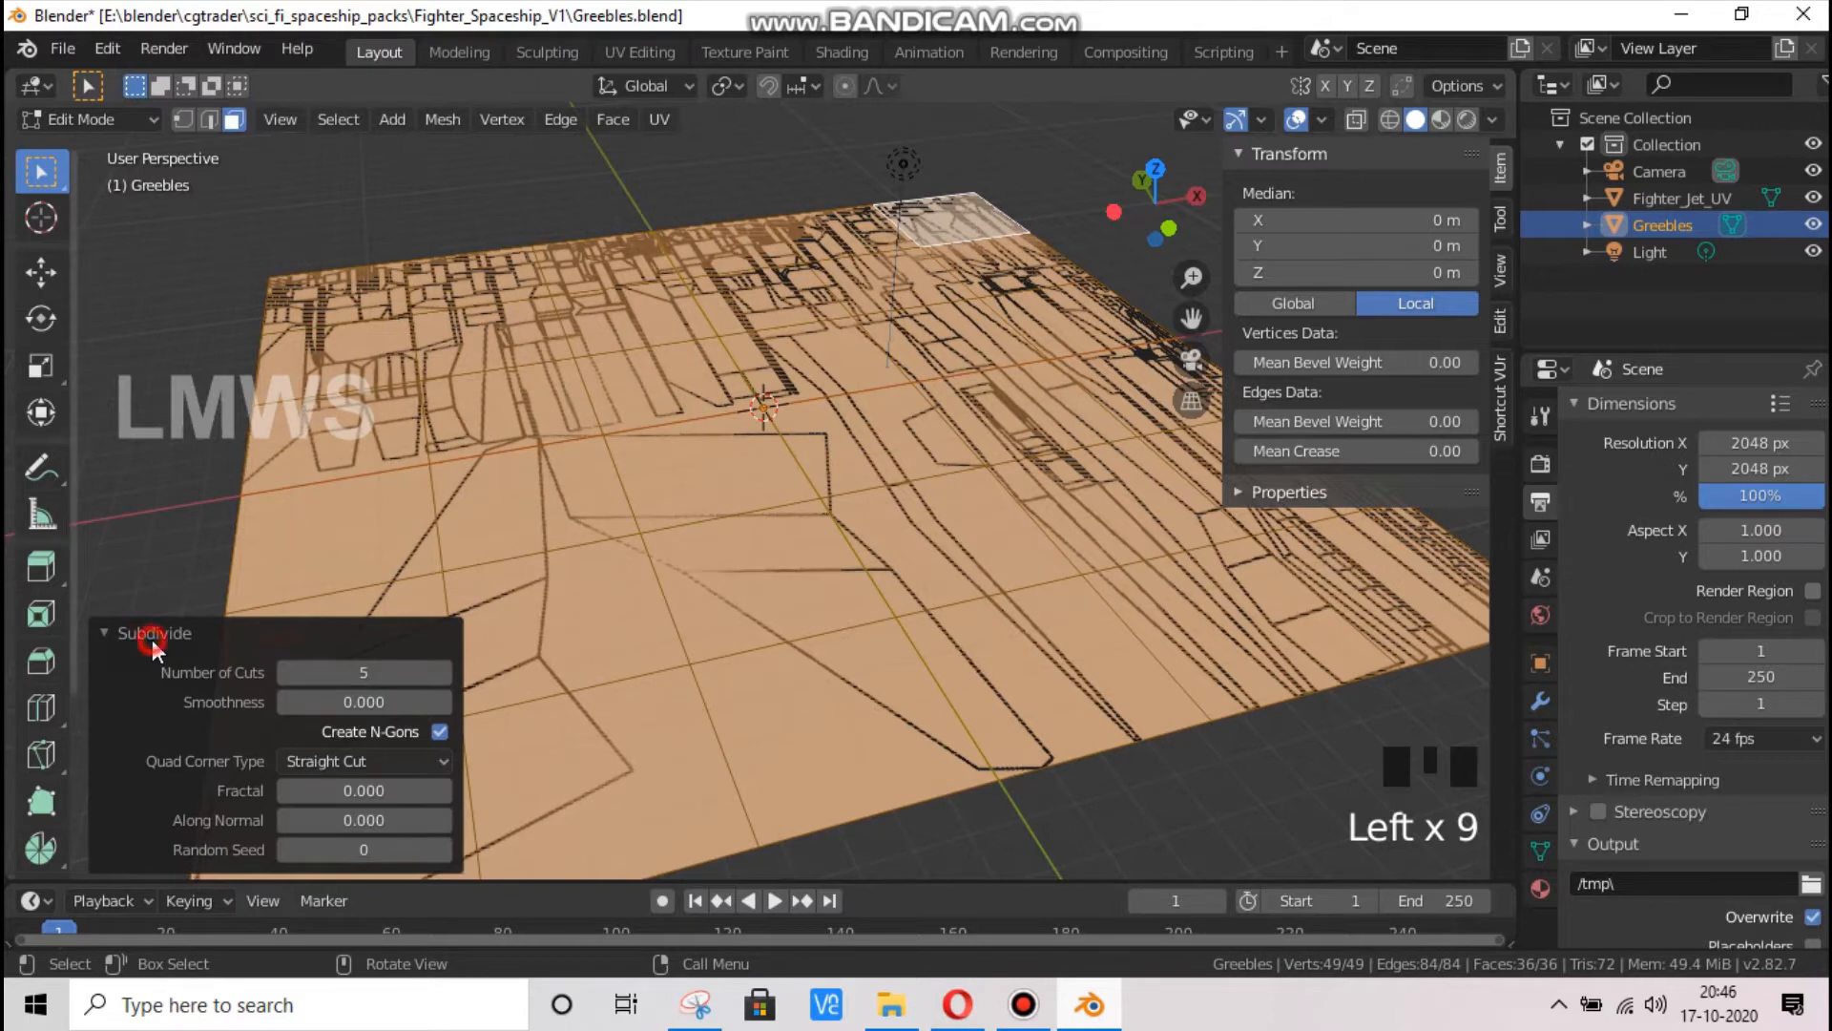
click(148, 632)
Hide the Fighter_Jet_UV plane in the viewport
click(1812, 197)
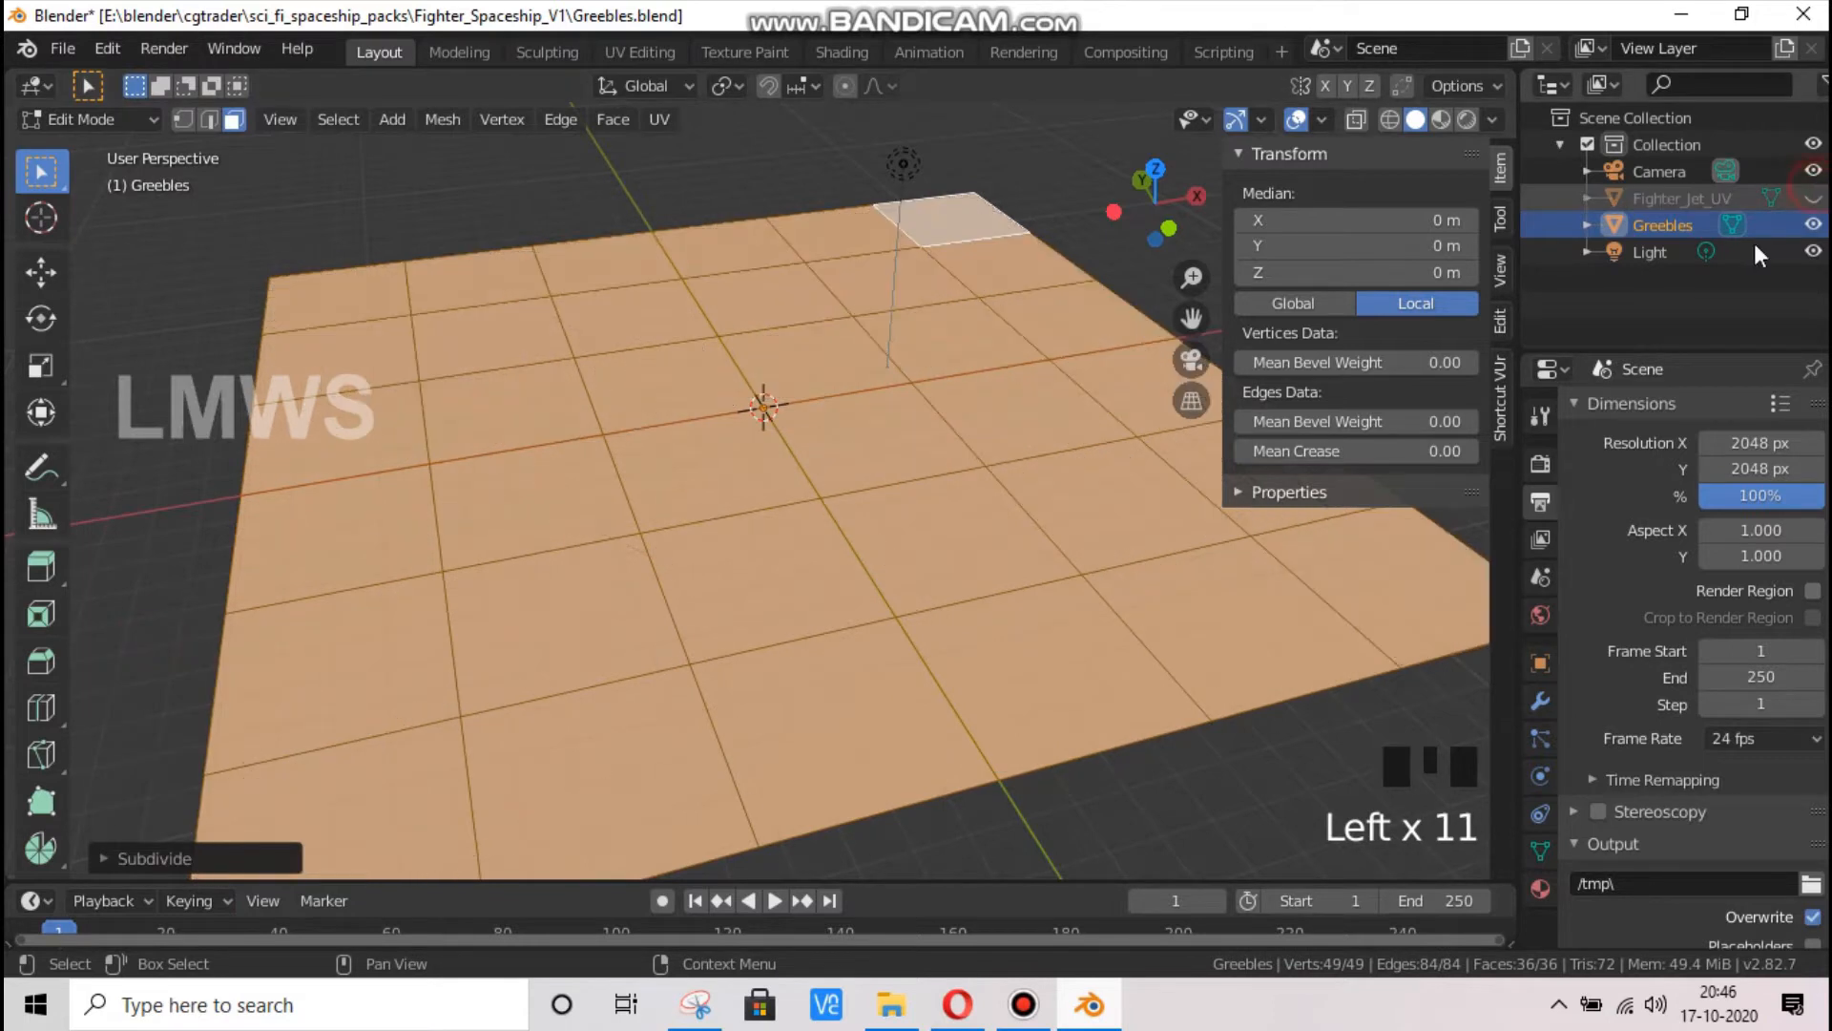
scroll(700, 638, down, 1)
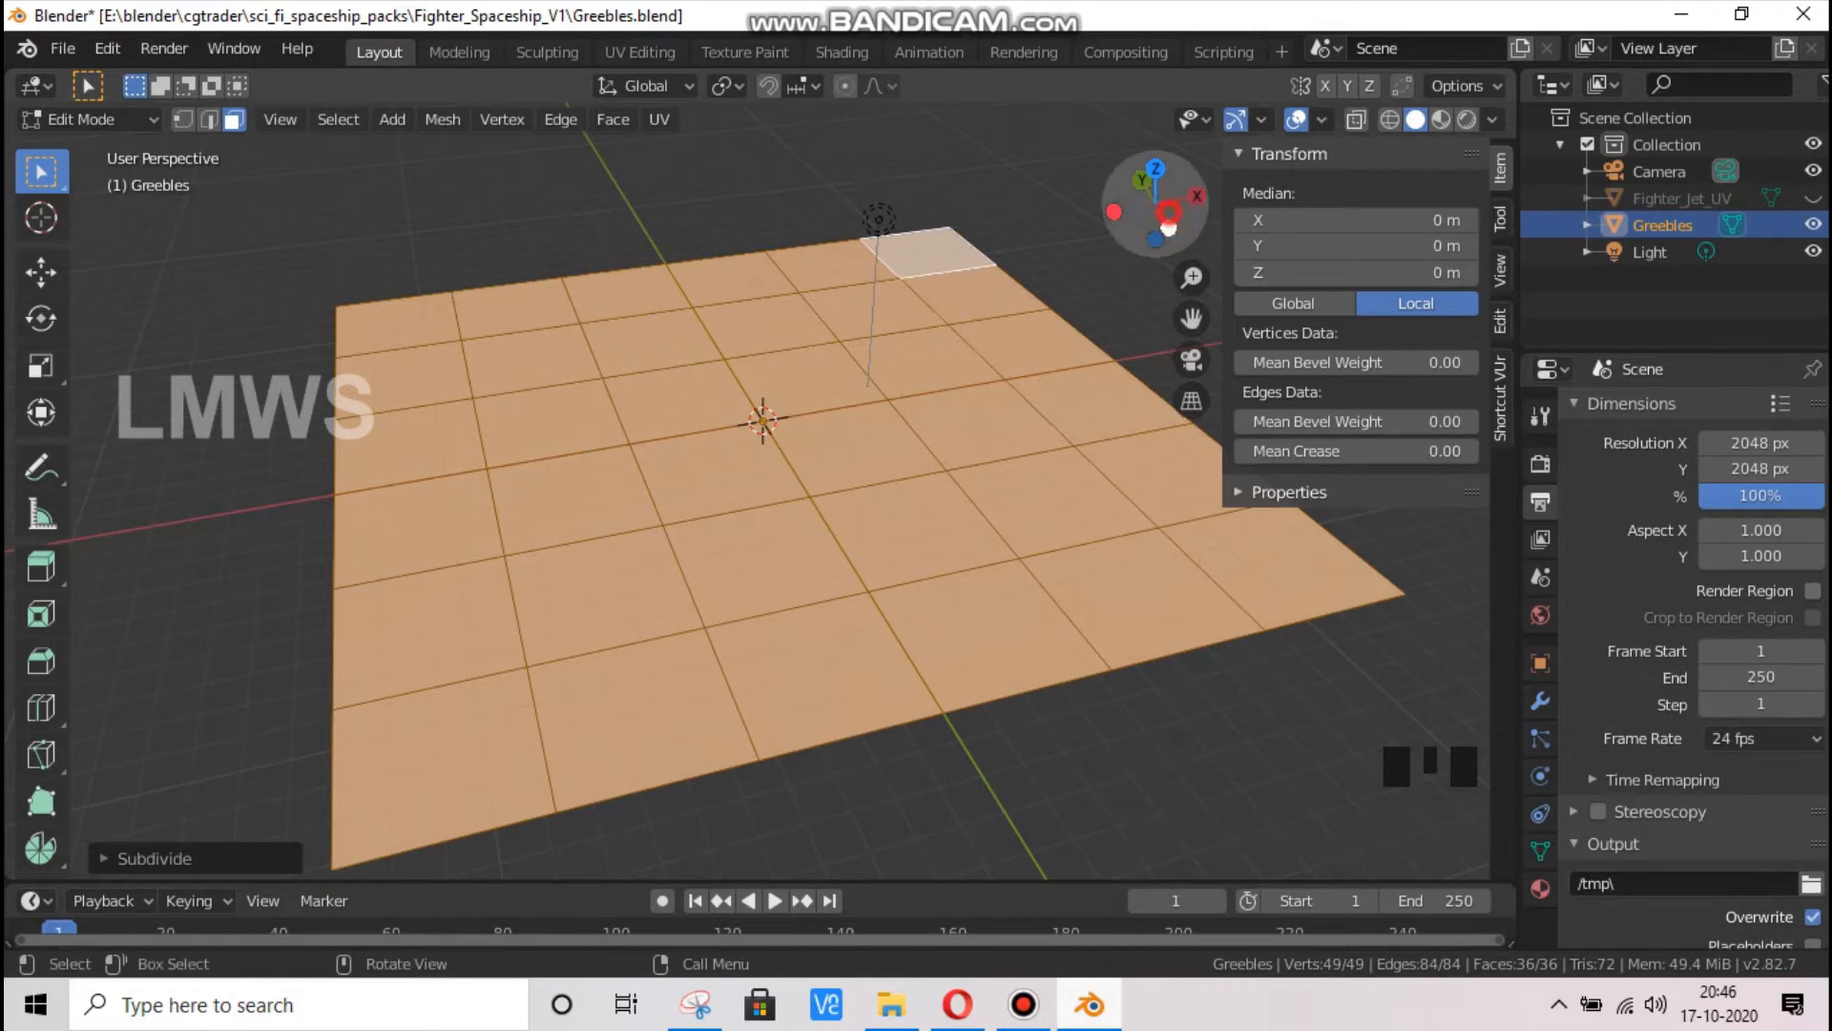
Select five separate, non-adjacent faces of the Greebles grid and set the transform pivot point to Individual Origins
drag(1157, 202, 1141, 213)
click(523, 515)
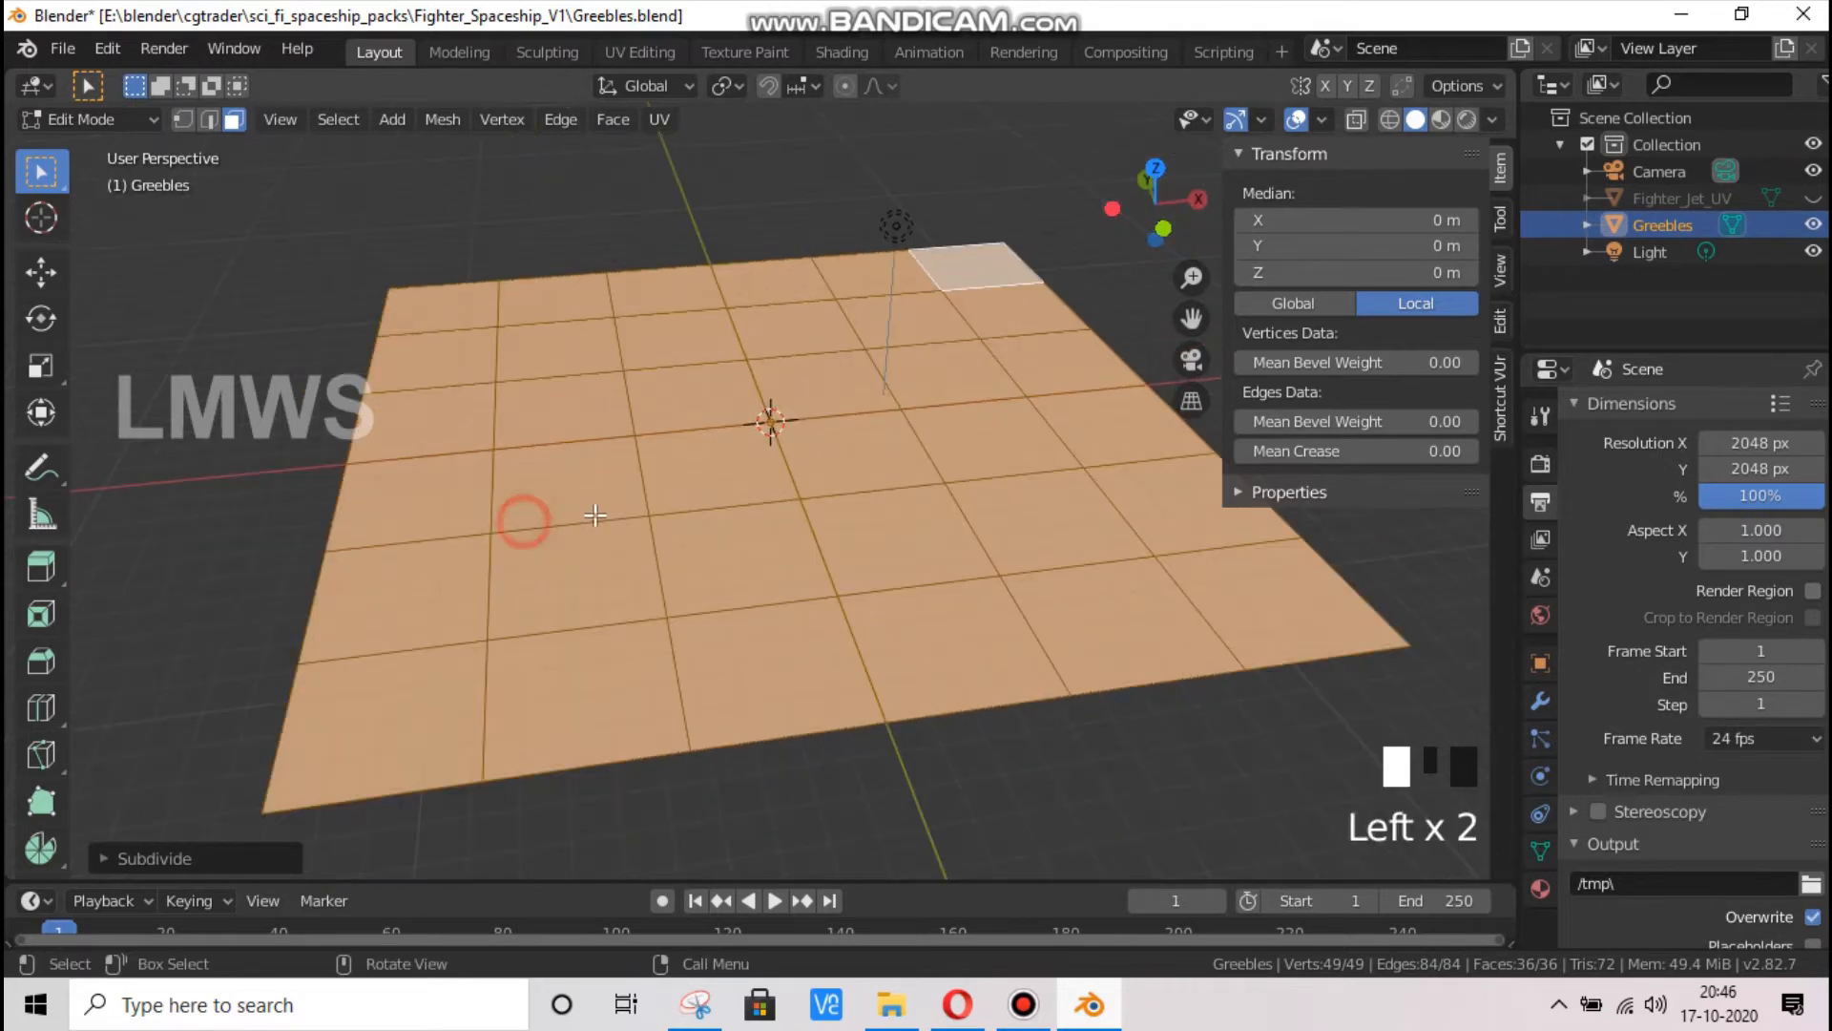
shift+click(972, 409)
shift+click(549, 331)
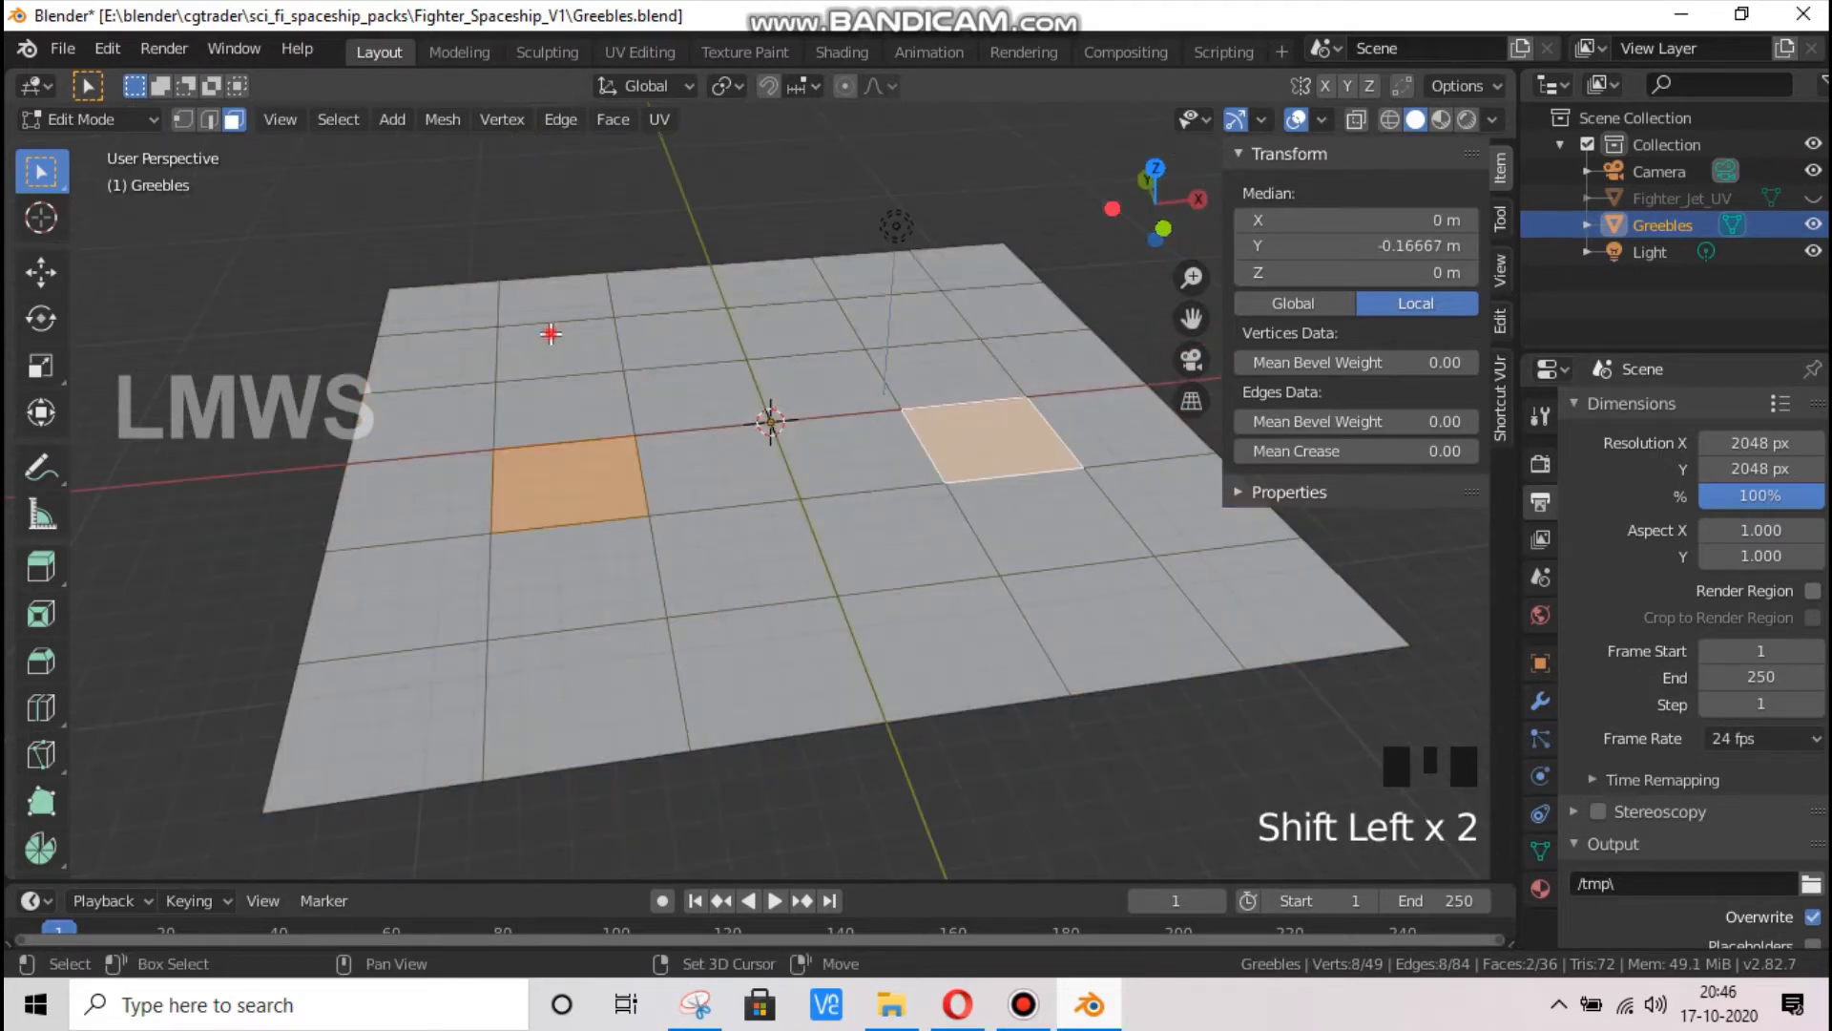
shift+click(1235, 594)
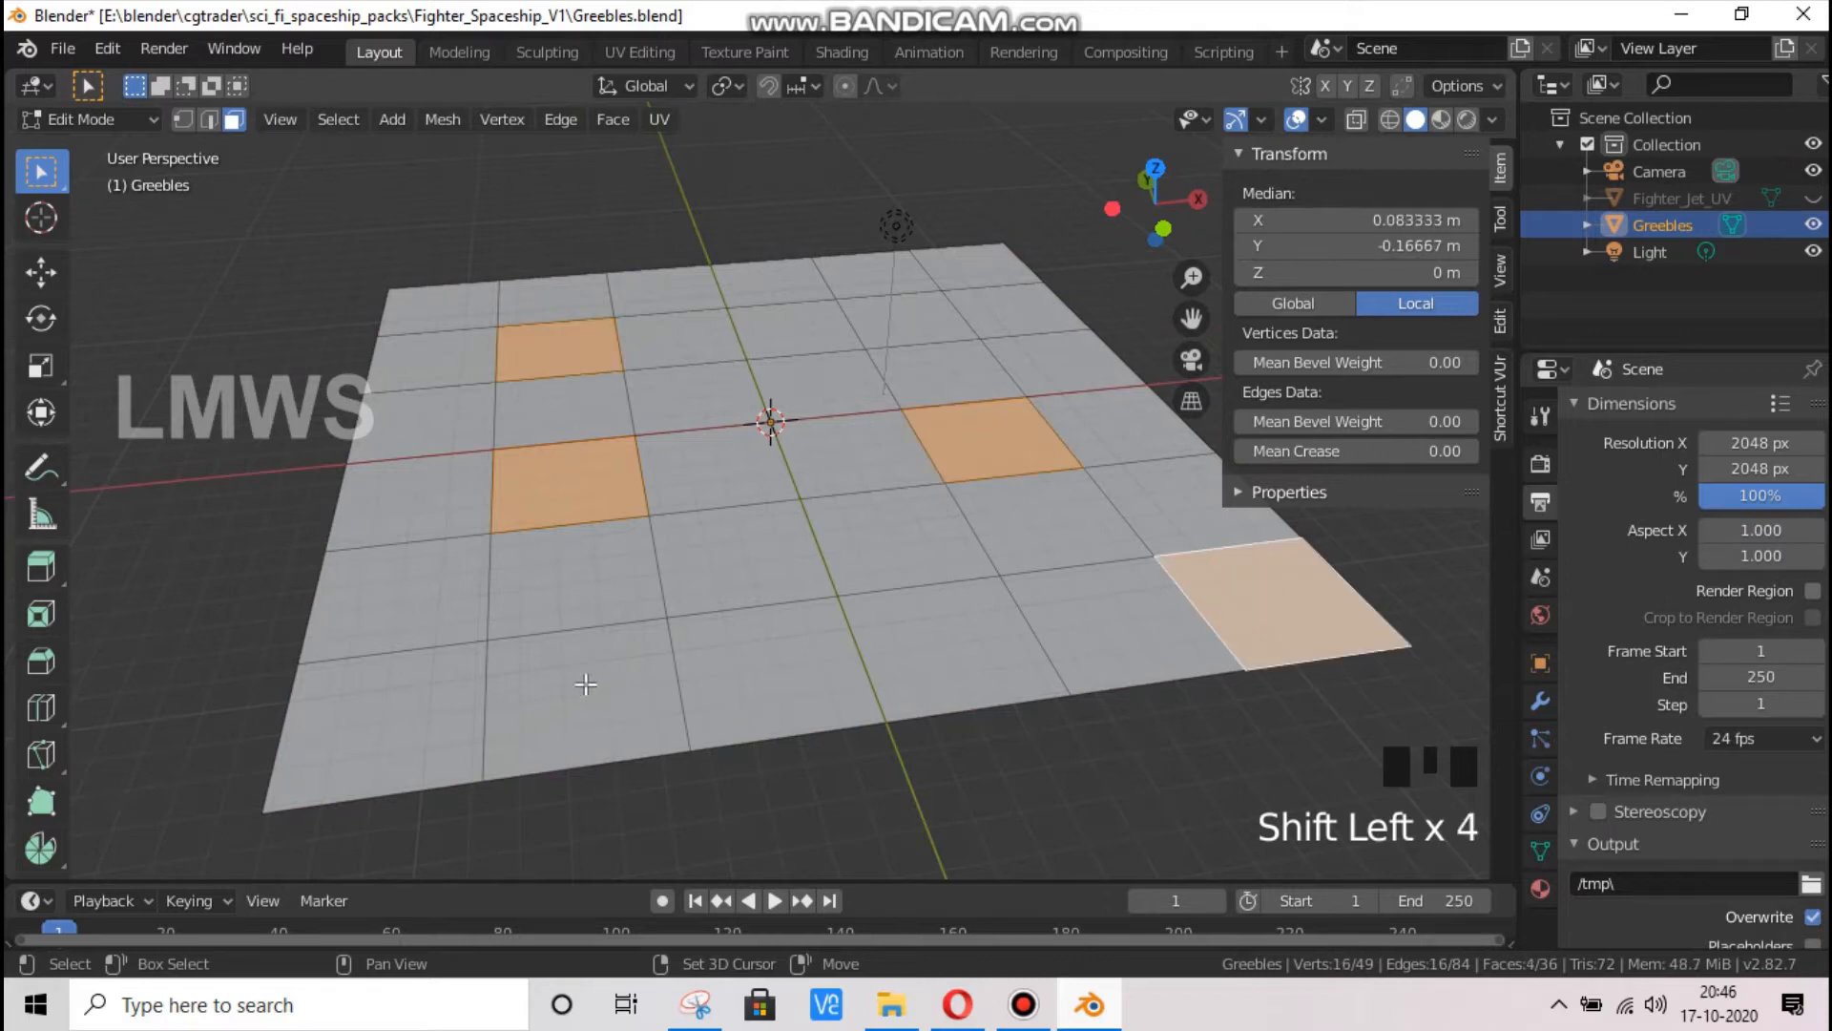
shift+click(386, 718)
click(727, 86)
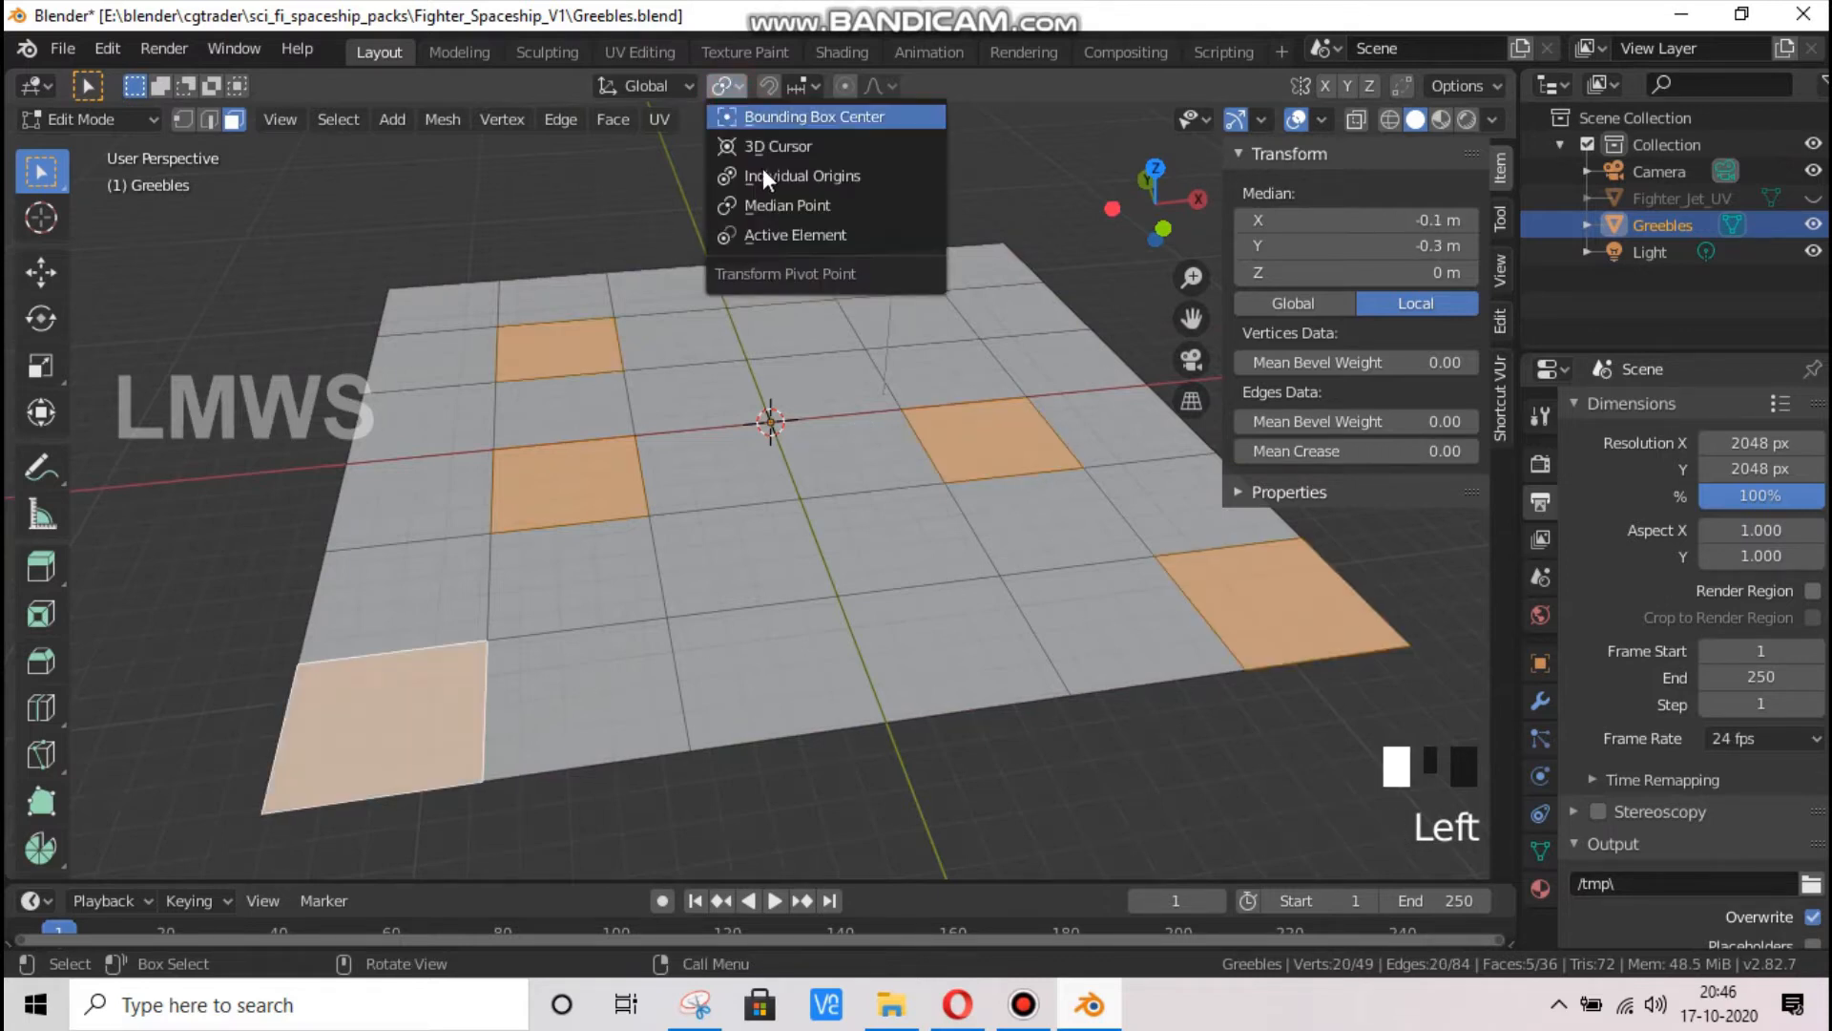
Extrude the five selected faces individually without offset and scale them inward to about 0.7
key(alt+e)
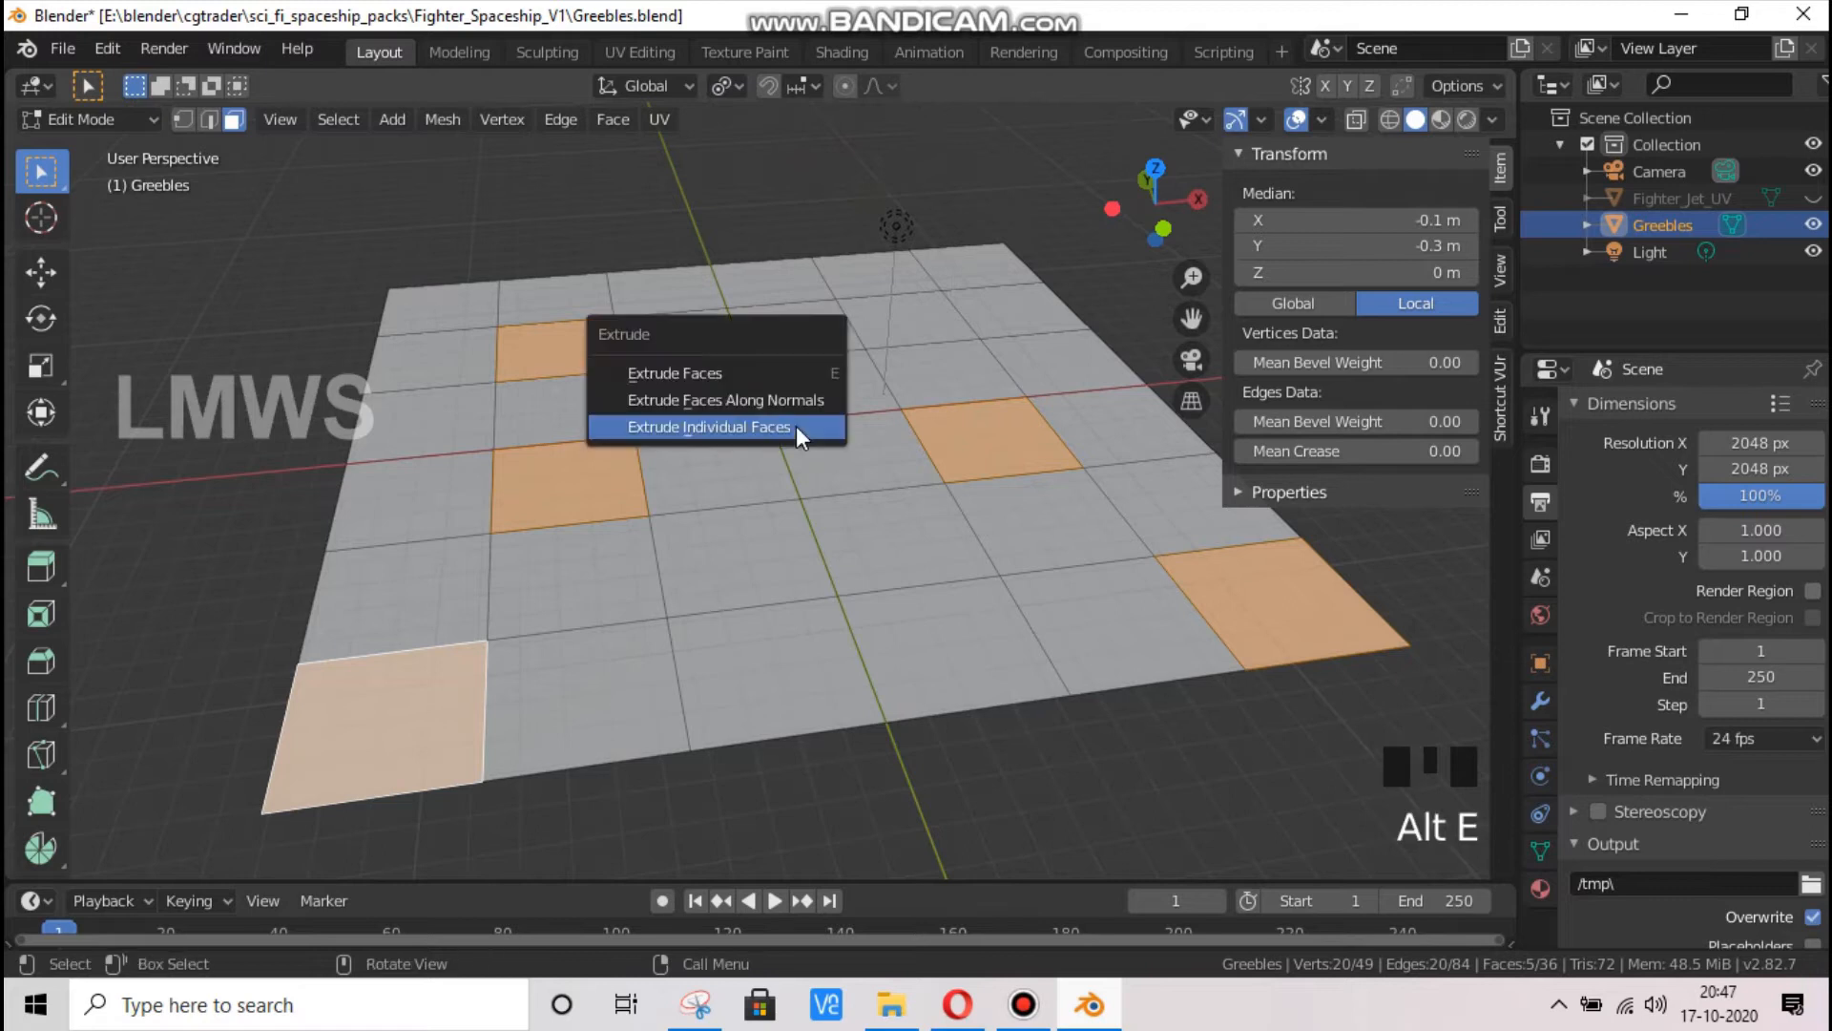
click(792, 426)
right_click(1050, 593)
key(s)
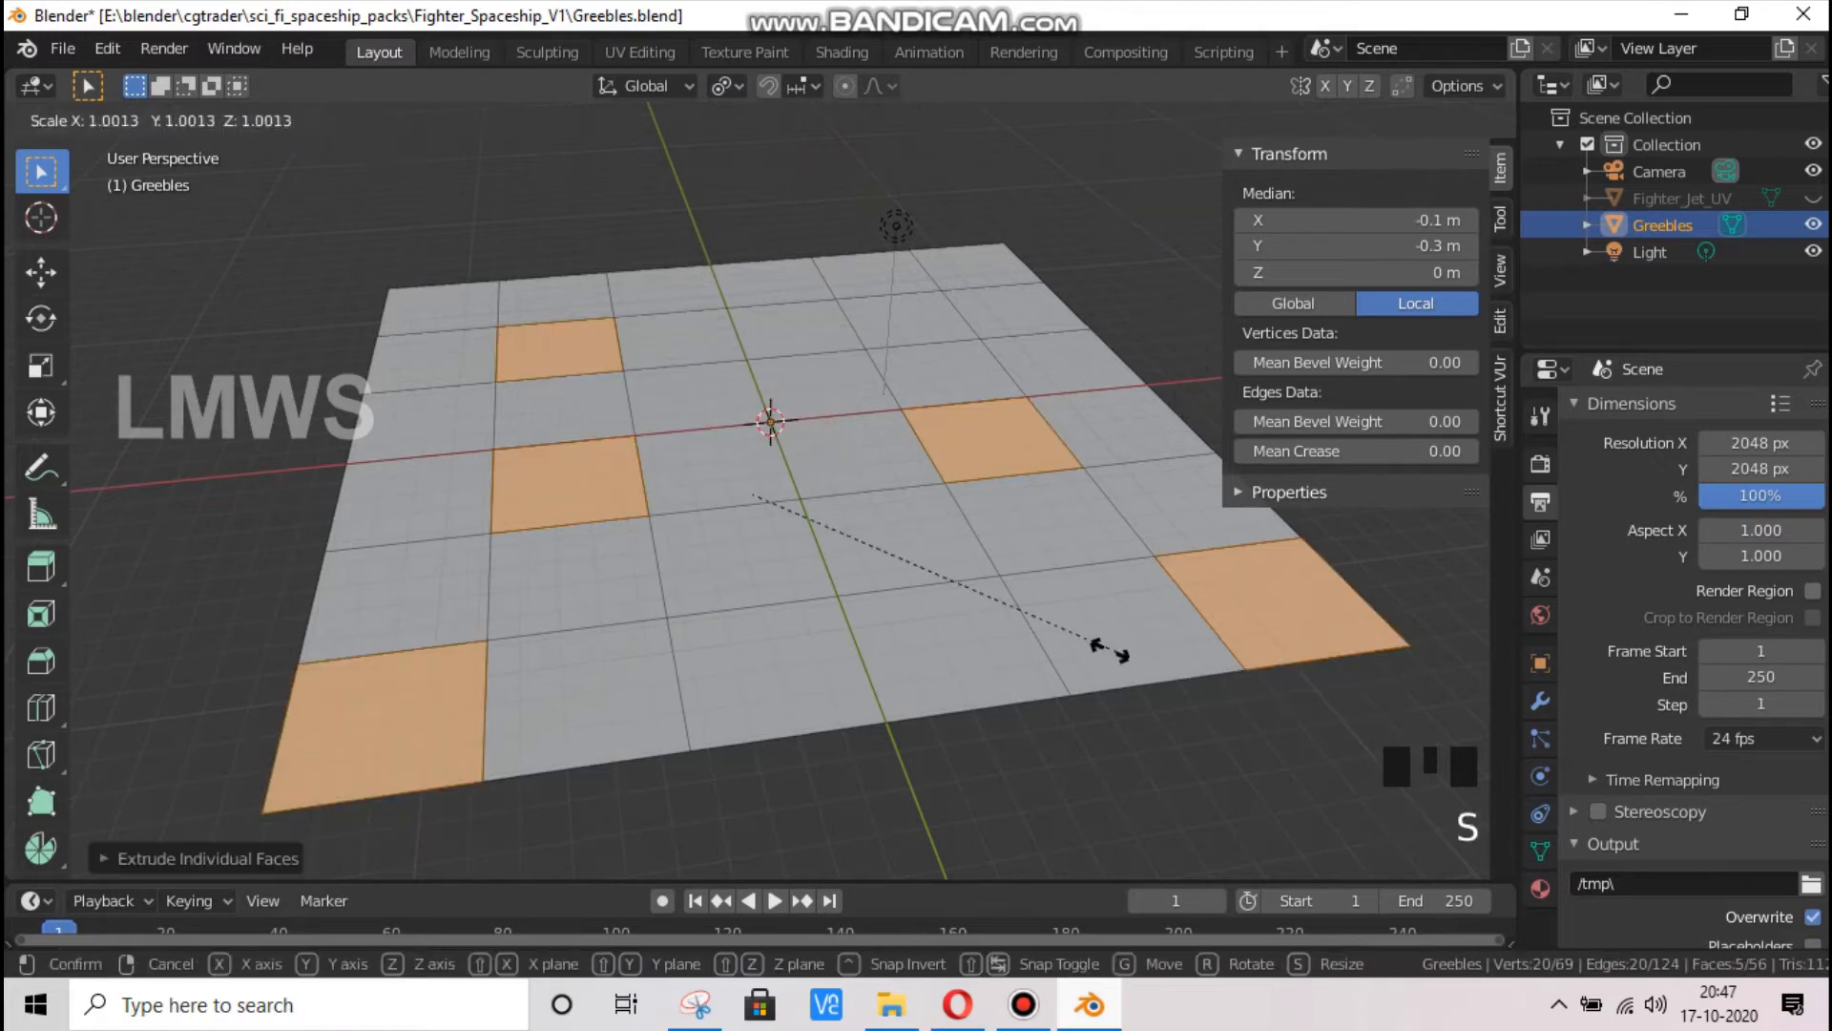
click(993, 609)
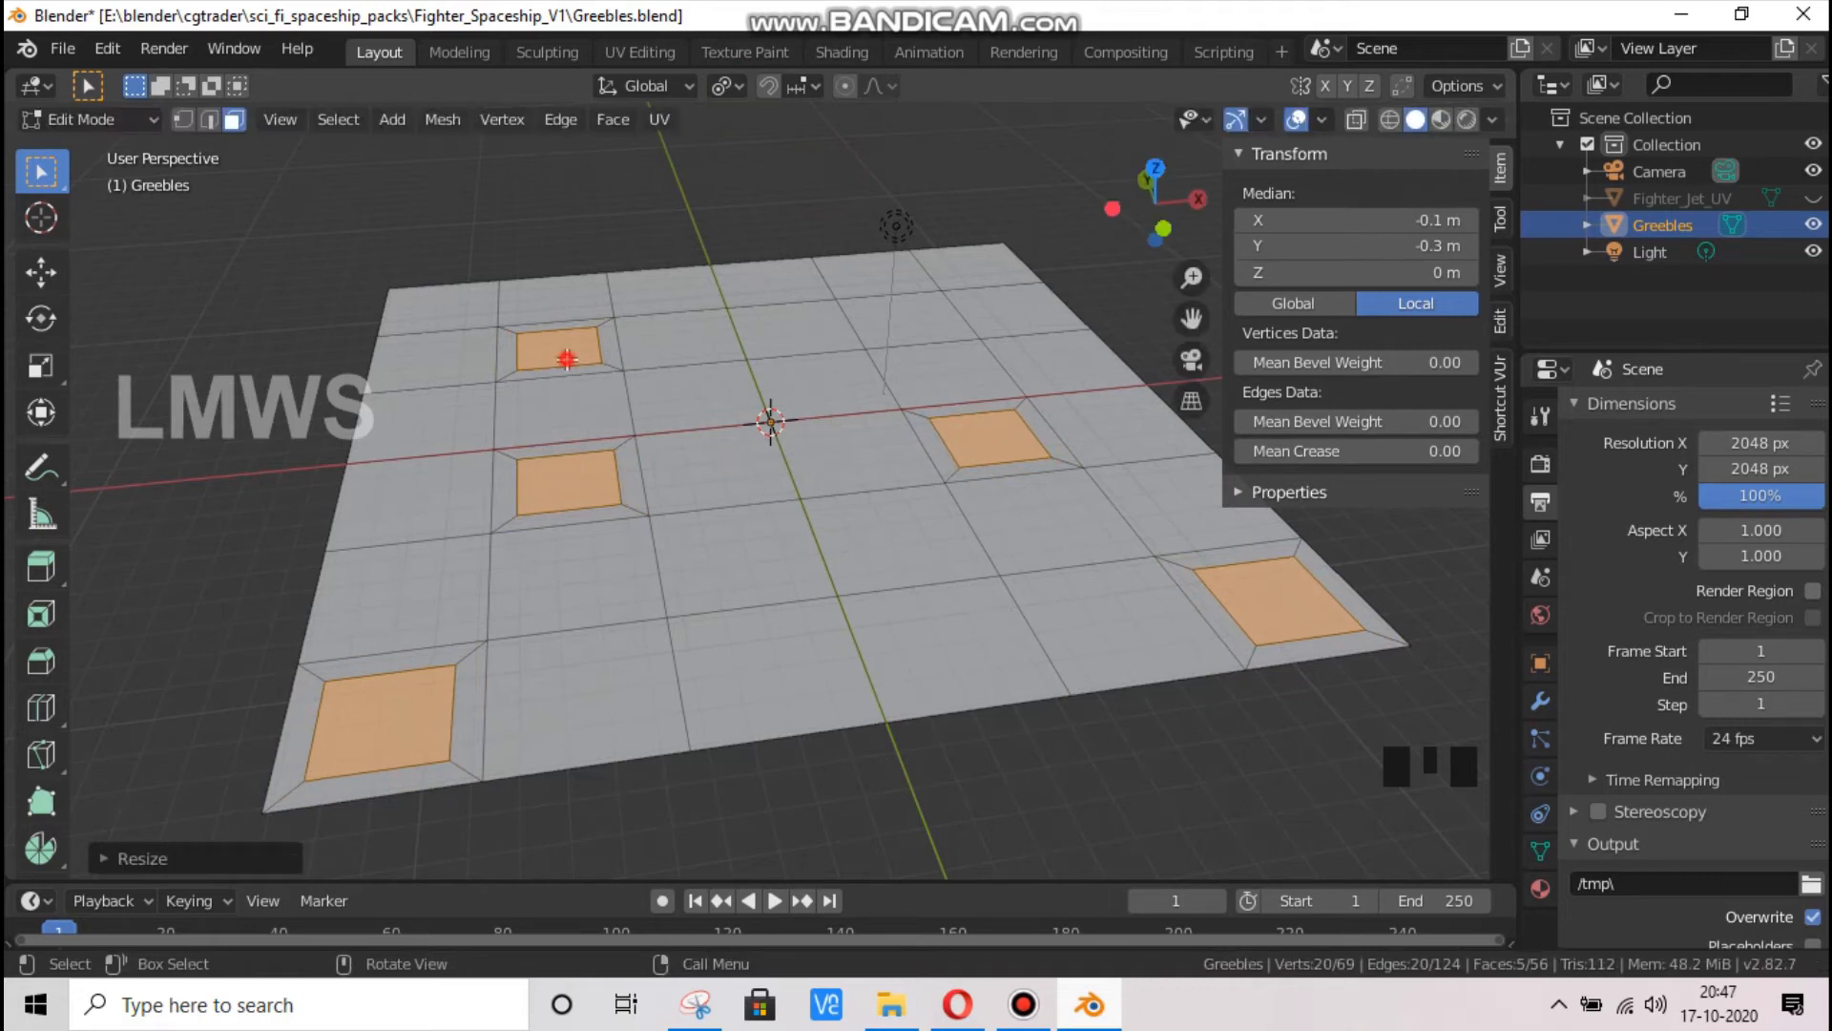
Select the inset faces in the far-left cell and the right corner cell and scale both down further
click(567, 359)
shift+click(1239, 603)
key(s)
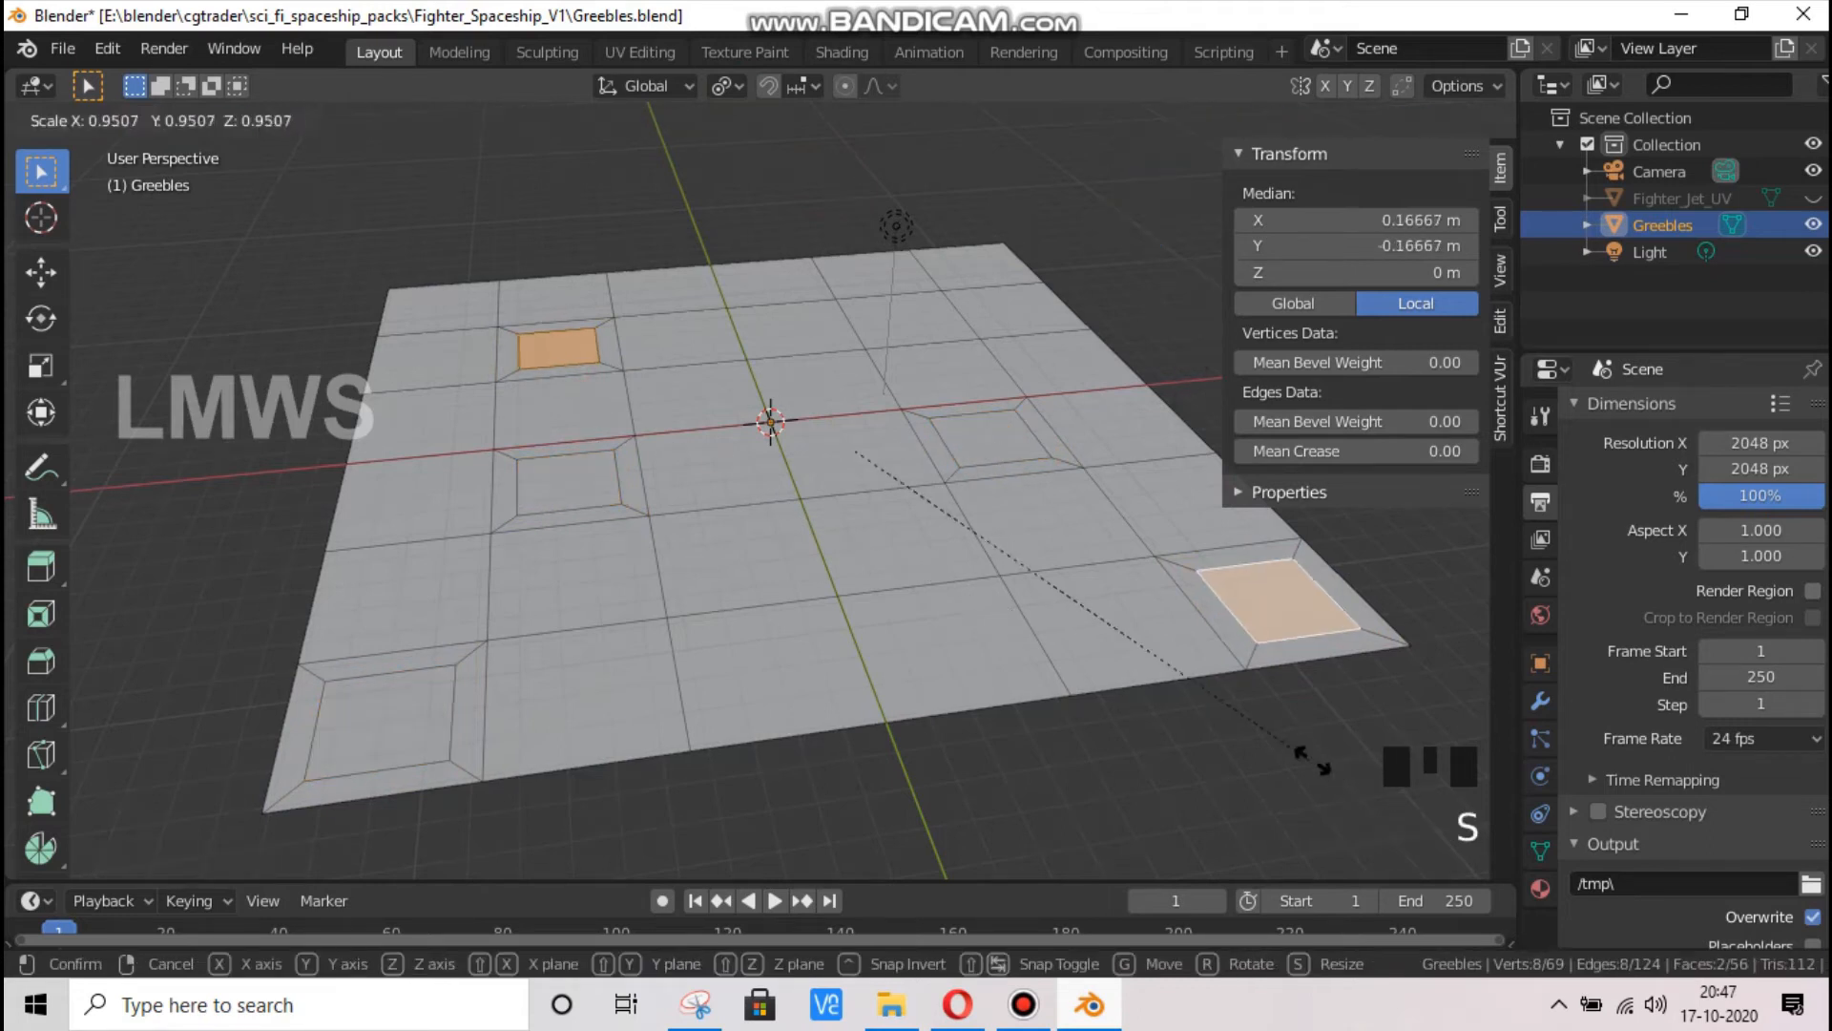
click(1212, 709)
Extrude the inset face left of the origin, shrink it slightly and raise it about 0.038 m along Z into a tapered block
click(540, 482)
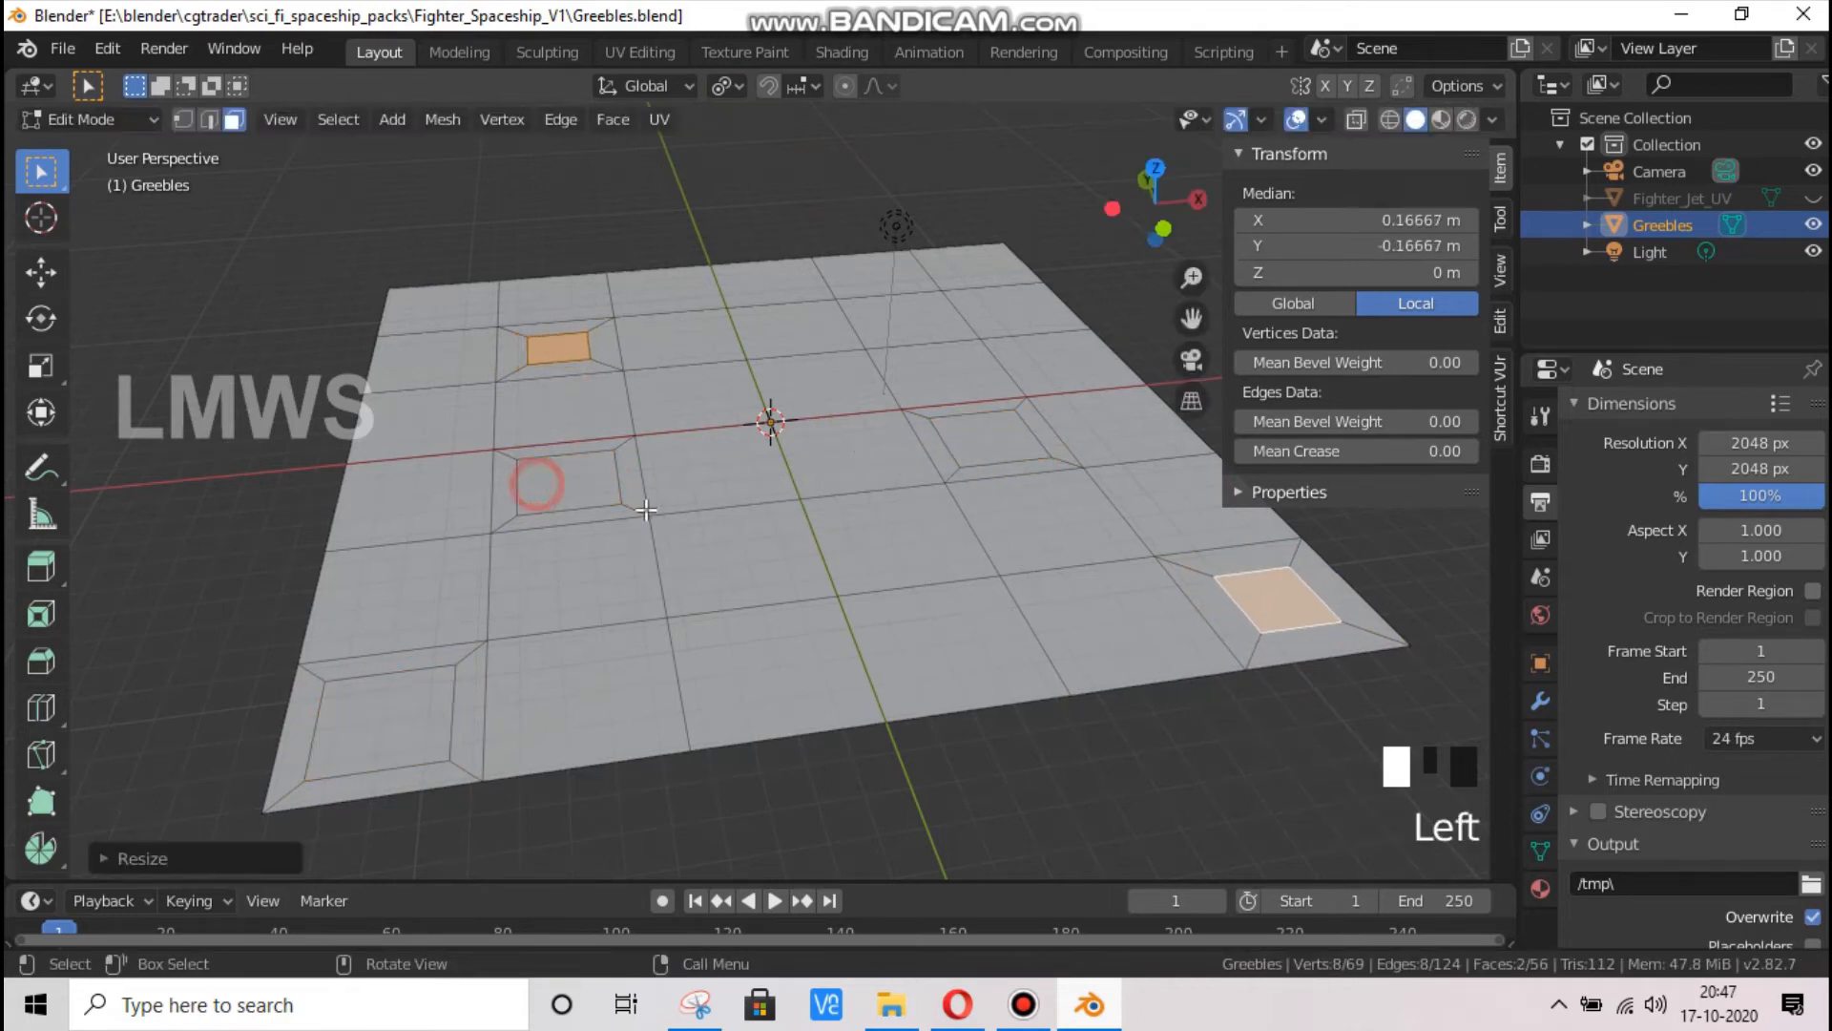
scroll(609, 498, up, 2)
scroll(609, 498, up, 1)
key(e)
right_click(611, 498)
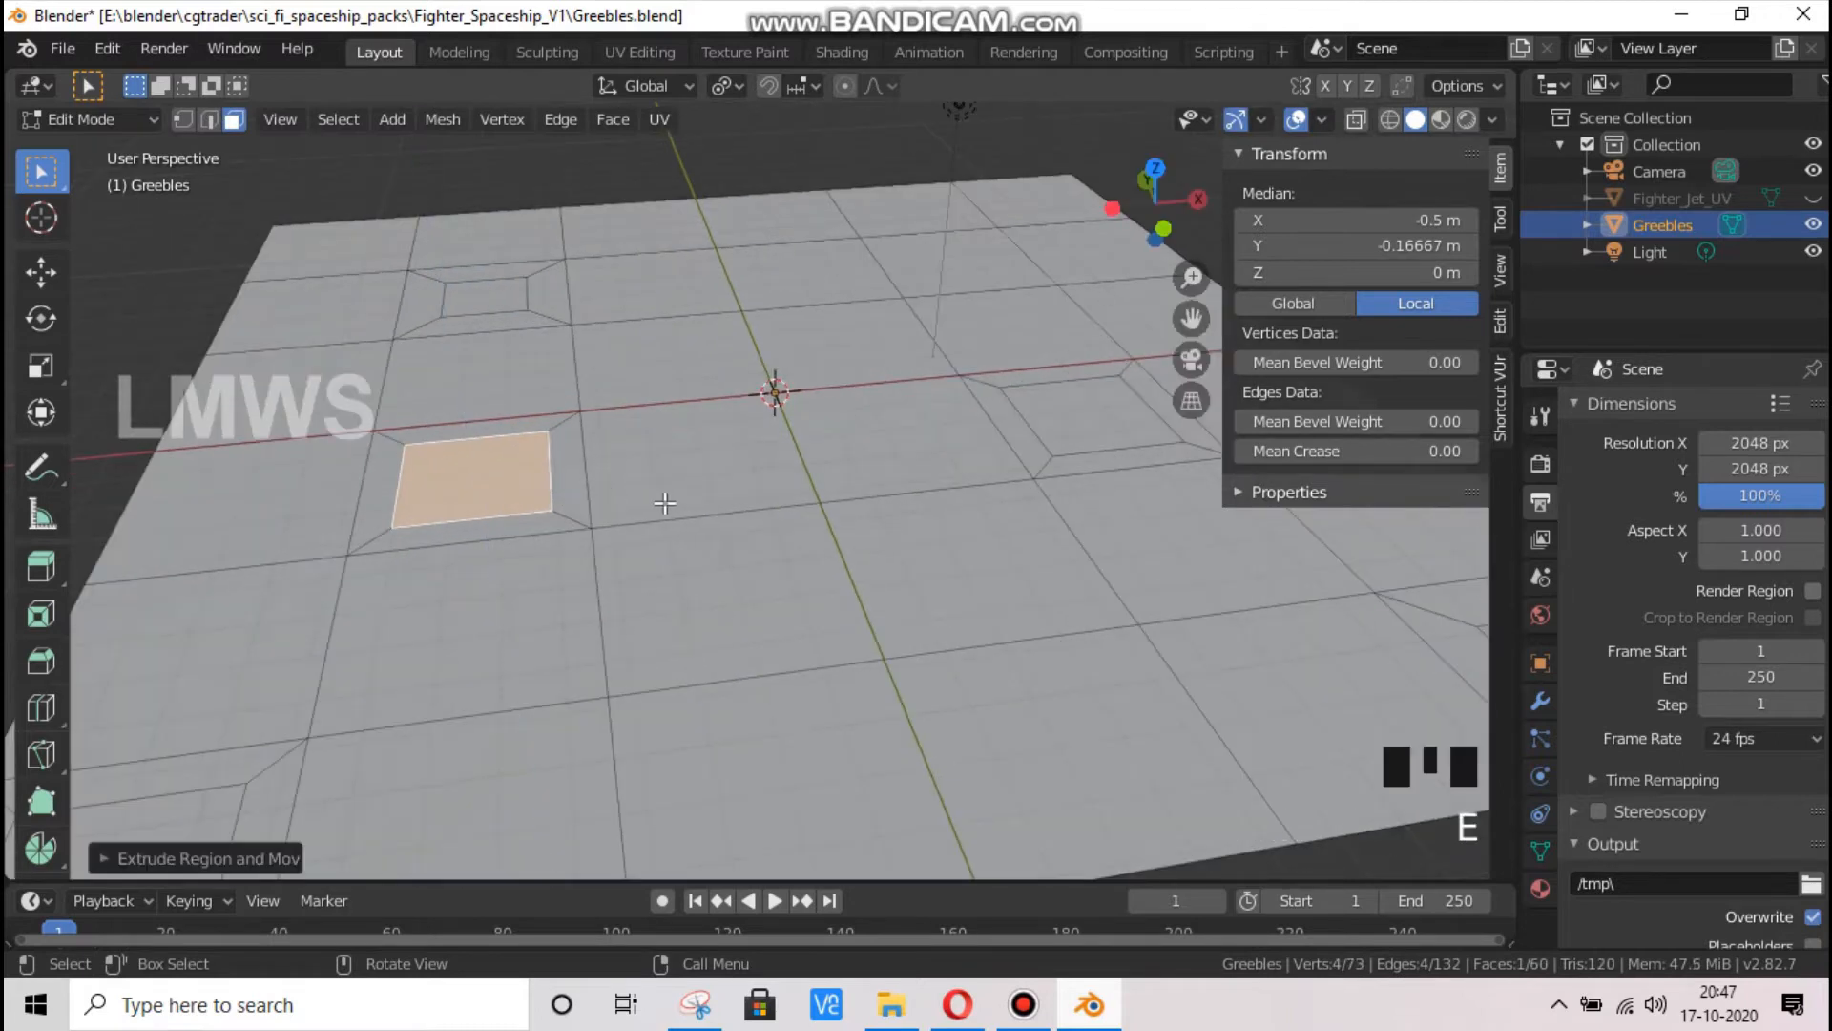
key(s)
click(646, 506)
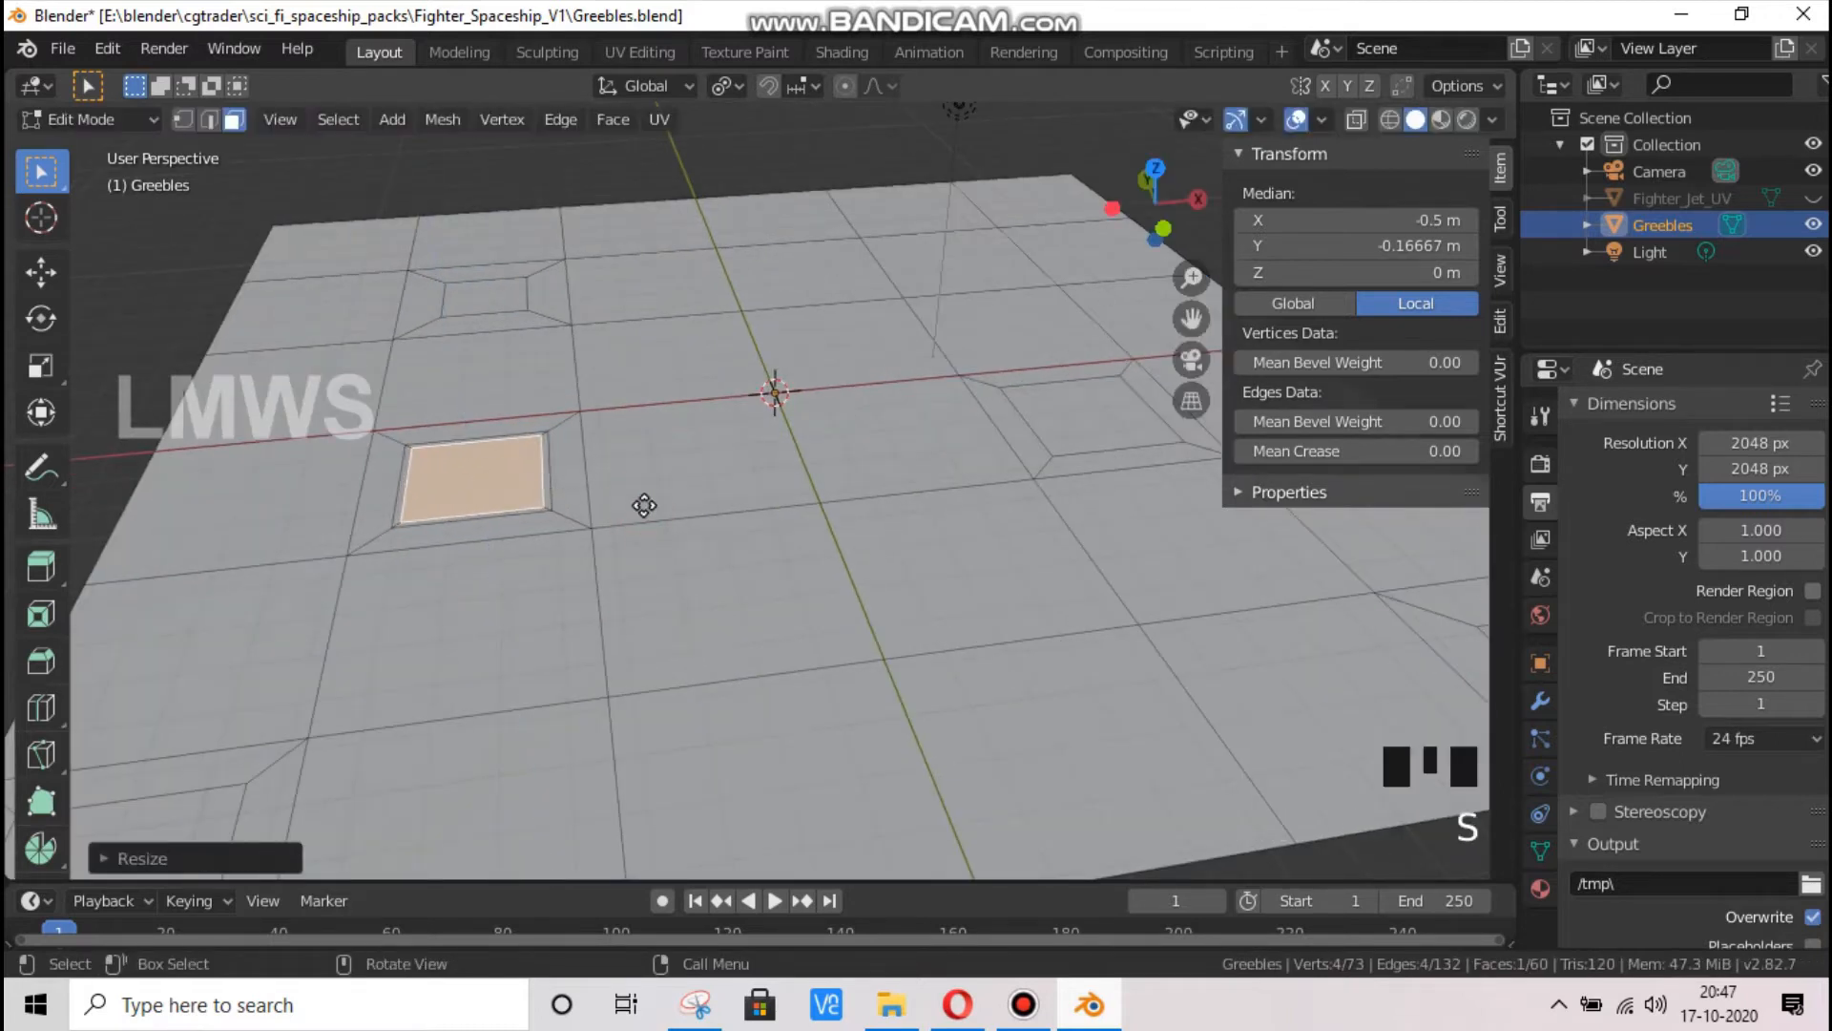
key(g)
key(z)
click(643, 483)
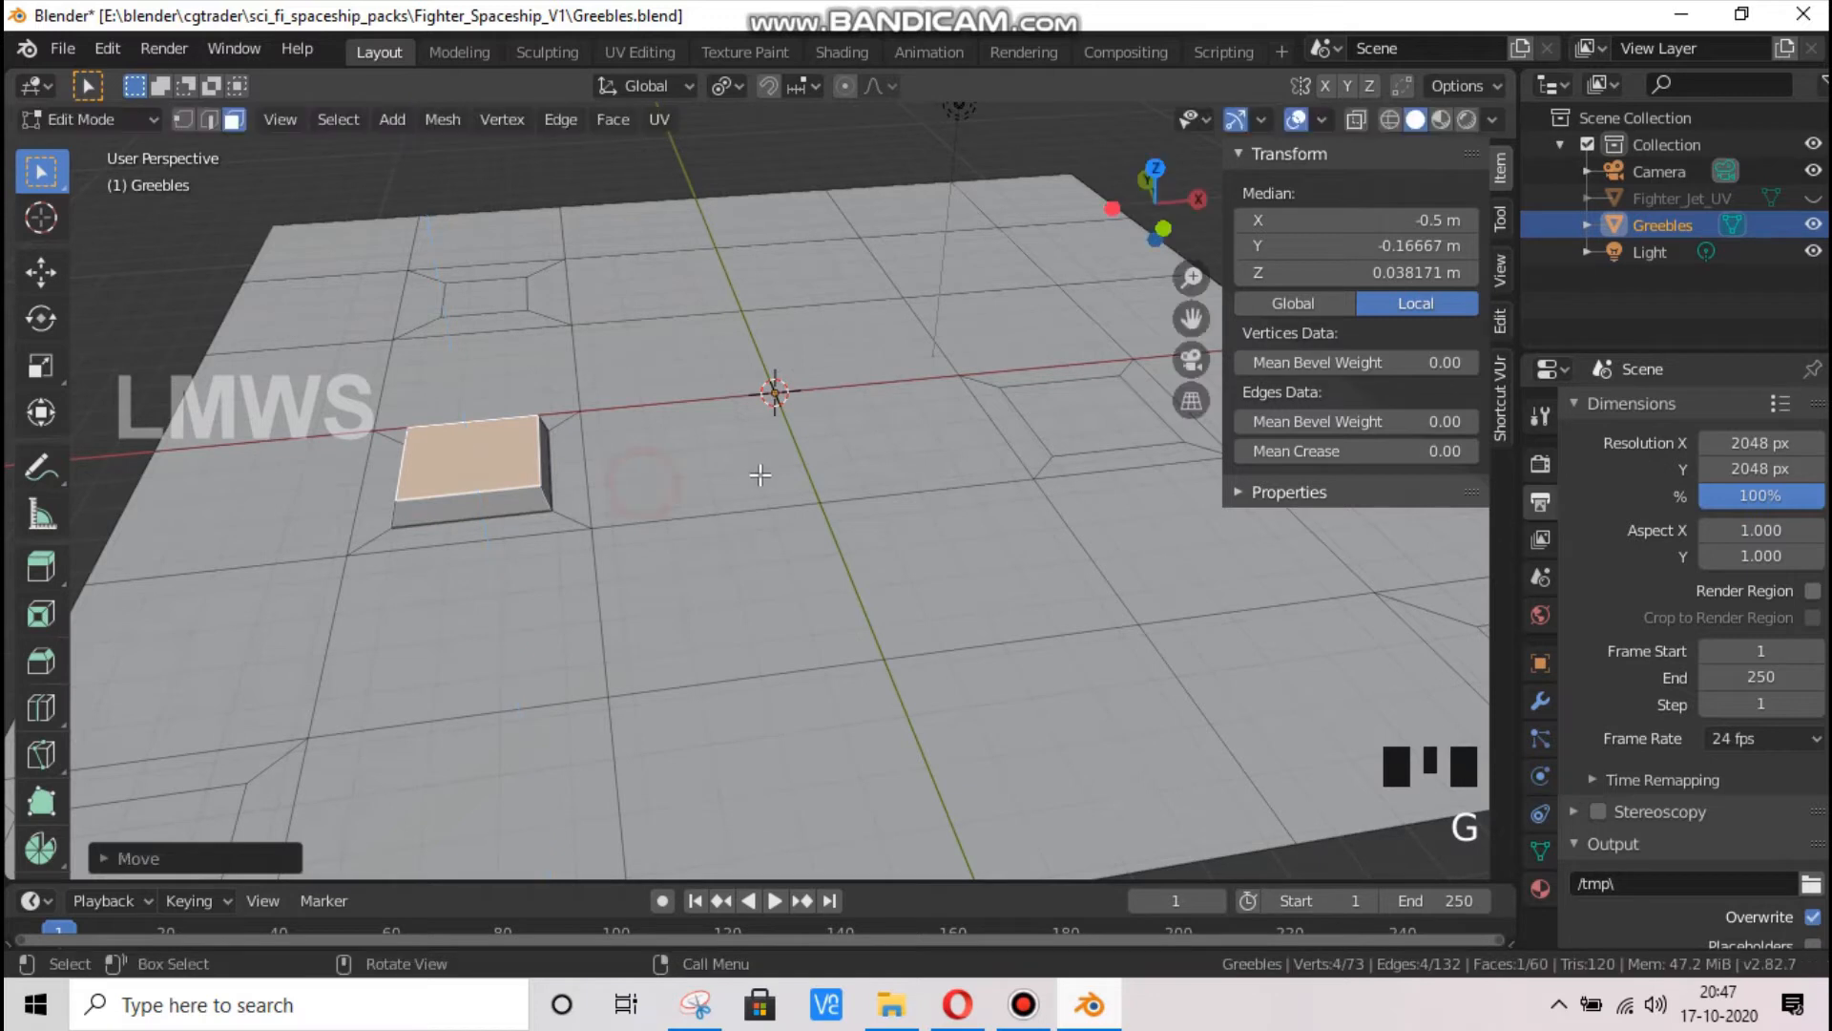
Leave Edit Mode and add a Bevel modifier to the Greebles object
scroll(760, 474, down, 2)
key(Tab)
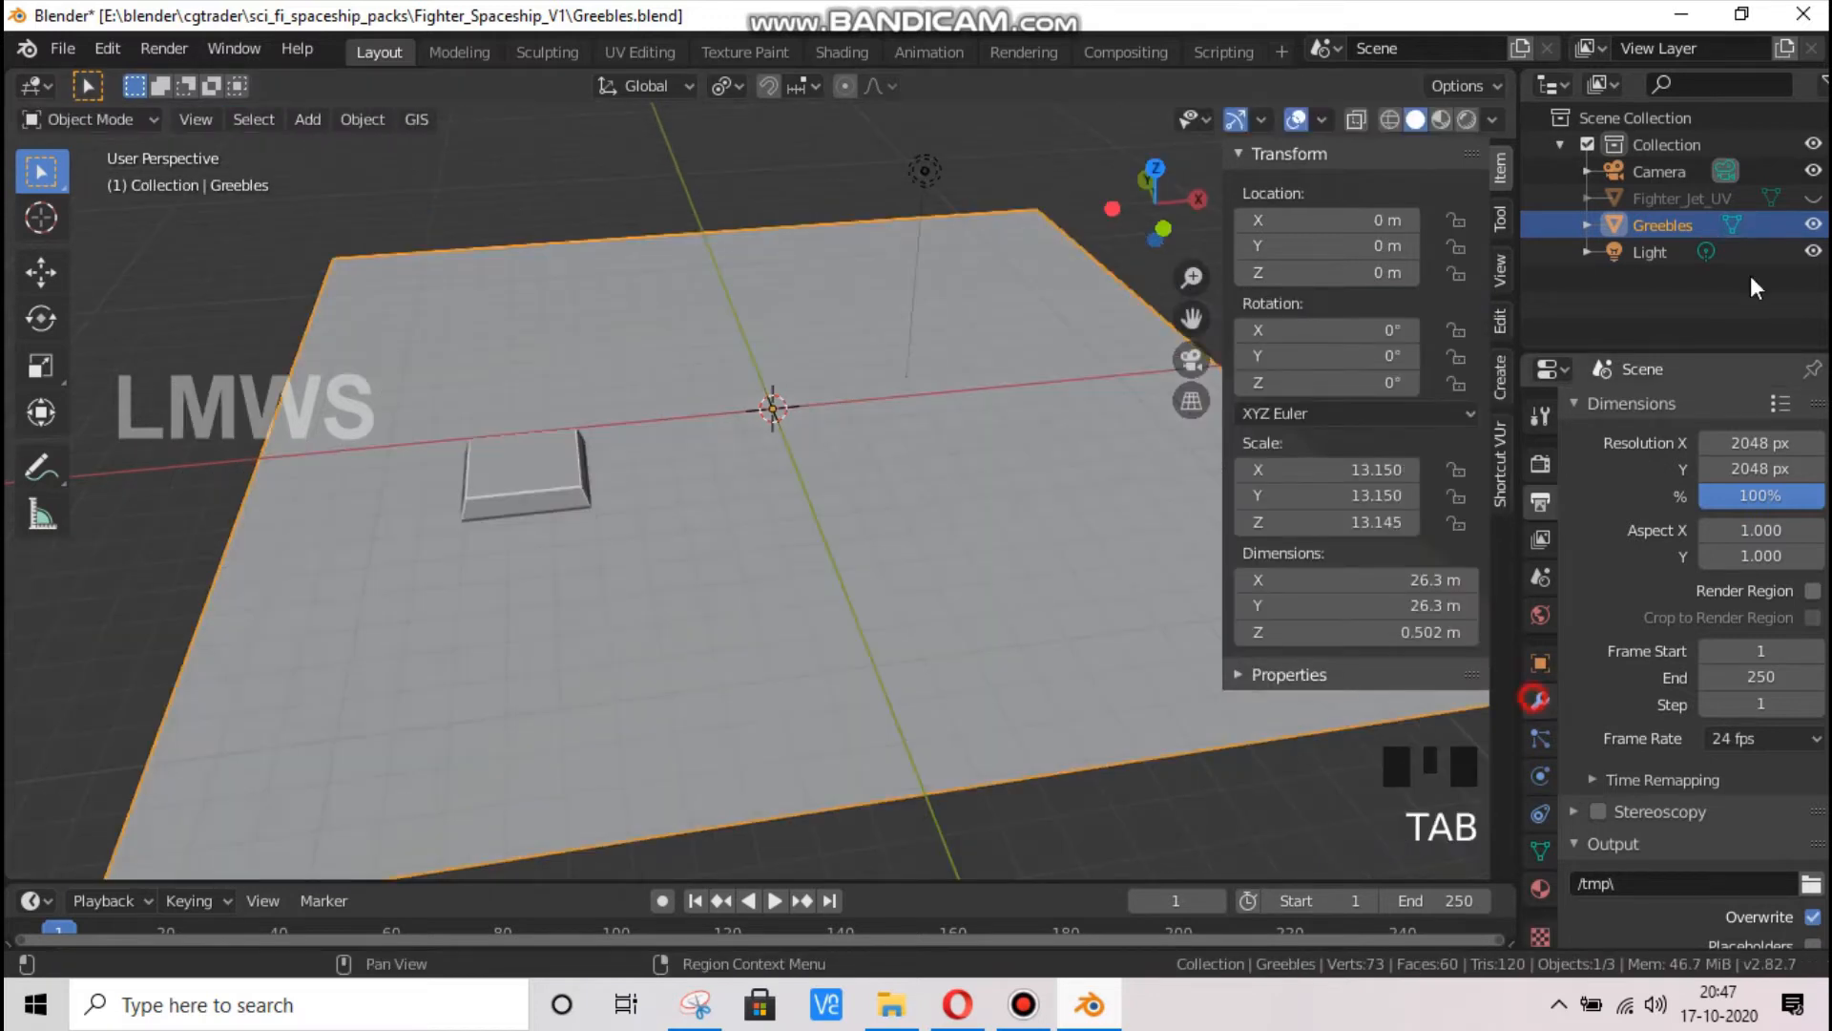
click(1538, 699)
click(1615, 407)
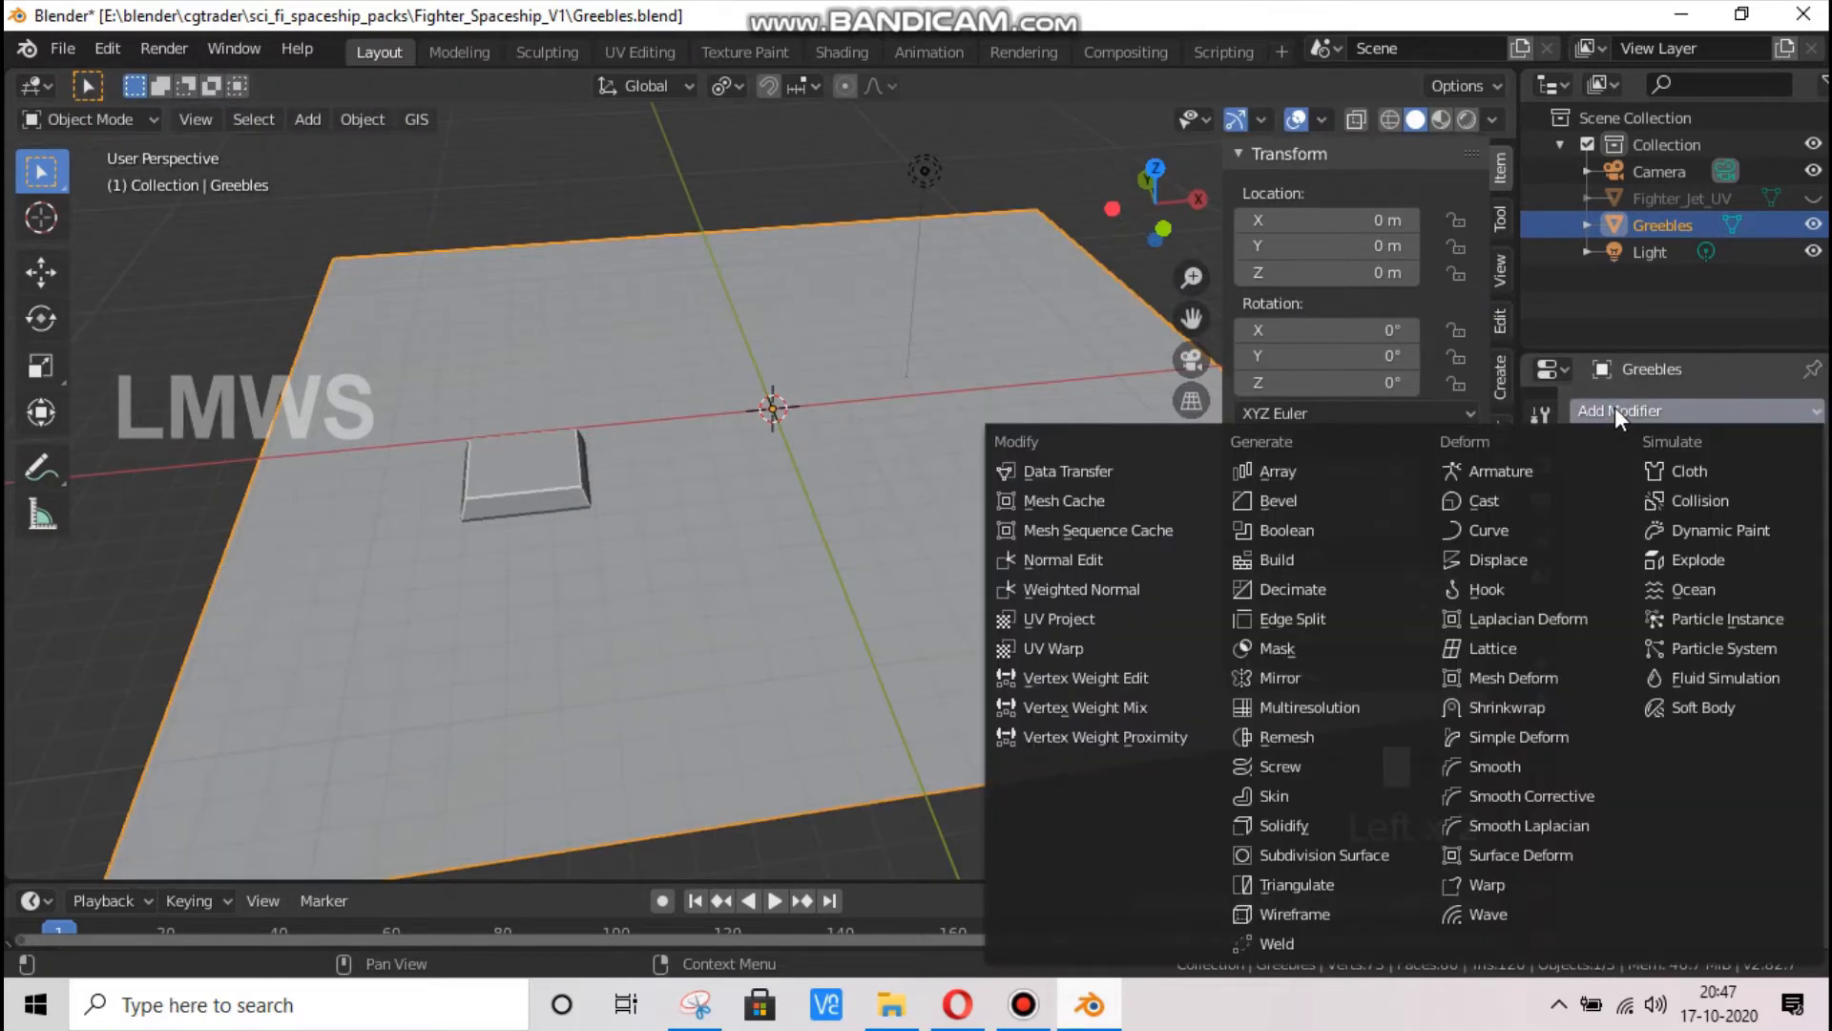
click(1291, 501)
scroll(763, 544, down, 2)
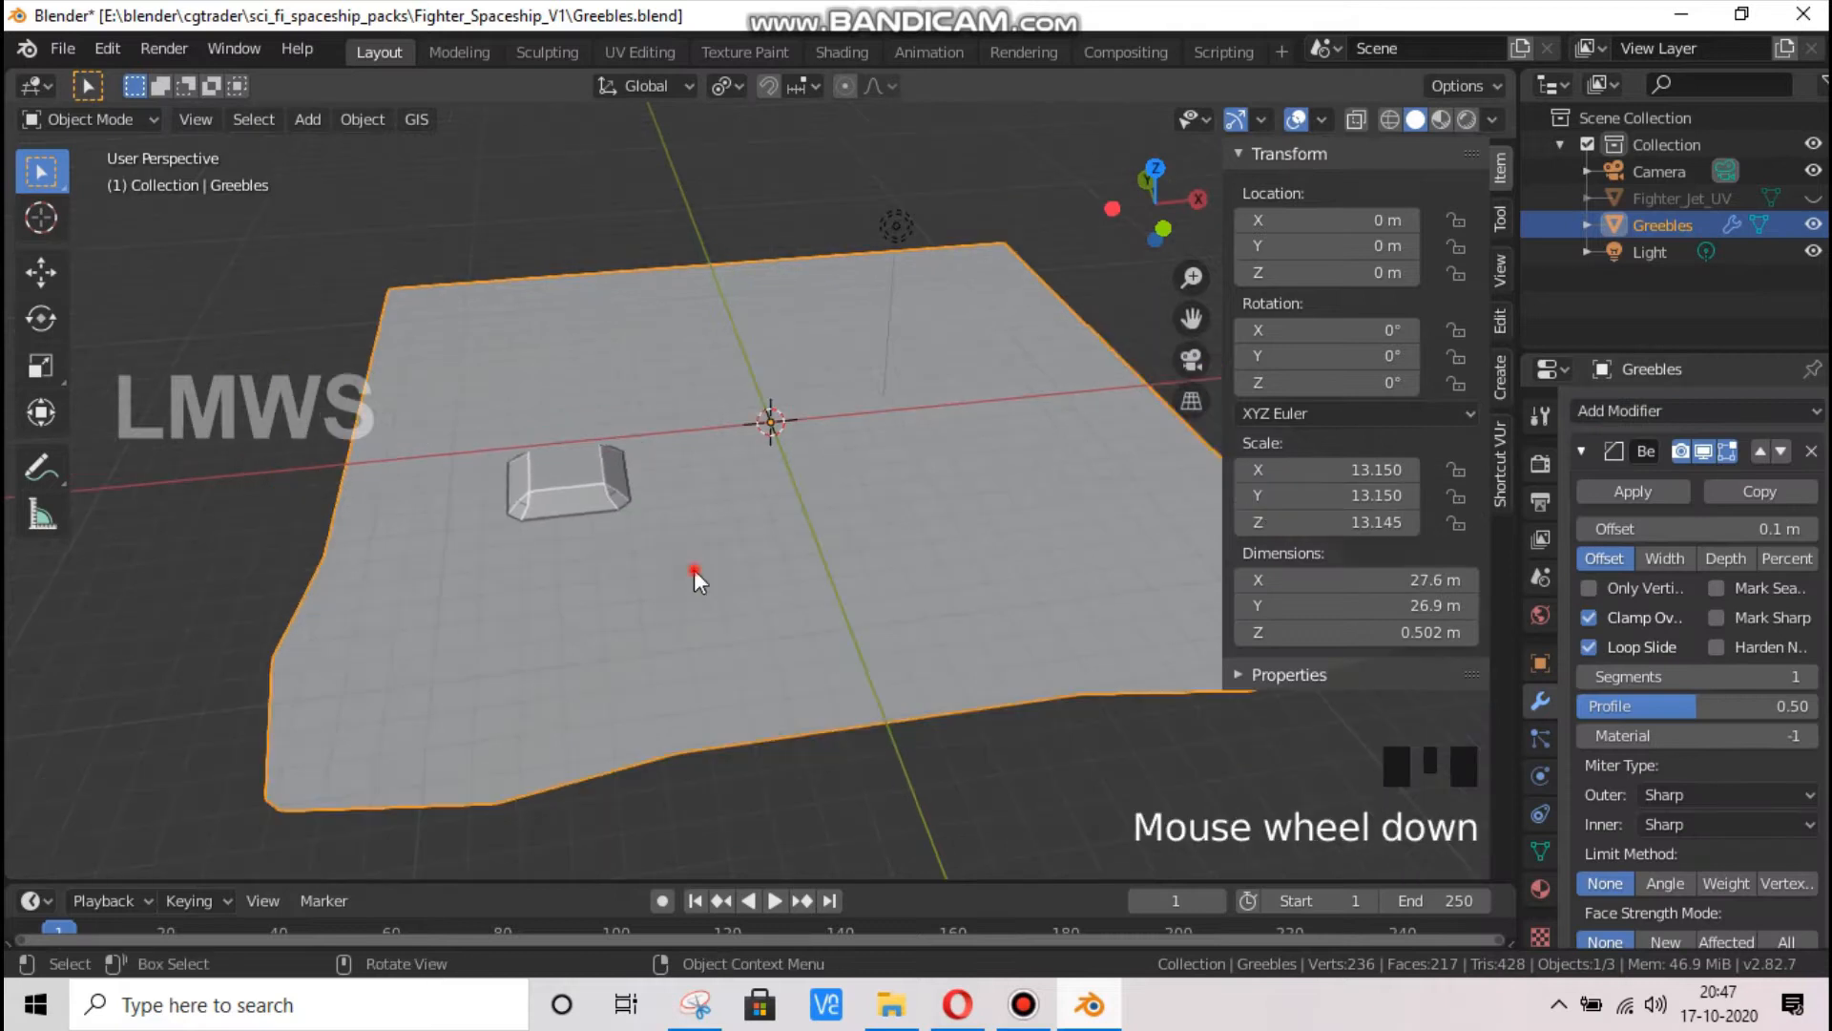
Enlarge the inset face in the near-left corner cell in Edit Mode until it almost fills the cell
key(Tab)
click(279, 637)
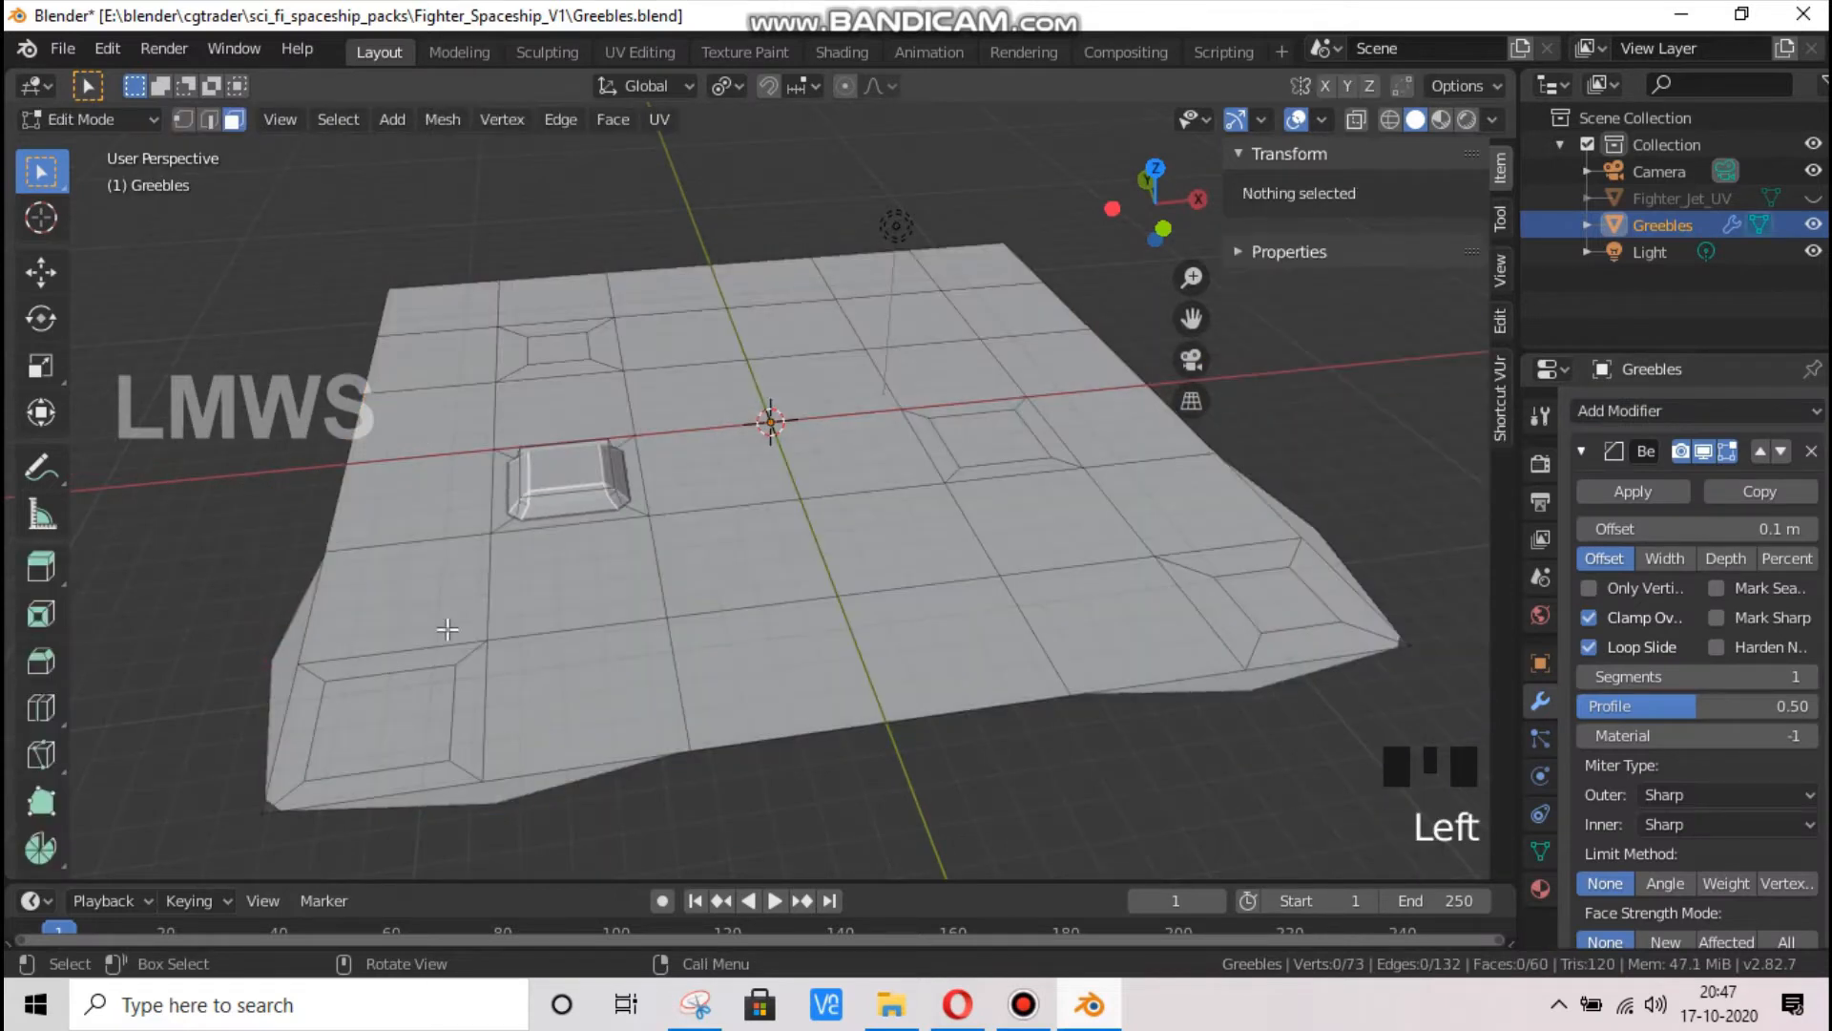
click(382, 734)
key(s)
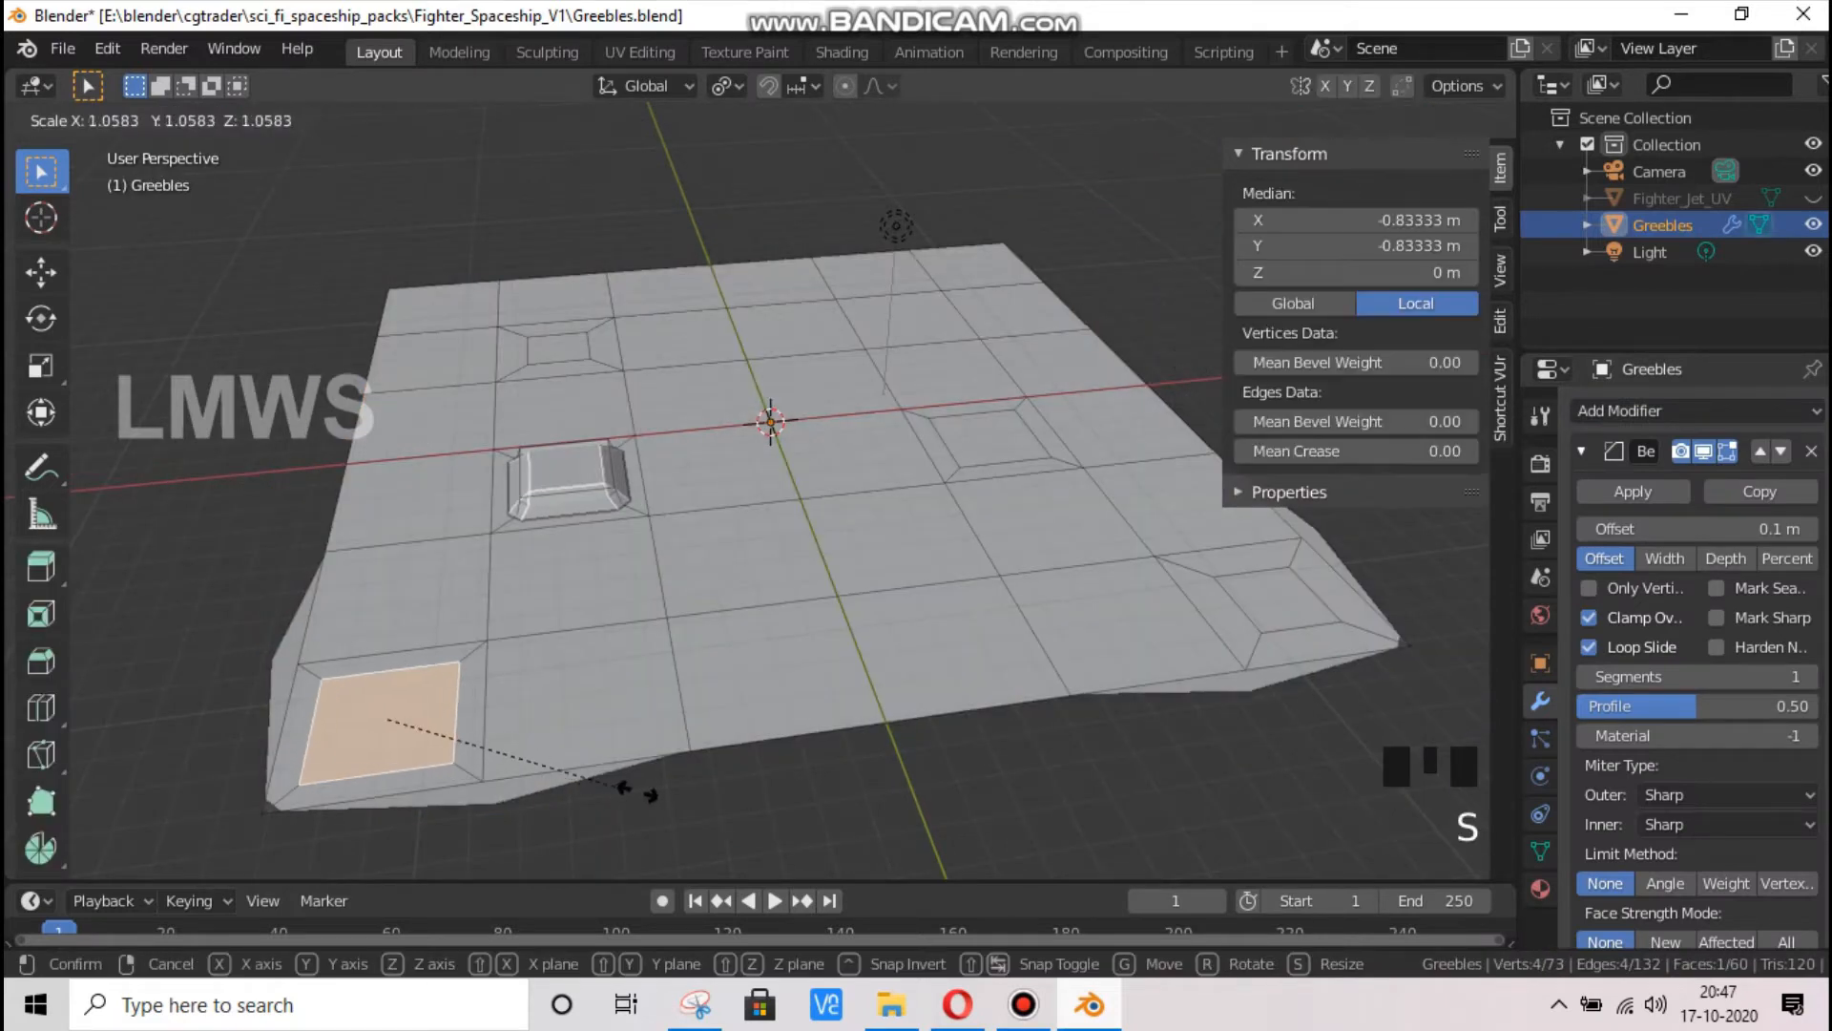
click(676, 795)
key(s)
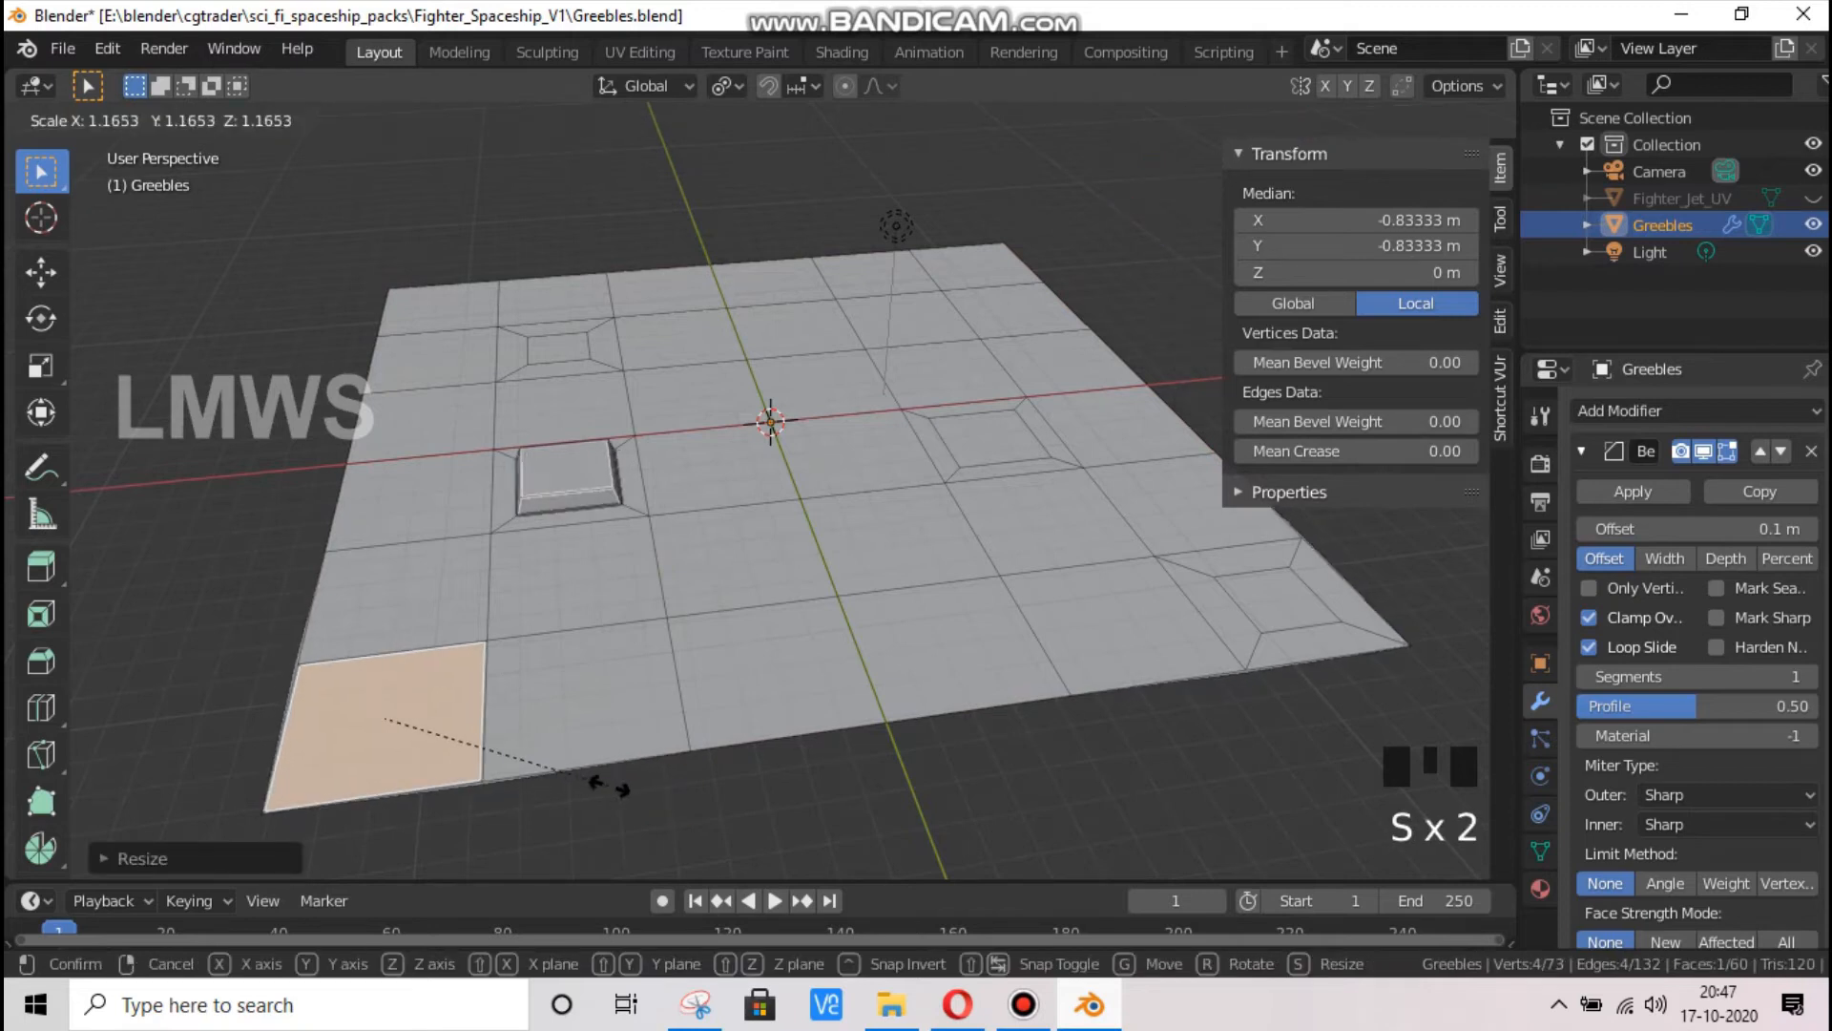
click(608, 785)
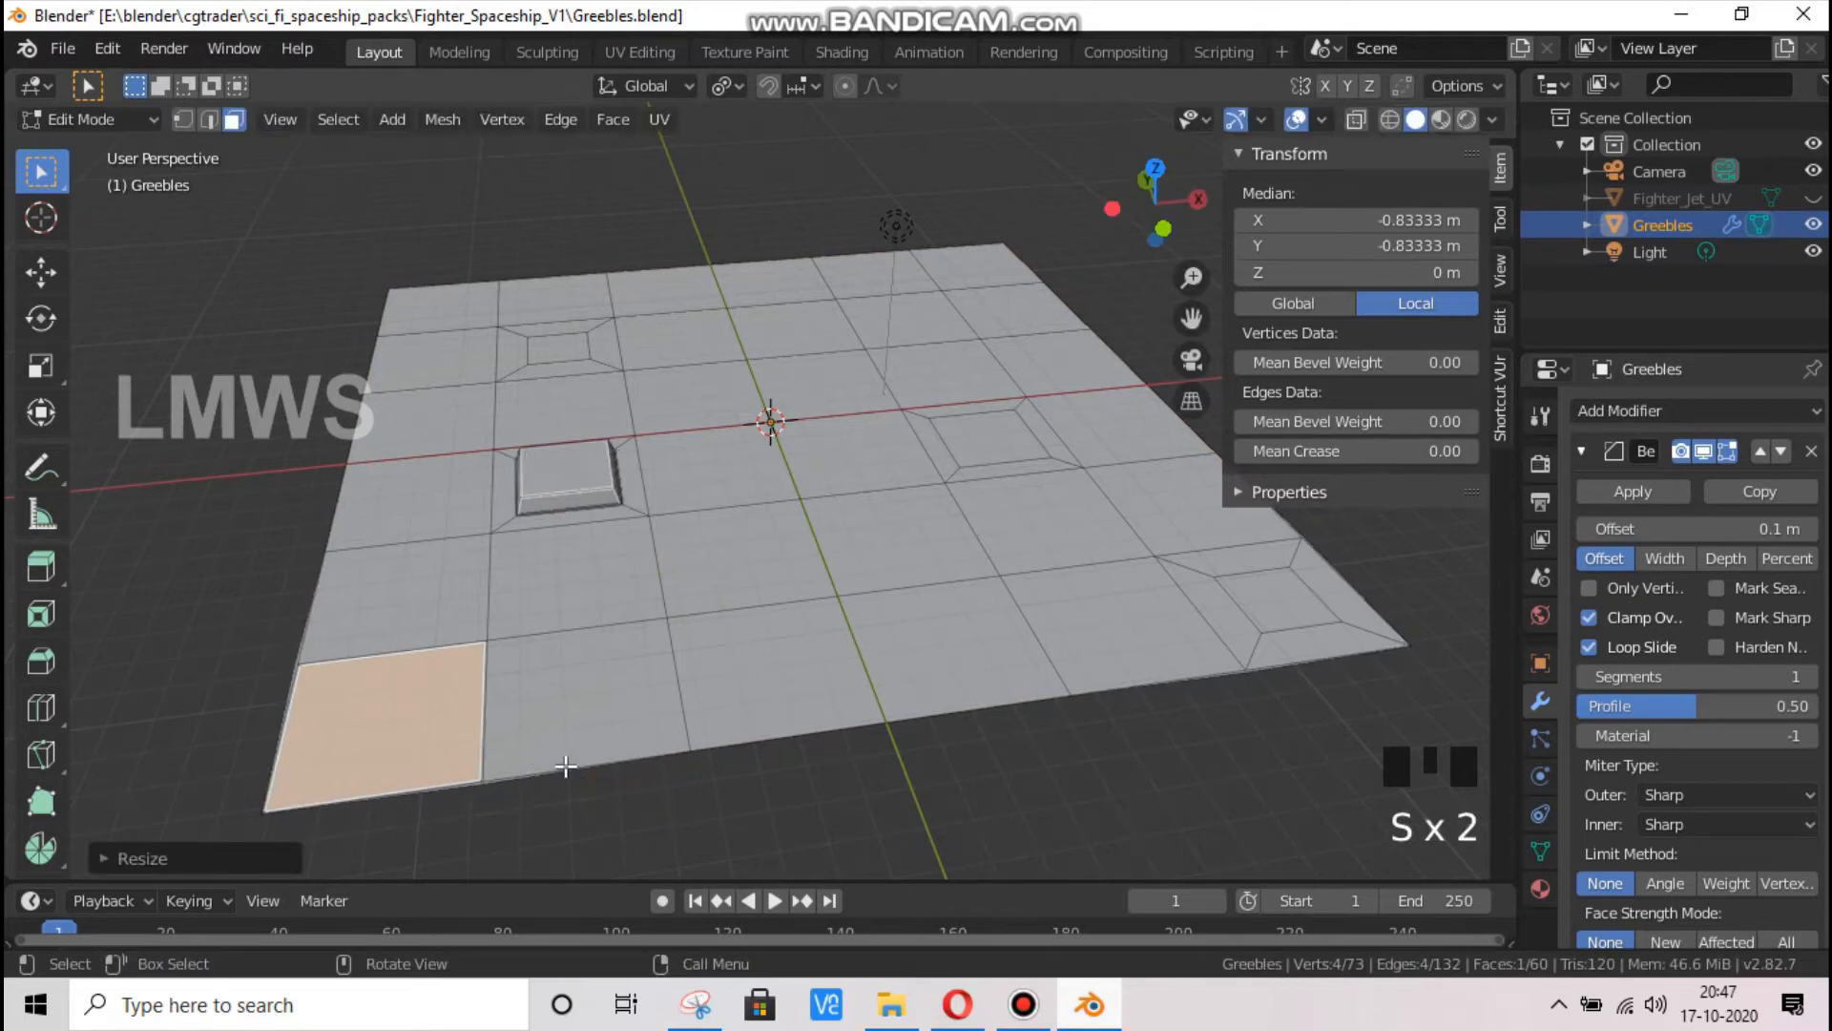
click(1287, 601)
key(s)
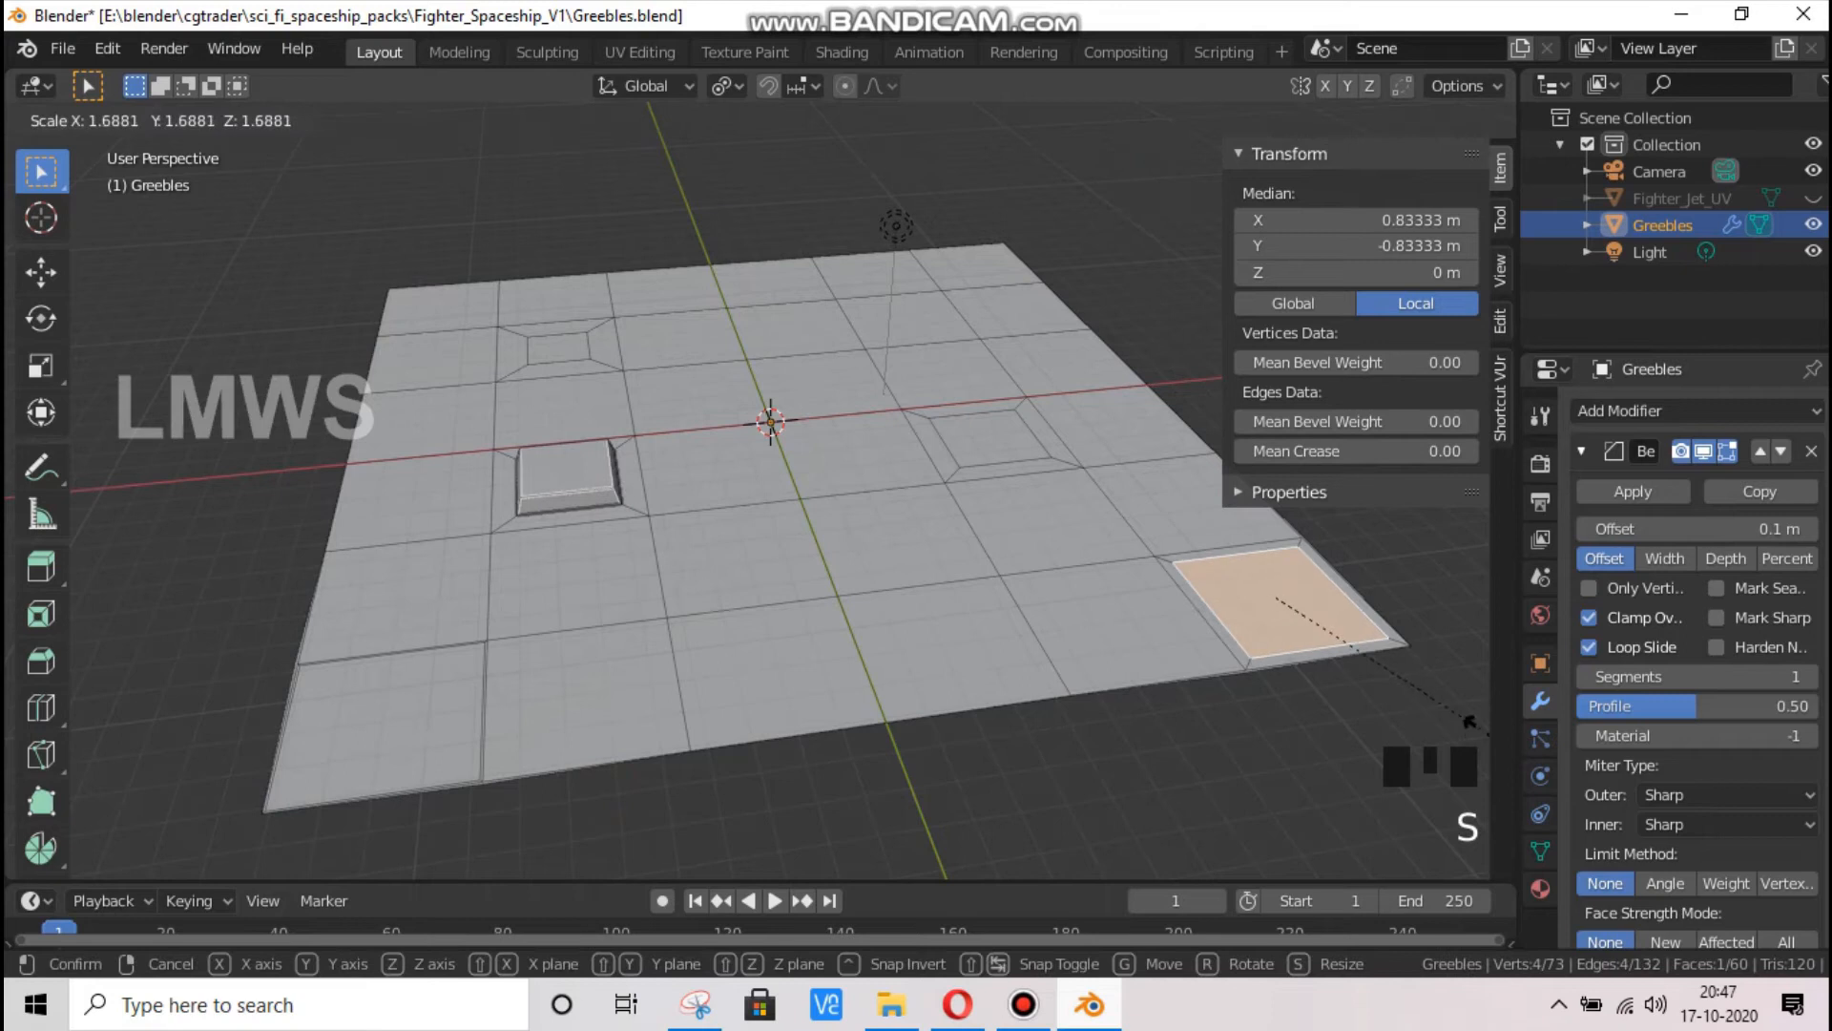
key(Escape)
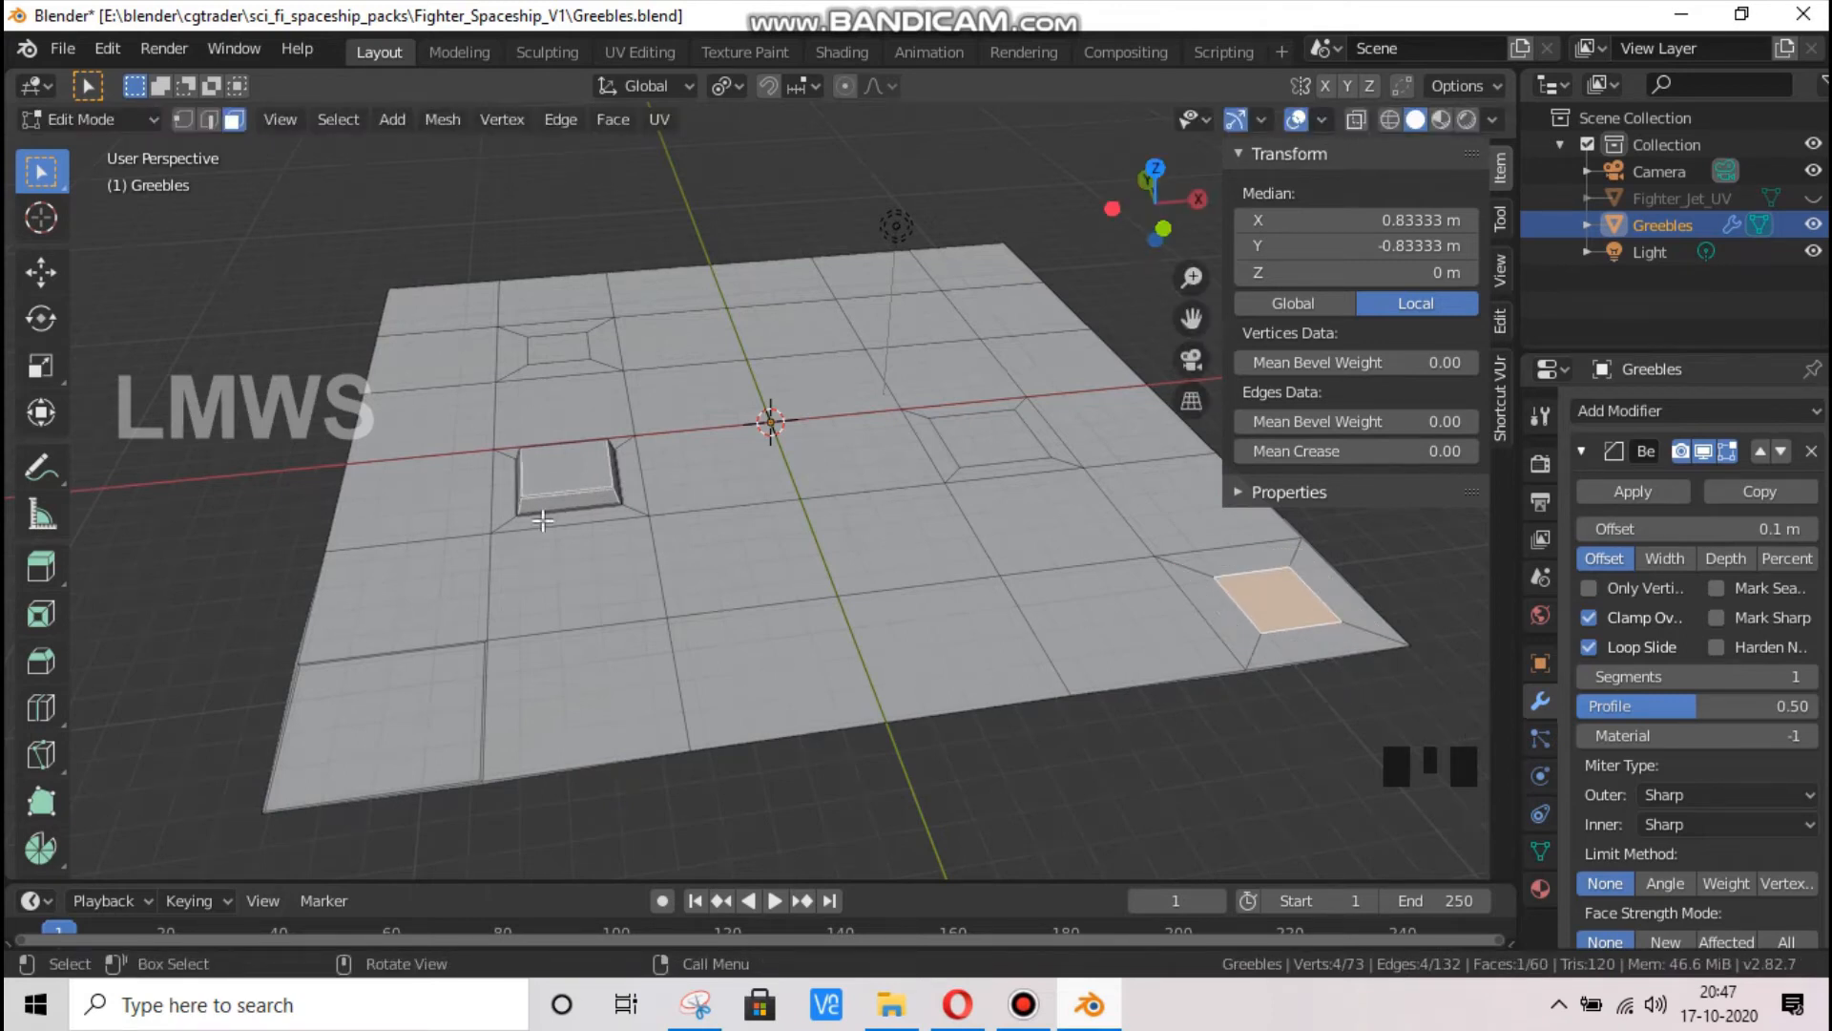
Save the Greebles.blend file with the beveled block
scroll(542, 520, up, 6)
scroll(573, 483, down, 2)
key(ctrl+s)
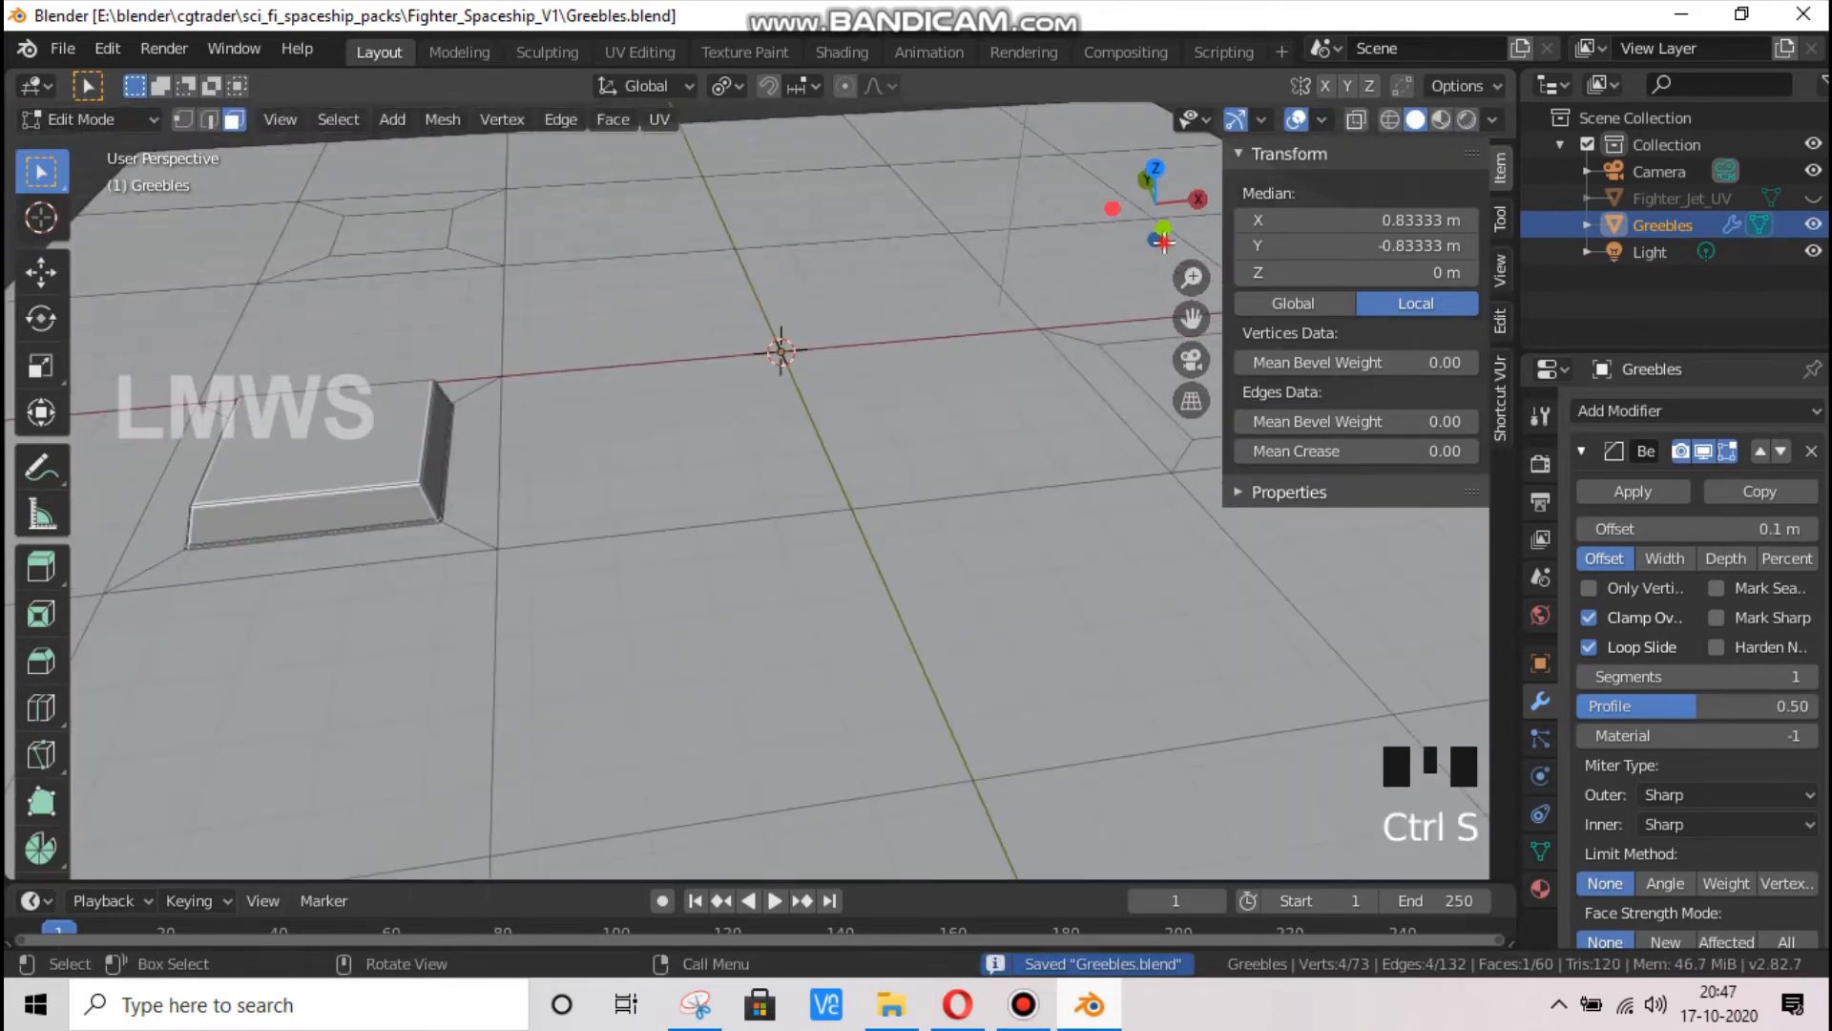
Compare the raised block's edges in Object Mode with the Bevel modifier's viewport display switched off and on
drag(1162, 239, 736, 573)
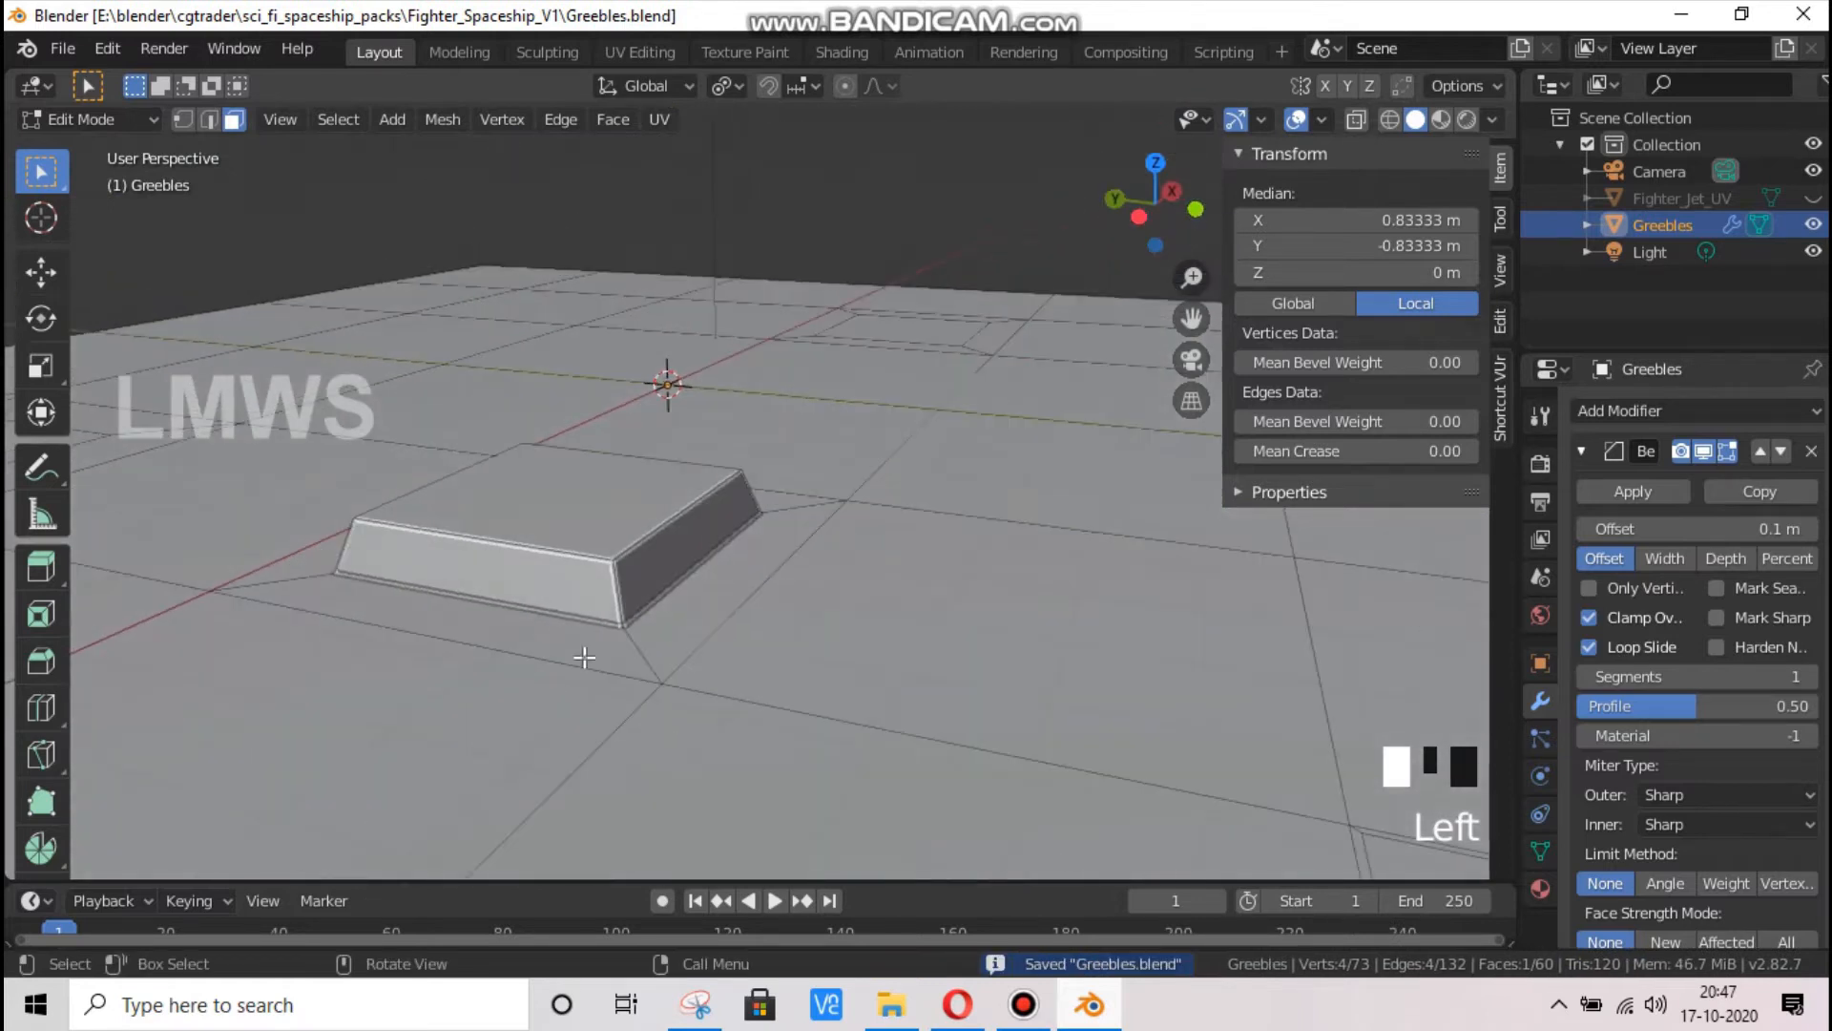
scroll(585, 657, up, 2)
key(Tab)
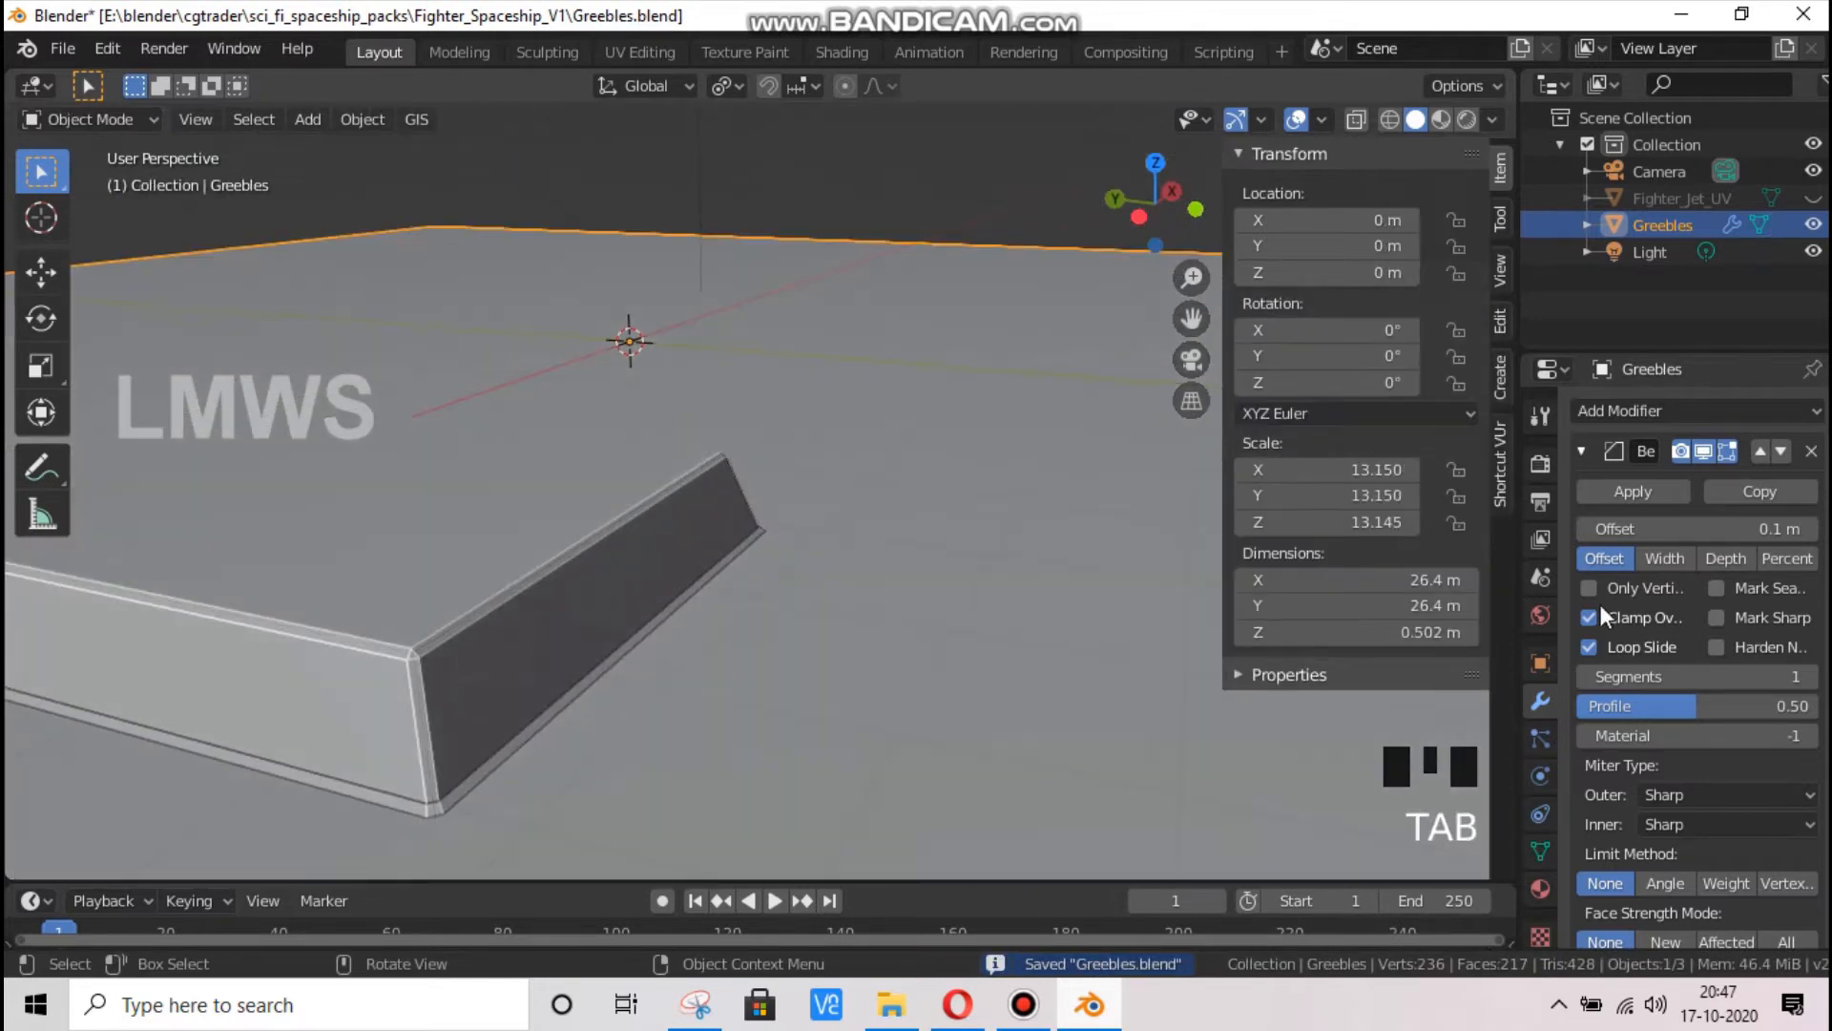
click(1700, 449)
click(1698, 447)
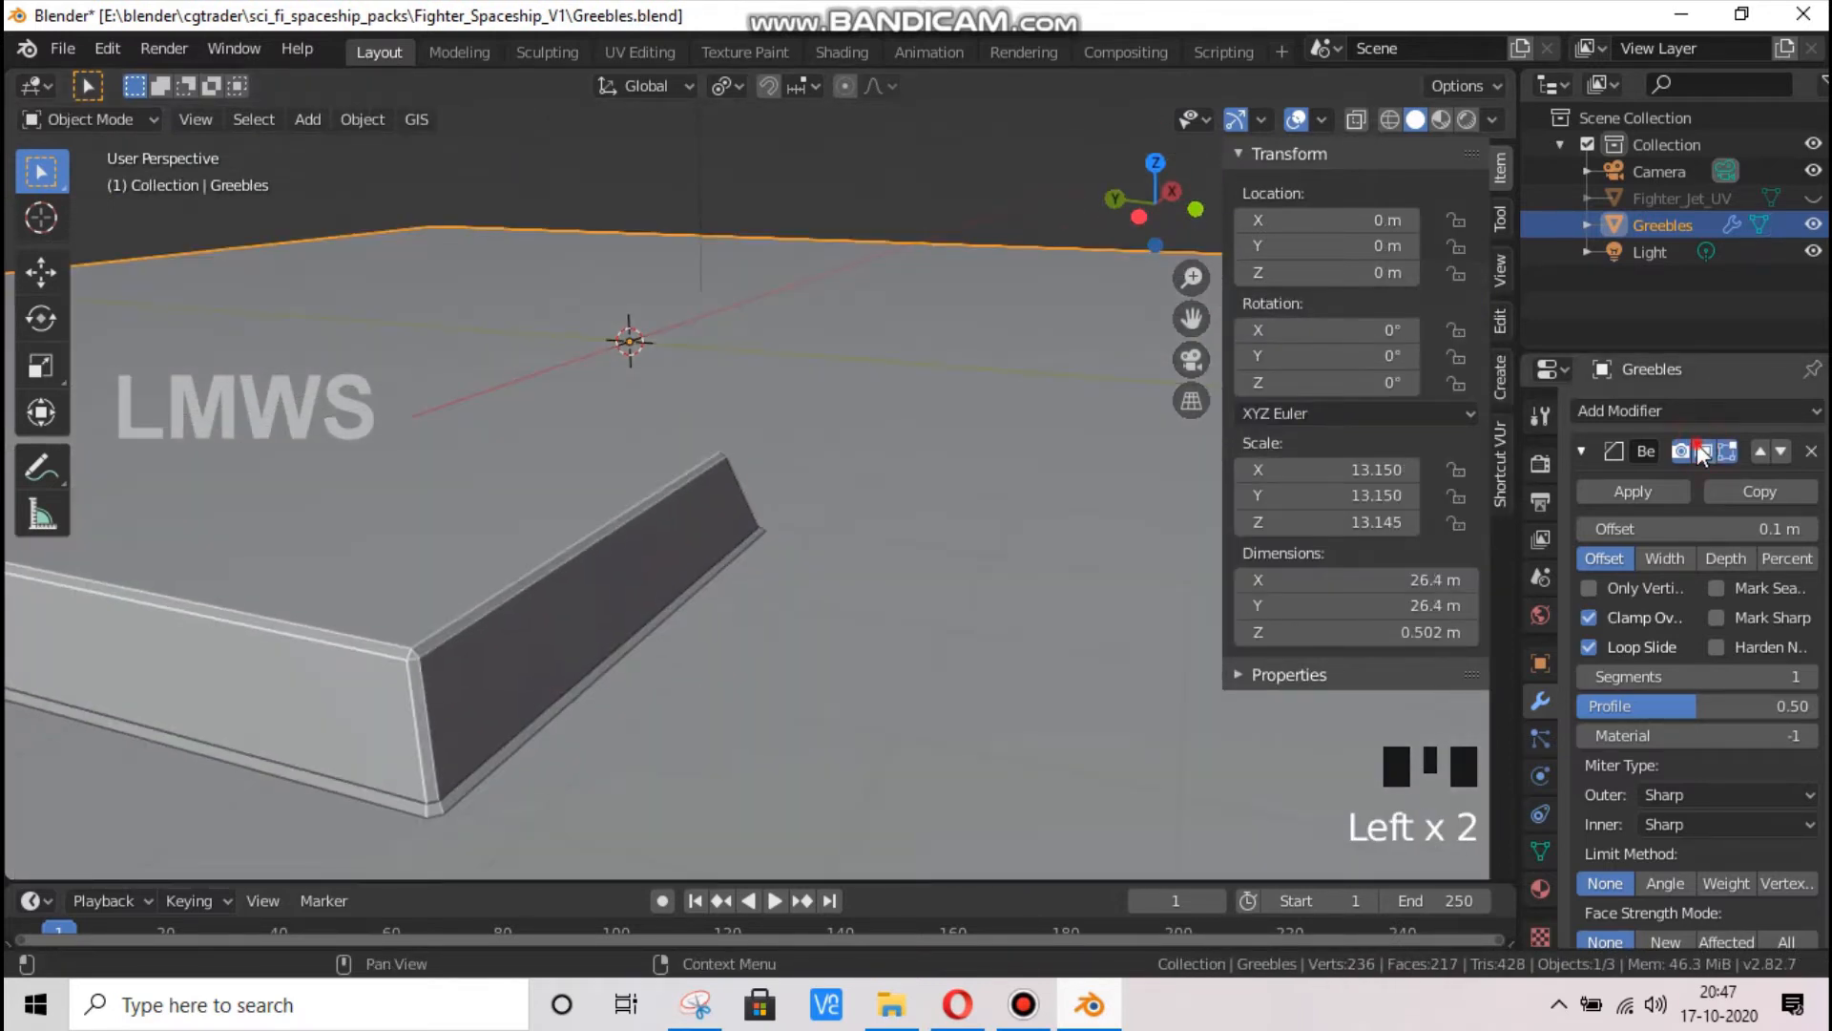
click(1698, 447)
click(1698, 446)
Return the Greebles object to Edit Mode and unhide the Fighter_Jet_UV plane in the viewport
scroll(759, 518, down, 5)
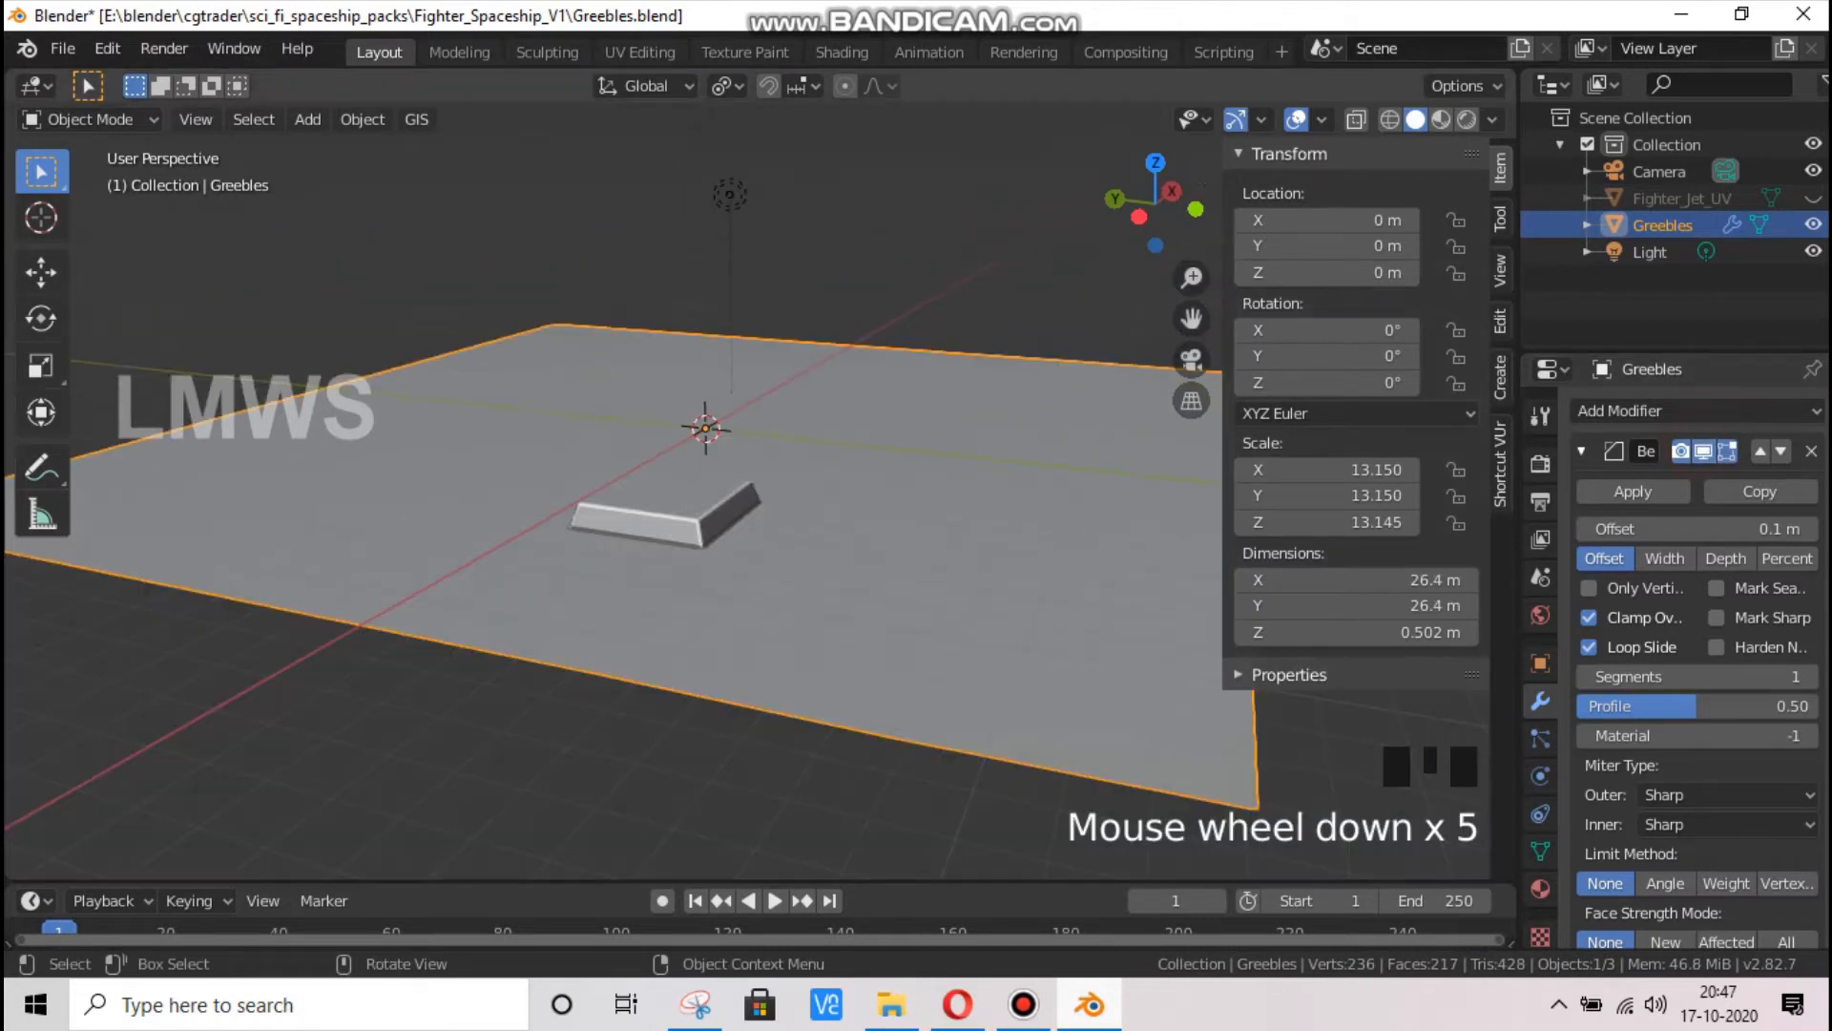
drag(1152, 208, 931, 375)
click(695, 484)
key(Tab)
scroll(690, 485, down, 3)
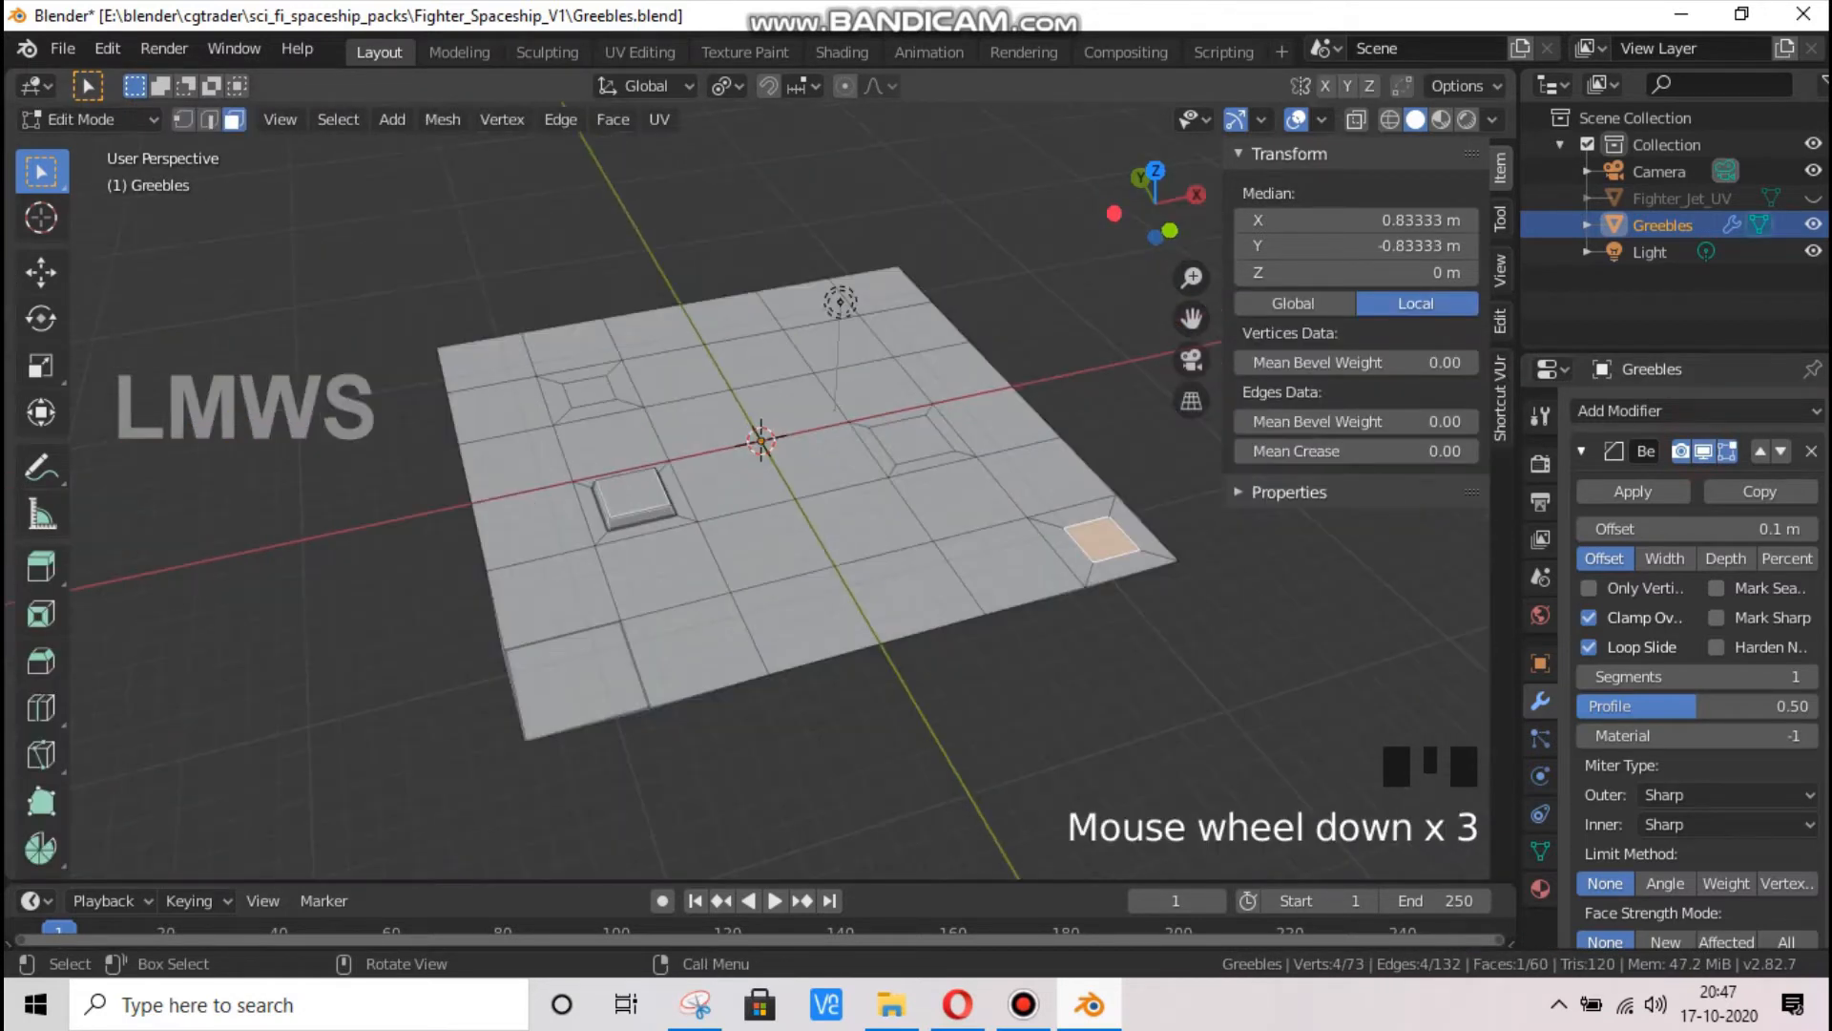
click(1813, 198)
scroll(569, 522, up, 3)
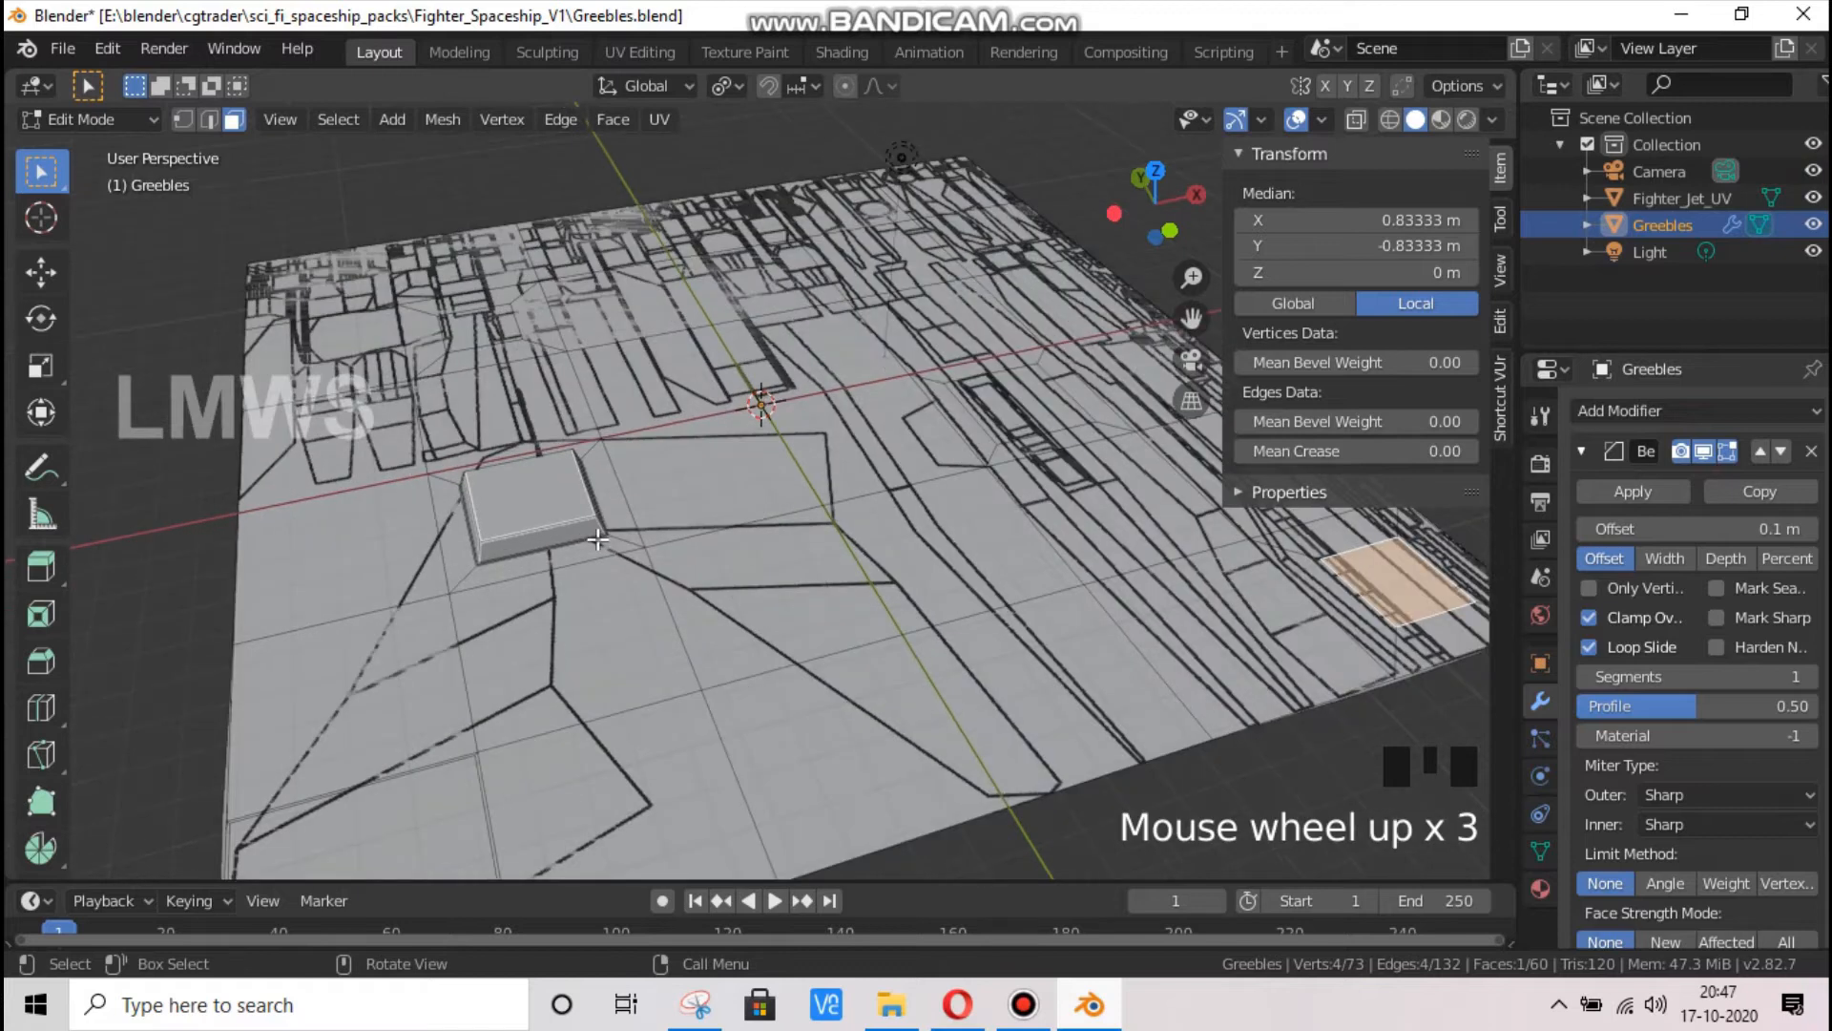
Undo all Greebles modelling, including the Bevel modifier, extrusions and subdivision, back to the single-face plane
key(ctrl+z)
key(ctrl+z)
key(ctrl+z)
key(ctrl+z)
key(ctrl+z)
key(ctrl+z)
key(ctrl+z)
key(ctrl+z)
key(ctrl+z)
key(ctrl+z)
key(ctrl+z)
key(ctrl+z)
key(ctrl+z)
key(ctrl+z)
key(ctrl+z)
key(ctrl+z)
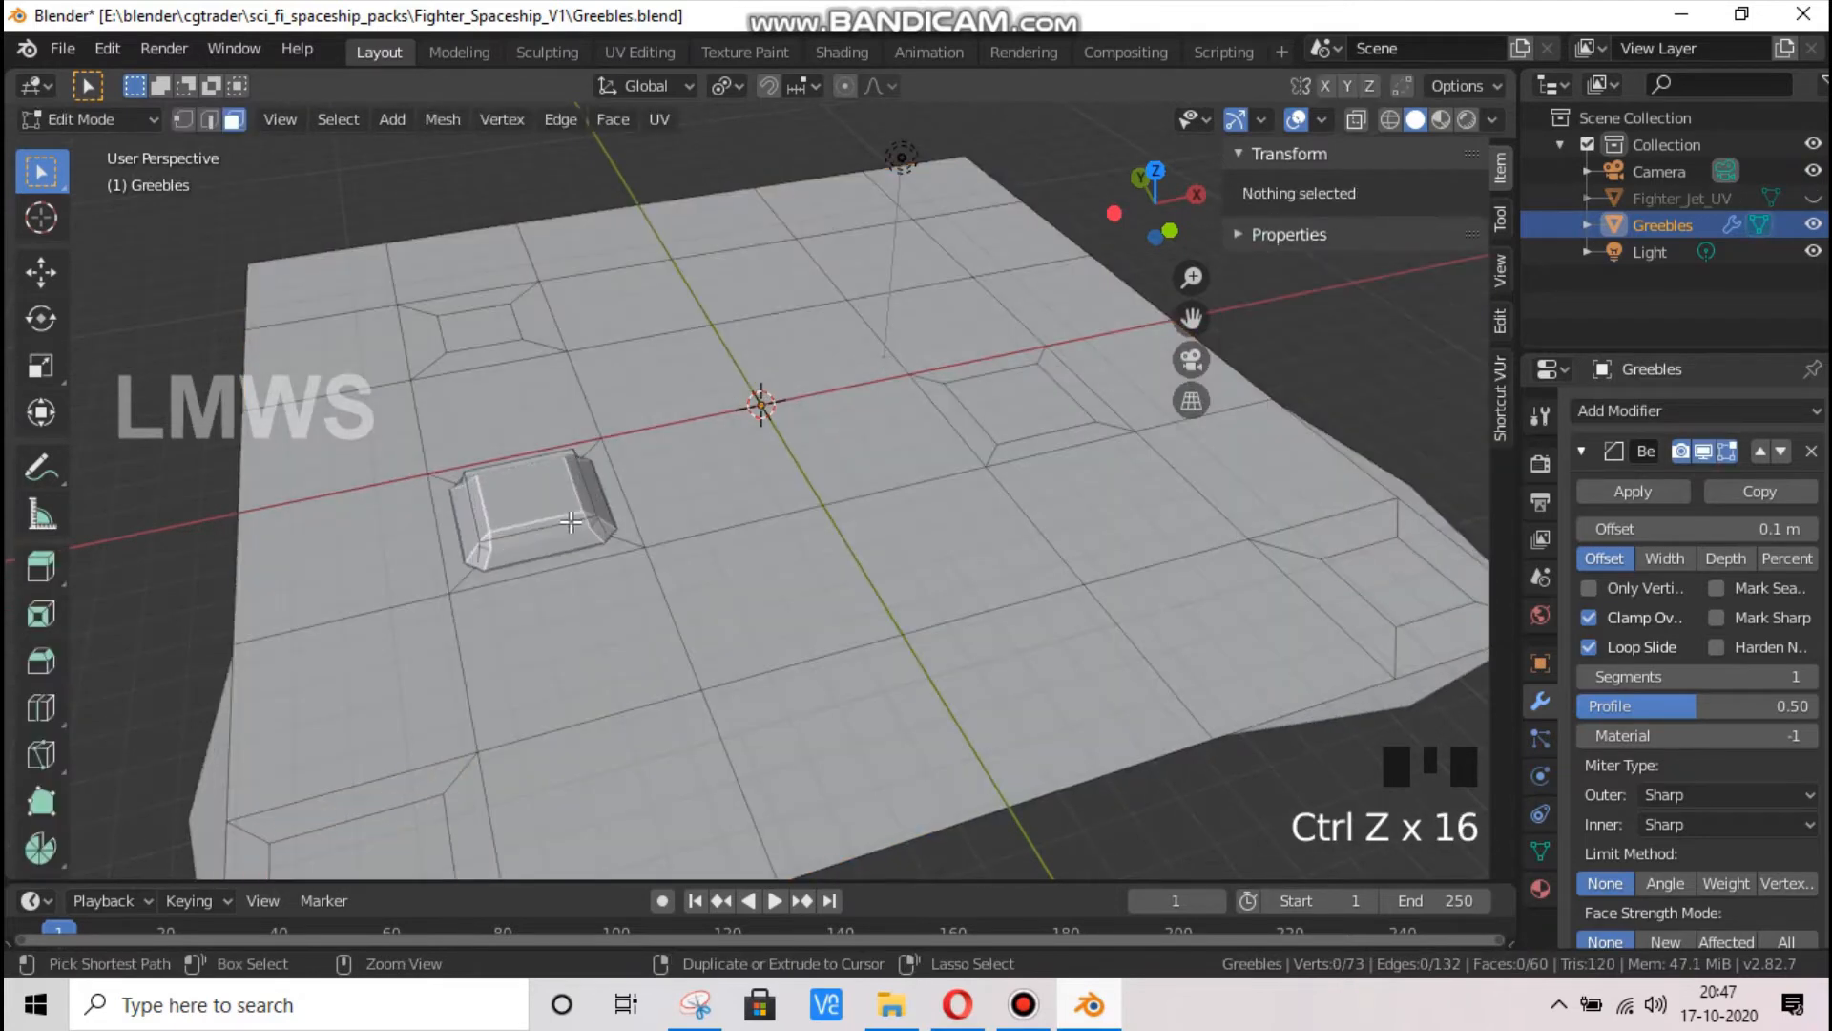
key(ctrl+z)
key(ctrl+z)
key(ctrl+z)
key(ctrl+z)
key(ctrl+z)
key(ctrl+z)
key(ctrl+z)
key(ctrl+z)
key(ctrl+z)
key(ctrl+z)
key(ctrl+z)
key(ctrl+z)
key(ctrl+z)
key(ctrl+z)
key(ctrl+z)
key(ctrl+z)
key(ctrl+z)
key(ctrl+z)
key(ctrl+z)
key(ctrl+z)
key(ctrl+z)
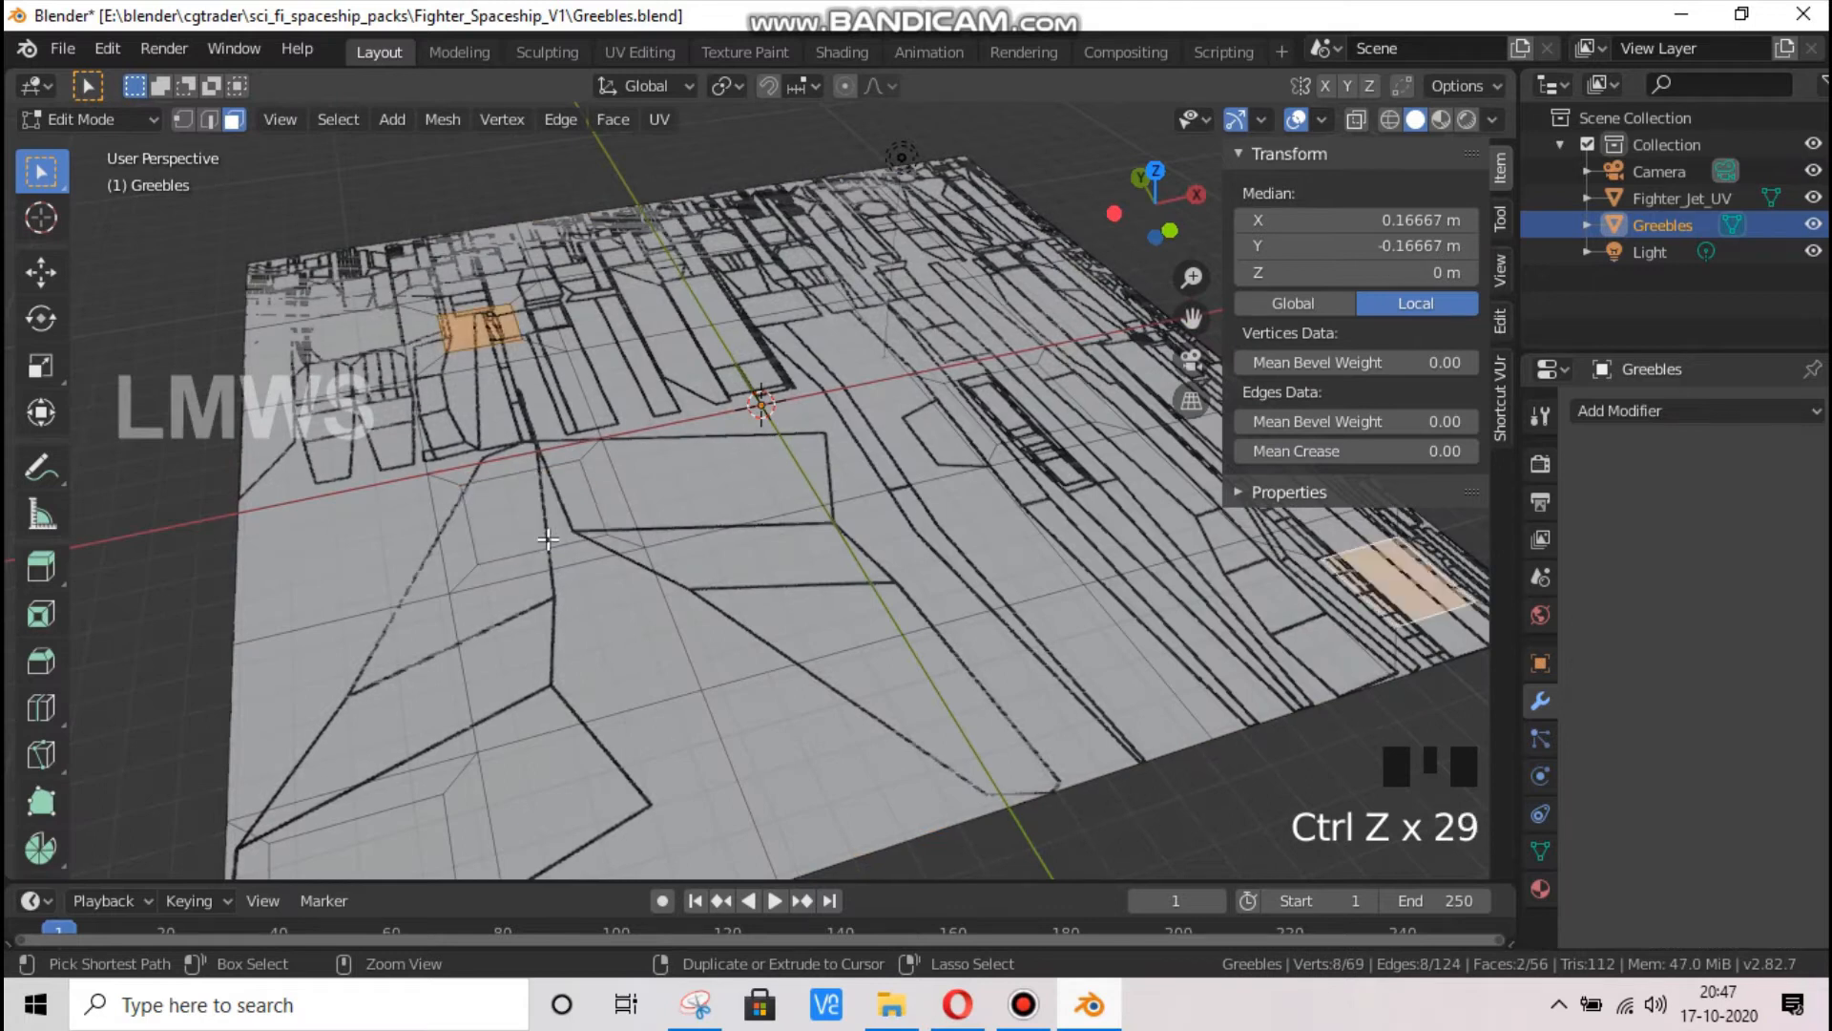
key(ctrl+z)
key(ctrl+z)
key(ctrl+z)
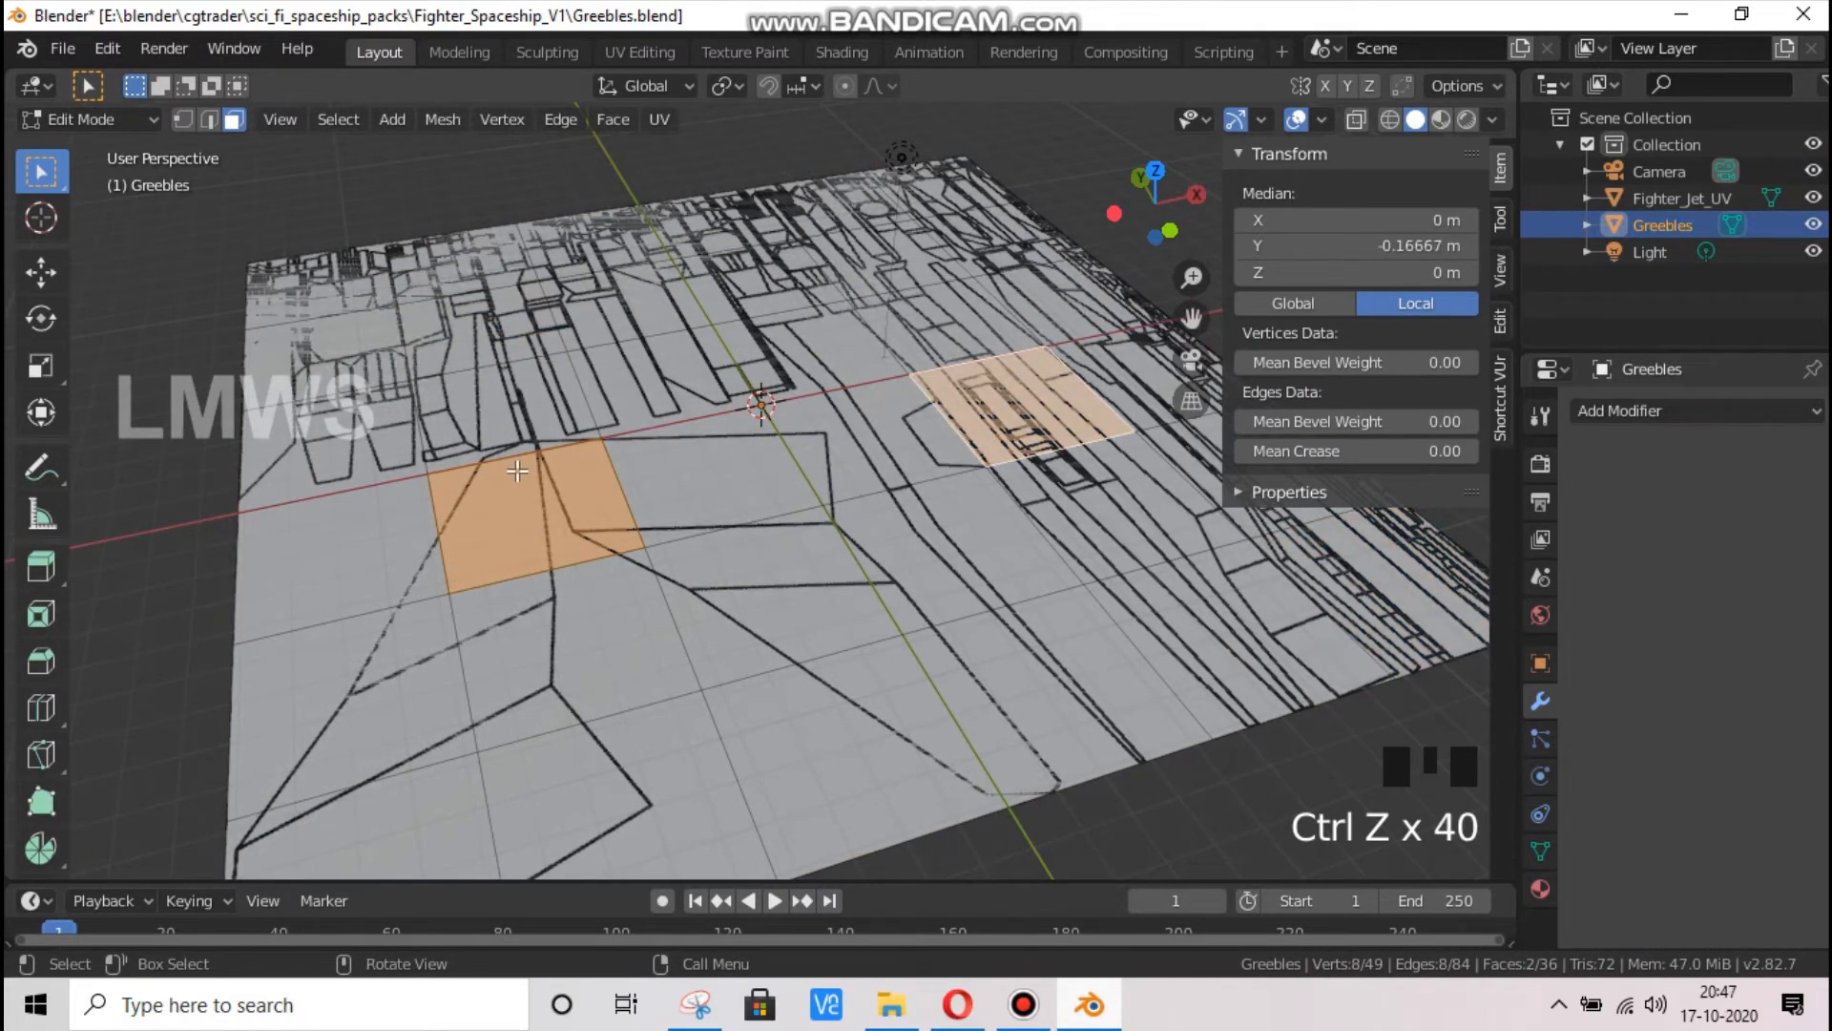
key(ctrl+z)
key(ctrl+z)
key(ctrl+z)
key(ctrl+z)
Deselect the whole Greebles mesh and save the Greebles.blend file
key(alt+a)
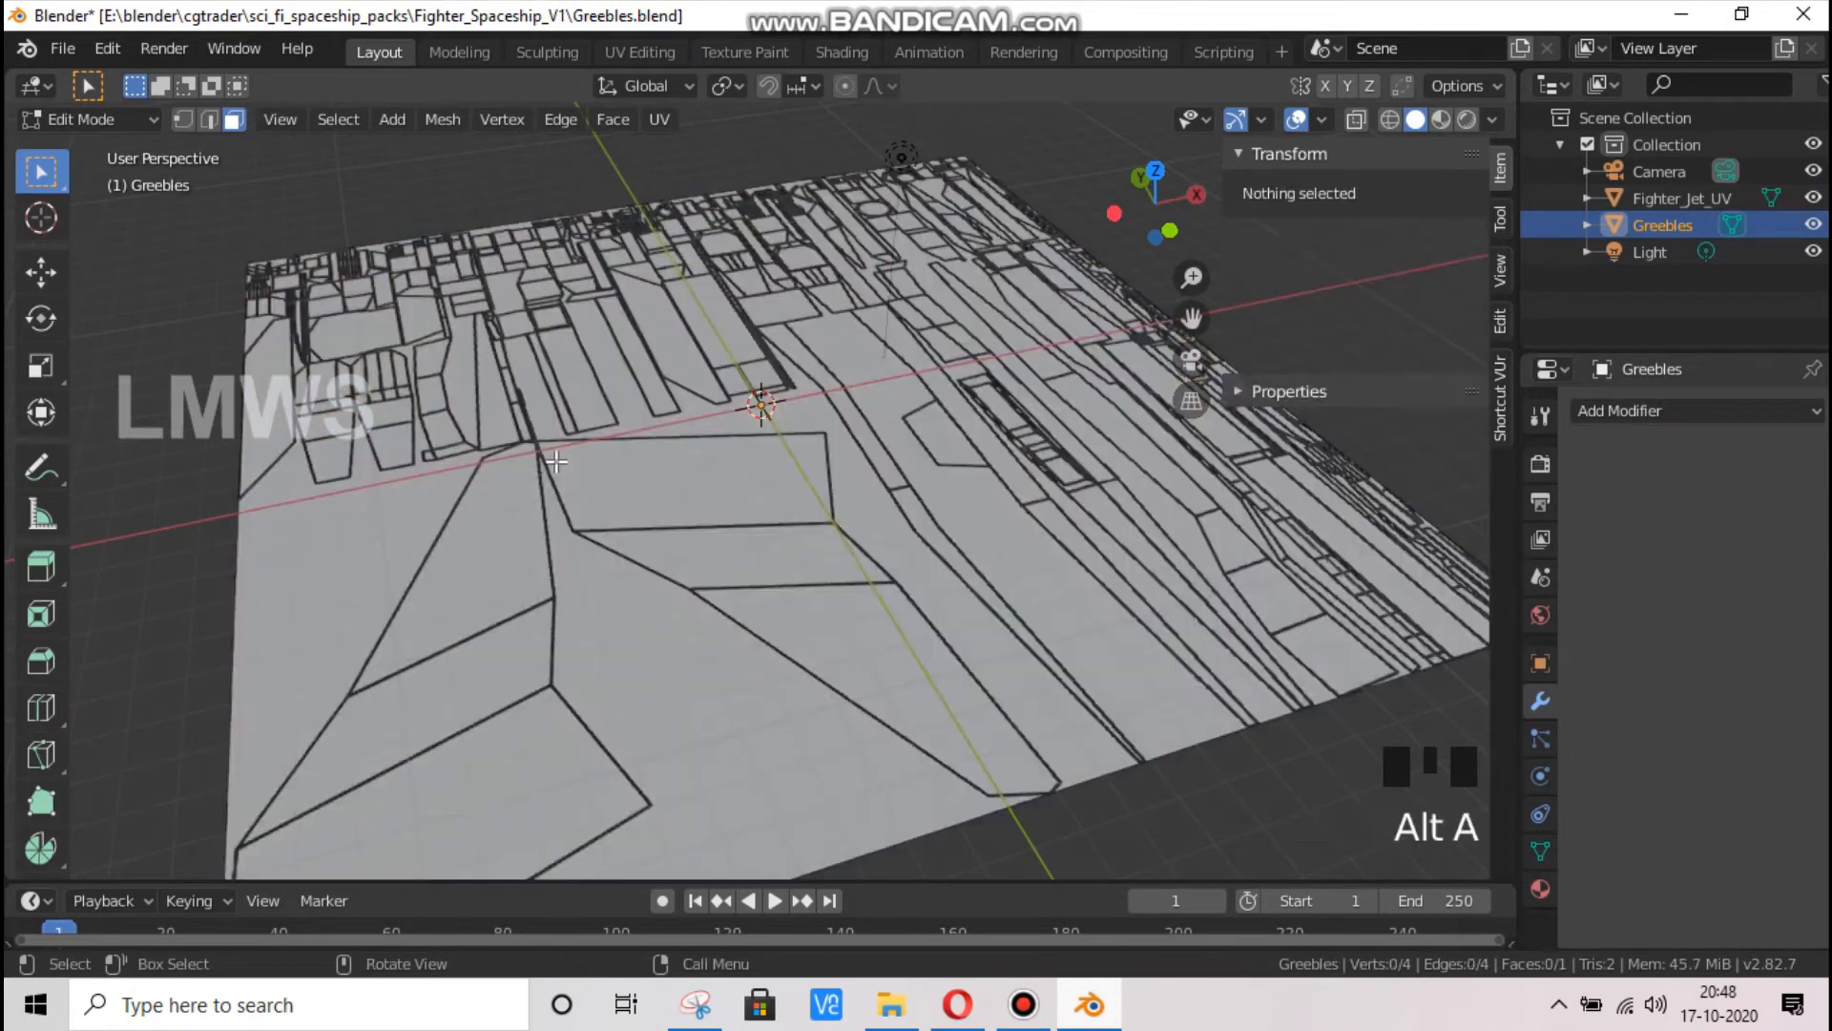
scroll(587, 442, down, 2)
key(ctrl+s)
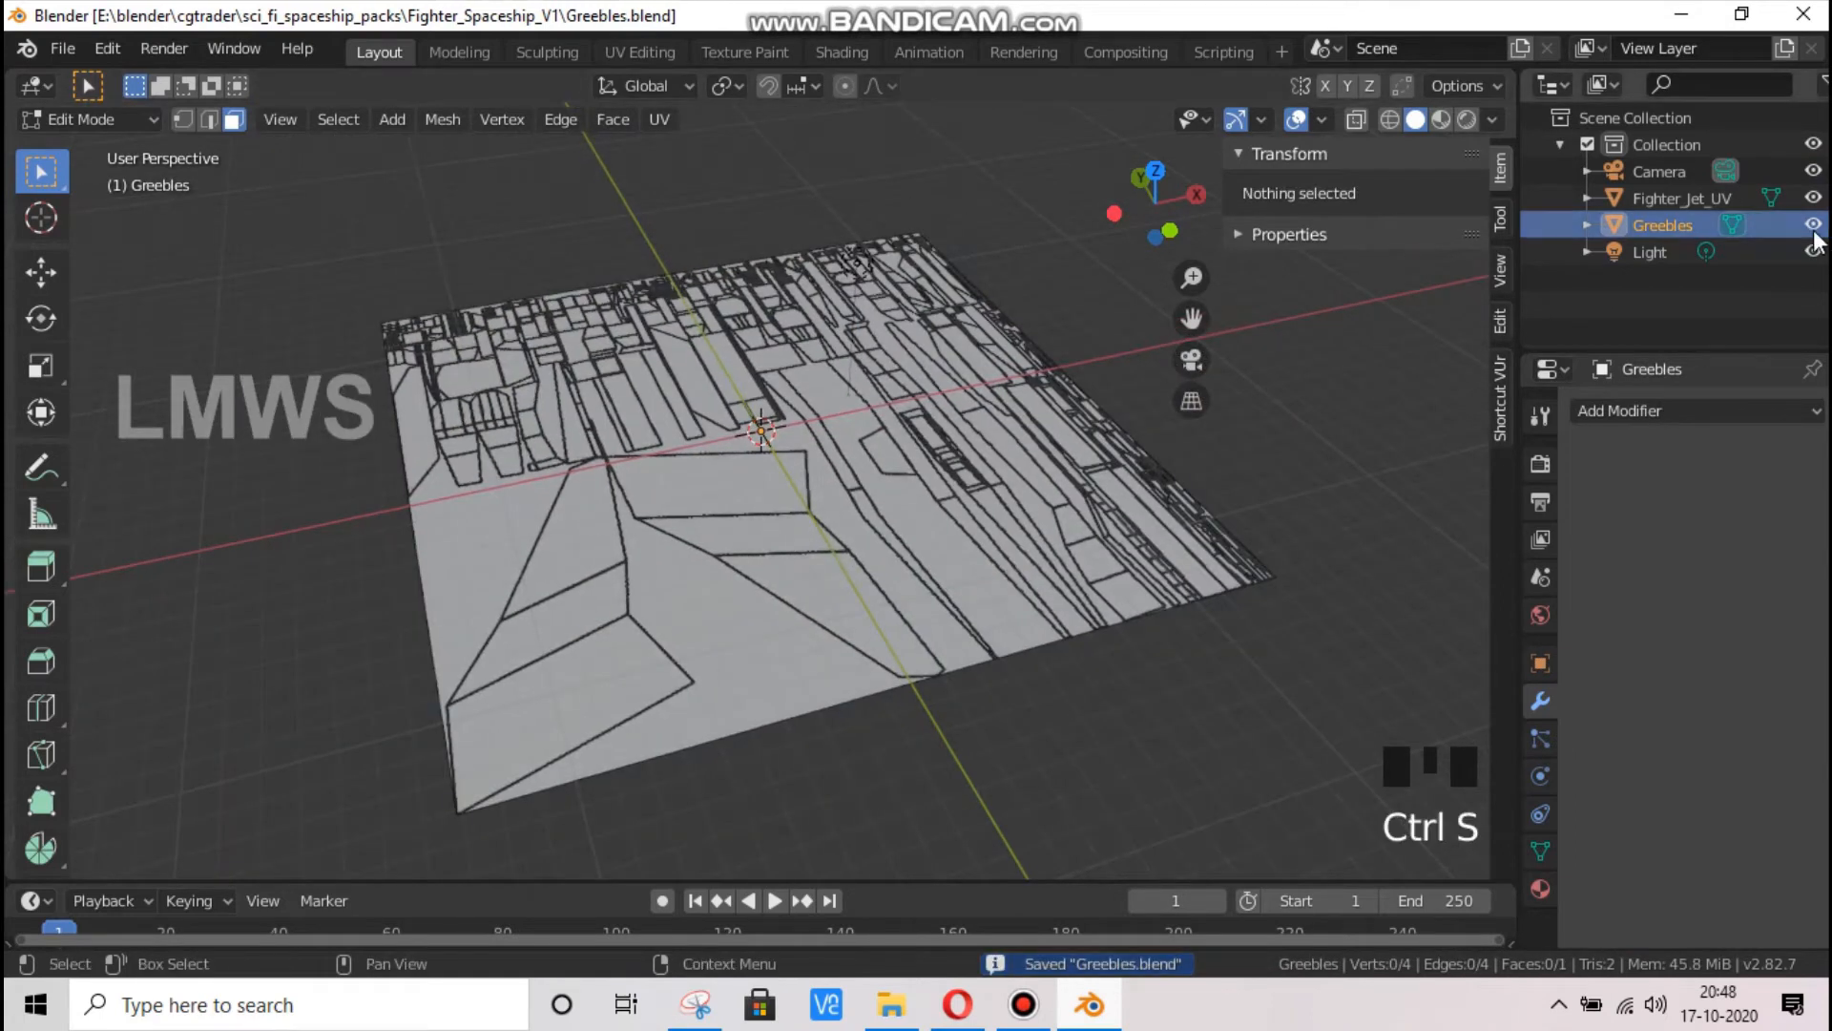
Switch the Greebles object to Object Mode and add a Bevel modifier to it
key(Tab)
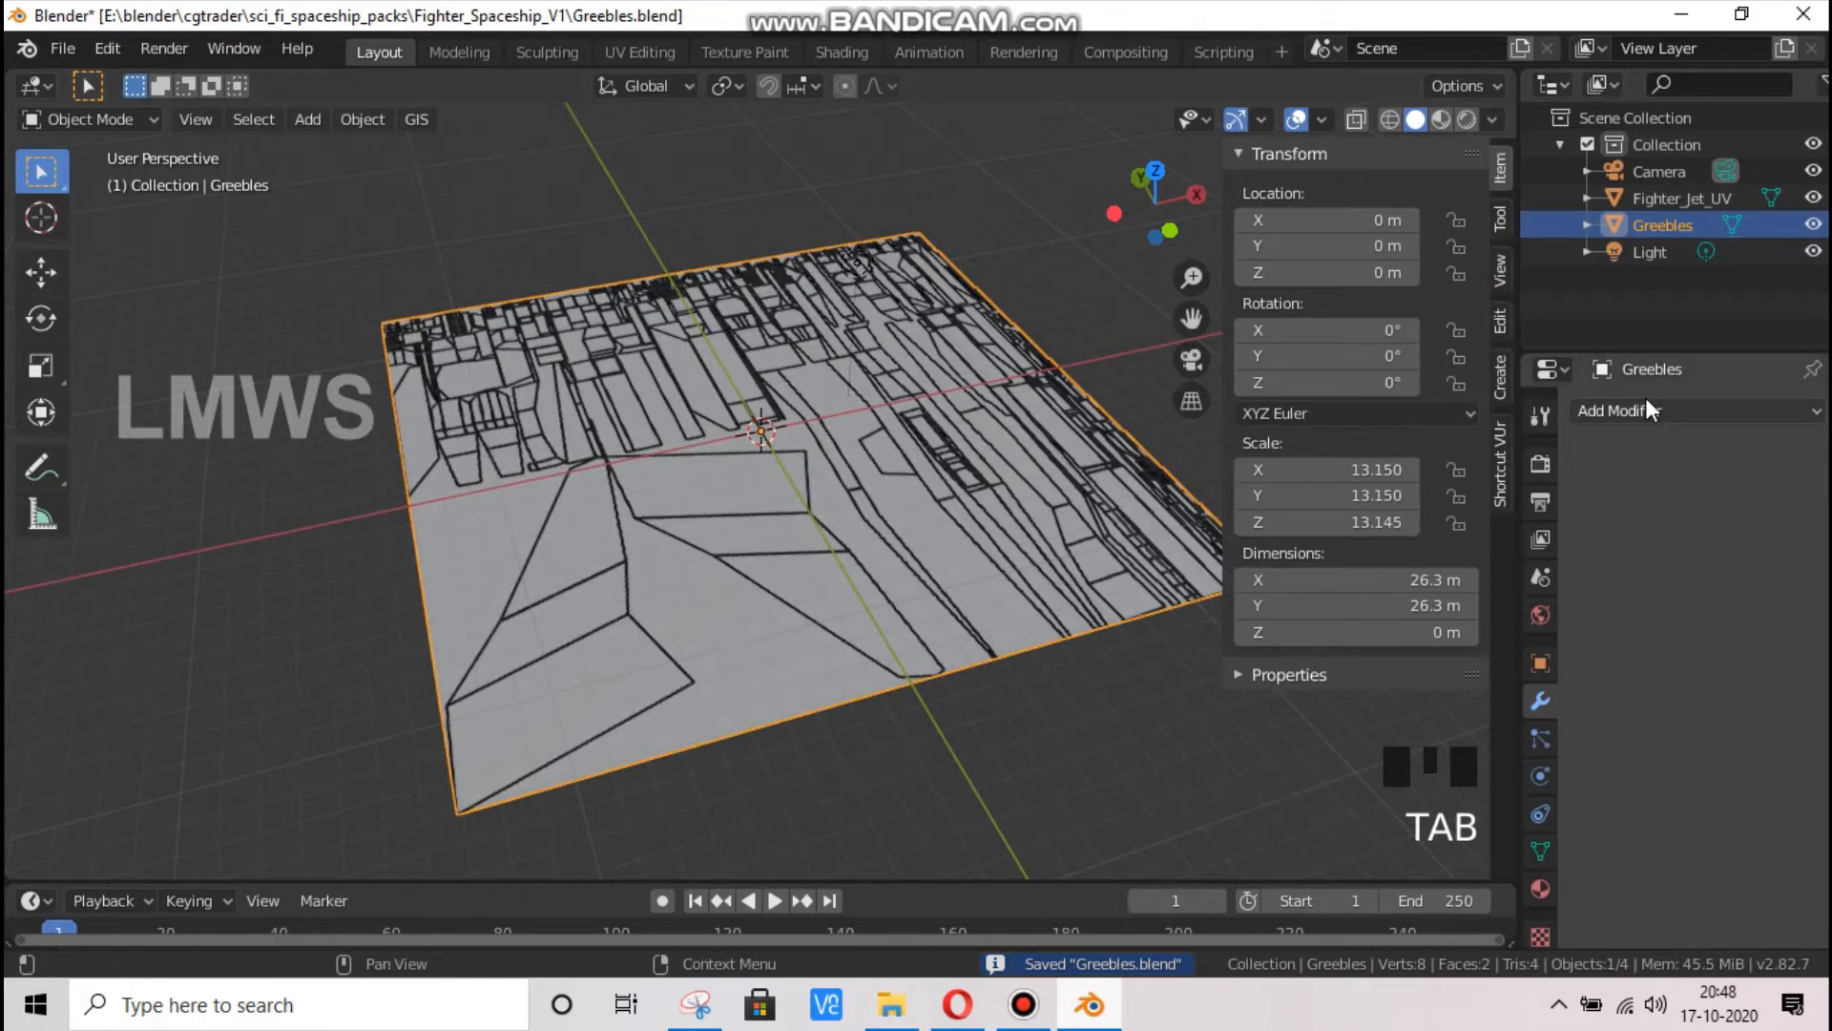
click(1643, 411)
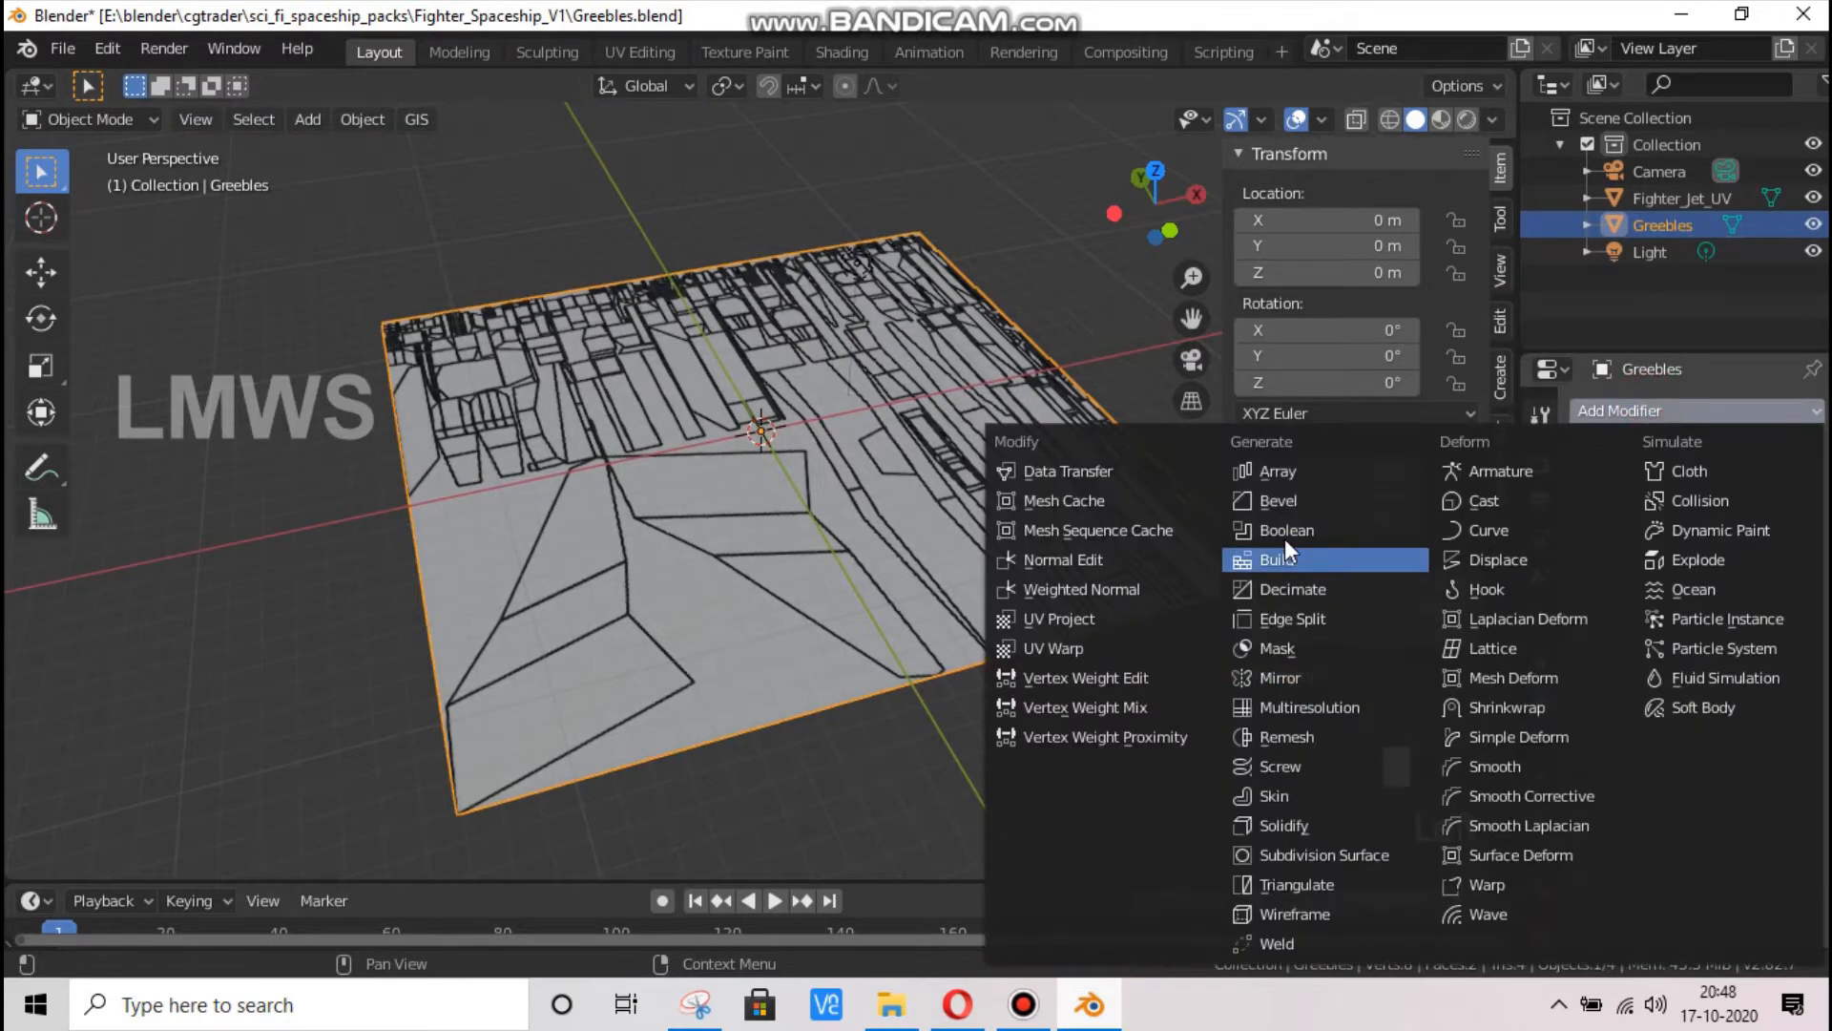
click(1290, 498)
scroll(644, 669, up, 2)
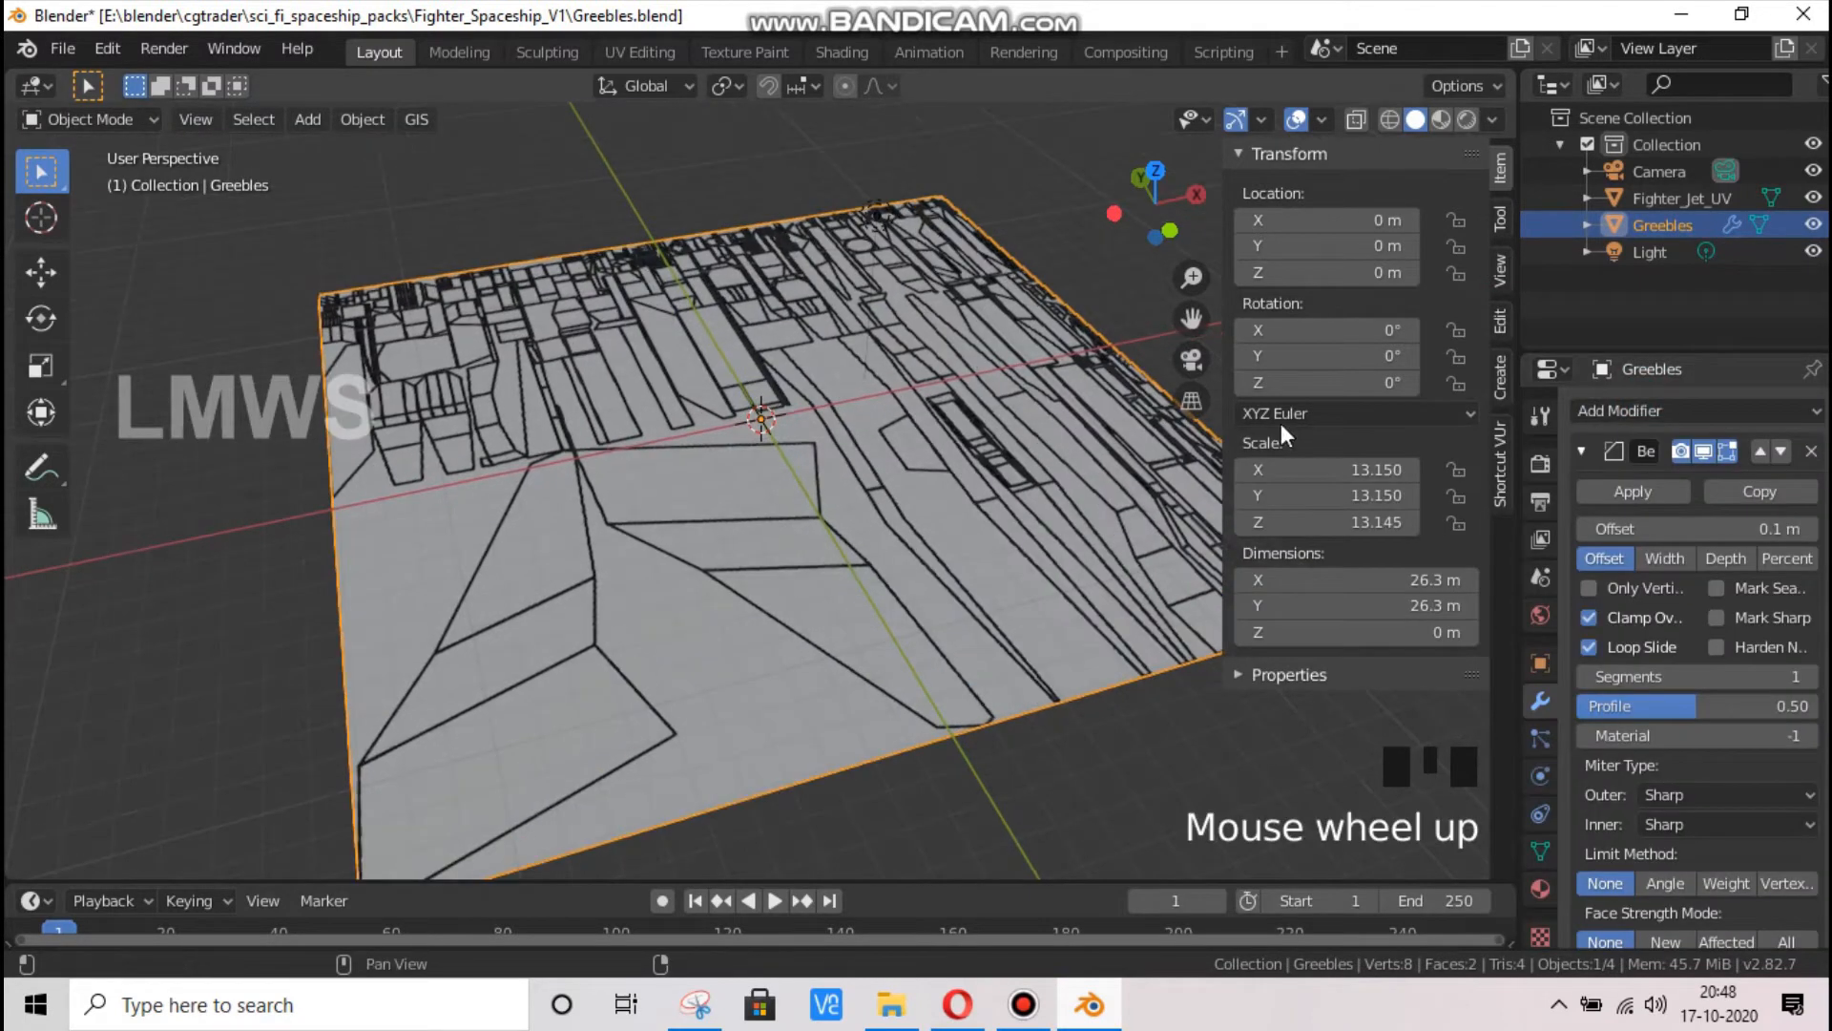
drag(1191, 317, 1067, 347)
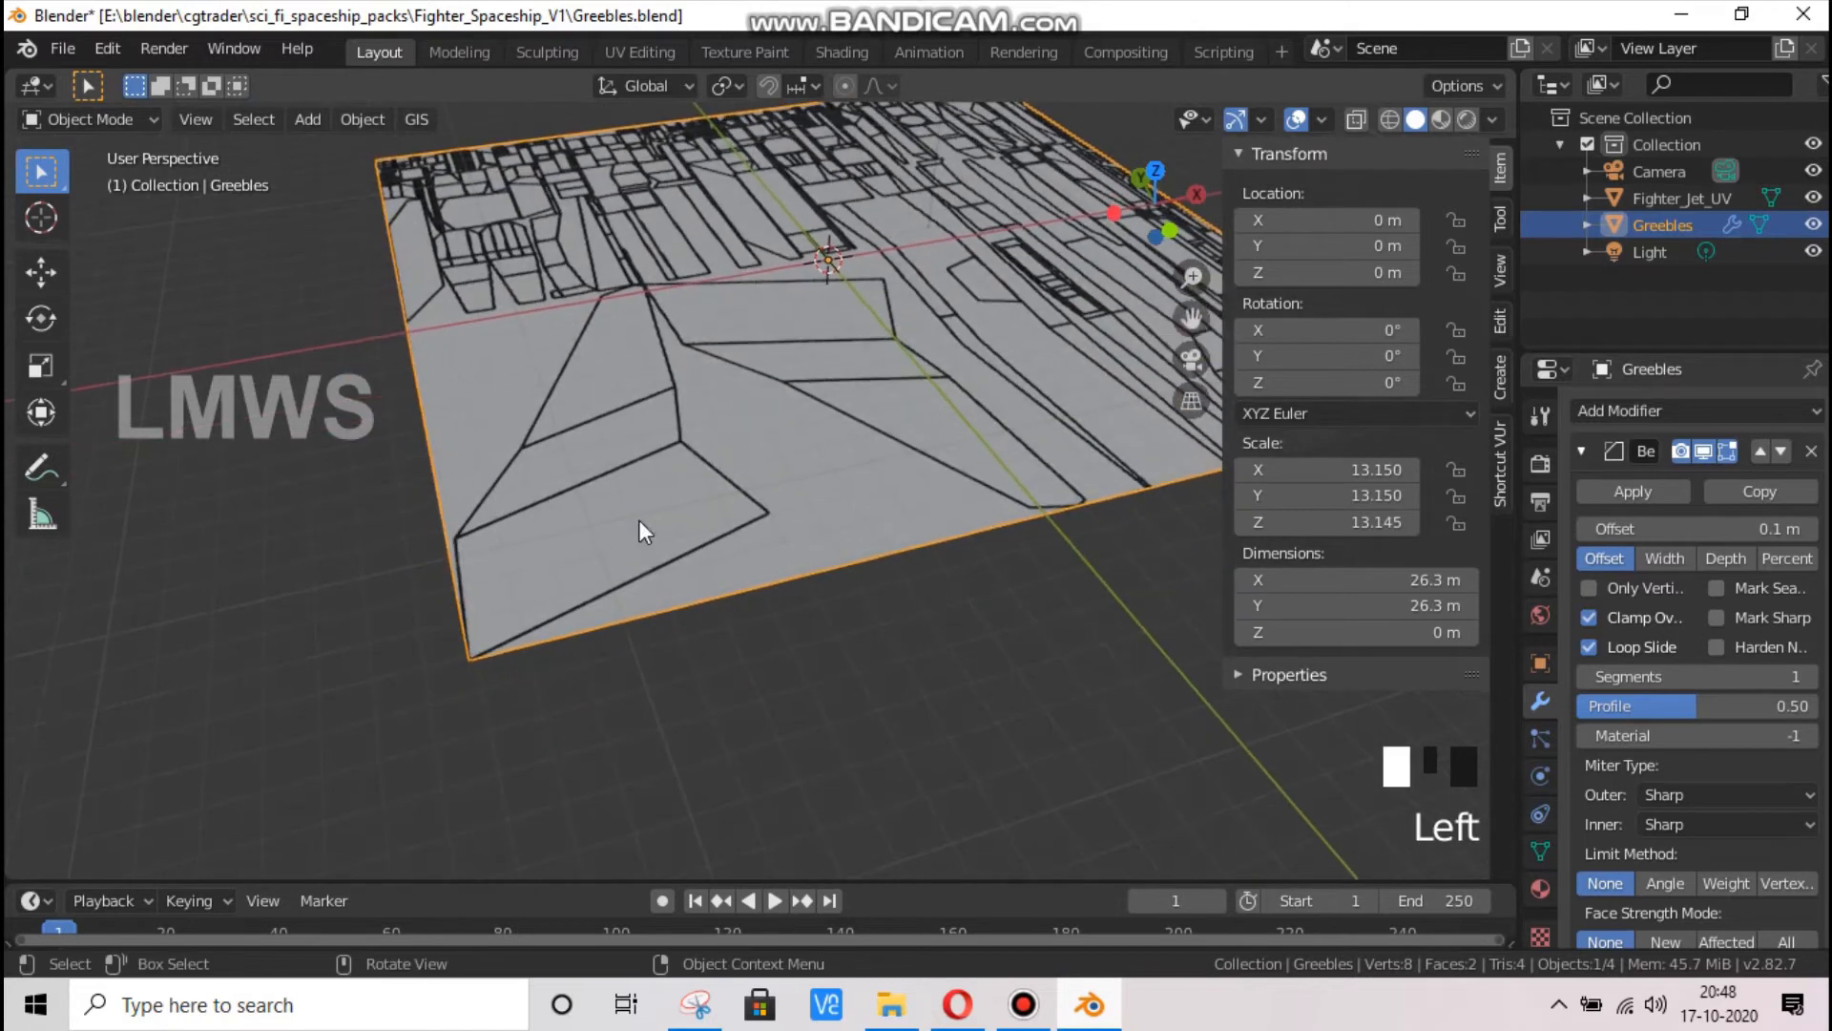
Return the Greebles object to Edit Mode with nothing selected and save the Greebles.blend file
scroll(638, 523, up, 2)
key(Tab)
scroll(622, 528, down, 1)
key(alt+a)
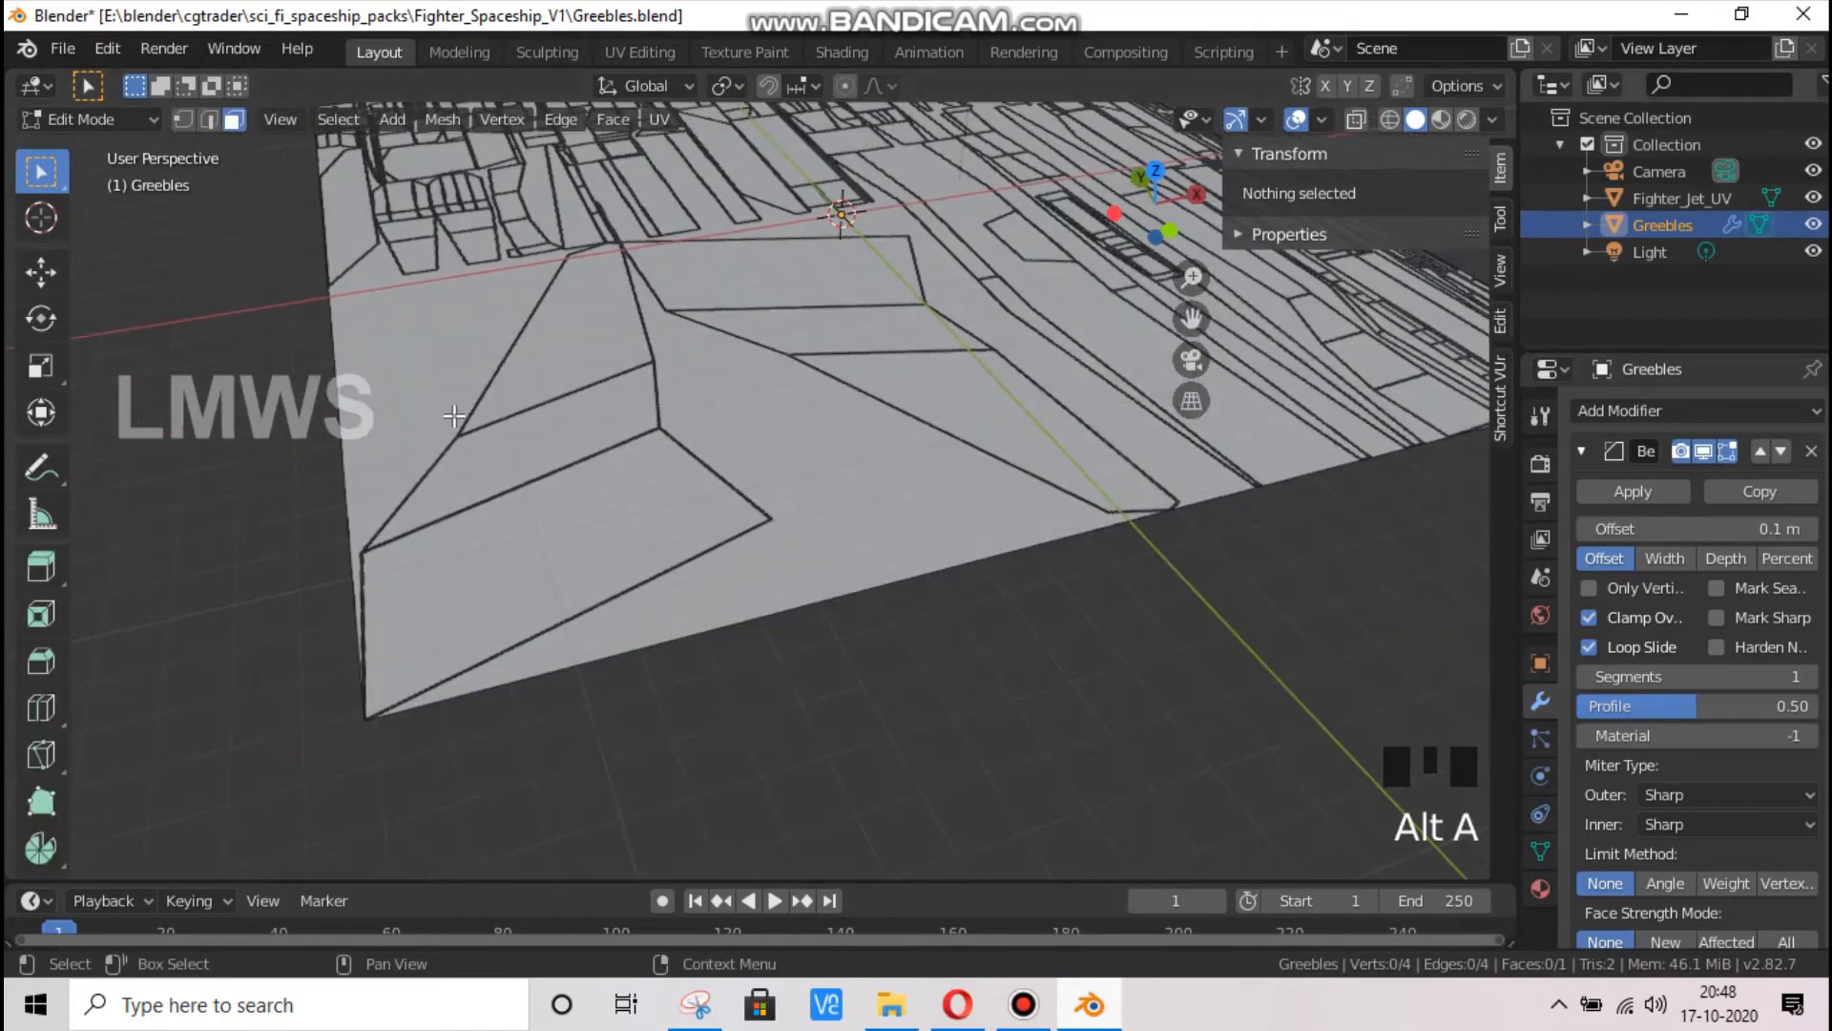
key(ctrl+s)
Add a cube to the Greebles mesh and move it to about X -0.83 m, Y -0.74 m, over the plane's corner panel
key(shift+a)
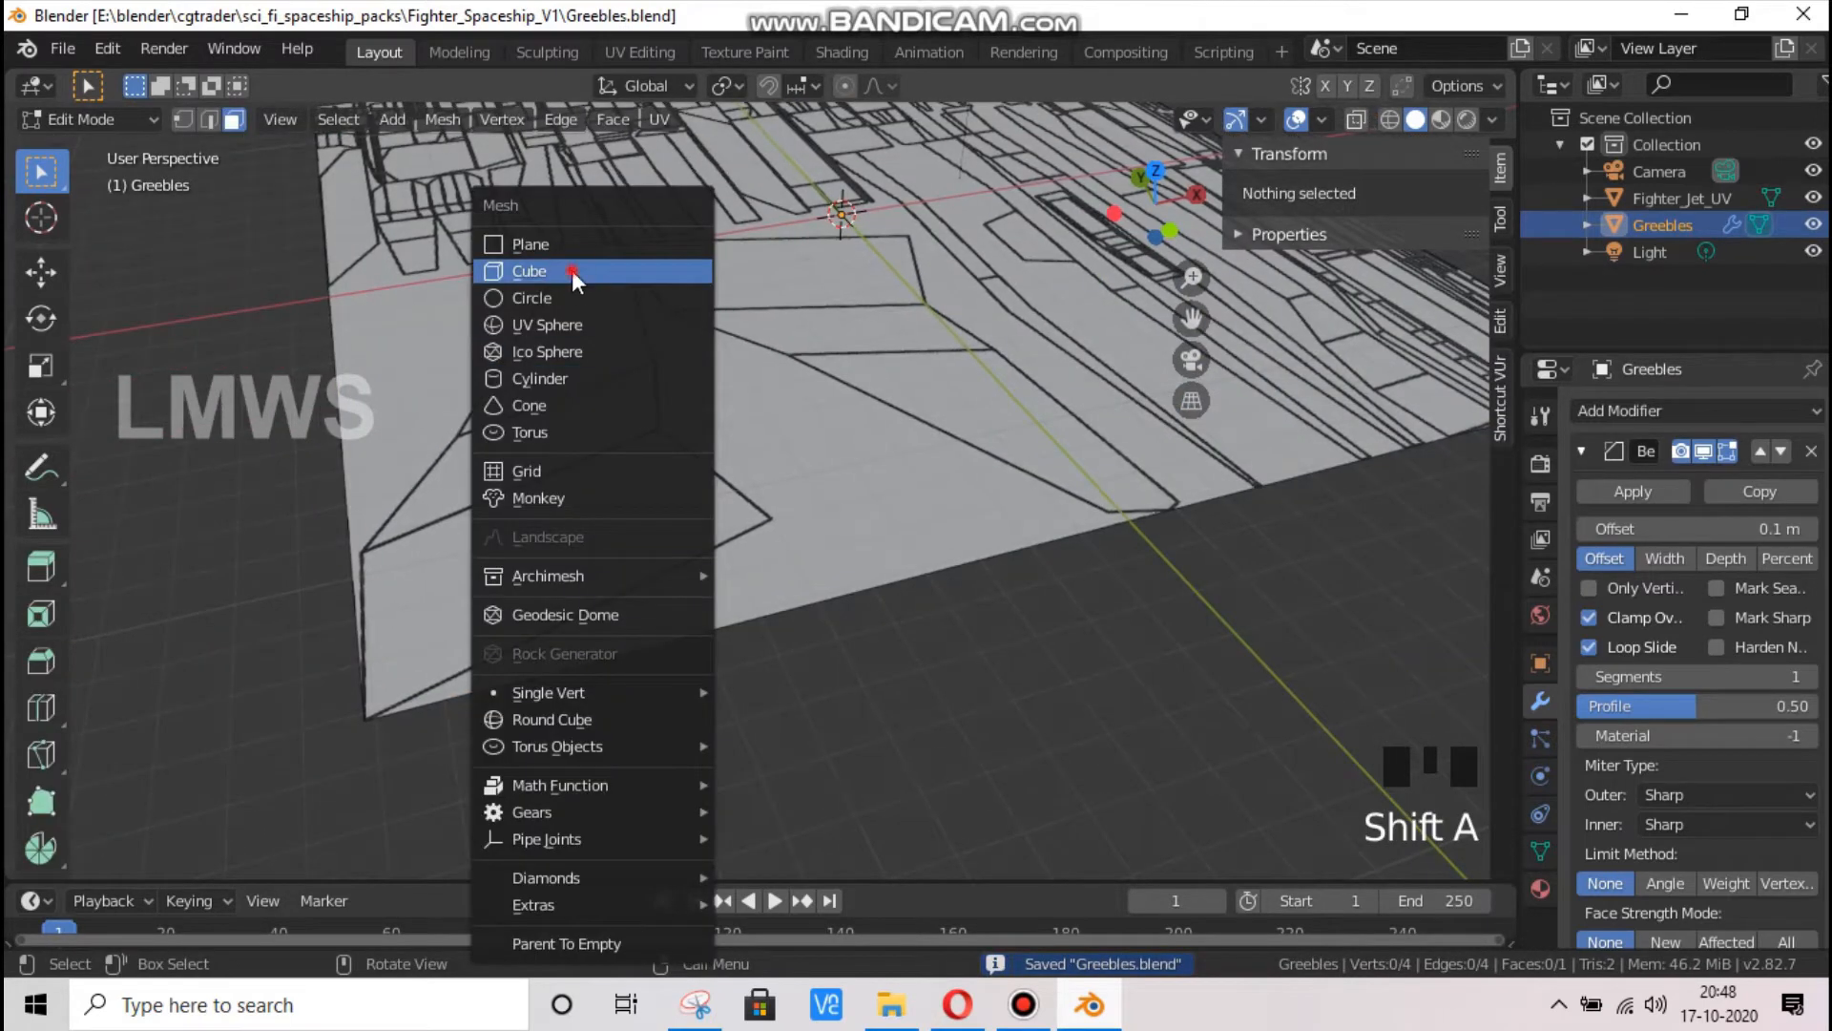
click(570, 271)
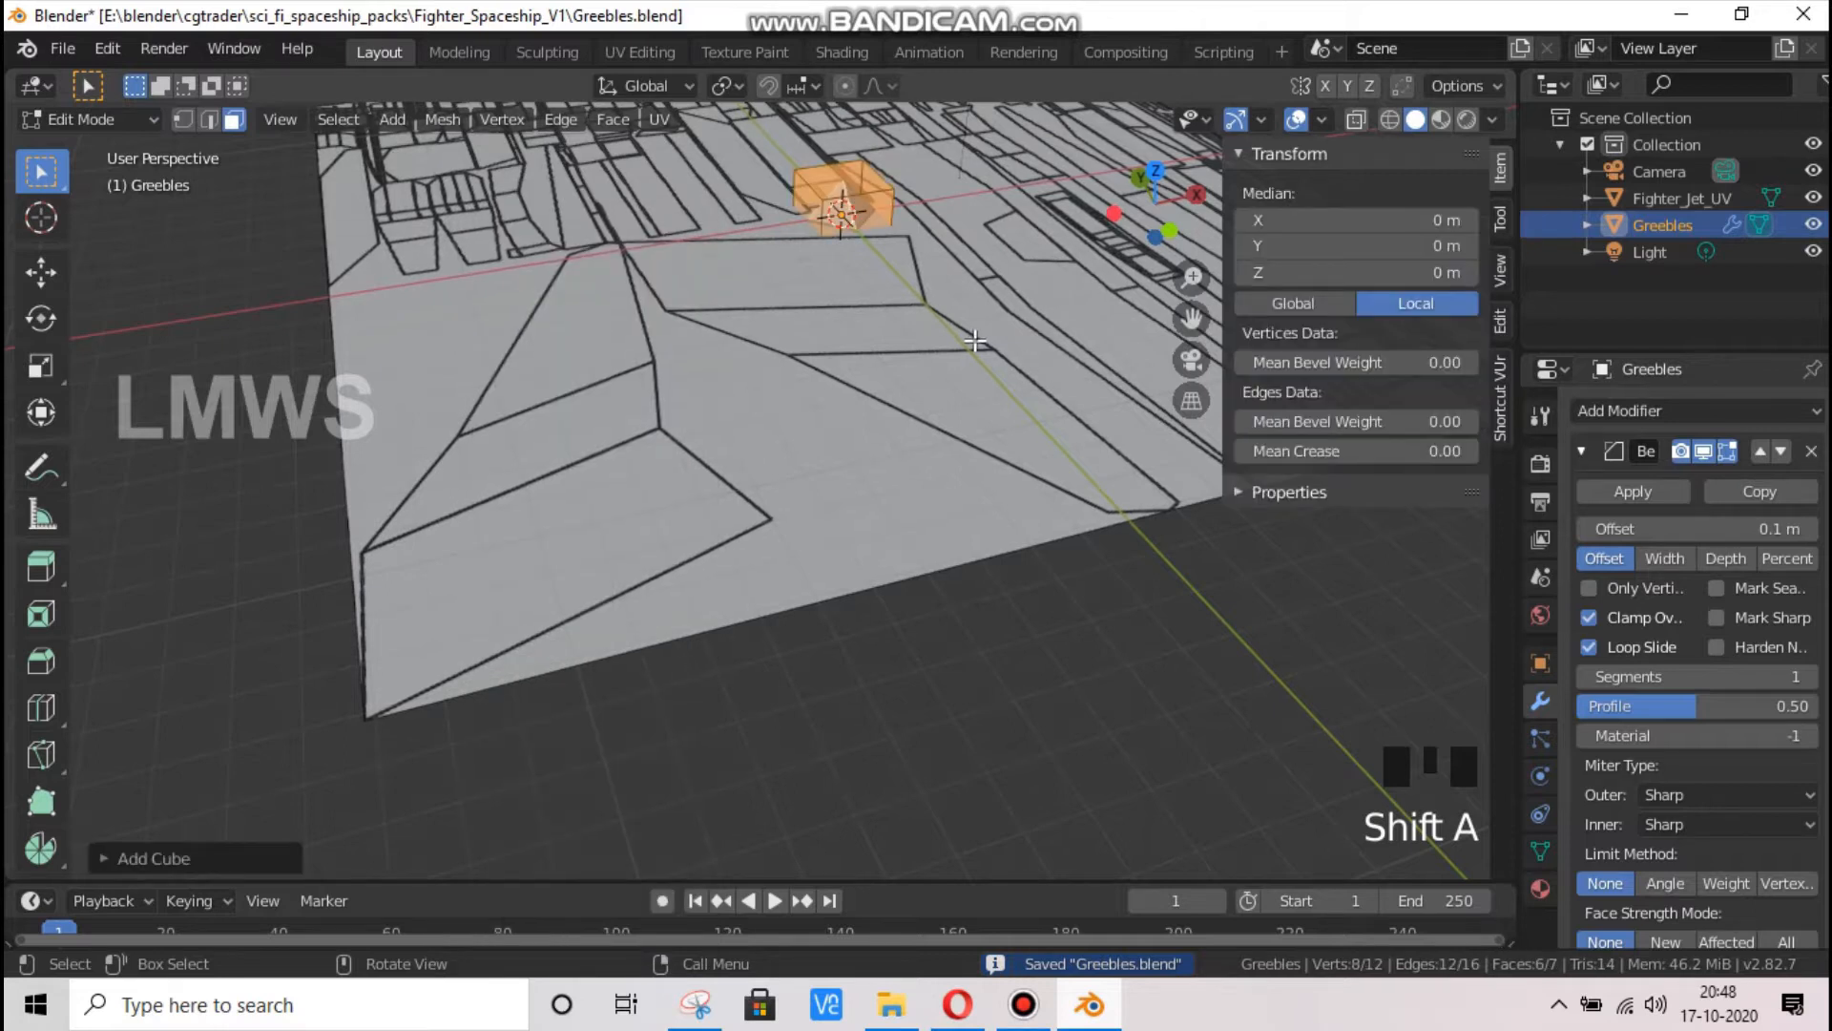
key(g)
key(y)
click(1145, 541)
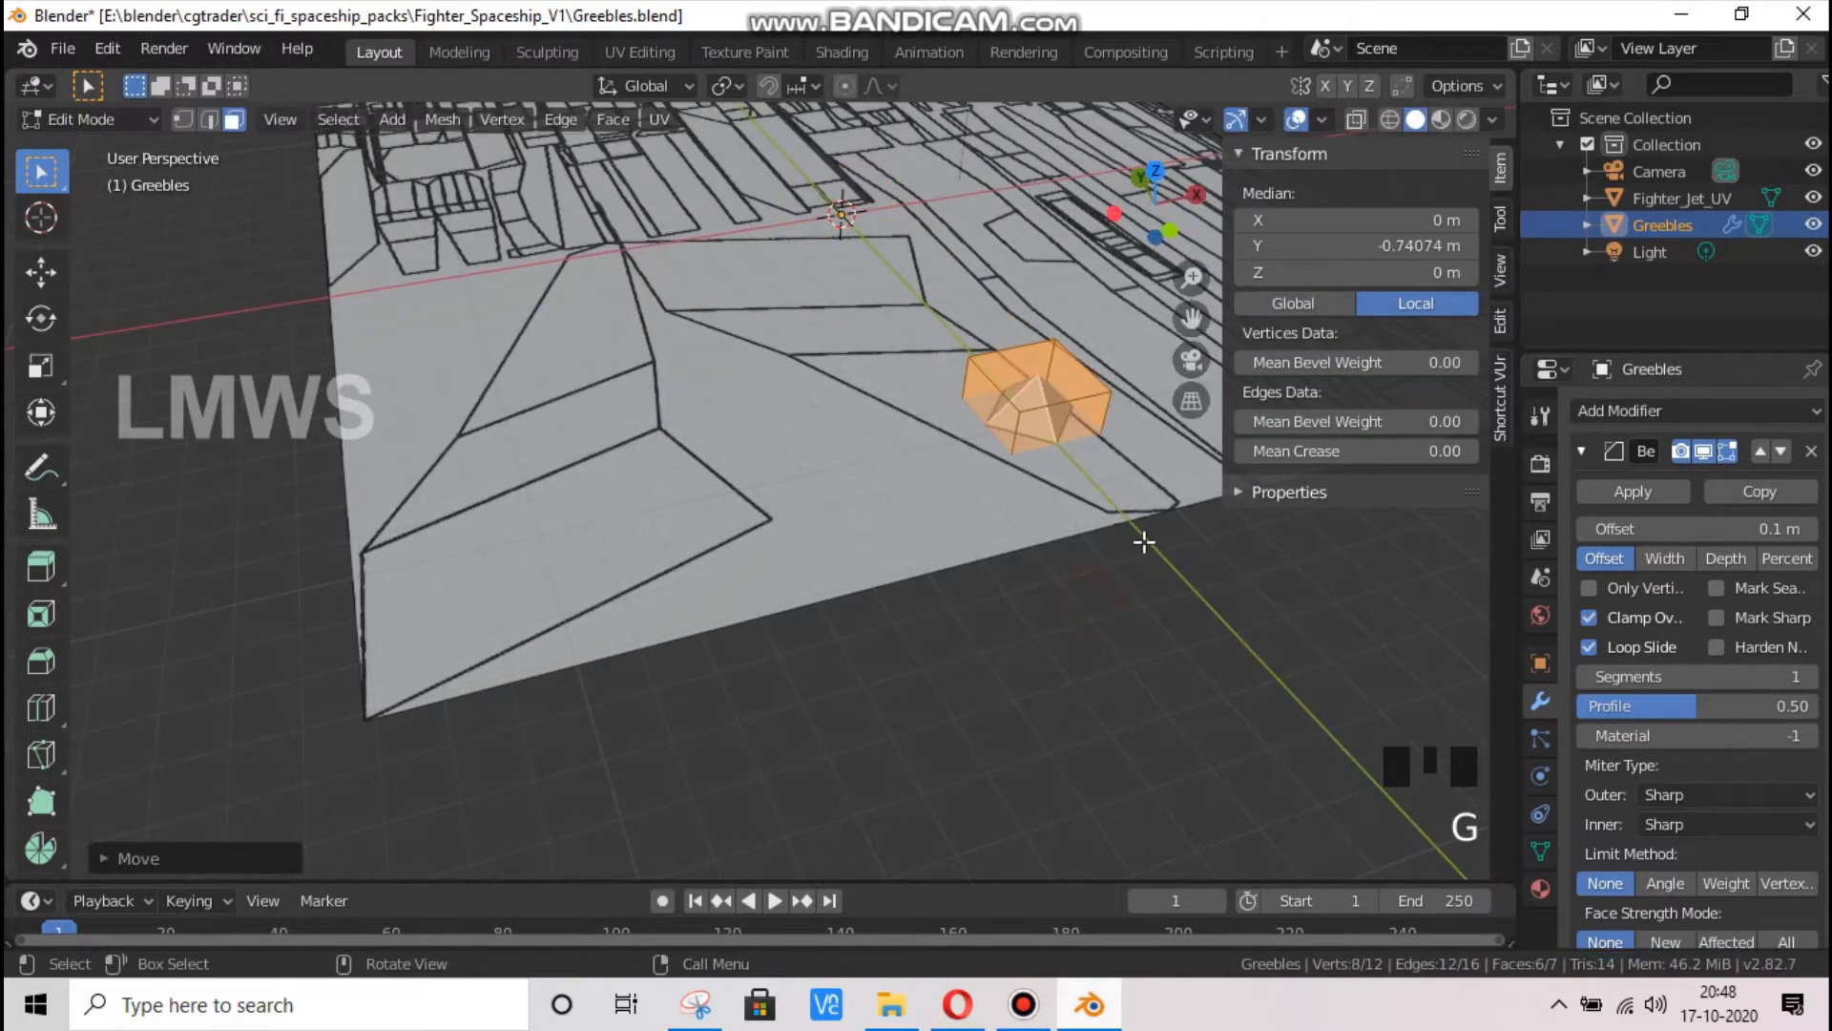
key(g)
key(x)
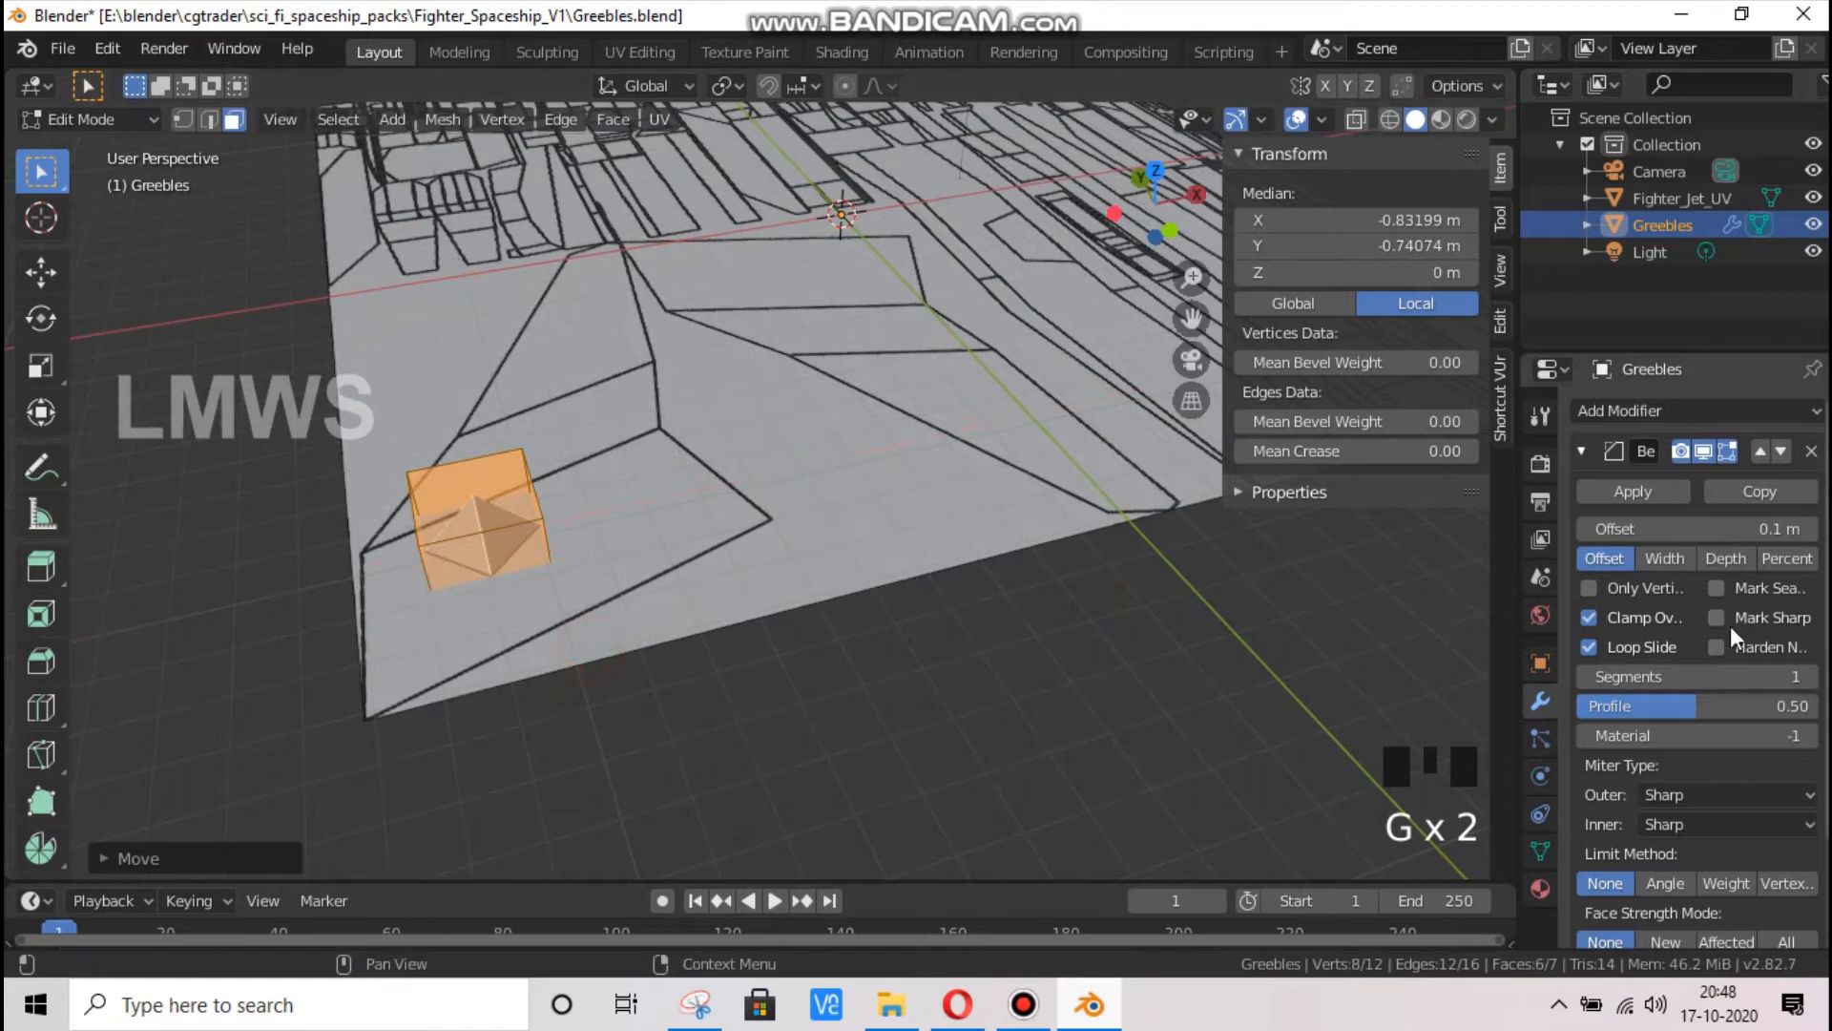
Set the Bevel modifier's segments to 2 and flatten the cube along Z into a slab about 0.4 m thick
click(1811, 677)
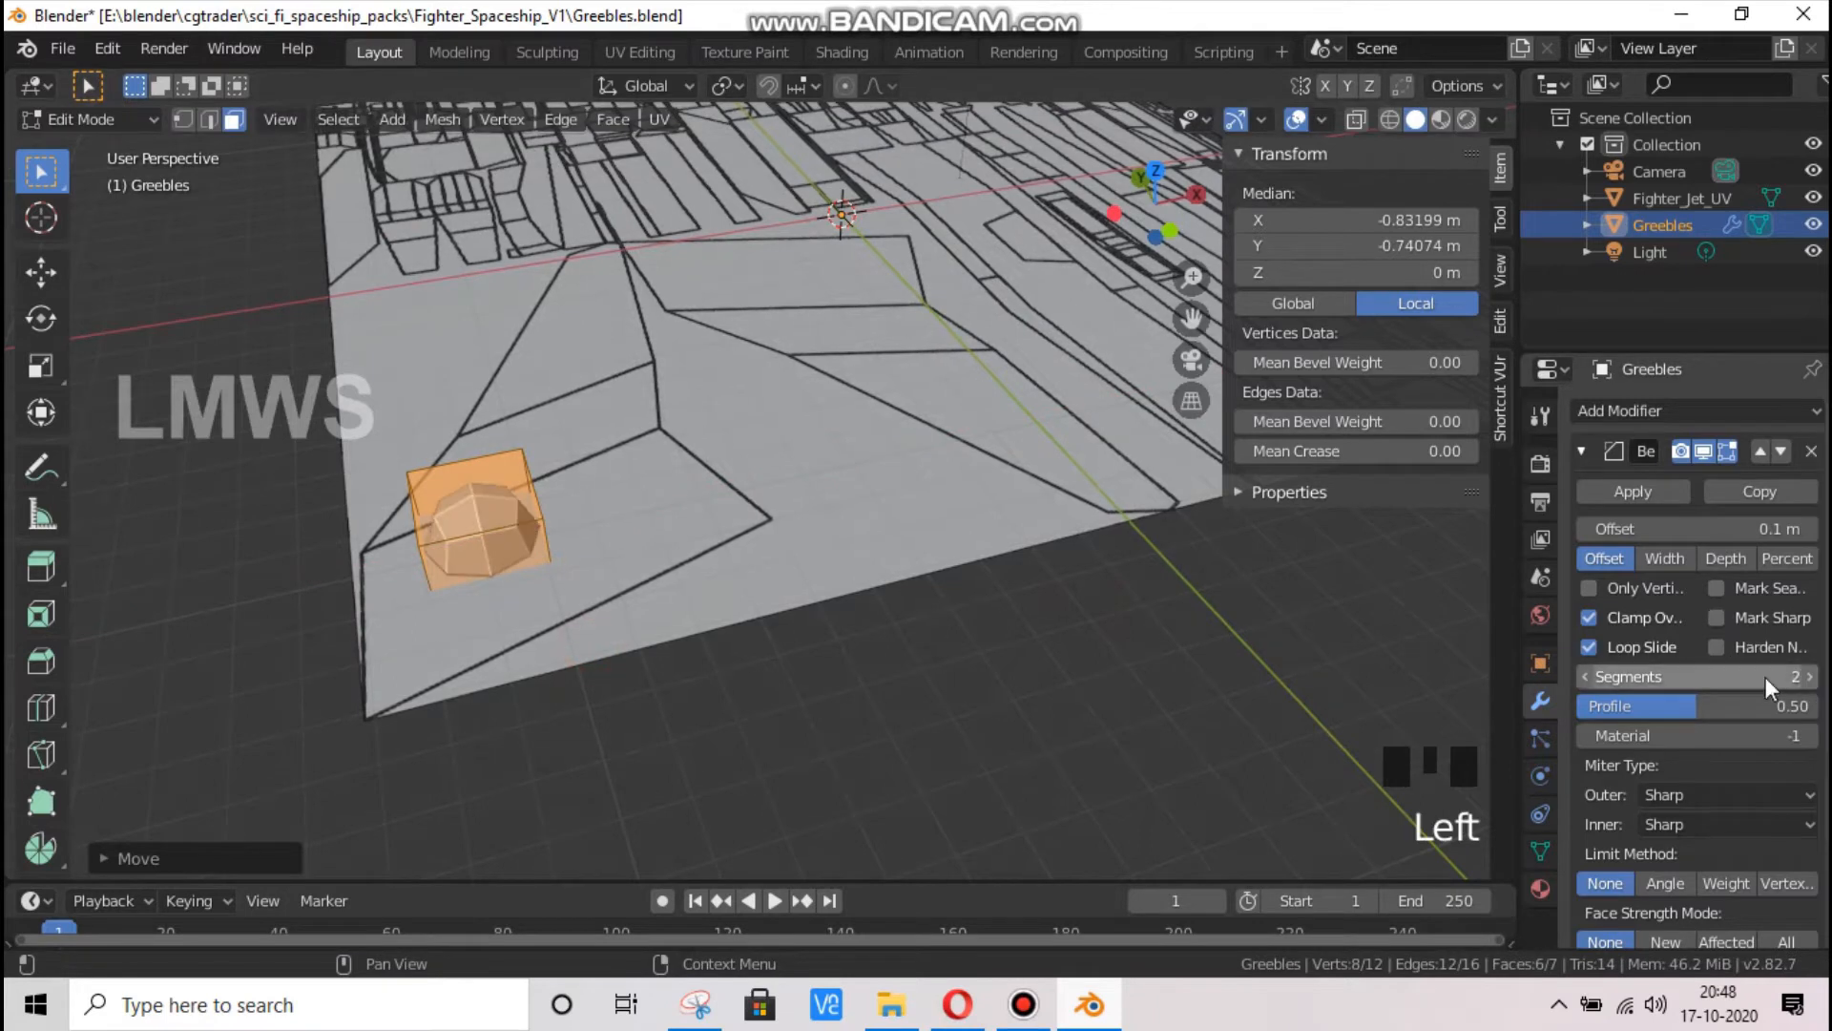
drag(1151, 182, 889, 475)
key(s)
key(z)
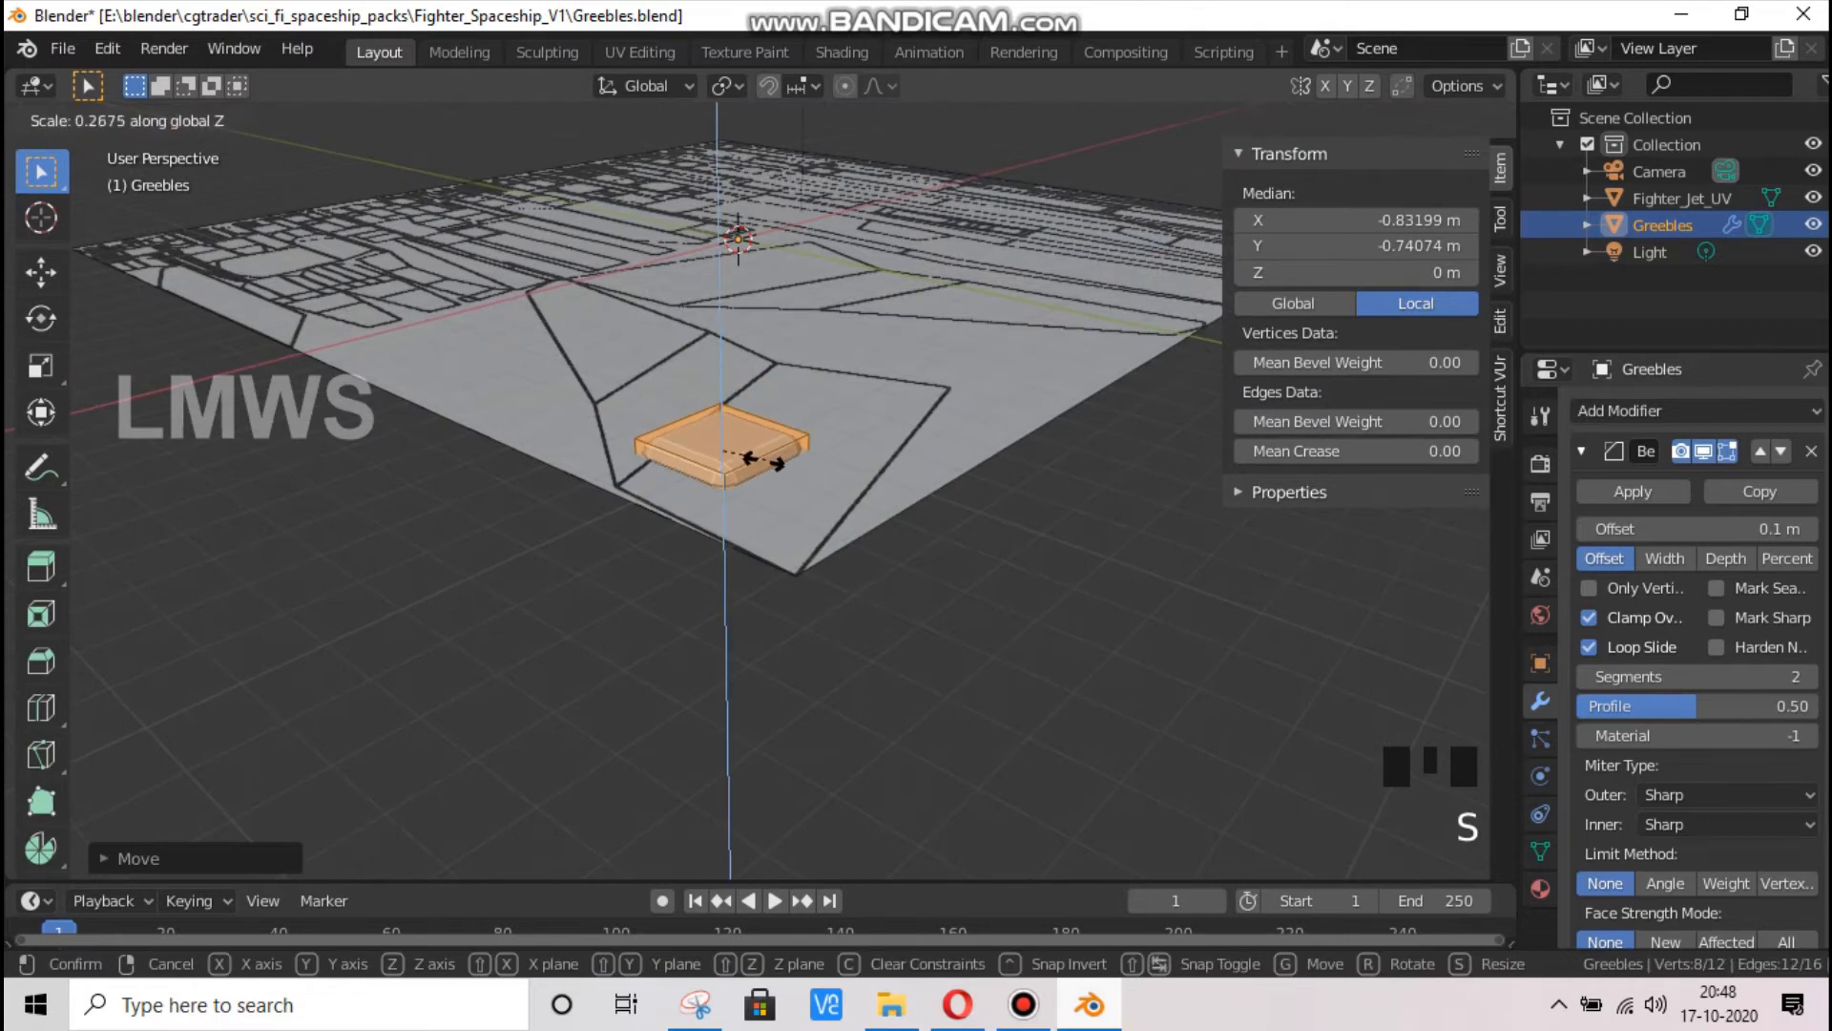
click(768, 477)
Raise the slab along Z to about 0.0145 m local so it sits on the base plane
scroll(797, 519, up, 4)
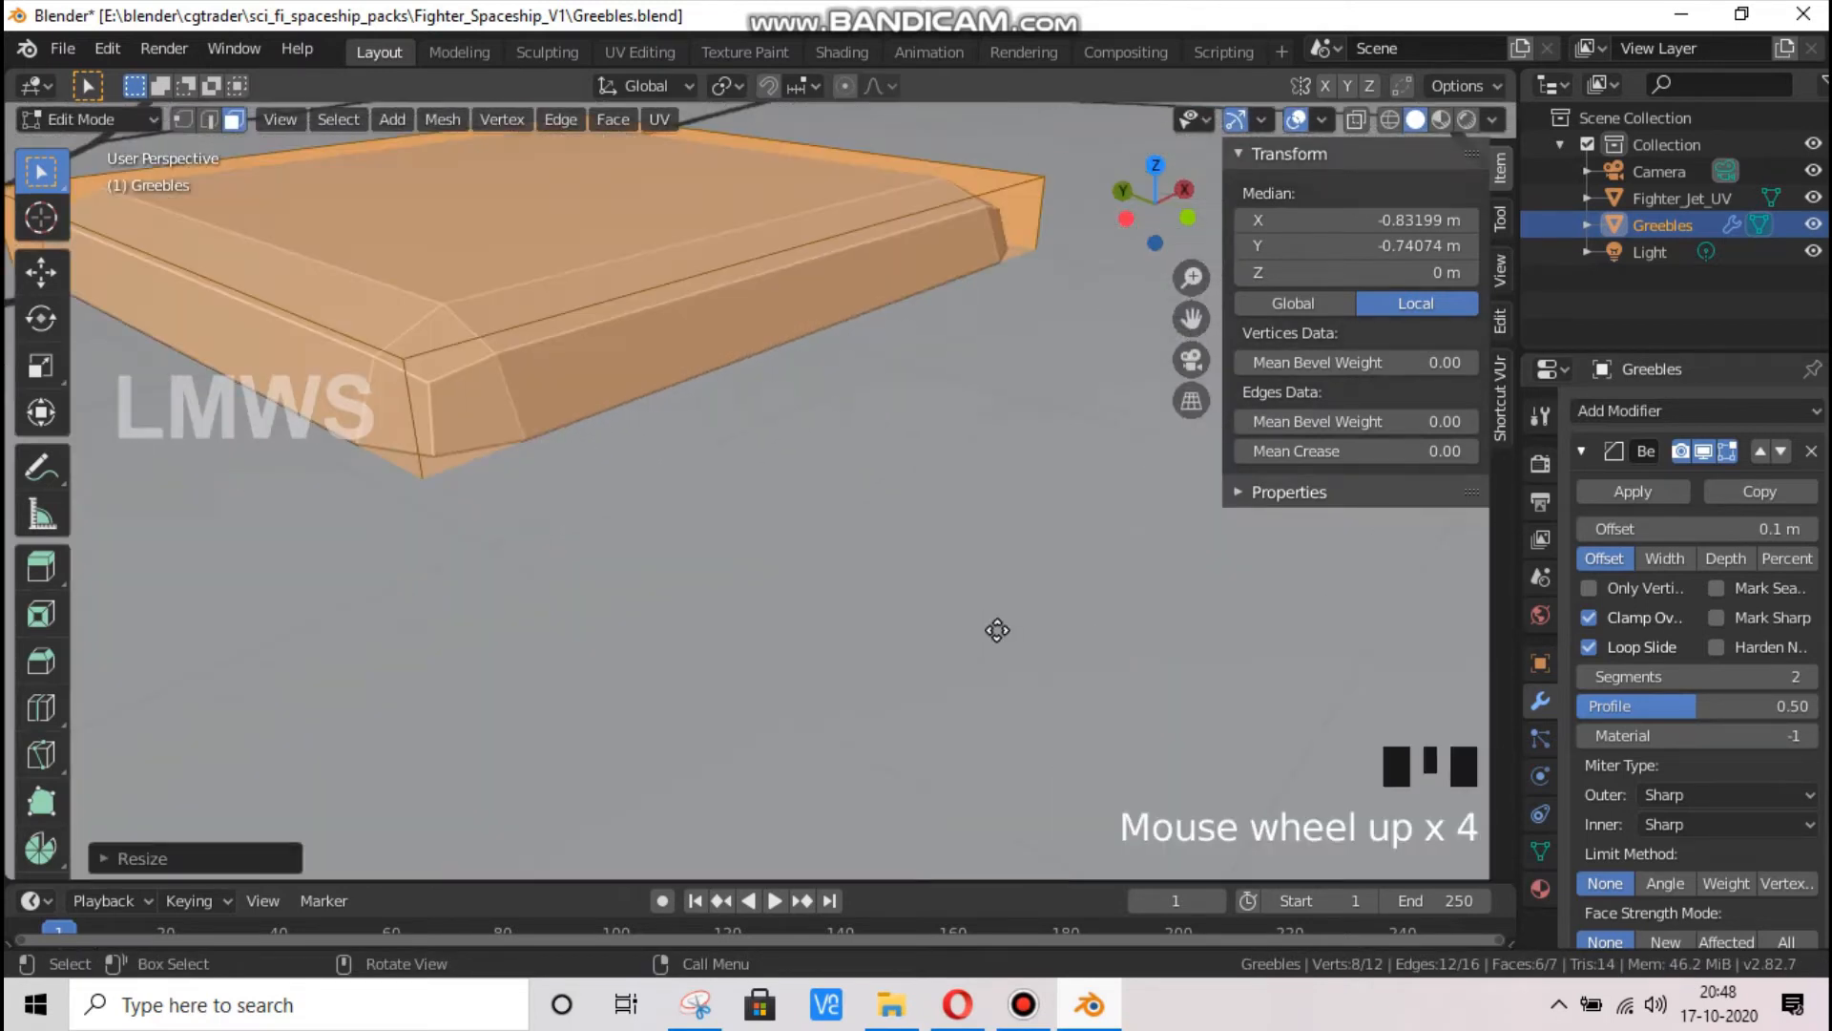
key(g)
key(z)
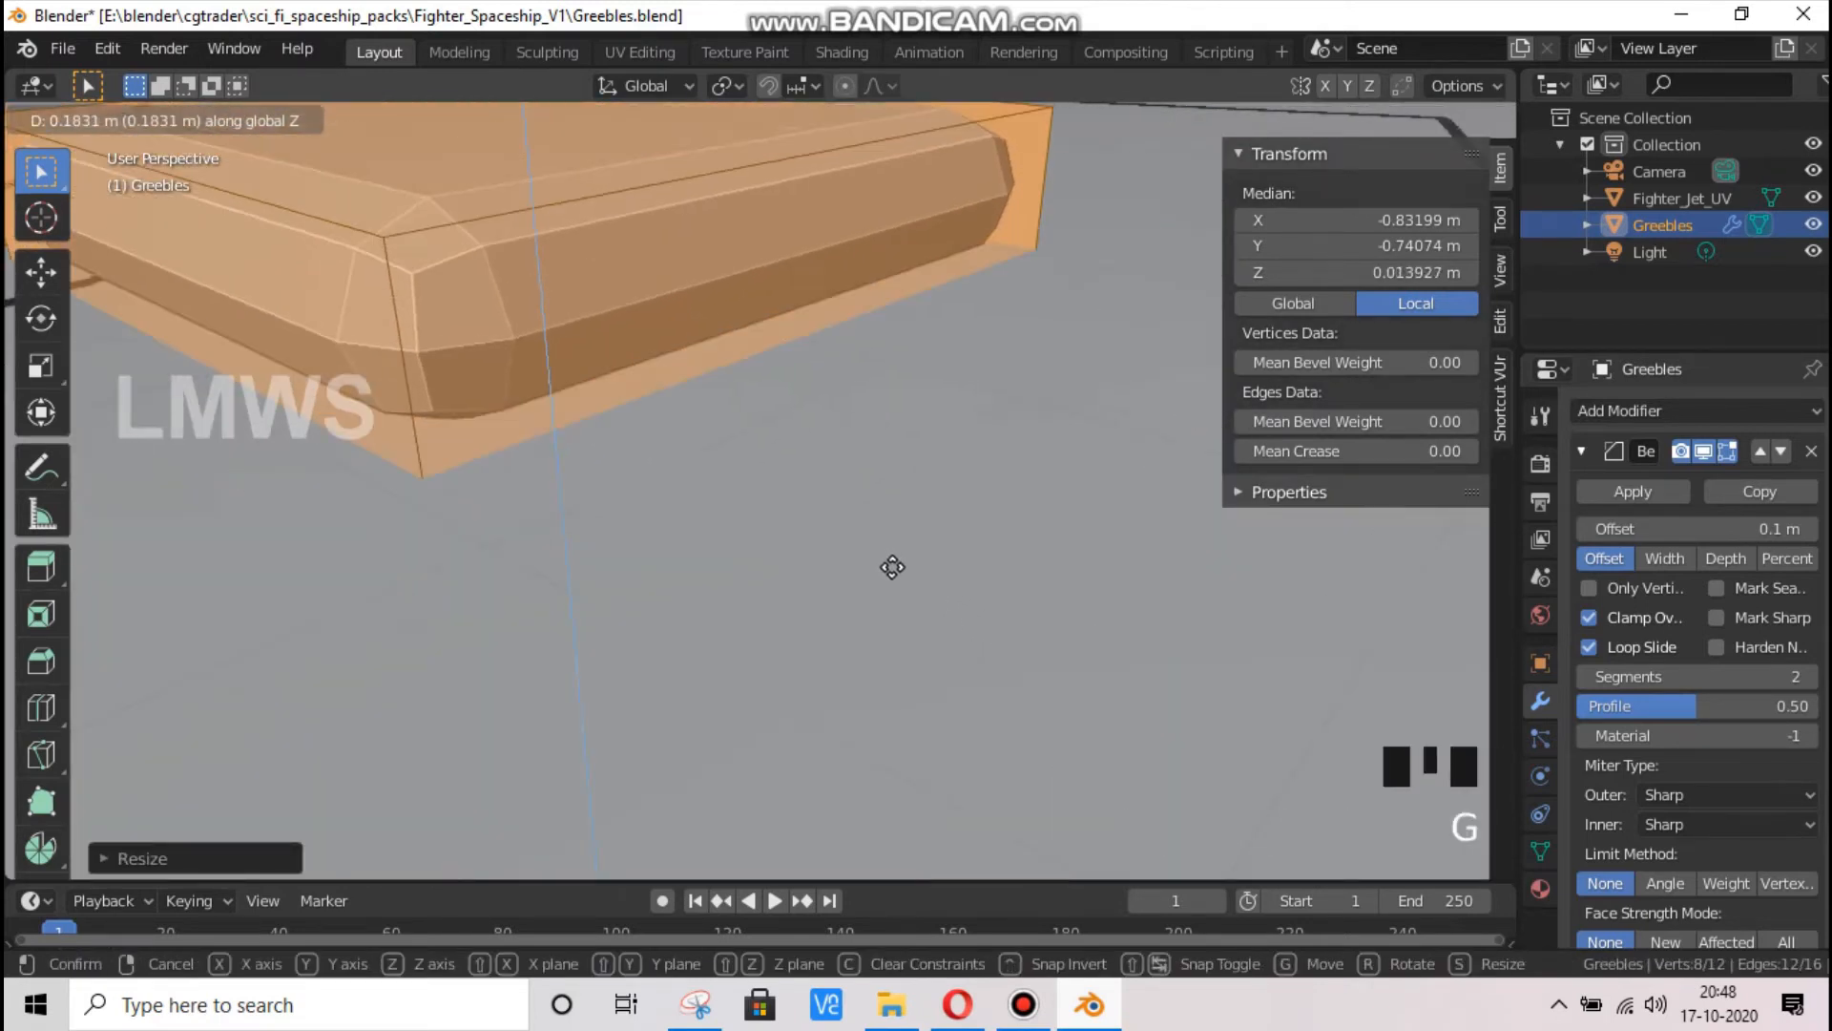
click(878, 530)
key(g)
key(z)
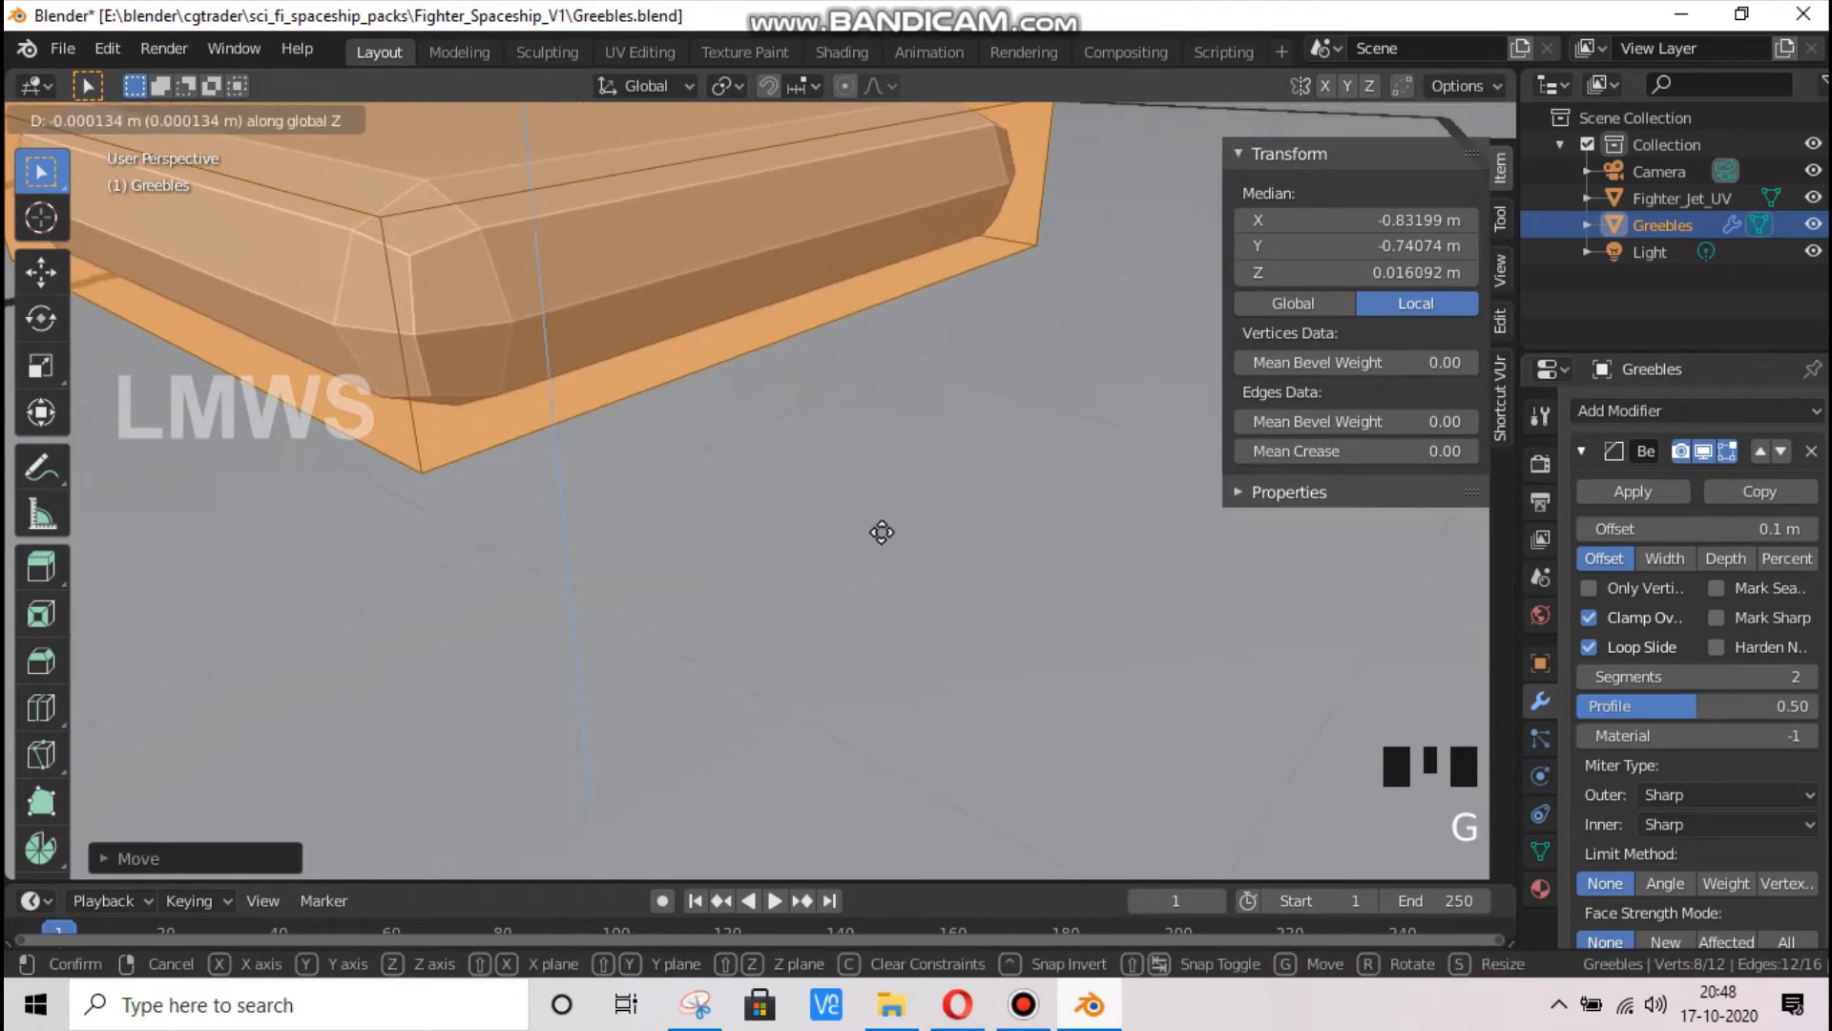
click(879, 533)
Show the slab in top orthographic view with solid shading and X-ray turned on
scroll(879, 532, down, 3)
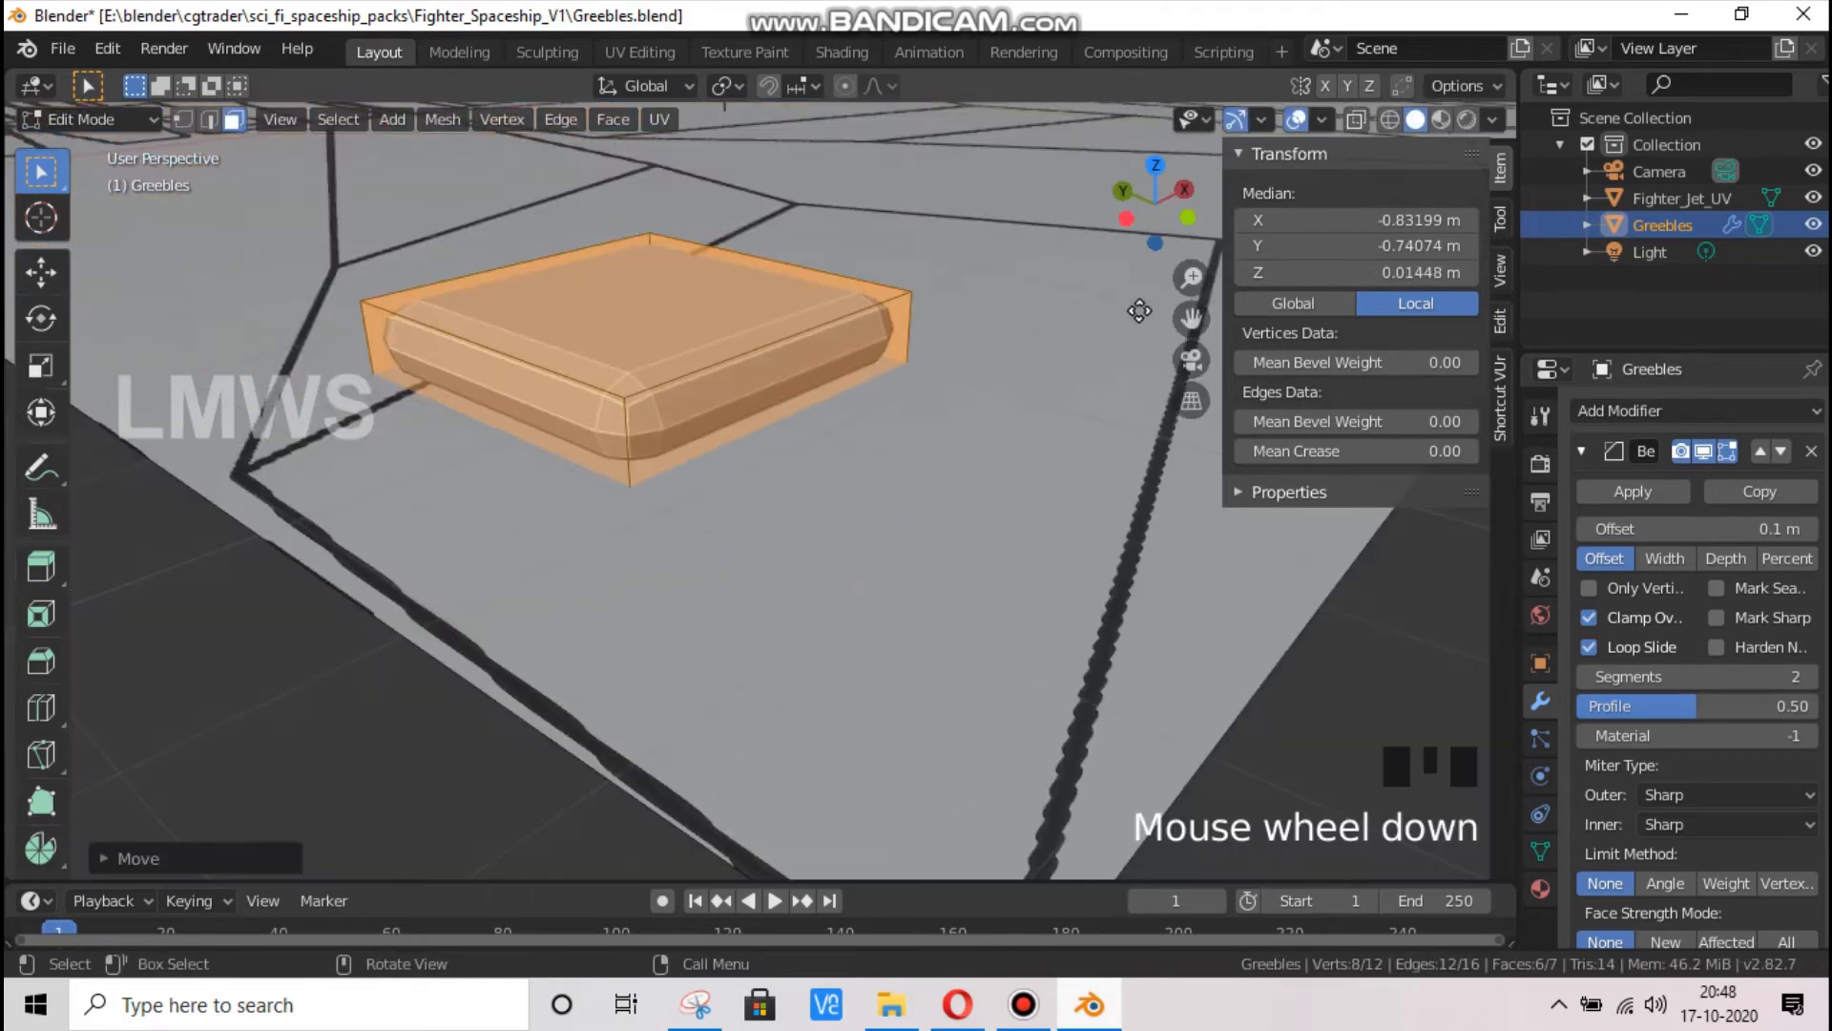
scroll(1174, 334, down, 1)
drag(1155, 205, 1055, 849)
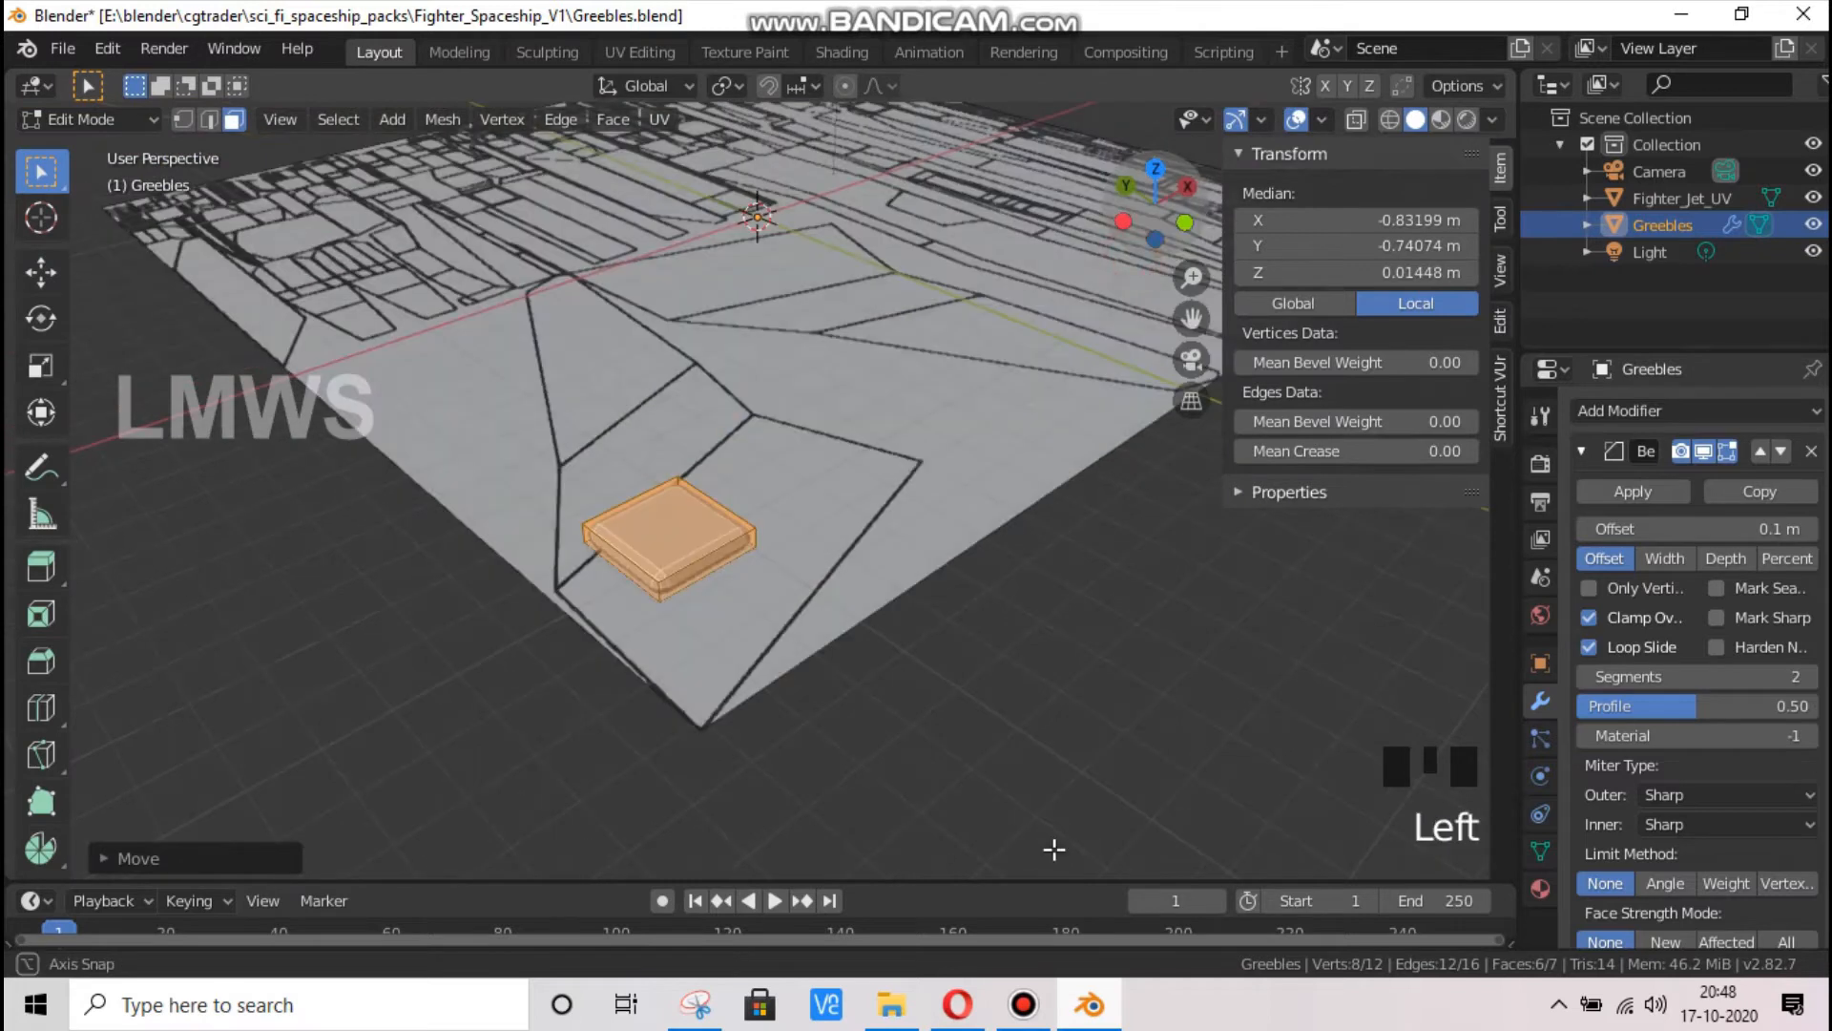
key(KP_7)
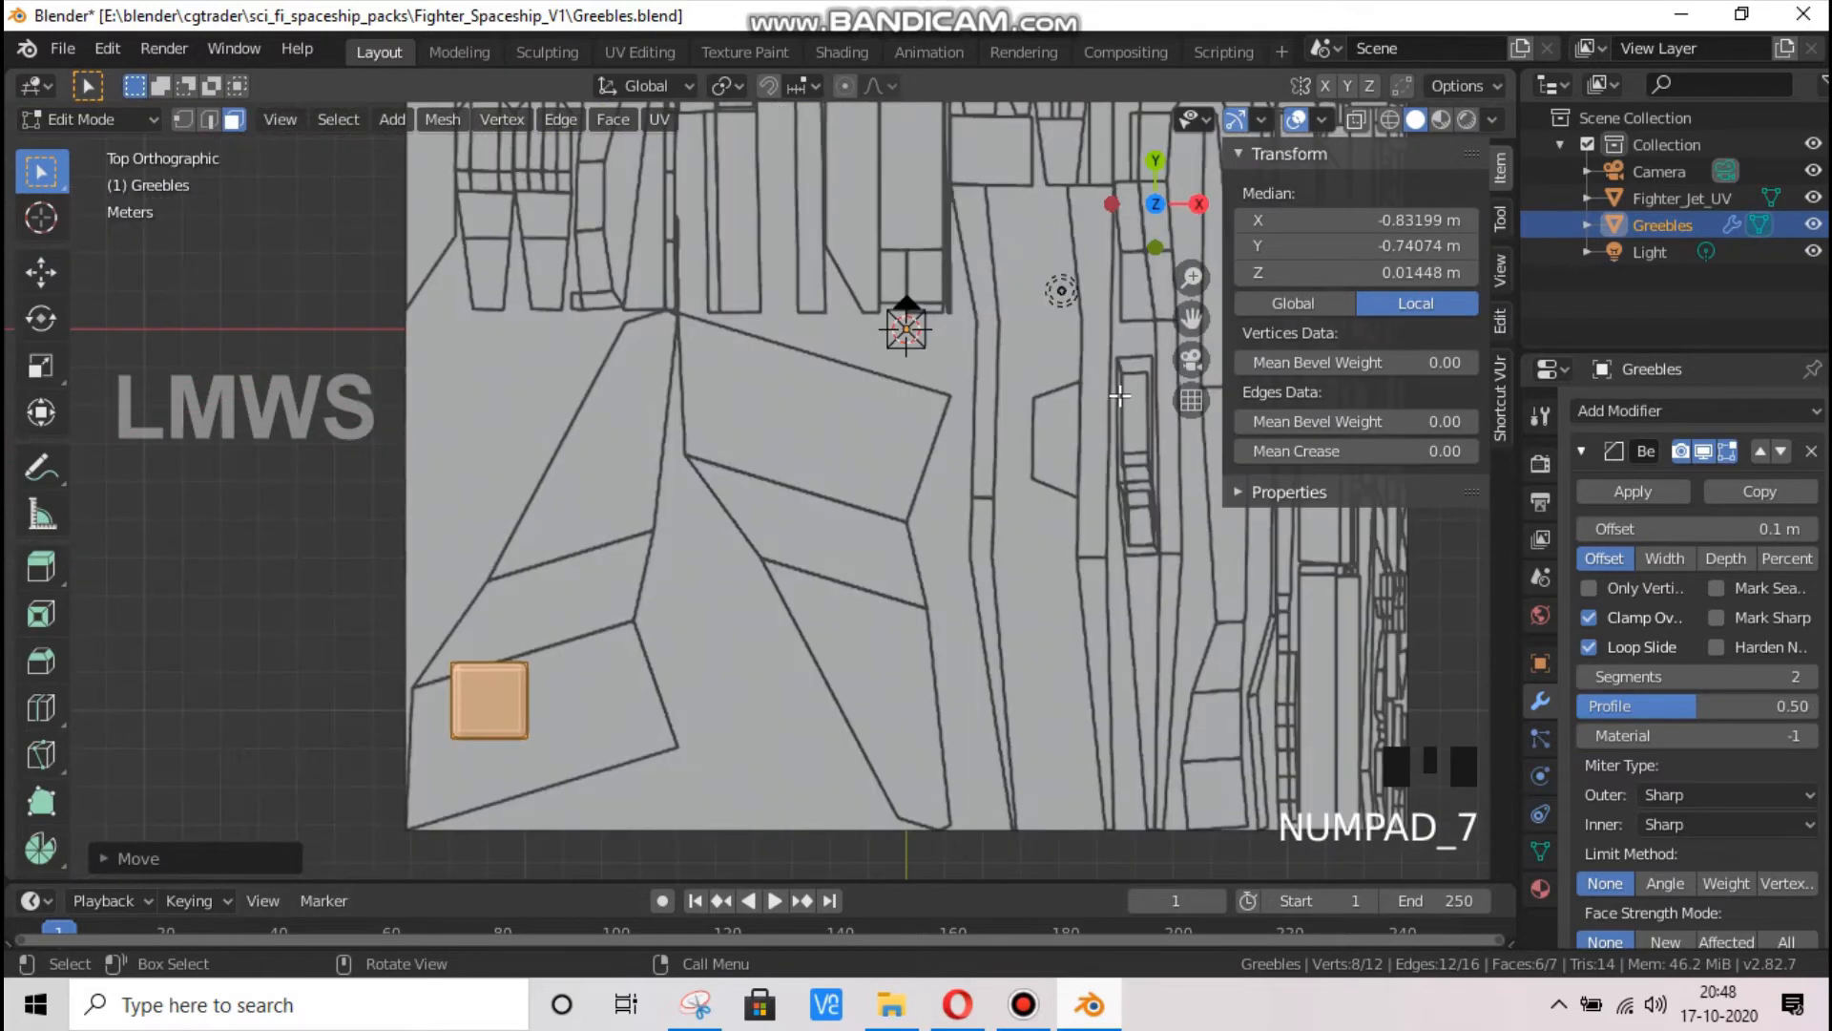
drag(1193, 324, 1277, 141)
scroll(1279, 153, up, 3)
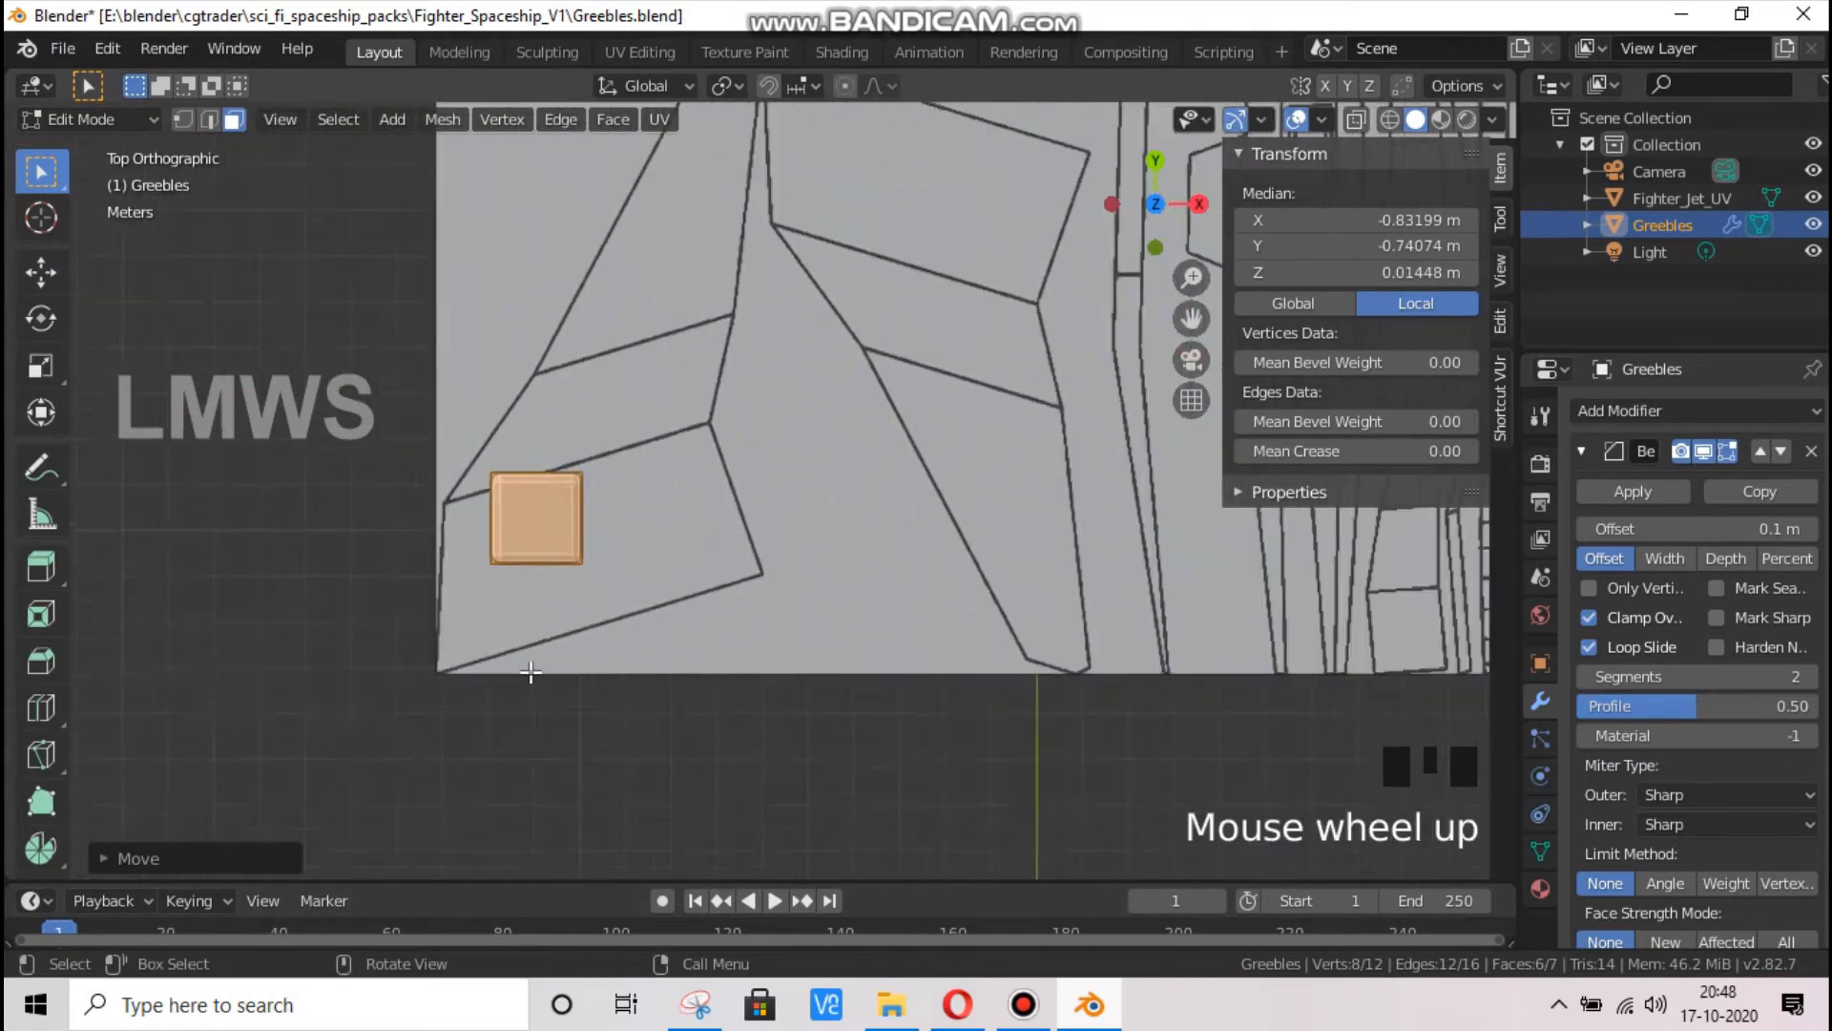
click(1398, 121)
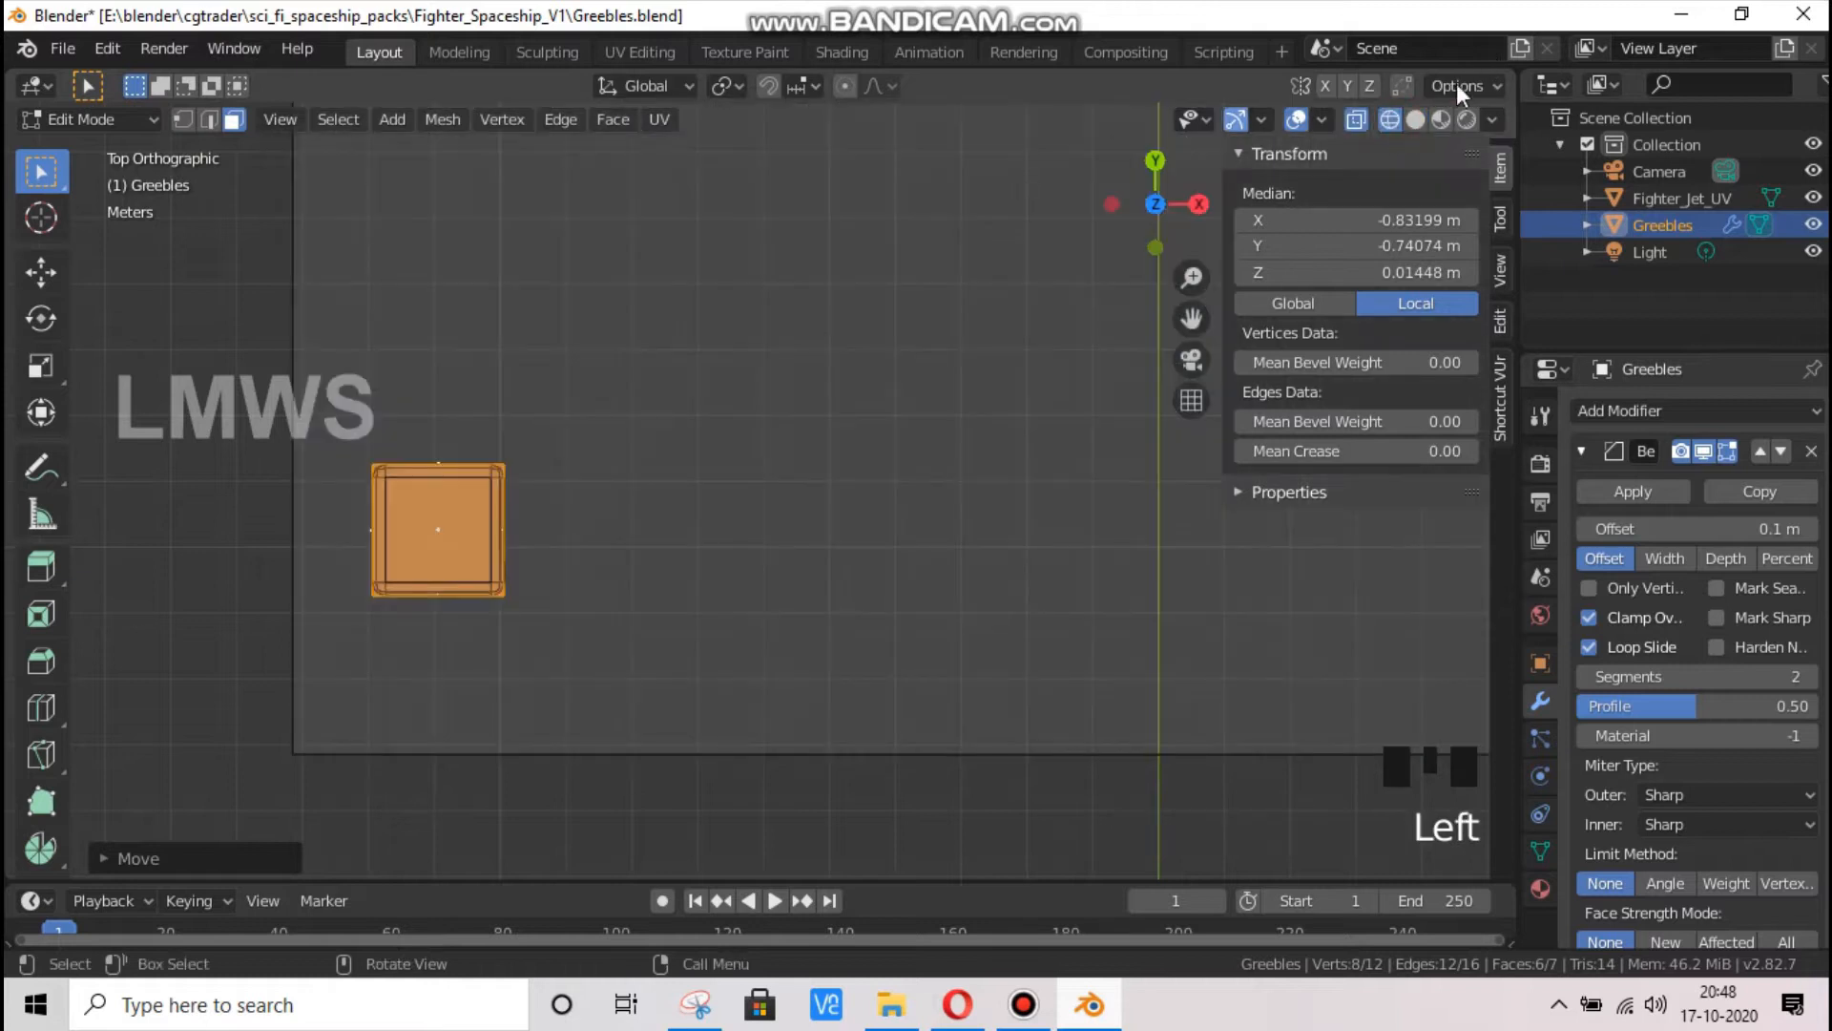
click(1415, 119)
click(1356, 120)
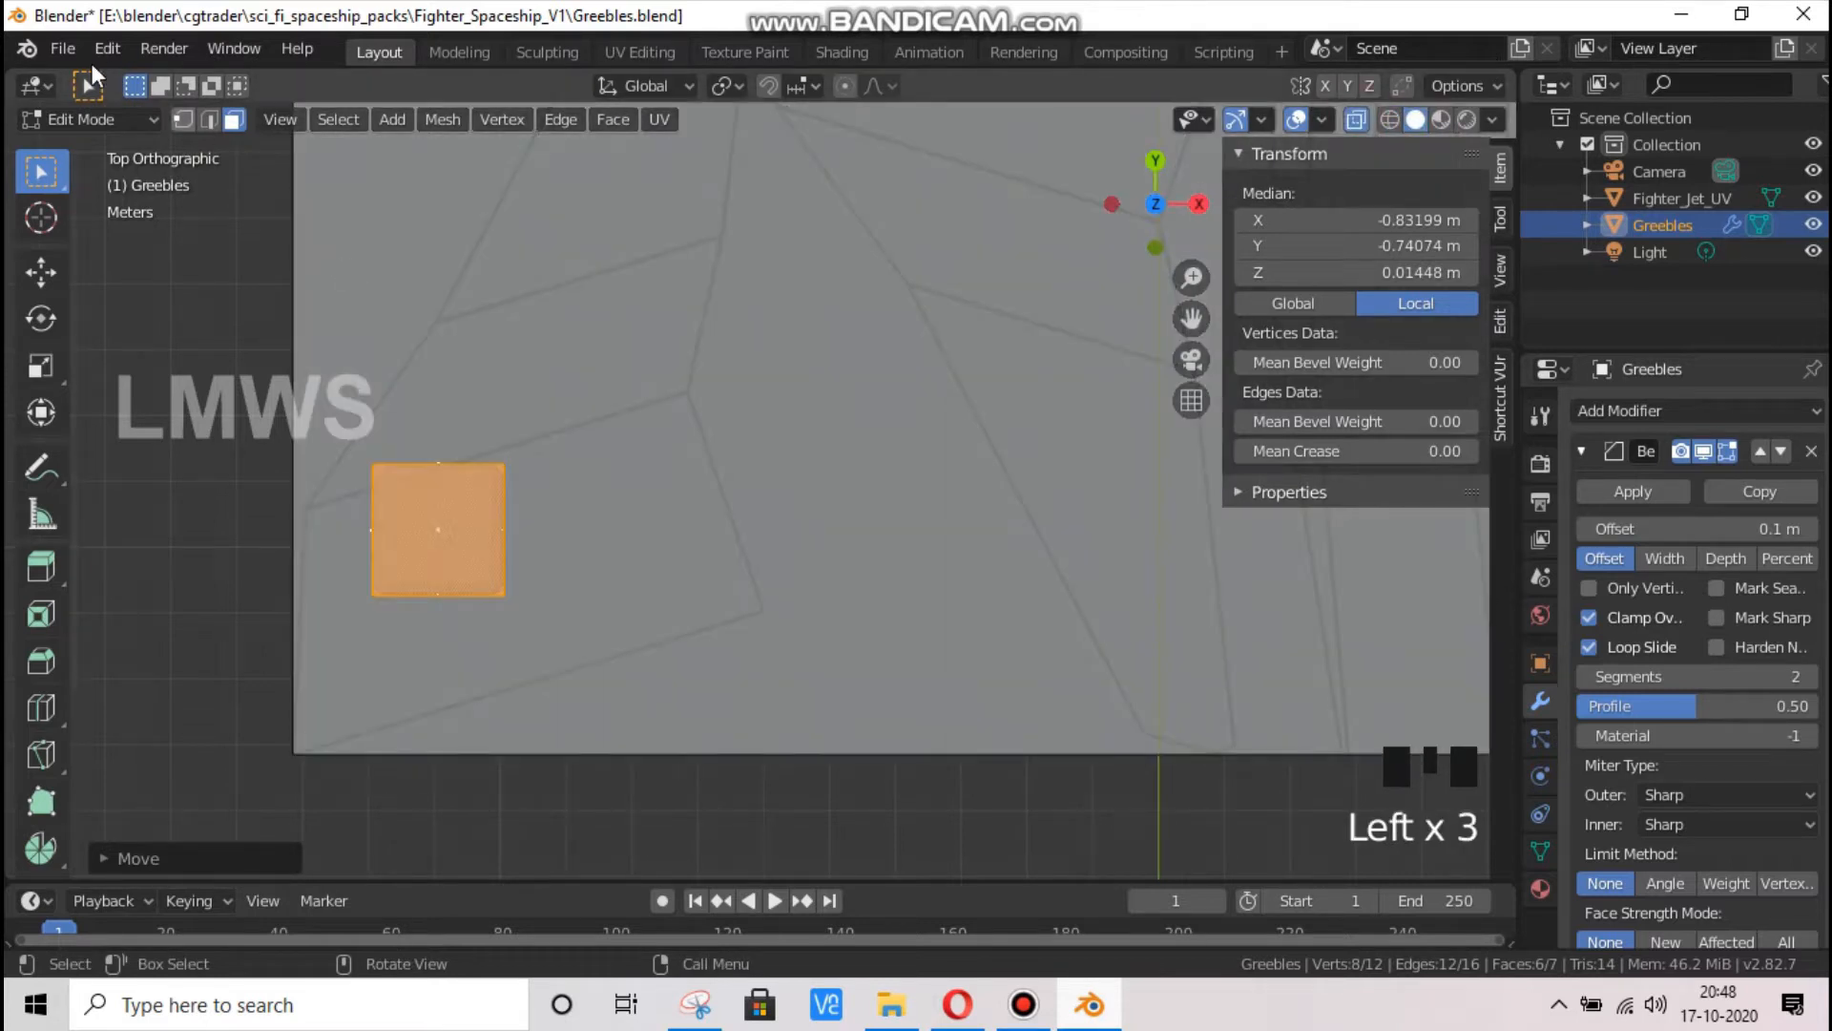
Move the vertices of the slab's outer end along Y to about -0.835 m and outward along X towards the panel's edge
click(184, 120)
drag(401, 429, 334, 670)
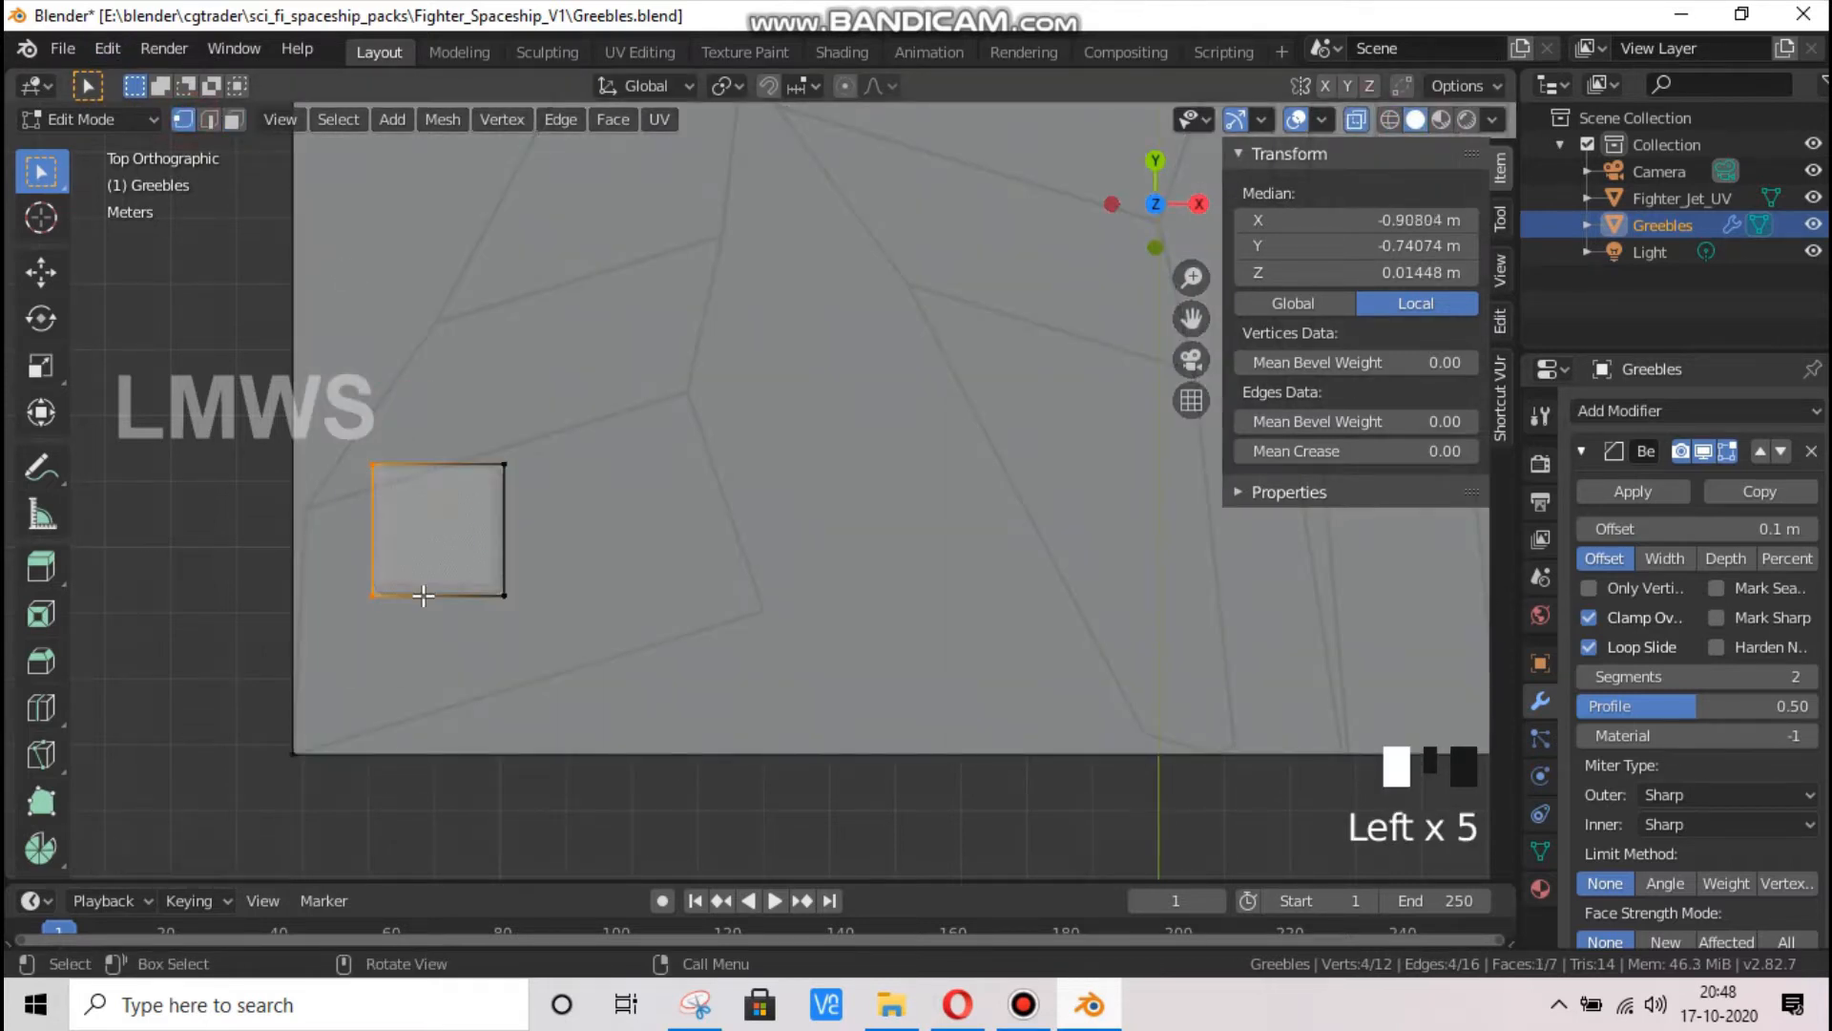
key(g)
key(y)
click(432, 665)
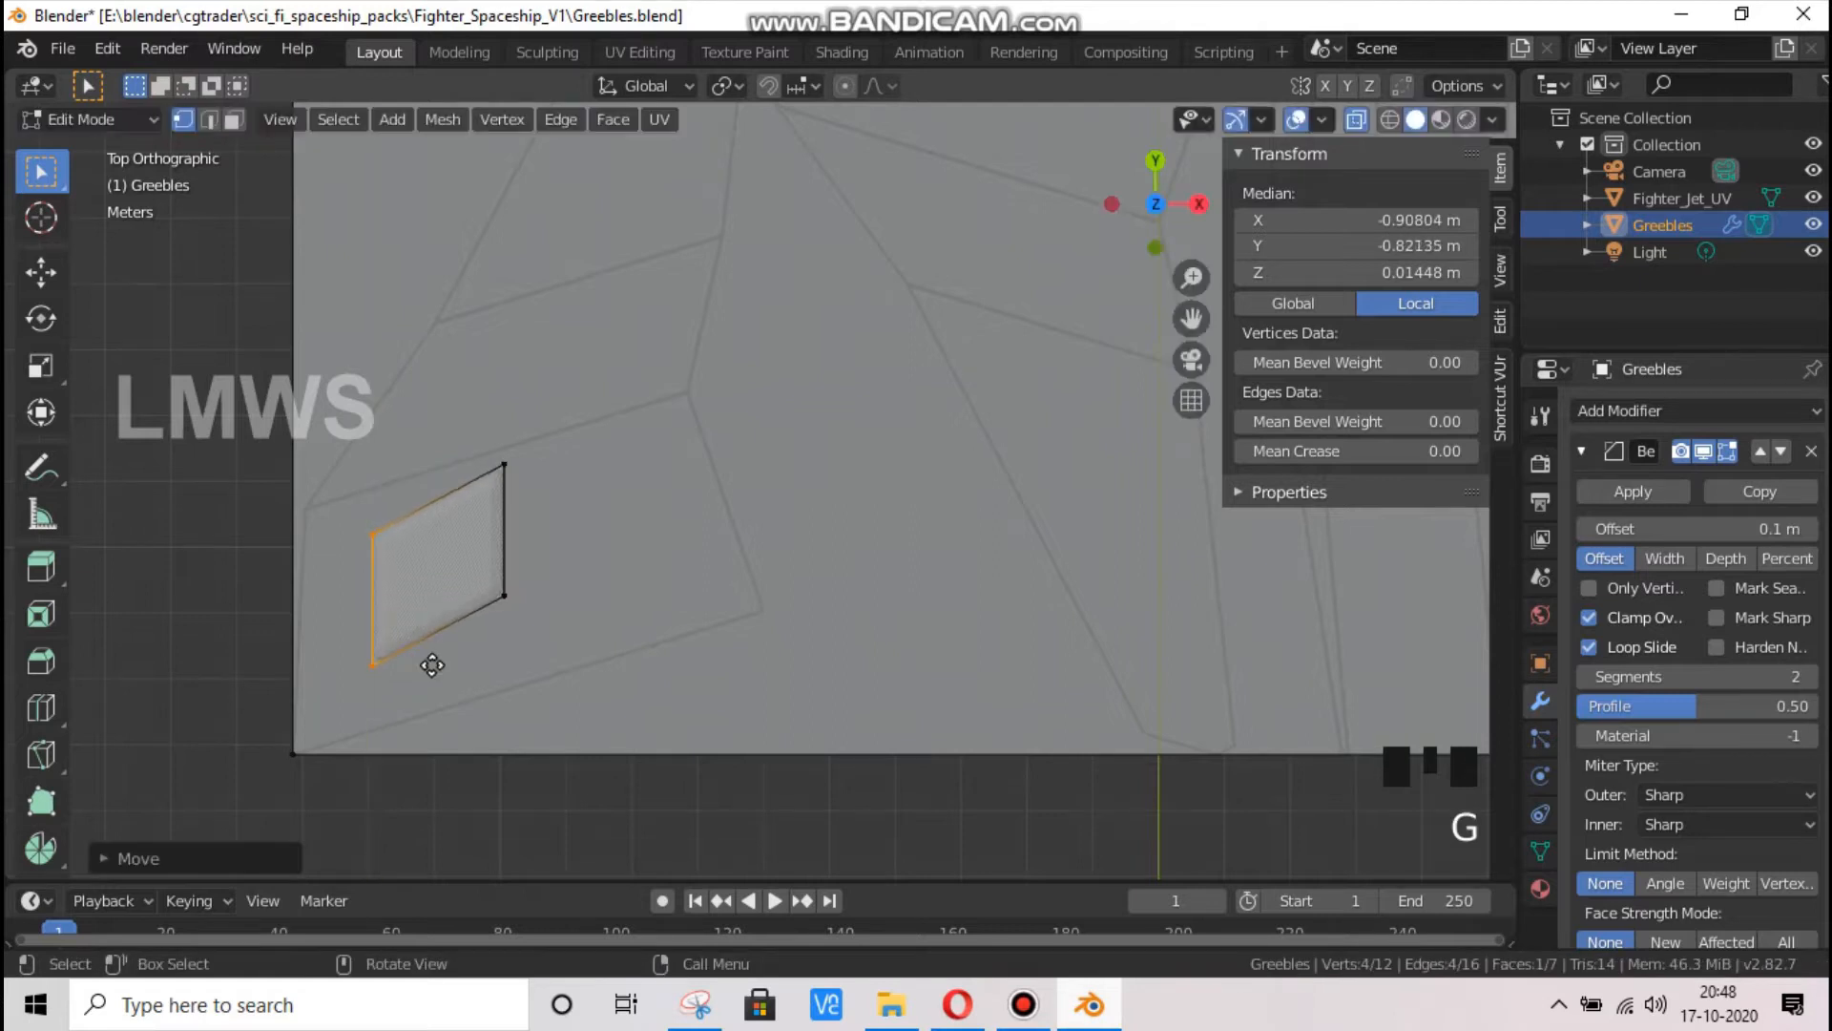
key(g)
key(x)
key(x)
click(343, 677)
key(g)
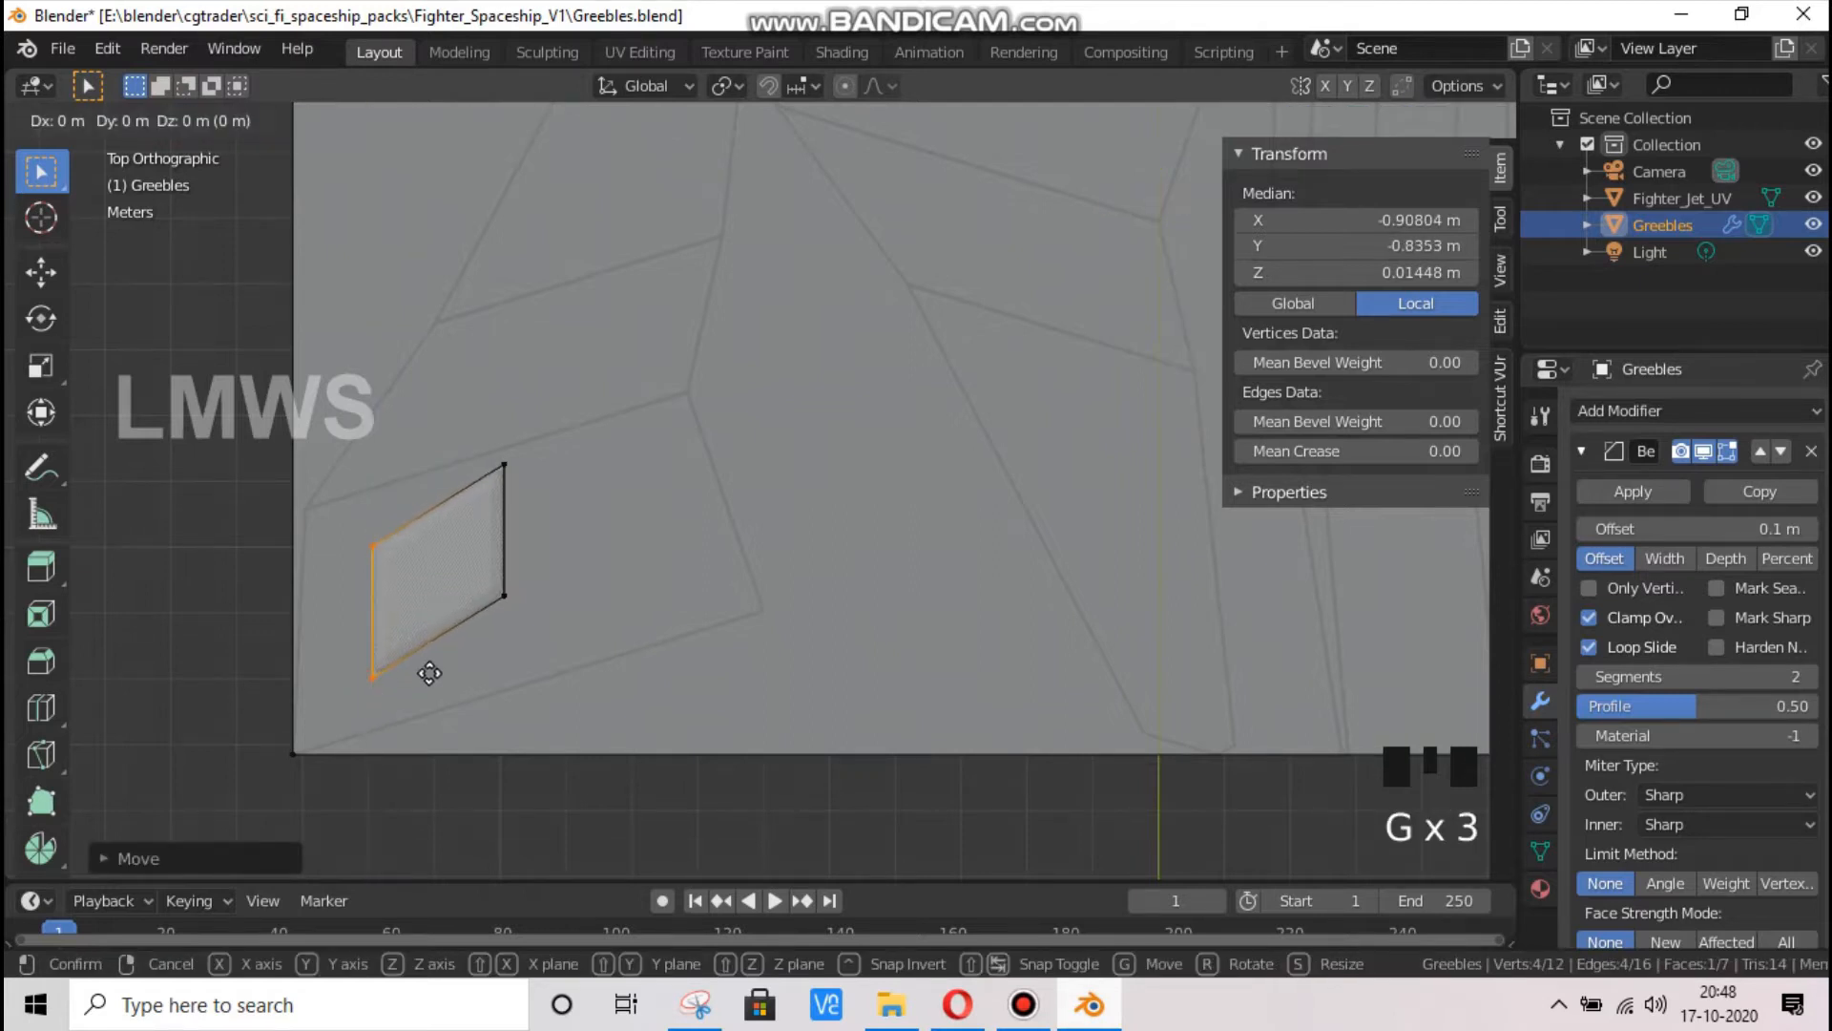
key(x)
click(567, 684)
Move the vertices of the slab's inner end along X to about -0.575 m and up along Y to match the panel's slant
drag(567, 684, 472, 374)
key(g)
key(x)
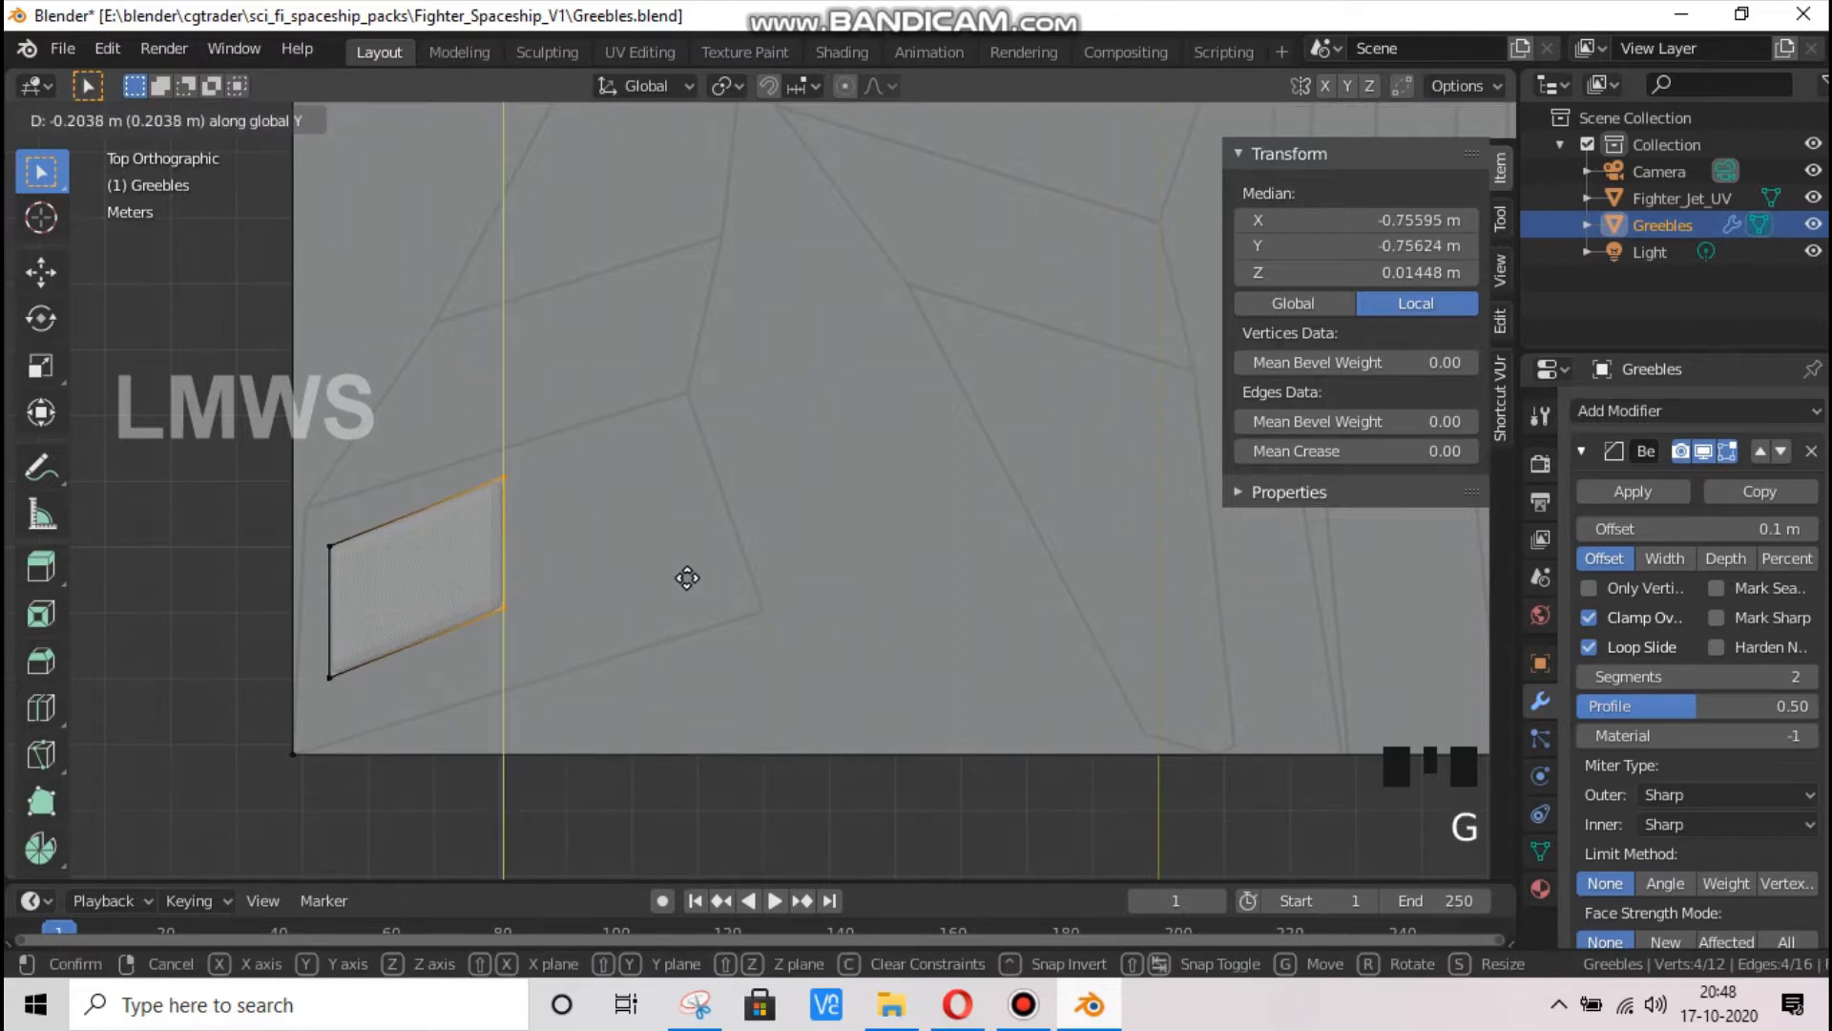
click(643, 564)
key(g)
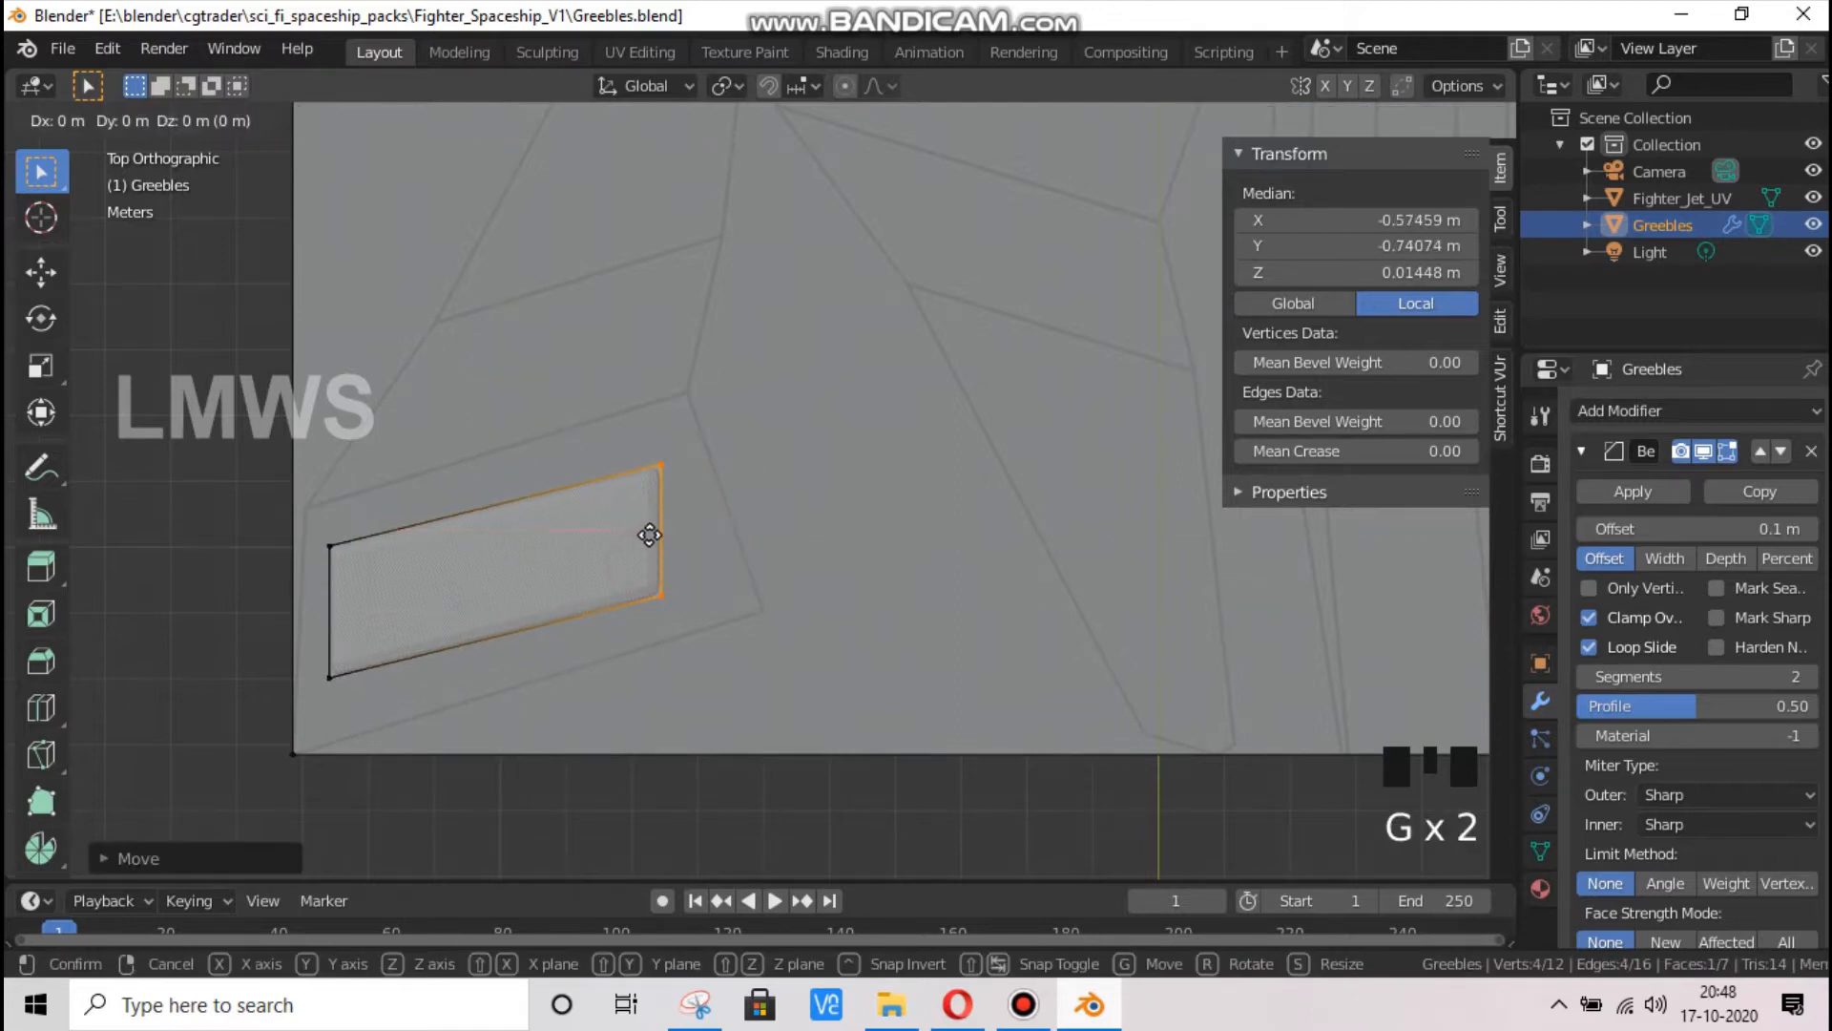
key(x)
click(708, 533)
Move the slab's lower inner corner vertices along X to about -0.534 m to slant that end like the panel
drag(577, 524, 704, 621)
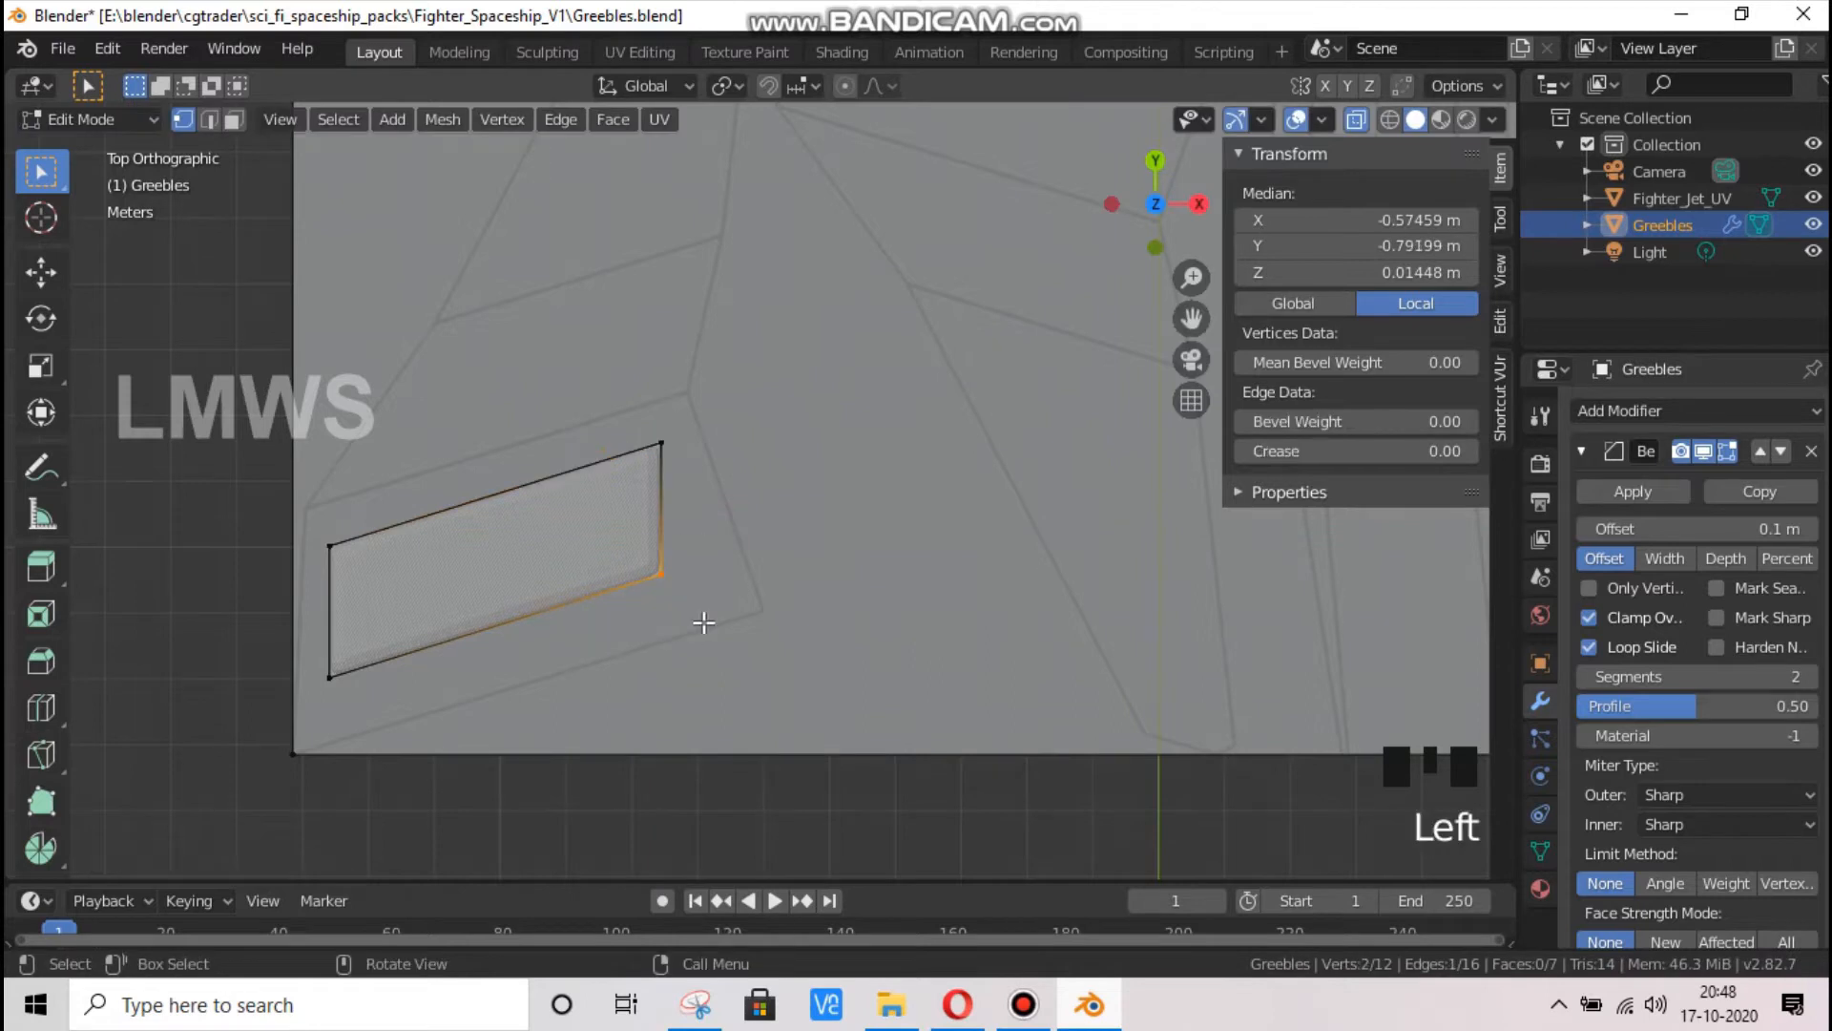
key(g)
key(x)
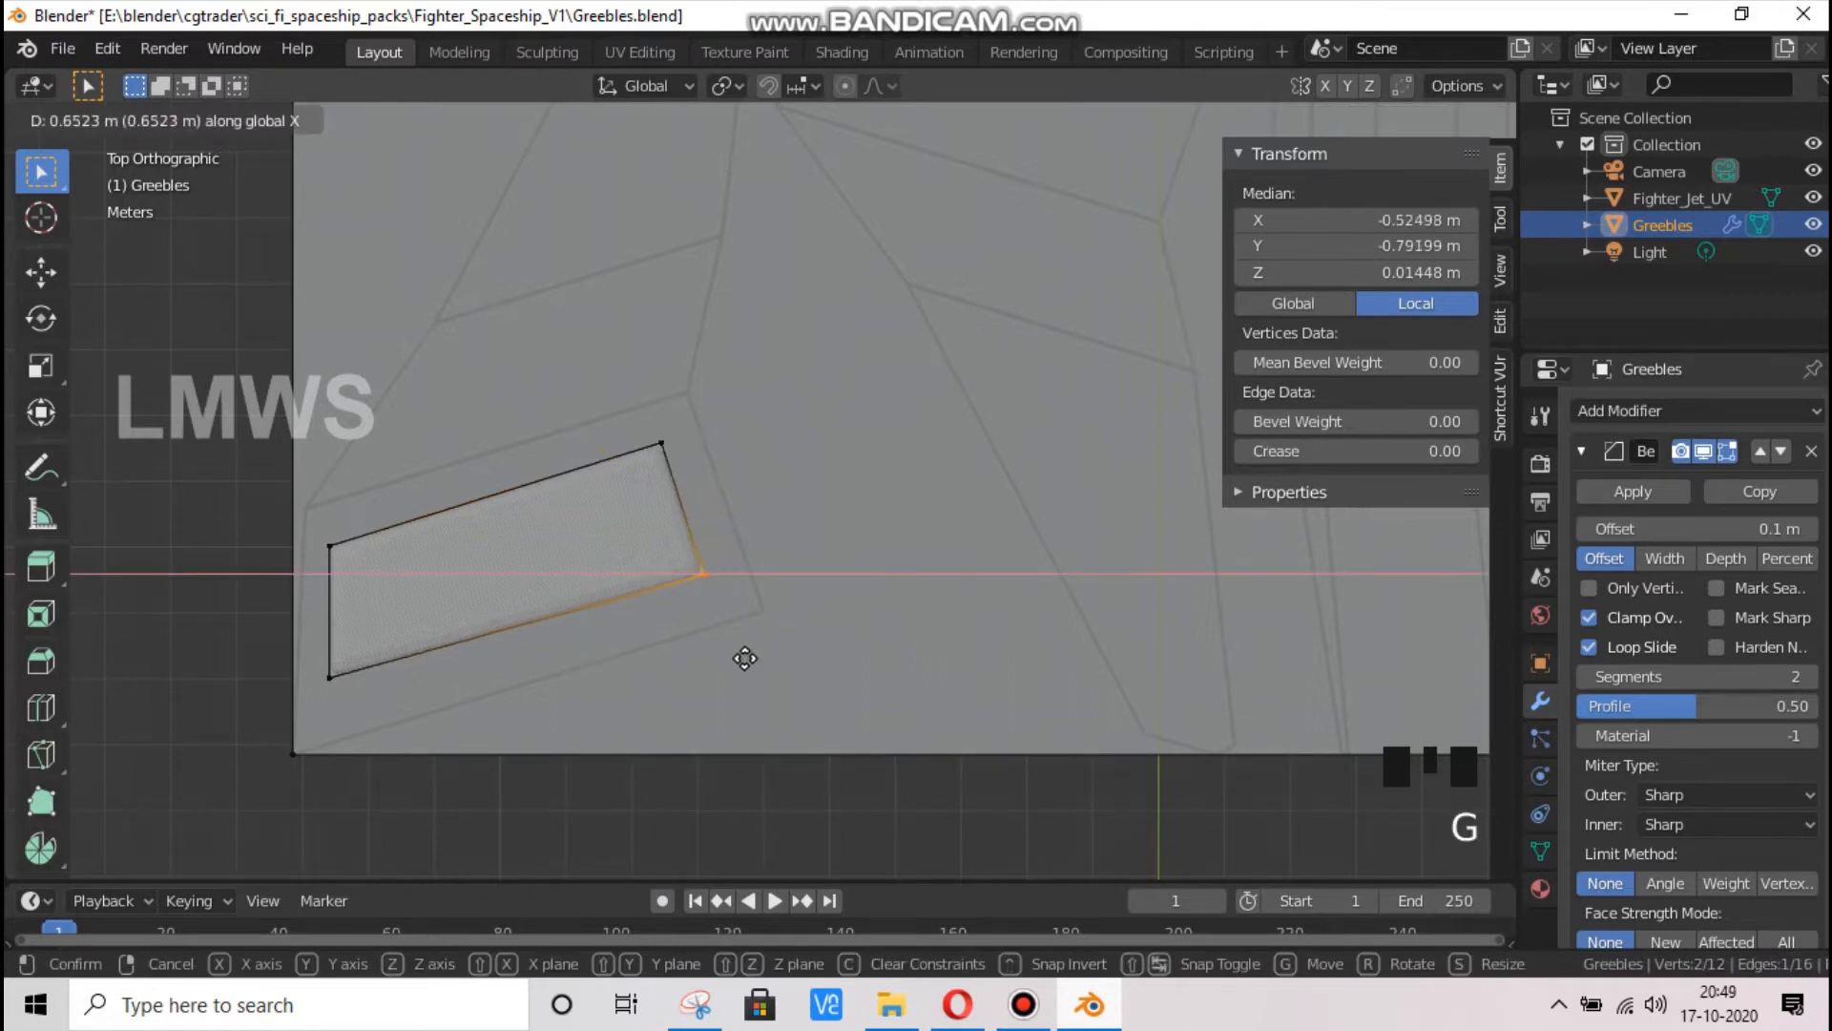
click(738, 666)
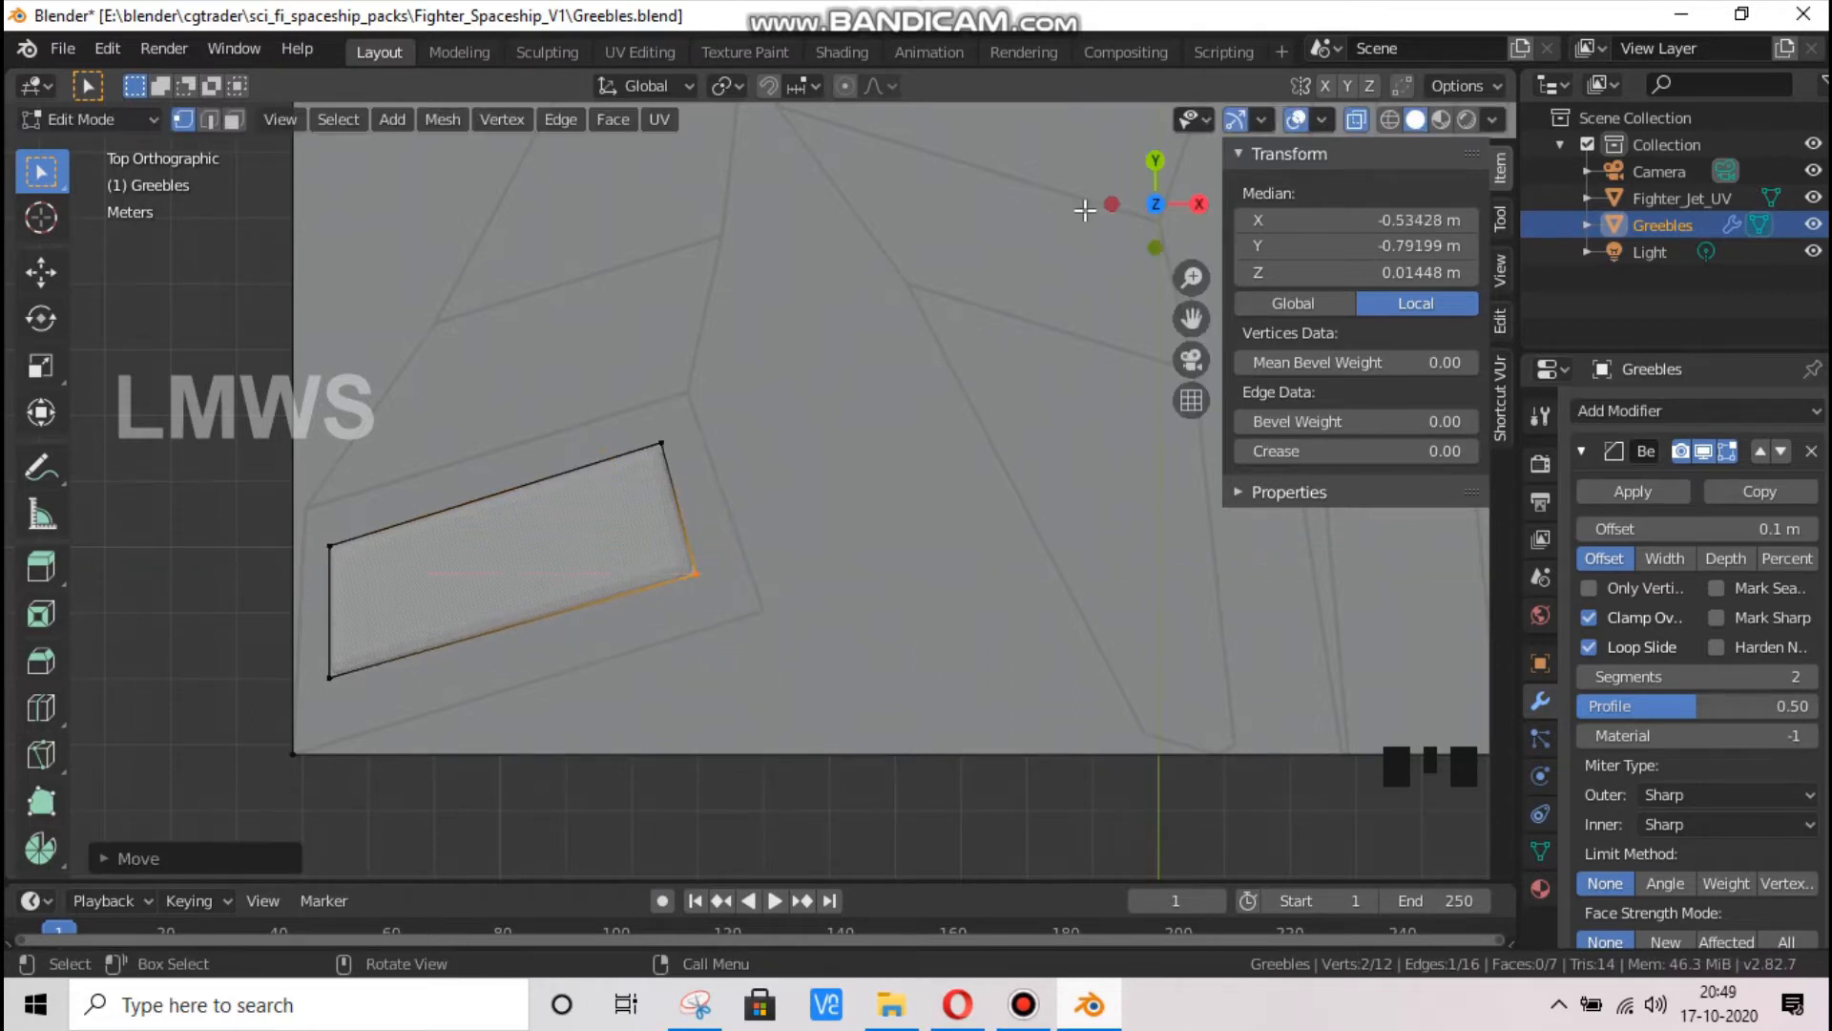
Return to Object Mode, turn X-ray off and inspect the bevelled slab in perspective
drag(1153, 205, 1245, 134)
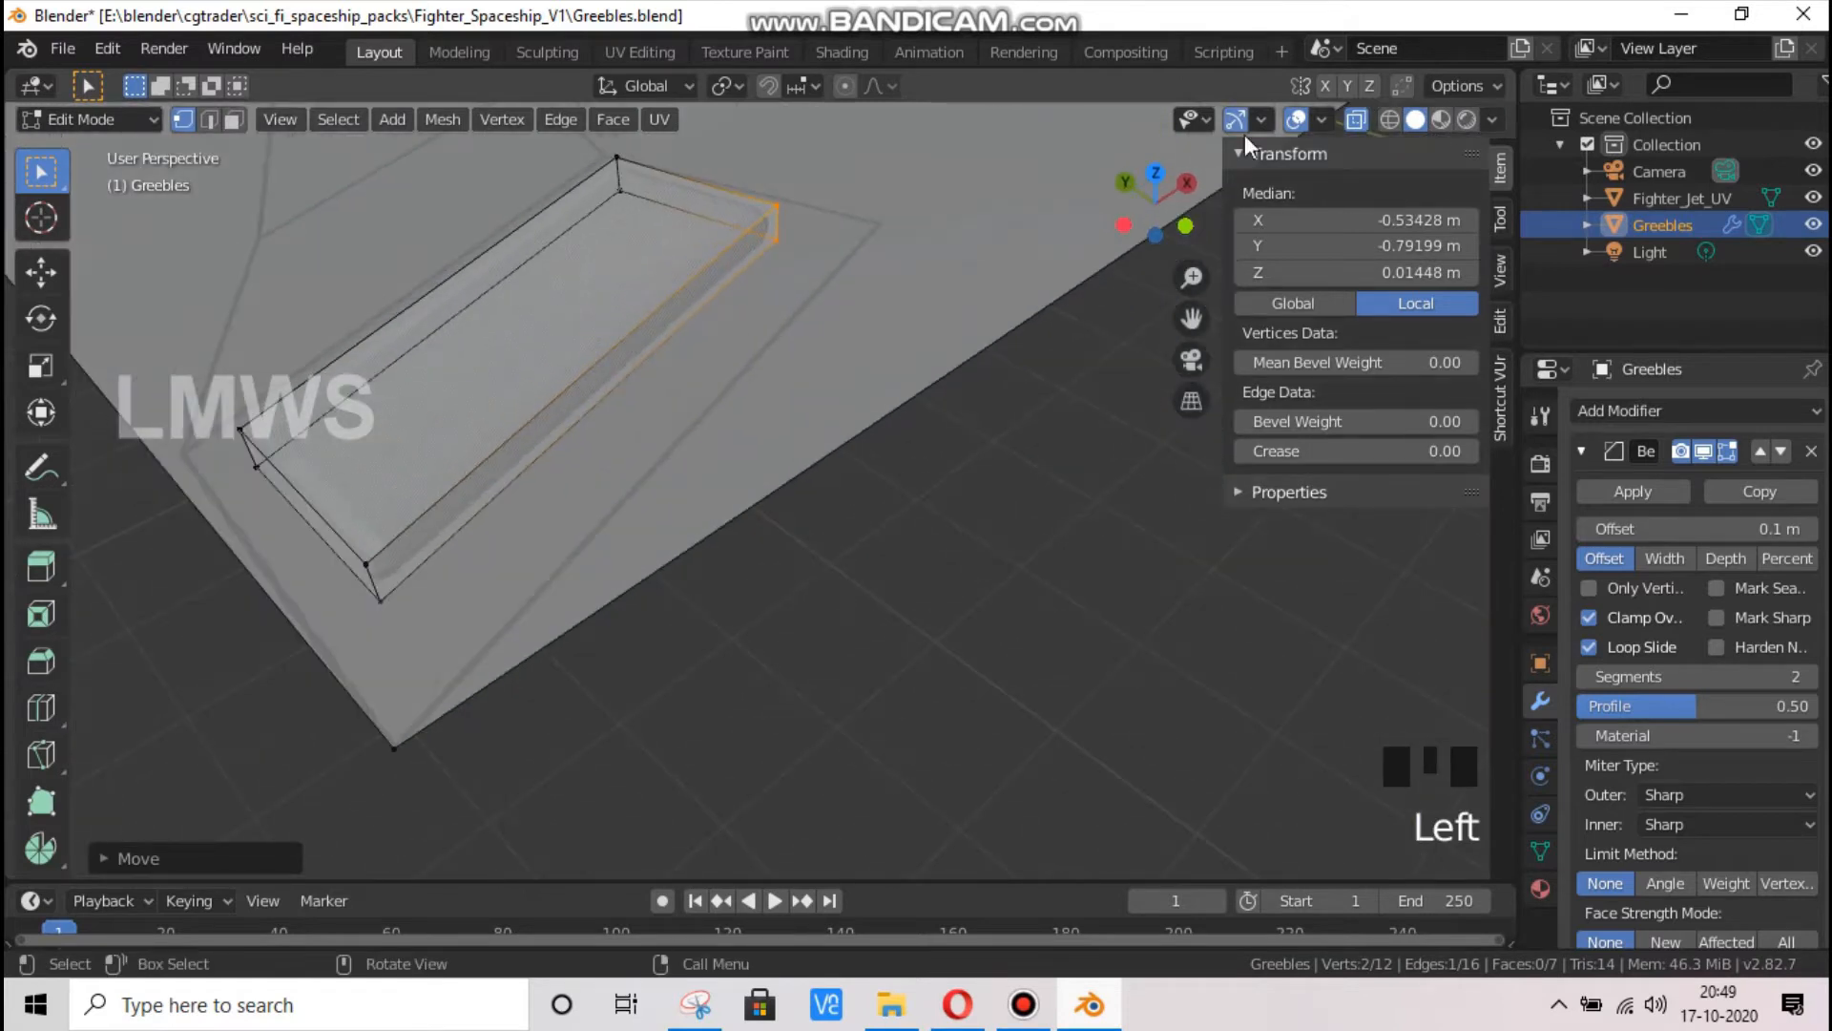
key(Tab)
click(1357, 120)
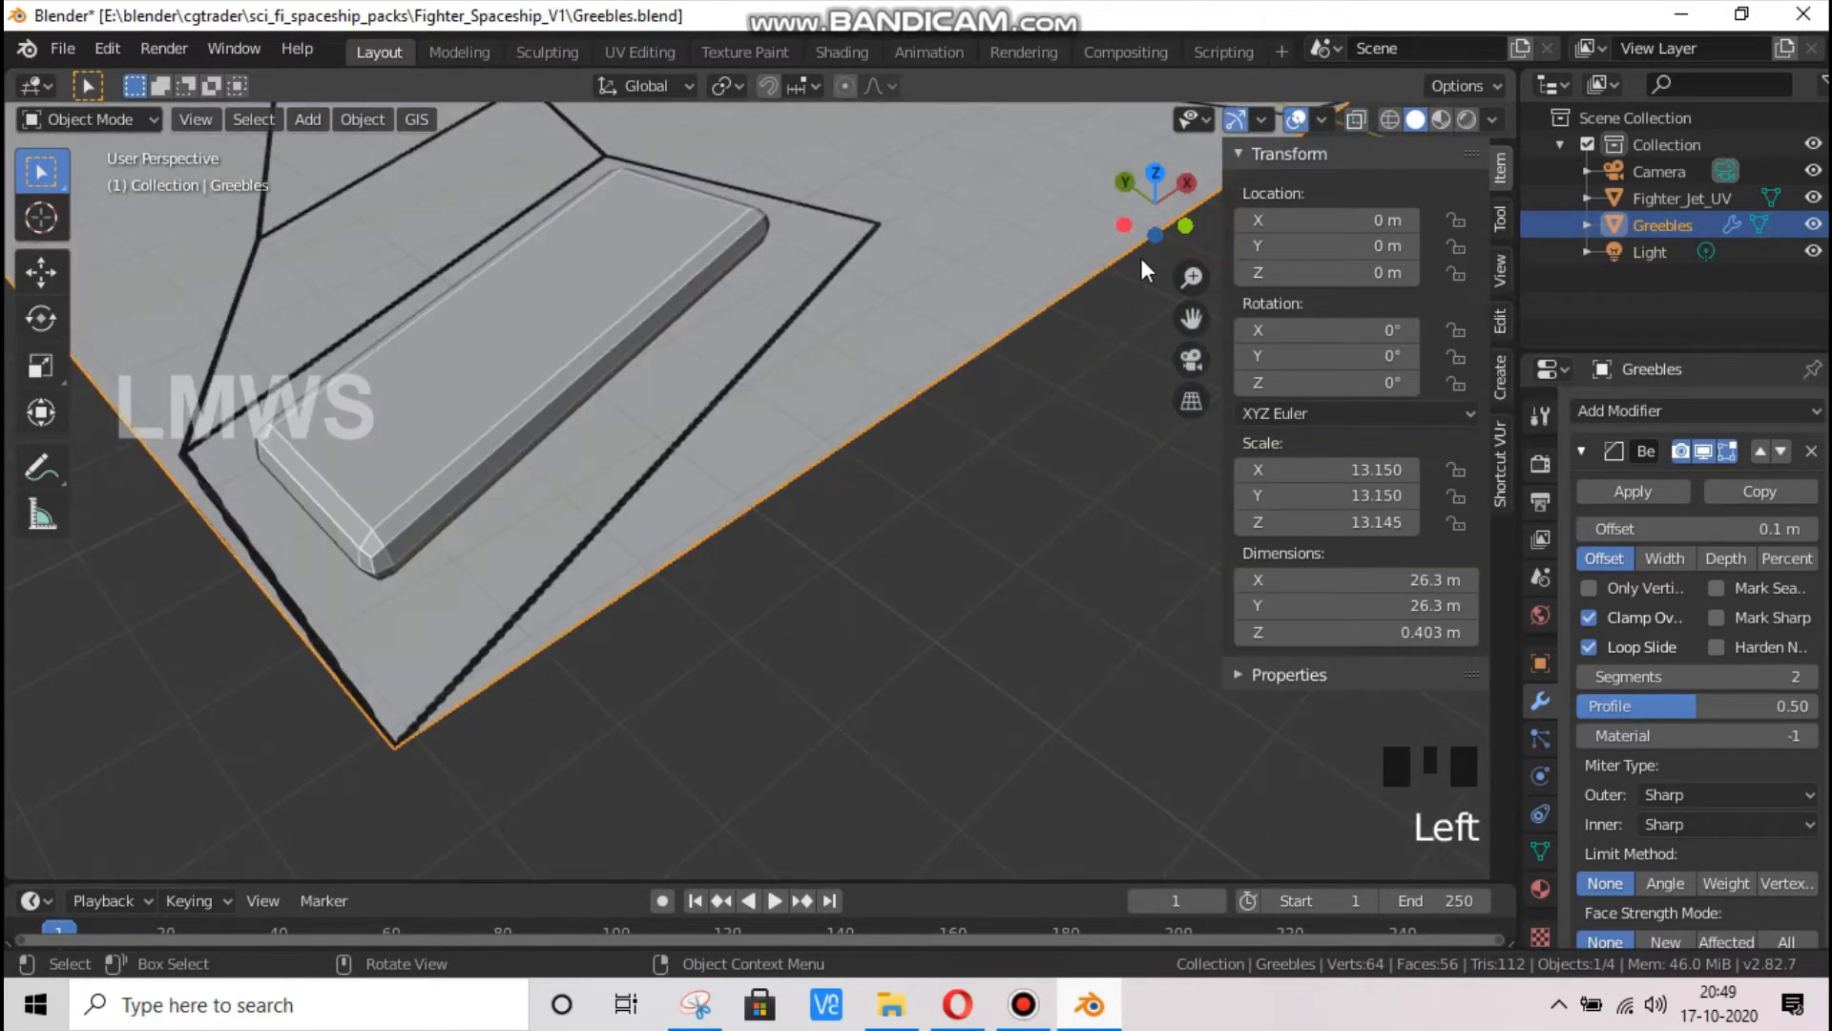
scroll(1161, 252, down, 2)
drag(1164, 249, 1079, 214)
drag(482, 416, 638, 424)
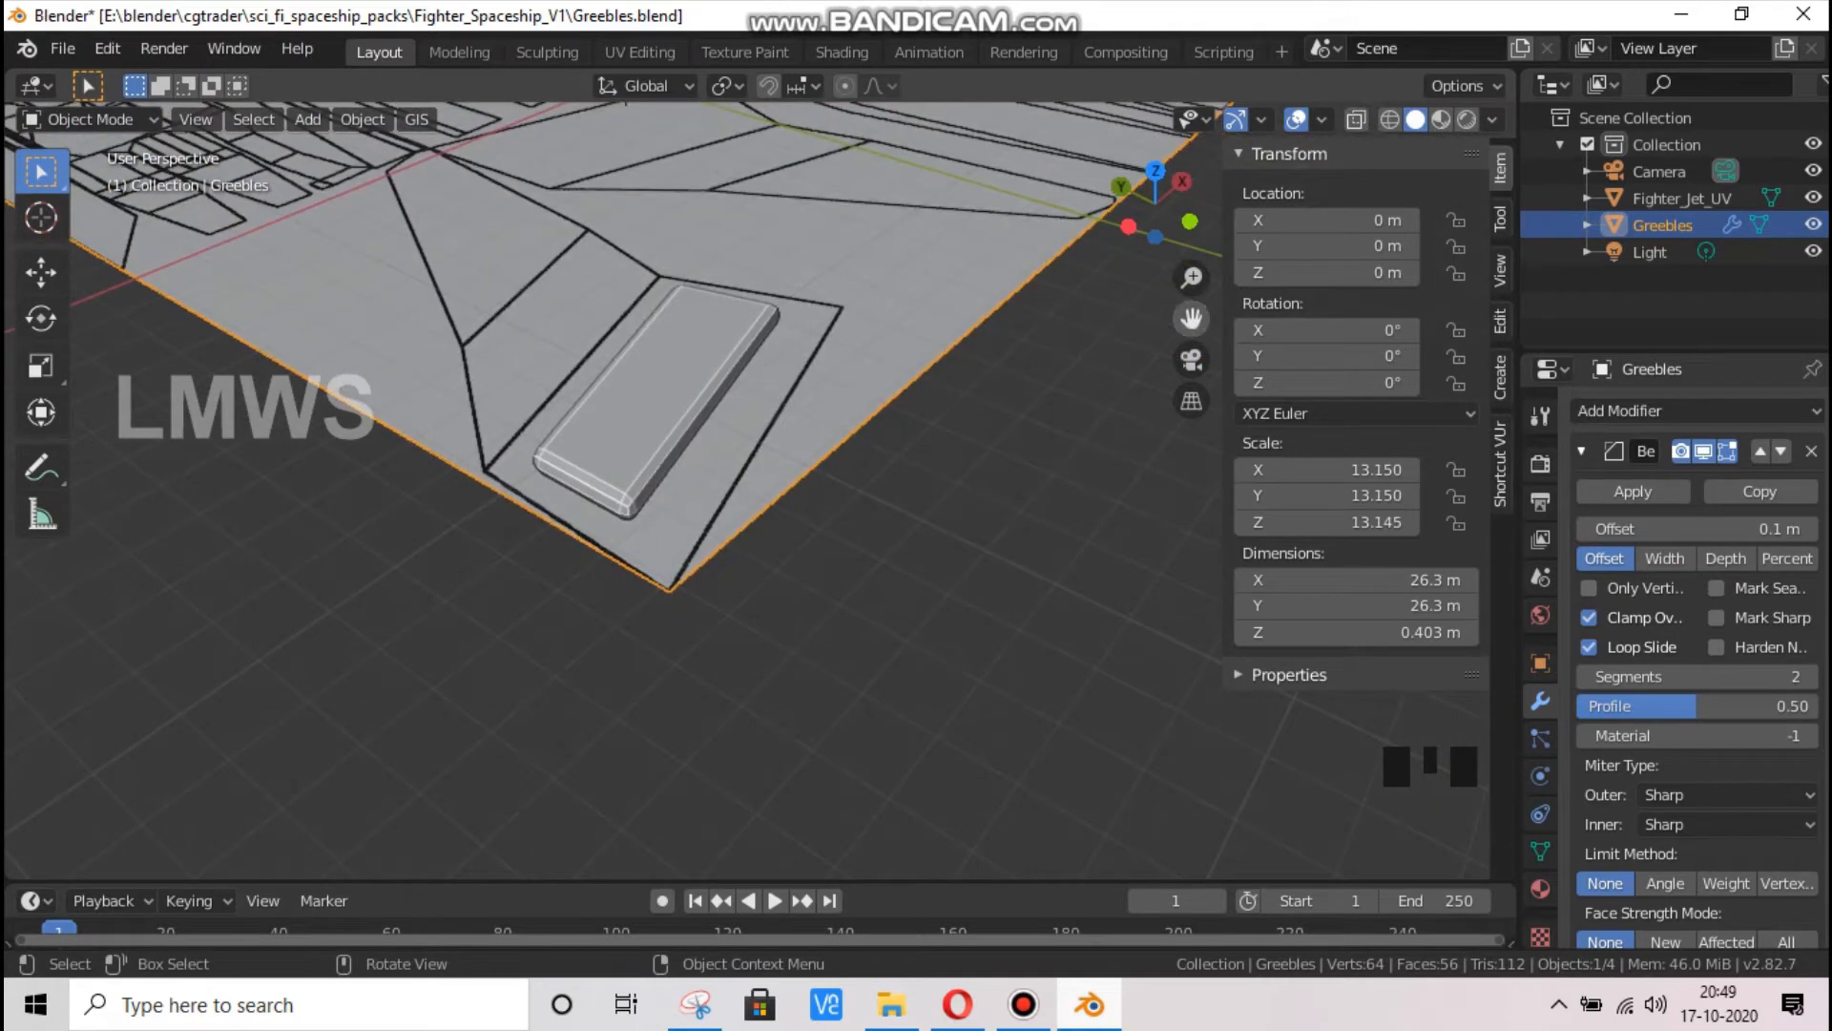
drag(1191, 318, 1178, 531)
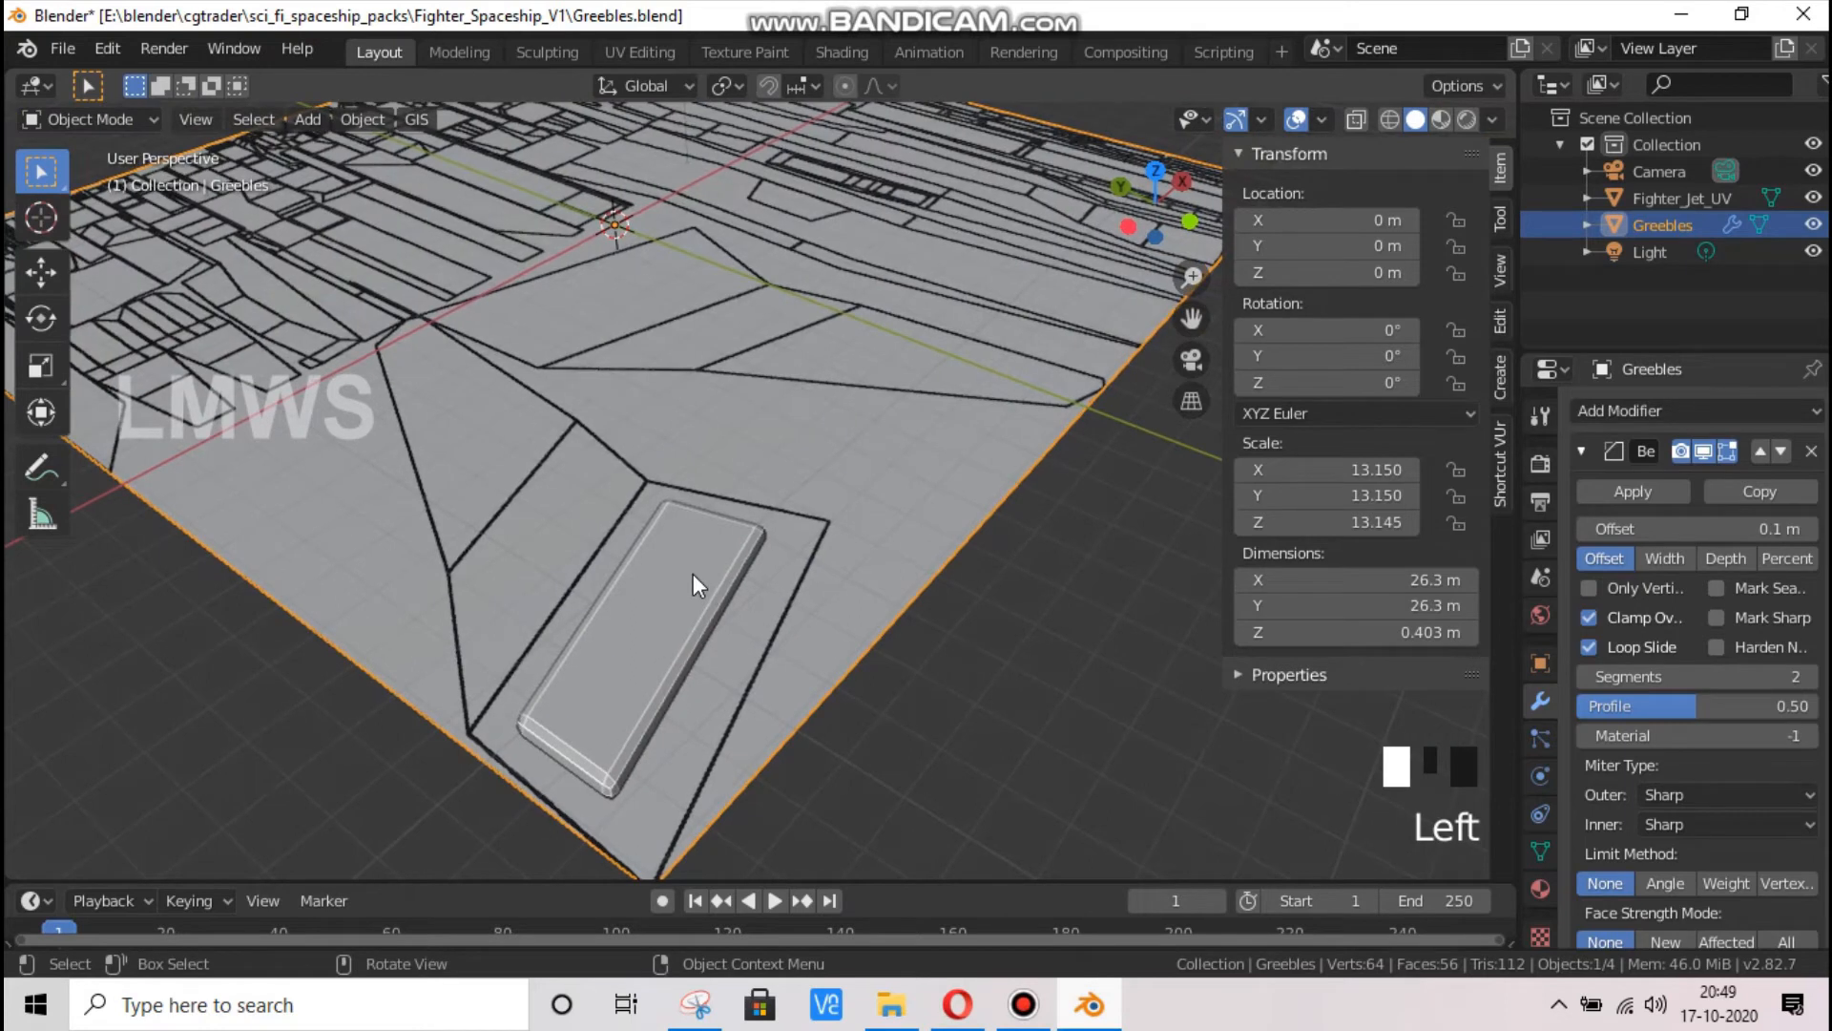
Select the slab's top face in Edit Mode and lower it along Z to about 0.012 m
key(KP_7)
scroll(669, 582, down, 2)
click(678, 372)
key(Tab)
scroll(544, 579, up, 1)
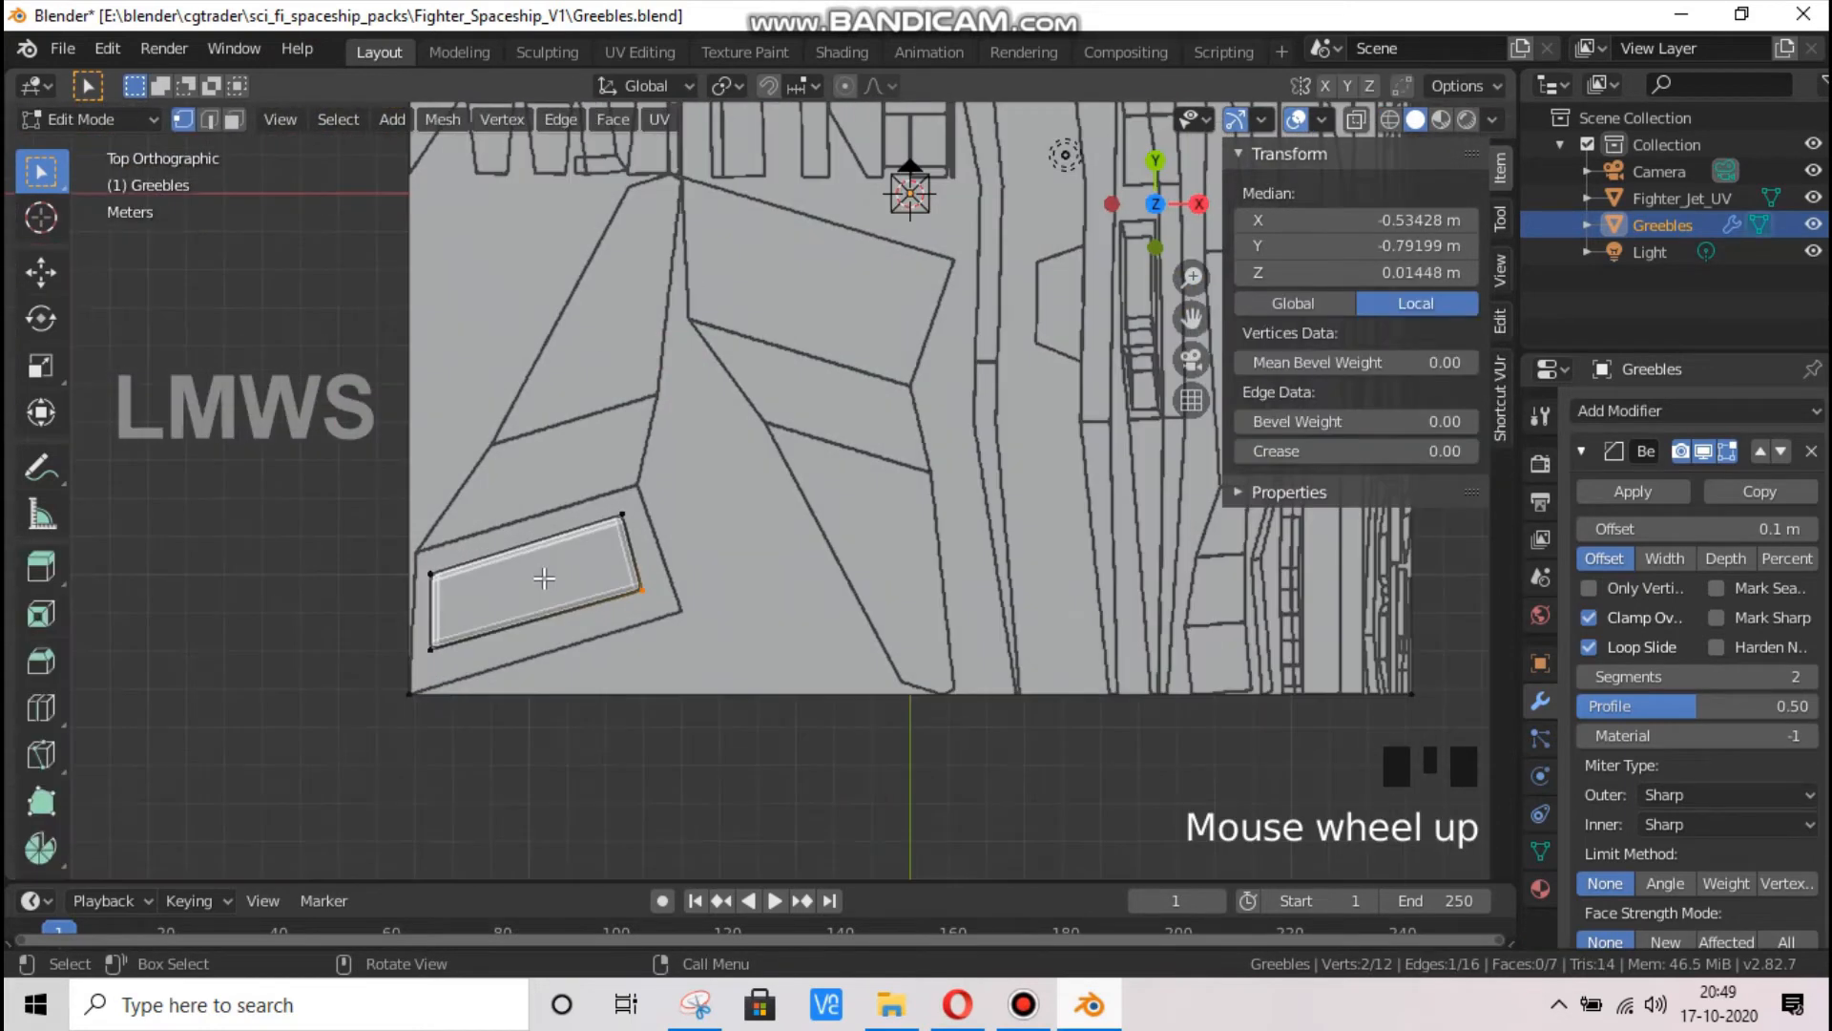
scroll(593, 410, up, 1)
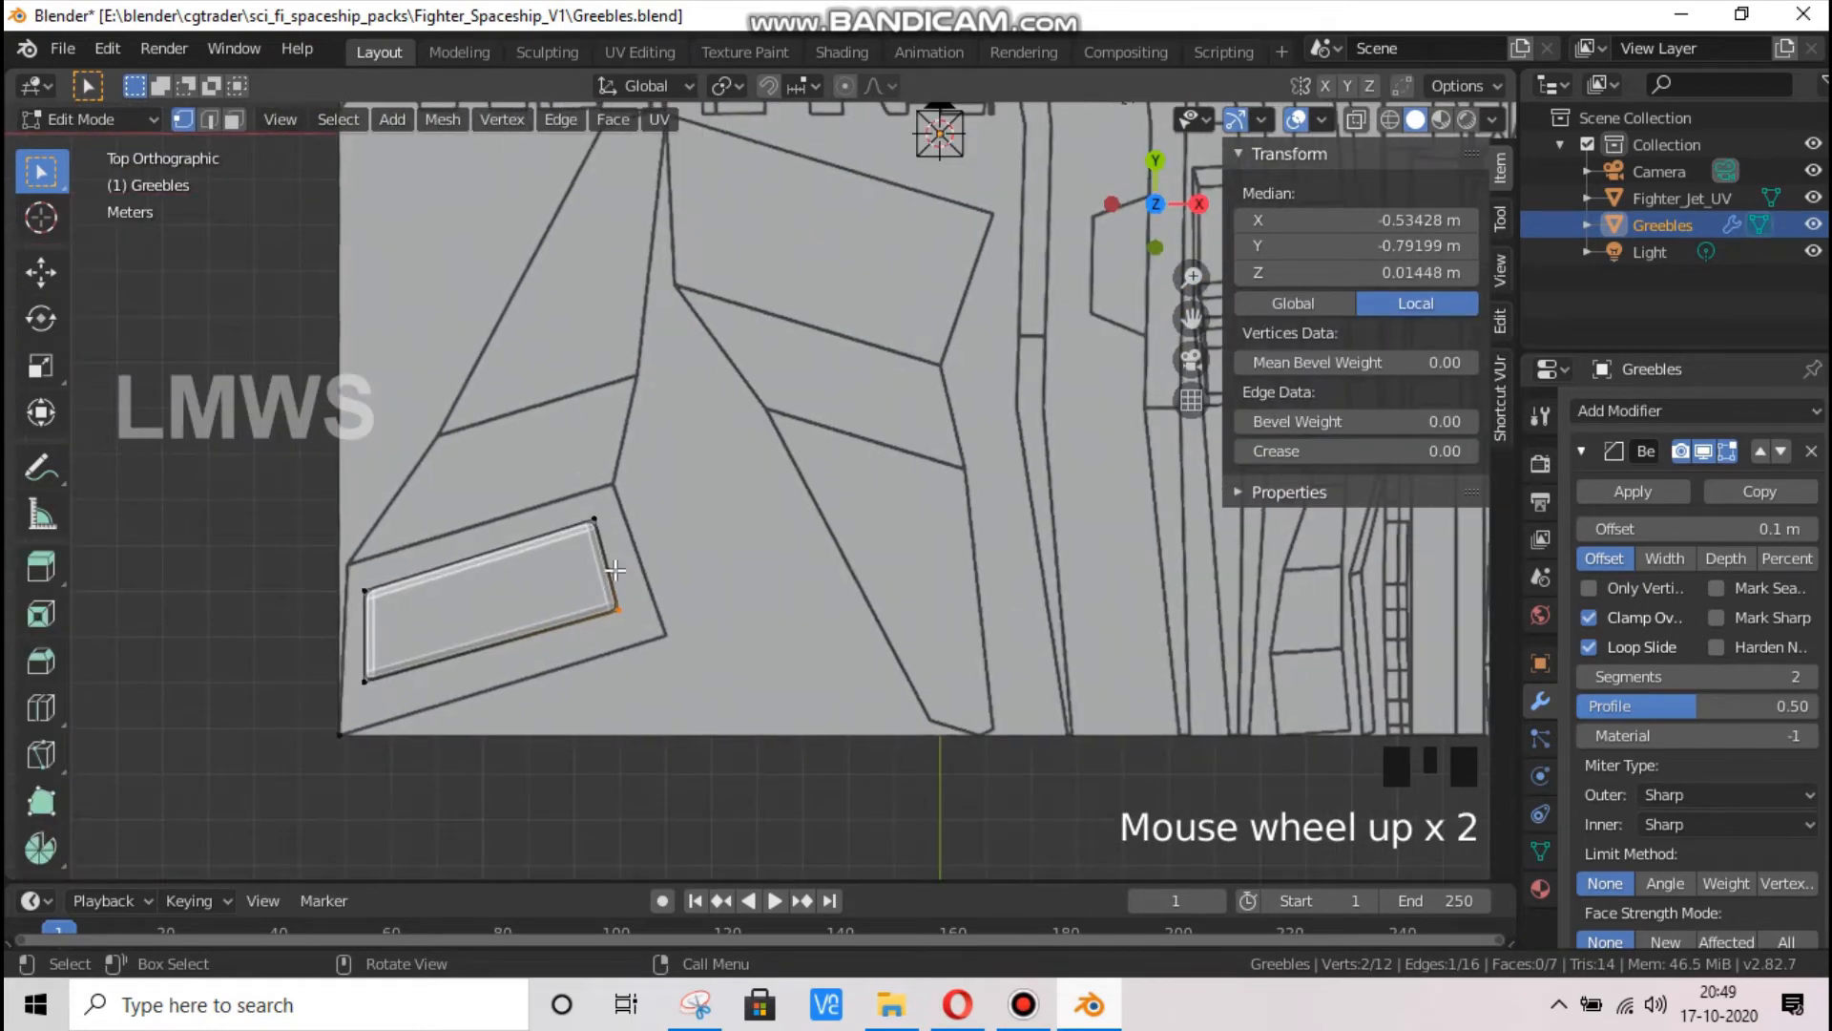
drag(1184, 202, 330, 296)
click(245, 319)
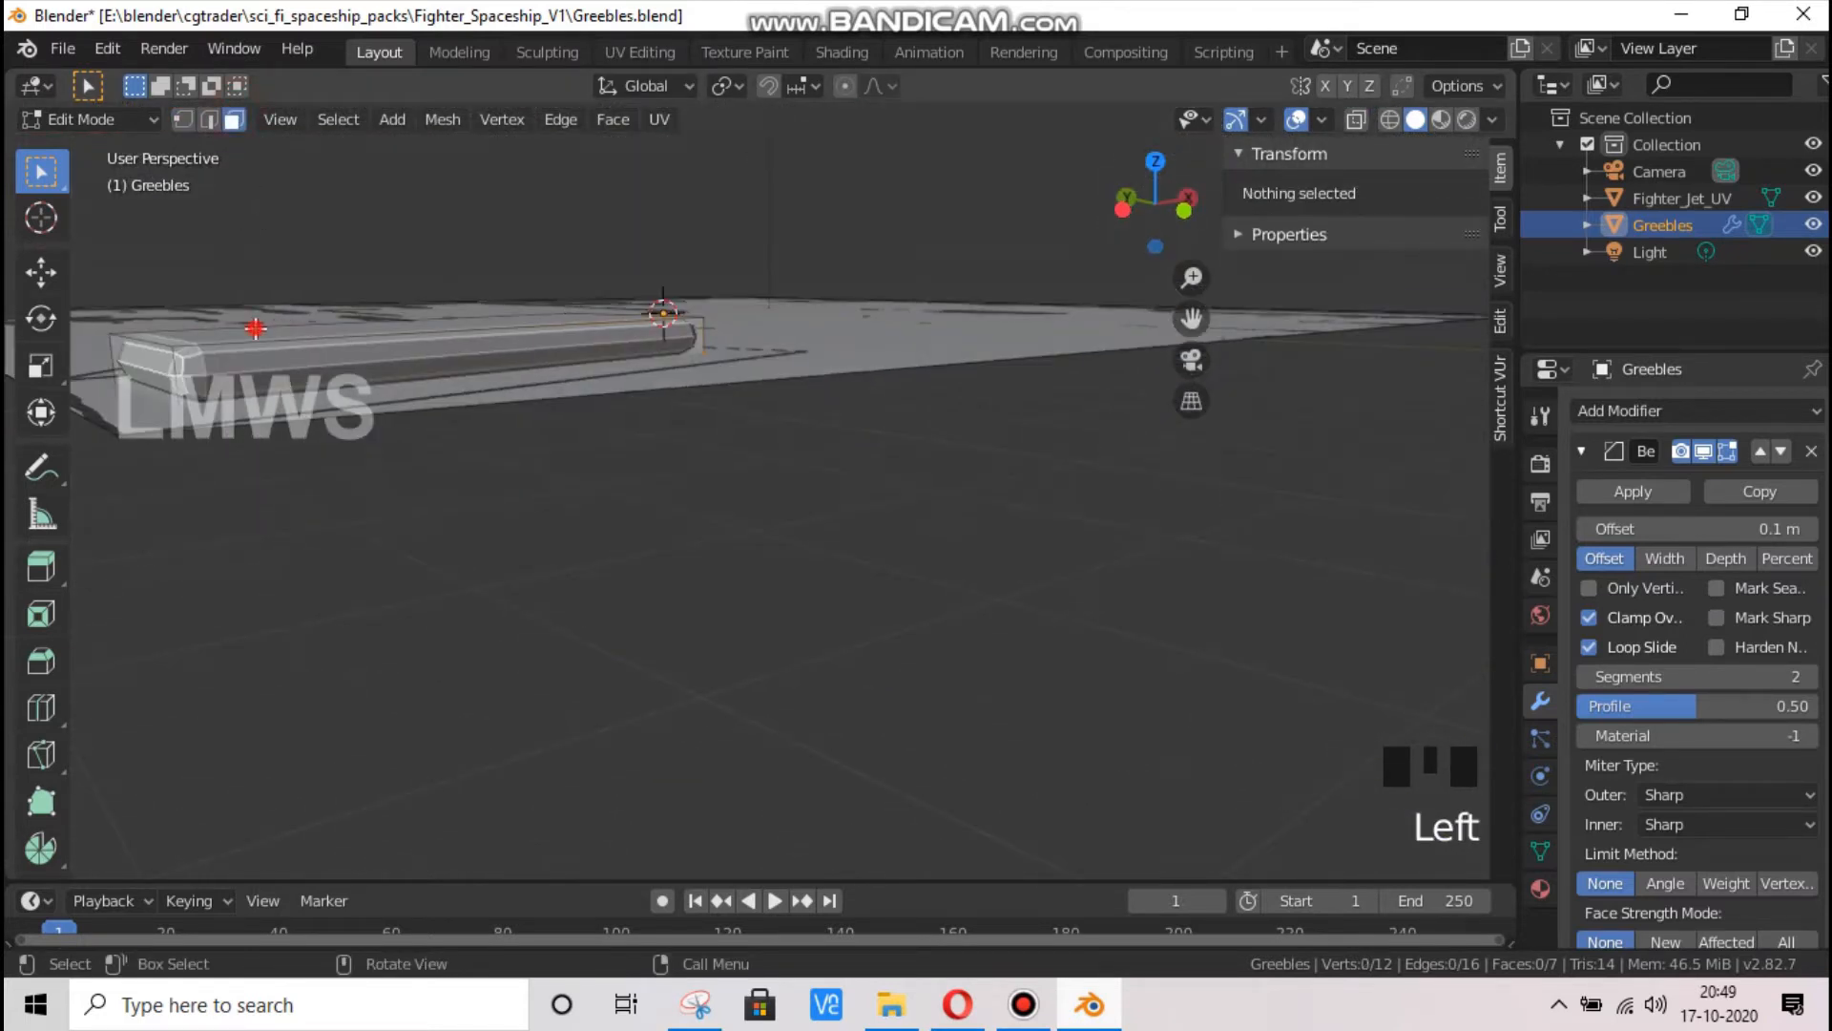
click(245, 319)
key(g)
key(z)
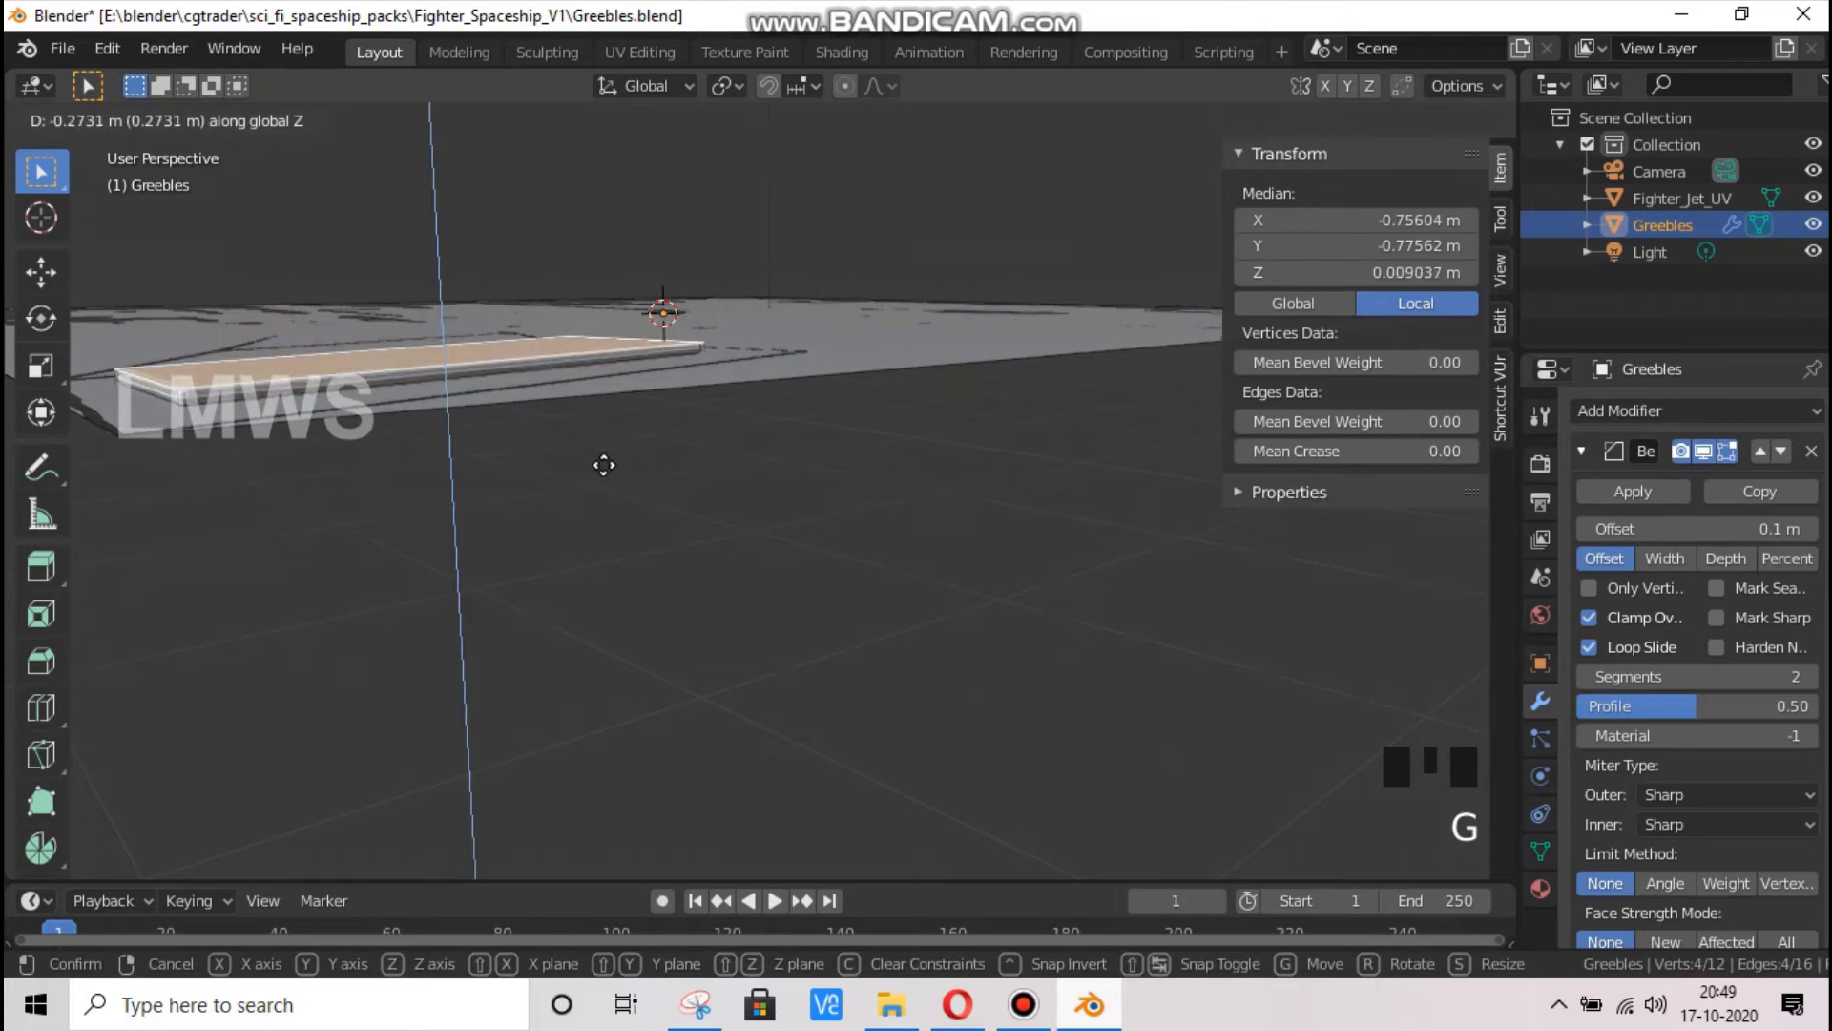
click(605, 462)
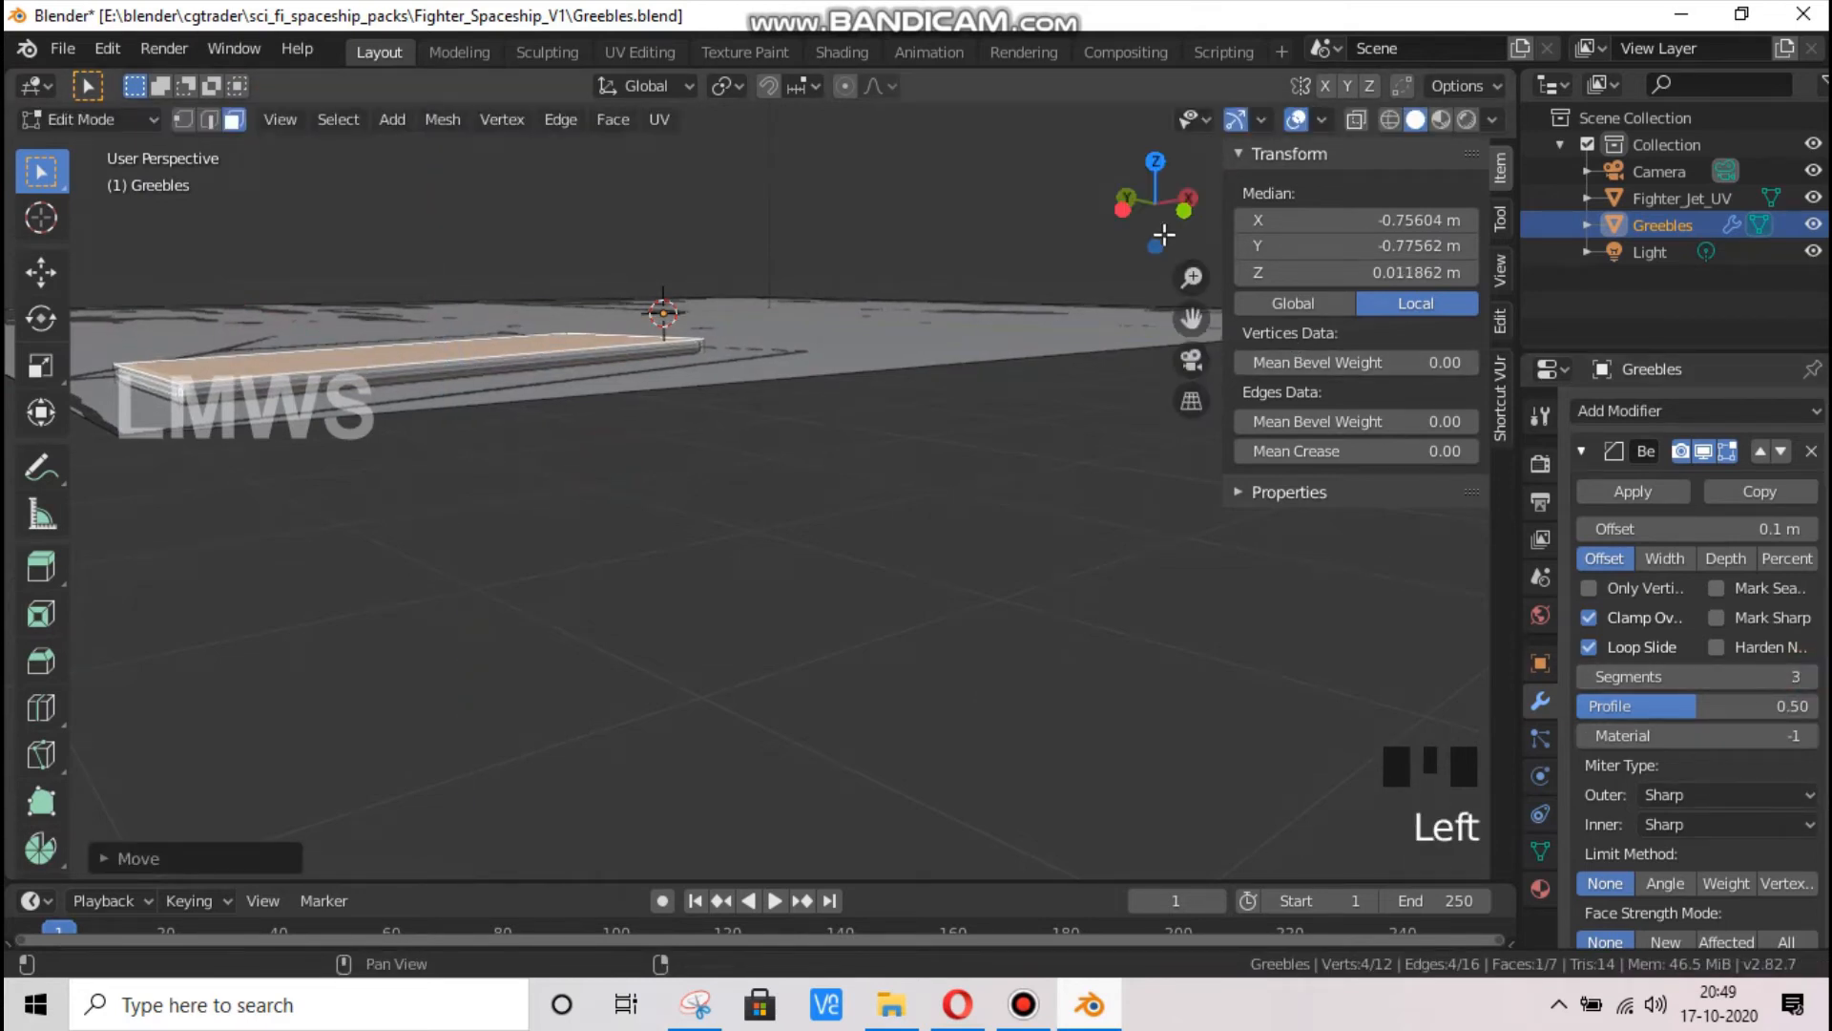
Extrude the slab's top face slightly upward, scale the new face down a little and return to Object Mode
drag(1164, 225, 1198, 242)
scroll(659, 584, up, 2)
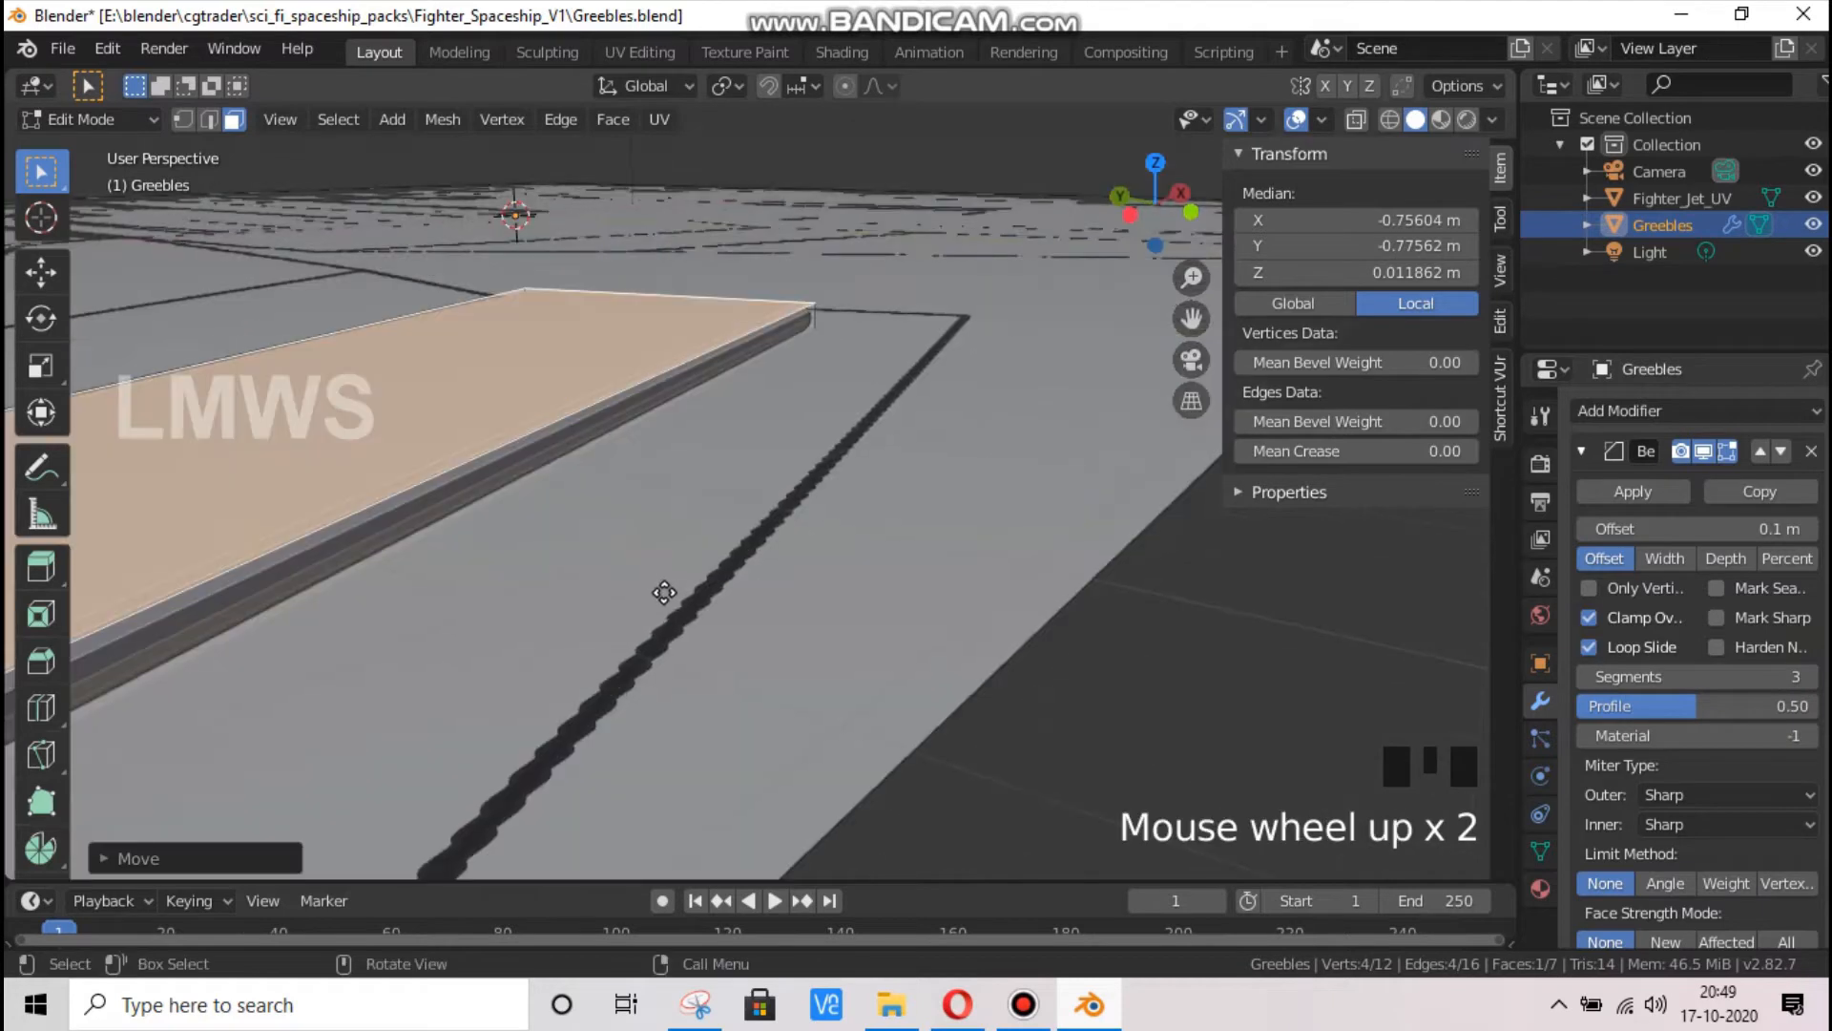
key(e)
click(662, 581)
key(s)
click(810, 580)
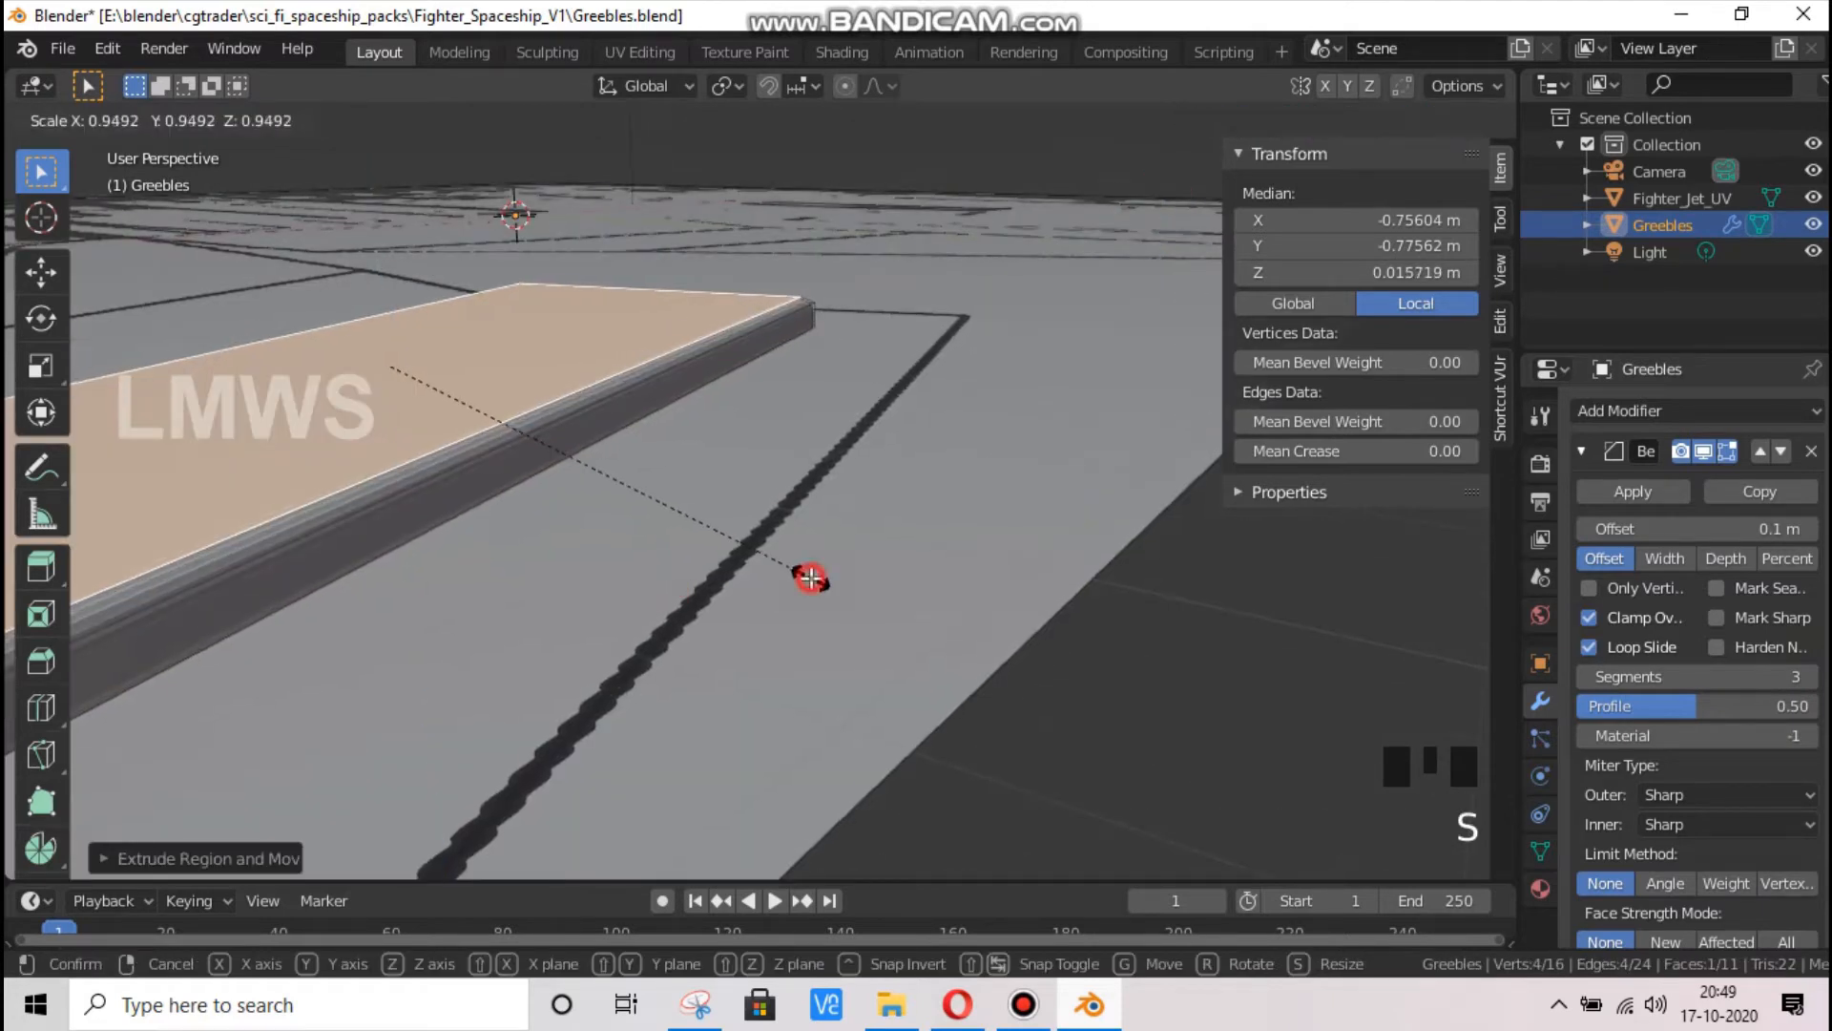
click(888, 556)
scroll(858, 568, down, 1)
key(Tab)
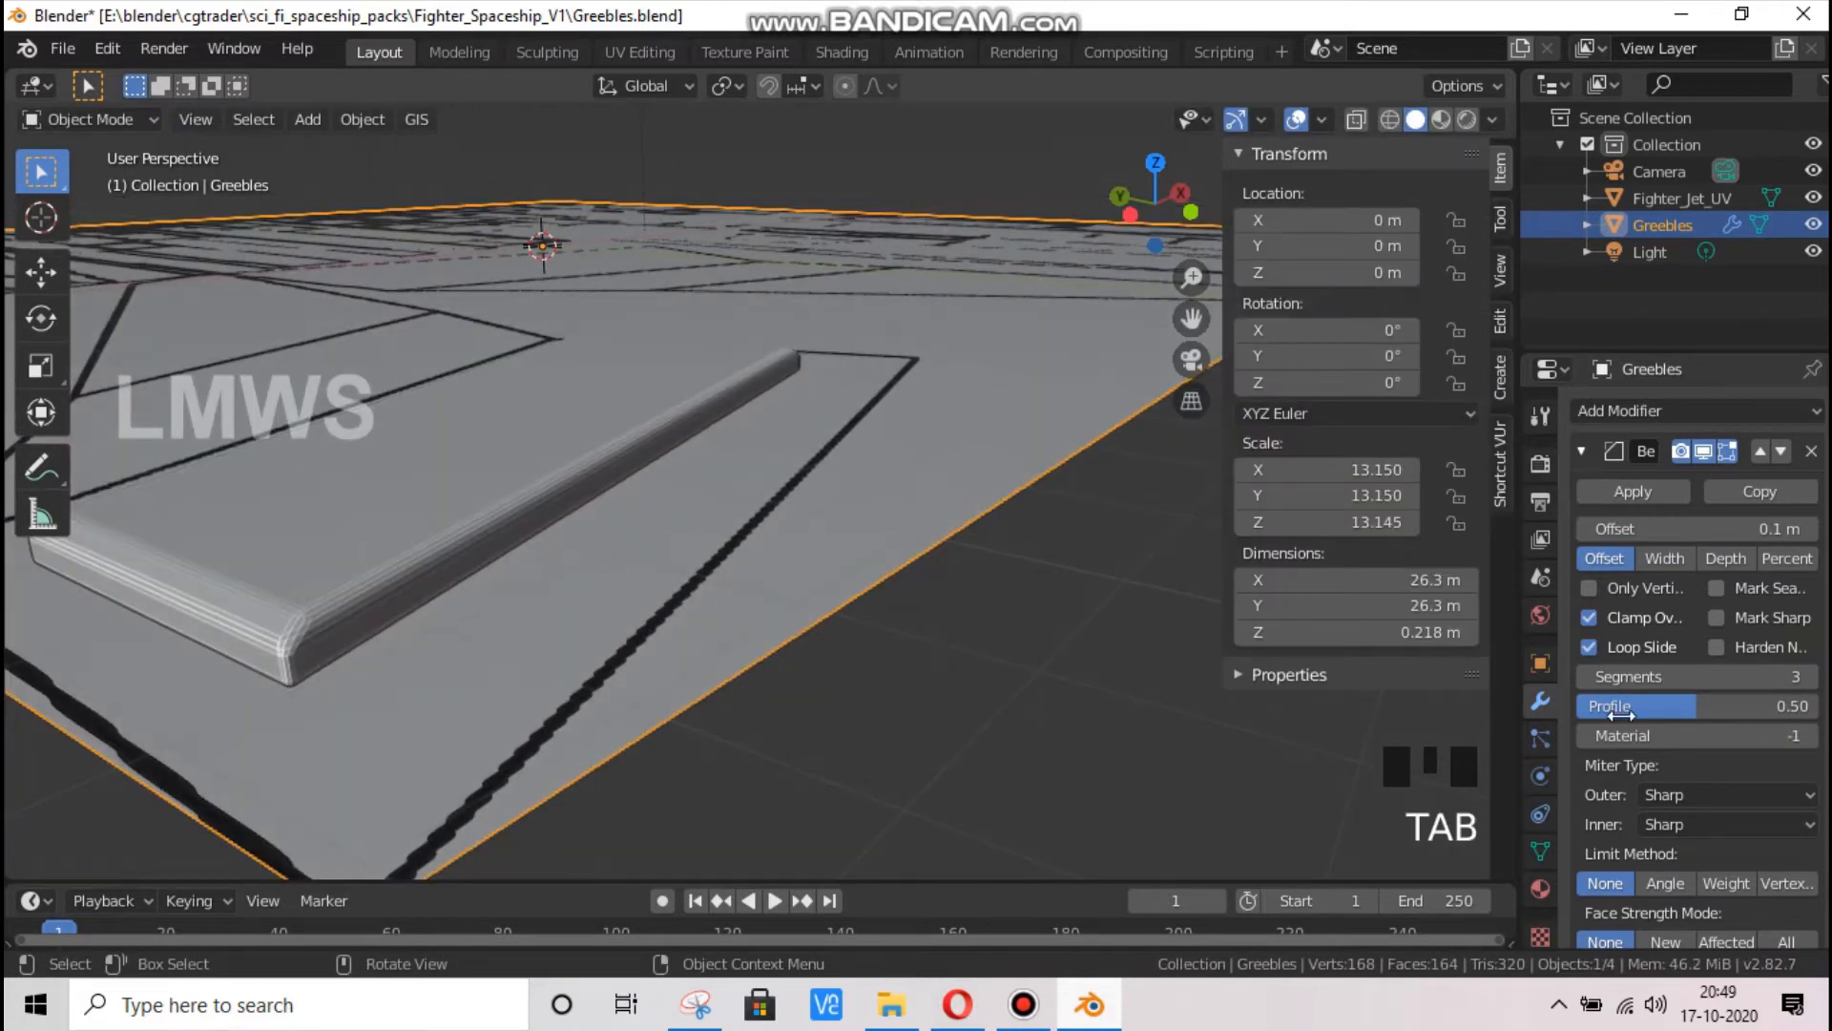
Set the Bevel modifier's segments to 2
click(1582, 676)
click(1583, 675)
click(1583, 676)
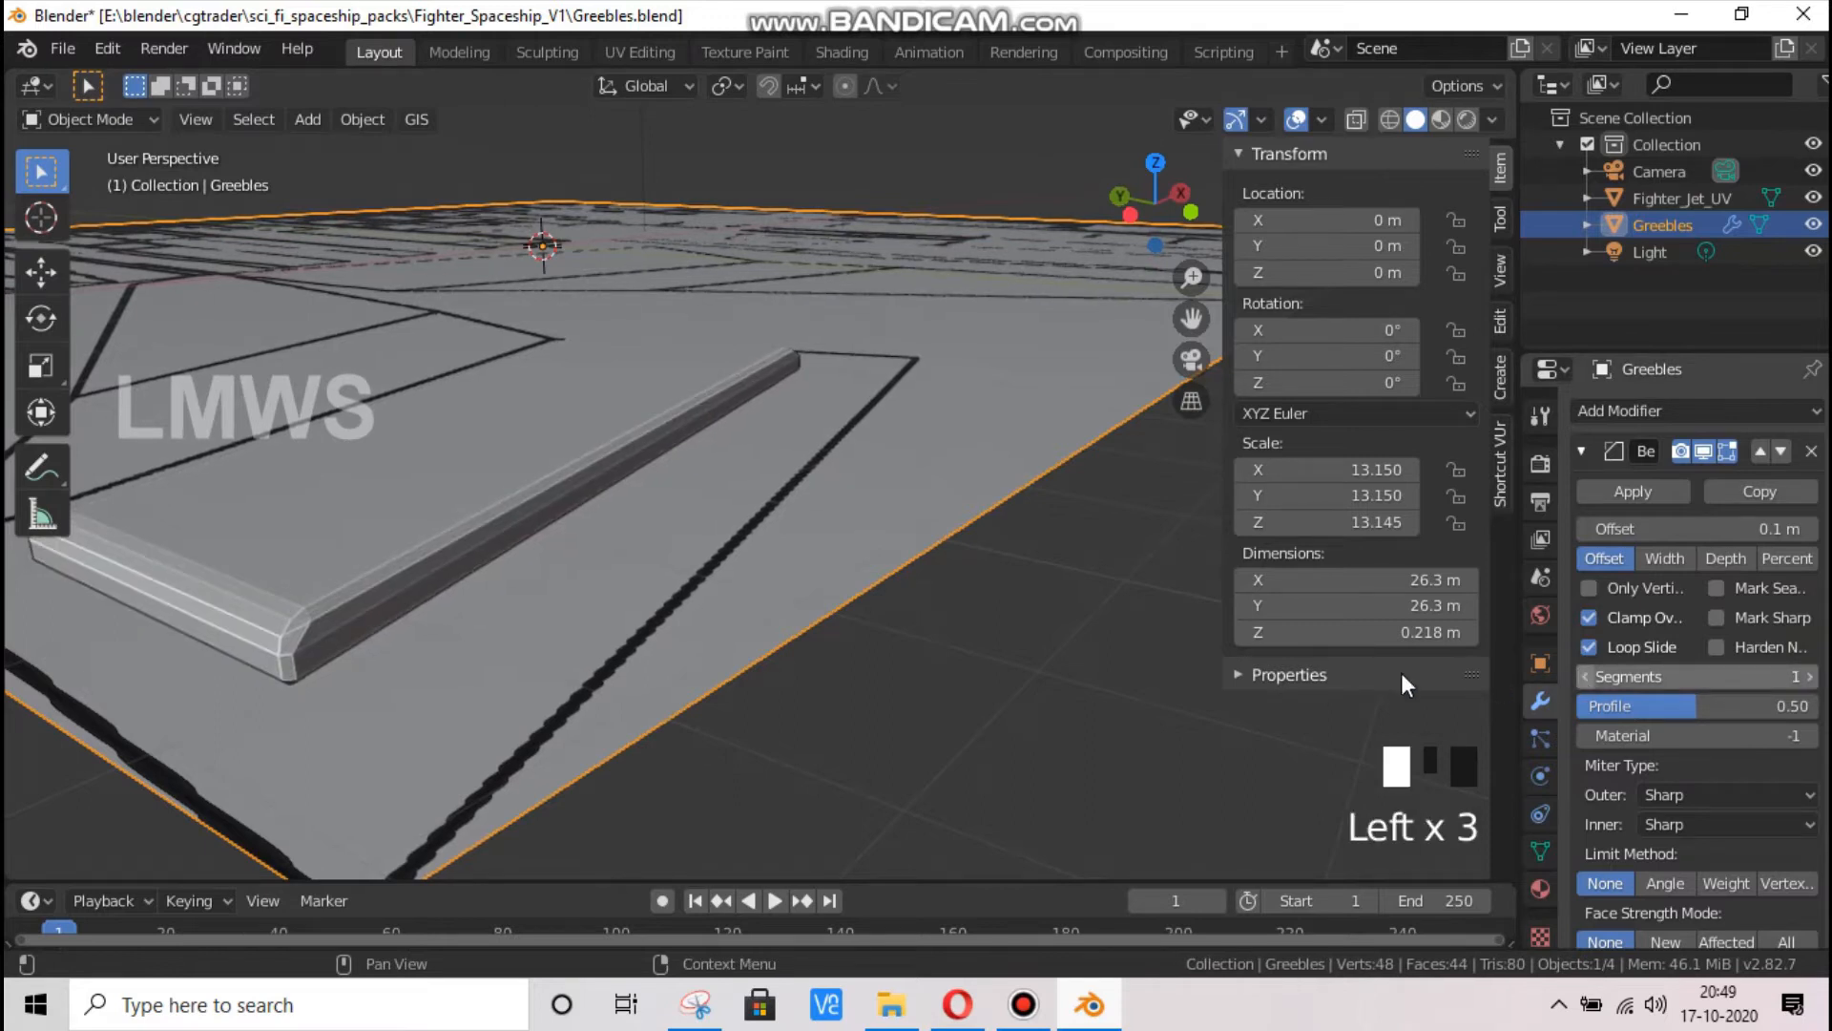
click(1584, 677)
click(1584, 675)
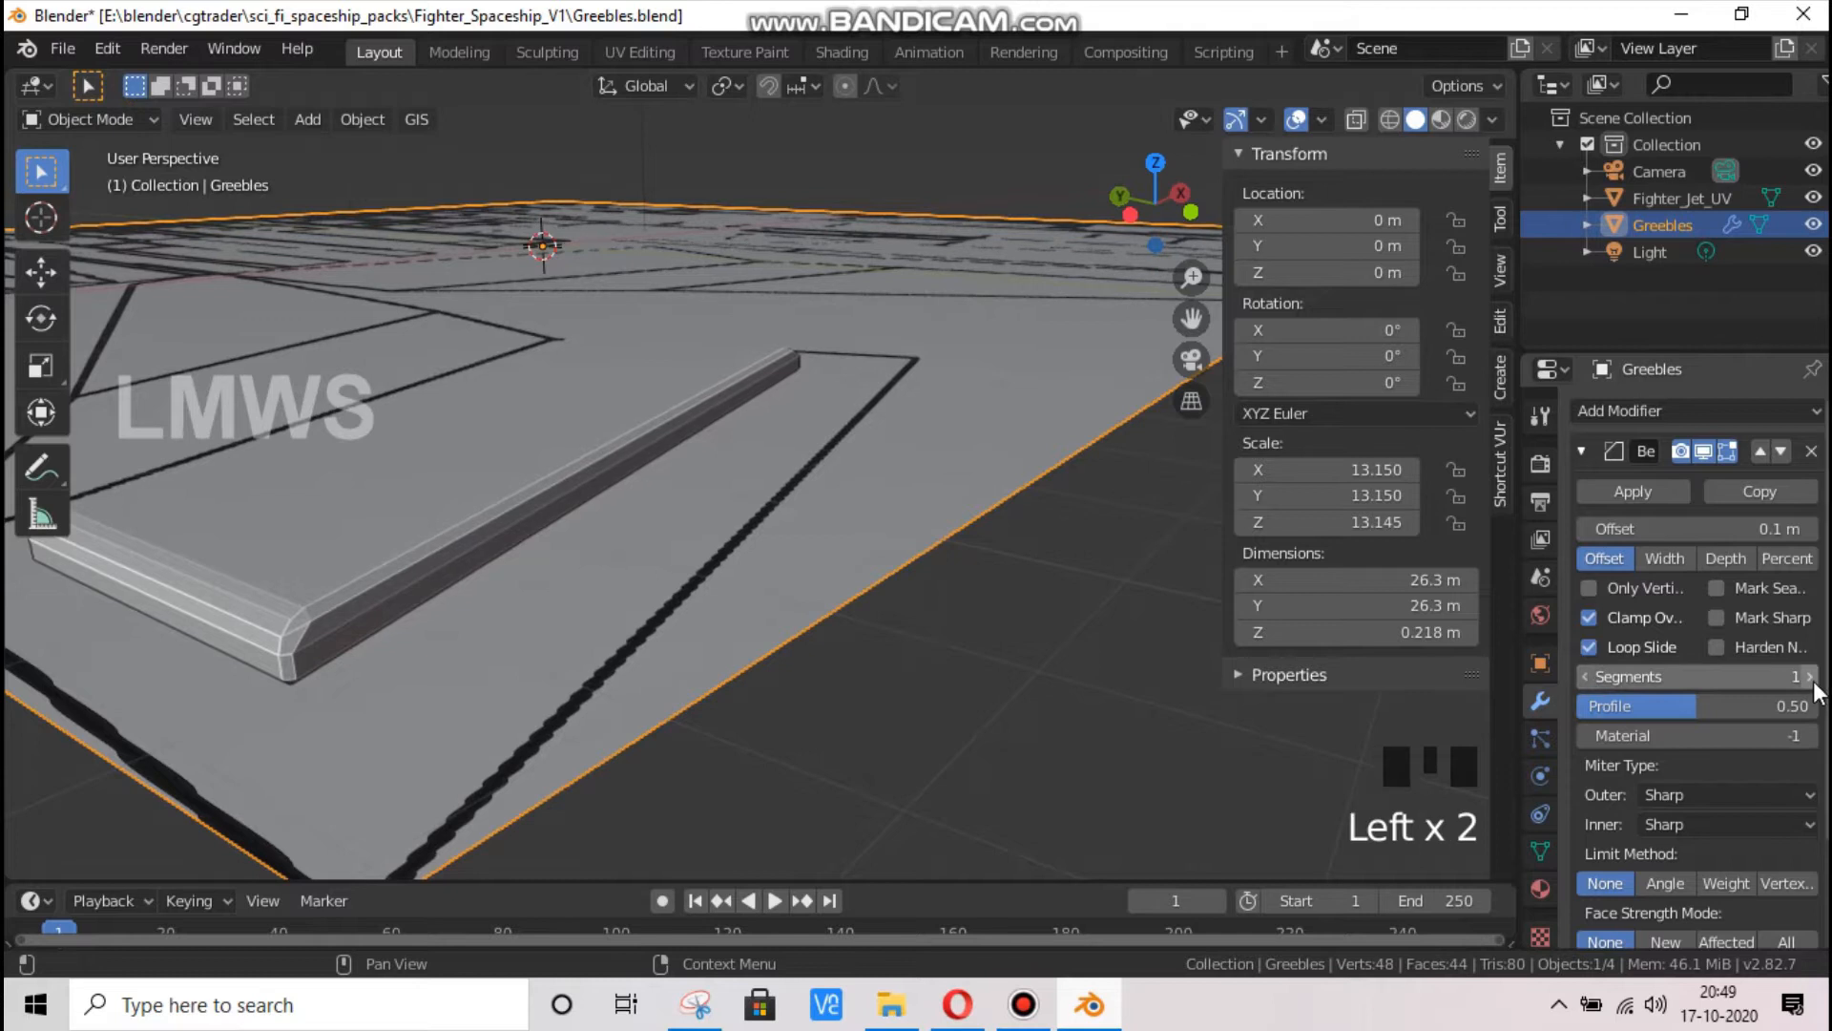
click(1811, 676)
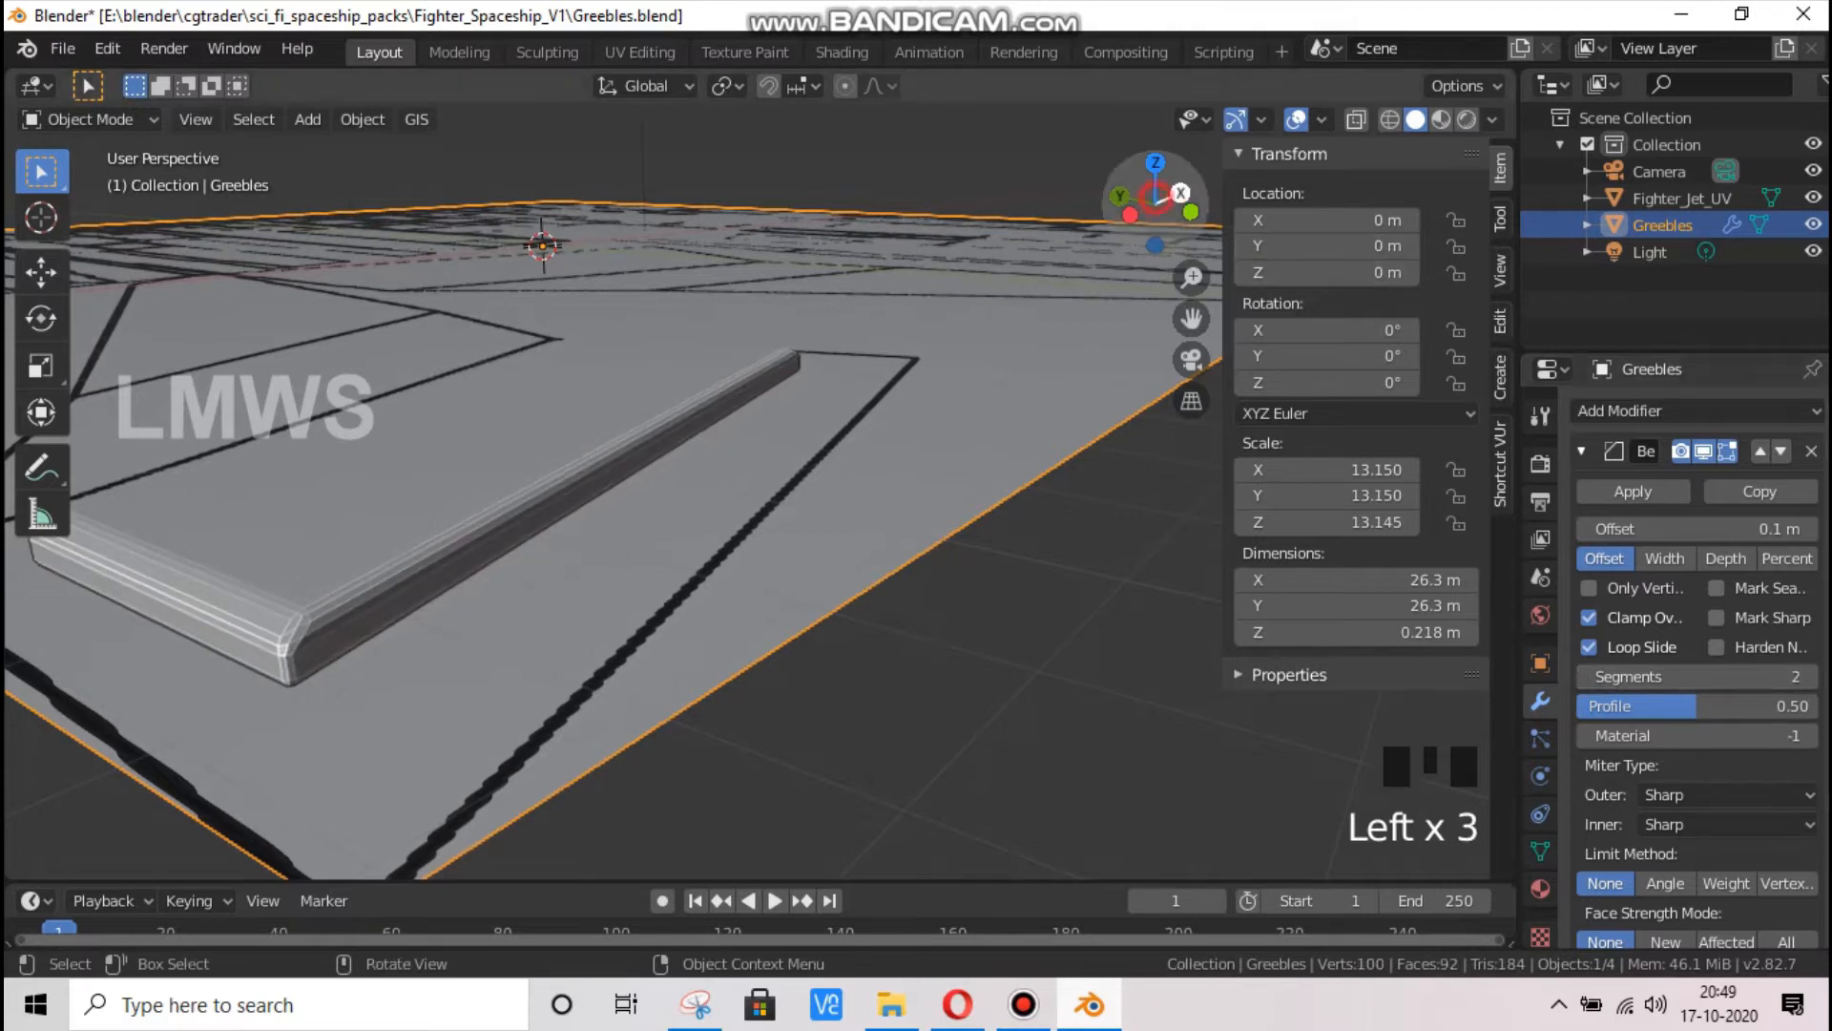
drag(1155, 191, 618, 607)
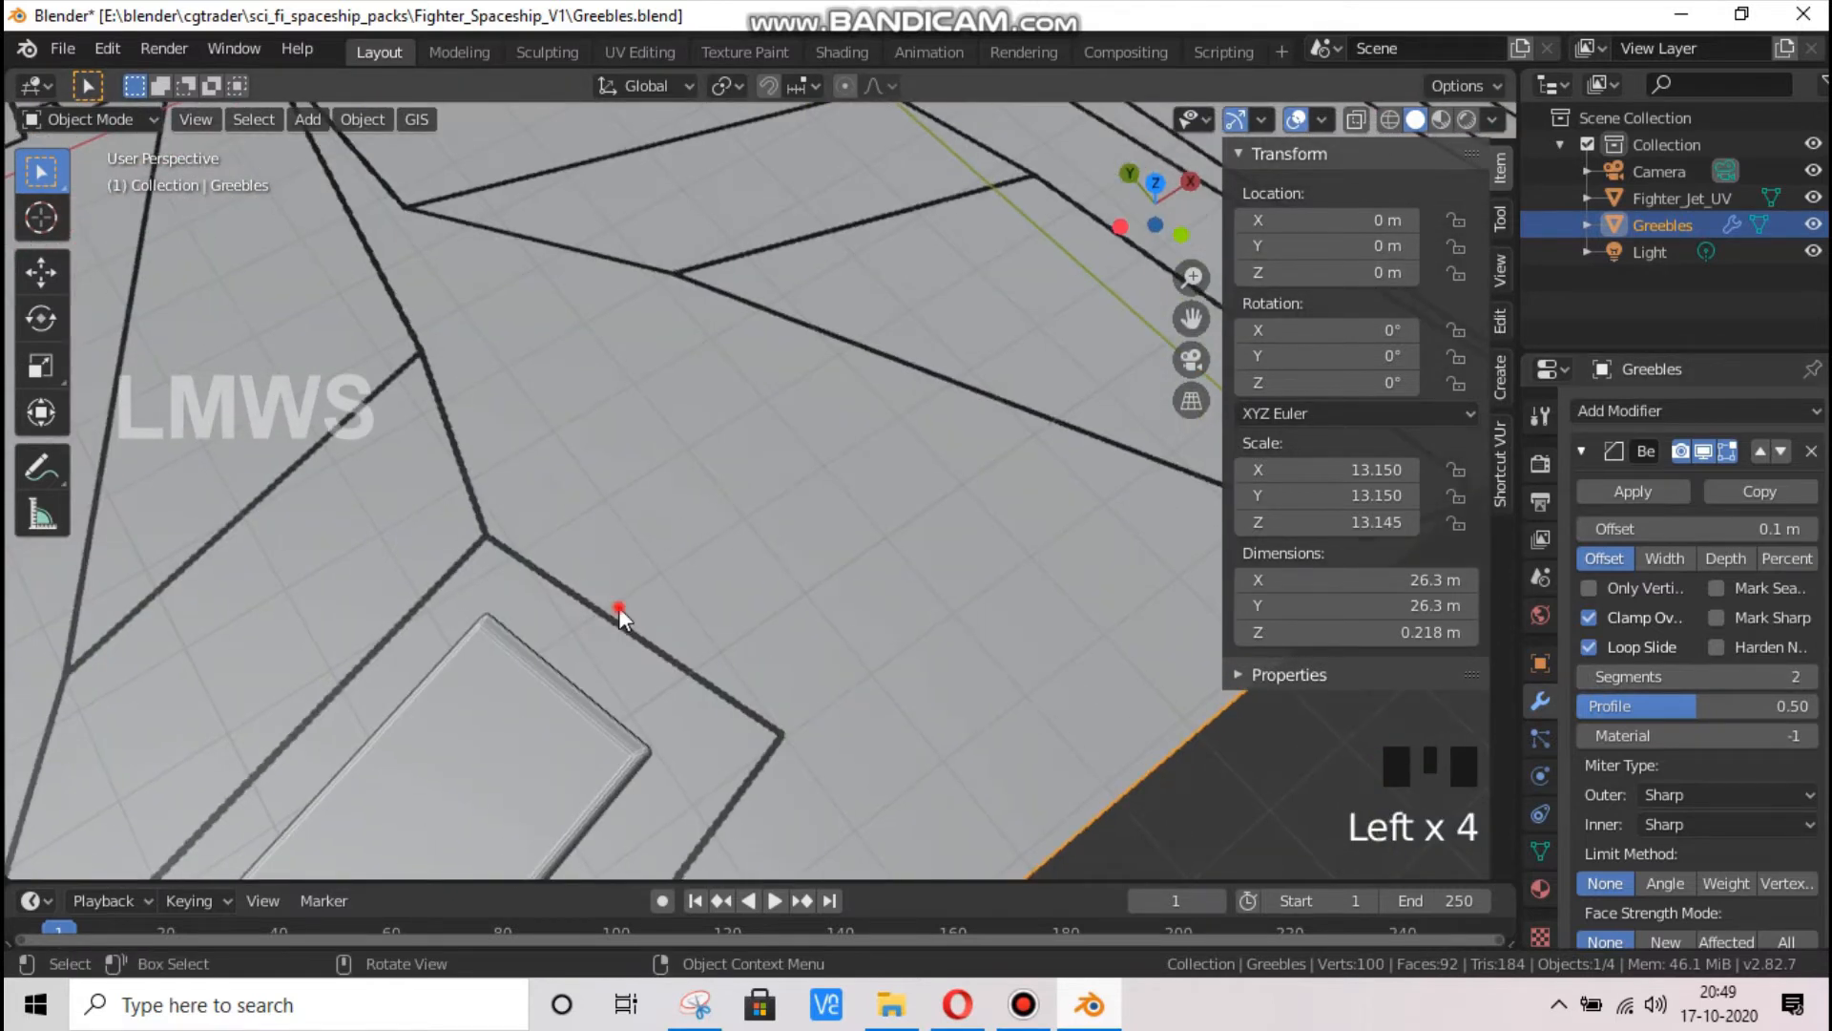
Duplicate the whole slab in Edit Mode and move the copy along Y to about -0.560 m, over the neighbouring panel
scroll(618, 607, down, 4)
click(618, 607)
key(Tab)
key(KP_7)
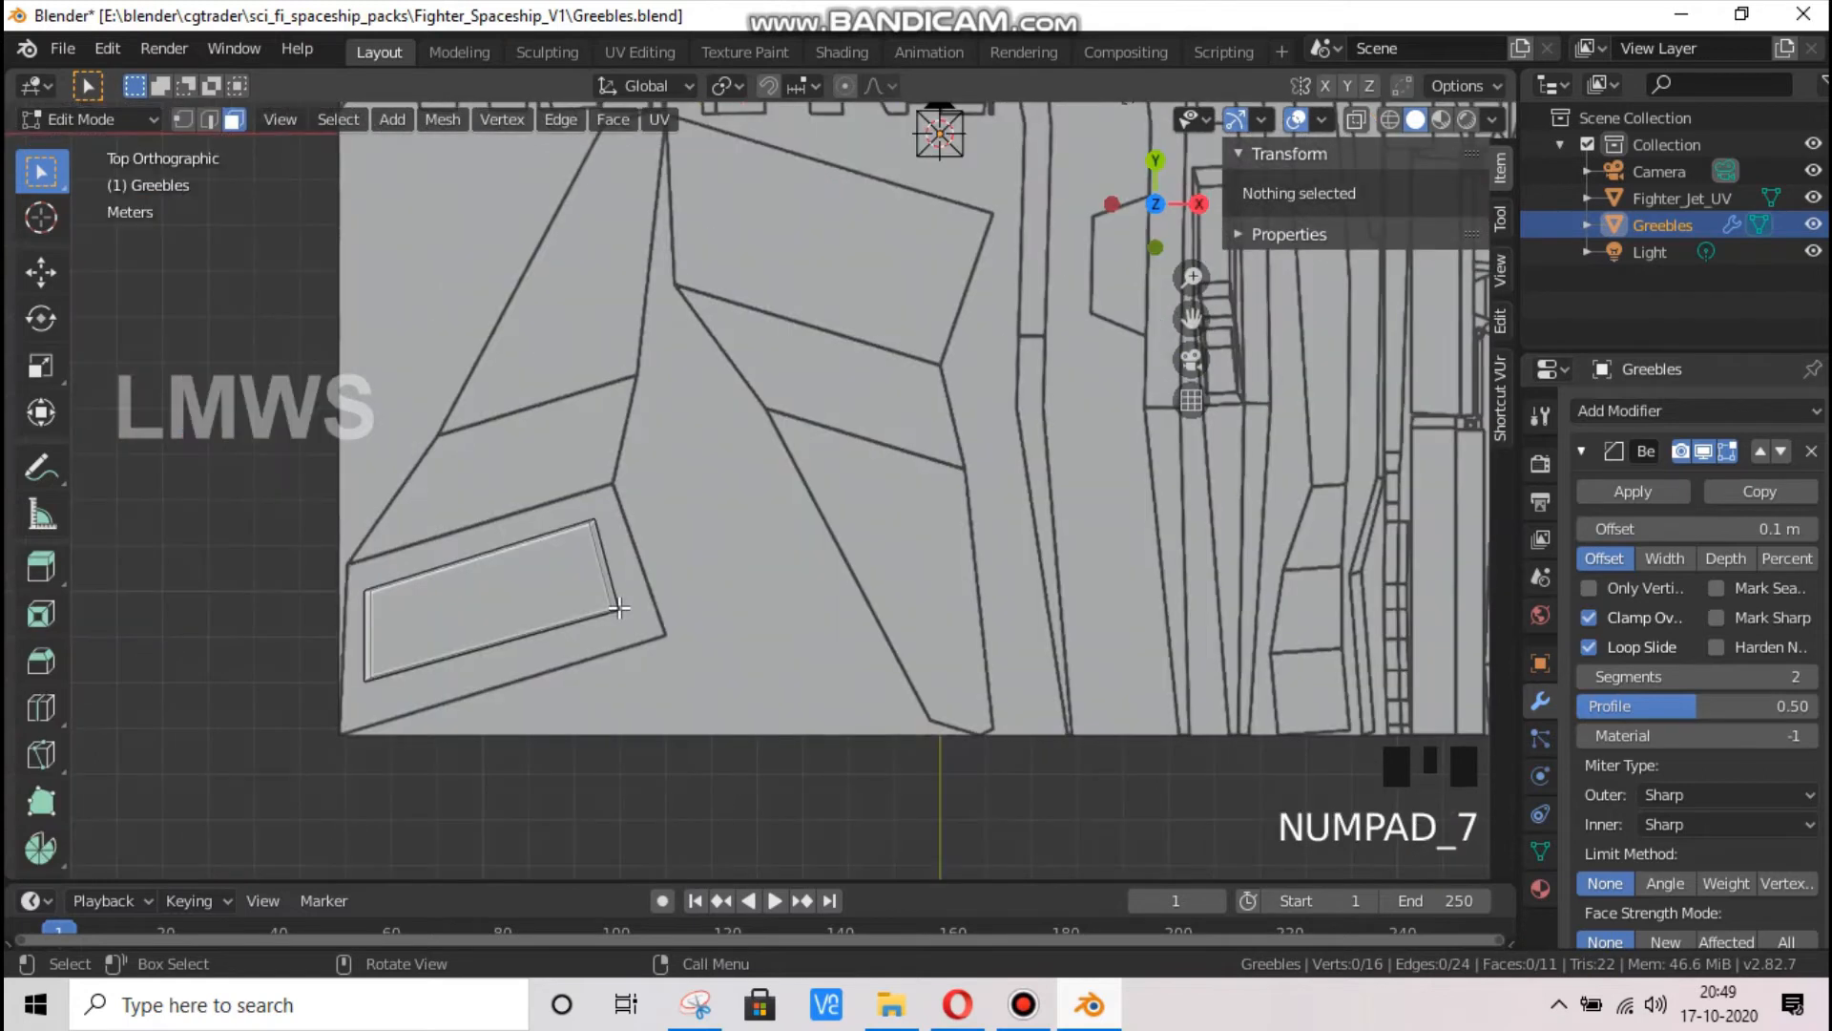
scroll(496, 596, up, 1)
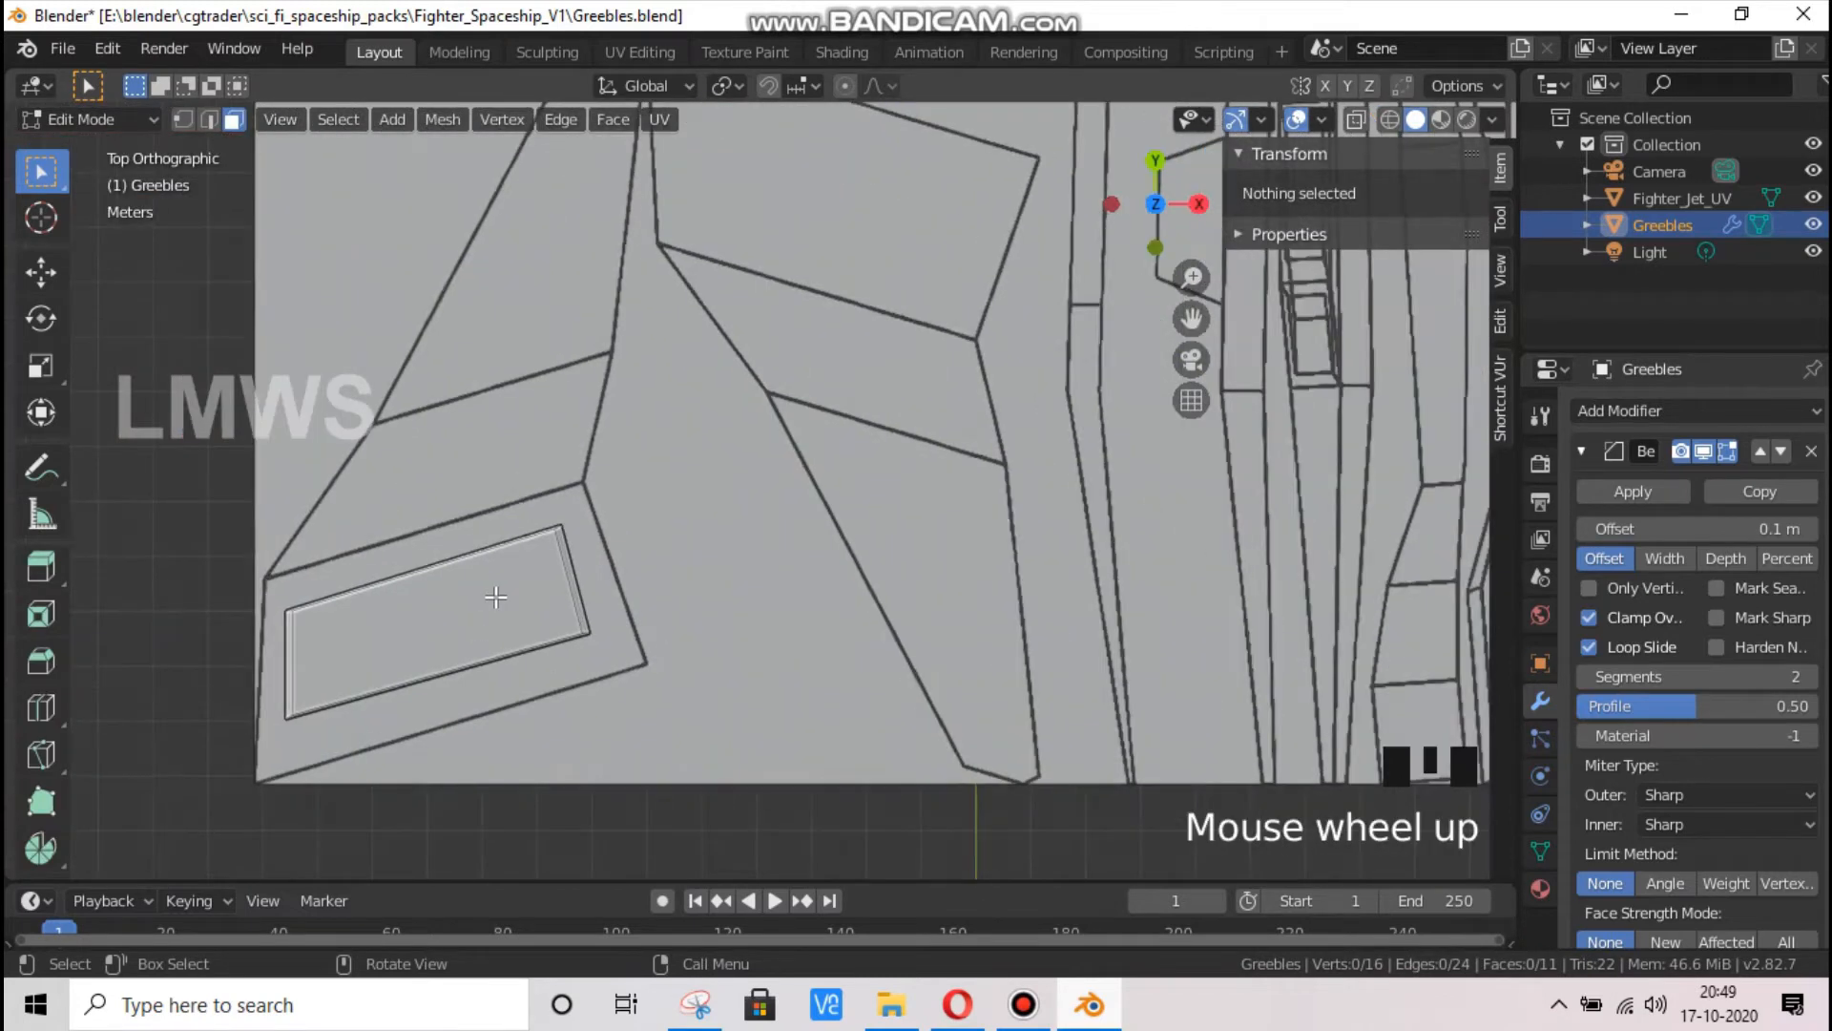
key(l)
key(shift+d)
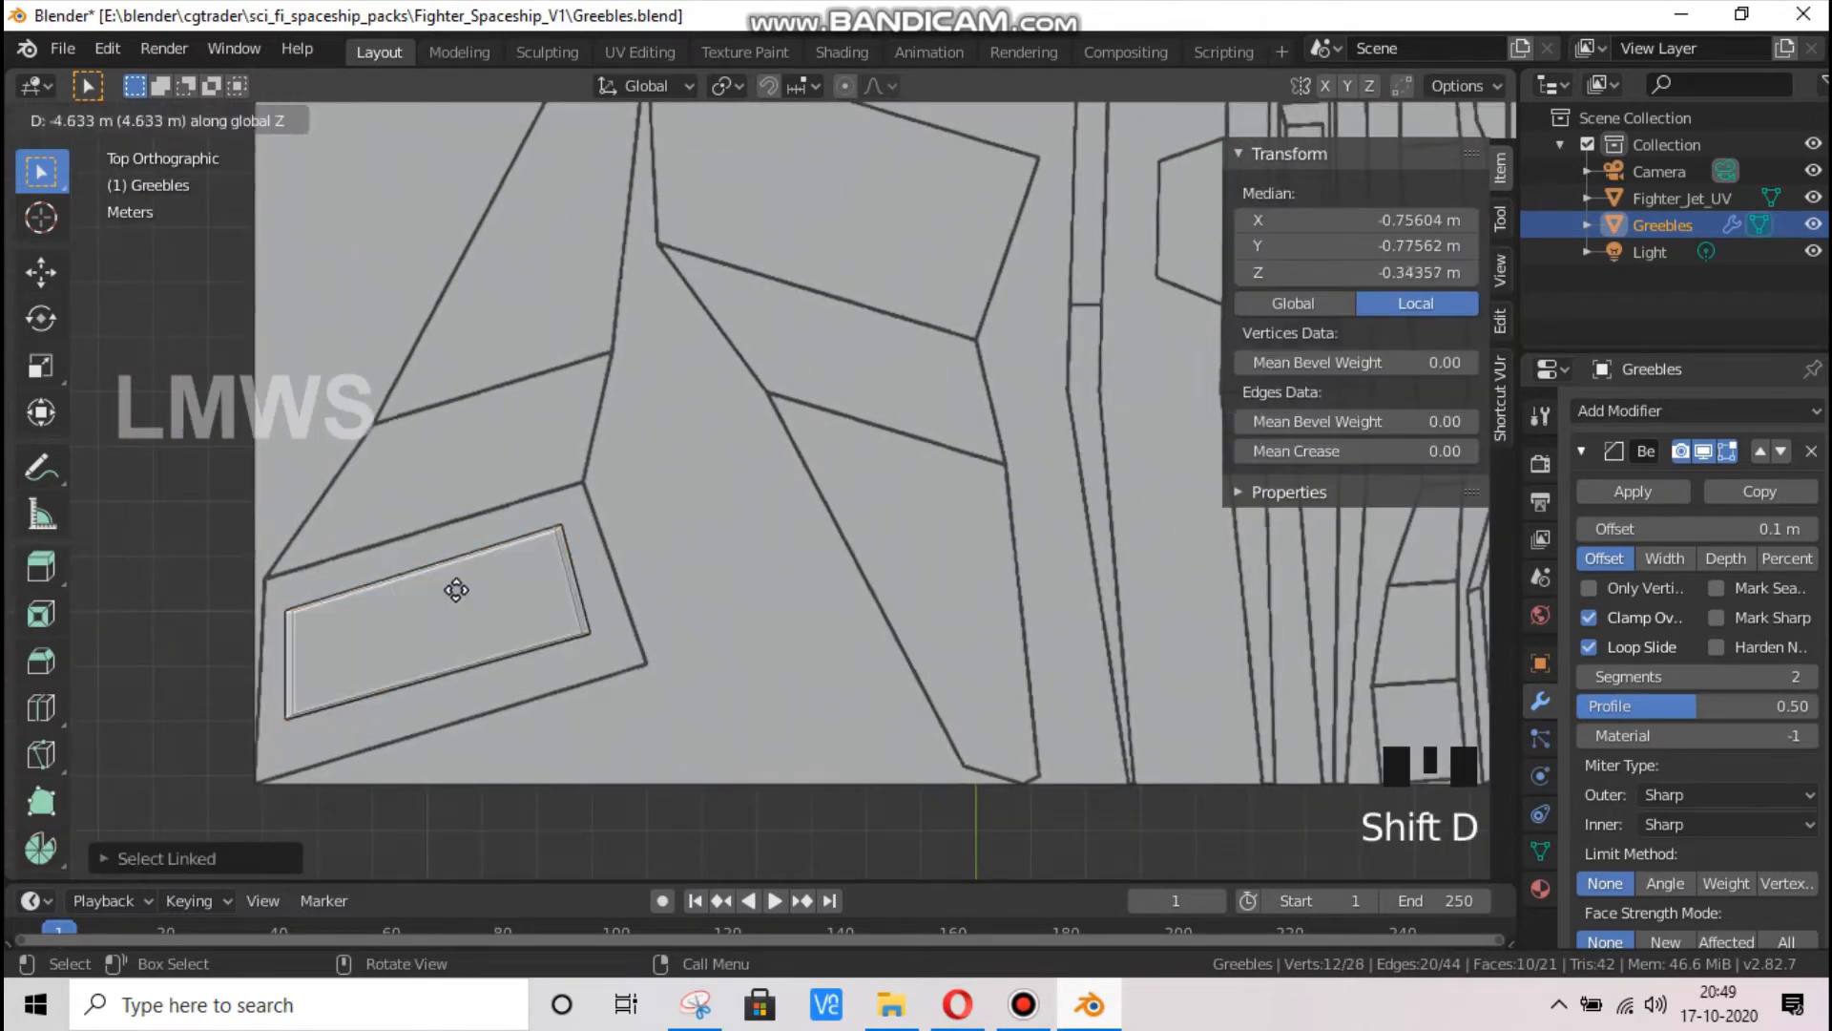
key(z)
key(y)
click(441, 519)
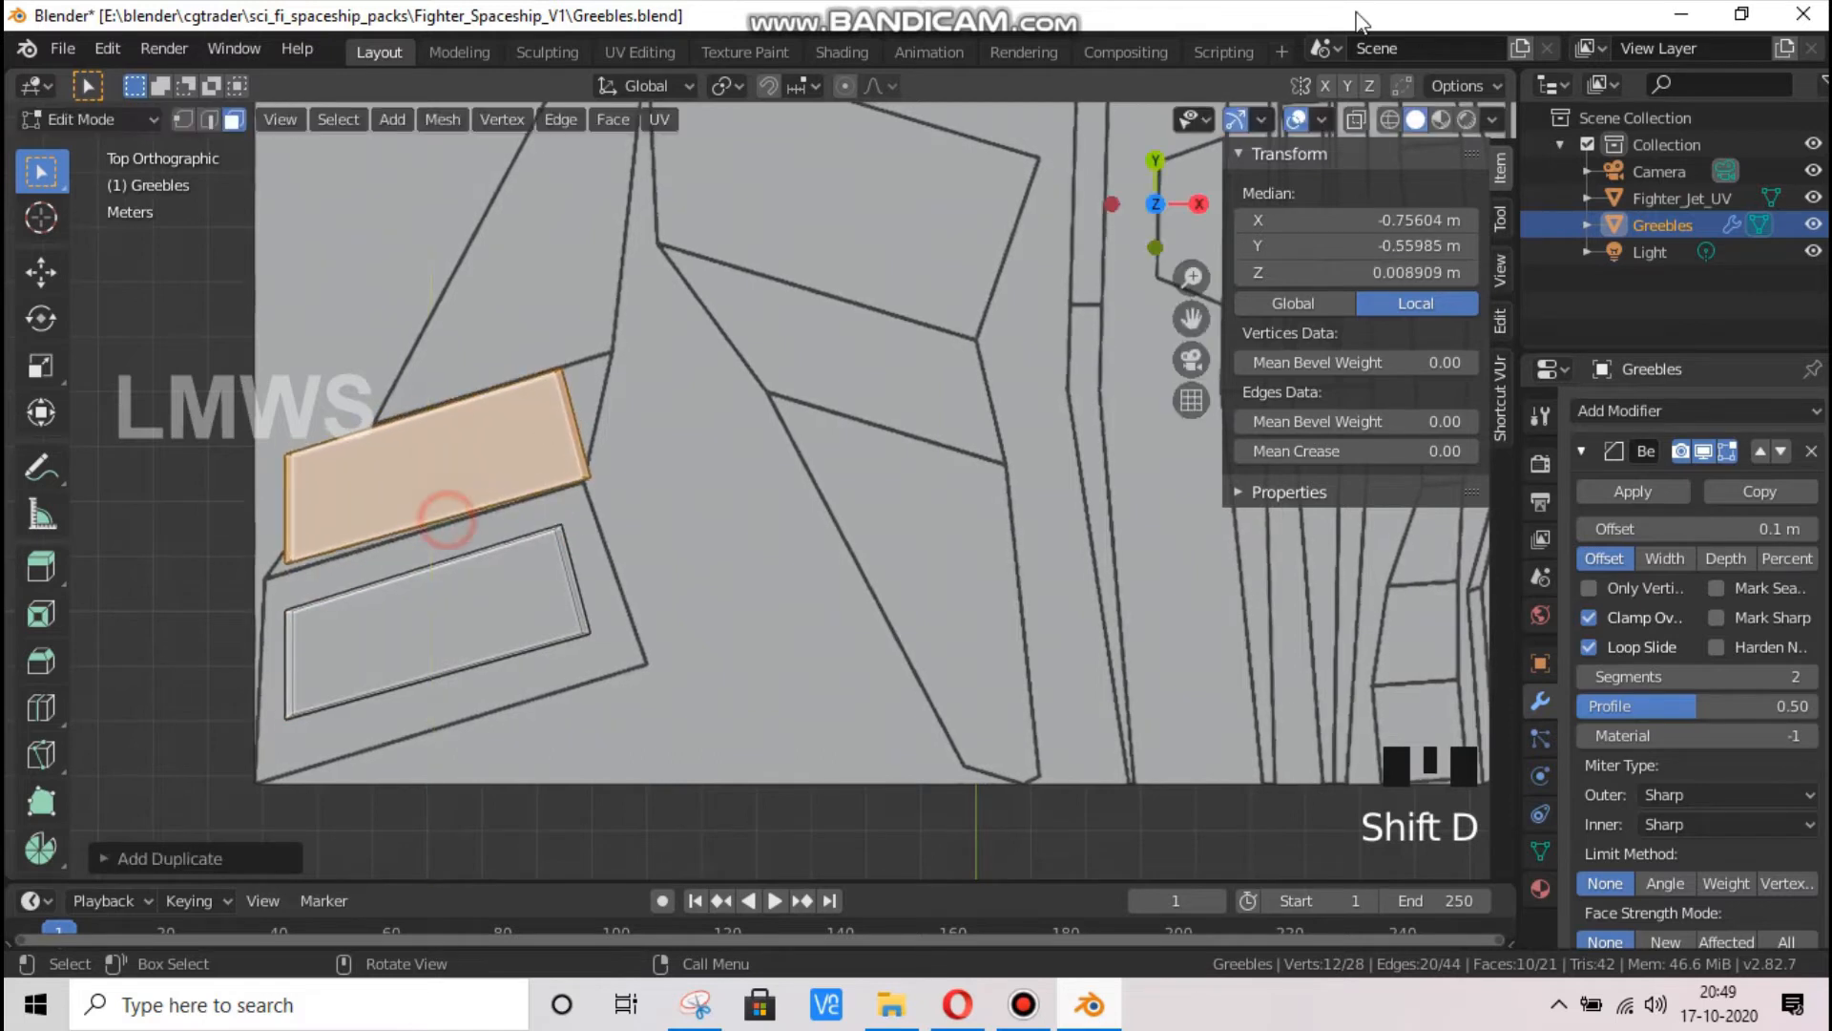
With X-ray on, move the copied slab's upper outer corner vertices along X to about -0.831 m
click(1390, 120)
click(190, 121)
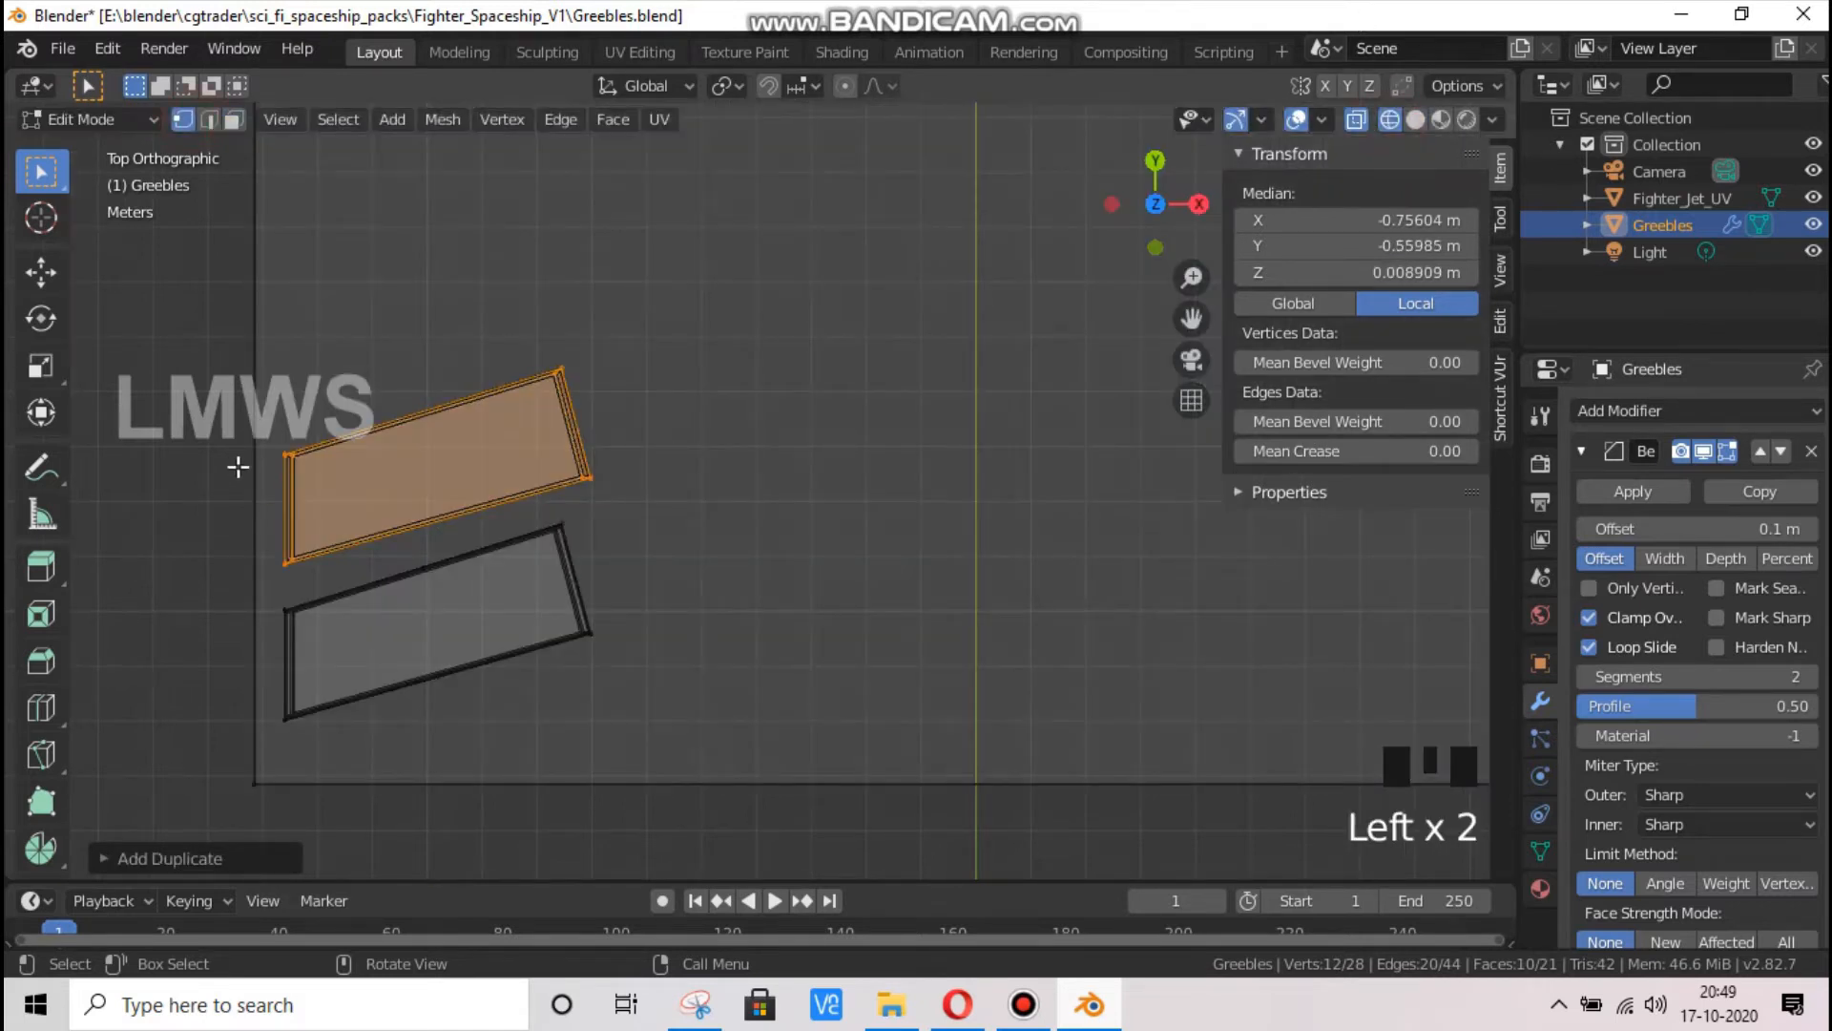
drag(237, 417, 313, 504)
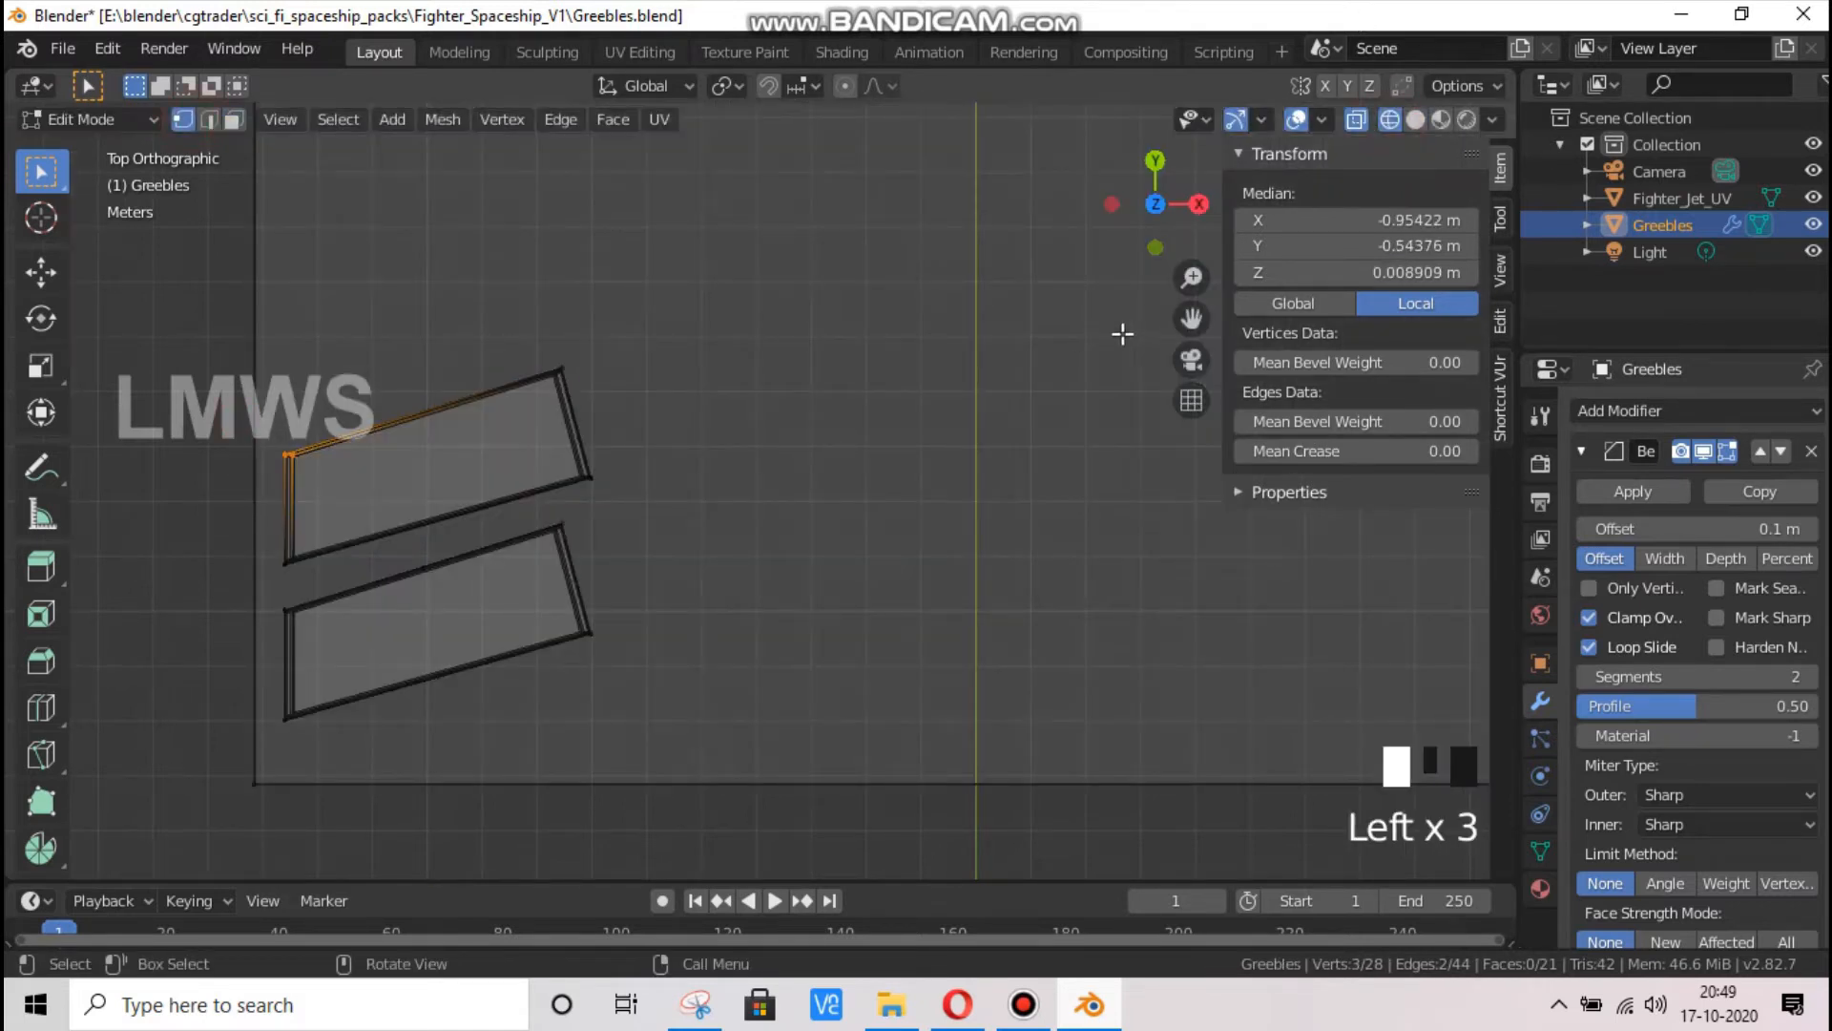
click(1413, 116)
click(1352, 121)
drag(410, 374, 292, 458)
key(g)
key(x)
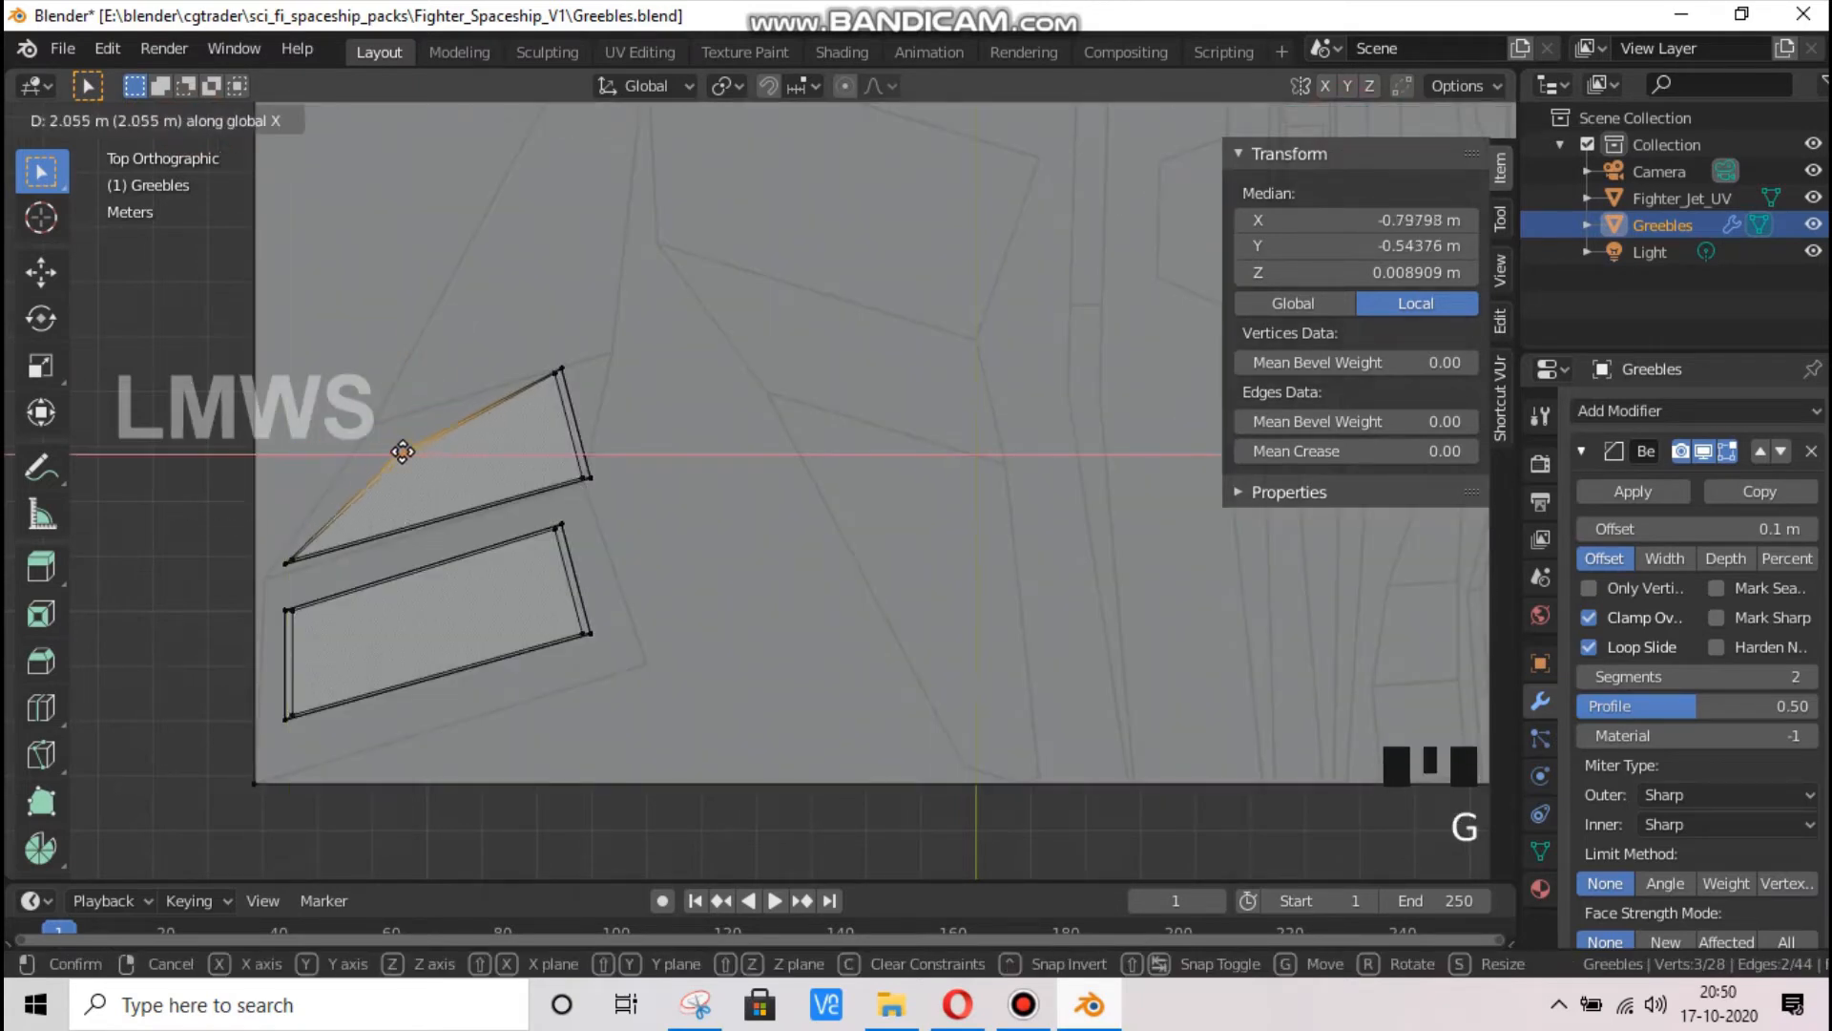
click(393, 437)
Move the copied slab's upper inner corner vertices along Y to about -0.443 m
drag(561, 334, 600, 420)
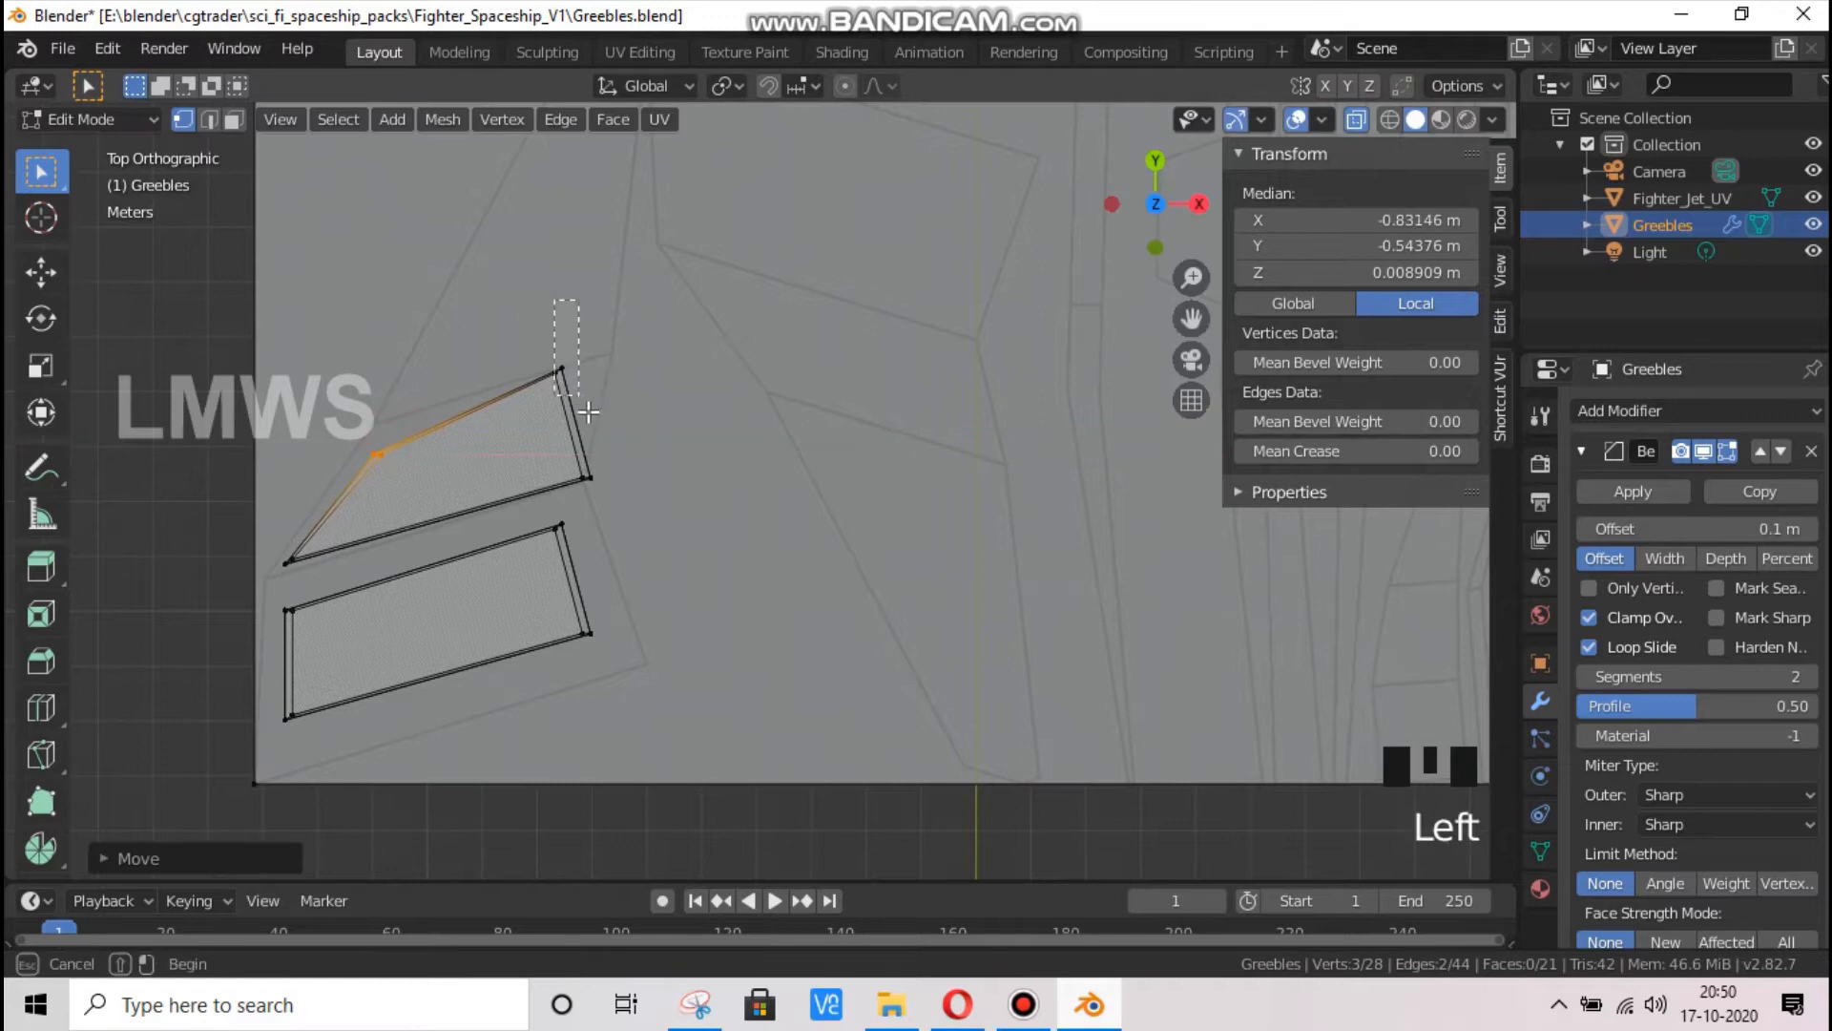
drag(462, 290, 506, 499)
key(g)
key(y)
click(609, 434)
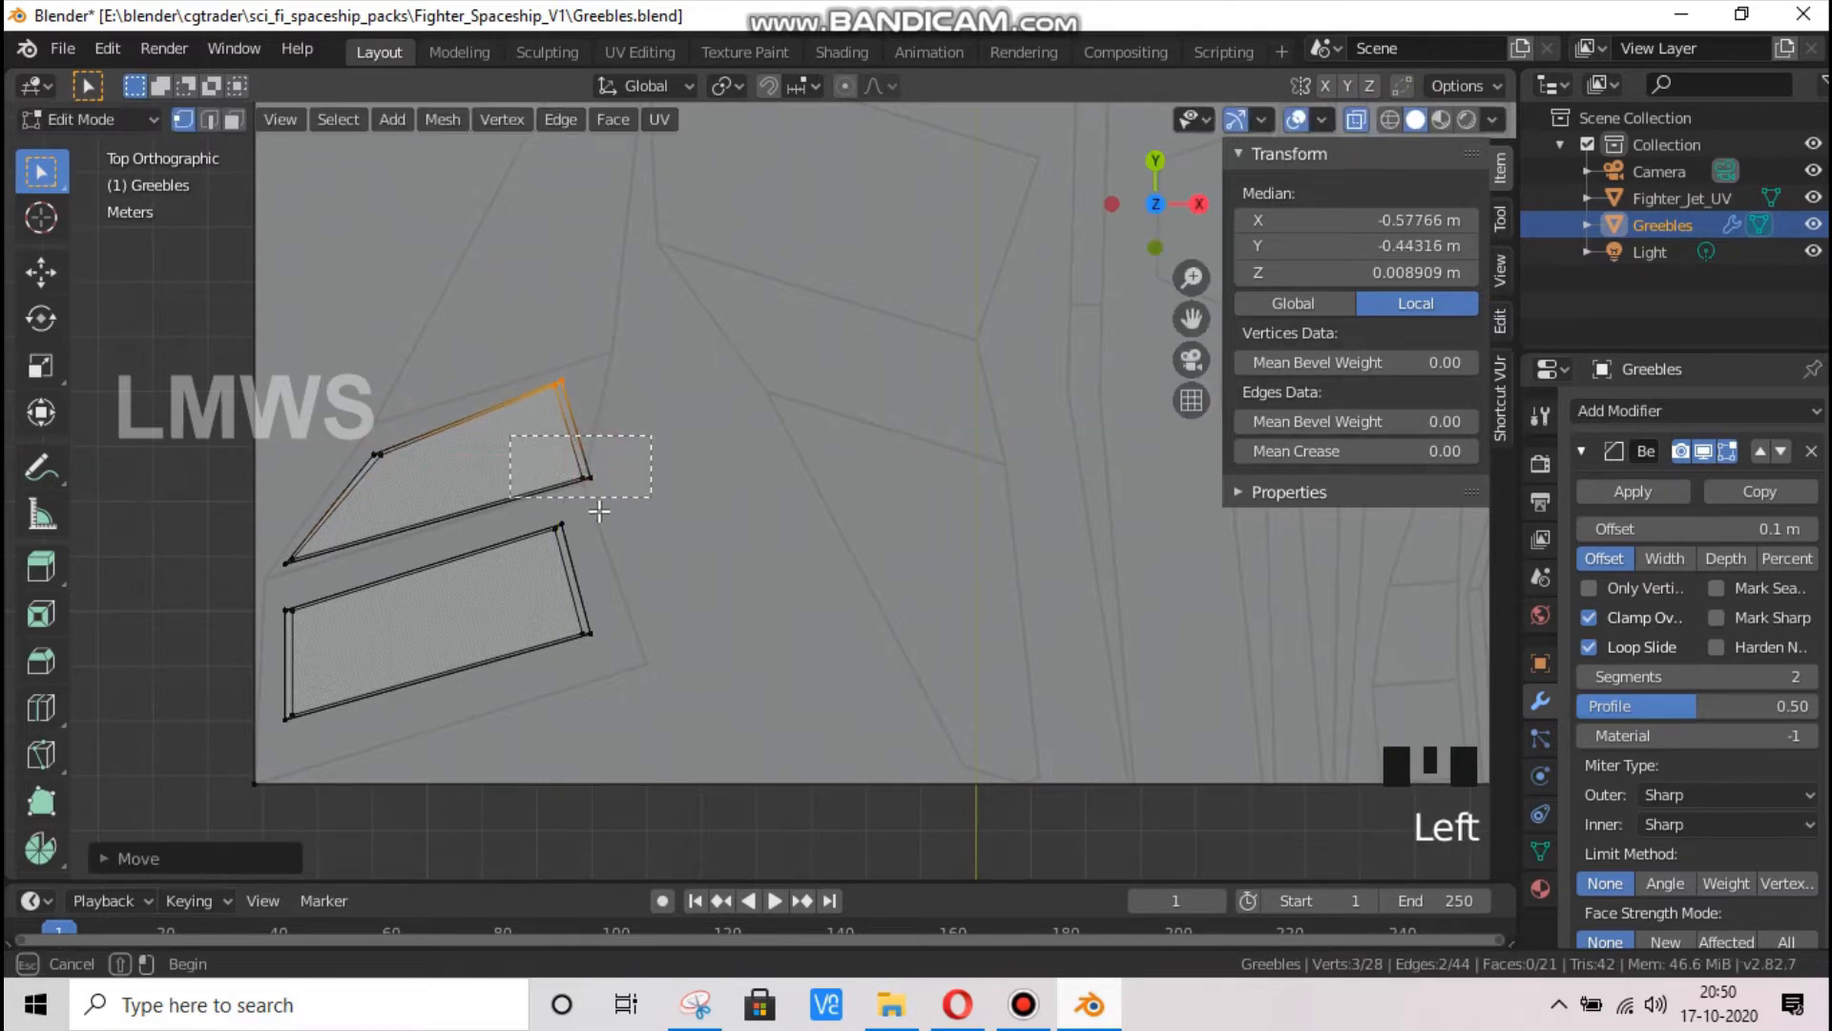
Move the copy's lower inner corner vertices outward along X and its upper inner ones along X to about -0.546 m
key(g)
key(x)
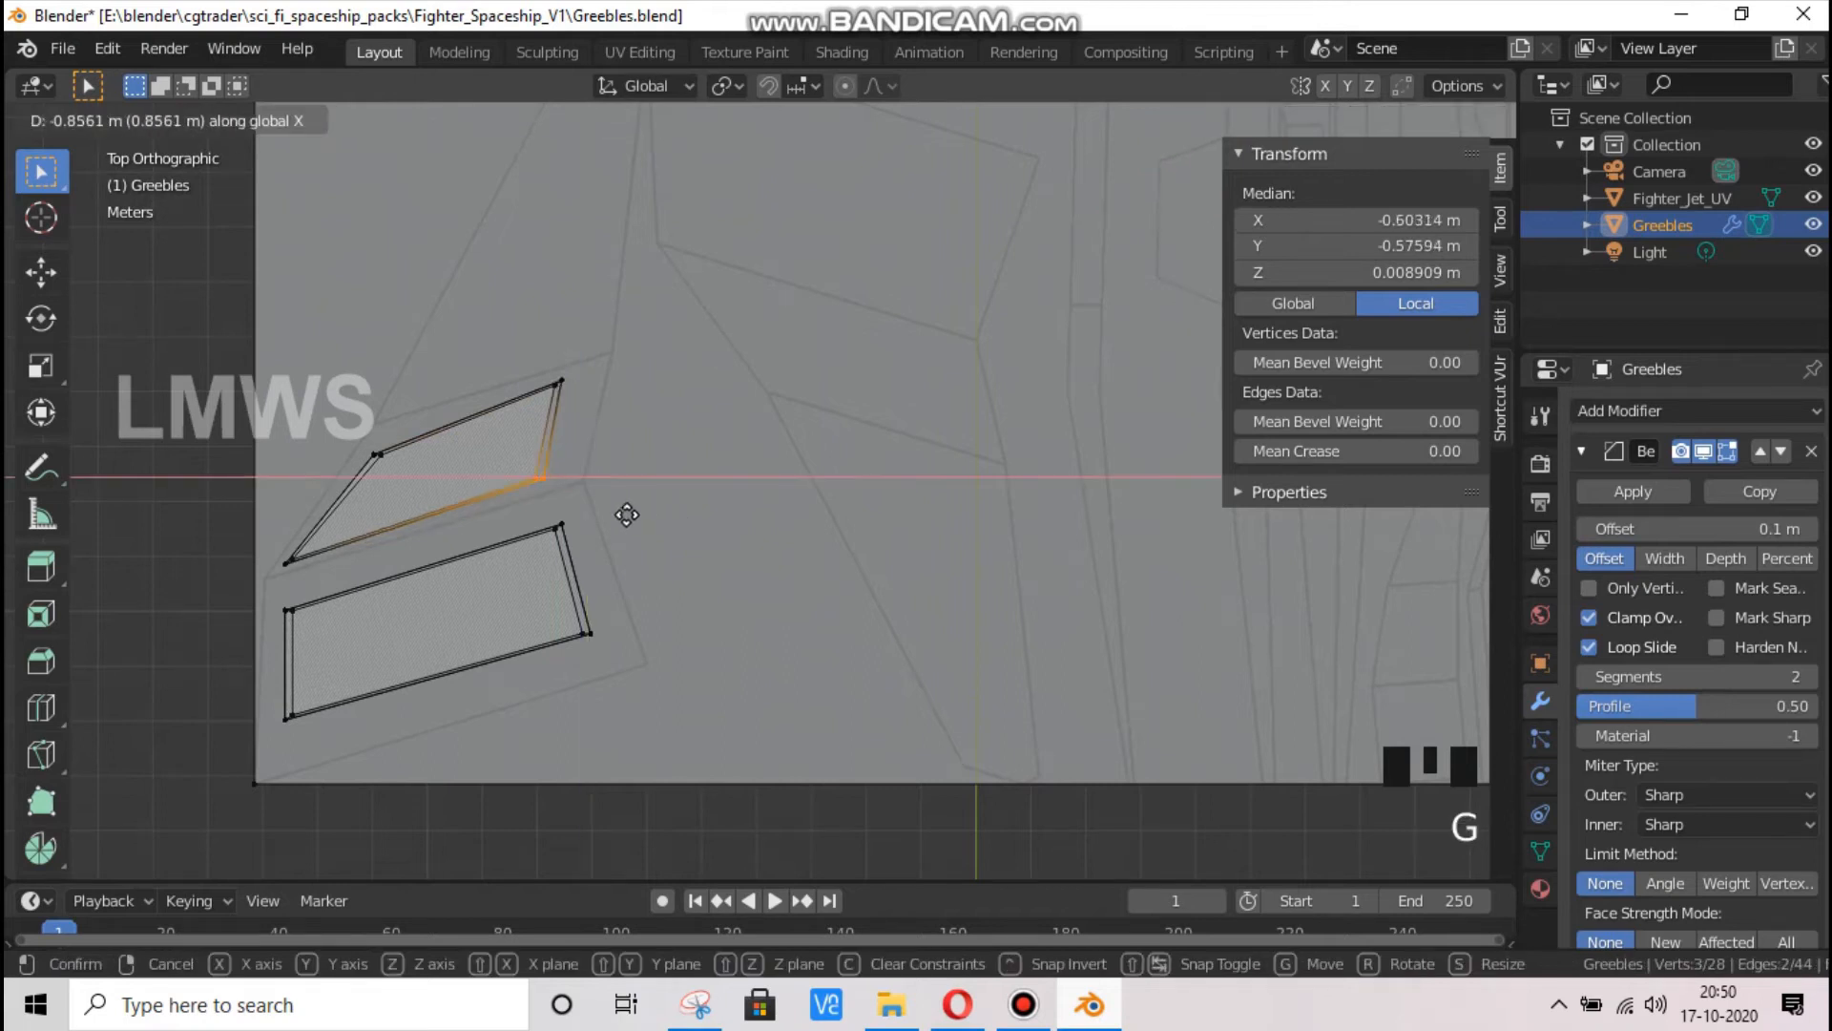
click(636, 513)
drag(462, 286, 602, 408)
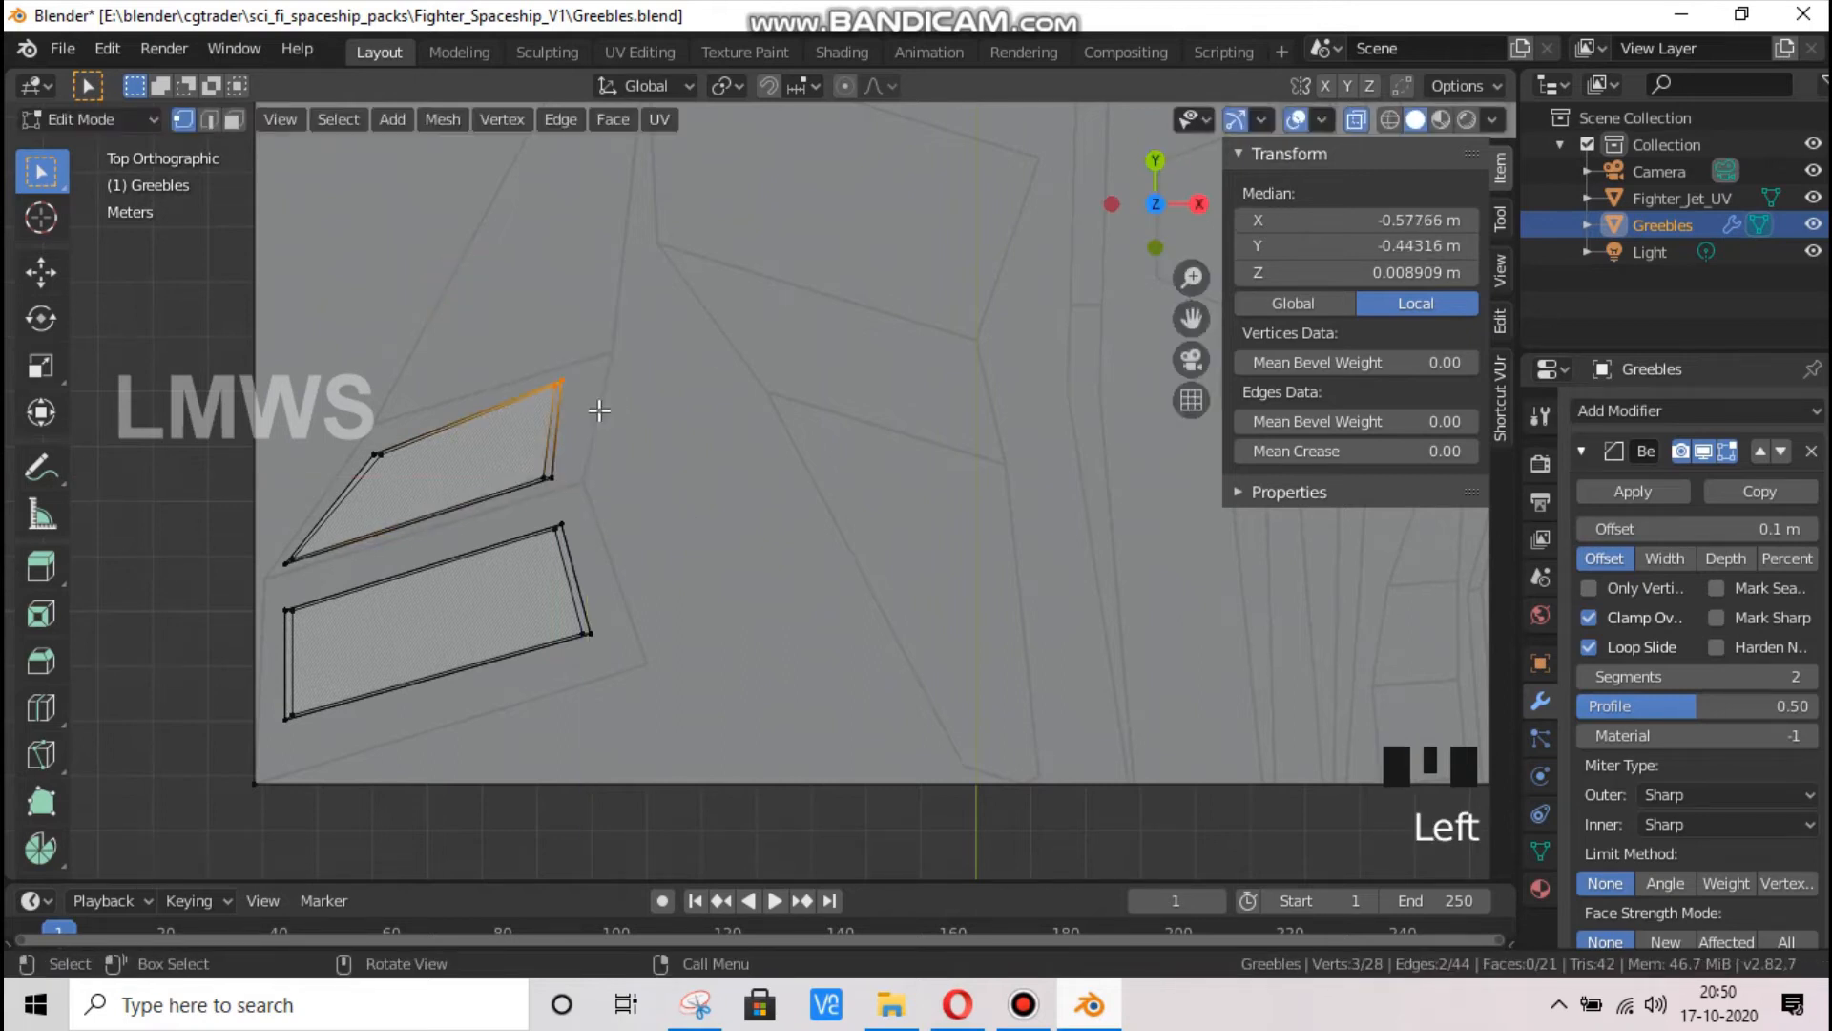
key(g)
key(x)
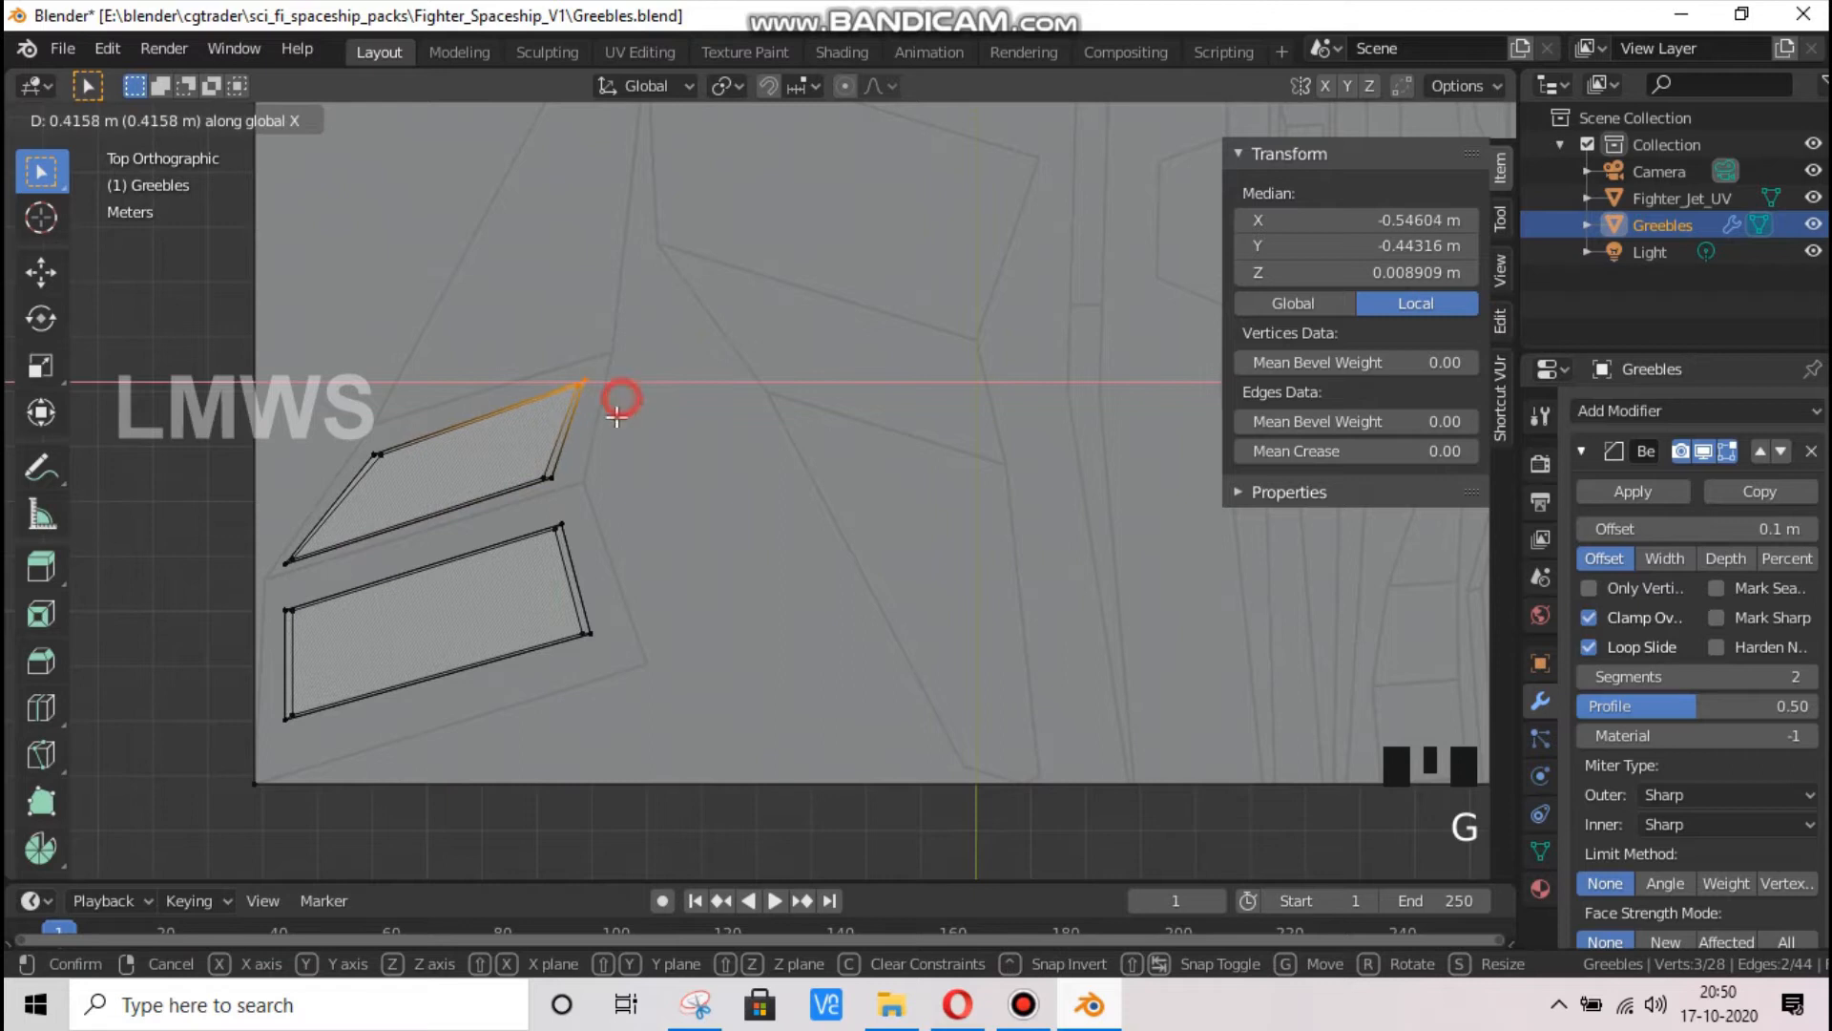
click(617, 416)
Move the copied slab's upper outer corner vertices along Y to about -0.523 m and turn X-ray off
click(412, 465)
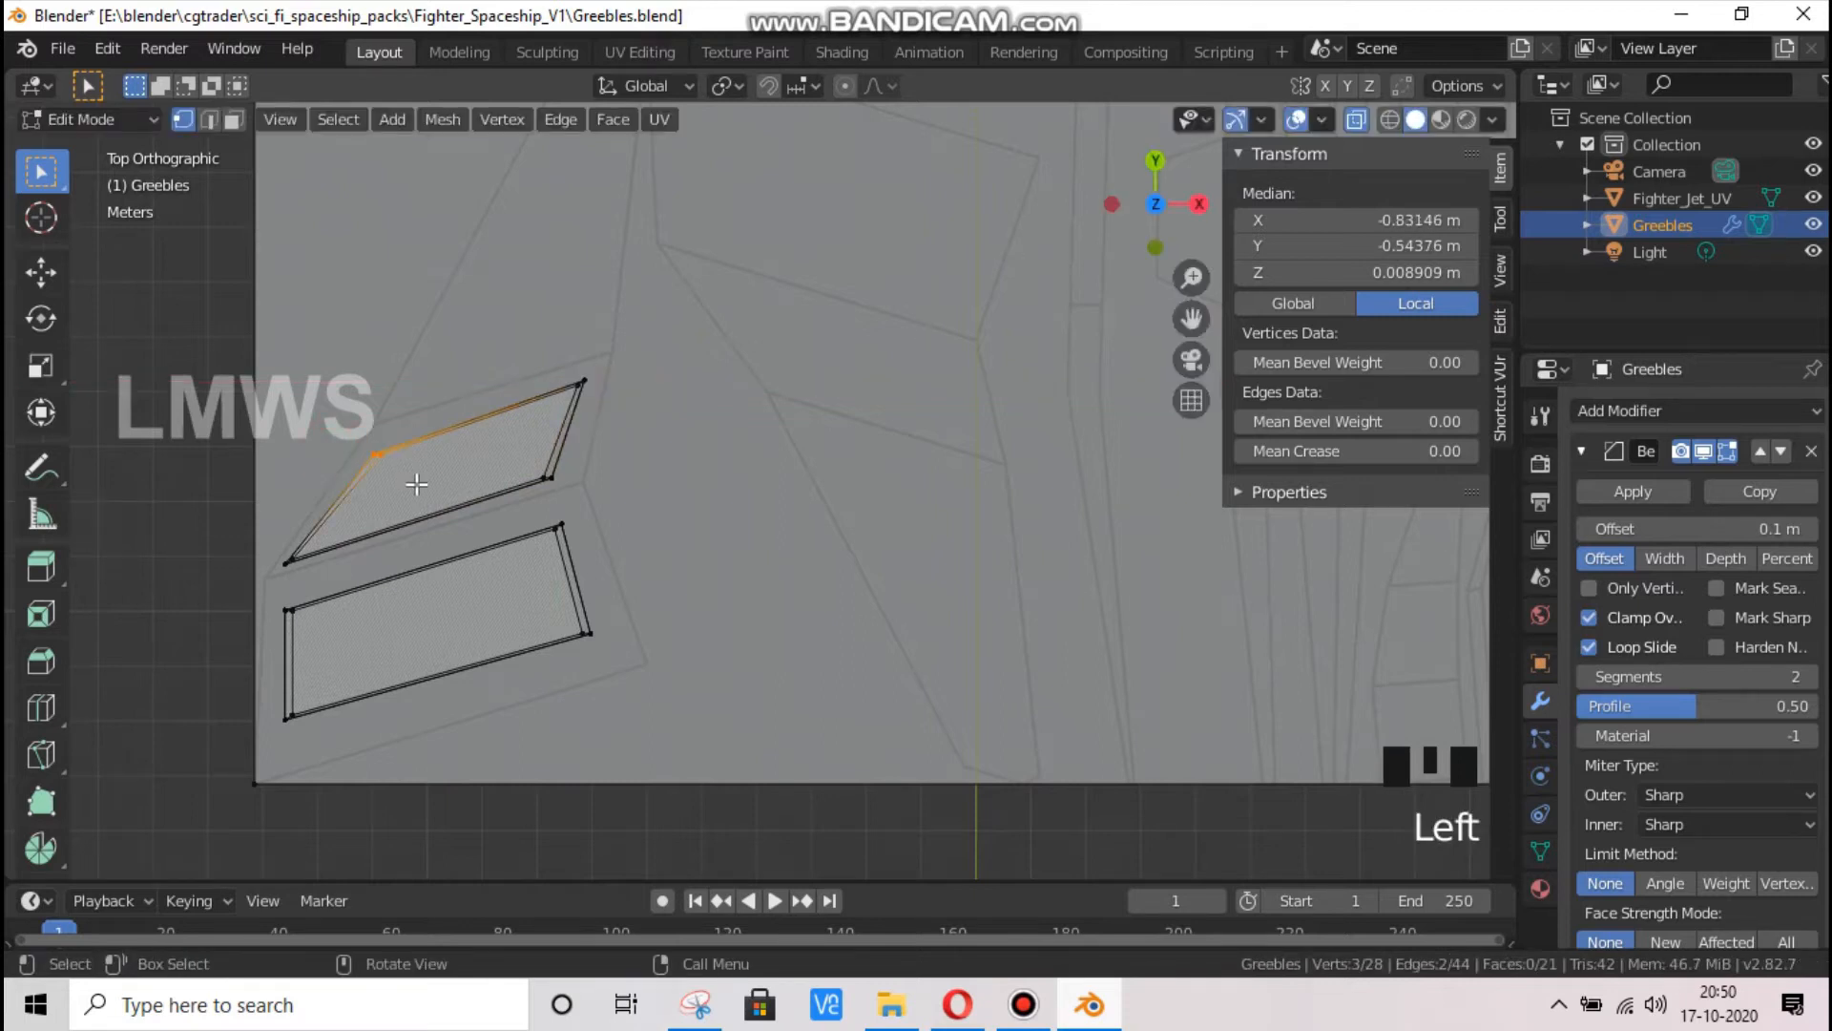
key(g)
key(y)
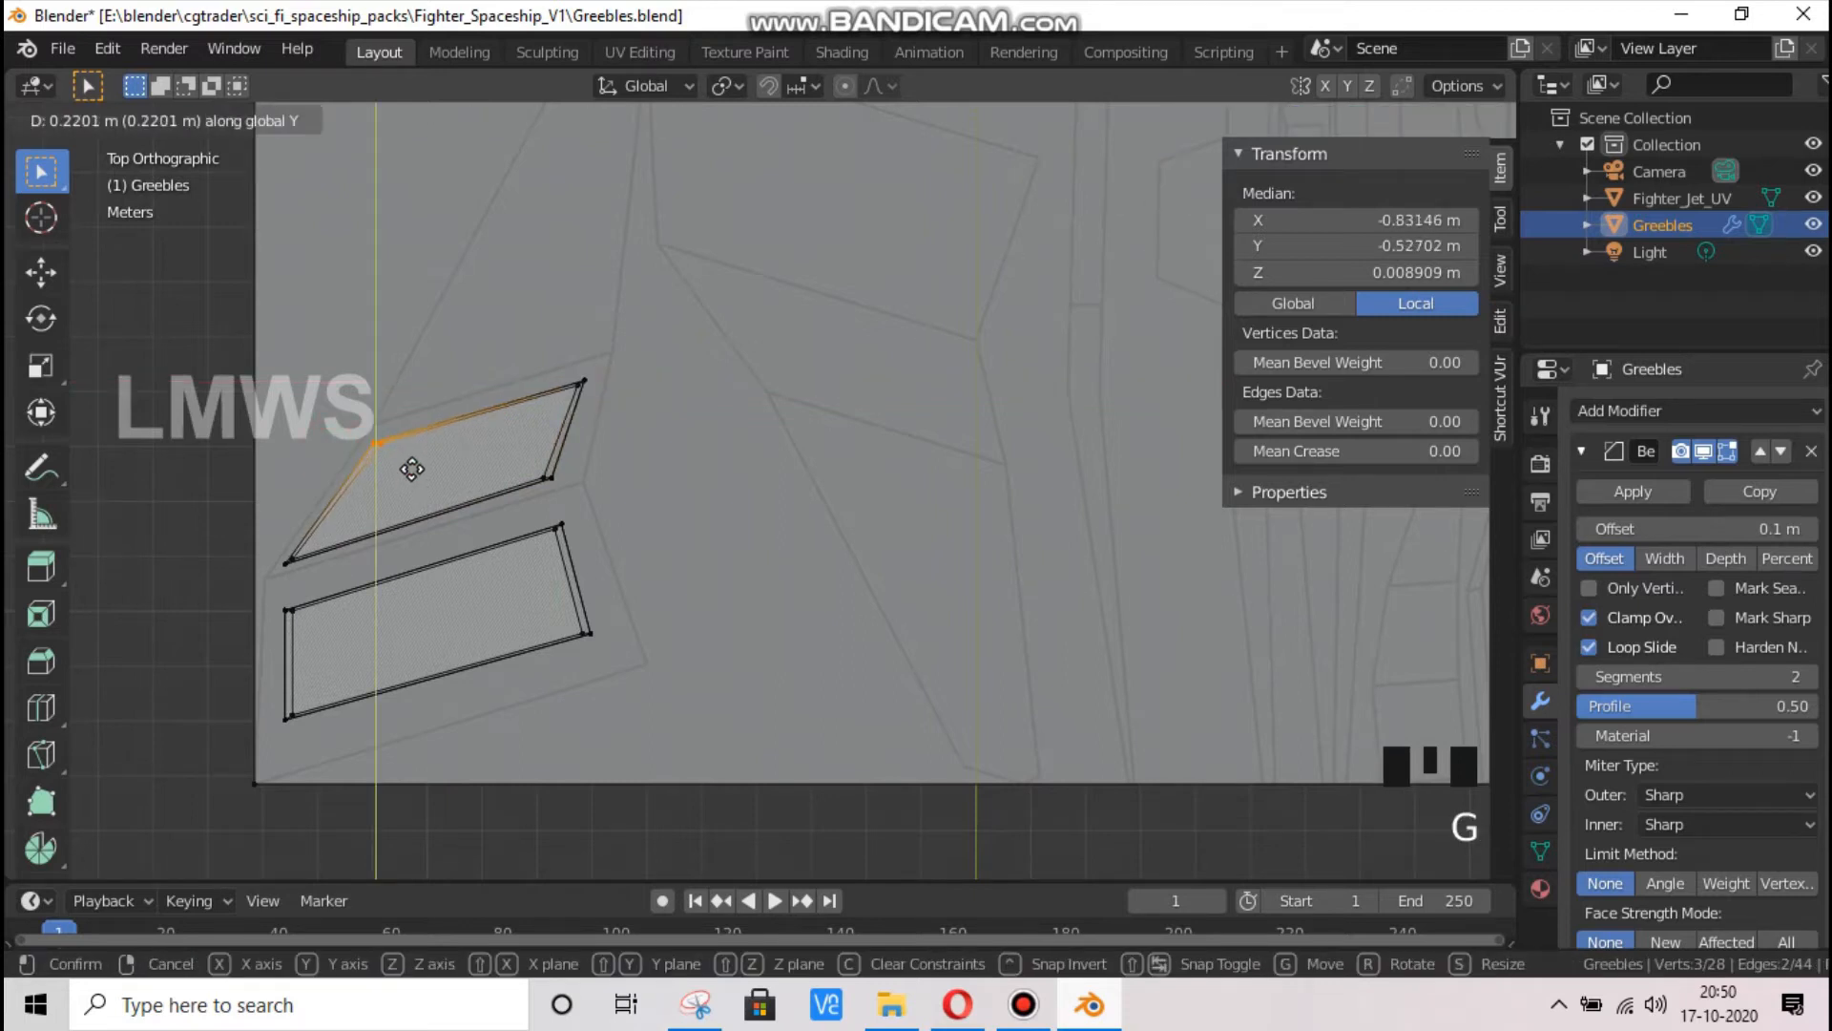
click(418, 469)
drag(1176, 178, 1365, 91)
click(1356, 120)
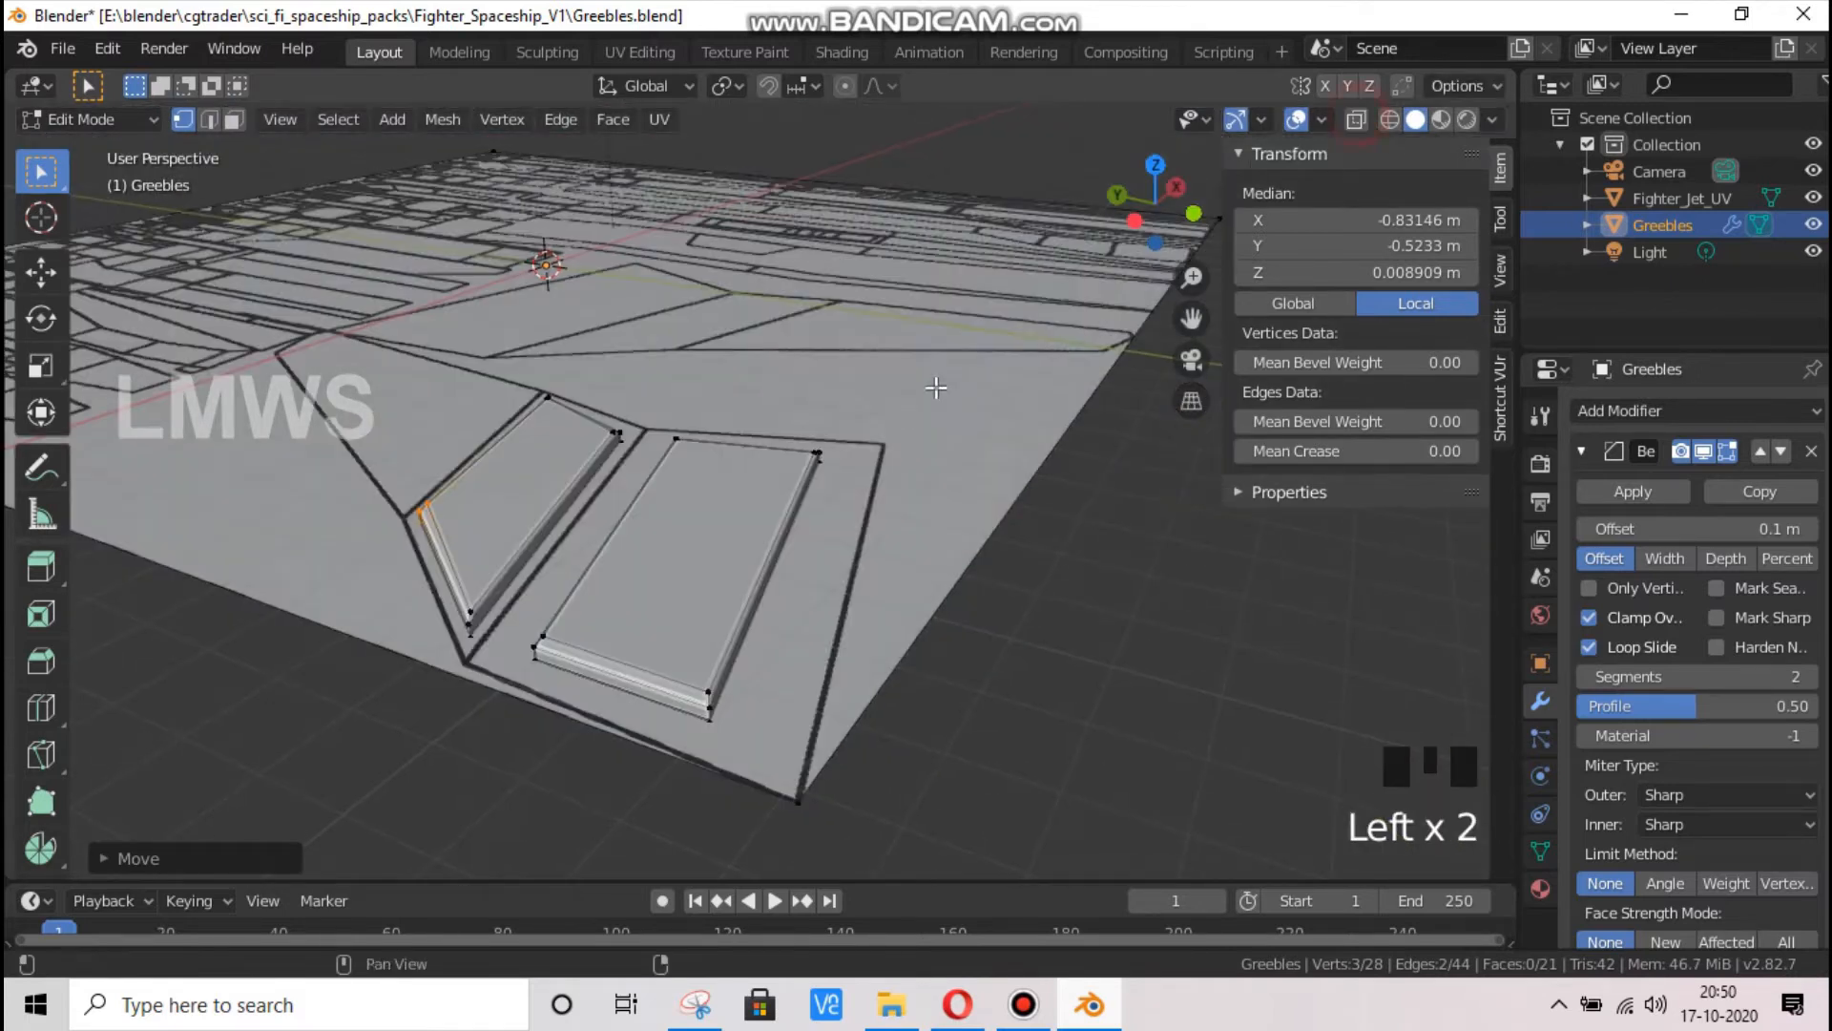
Inspect the bevelled edges of both slabs in perspective, in Object and Edit Mode, with nothing selected
key(Tab)
drag(1155, 205, 1057, 315)
scroll(690, 680, up, 3)
key(Tab)
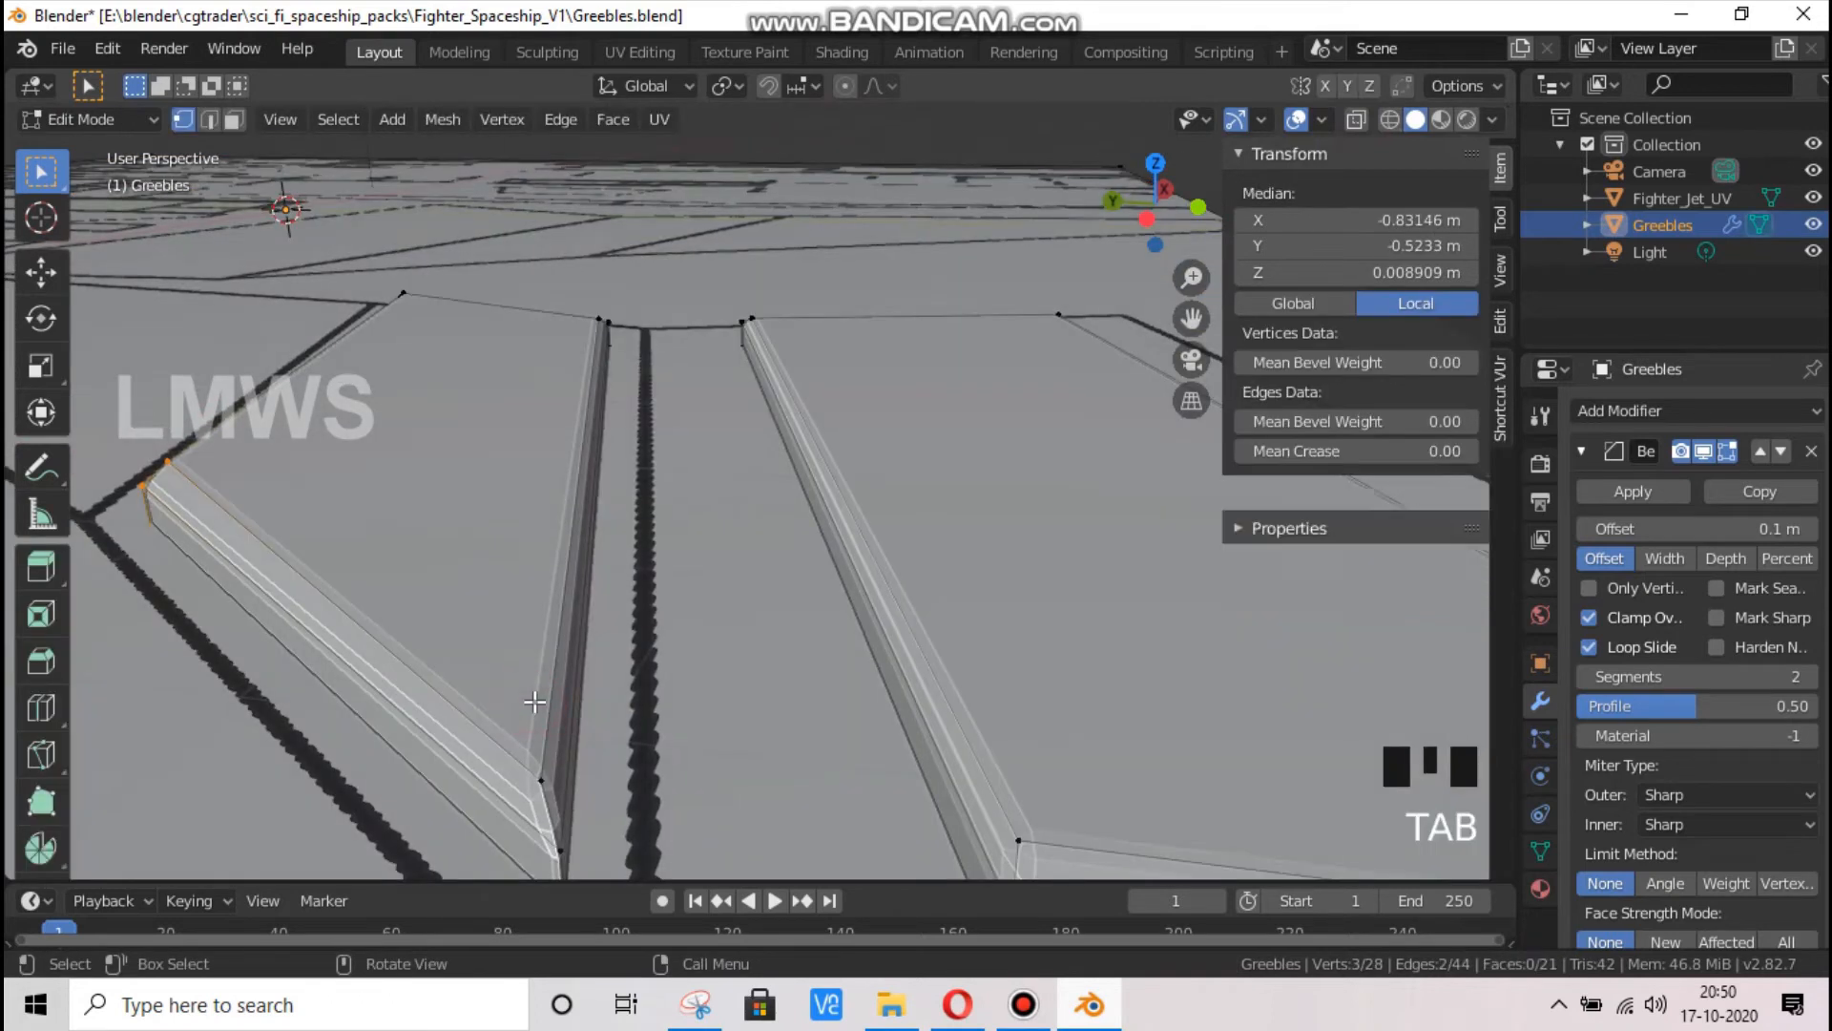
scroll(535, 704, down, 1)
key(alt+a)
click(429, 412)
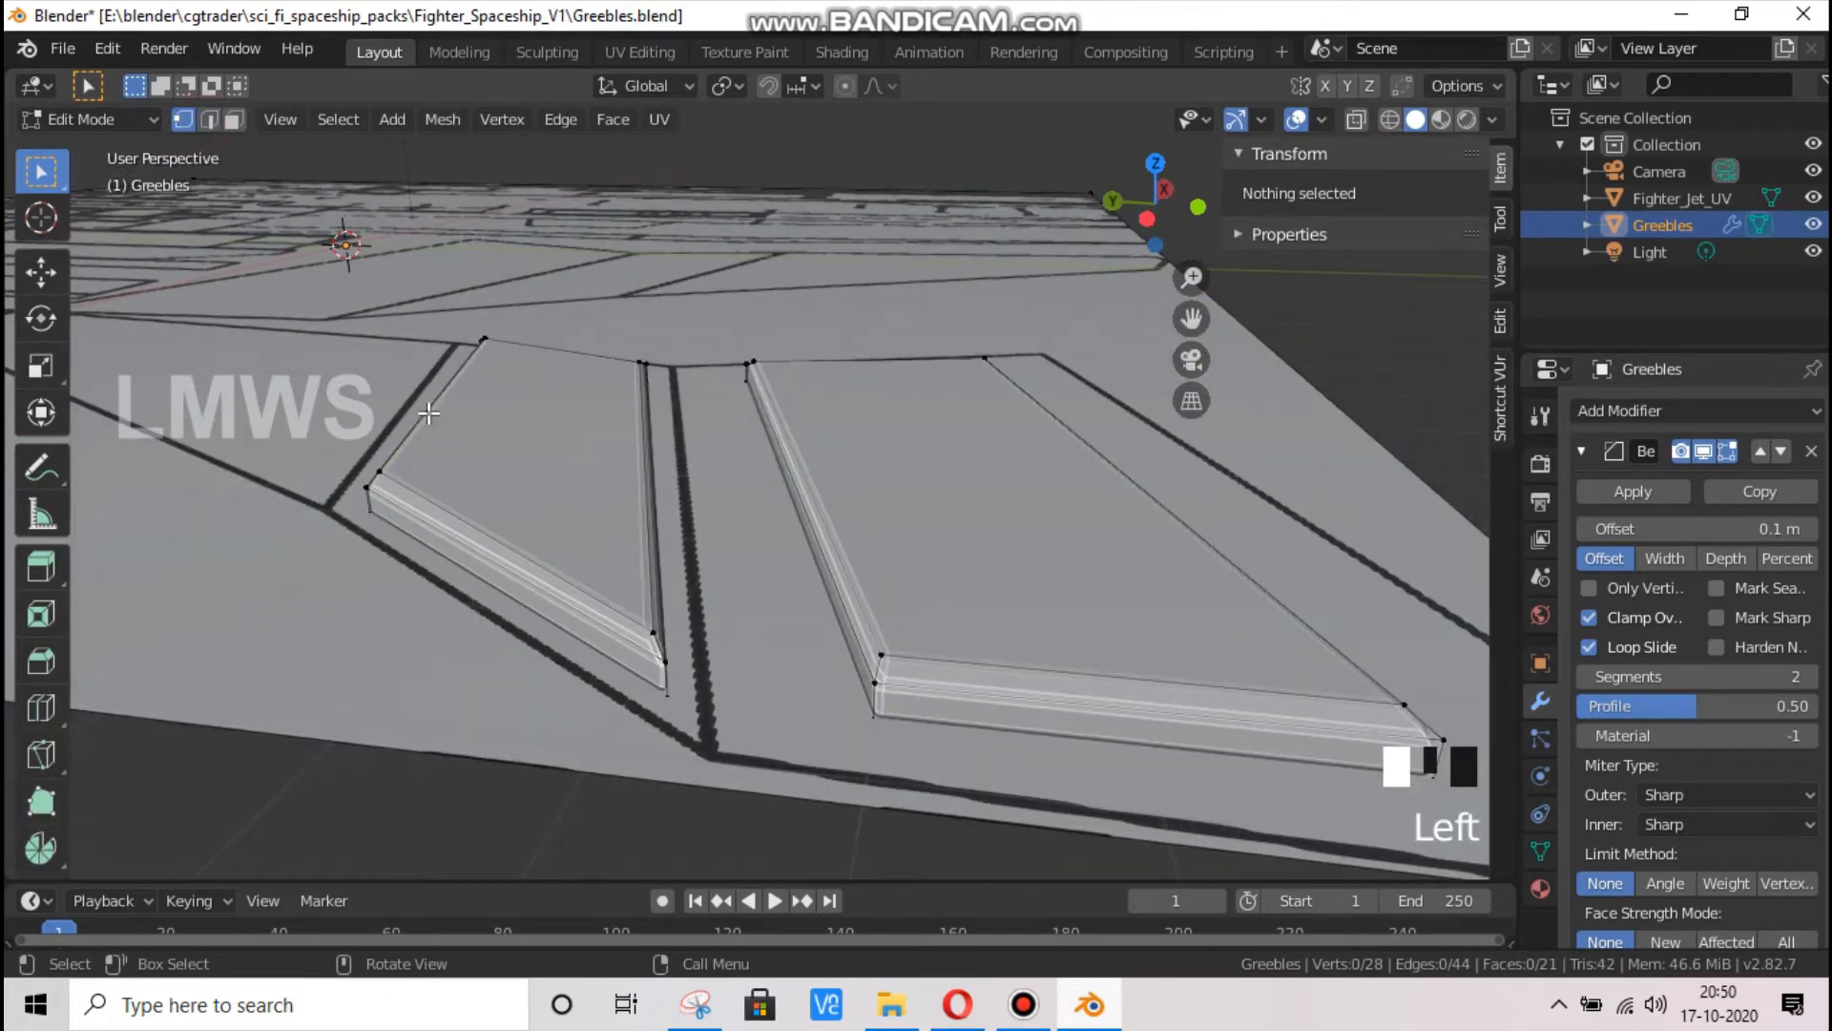
drag(1157, 196, 957, 370)
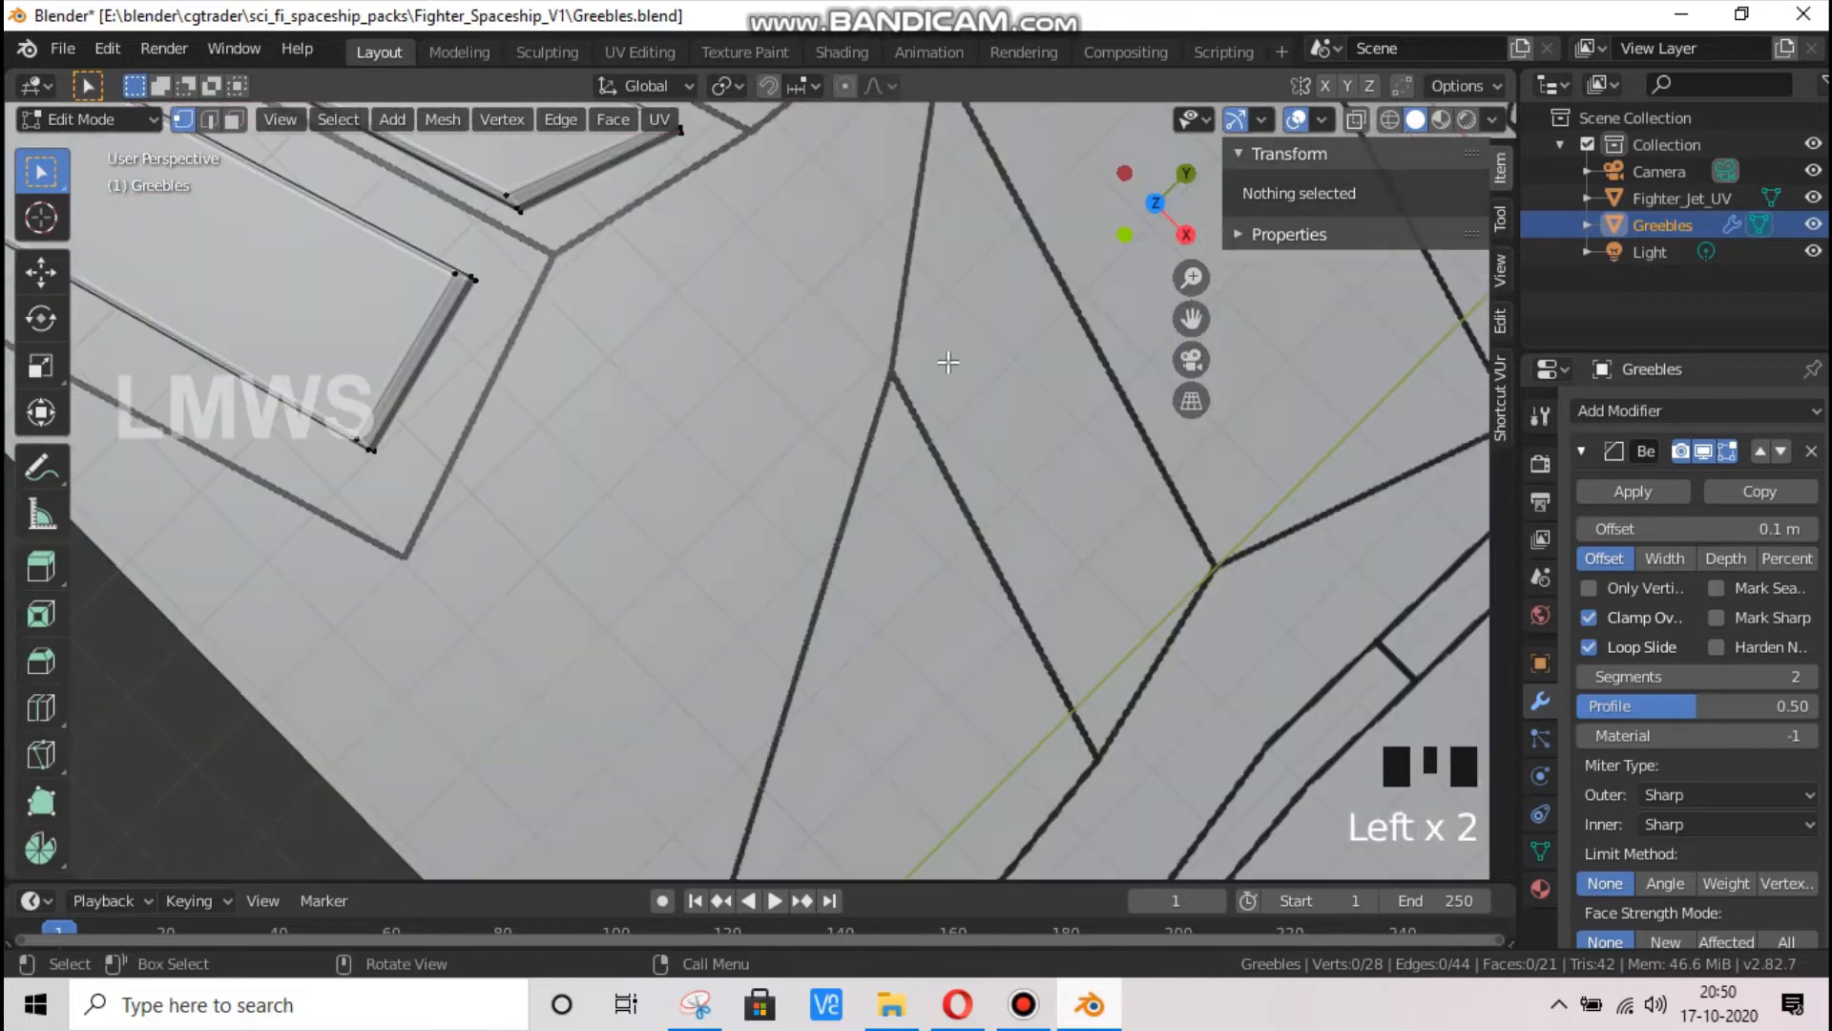
Duplicate the second slab and place the copy over the next panel, at about X -0.634 m and Y -0.349 m
scroll(957, 370, down, 2)
key(KP_7)
scroll(716, 409, down, 1)
scroll(716, 409, up, 2)
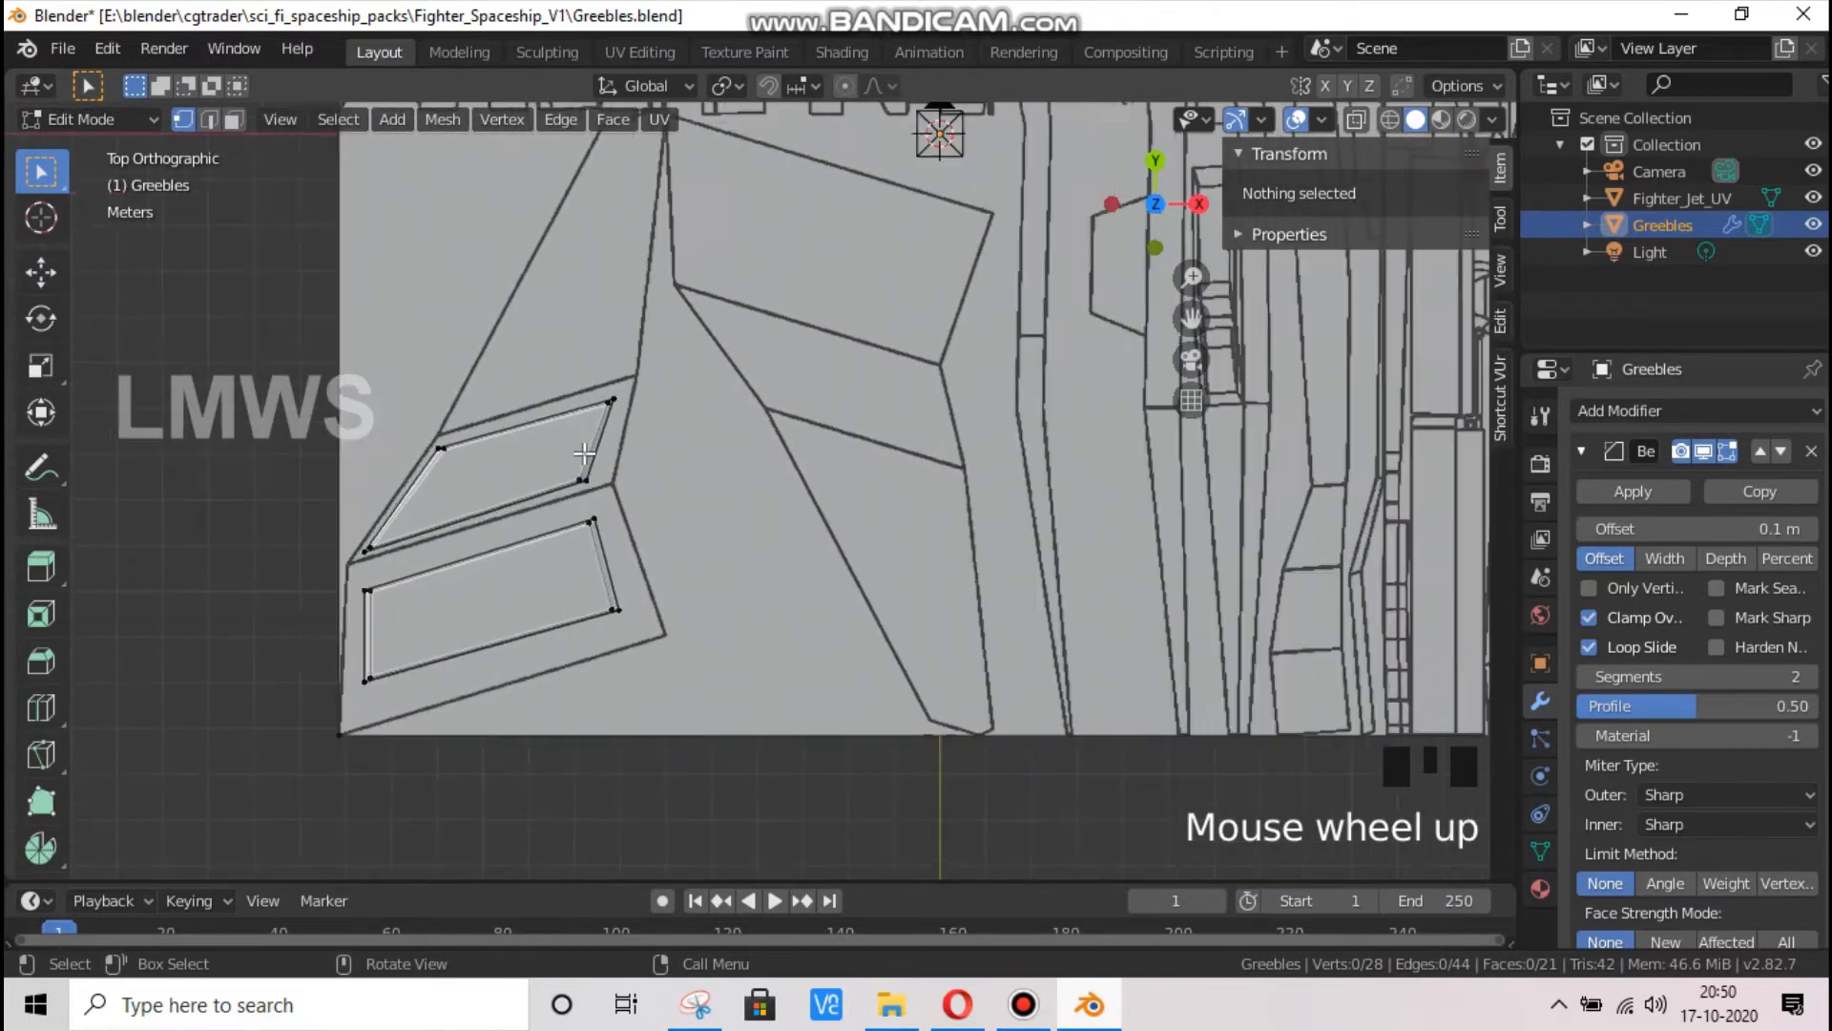
key(l)
key(shift+d)
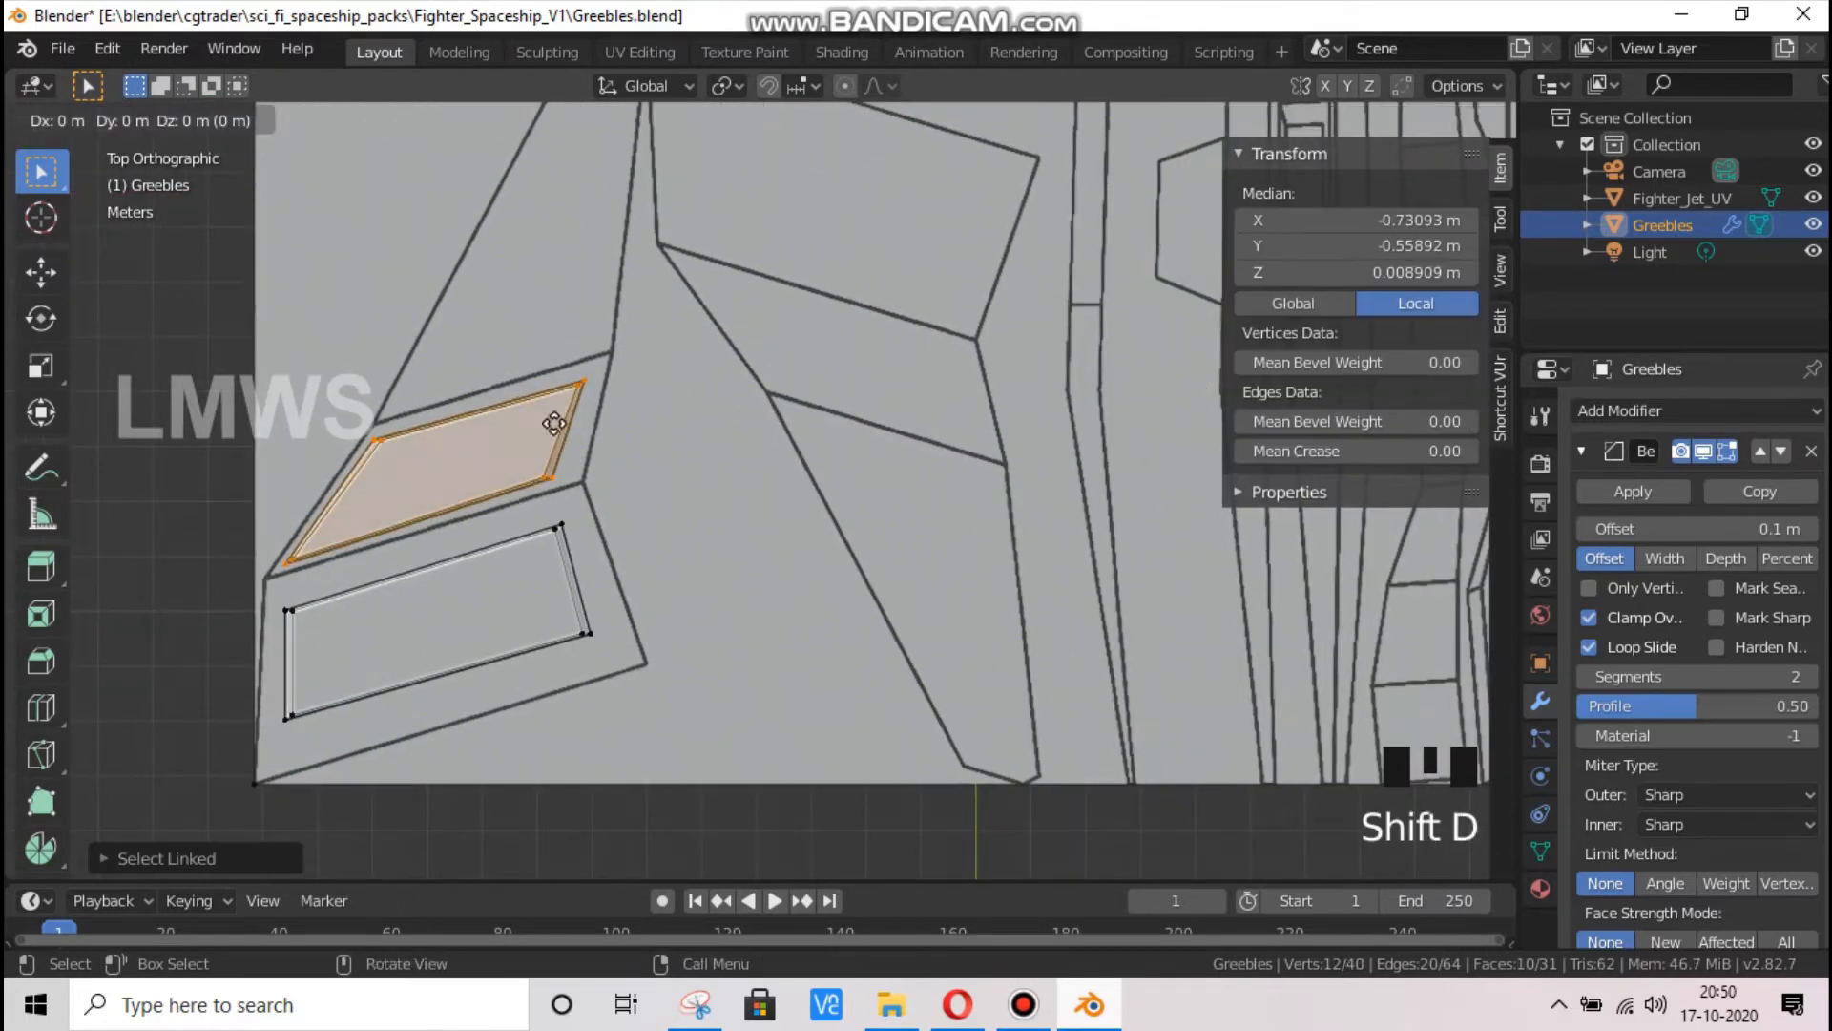
click(571, 334)
key(g)
key(x)
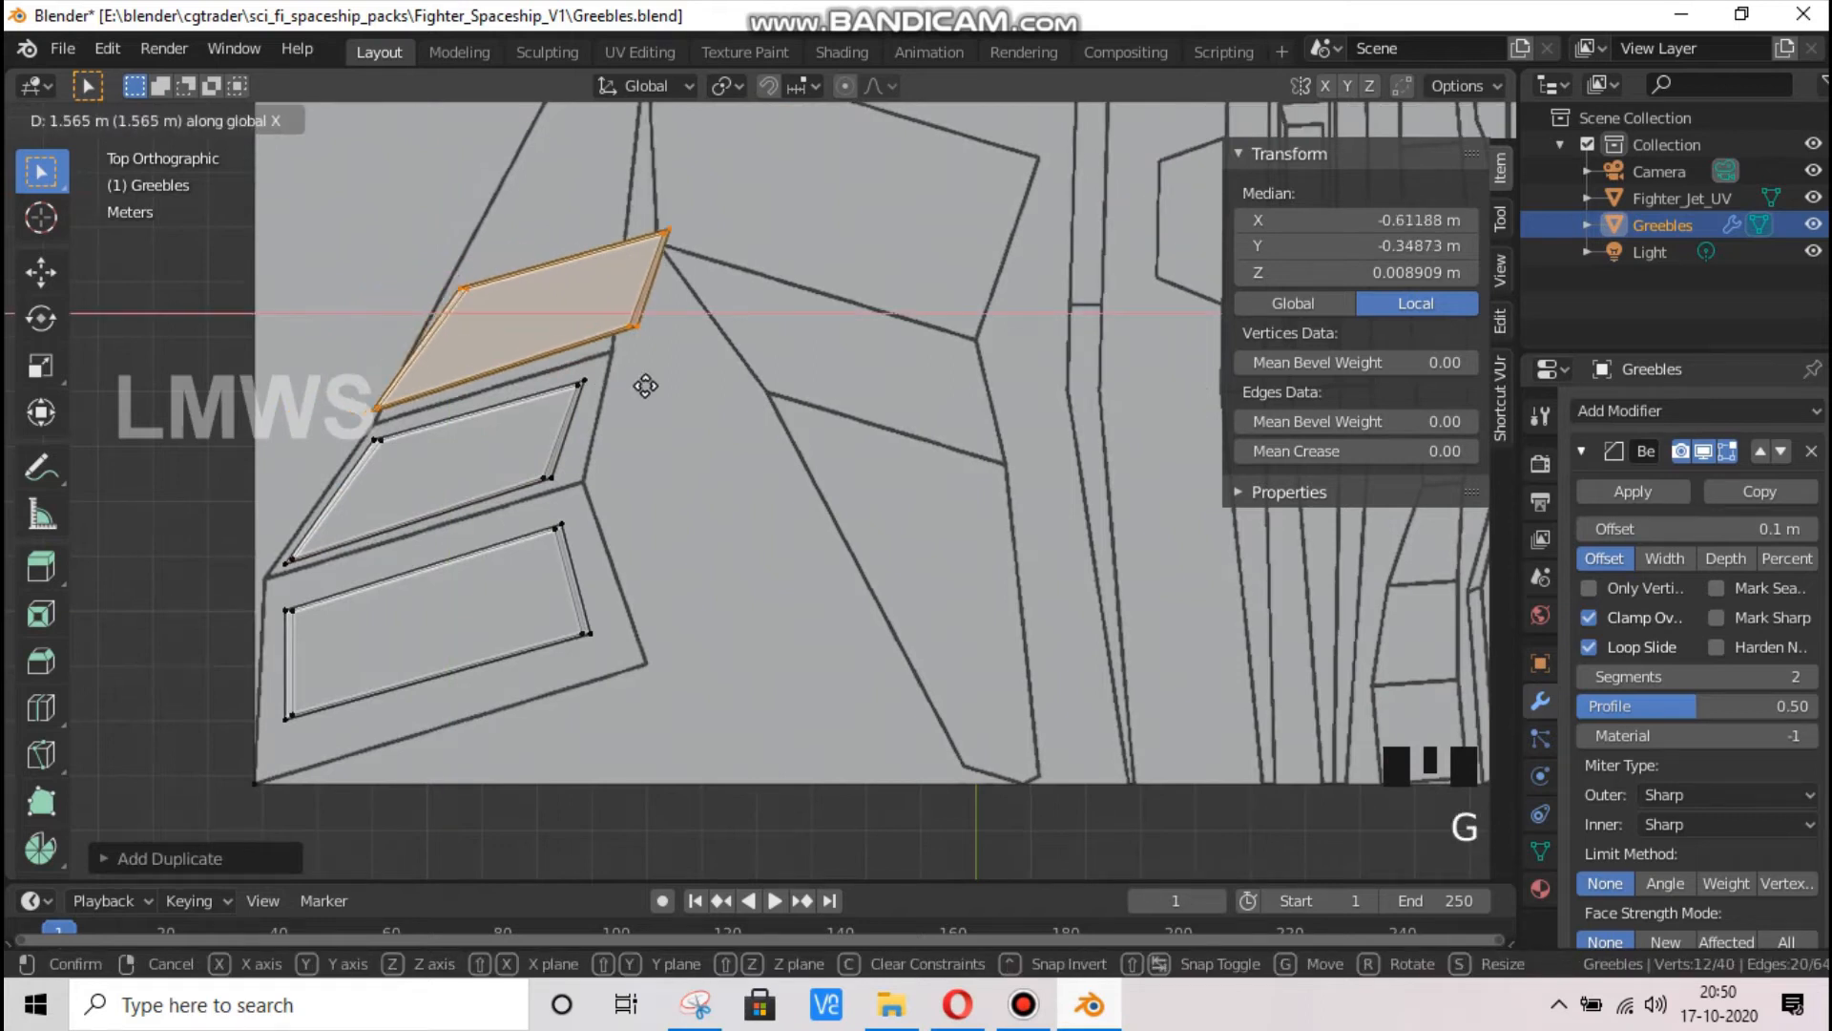
click(629, 388)
Turn on X-ray in vertex mode and move the third slab's outer corner vertices along X to about -0.753 m
drag(1193, 319, 1223, 473)
scroll(893, 497, up, 2)
click(186, 132)
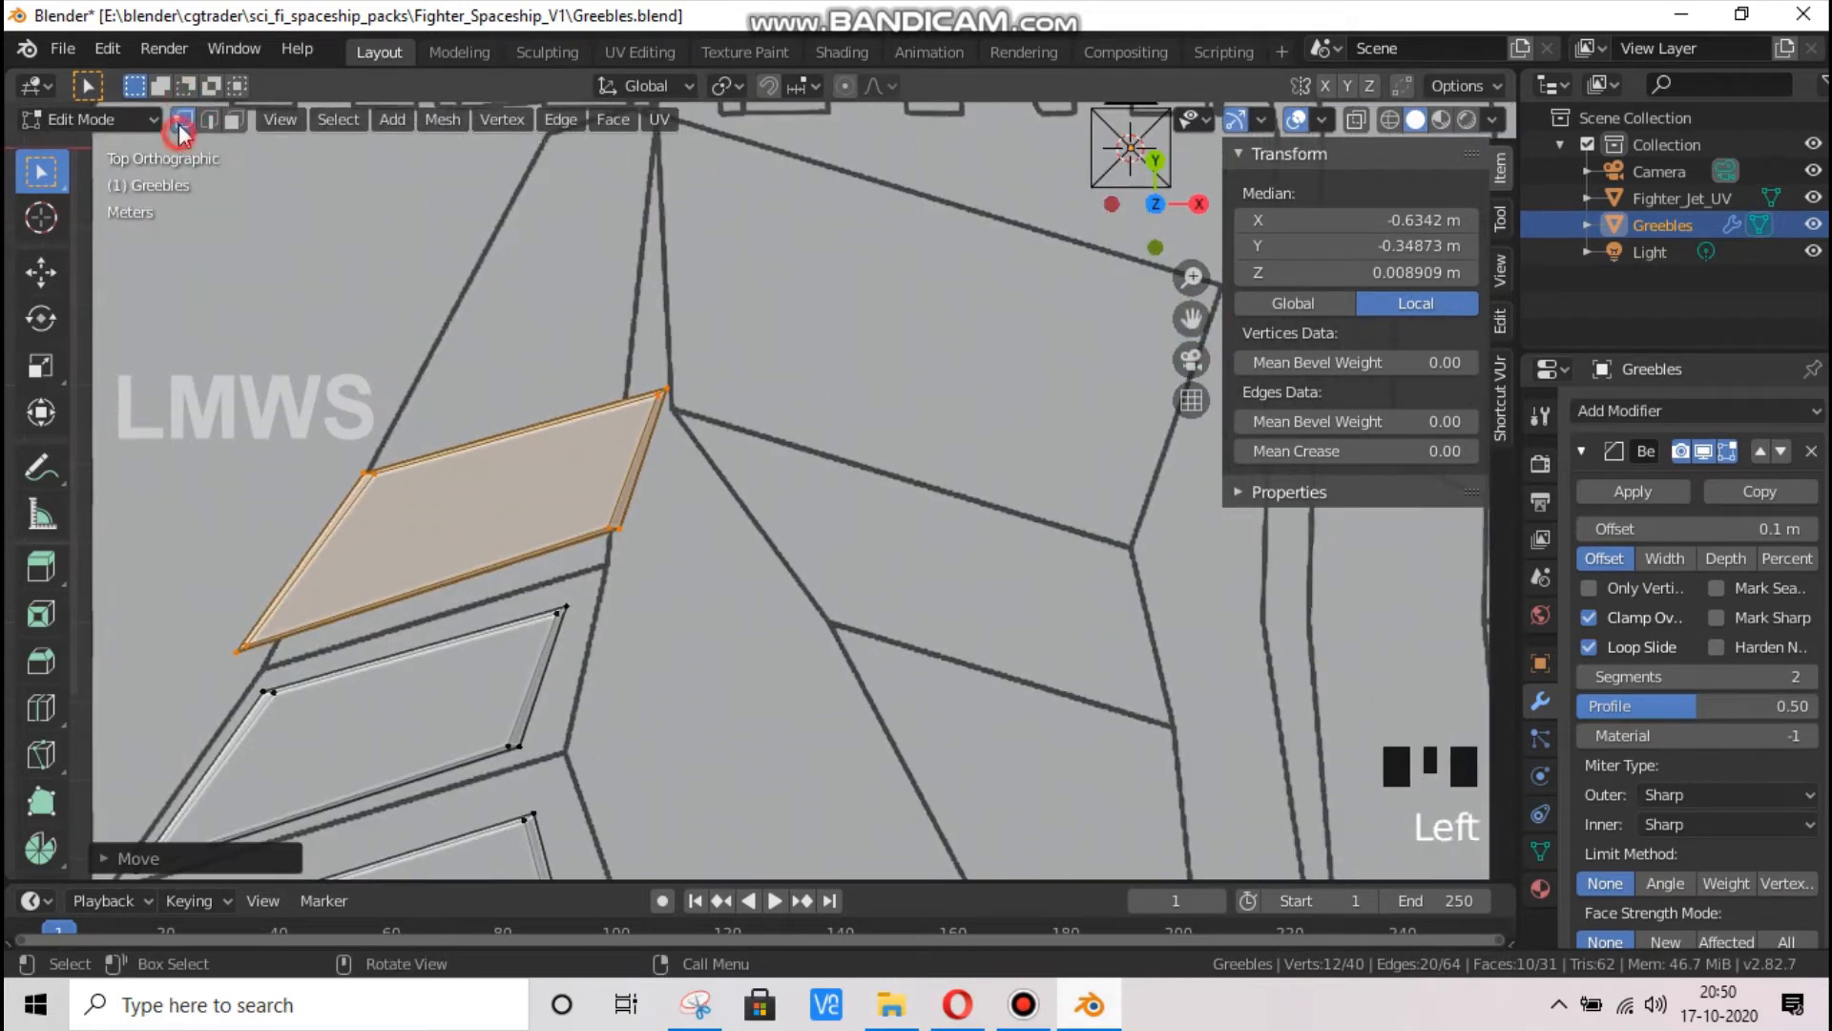
double_click(186, 131)
click(1355, 118)
drag(488, 387, 181, 660)
key(g)
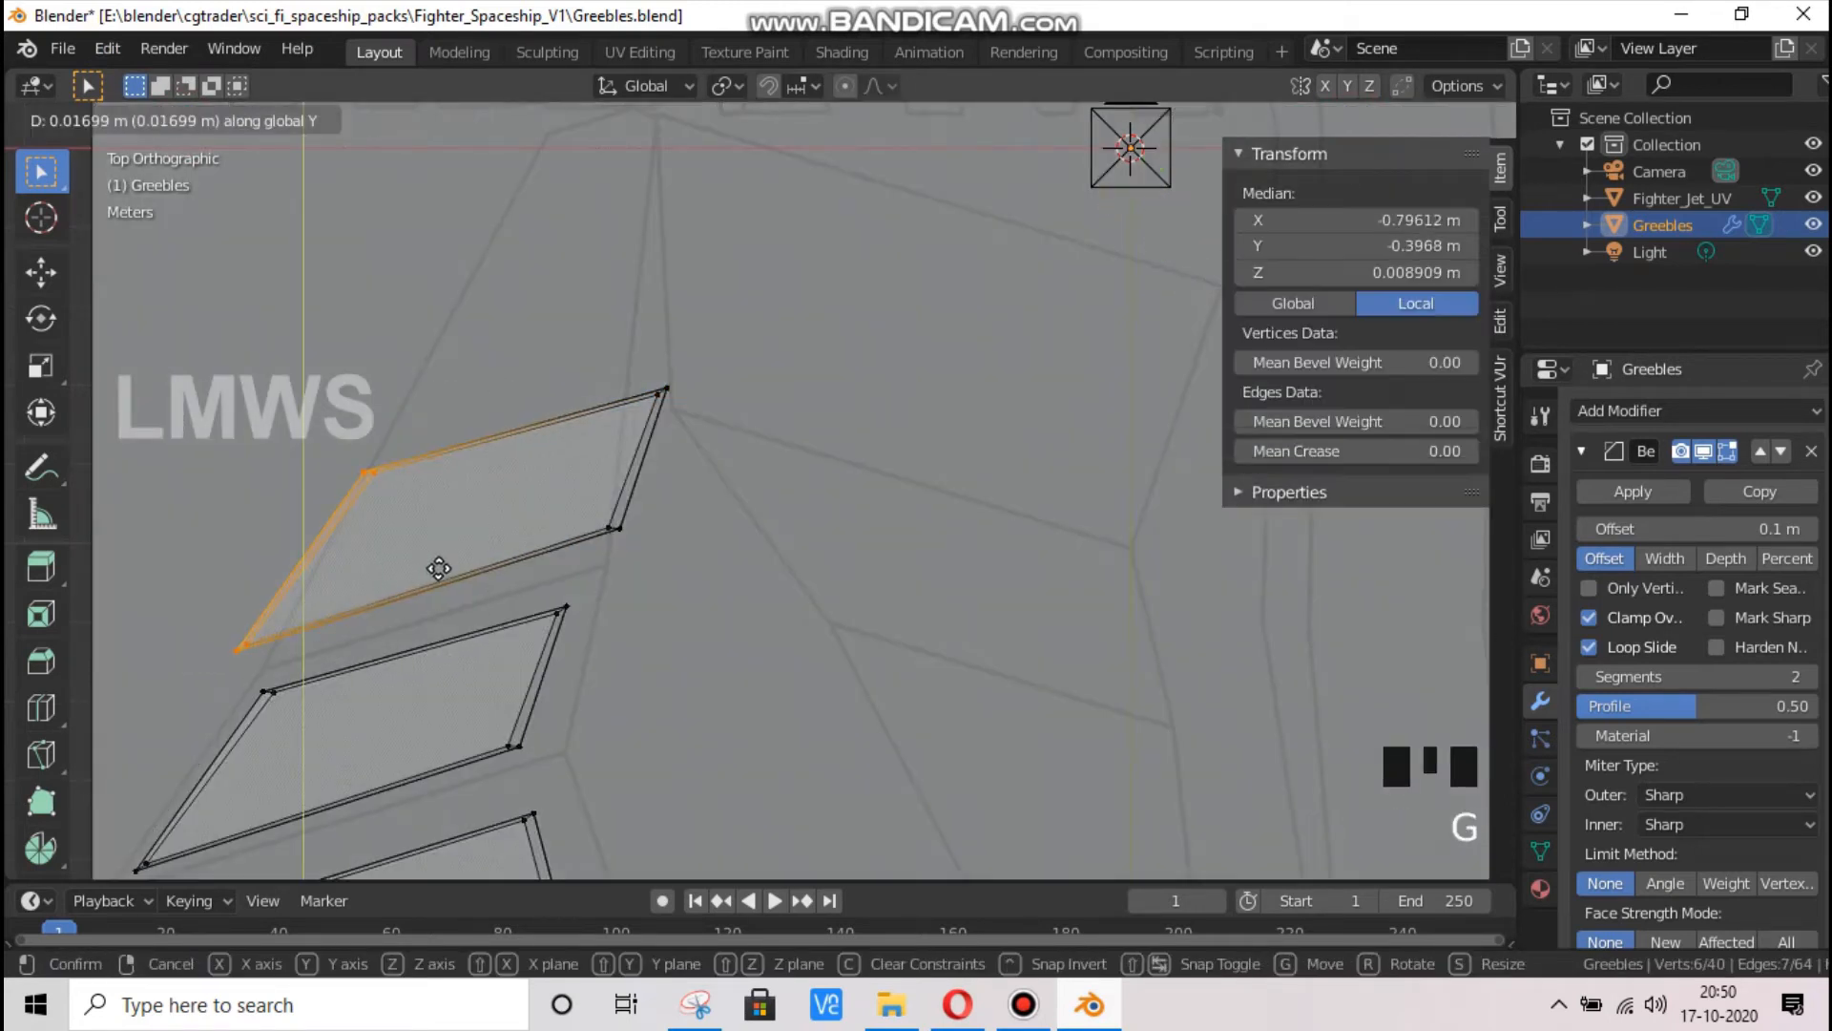
key(x)
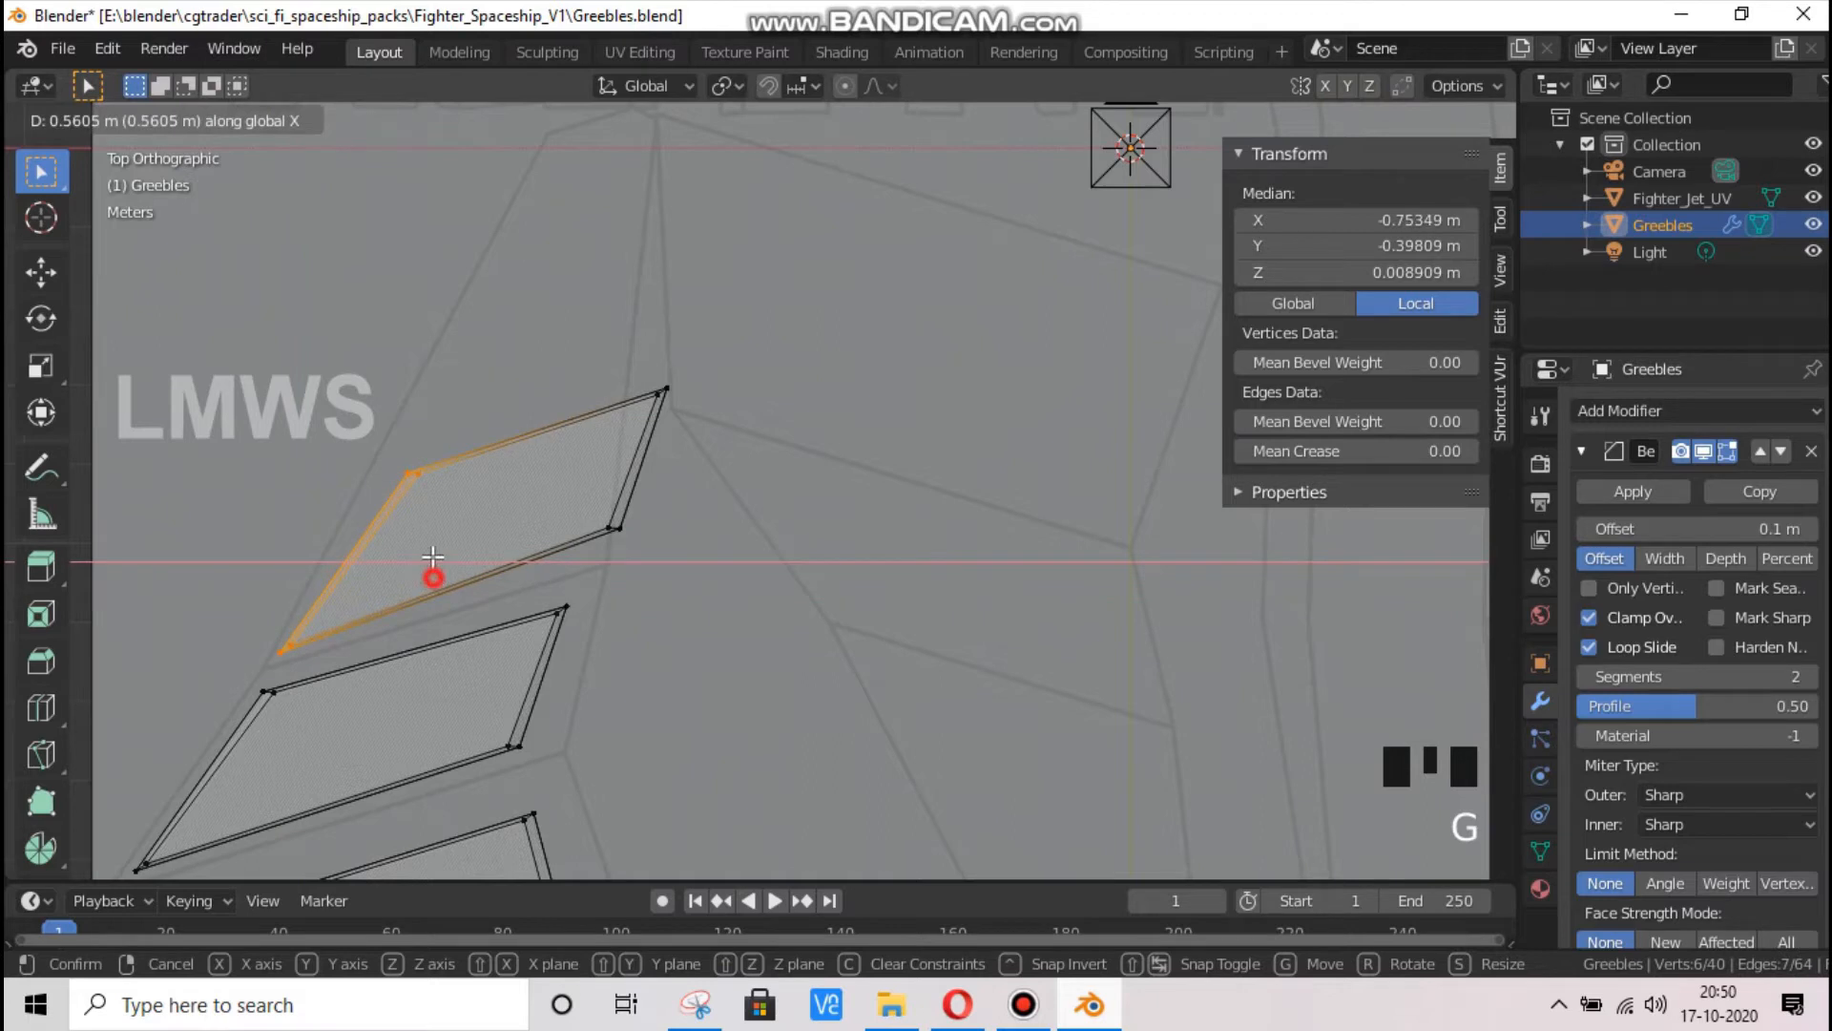
click(433, 558)
Move the third slab's upper outer corner vertices along Y to about -0.308 m and along X to about -0.714 m
drag(347, 395, 496, 510)
key(g)
key(y)
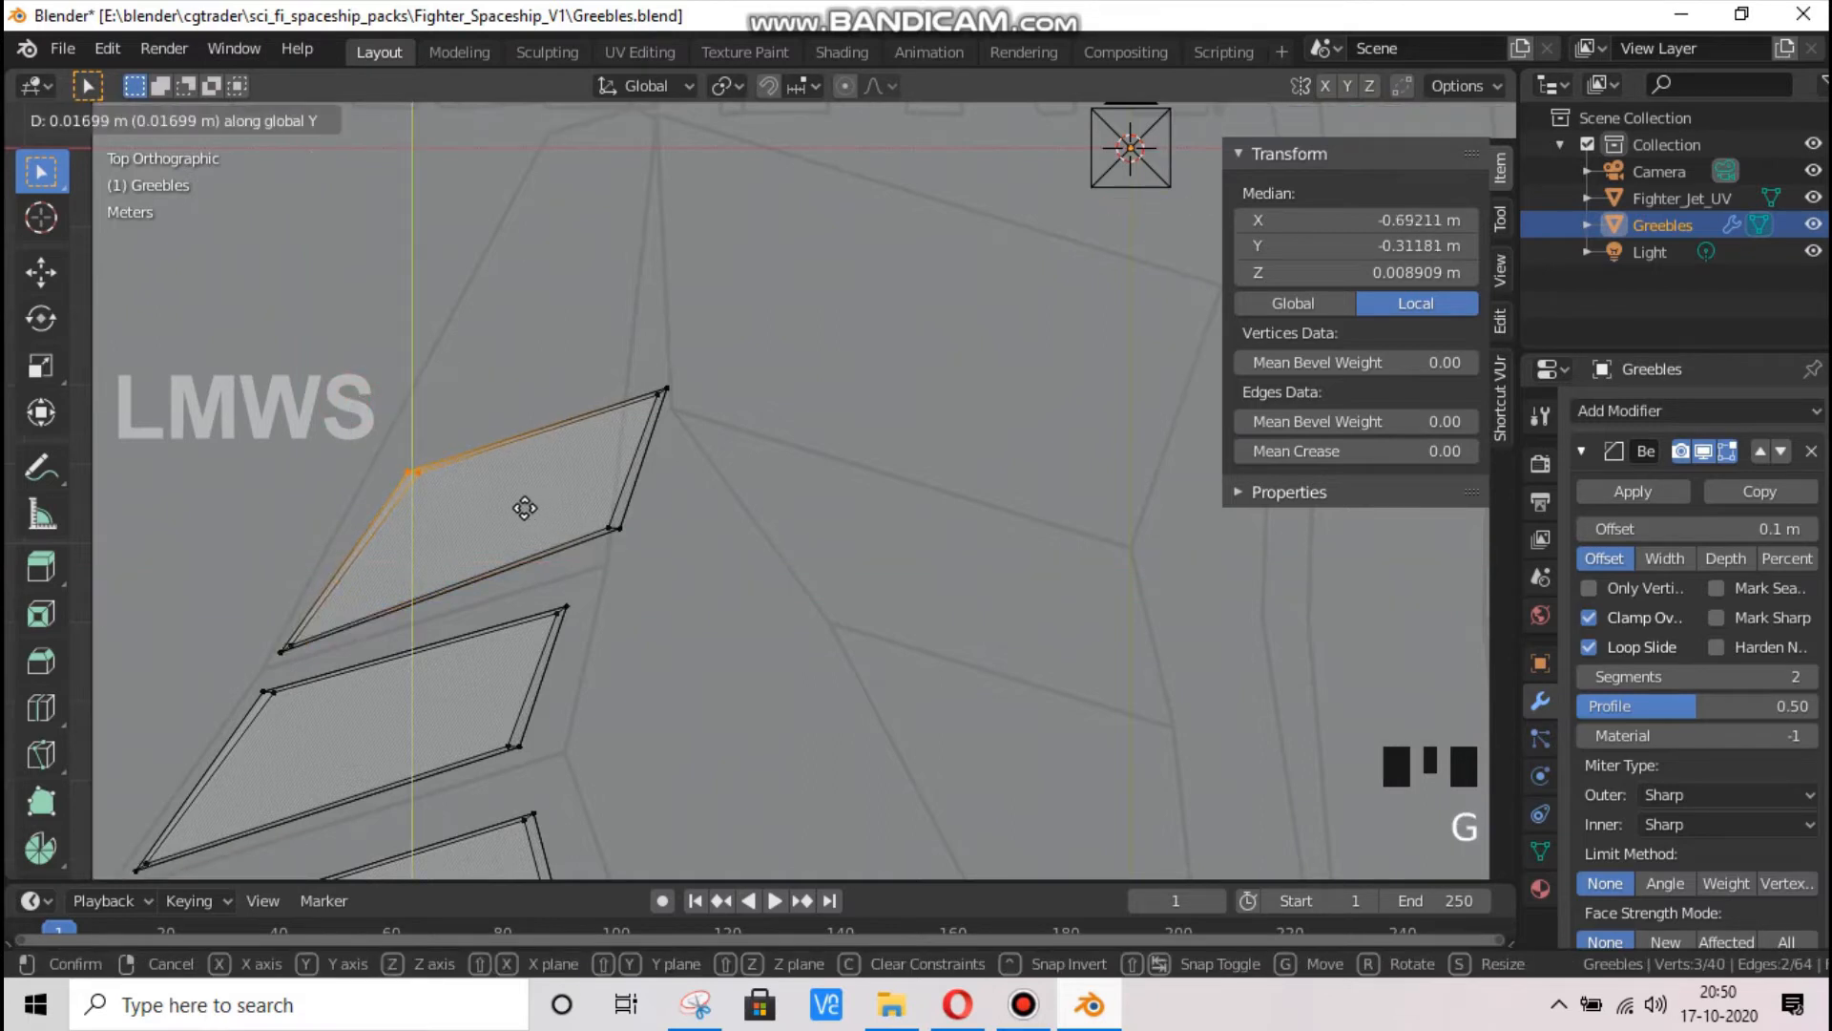
click(515, 500)
key(x)
key(Escape)
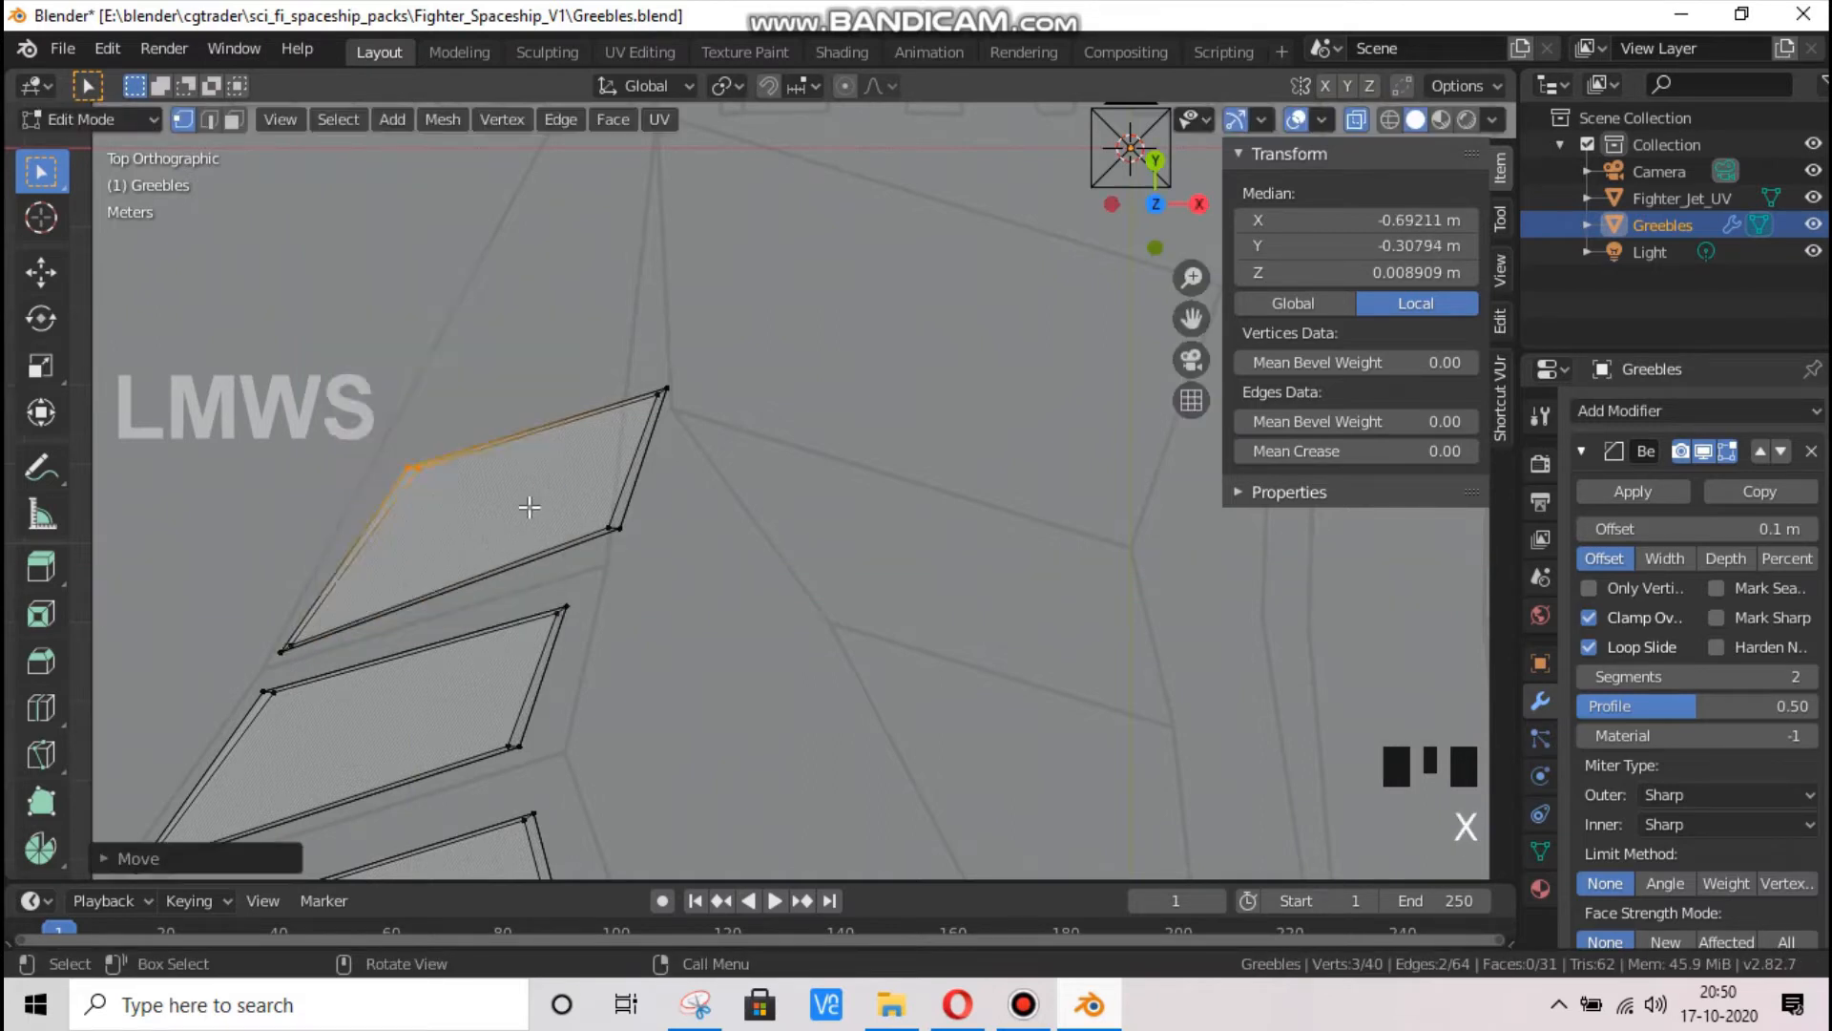
key(g)
key(x)
click(505, 502)
Move the third slab's inner vertices along X to about -0.510 m and its lower inner corner along Y to about -0.385 m
drag(708, 360, 585, 561)
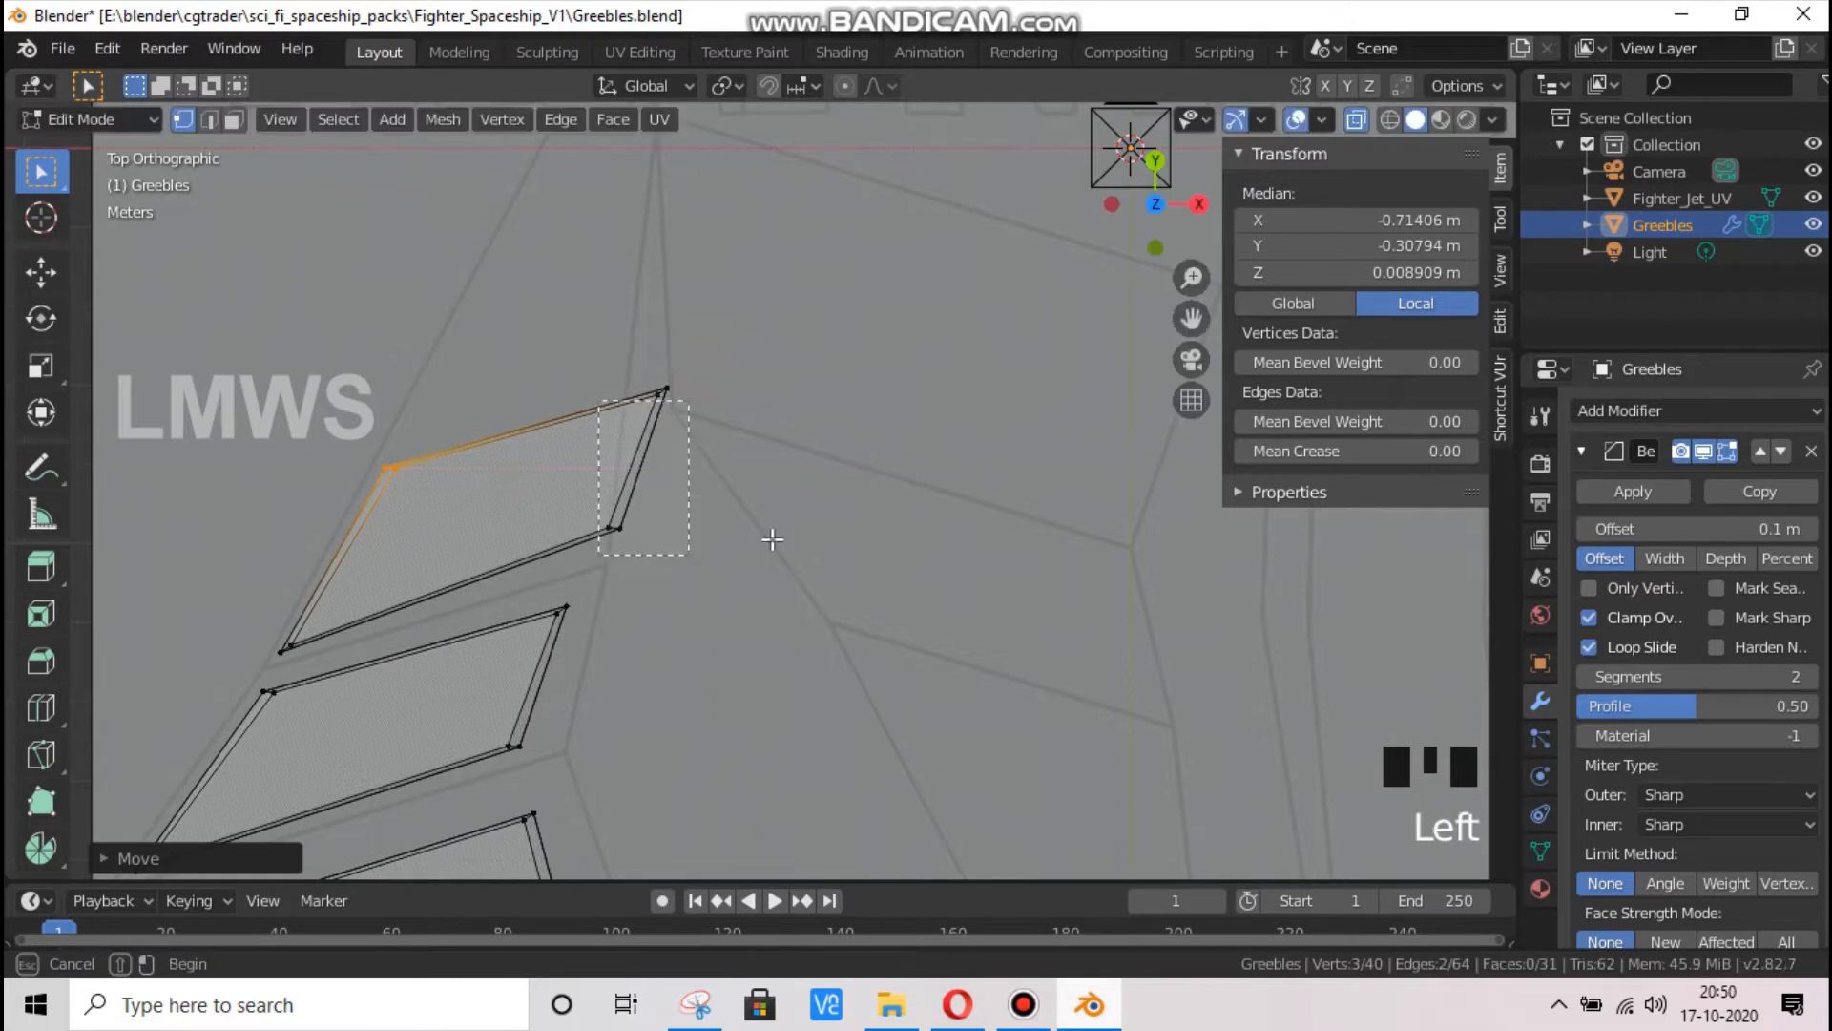
mouse_move(641, 455)
mouse_down()
mouse_move(549, 608)
mouse_move(571, 573)
mouse_up()
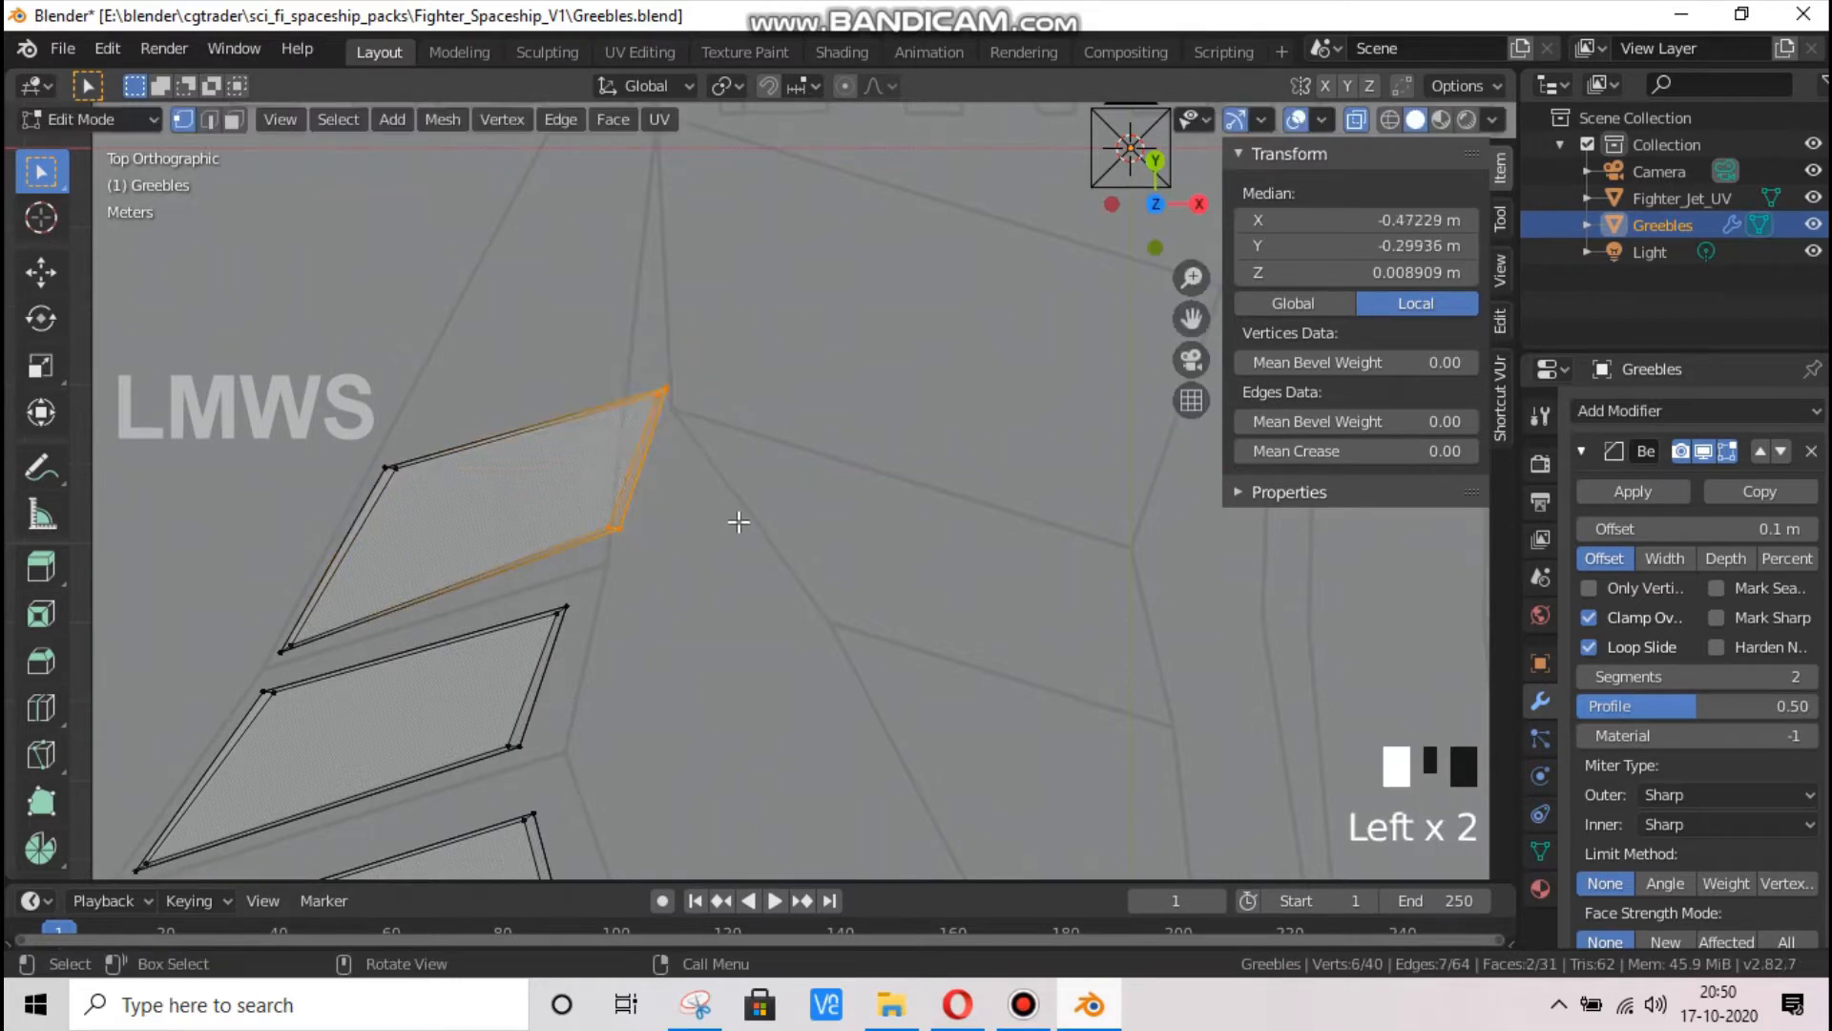
key(g)
key(x)
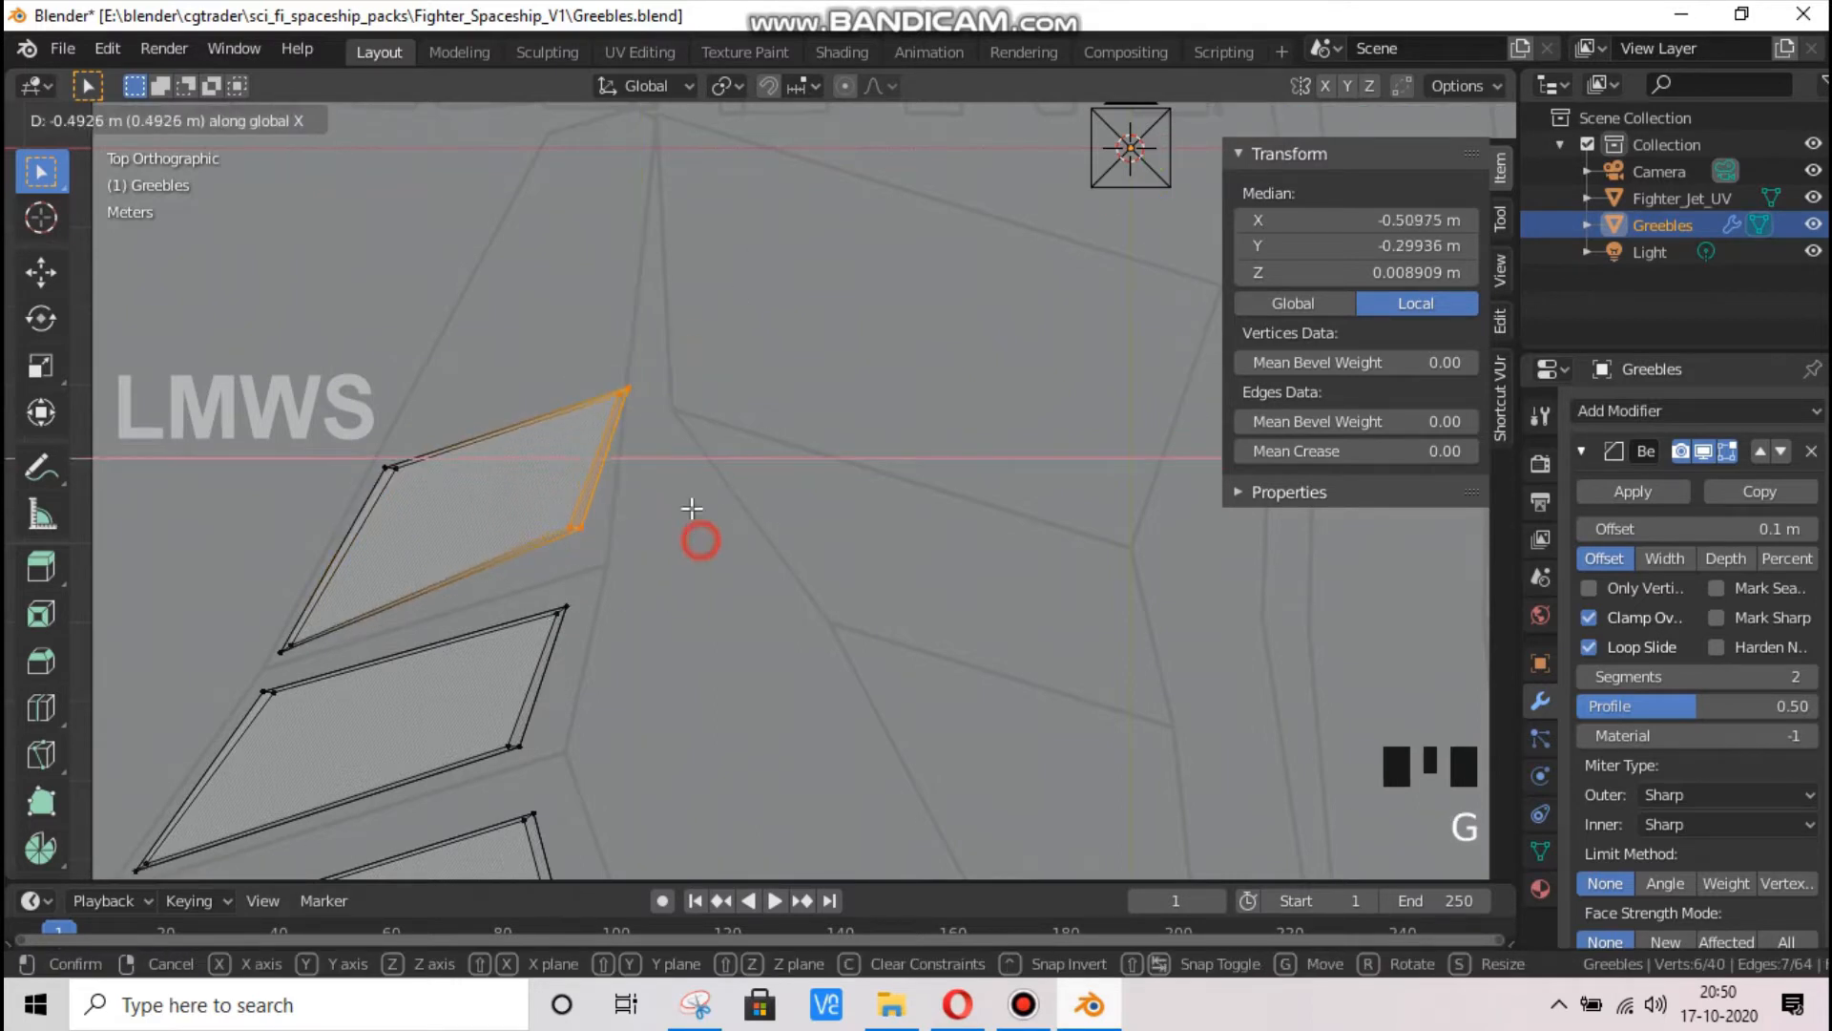
click(691, 508)
drag(696, 483, 544, 530)
key(g)
key(y)
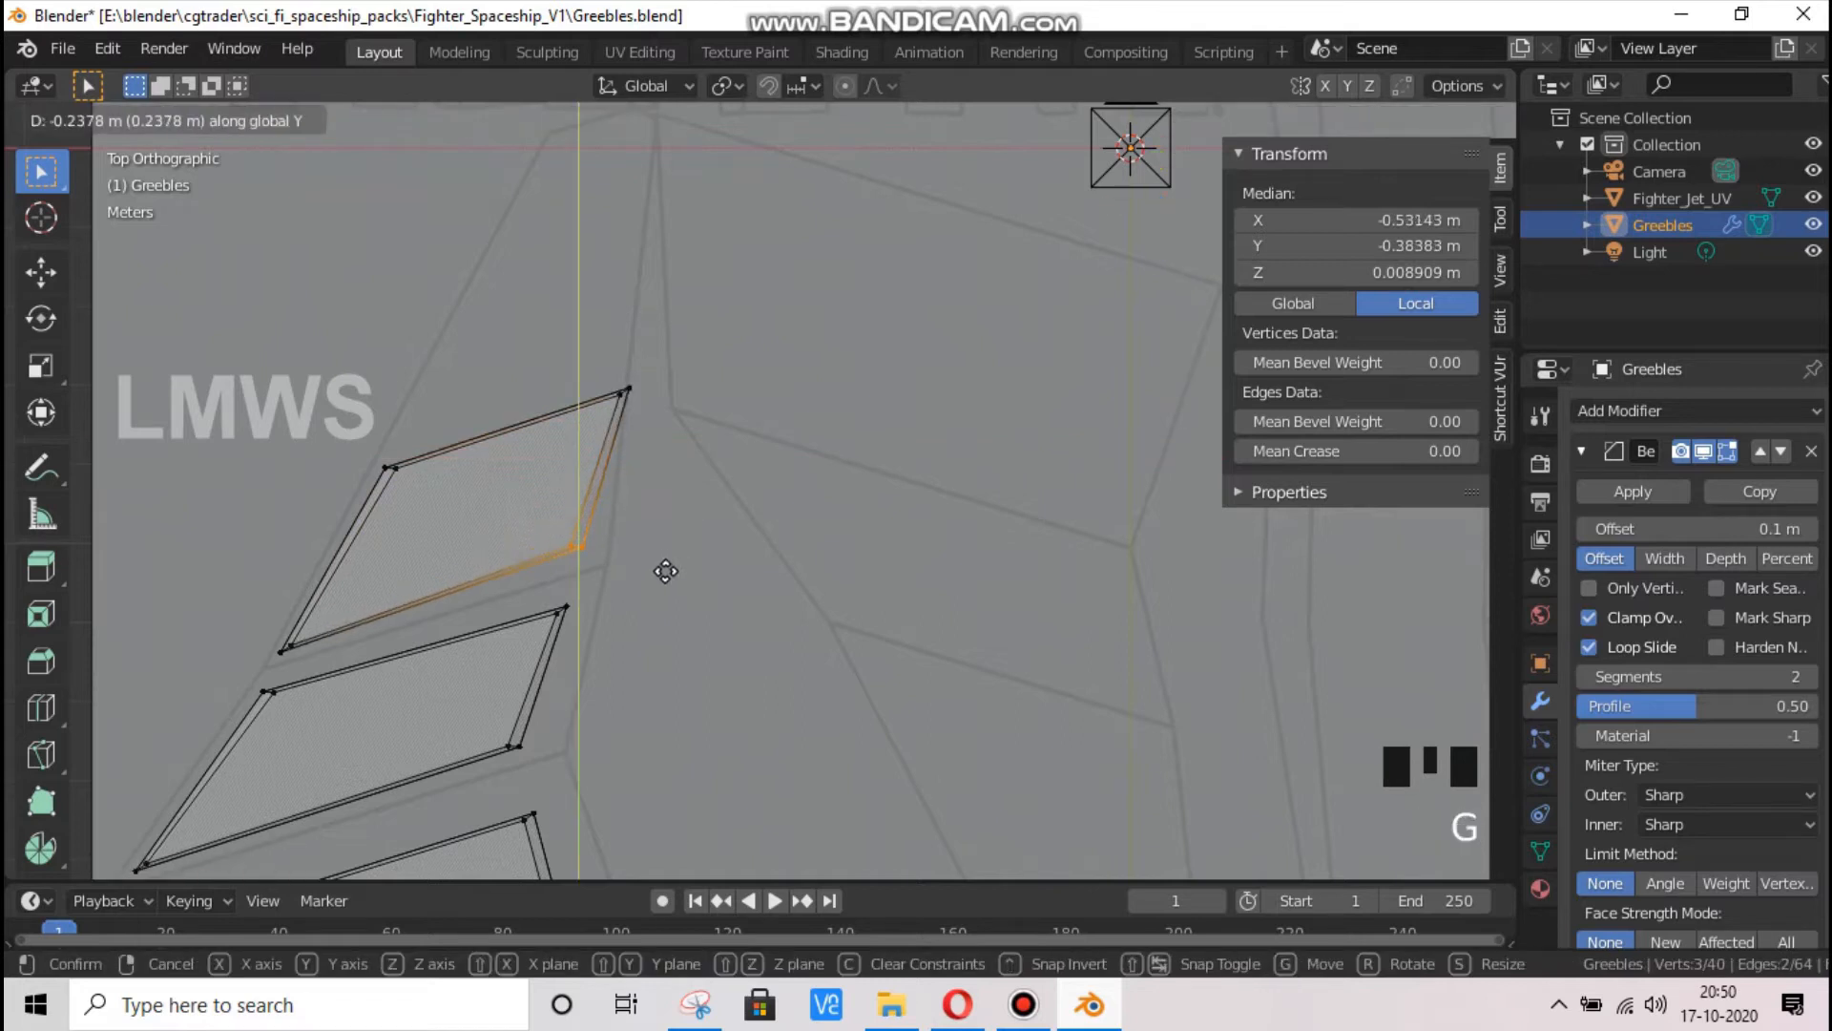
click(735, 399)
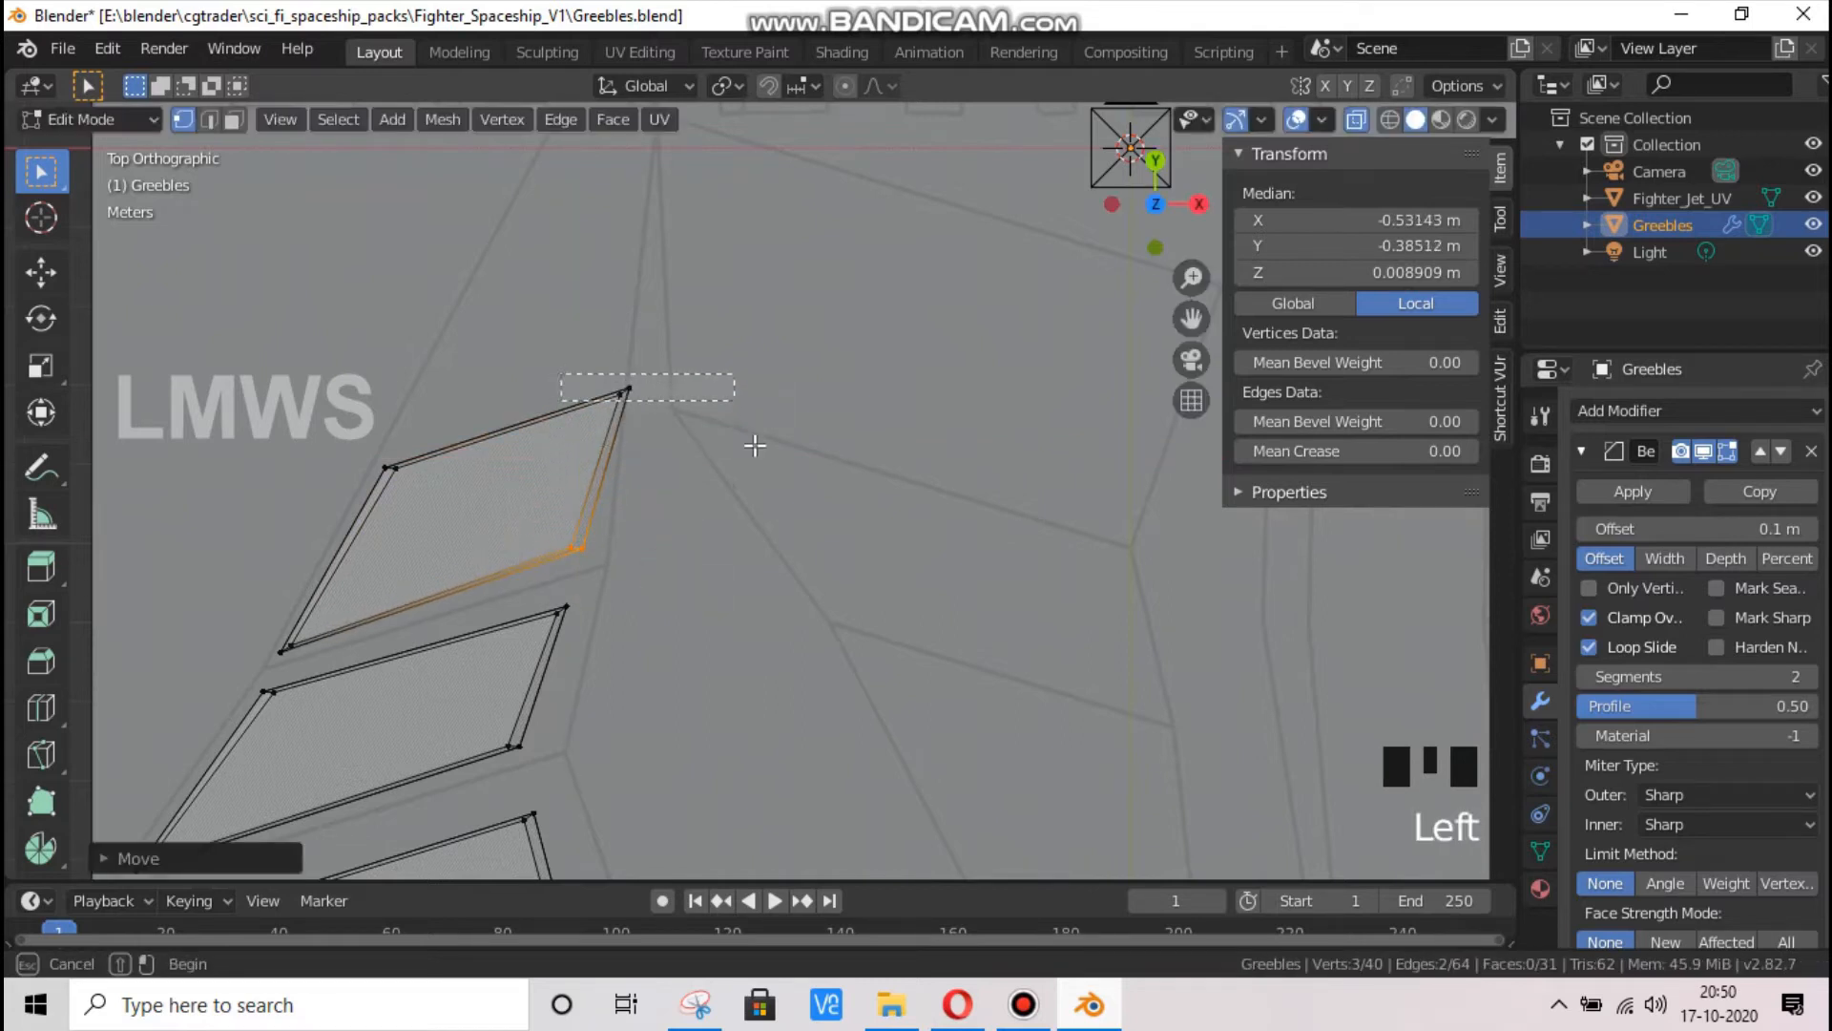
Move the third slab's upper inner corner vertices along X to about -0.511 m
drag(755, 446, 756, 447)
key(g)
key(y)
key(x)
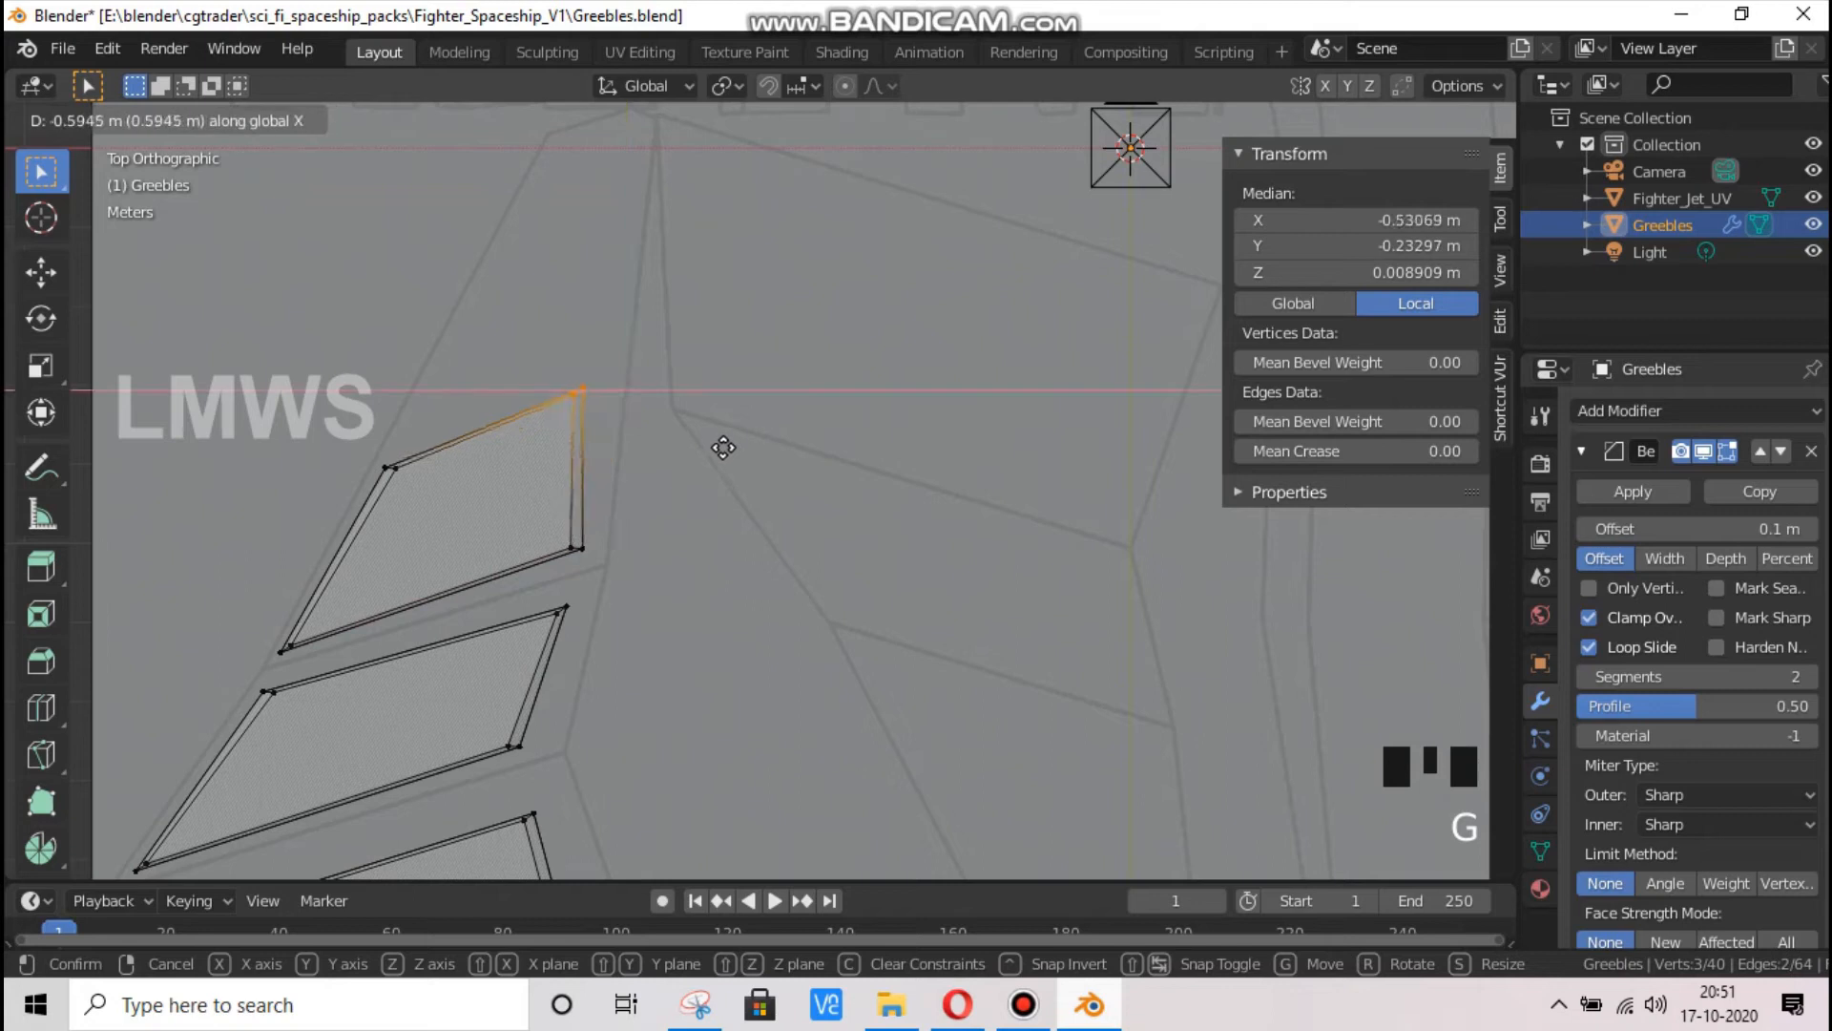
click(737, 447)
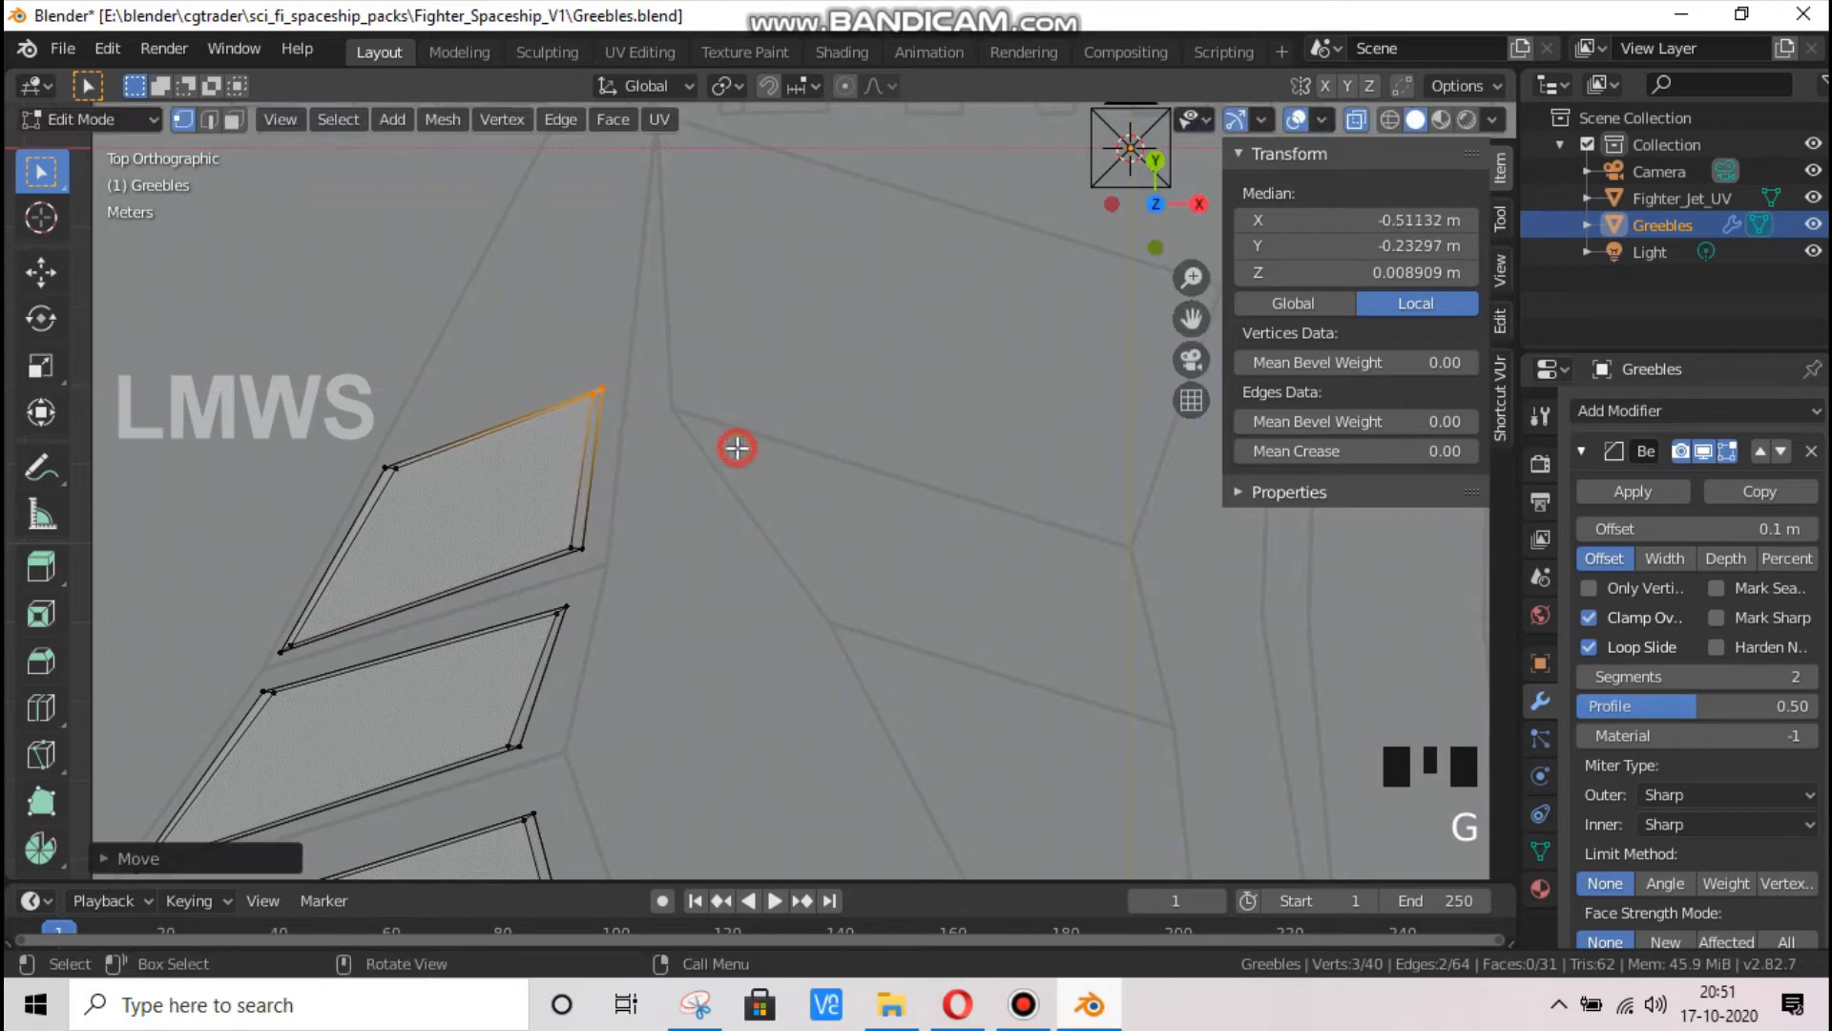
Stretch the third slab's upper edge along Y to about -0.033 m
click(317, 498)
drag(749, 256, 318, 498)
scroll(547, 462, down, 1)
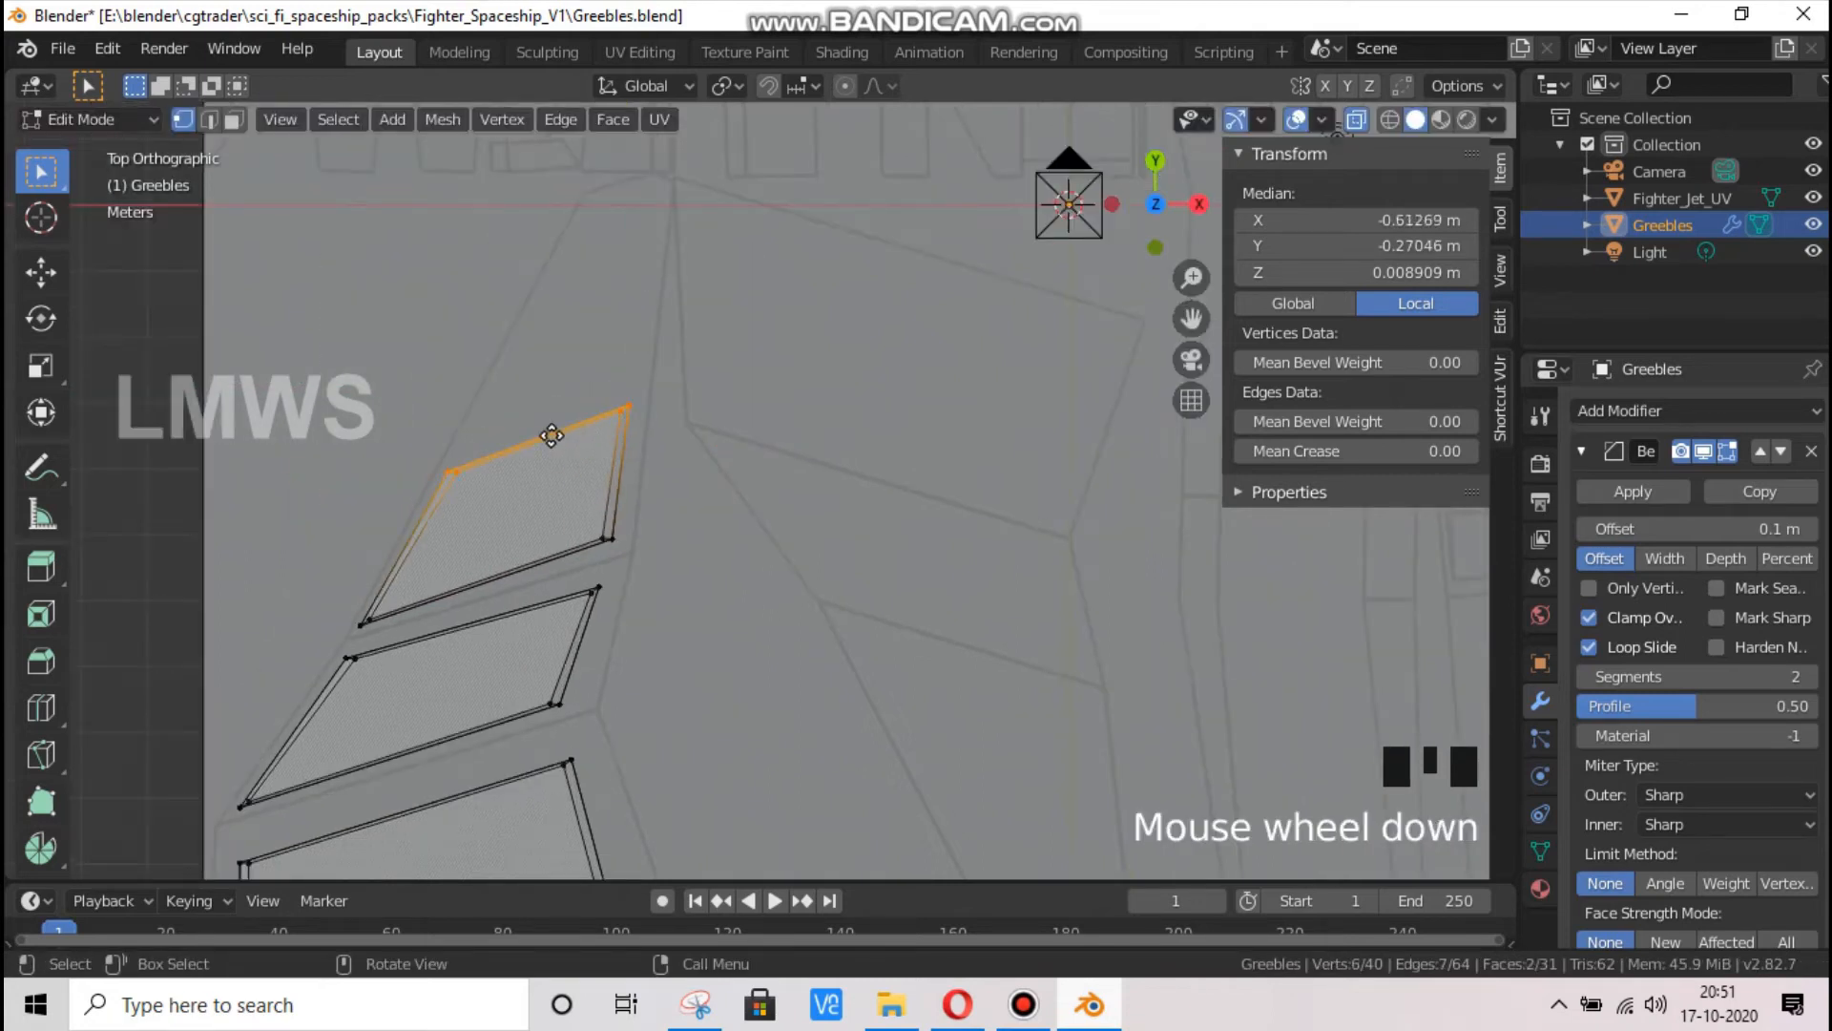
key(g)
key(y)
click(605, 256)
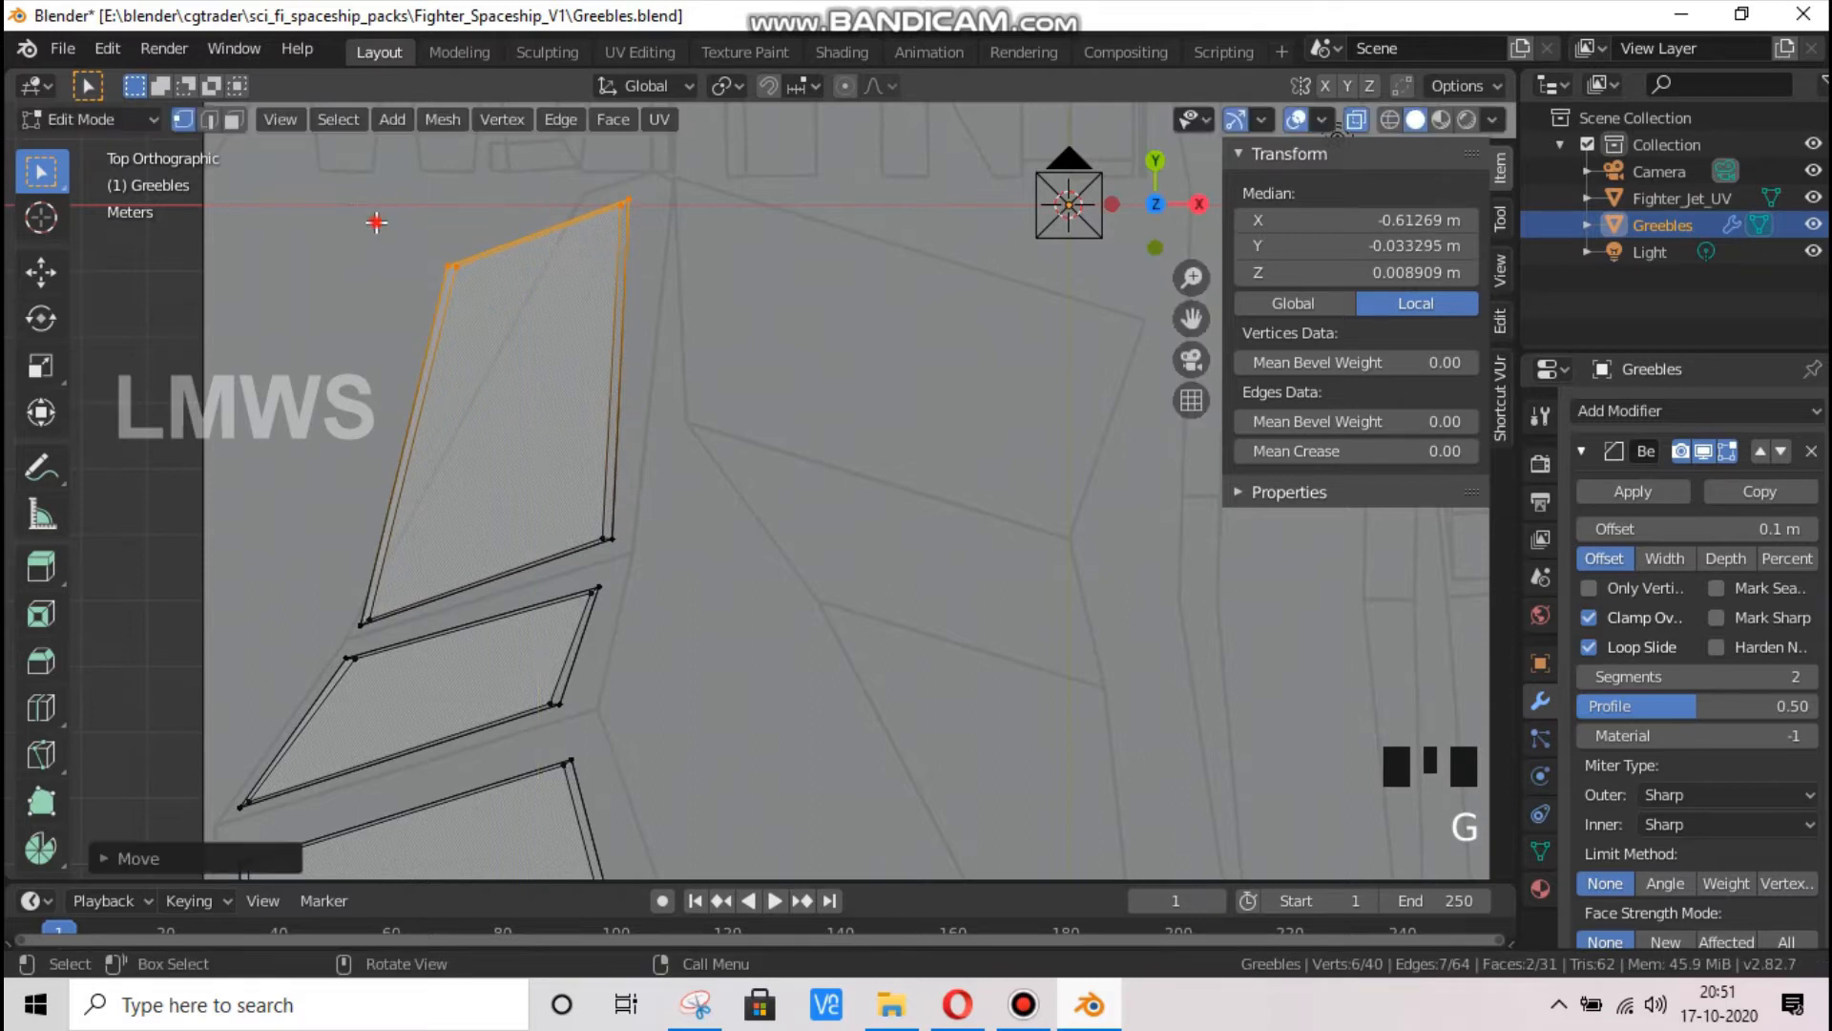
Fit the stretched slab's upper outer corner vertices to the panel, at about Y -0.035 m and X -0.571 m
drag(553, 227, 384, 324)
key(g)
key(y)
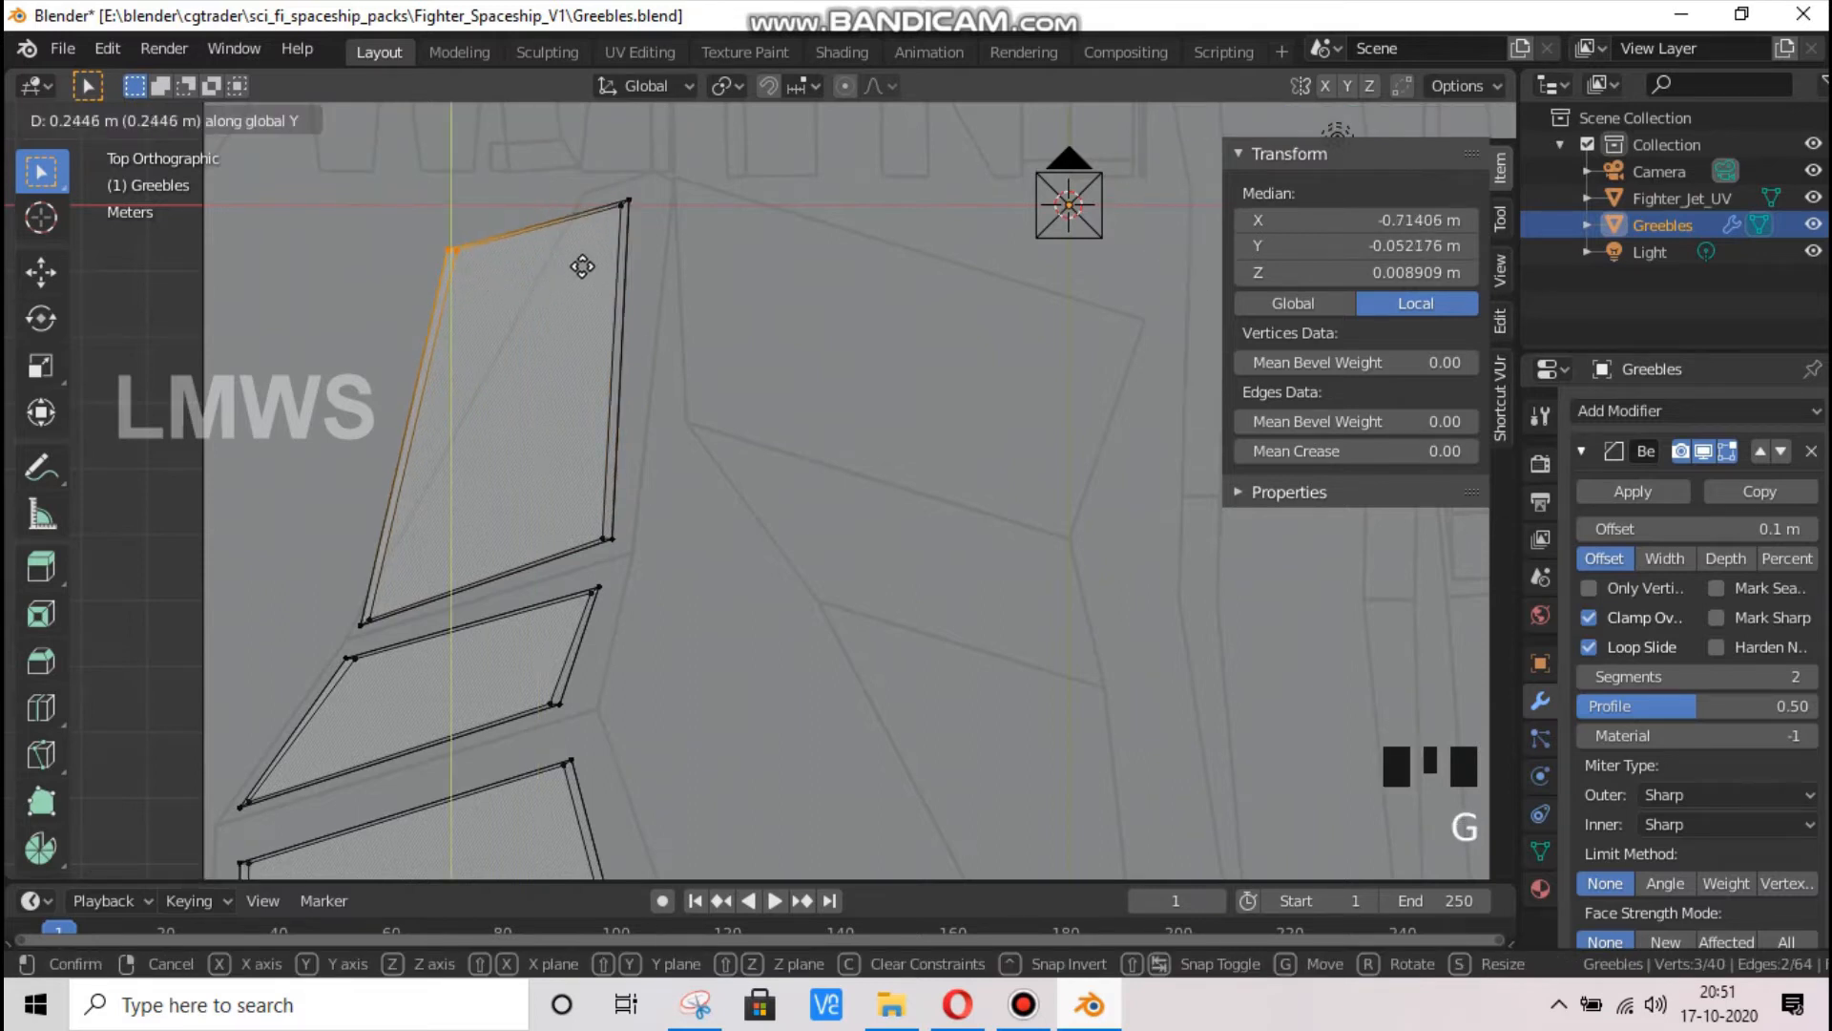
click(583, 266)
key(g)
key(x)
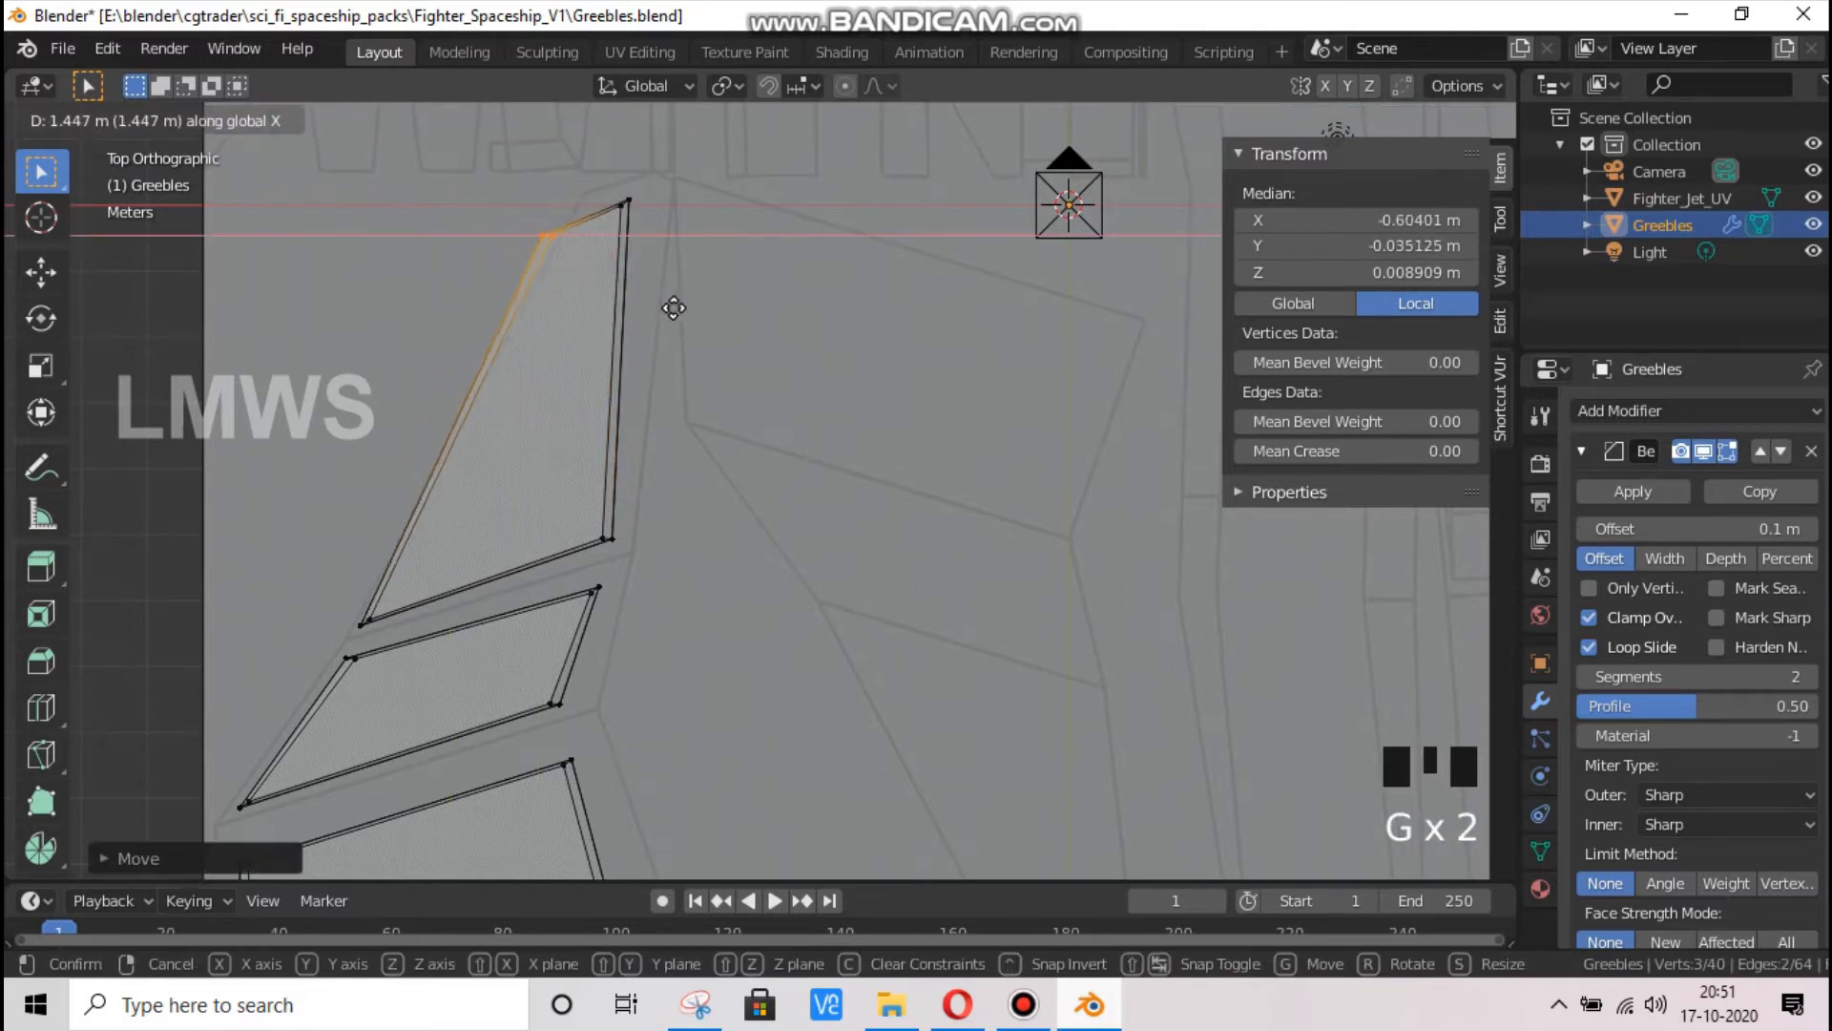
click(691, 300)
Move the stretched slab's upper inner corner vertices along X to about -0.487 m
click(613, 183)
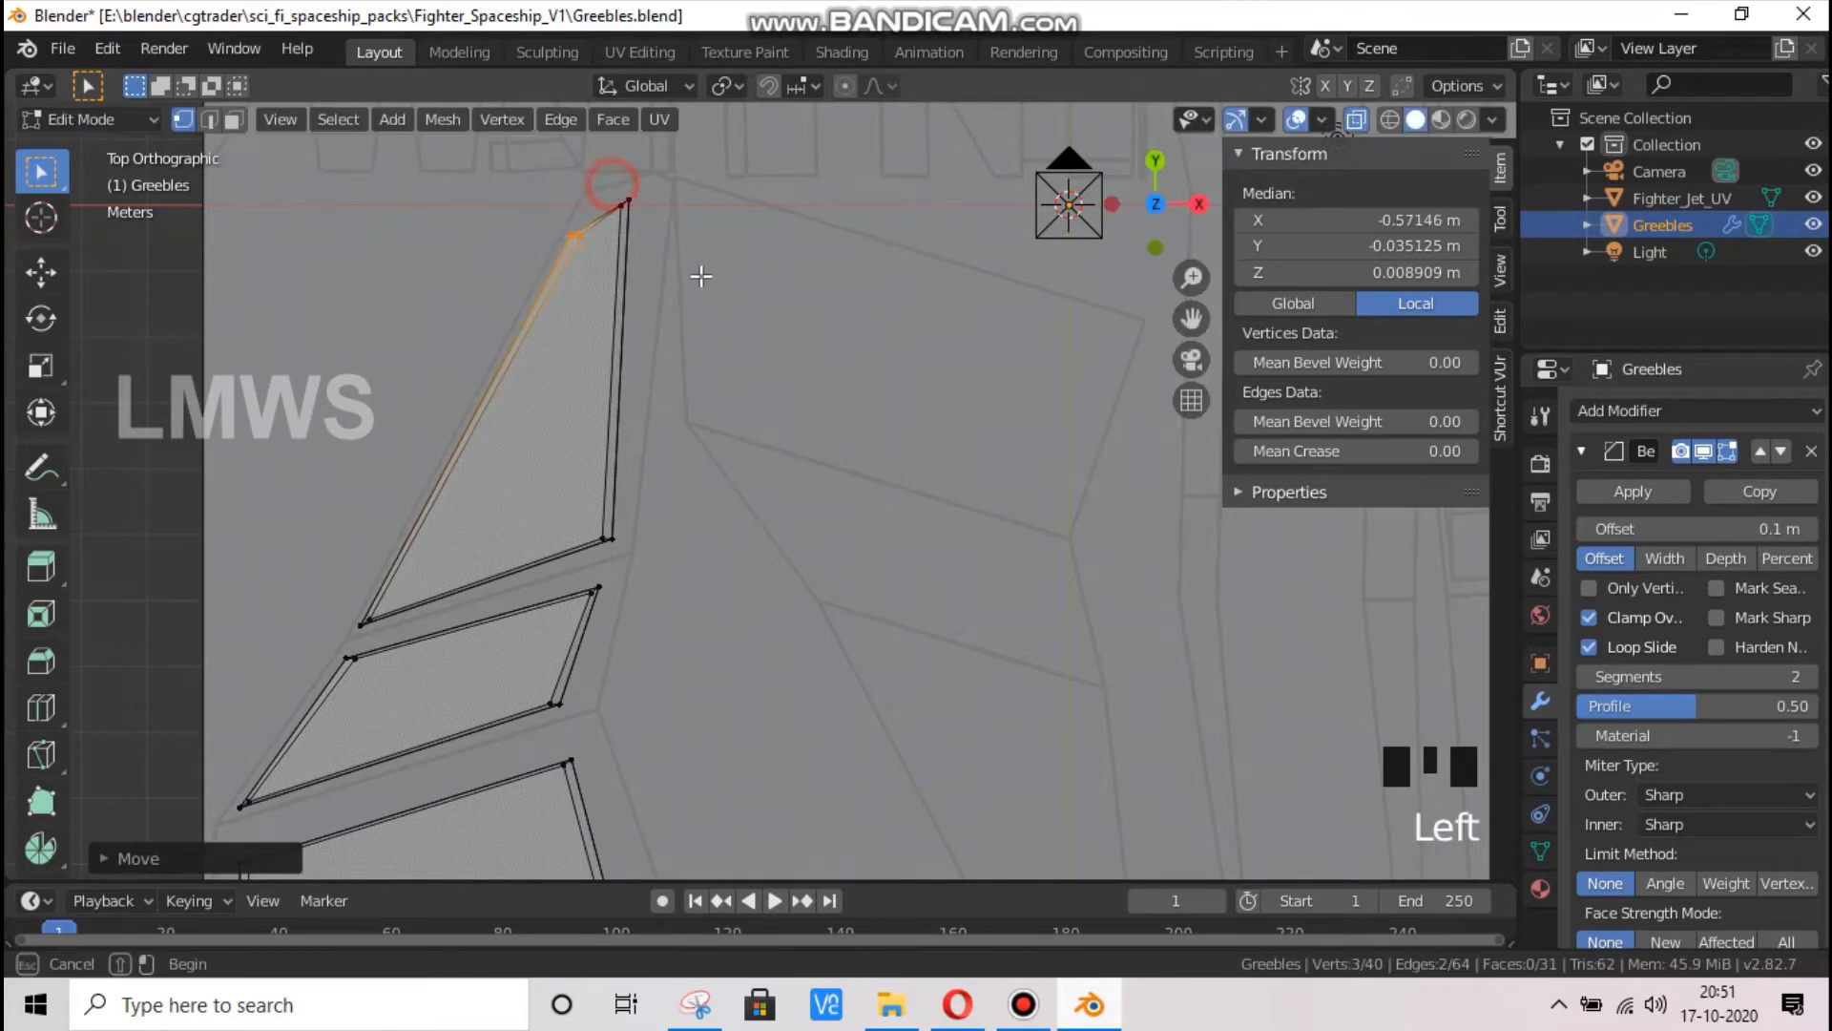
key(g)
key(x)
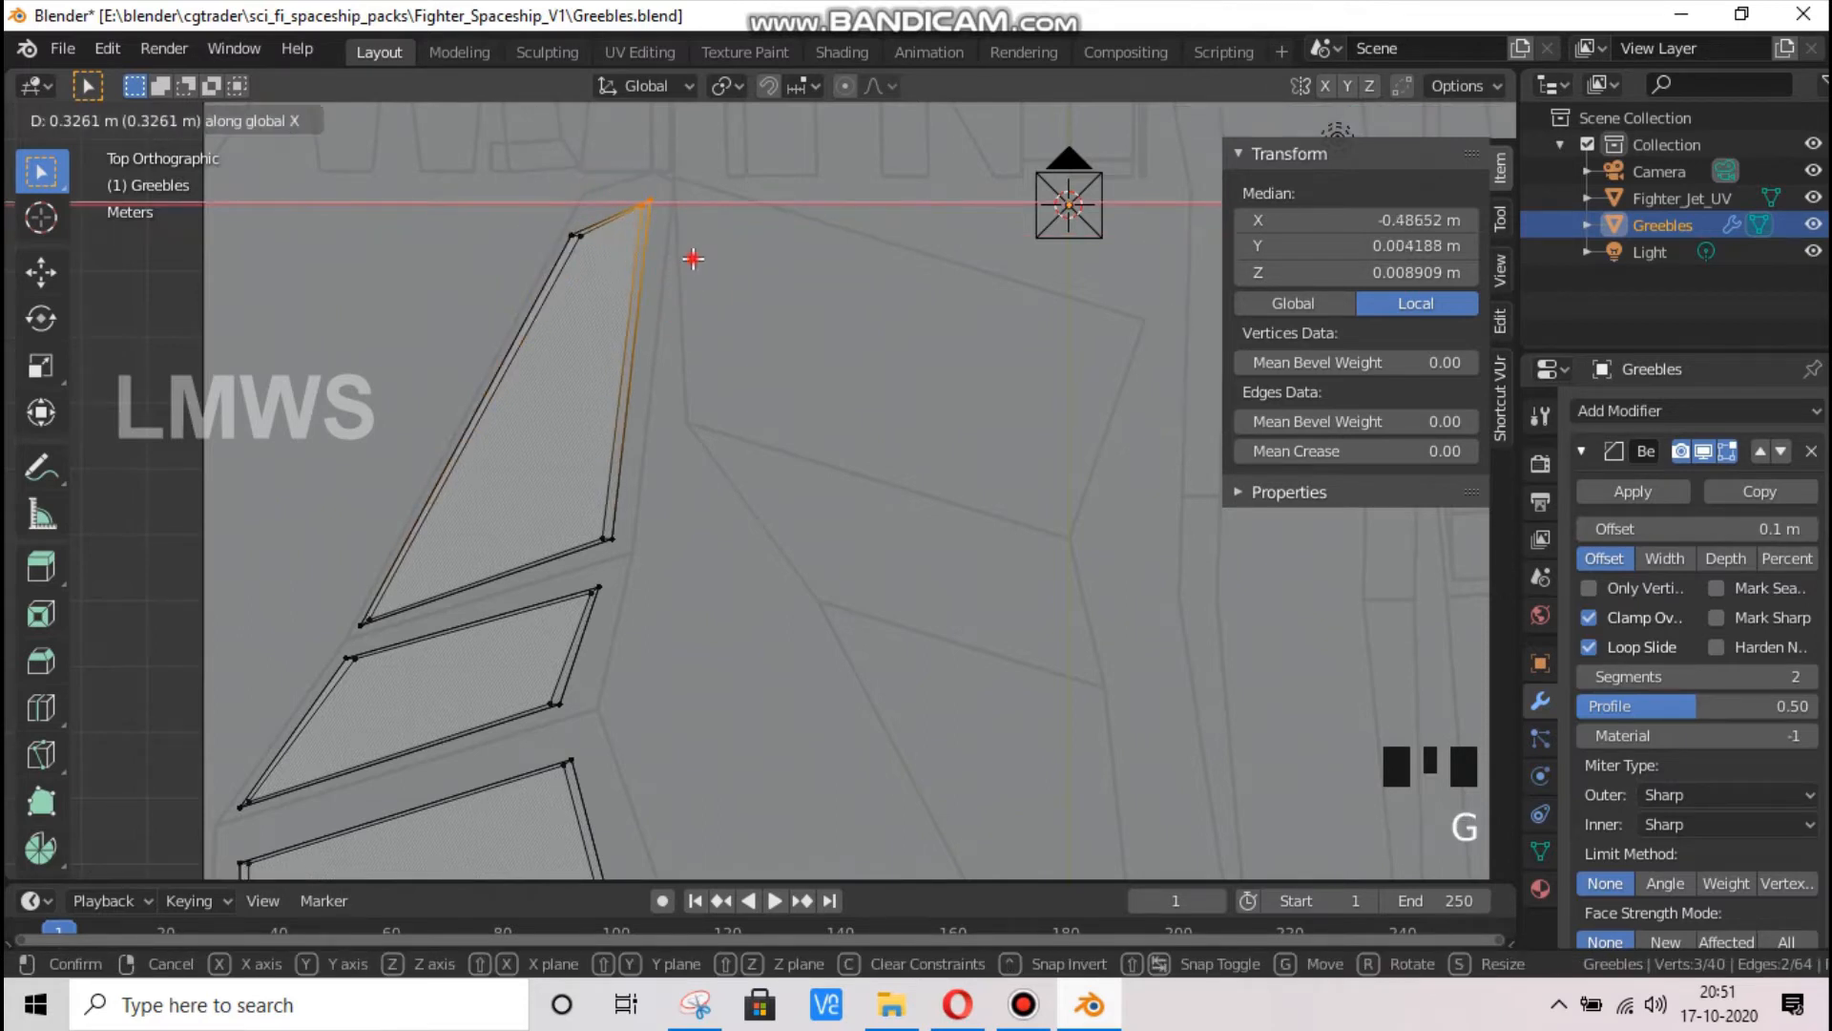
click(693, 258)
Duplicate all three slabs together and place the copies beside the originals, at about X -0.114 m and Y -0.520 m
scroll(735, 434, down, 6)
key(Tab)
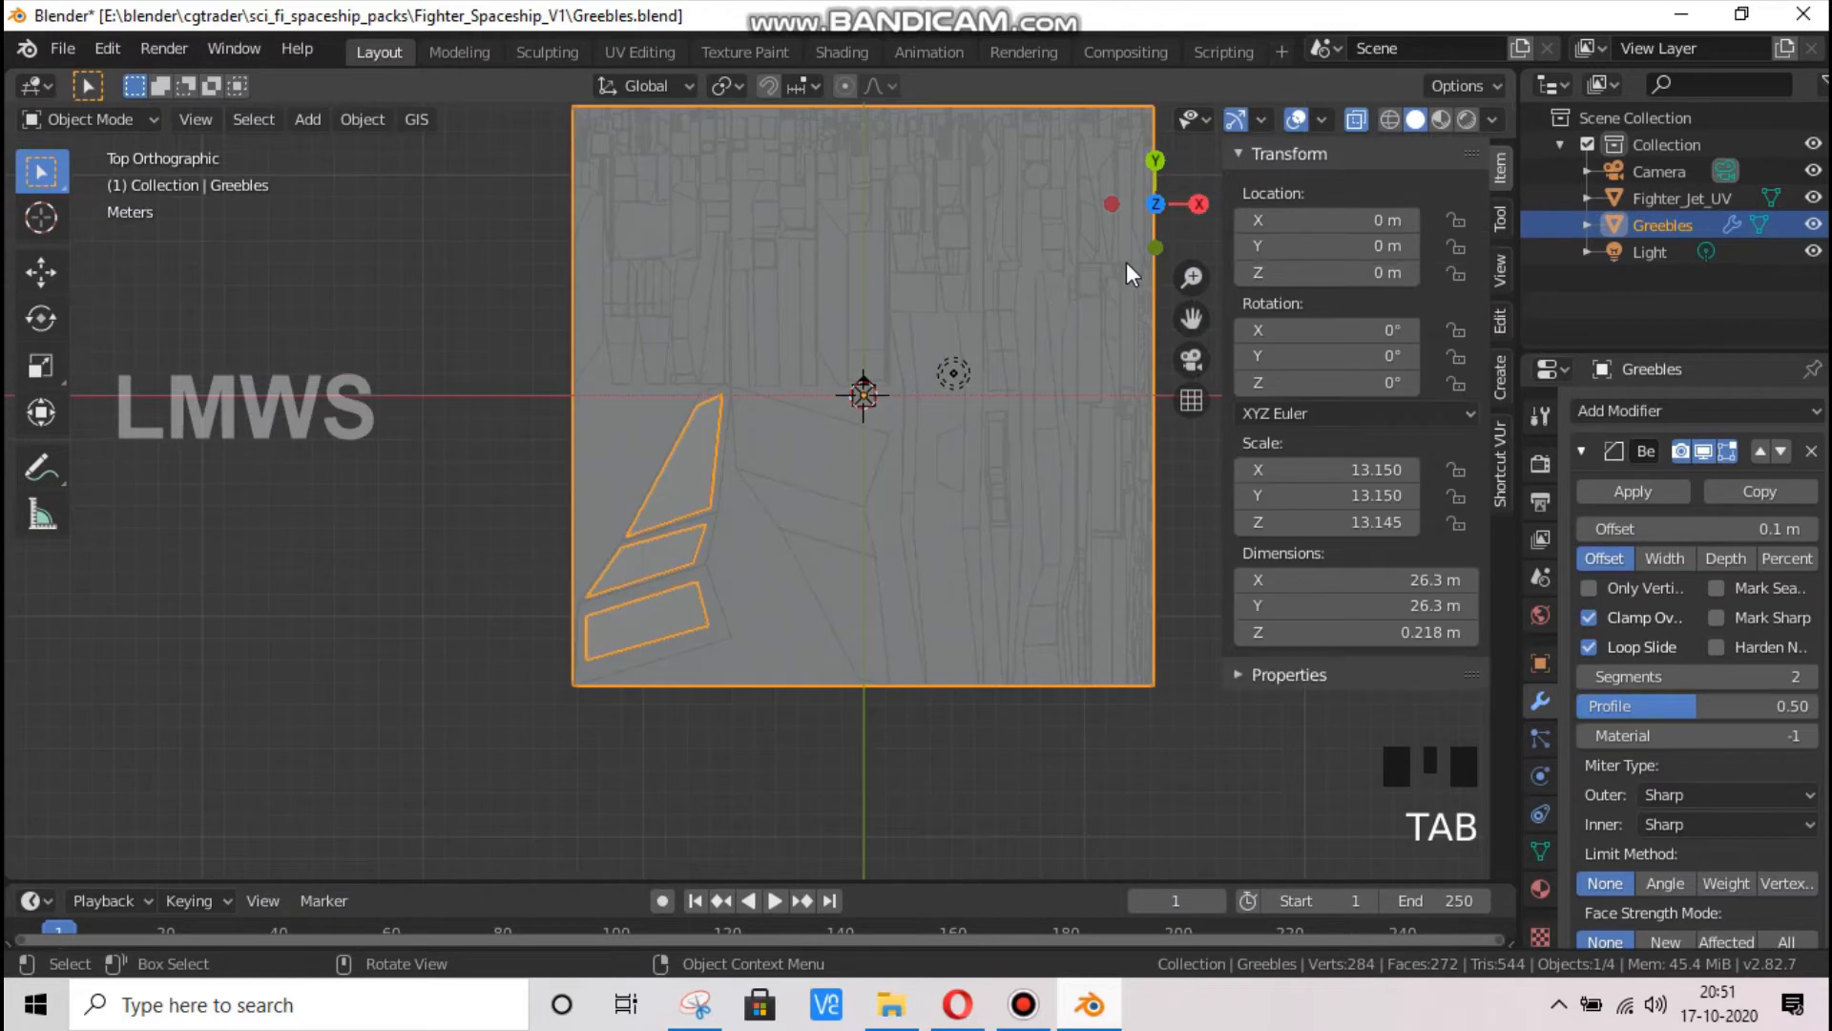
key(Tab)
scroll(753, 573, up, 2)
scroll(606, 535, down, 3)
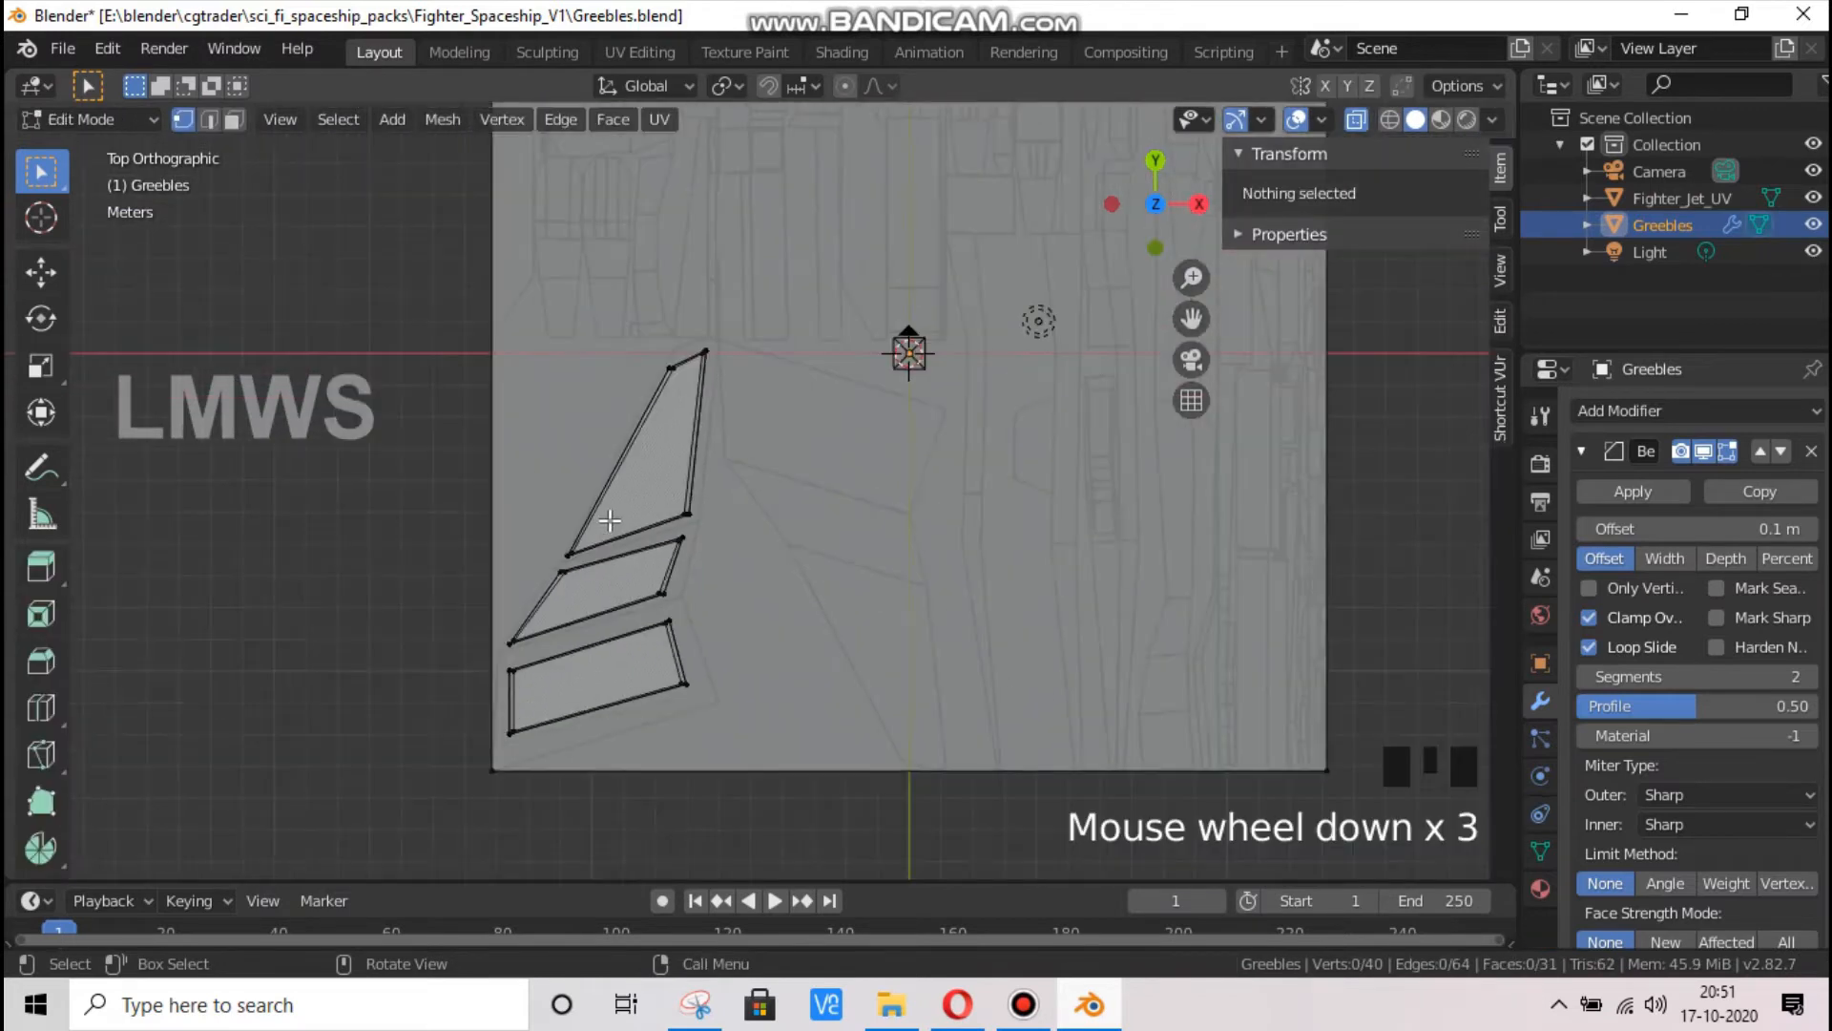
key(l)
key(l)
key(l)
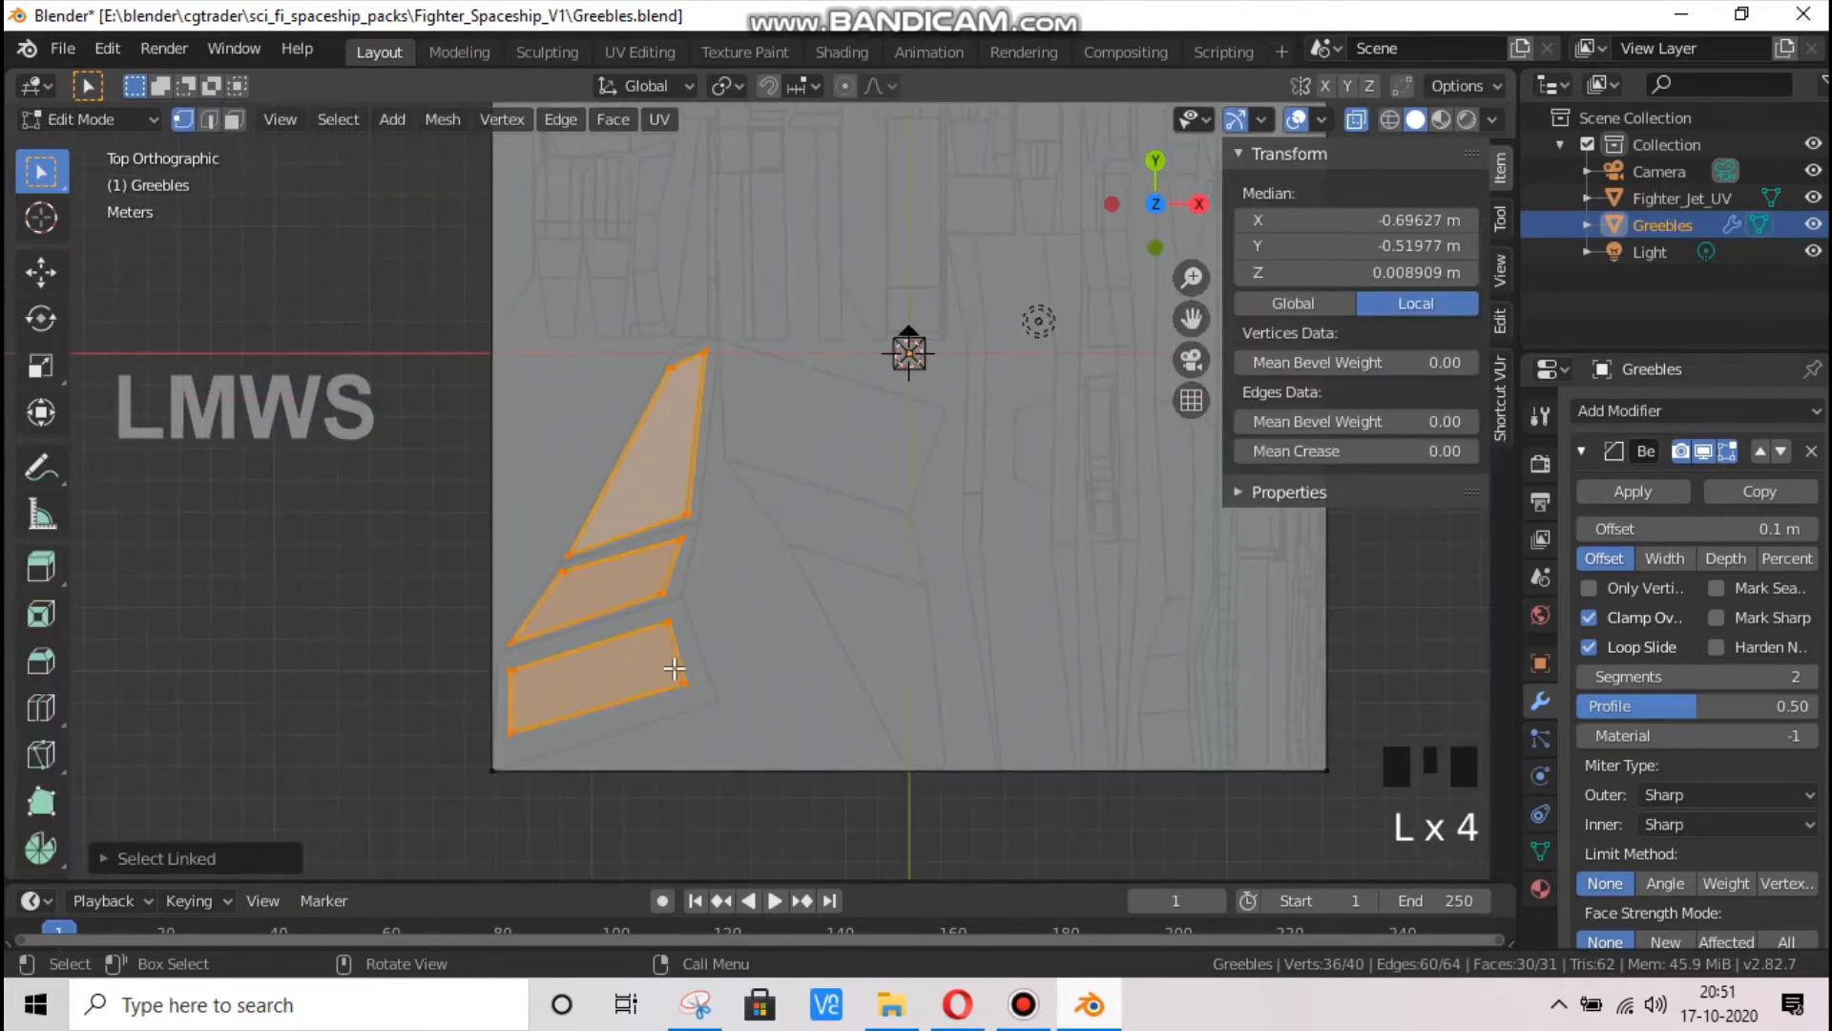
key(shift+d)
click(919, 663)
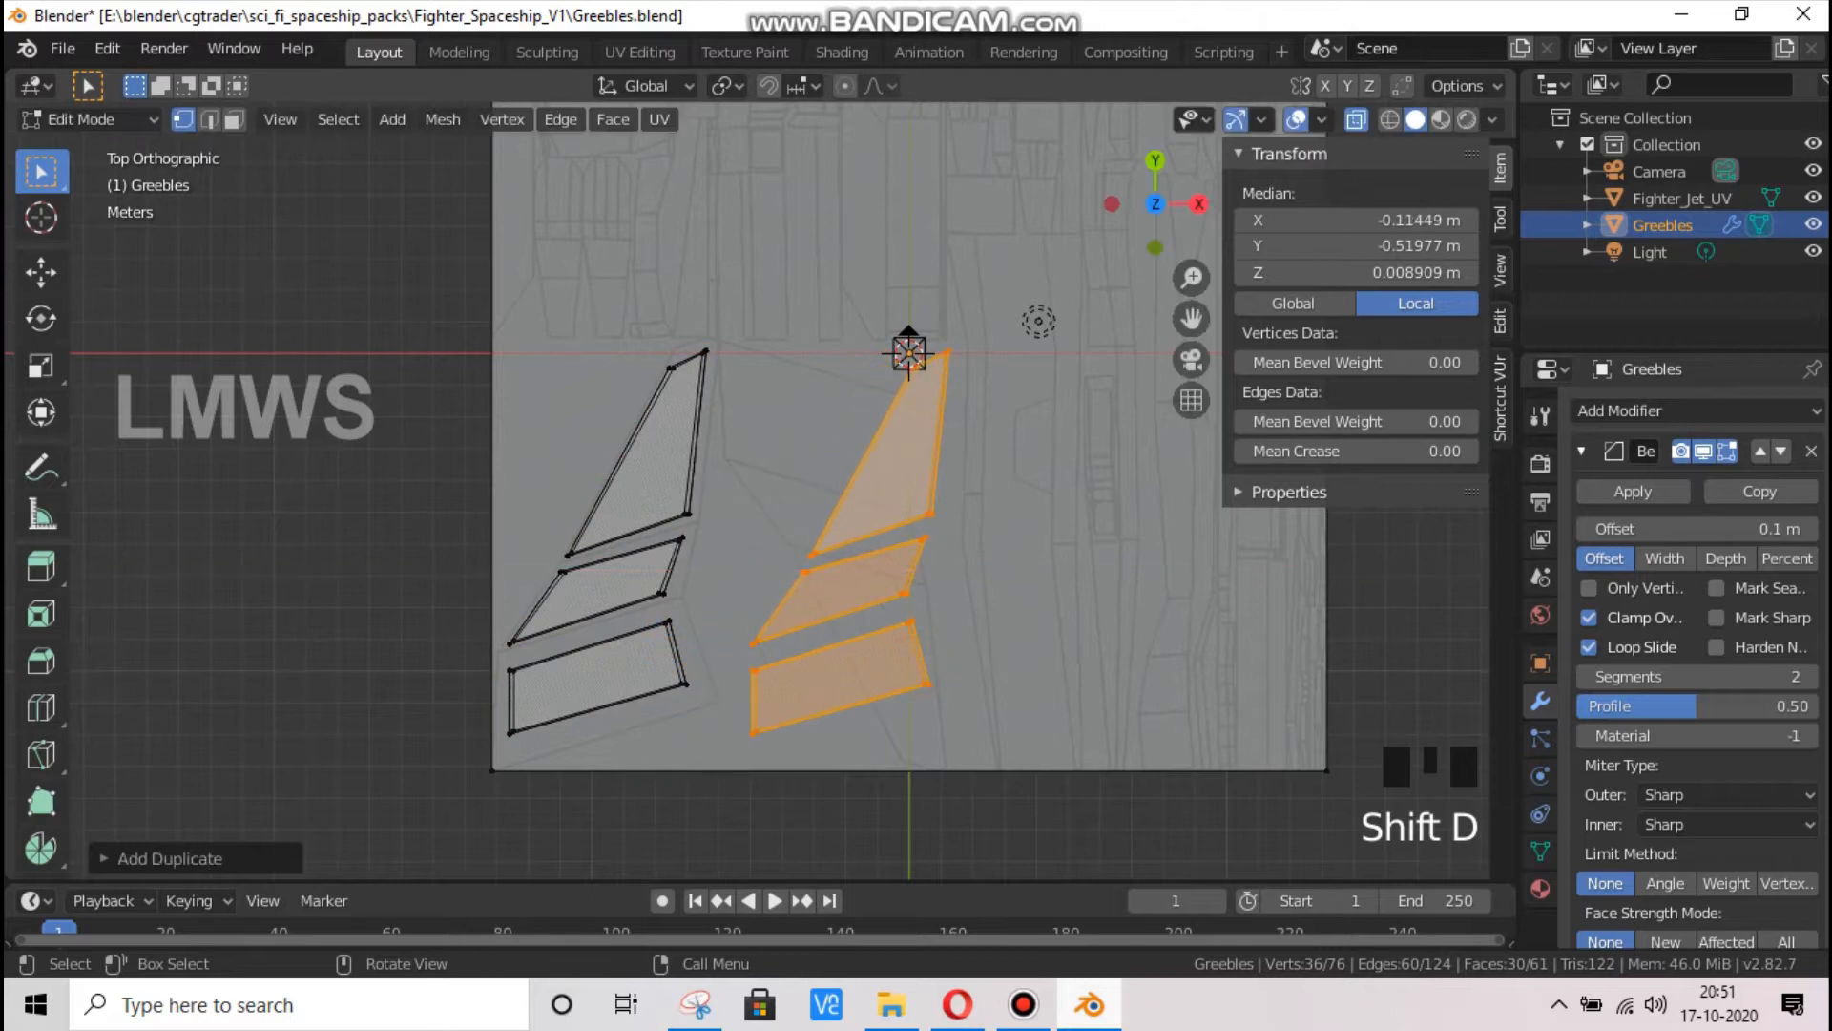
Rotate the copied slabs half a turn and mirror them along X using the 3D Cursor as pivot point
key(r)
click(926, 665)
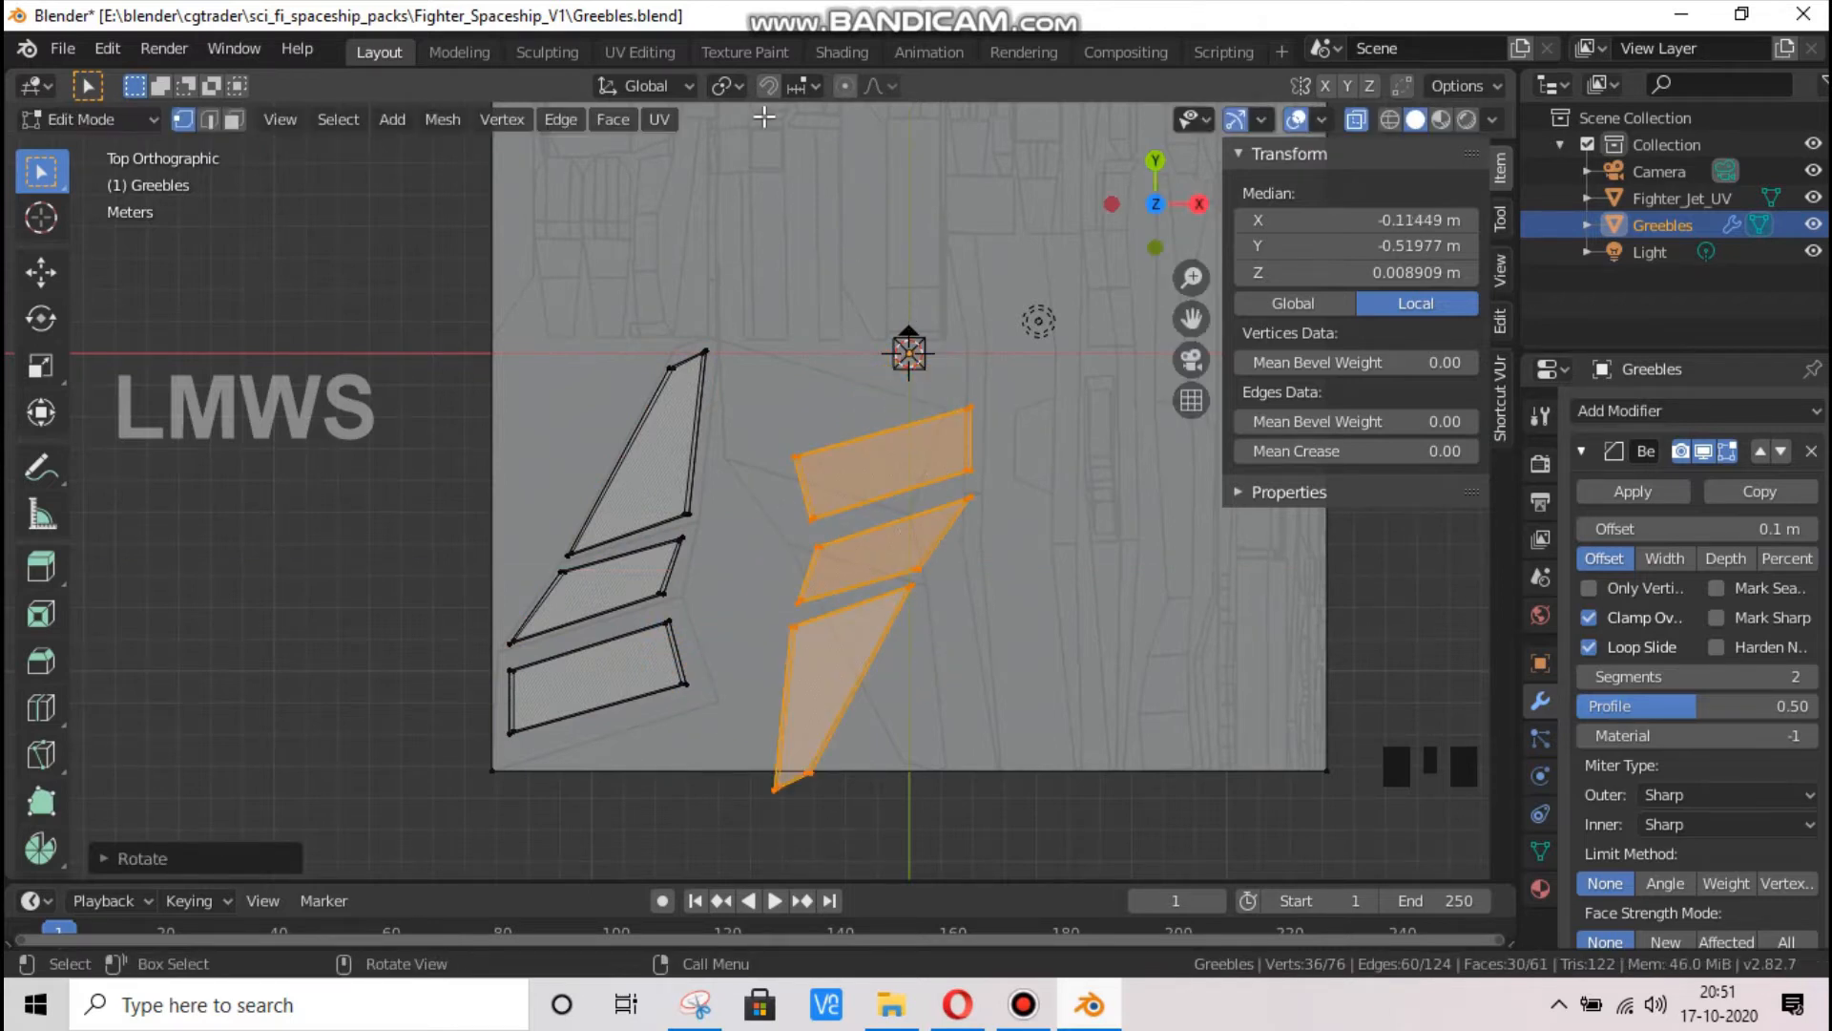
click(737, 84)
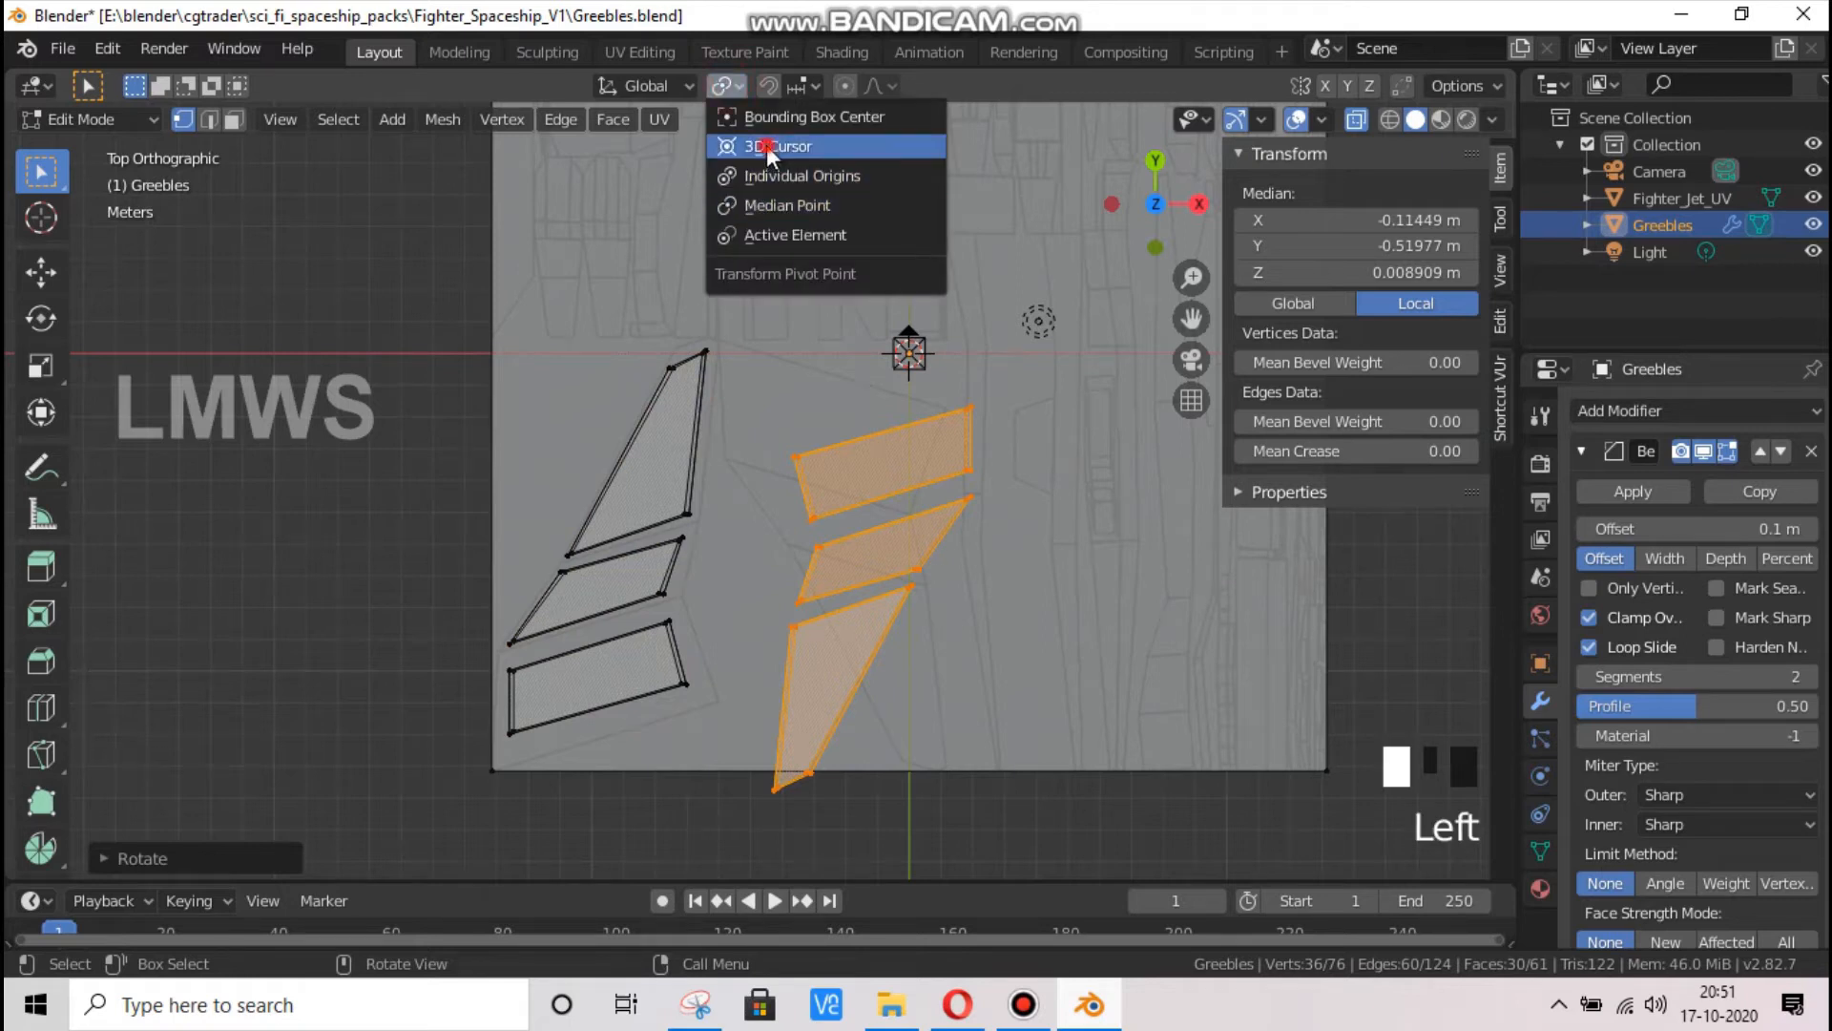
click(766, 143)
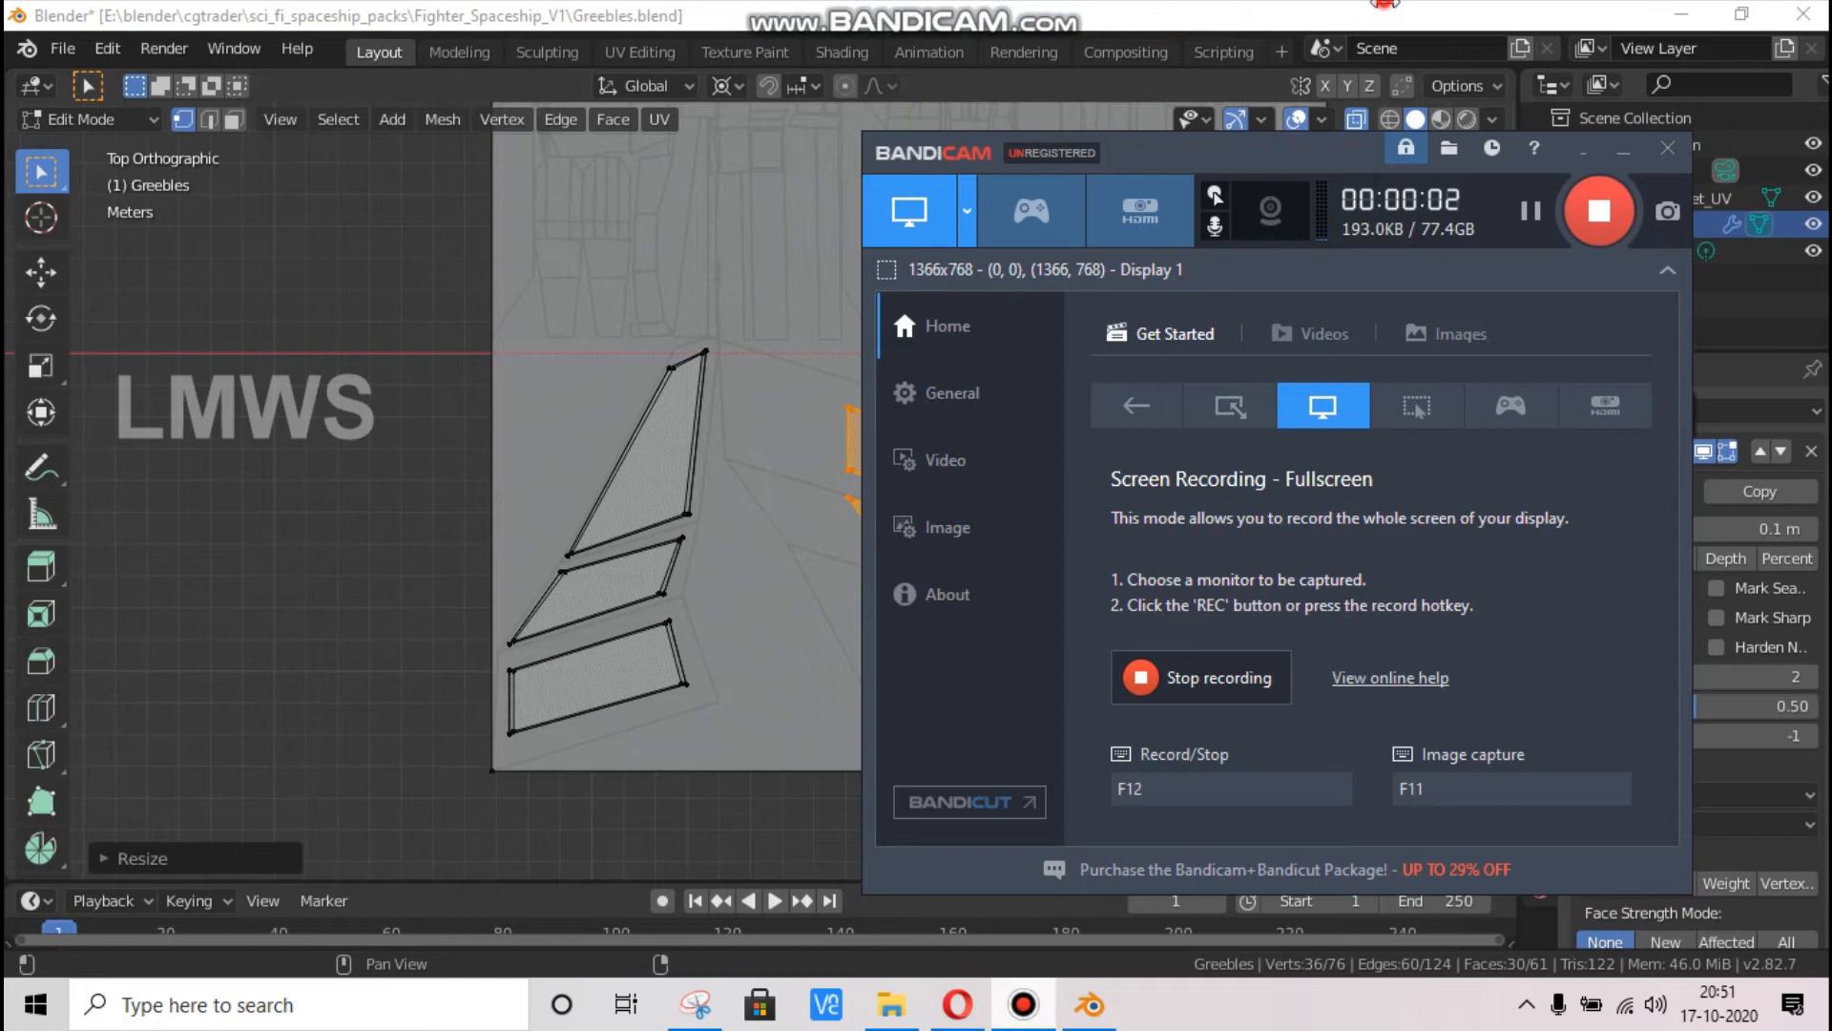
Move the mirrored slabs along X and Y onto the matching UV panels, at about X -0.124 m and Y -0.421 m
scroll(1011, 592, up, 2)
key(g)
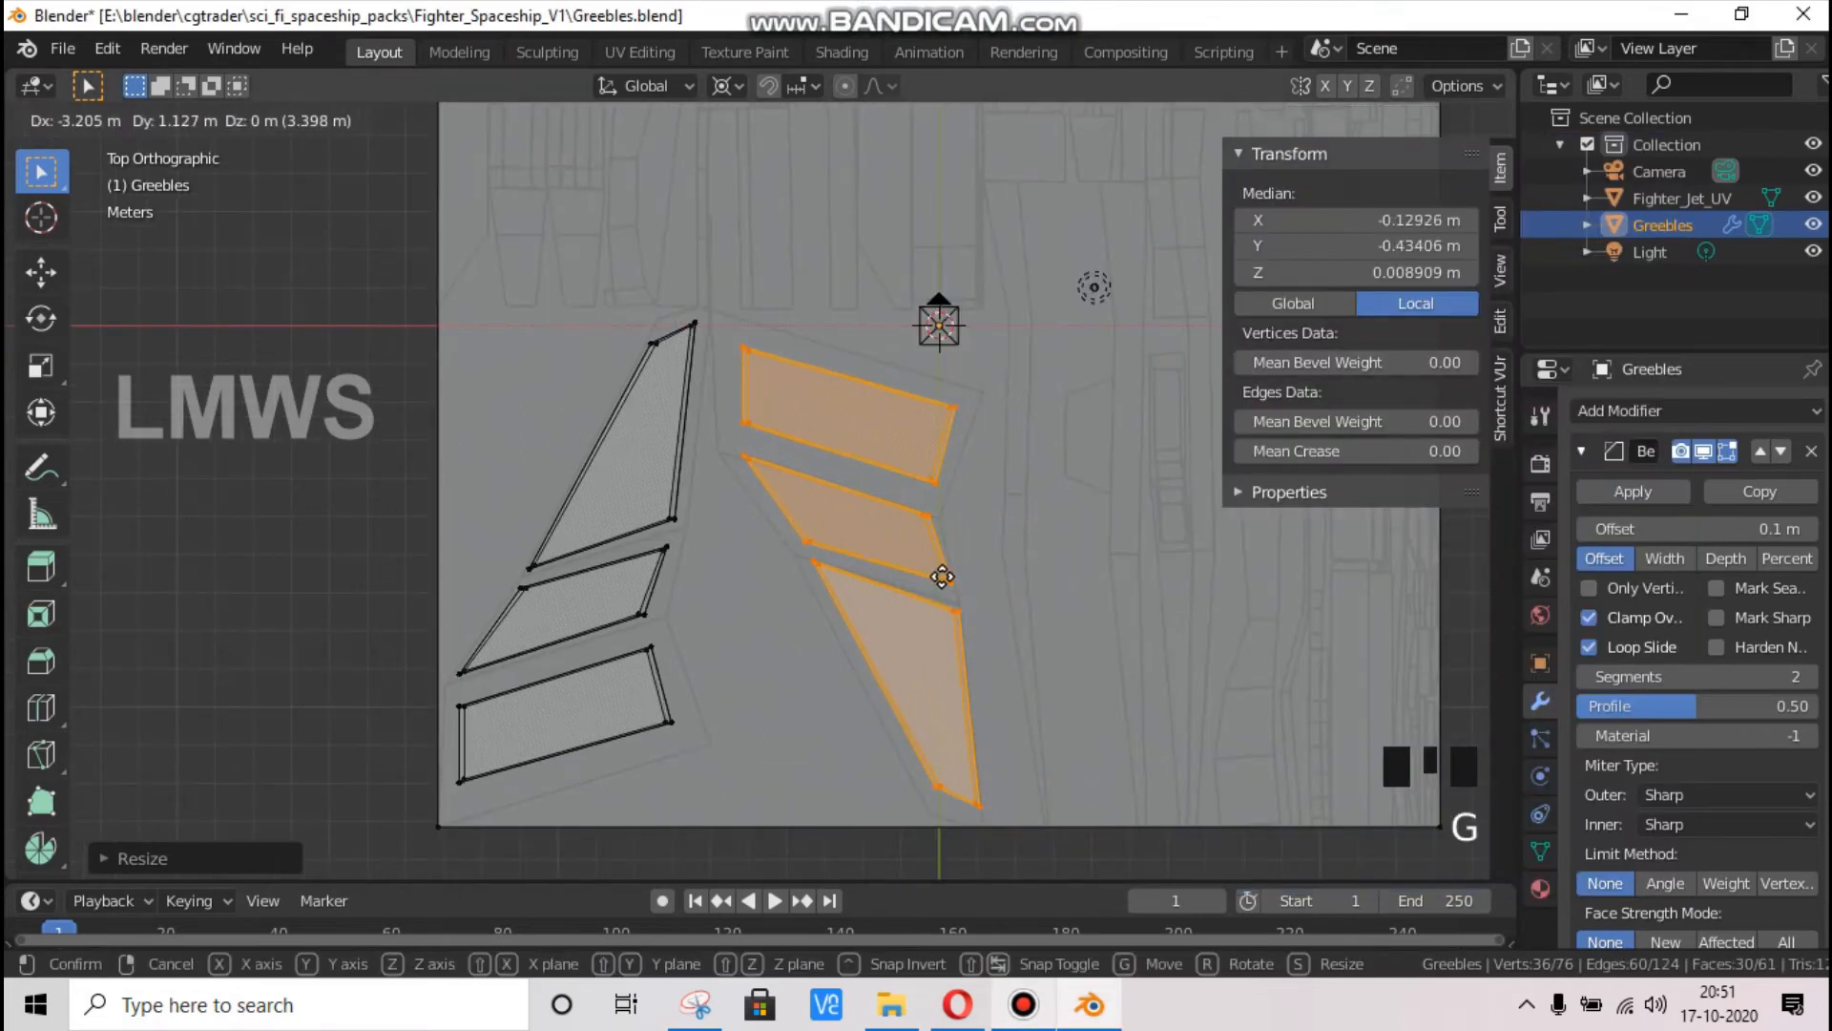
key(x)
click(940, 573)
key(g)
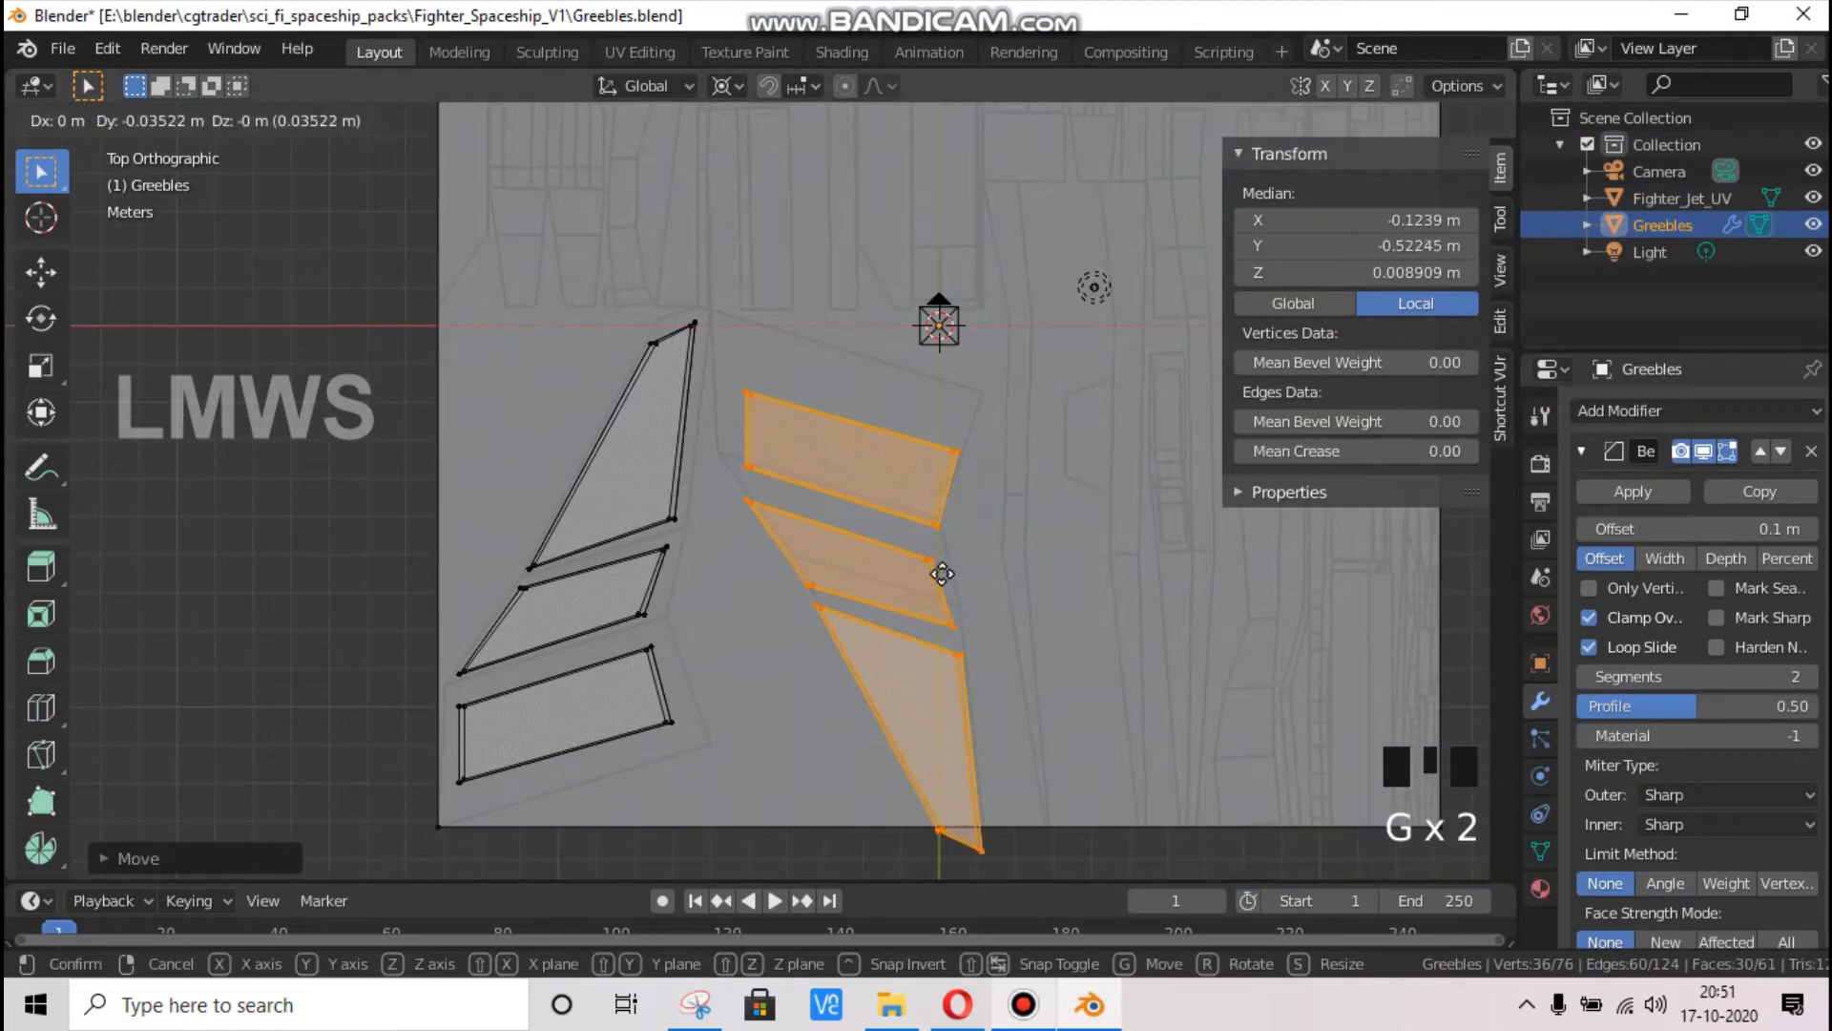
key(y)
click(950, 594)
Fine-tune the mirrored slabs' position within the panels to about X -0.129 m and Y -0.453 m
key(g)
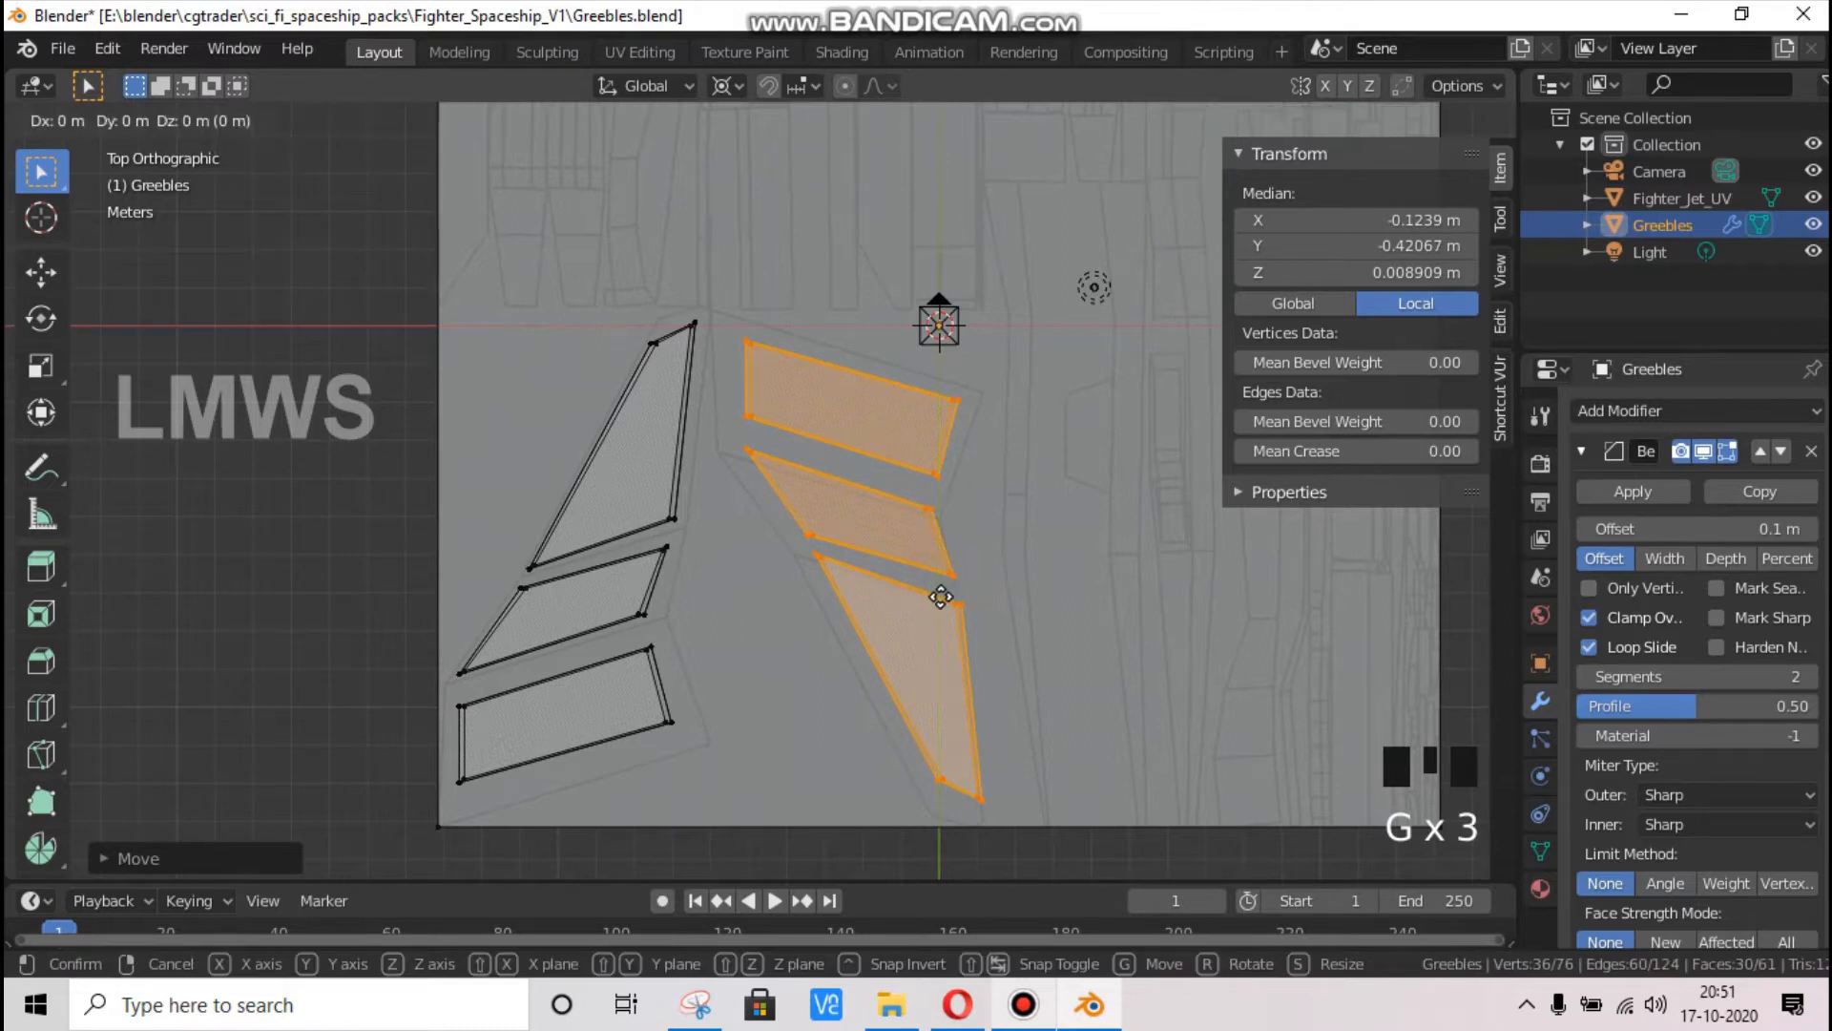
key(x)
click(939, 598)
key(g)
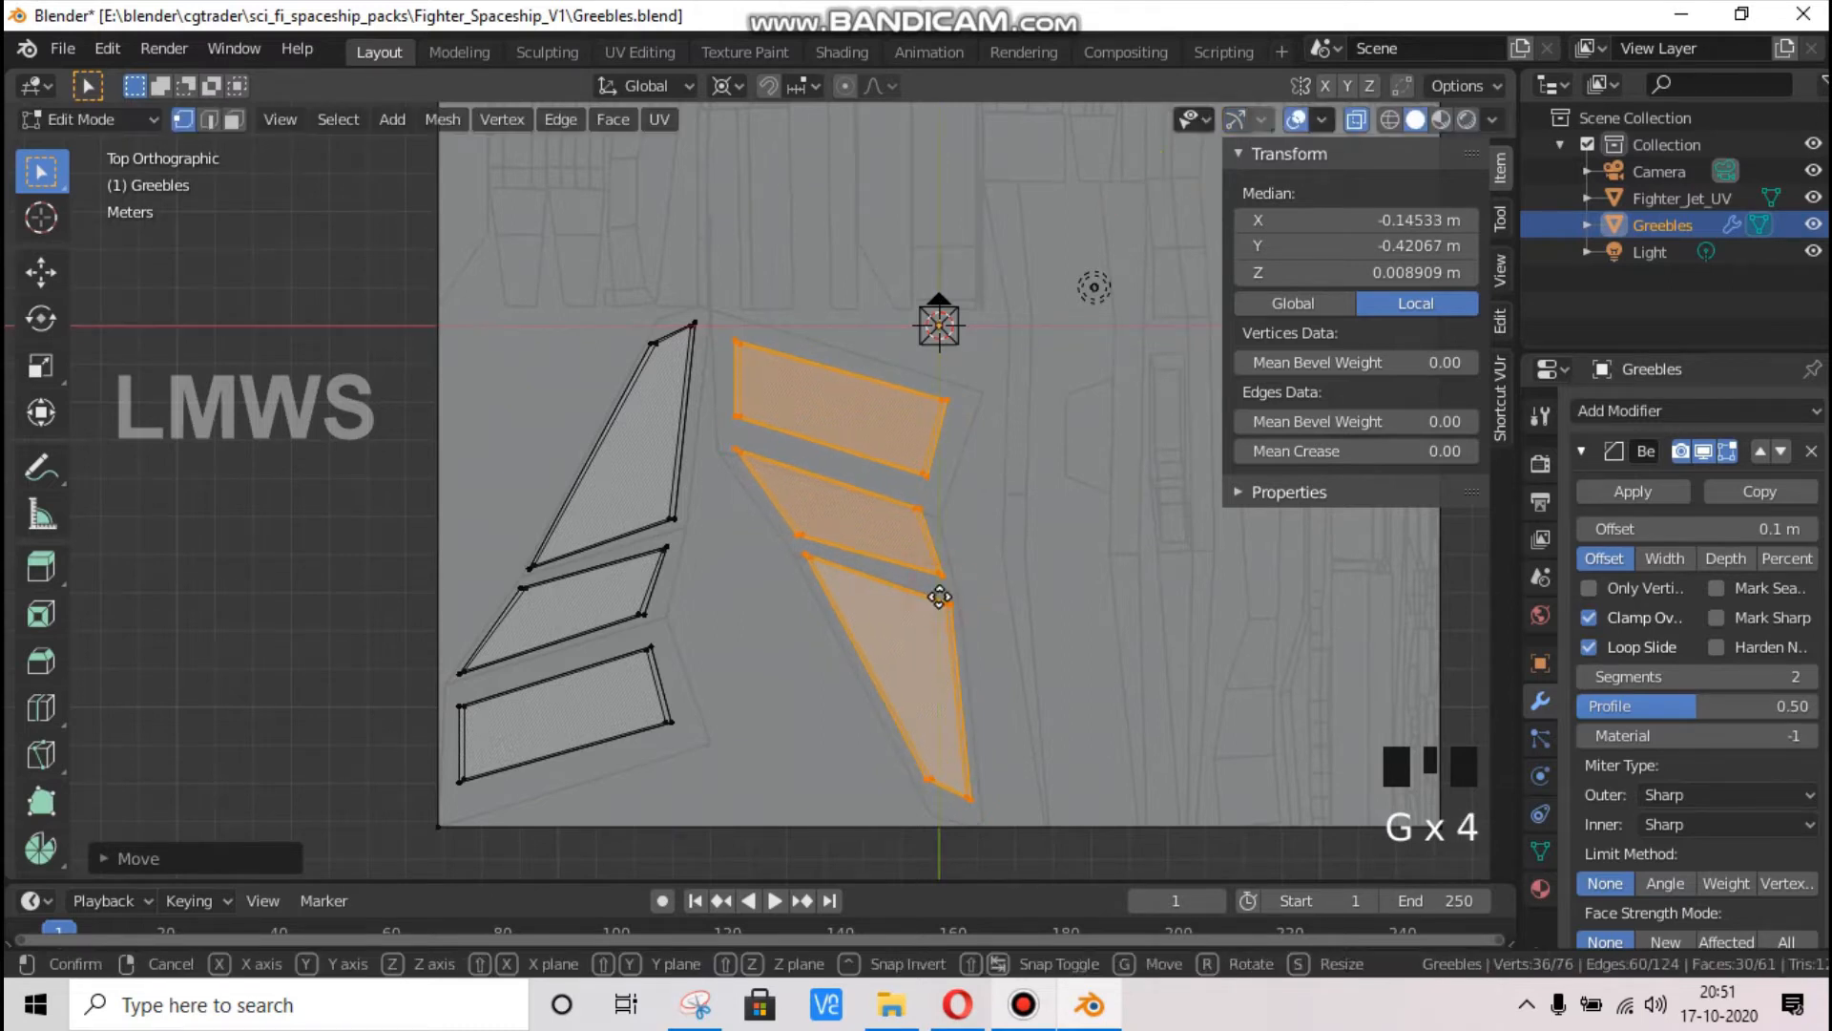
key(y)
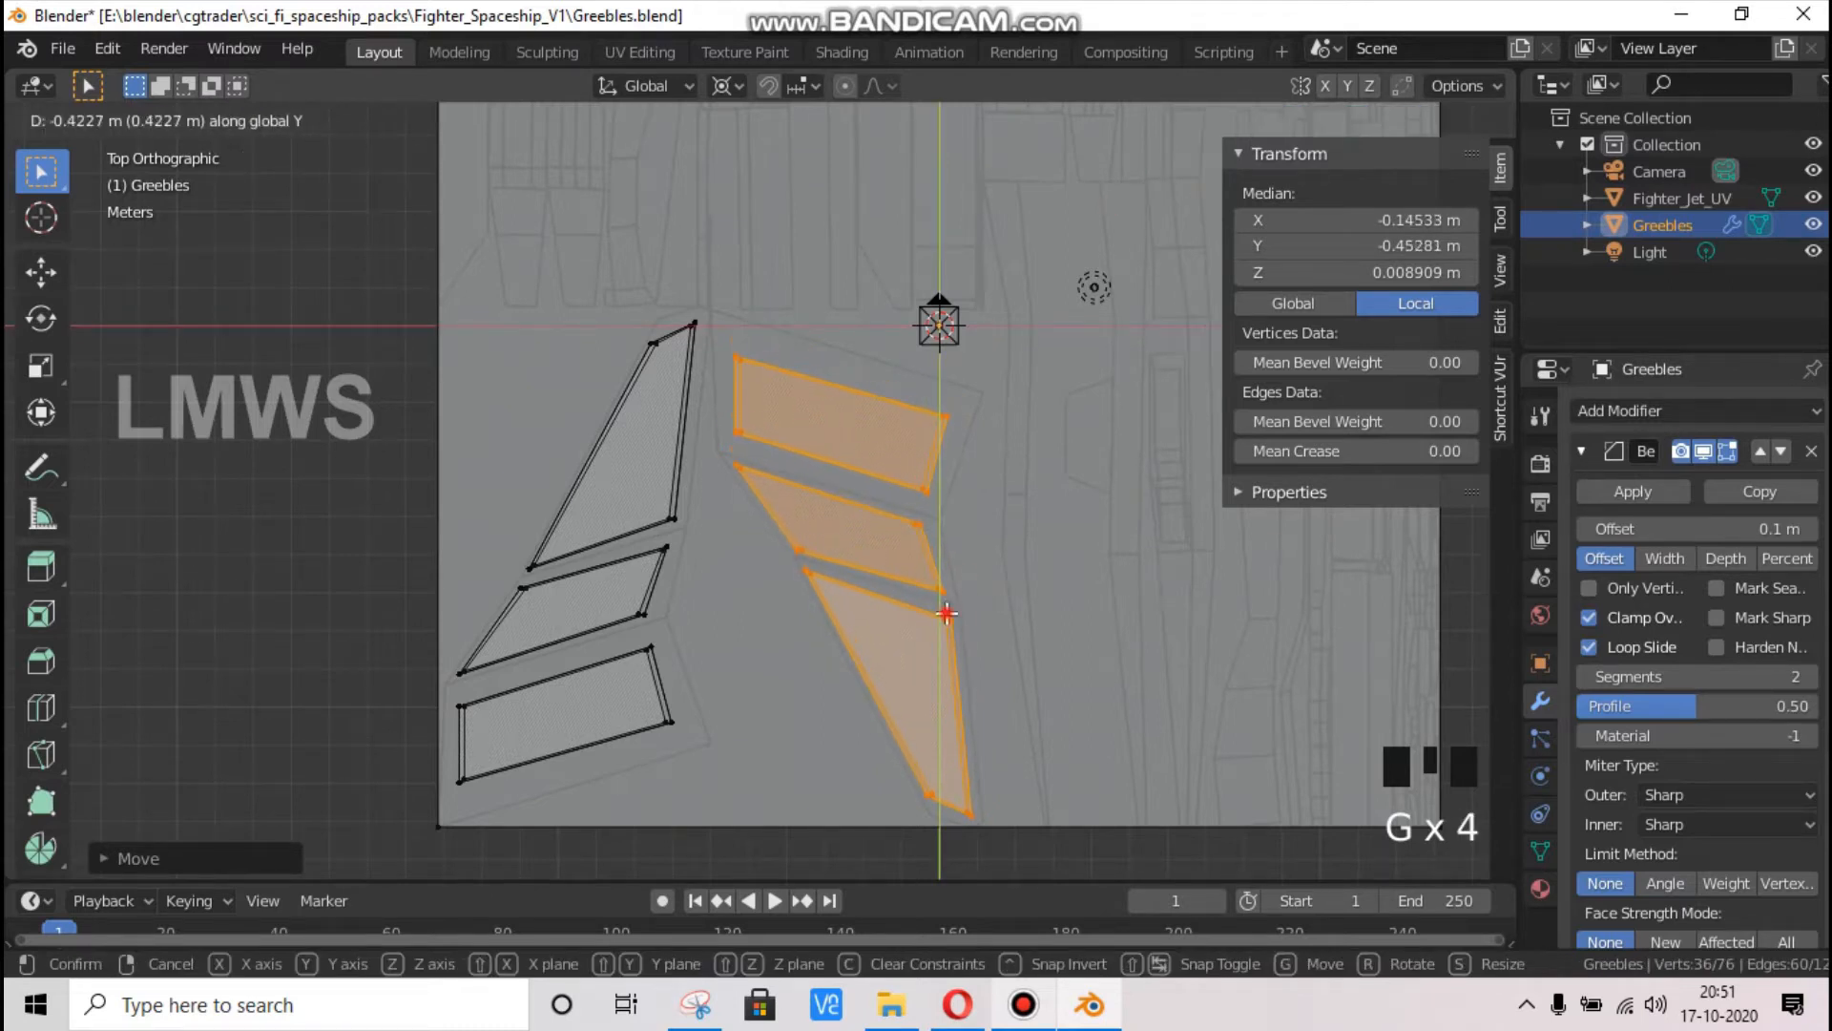
click(946, 614)
key(g)
key(x)
click(939, 614)
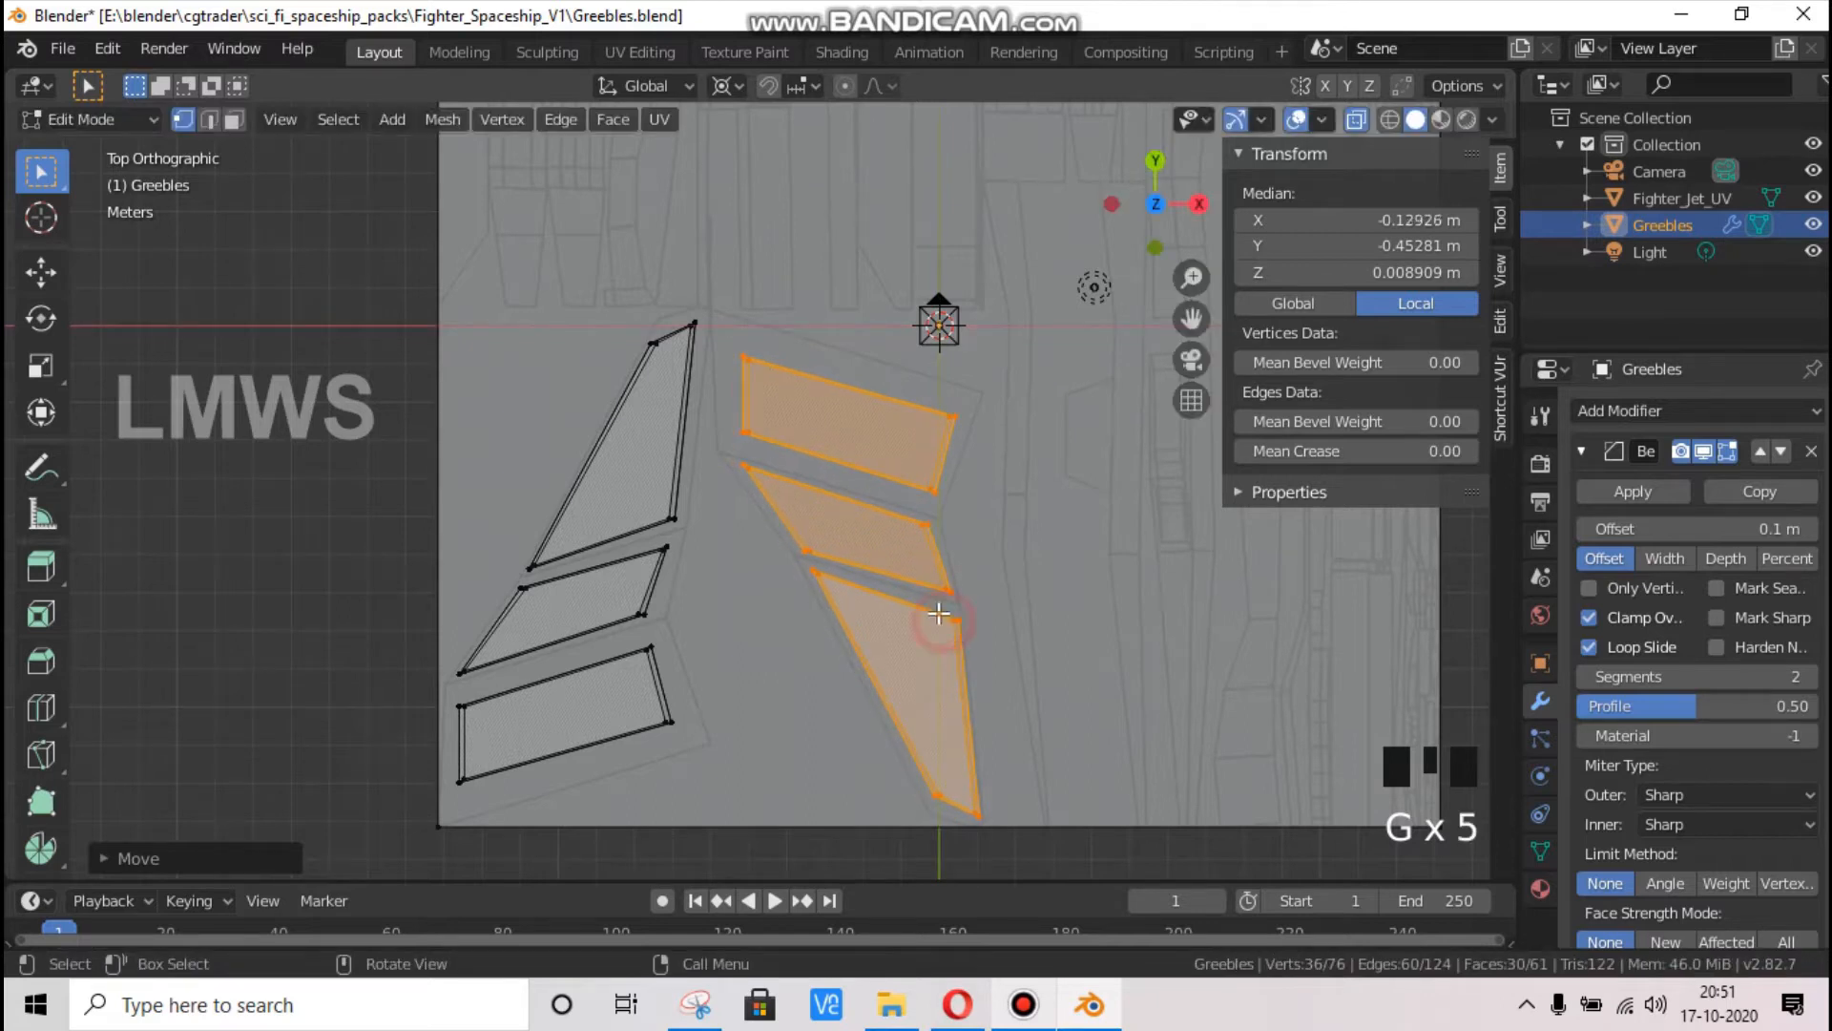
Deselect the slabs and turn X-ray off in a perspective view
key(alt+a)
drag(1157, 202, 1332, 145)
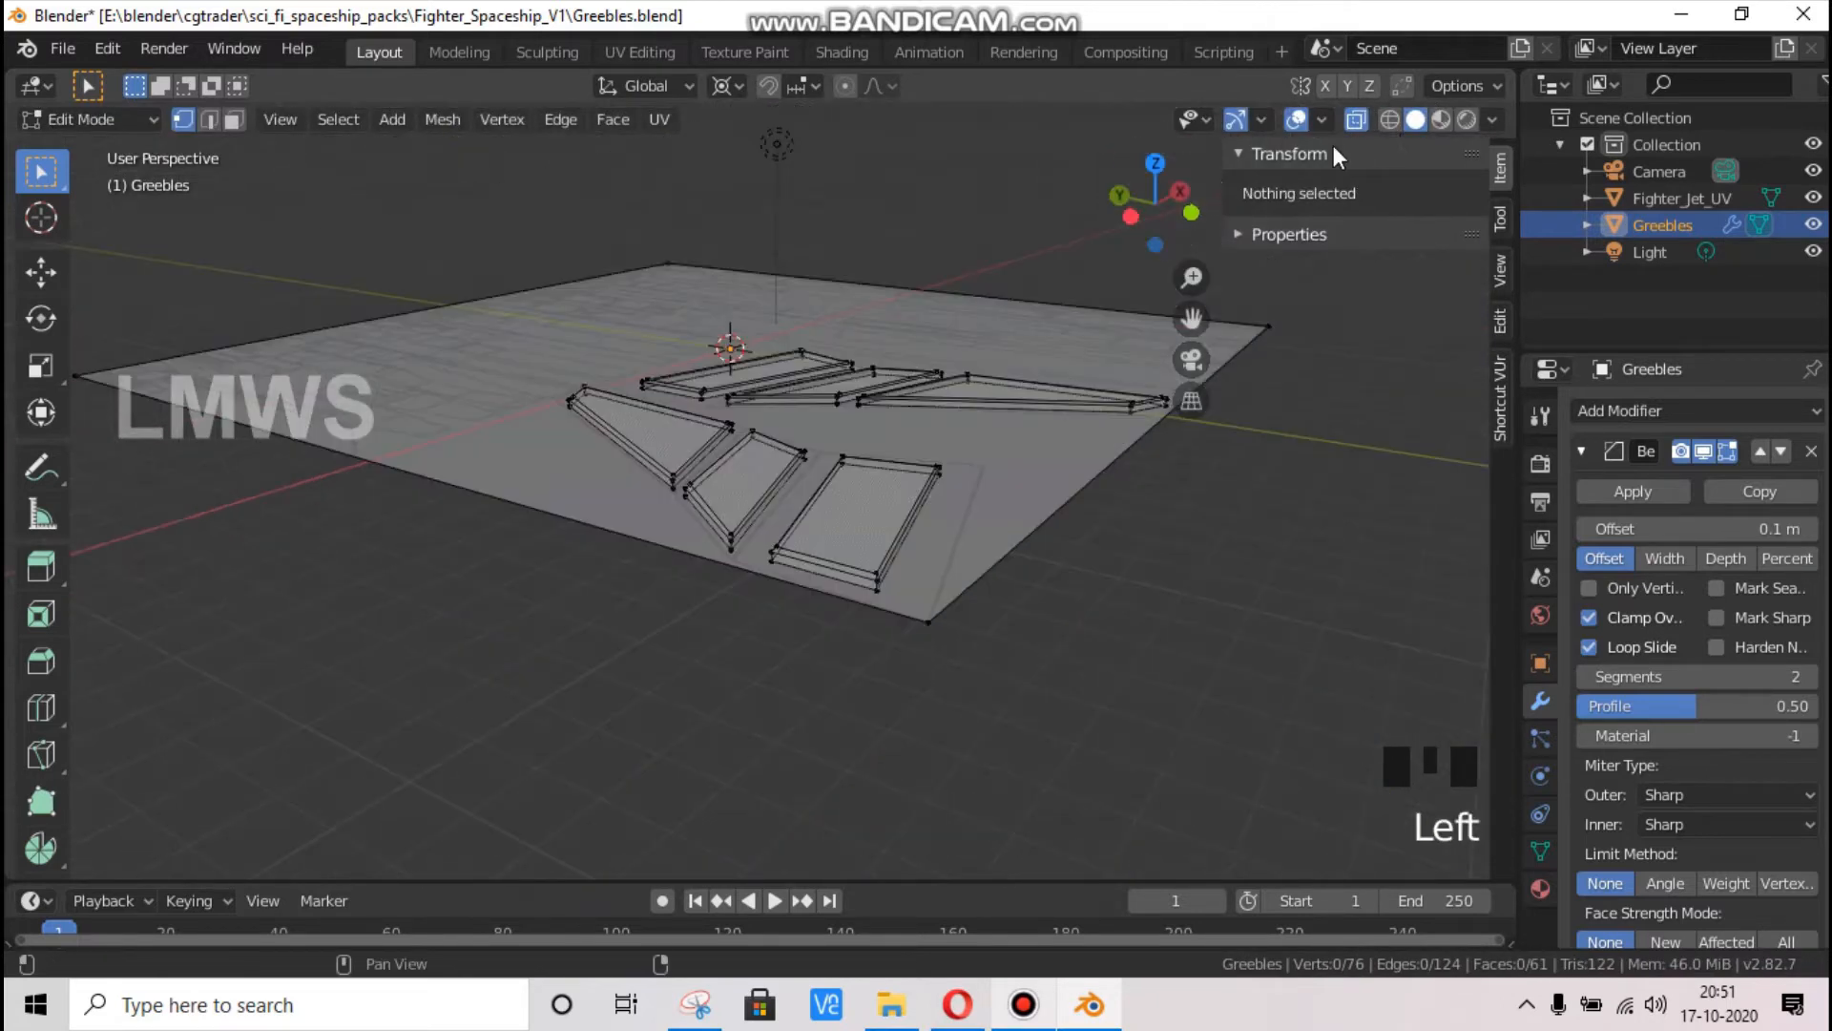
click(1357, 120)
scroll(1184, 401, up, 3)
scroll(1184, 401, down, 2)
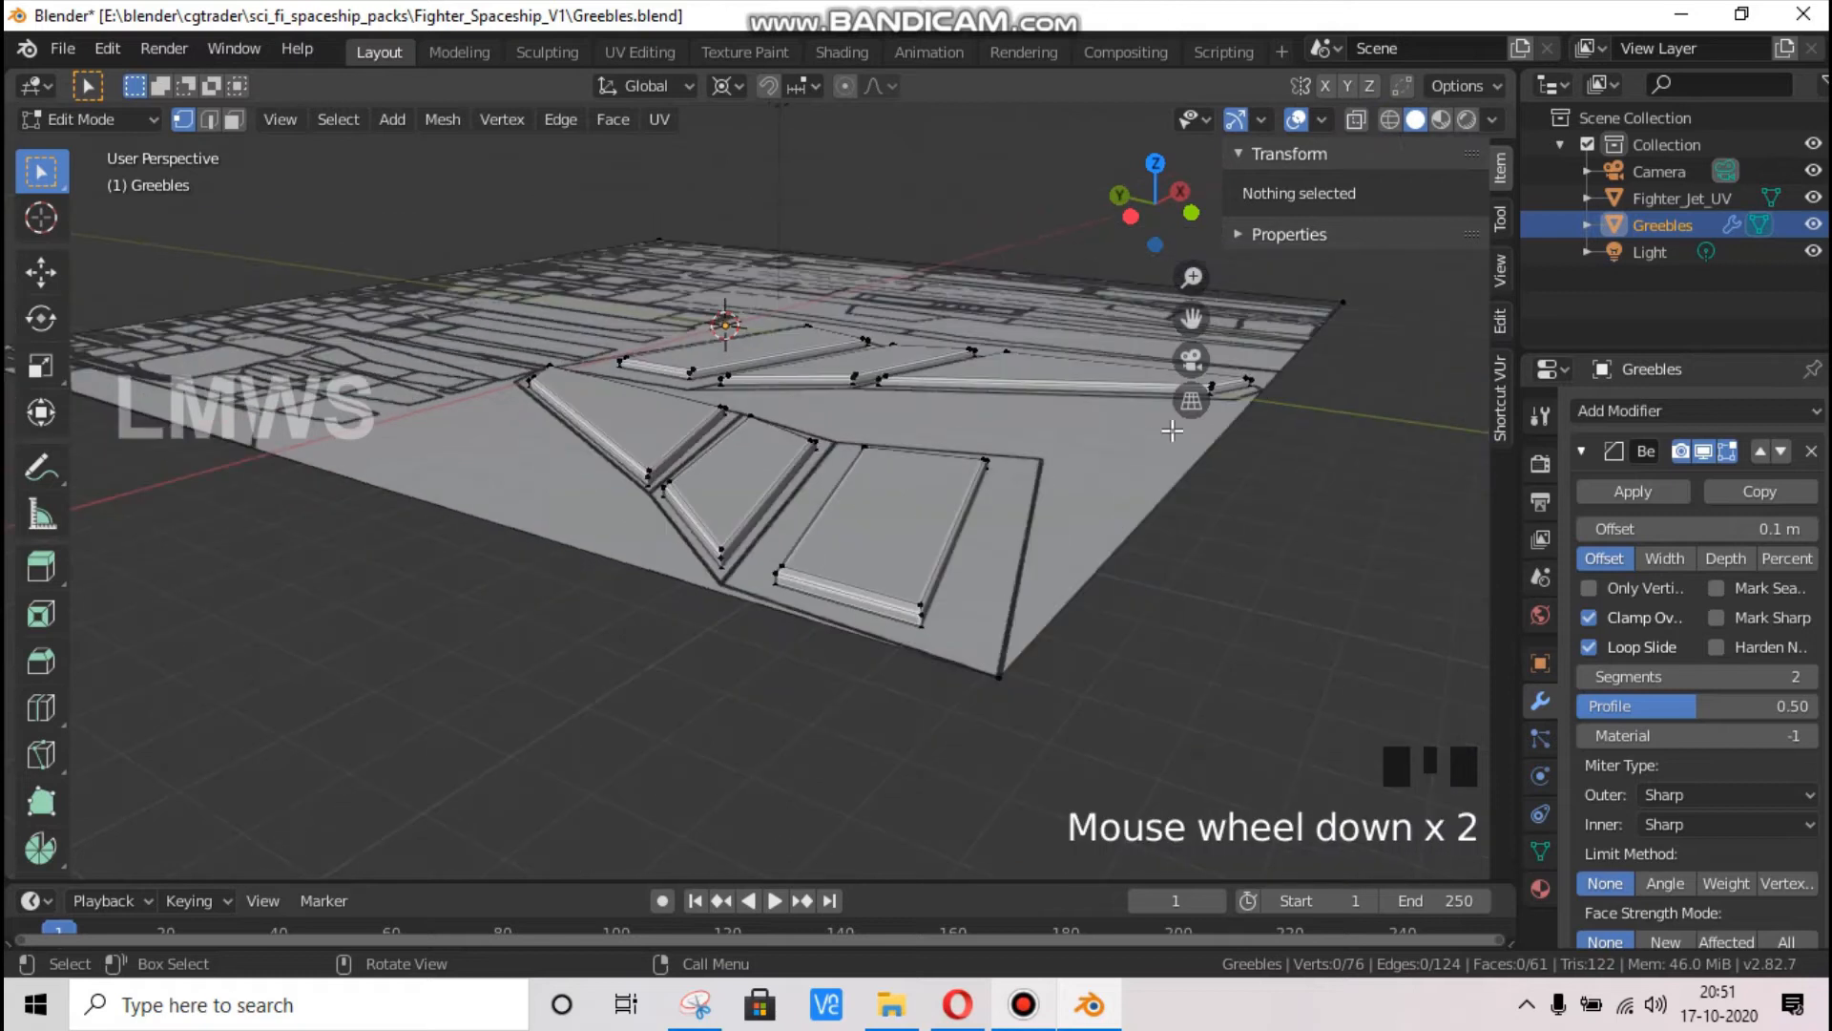
Return to Object Mode and hide the Fighter_Jet_UV object to examine the six bevelled slabs
key(Tab)
click(1813, 198)
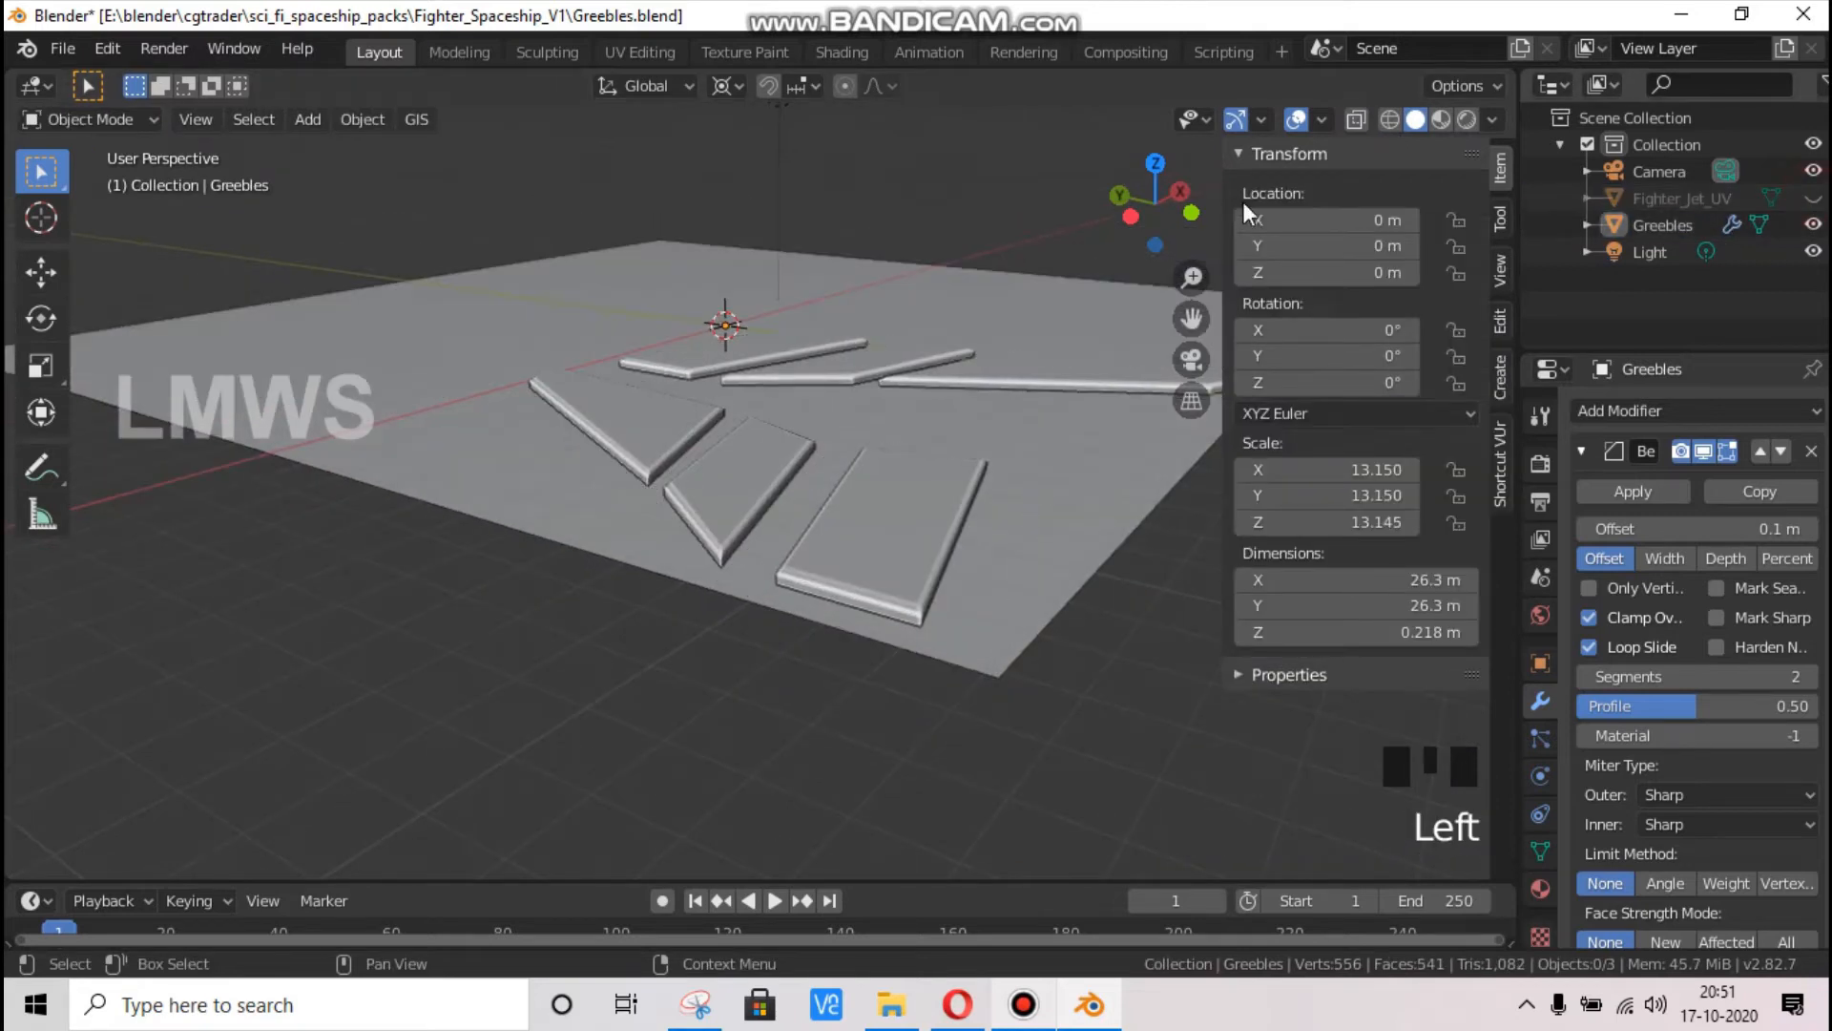
drag(1181, 192, 970, 420)
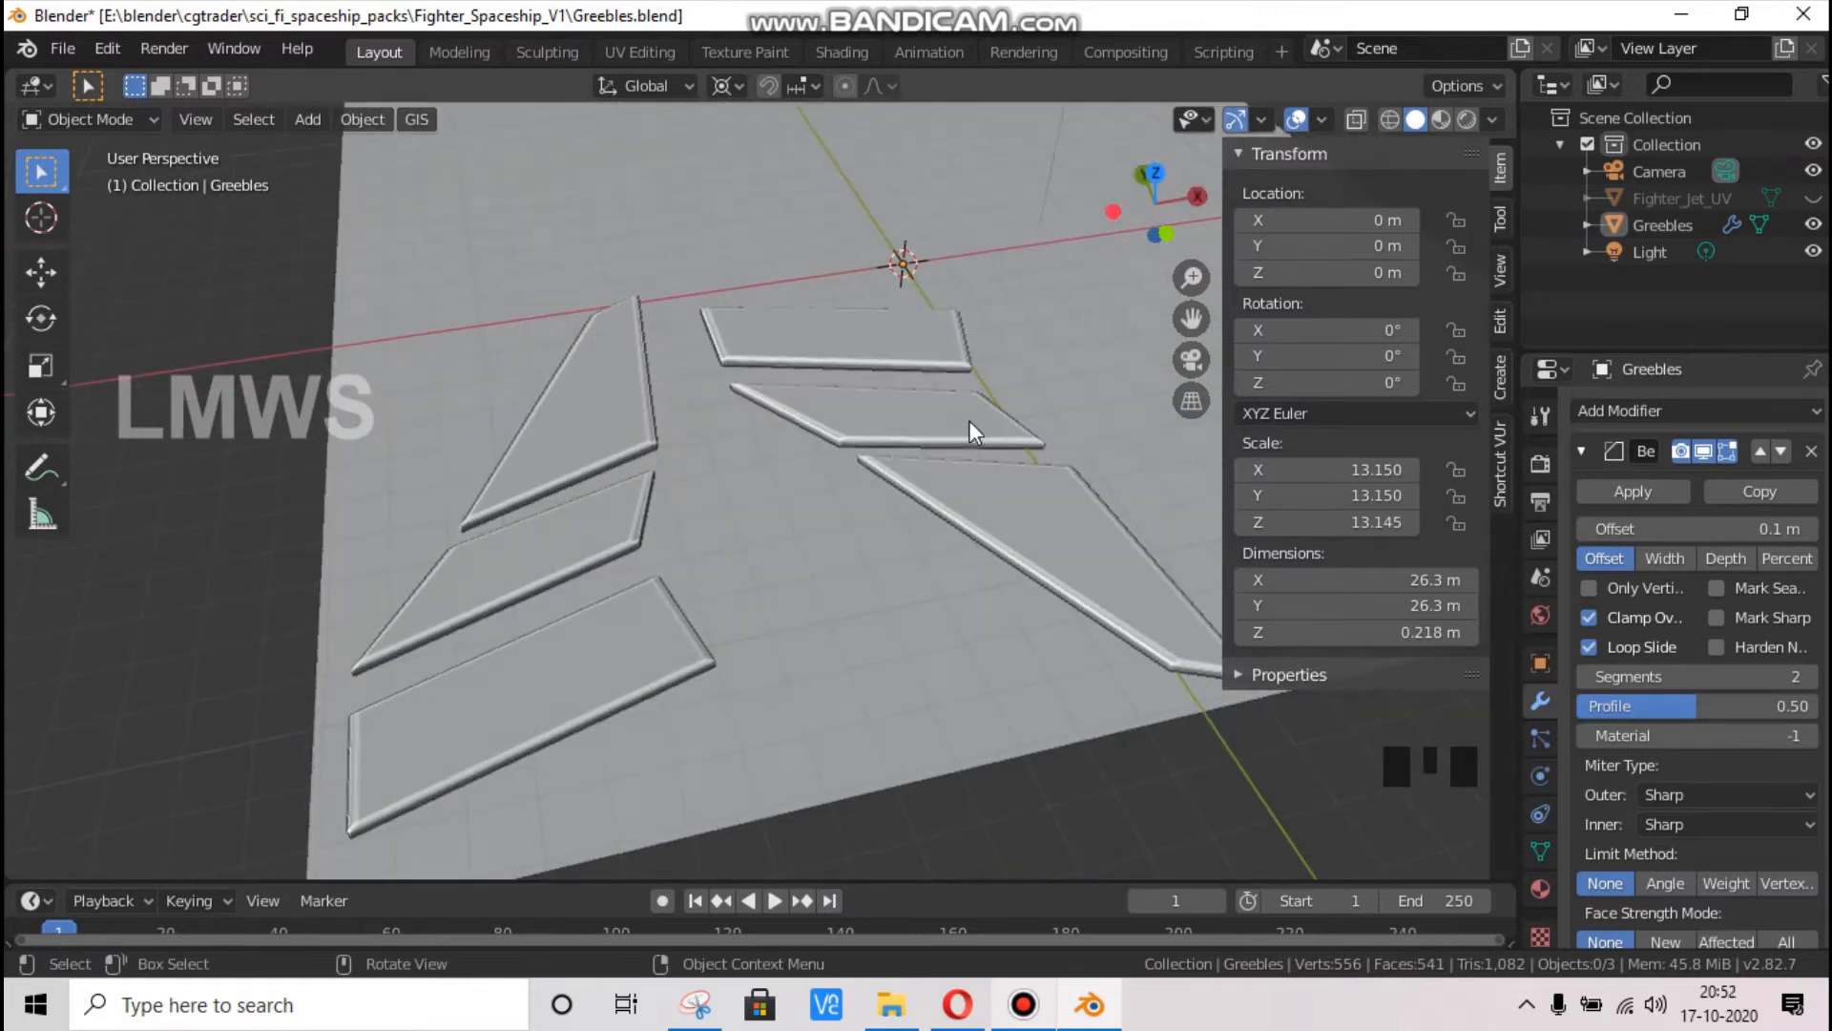
Enter Edit Mode on Greebles in top view, unhide the Fighter_Jet_UV object and hide the sidebar
key(KP_7)
scroll(773, 605, down, 3)
key(Tab)
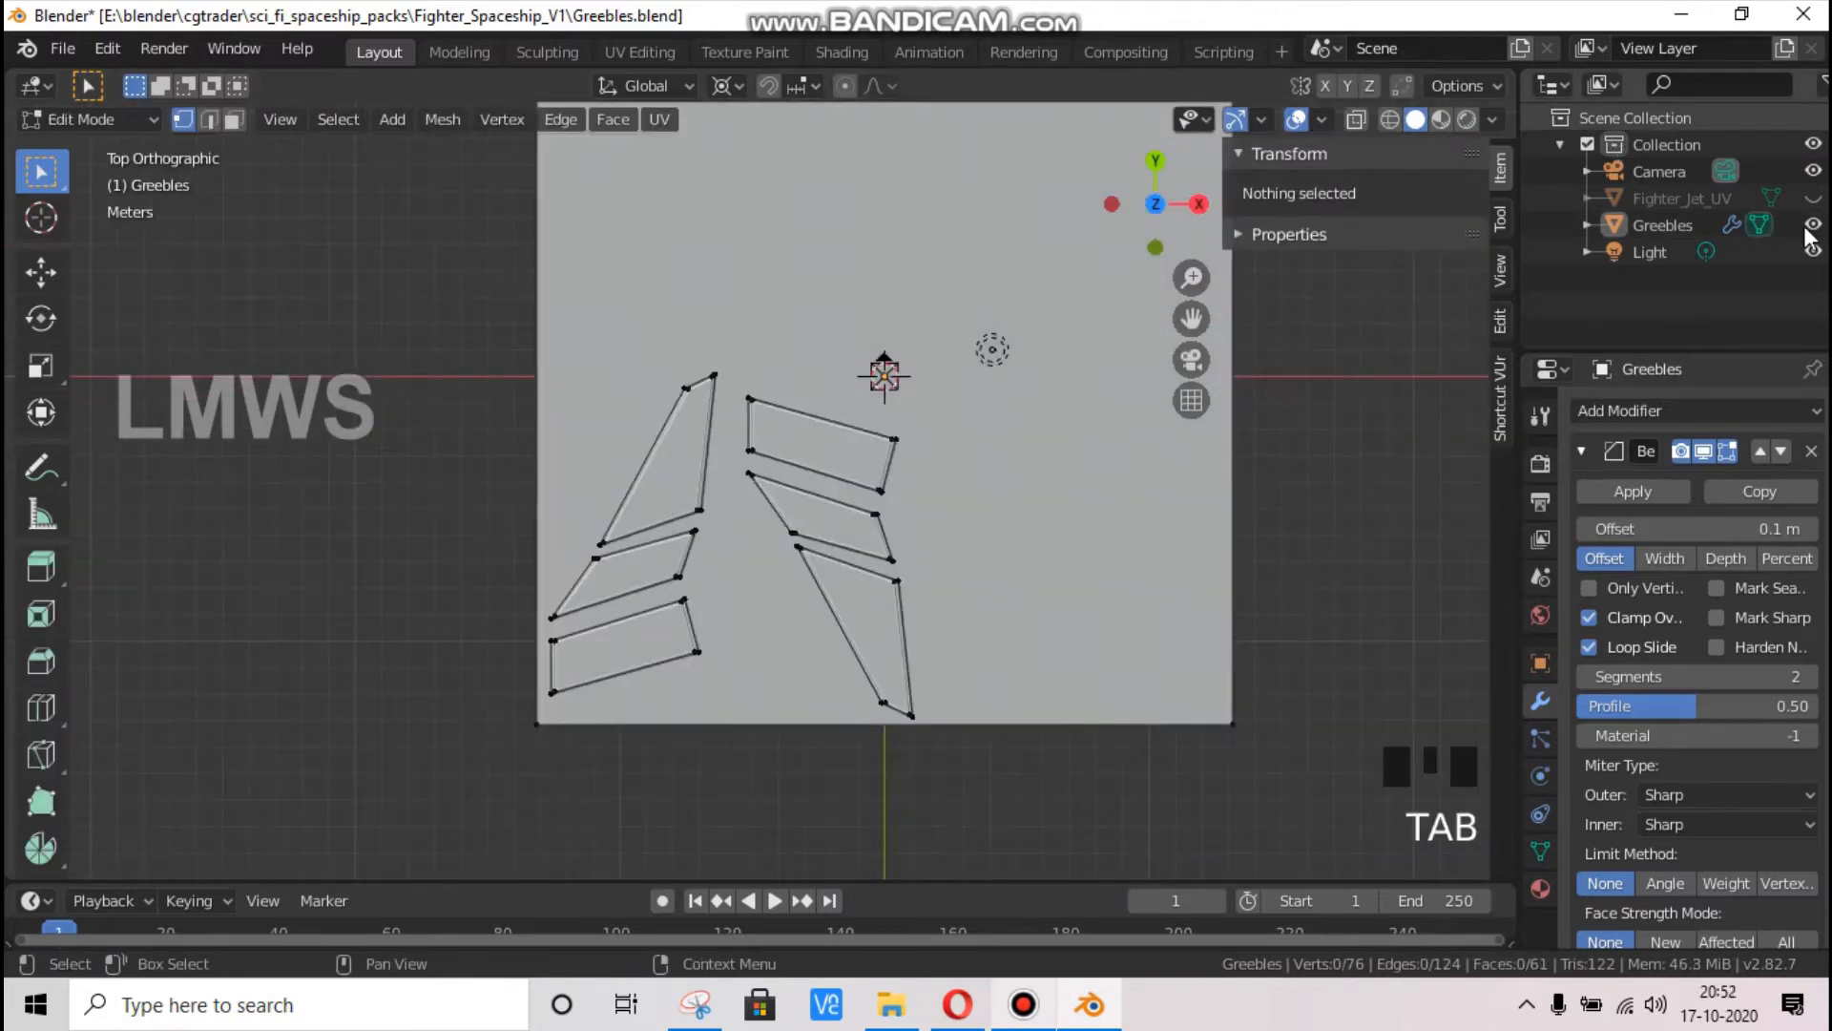
click(1816, 198)
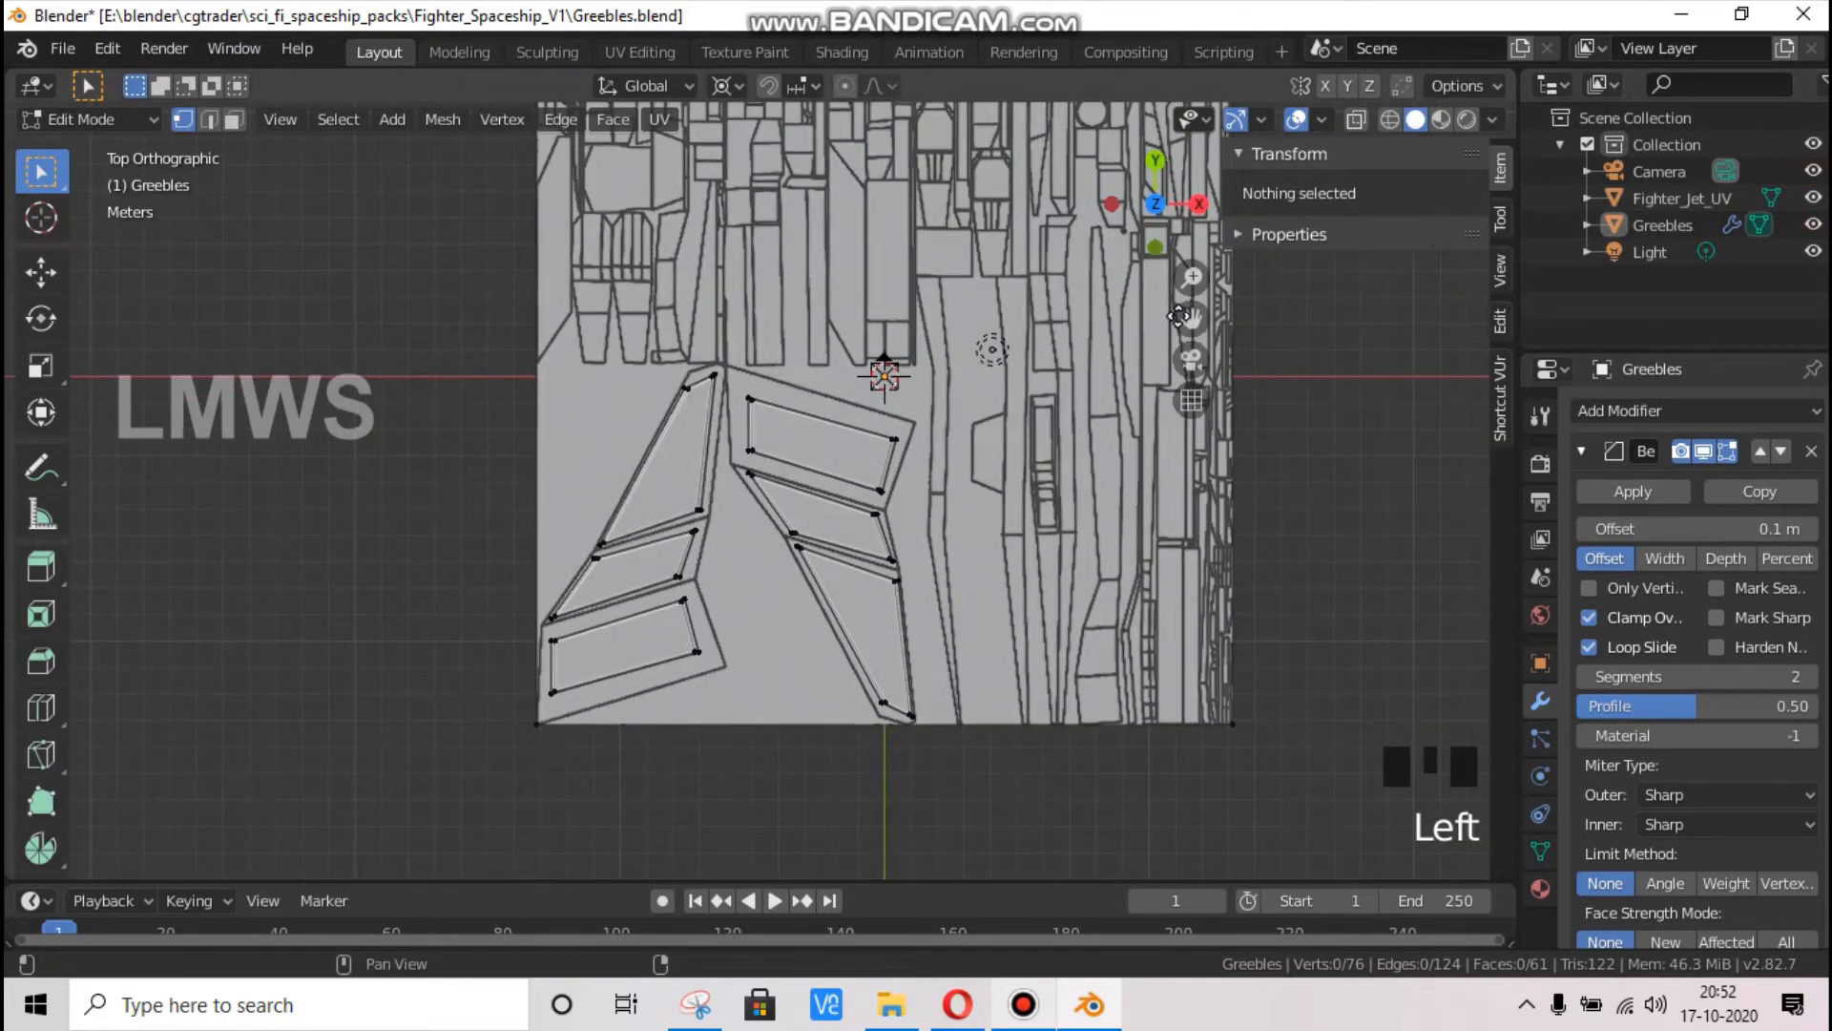
key(n)
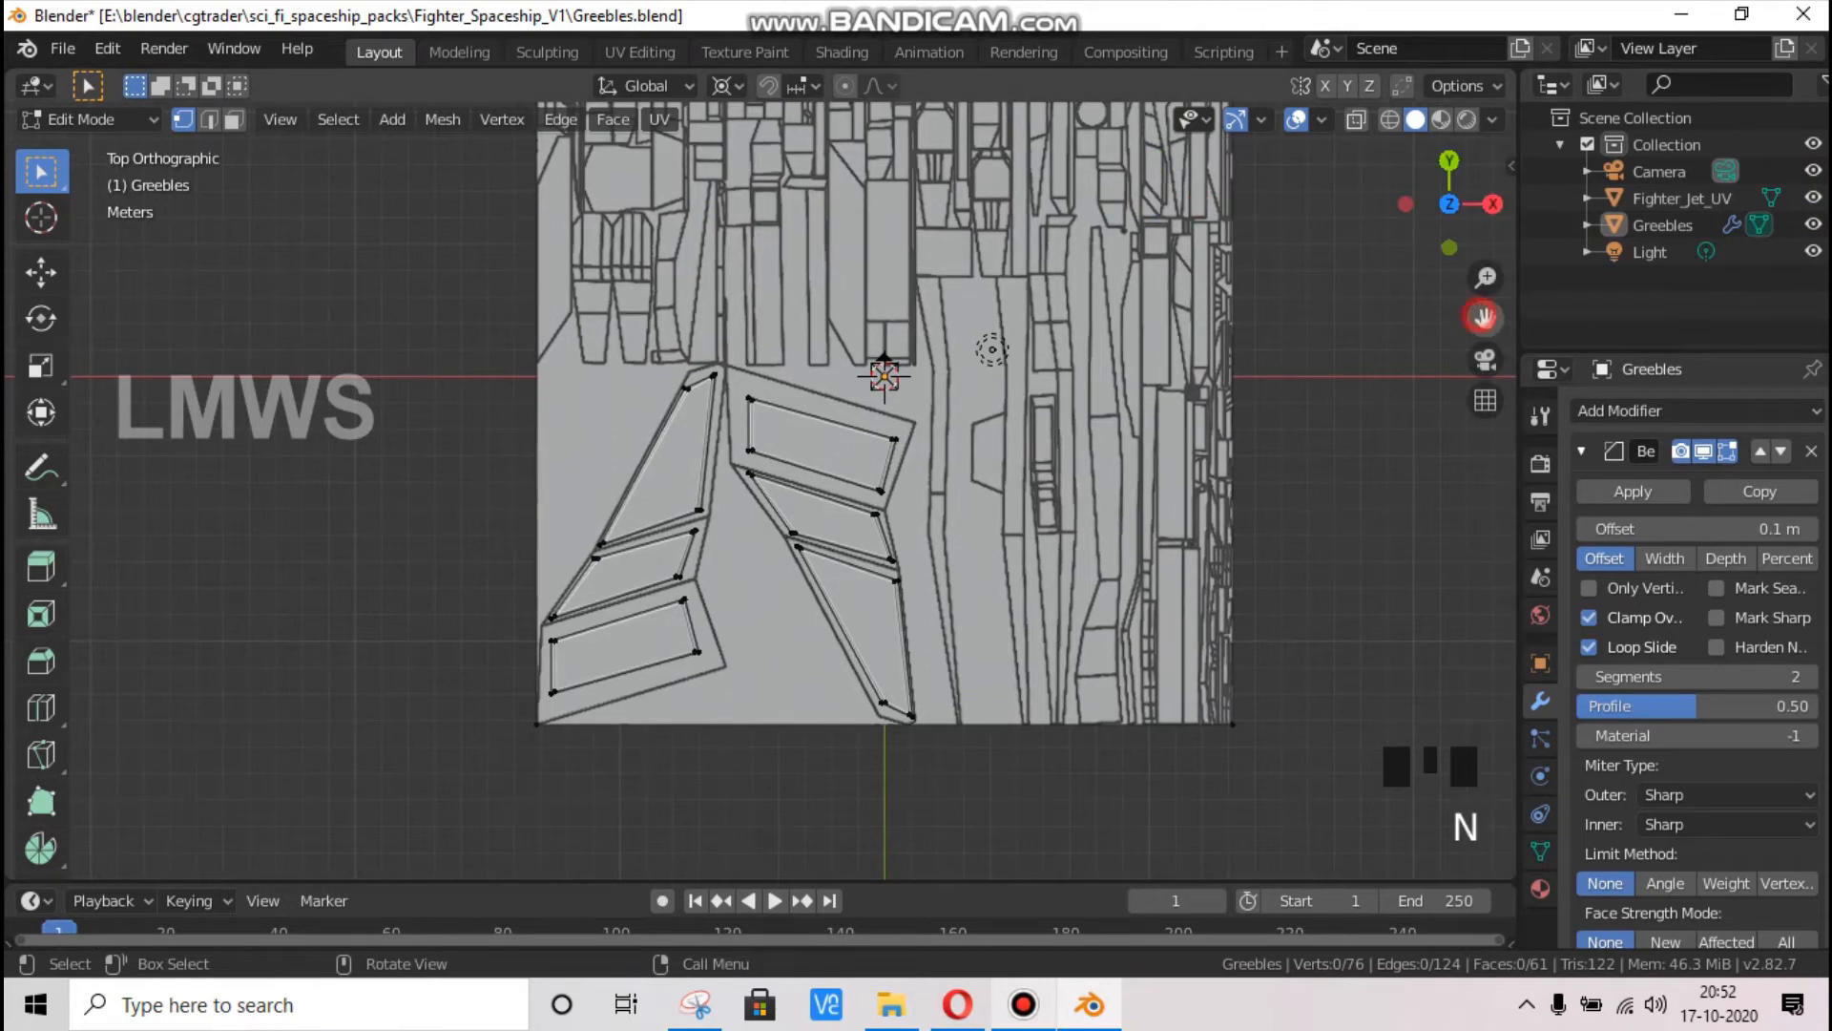
drag(1484, 316, 1215, 381)
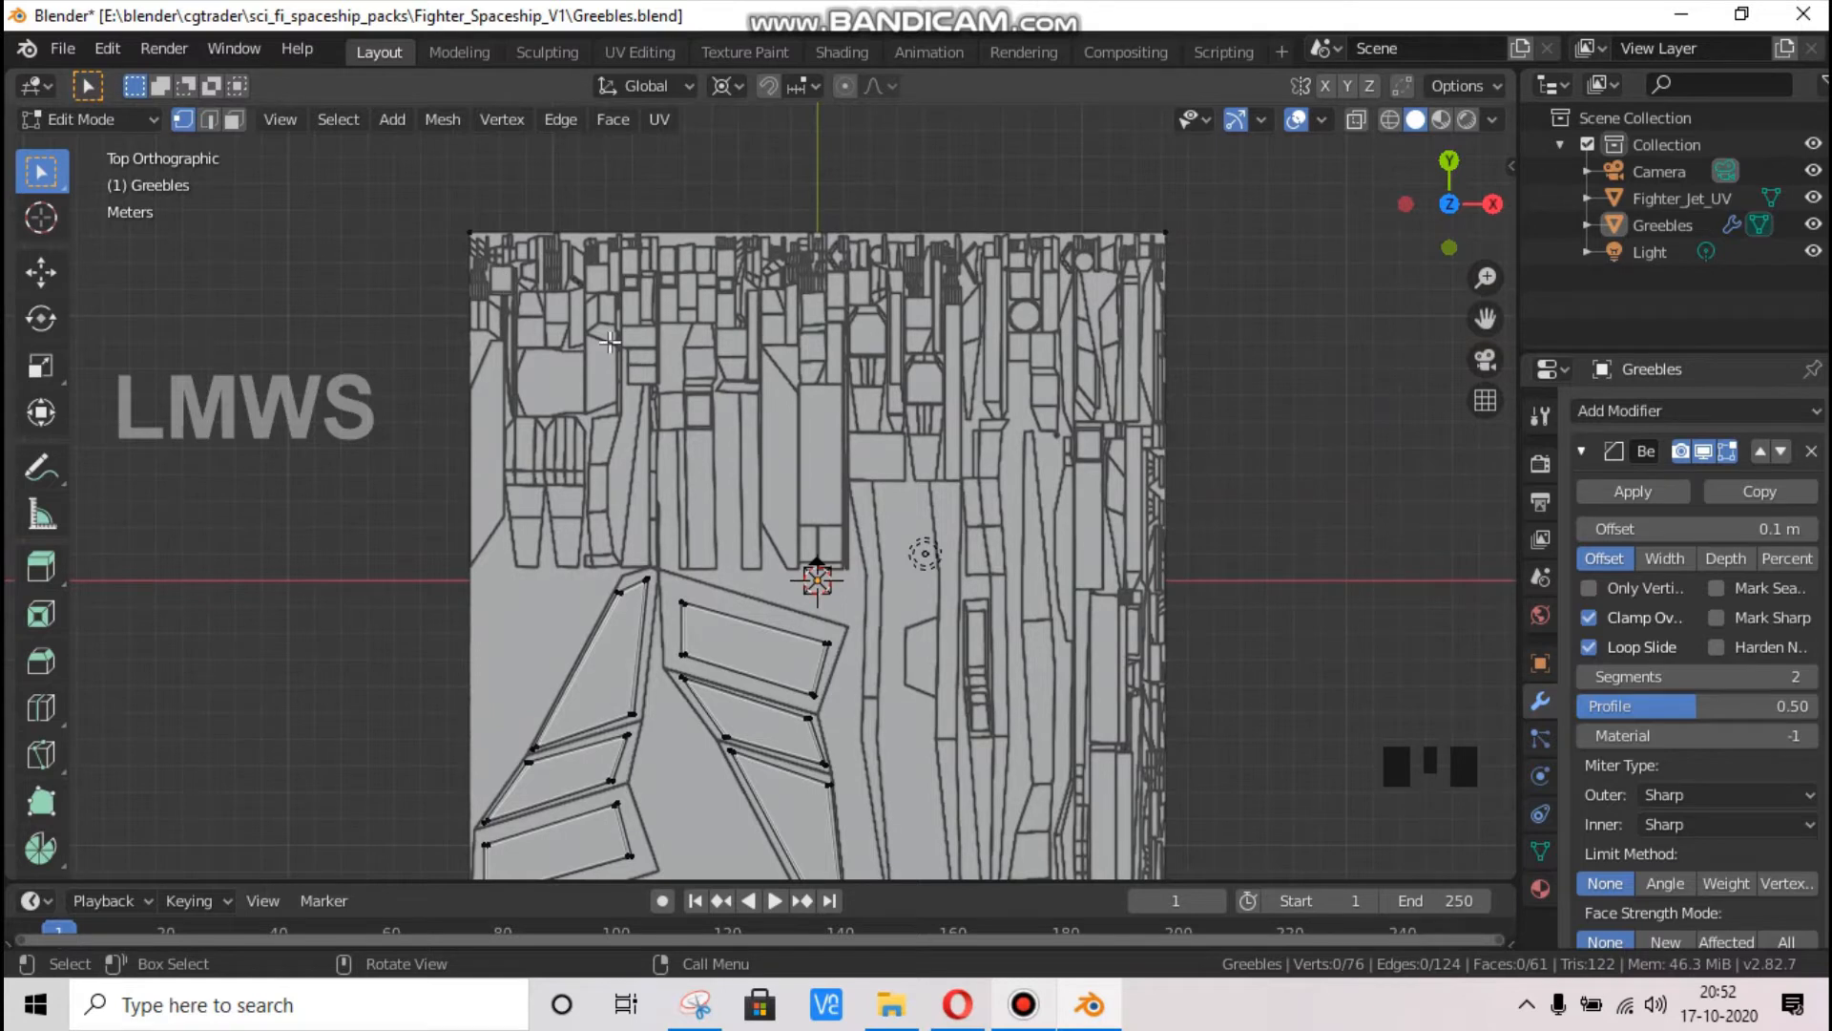
Save the changes to the Greebles.blend file
key(ctrl+s)
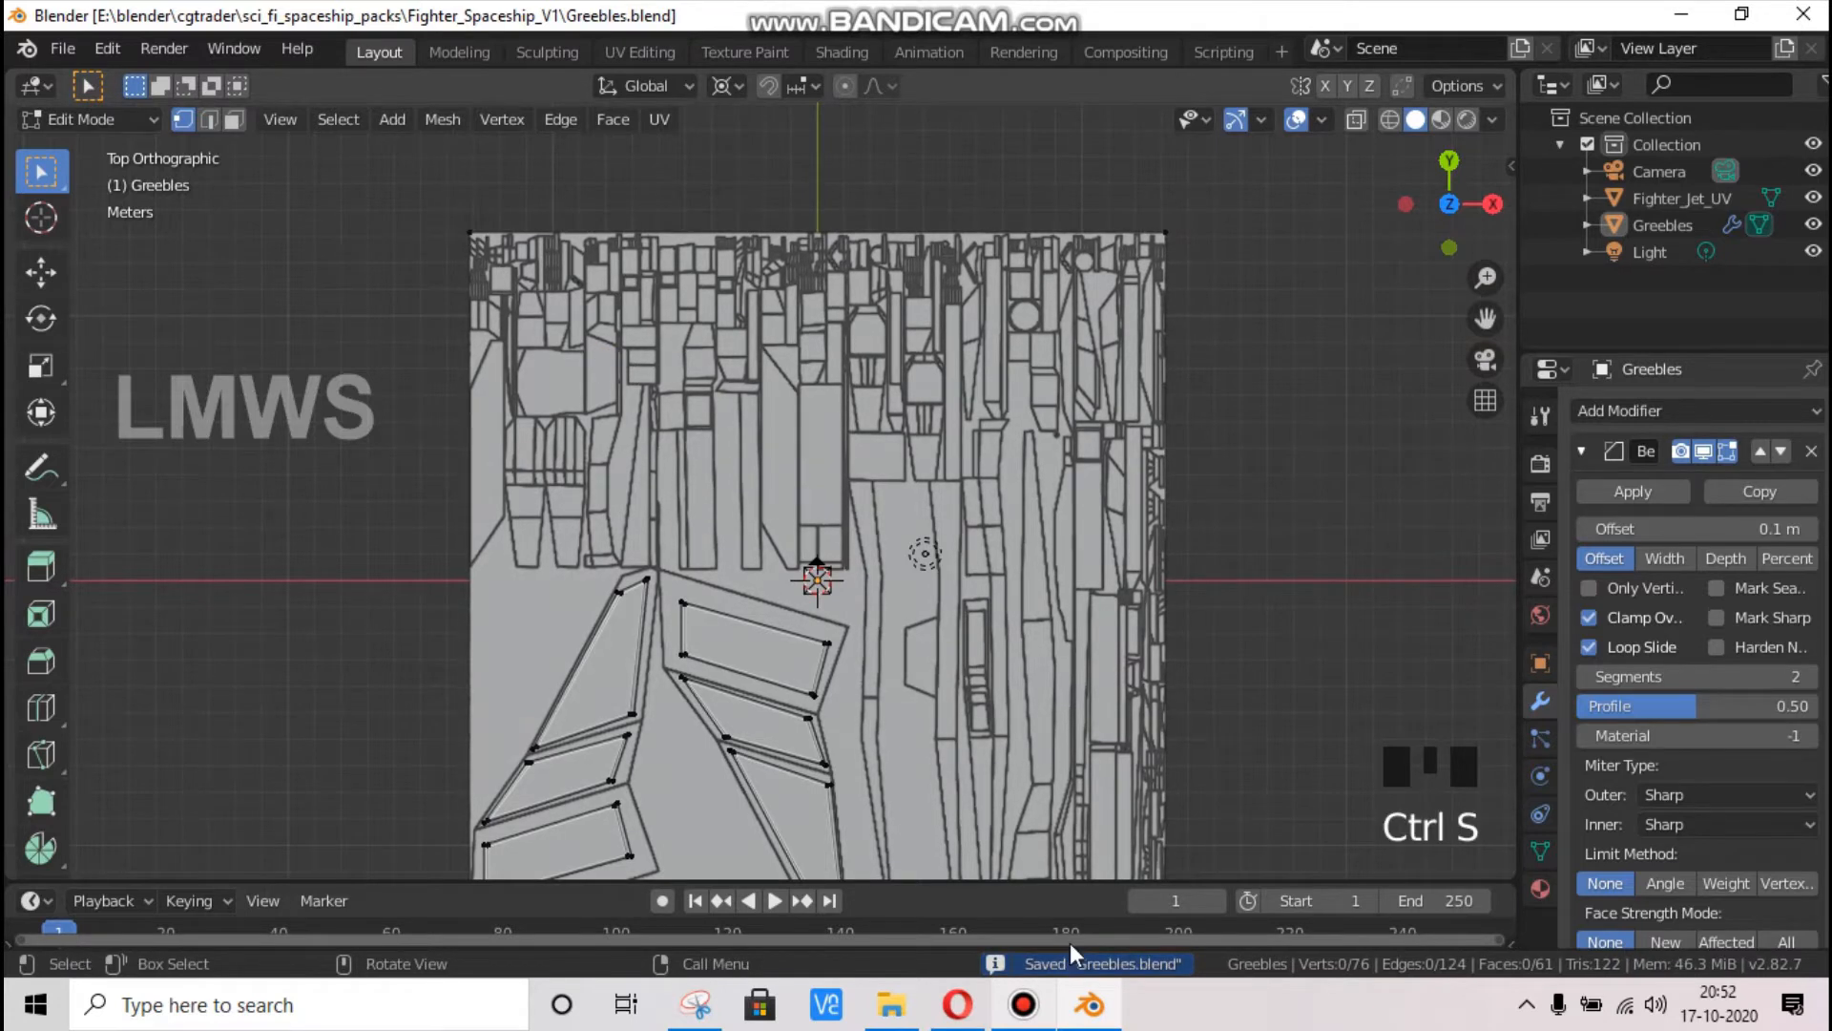
click(1024, 1005)
click(1530, 214)
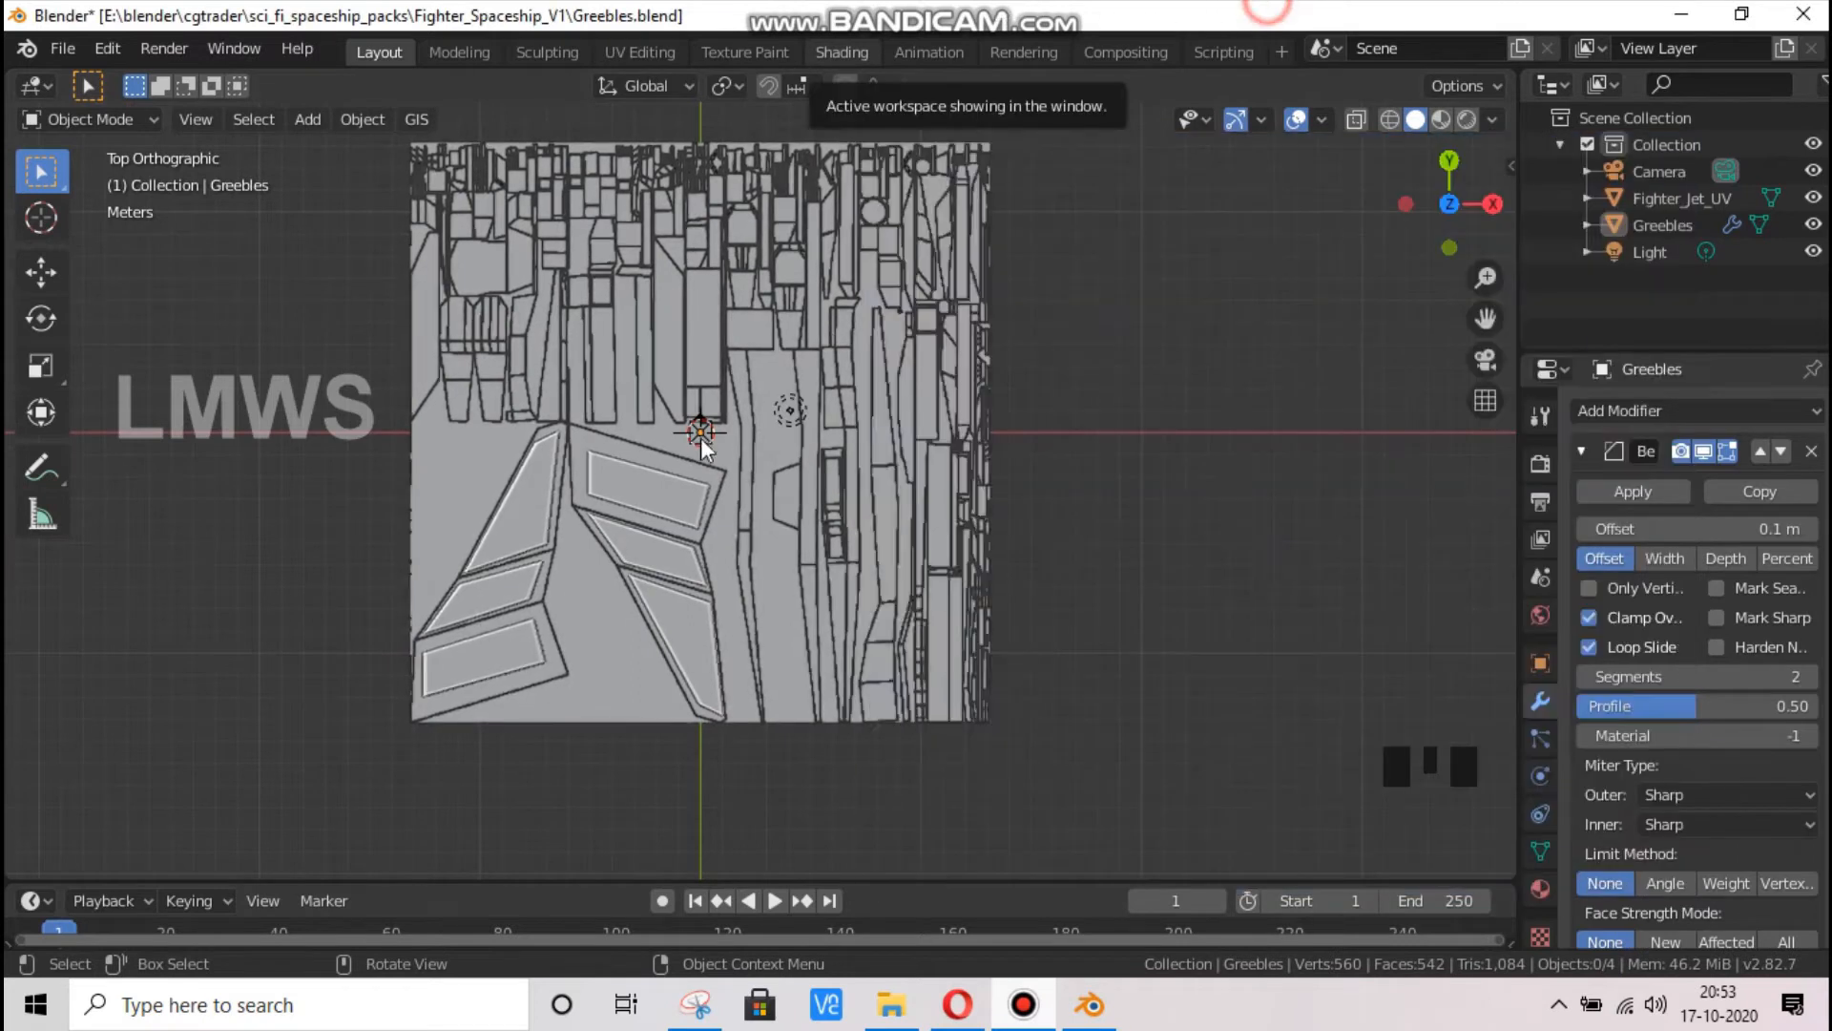
scroll(697, 518, up, 3)
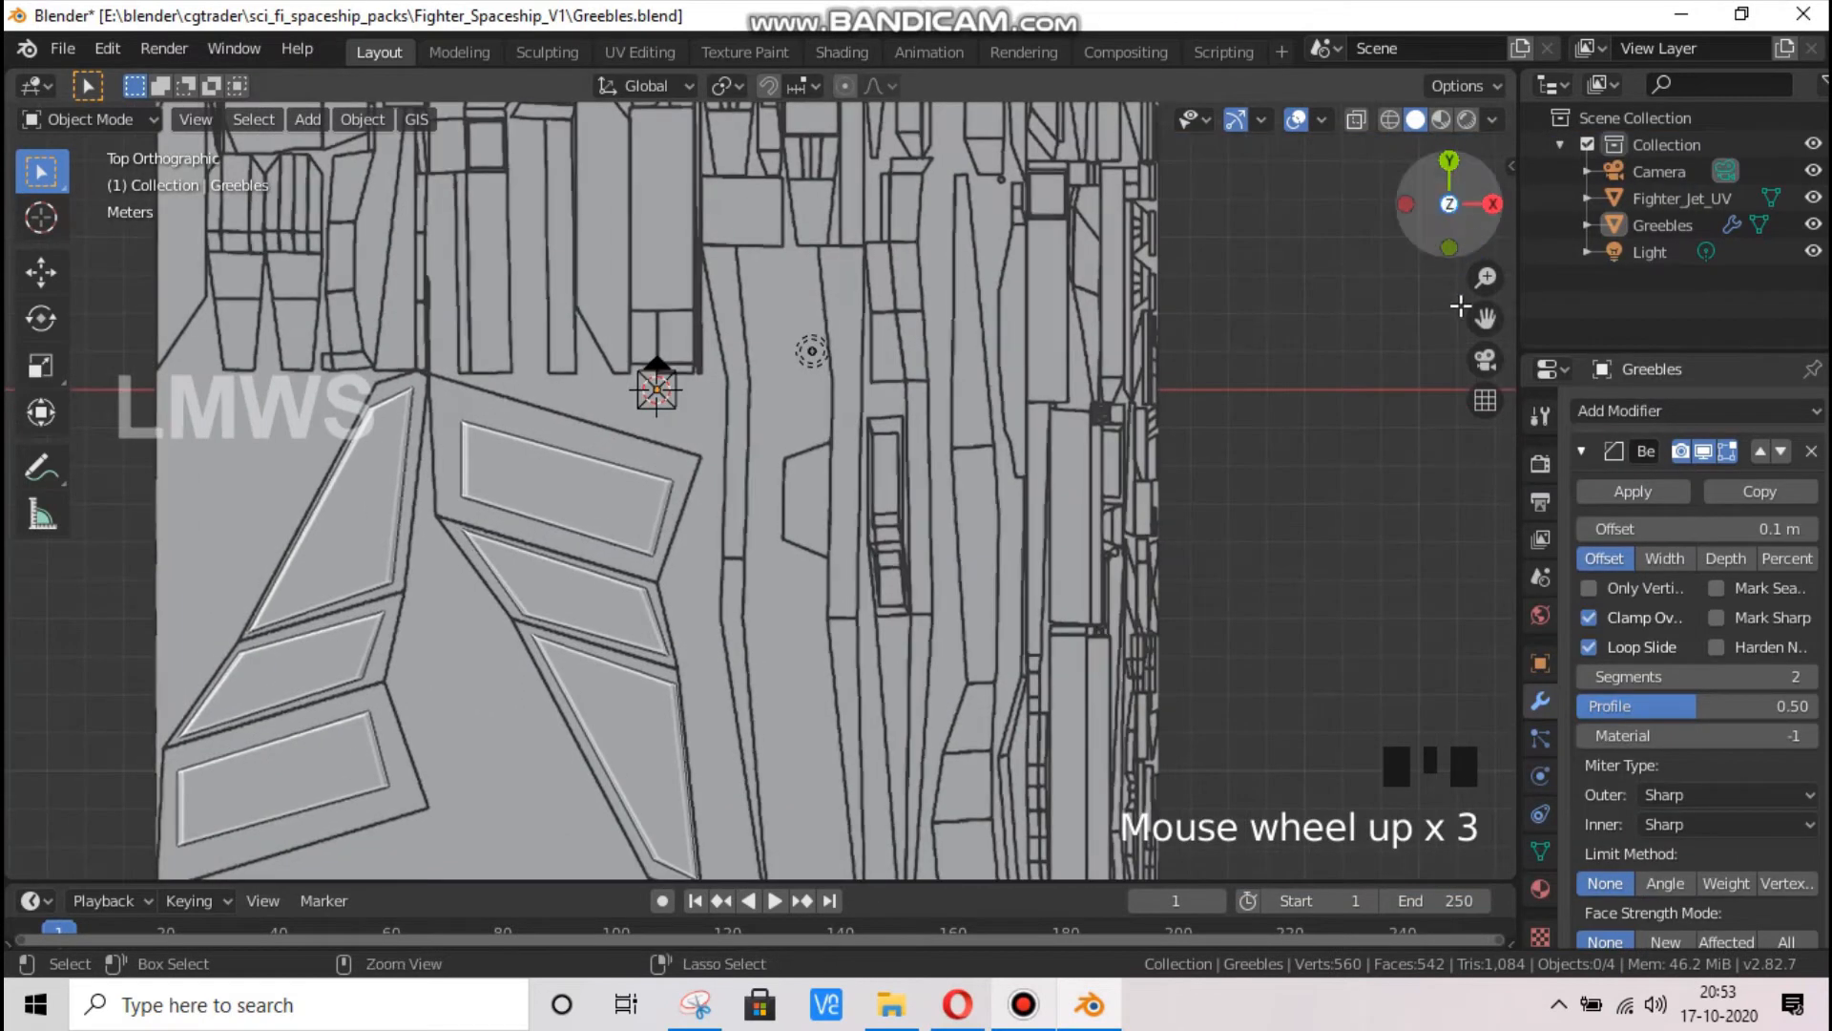
key(ctrl+s)
Examine the long narrow UV panels beside the six bevelled slabs in top view
drag(1486, 319, 1431, 396)
scroll(800, 409, down, 2)
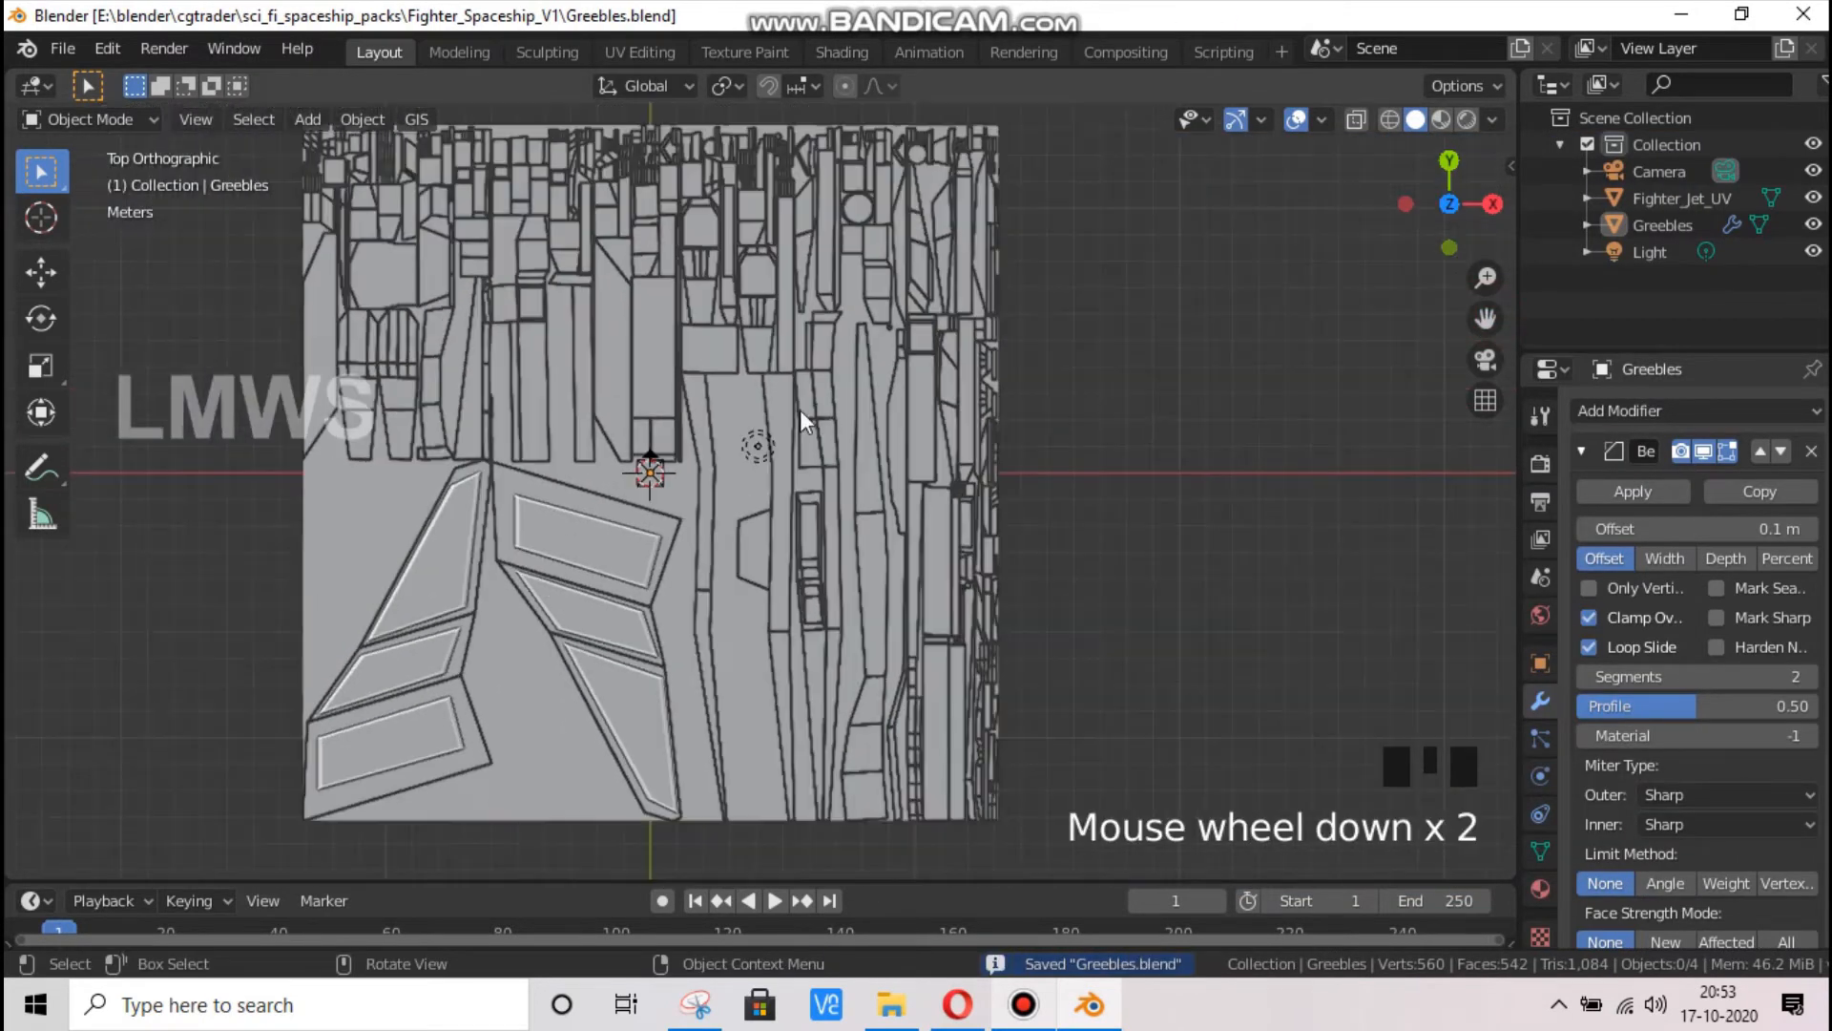
scroll(937, 506, up, 1)
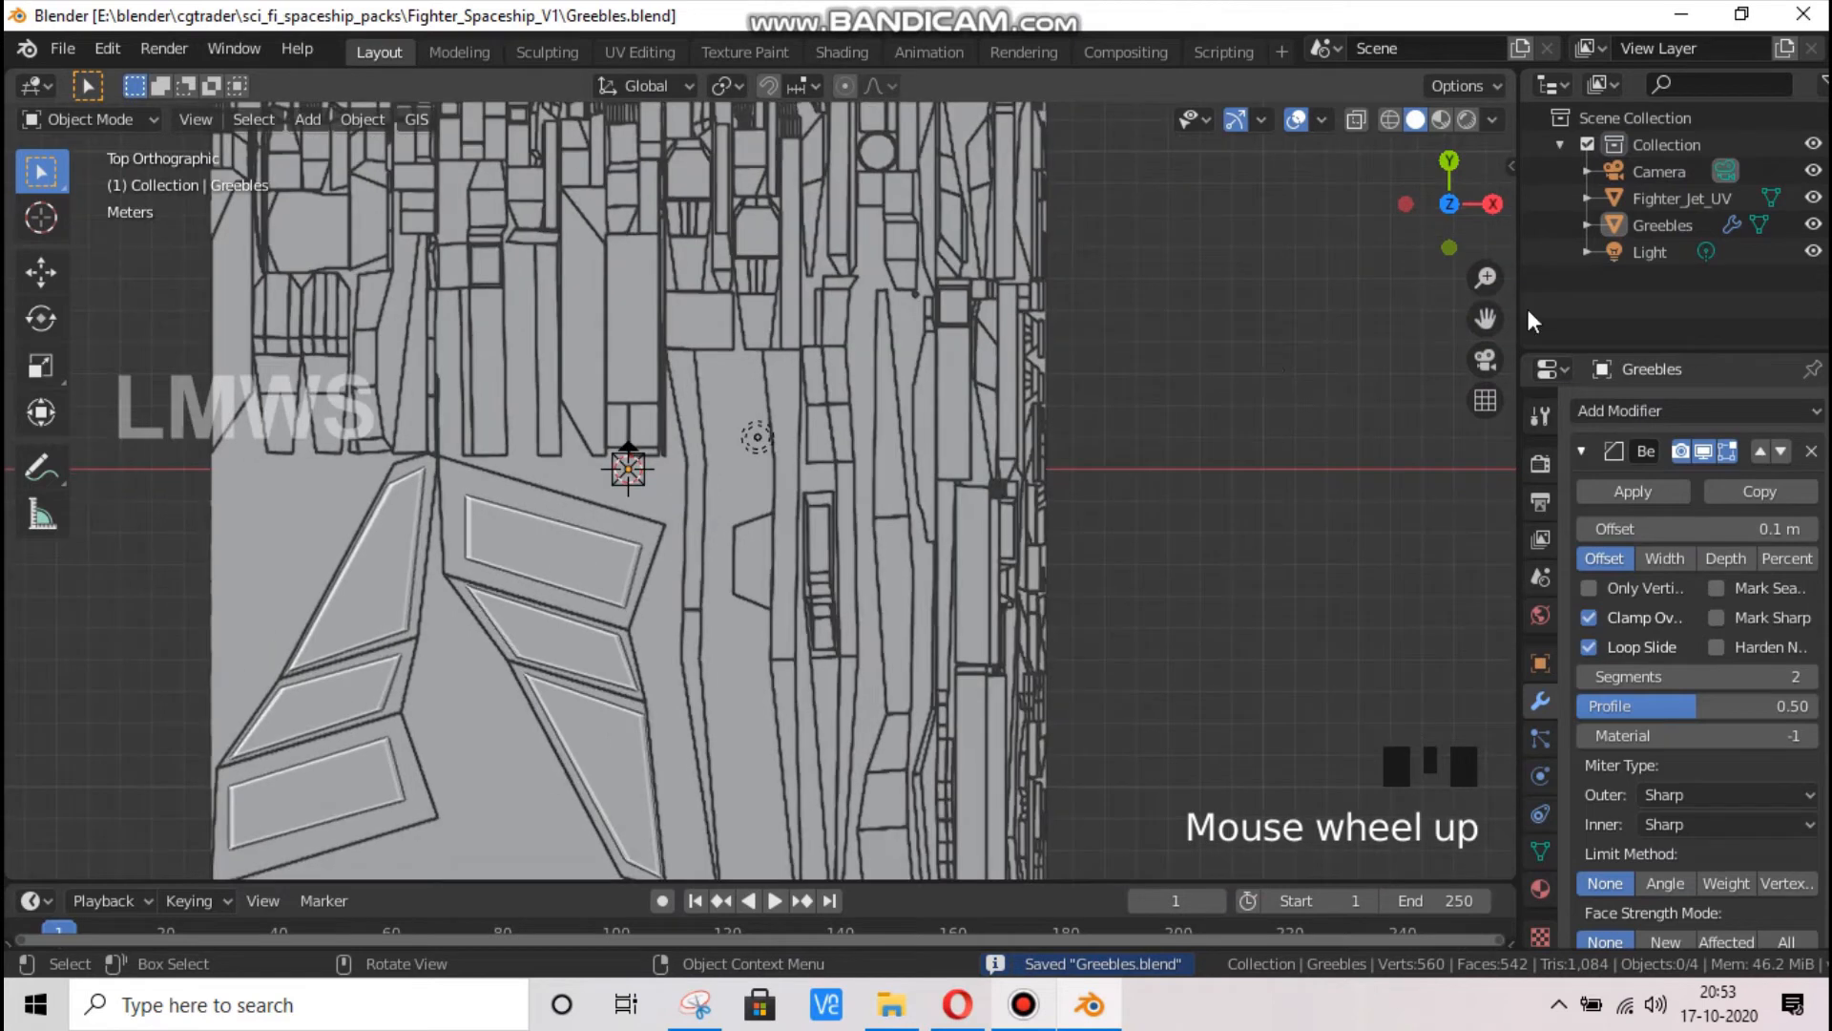
drag(1488, 318, 1481, 219)
scroll(788, 607, down, 1)
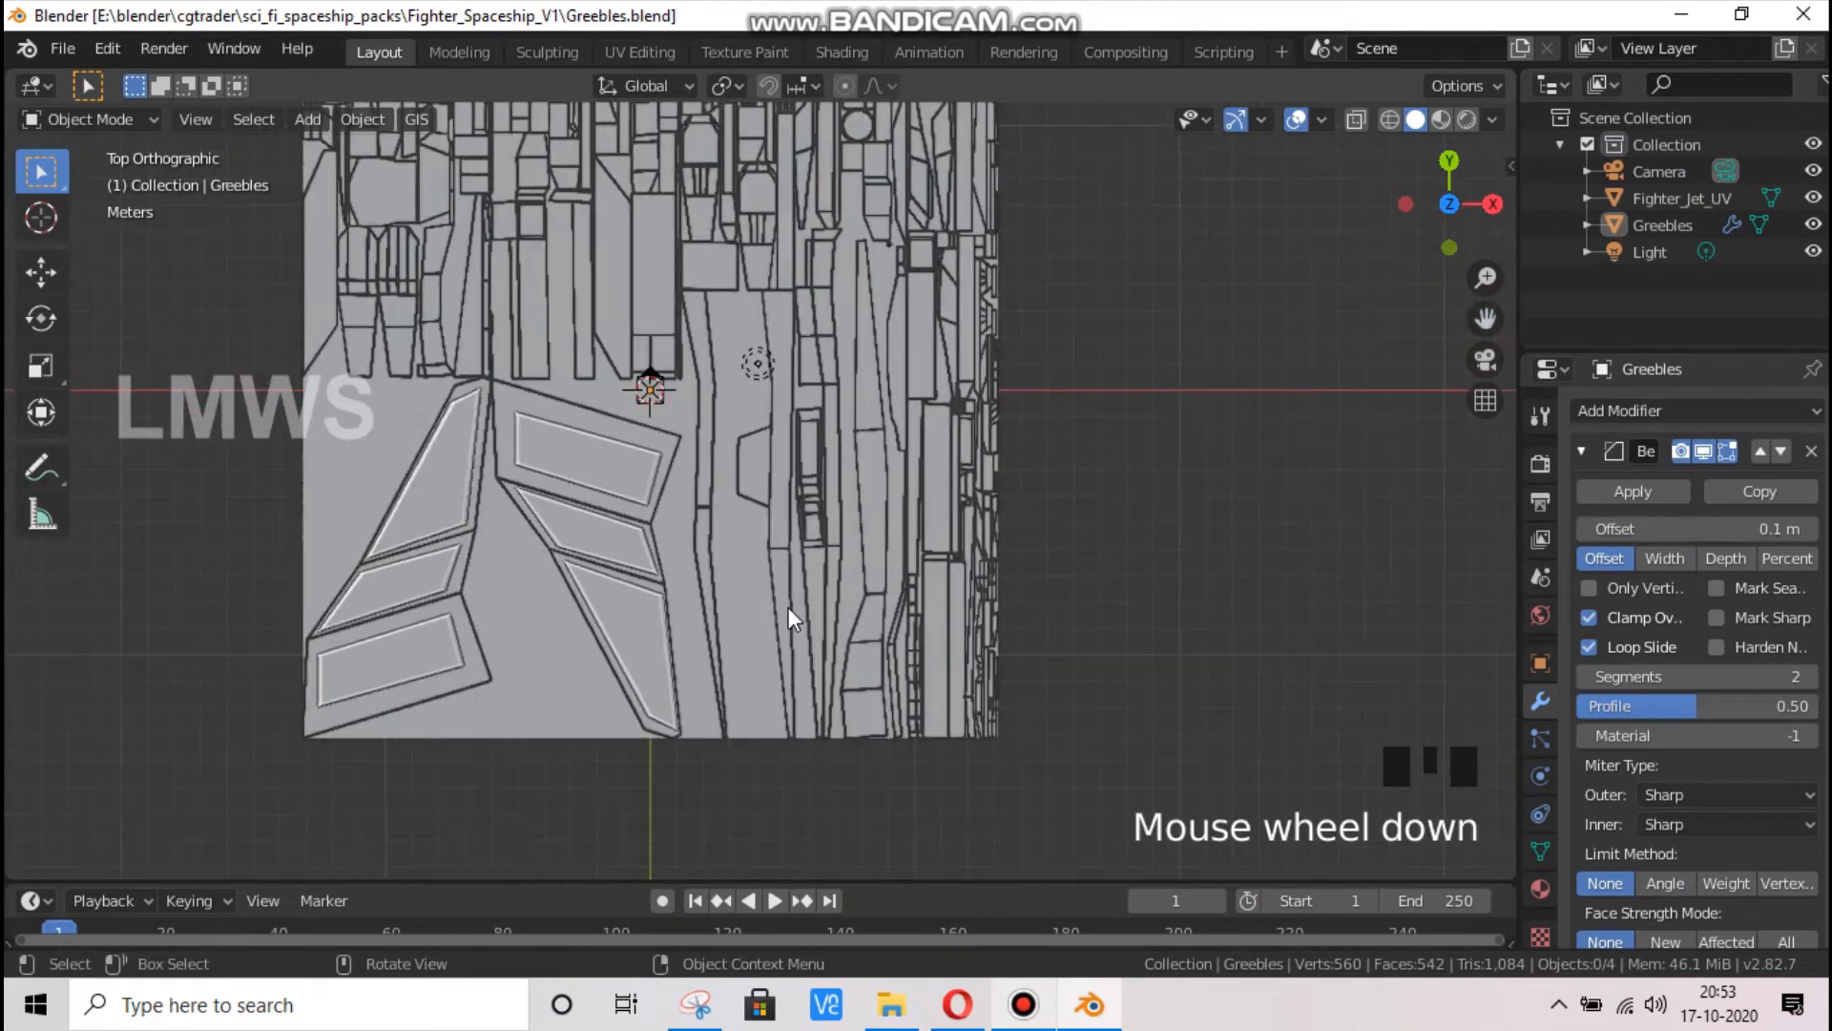
scroll(792, 506, up, 2)
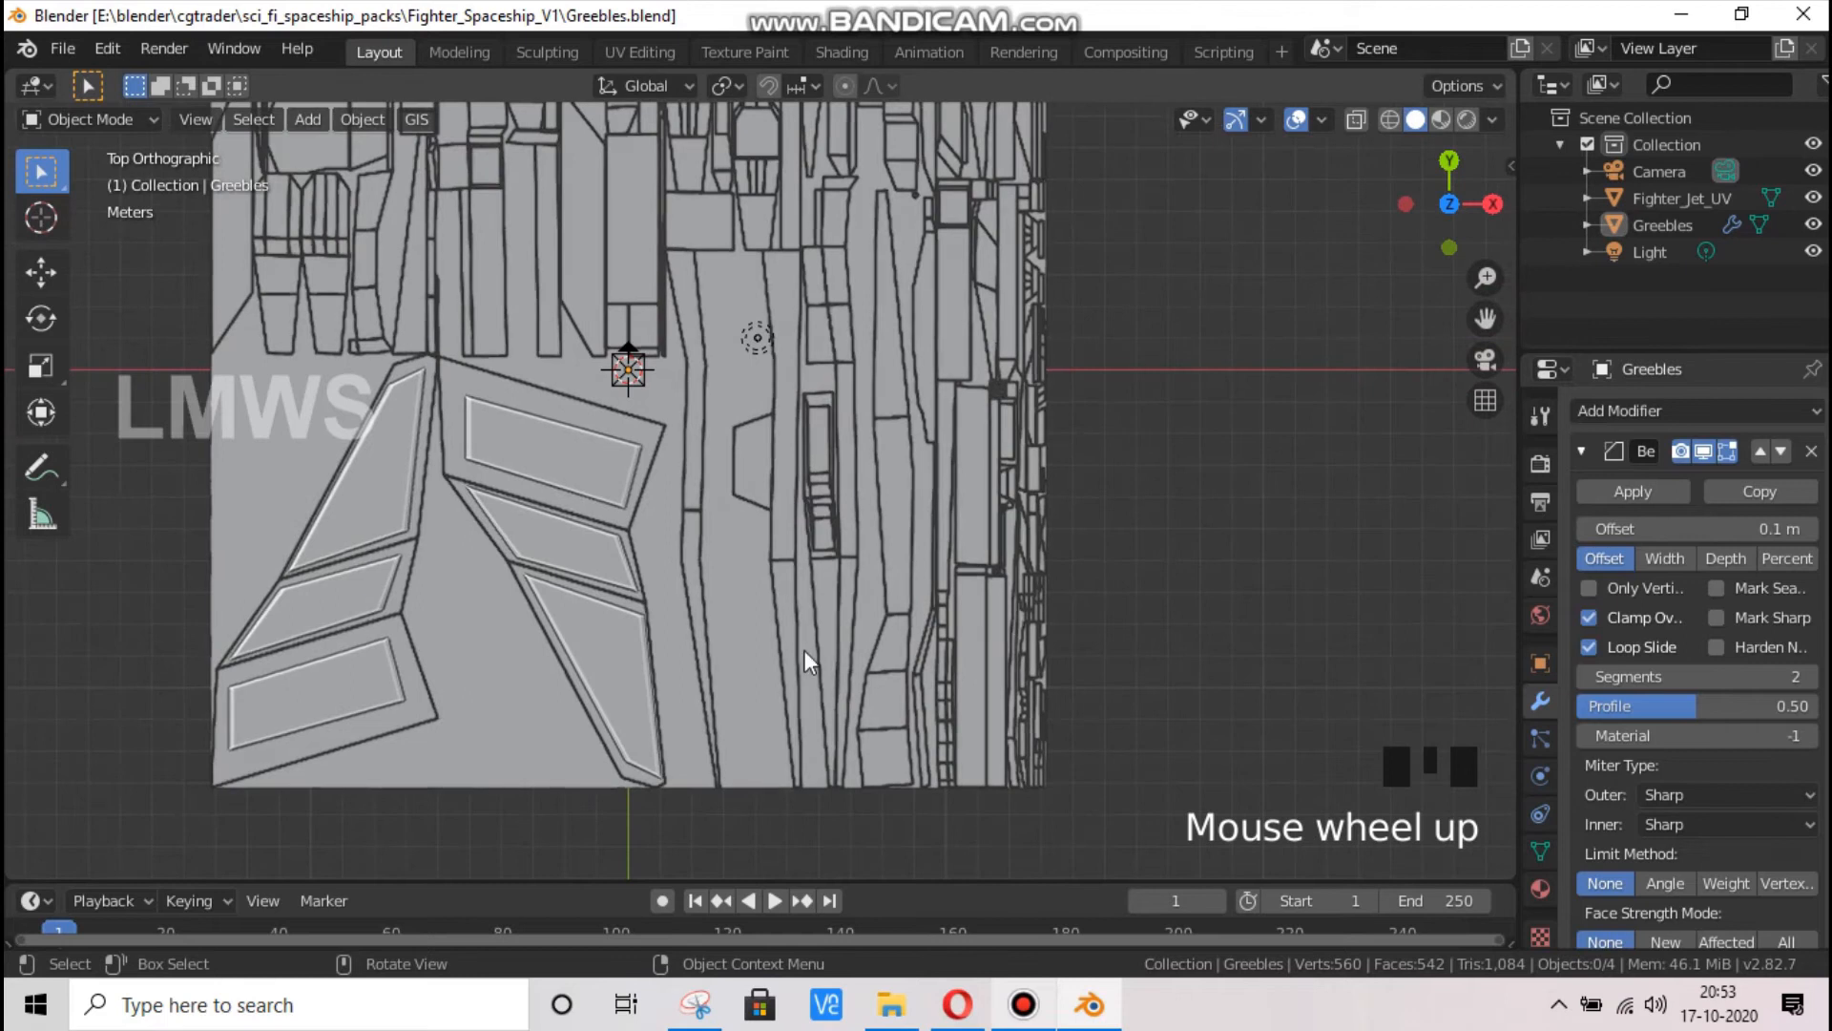
scroll(687, 583, down, 1)
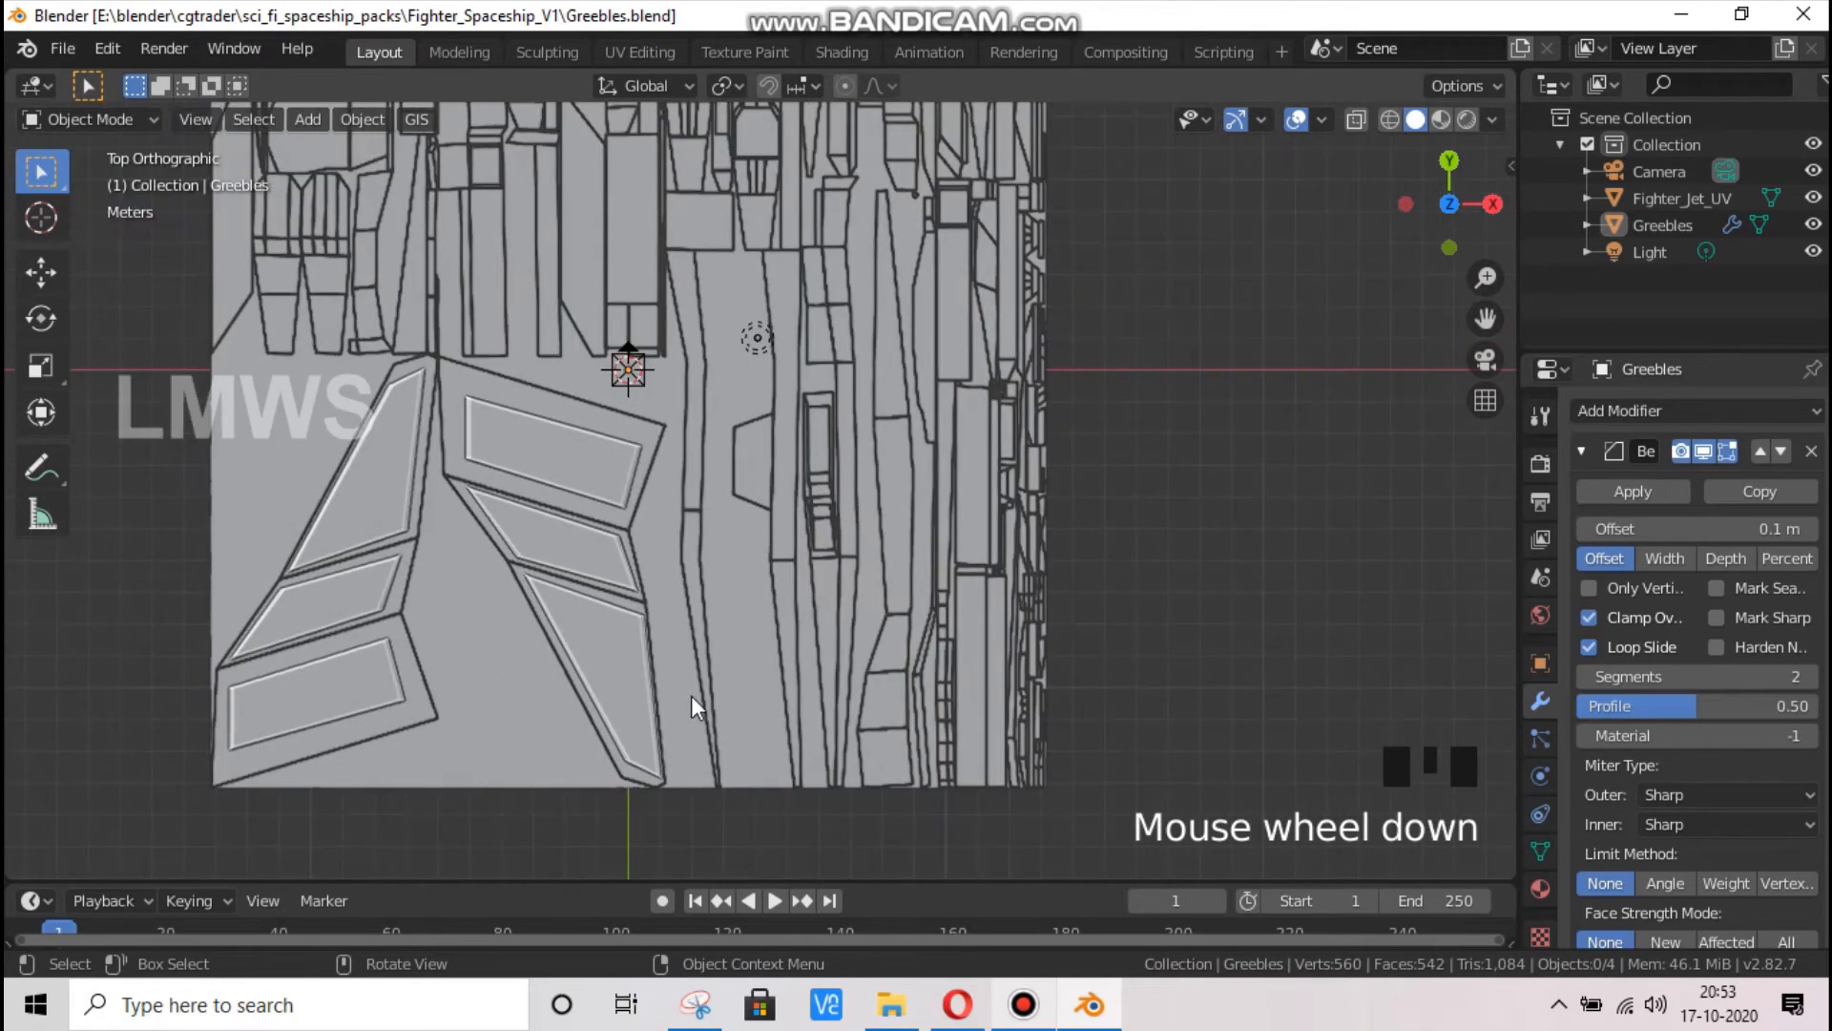
scroll(702, 668, up, 2)
scroll(711, 592, down, 3)
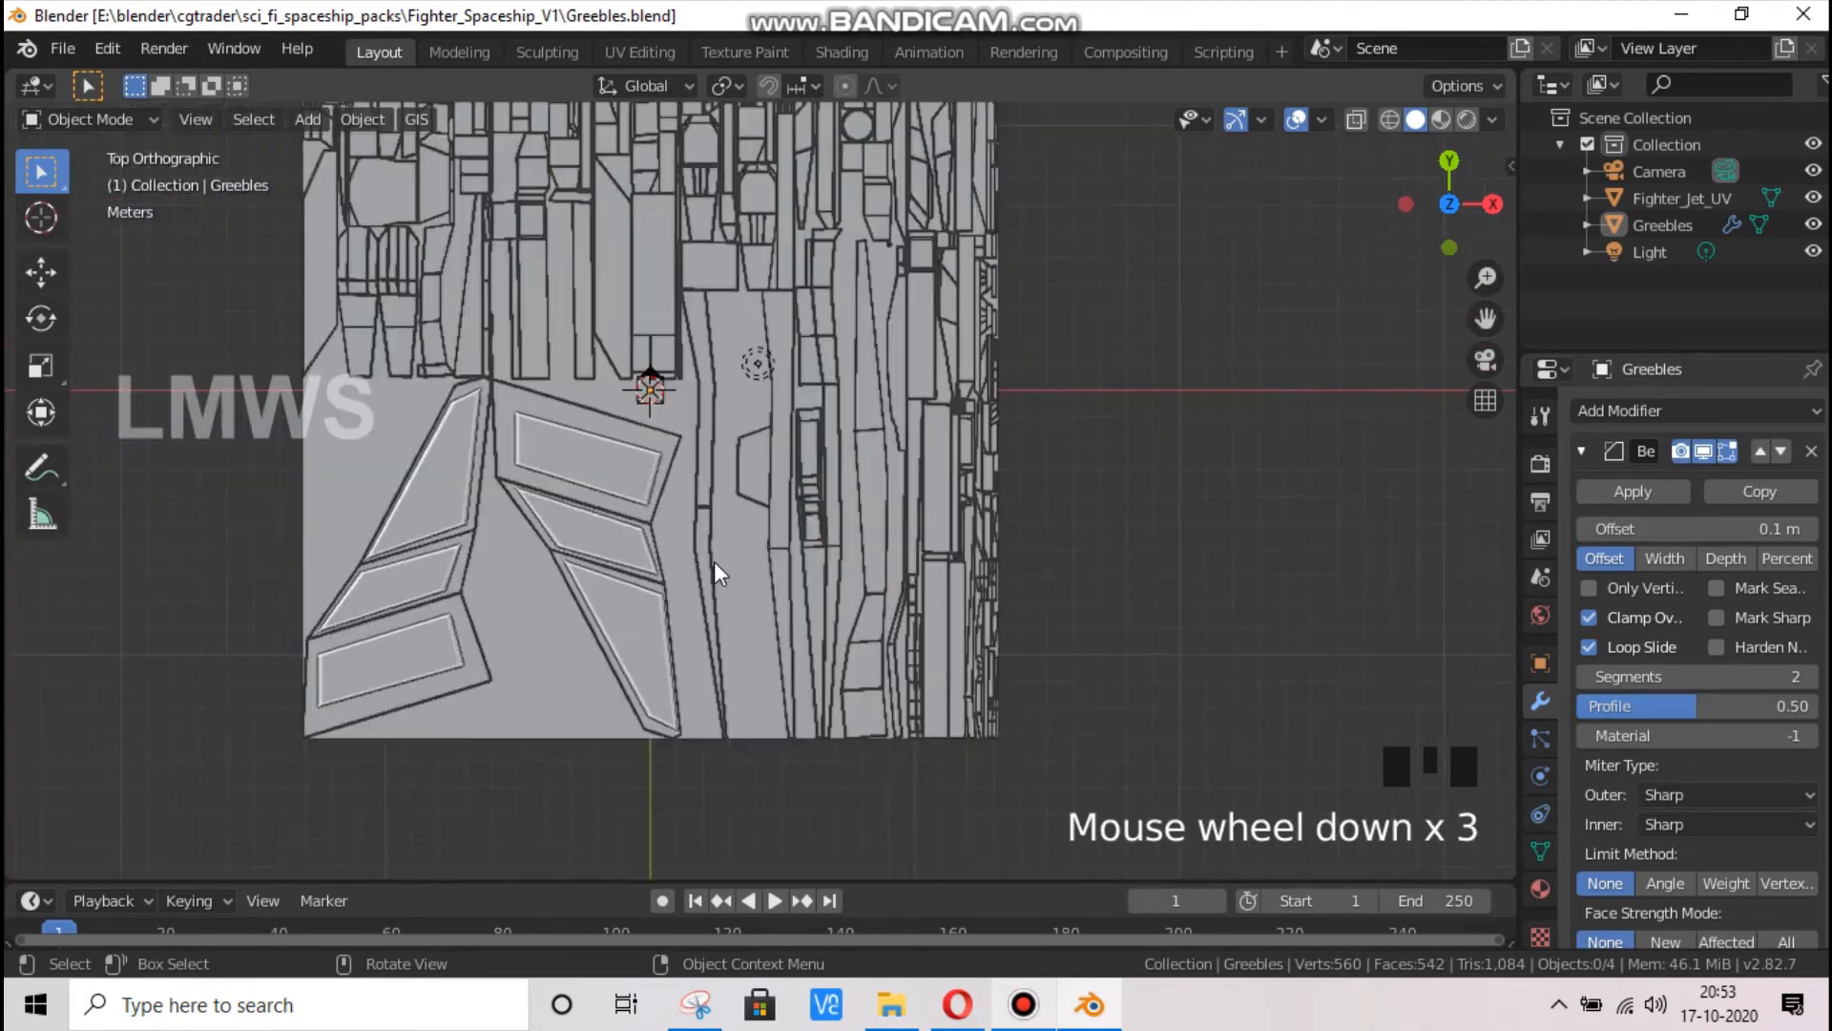
Select the Greebles object, enter its Edit Mode and bring up the mesh primitives available to add
click(1646, 225)
scroll(781, 563, up, 3)
scroll(705, 535, down, 3)
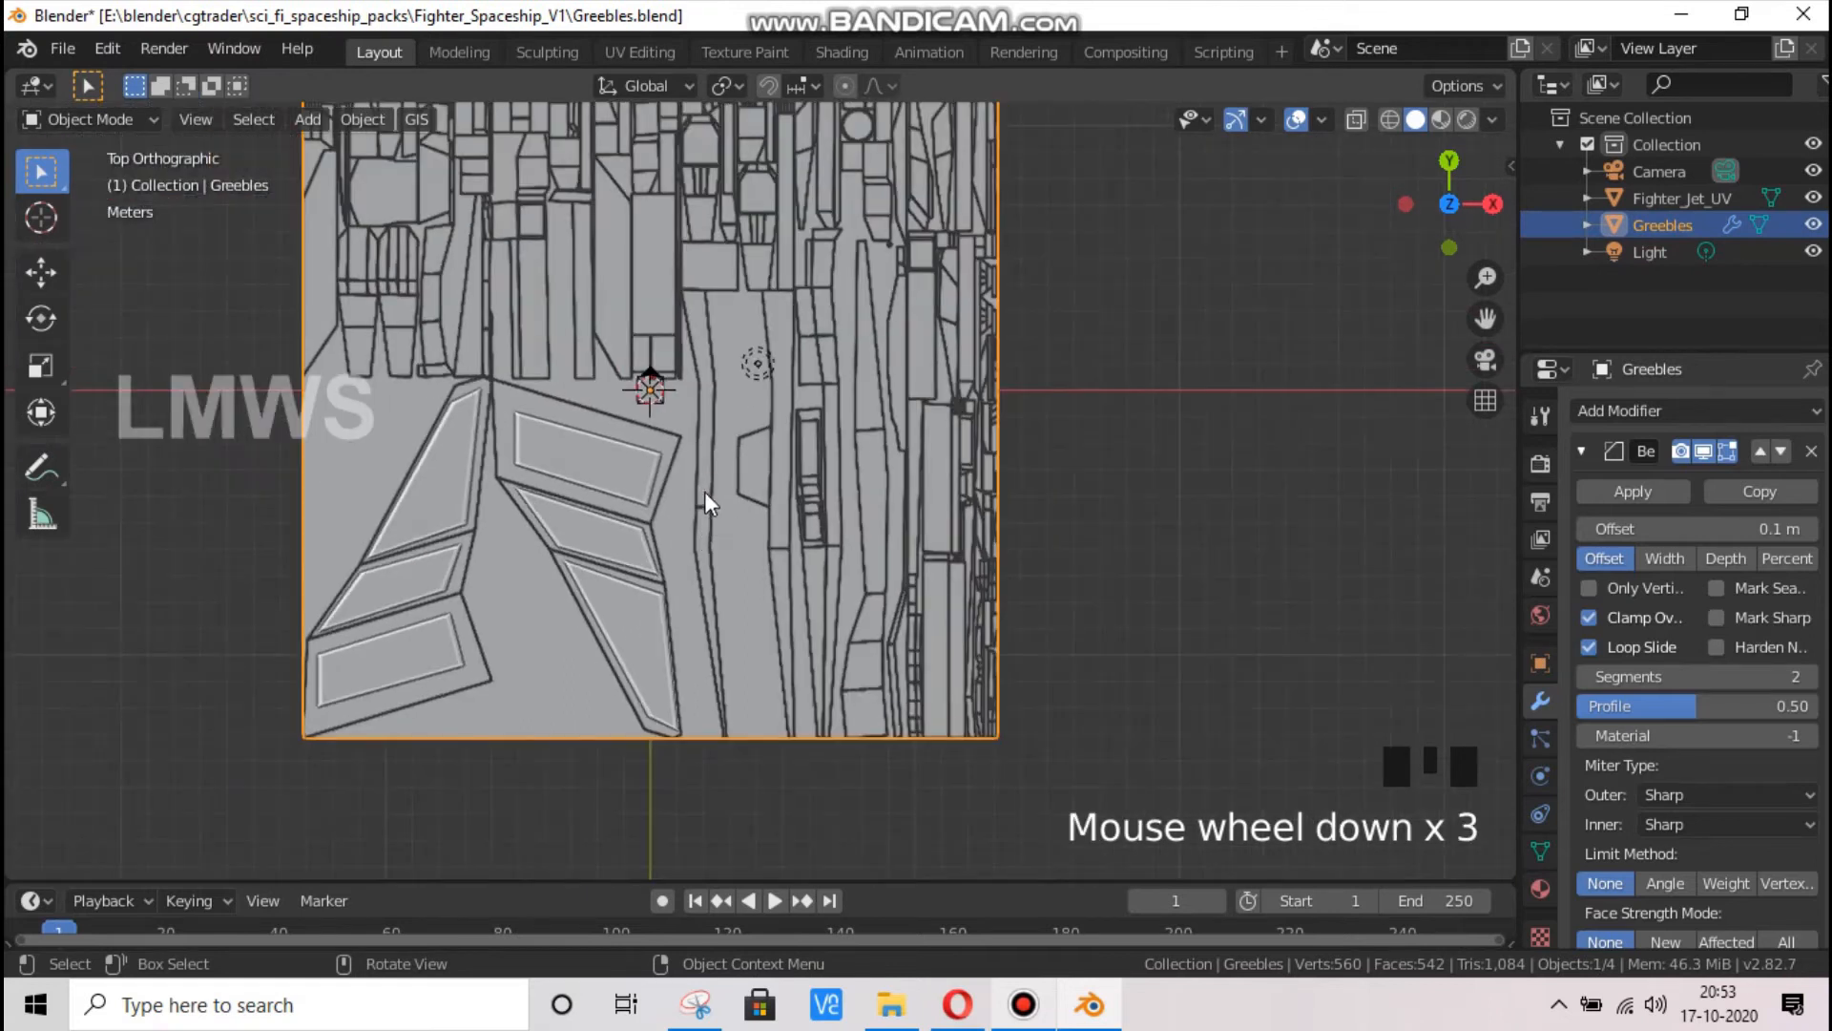
key(Tab)
scroll(788, 544, up, 2)
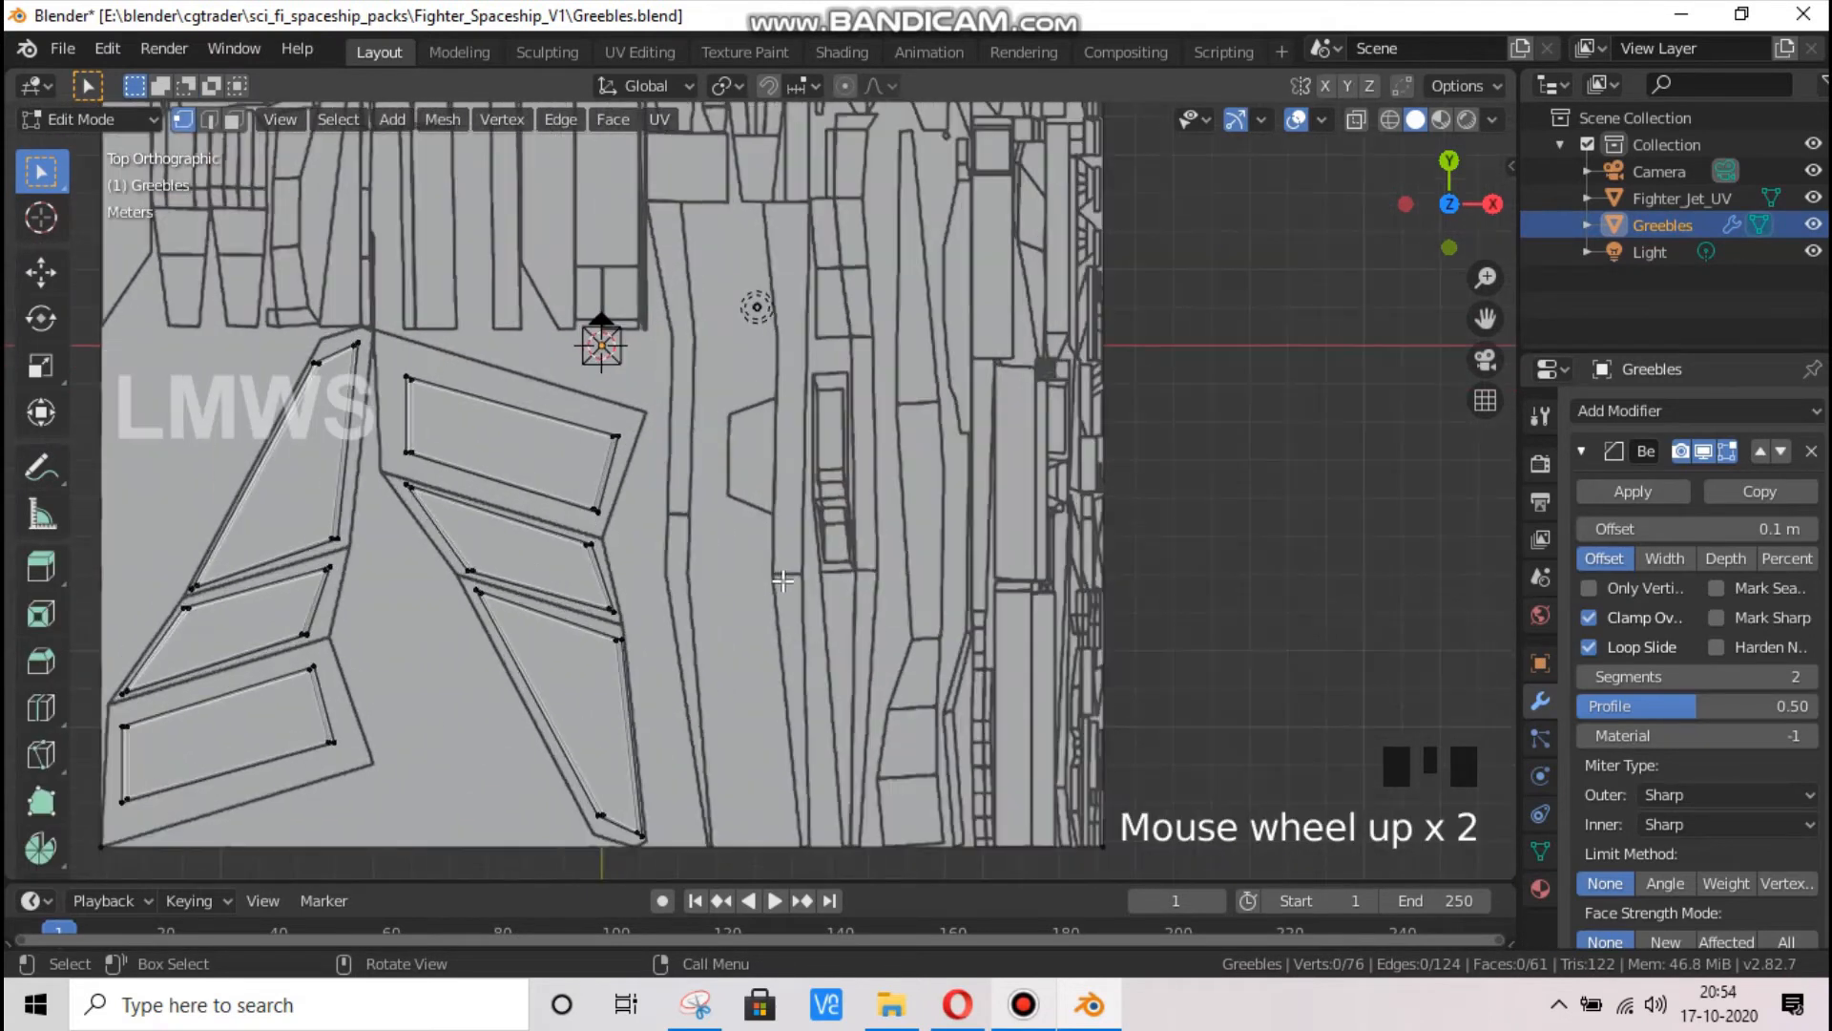
key(shift+a)
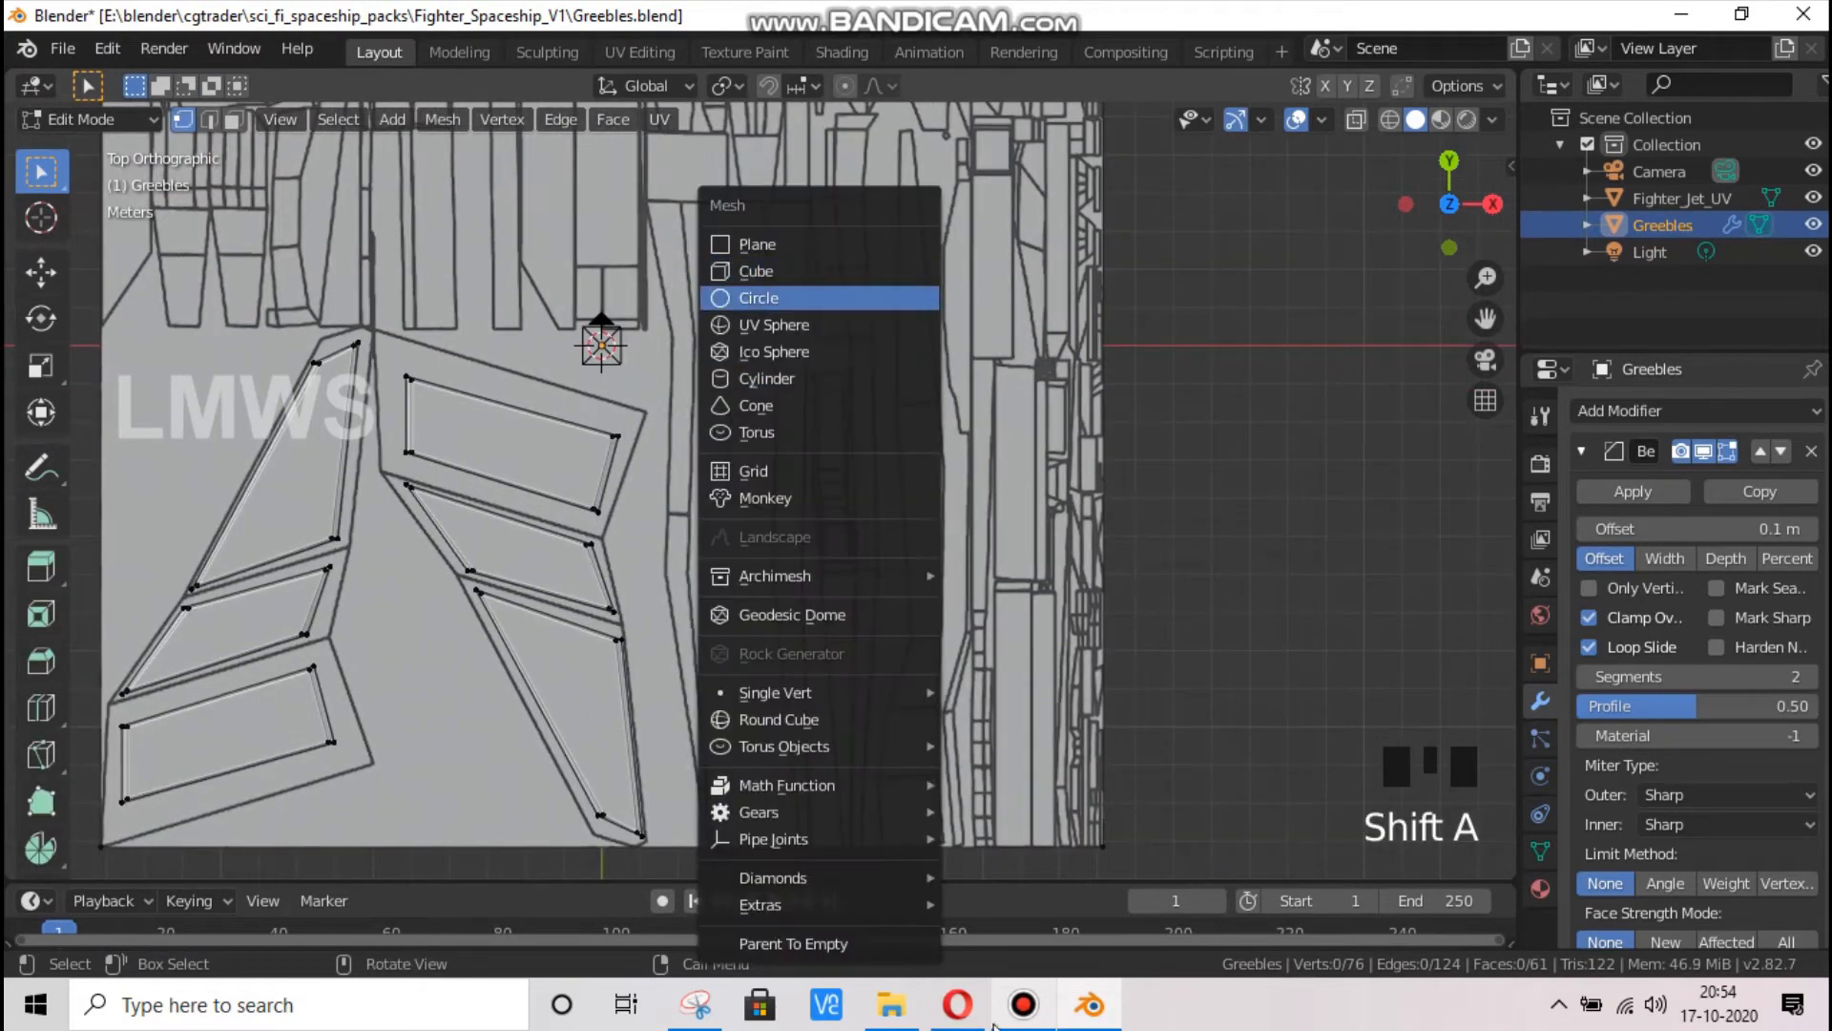
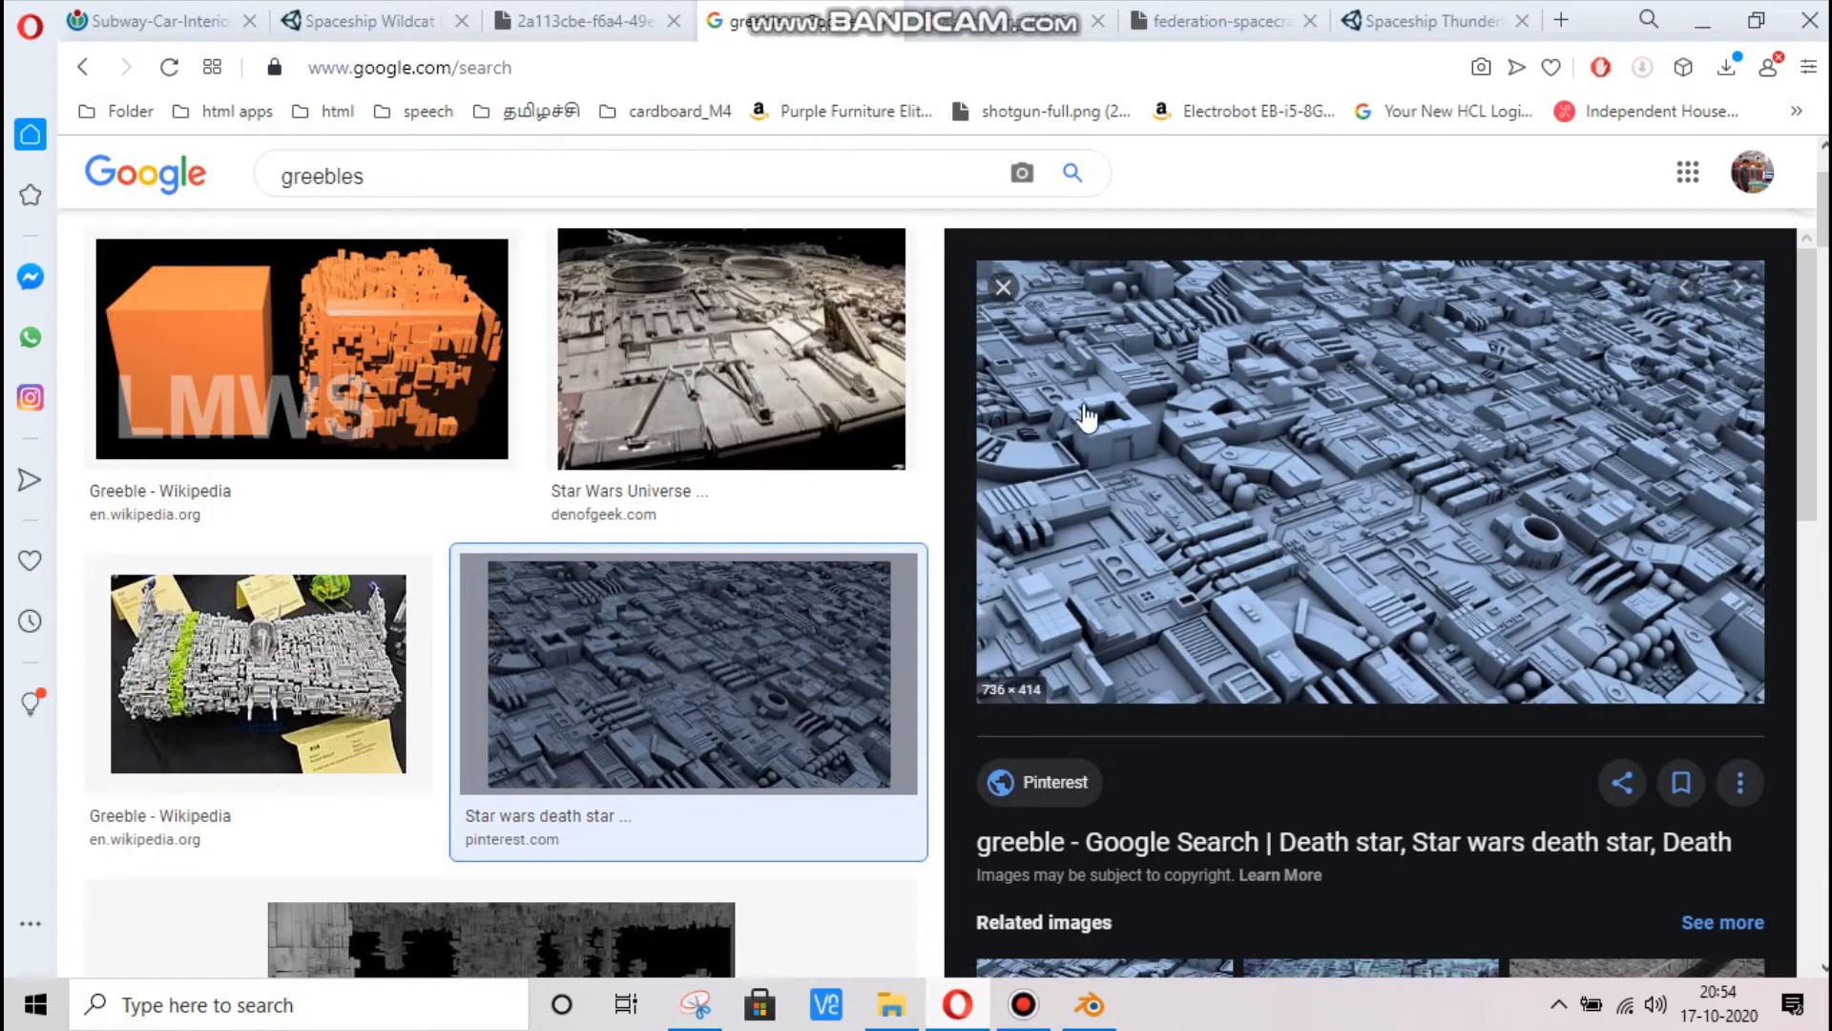
Switch from the greeble reference images back to Blender and save the Greebles.blend file
click(1095, 1008)
click(856, 404)
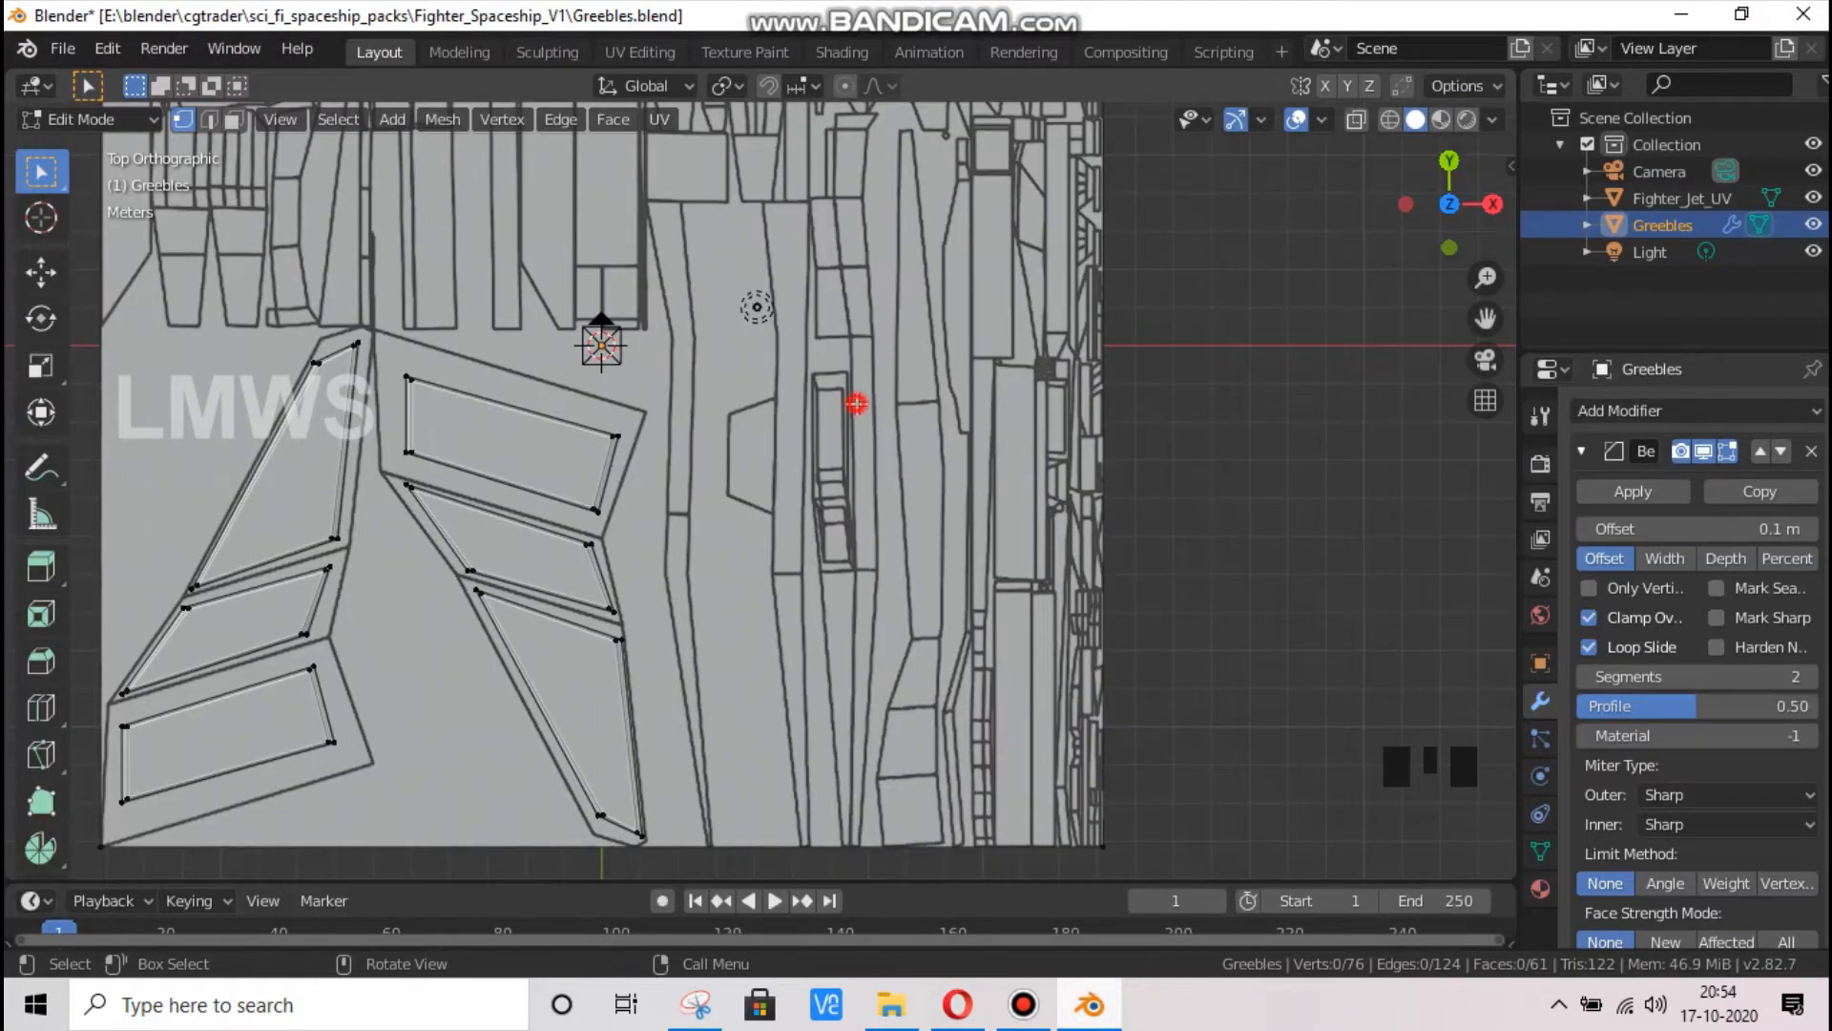
scroll(856, 404, down, 1)
scroll(856, 404, up, 2)
key(ctrl+s)
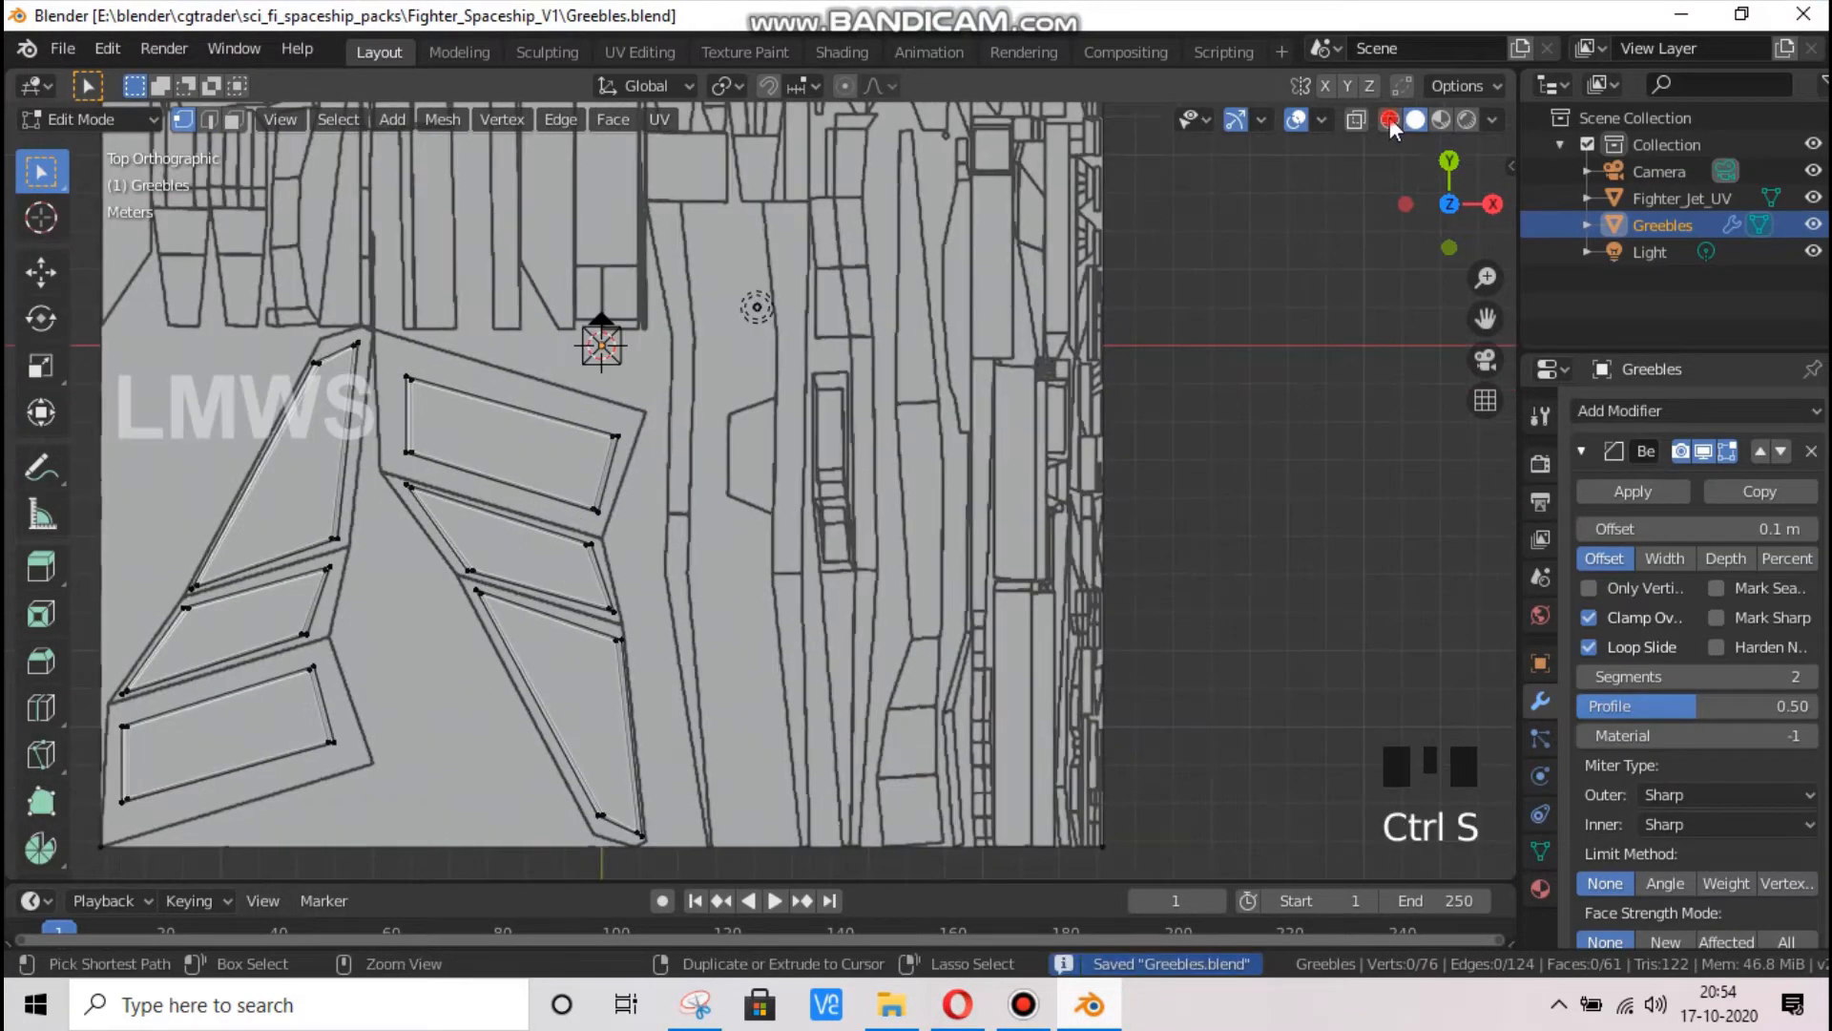
Display the viewport in wireframe shading, keeping the six slabs and the base plane in view
click(1390, 120)
drag(1485, 319, 1497, 294)
click(811, 359)
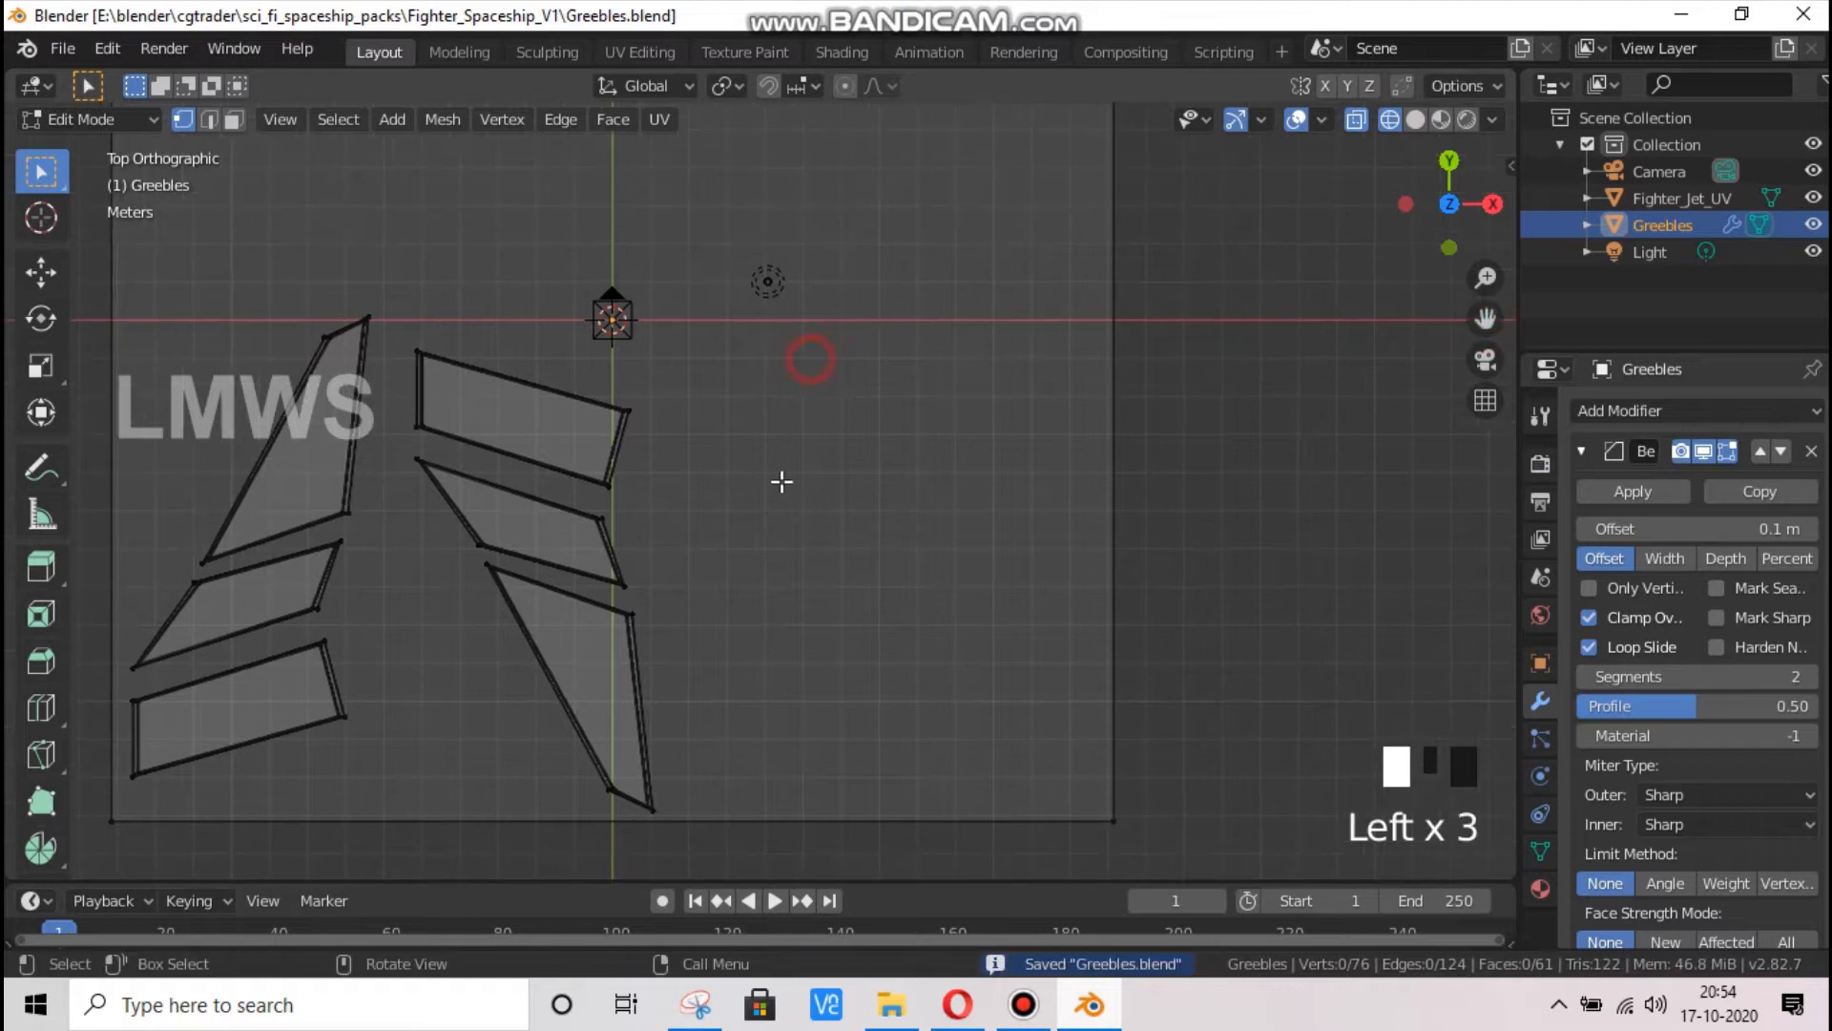
scroll(781, 482, down, 1)
In face selection mode, select the large base plane's face and subdivide it with one cut
click(232, 119)
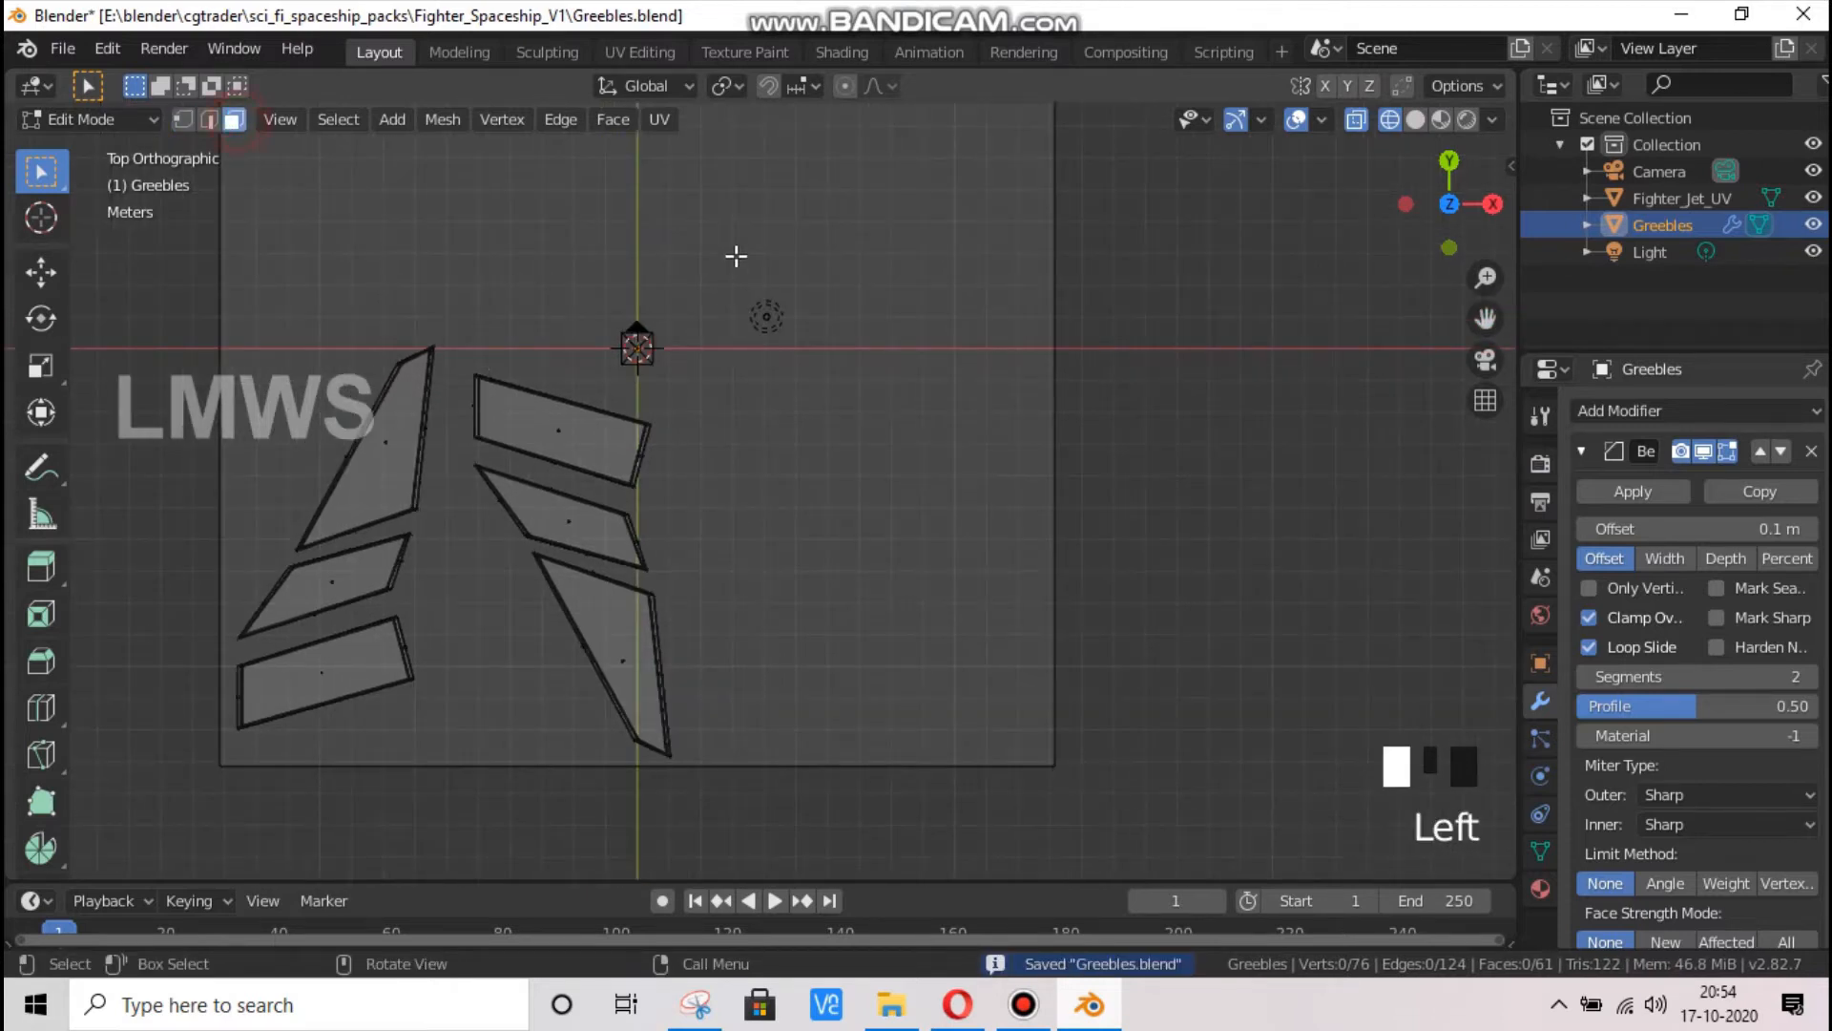
click(736, 256)
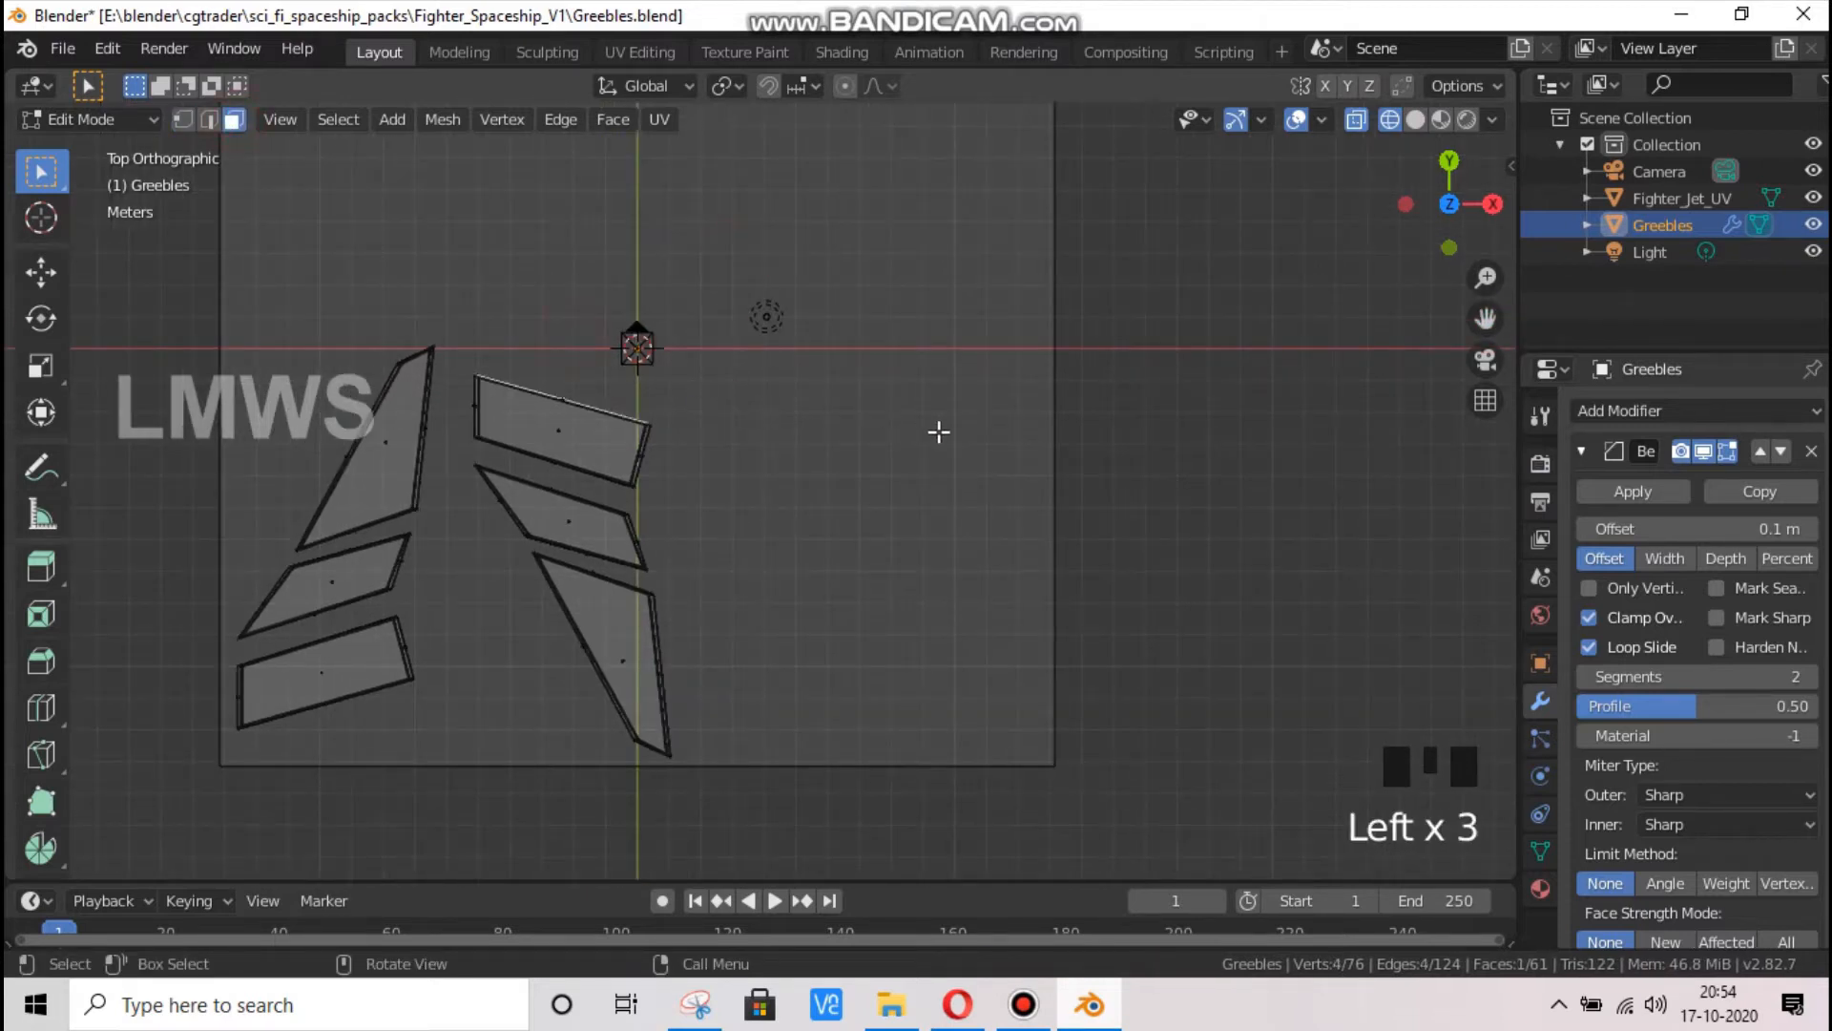
click(632, 325)
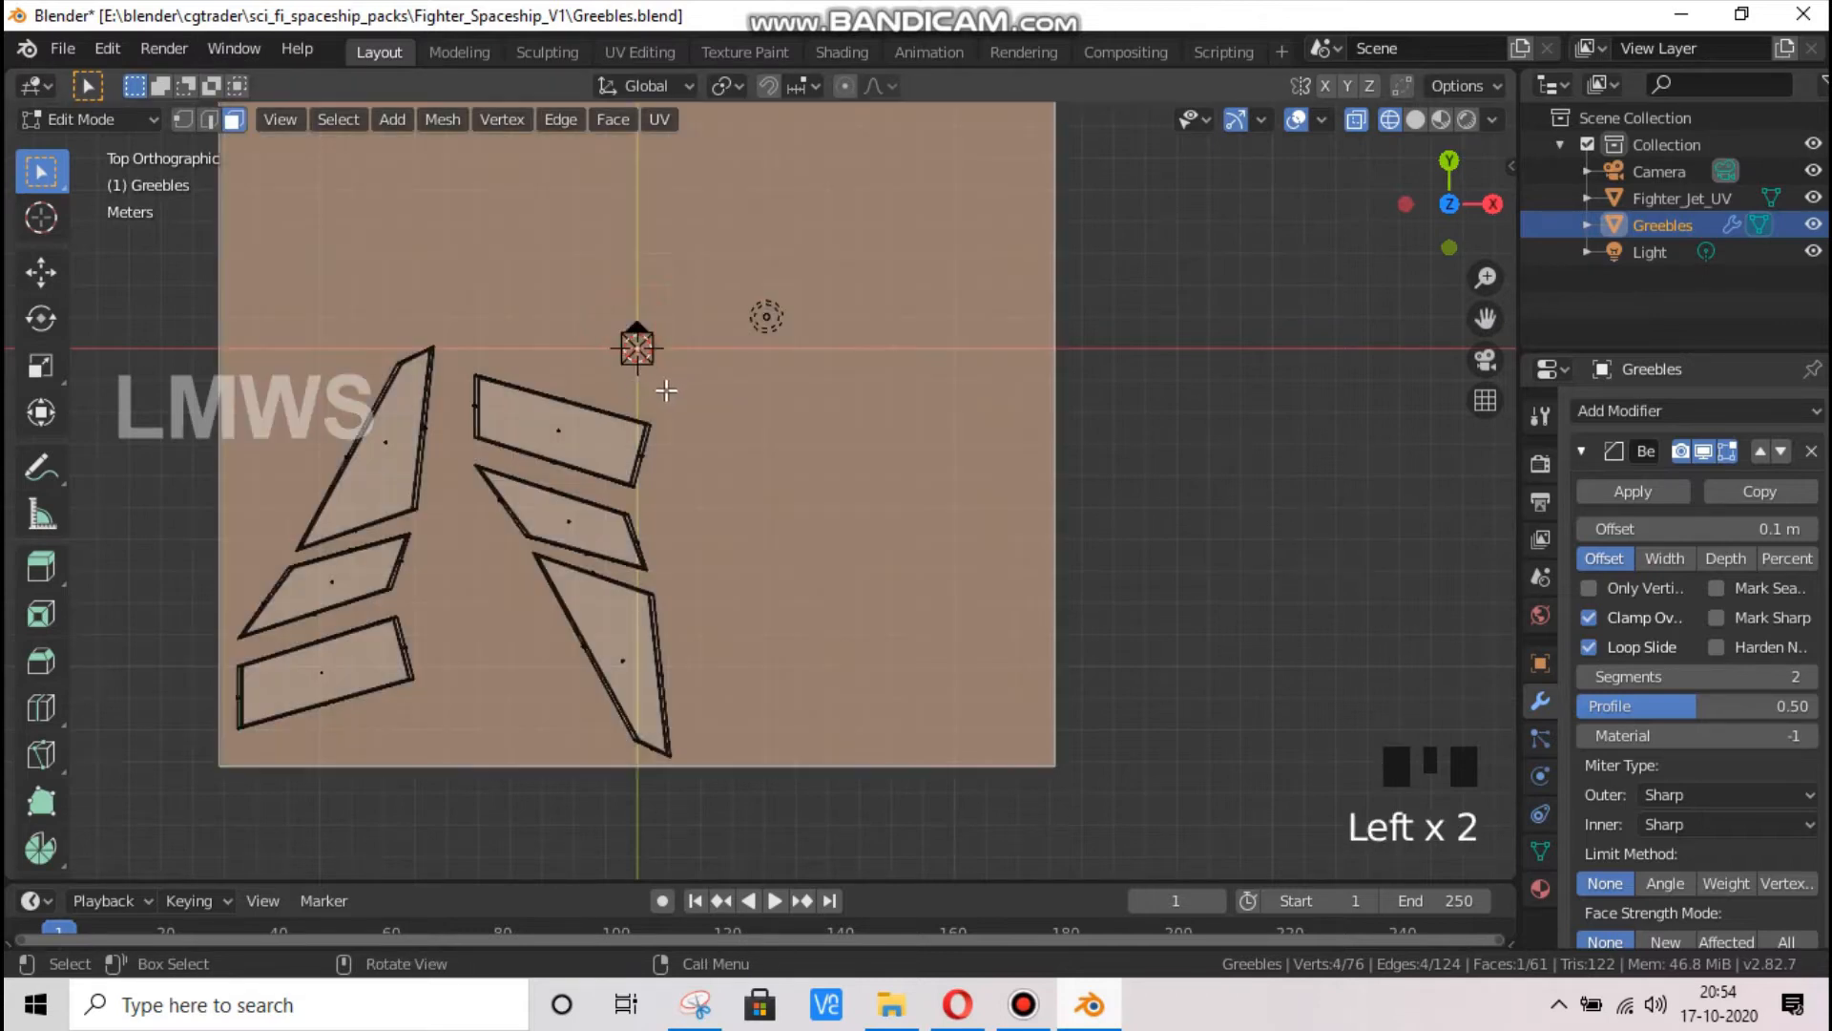
scroll(711, 321, down, 2)
right_click(699, 322)
click(713, 317)
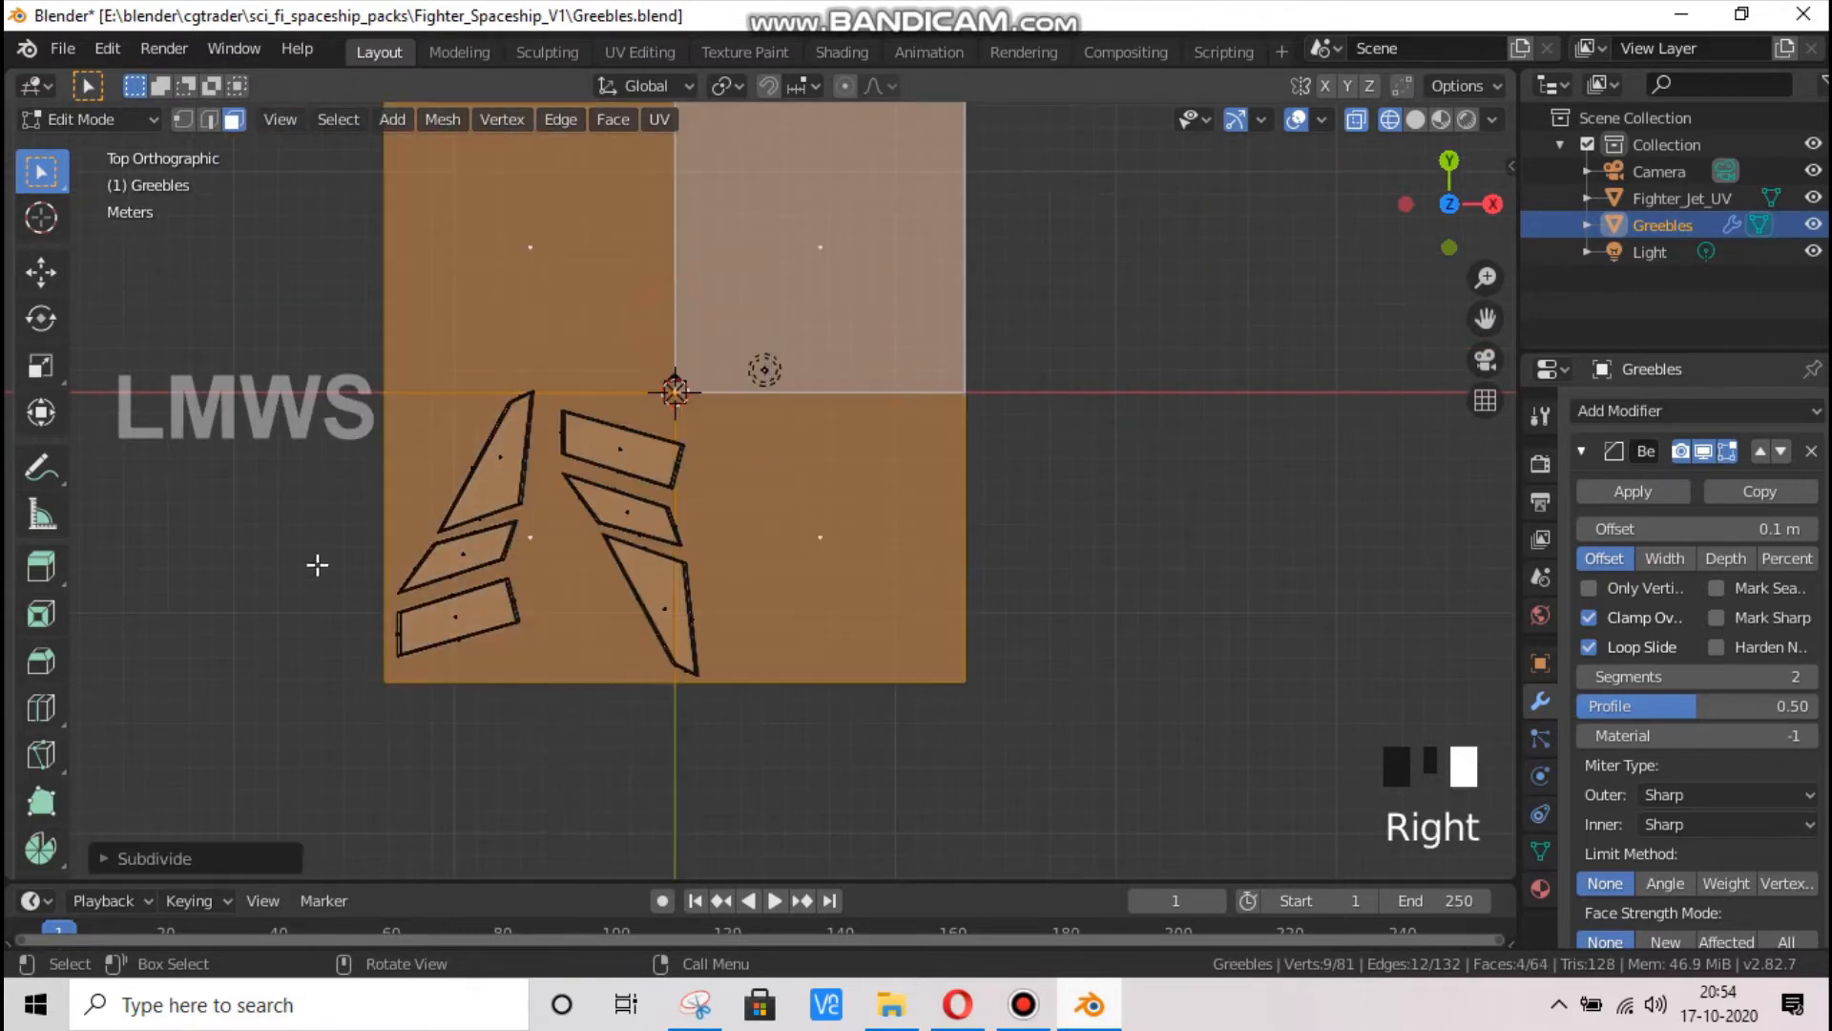
click(176, 859)
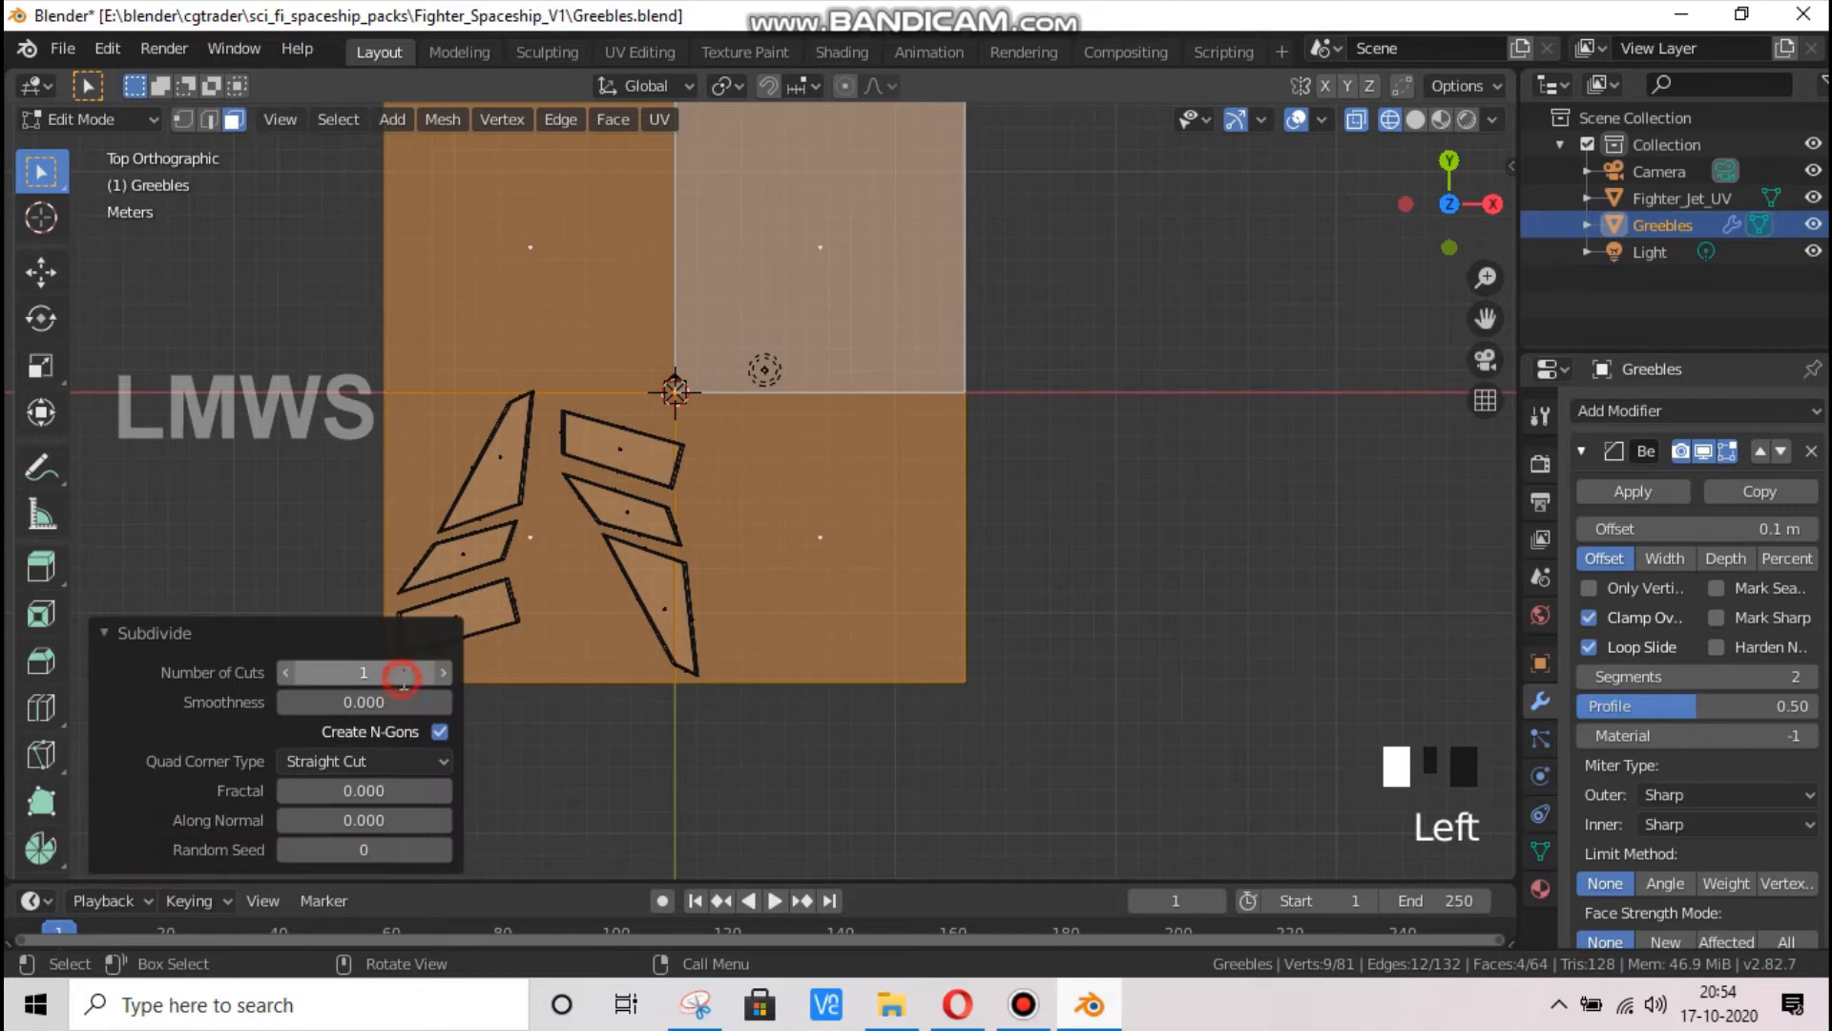
double_click(406, 674)
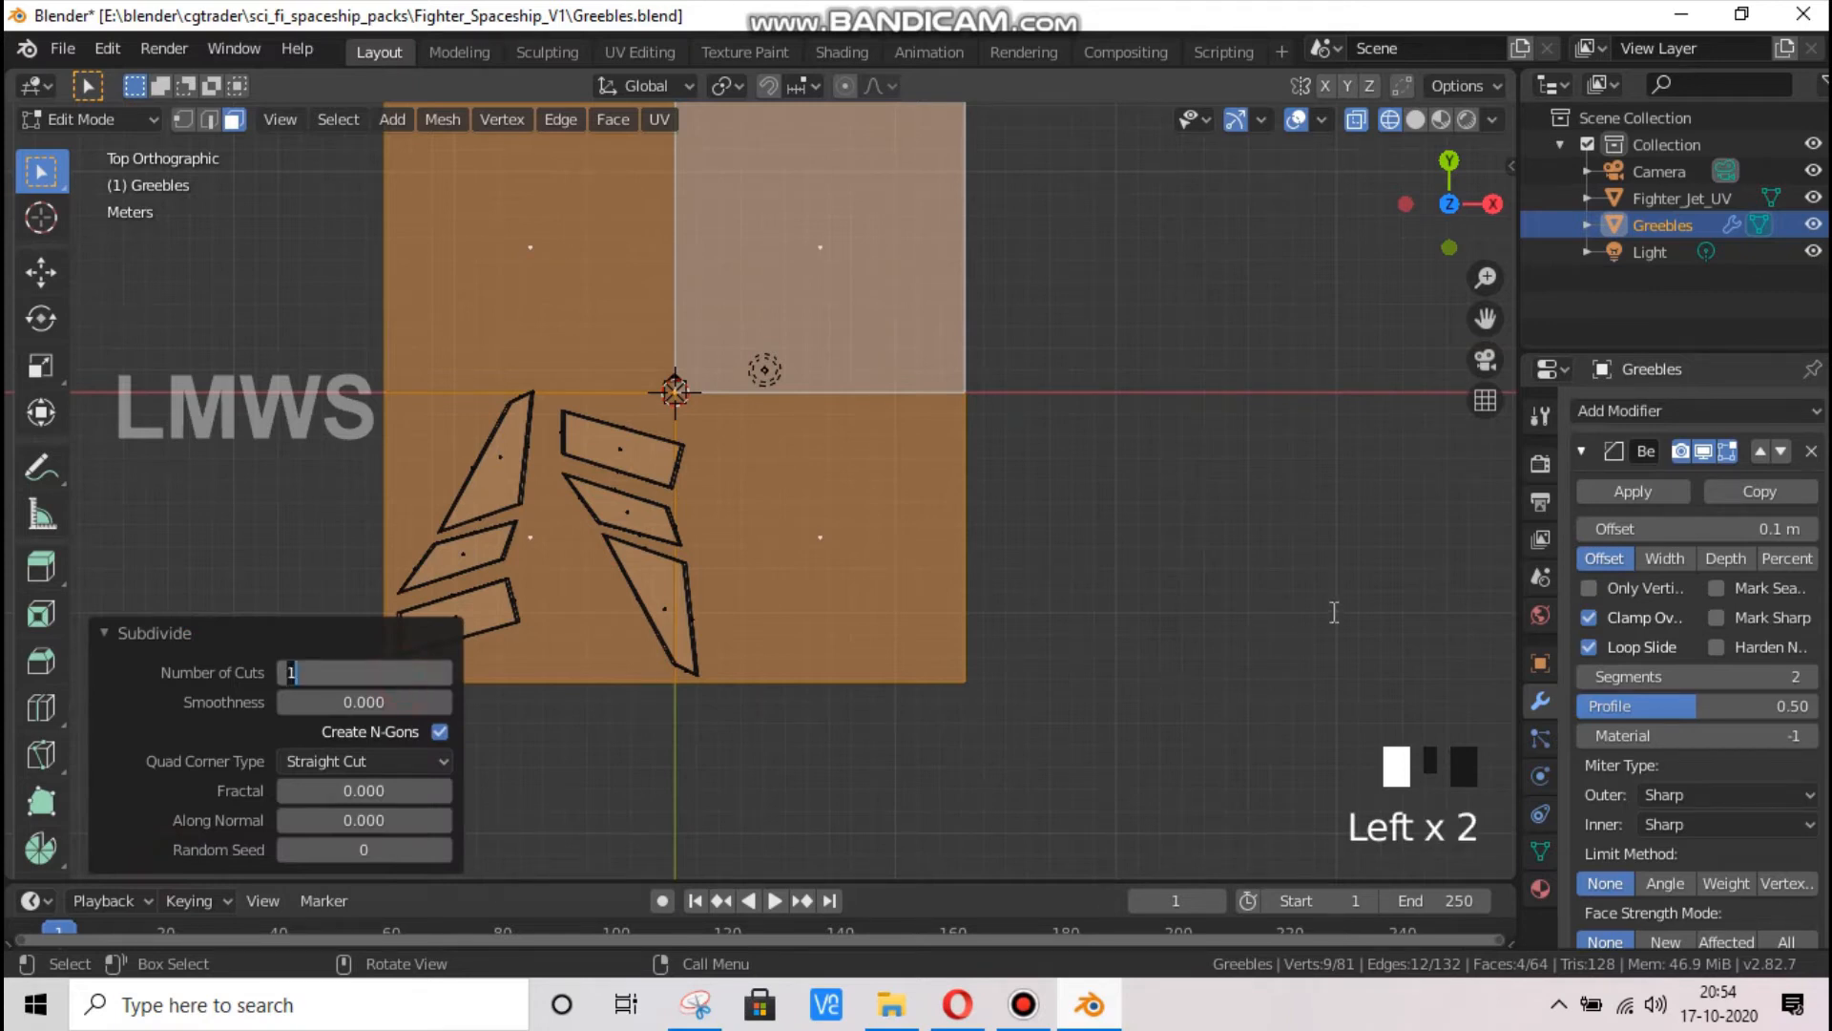
Hide the Fighter_Jet_UV object, return the viewport to solid shading and clear the selection
click(1813, 200)
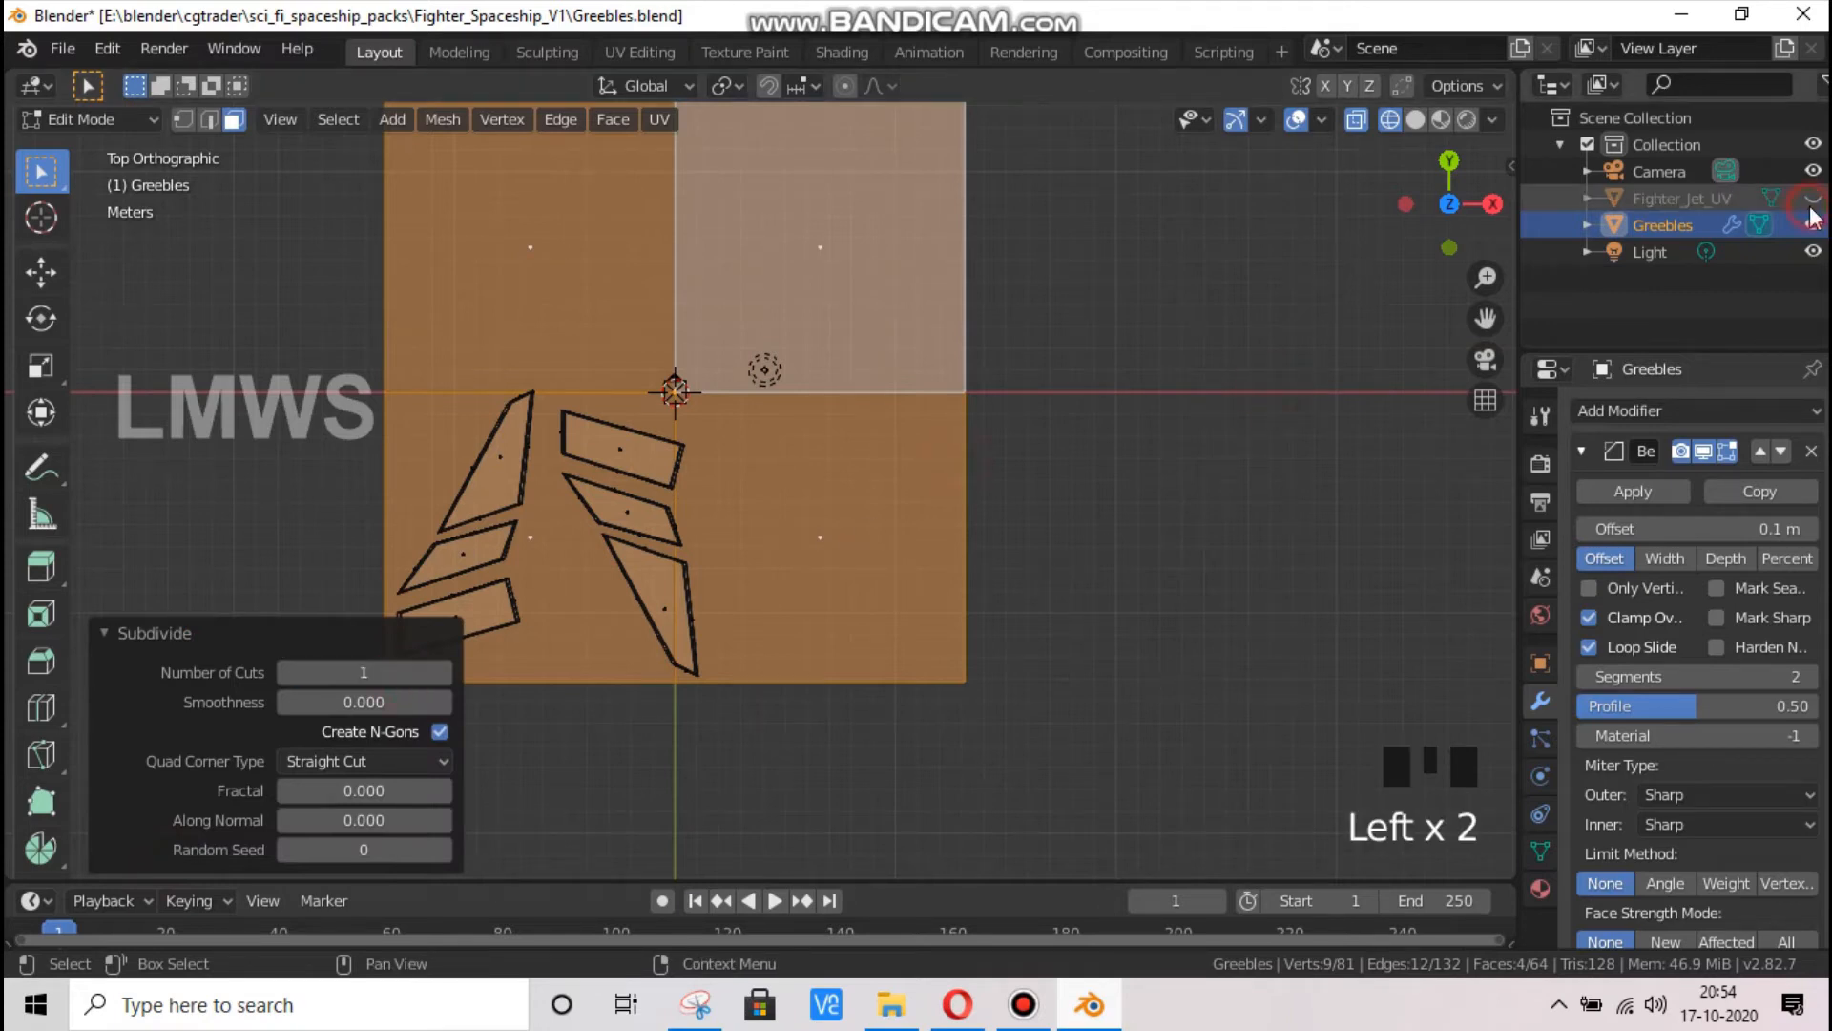
click(1416, 120)
click(160, 700)
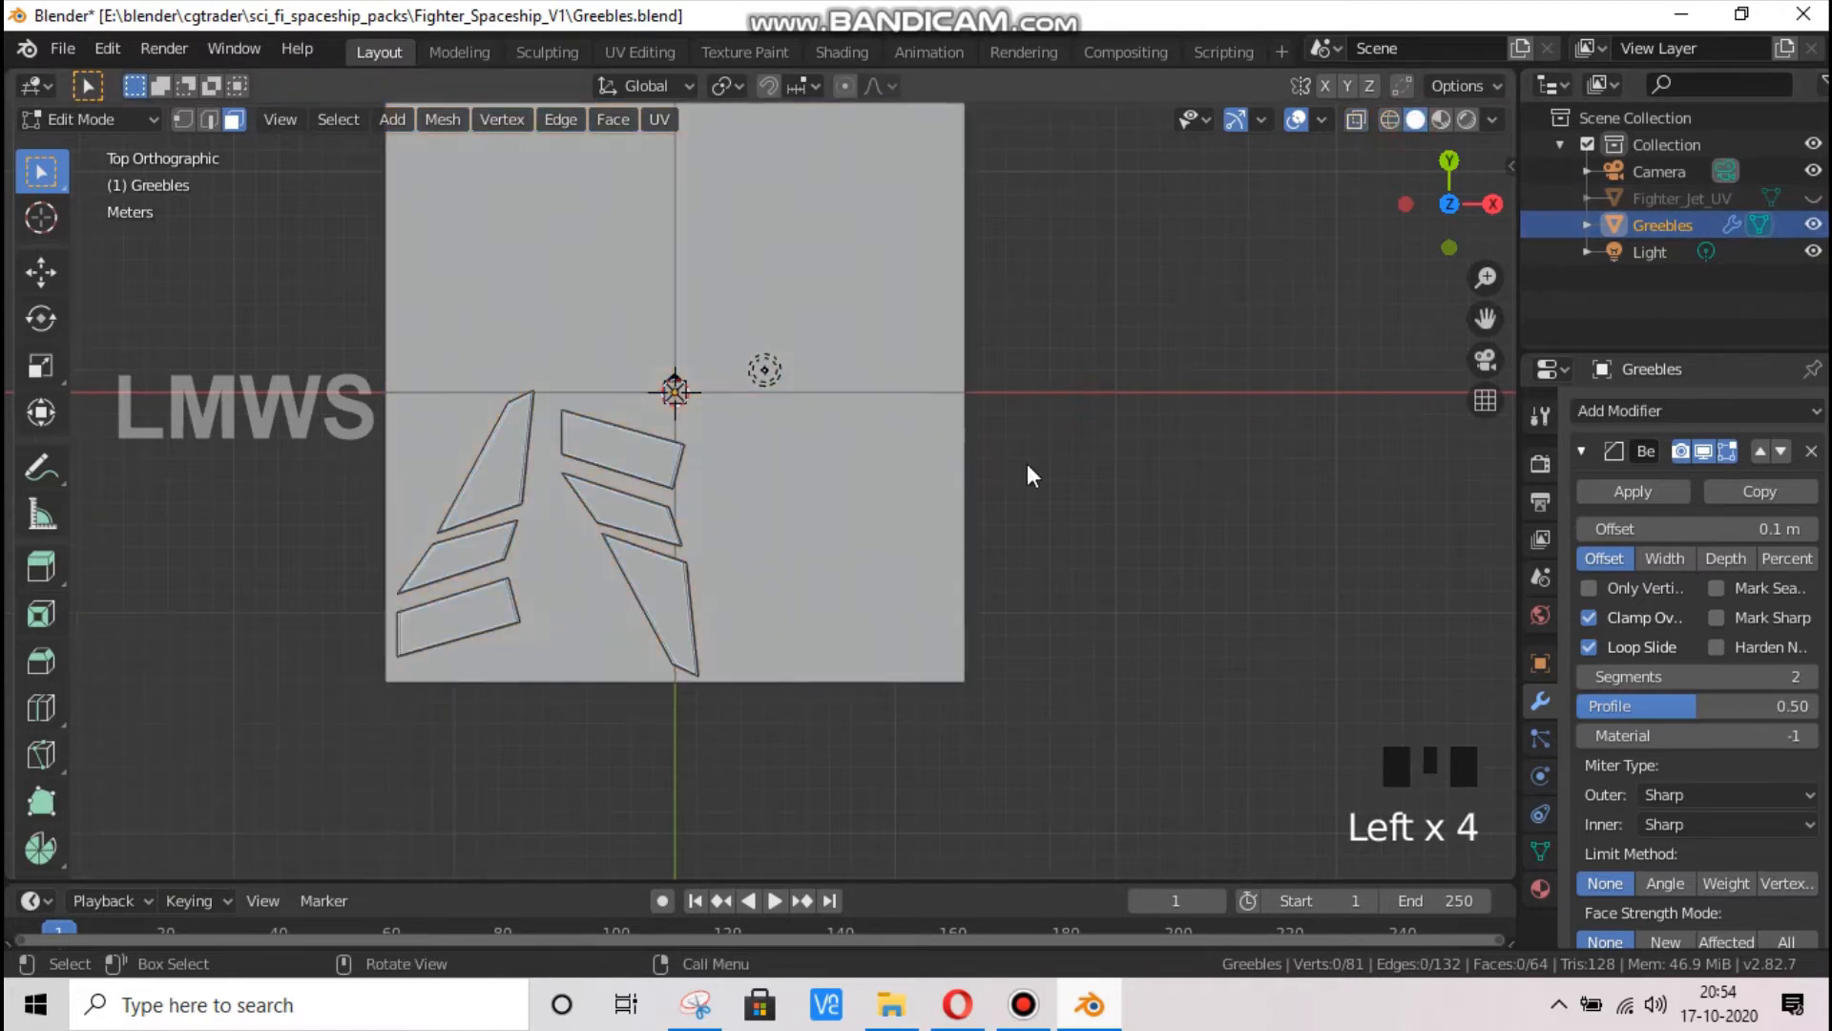
Leave Edit Mode and examine the Fighter_Jet_UV layout with the Greebles object hidden and then shown again
key(Tab)
click(1812, 224)
click(1812, 197)
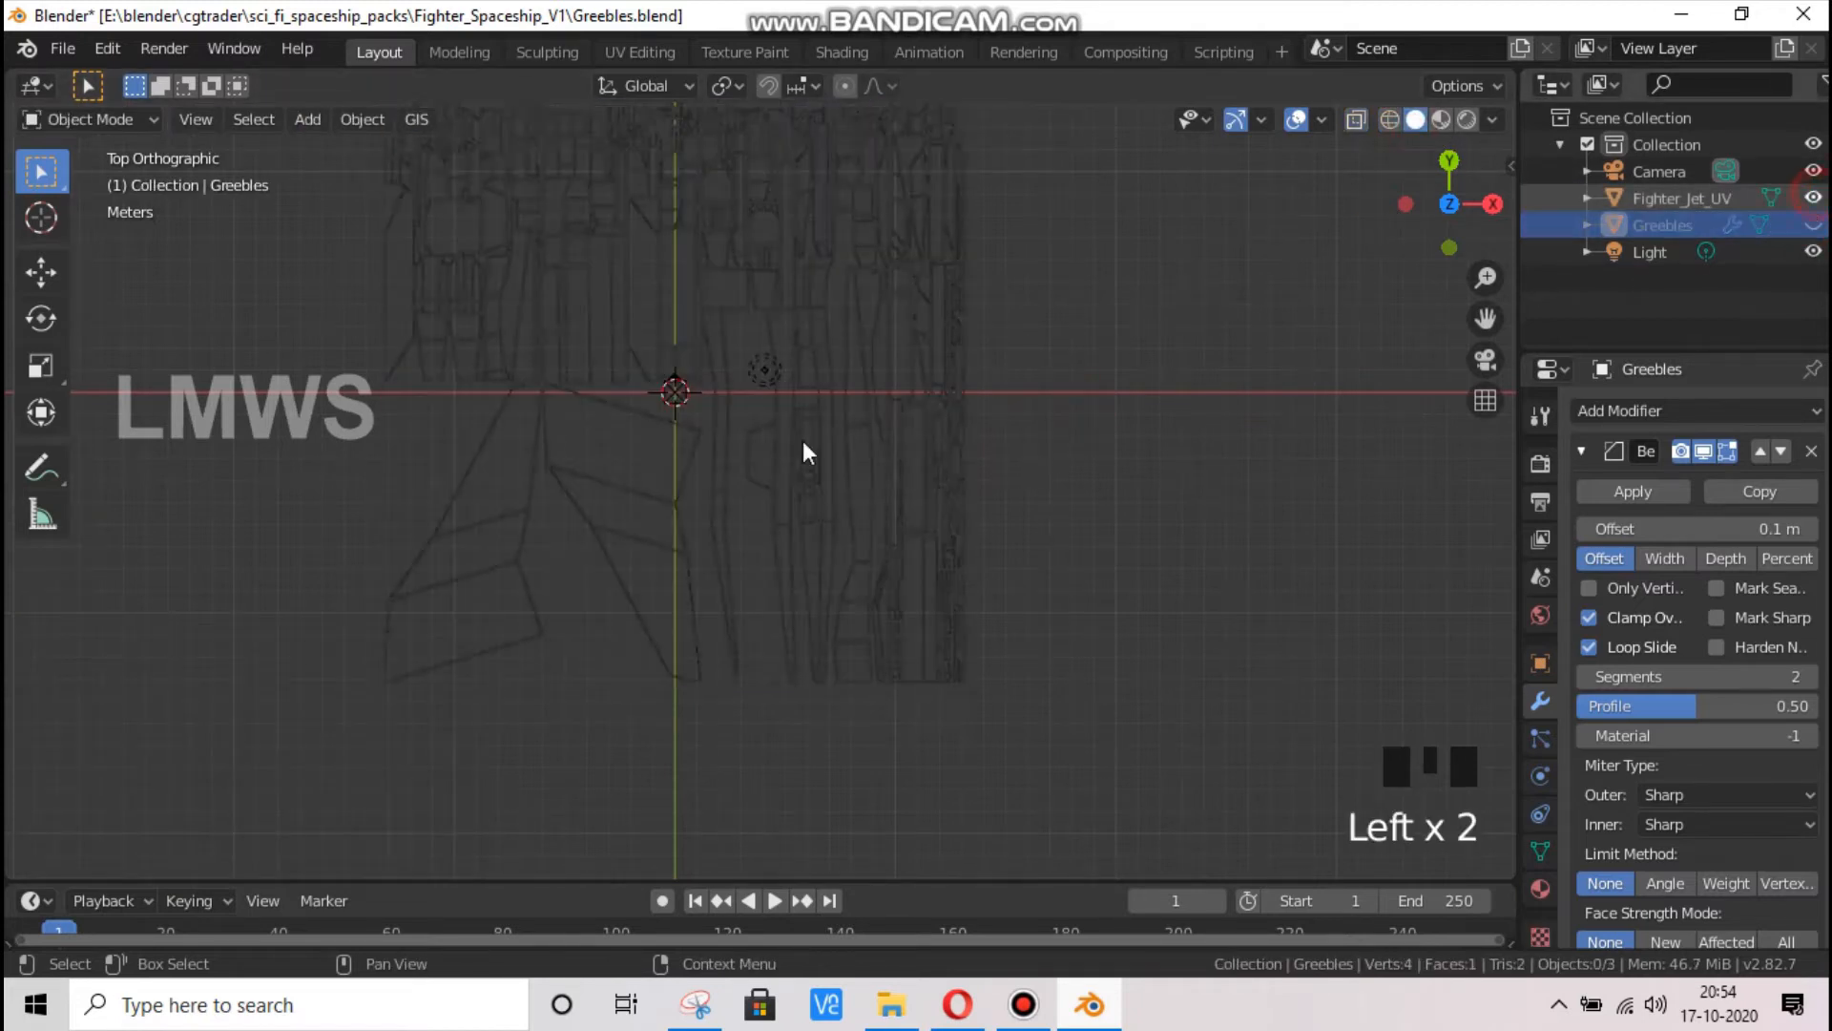
scroll(653, 468, up, 1)
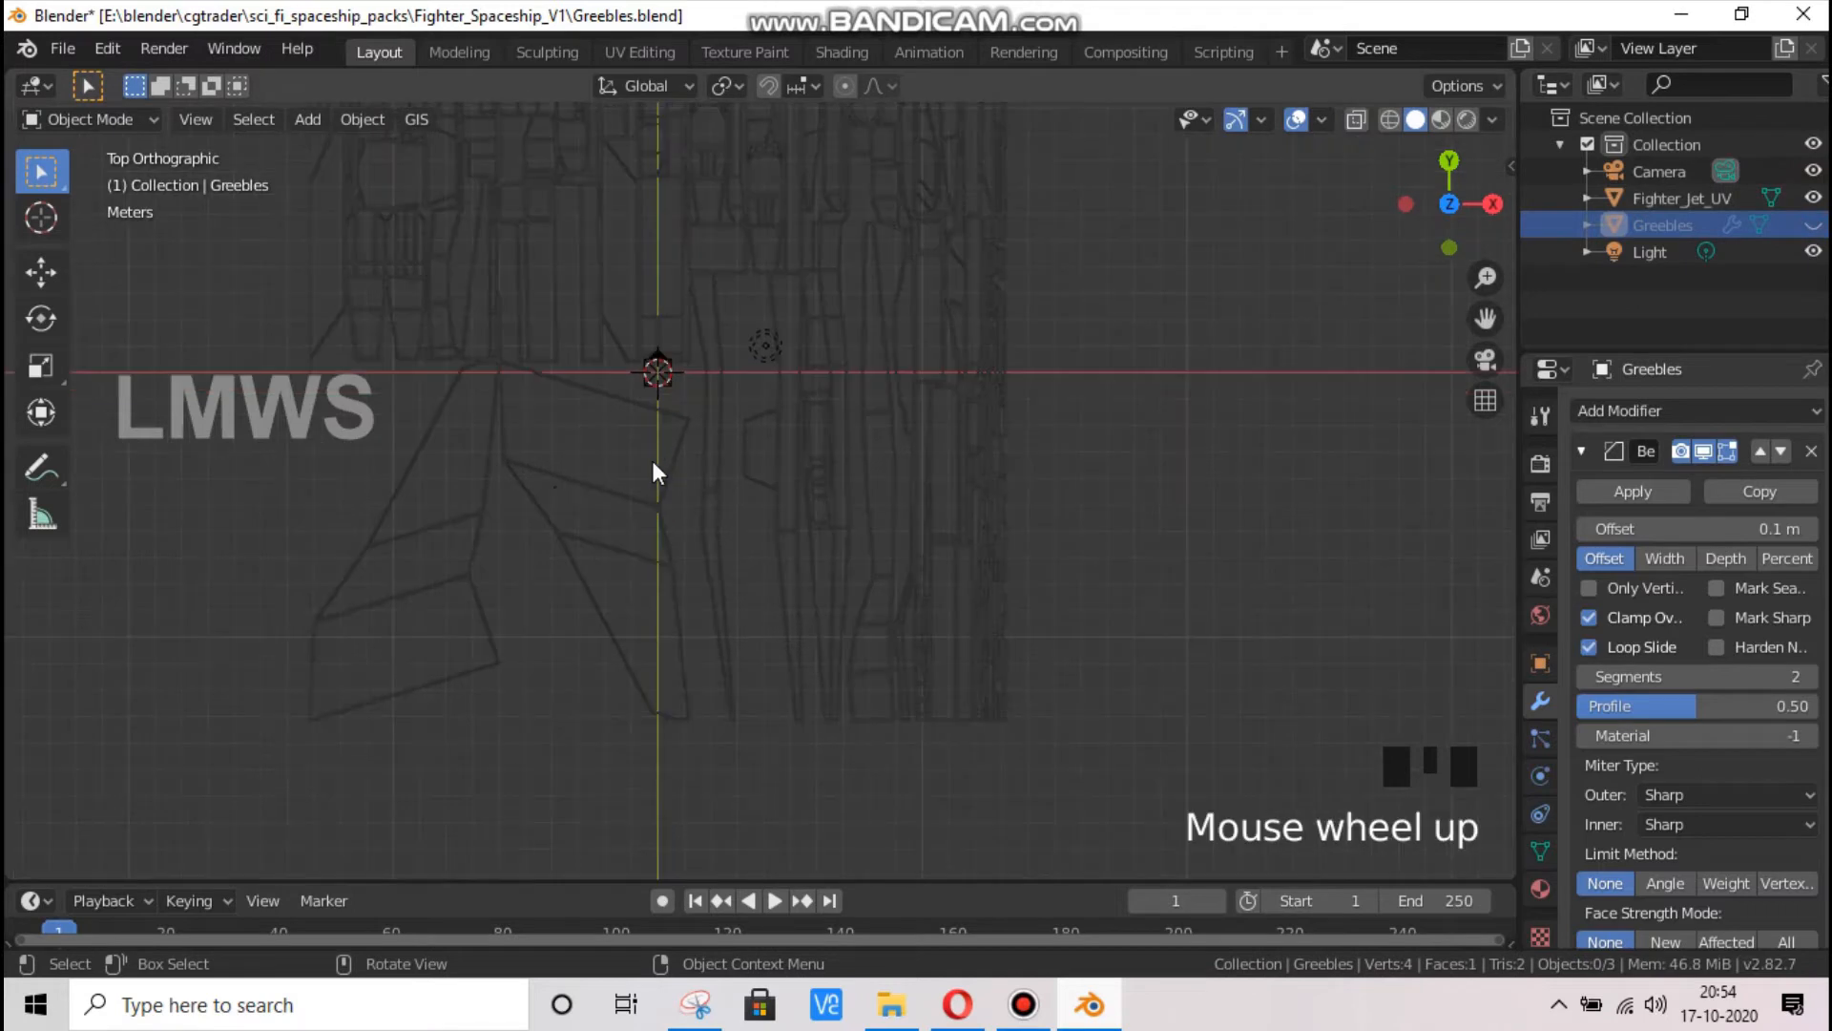
click(1813, 224)
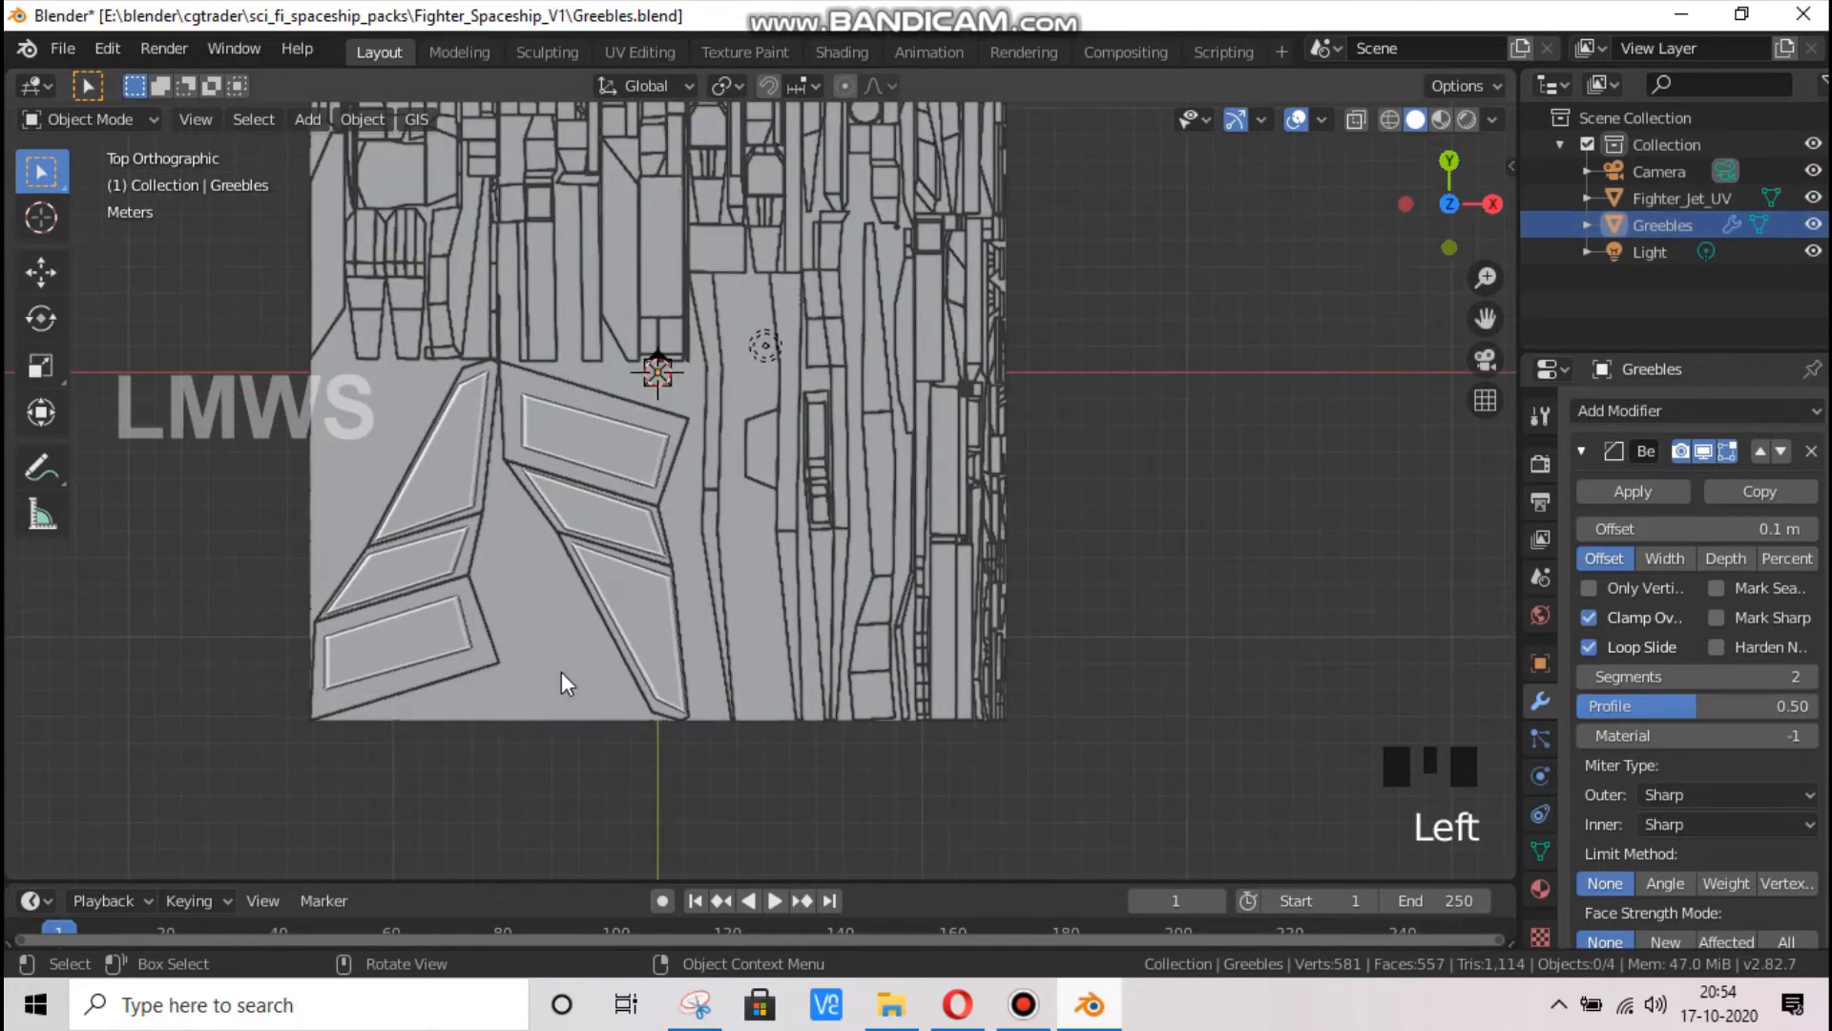
scroll(646, 632, down, 1)
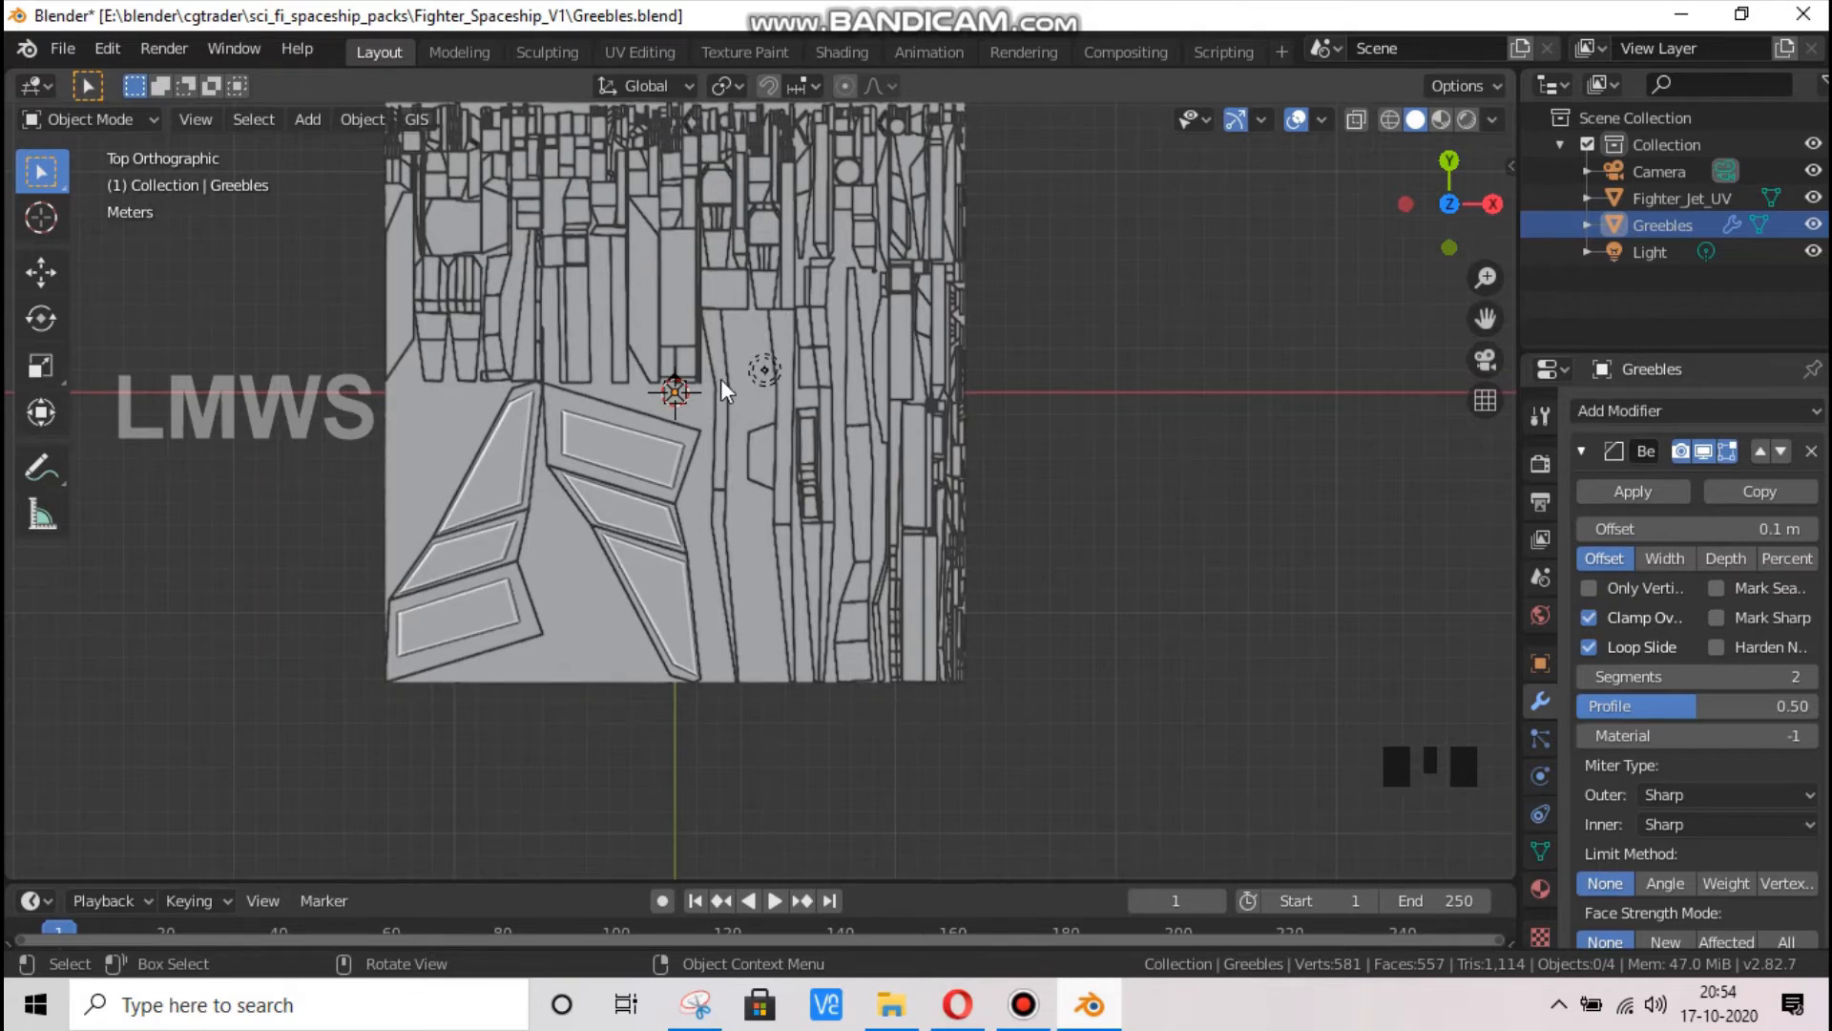
Return to Edit Mode on the Greebles object with the Fighter_Jet_UV layout visible
click(1813, 197)
click(881, 346)
key(Tab)
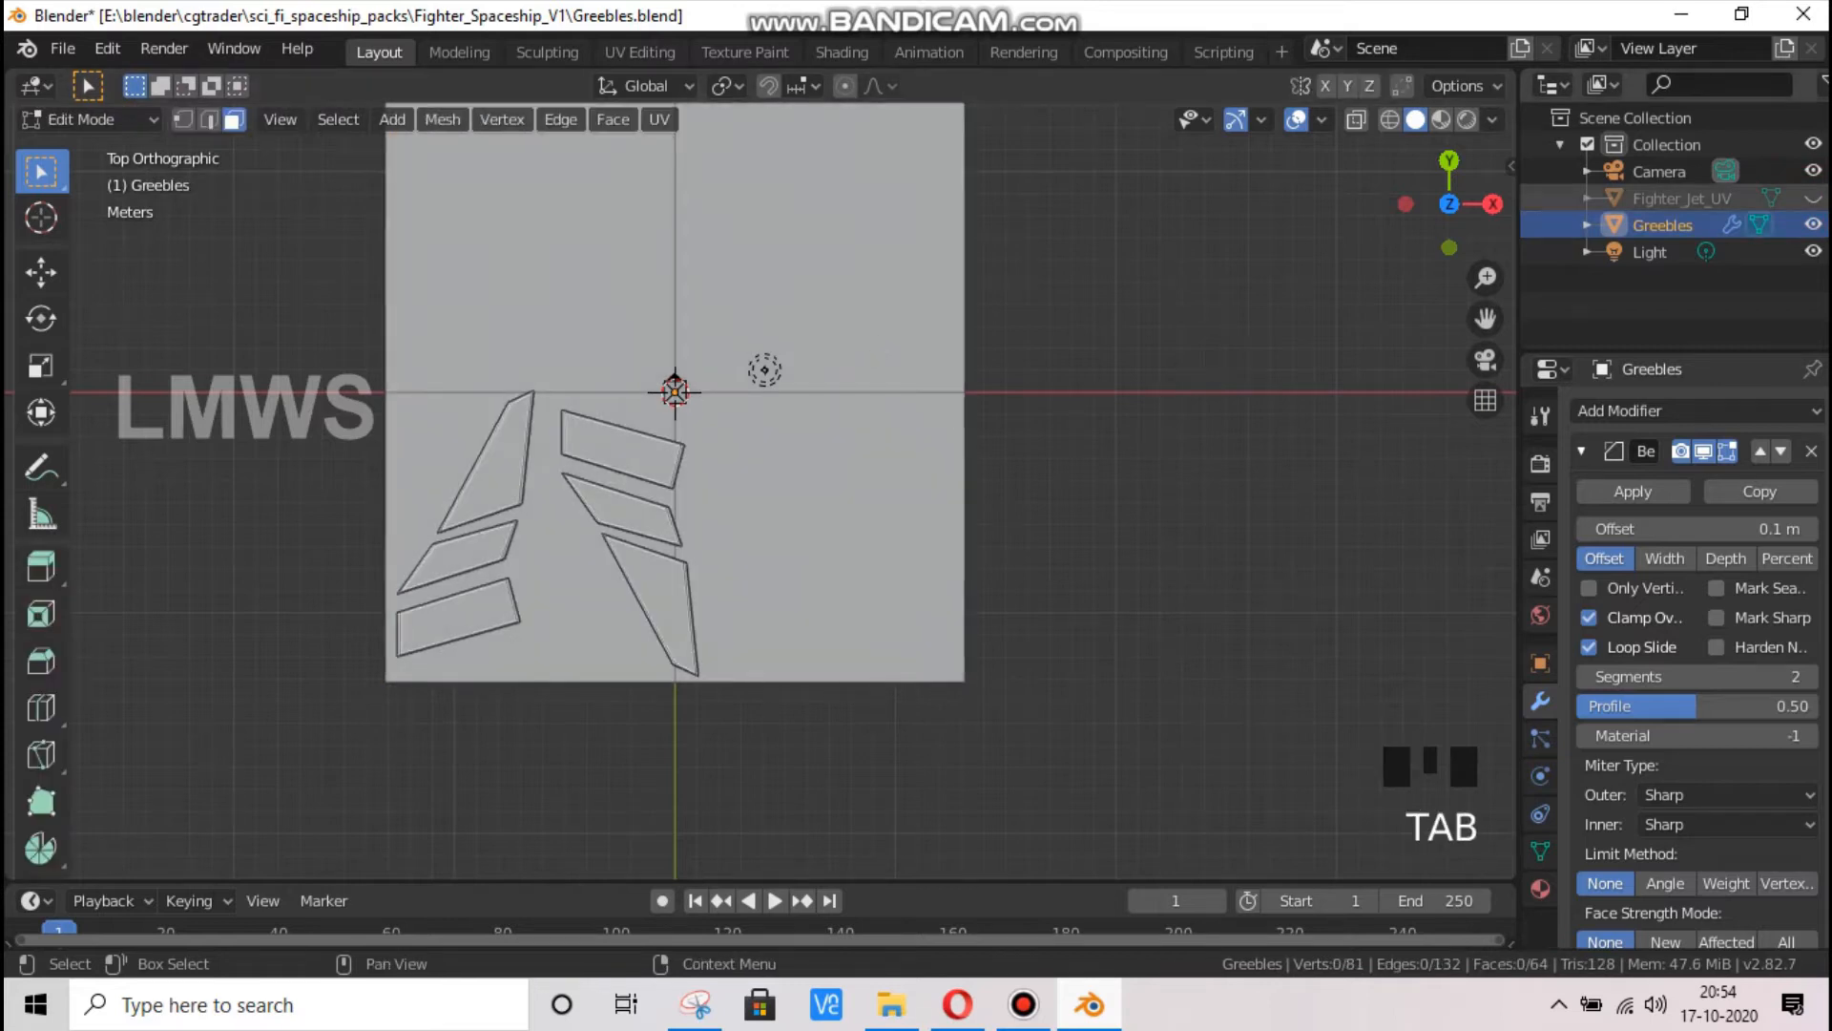
click(1813, 197)
Try to subdivide both upper quadrants and the lower-right quadrant of the base plane together, three times with one cut each
click(518, 269)
shift+click(846, 270)
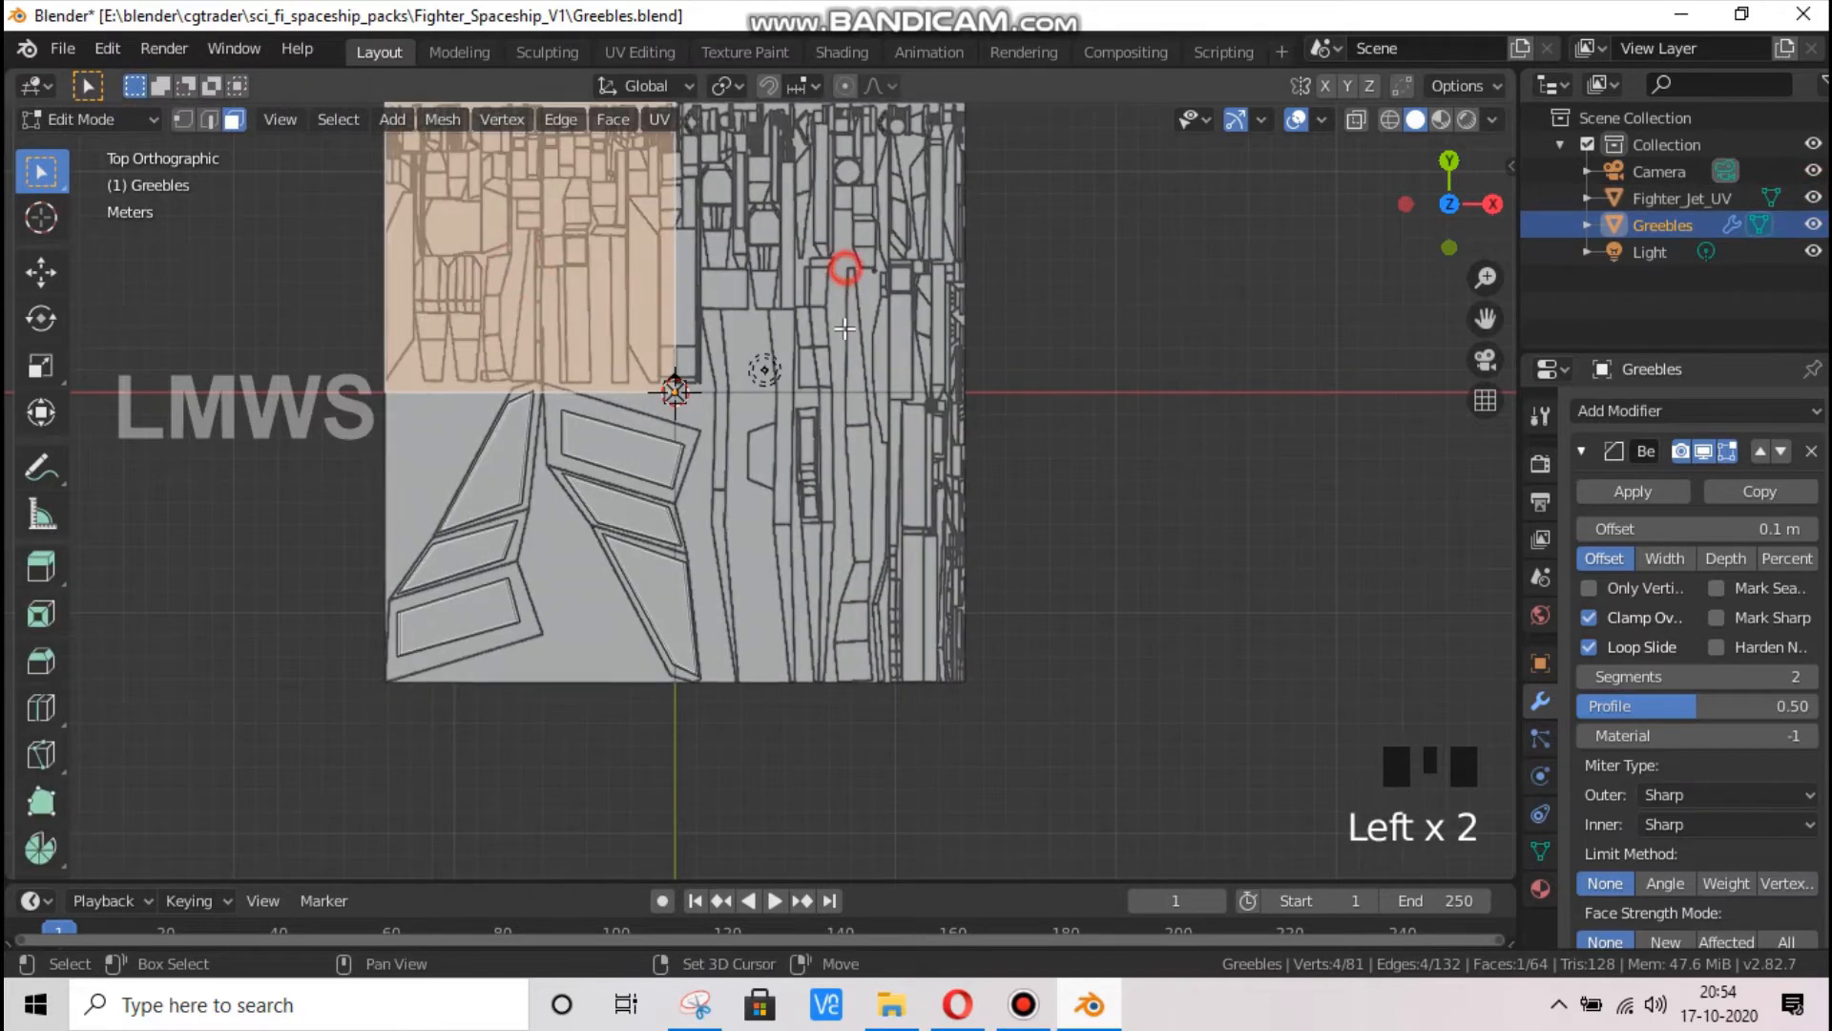
shift+click(779, 535)
right_click(730, 231)
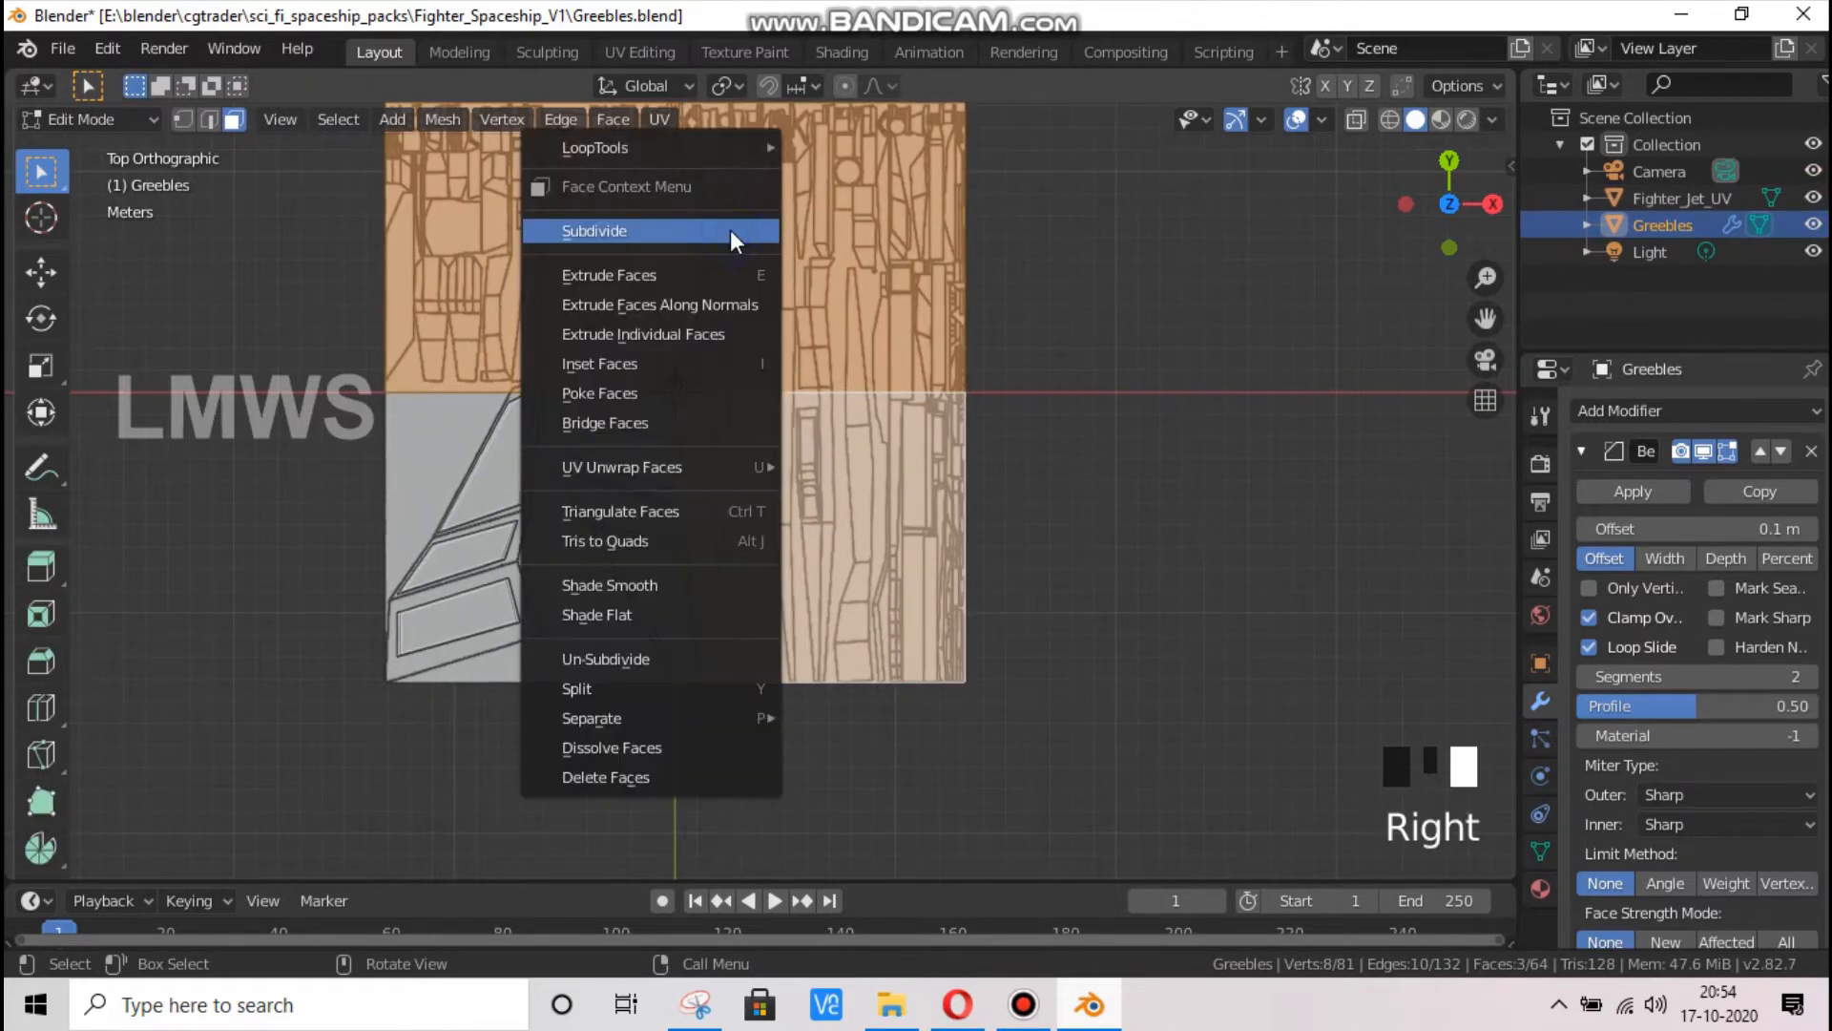
right_click(730, 231)
right_click(730, 231)
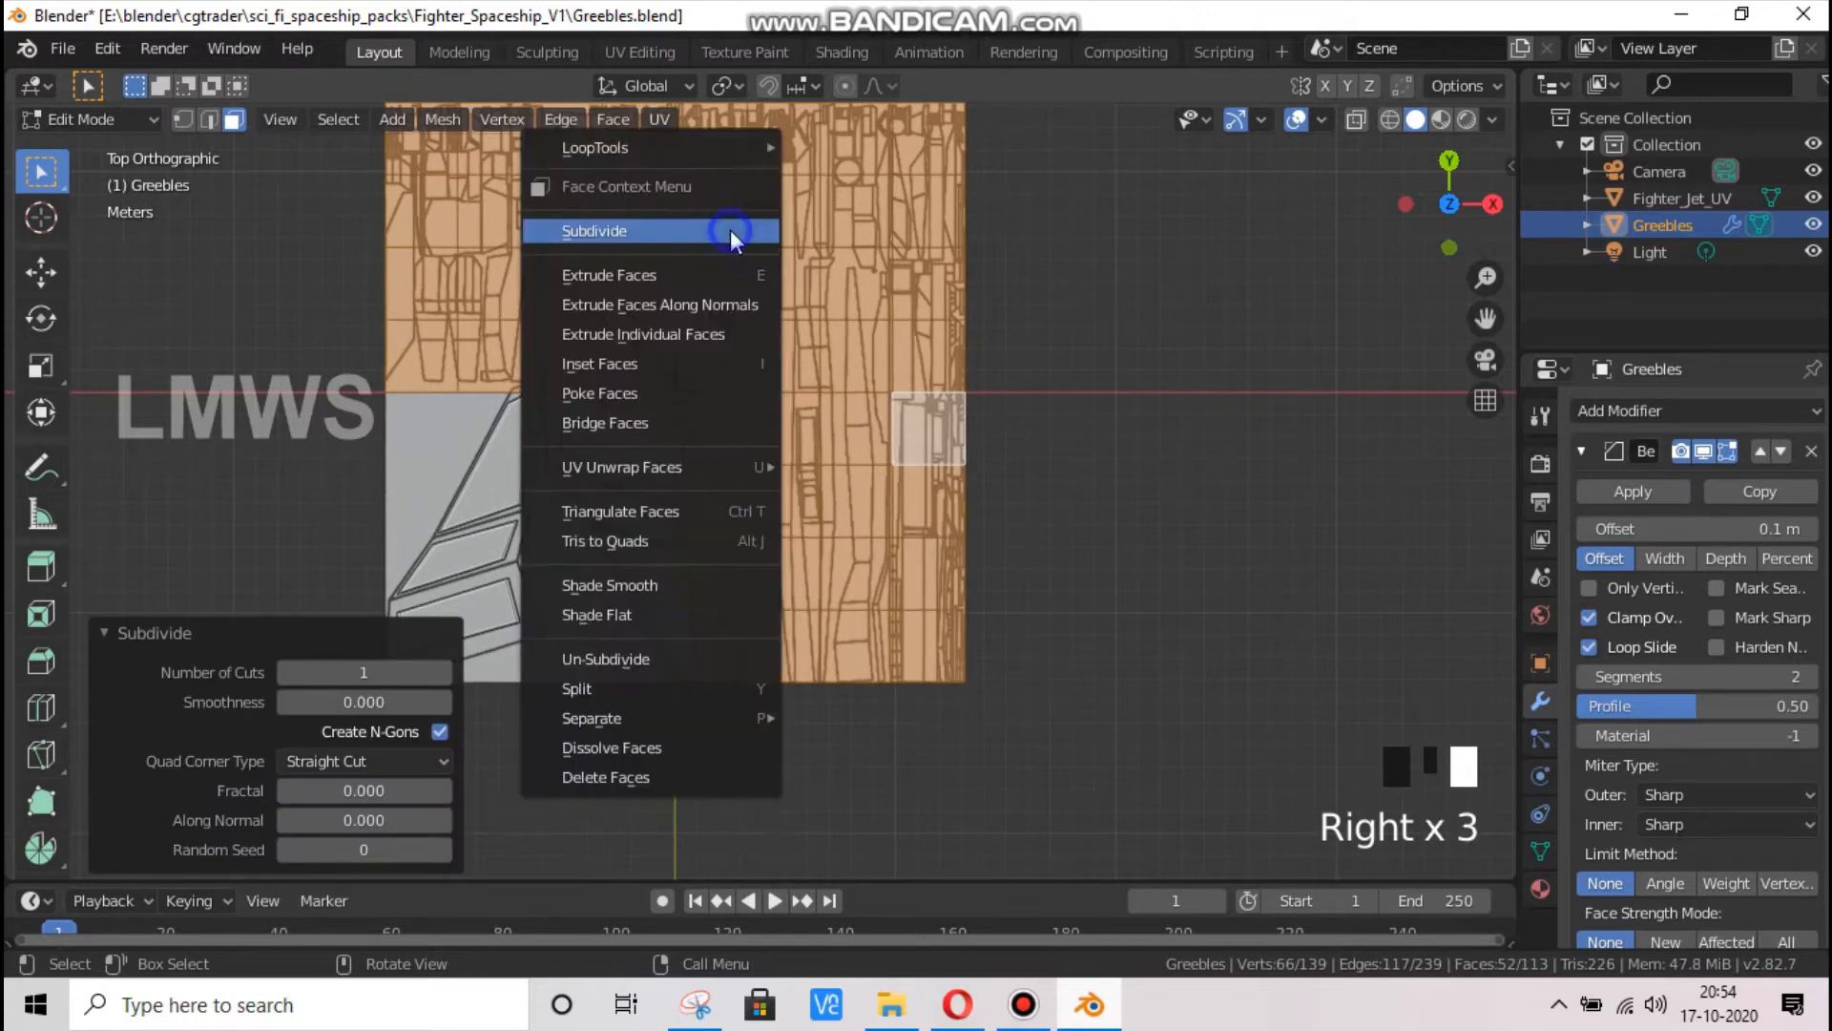
click(730, 231)
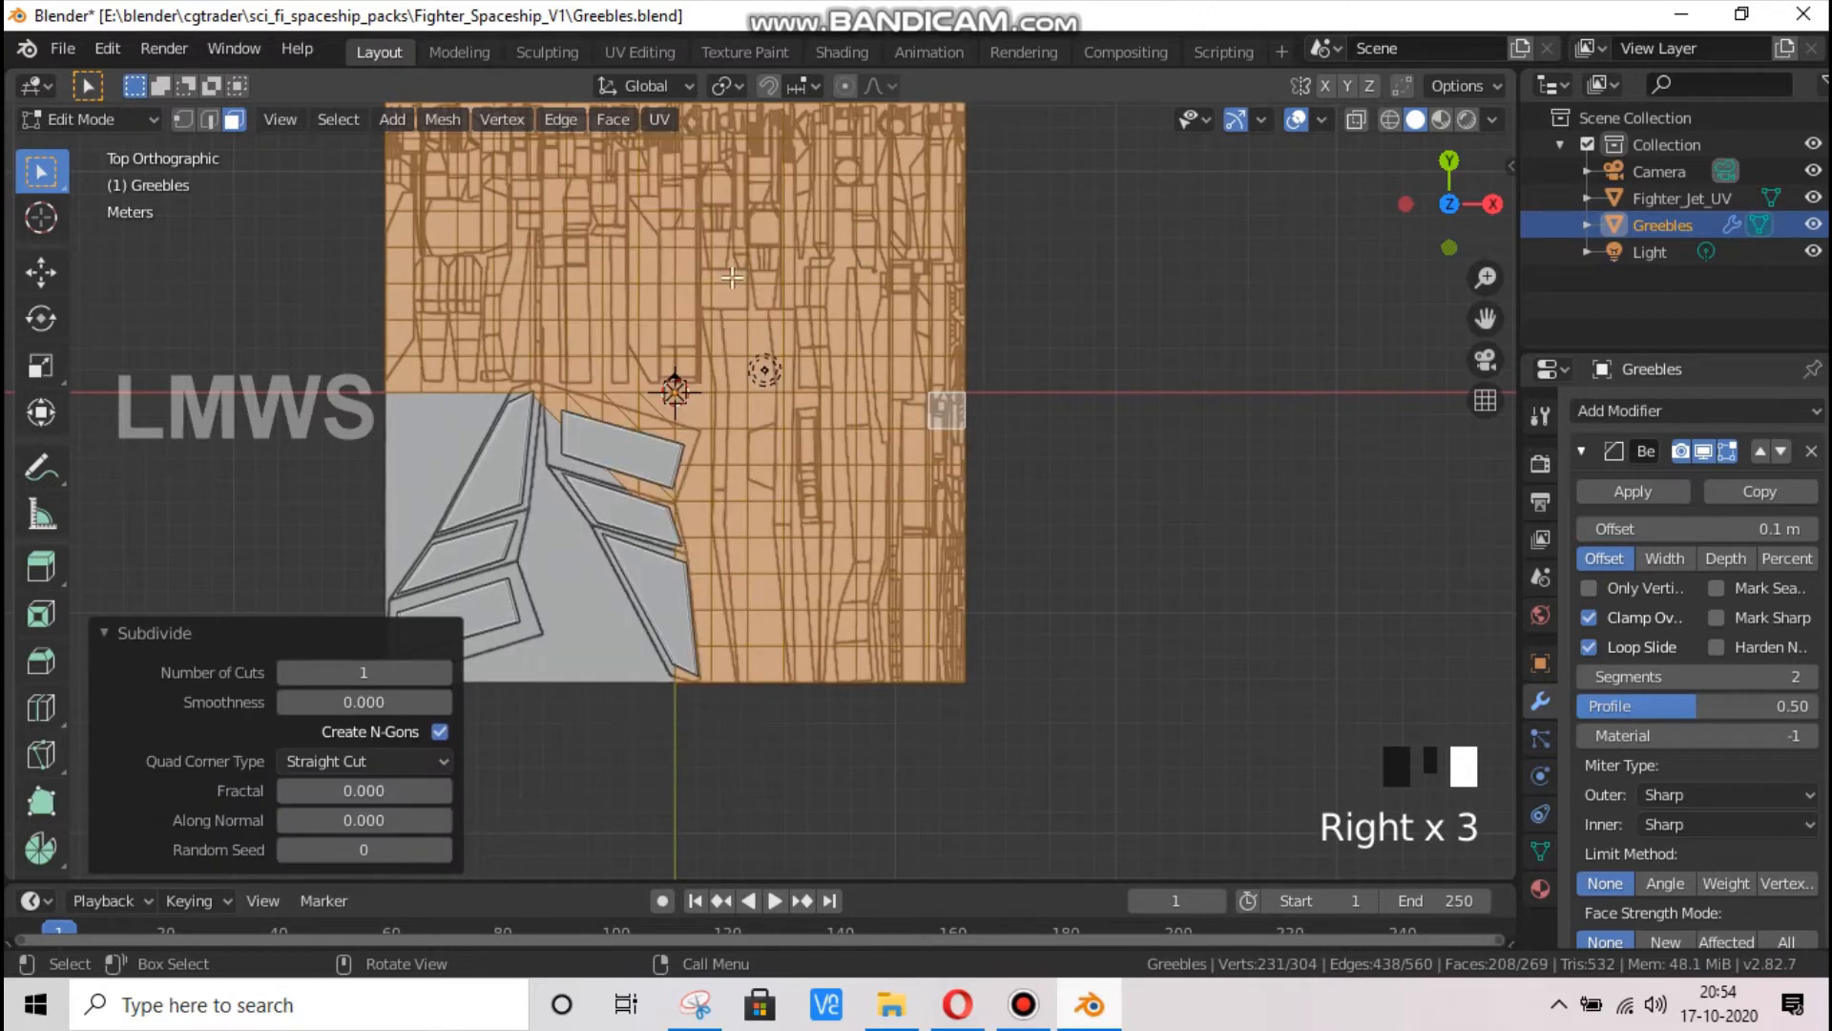
click(202, 639)
scroll(640, 526, up, 3)
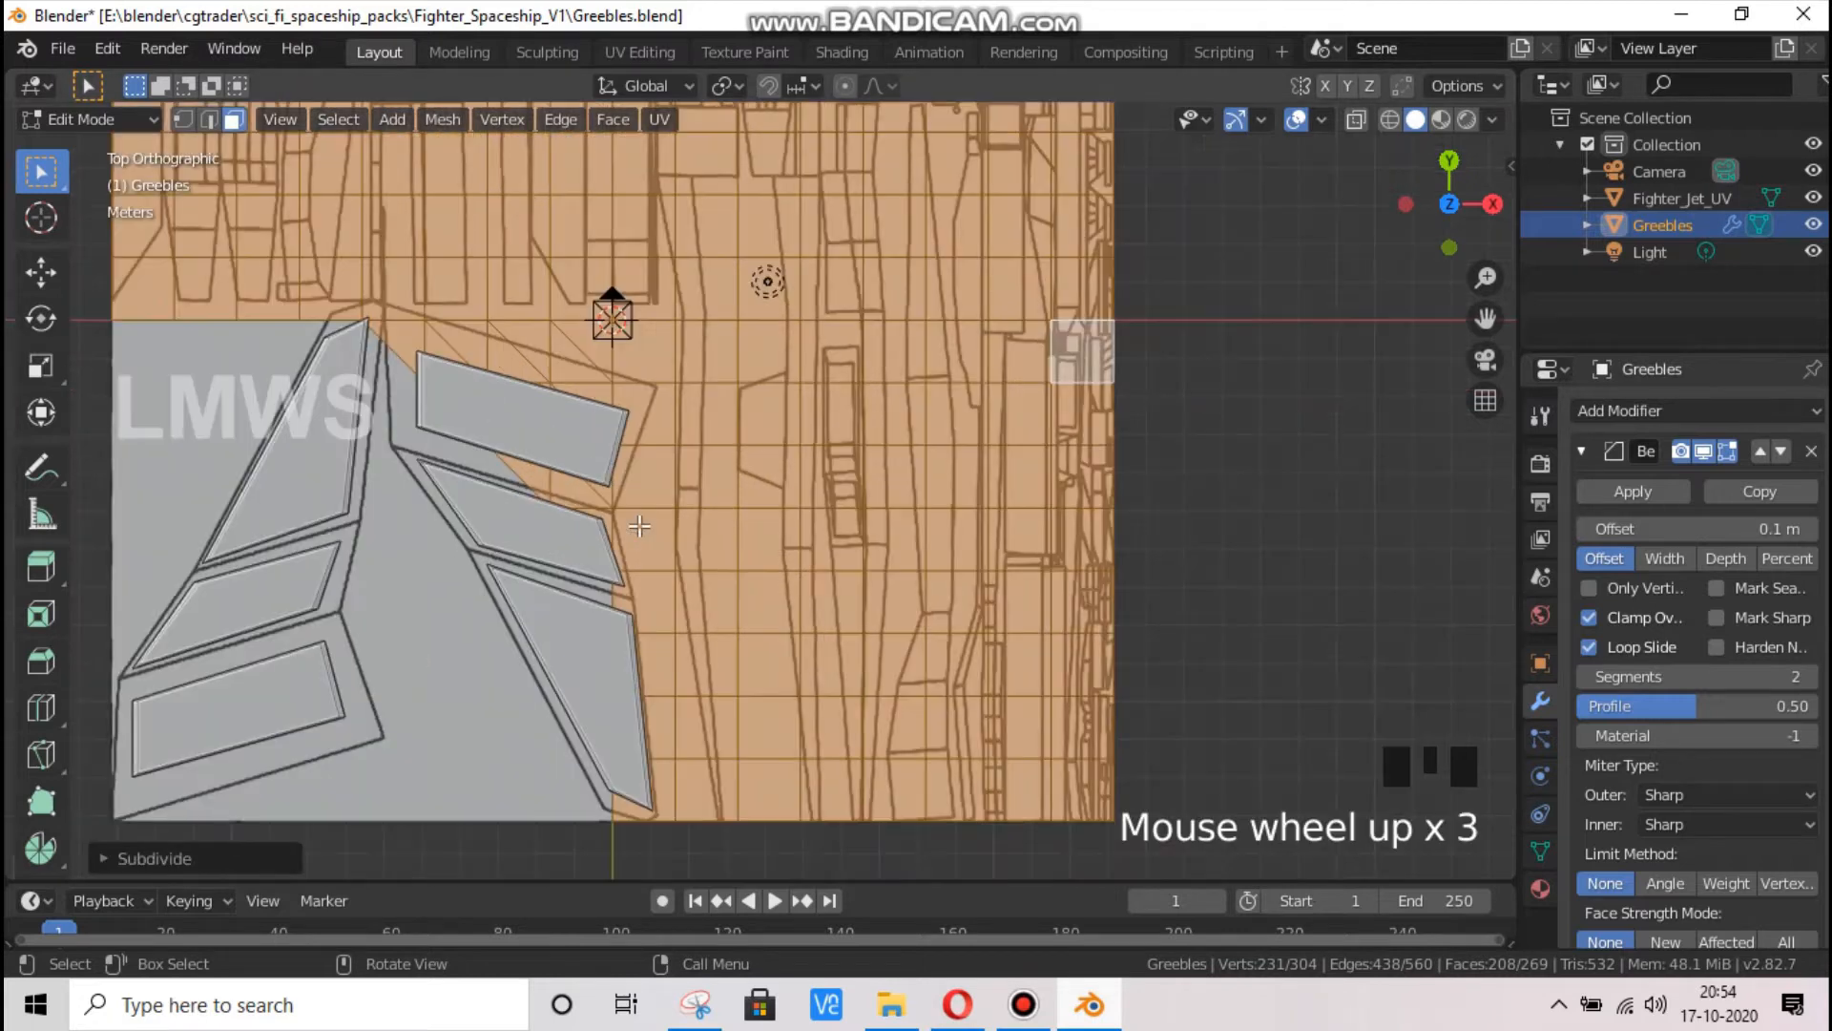
Undo the three subdivisions of the base plane's quadrants and clear the selection
key(ctrl+z)
key(ctrl+z)
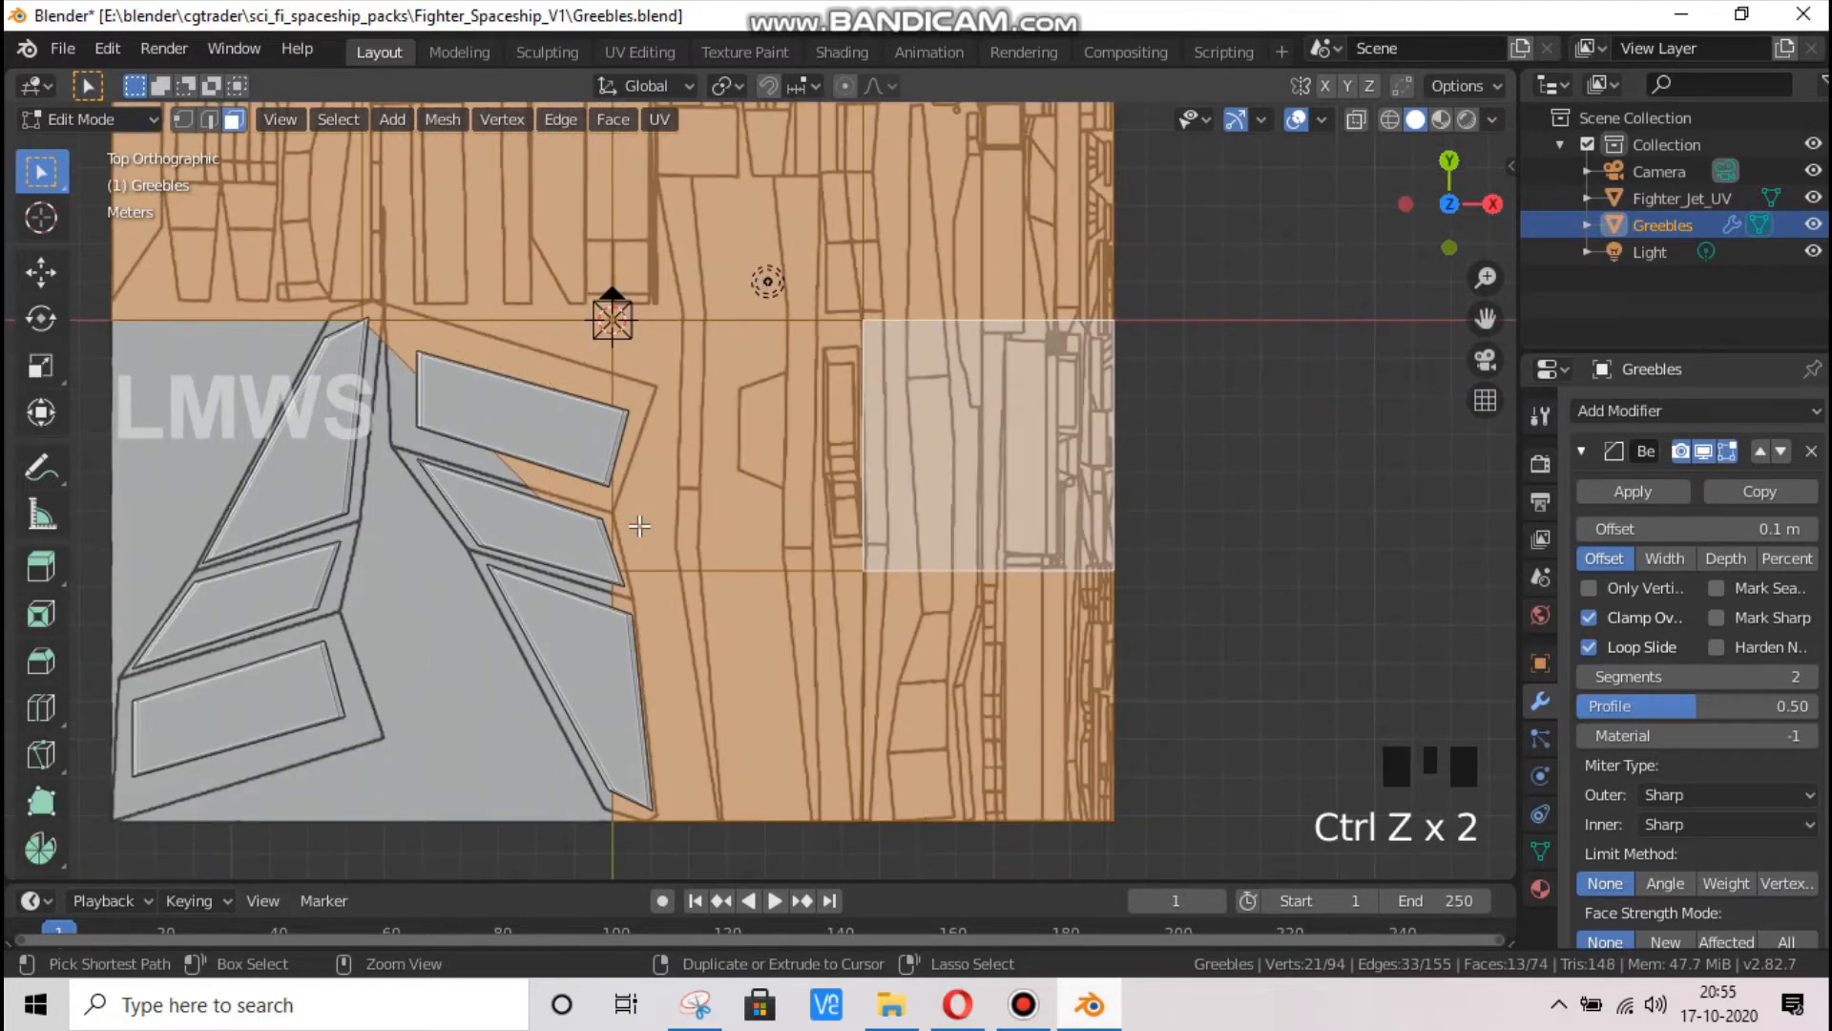
key(ctrl+z)
scroll(639, 526, down, 1)
key(alt+a)
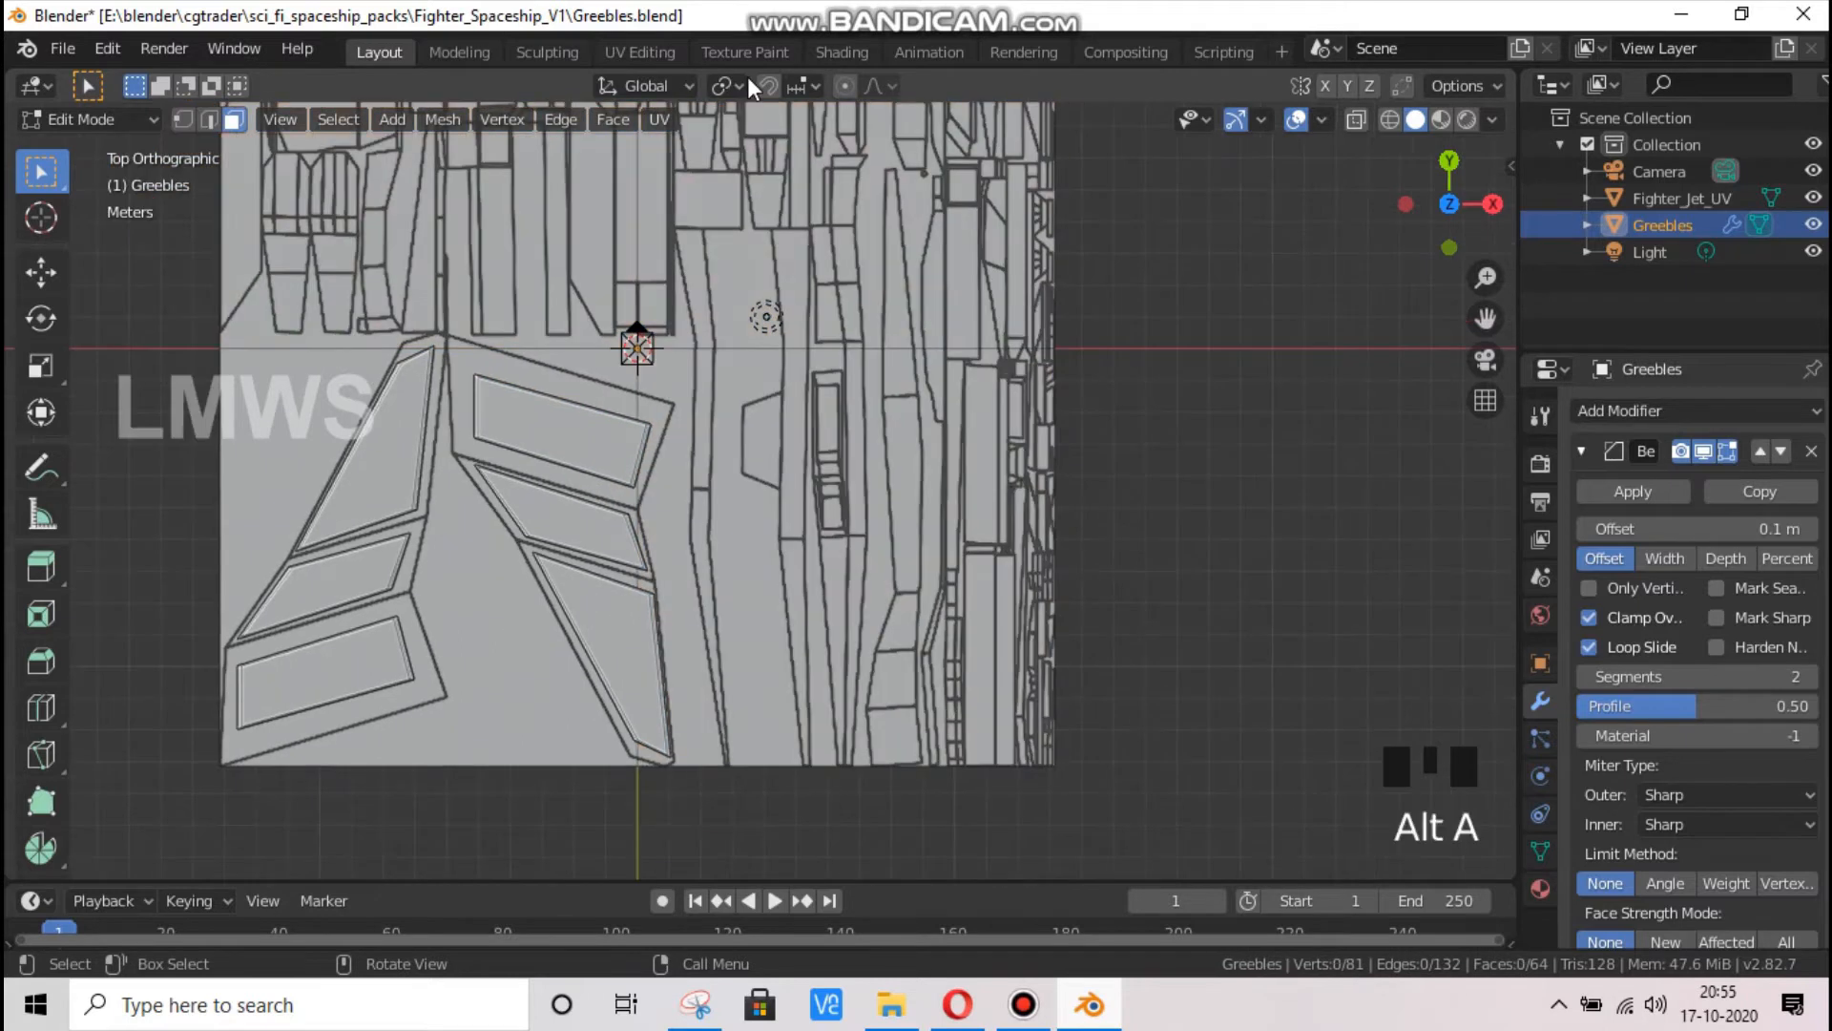
Subdivide only the upper-left quadrant of the base plane repeatedly into an eight-by-eight grid of faces
click(546, 233)
right_click(546, 232)
click(546, 234)
right_click(546, 233)
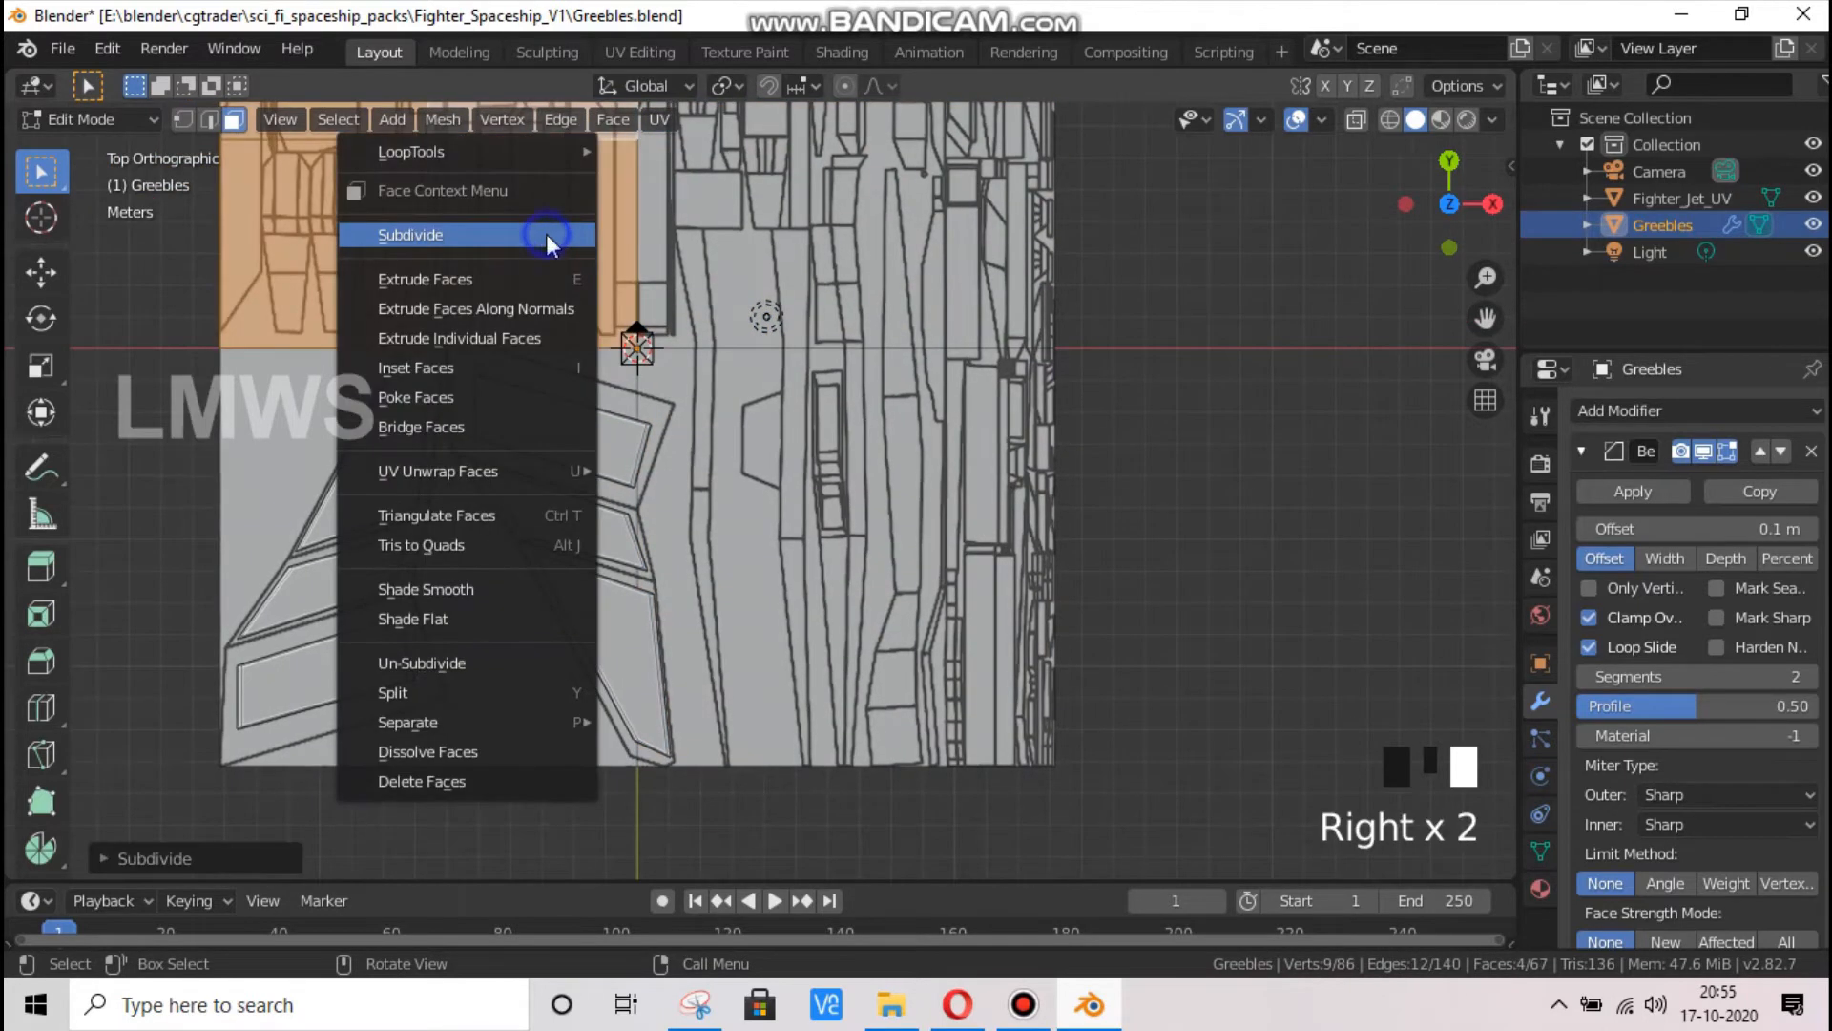
right_click(548, 231)
click(434, 234)
right_click(438, 233)
right_click(437, 233)
click(430, 233)
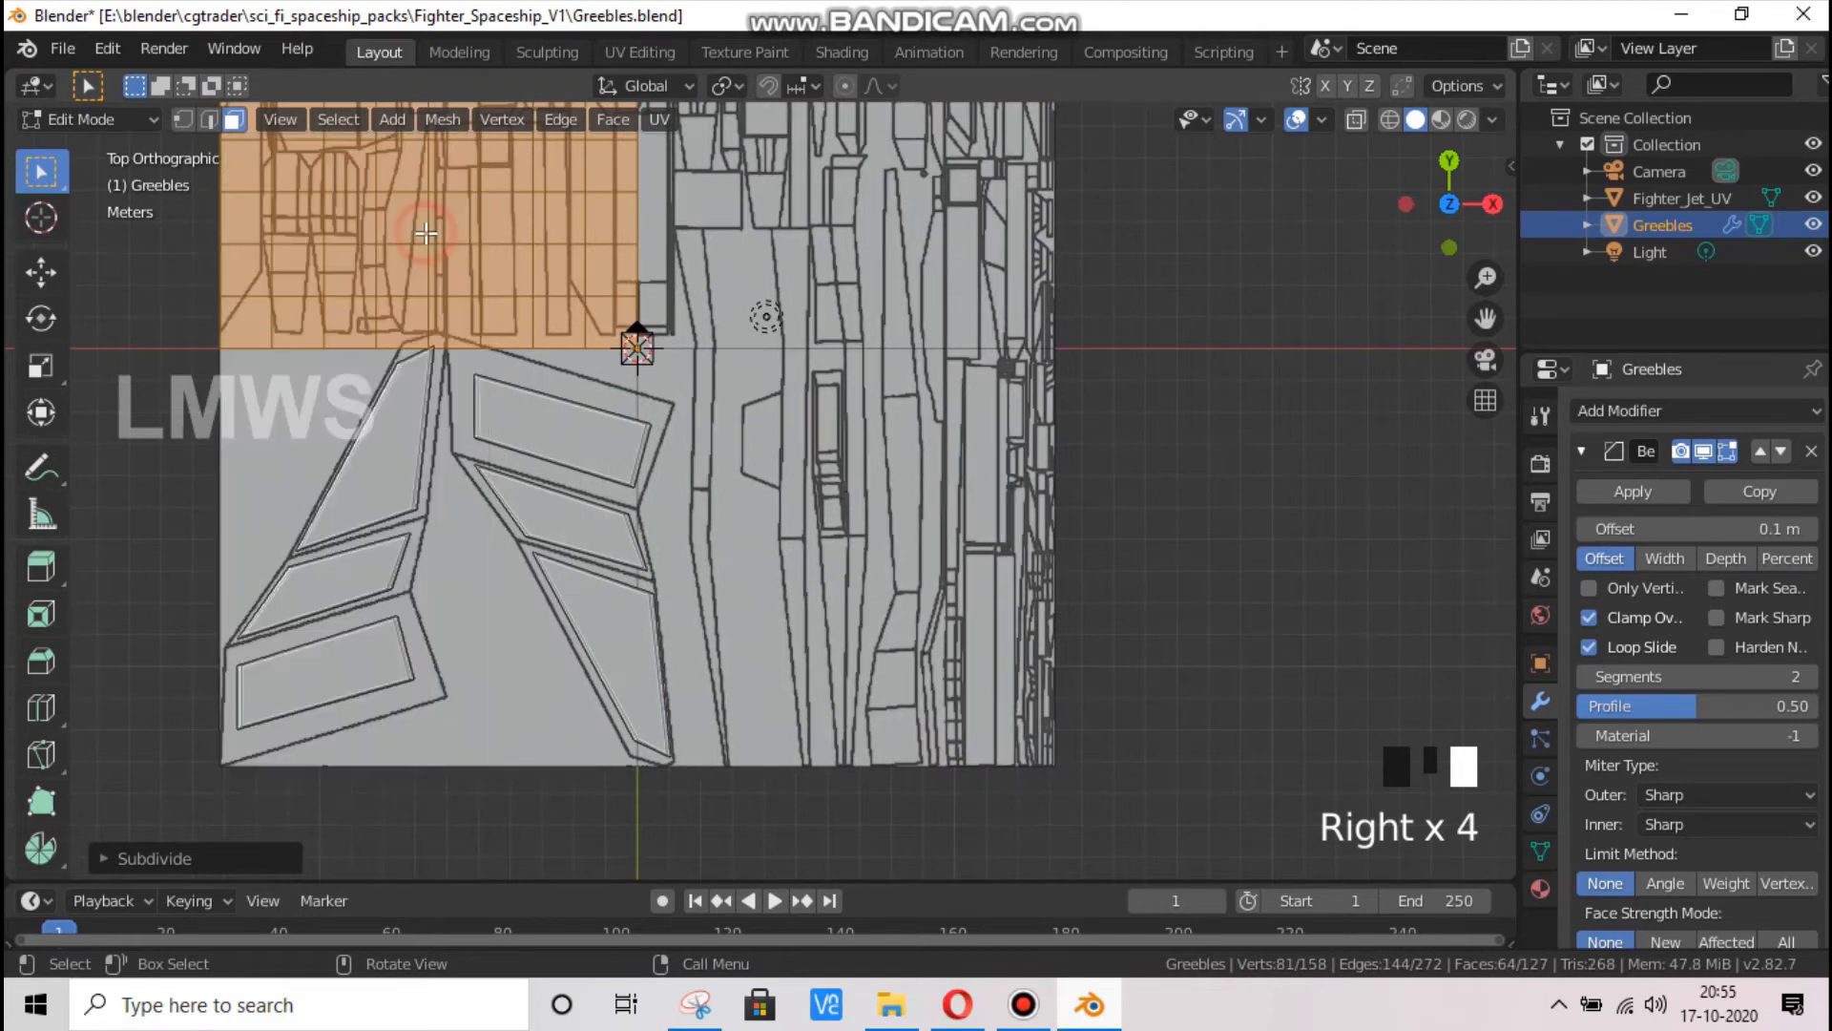
Try to subdivide the upper-right quadrant of the base plane with the number of cuts set to 4
click(845, 242)
right_click(844, 245)
right_click(844, 244)
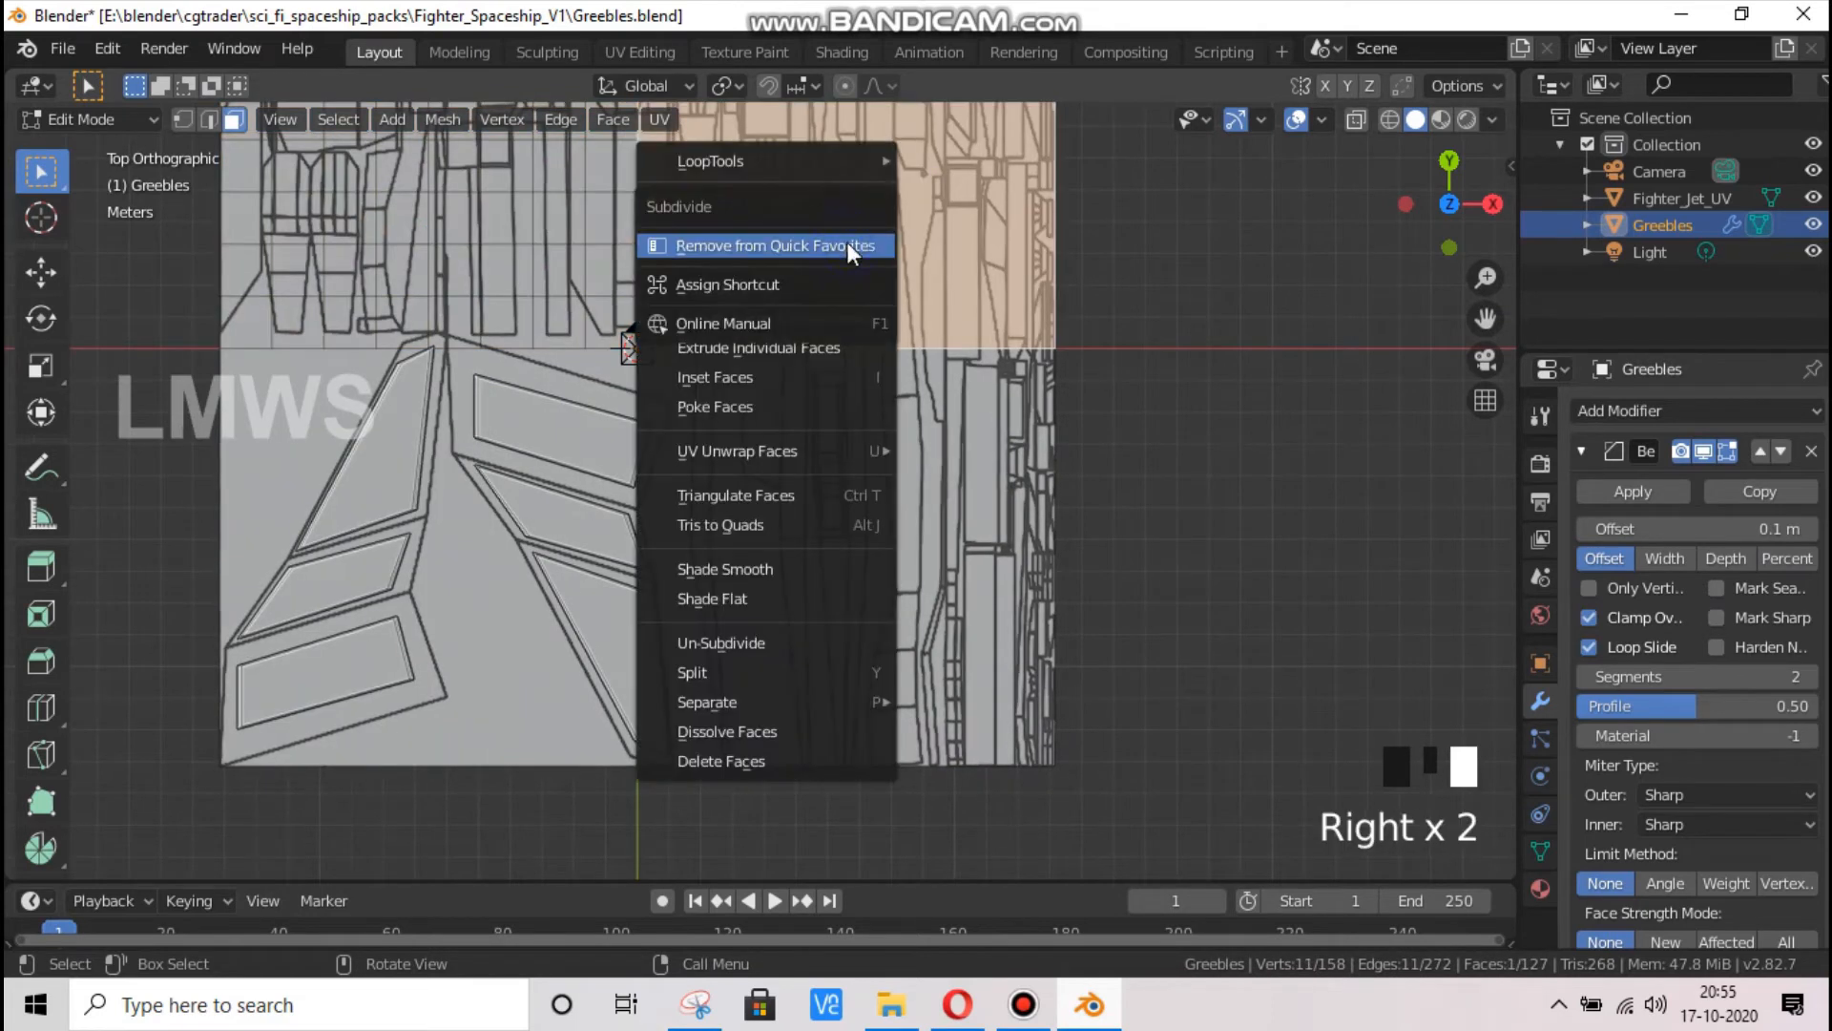
right_click(750, 267)
click(750, 268)
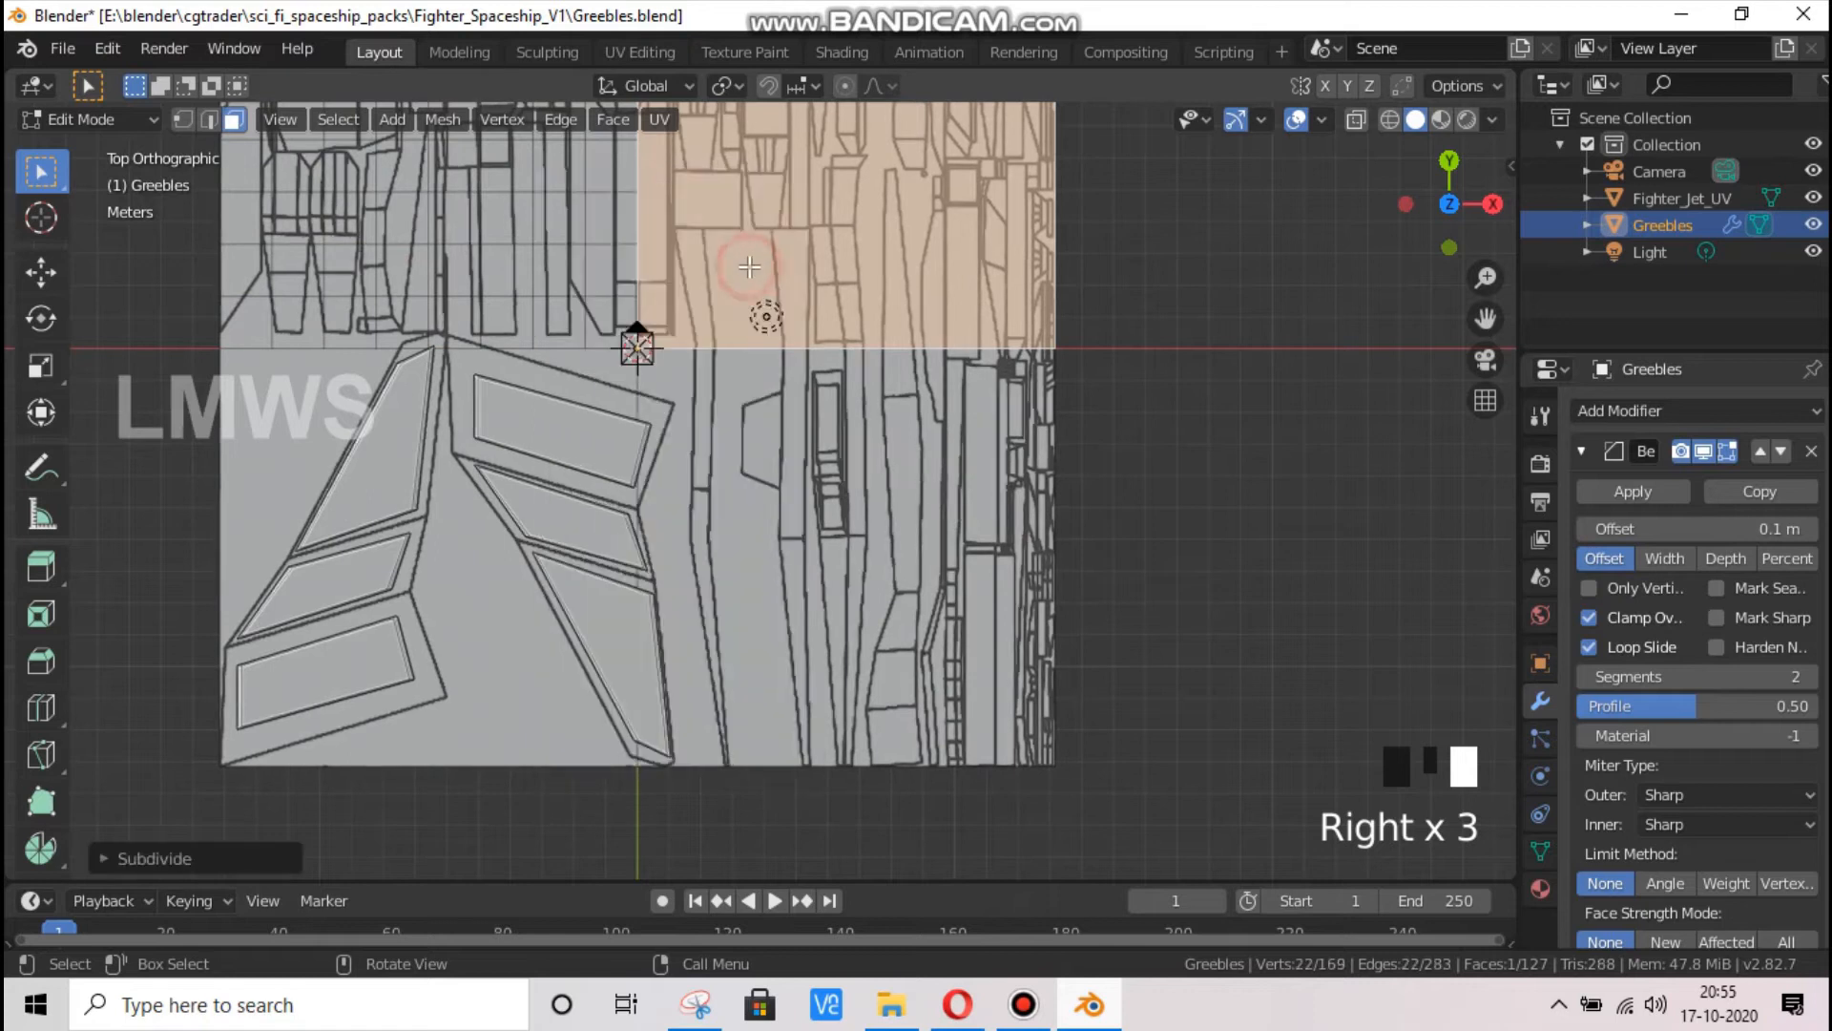
click(197, 853)
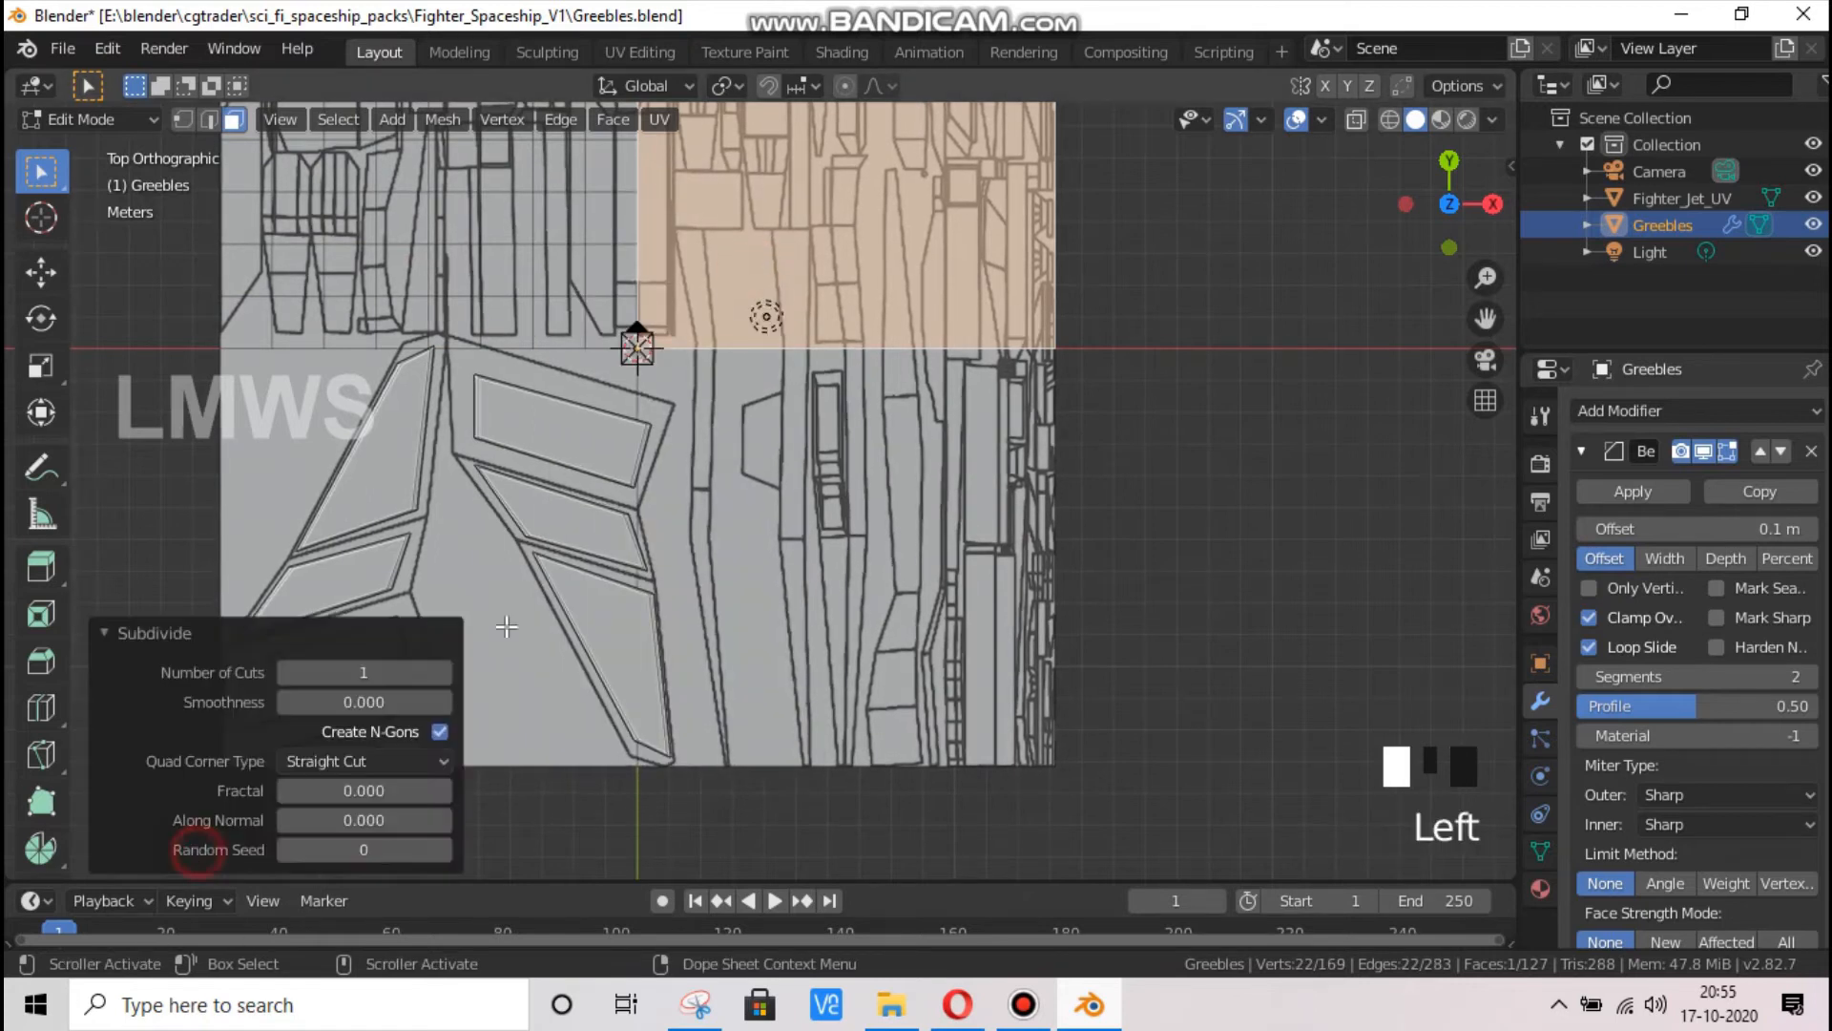
click(436, 670)
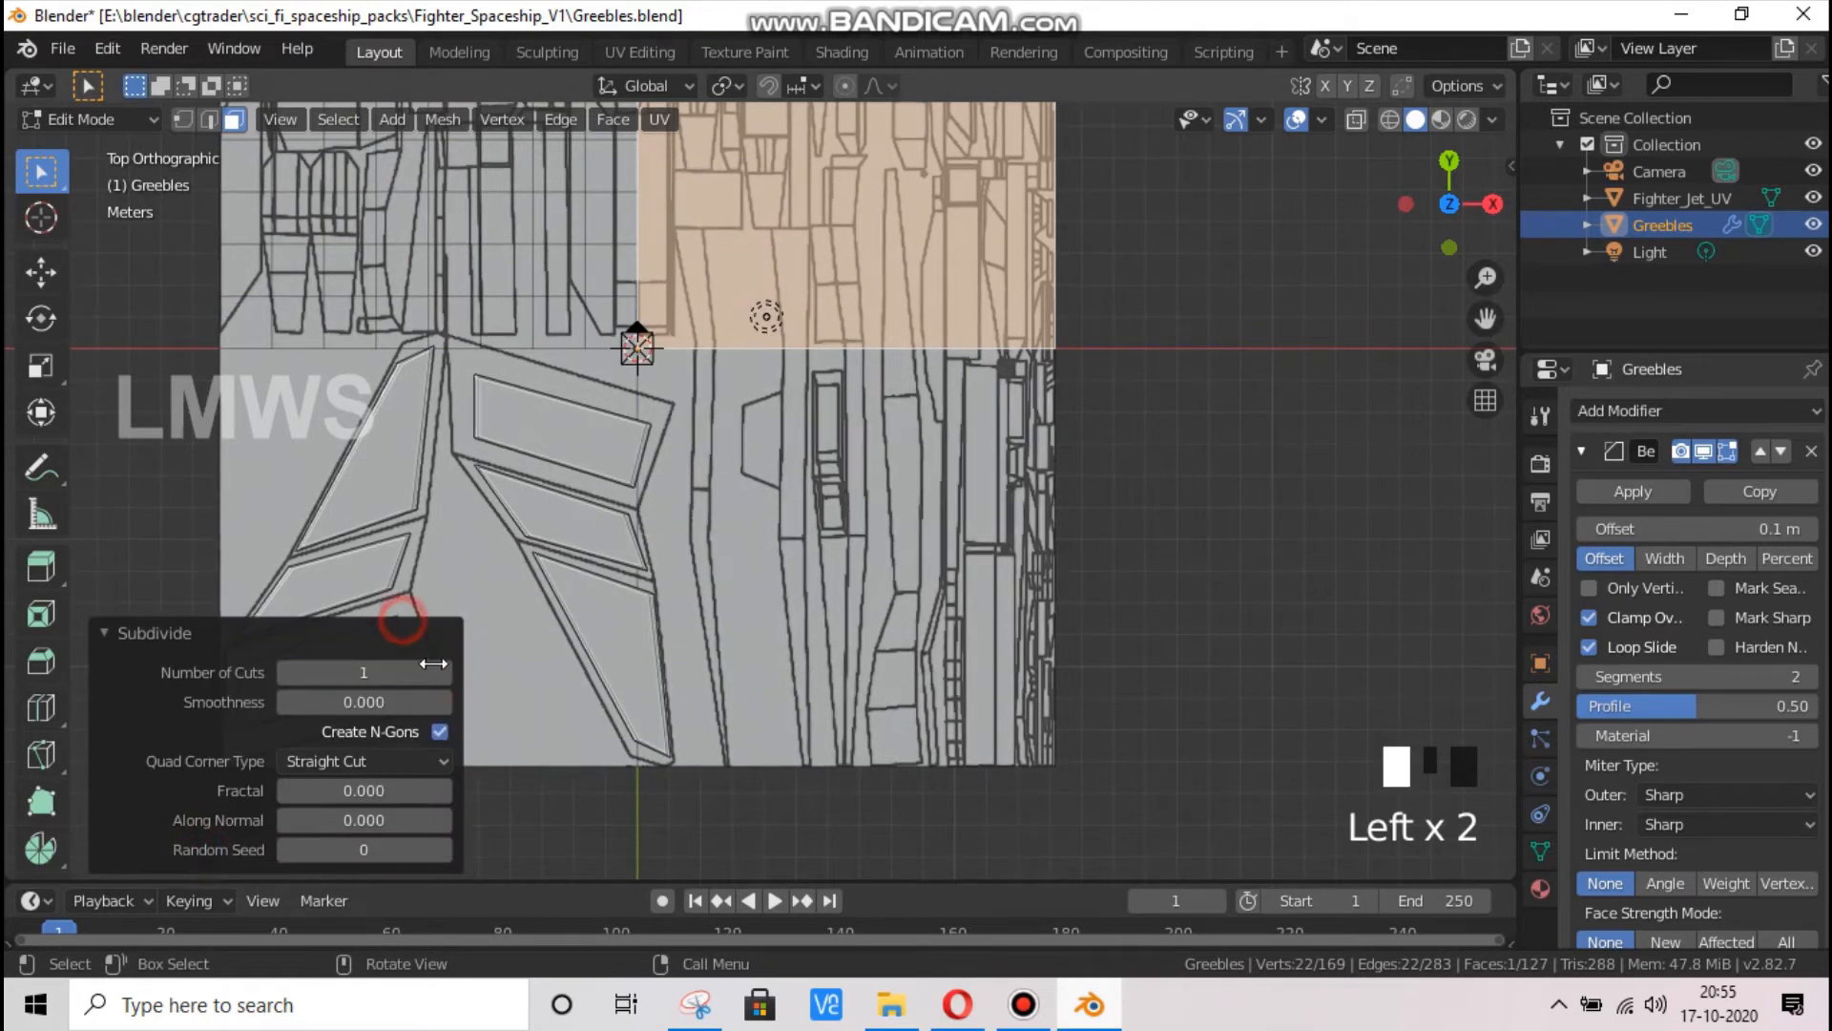
click(439, 673)
click(439, 673)
click(439, 673)
click(439, 673)
scroll(1183, 406, down, 3)
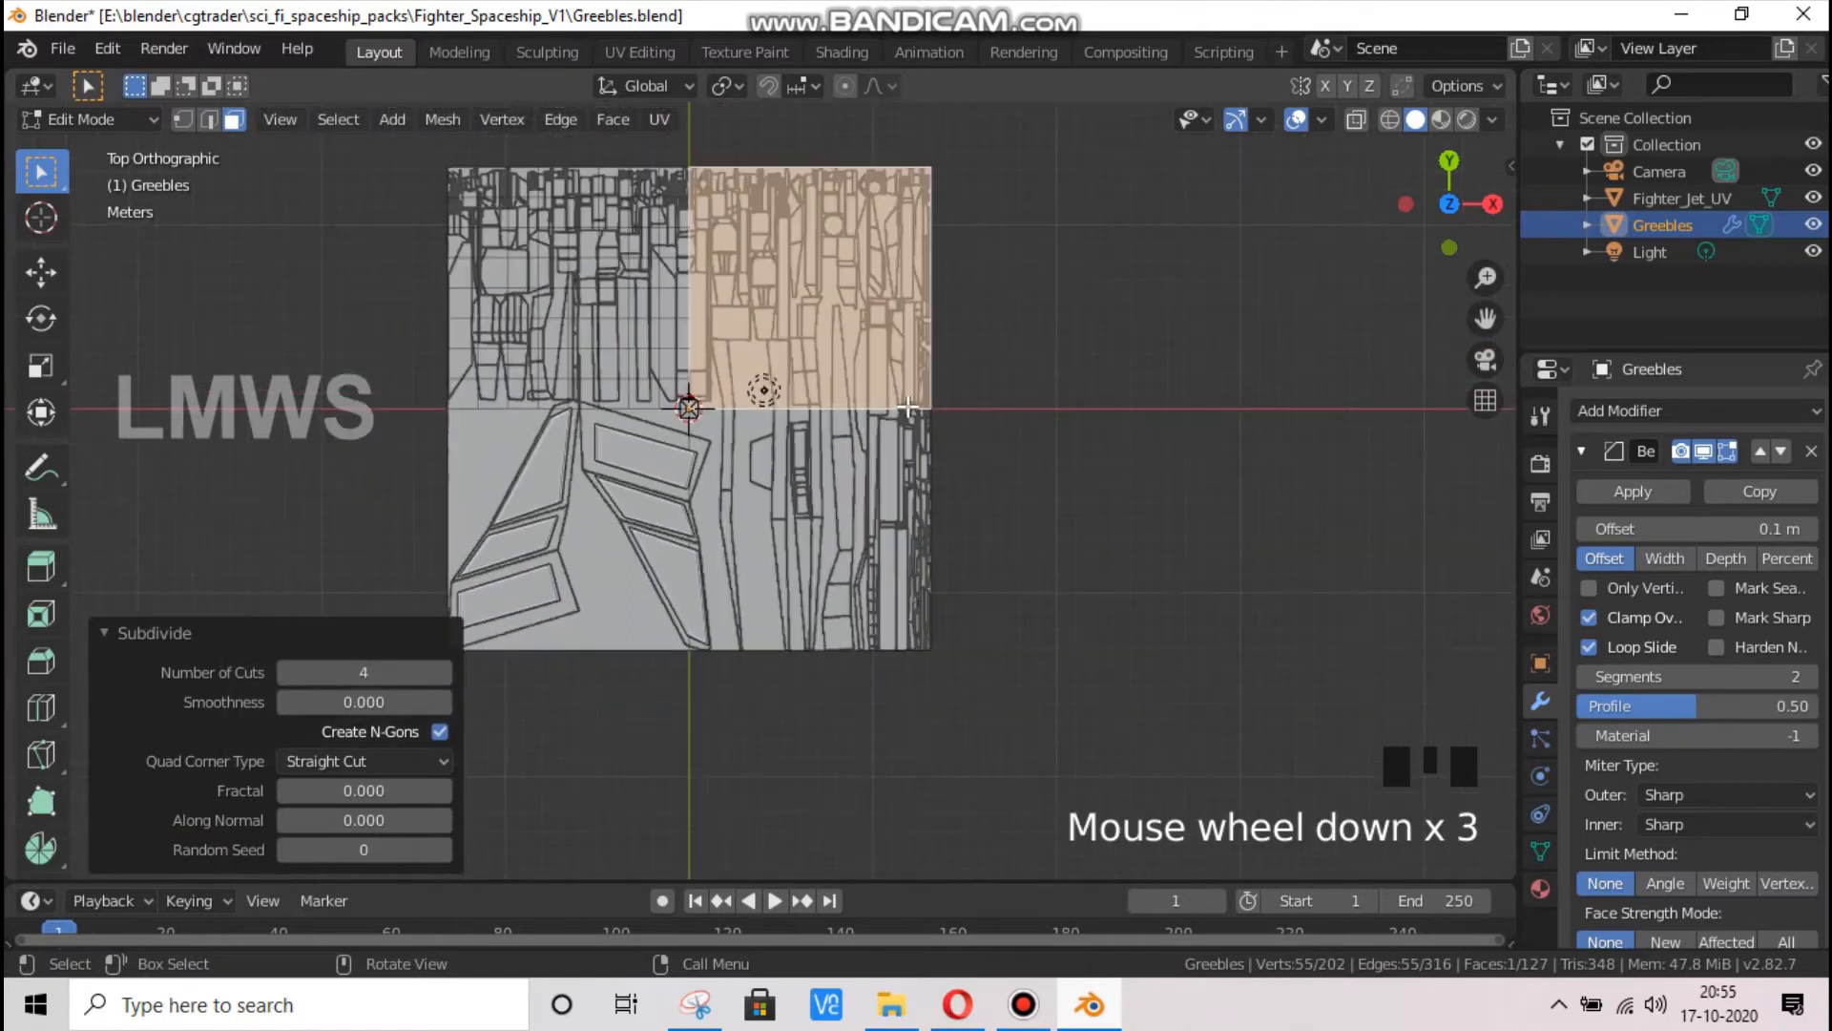
Undo the separate subdivisions of the upper-right and upper-left quadrants of the base plane
scroll(1186, 404, up, 2)
click(1246, 412)
scroll(840, 497, down, 1)
key(ctrl+z)
key(ctrl+z)
key(ctrl+z)
key(ctrl+z)
key(ctrl+z)
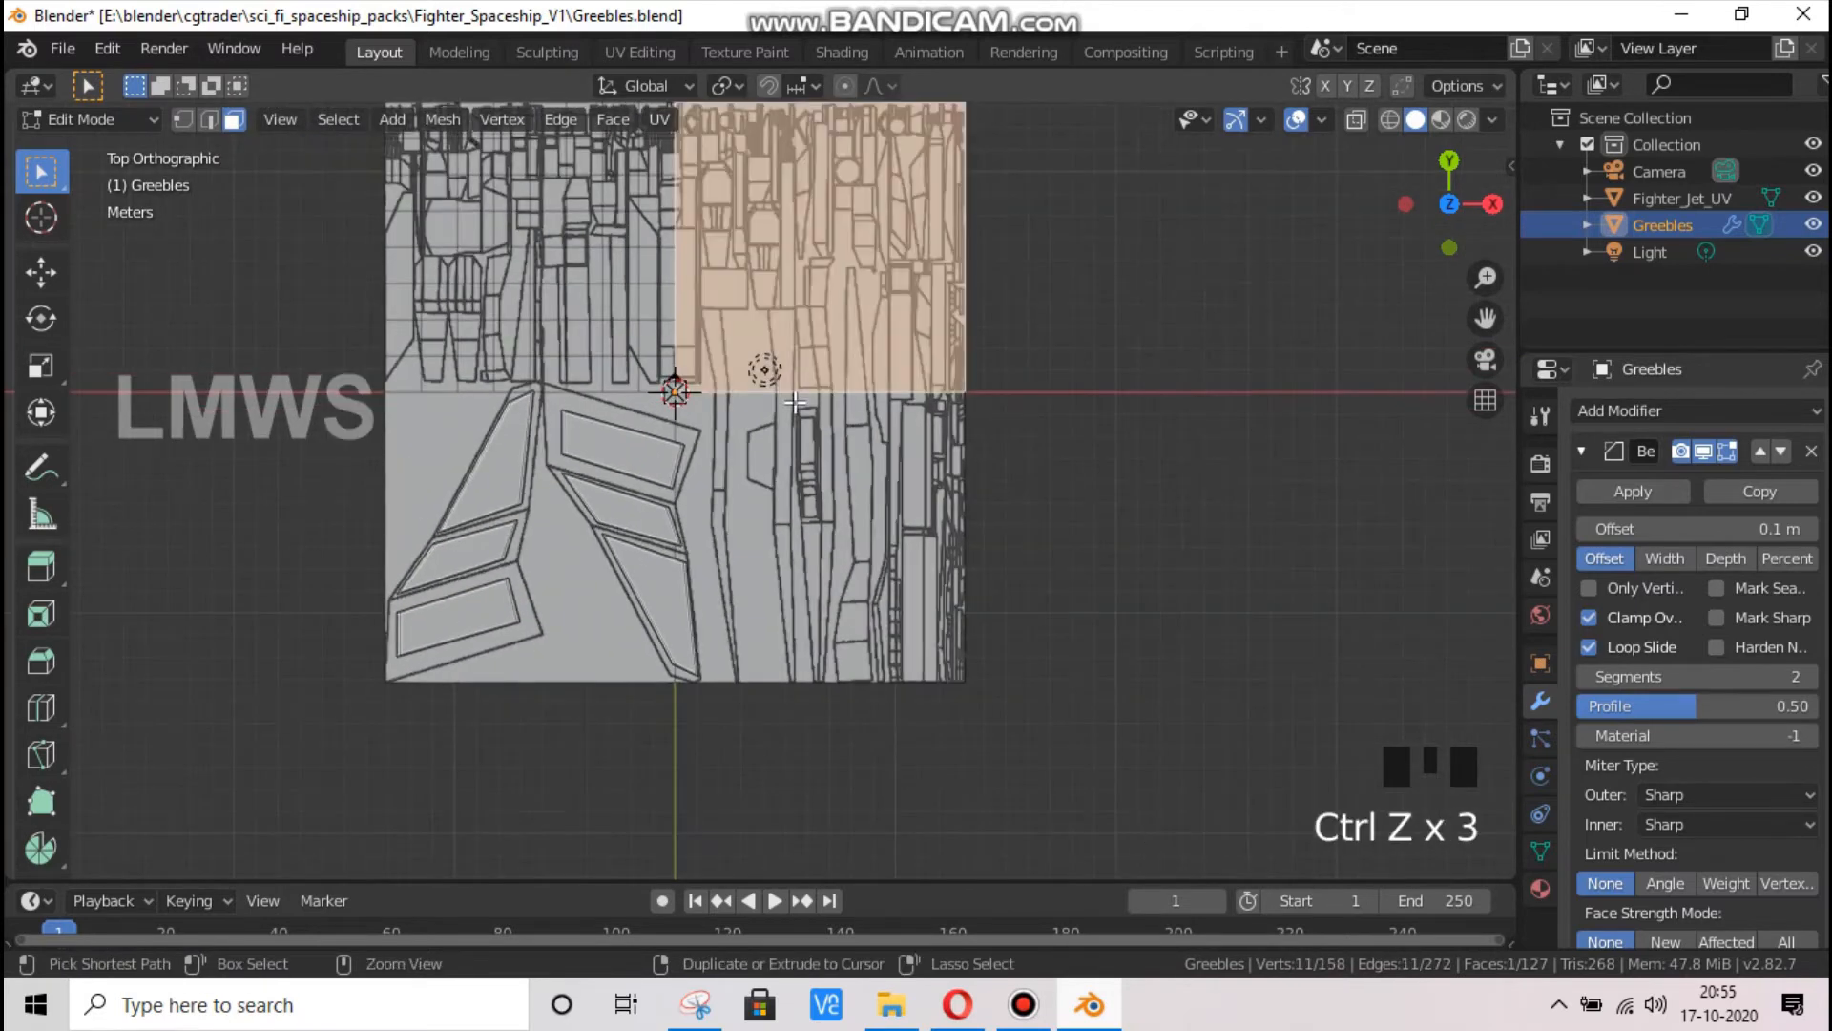
key(ctrl+z)
key(ctrl+z)
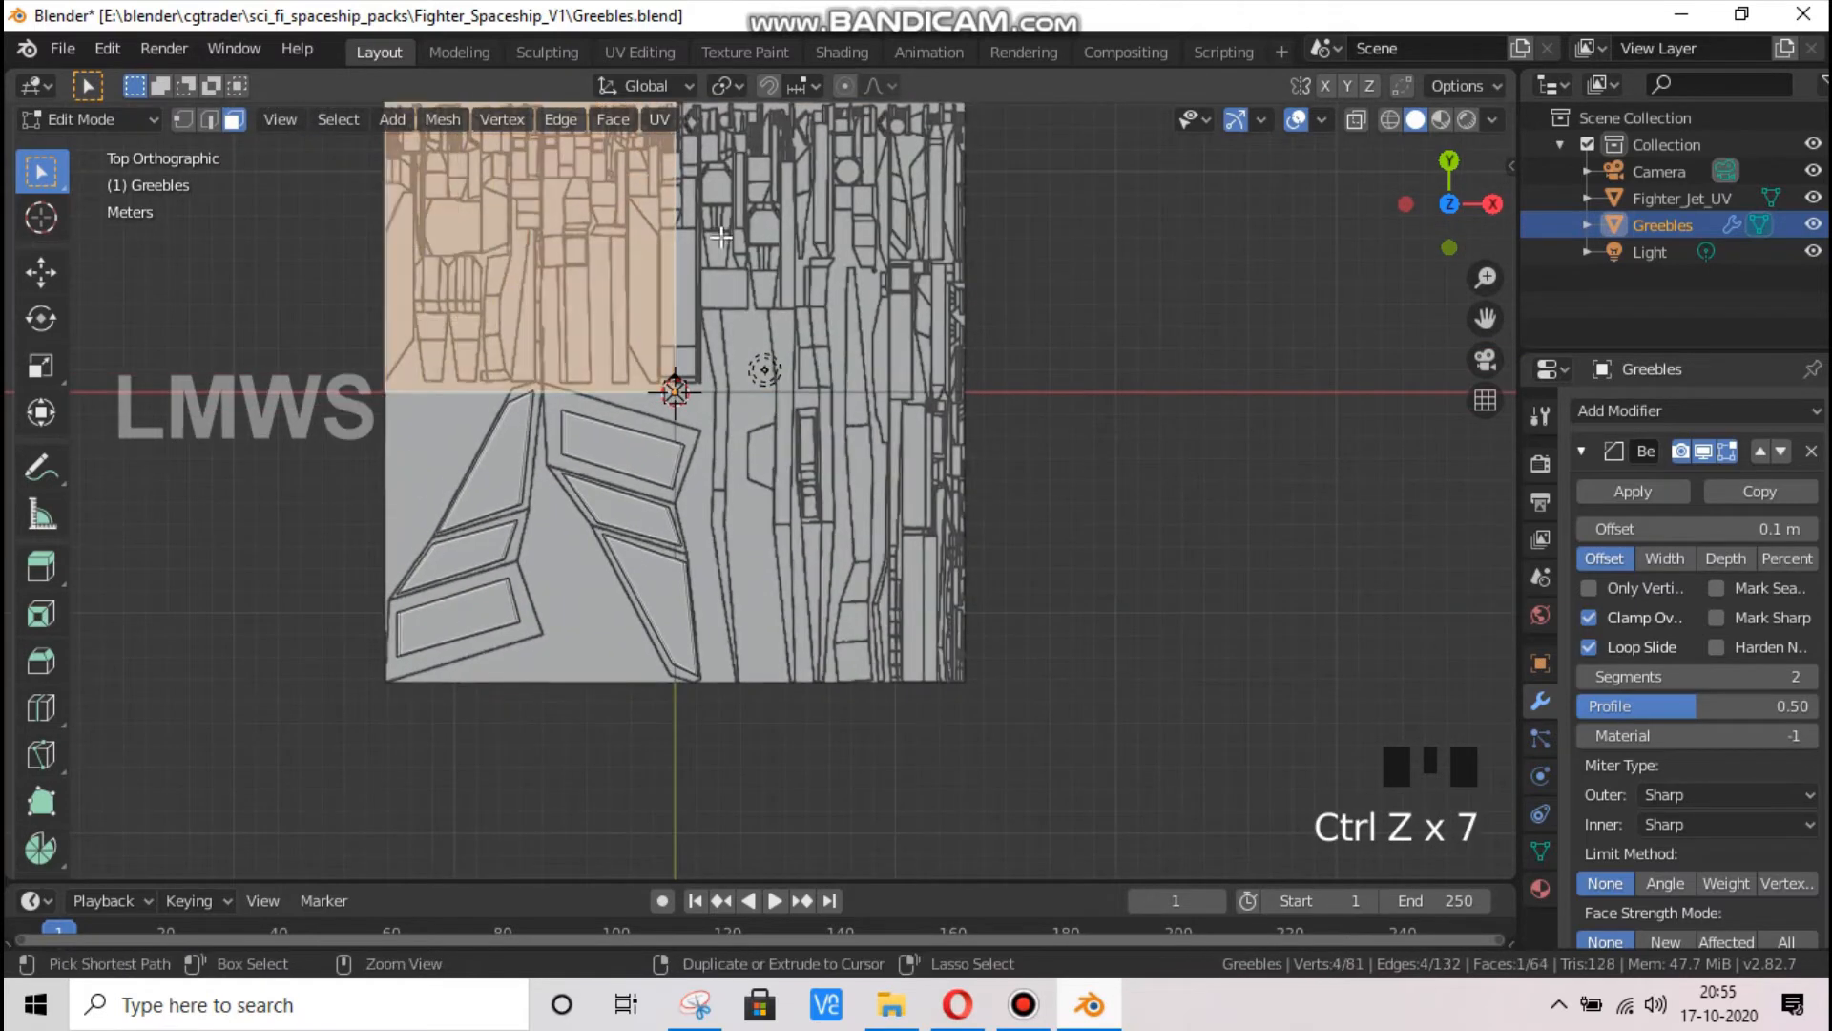
Select the base plane's two upper quadrants and its lower-right quadrant together and subdivide them four times with one cut each
click(725, 86)
click(776, 176)
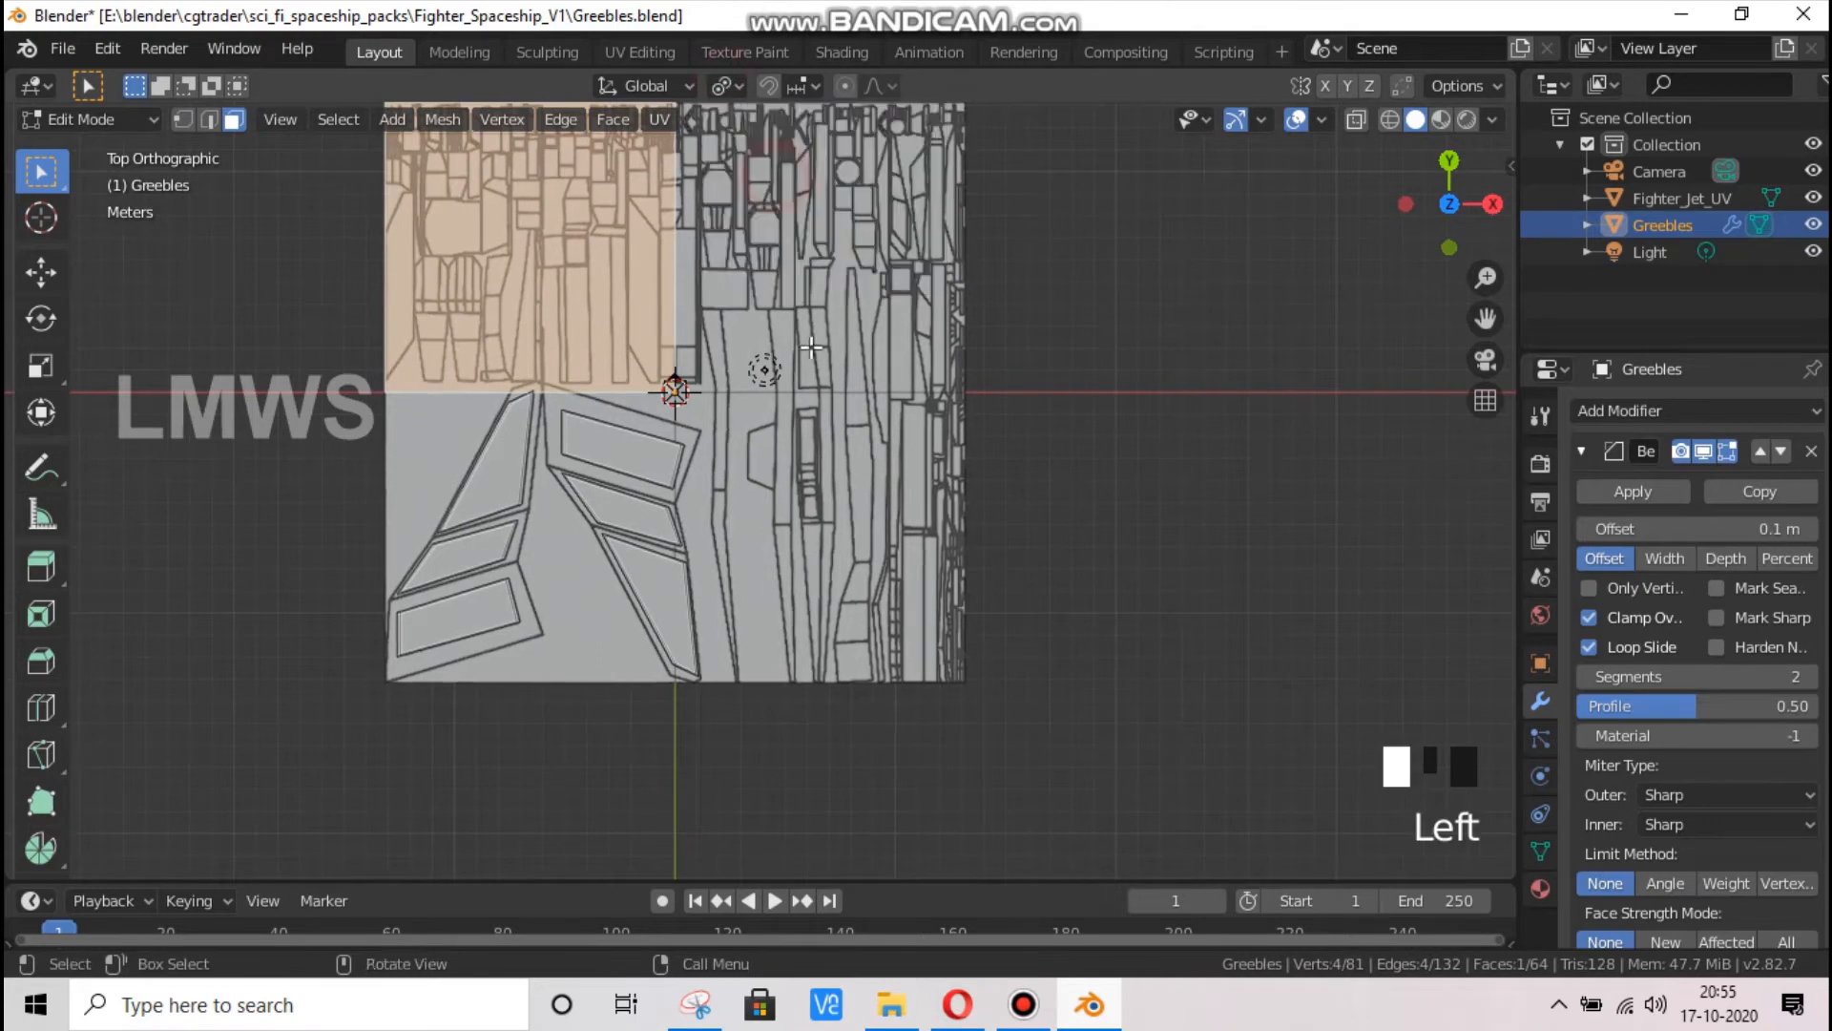
shift+click(810, 343)
shift+click(809, 344)
right_click(799, 229)
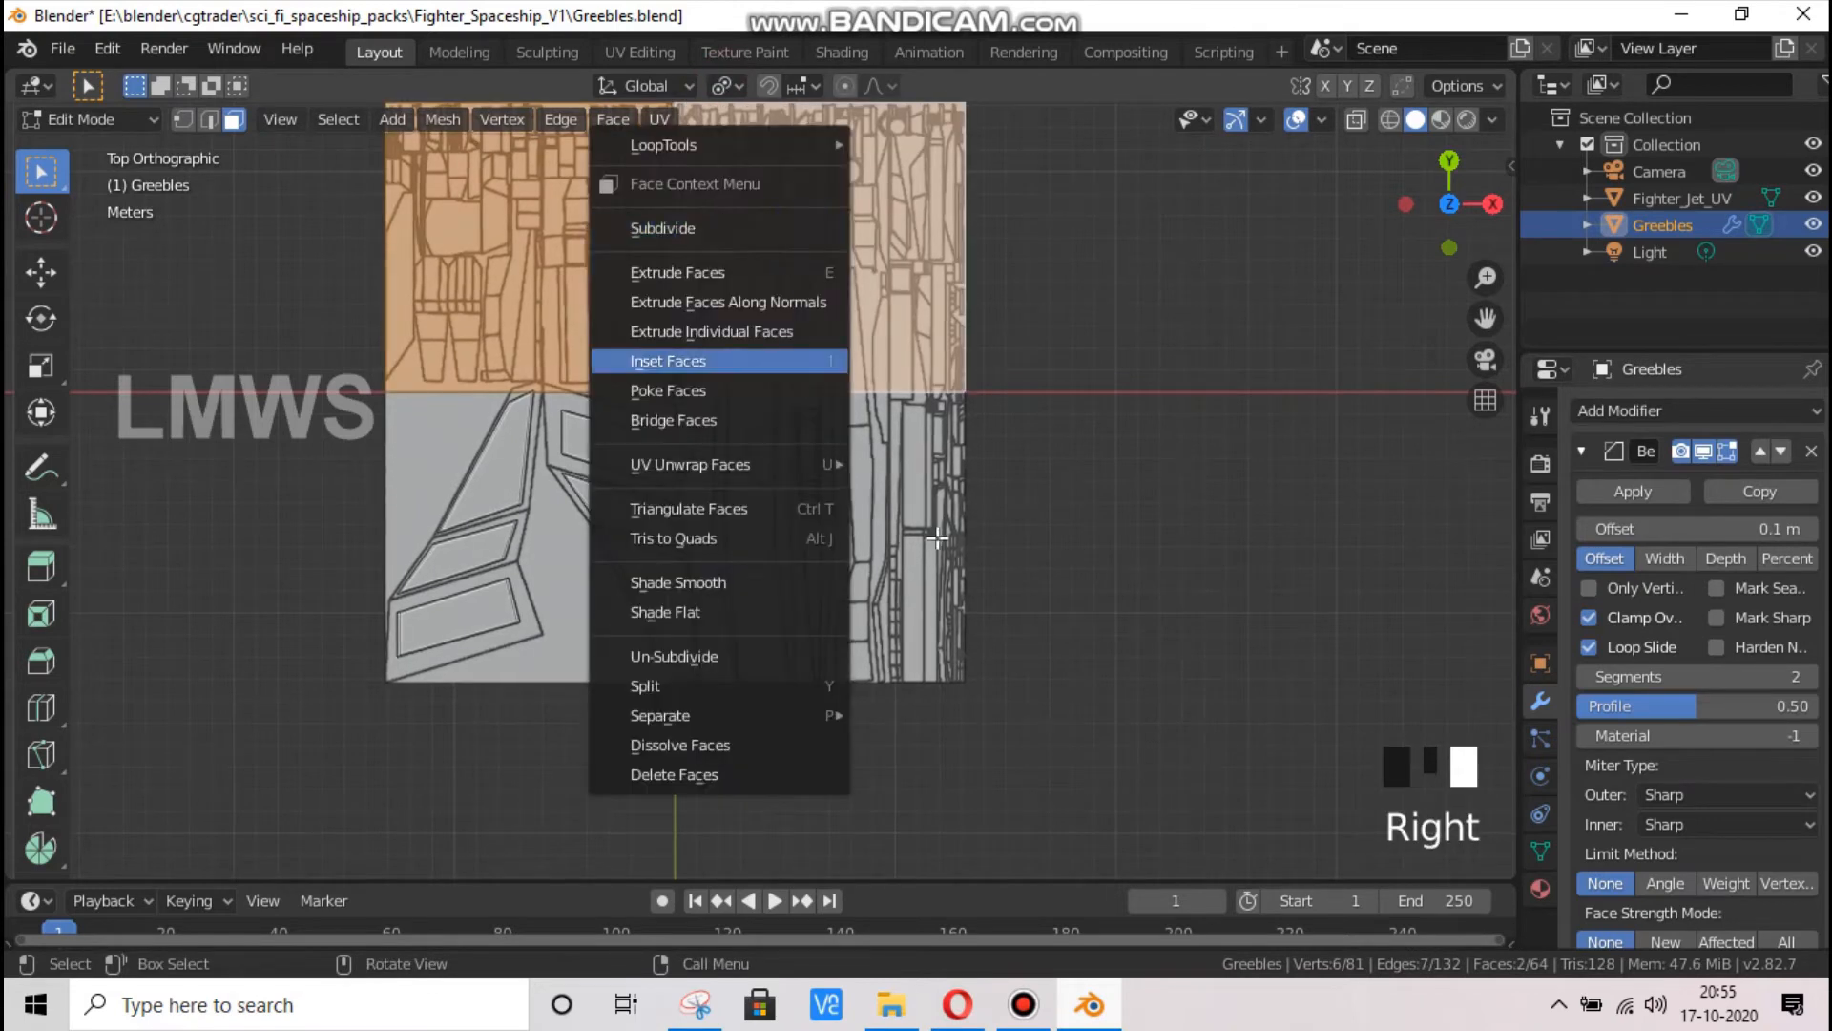
shift+click(762, 501)
right_click(801, 265)
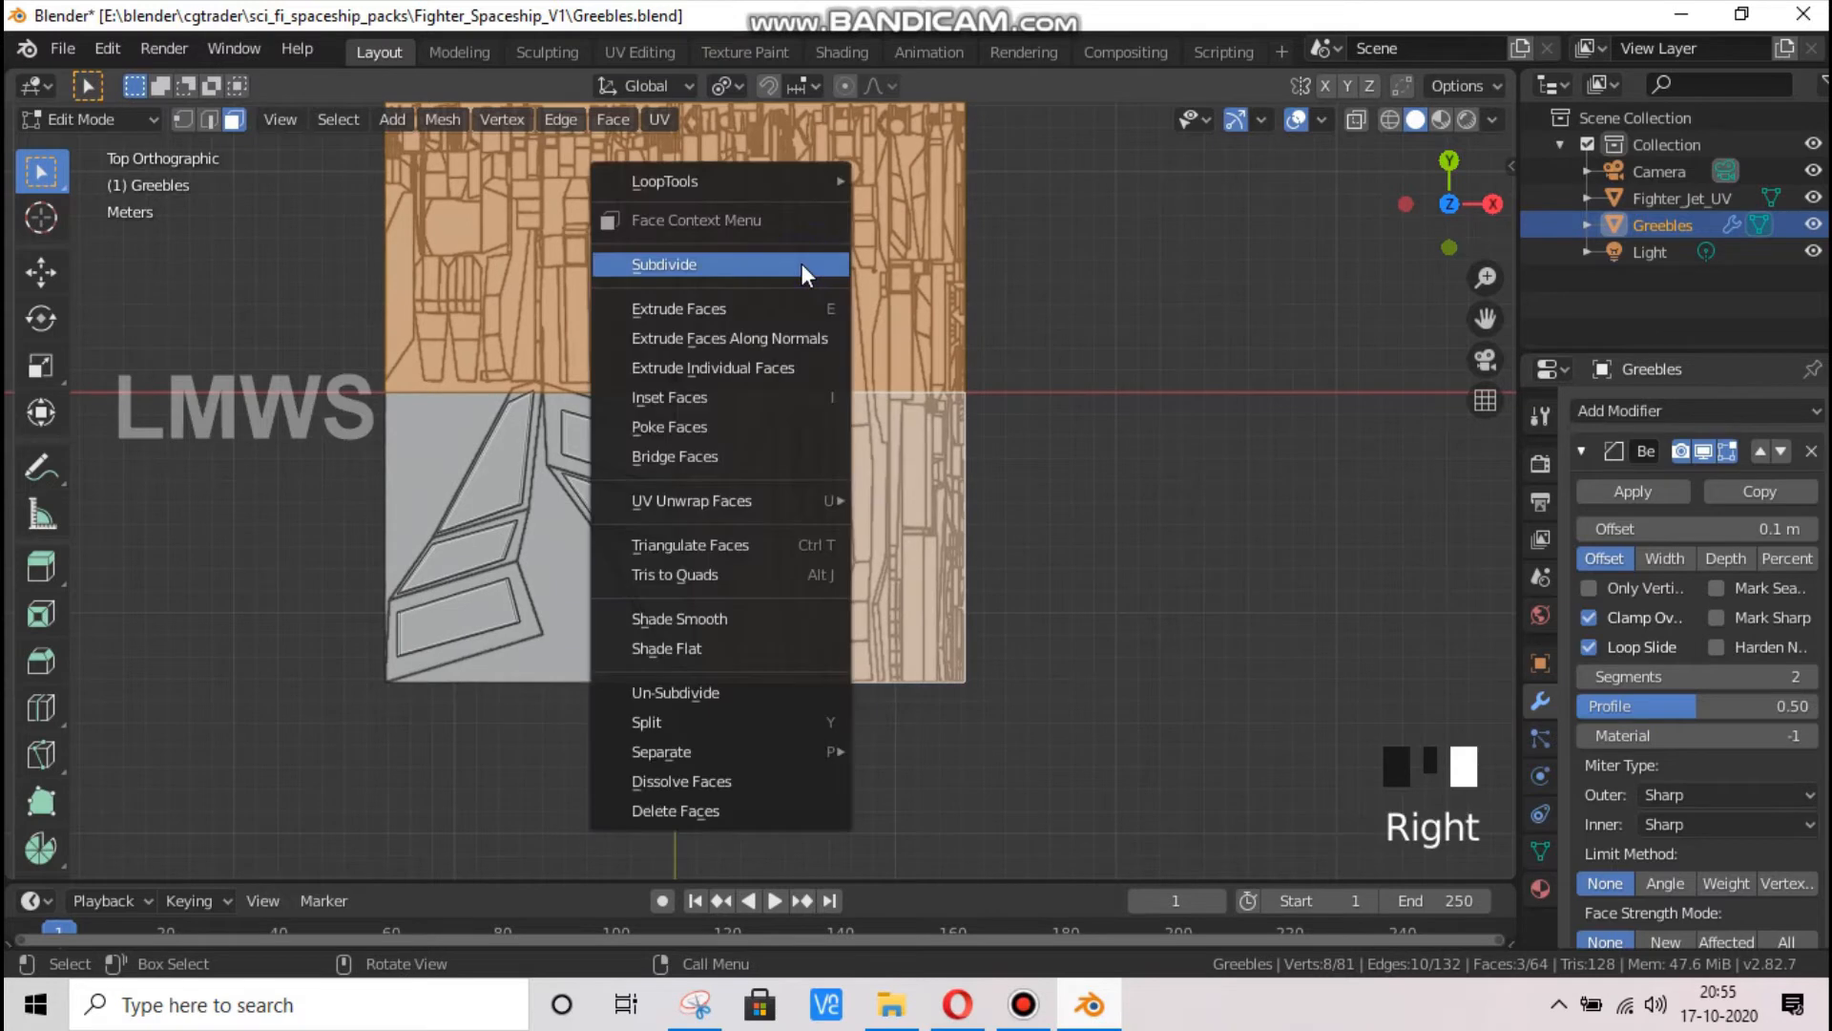
click(802, 265)
right_click(801, 264)
click(802, 263)
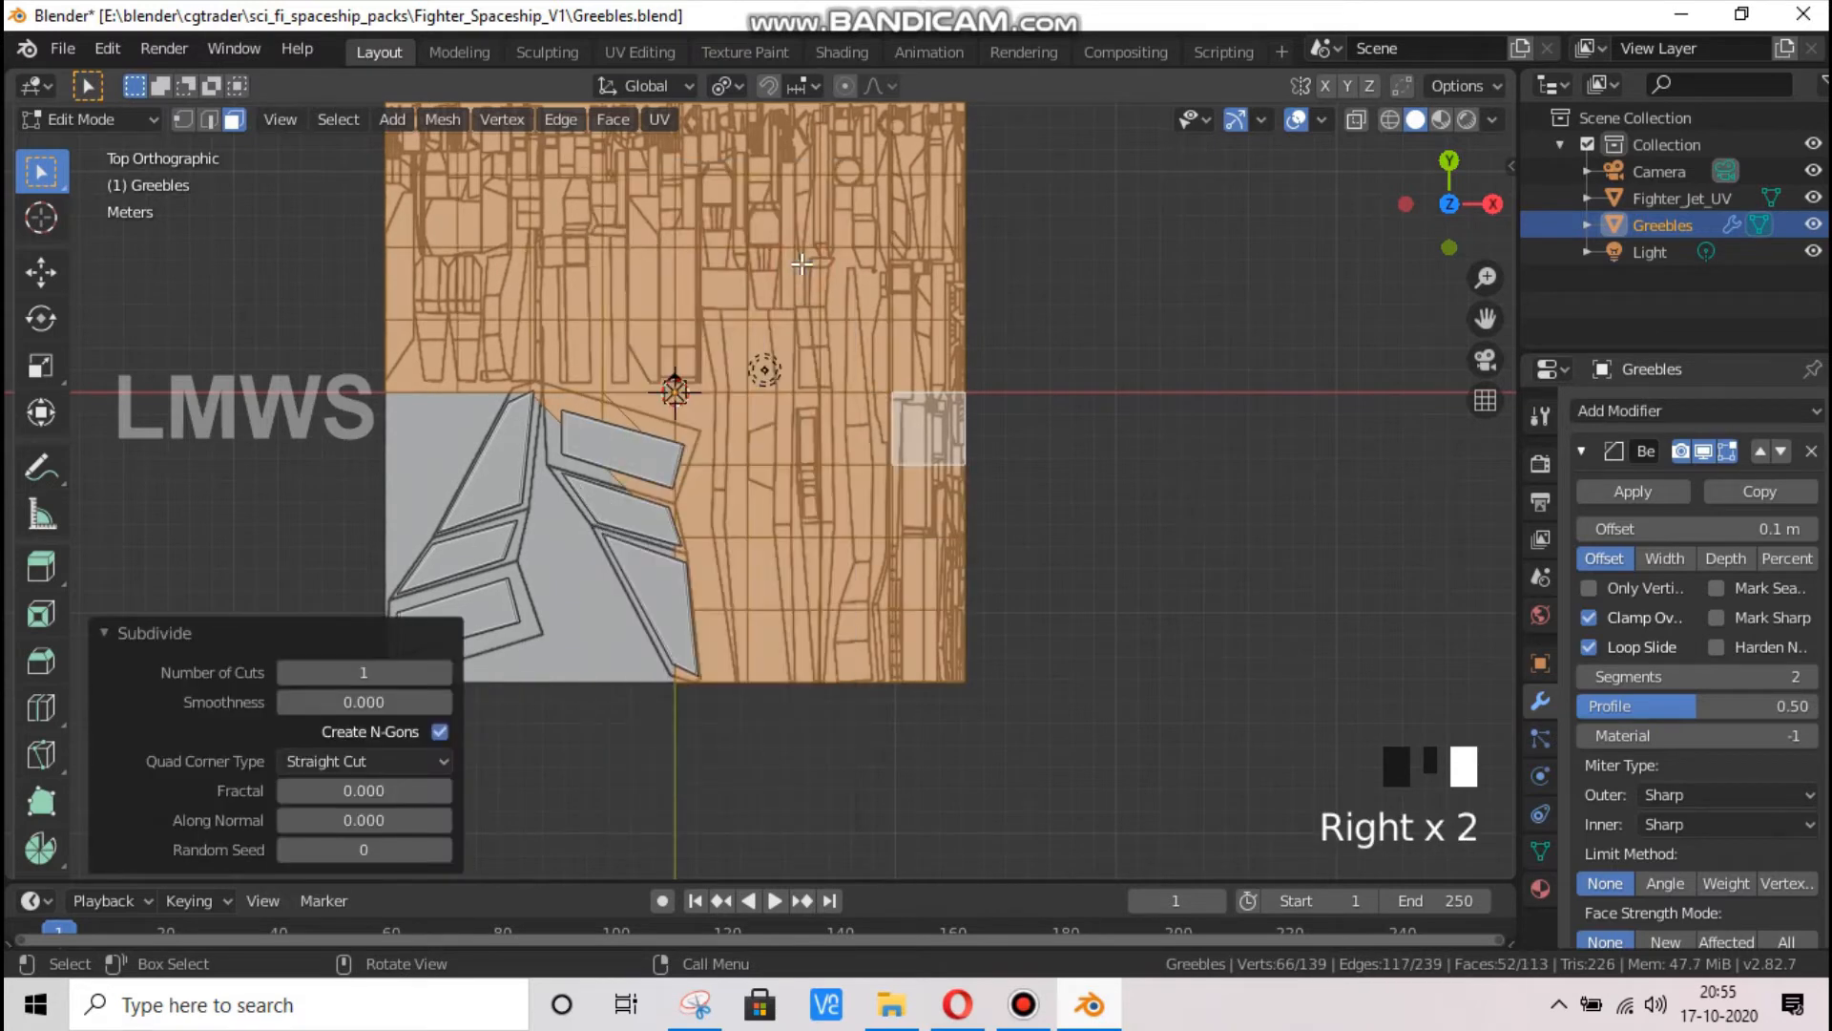
right_click(802, 264)
click(802, 264)
right_click(803, 264)
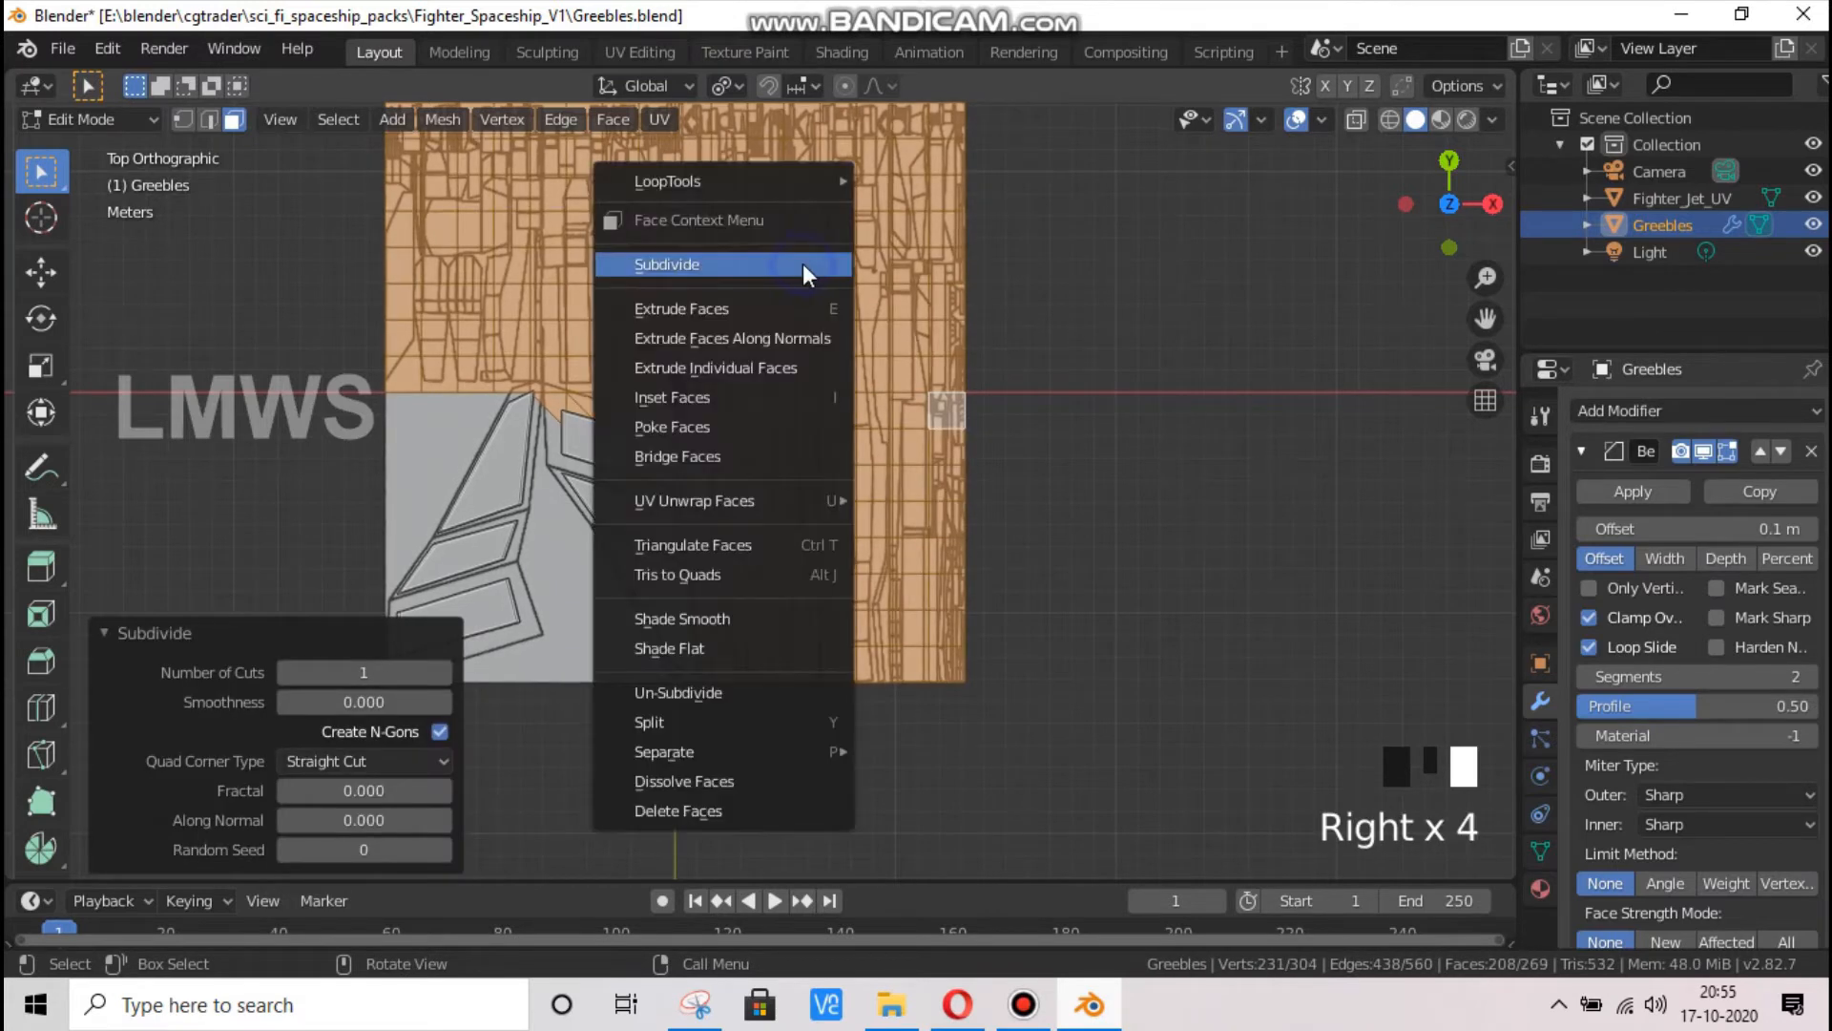
click(804, 264)
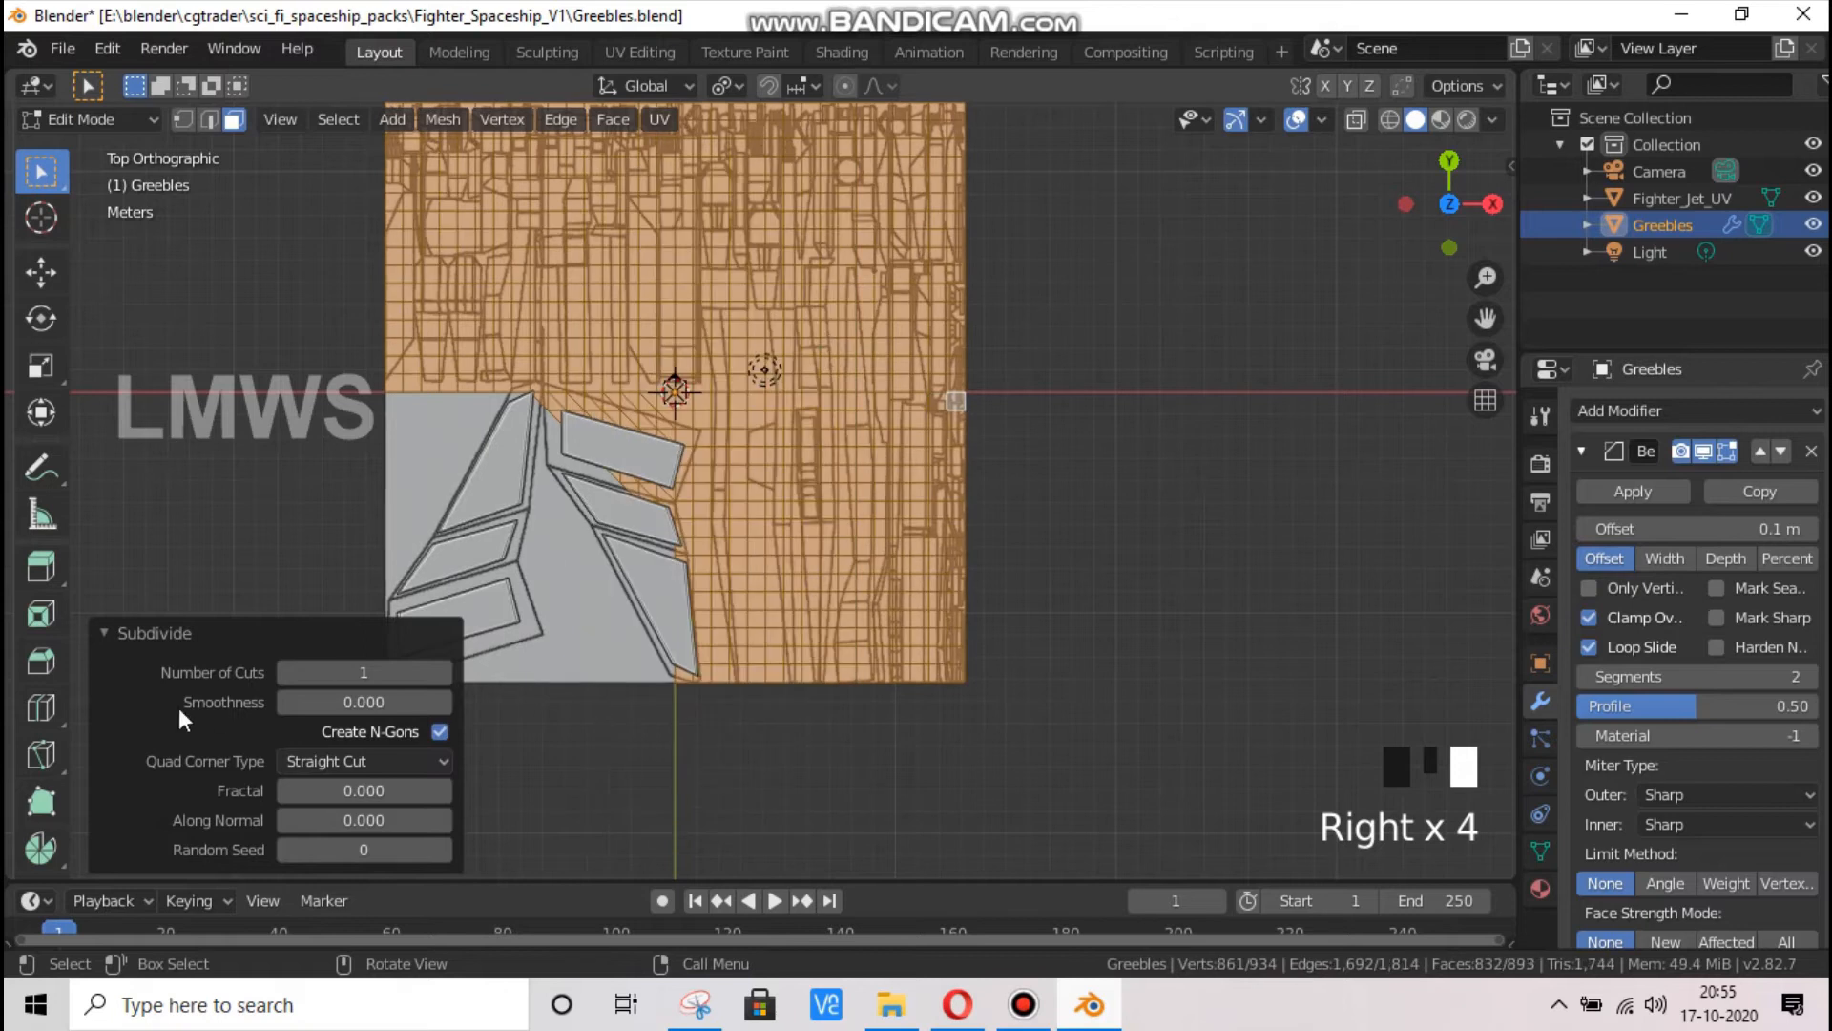
Reselect the subdivided grid faces across the plane's upper half and lower-right quadrant, and save the file
click(277, 633)
click(1074, 322)
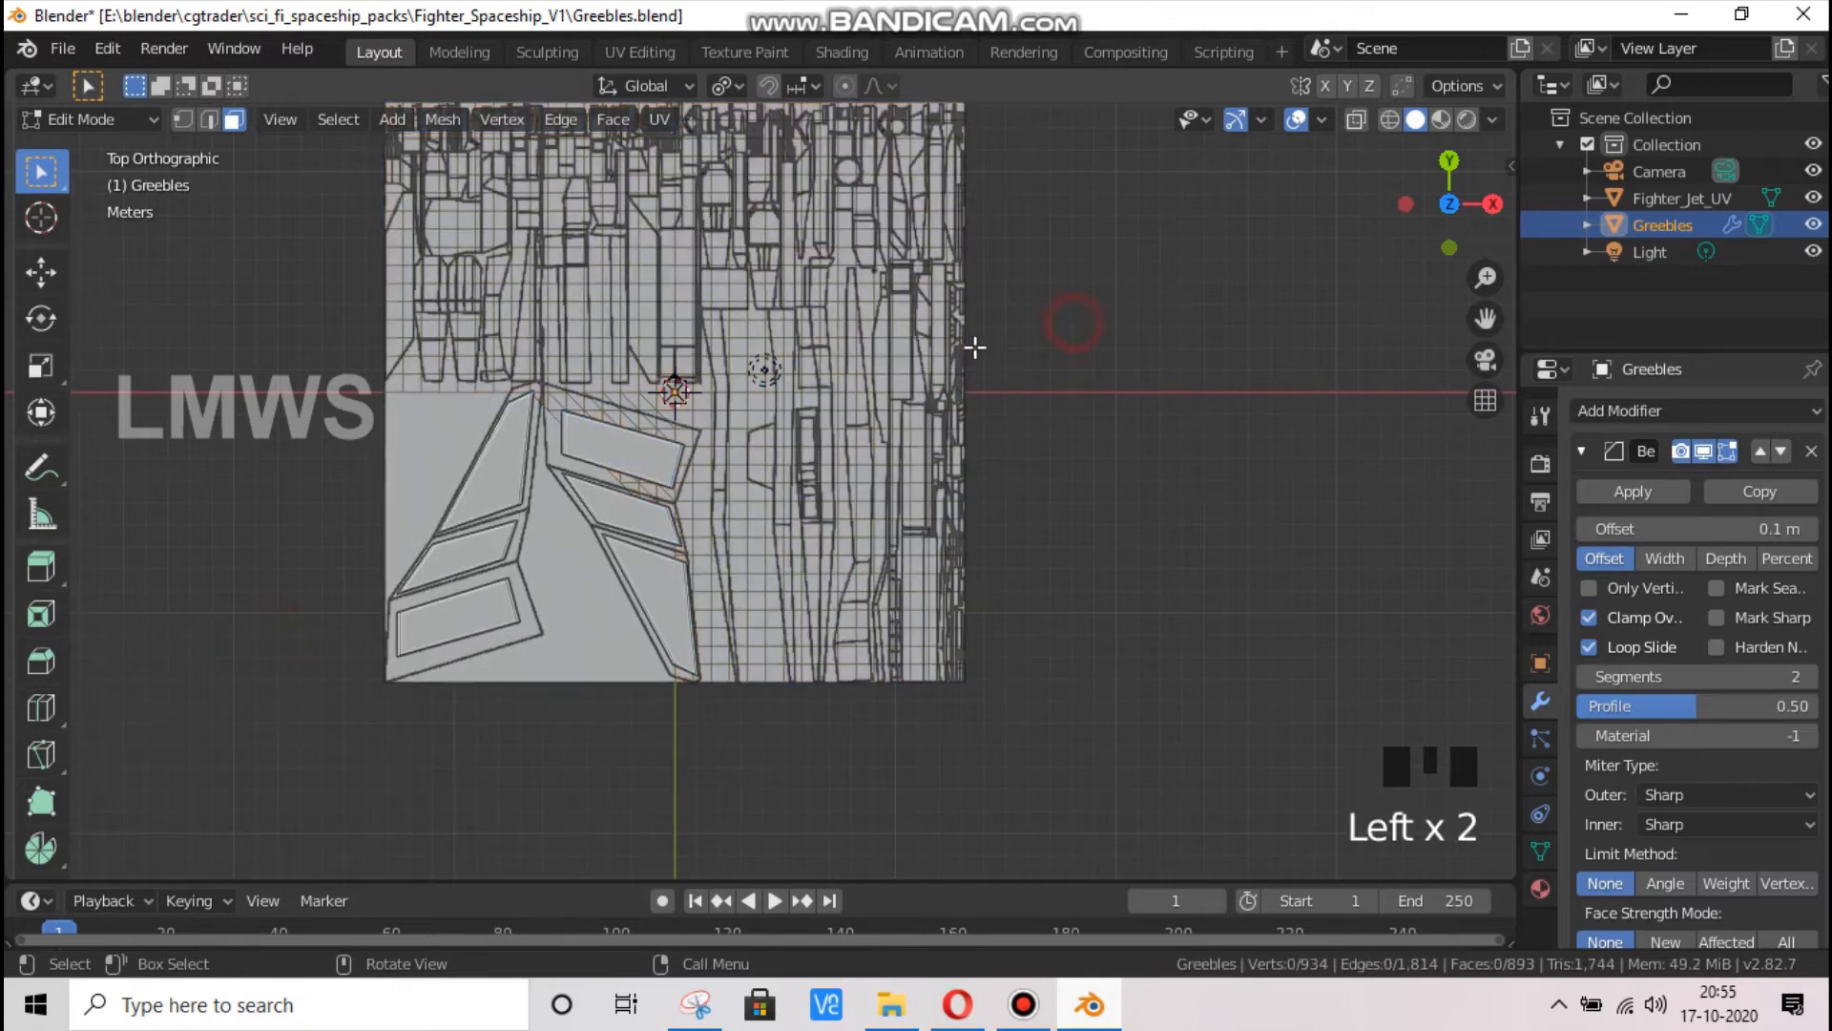
key(ctrl+z)
scroll(682, 427, up, 2)
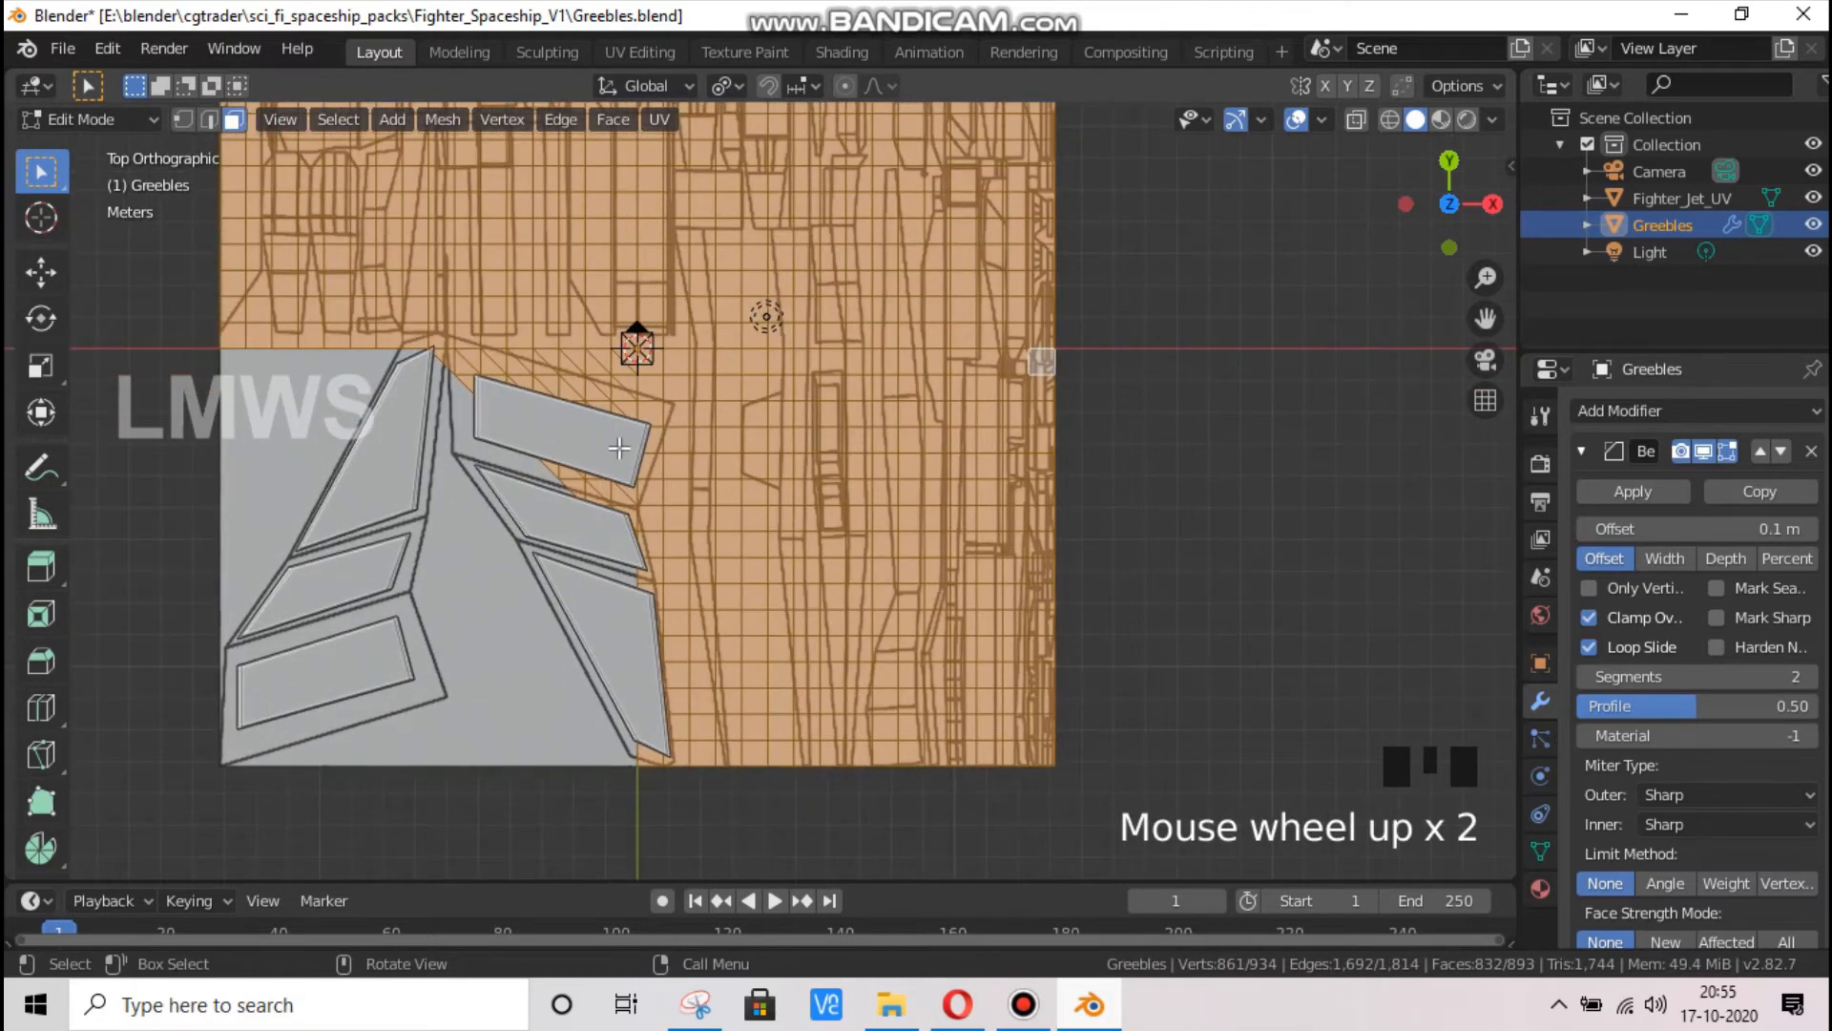
key(alt+a)
scroll(619, 448, down, 2)
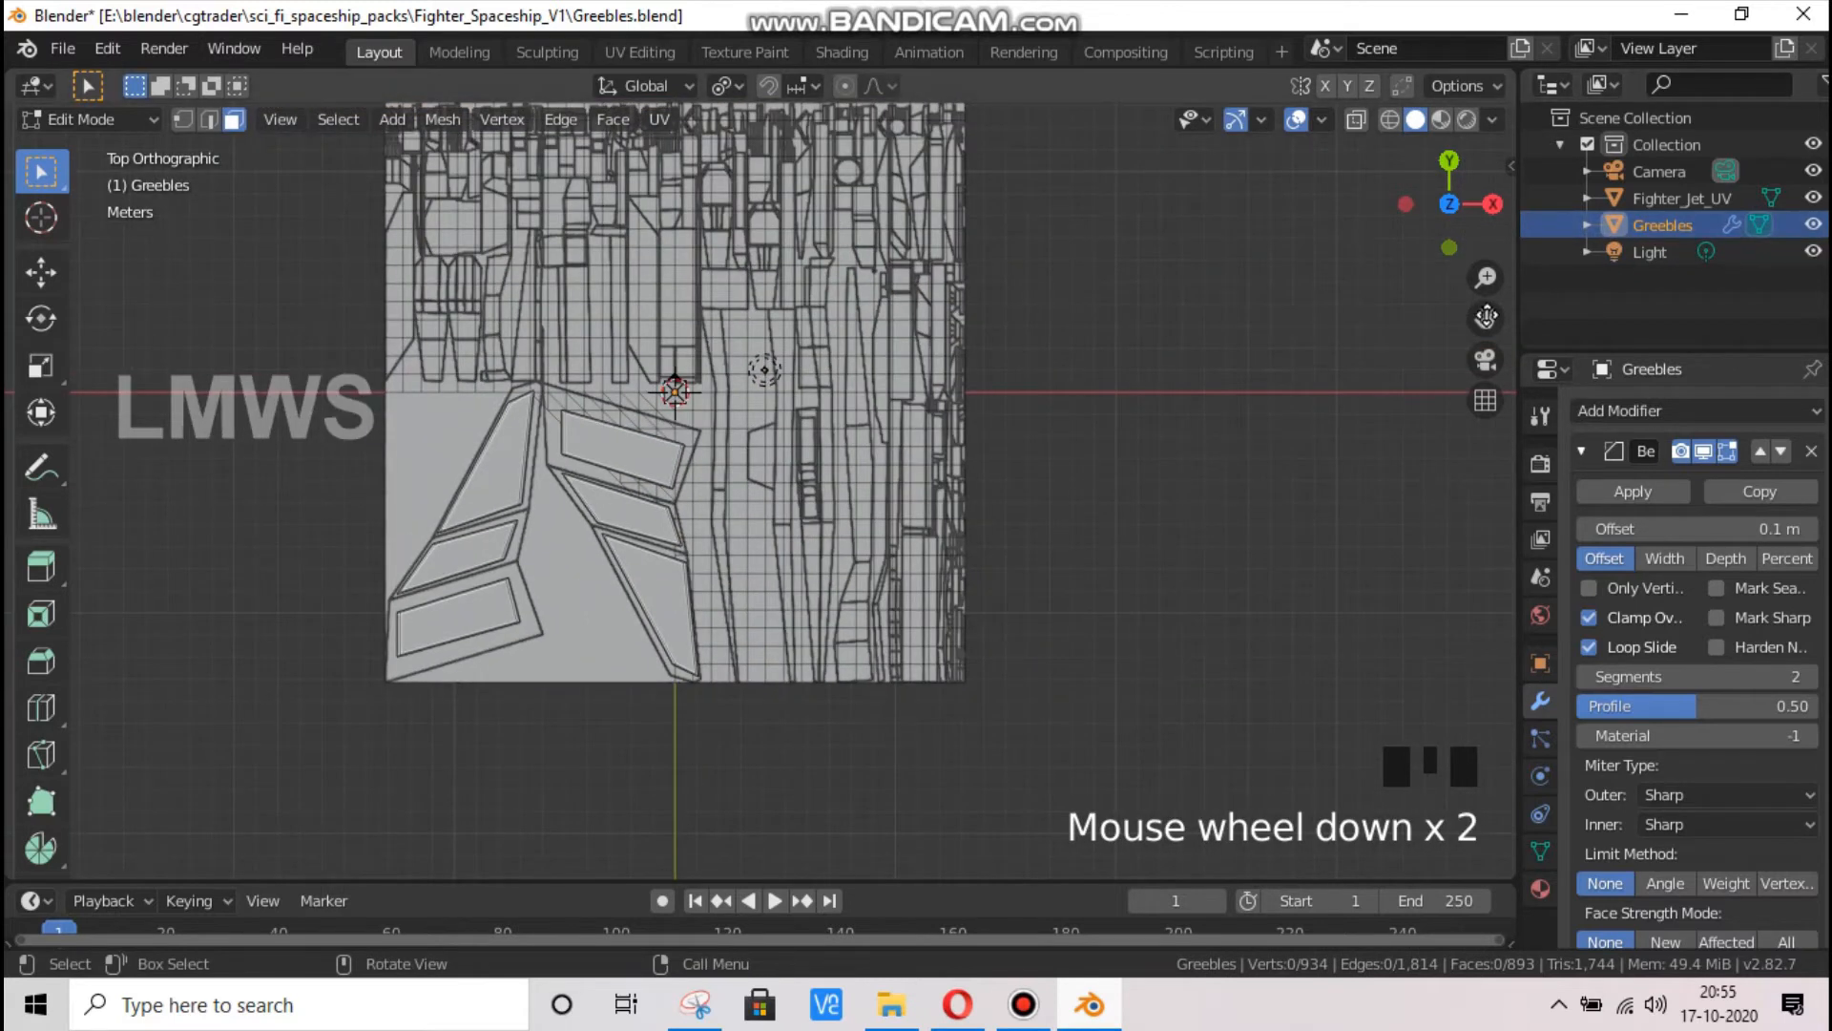
drag(1487, 317, 1501, 387)
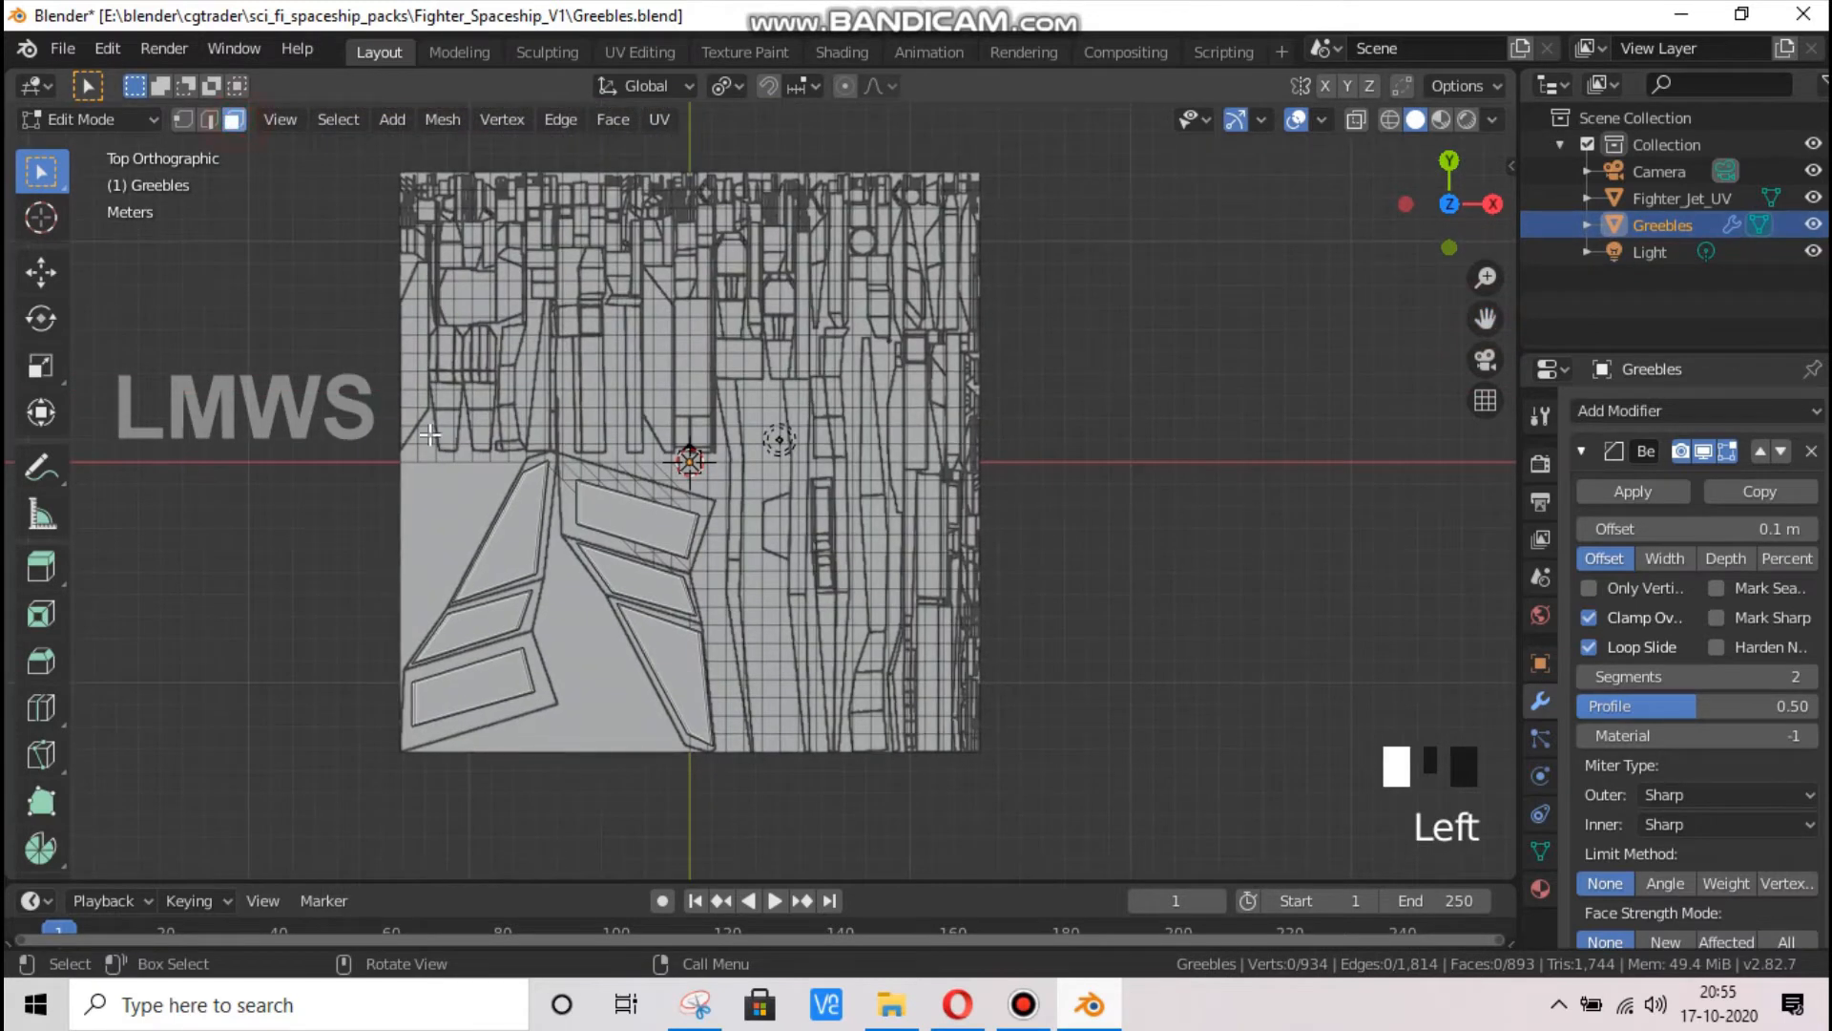
drag(387, 457, 999, 102)
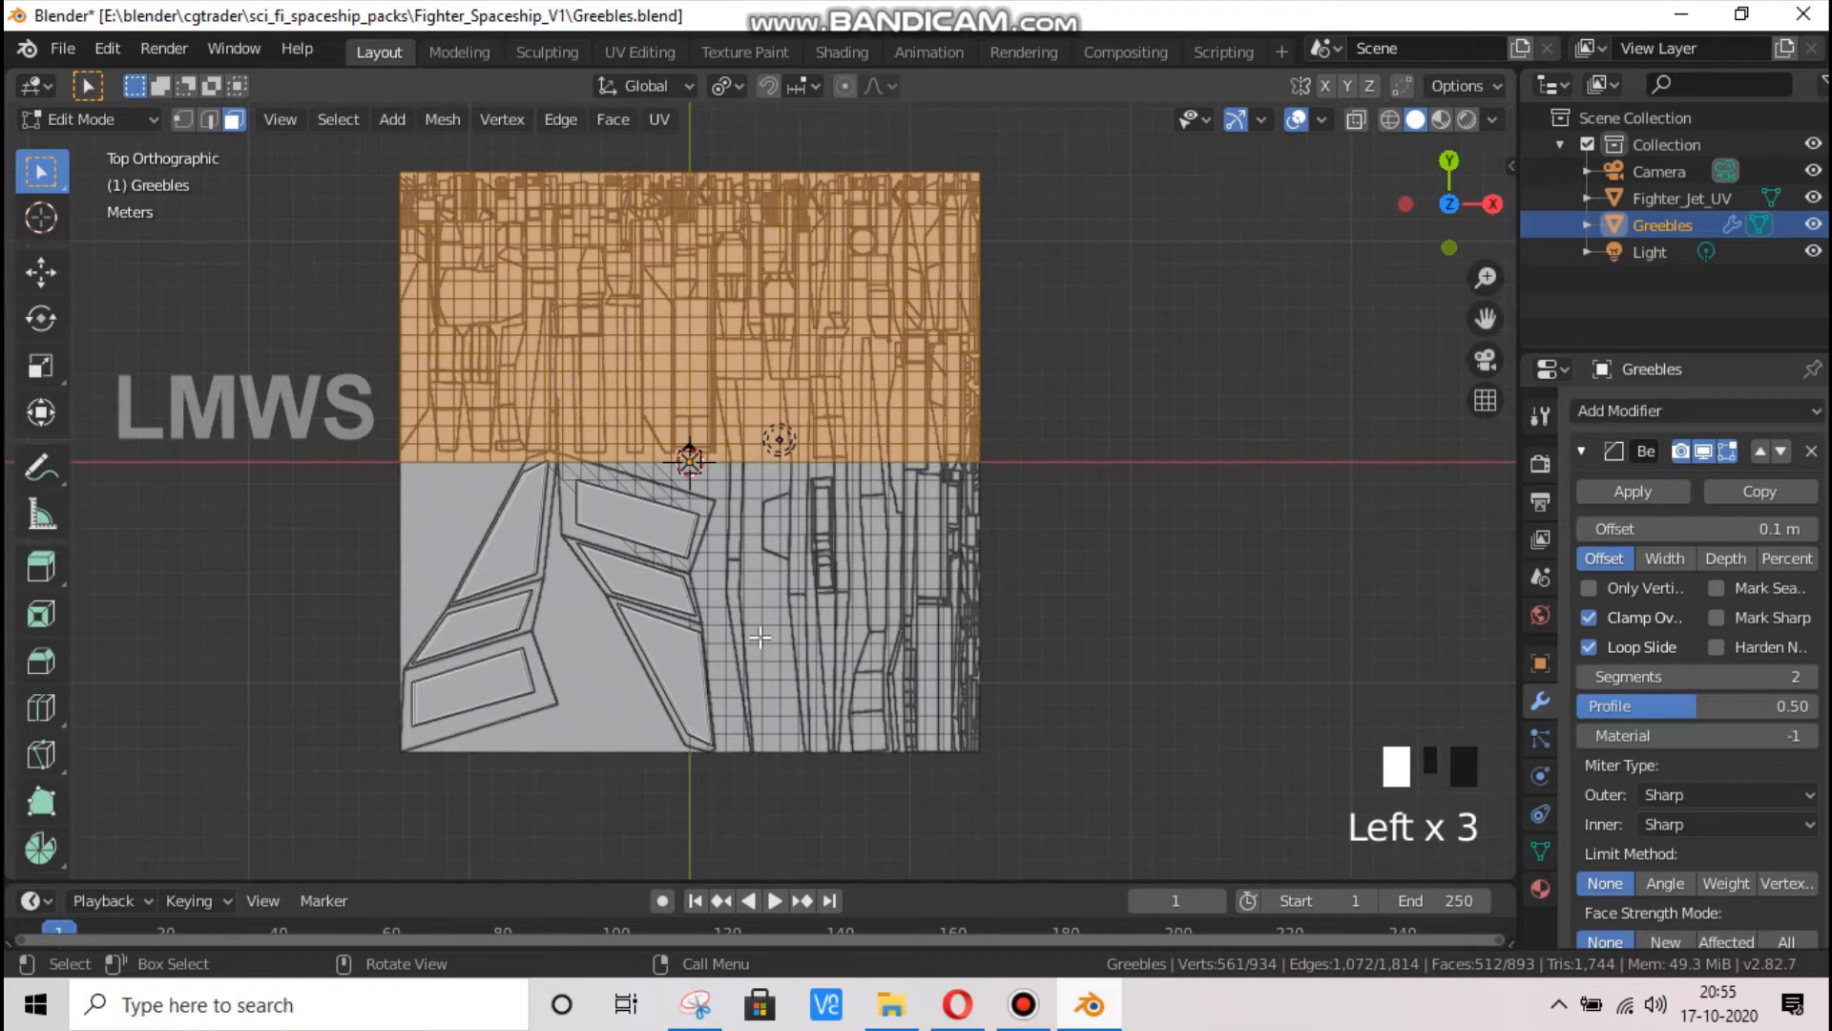
shift+drag(714, 783, 1137, 252)
key(ctrl+s)
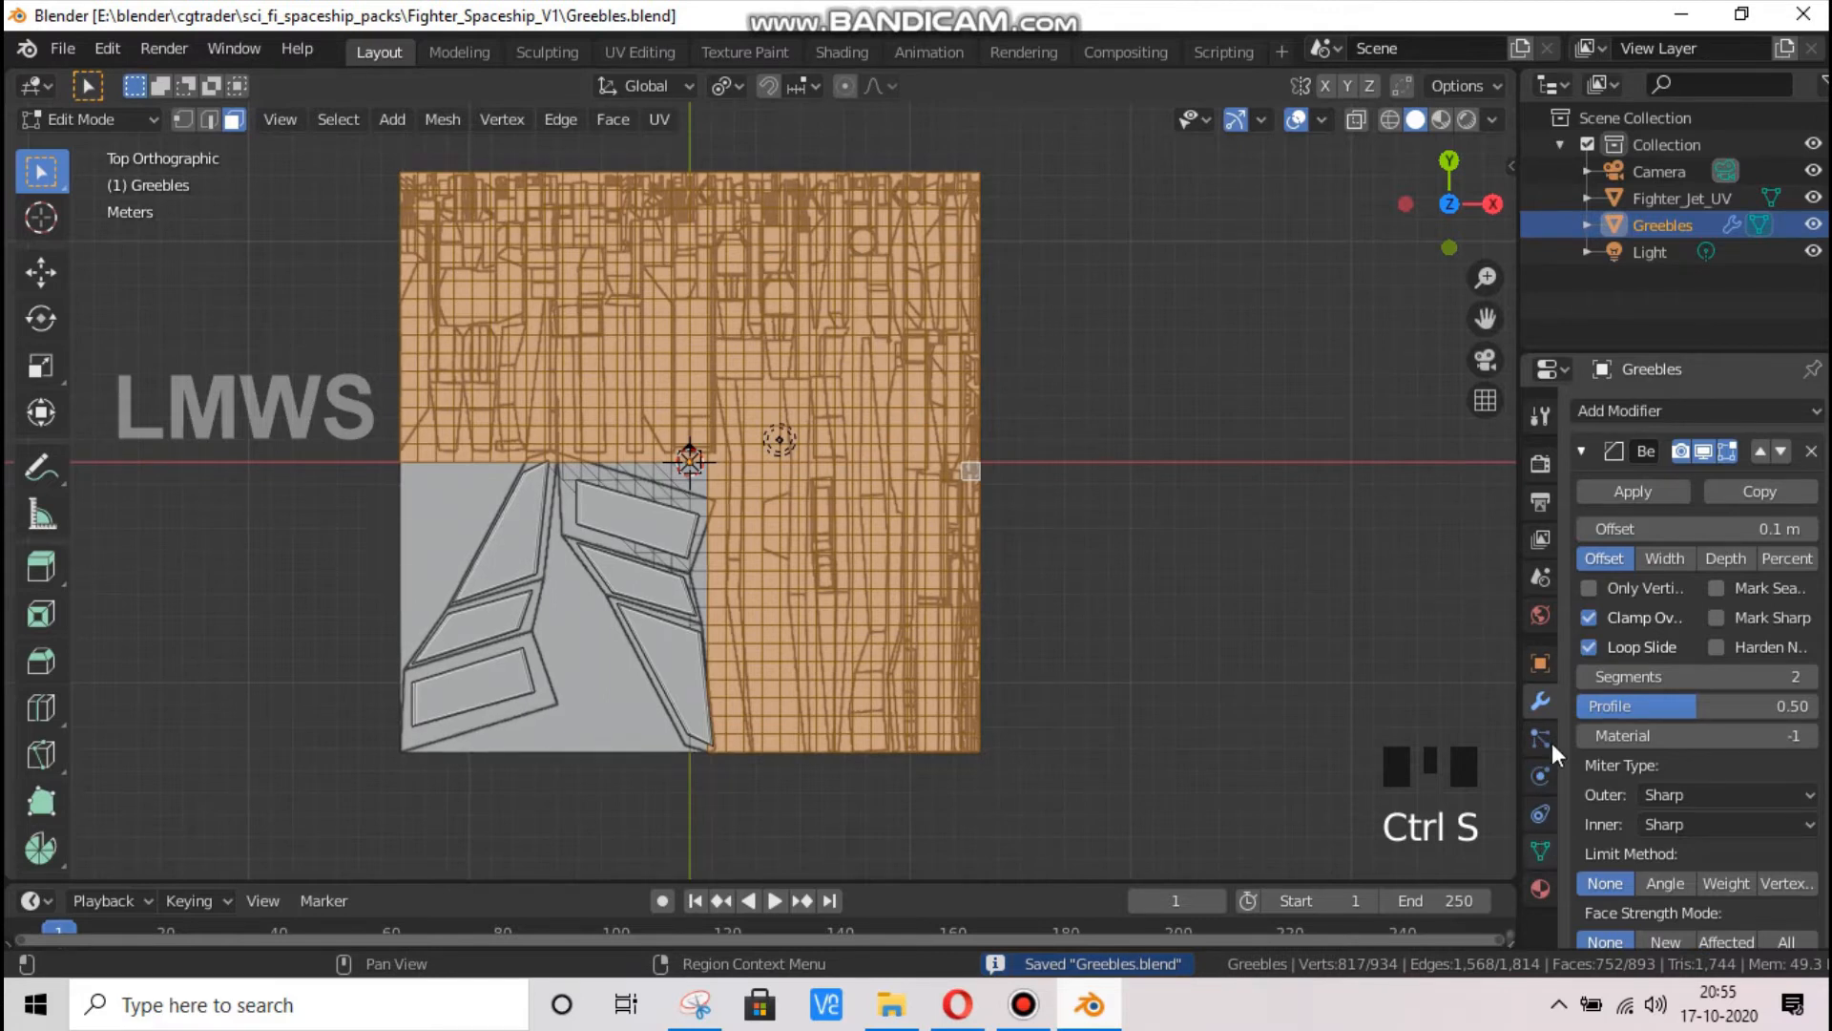
Create a vertex group named Greebles on the plane and assign the selected grid faces to it
click(1540, 850)
click(1813, 490)
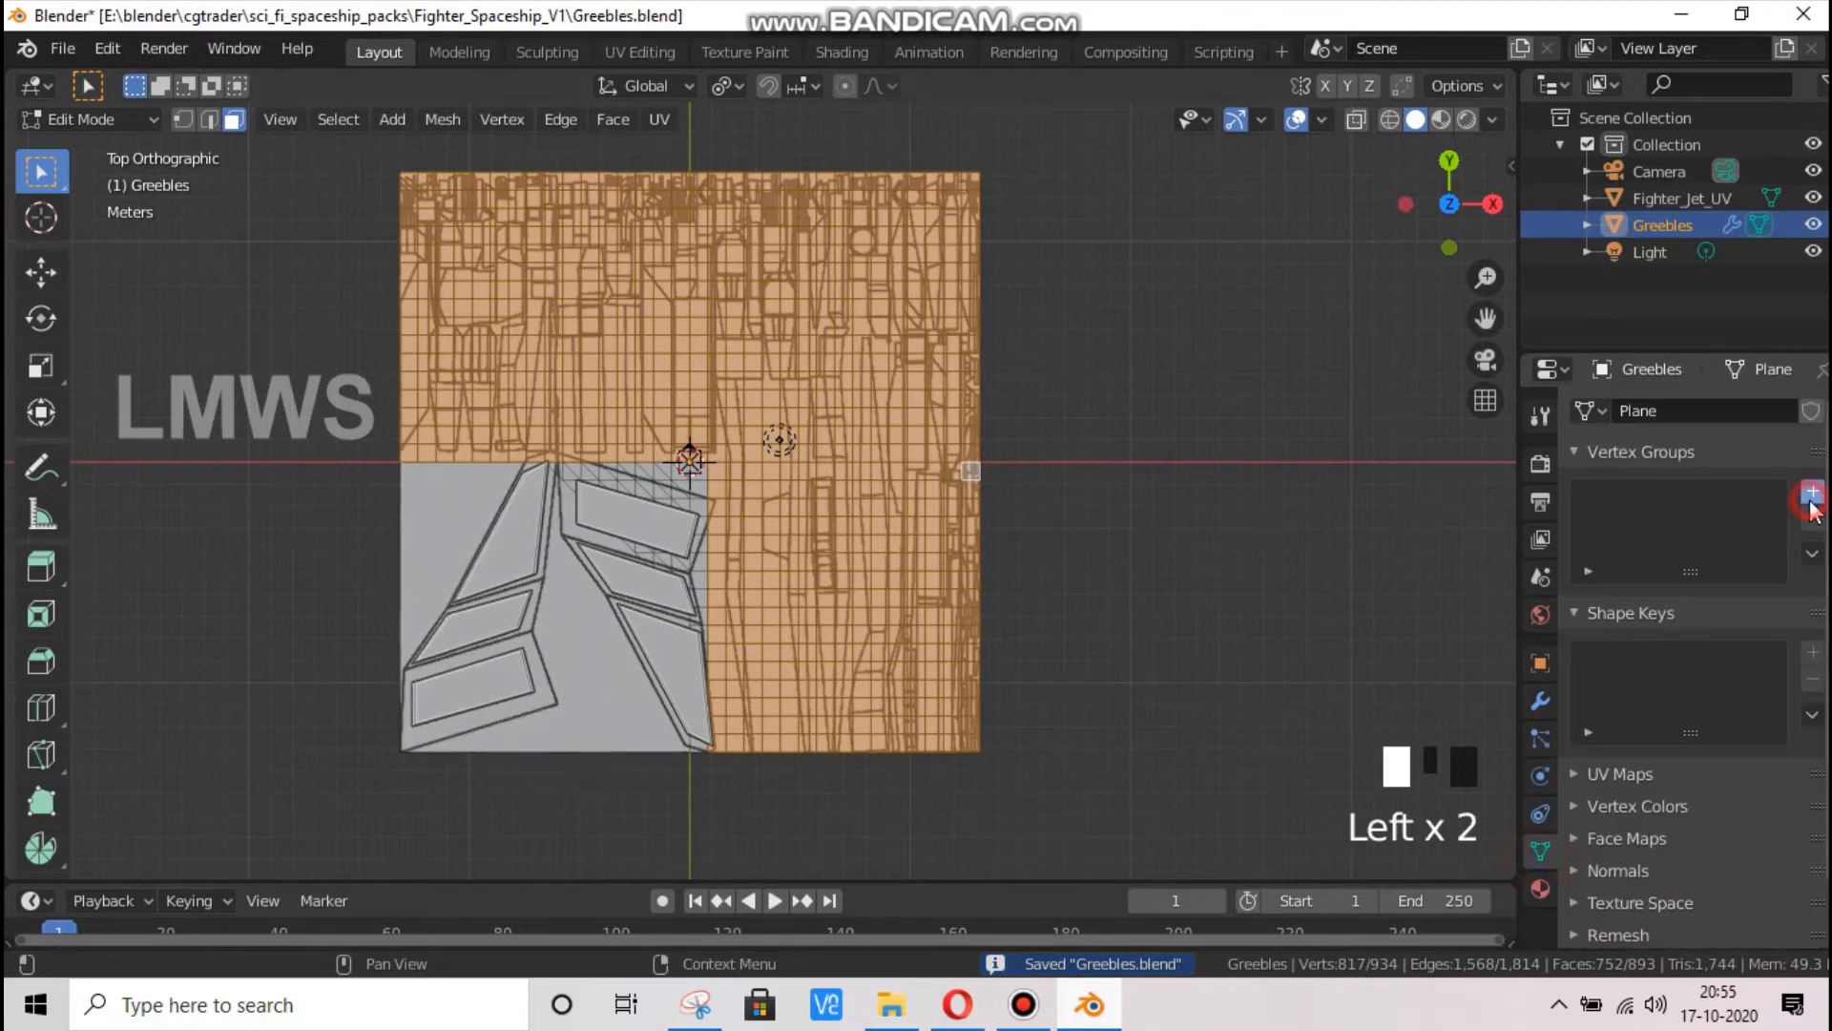
double_click(1643, 504)
click(1645, 497)
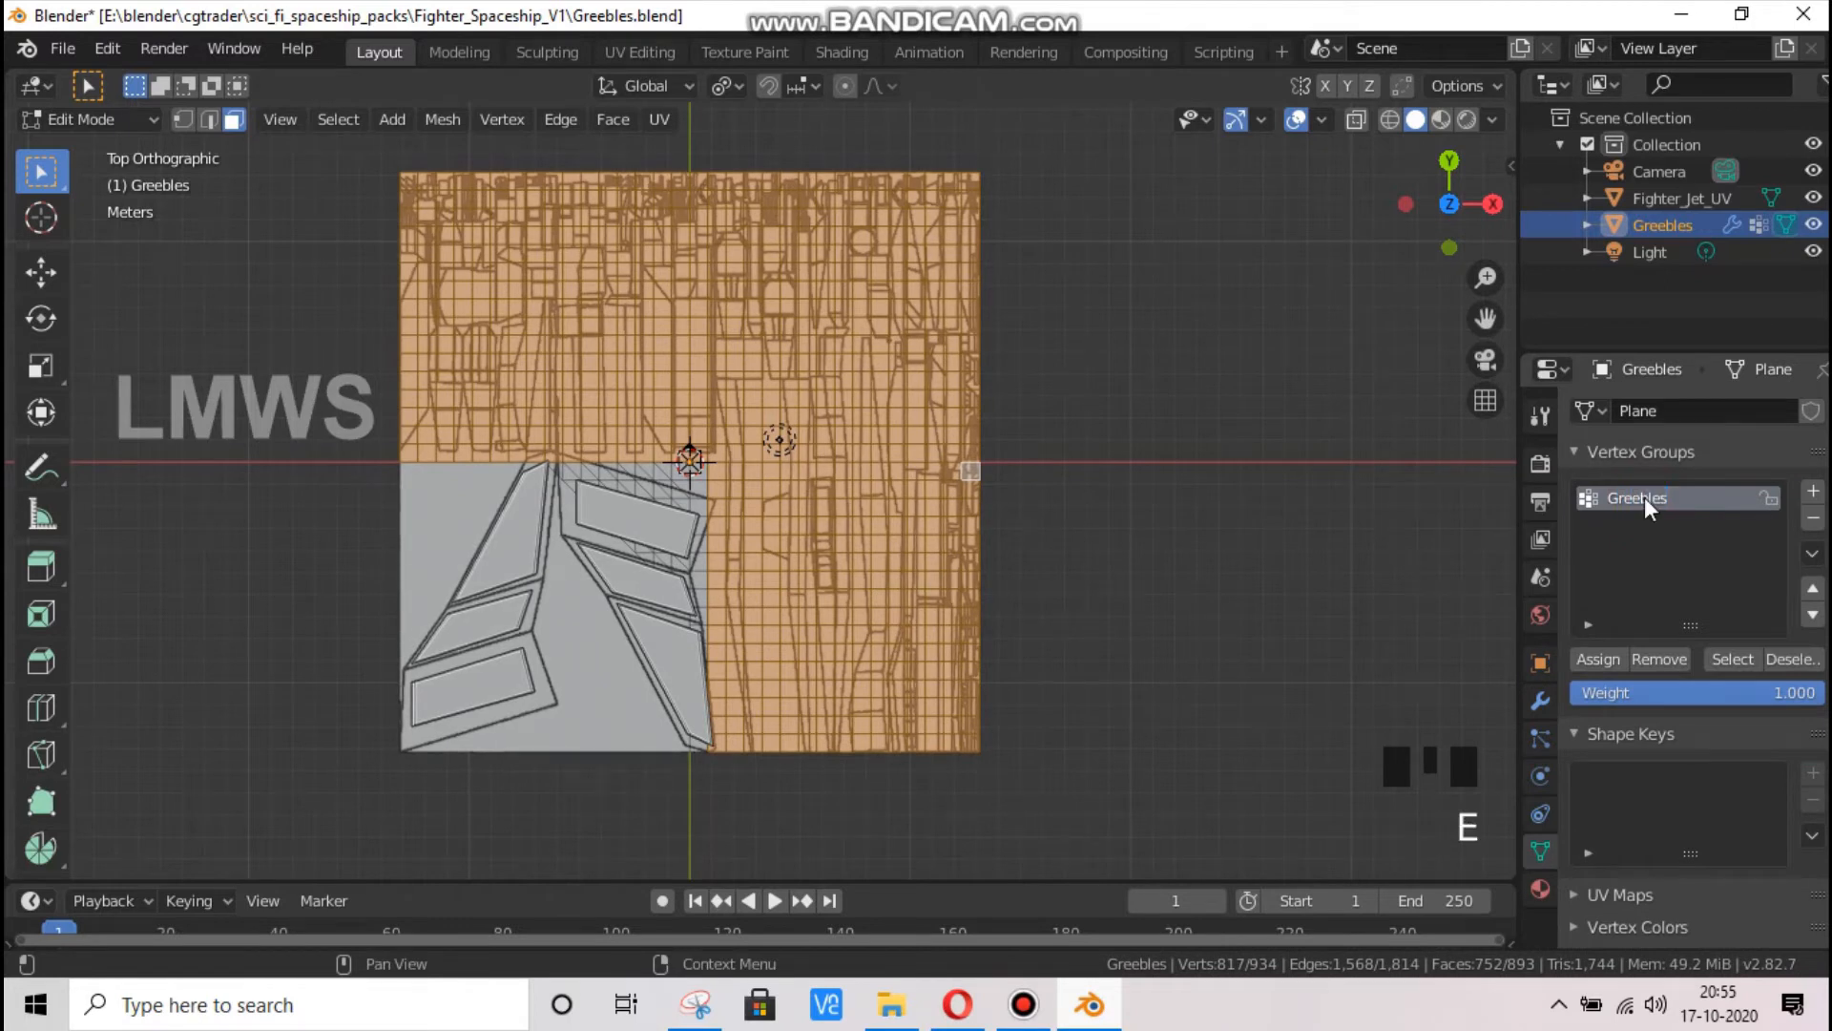
key(Return)
click(1601, 658)
click(1599, 658)
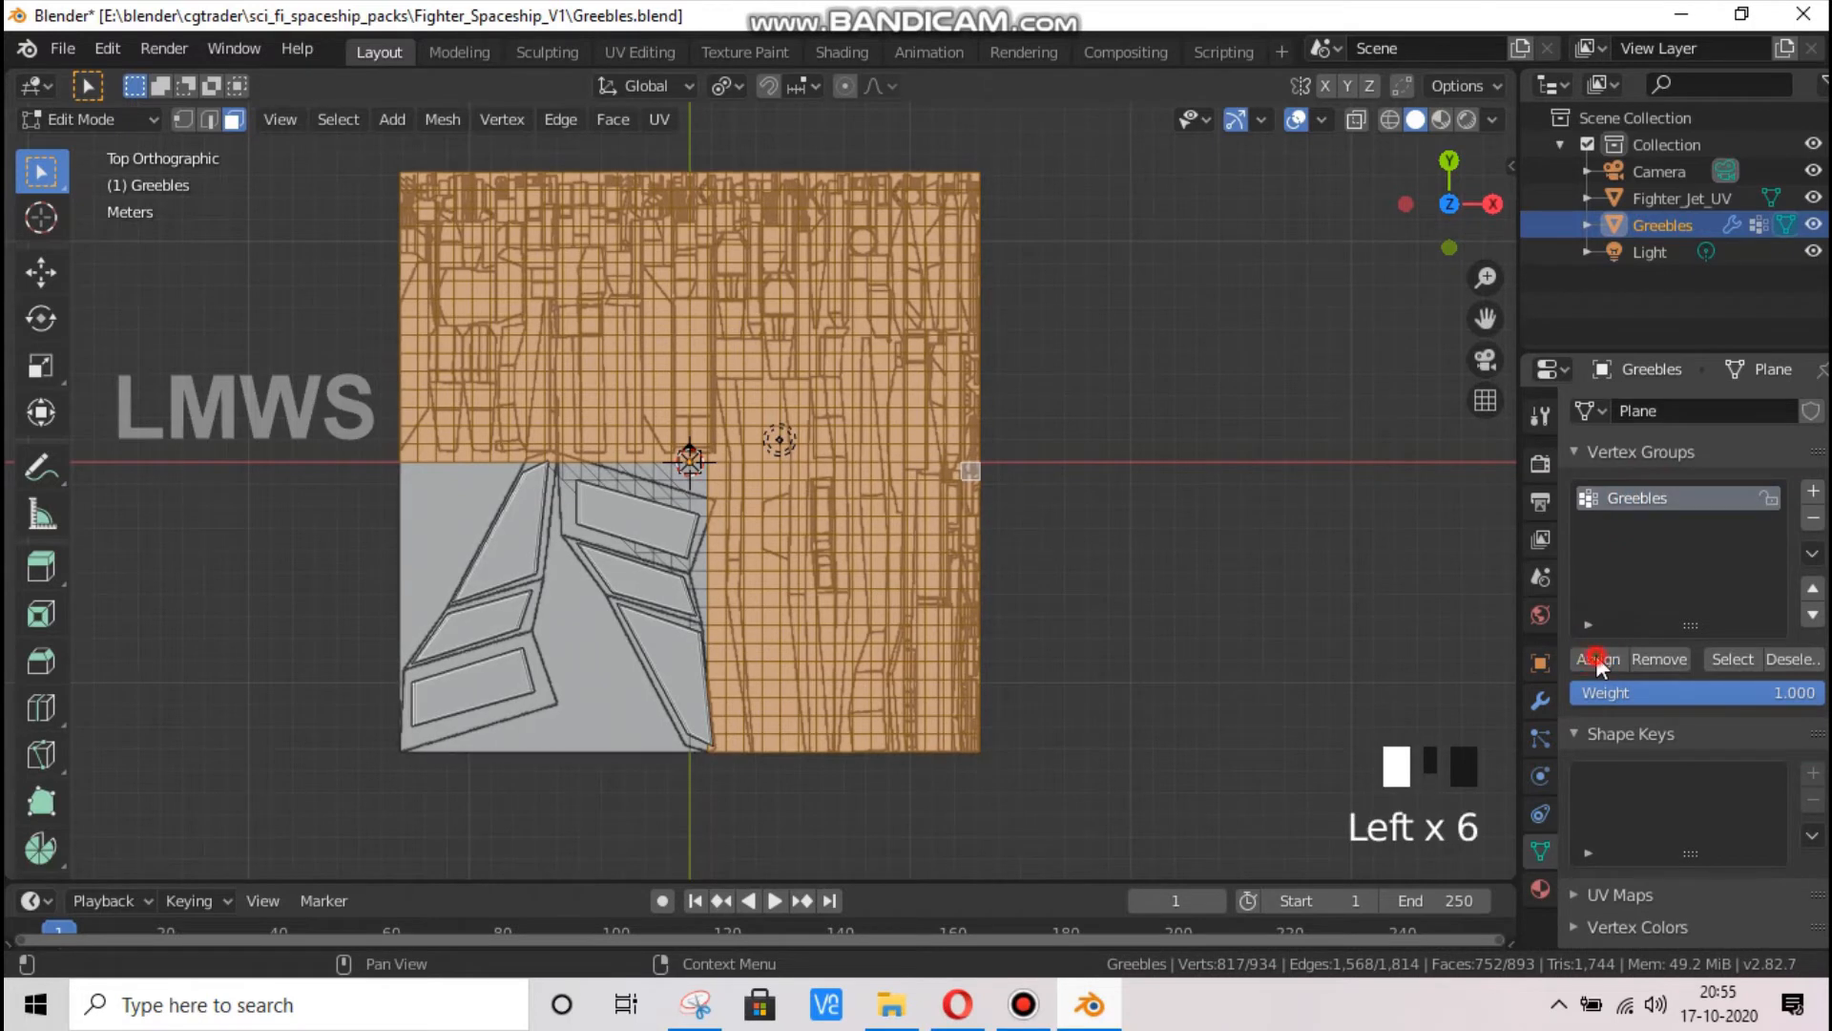
Try to remove the faces bordering the large wing panels of the lower-left quadrant from the Greebles vertex group
scroll(717, 622, up, 2)
scroll(514, 462, up, 2)
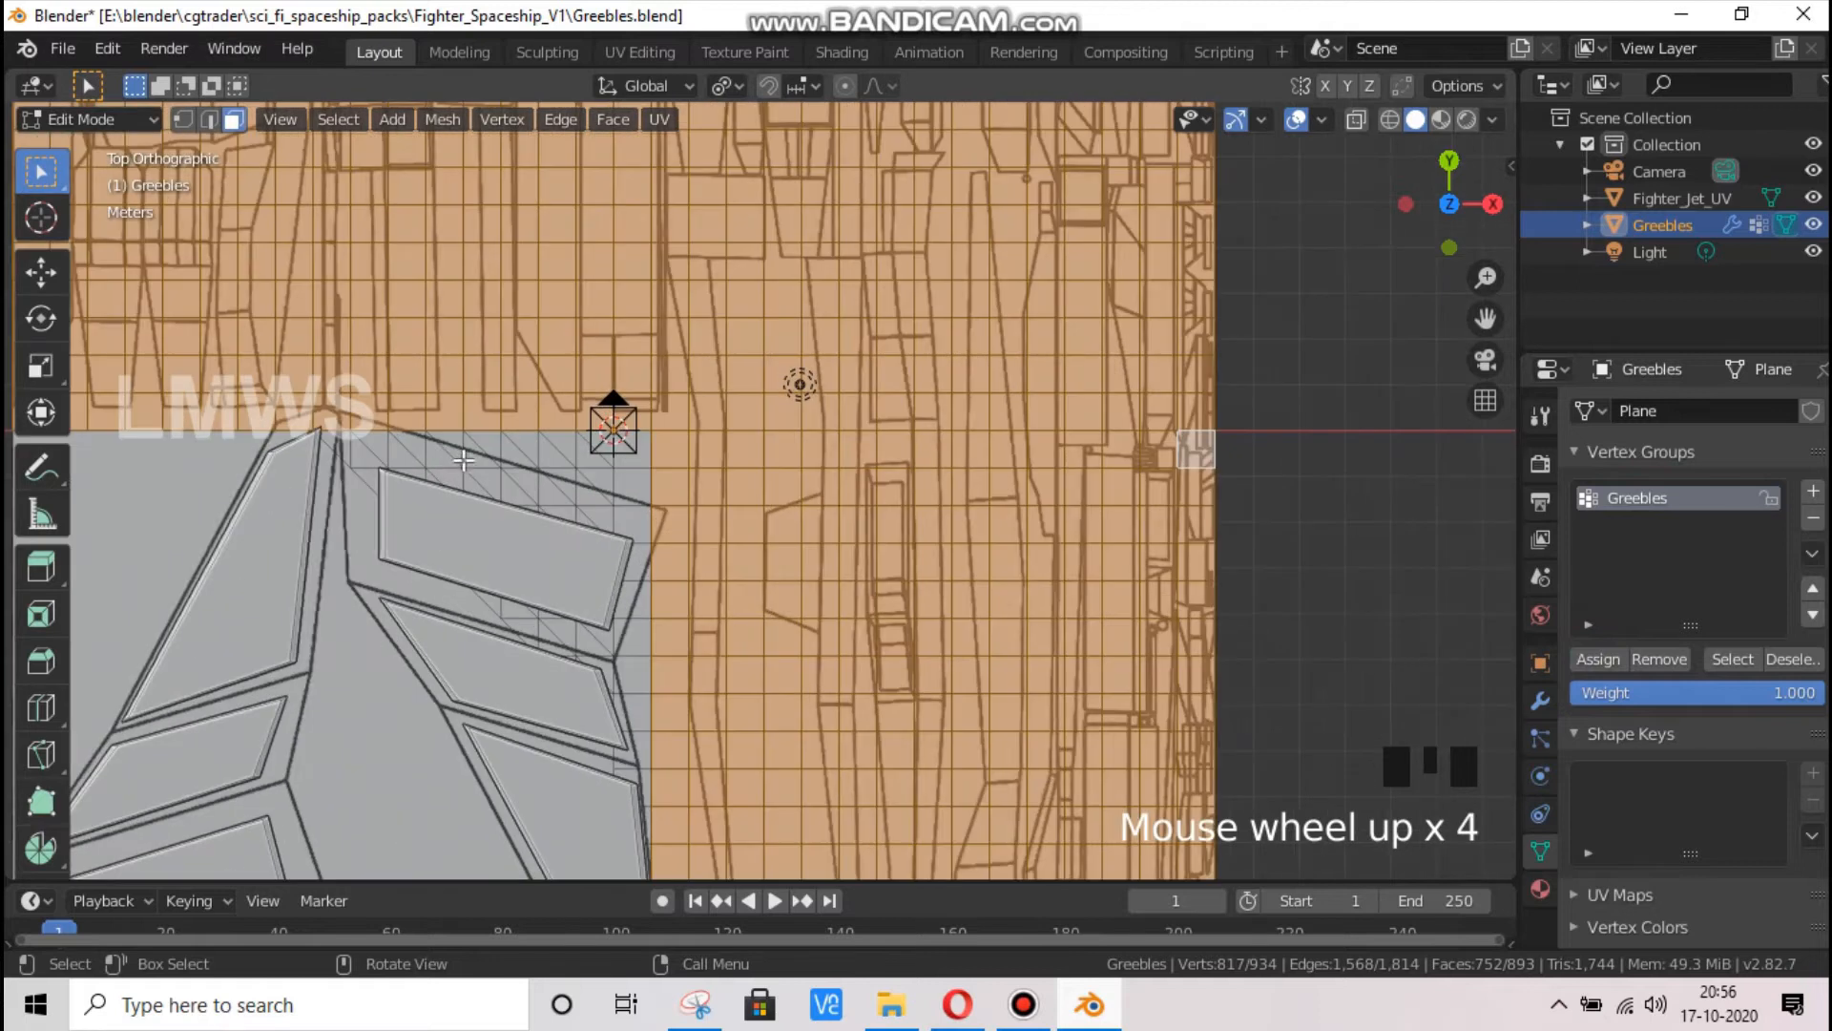
click(301, 417)
shift+click(327, 411)
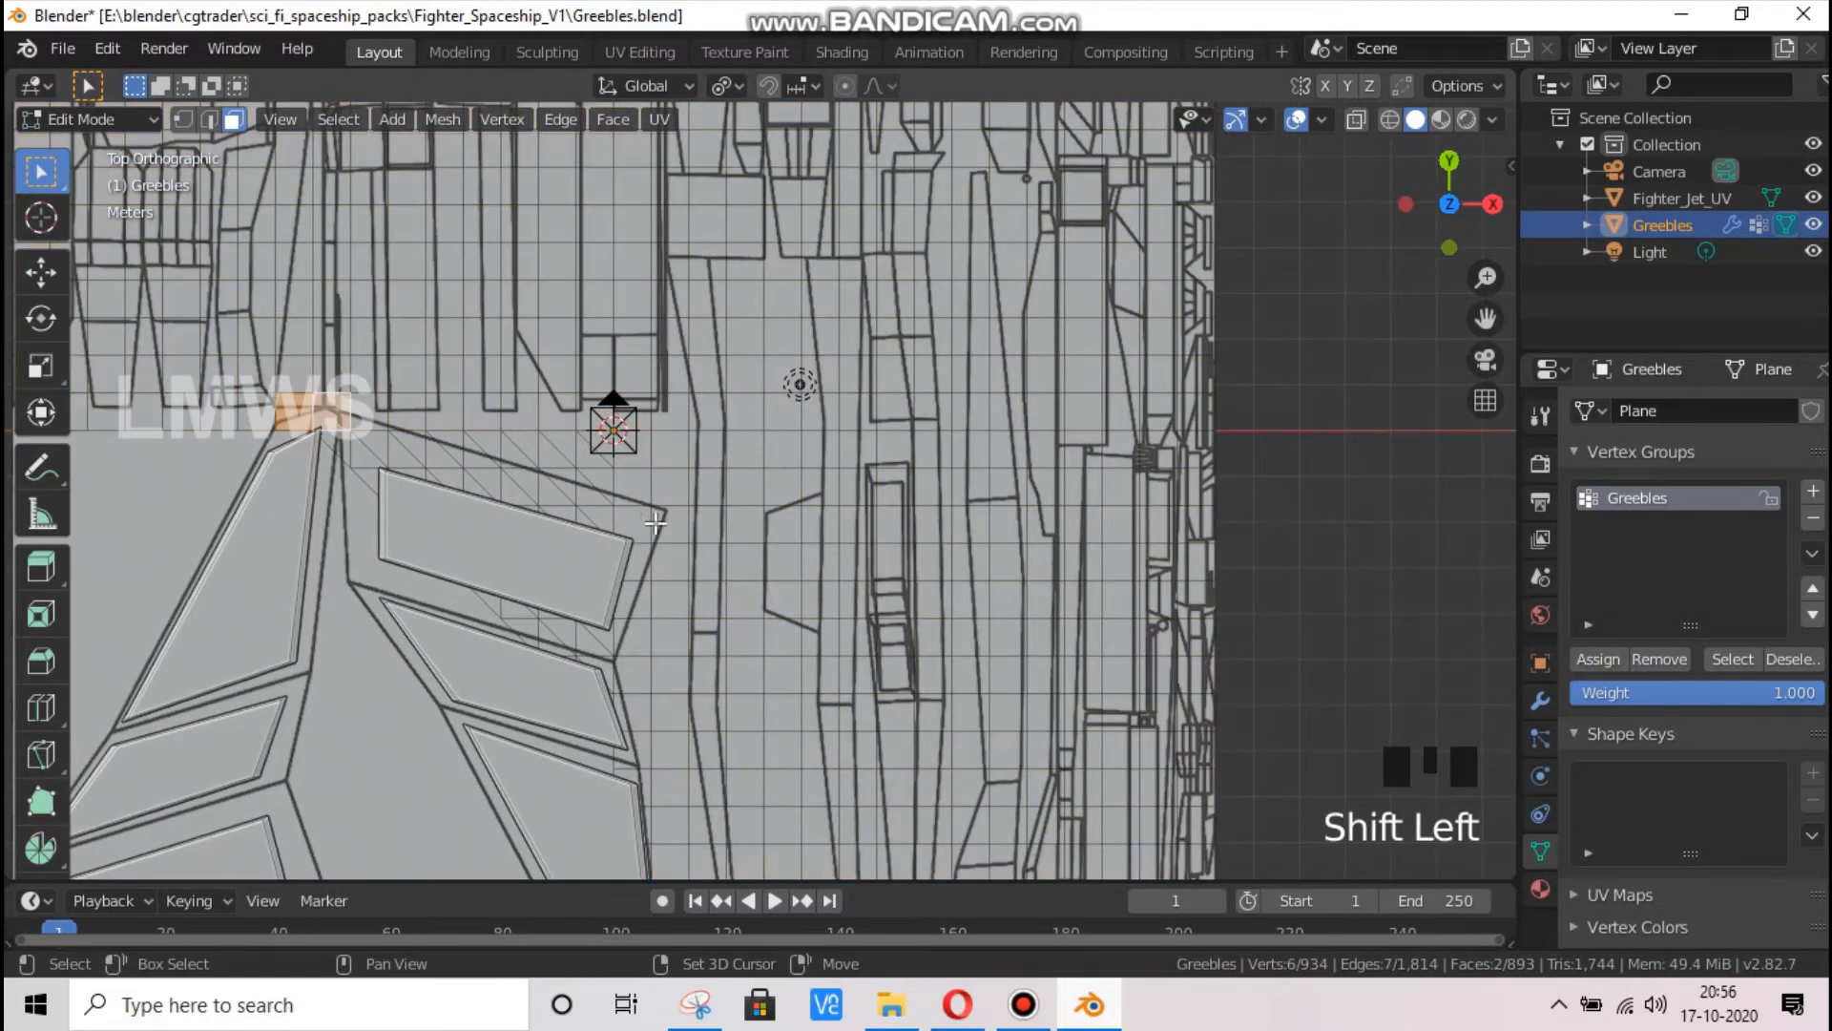
shift+click(626, 416)
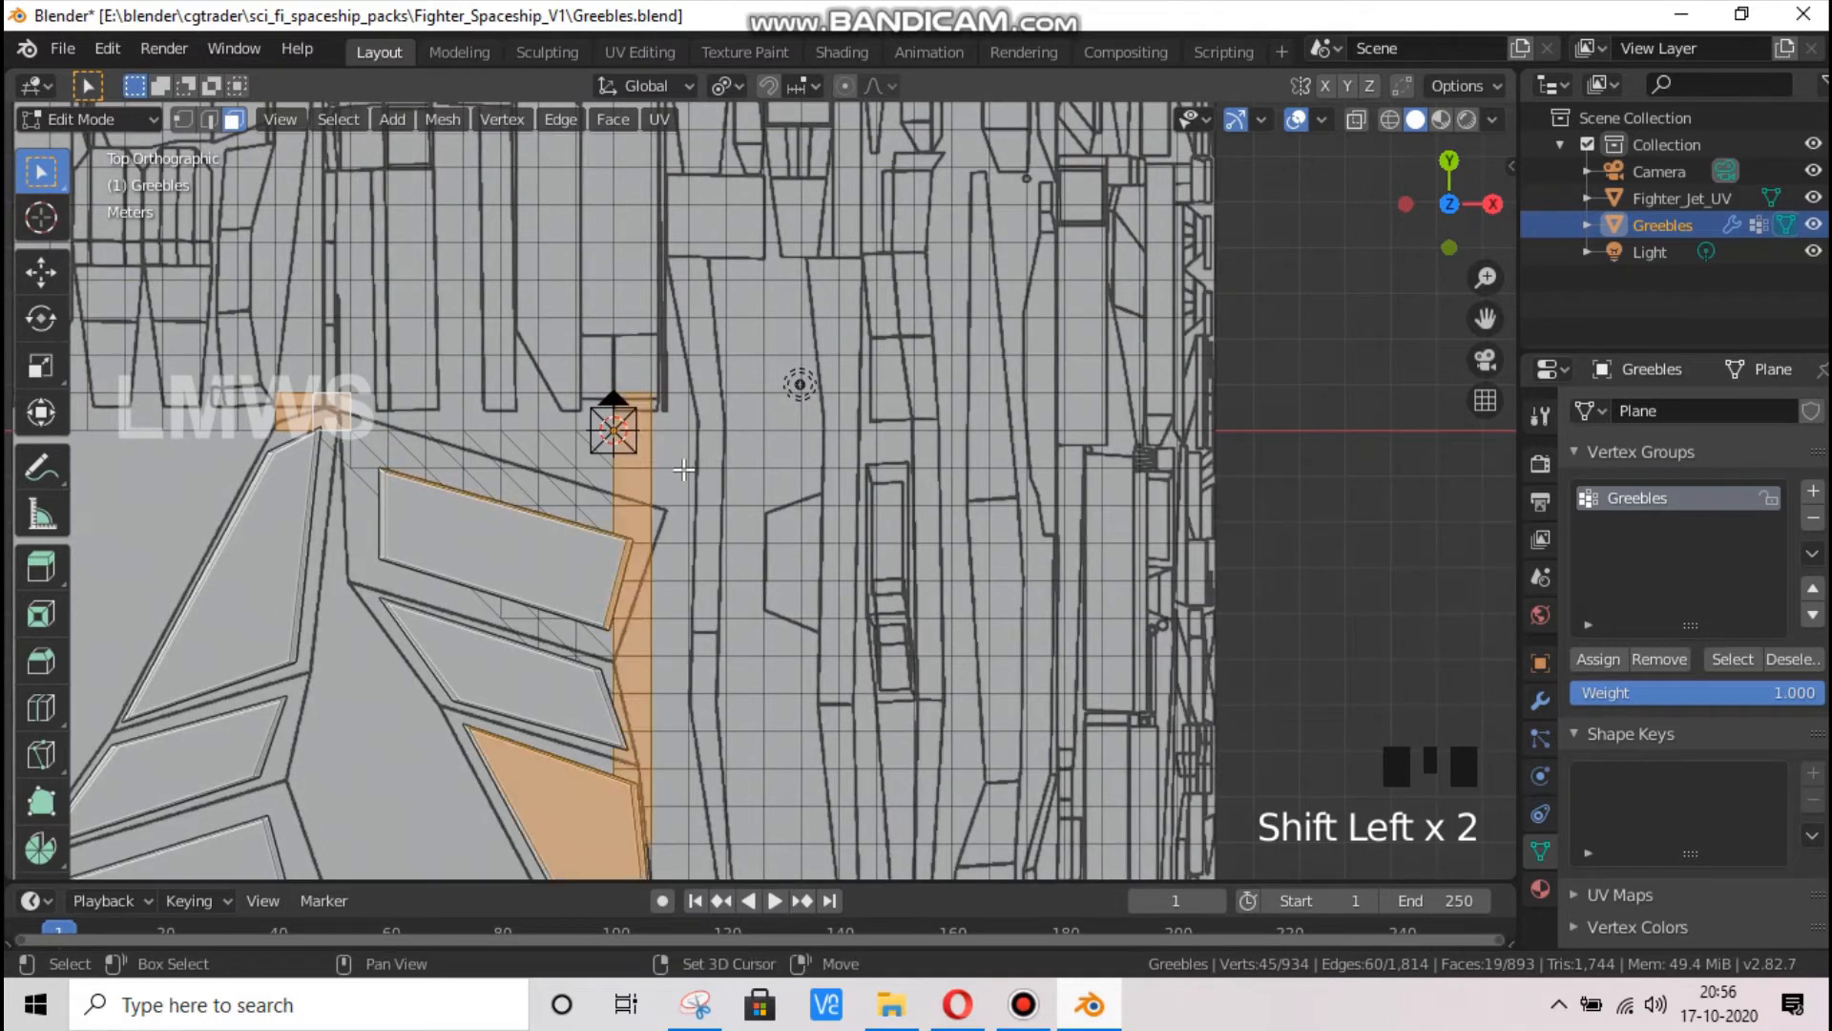
scroll(684, 546, down, 2)
scroll(683, 725, down, 1)
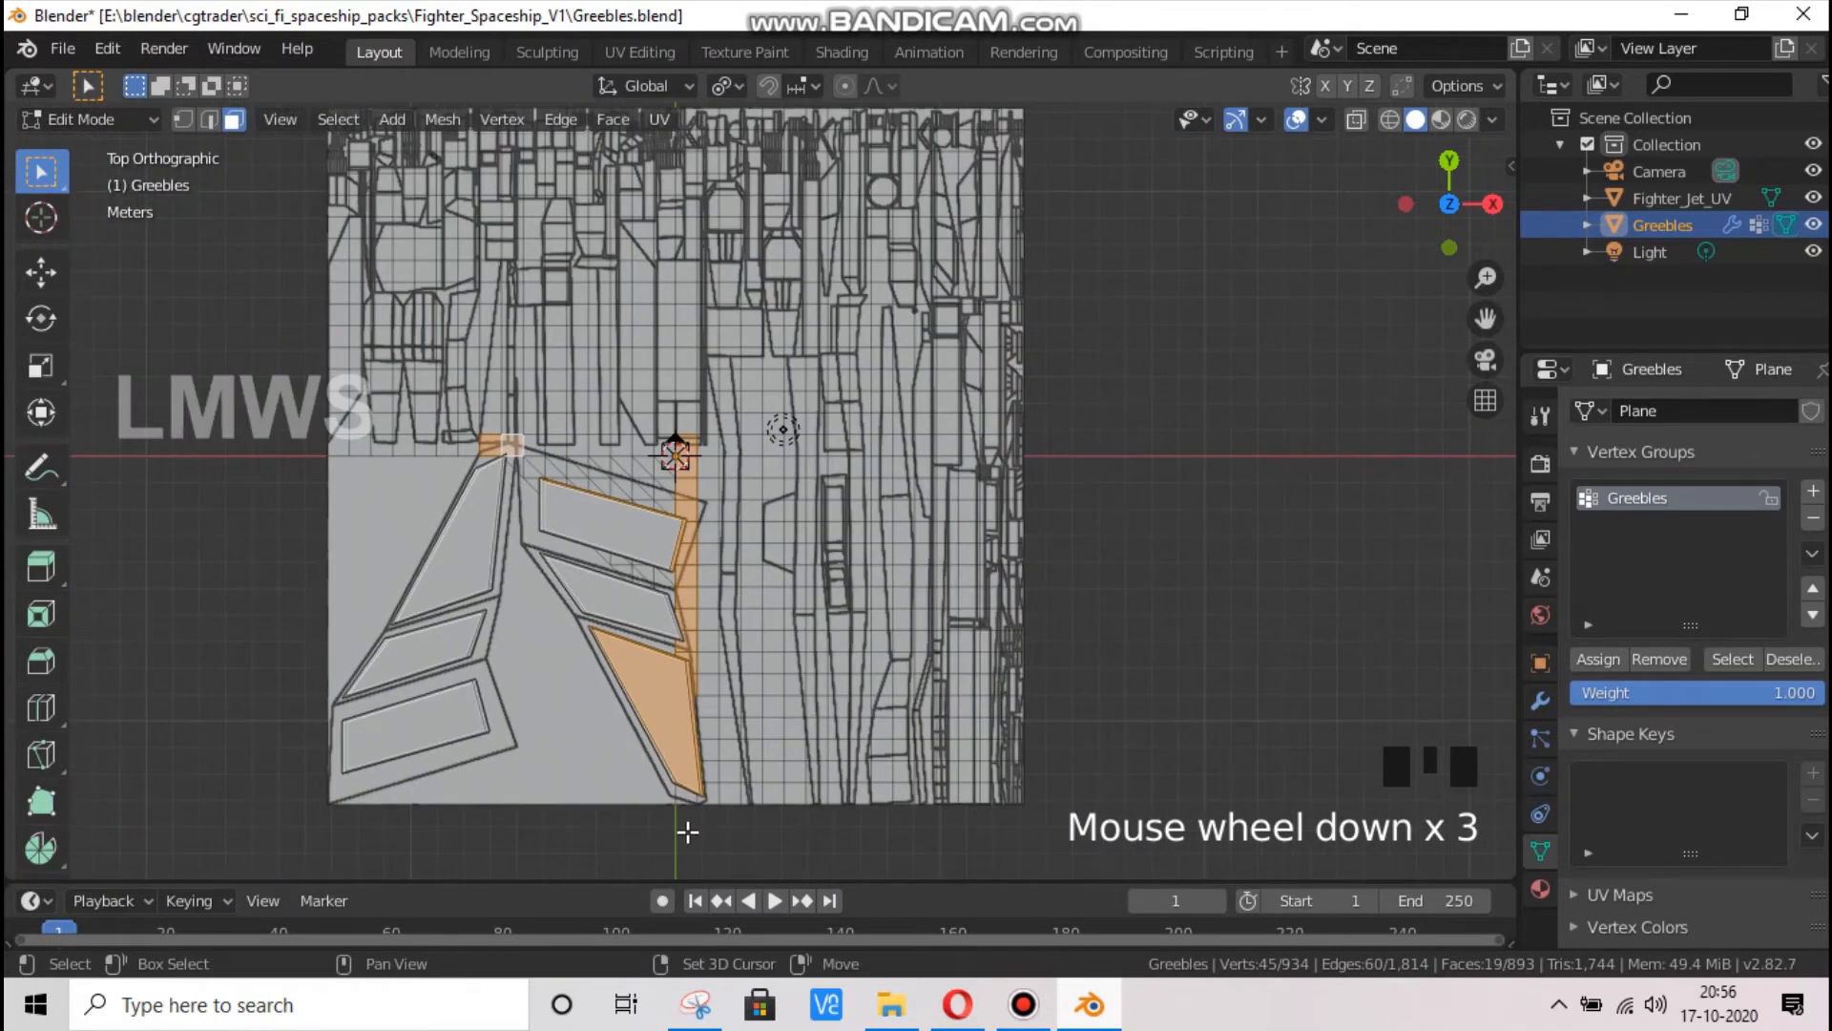
click(1666, 661)
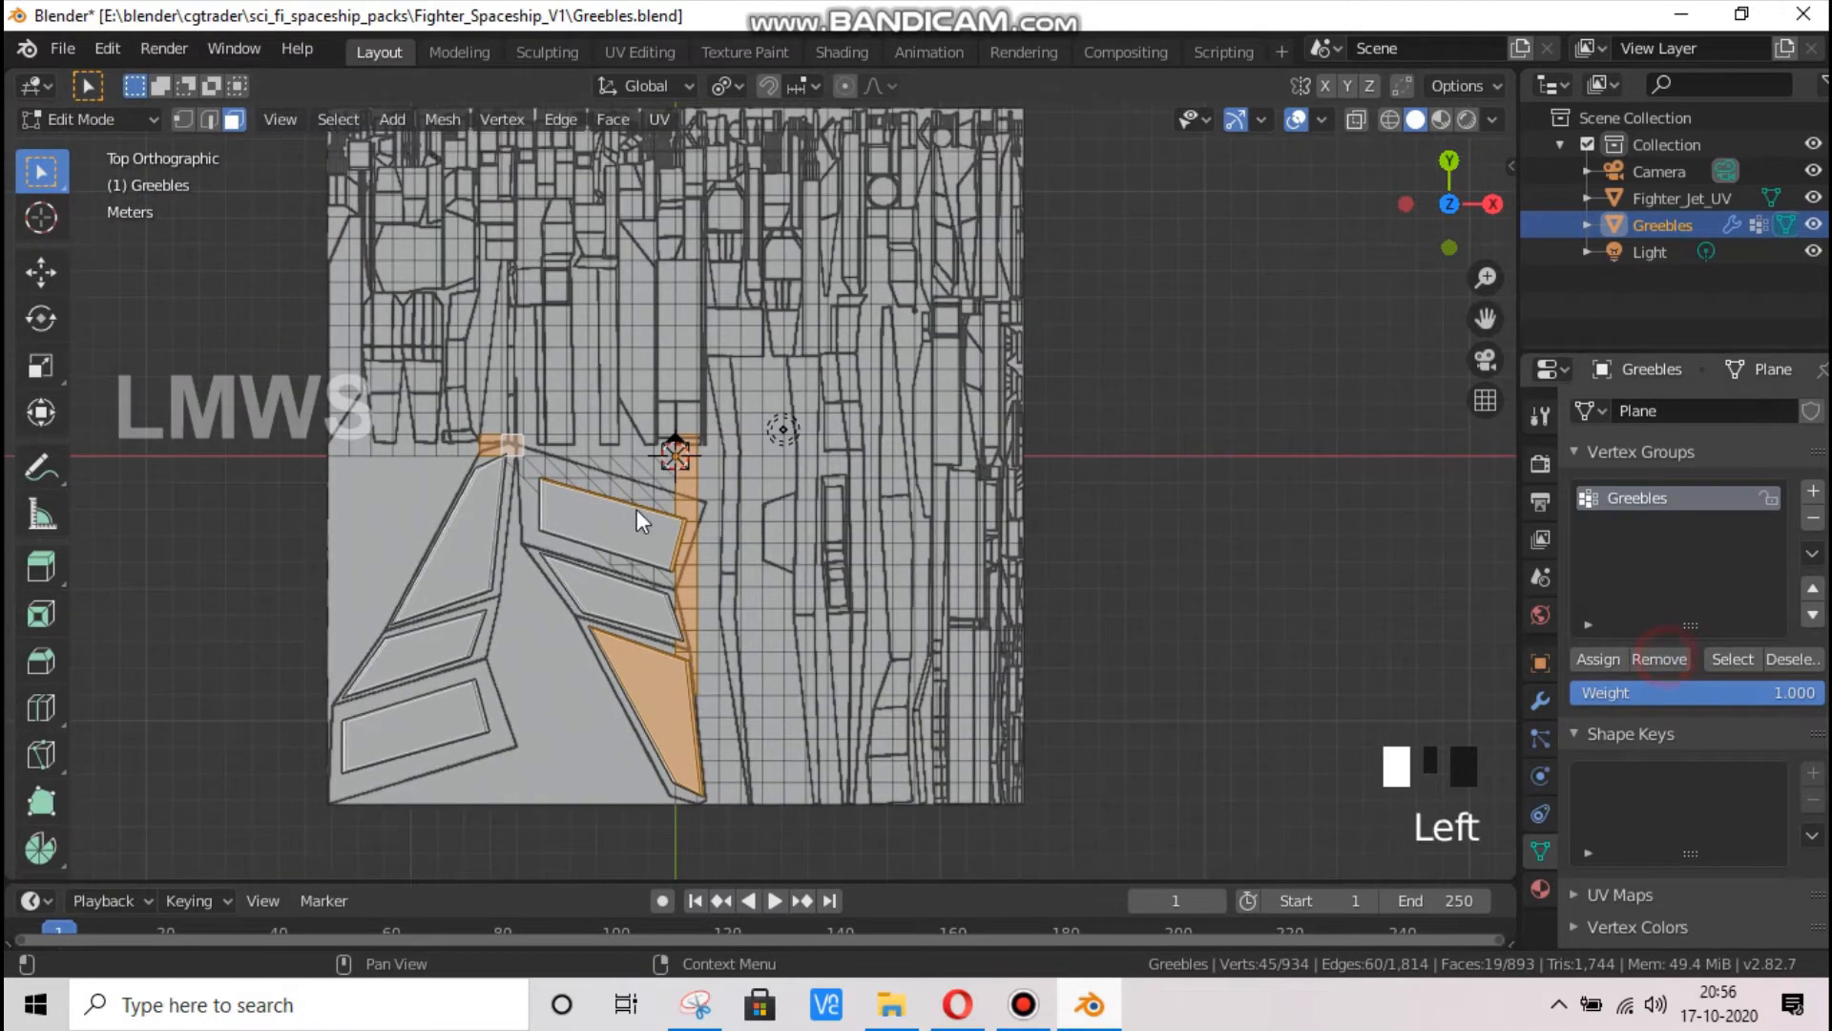
Clear the selection and select the faces belonging to the Greebles vertex group
key(alt+a)
click(1733, 658)
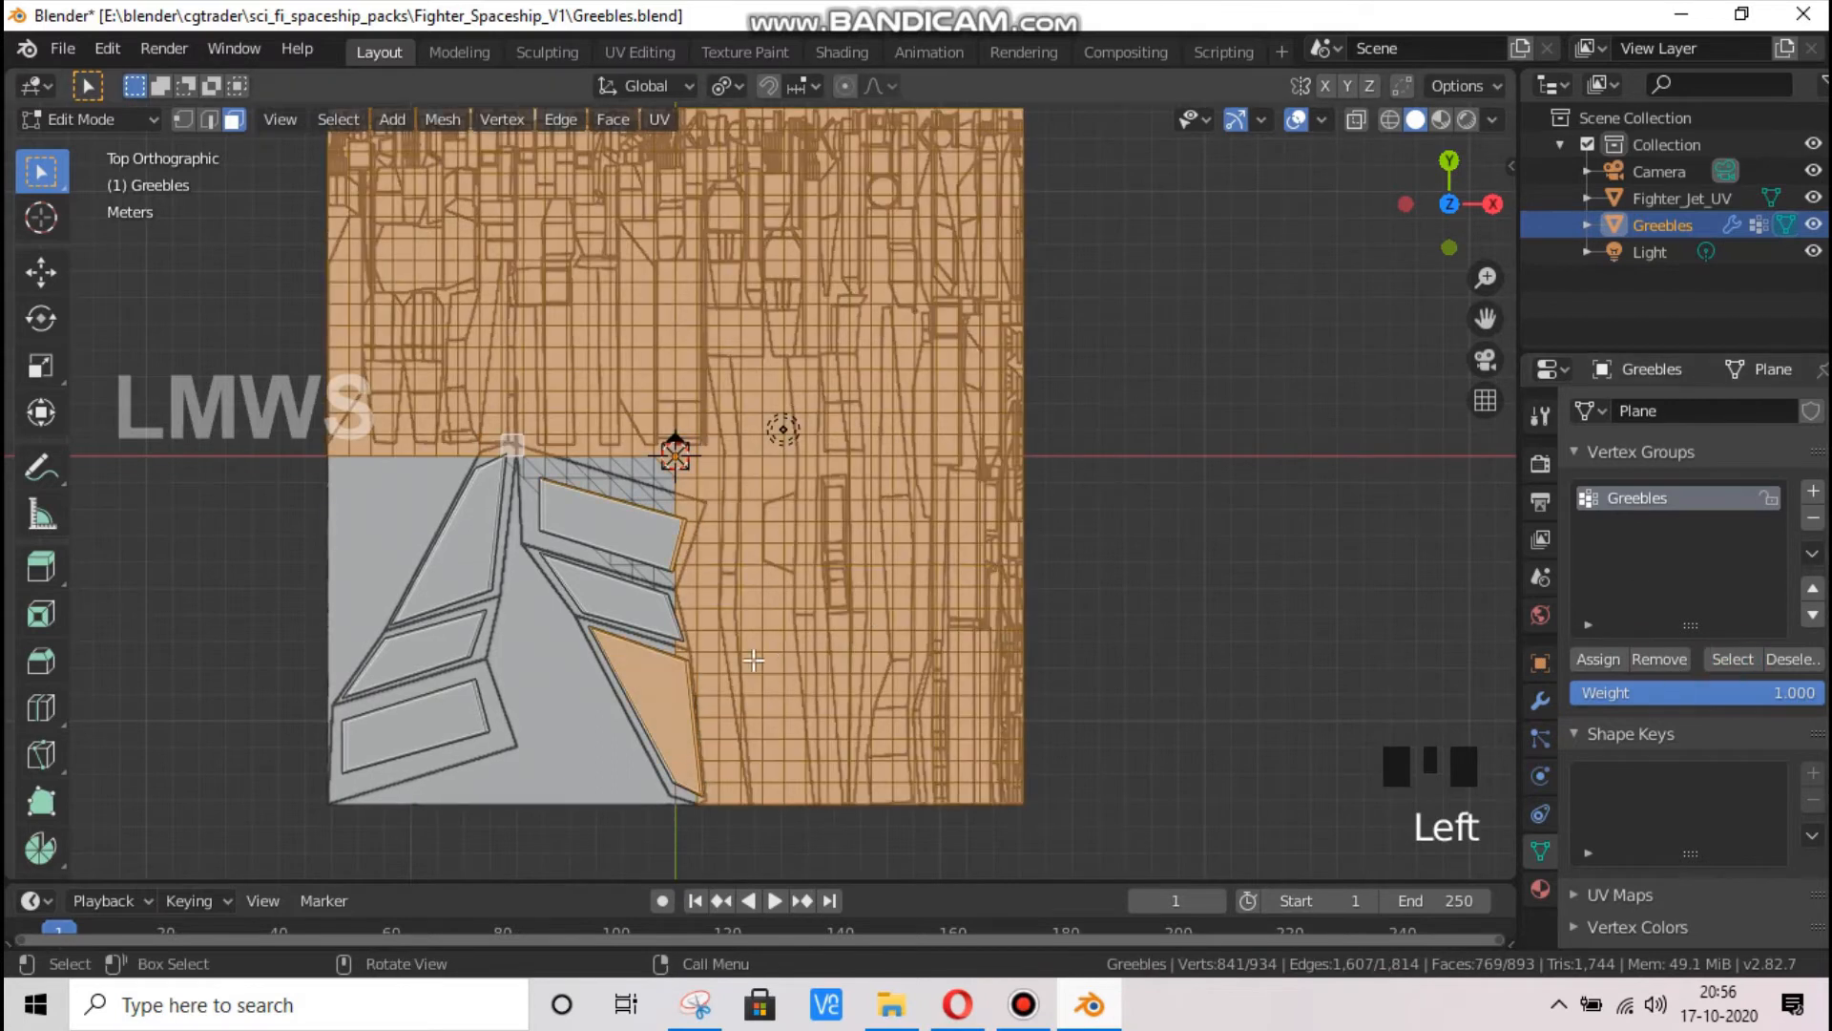
scroll(721, 549, up, 2)
key(alt+a)
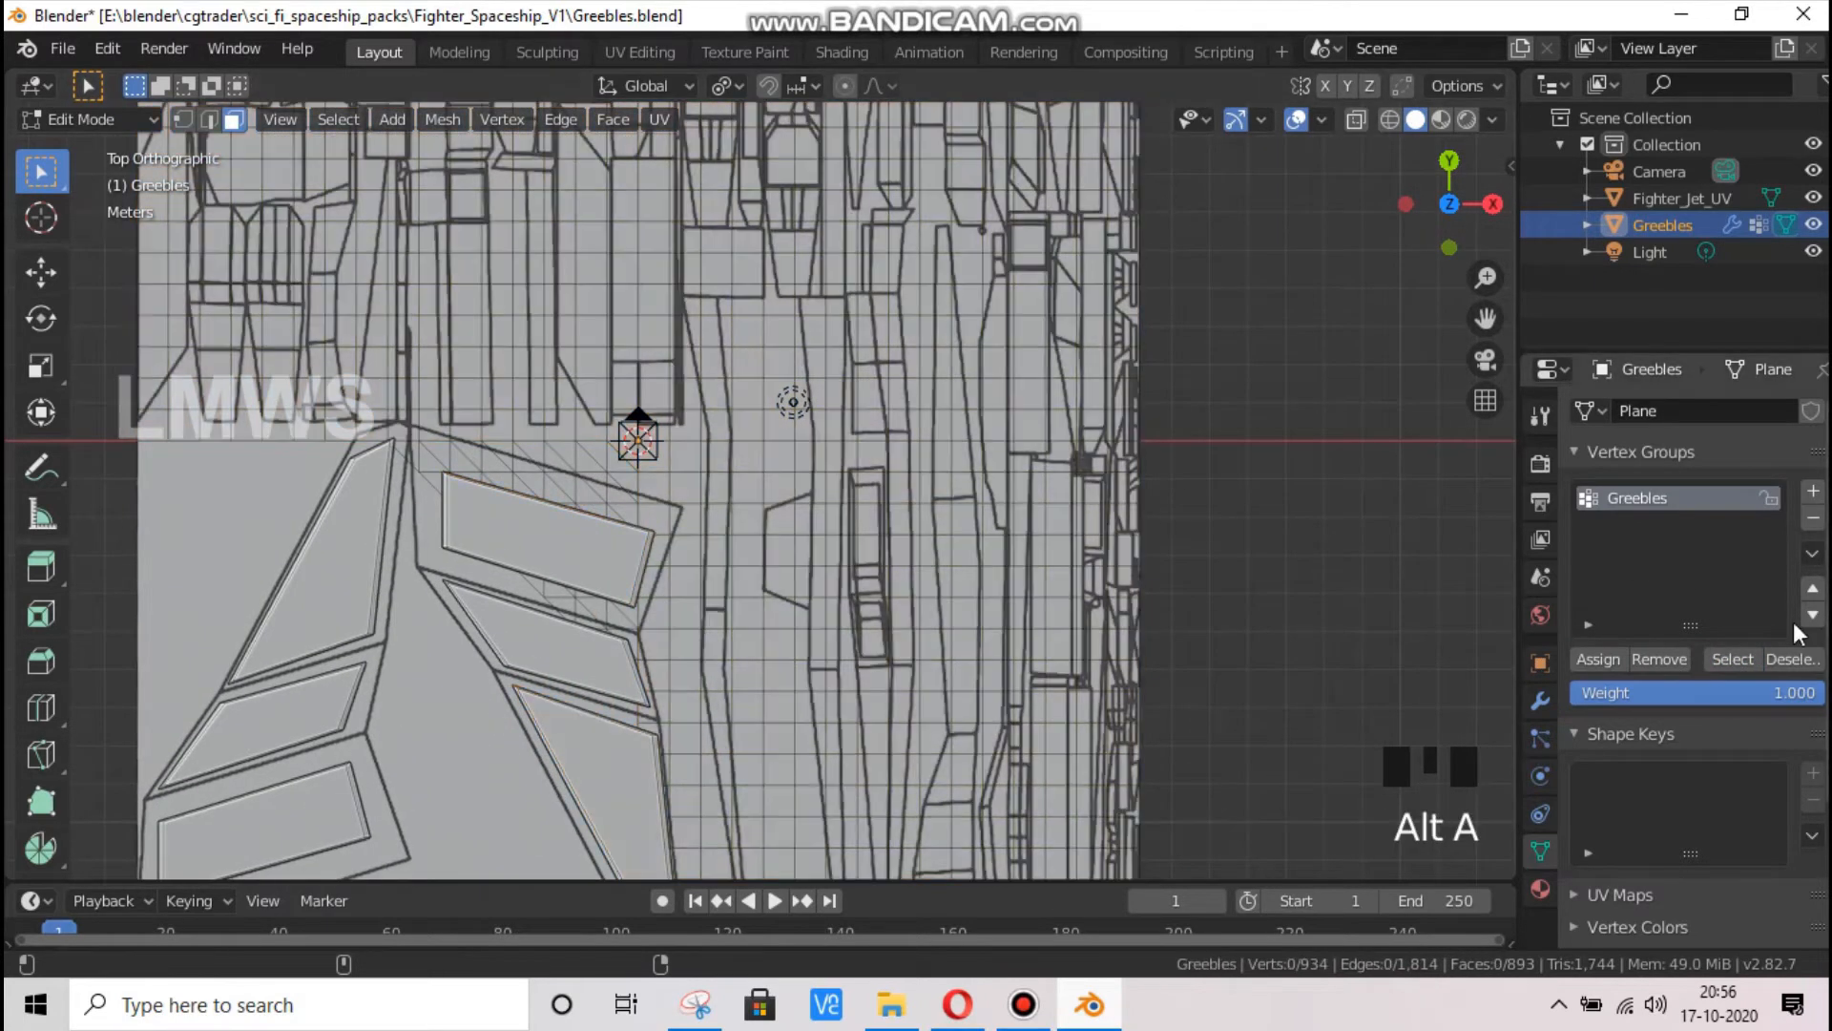
click(1741, 660)
scroll(874, 514, down, 1)
scroll(873, 514, down, 2)
scroll(621, 552, up, 1)
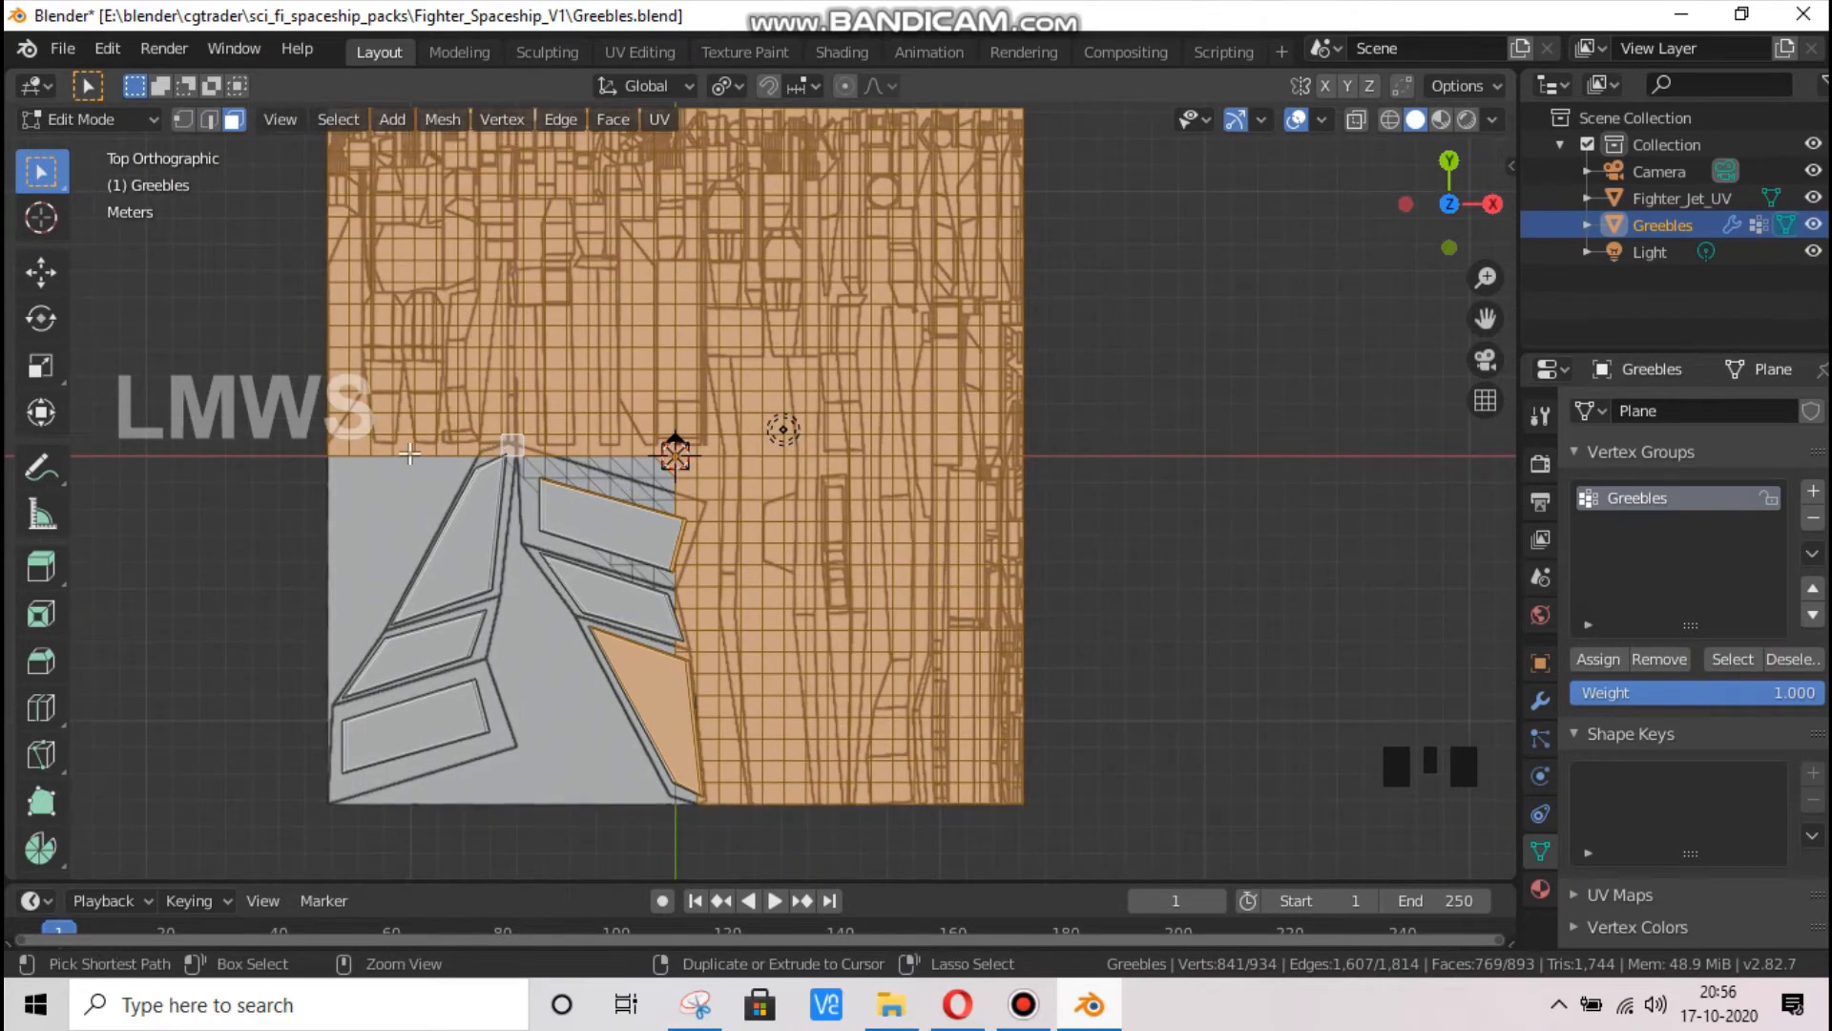
Deselect all group faces except those bordering and covering the wing panels, and remove these from the Greebles vertex group
ctrl+drag(340, 500, 511, 34)
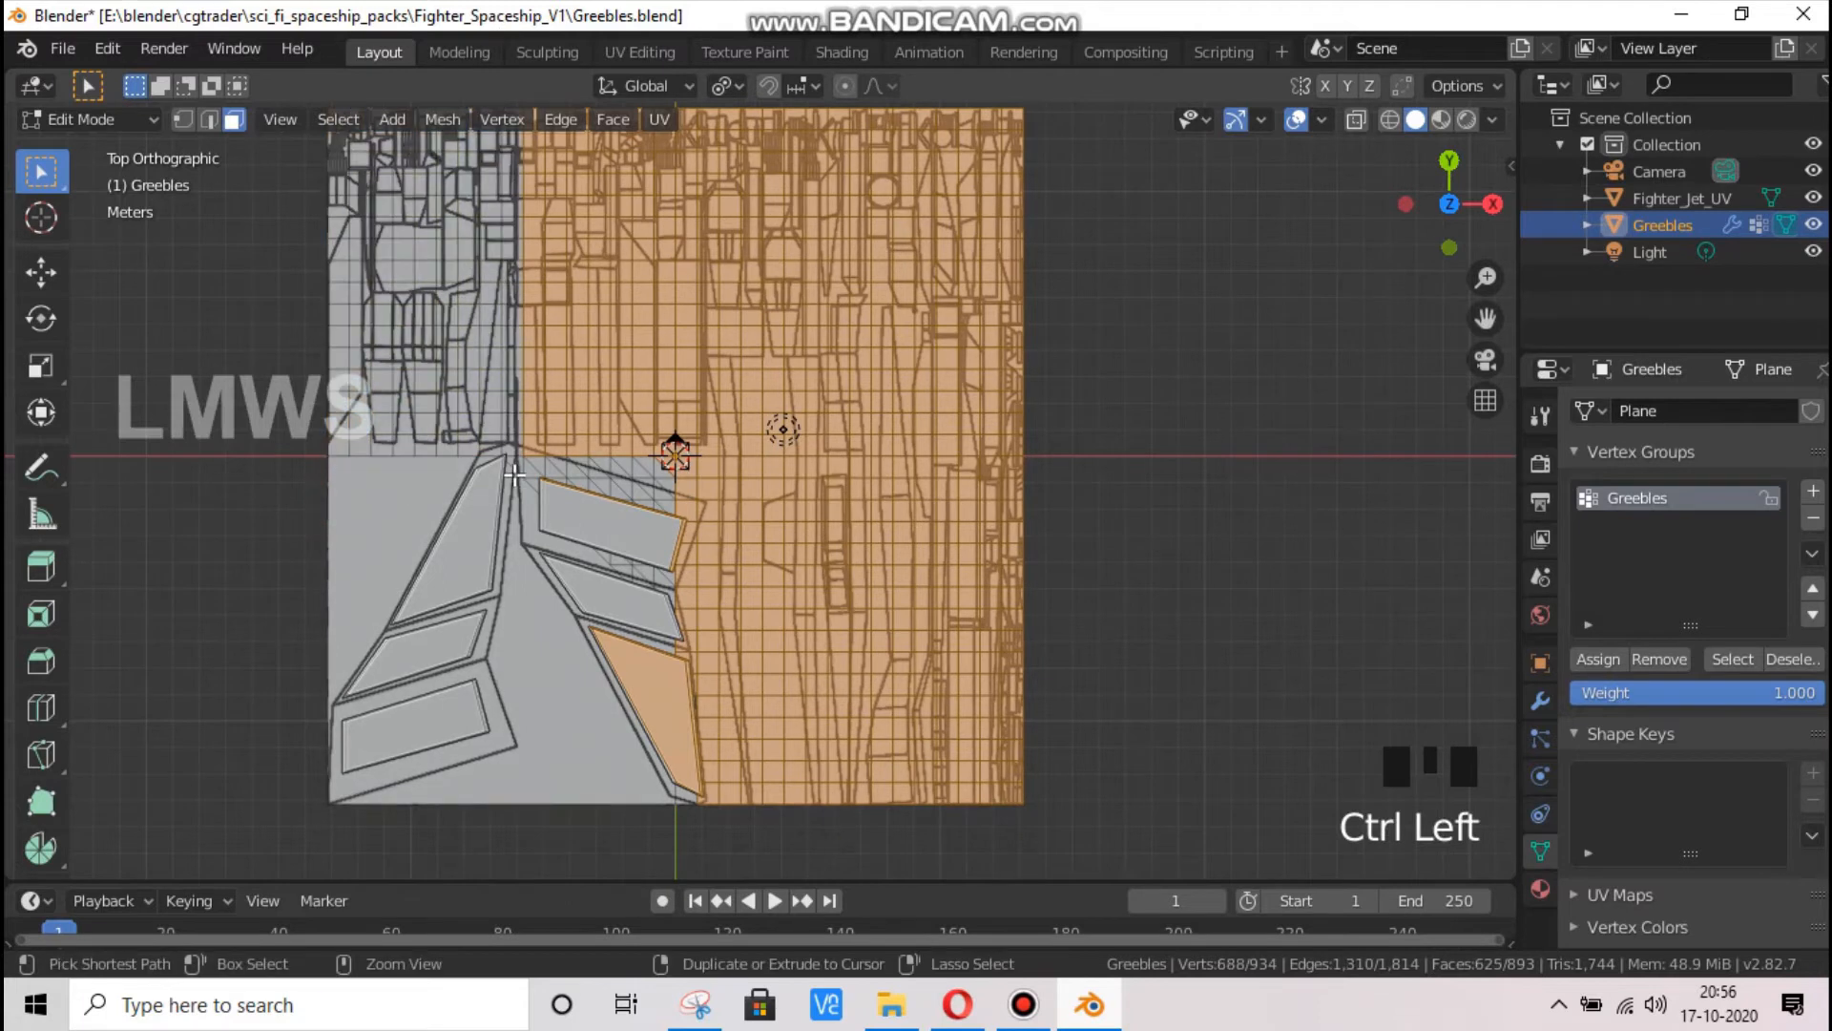
key(ctrl+z)
ctrl+drag(305, 492, 479, 31)
ctrl+drag(1203, 418, 487, 57)
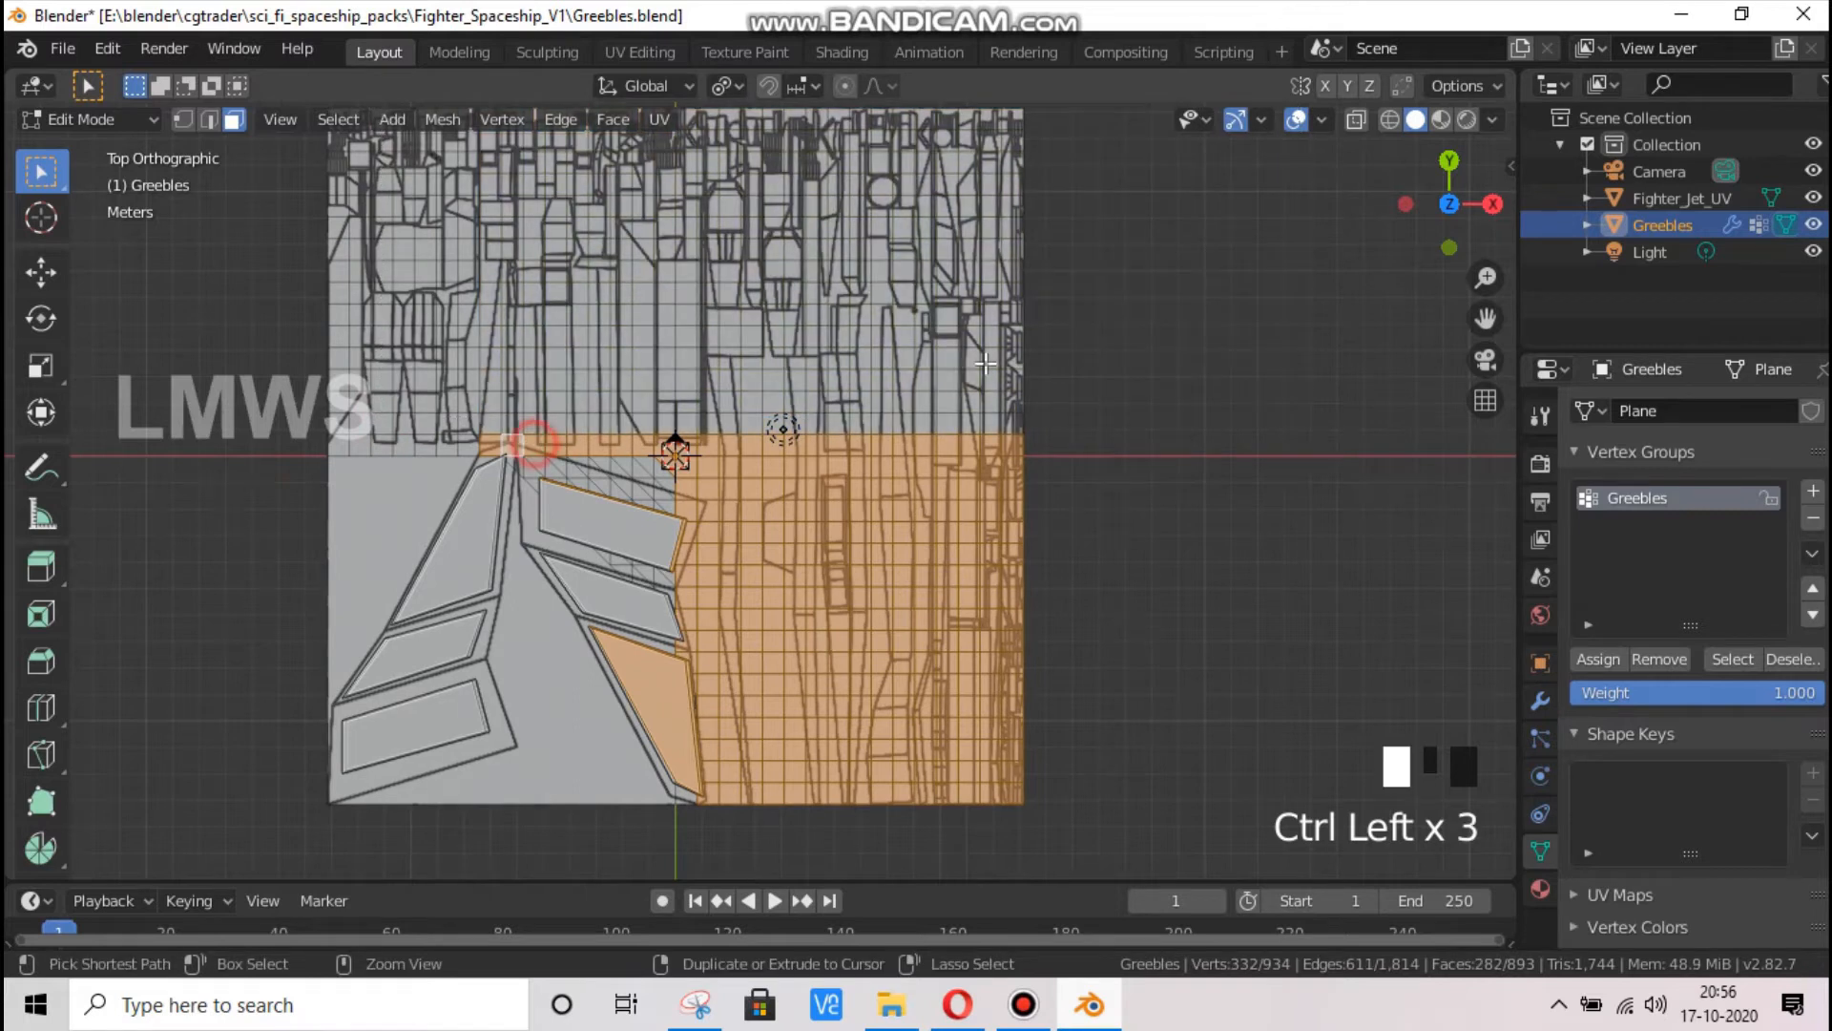
ctrl+drag(1184, 304, 1104, 562)
ctrl+drag(1088, 557, 1153, 630)
ctrl+drag(714, 613, 1206, 868)
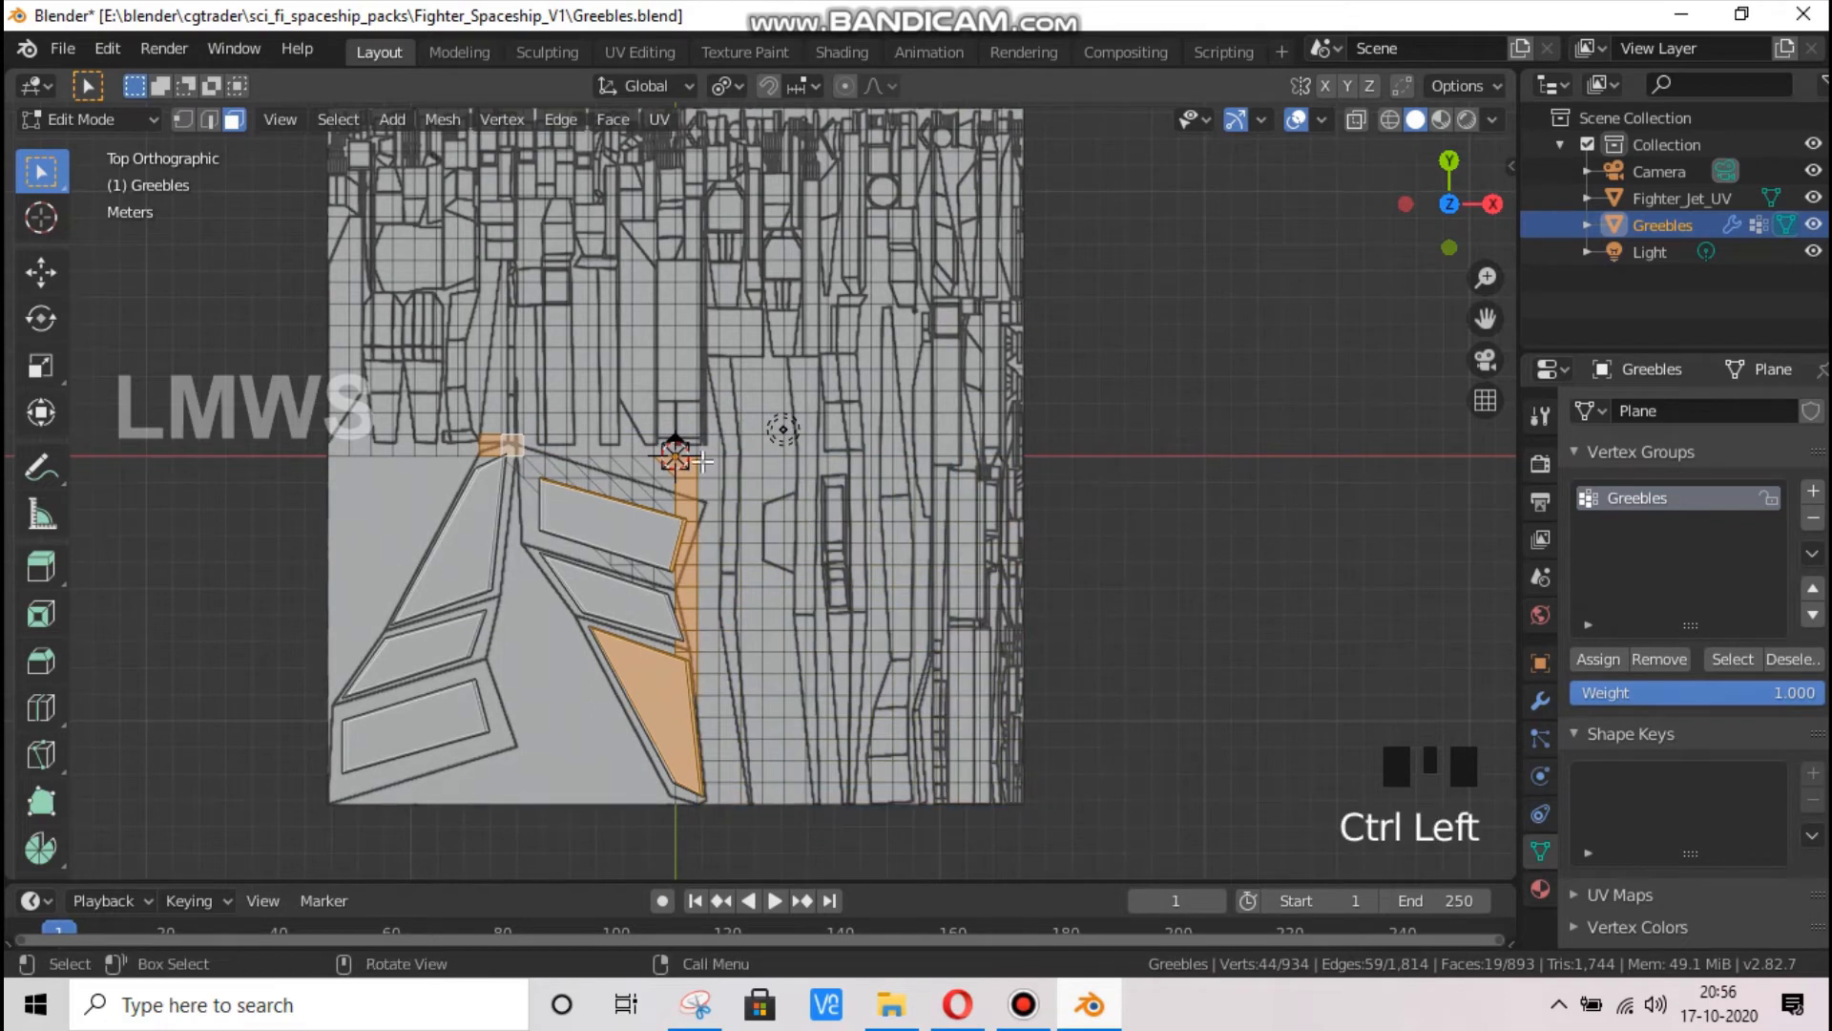
click(1652, 656)
triple_click(1652, 657)
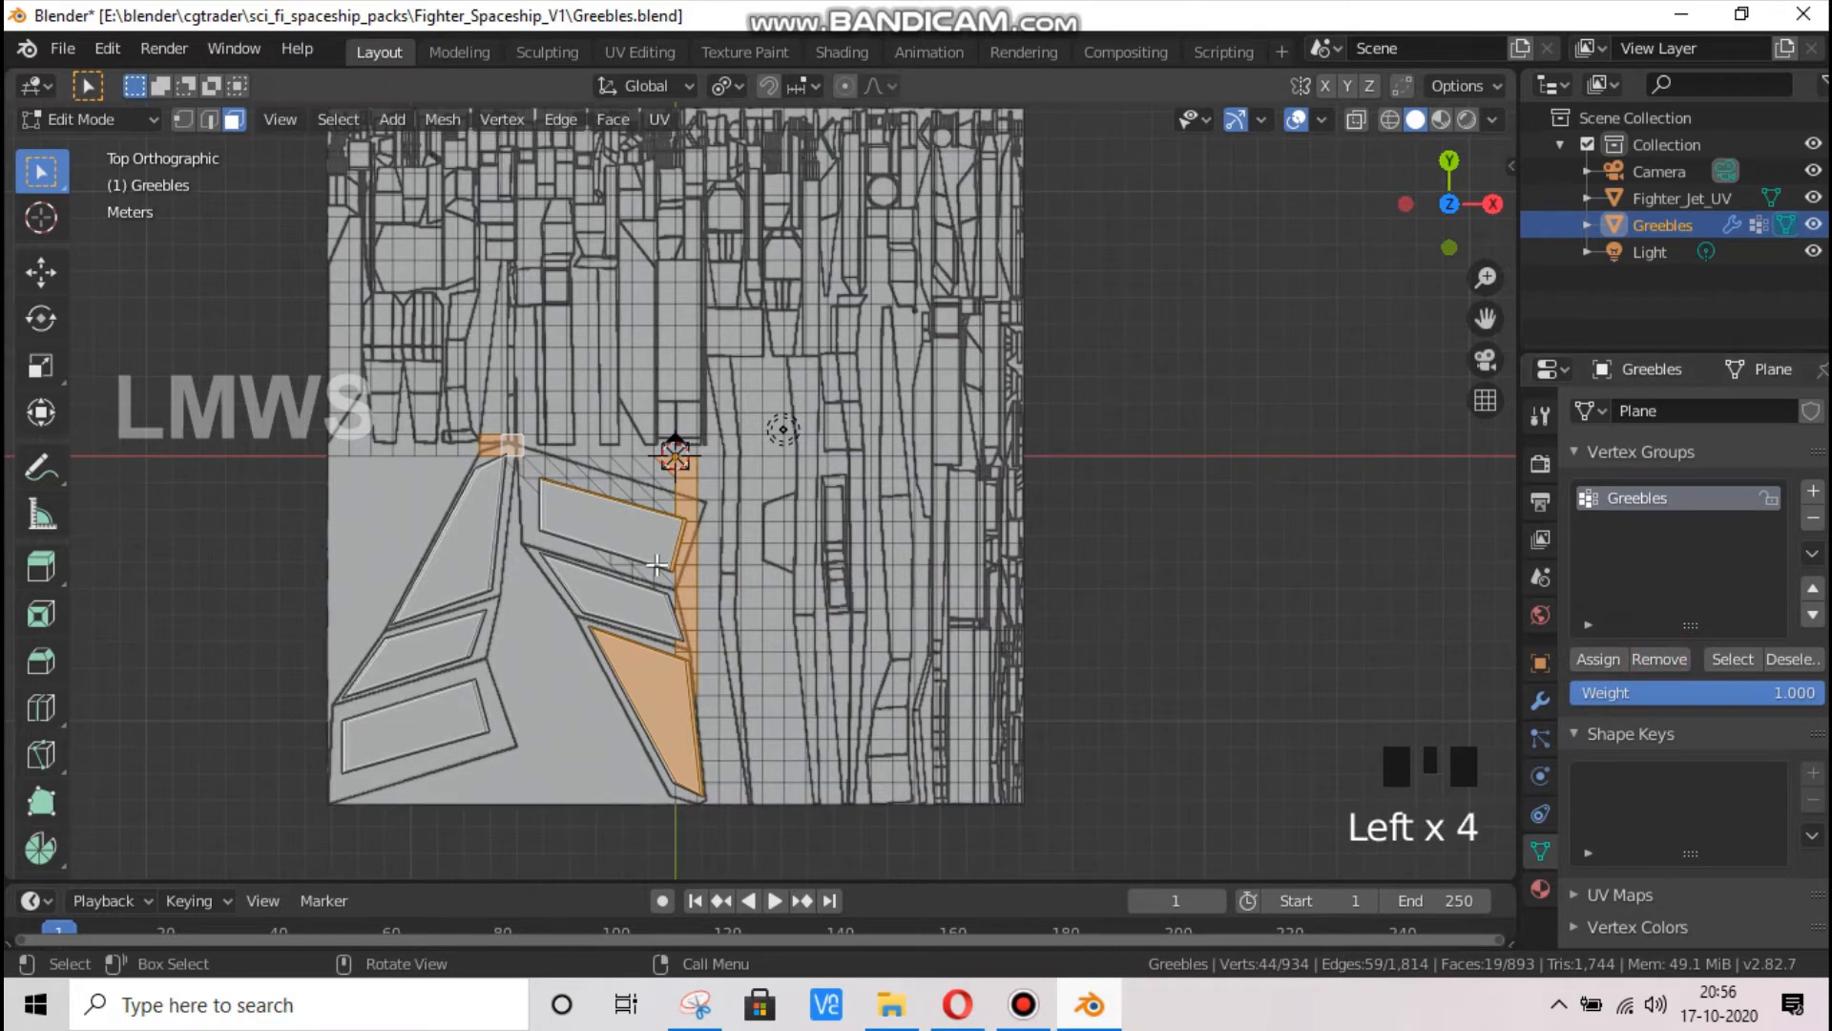
Clear the selection, reselect the members of the Greebles vertex group and save the file
key(alt+a)
click(1729, 660)
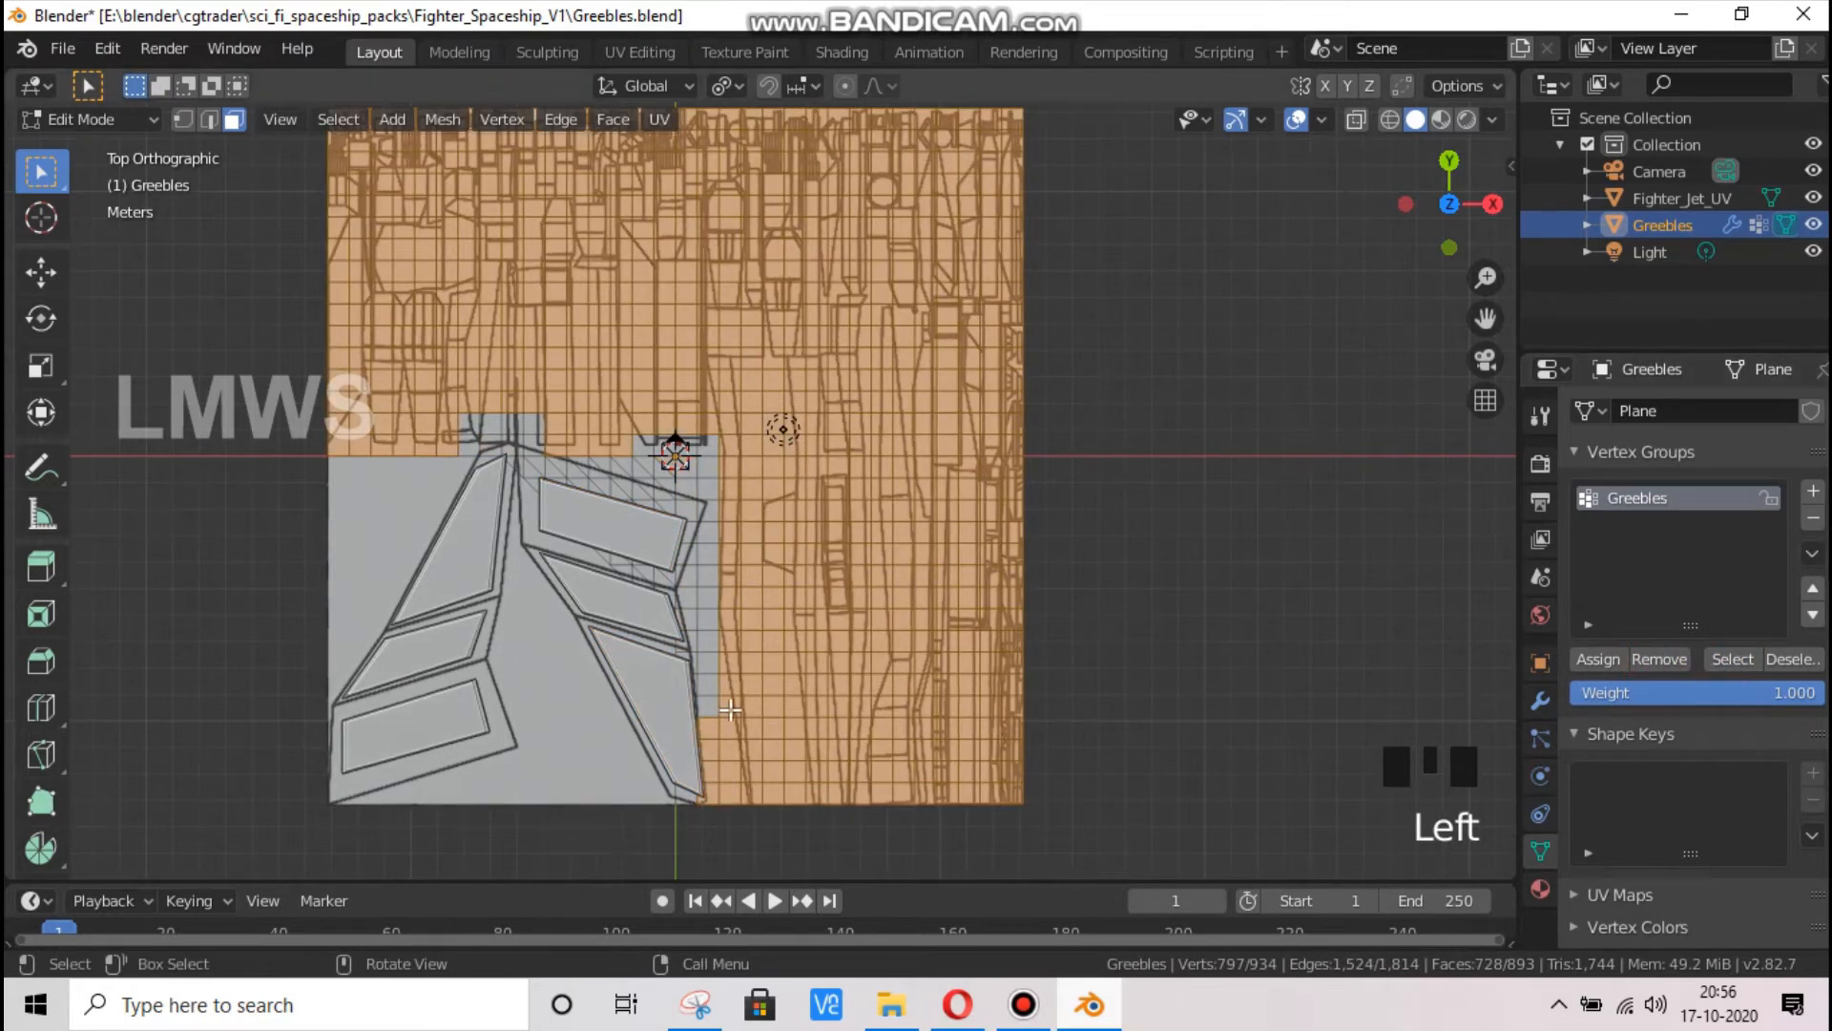
key(ctrl+s)
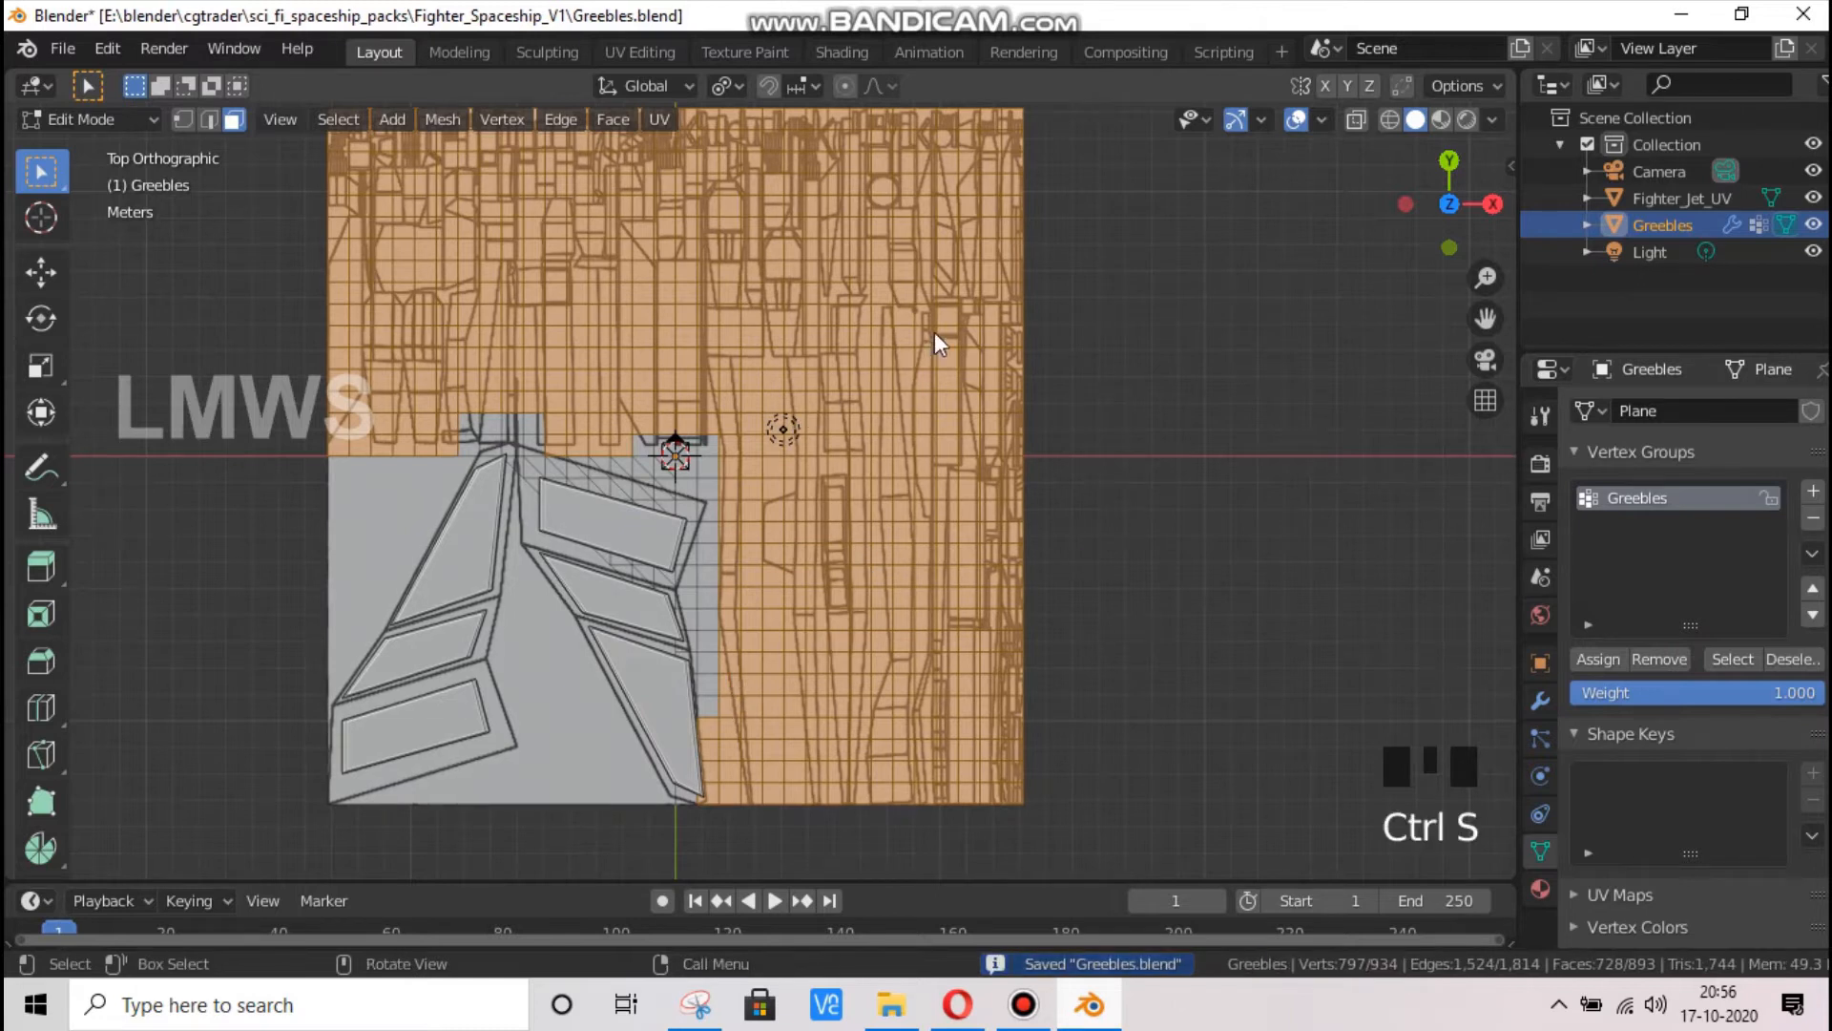
Return to Object Mode and hide the Greebles and Fighter_Jet_UV objects
key(Tab)
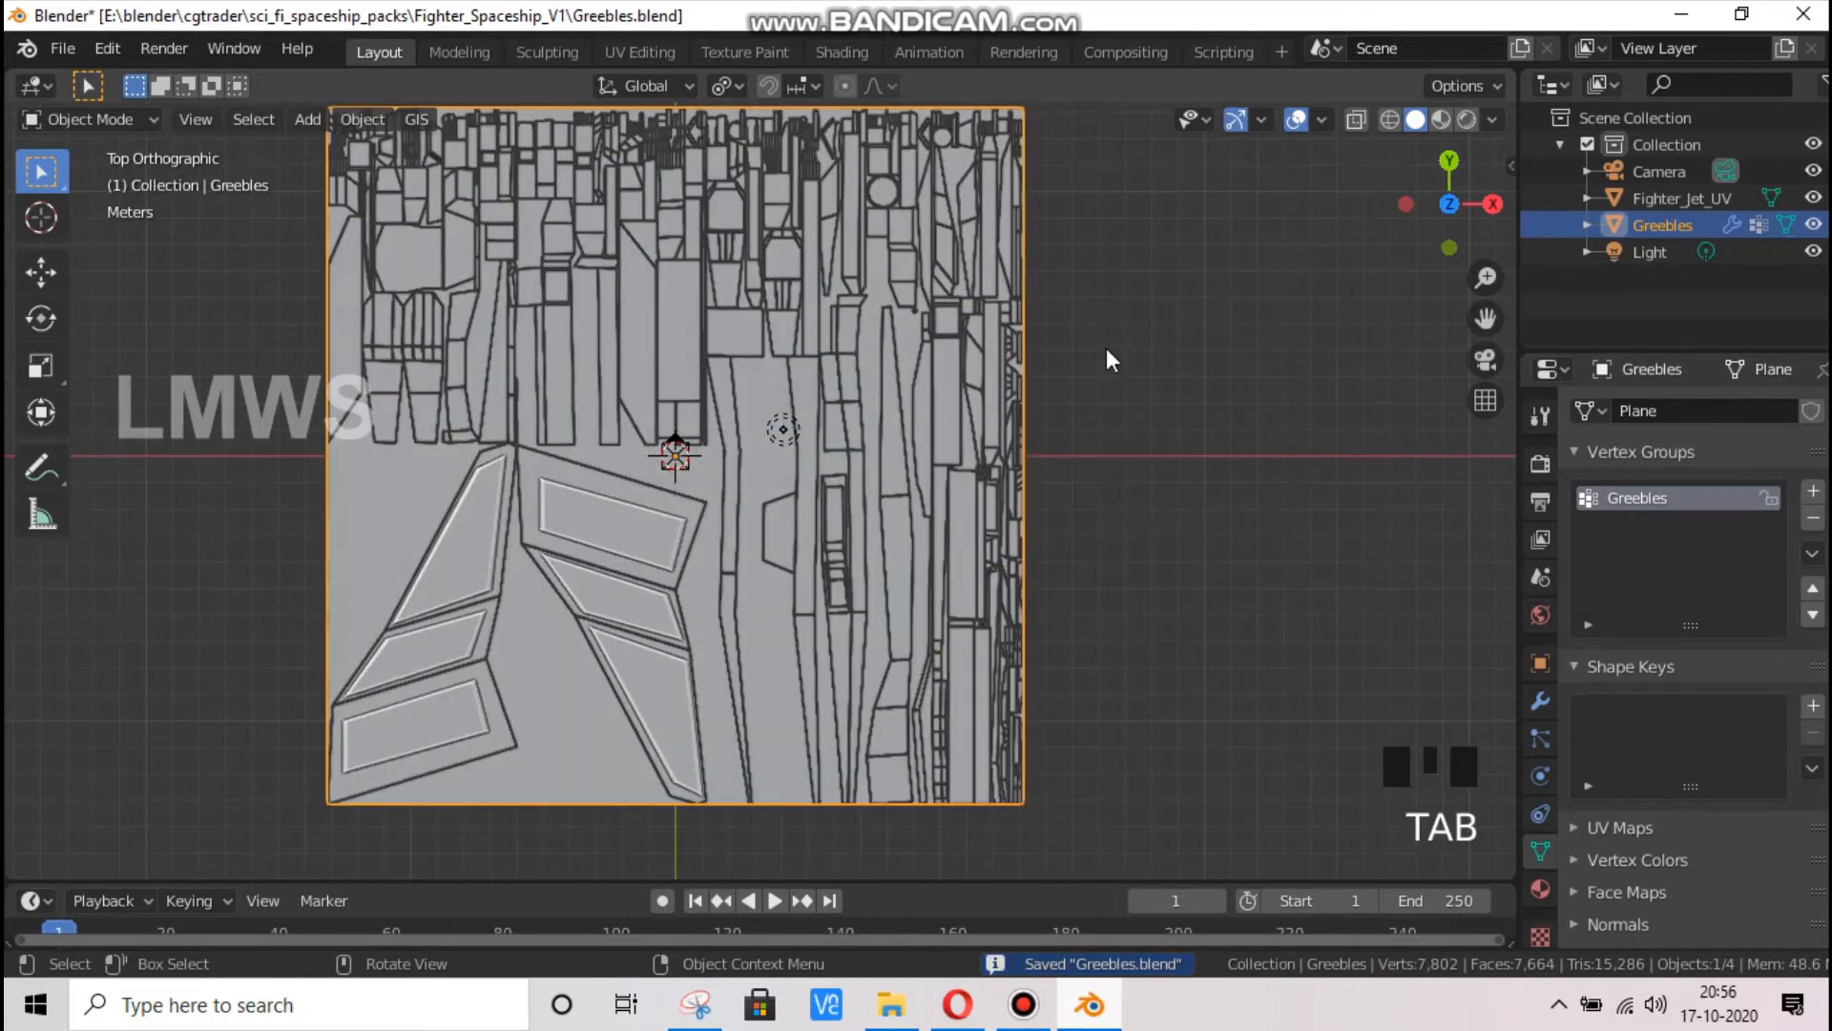
click(1813, 225)
click(1814, 198)
Create a new collection in the scene and name it Greebles_particles
right_click(1668, 290)
click(1670, 289)
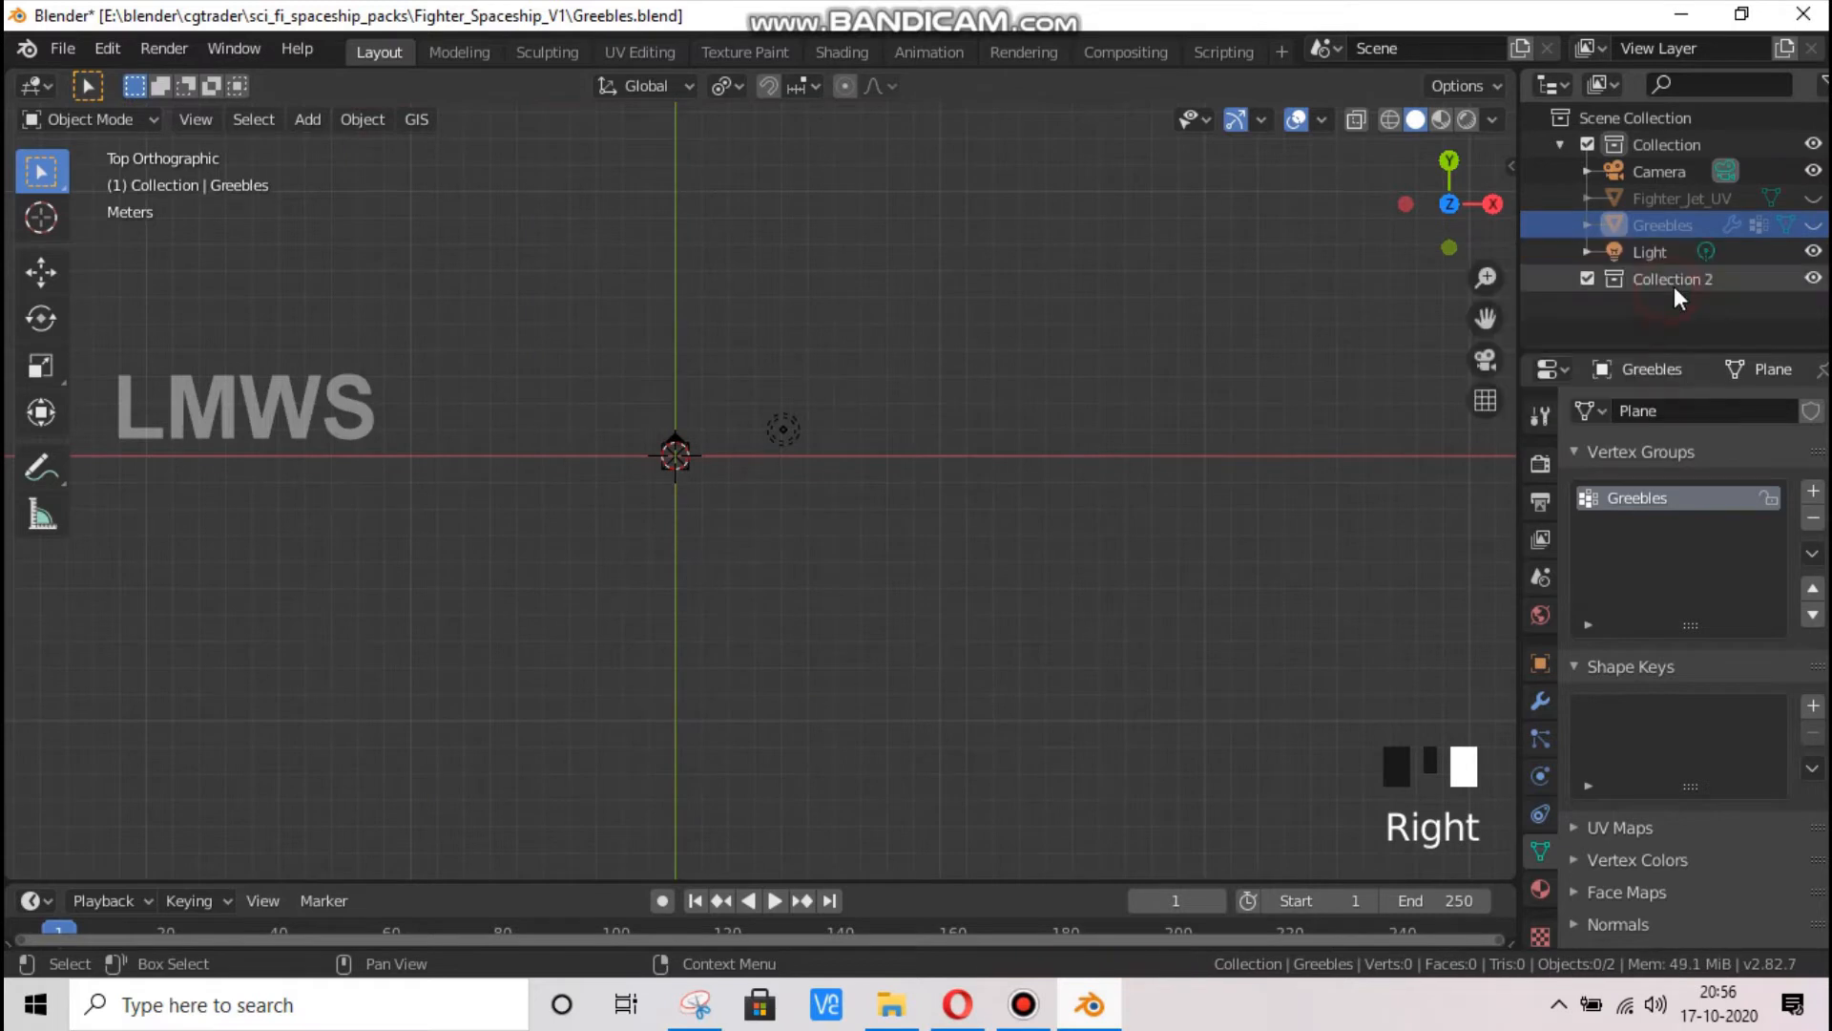
click(1693, 272)
click(1693, 273)
double_click(1695, 276)
text(G)
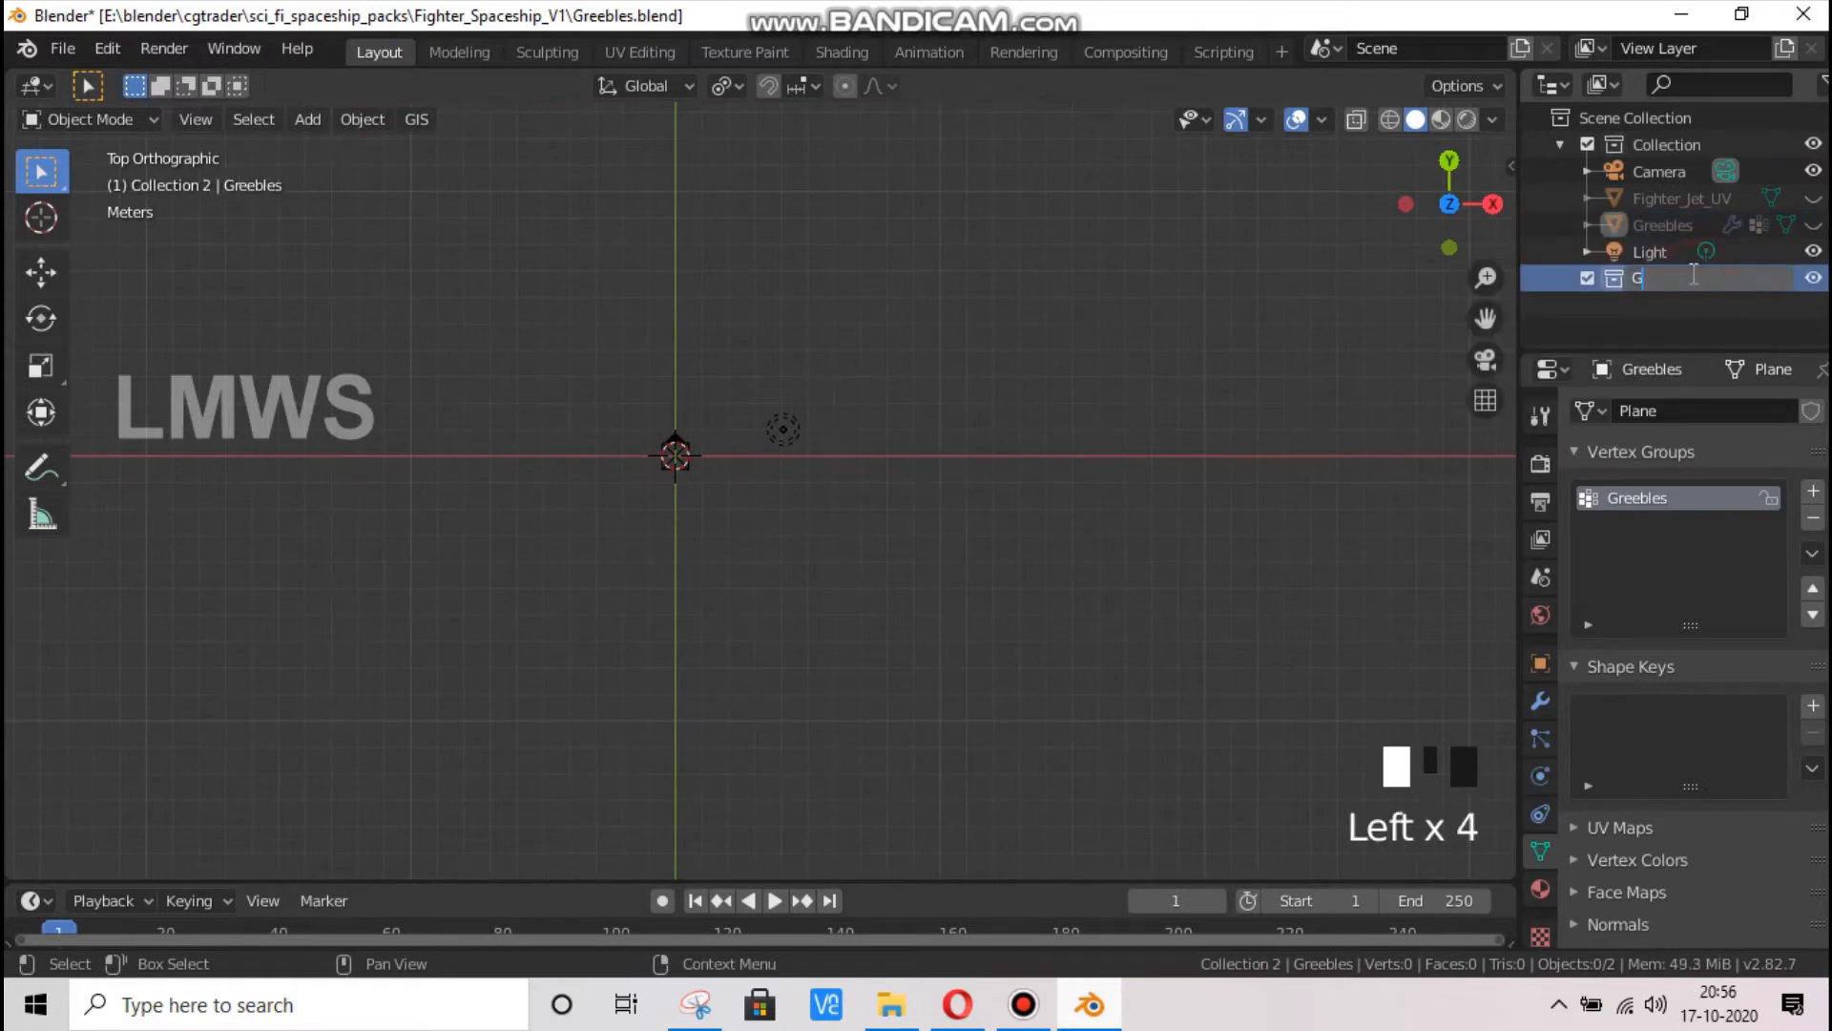
text(reebles_particl)
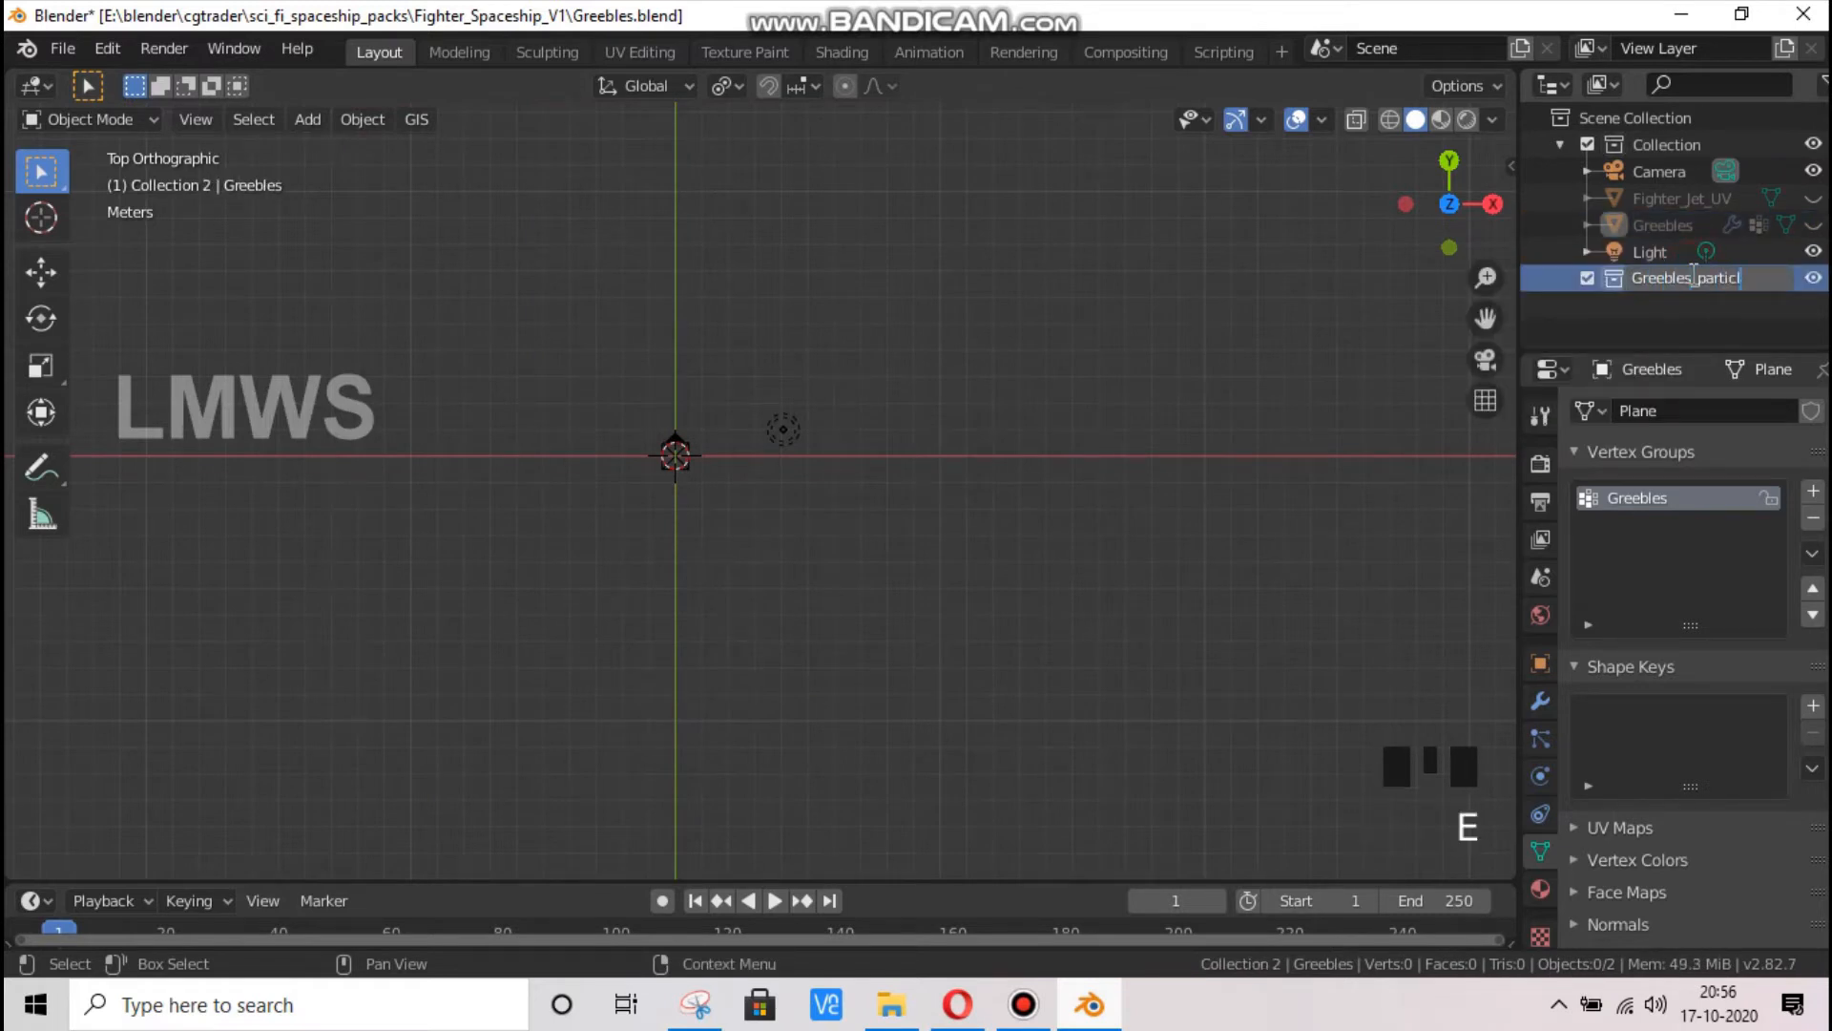
text(es)
key(Return)
Save the Greebles.blend file with the new Greebles_particles collection
drag(1447, 189, 1536, 81)
scroll(478, 568, up, 5)
key(ctrl+s)
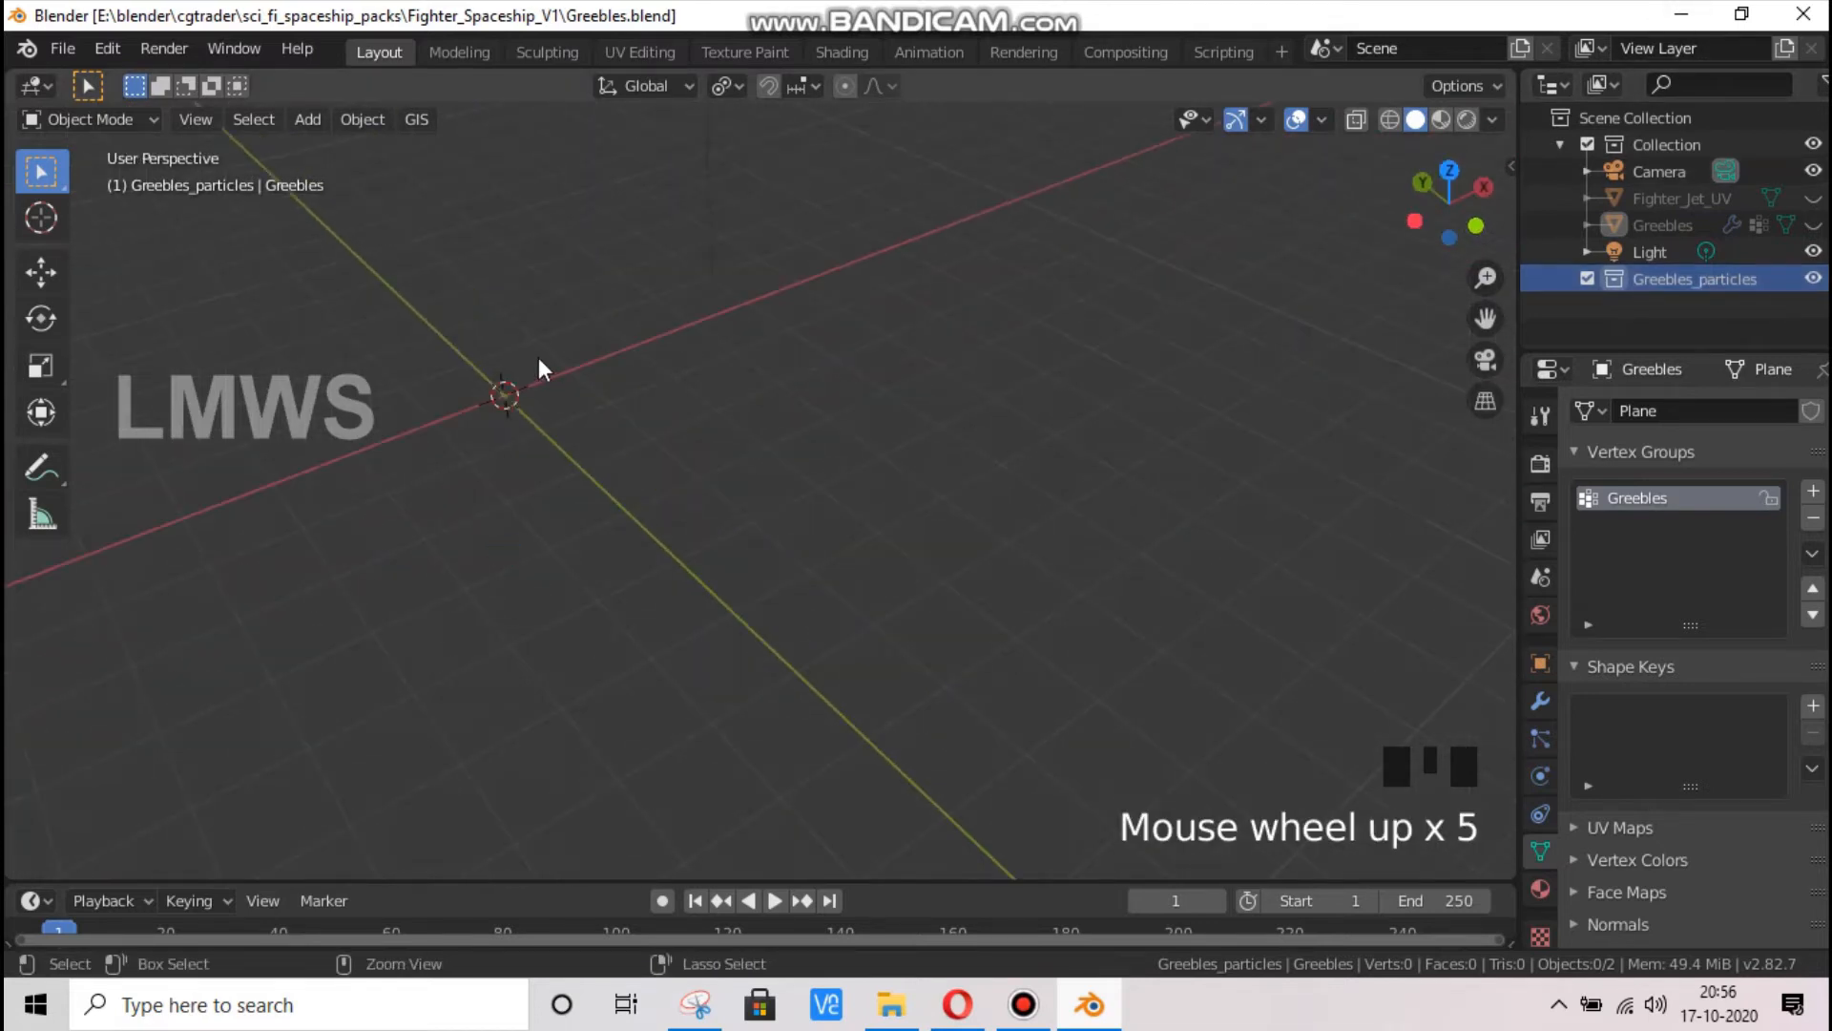
Append the P1 object from greebles.blend in the space_carrier folder into the Greebles_particles collection
click(65, 47)
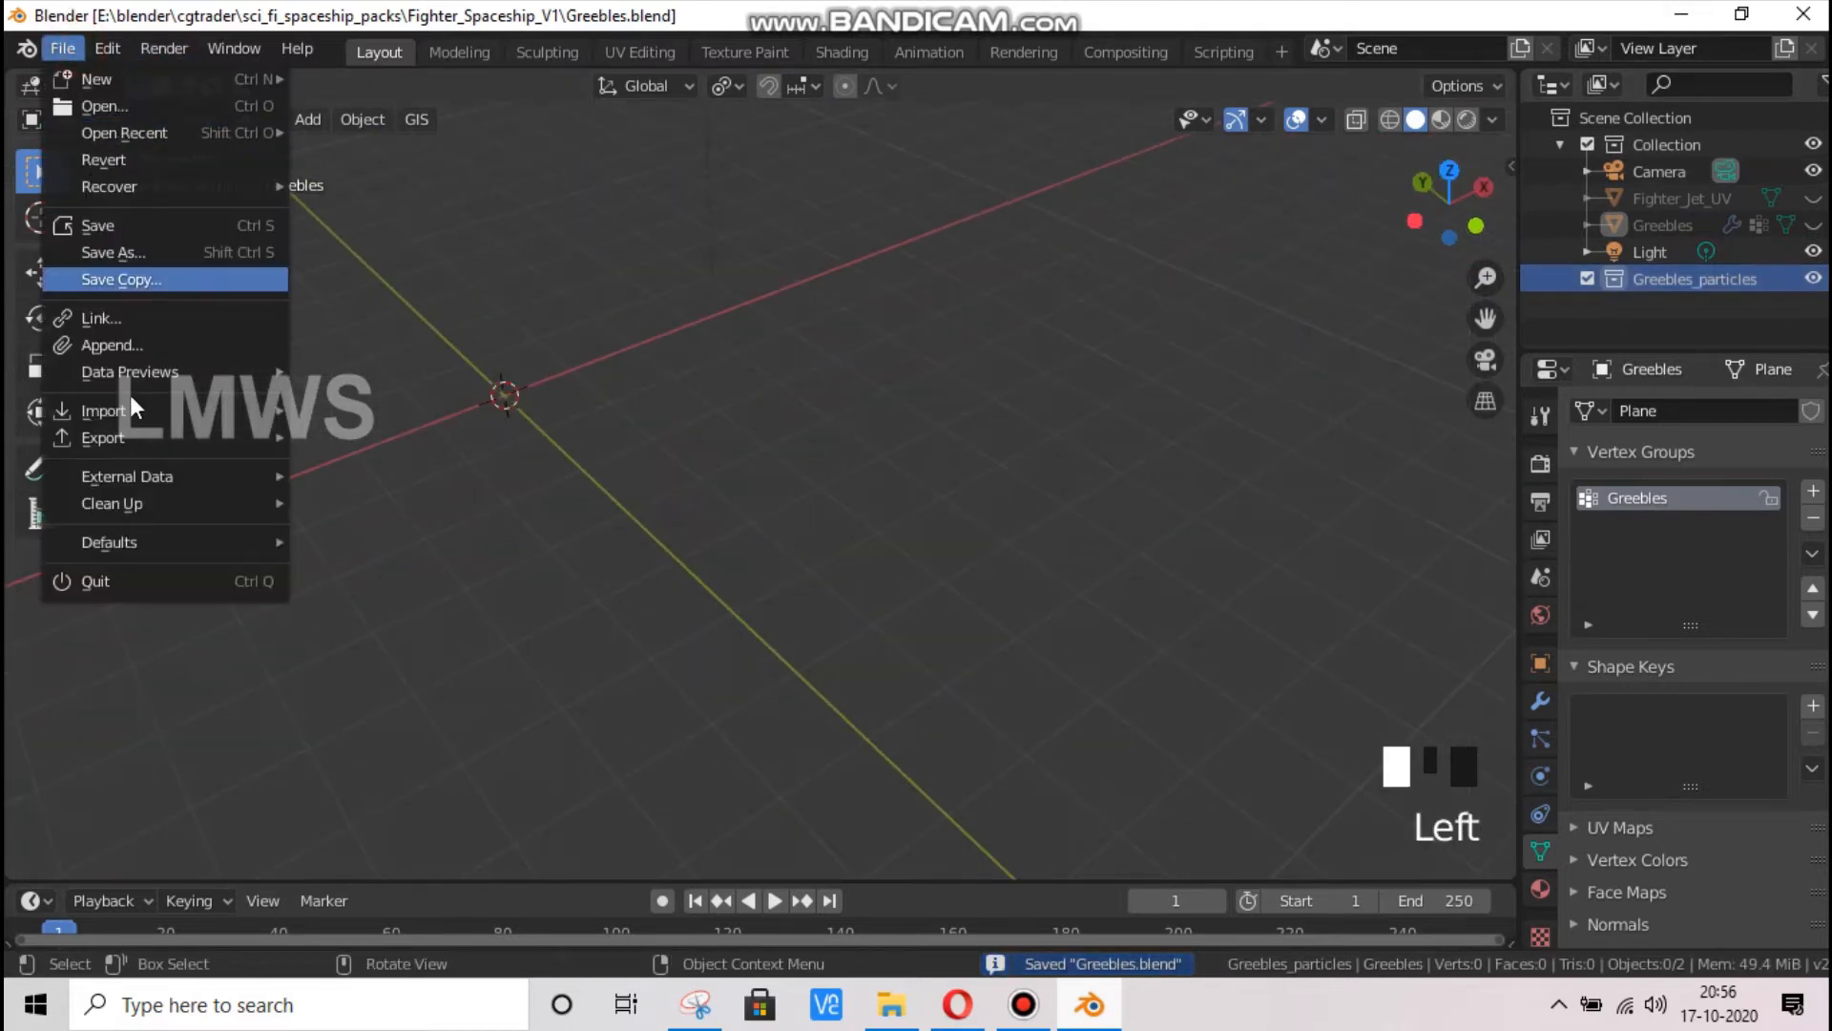
click(124, 344)
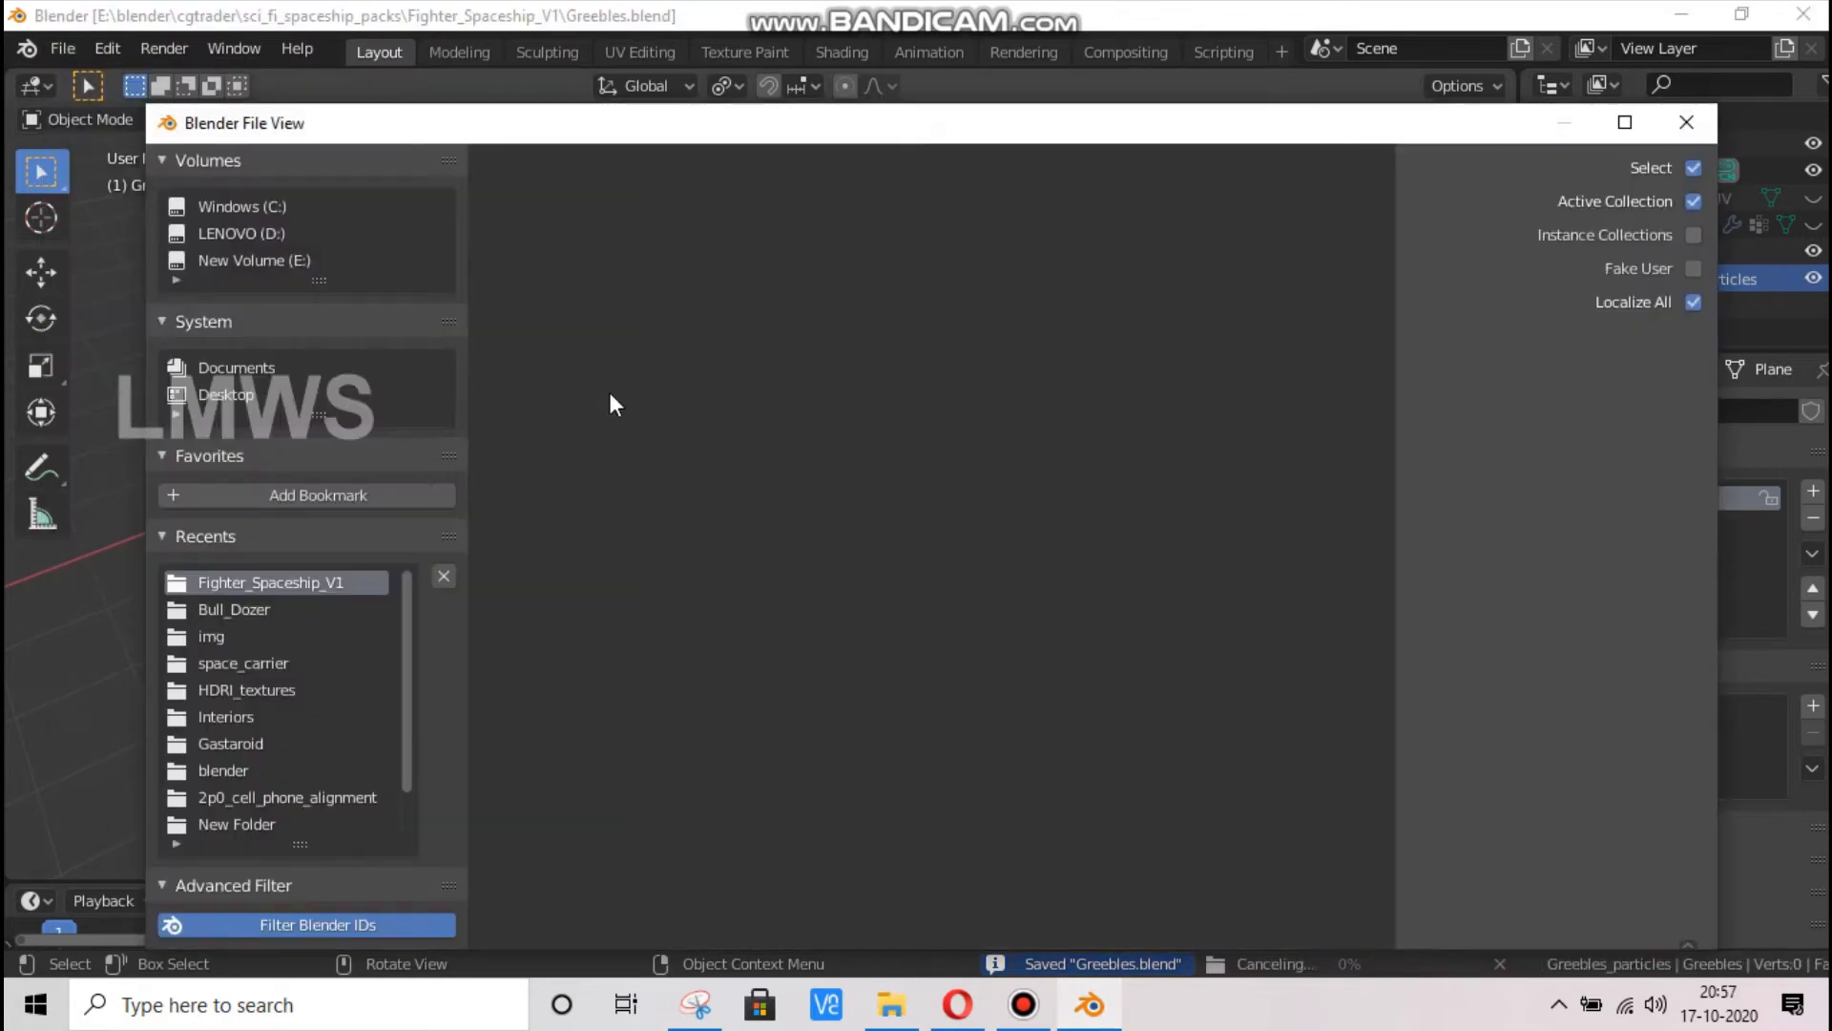
click(265, 663)
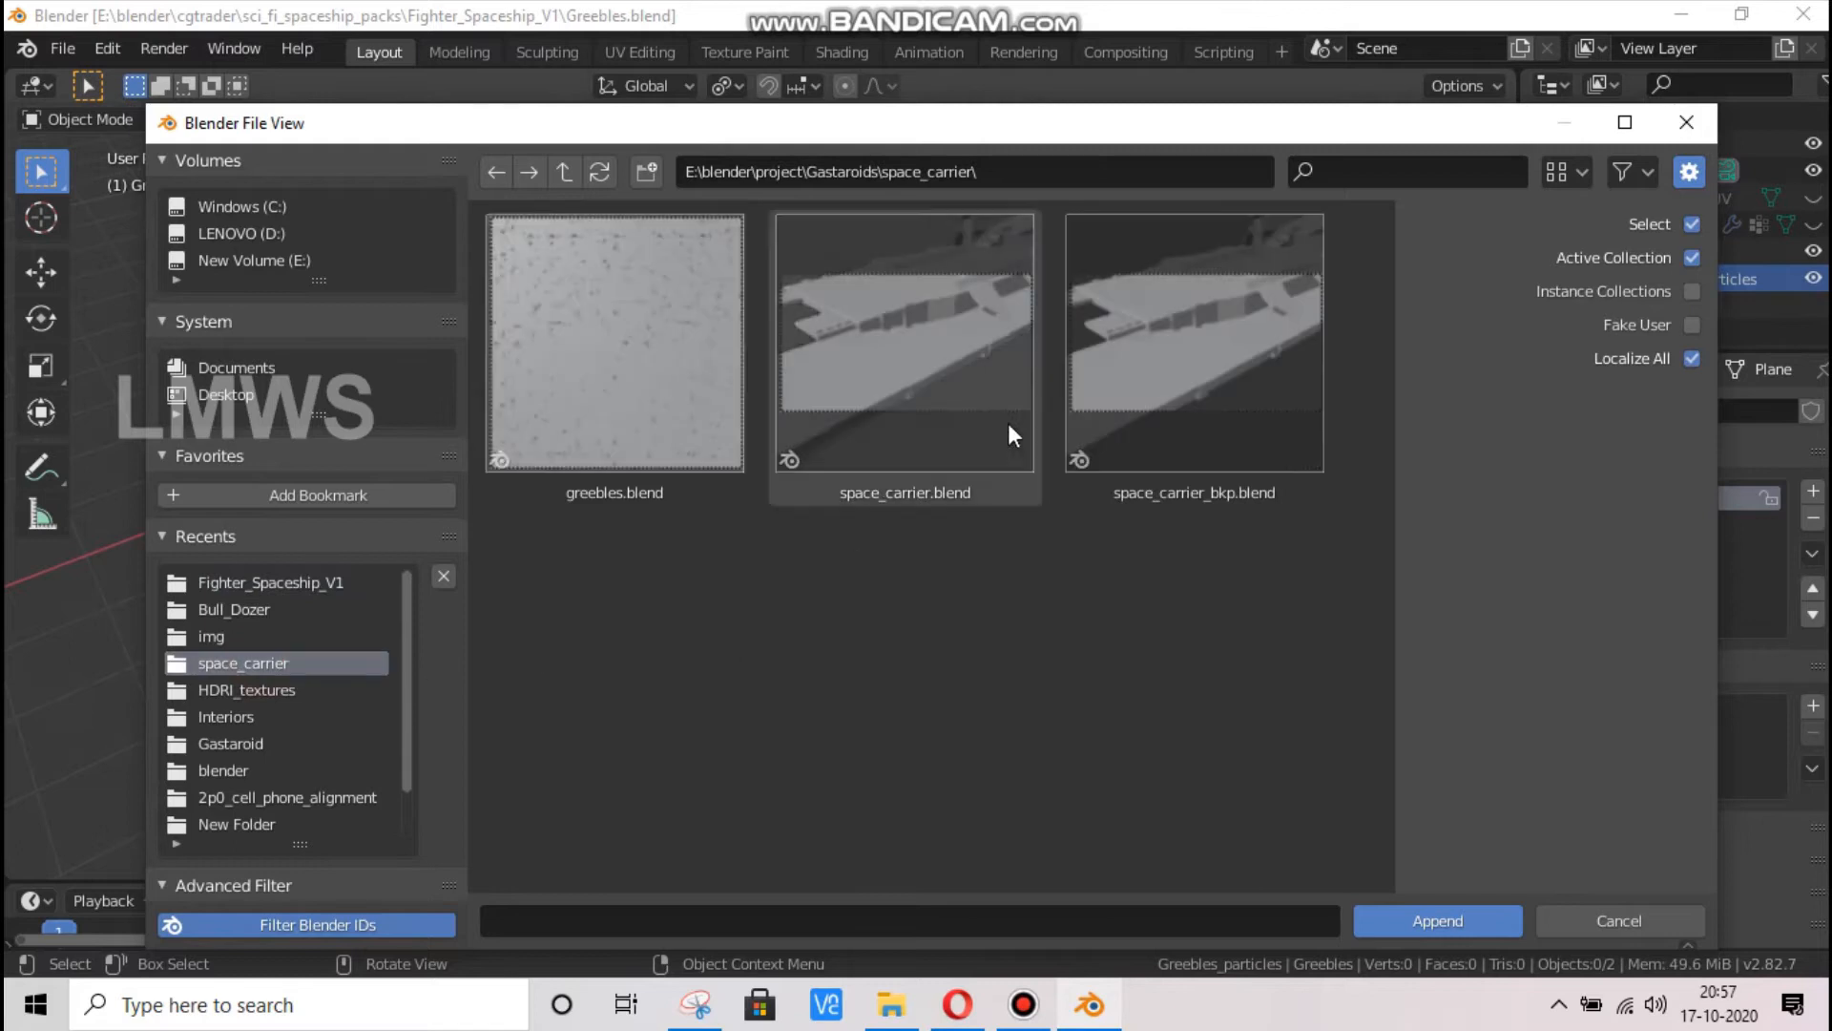
double_click(655, 381)
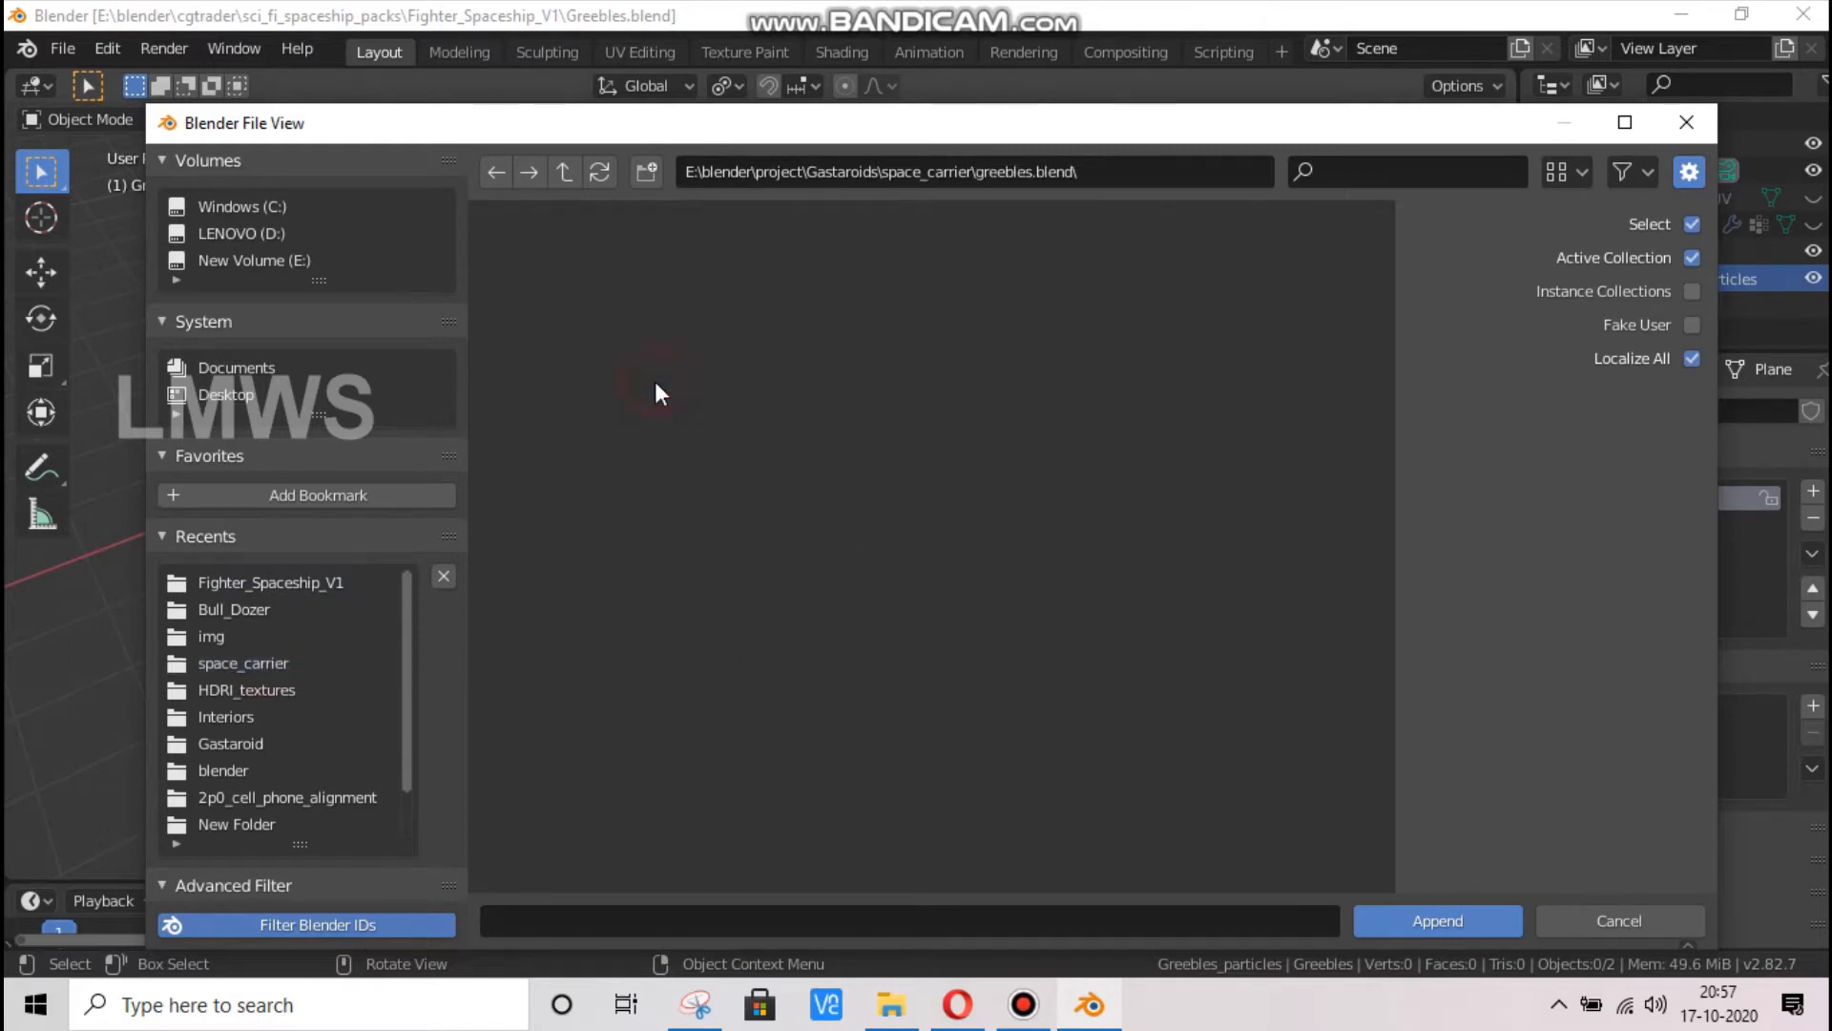
scroll(869, 493, down, 6)
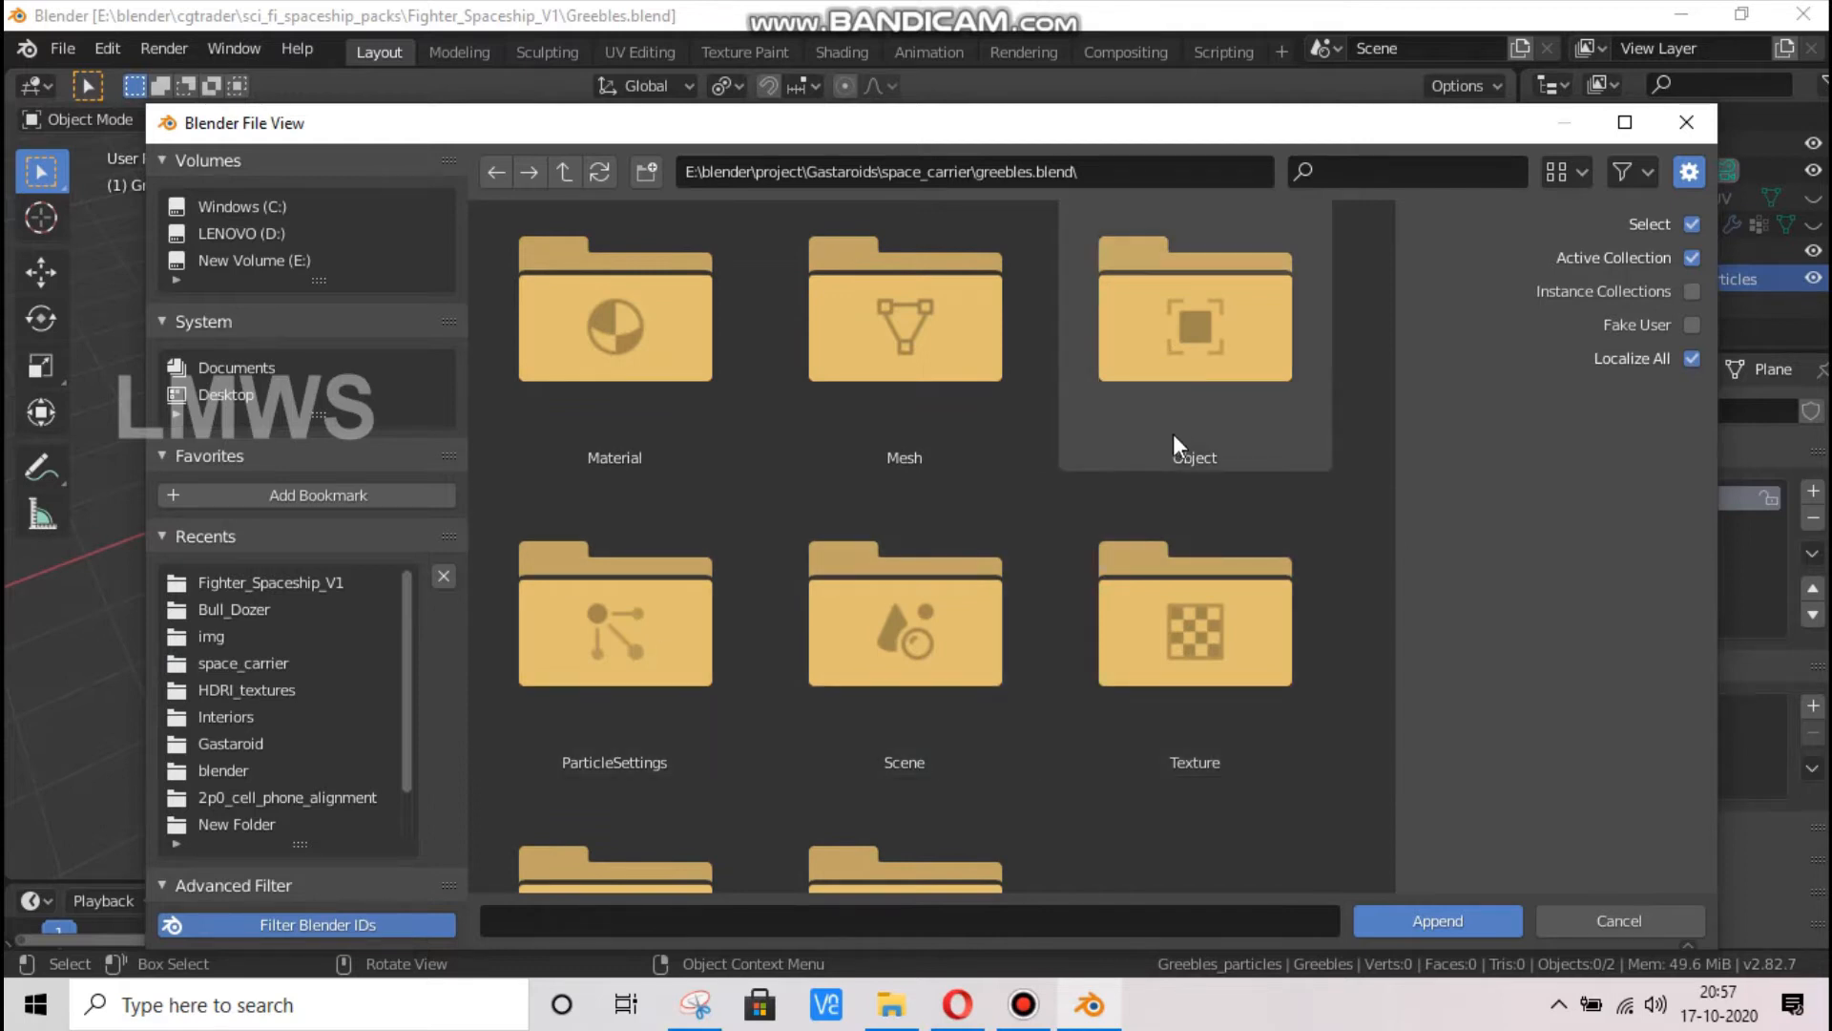
click(1176, 372)
scroll(935, 601, down, 2)
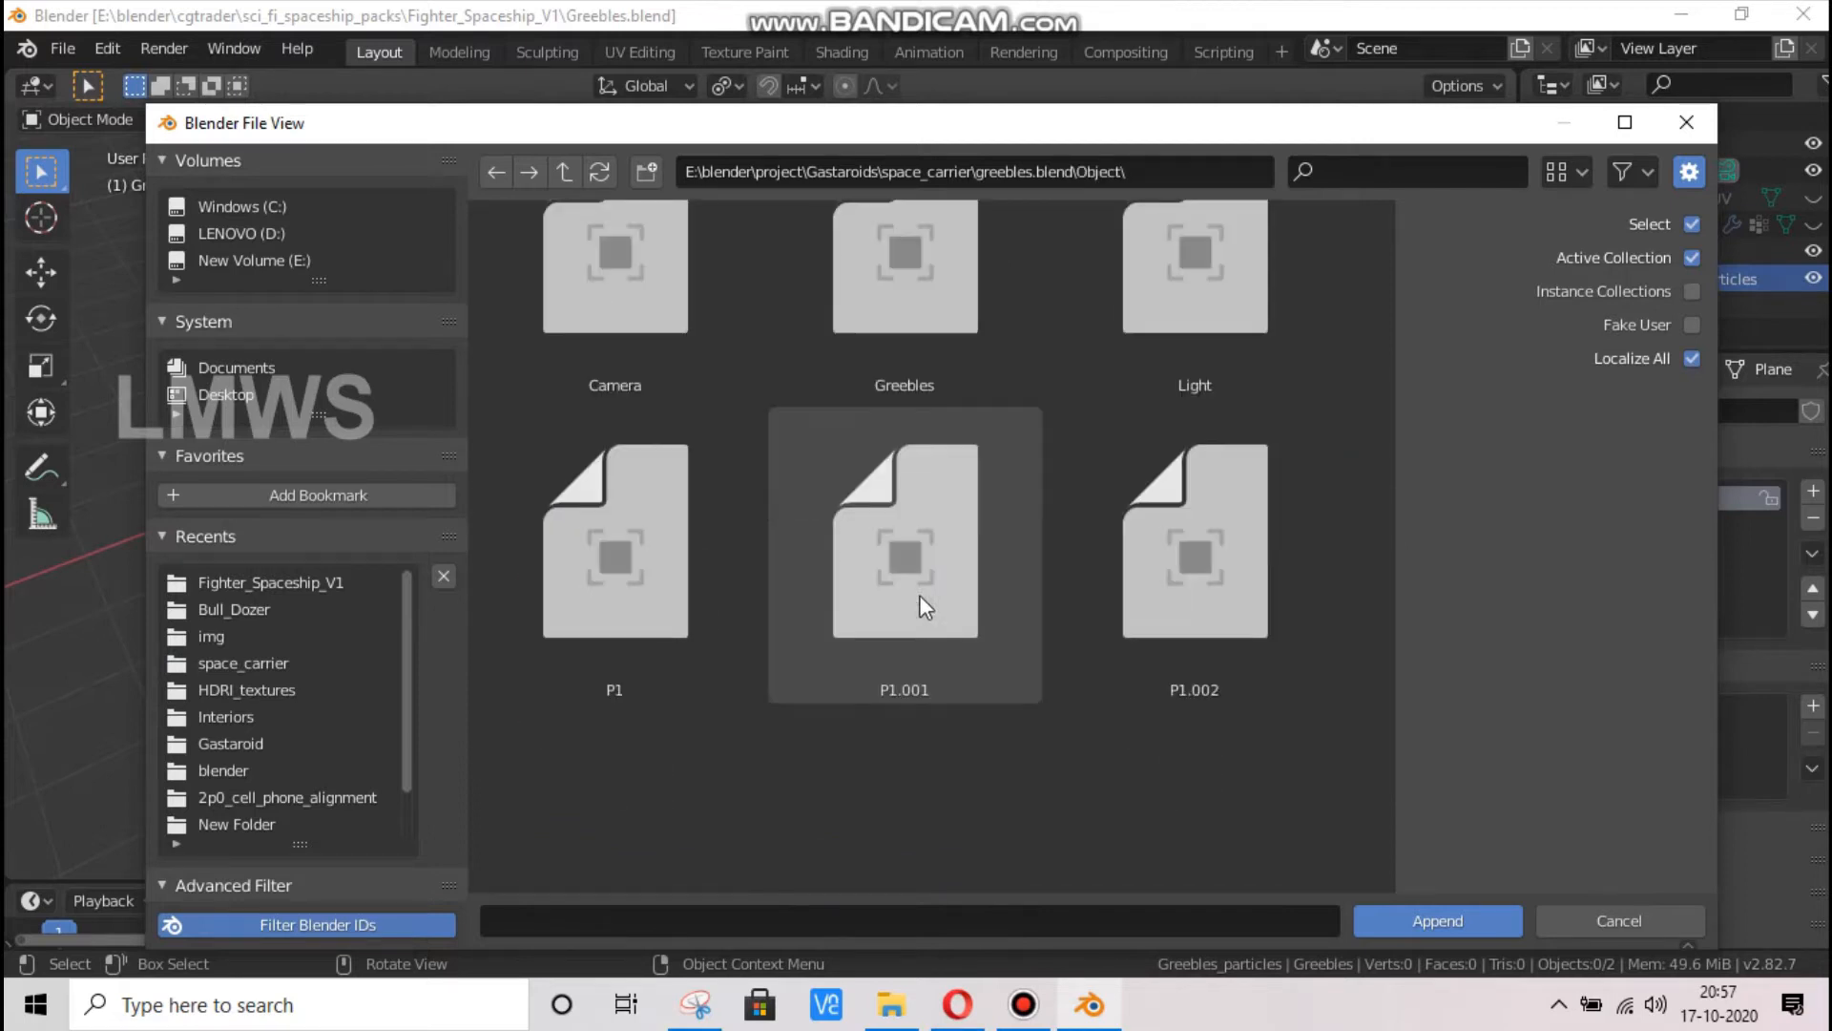
click(920, 281)
click(601, 752)
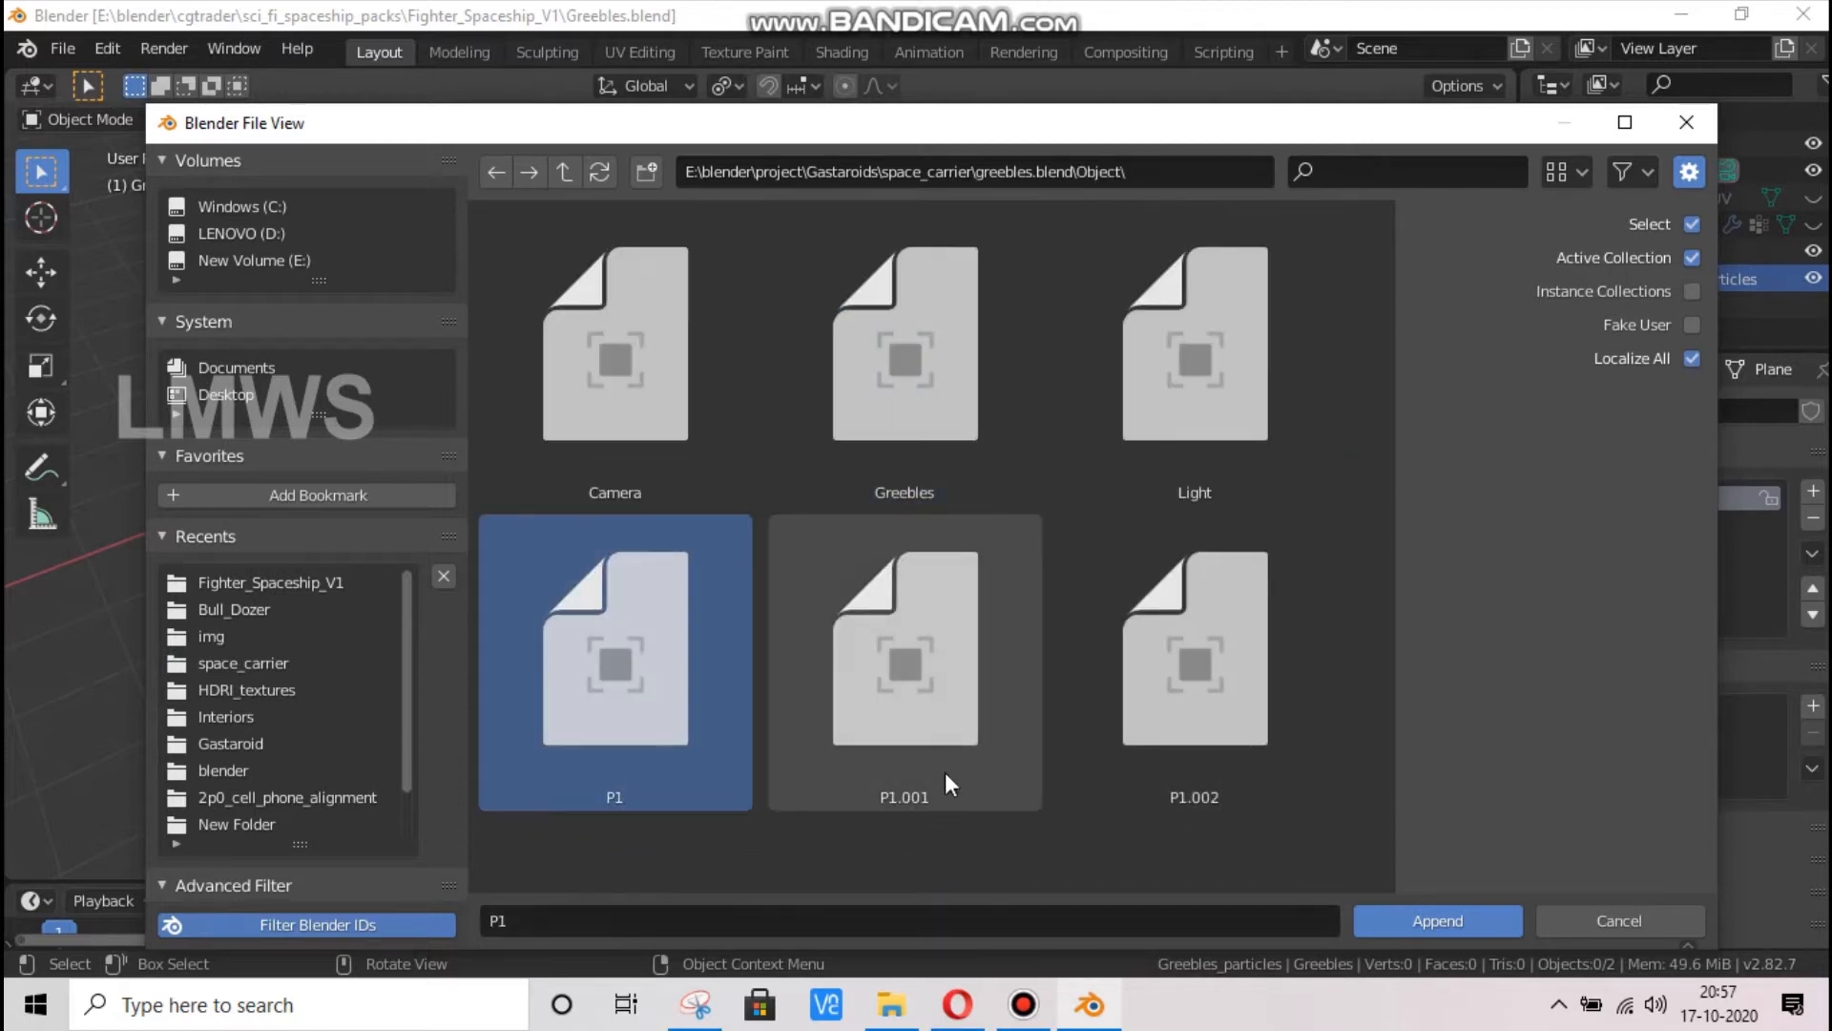
click(1446, 924)
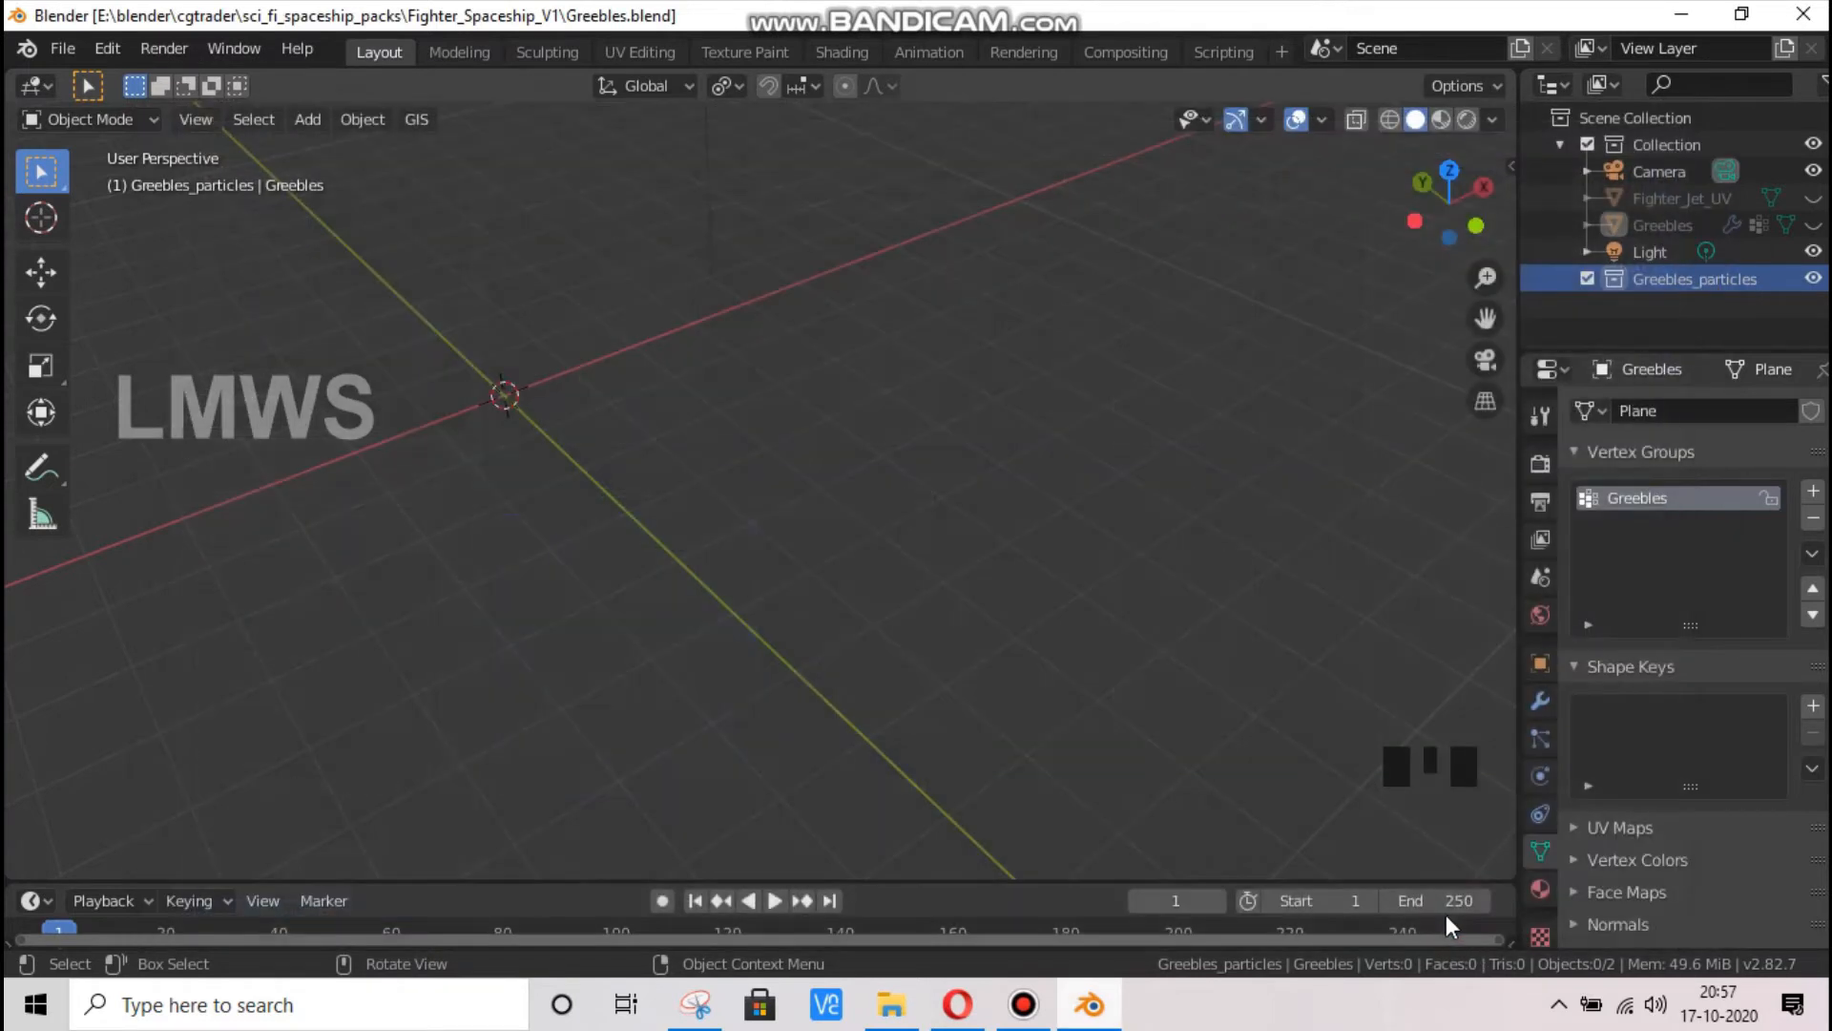
Examine the appended P1 panel and its raised greeble details up close
scroll(632, 495, down, 13)
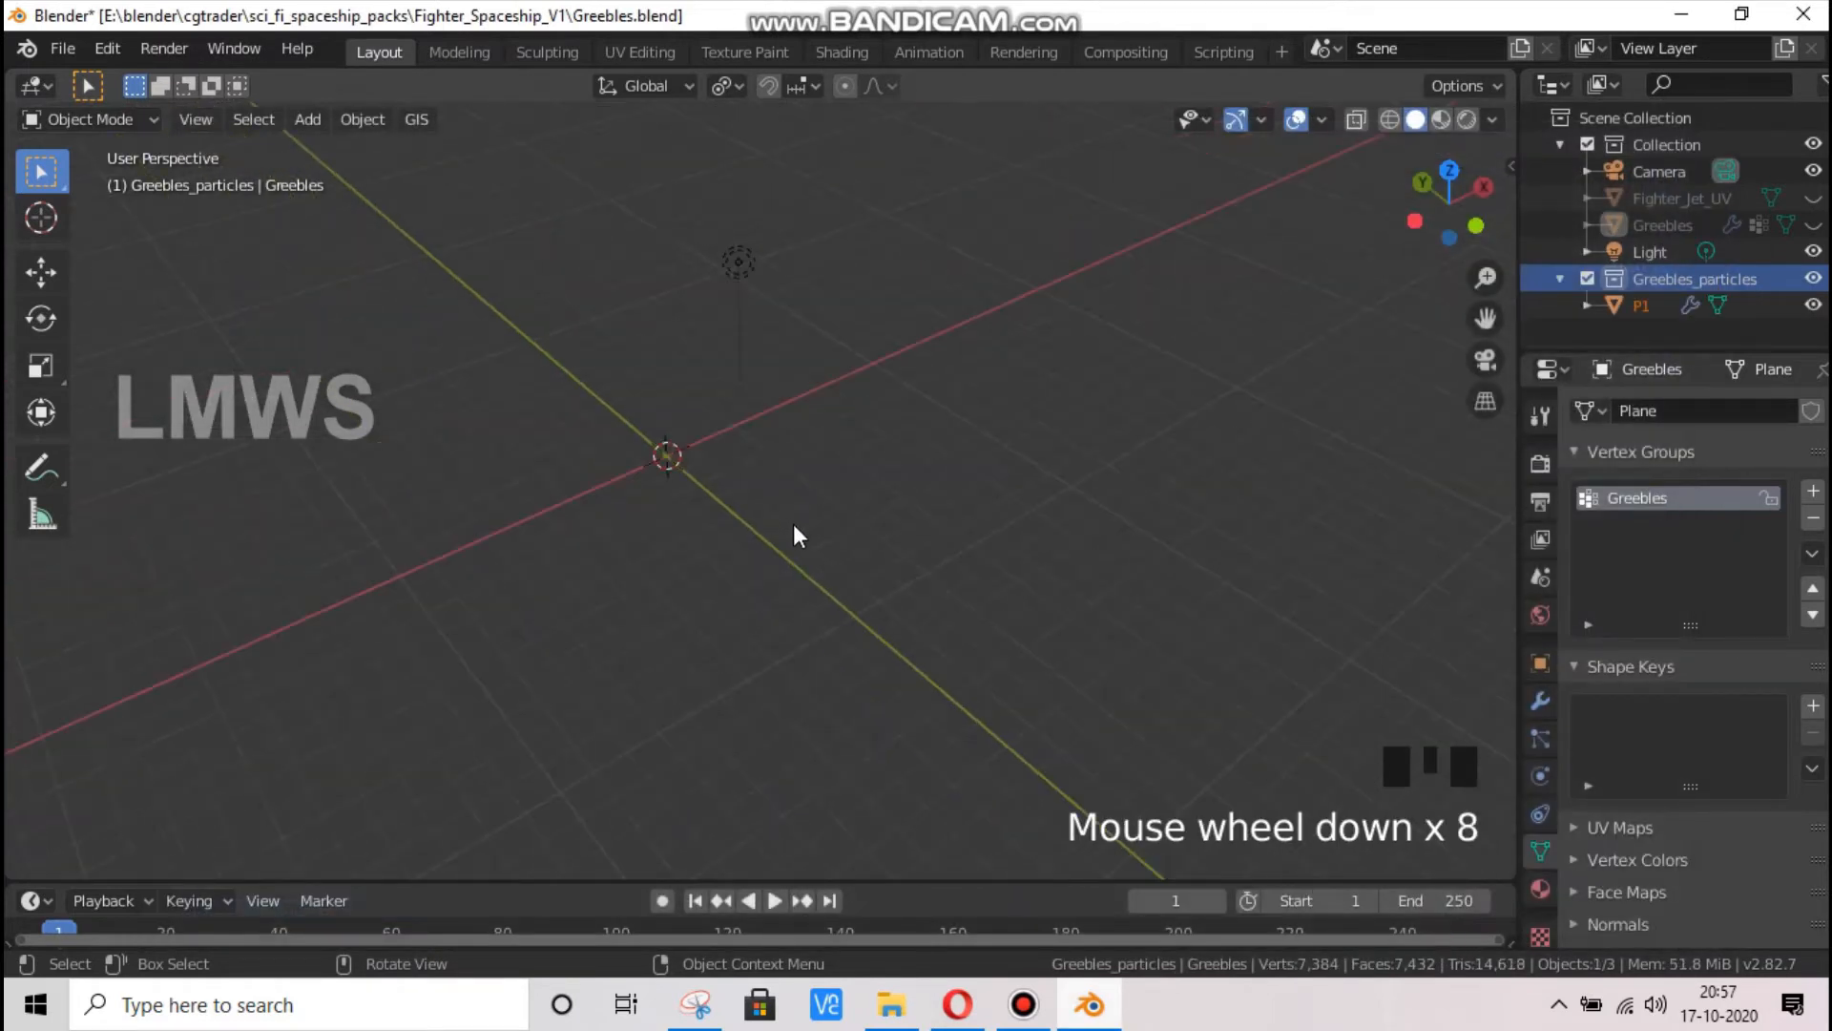
drag(1449, 202, 1434, 209)
scroll(1195, 351, down, 3)
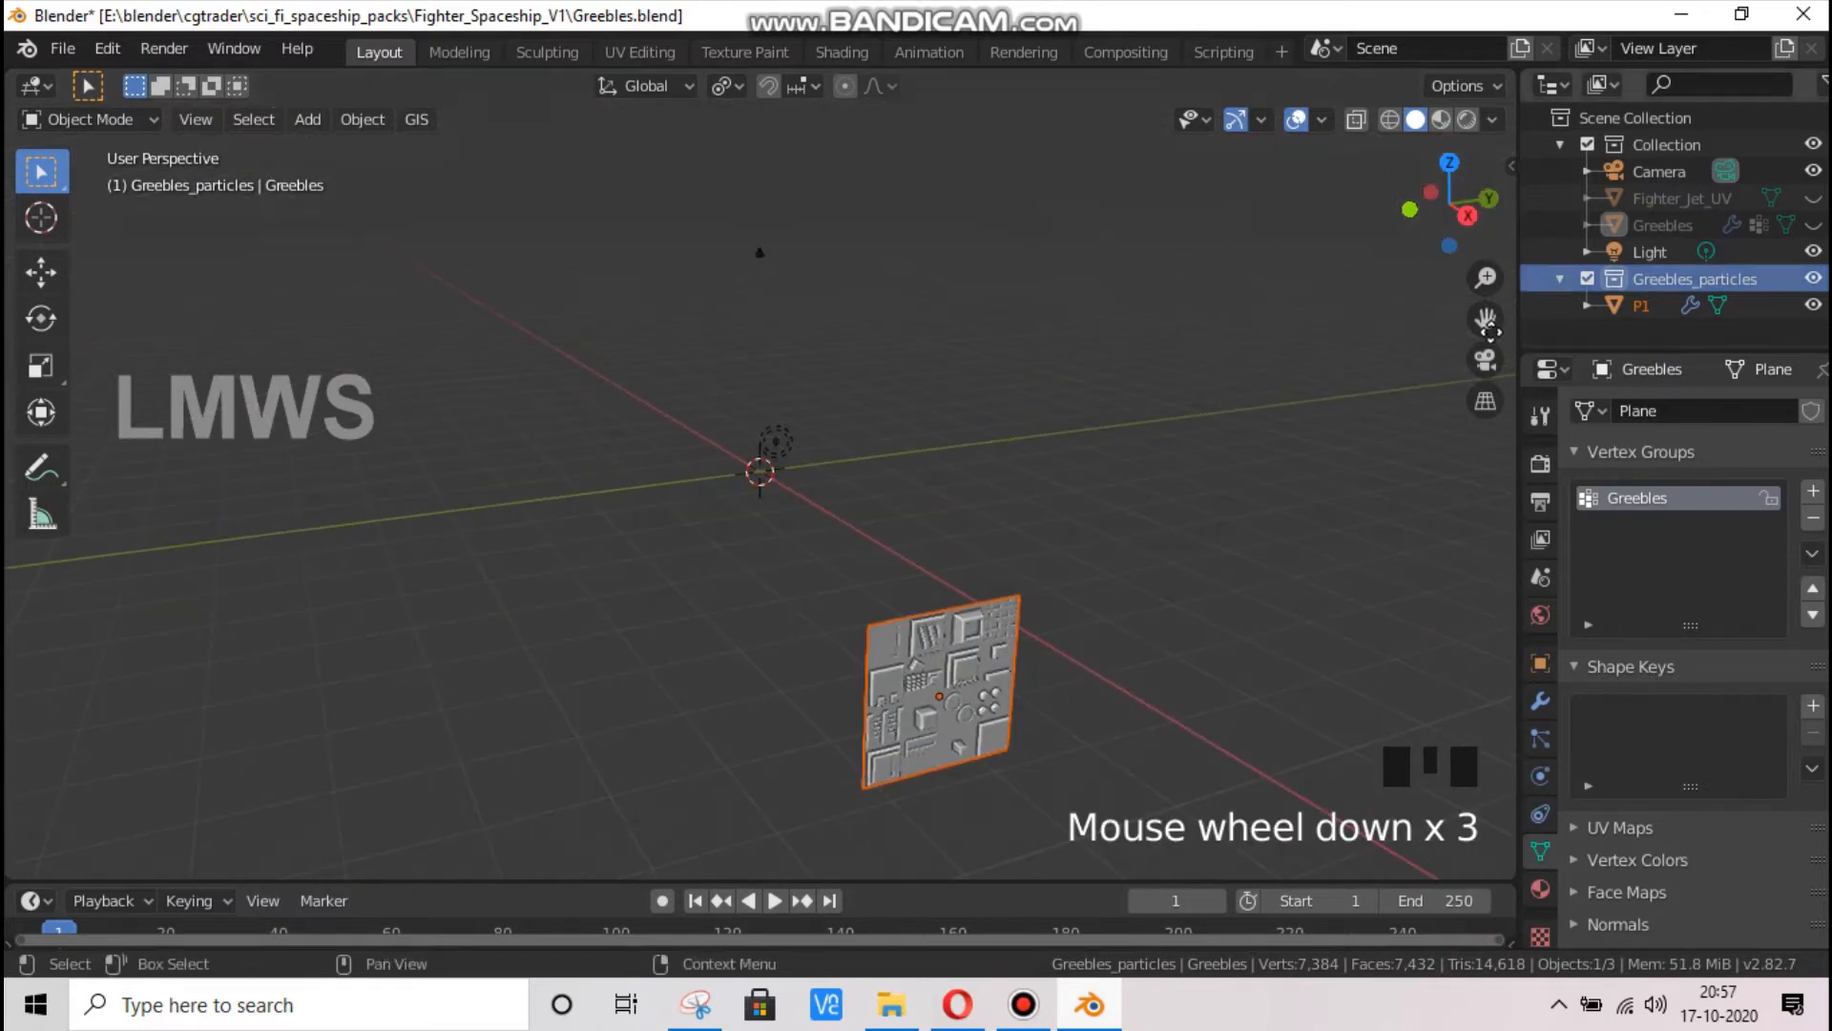
drag(1485, 318, 1403, 240)
scroll(915, 604, up, 2)
scroll(915, 604, up, 1)
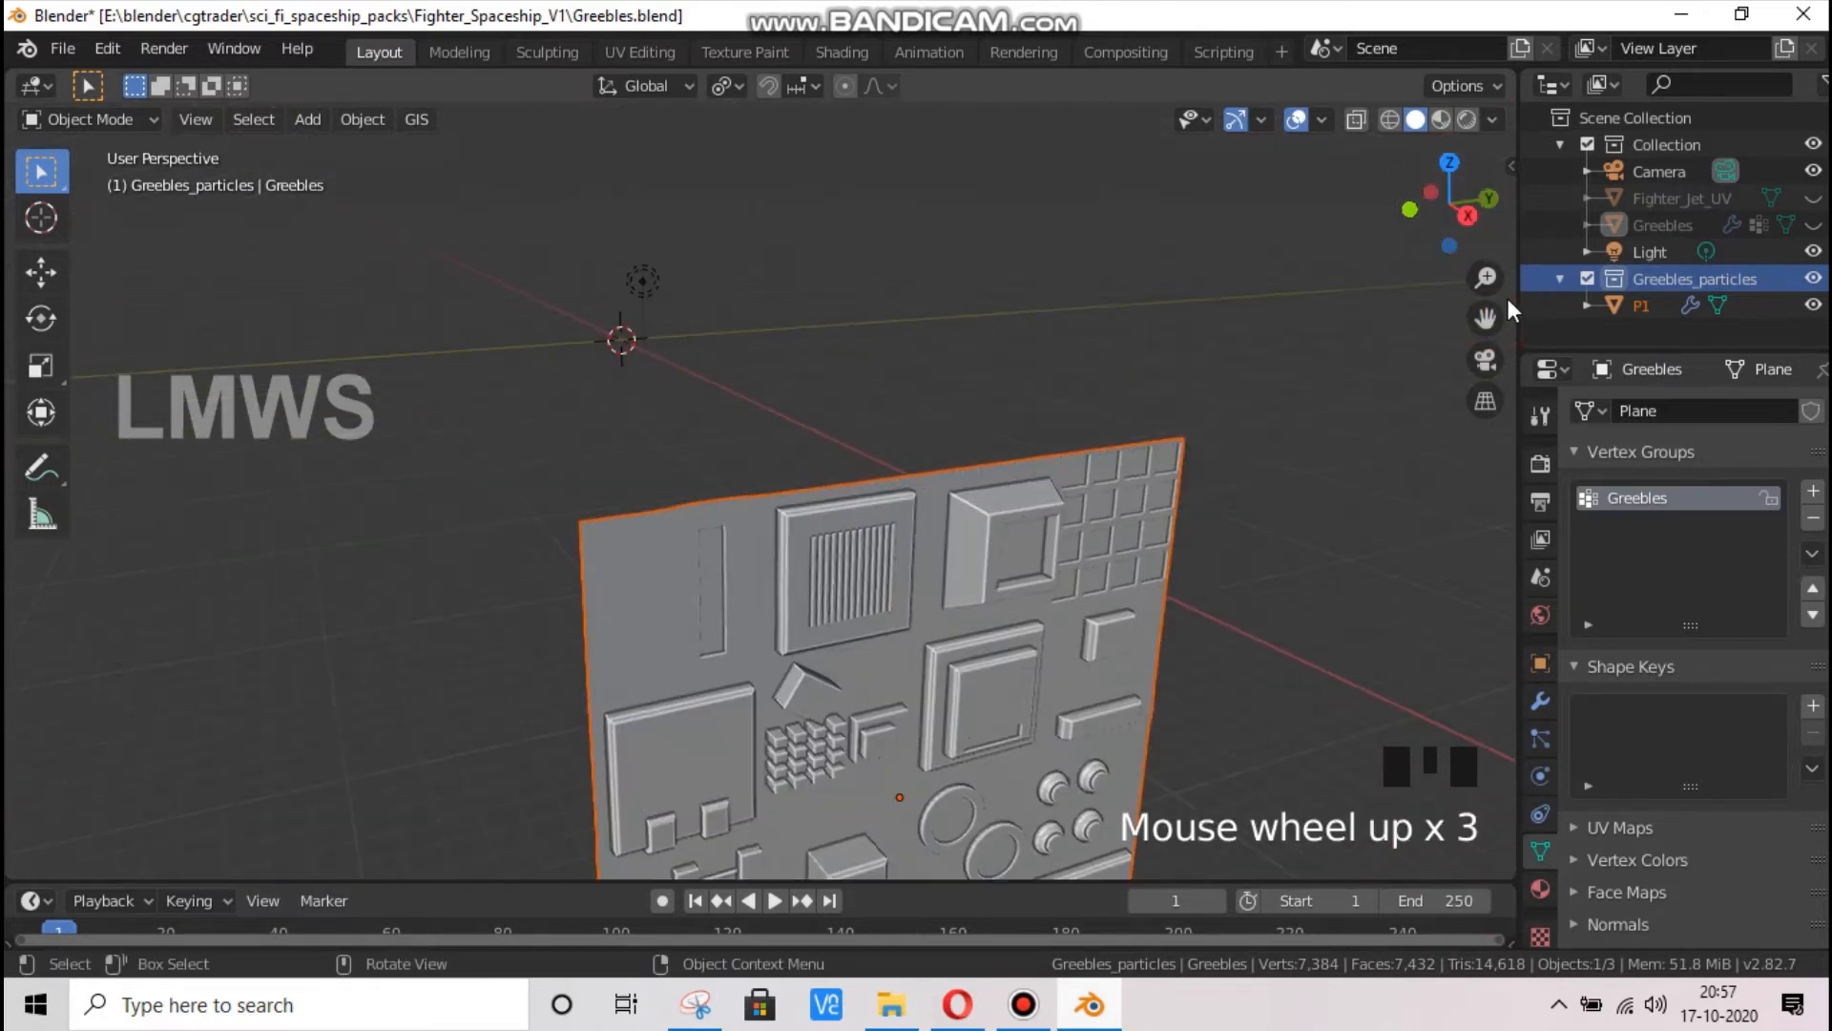
drag(1484, 317, 943, 420)
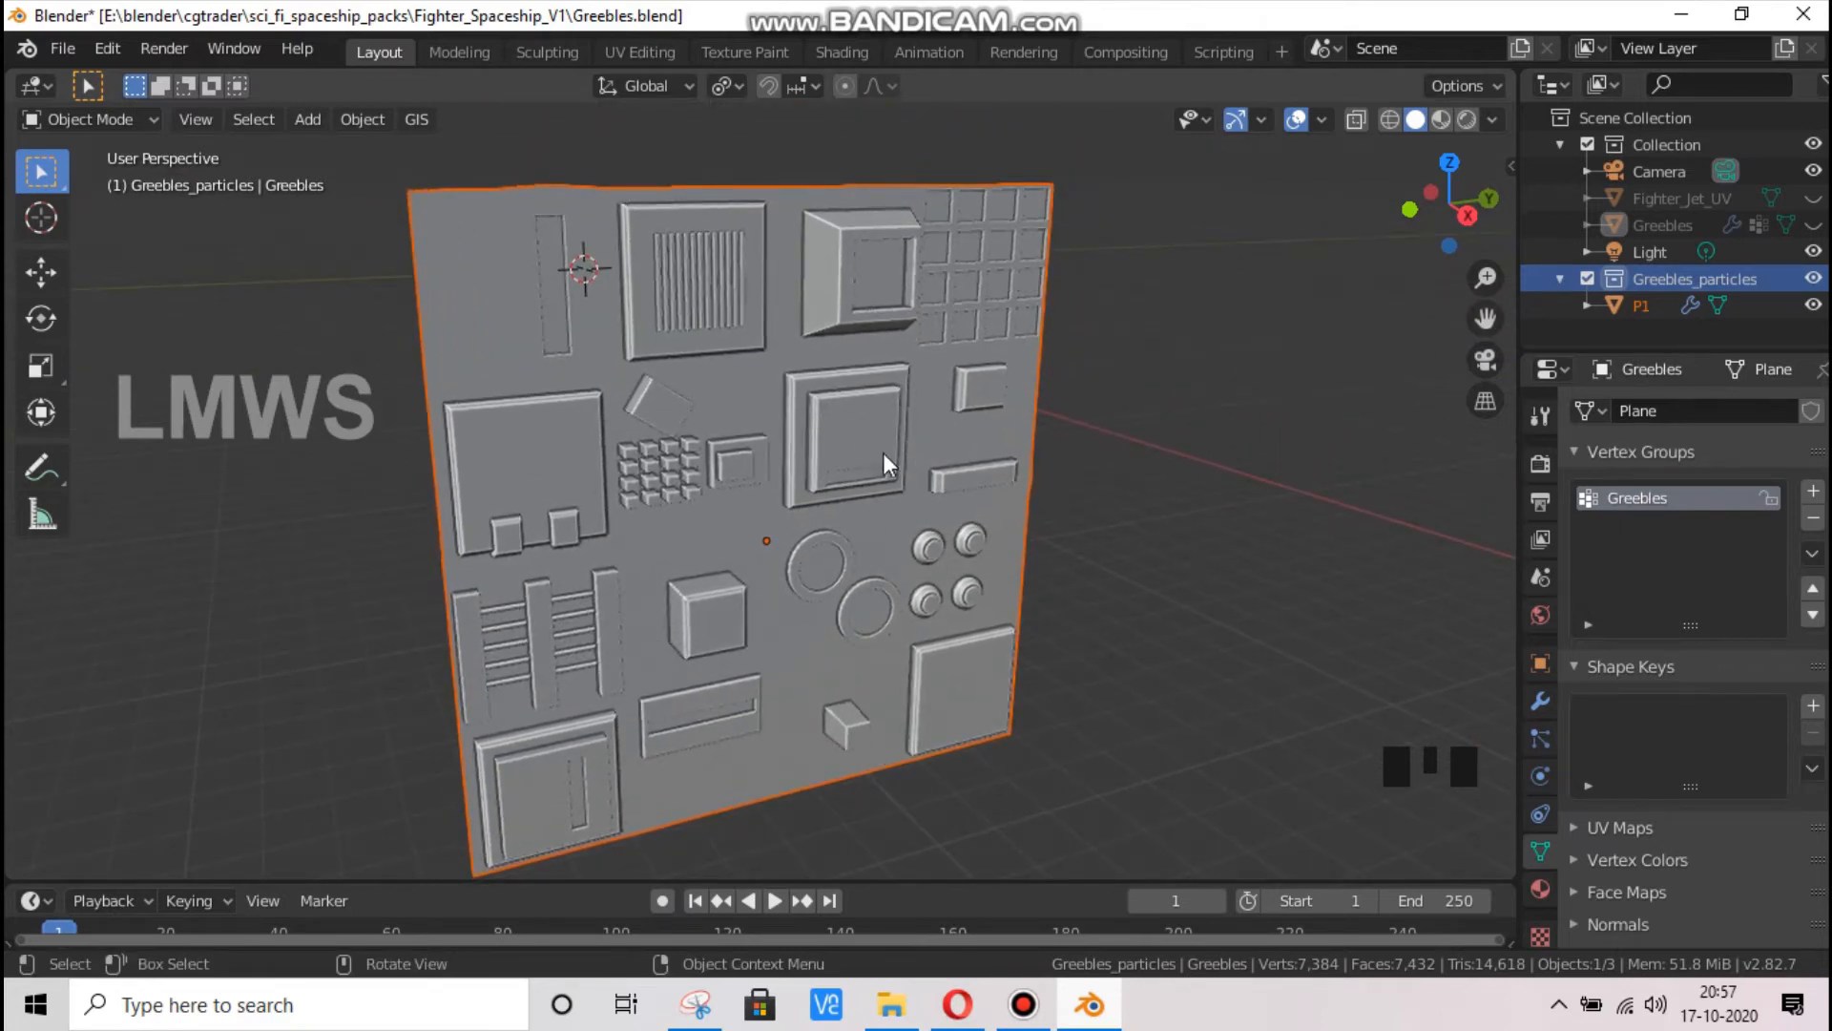
click(59, 52)
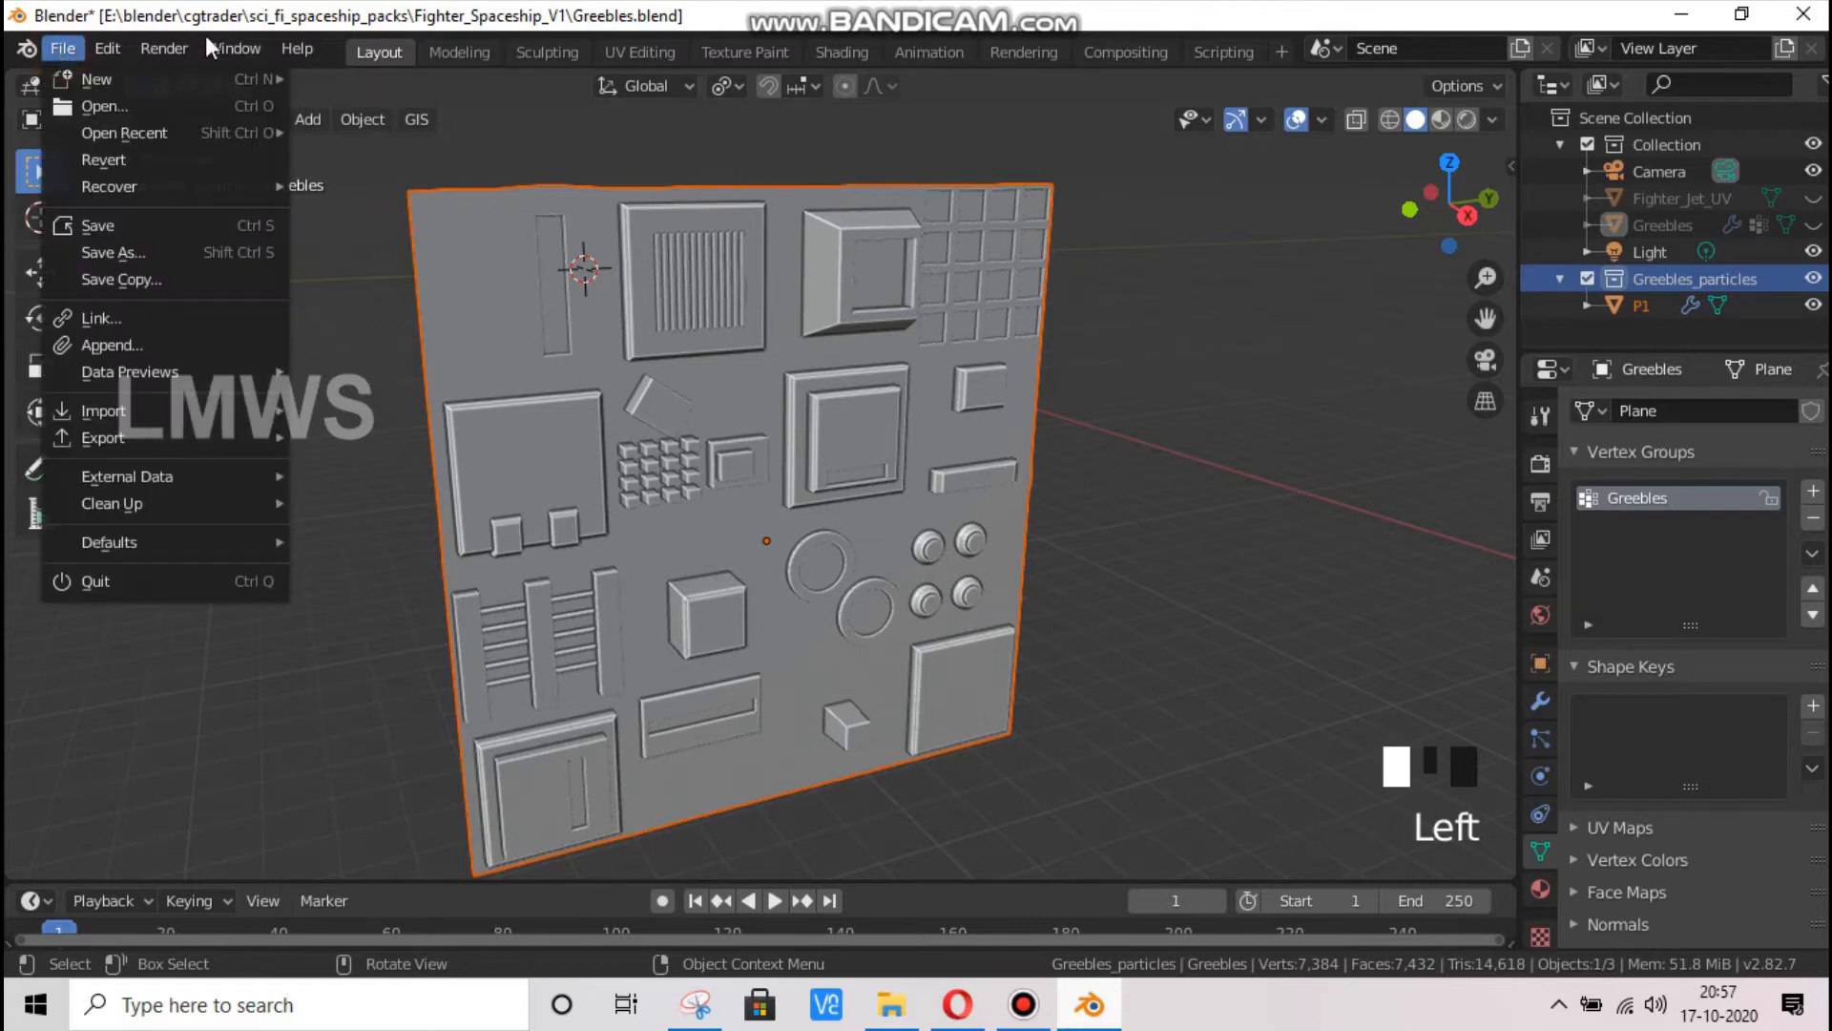
click(126, 47)
Duplicate the P1 panel along the negative Y axis, placing the copy just beside the original
click(764, 508)
scroll(764, 508, down, 3)
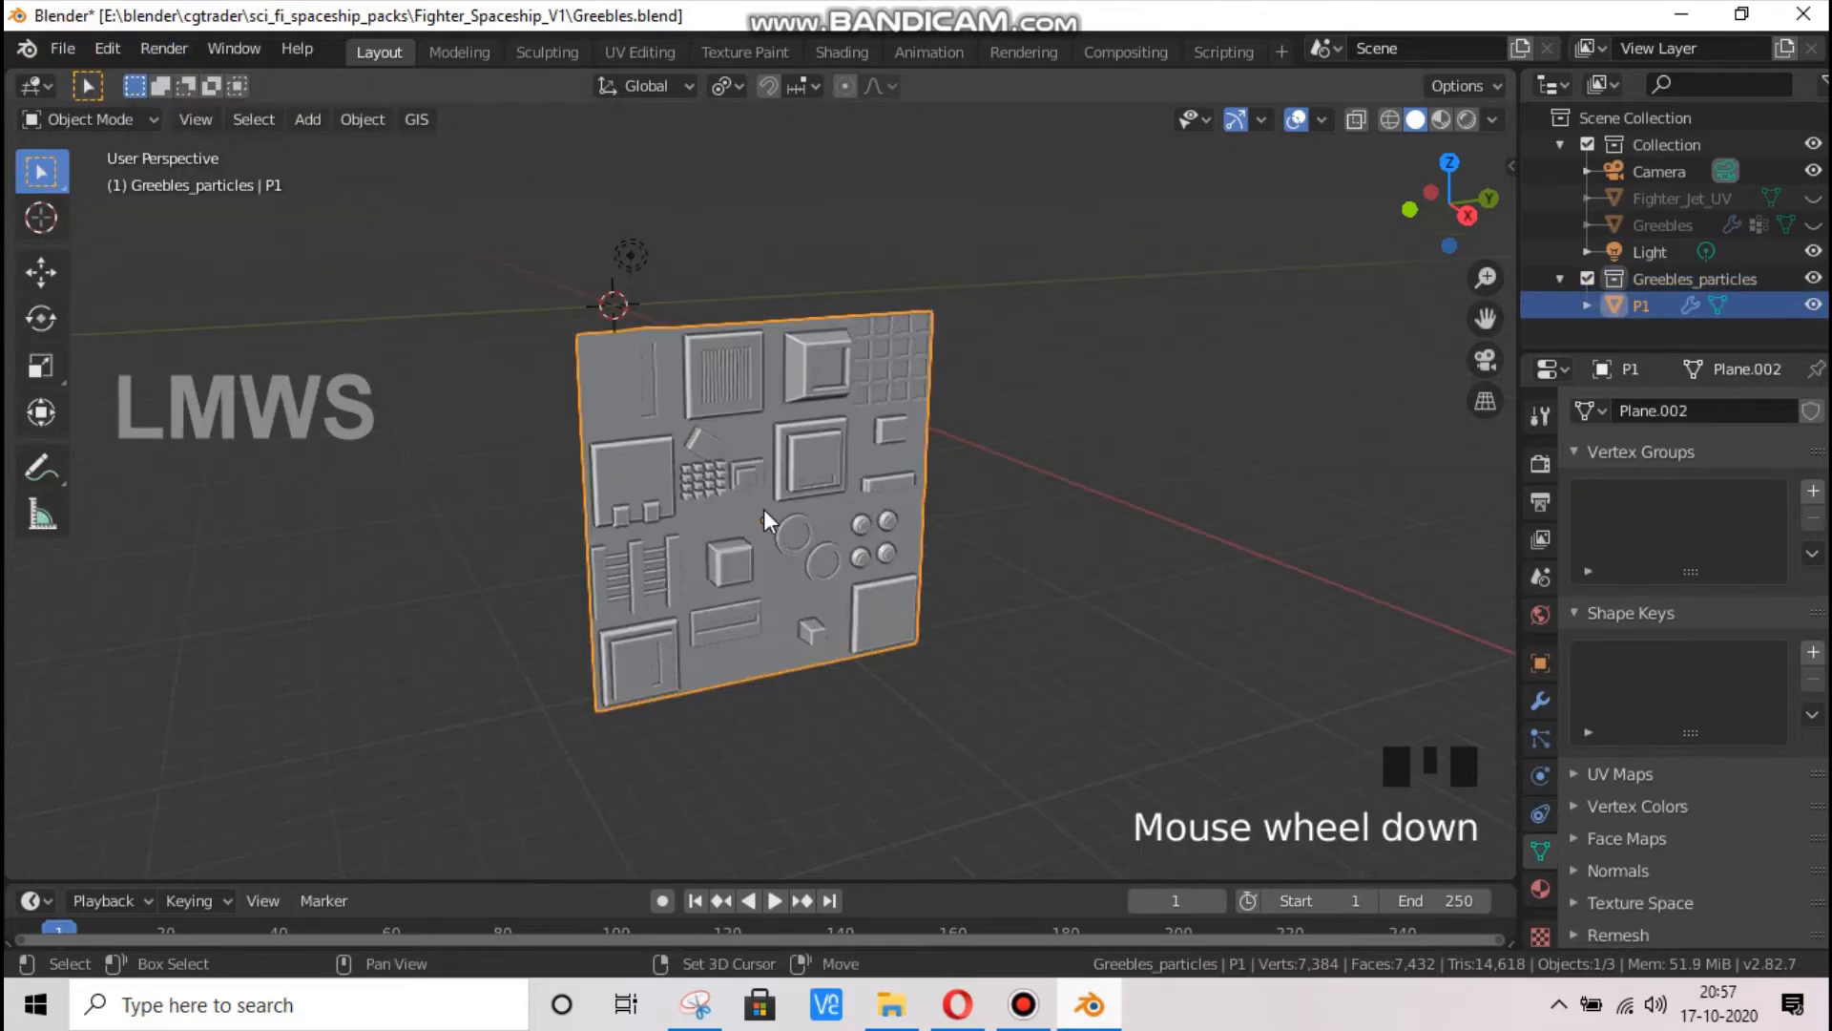
key(shift+d)
key(y)
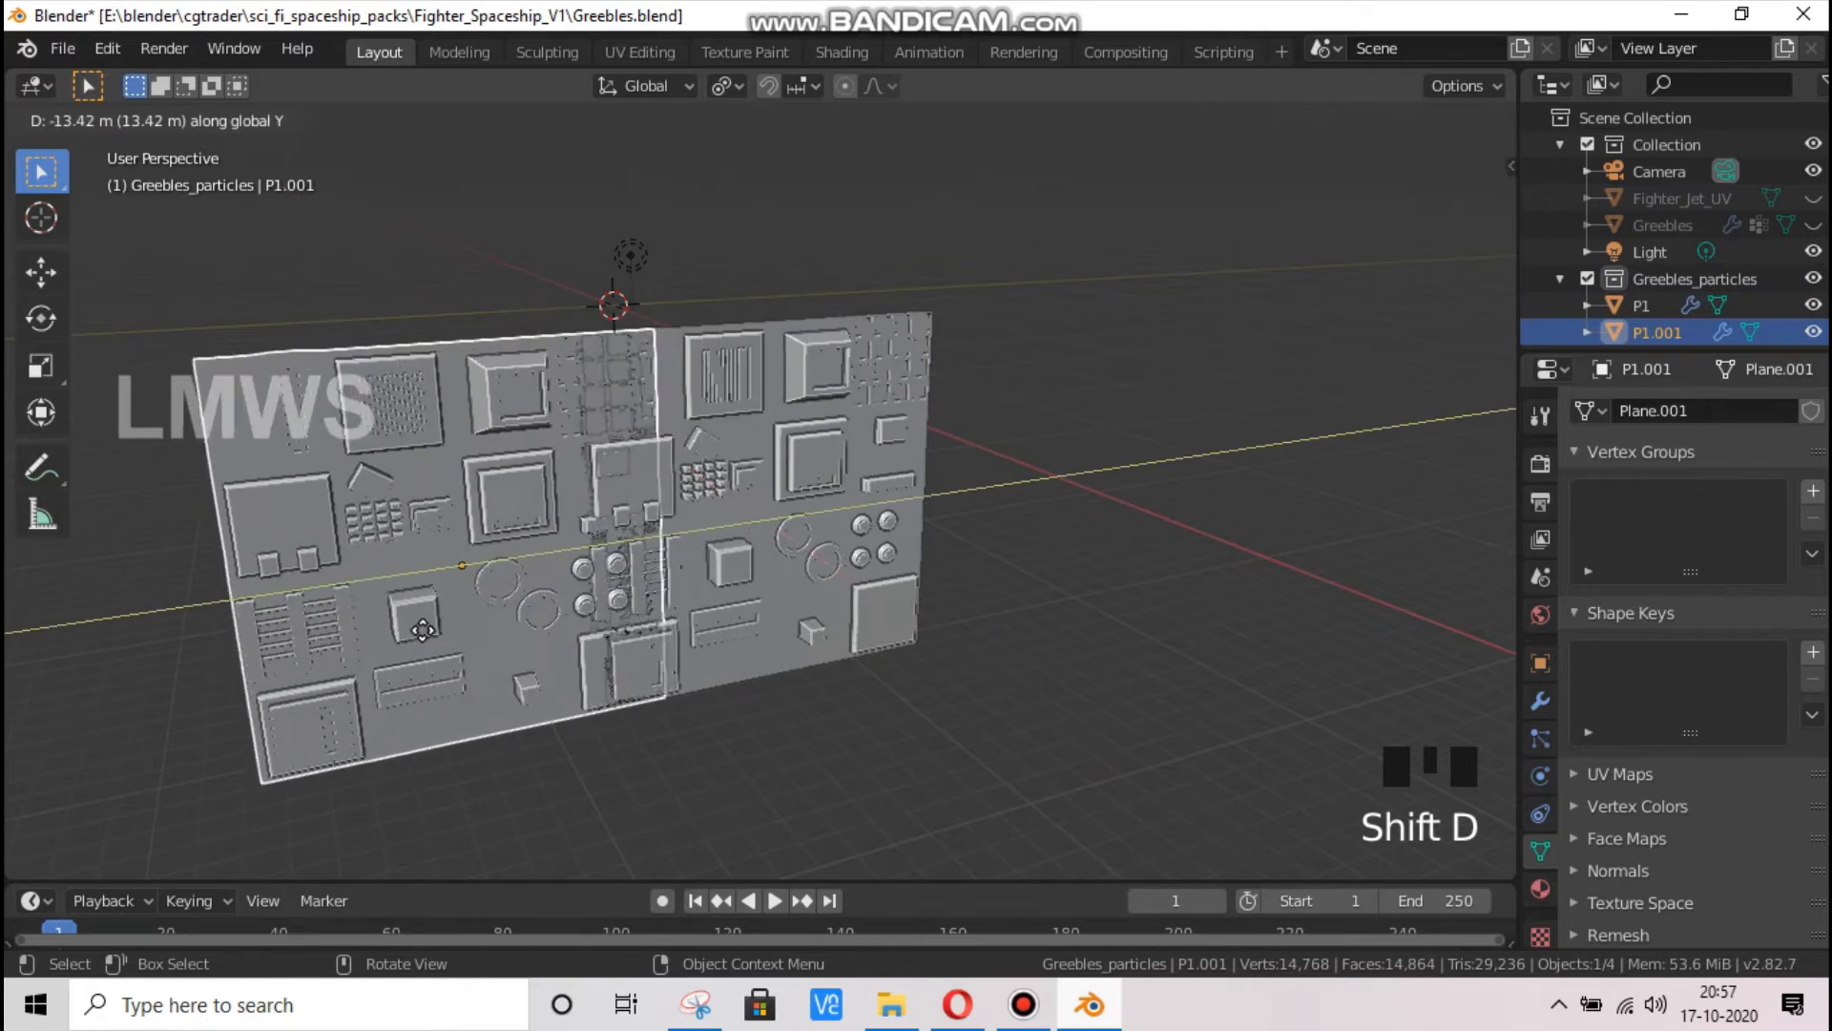
click(368, 642)
Enter Edit Mode on the duplicated panel and snap the 3D cursor to a narrow side face of its central framed block
key(Tab)
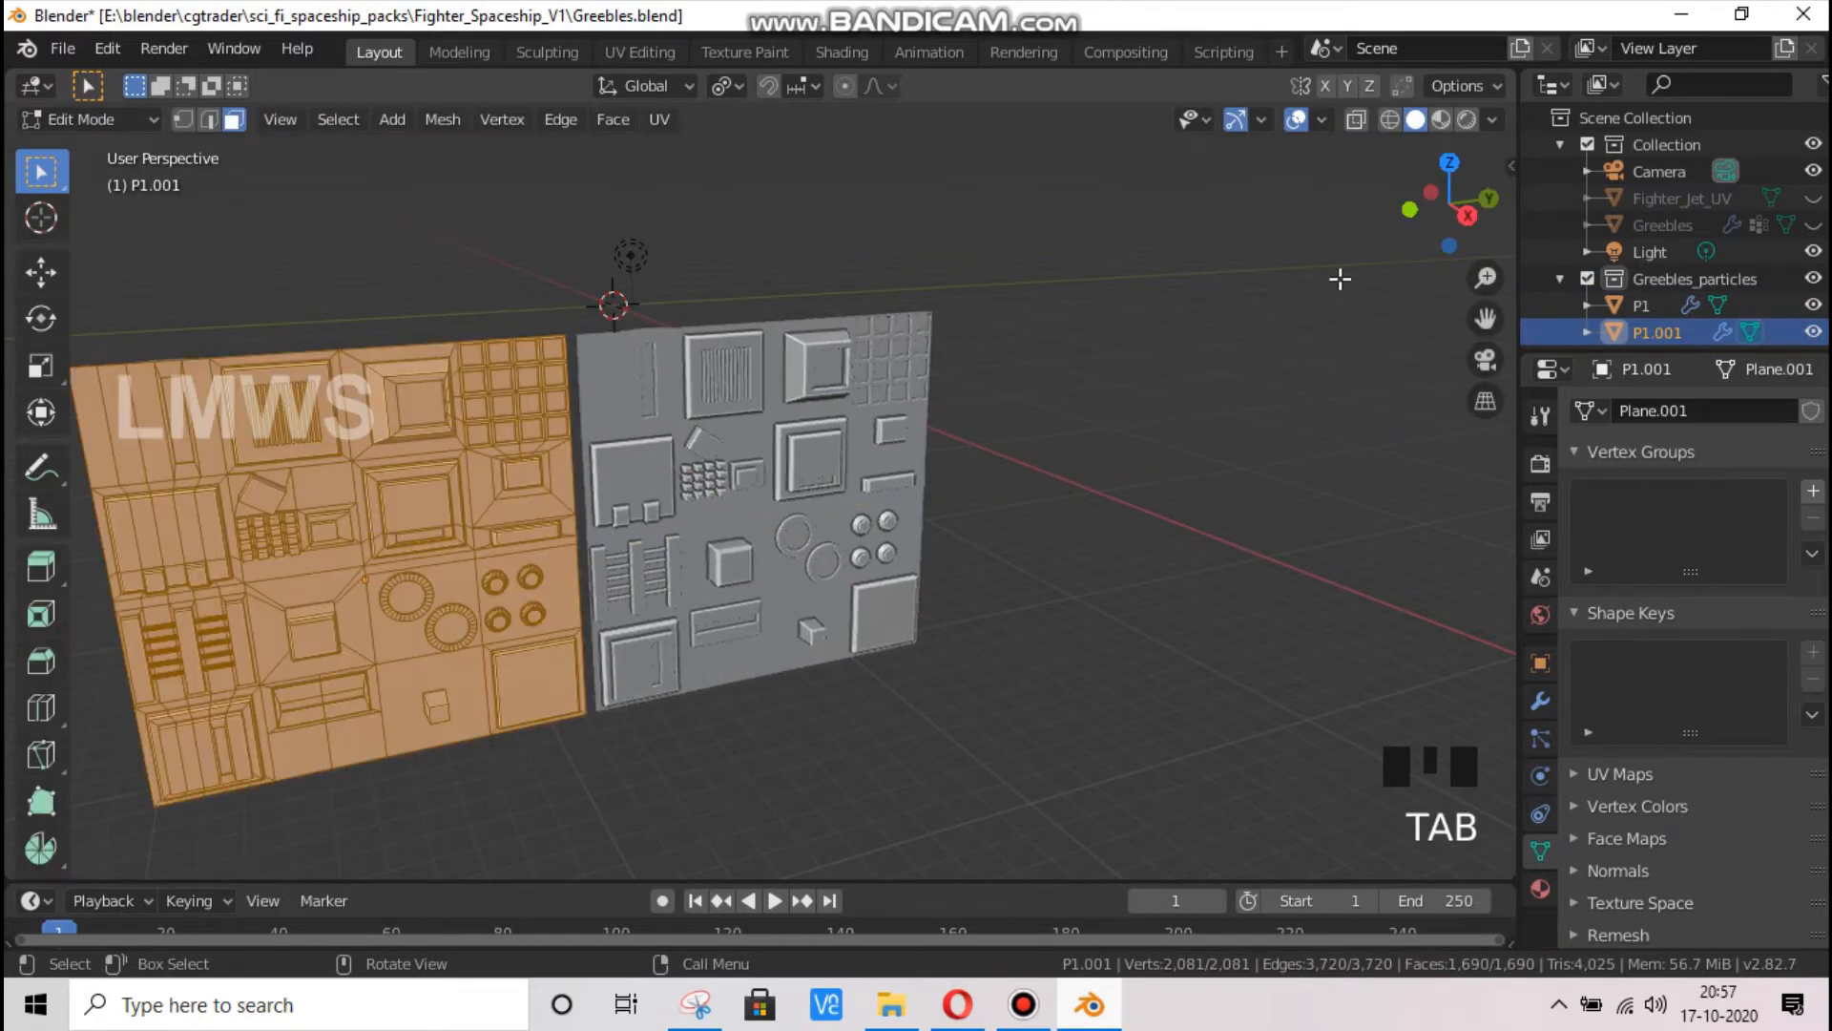
drag(1450, 217, 1485, 218)
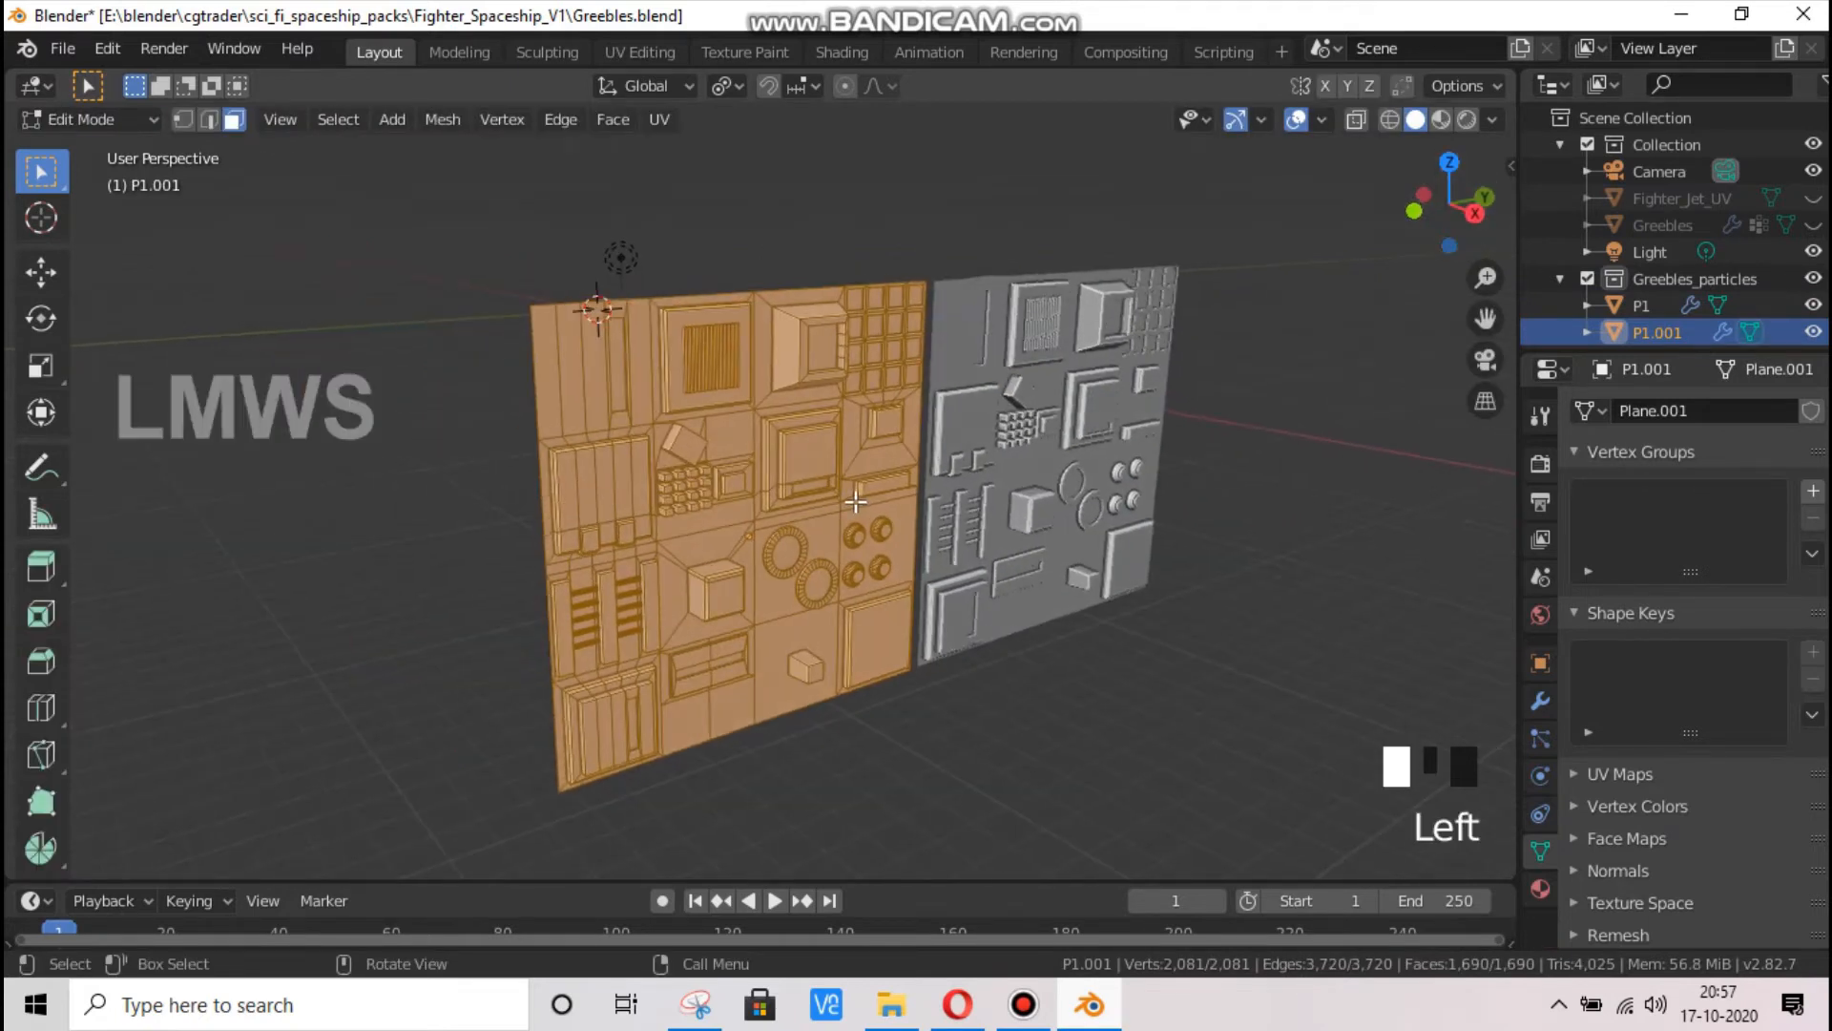
scroll(848, 504, up, 1)
key(alt+a)
click(844, 411)
click(797, 417)
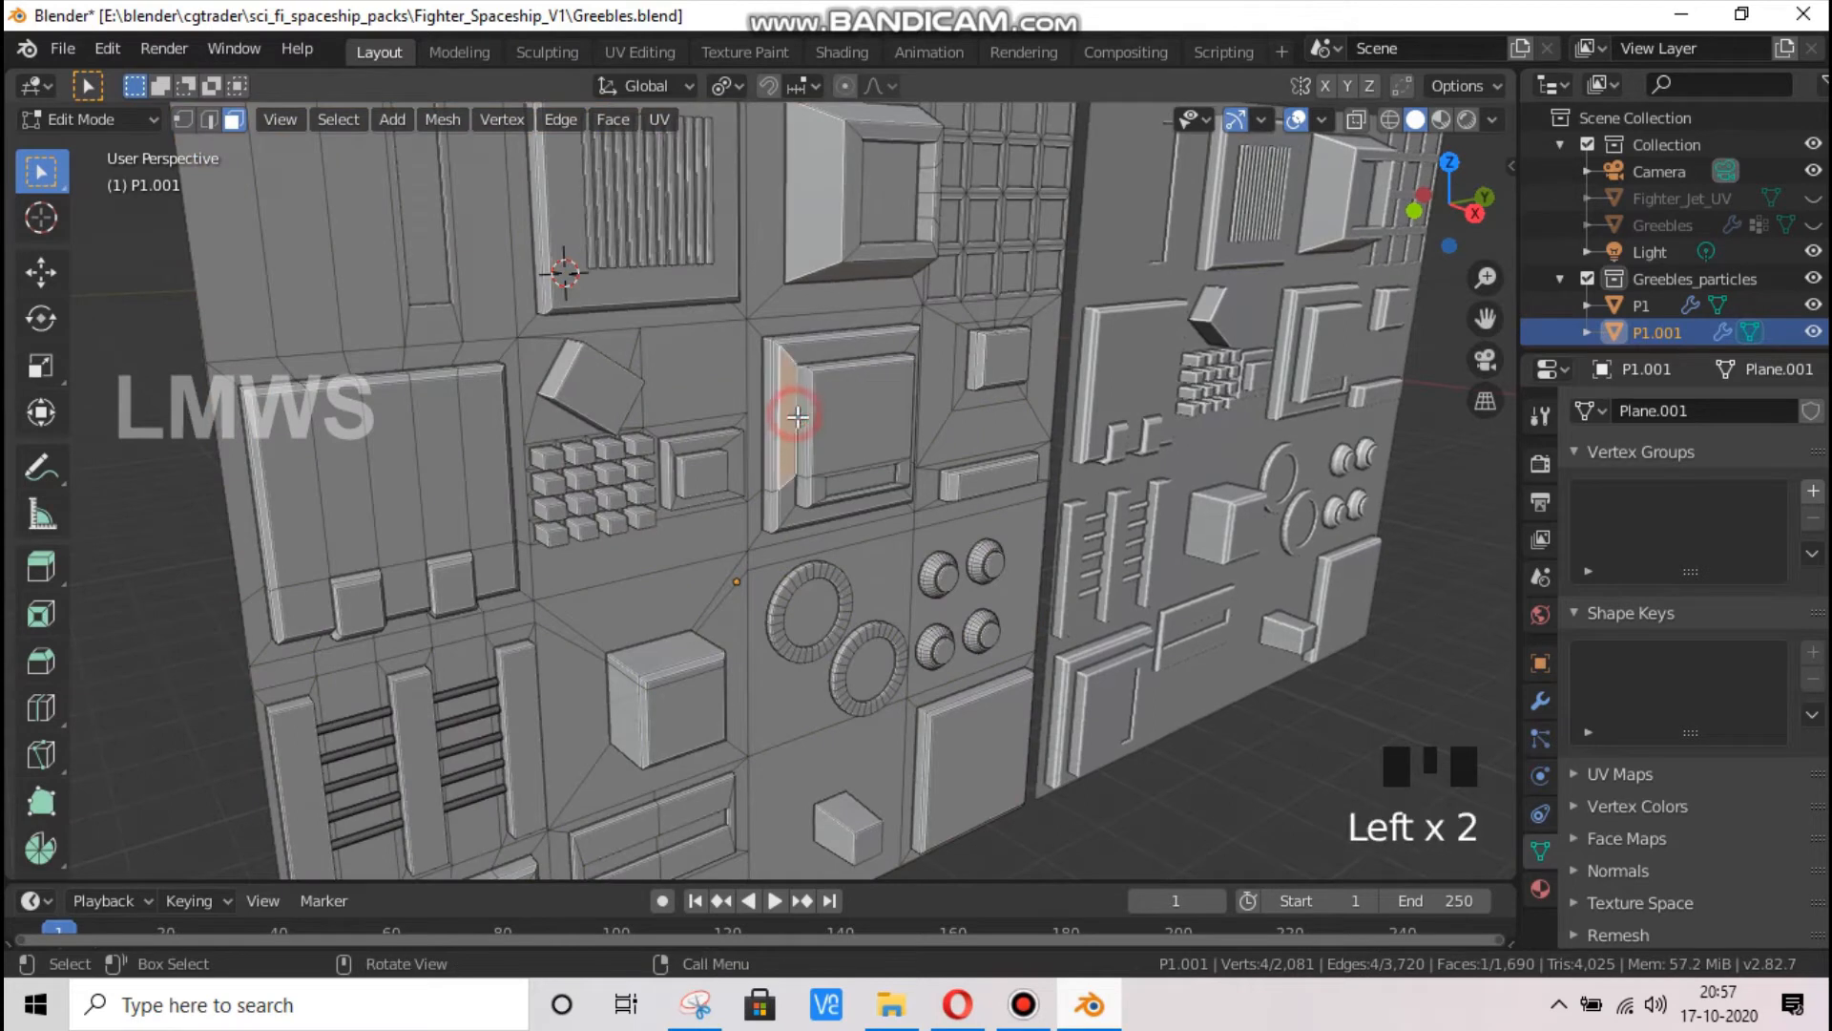
key(shift+s)
click(976, 560)
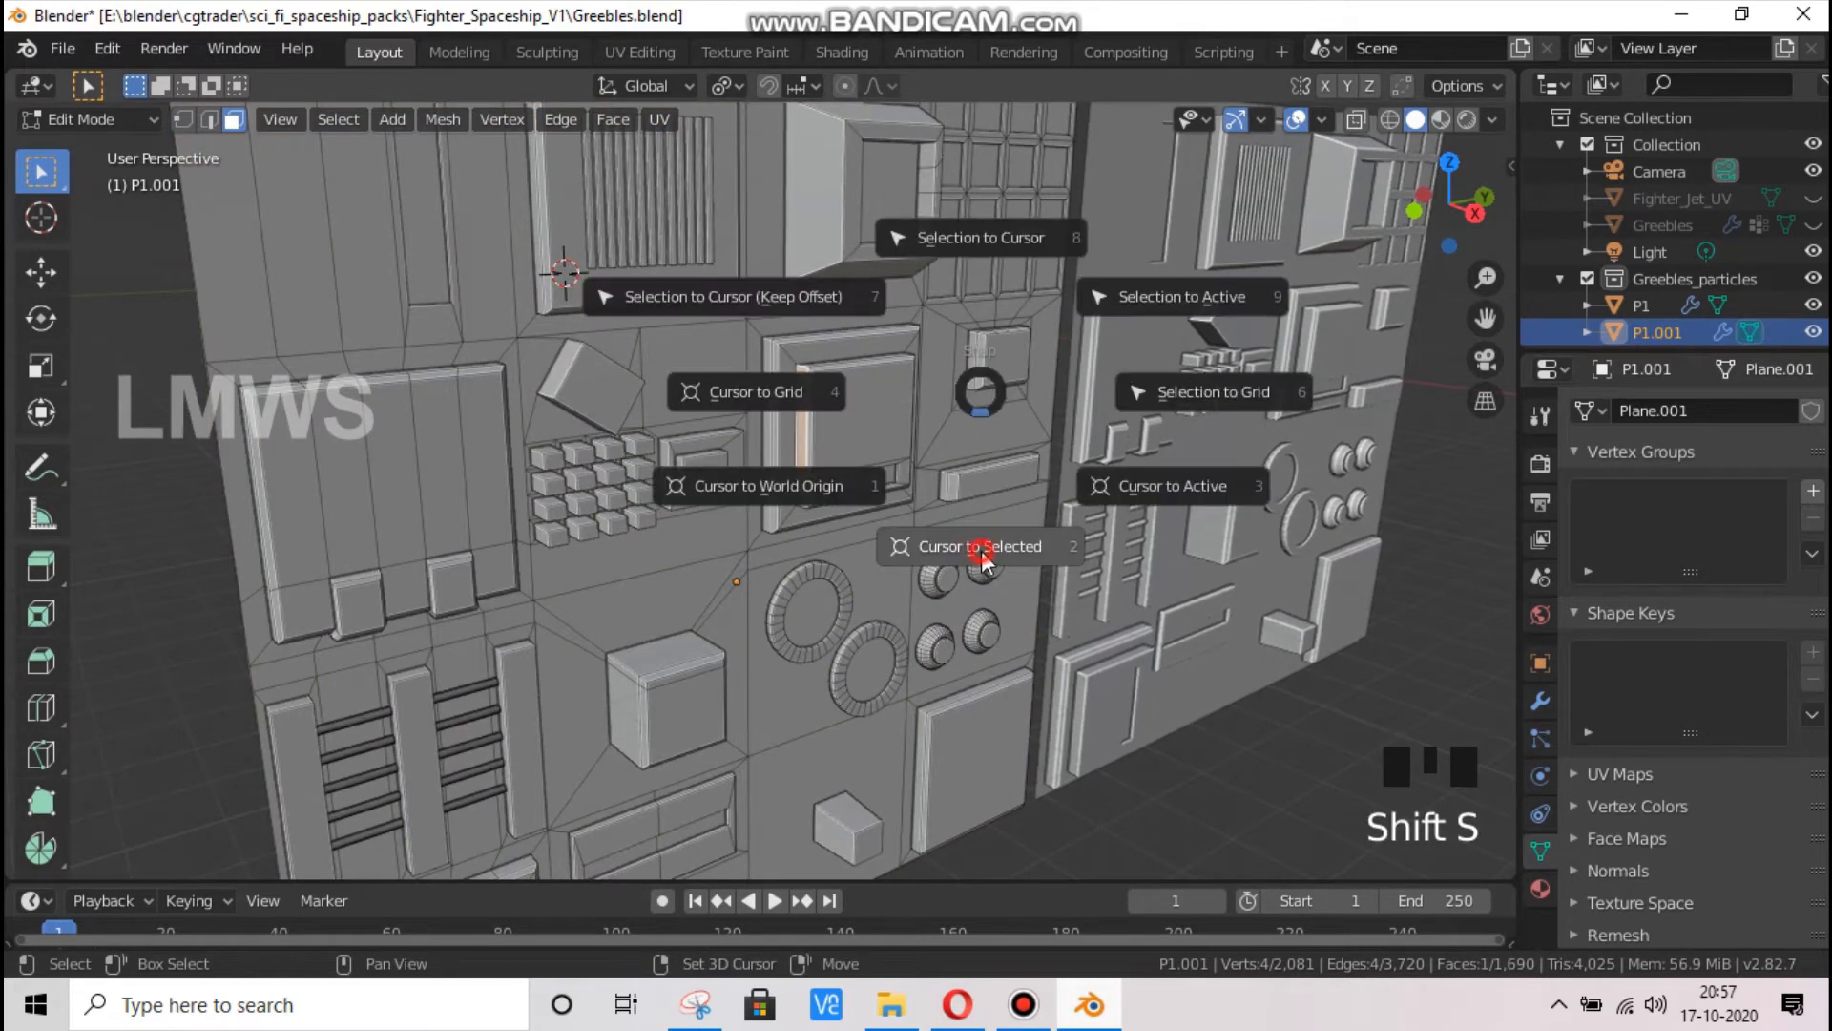
Add a cylinder at the 3D cursor, rotating it 90 degrees about Y and 90 degrees about Z
key(alt+a)
key(shift+a)
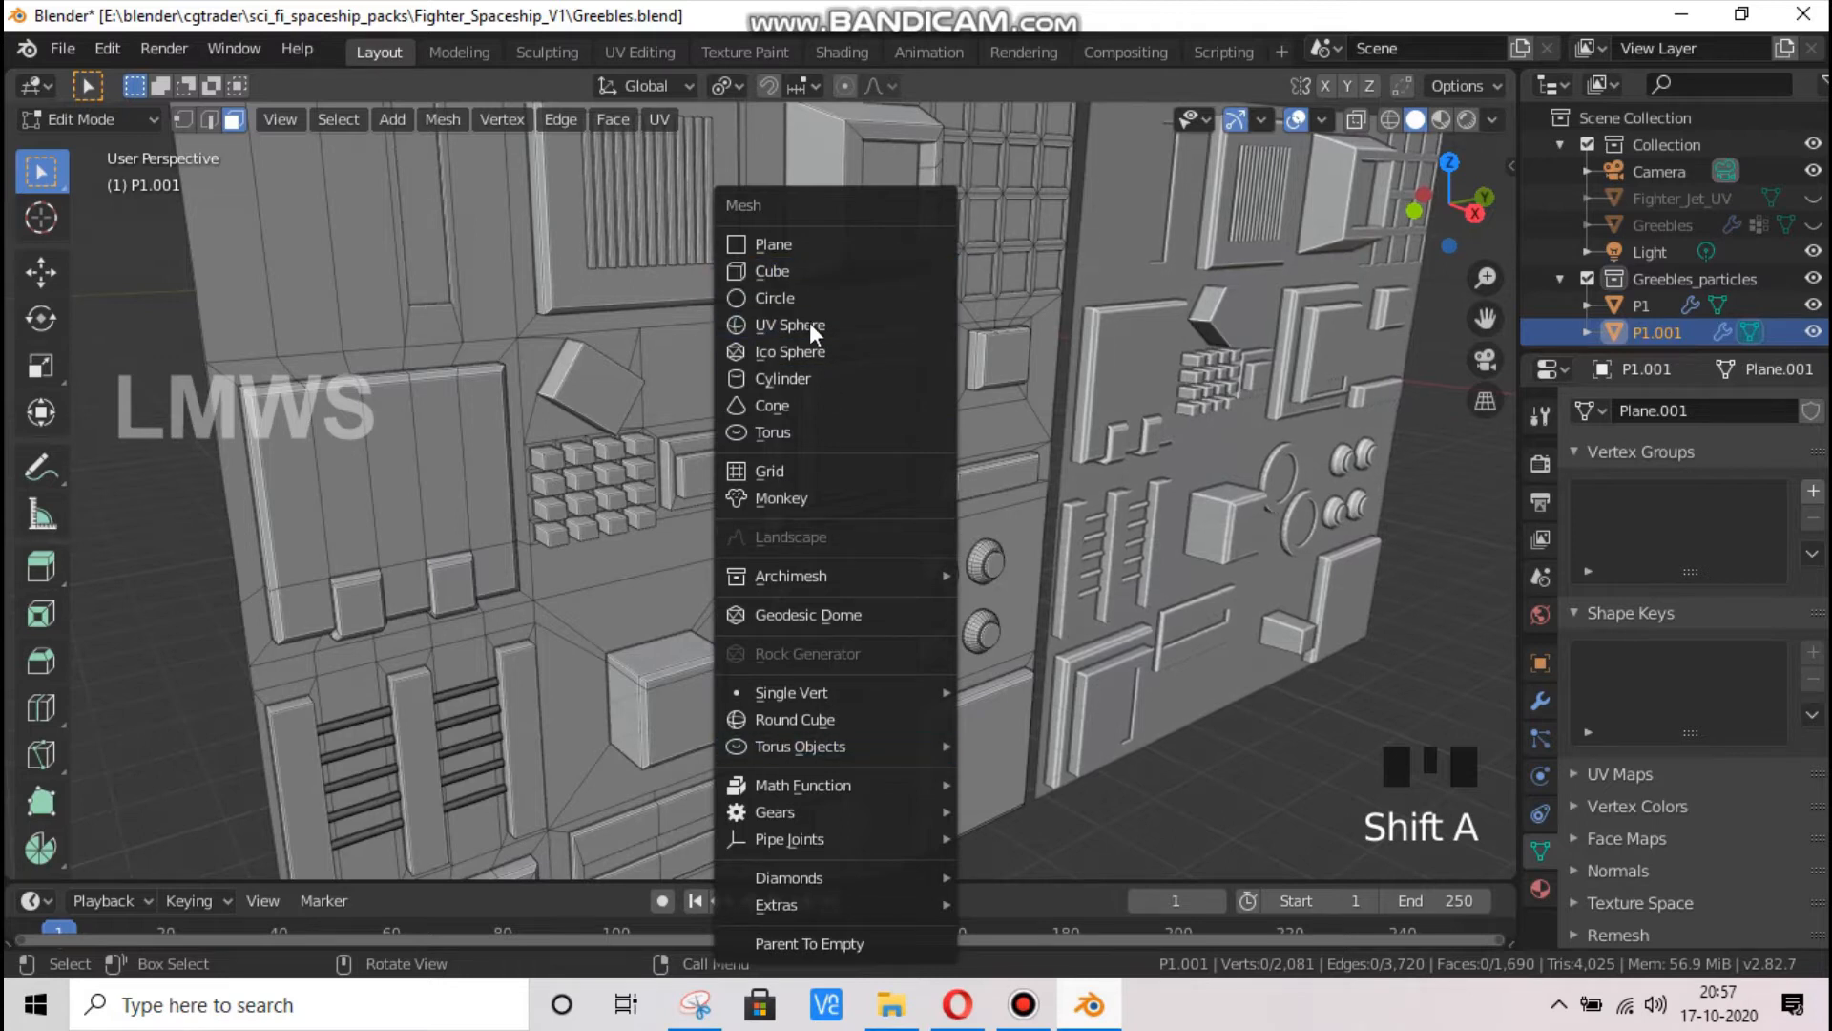
click(783, 380)
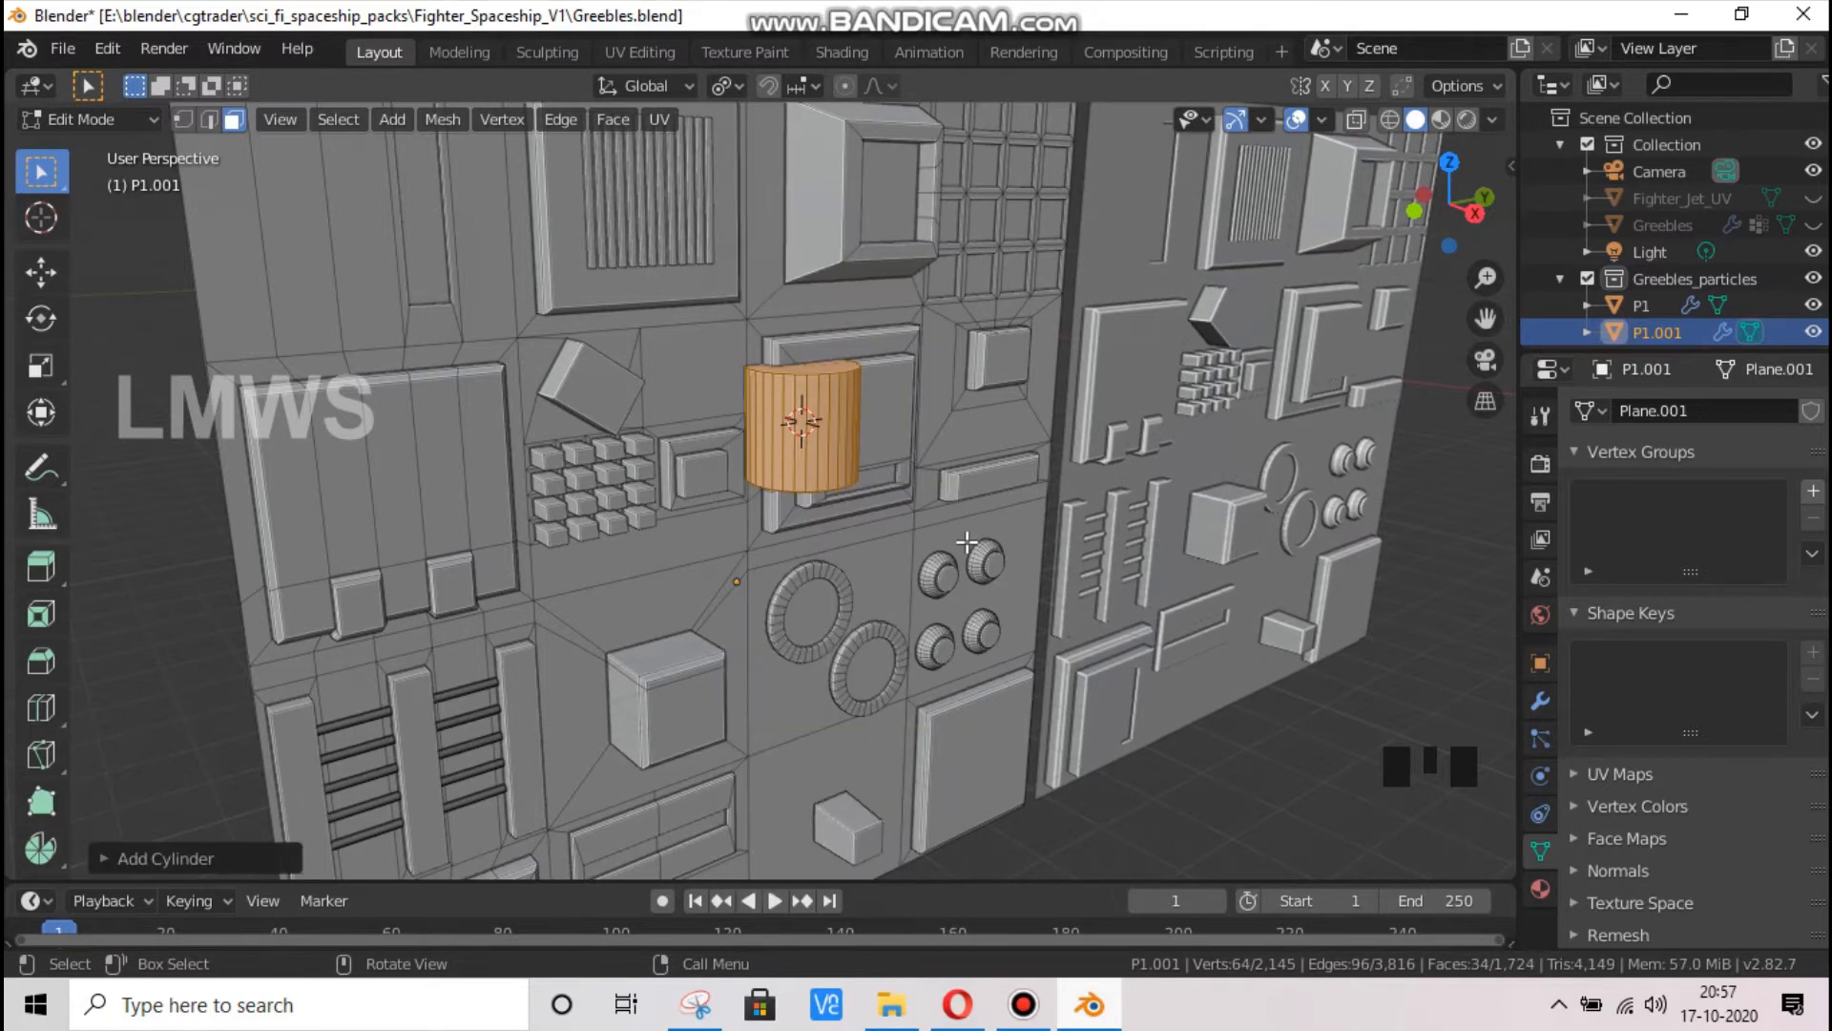
key(r)
key(x)
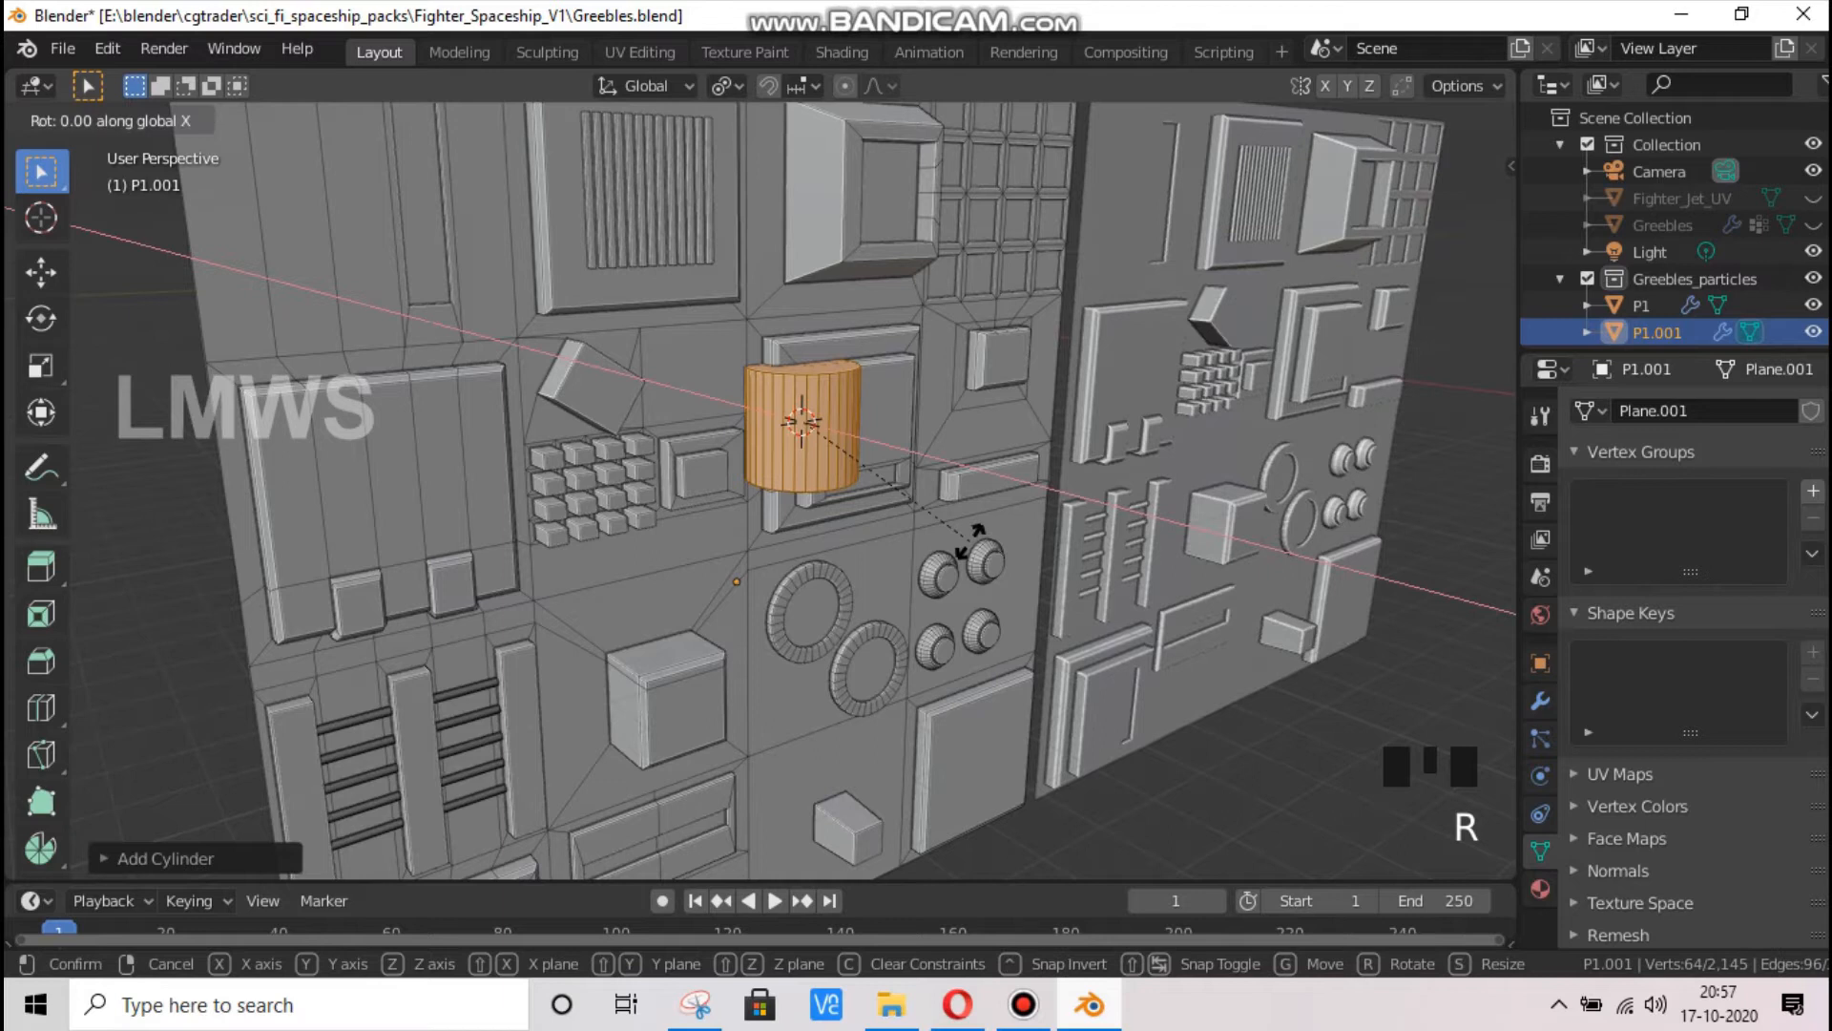
text(y)
text(9)
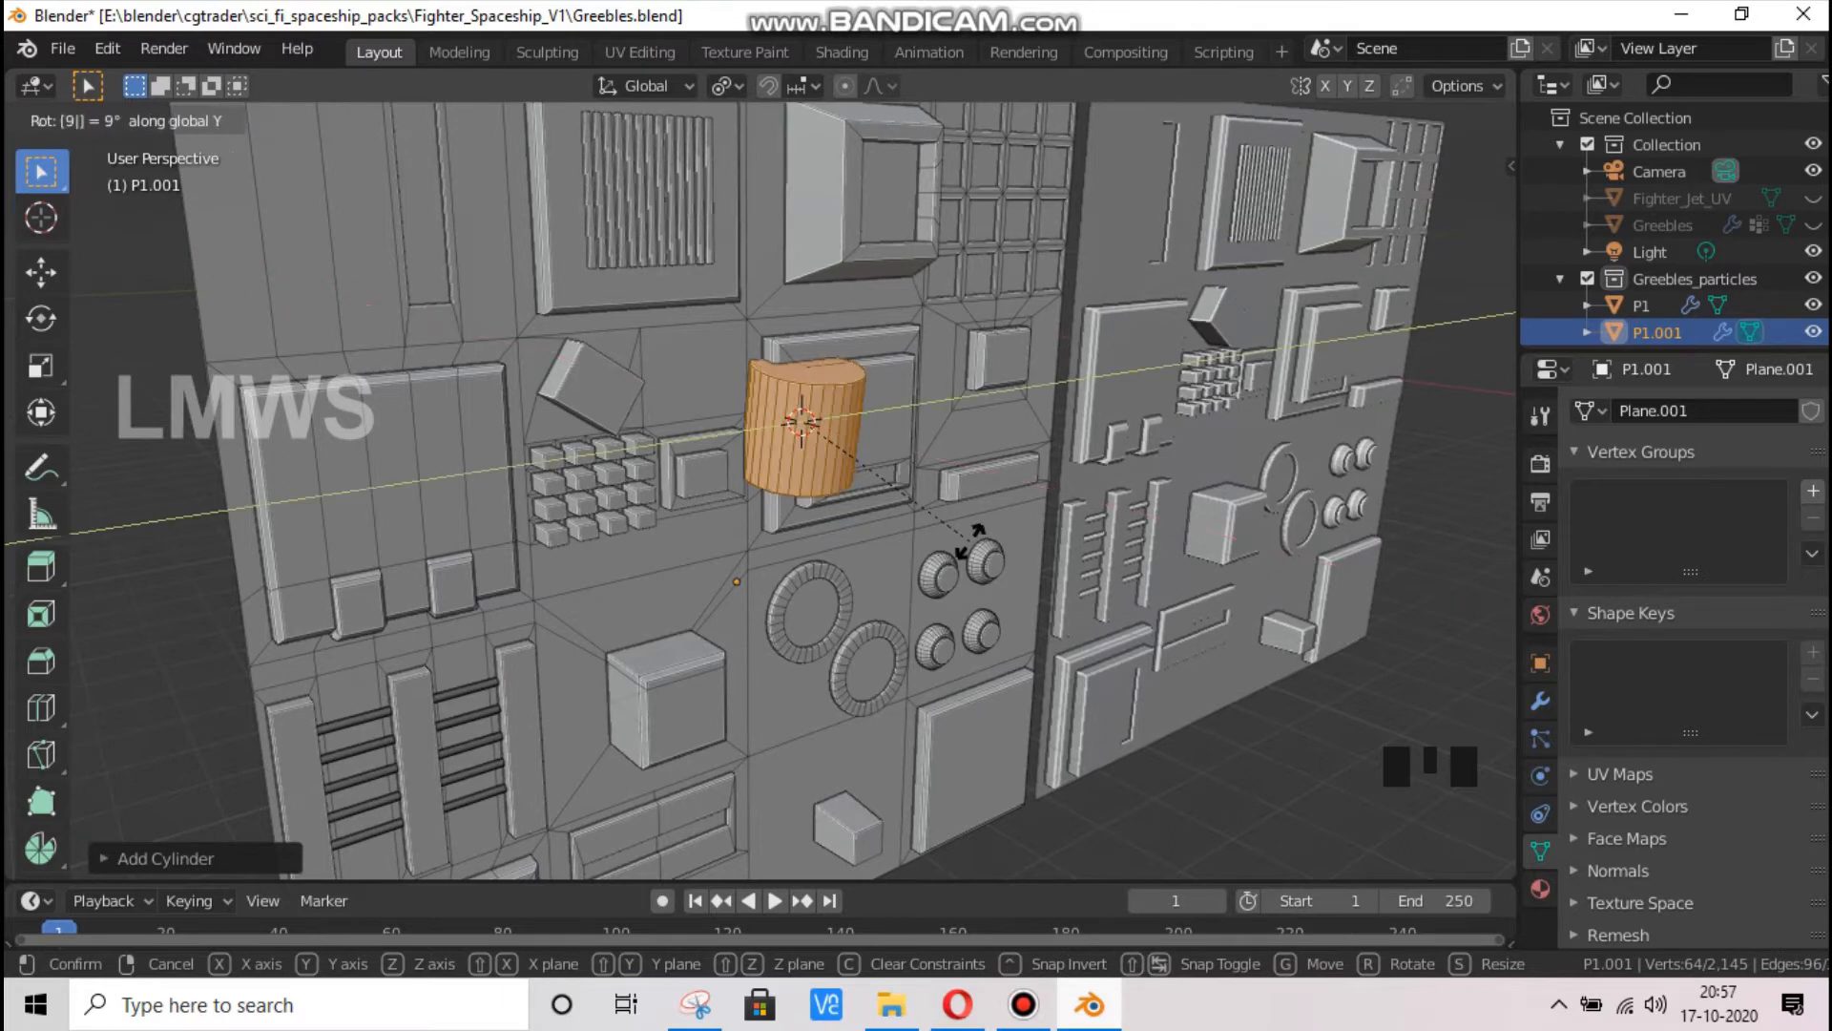
text(0)
key(Return)
text(rz90)
key(Return)
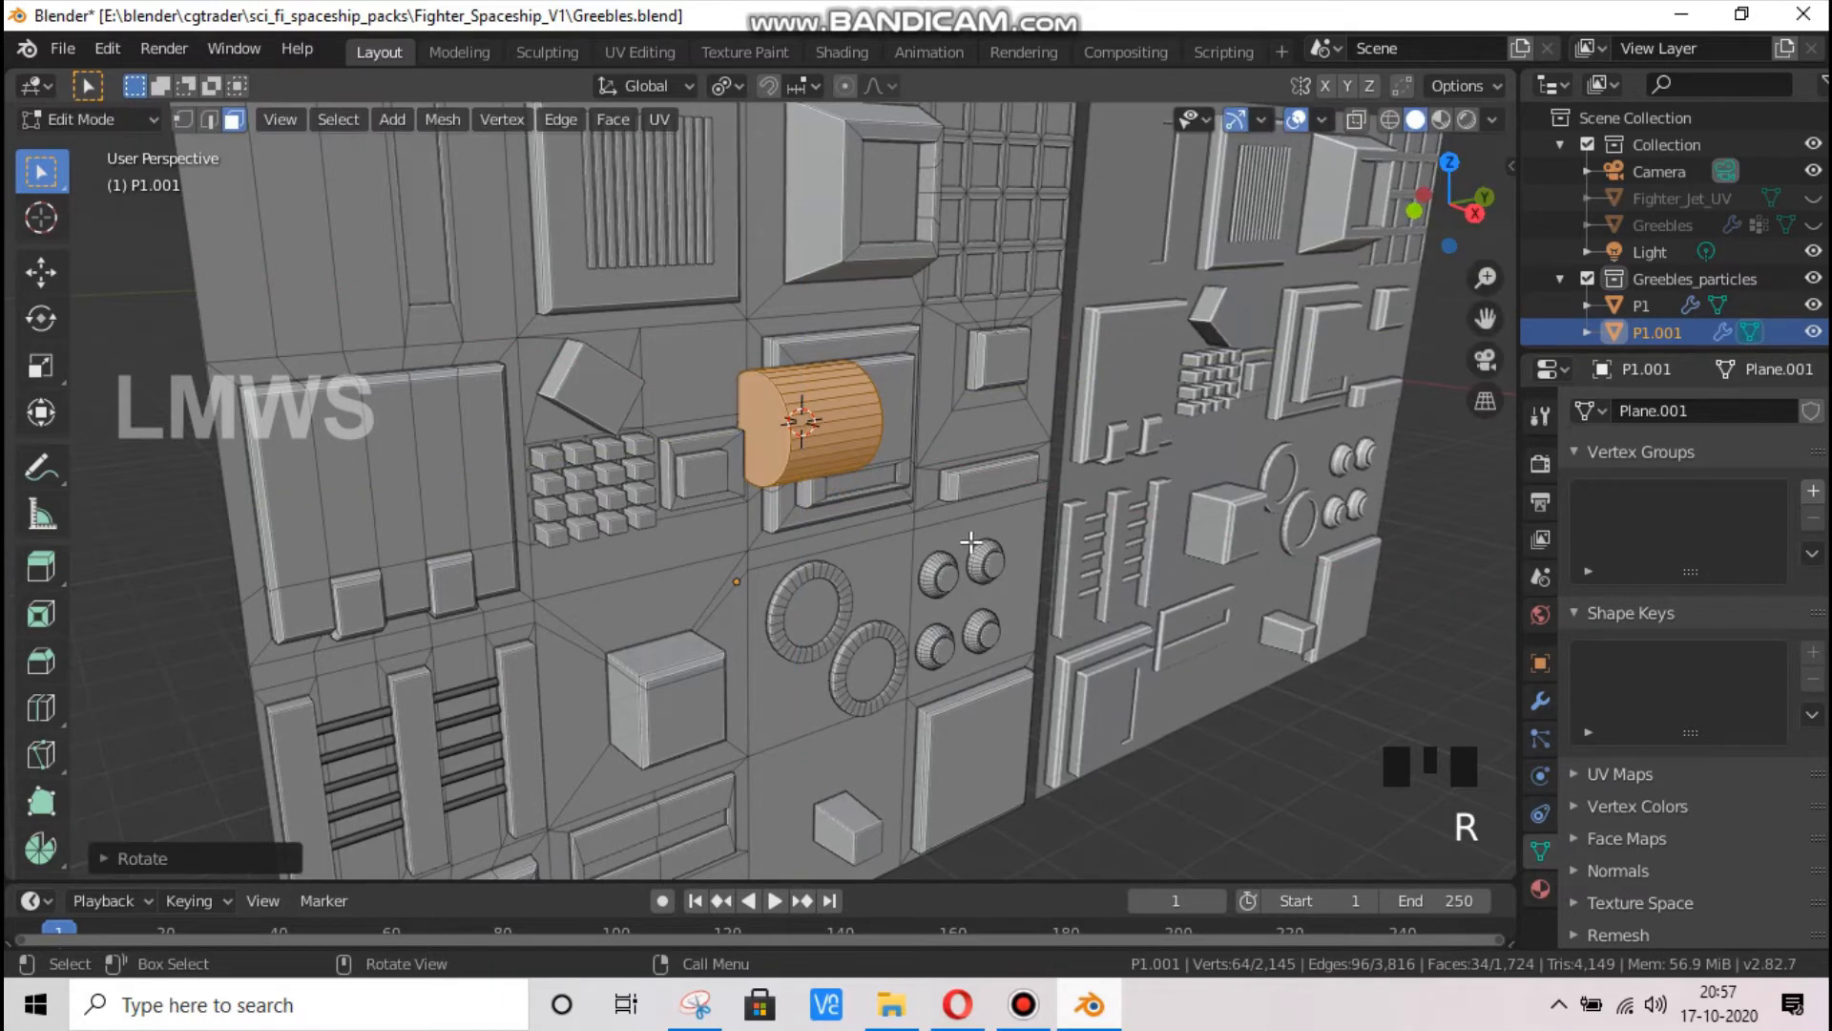
Shrink the cylinder's cross-section into a thin rod with two scalings that lock the Y axis
key(s)
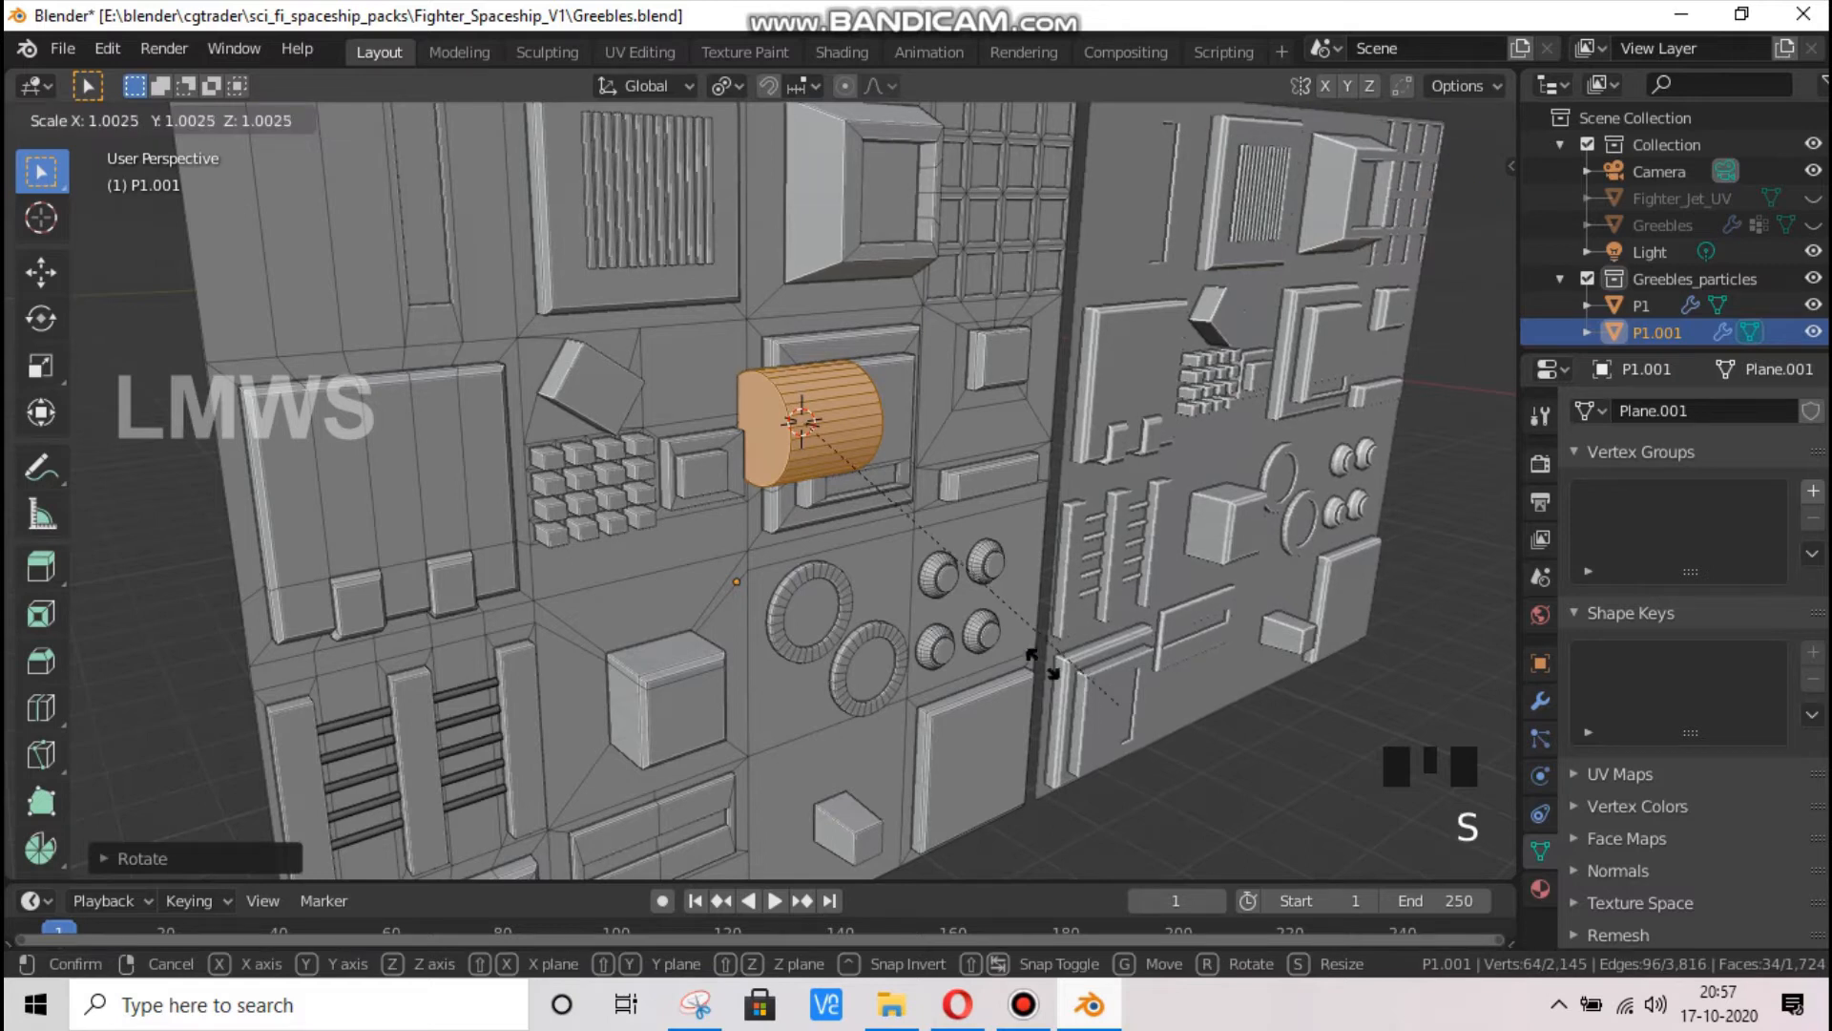
key(shift+y)
click(760, 456)
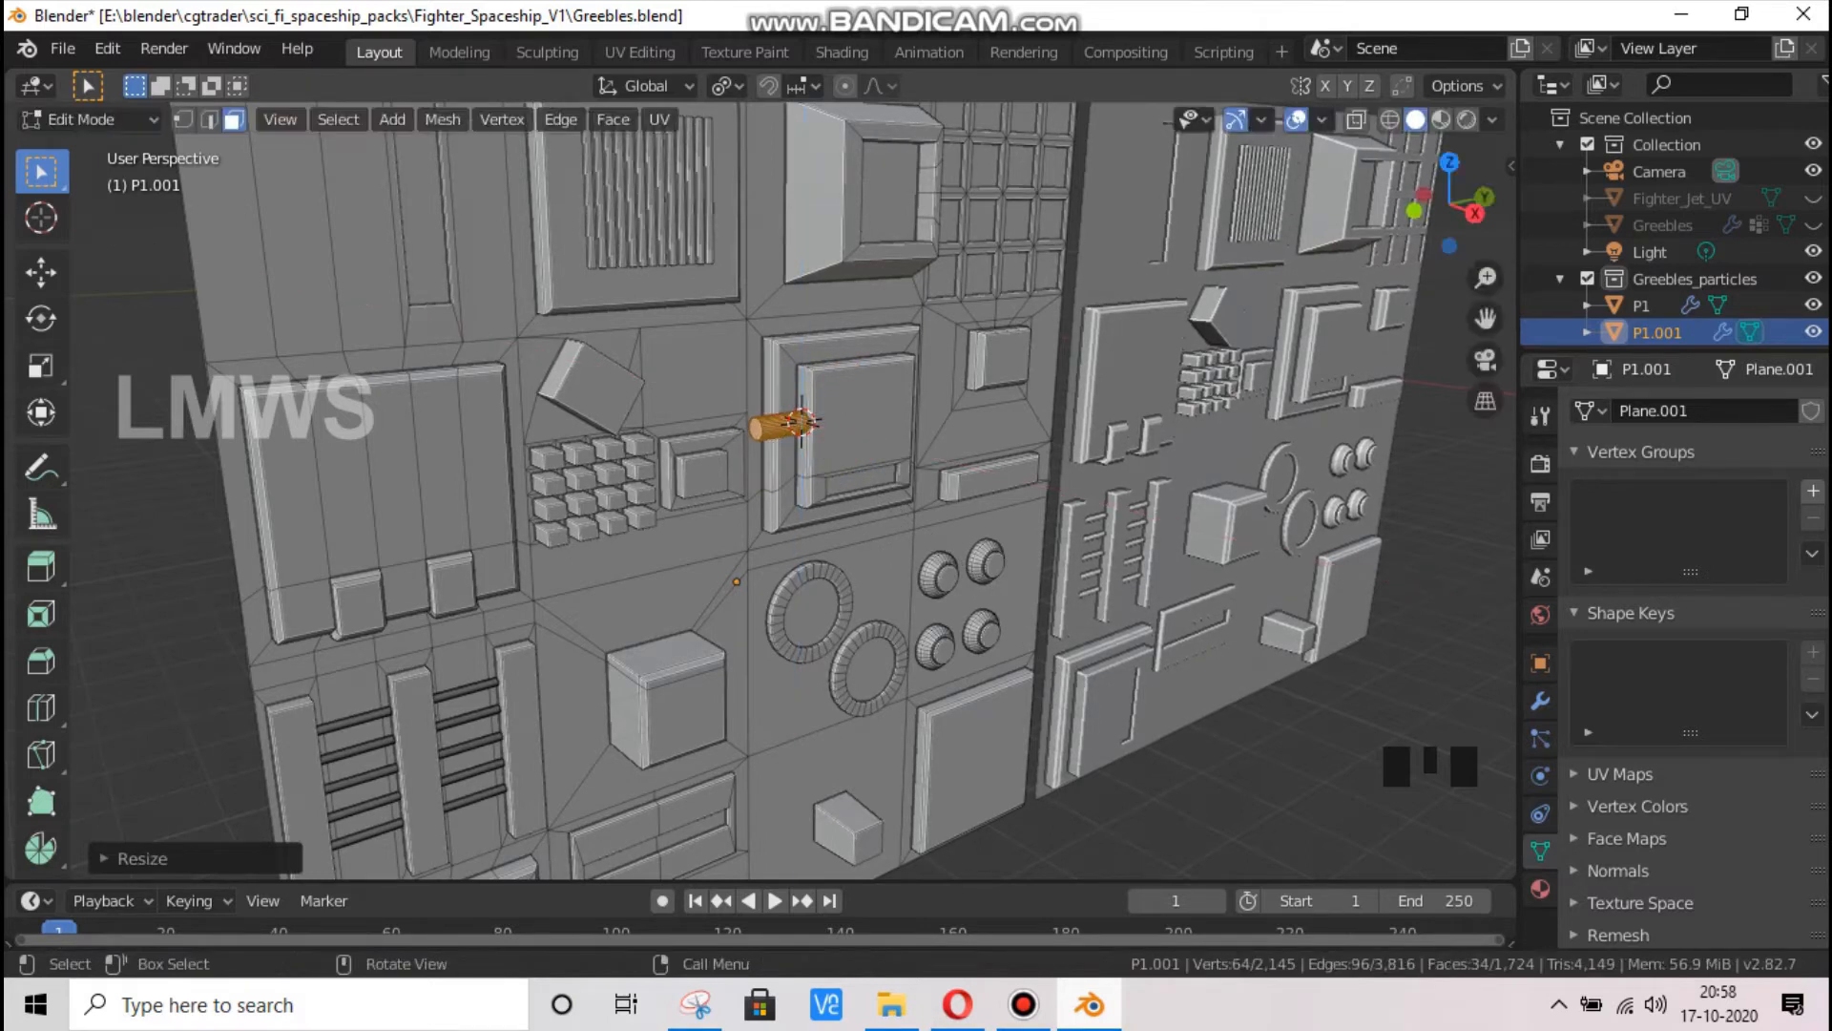
key(s)
key(shift+y)
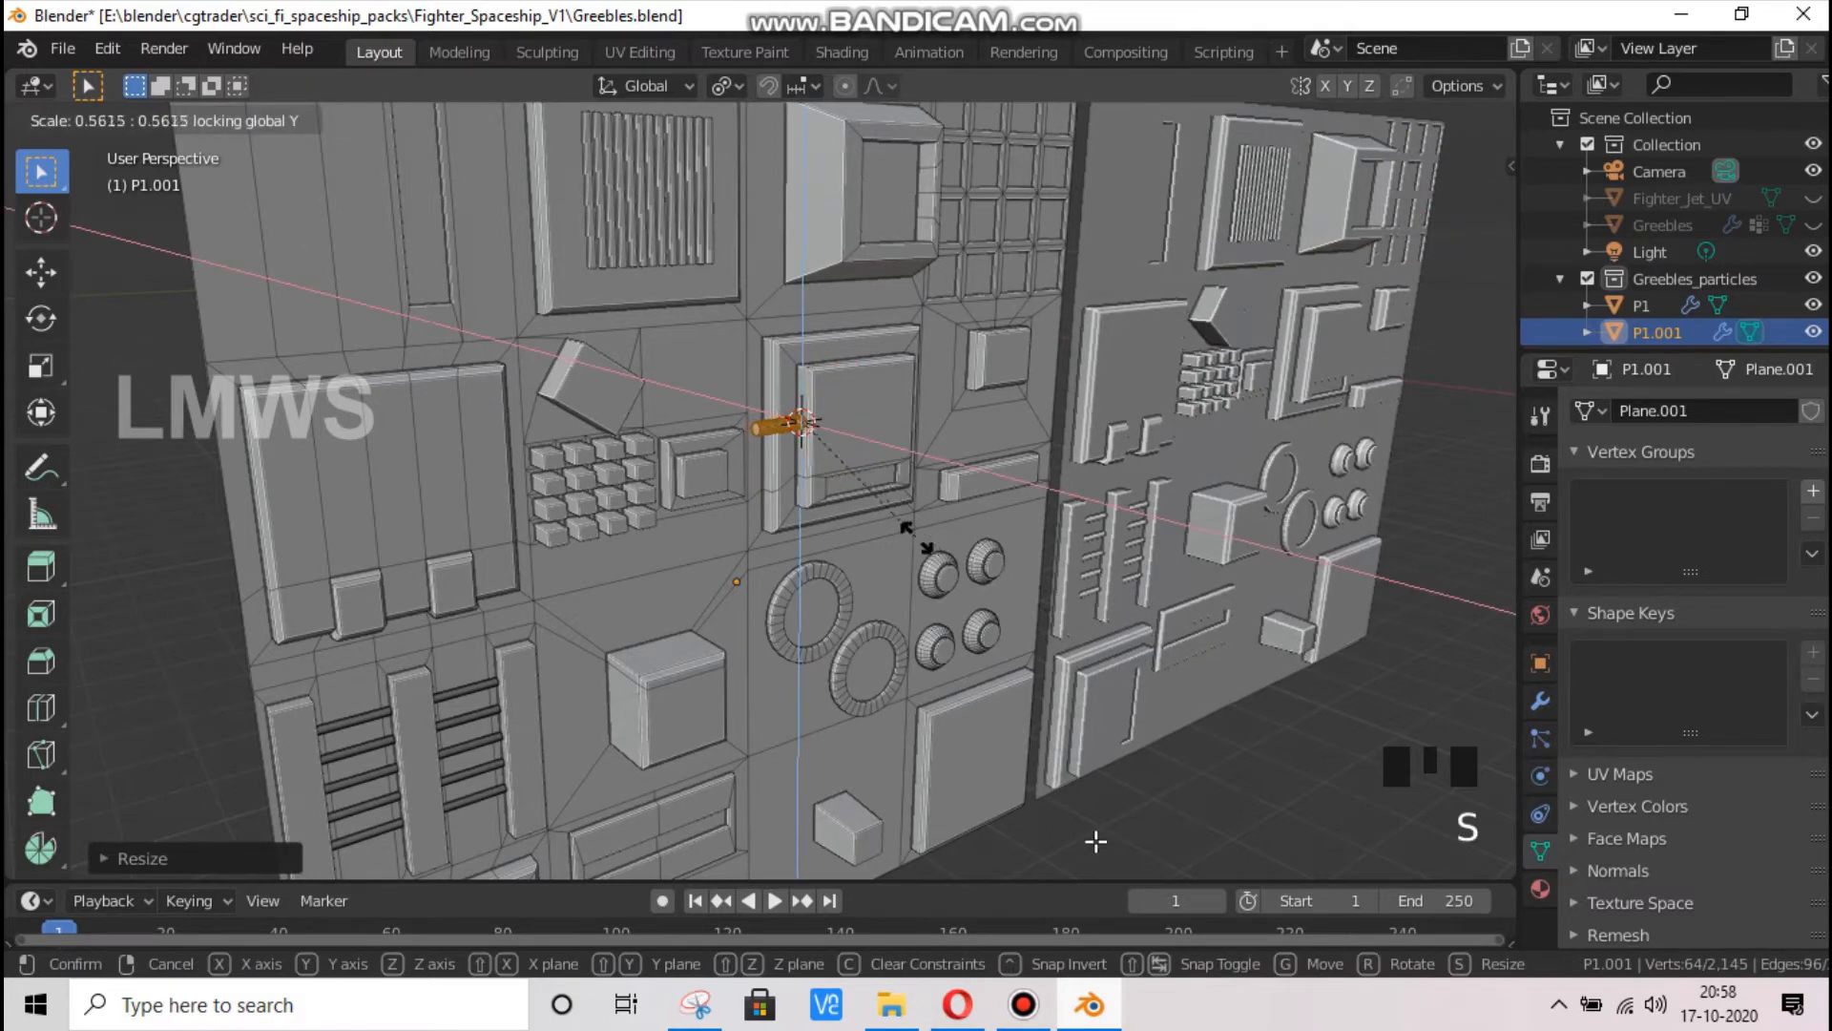
click(916, 540)
click(1023, 1004)
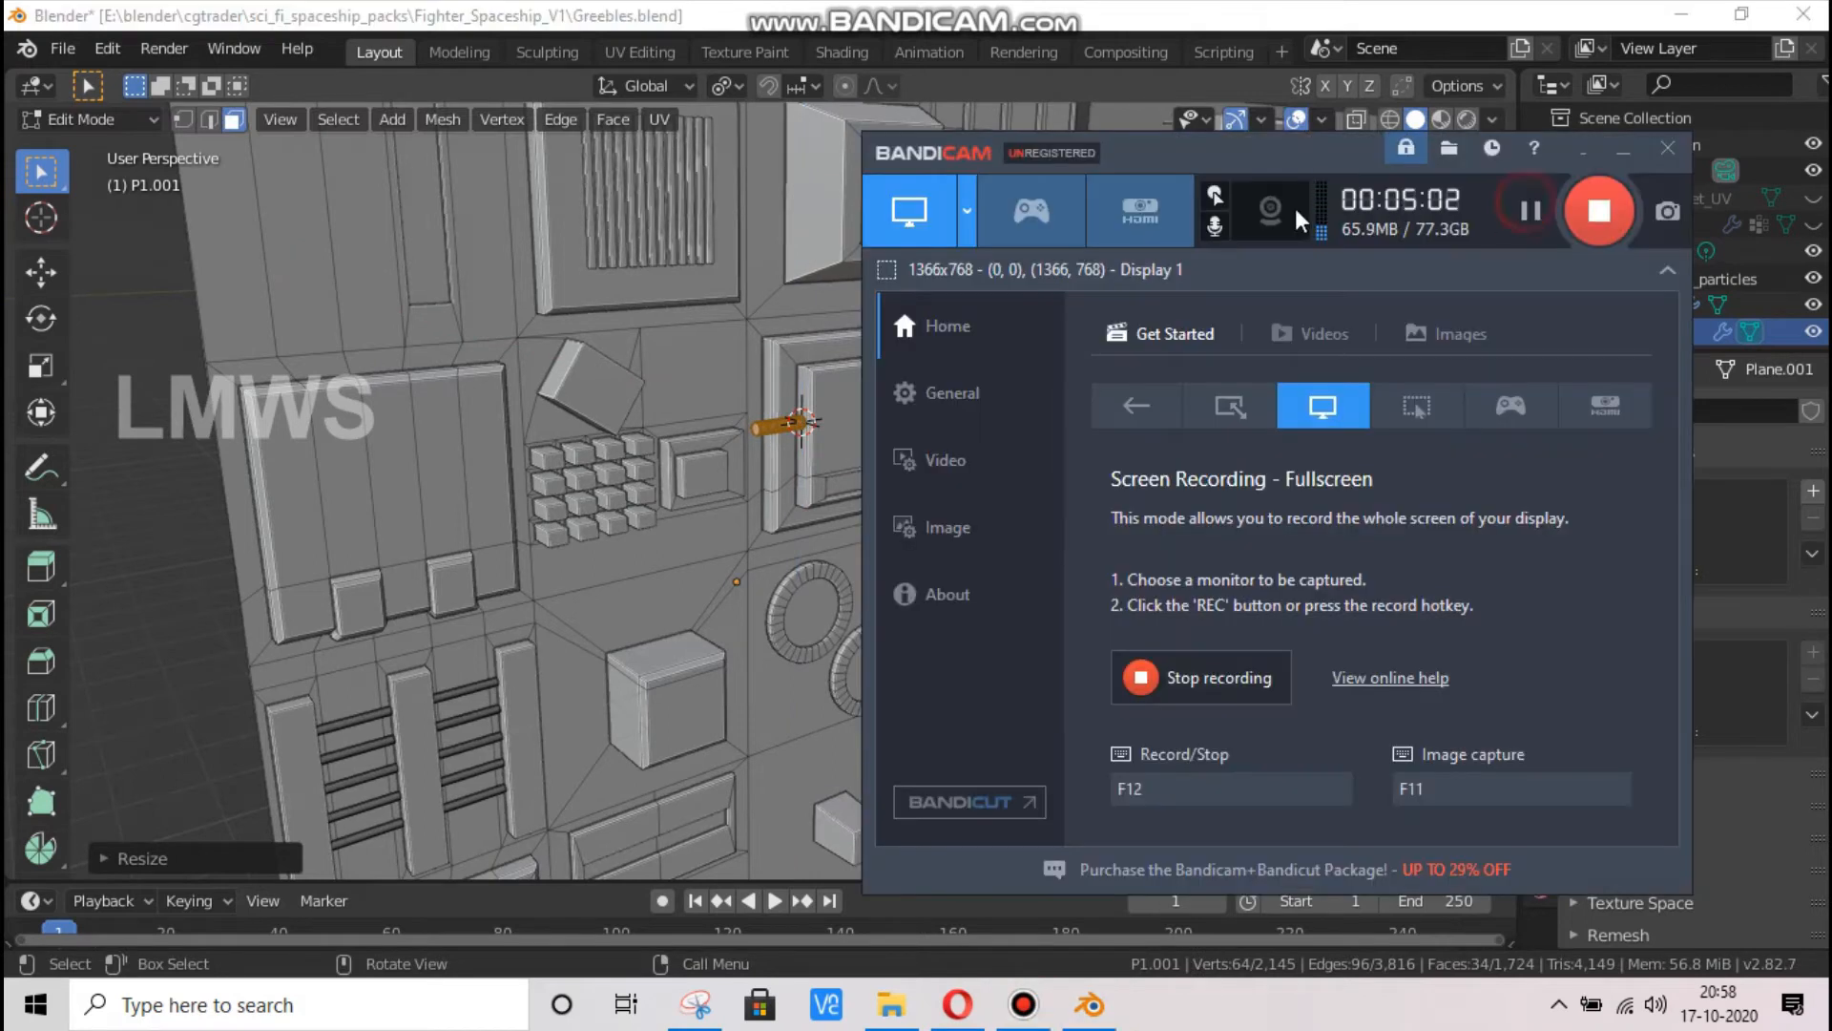
click(1288, 122)
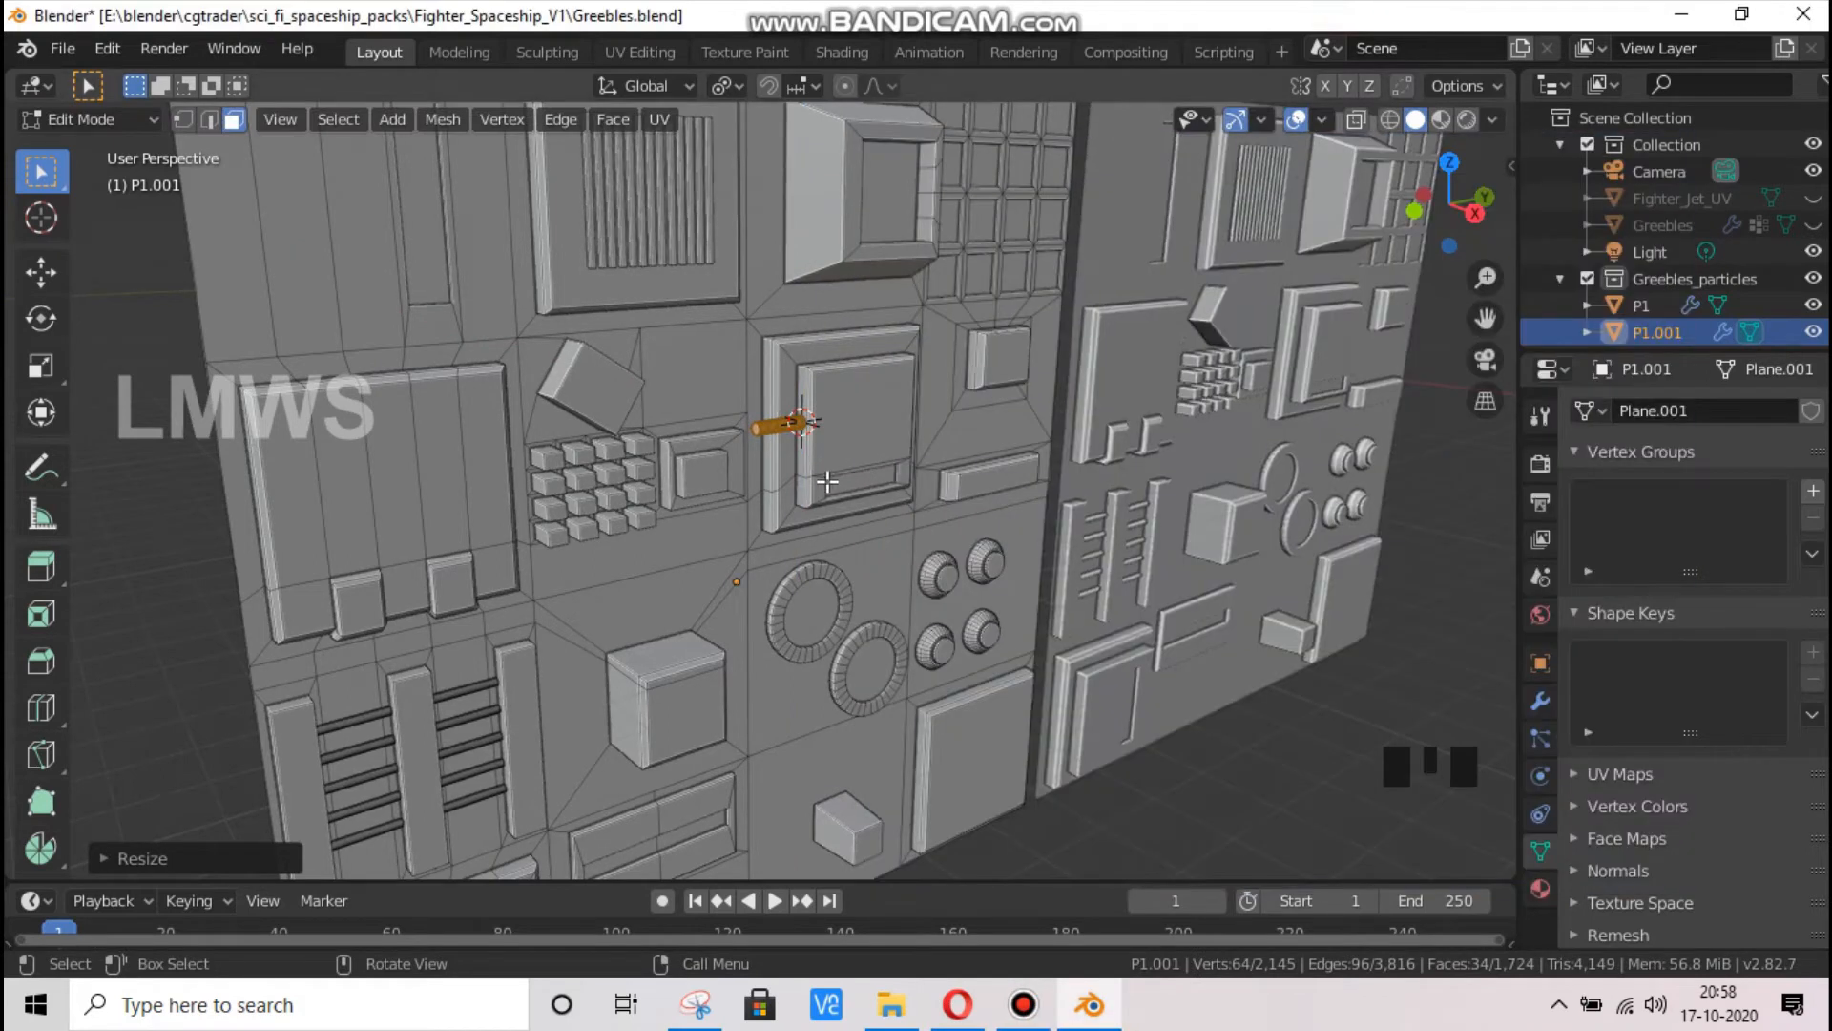
Move the thin cylinder about 3.4 m along negative Y, over the grid of small cubes
key(g)
key(y)
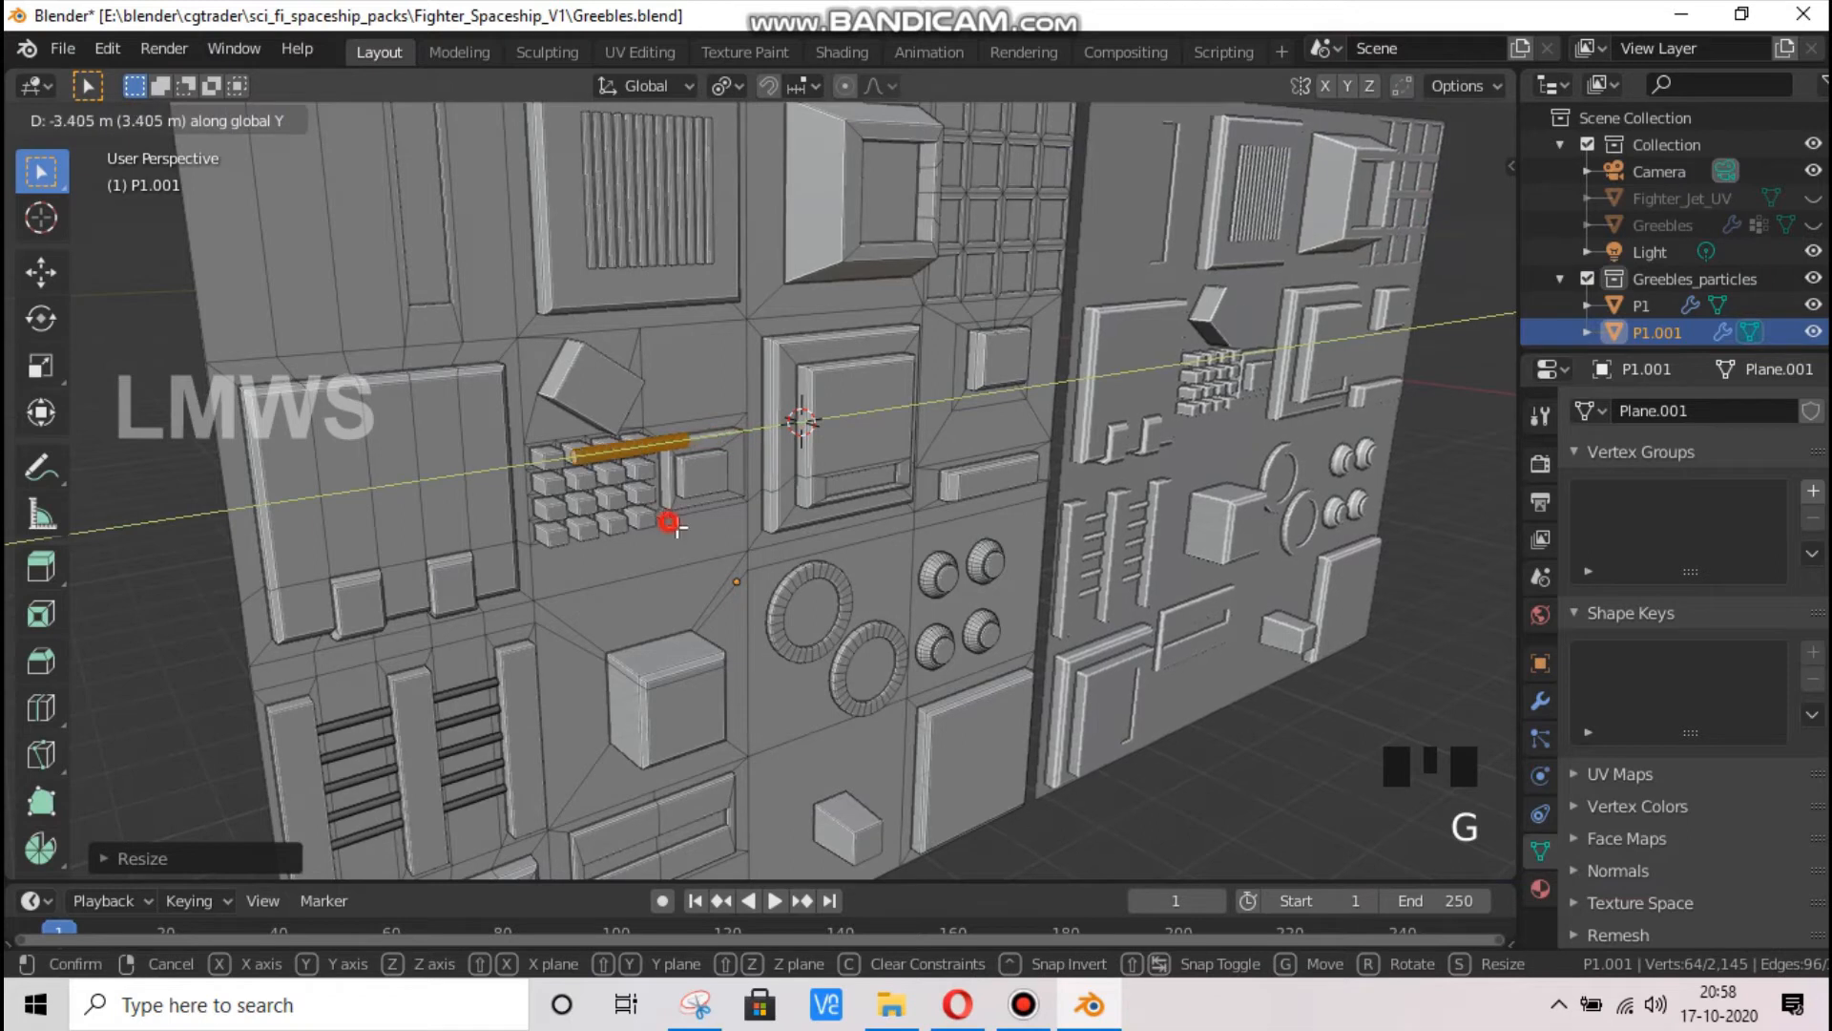
click(669, 524)
Scale the rod's thickness to about 0.7 with Y locked and stretch it along Y to reach the neighbouring blocks
key(s)
key(shift+y)
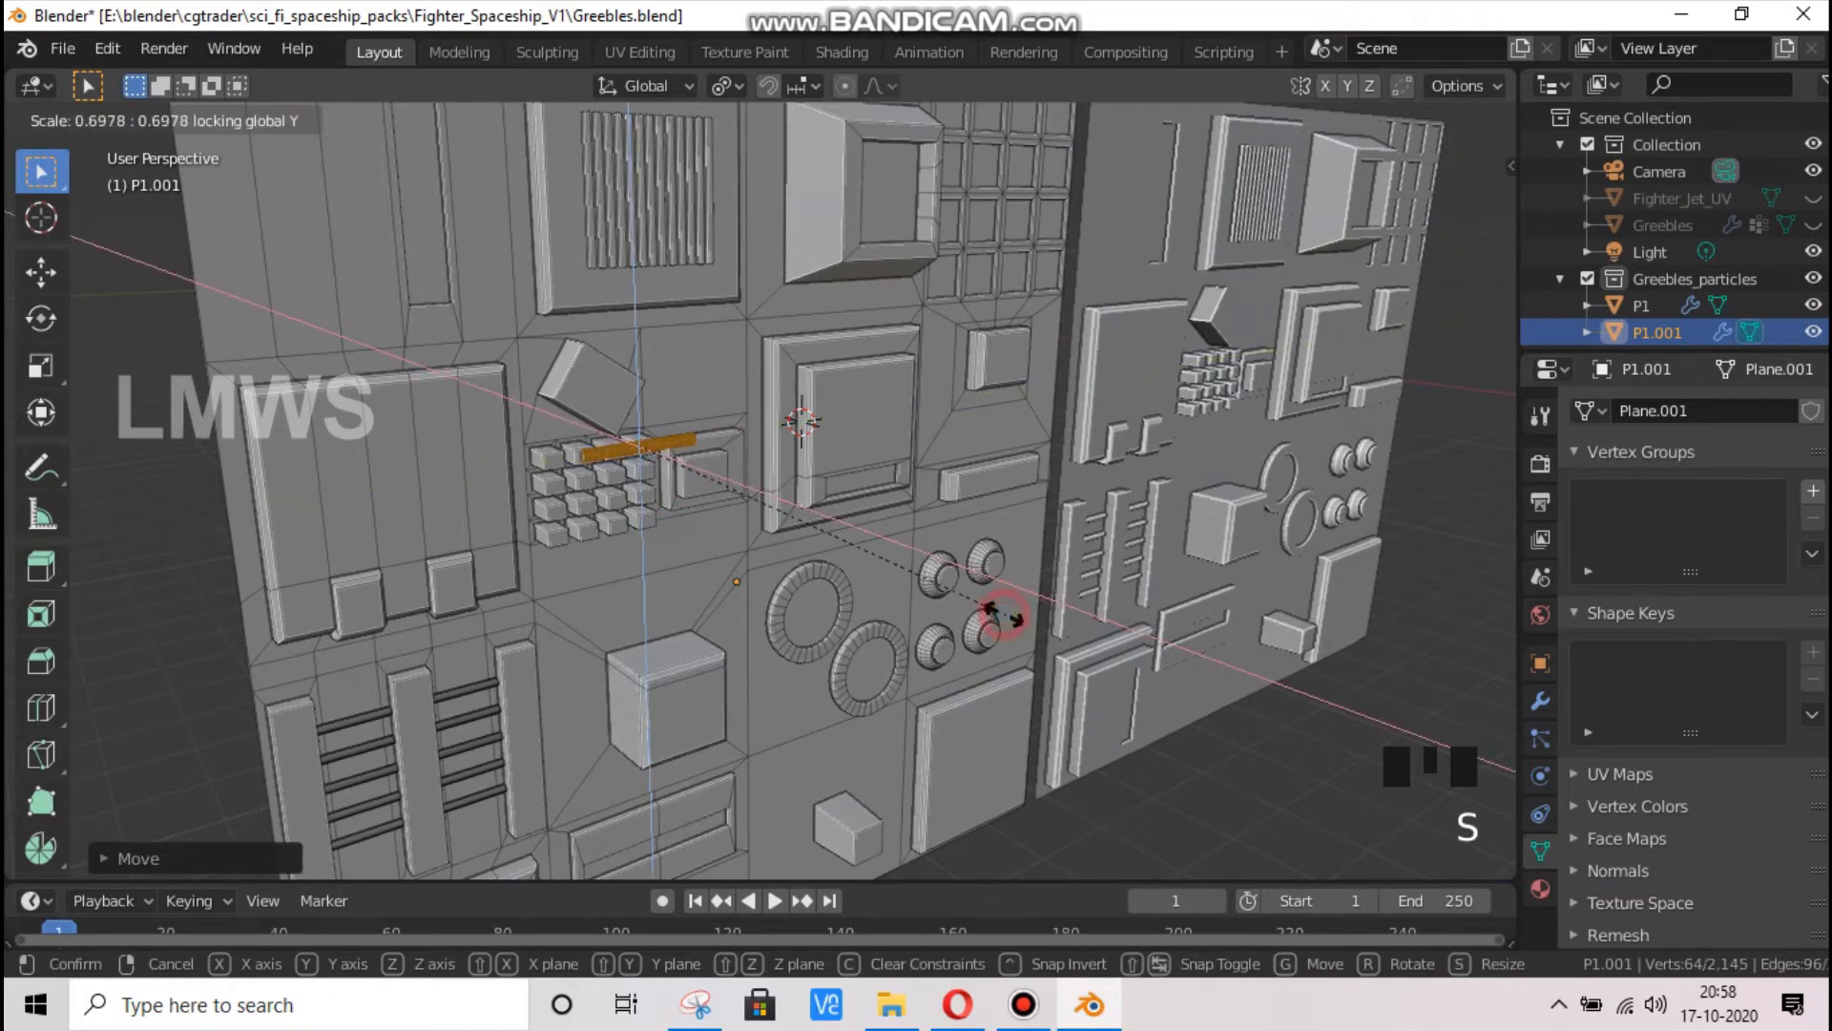
key(s)
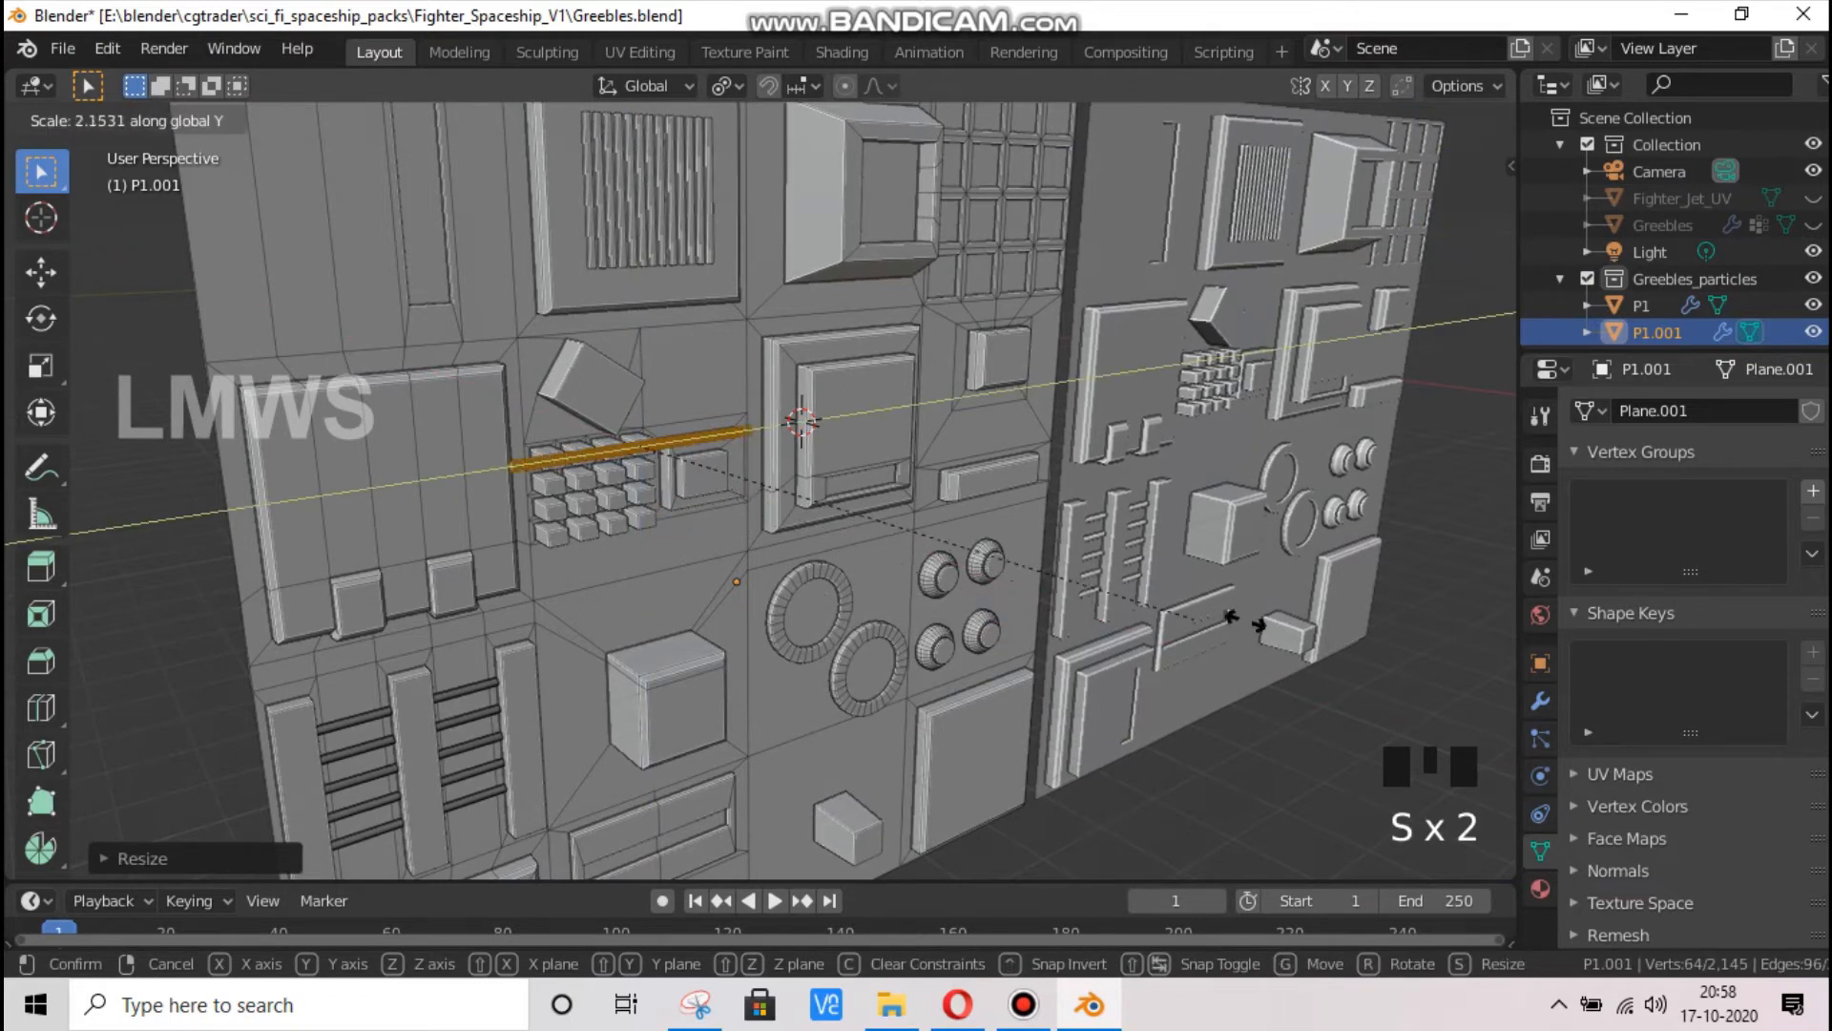
click(12, 670)
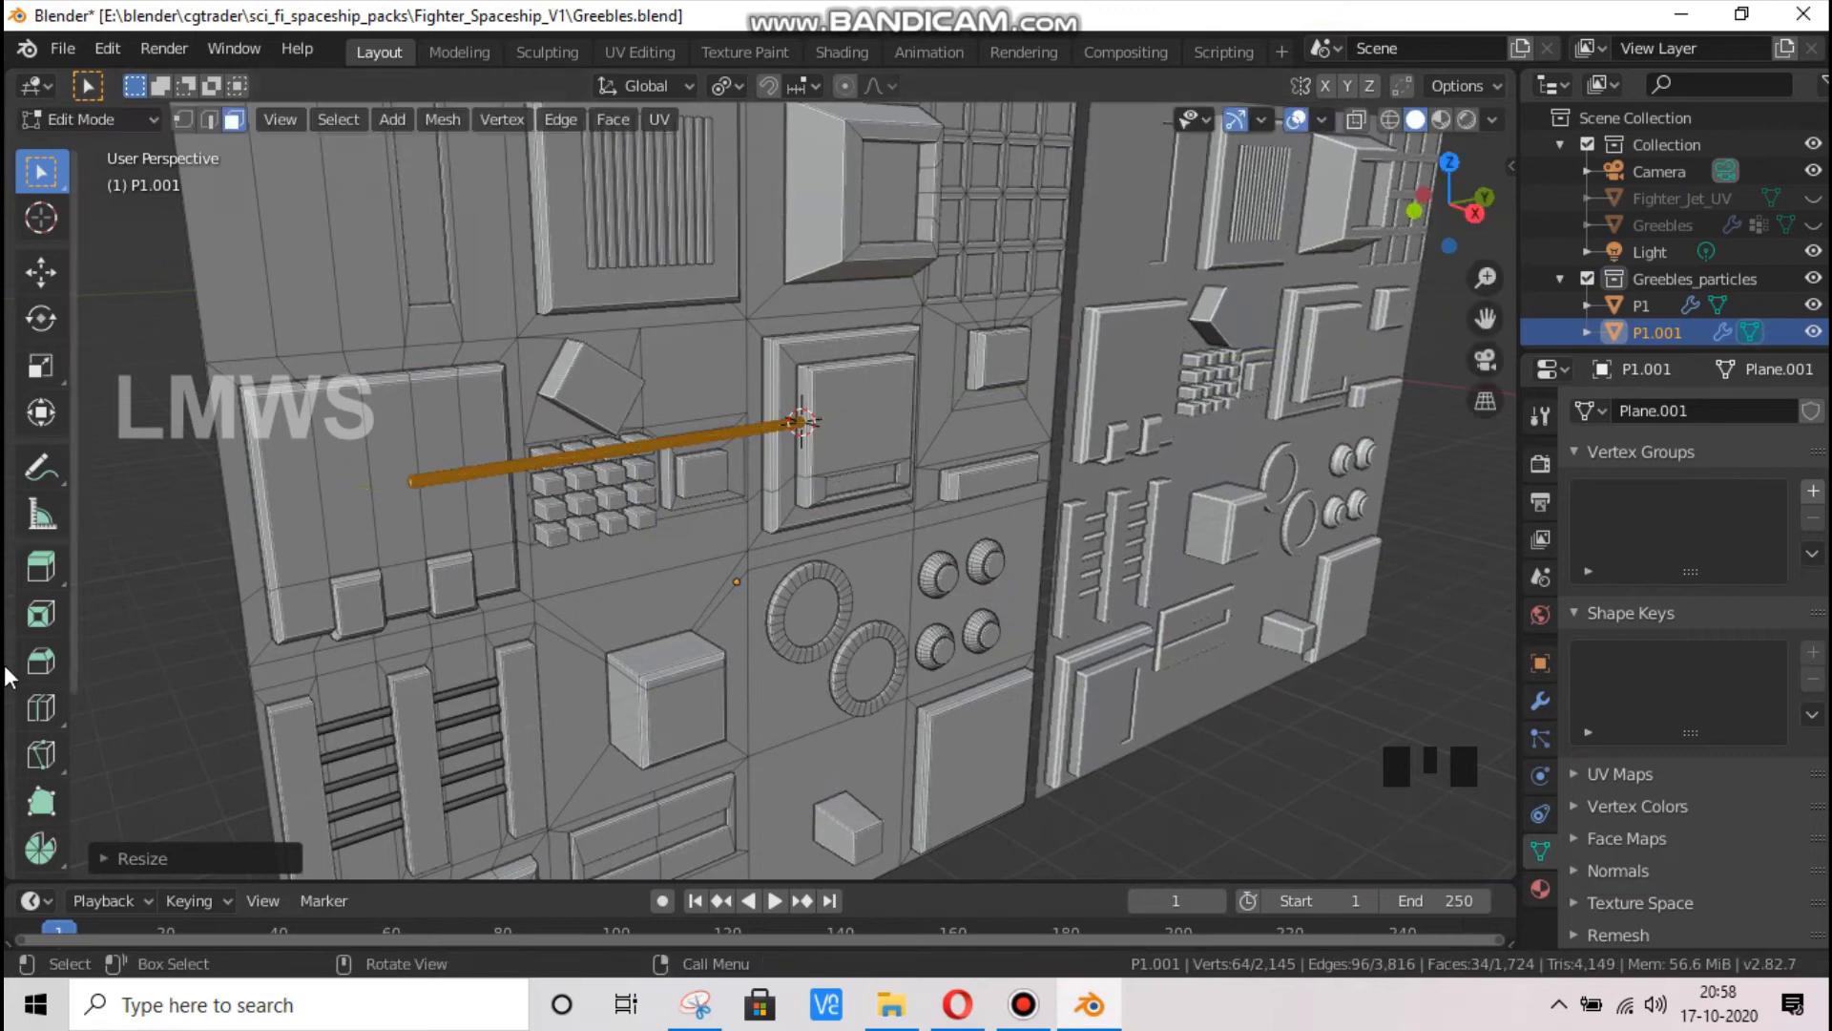
Move the rod about 0.46 m along negative X so it passes through the top row of small cubes
key(g)
key(x)
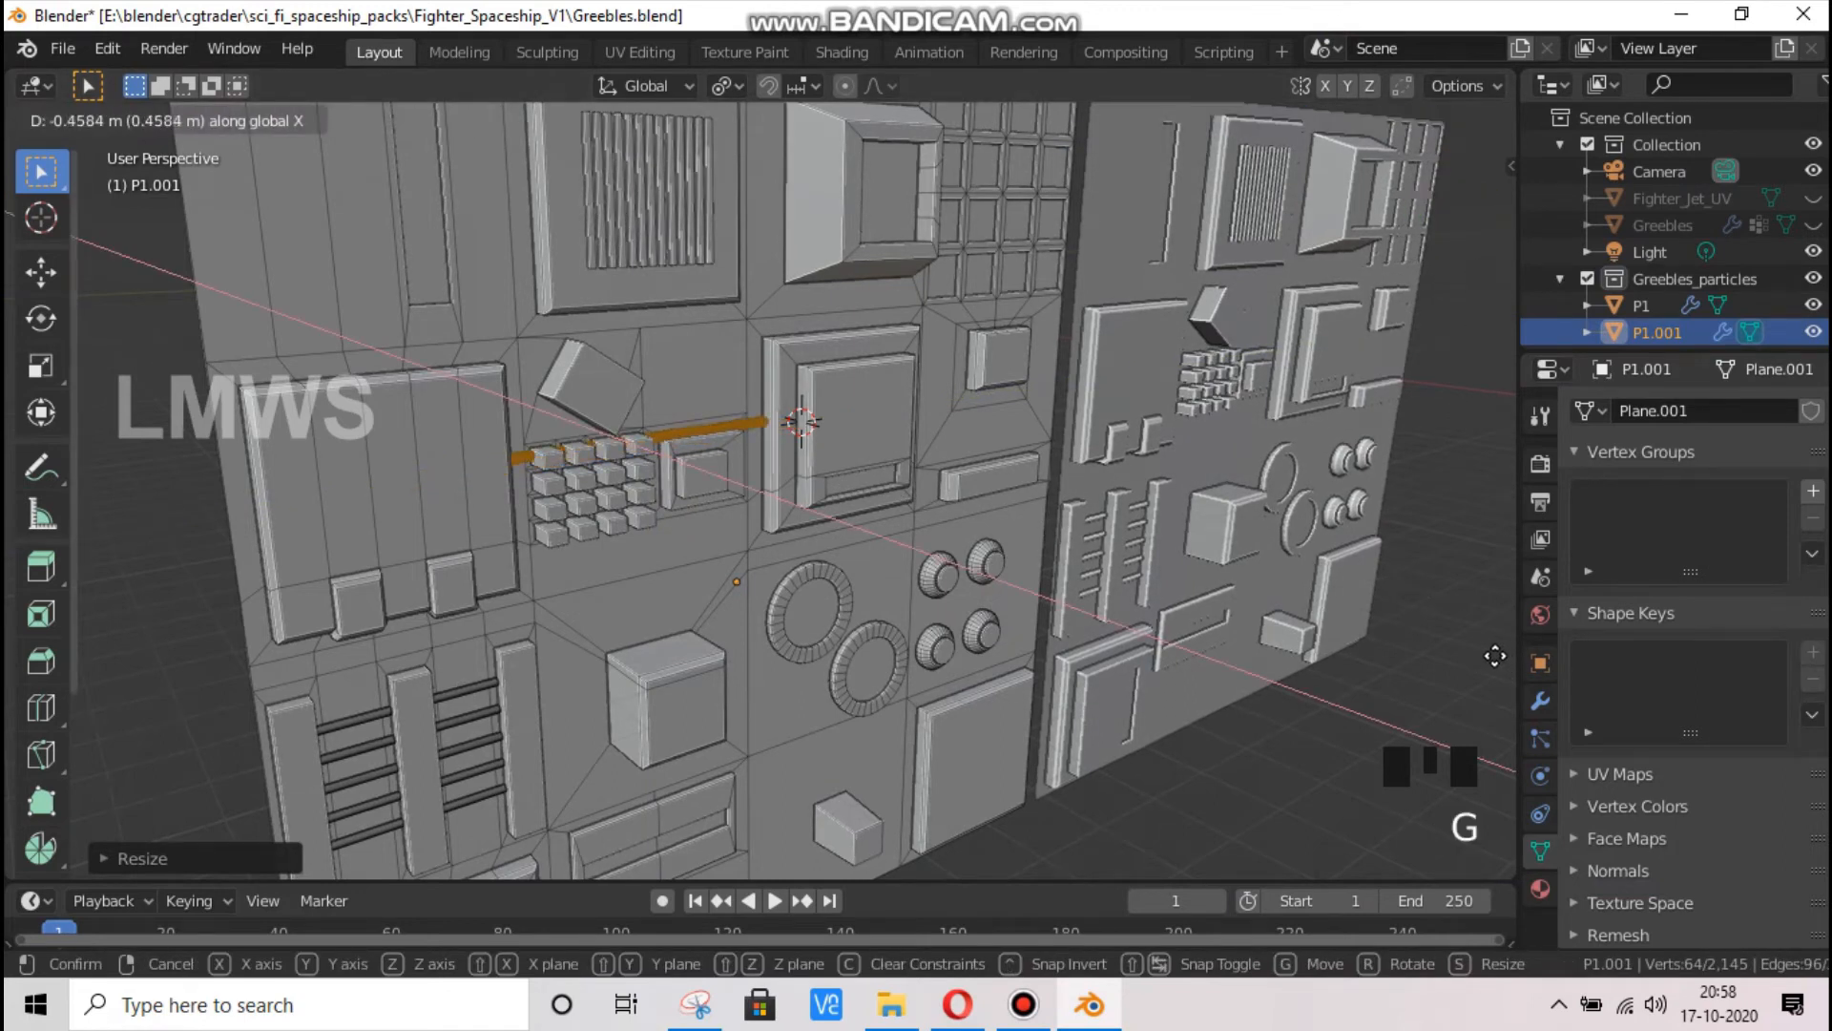
click(1504, 663)
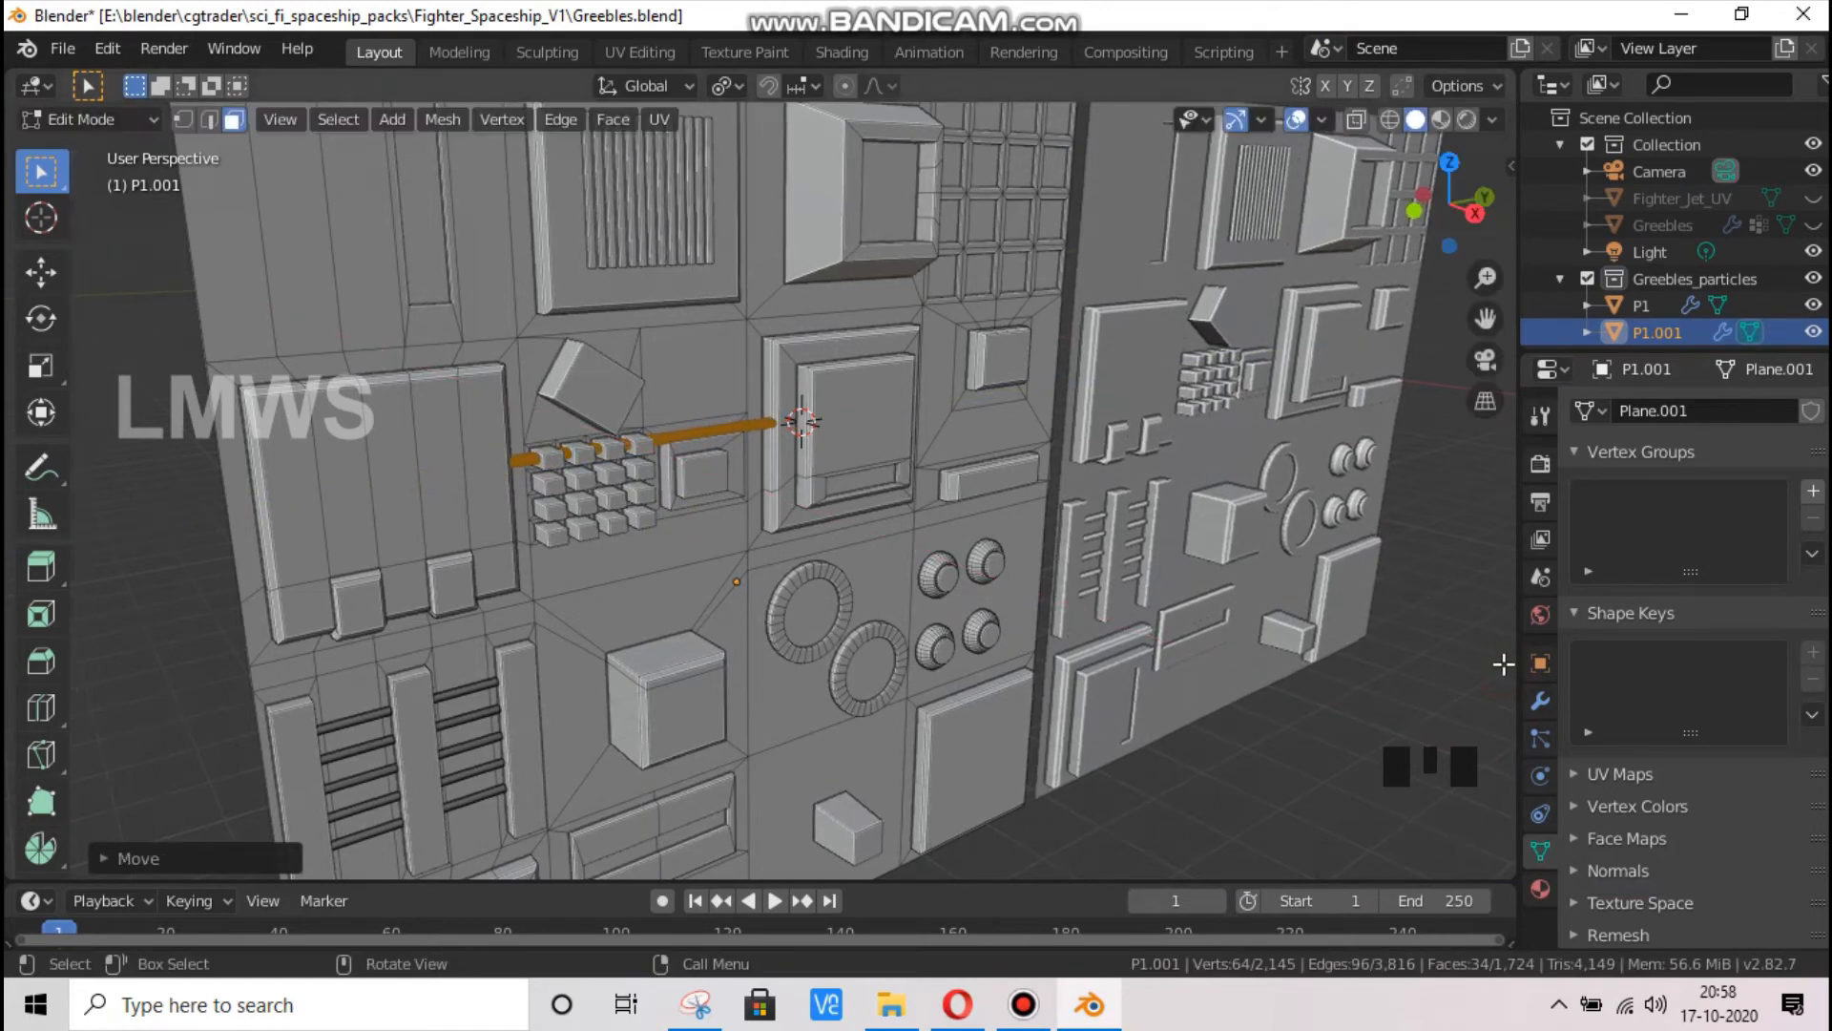
Duplicate the rod and move the copy down along Z to the second row of small cubes
key(shift+d)
key(y)
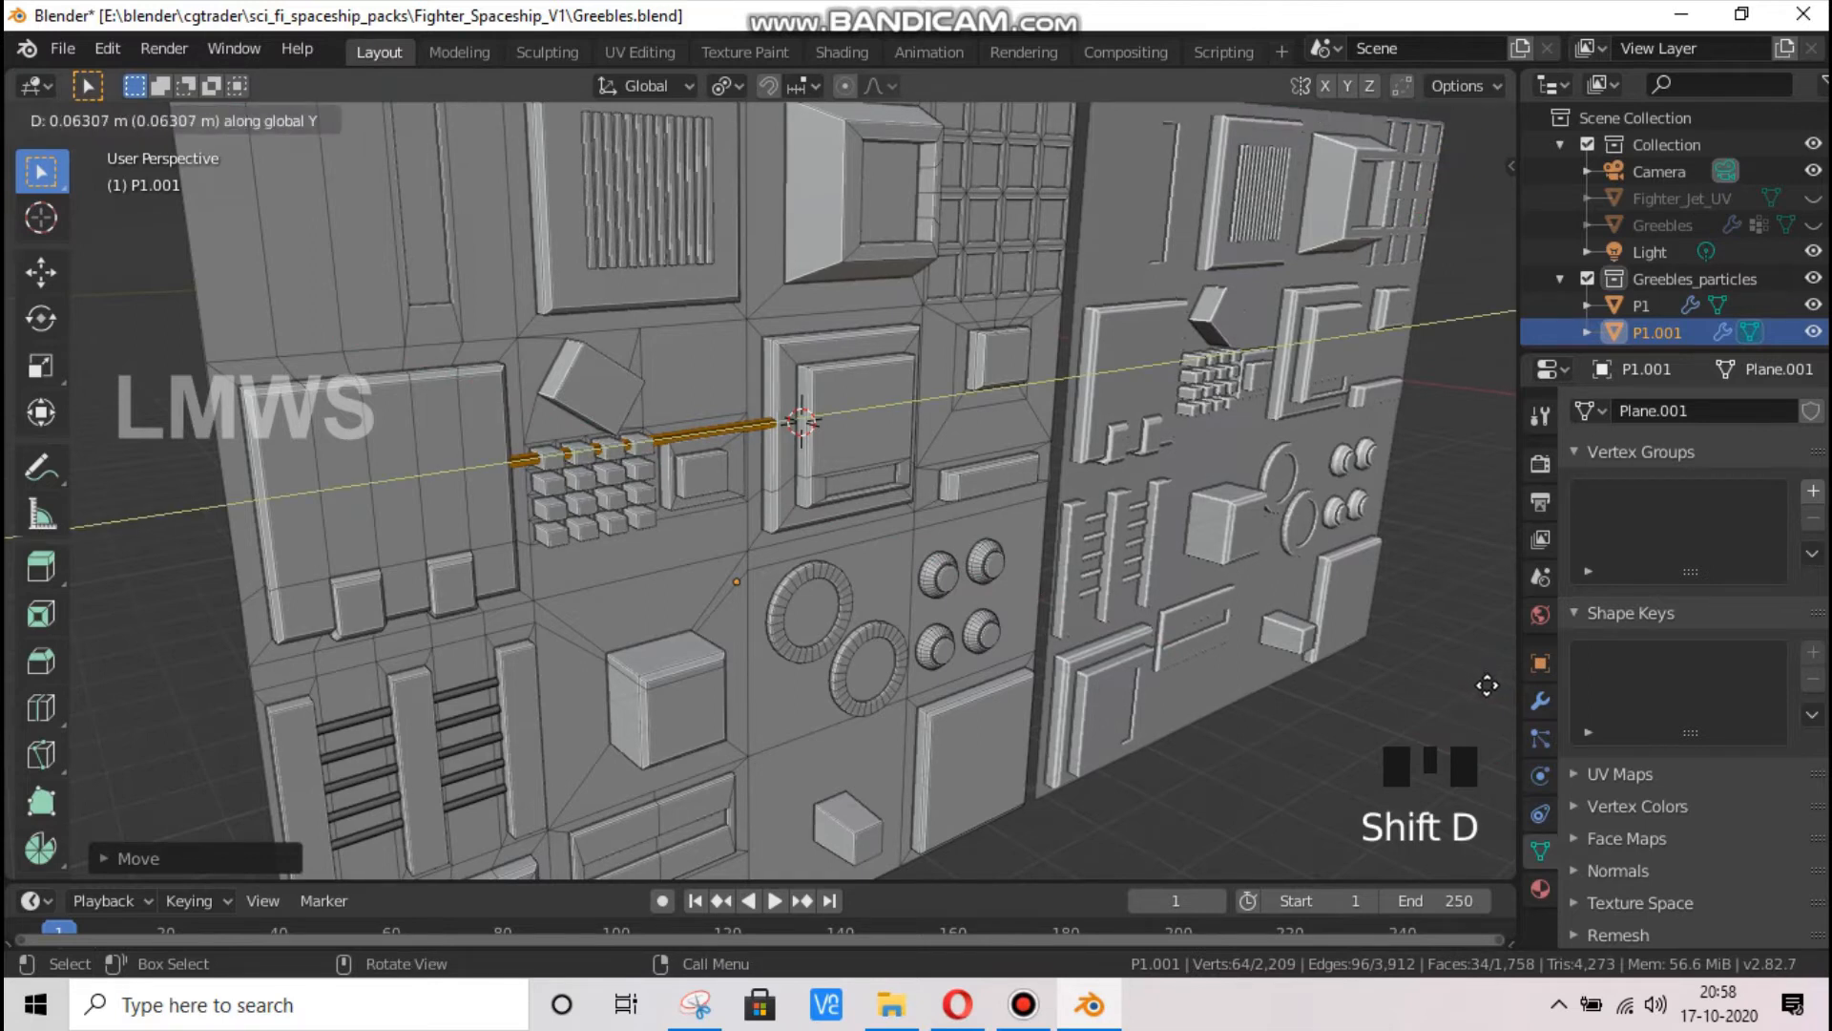
key(x)
key(y)
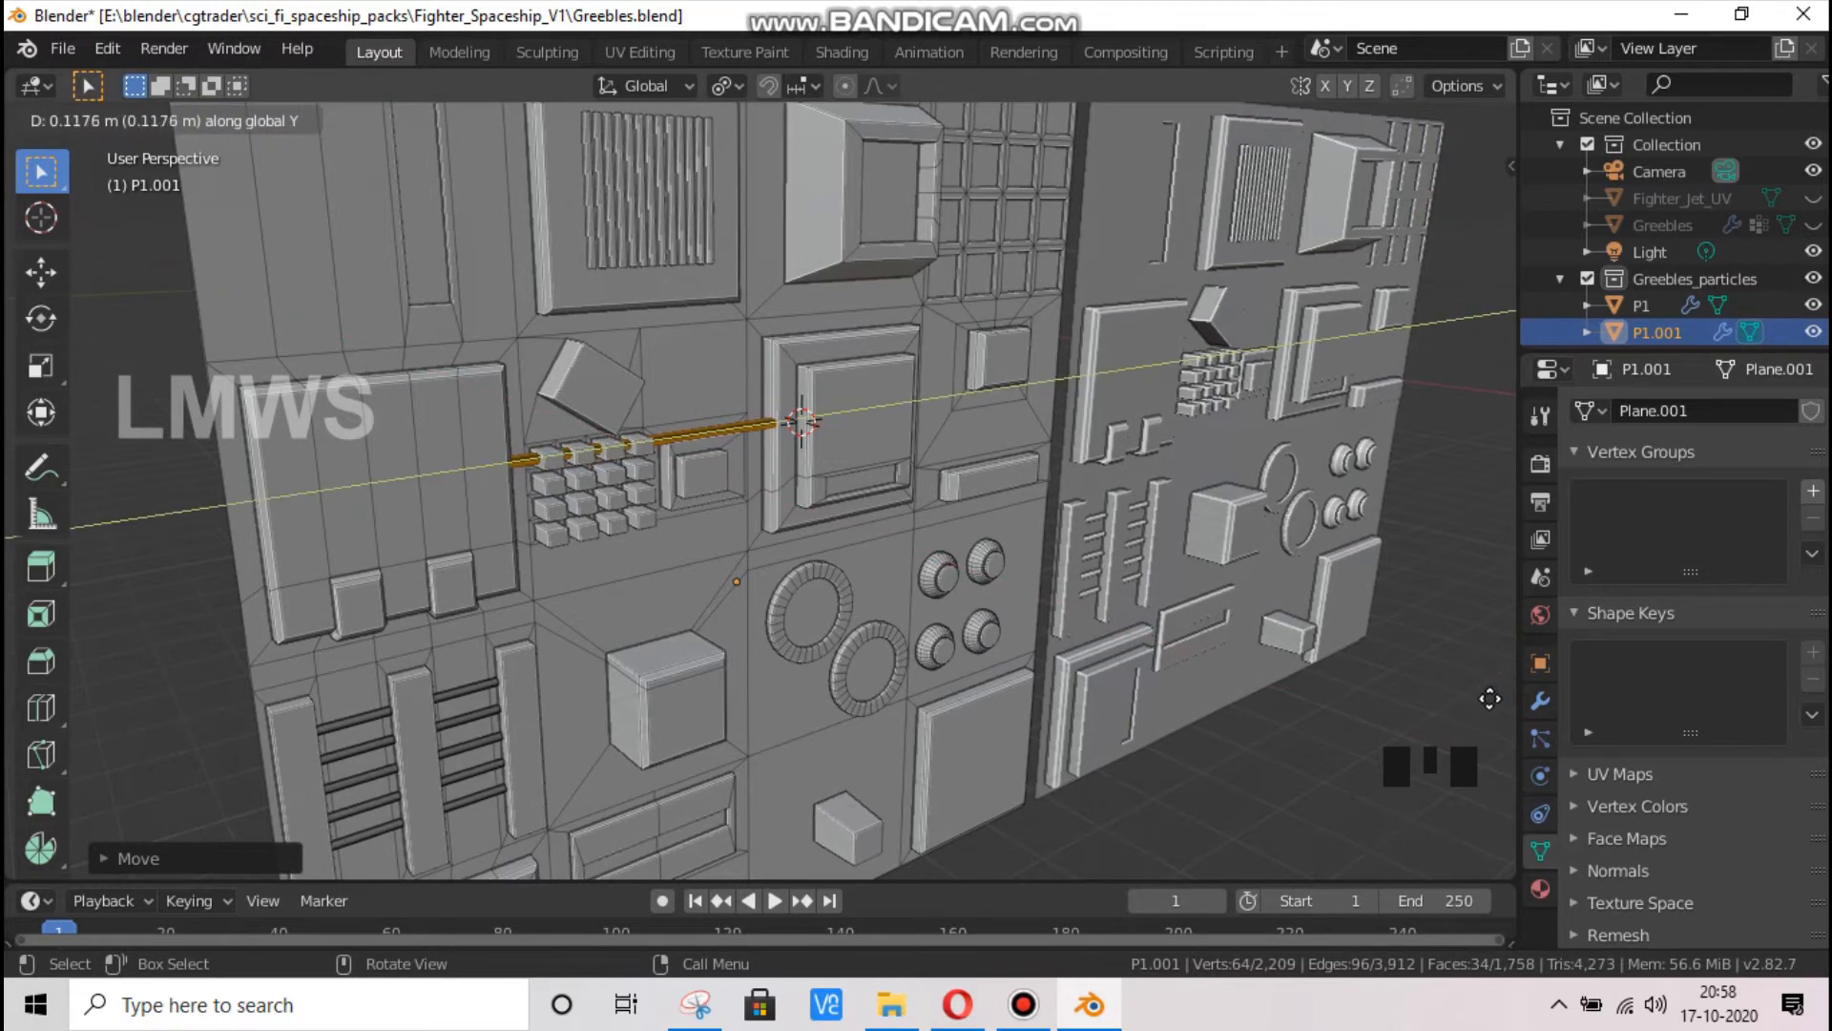
key(z)
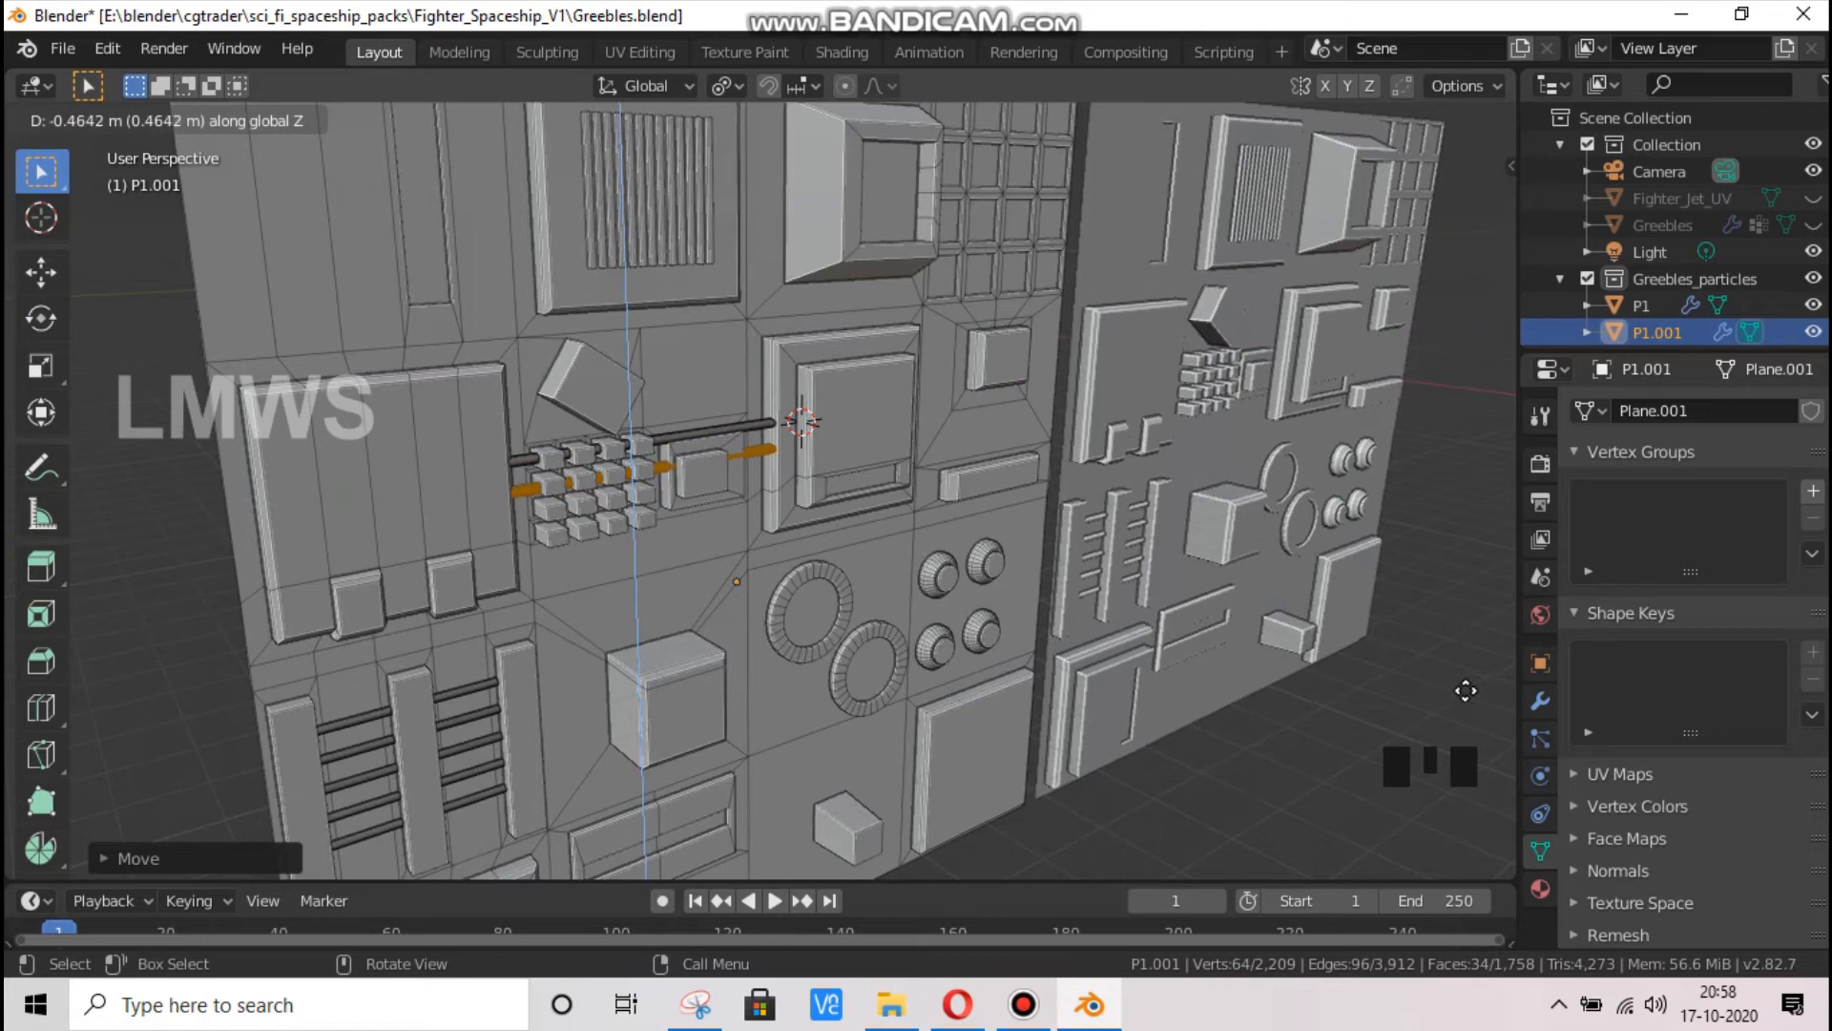
click(1500, 675)
Nudge the duplicated rod slightly up along Z to line it up with the second row of cubes
key(g)
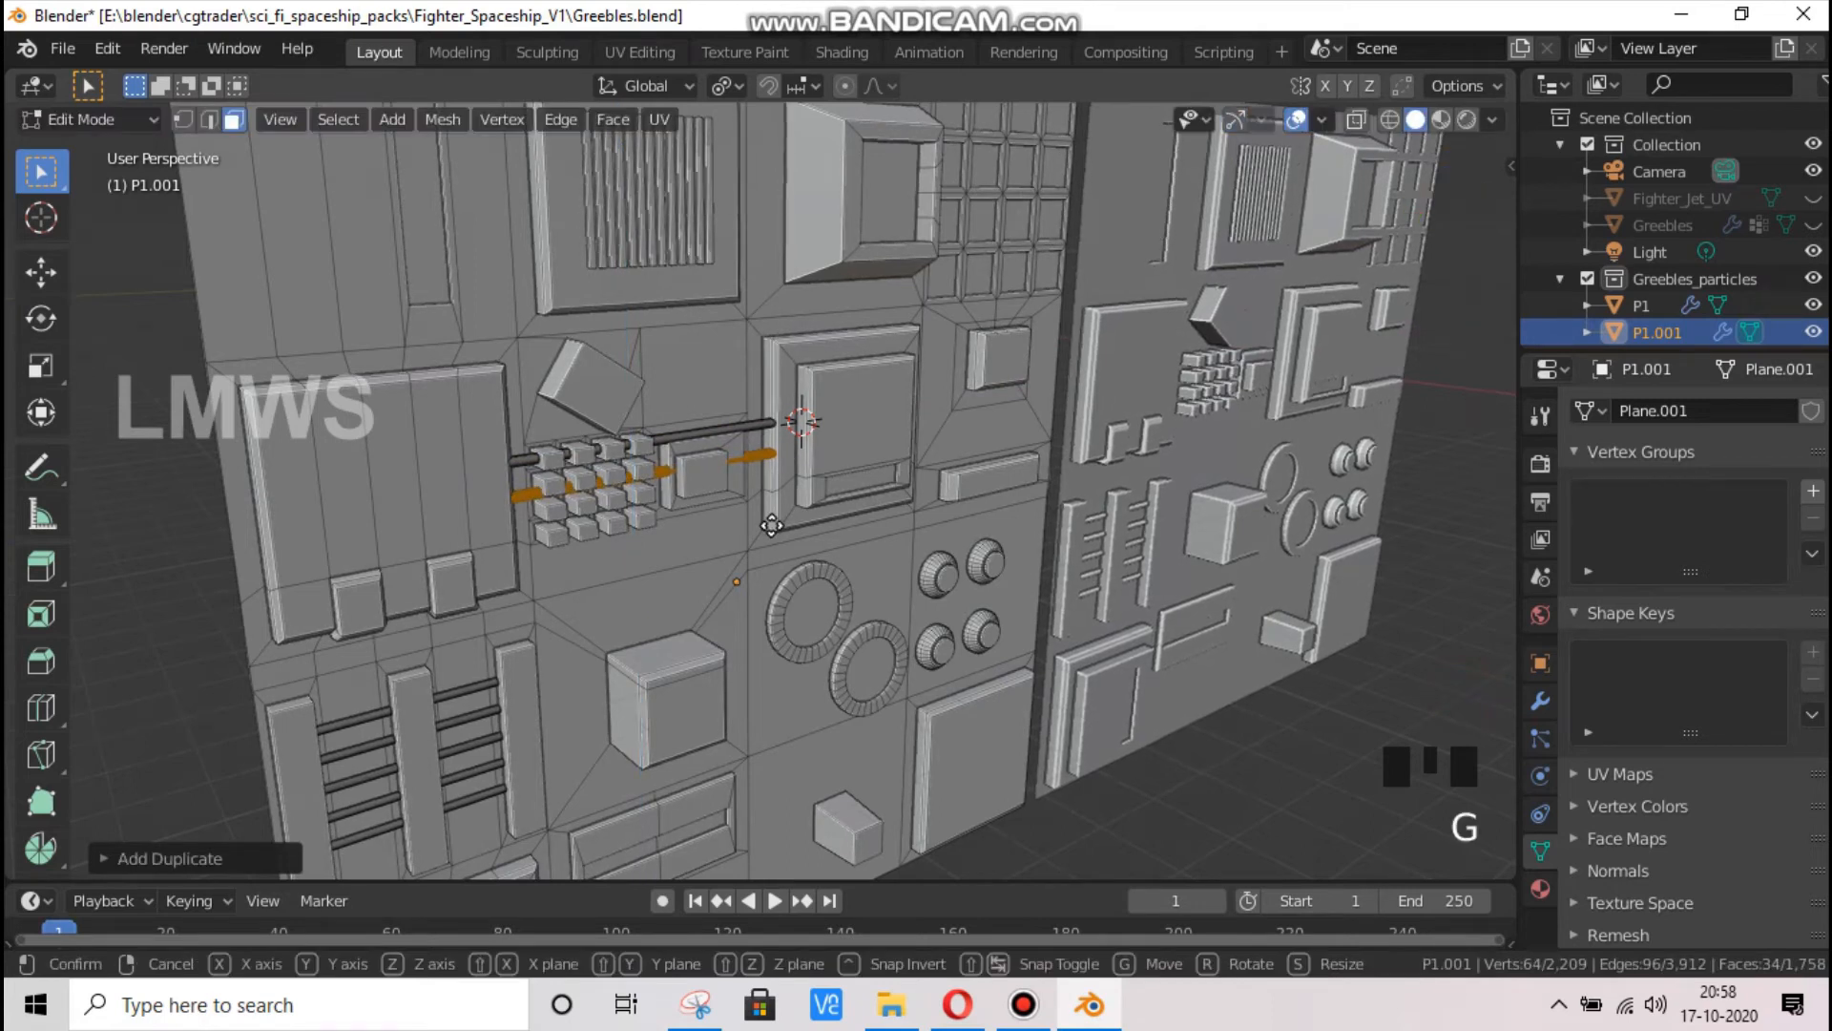
key(y)
key(x)
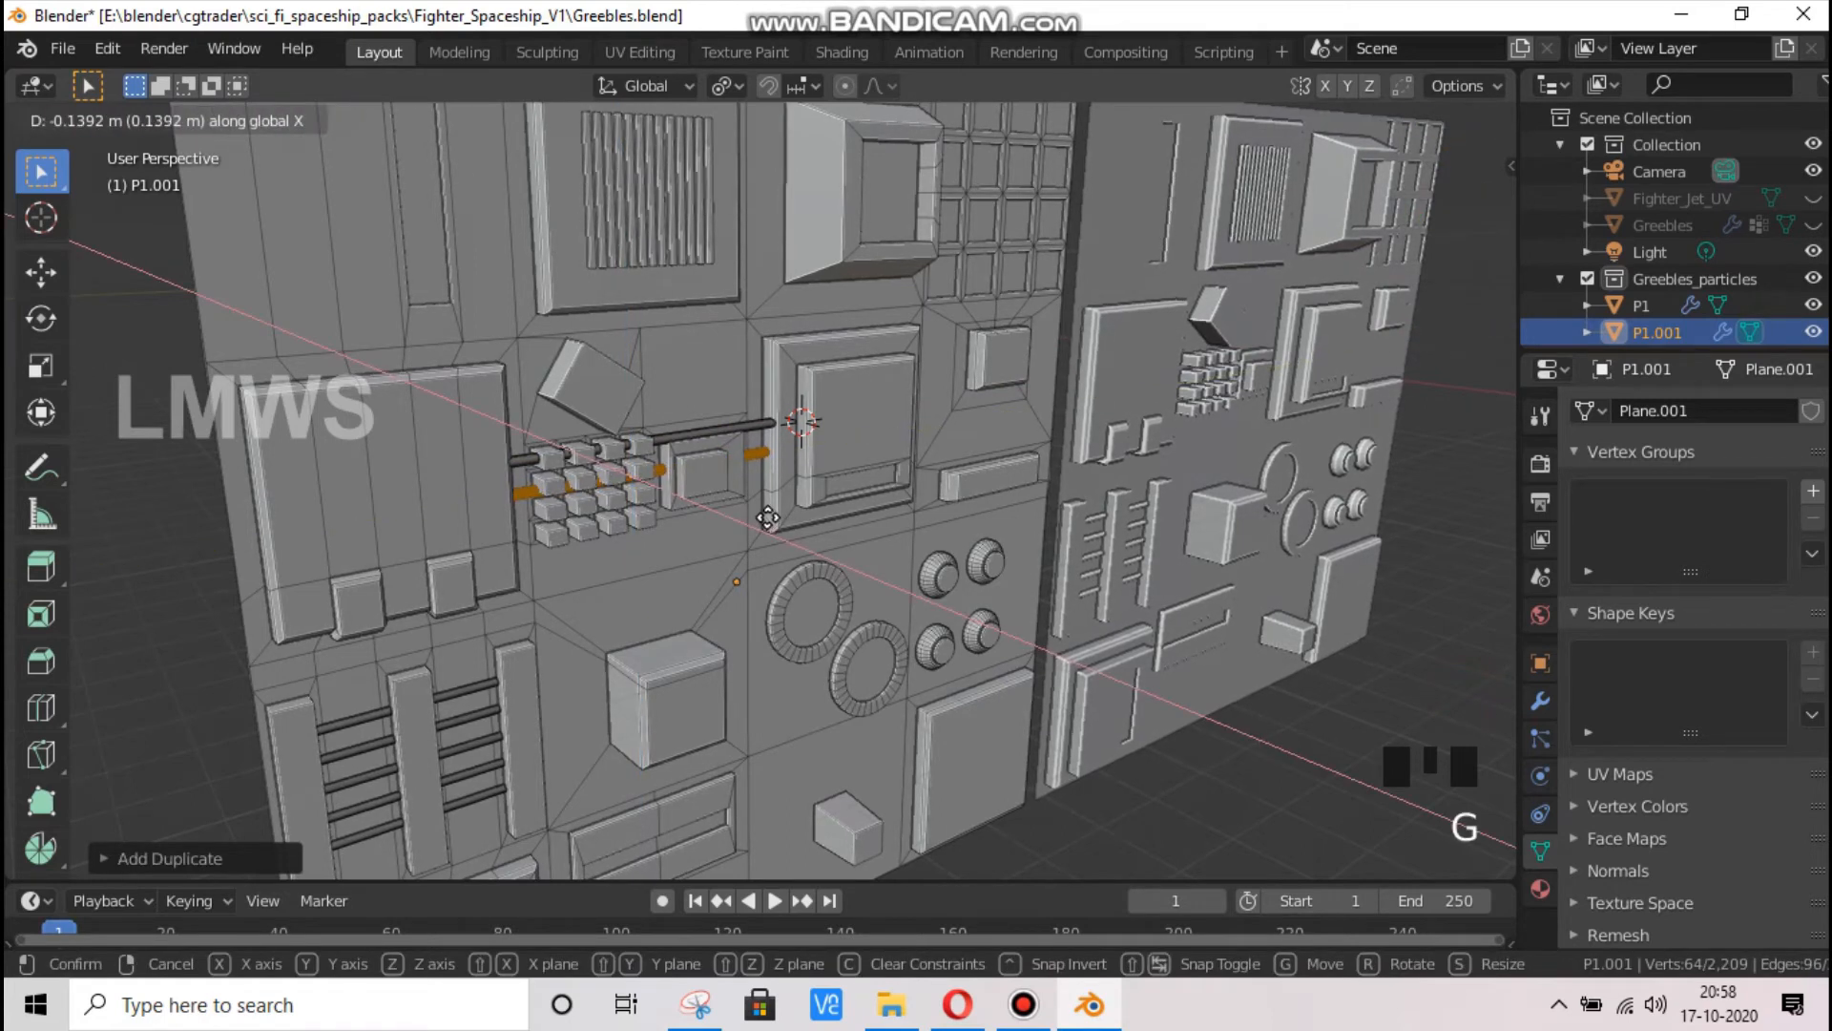
key(y)
key(z)
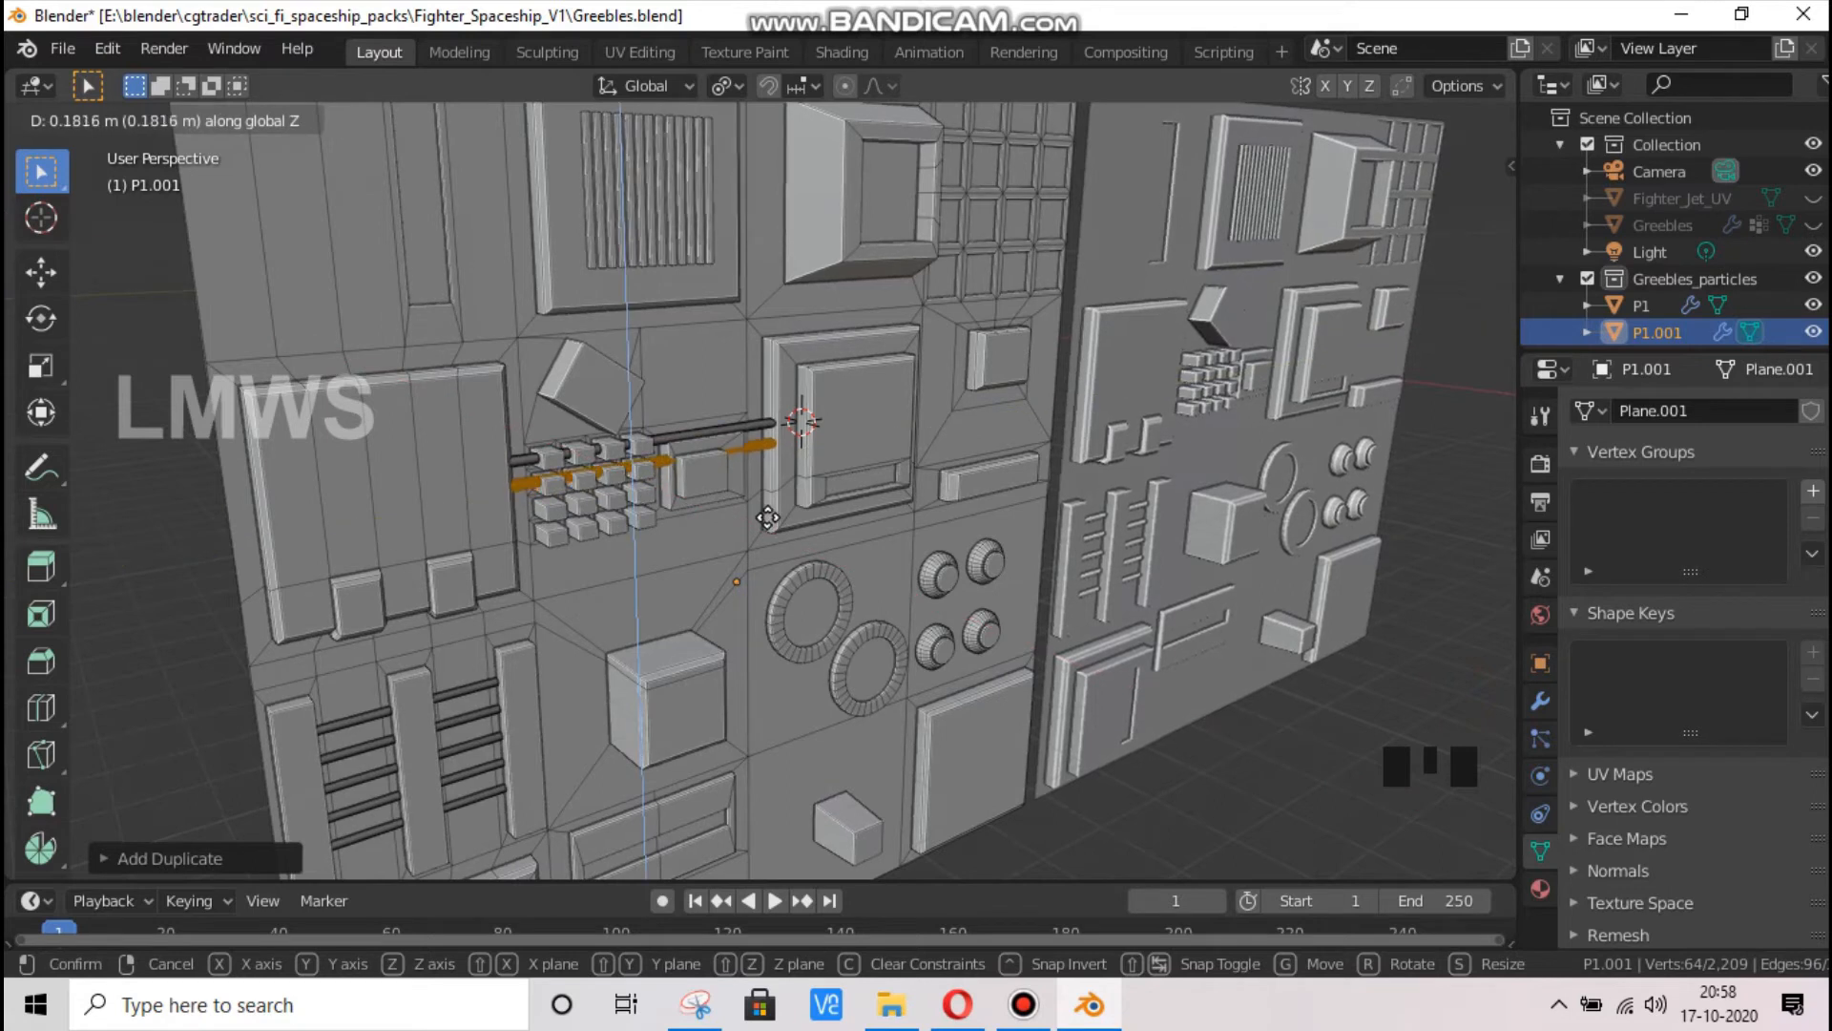
click(747, 448)
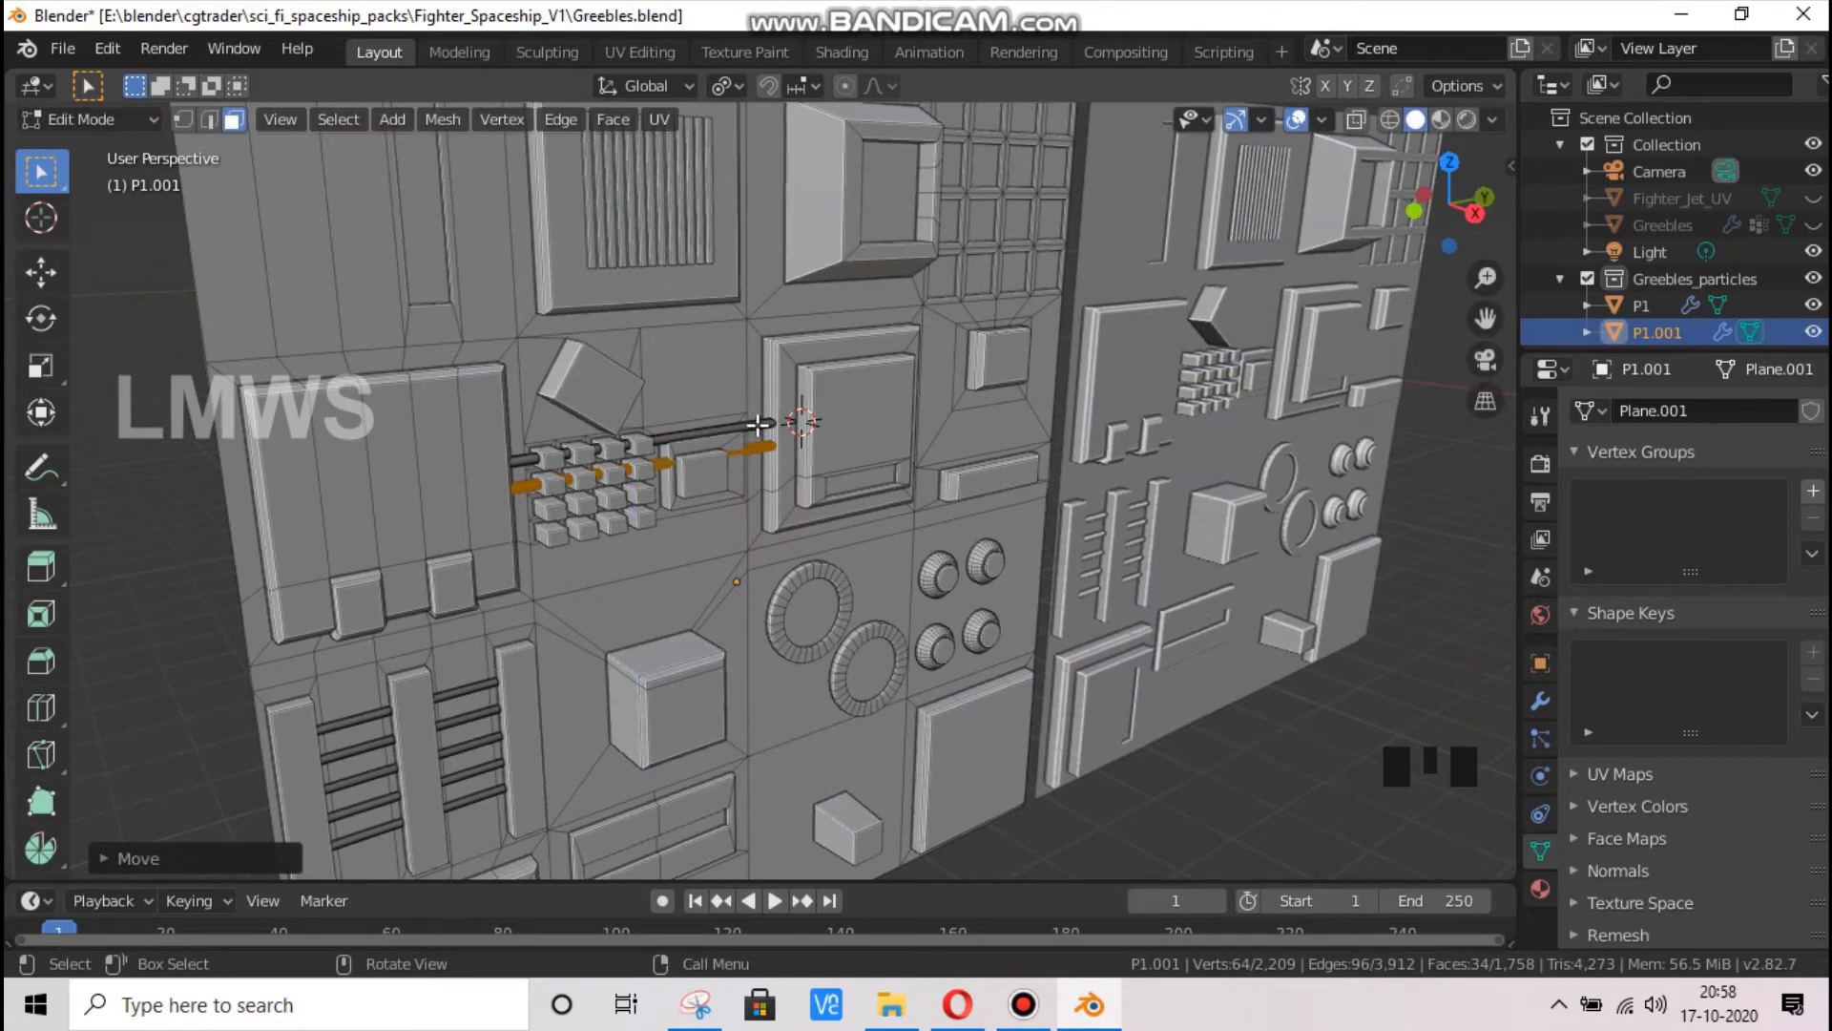
Duplicate both rods together and move the copies down along Z to the two lower rows of cubes
key(l)
key(shift+d)
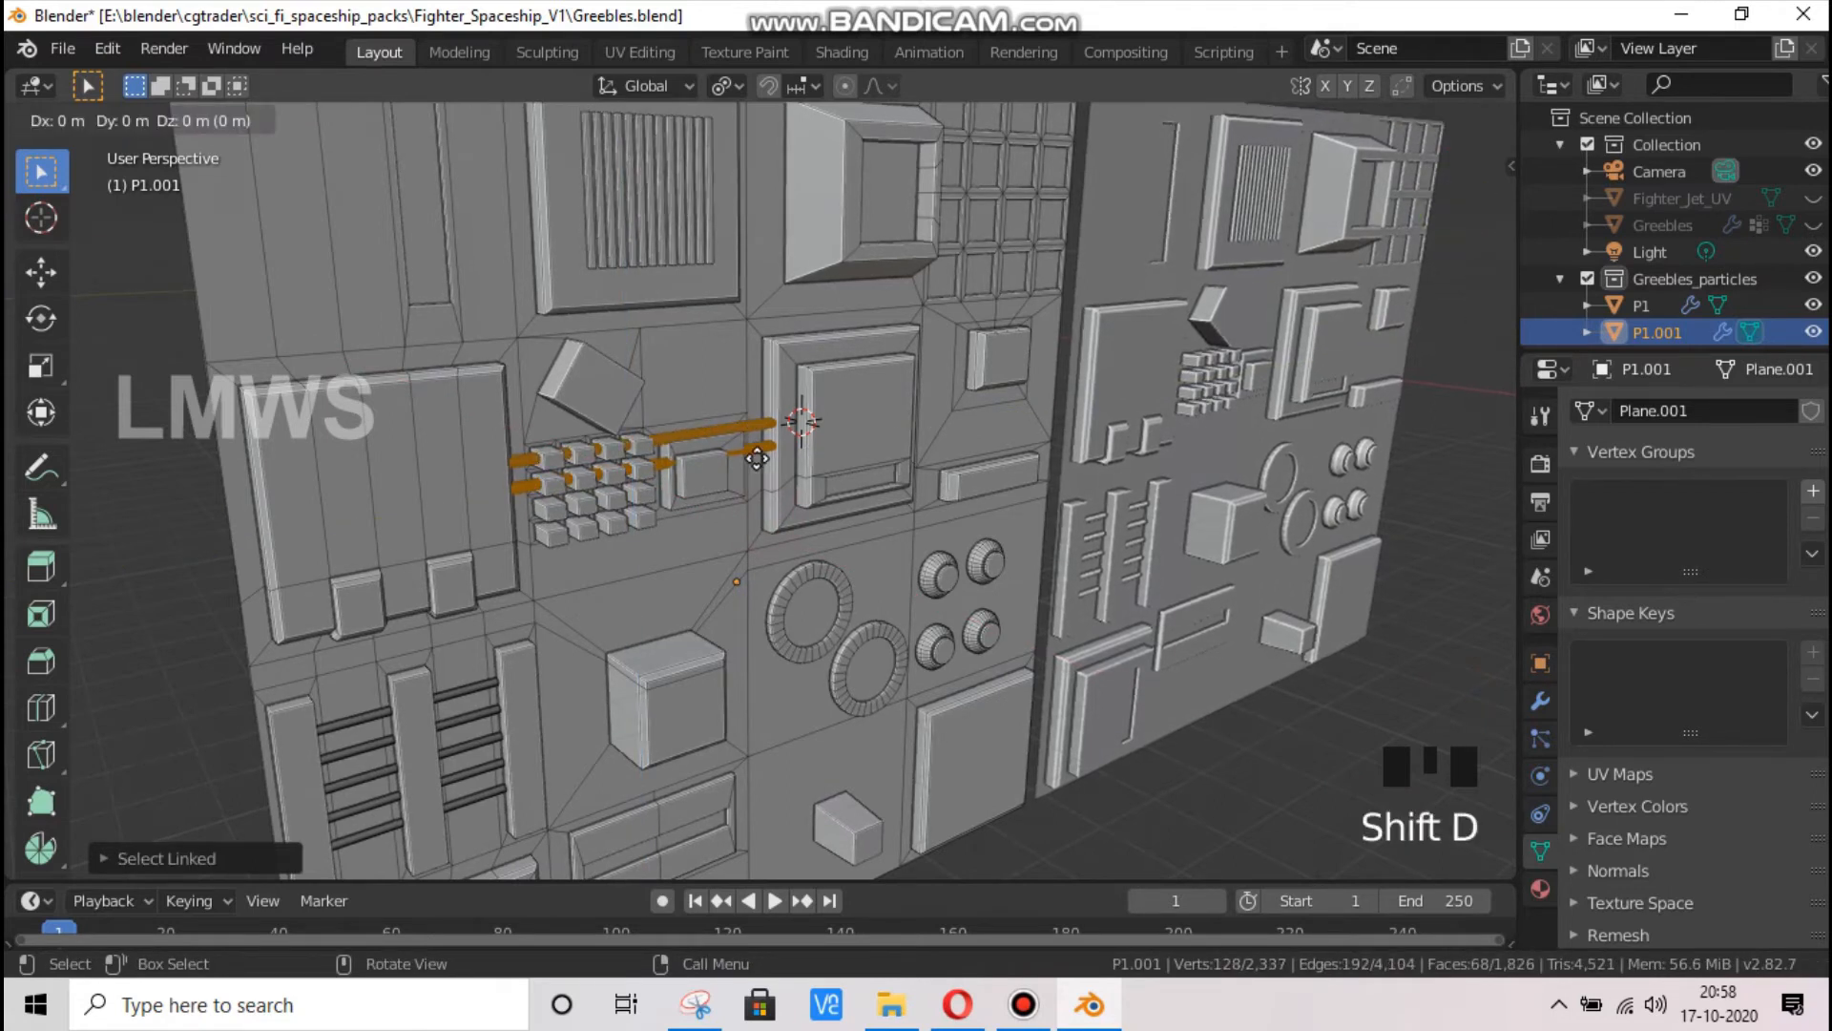
key(z)
click(805, 485)
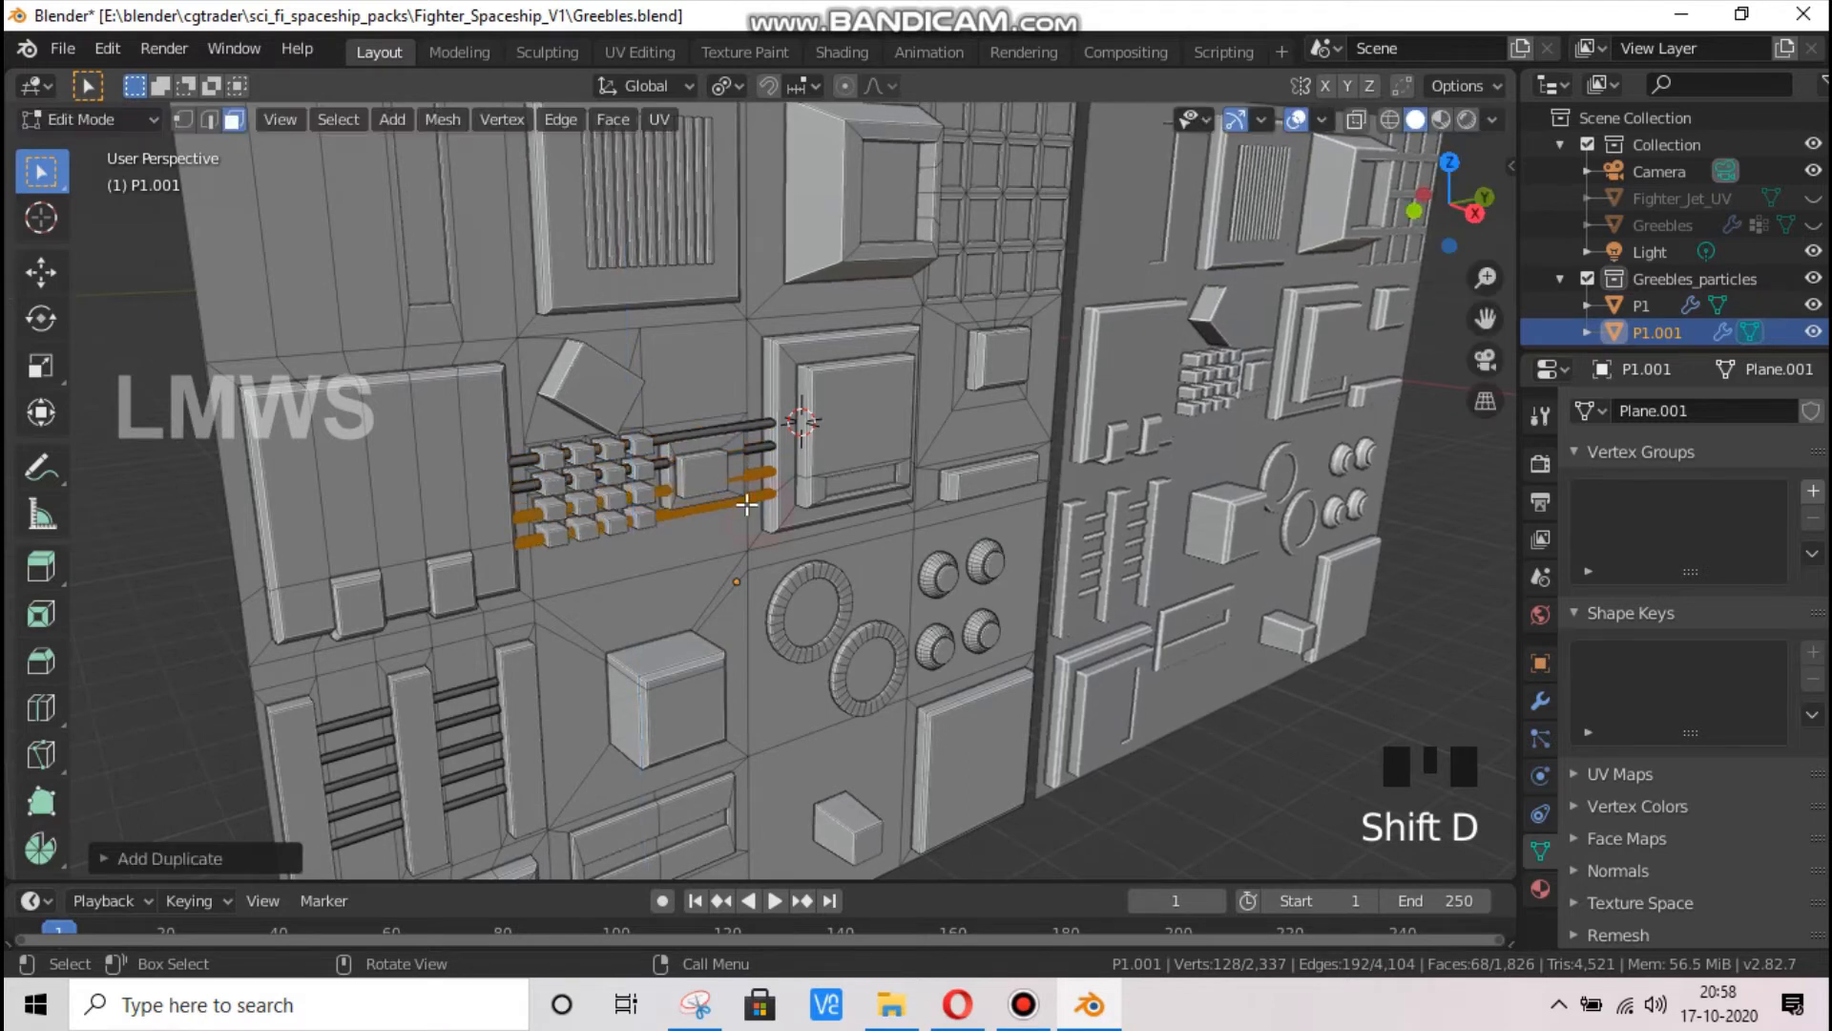
key(alt+a)
Extrude the front face of the small raised block in place, scale it to about 0.6, and extrude it in place again
click(1017, 373)
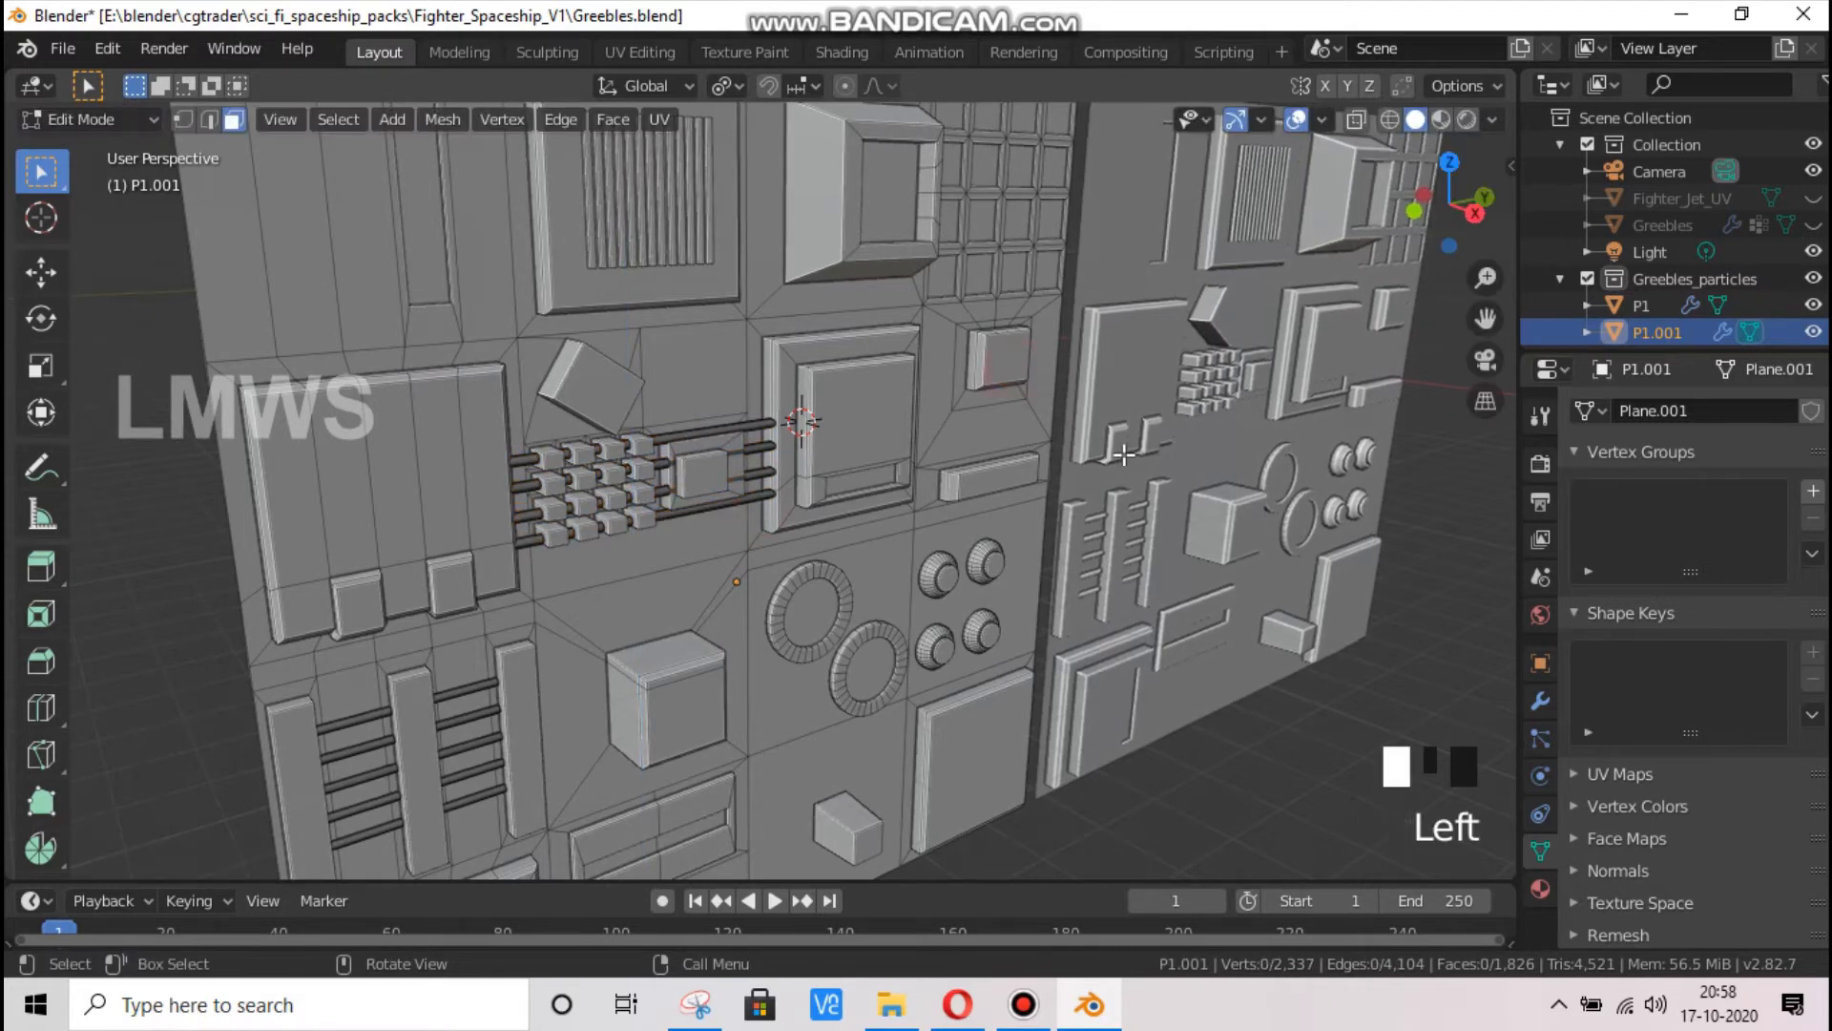
key(e)
right_click(1137, 460)
key(s)
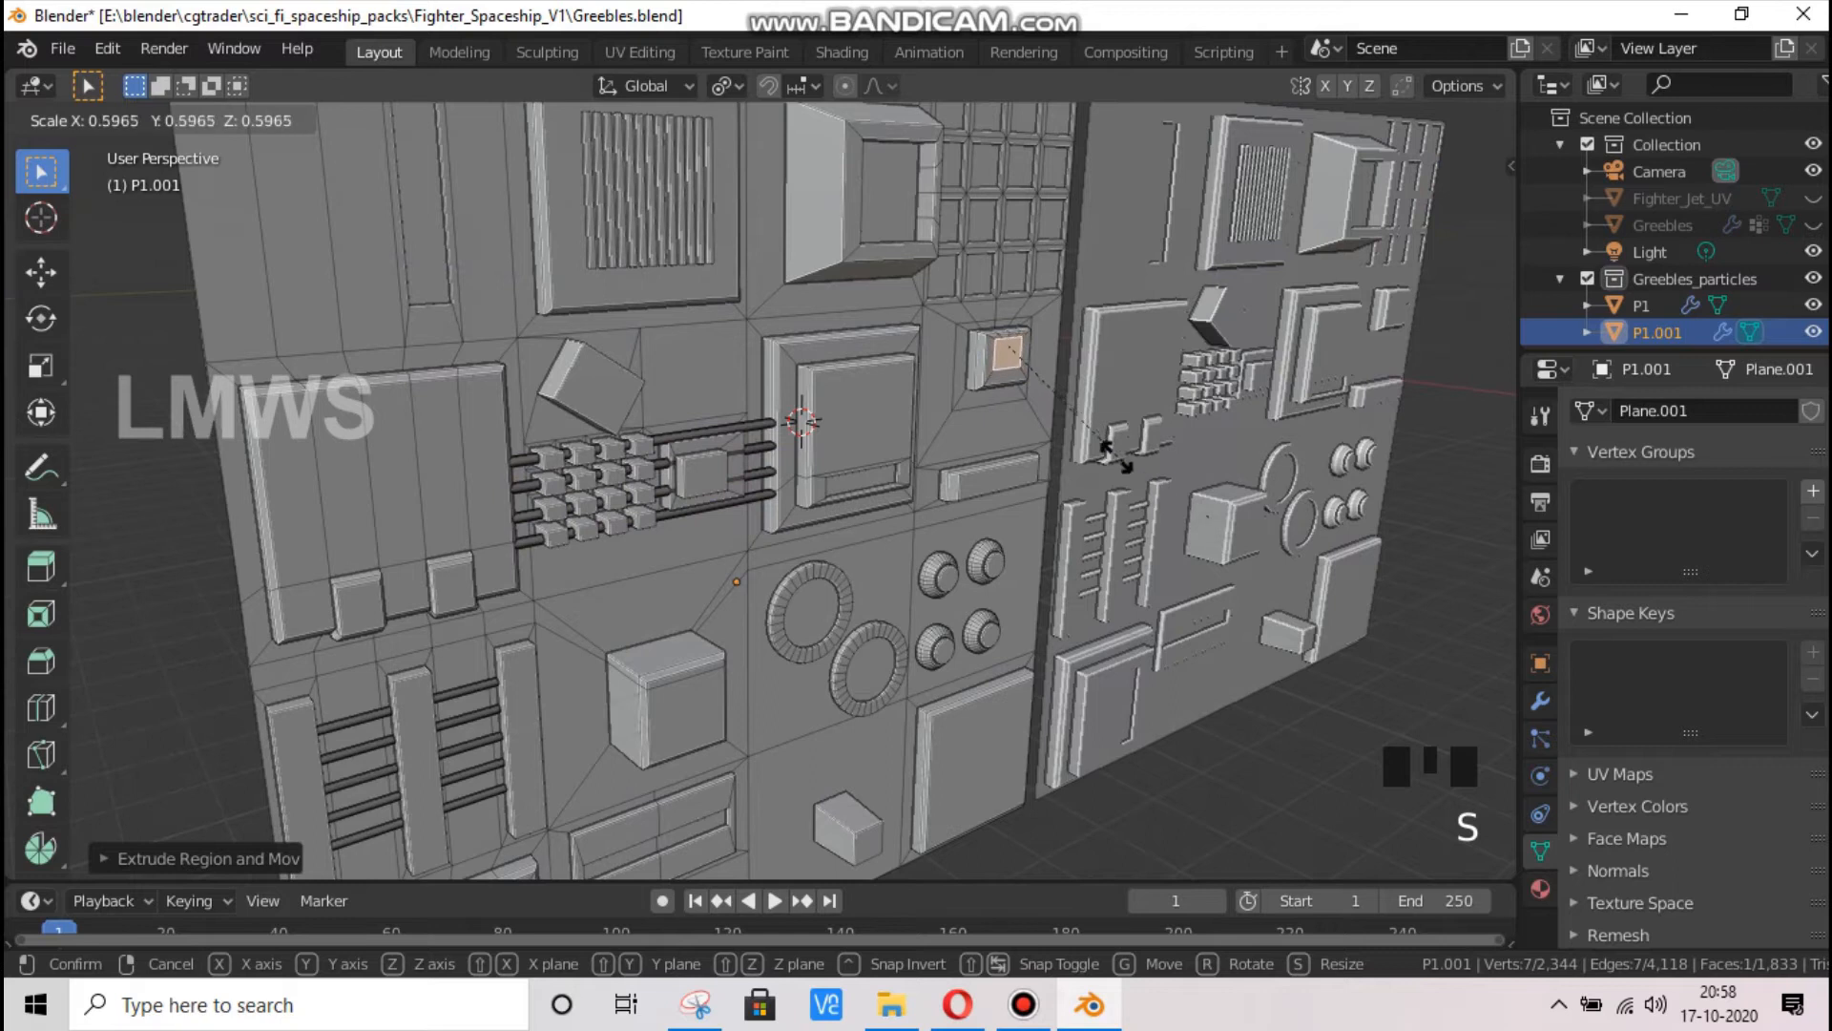
click(1115, 456)
key(e)
right_click(1108, 454)
key(alt+a)
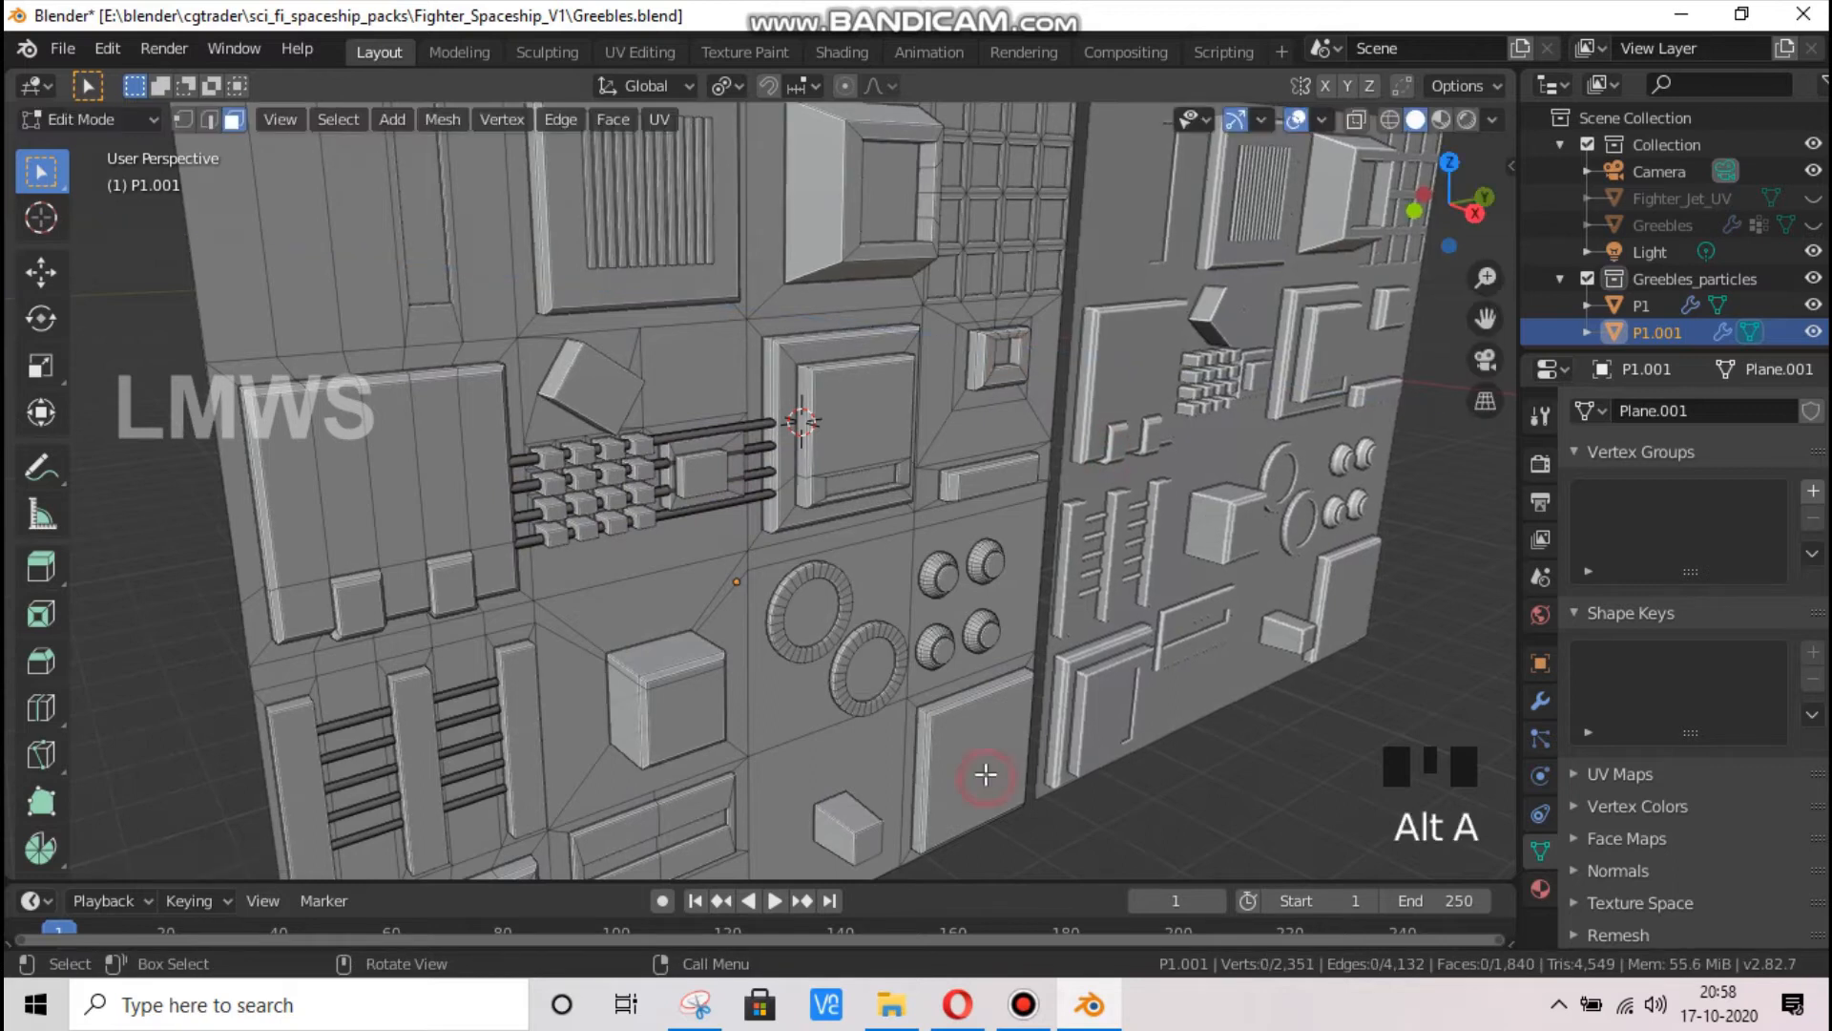
Subdivide the front face of the large square plate in the panel's lower corner twice into a 4 by 4 grid
click(986, 774)
drag(1489, 314, 1075, 372)
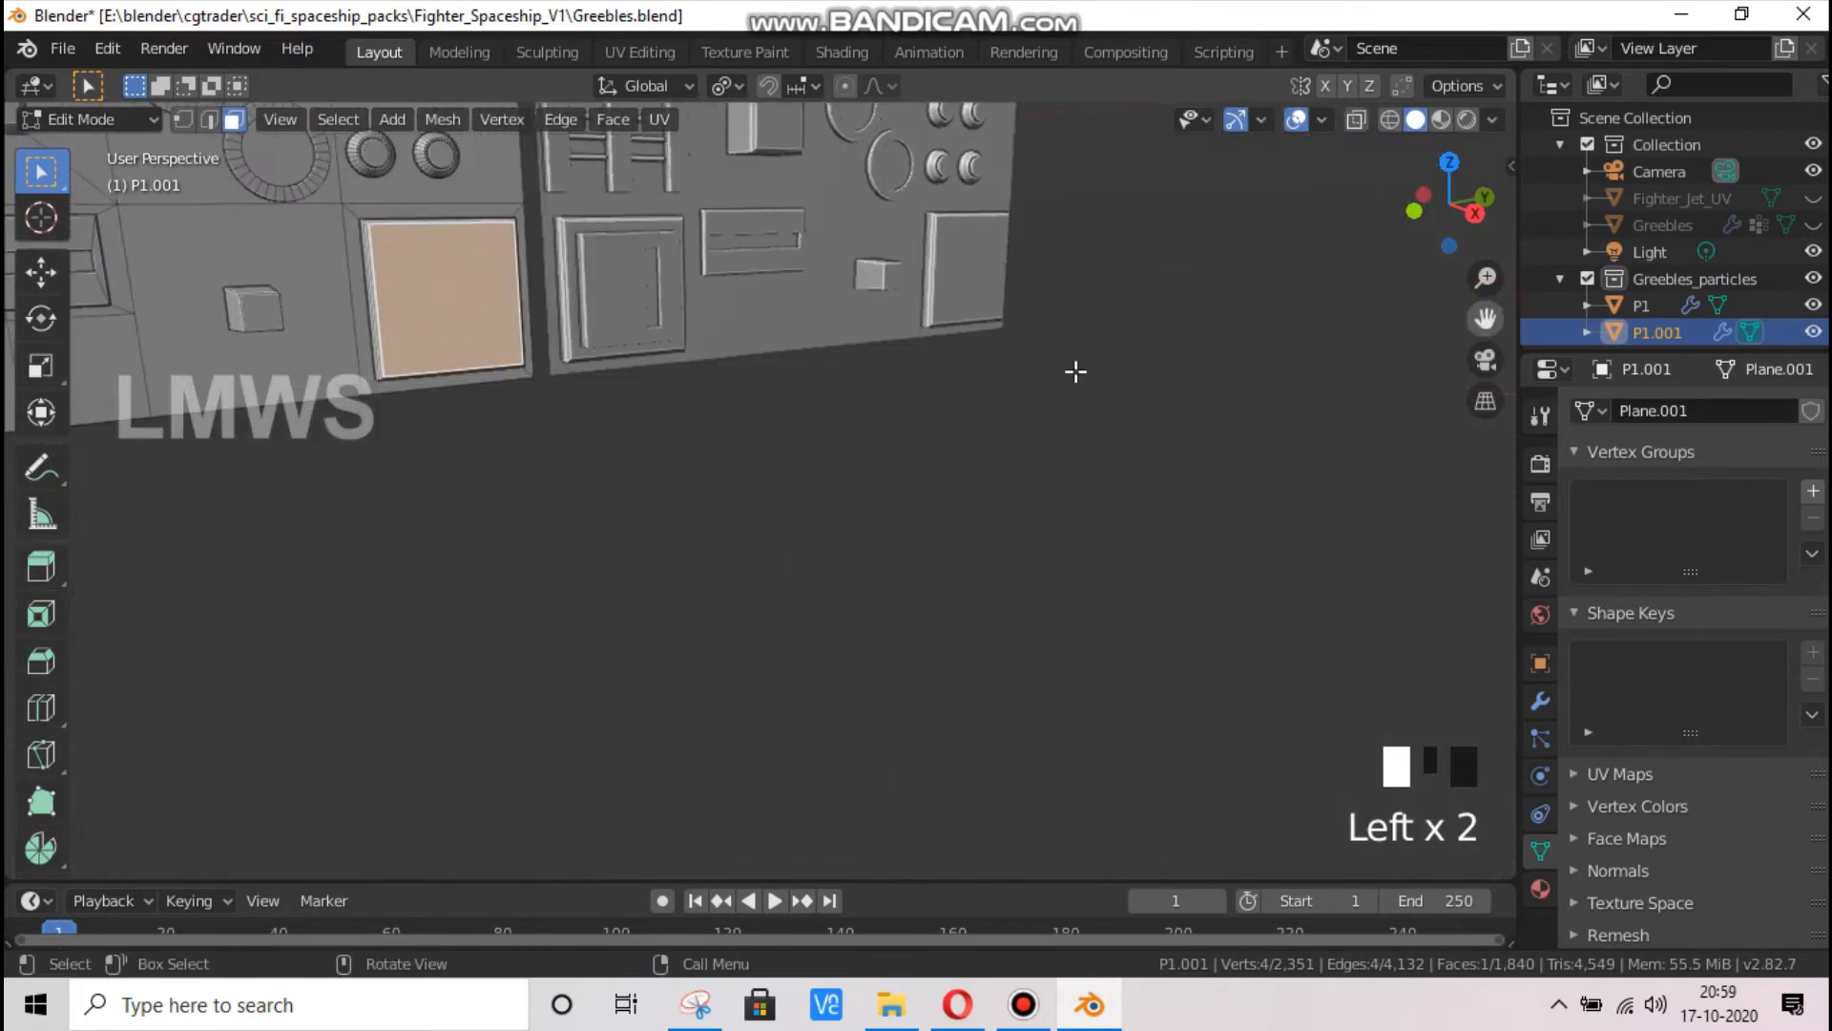
right_click(487, 292)
click(488, 284)
right_click(489, 289)
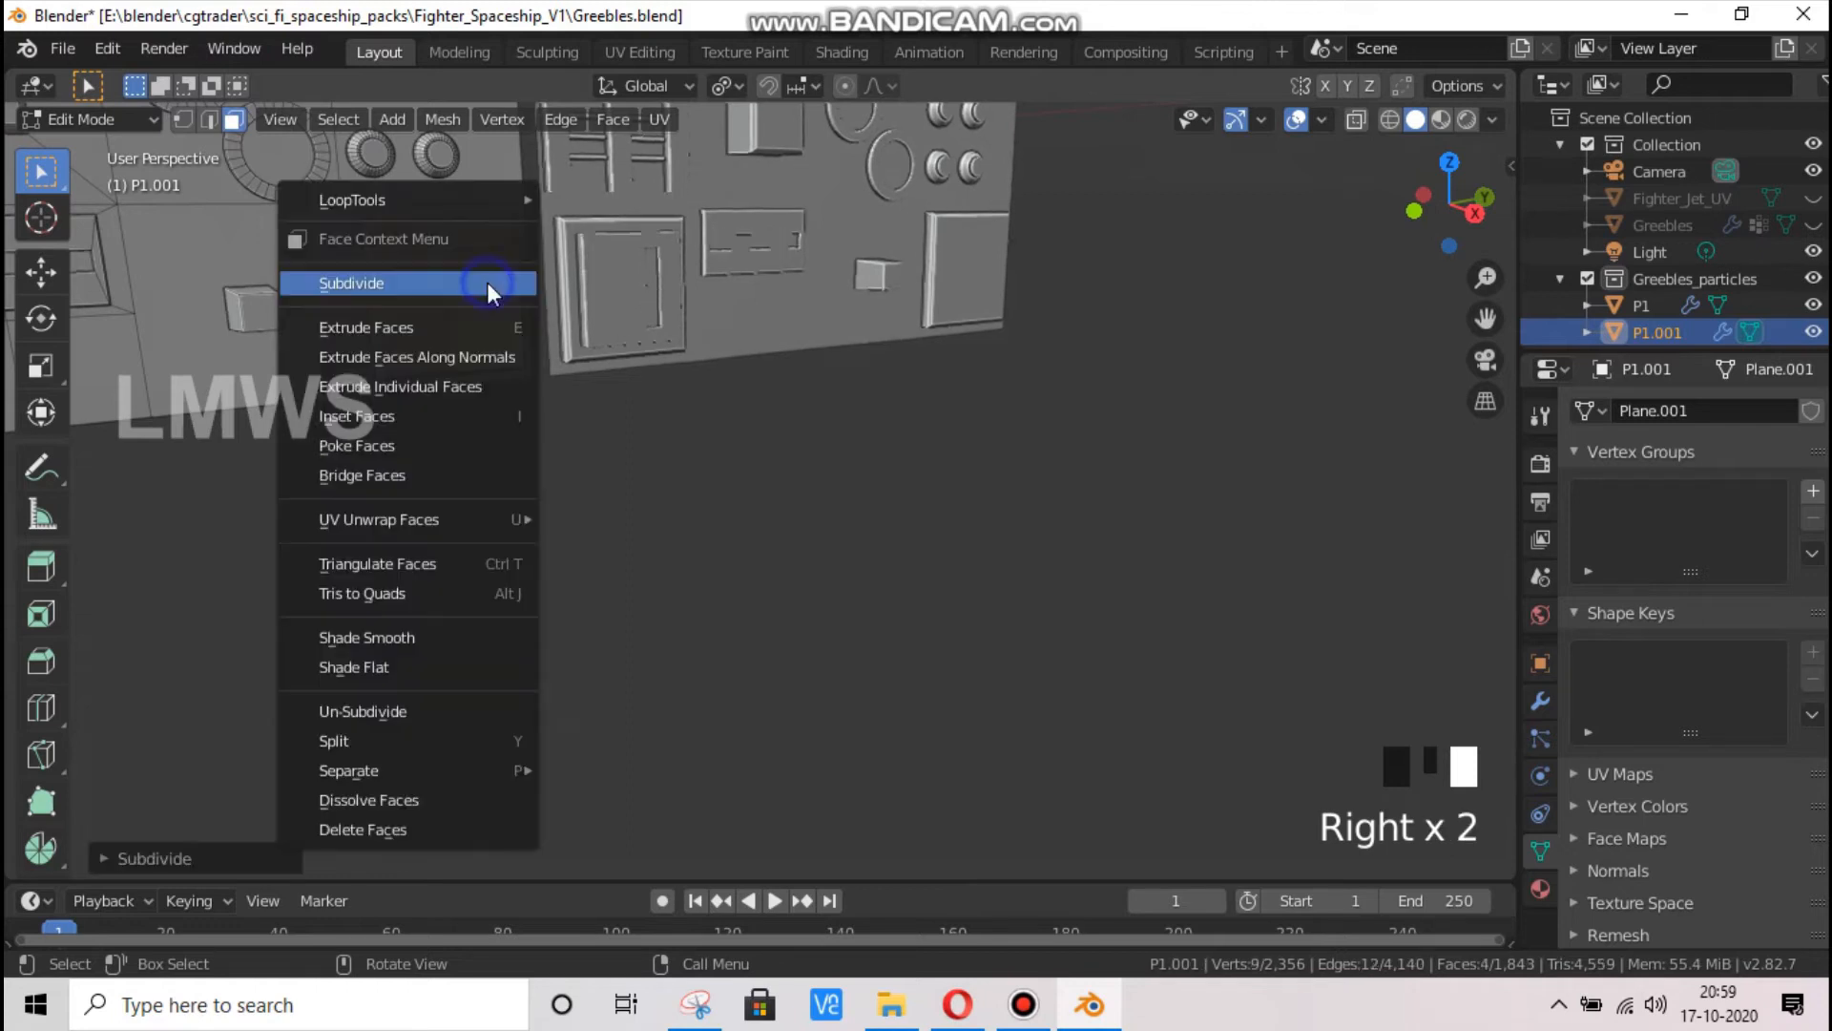
click(487, 283)
right_click(487, 287)
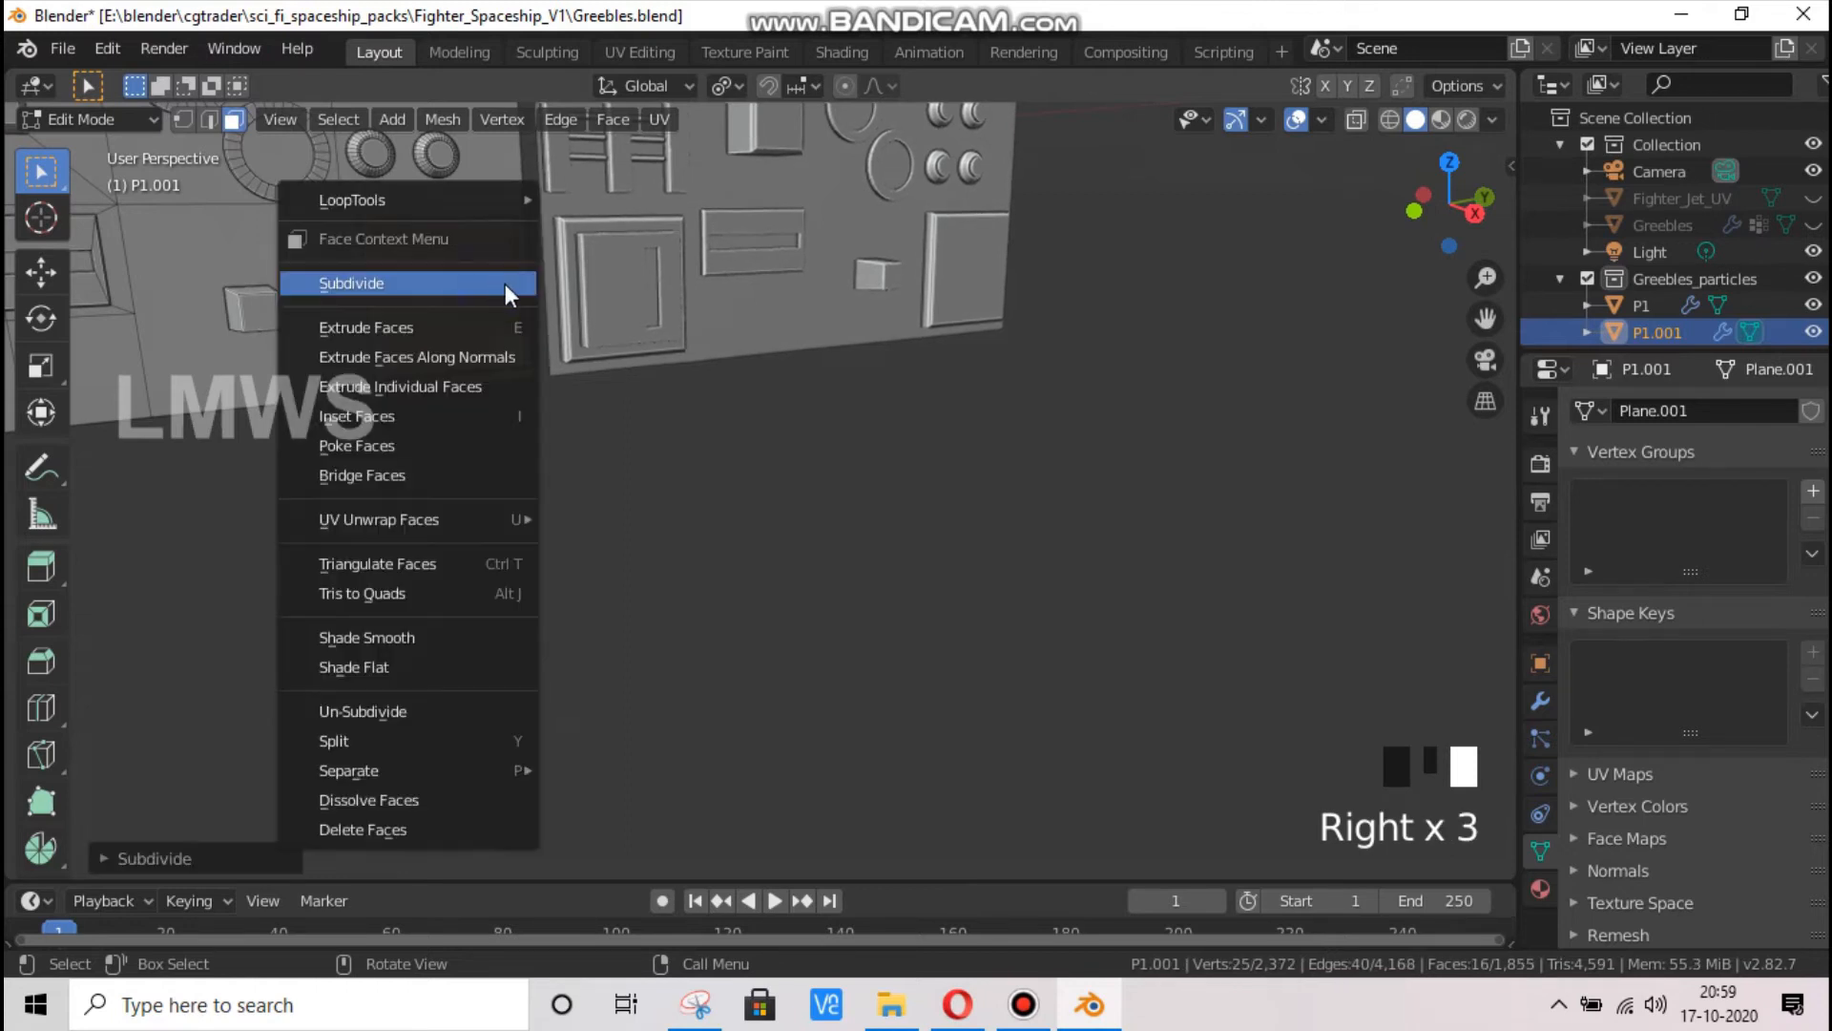
key(alt+a)
Merge the four faces of the subdivided plate's first column into one strip, and do the same for the second column
click(388, 239)
shift+click(390, 286)
shift+click(394, 321)
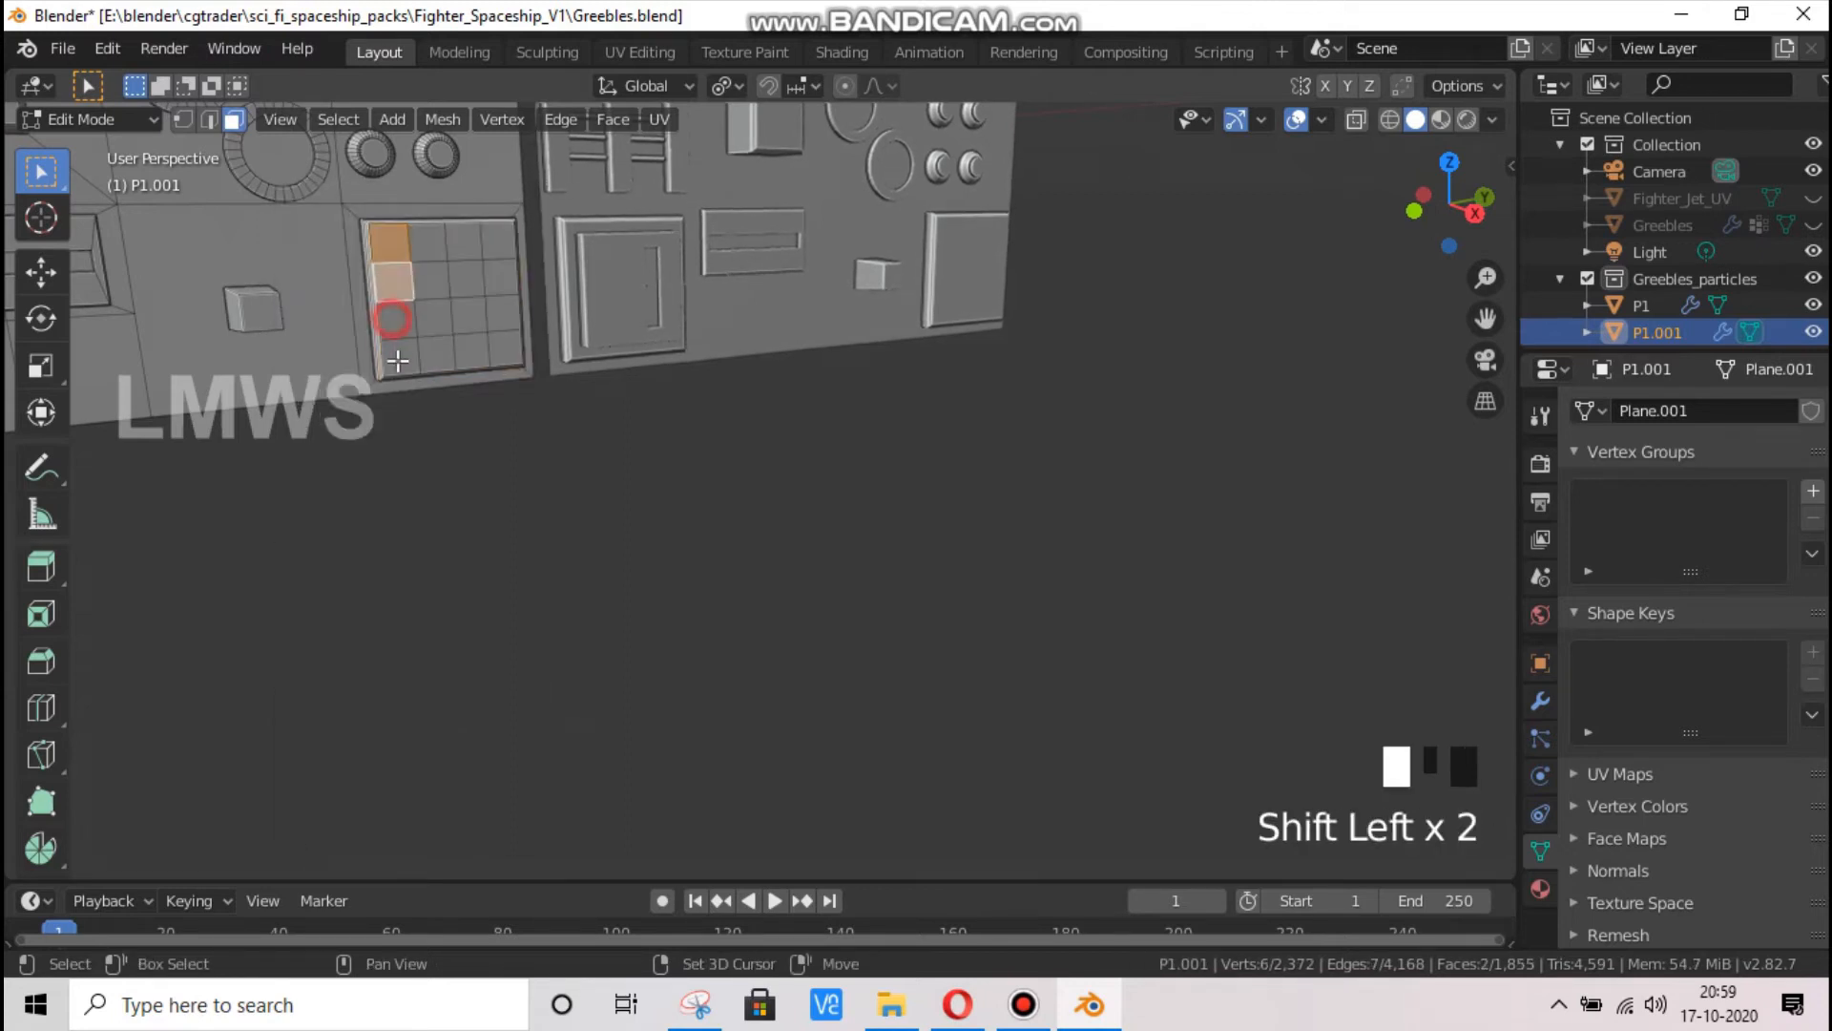
shift+click(396, 358)
key(f)
click(427, 242)
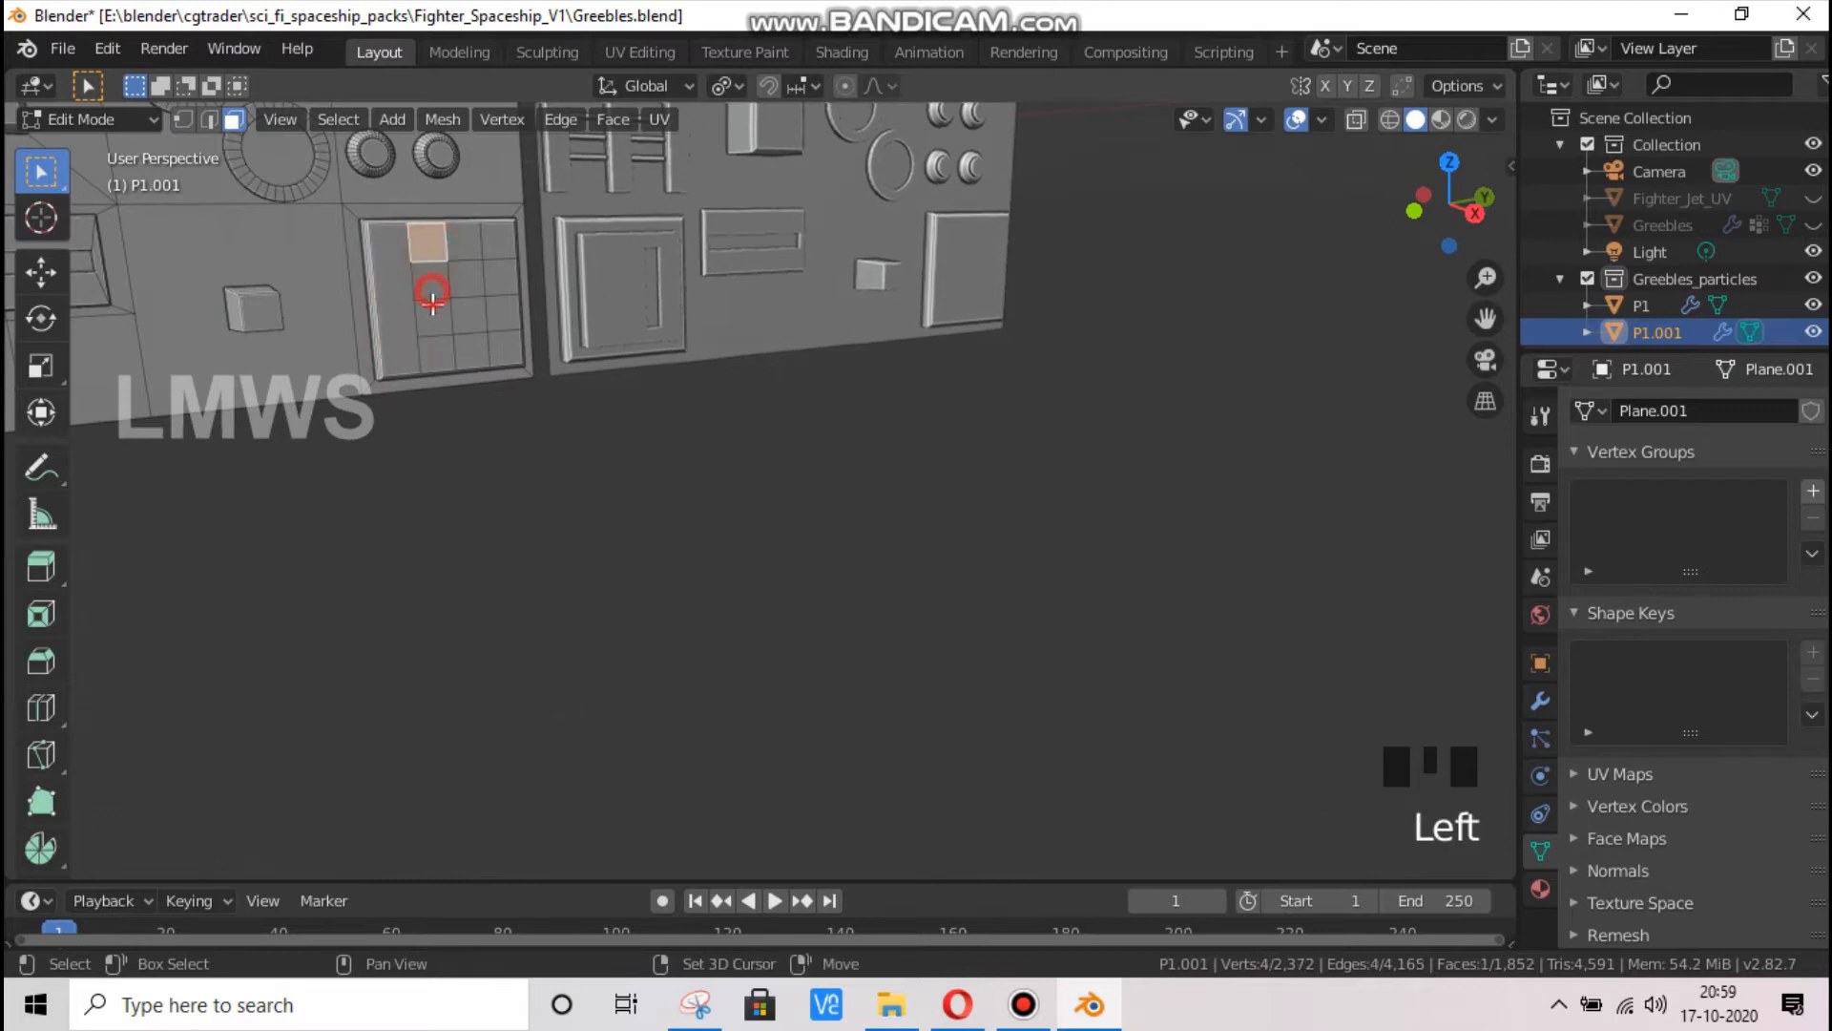
shift+click(431, 281)
shift+click(431, 320)
shift+click(433, 357)
key(f)
Merge the four faces of the plate's third column into one strip, and do the same for the fourth column
click(463, 241)
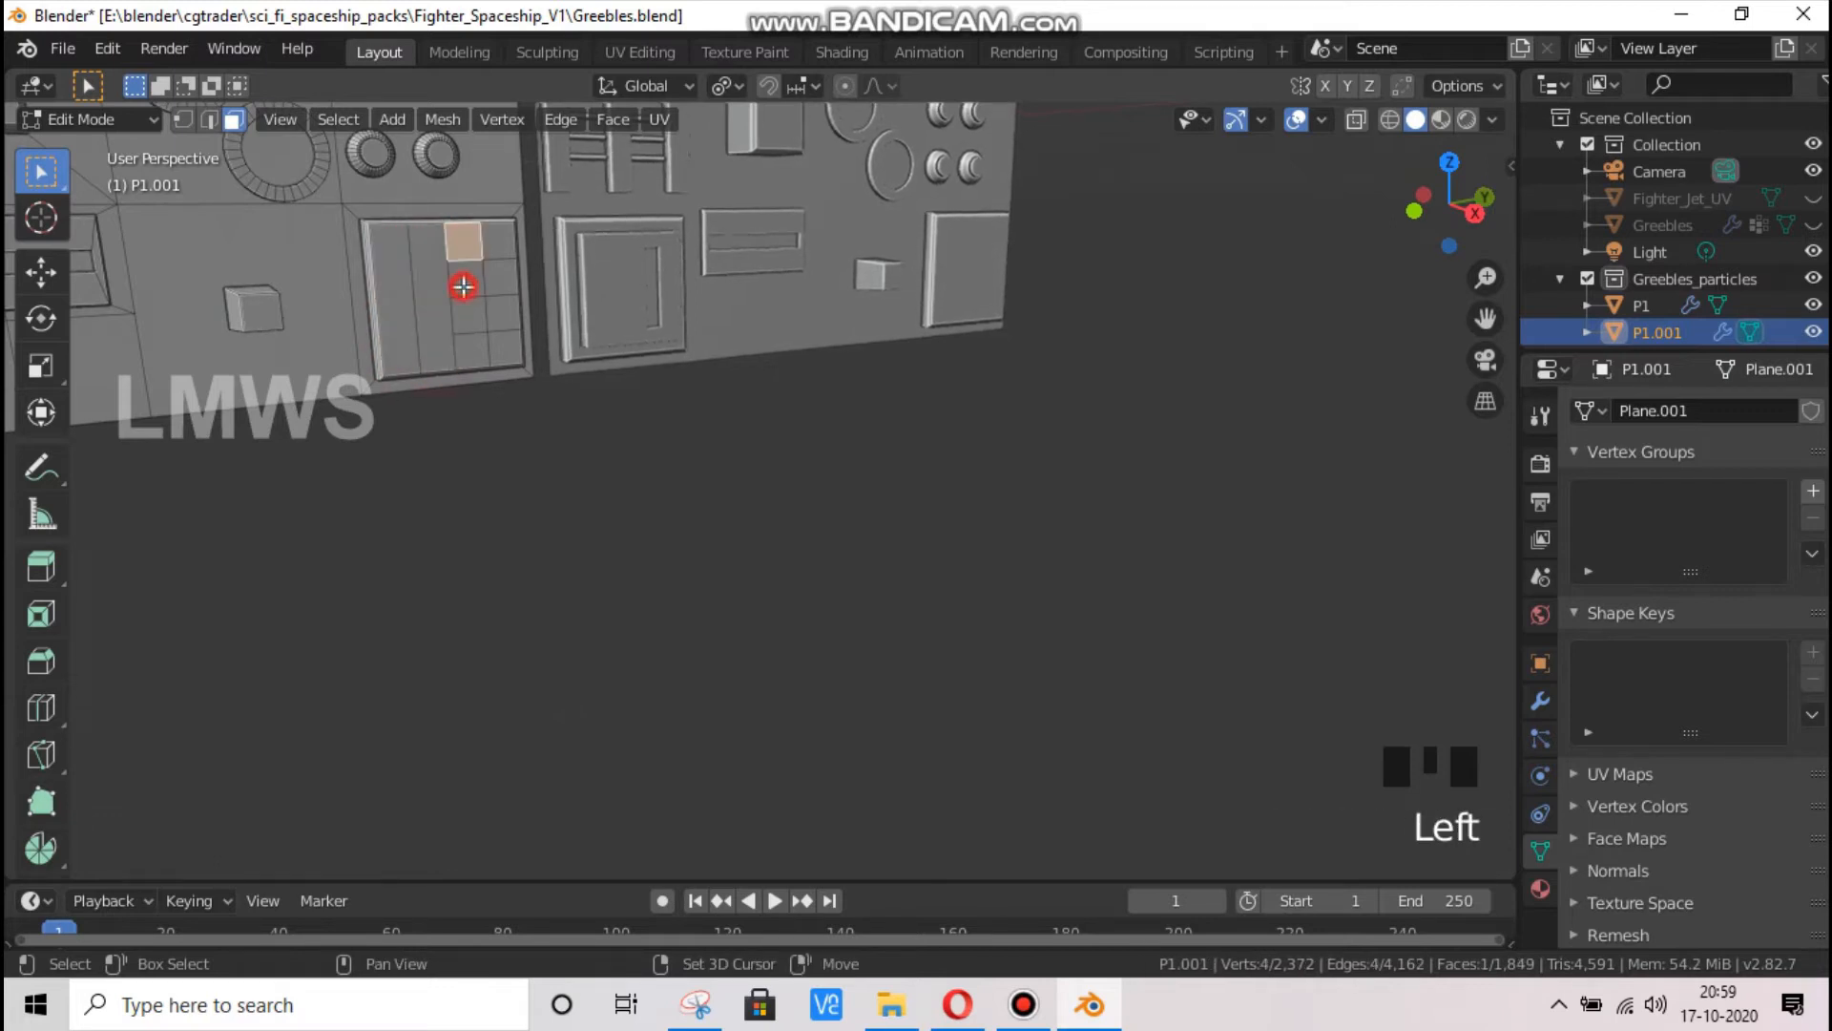
shift+click(466, 279)
shift+click(469, 323)
shift+click(477, 358)
key(f)
click(500, 238)
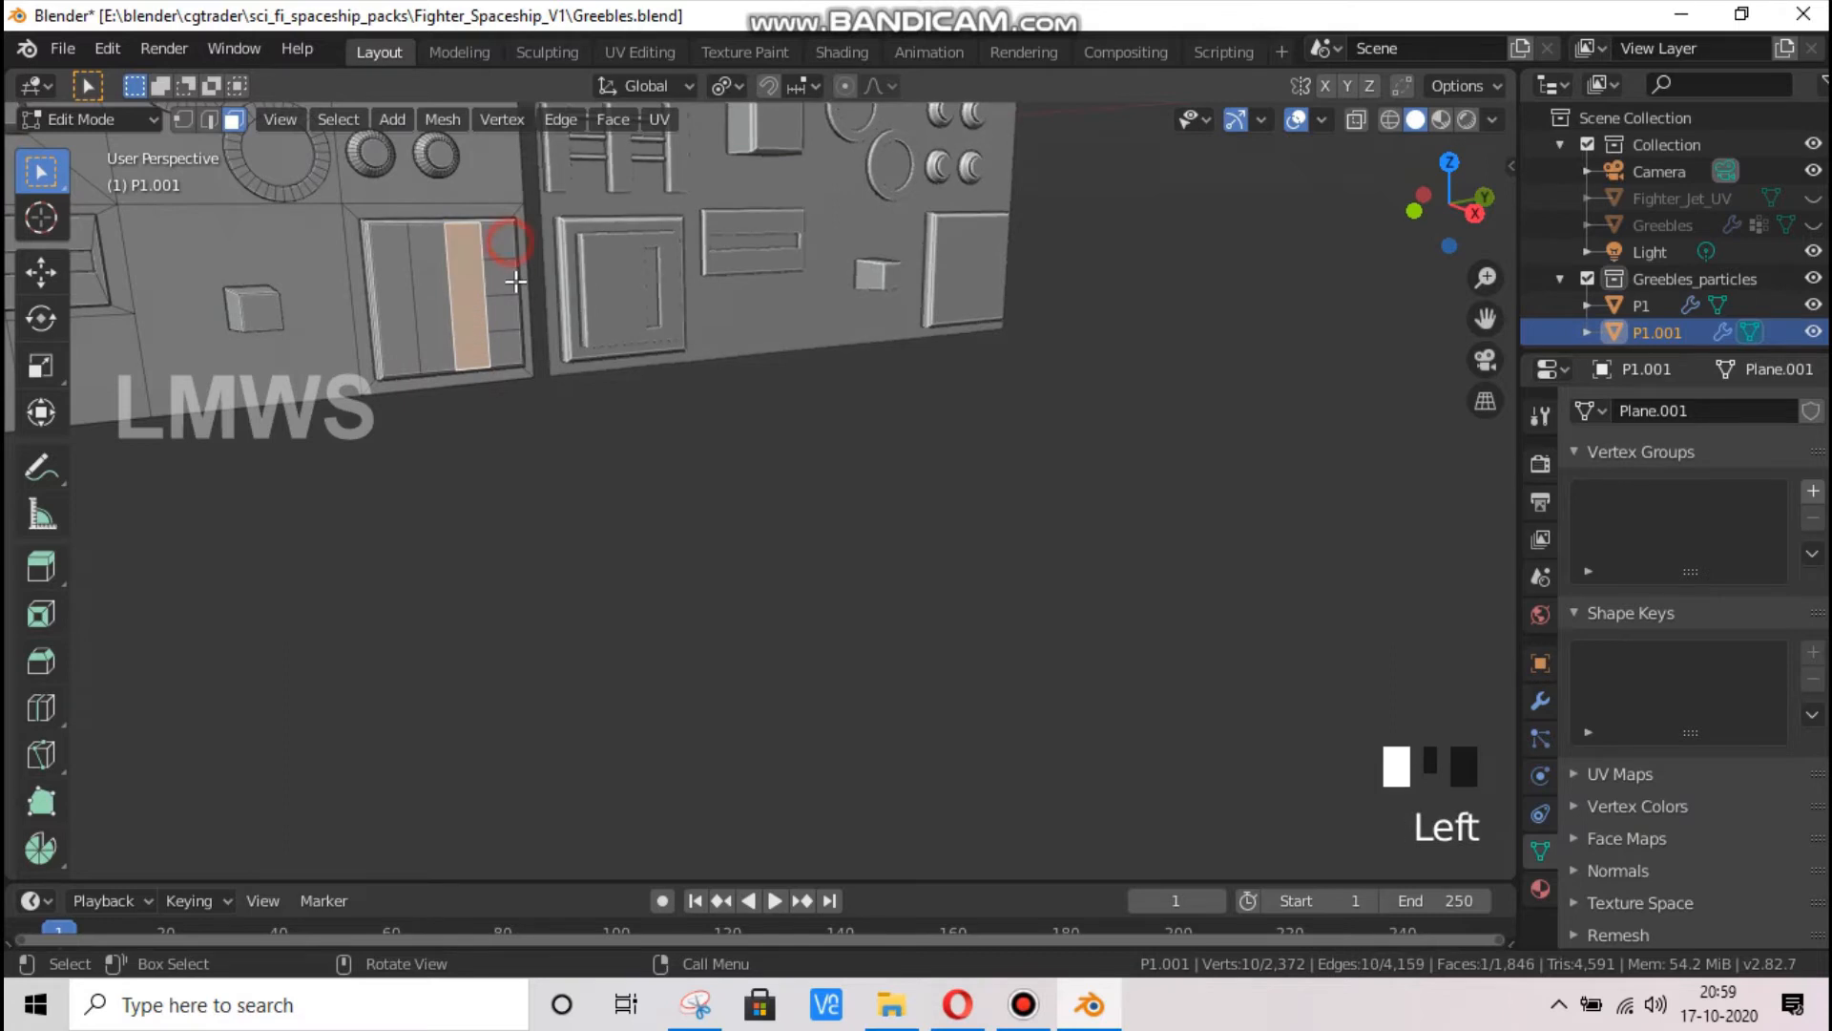
shift+click(501, 279)
shift+click(504, 325)
shift+click(503, 352)
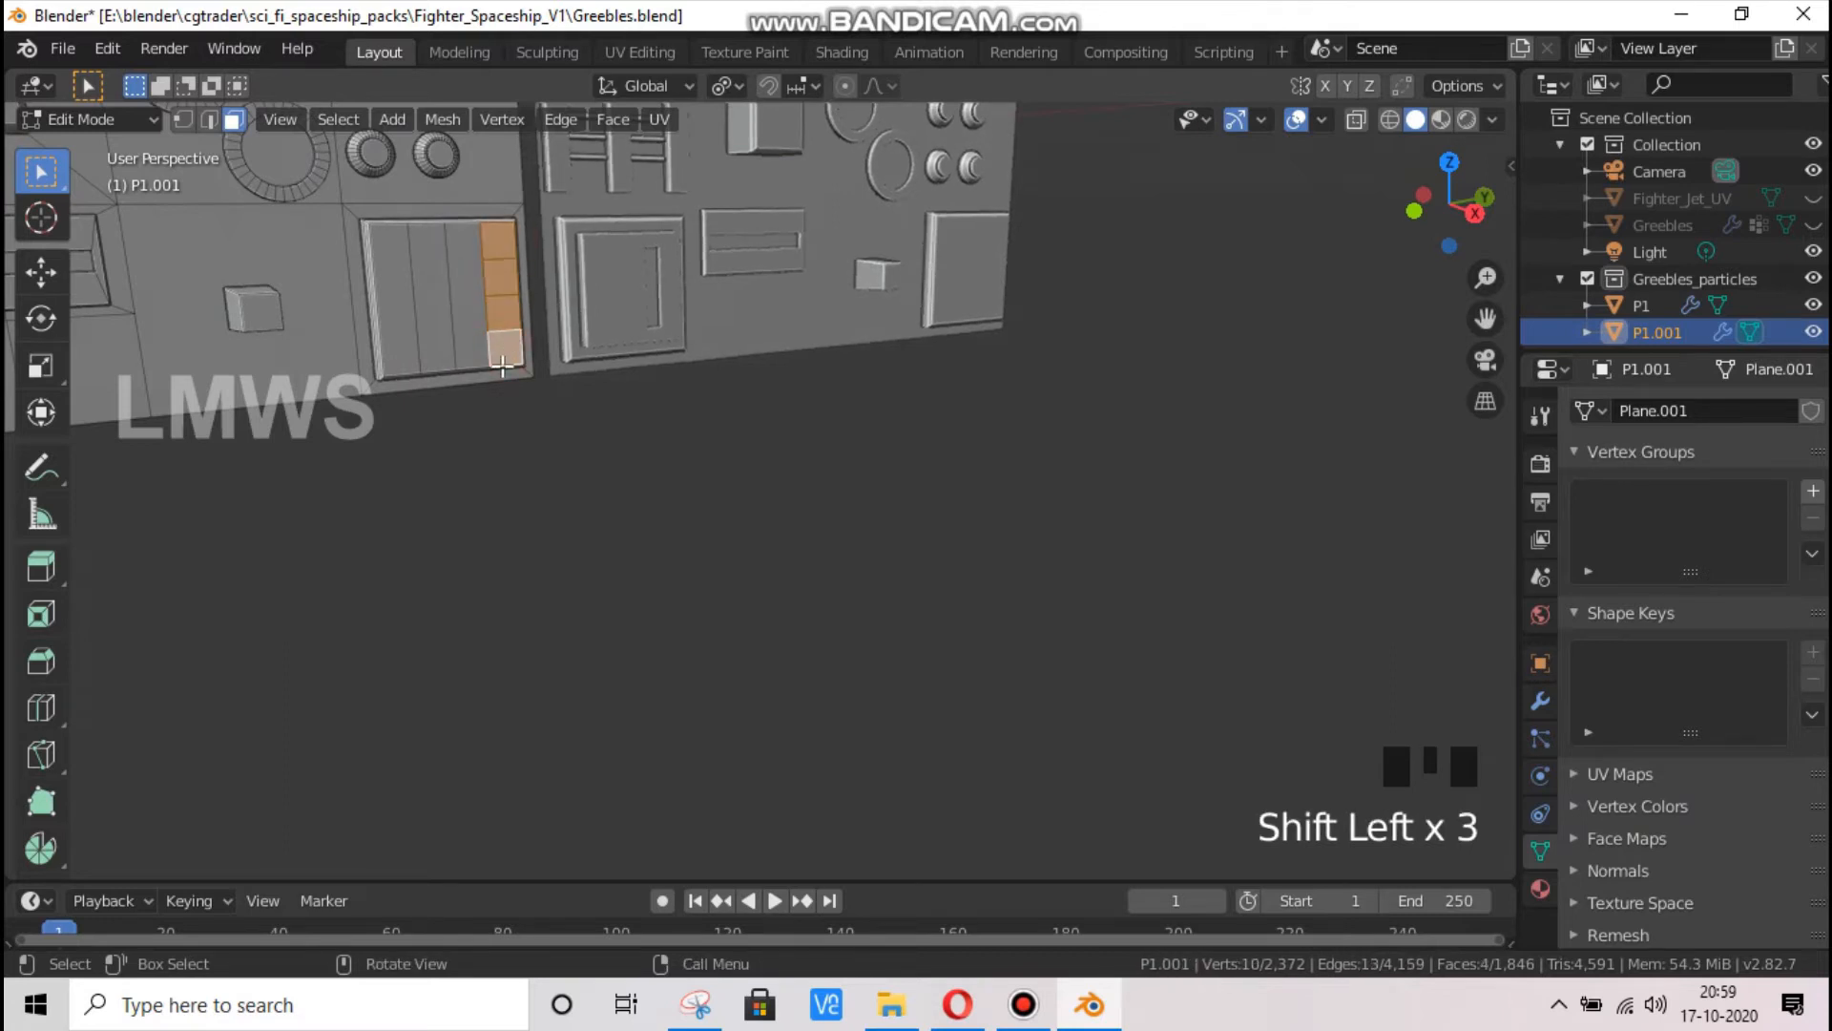
key(f)
Select all four vertical strips on the plate and extrude them in place as individual faces
shift+click(391, 286)
shift+click(430, 278)
shift+click(467, 279)
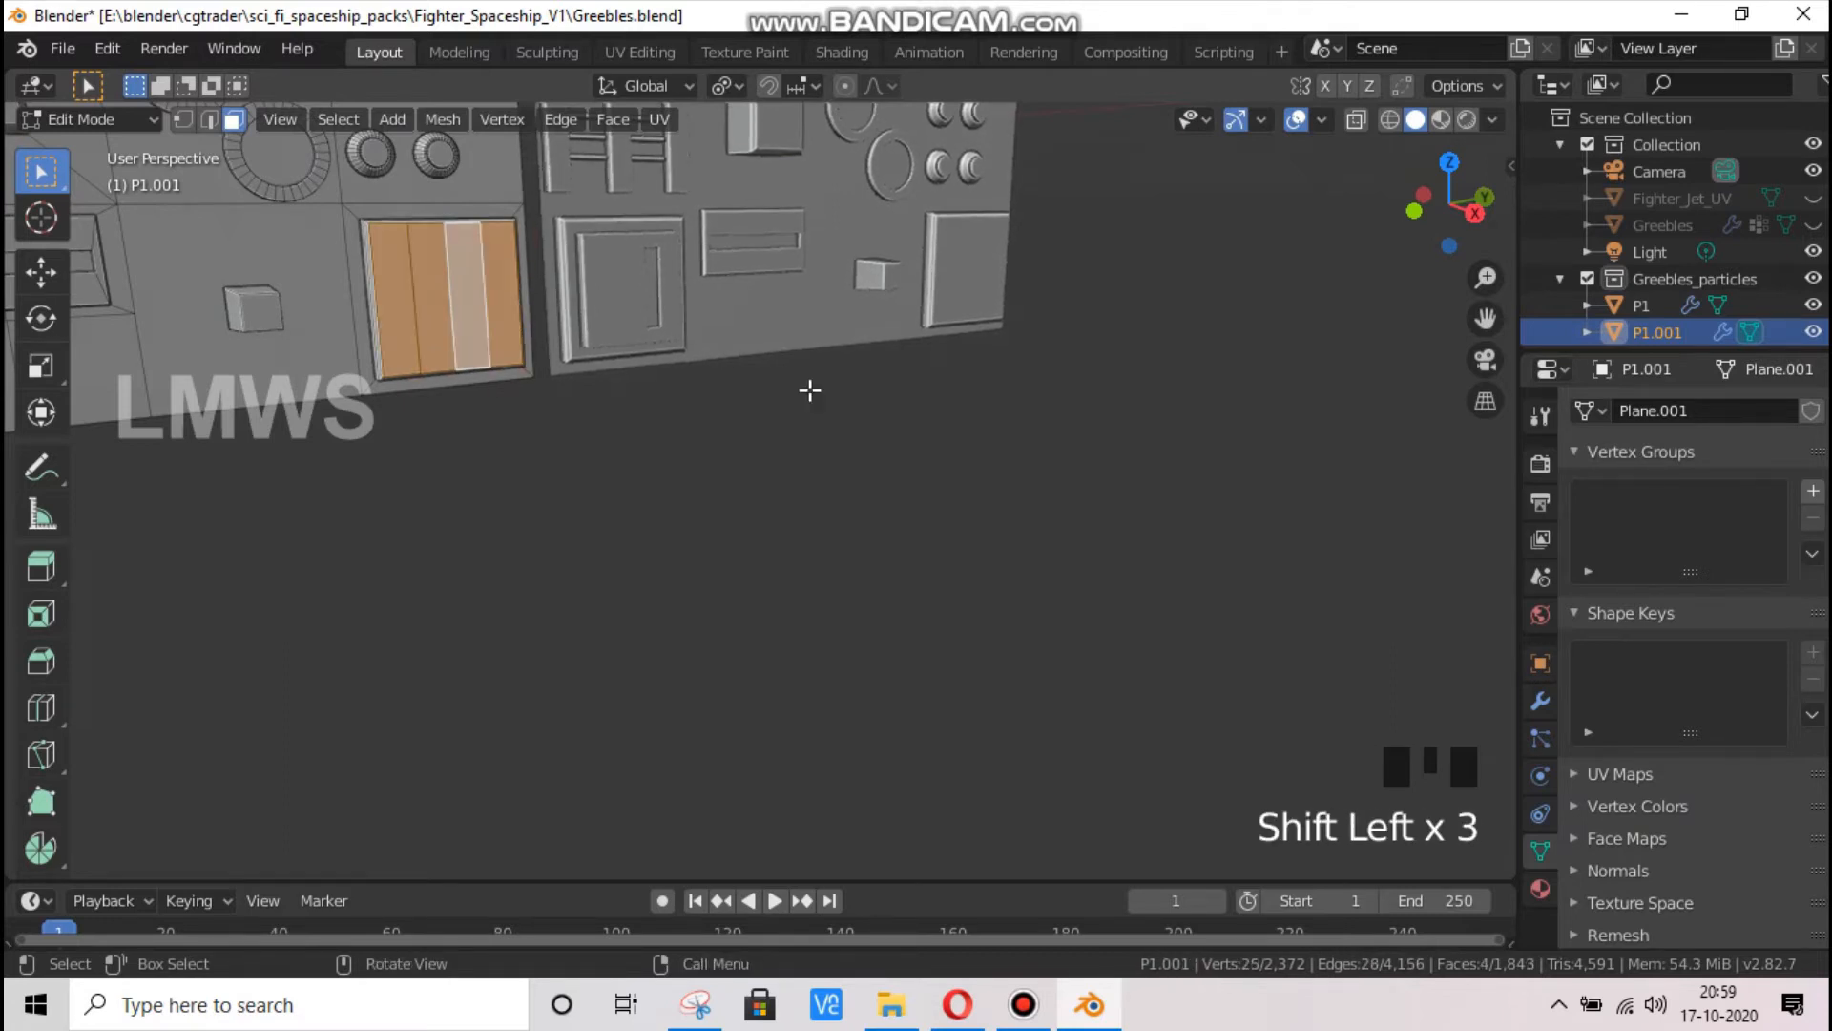
key(alt+e)
click(809, 390)
click(809, 391)
Scale the four strips to about 0.95, narrow them along Y, and extrude them in place once more
key(s)
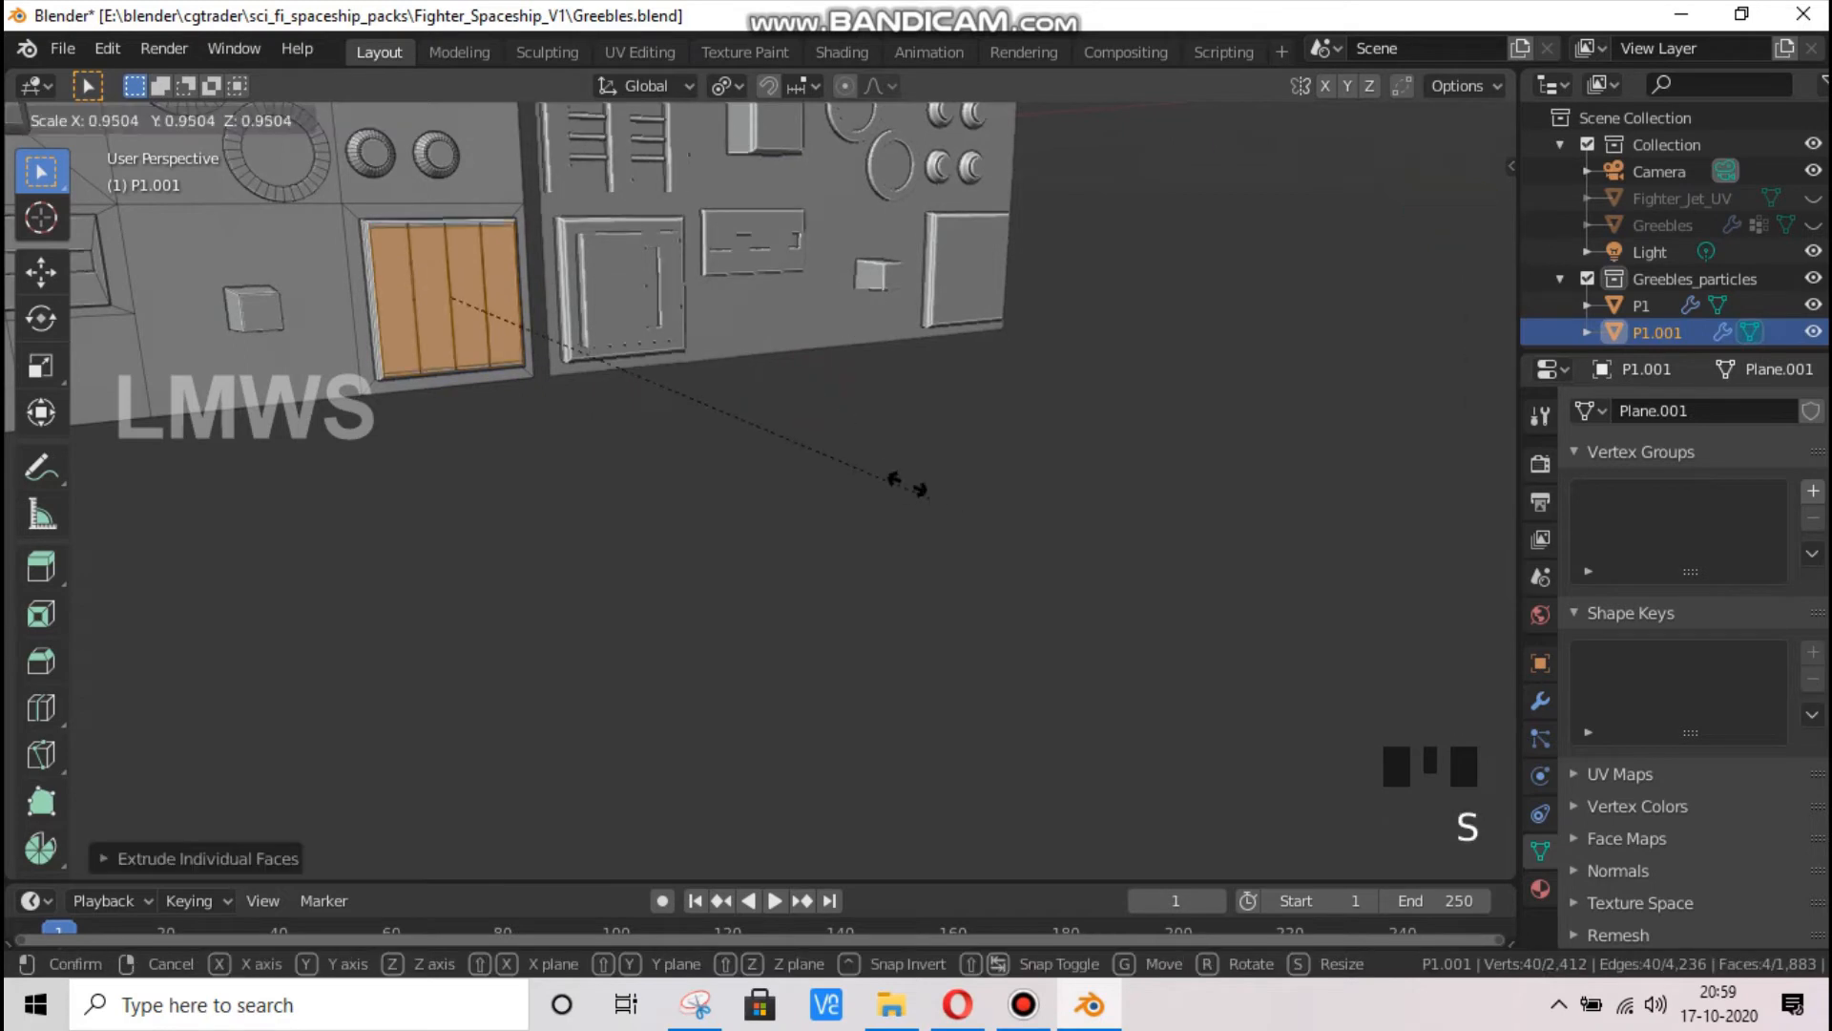
key(x)
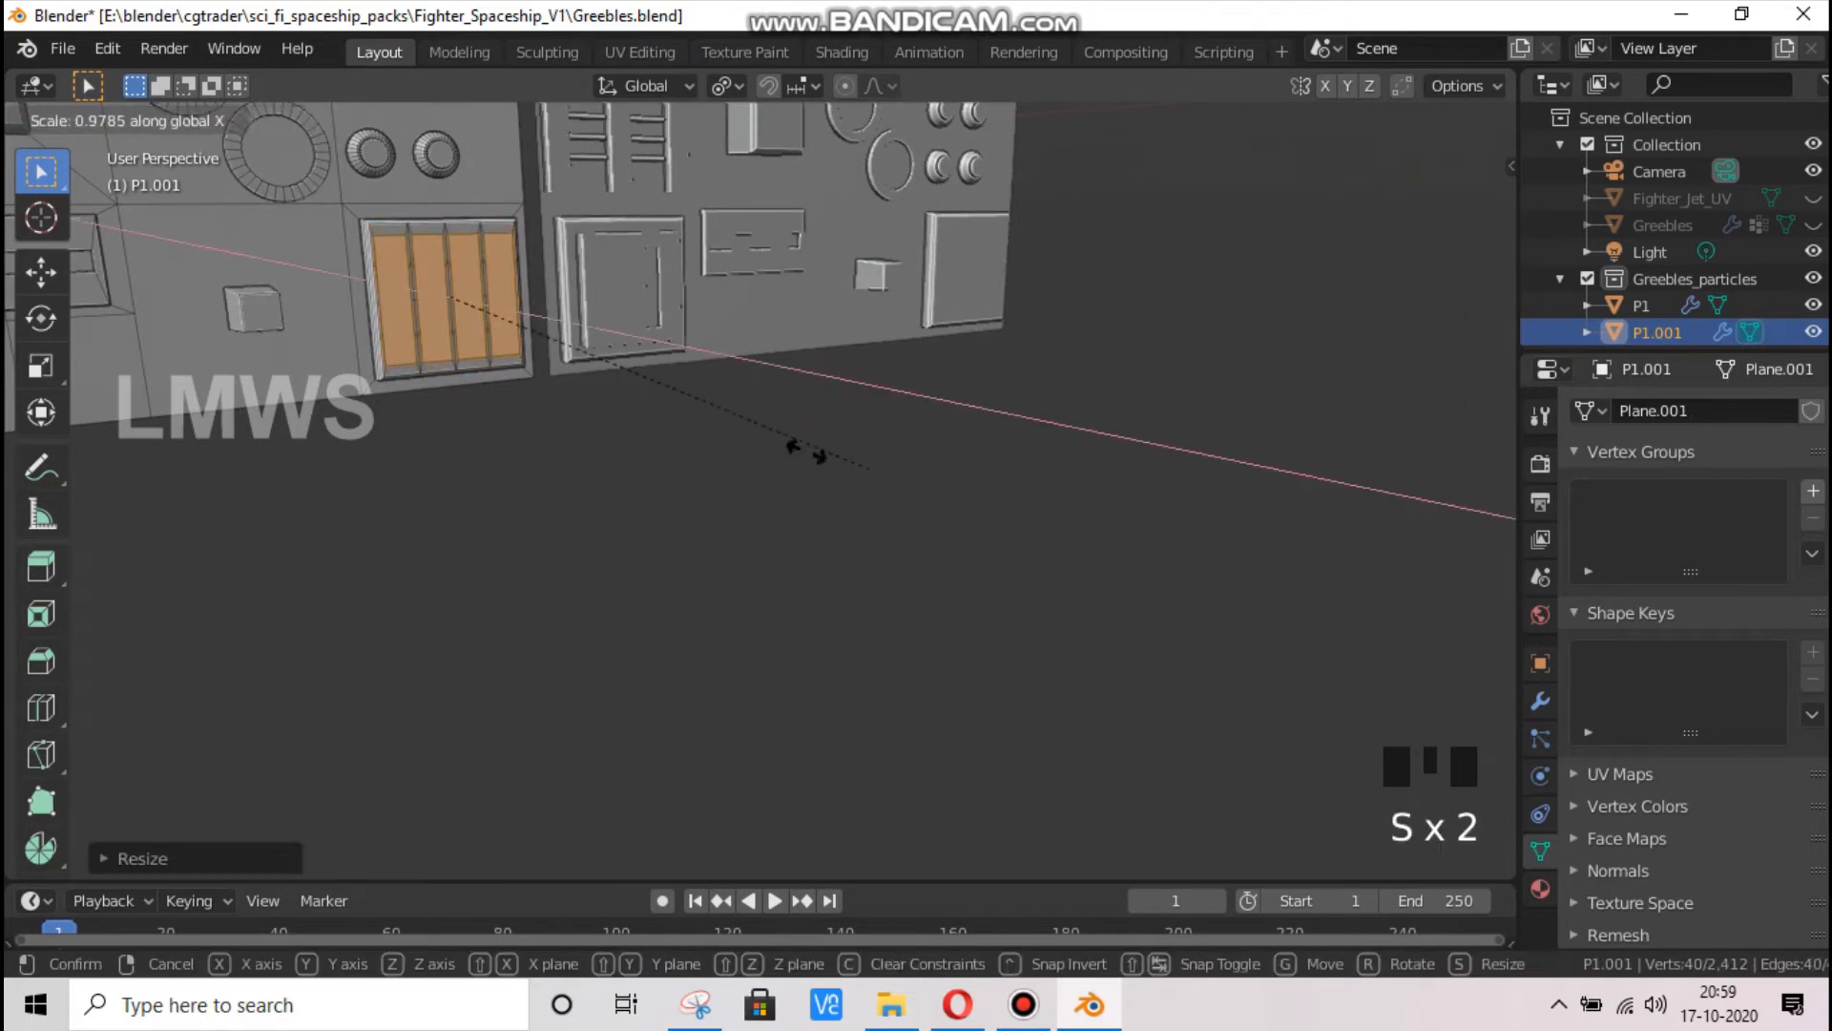
key(y)
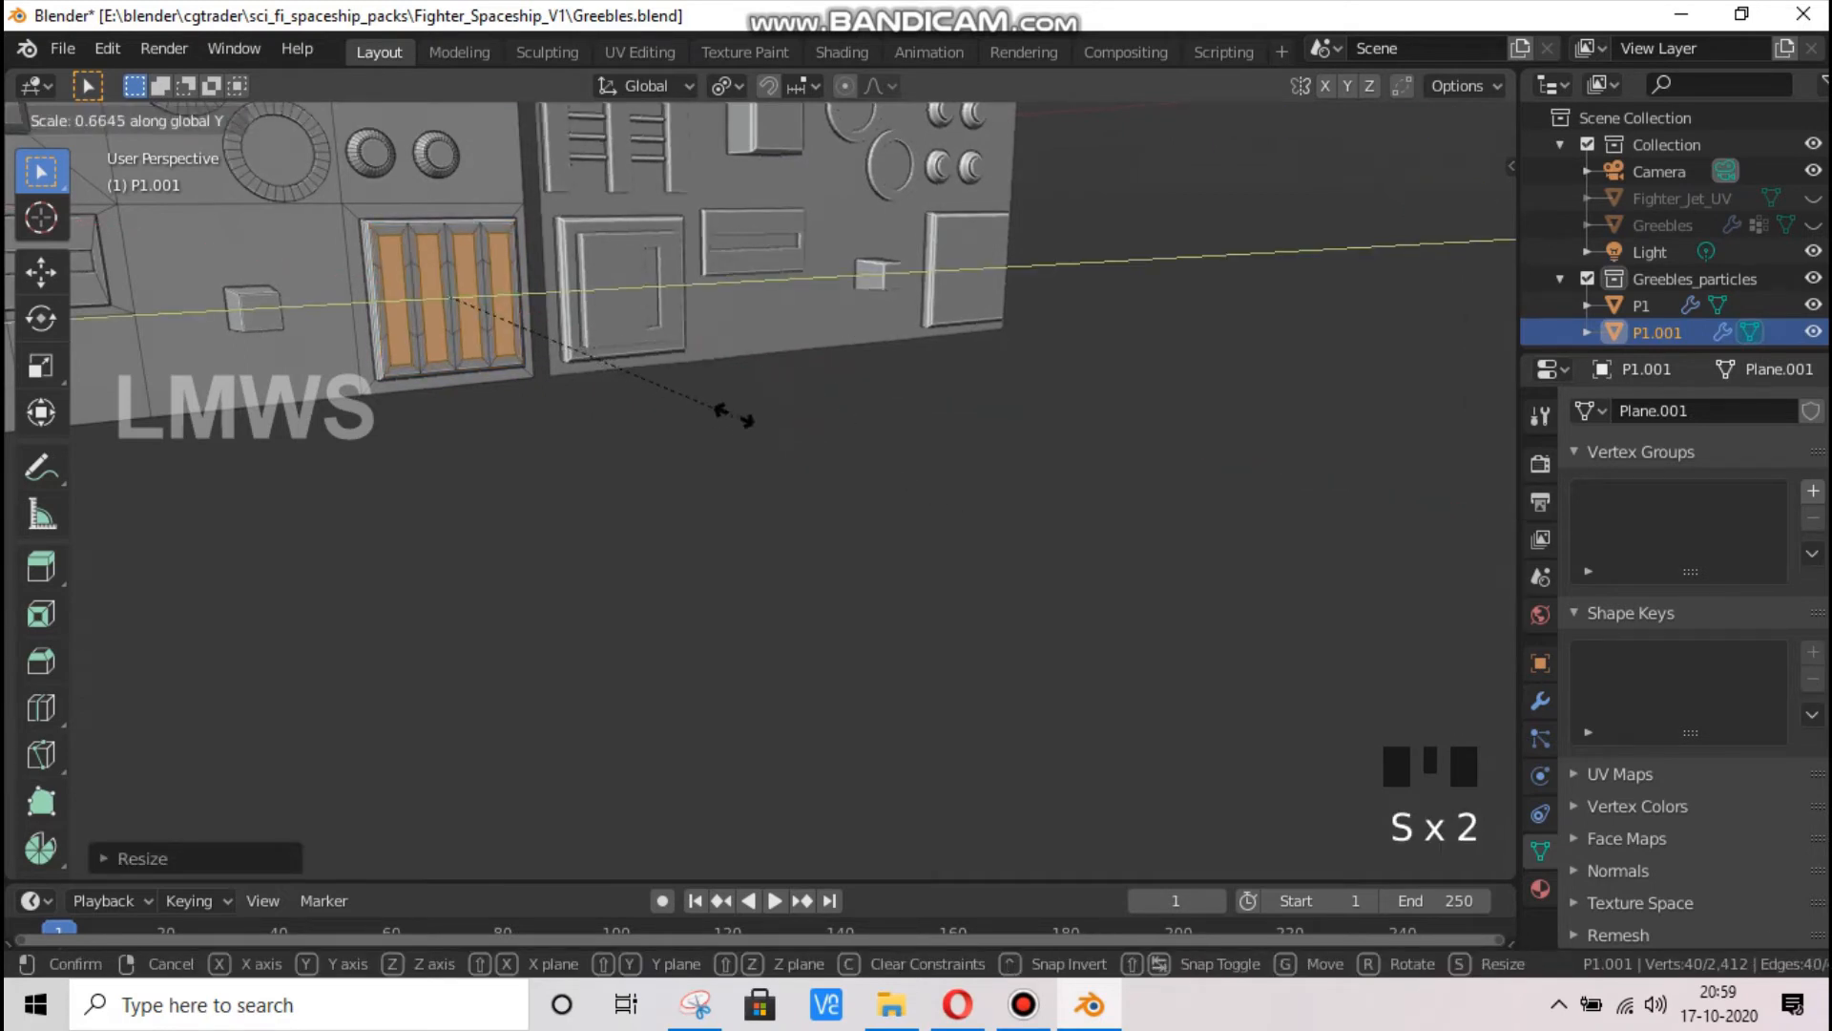
click(663, 397)
key(e)
right_click(660, 397)
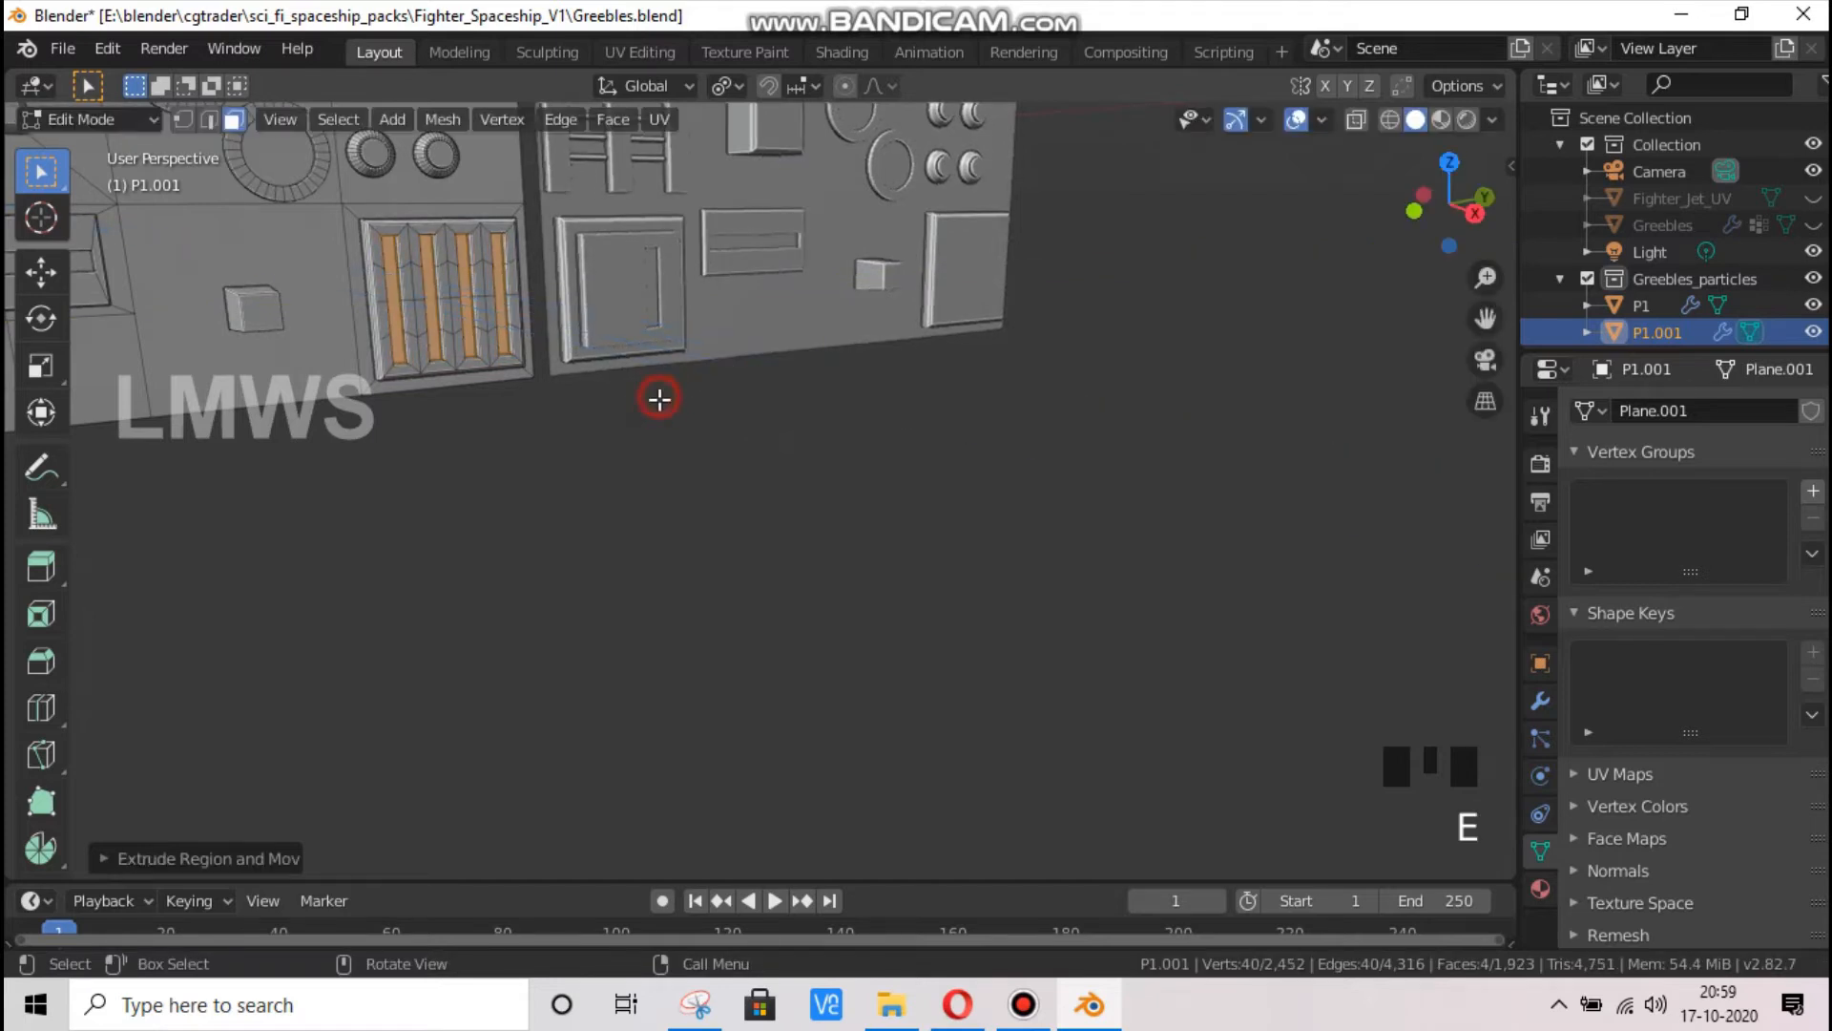
key(alt+a)
Select all of P1.001's mesh, return to Object Mode, and snap the 3D cursor to the selected panel
key(Tab)
scroll(673, 443, down, 2)
scroll(607, 345, up, 2)
key(Tab)
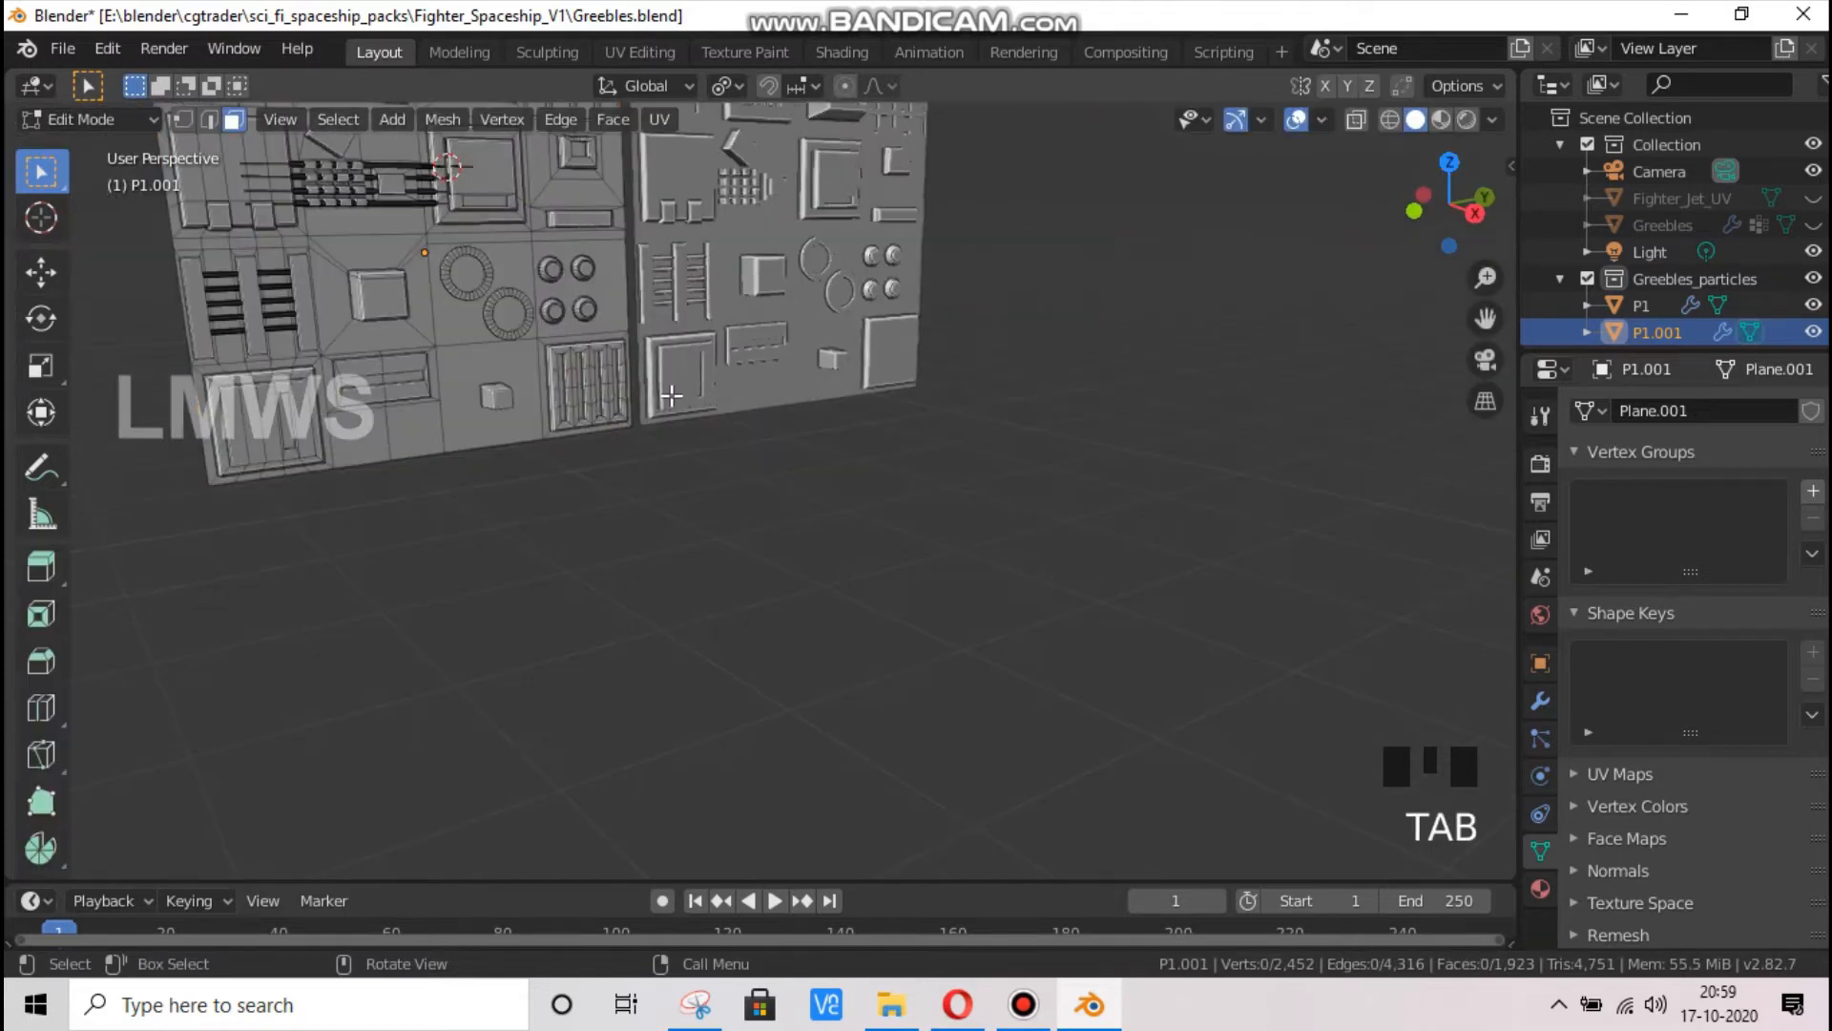
key(a)
scroll(617, 386, down, 3)
scroll(651, 393, up, 1)
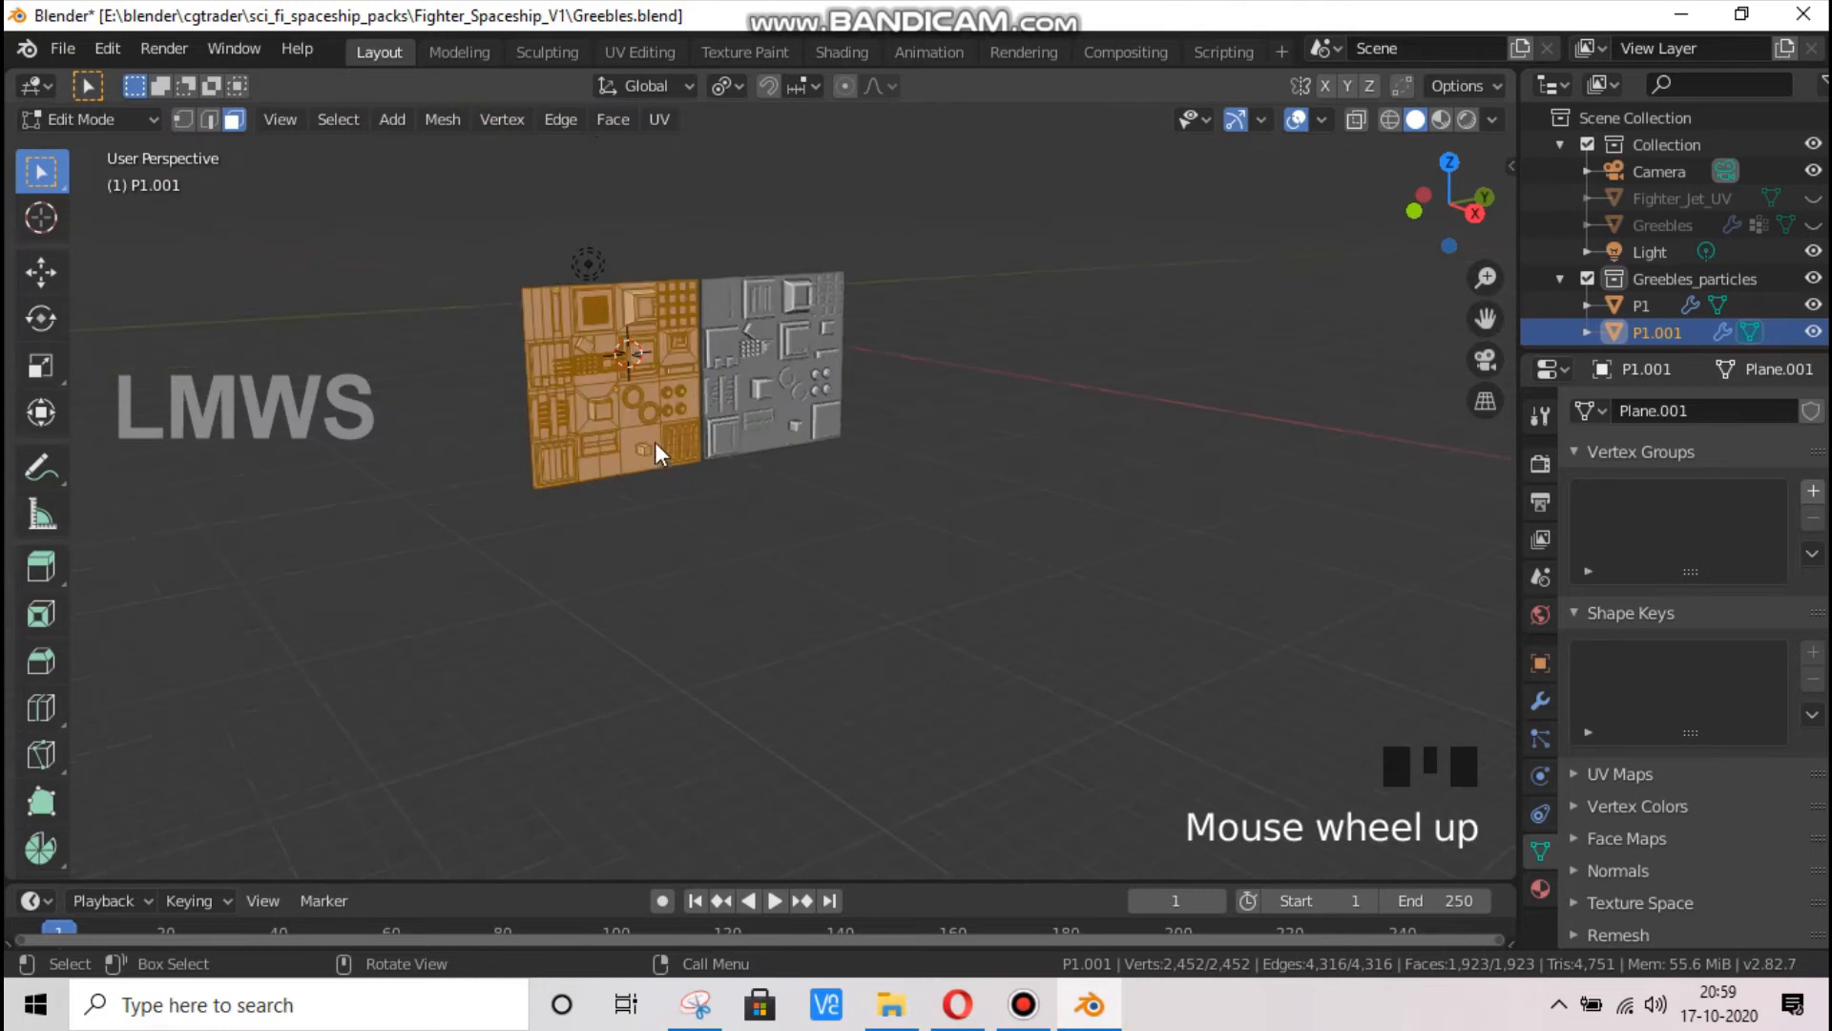
key(Tab)
key(shift+s)
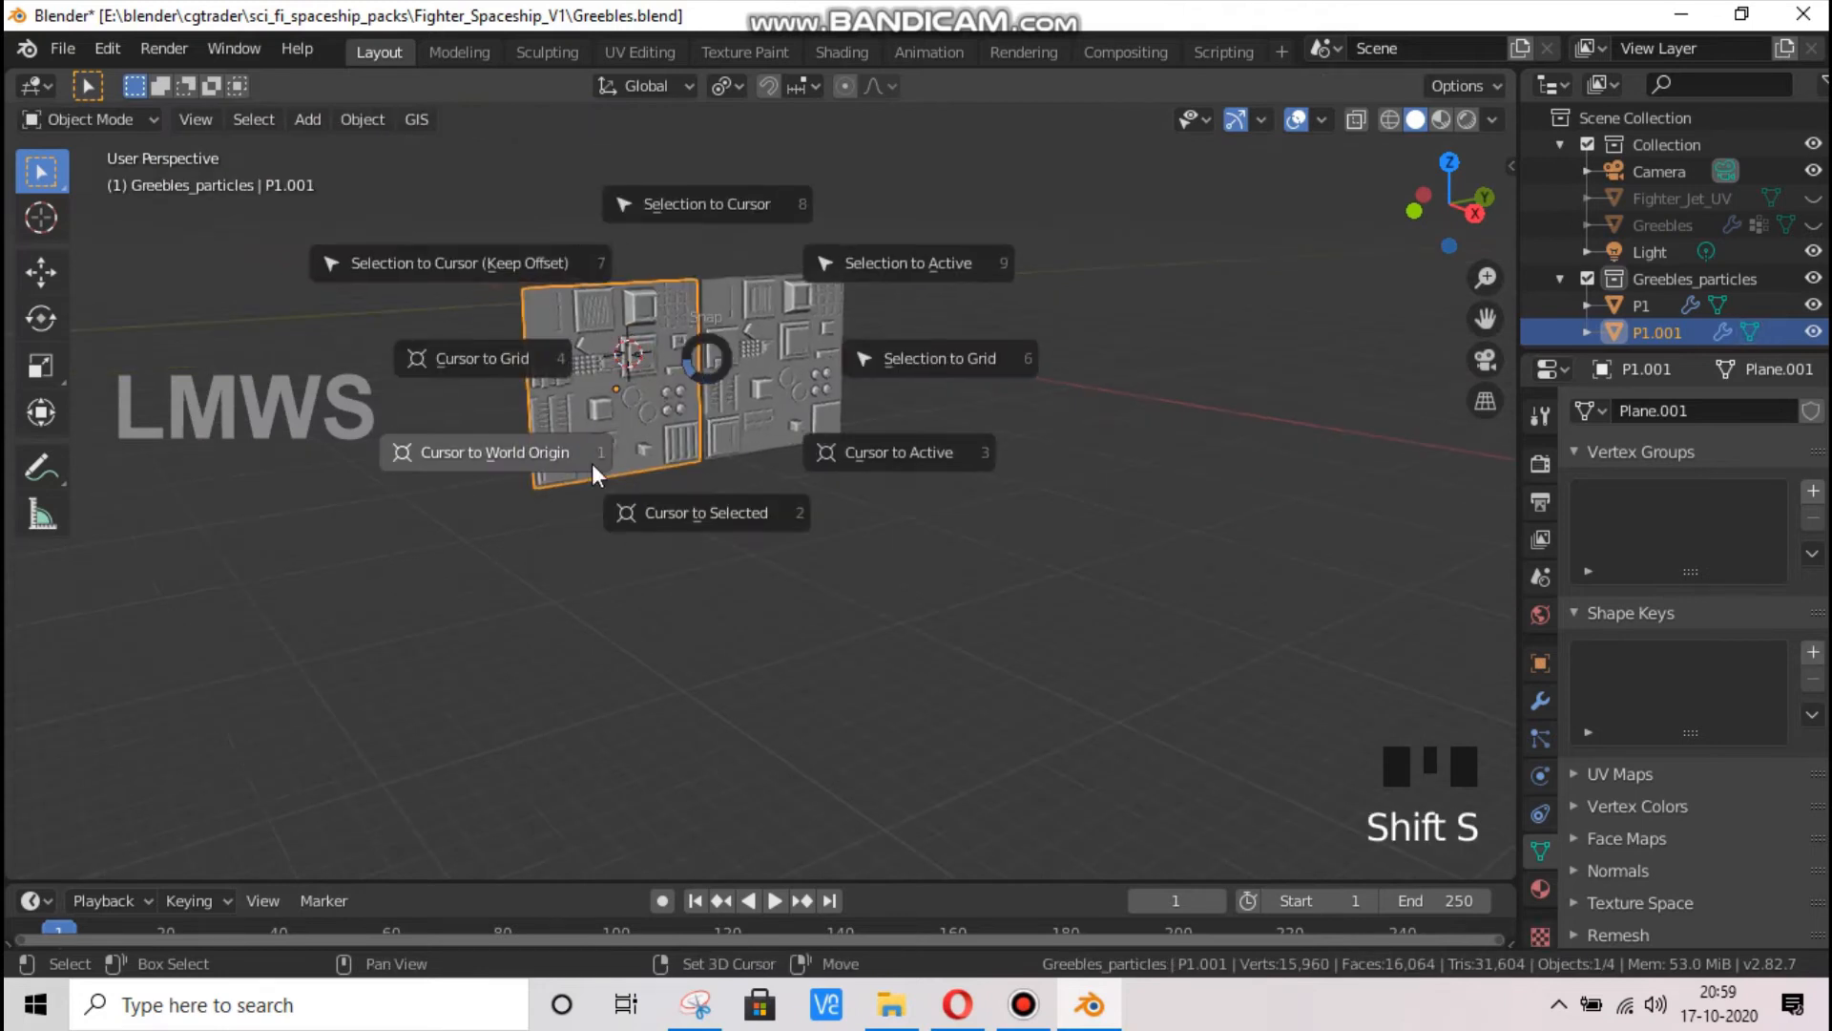
click(718, 516)
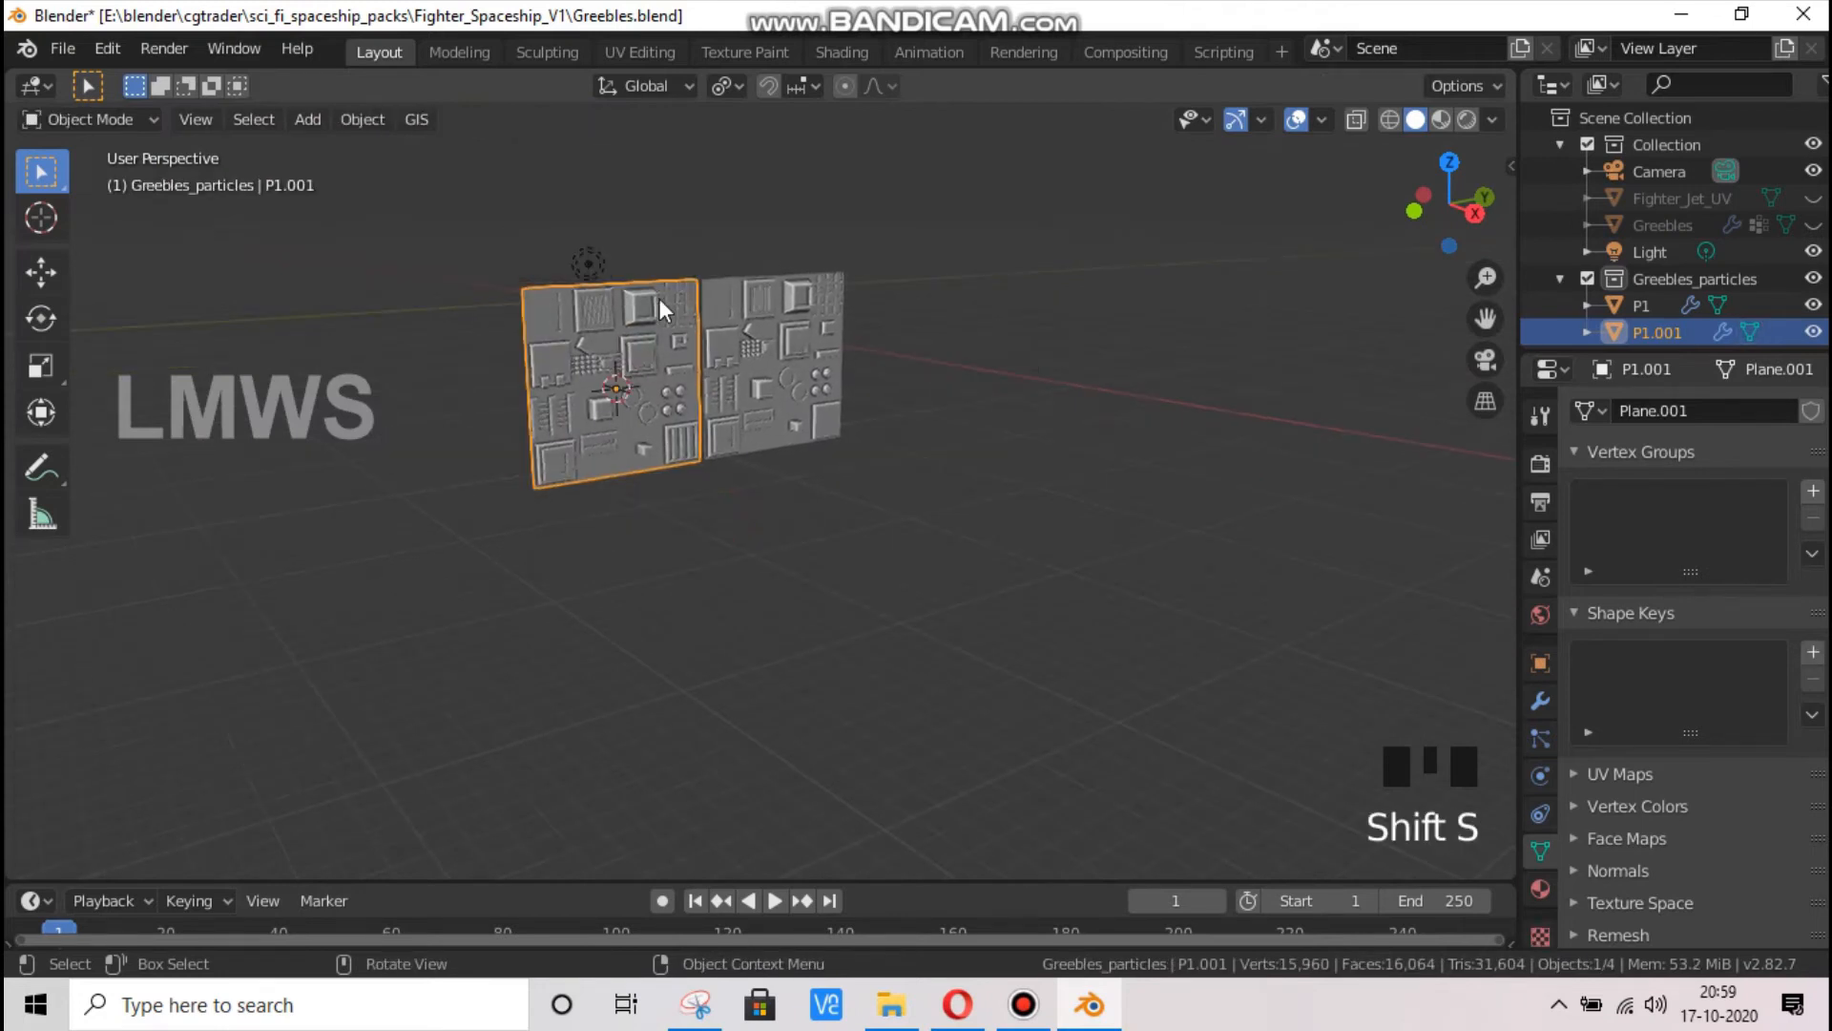
scroll(659, 298, up, 2)
drag(1477, 318, 560, 256)
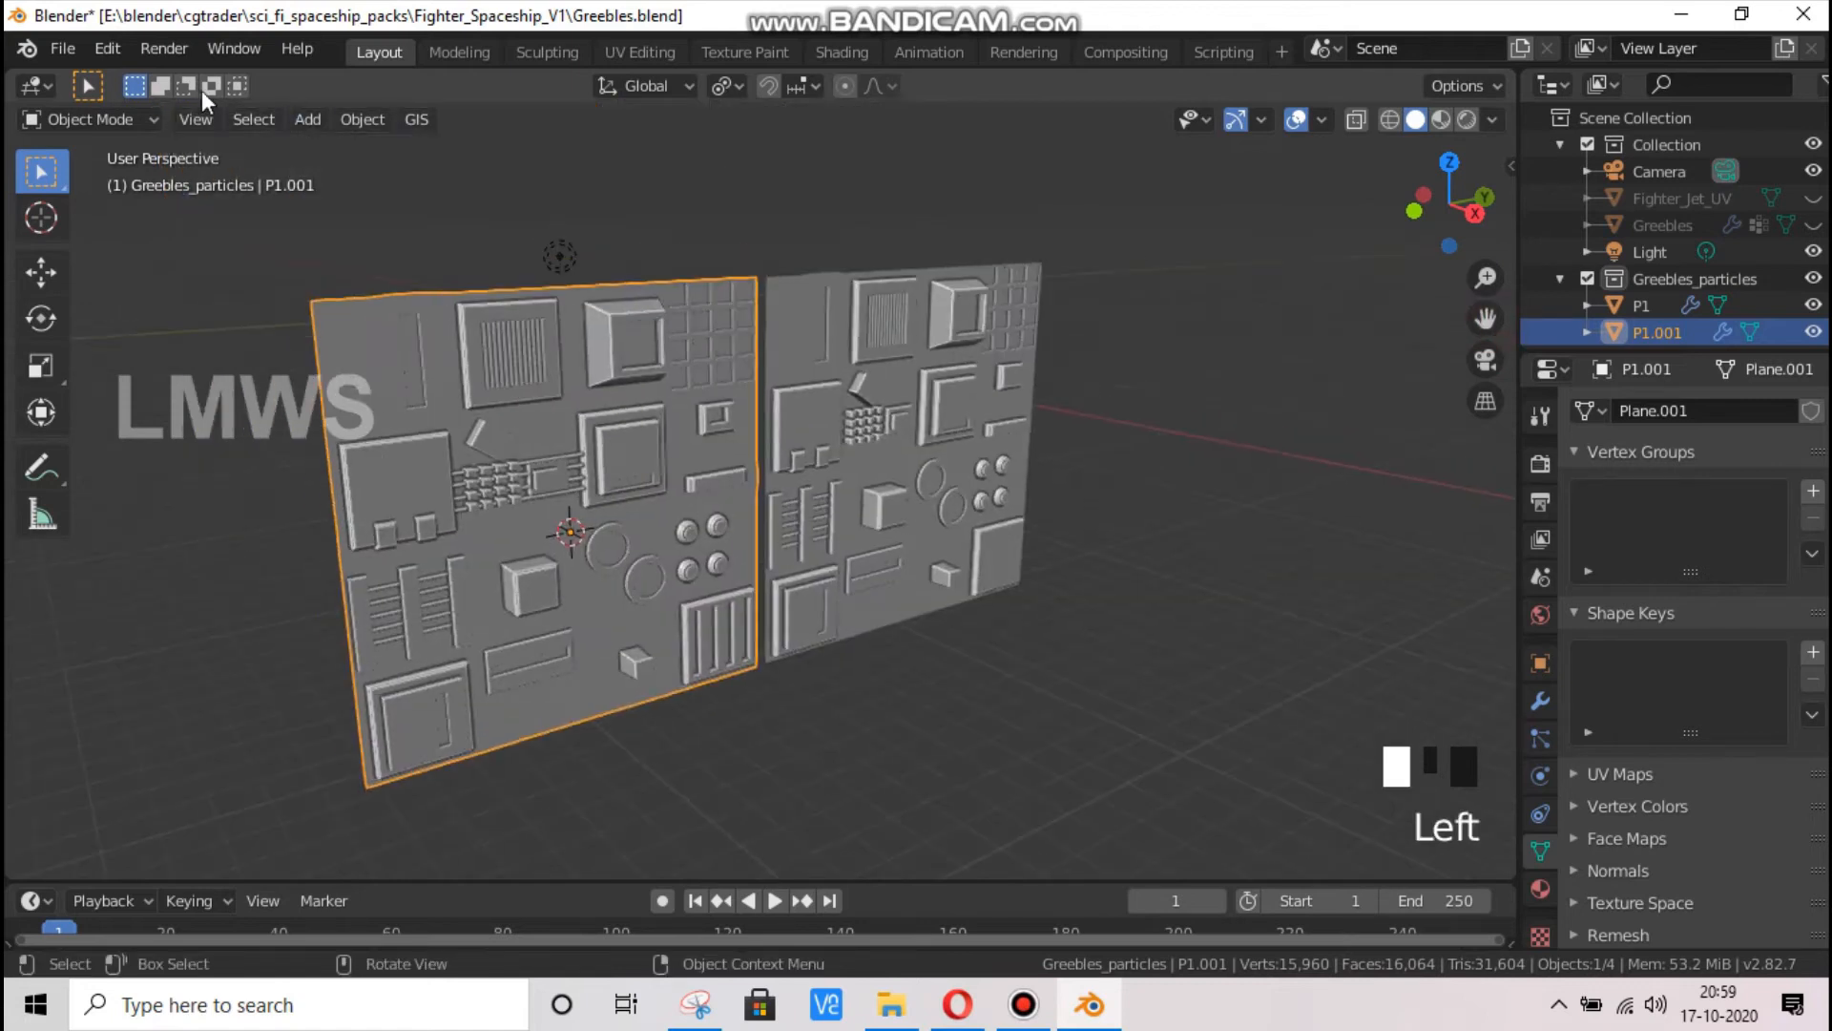
click(363, 121)
mouse_move(493, 178)
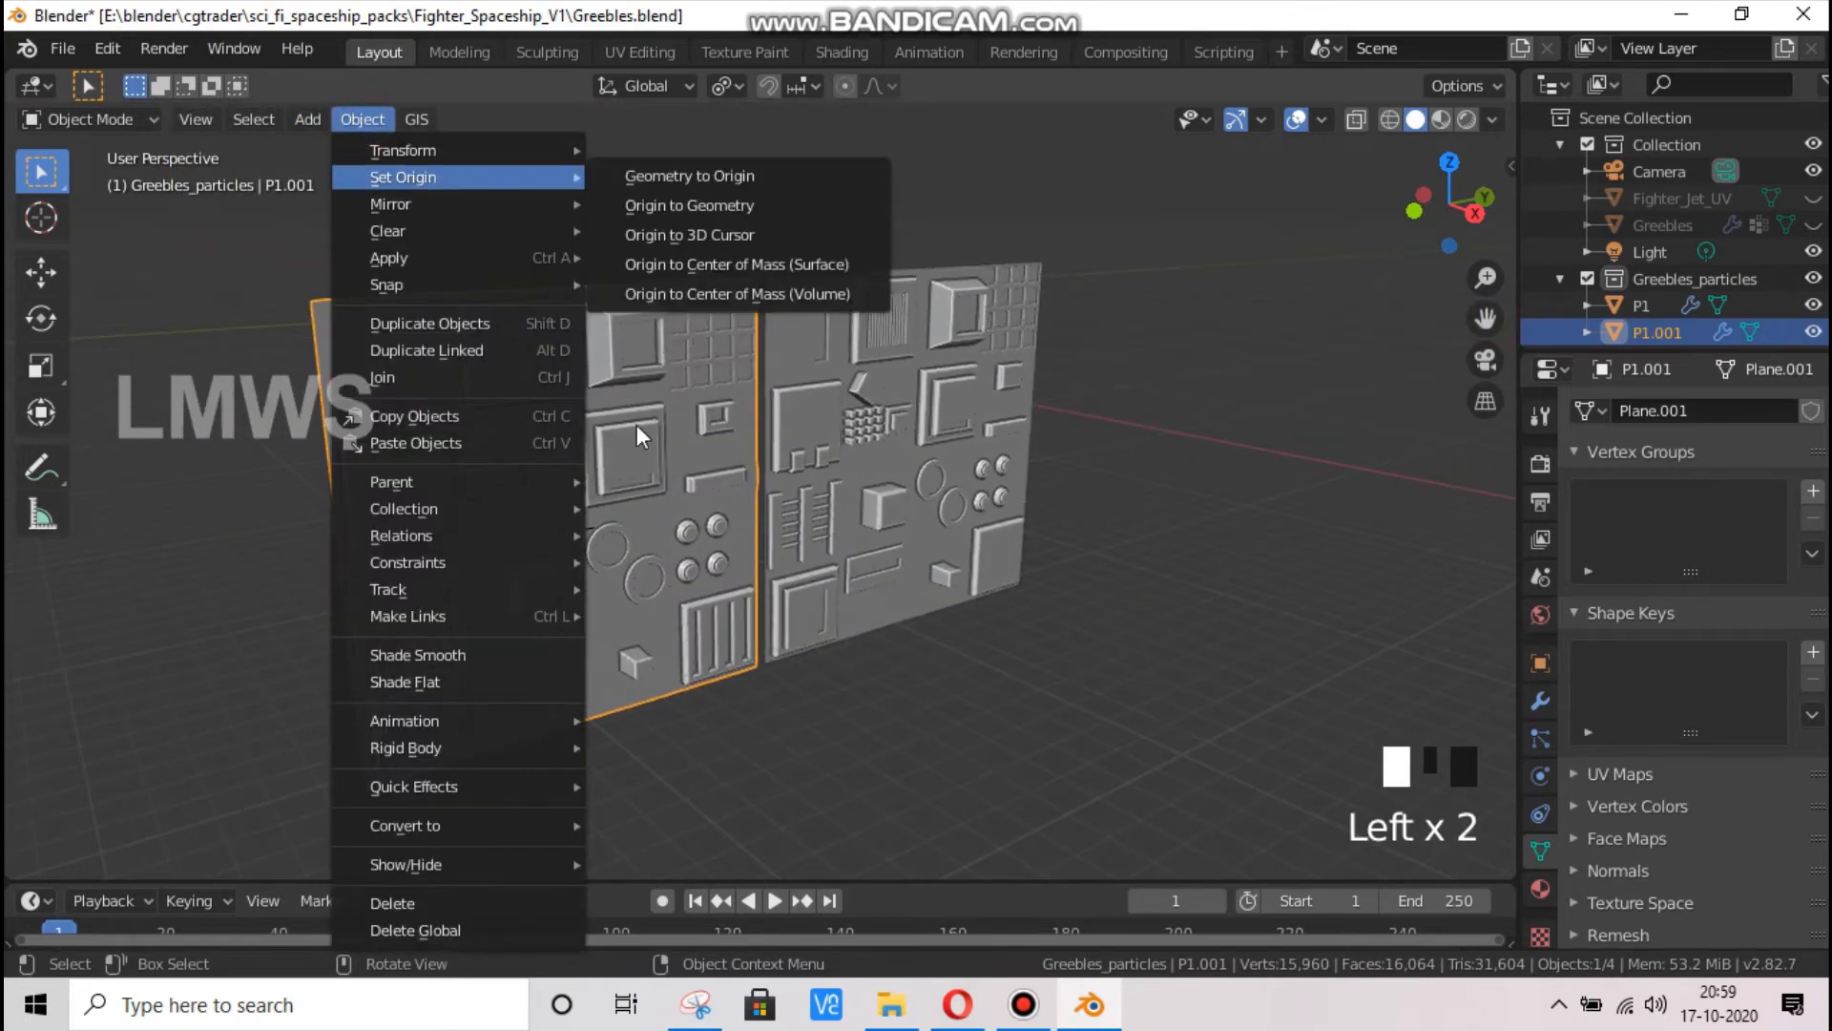
Open P1.001's mesh for editing and set the transform pivot point to 3D Cursor
key(Tab)
click(725, 86)
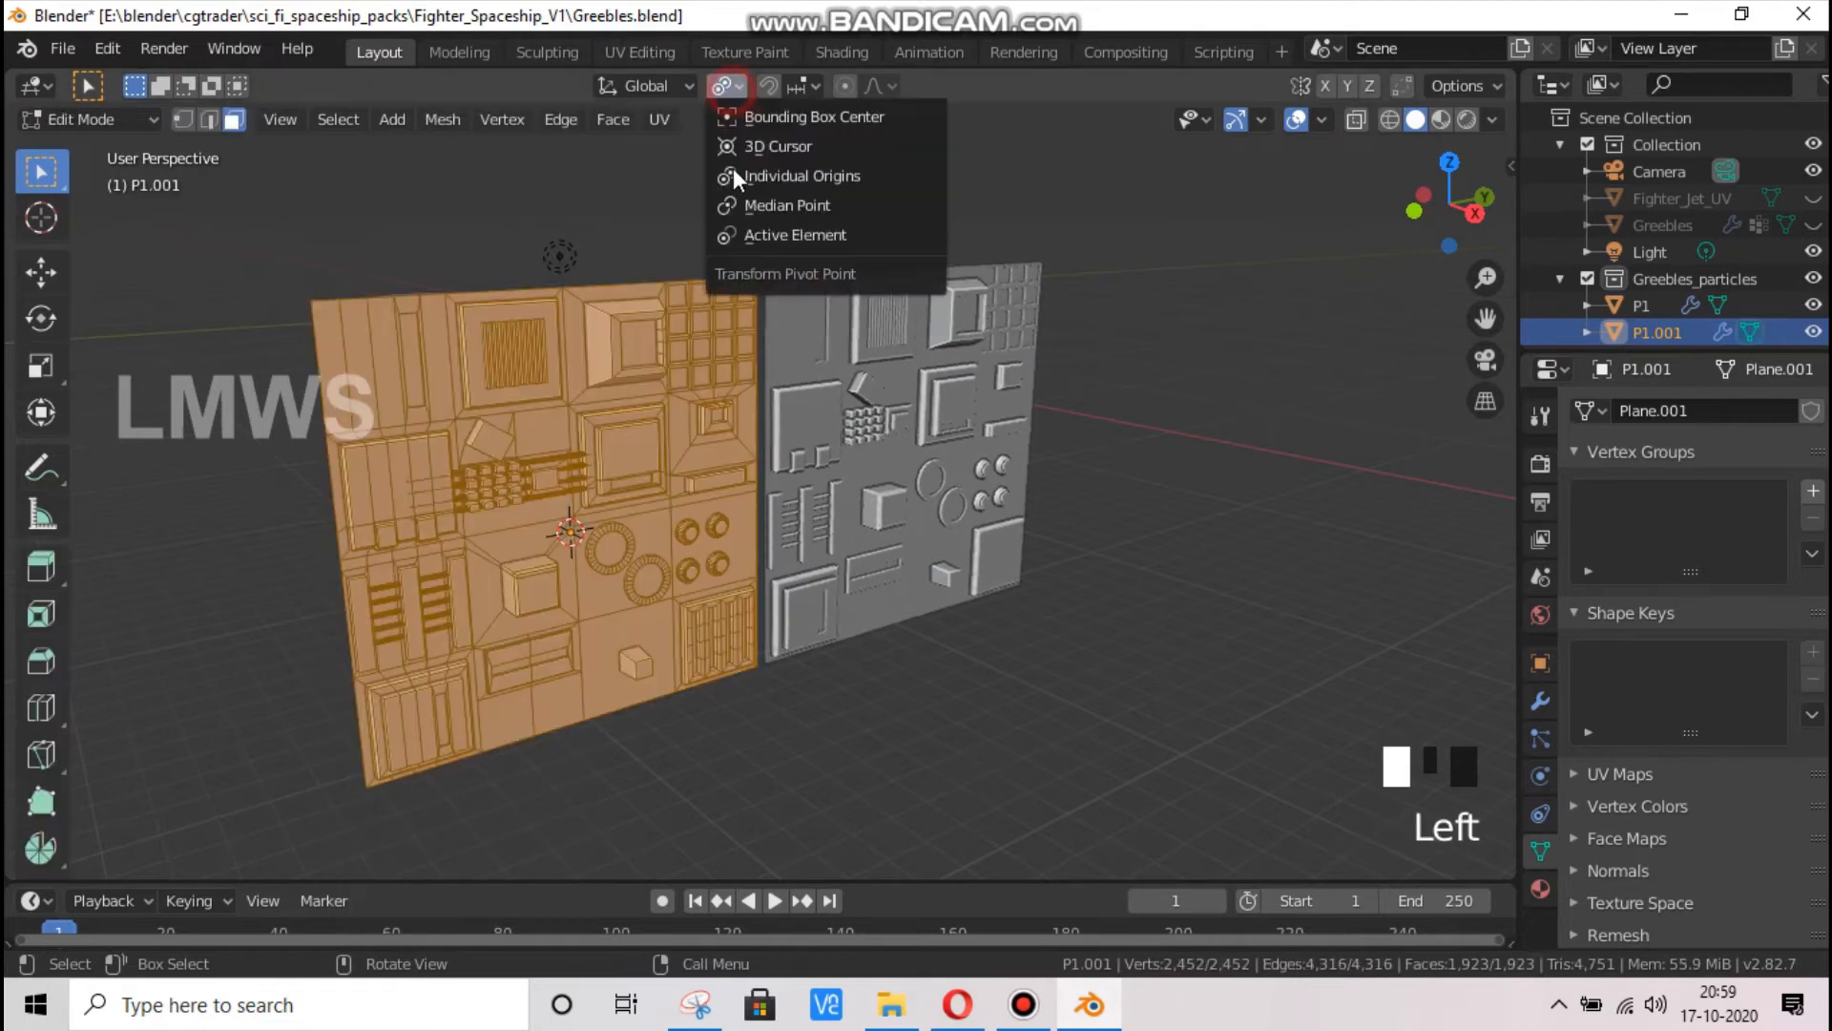
click(763, 147)
key(r)
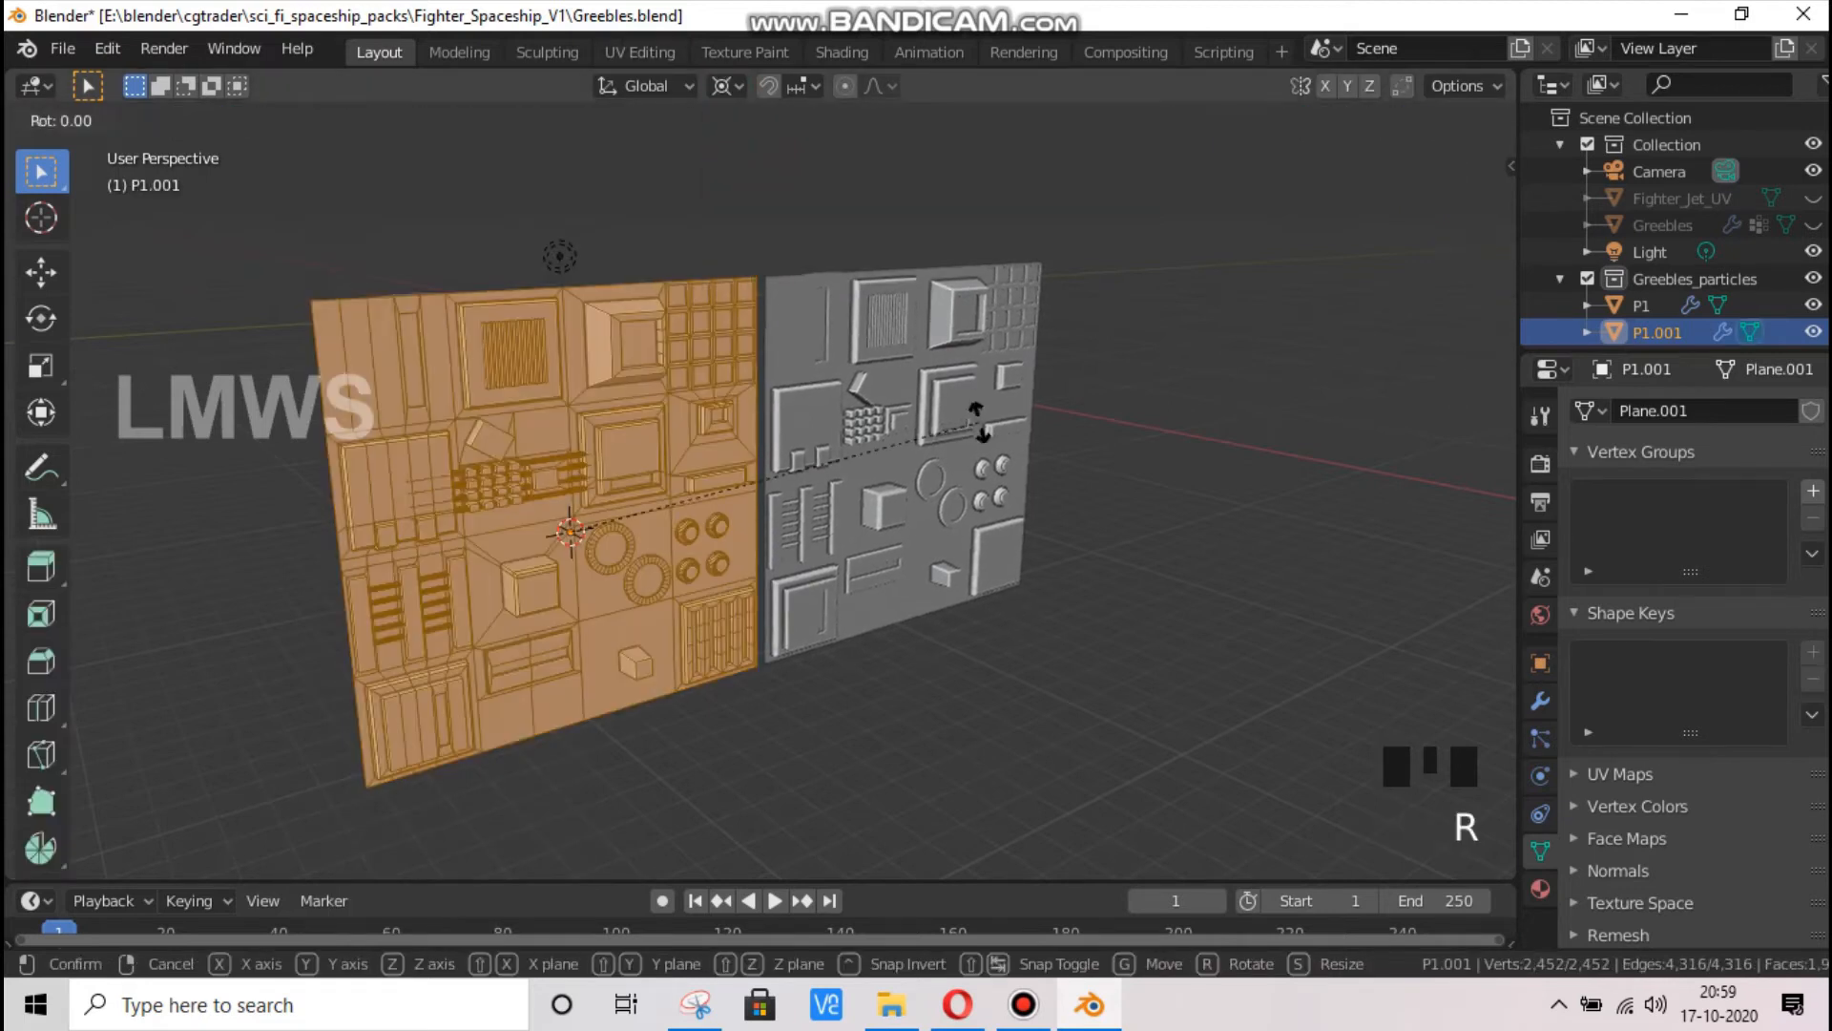
text(x90)
key(Return)
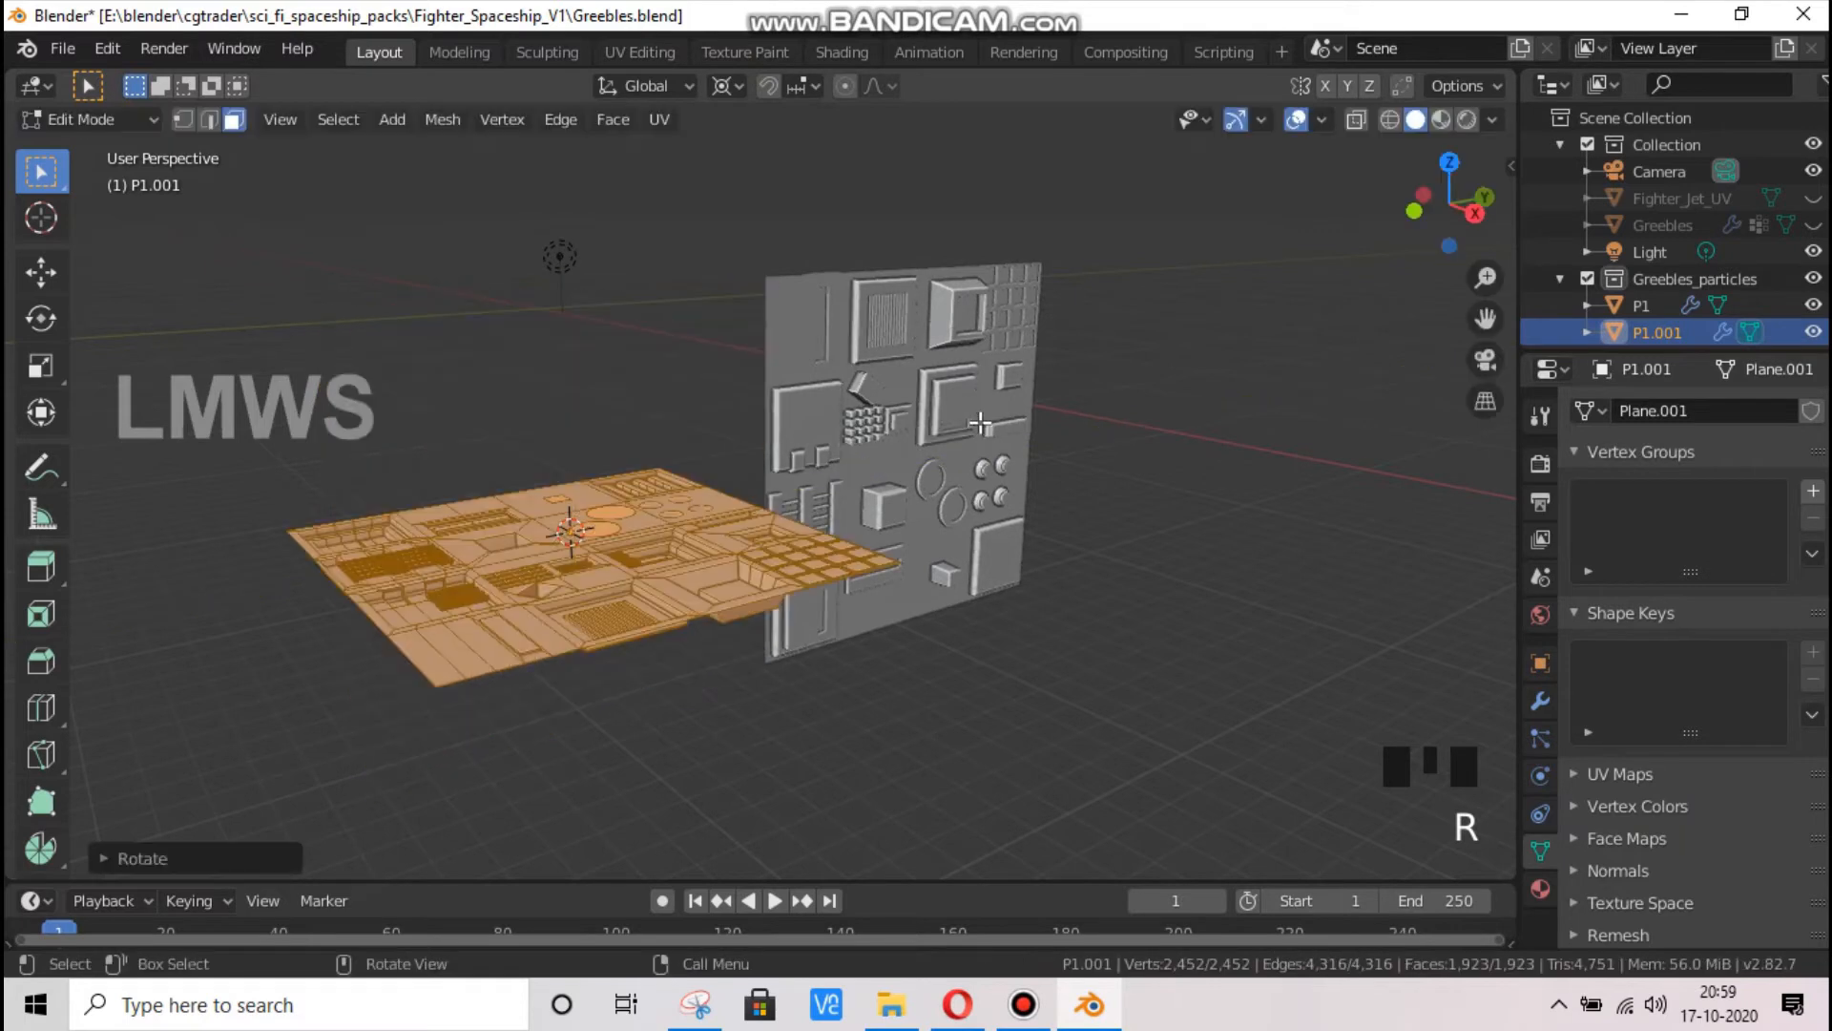
key(ctrl+z)
Rotate P1.001's whole mesh 90 degrees about the X axis and return to Object Mode
text(r)
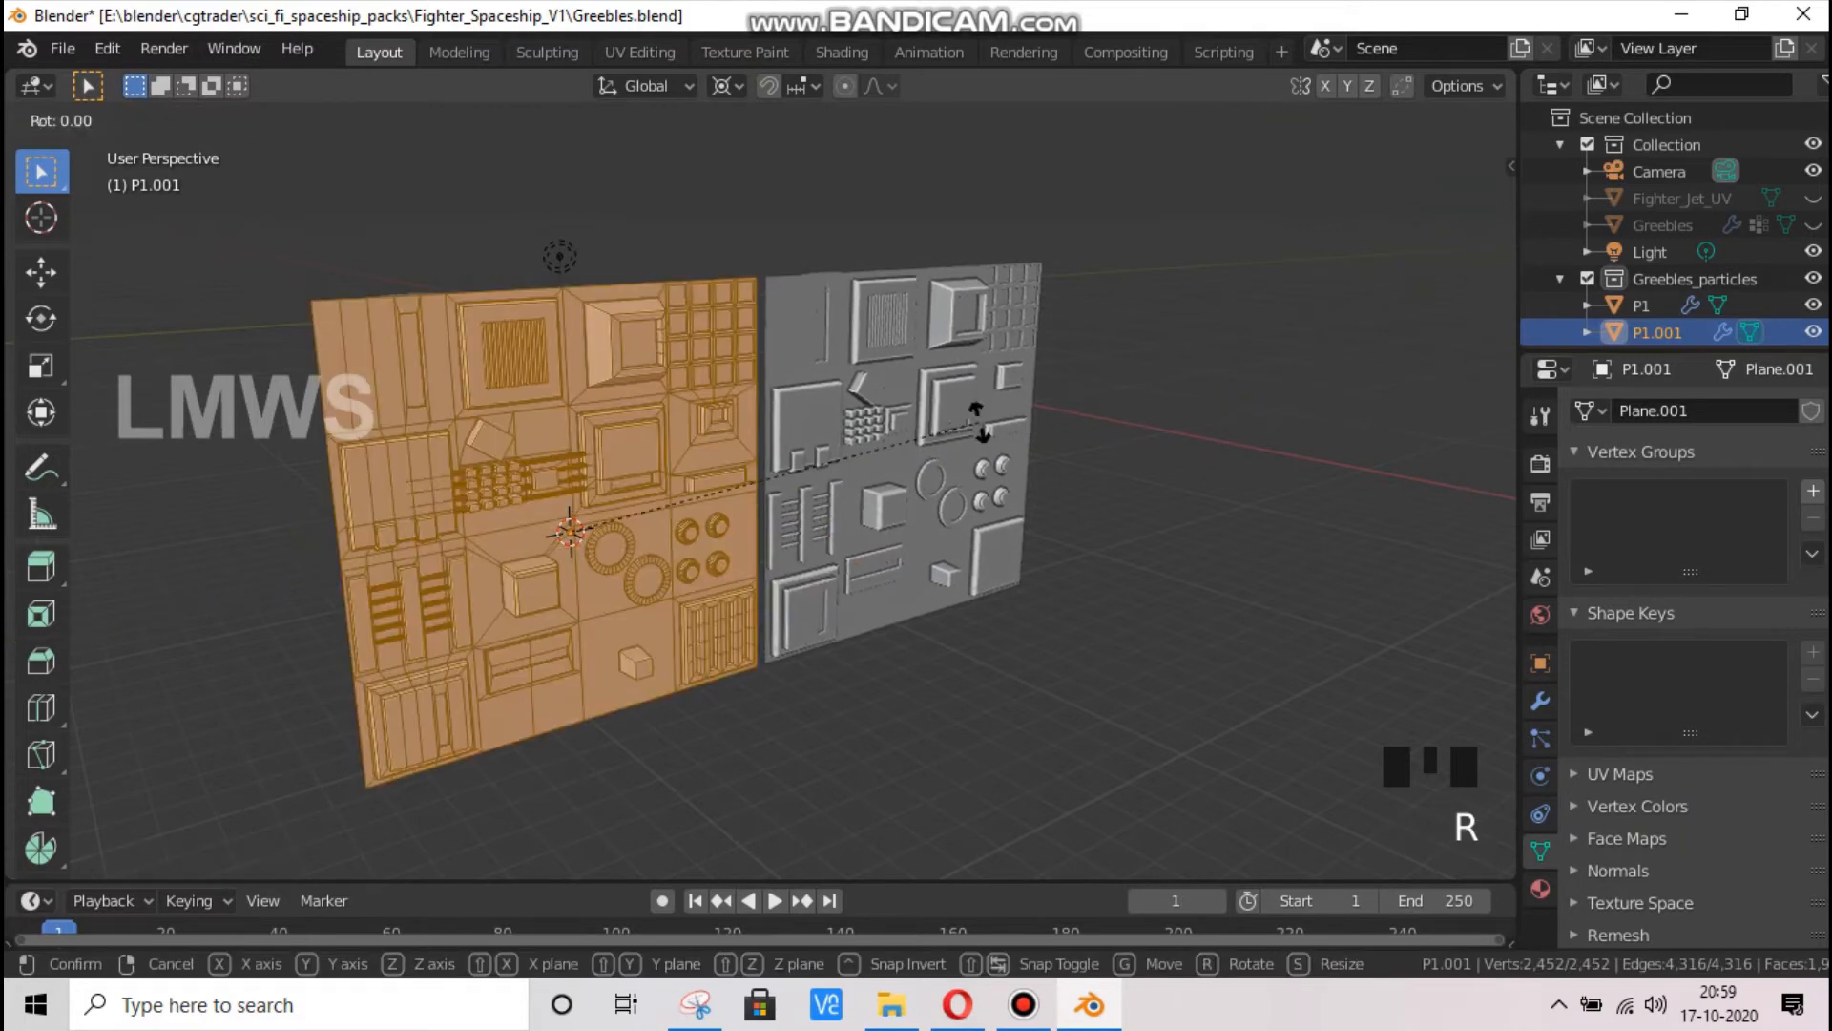
text(x90)
key(Return)
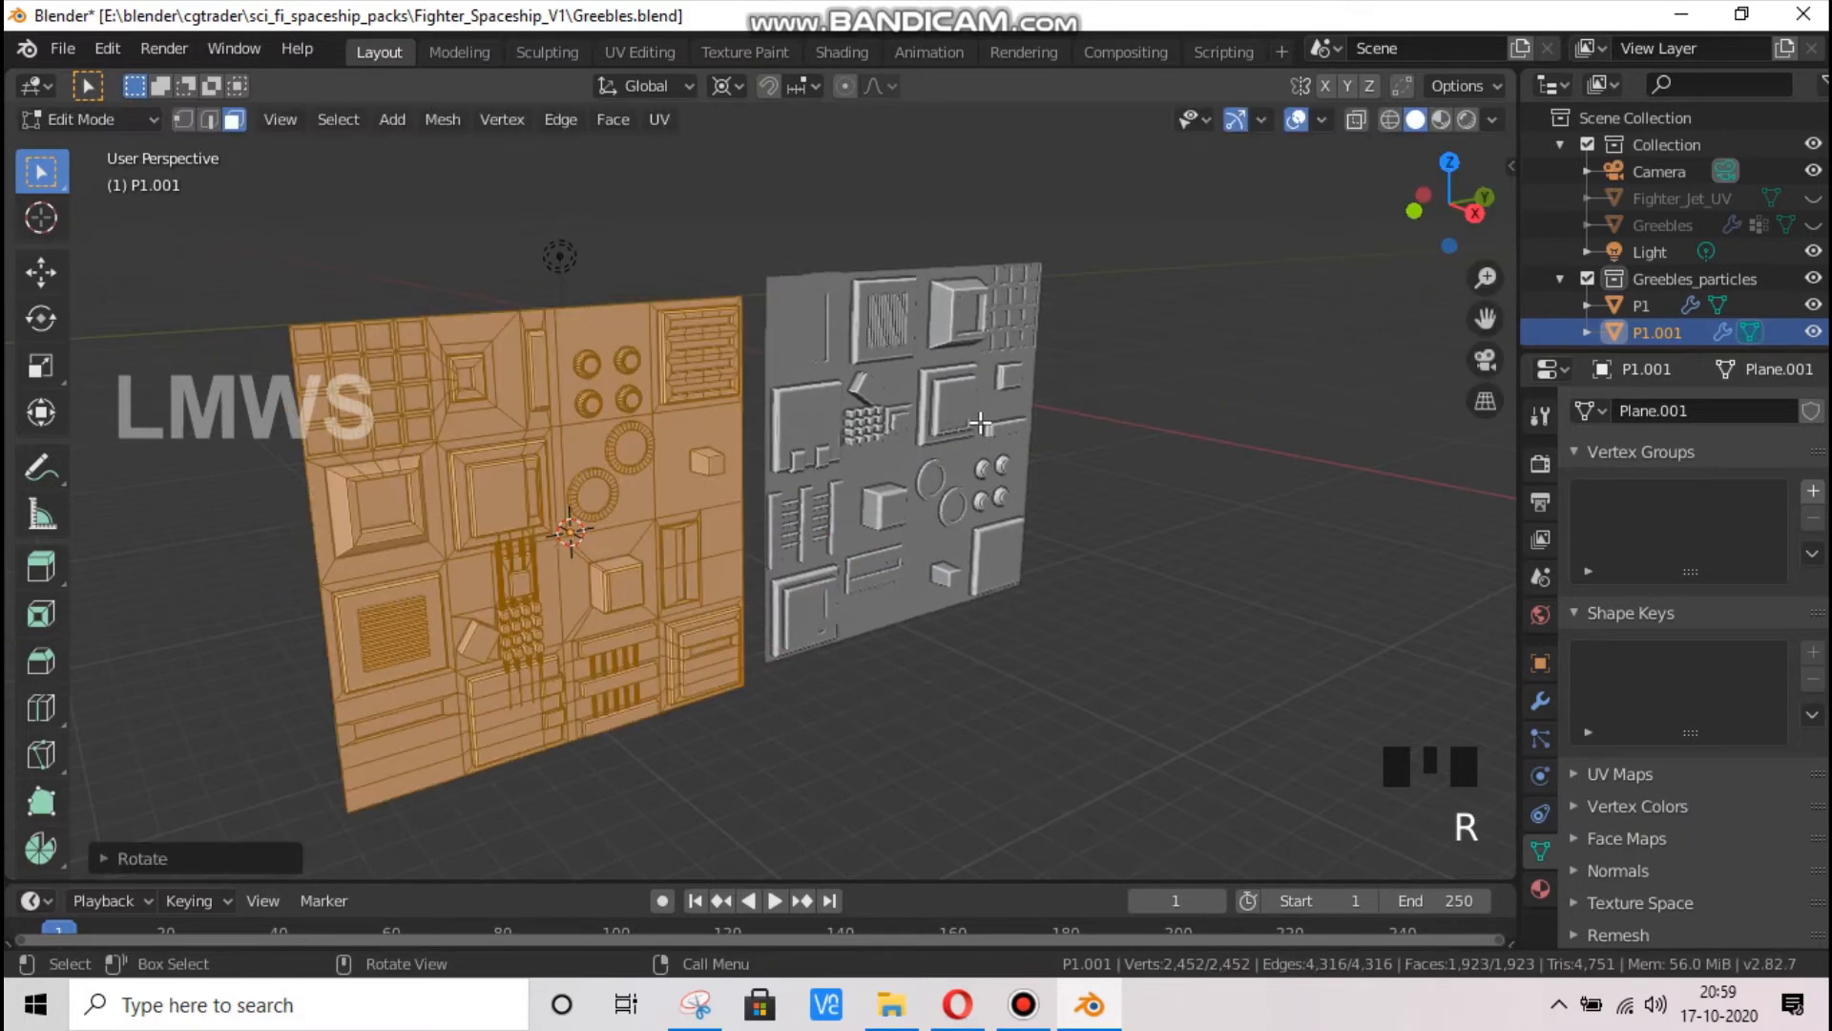
key(Tab)
In the right orthographic view, move P1.001 up along Z by about 0.77 m and save the file
key(KP_1)
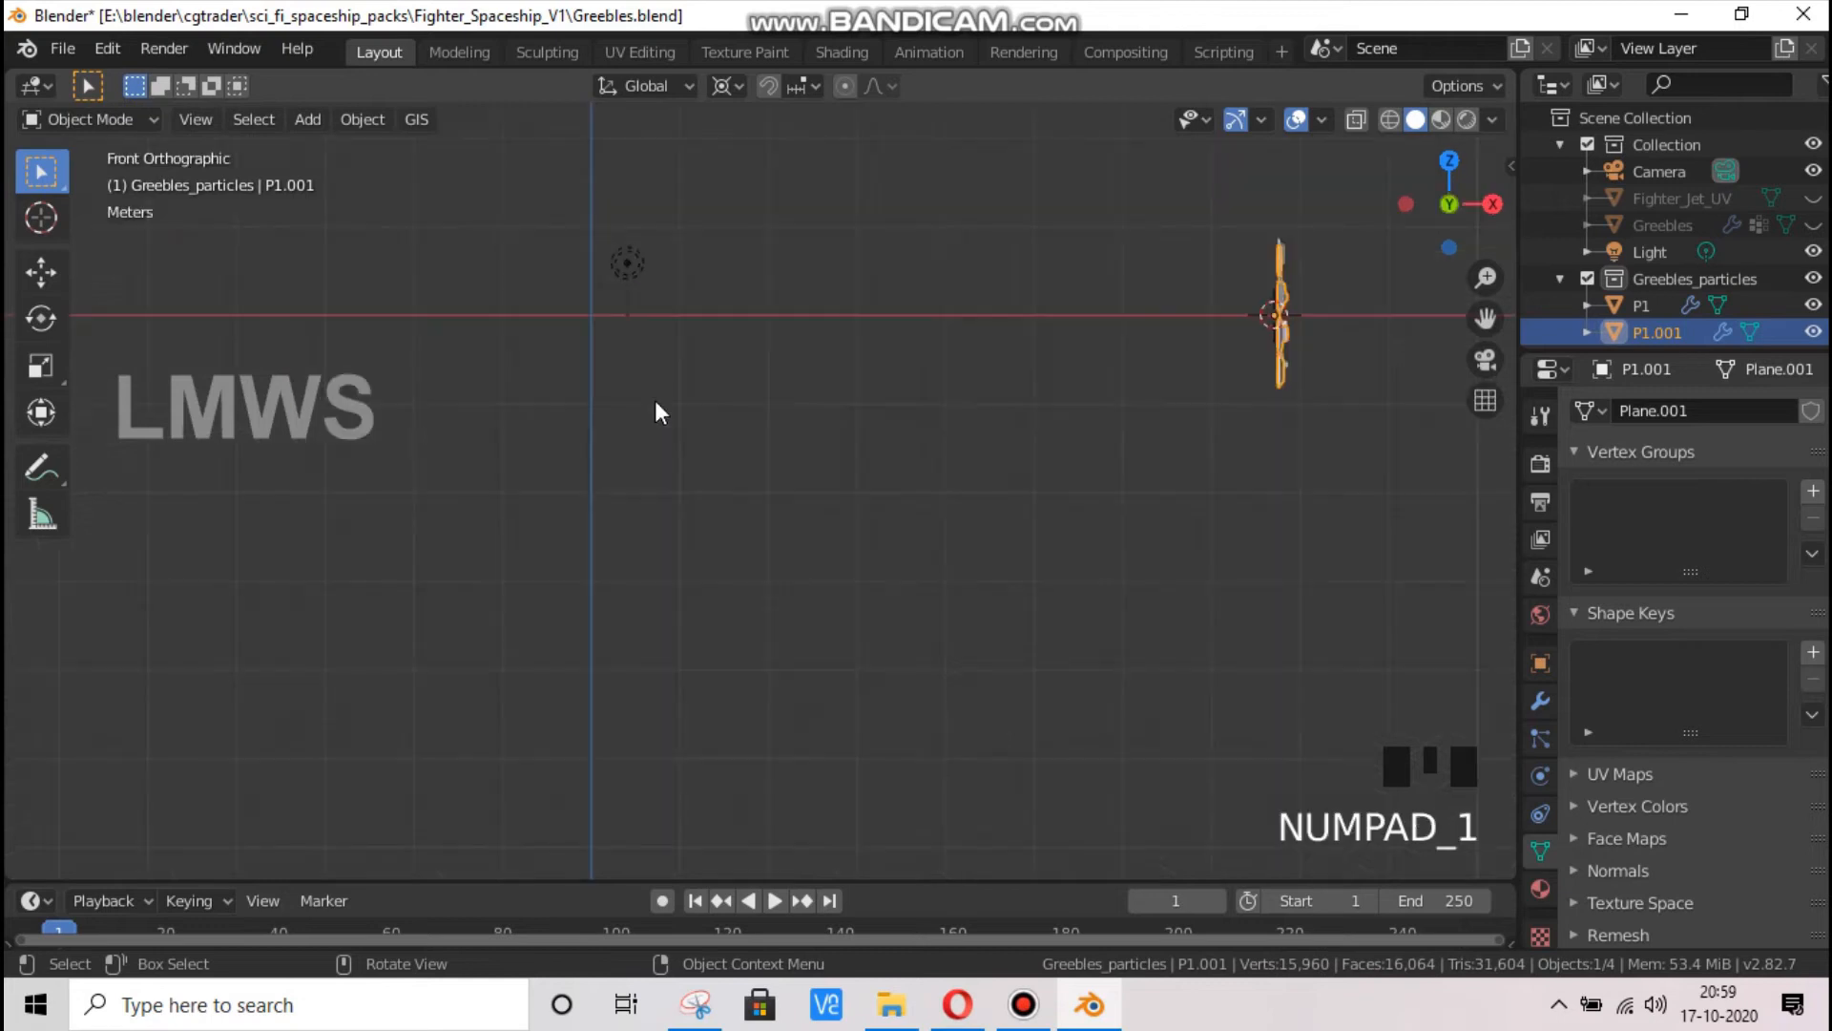
key(KP_3)
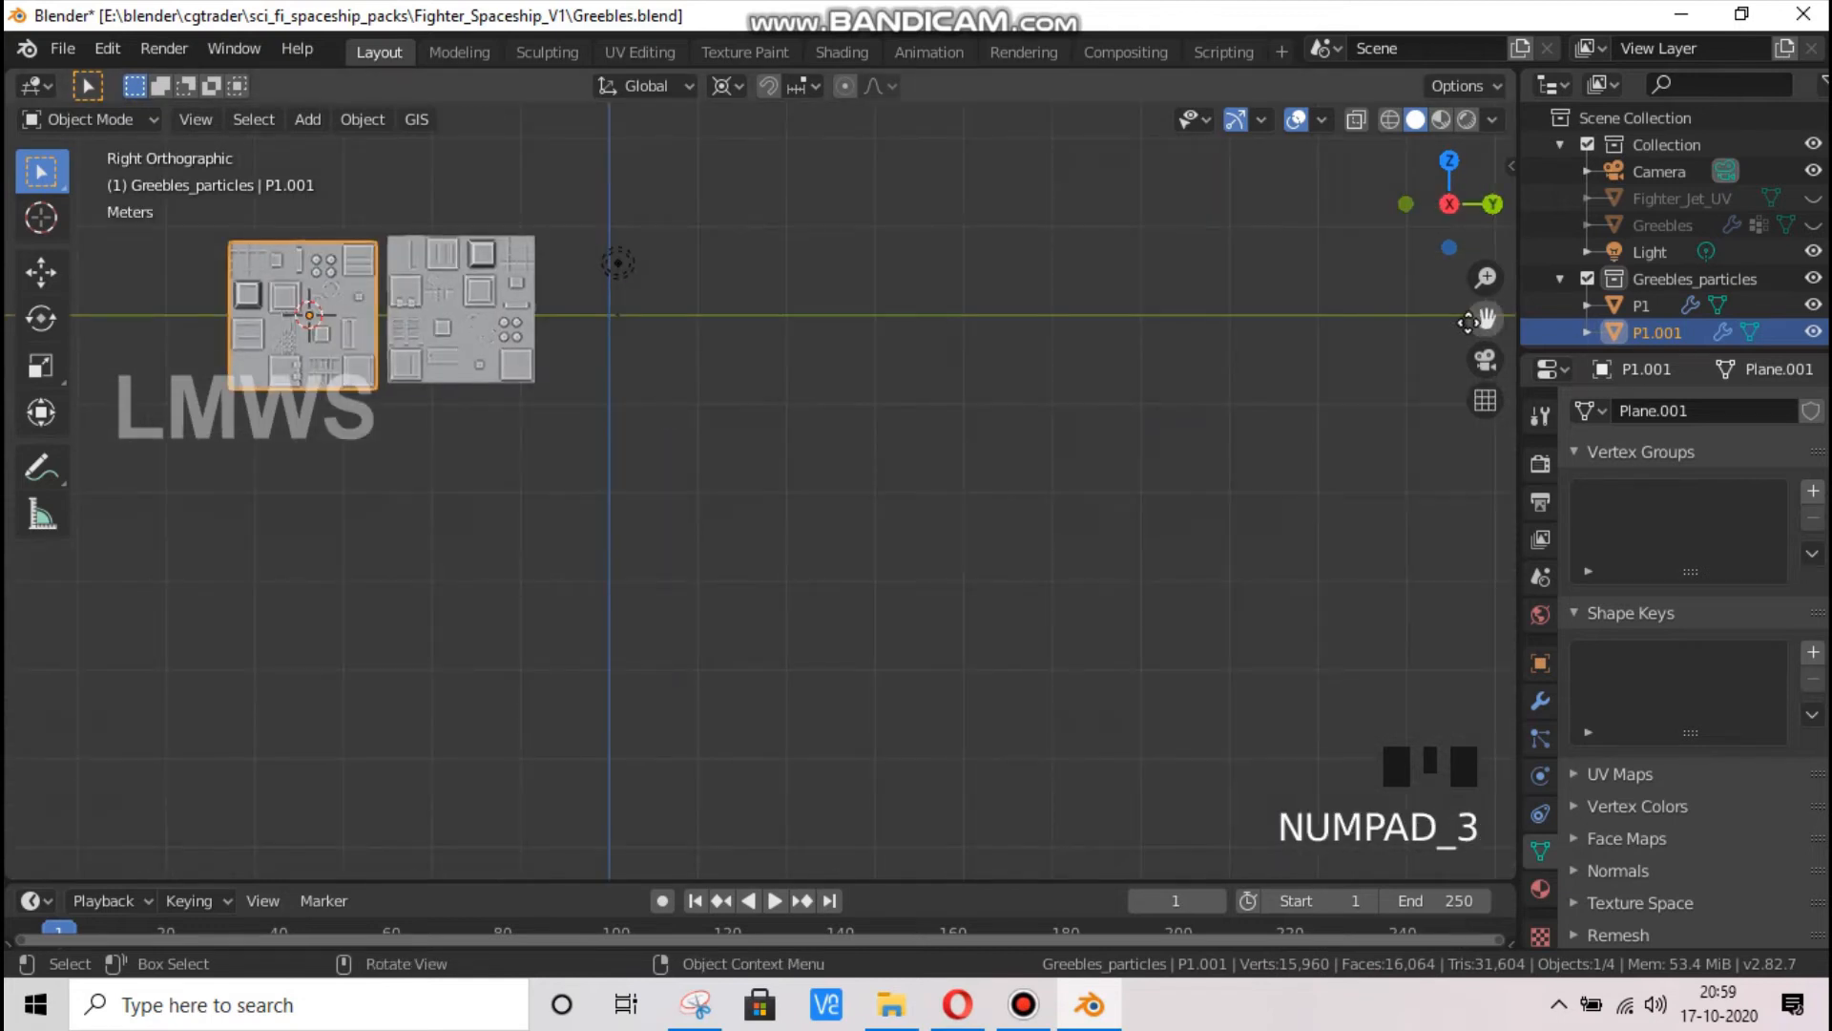
drag(1484, 319, 815, 506)
scroll(786, 511, up, 8)
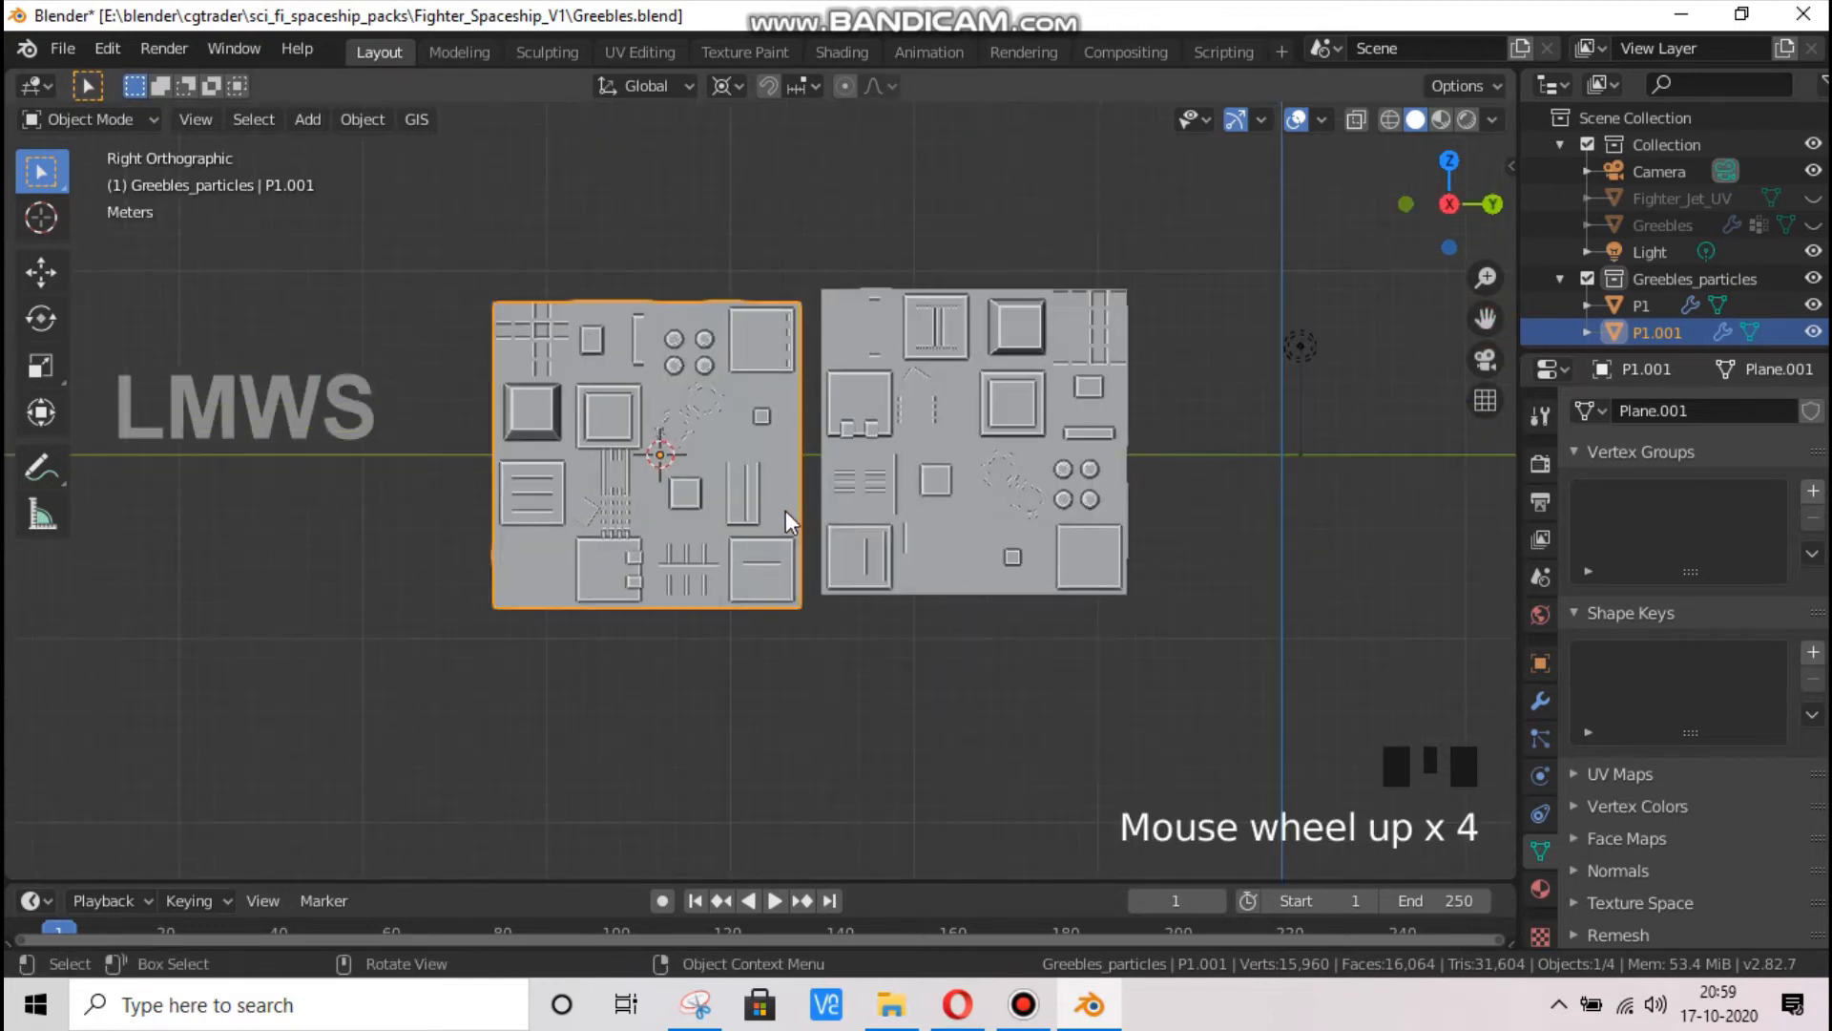
key(g)
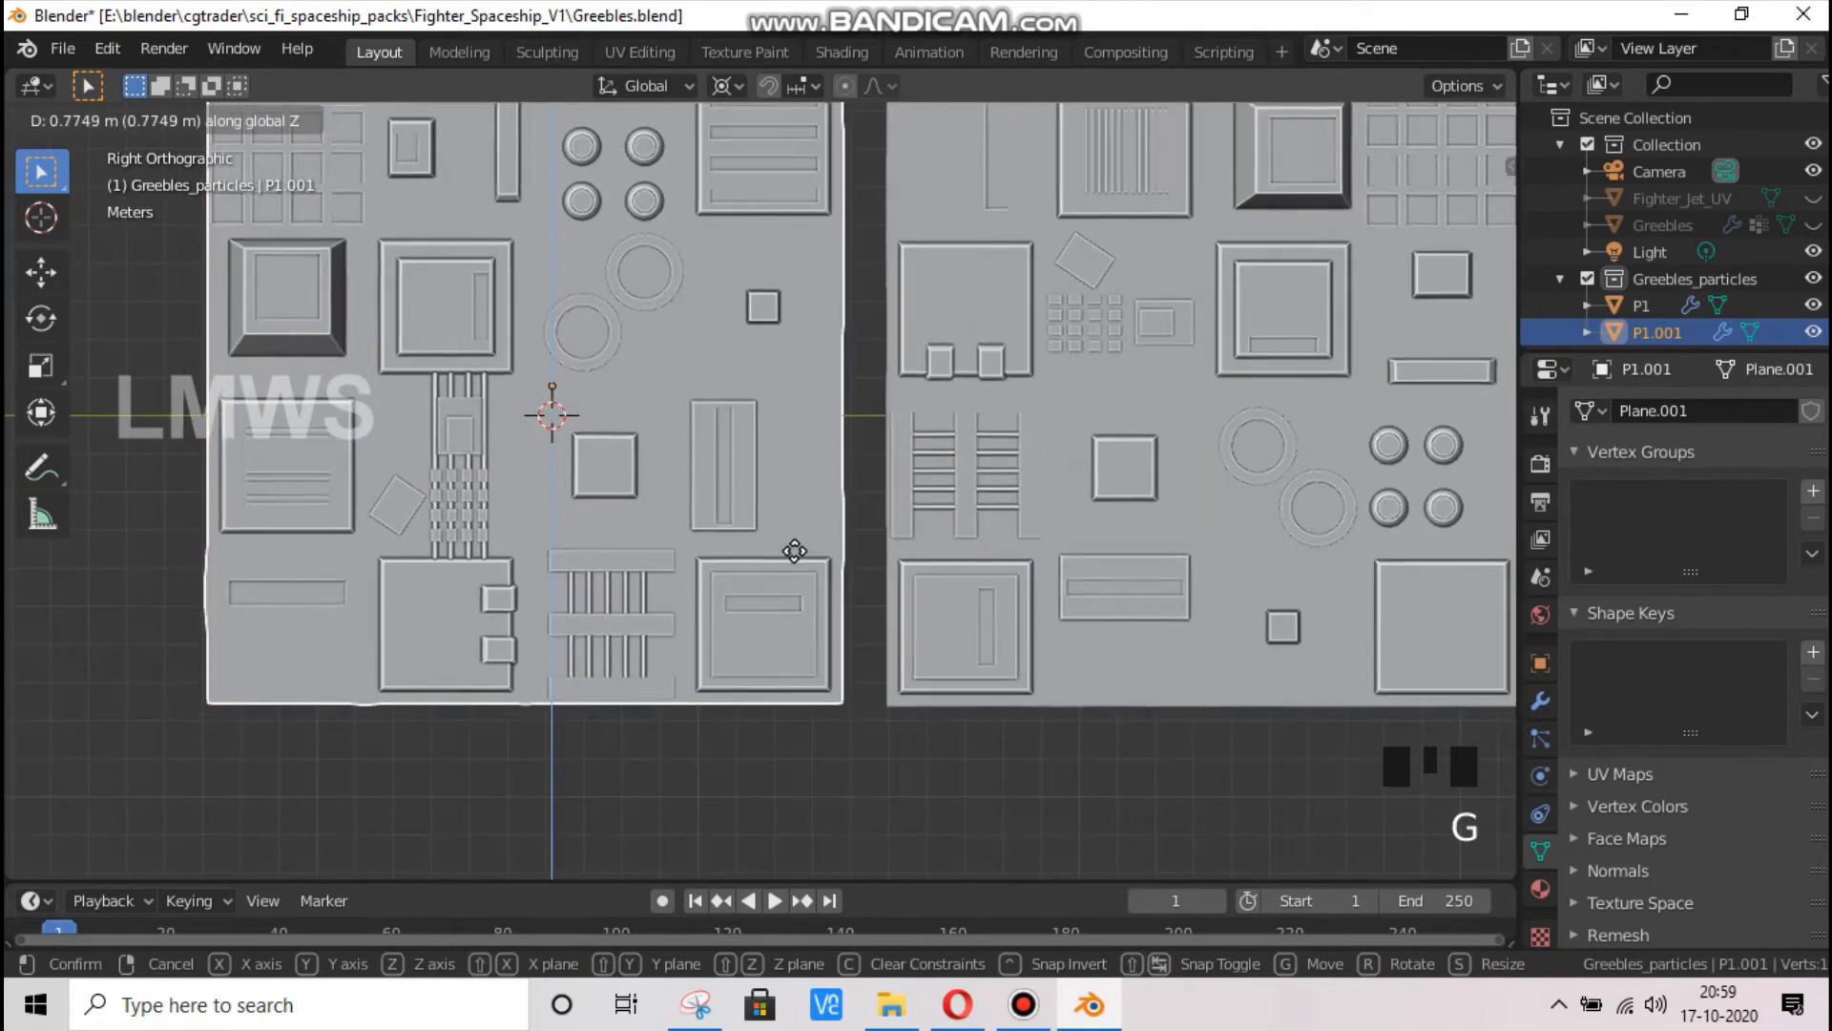
click(794, 551)
scroll(732, 586, down, 2)
key(ctrl+s)
Examine the rotated P1.001 panel beside P1, from the side and in perspective
scroll(731, 586, up, 1)
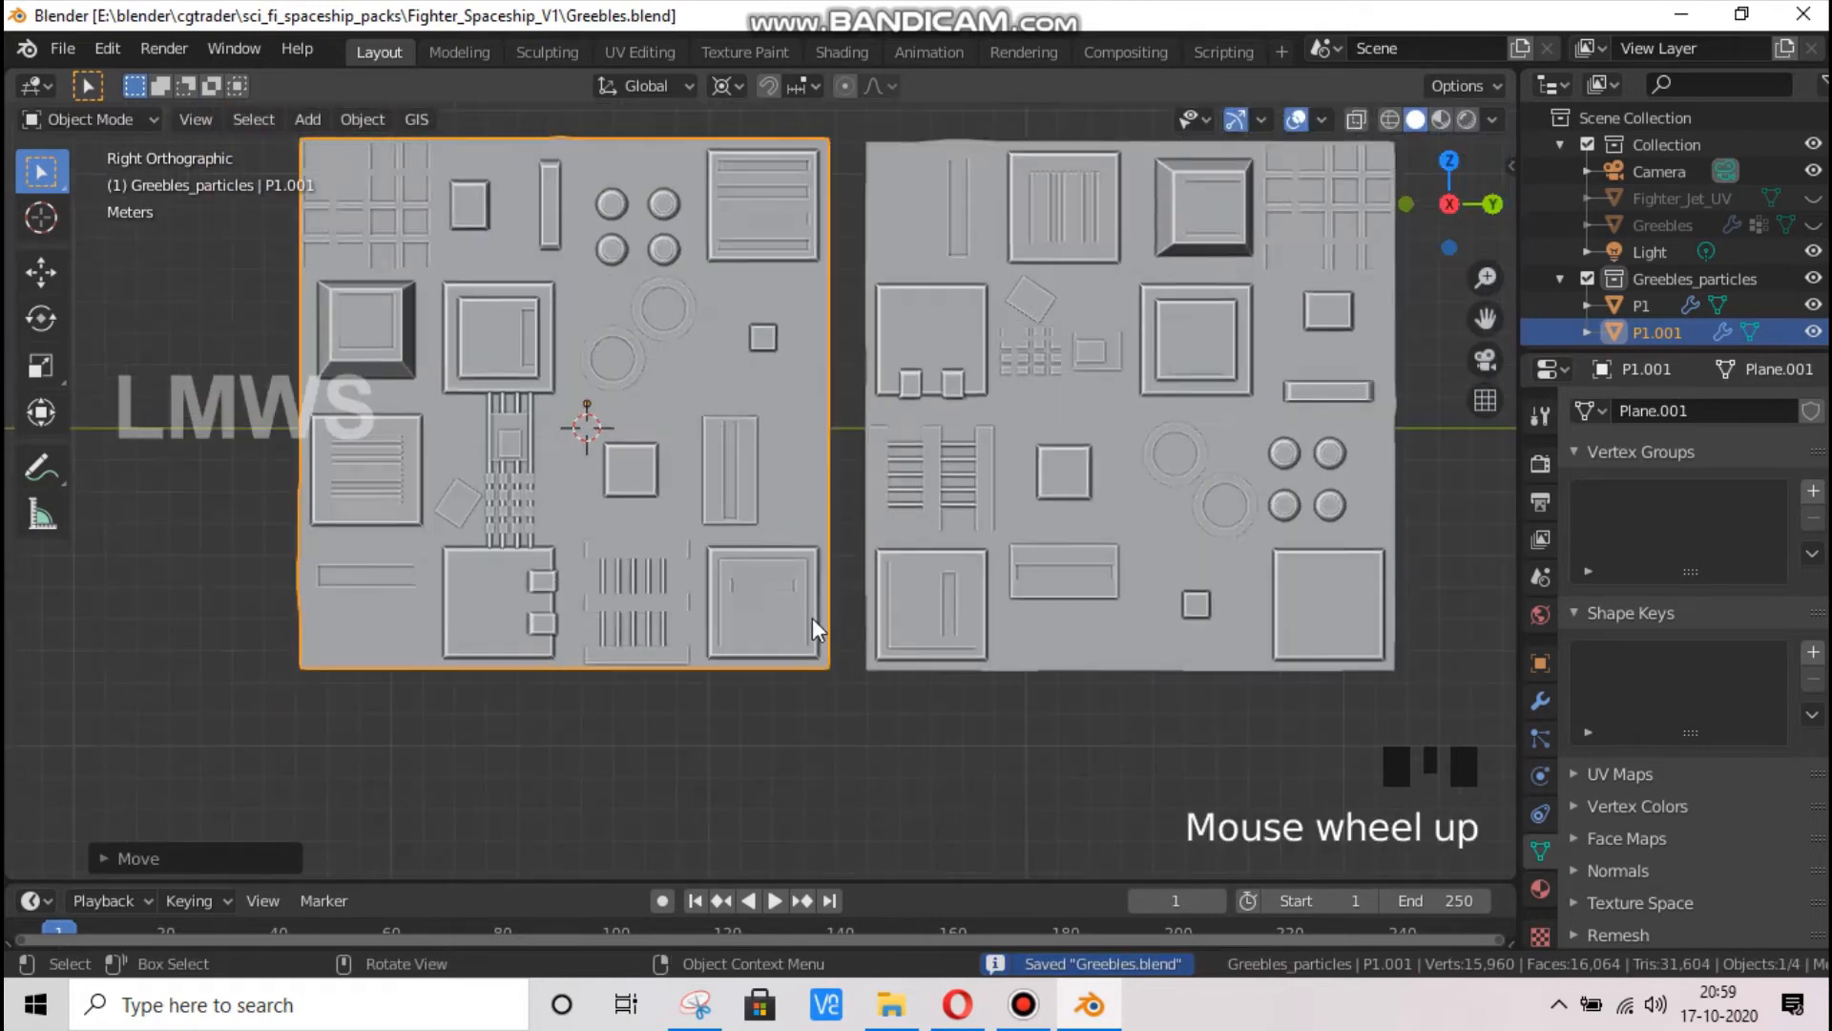
scroll(745, 592, up, 2)
scroll(776, 630, down, 1)
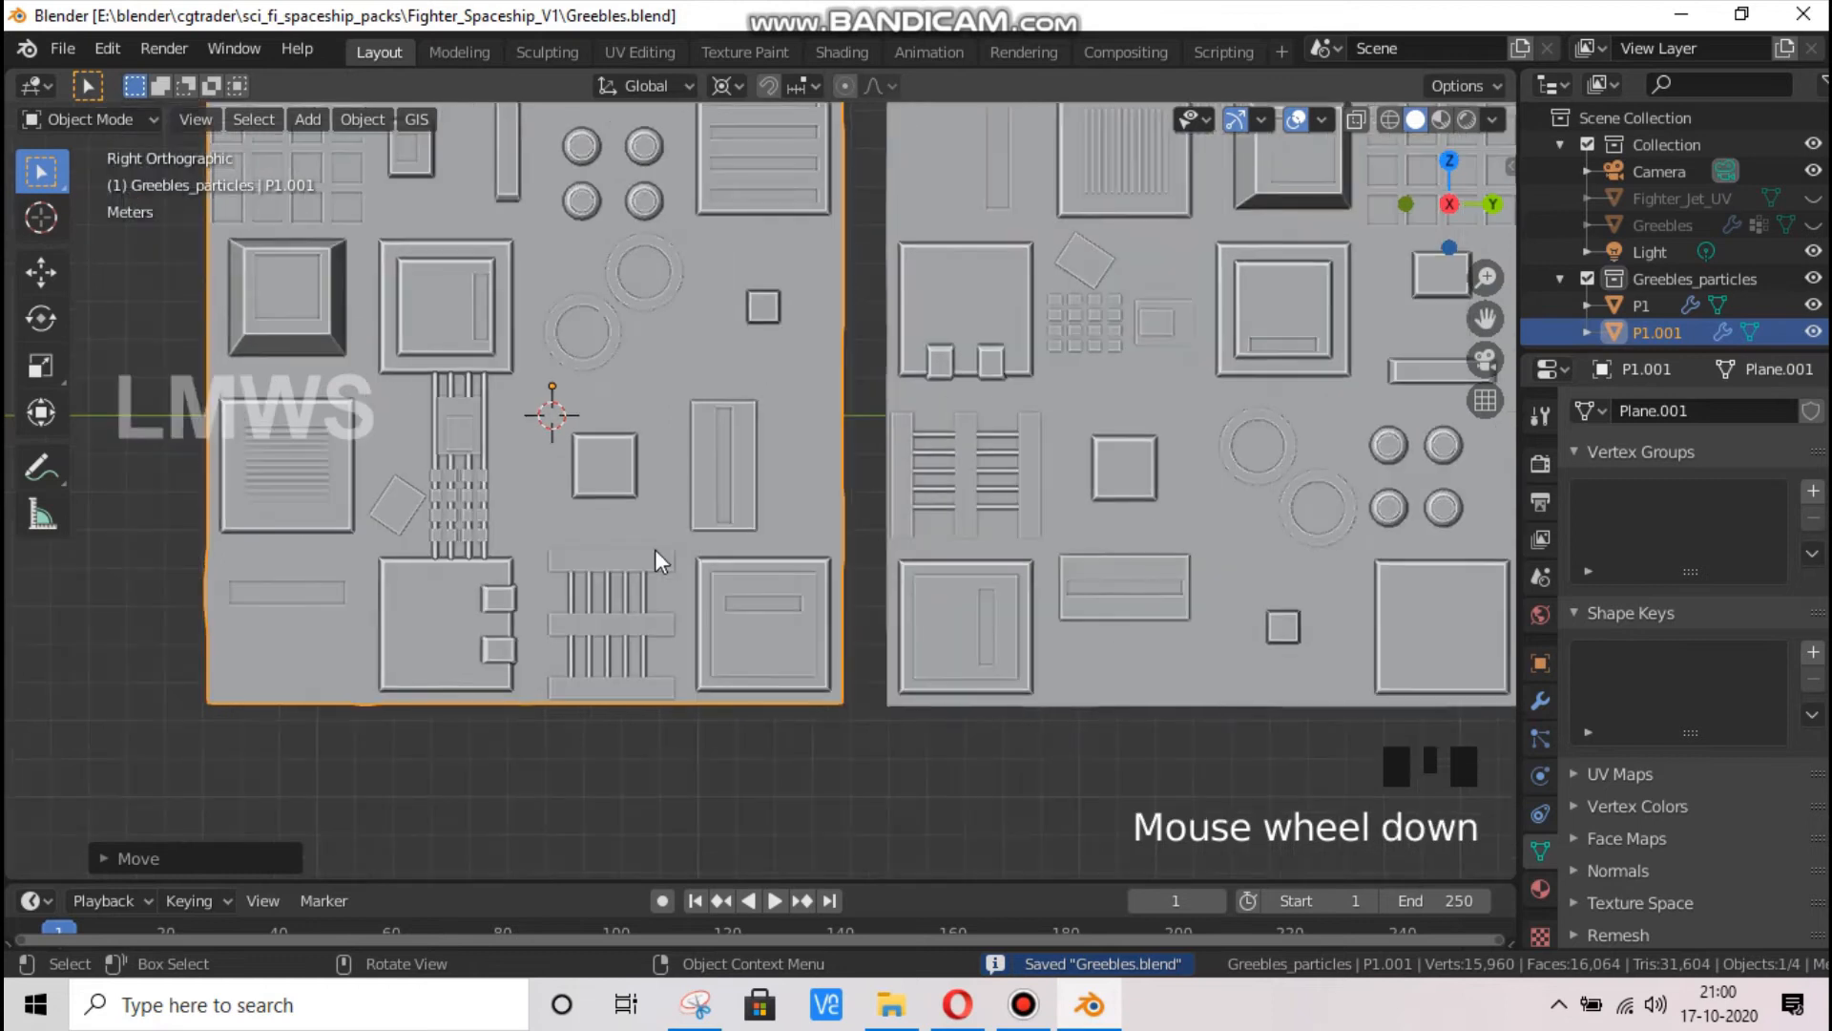
scroll(452, 604, up, 1)
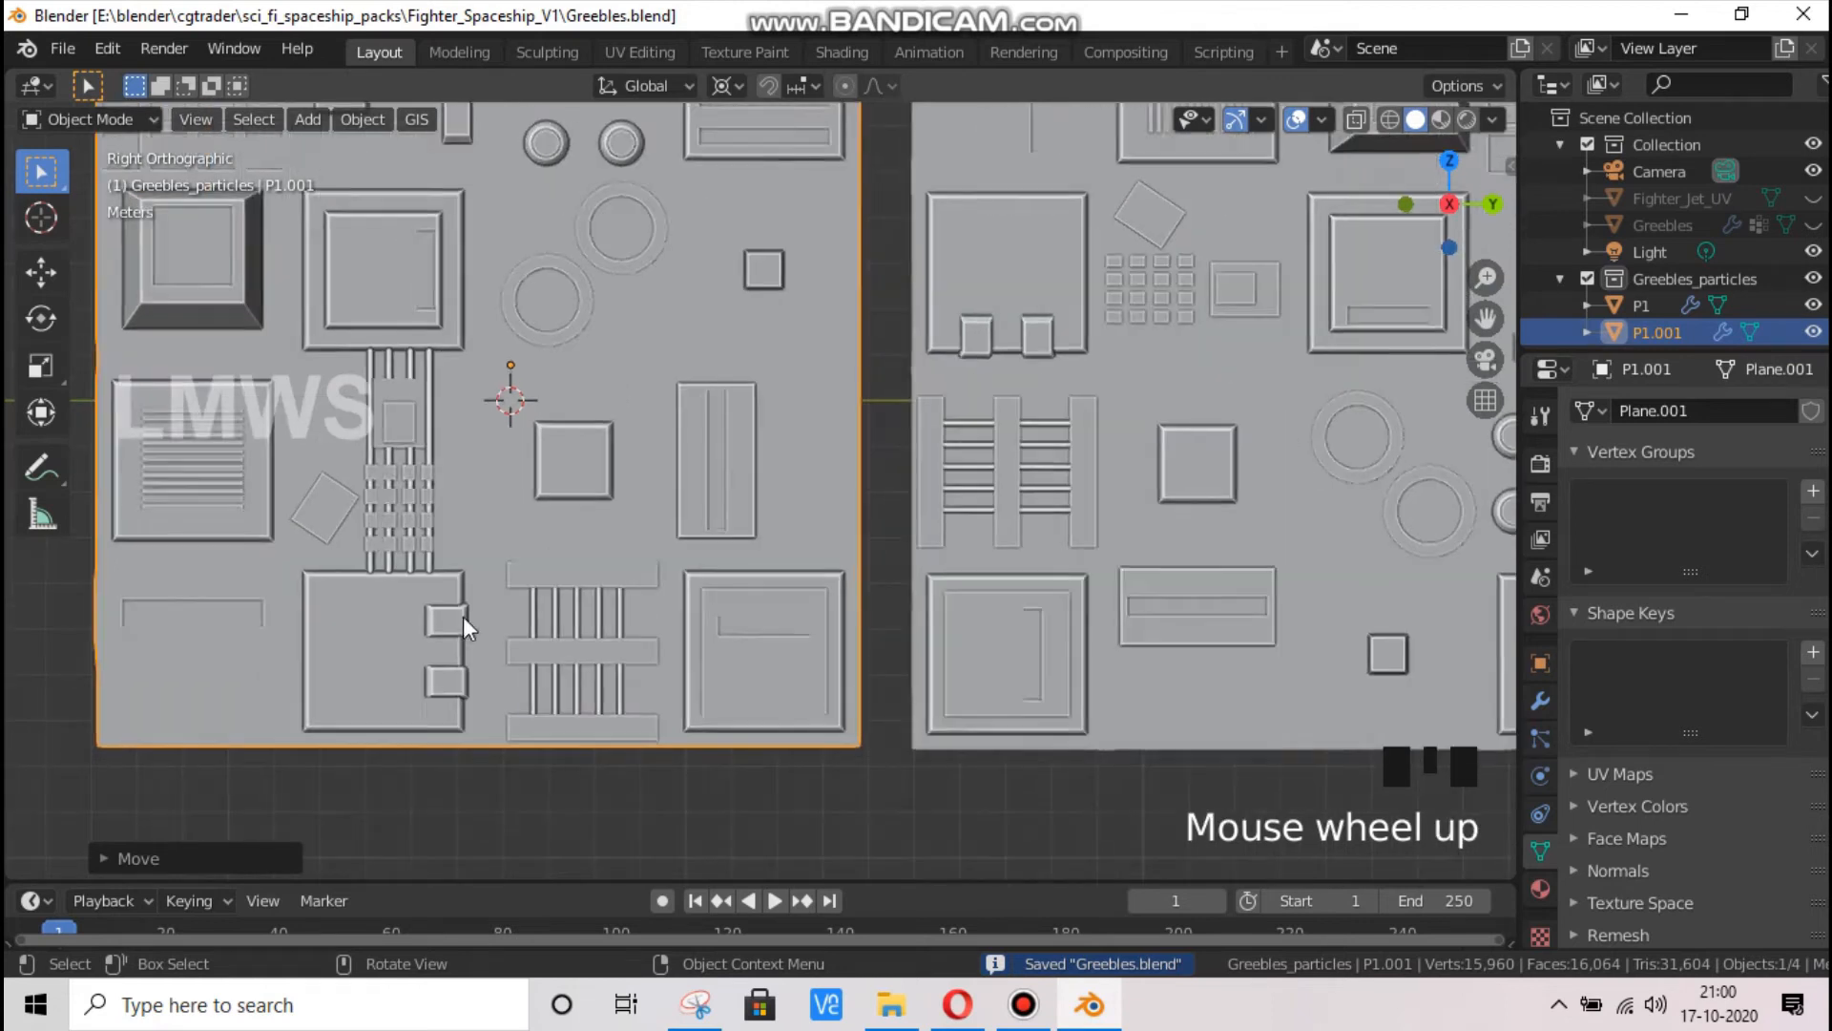
drag(1418, 212, 1329, 240)
scroll(1141, 507, down, 6)
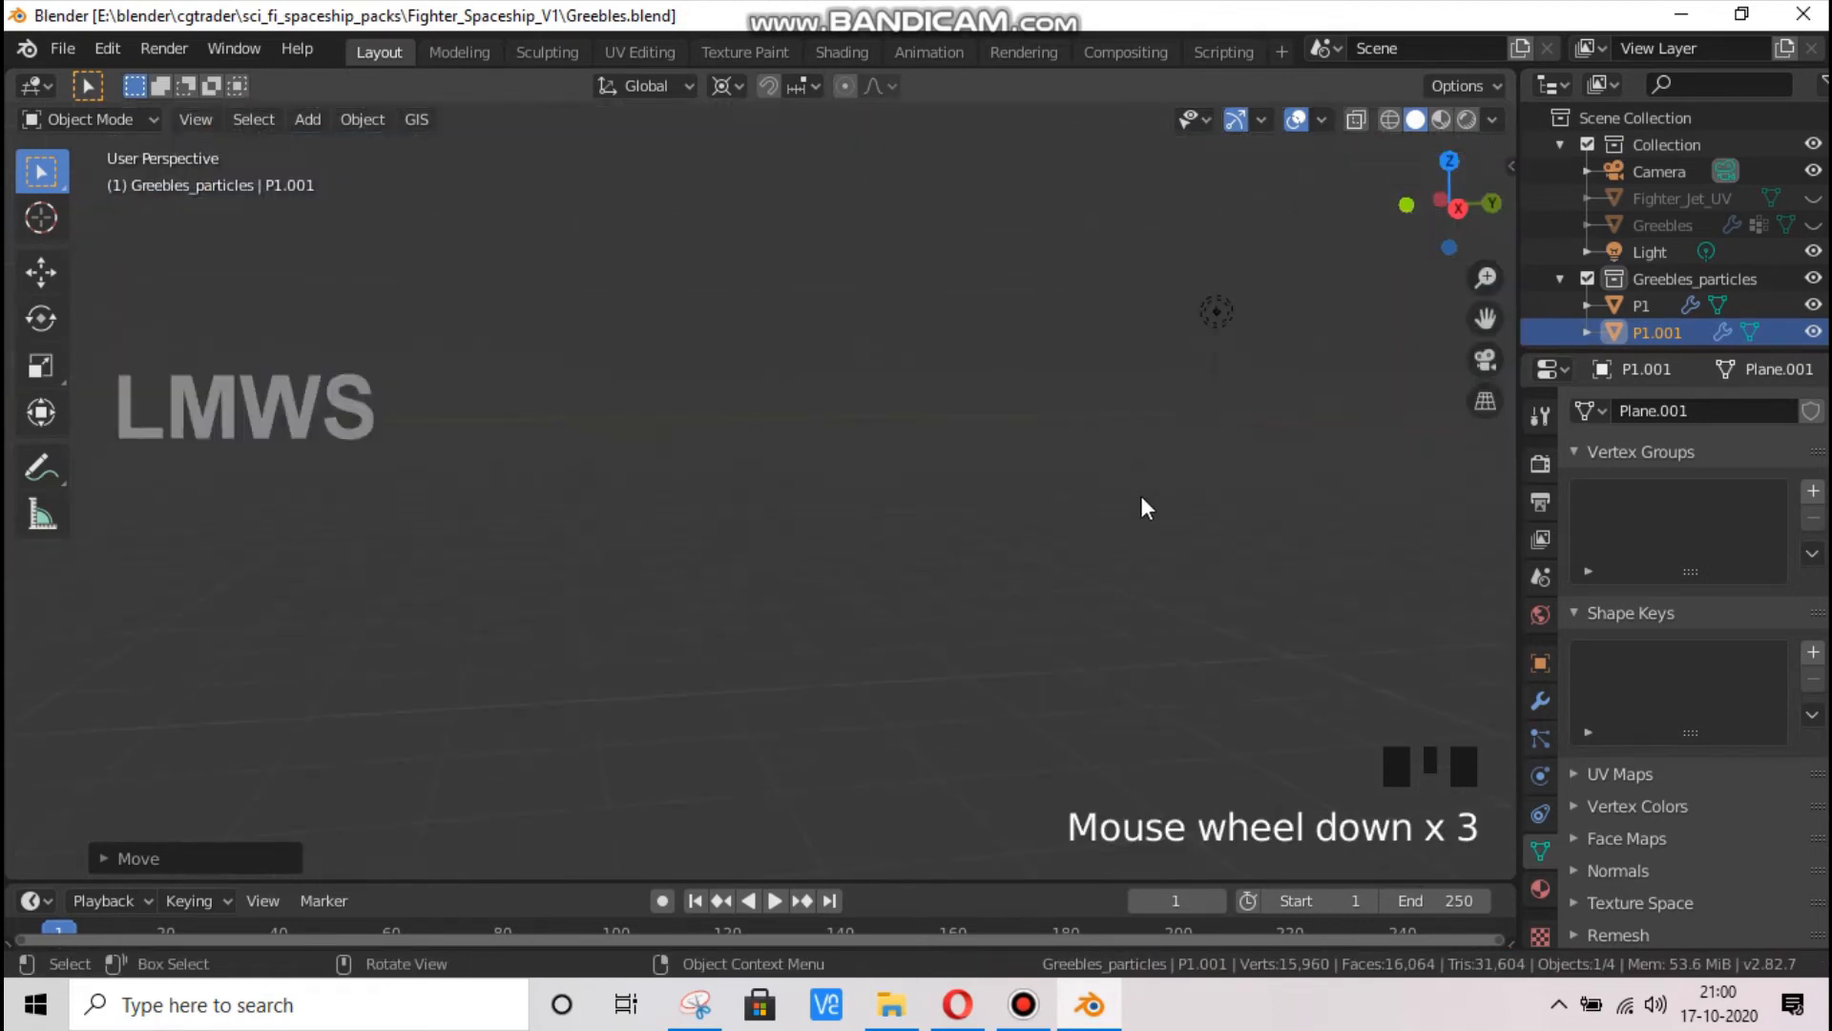
scroll(1339, 327, down, 1)
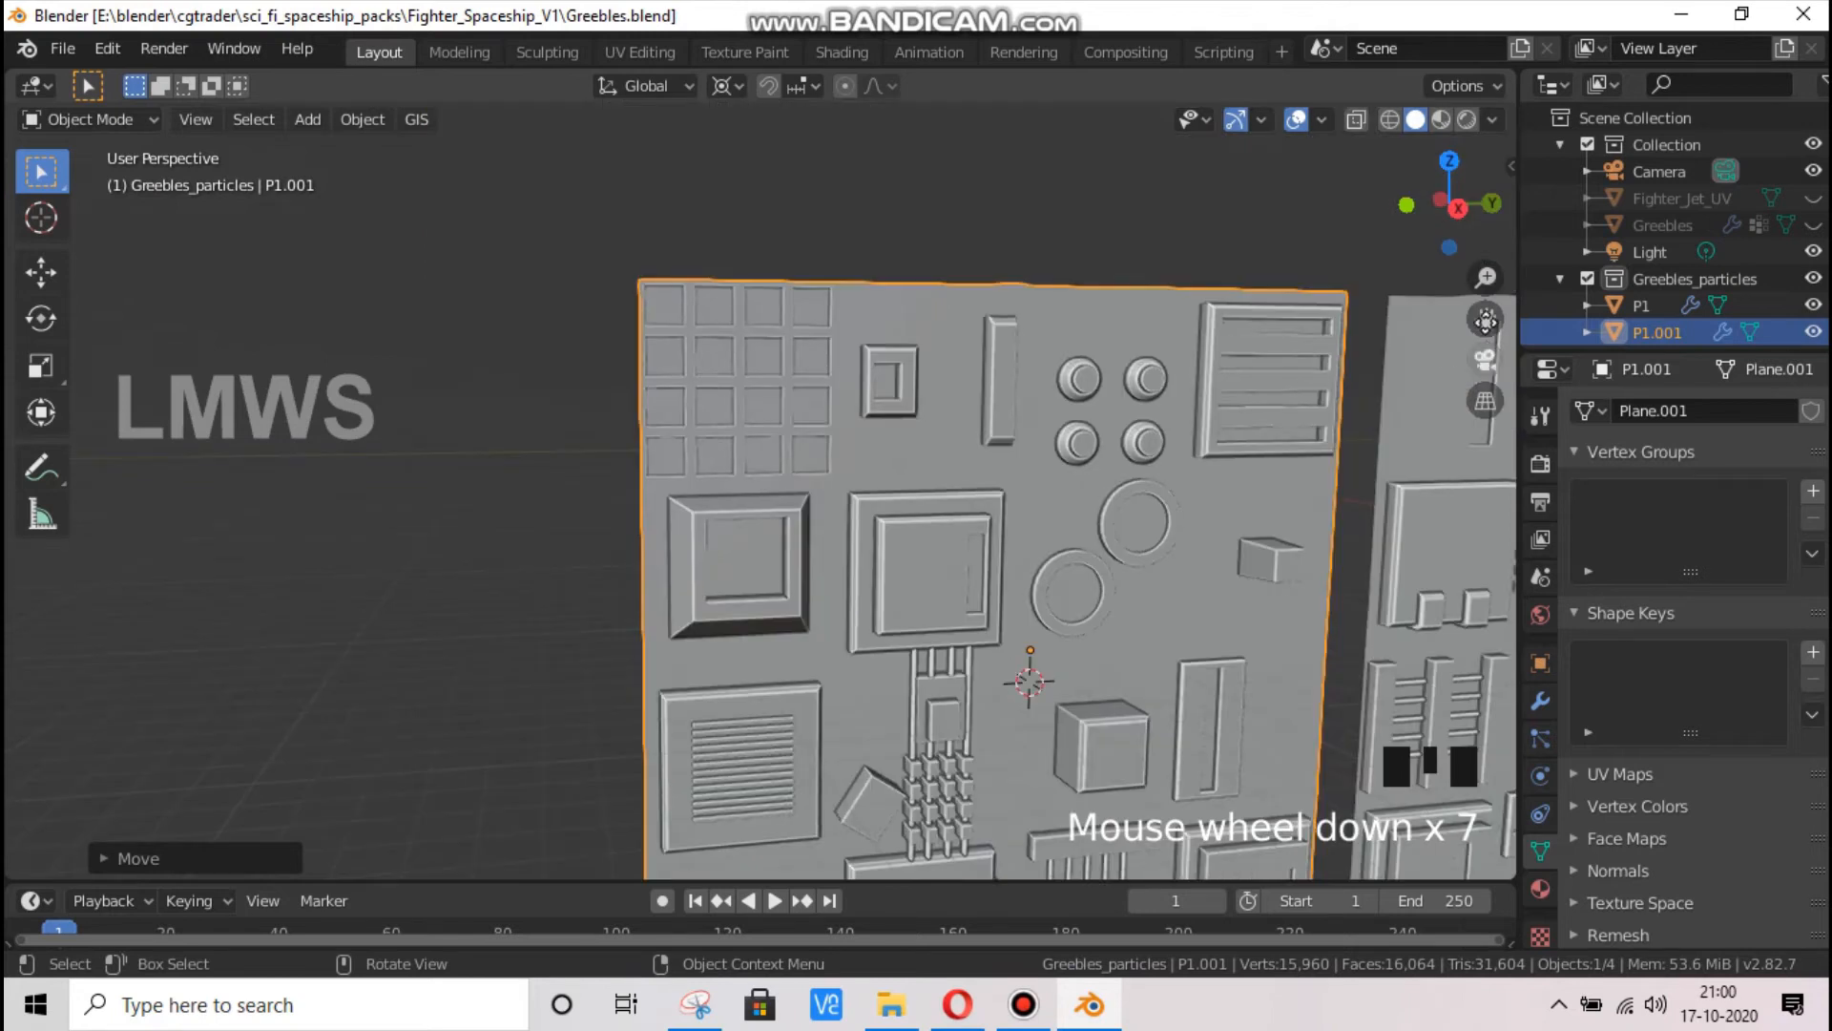
drag(1486, 319, 494, 229)
drag(1441, 238, 1336, 247)
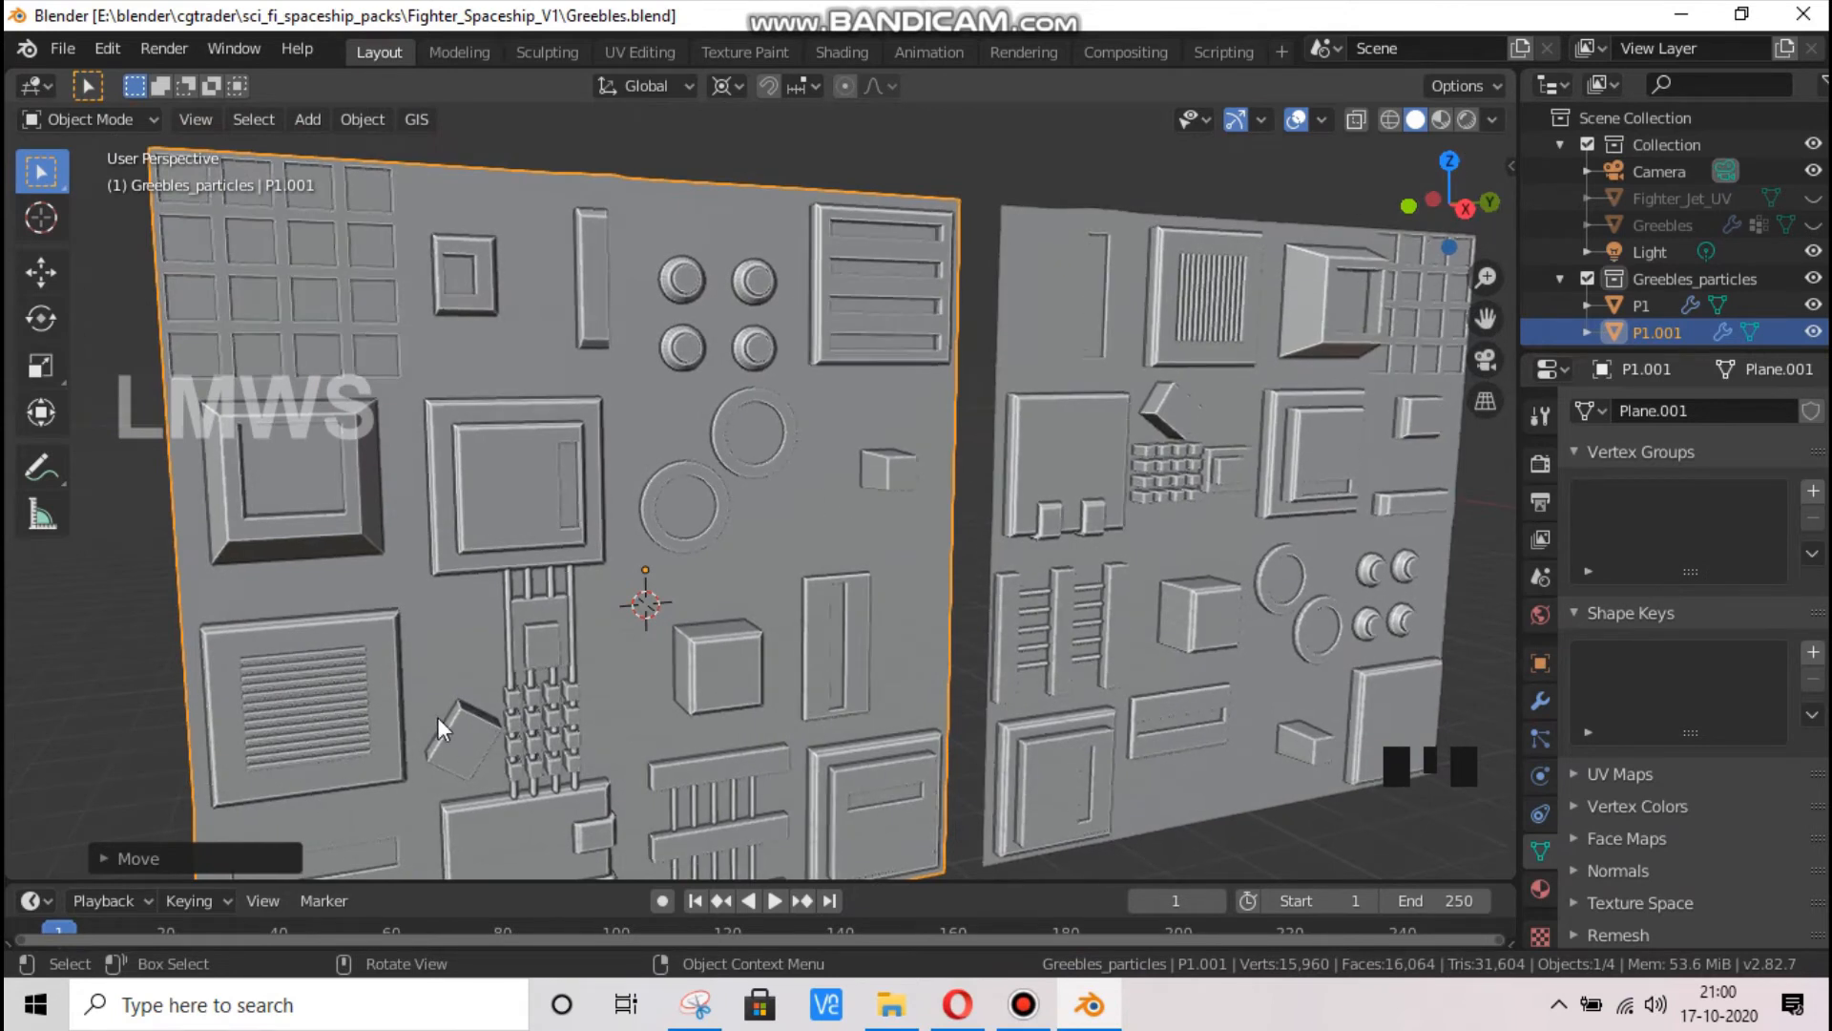
Extrude the front face of P1.001's small tilted box in place and try scaling it about the 3D cursor
click(460, 737)
key(Tab)
click(487, 757)
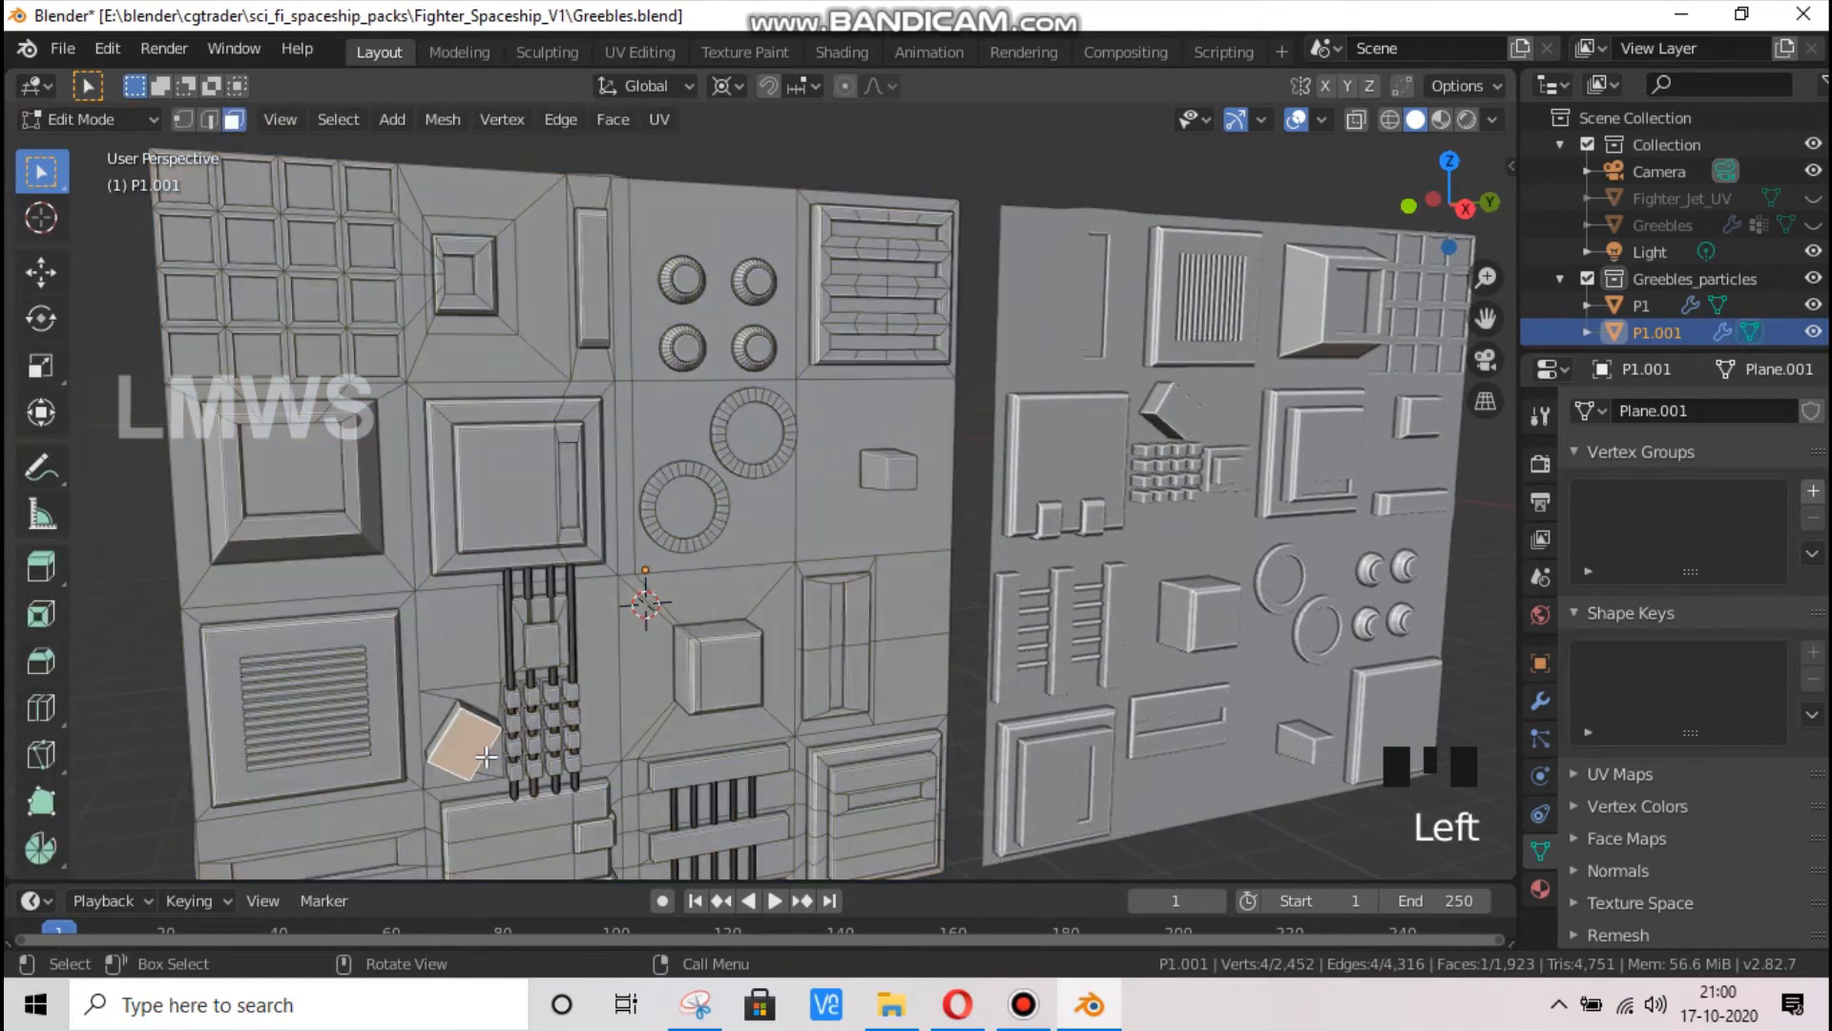
key(e)
click(765, 793)
key(s)
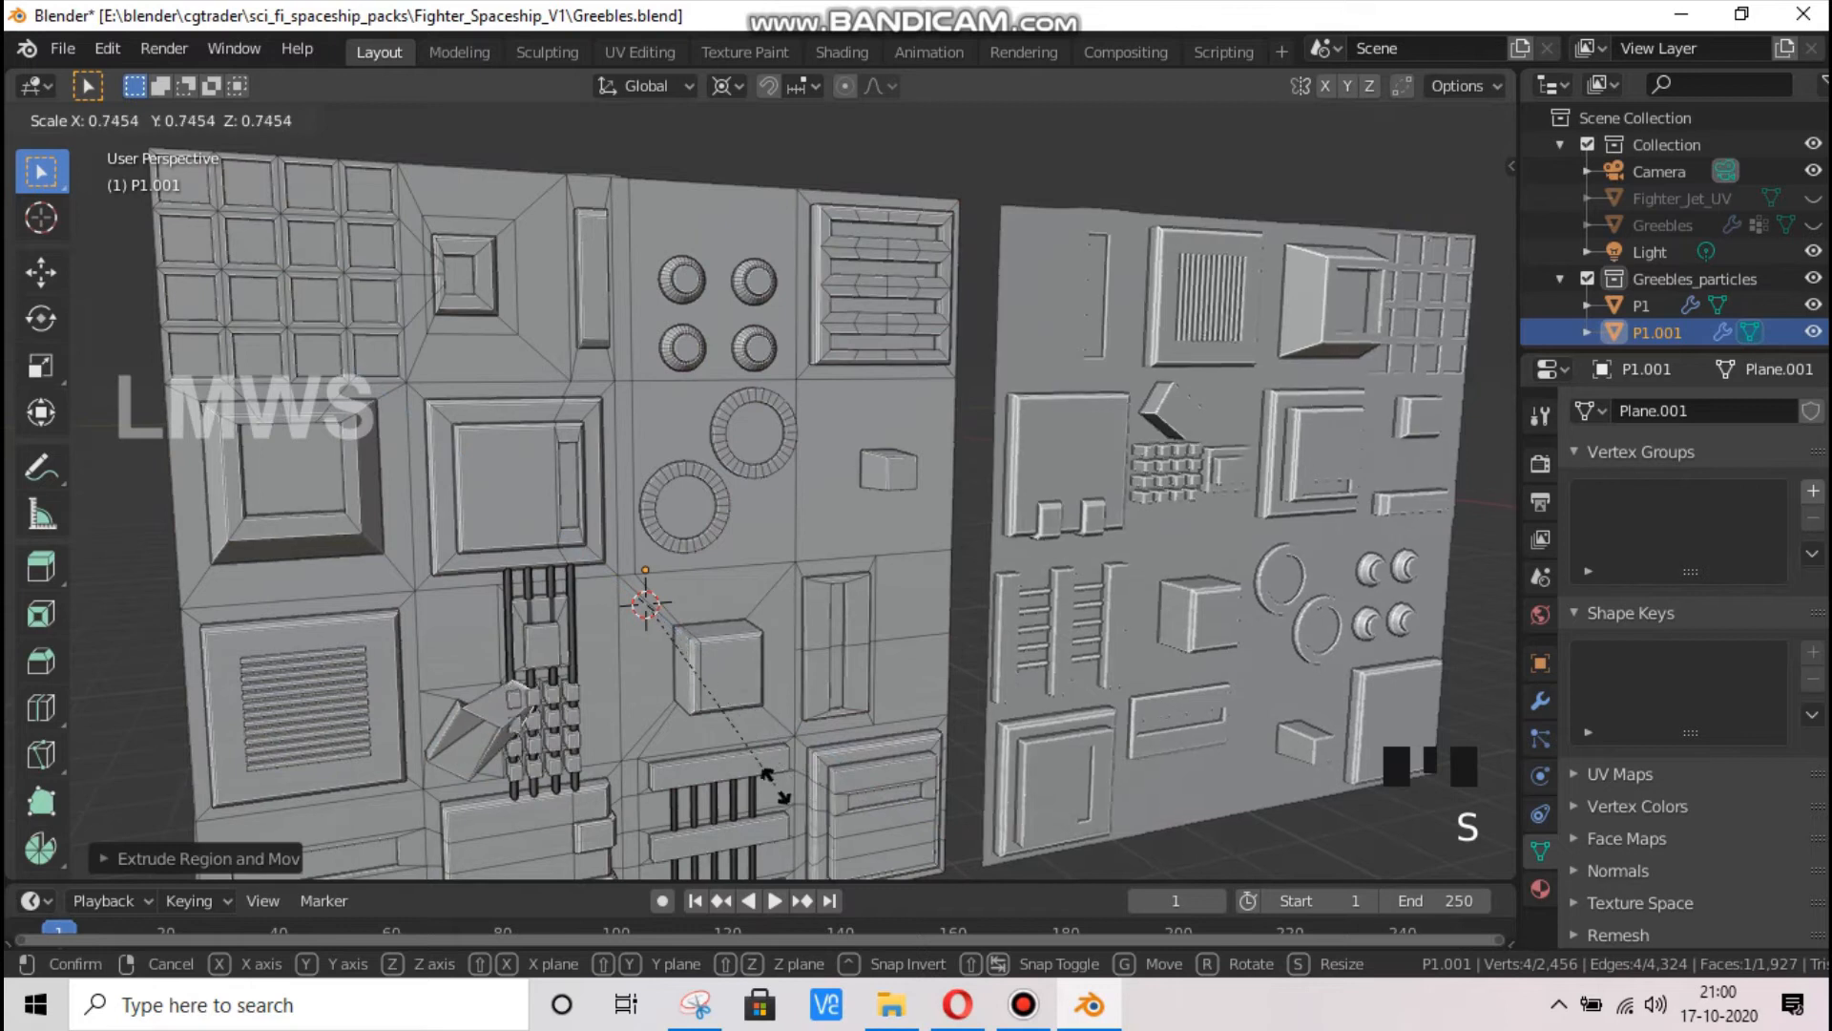
key(Escape)
Set the pivot to Median Point, shrink the tilted box's extruded face, and extrude it inward by about 0.42 m as a recess
click(722, 86)
click(723, 113)
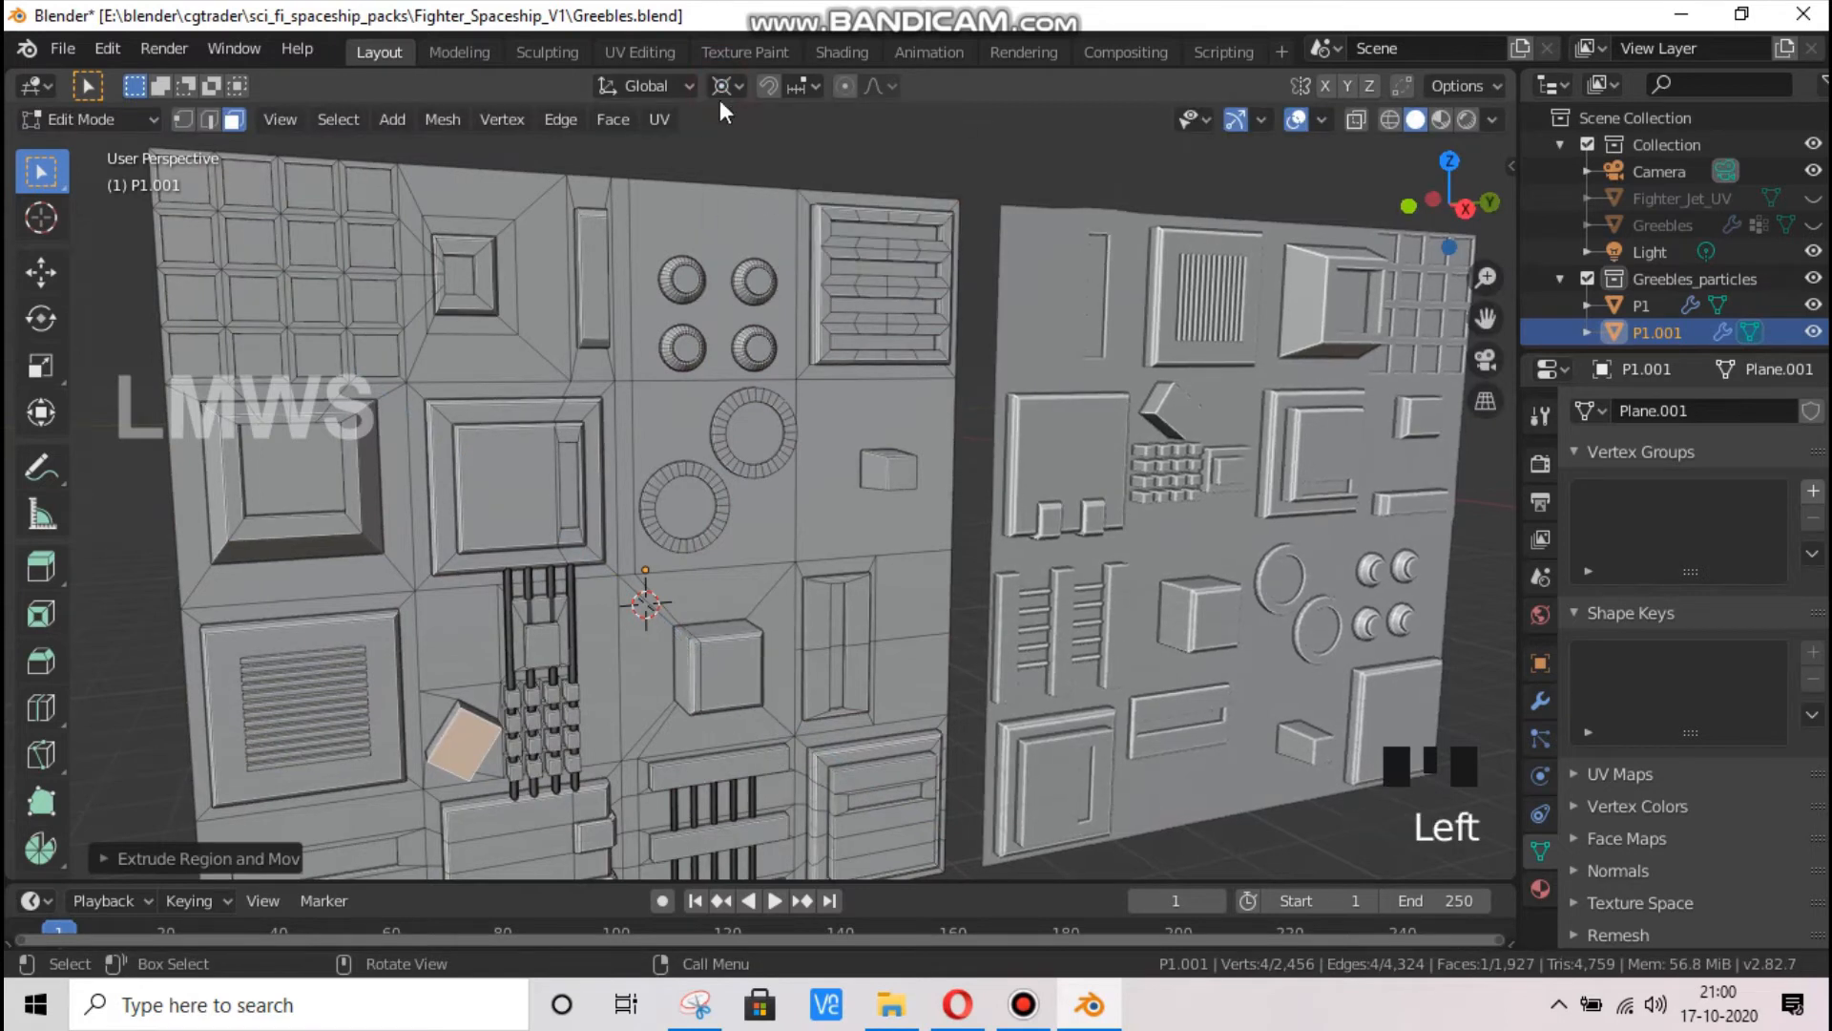
click(728, 86)
click(754, 197)
key(s)
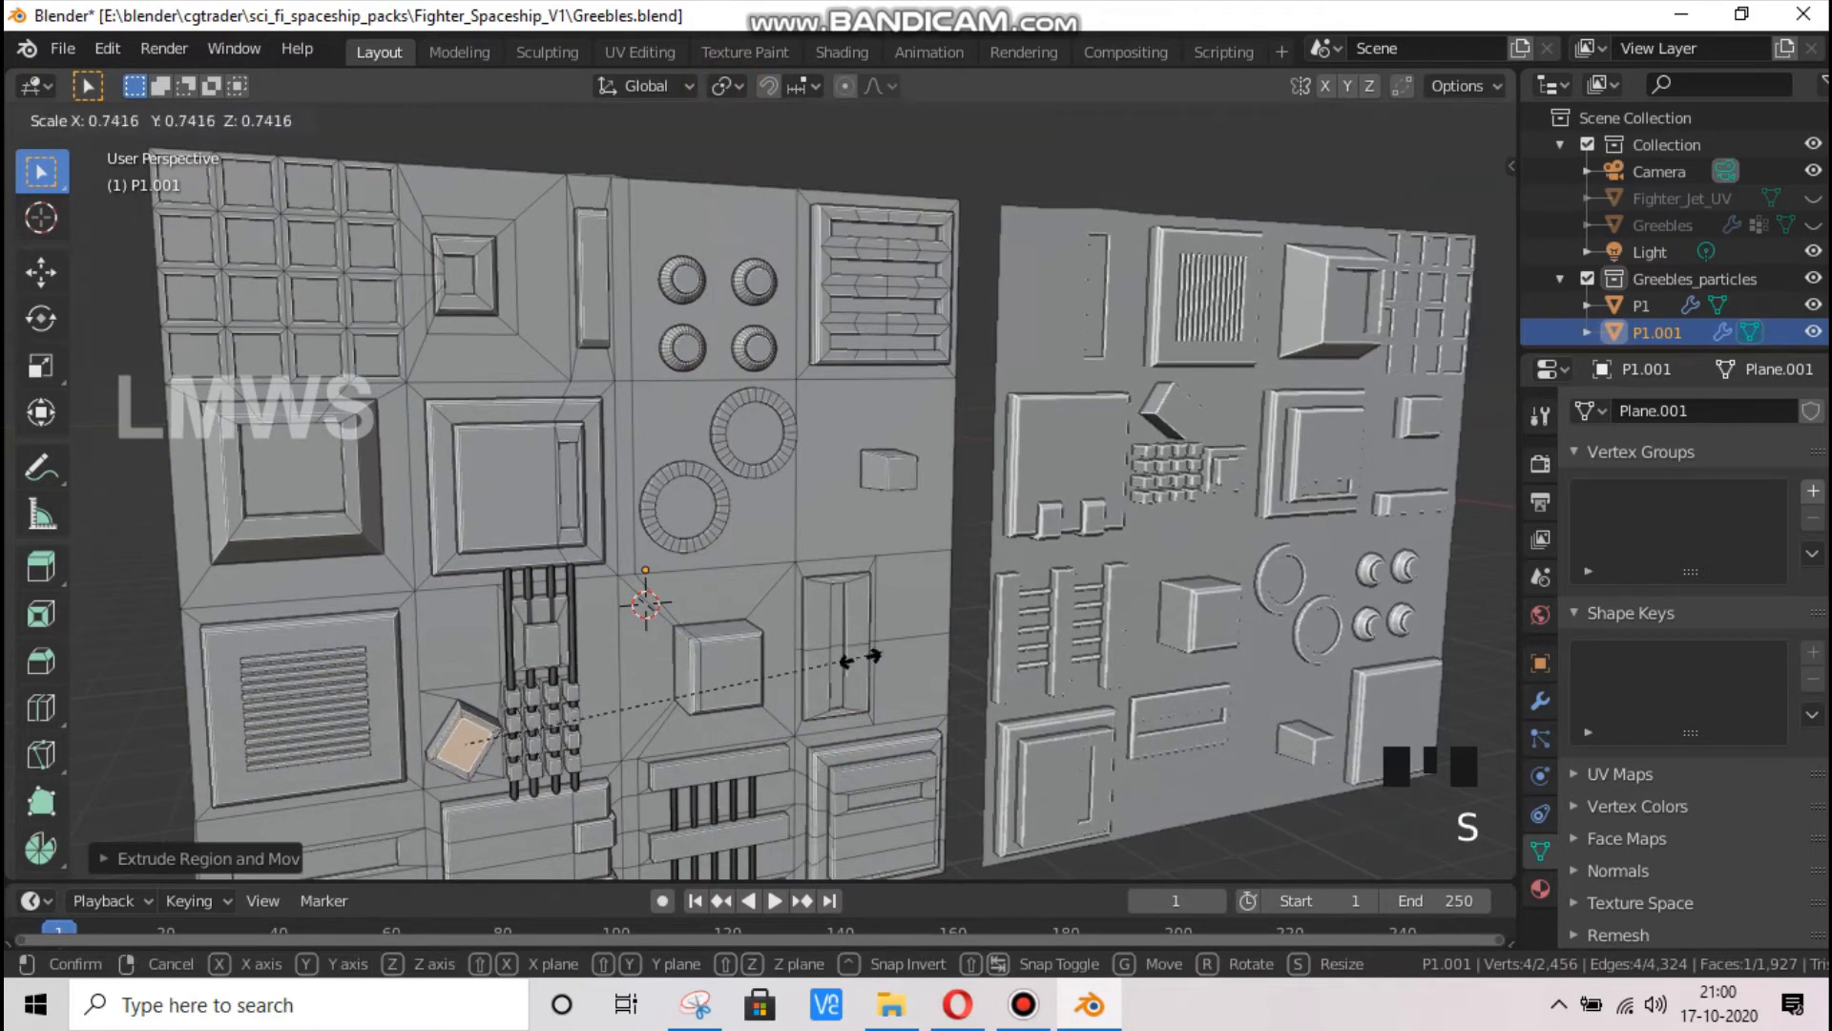
click(629, 768)
key(e)
click(614, 769)
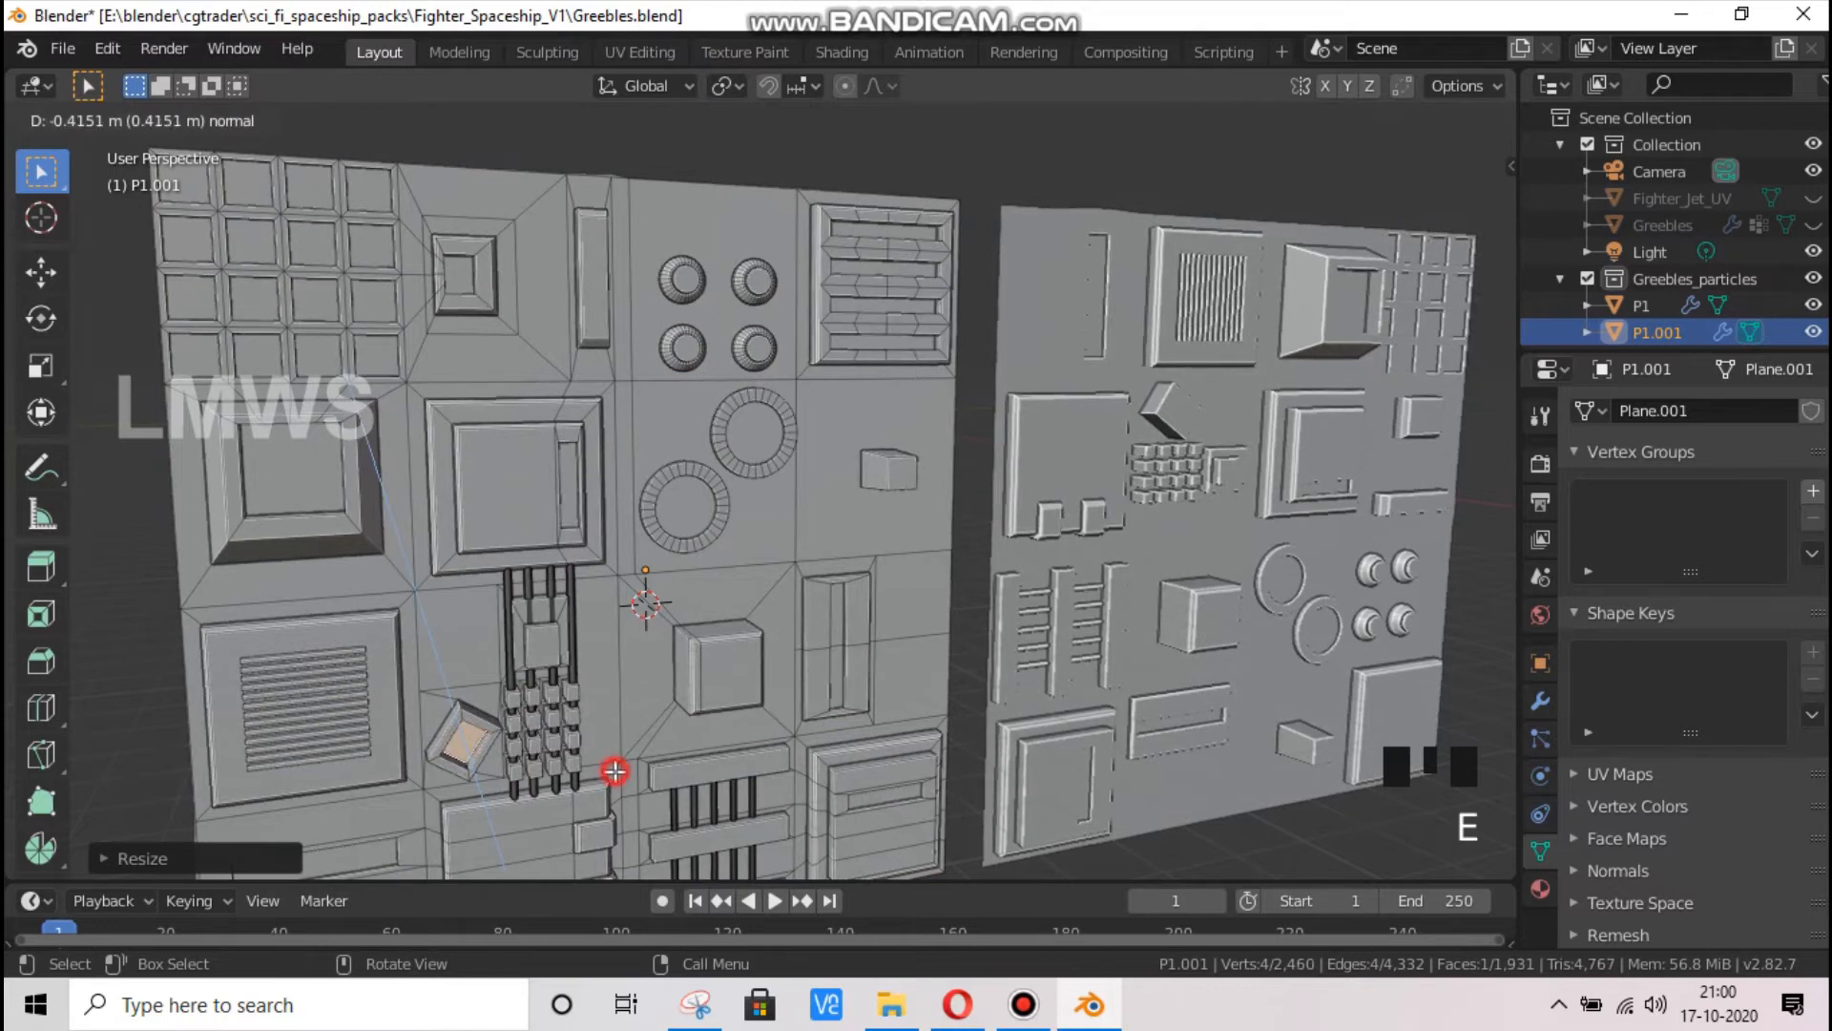
Return to Object Mode and collapse the settings of P1.001's Bevel modifier
key(Tab)
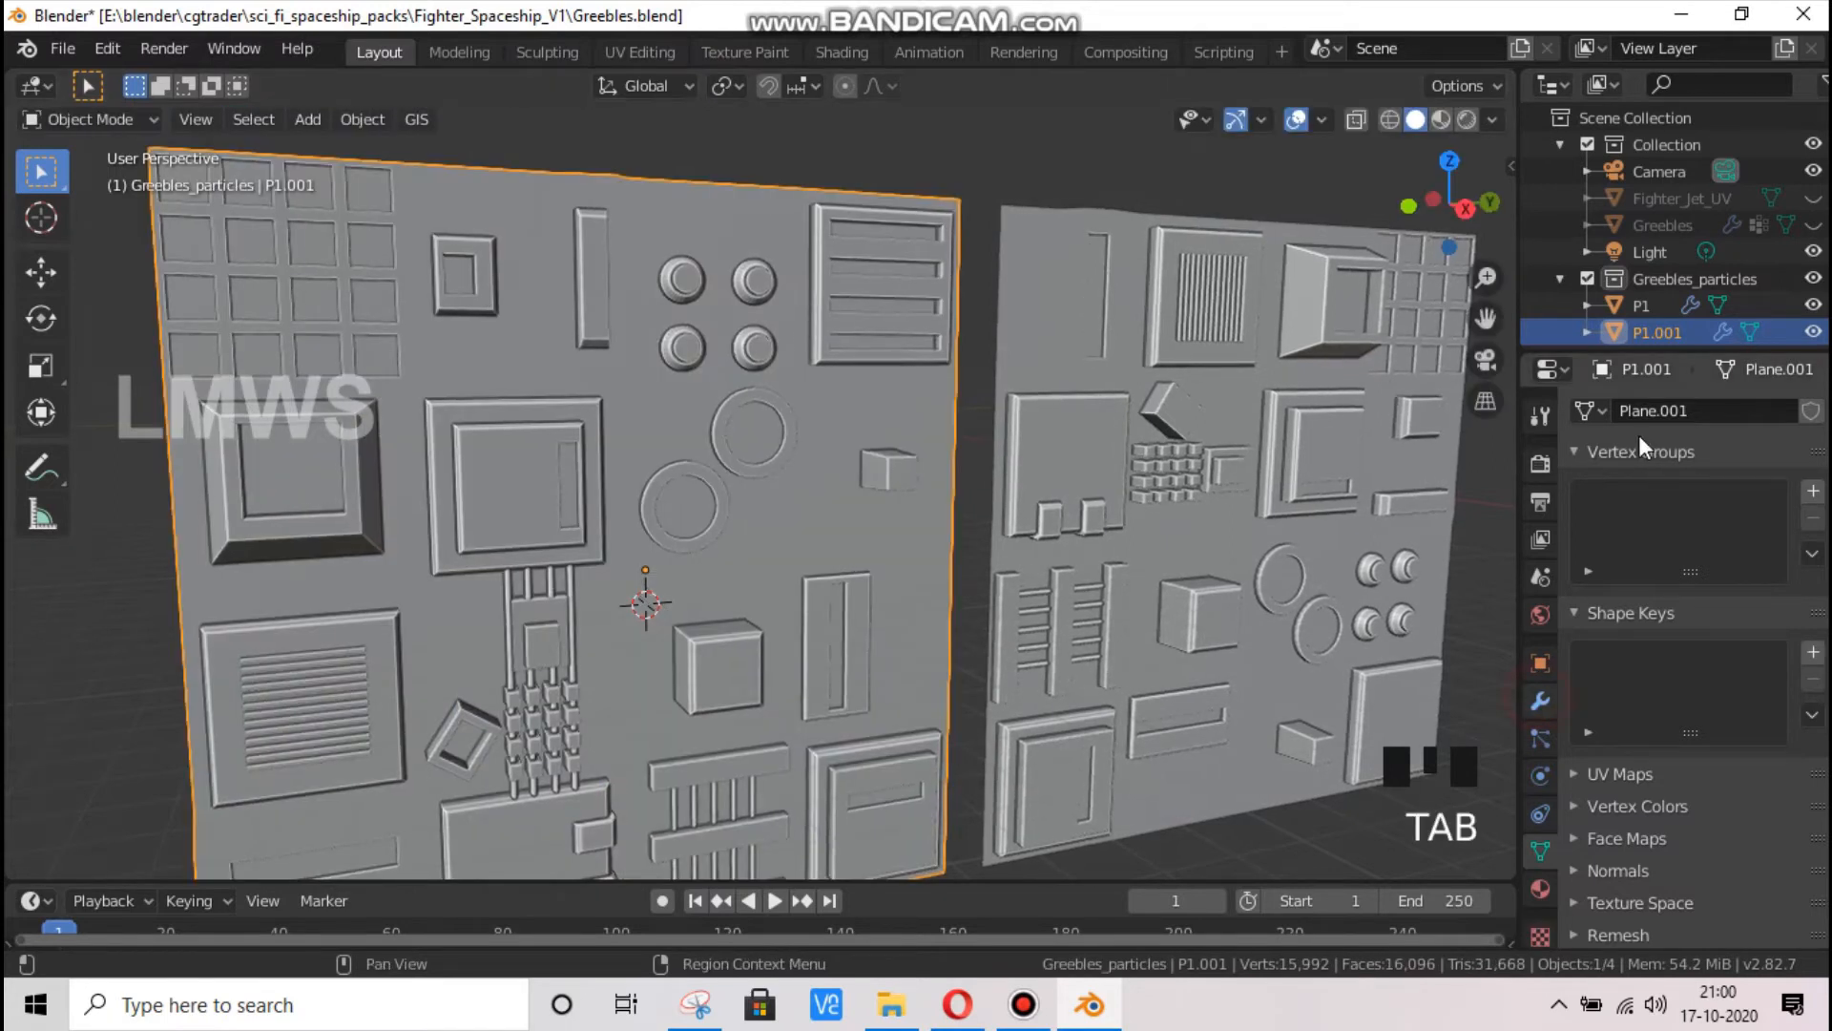
click(1541, 702)
click(1582, 449)
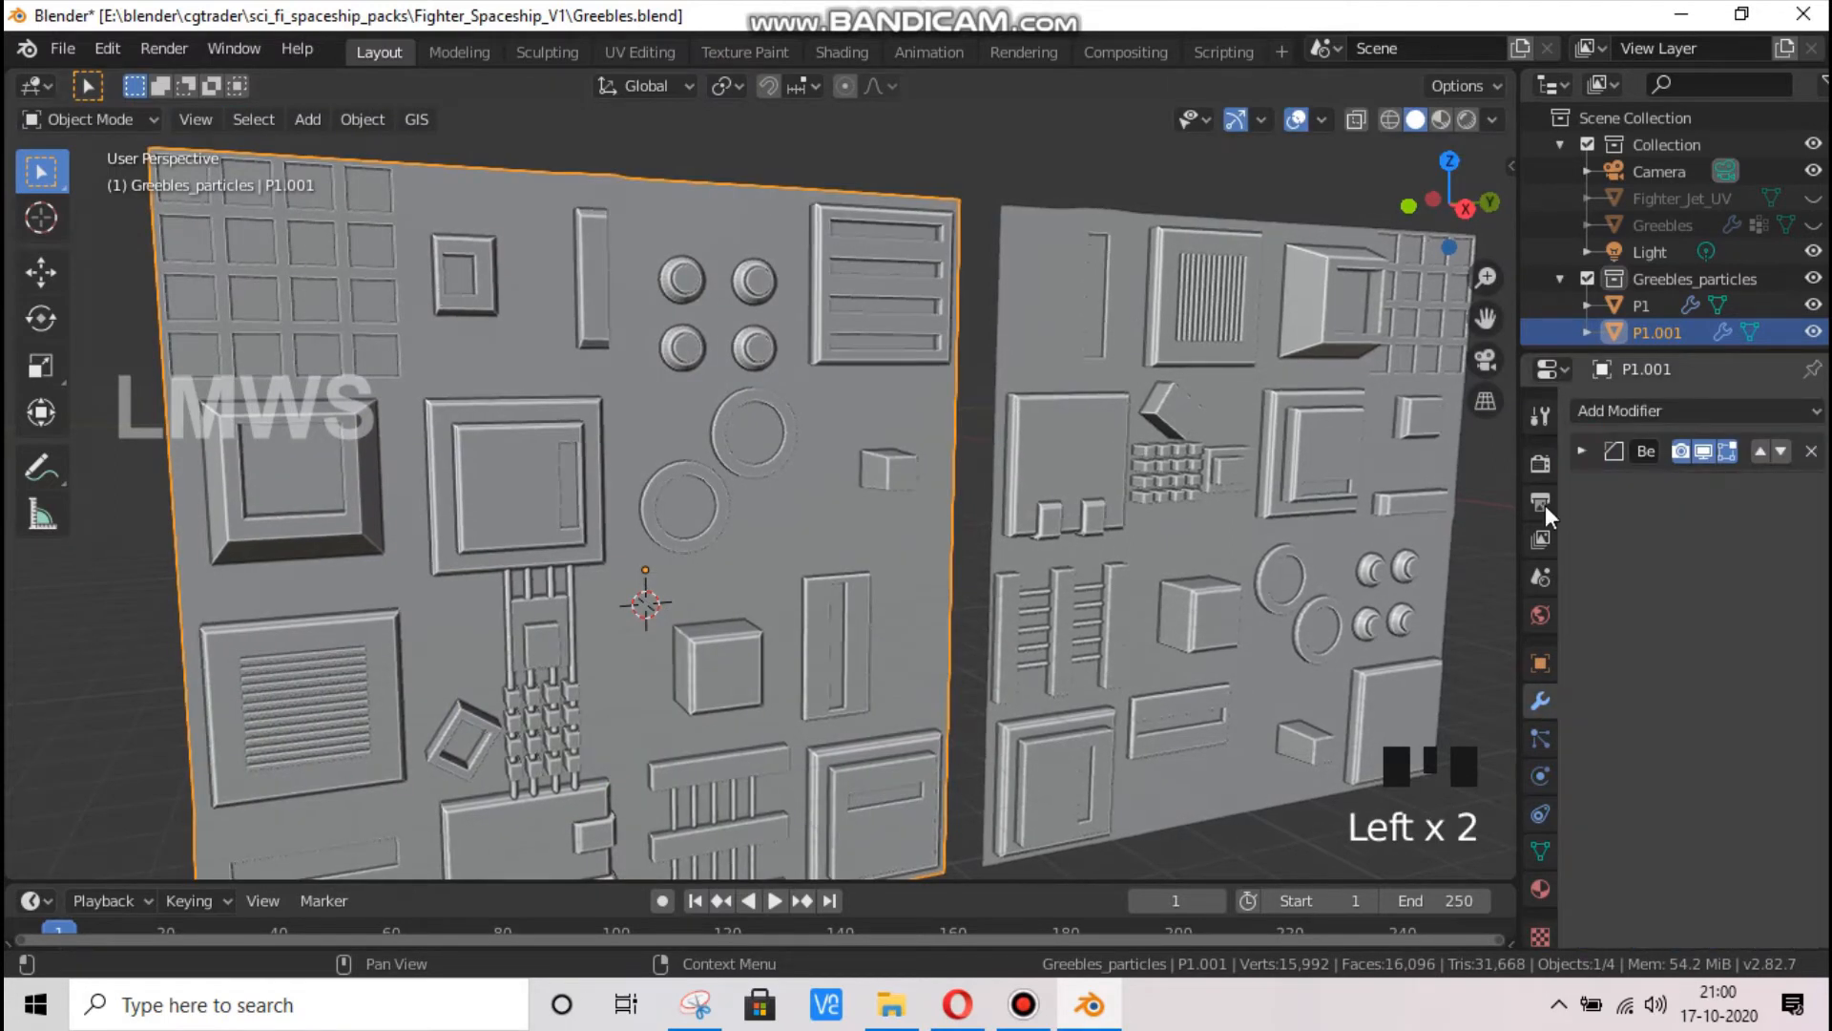
Extrude the front face of P1.001's central cube in place and scale it to about 0.42
click(711, 680)
key(Tab)
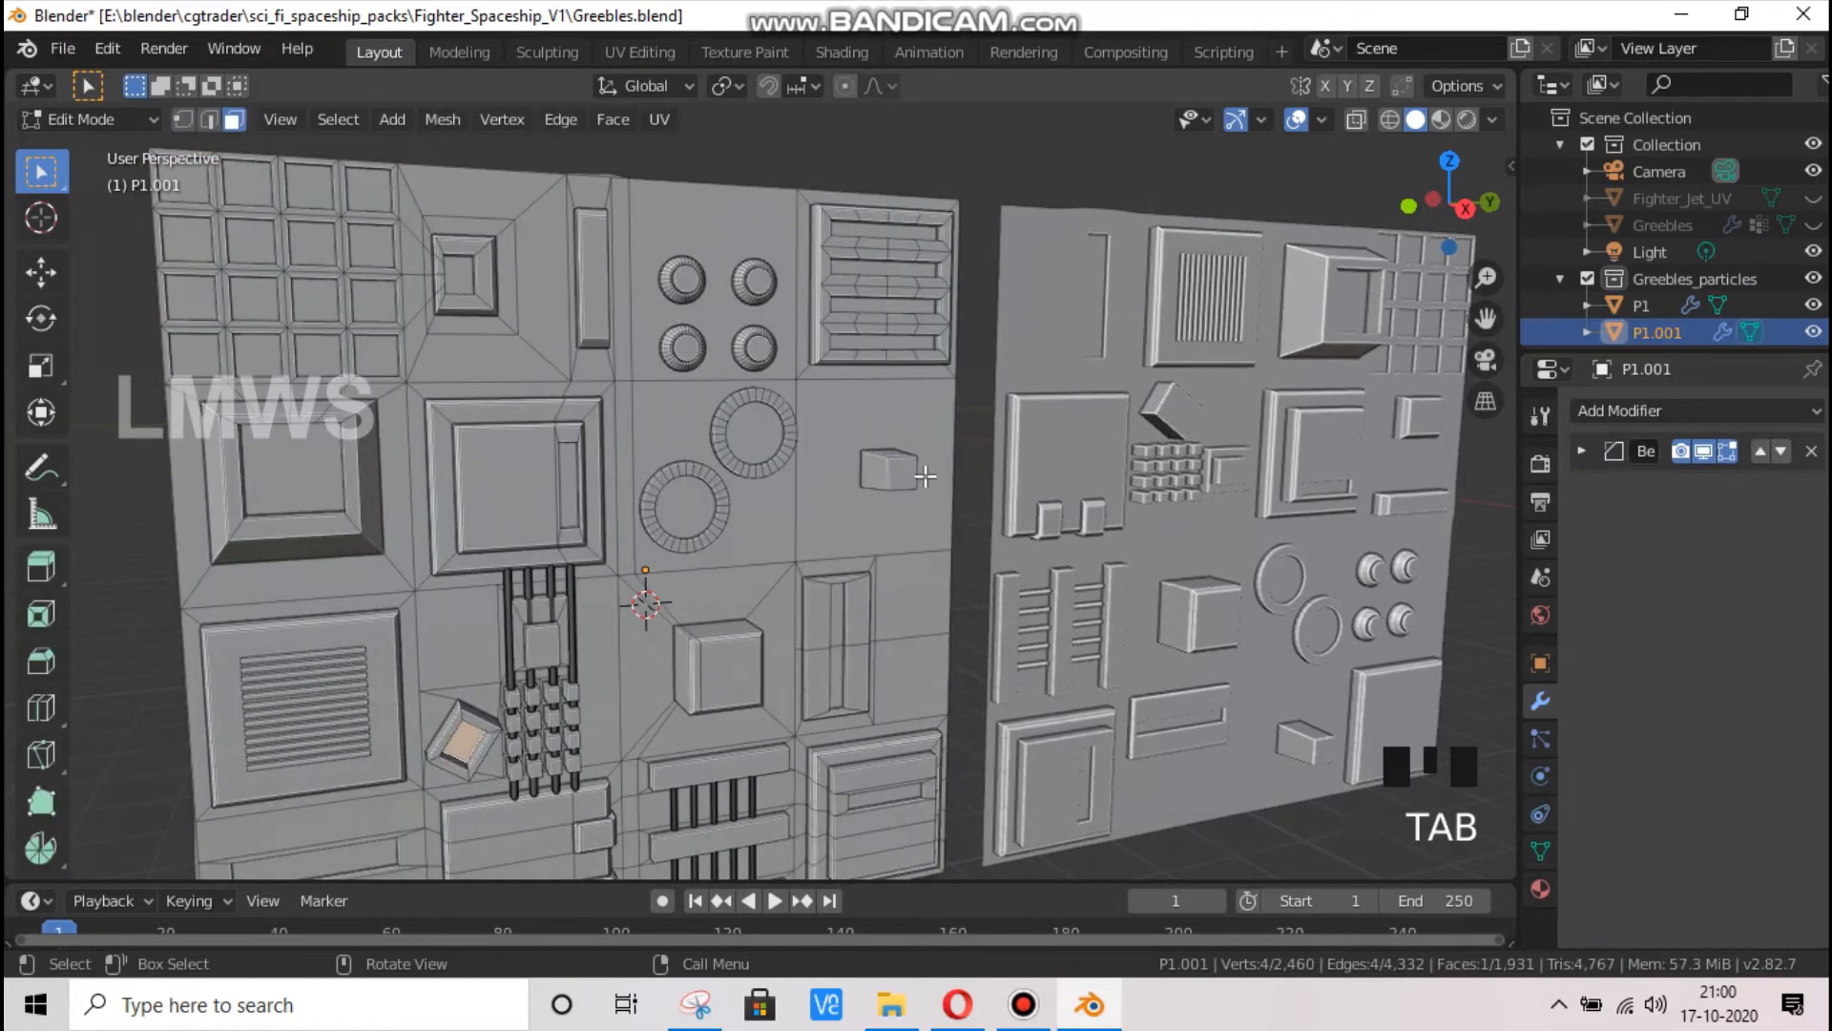
click(816, 742)
click(716, 676)
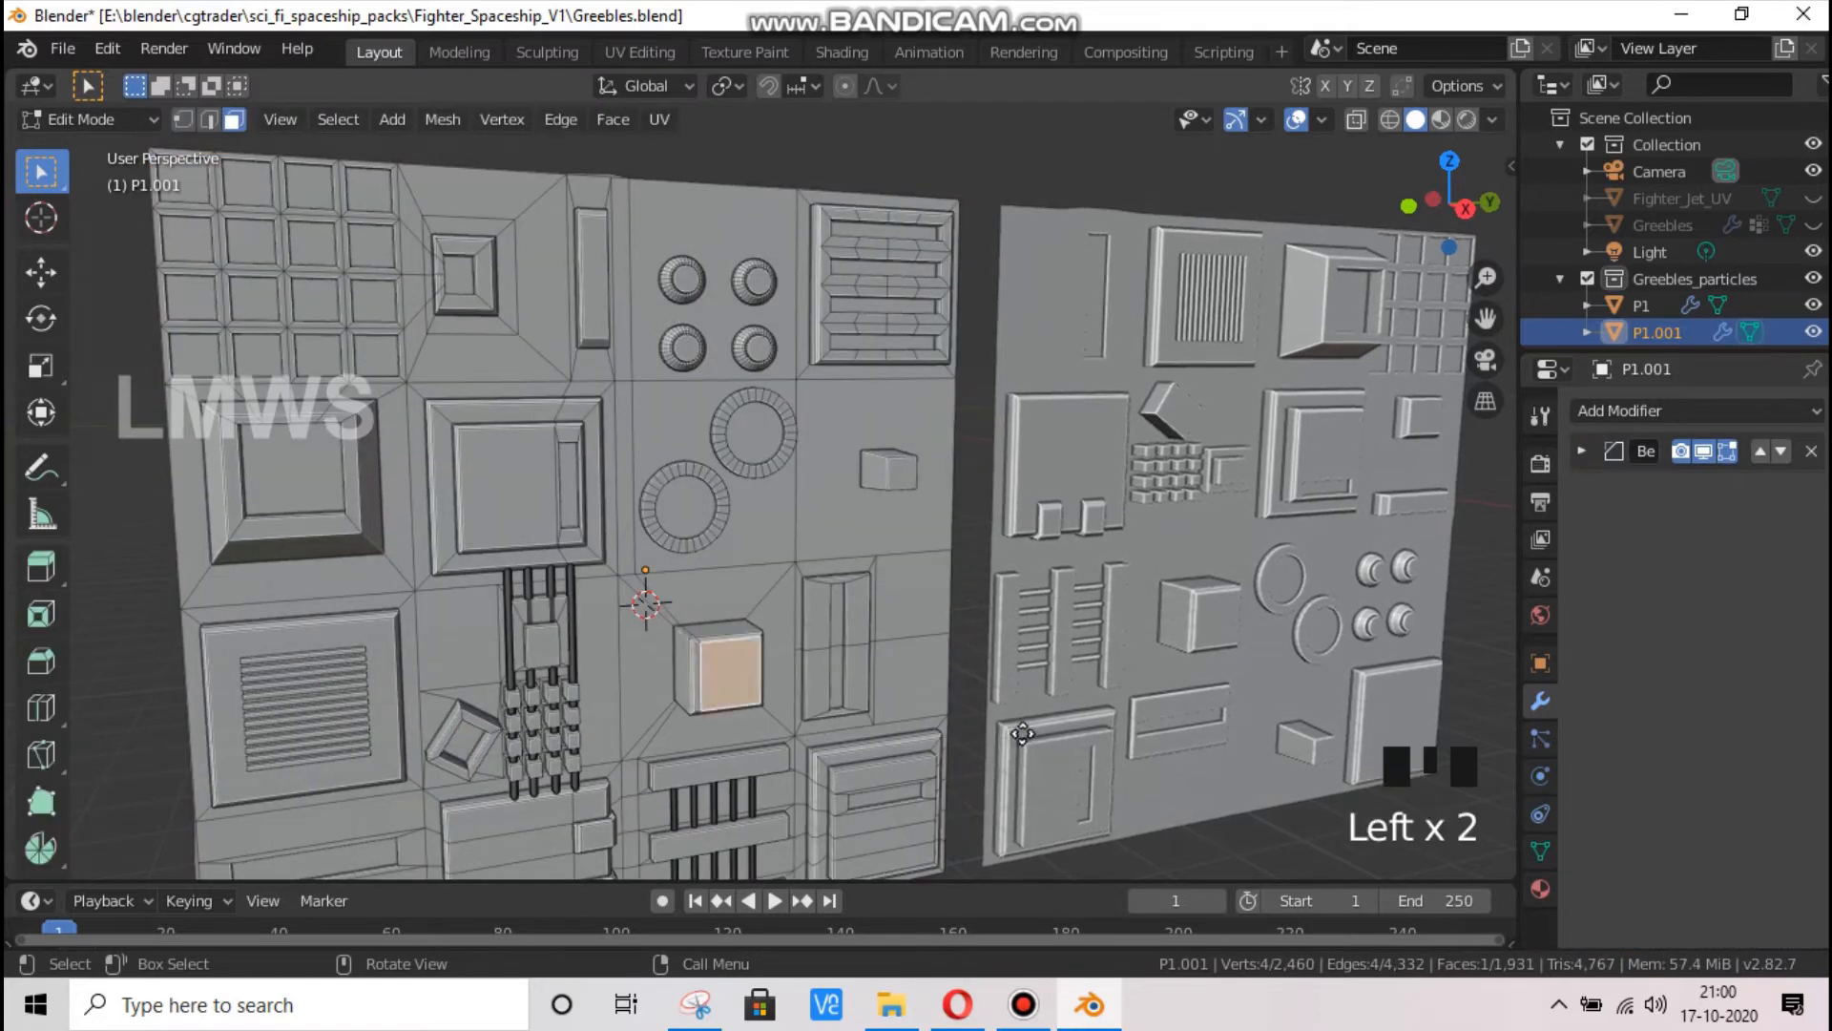
key(e)
key(s)
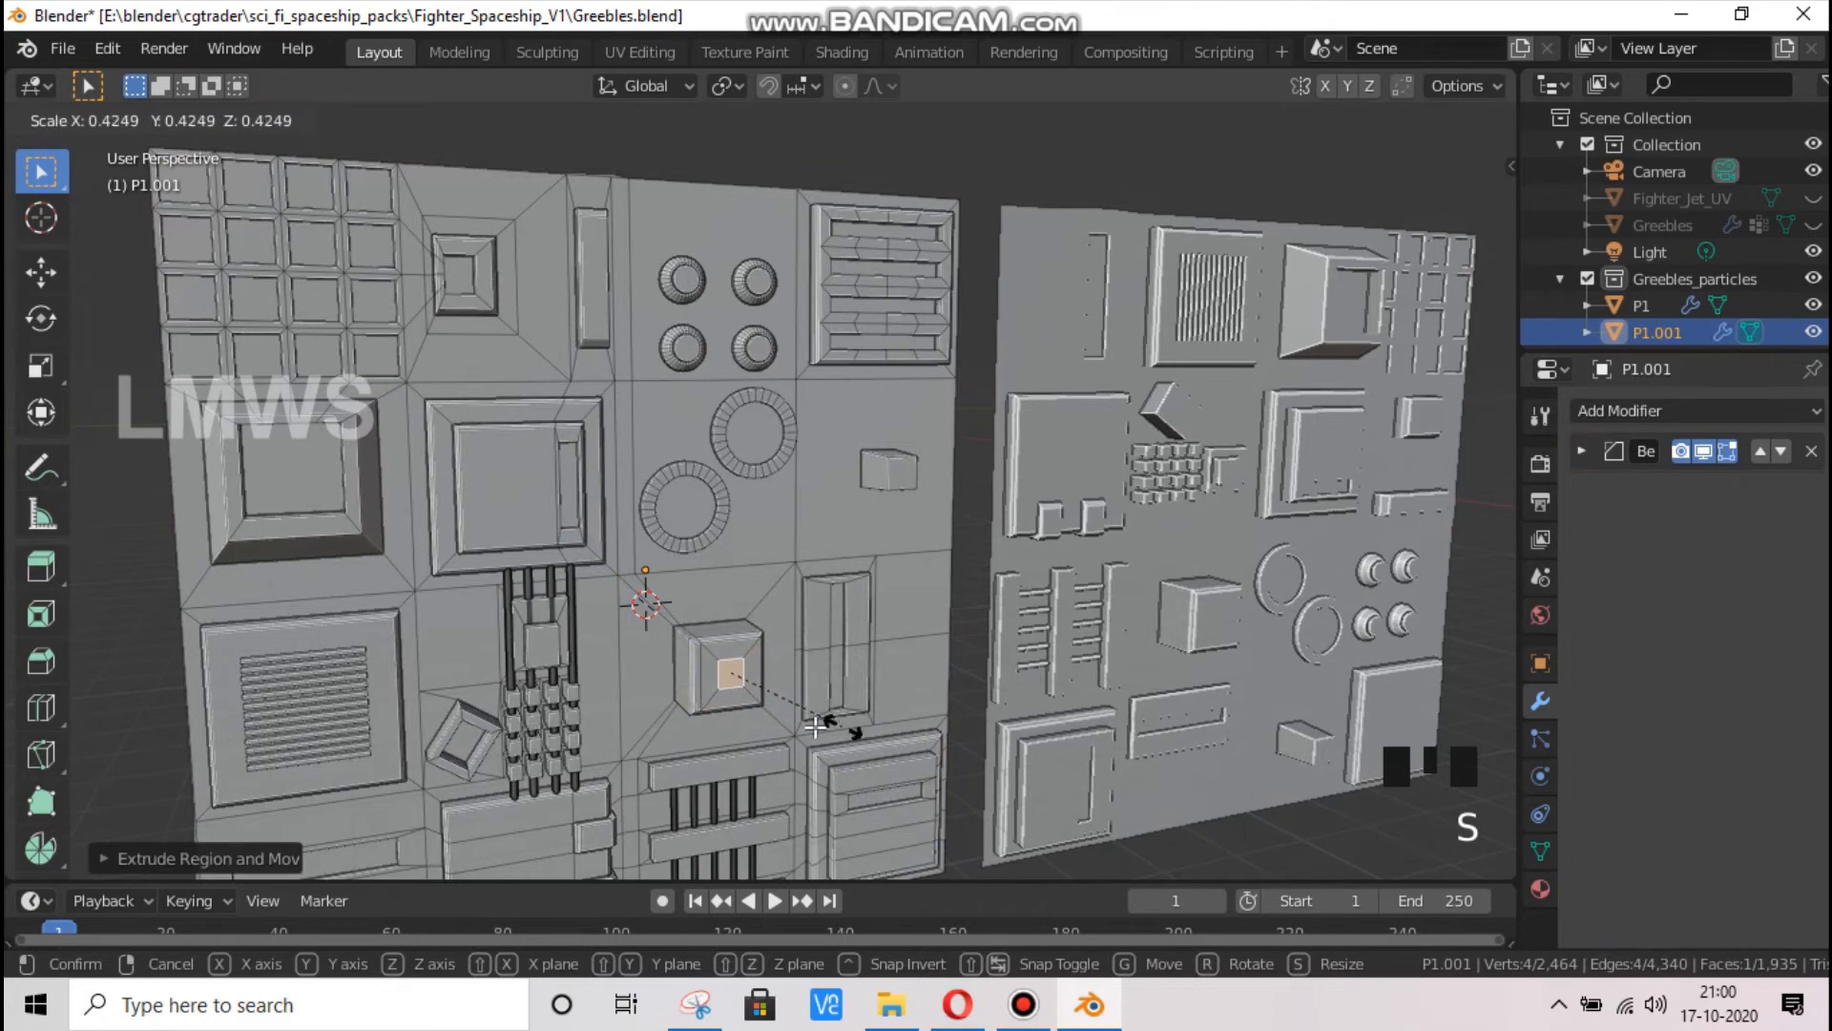
click(816, 727)
Extrude the central cube's reduced face outward into a smaller block, return to Object Mode, and save the file
key(g)
right_click(816, 727)
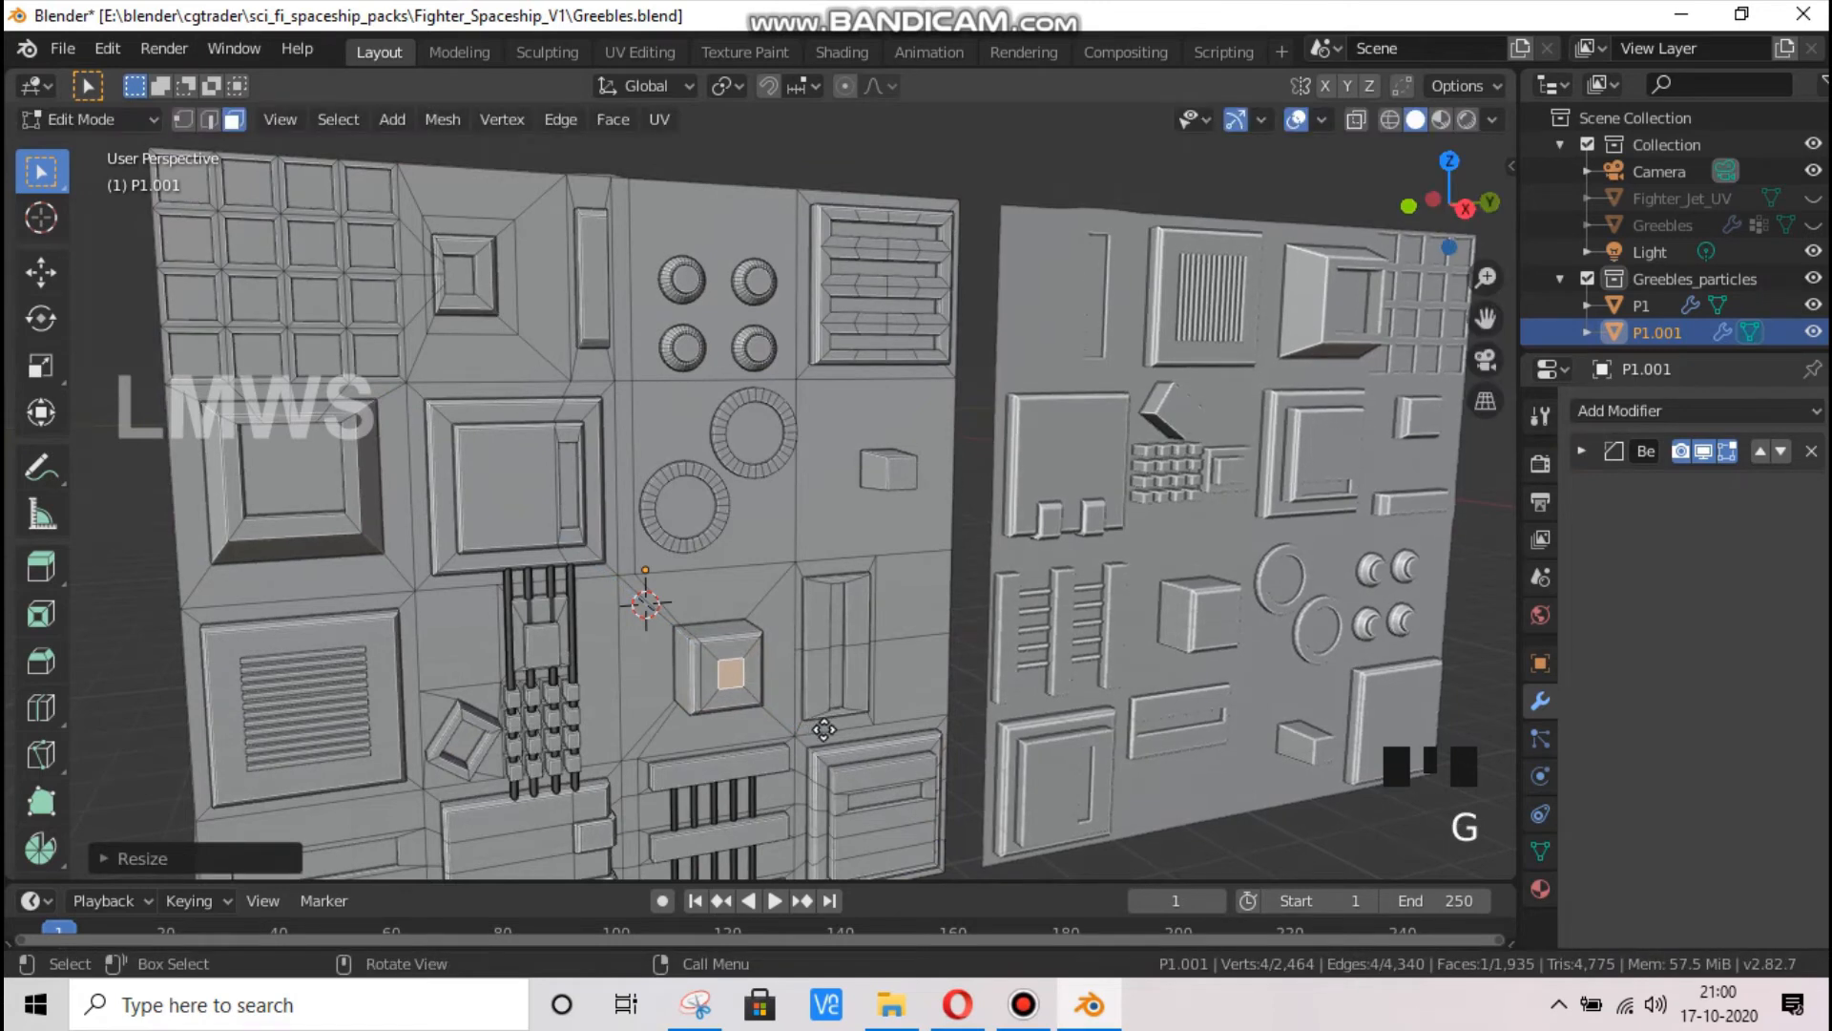
key(e)
click(827, 707)
key(Tab)
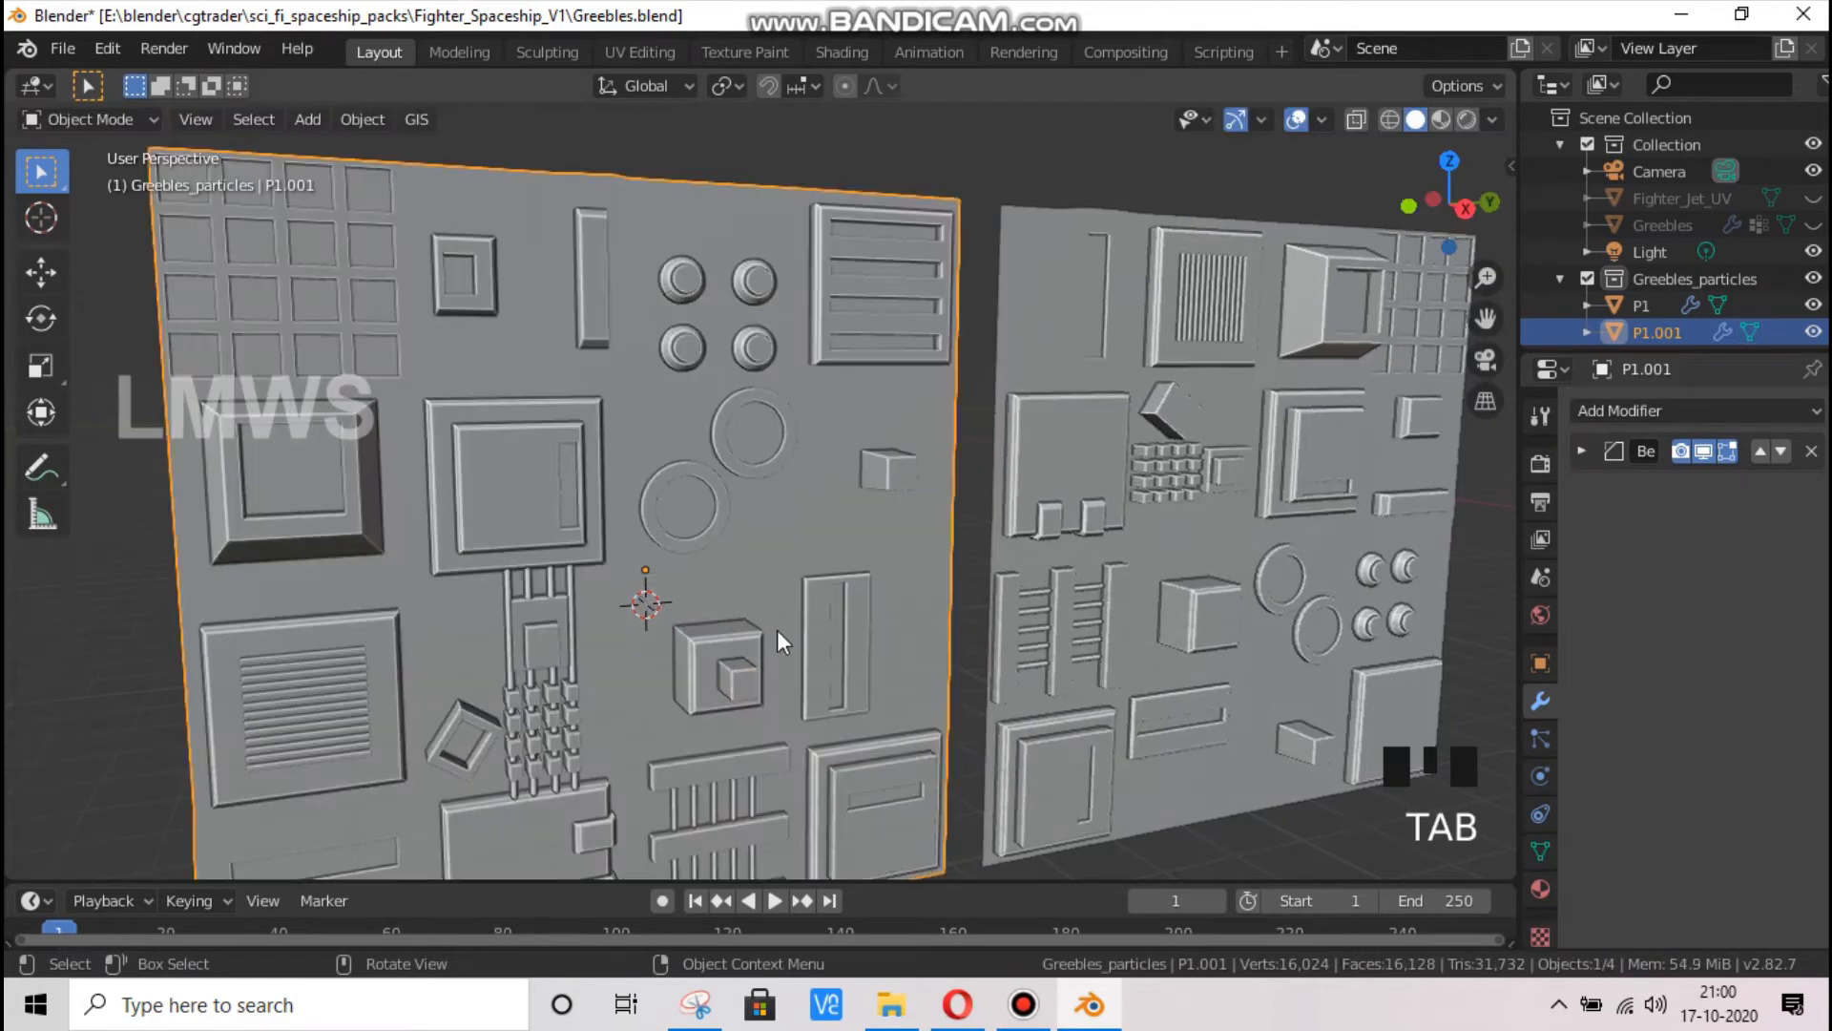
key(ctrl+s)
Unhide the Greebles object, select it, and bring it into view together with the two panels
scroll(599, 376, down, 4)
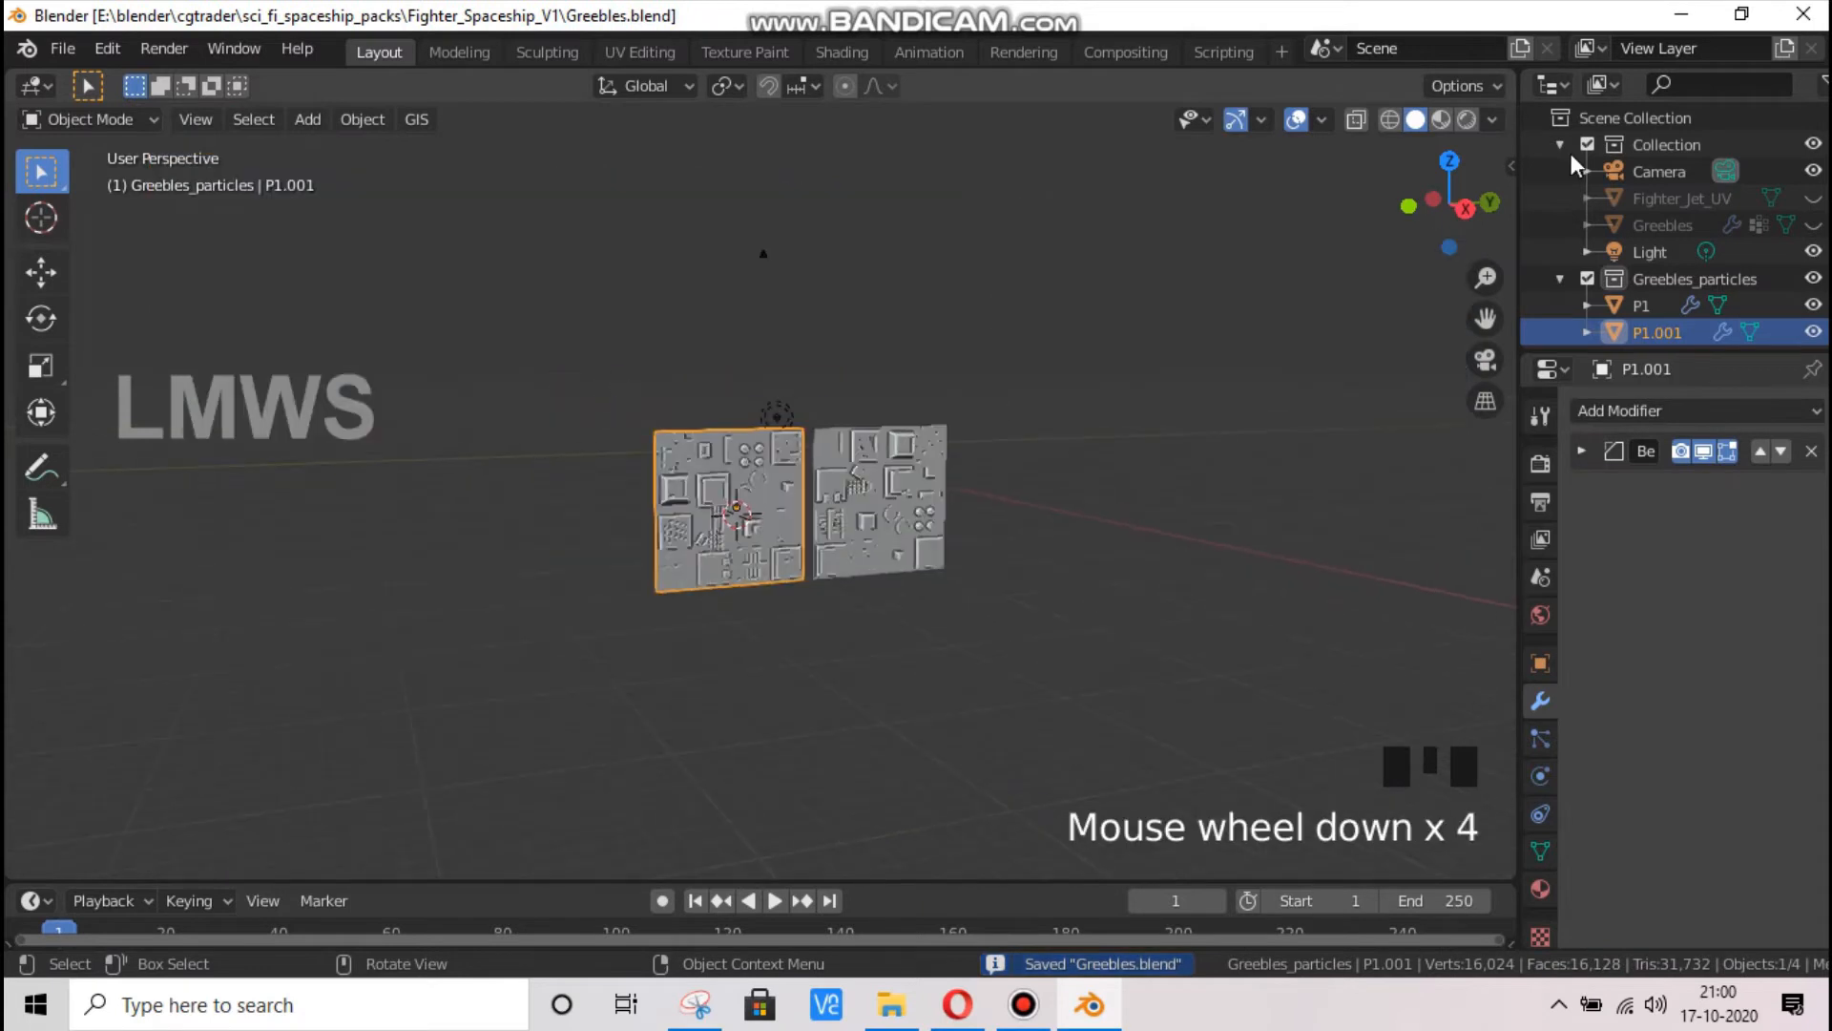
drag(1449, 205, 1120, 444)
scroll(1120, 443, up, 2)
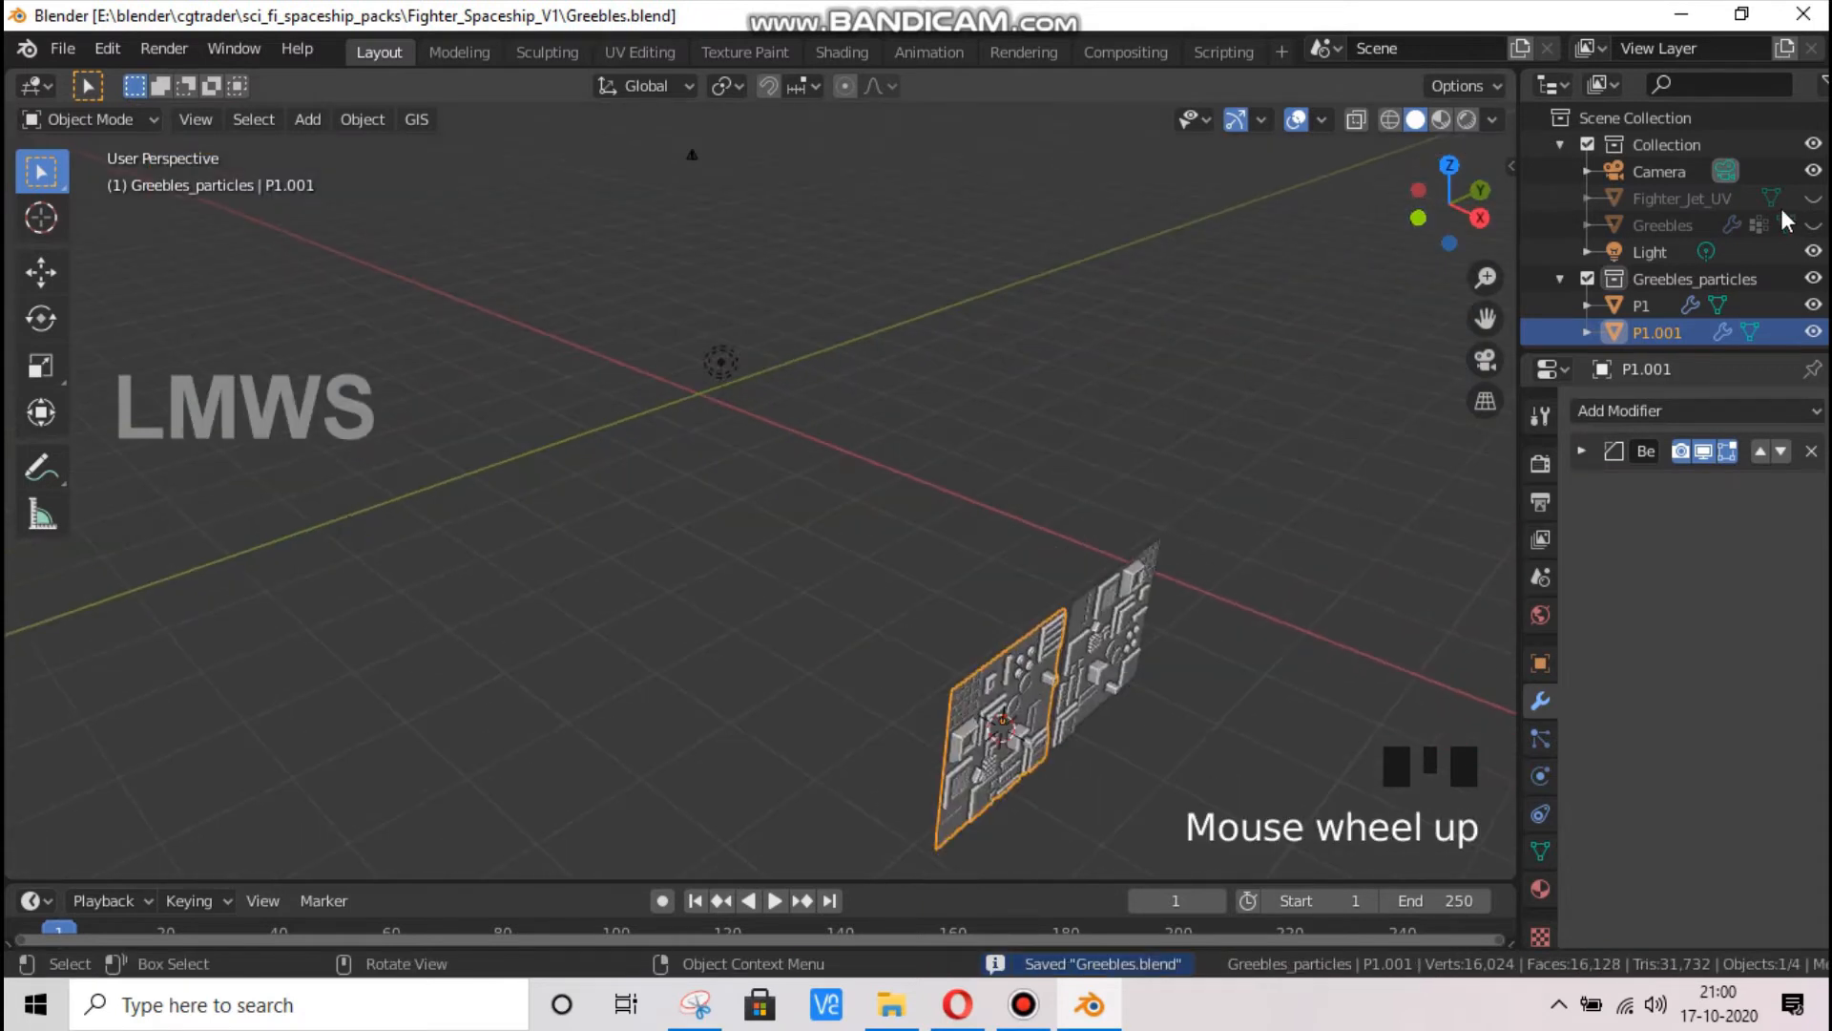
click(1813, 225)
click(1663, 224)
scroll(750, 405, up, 8)
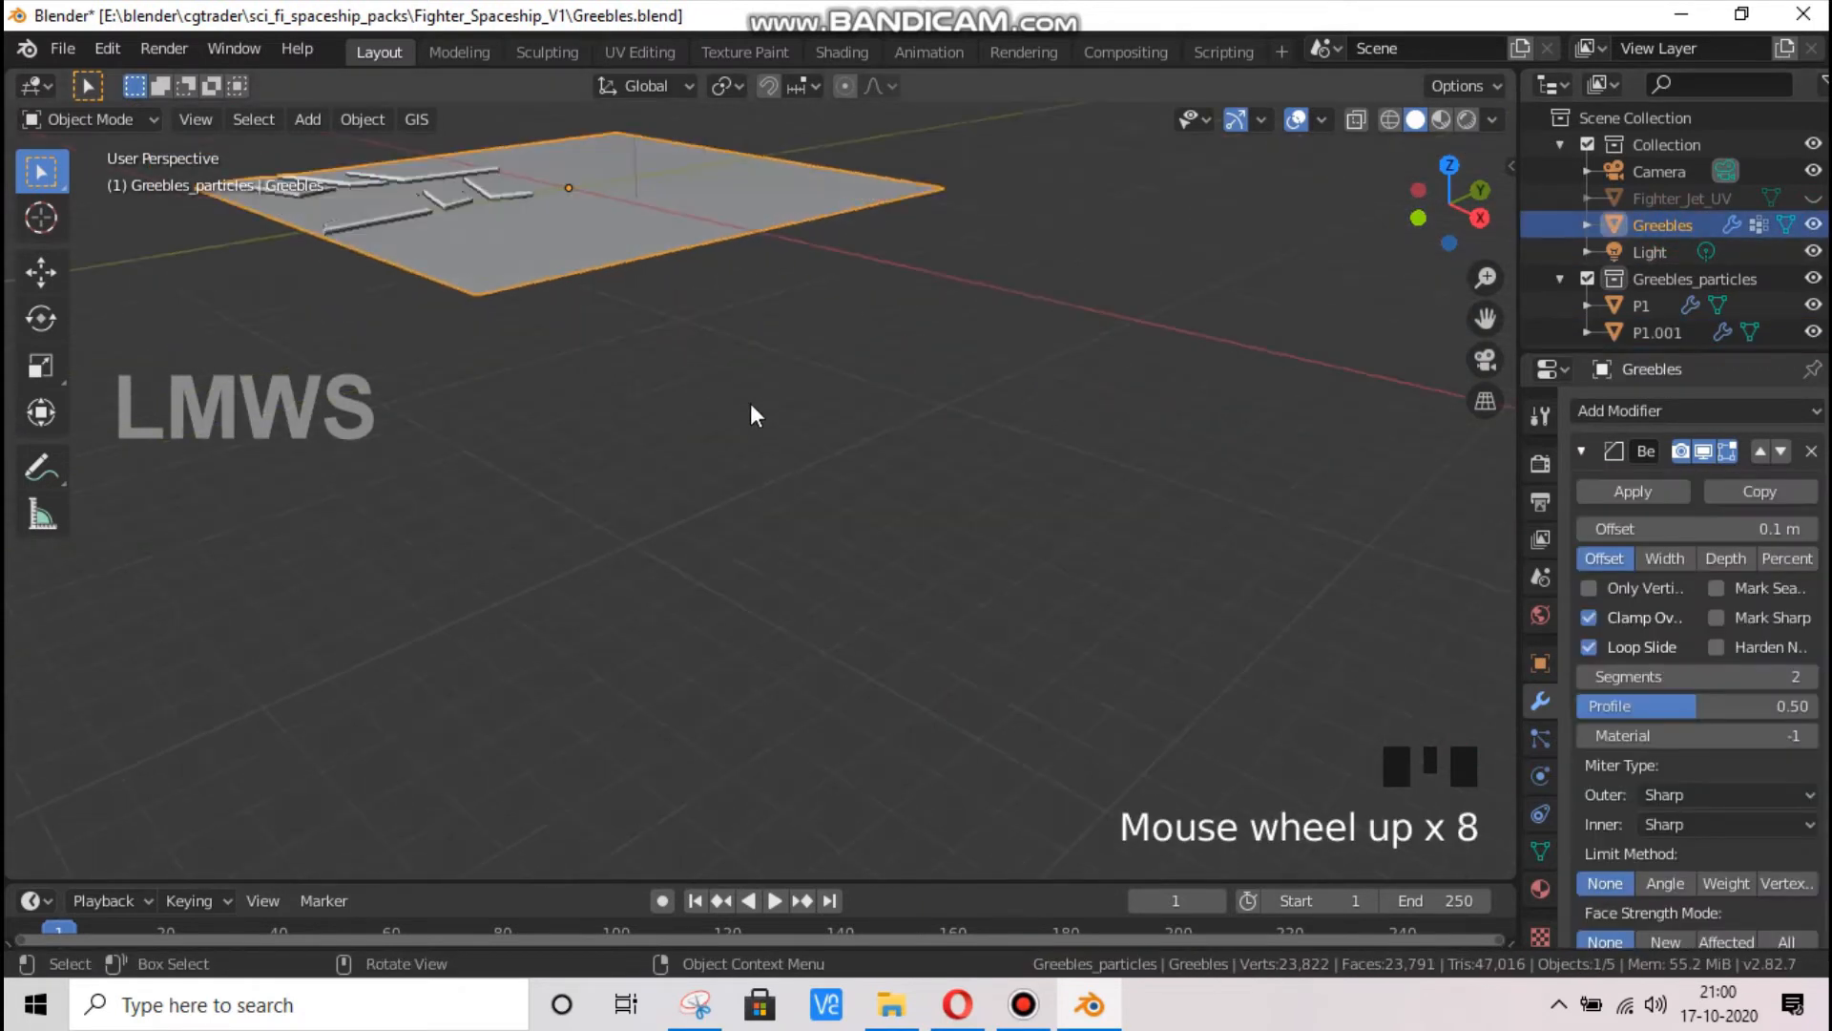
scroll(750, 404, down, 3)
drag(1449, 204, 1216, 258)
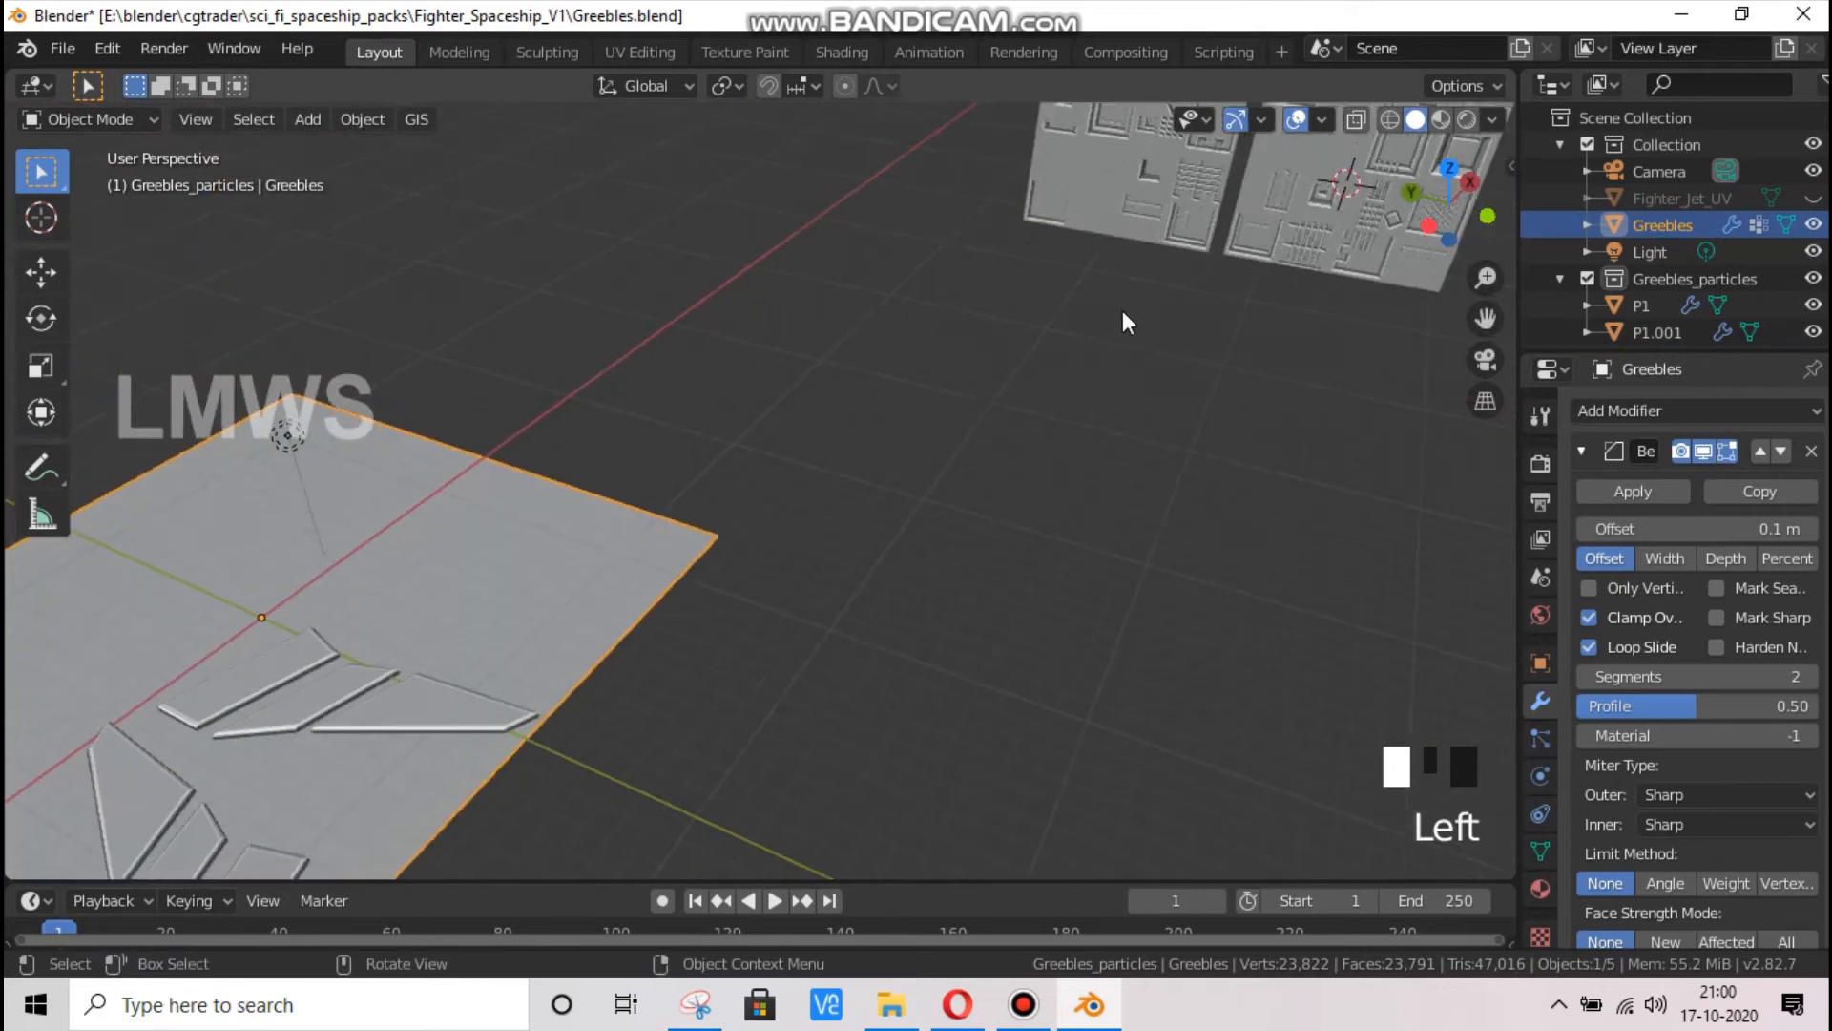
scroll(943, 181, down, 3)
drag(933, 165, 1241, 325)
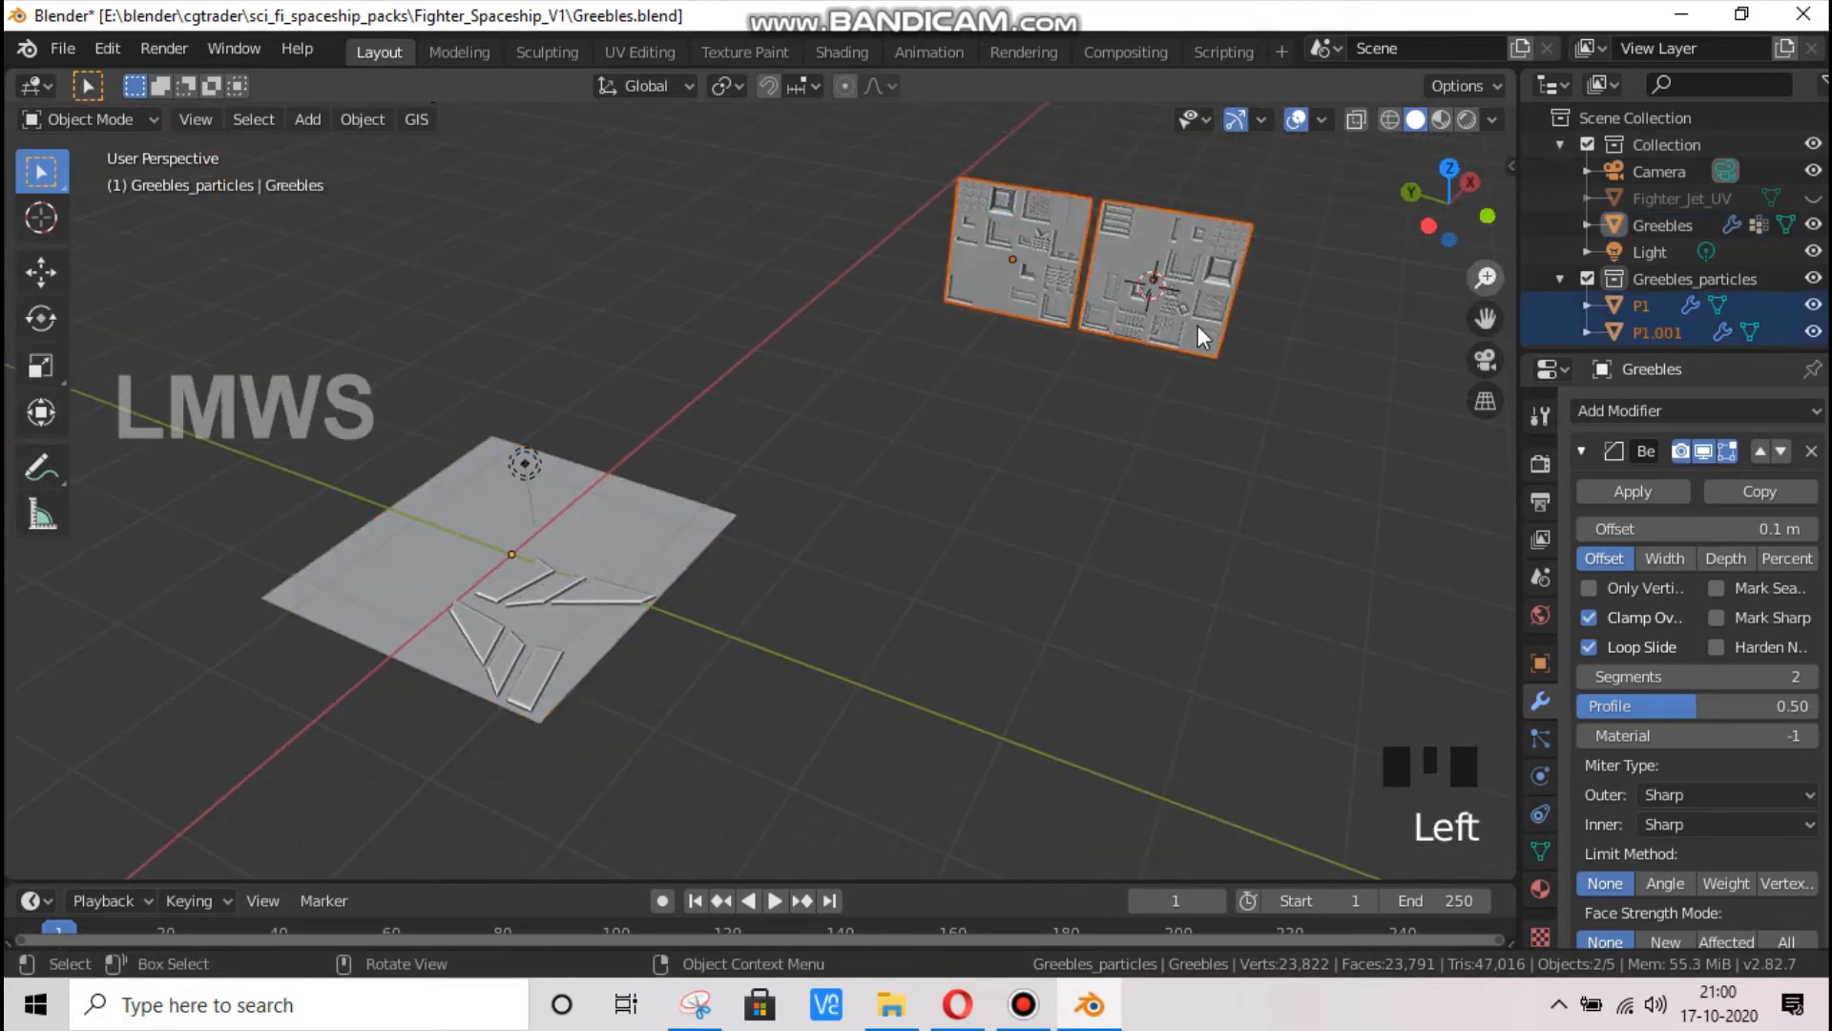
click(1037, 437)
click(1158, 277)
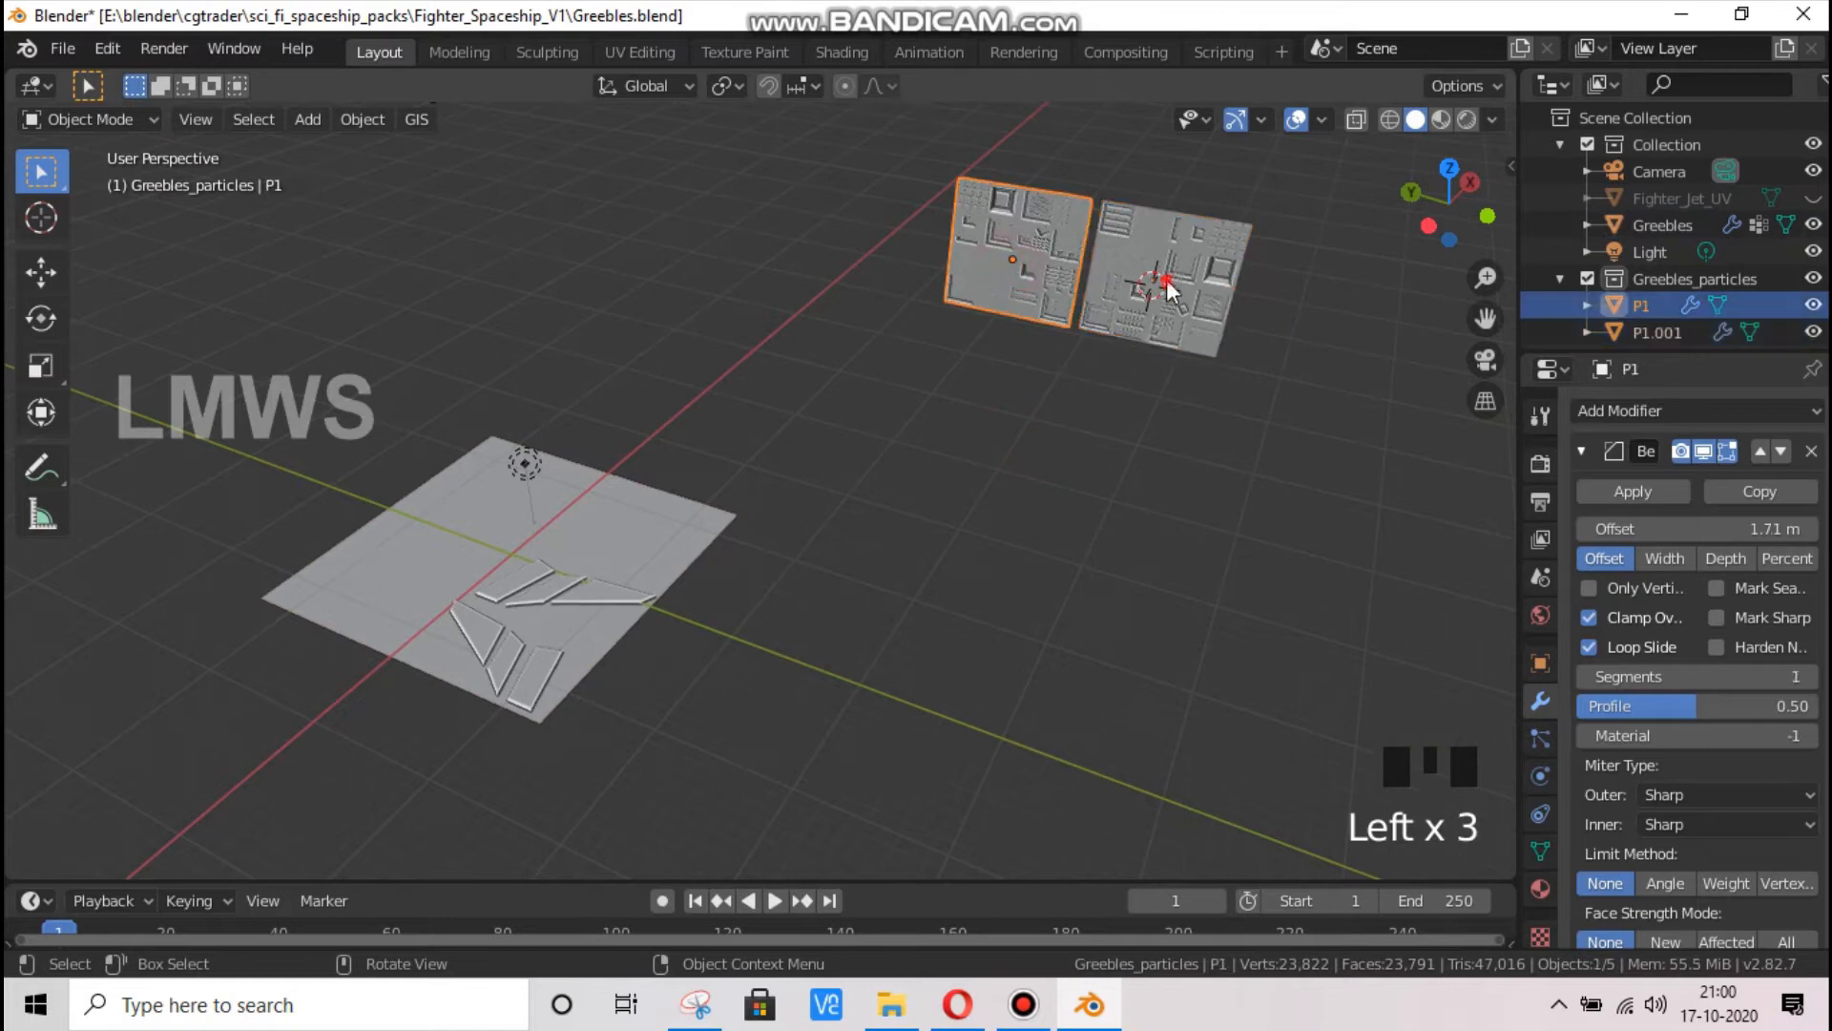
click(969, 233)
click(1153, 256)
click(1153, 257)
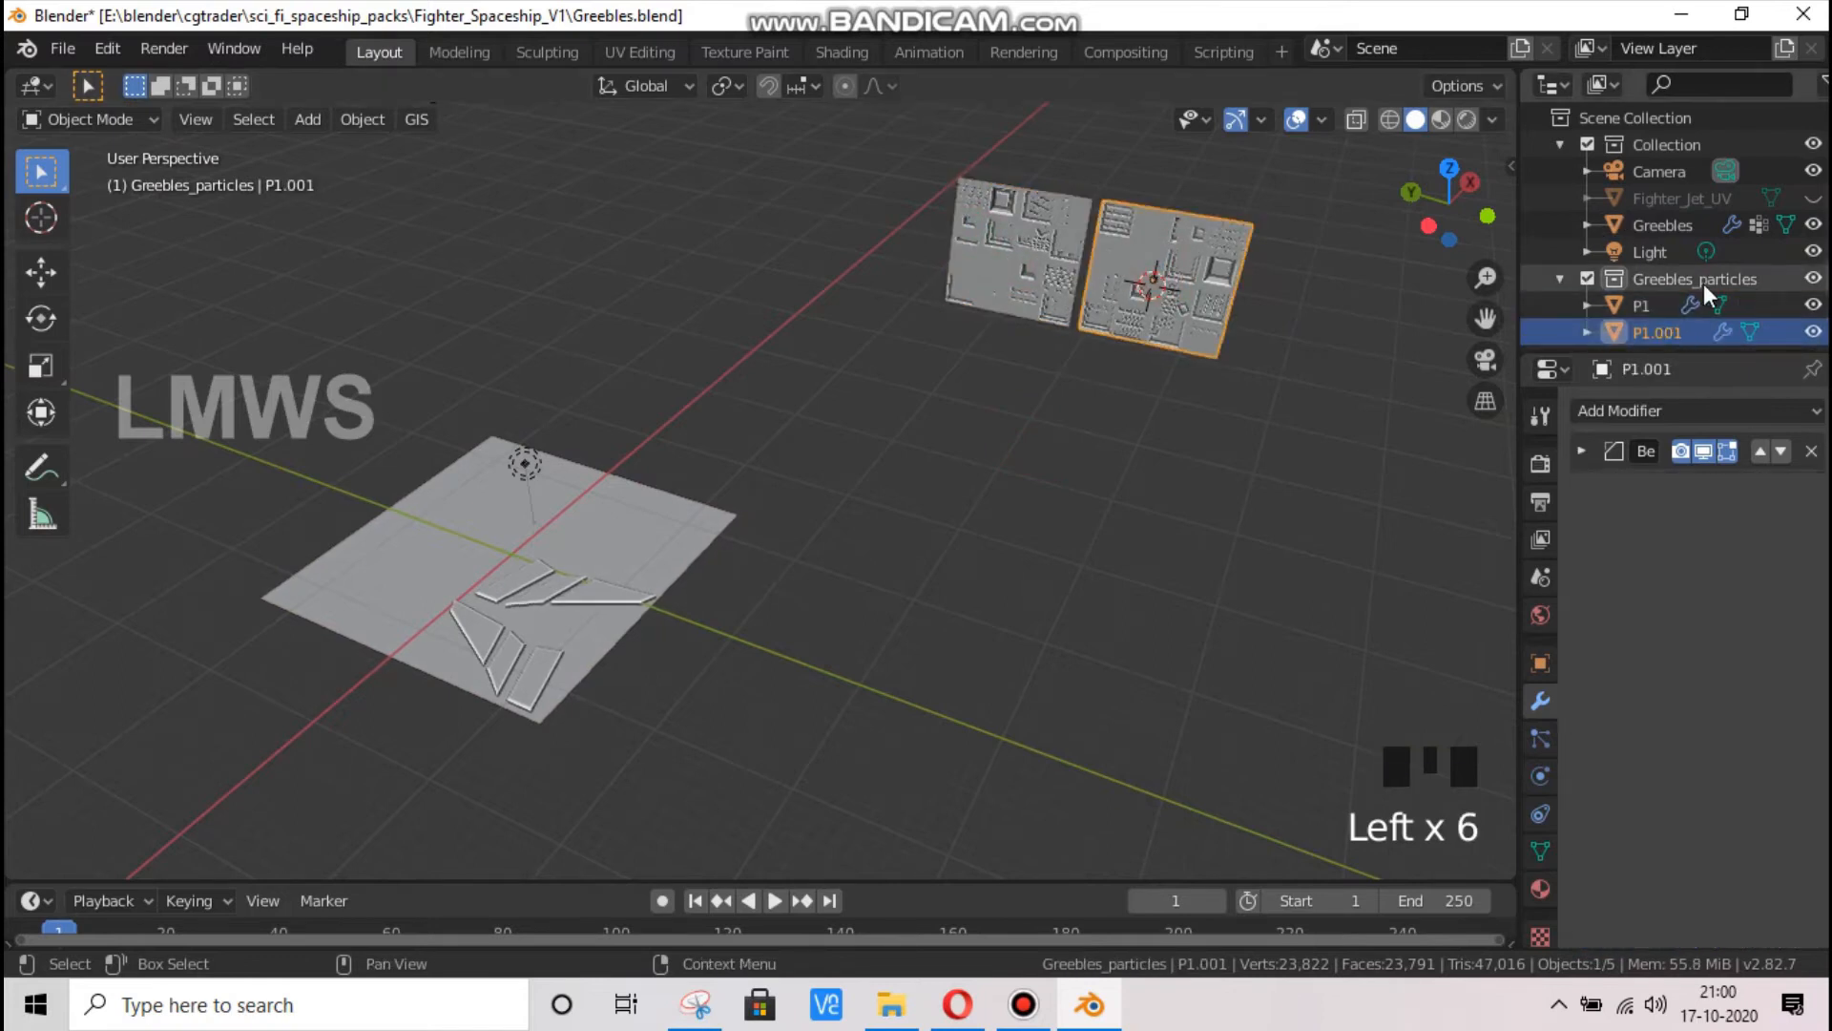
Collapse the Greebles_particles collection and hide it in the viewport
click(1703, 280)
click(1561, 280)
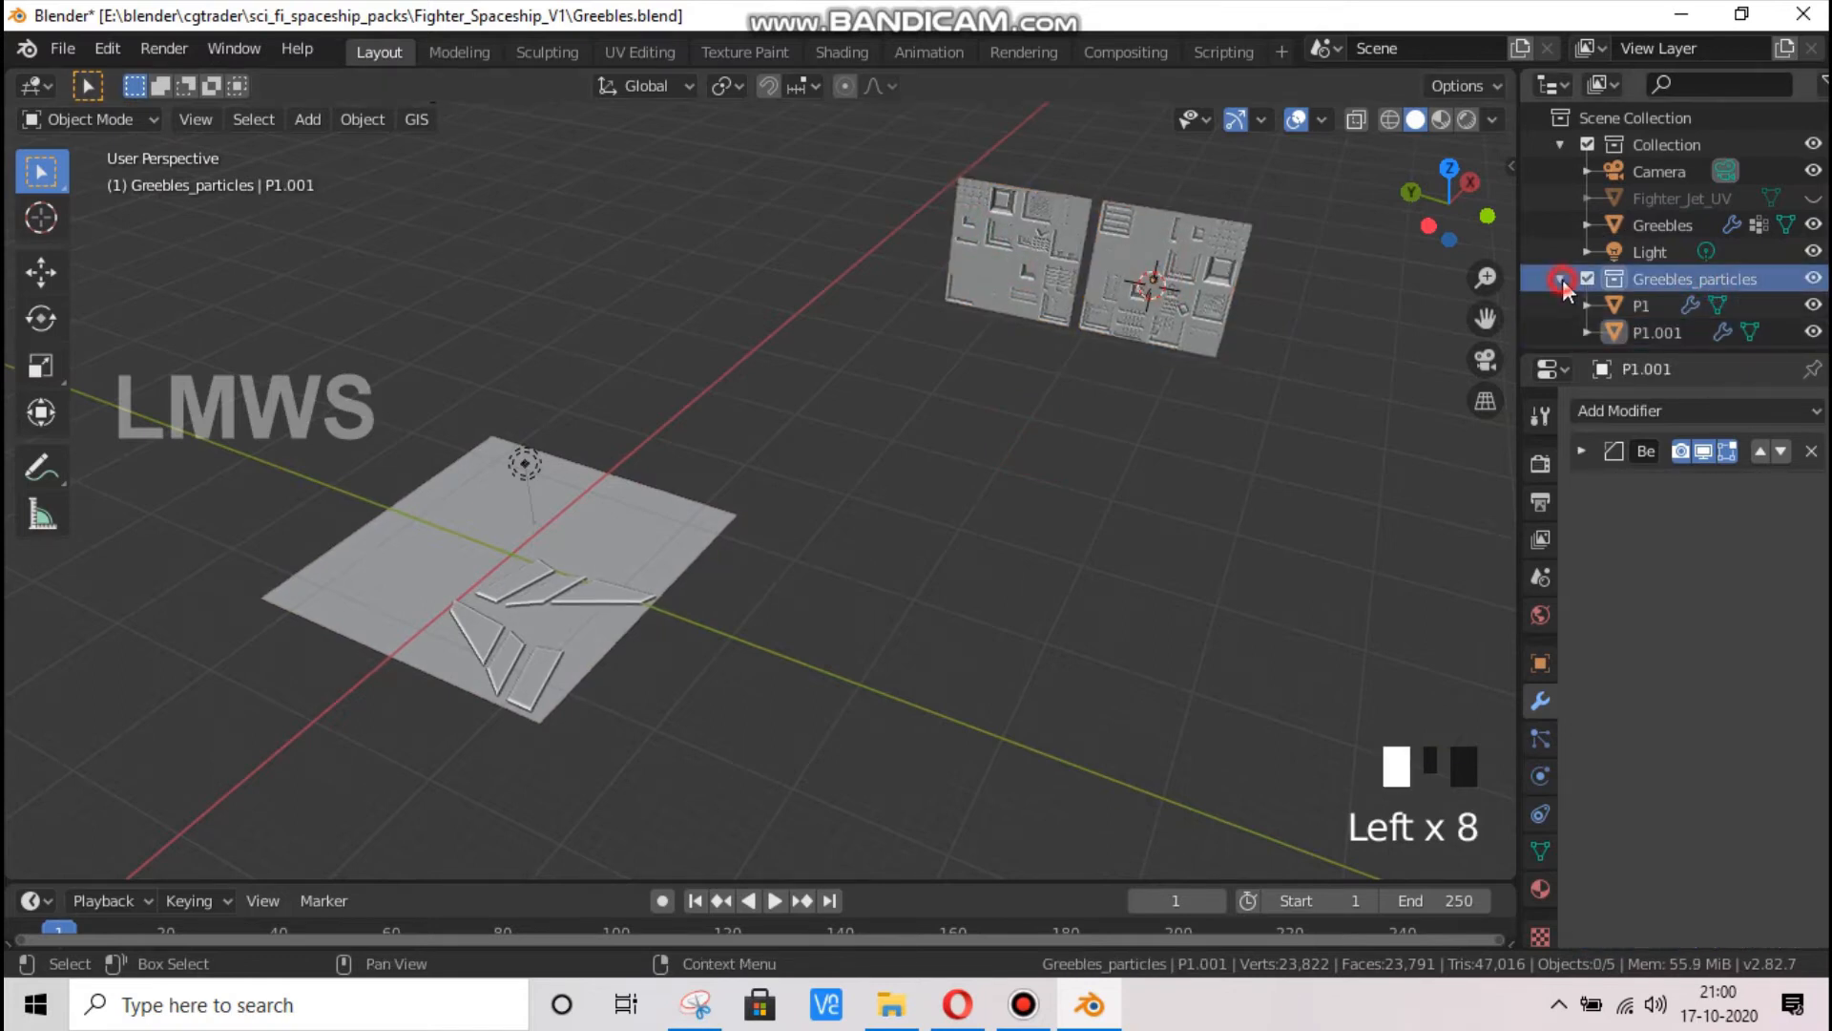
click(1813, 279)
Select the Greebles plane and add a particle system of the Hair type to it
click(421, 606)
key(Tab)
scroll(518, 593, up, 1)
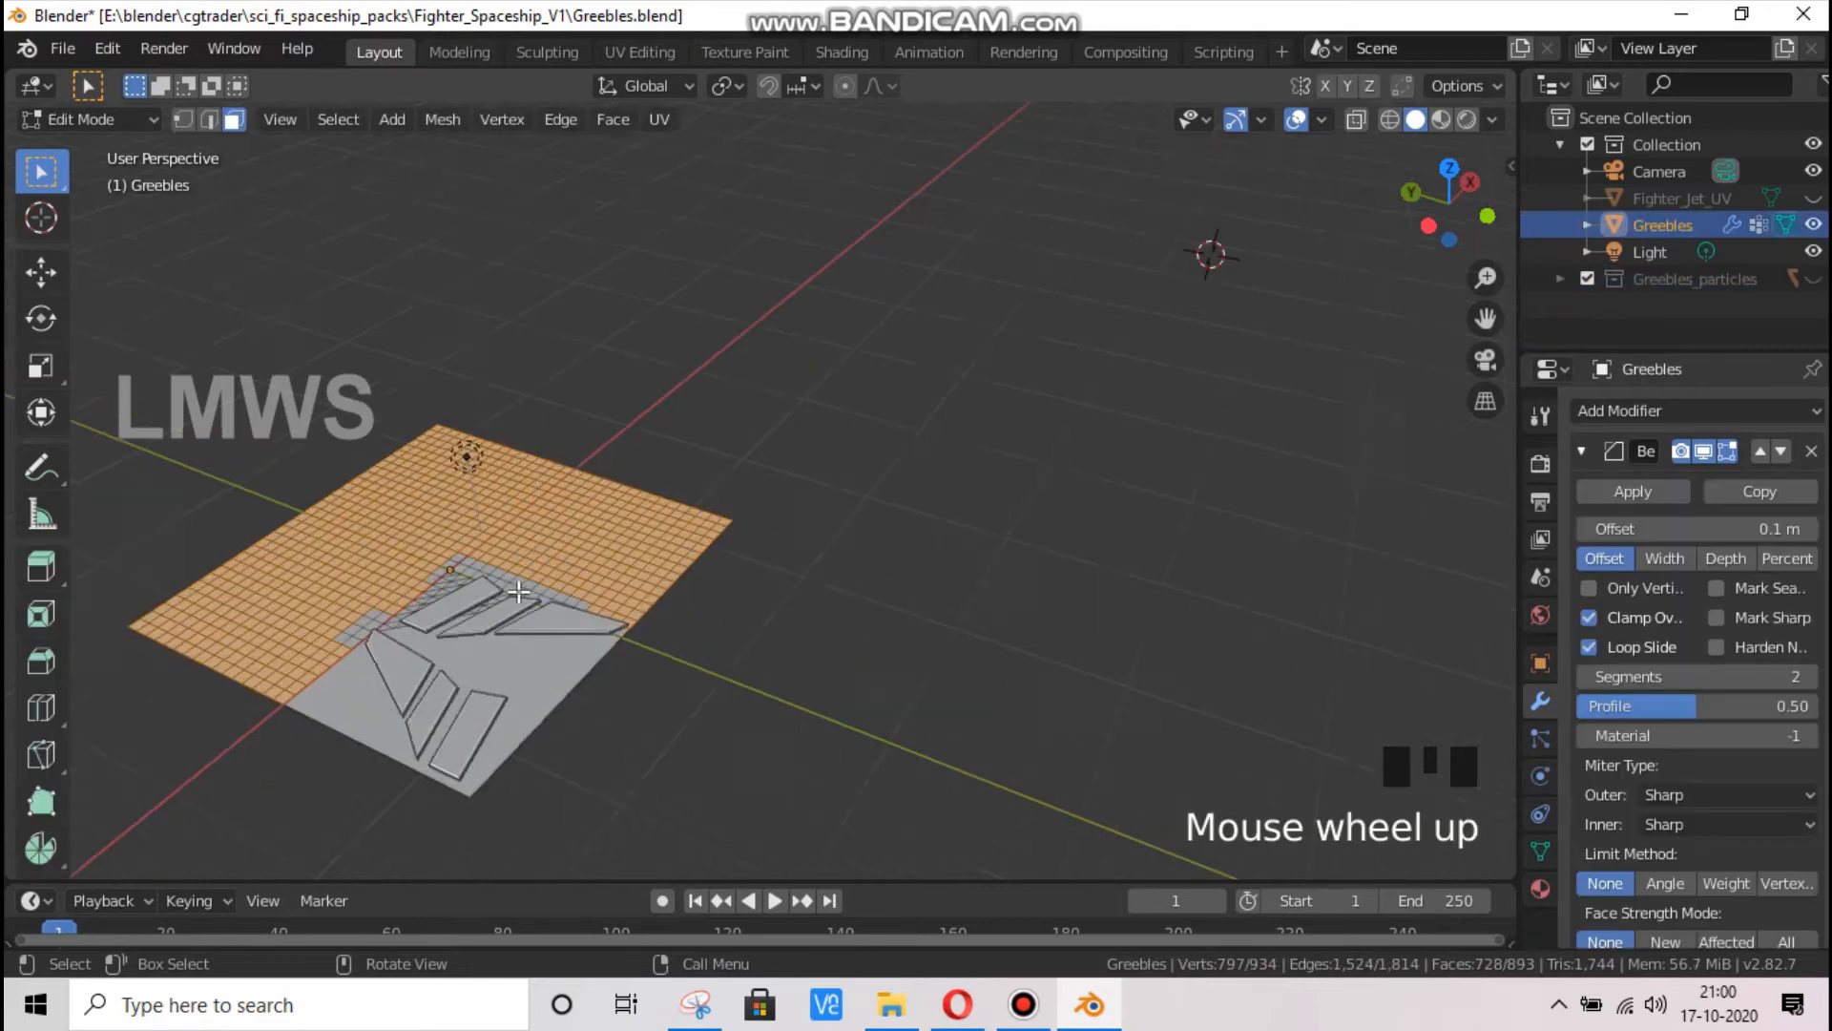
scroll(457, 554, up, 2)
key(Tab)
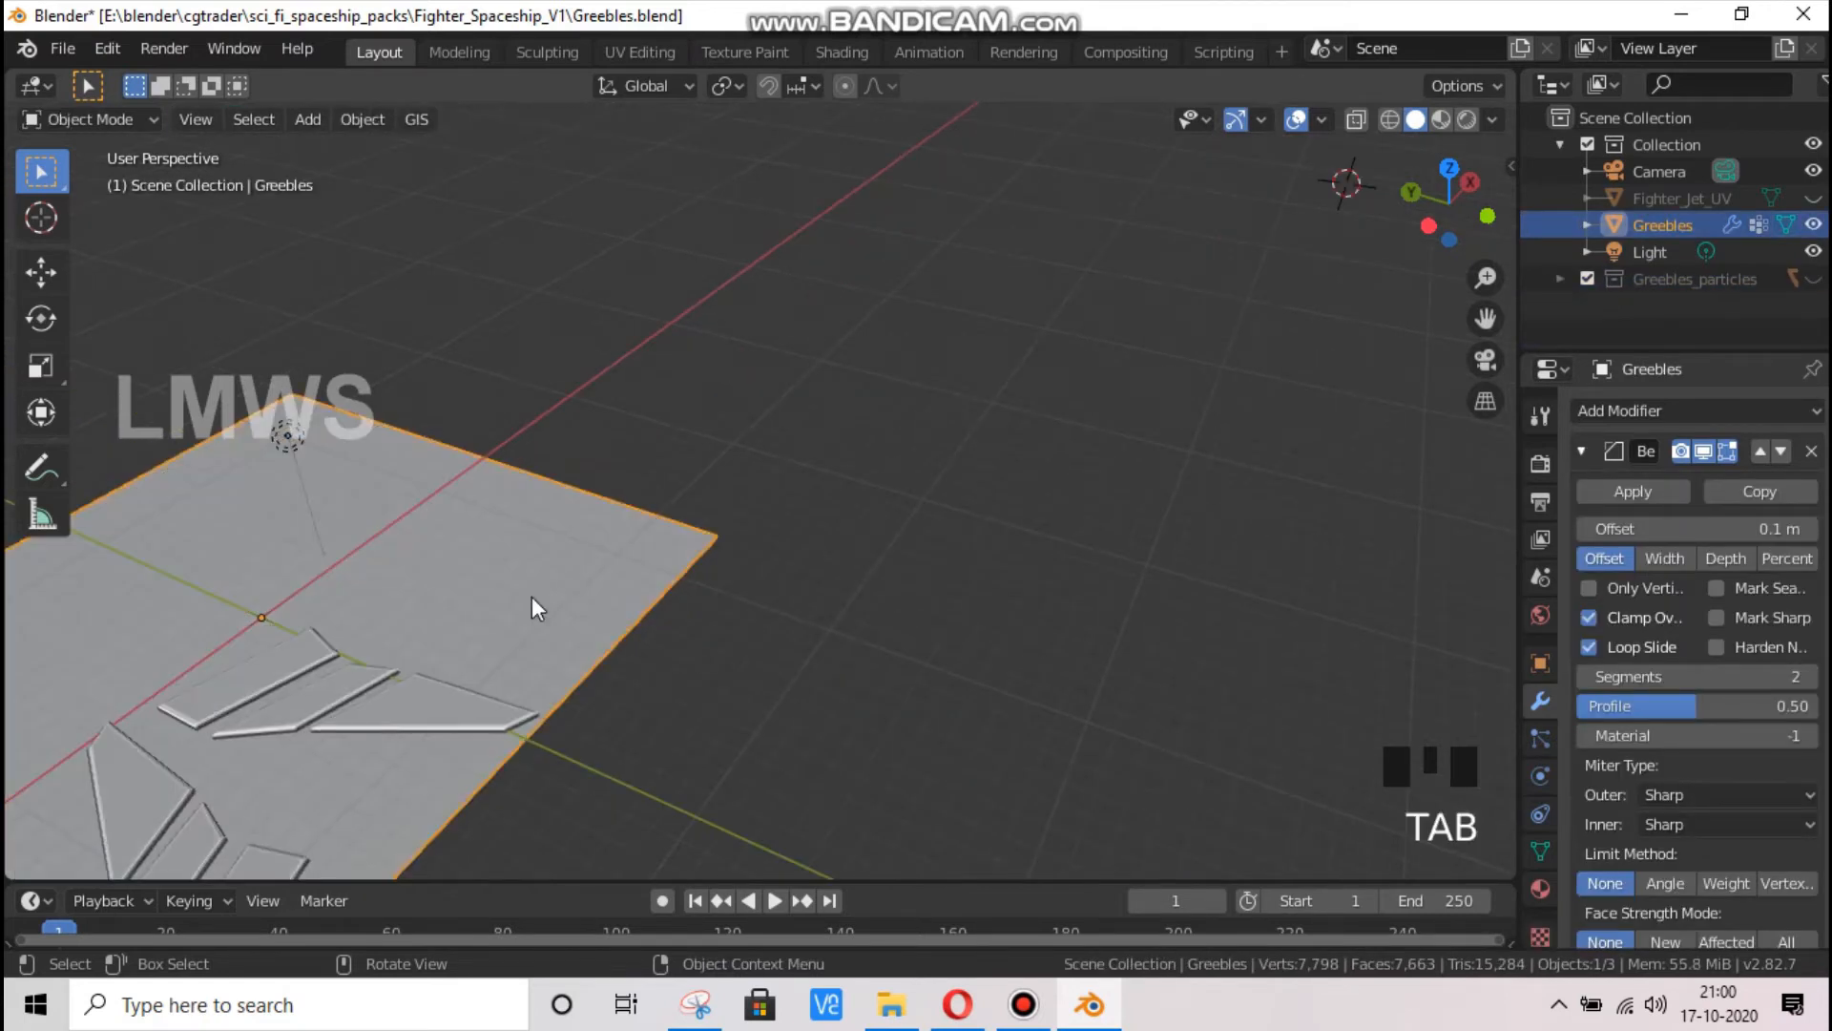
click(1540, 737)
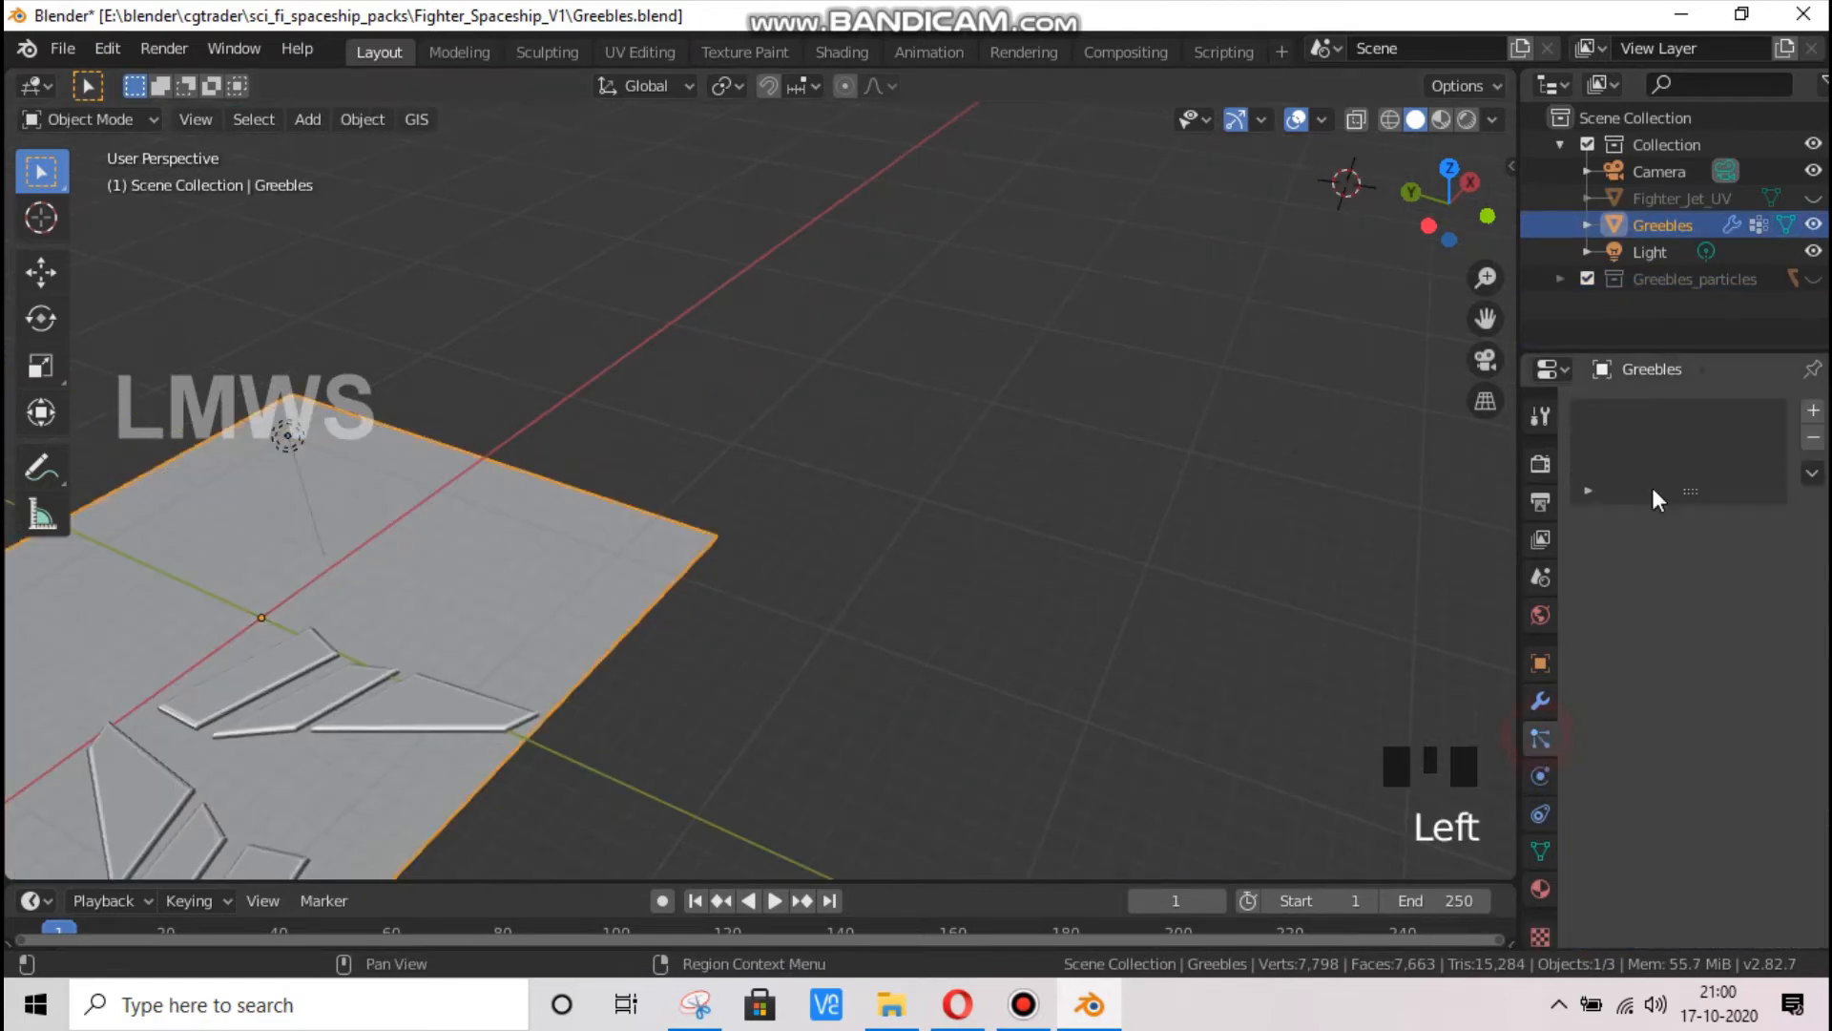
click(1813, 410)
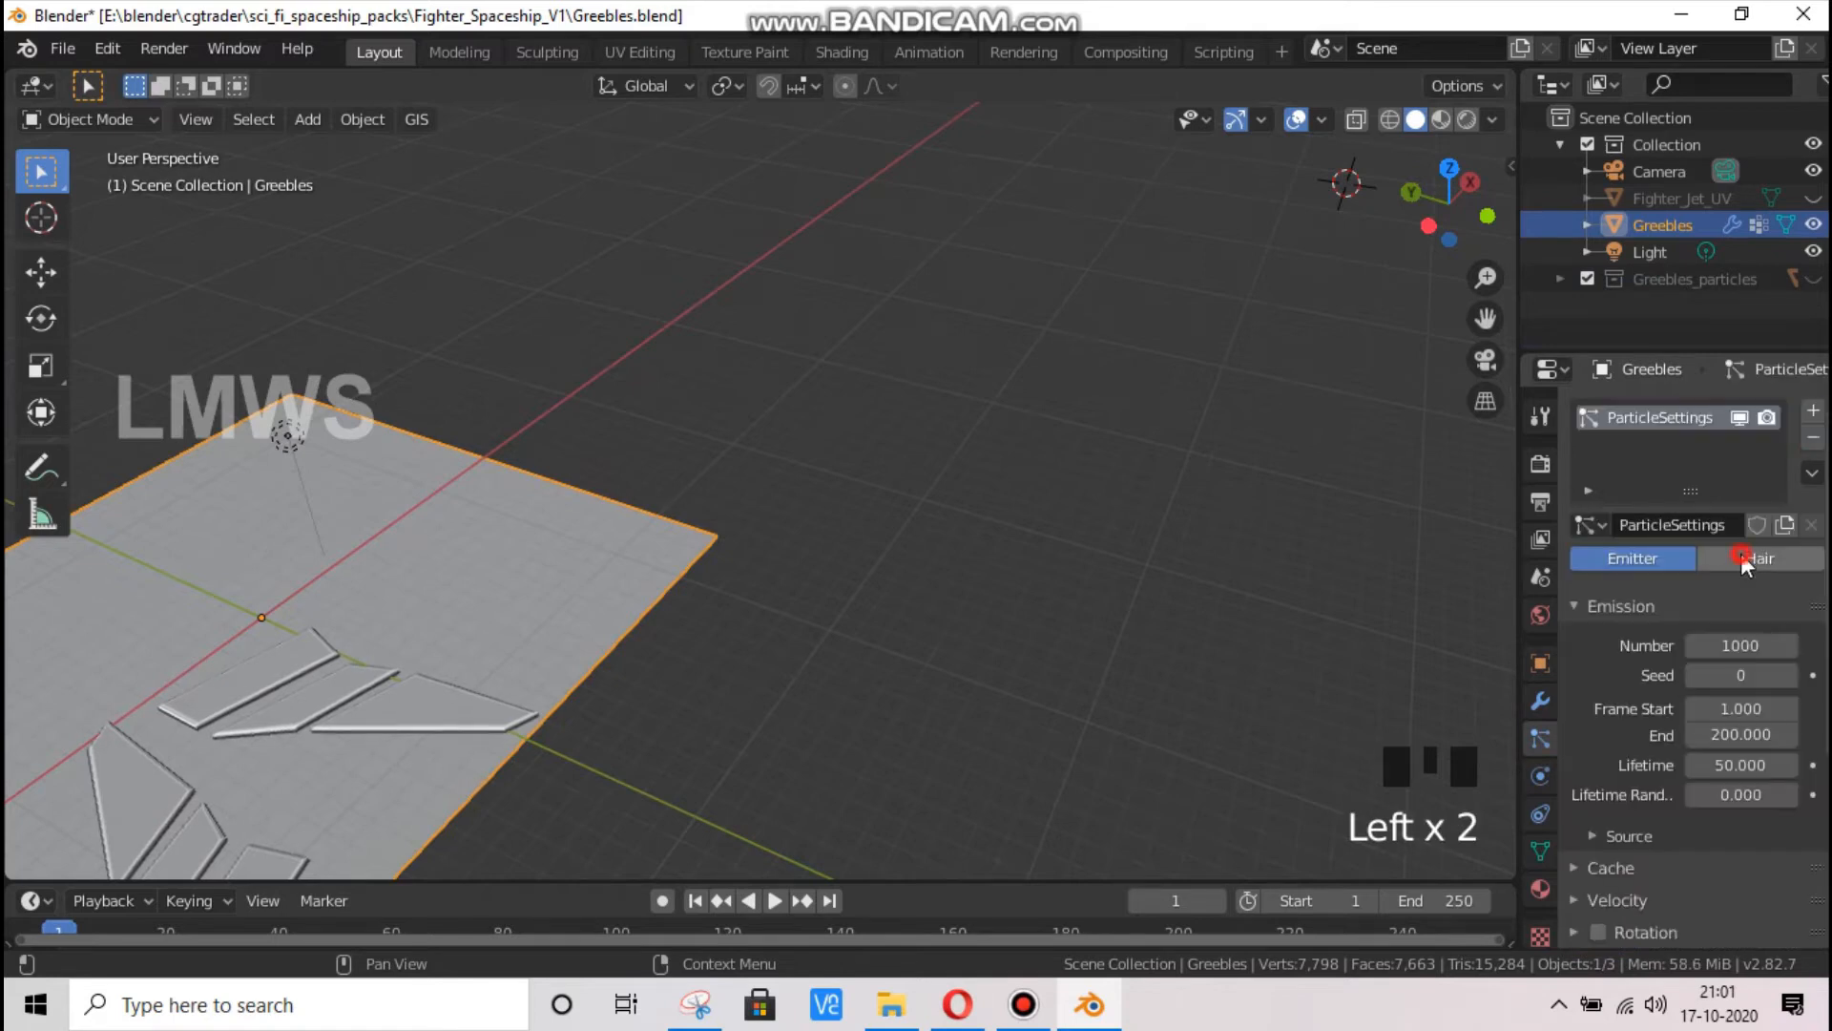
click(1742, 562)
Examine the Greebles plane's selected faces in Edit Mode, its hair emission in Object Mode, and its particle settings
click(565, 577)
key(Tab)
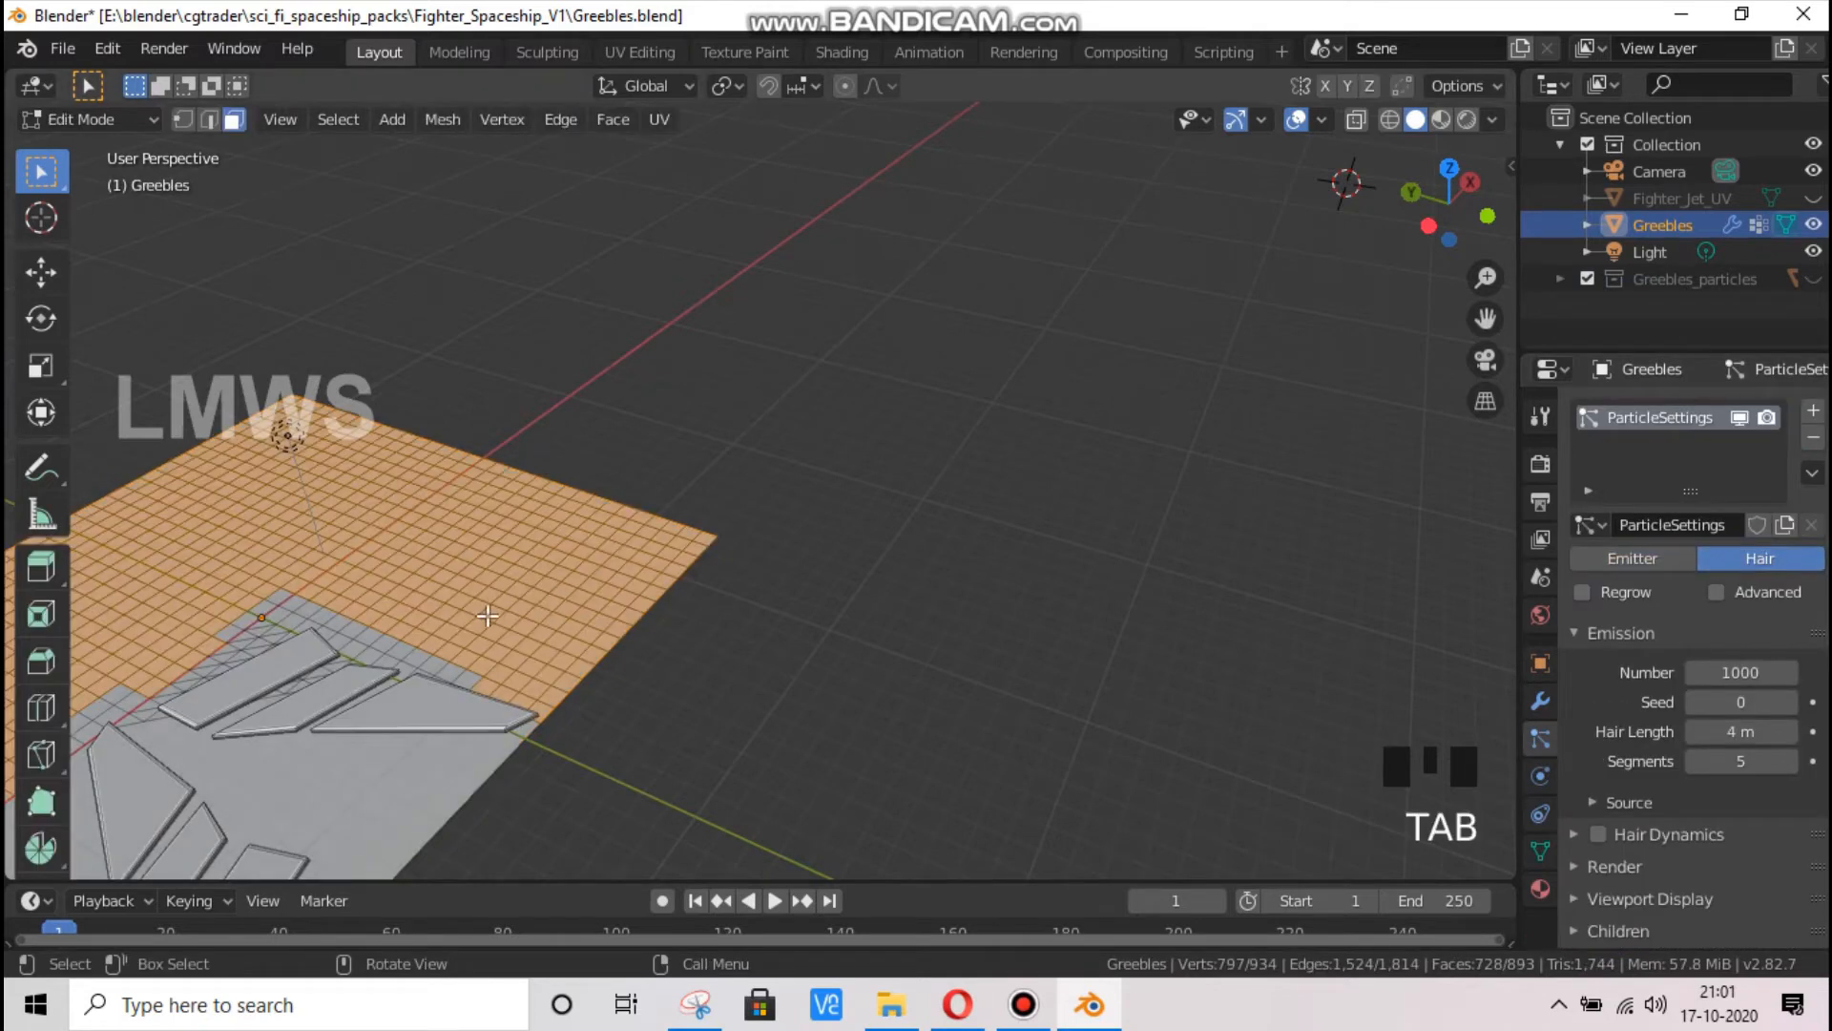
scroll(487, 616, down, 2)
scroll(358, 580, up, 2)
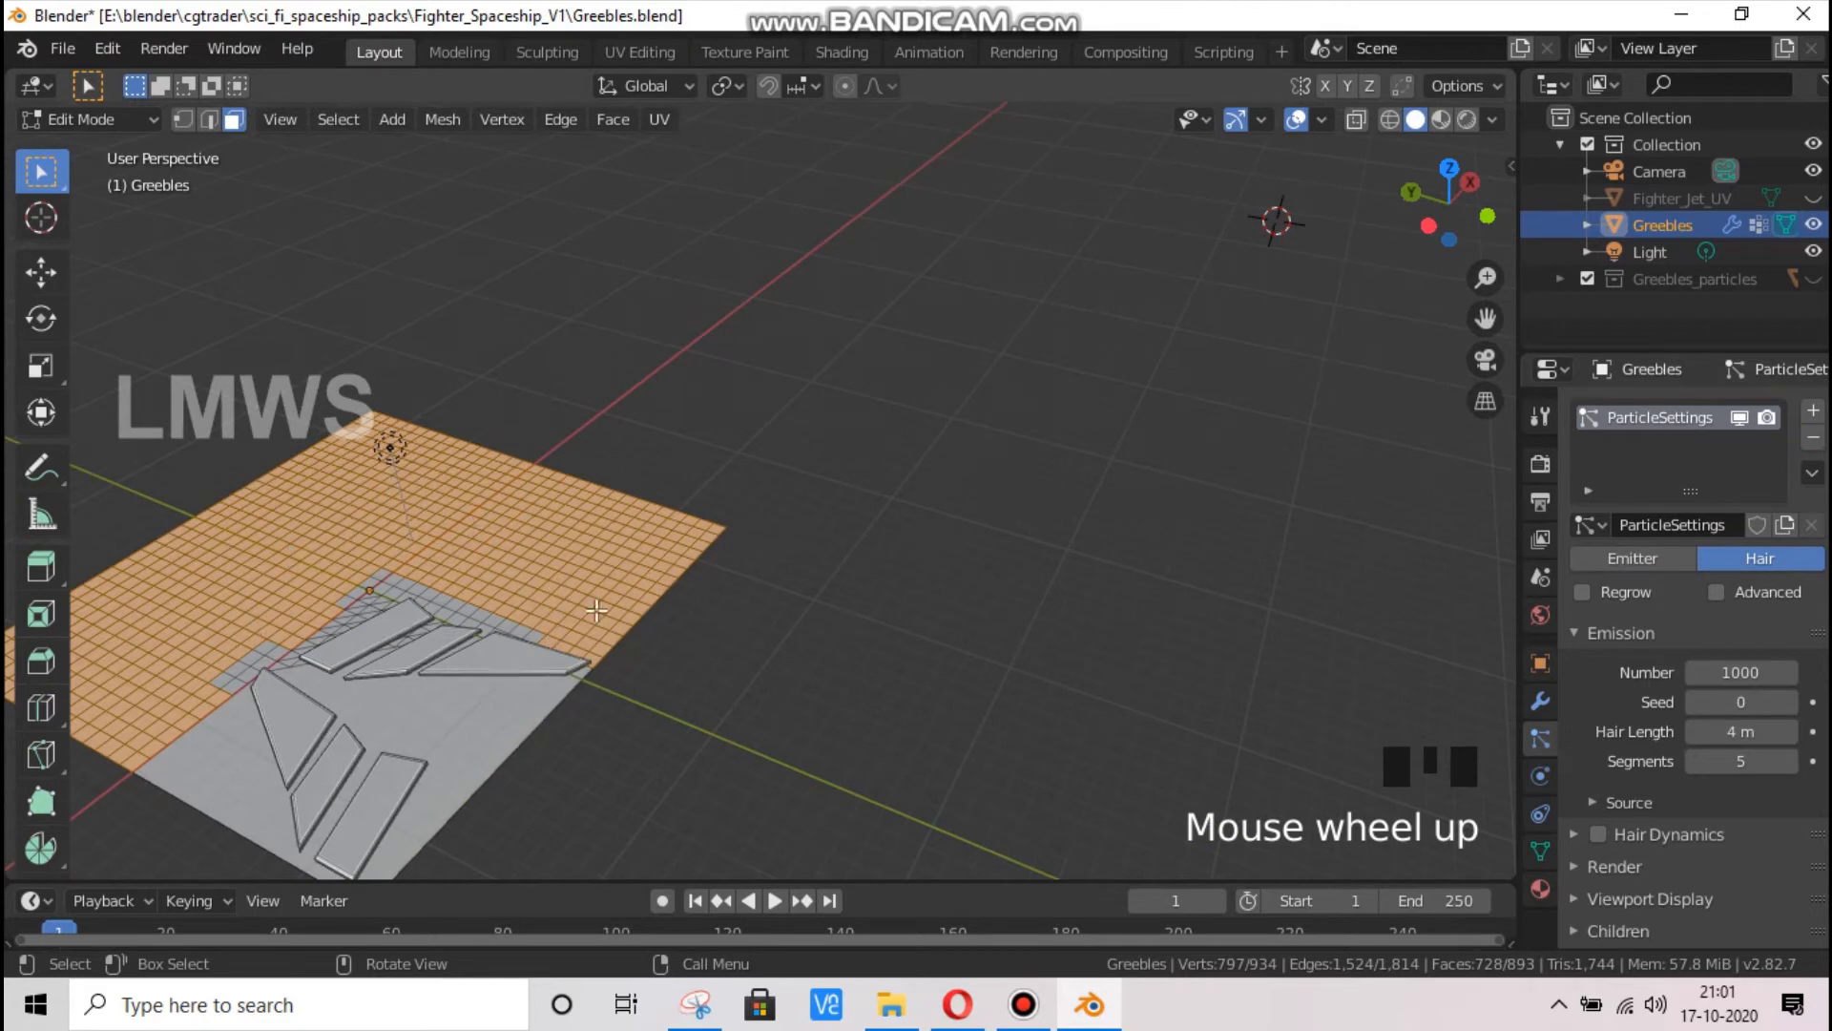
scroll(1645, 844, down, 10)
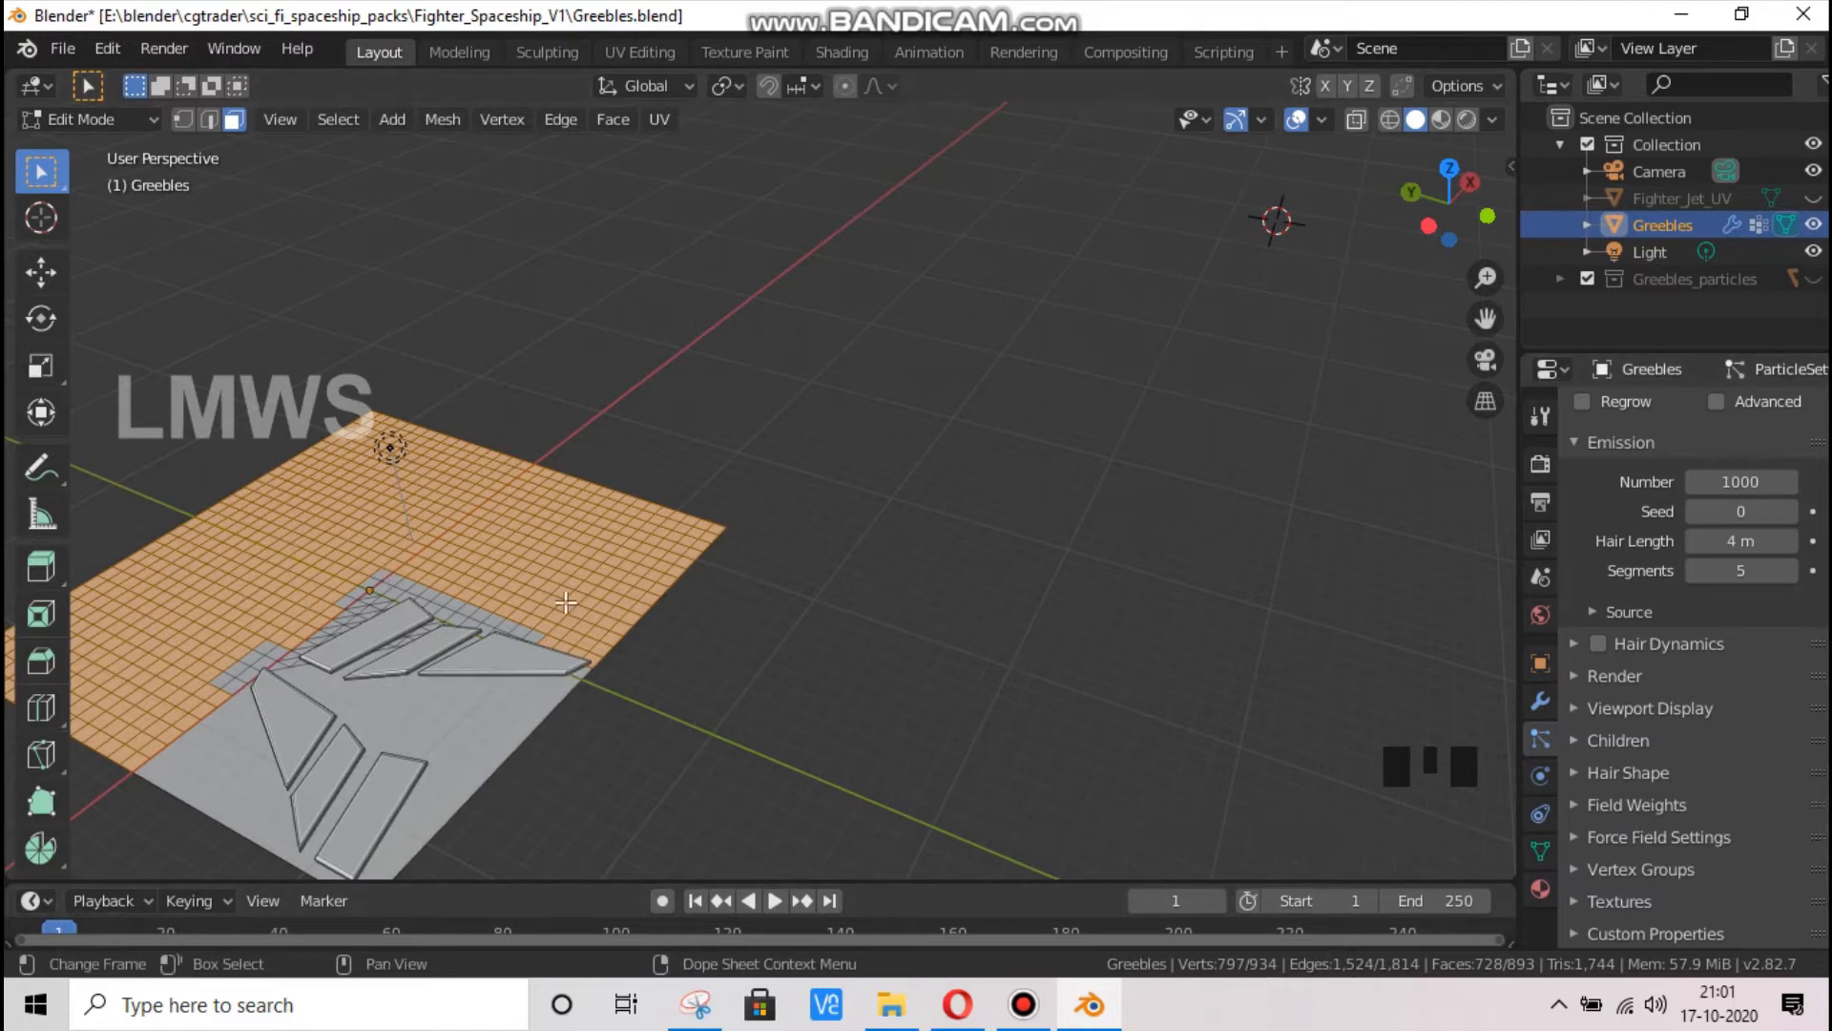
key(Tab)
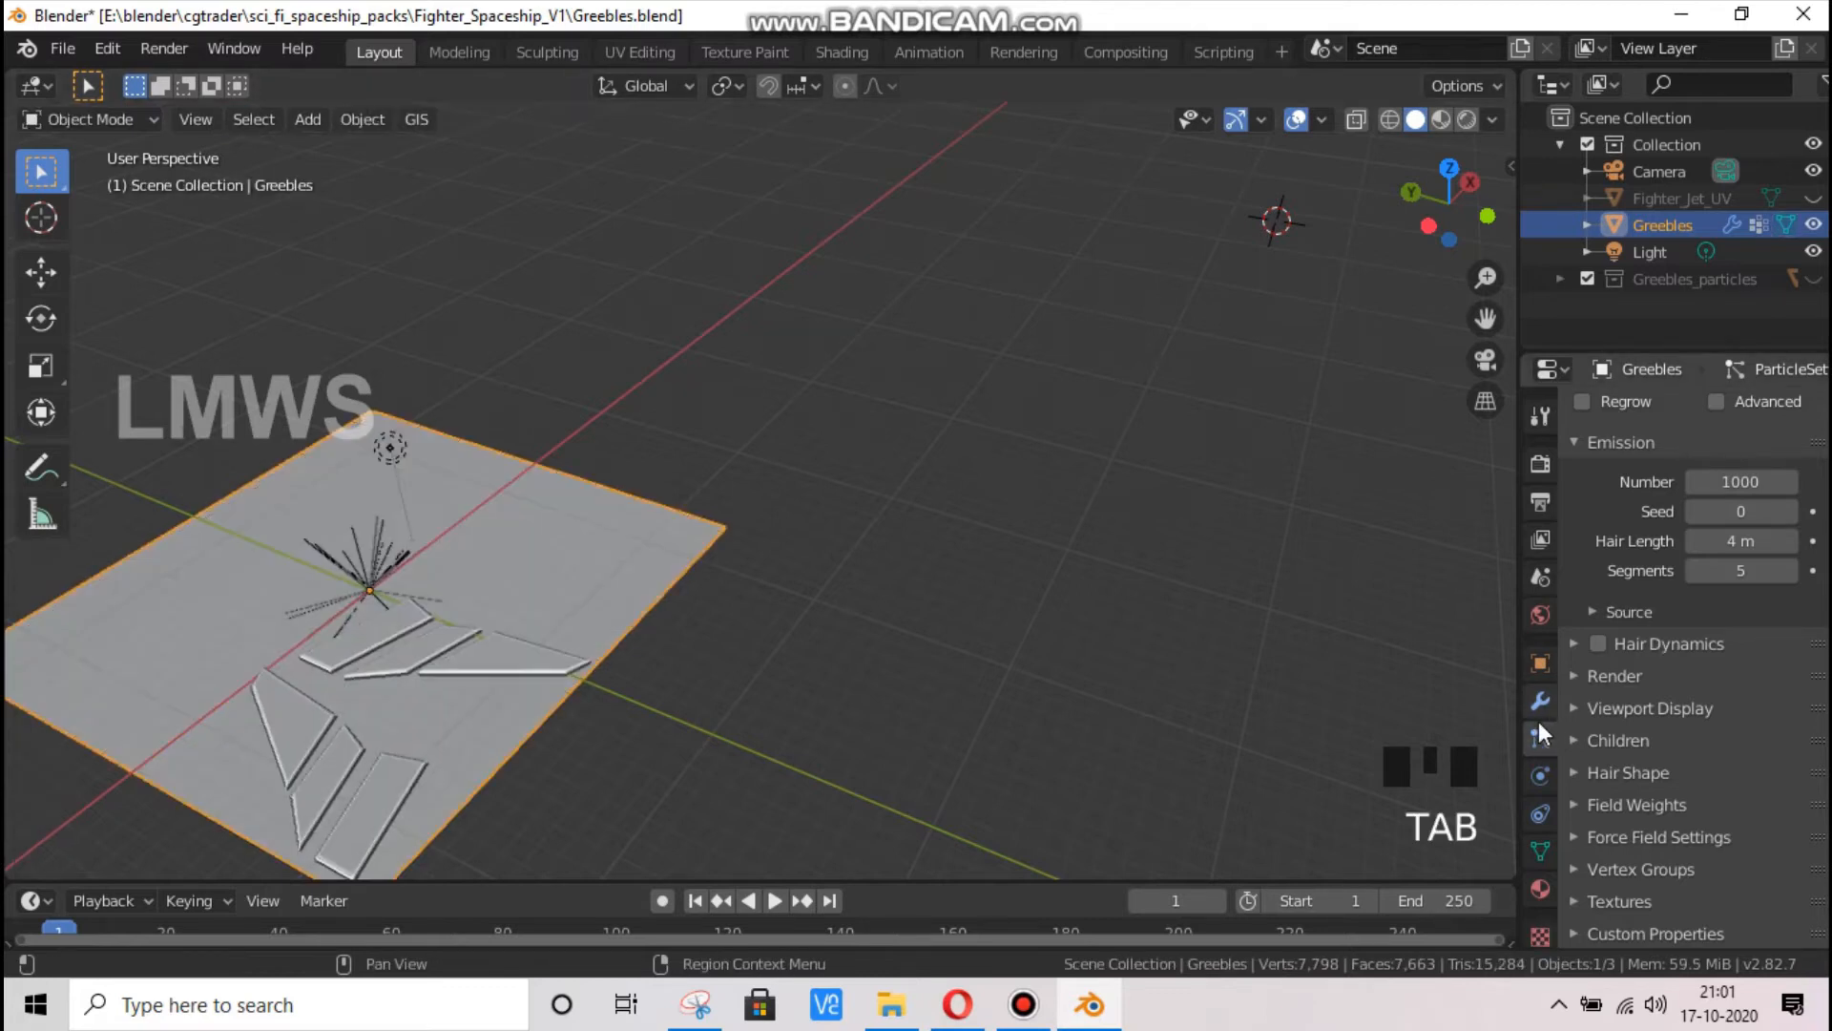
double_click(1540, 701)
click(1541, 738)
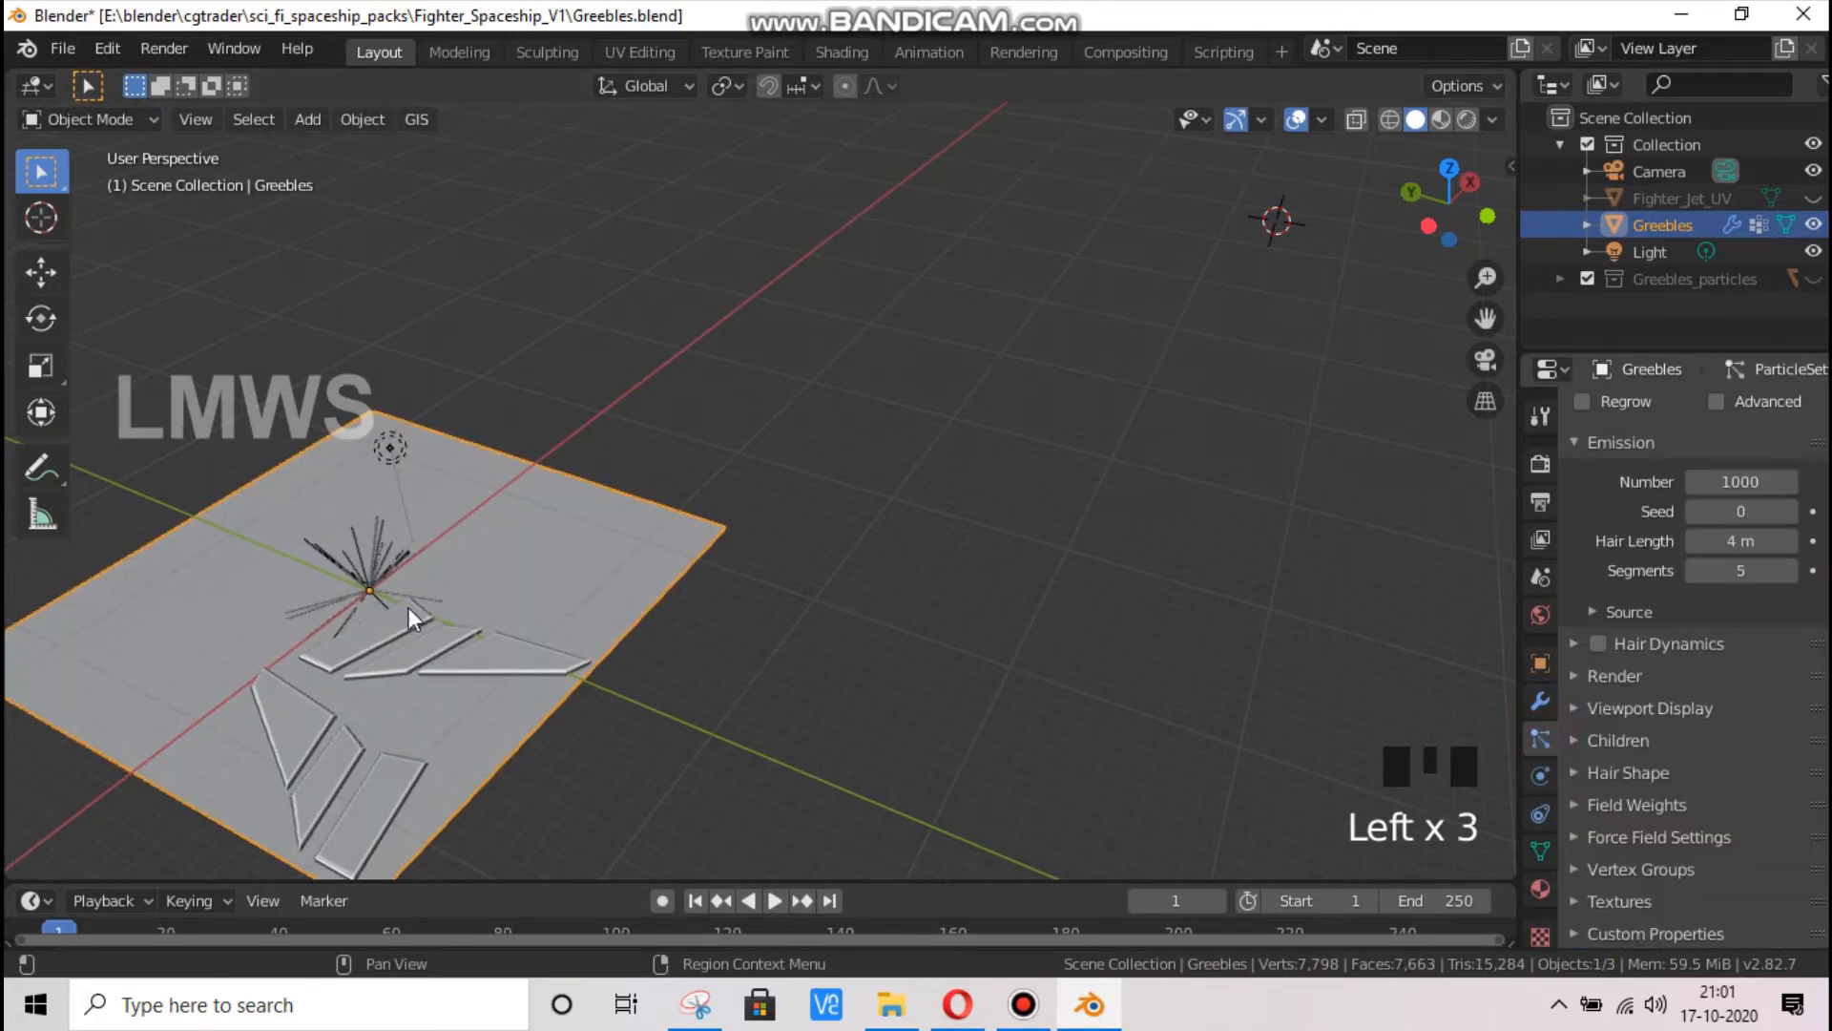
scroll(1733, 651, down, 2)
scroll(1735, 520, up, 2)
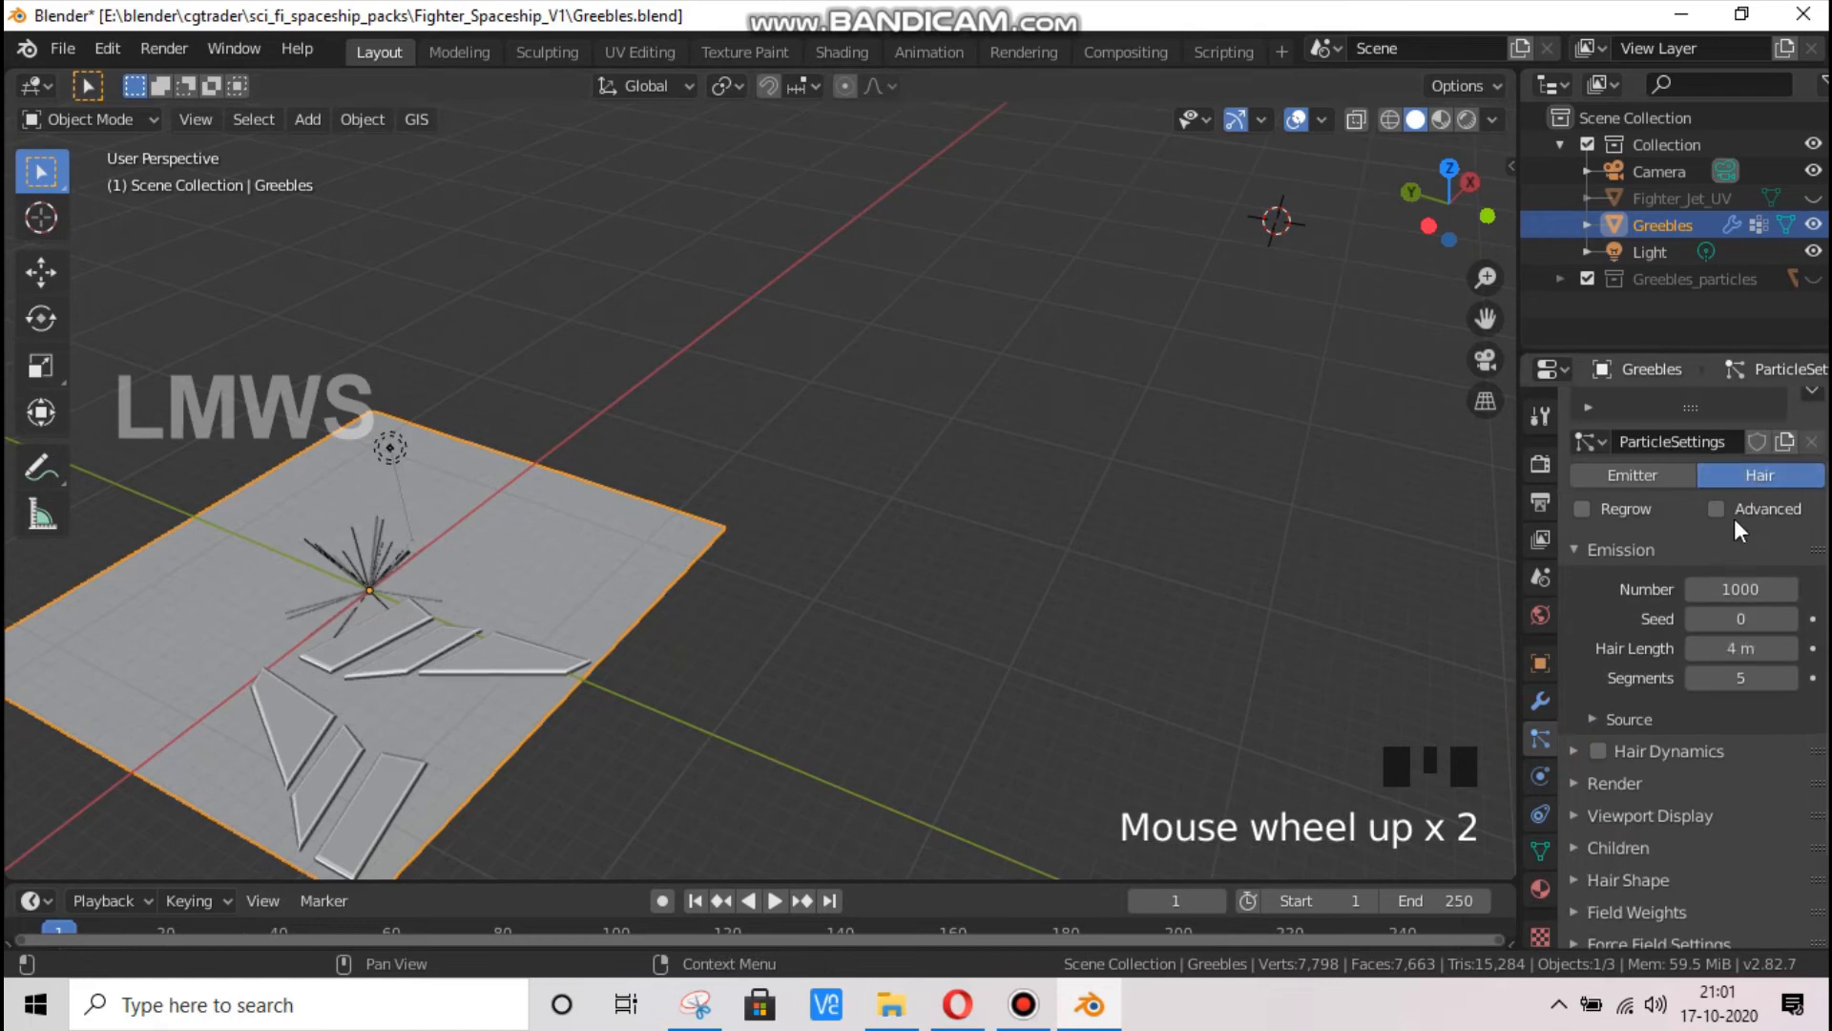
Enable the Advanced hair settings and make the emission source use the modifier stack
click(1741, 511)
click(1647, 725)
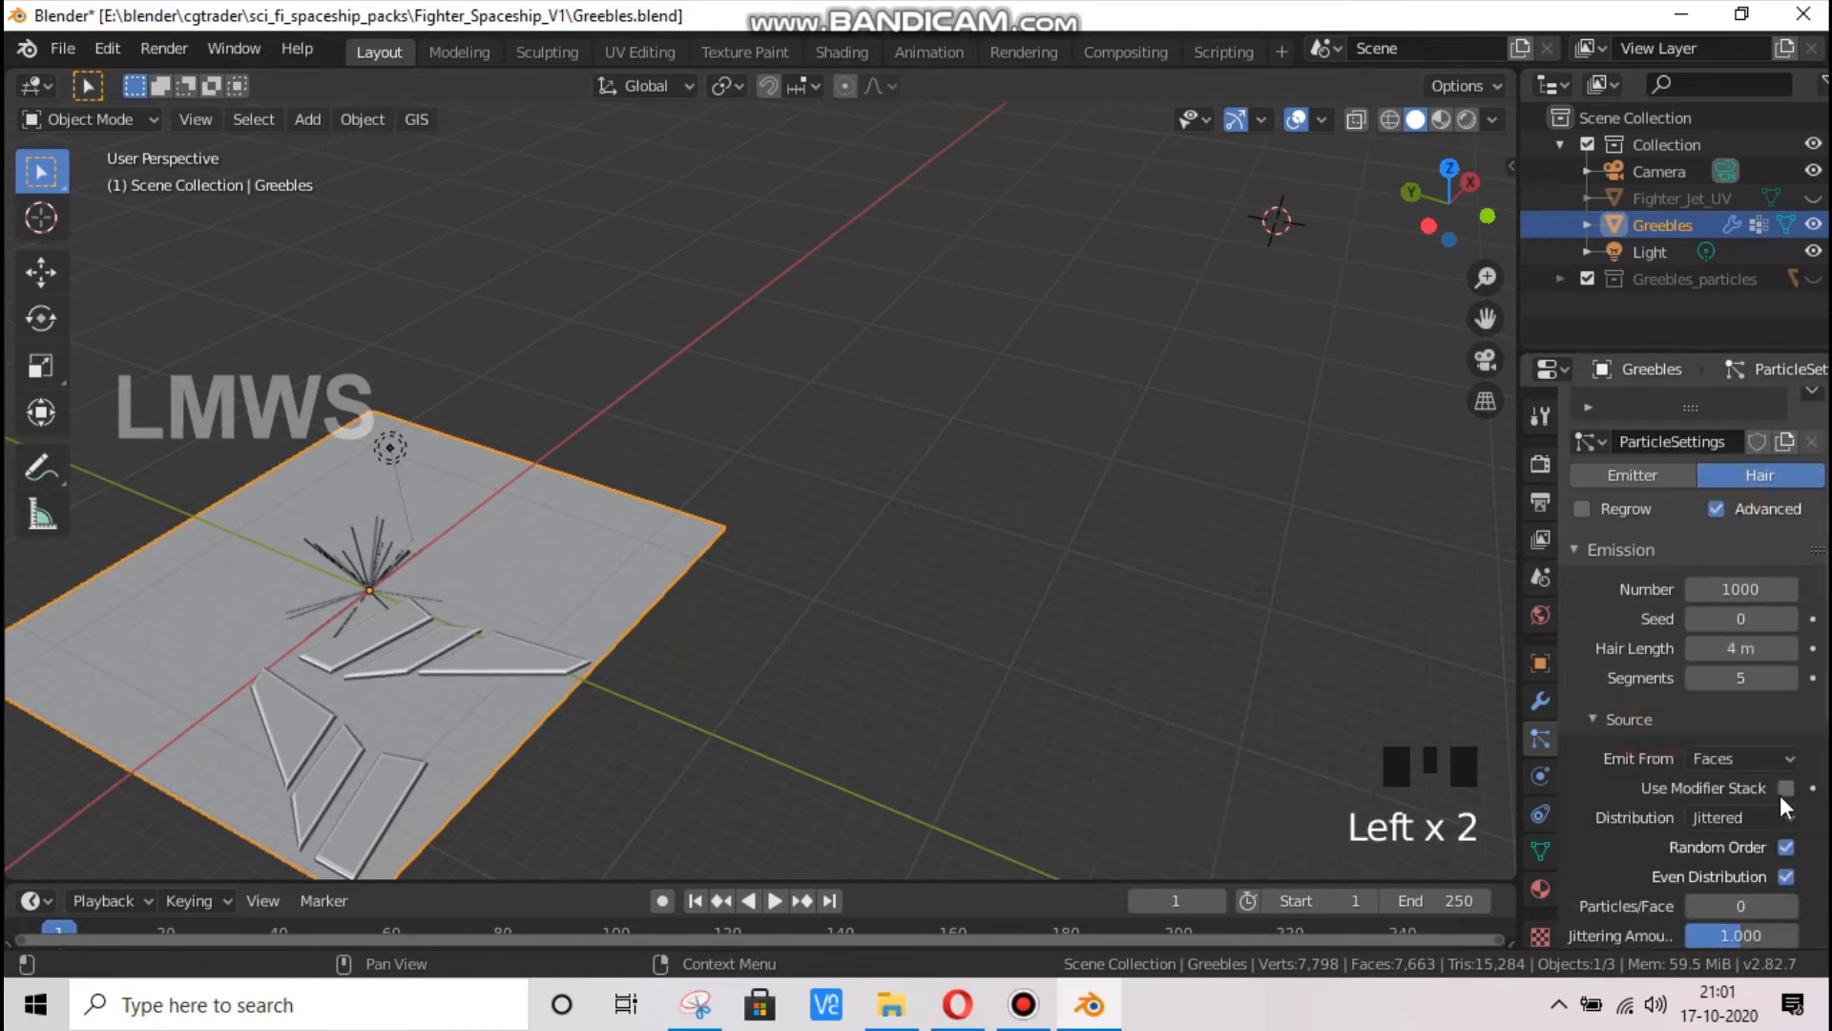
click(1783, 789)
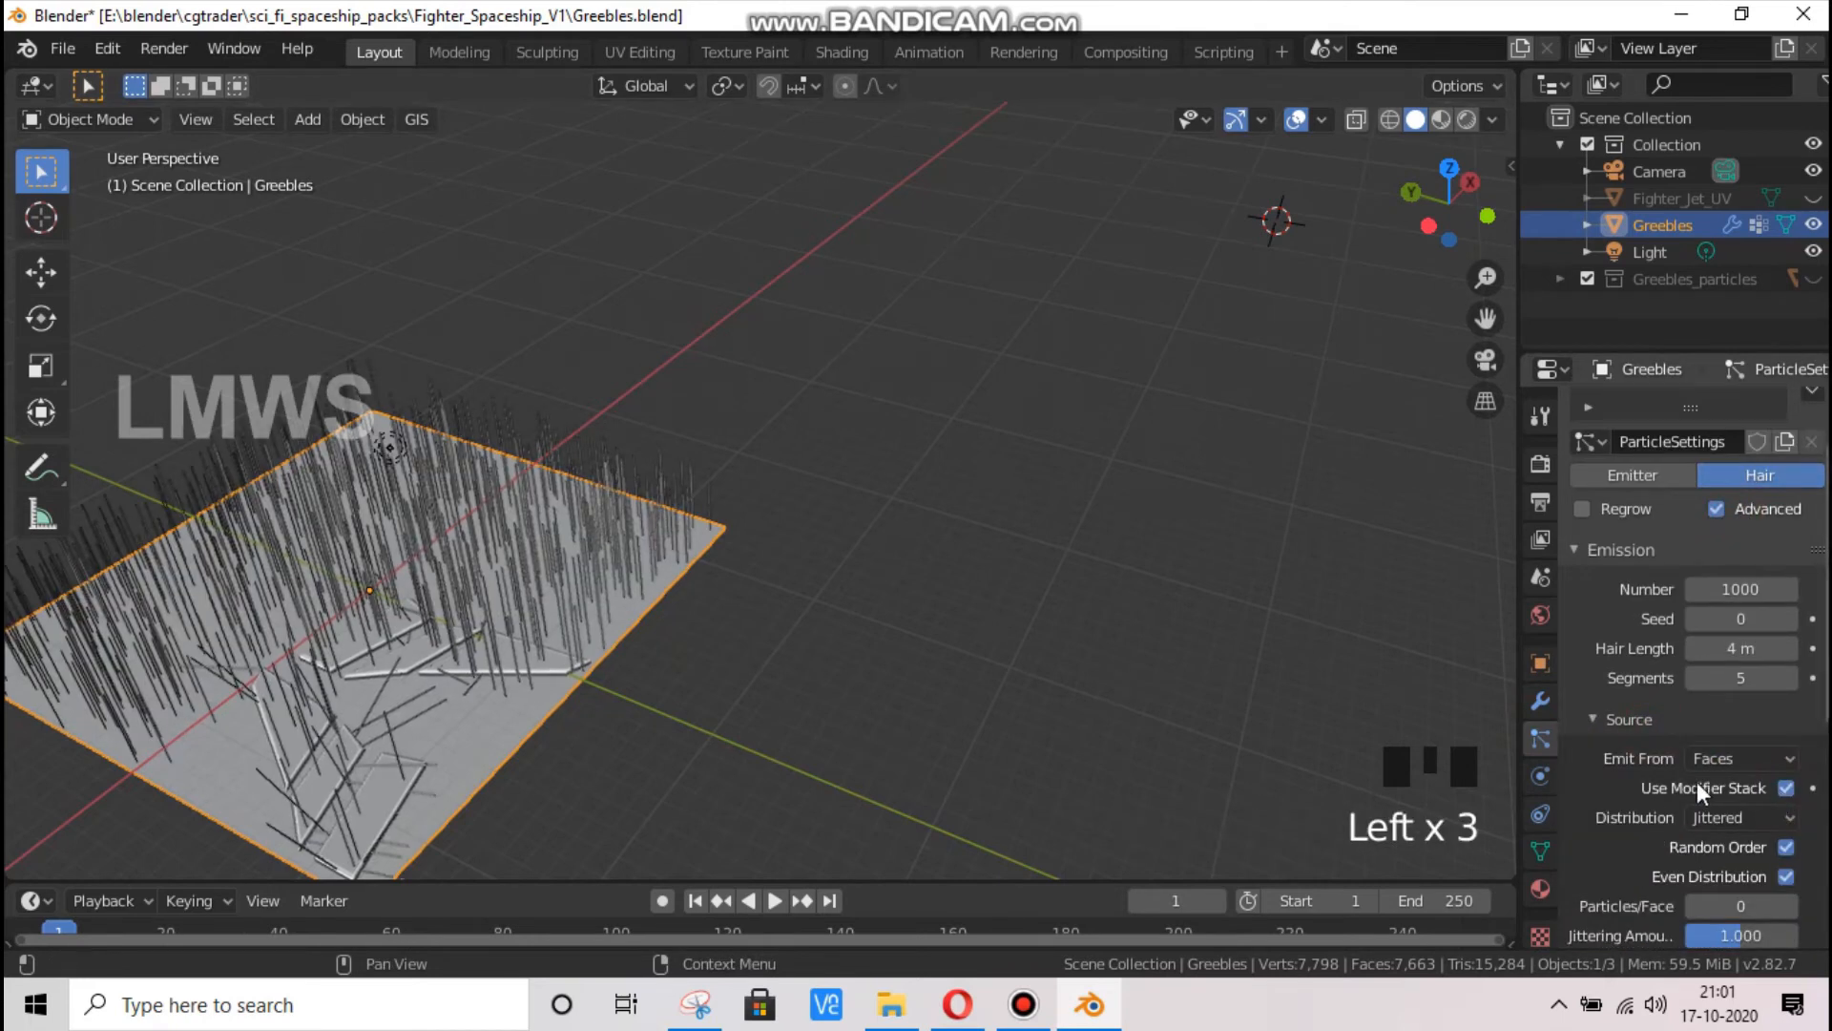
Turn off Random Order in the emission source and emit the hair from Verts
scroll(1696, 764, down, 4)
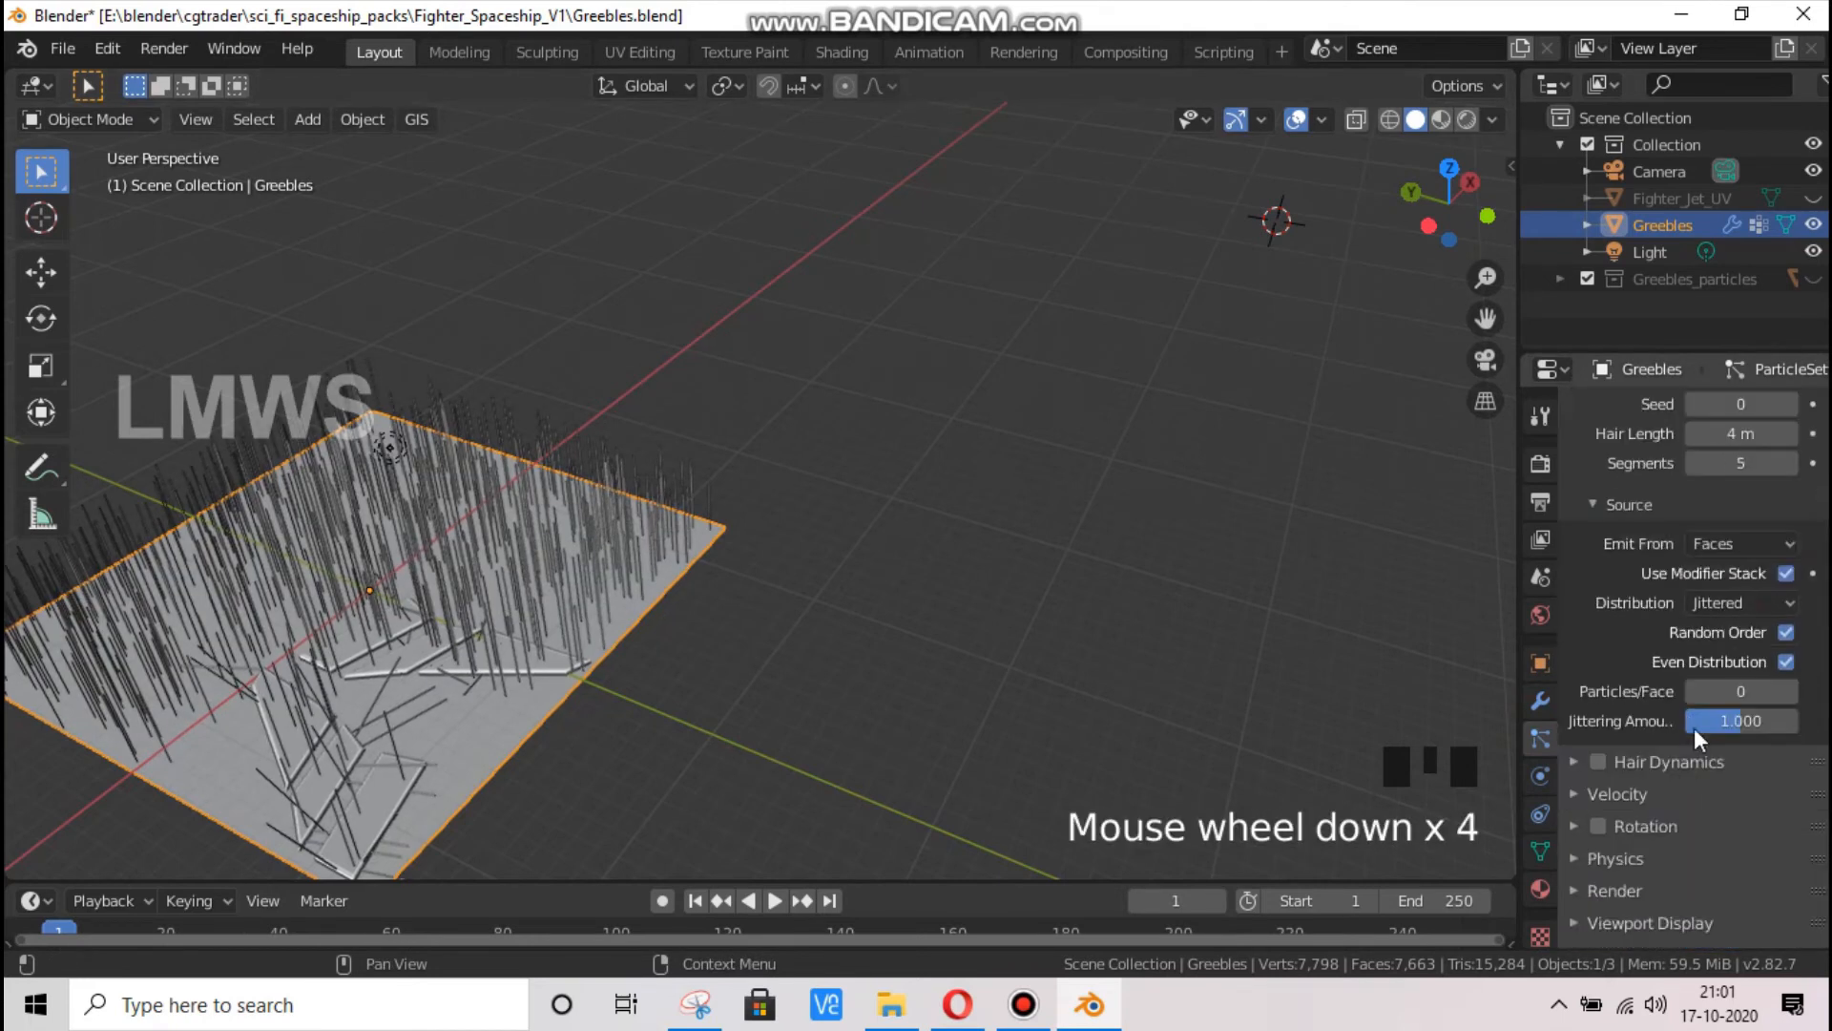
click(1787, 633)
click(1733, 542)
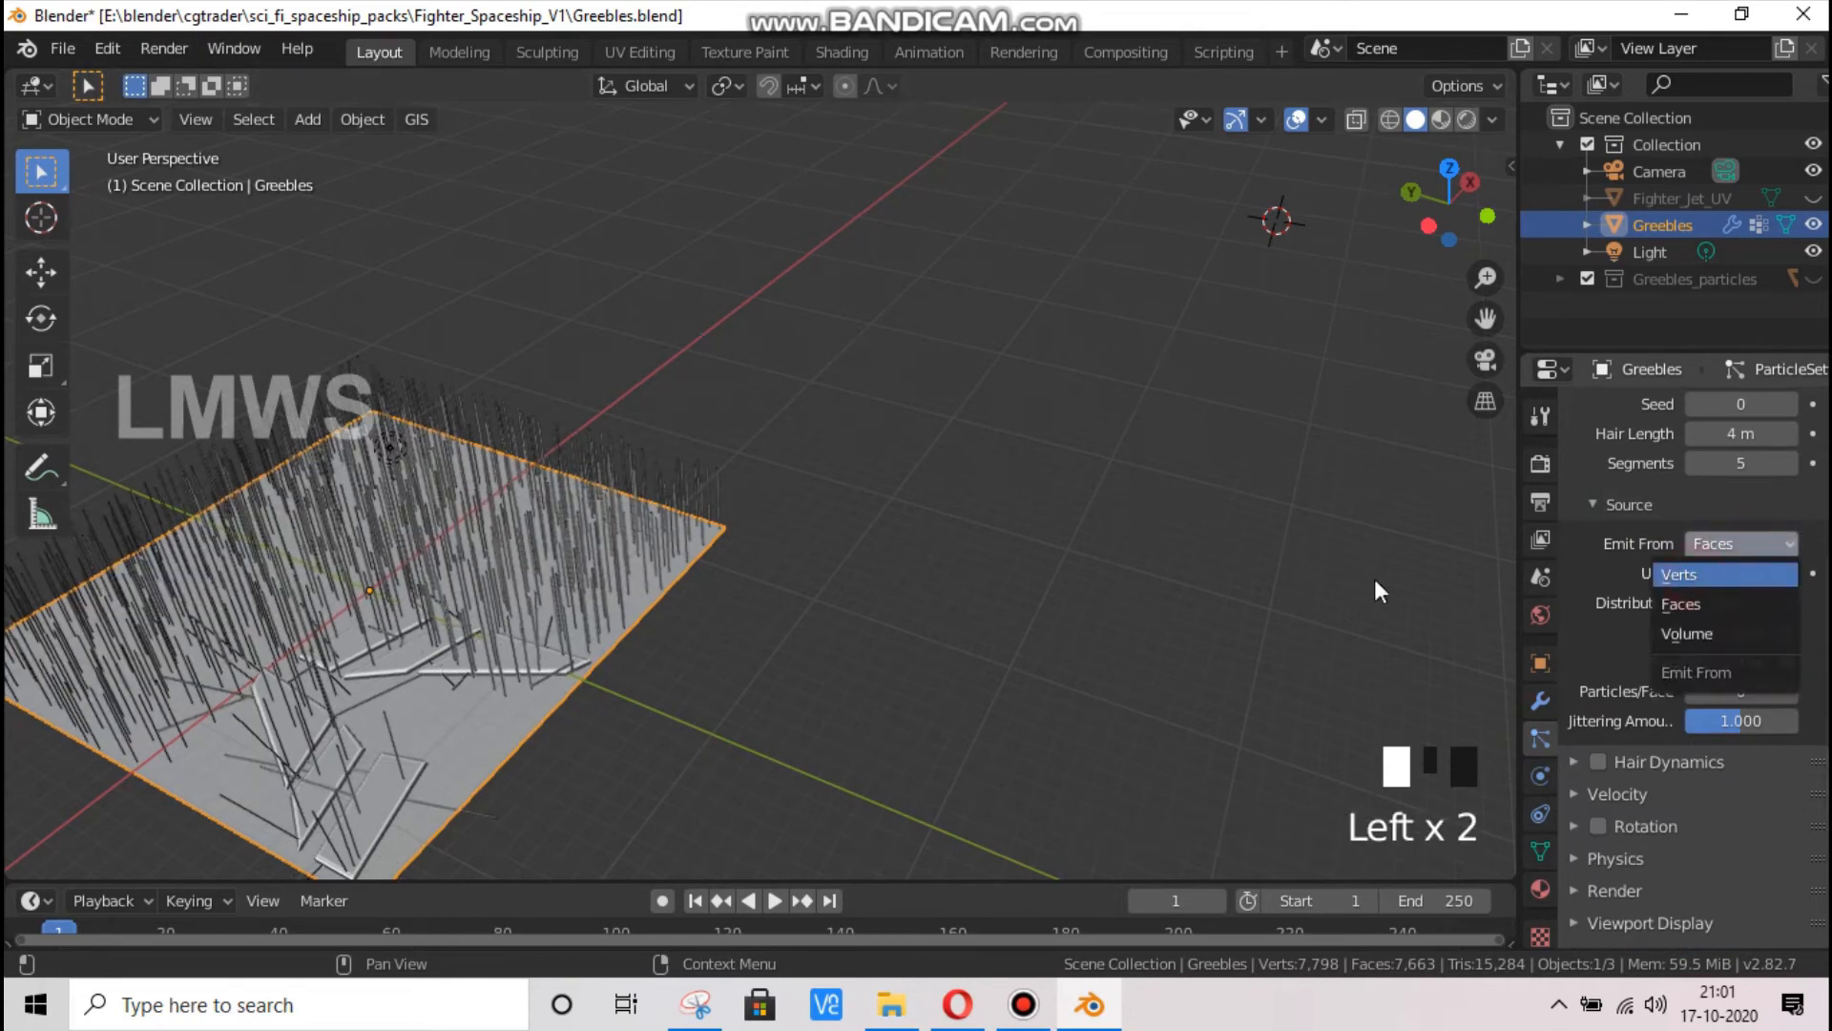
click(1695, 576)
drag(1448, 191, 1374, 202)
scroll(1708, 756, down, 4)
scroll(1708, 764, down, 4)
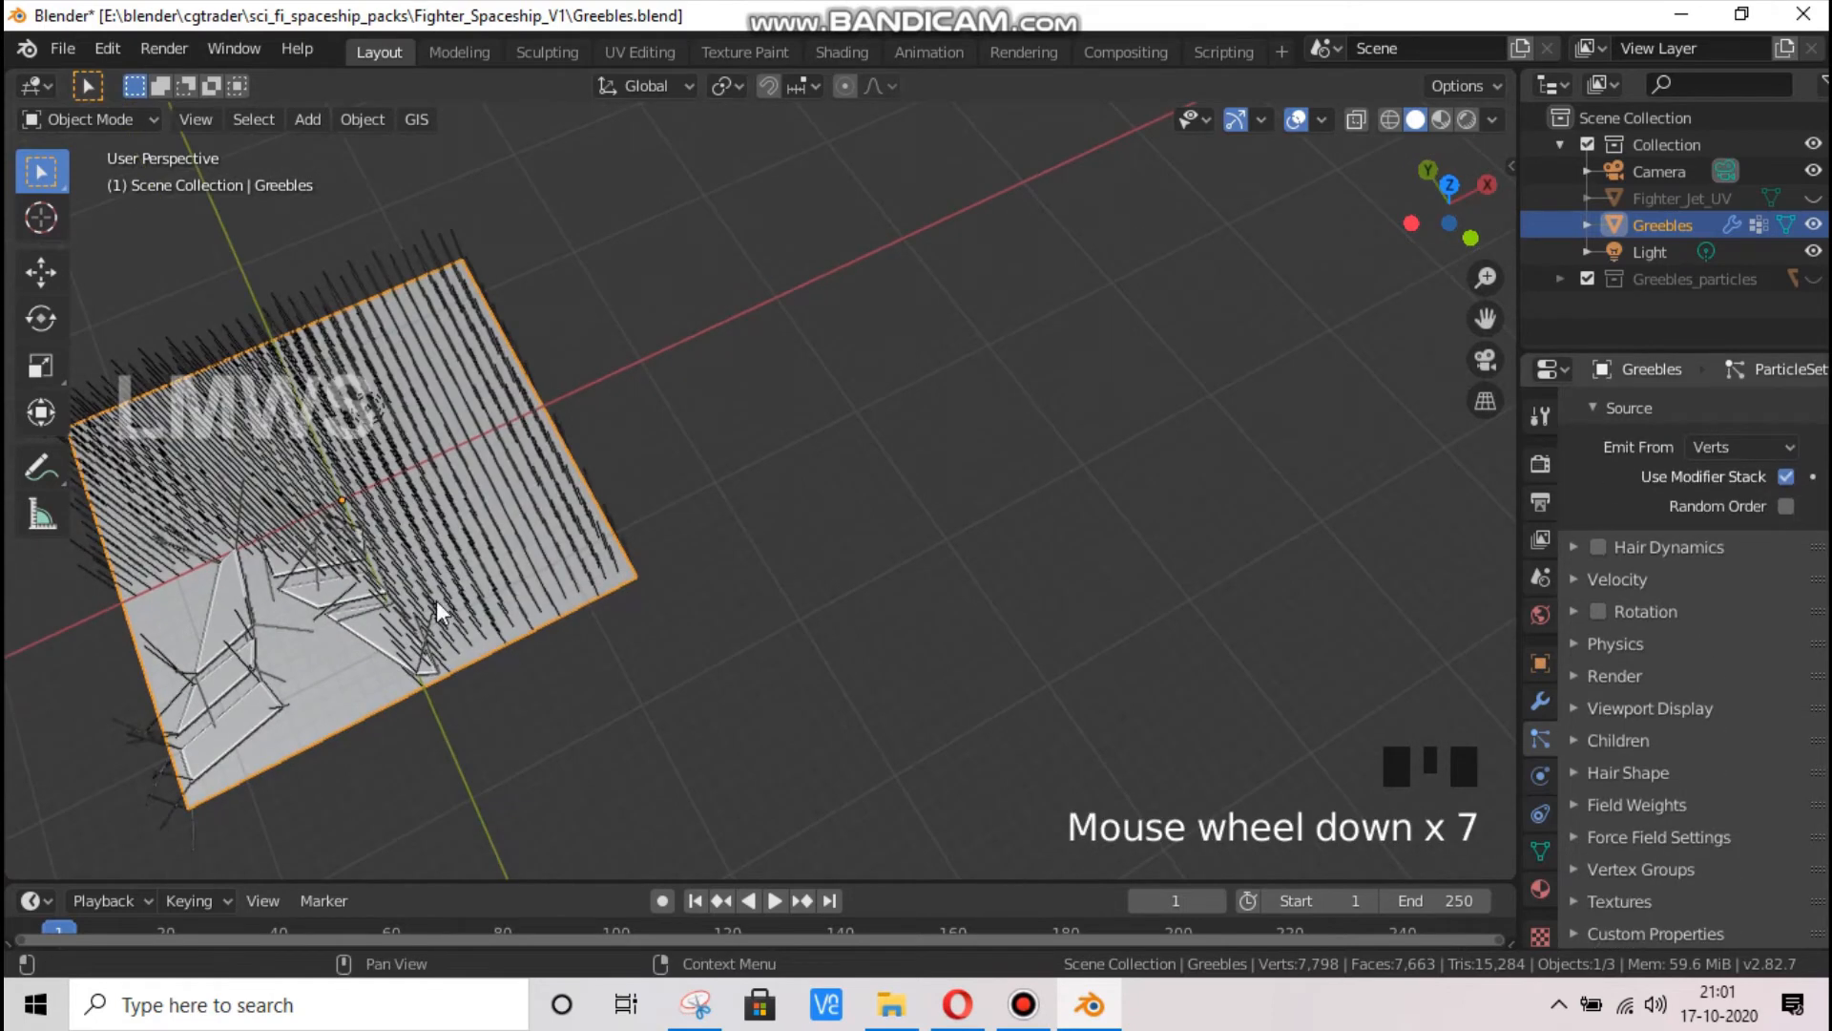
Assign the Greebles vertex group to the hair Density, and check the plane's vertex groups and modifier
scroll(1632, 849, down, 1)
click(1648, 868)
click(1741, 909)
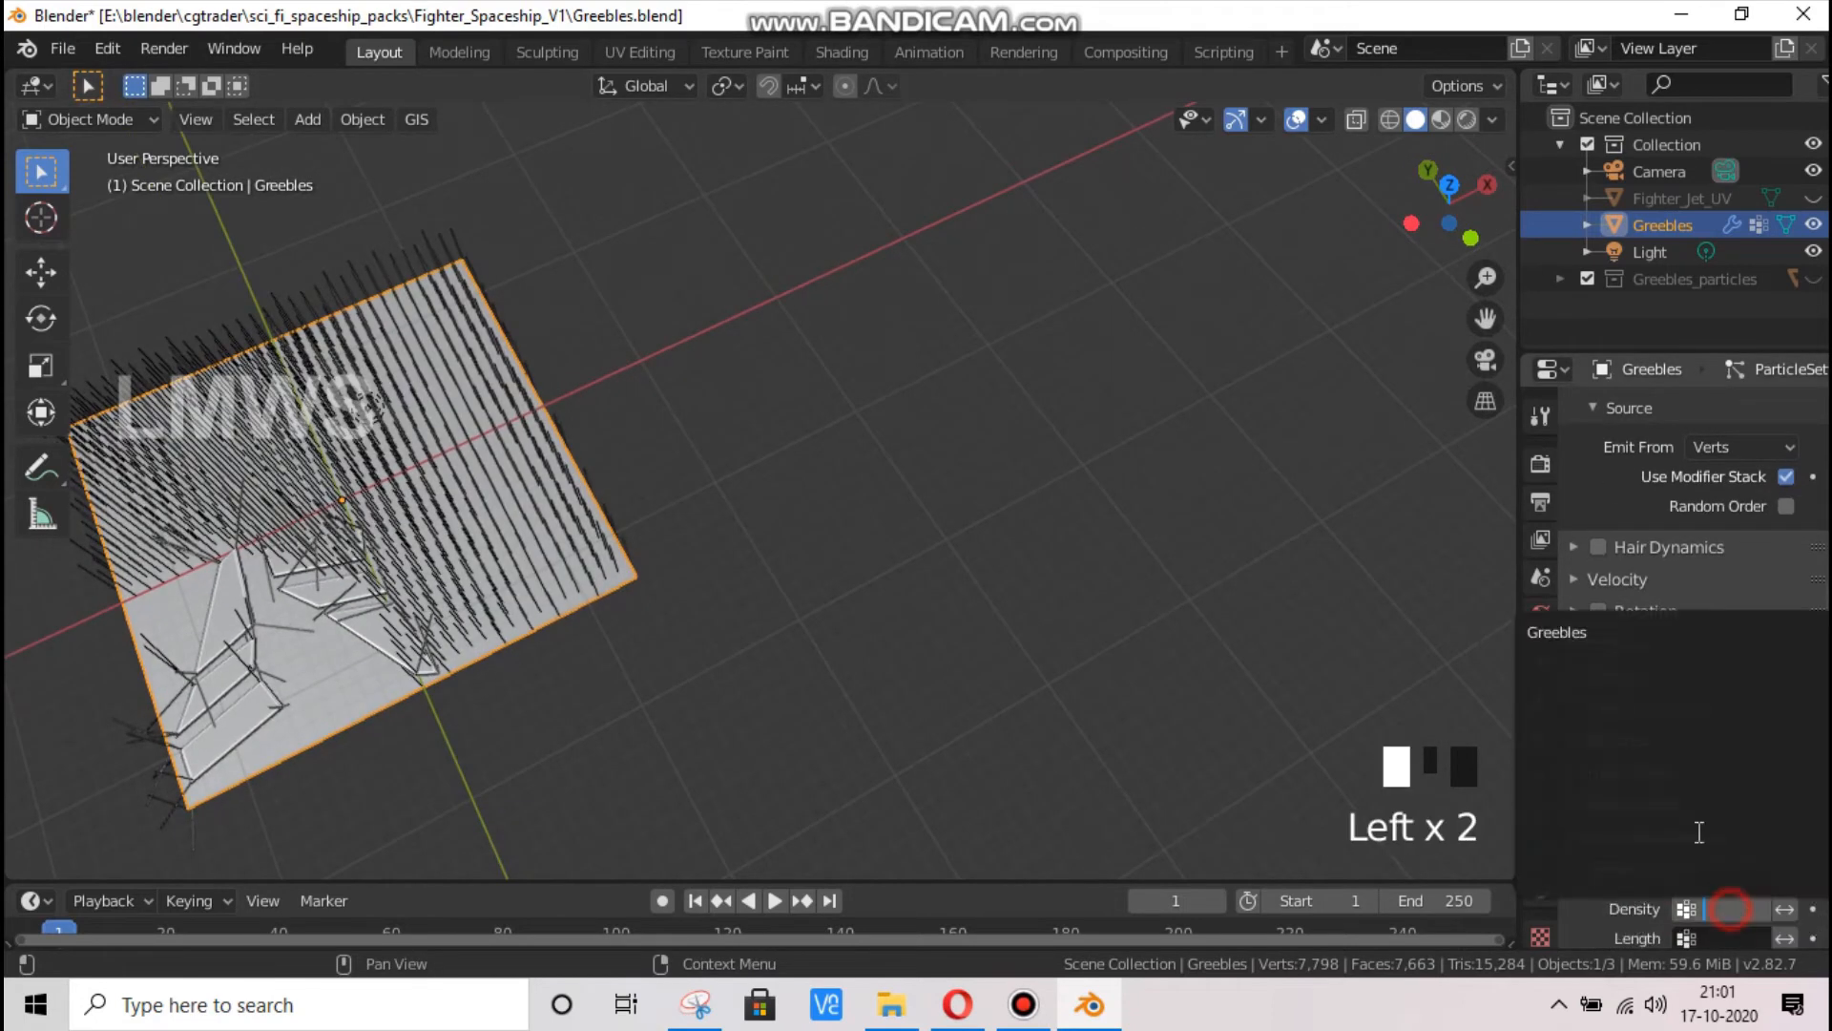
click(1584, 631)
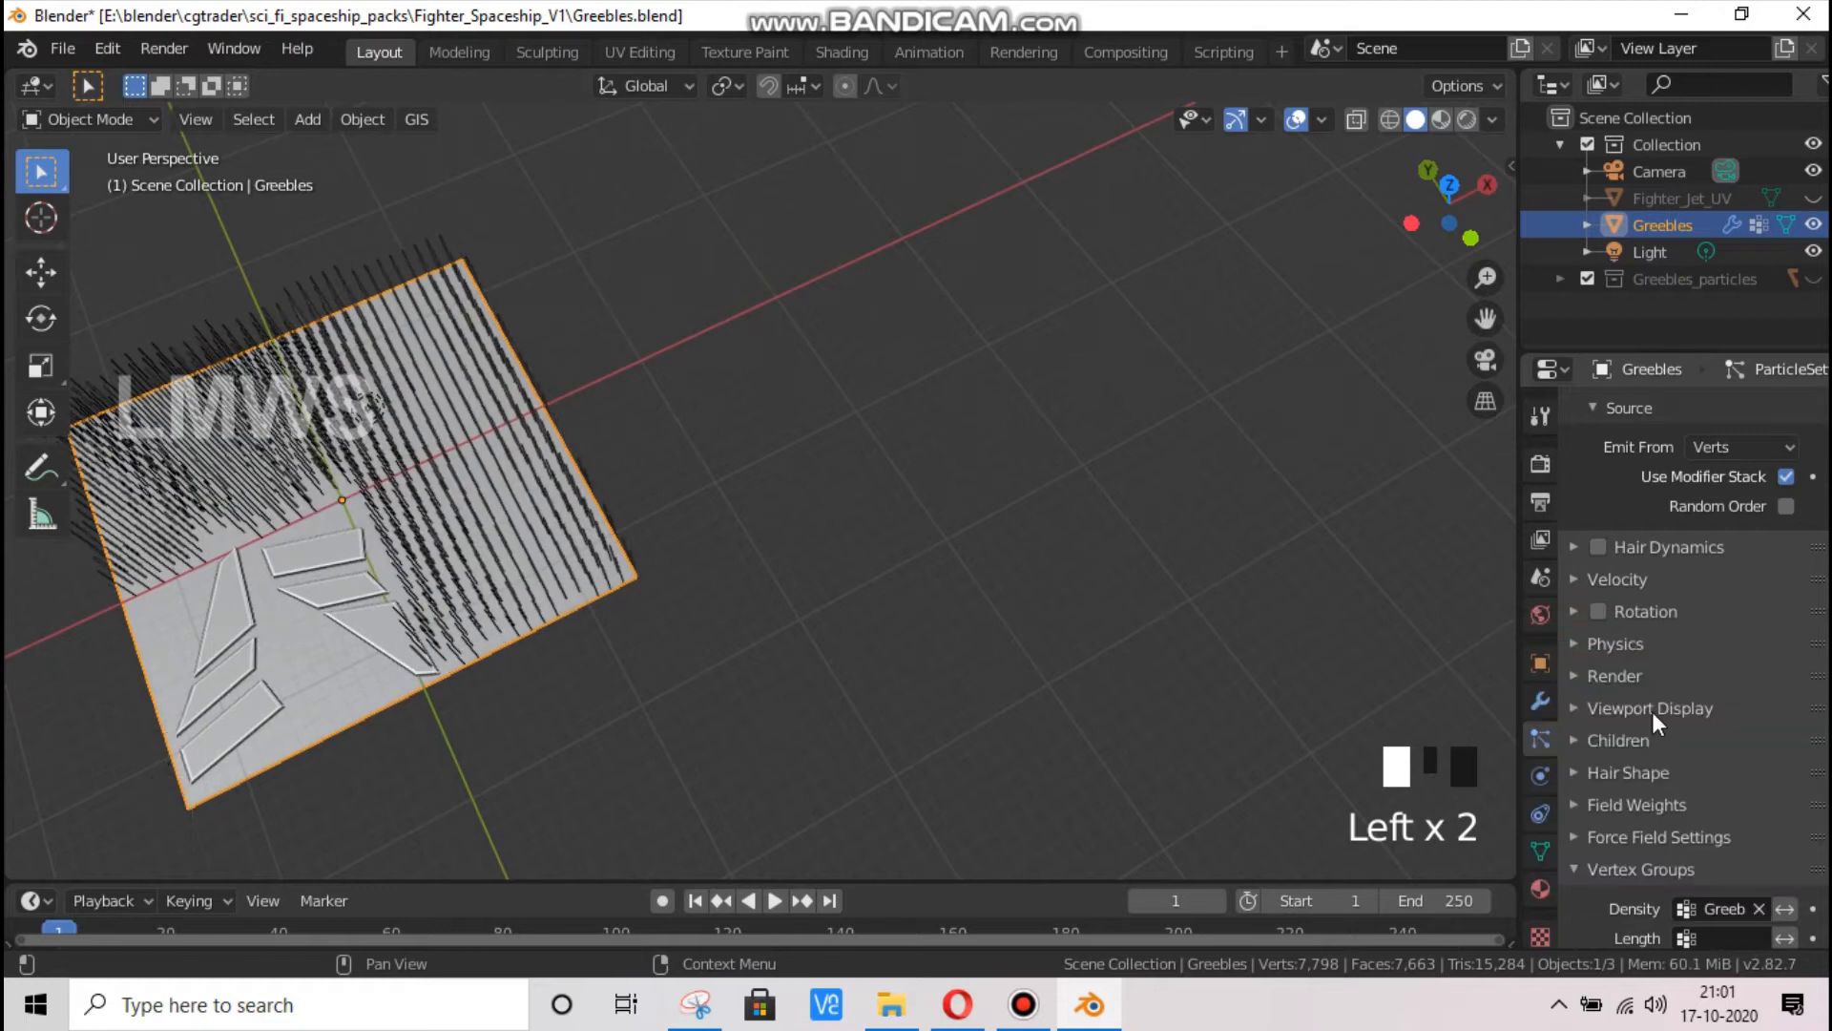
click(1541, 851)
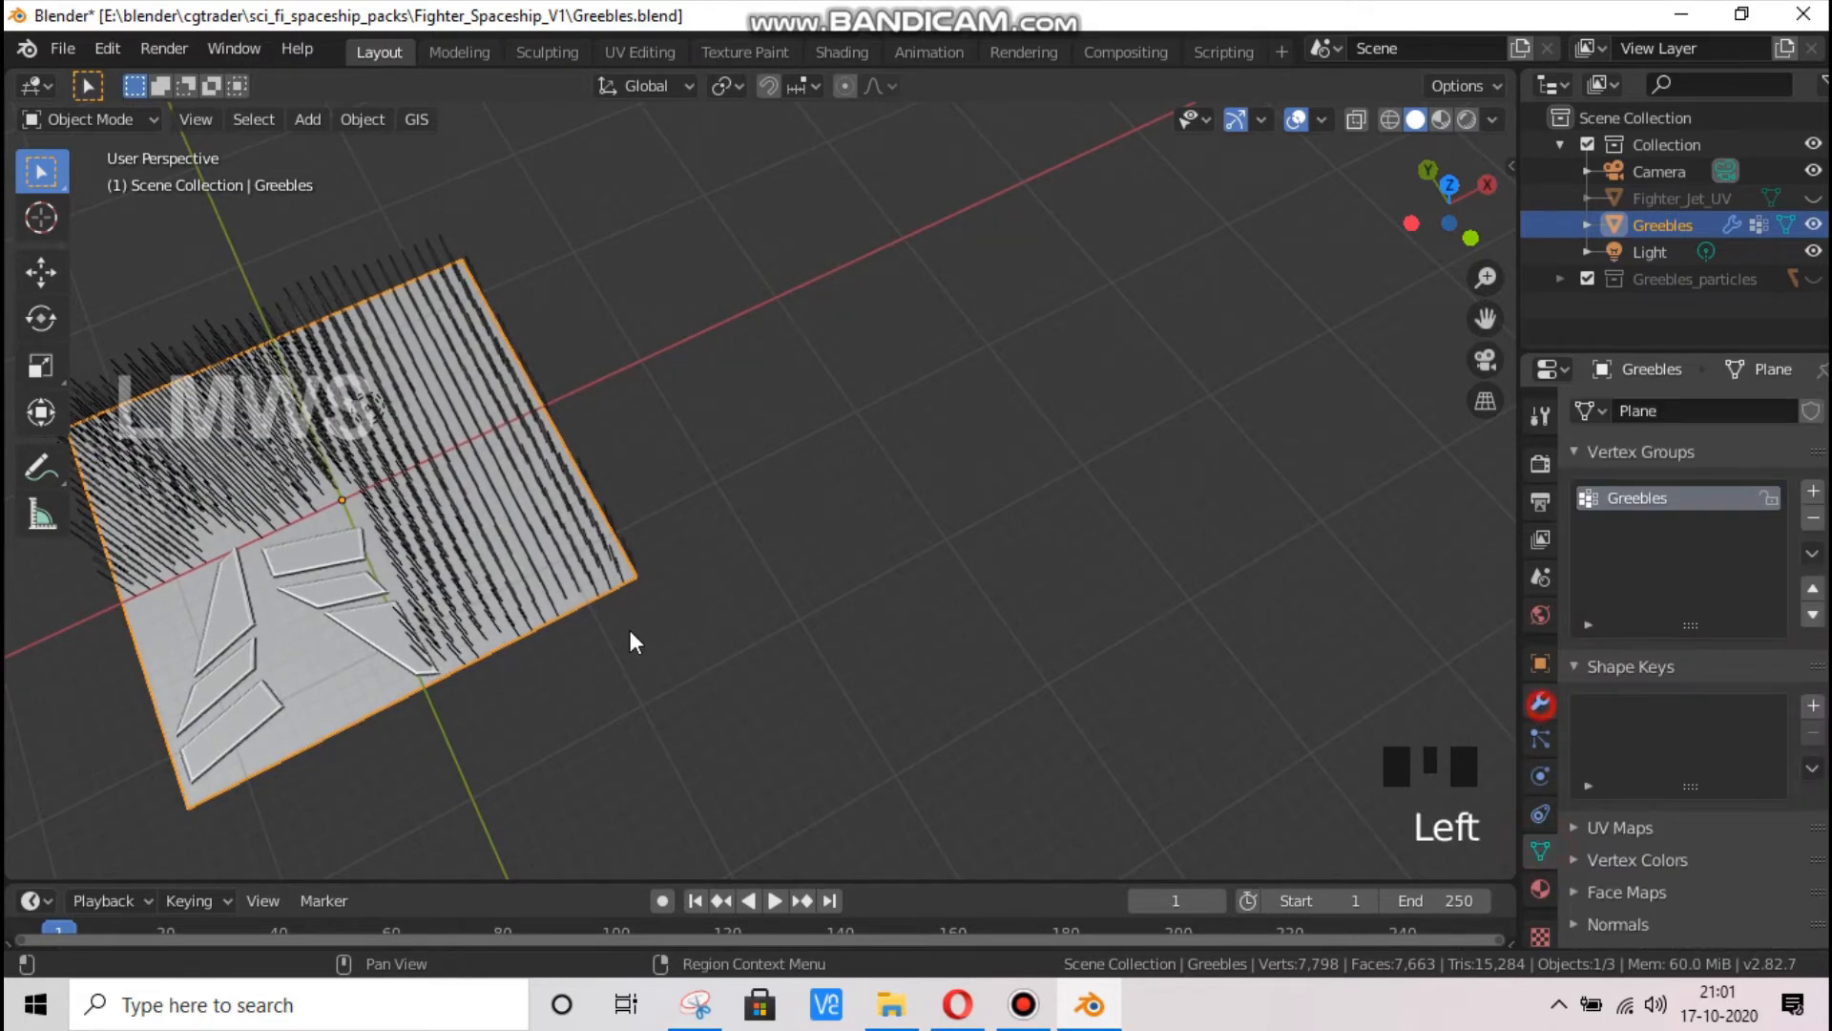
click(1540, 703)
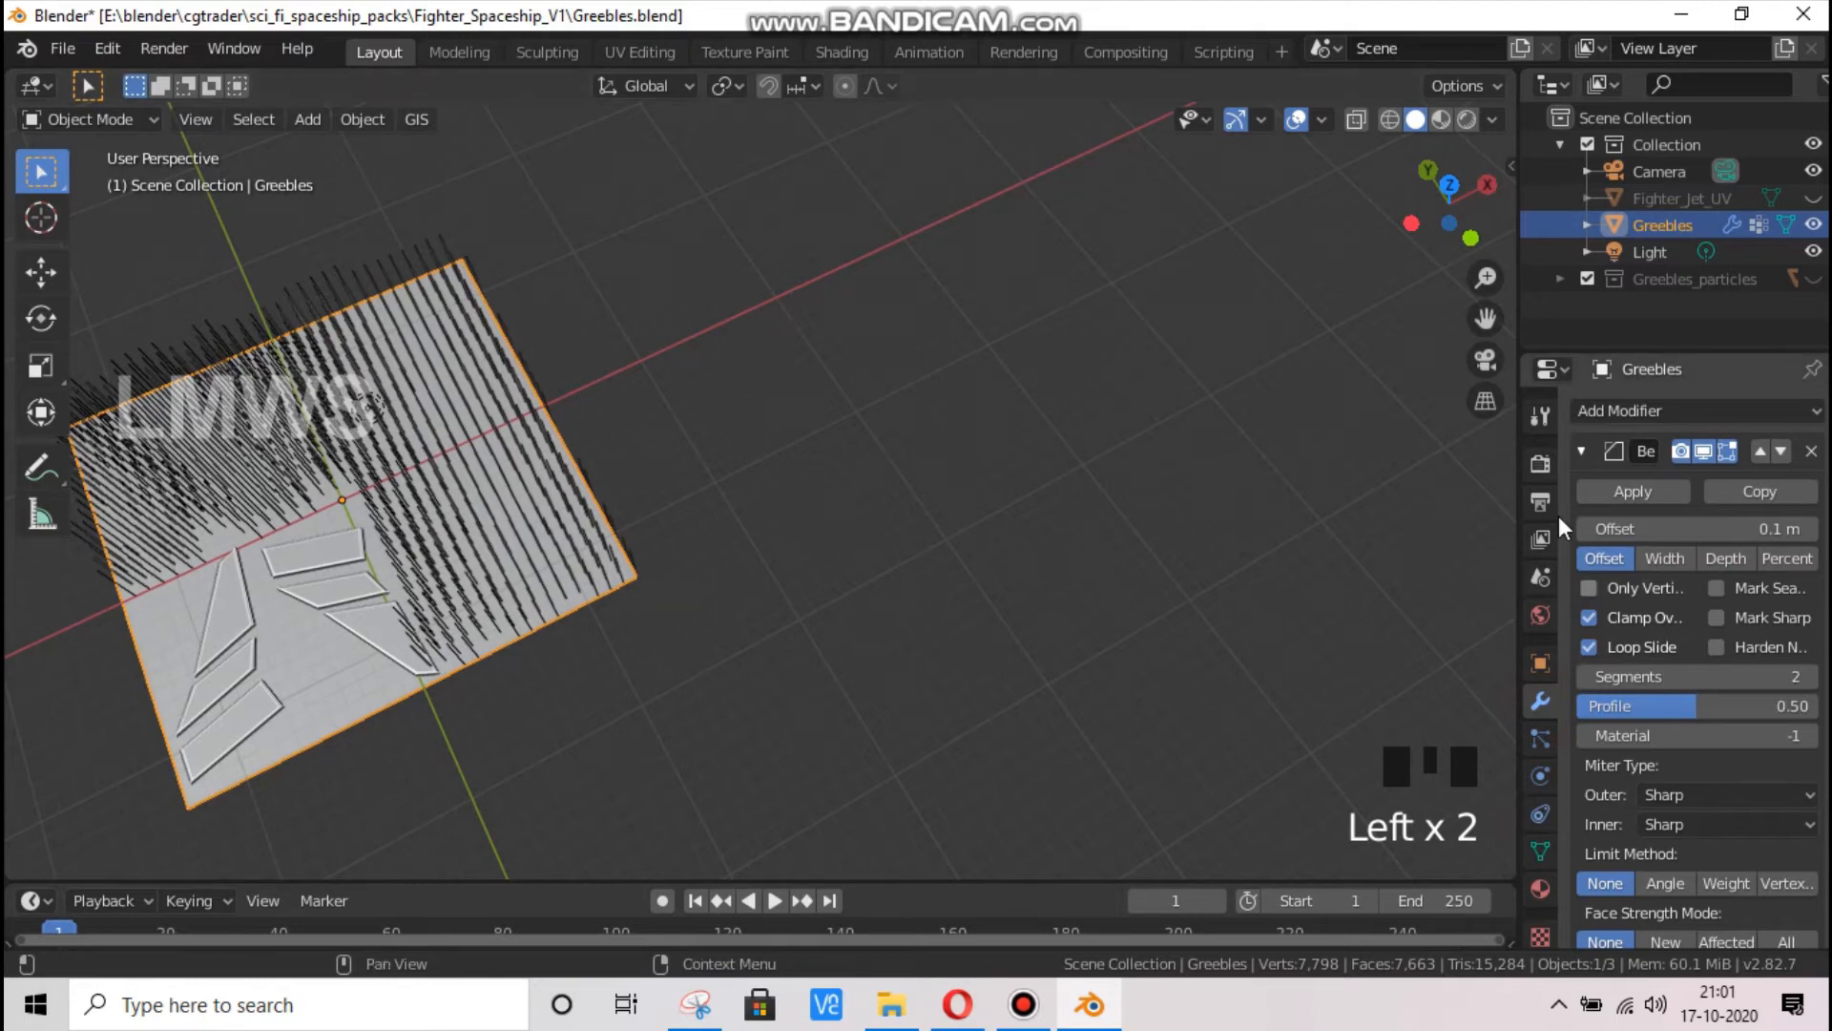
click(1540, 738)
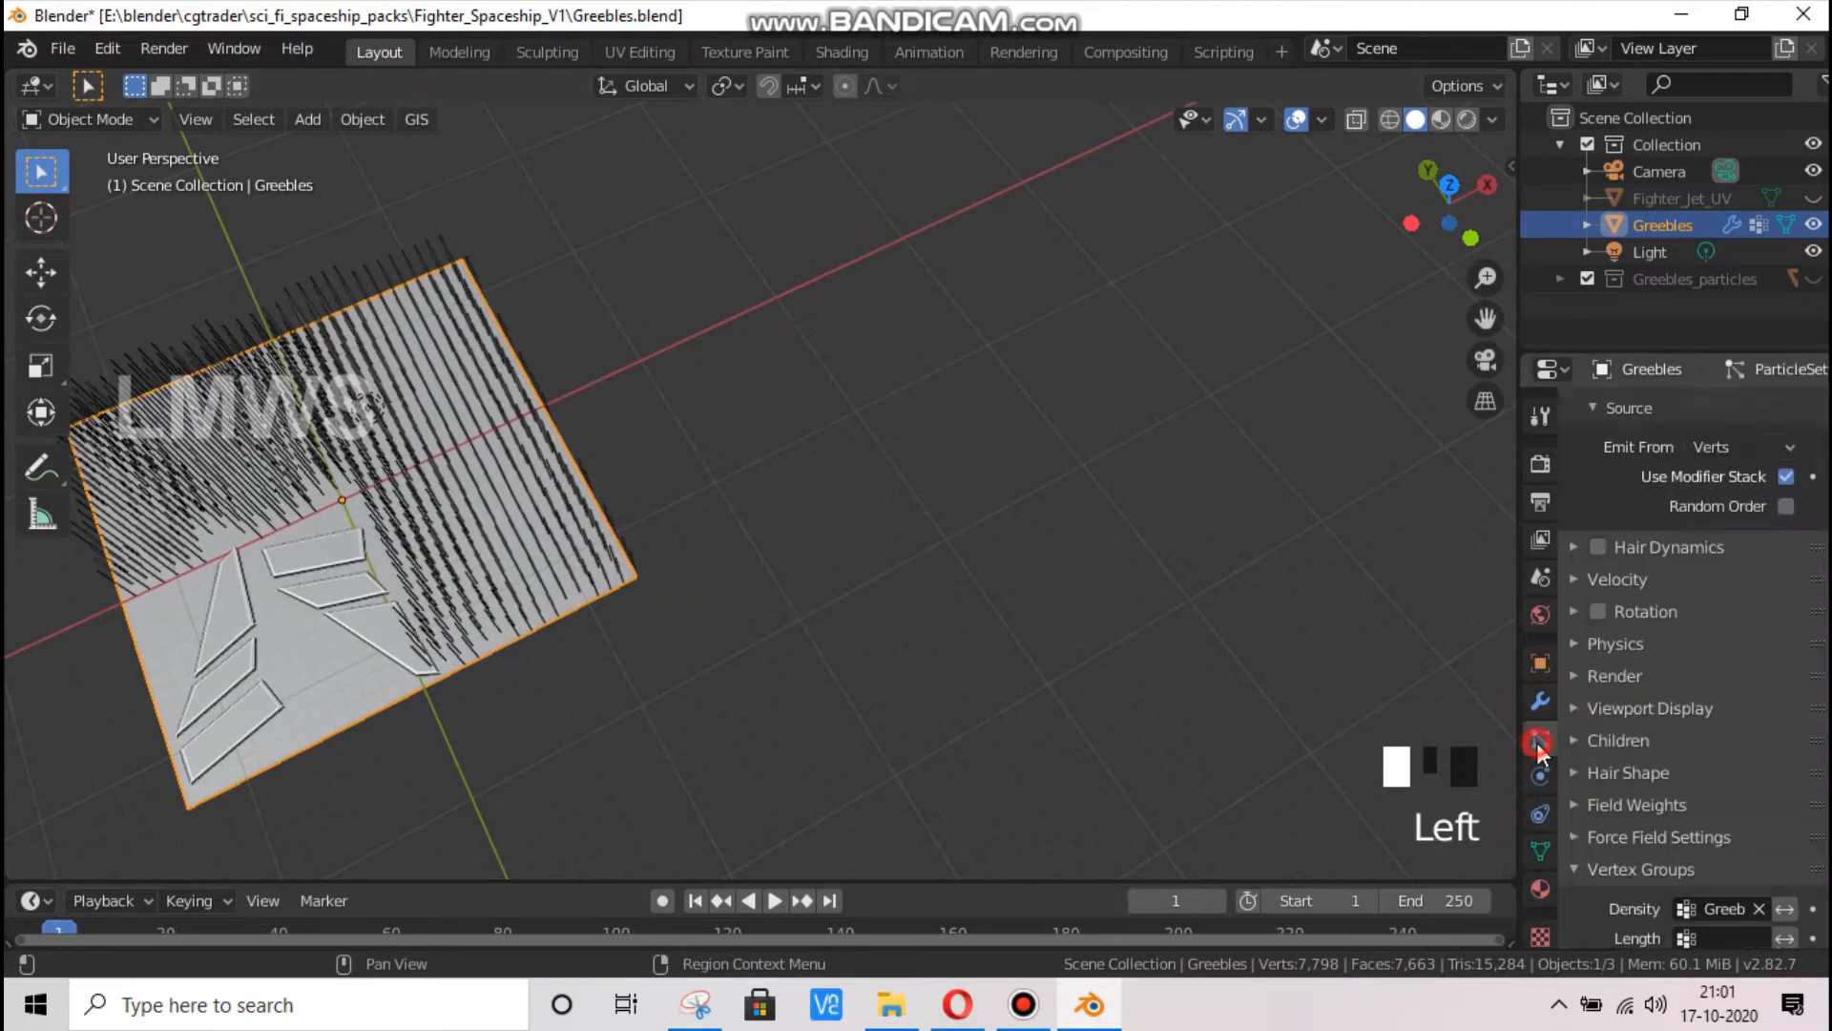
Enable Rotation for the hair particles and collapse the Vertex Groups settings
scroll(1609, 601, down, 2)
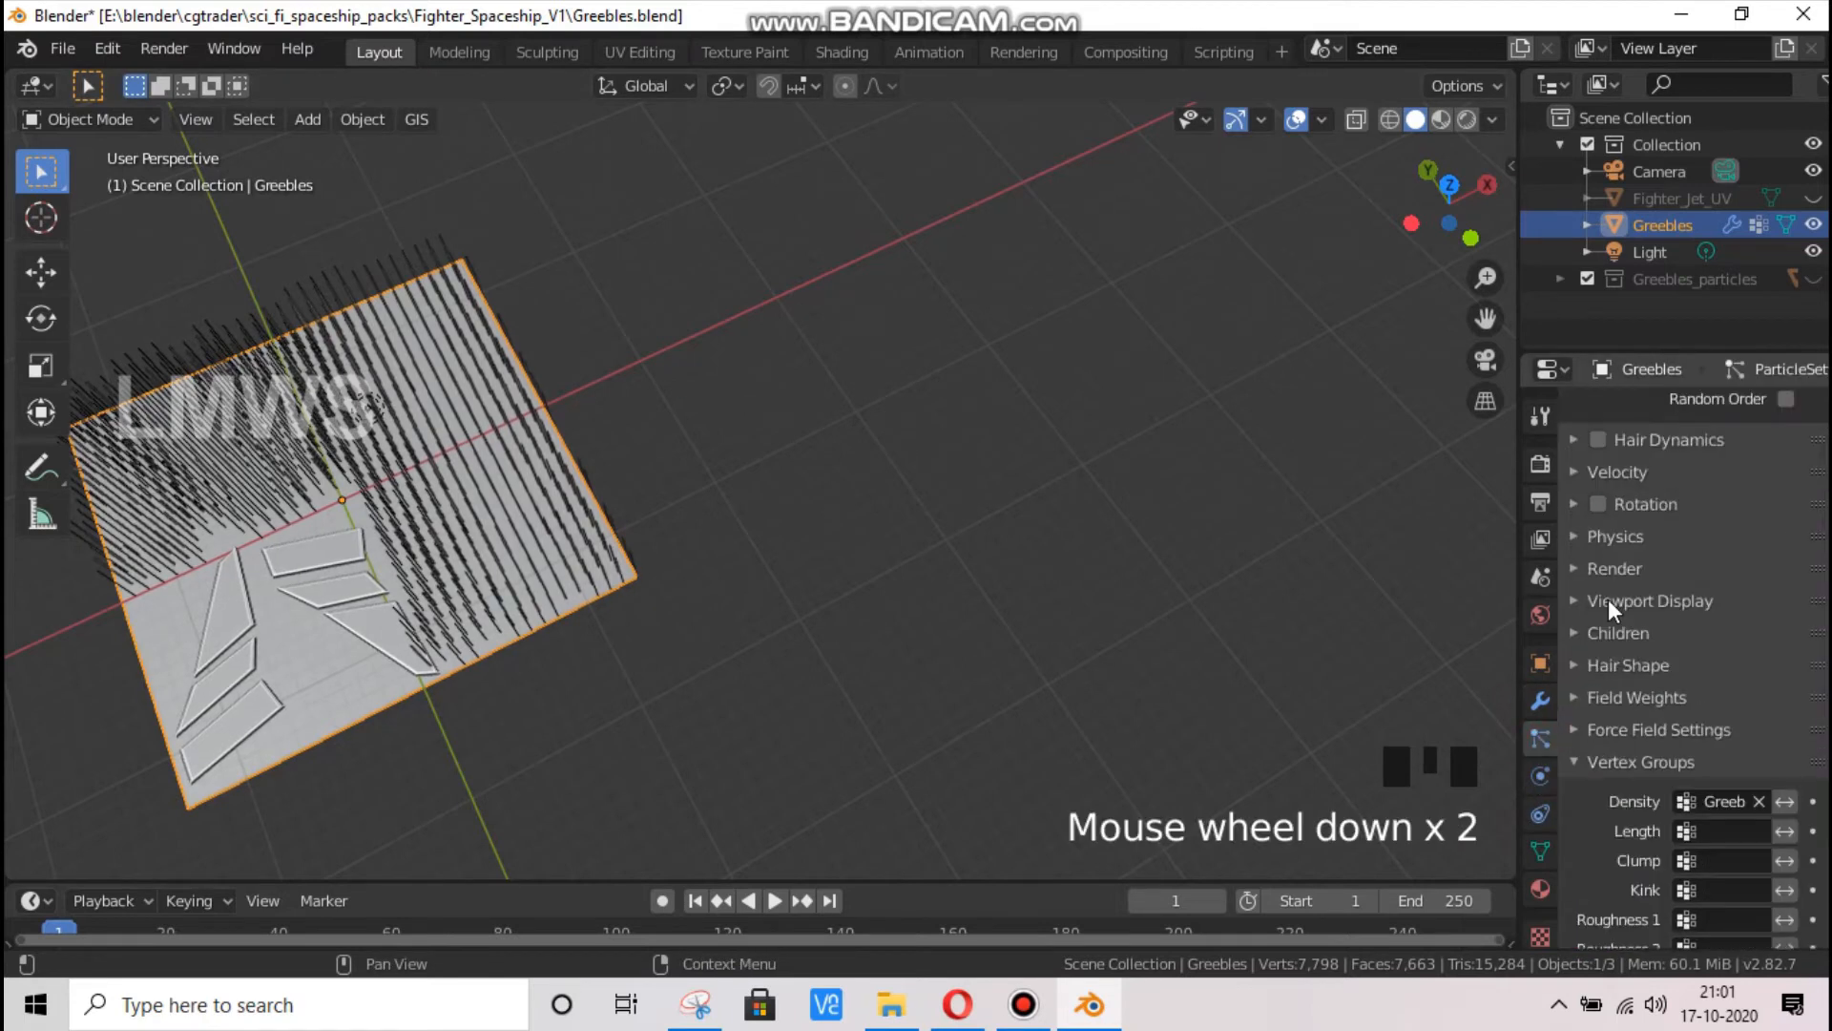
click(1598, 504)
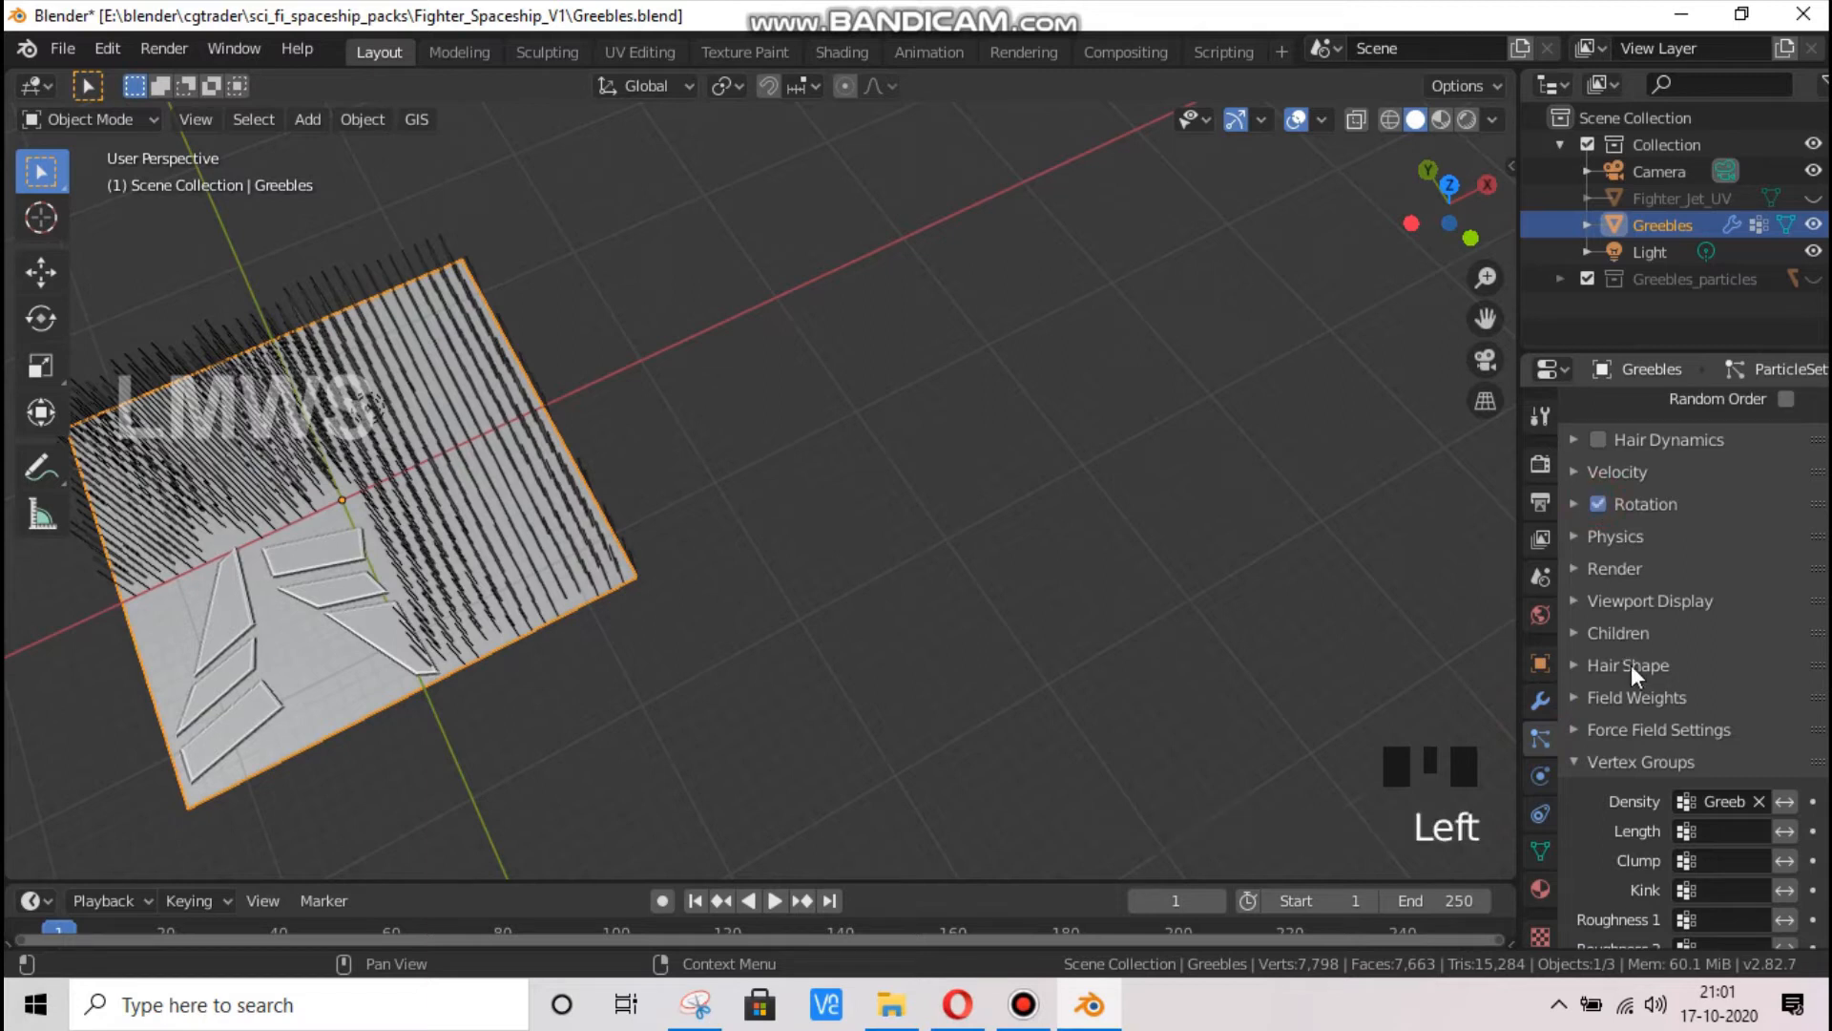
click(1623, 753)
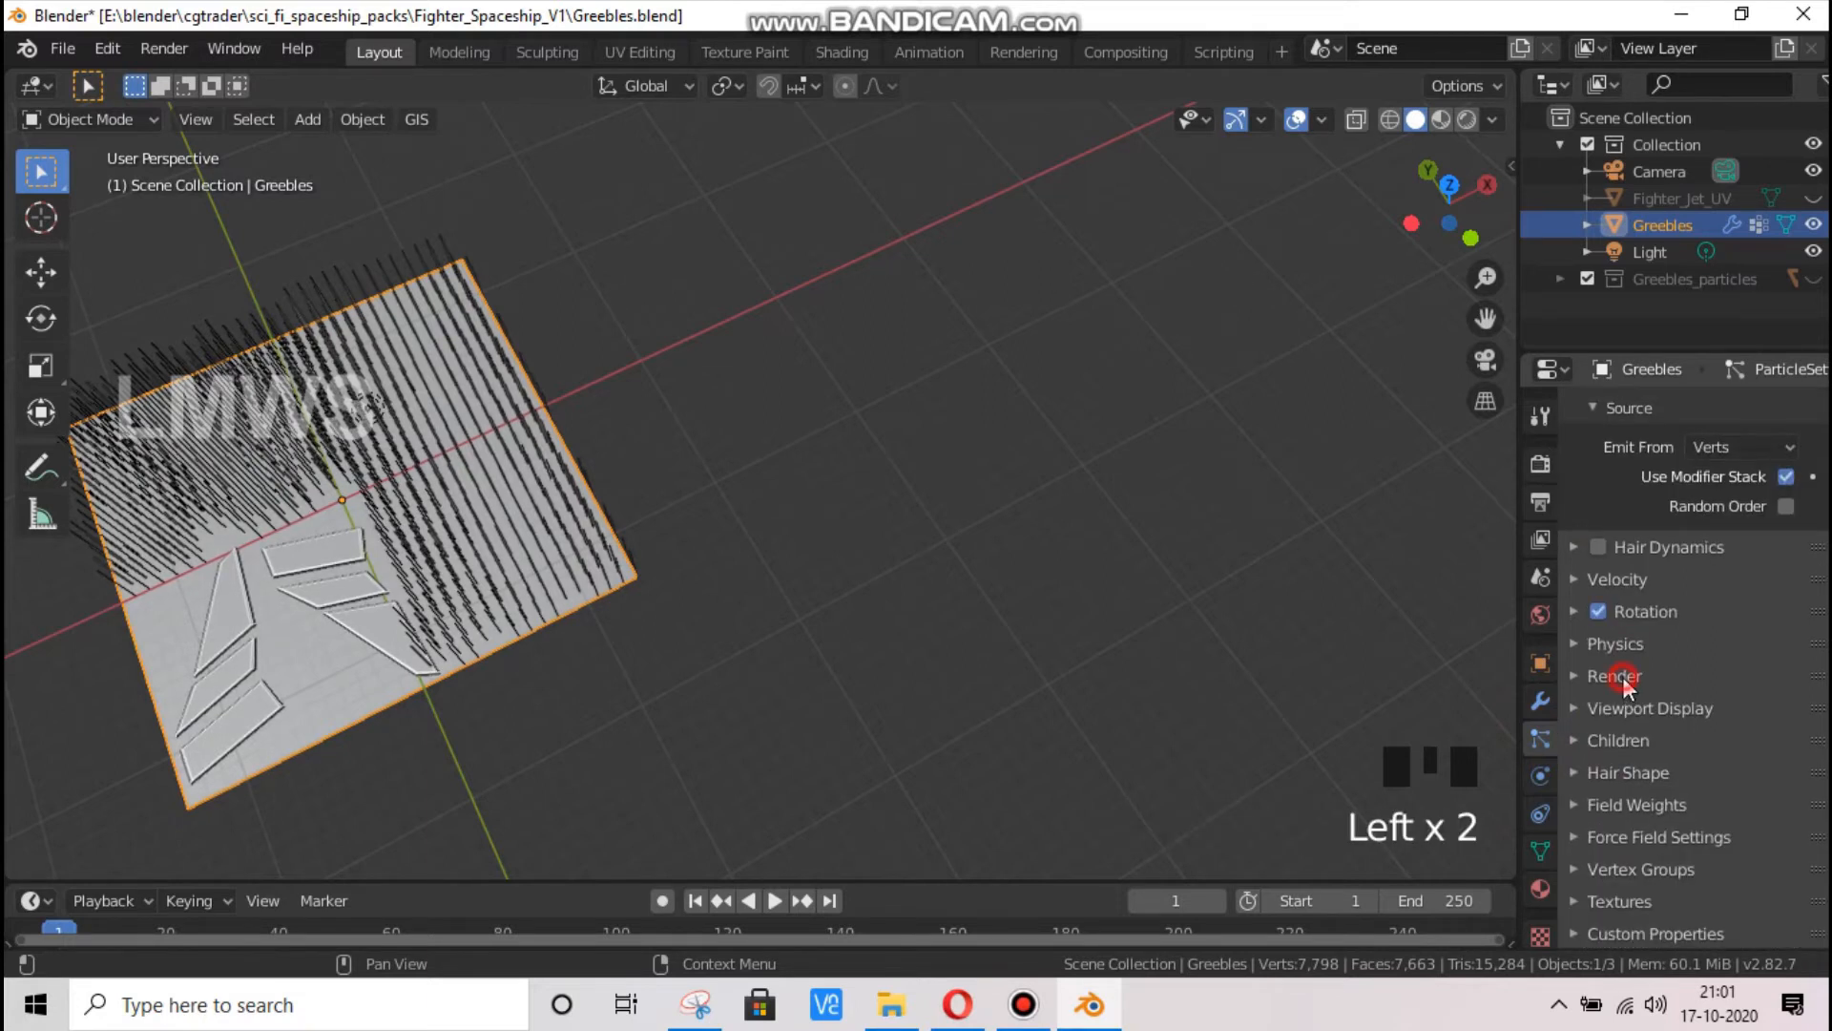
Render the particles as a Collection and choose Greebles_particles as the instance collection
click(1625, 681)
click(1741, 715)
click(1758, 829)
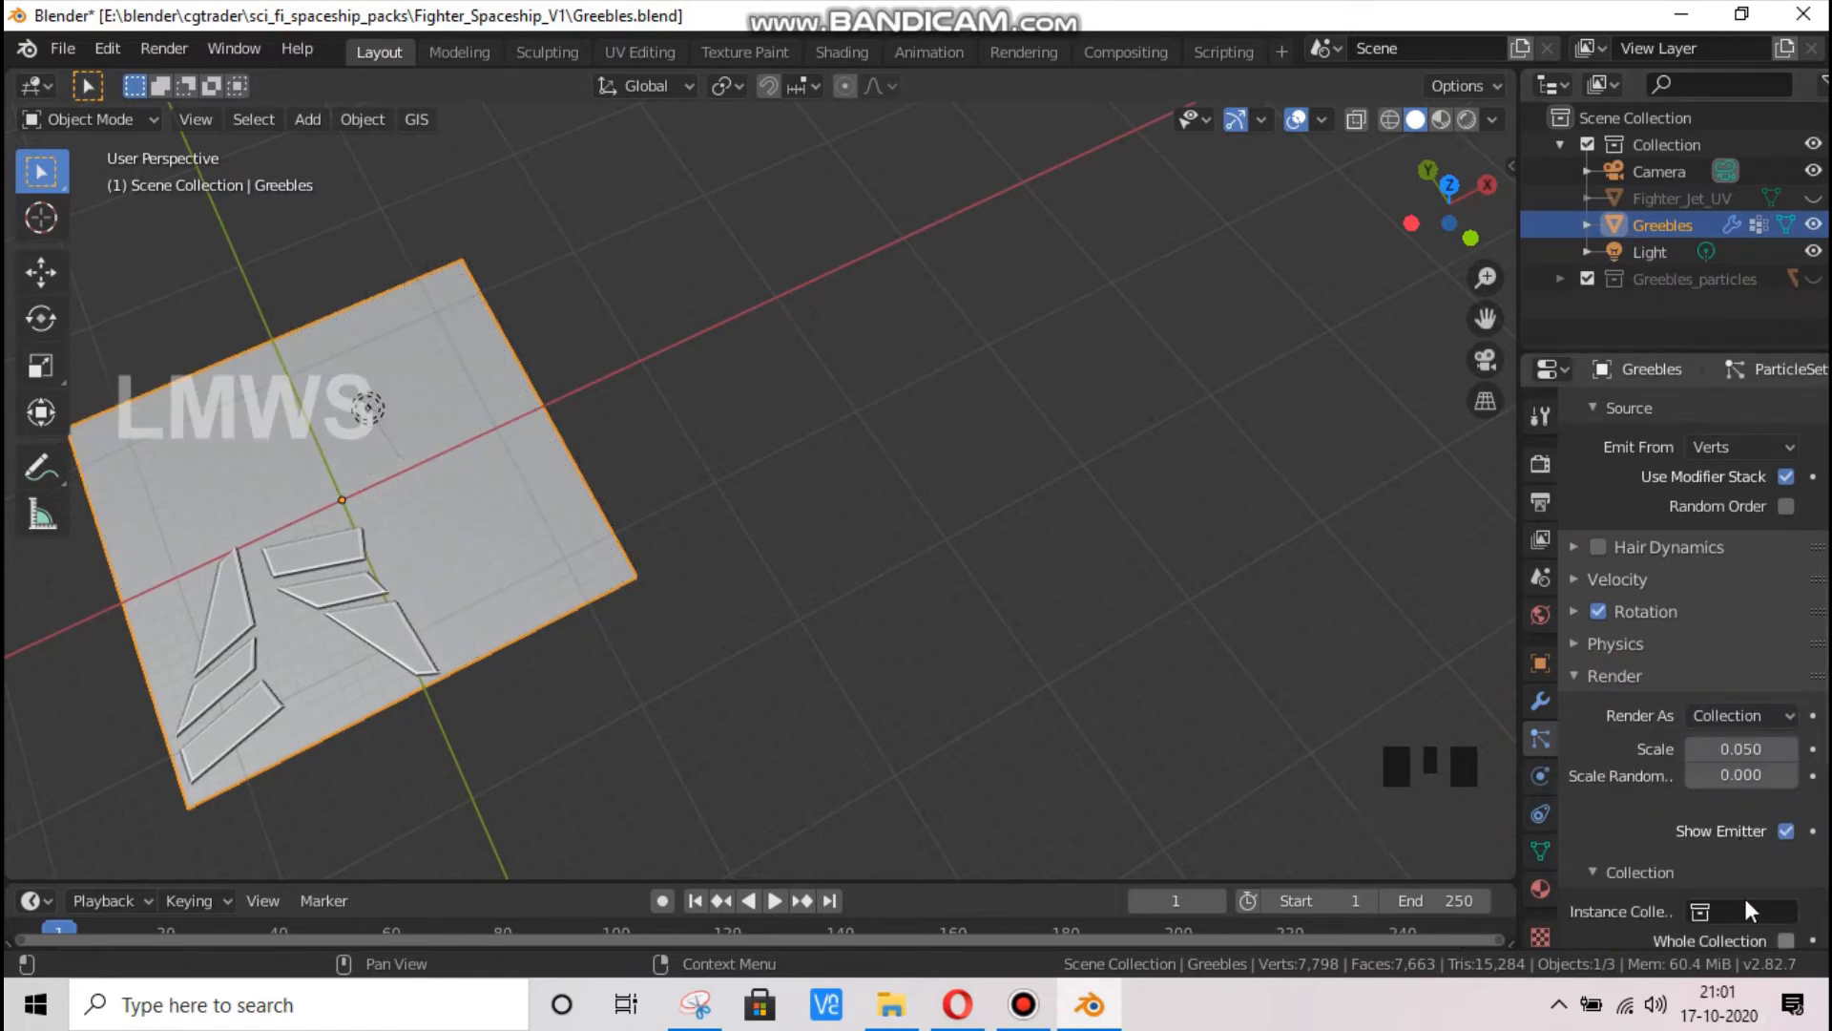
click(1743, 908)
click(1741, 920)
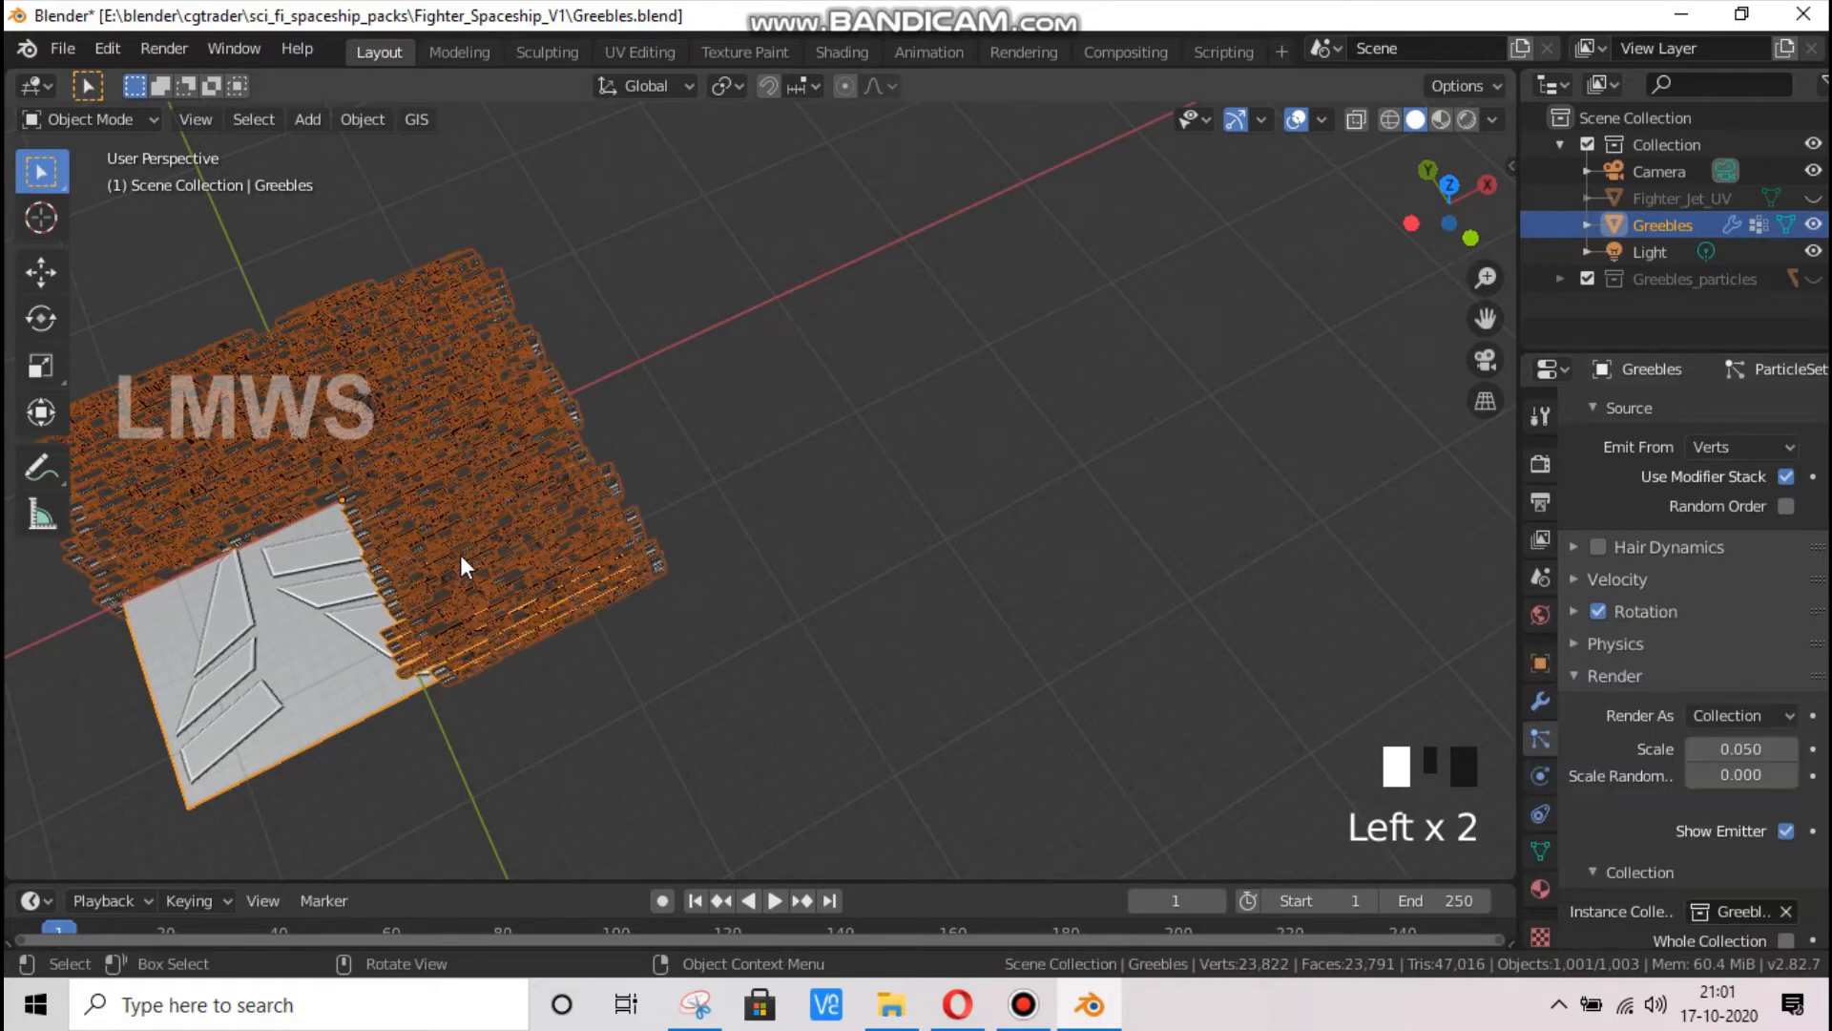
Deselect everything and enable Object Rotation for the instanced greeble collection
scroll(1411, 229, up, 2)
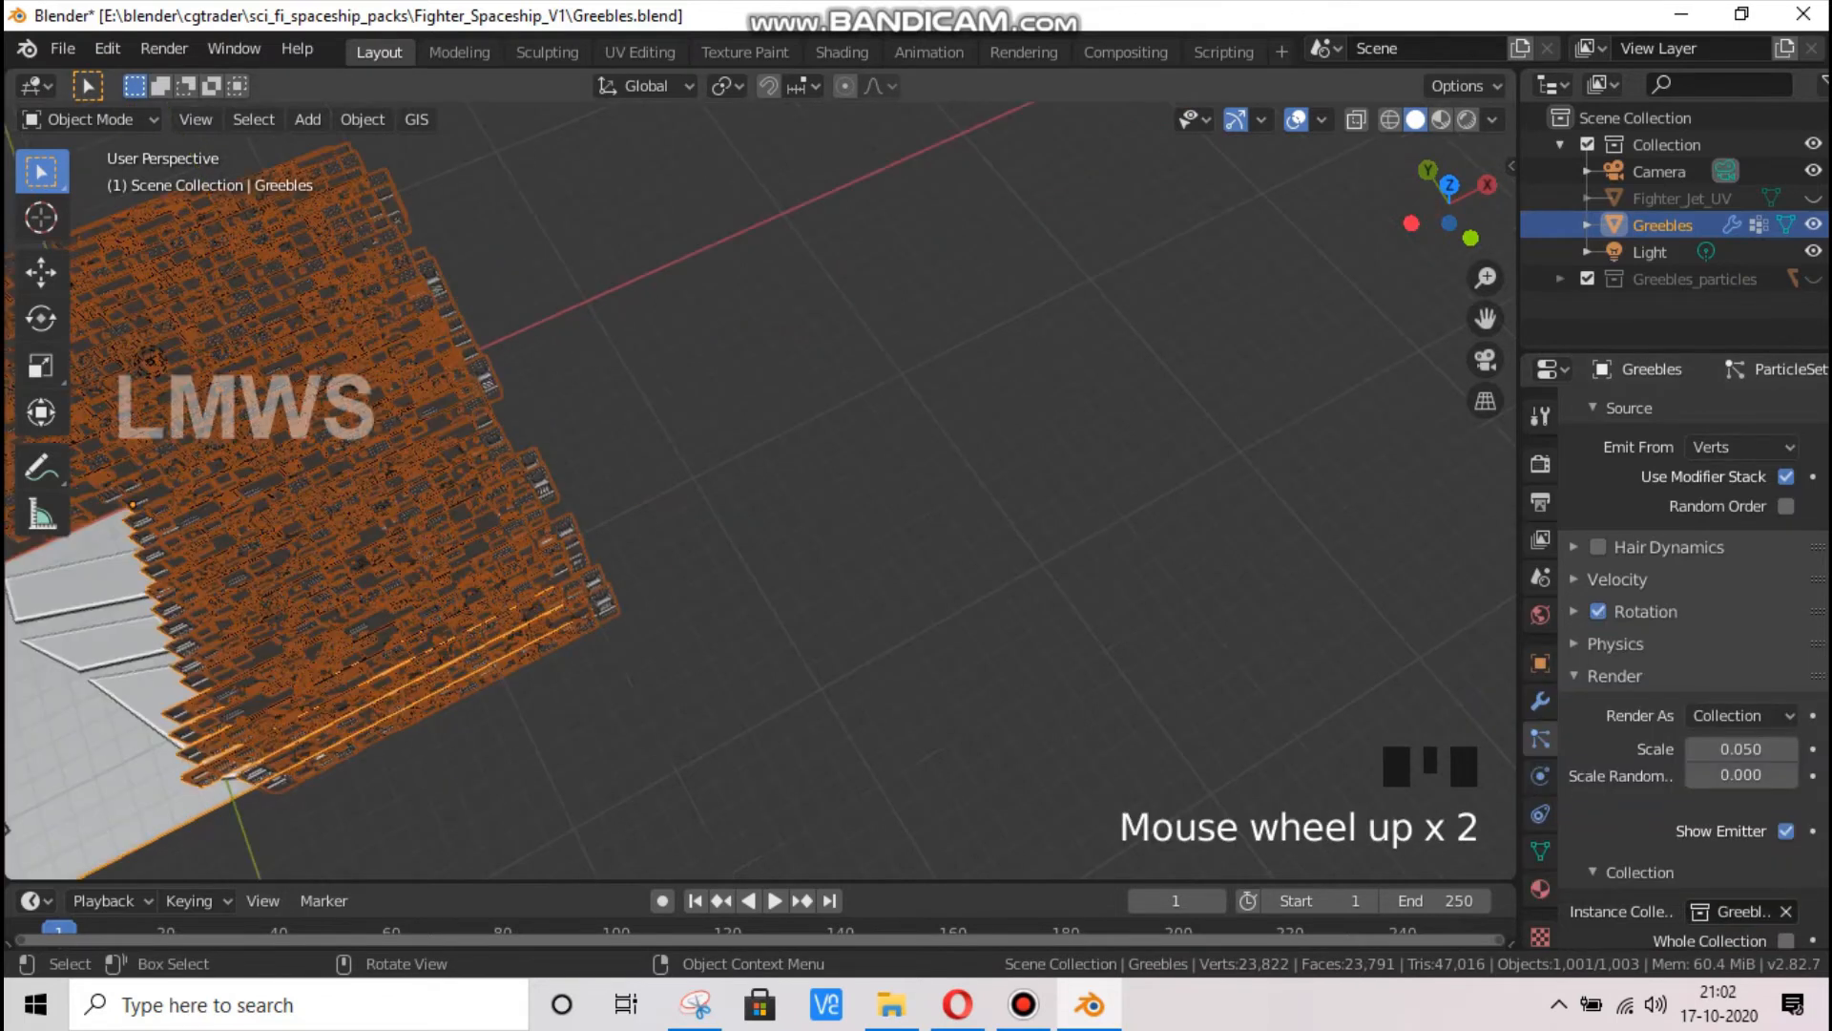
drag(1432, 227, 1546, 90)
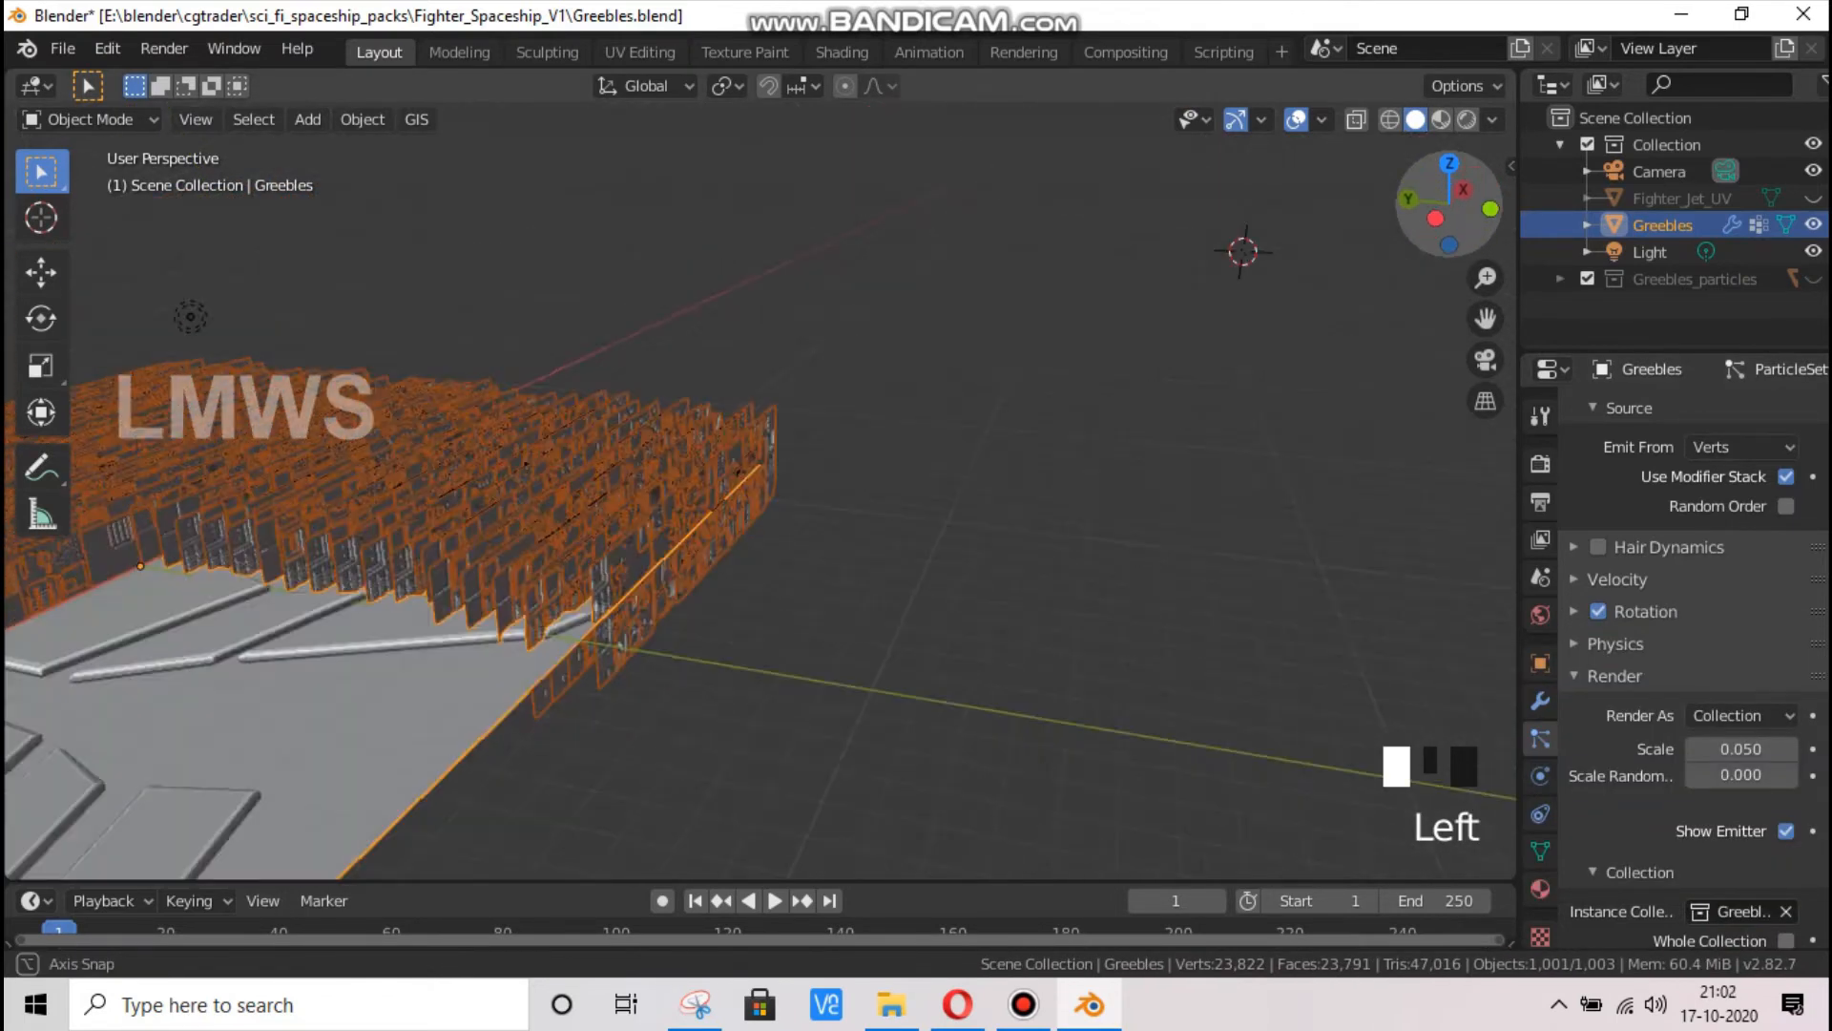
drag(739, 401, 760, 370)
scroll(764, 411, up, 2)
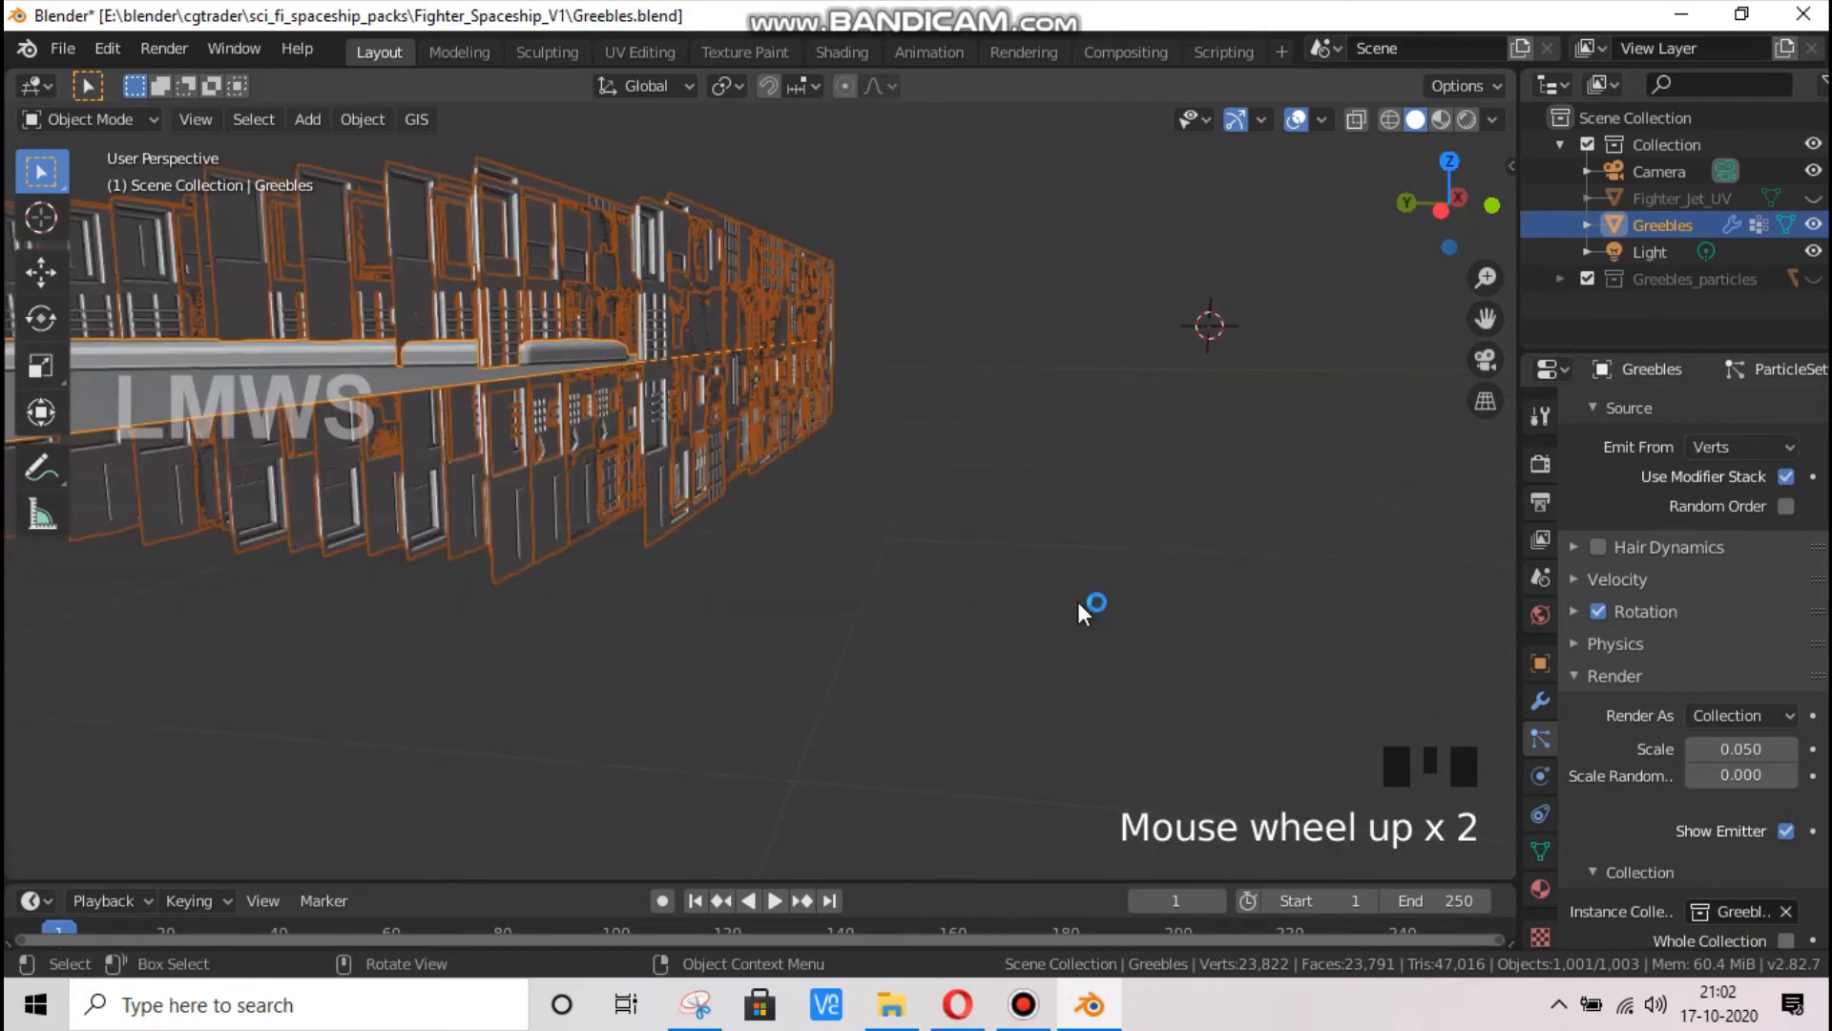
key(alt+a)
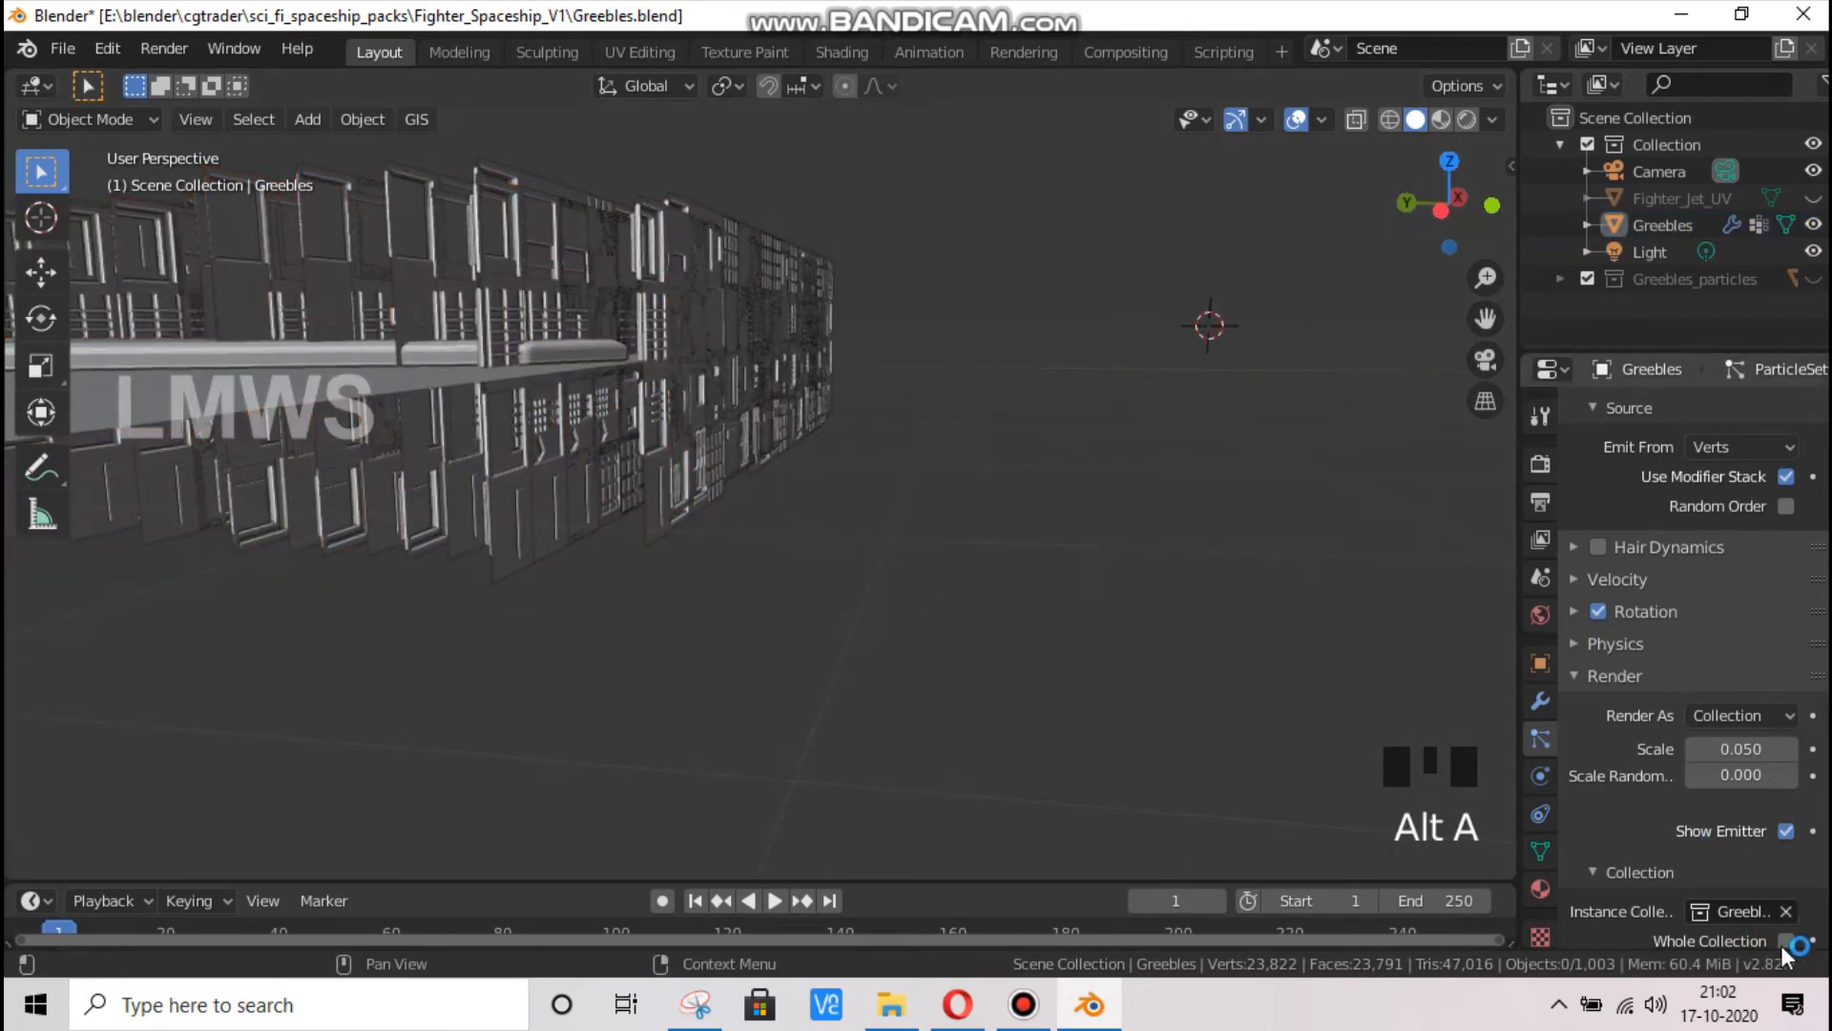
scroll(1670, 878, down, 4)
click(1786, 814)
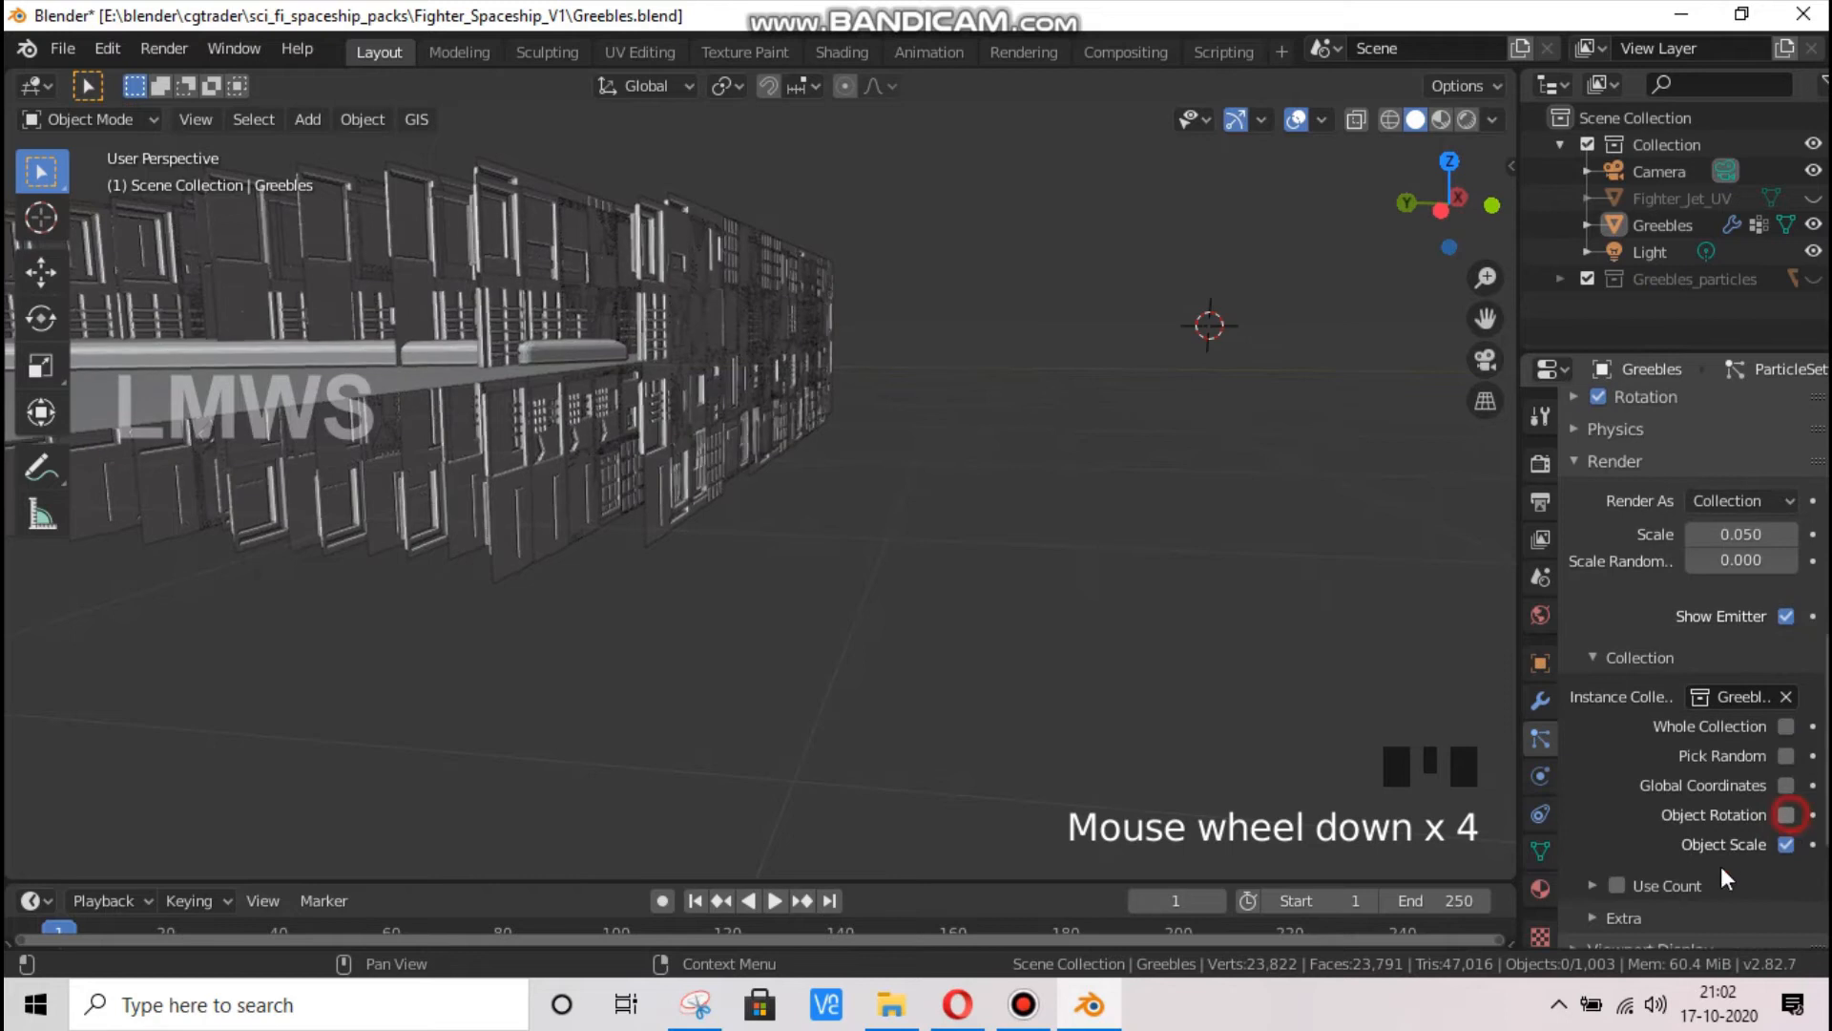
Set the render scale of the instanced greeble particles to 0.01 and inspect their spacing on the plane
click(1531, 211)
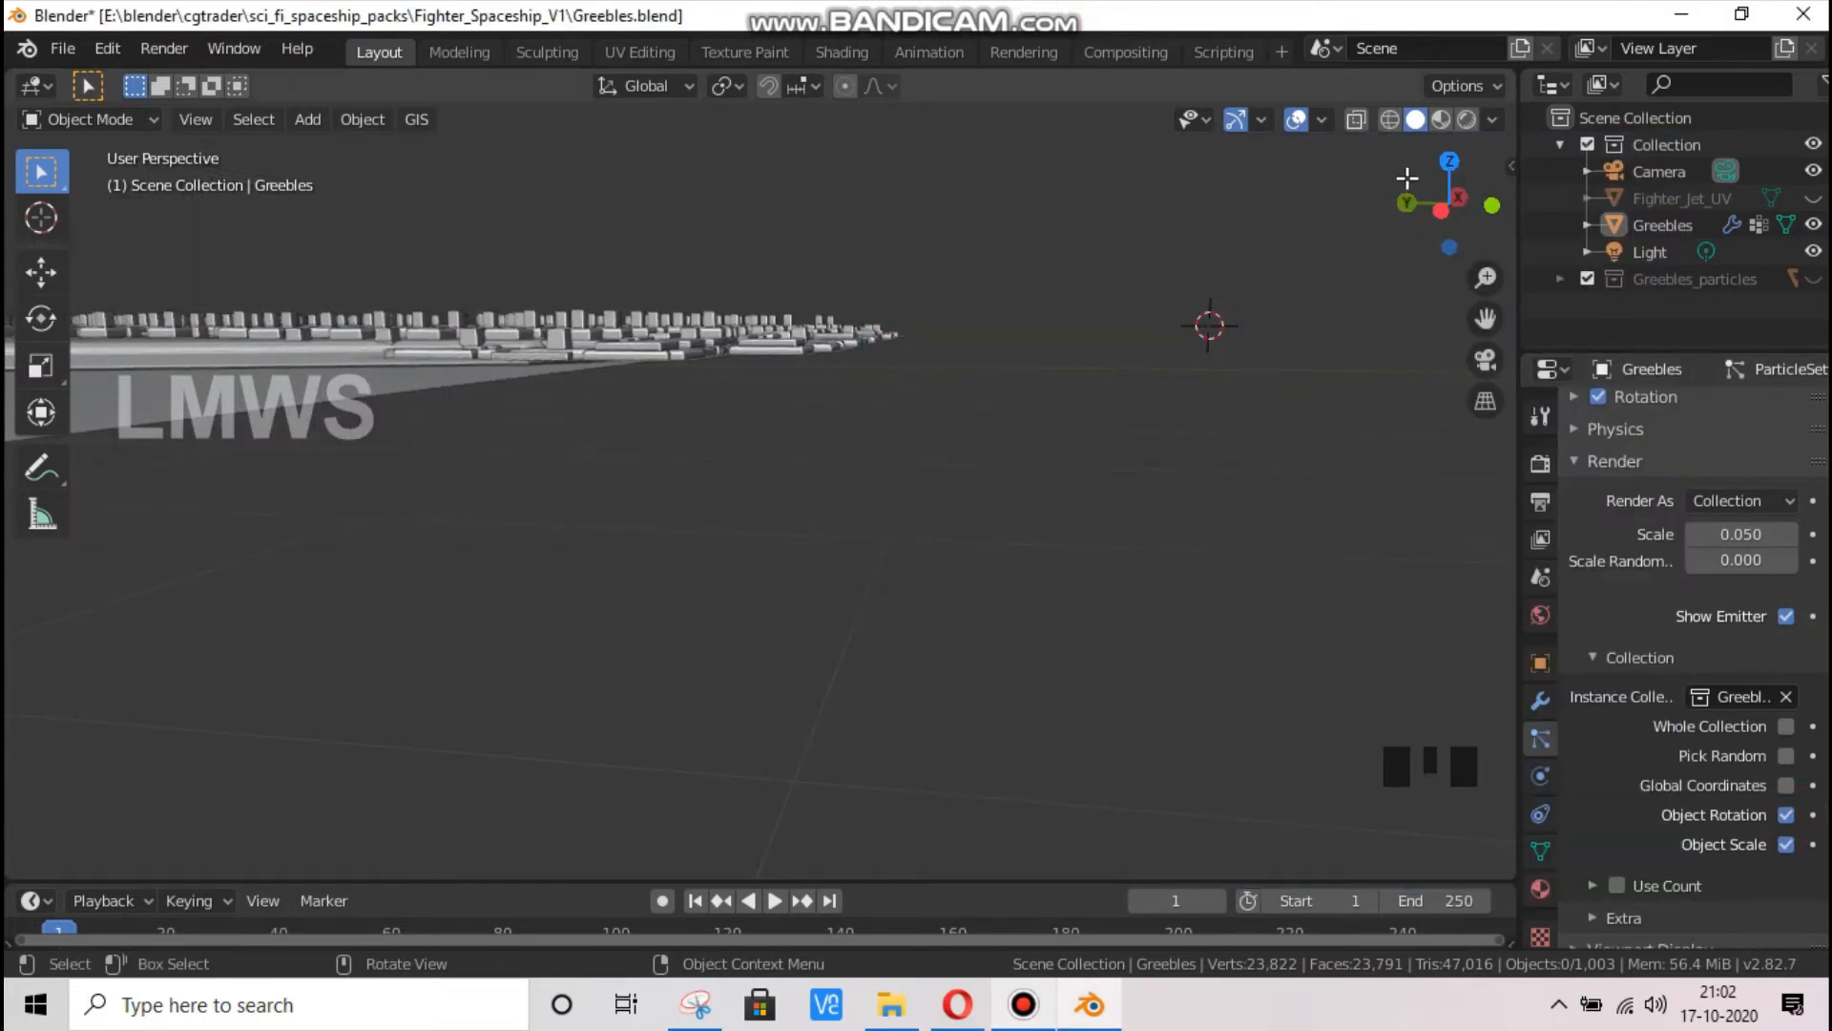
drag(1407, 177, 1400, 287)
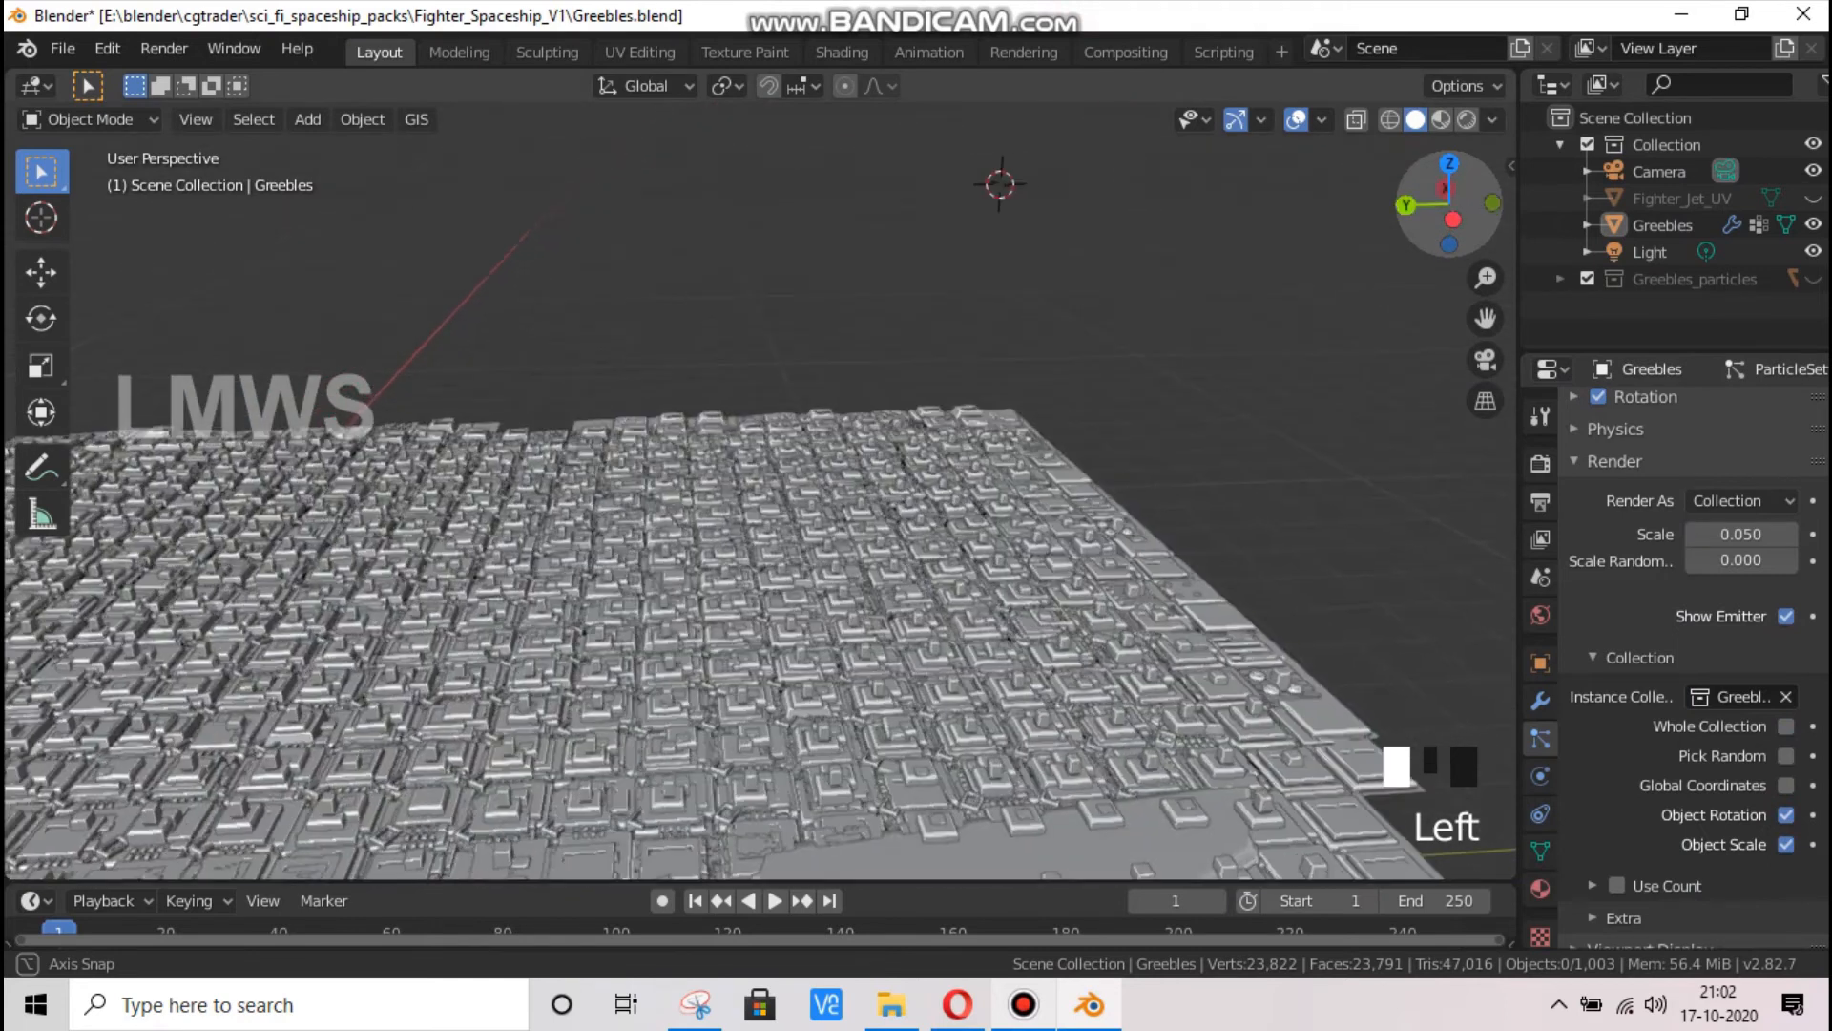
scroll(700, 689, up, 2)
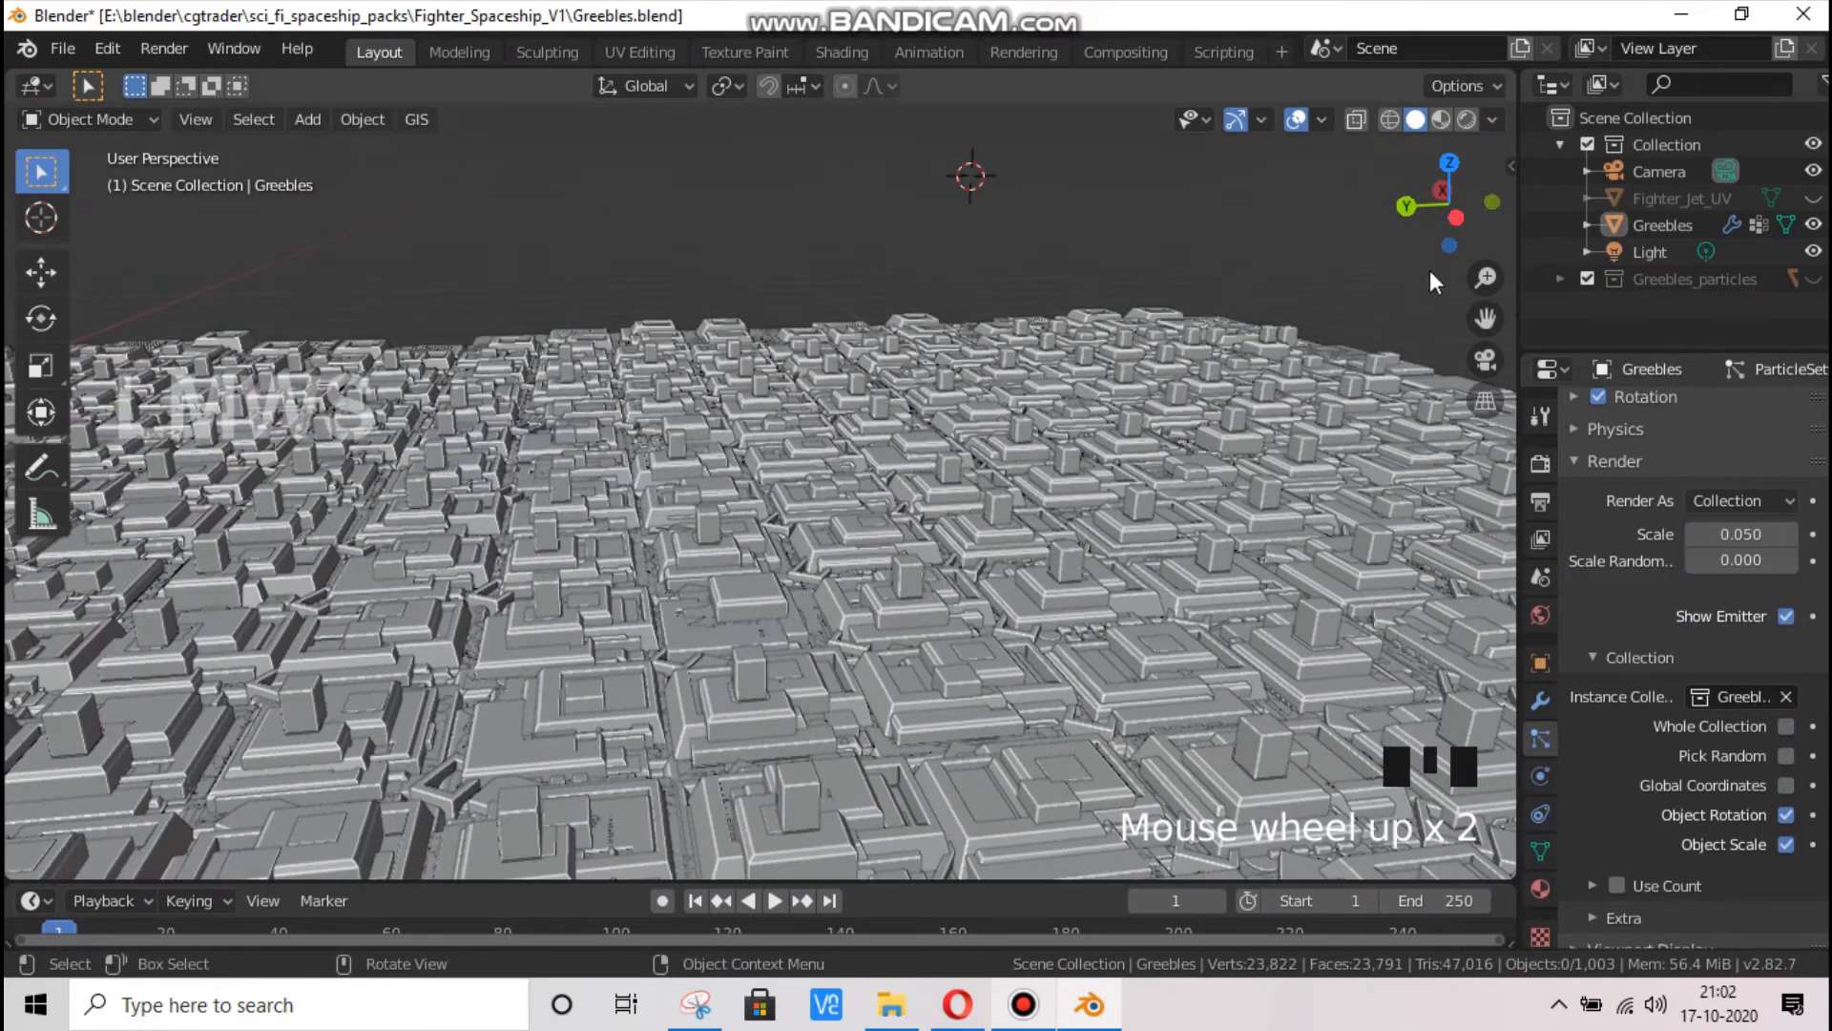
click(1747, 533)
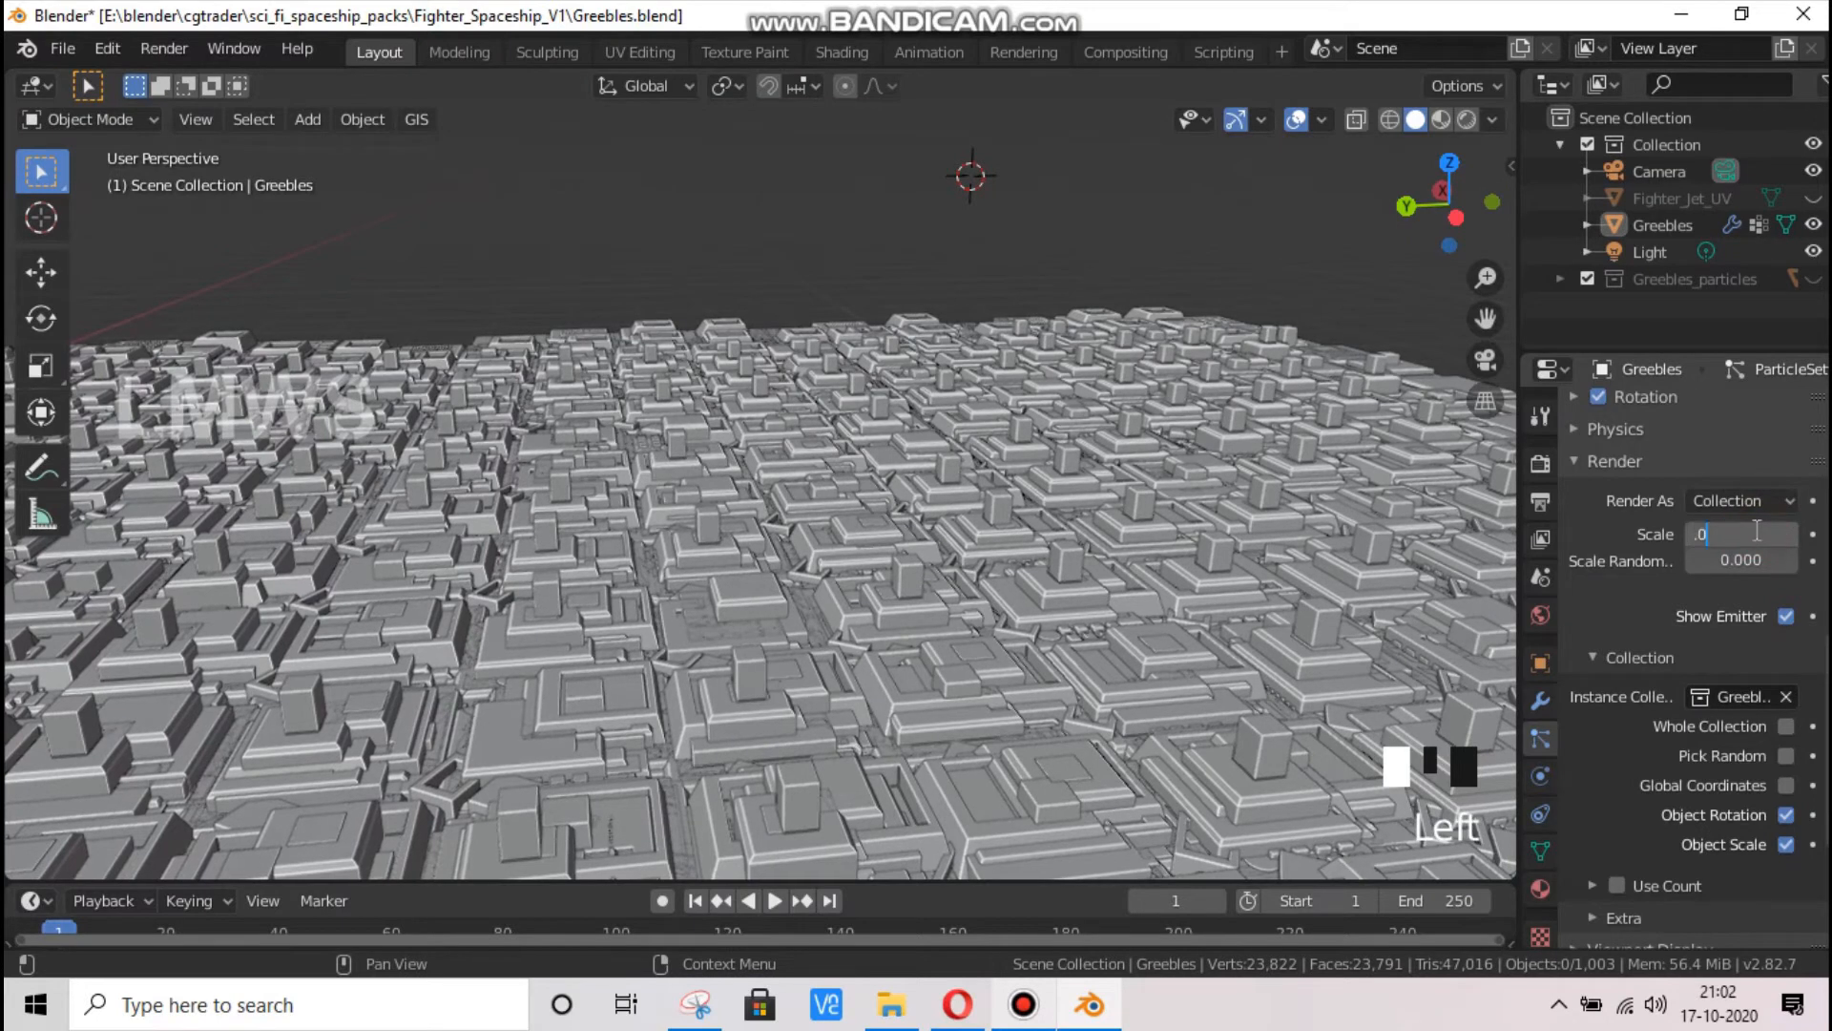
key(Return)
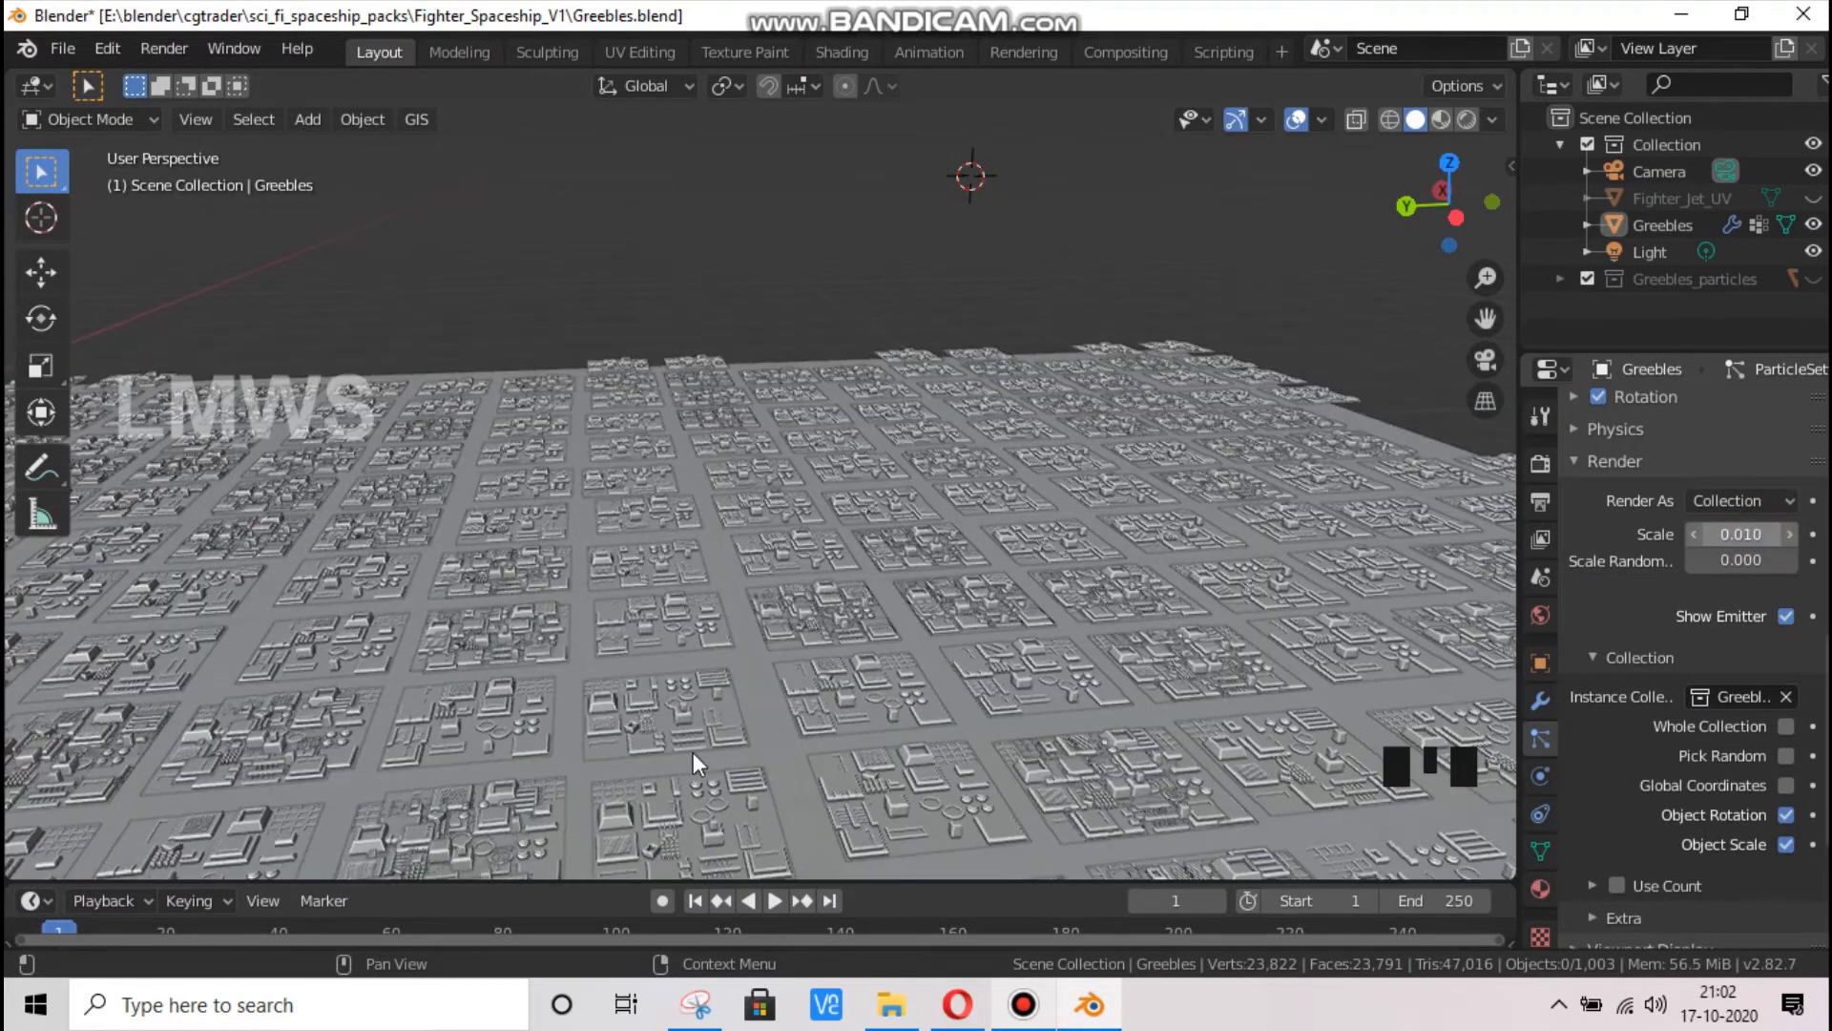
scroll(715, 727, up, 3)
scroll(714, 716, down, 2)
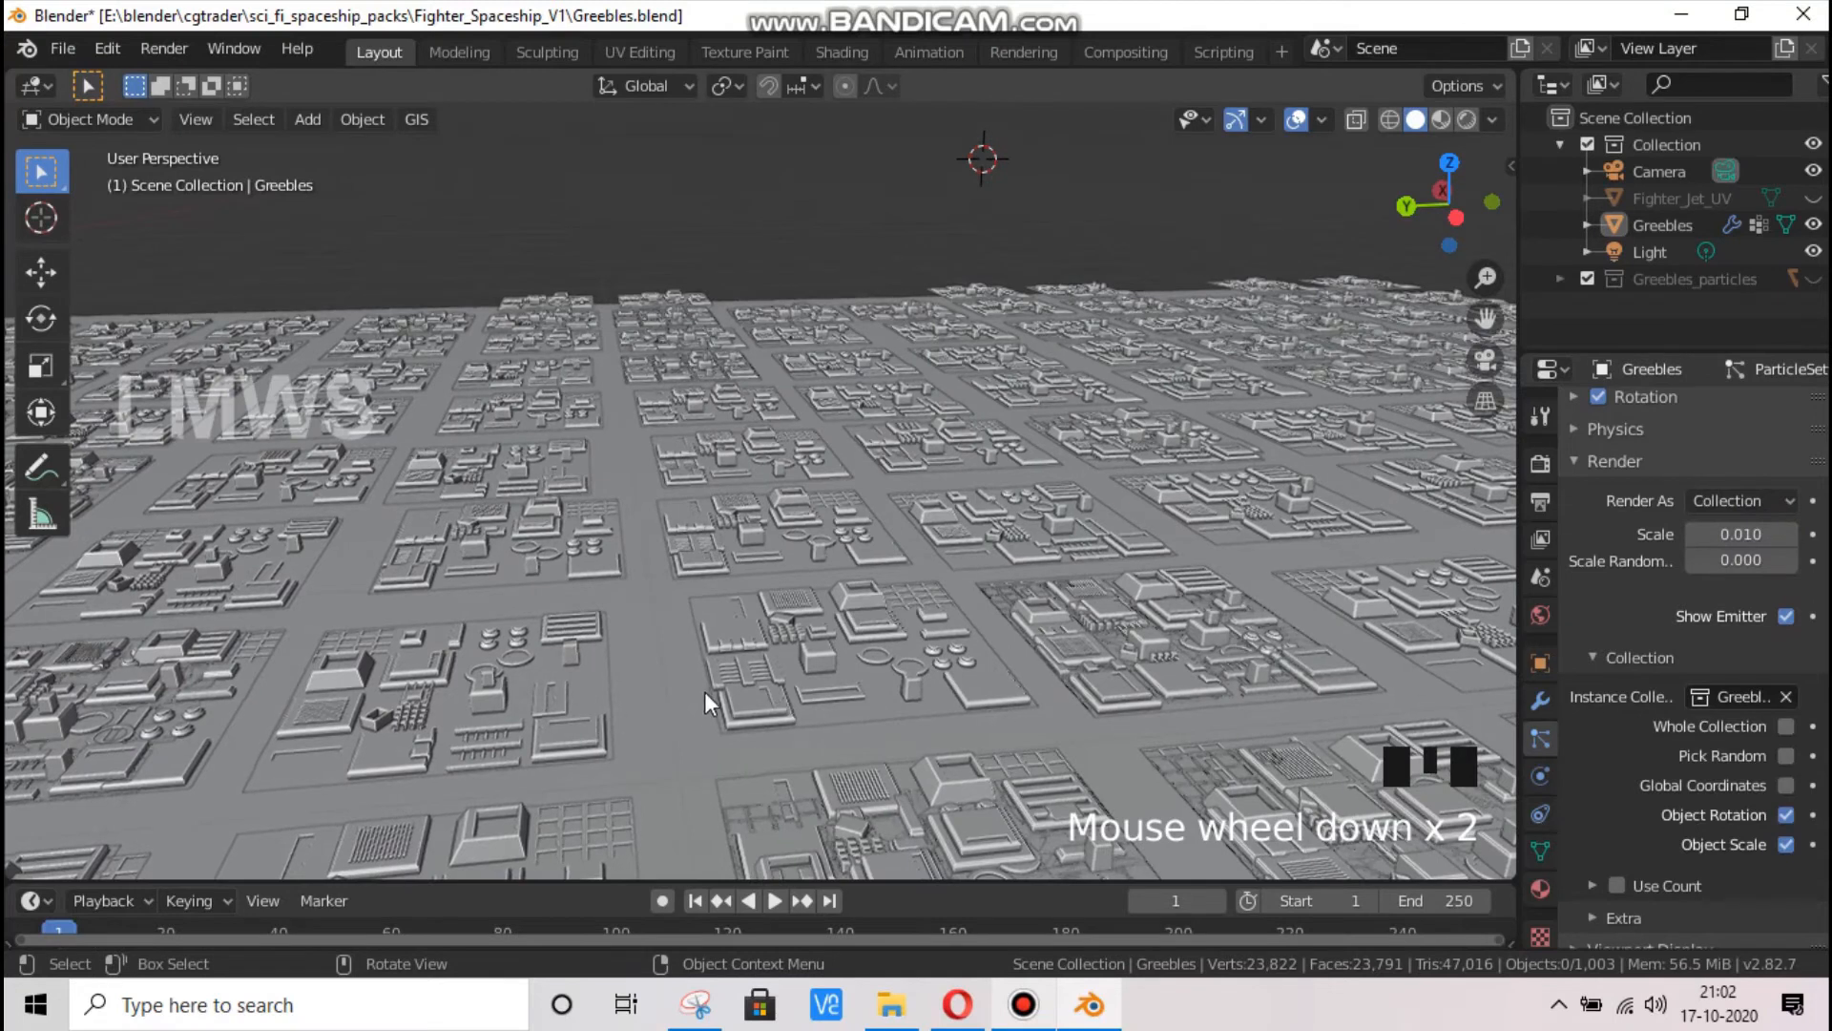
Set the greeble particles' render scale to 0.015 and inspect the coverage from above
click(1739, 536)
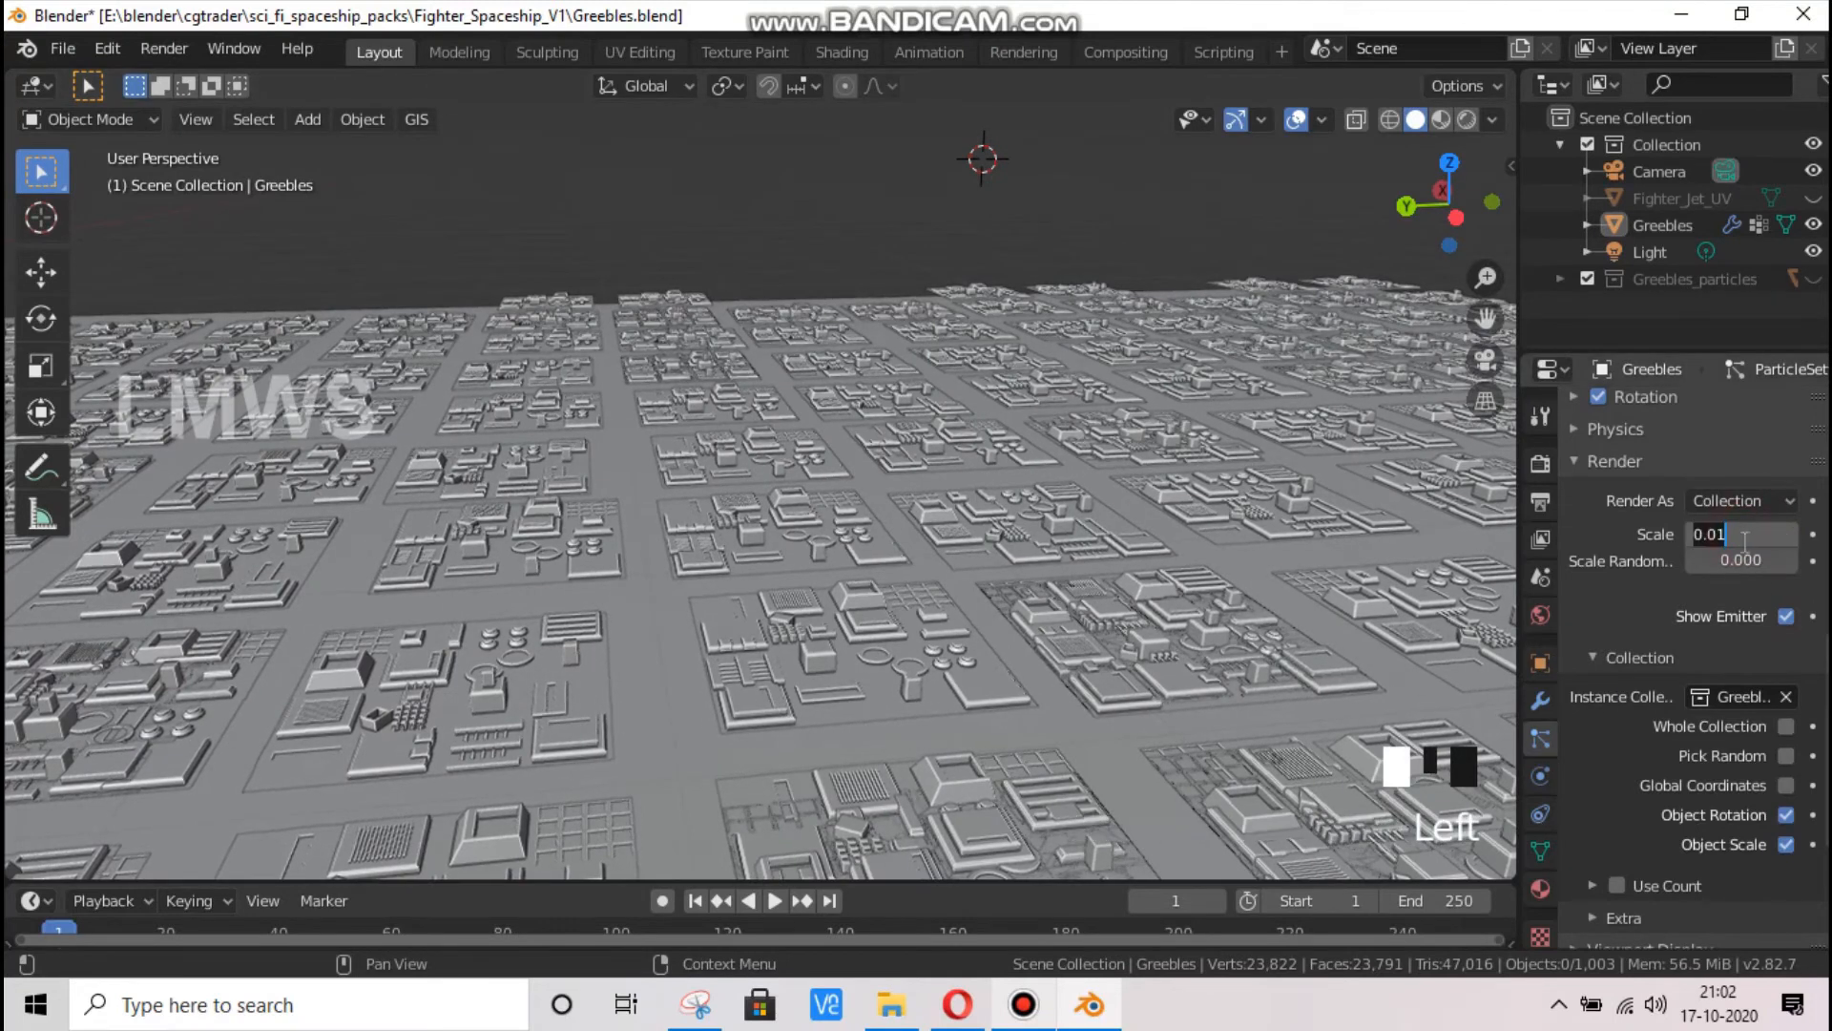
text(5)
key(Return)
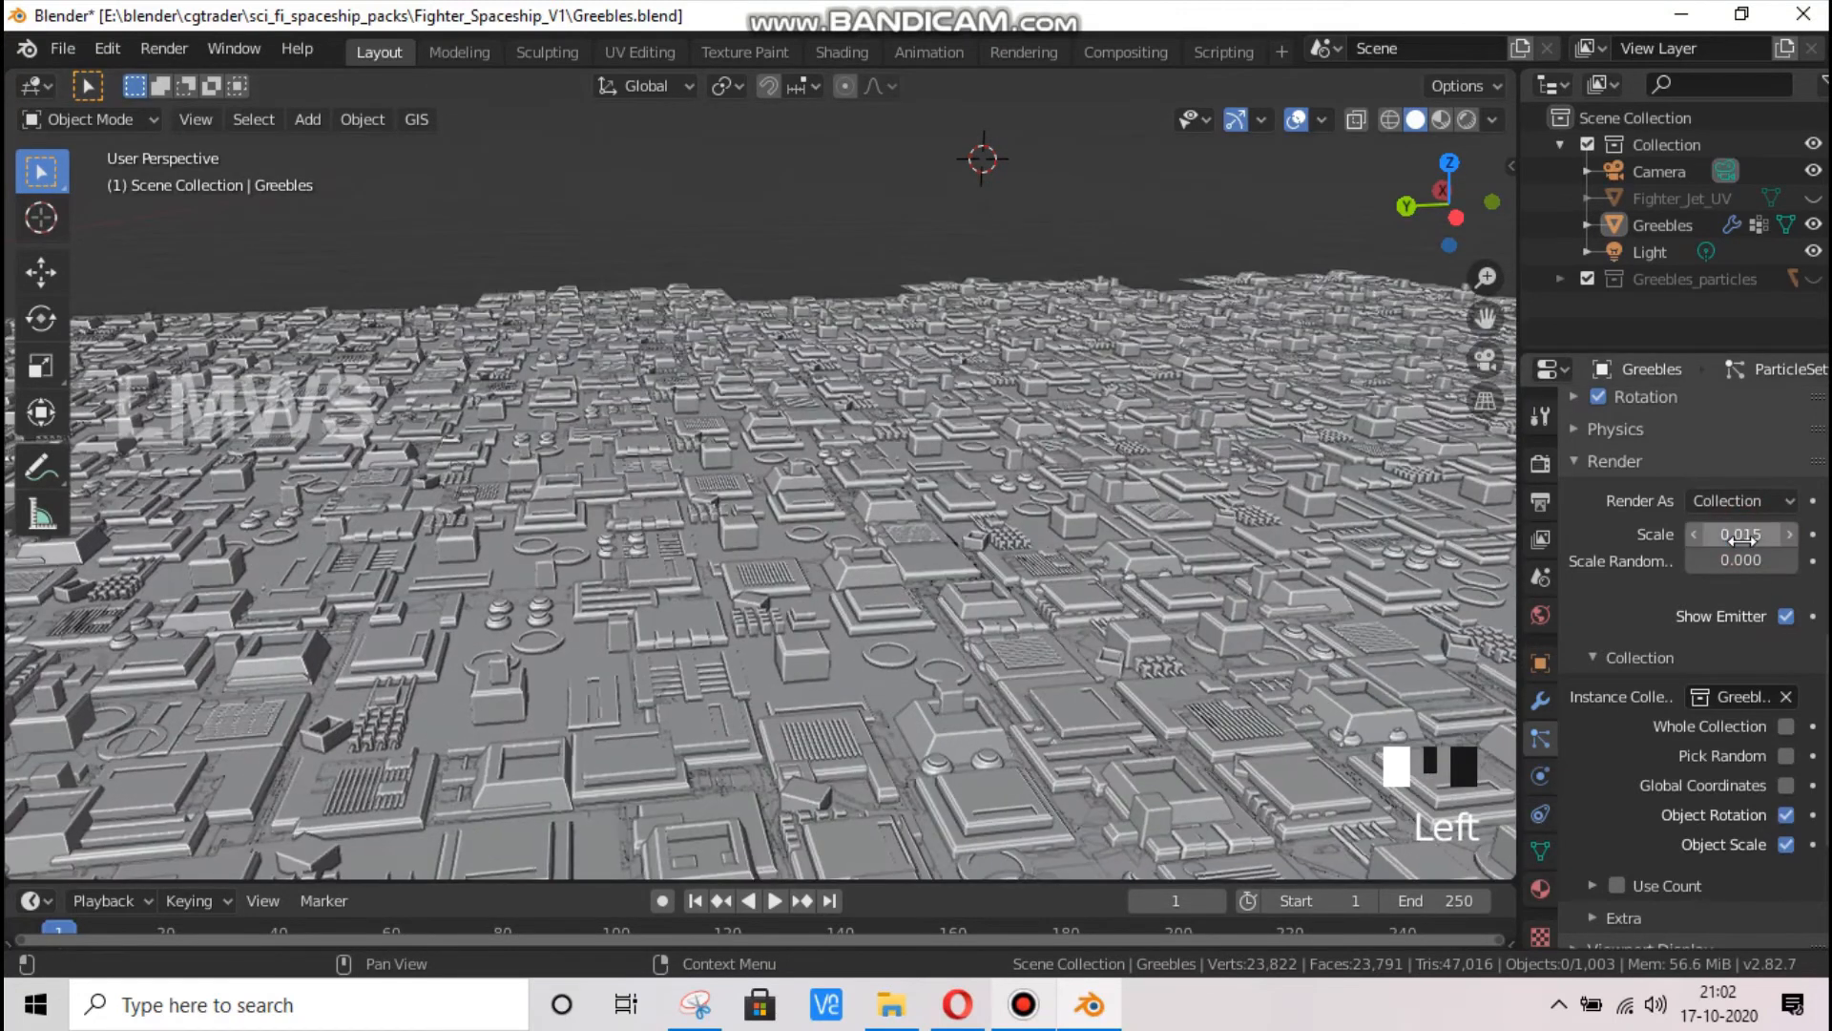
click(1739, 534)
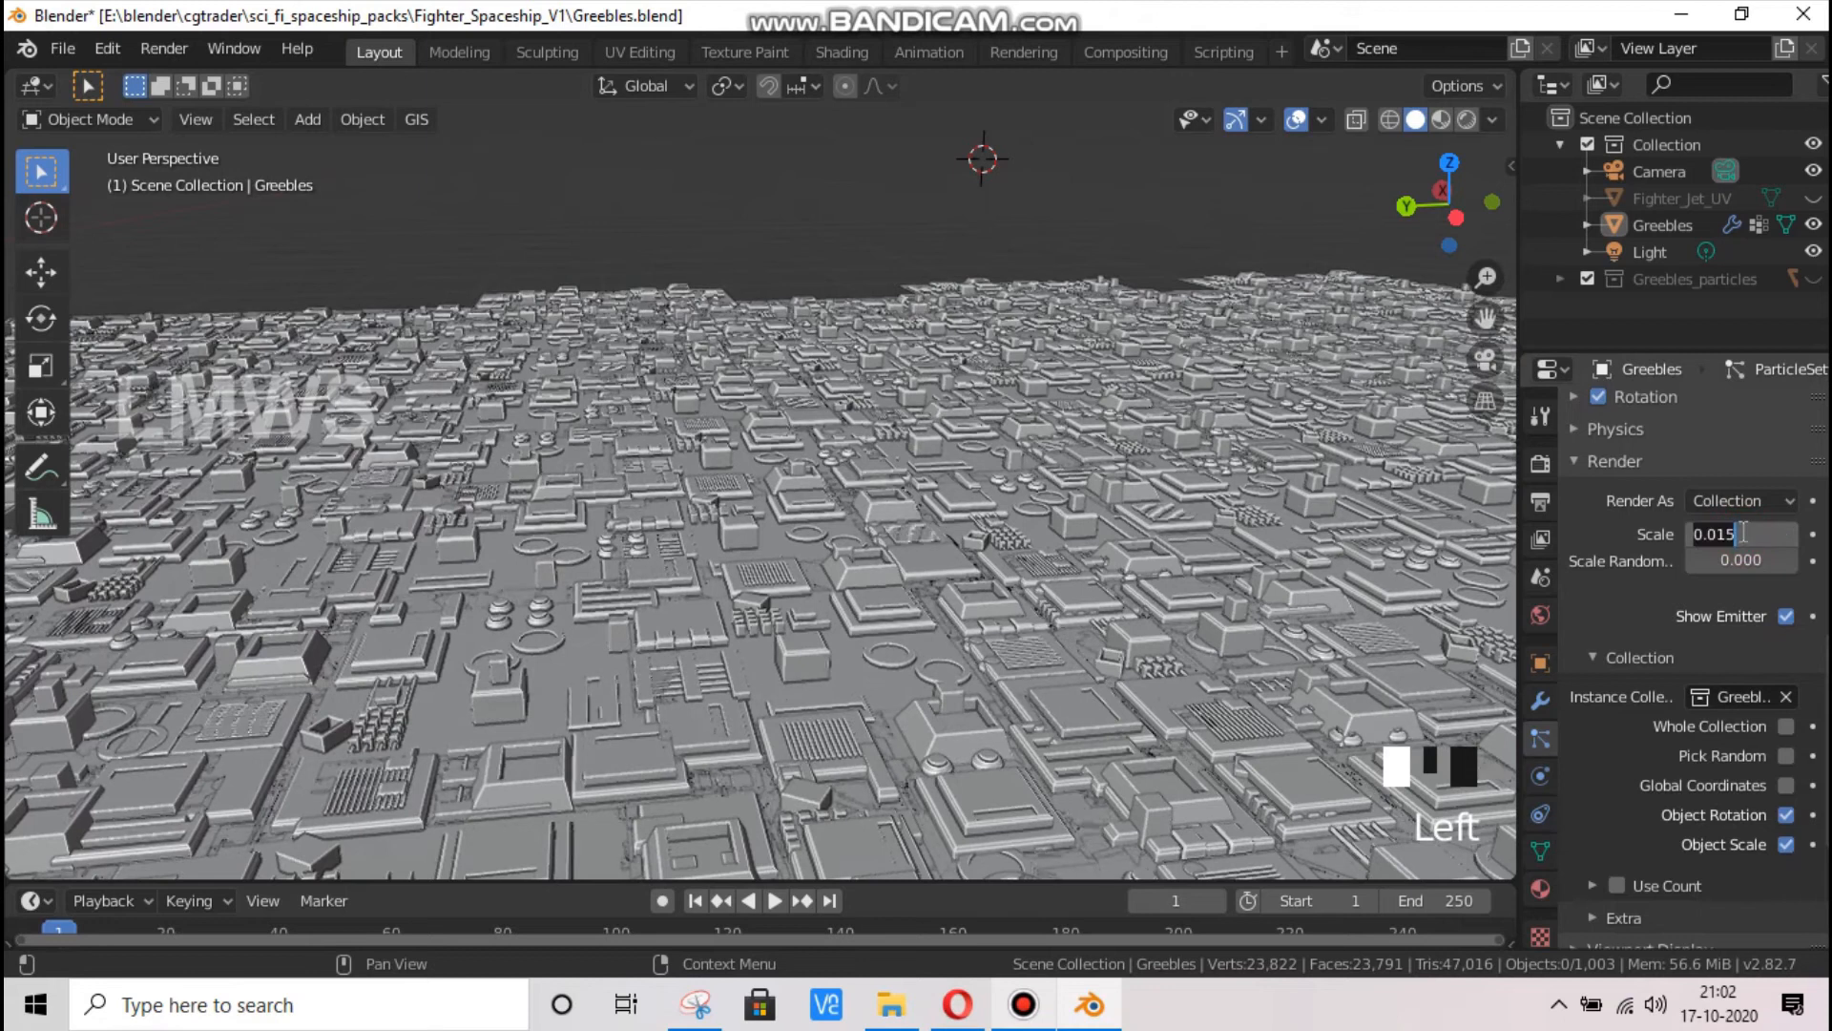
click(936, 221)
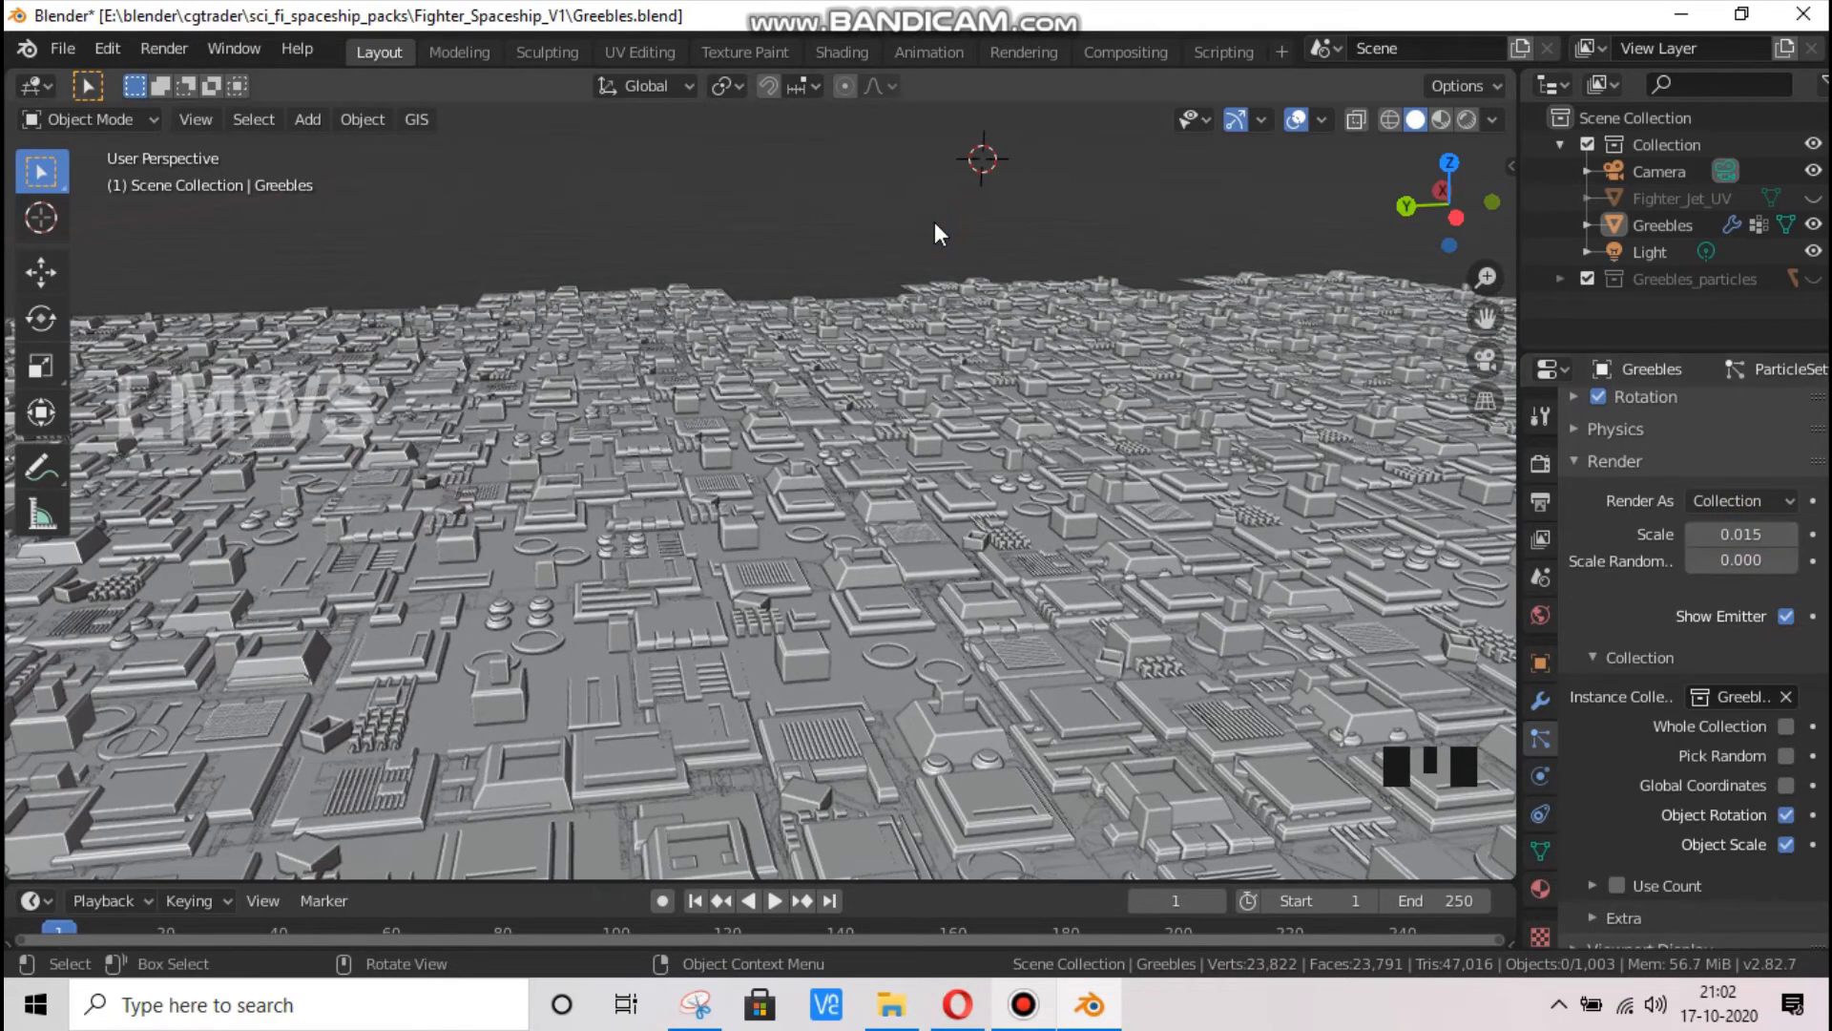
key(KP_7)
drag(1485, 320, 695, 464)
scroll(667, 513, up, 5)
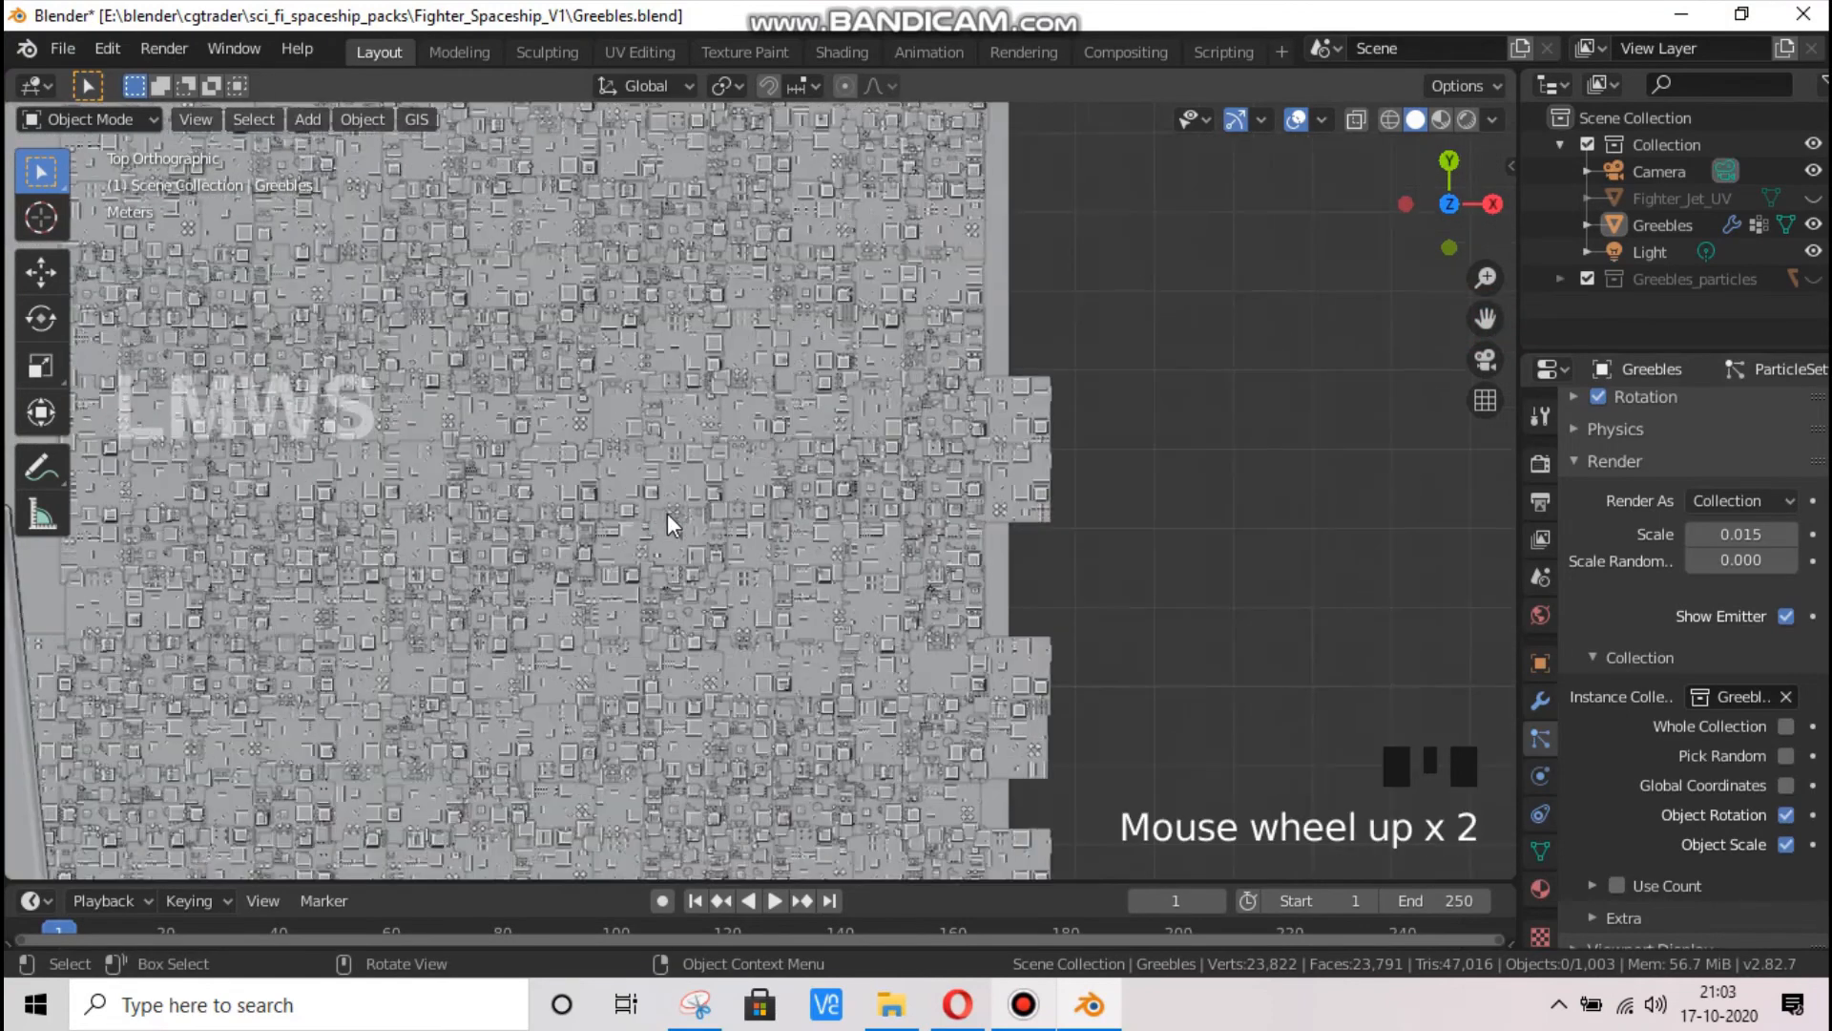
scroll(649, 520, up, 1)
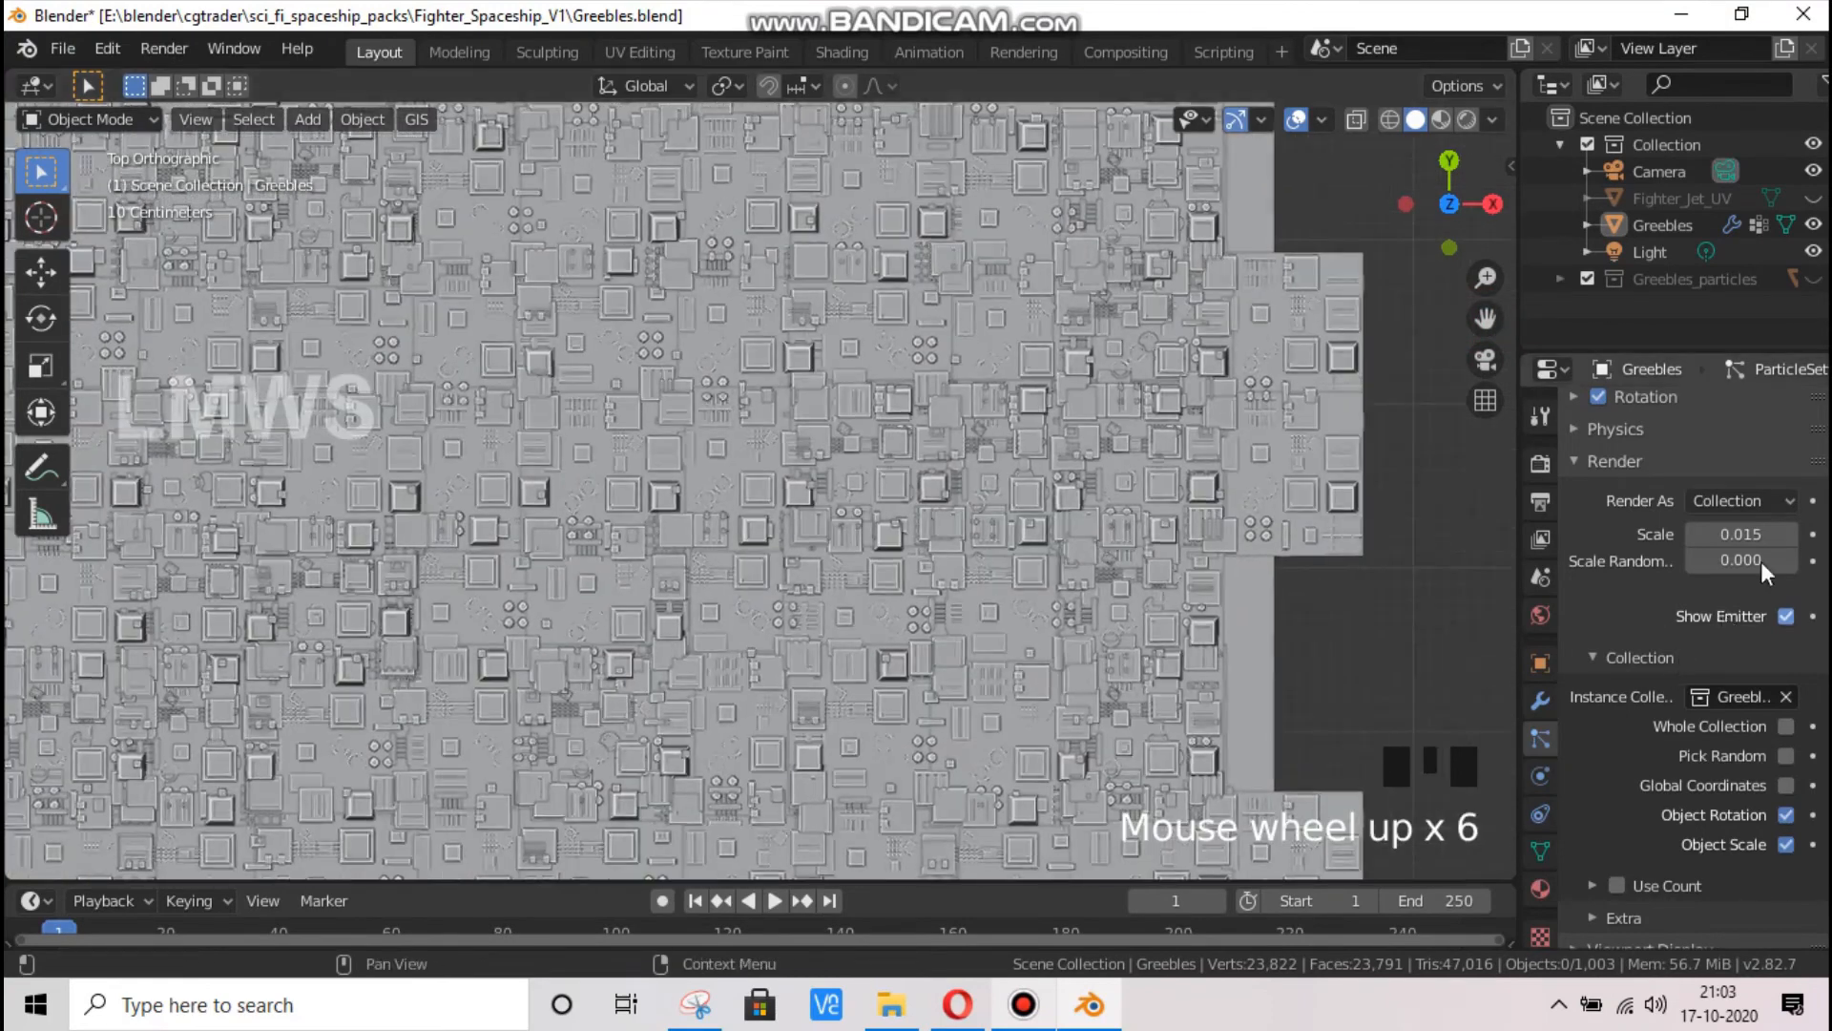
Set the greeble particles' render scale to 0.012 and check the layout through the camera
click(1748, 535)
text(.012)
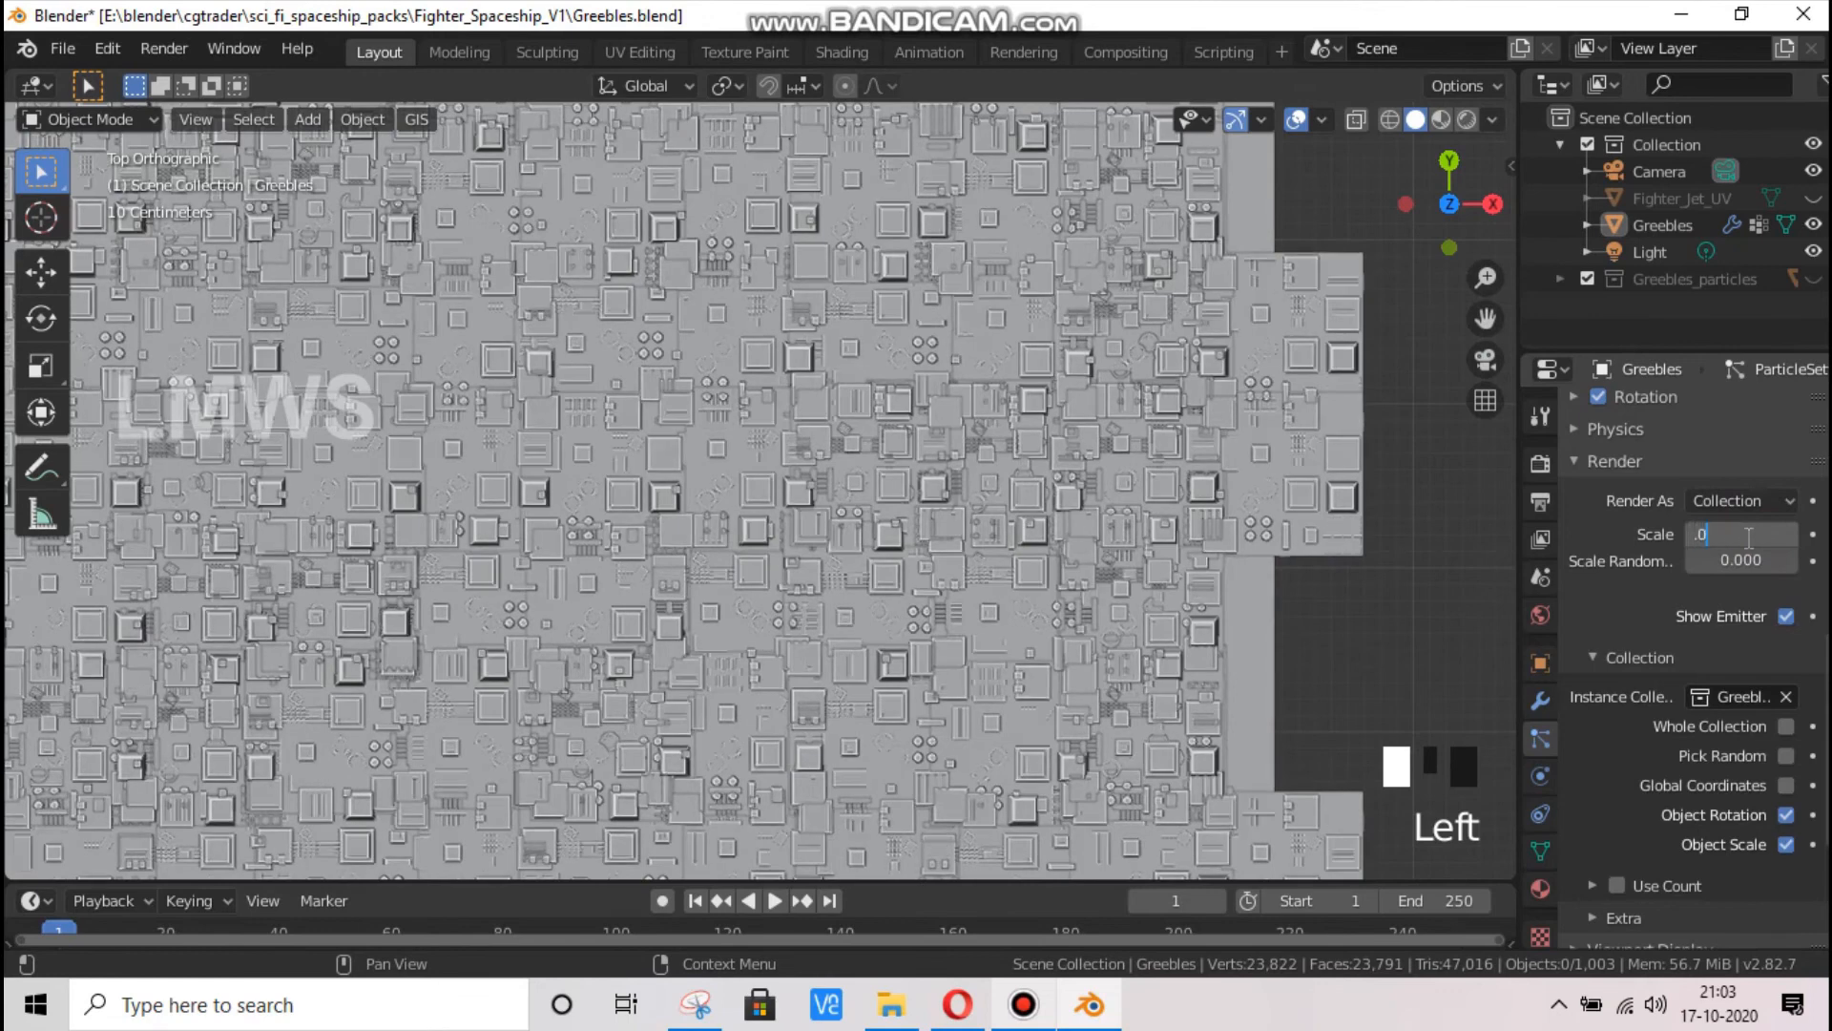
key(Return)
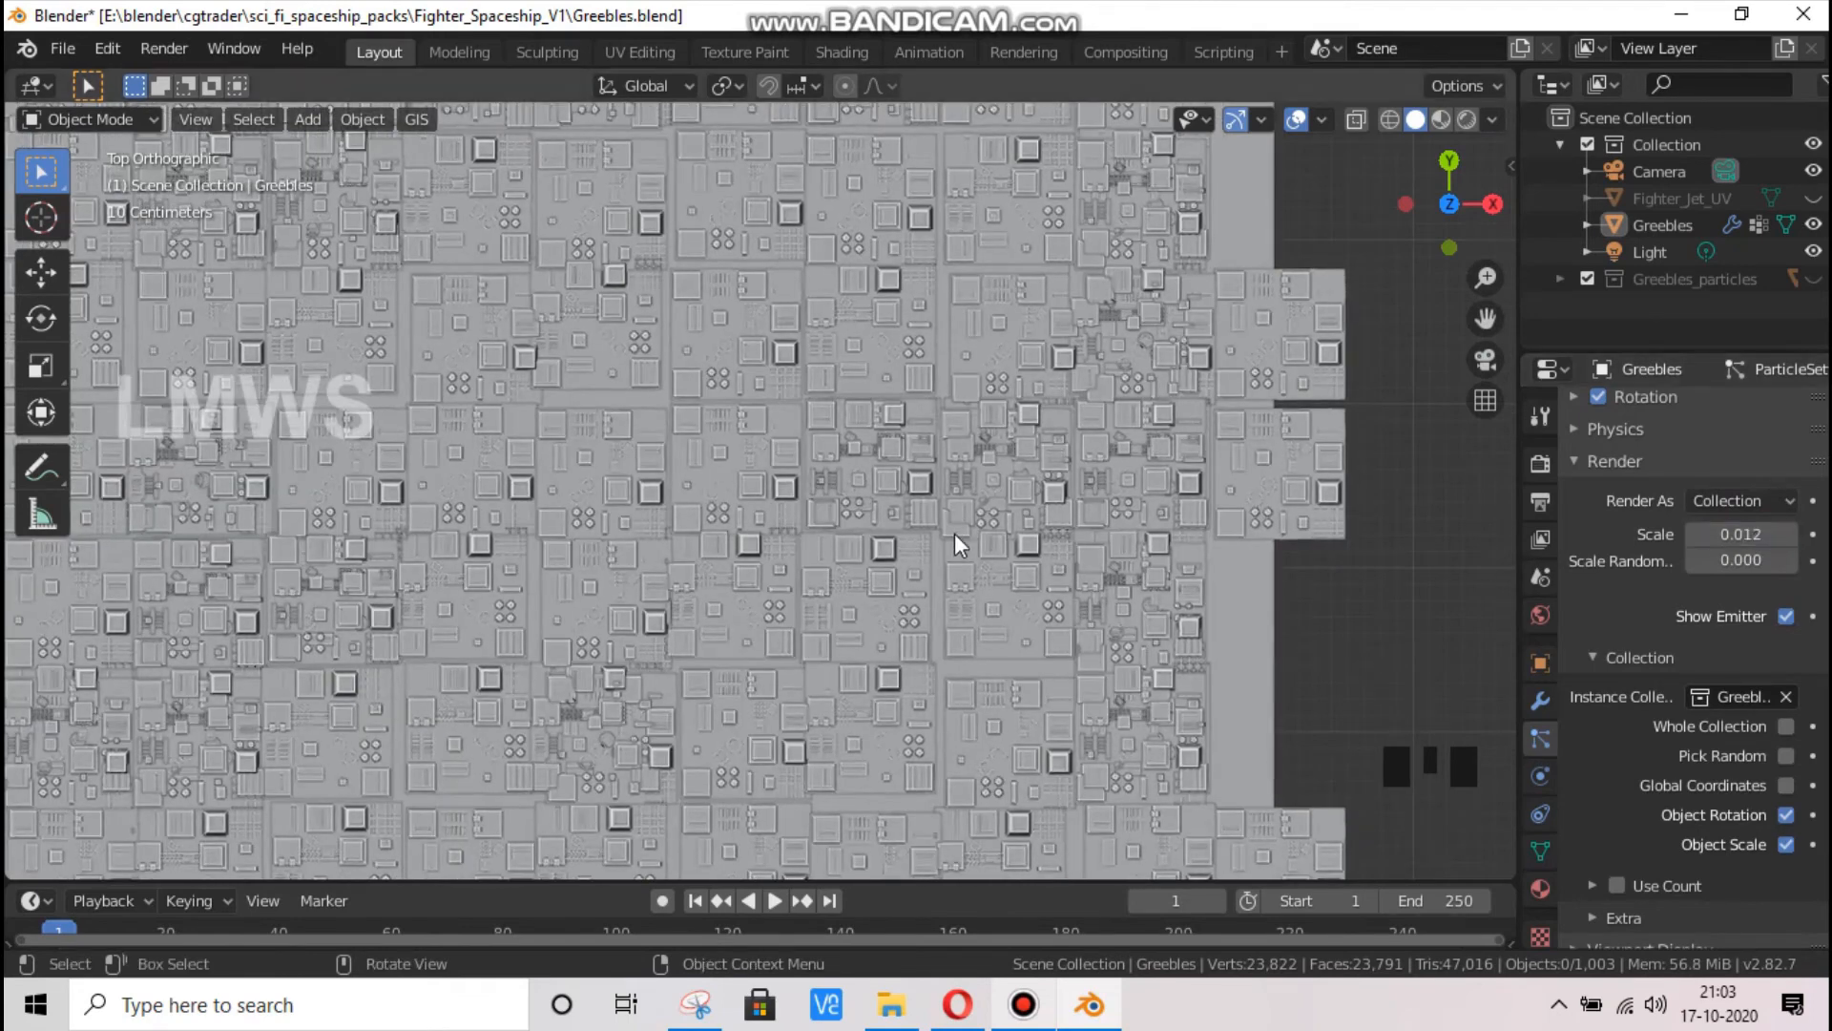
scroll(1130, 548, down, 6)
key(KP_0)
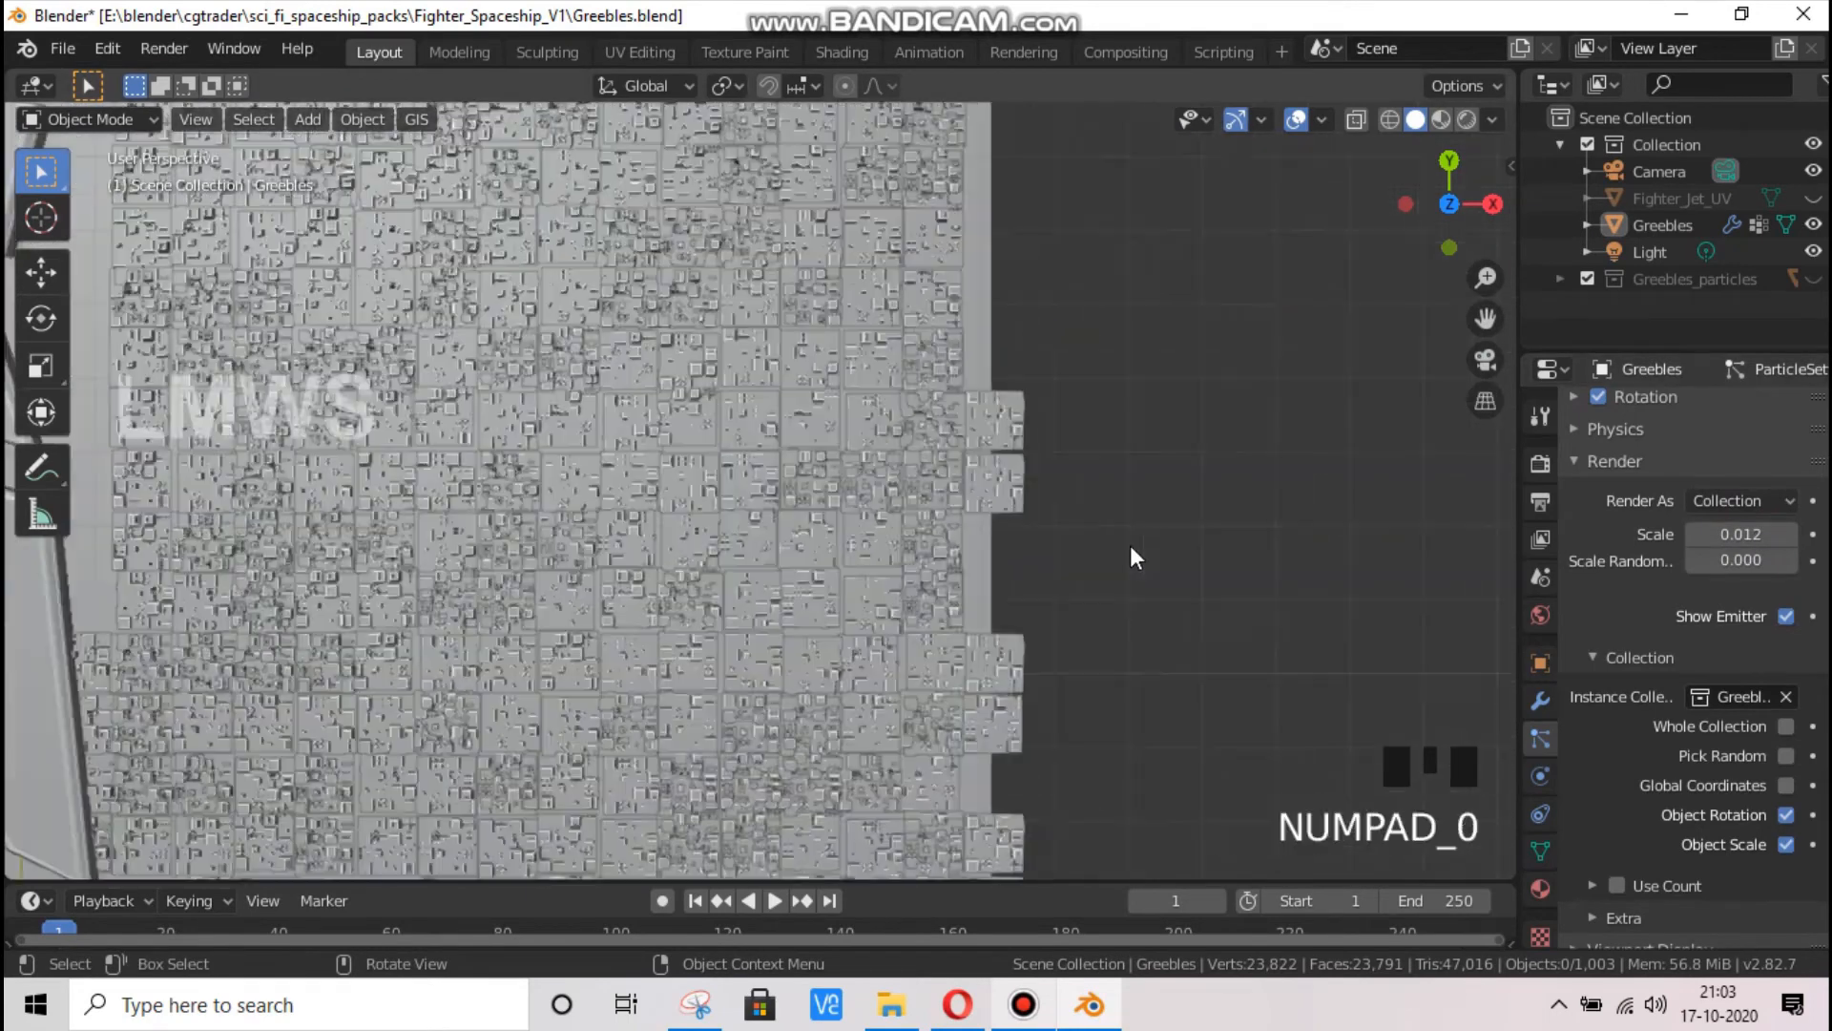
scroll(882, 536, down, 1)
scroll(663, 433, up, 4)
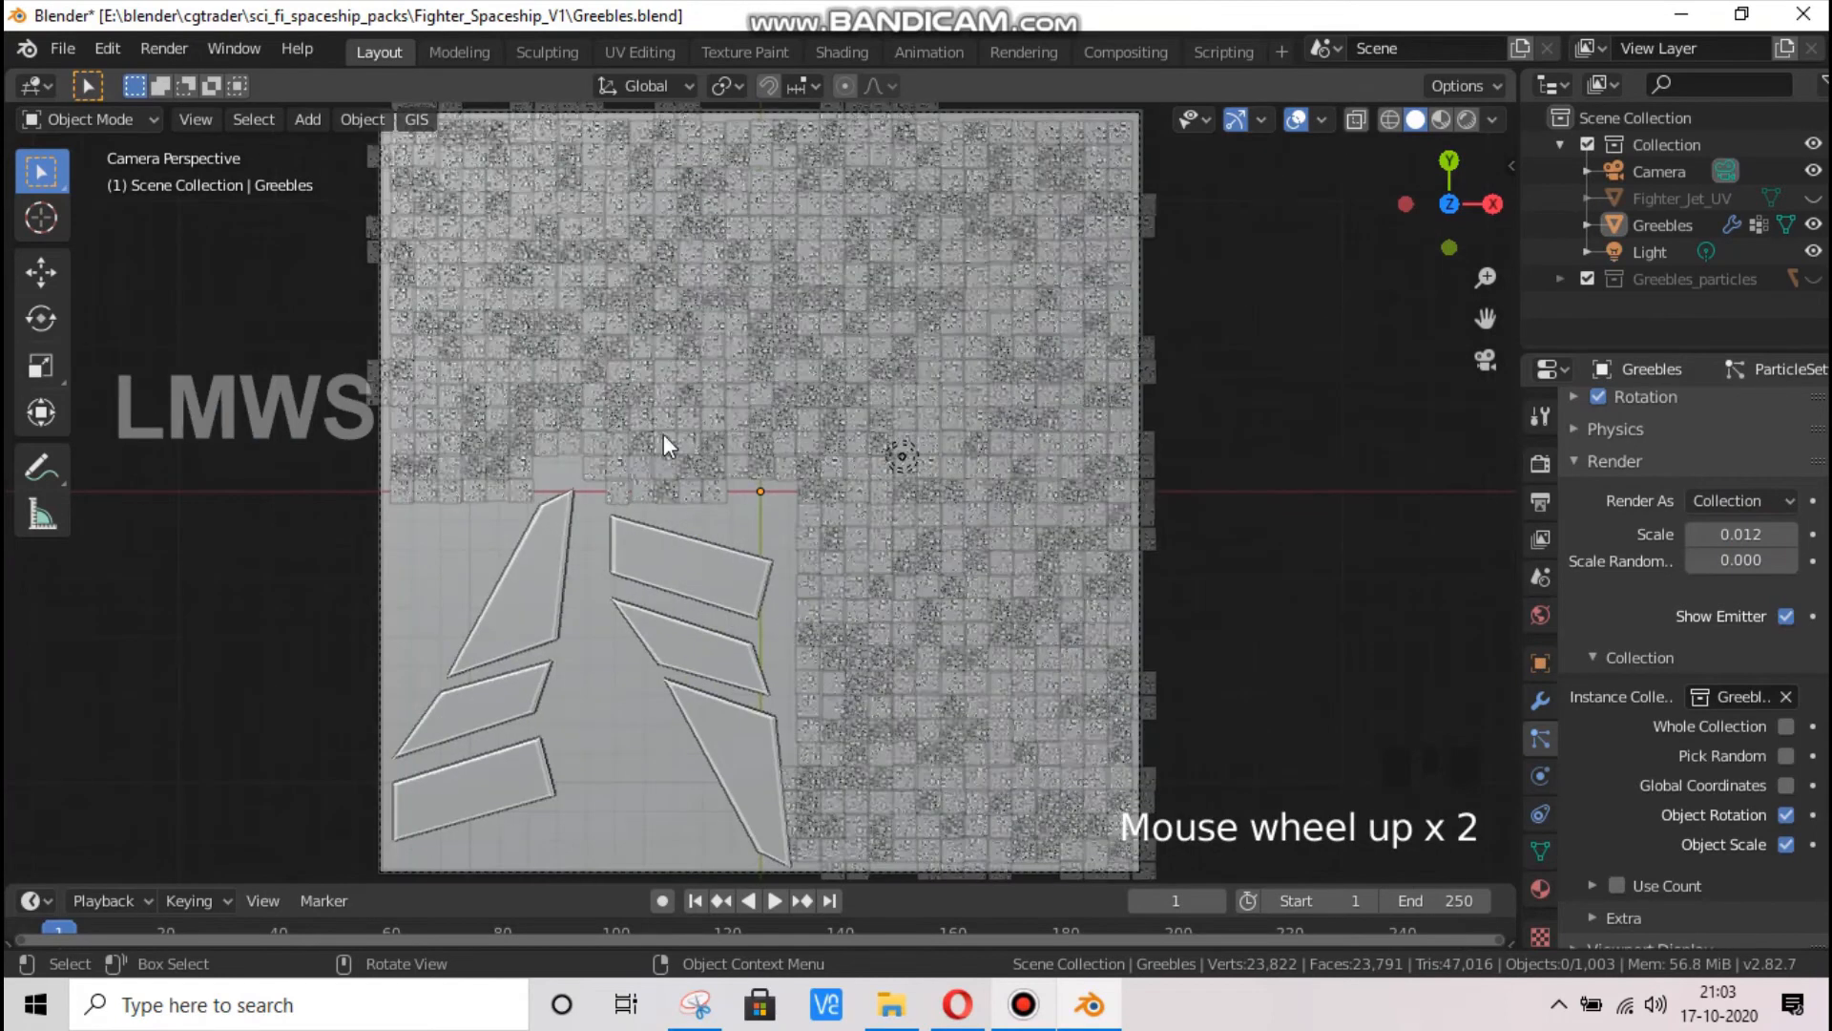
key(super)
key(super)
key(super)
key(super)
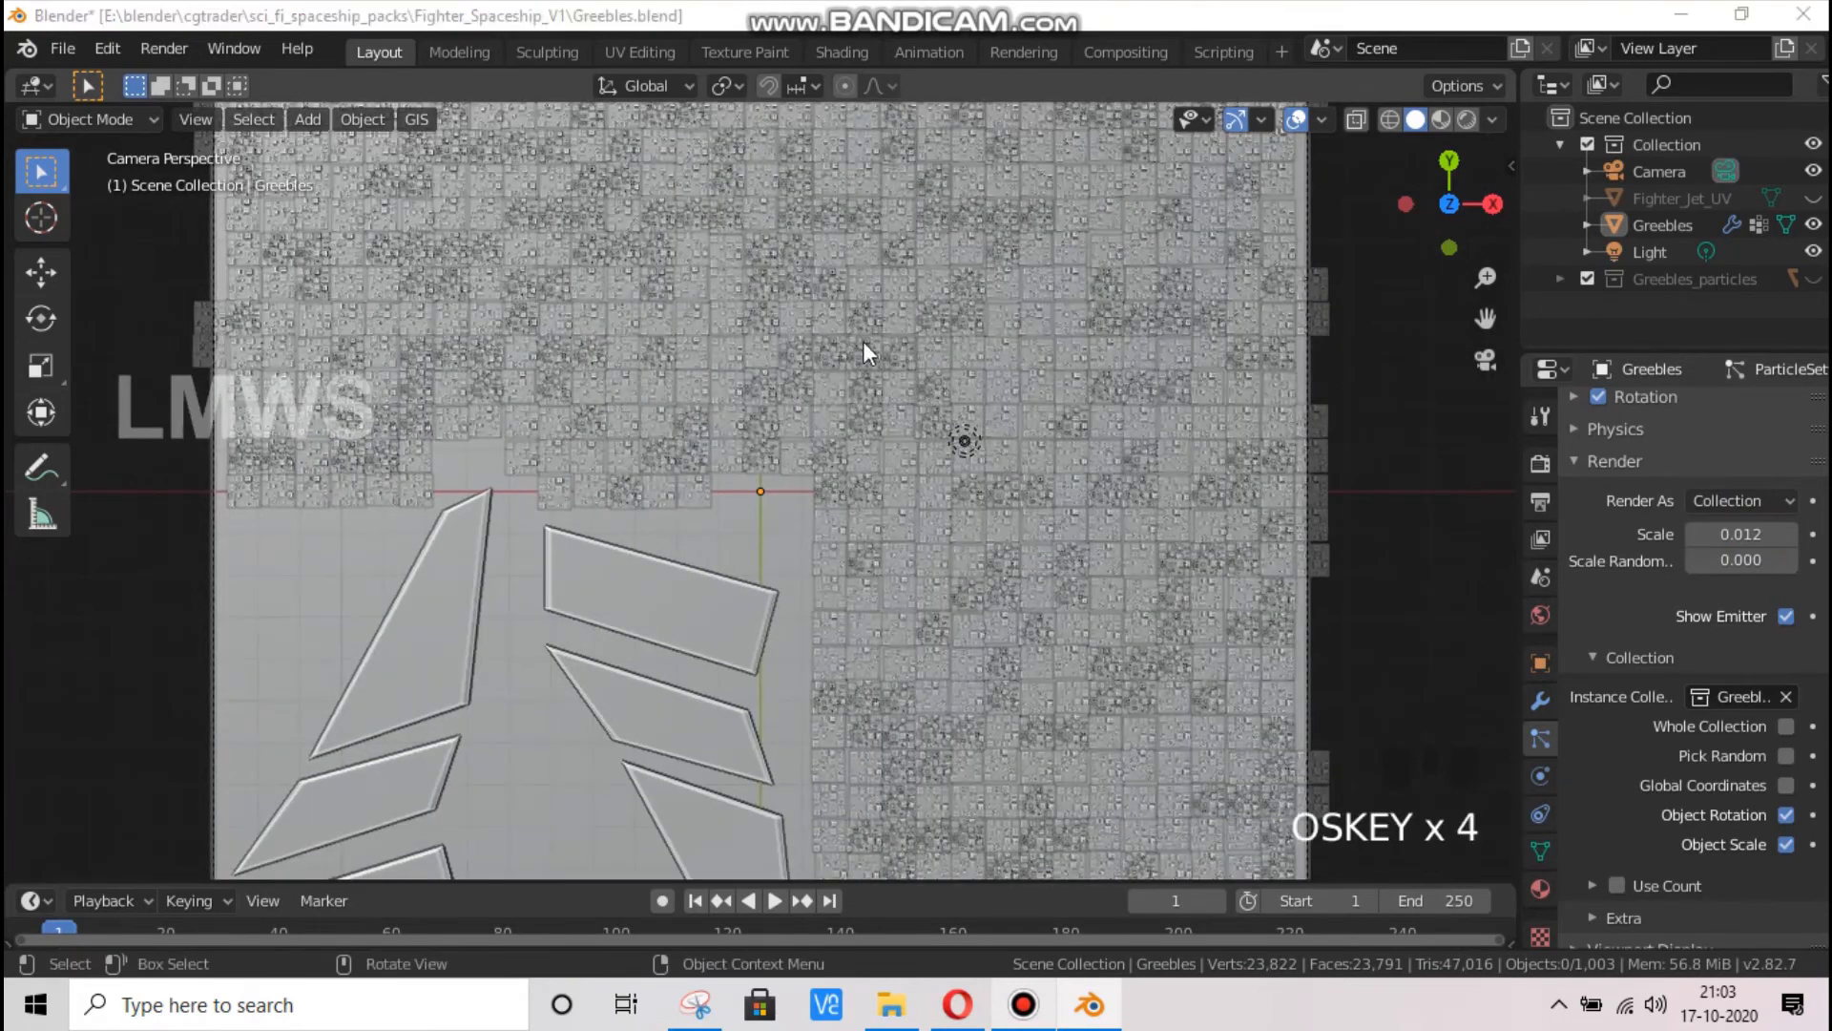
click(1319, 484)
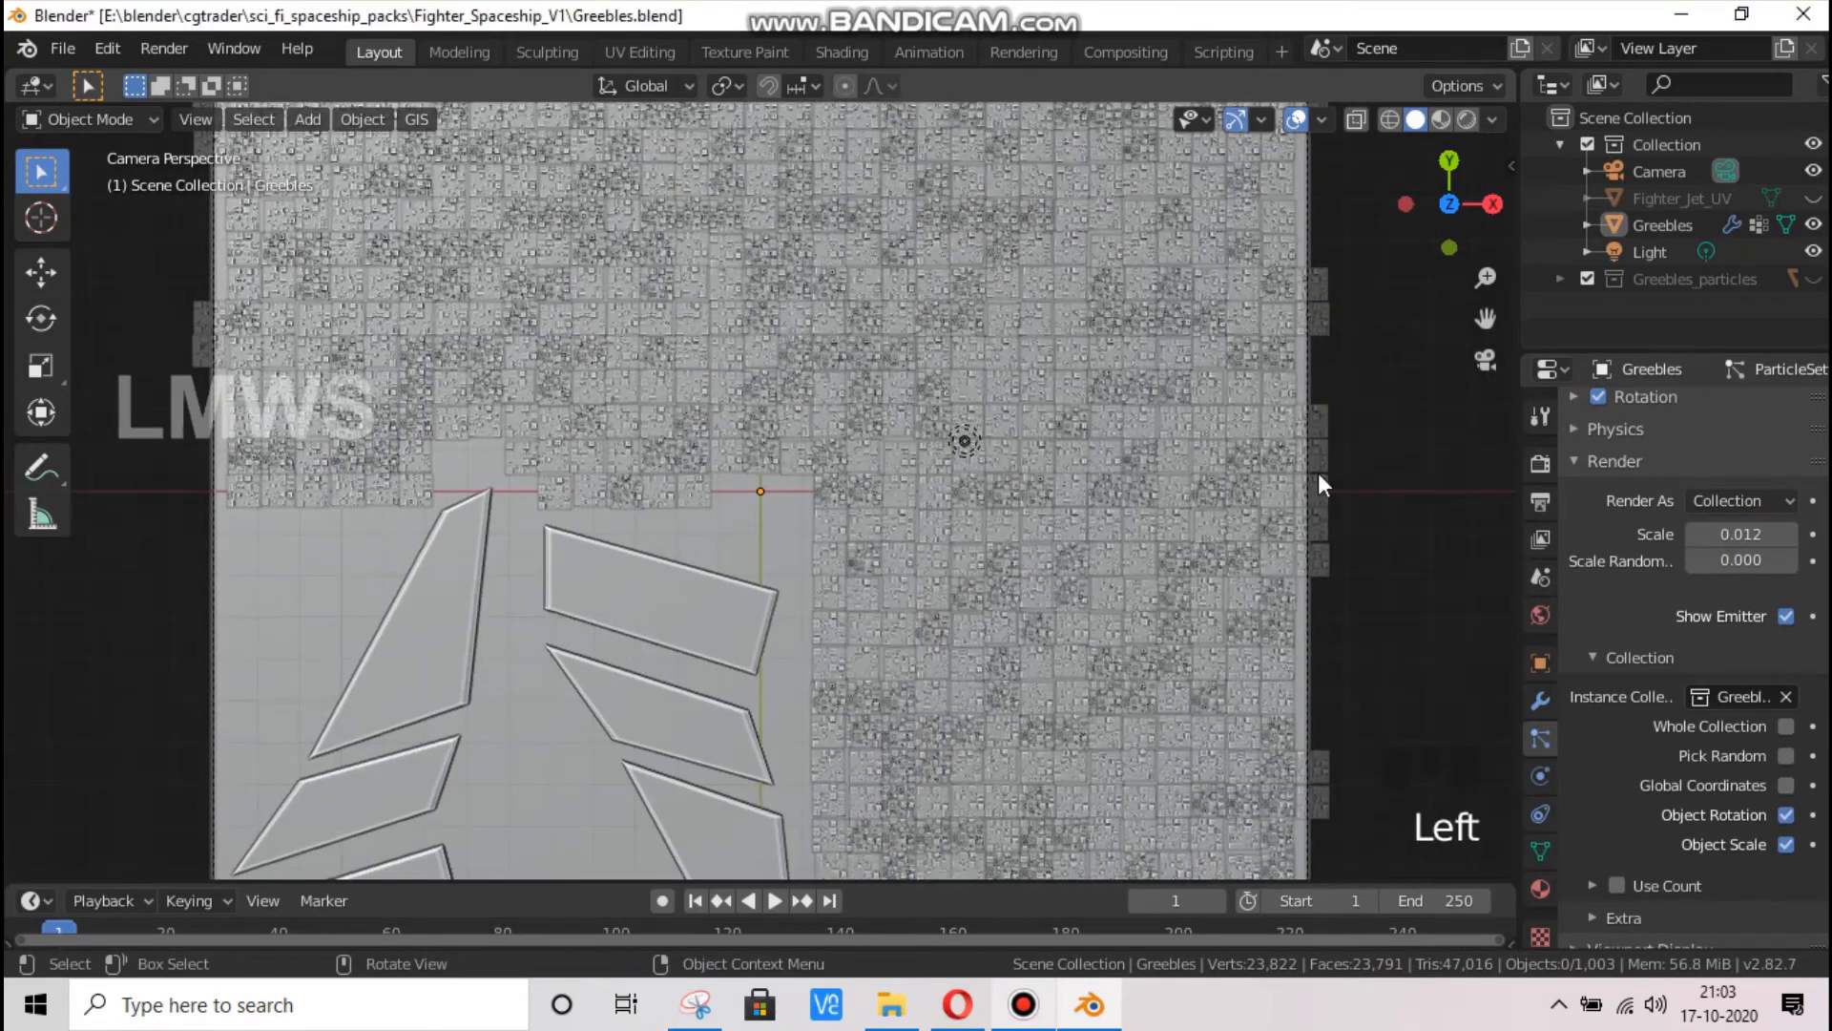
Expand the Greebles_particles collection, look through its panel objects and open the material settings of P1.001
click(1562, 279)
click(1644, 306)
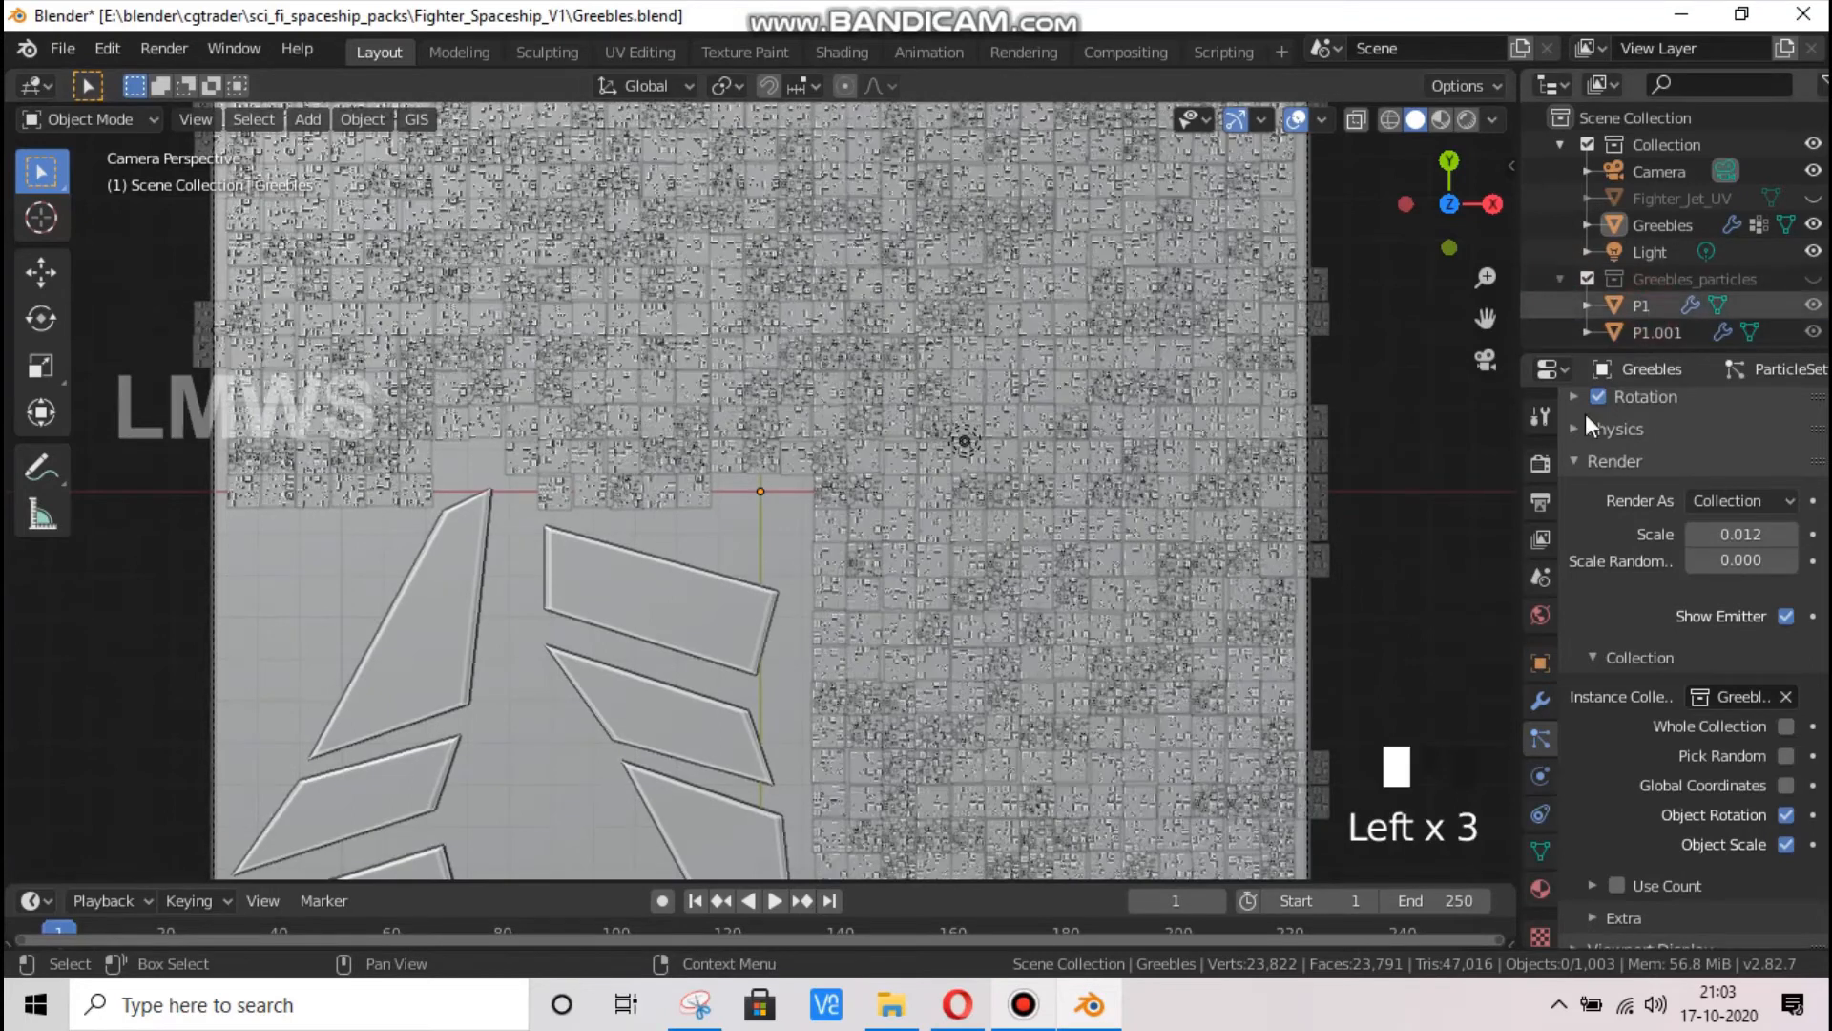
click(1645, 329)
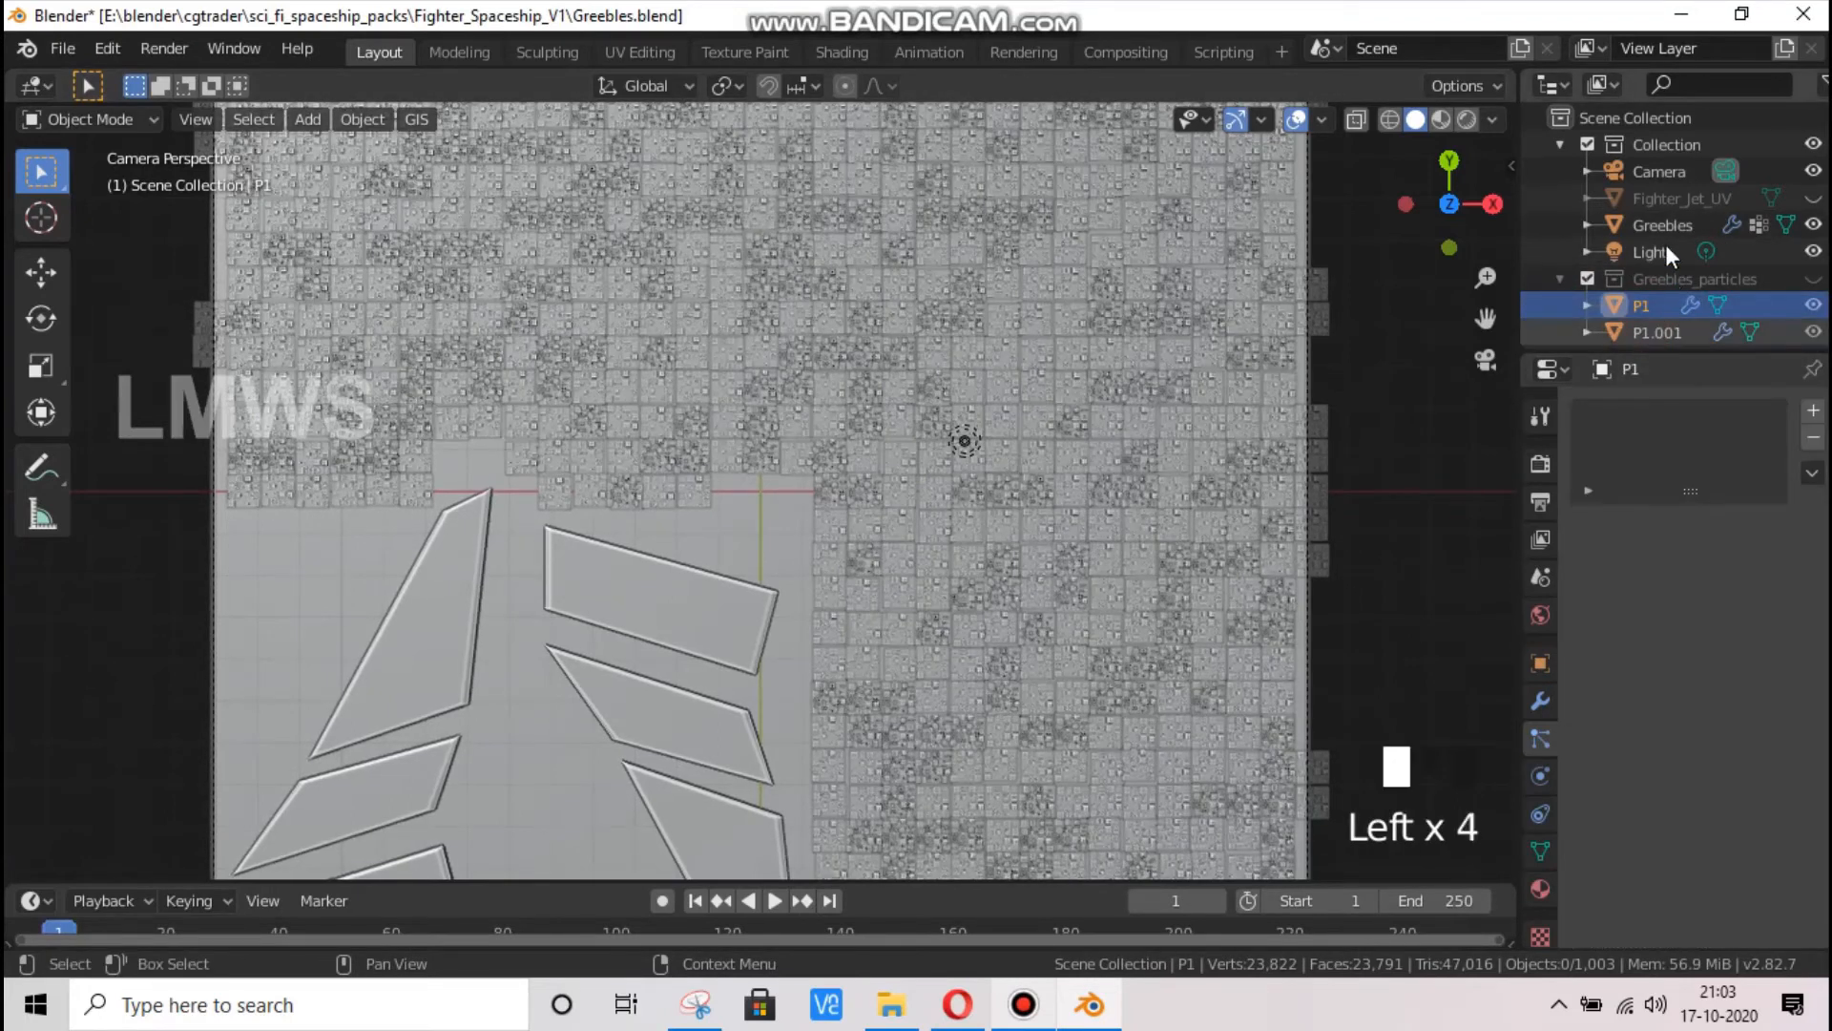
click(1658, 225)
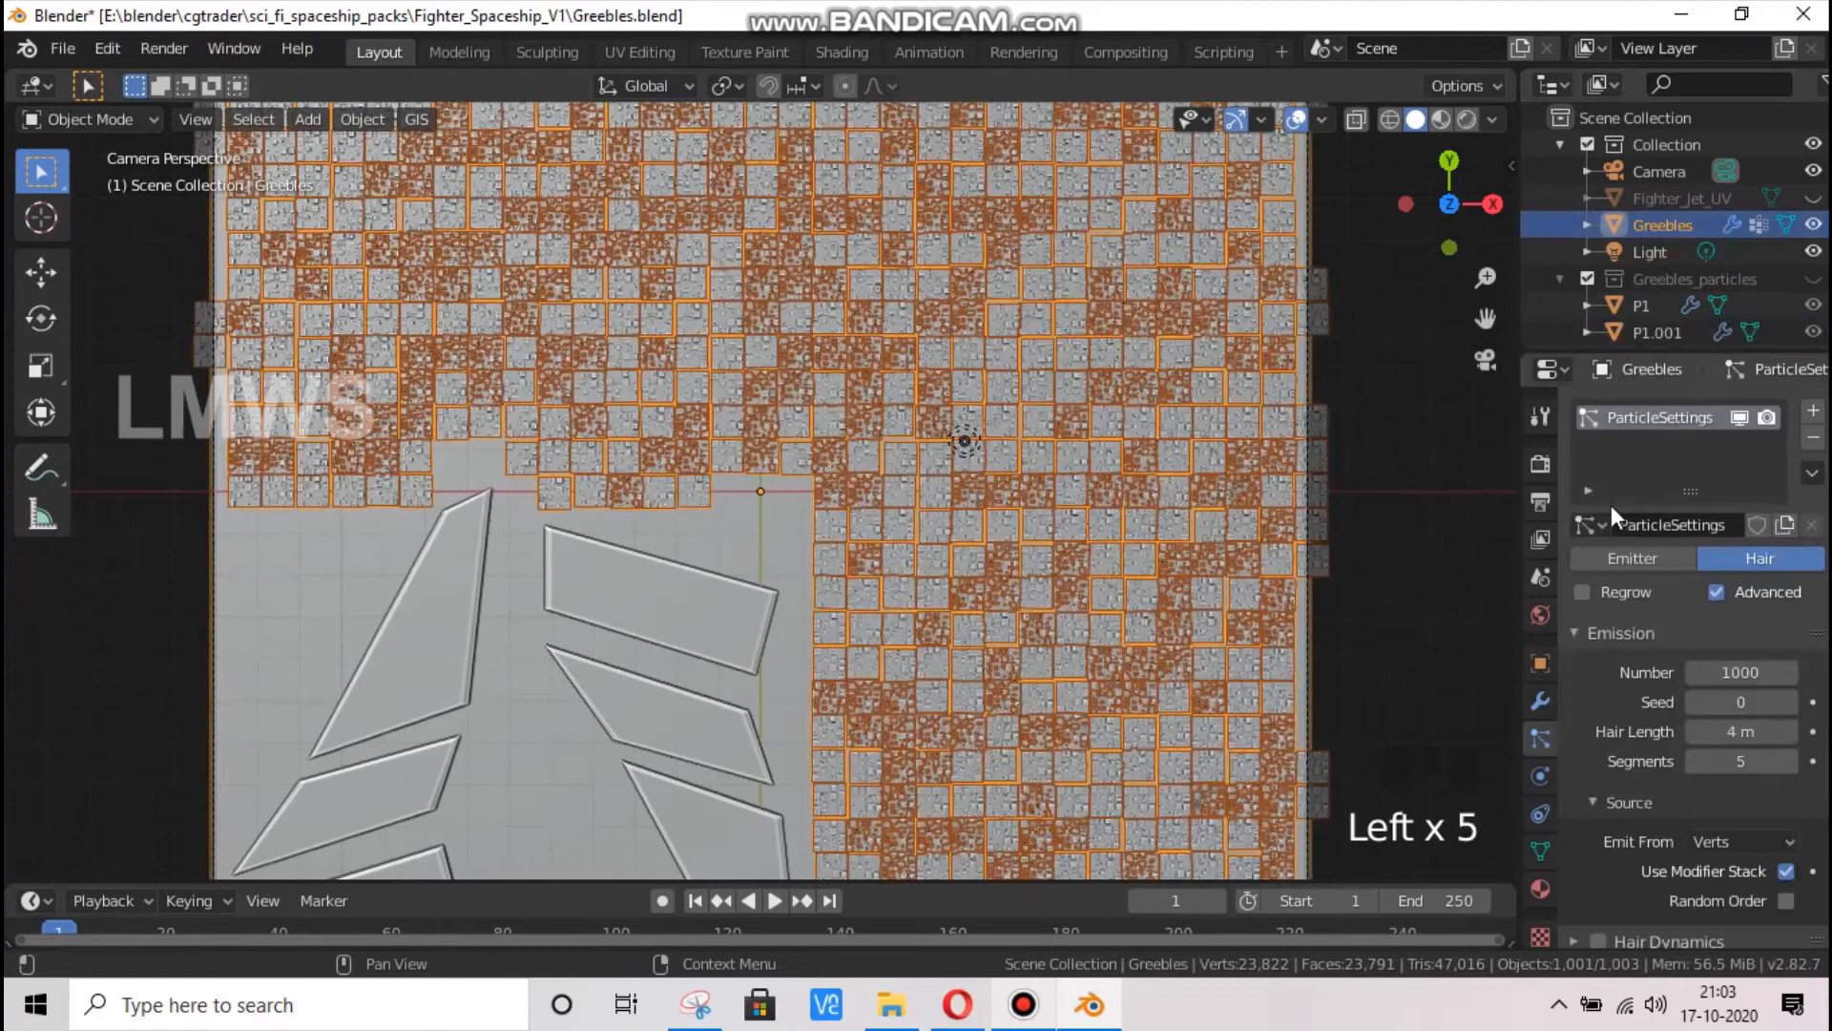
click(1651, 330)
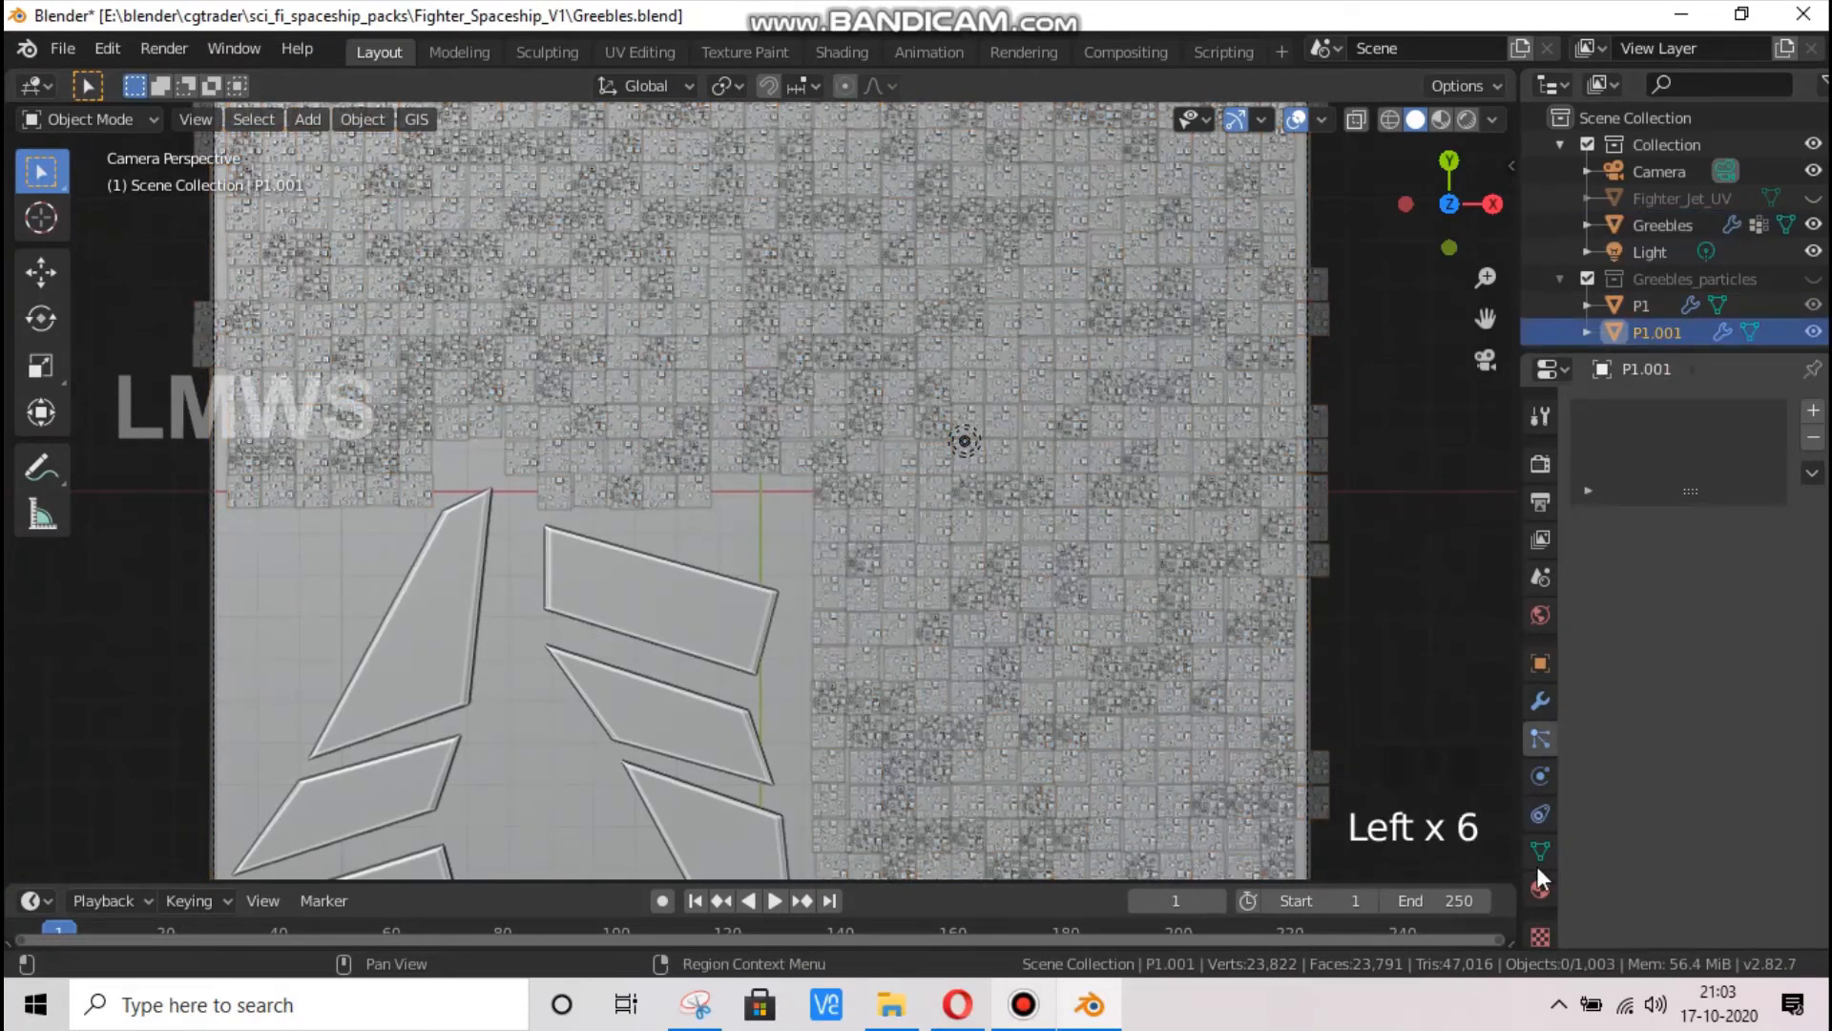
click(1540, 887)
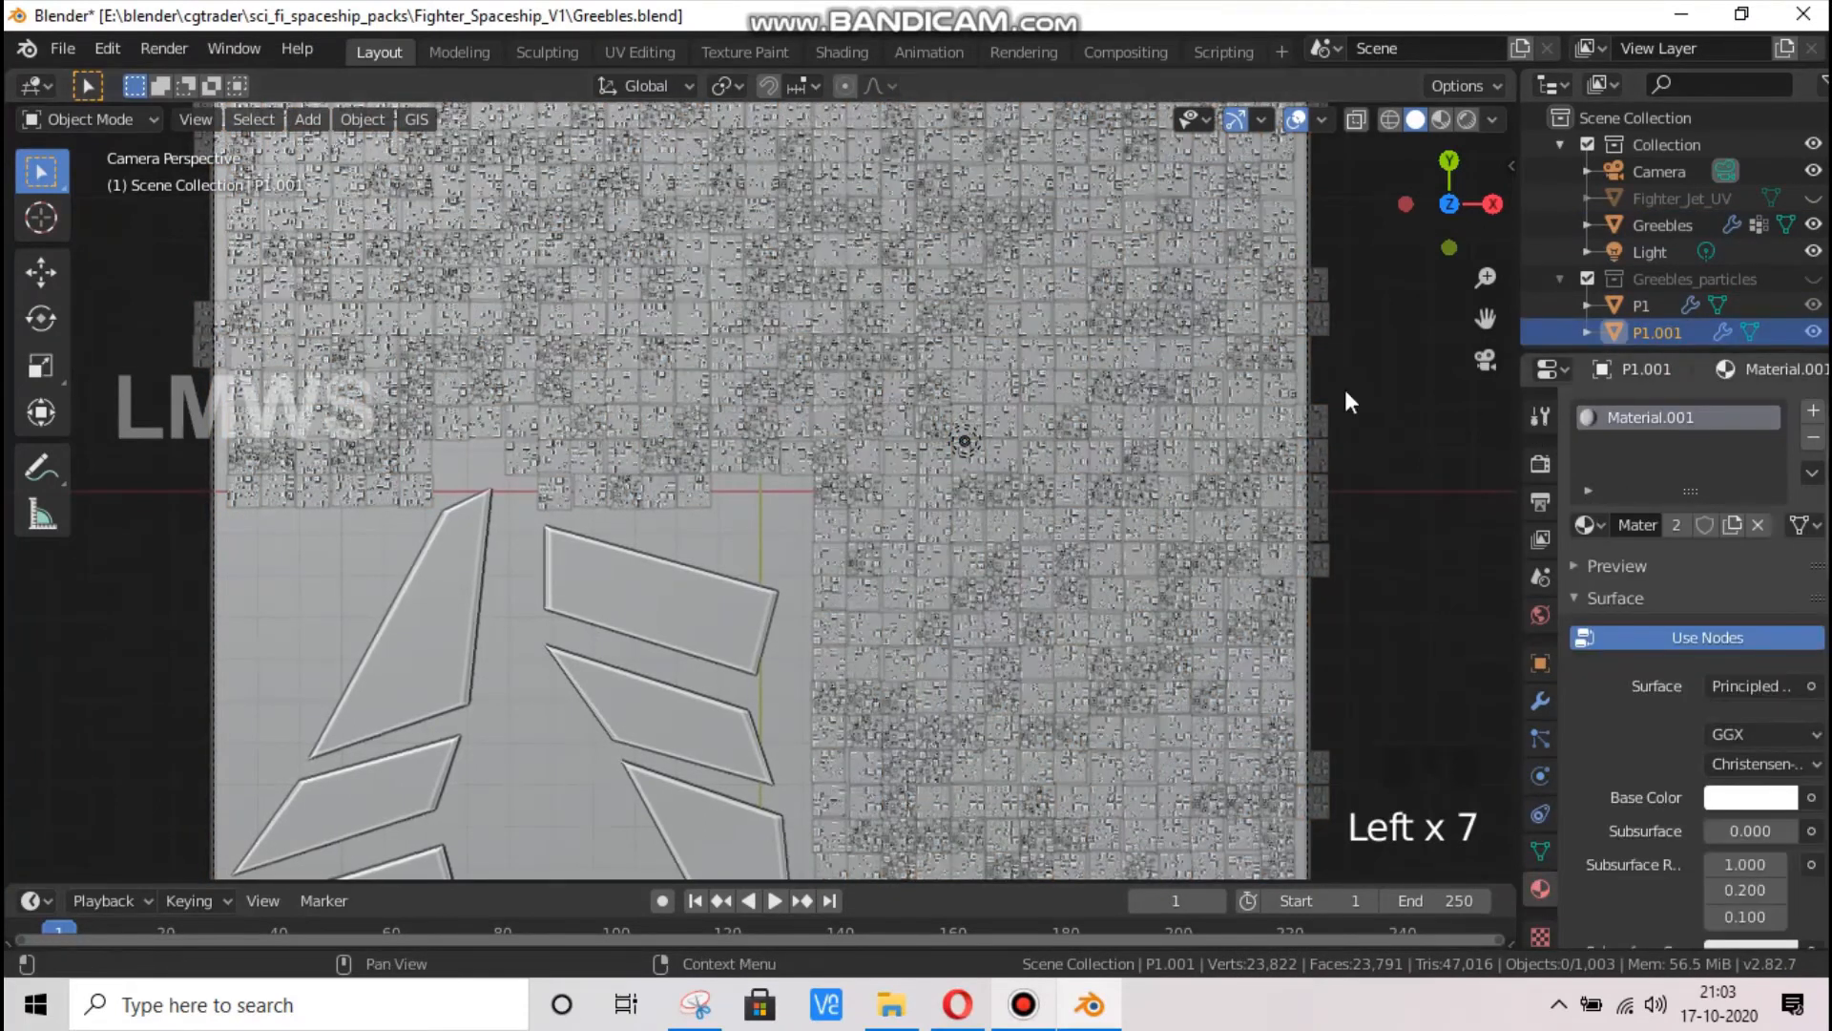
In the Shading workspace, set the Base Color of P1's Material.001 to a pale yellow with hue 0.146 and saturation 0.216
click(836, 59)
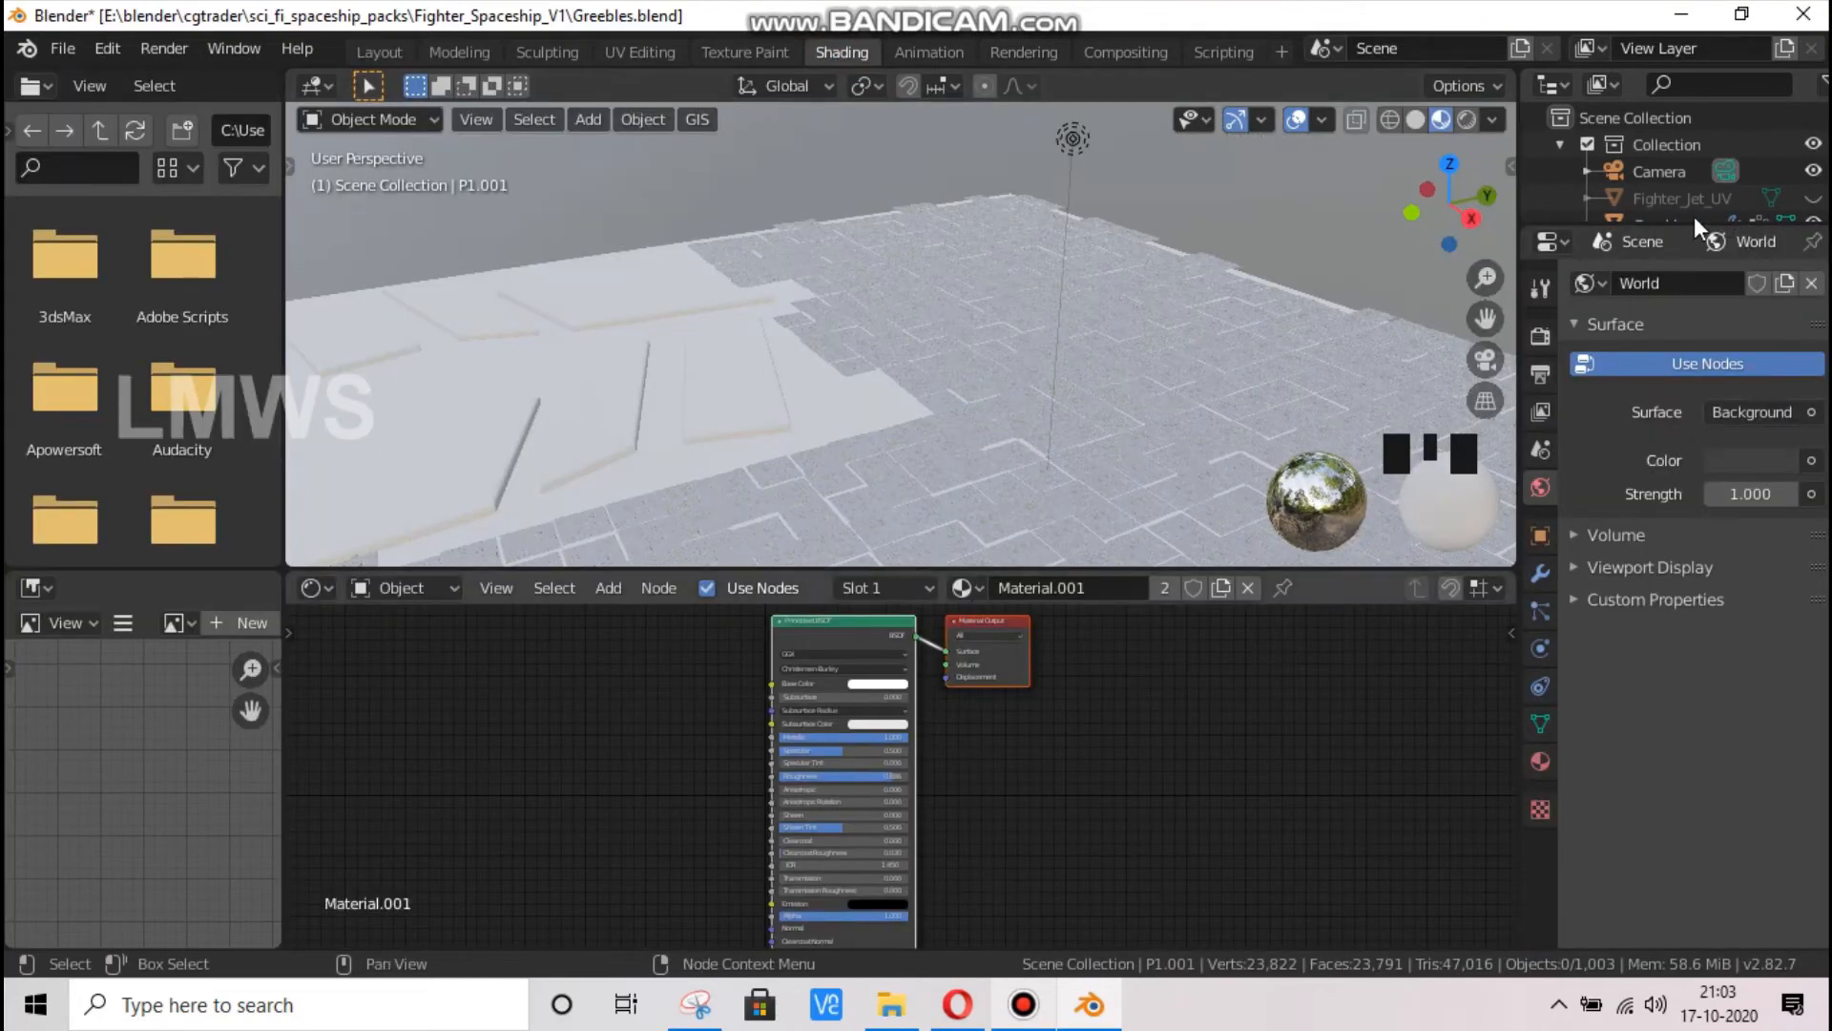
scroll(1698, 198, down, 2)
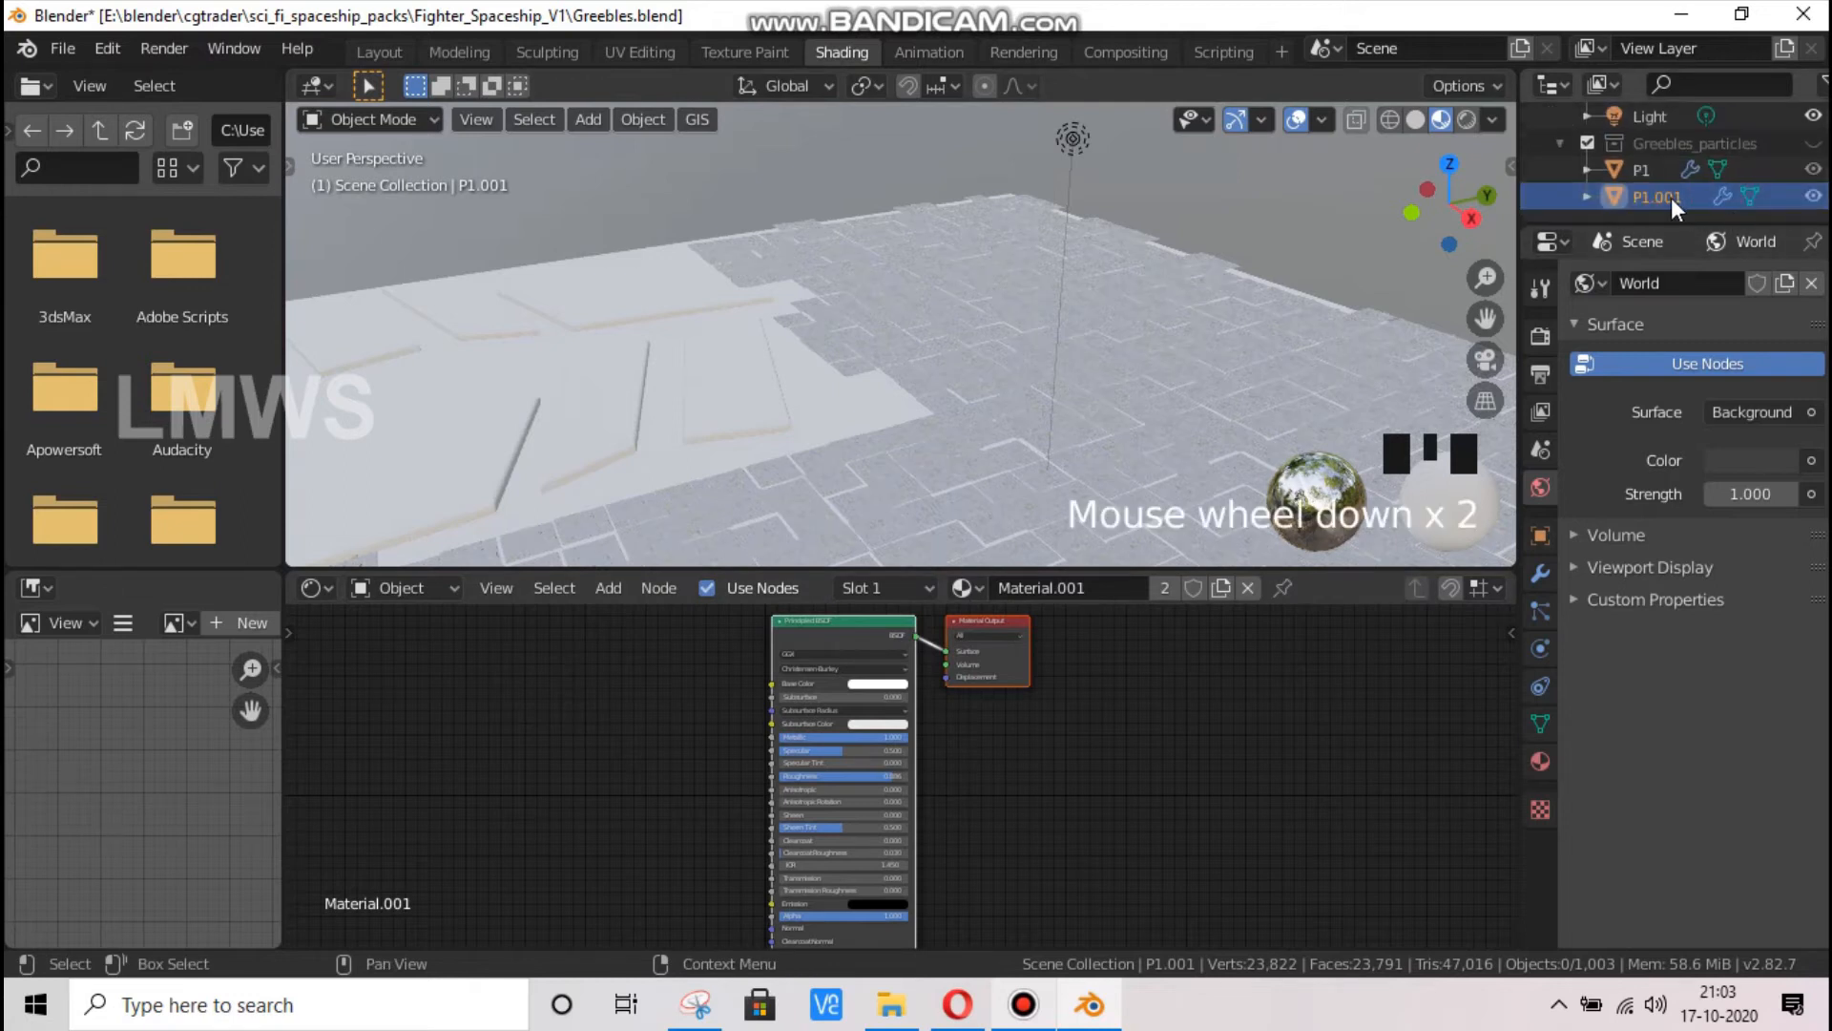
click(1651, 169)
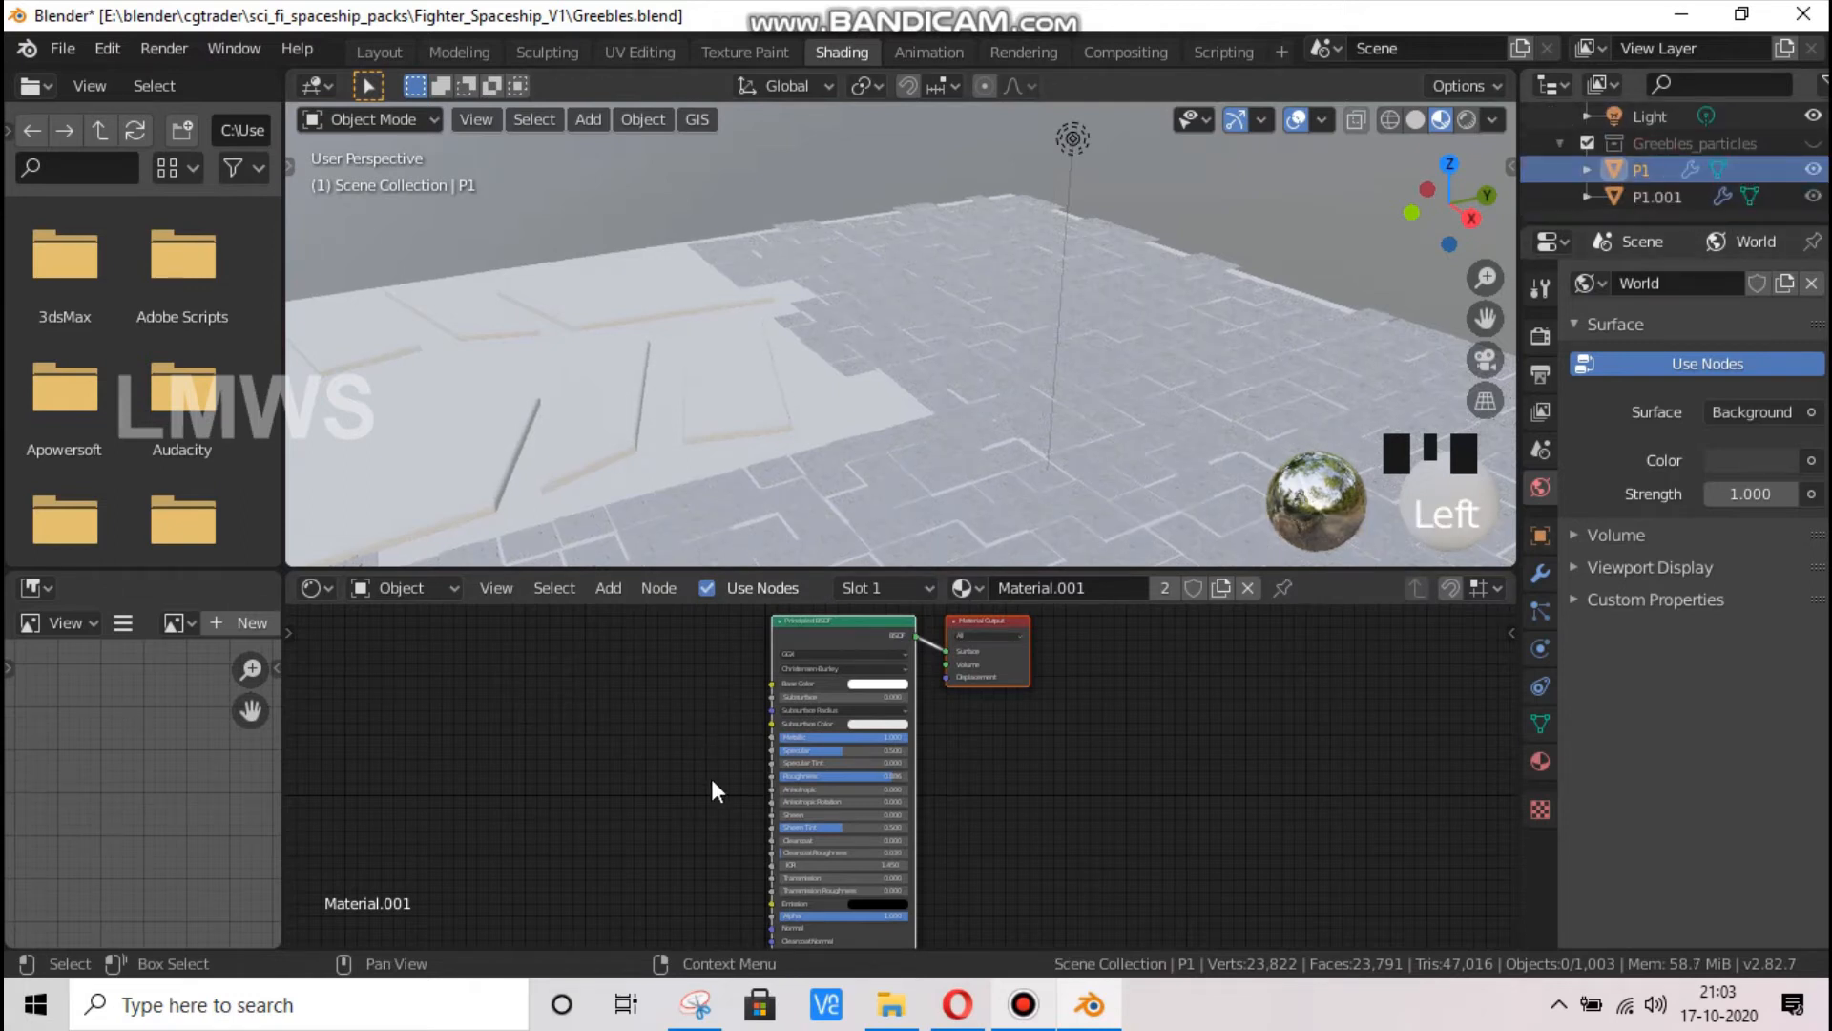
scroll(823, 709, up, 5)
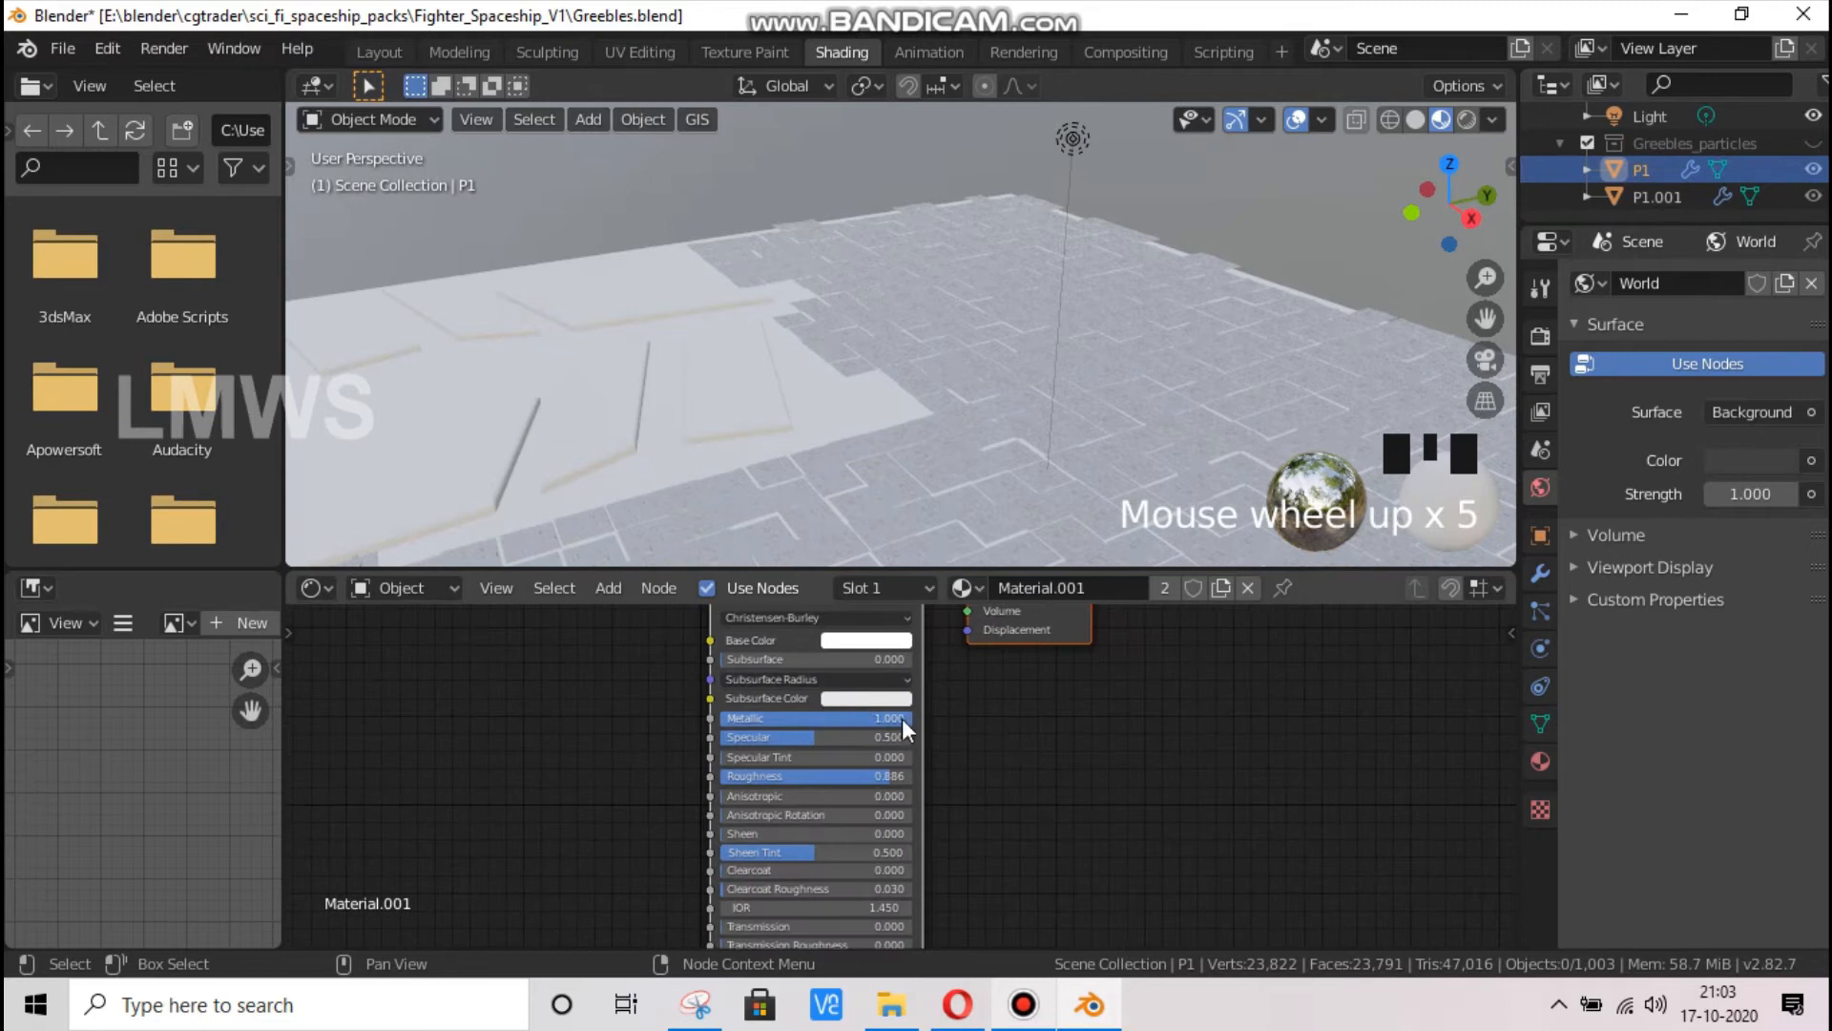
click(867, 640)
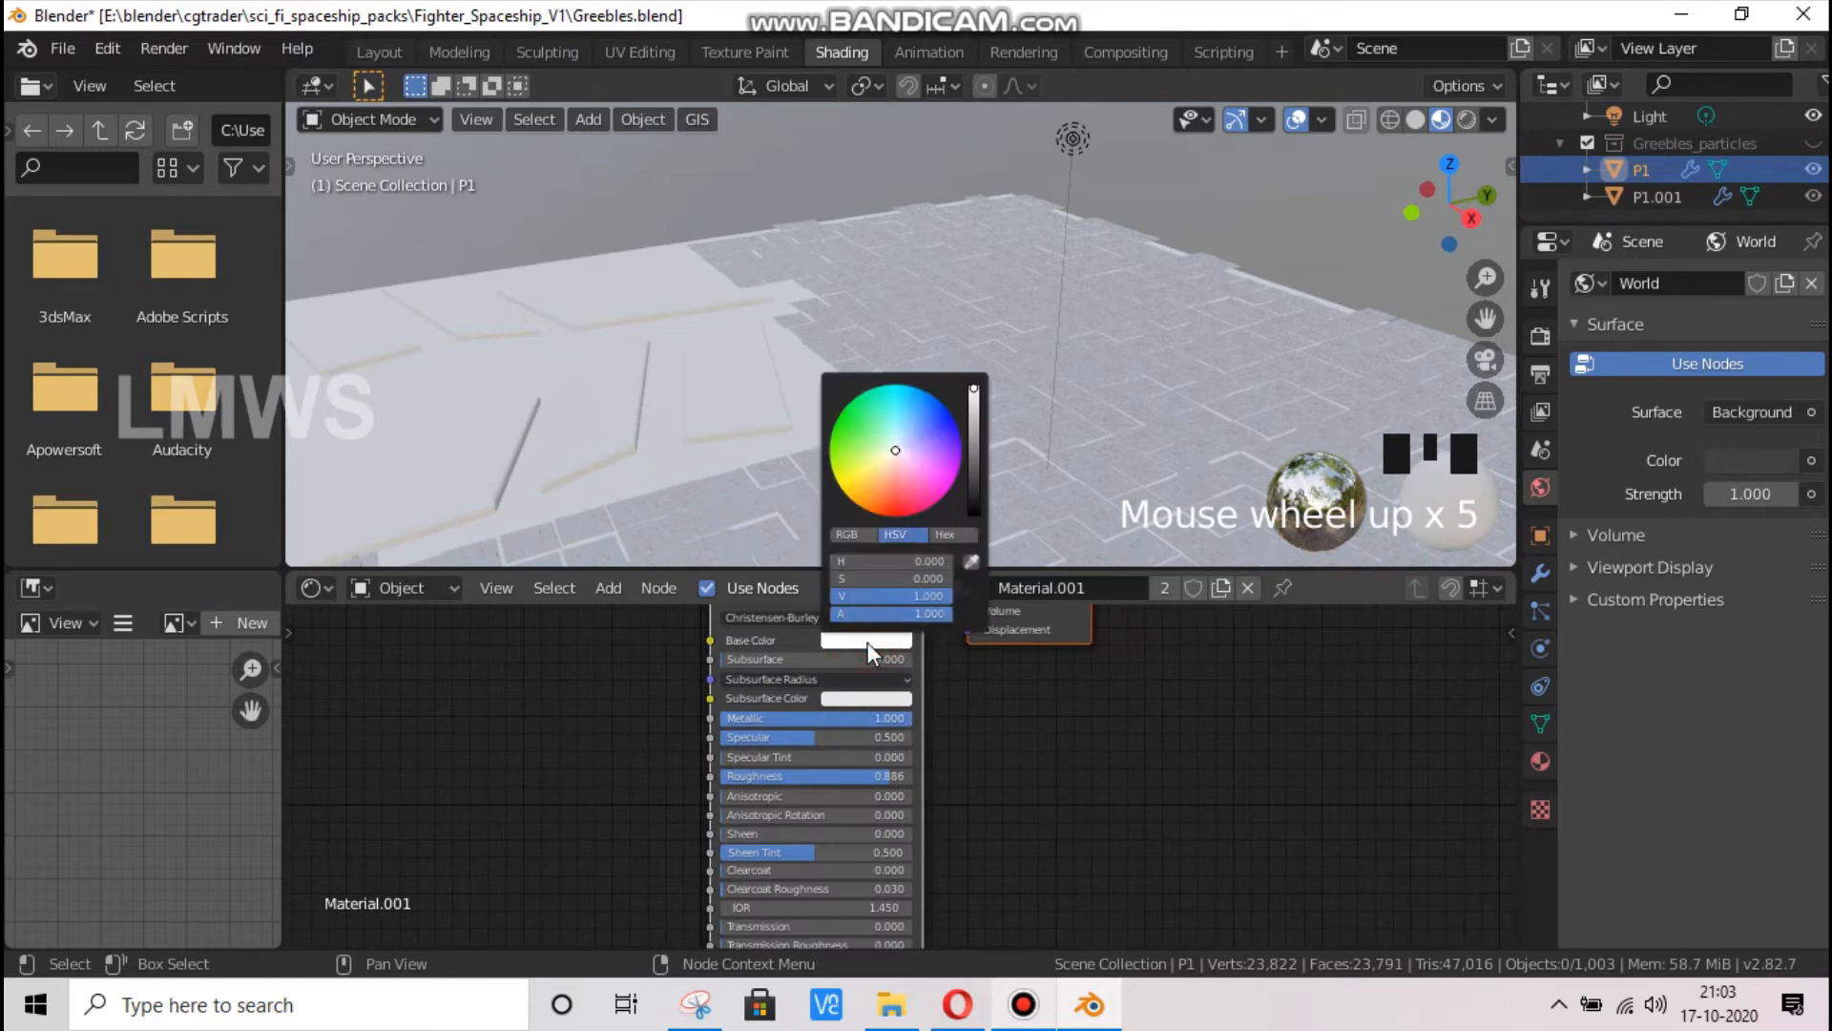
click(884, 459)
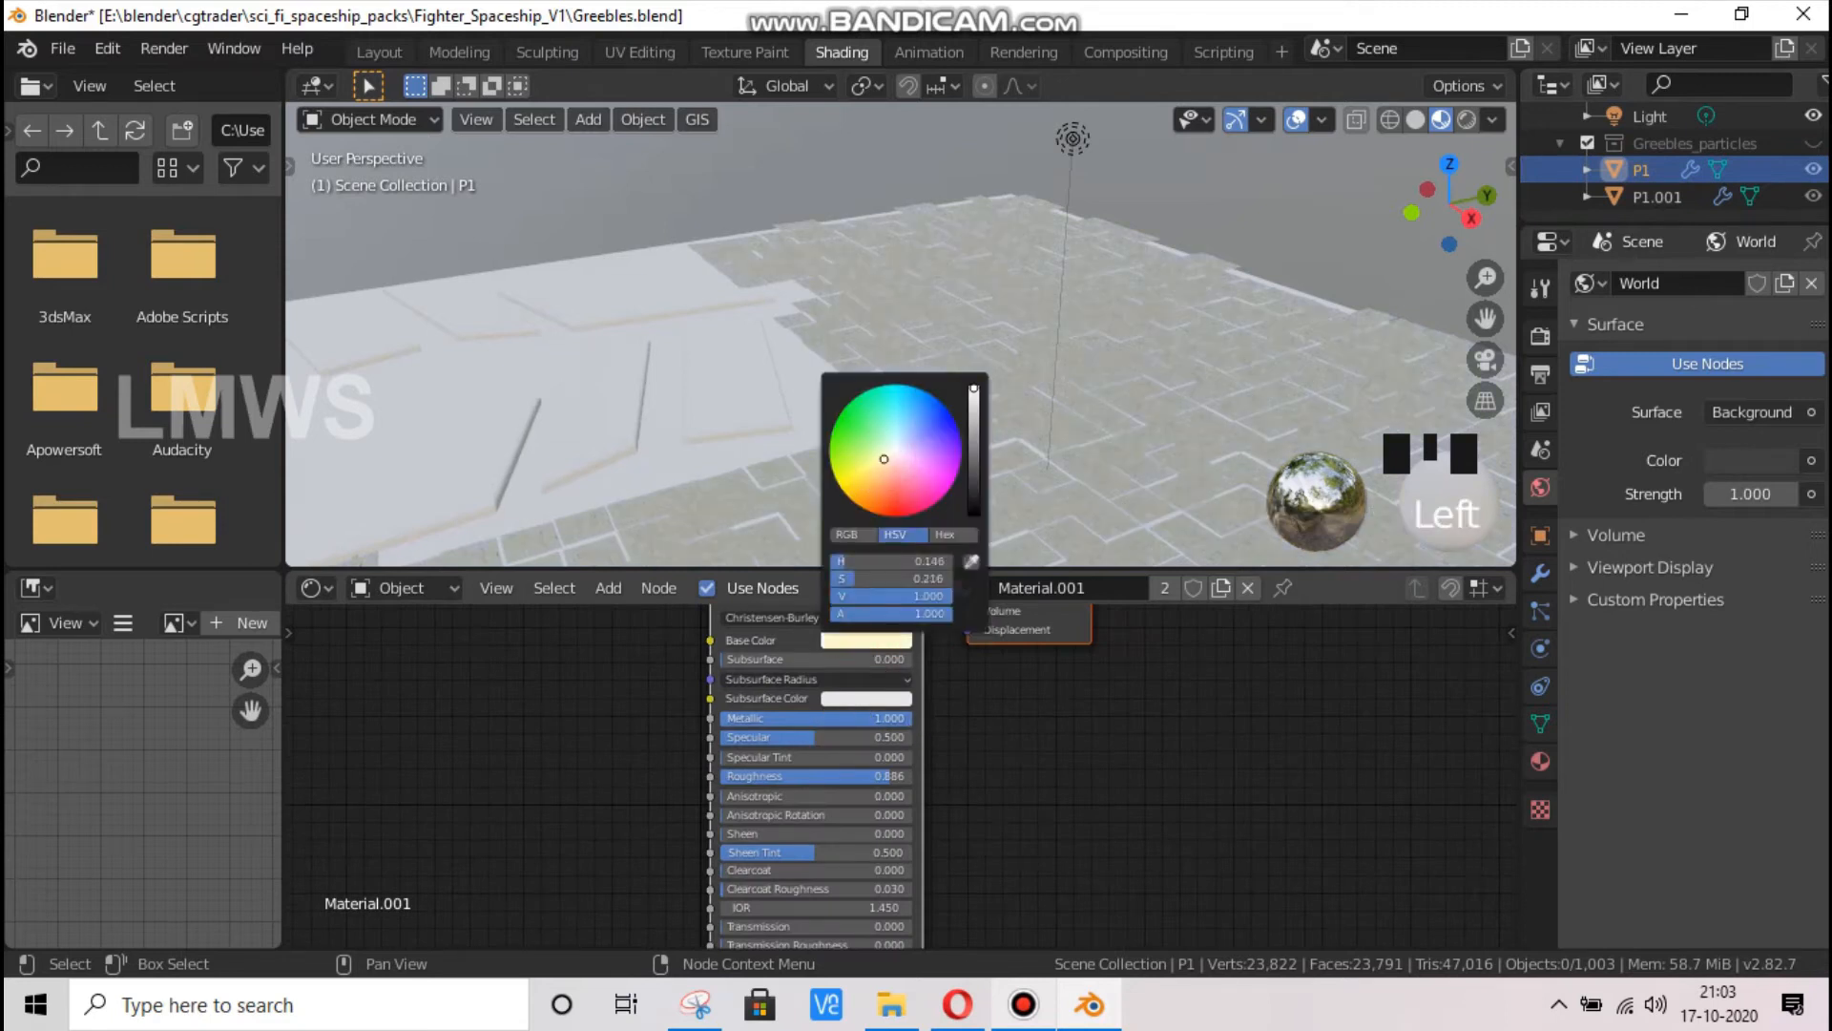
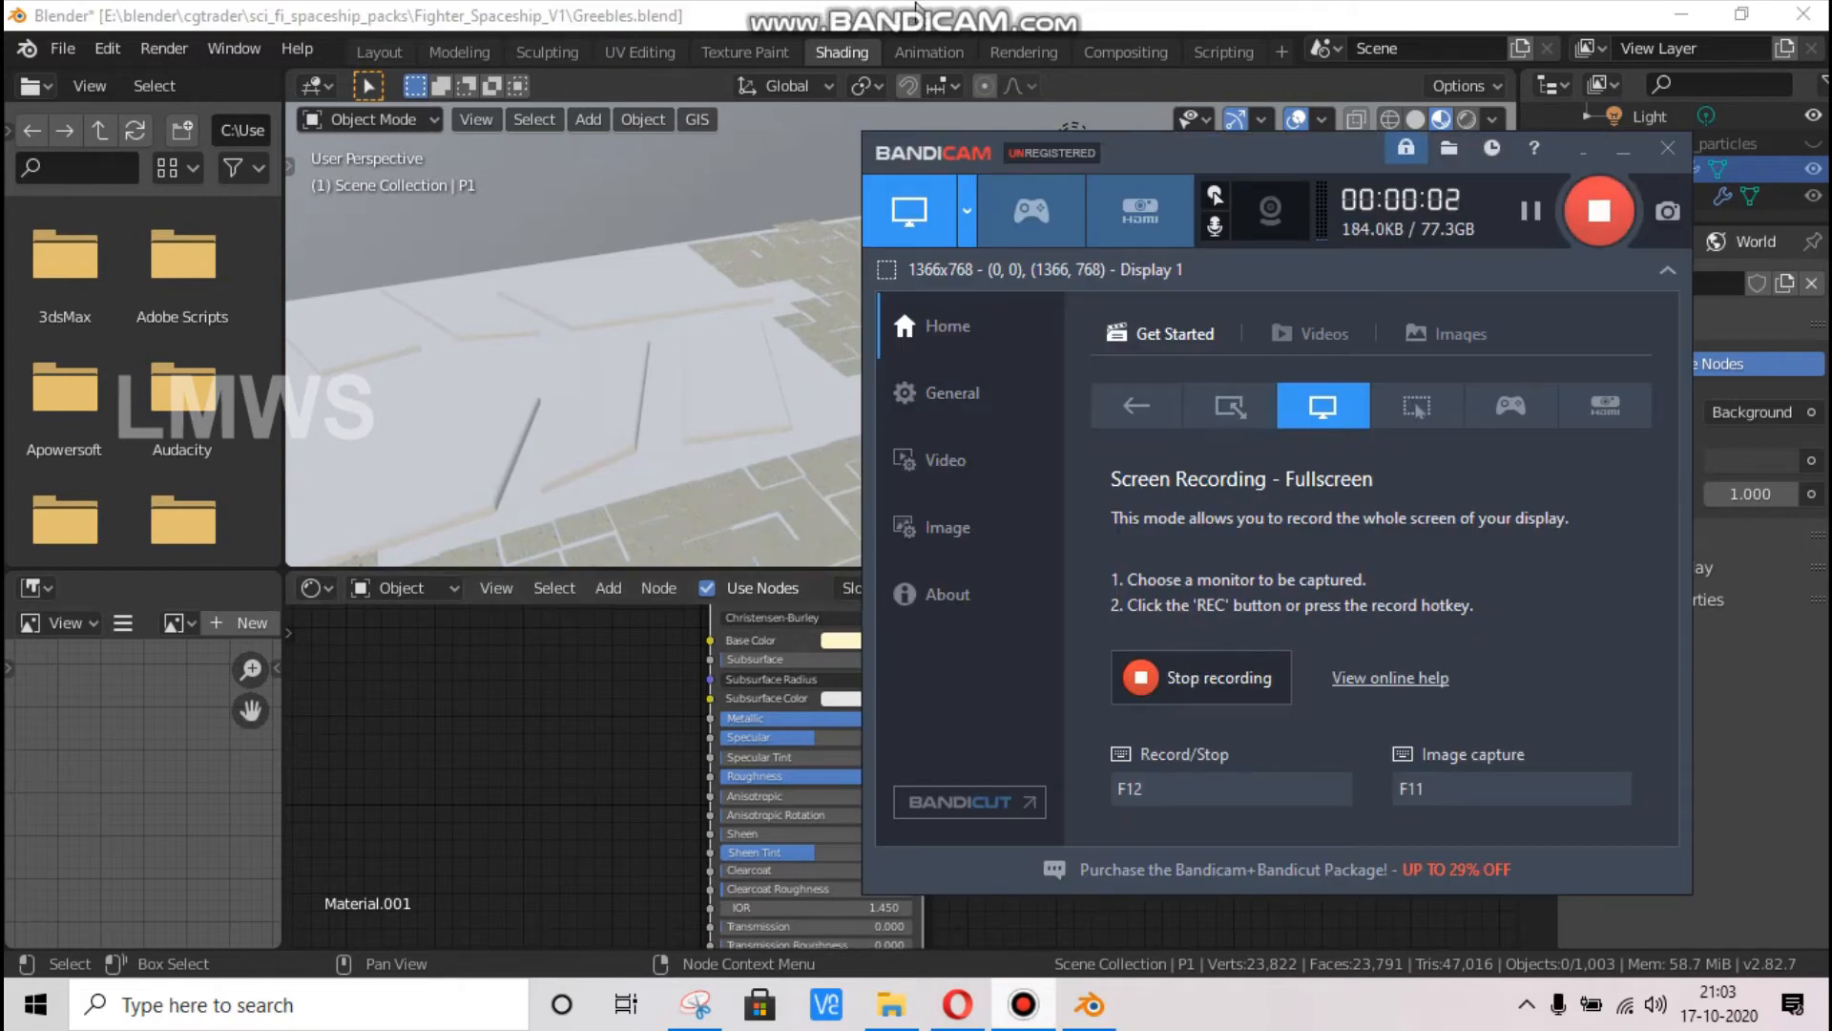
Change Material.001's Base Color to a darker muted blue with hue 0.572 and saturation 0.348
click(1076, 4)
click(873, 640)
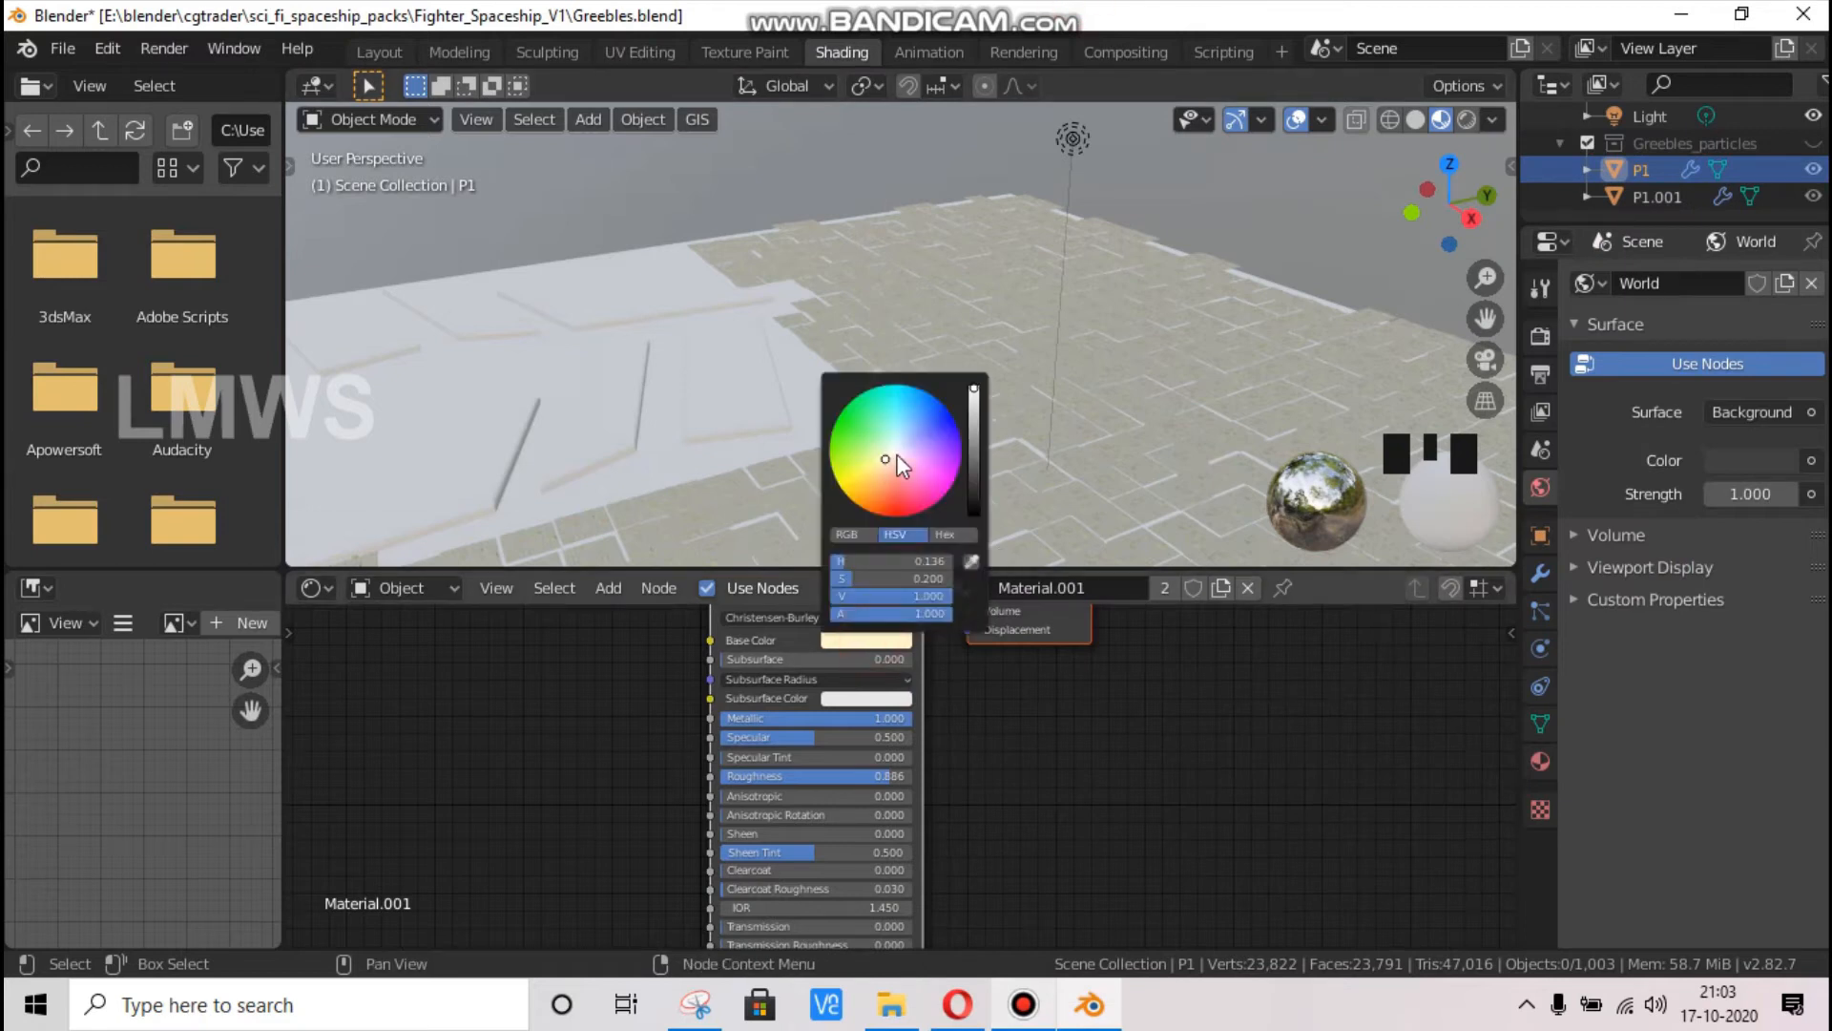
click(912, 434)
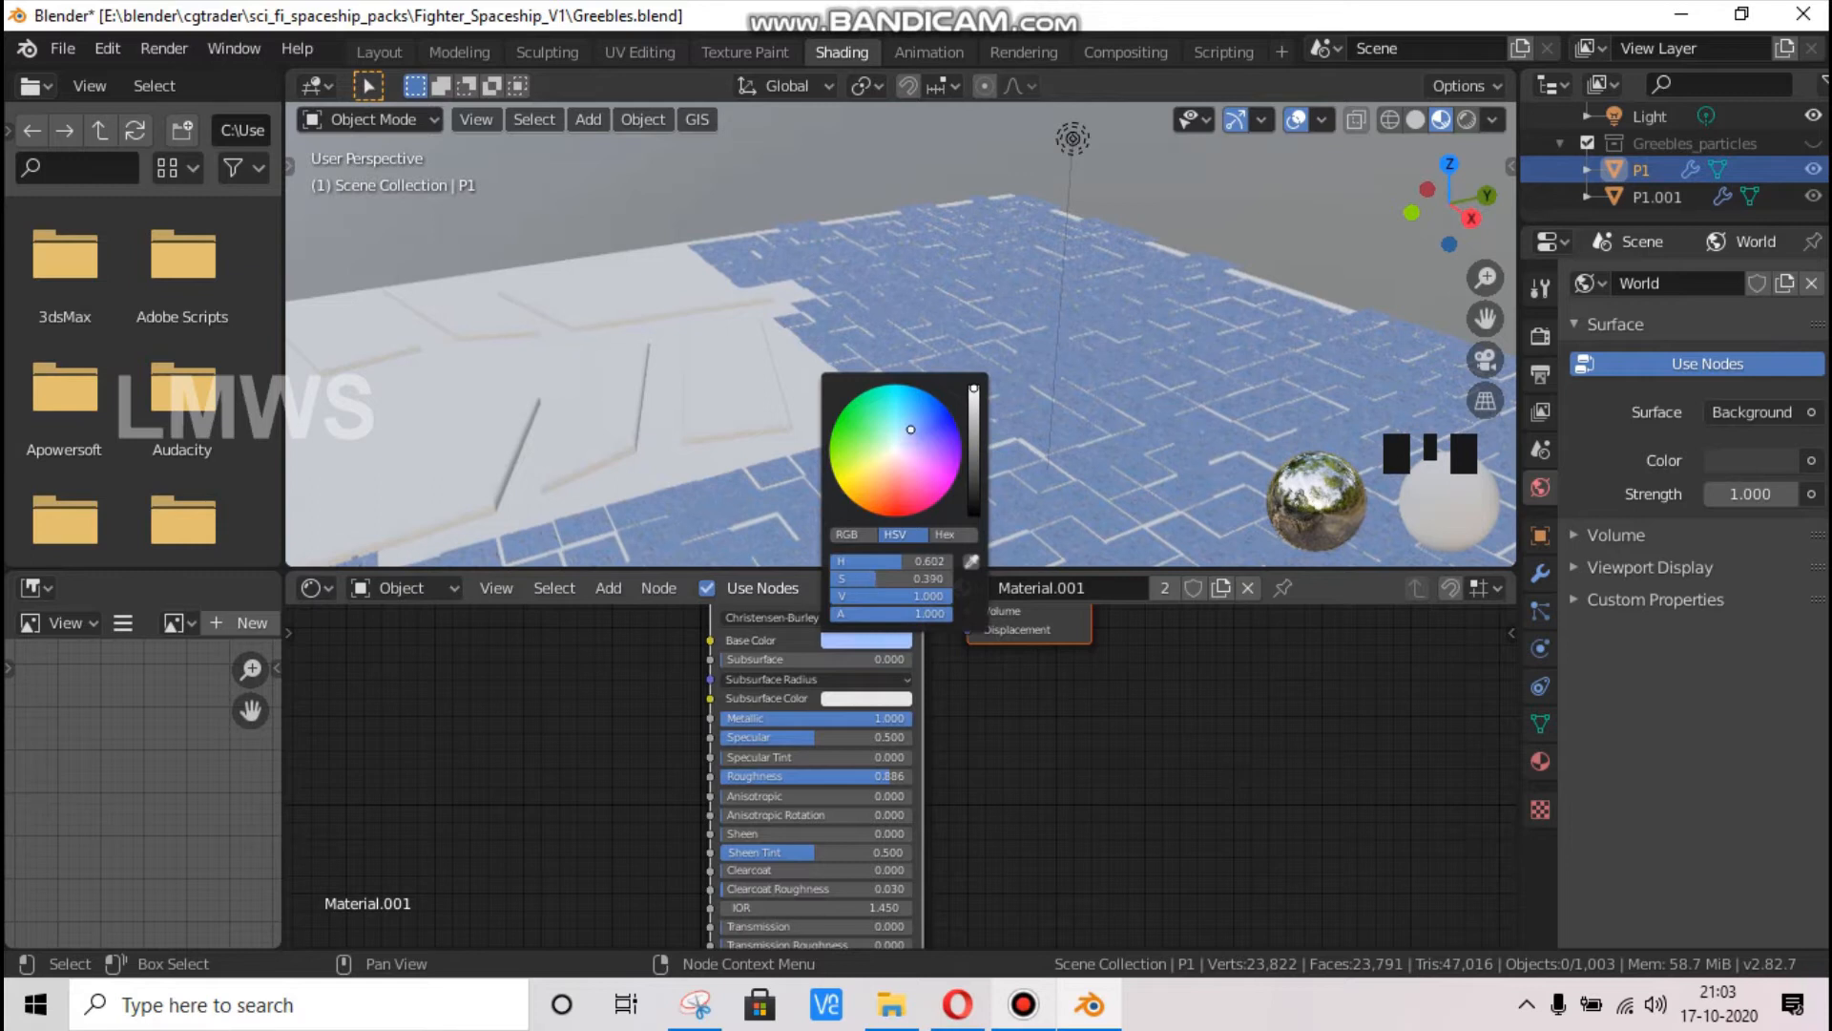
drag(911, 429, 901, 429)
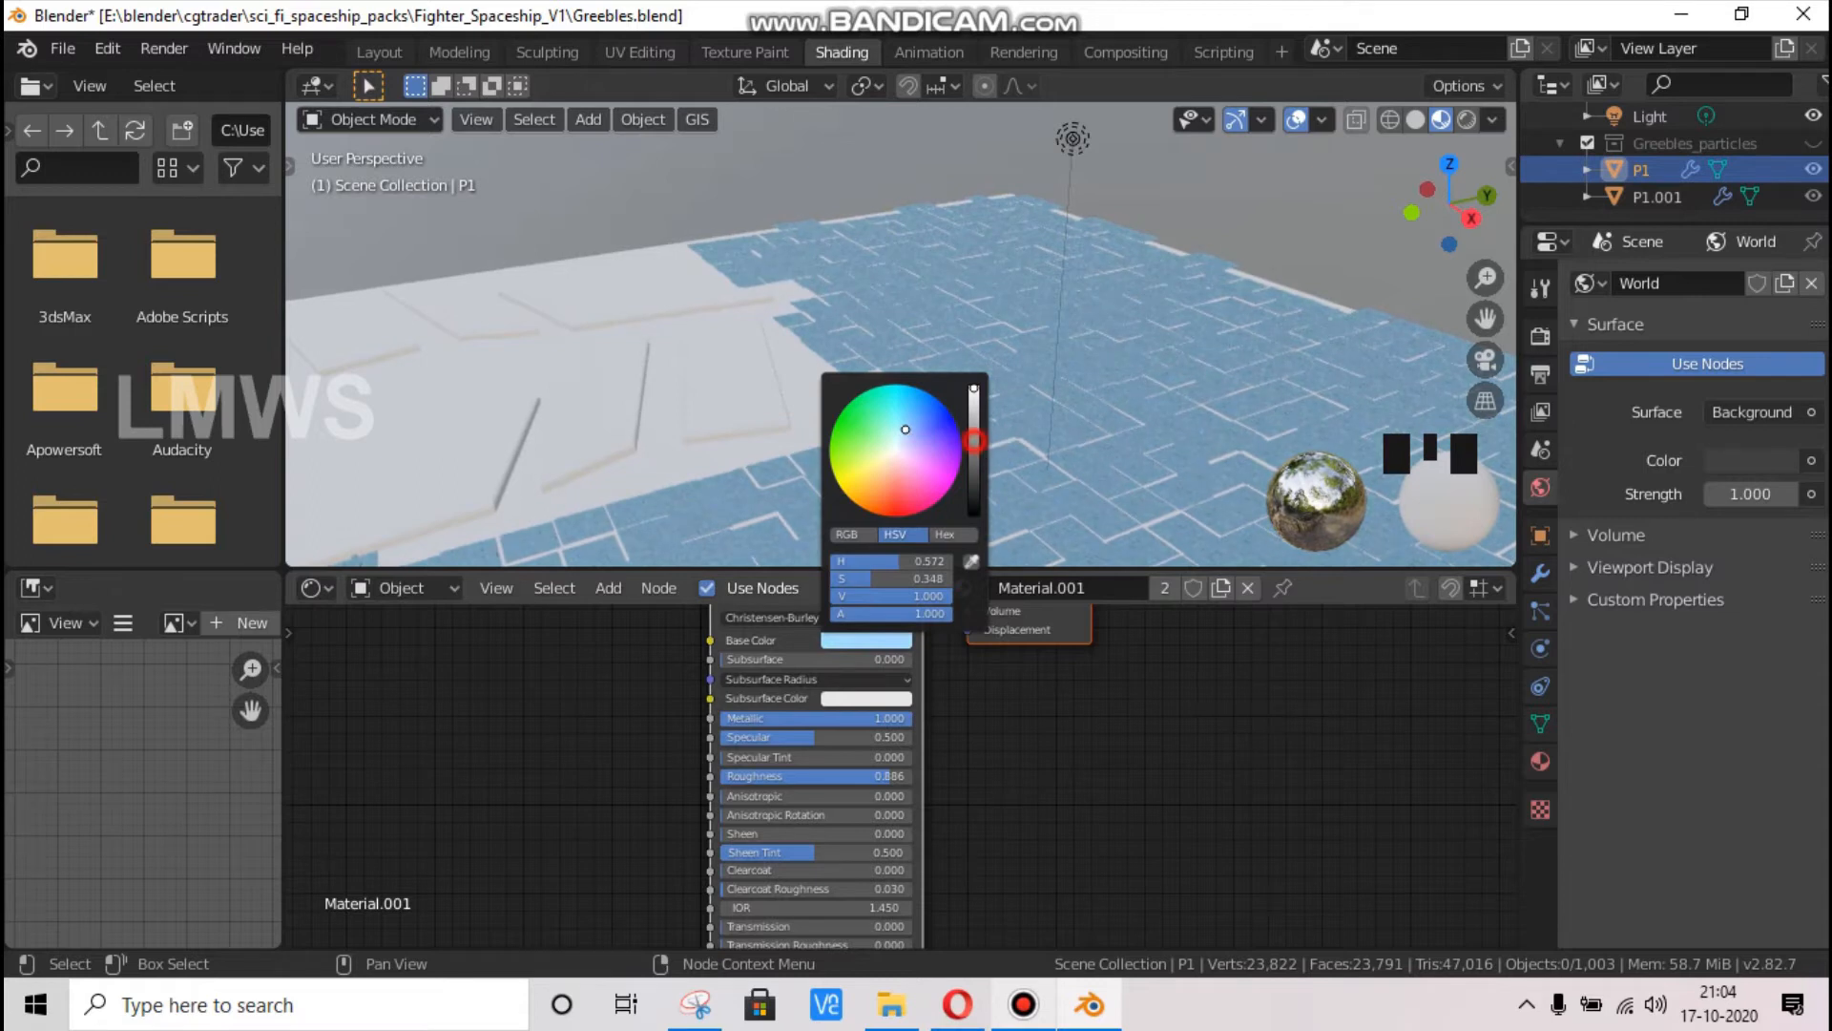
click(974, 440)
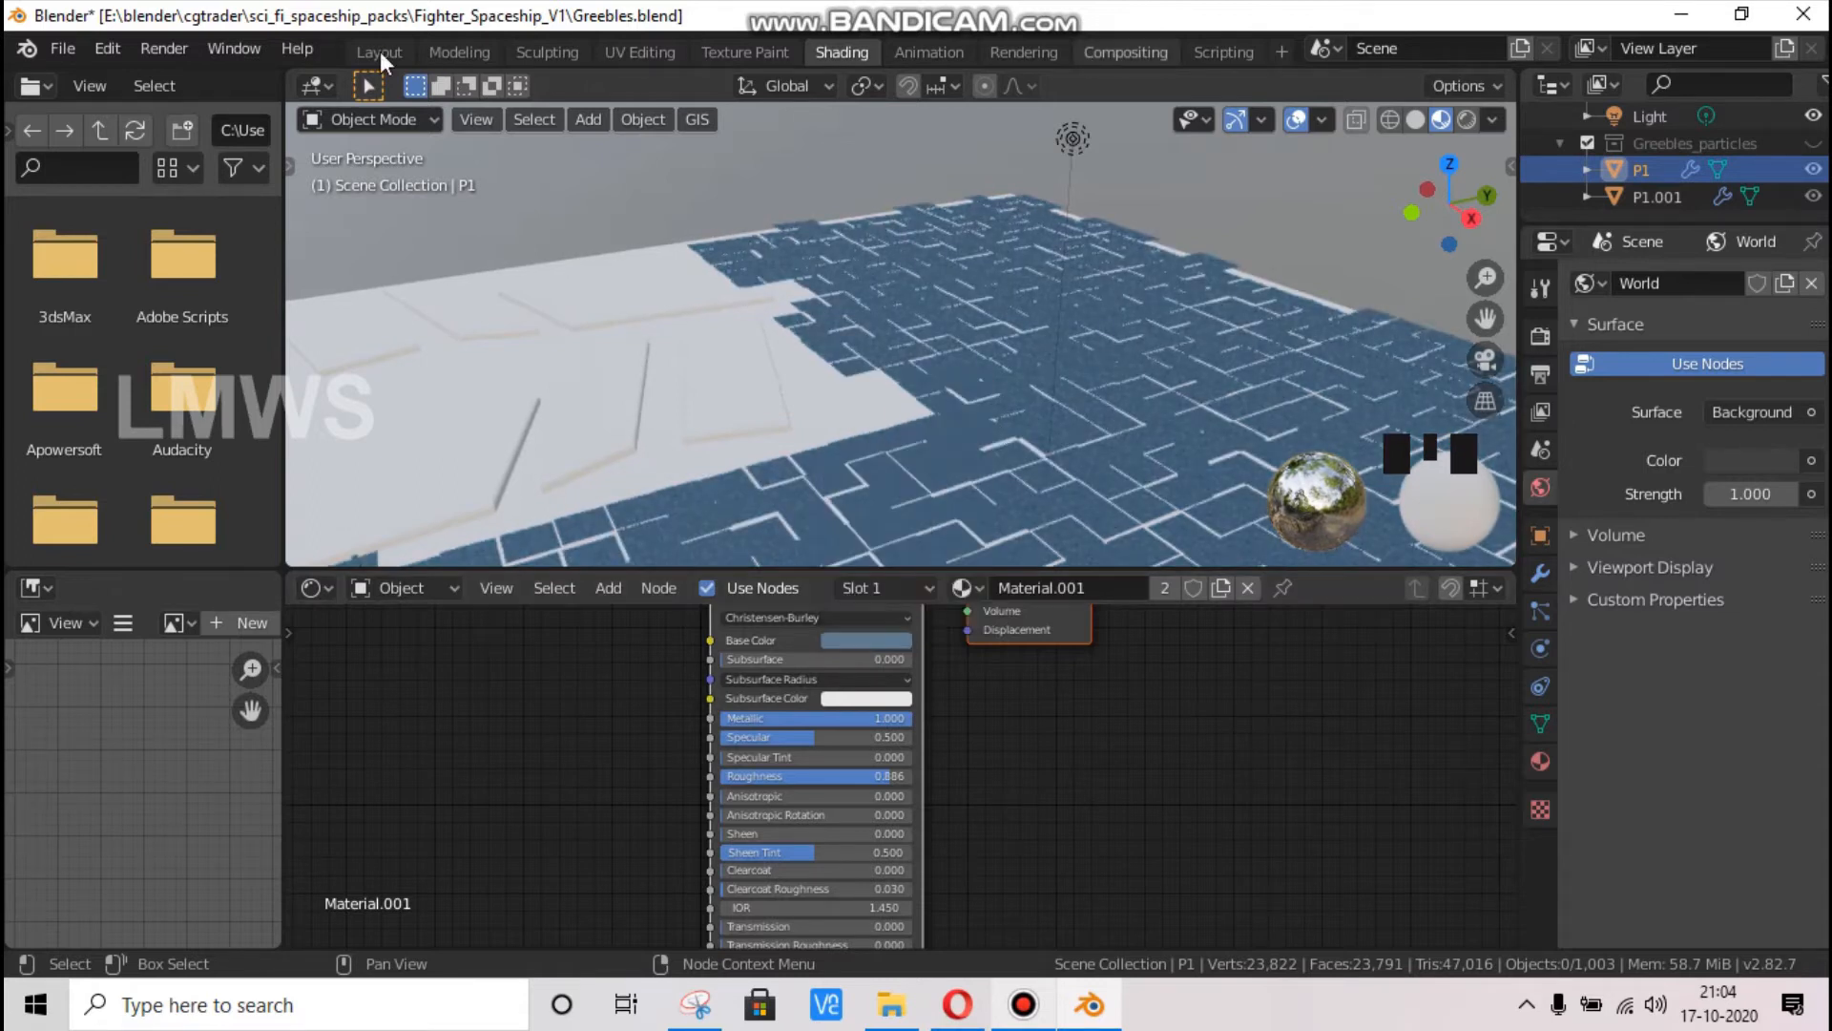
In the Layout workspace, hide the Greebles object and unhide the Greebles_particles collection with its two panels
click(380, 51)
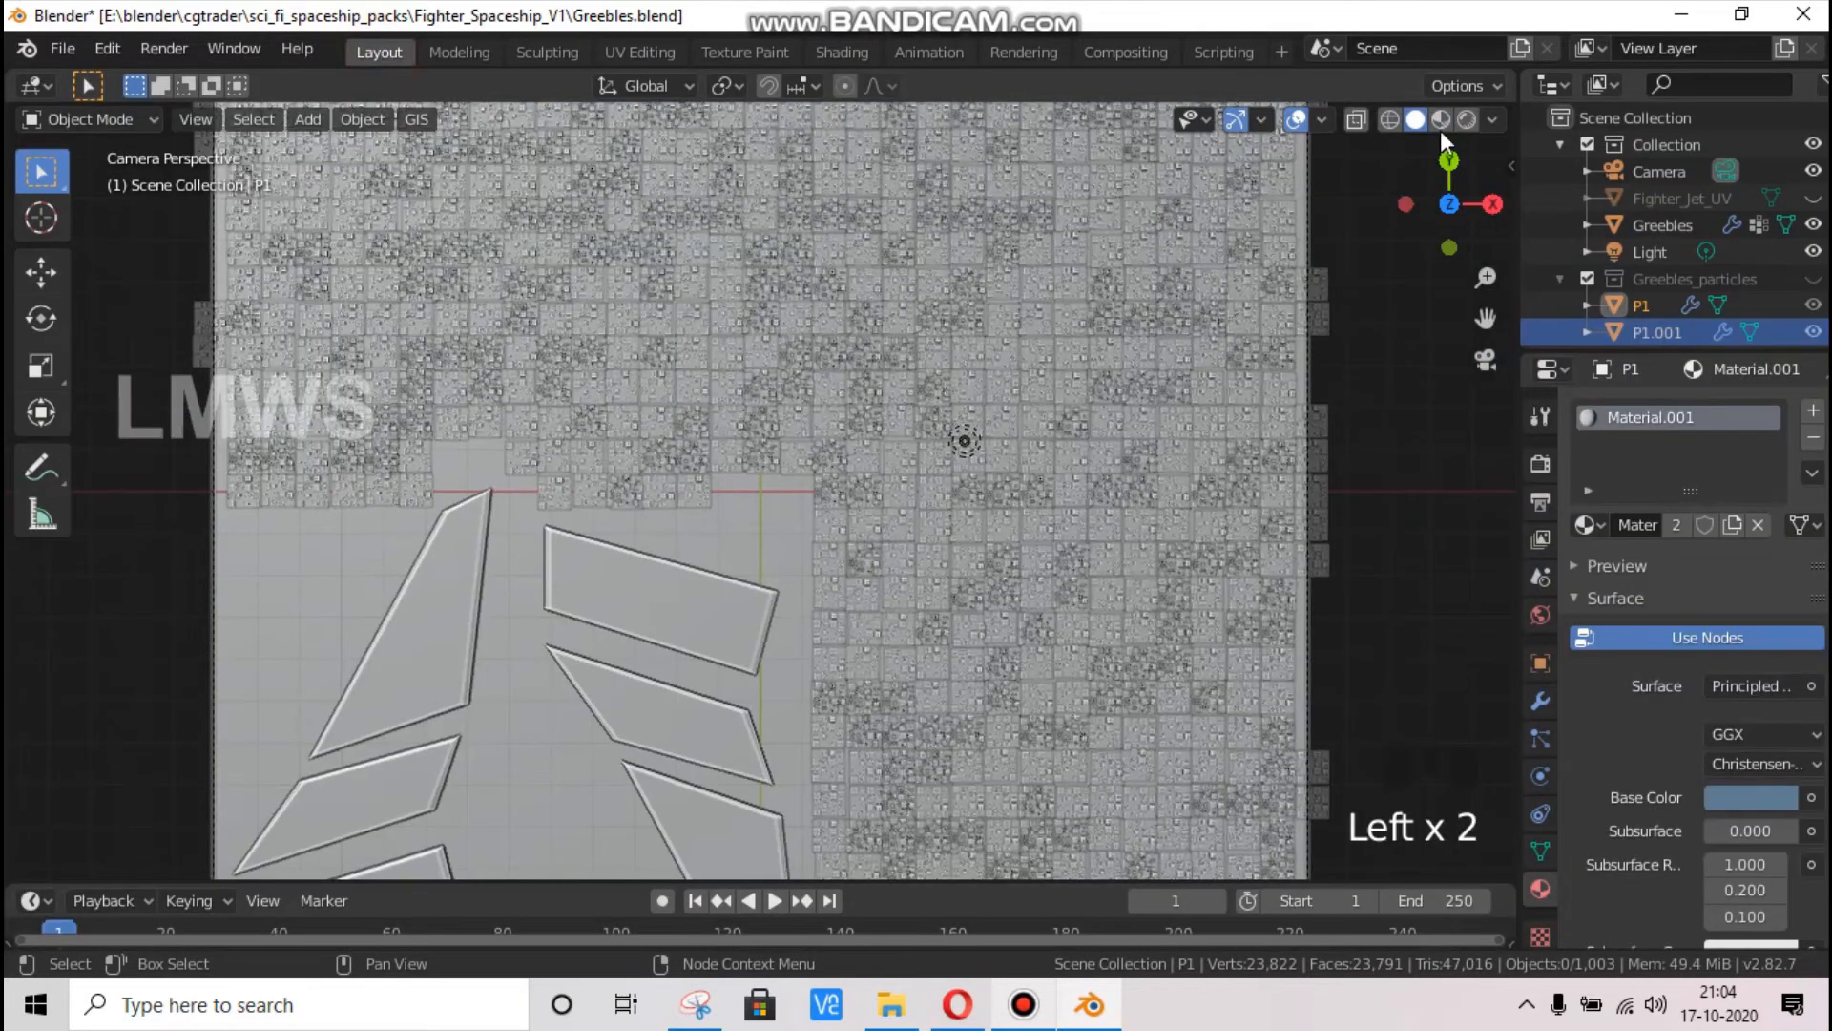
drag(1475, 229, 1308, 47)
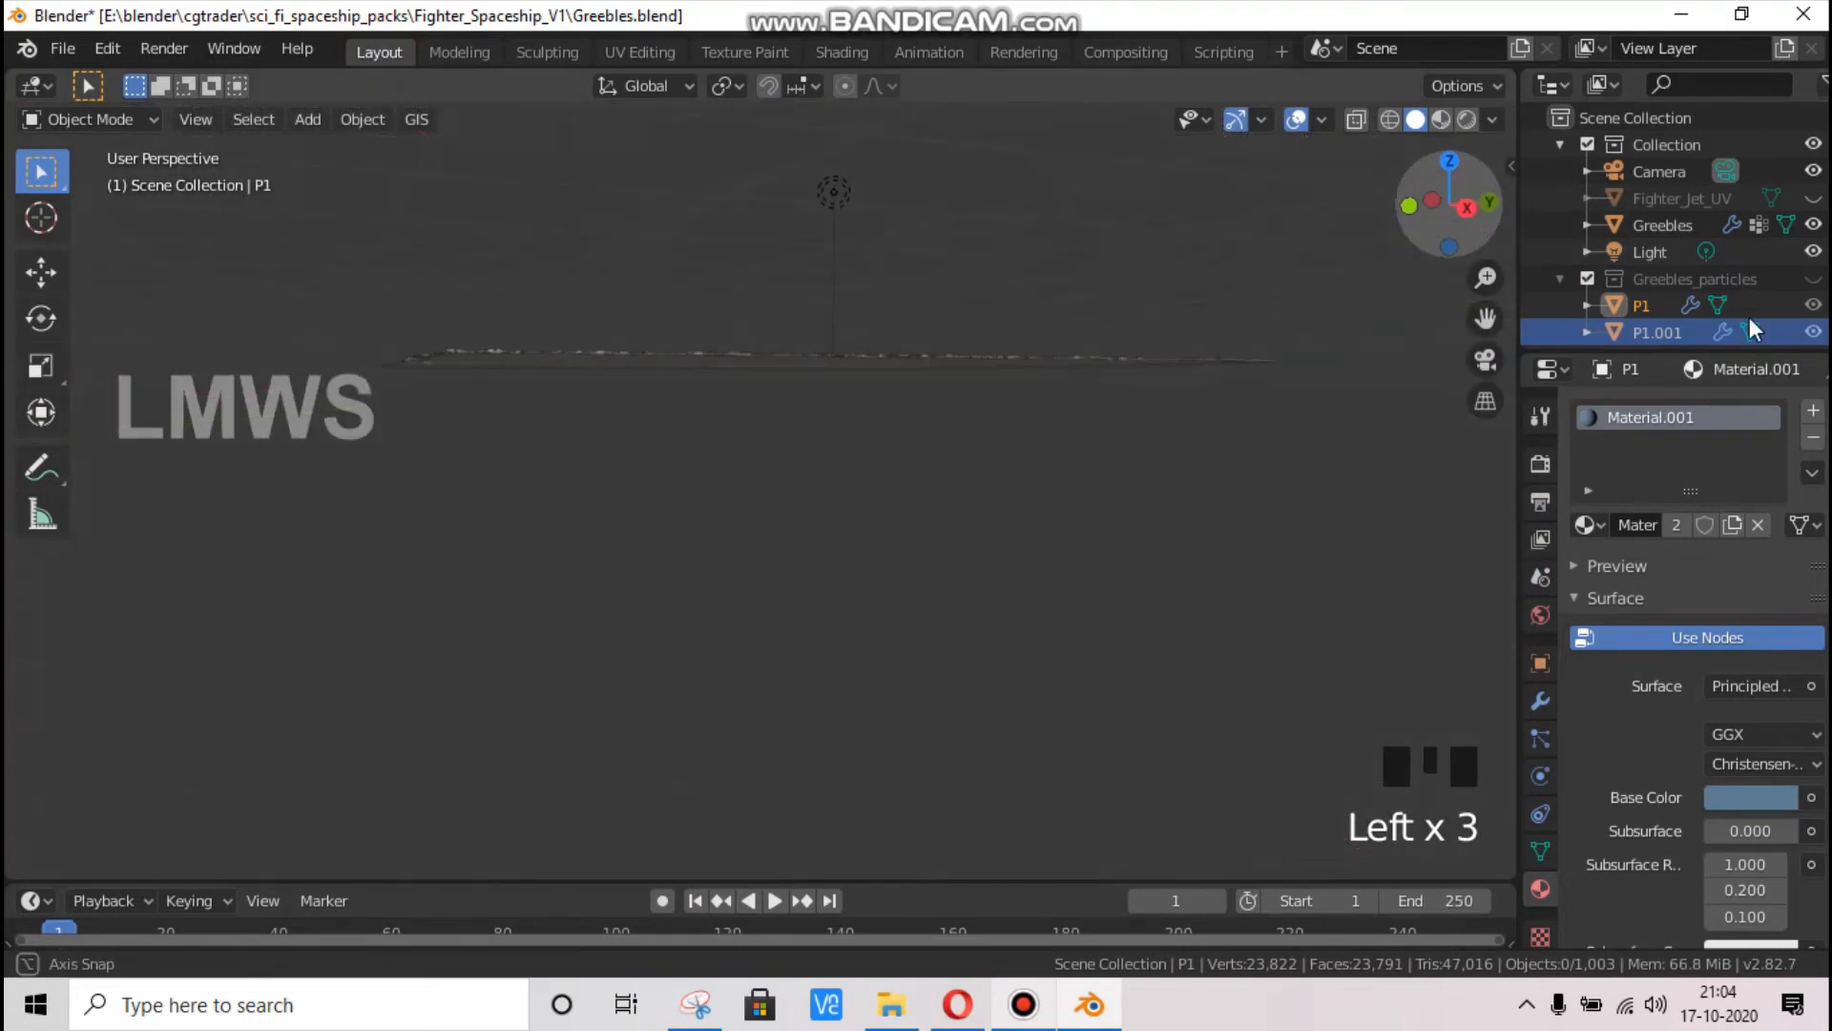
click(1813, 224)
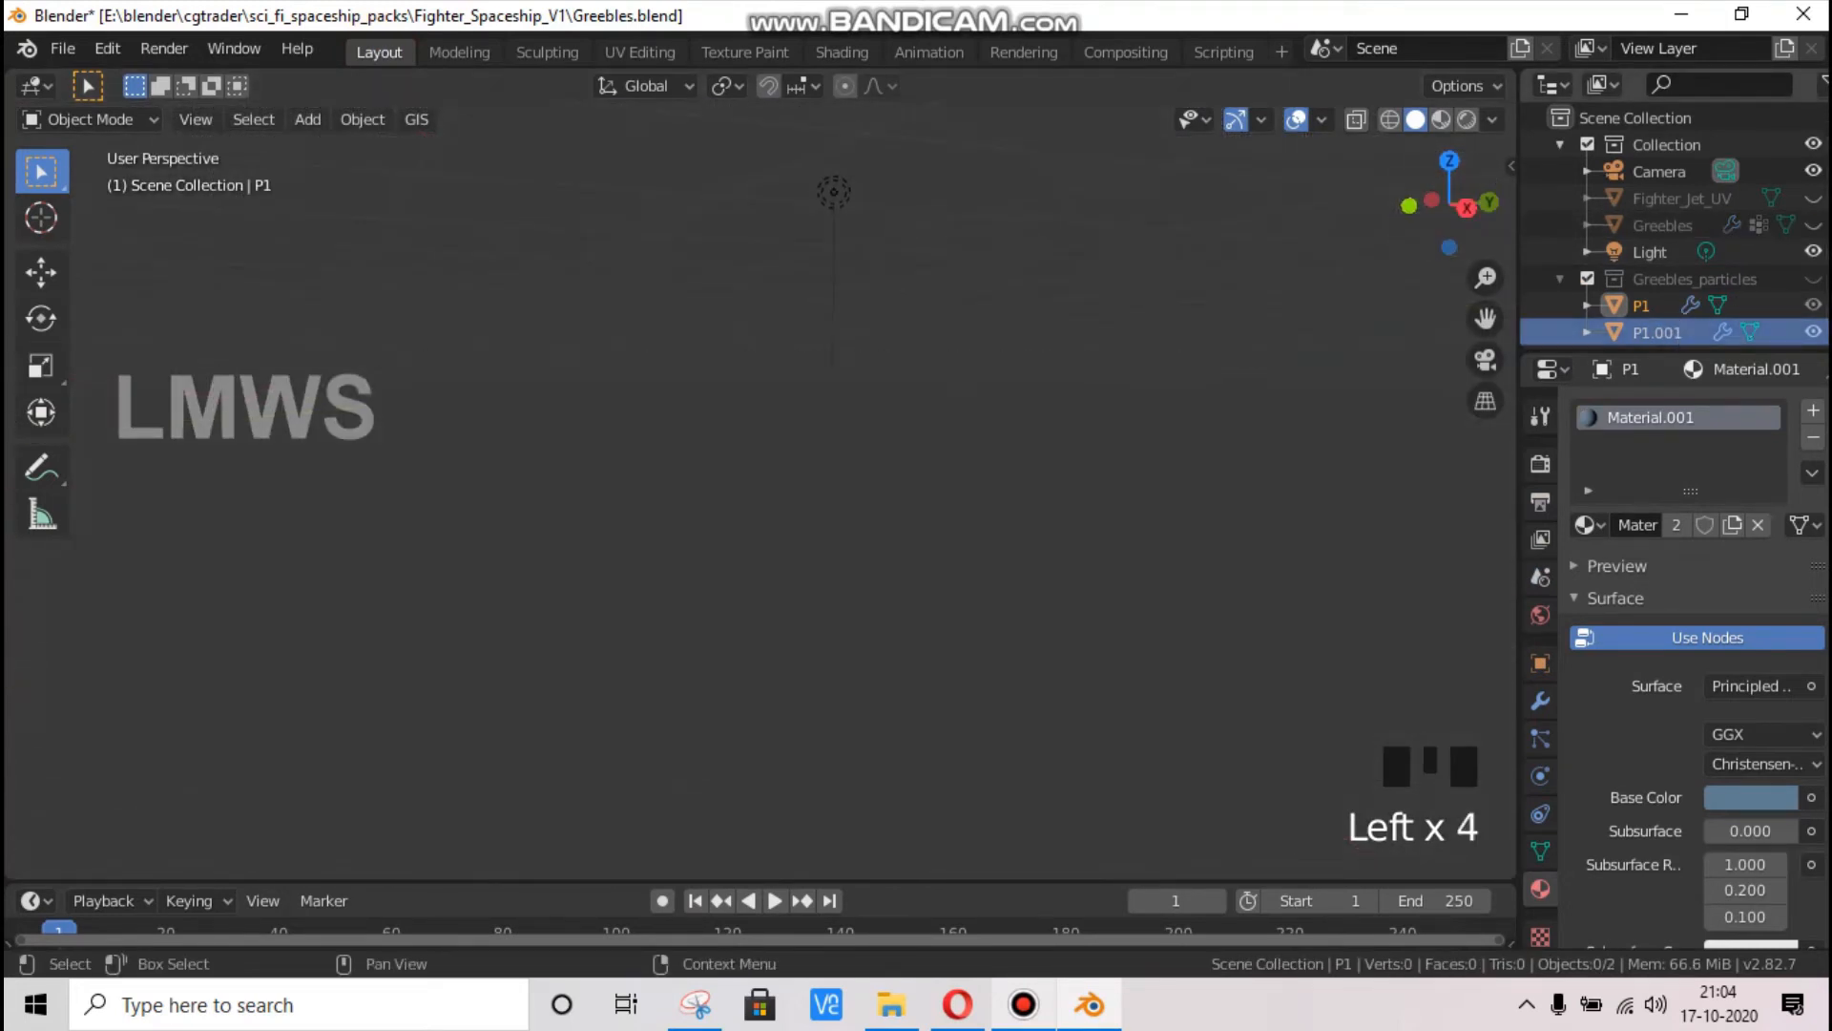
click(1643, 305)
click(1418, 370)
drag(1424, 185, 1336, 252)
scroll(1460, 286, down, 2)
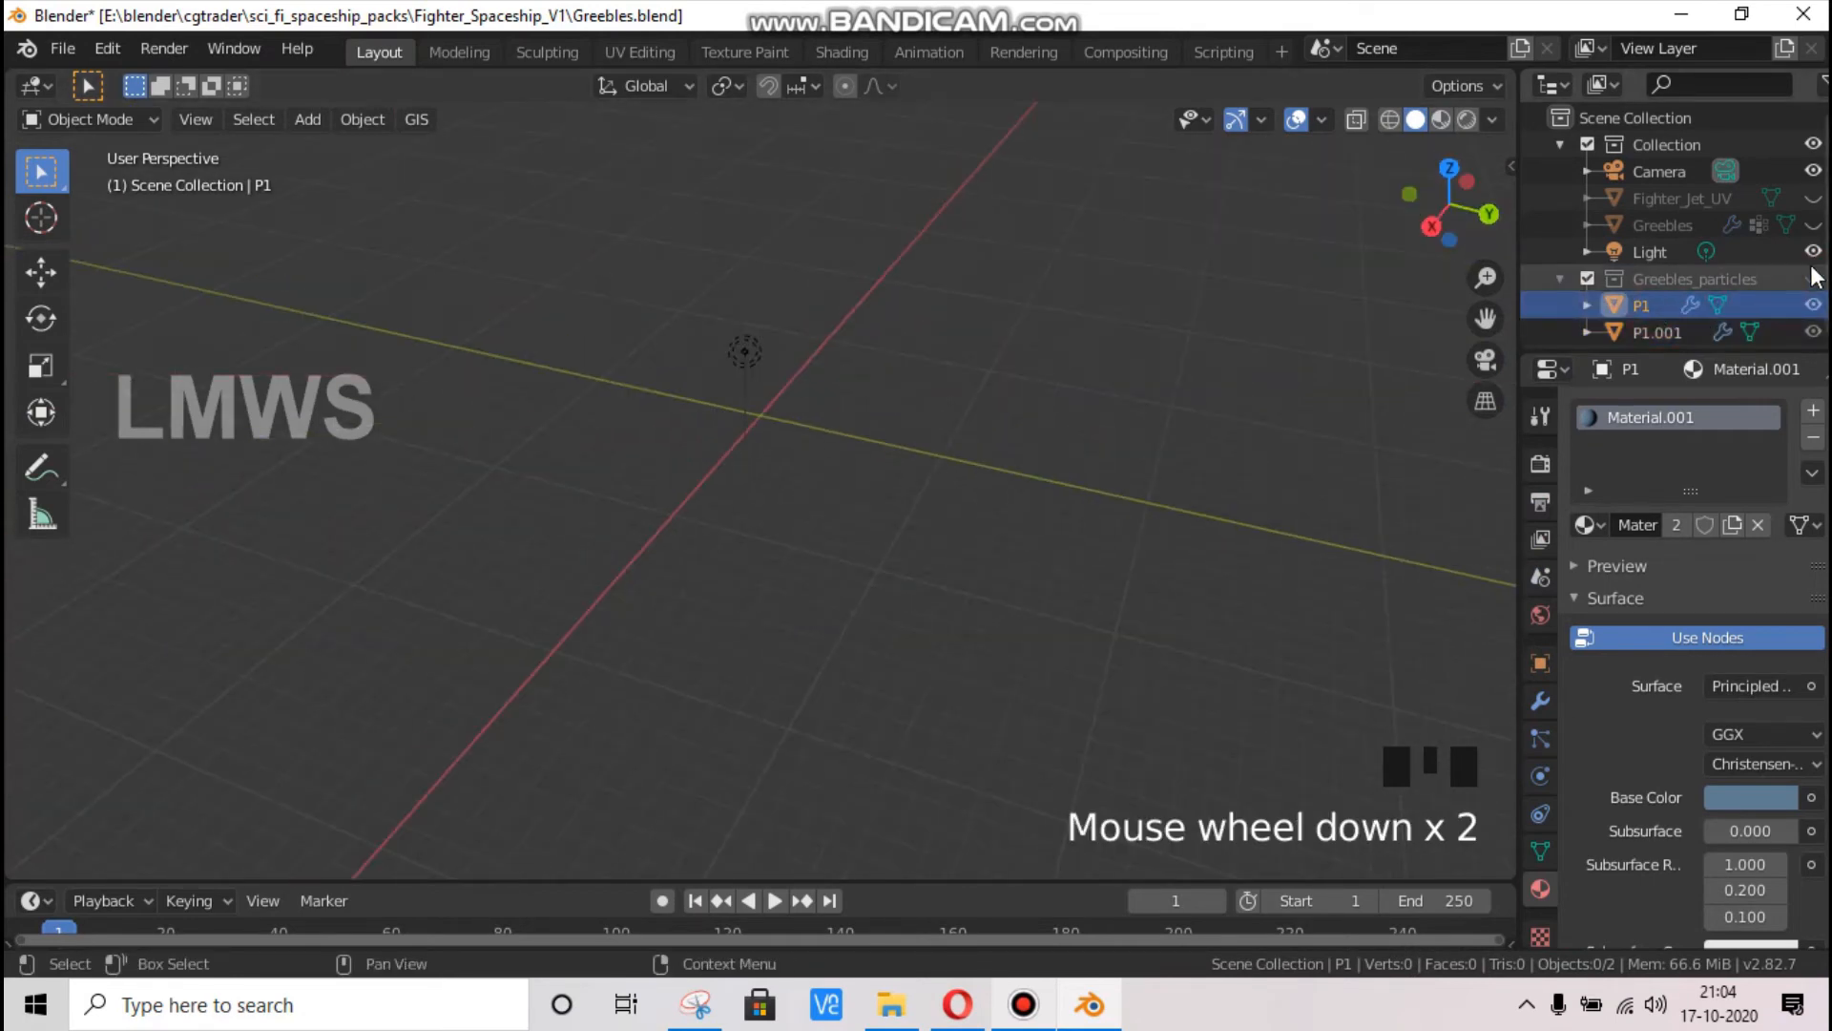
click(1814, 279)
drag(1479, 215, 1114, 538)
scroll(1115, 546, down, 7)
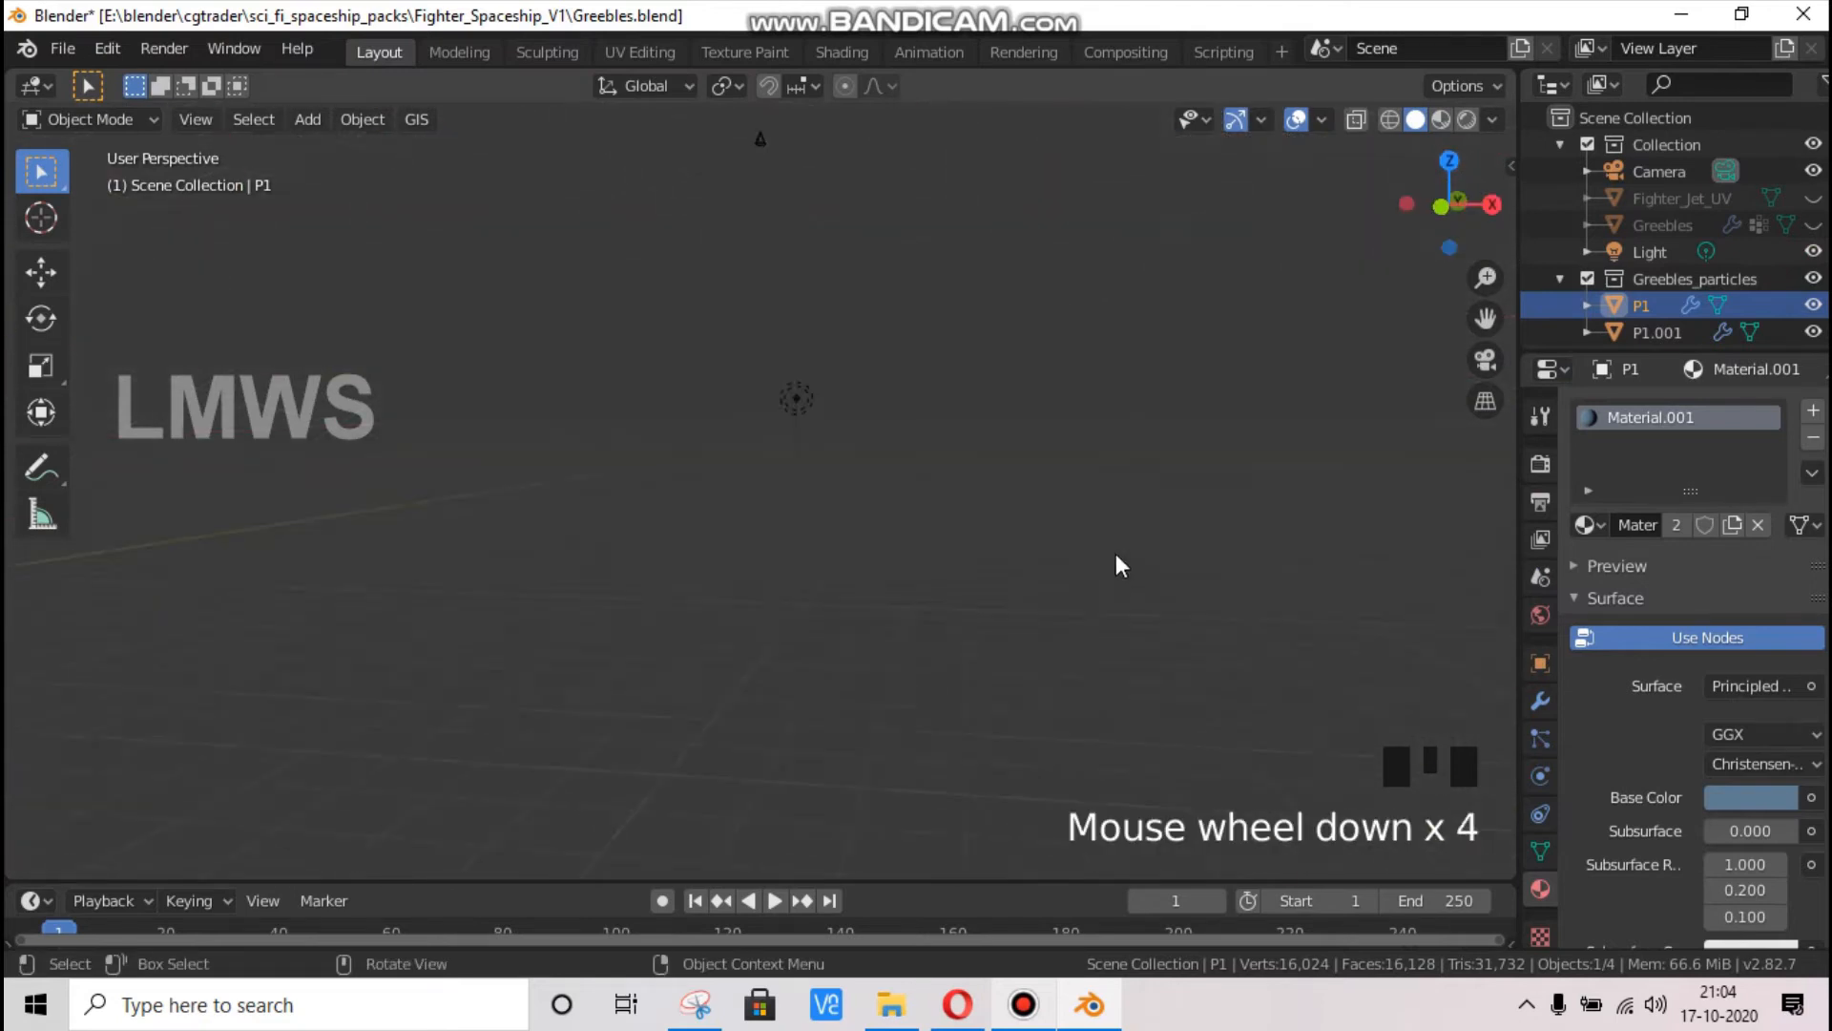
scroll(1327, 451, up, 2)
drag(1447, 197, 1064, 606)
scroll(1061, 596, up, 2)
drag(1491, 317, 1322, 283)
scroll(882, 538, down, 1)
scroll(859, 554, up, 1)
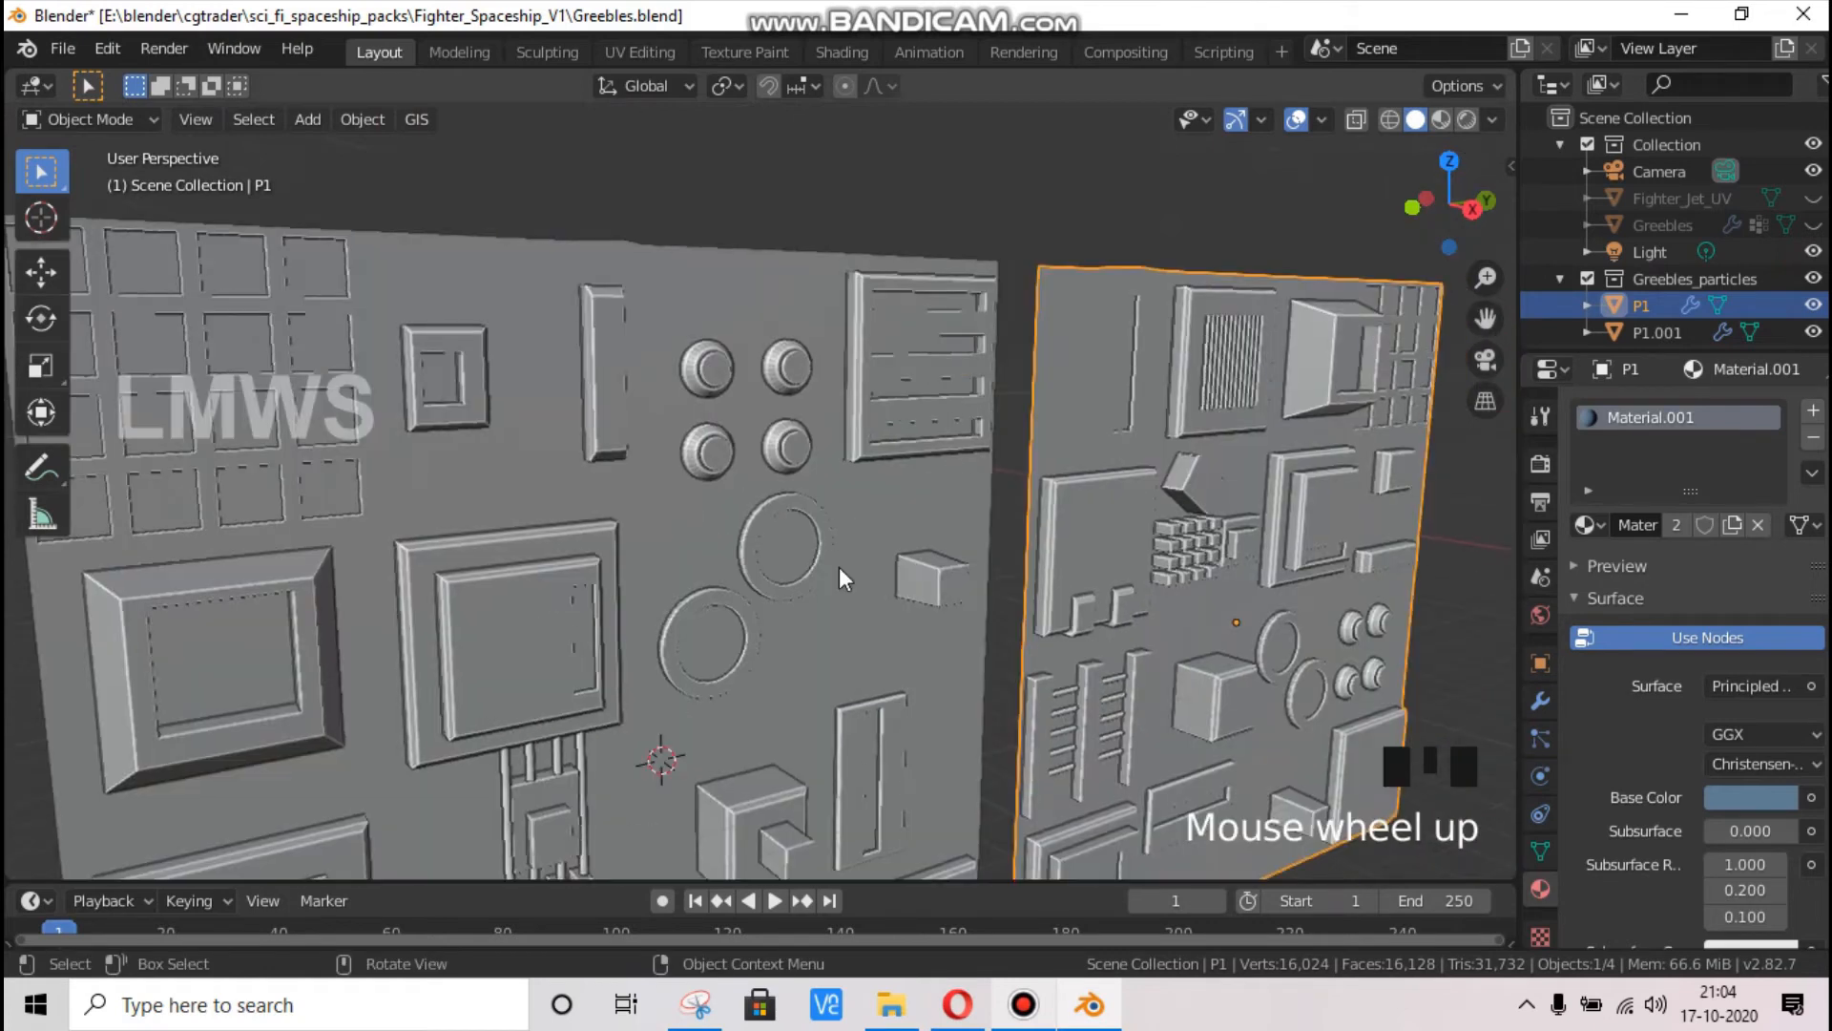
key(Tab)
click(576, 633)
key(Tab)
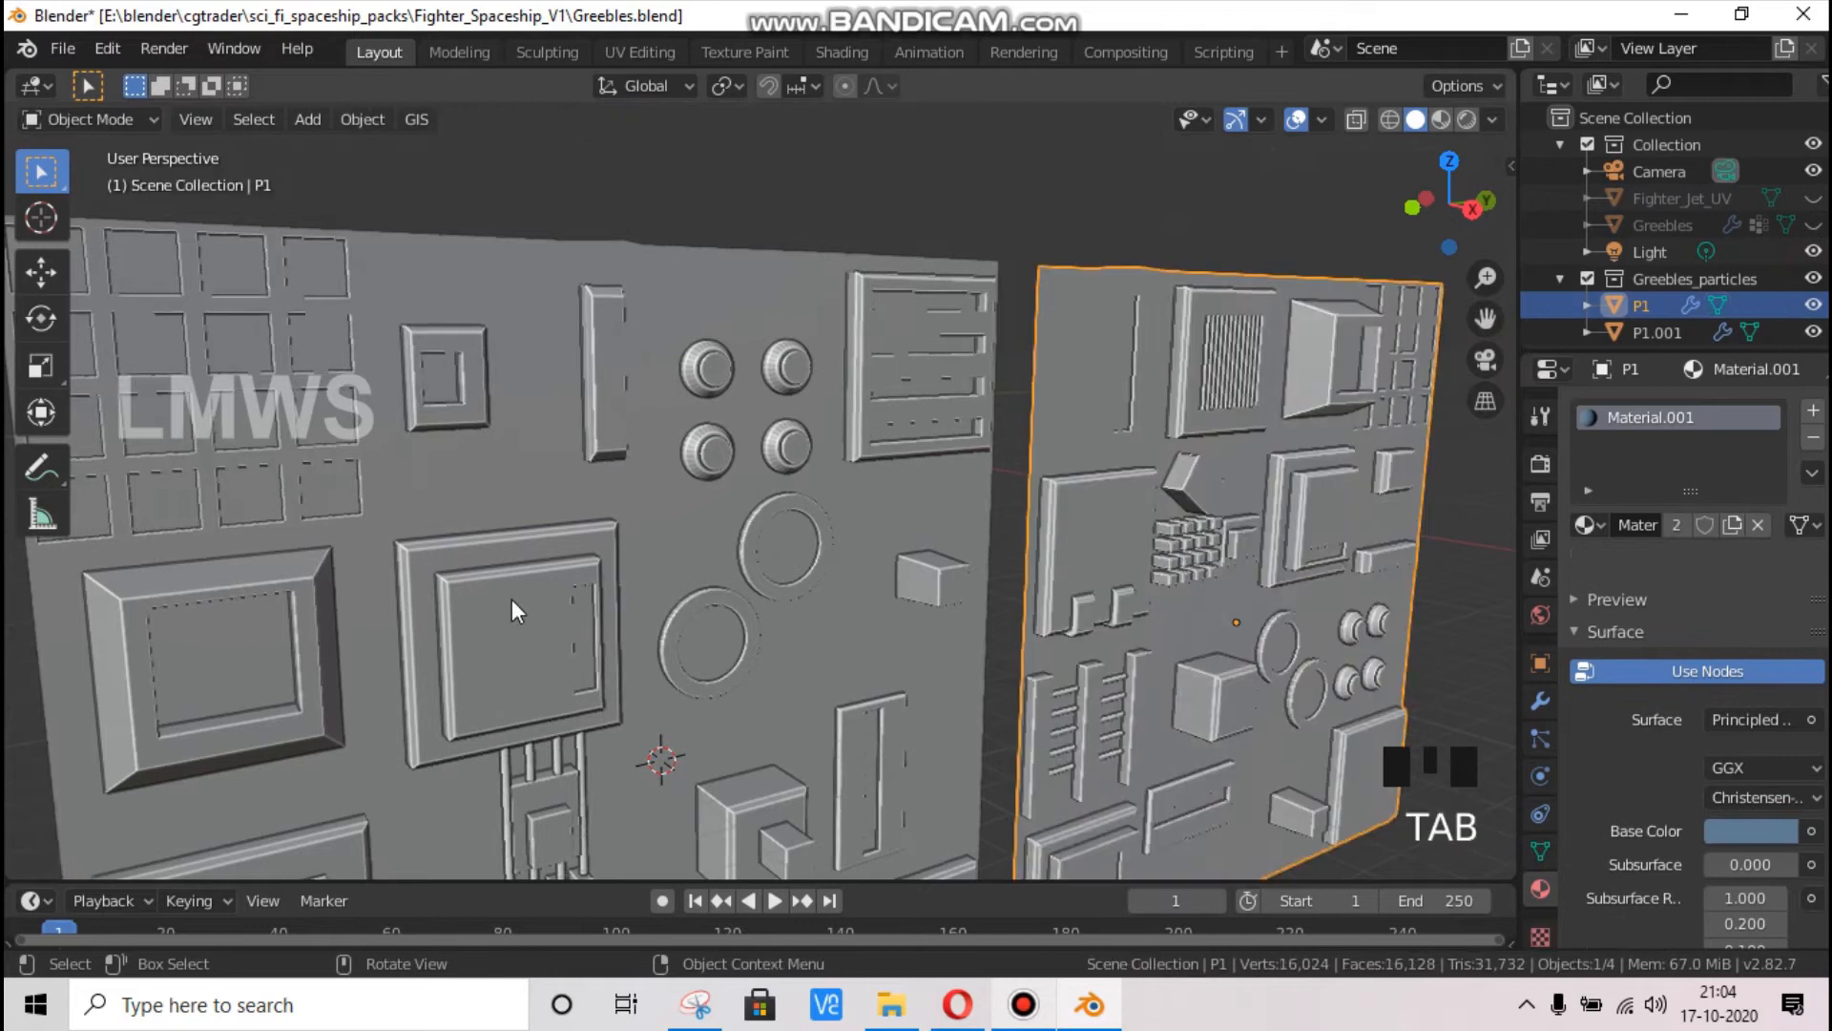
Select the narrow recessed face on P1.001's raised square block, and put both panels into Edit Mode together
click(585, 623)
key(Tab)
click(585, 623)
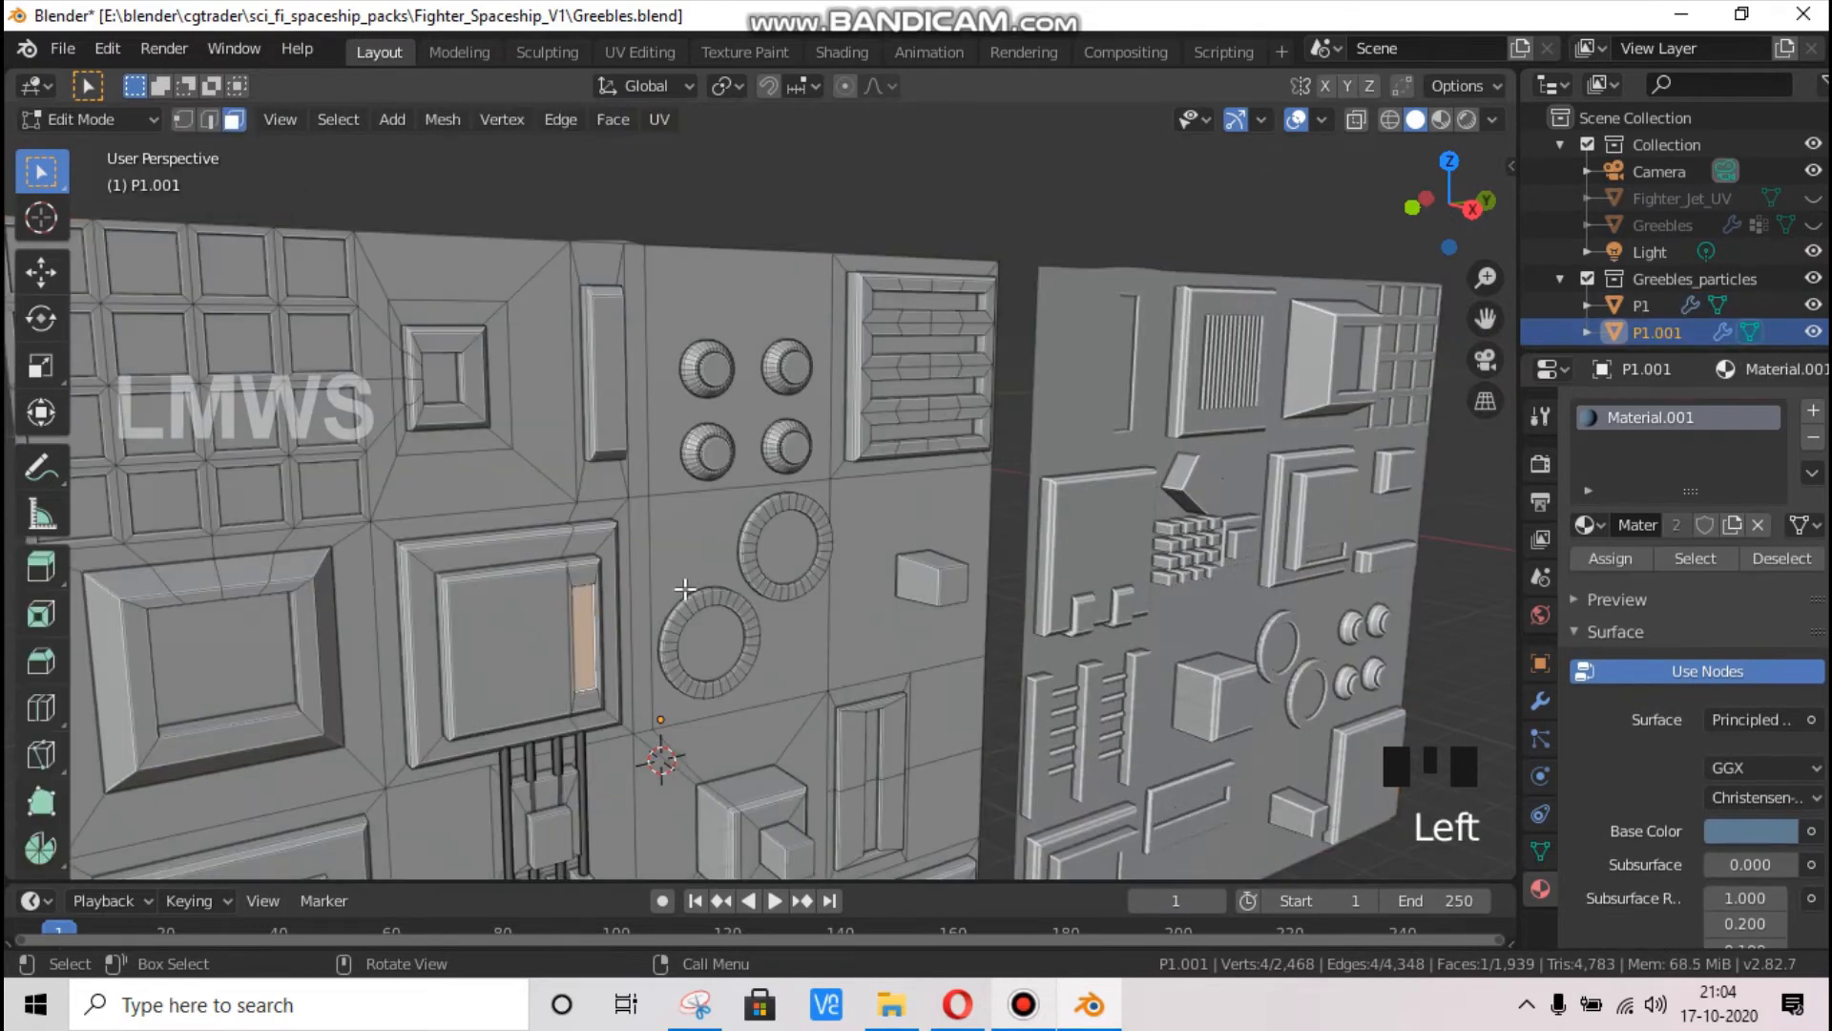
key(Tab)
shift+click(1210, 342)
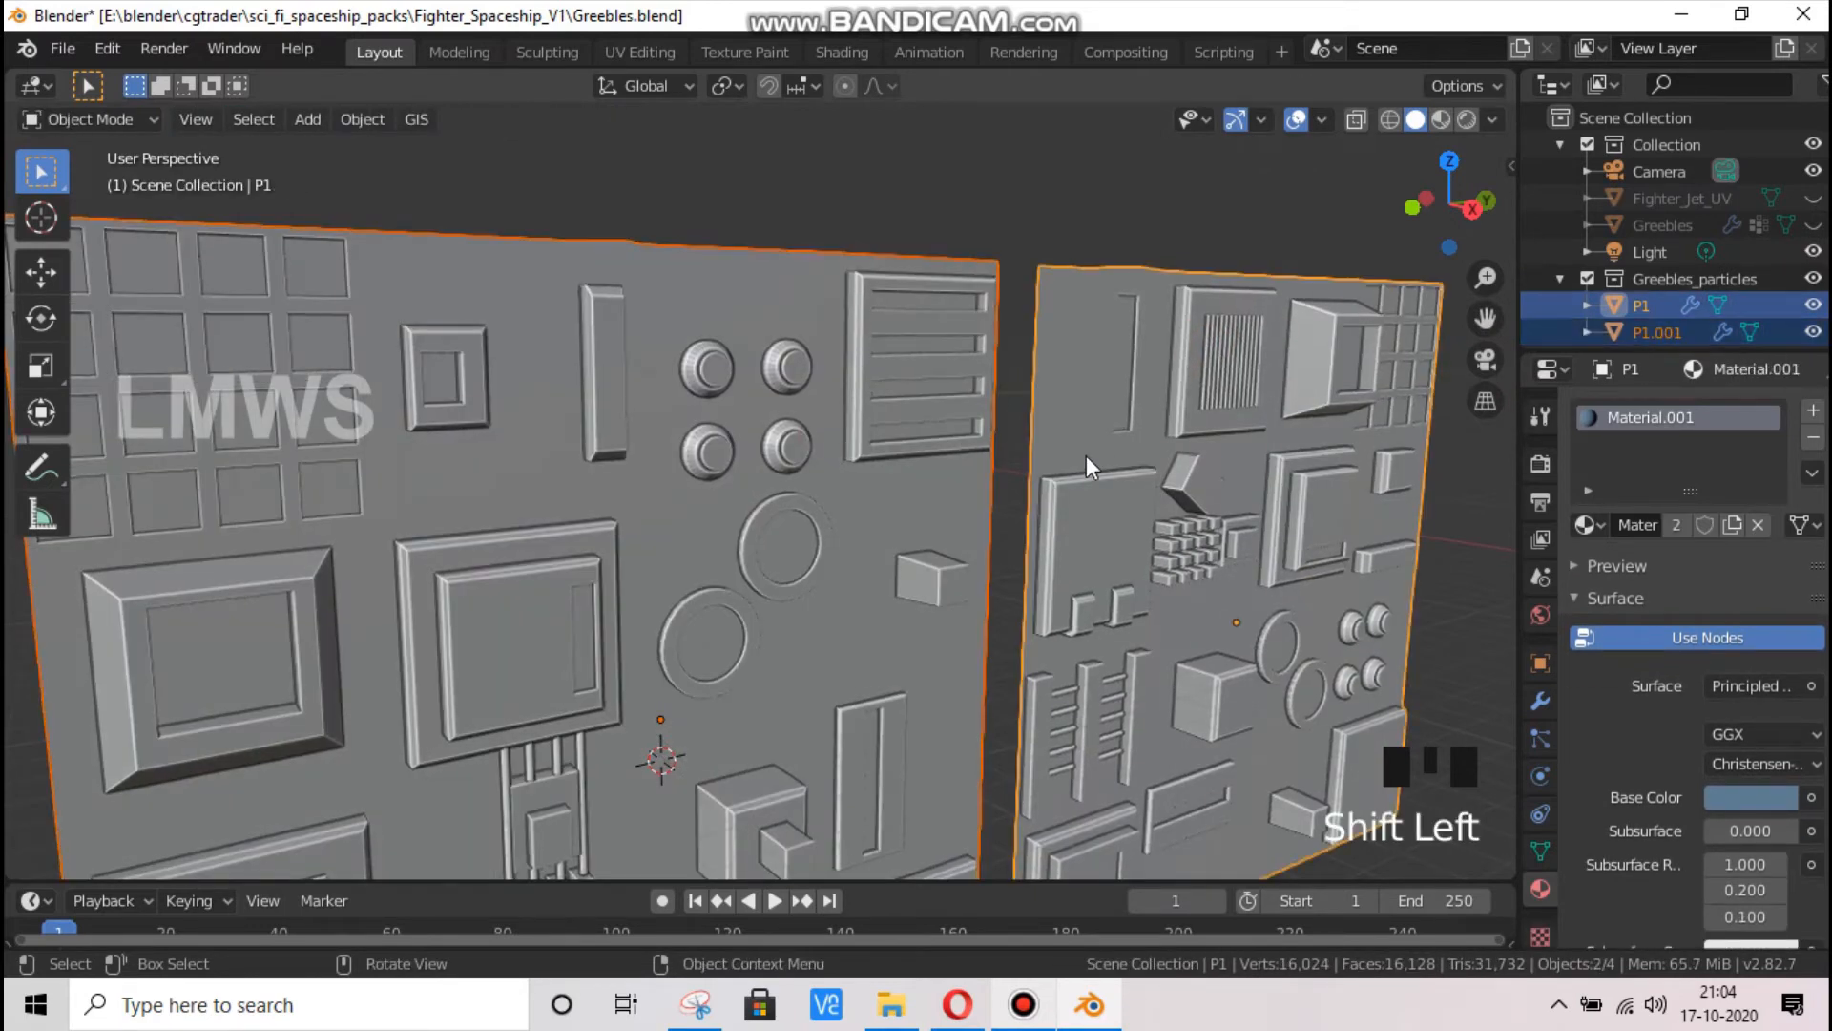
scroll(1086, 456, down, 3)
key(Tab)
scroll(953, 594, up, 3)
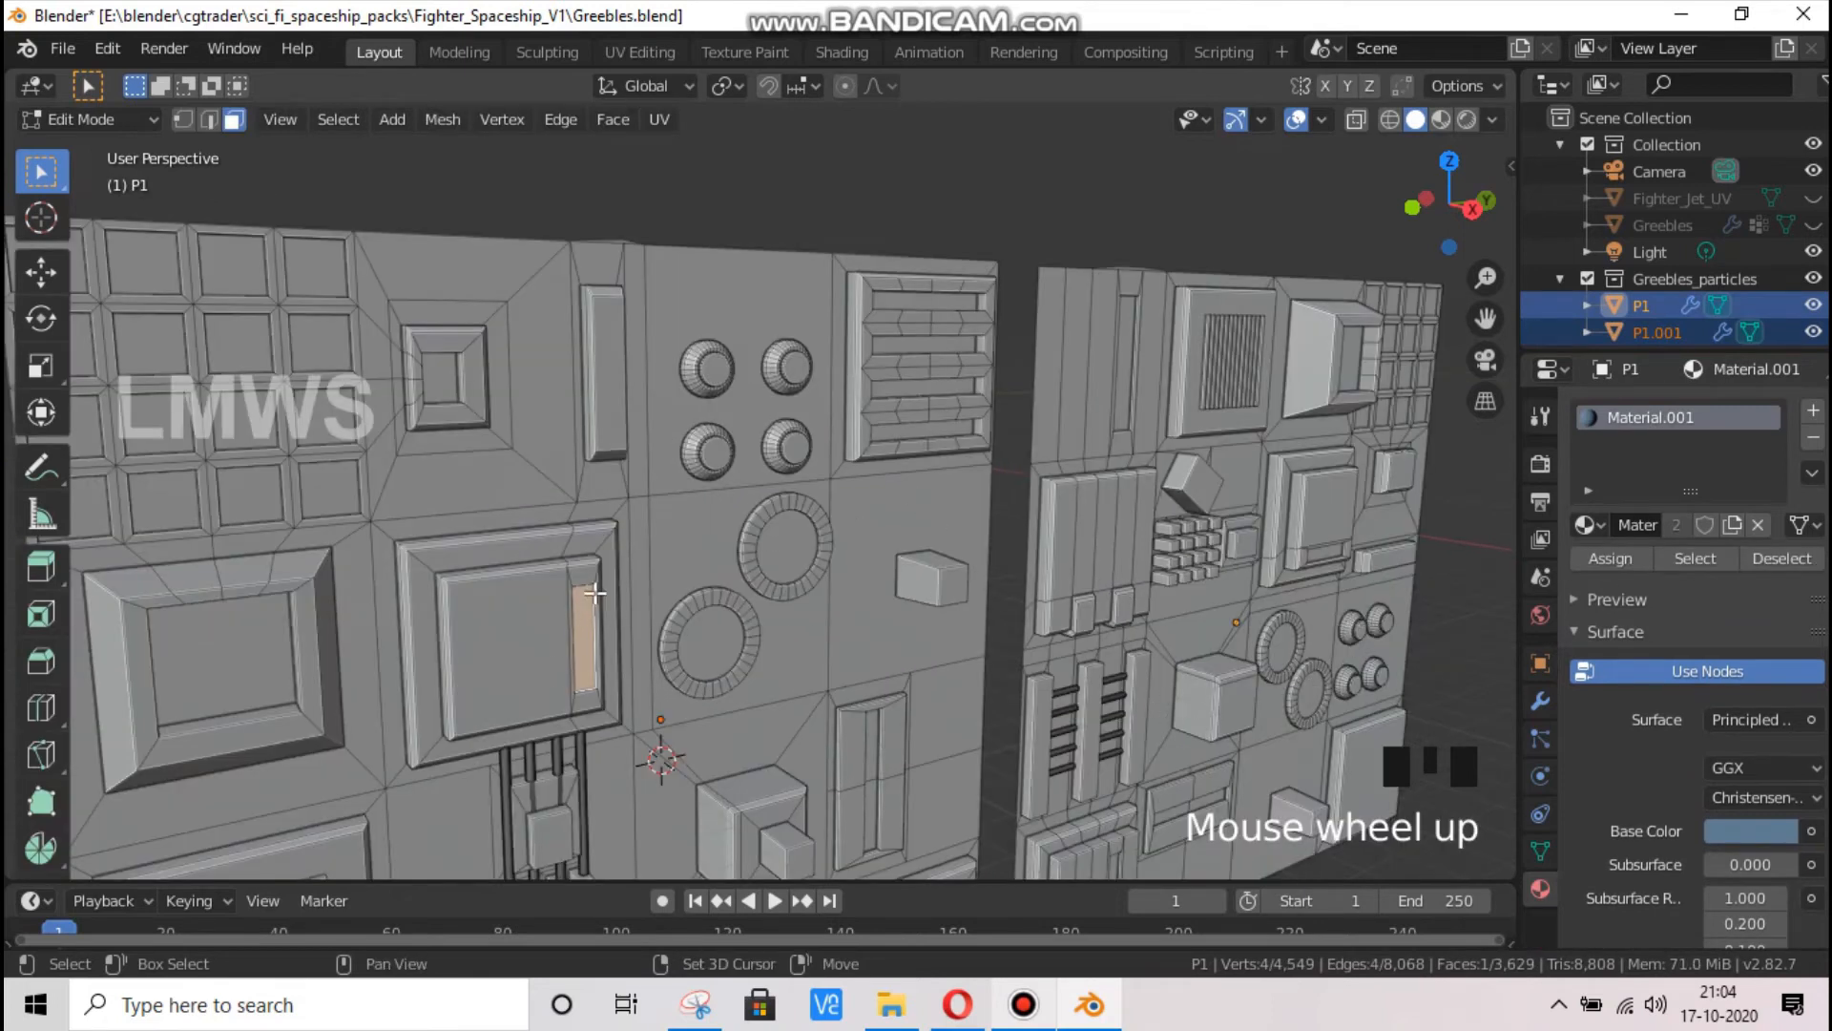
Add two diagonally opposite knob tops and the five middle faces of the slatted vent on P1.001 to the selection
shift+click(791, 373)
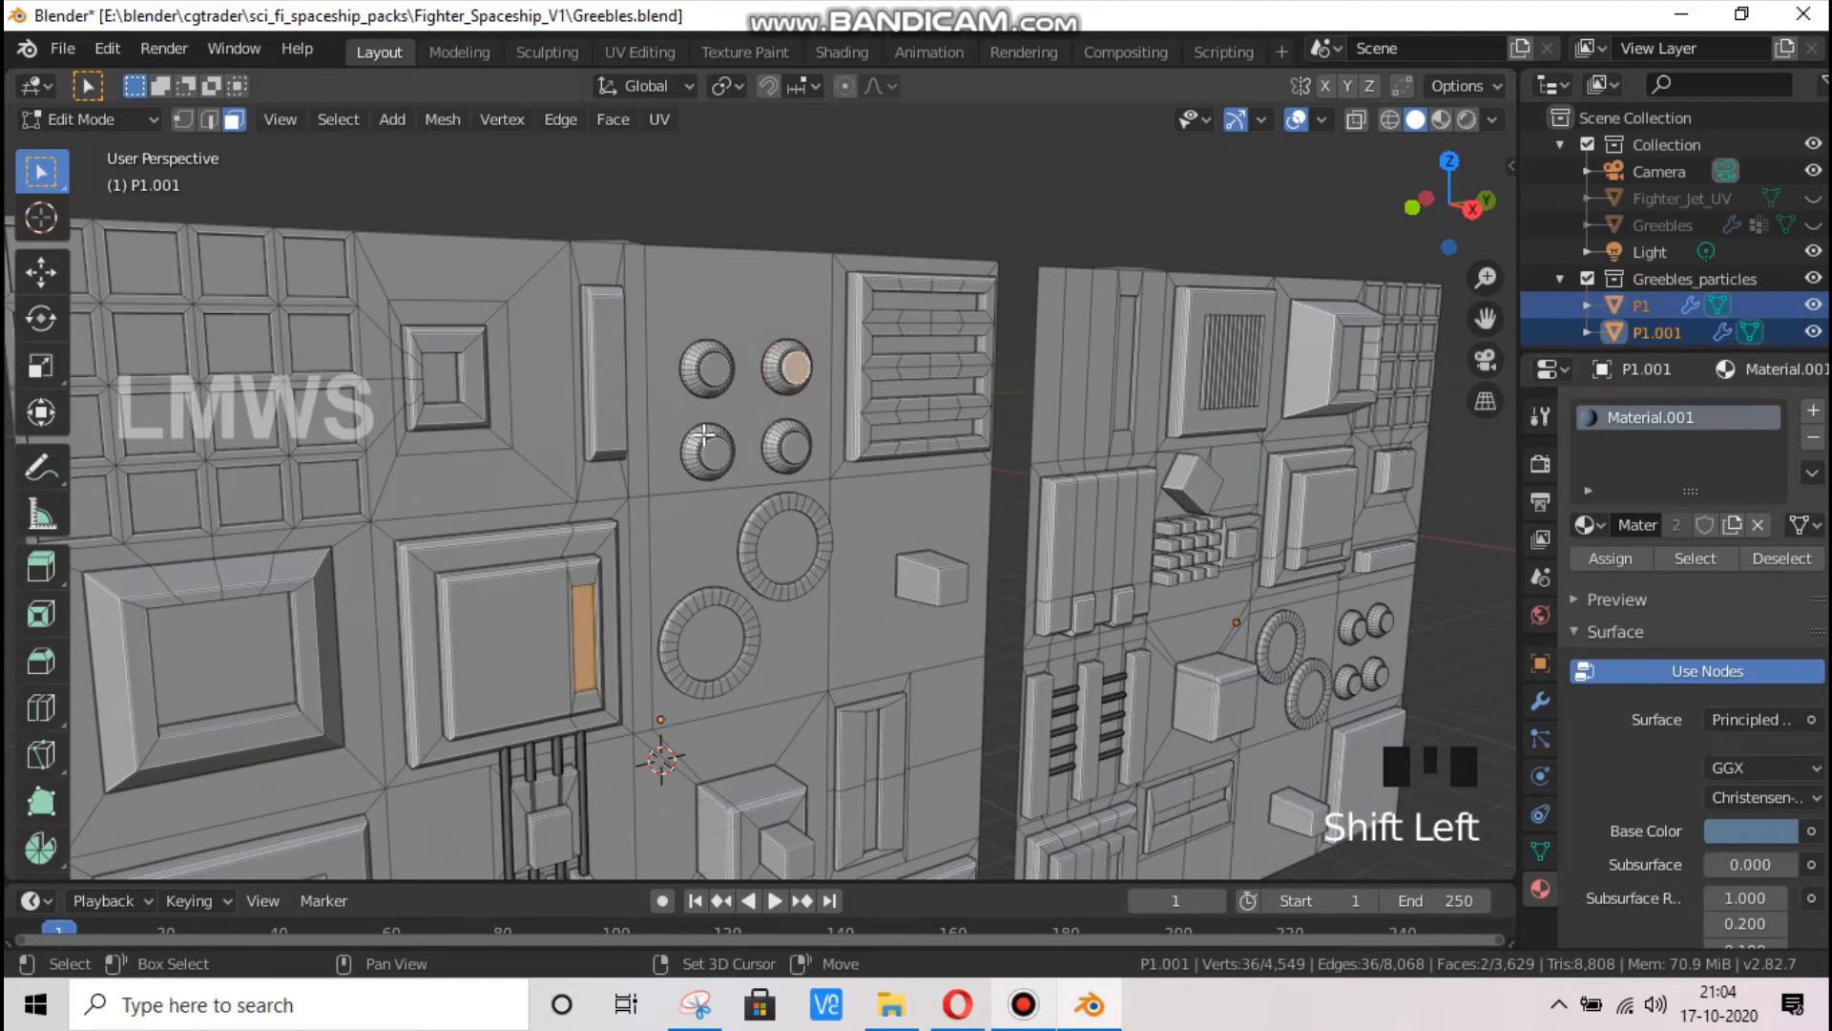
shift+click(708, 451)
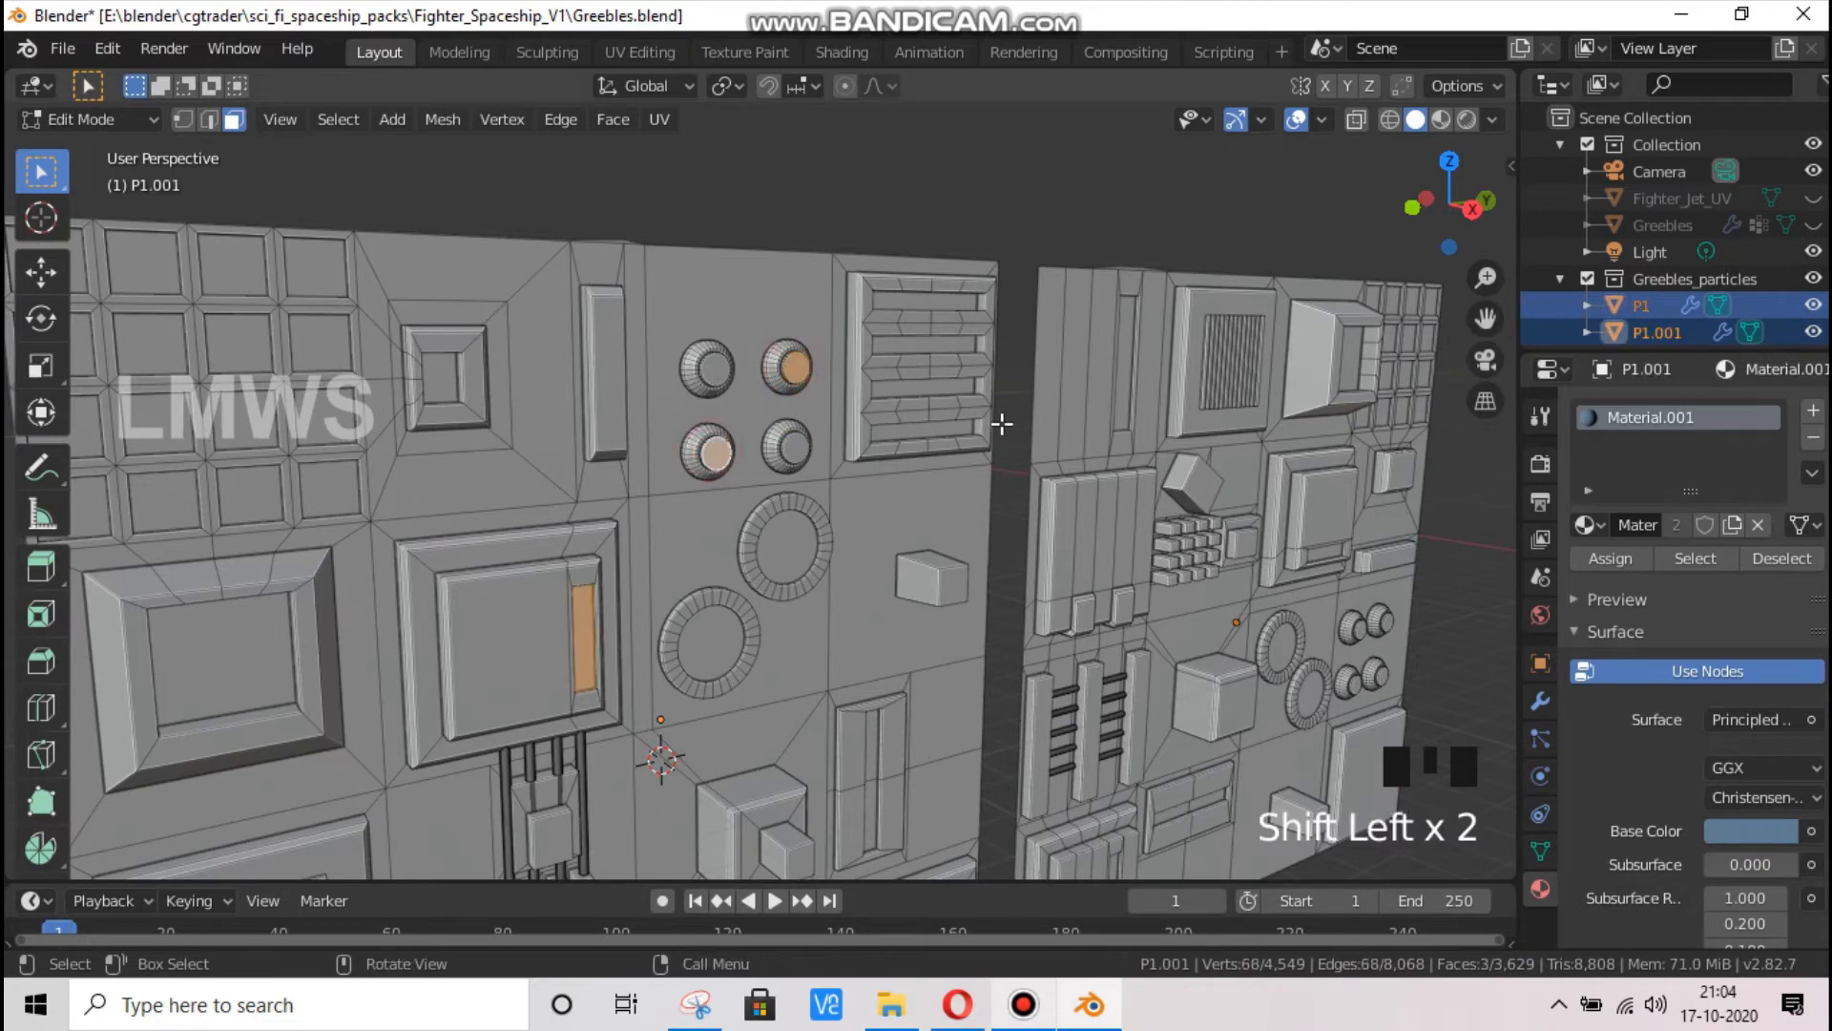
shift+click(914, 329)
shift+click(914, 372)
shift+click(913, 416)
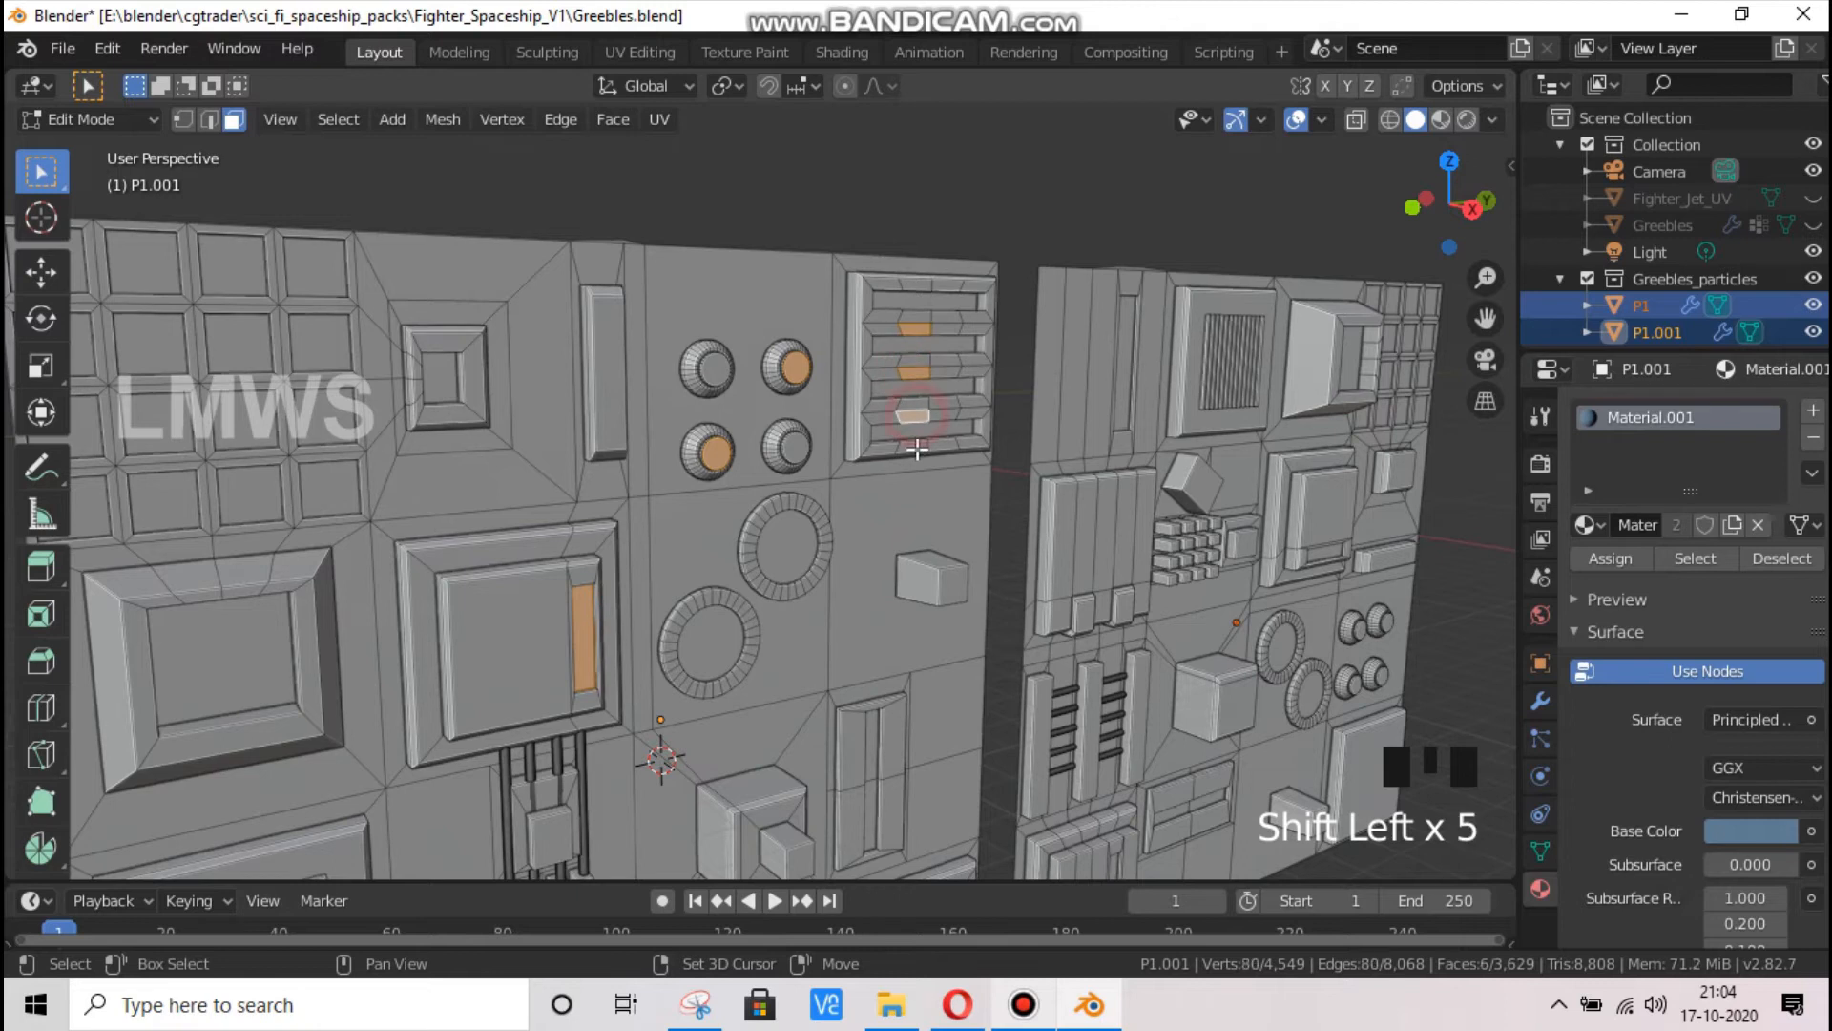
shift+click(914, 446)
shift+click(915, 285)
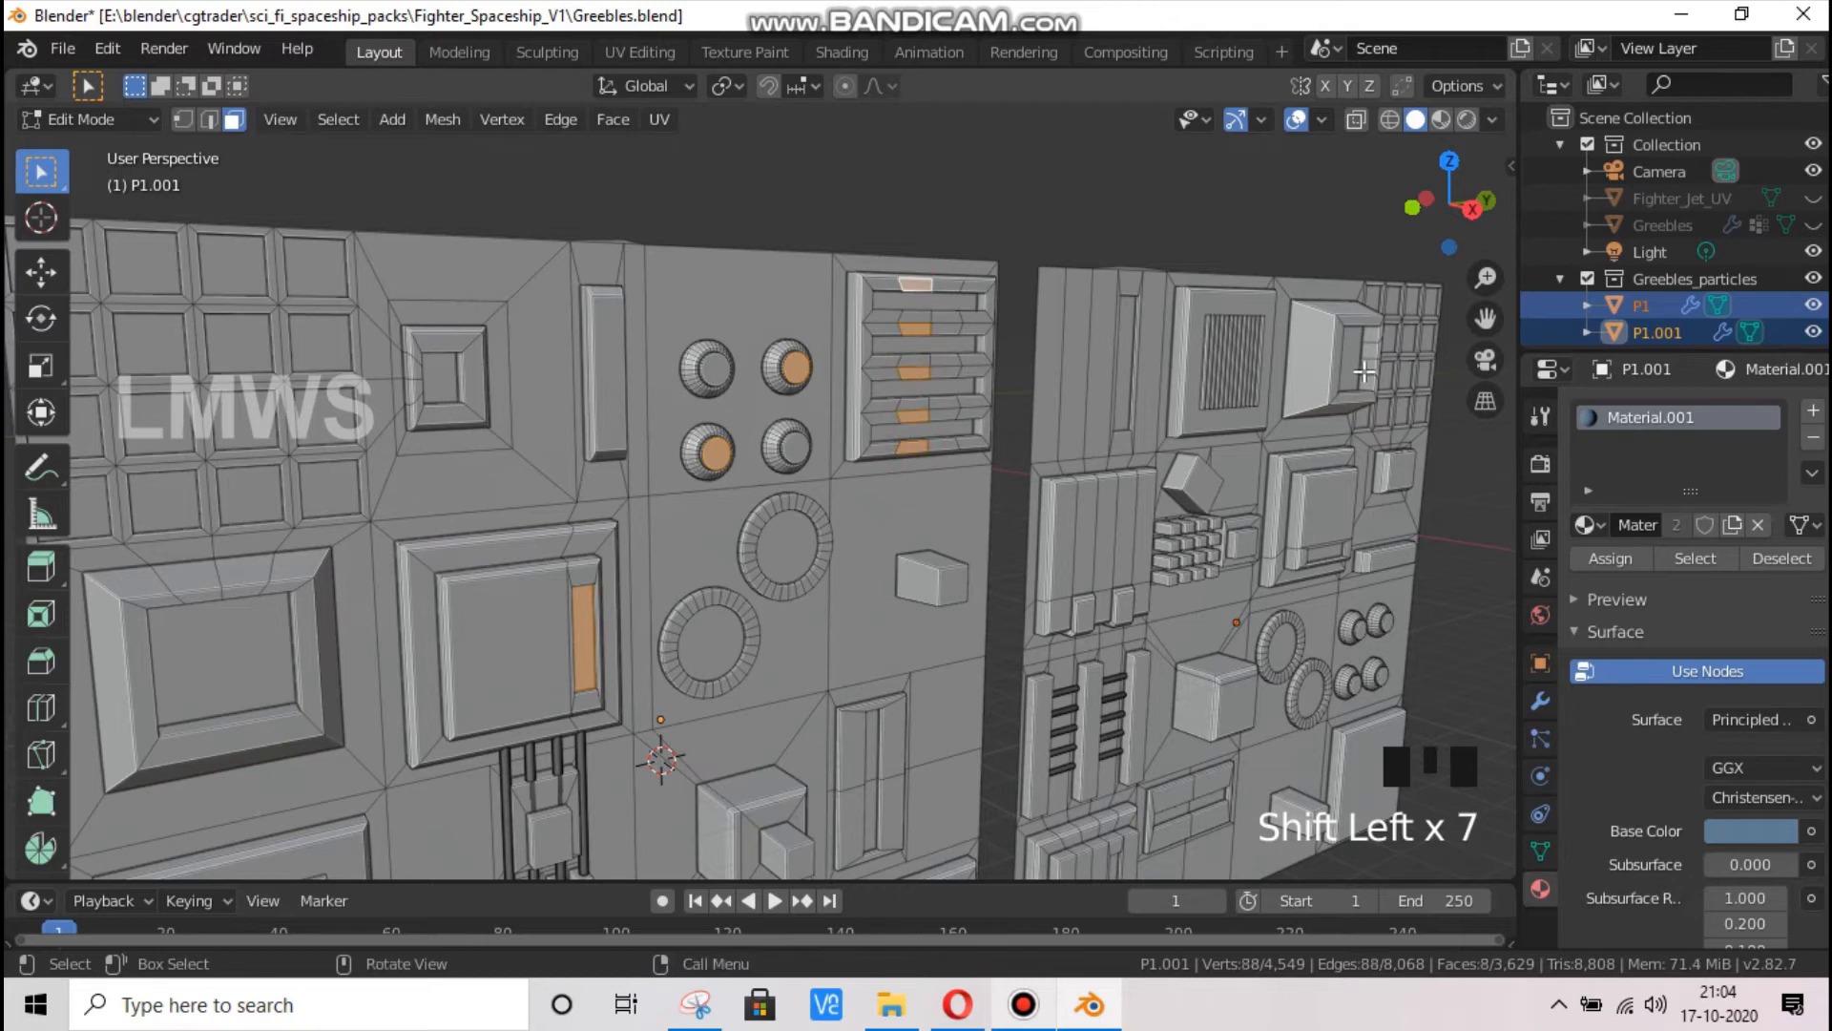
Add two cells of the small square grid in P1's upper corner to the face selection
mouse_move(1465, 203)
mouse_down()
mouse_move(1384, 208)
mouse_move(1447, 194)
mouse_up()
shift+click(1152, 208)
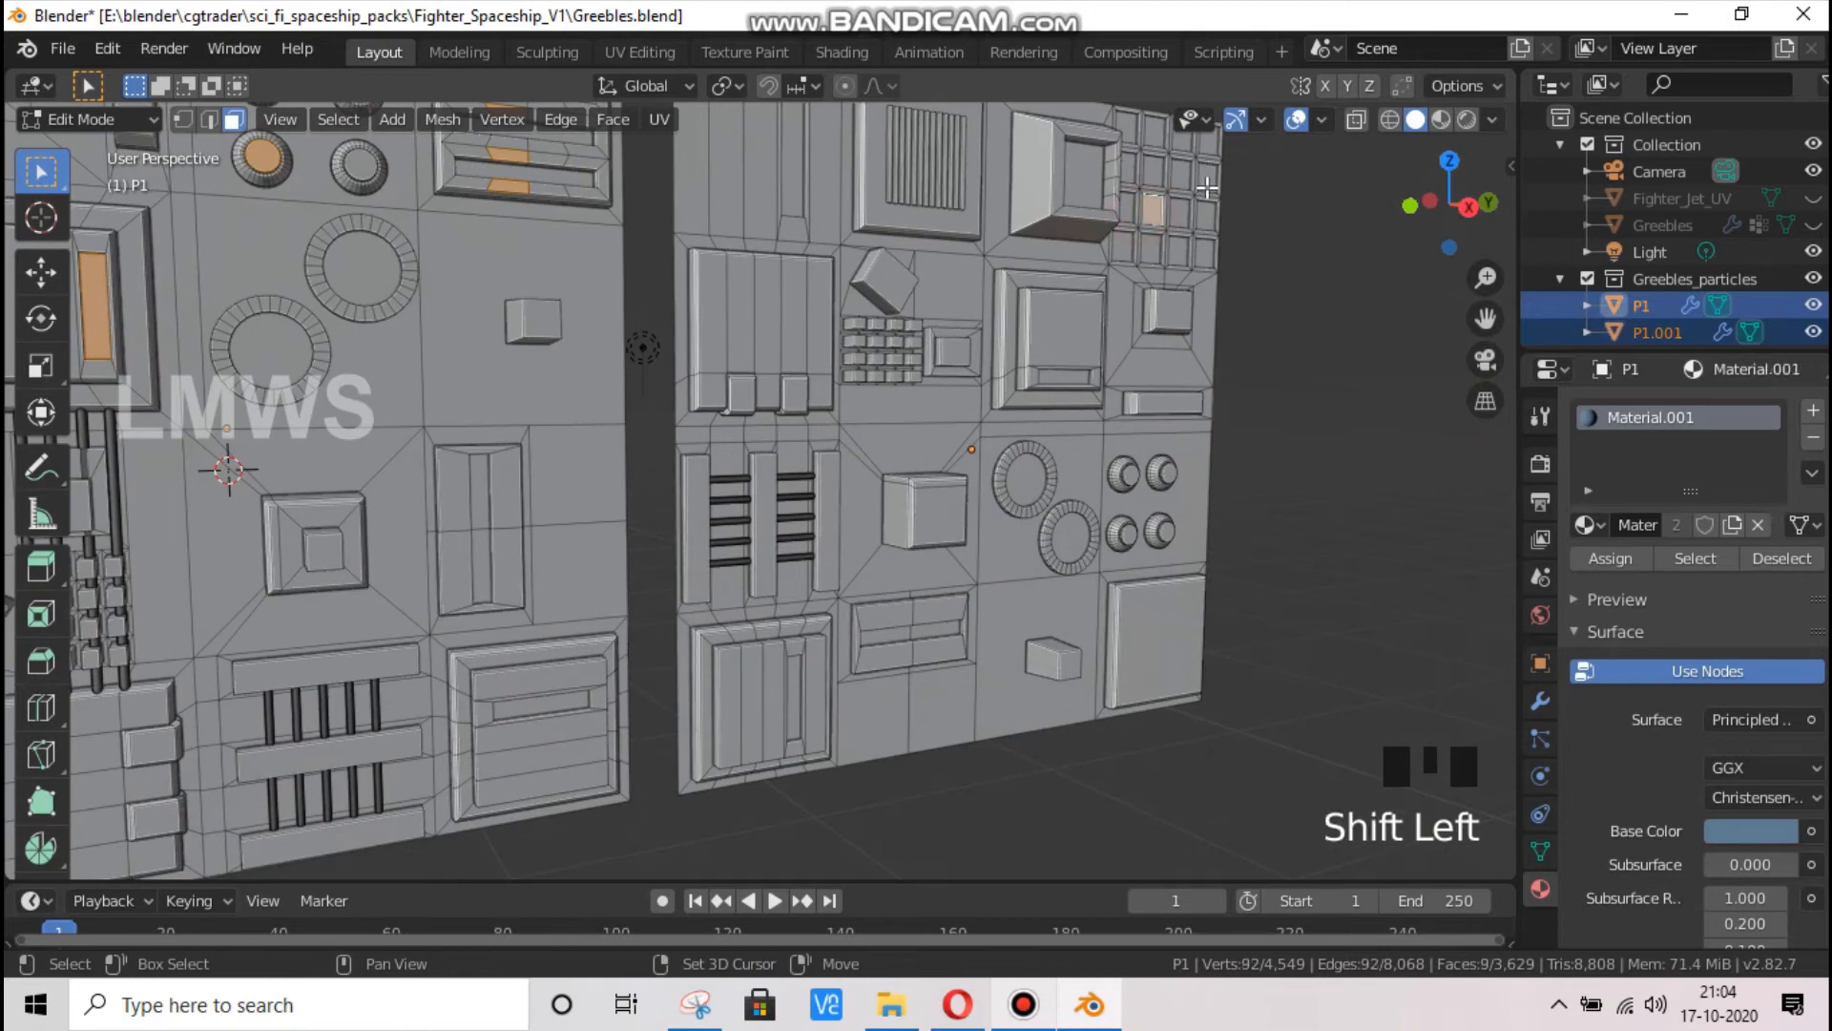
shift+click(1208, 174)
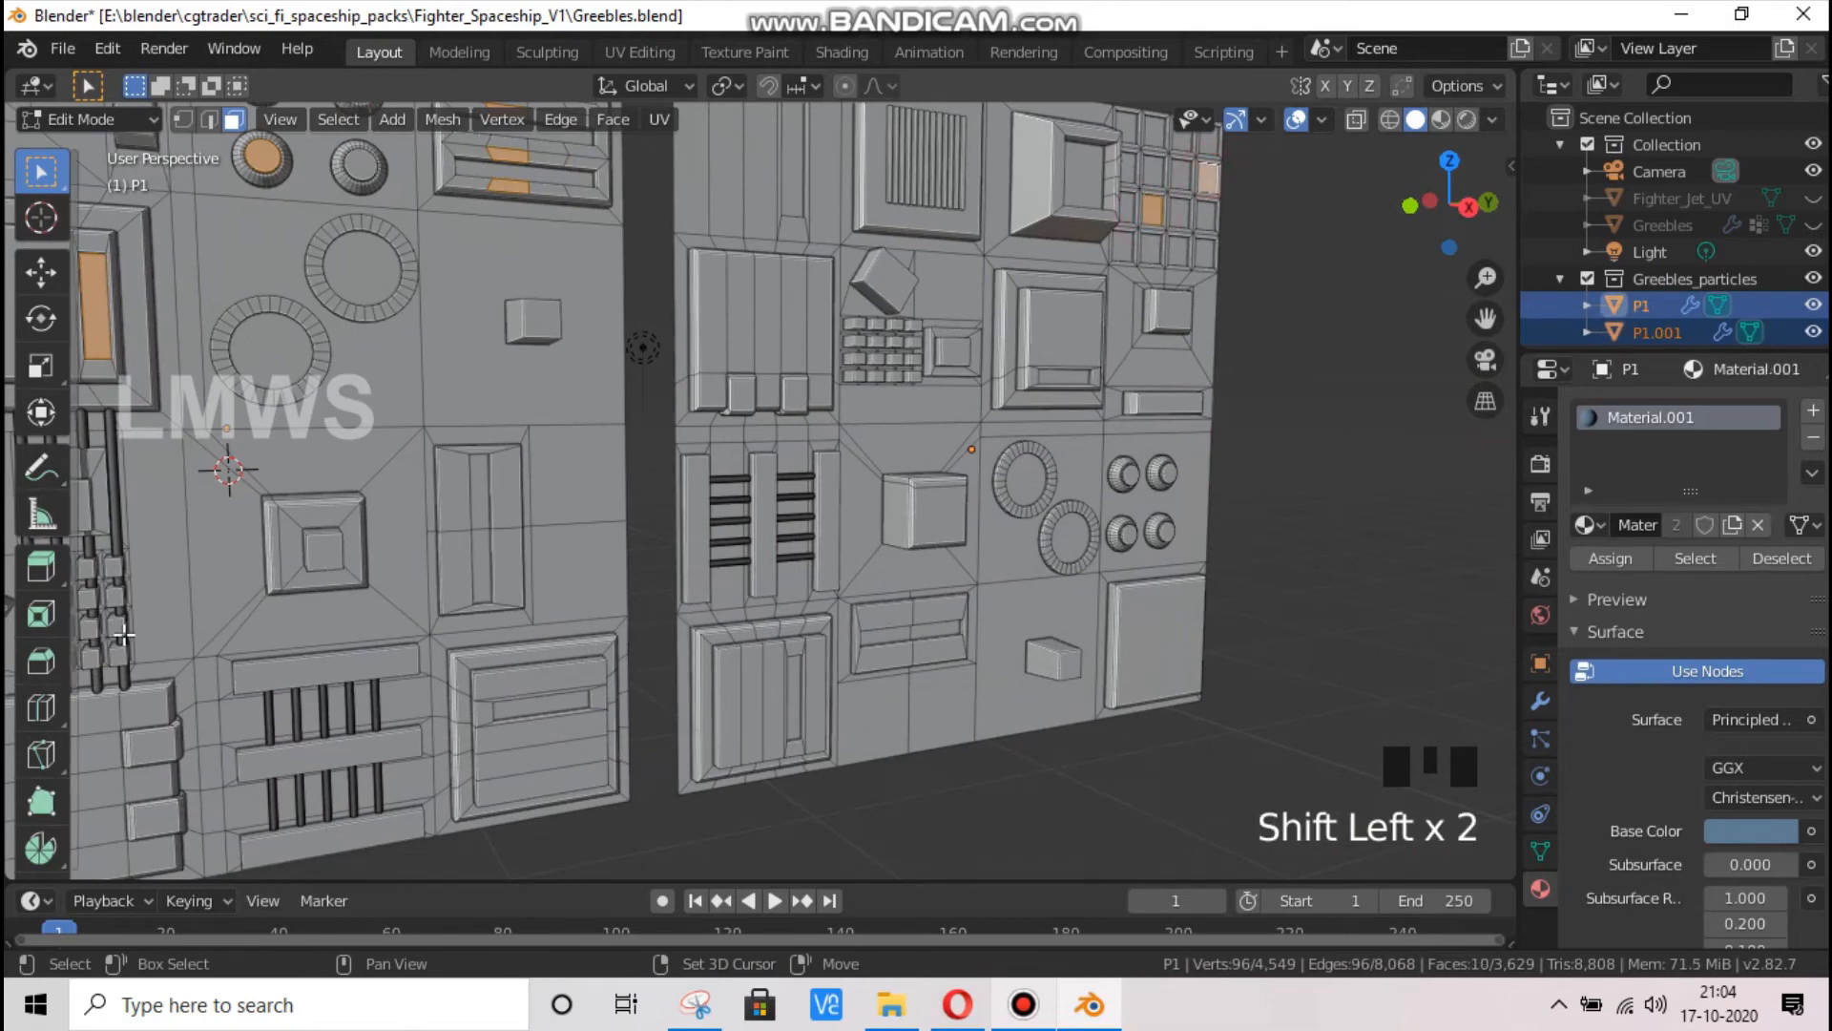
Add a second material slot with a new material to P1 and set its surface to Emission
drag(1481, 317, 1819, 328)
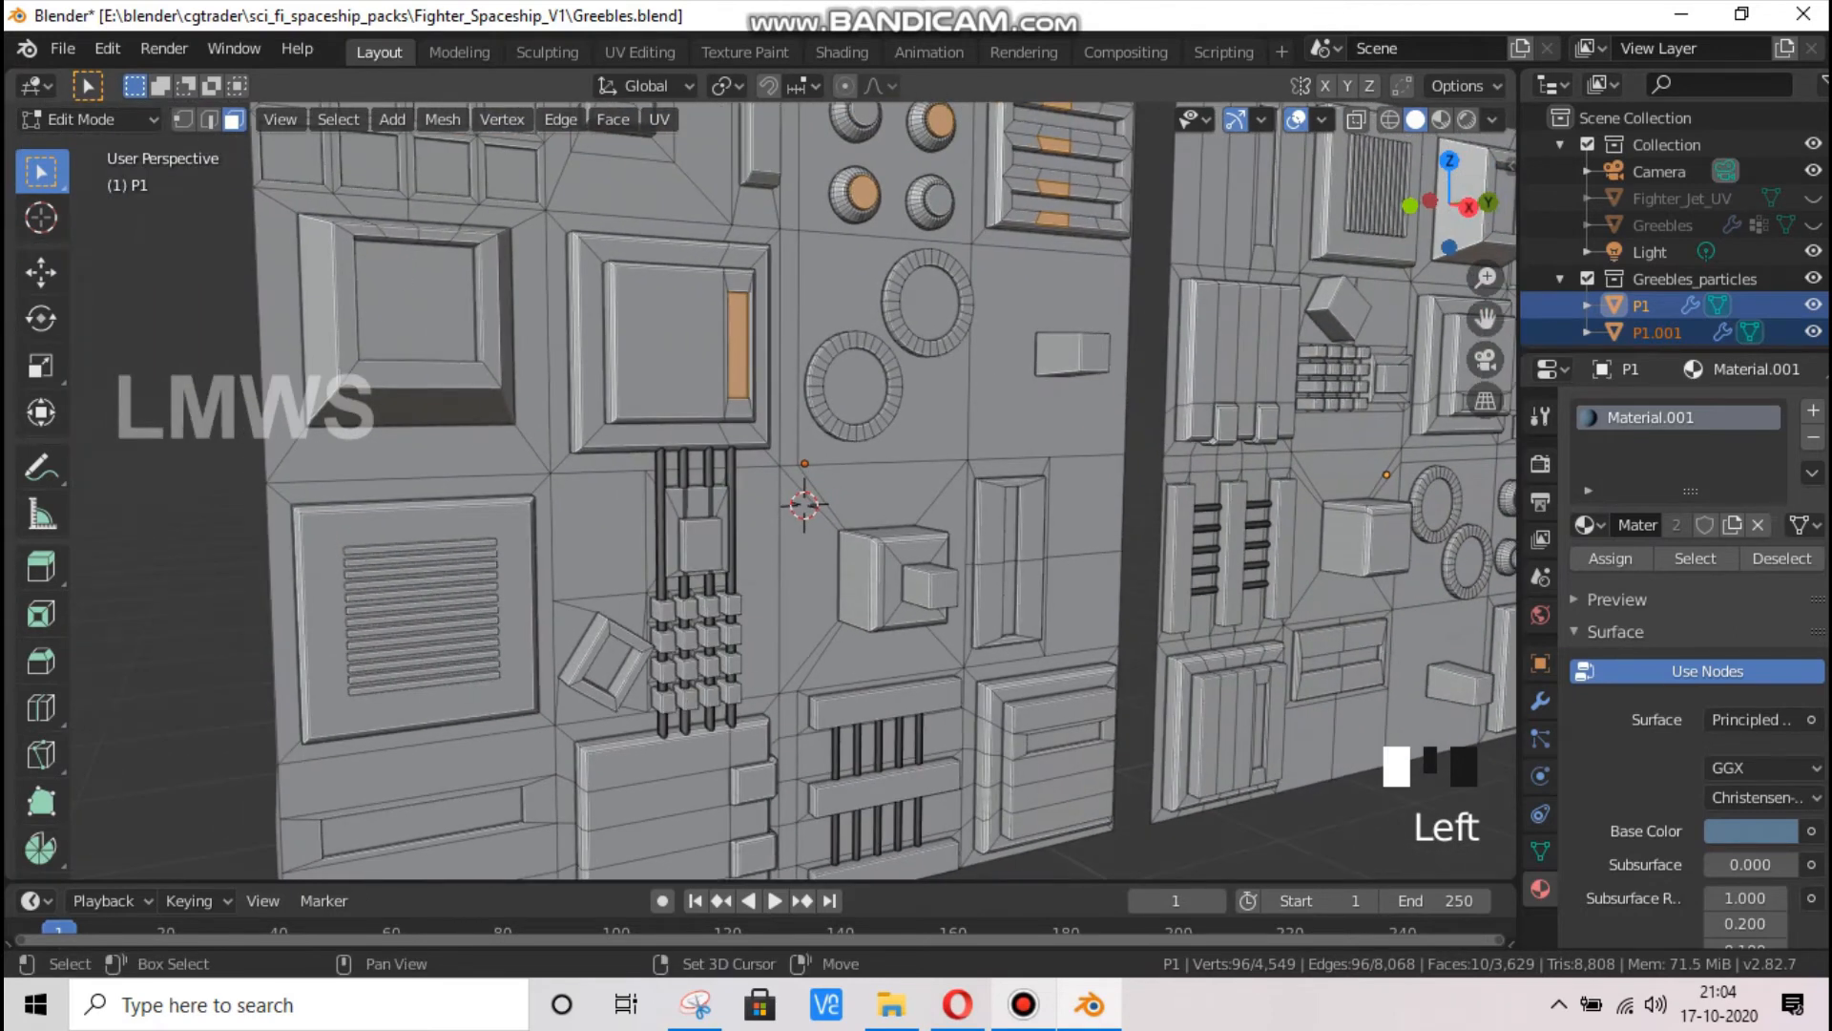
click(1814, 410)
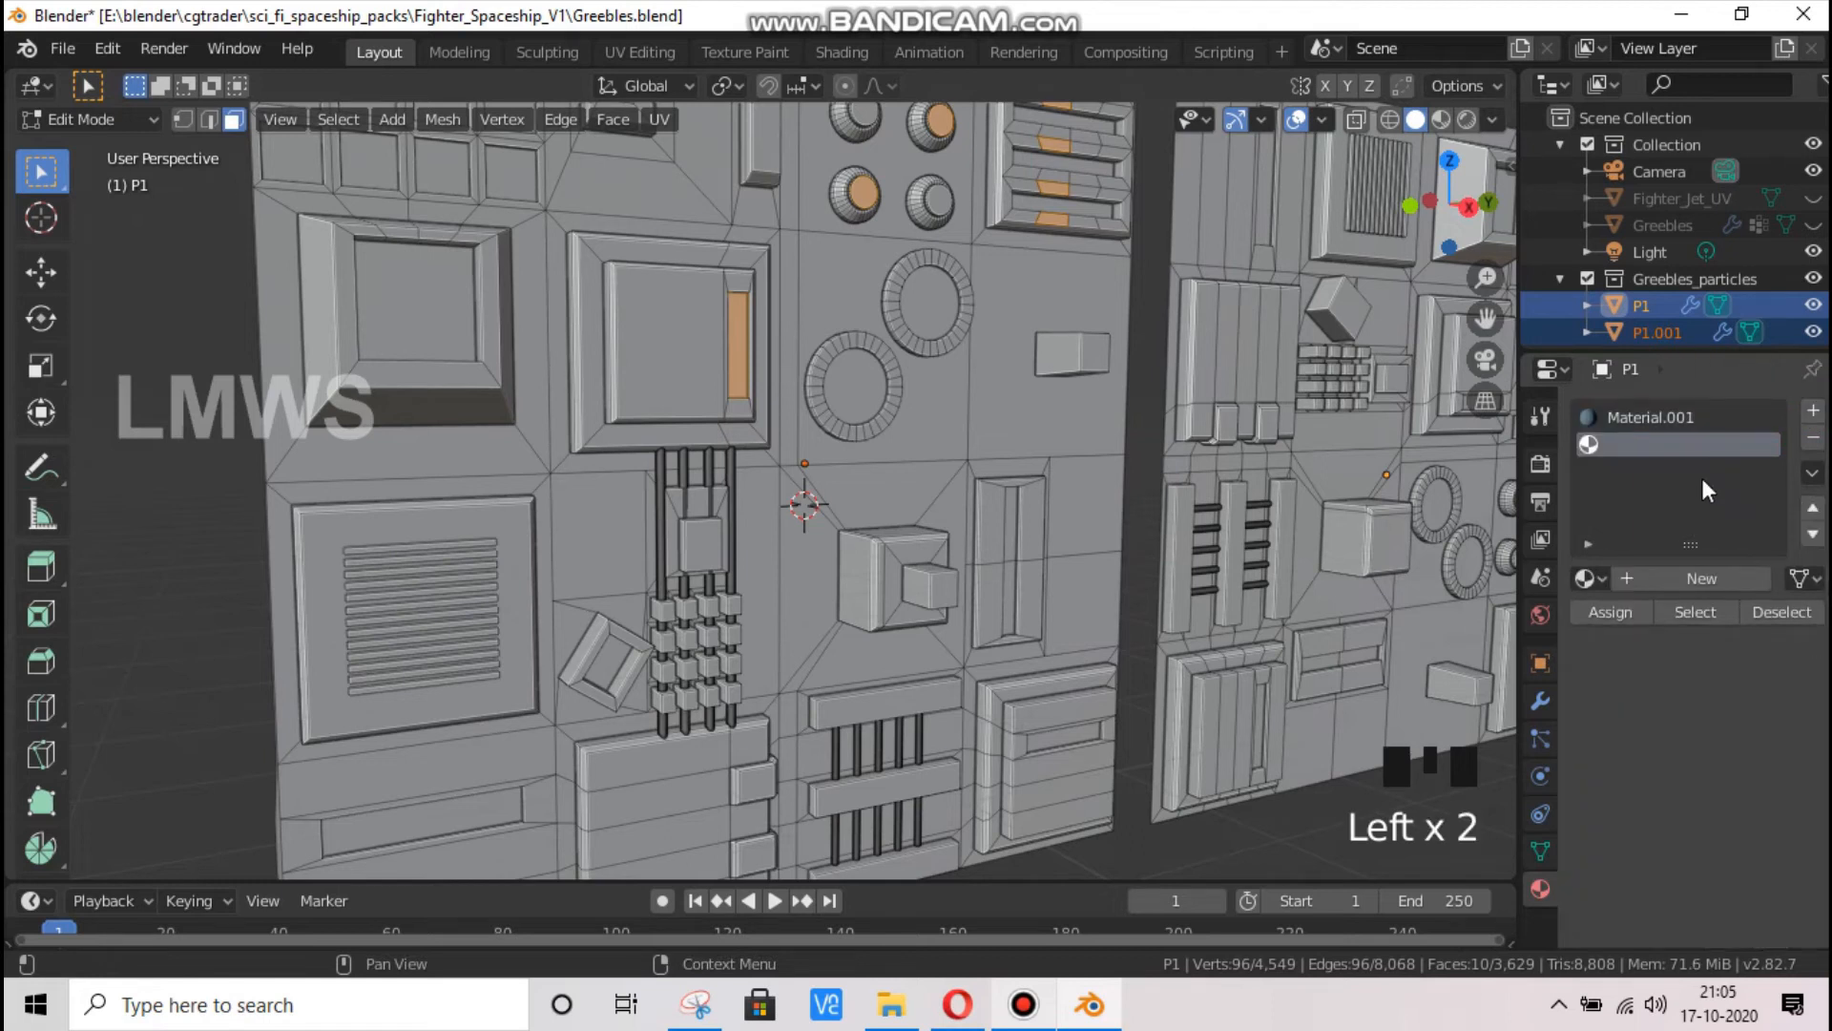
click(1689, 575)
click(1645, 621)
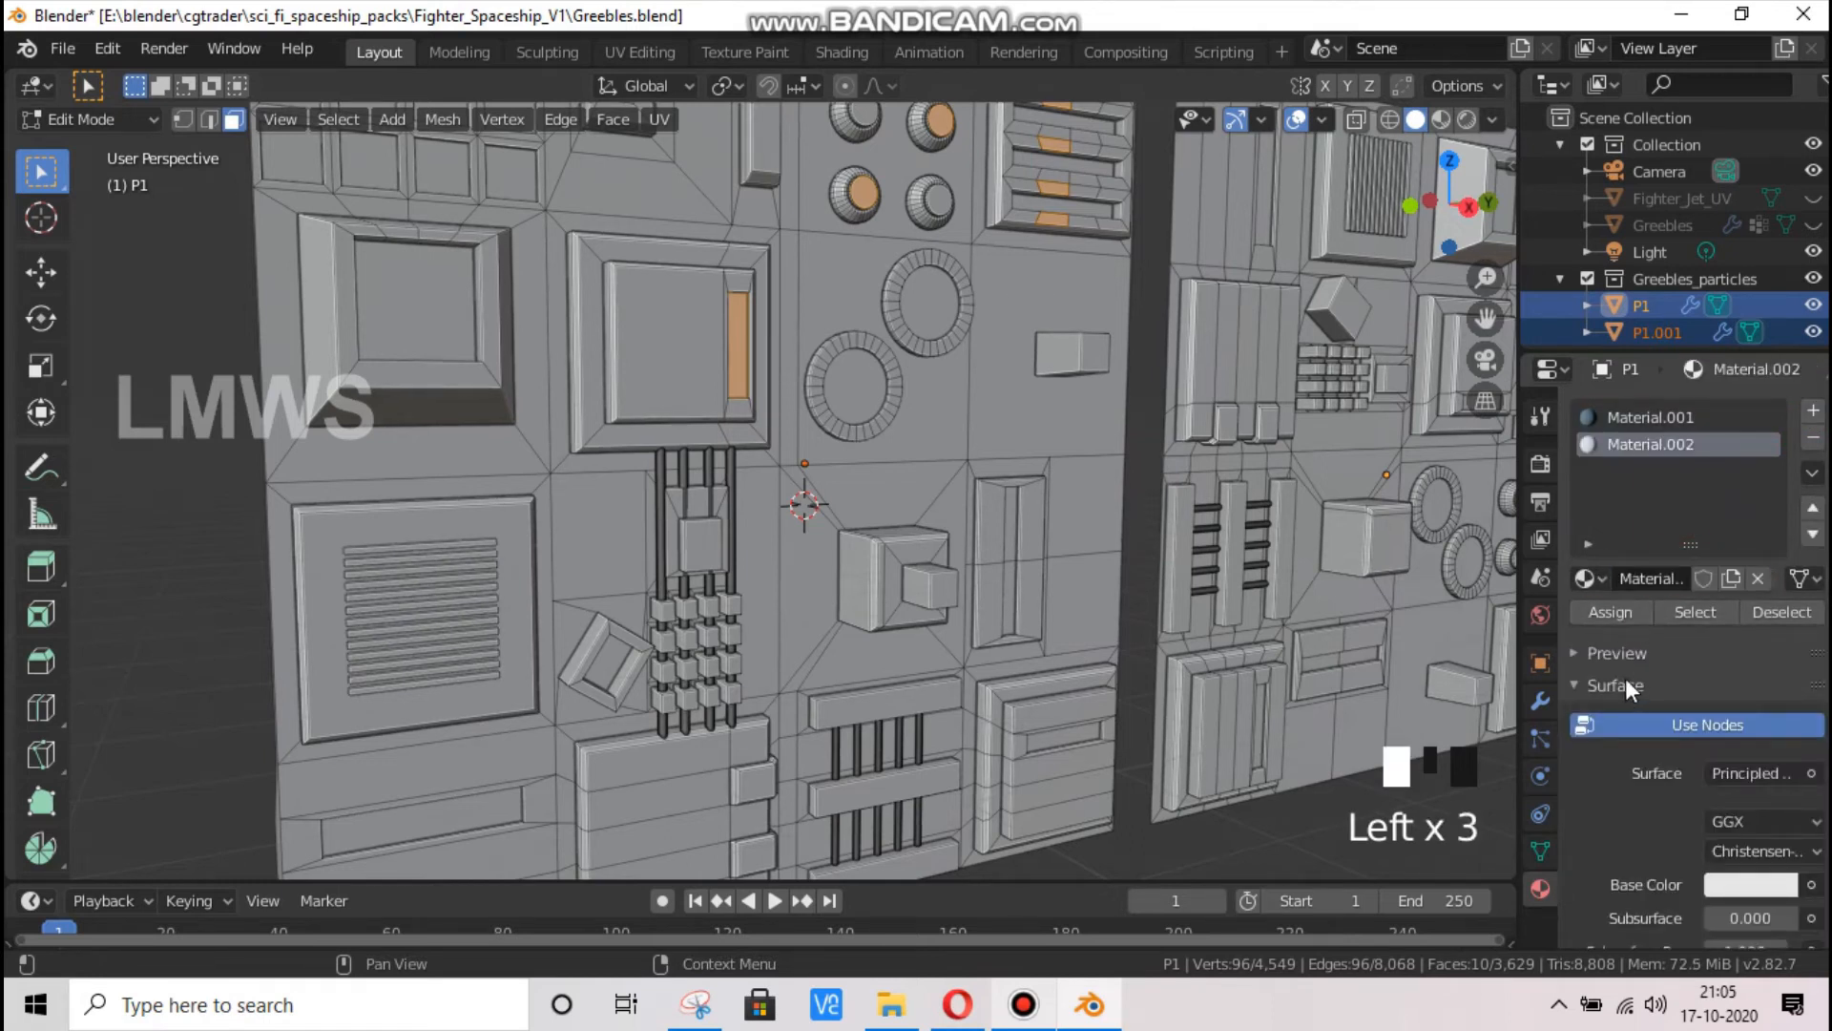
click(1737, 771)
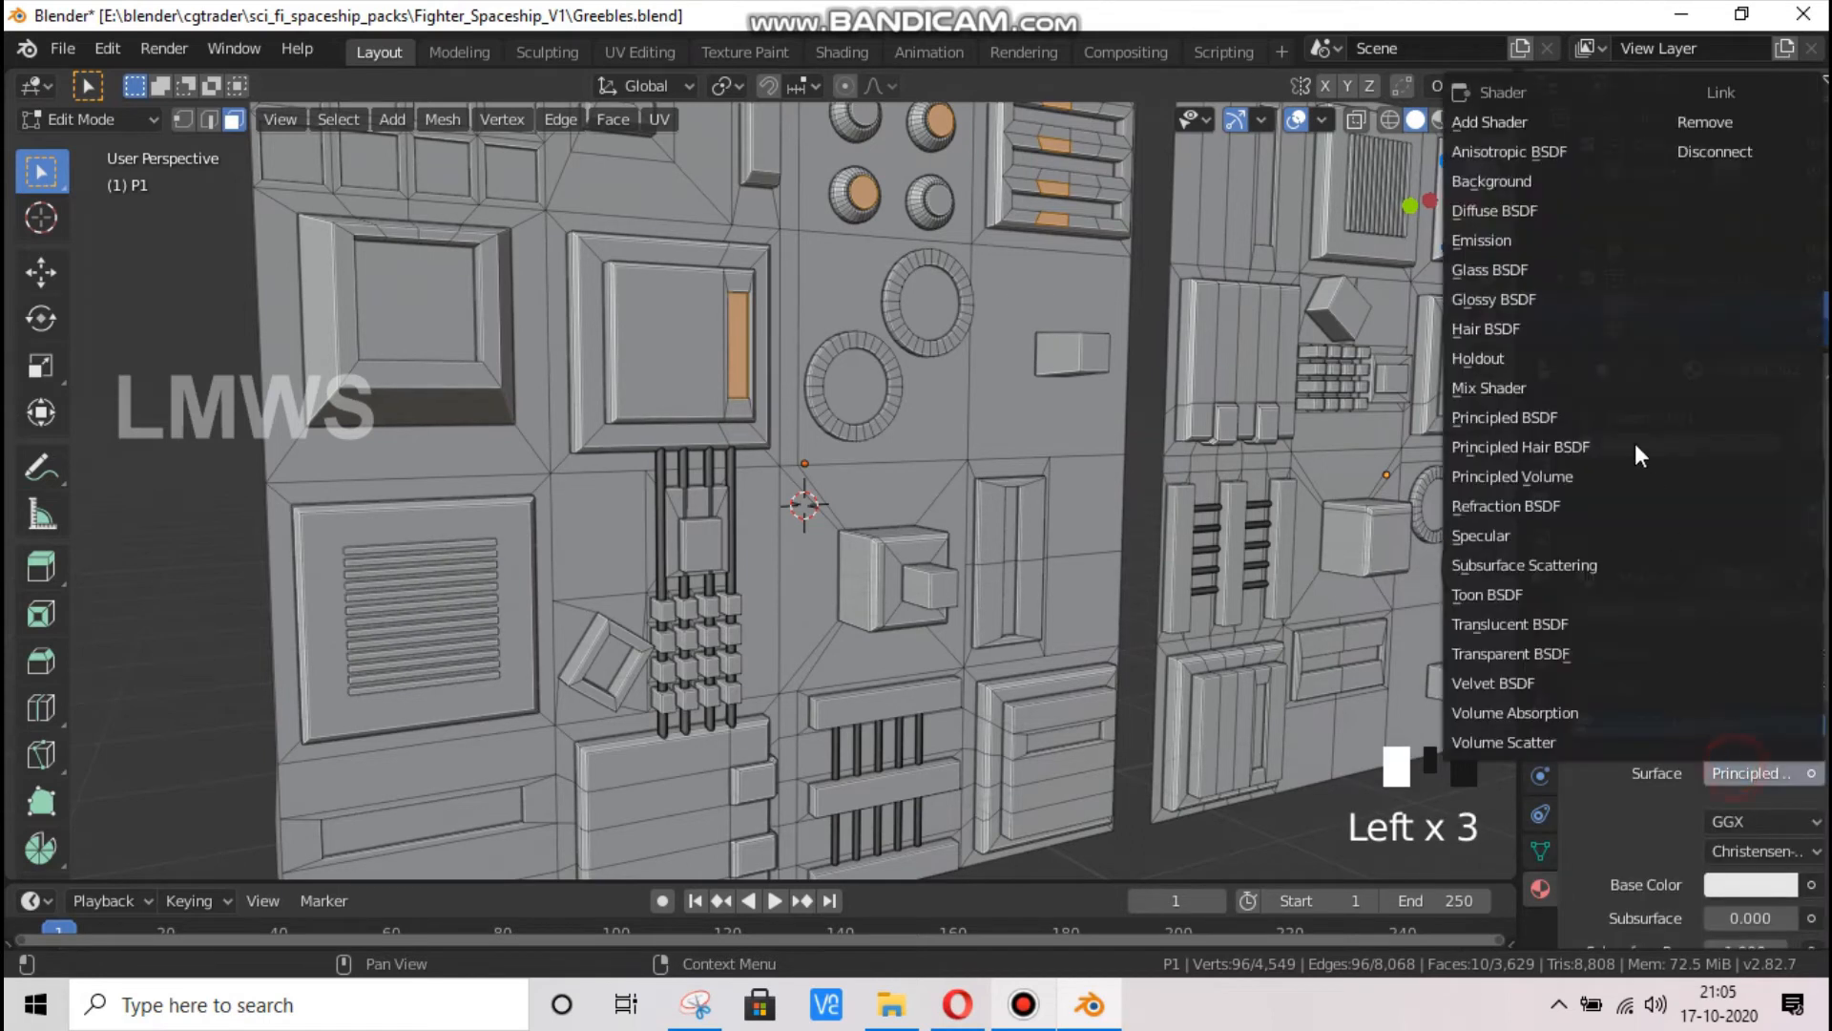
click(1503, 239)
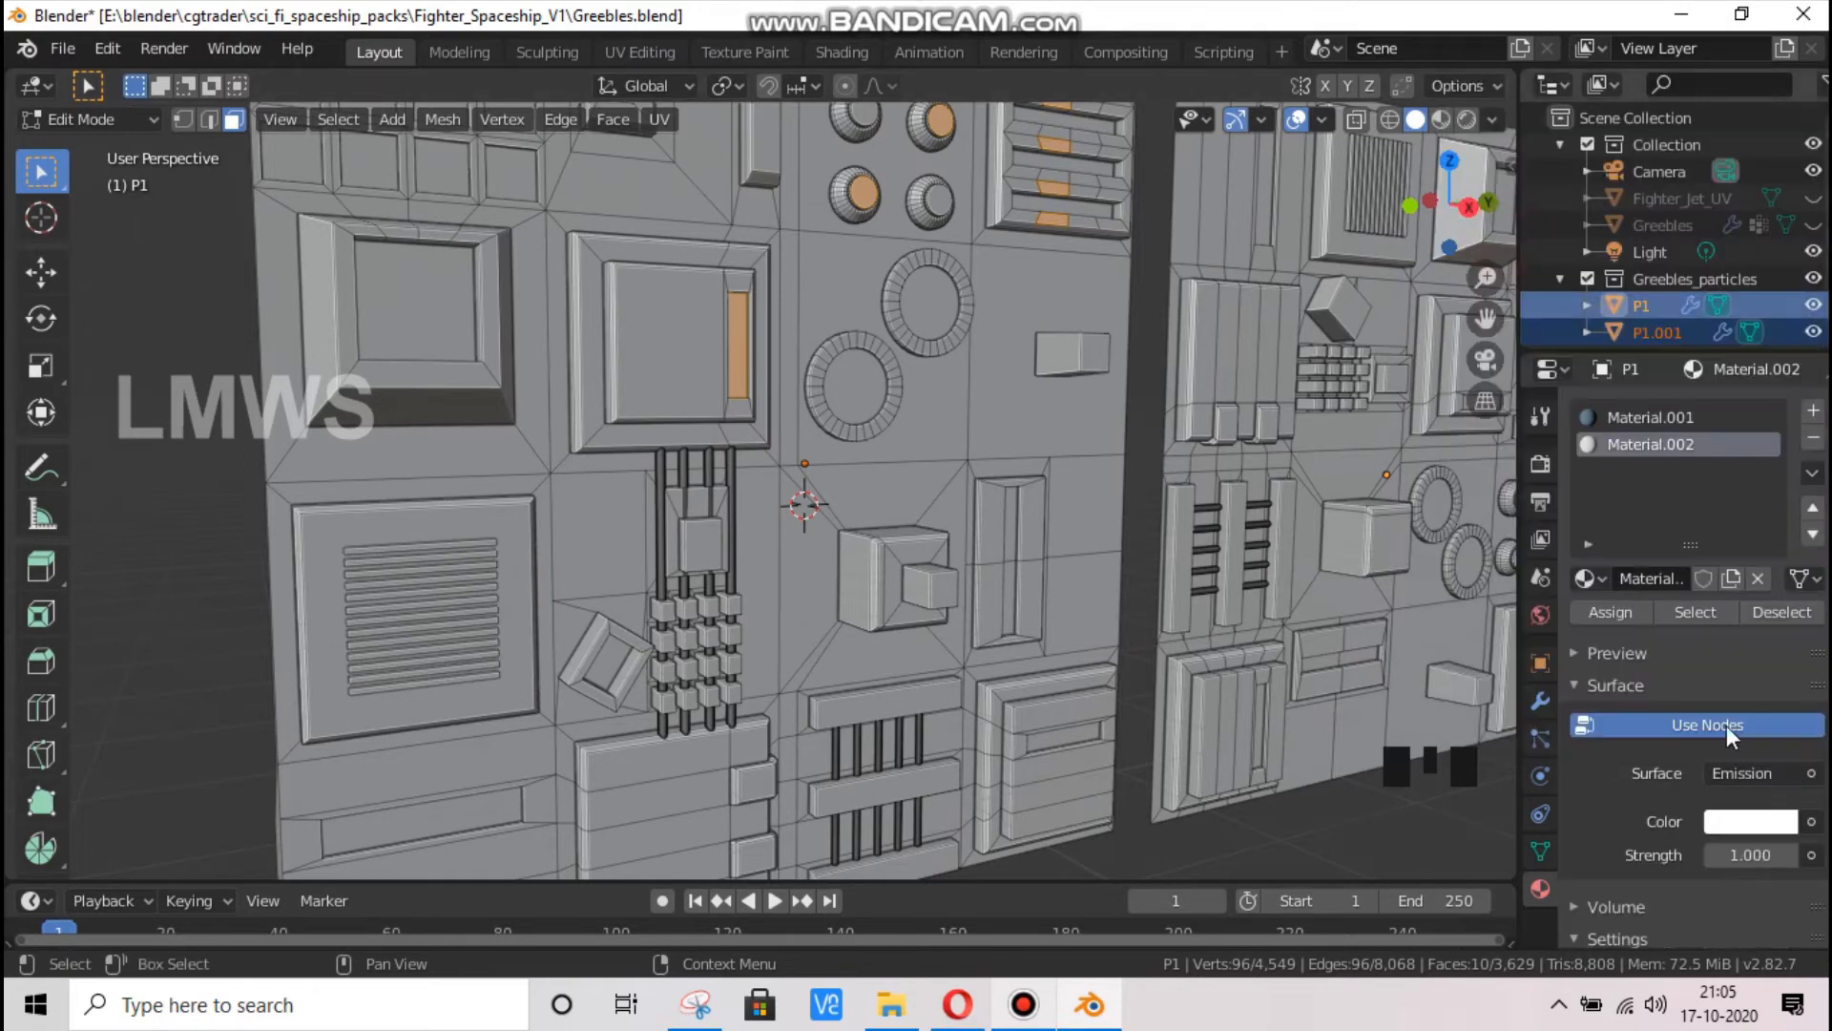
Set the new material's emission color to bright yellow and its strength to 2
click(1731, 826)
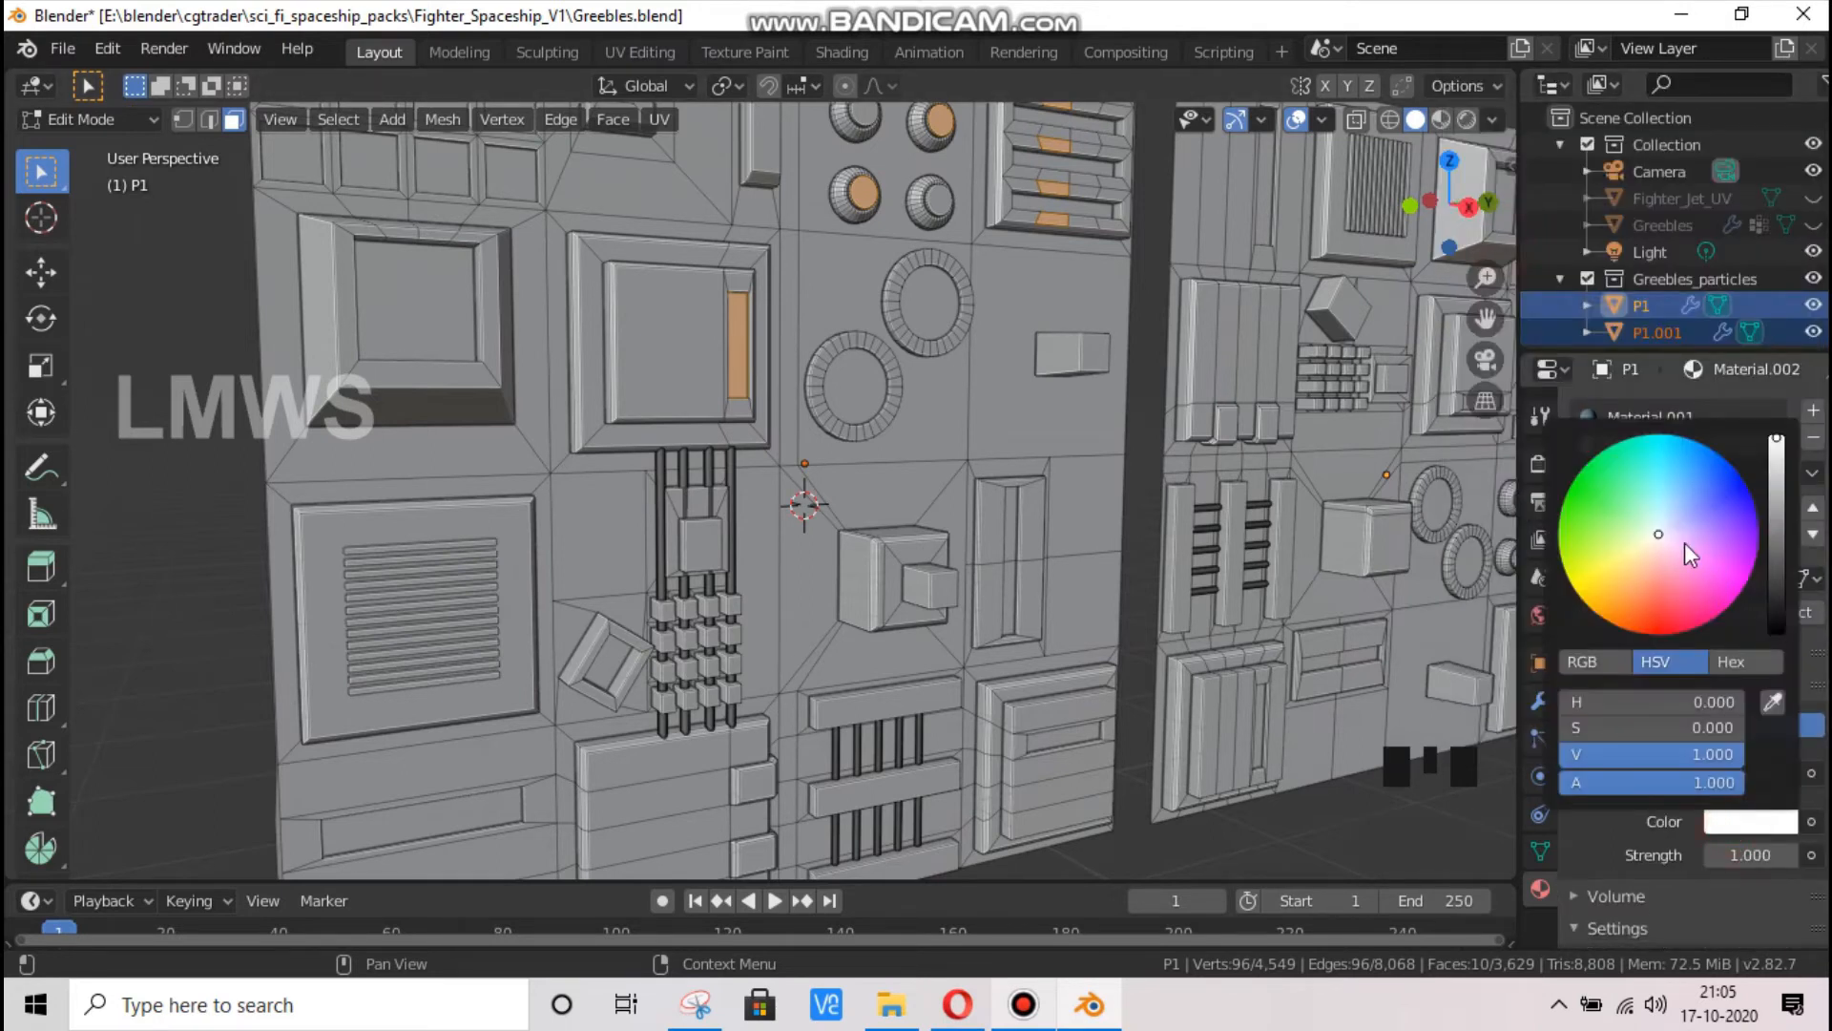
click(1588, 600)
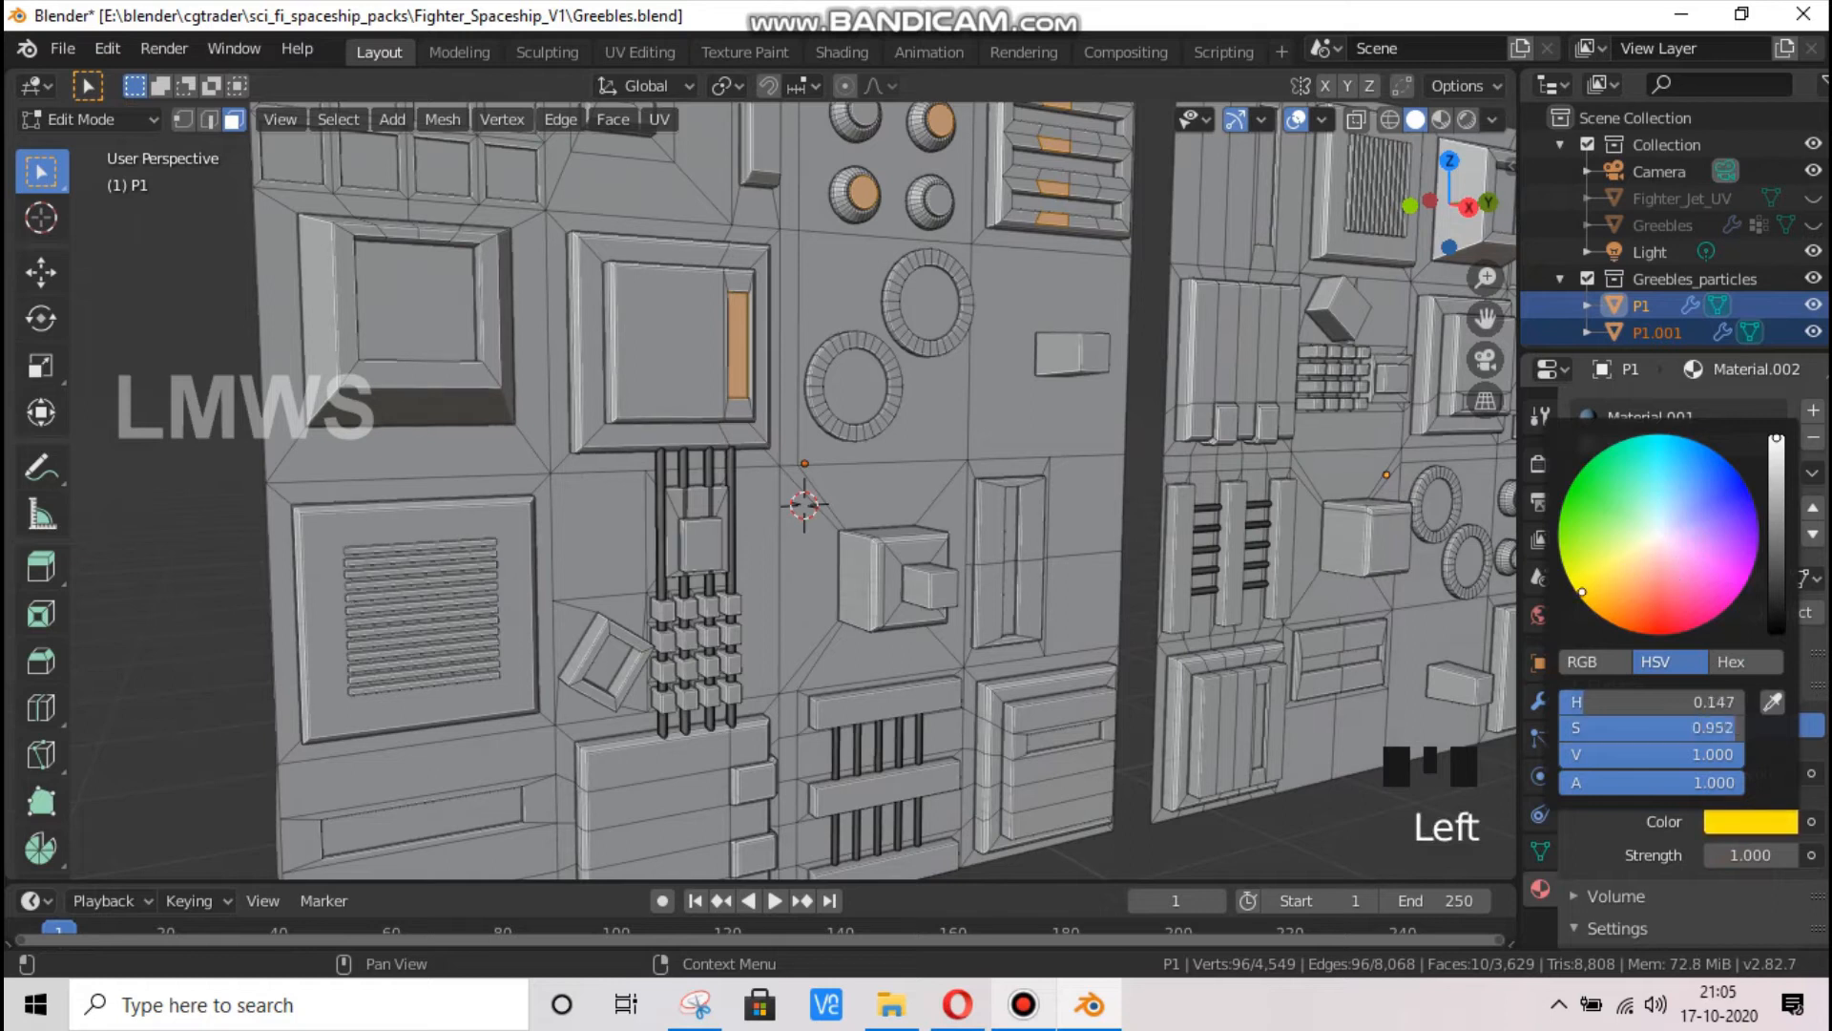
click(1746, 859)
text(2)
key(Return)
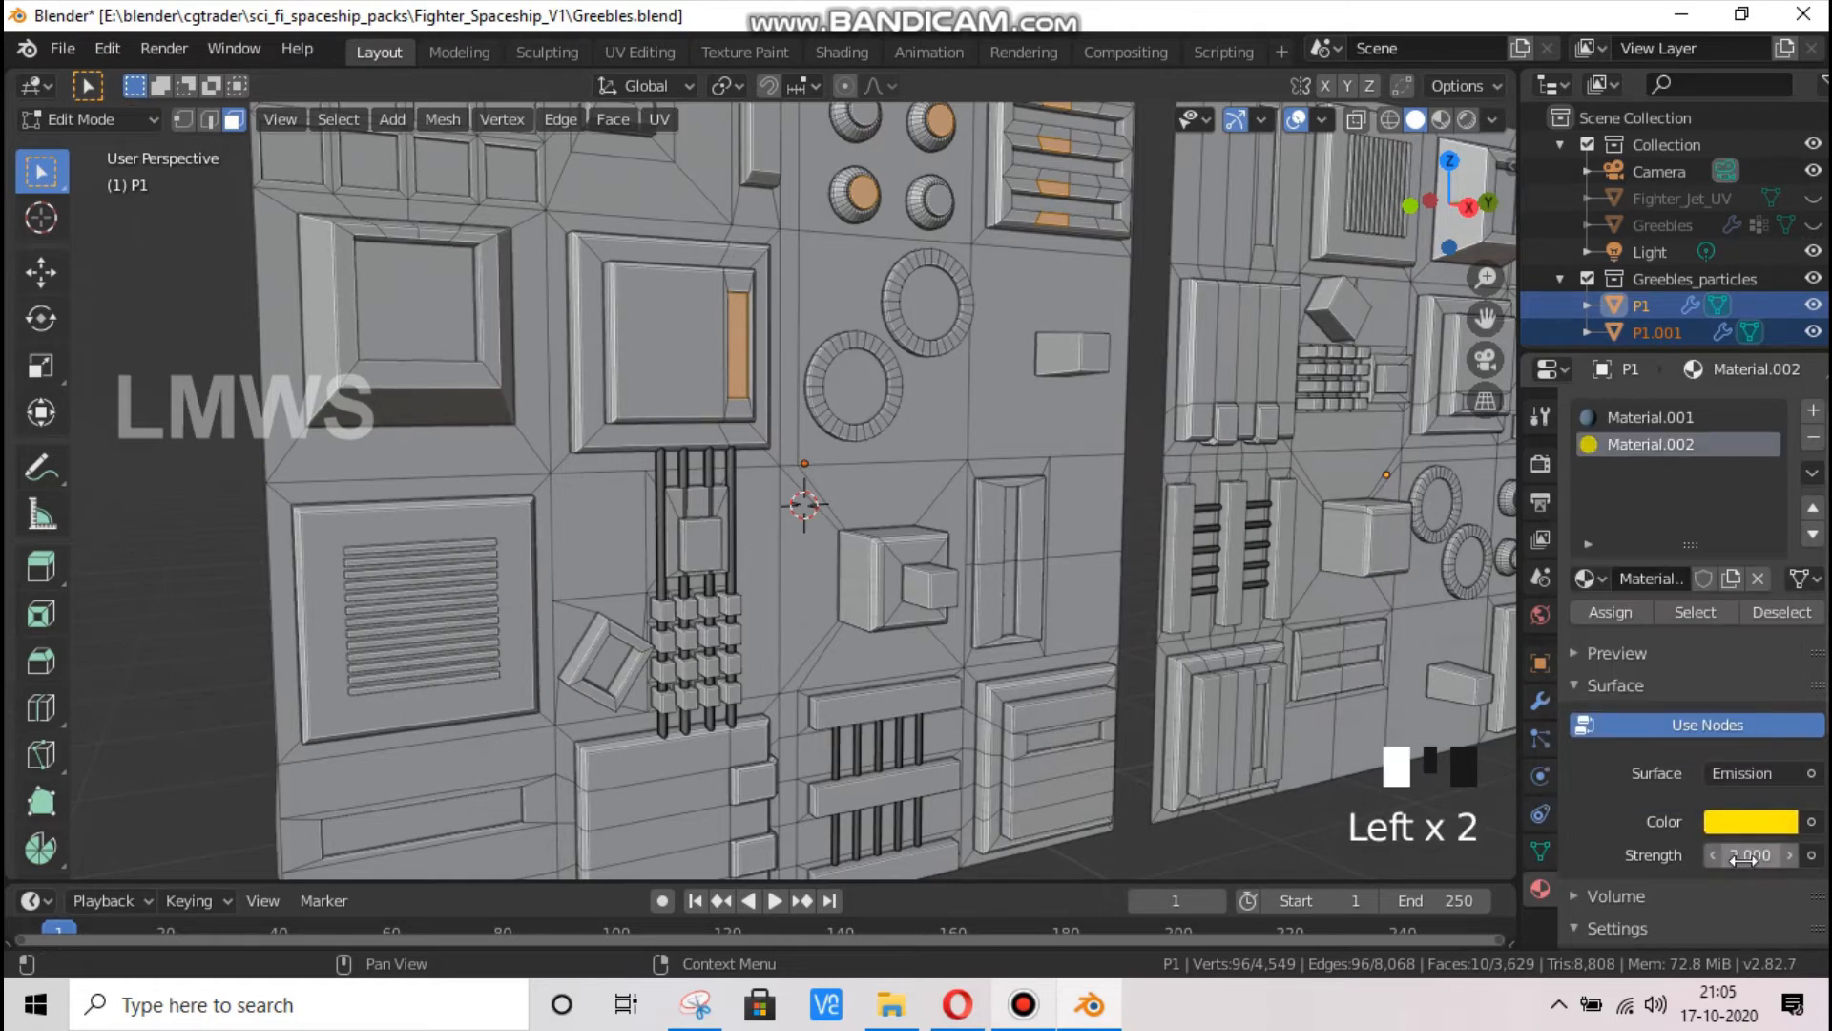
Save the file and assign the yellow emission material to the selected faces
key(ctrl+s)
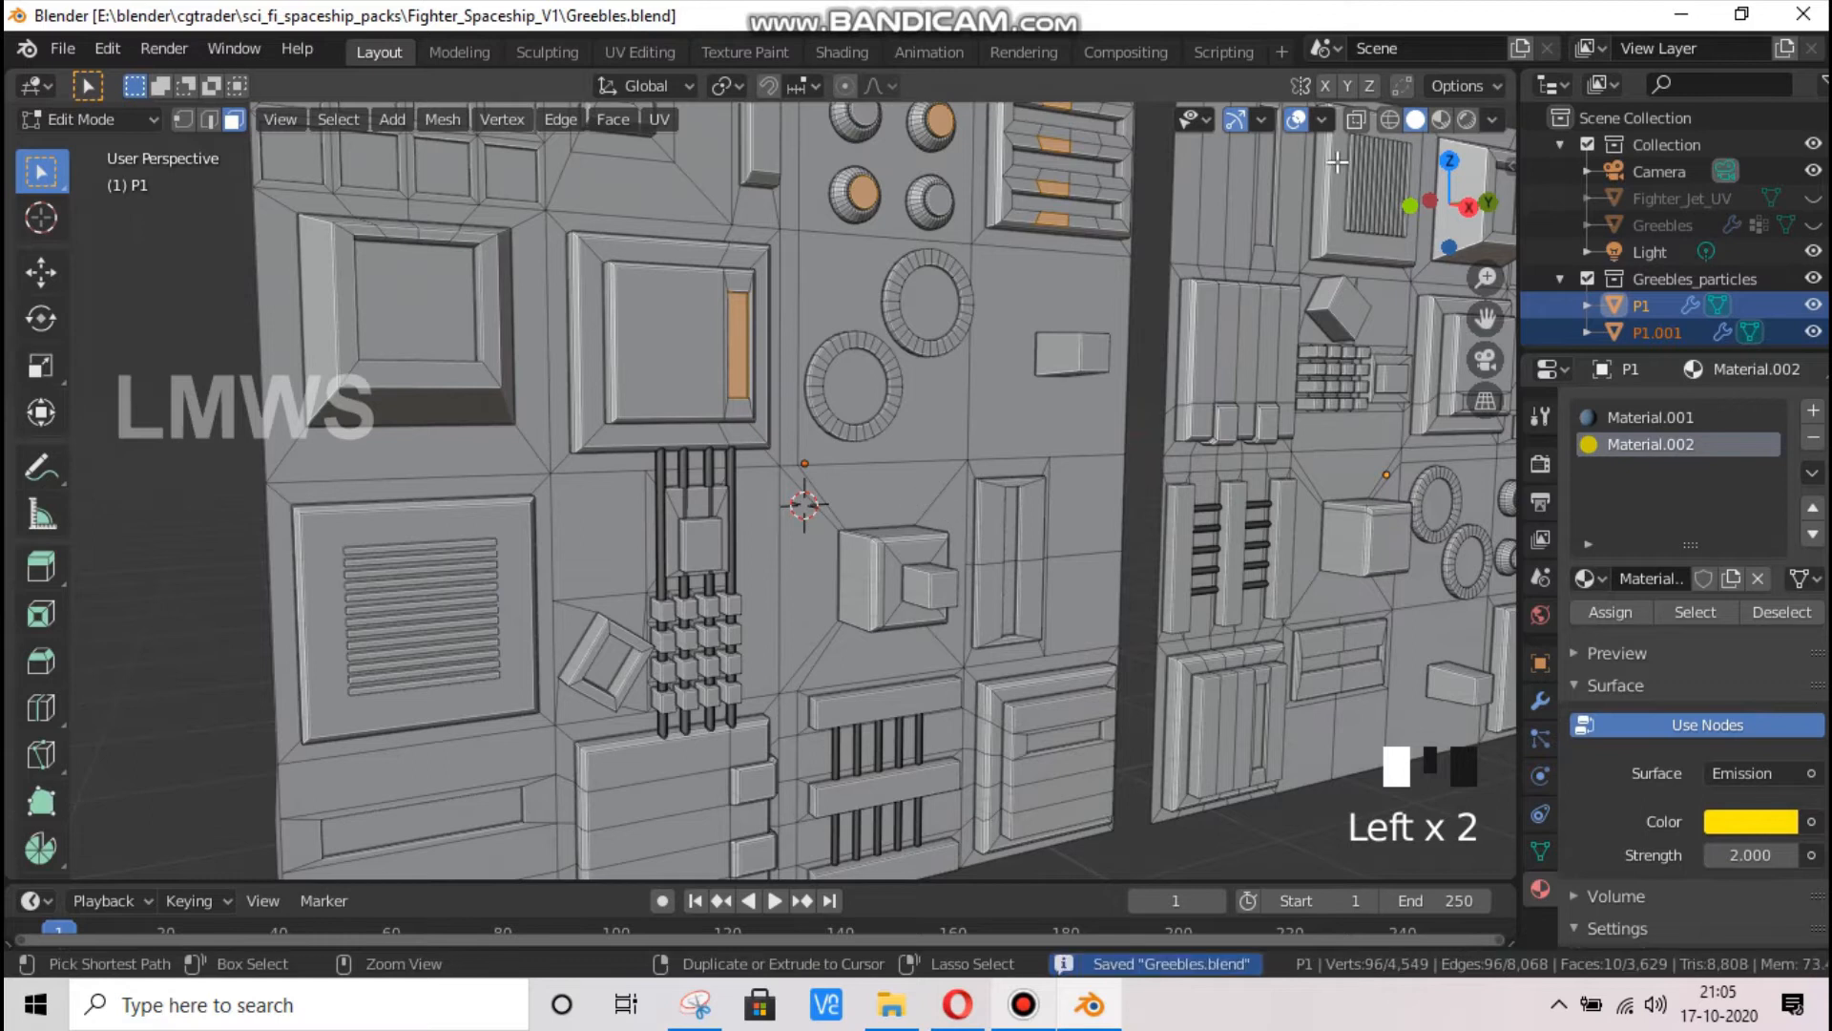
click(1612, 611)
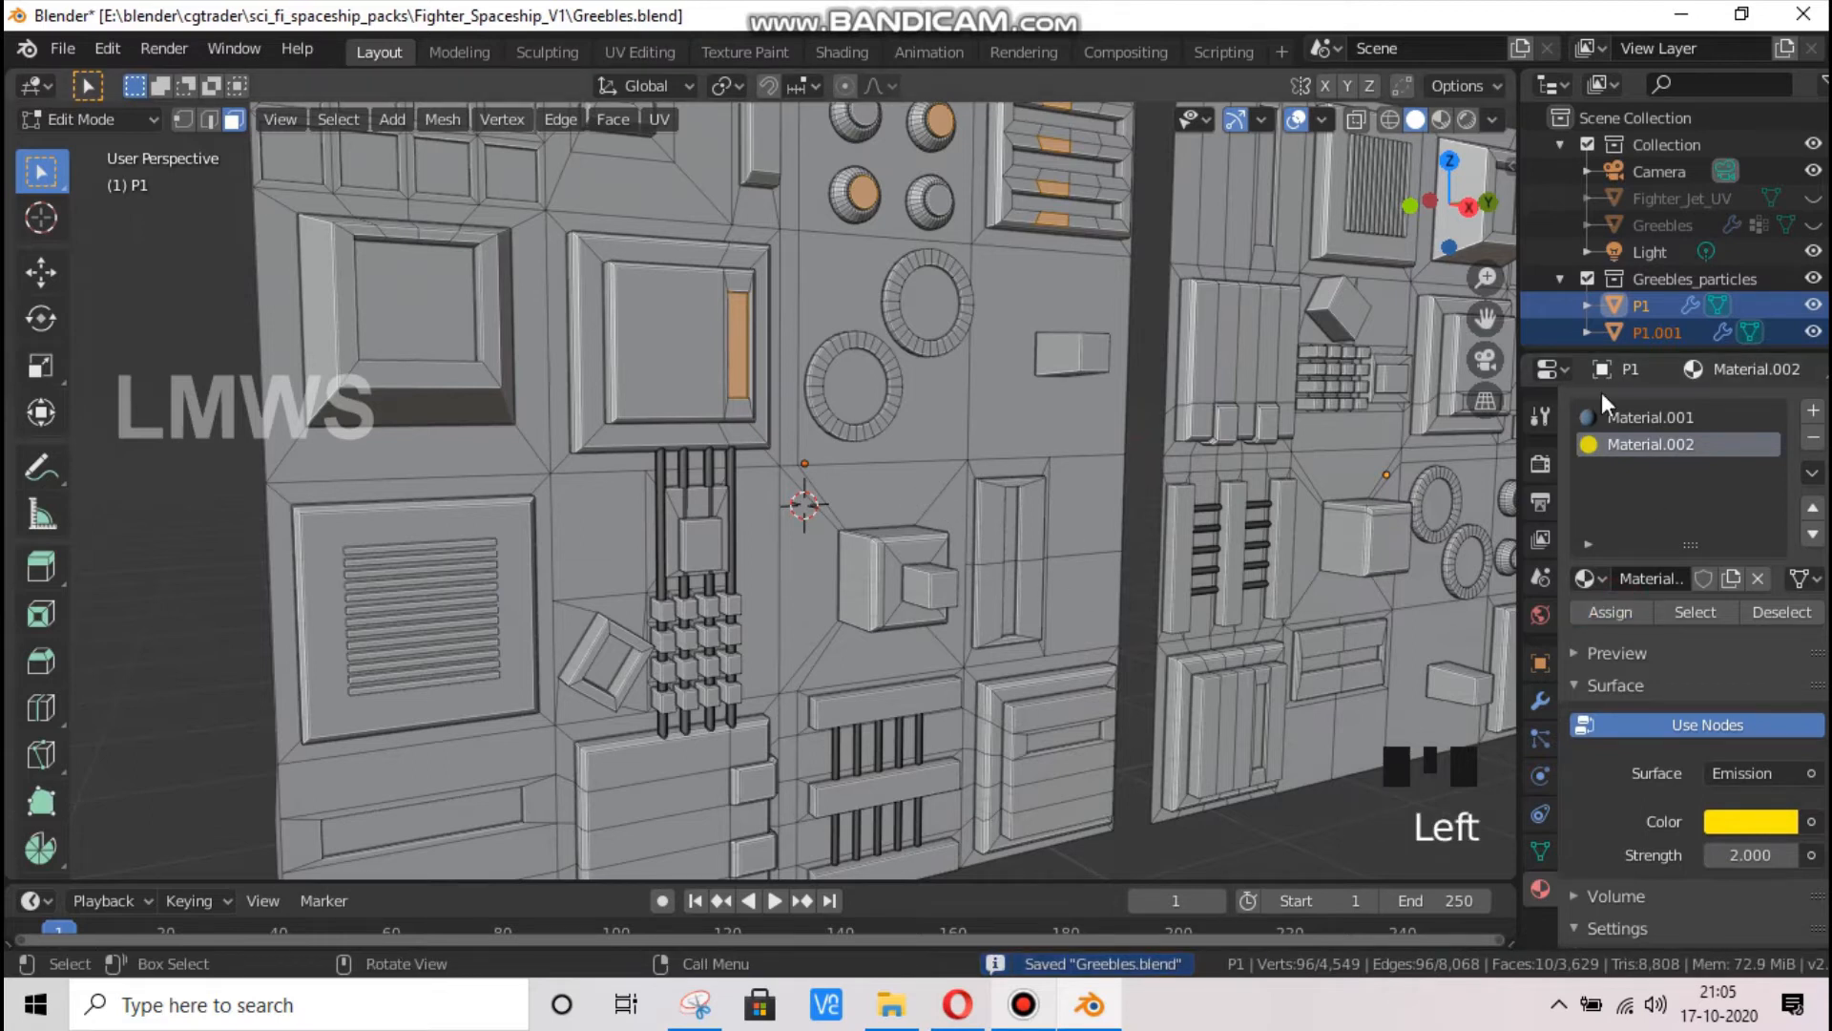
Check the emission faces on both panels in Material Preview shading, and deselect everything in Object Mode
key(Tab)
click(1441, 118)
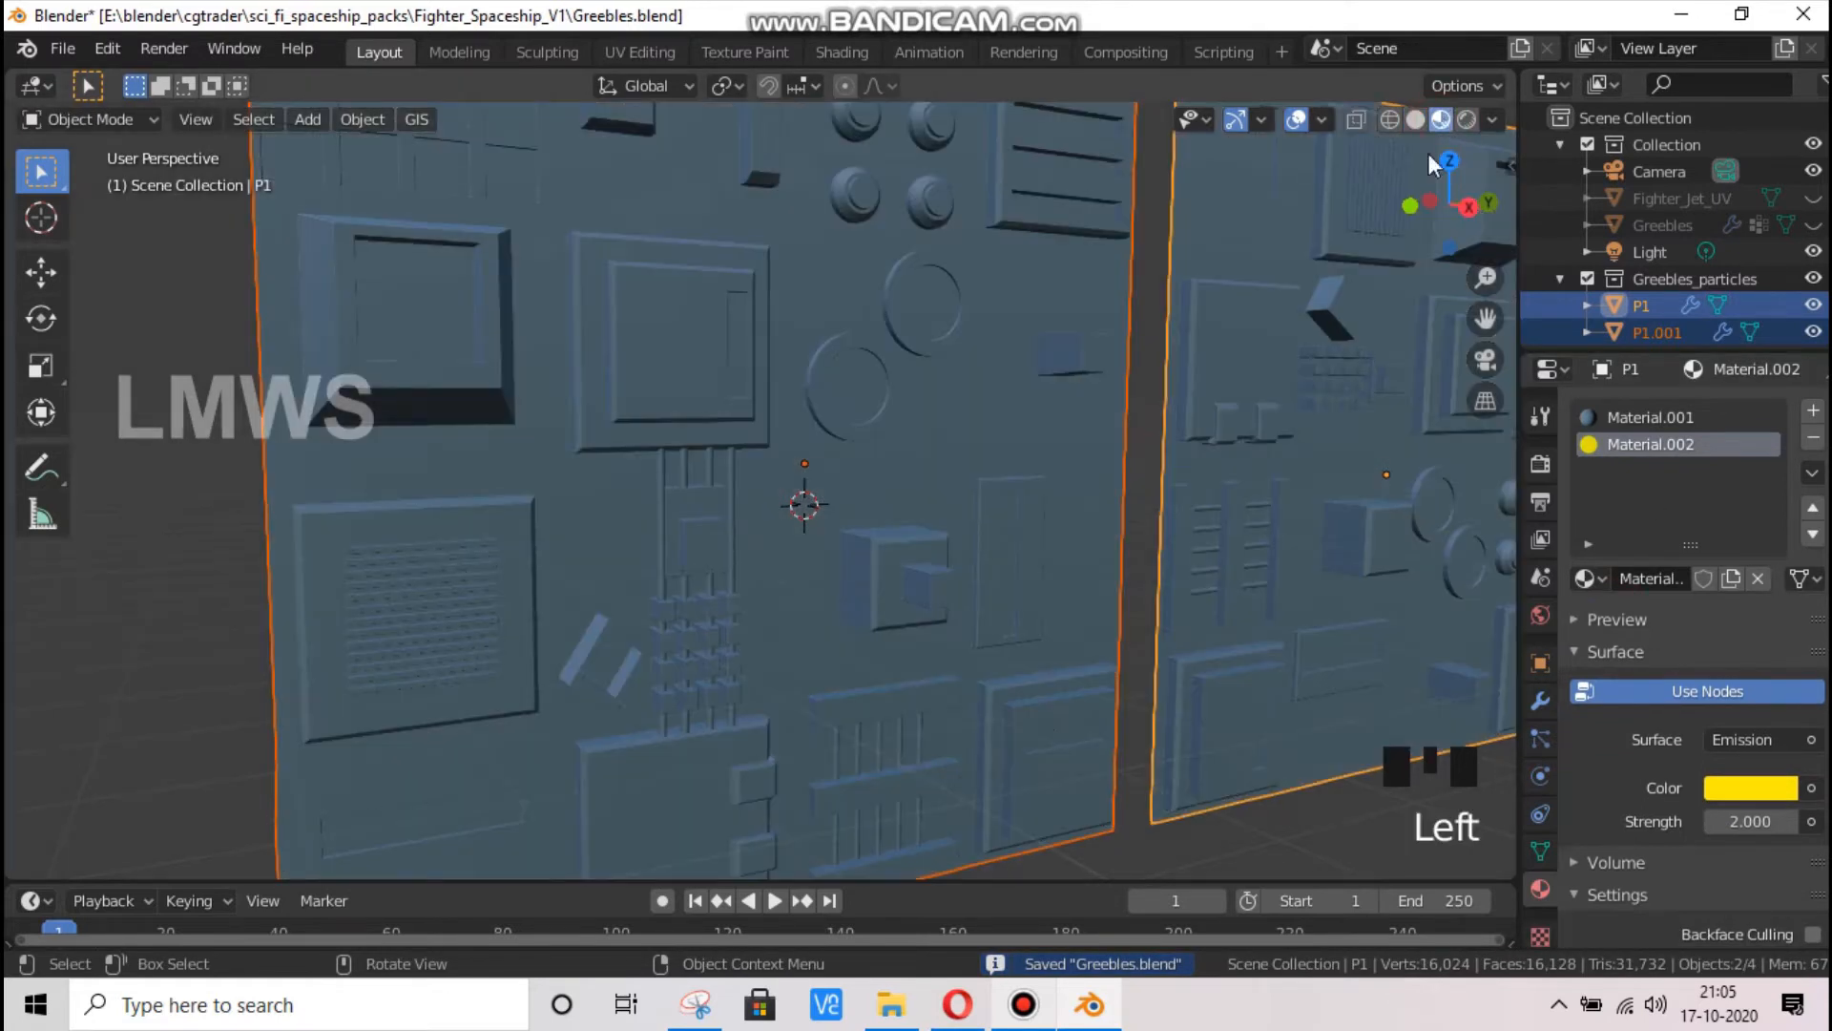
scroll(1146, 415, down, 3)
scroll(1137, 426, up, 3)
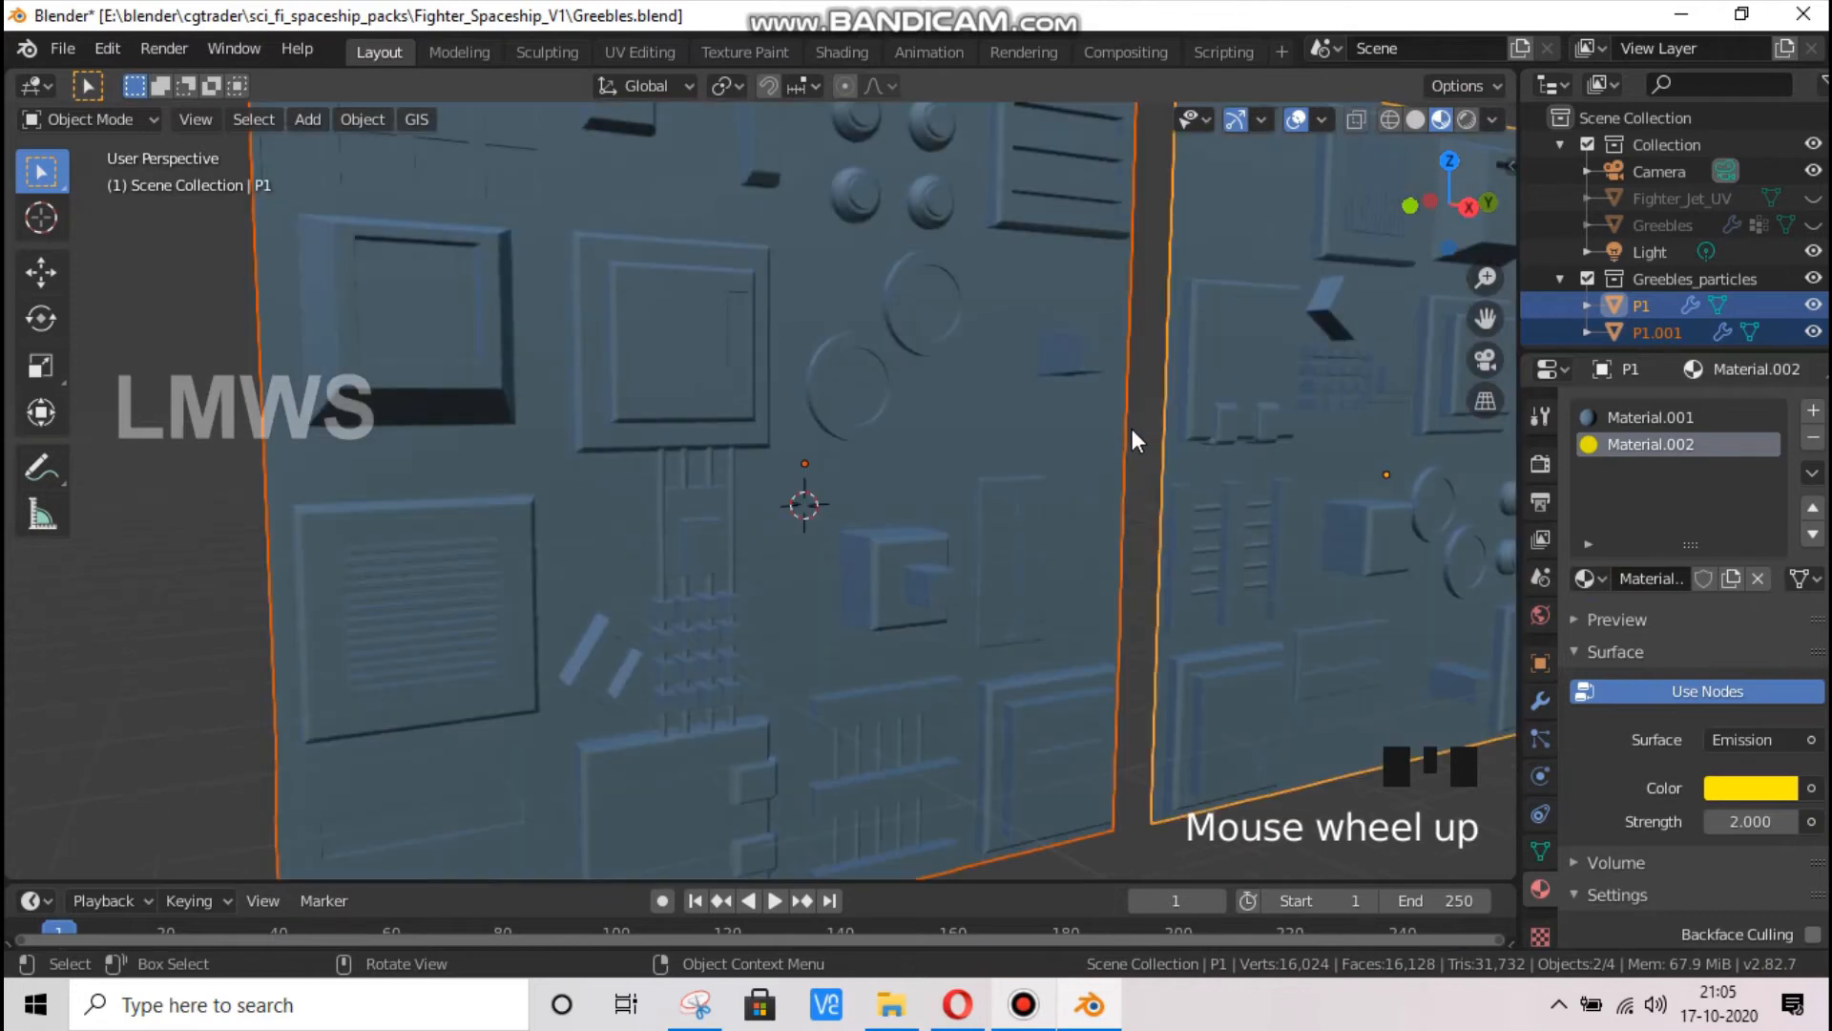
key(Tab)
scroll(1087, 359, down, 3)
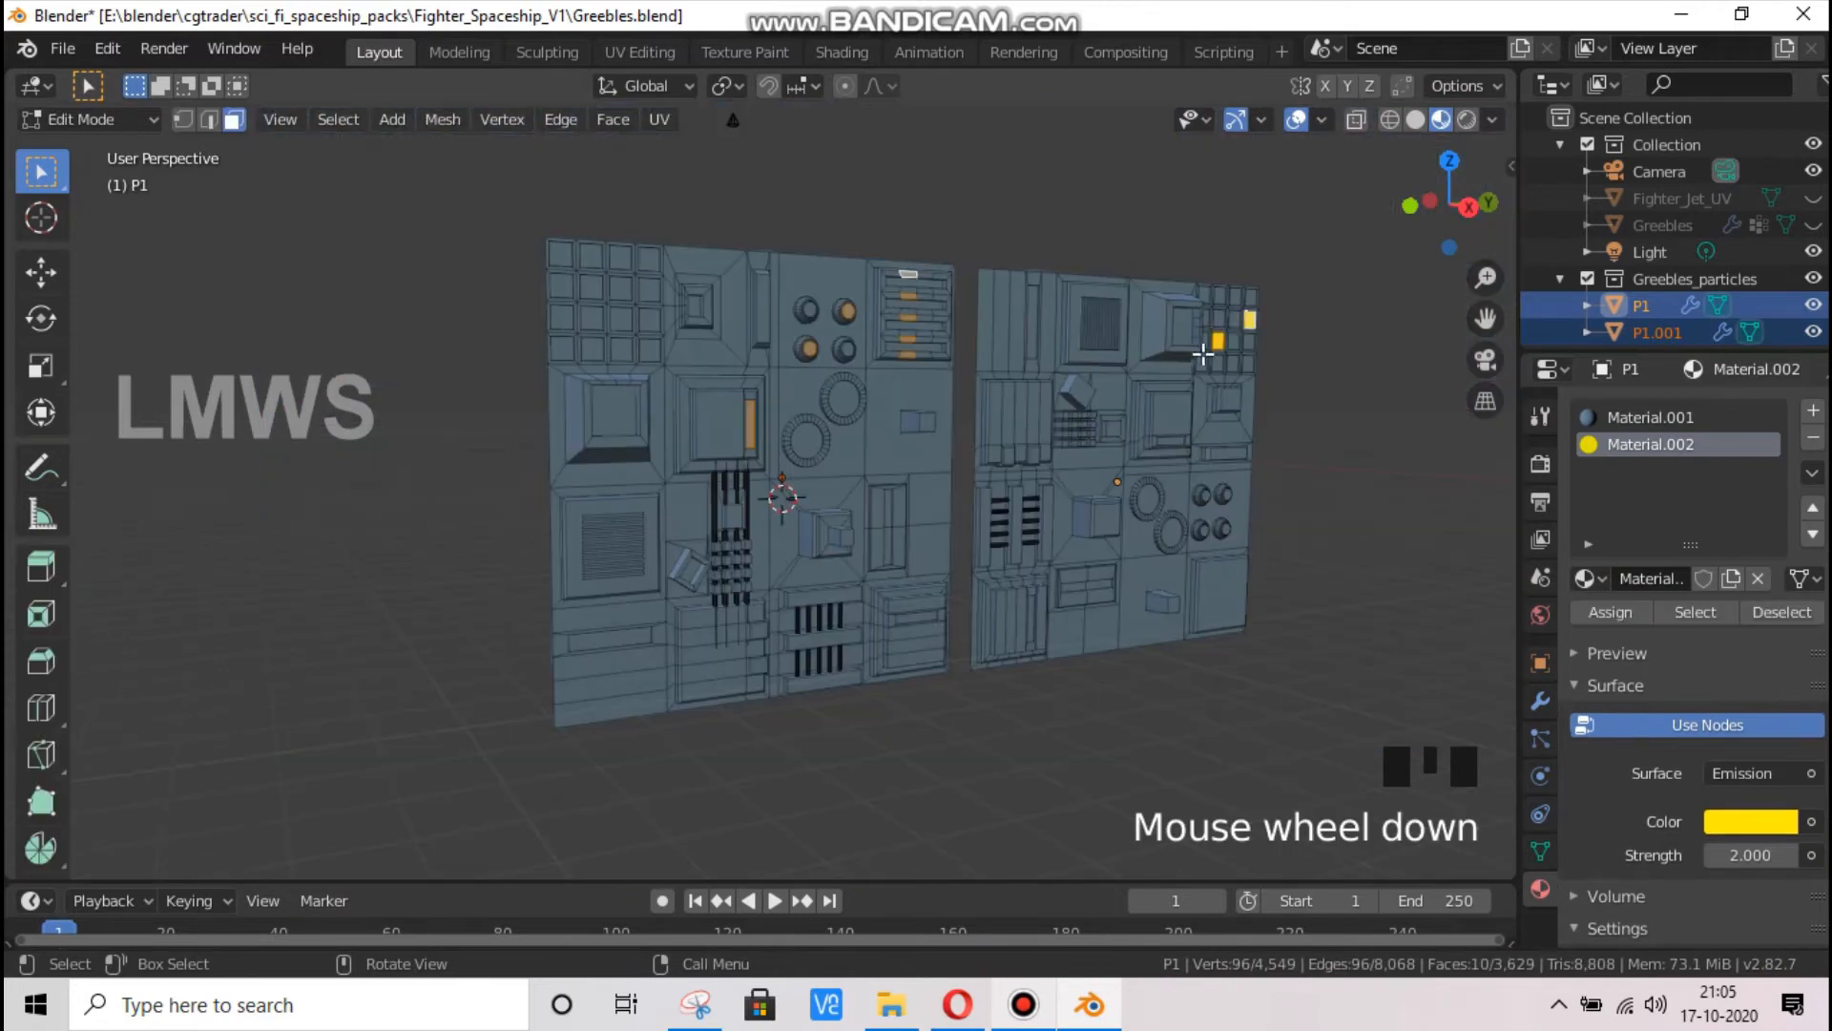
key(Tab)
key(alt+a)
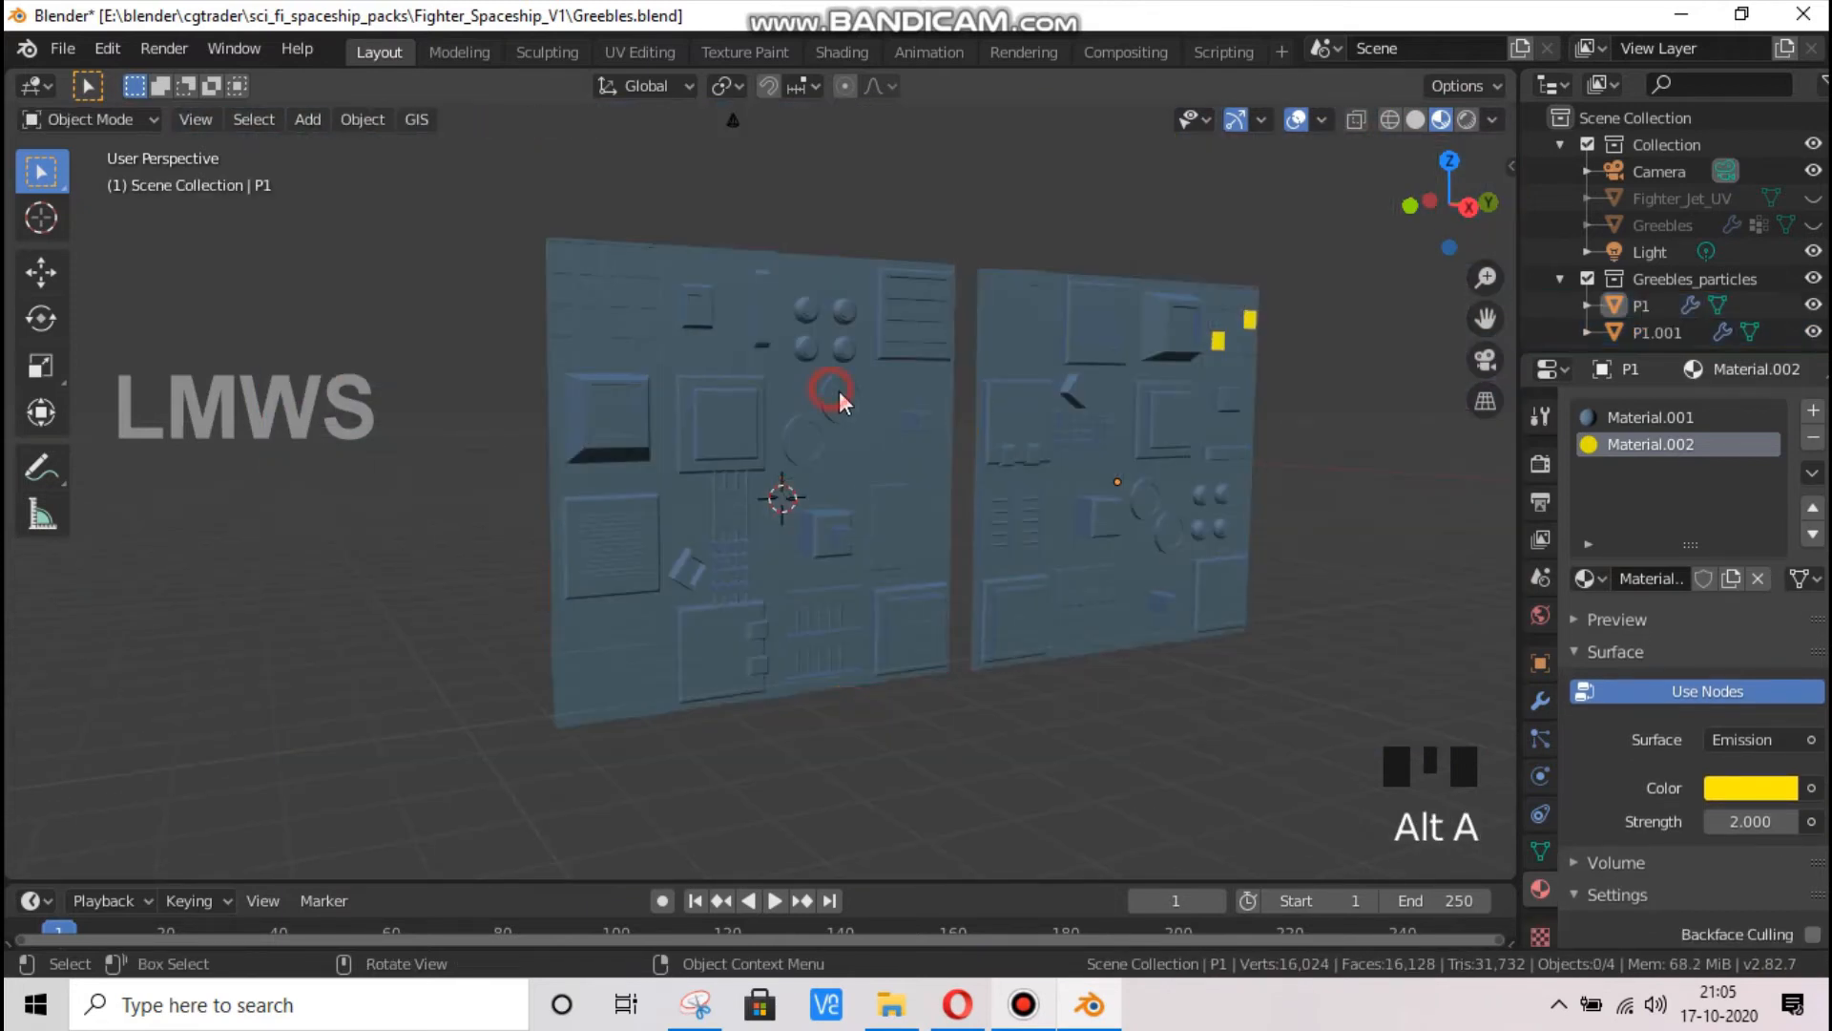
Add a second material slot to P1.001 in Edit Mode and set it to the existing yellow emission material, Material.002
click(830, 393)
key(Tab)
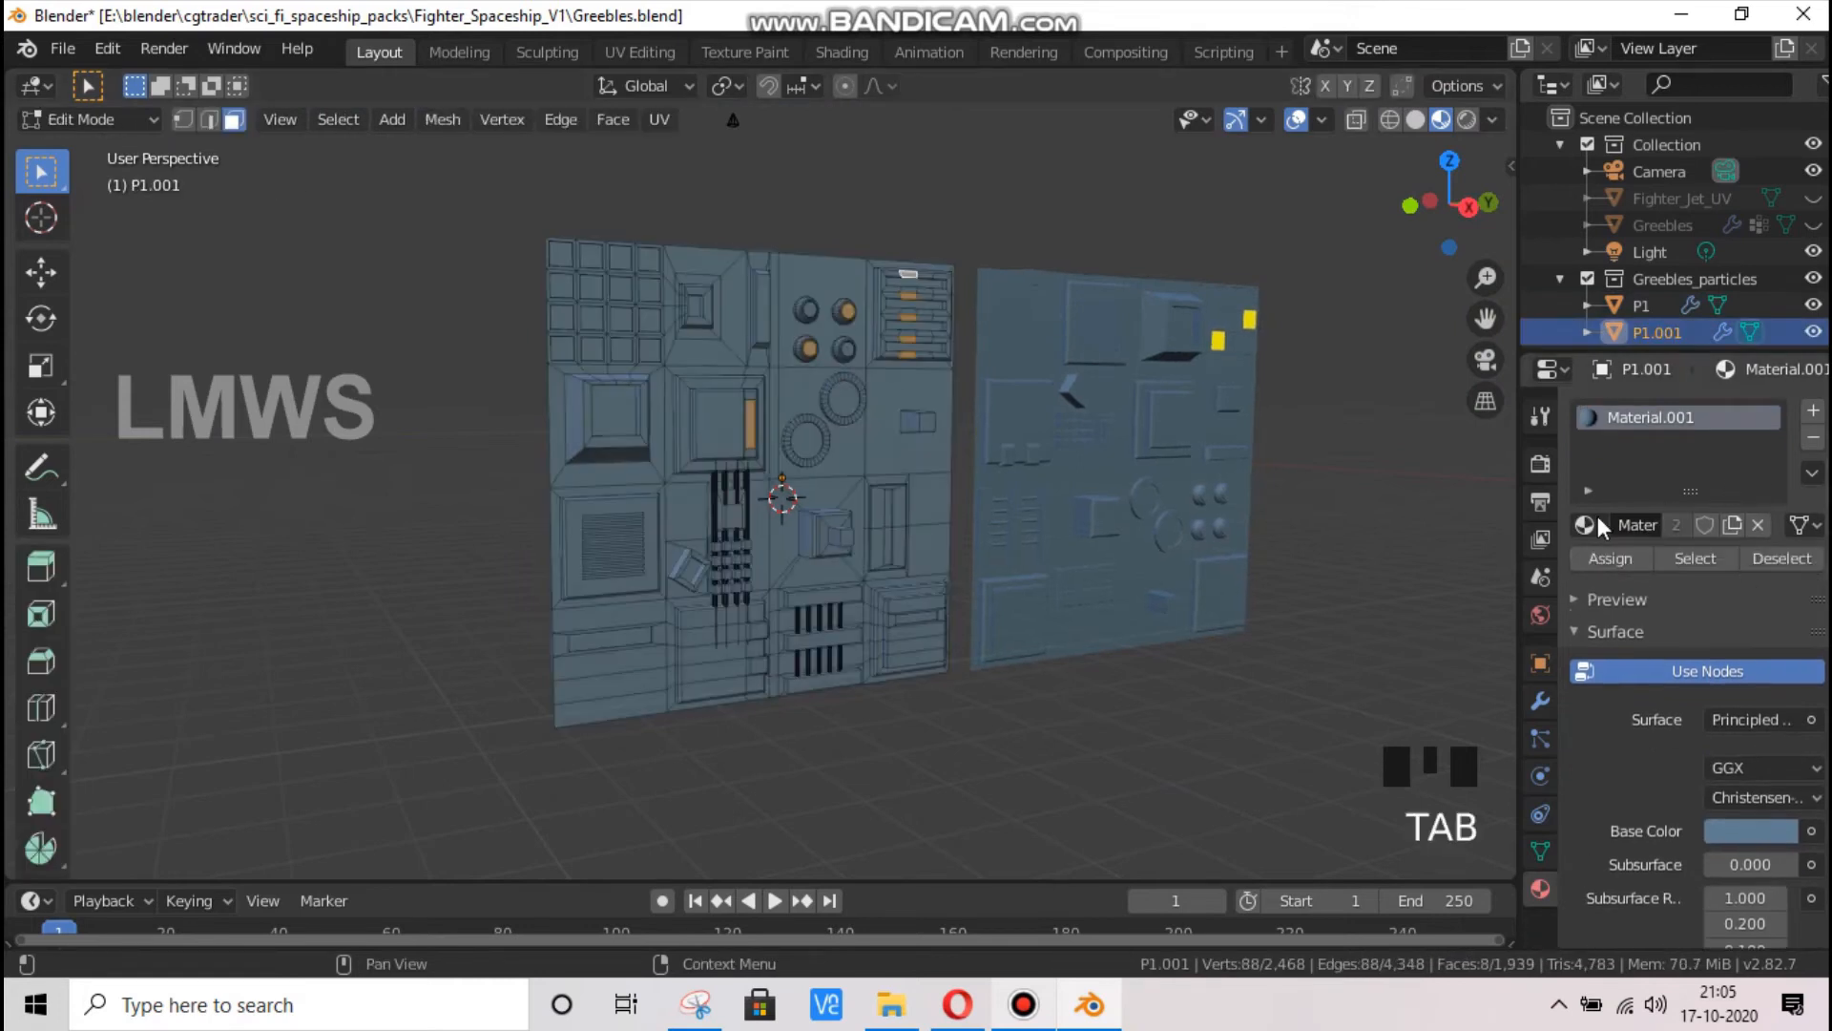
click(1025, 1004)
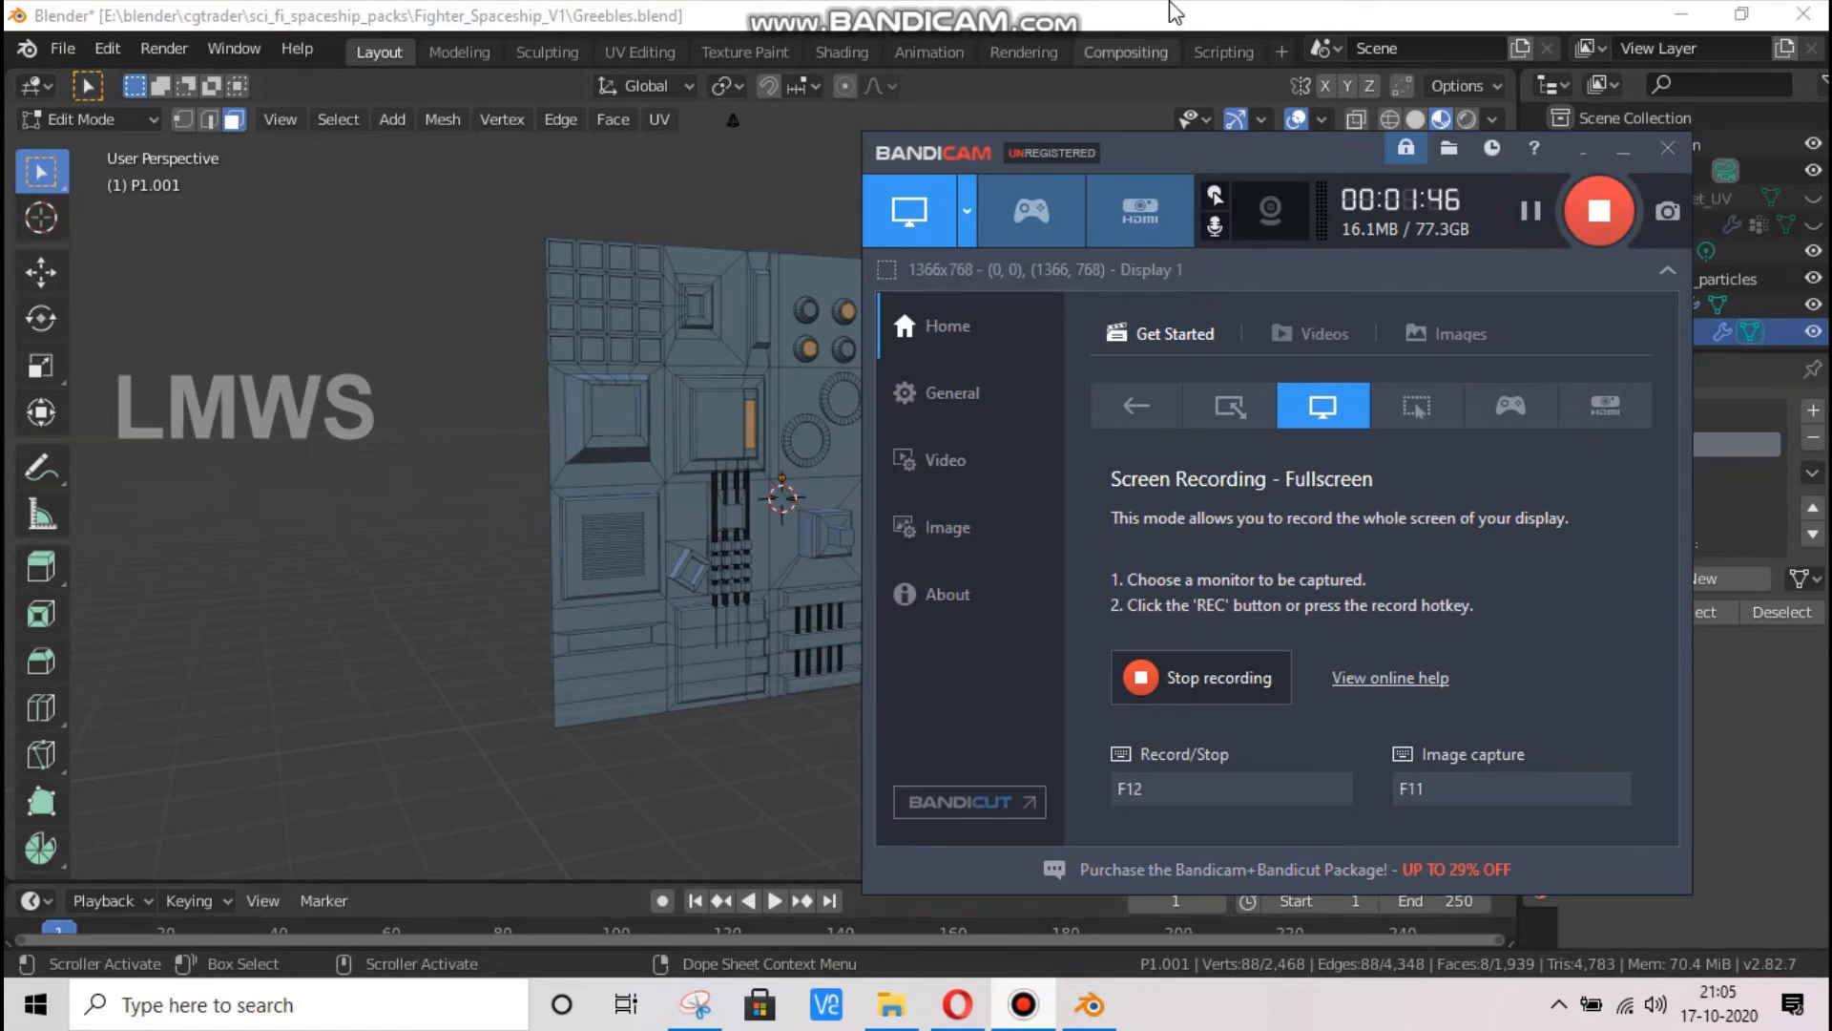
click(1395, 12)
scroll(960, 549, up, 4)
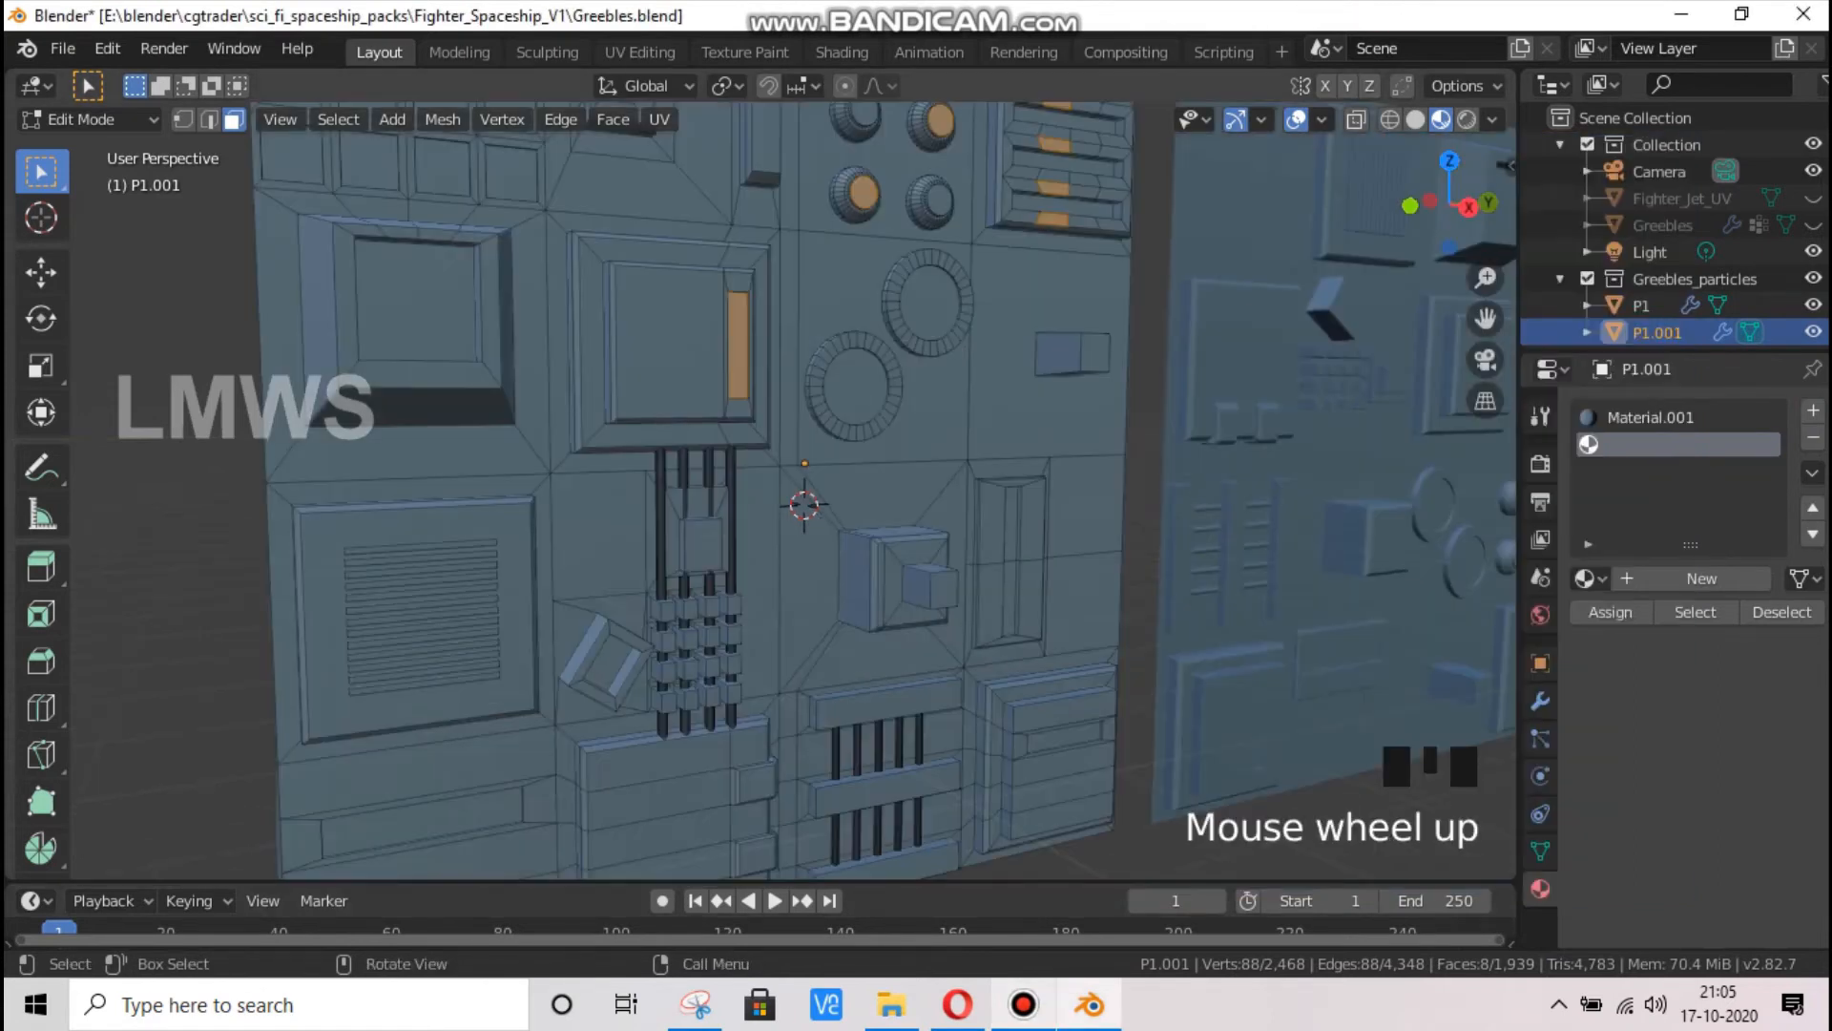
click(1584, 576)
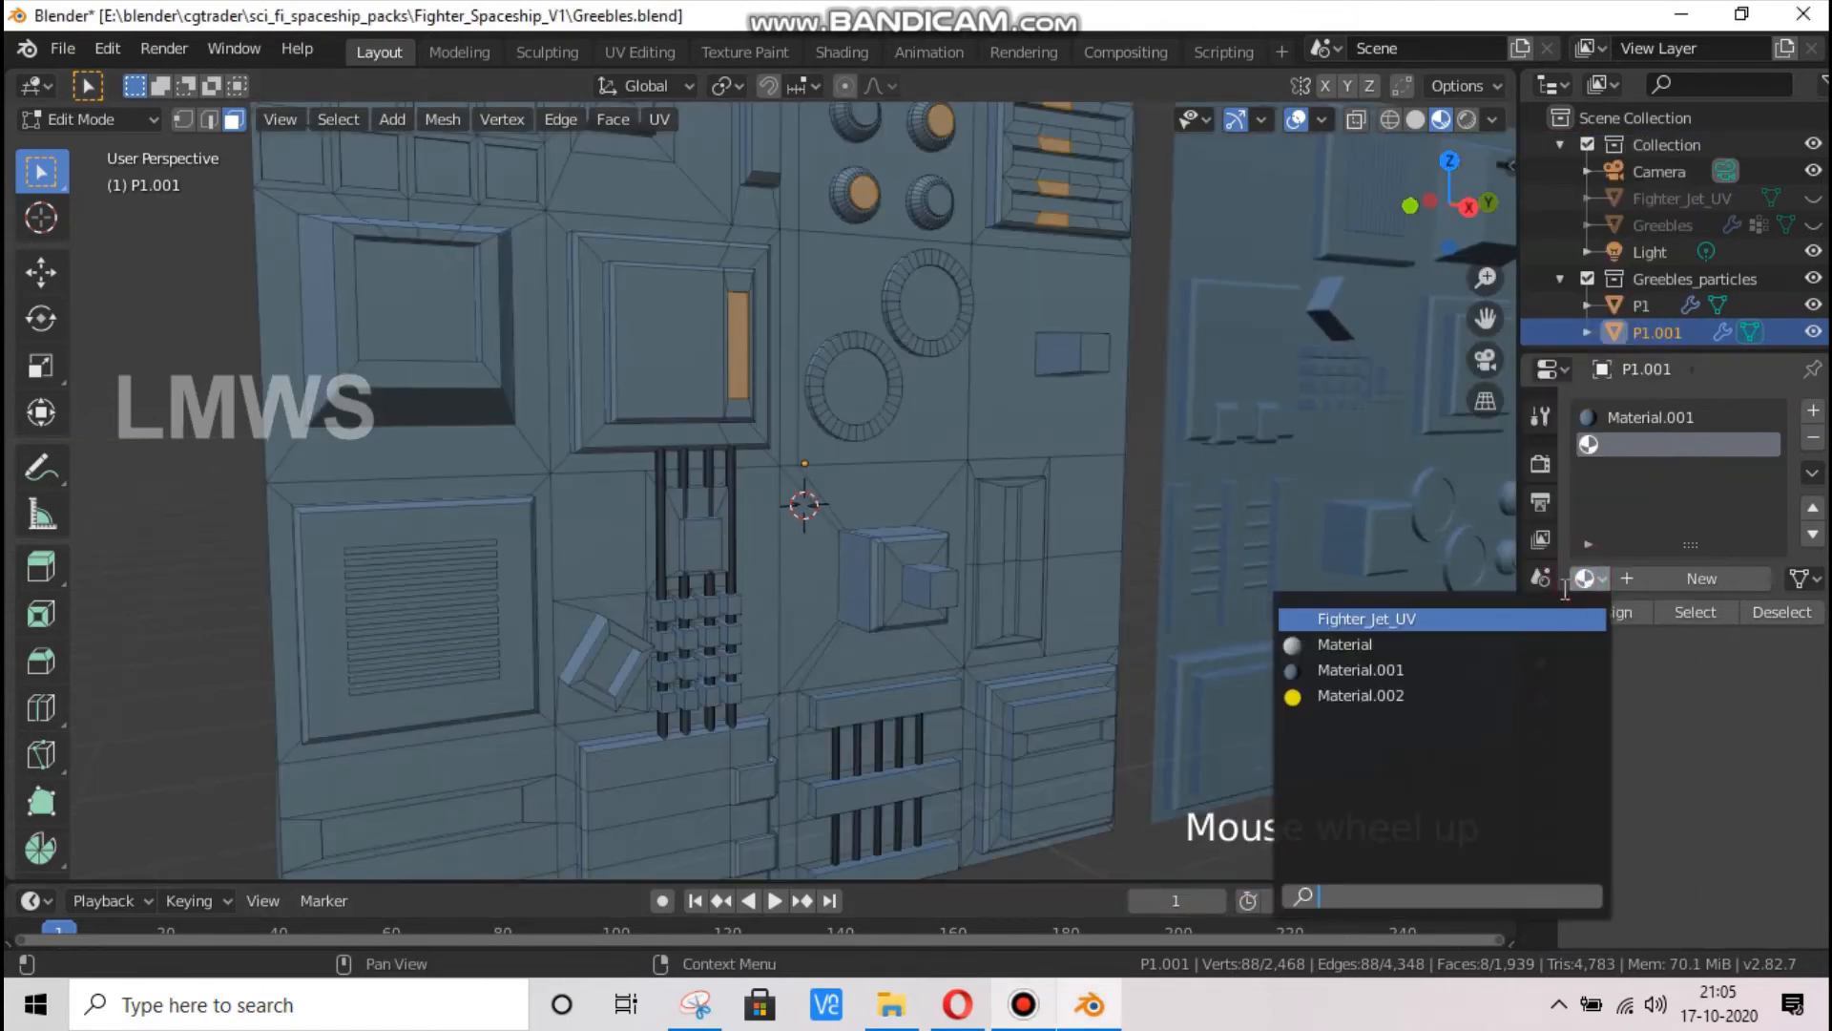
click(1360, 696)
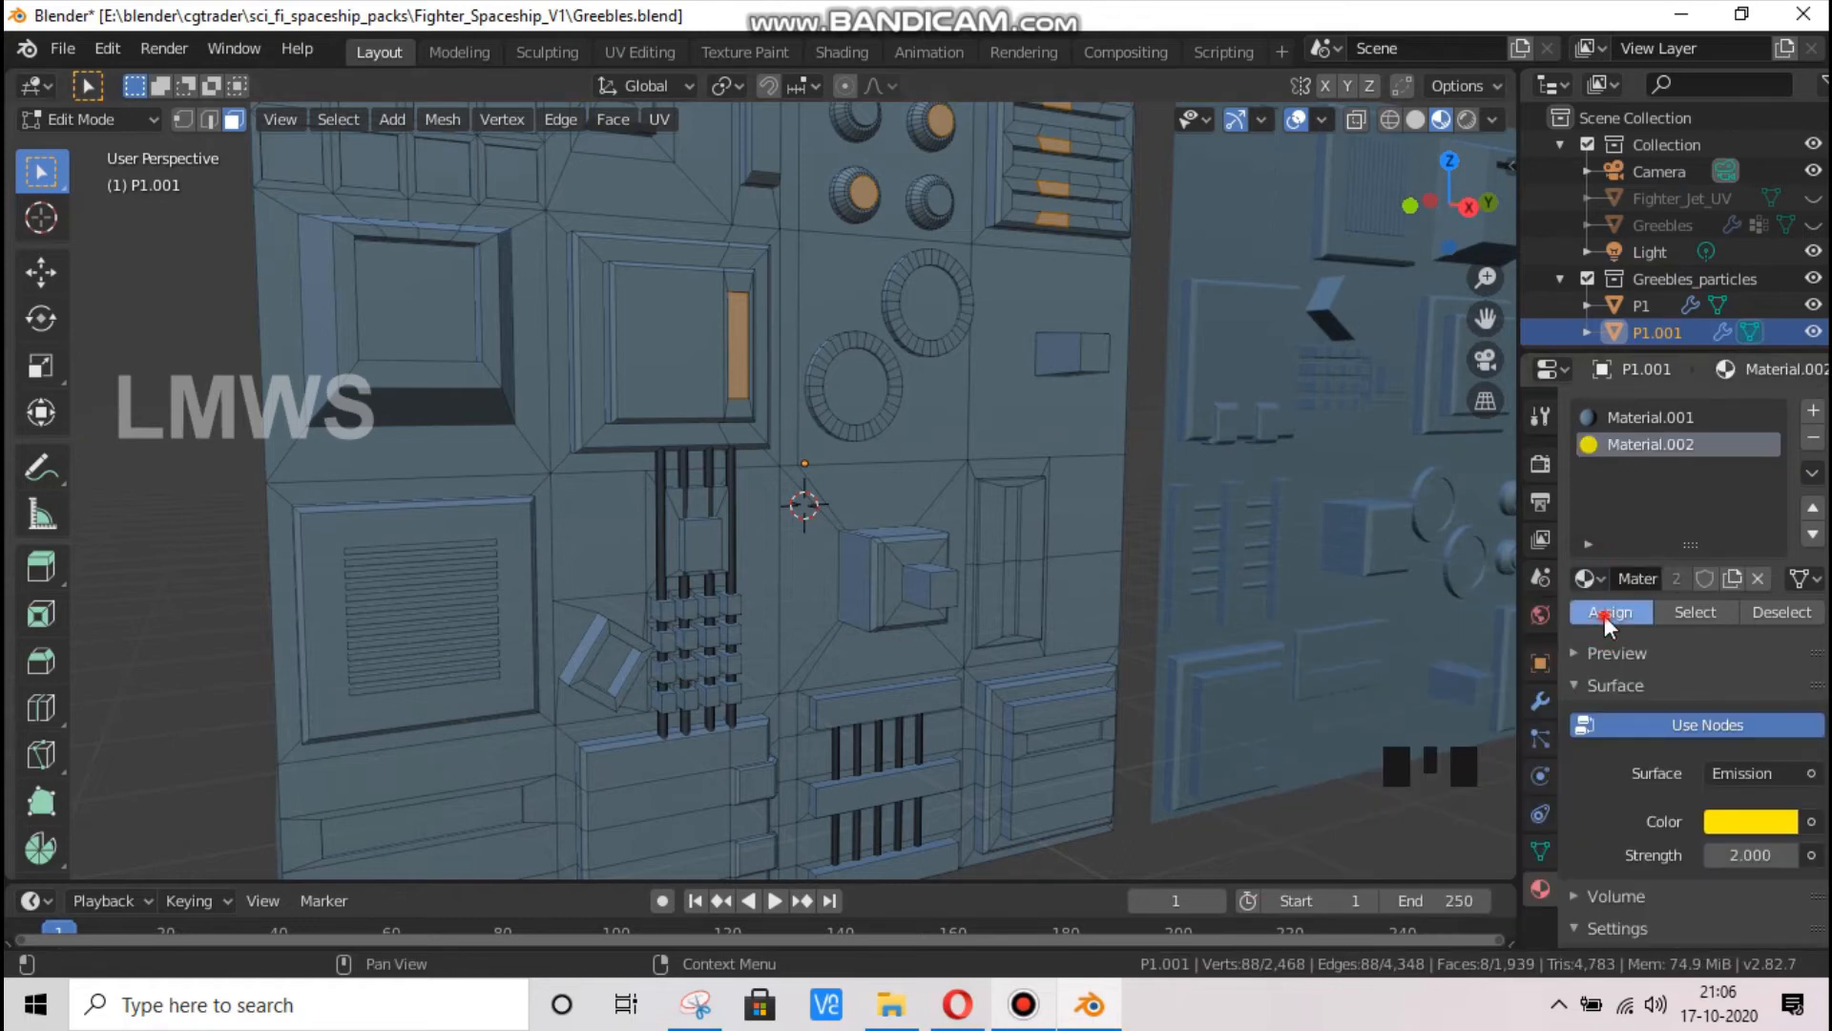
Assign the yellow emission material to the selected faces of P1.001 and clear the face selection
click(1606, 614)
scroll(994, 458, down, 2)
scroll(979, 448, up, 2)
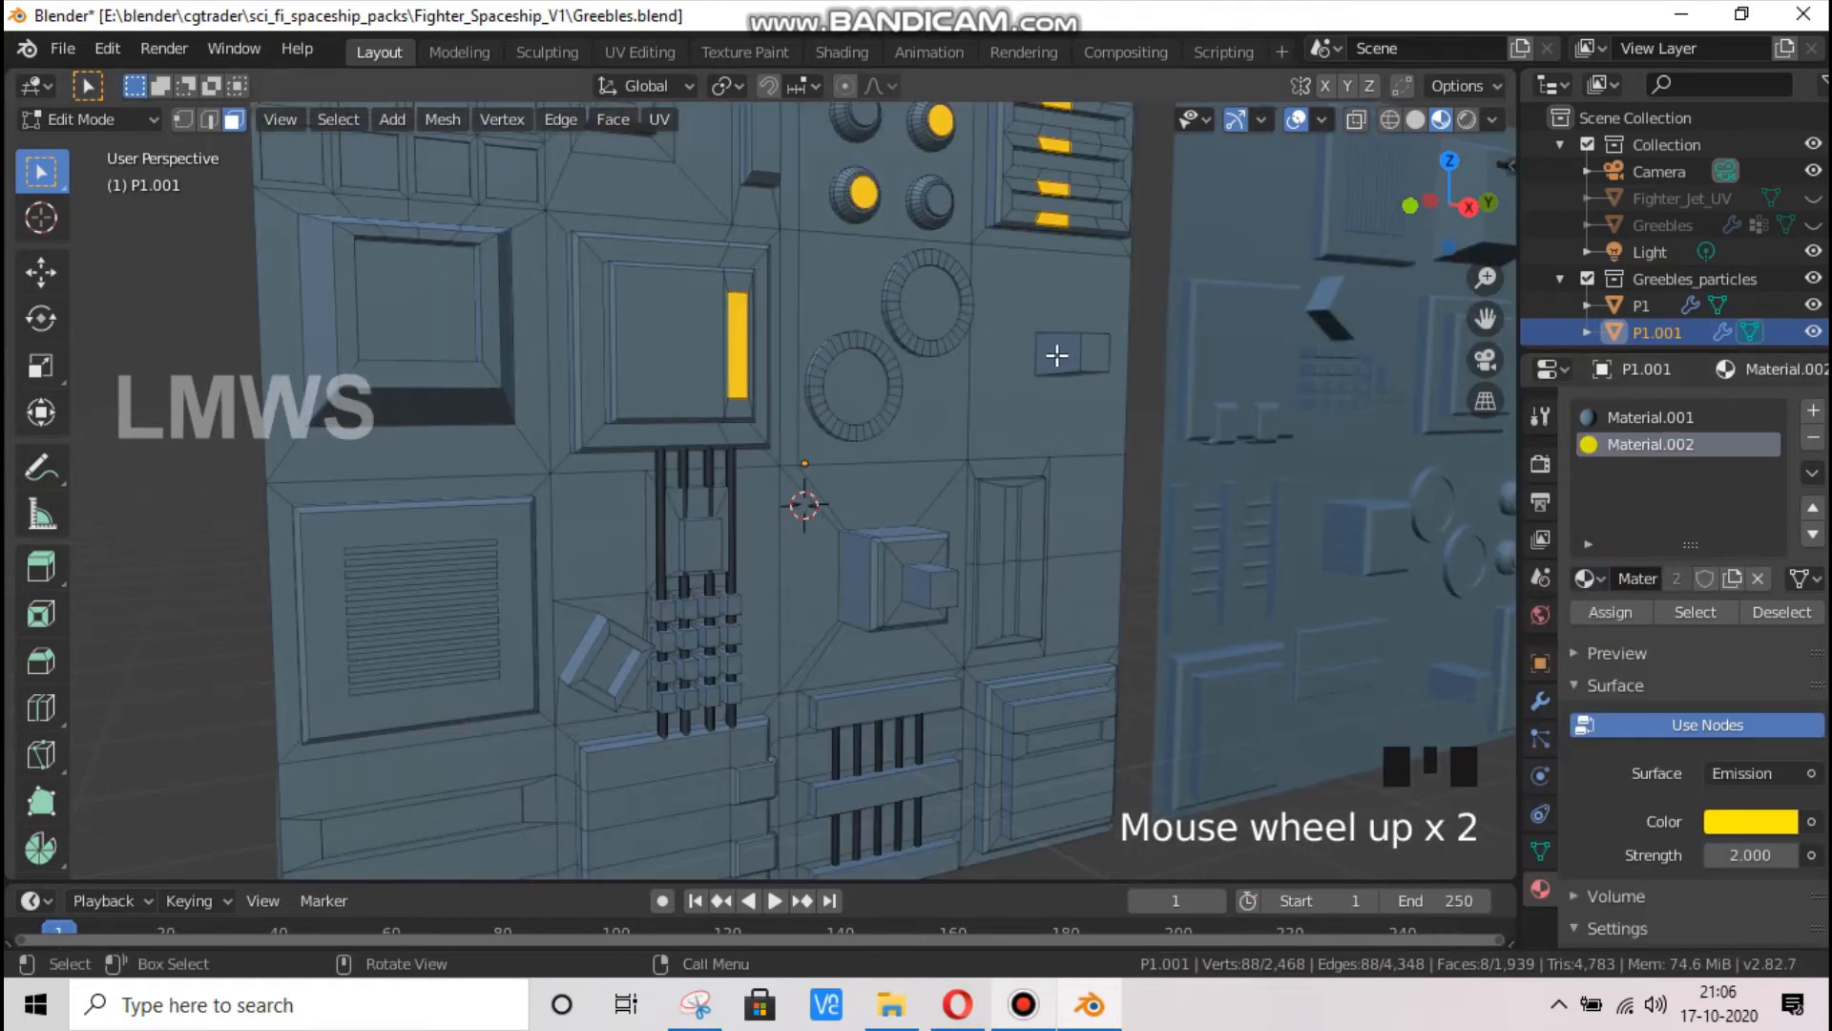
key(alt+a)
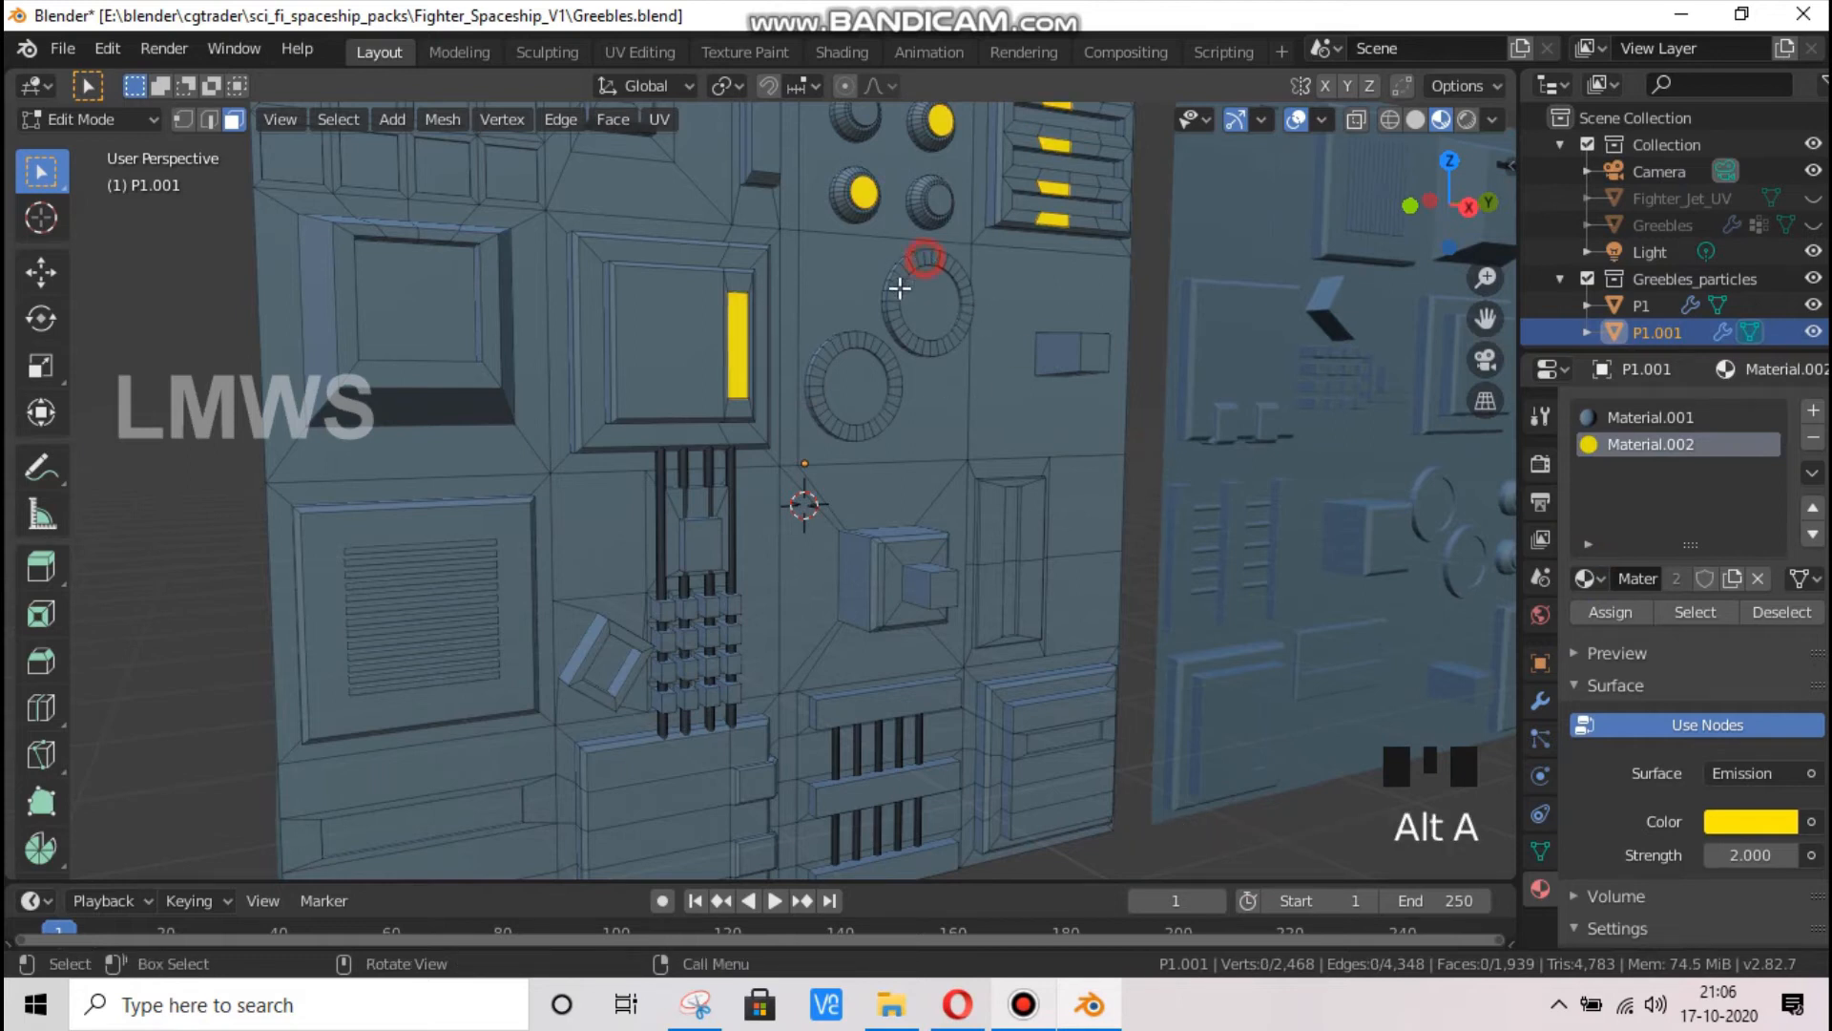
Select two small faces between the dark vertical pipes on the P1.001 panel
click(900, 288)
mouse_move(1452, 204)
mouse_down()
mouse_move(1423, 225)
mouse_move(1427, 210)
mouse_up()
key(alt+a)
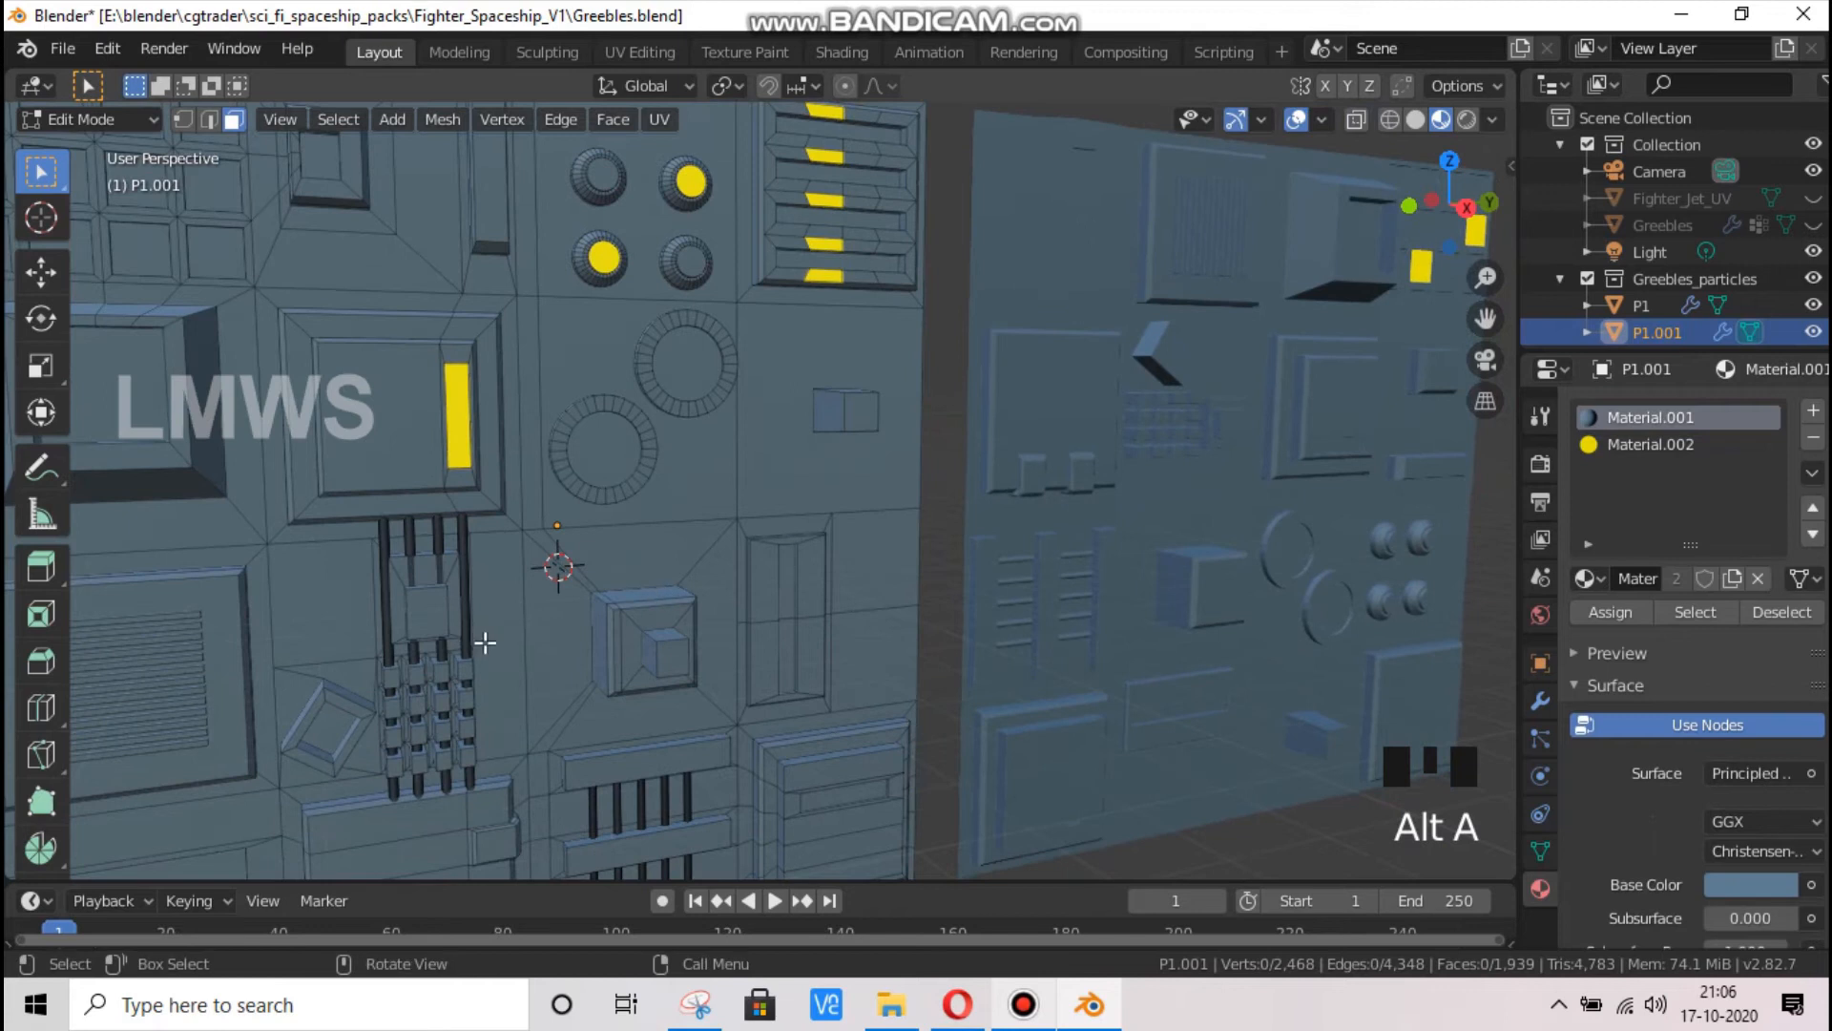
click(418, 702)
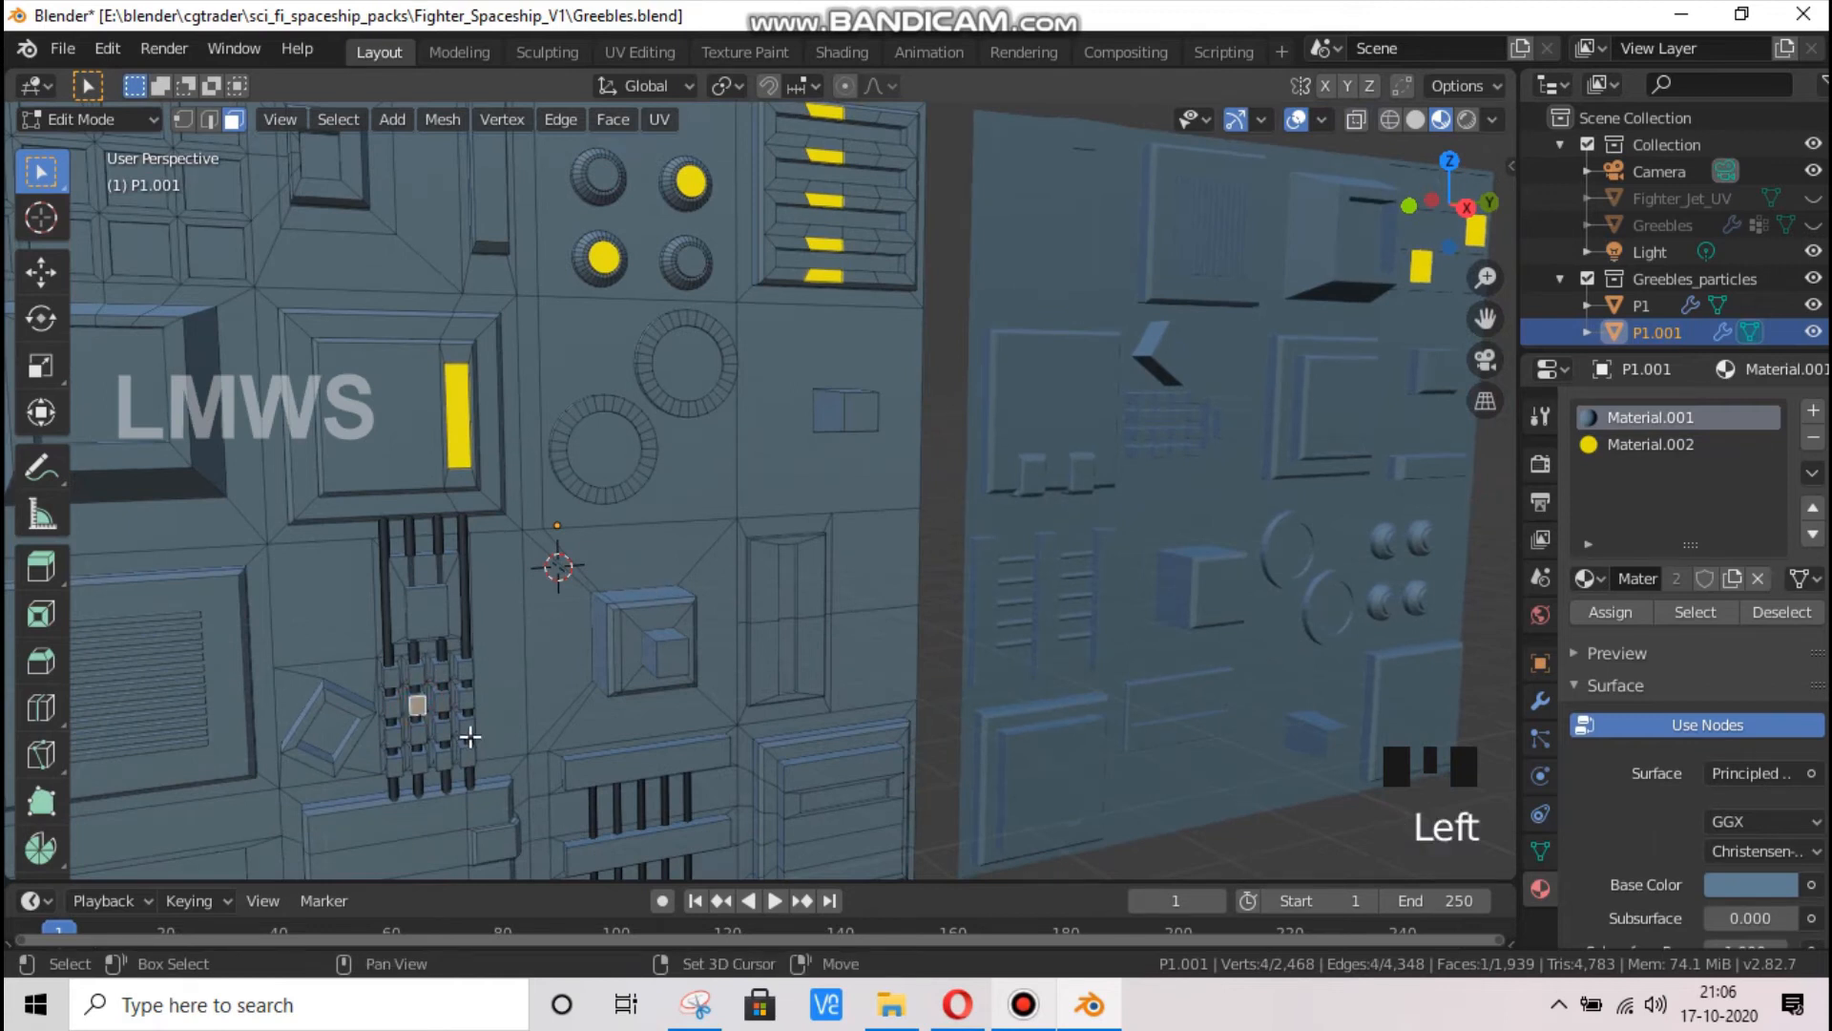
shift+click(467, 727)
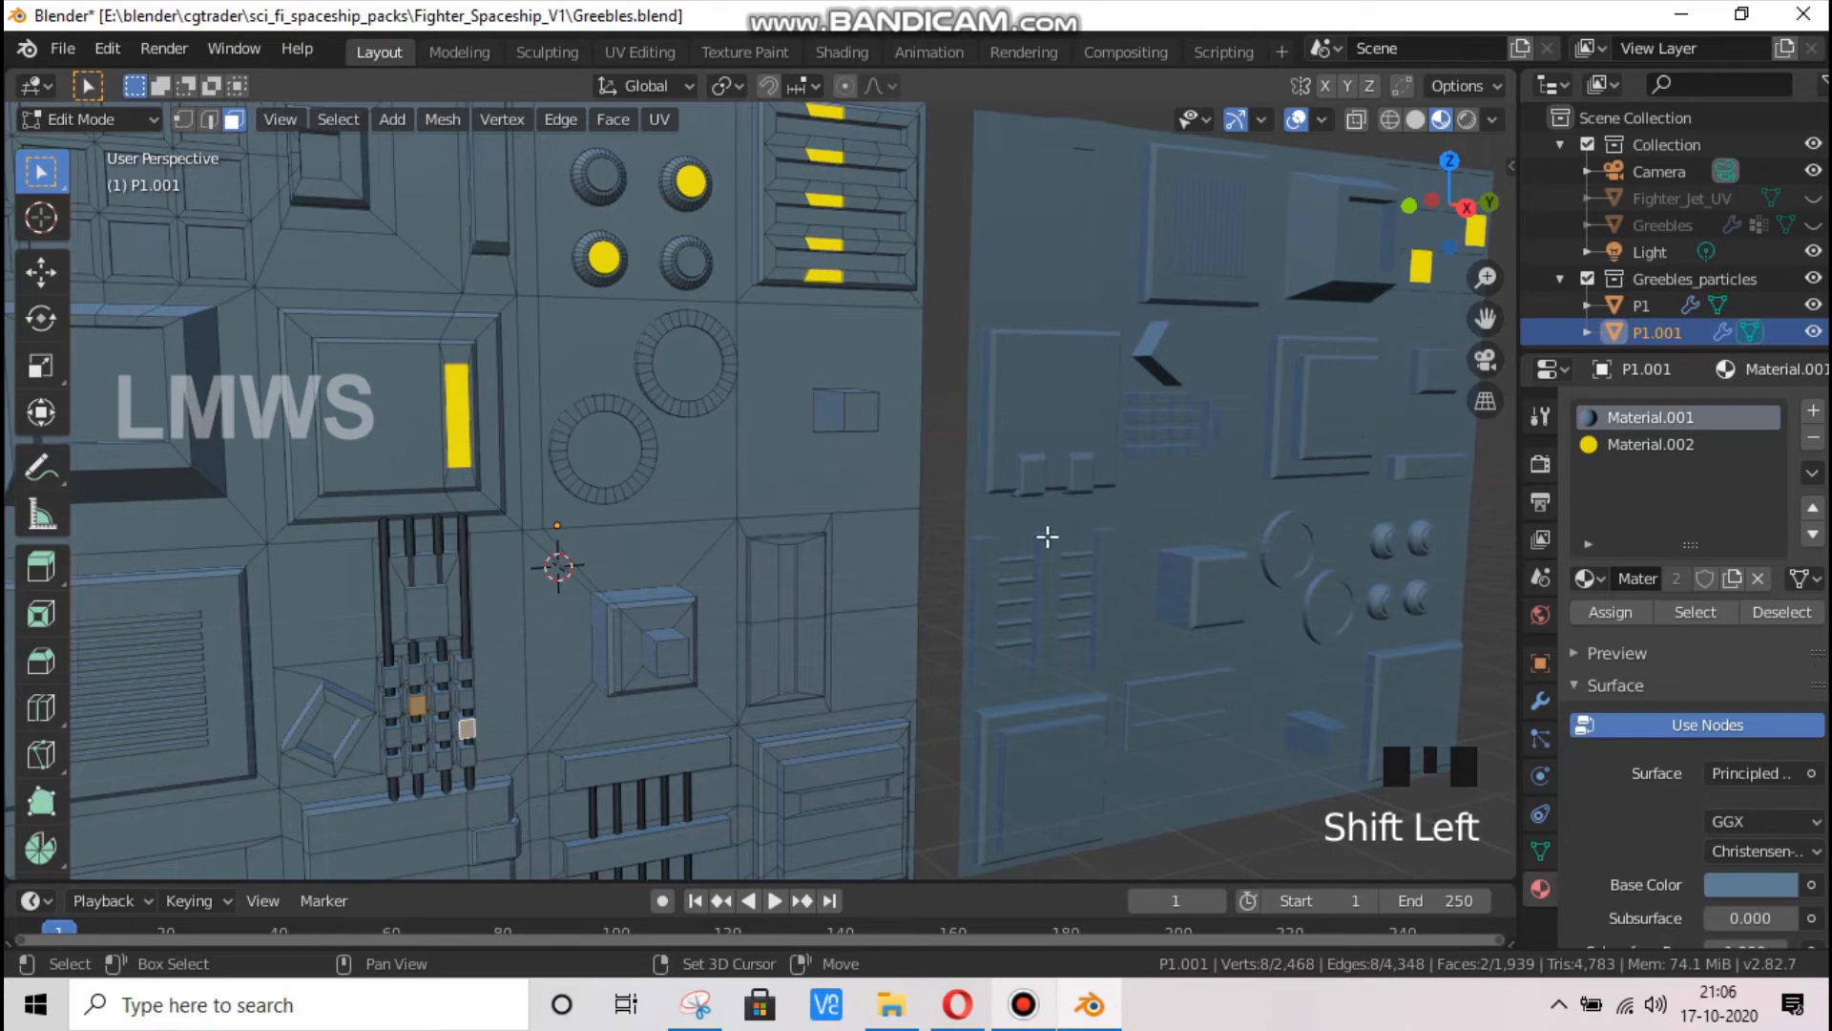
Add a third material slot with a new material to P1.001 and set its surface to Emission
click(1810, 413)
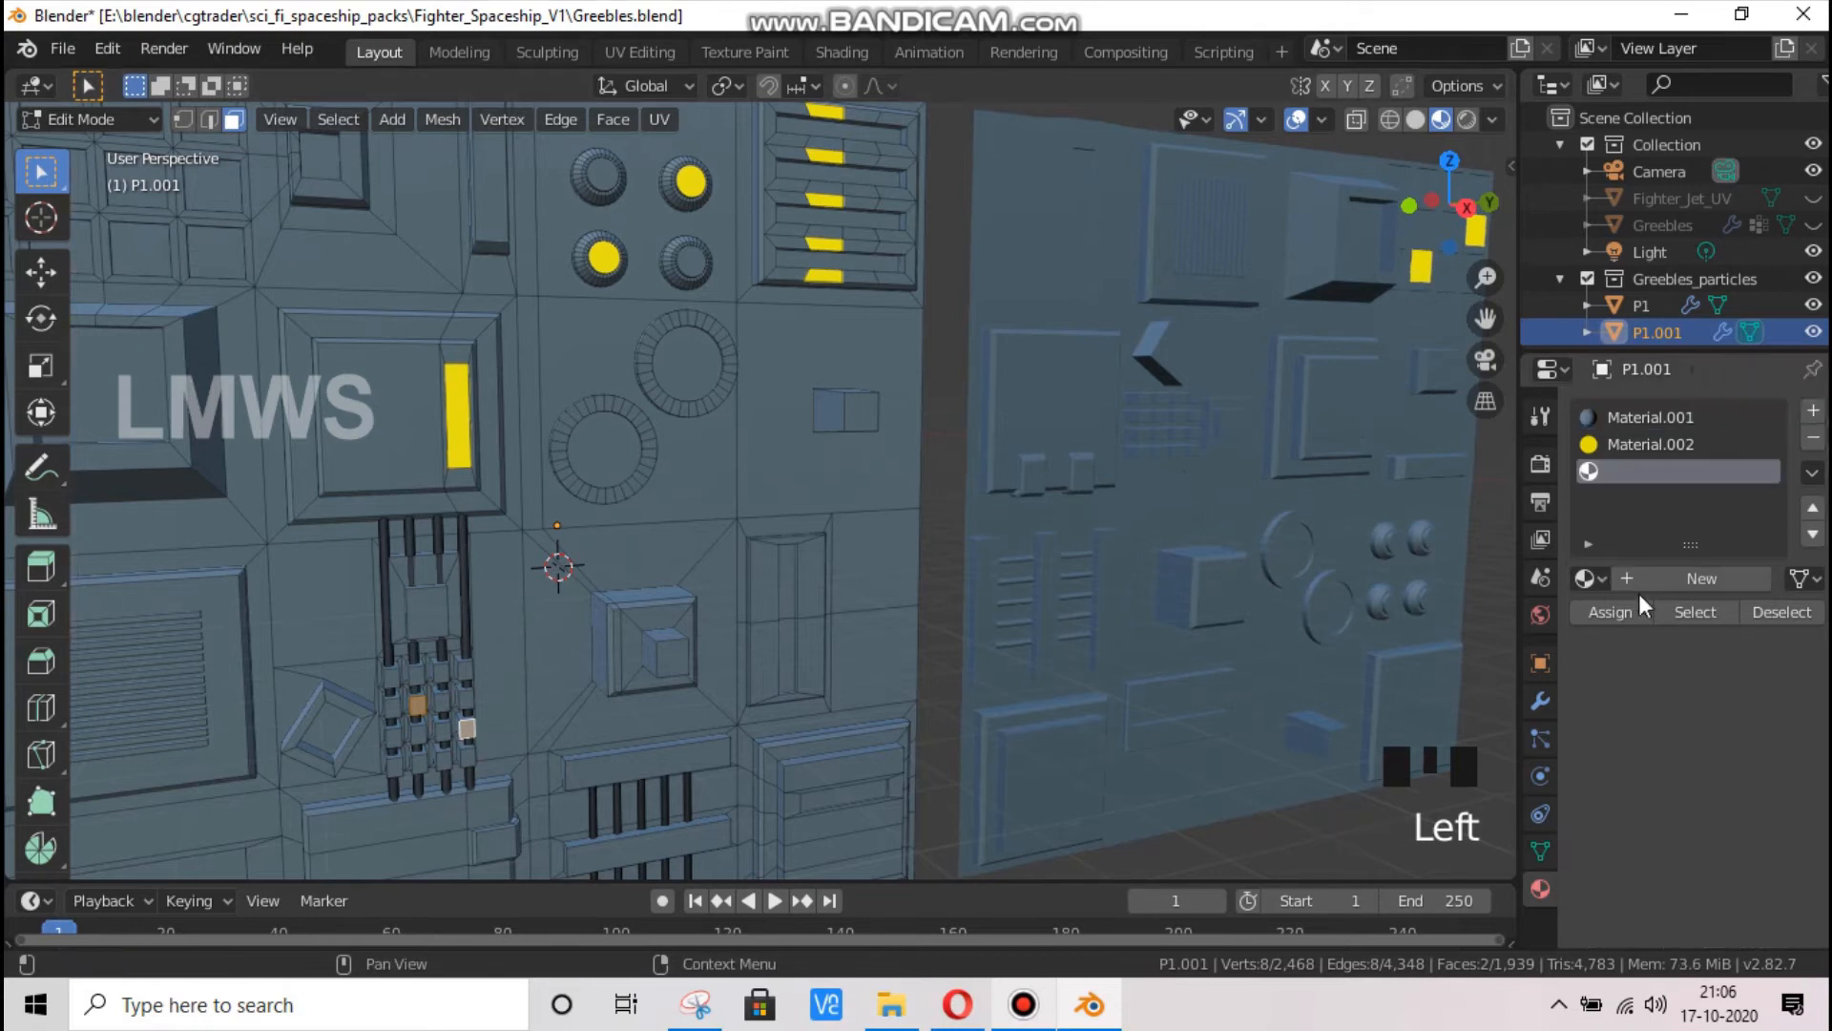
click(1672, 579)
click(1733, 771)
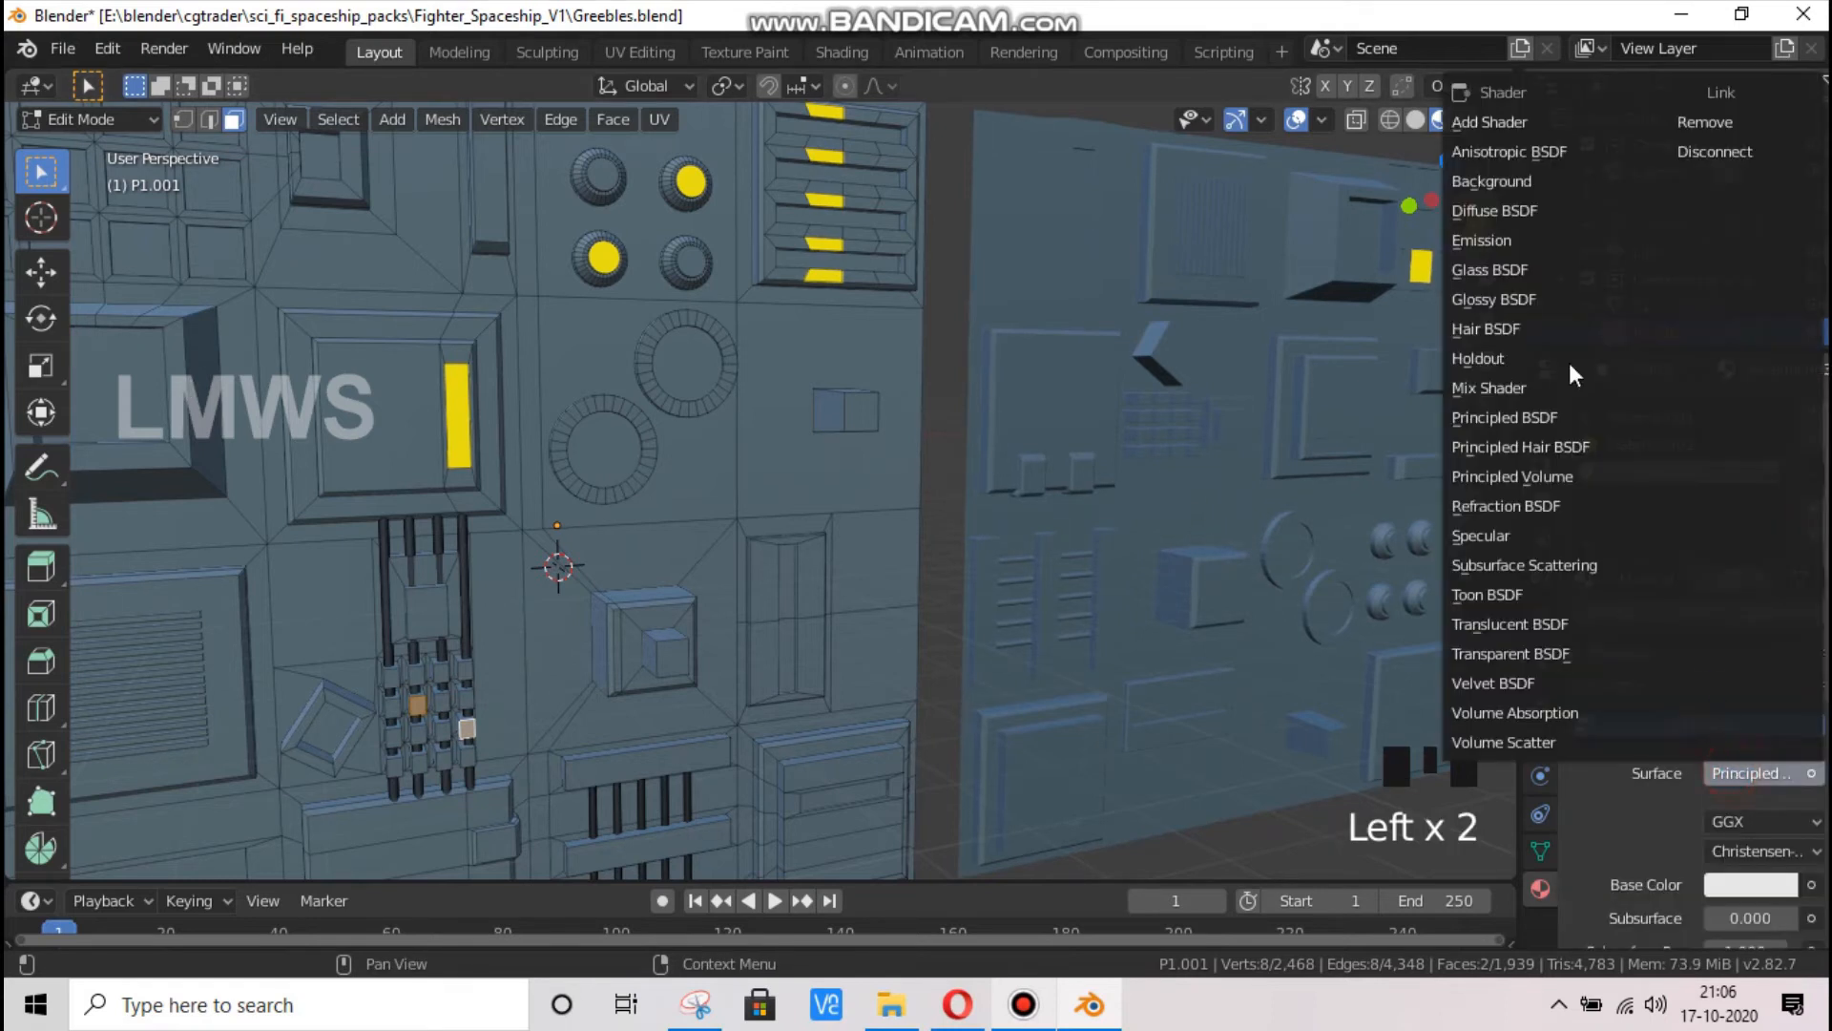
click(1510, 238)
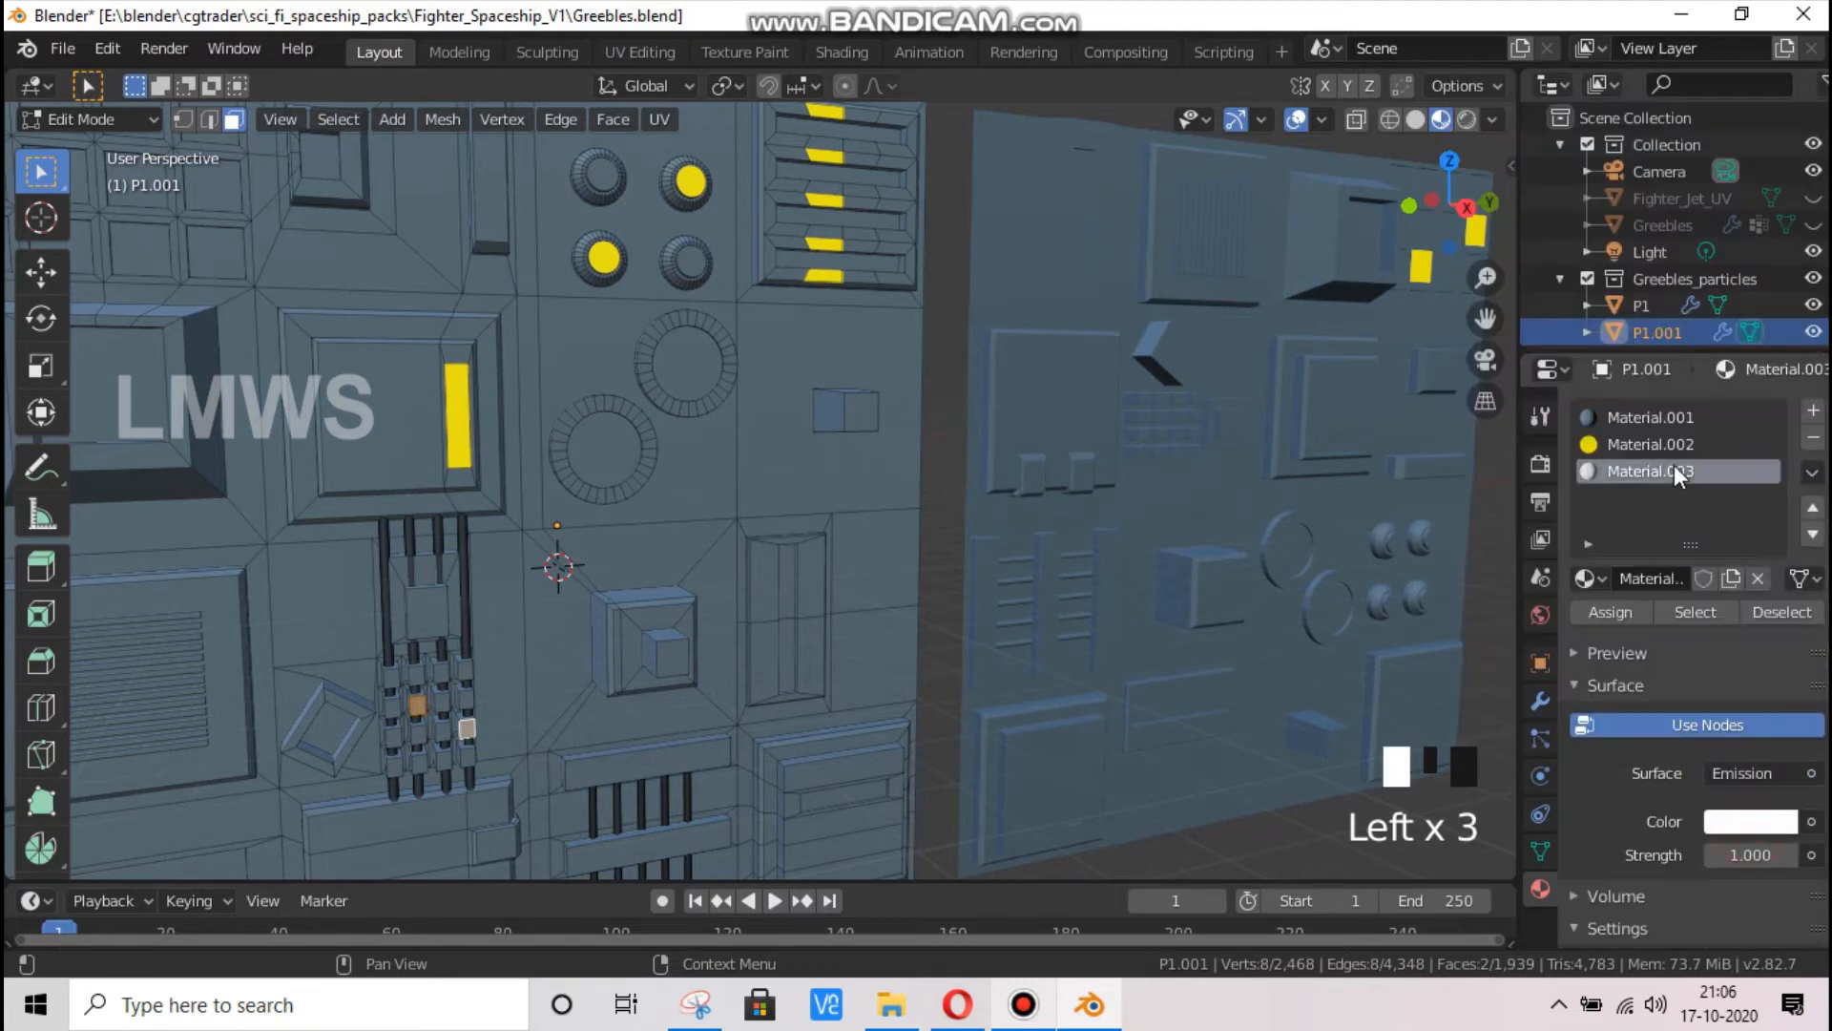
Set the new material's emission color to bright red and assign it to the two selected faces
click(1752, 821)
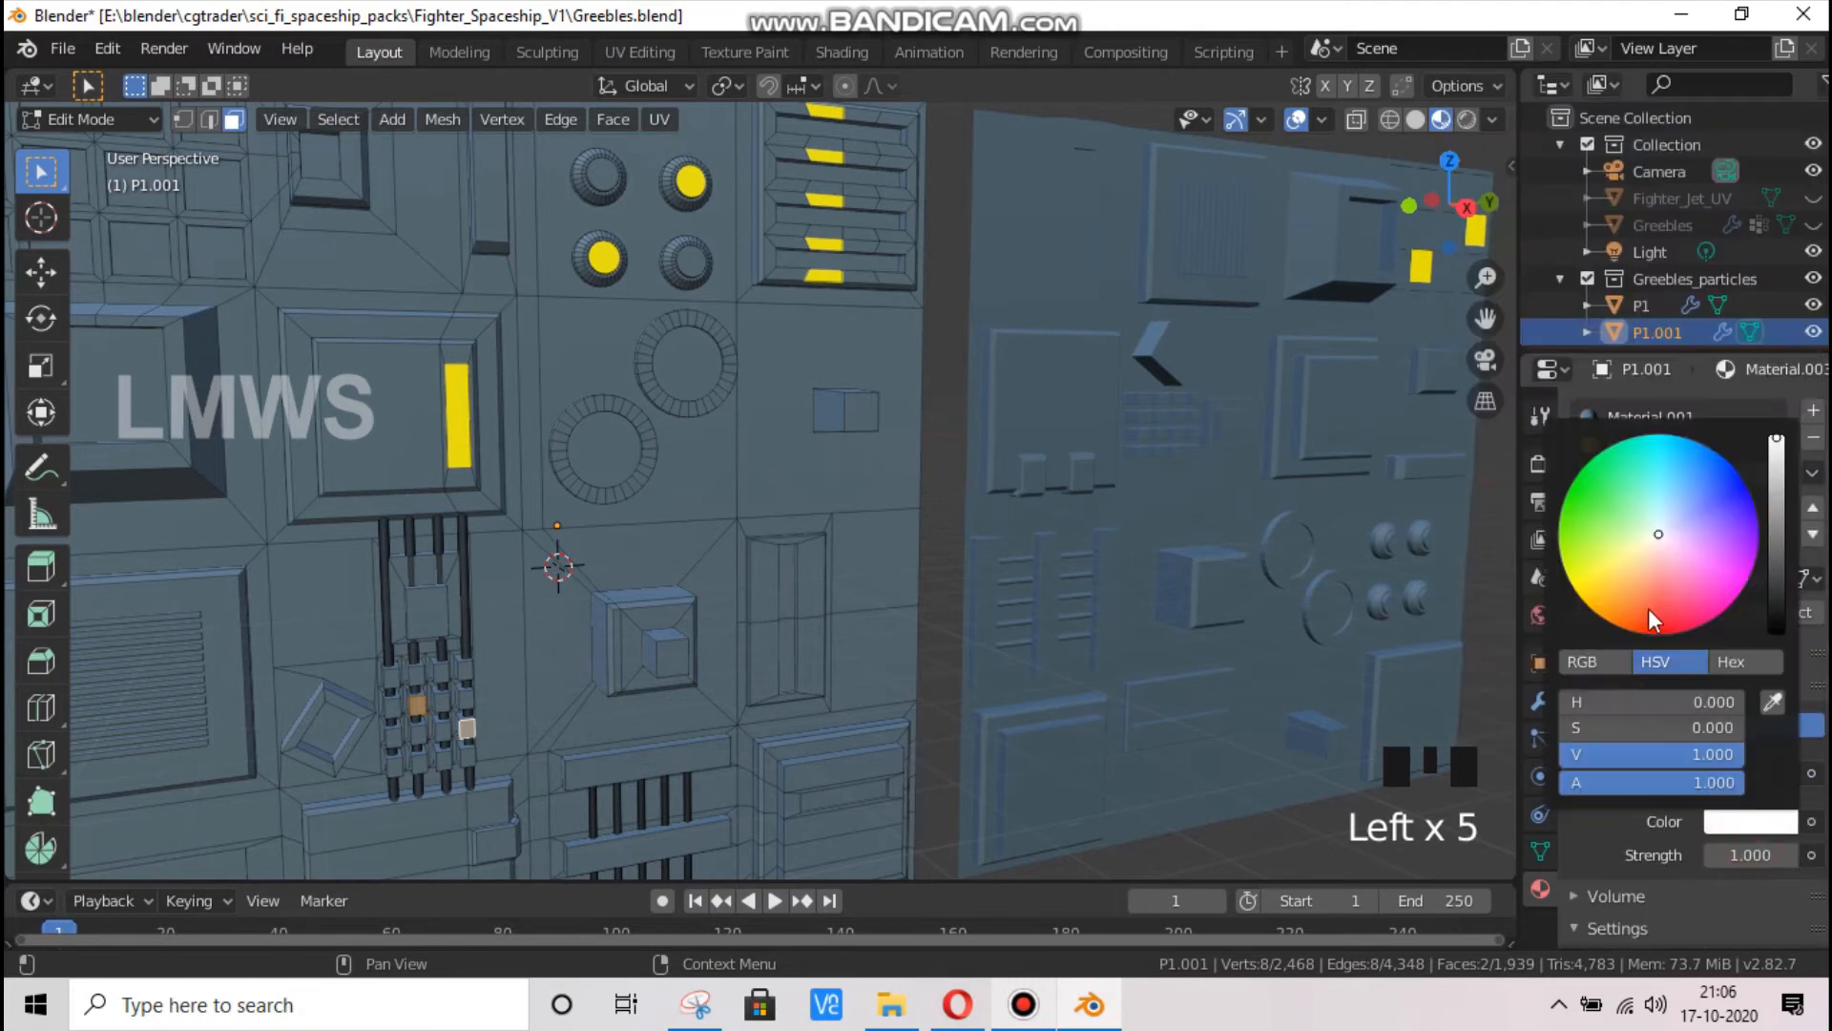
click(1640, 630)
drag(1639, 630, 1647, 632)
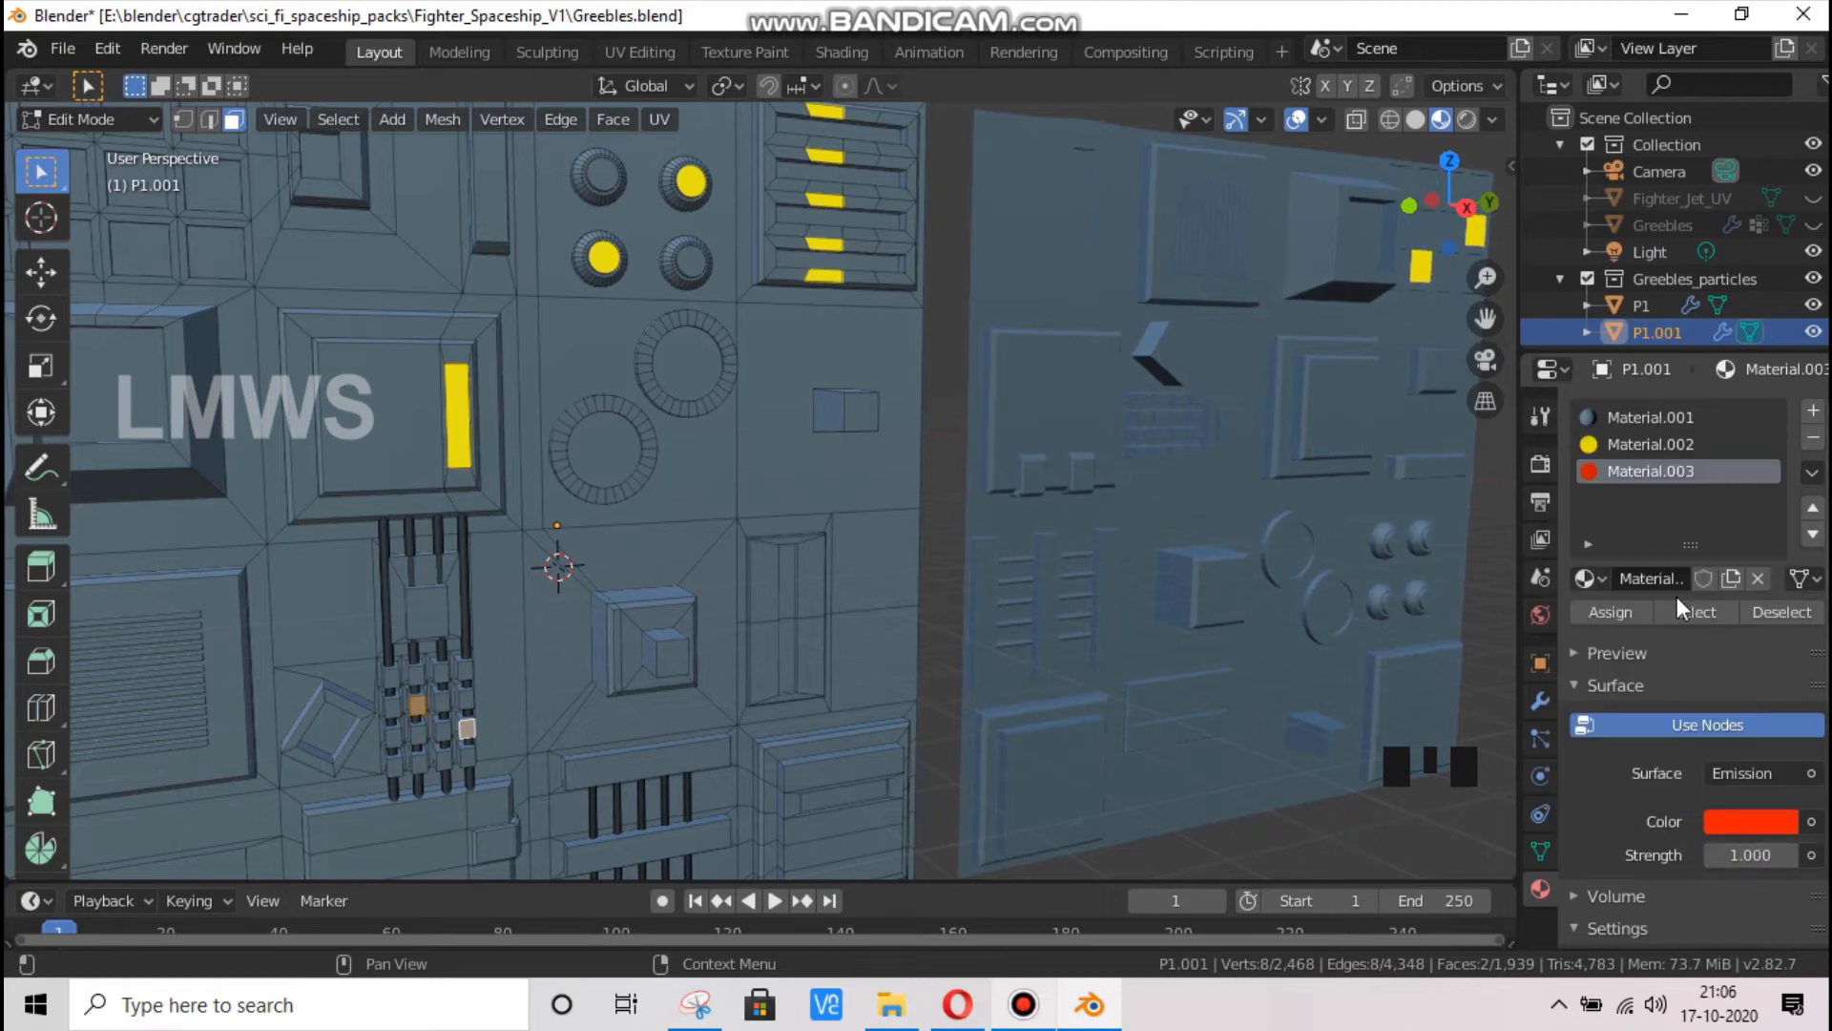
scroll(1099, 631, down, 5)
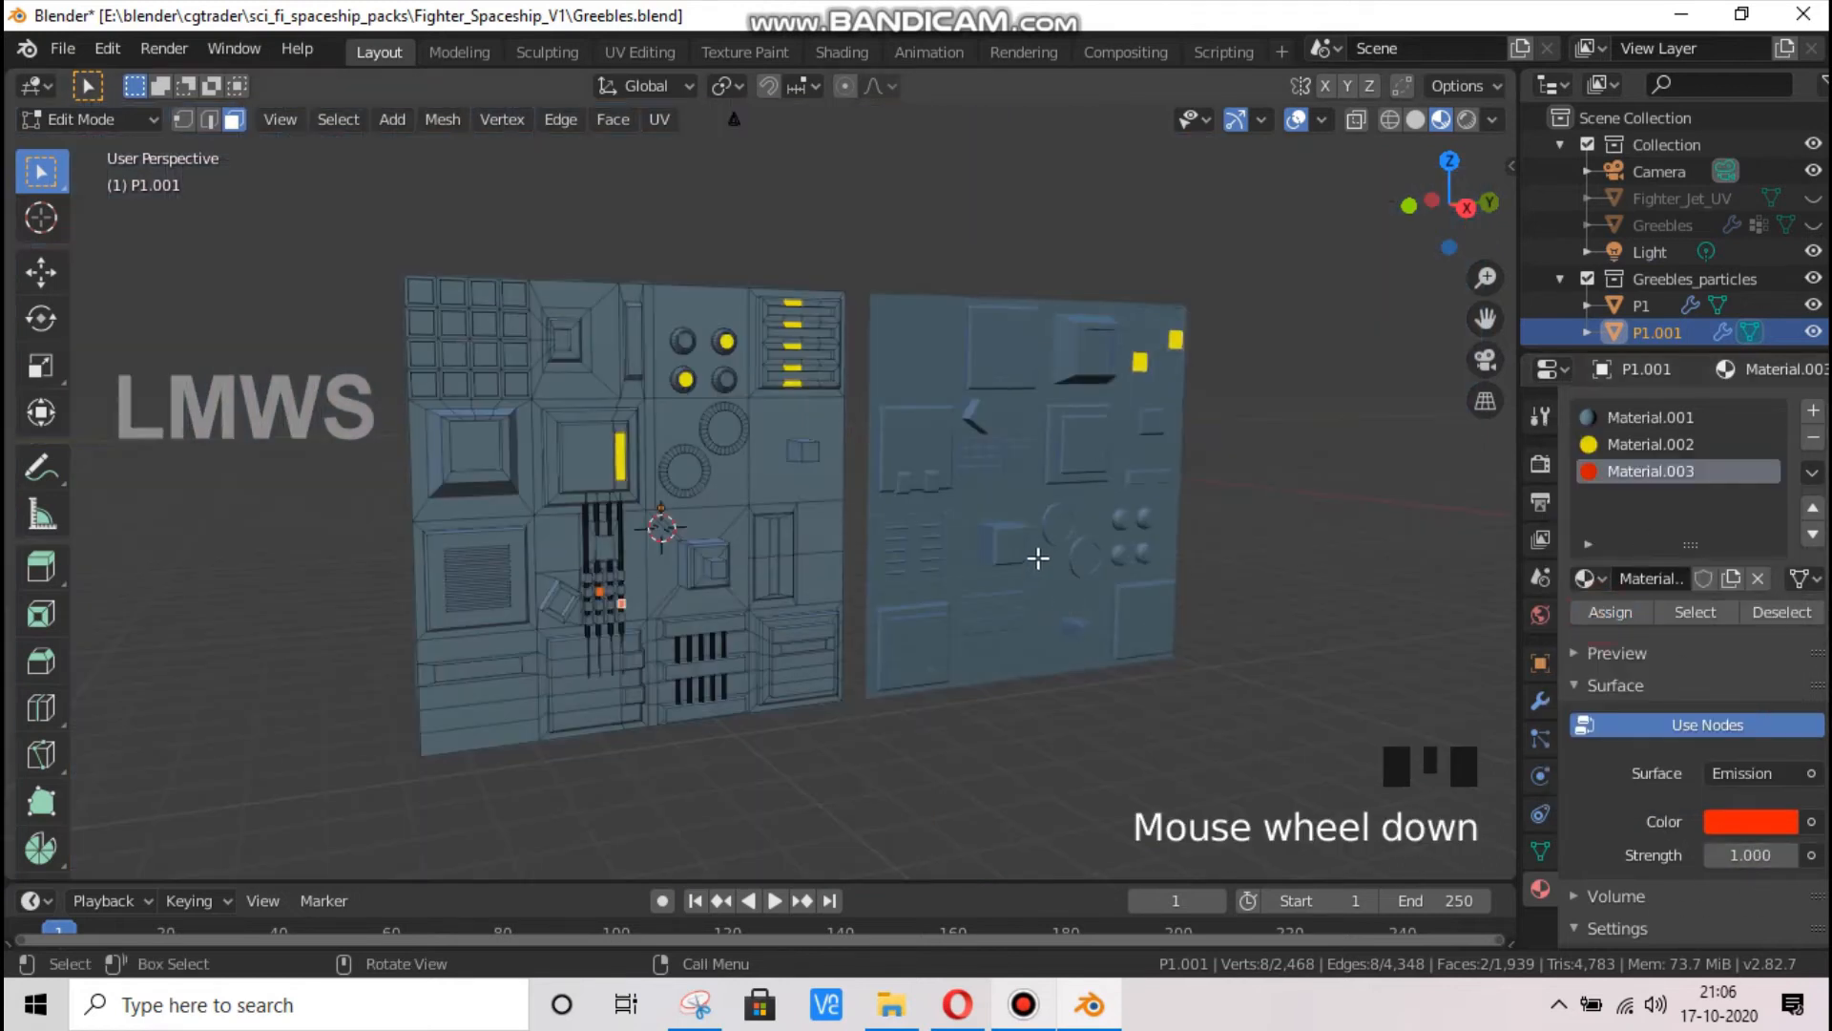
Return P1.001 to Object Mode and save the file
key(Tab)
mouse_move(1459, 180)
mouse_down()
mouse_move(1467, 203)
mouse_move(1501, 206)
mouse_move(1475, 200)
mouse_up()
key(ctrl+s)
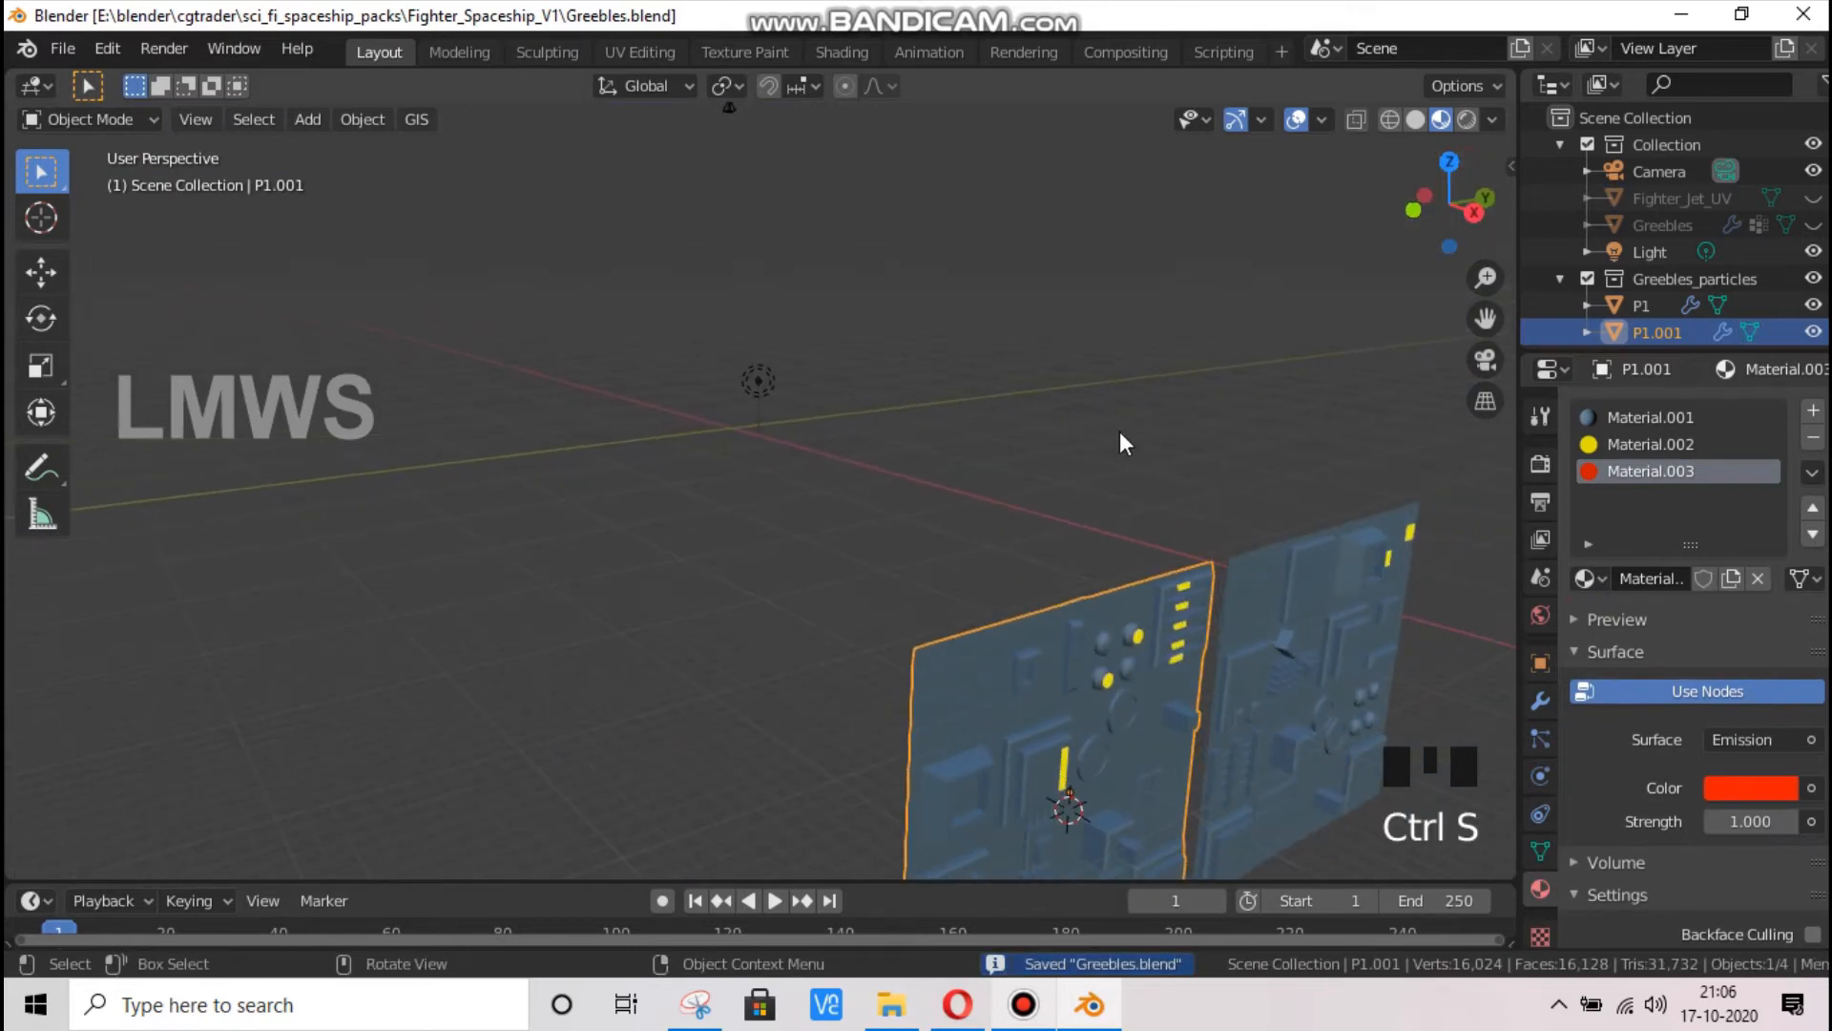
Switch to the camera view and unhide the Greebles object to check the scattered panels
key(KP_0)
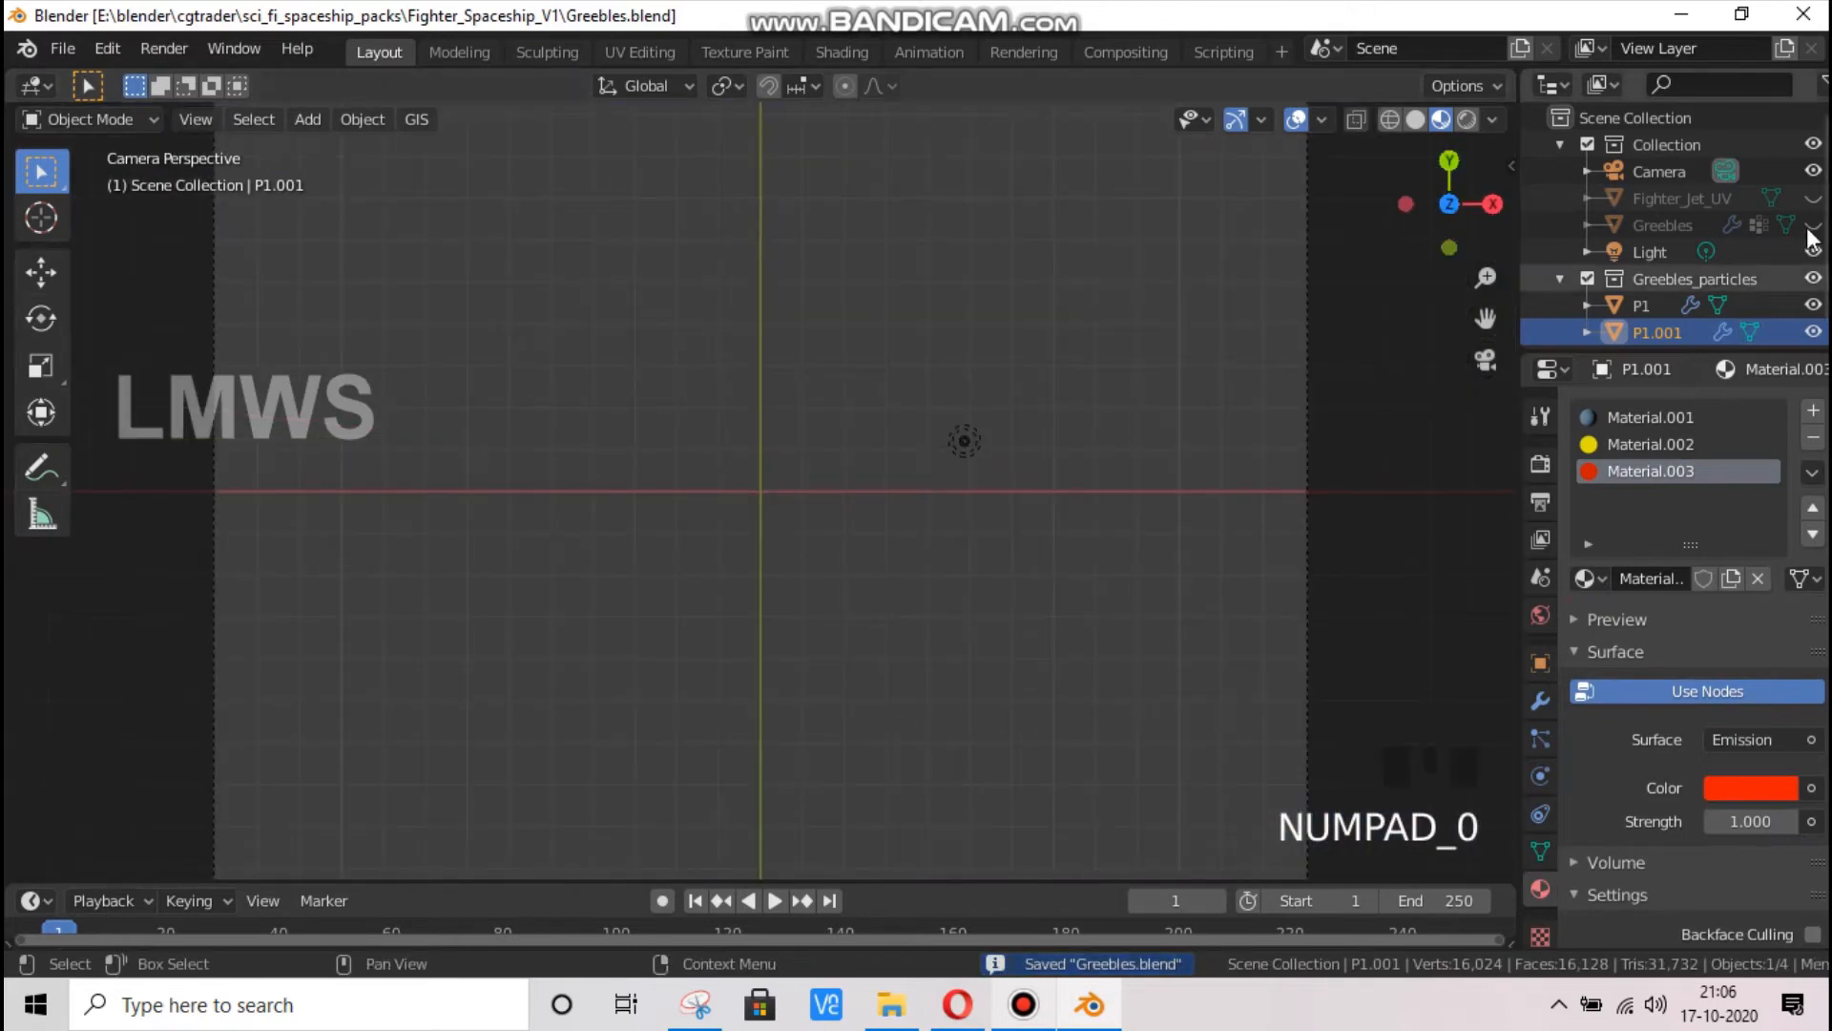
click(1813, 225)
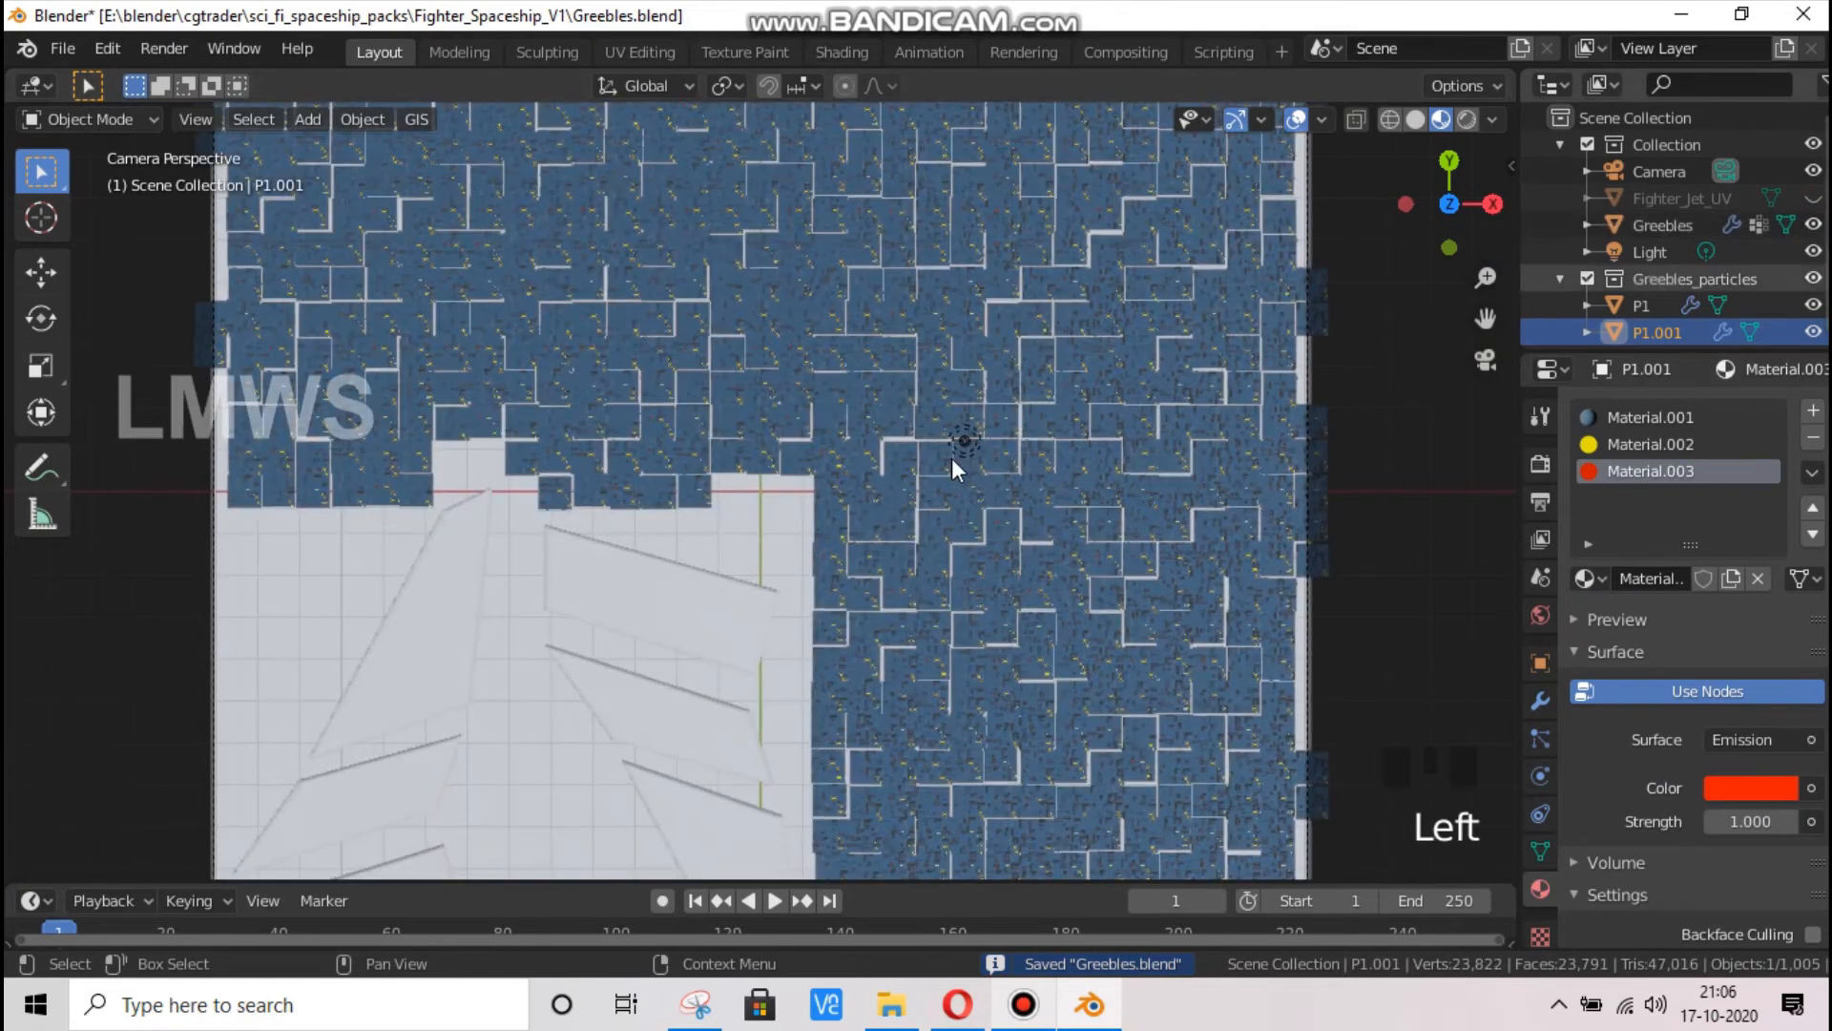
scroll(937, 456, up, 4)
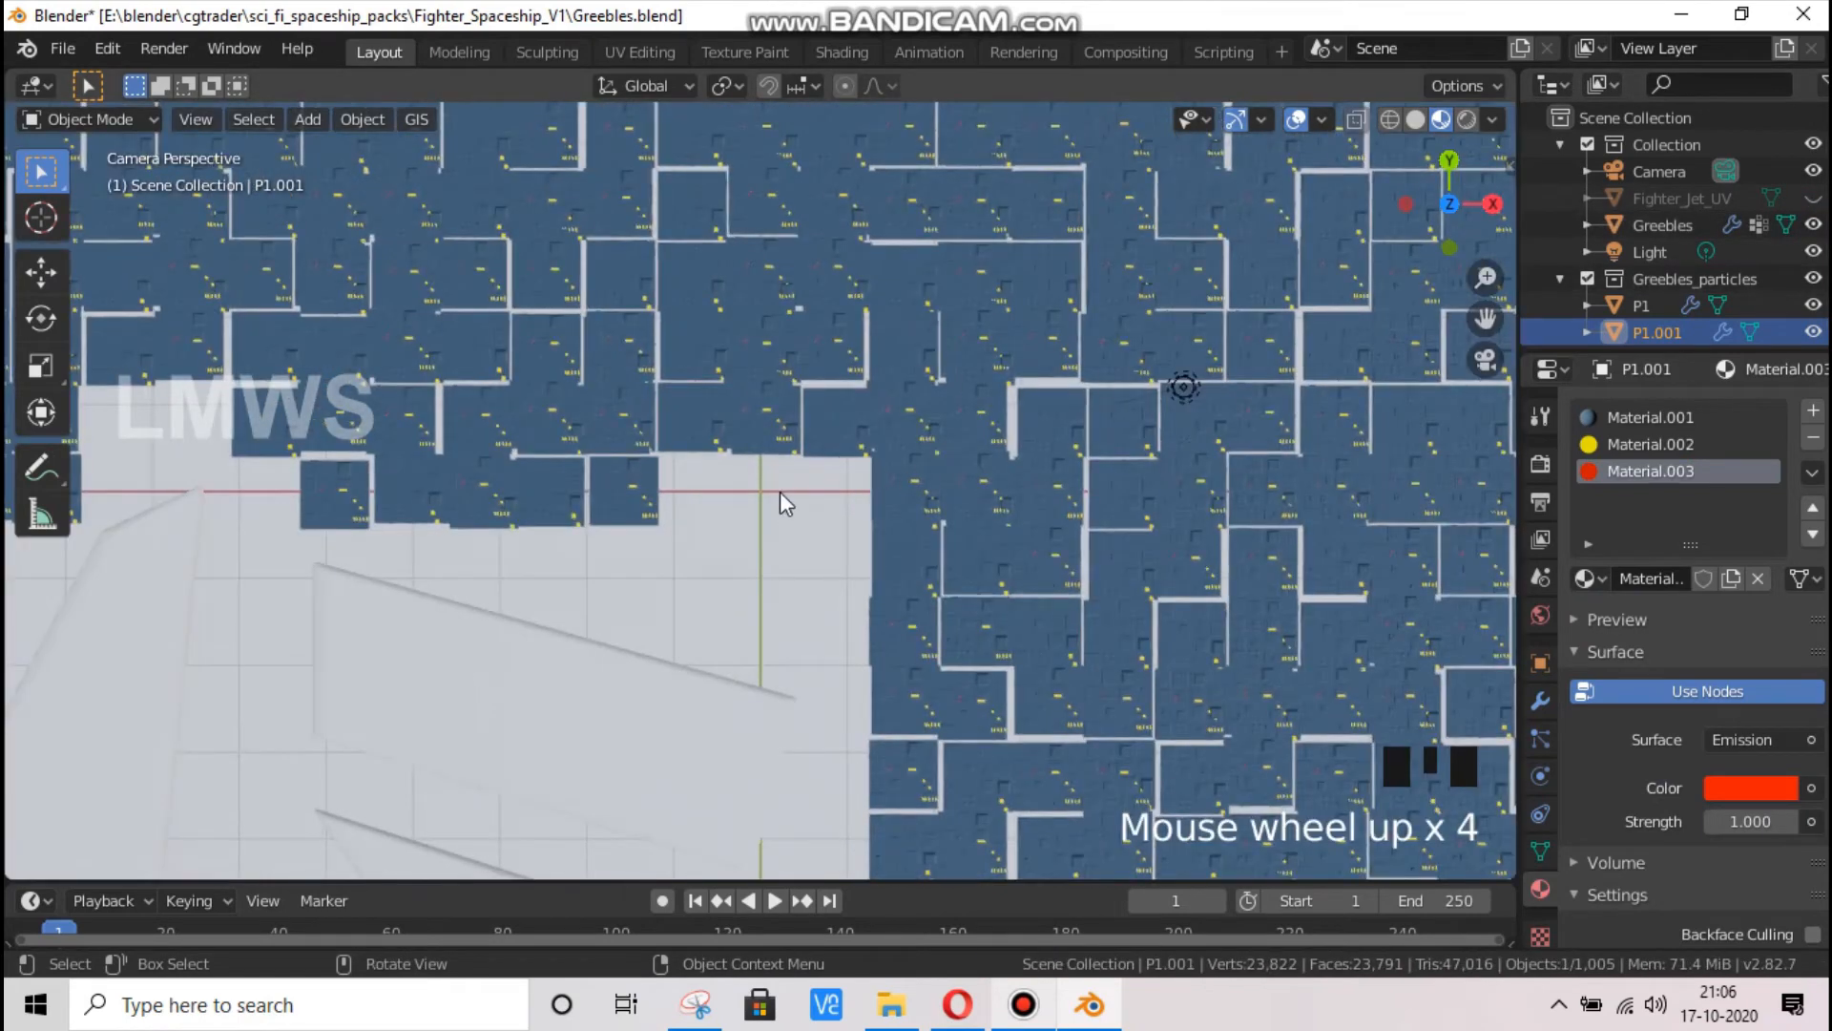
scroll(821, 401, down, 4)
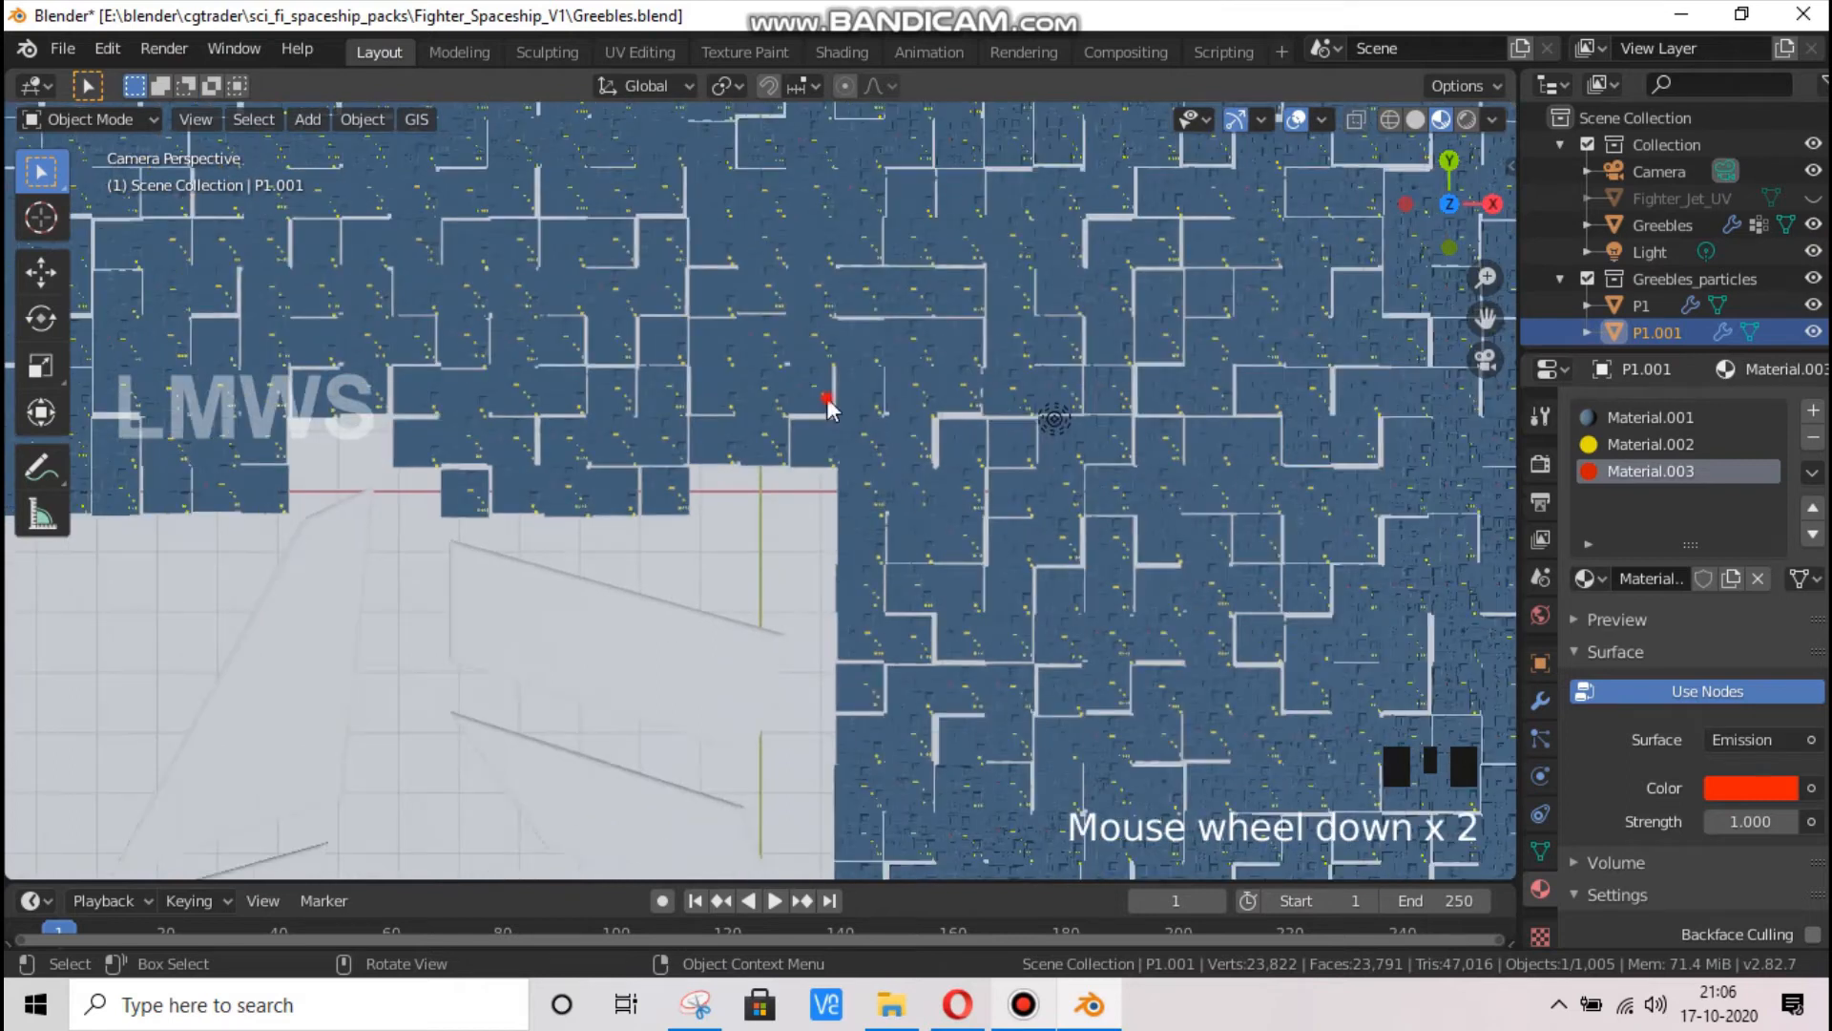
Give the Greebles base plane the existing blue Material.001 and deselect it
click(651, 439)
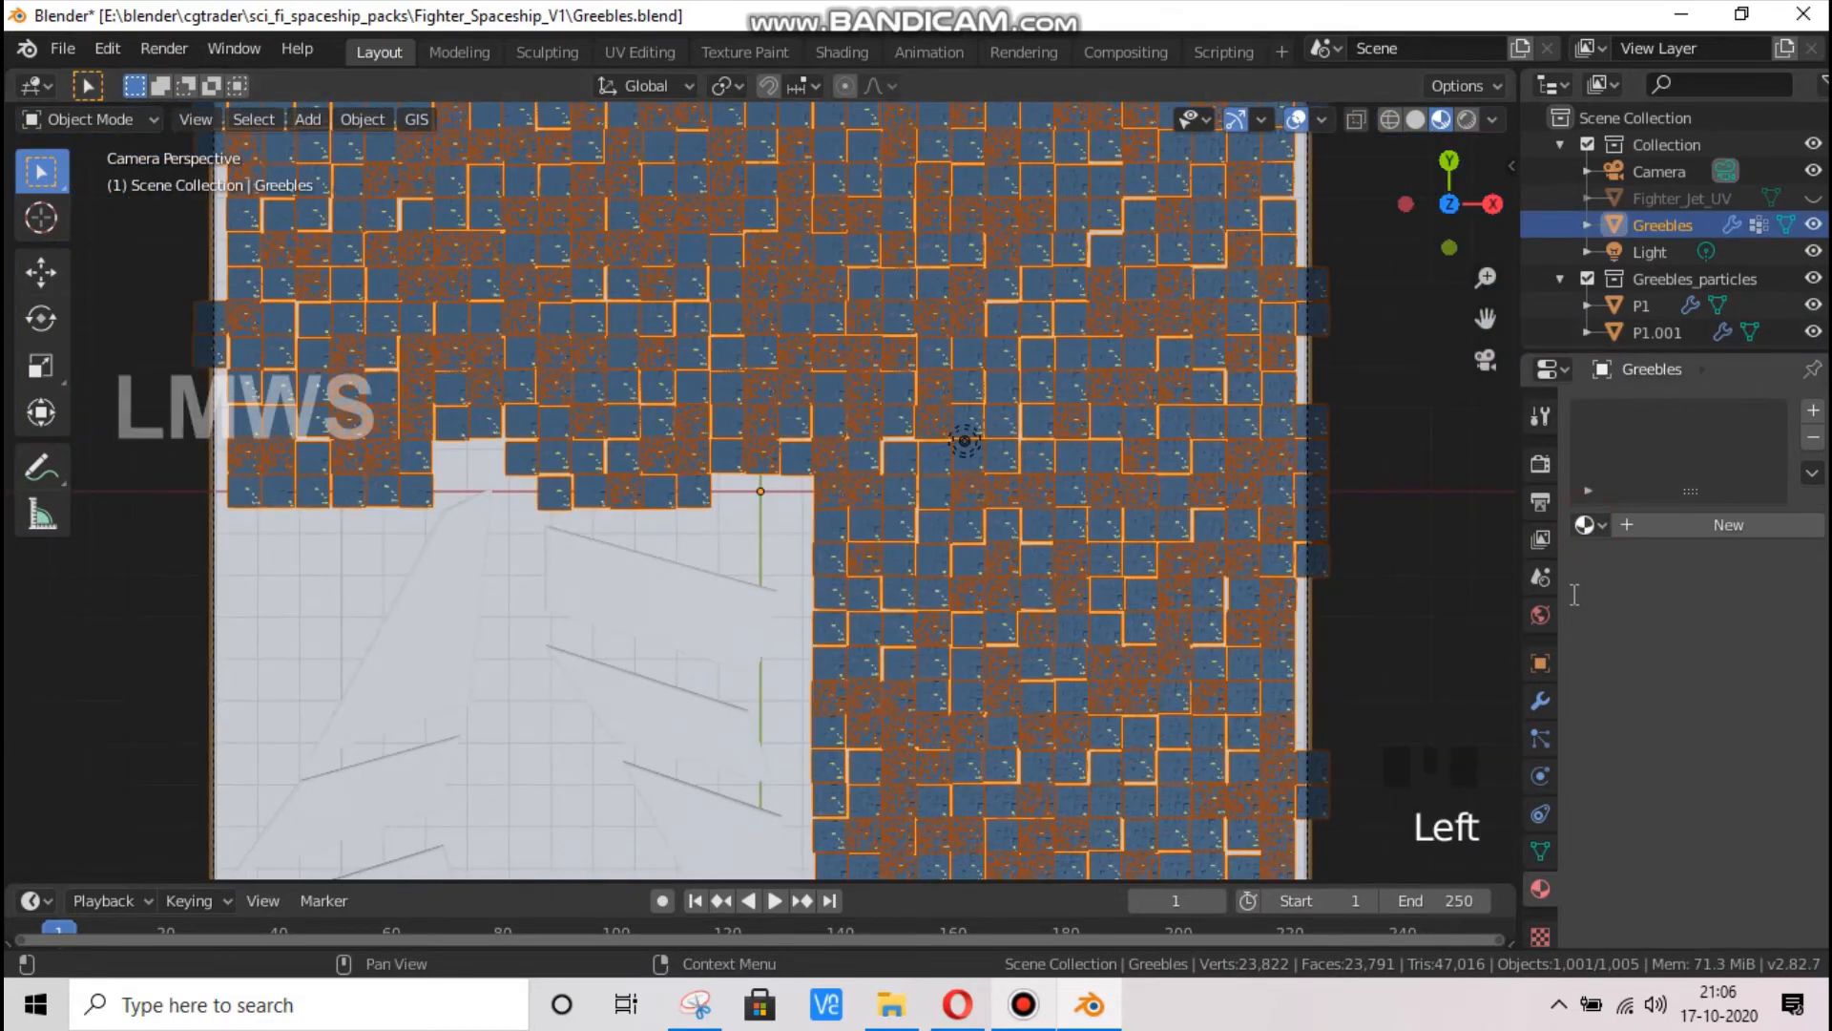
click(1586, 525)
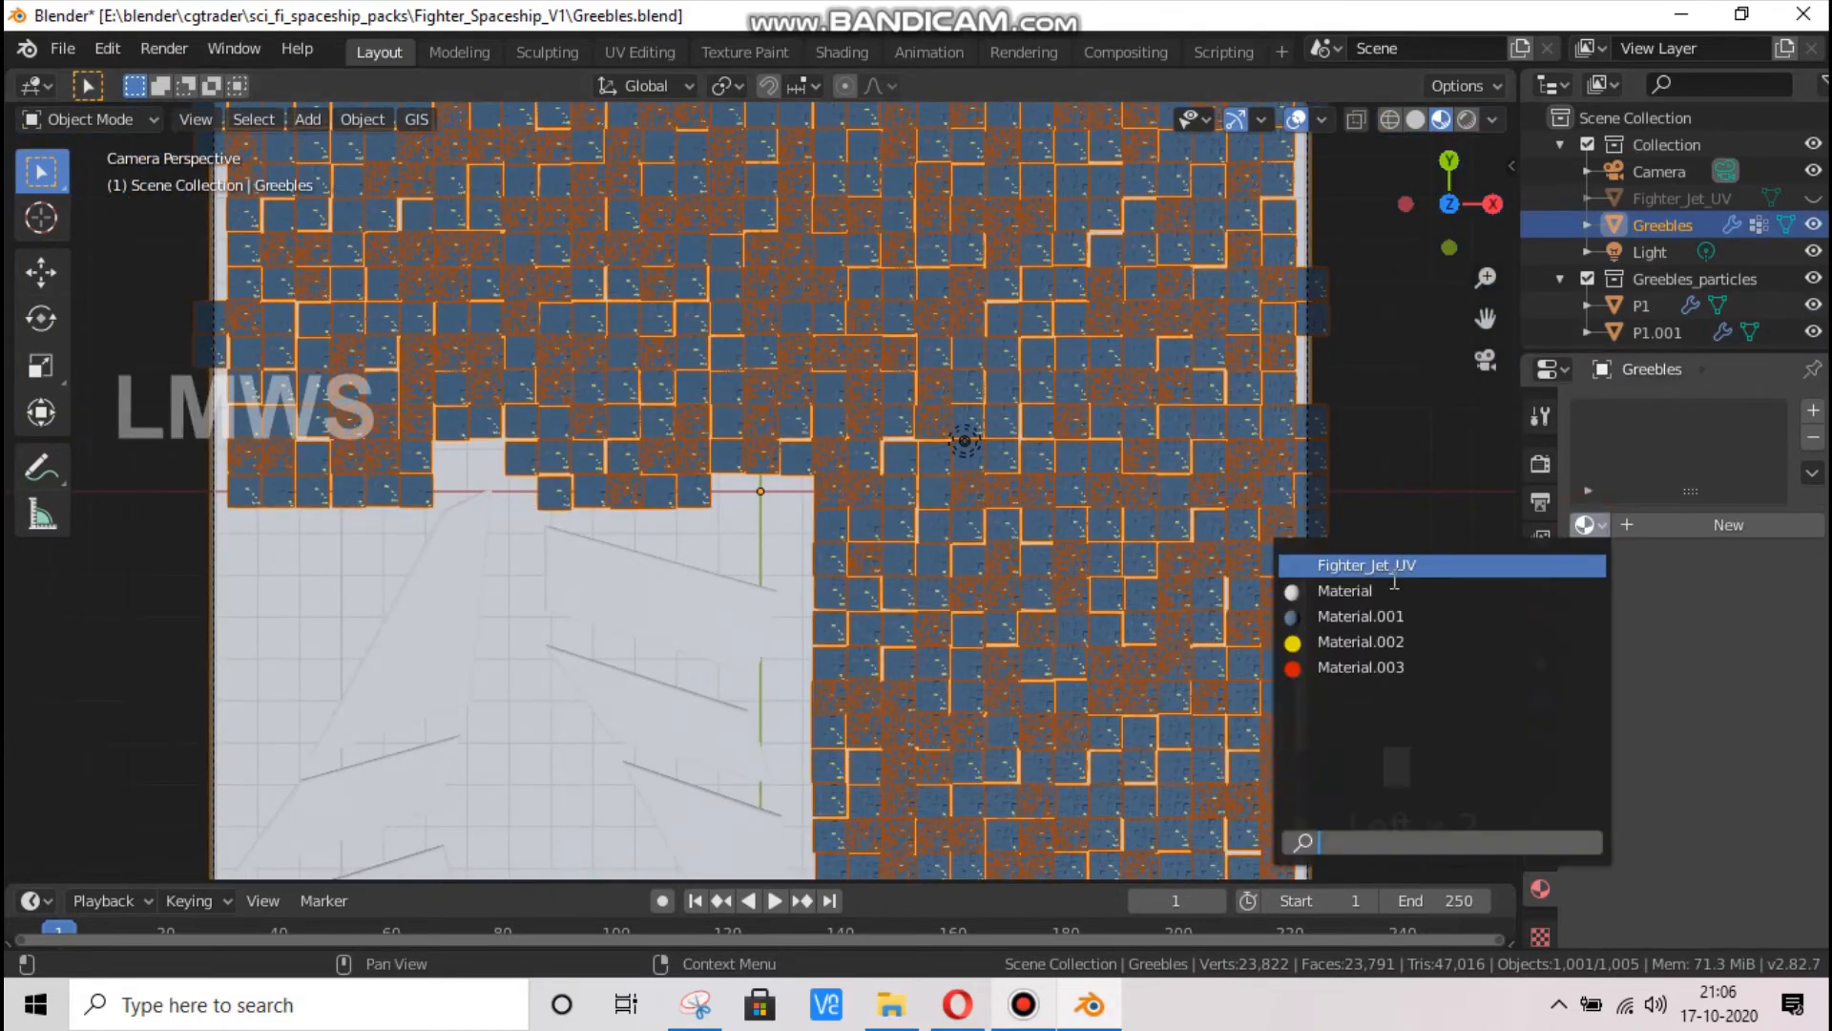
click(1311, 616)
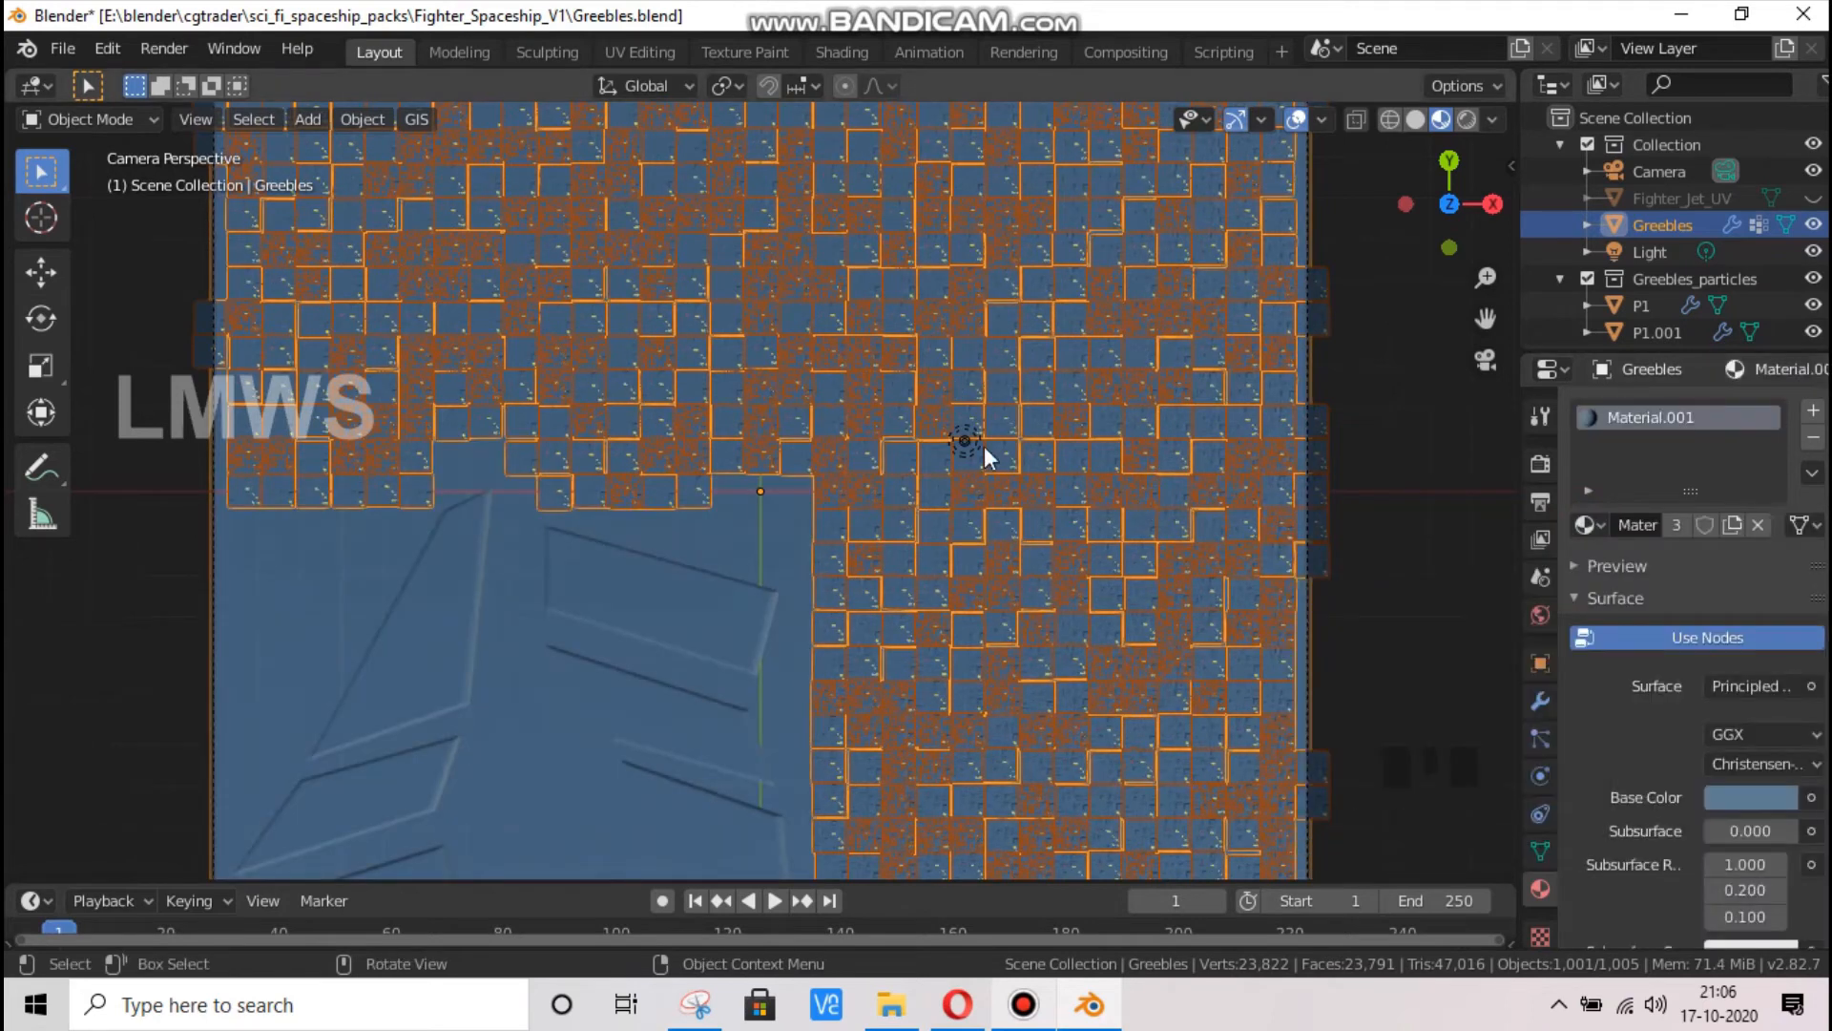
click(935, 506)
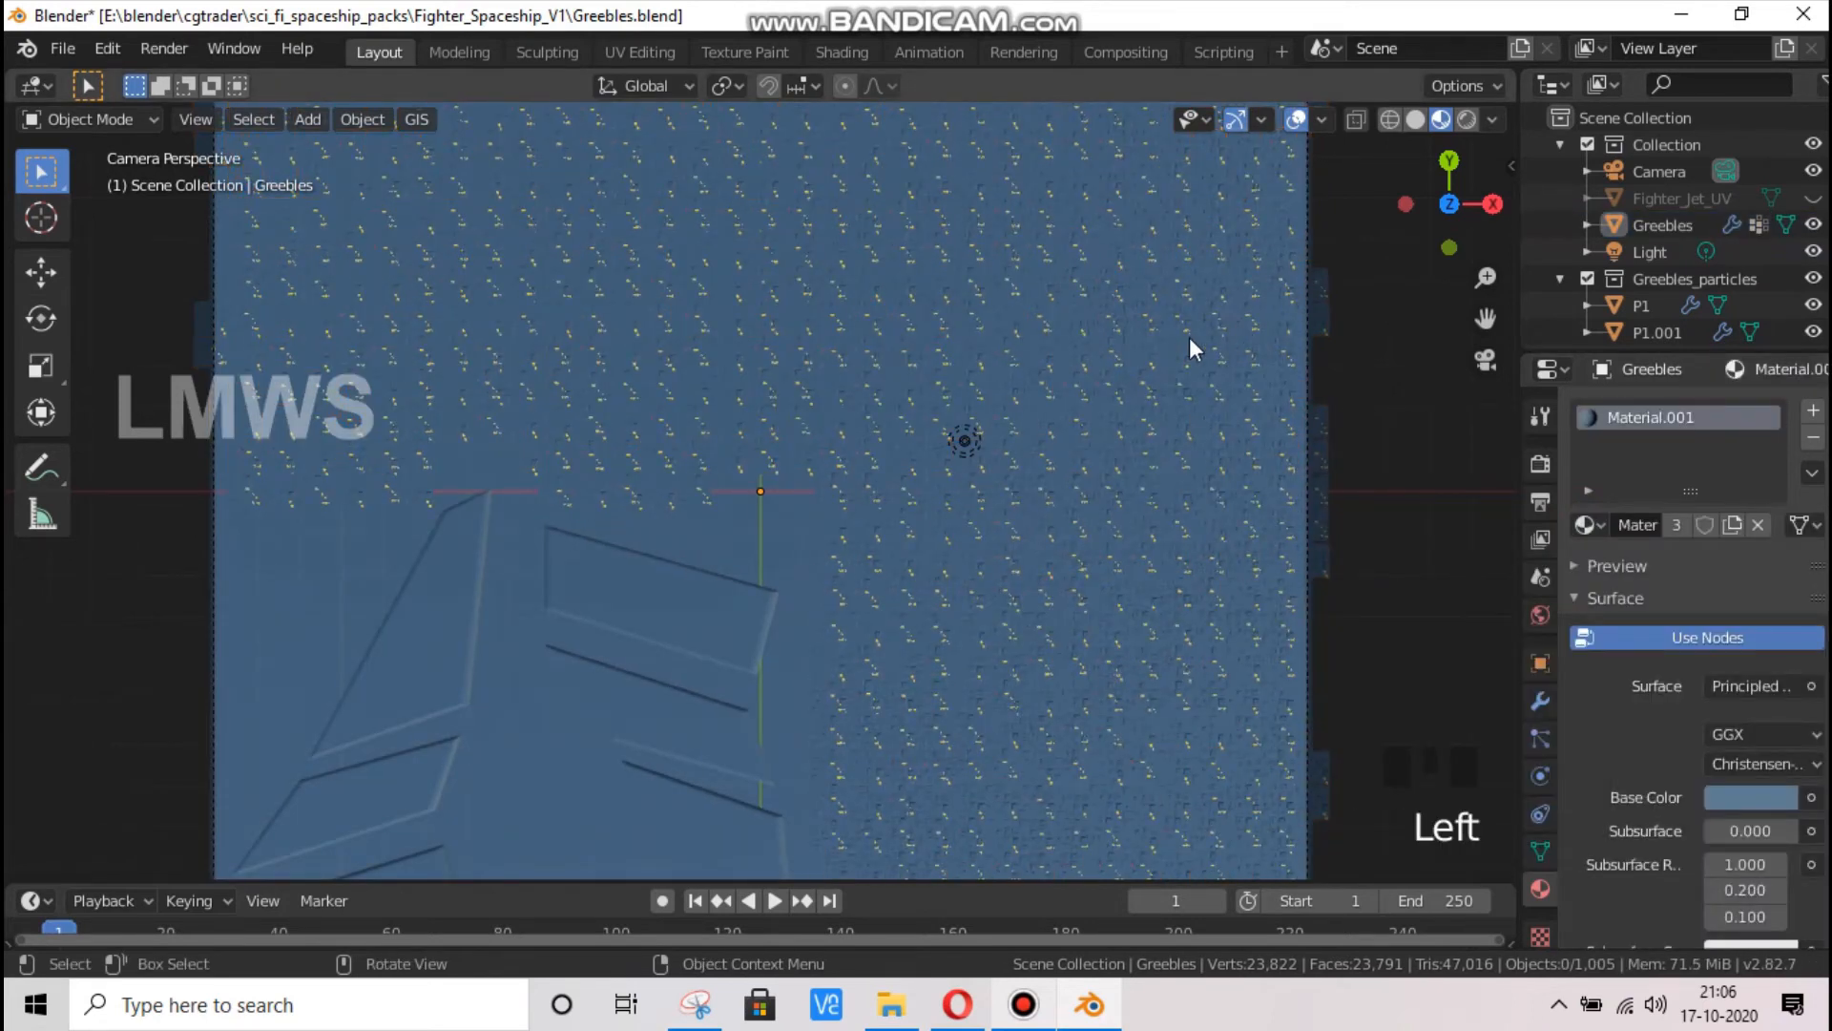
Set the rotation phase of the Greebles object's particle system to 1.000
click(1329, 491)
click(1541, 739)
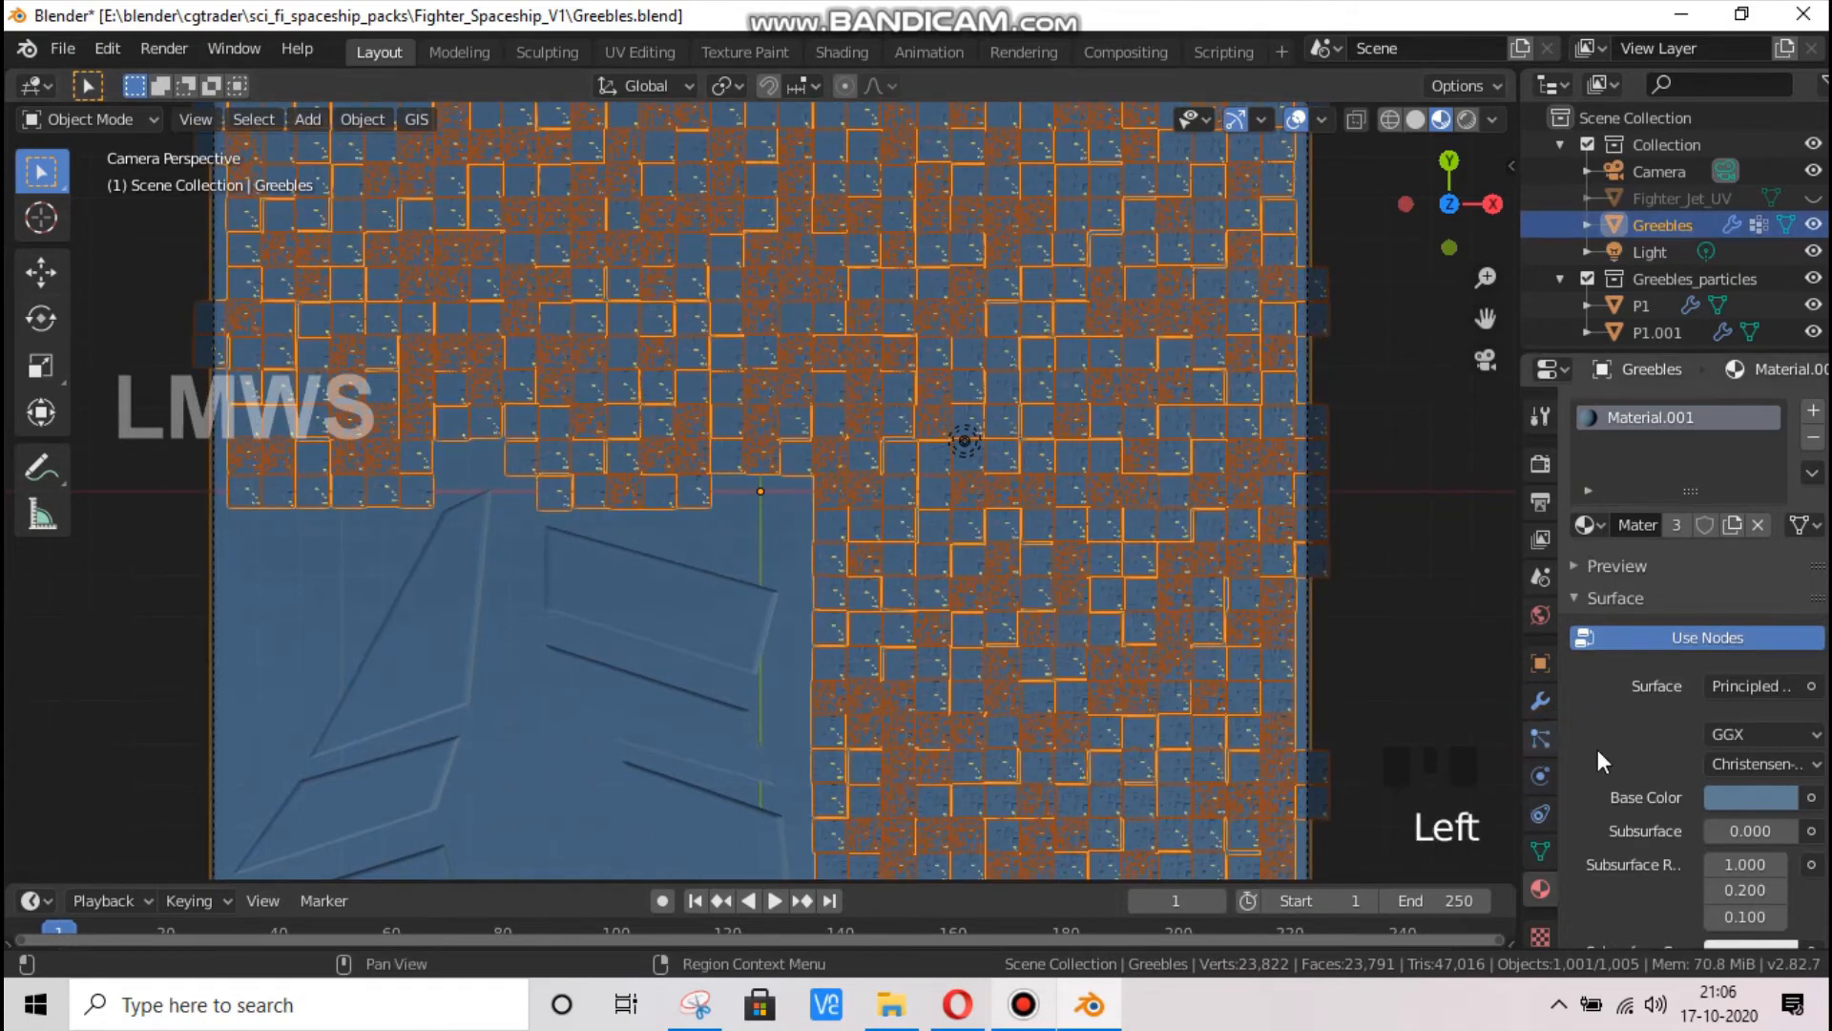
scroll(1609, 773, down, 6)
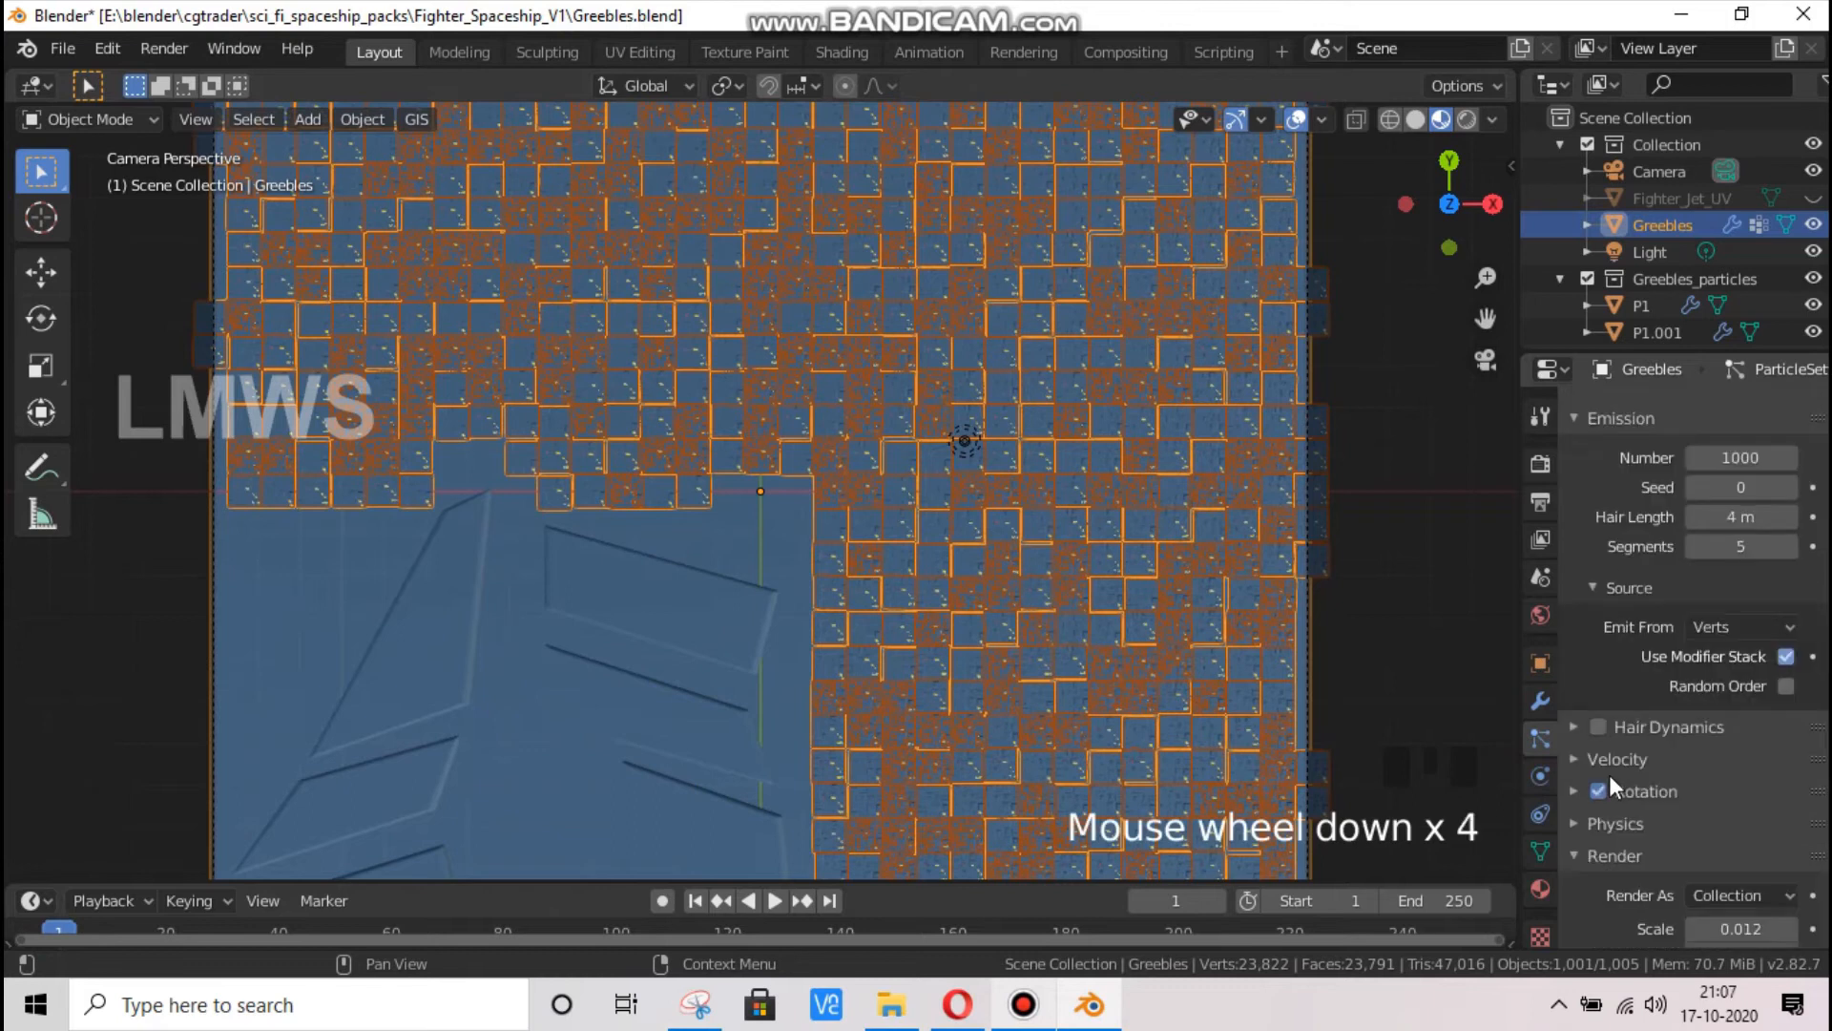
scroll(1637, 687, down, 3)
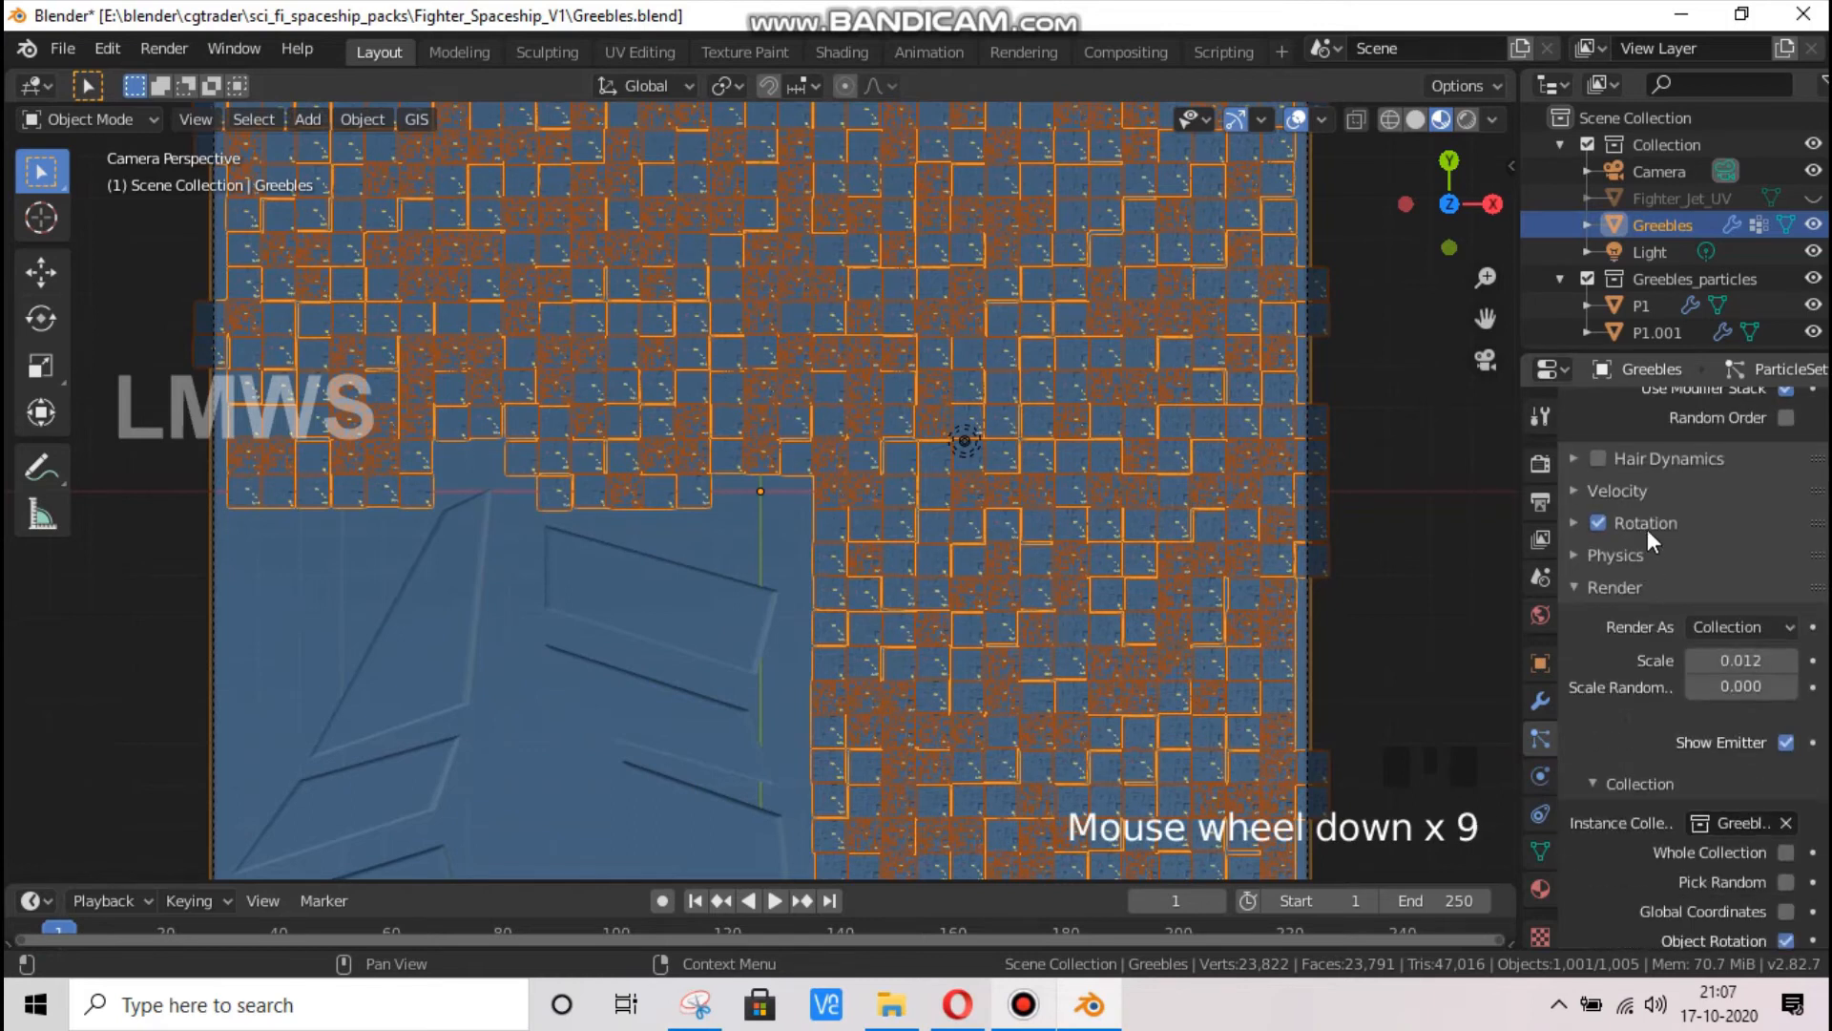
click(1648, 524)
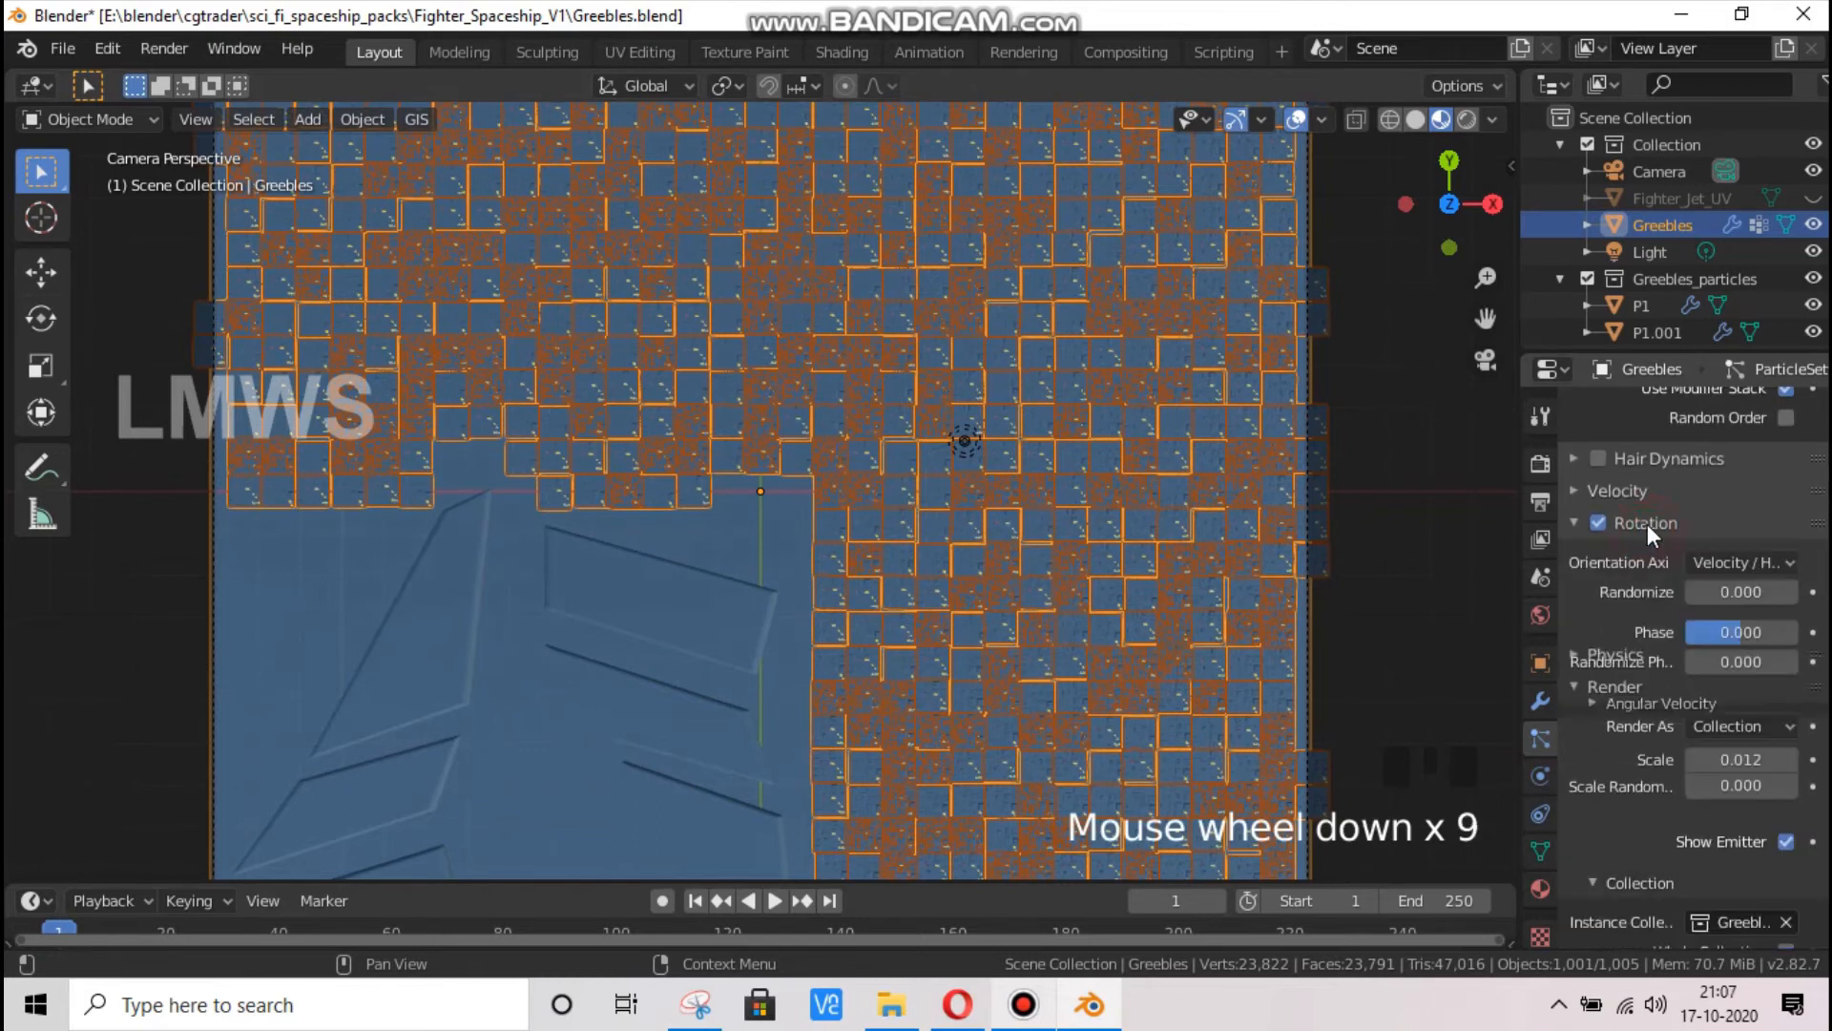
drag(1708, 632, 1742, 632)
click(1756, 636)
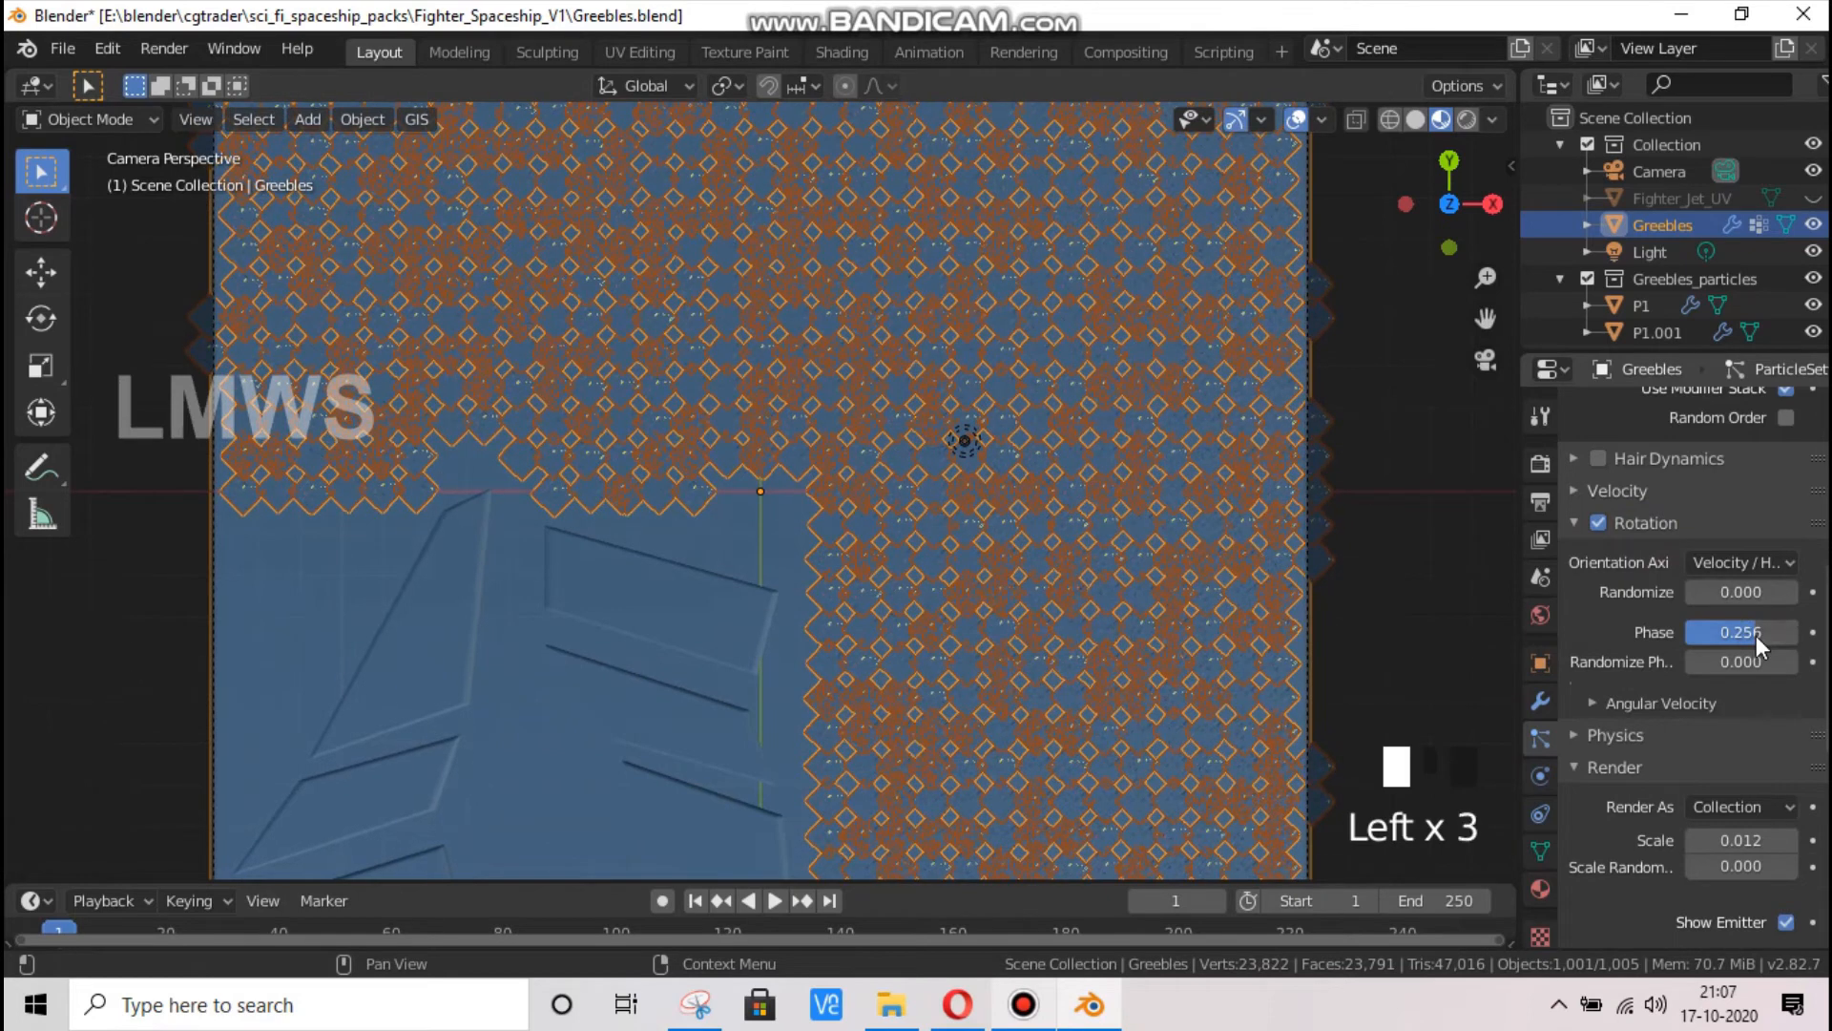
click(1759, 634)
key(Return)
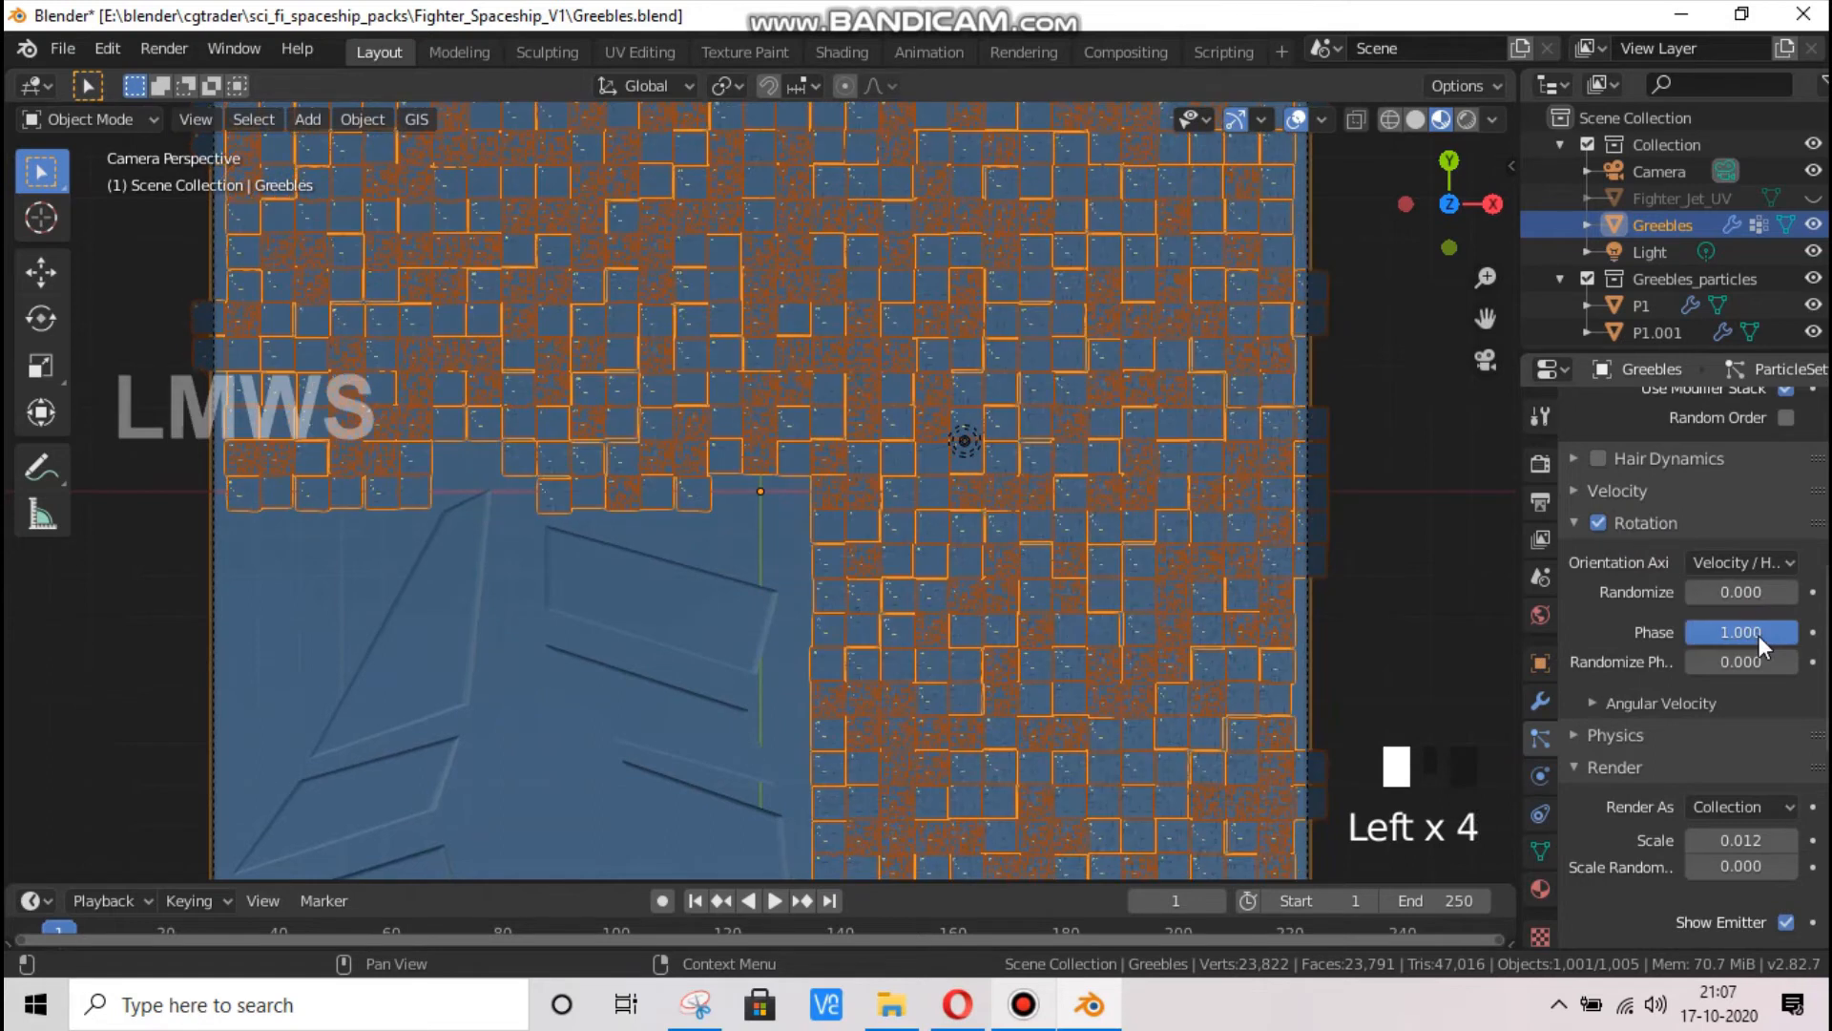
Deselect everything and examine the orientation and emission faces of the scattered greebles up close in the camera view
scroll(1002, 573, up, 6)
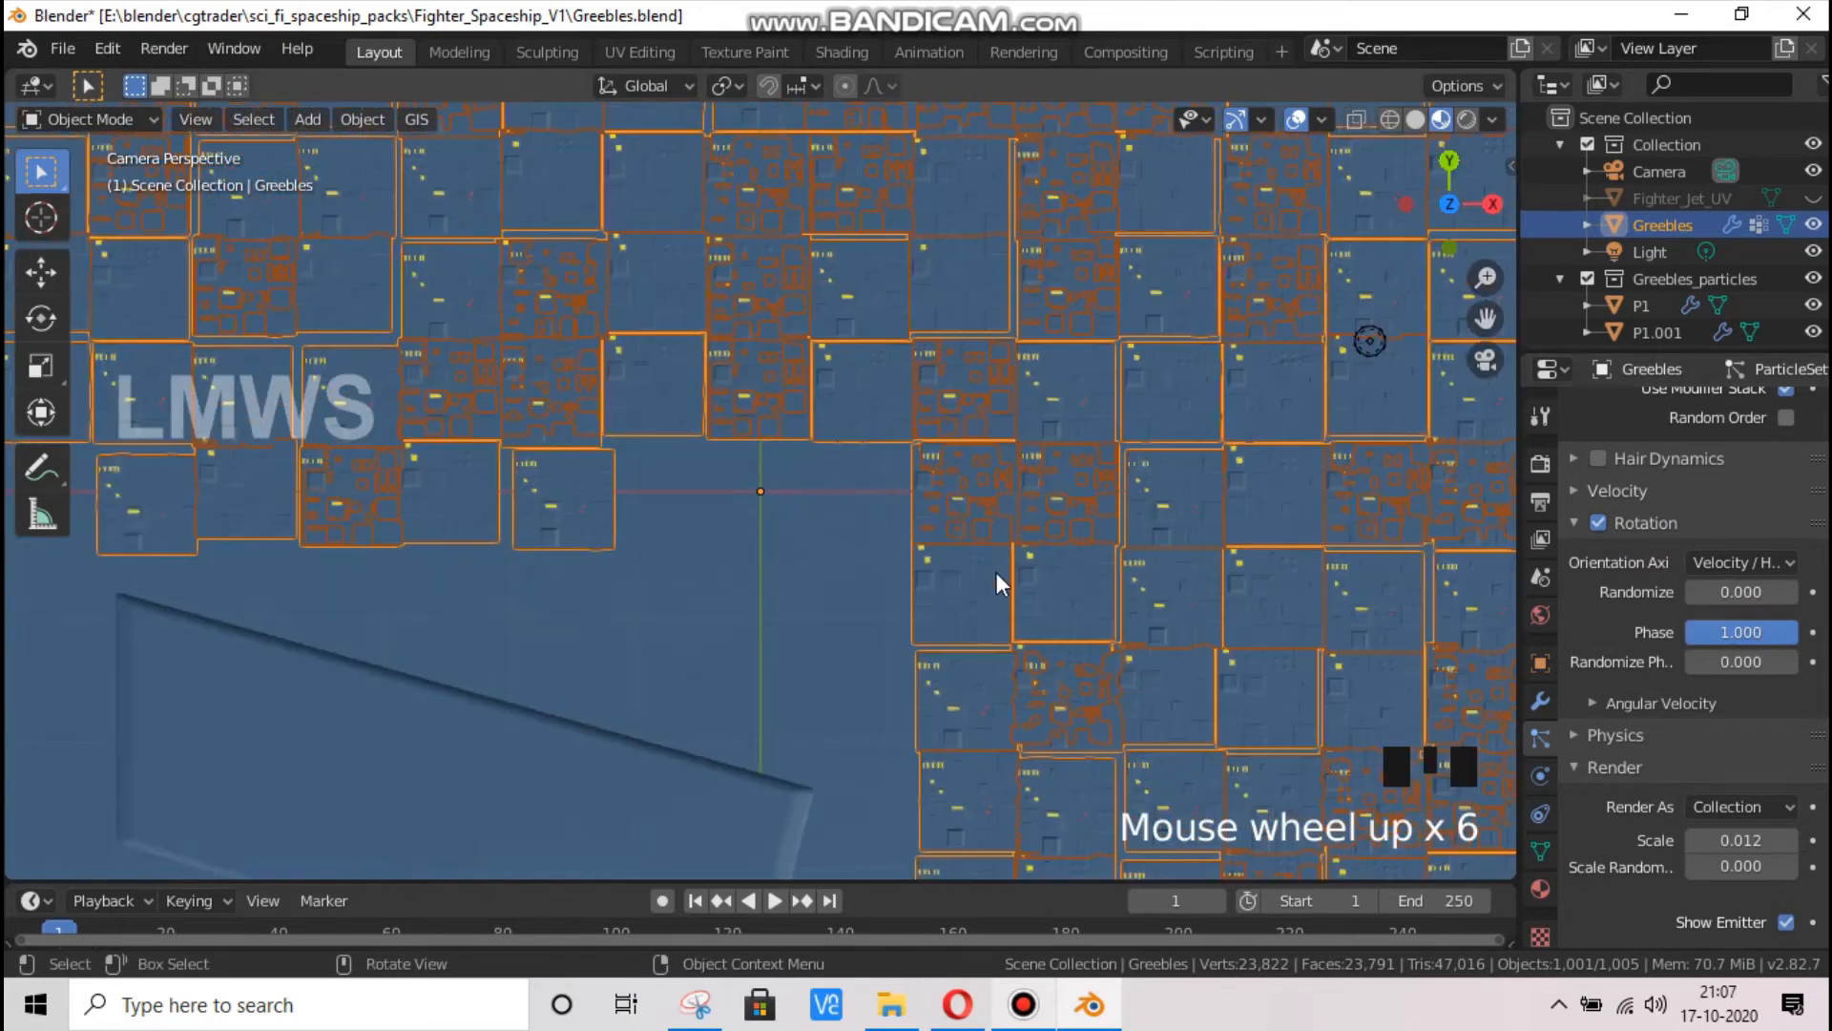
key(alt+a)
scroll(1002, 539, up, 1)
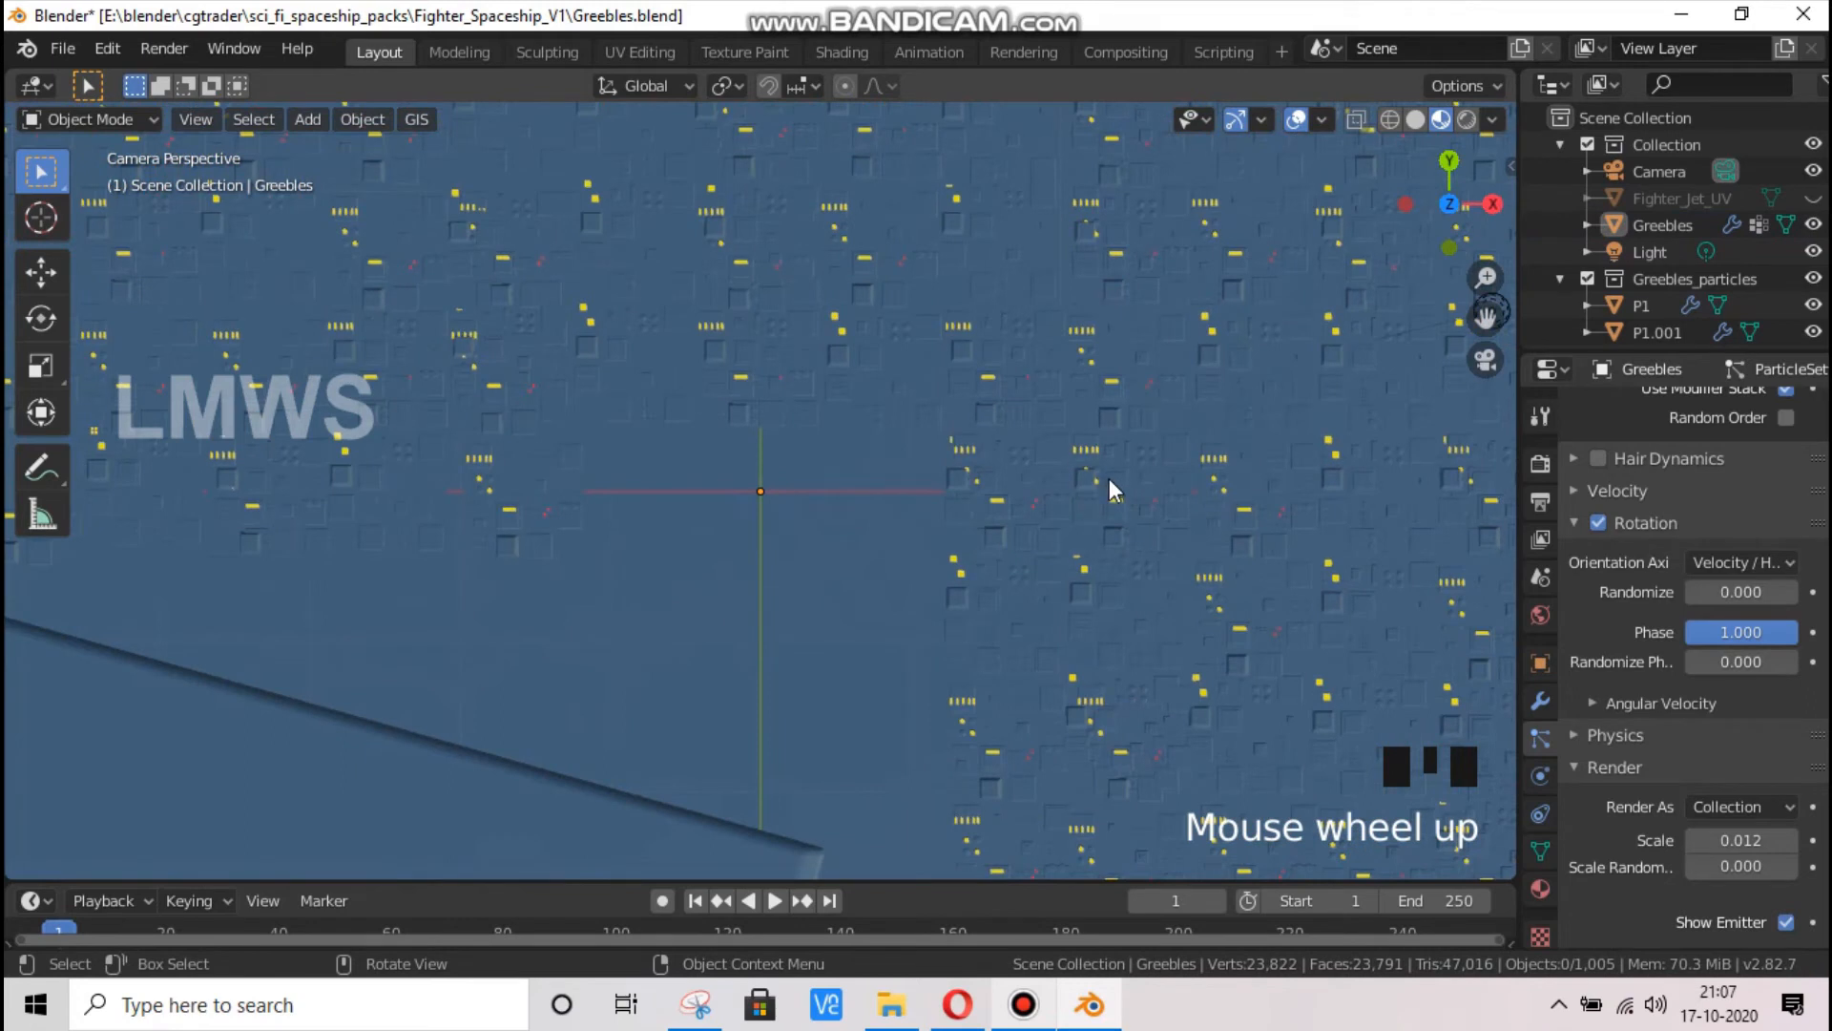
scroll(1109, 479, up, 3)
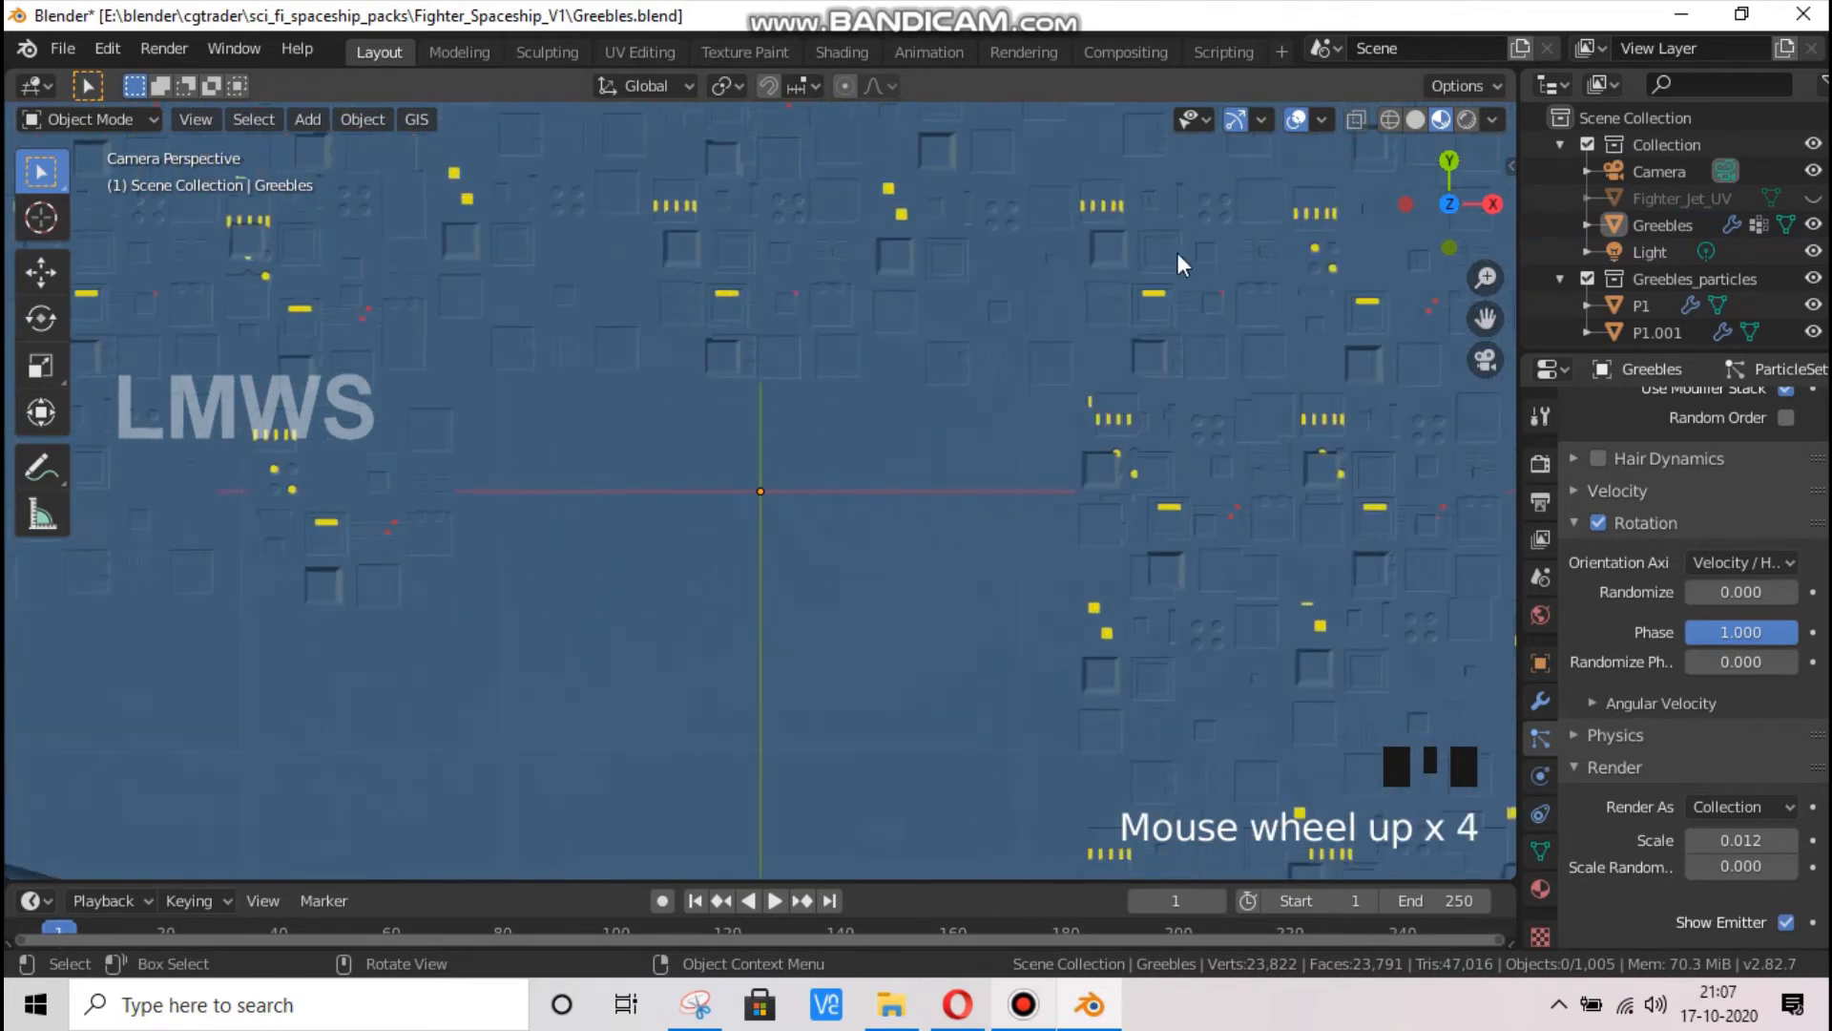
scroll(974, 391, down, 7)
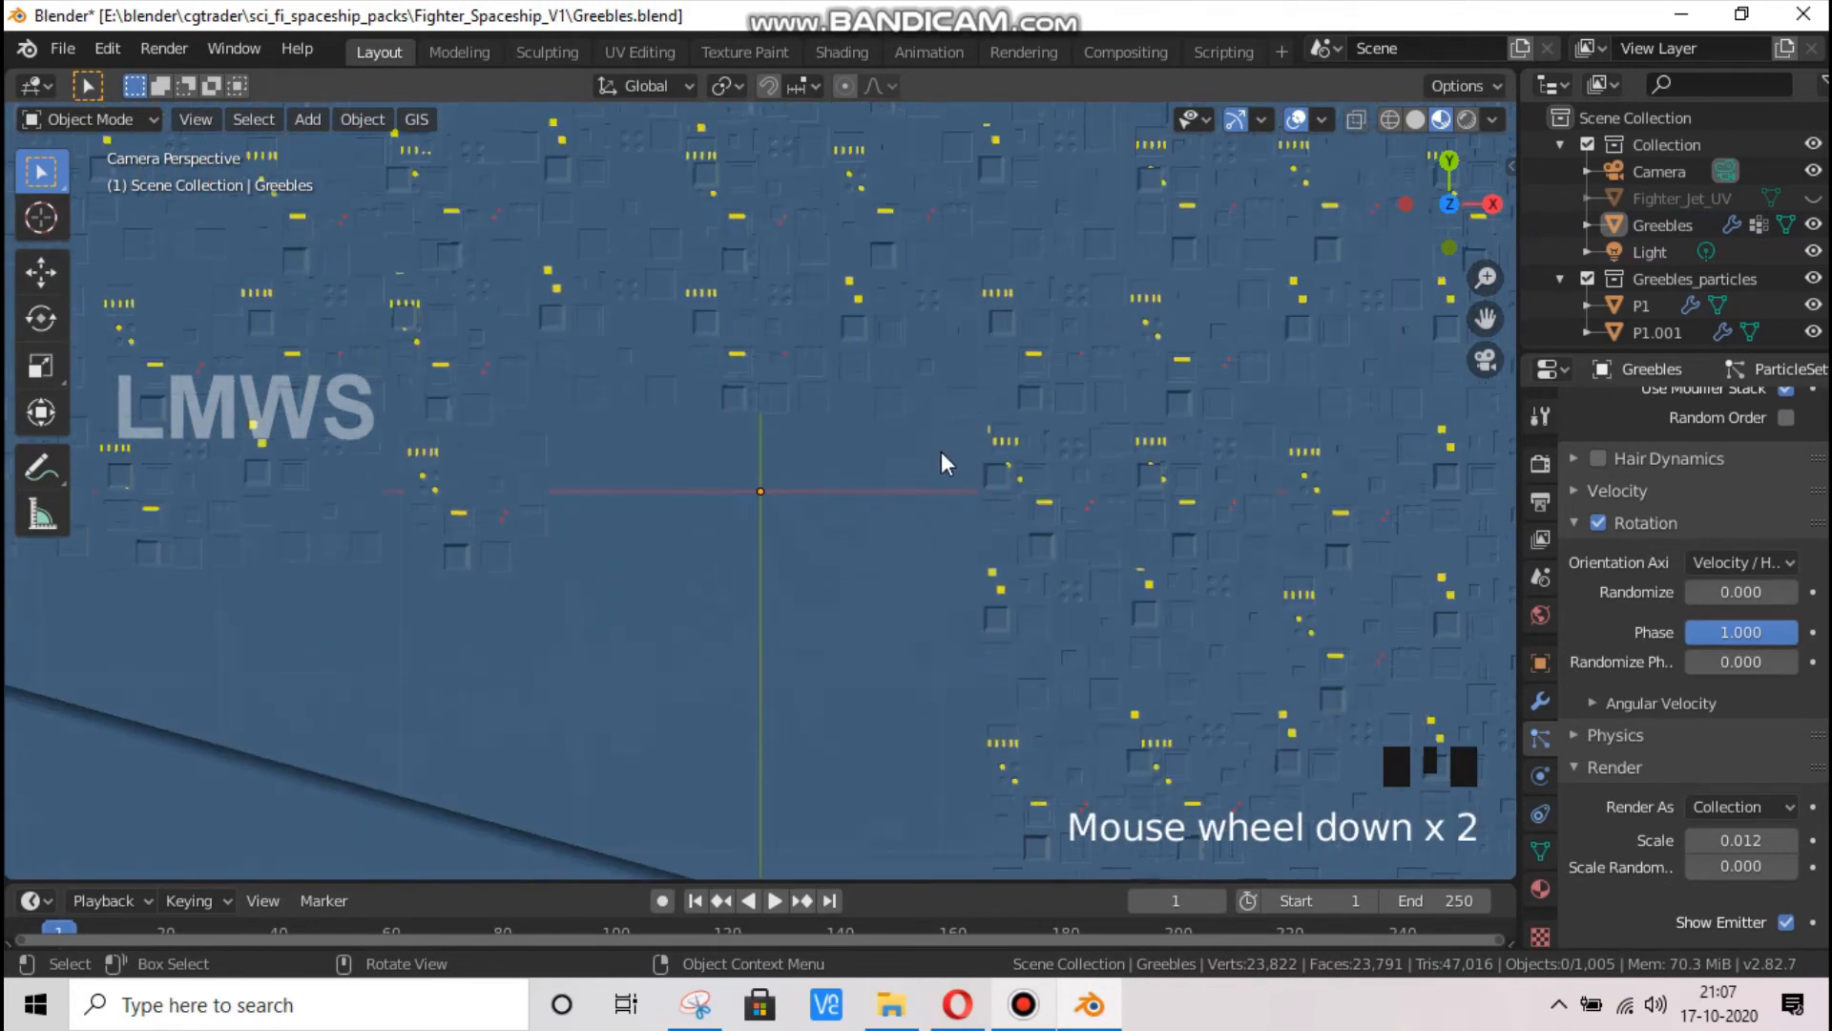
Save the Greebles.blend file and view the whole greeble plane
key(ctrl+s)
scroll(1097, 420, down, 2)
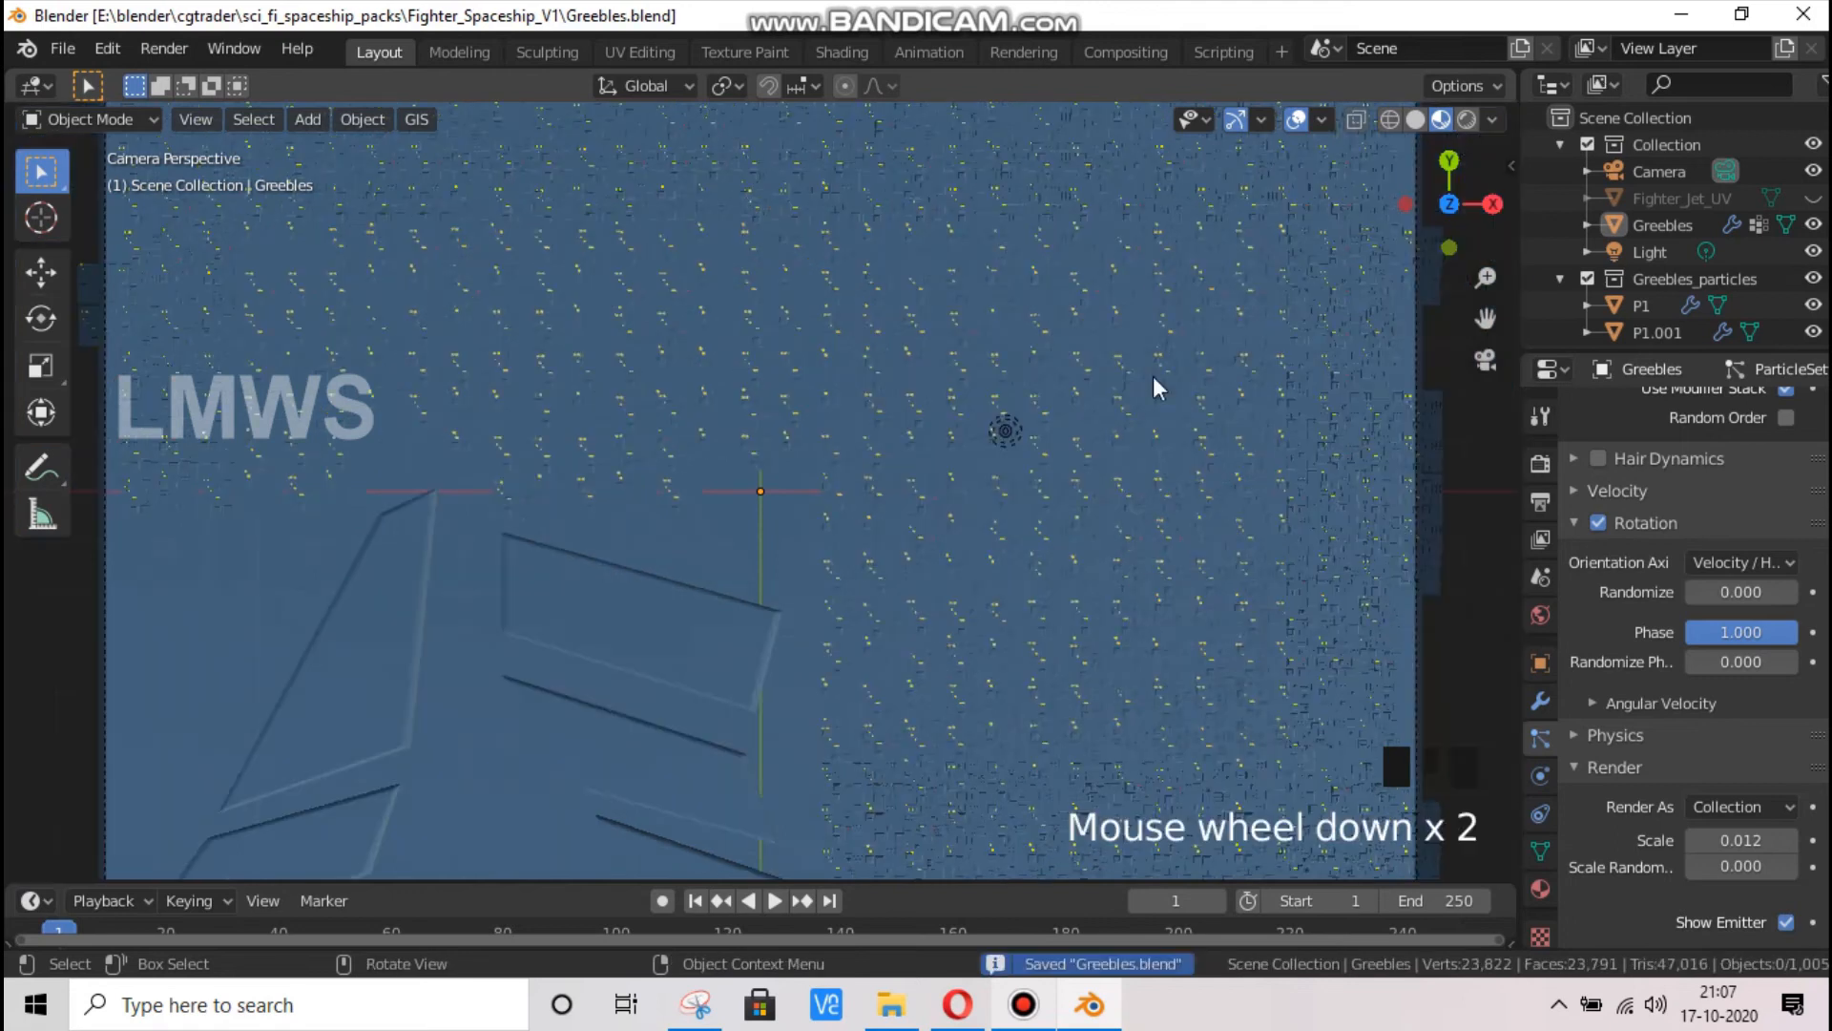
scroll(1393, 308, down, 2)
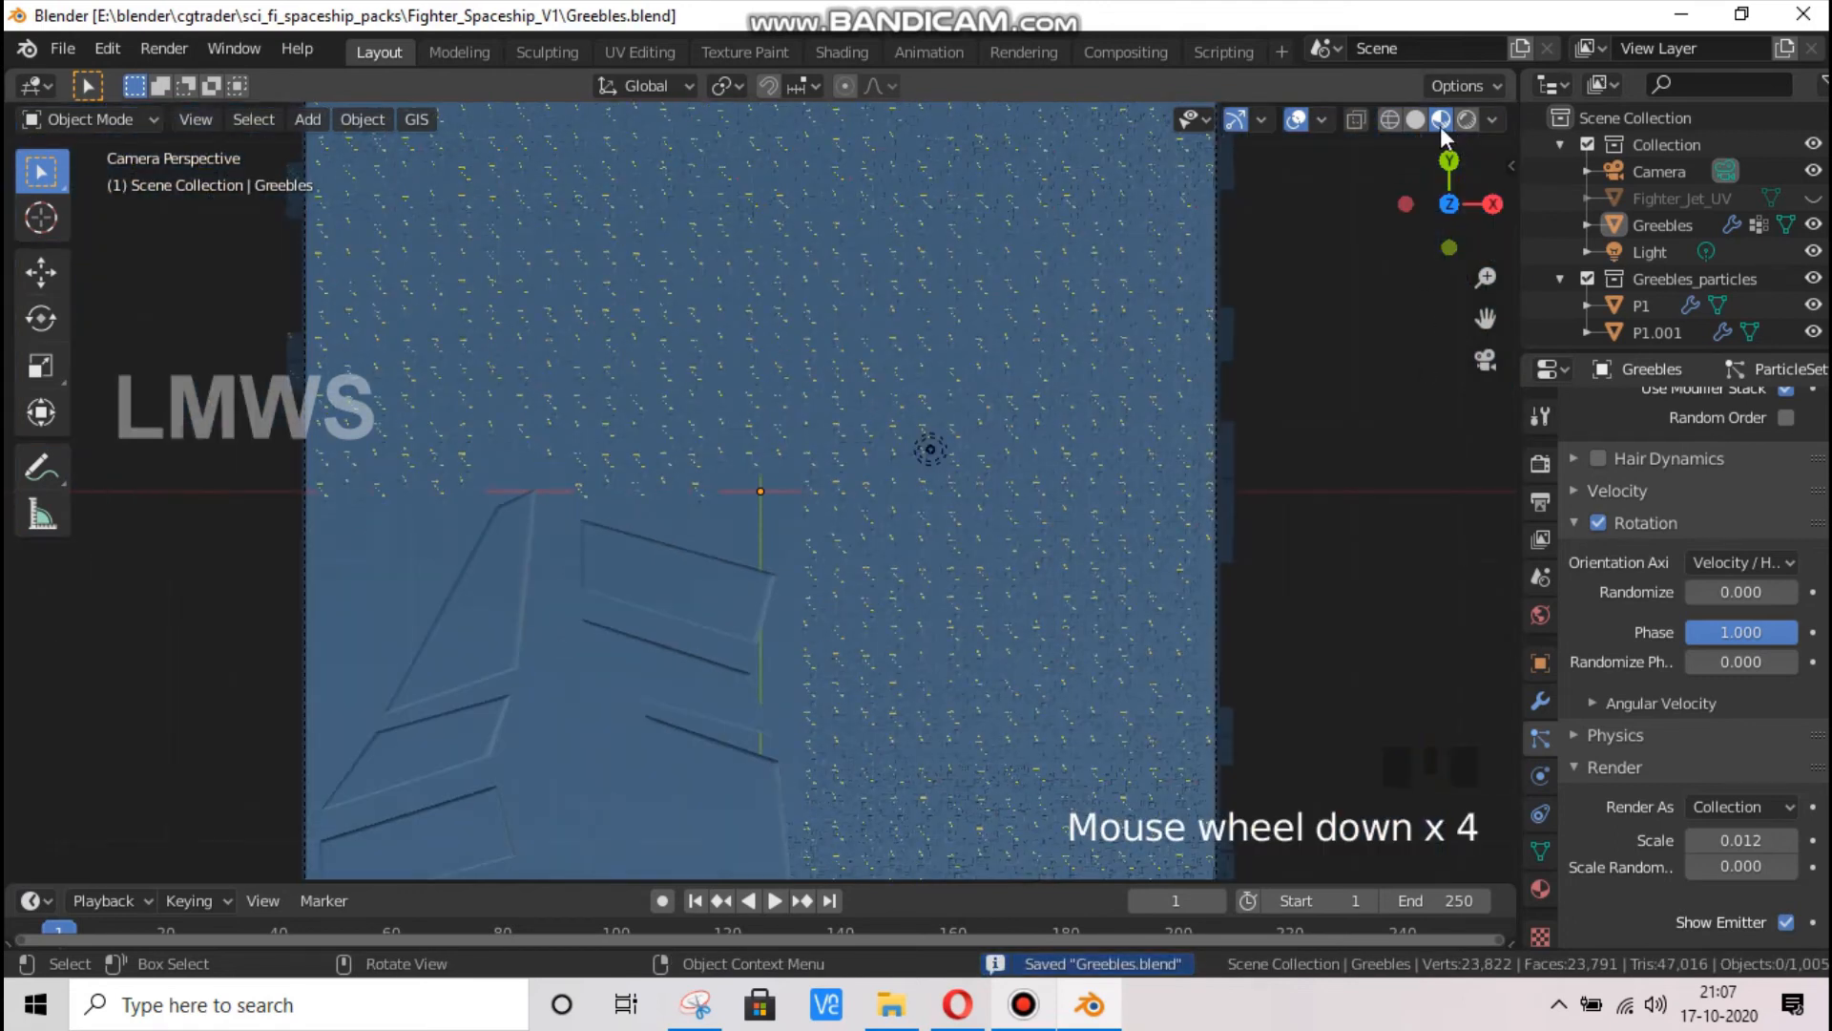
Add an Environment Texture to the world background color using wooden_motel_2k.hdr from the HDRI_textures folder
click(1541, 615)
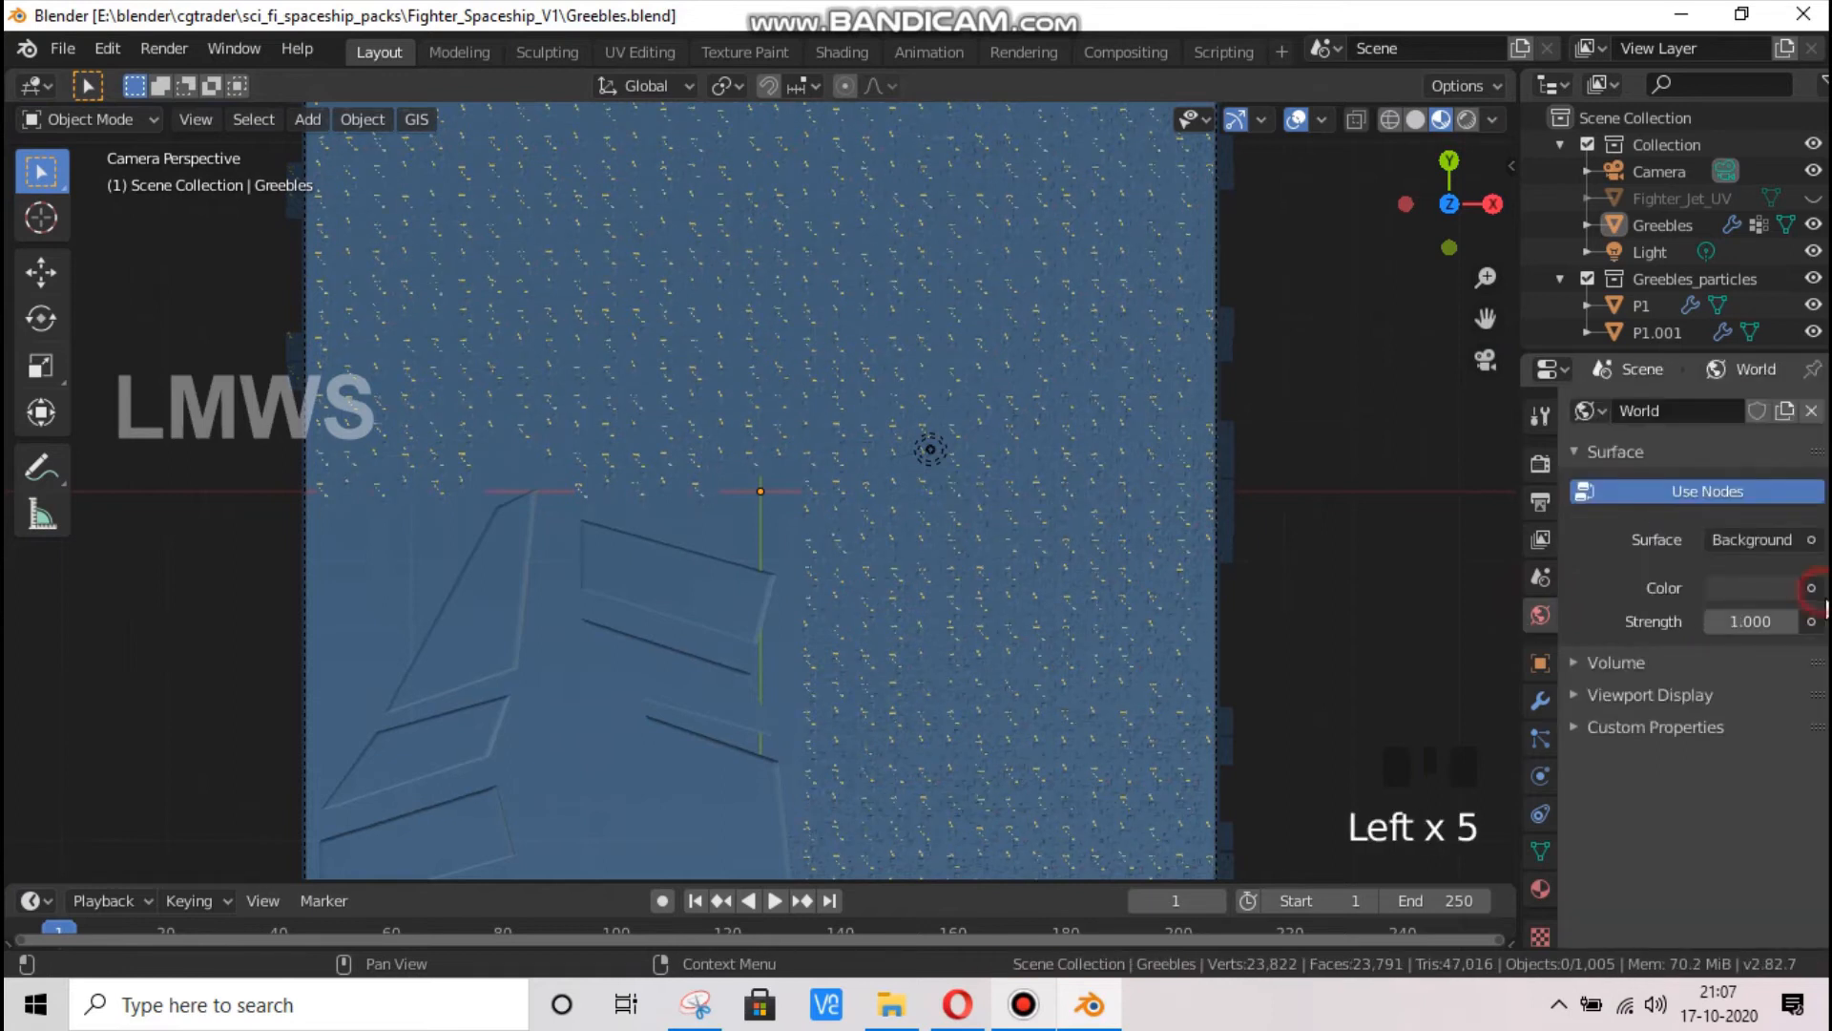
click(1813, 590)
click(1812, 588)
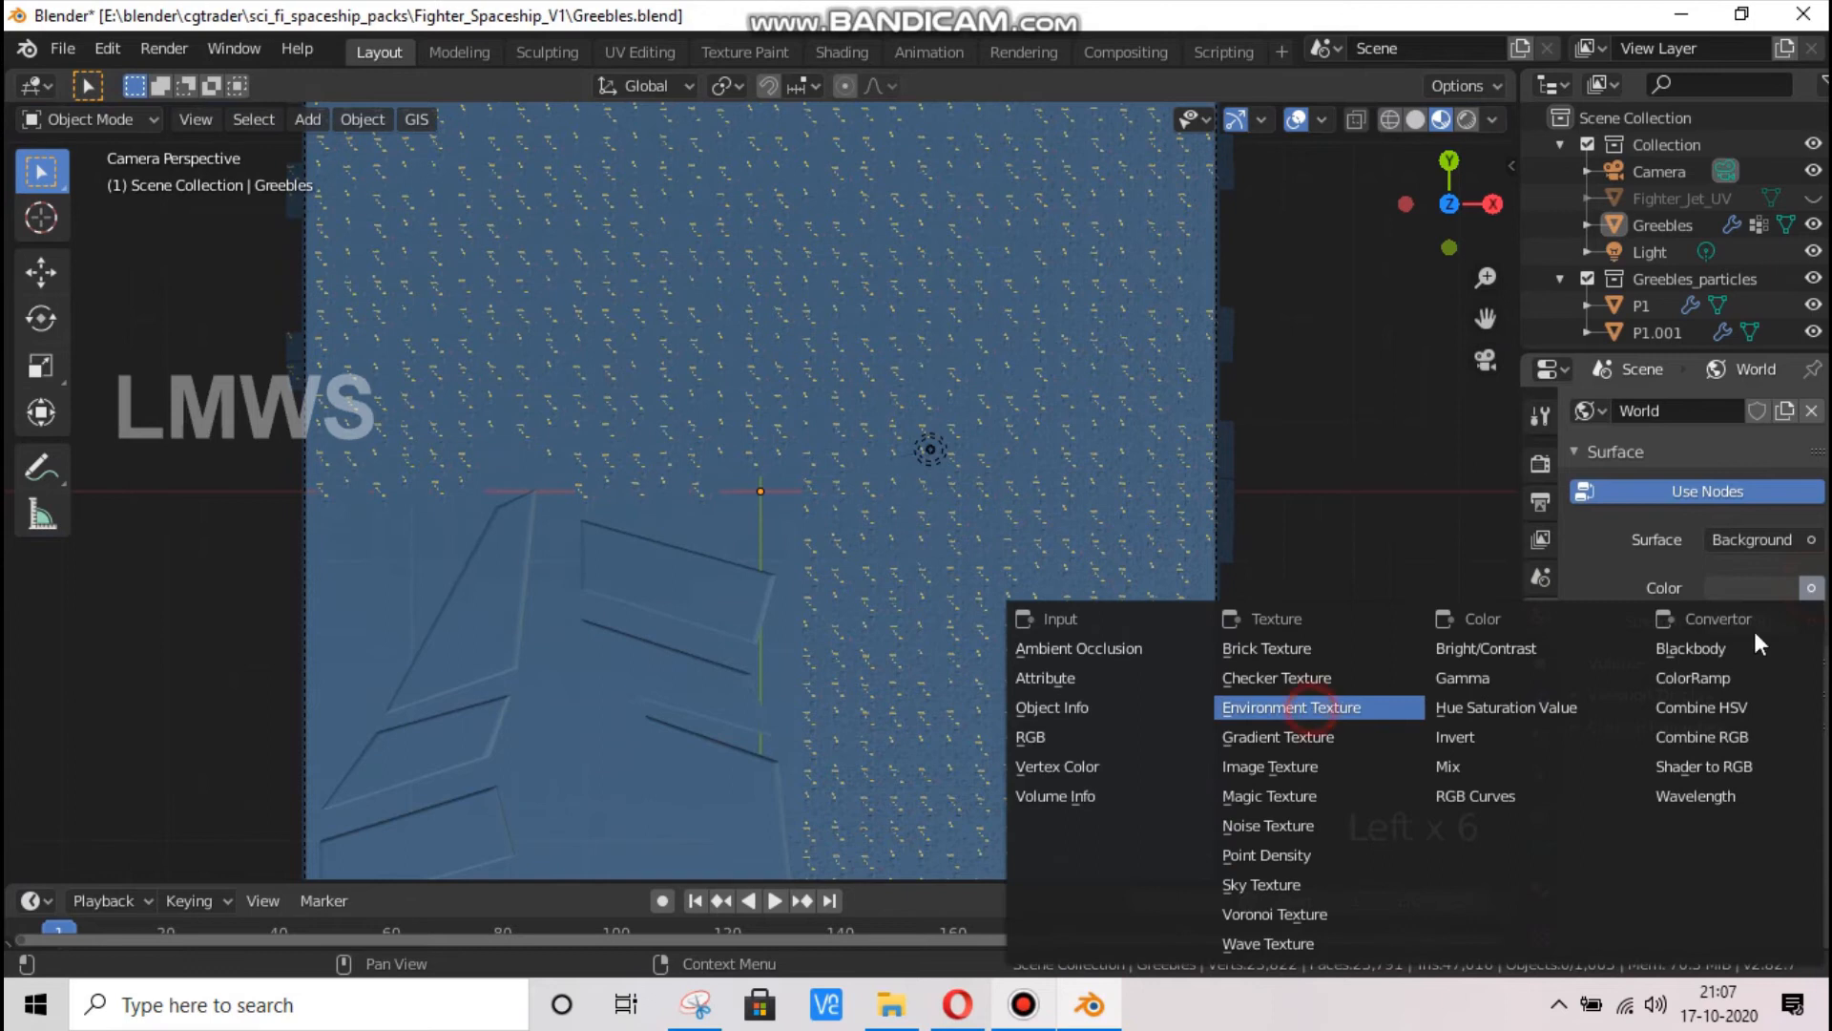
click(1312, 708)
click(1810, 620)
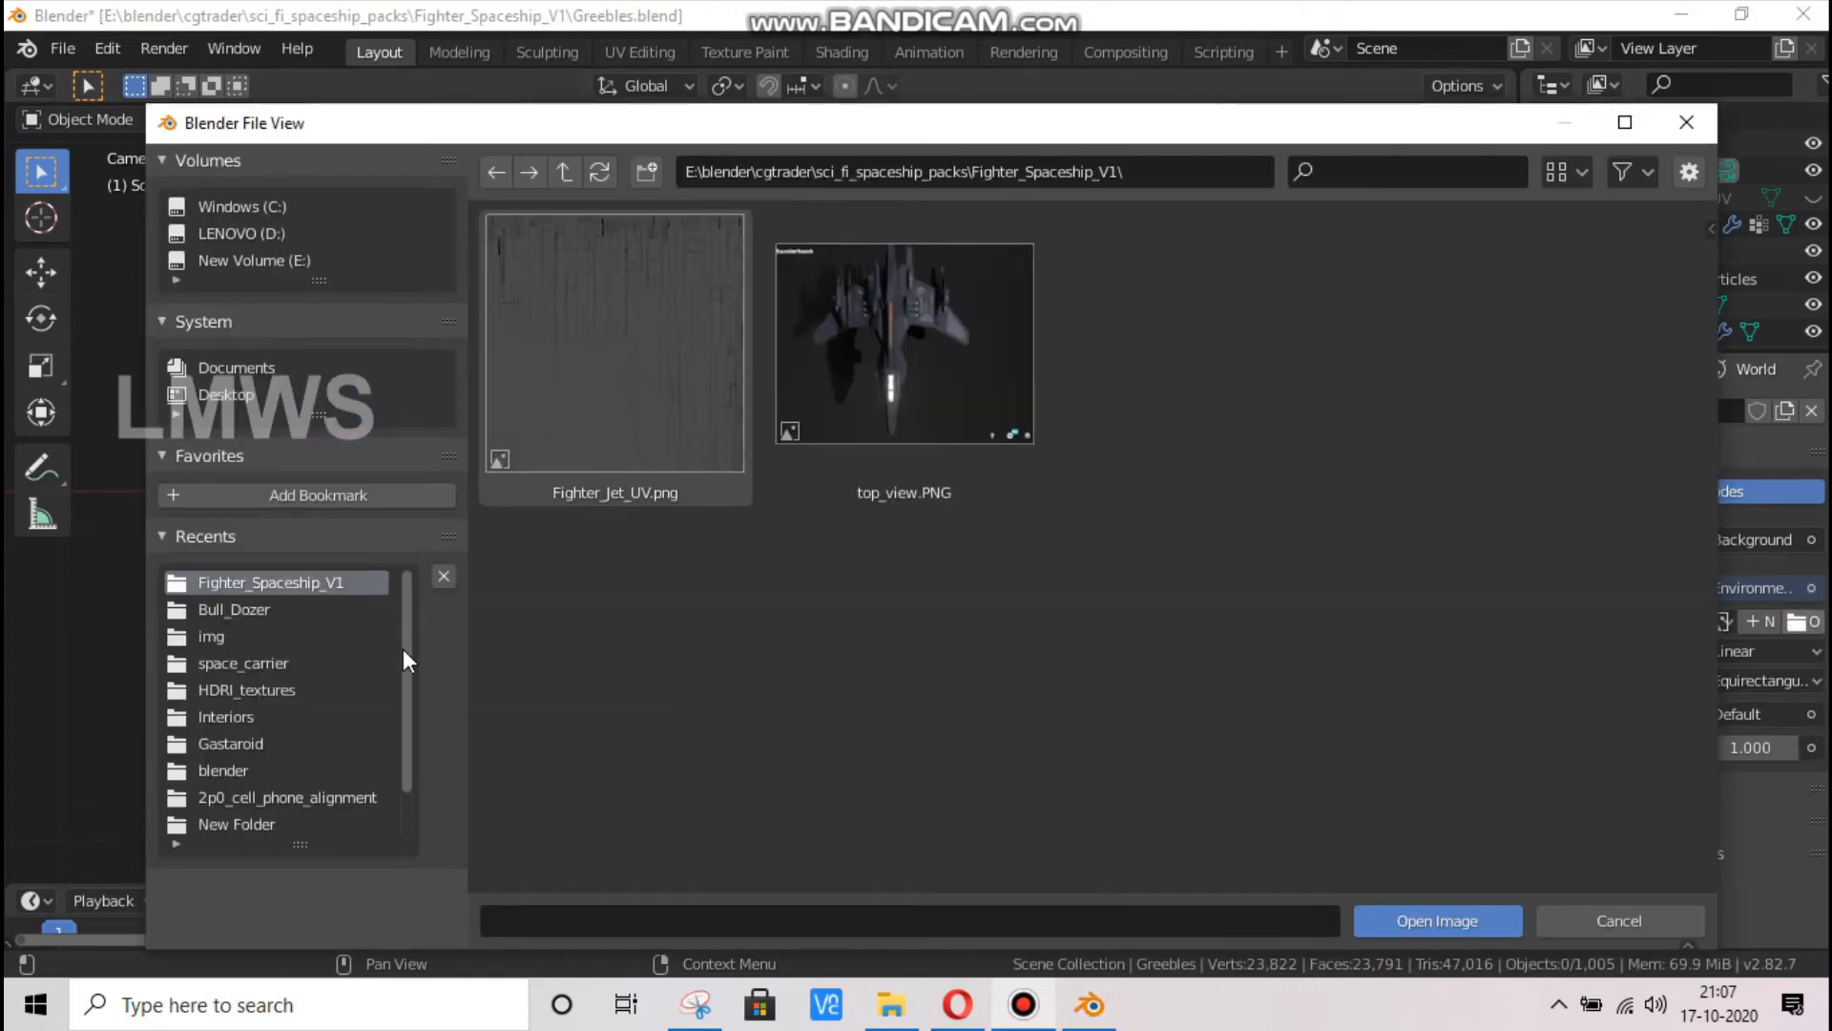
click(243, 689)
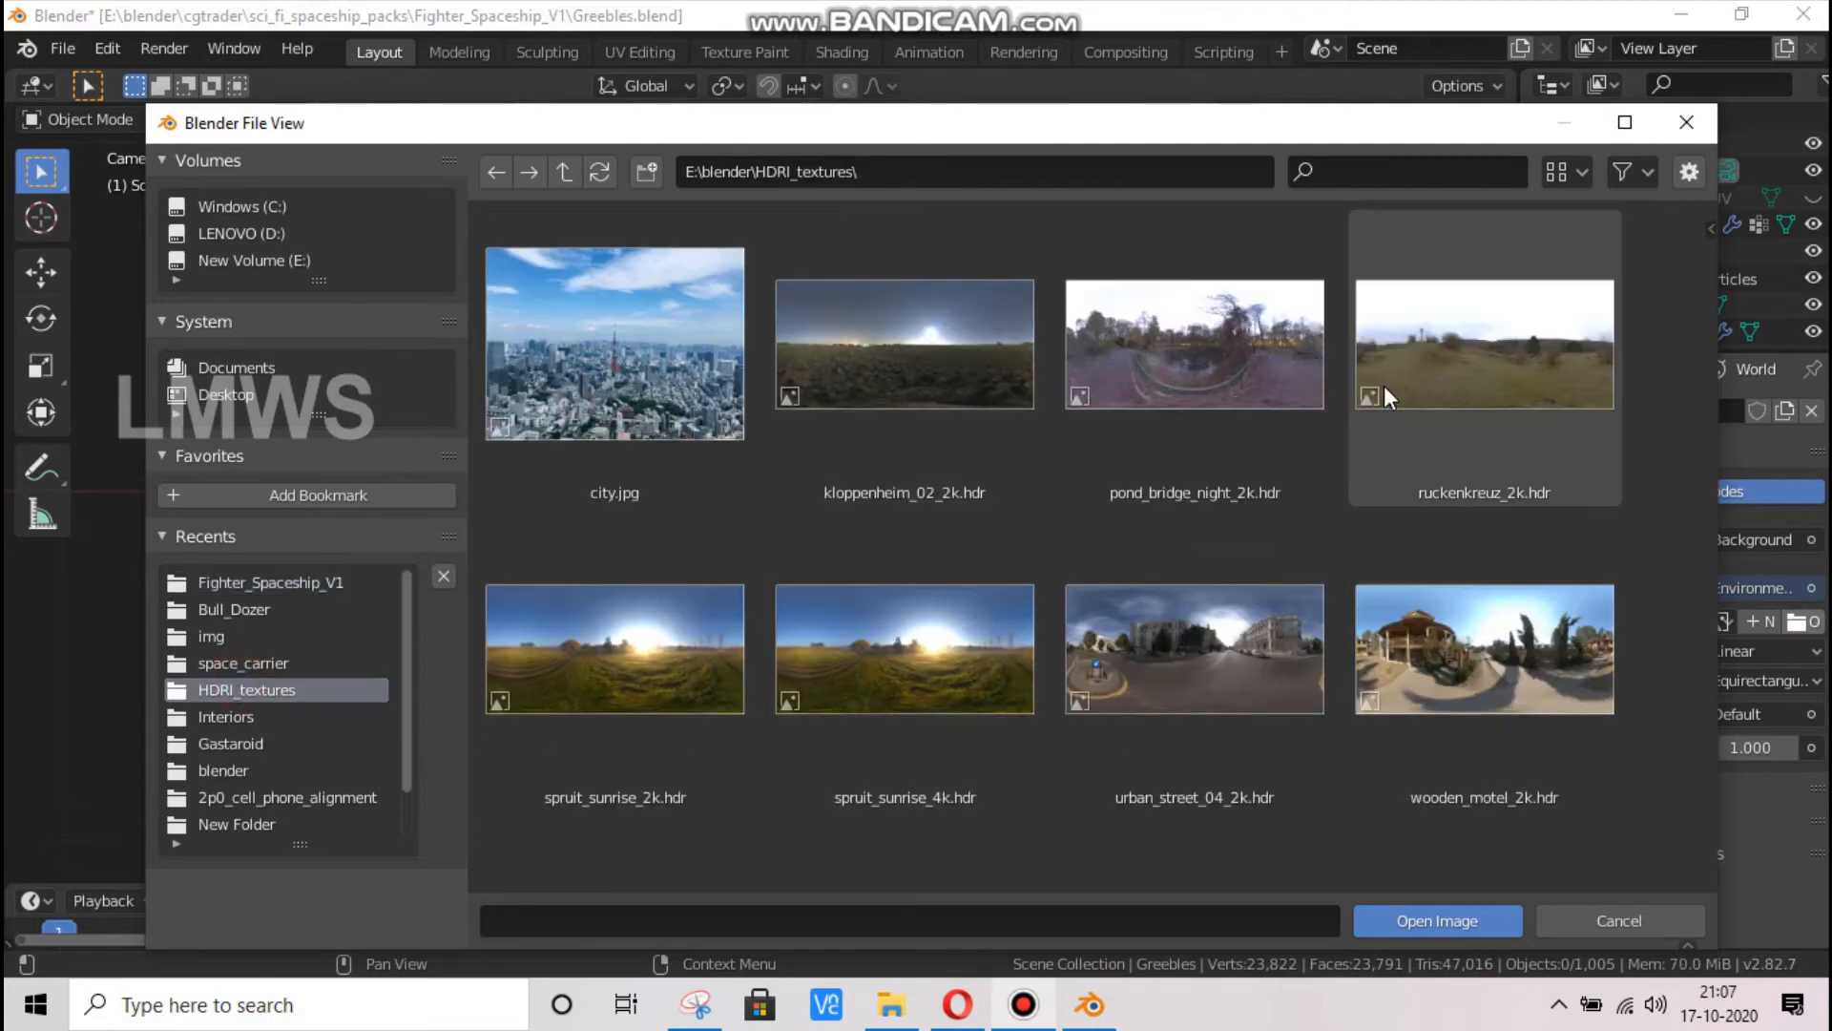
double_click(1489, 635)
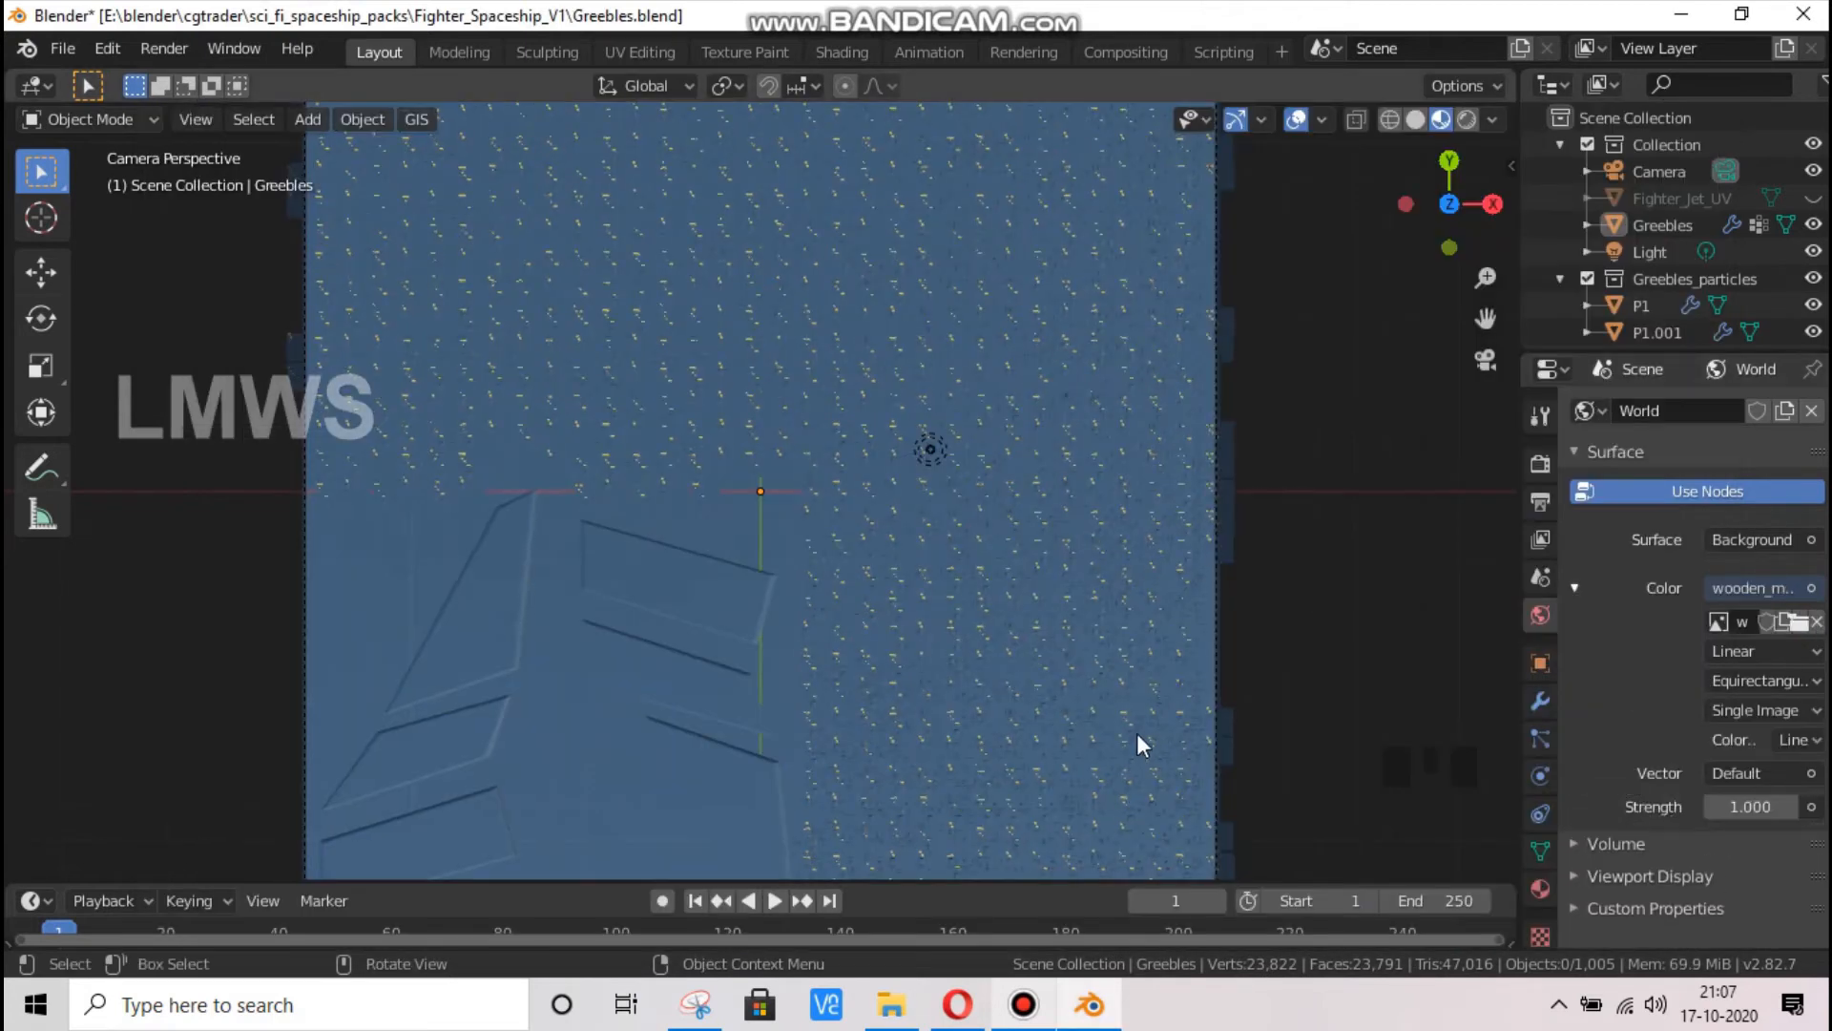
Switch the viewport to rendered shading and check how the HDRI lights the greeble plane
scroll(1137, 733, down, 2)
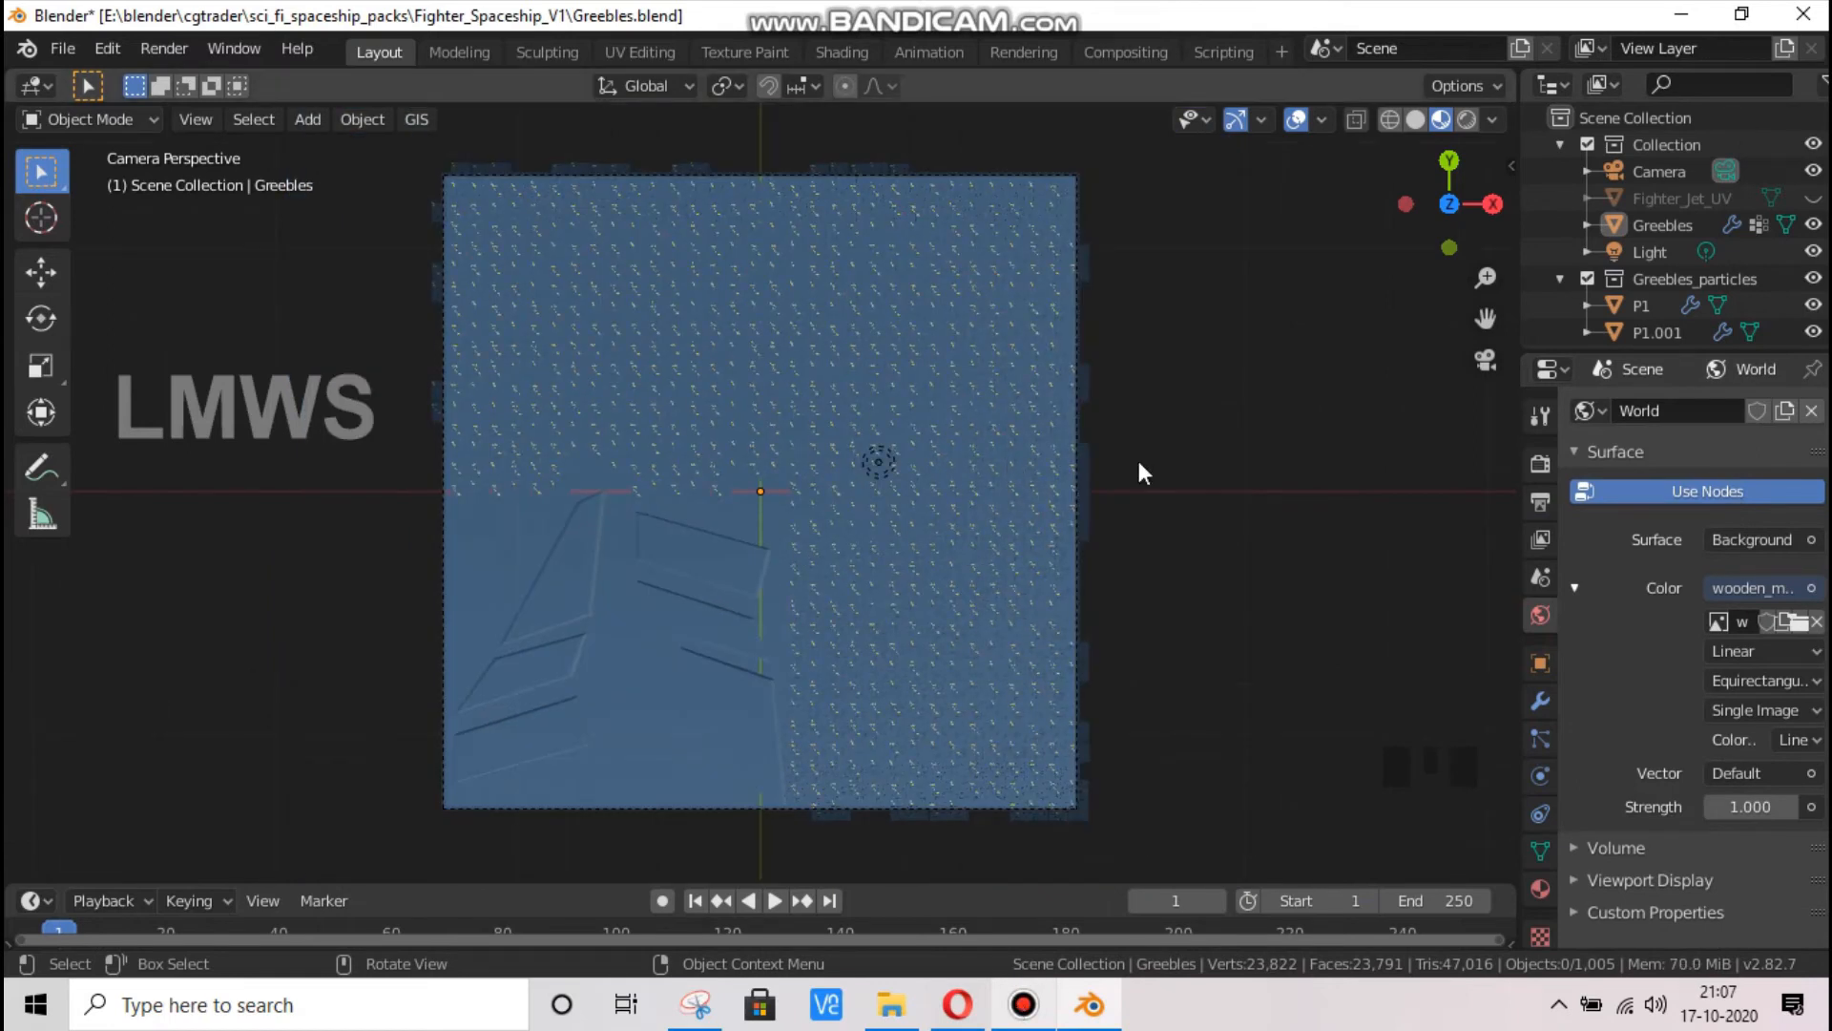
scroll(1143, 470, up, 1)
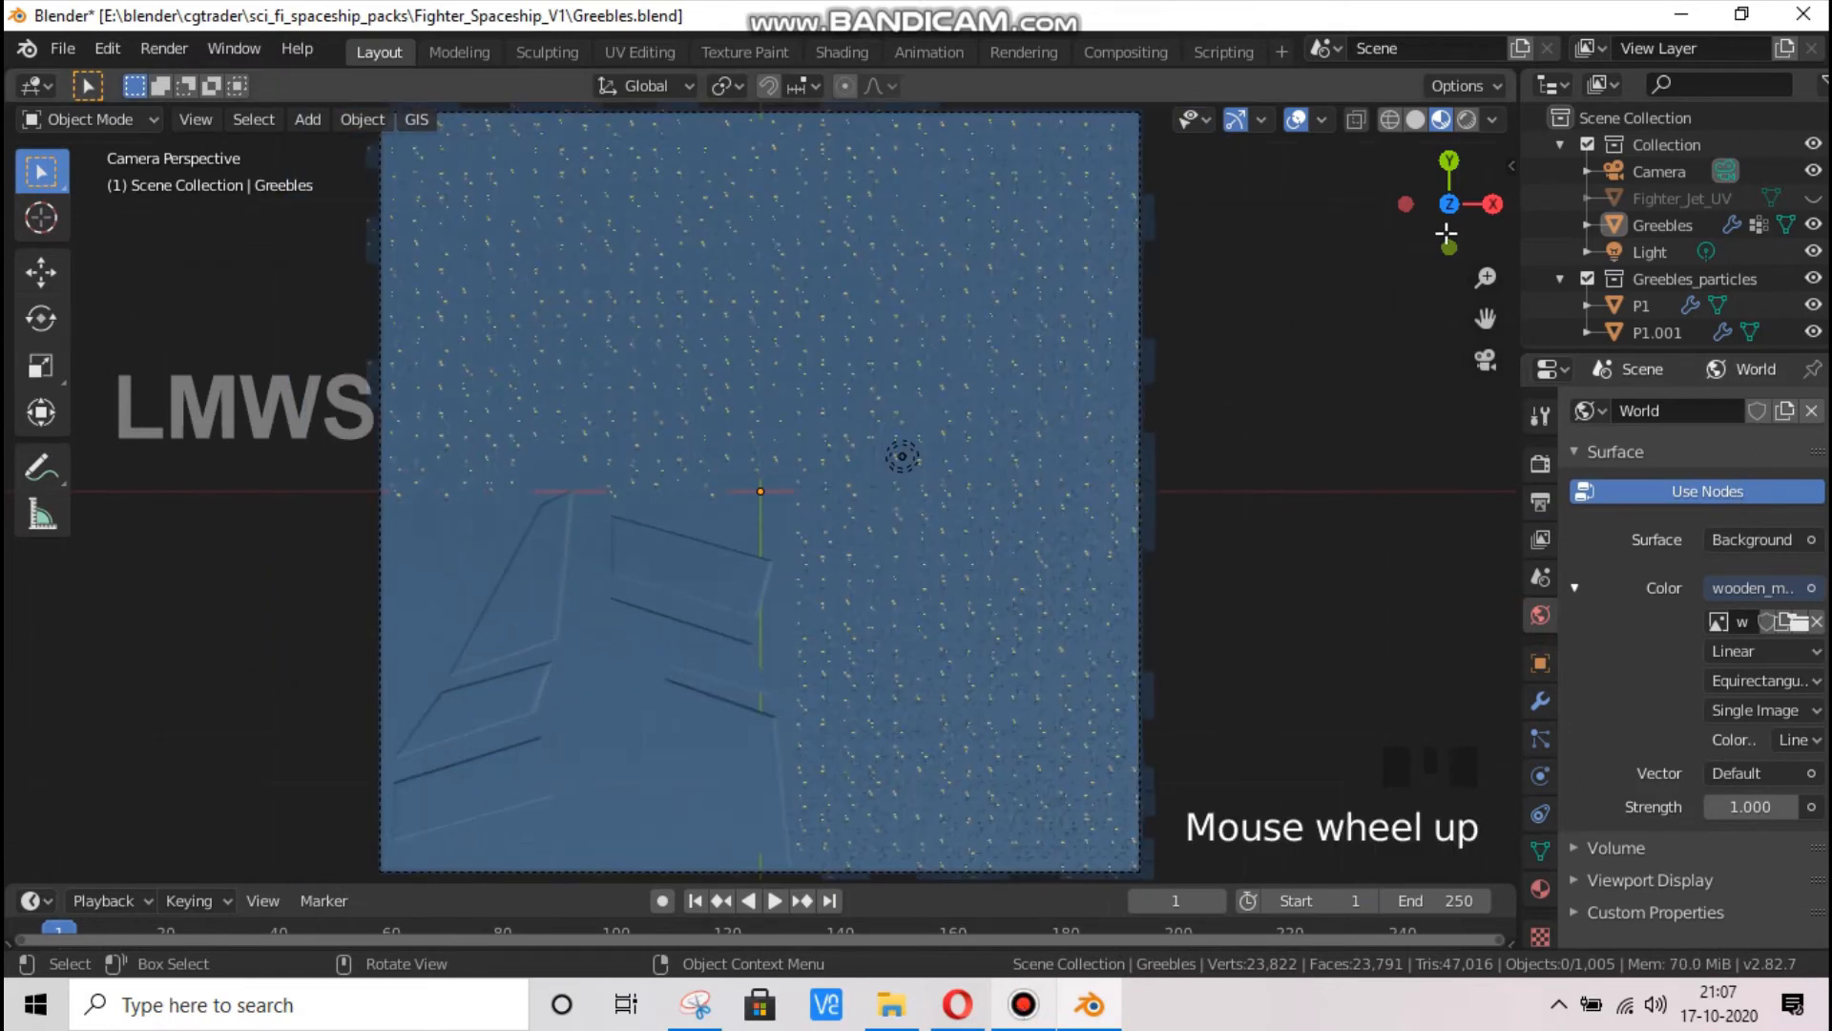
click(1466, 119)
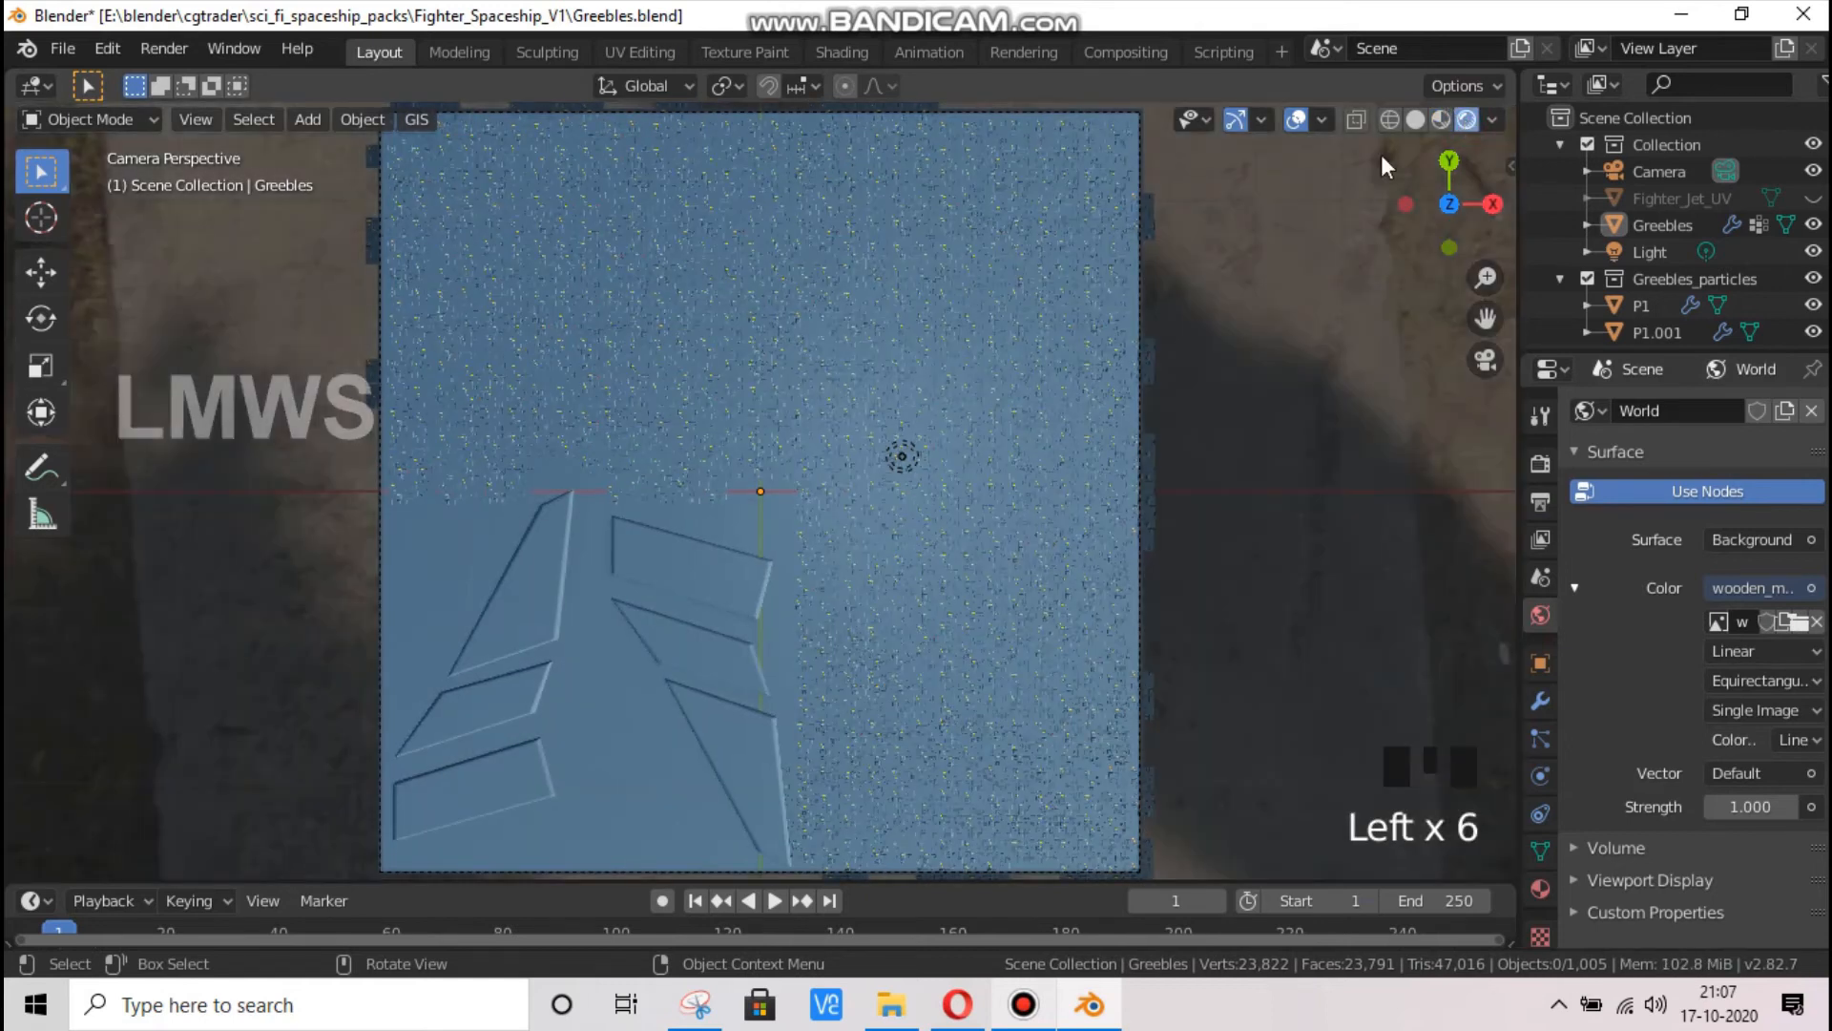
scroll(886, 586, up, 2)
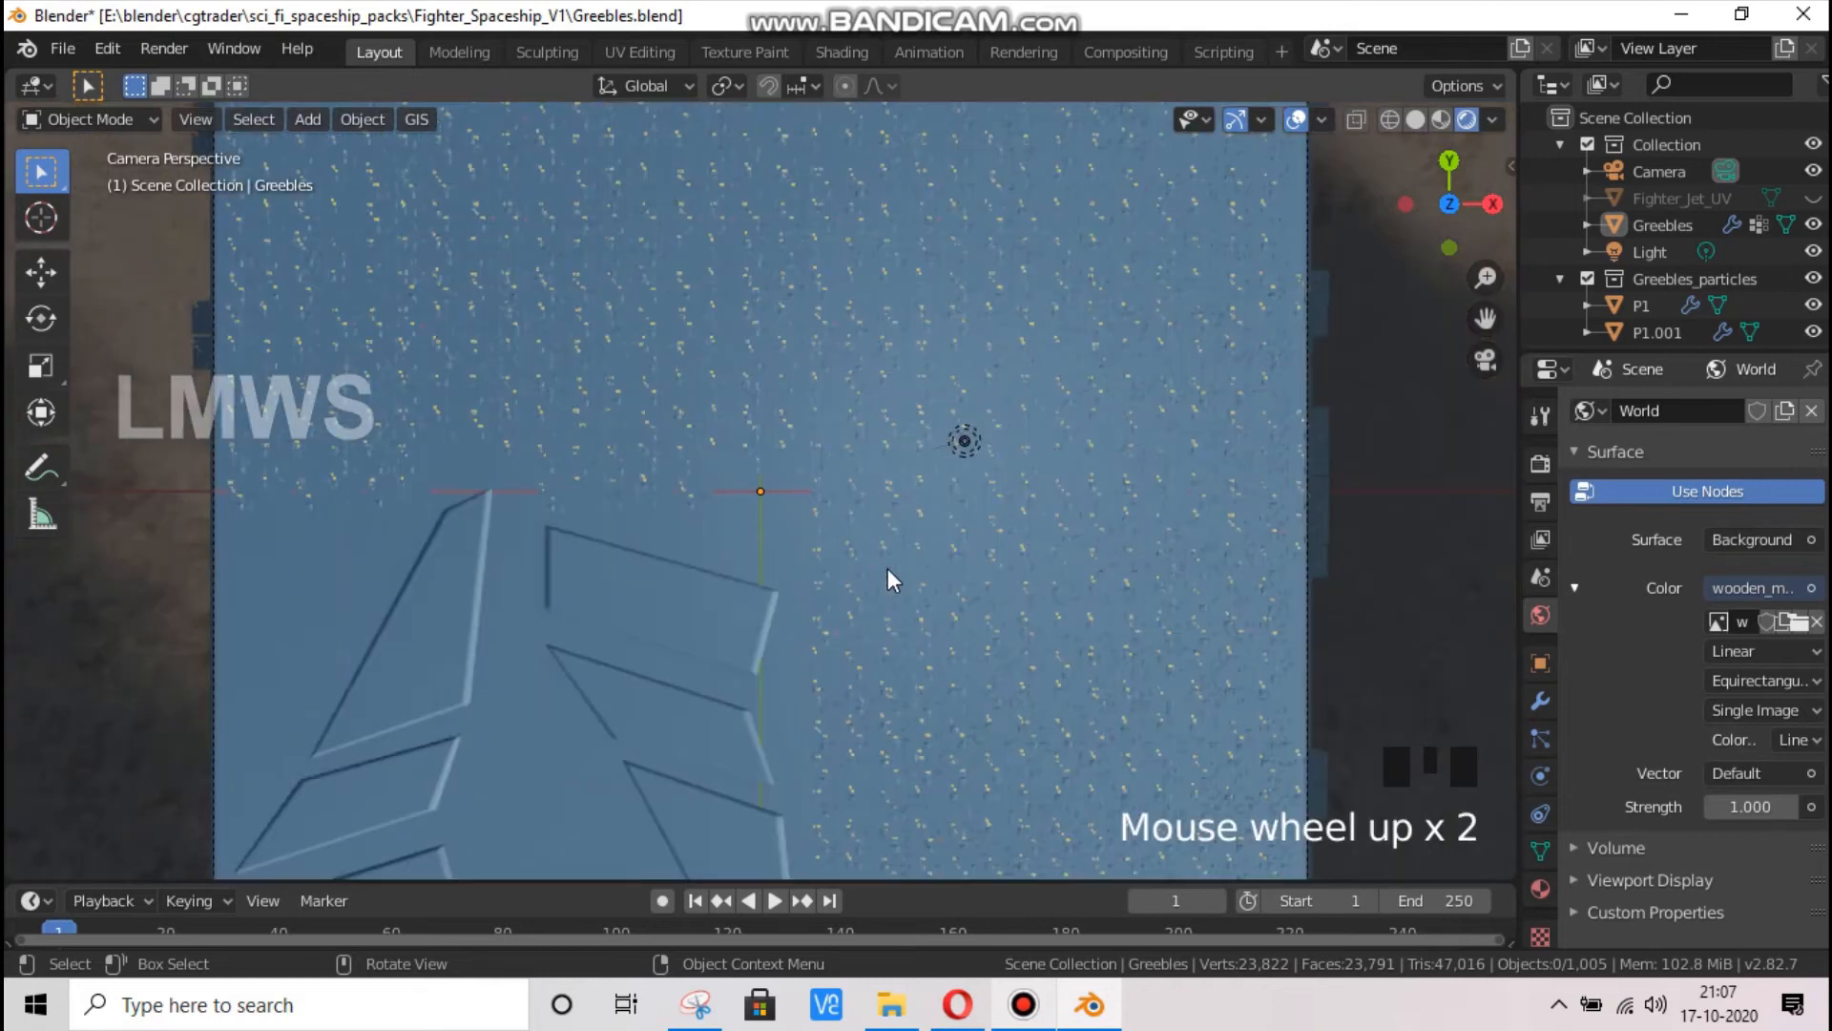
scroll(975, 447, up, 1)
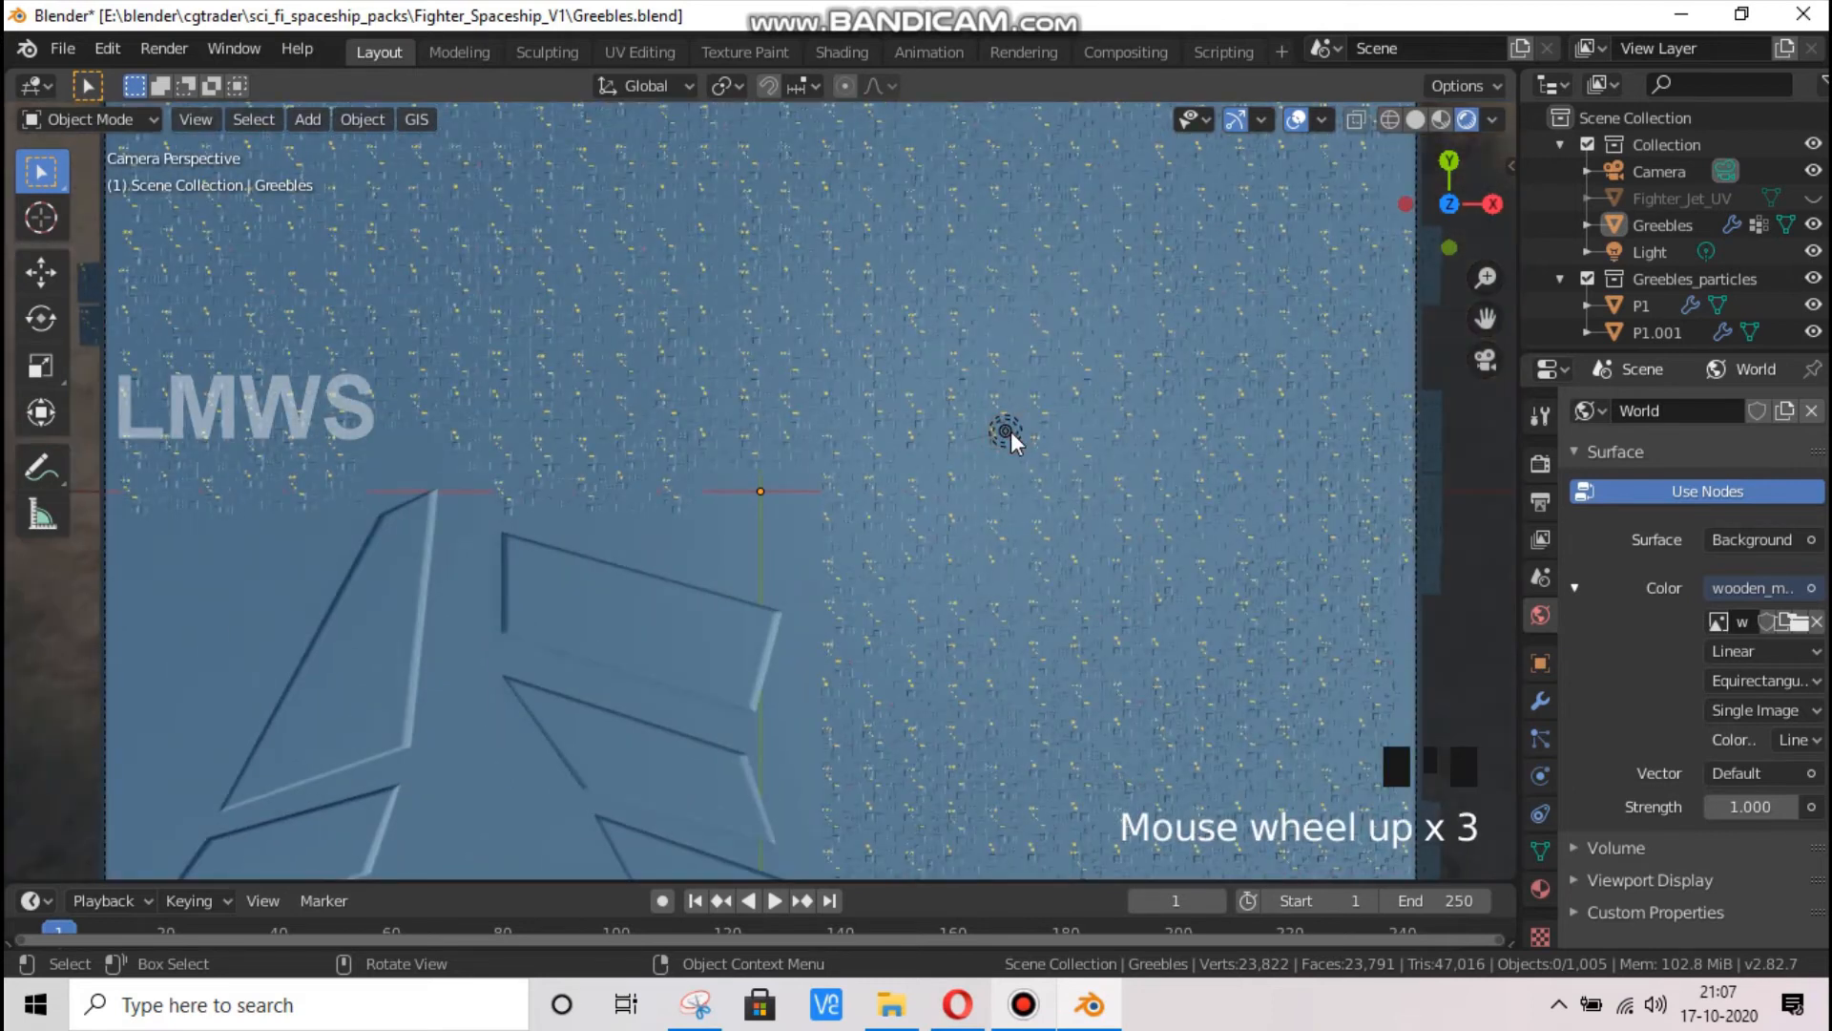
Change the scene's Light object to a Sun light with a strength of 5
click(1093, 458)
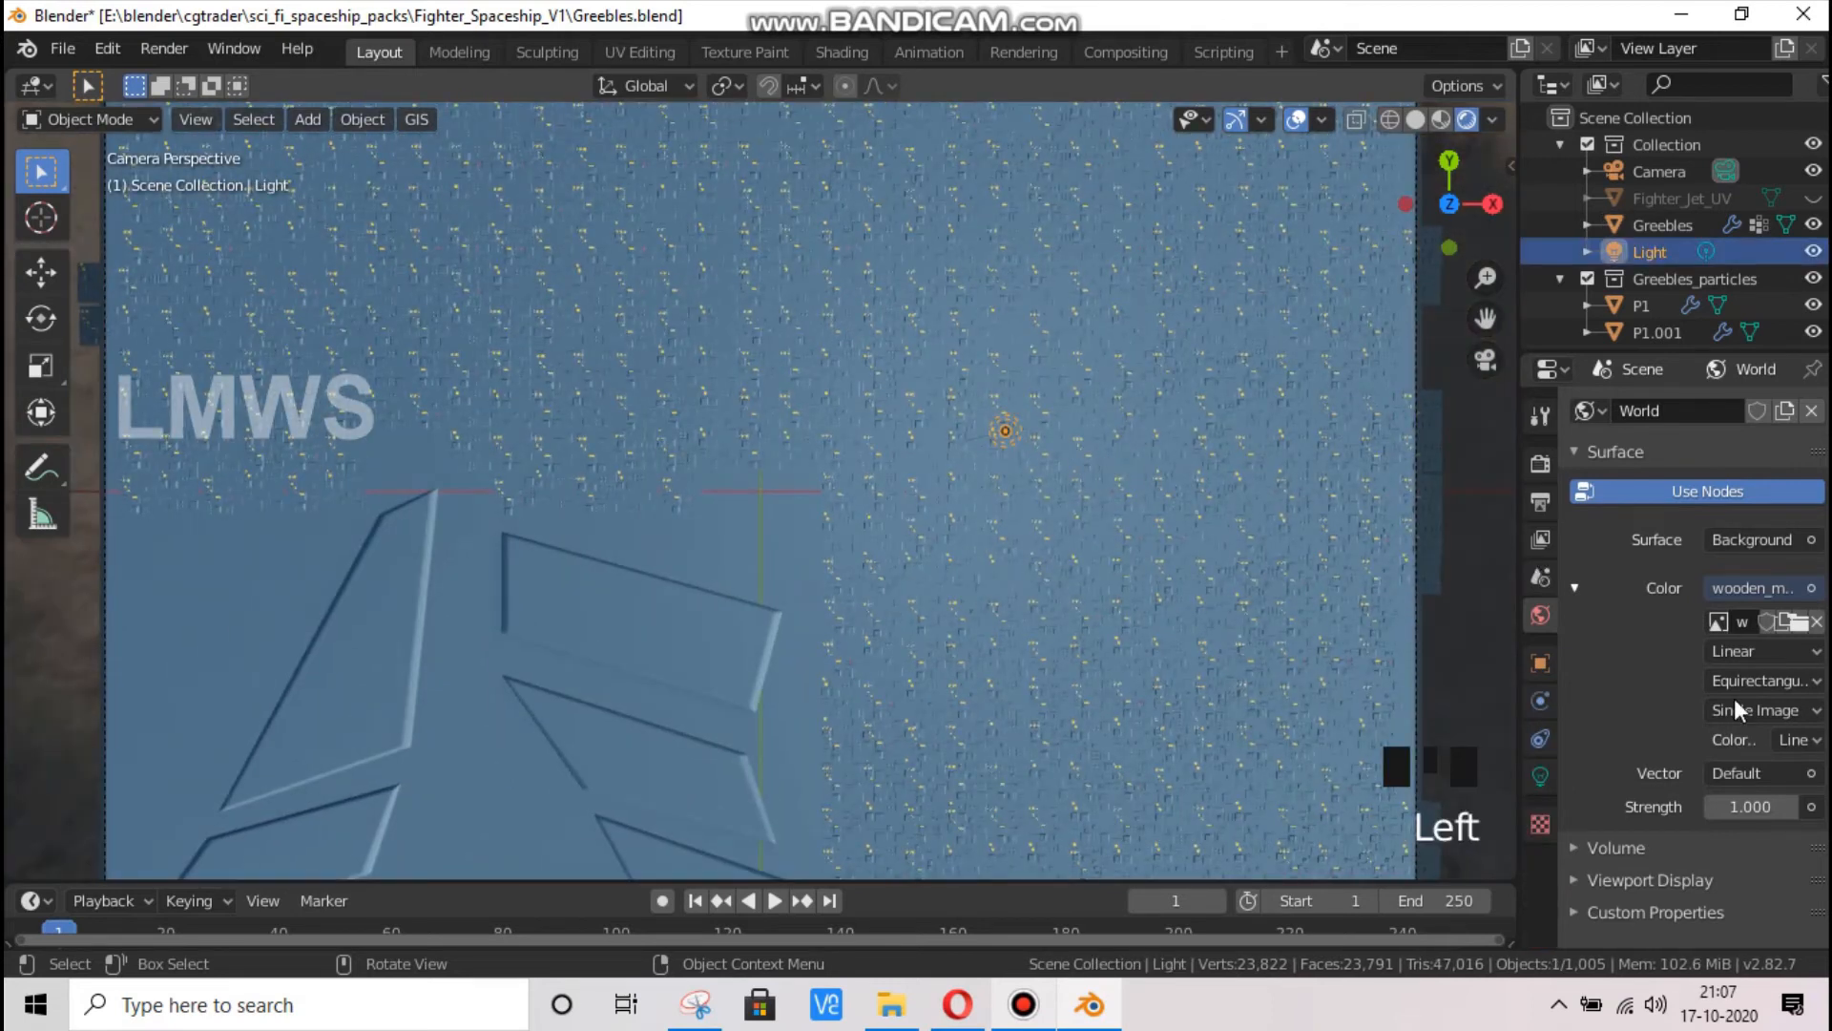
click(1540, 776)
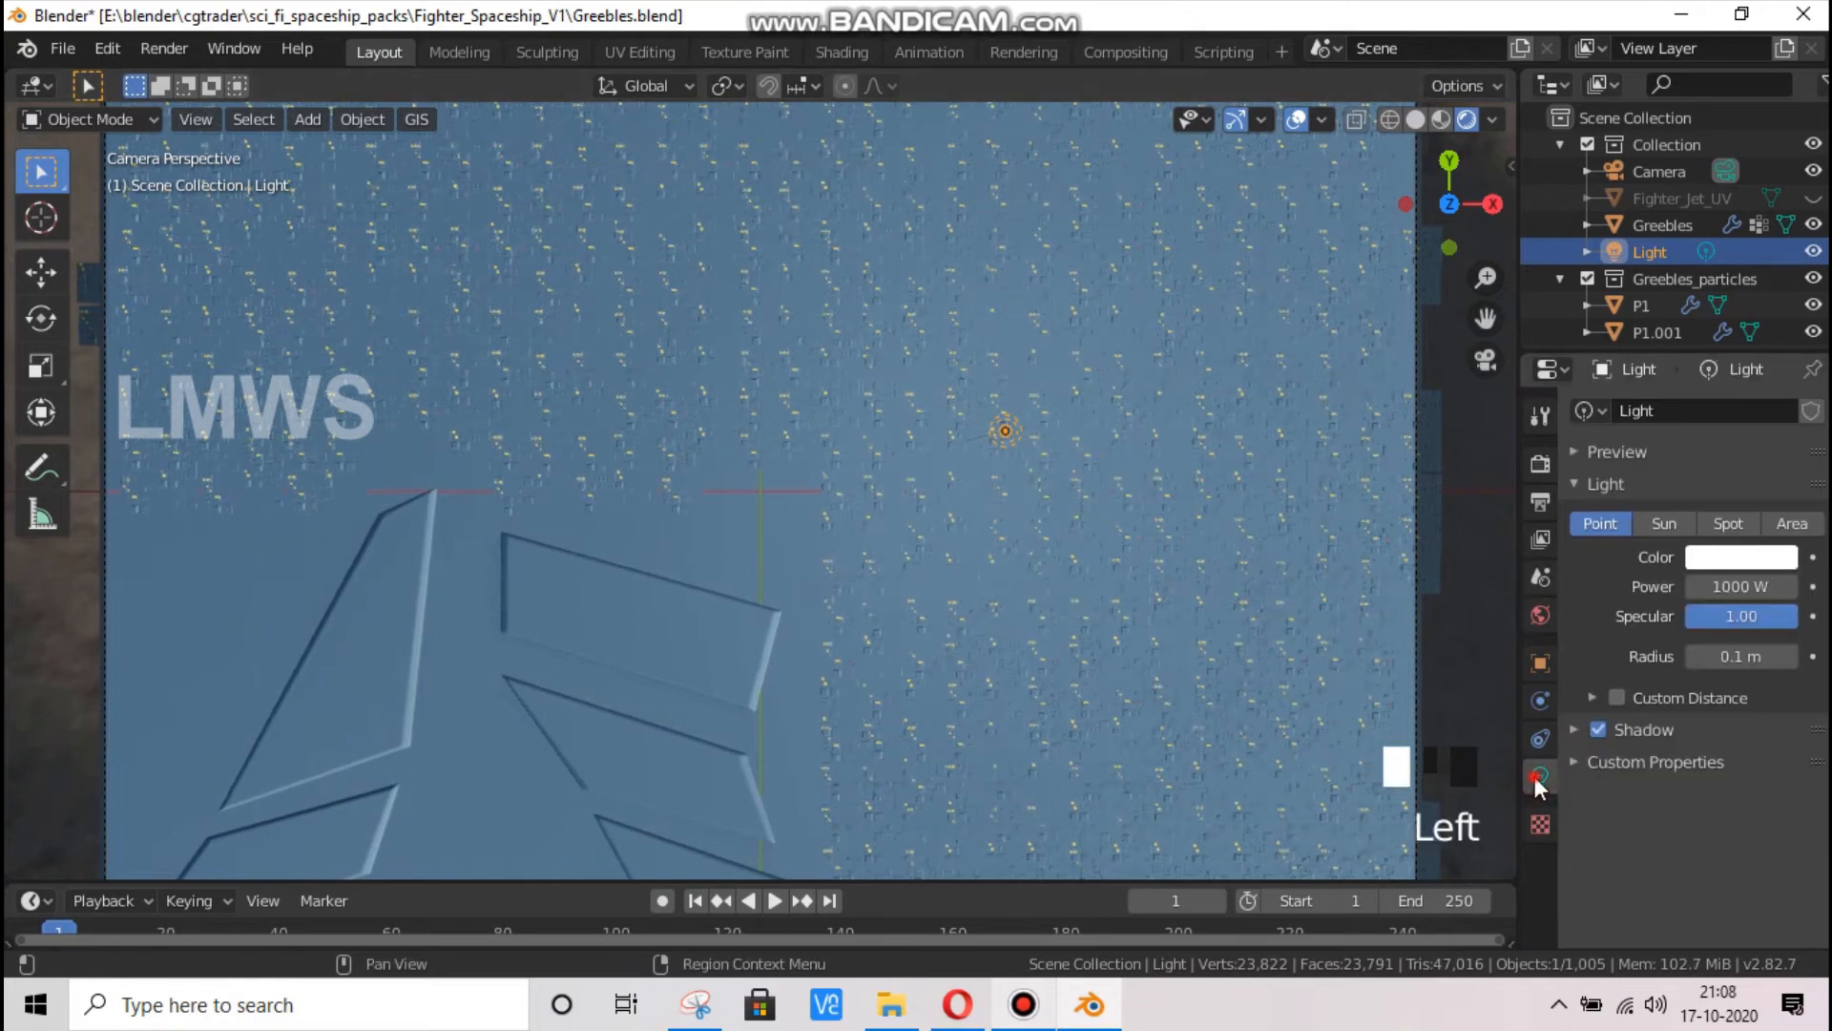
click(1669, 524)
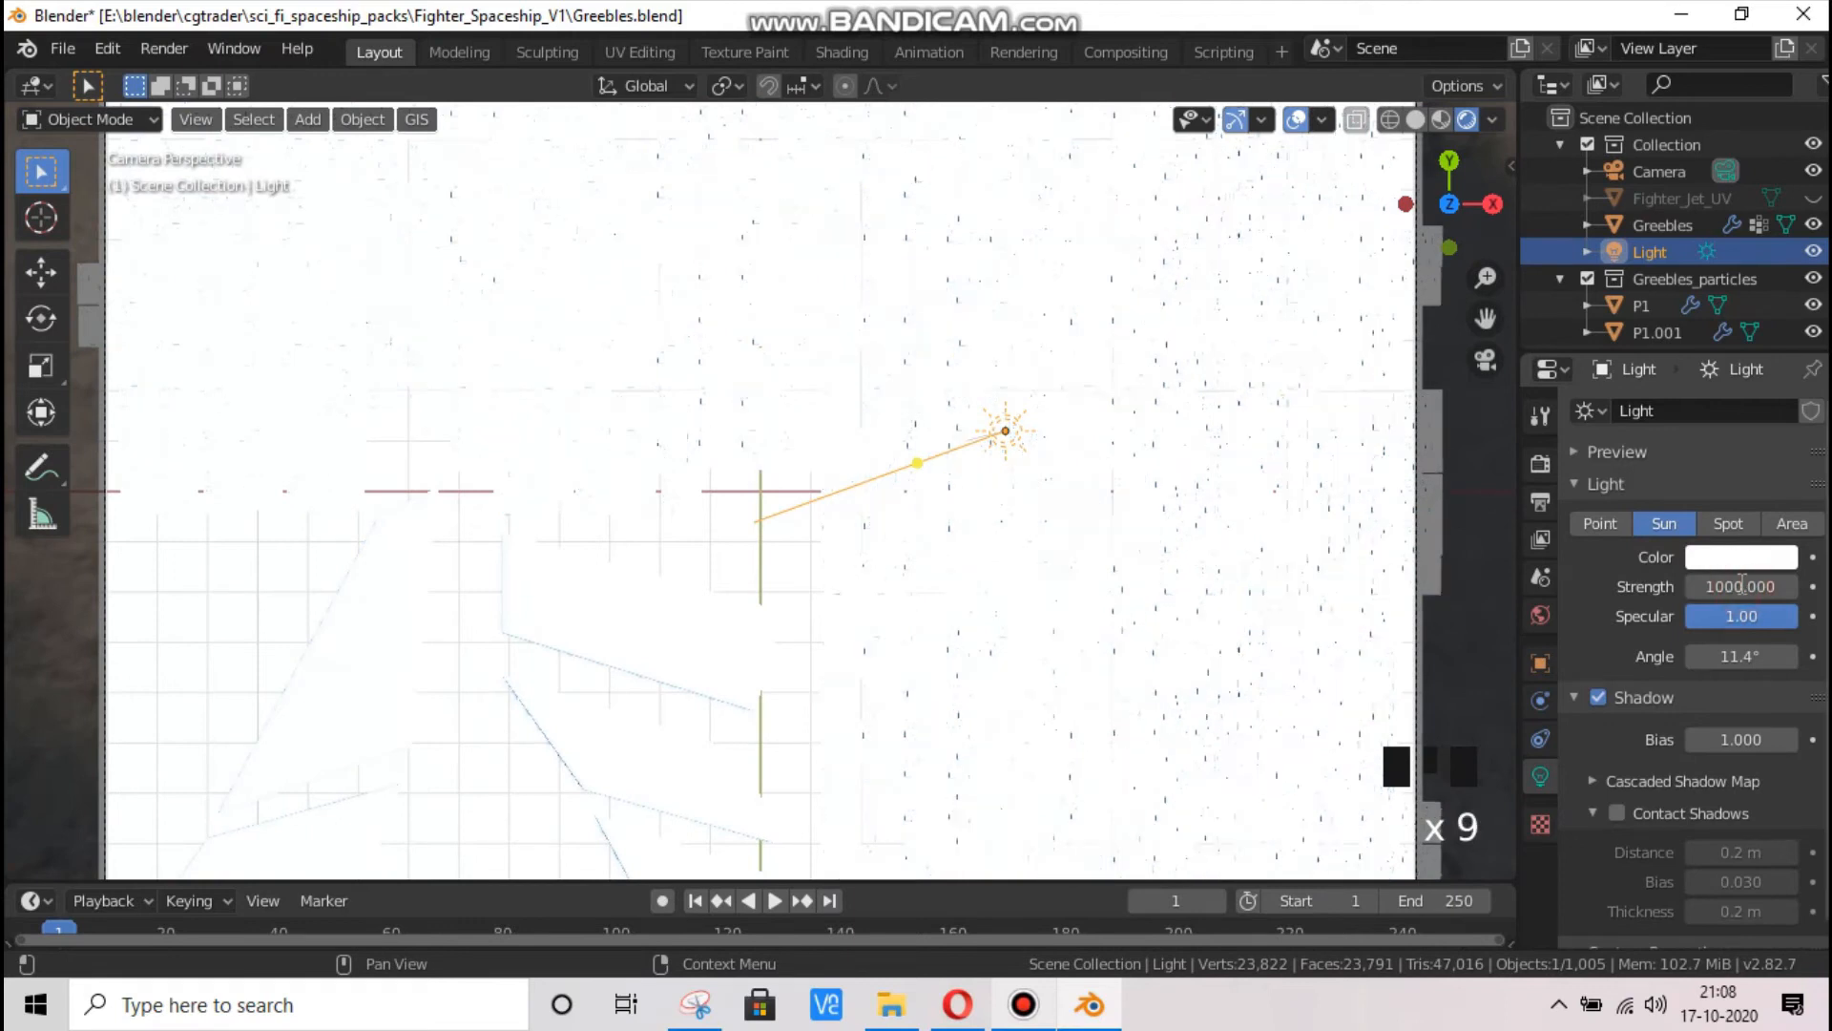
click(1742, 584)
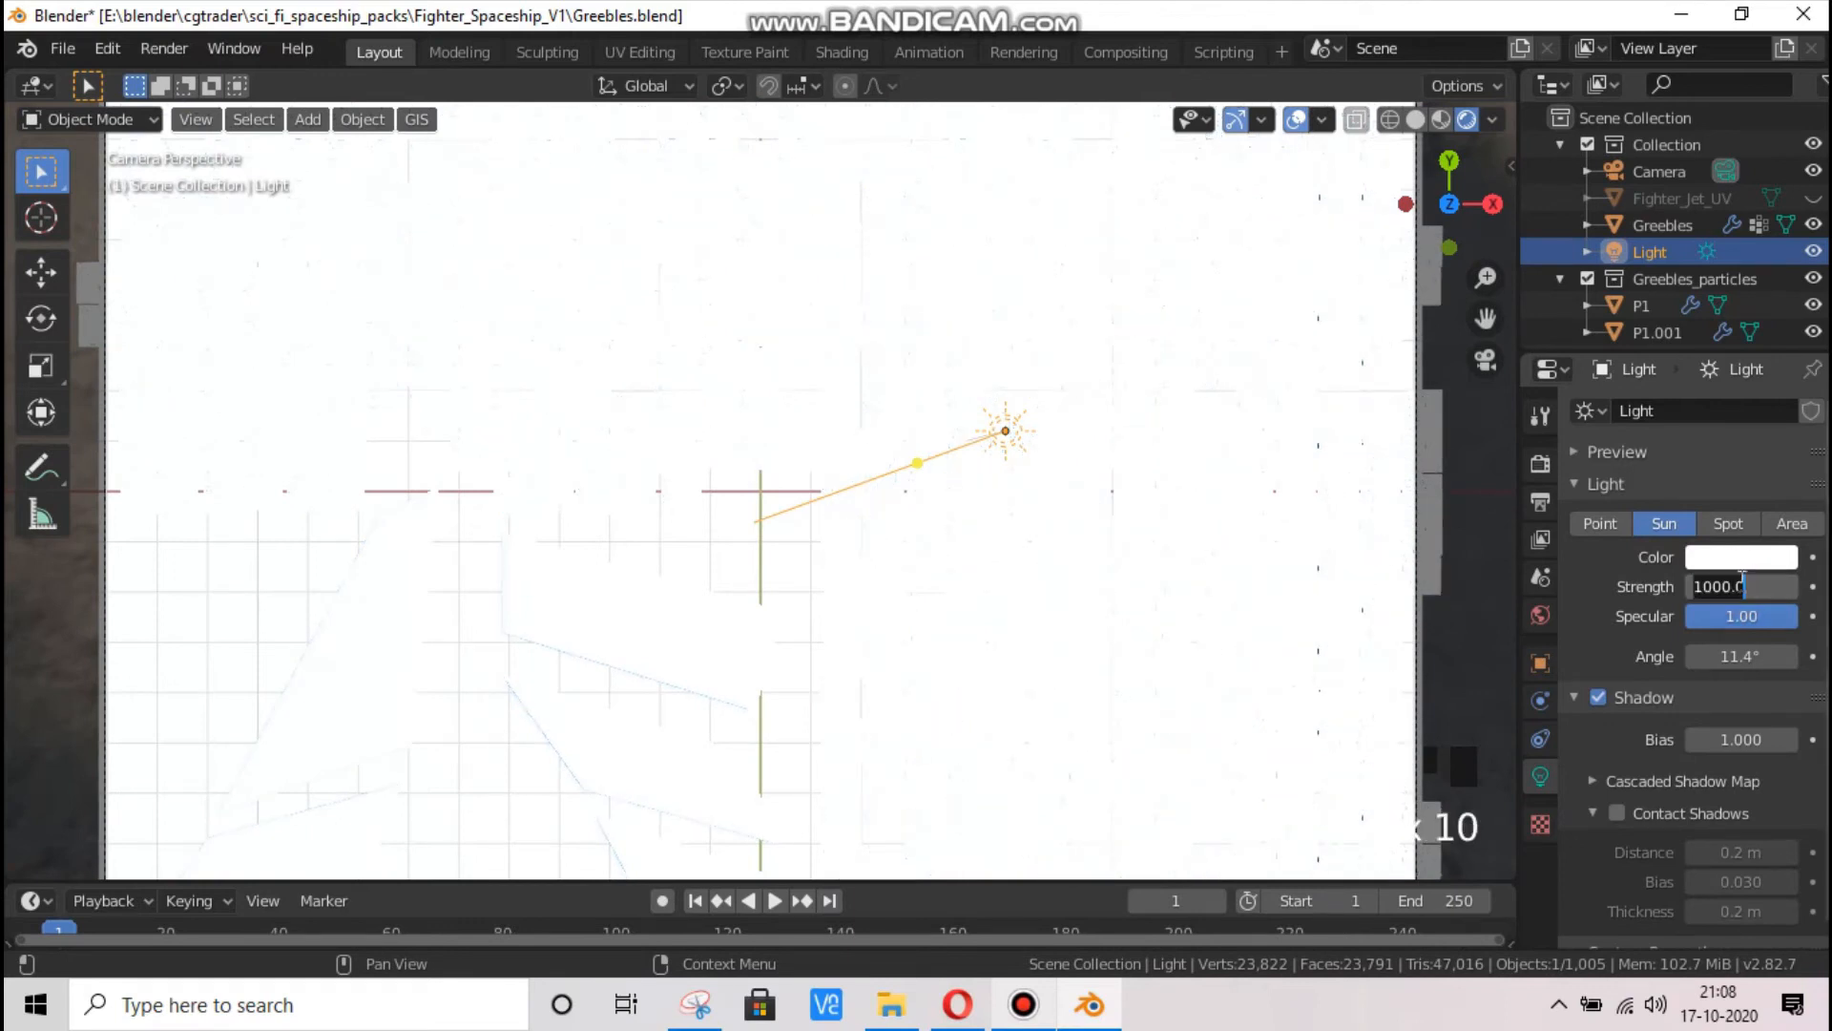
text(5)
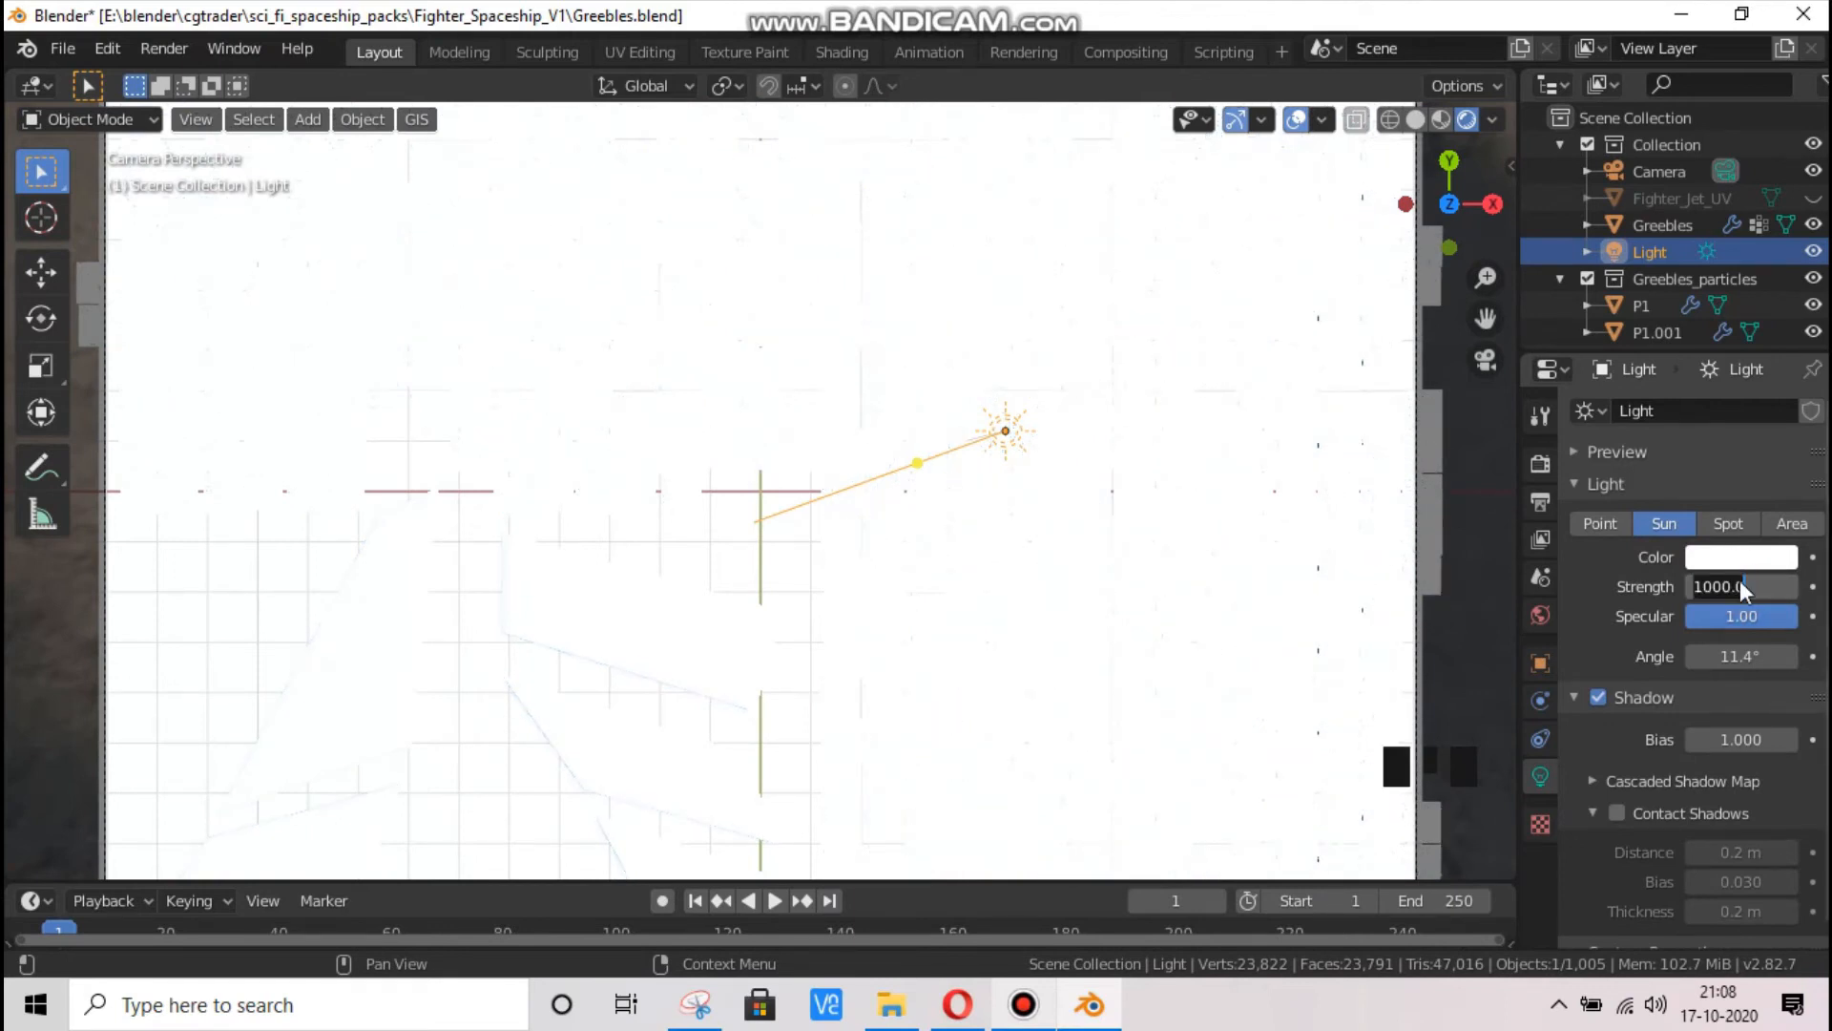
key(Return)
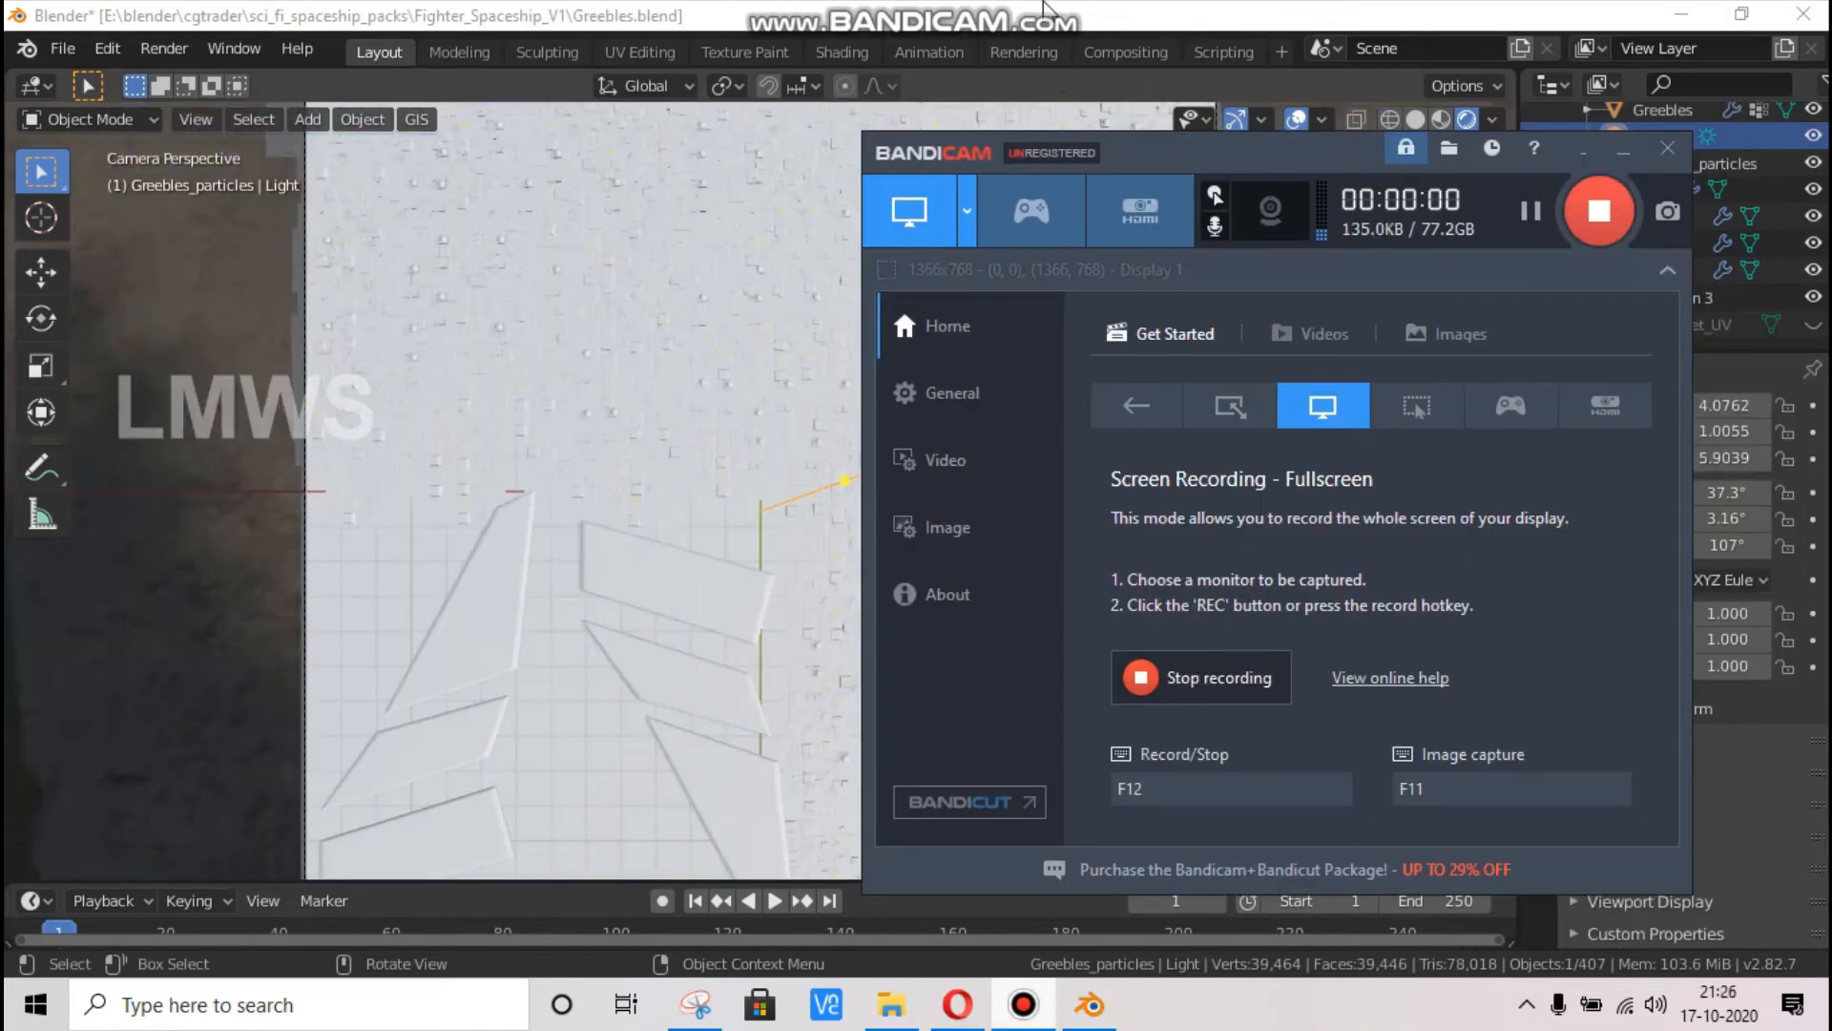
Create a viewport render image of the white greeble plane from the camera view in rendered shading
scroll(843, 532, down, 1)
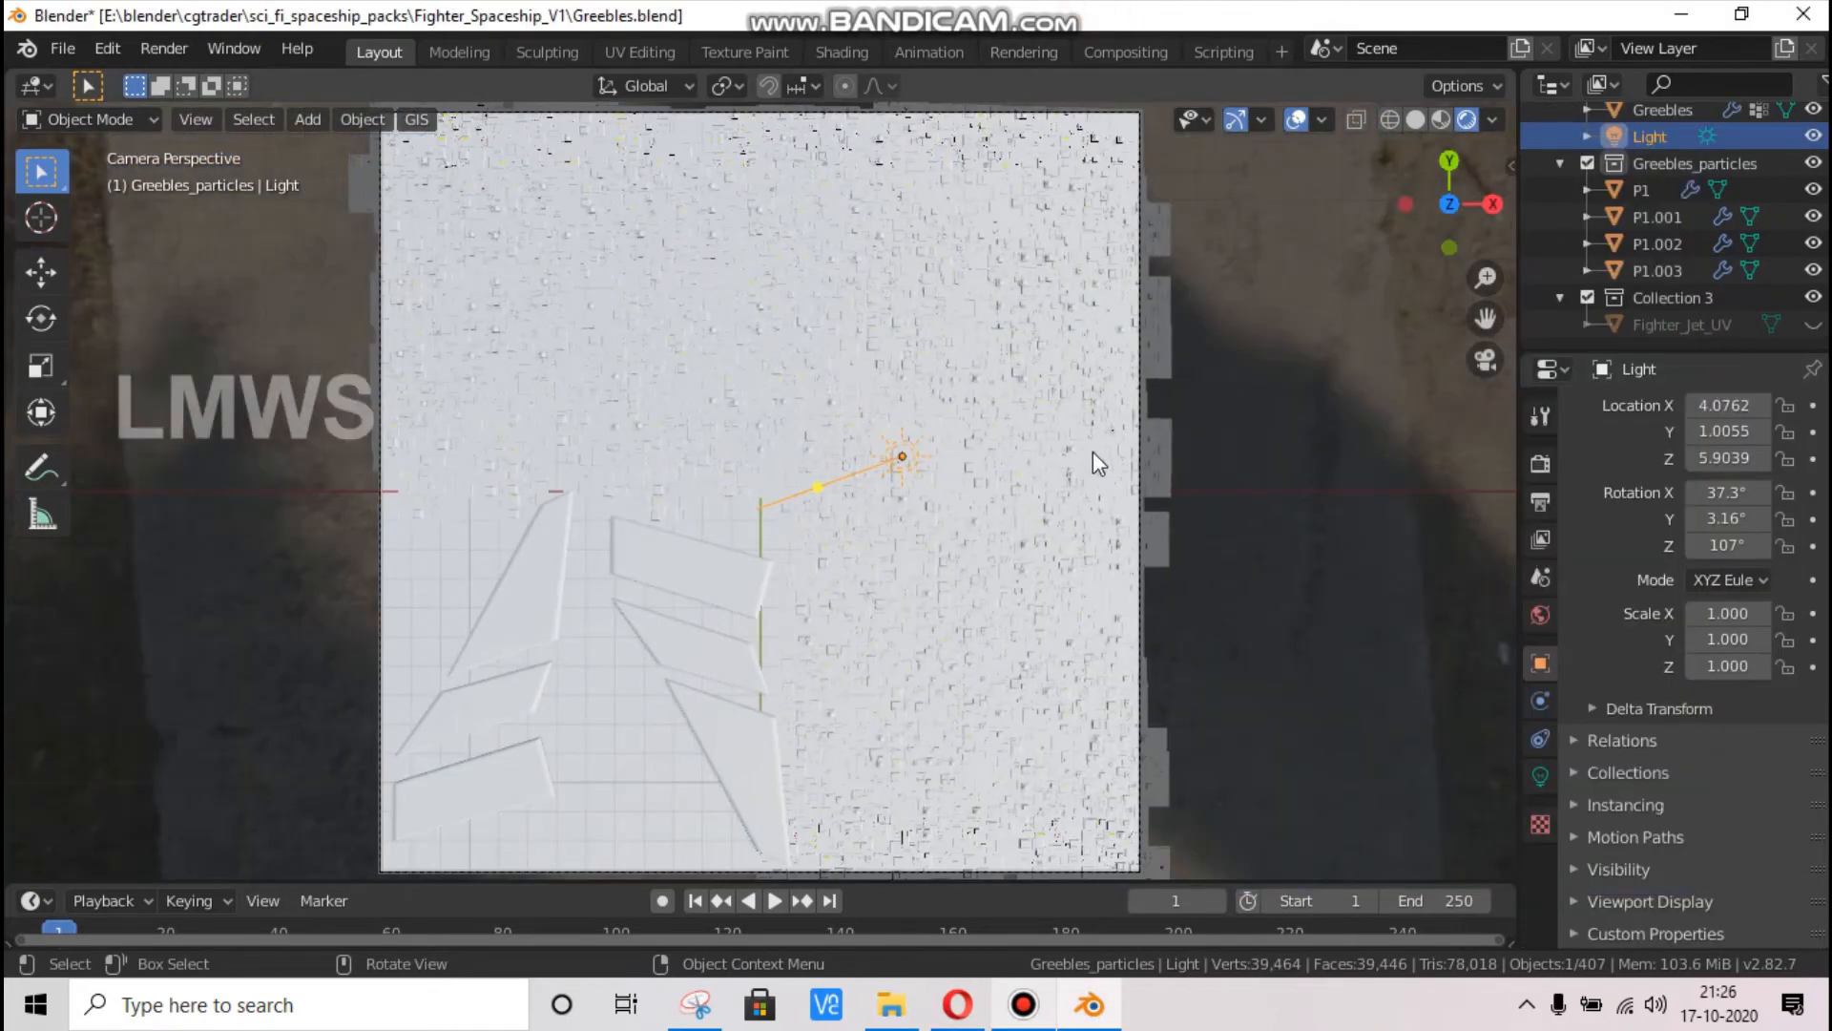
click(196, 120)
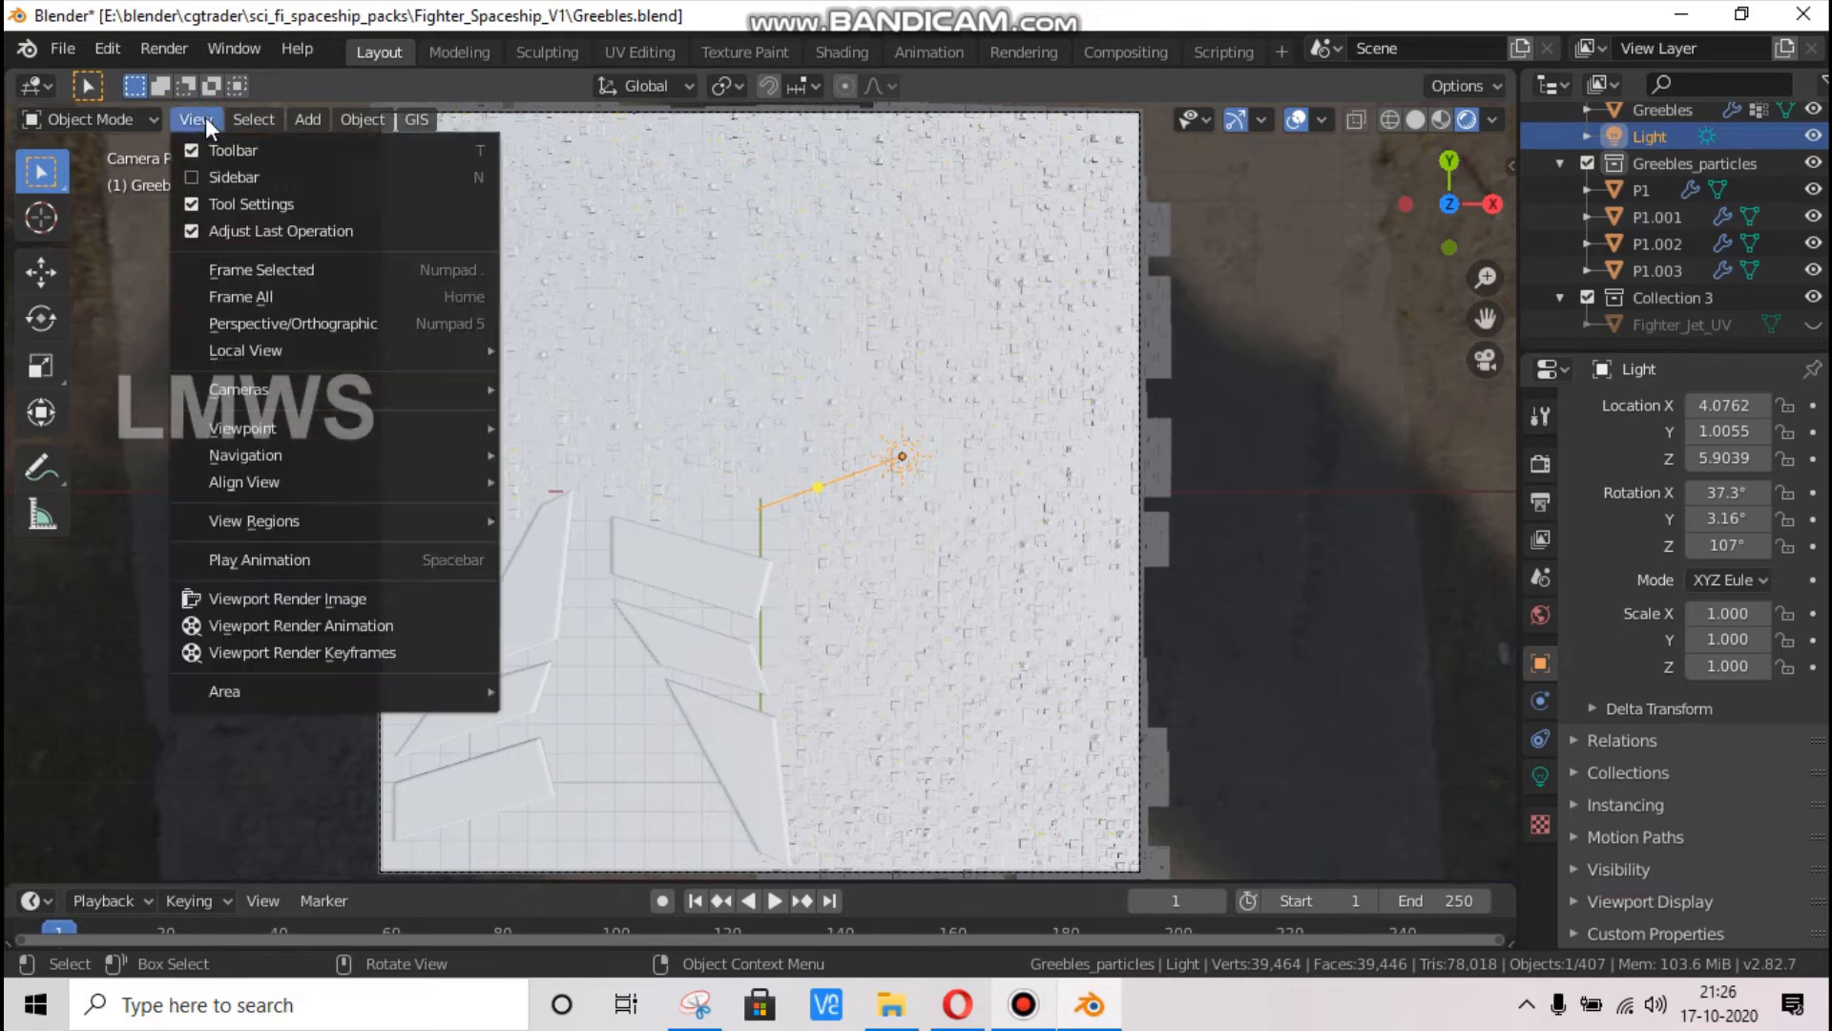
click(340, 598)
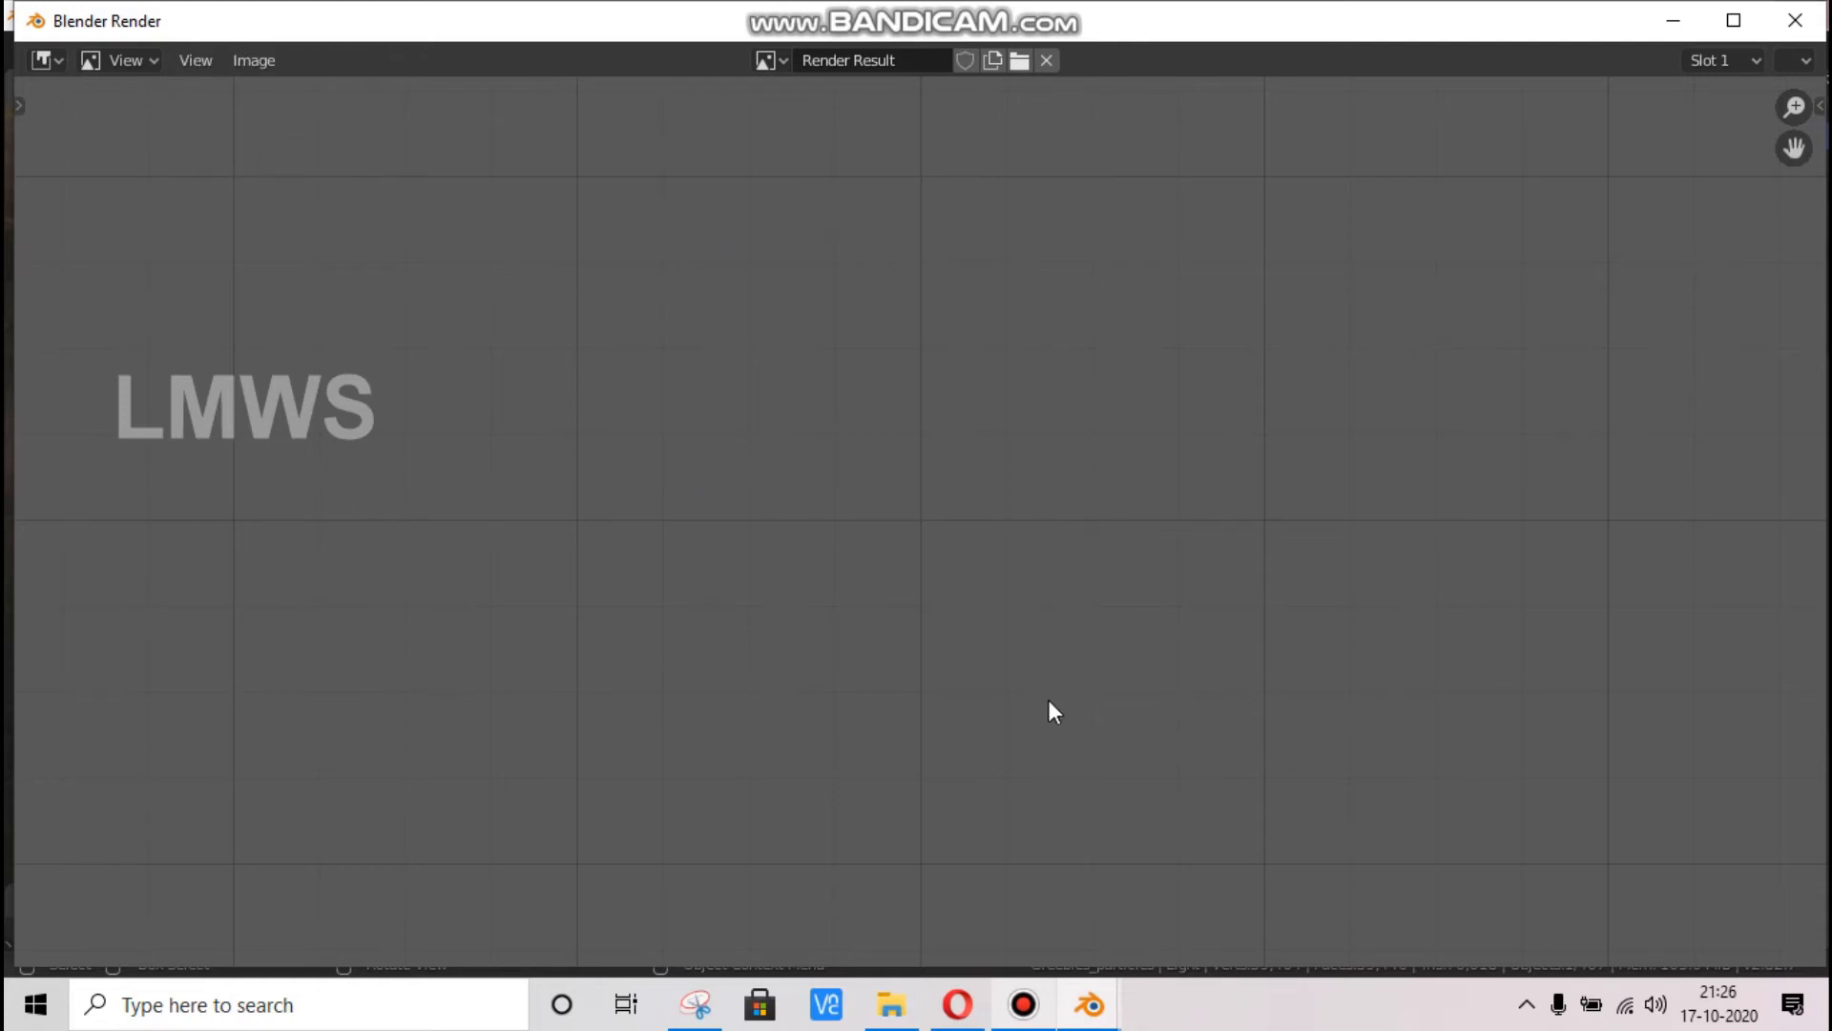
click(1023, 1004)
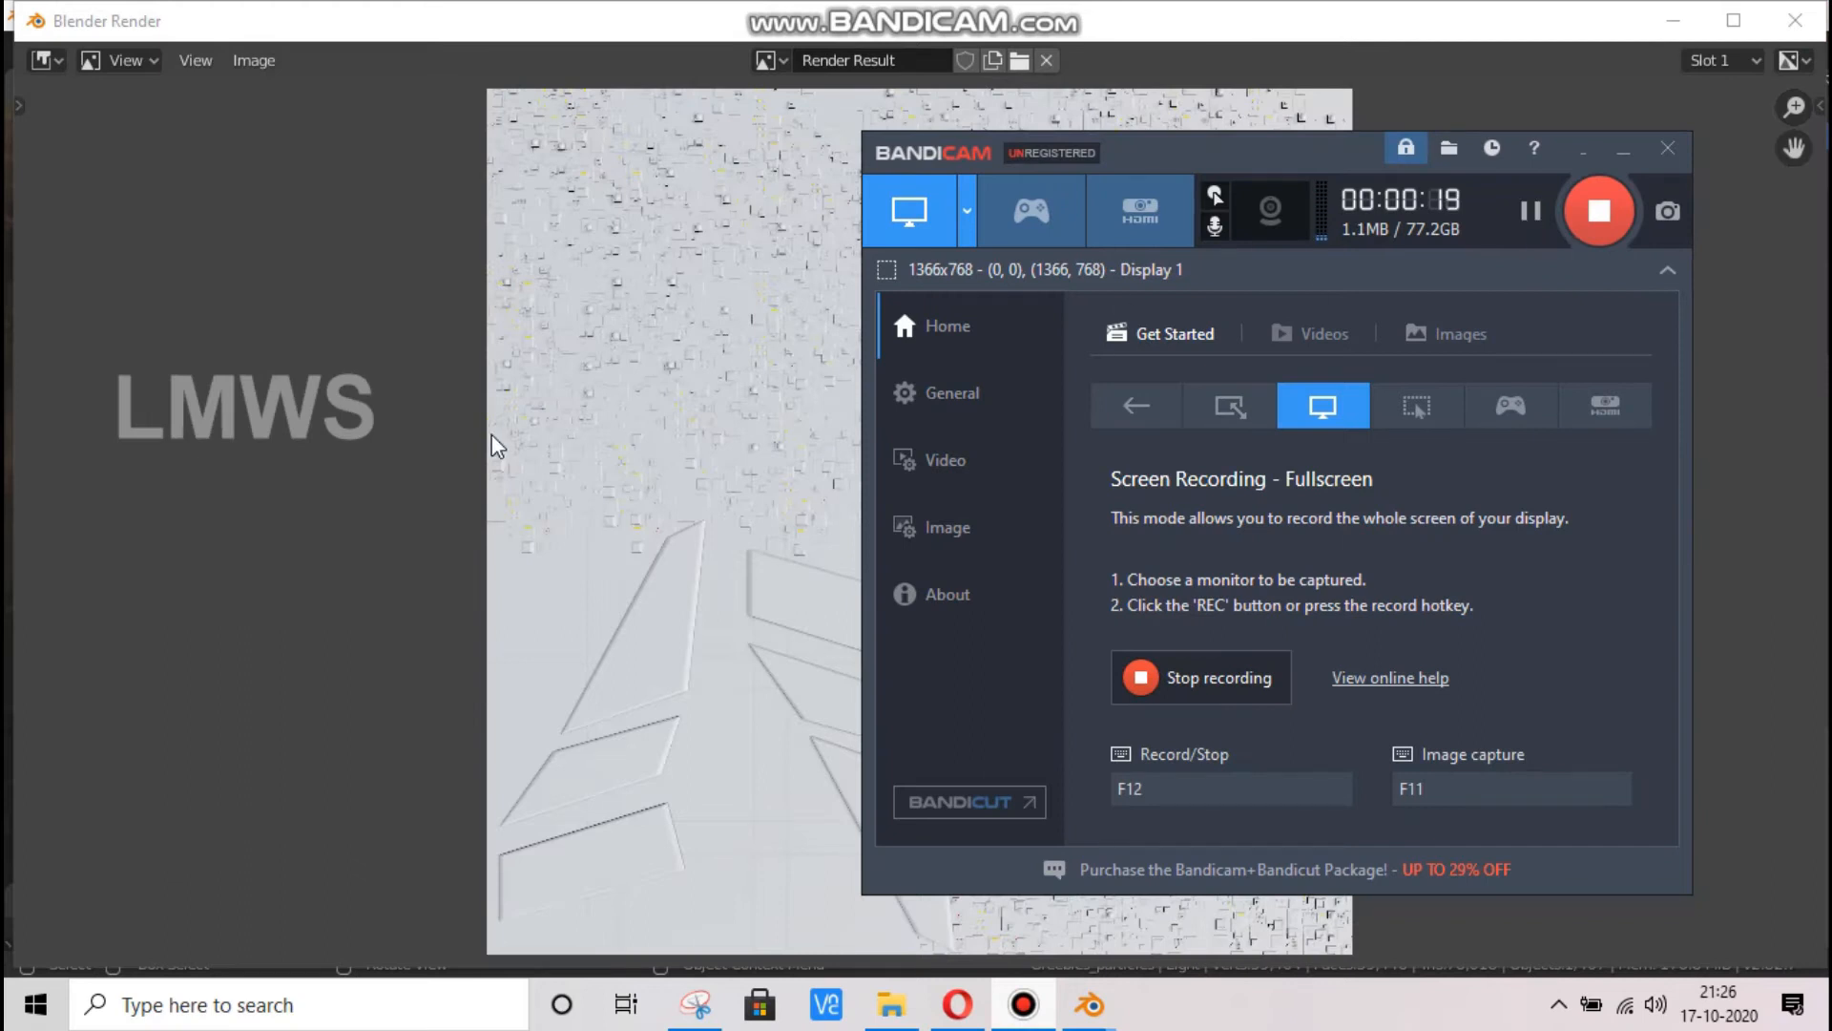
click(499, 439)
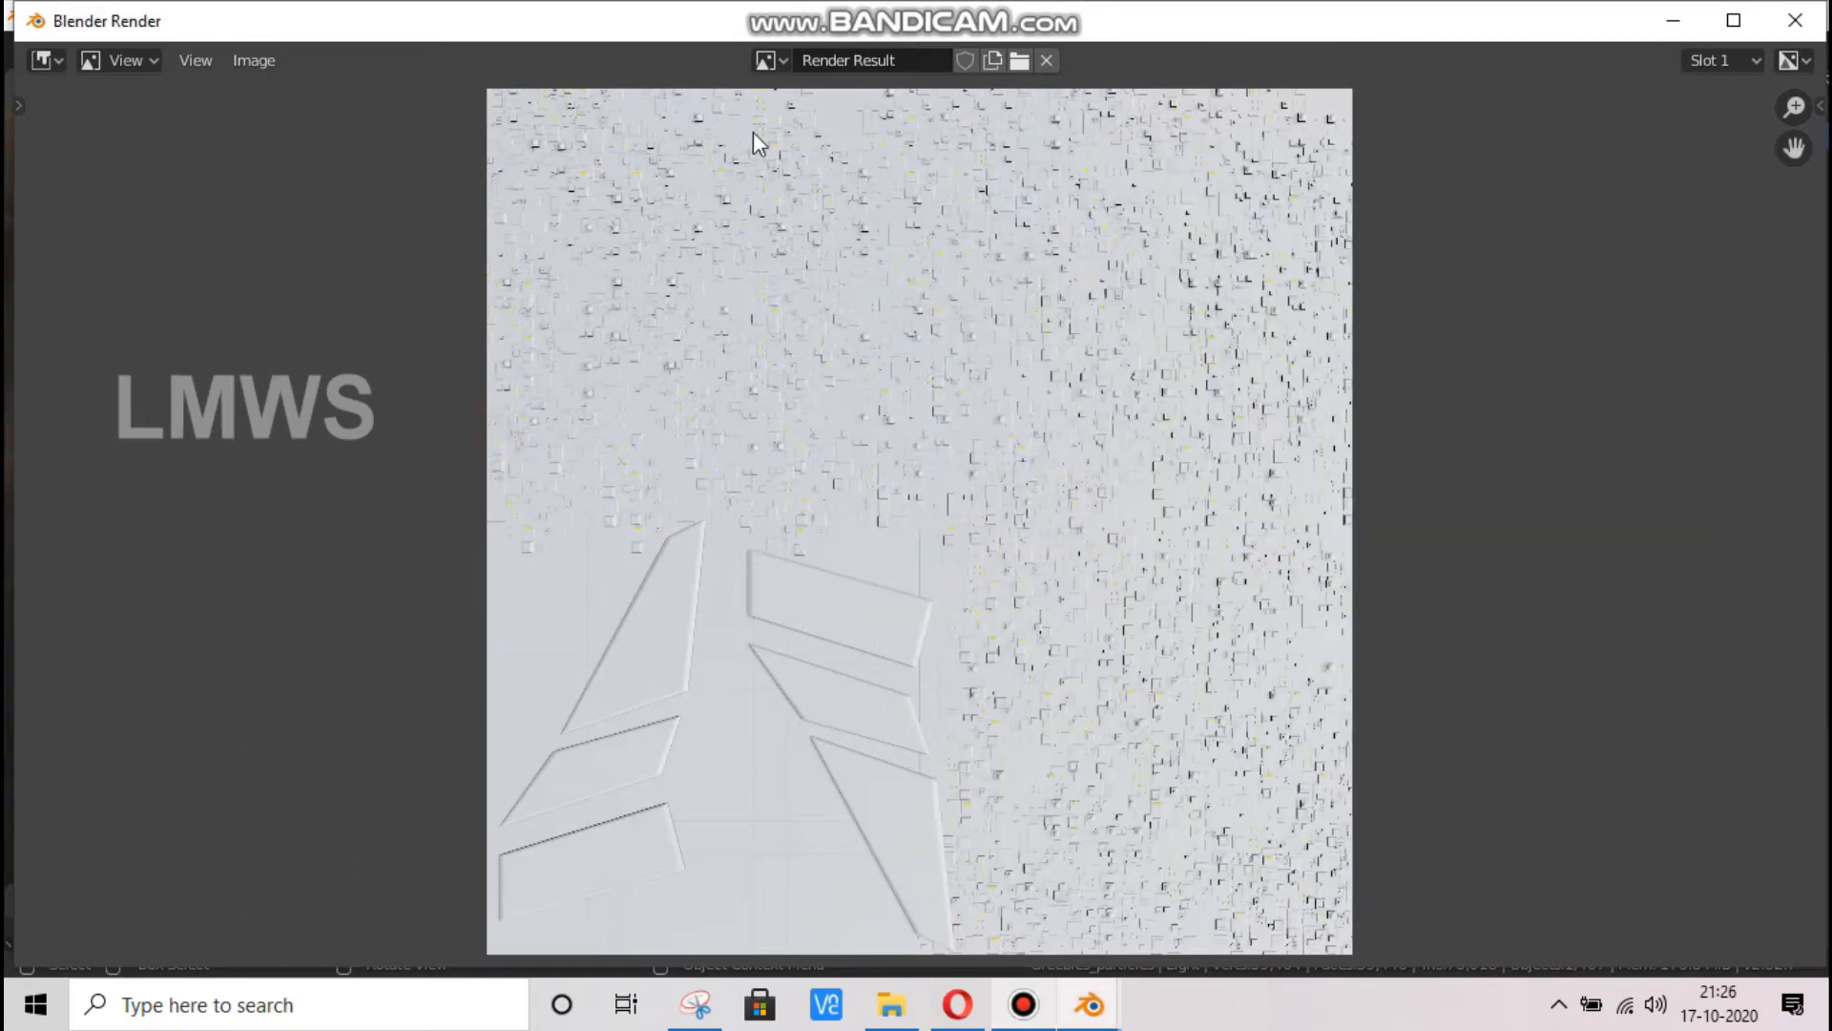
Save the render as Greebles_Diffuese.png in the Fighter_Spaceship_V1 folder and close the render window
click(251, 61)
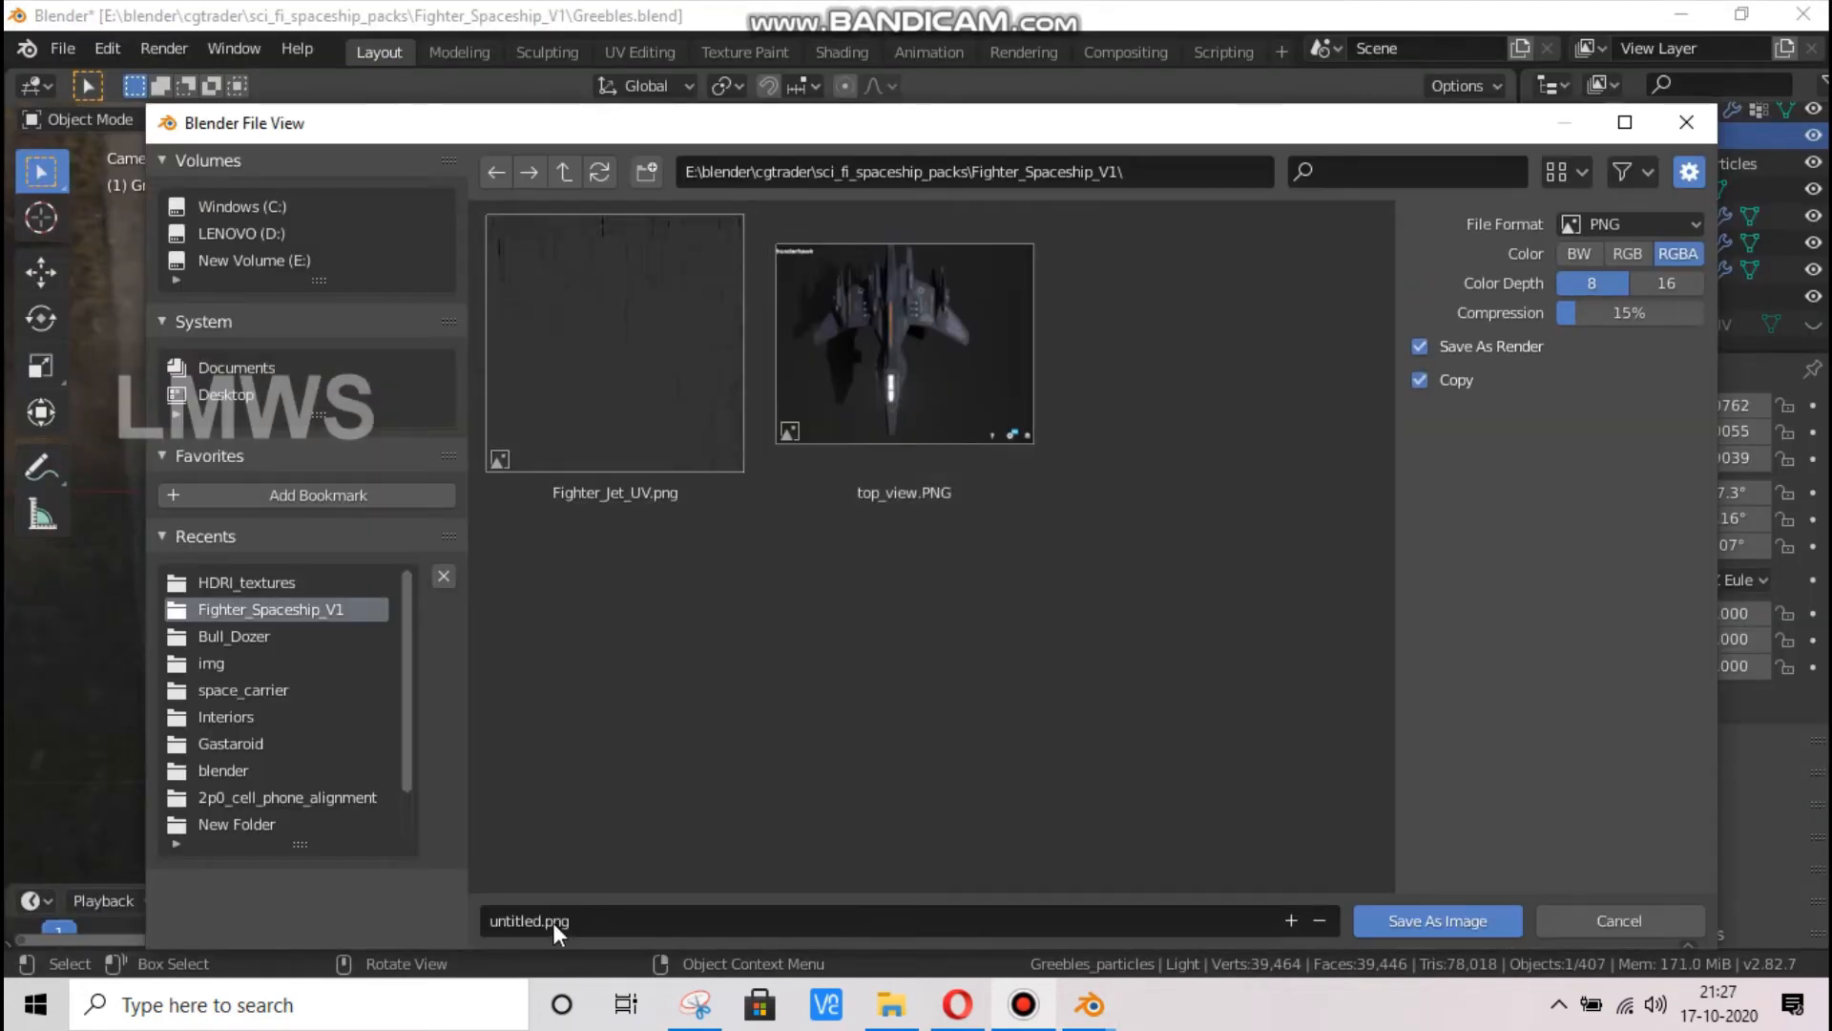
click(552, 923)
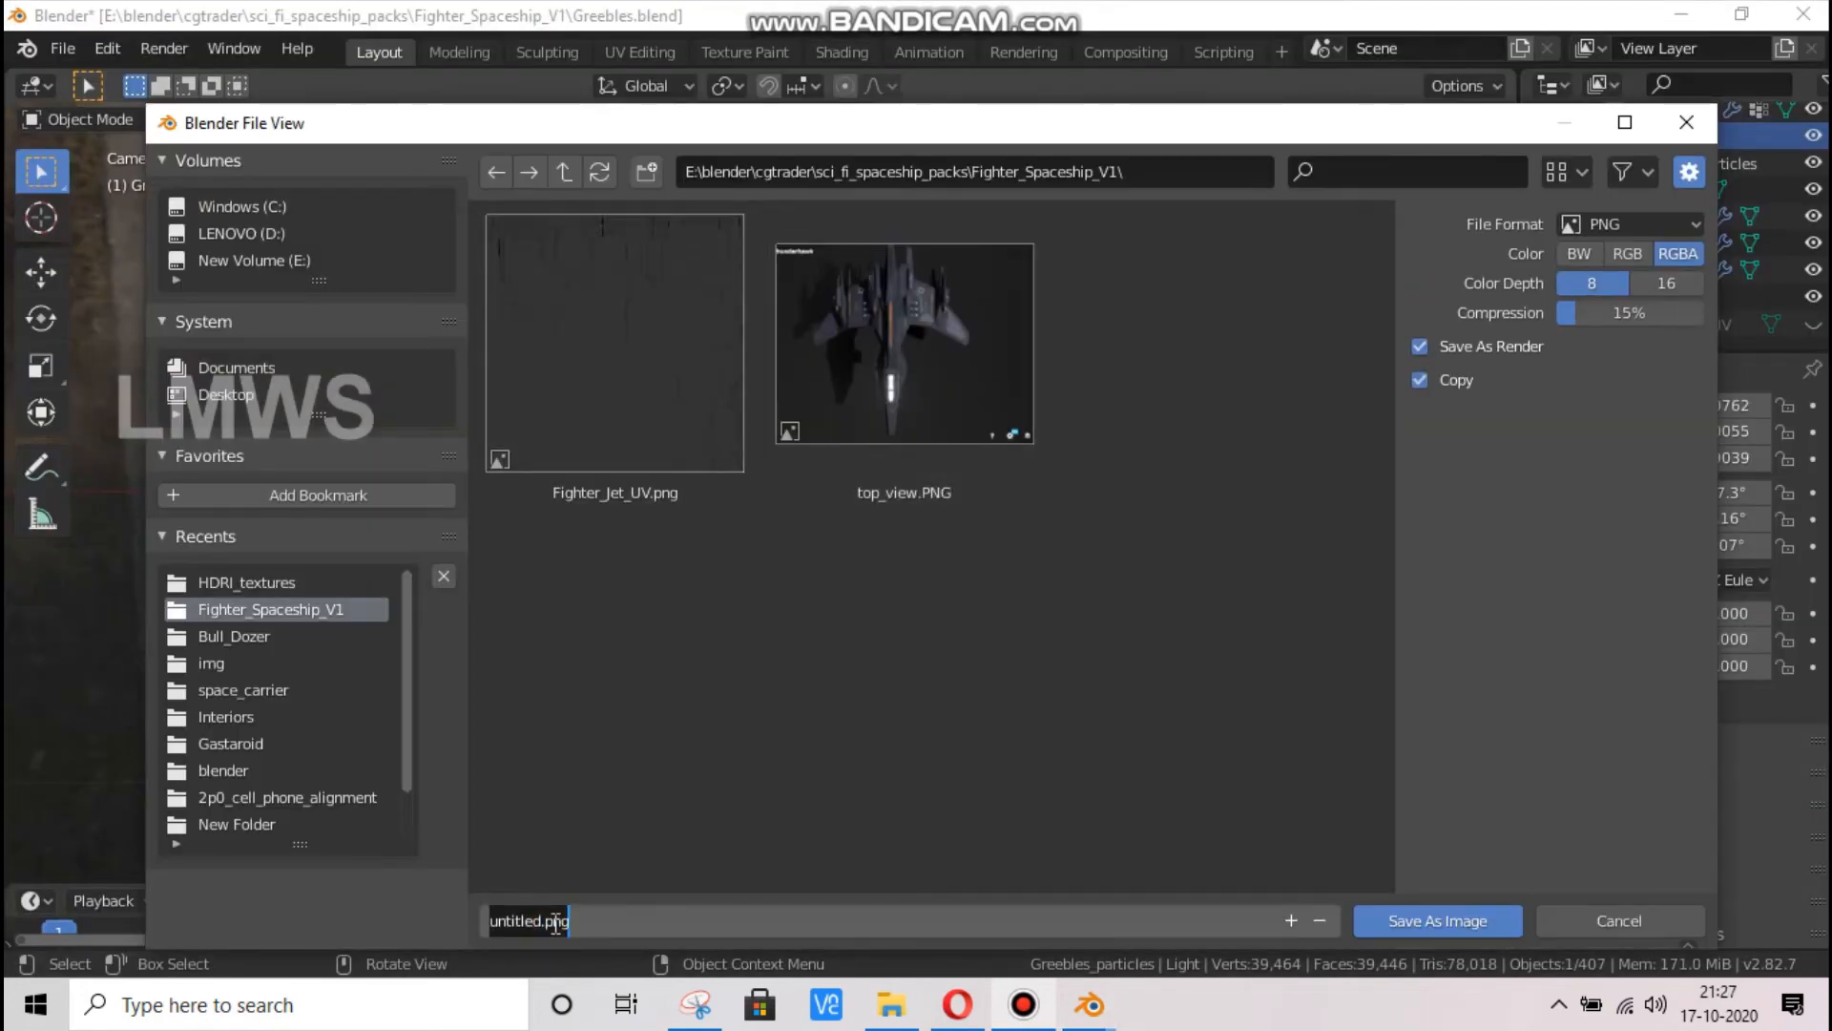
text(Greebles_Diffuese)
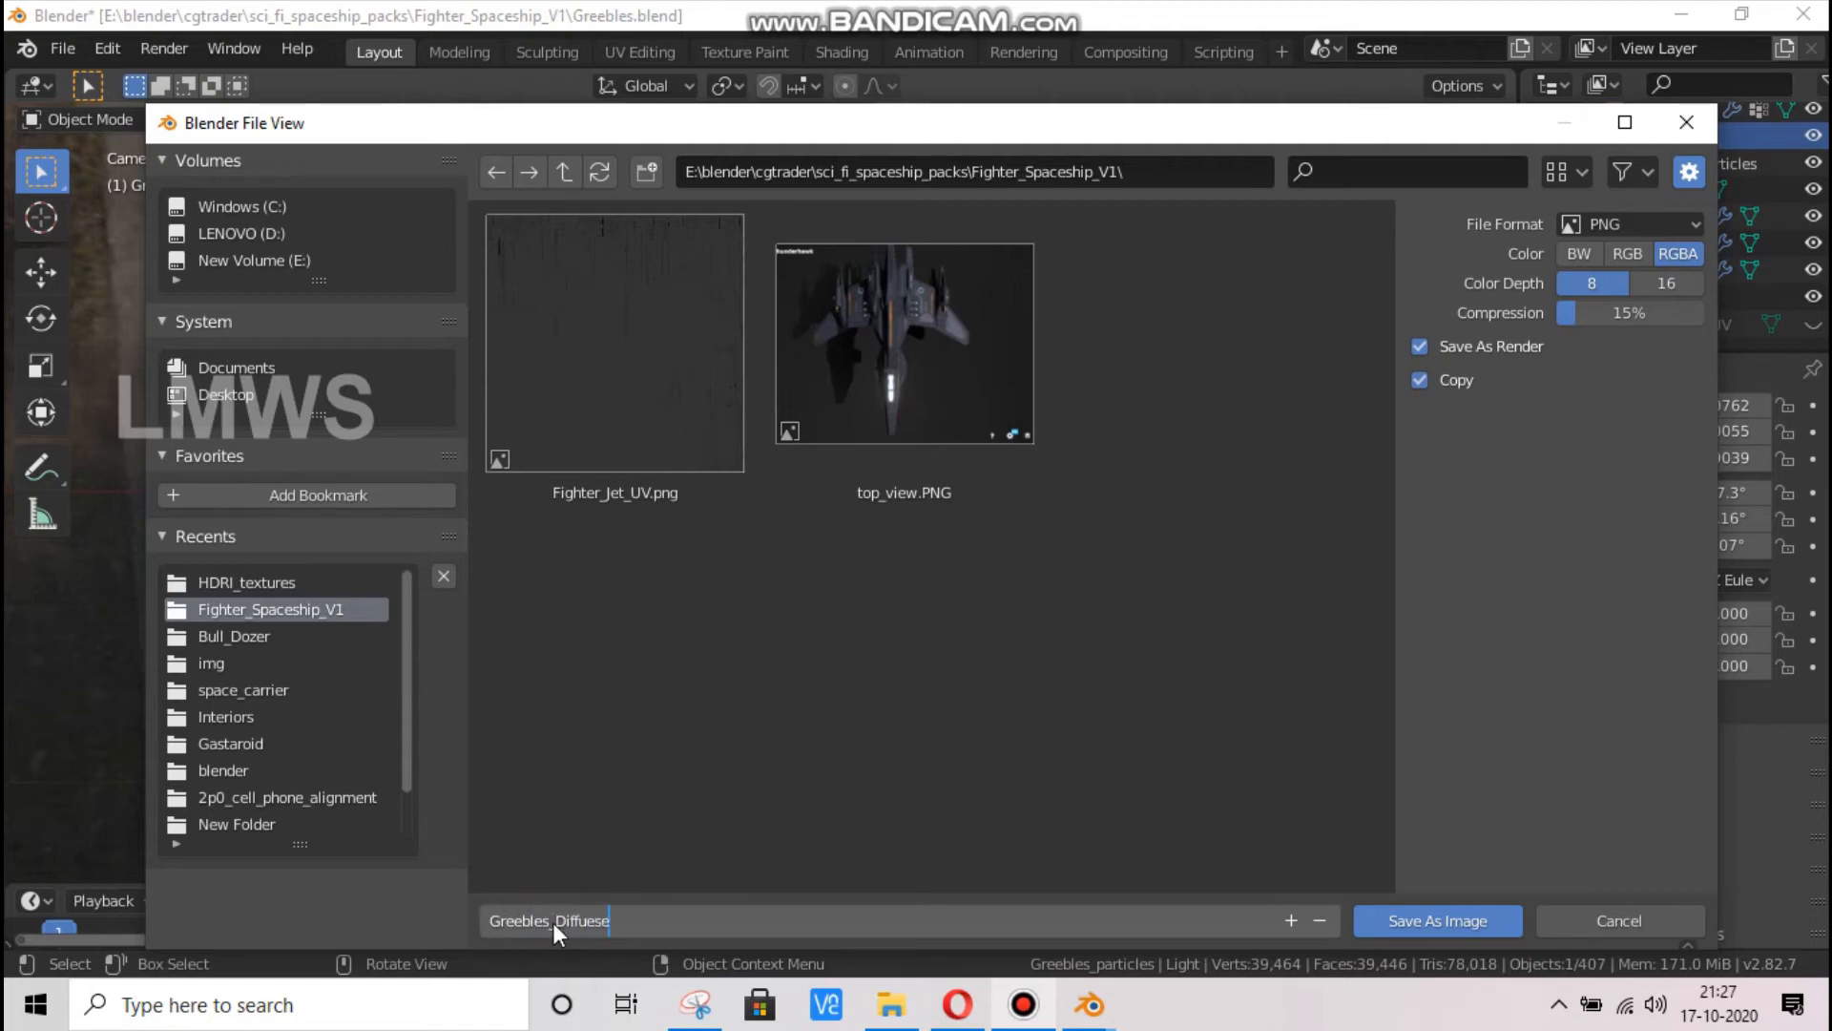
key(Return)
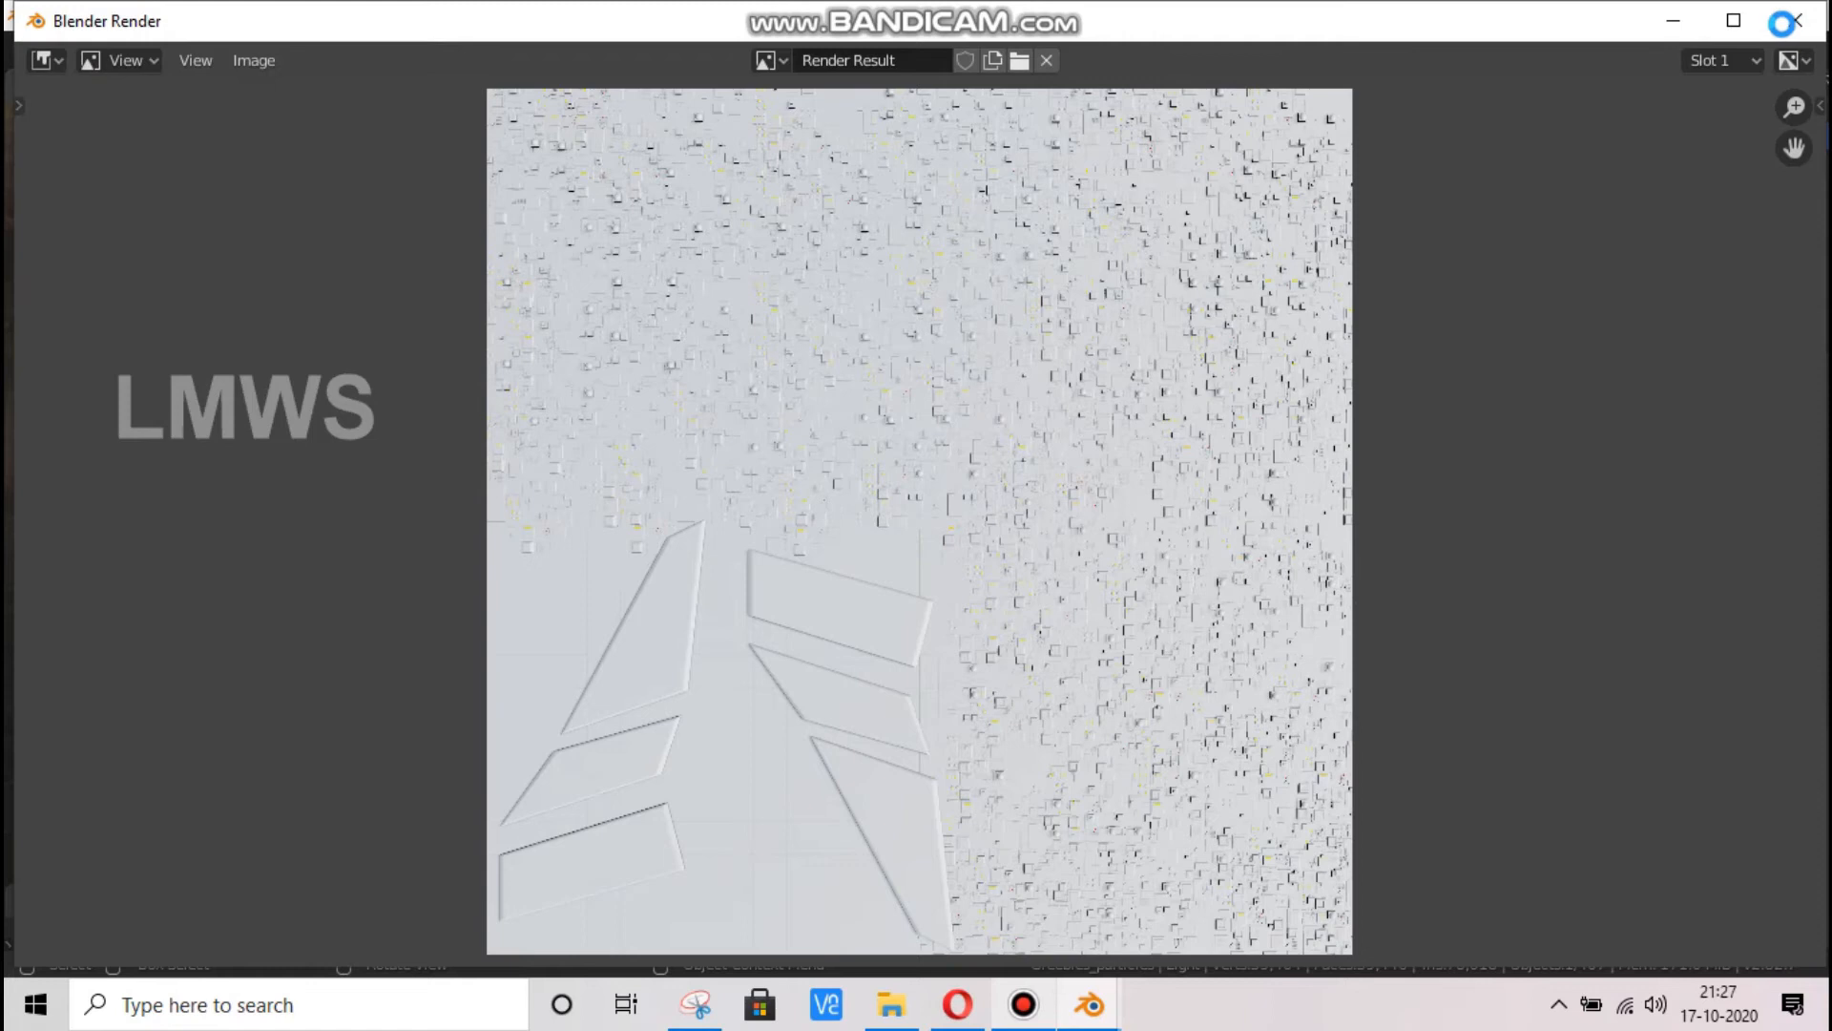
click(1797, 26)
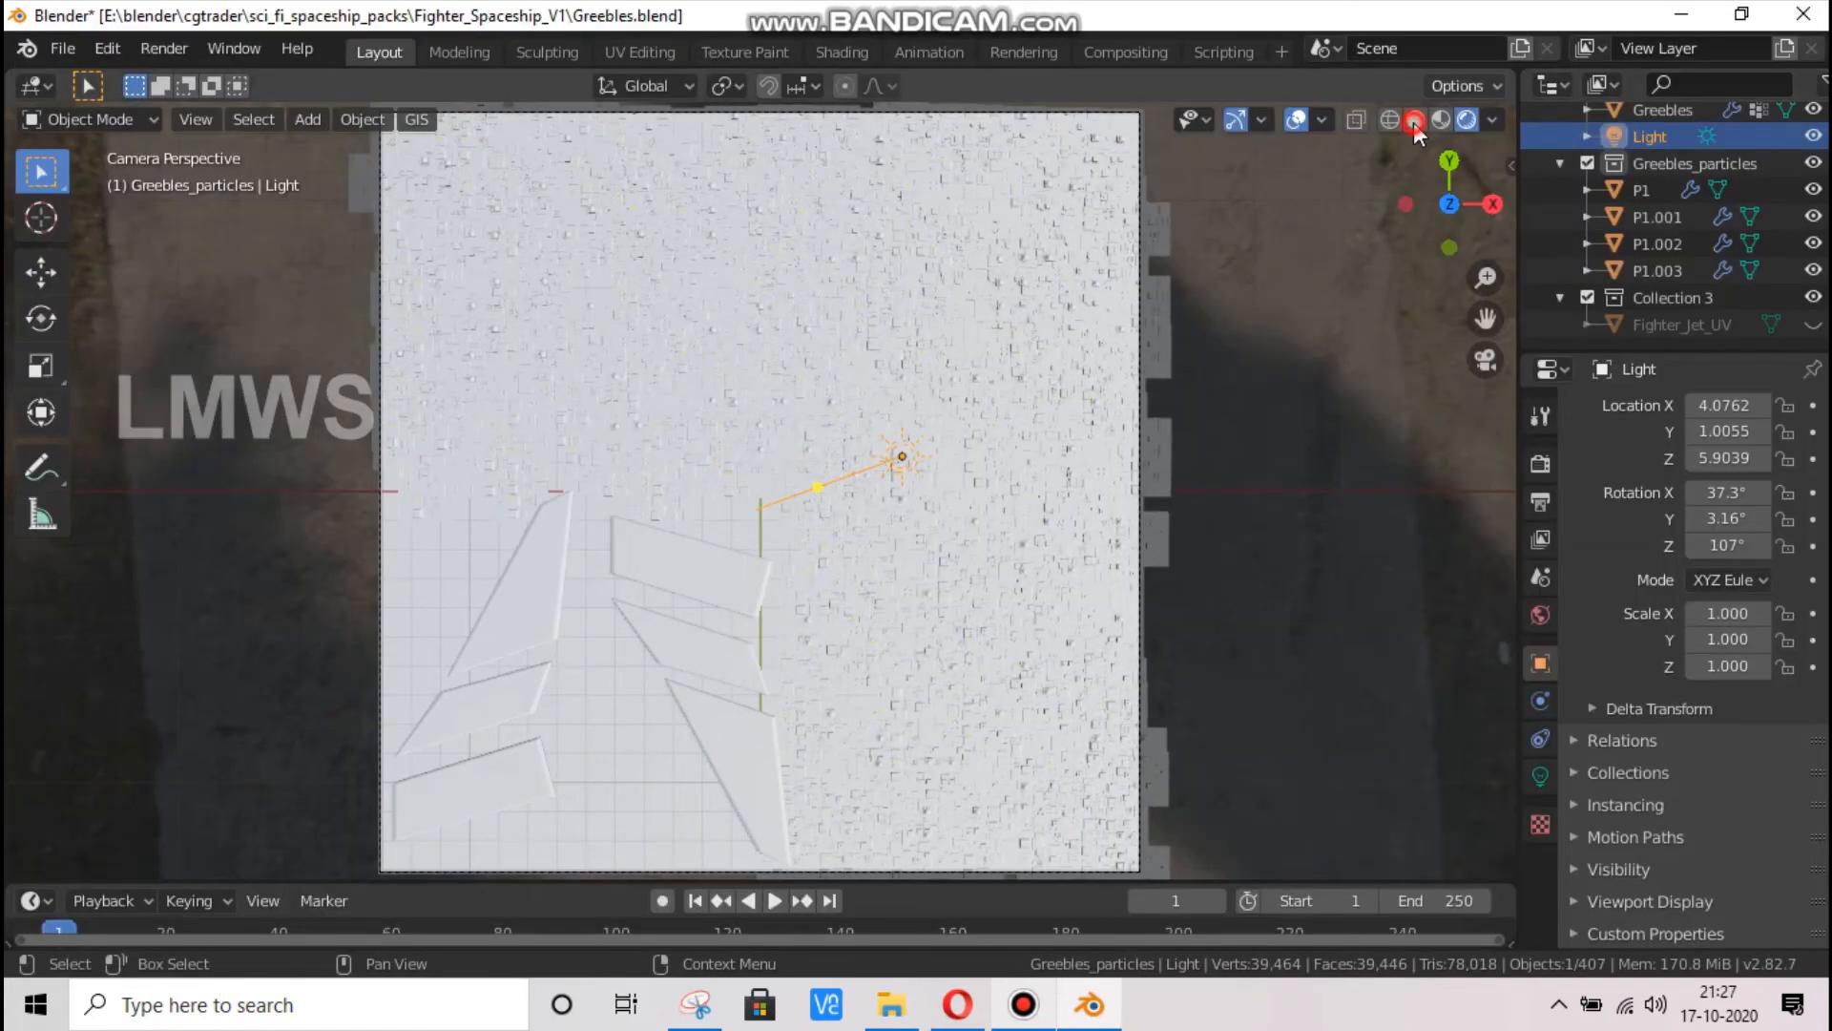
Switch the viewport to solid shading with MatCap lighting and choose the blue-purple normal-map matcap
click(1416, 119)
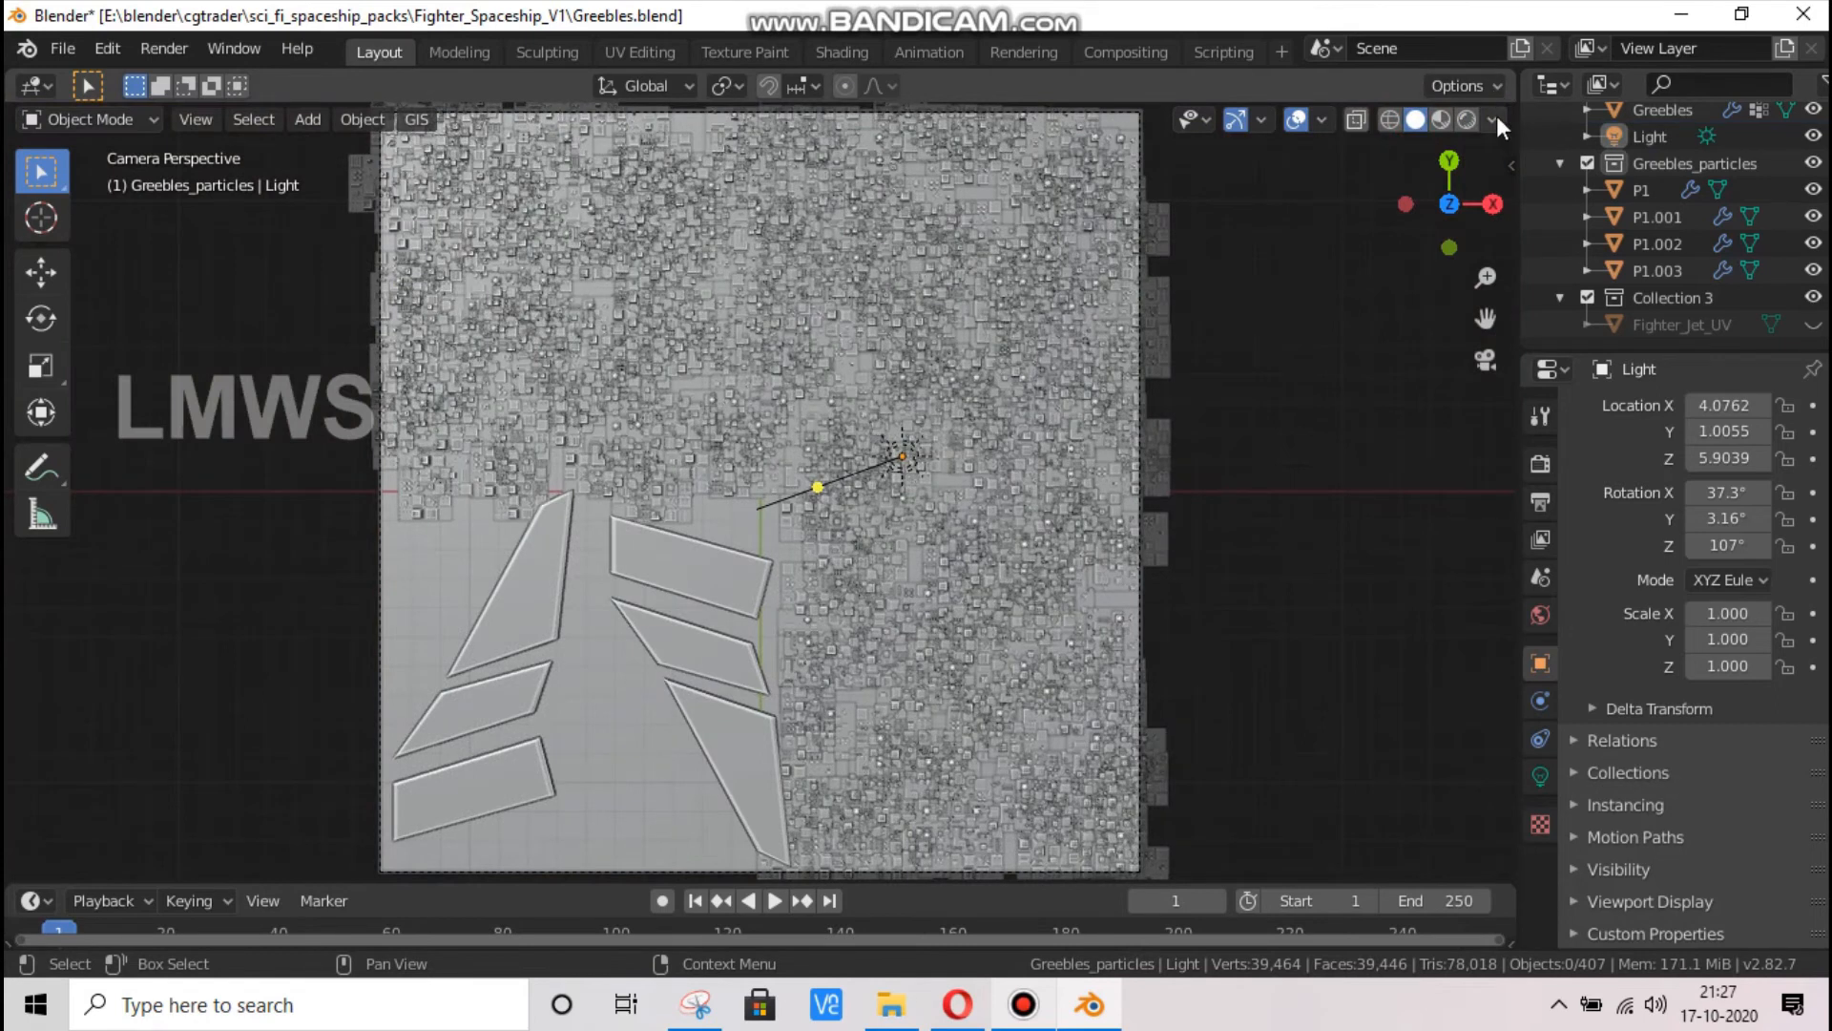
click(1494, 118)
click(1477, 246)
click(1466, 306)
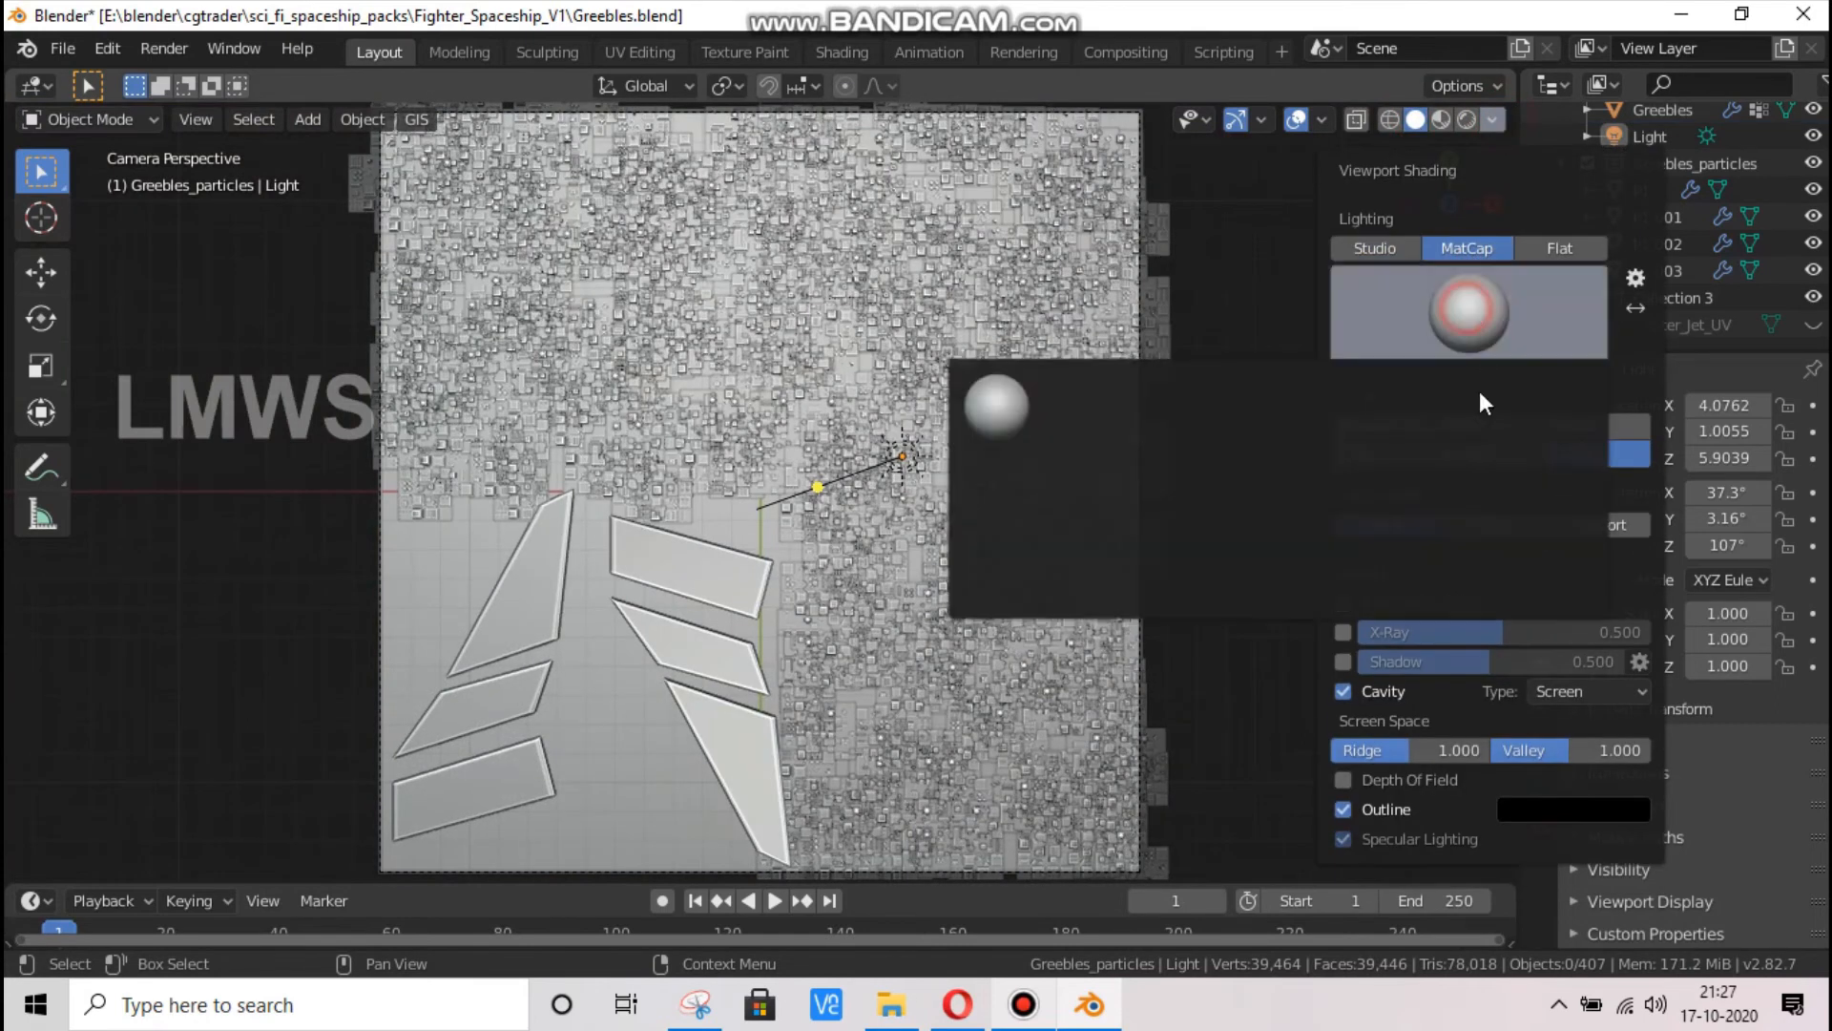
click(1475, 406)
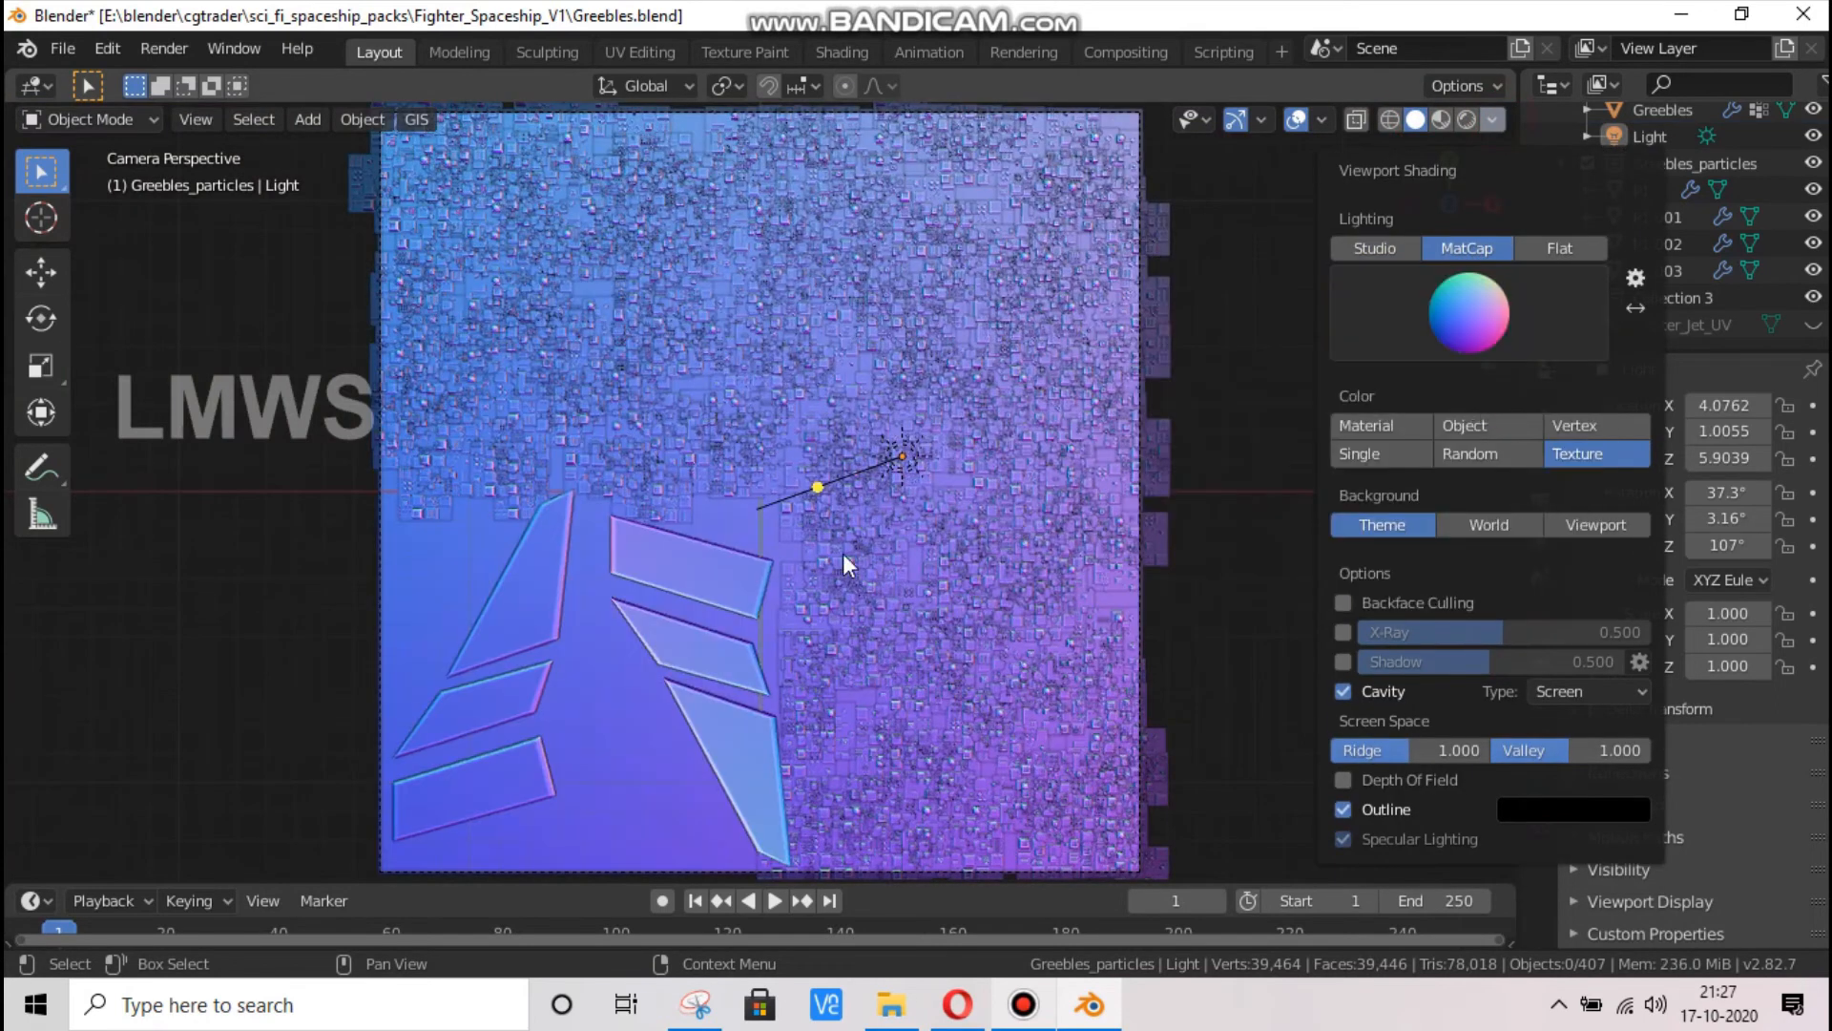
Create a viewport render image of the greeble plane in the normal-map matcap and fit the whole render in view
click(193, 117)
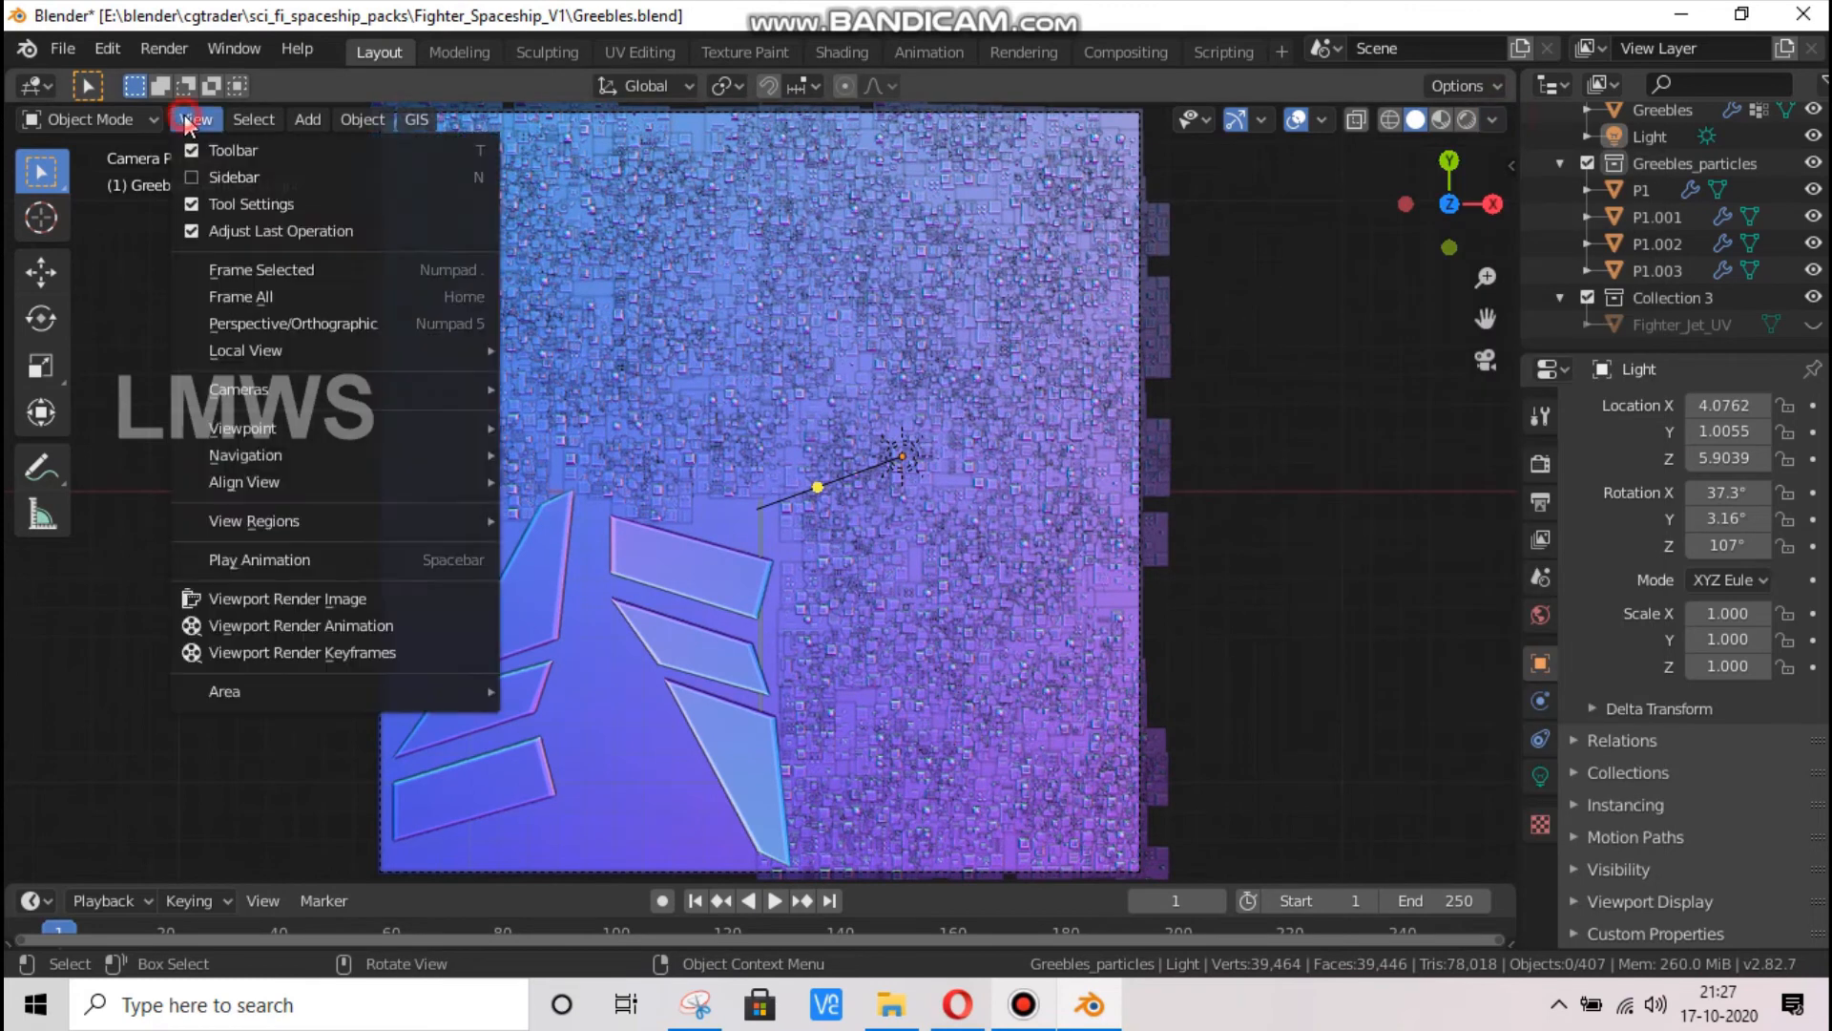
click(321, 597)
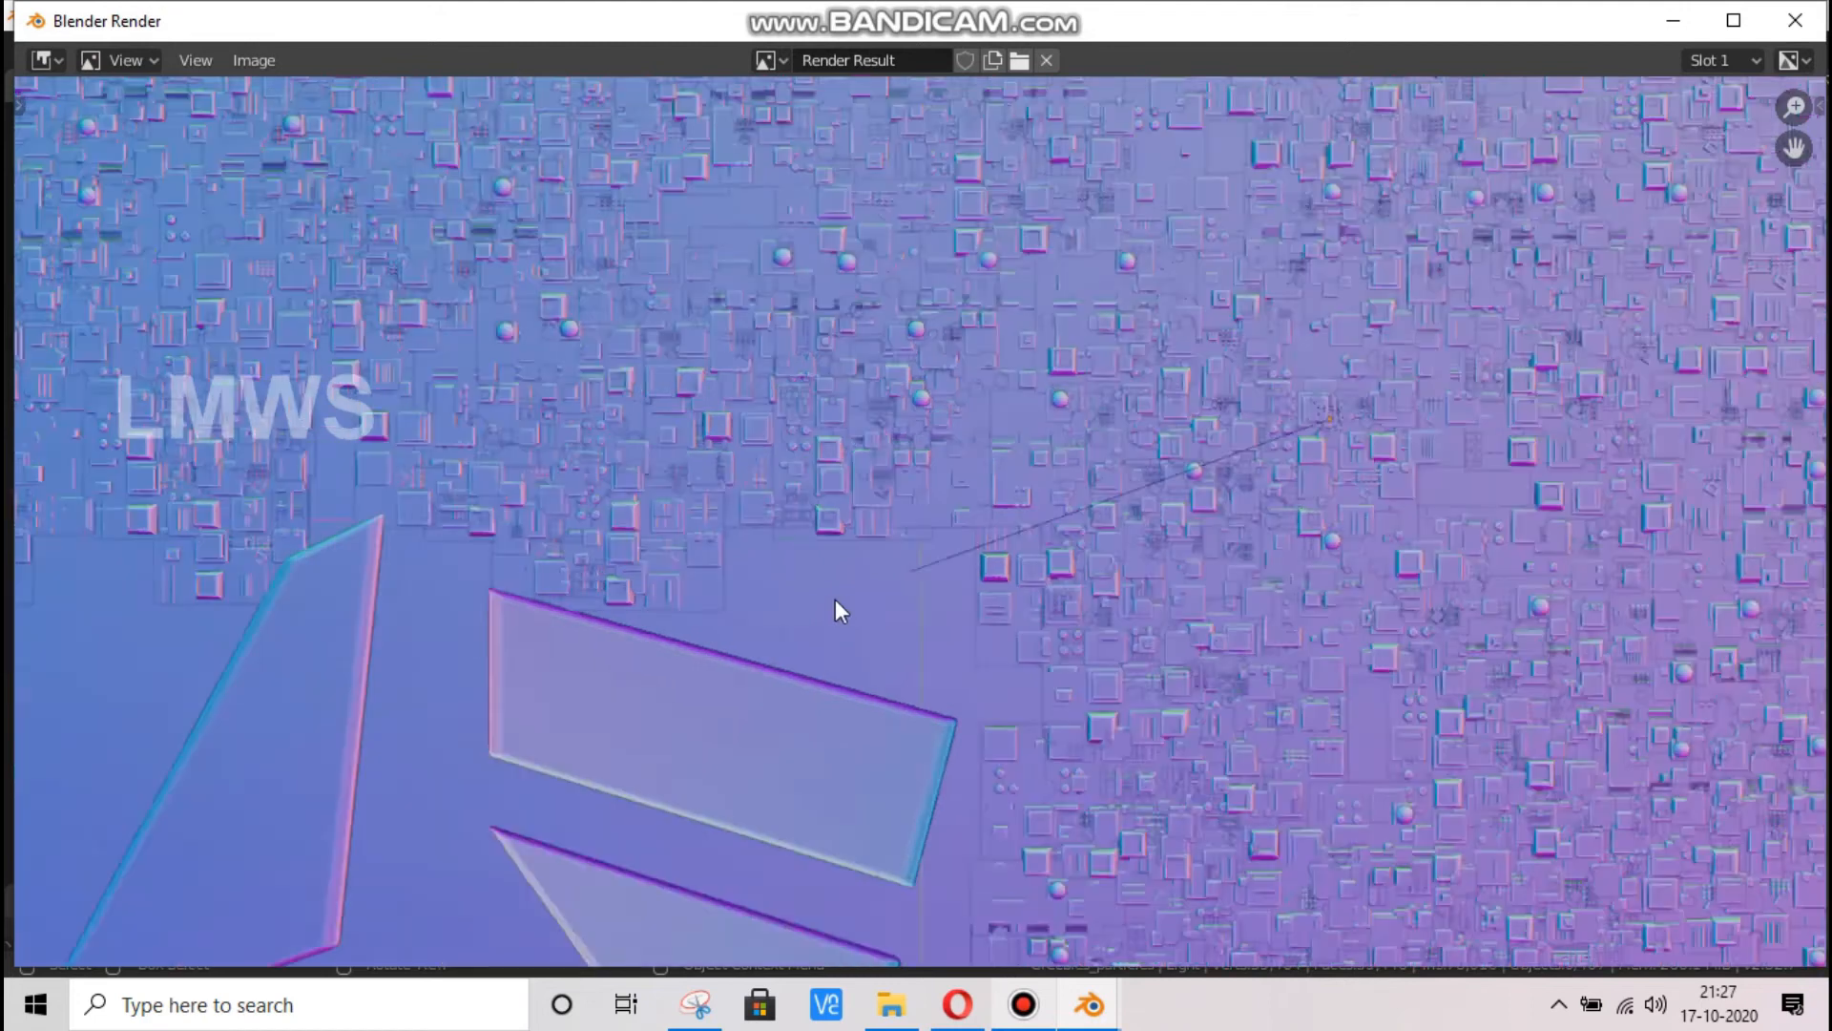
key(Home)
Save a copy of the render as Greebles_Normal.png in the Fighter_Spaceship_V1 folder and close the render window
click(254, 60)
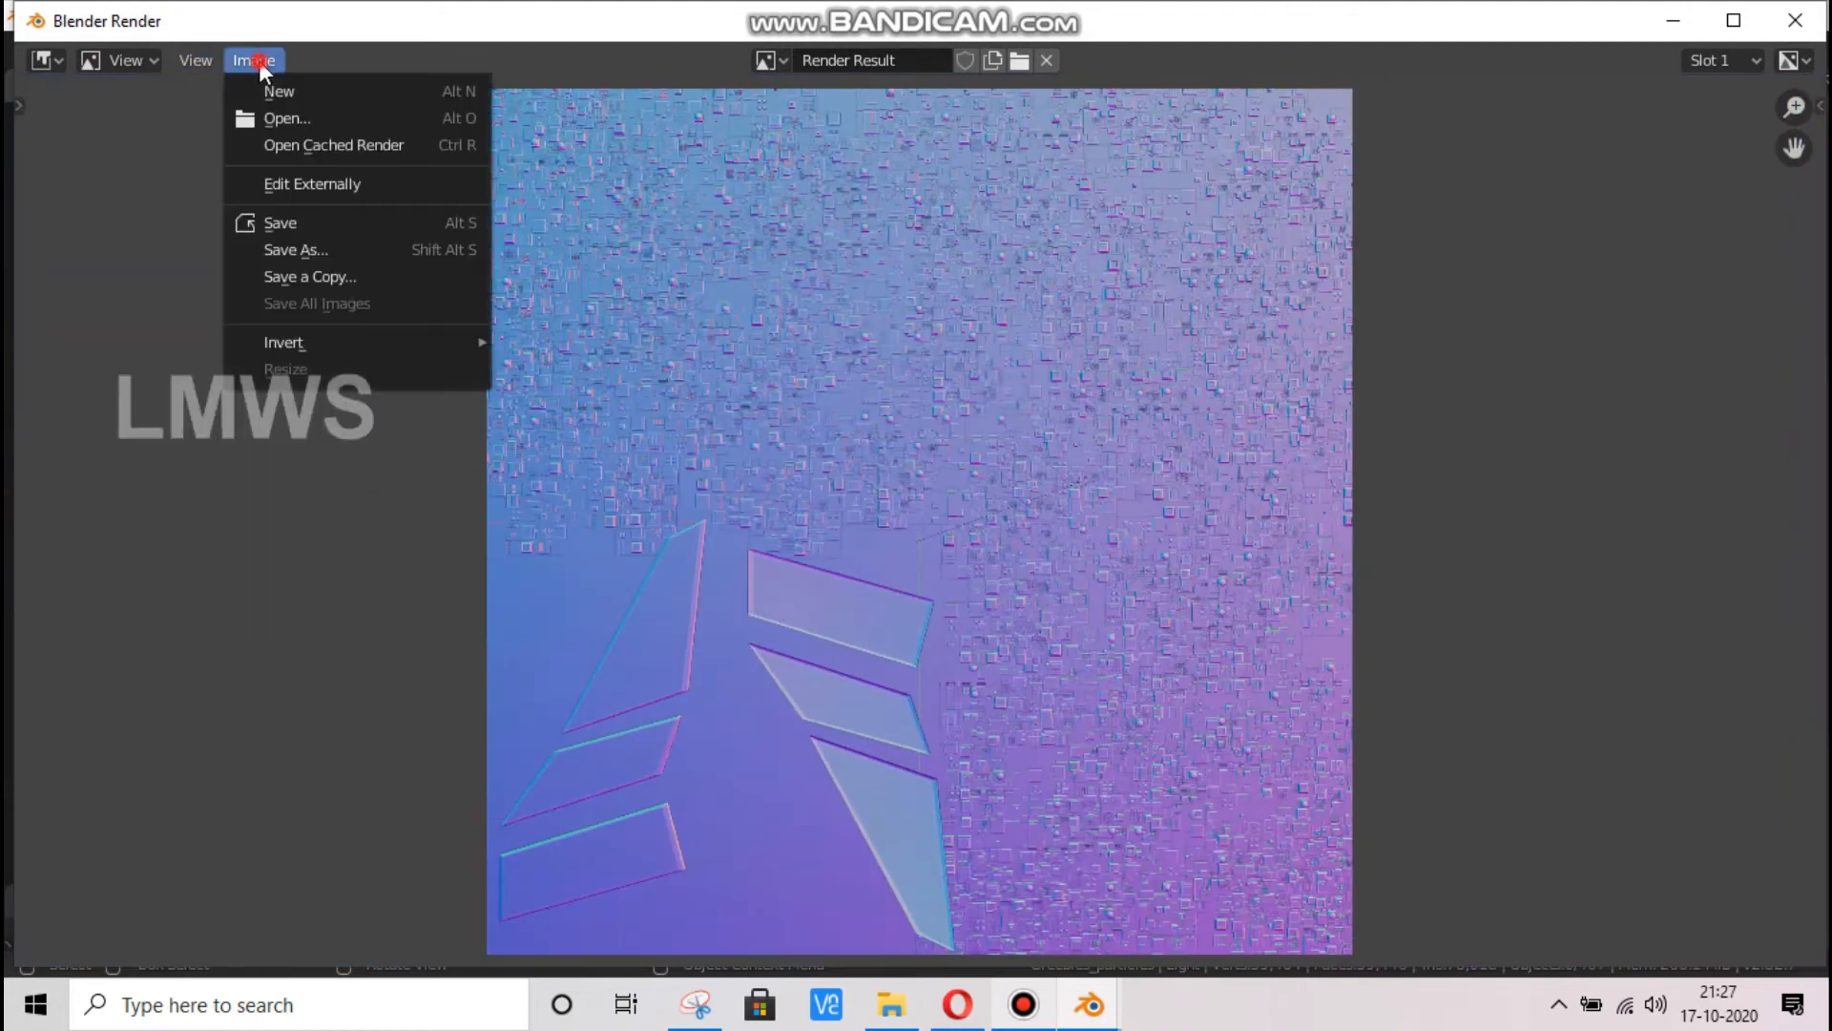
click(353, 276)
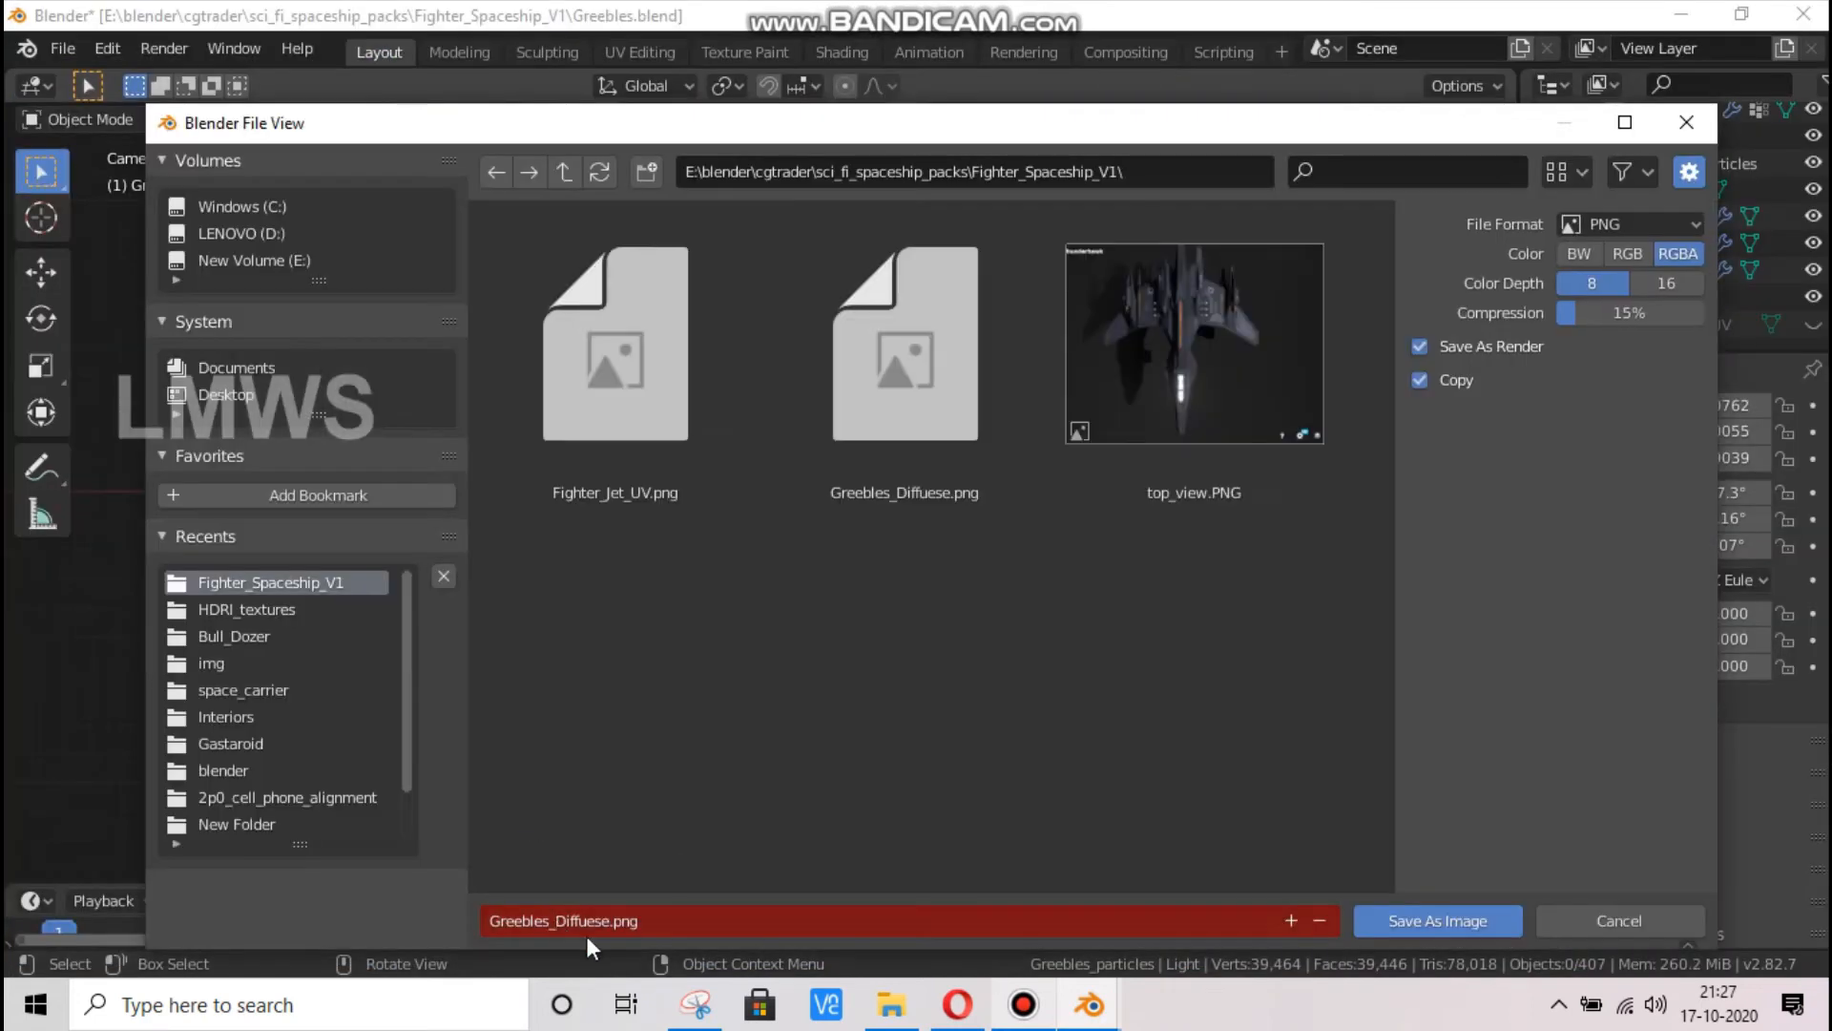
click(607, 924)
click(607, 924)
drag(607, 924, 559, 922)
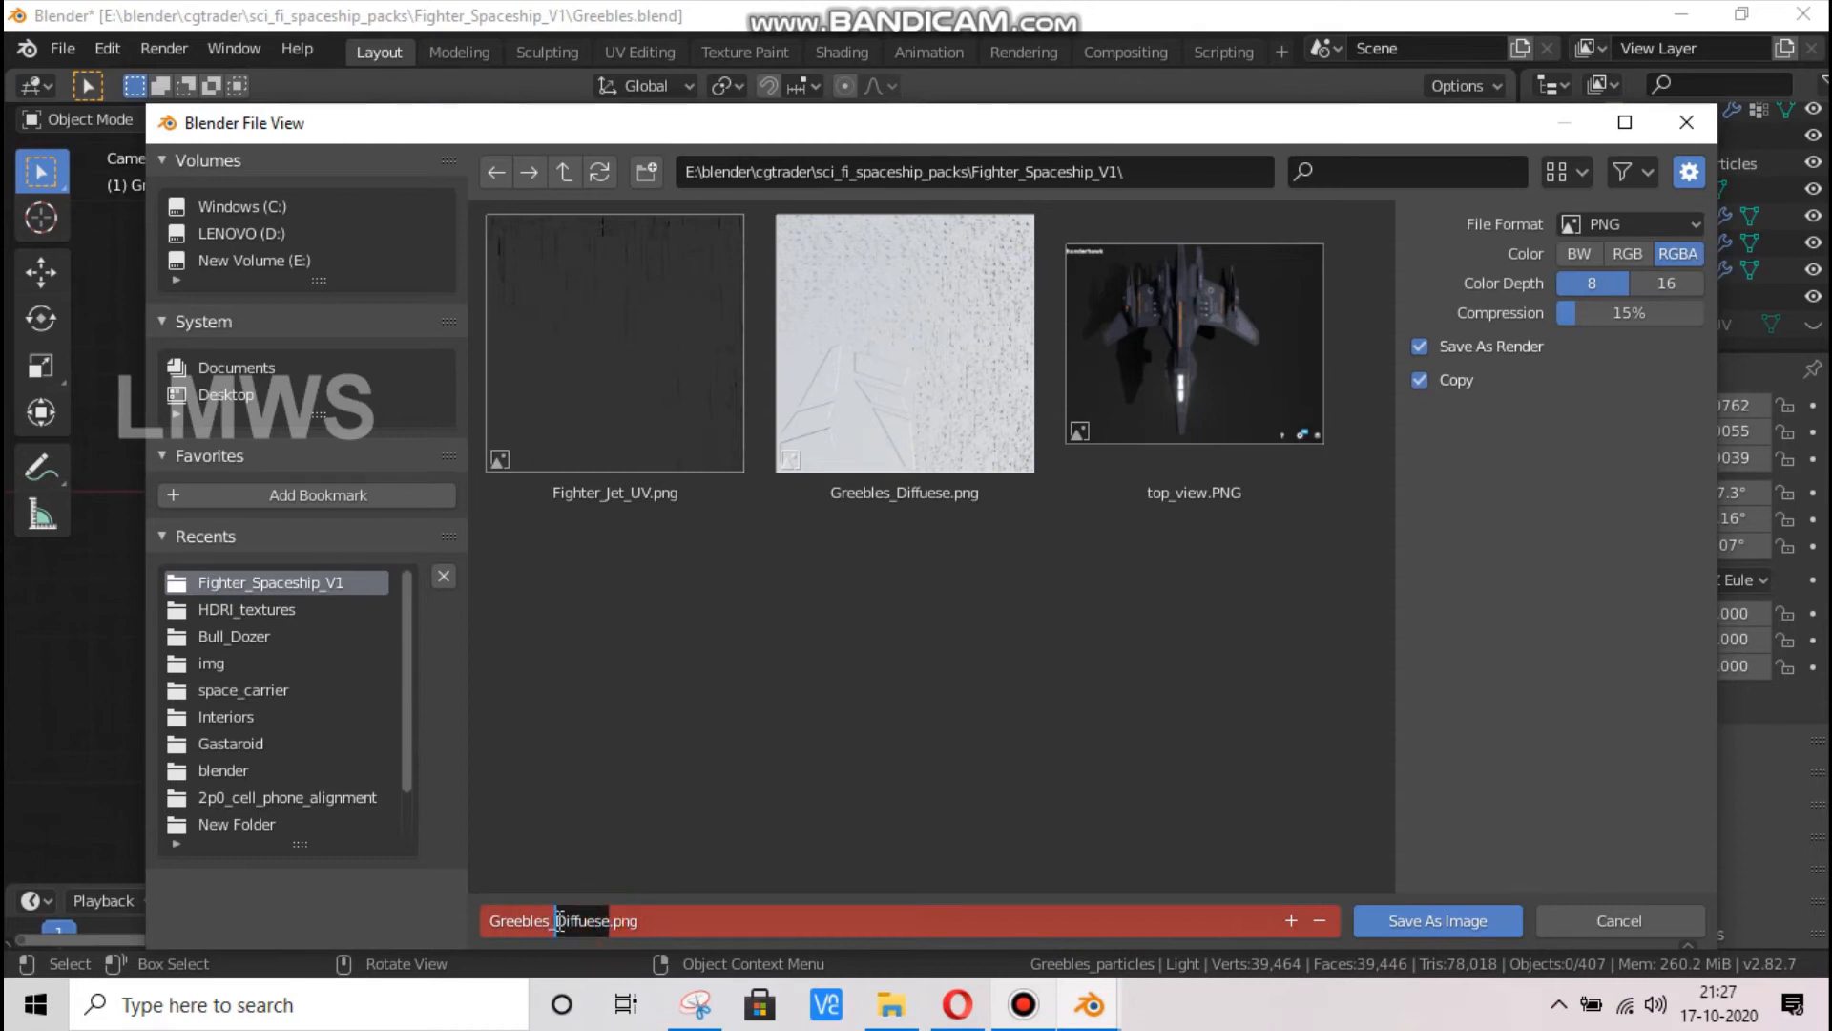
text(Normal)
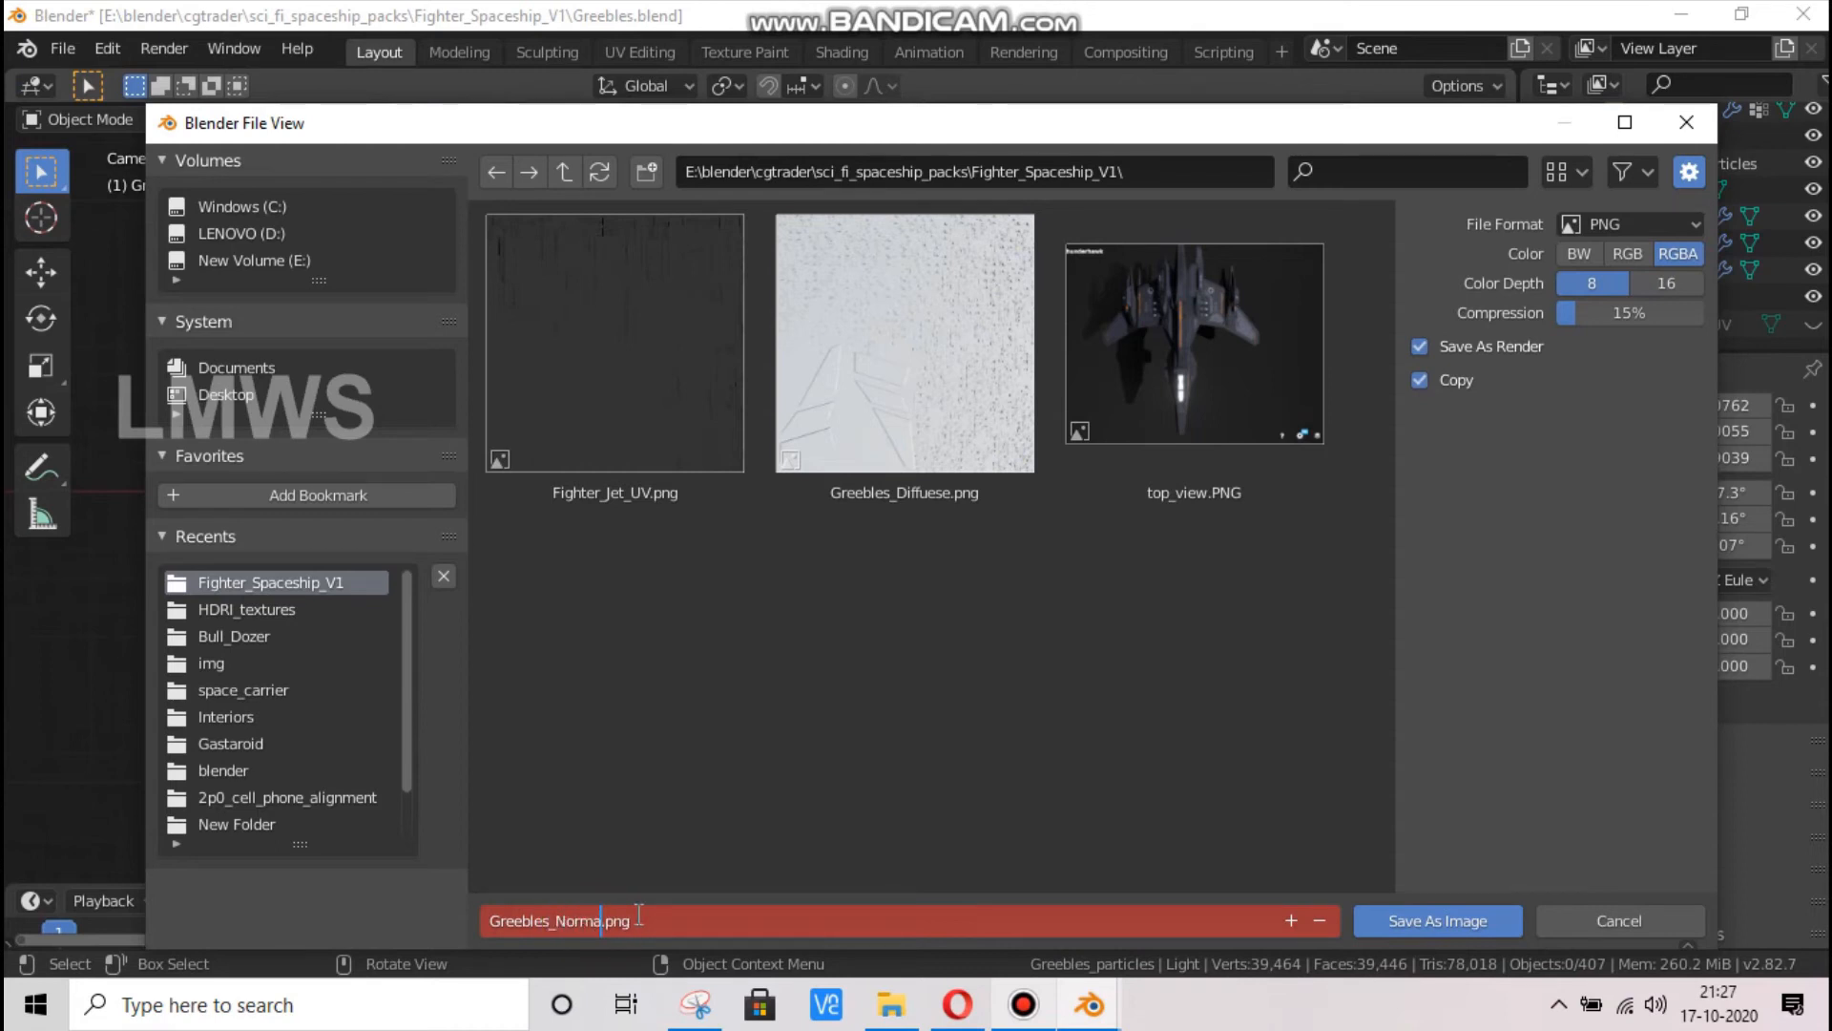
key(Return)
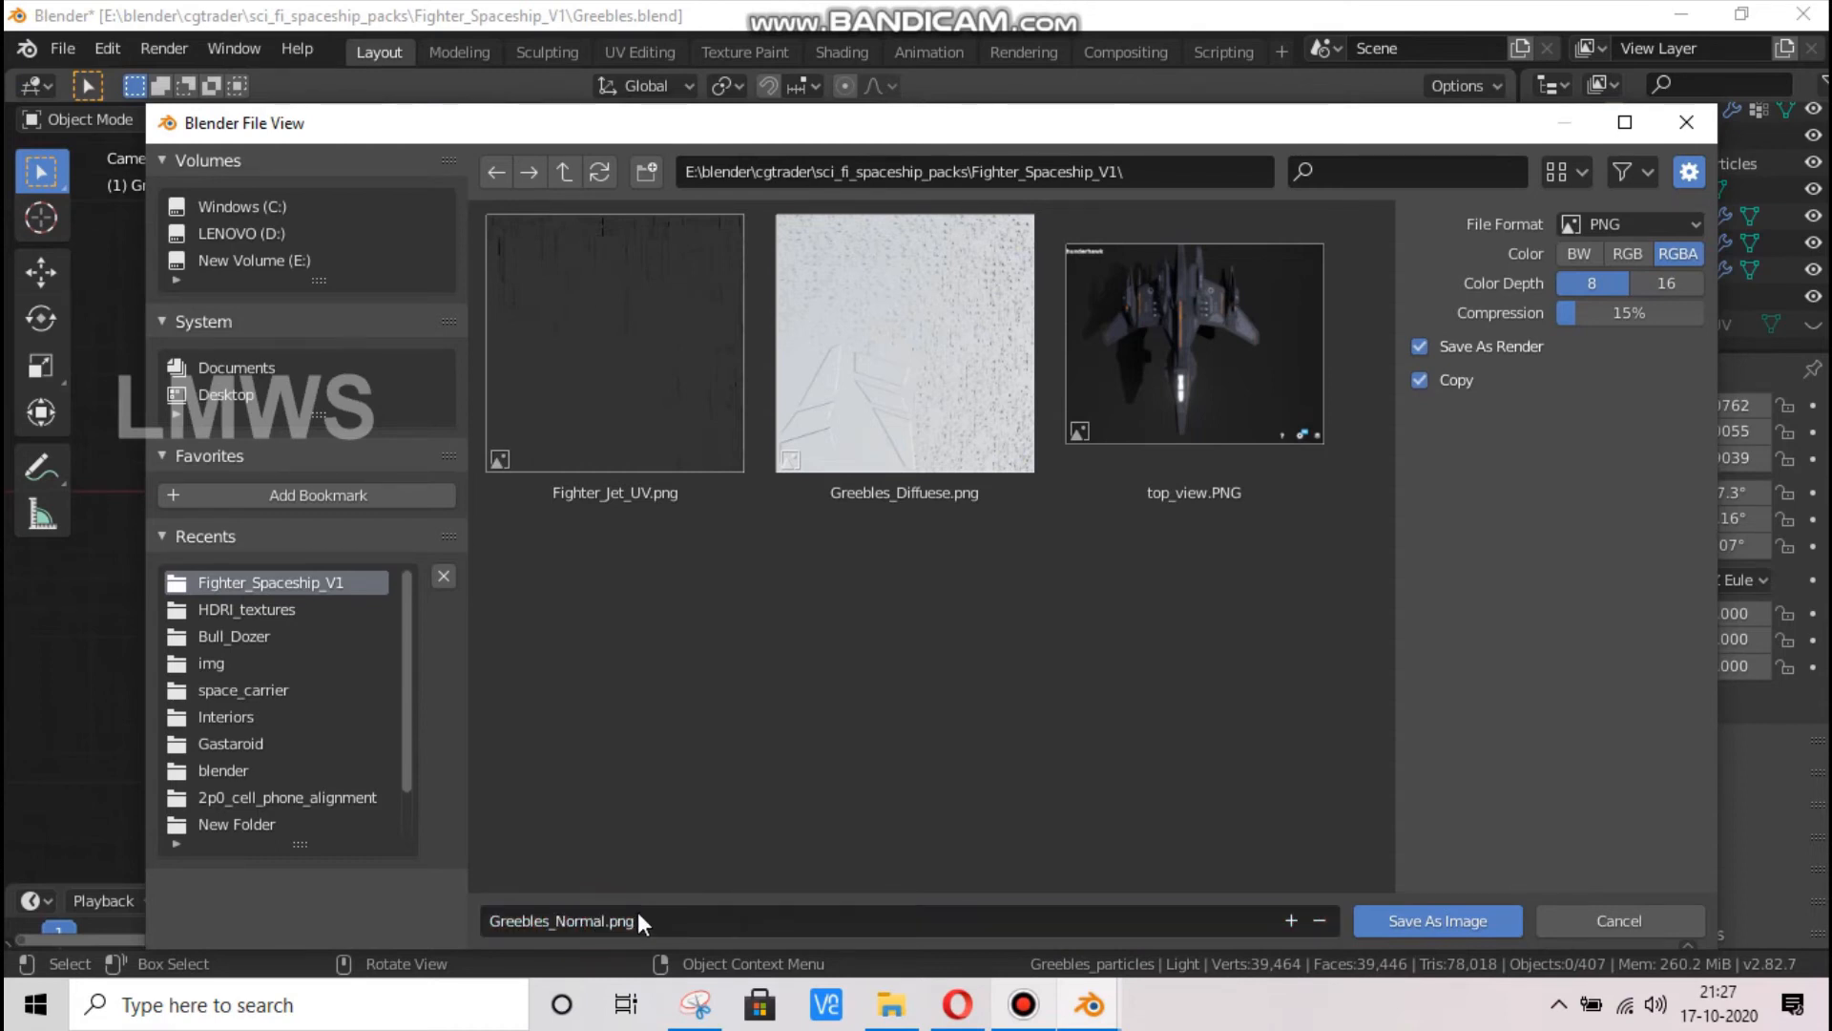
key(Return)
key(Escape)
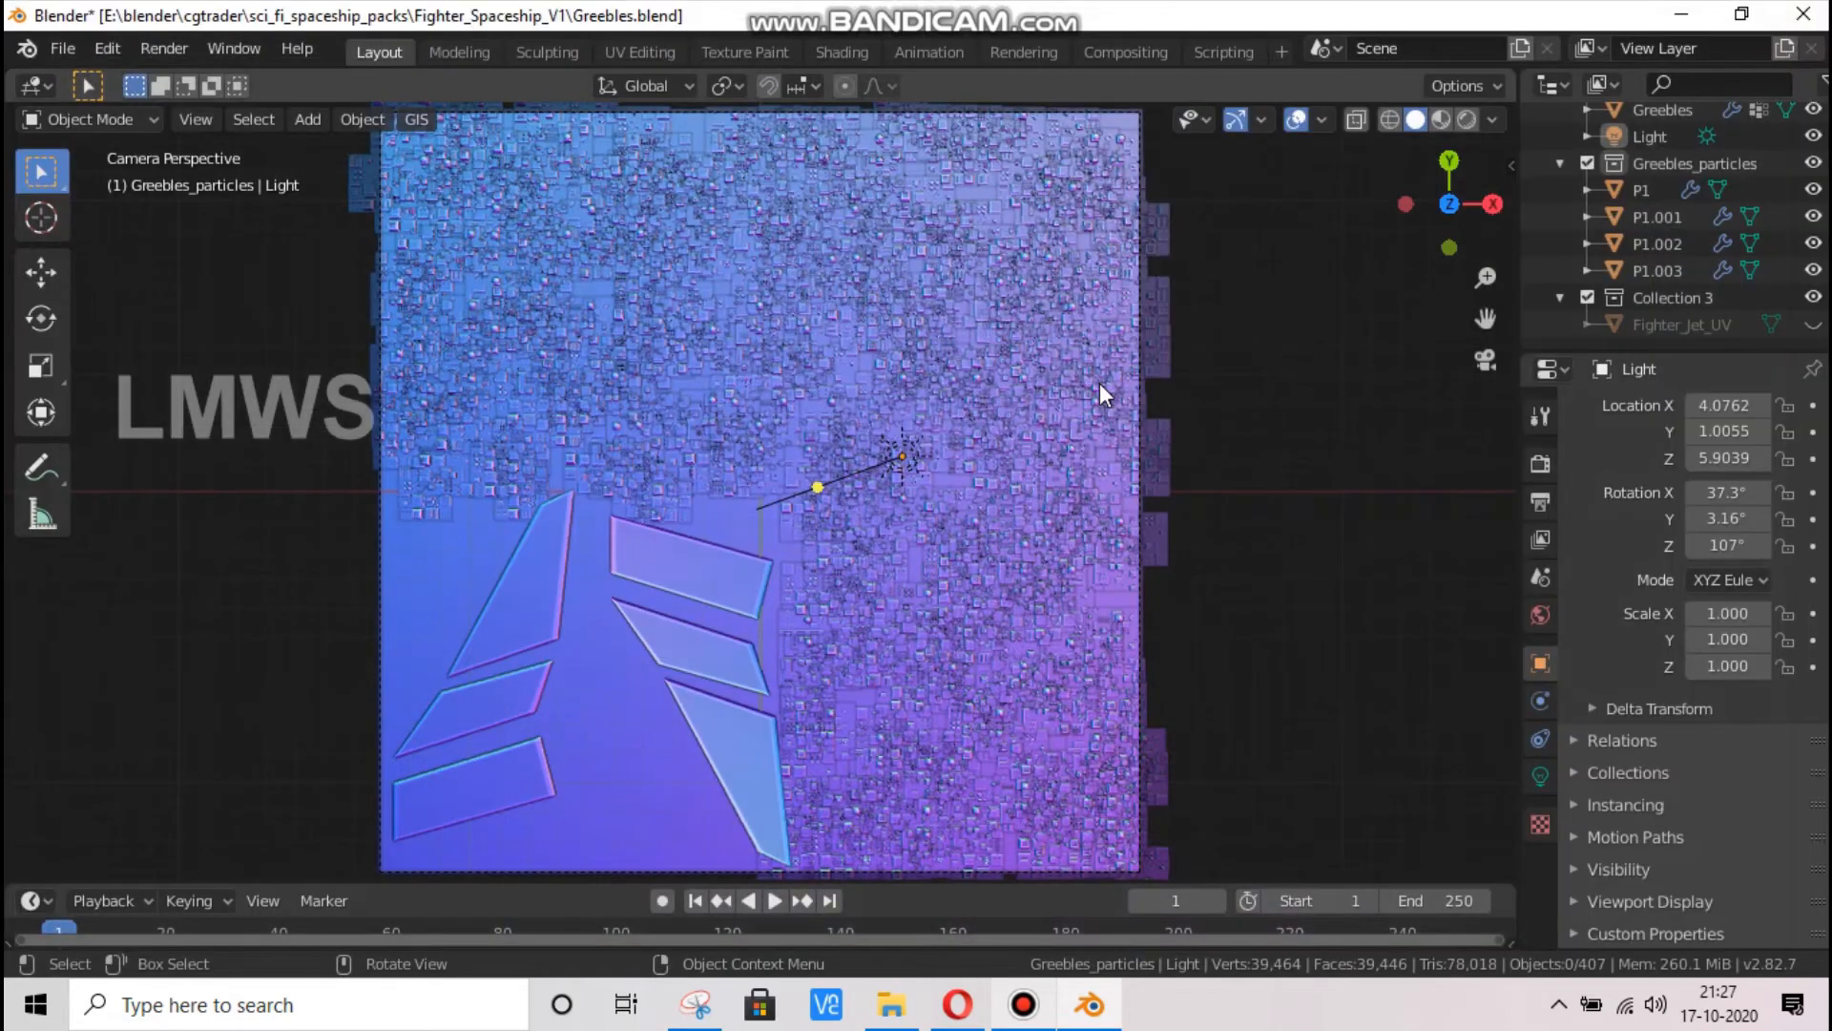
Open the recent file Fighter_spaceship_V1.blend without saving the changes to Greebles
click(70, 48)
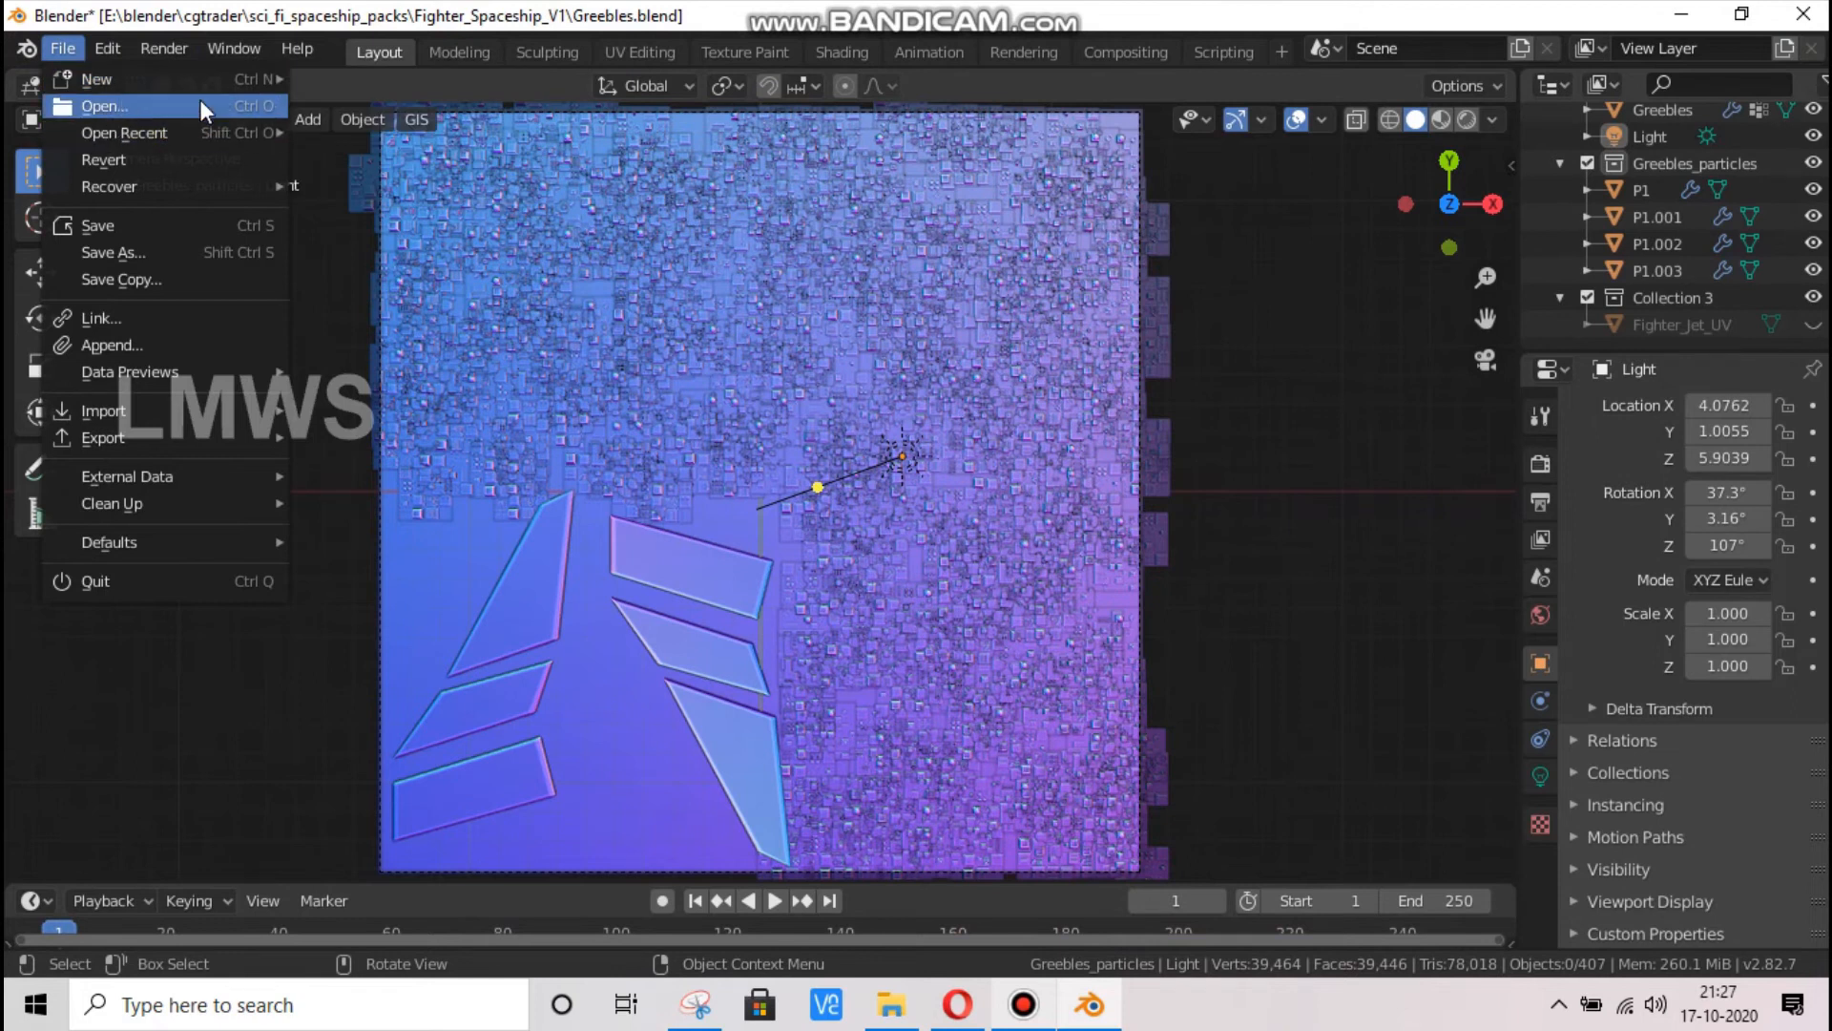
mouse_move(228, 133)
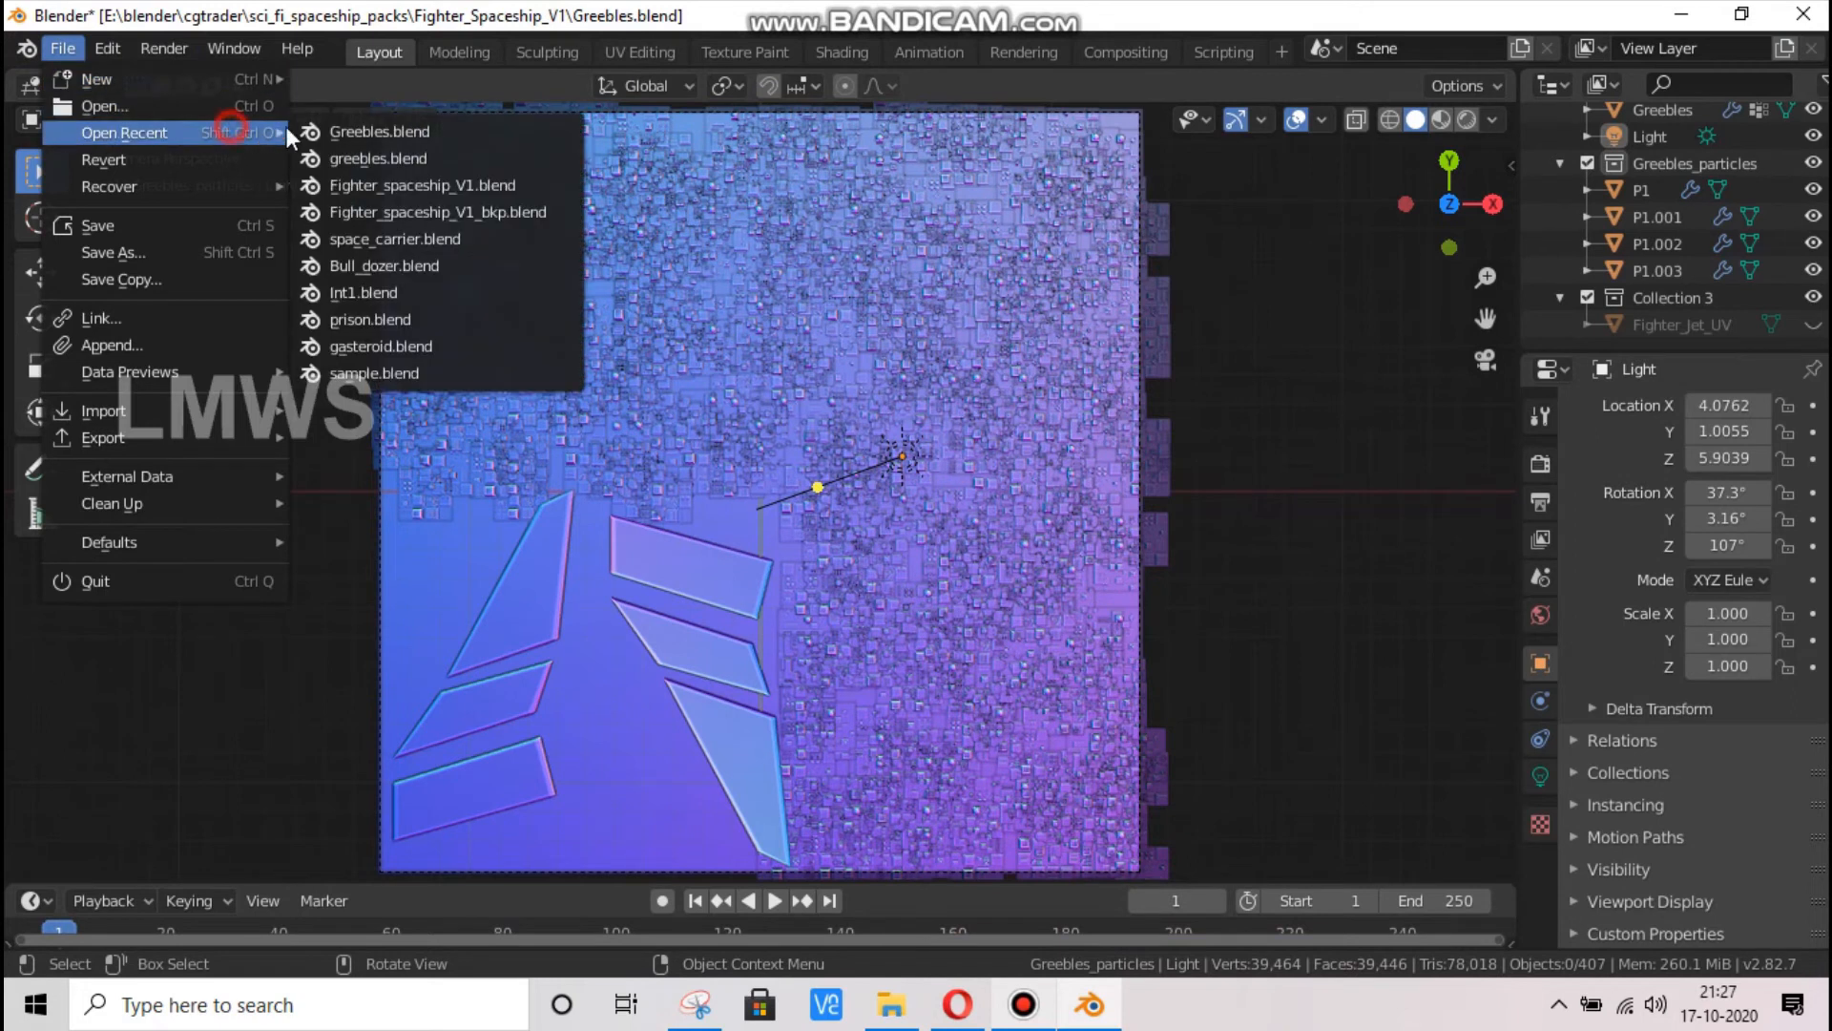
click(430, 186)
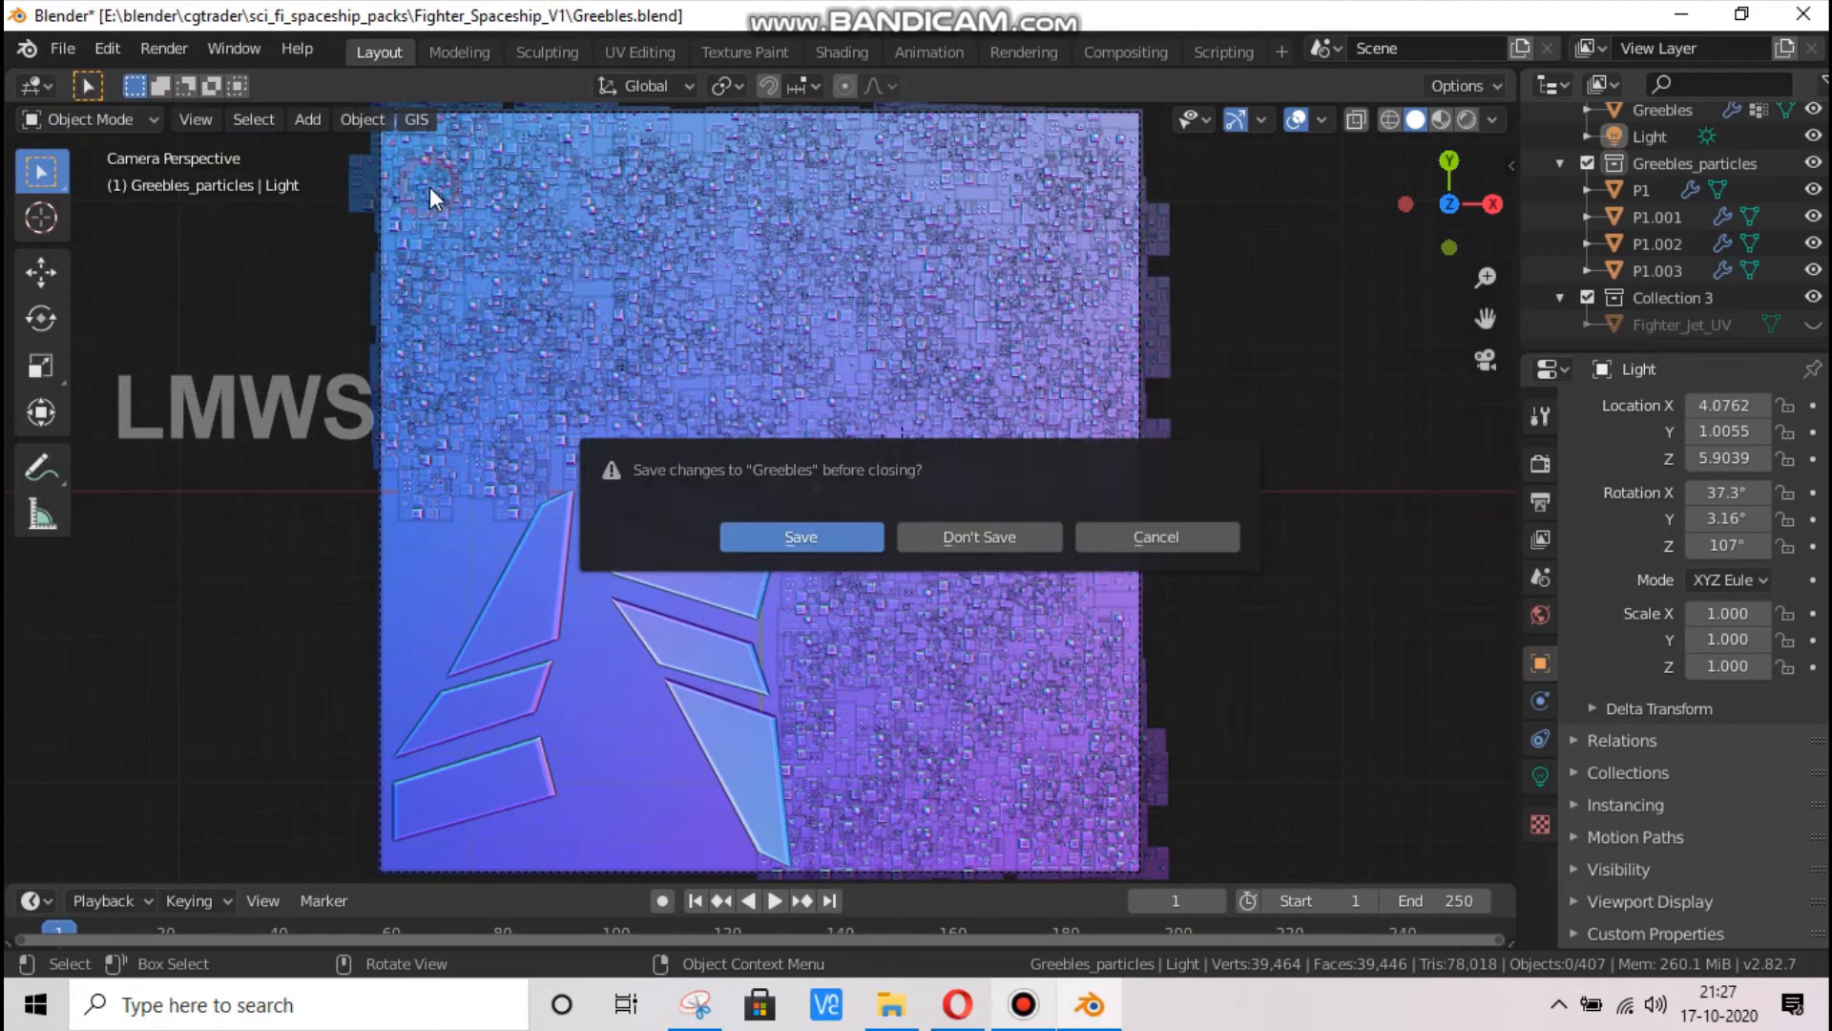
click(1025, 546)
Examine the Fighter_Jet model from the front, above and the side
mouse_move(1447, 210)
mouse_down()
mouse_move(1460, 277)
mouse_move(1403, 239)
mouse_move(1427, 196)
mouse_move(1451, 220)
mouse_up()
drag(1183, 334, 1246, 384)
scroll(497, 711, up, 2)
scroll(497, 711, up, 2)
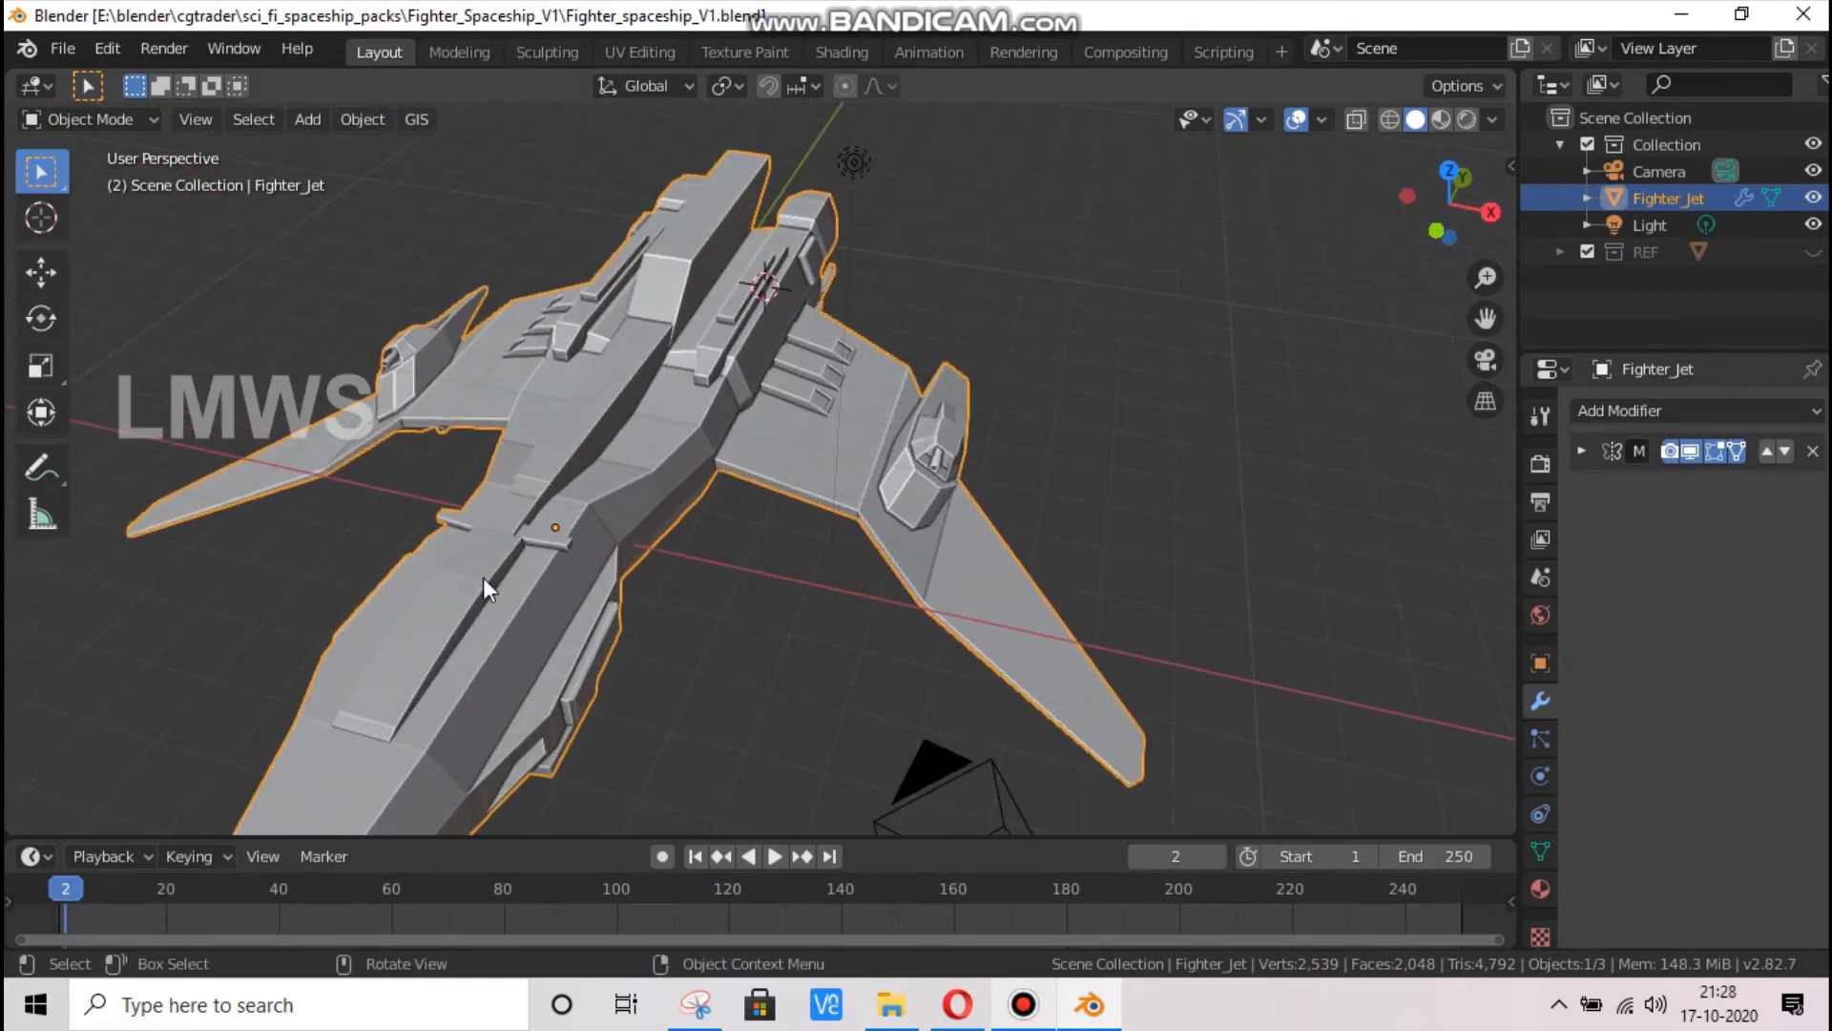
drag(1451, 221, 1212, 143)
mouse_move(1303, 273)
mouse_down()
mouse_move(1546, 277)
mouse_move(1300, 294)
mouse_up()
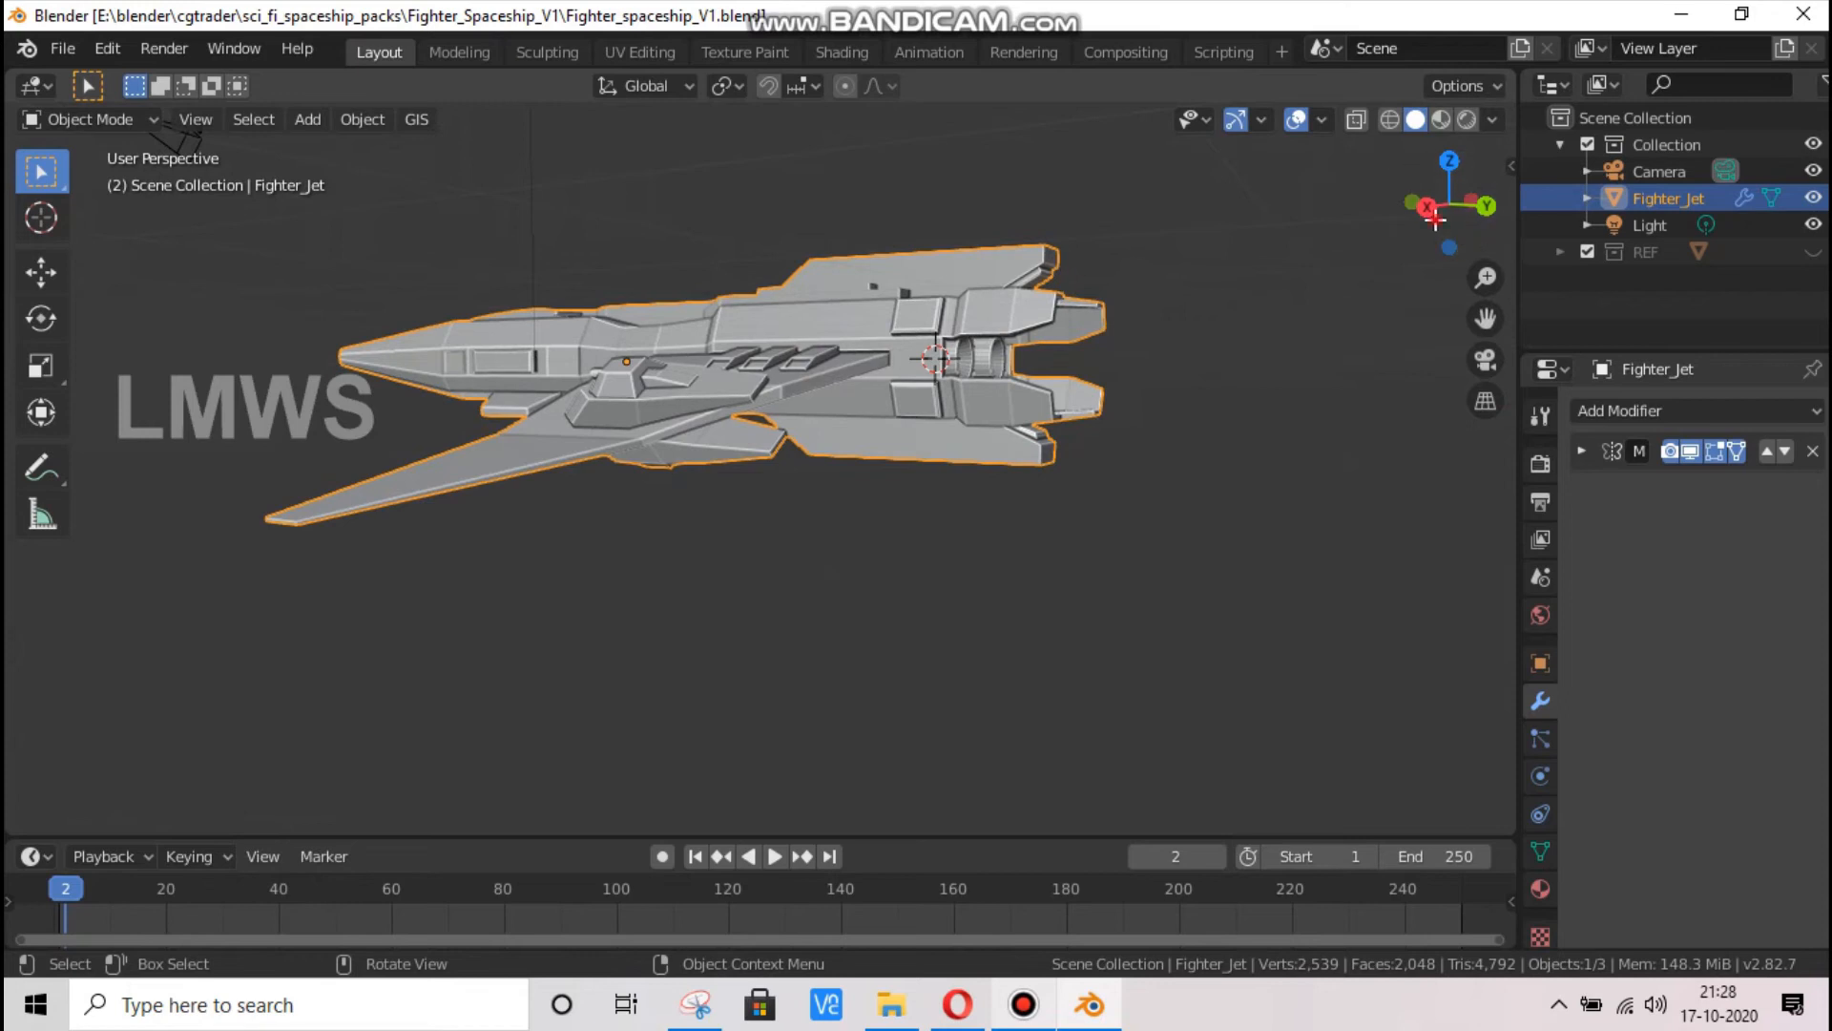
drag(1432, 205, 1675, 246)
scroll(632, 456, down, 2)
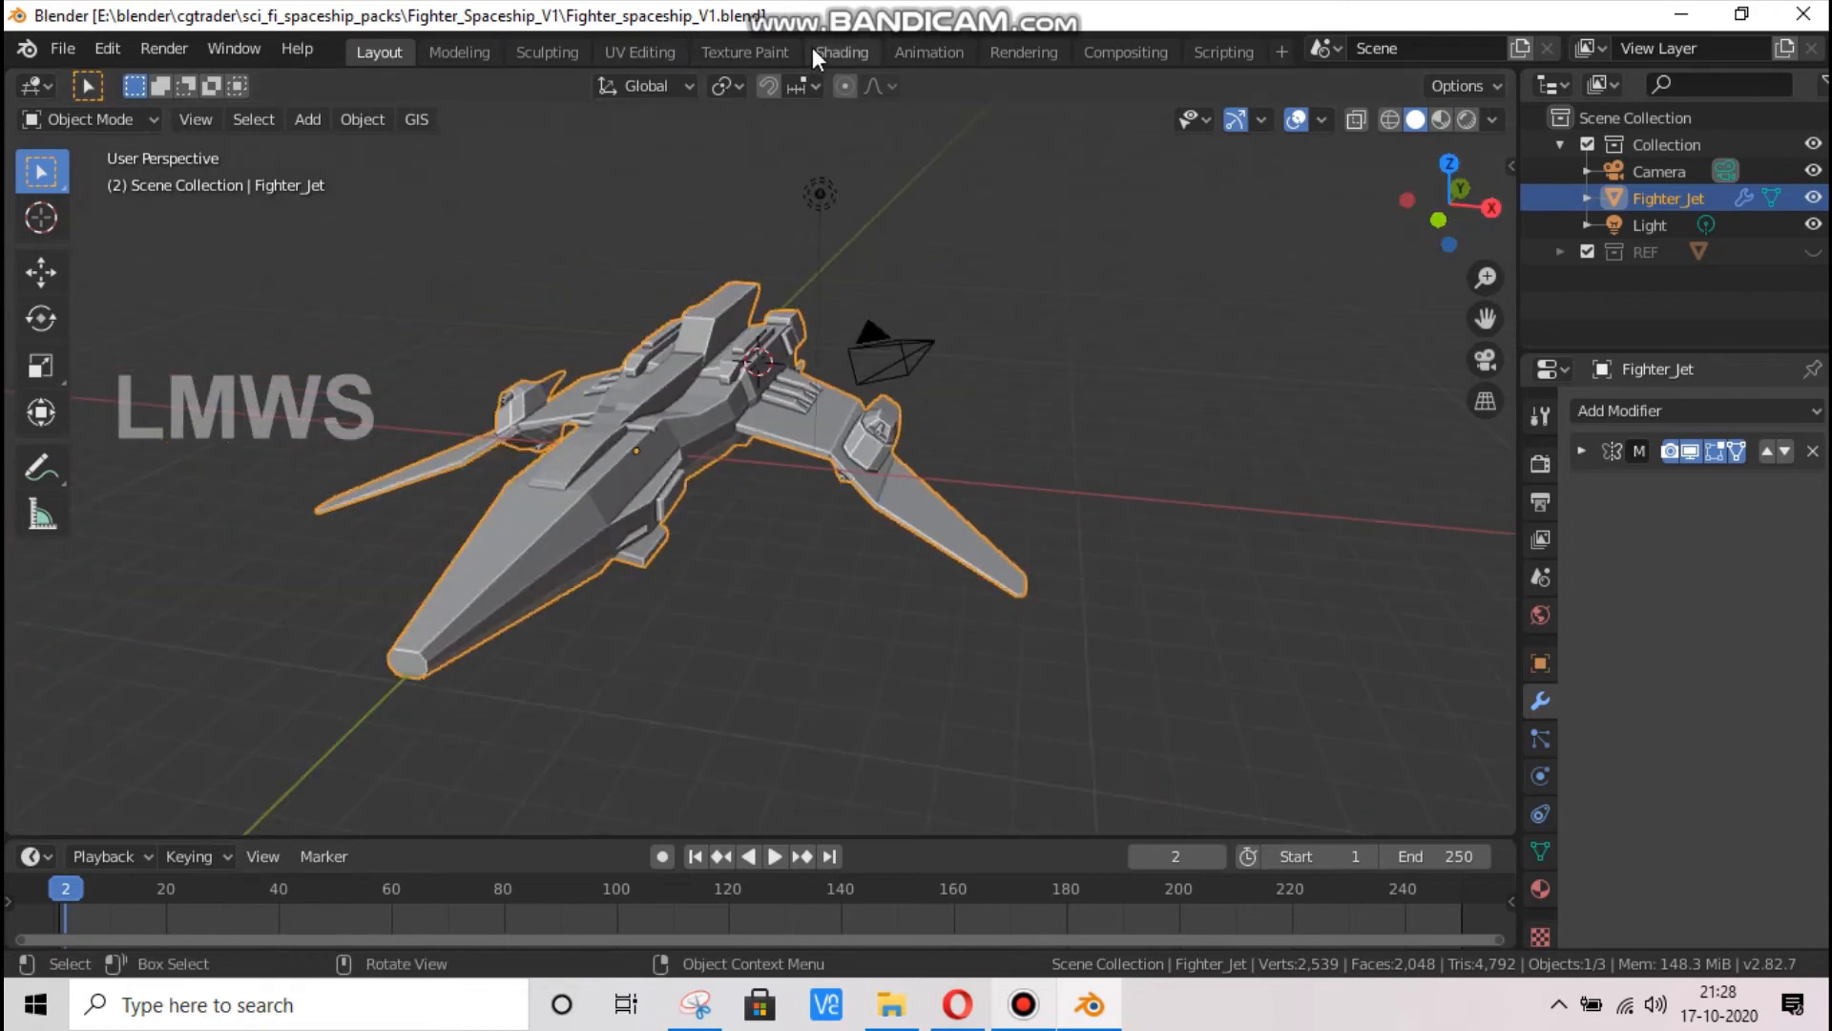
Switch to the Shading workspace and rename the Fighter_Jet's material to Main_body
click(813, 52)
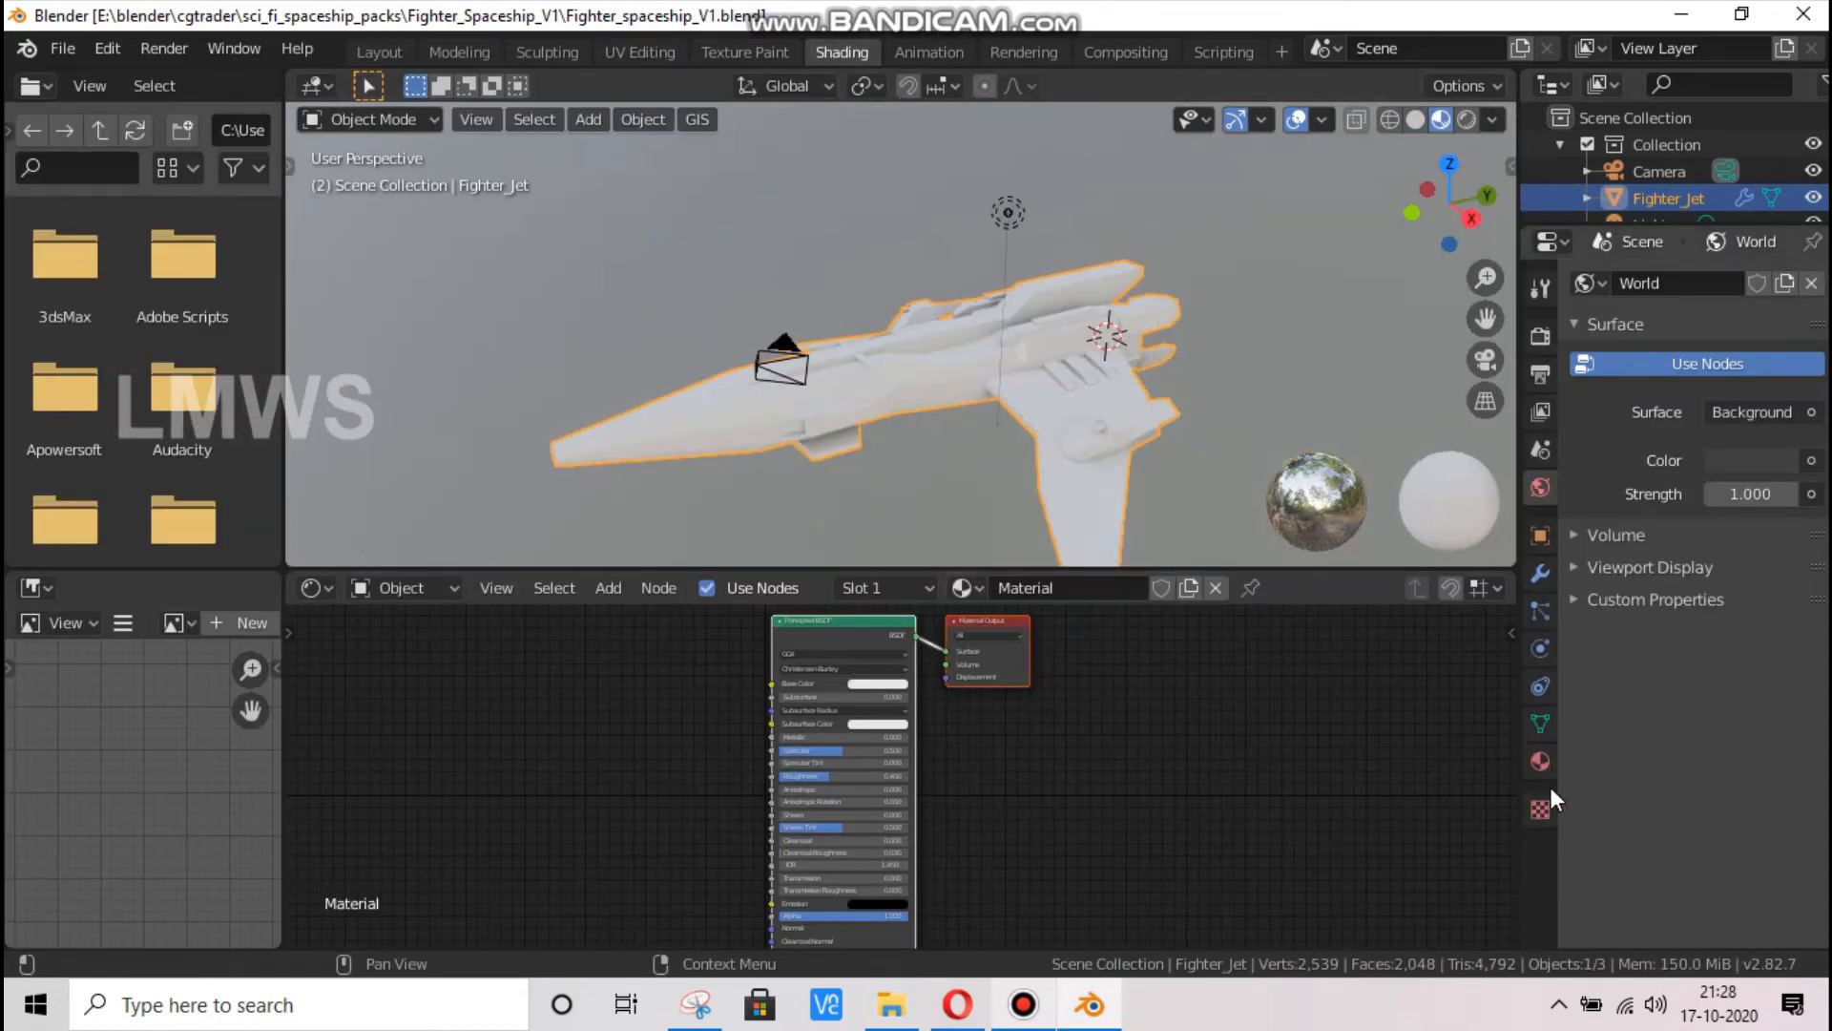
click(1541, 761)
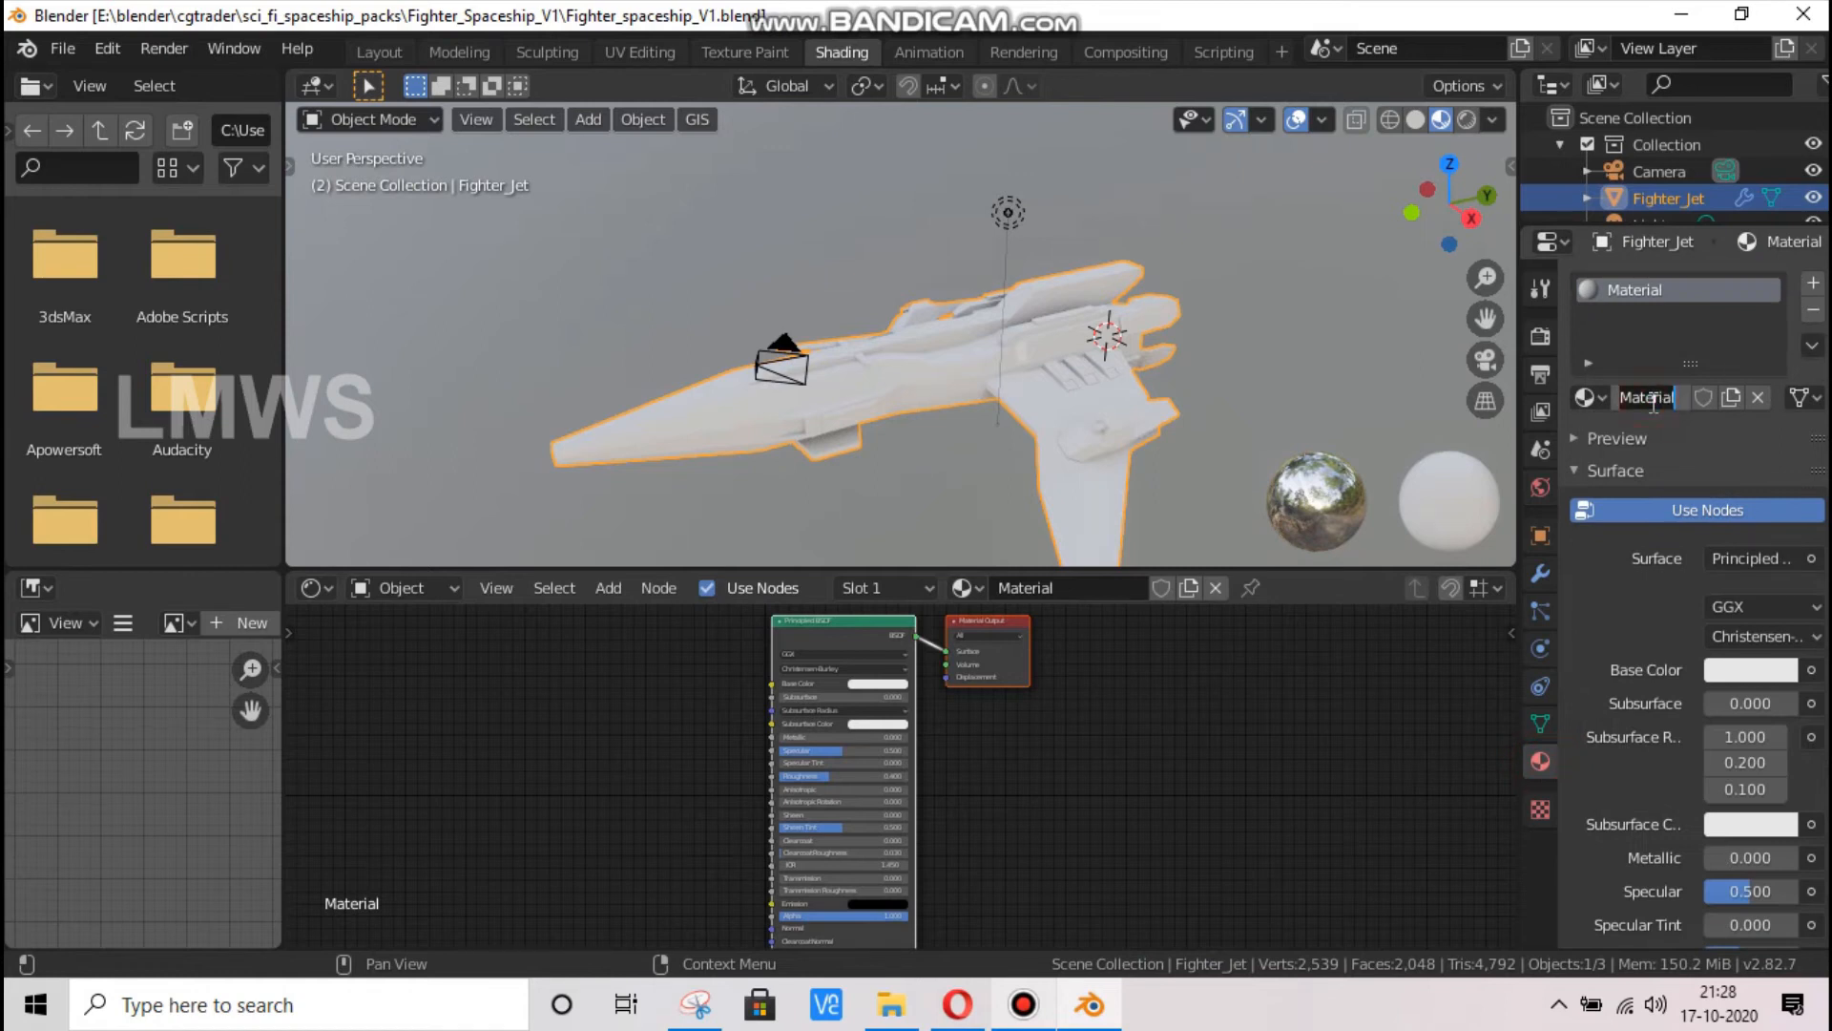
text(Main_body)
key(Return)
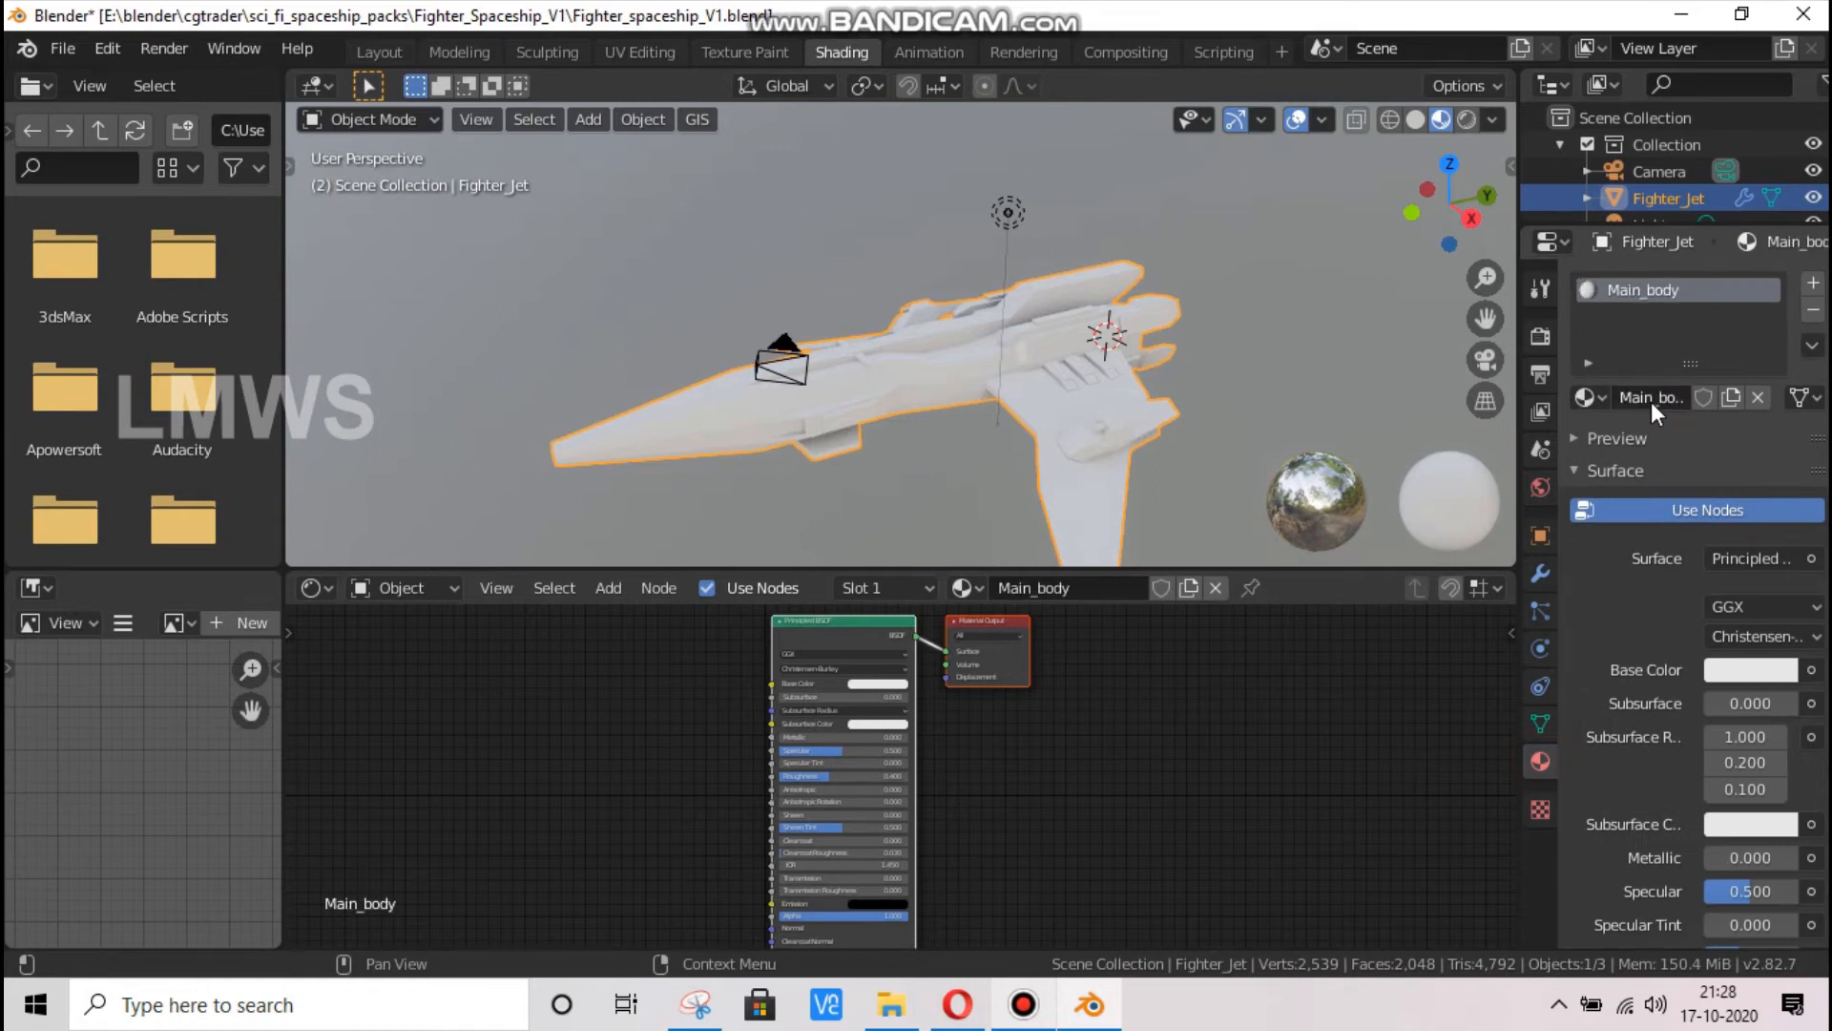
Add an Image Texture node ahead of the Principled BSDF in the Main_body material
key(shift+a)
click(532, 678)
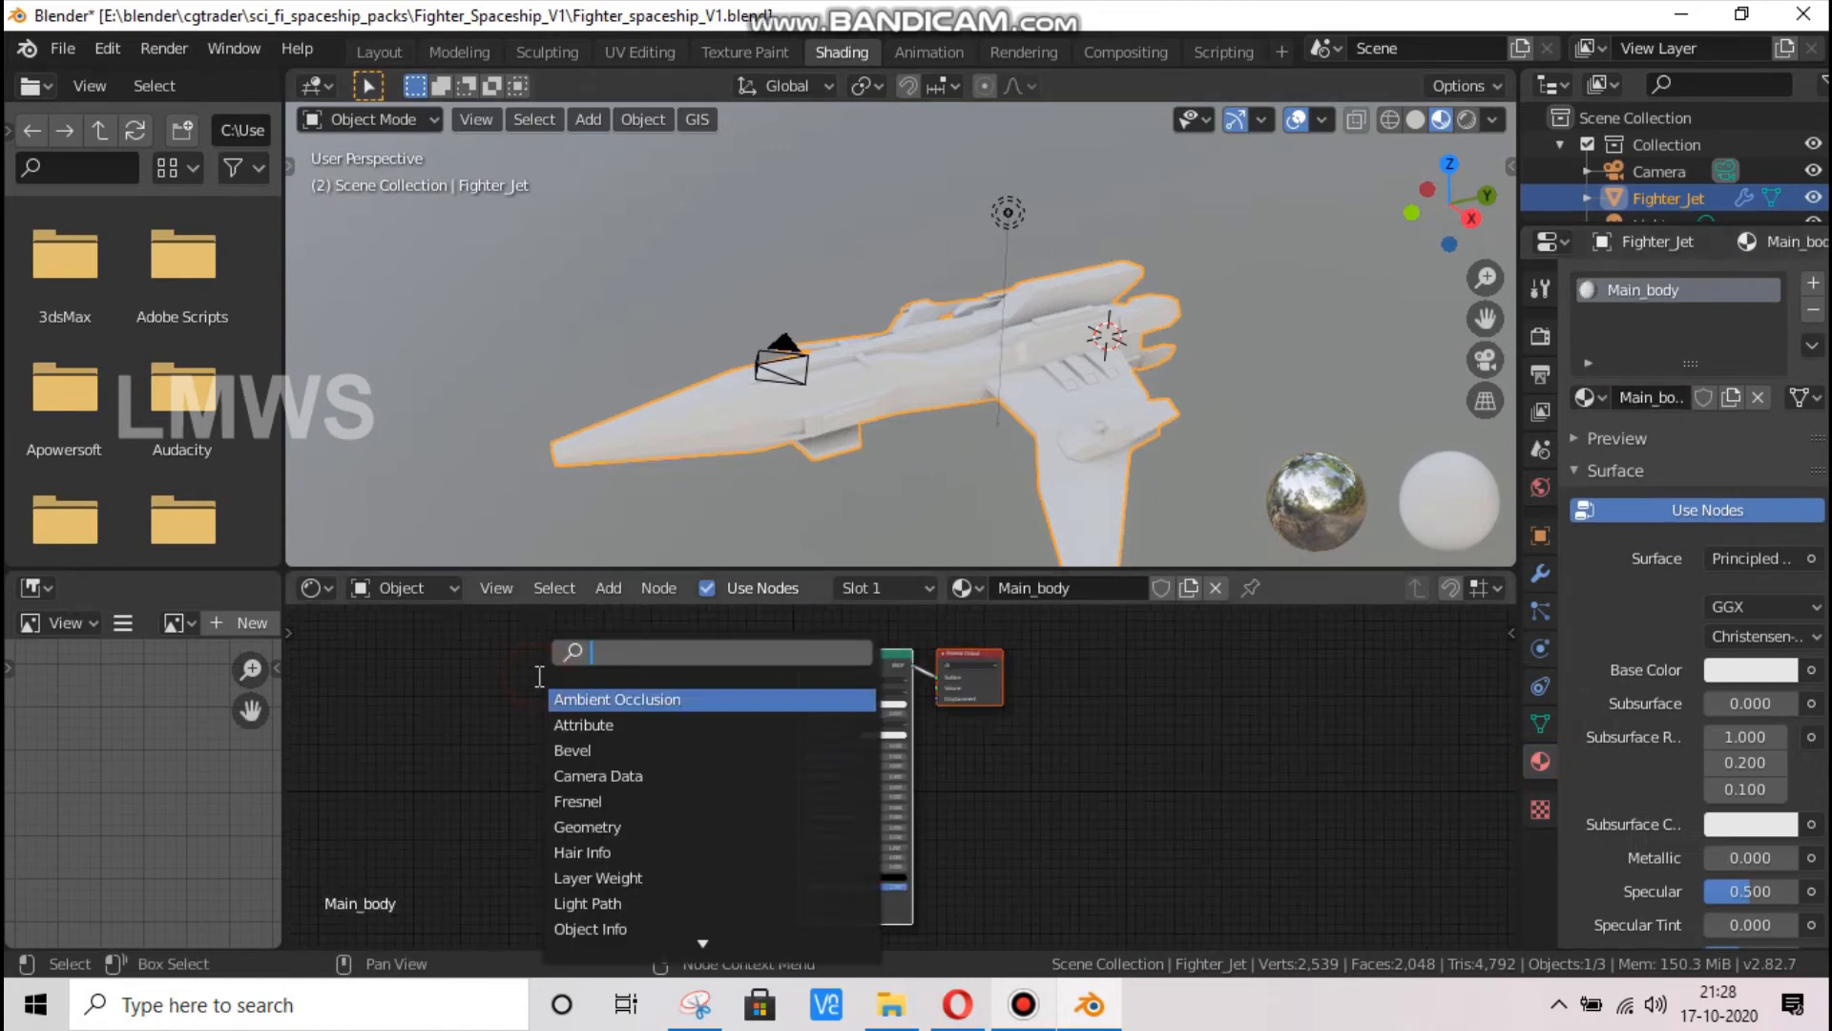
text(ima)
key(Return)
click(556, 660)
Add a Texture Coordinate node ahead of the Image Texture node, leaving space between them
key(shift+a)
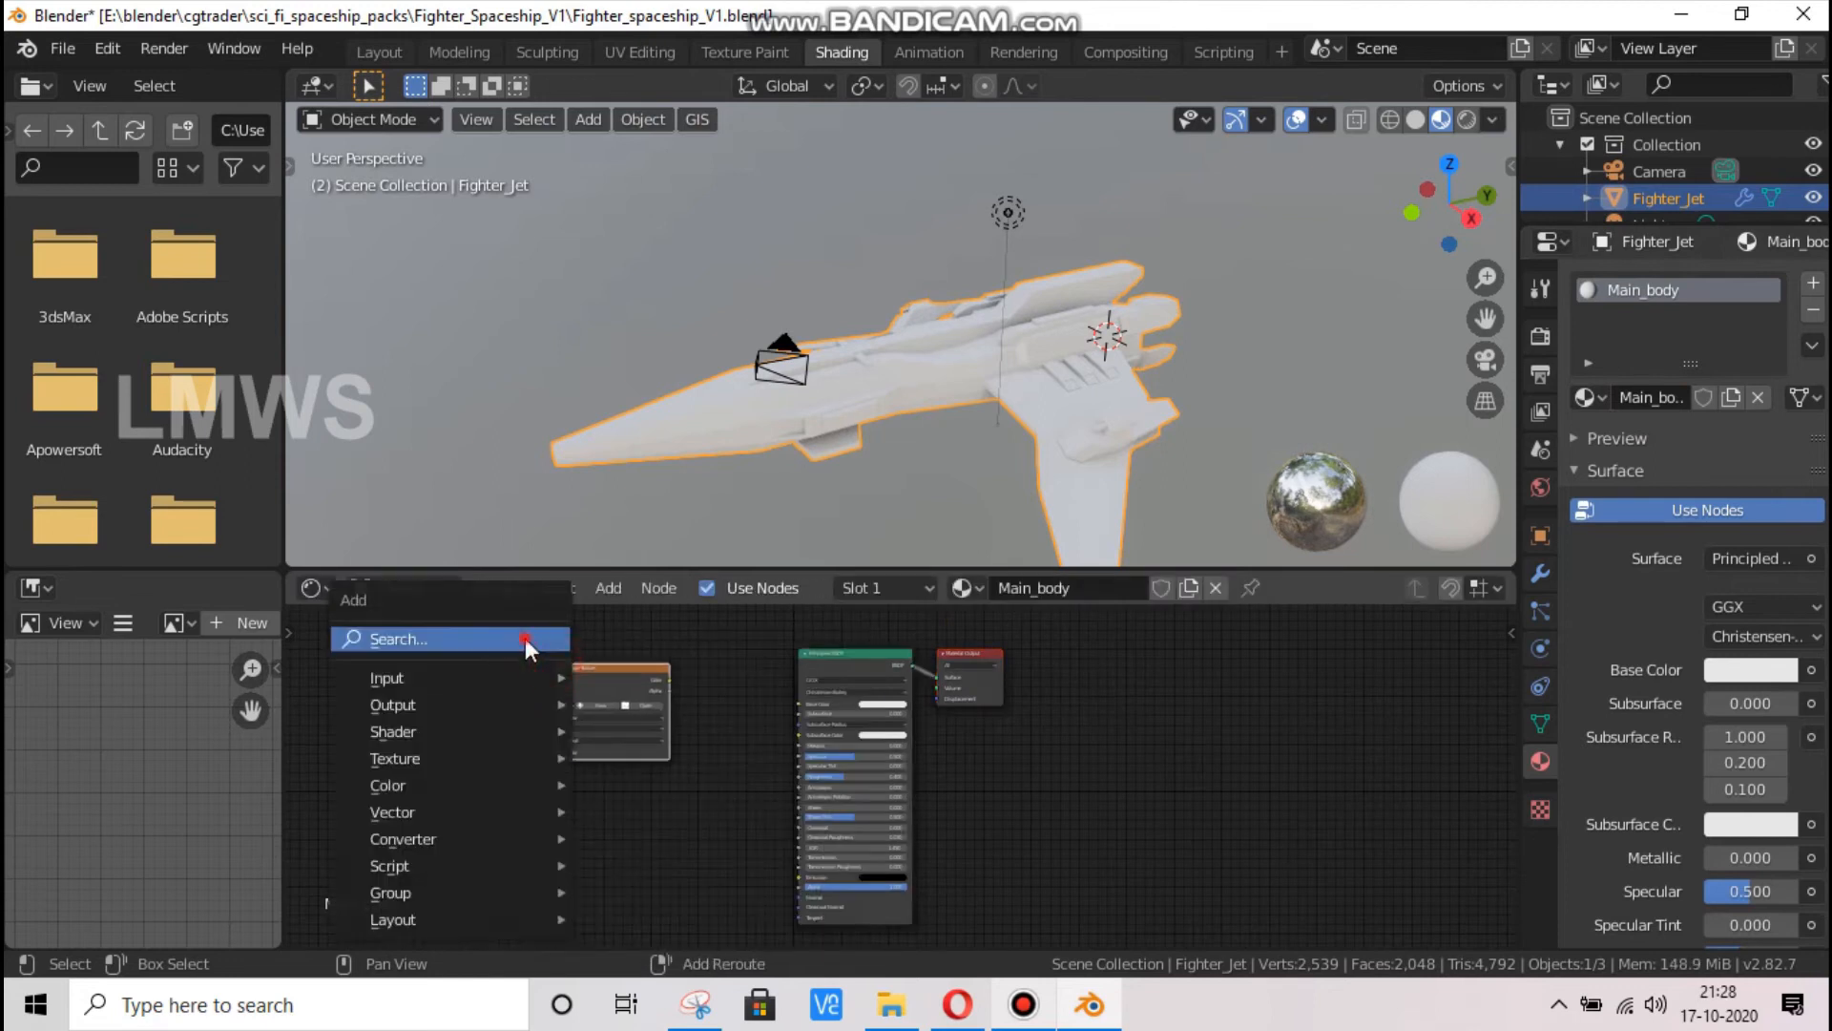
click(526, 639)
text(tex)
key(Return)
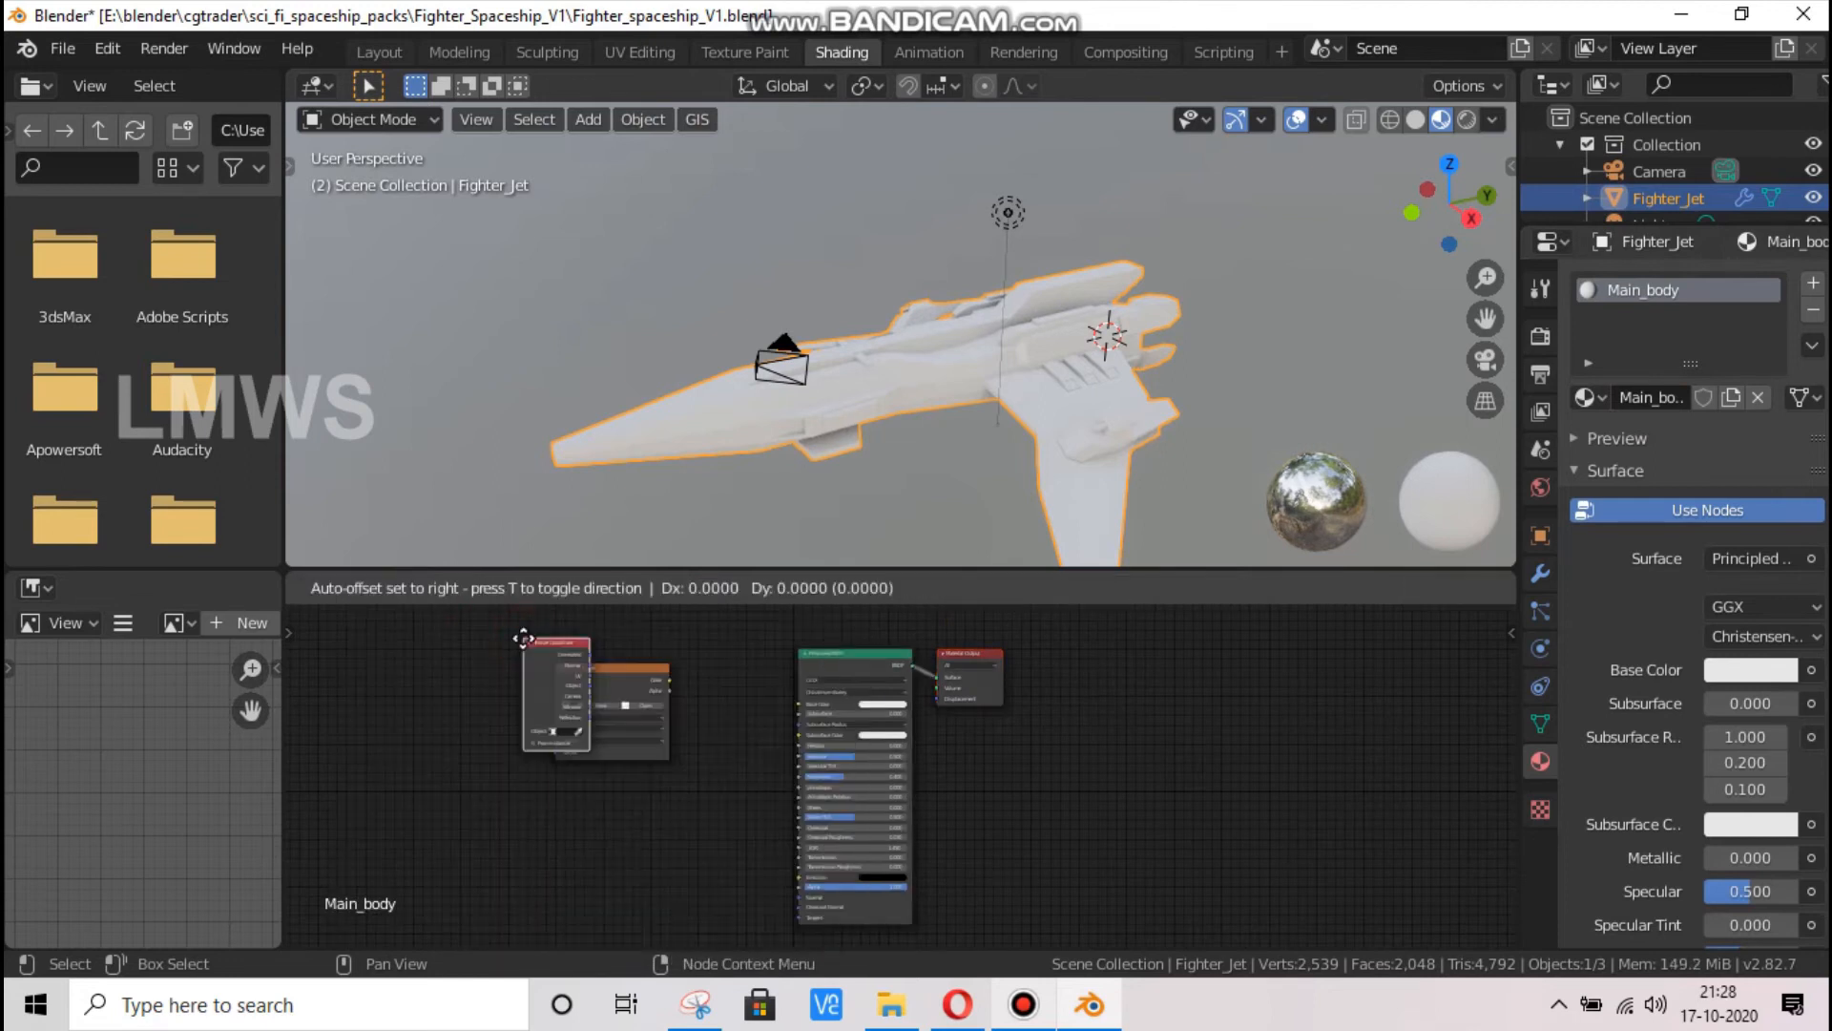
click(376, 746)
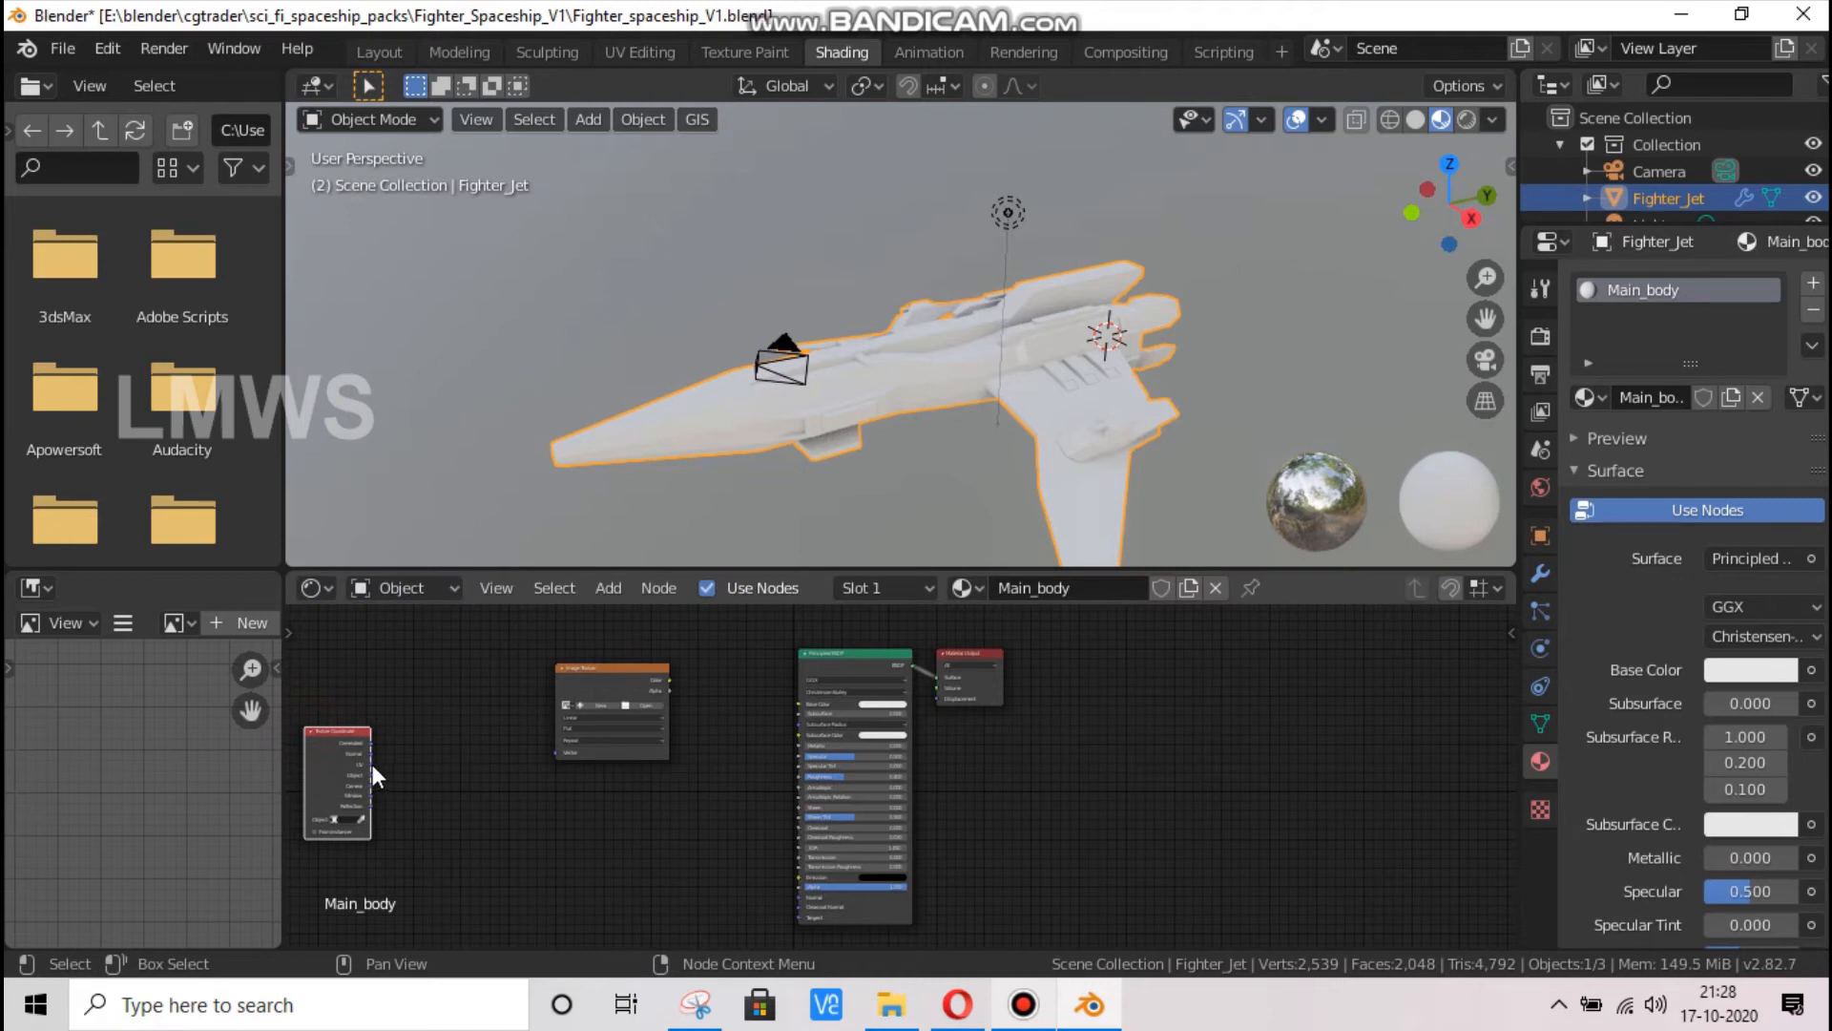
drag(373, 764, 555, 753)
Add a Mapping node and link the Texture Coordinate's UV output through it to the Image Texture's Vector input
key(shift+a)
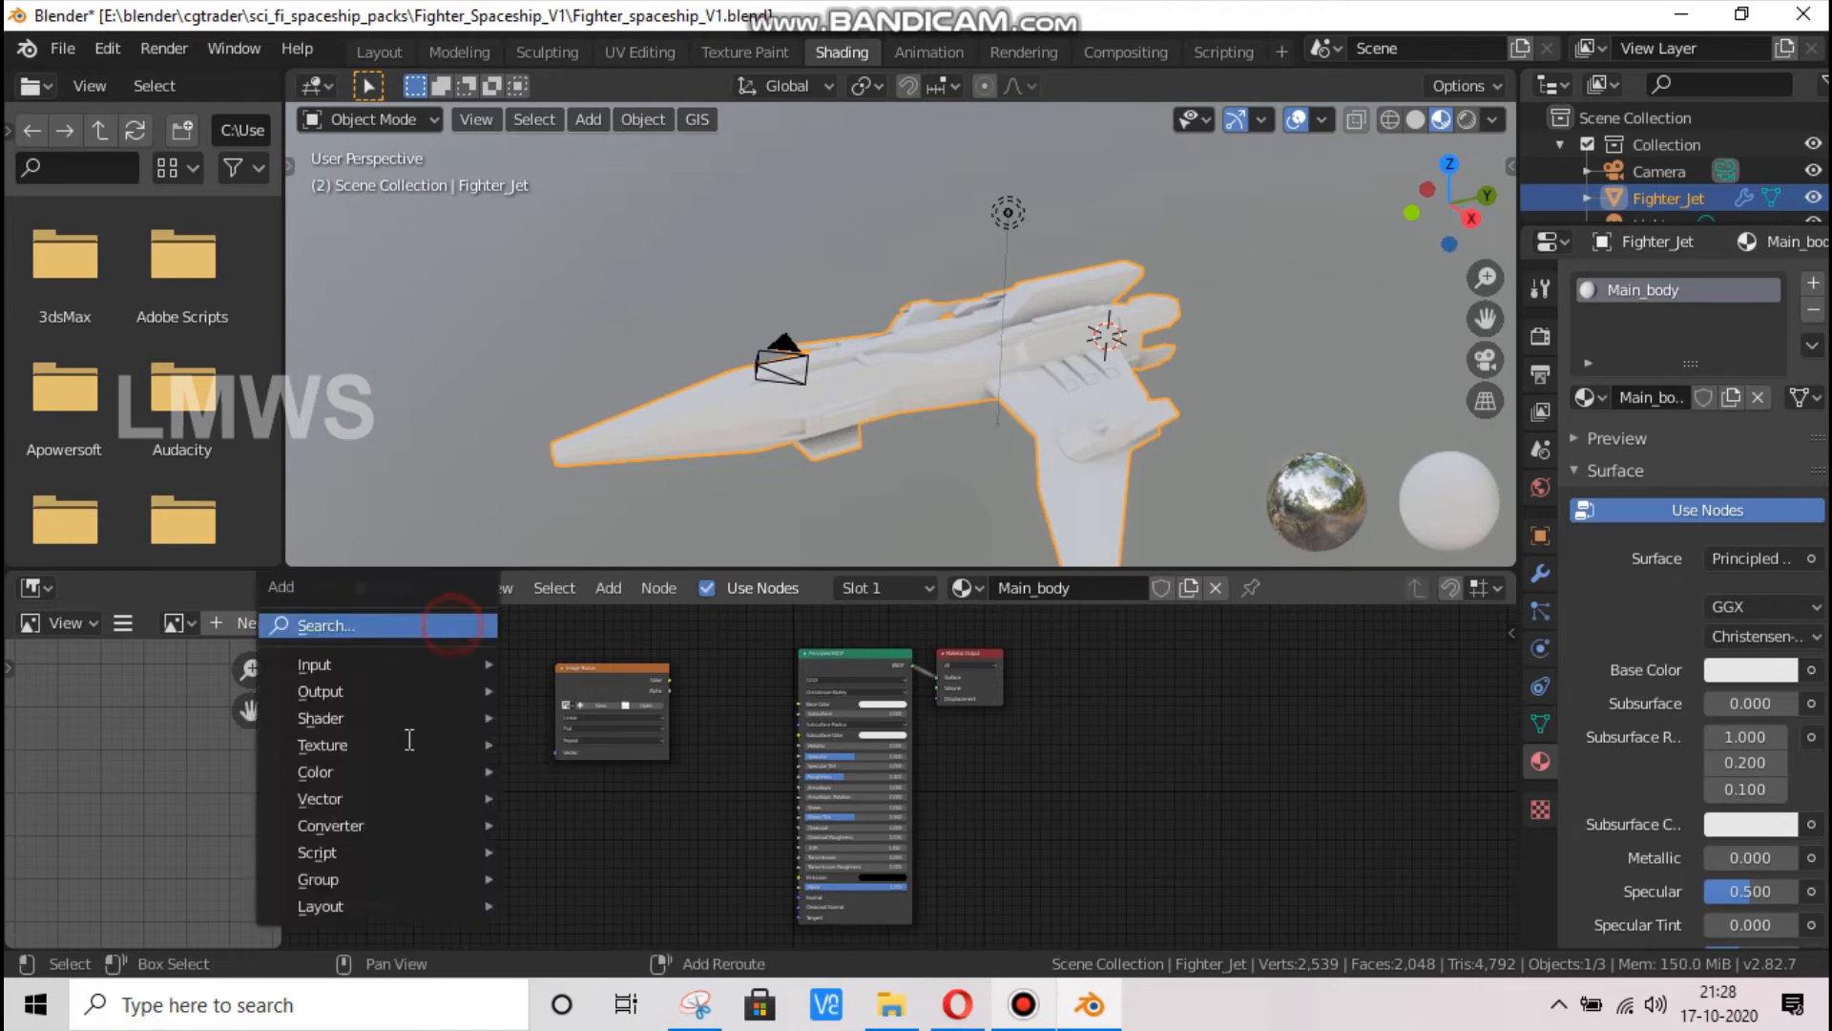
click(452, 625)
text(mapping)
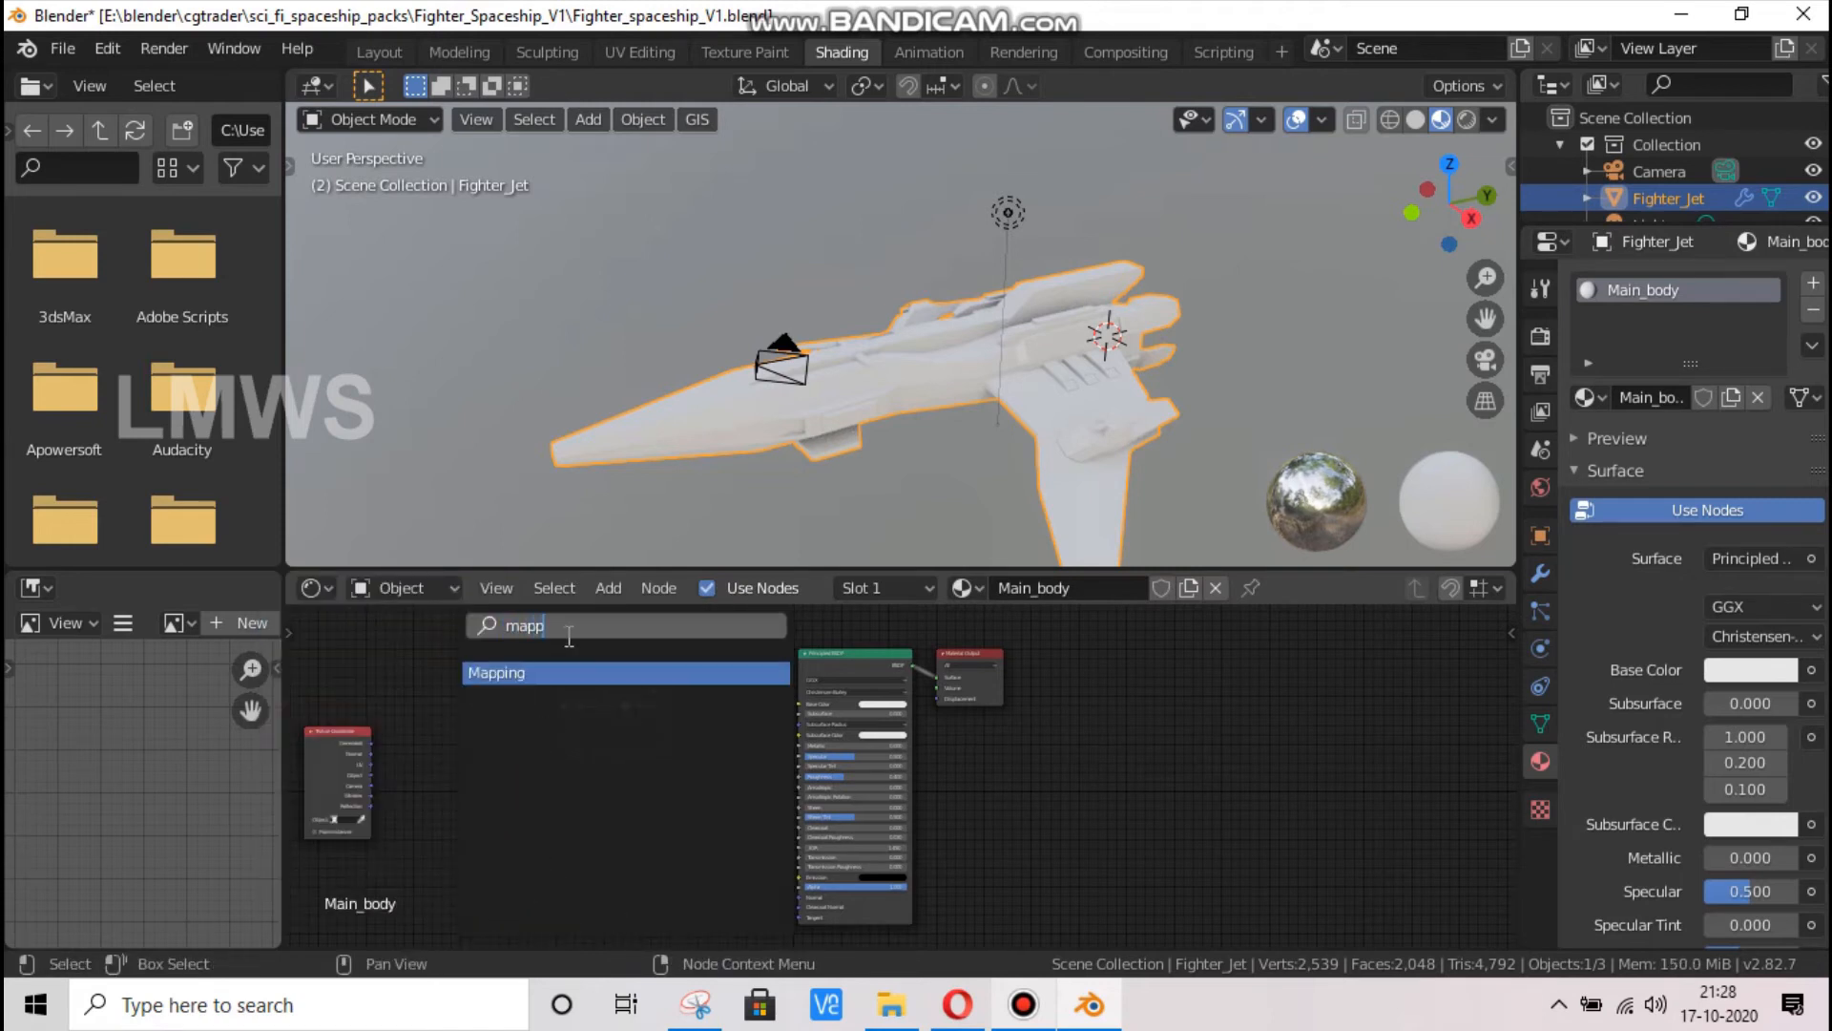
key(Return)
click(417, 679)
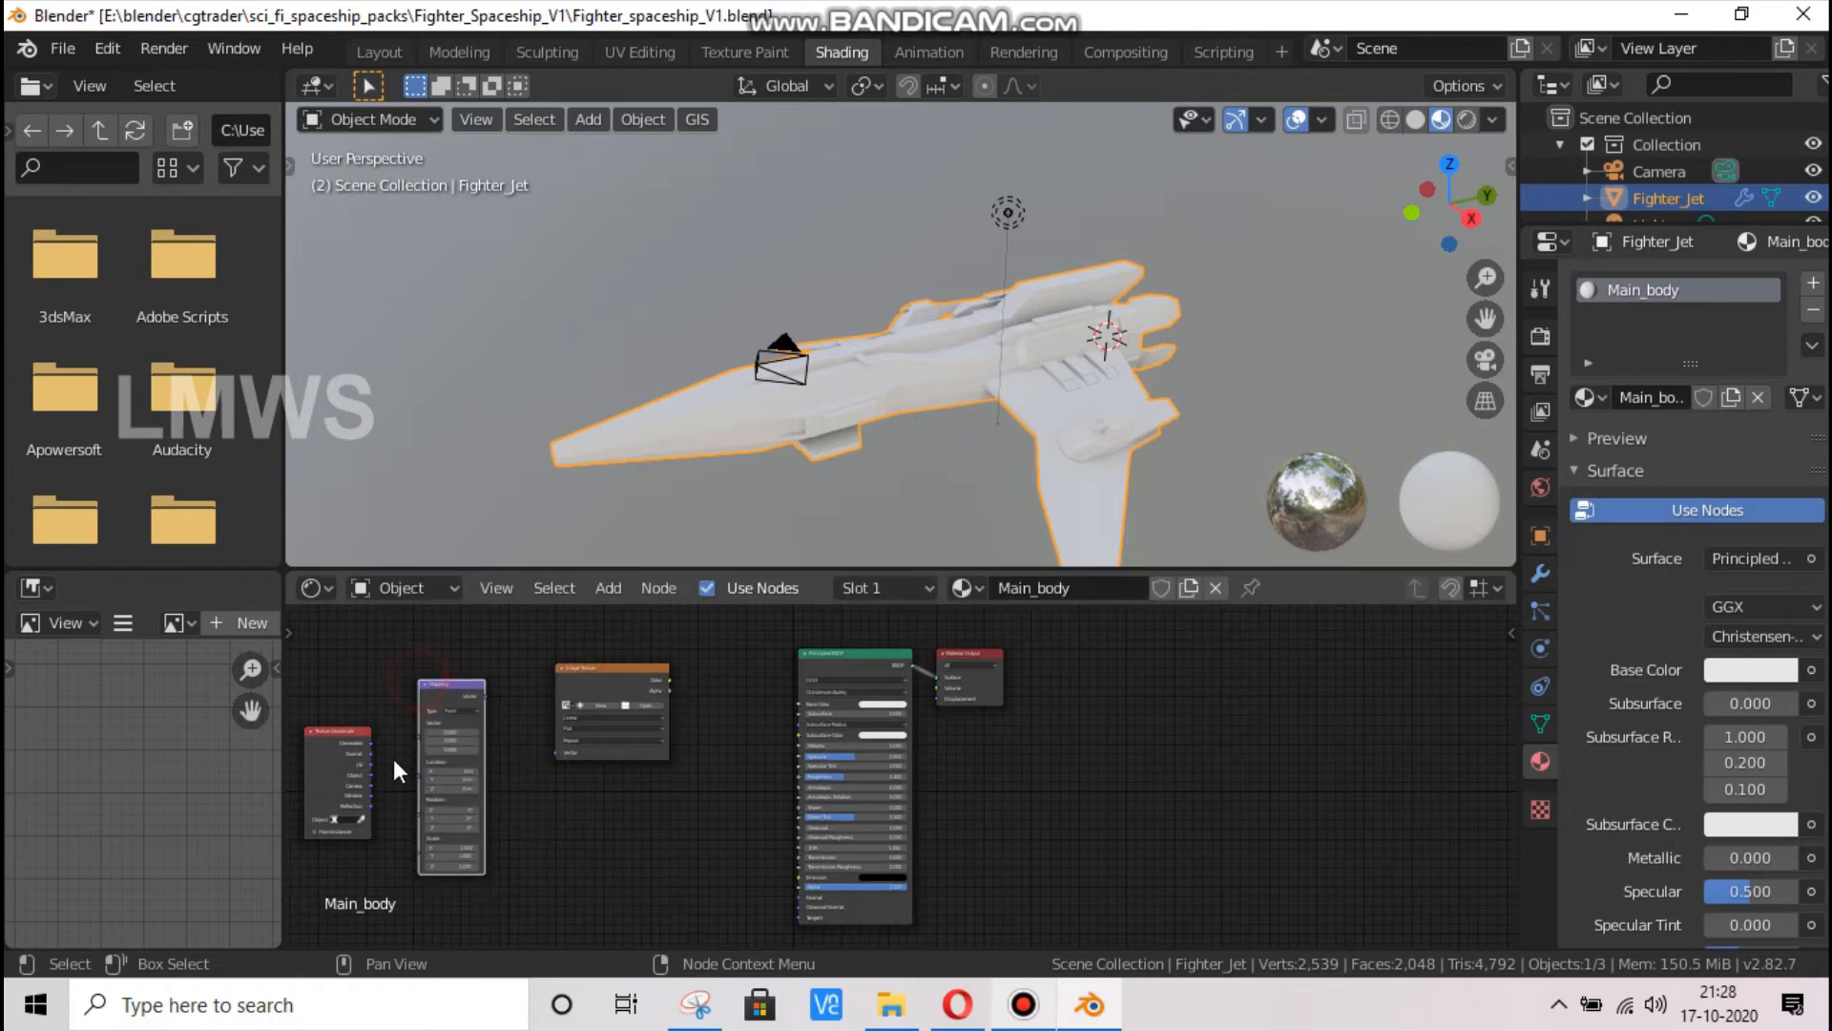
drag(370, 764, 563, 737)
Duplicate the Image Texture node and place the copy below the original
click(628, 676)
key(shift+d)
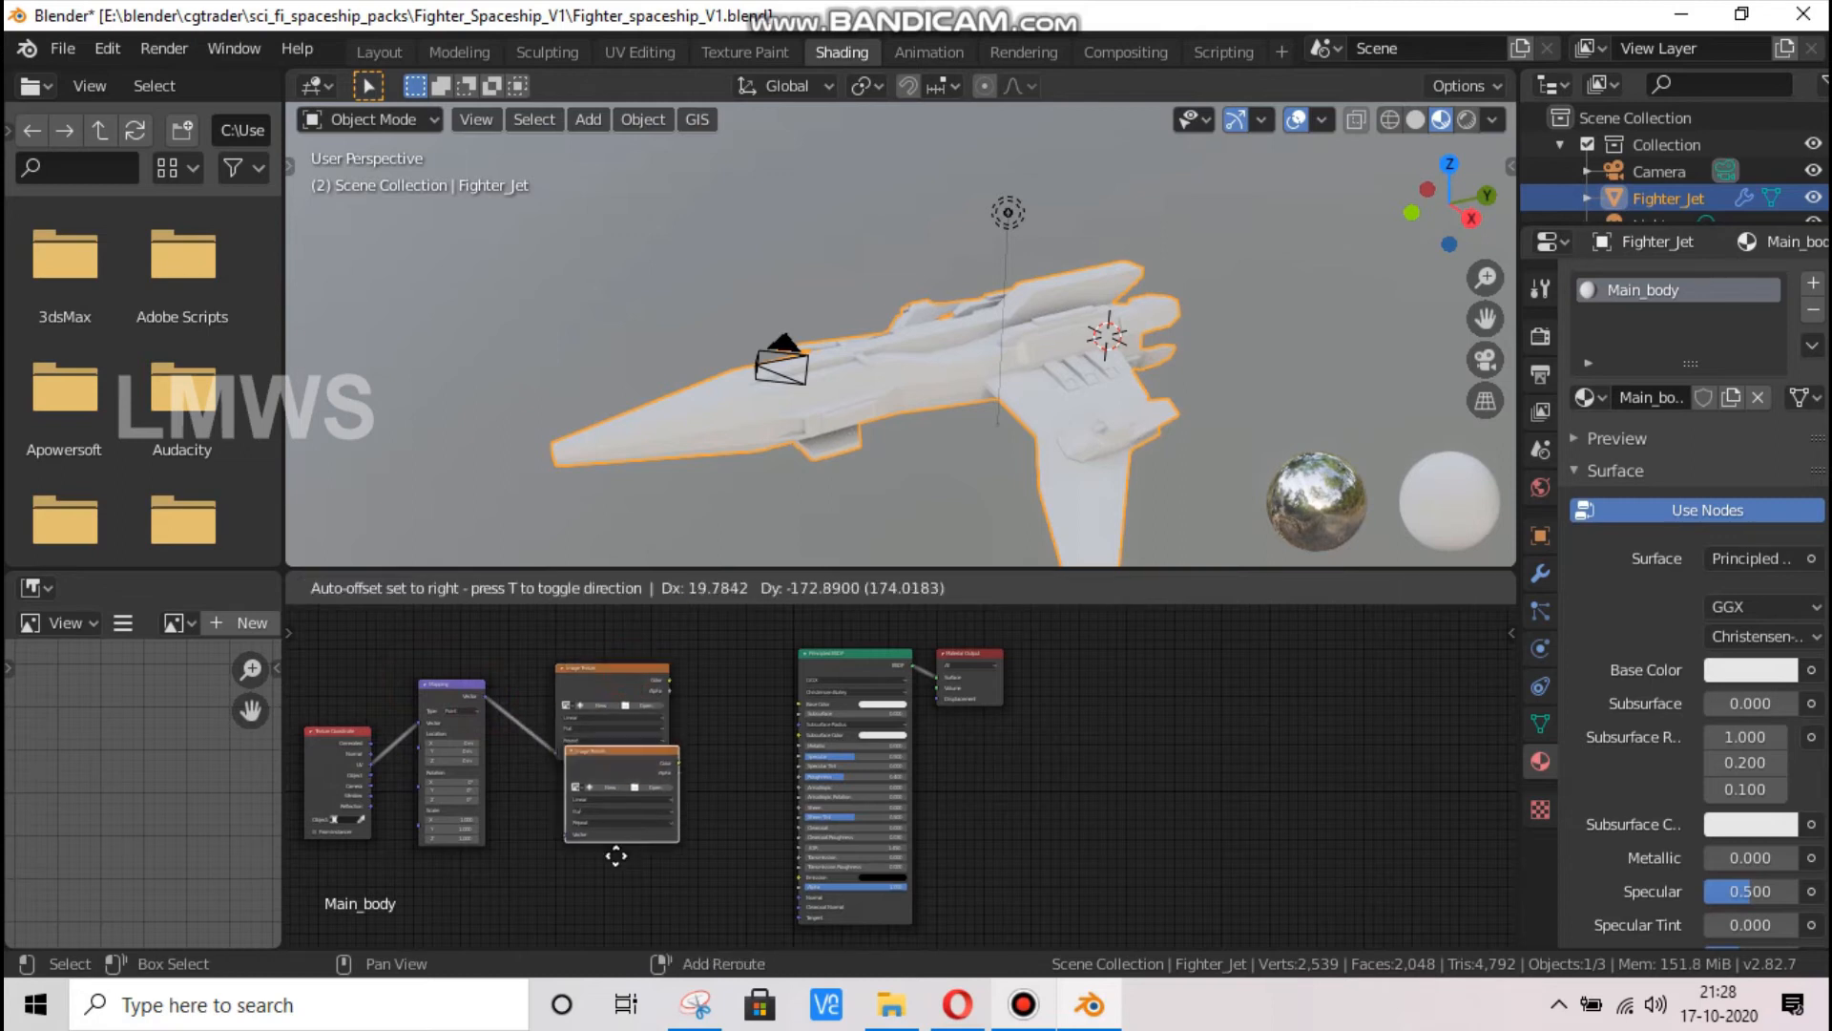
click(588, 844)
Load Greebles_Diffuese.png into the original Image Texture node and connect its Color output to the Principled BSDF's Base Color
mouse_move(670, 677)
mouse_down()
mouse_move(804, 710)
mouse_move(764, 687)
mouse_move(650, 705)
mouse_up()
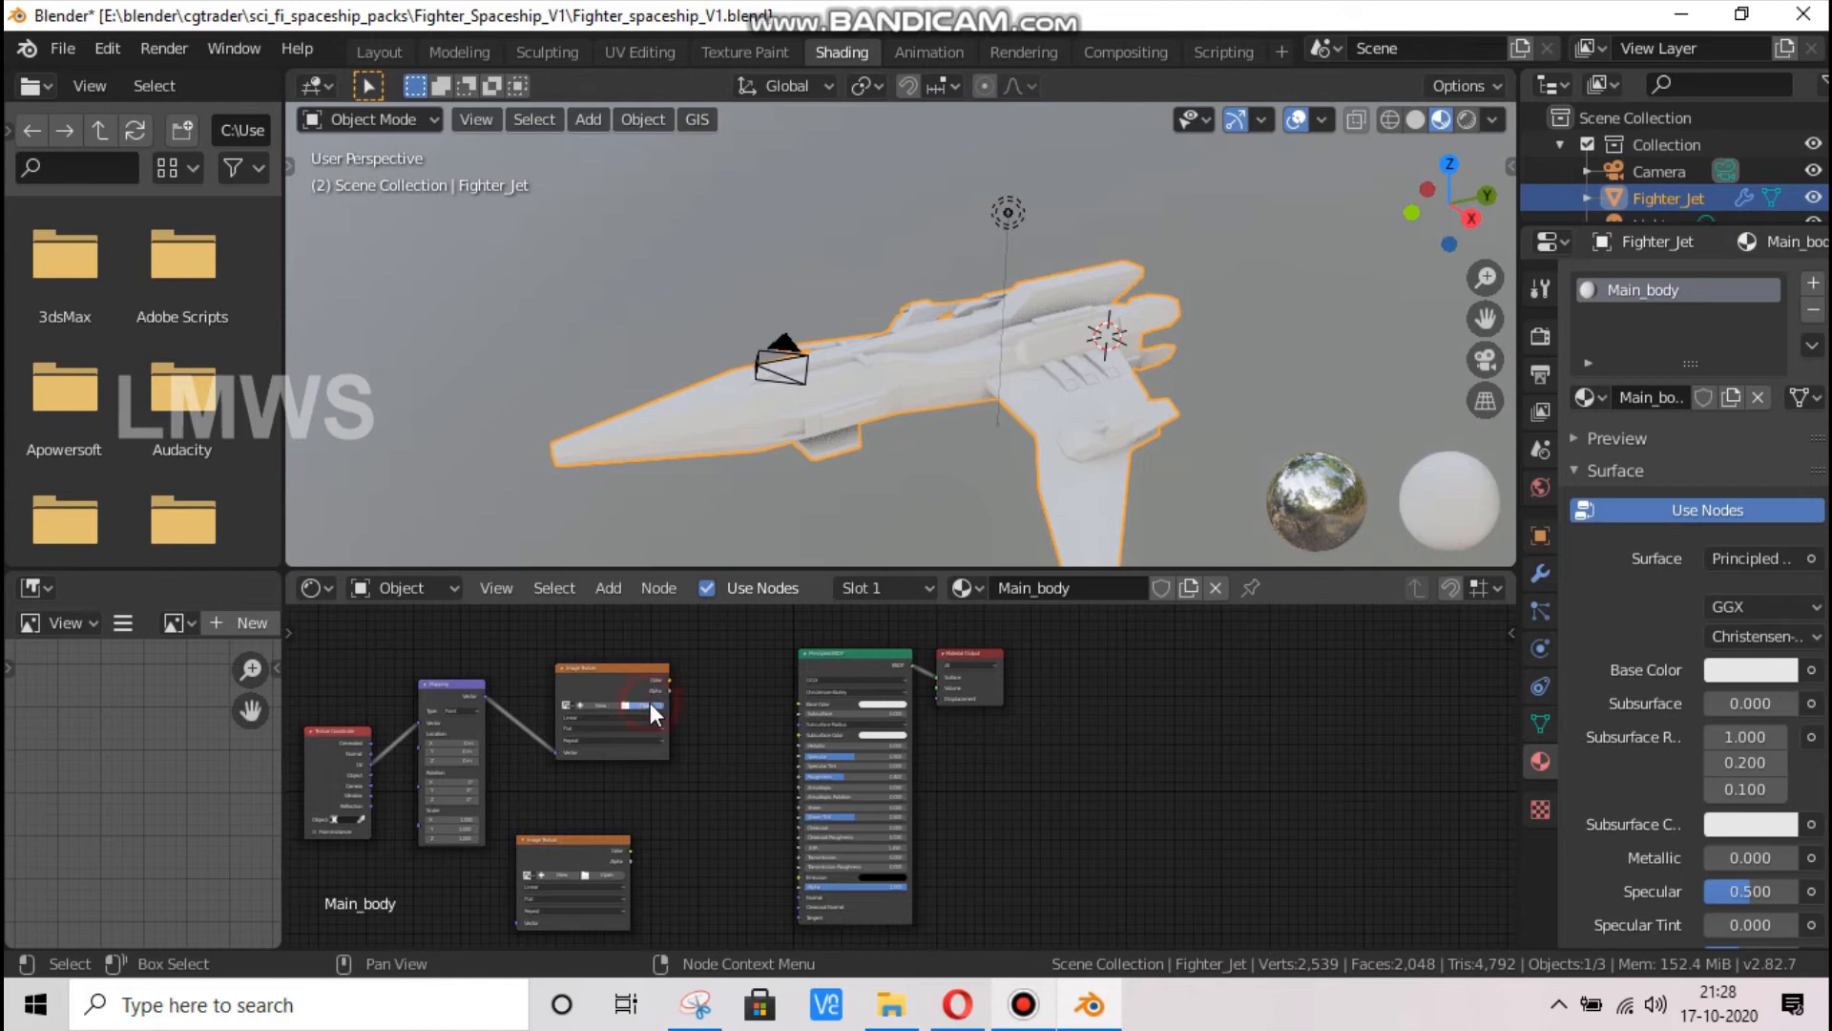
click(655, 701)
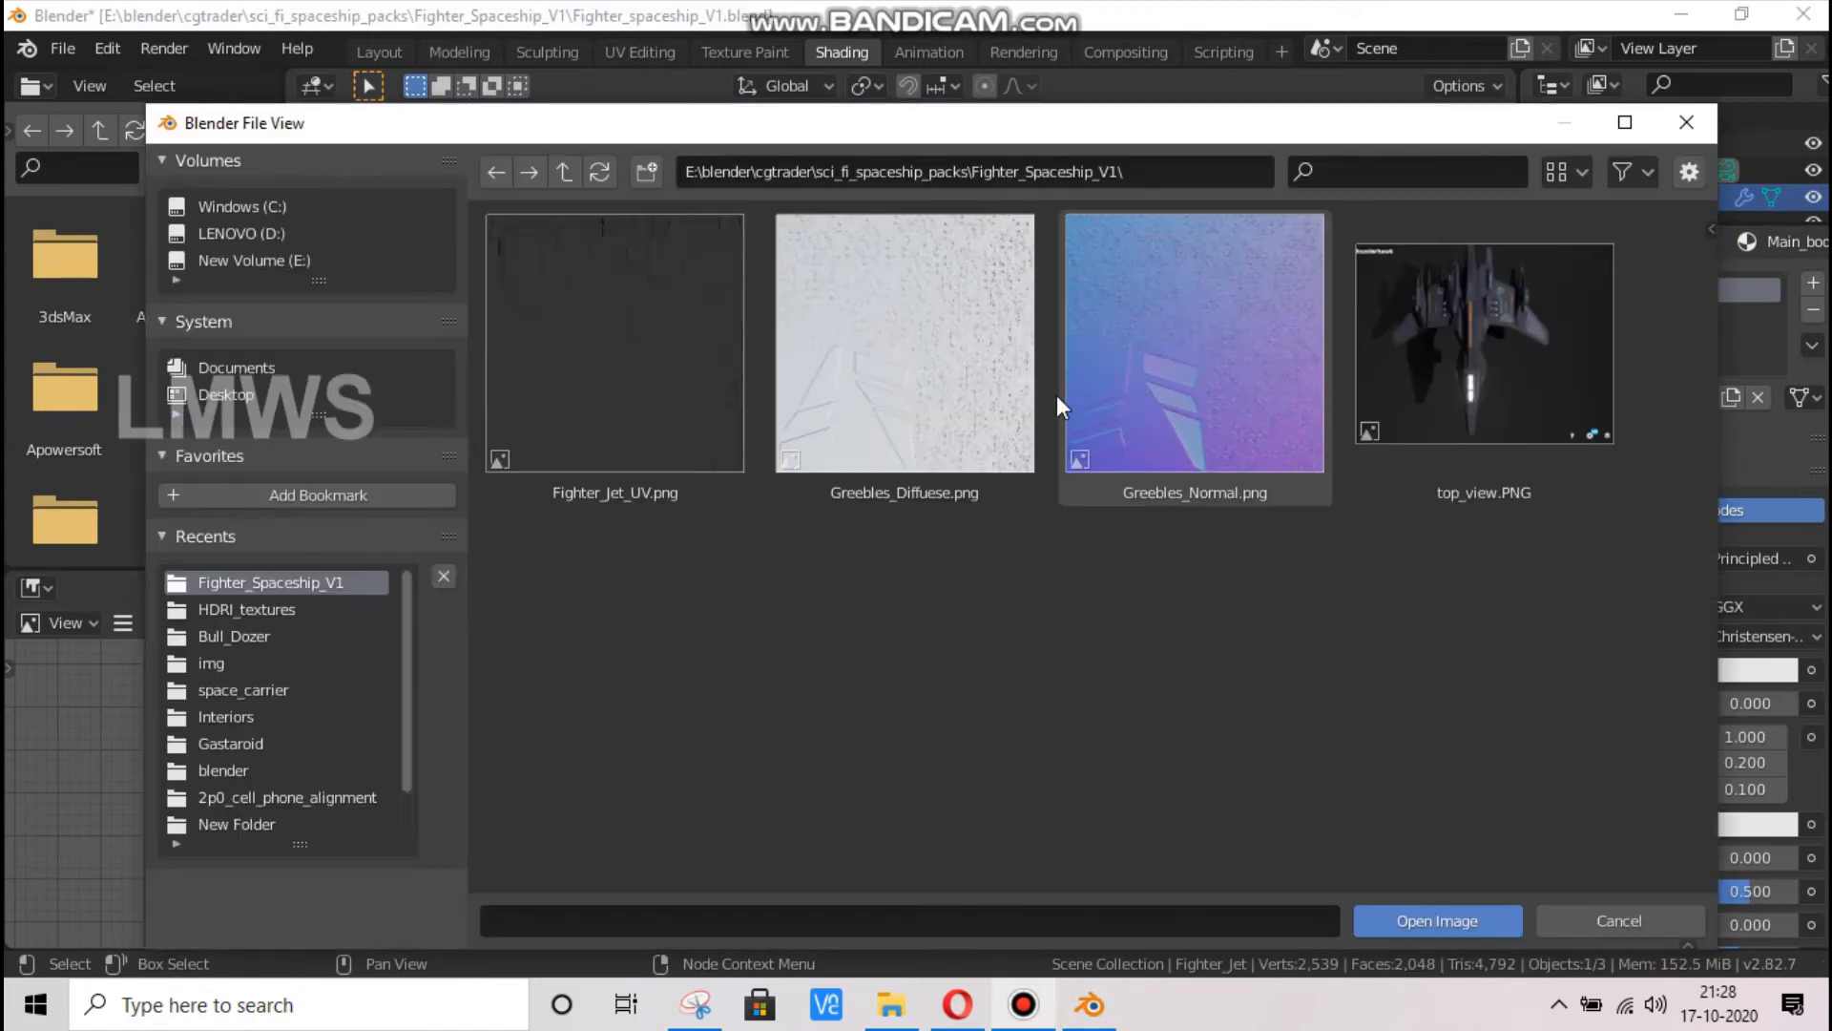
double_click(970, 347)
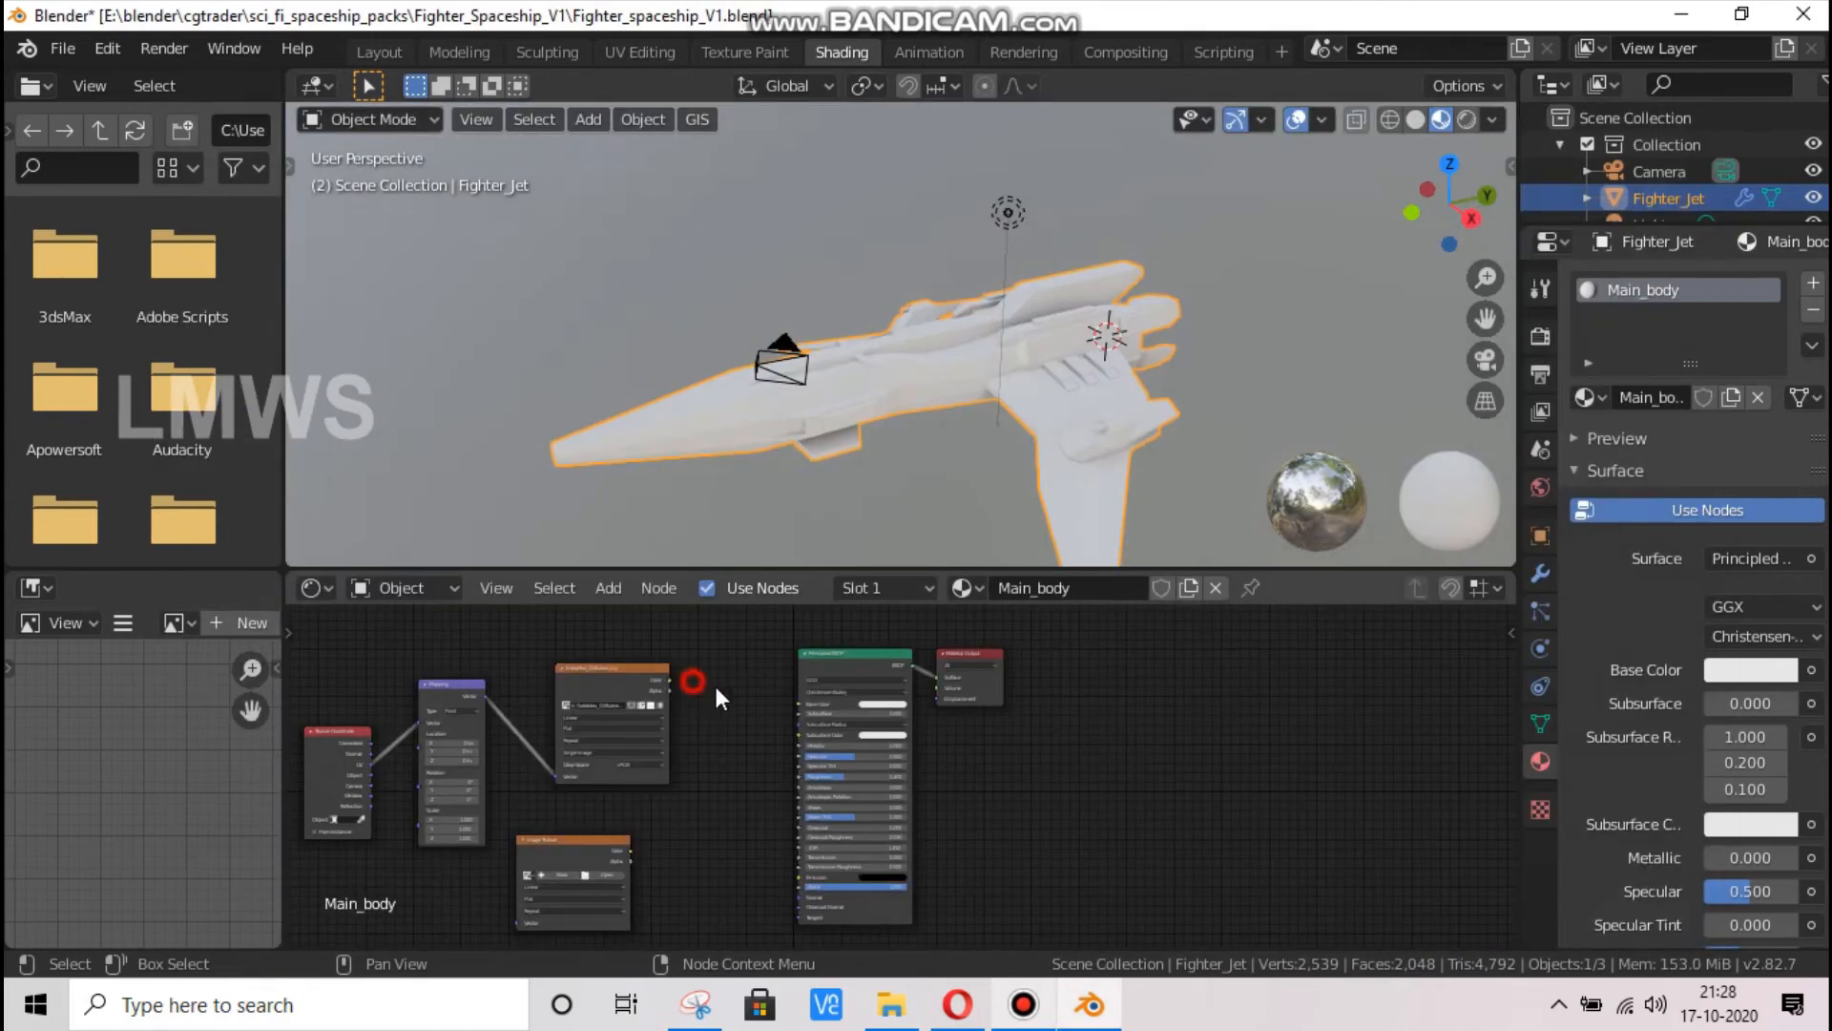
drag(718, 696, 806, 701)
Move the Principled BSDF and Material Output nodes farther from the texture nodes and set Metallic to 1.000
drag(854, 625, 1098, 745)
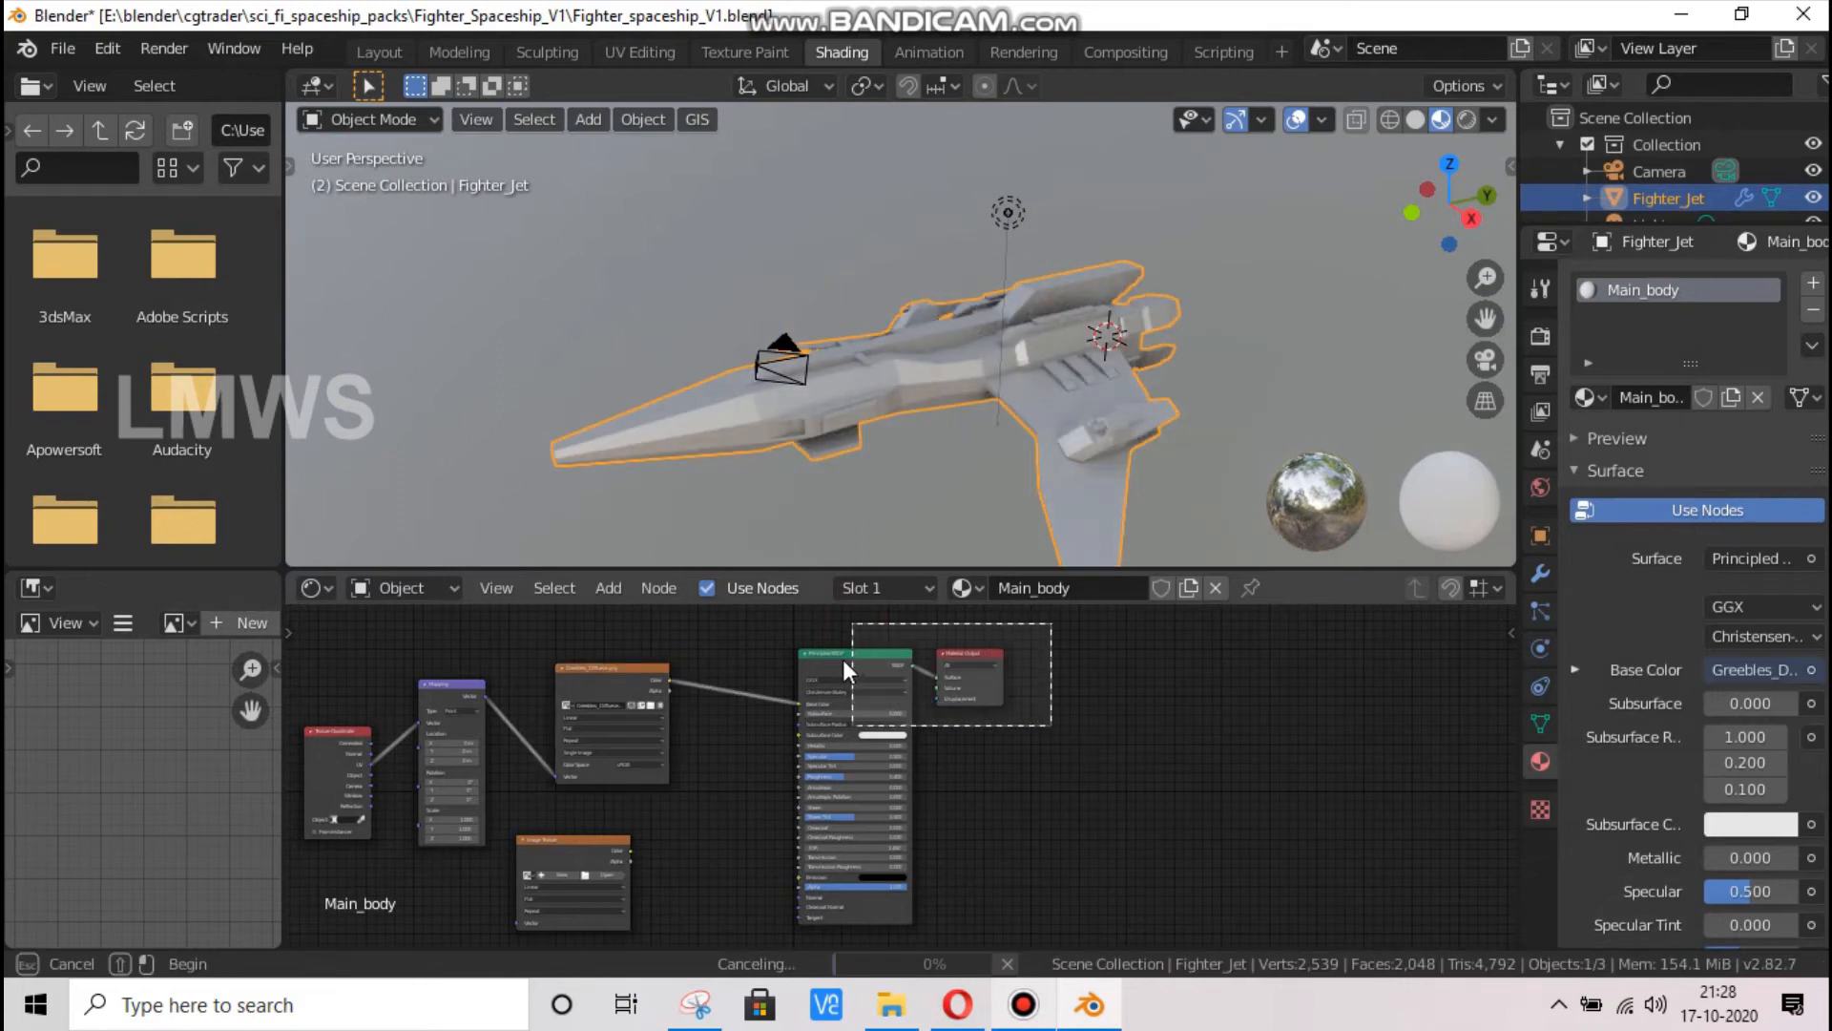
drag(862, 660, 1221, 684)
scroll(981, 427, up, 8)
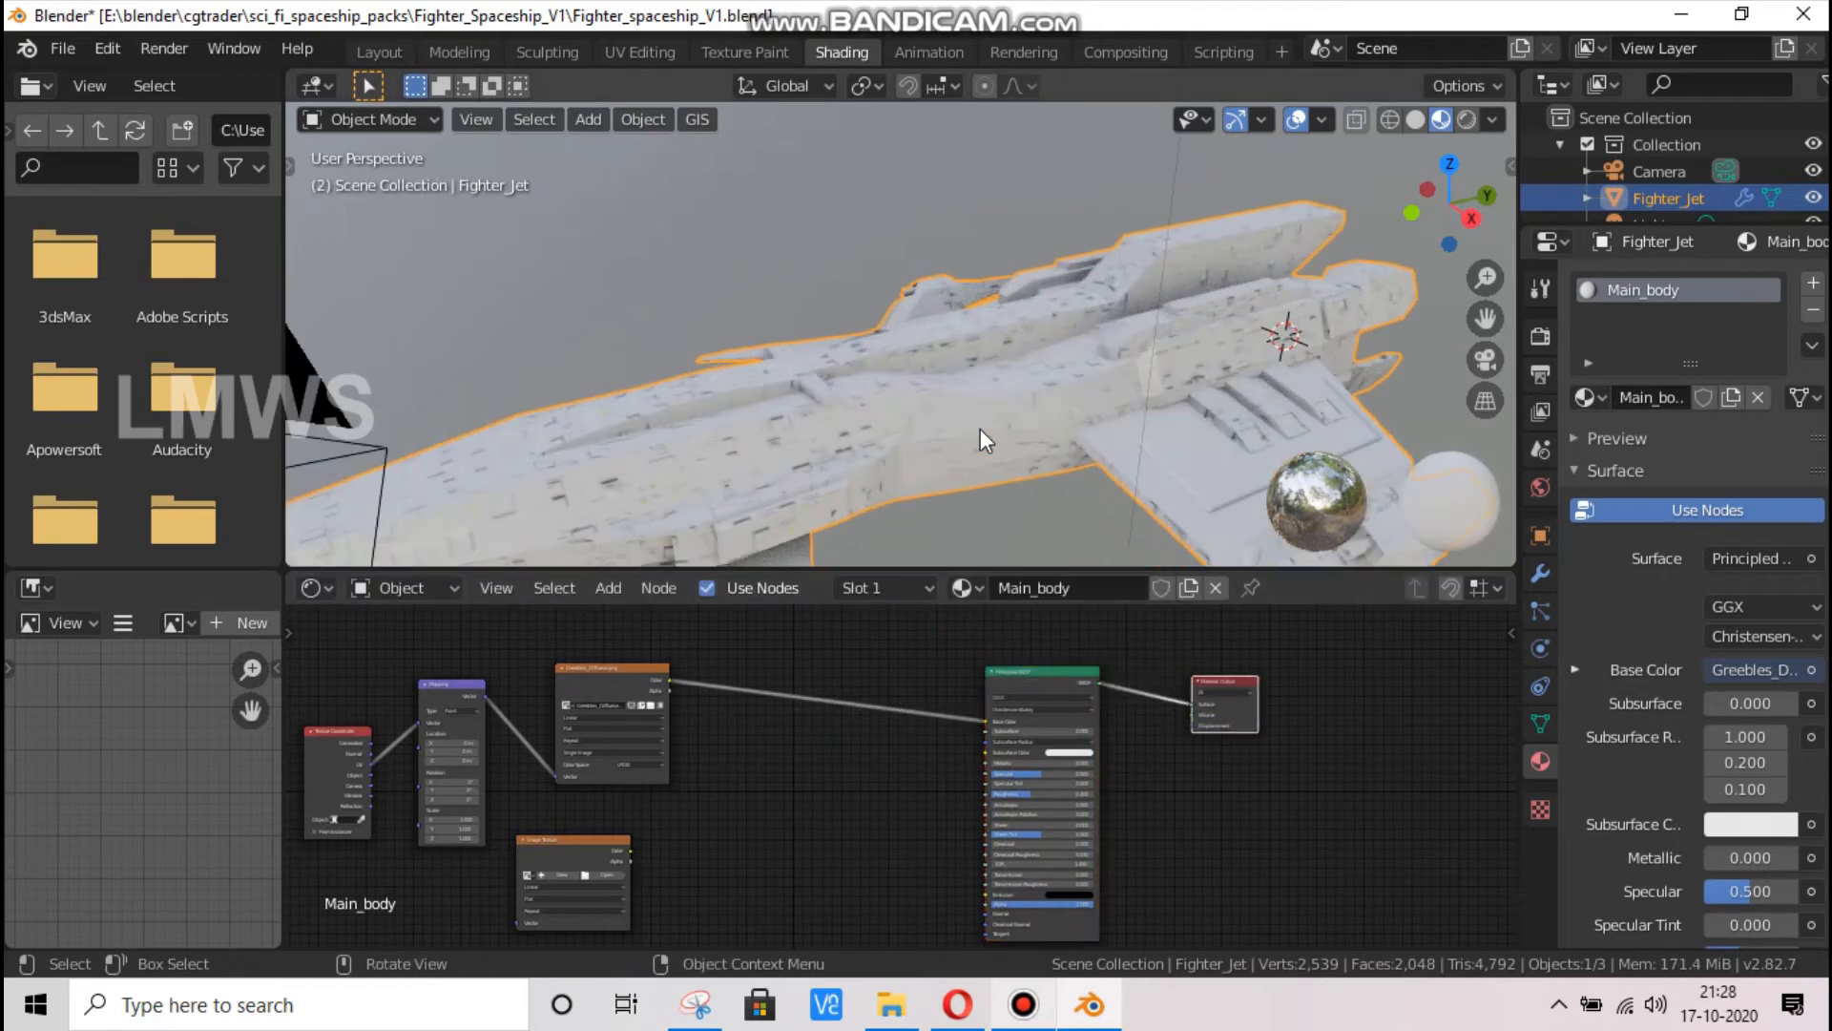
scroll(993, 449, up, 3)
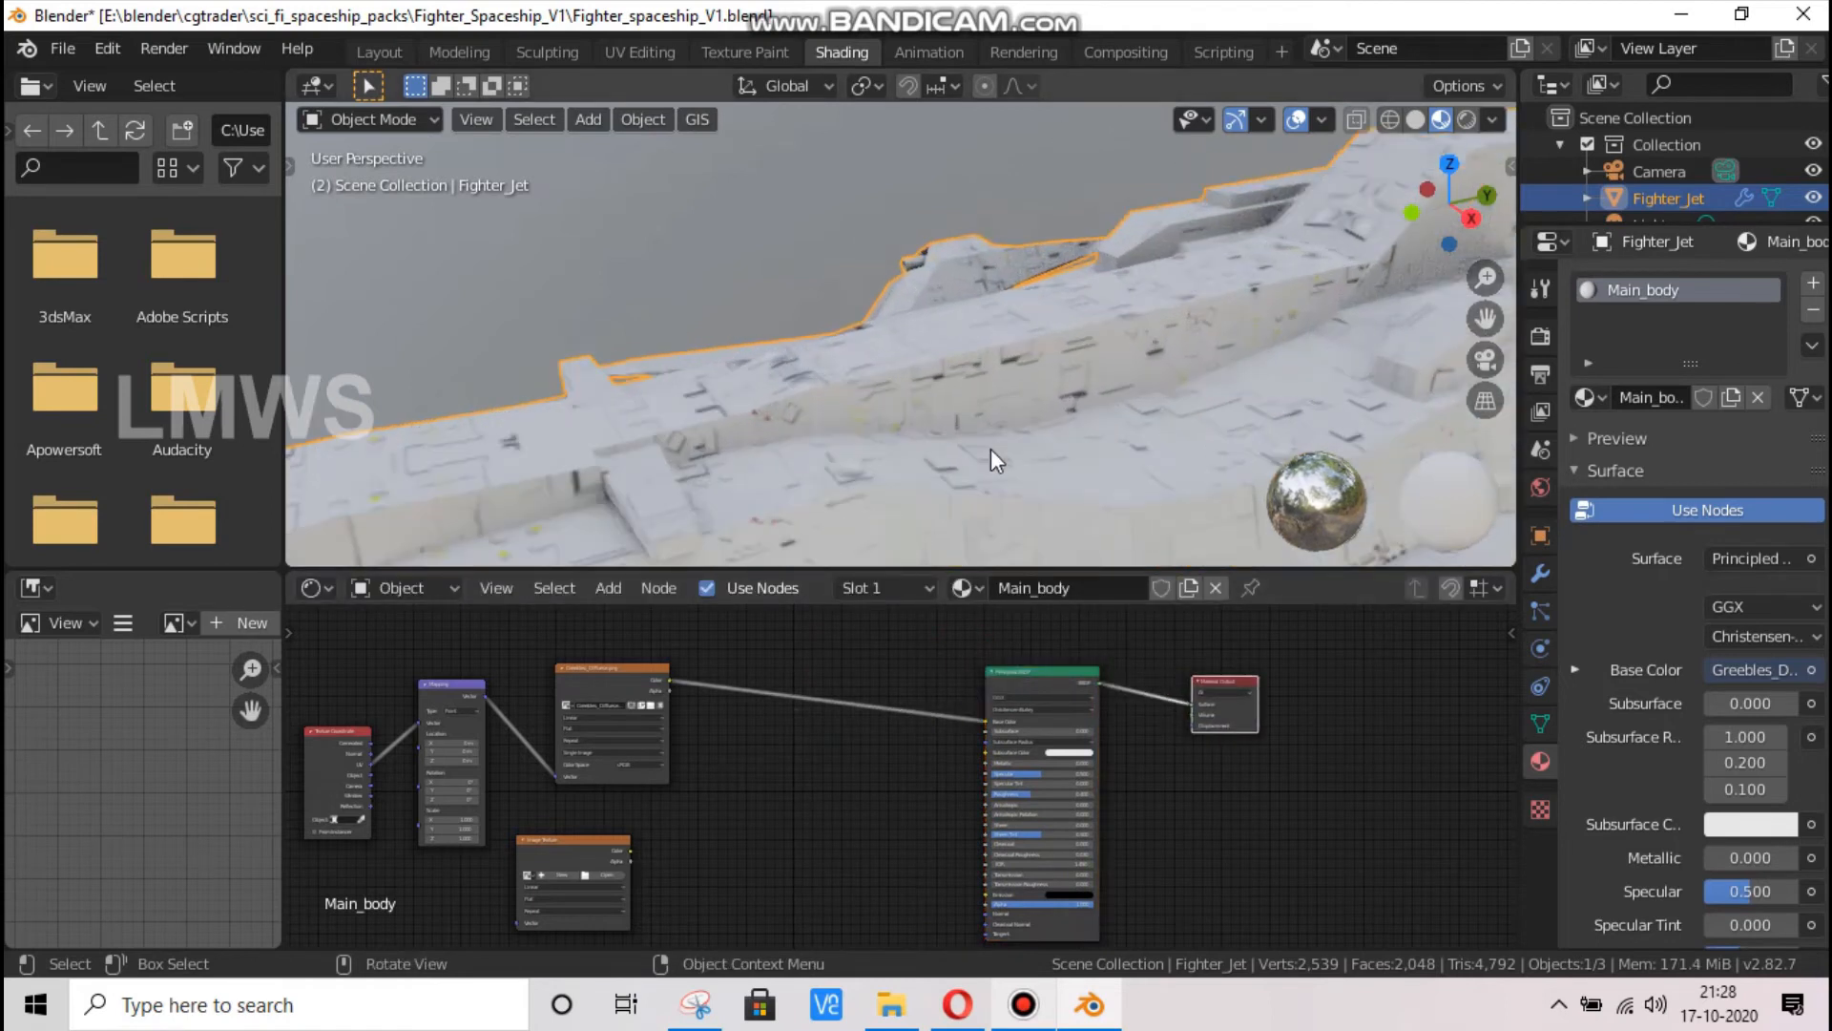
scroll(902, 376, down, 2)
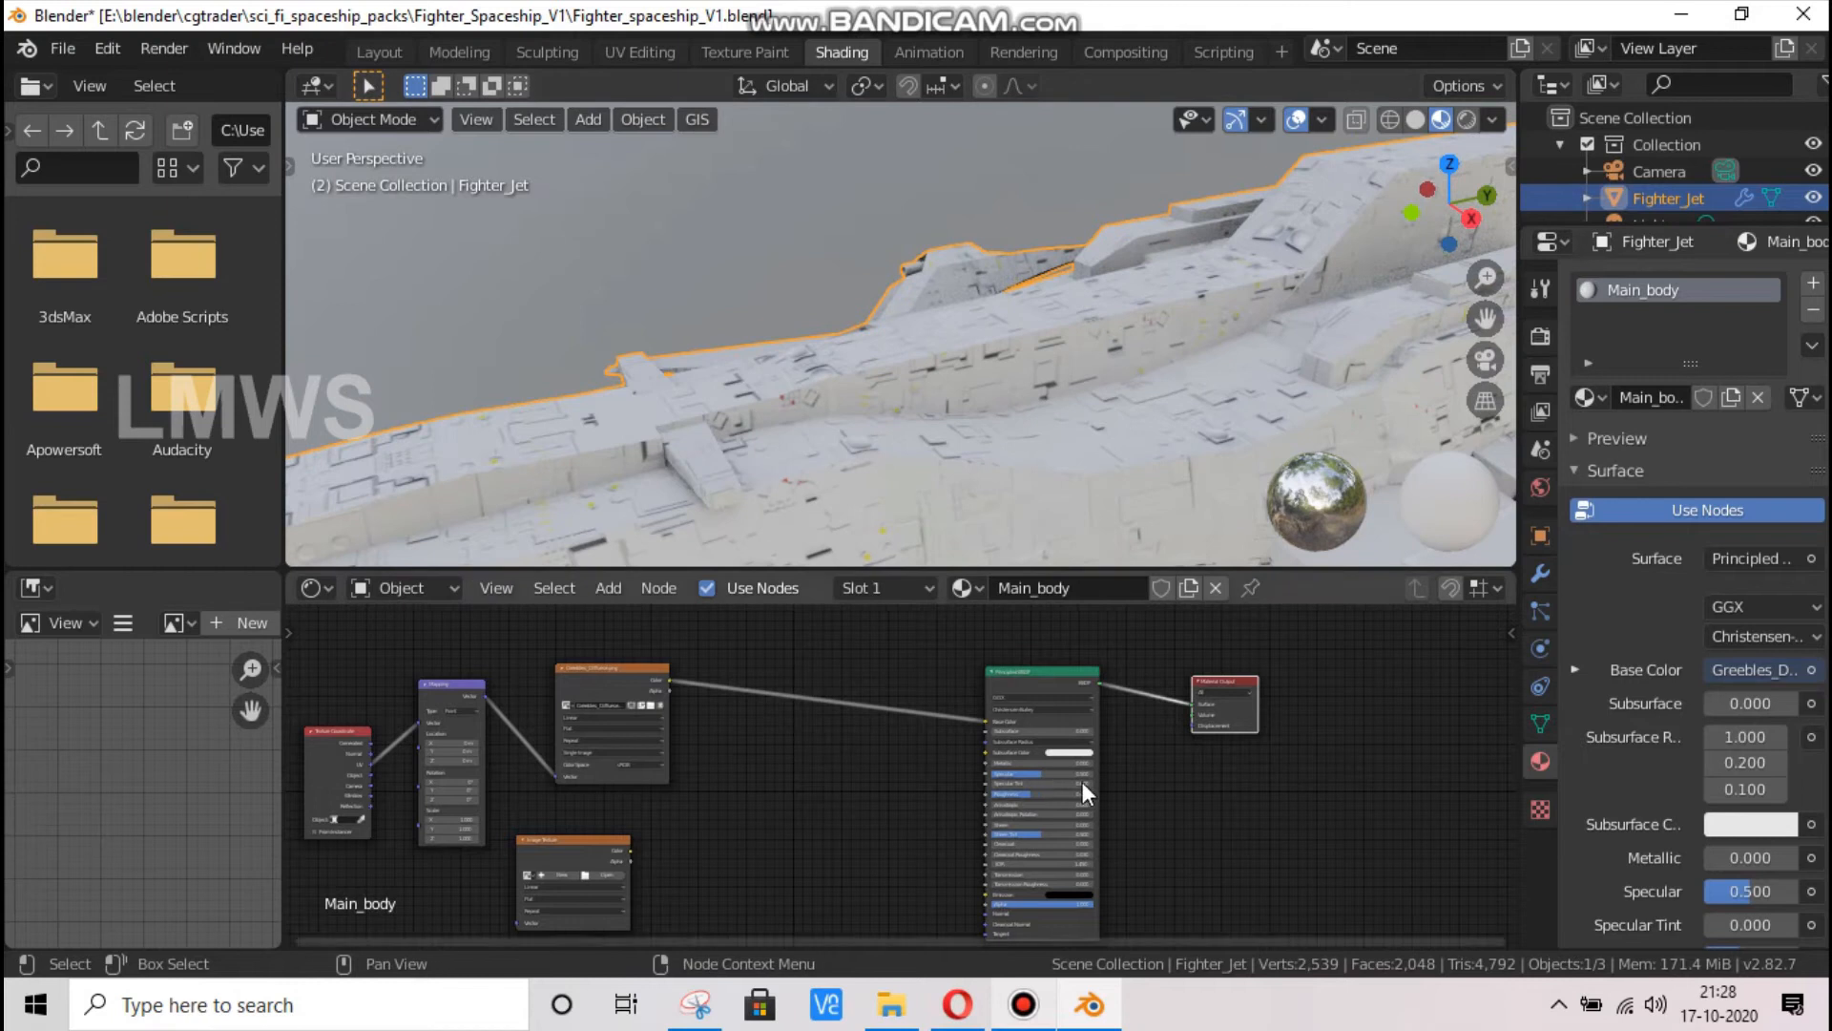
scroll(1083, 781, up, 1)
drag(1033, 757, 1140, 758)
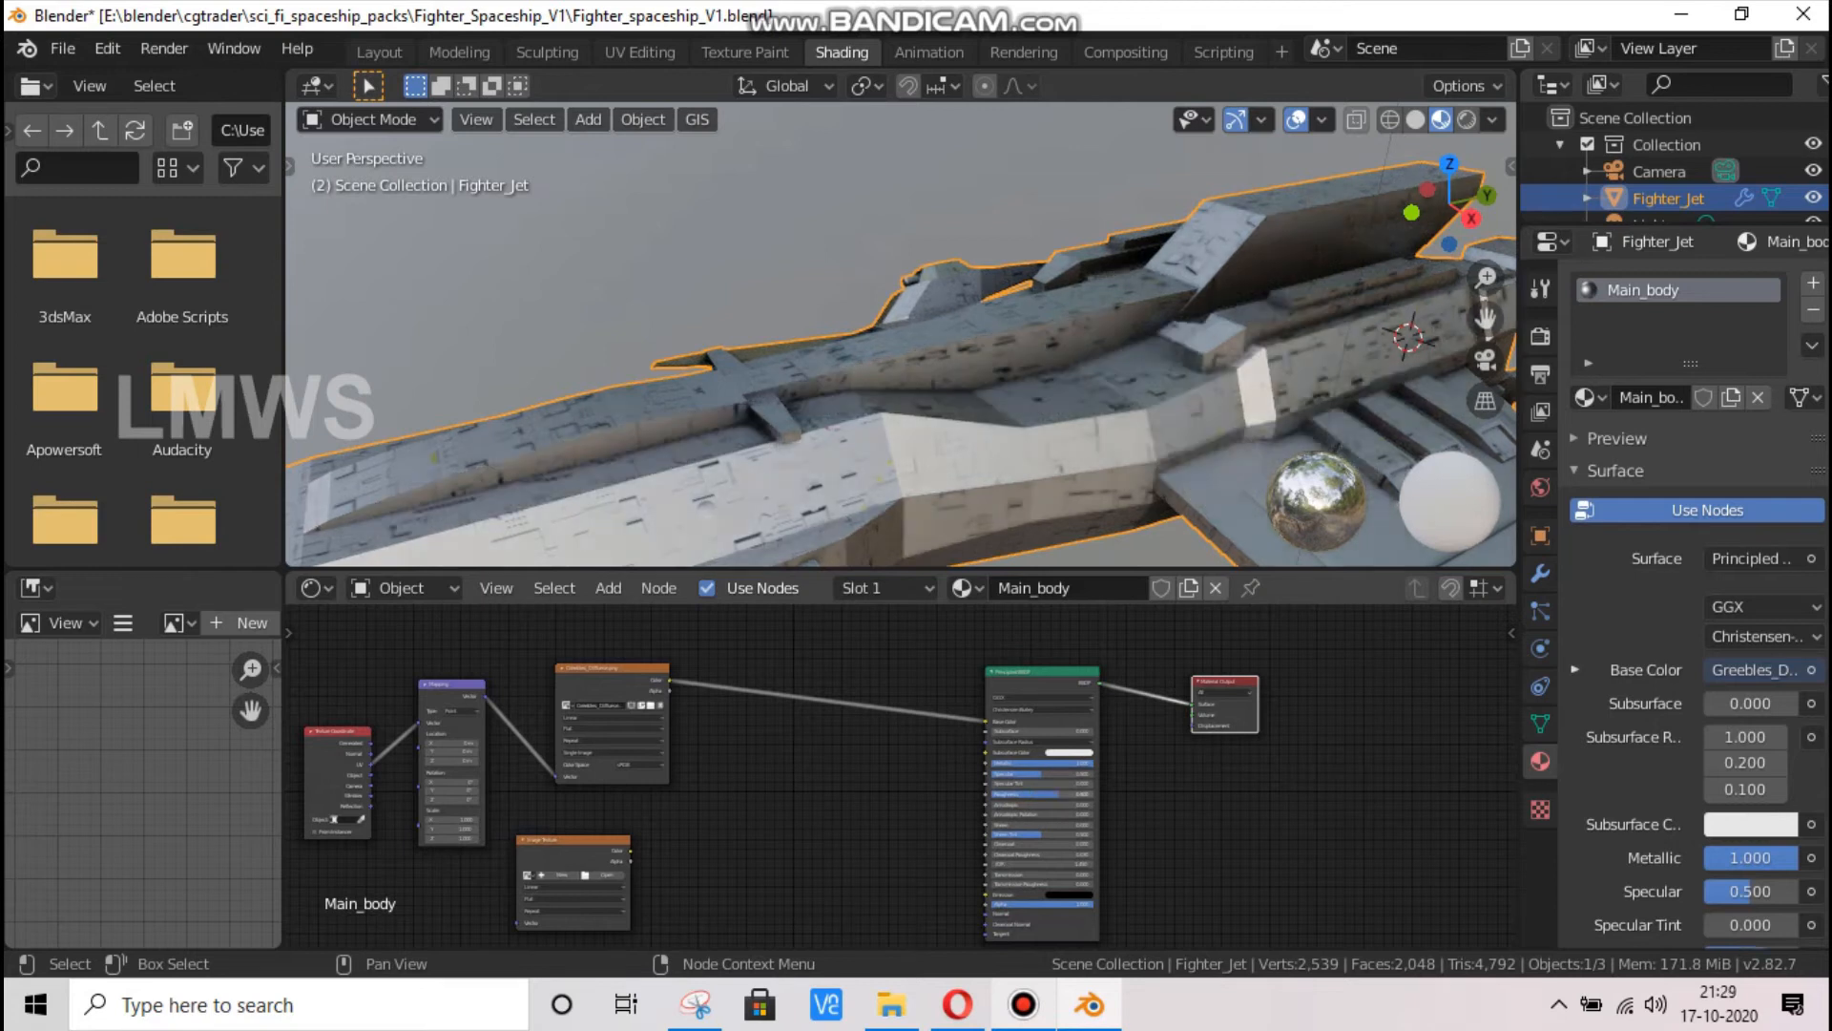
Load Greebles_Normal.png into the duplicated Image Texture node
click(608, 874)
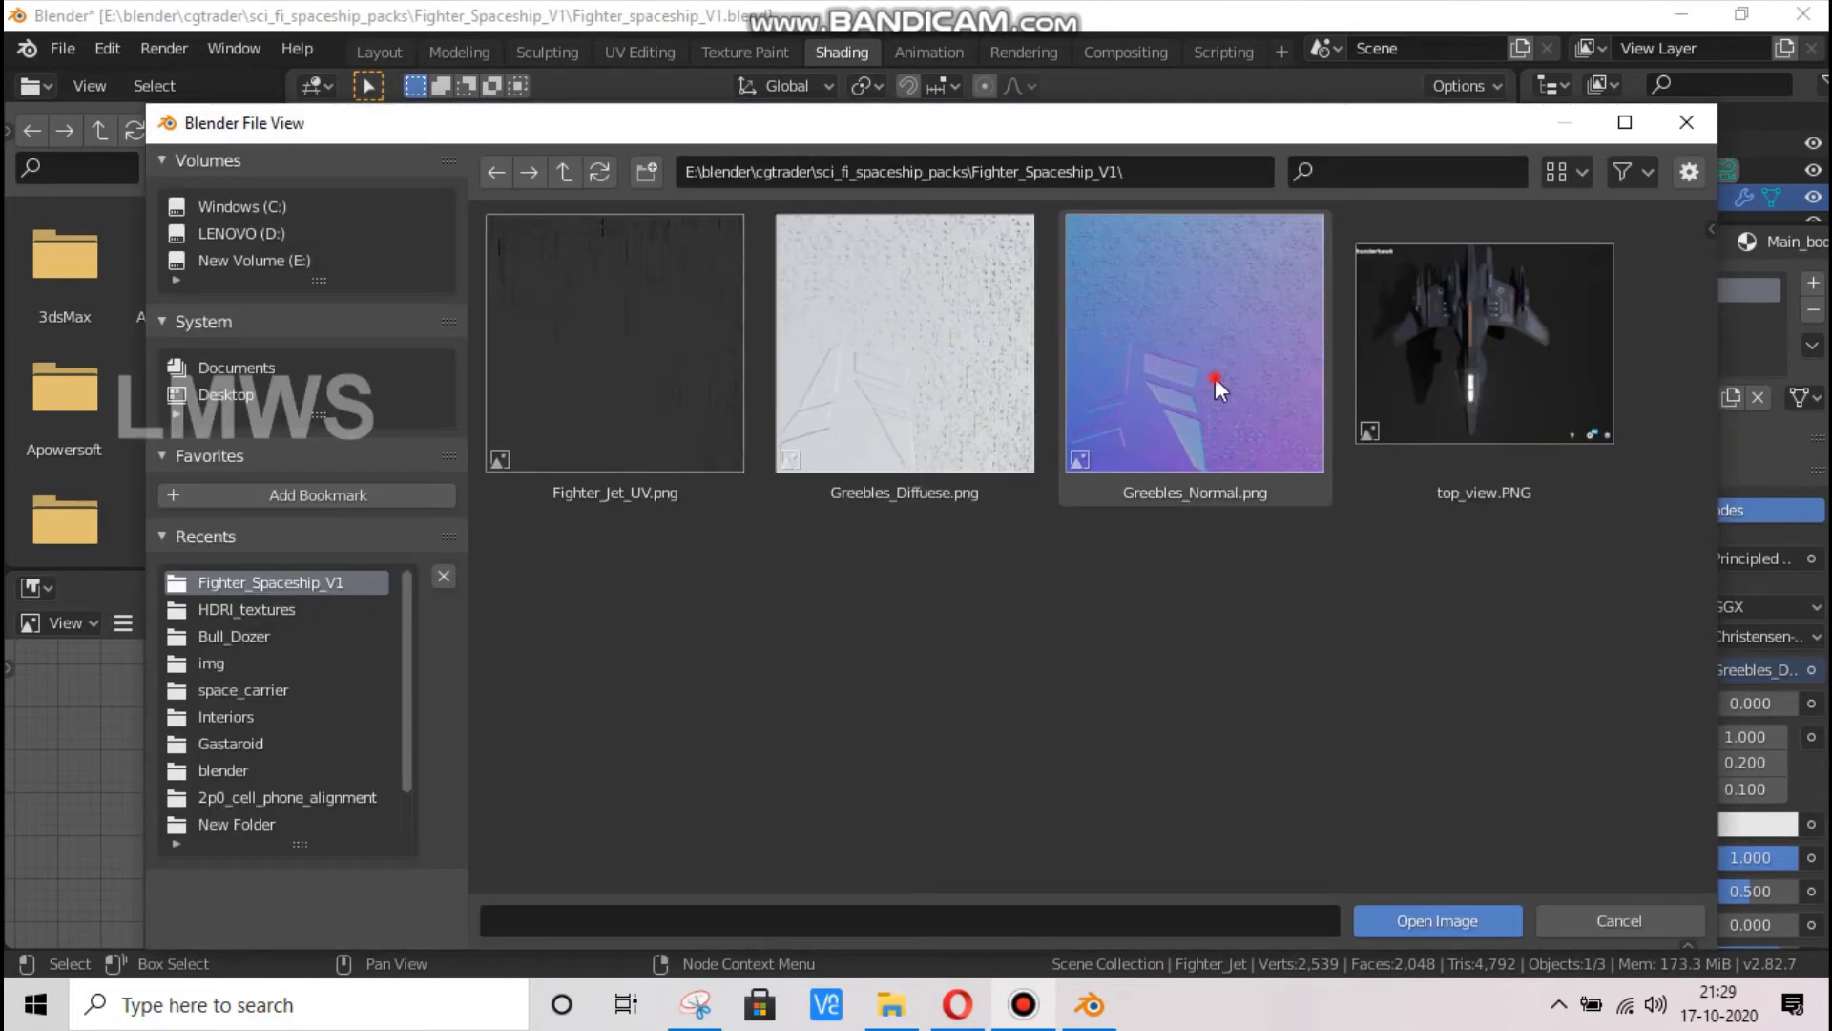
click(1211, 381)
double_click(1199, 399)
Add a Normal Map node and place it beside the Greebles_Normal.png texture node
key(shift+a)
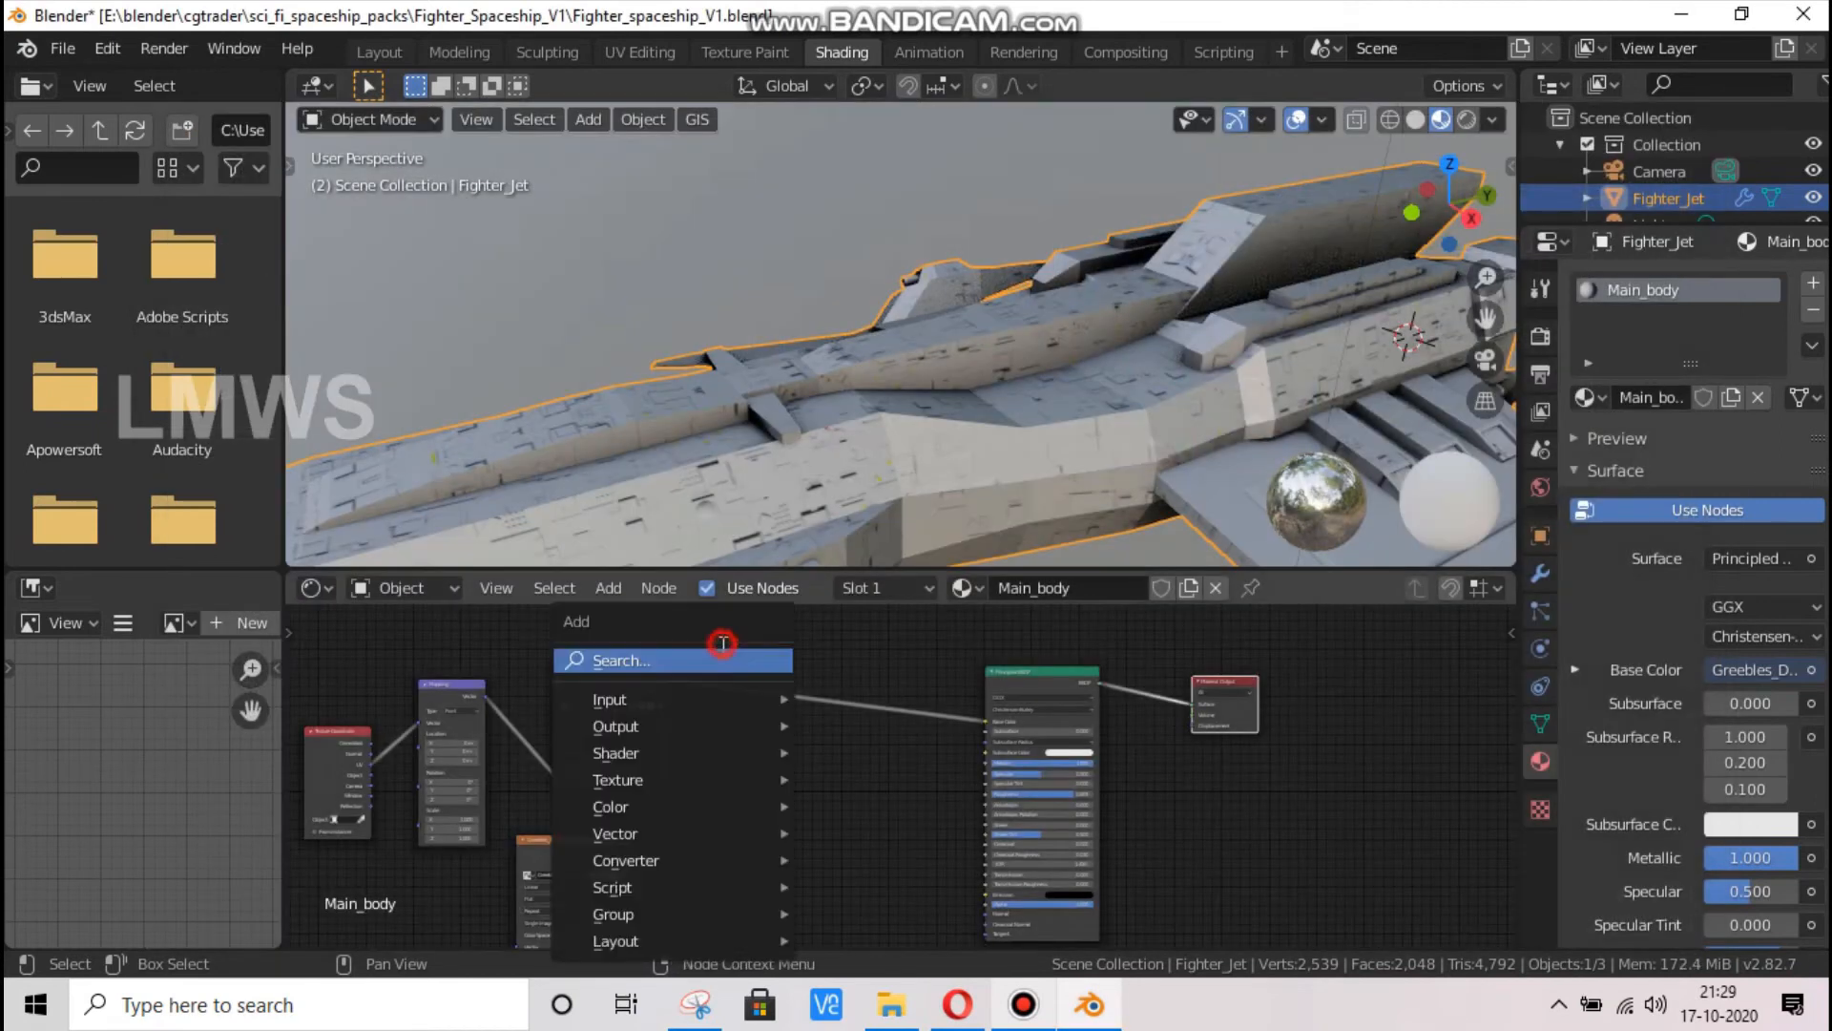
click(720, 643)
text(nor)
key(Down)
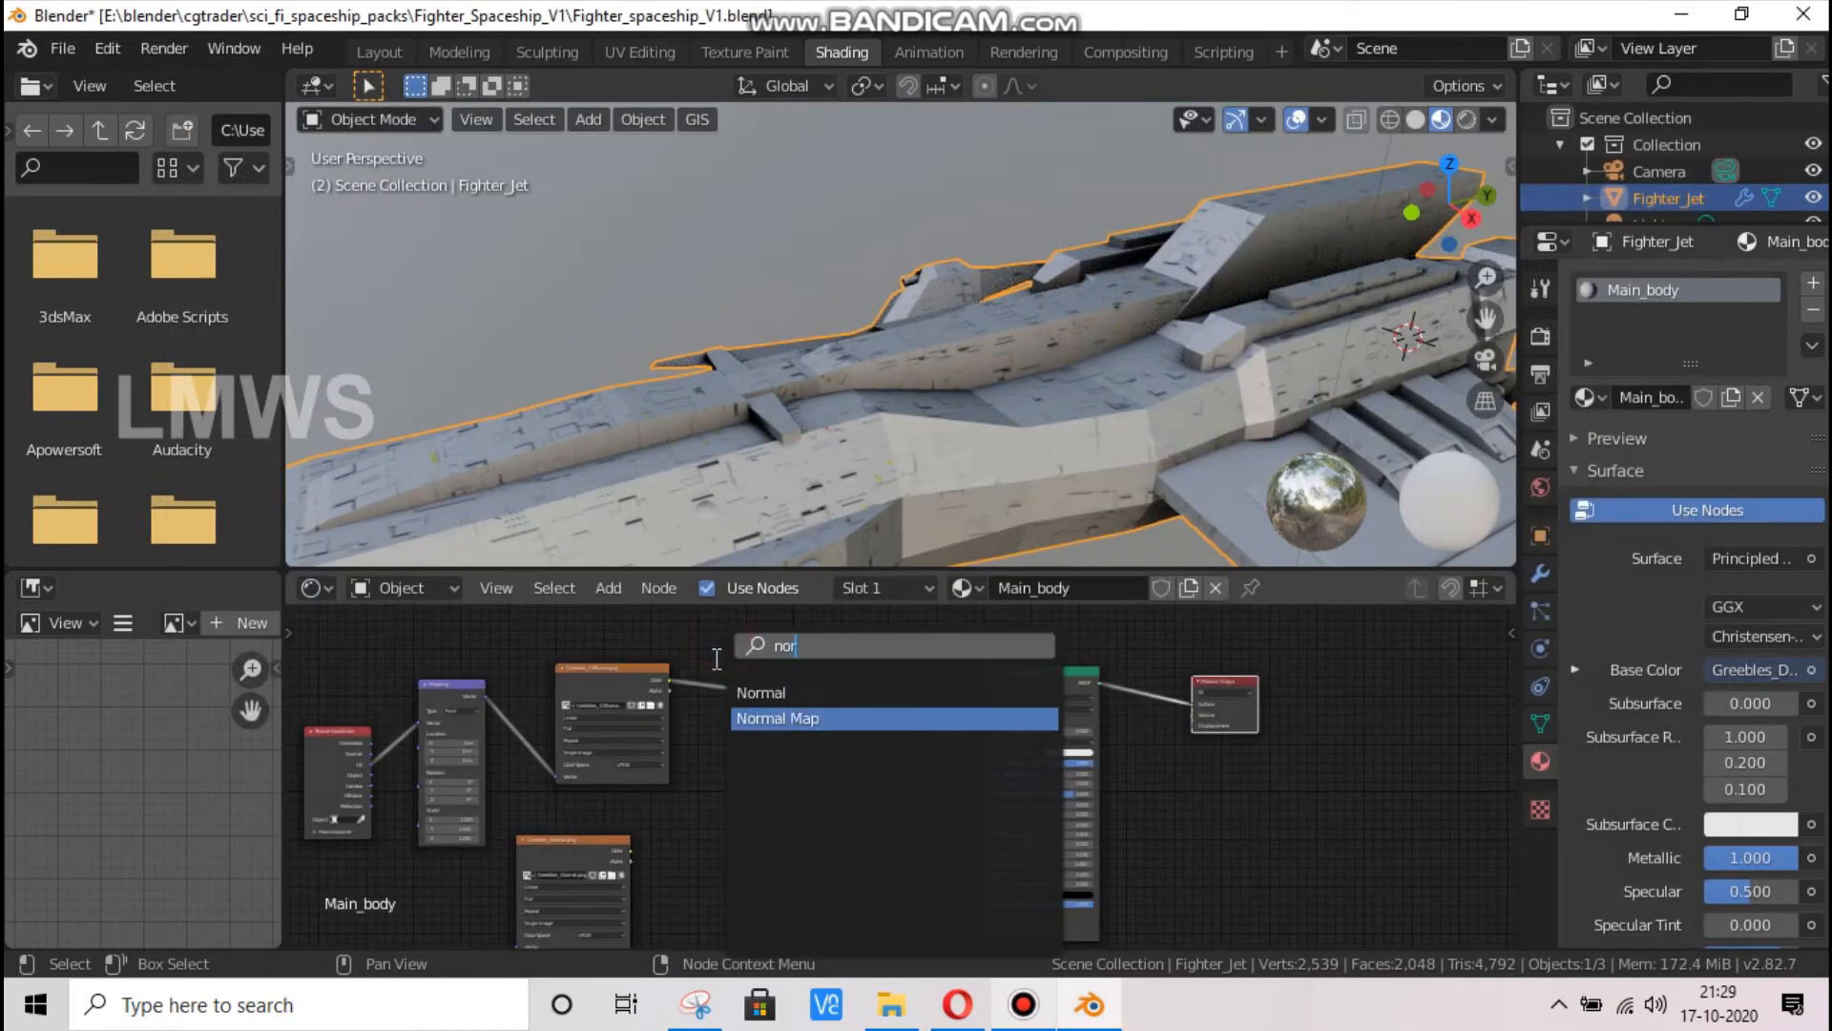
key(Return)
click(663, 945)
Add a Bump node and place it between the Normal Map node and the Principled BSDF
key(shift+a)
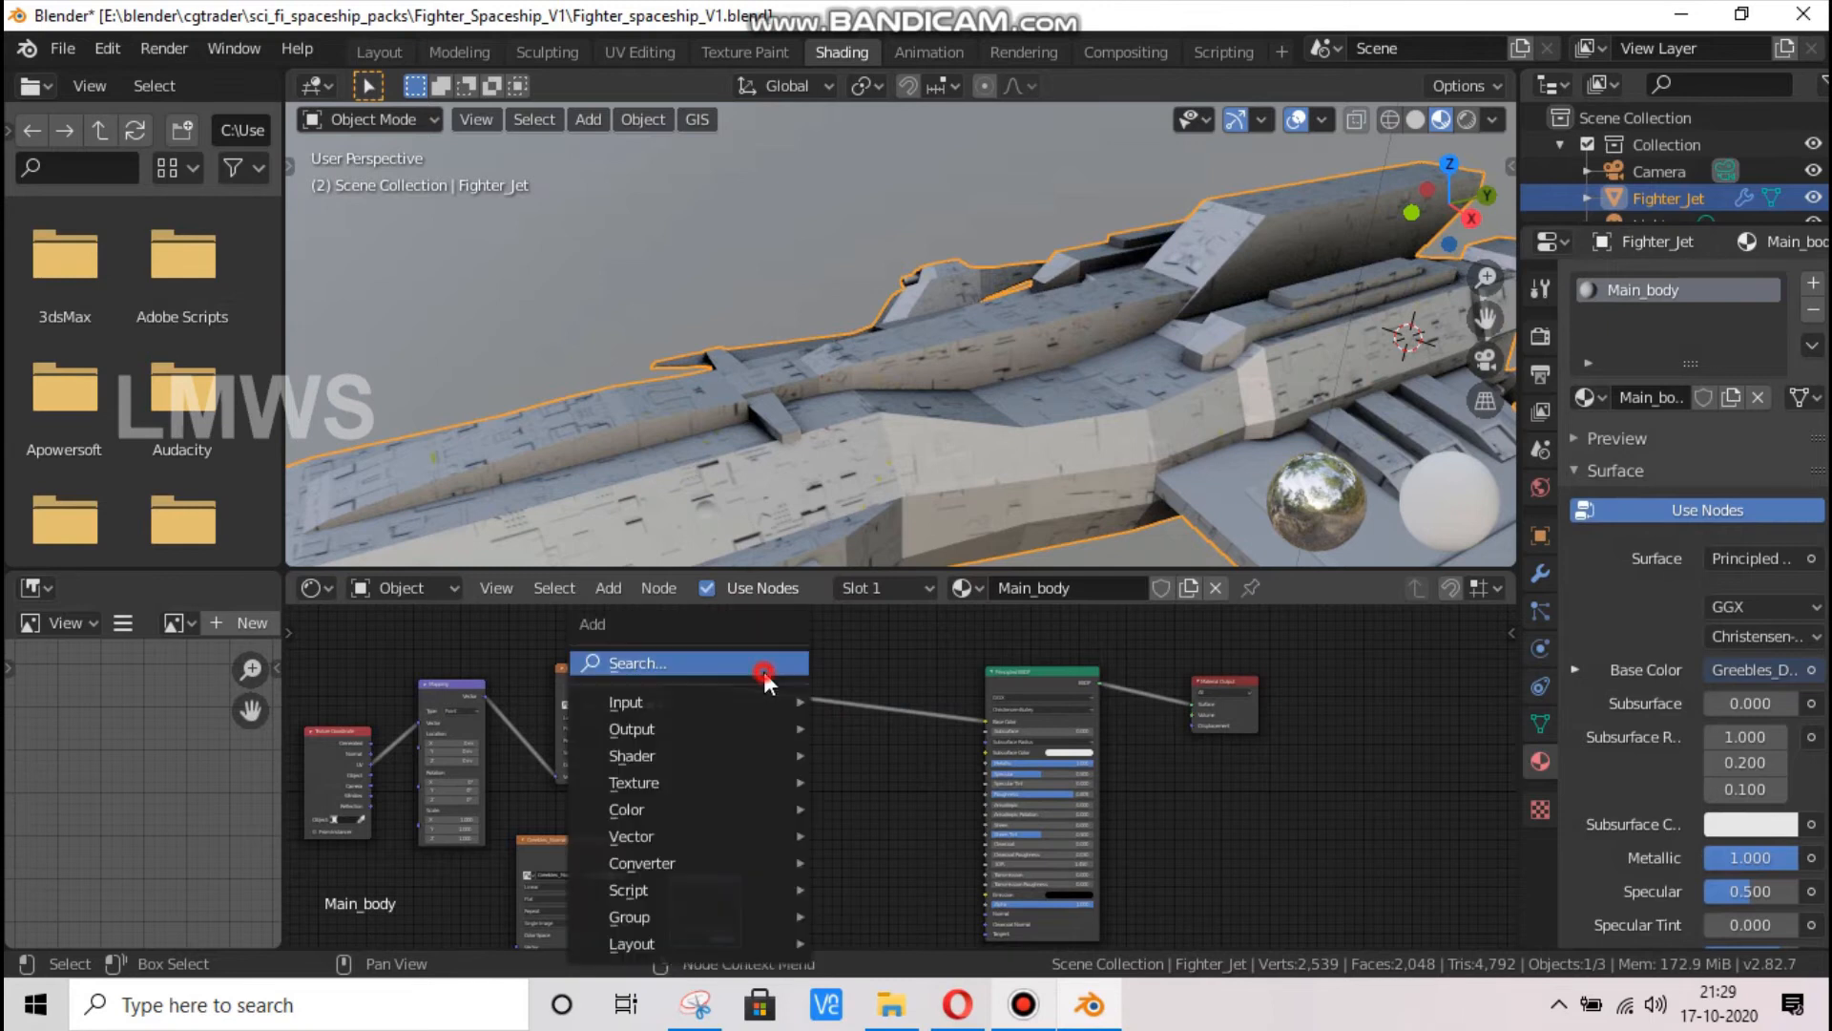
click(770, 673)
text(bump)
key(Return)
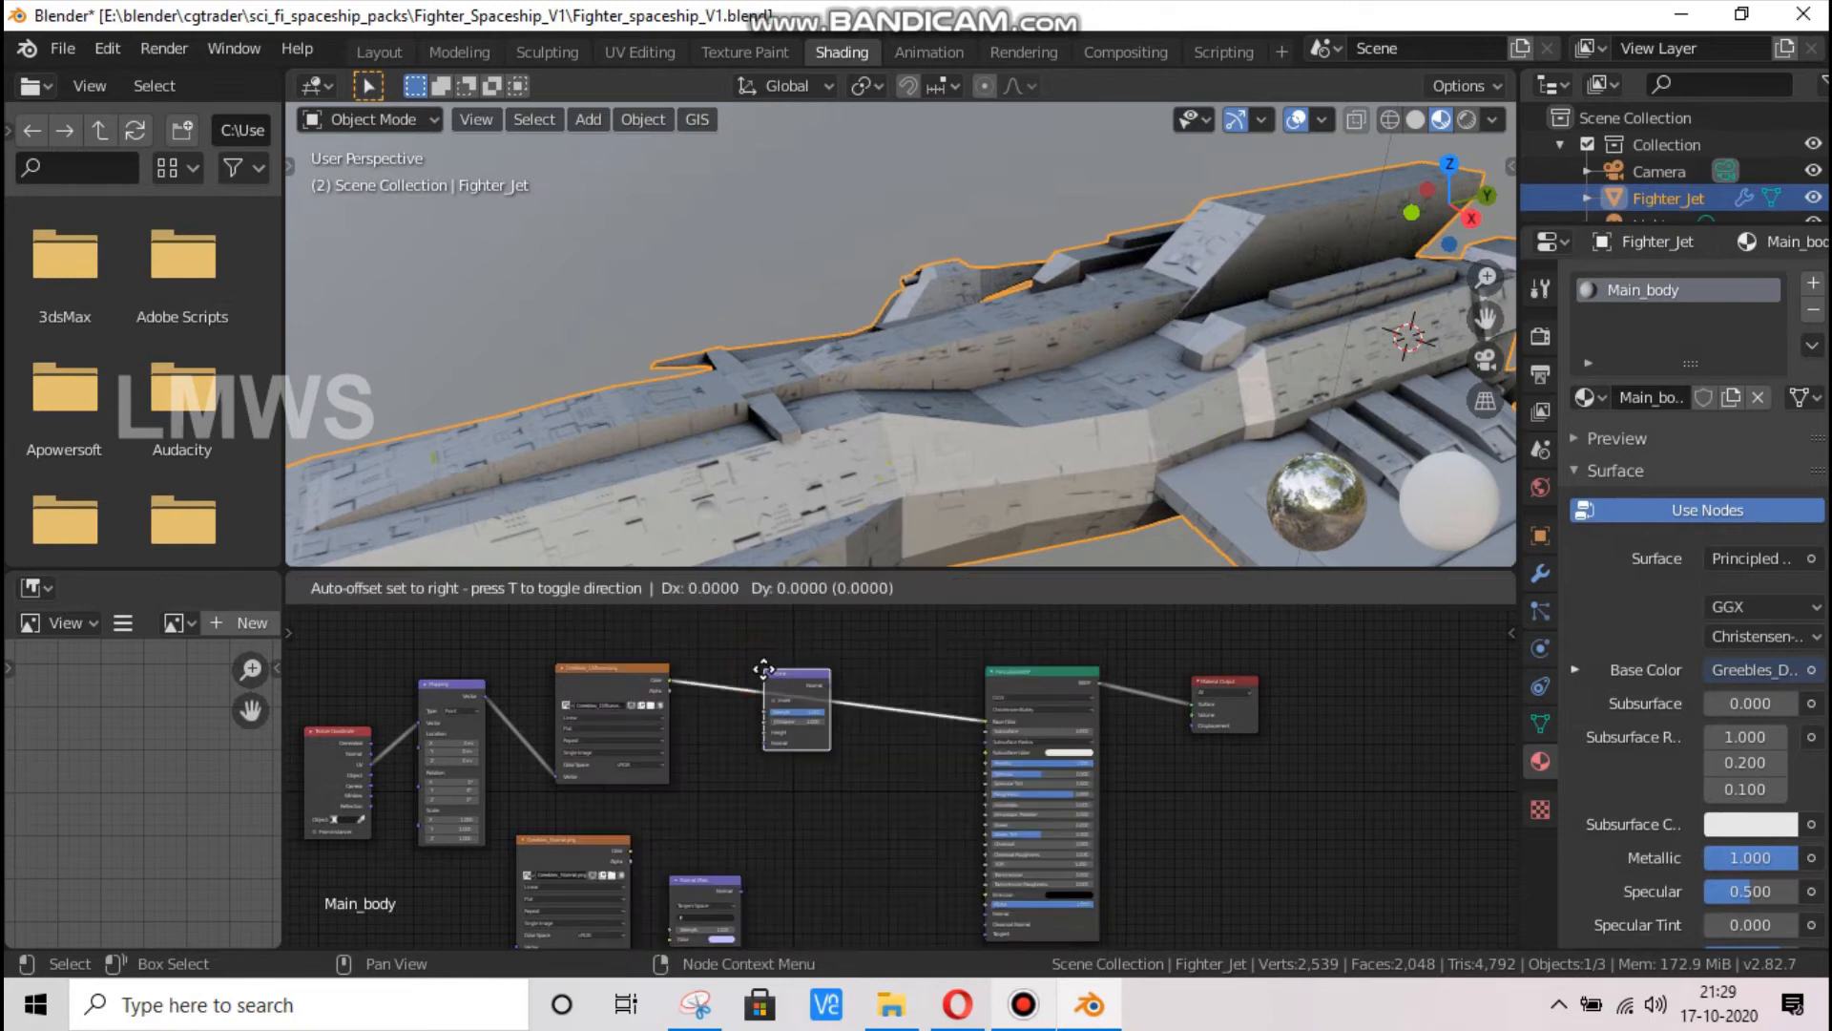
click(852, 851)
Link the Mapping node to the Greebles_Normal.png texture and chain its Color through the Normal Map and Bump nodes to the Principled BSDF's Normal
scroll(968, 767, down, 7)
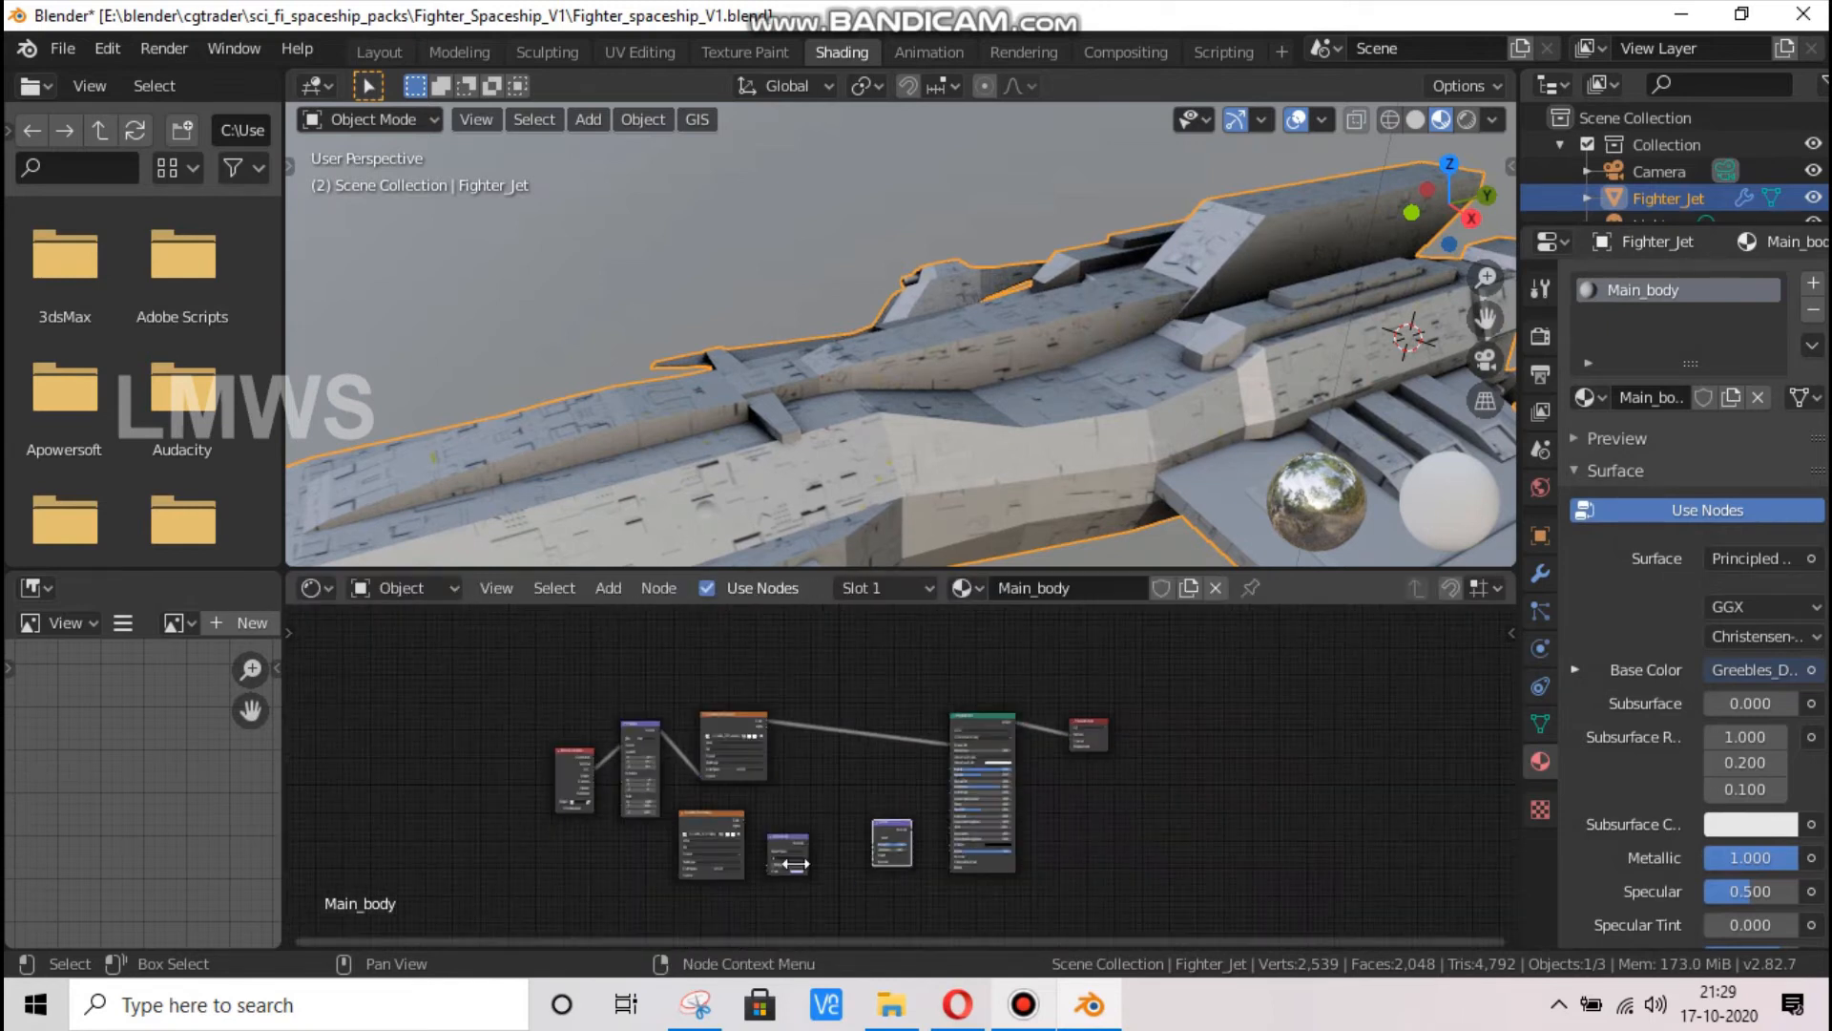
scroll(786, 861, up, 4)
drag(548, 665, 420, 867)
drag(552, 725, 598, 912)
drag(688, 836, 862, 894)
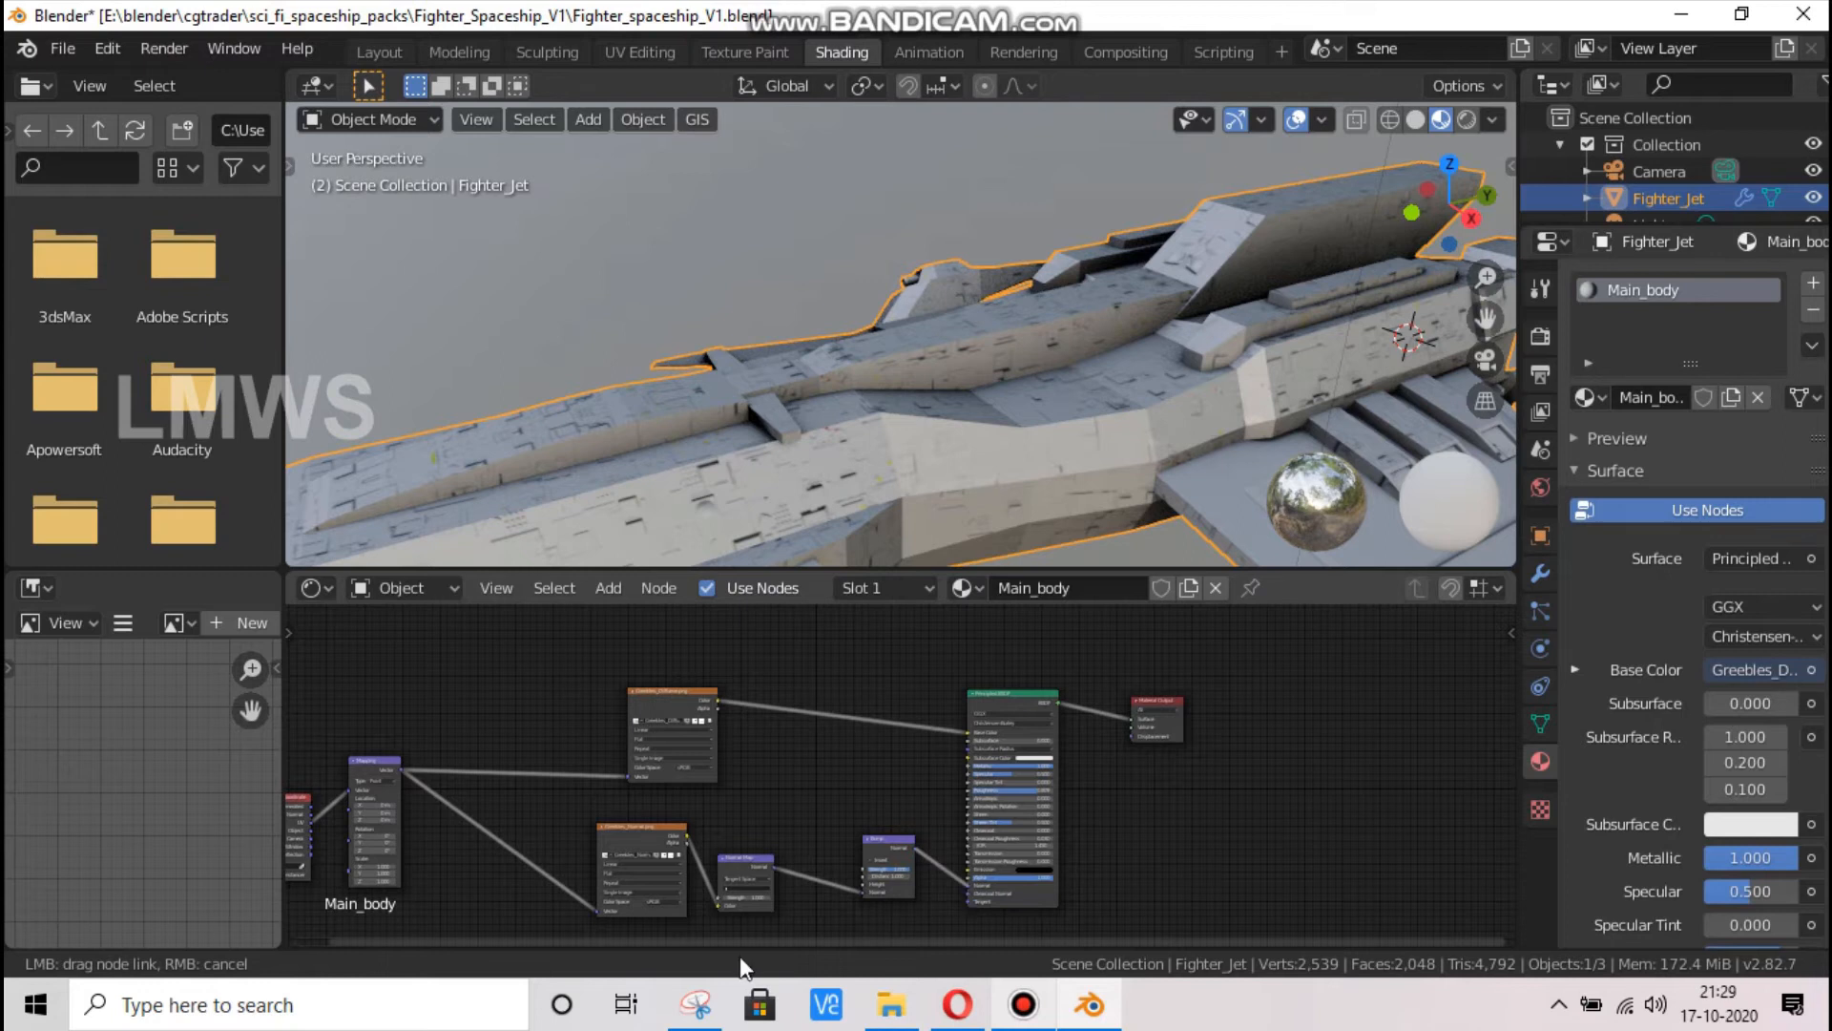
Set the Greebles_Normal.png texture node's color space to Non-Color
scroll(743, 940, up, 1)
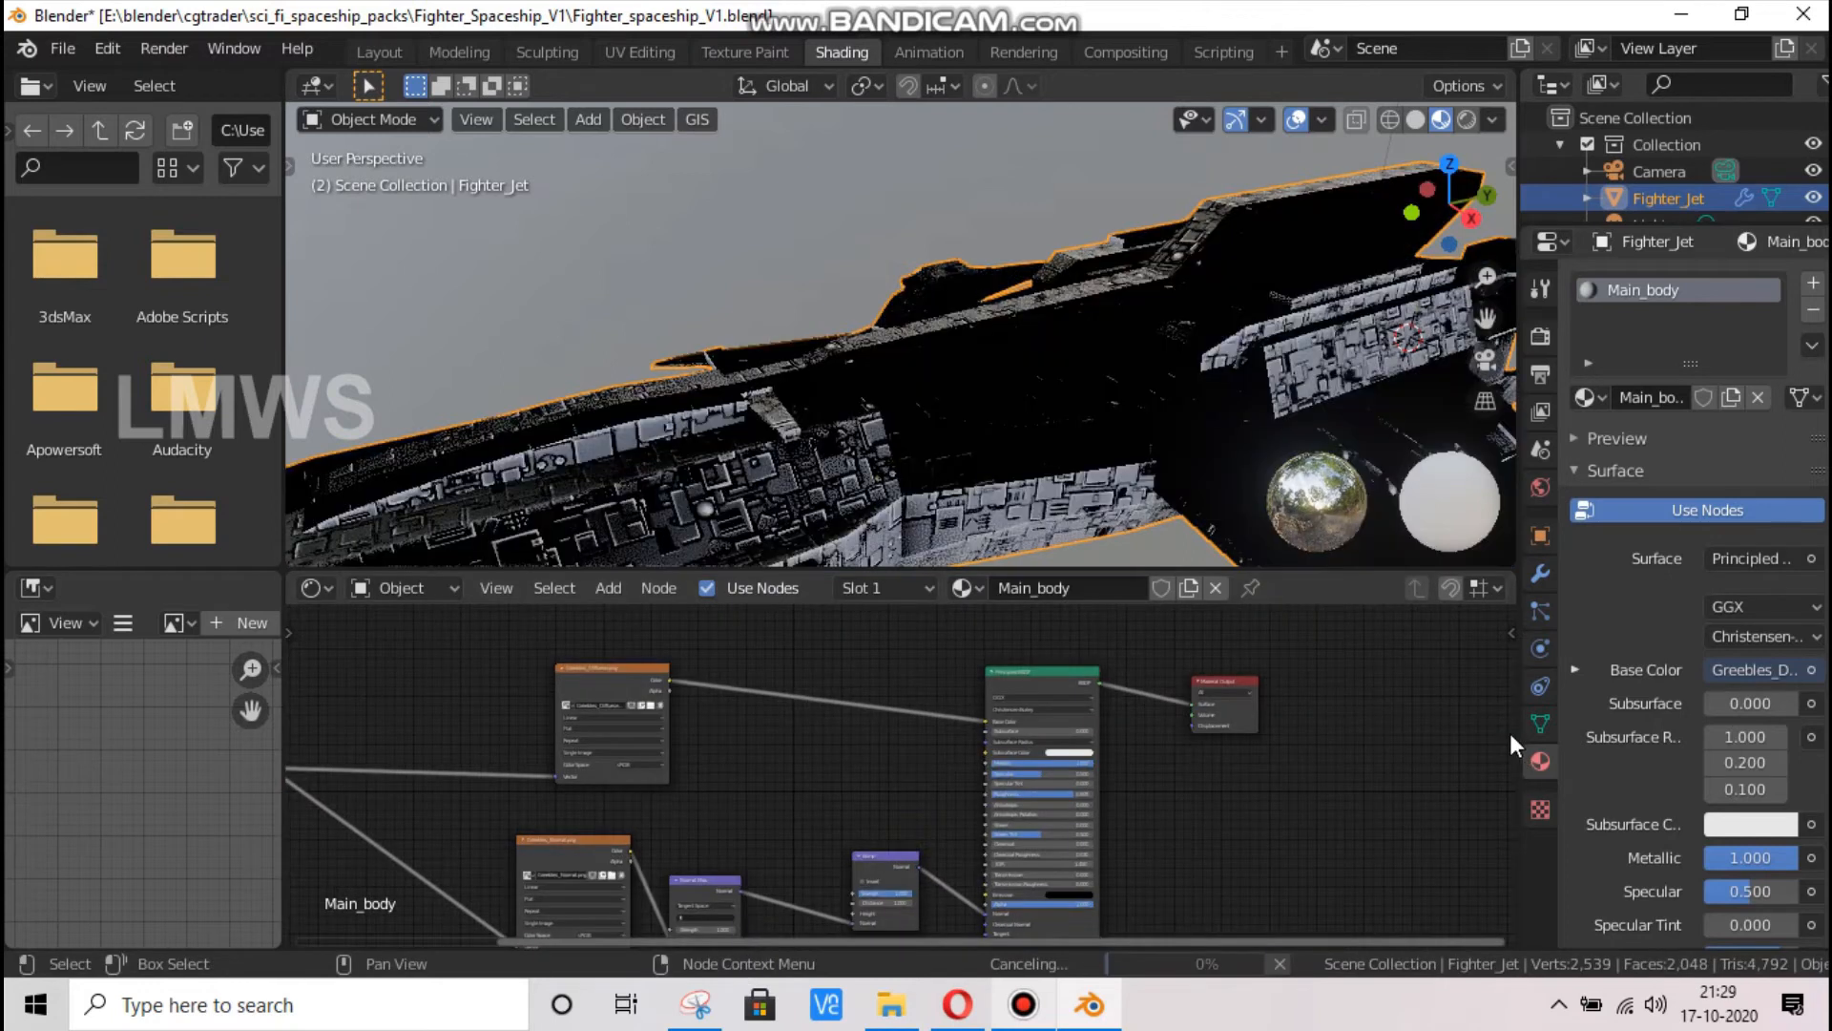
drag(1511, 735, 1513, 824)
scroll(407, 890, up, 1)
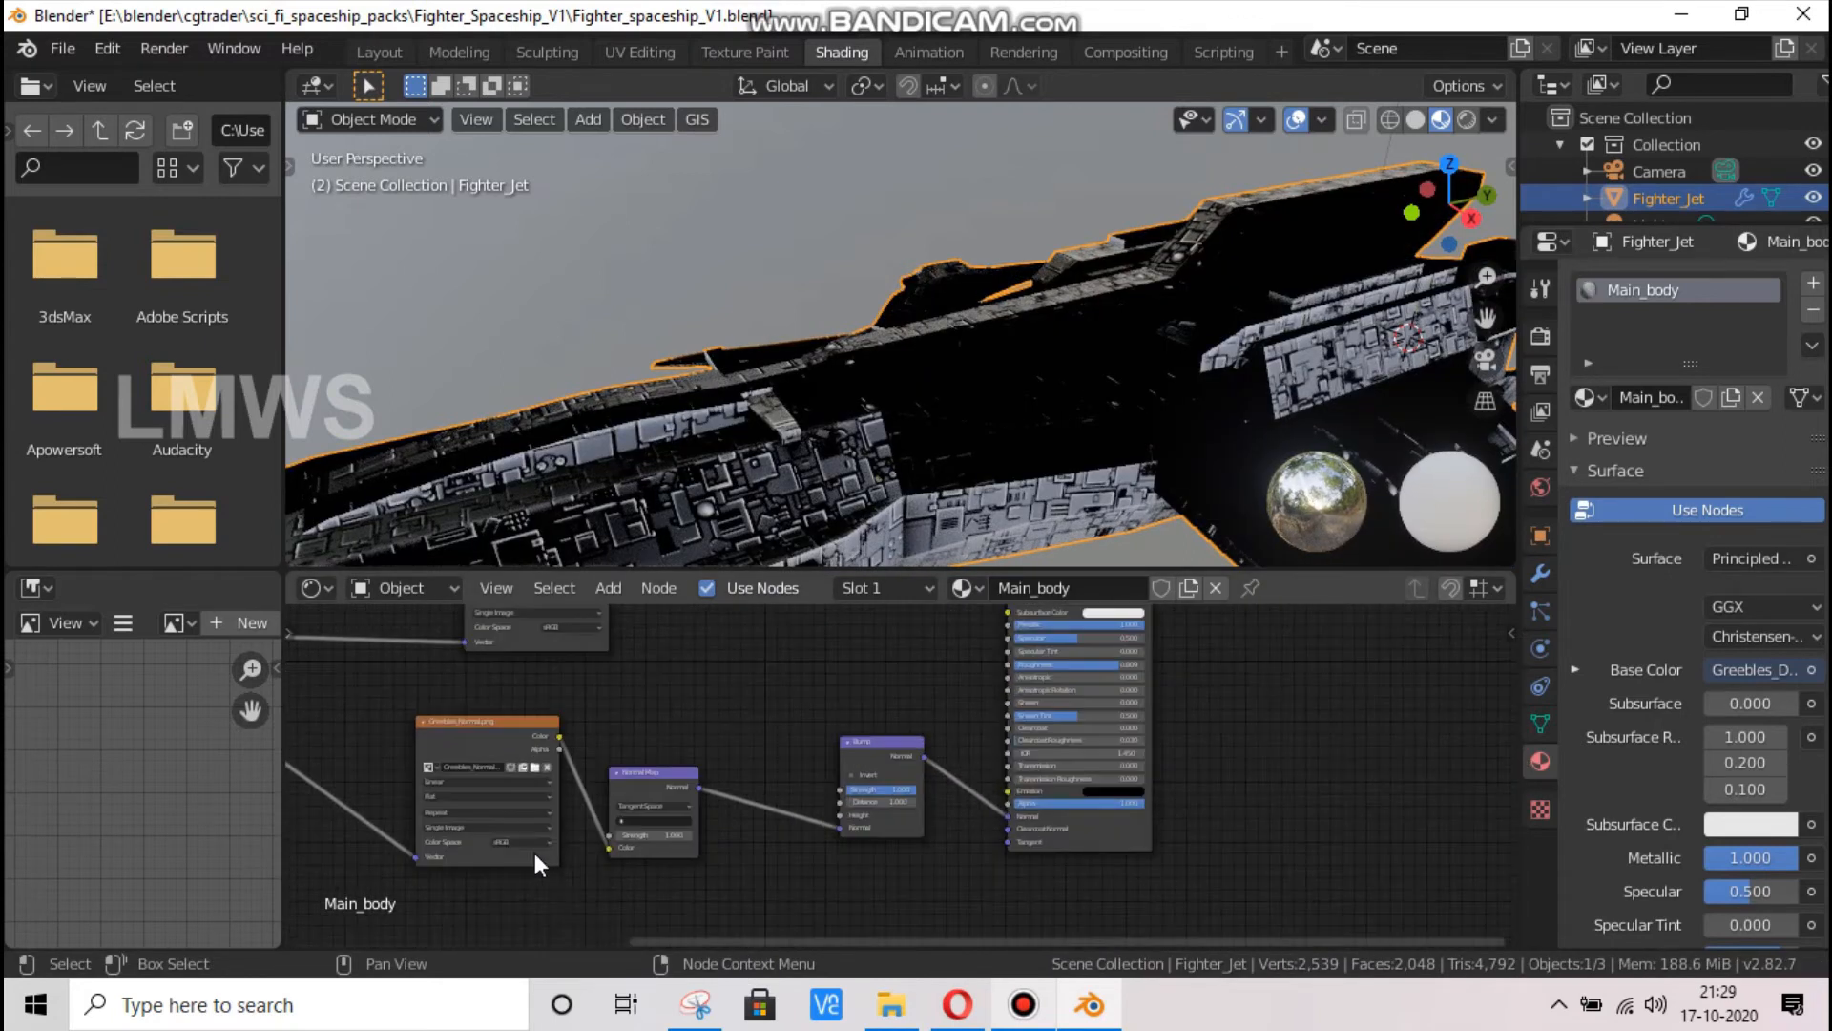
click(521, 843)
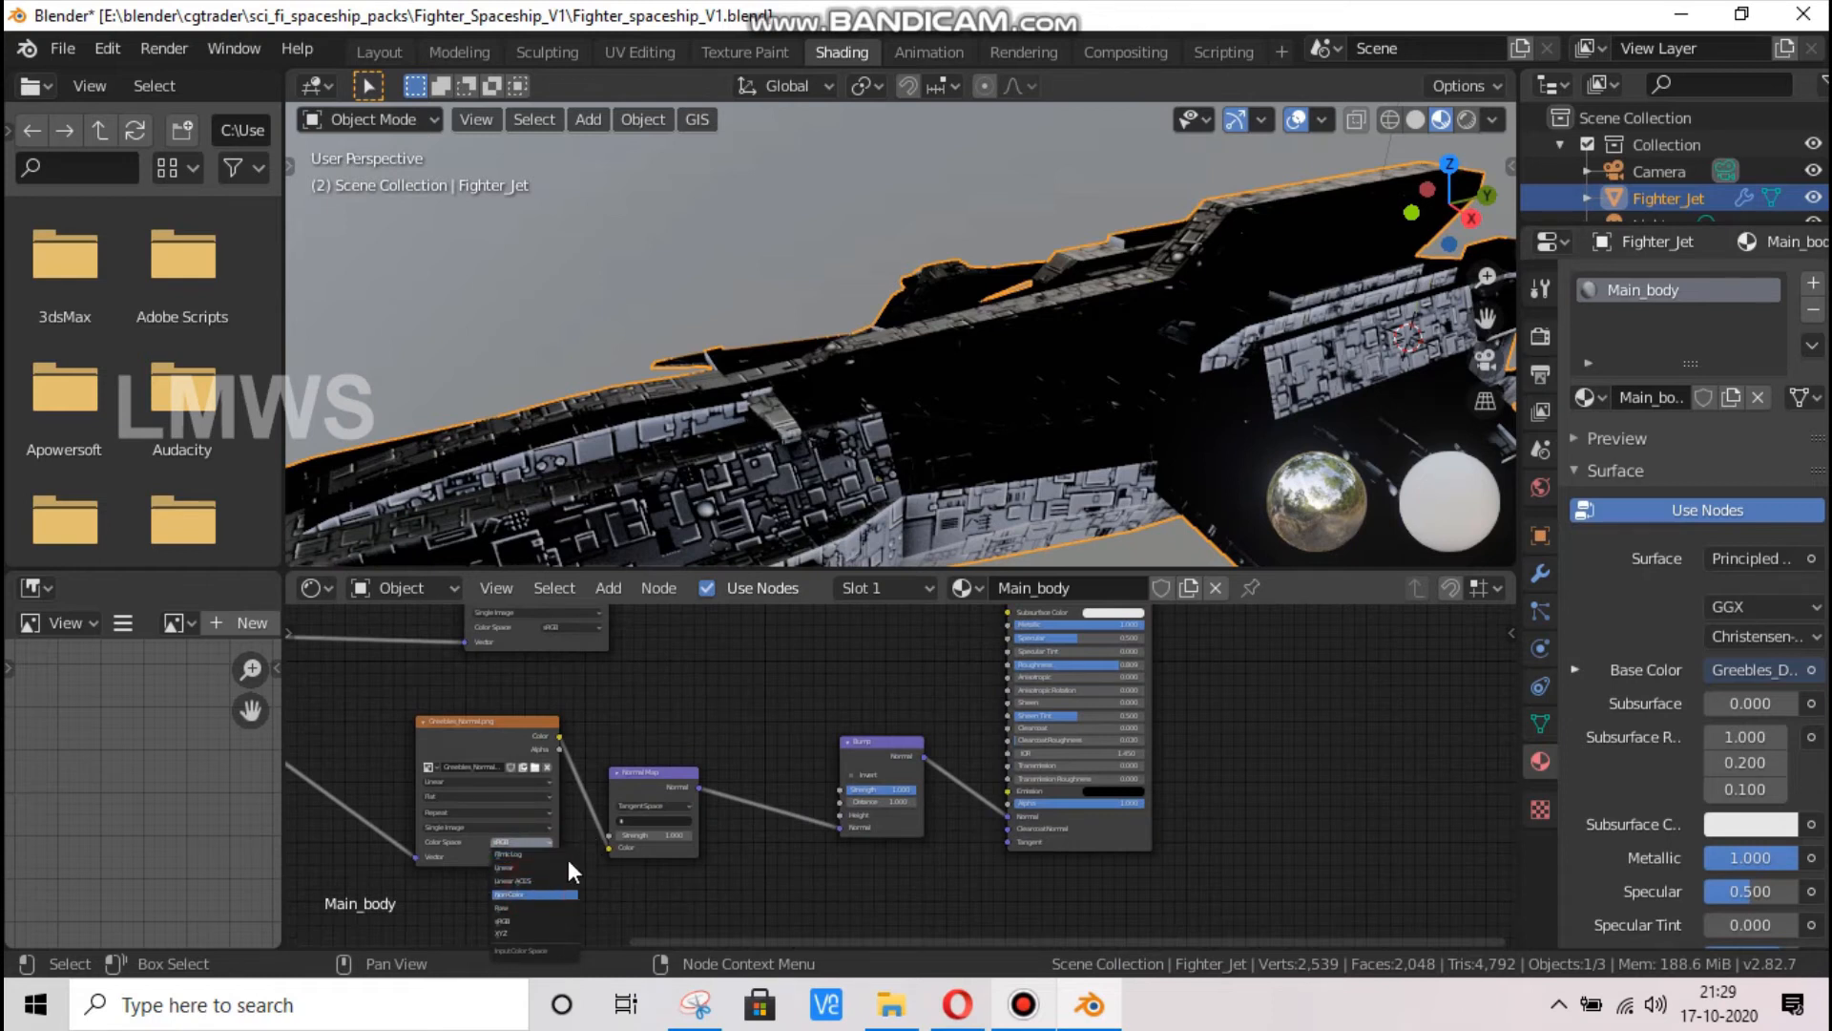
click(558, 894)
Assign UVMap as the UV map of the Normal Map node
scroll(641, 796, up, 1)
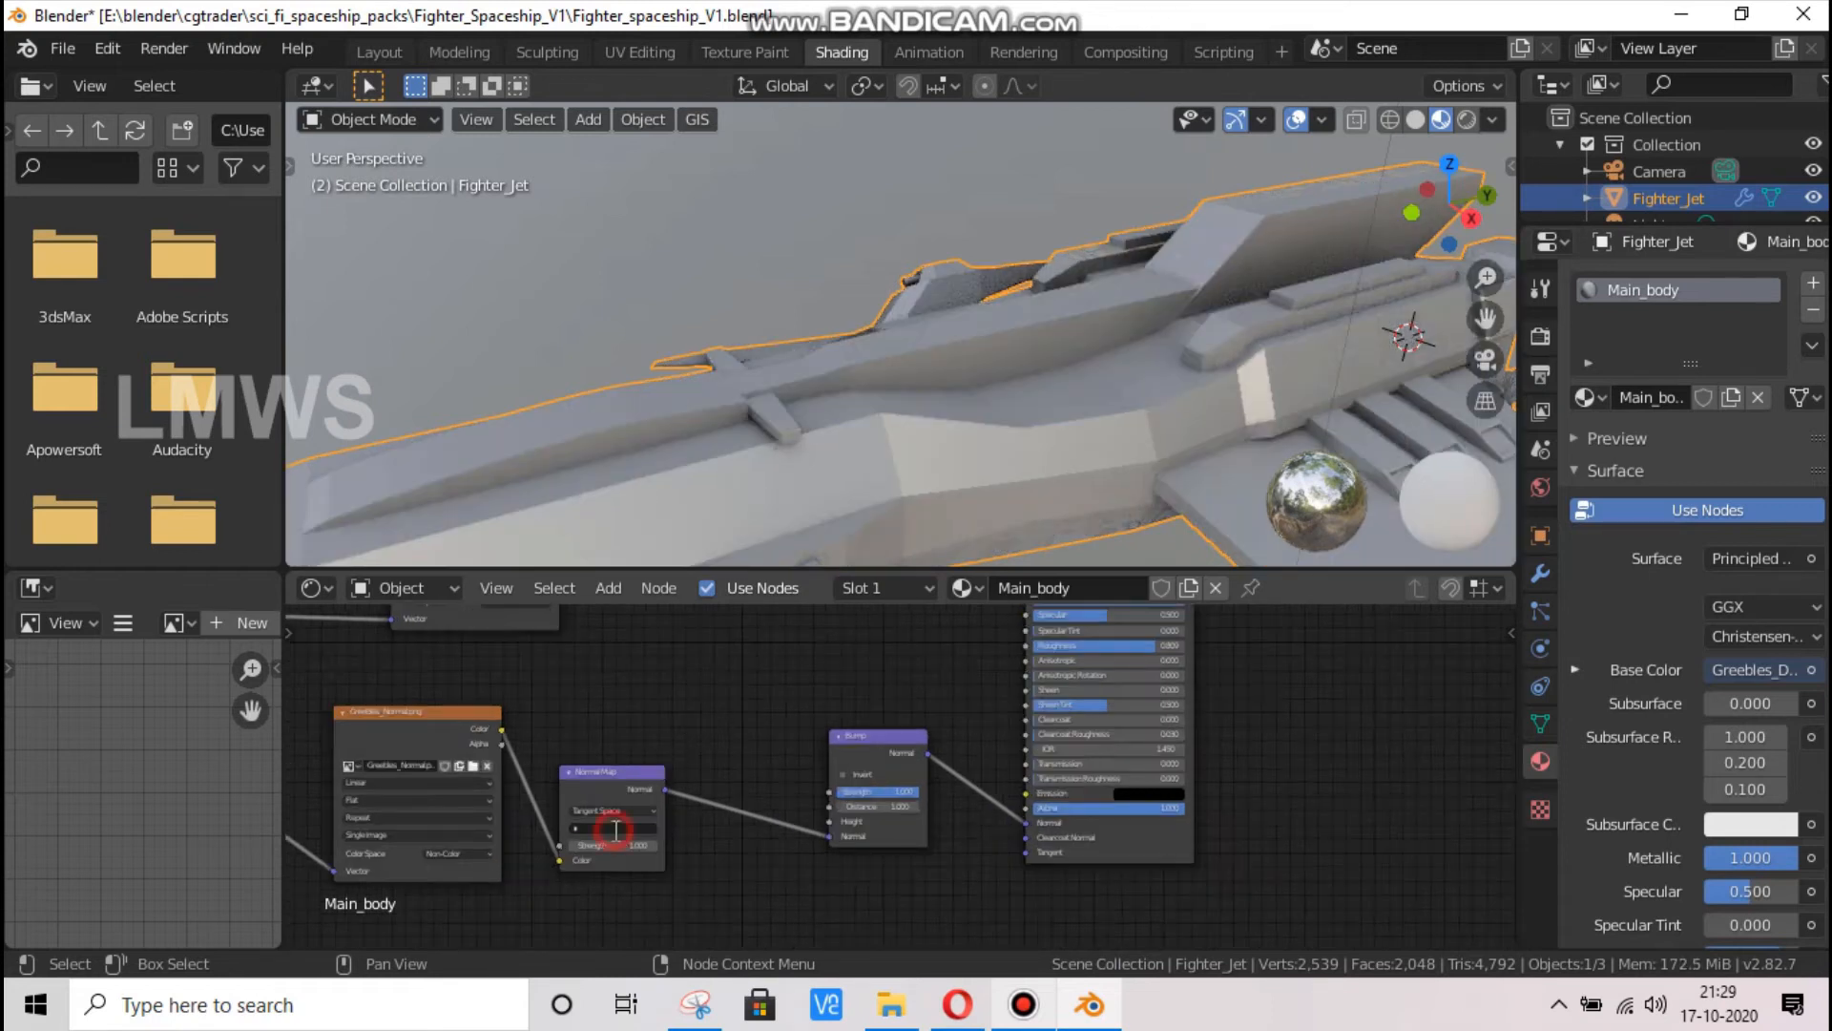
click(616, 829)
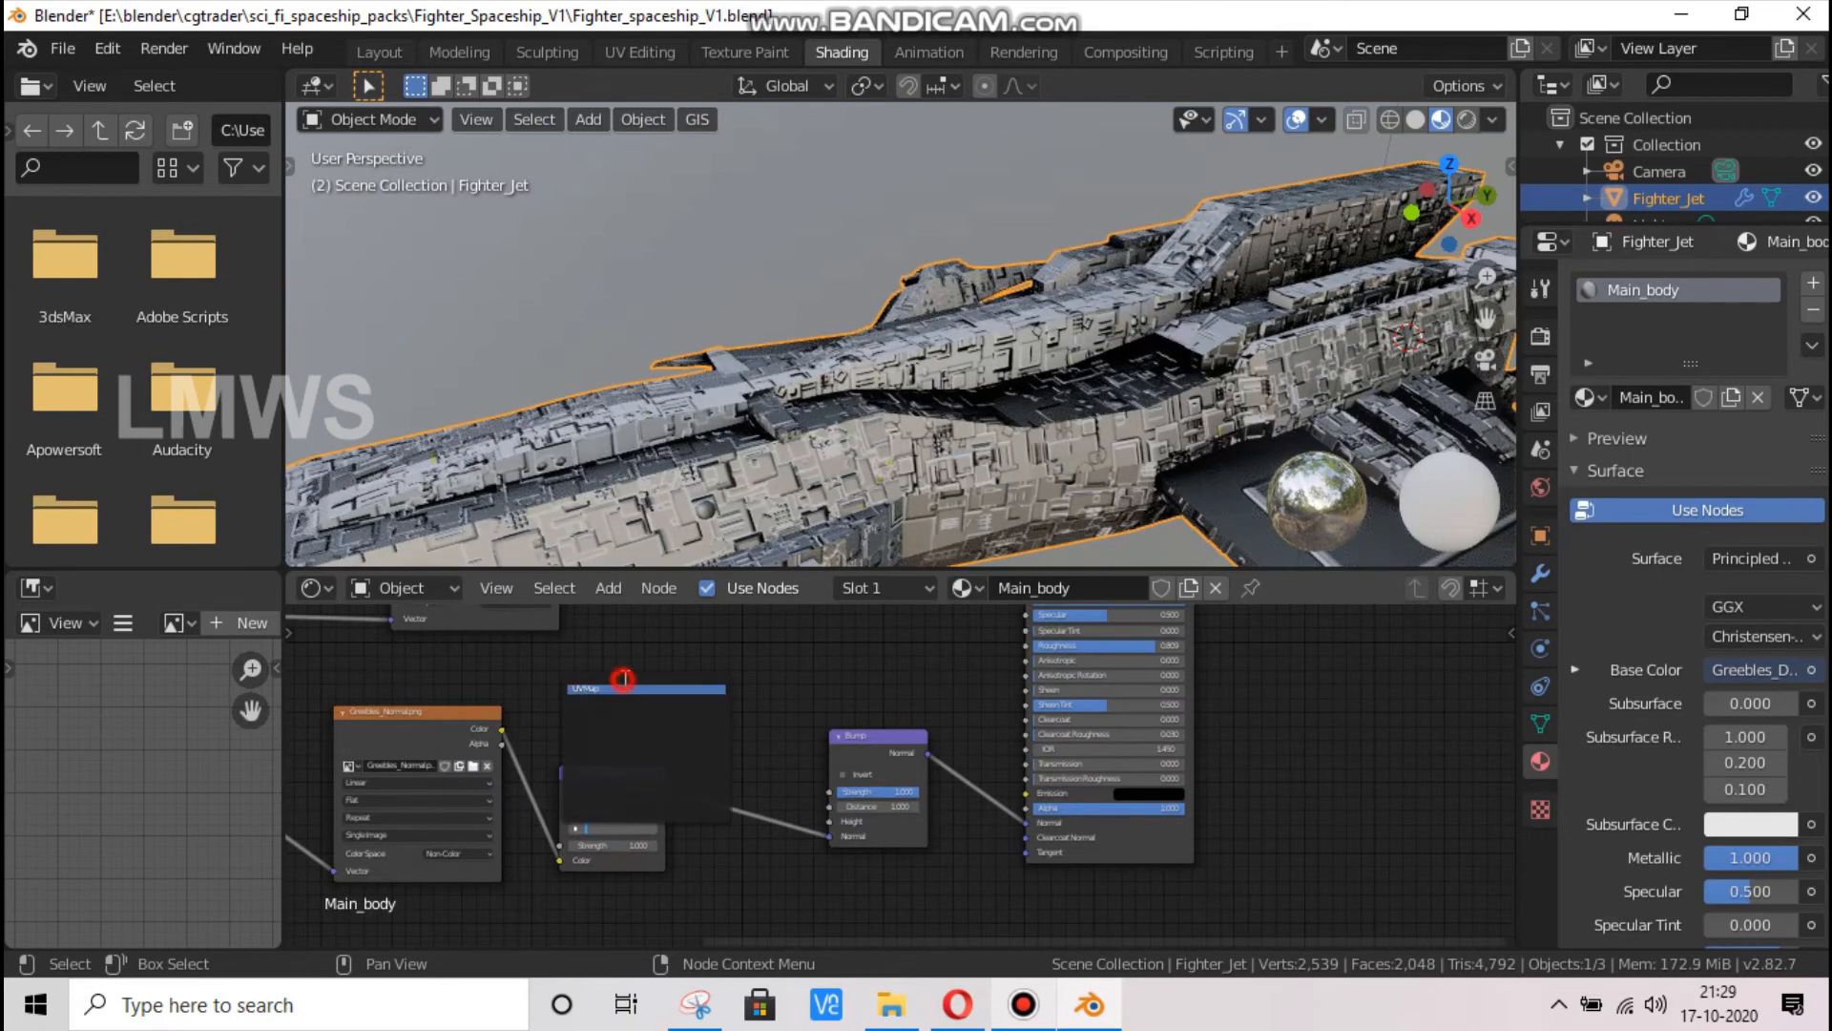
click(622, 680)
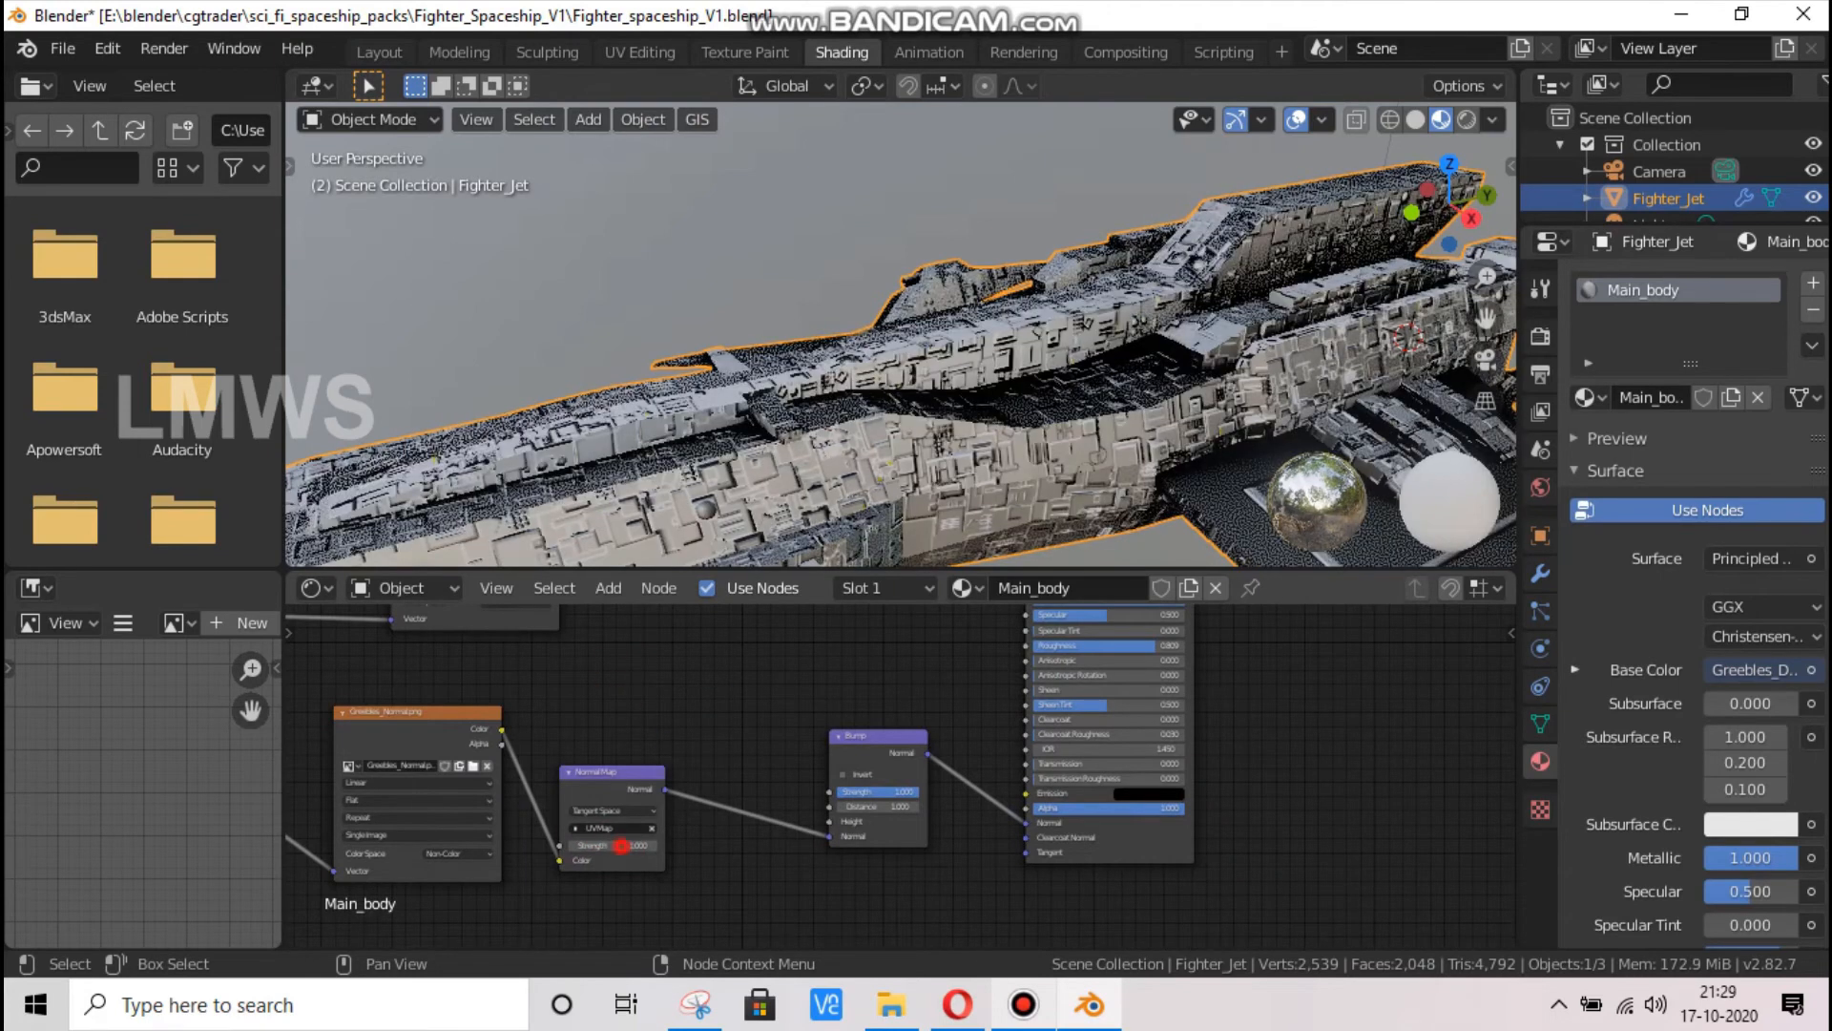
Tune the Normal Map node's Strength, settling on 0.25 after checking the spaceship from another angle
click(616, 846)
text(10)
click(1208, 790)
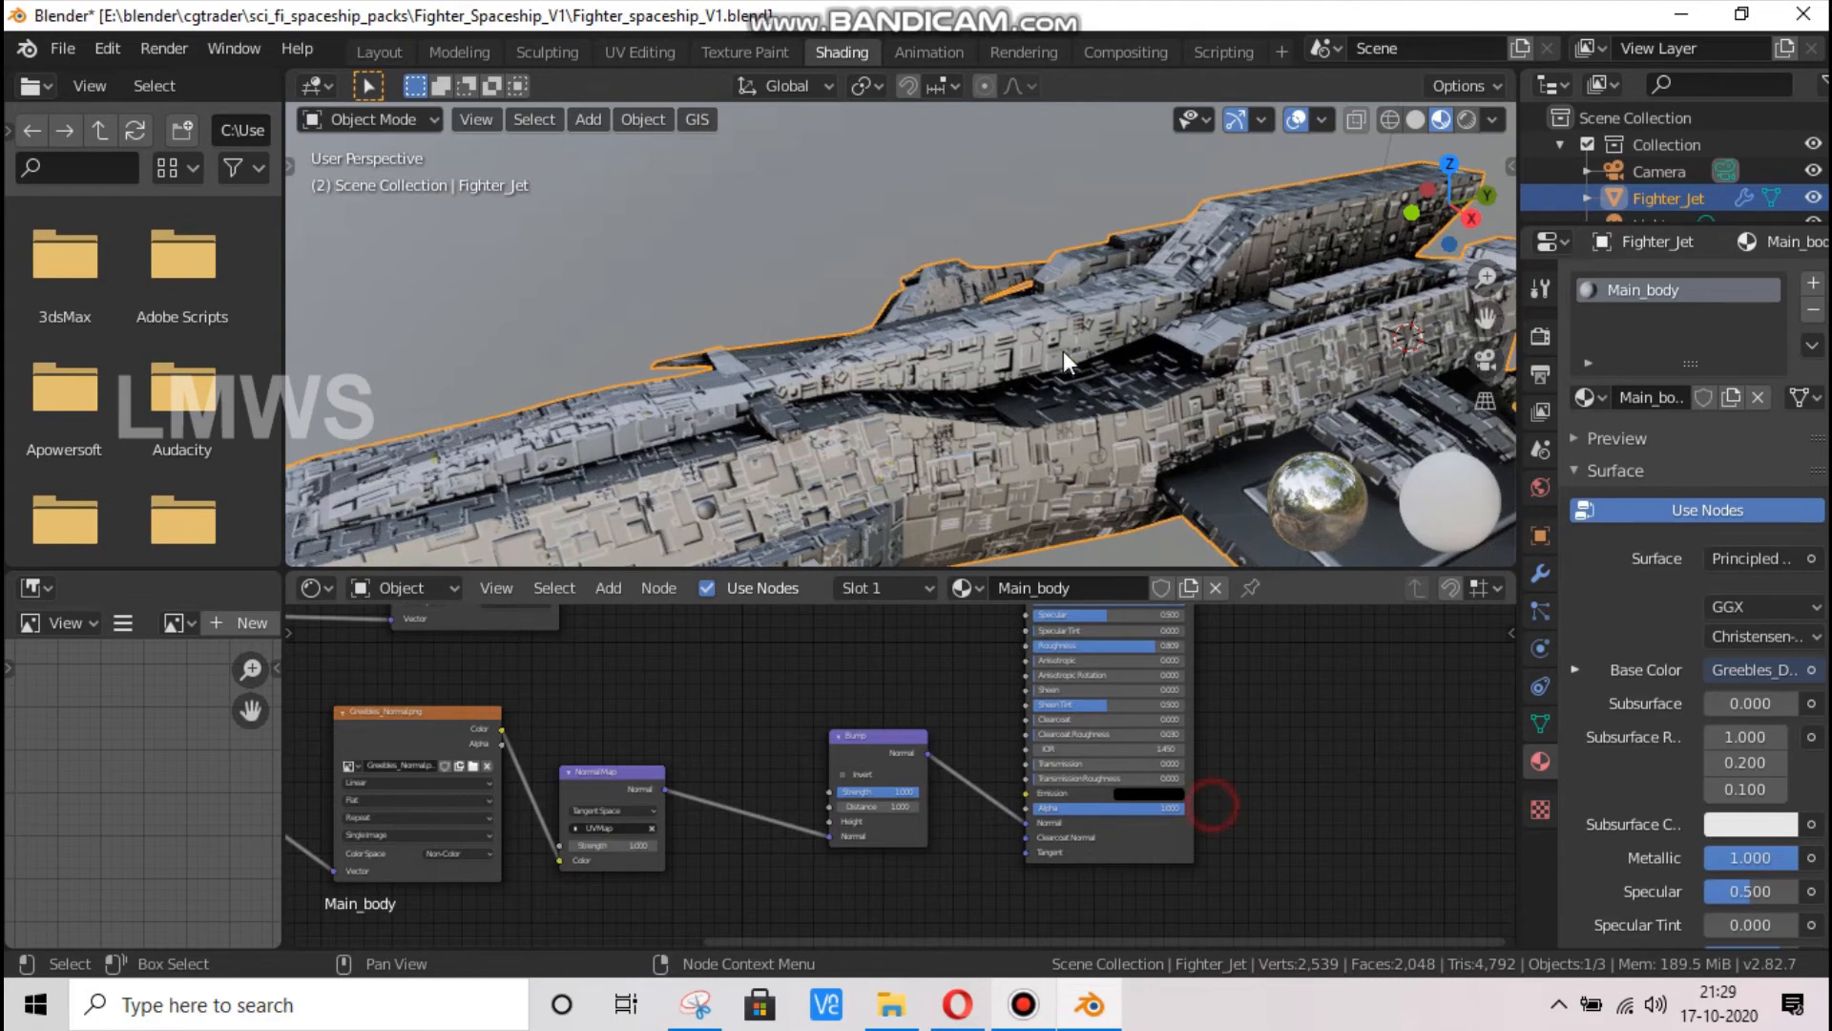
middle_drag(1029, 340, 1340, 211)
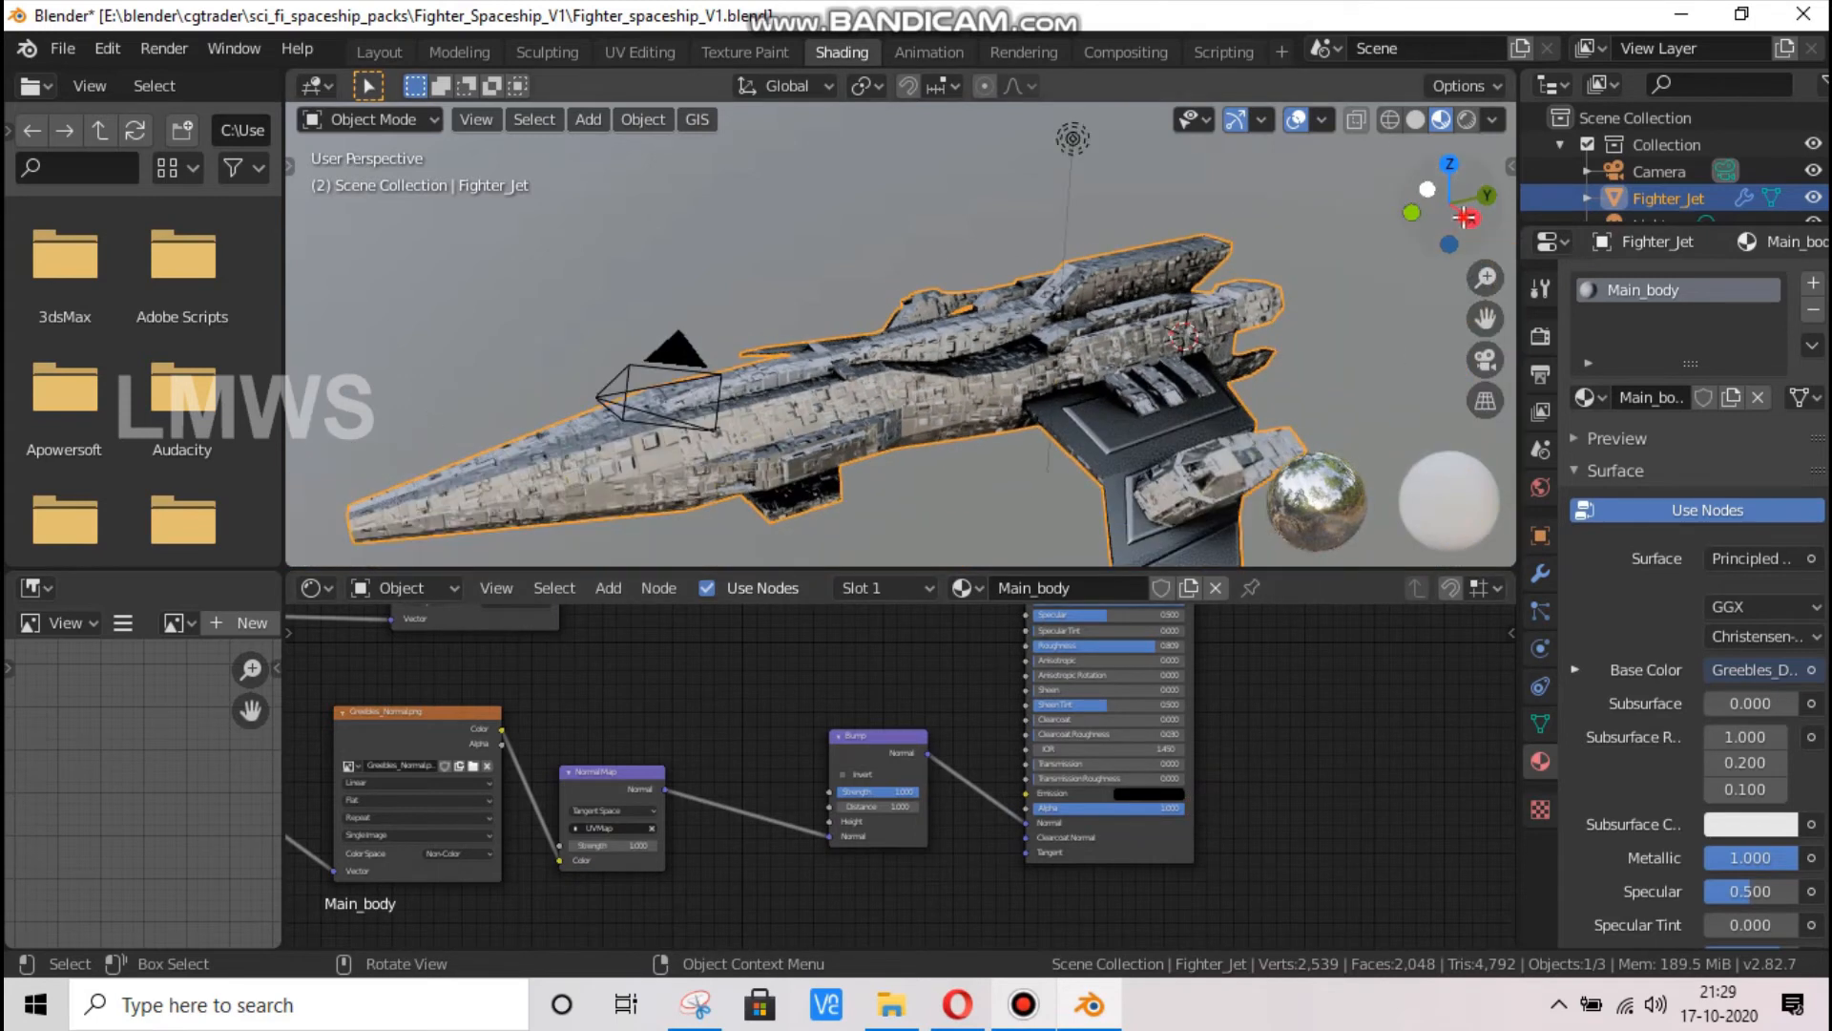
drag(1460, 215, 1482, 156)
click(605, 844)
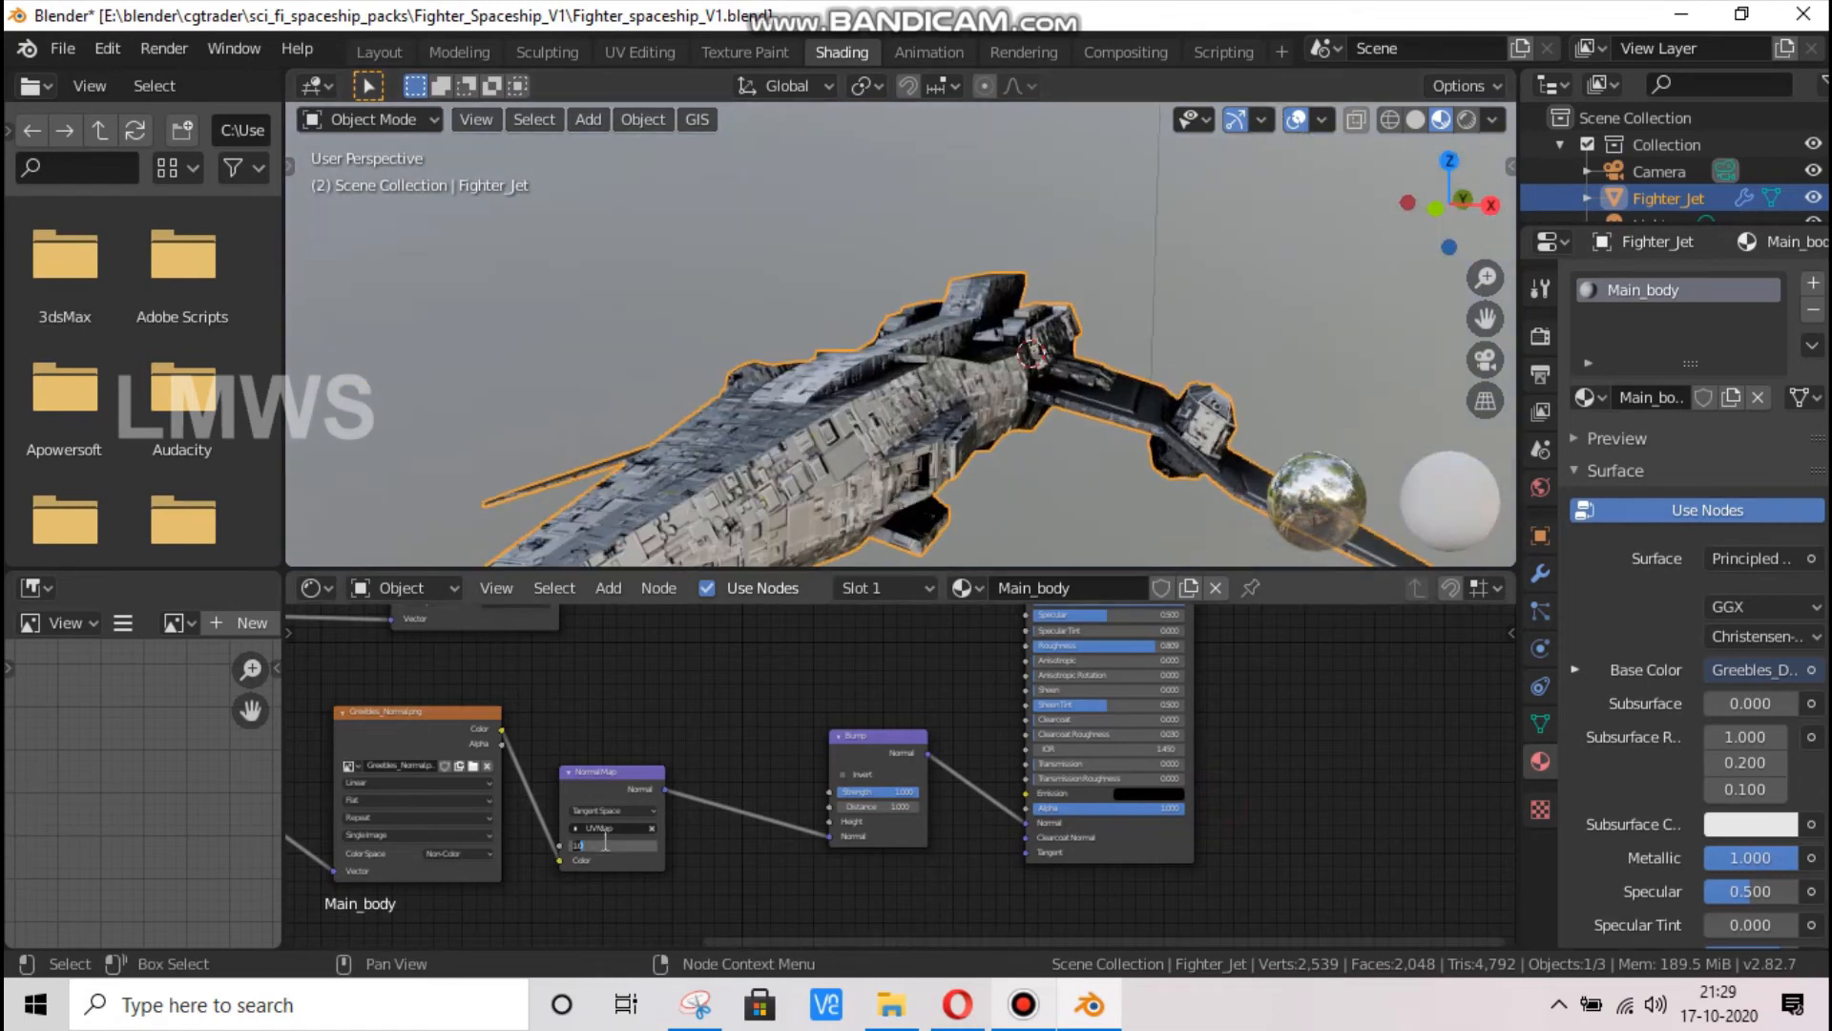
text(0.25)
key(Return)
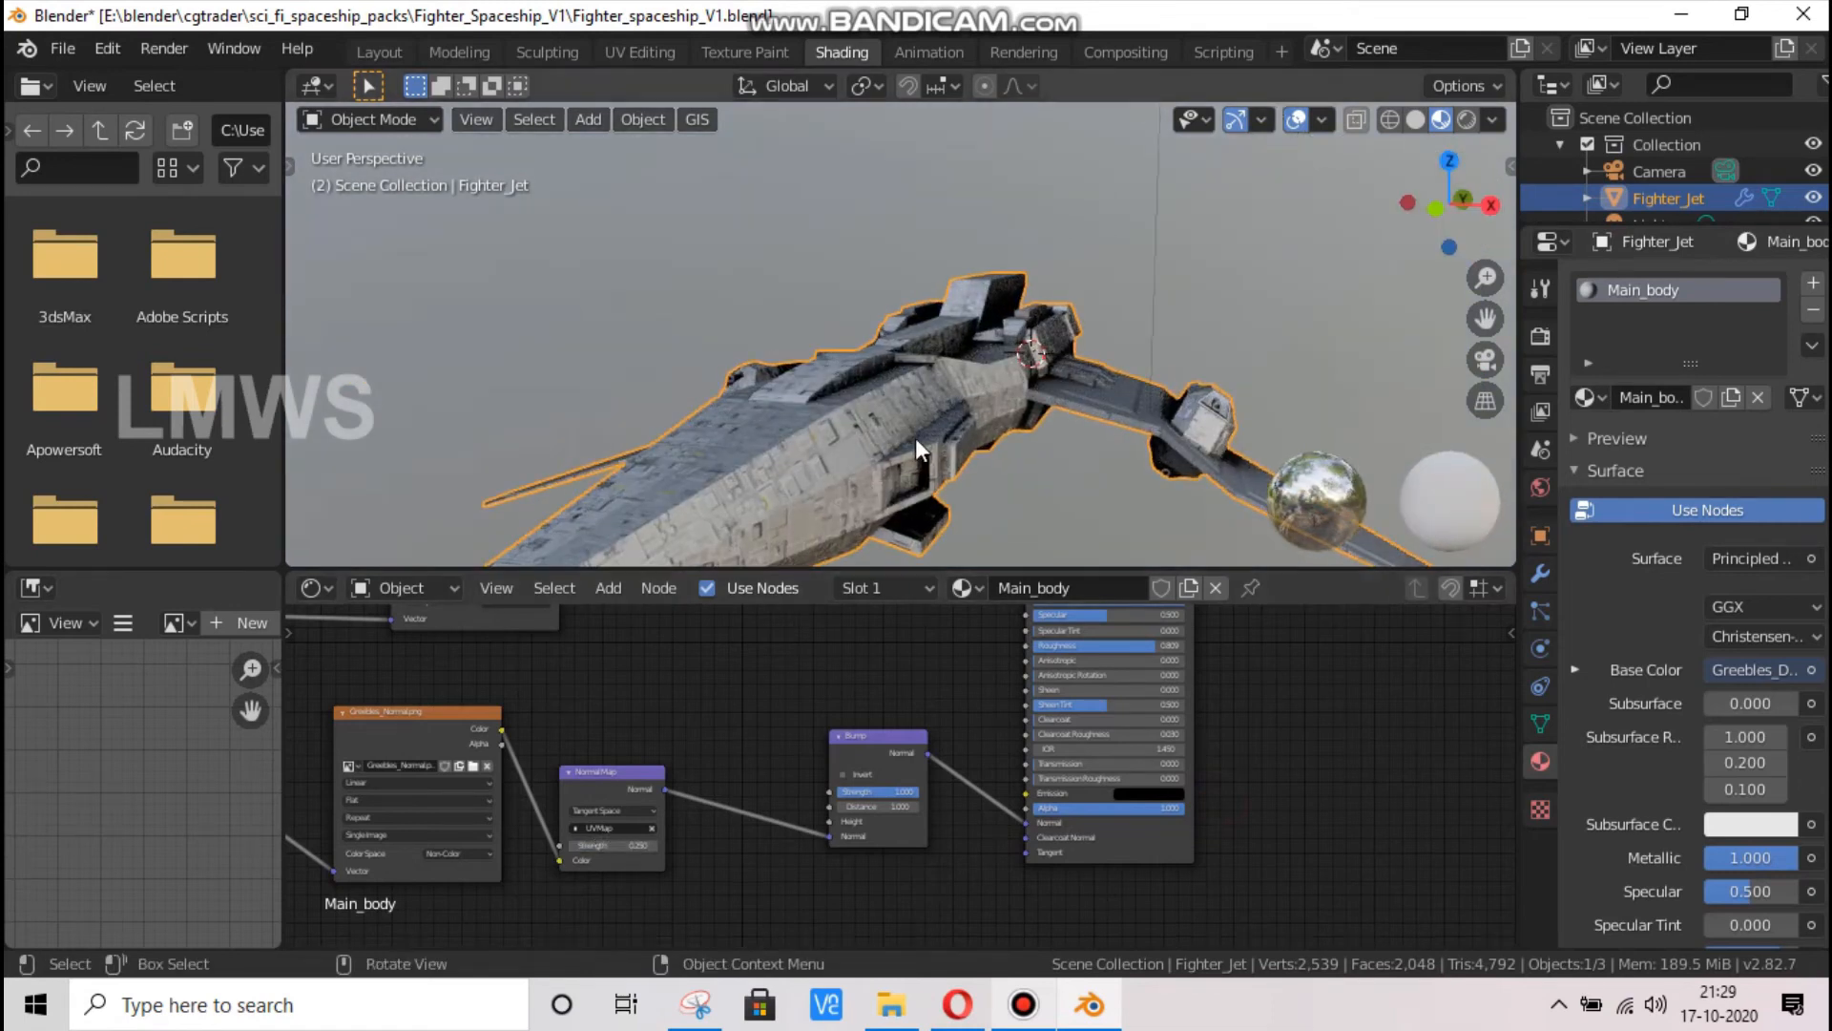
Add a ColorRamp node and place it between the diffuse texture node and the Bump node
drag(1424, 194, 949, 191)
middle_drag(792, 353, 972, 586)
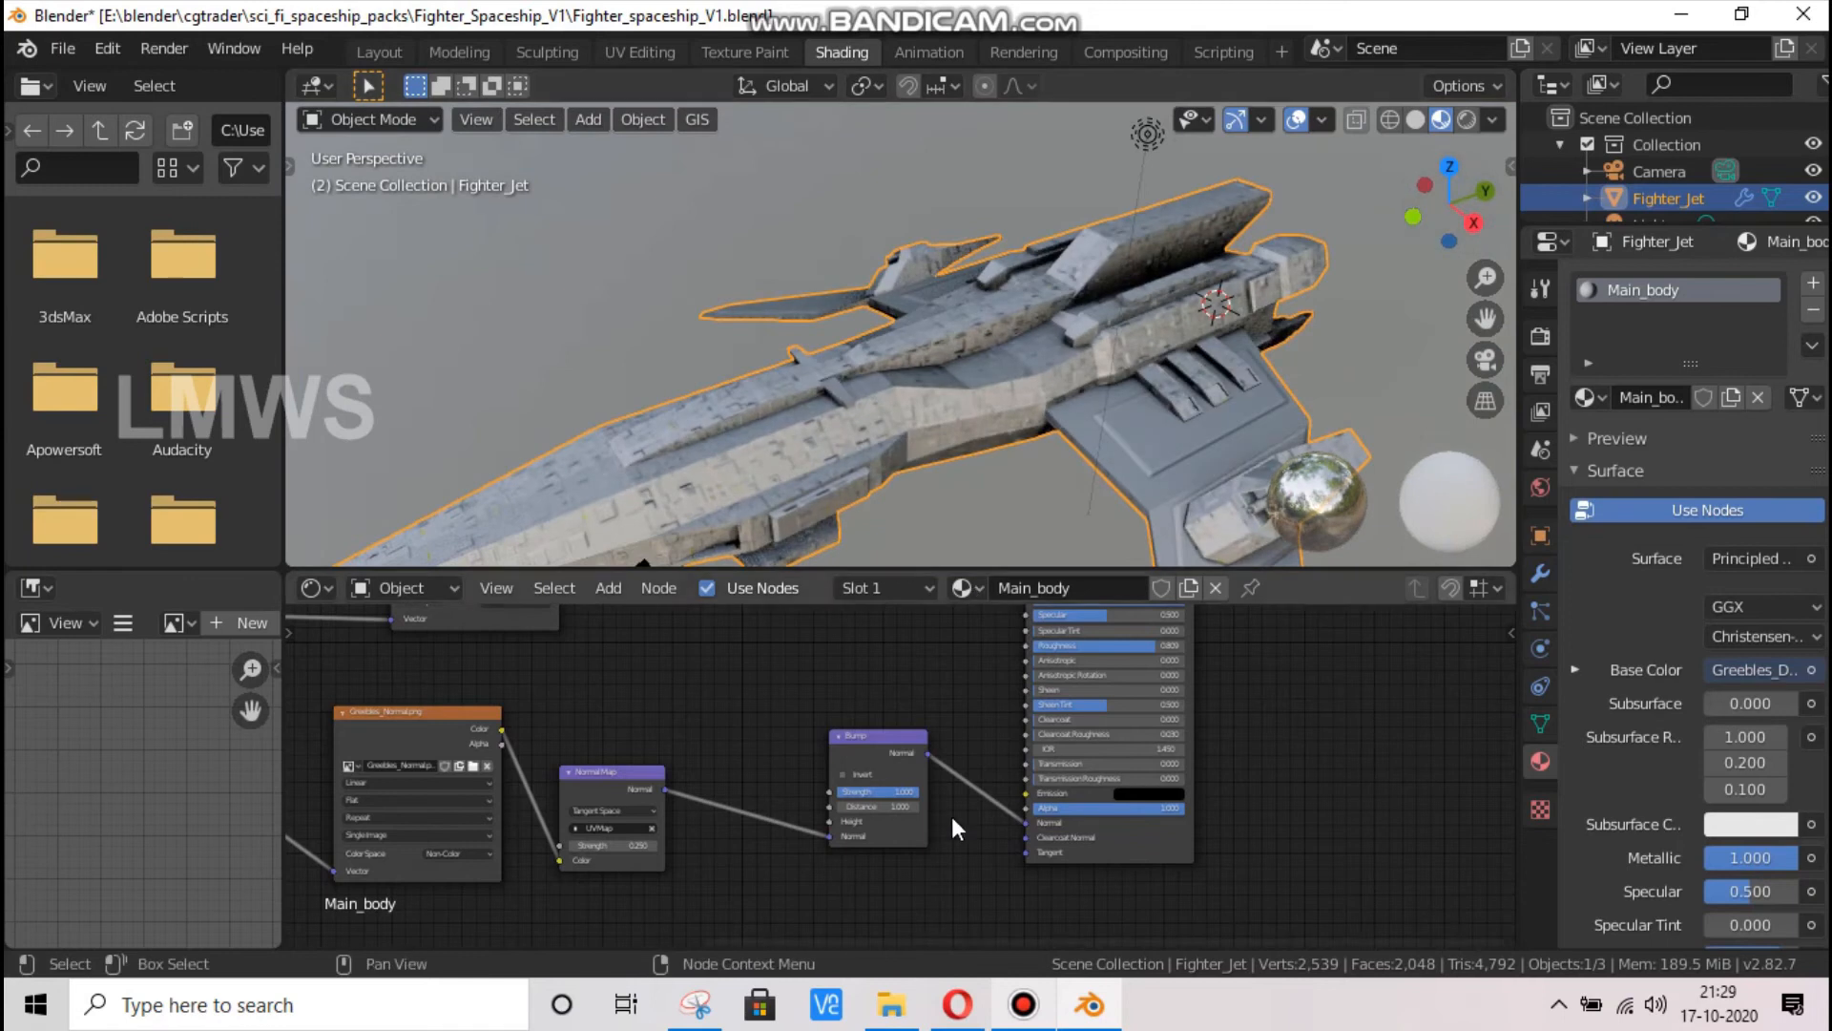
scroll(920, 799, up, 2)
scroll(897, 793, down, 4)
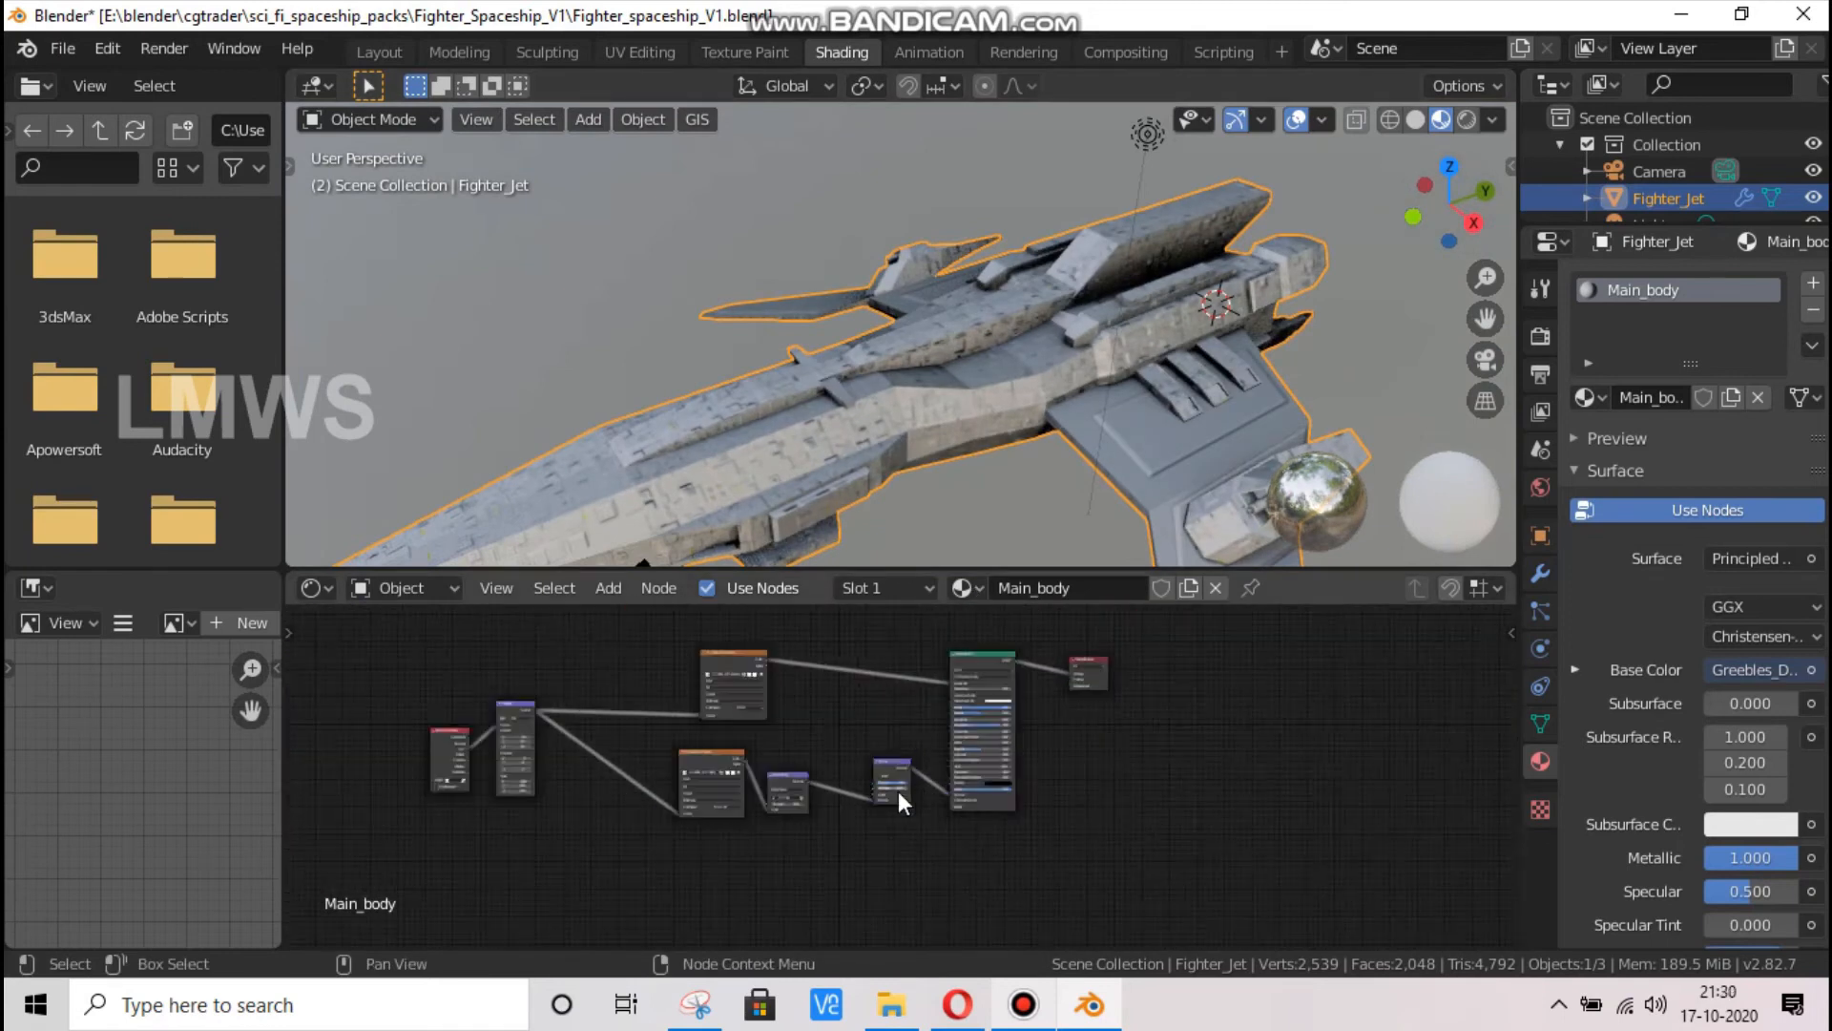
key(shift+a)
text(colo)
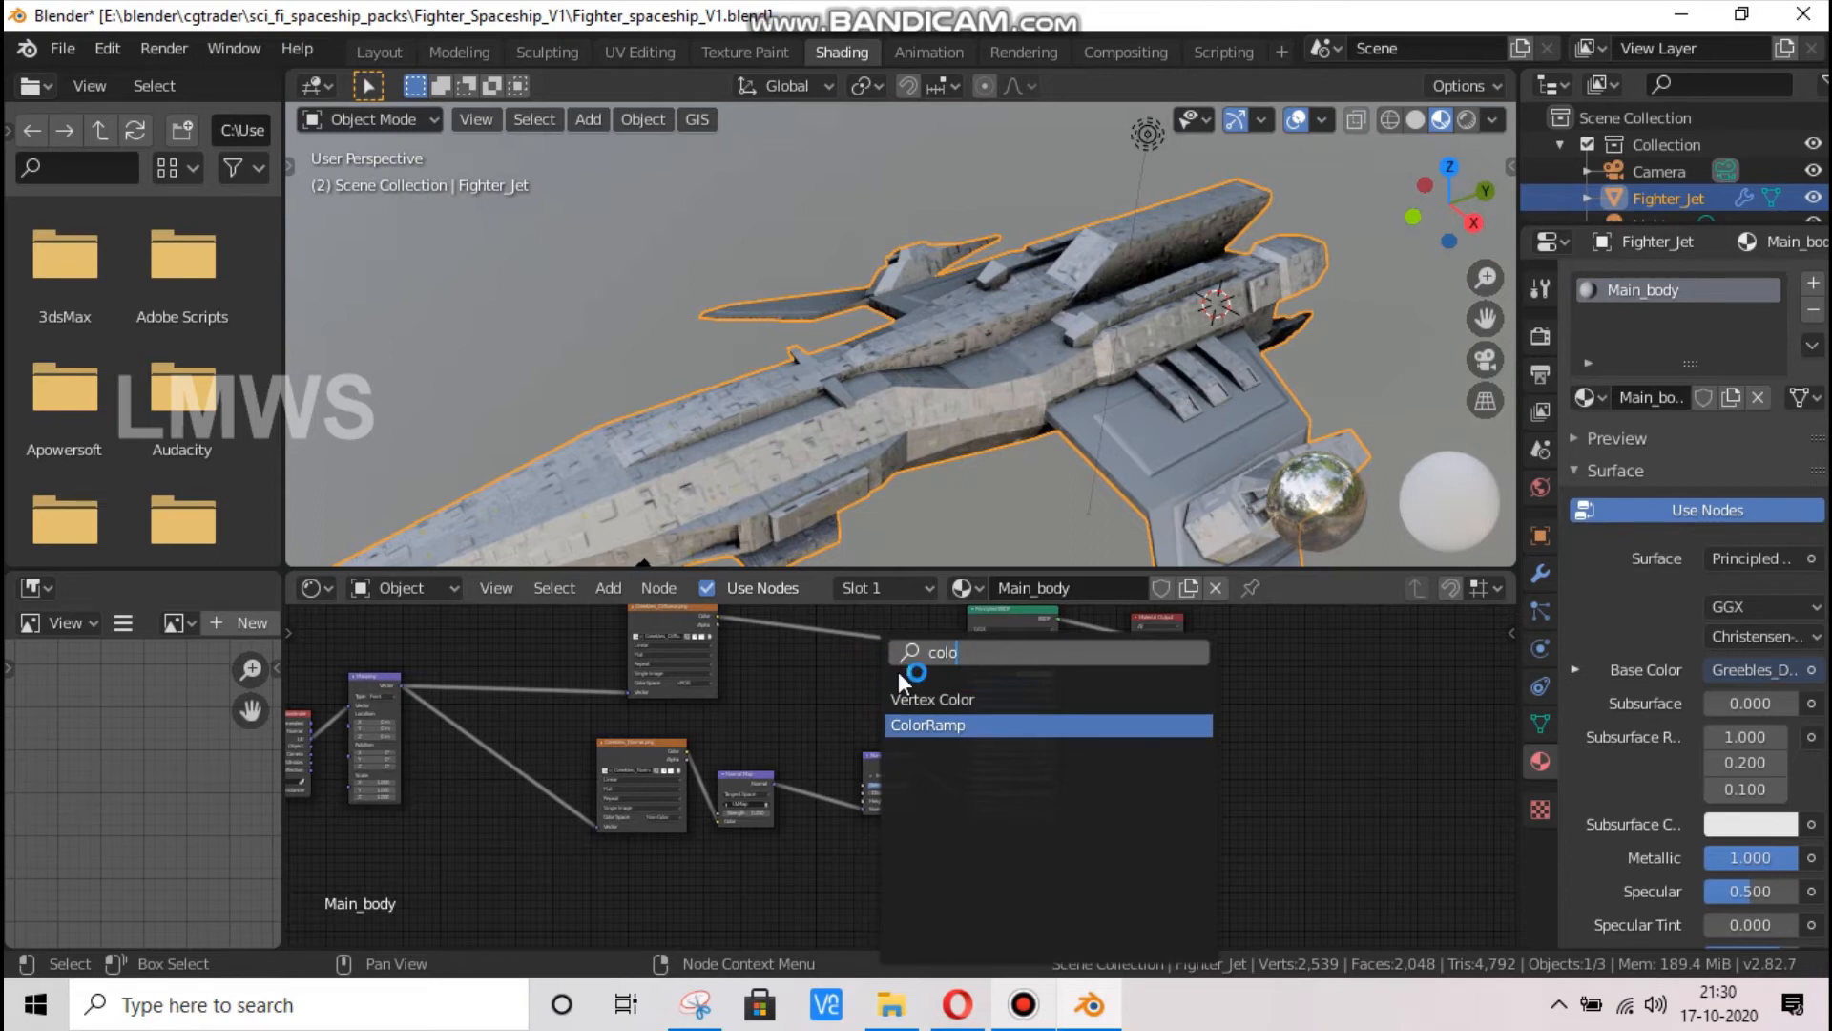
key(Return)
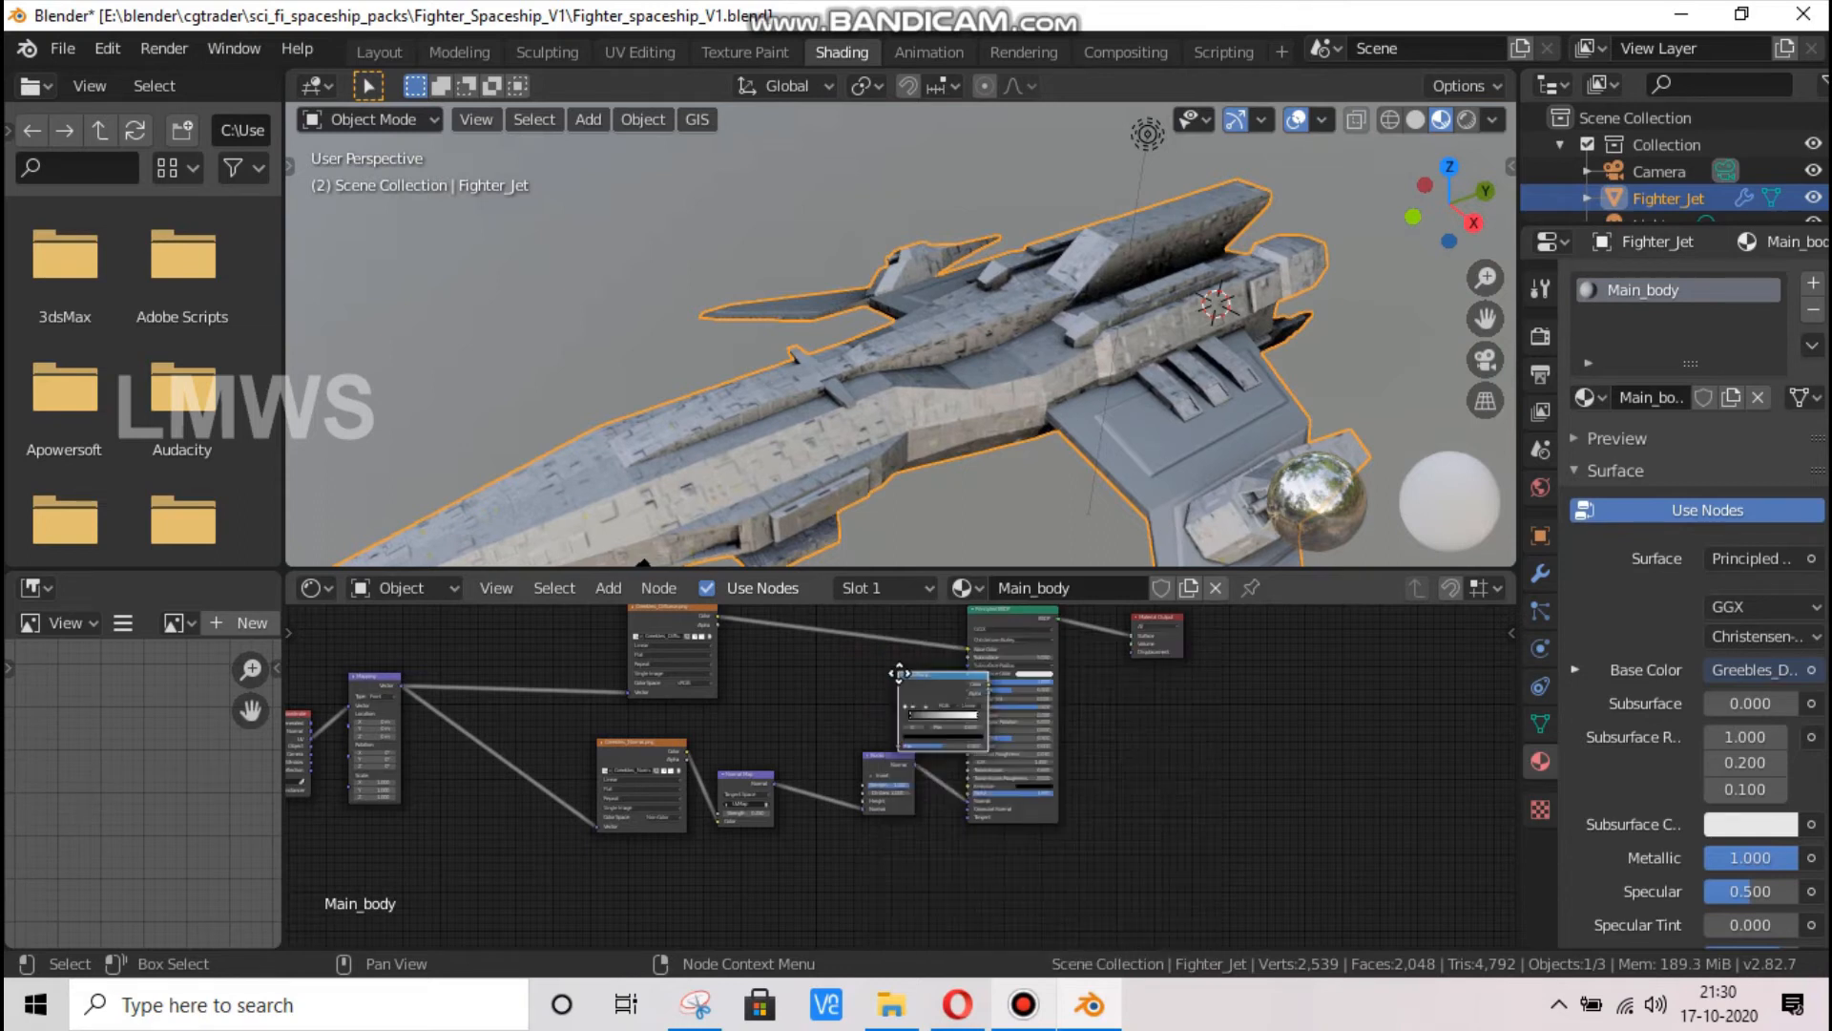
click(754, 675)
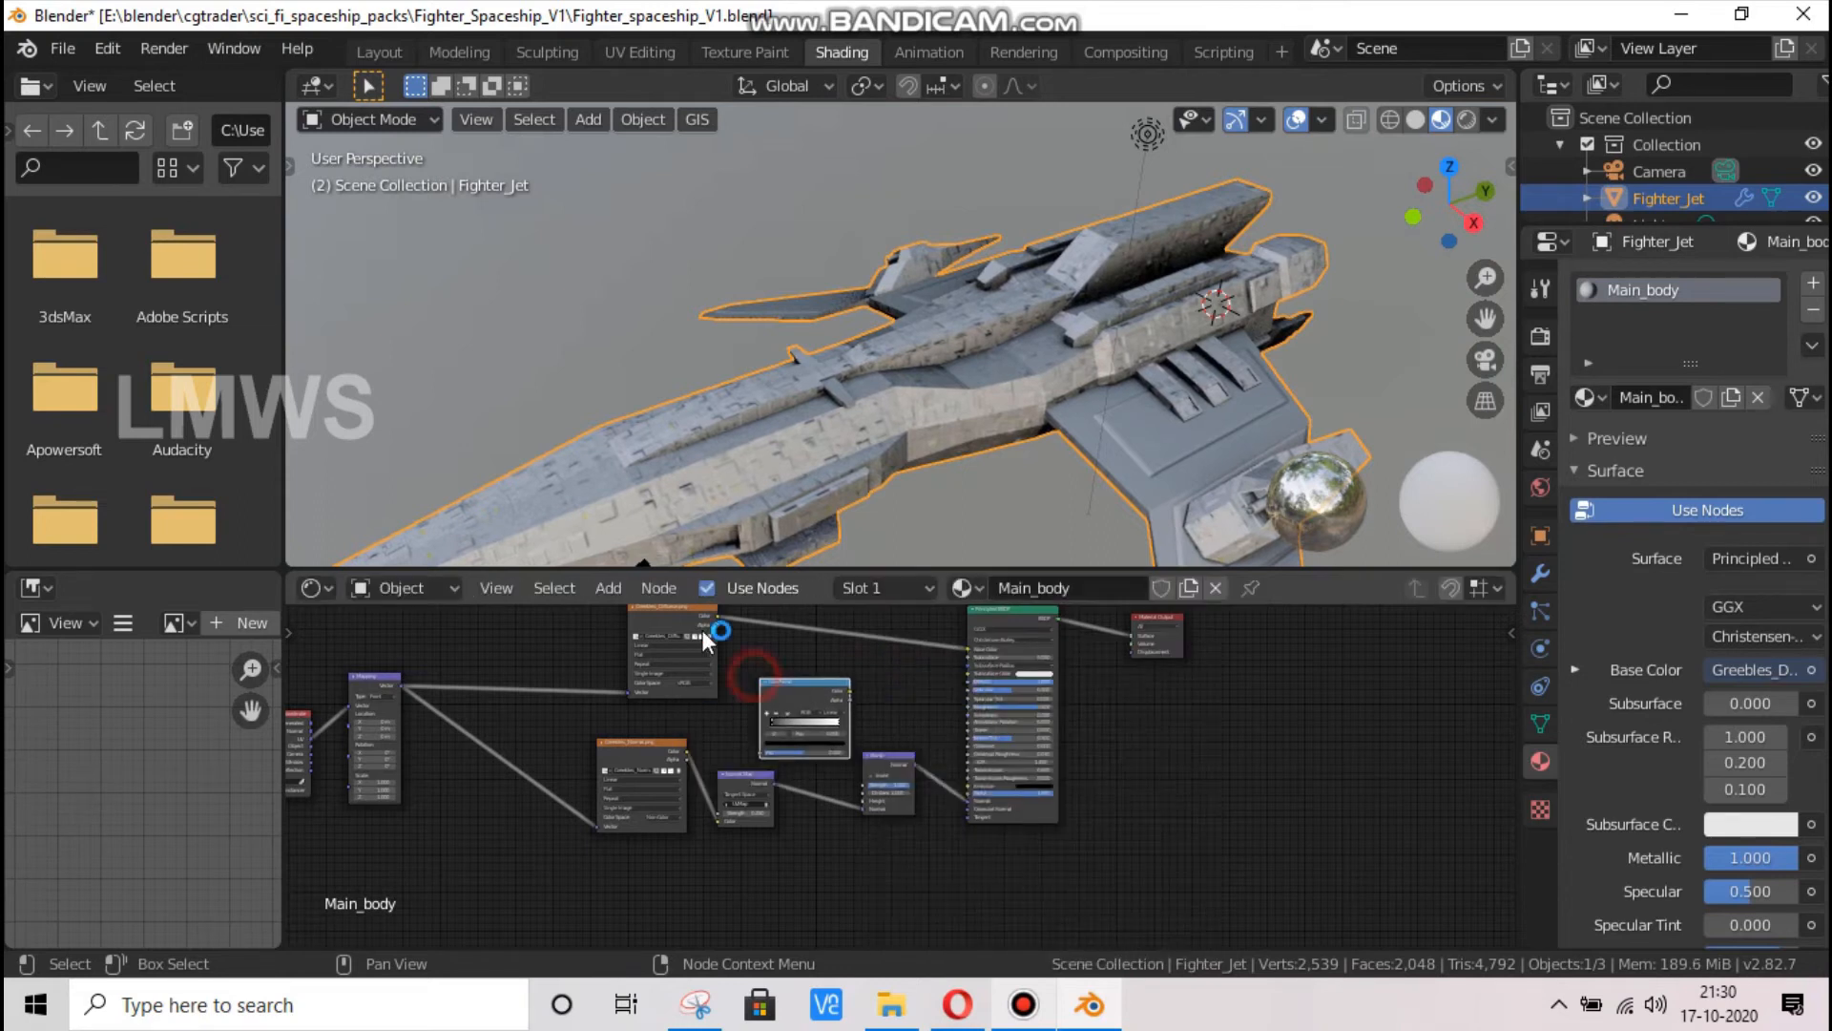
Connect the diffuse texture's Color to the ColorRamp's Fac and the ColorRamp's Color to the Bump node's Height
drag(718, 615, 764, 753)
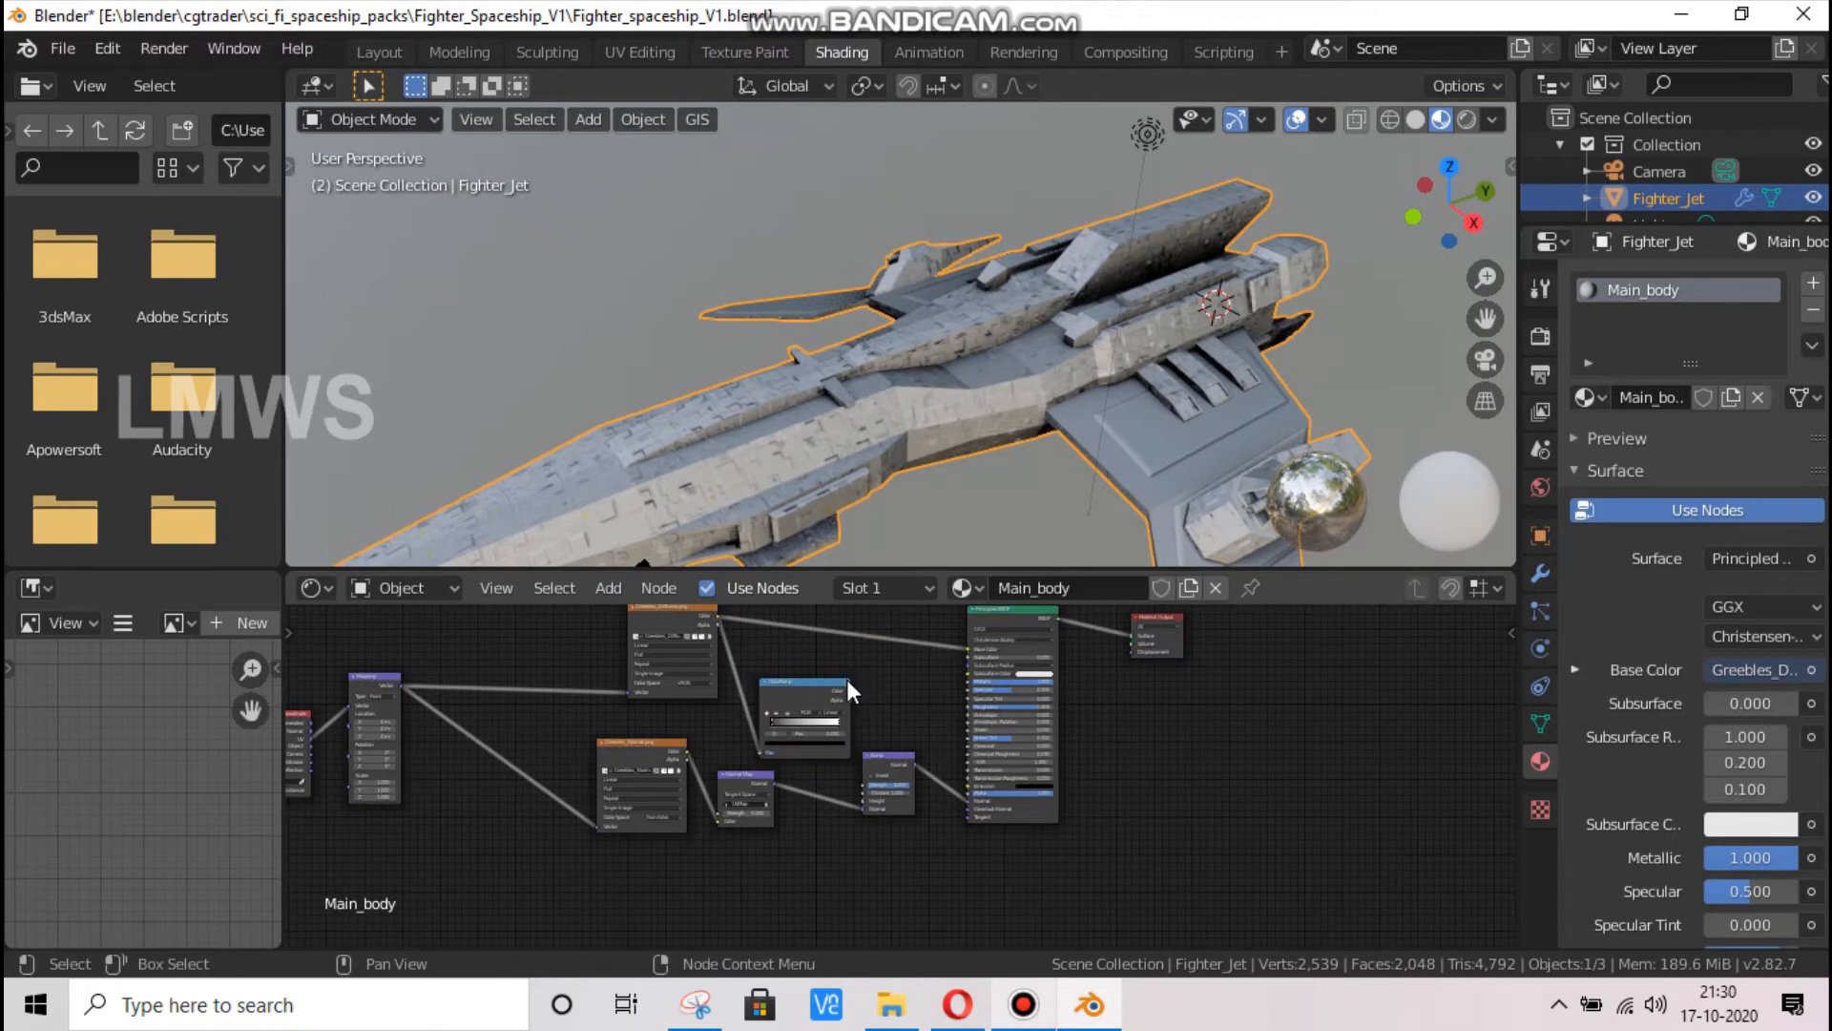
drag(850, 690, 892, 821)
scroll(891, 840, down, 1)
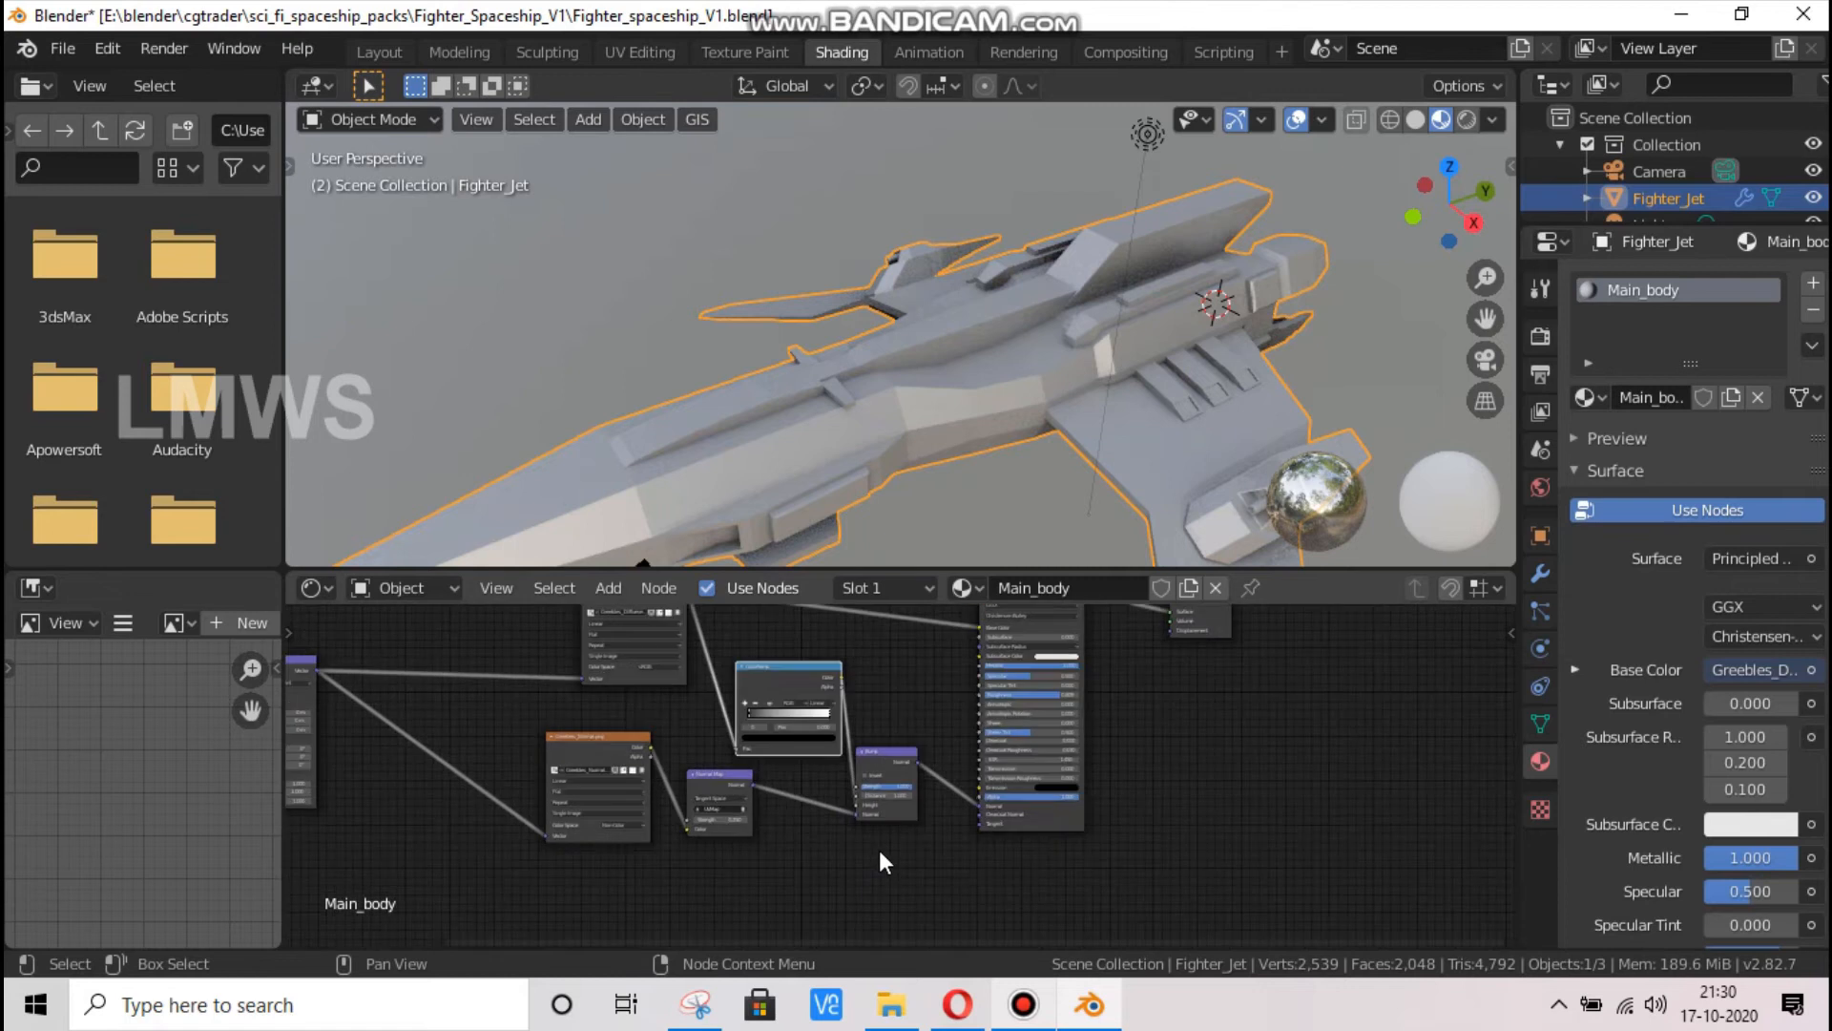
Move the Bump, Principled BSDF and Material Output nodes together farther away from the texture nodes
scroll(874, 861, down, 1)
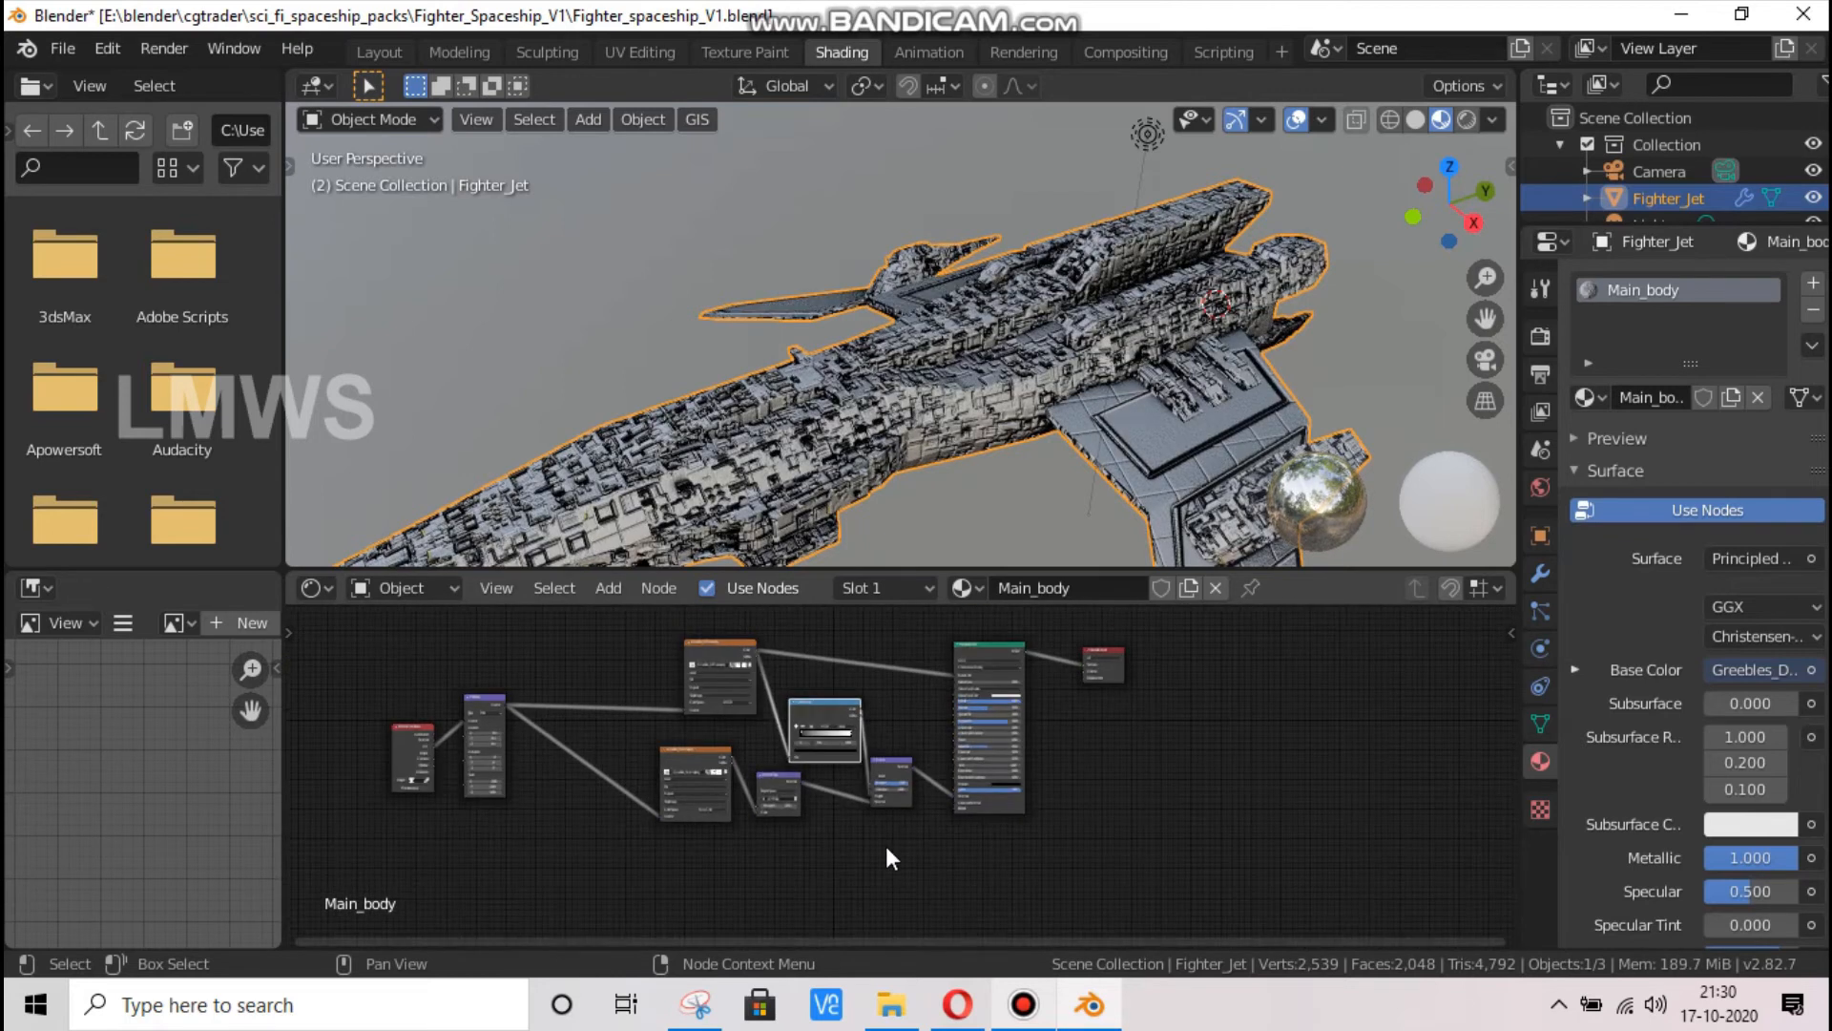
drag(905, 826, 1204, 616)
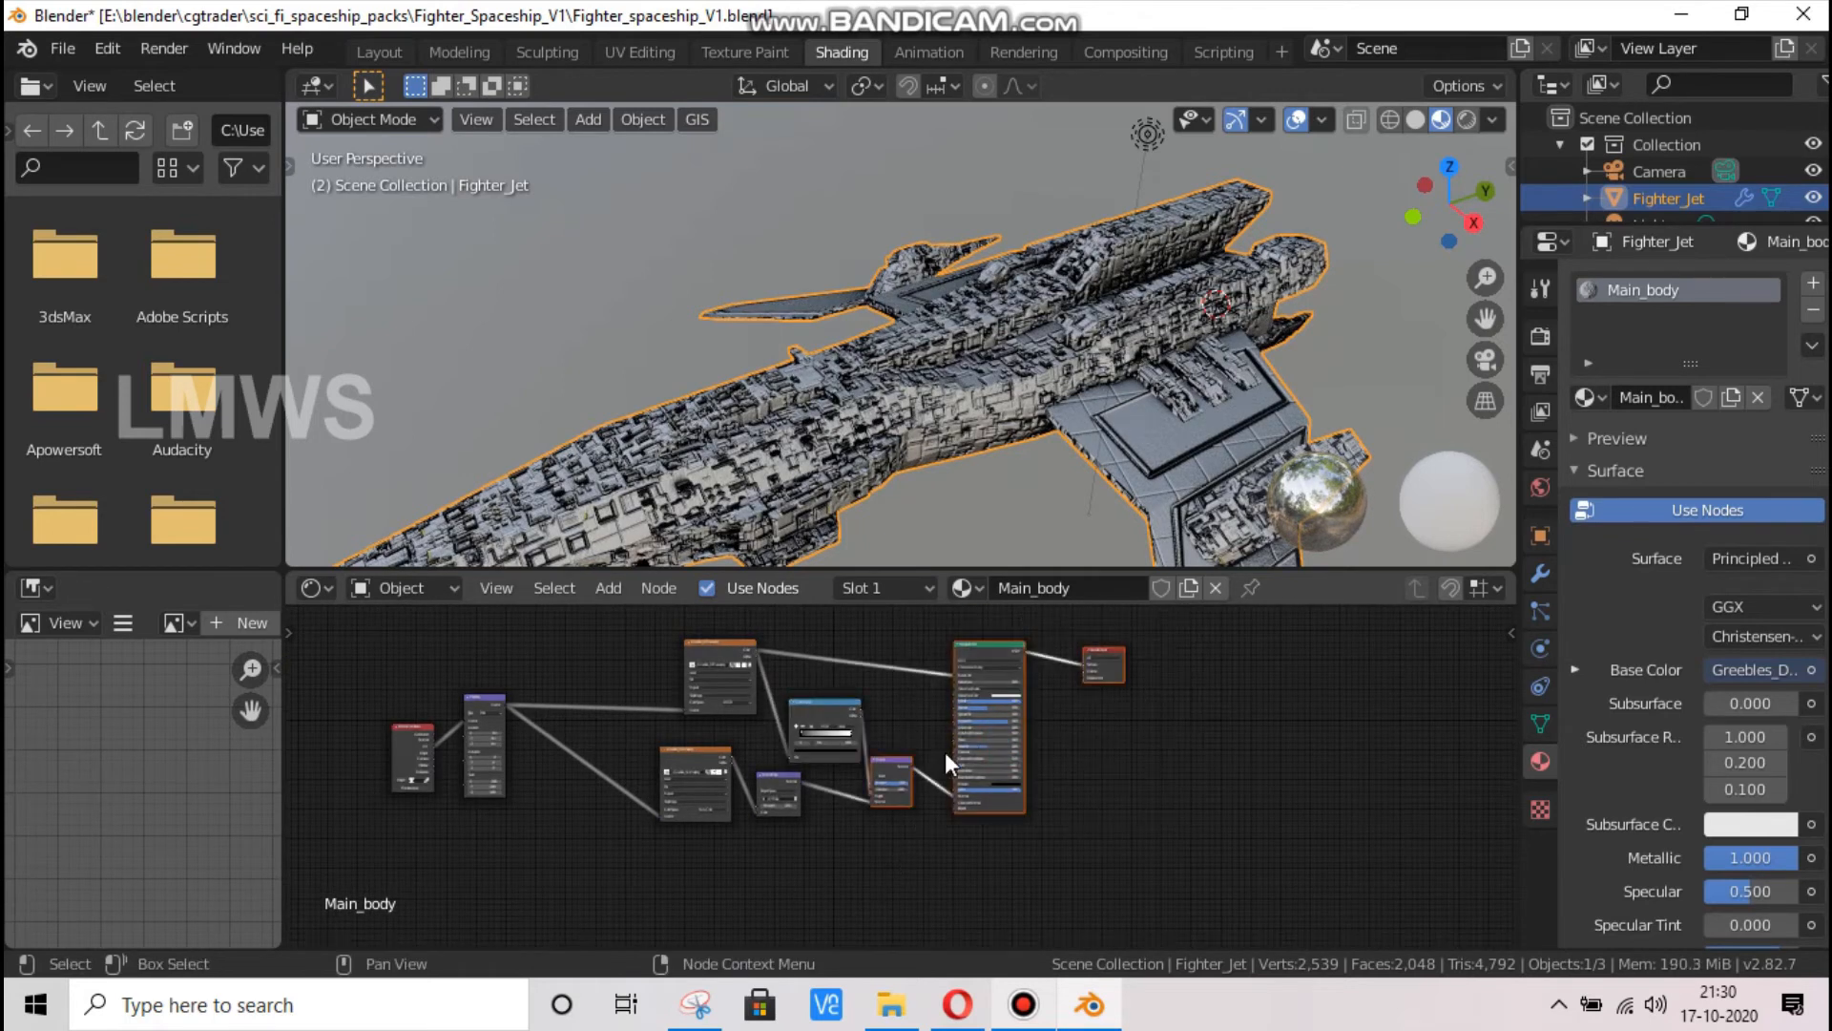
drag(1011, 747, 1178, 754)
scroll(705, 656, up, 5)
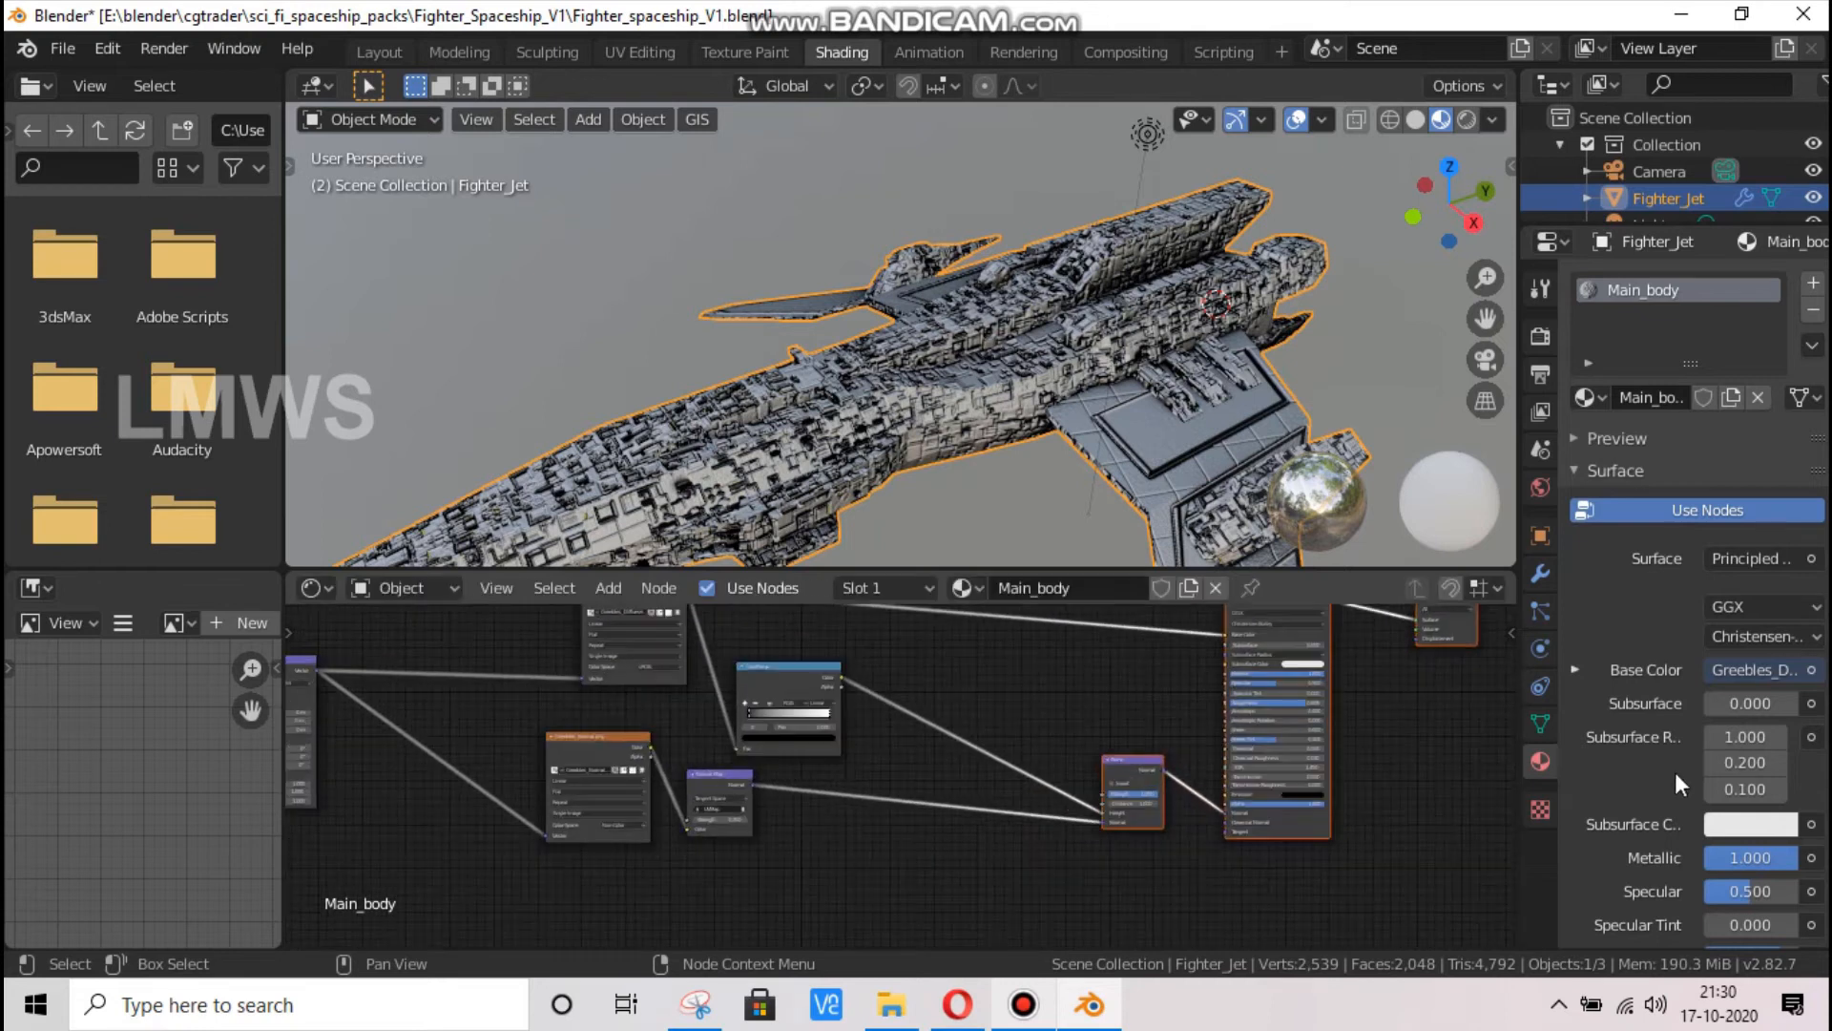
click(1508, 788)
Try a higher-contrast ColorRamp by moving the white stop inward and the black stop to about 0.323
scroll(800, 886, up, 5)
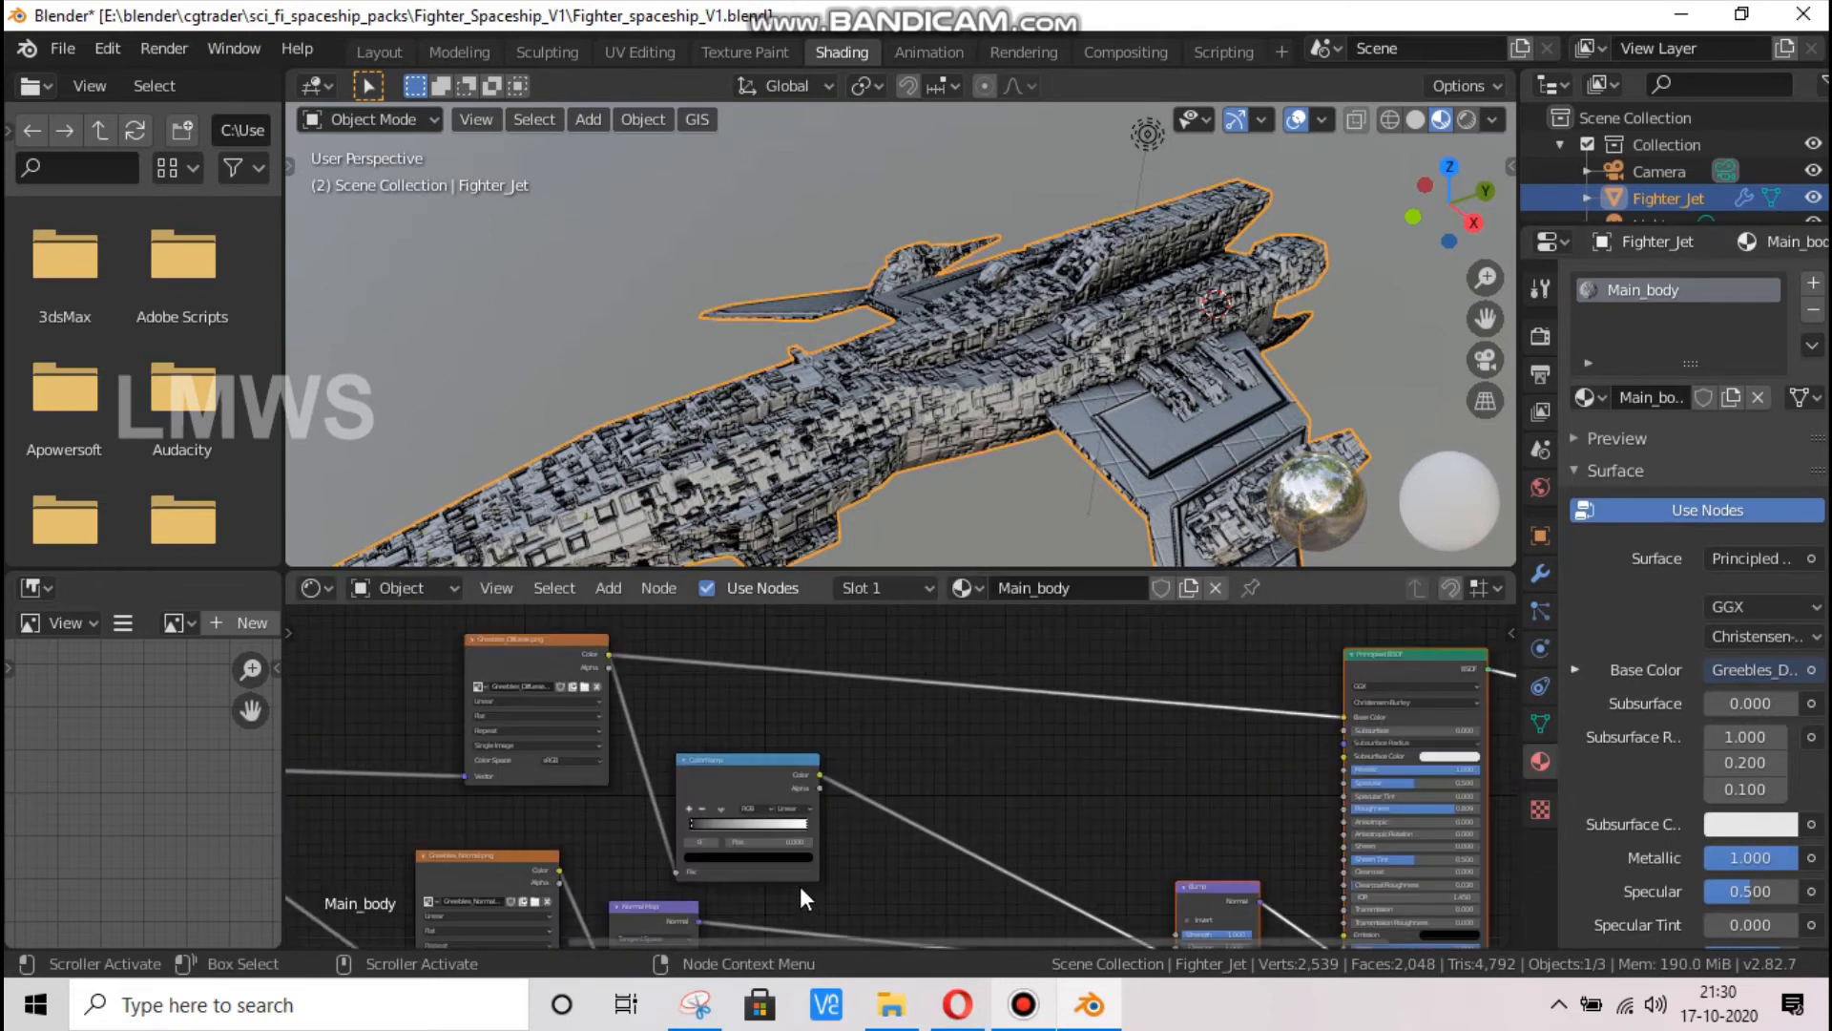
drag(767, 848, 716, 848)
click(582, 849)
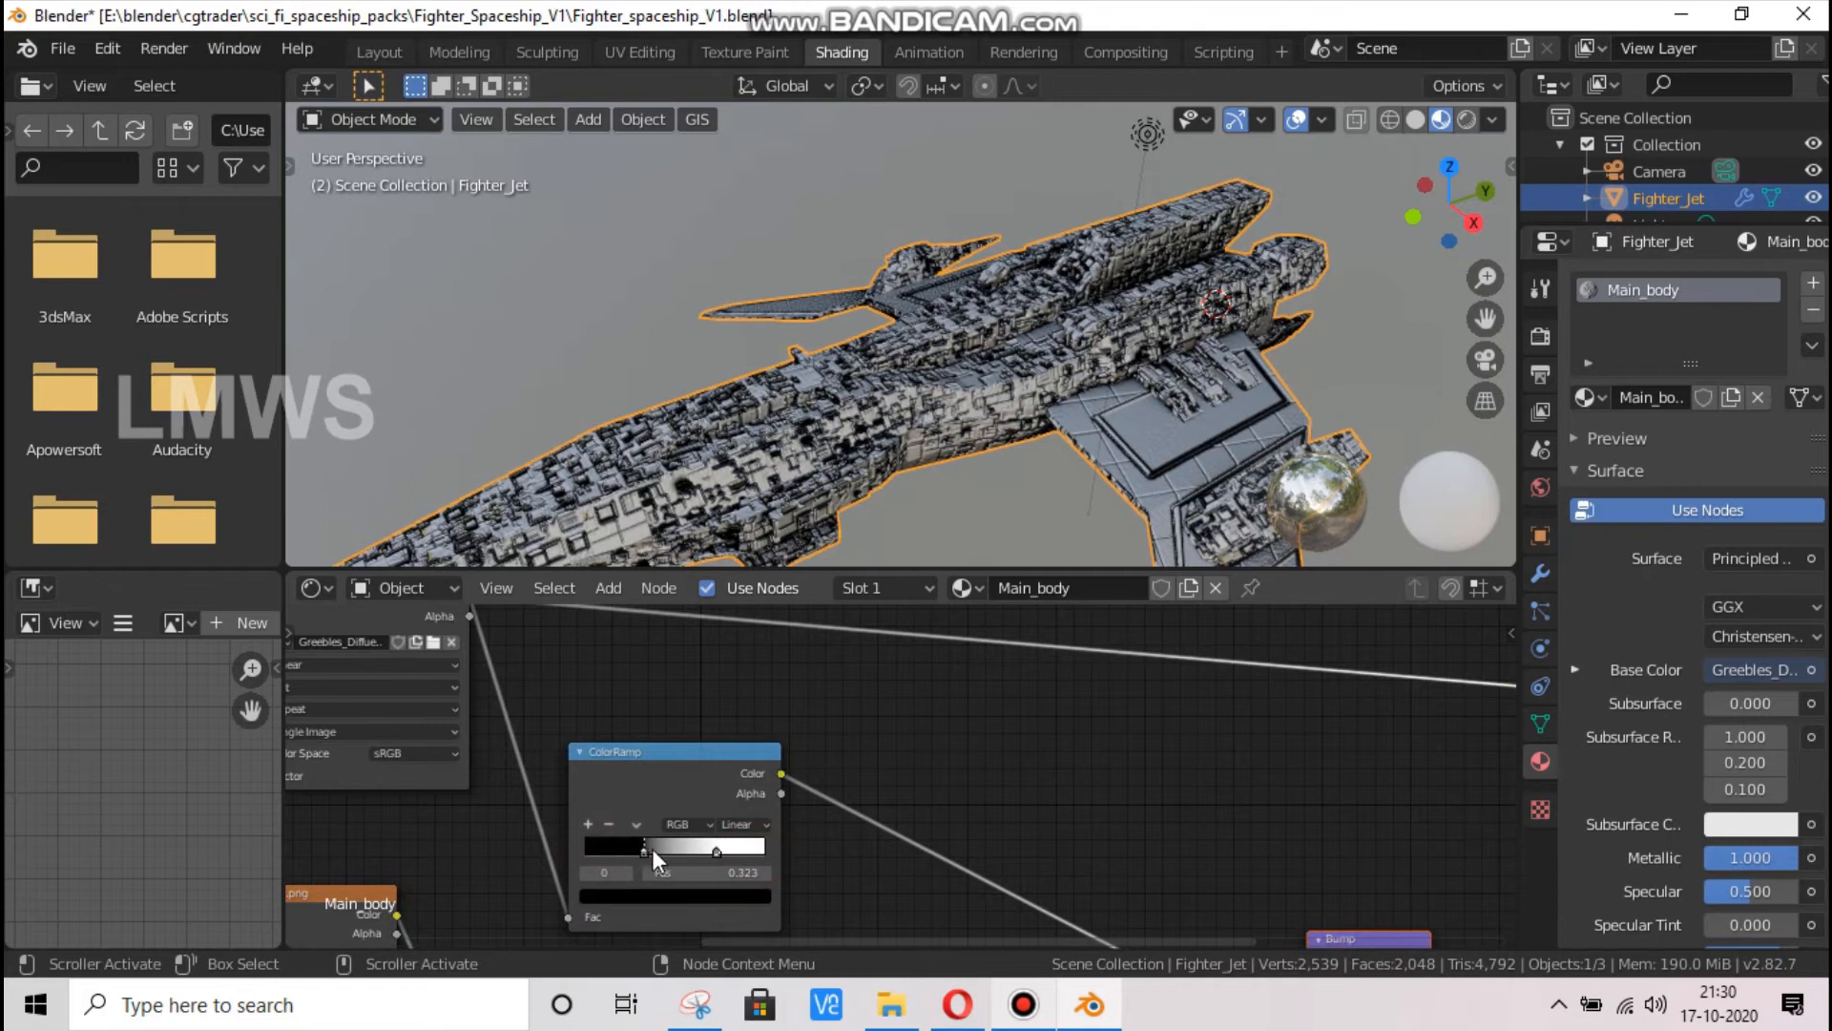
Set the Bump node's Strength to 0.35
scroll(960, 764, down, 3)
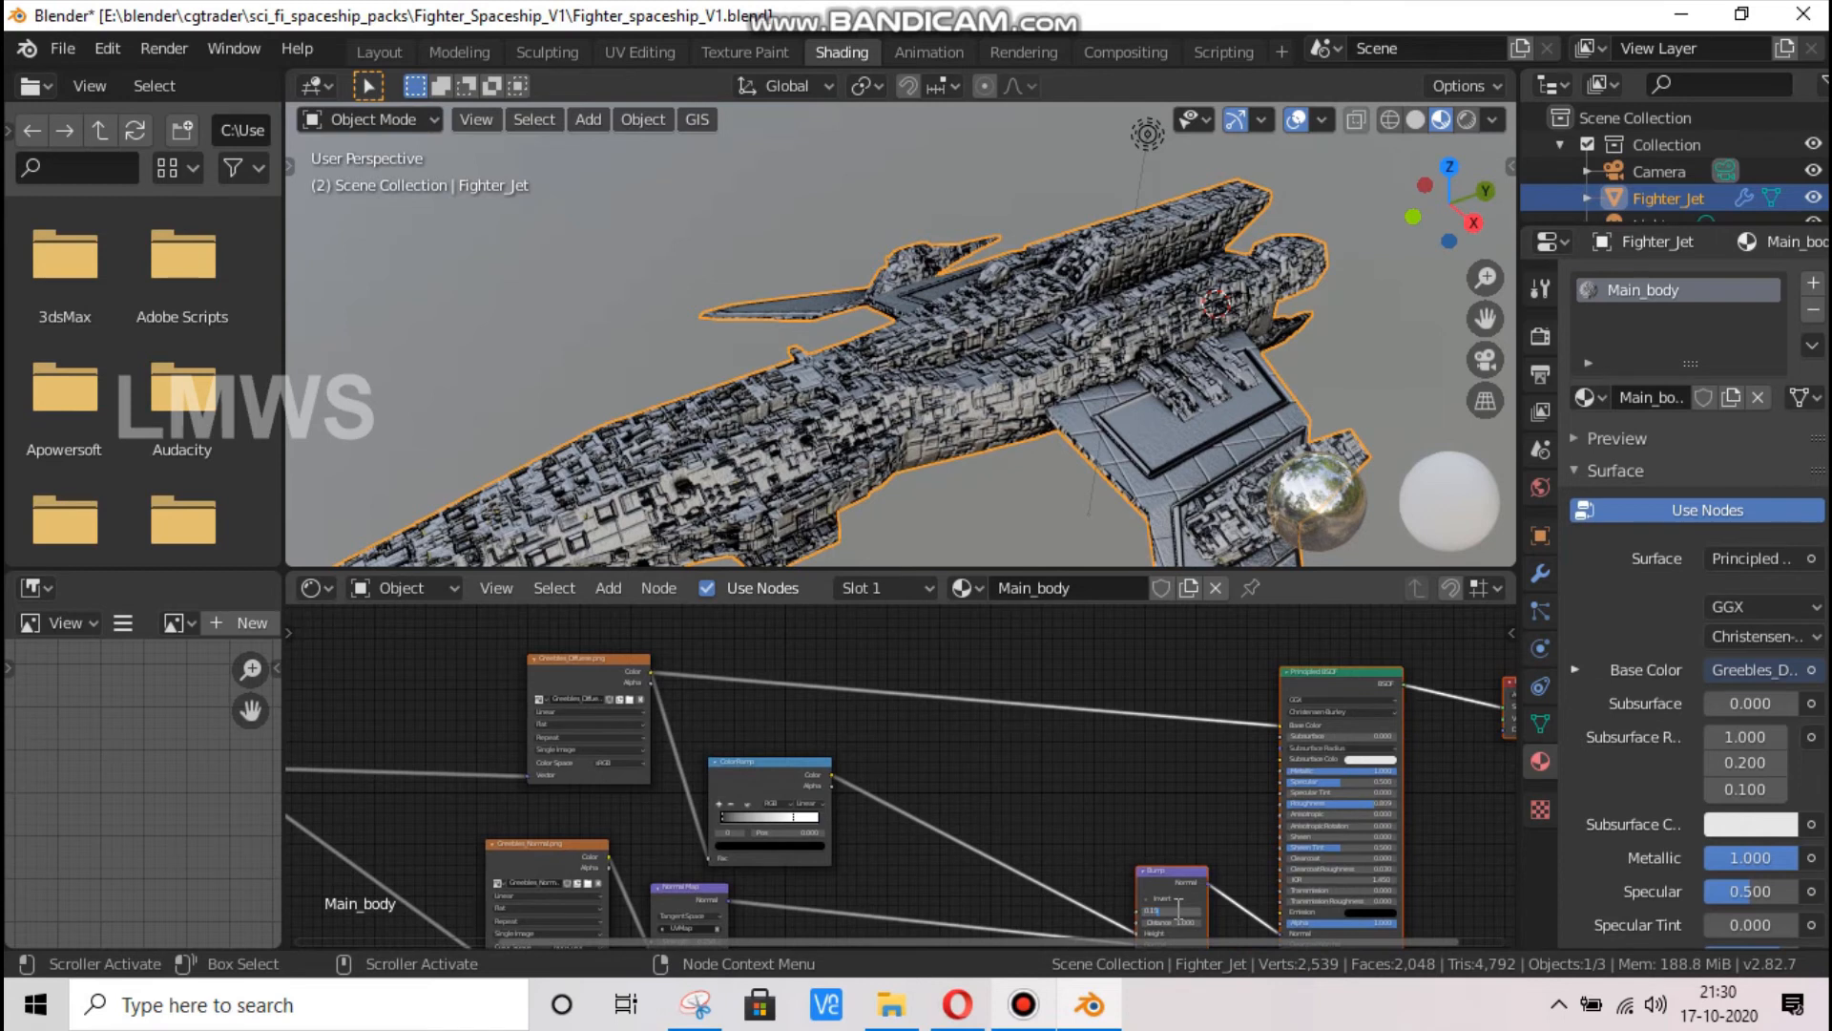
key(Return)
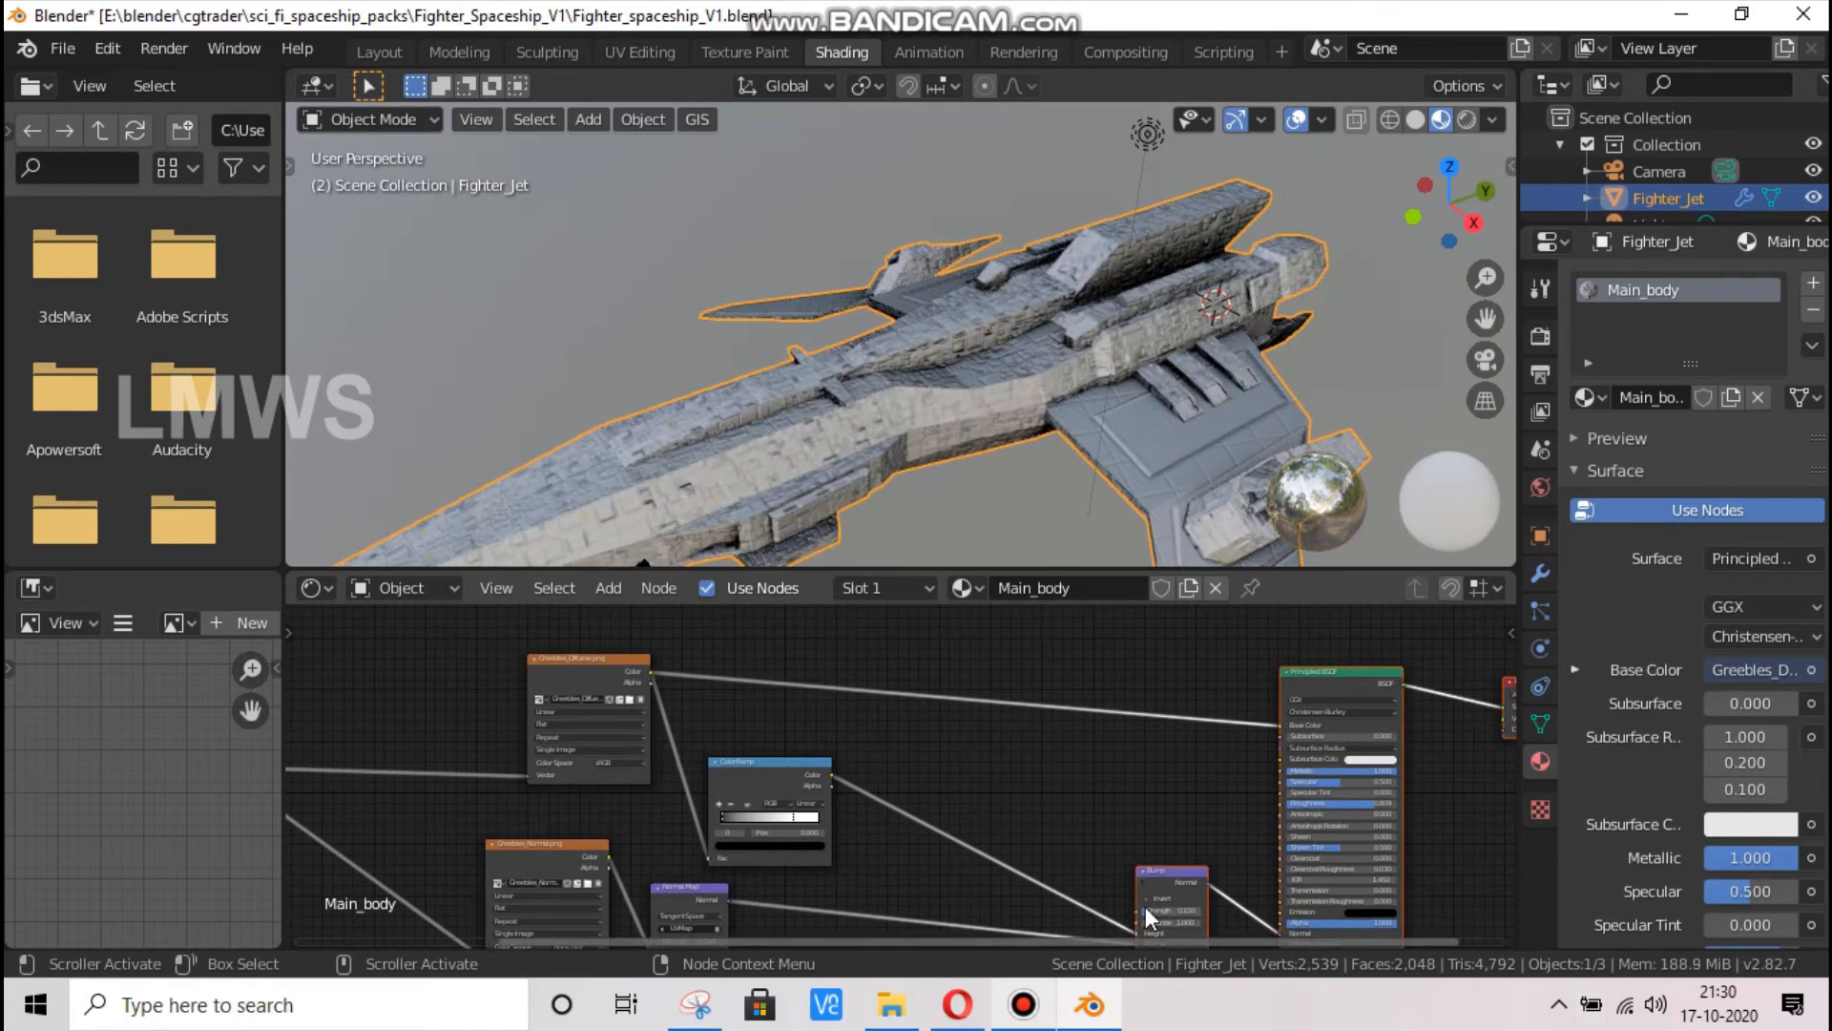
text(0.35)
key(Return)
Try the ColorRamp's black stop at position 0.591, close to the white stop
scroll(941, 277, up, 2)
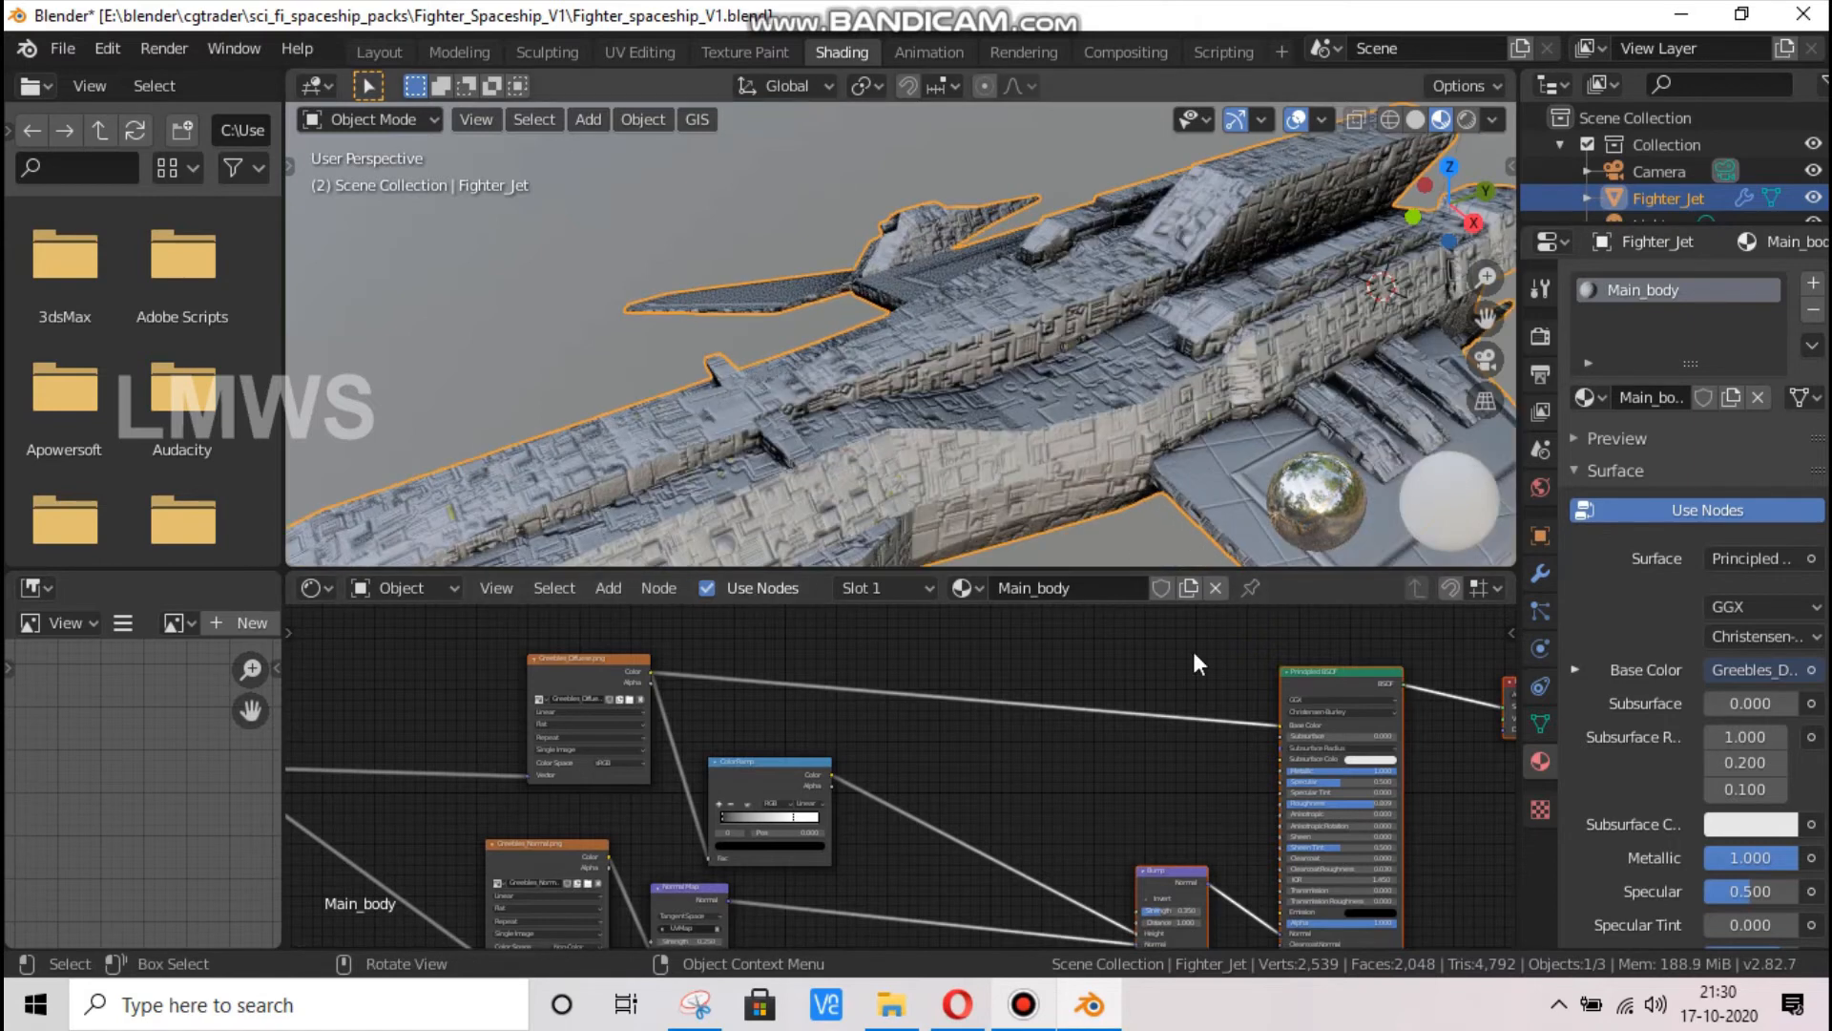
scroll(1029, 695, up, 1)
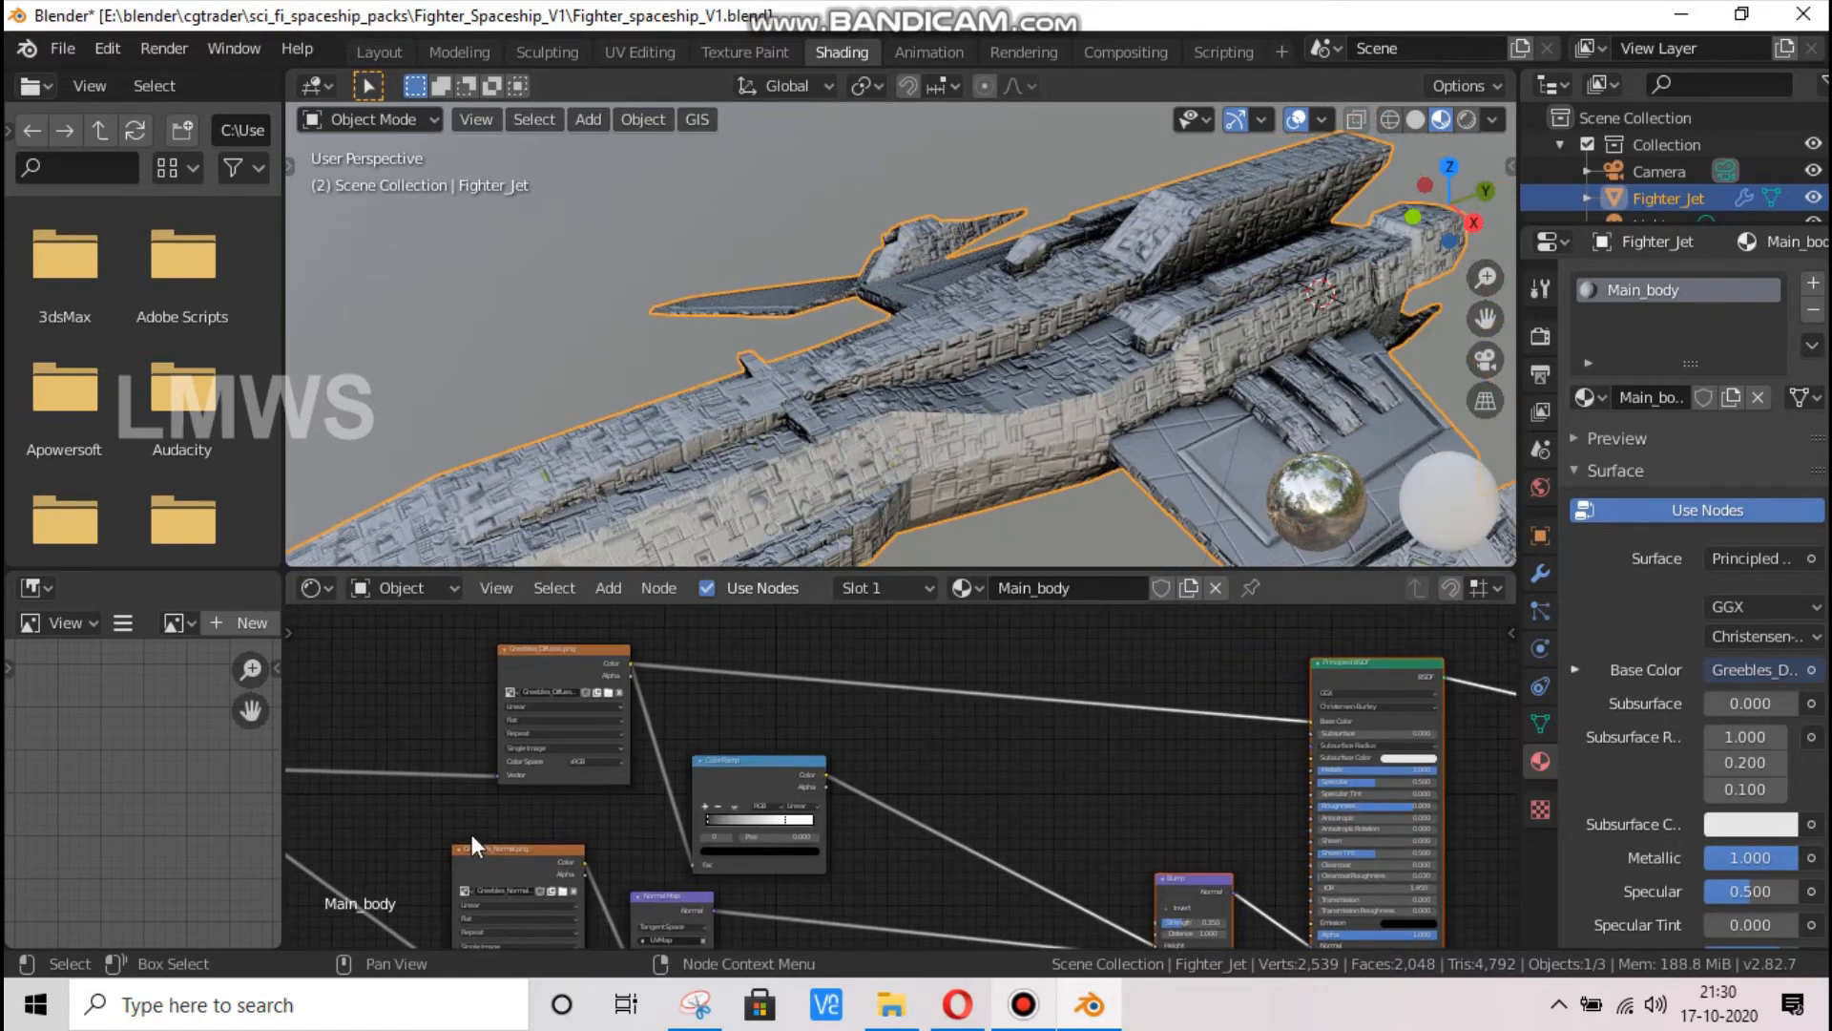
scroll(627, 839, up, 2)
drag(611, 845, 717, 846)
scroll(903, 458, up, 4)
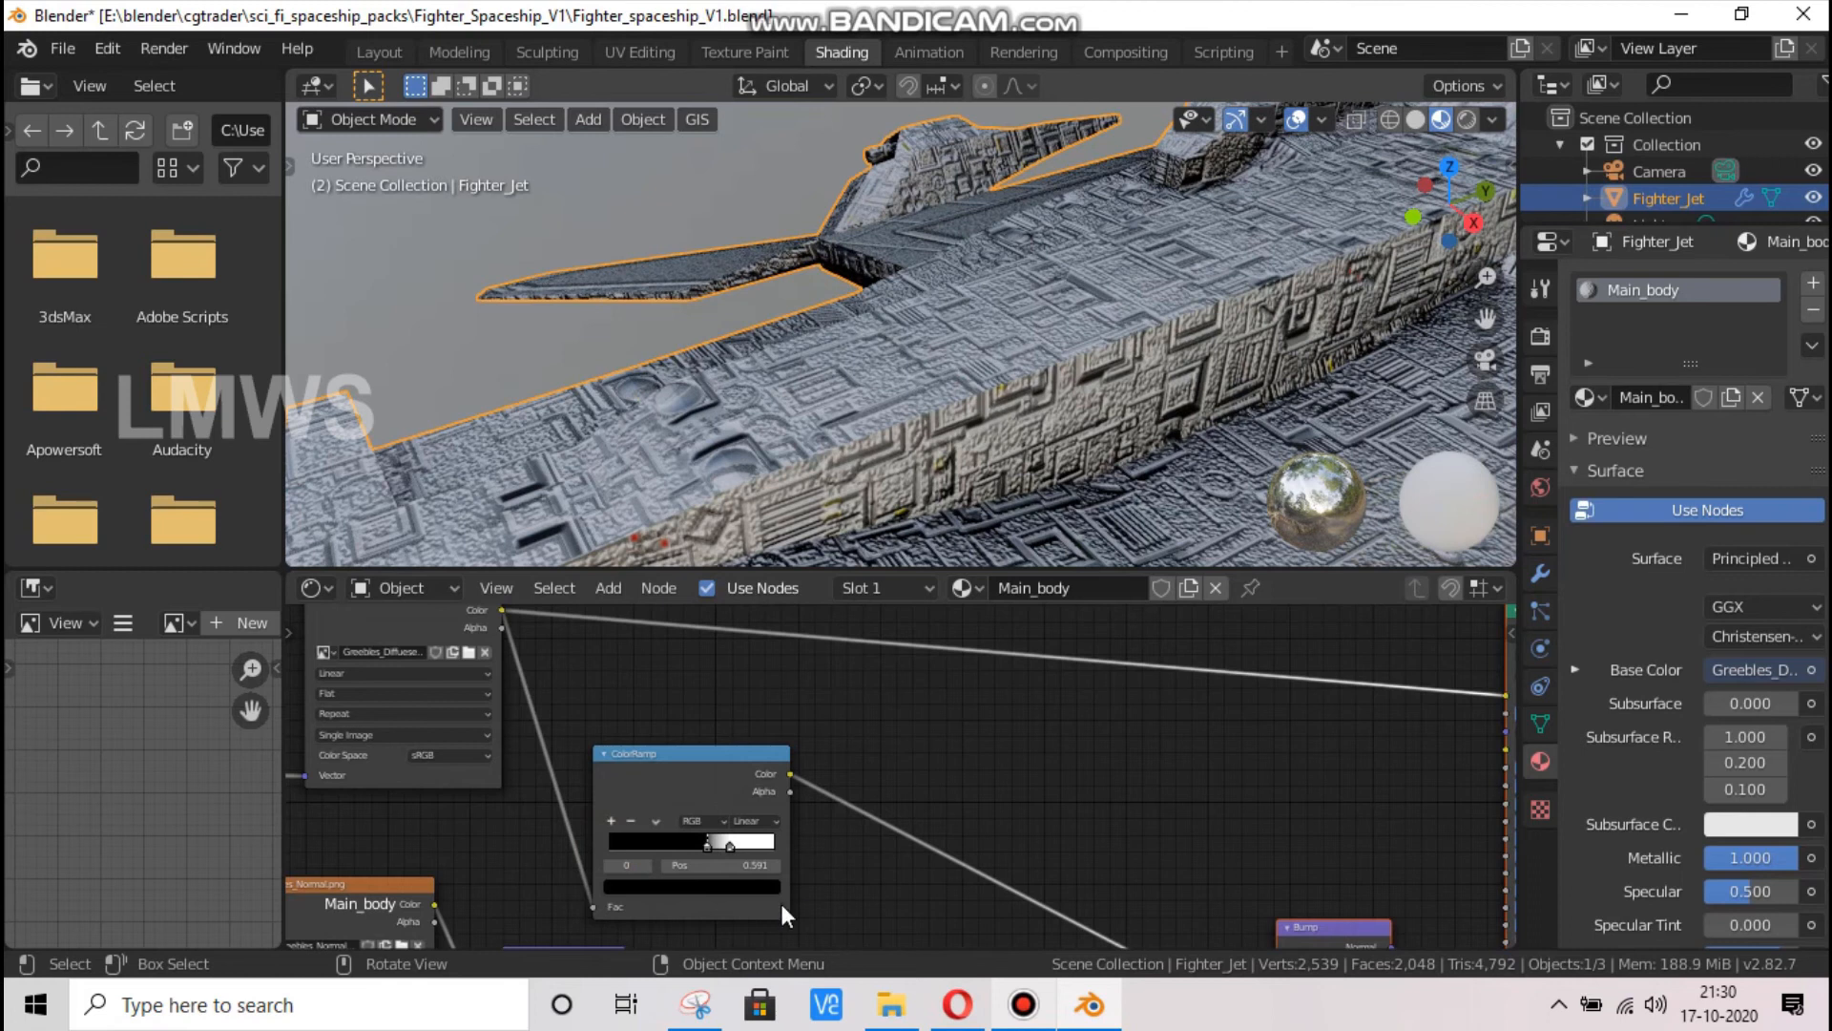
Set the ColorRamp's white stop to position 1.000 and its black stop to 0.105
scroll(782, 903, up, 2)
click(672, 867)
drag(795, 889, 799, 889)
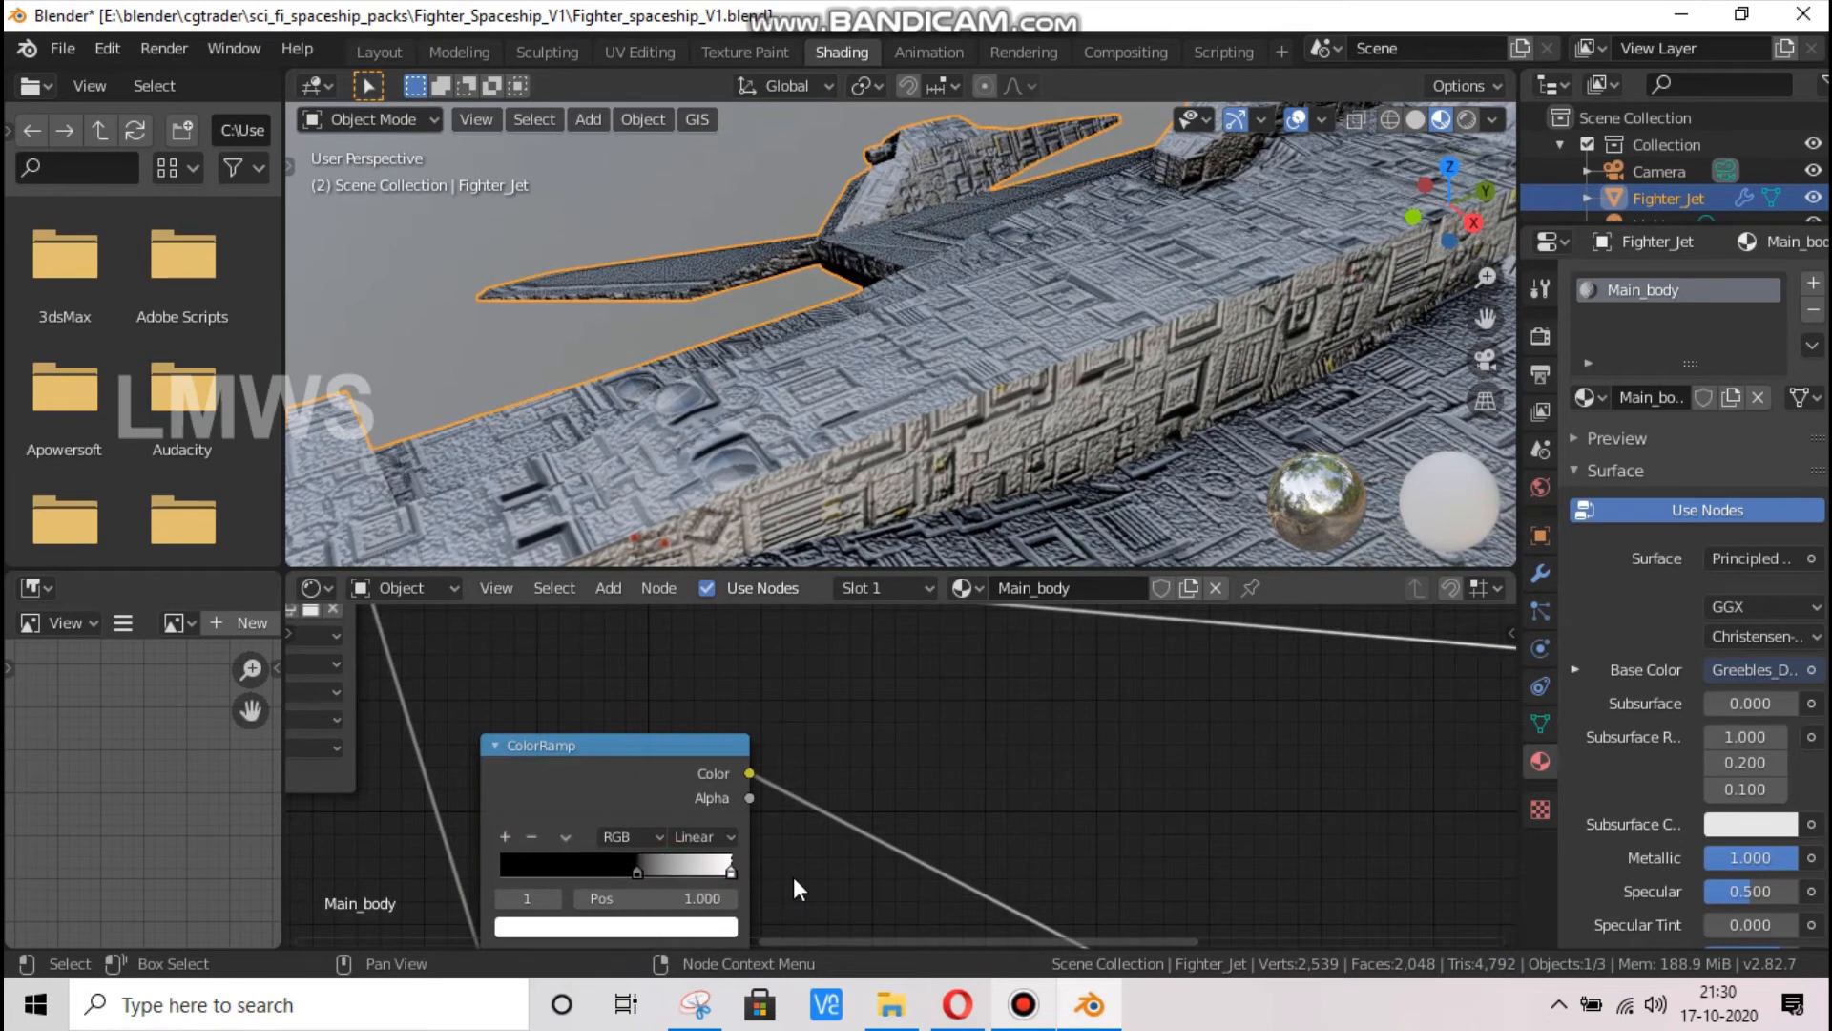
drag(681, 867, 695, 869)
drag(427, 855, 452, 855)
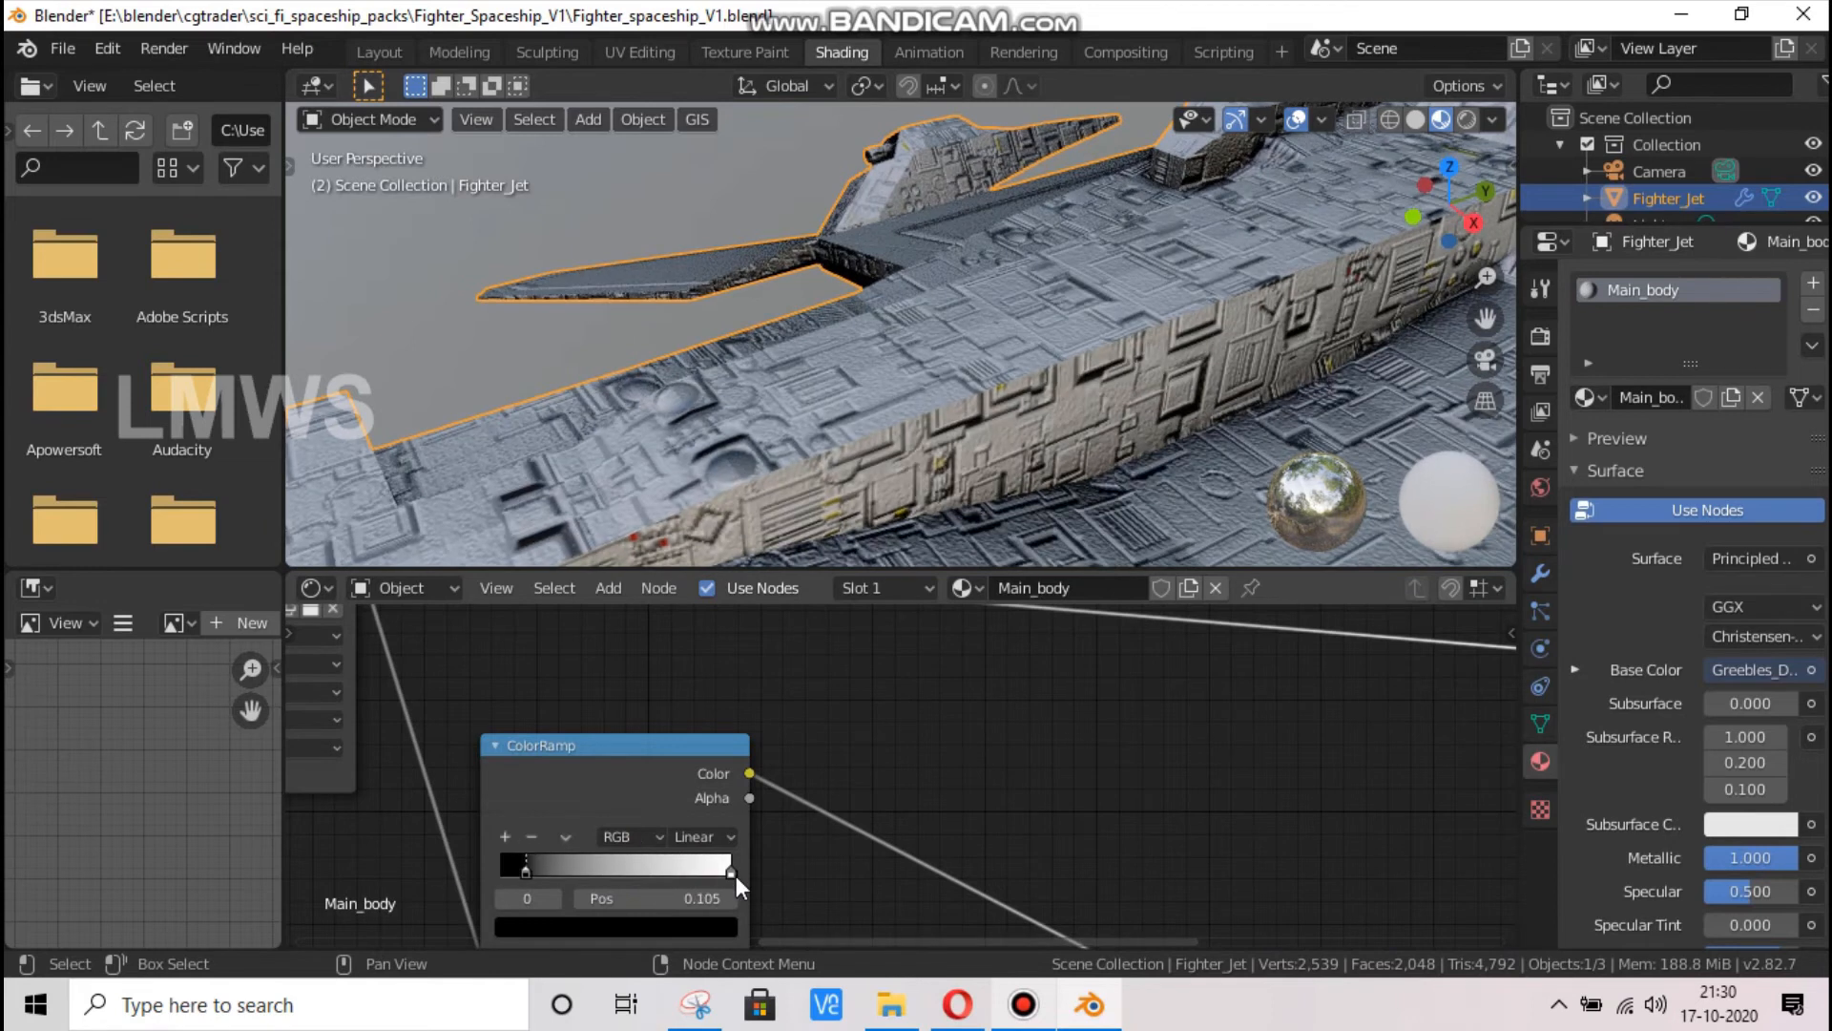
Set the ColorRamp's white stop to position 0.664 and save the file
drag(736, 874, 649, 888)
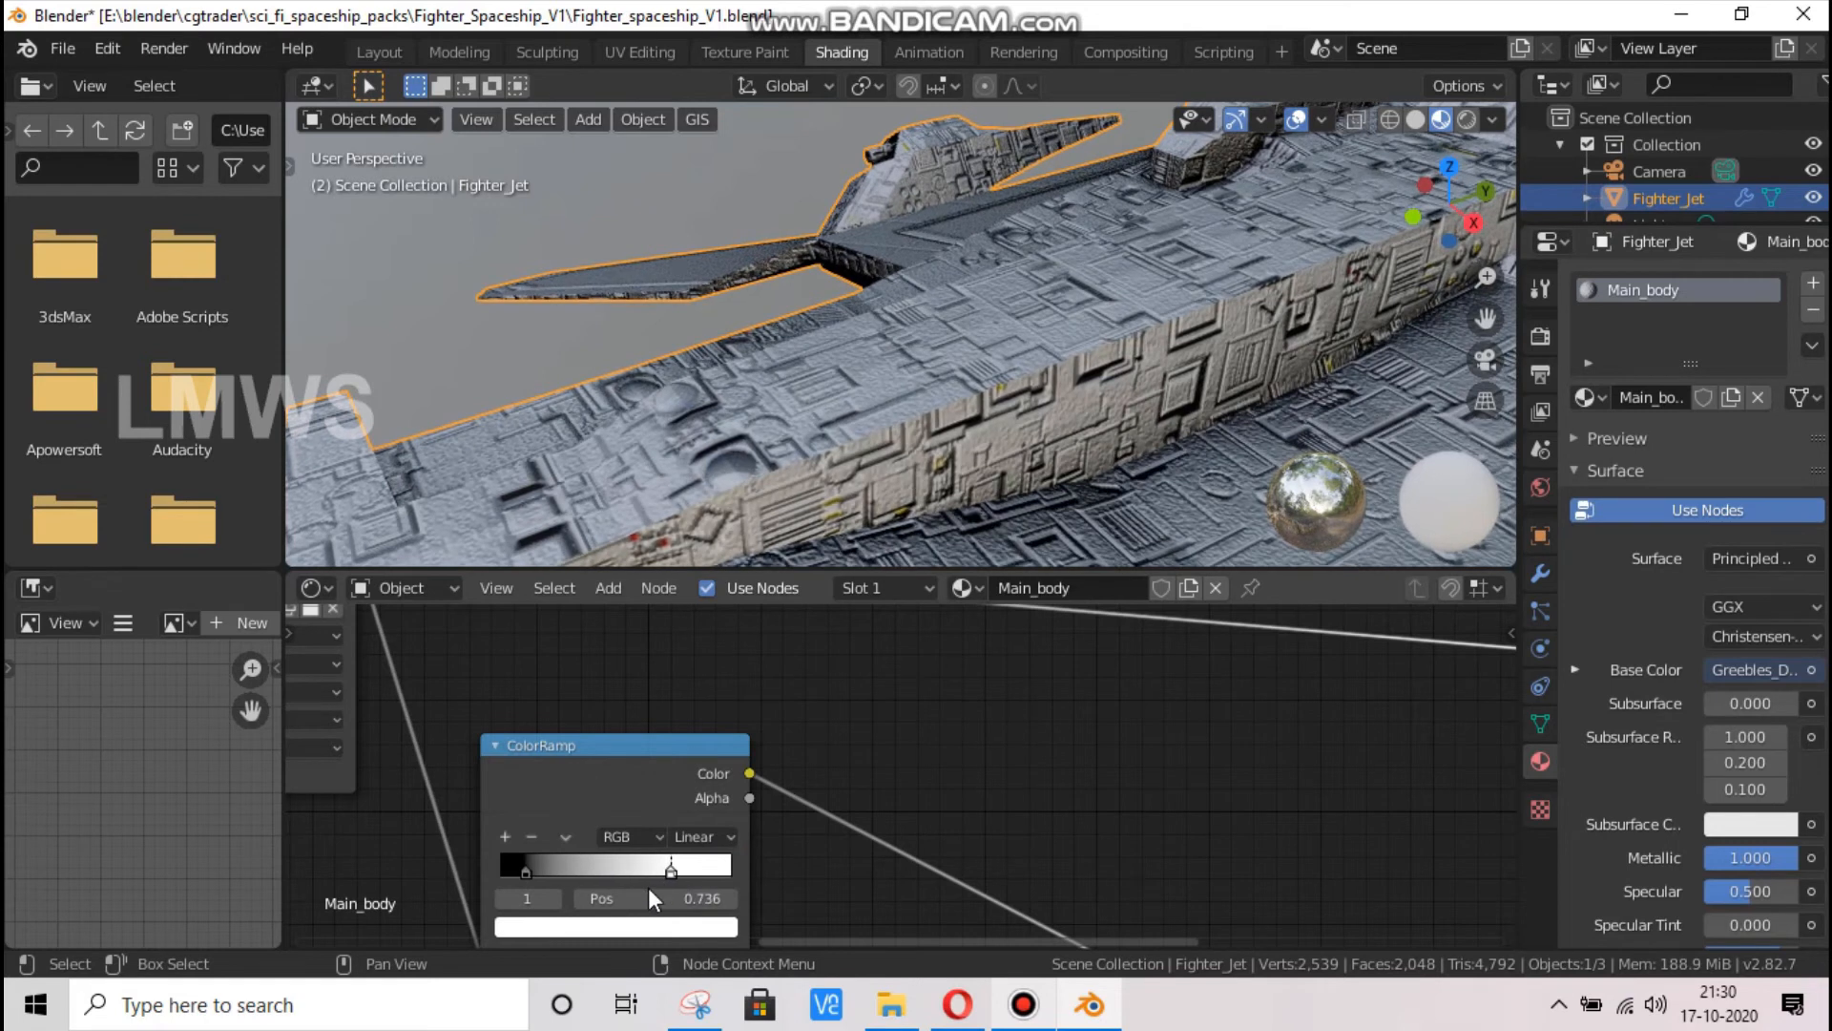
scroll(1044, 340, down, 5)
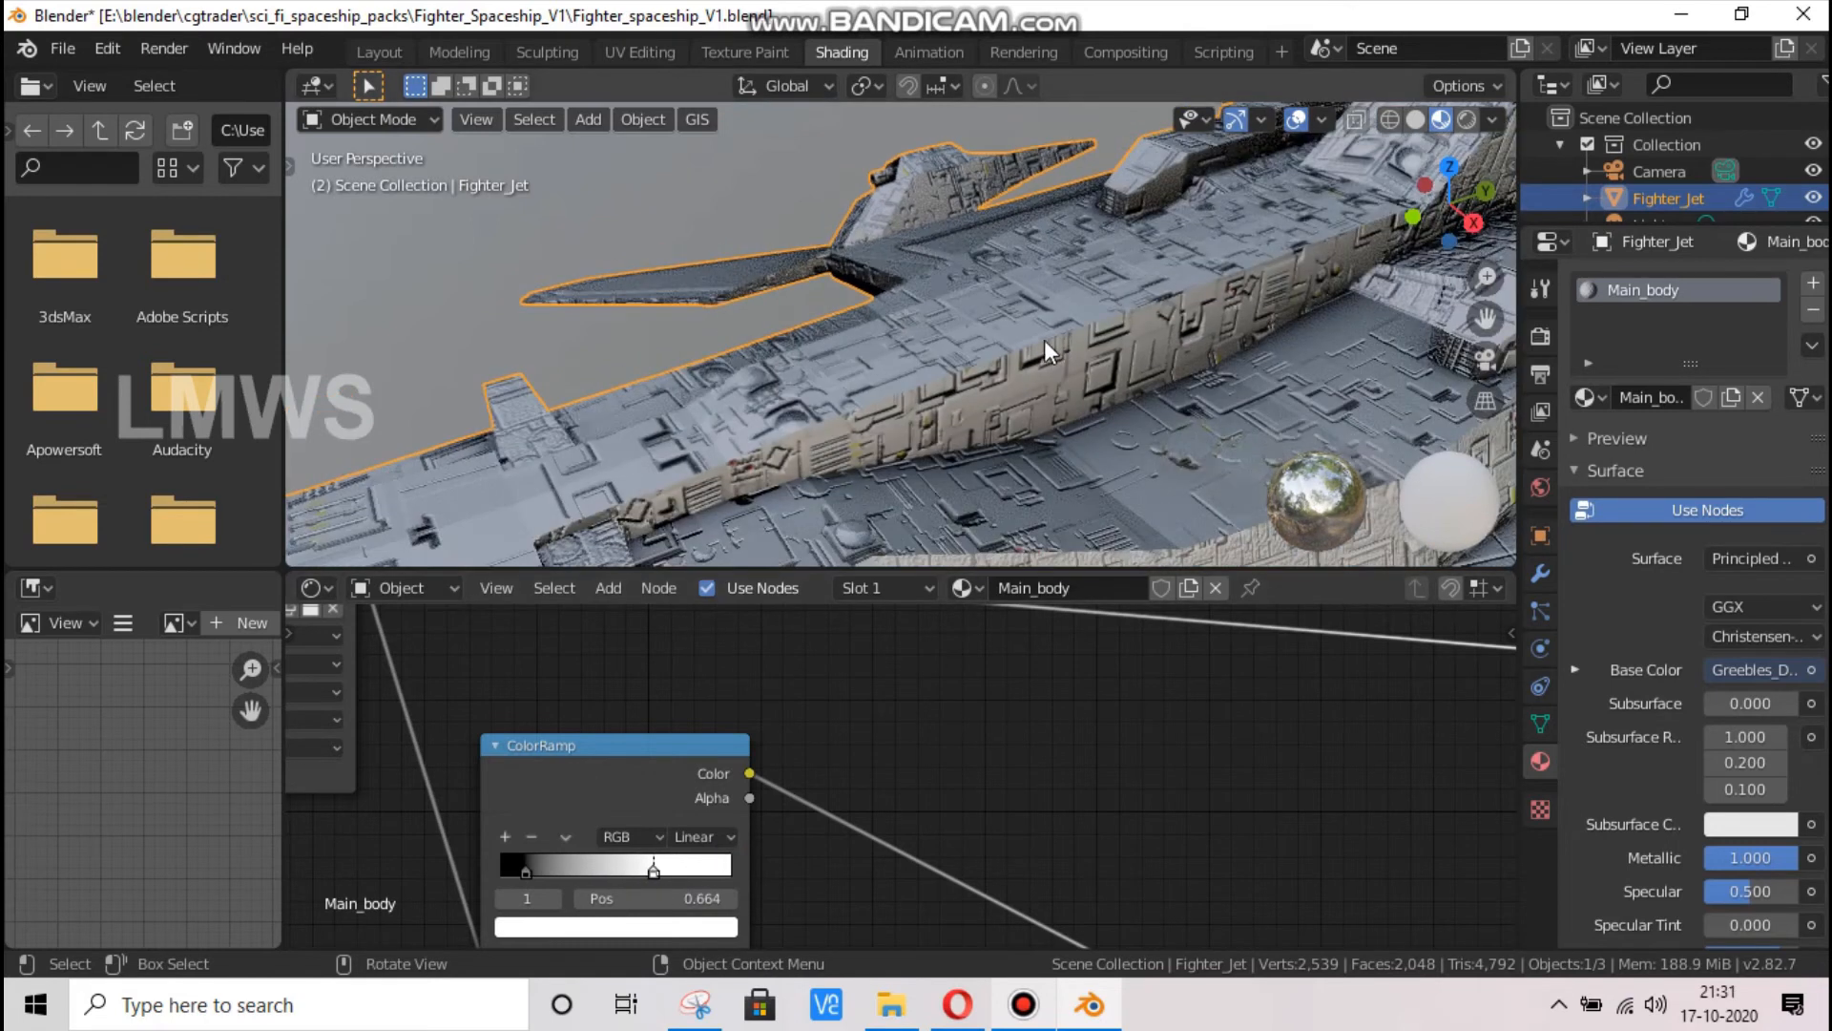
key(ctrl+s)
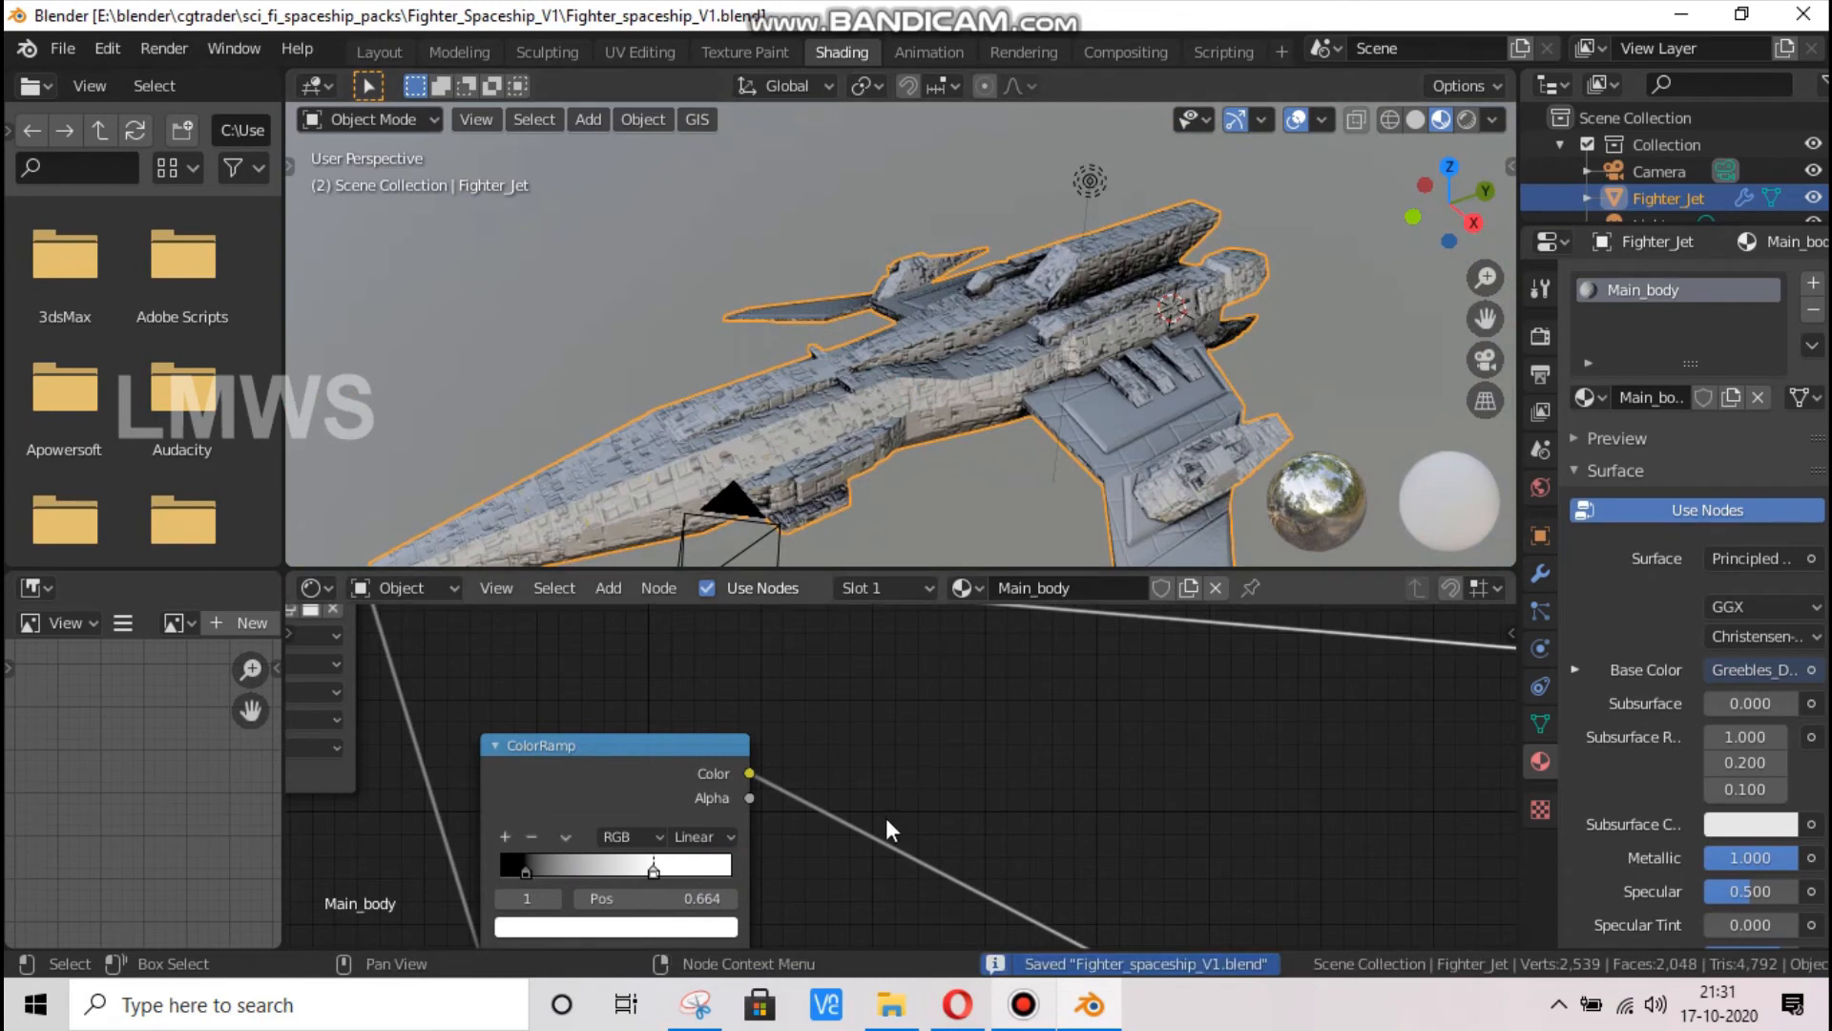
scroll(868, 816, down, 4)
scroll(1209, 802, down, 2)
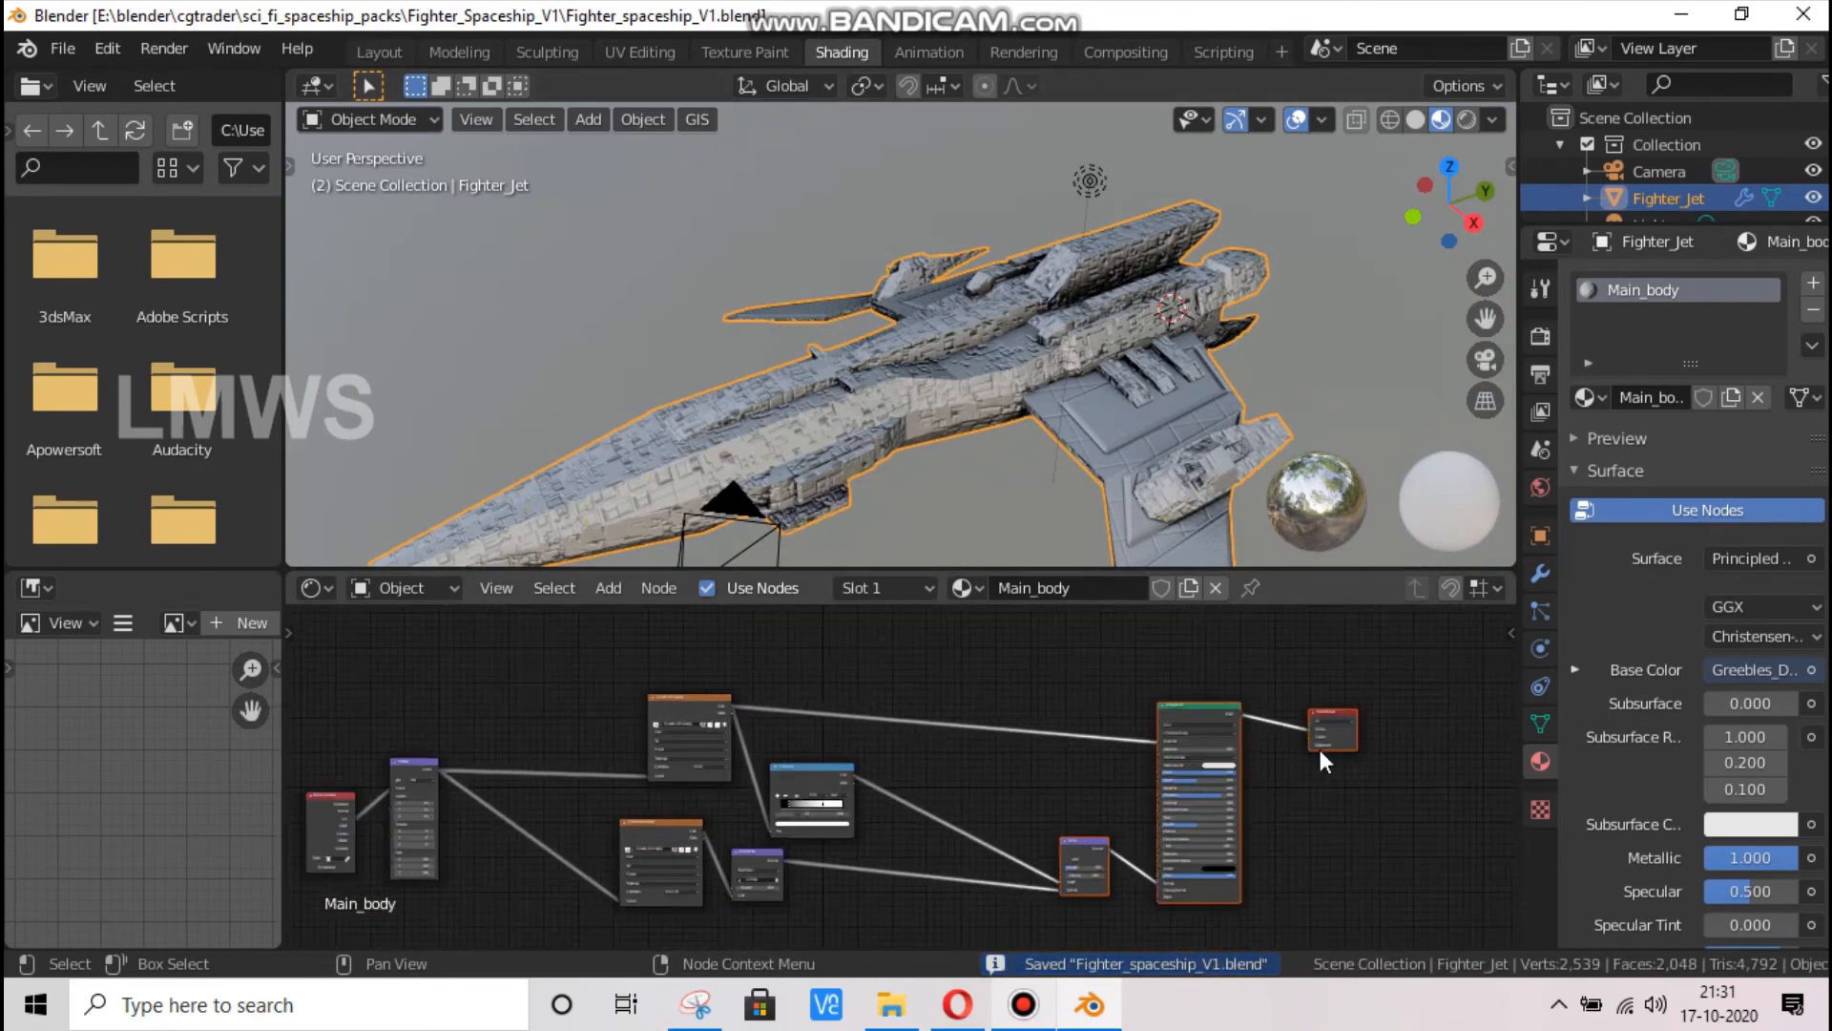
scroll(1176, 723, up, 5)
key(shift+a)
click(1046, 653)
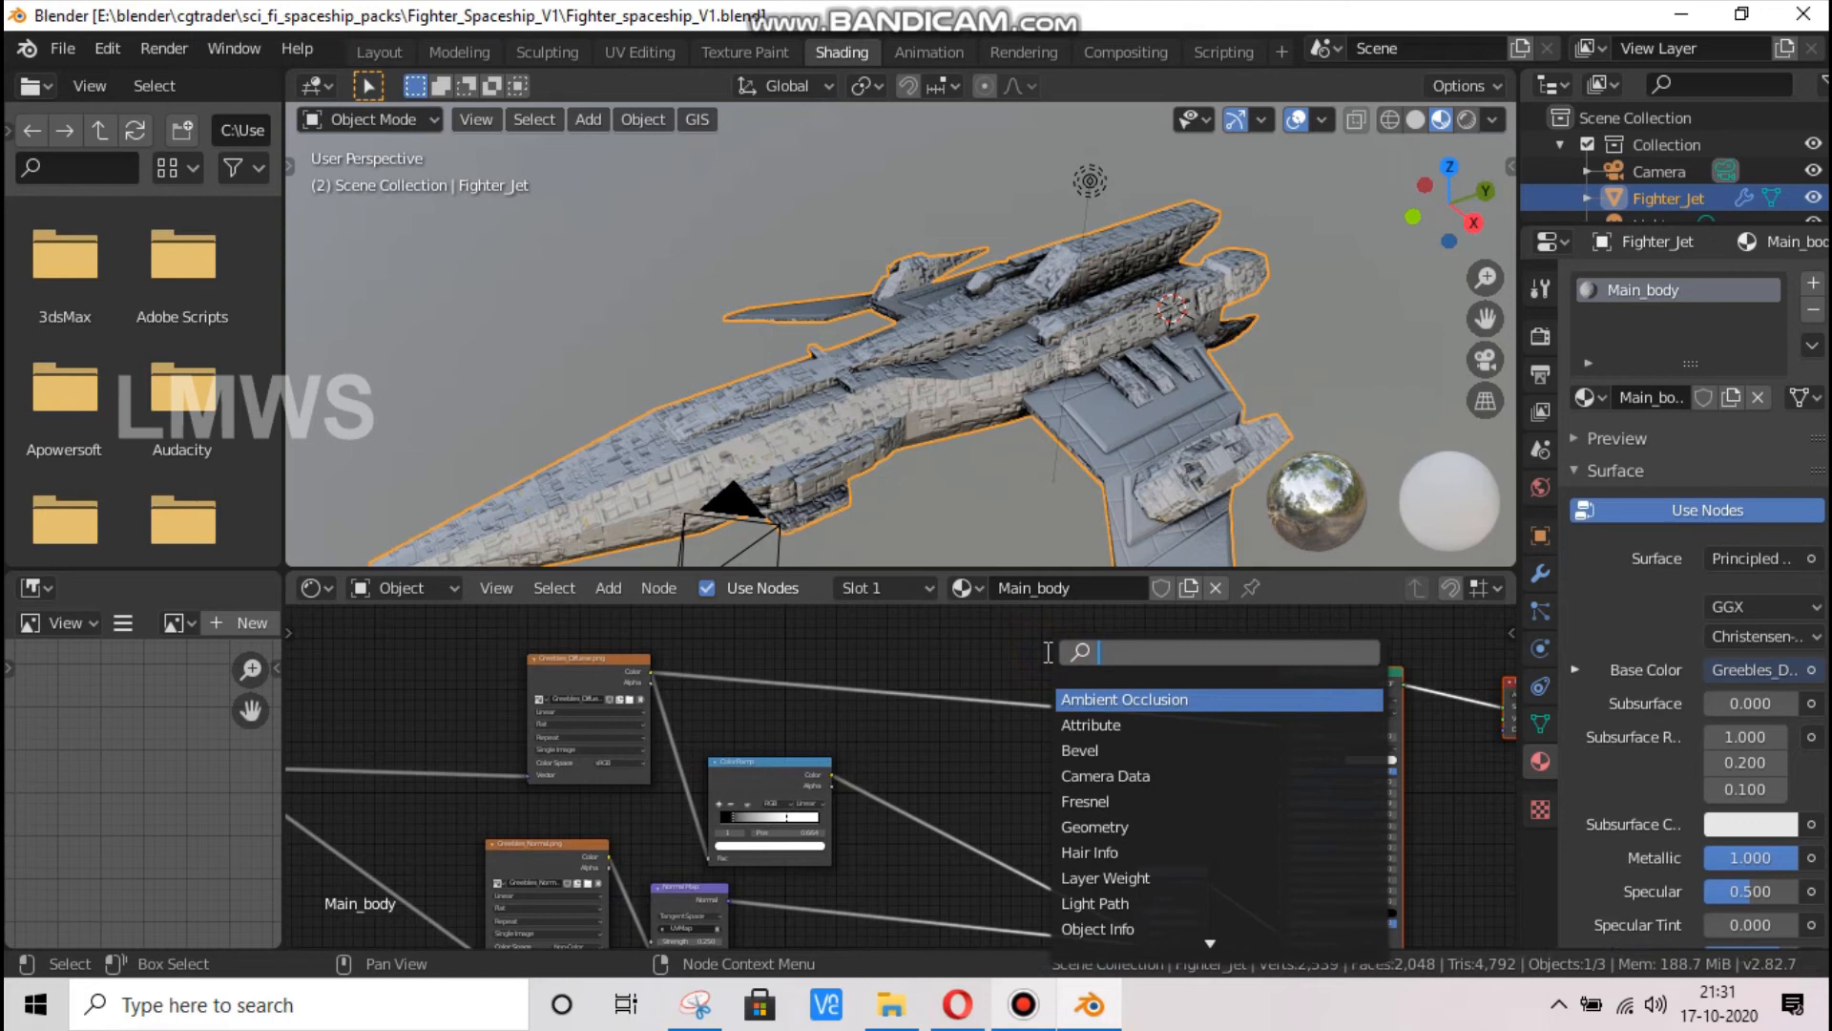
text(bump)
key(Return)
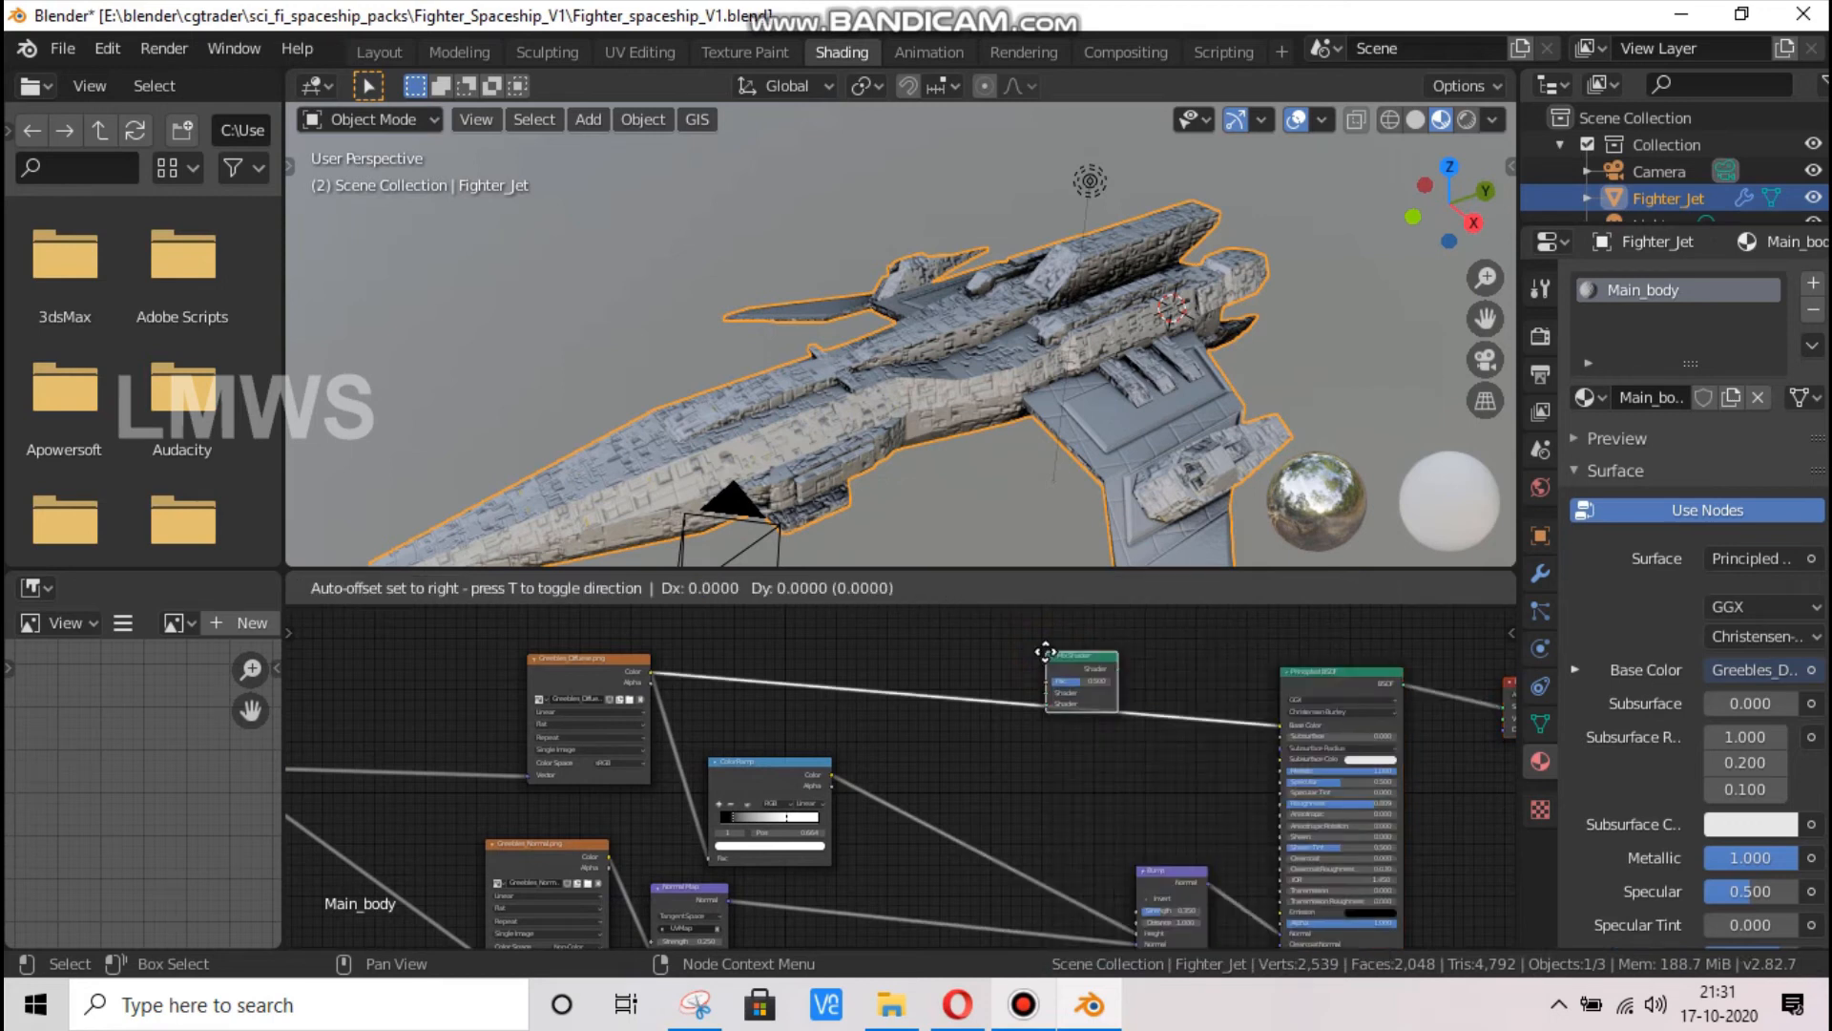
click(1049, 662)
Insert a MixRGB node into the link between the greeble diffuse texture and the Principled BSDF's Base Color
key(shift+a)
click(1046, 653)
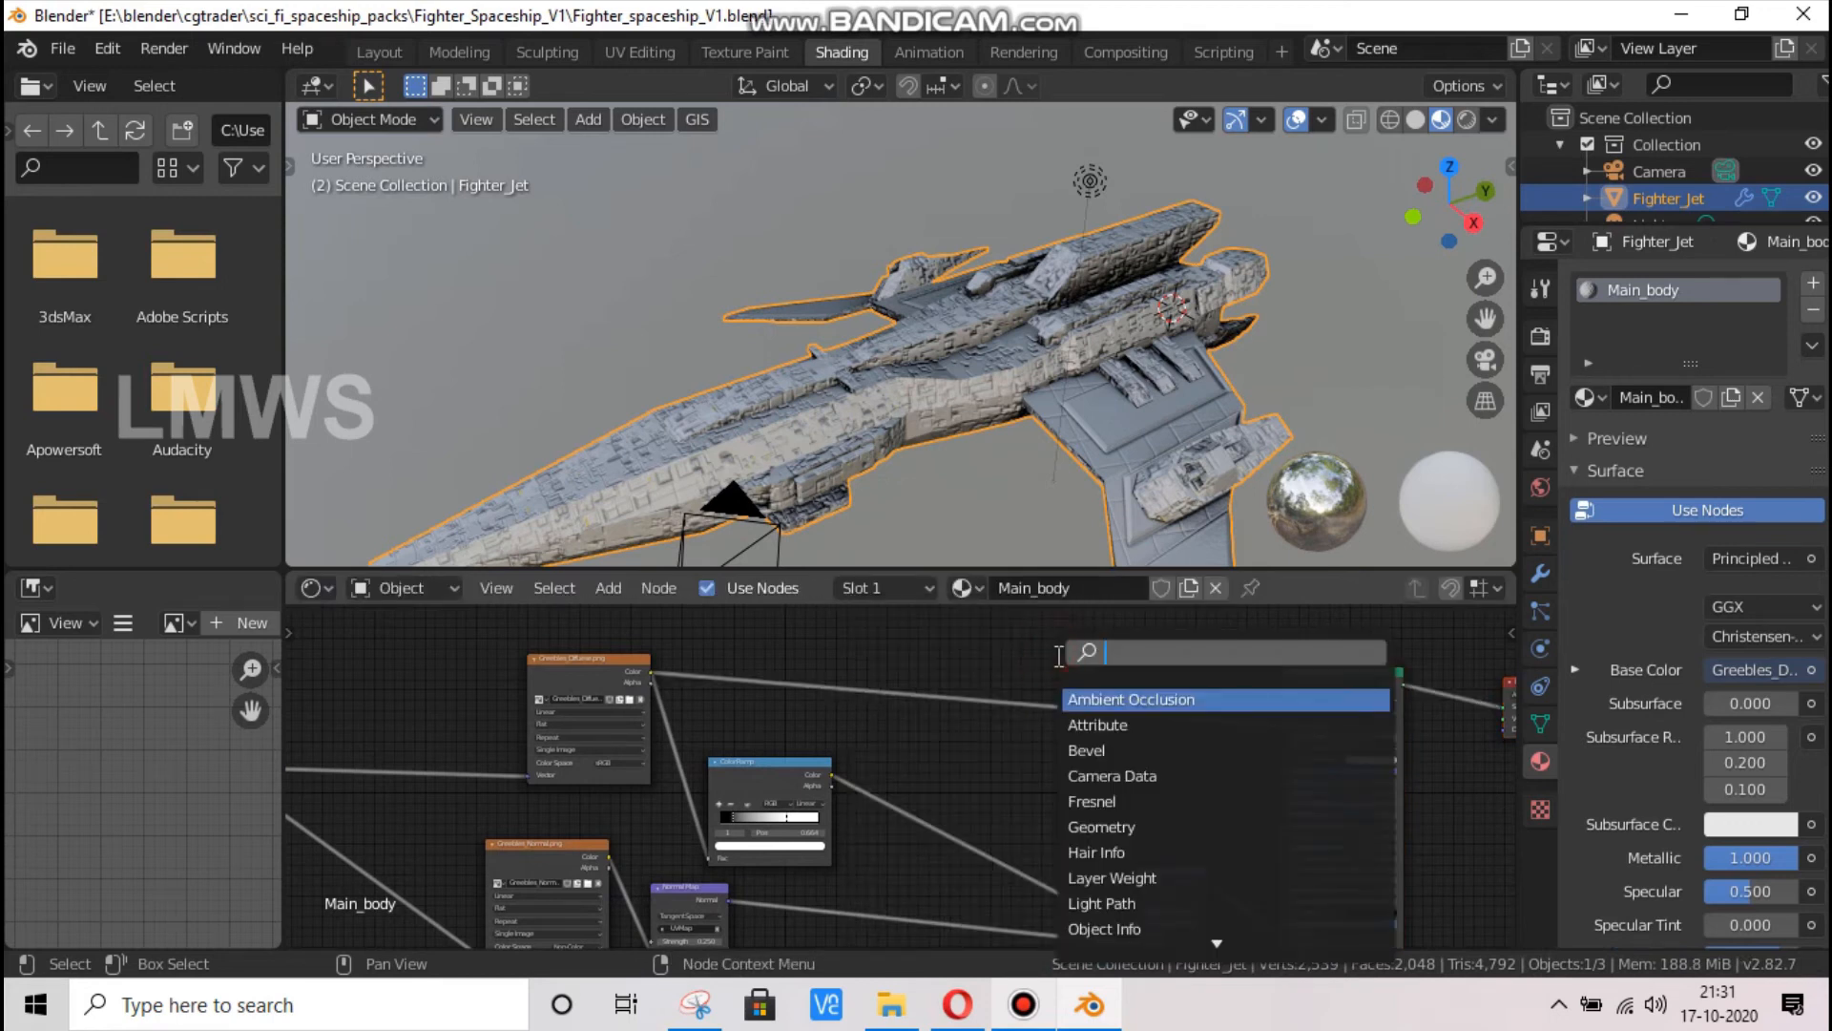
text(mix)
key(Down)
key(Return)
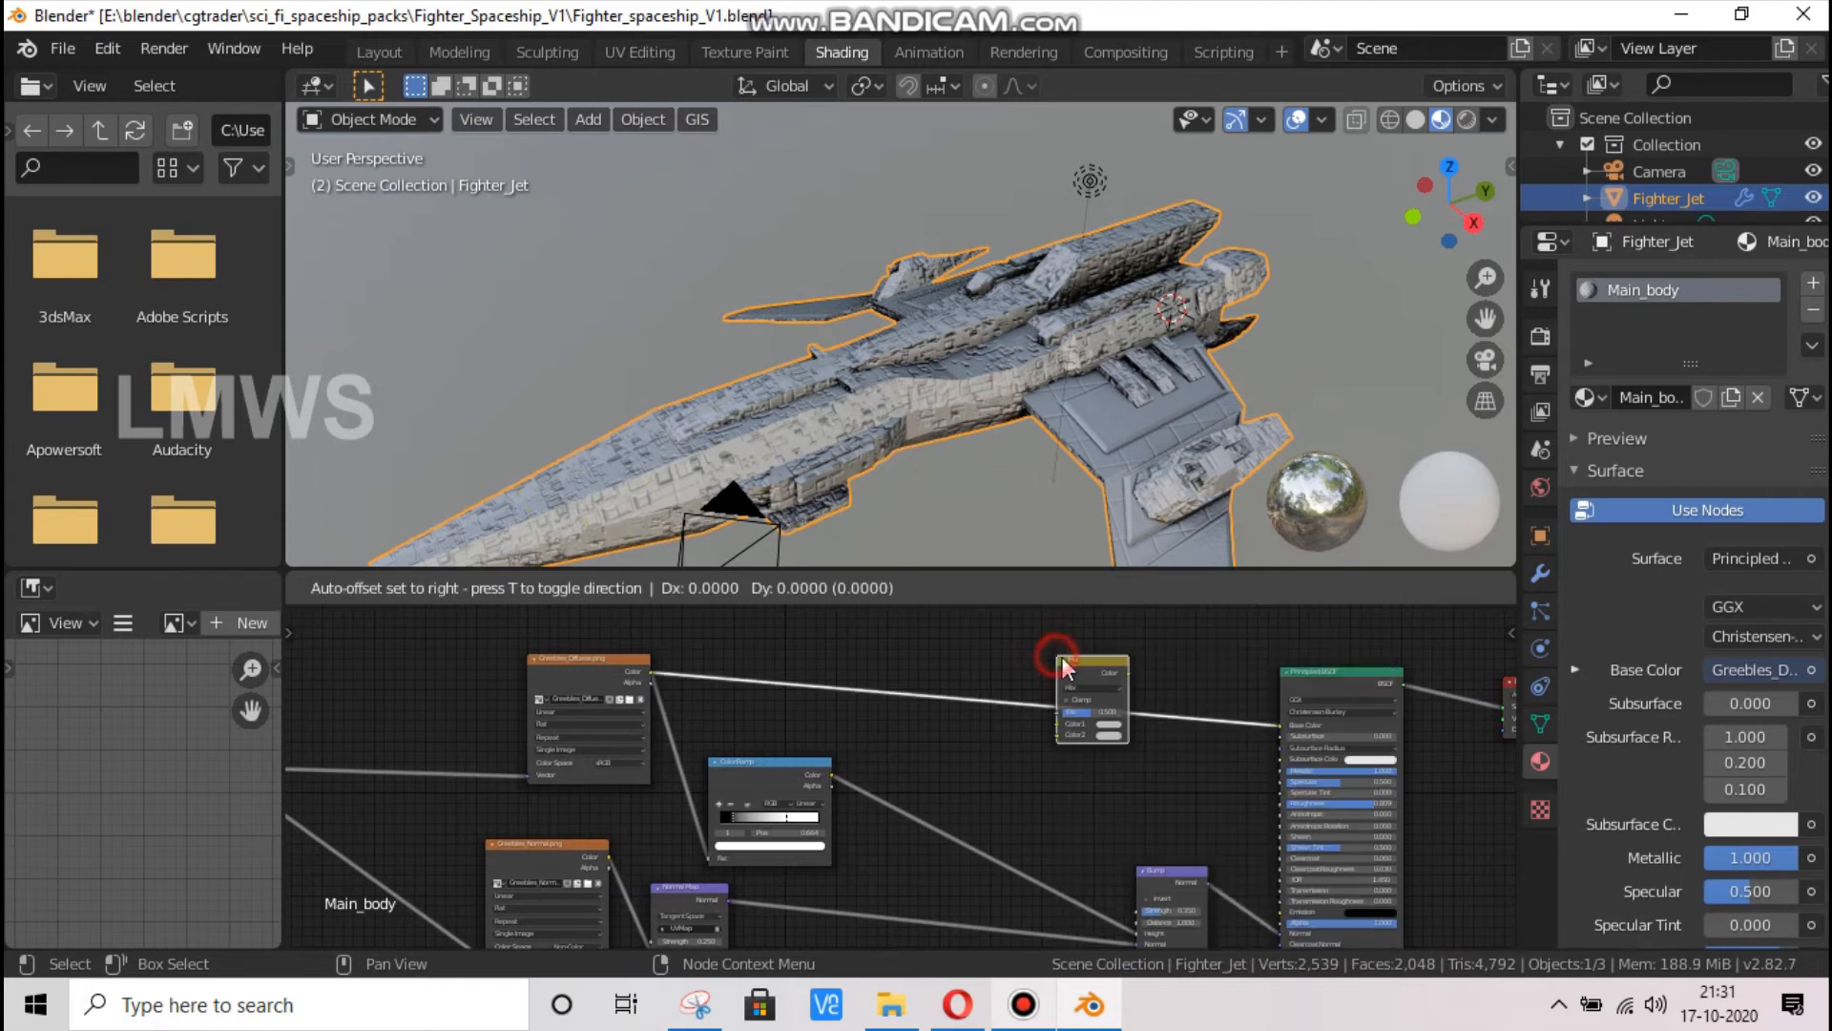
click(1062, 668)
Try a saturated blue as the MixRGB node's Color2 with Mix blending
scroll(1113, 741, up, 3)
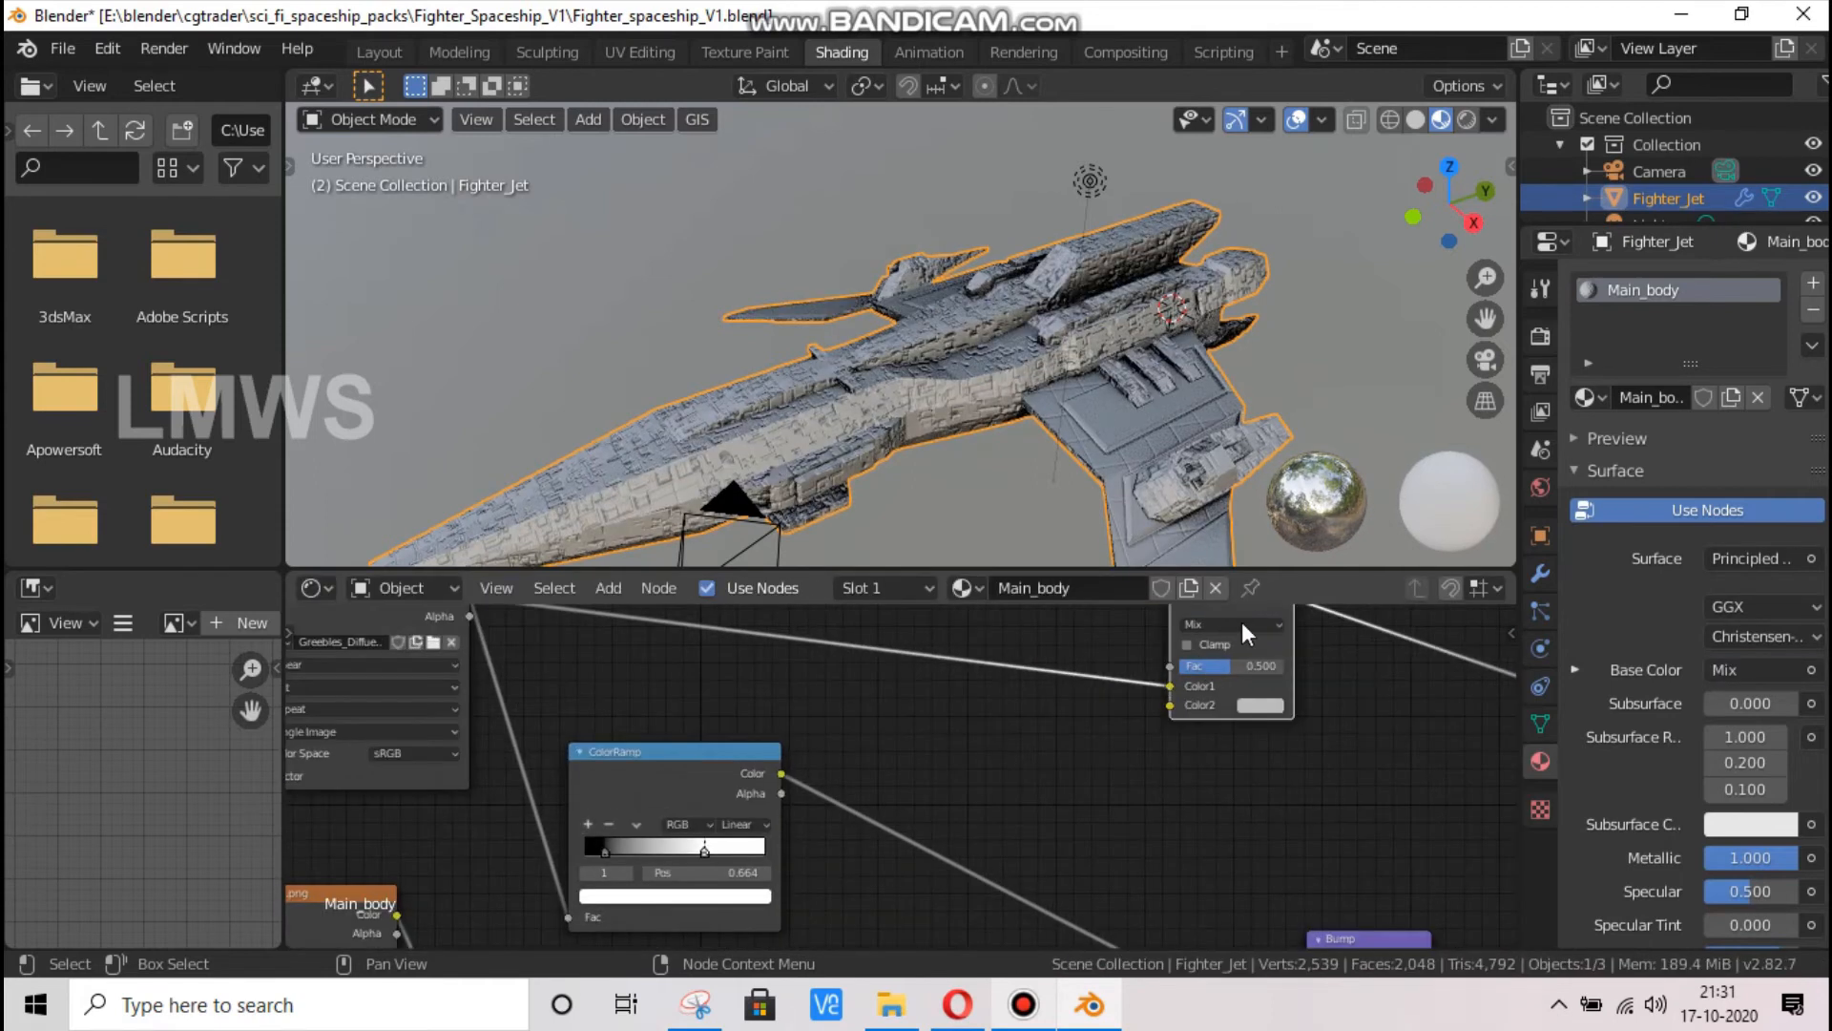
click(1241, 624)
click(1116, 762)
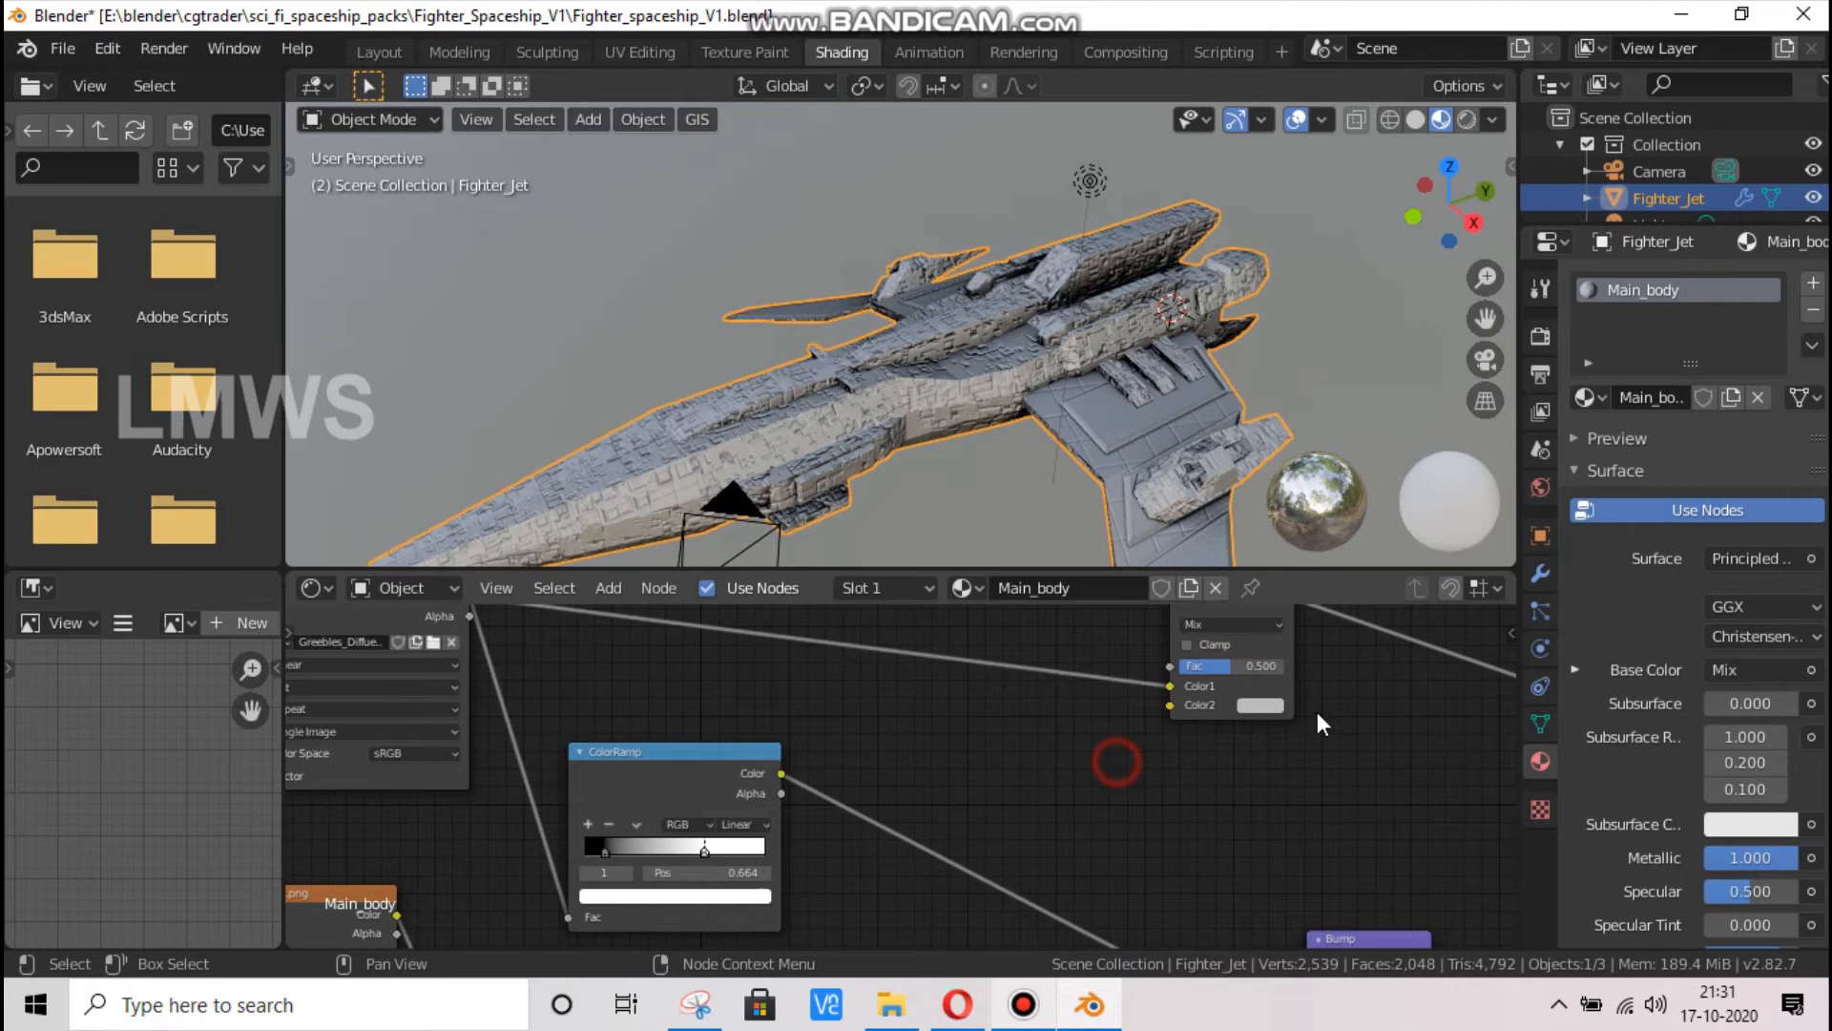
click(1256, 708)
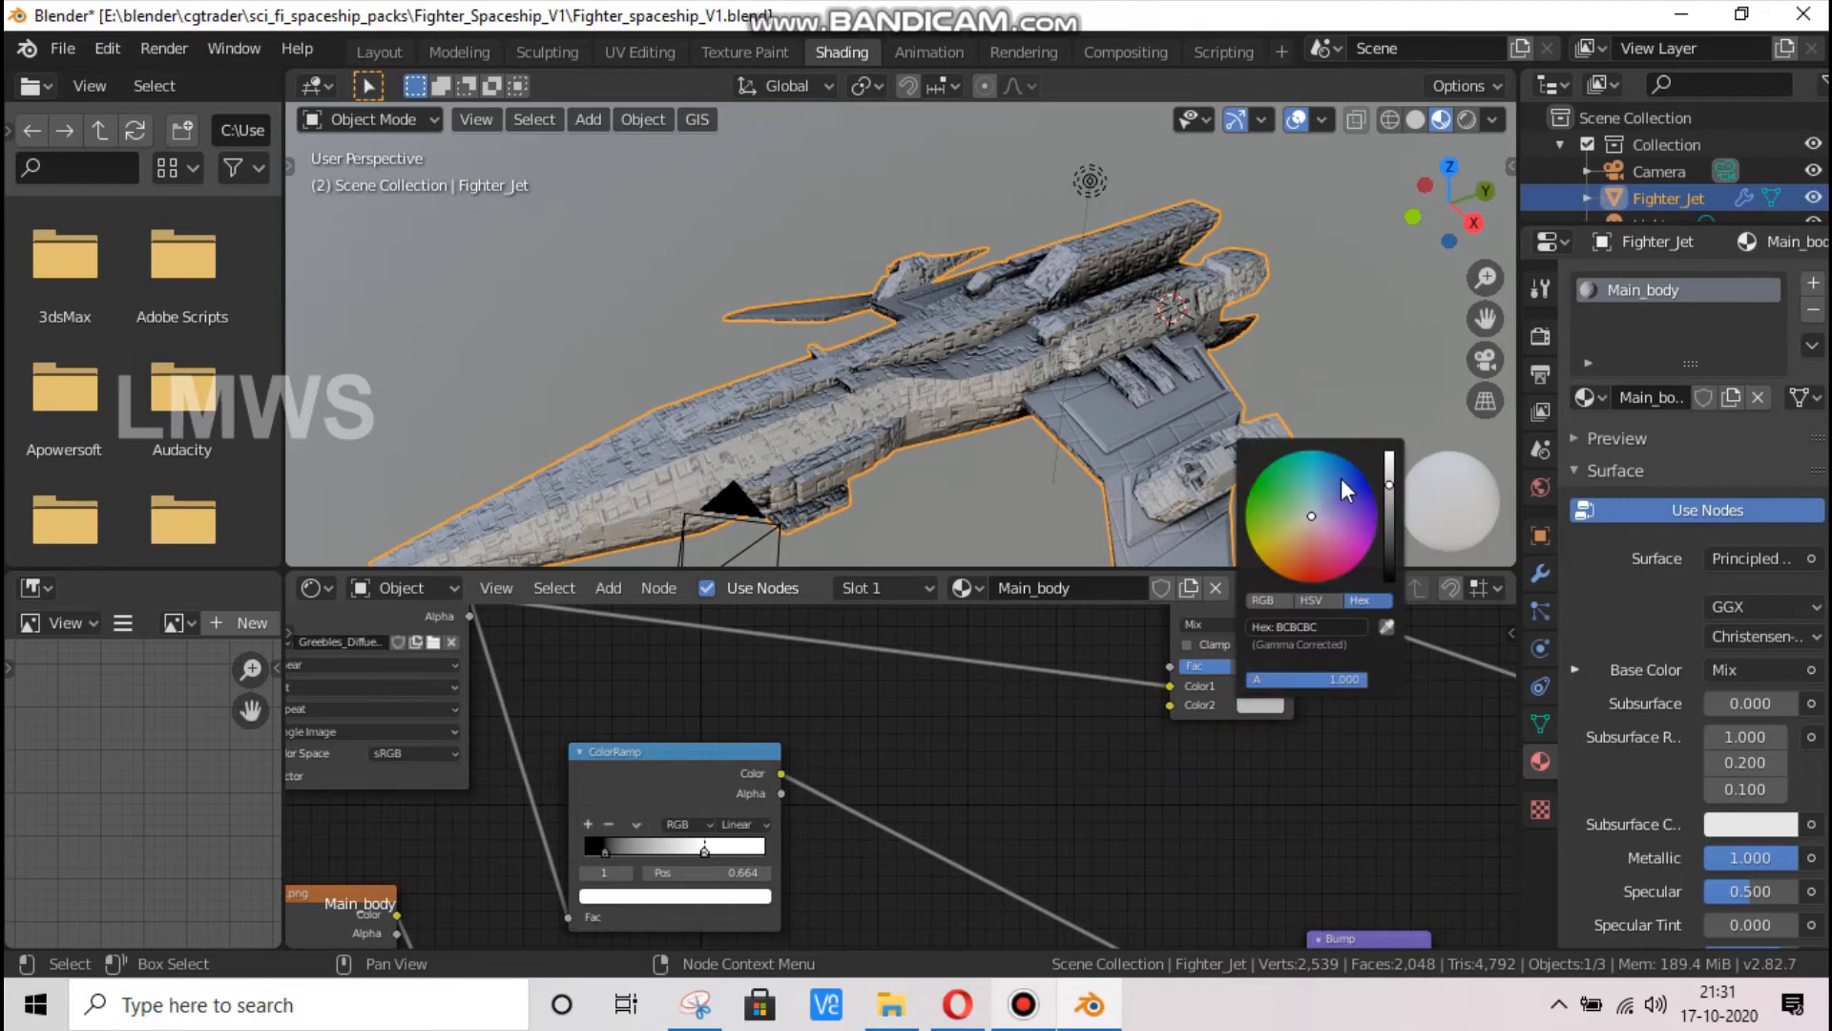
click(1352, 472)
drag(1391, 520, 1365, 485)
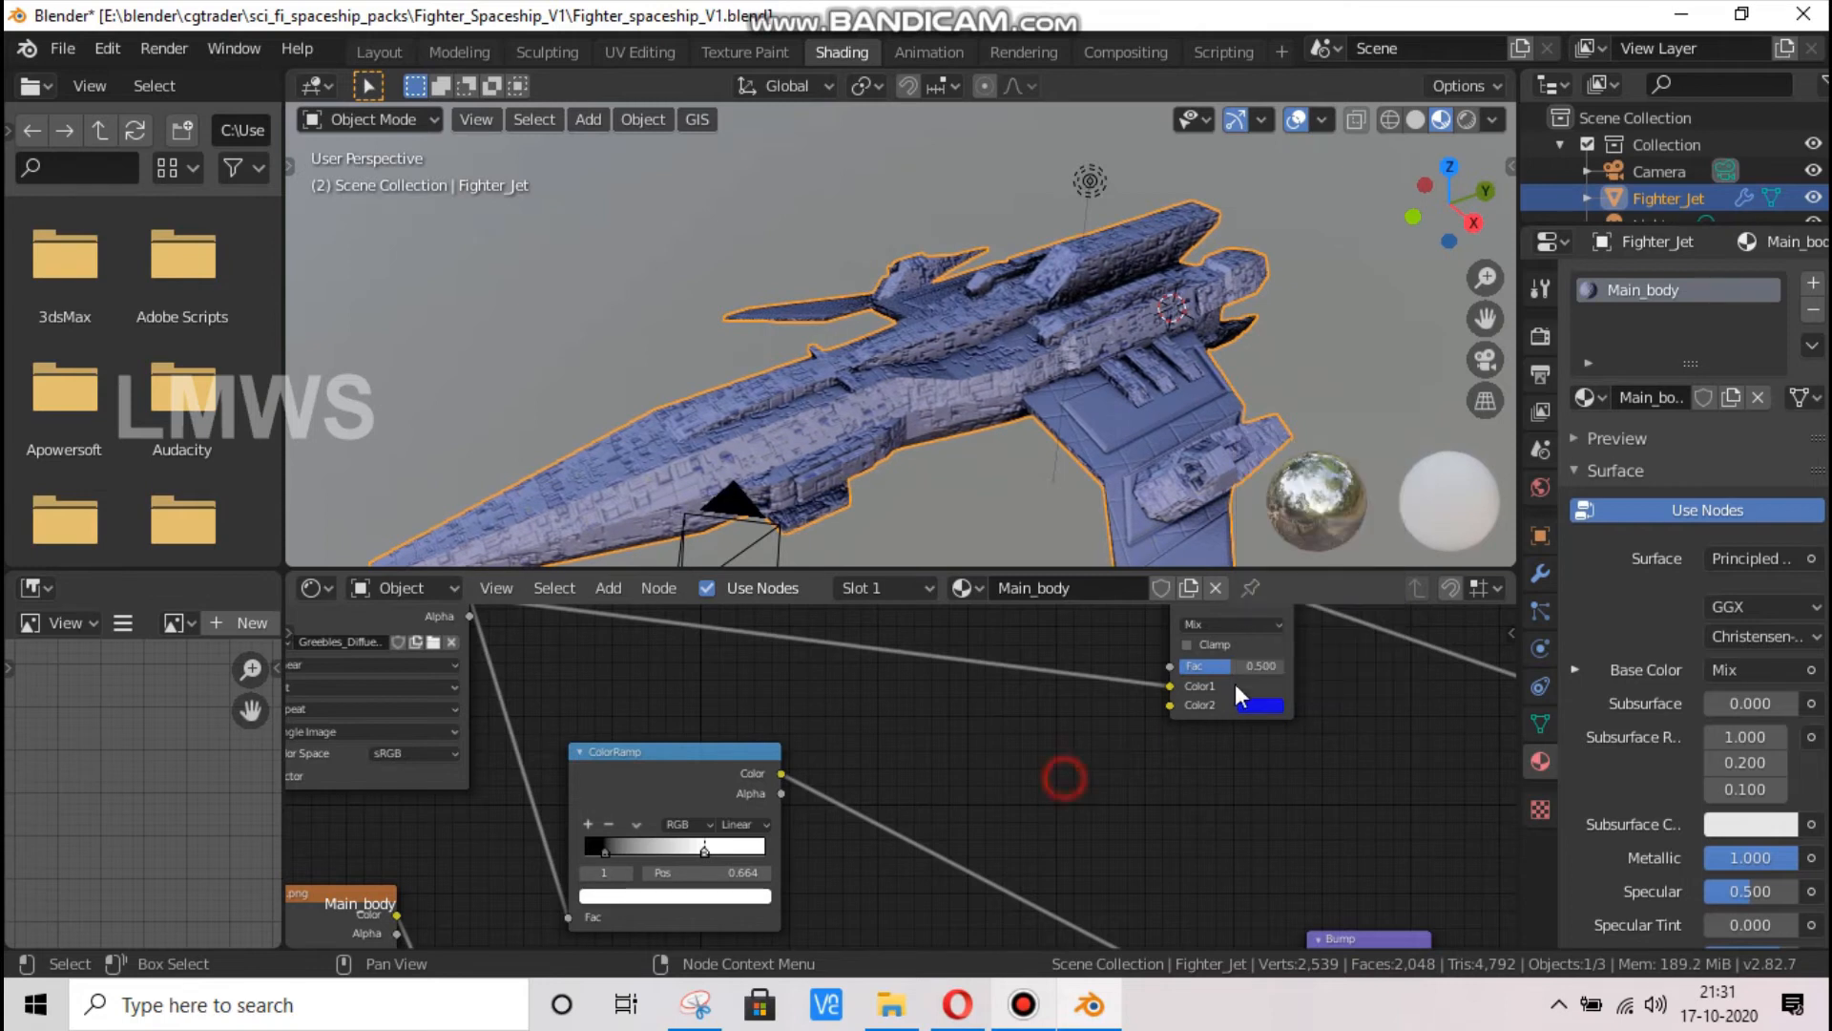
Try Add as the MixRGB node's blending mode and darken its blue Color2 to hex 1208C9
click(1229, 627)
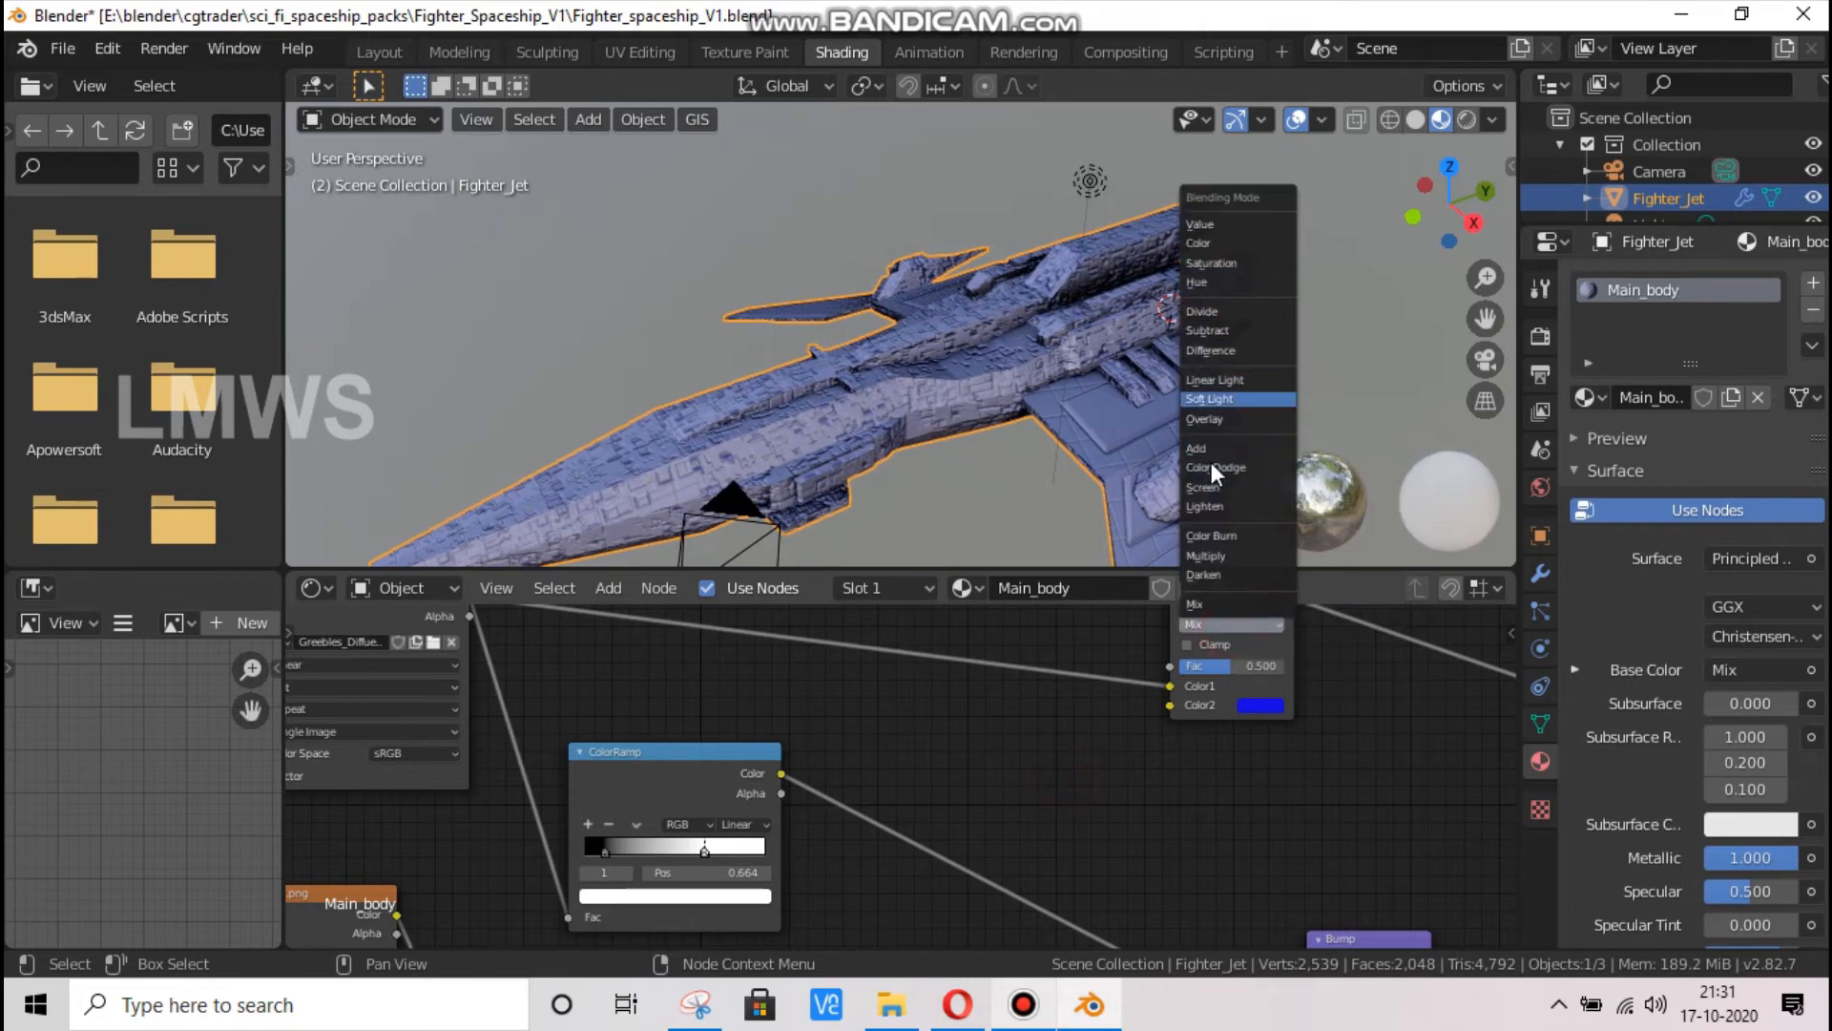
key(Return)
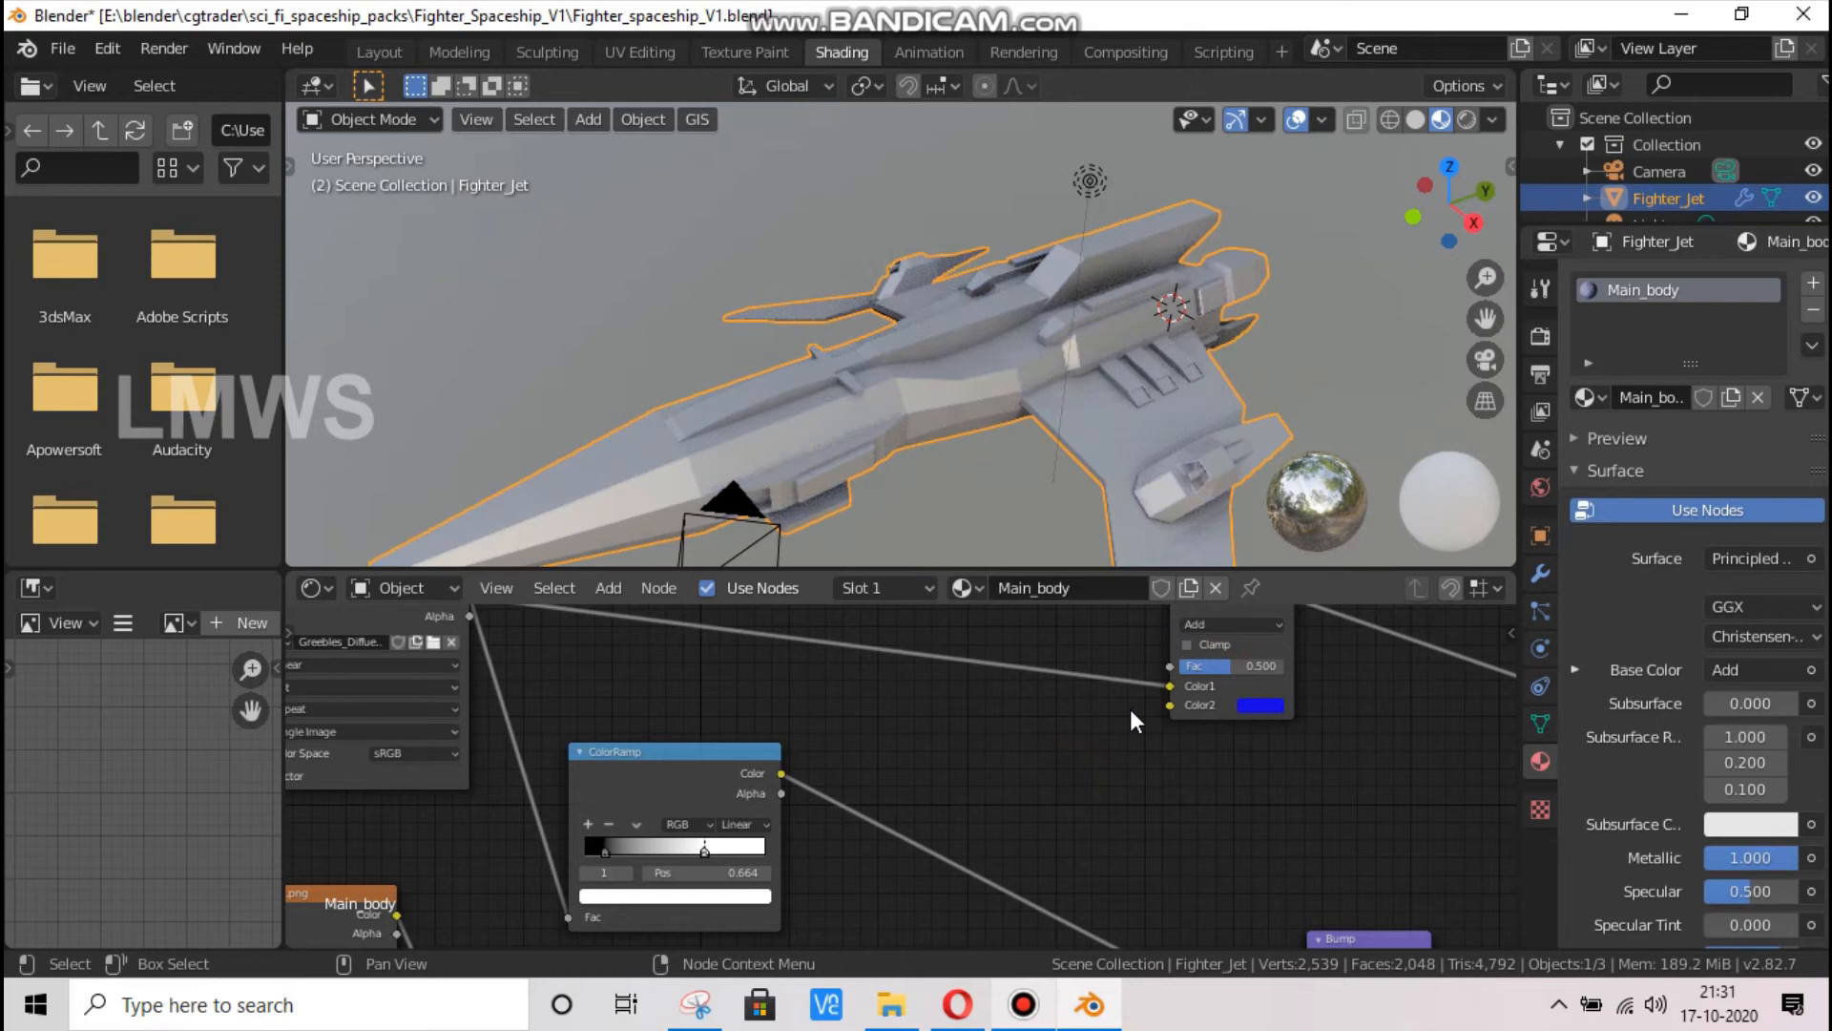
click(1258, 703)
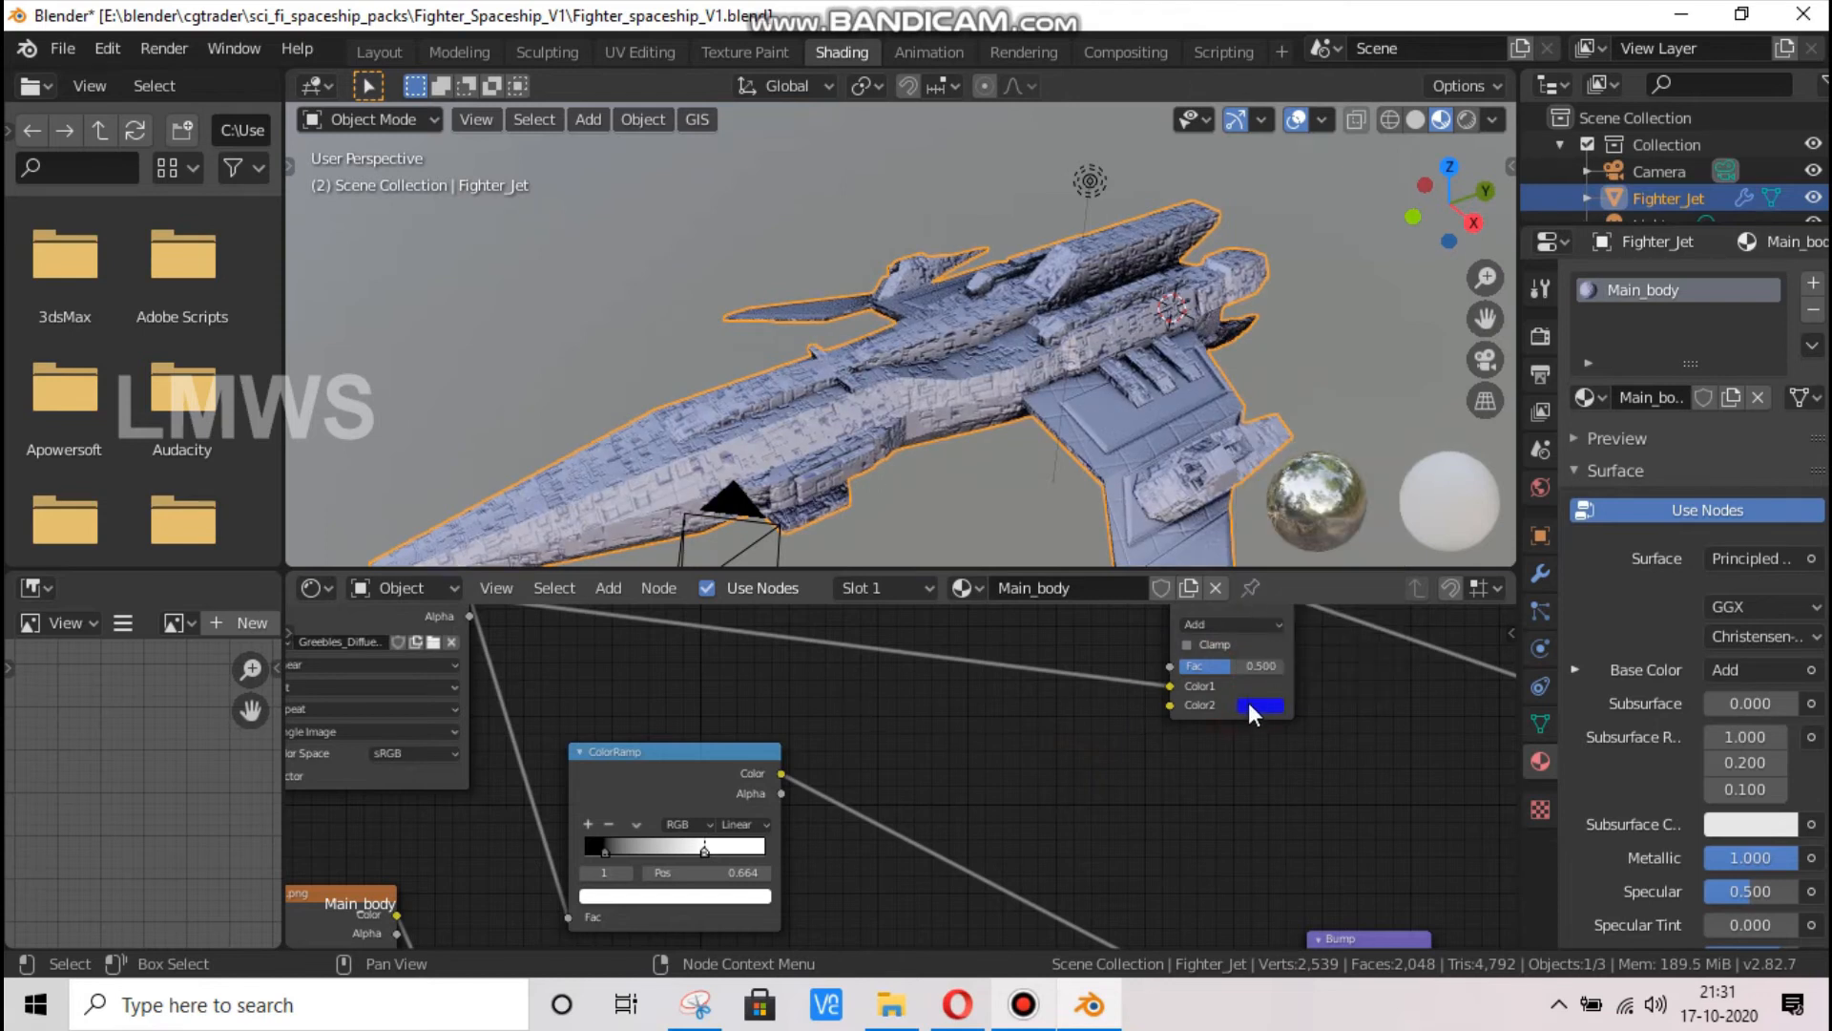
click(1250, 707)
drag(1389, 531, 1390, 477)
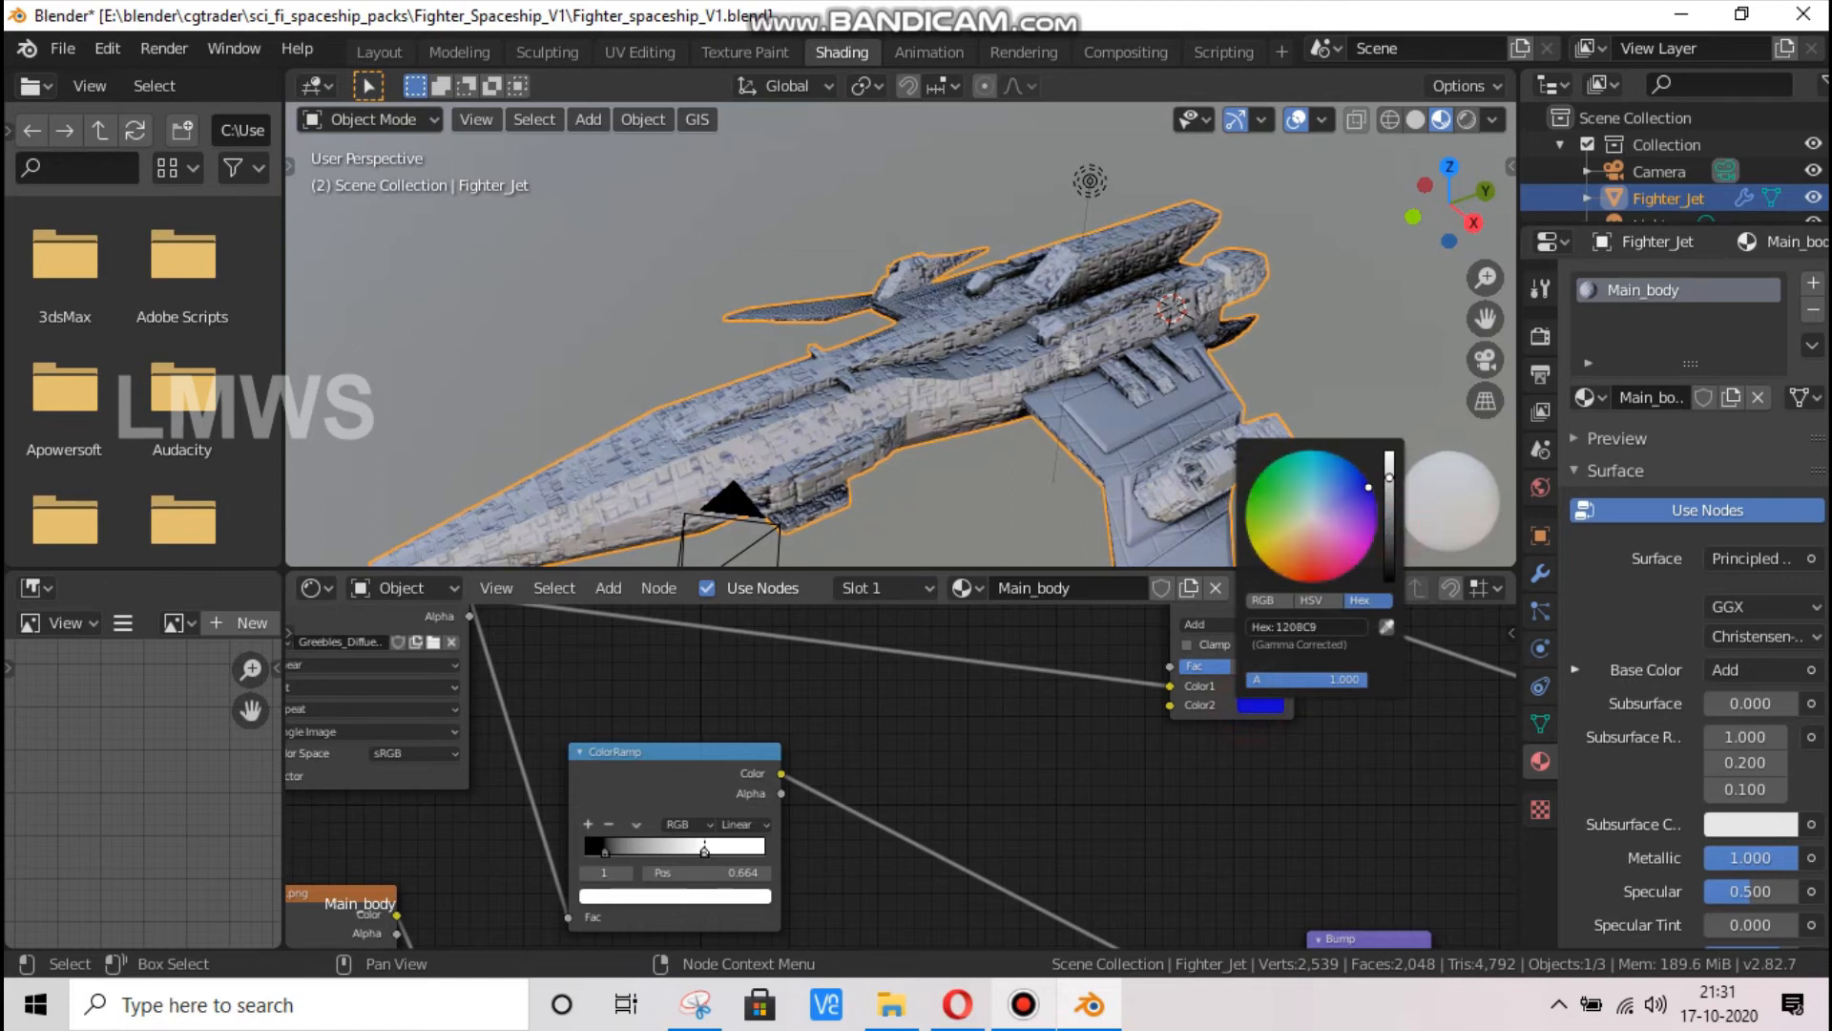
click(1044, 761)
Set the MixRGB node's blending mode to Multiply and its Color2 to a tan-orange
click(1231, 624)
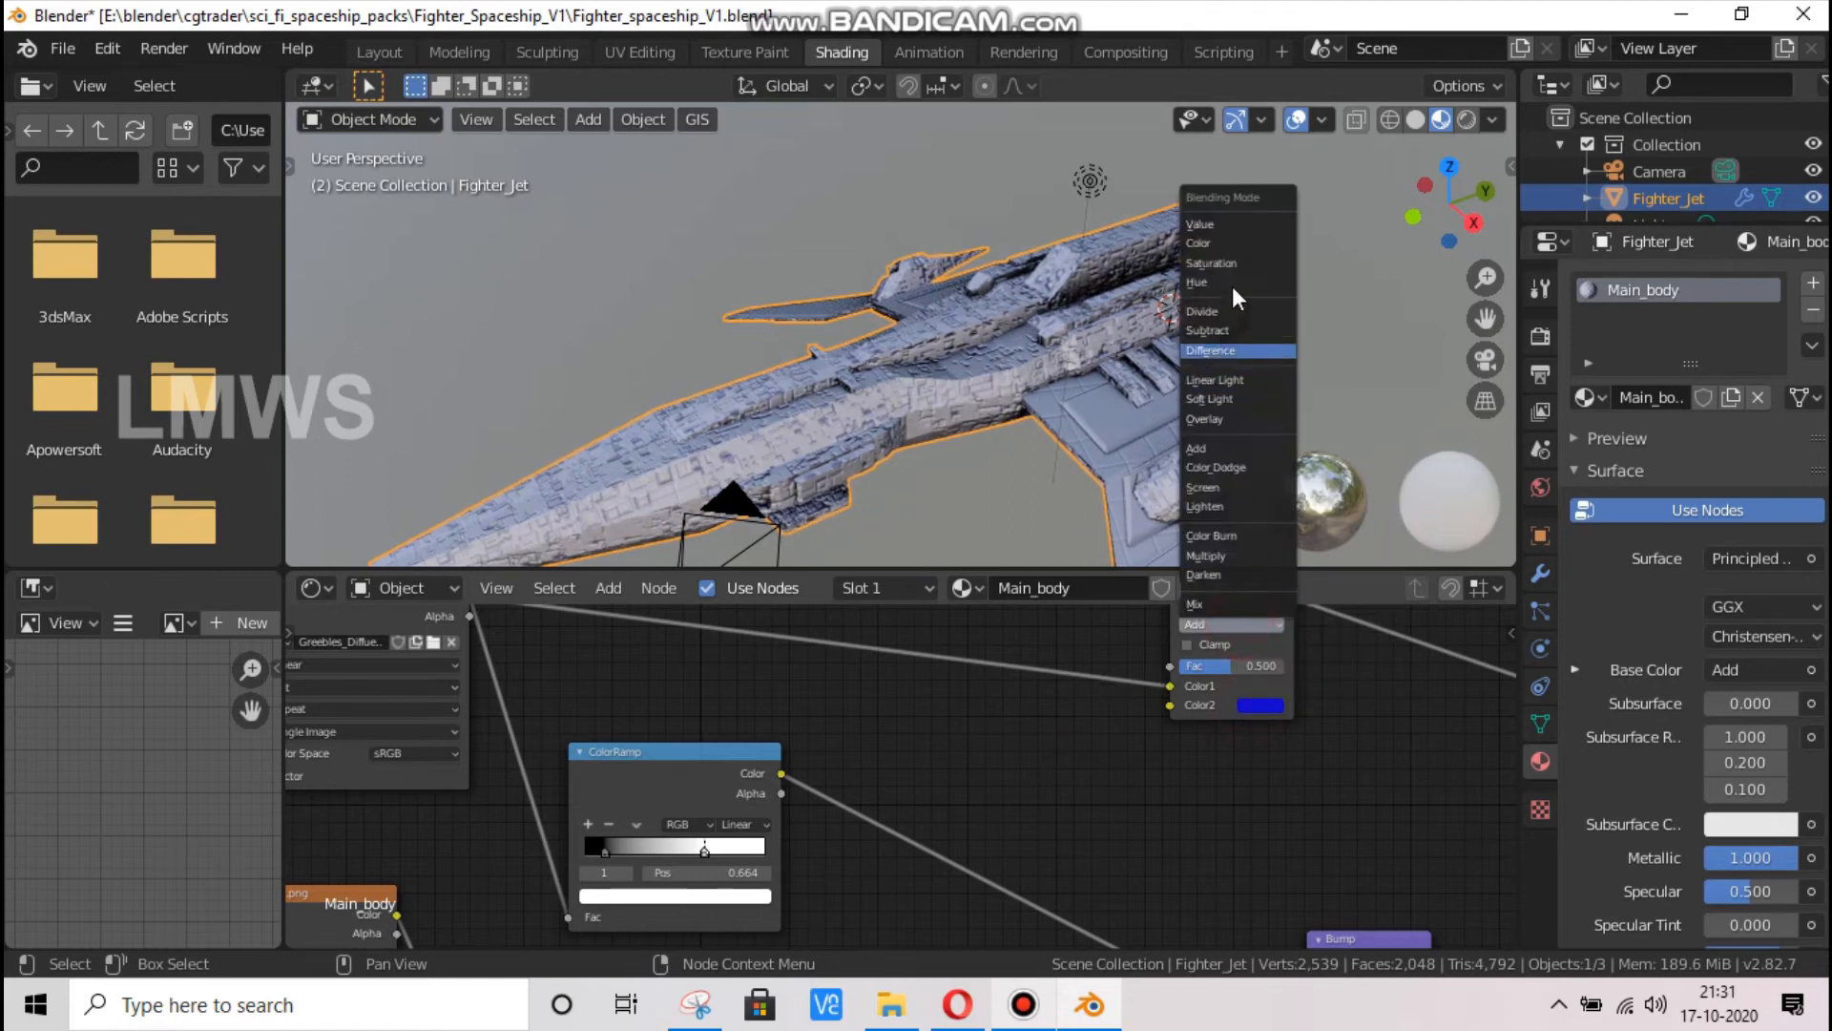
click(1241, 558)
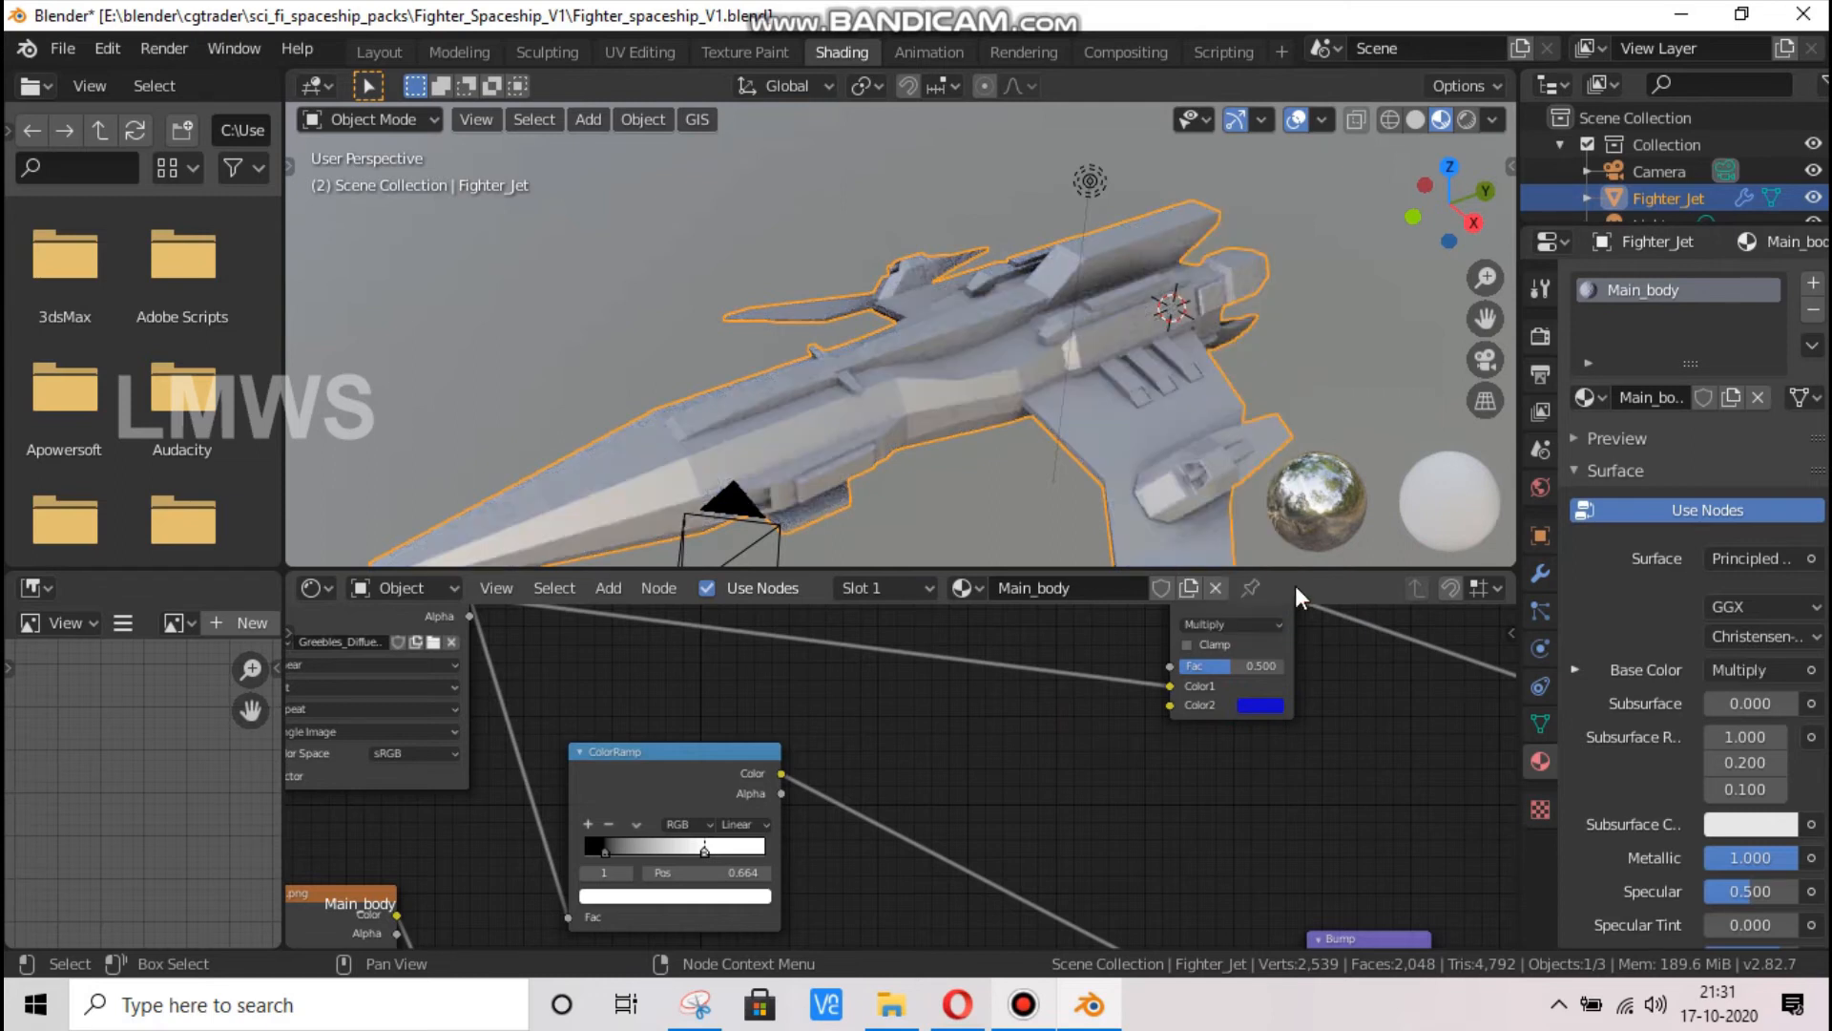
click(1265, 704)
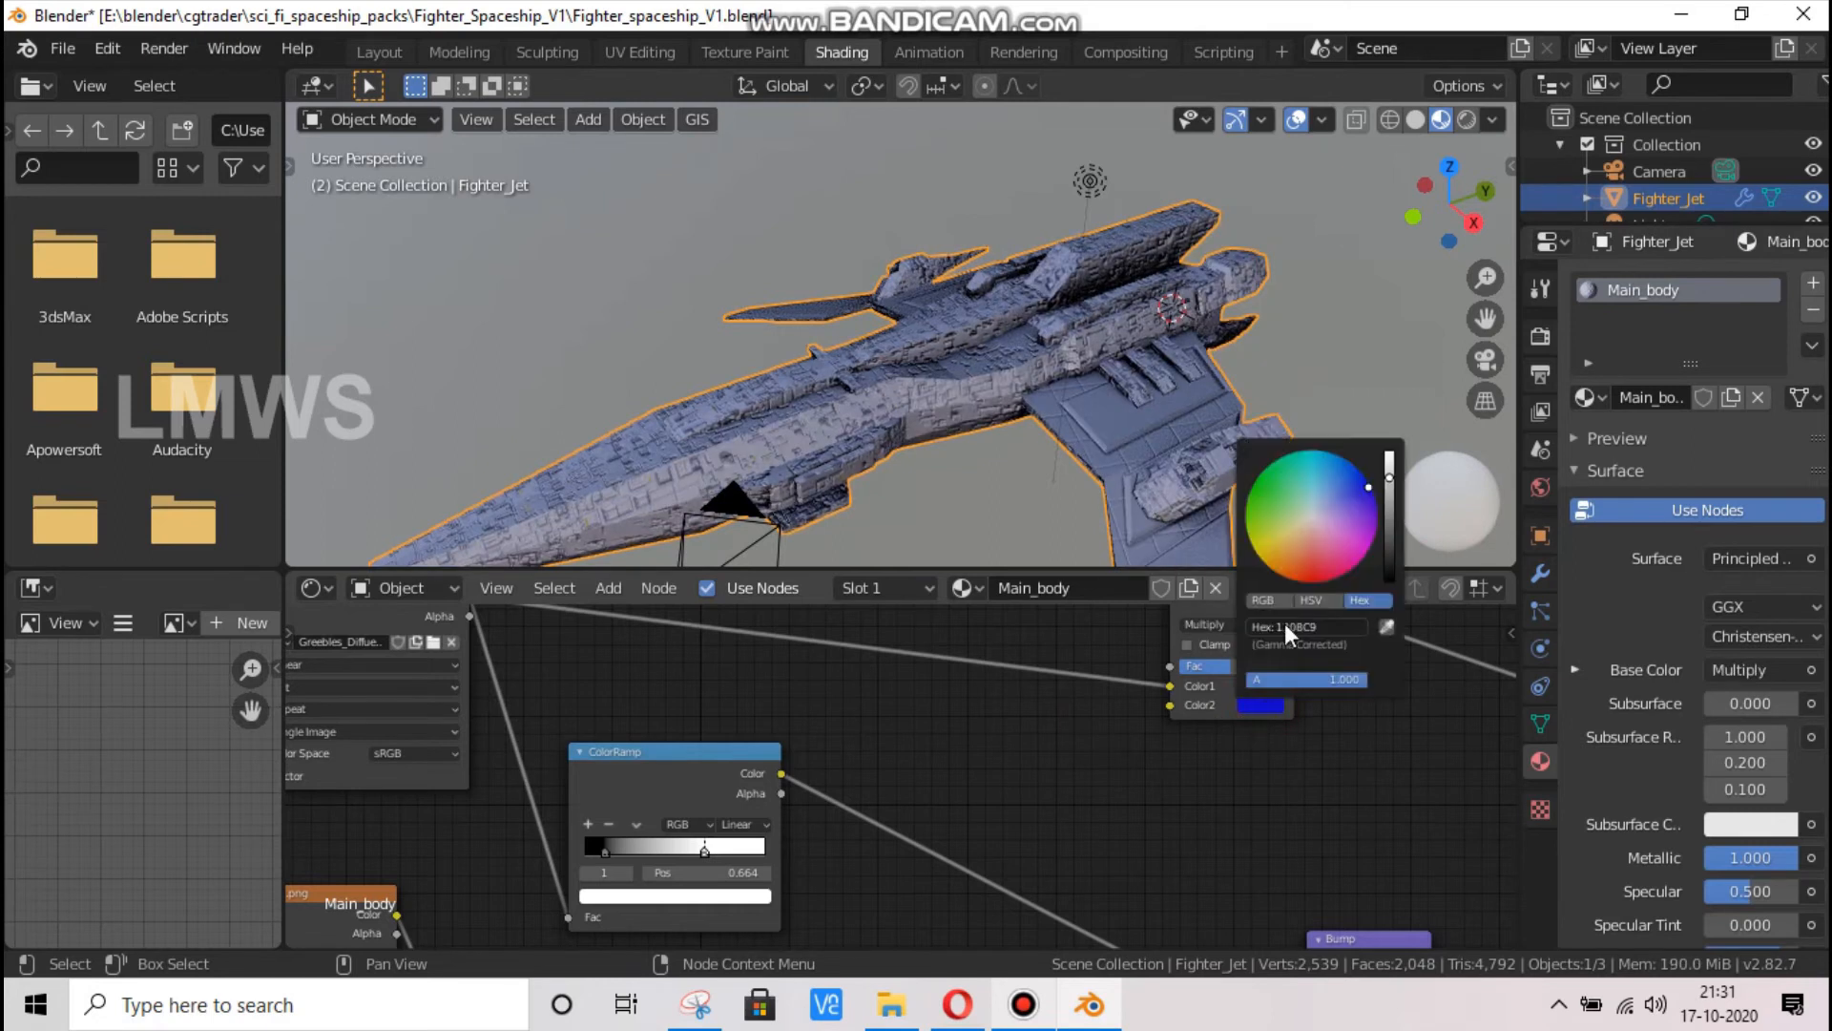
drag(1369, 487, 1288, 547)
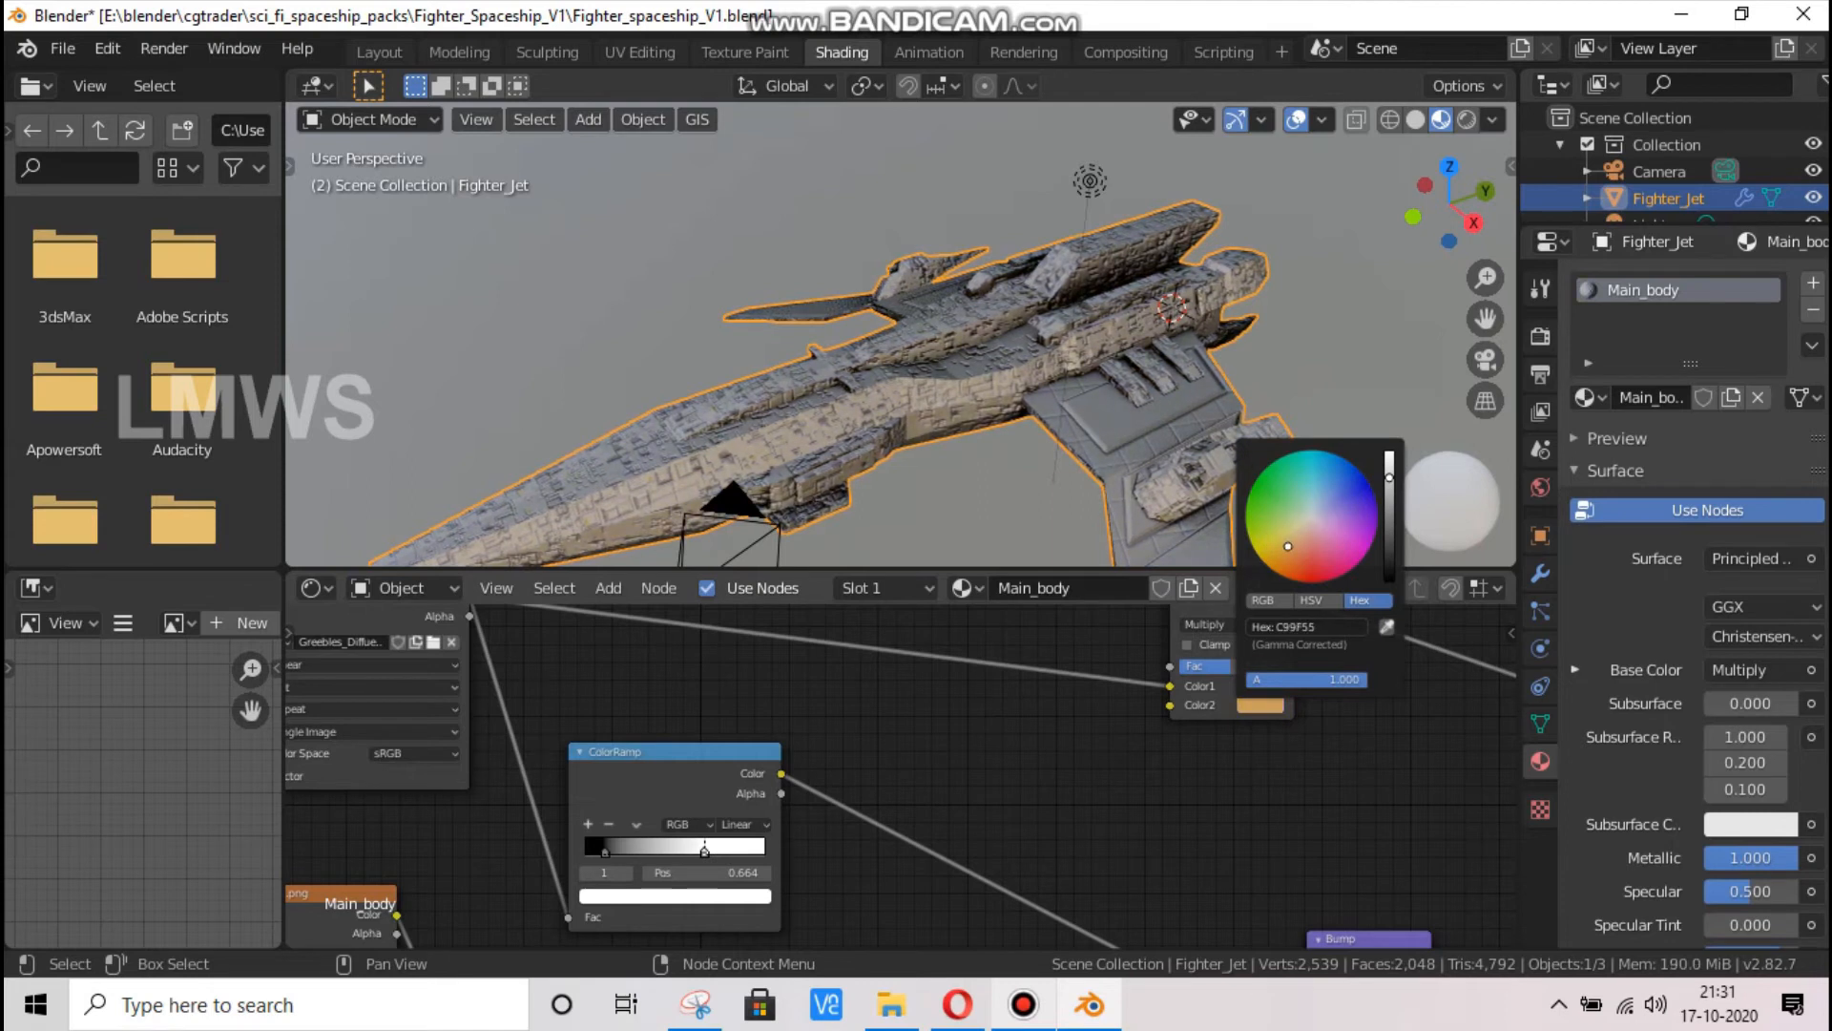
click(1036, 732)
Connect the ColorRamp's Color output to the MixRGB node's Fac and change Color2 to a pale cream
drag(782, 771, 1170, 666)
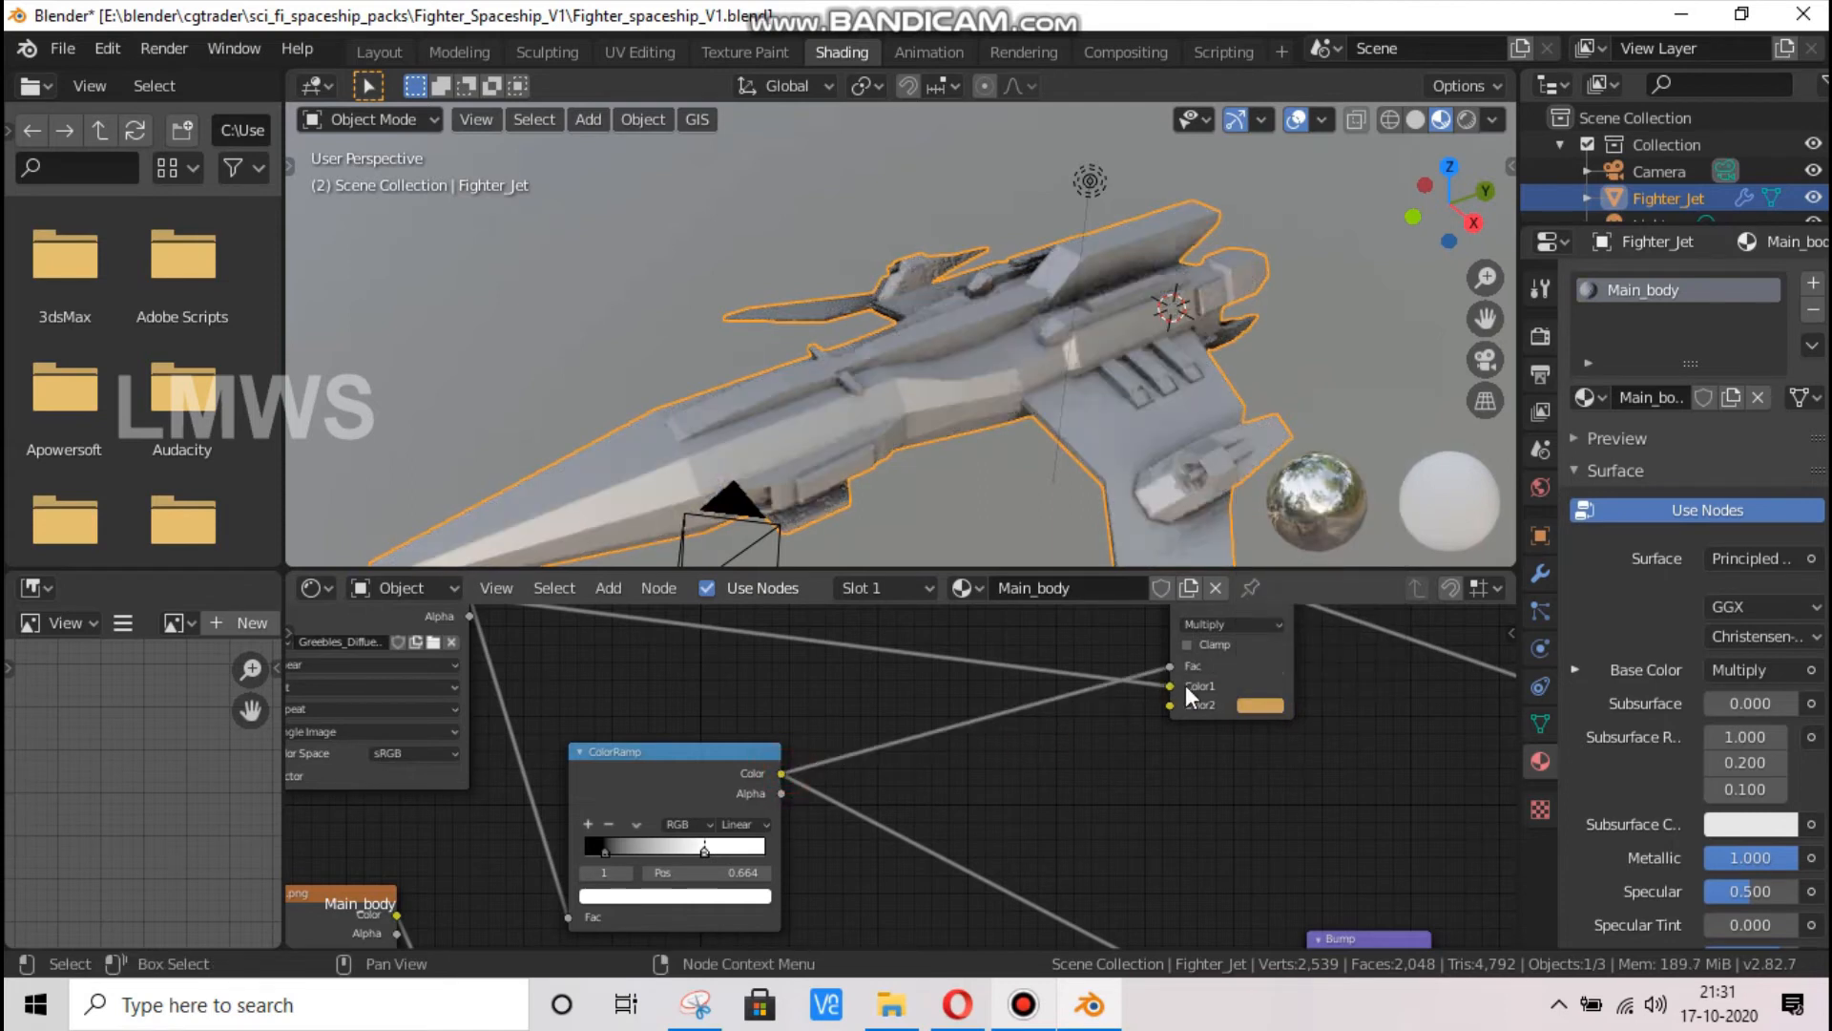
click(1260, 704)
drag(1332, 513, 1339, 491)
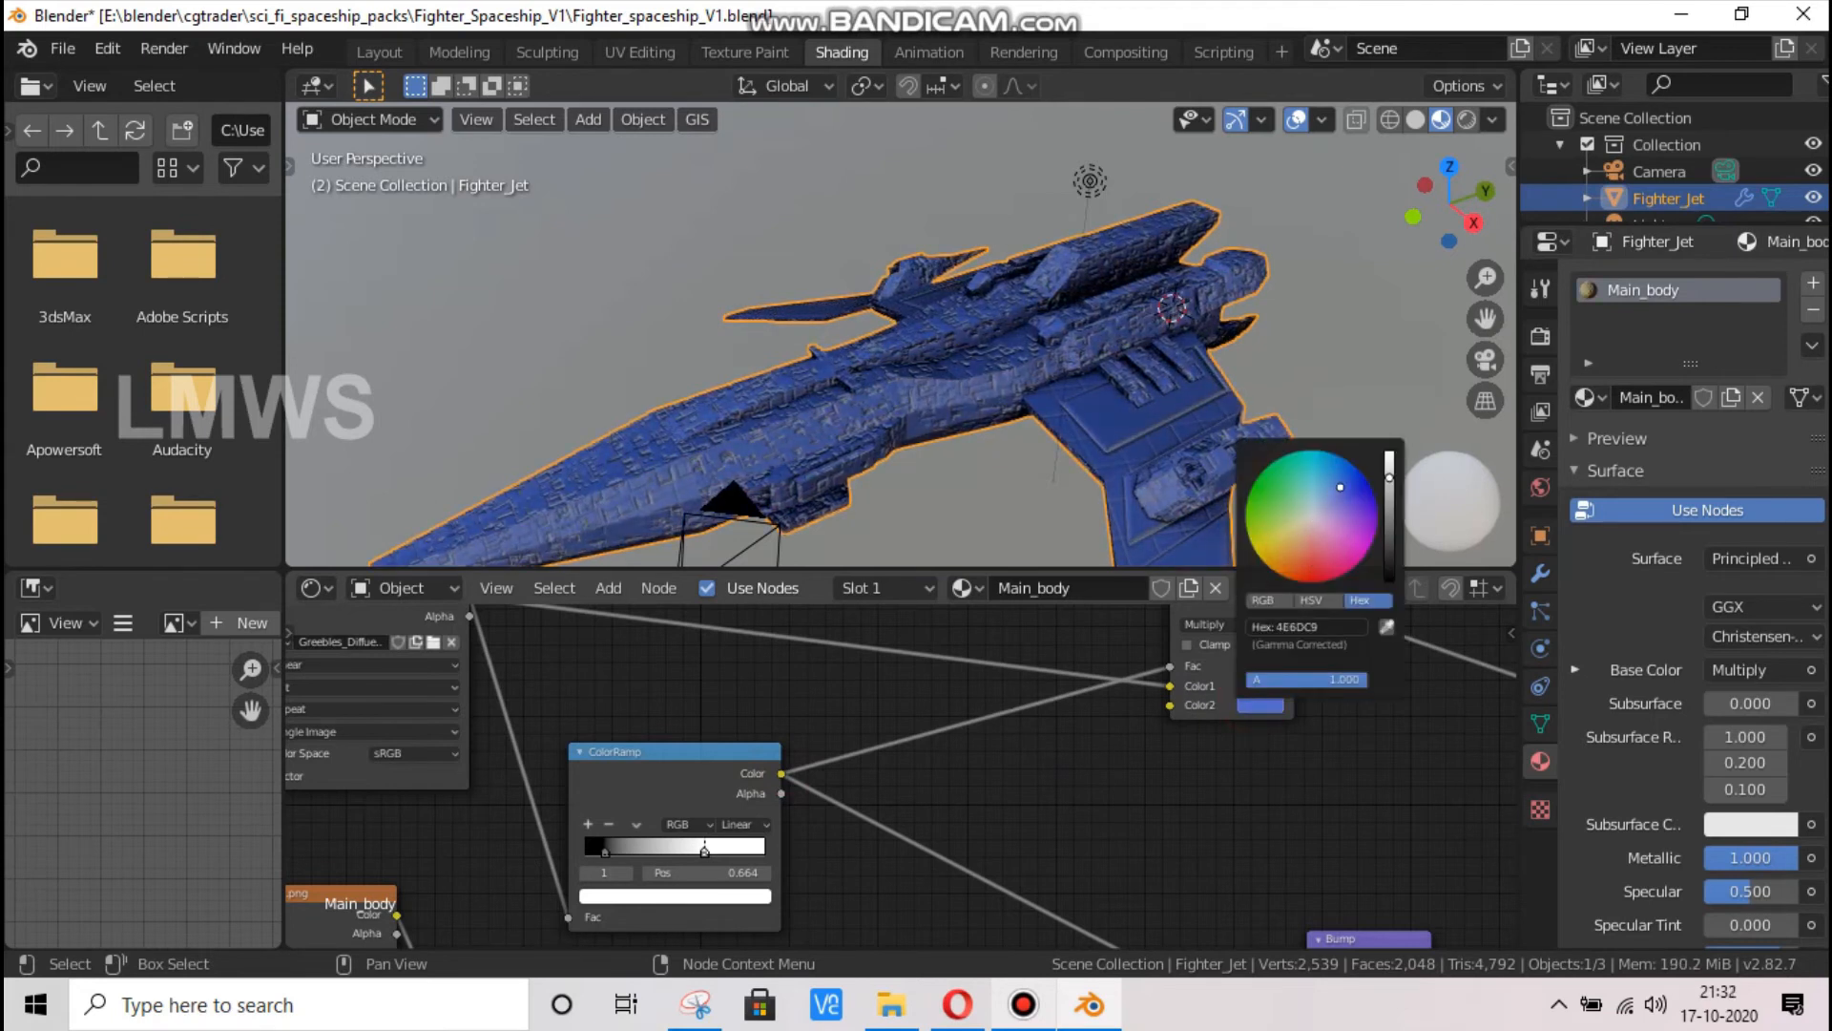
drag(1340, 487, 1304, 522)
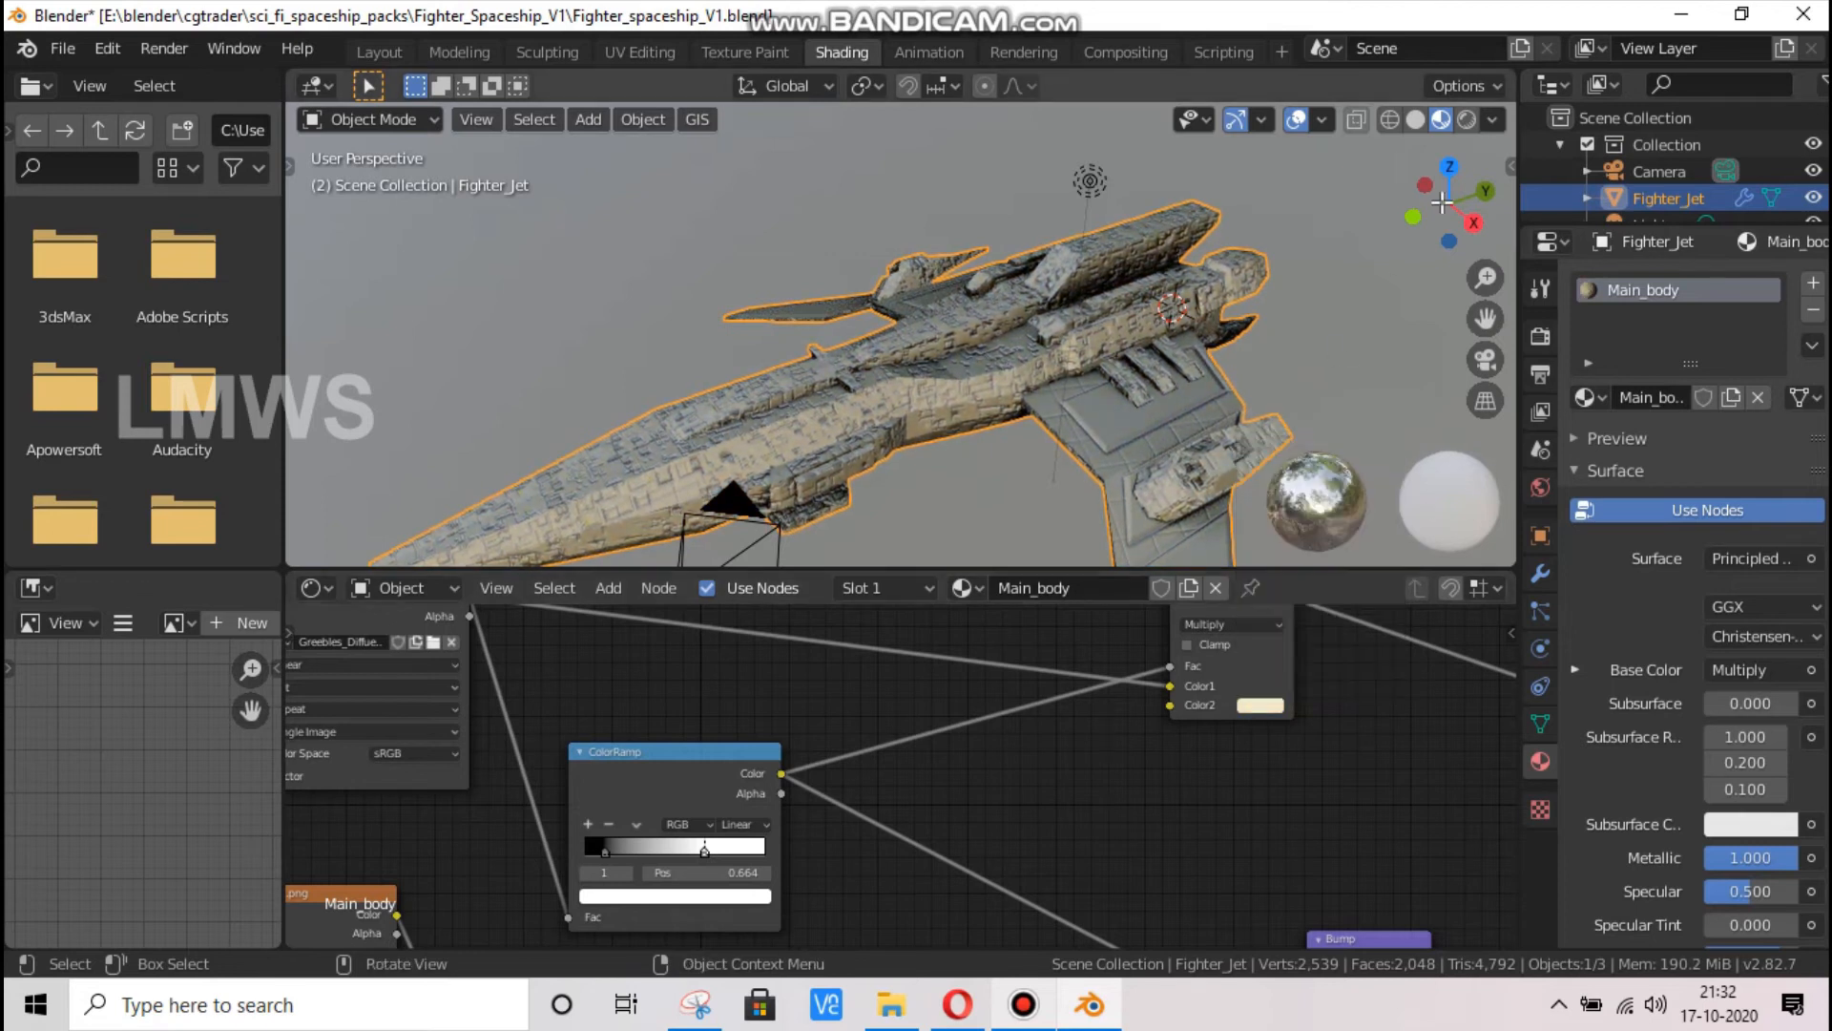
Check the tinted ship from a higher angle and save the file
drag(1460, 195, 1374, 248)
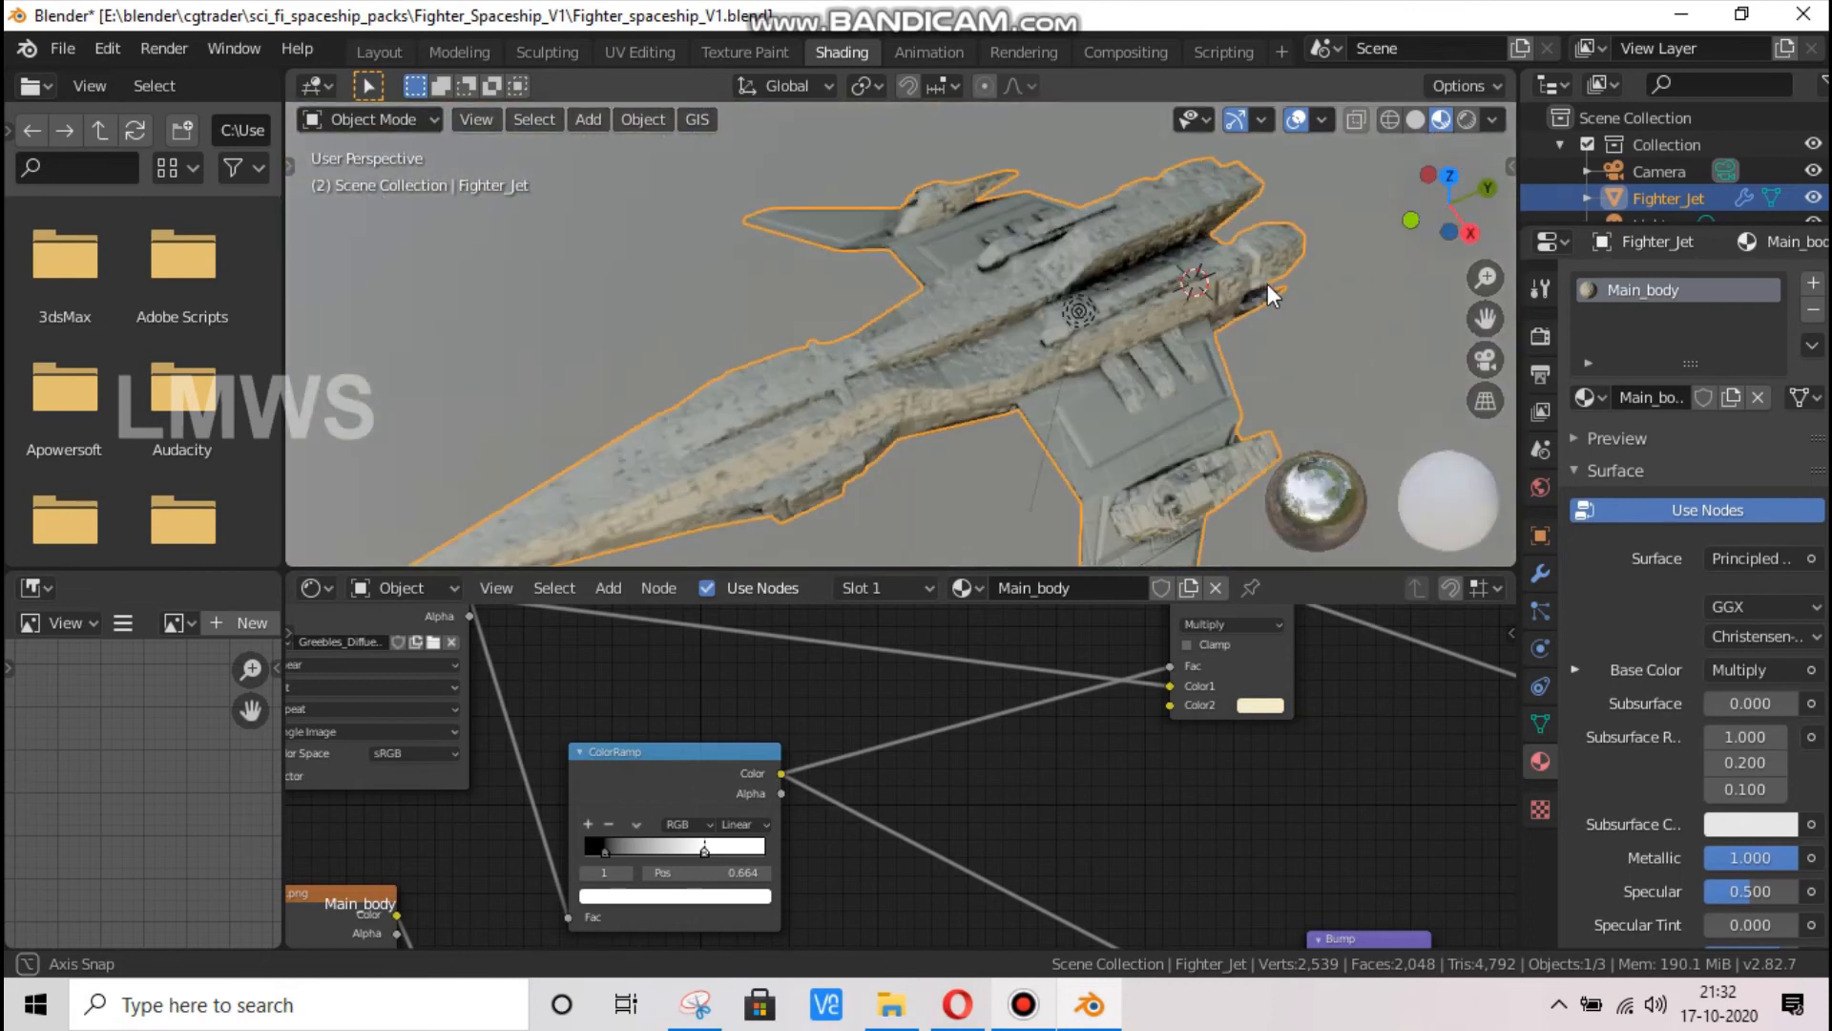
scroll(987, 399, down, 4)
key(ctrl+s)
Darken the MixRGB node's Color2 to hex B6B499 and save the file
scroll(1279, 753, up, 1)
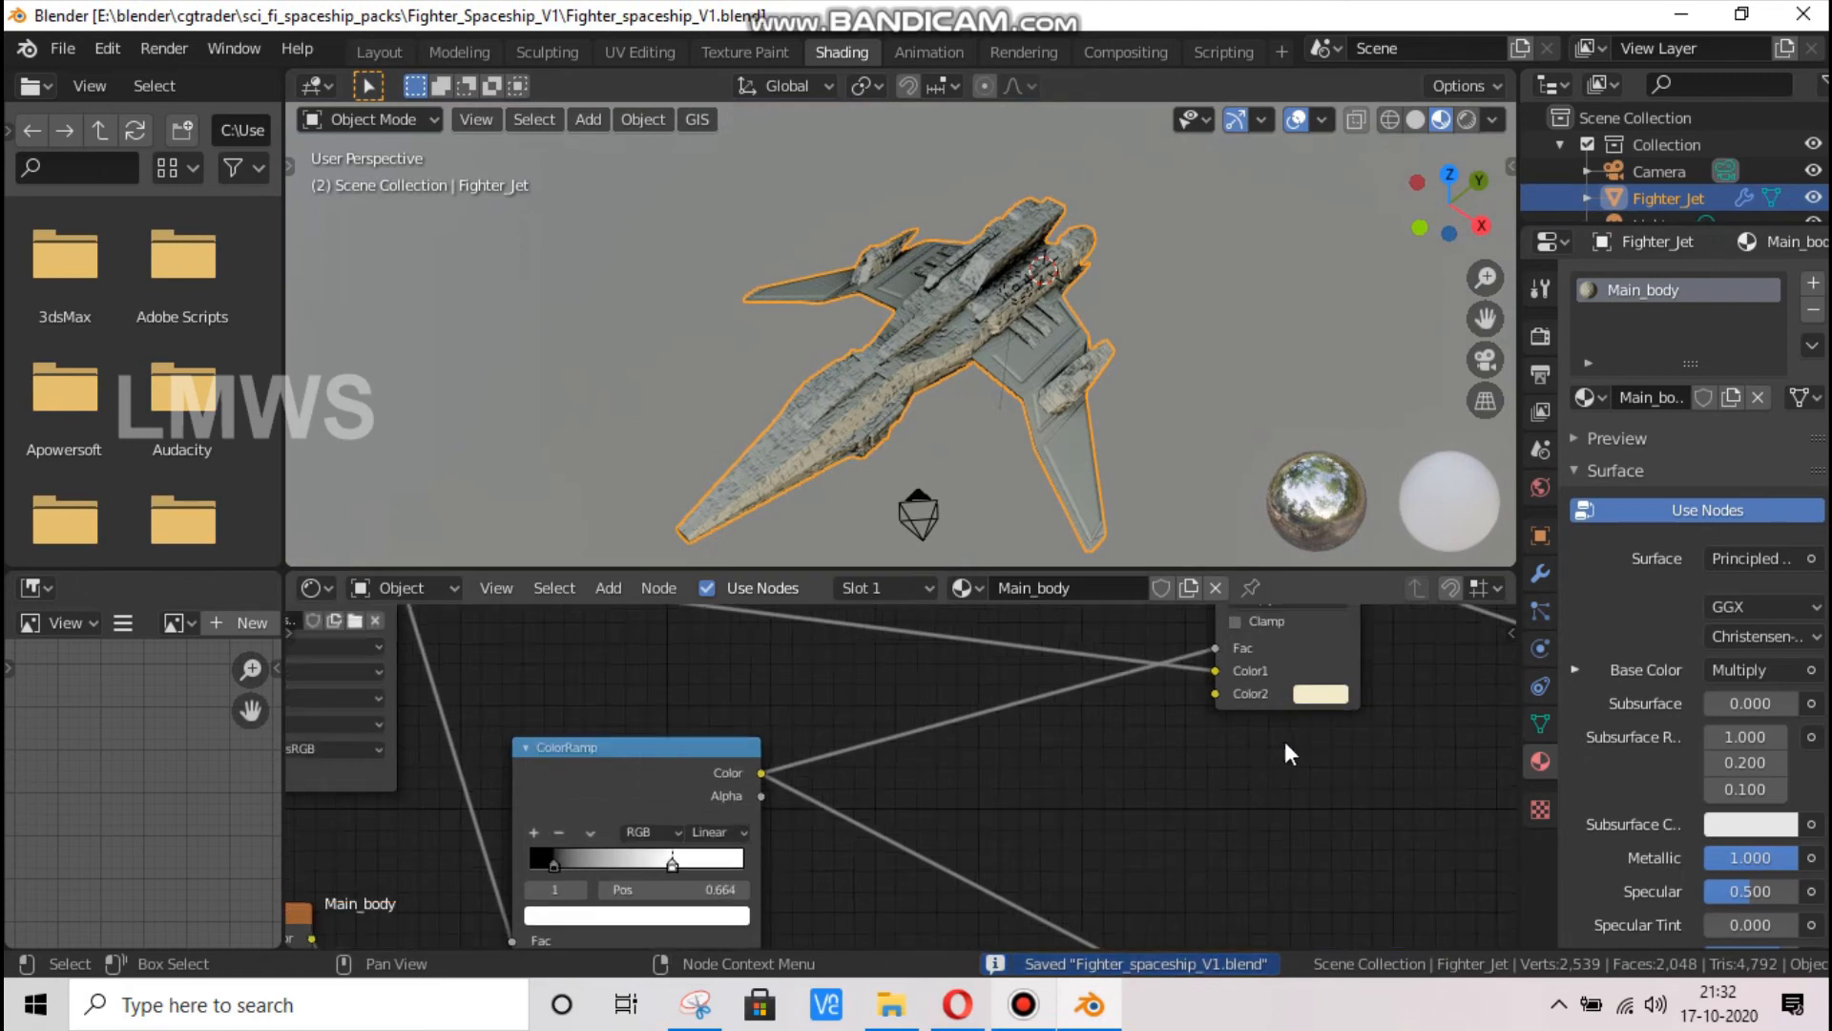
click(1334, 694)
click(1467, 420)
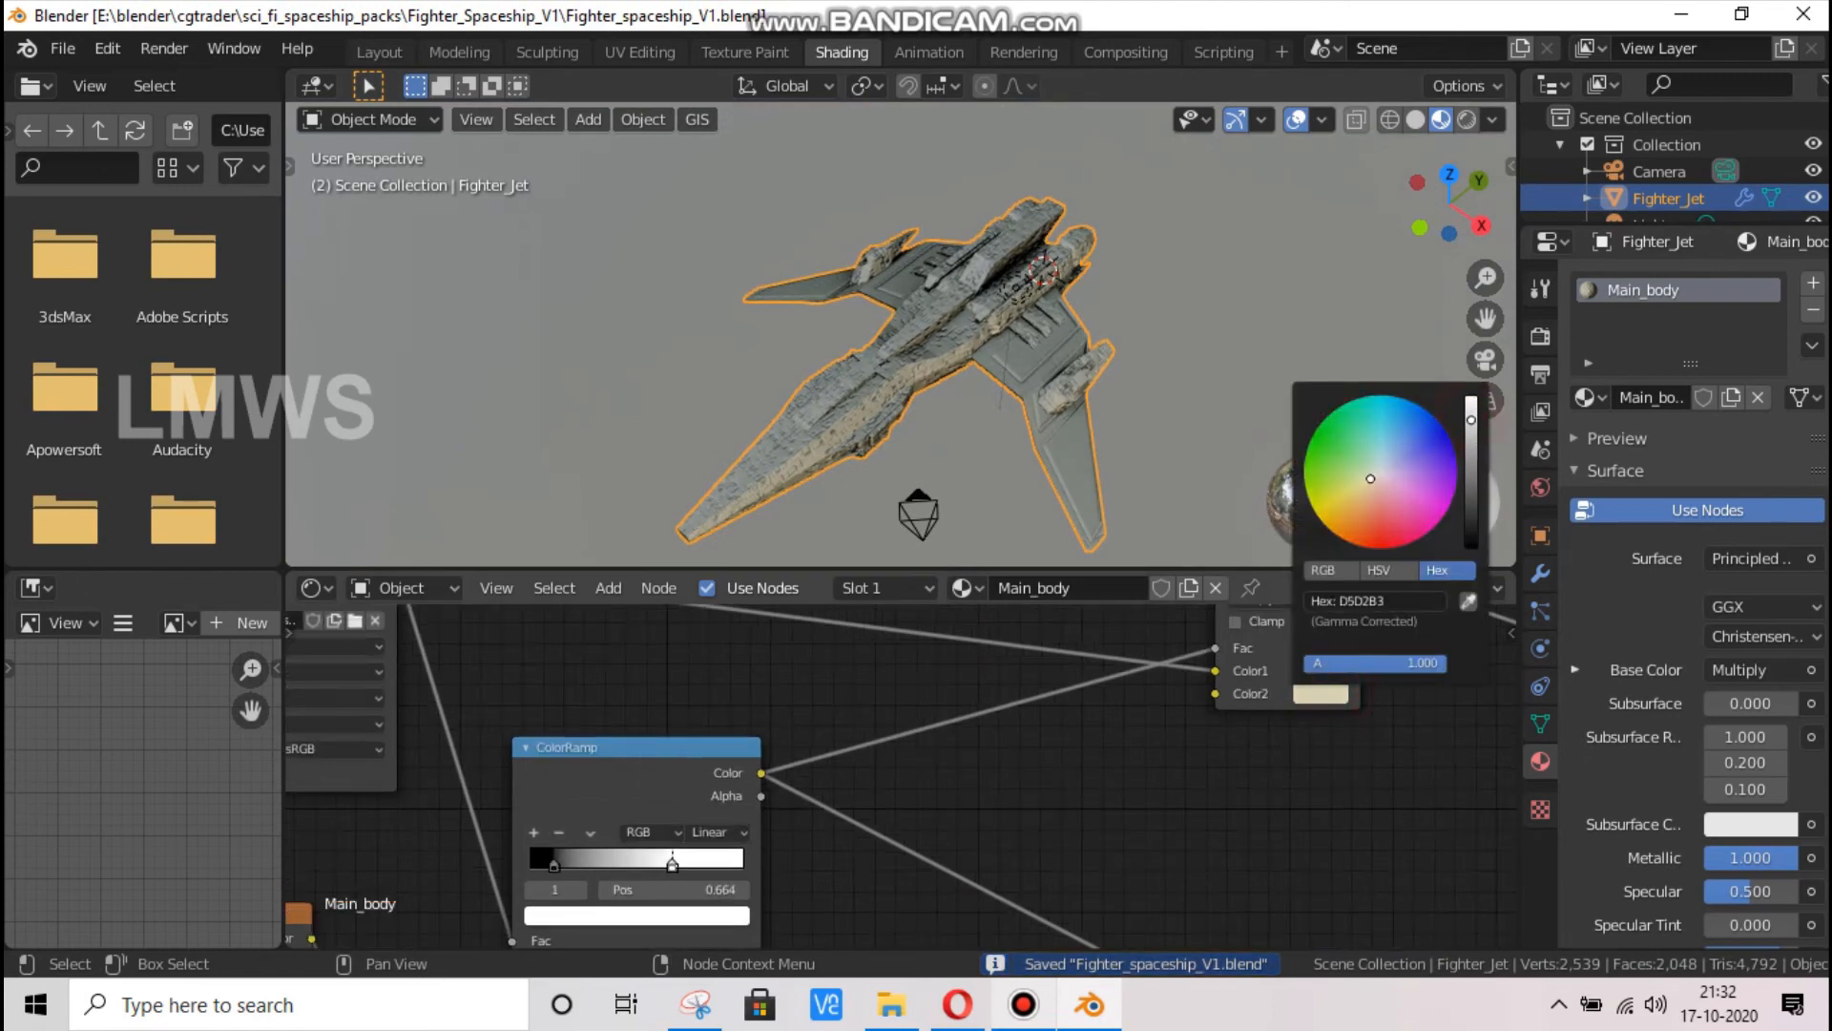
drag(1471, 423, 1471, 435)
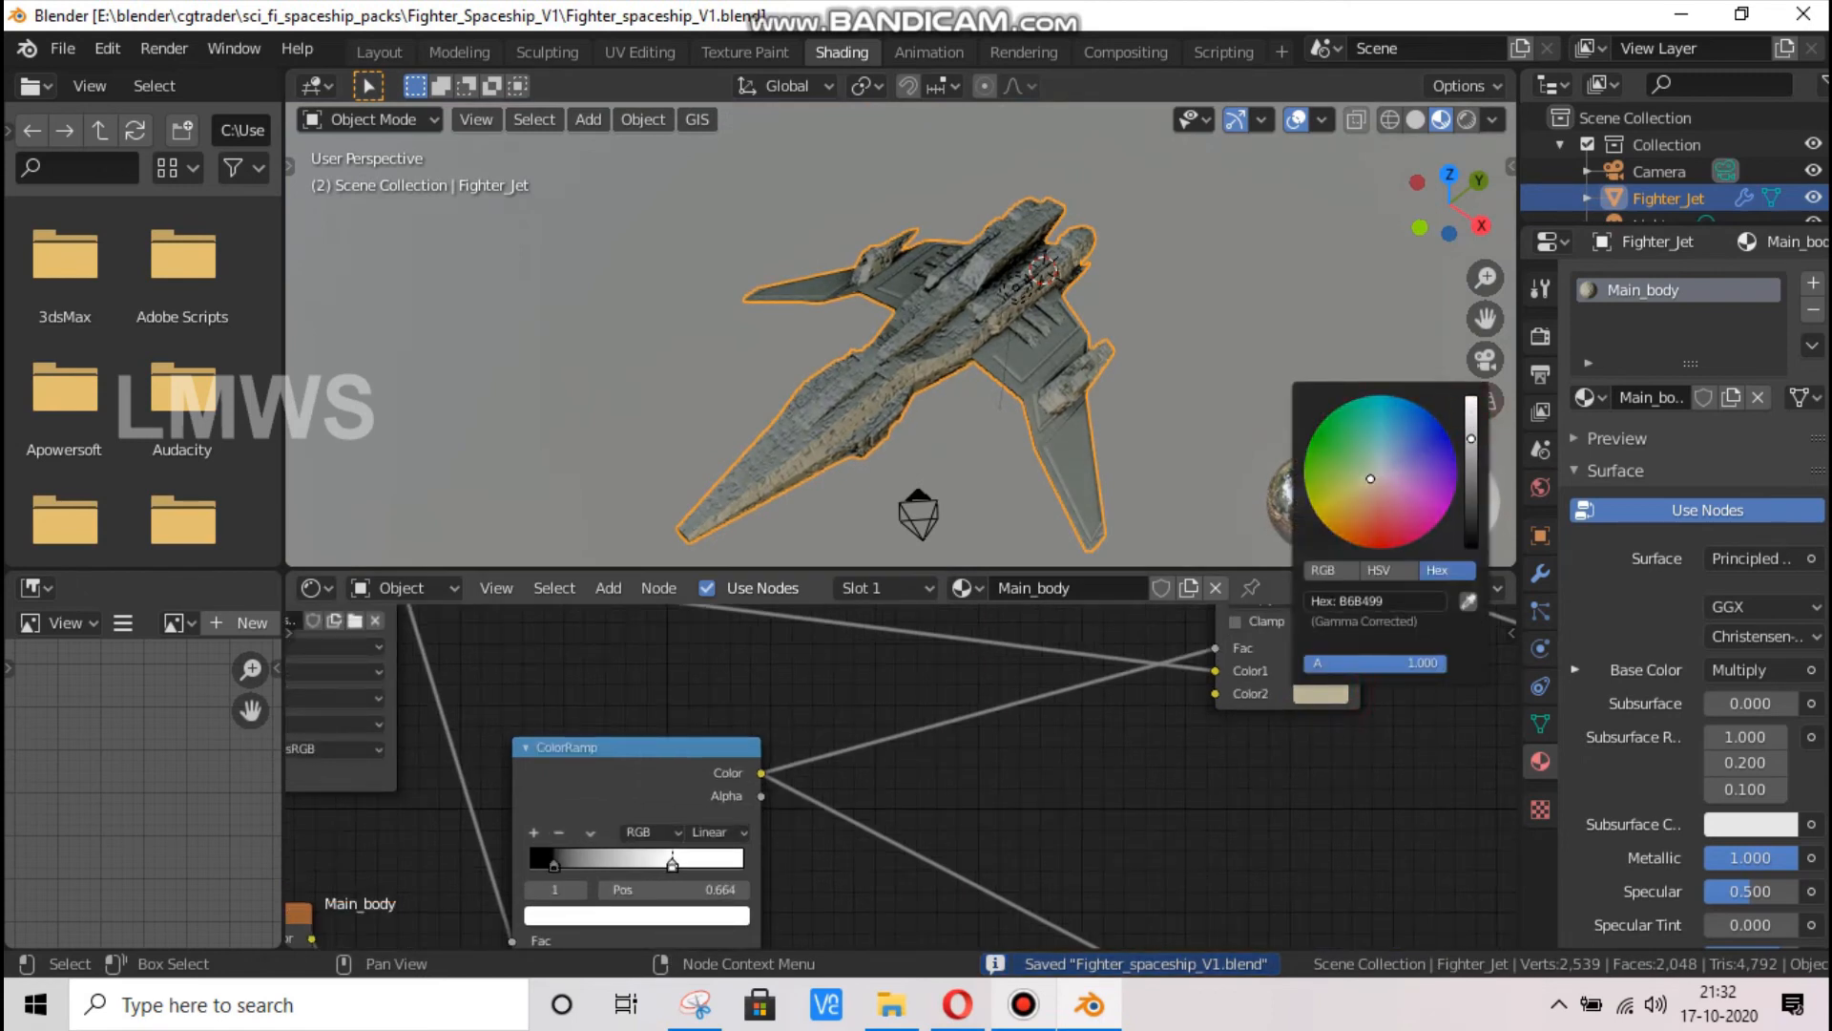
scroll(903, 392, up, 4)
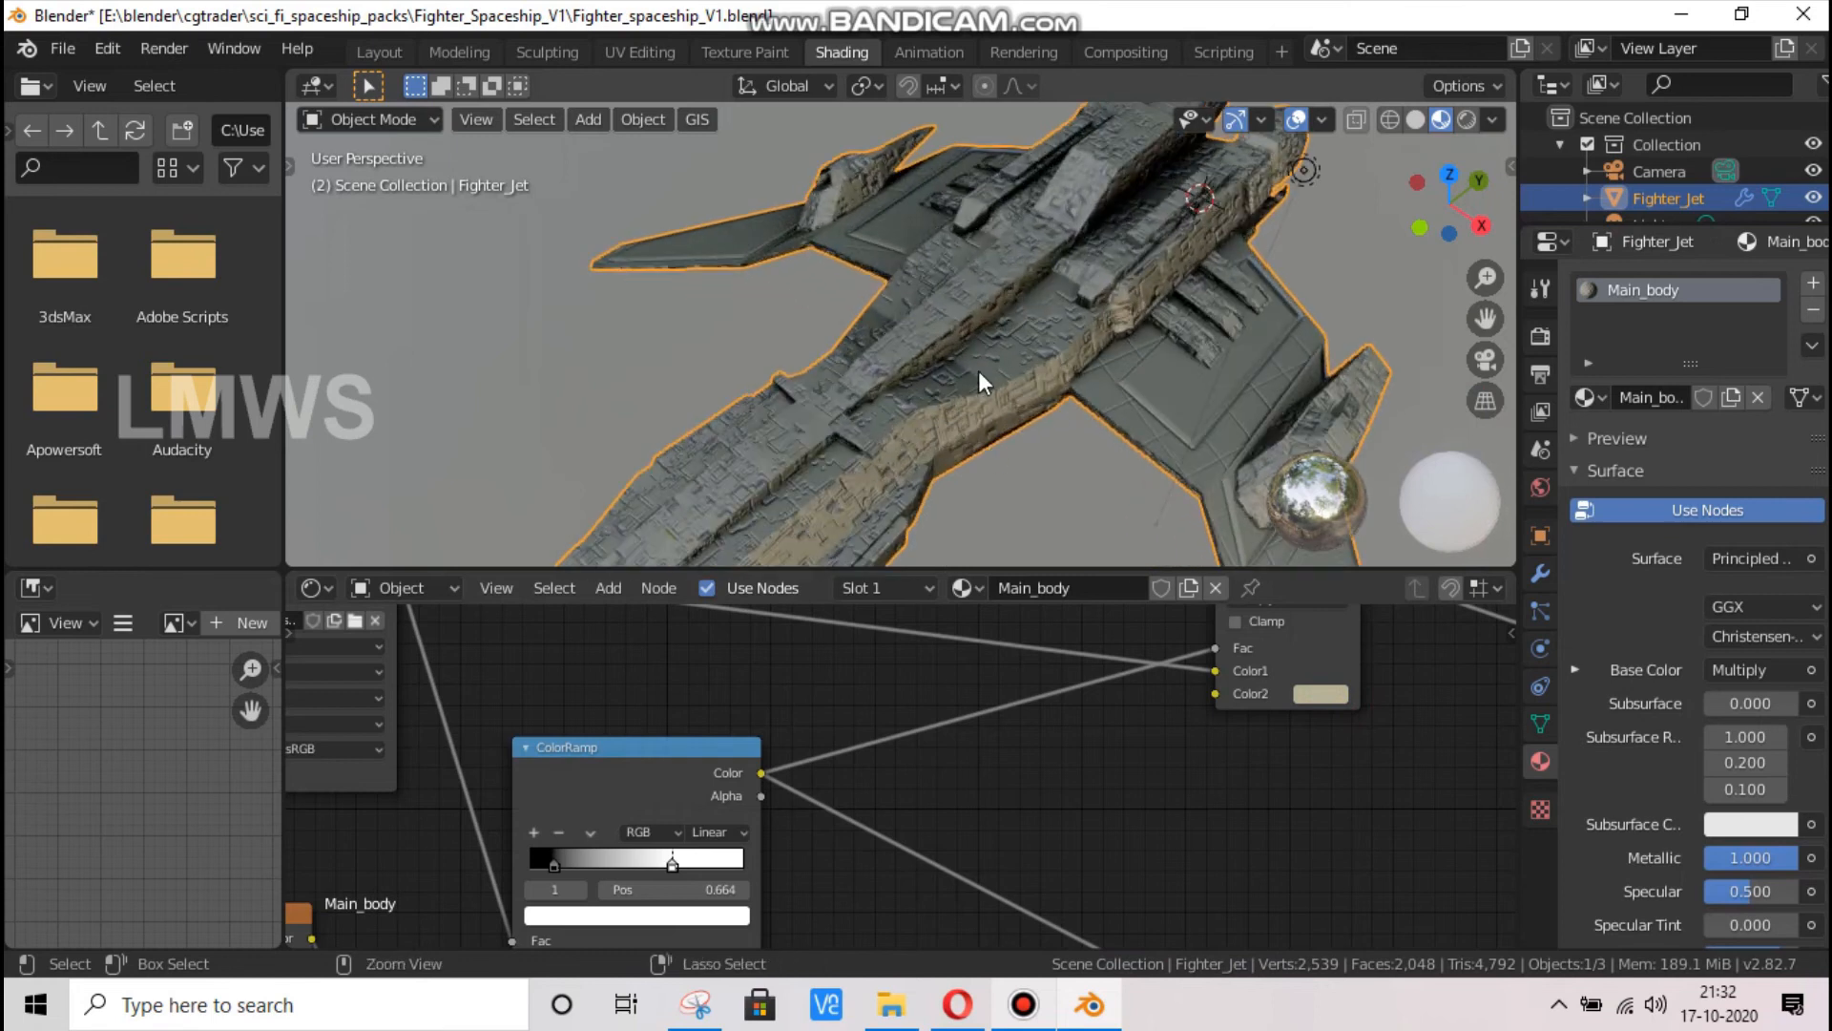
key(ctrl+s)
In Edit Mode, select the linked geometry of the three raised vents on the wing and the block beside the upper engine
scroll(1348, 258, down, 1)
drag(1472, 229, 895, 443)
key(Tab)
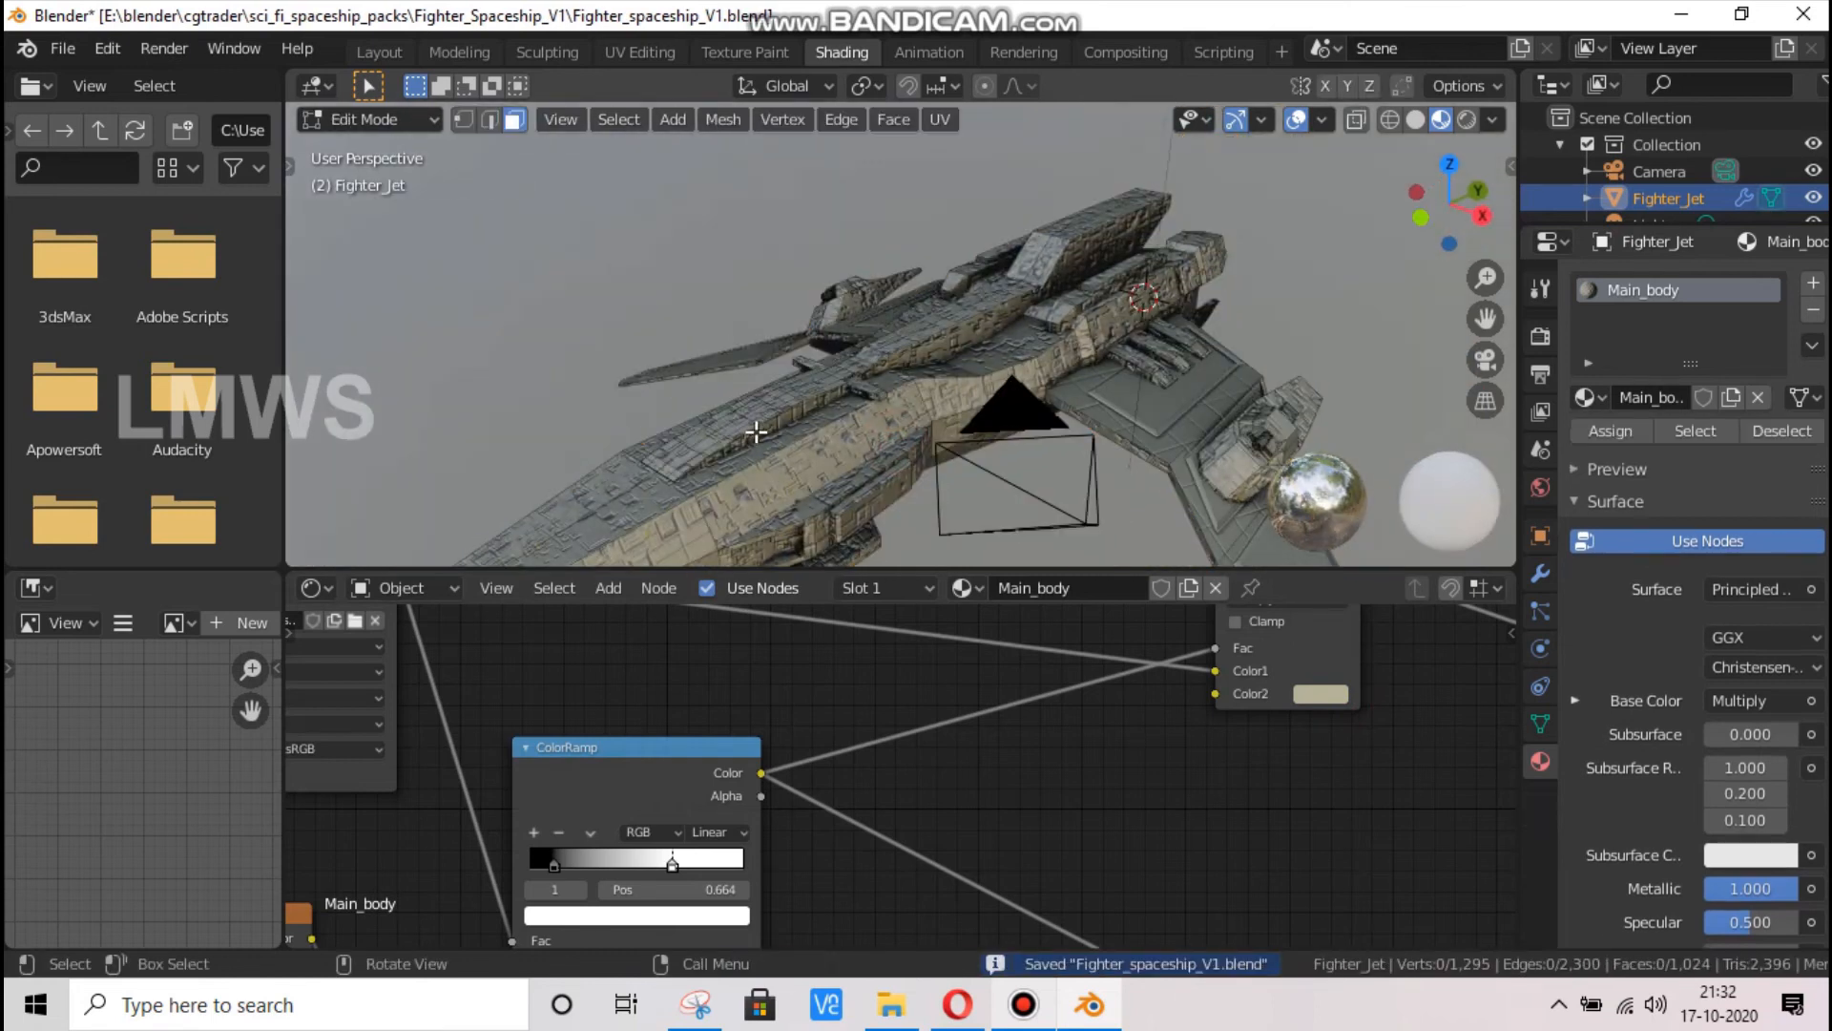
scroll(755, 432, down, 5)
drag(1449, 203, 1105, 380)
scroll(1073, 430, up, 5)
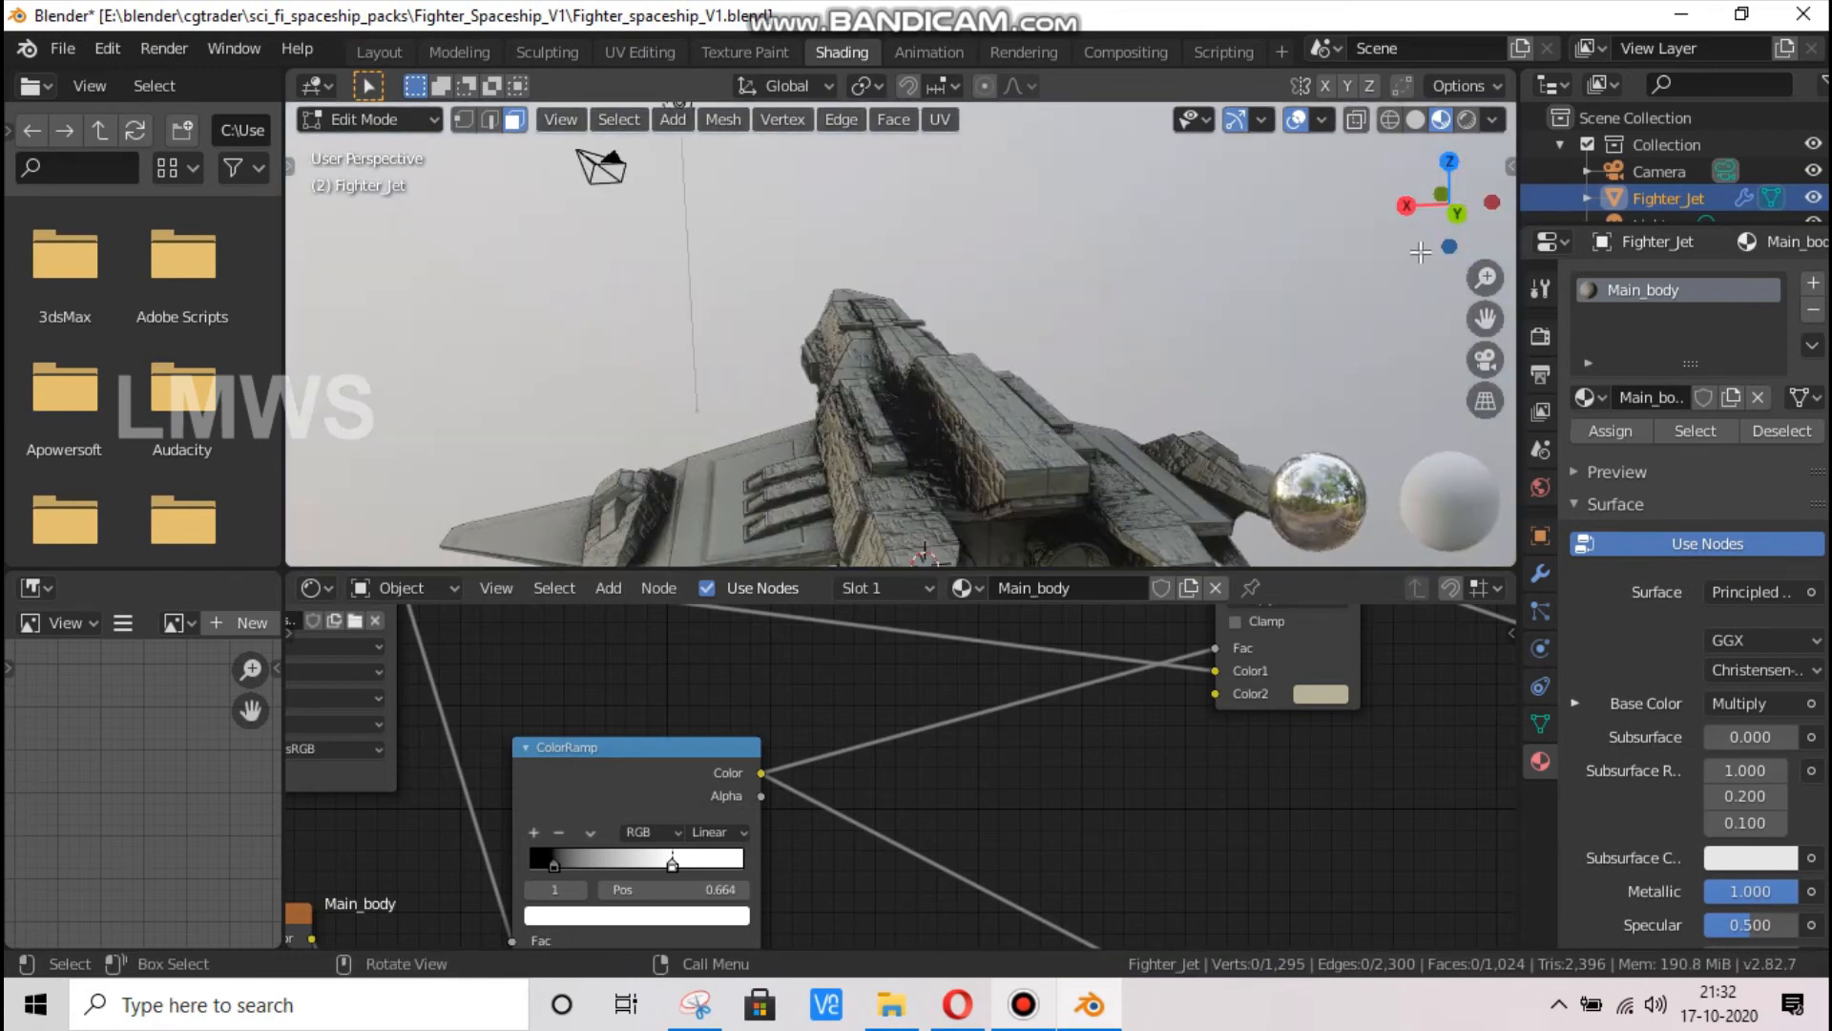
drag(1420, 252, 1197, 441)
key(l)
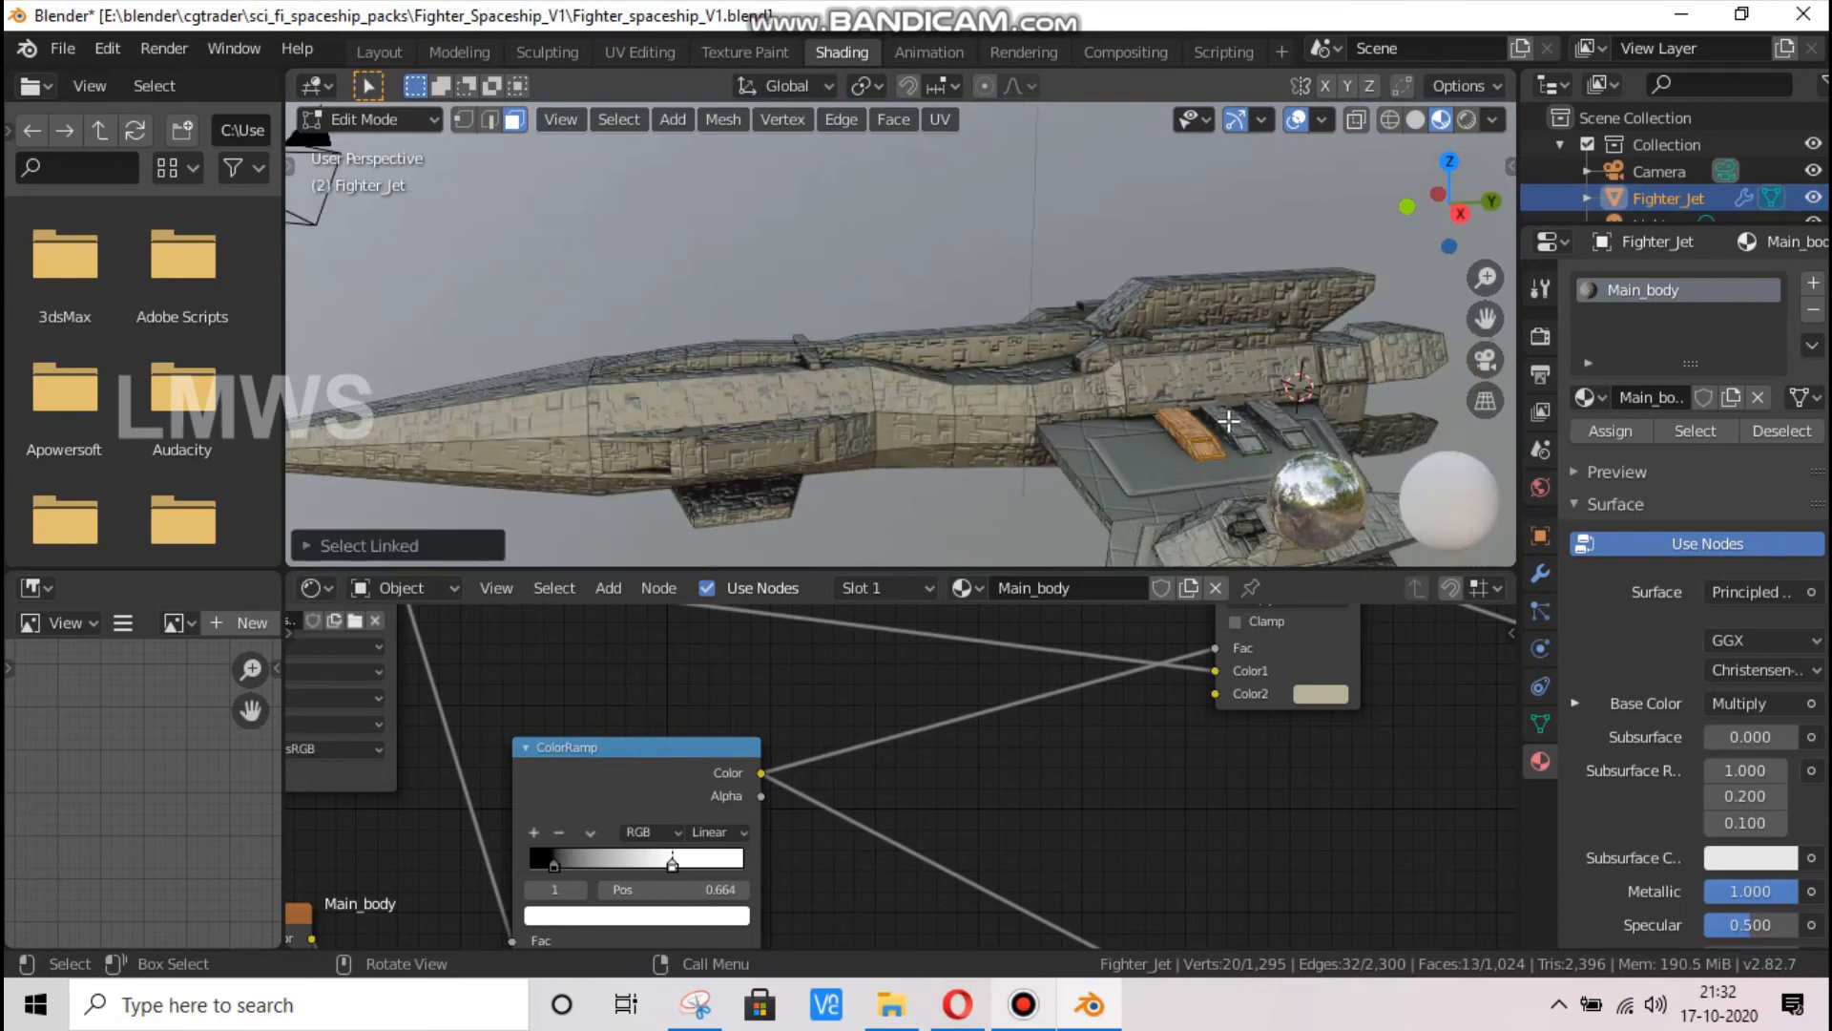
key(l)
key(l)
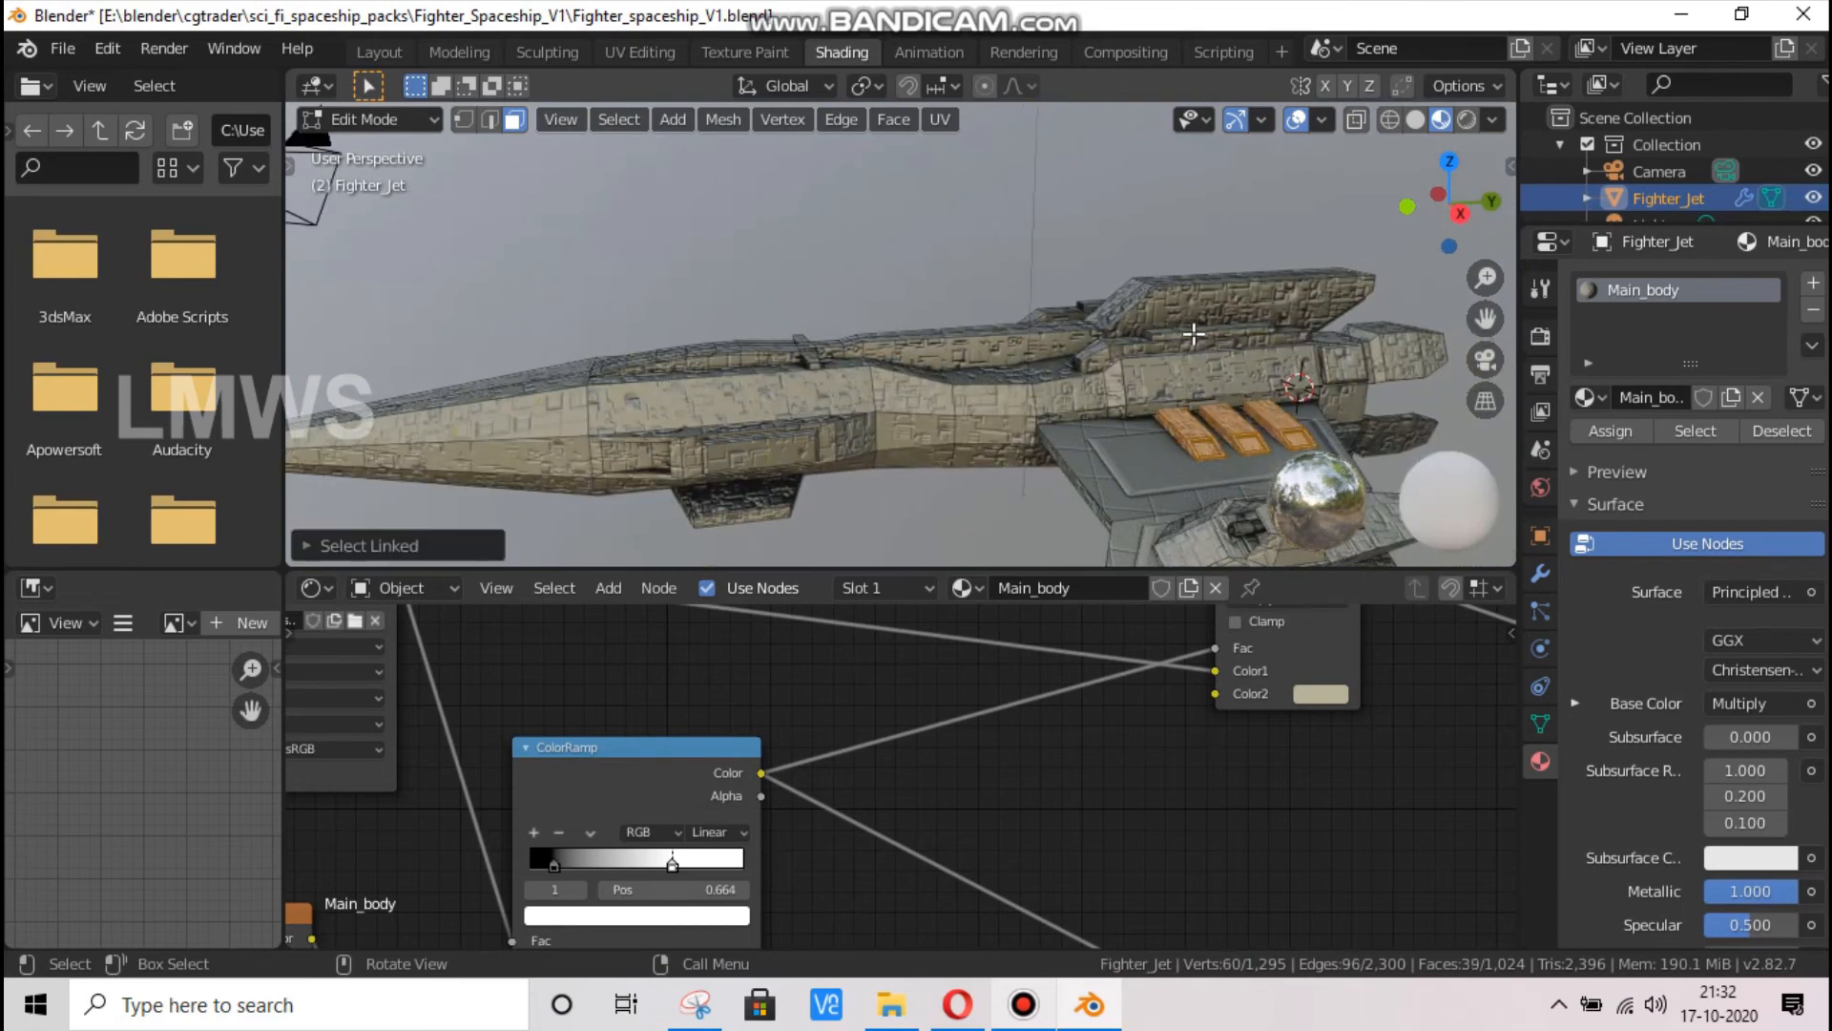
key(l)
Add the recessed rectangular panel face on the fuselage's side to the current selection, undoing the selection that replaced it
drag(1457, 211, 1481, 204)
mouse_move(880, 423)
middle_down()
mouse_move(859, 420)
mouse_move(880, 423)
middle_up()
click(882, 430)
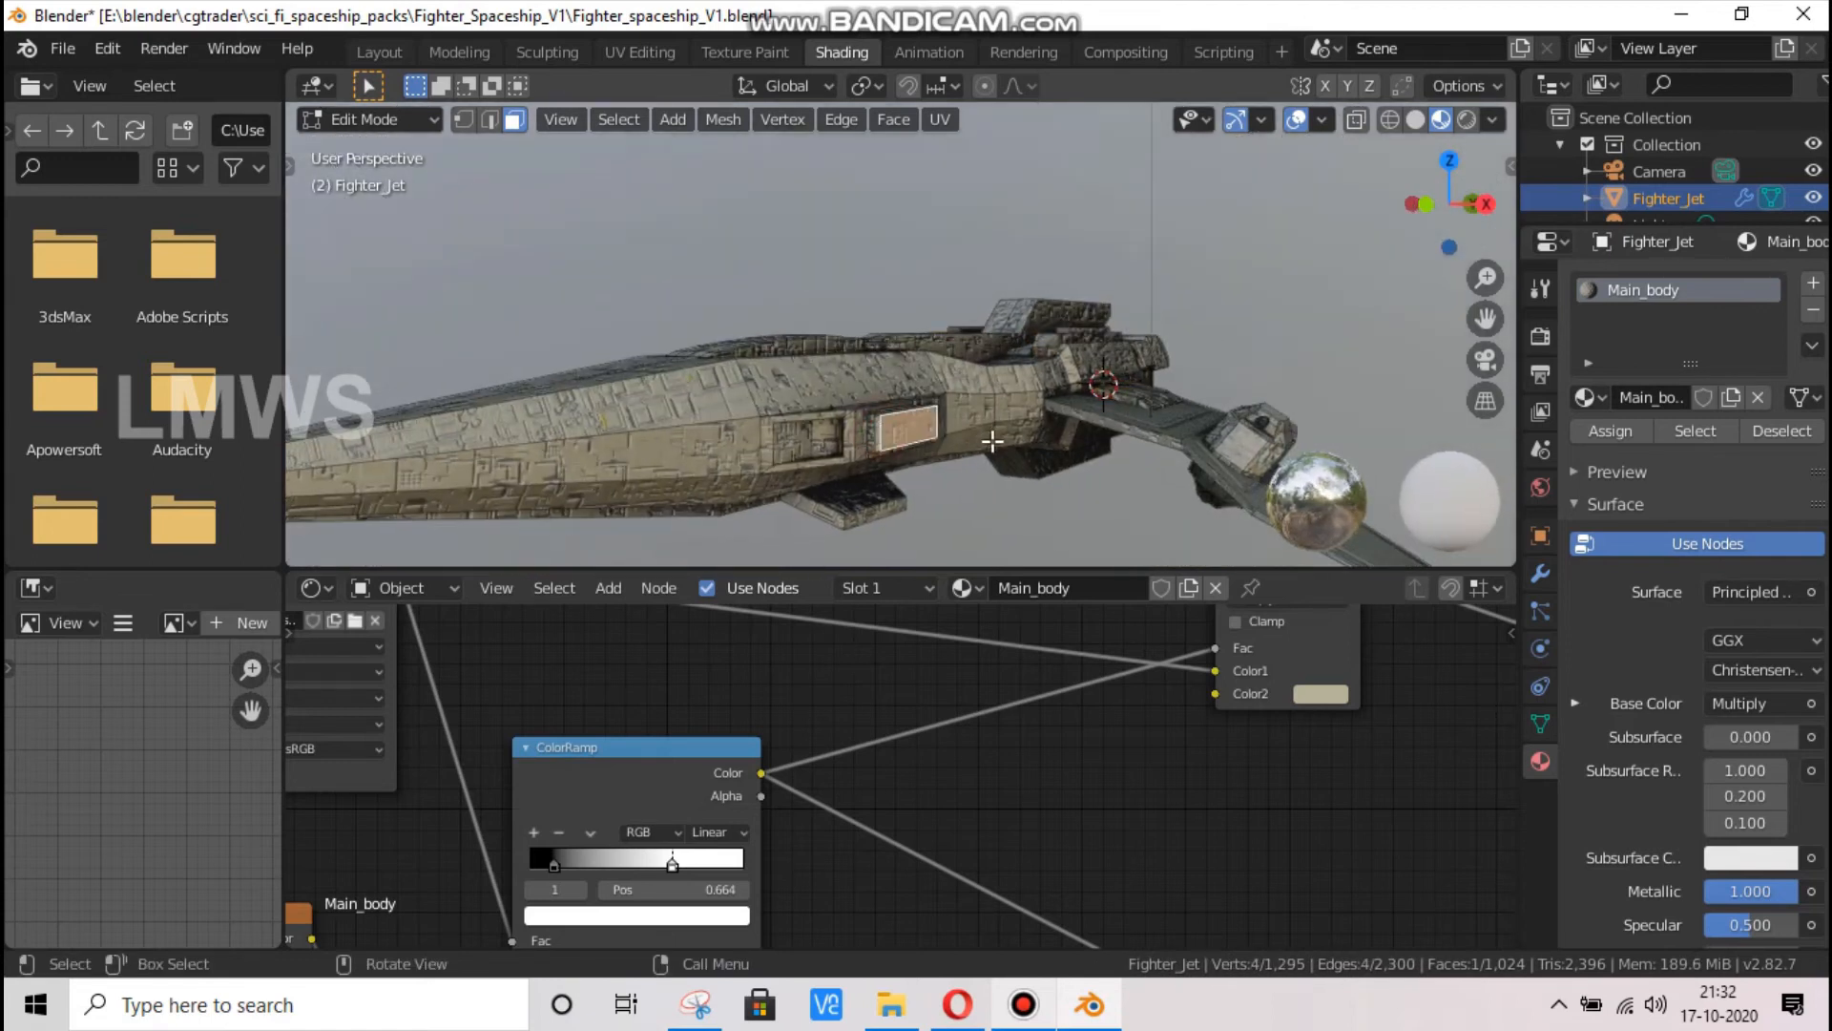
key(ctrl+z)
scroll(869, 485, up, 3)
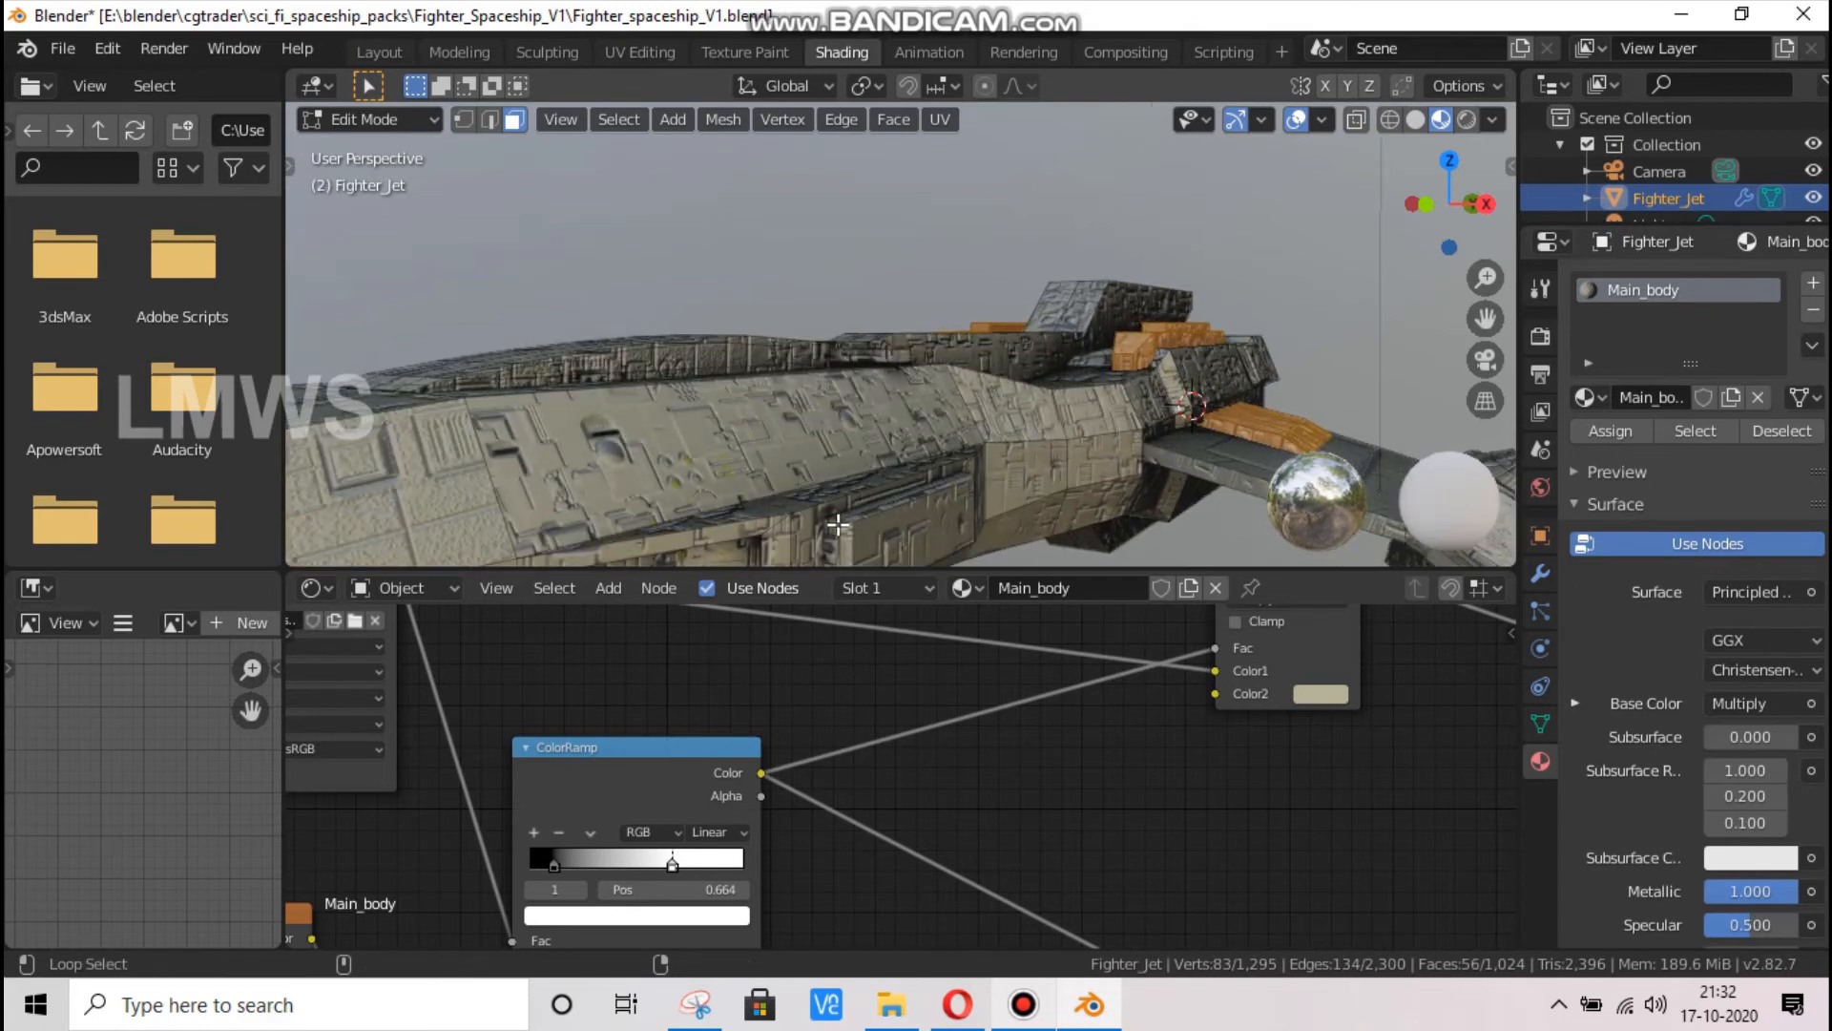
shift+click(844, 526)
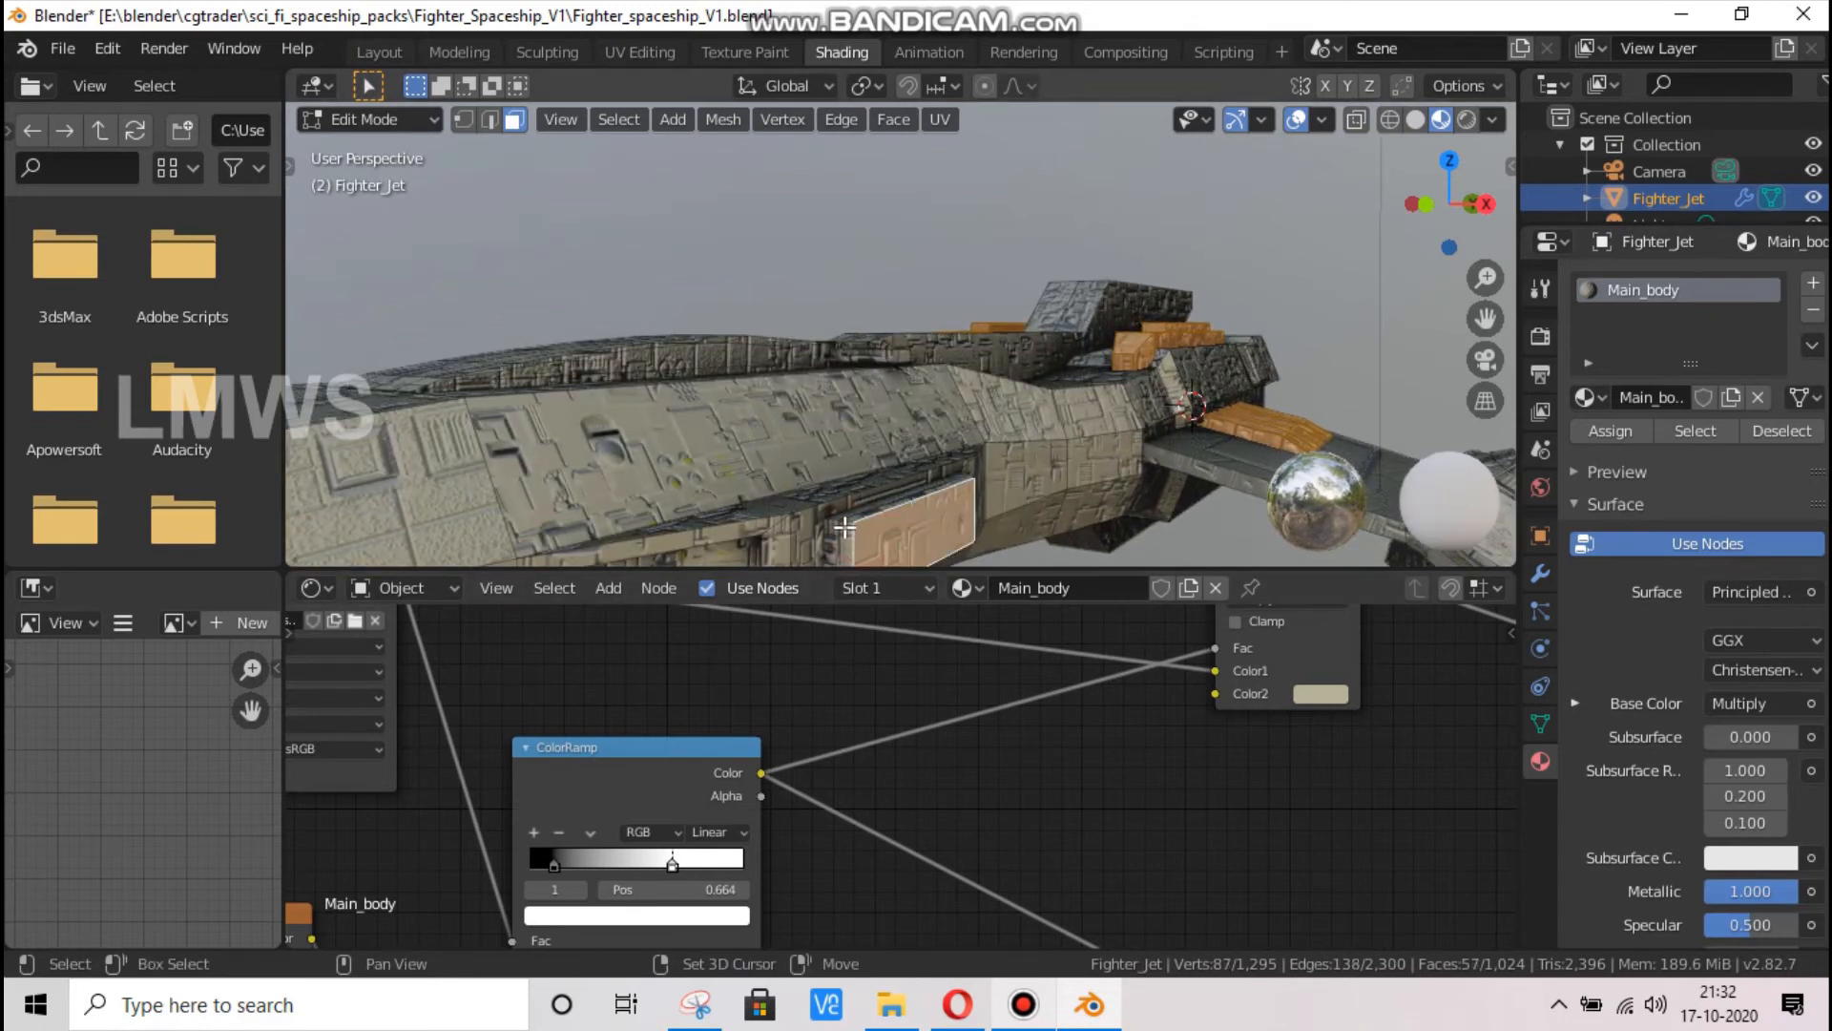
Add the narrow edge faces surrounding the fuselage's rectangular side panel to the current selection
alt+shift+click(831, 518)
alt+shift+click(831, 518)
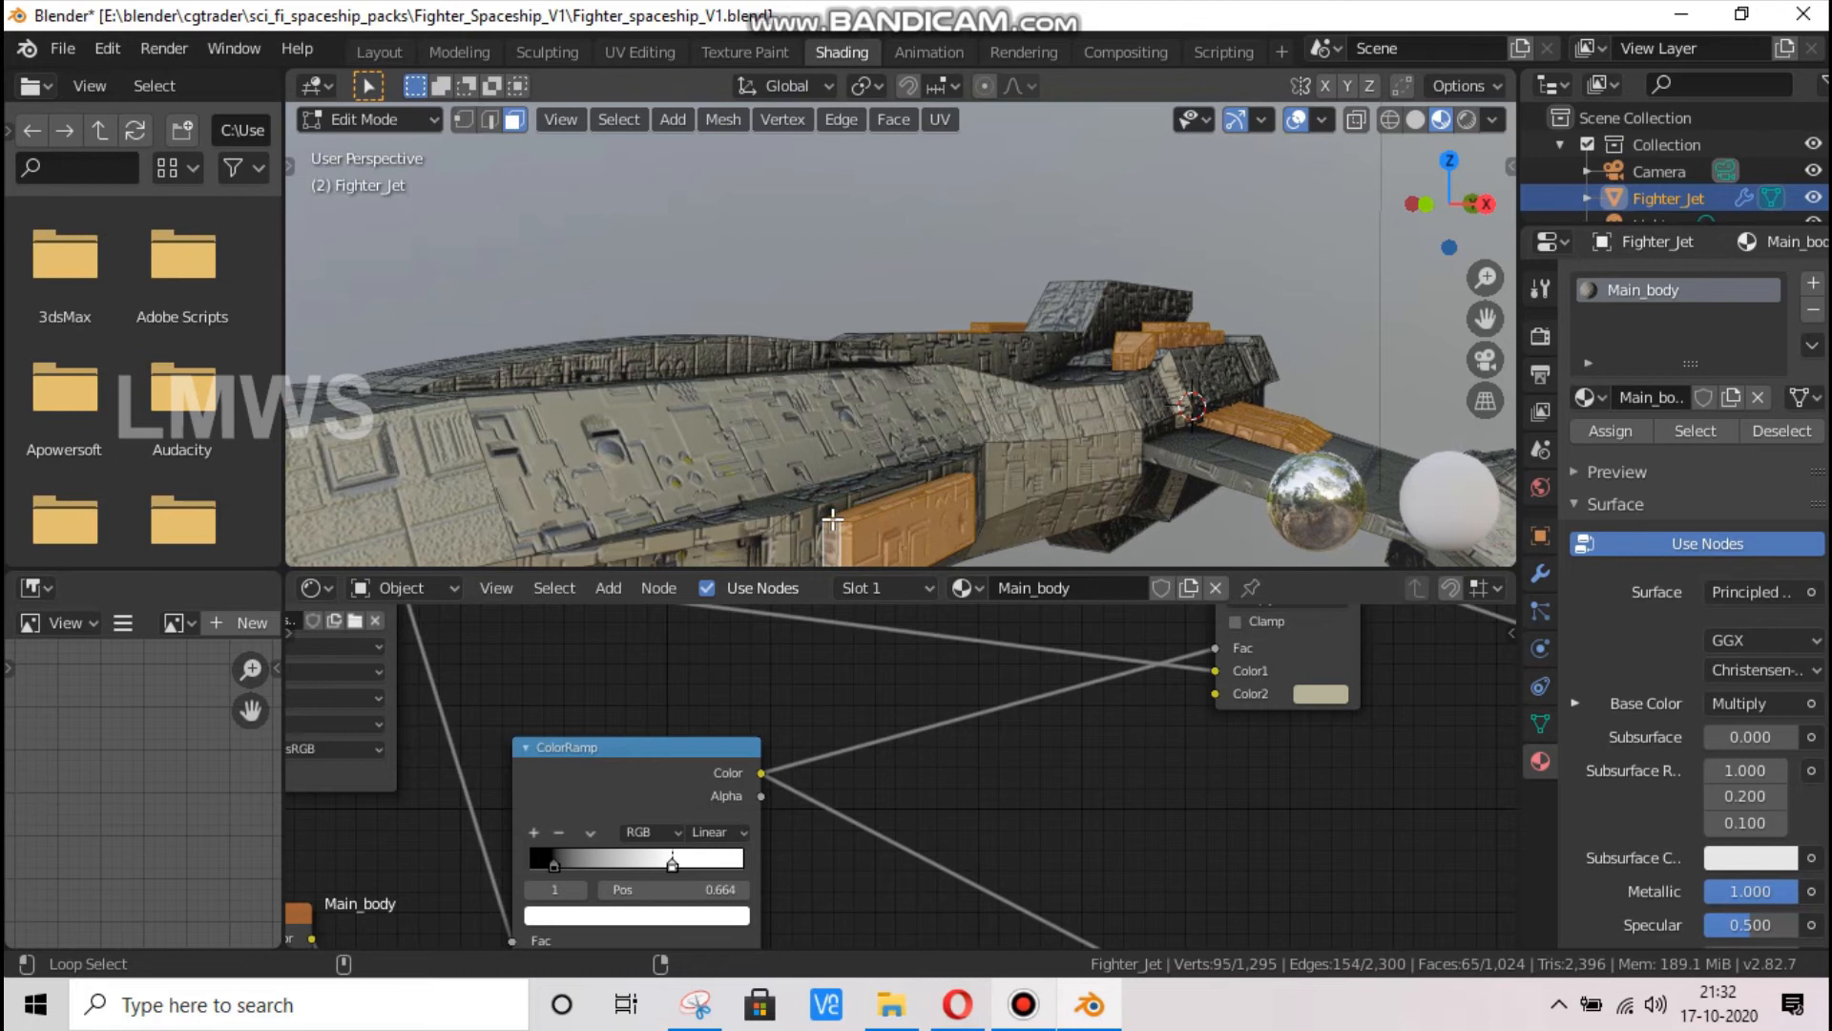
middle_drag(994, 475, 1006, 472)
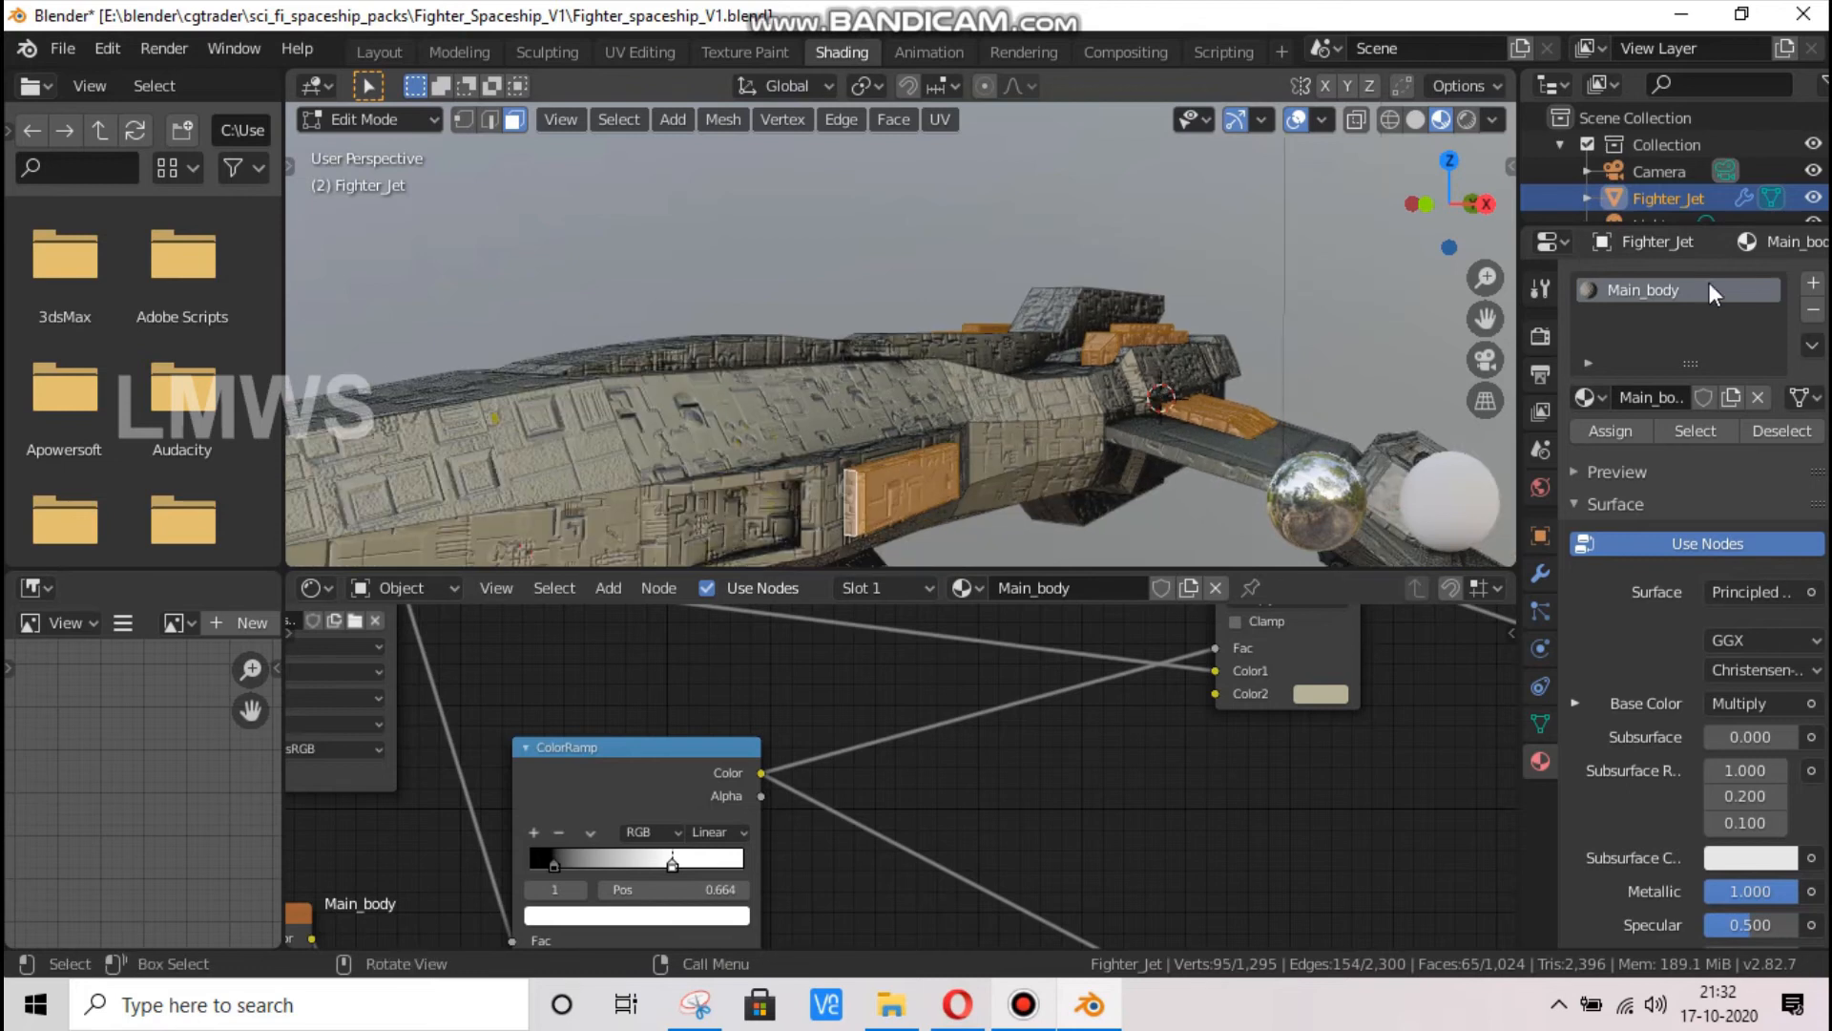
Give the selected parts a new material in a second slot, set its Base Color to near black and return to Object Mode
click(1814, 283)
double_click(1651, 449)
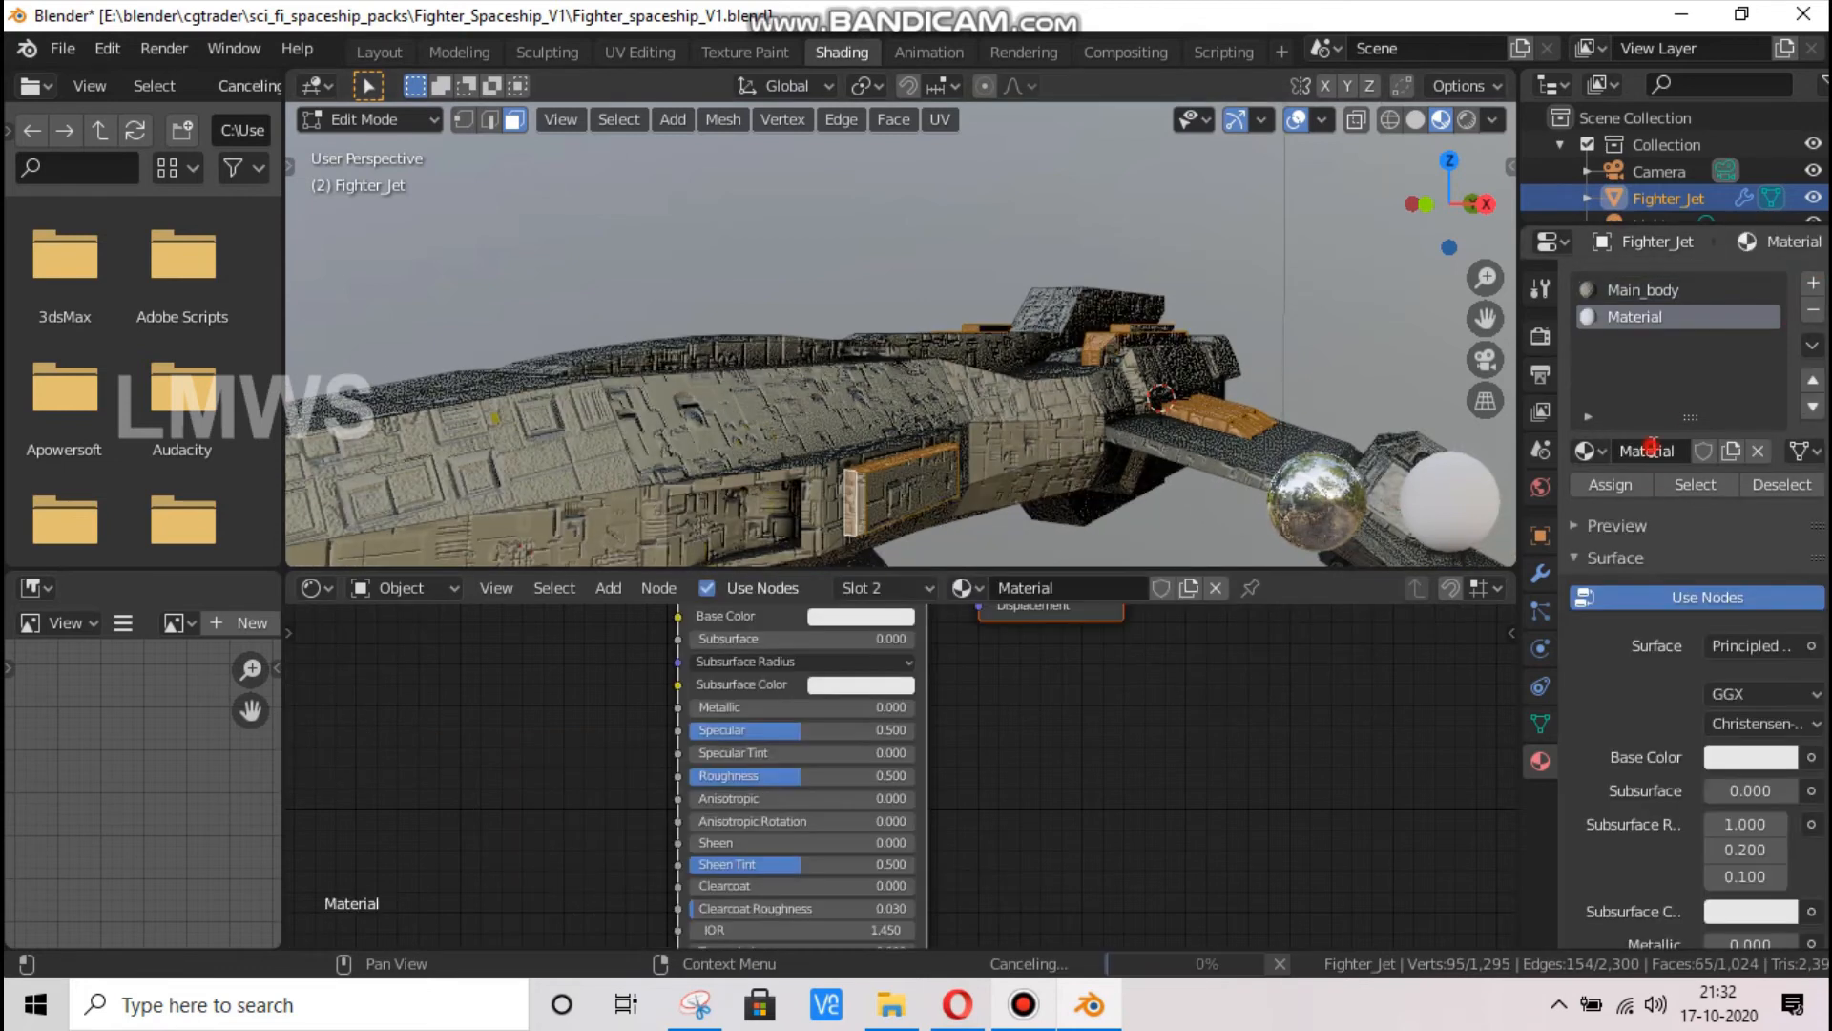
click(862, 616)
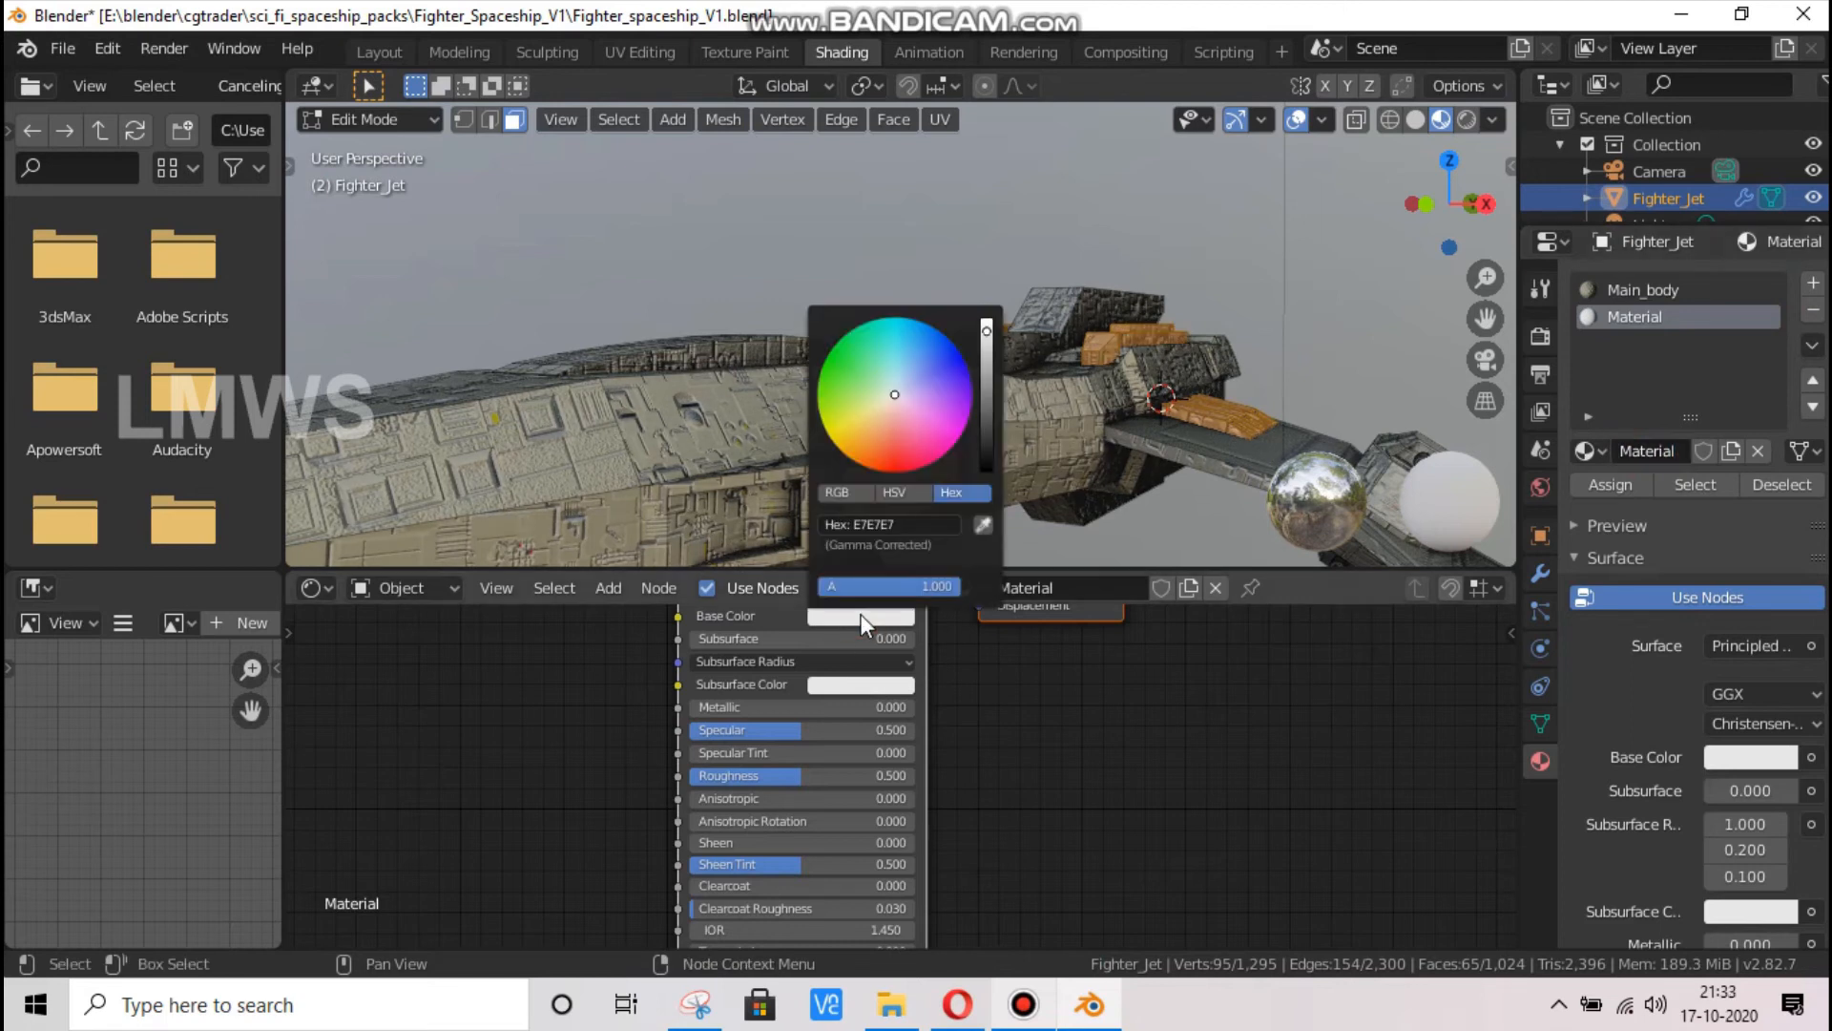
drag(988, 409, 989, 475)
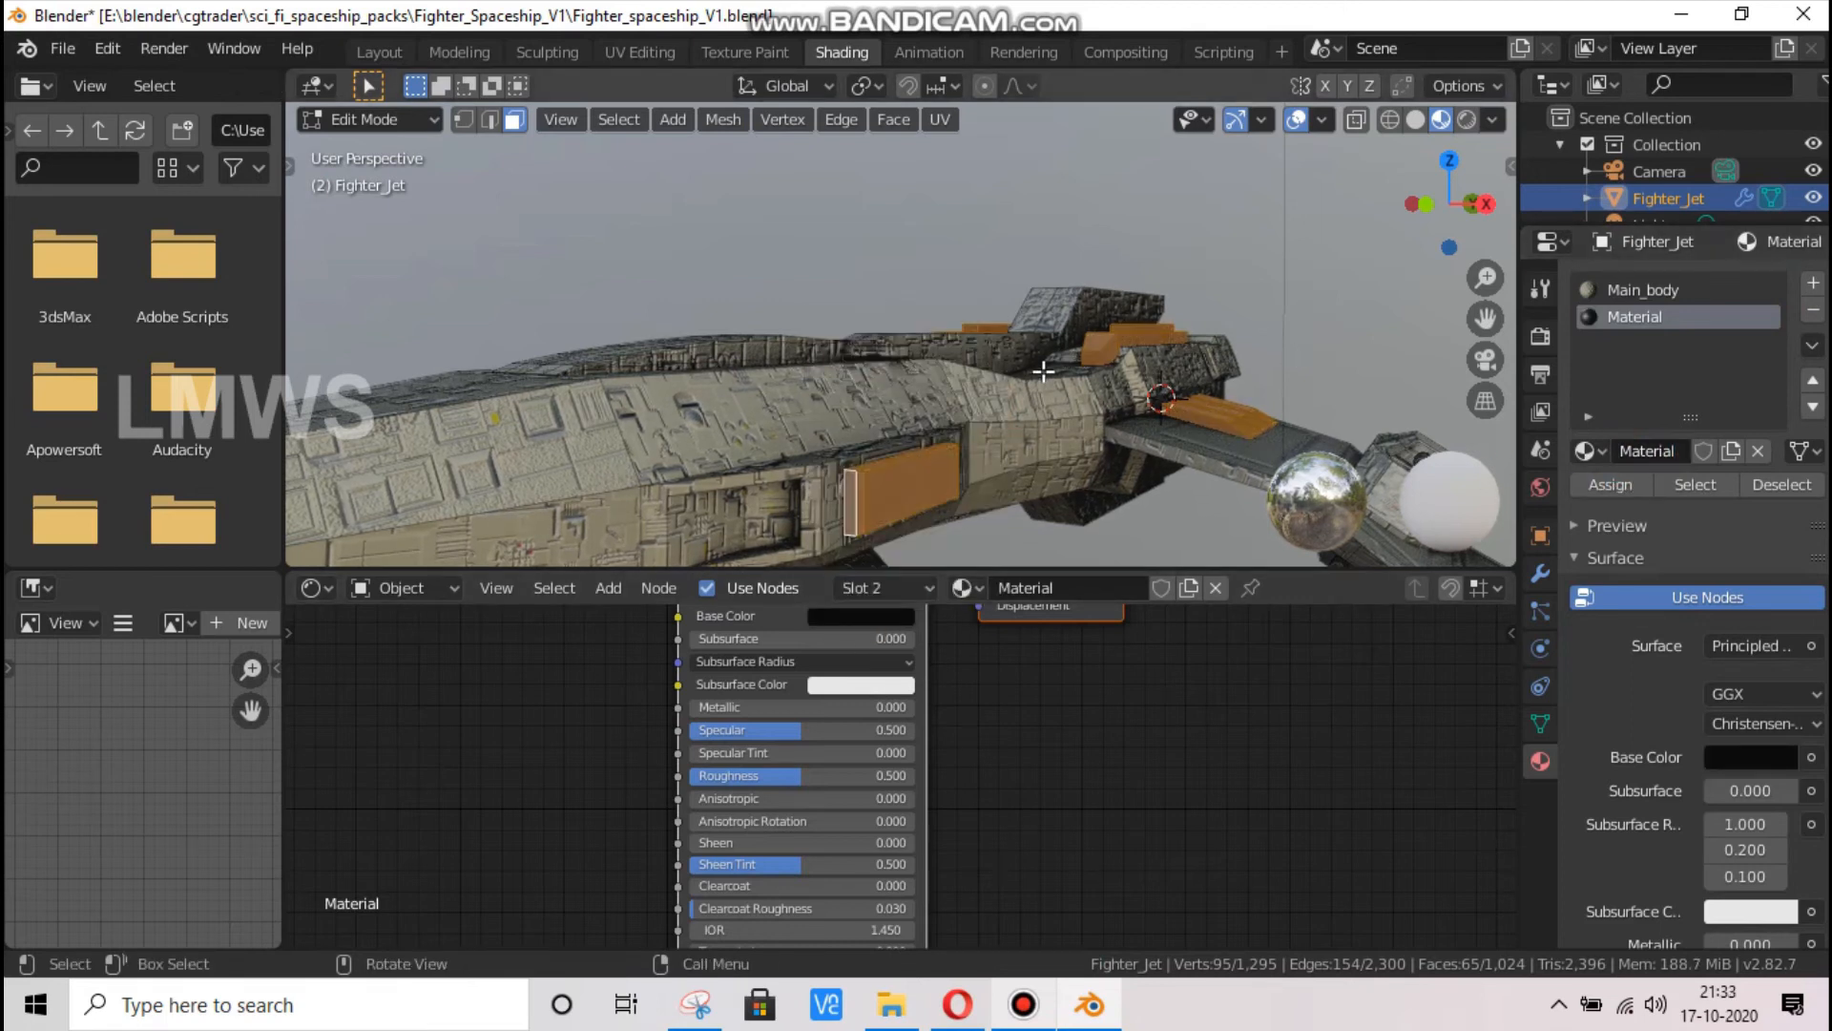
key(Tab)
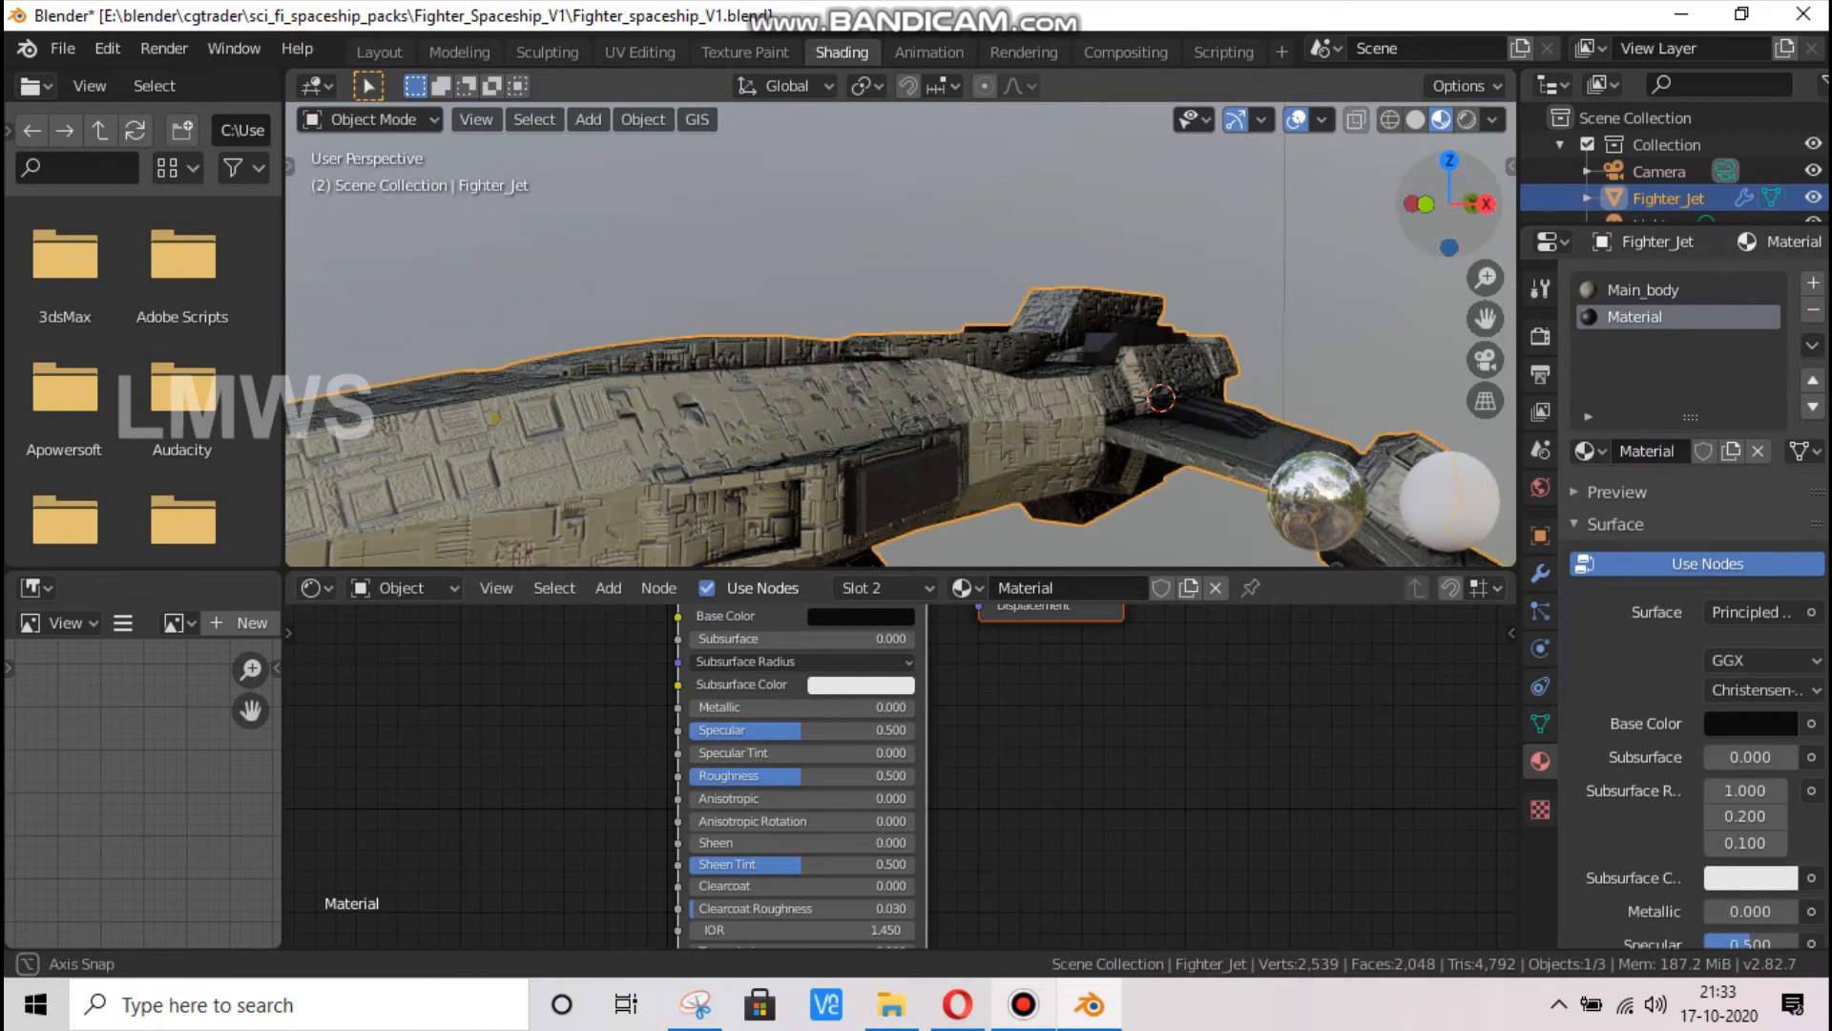
Set the new material's Metallic to 0.214 and Roughness to 0.591, and check the ship from the side
middle_drag(1173, 277, 1011, 458)
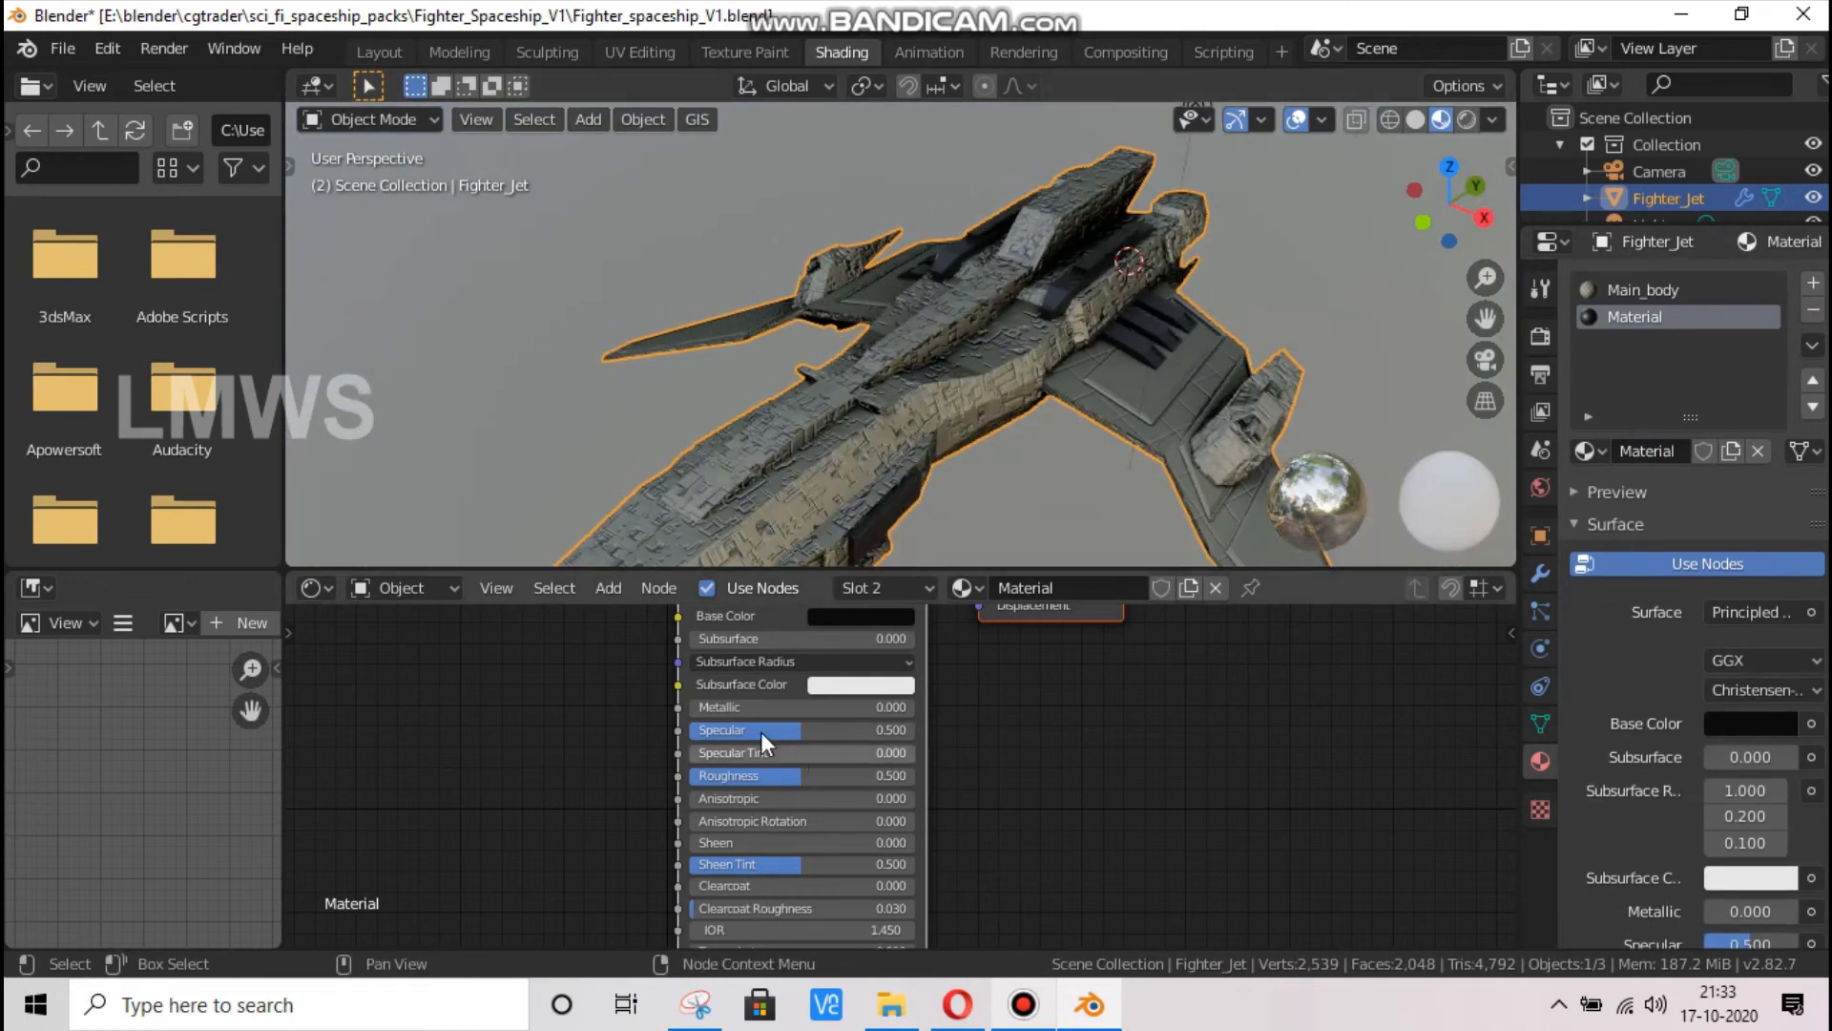
drag(760, 708, 786, 707)
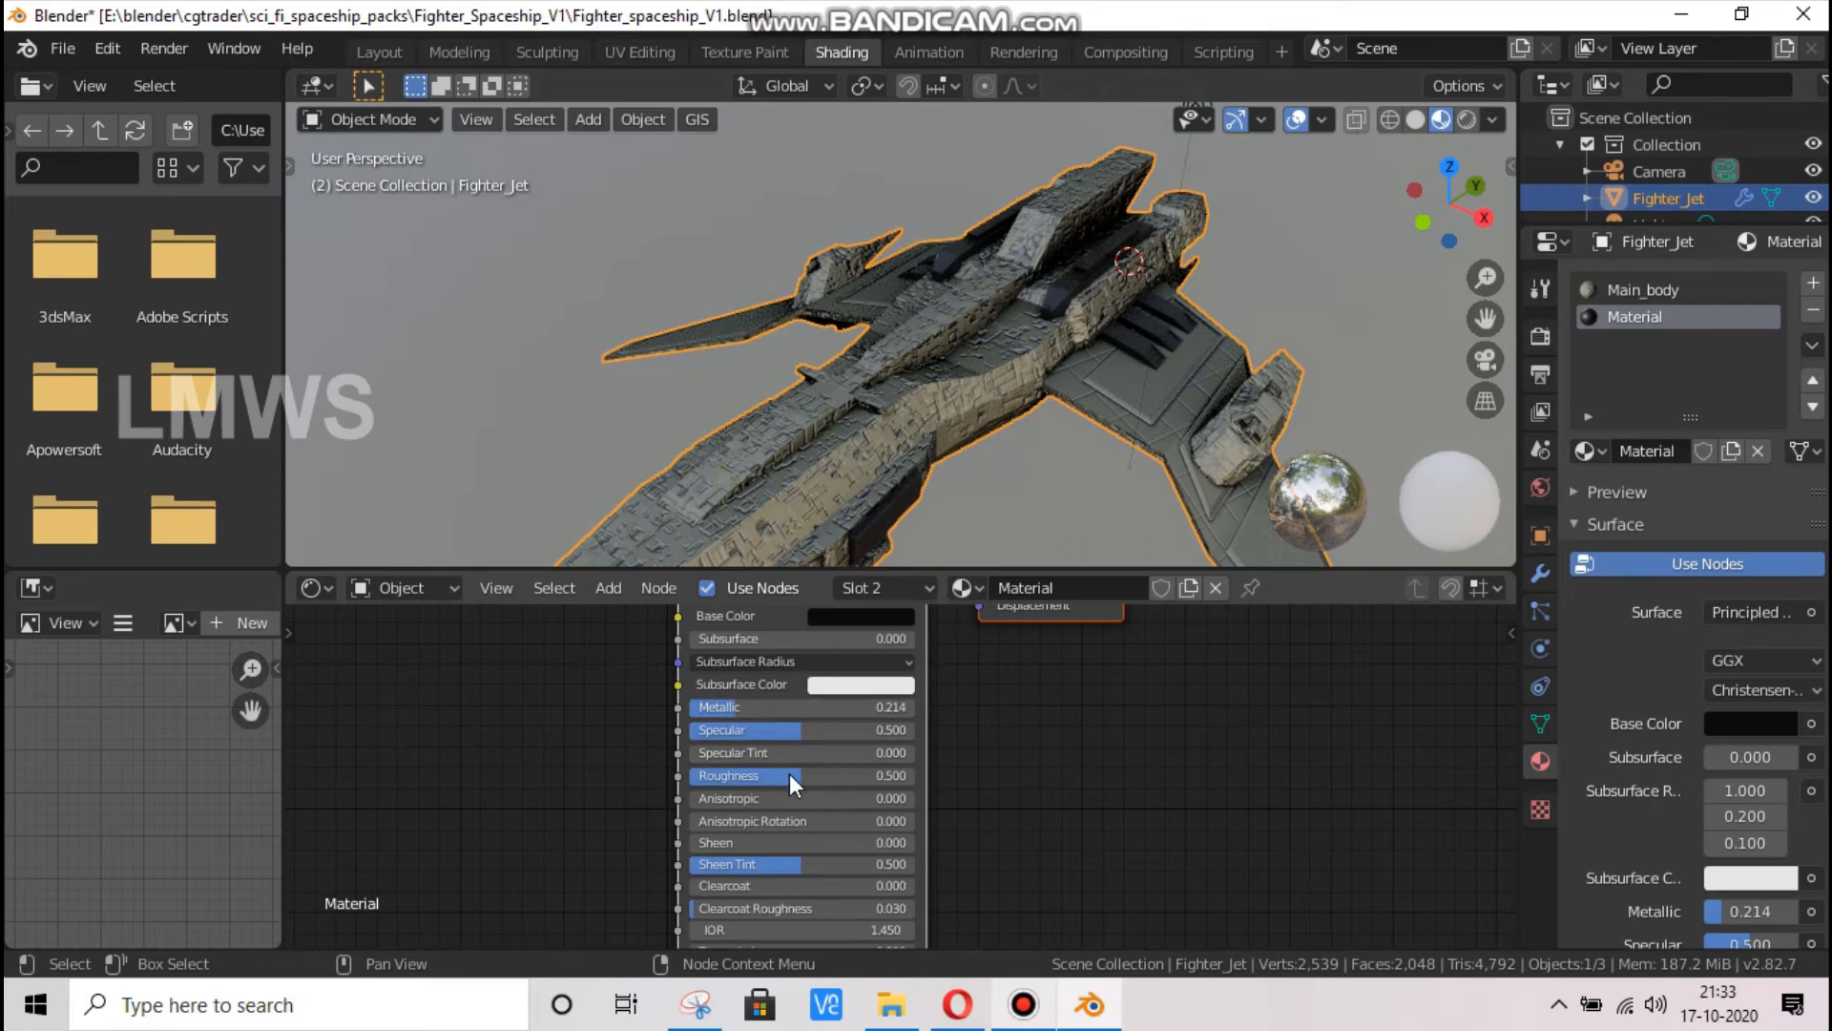
drag(789, 775, 791, 775)
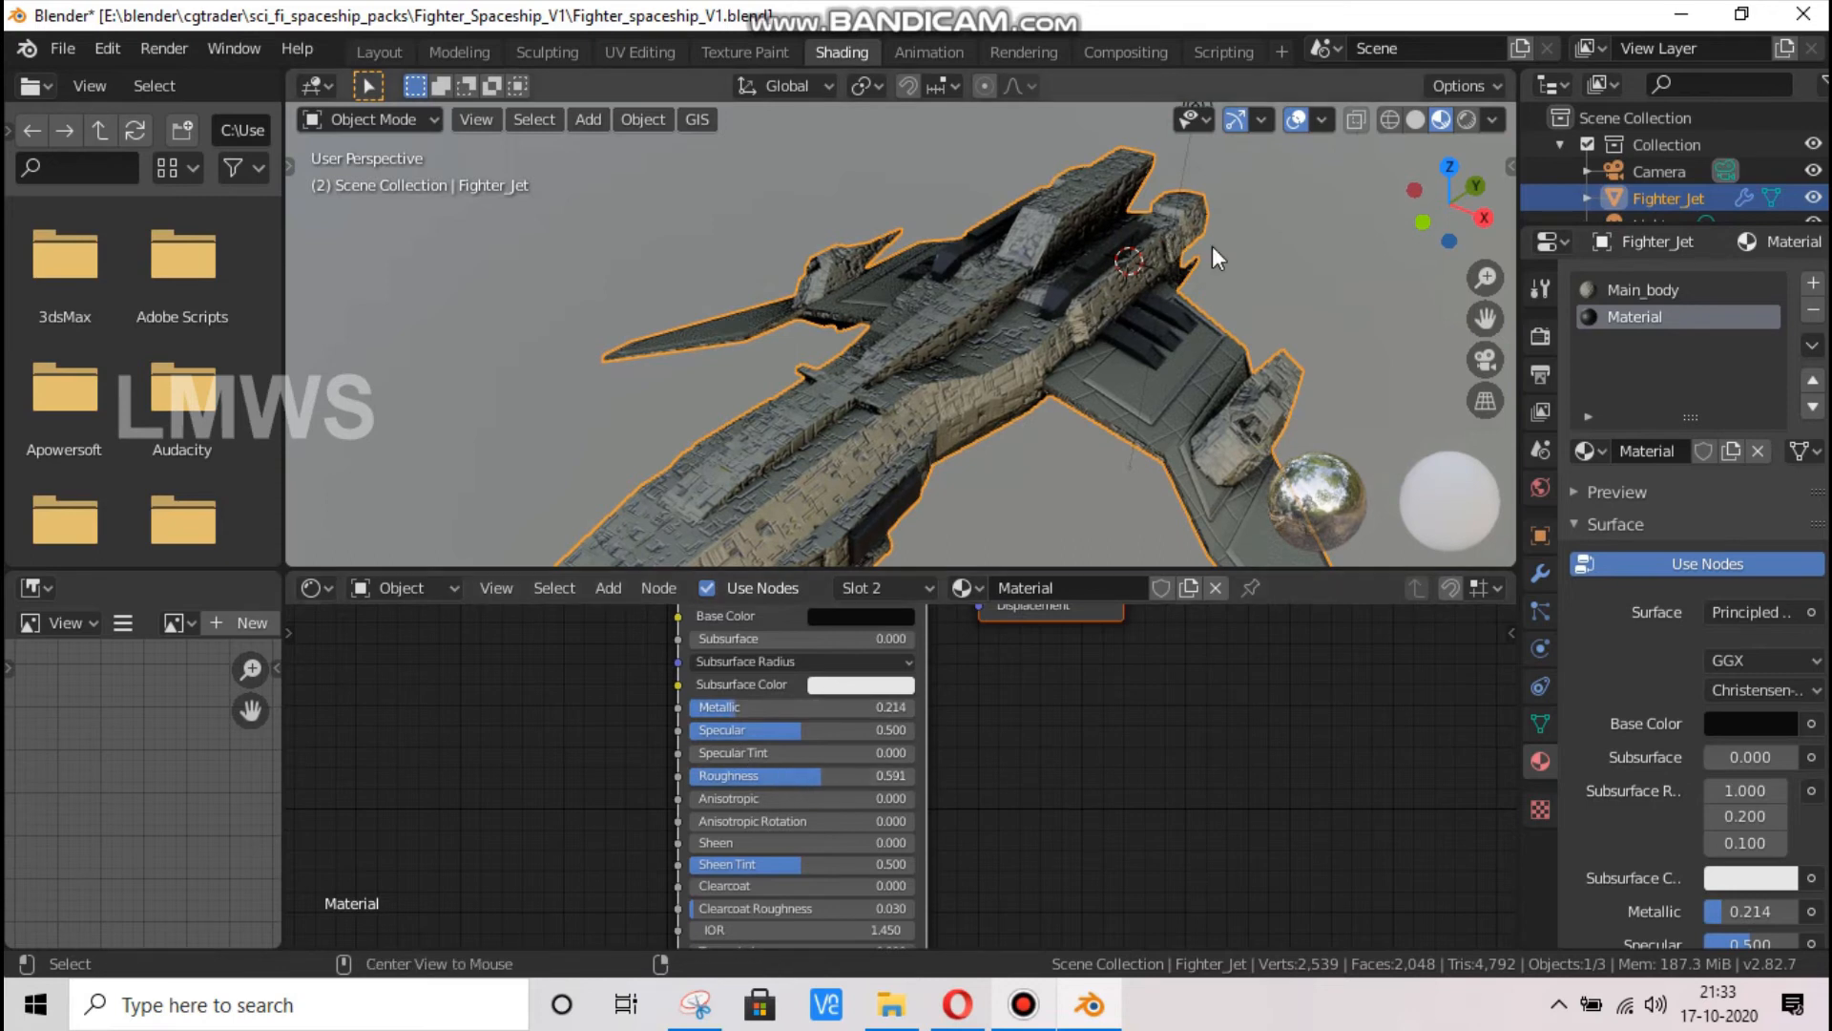
middle_drag(1002, 382, 923, 332)
middle_drag(1088, 451, 1112, 455)
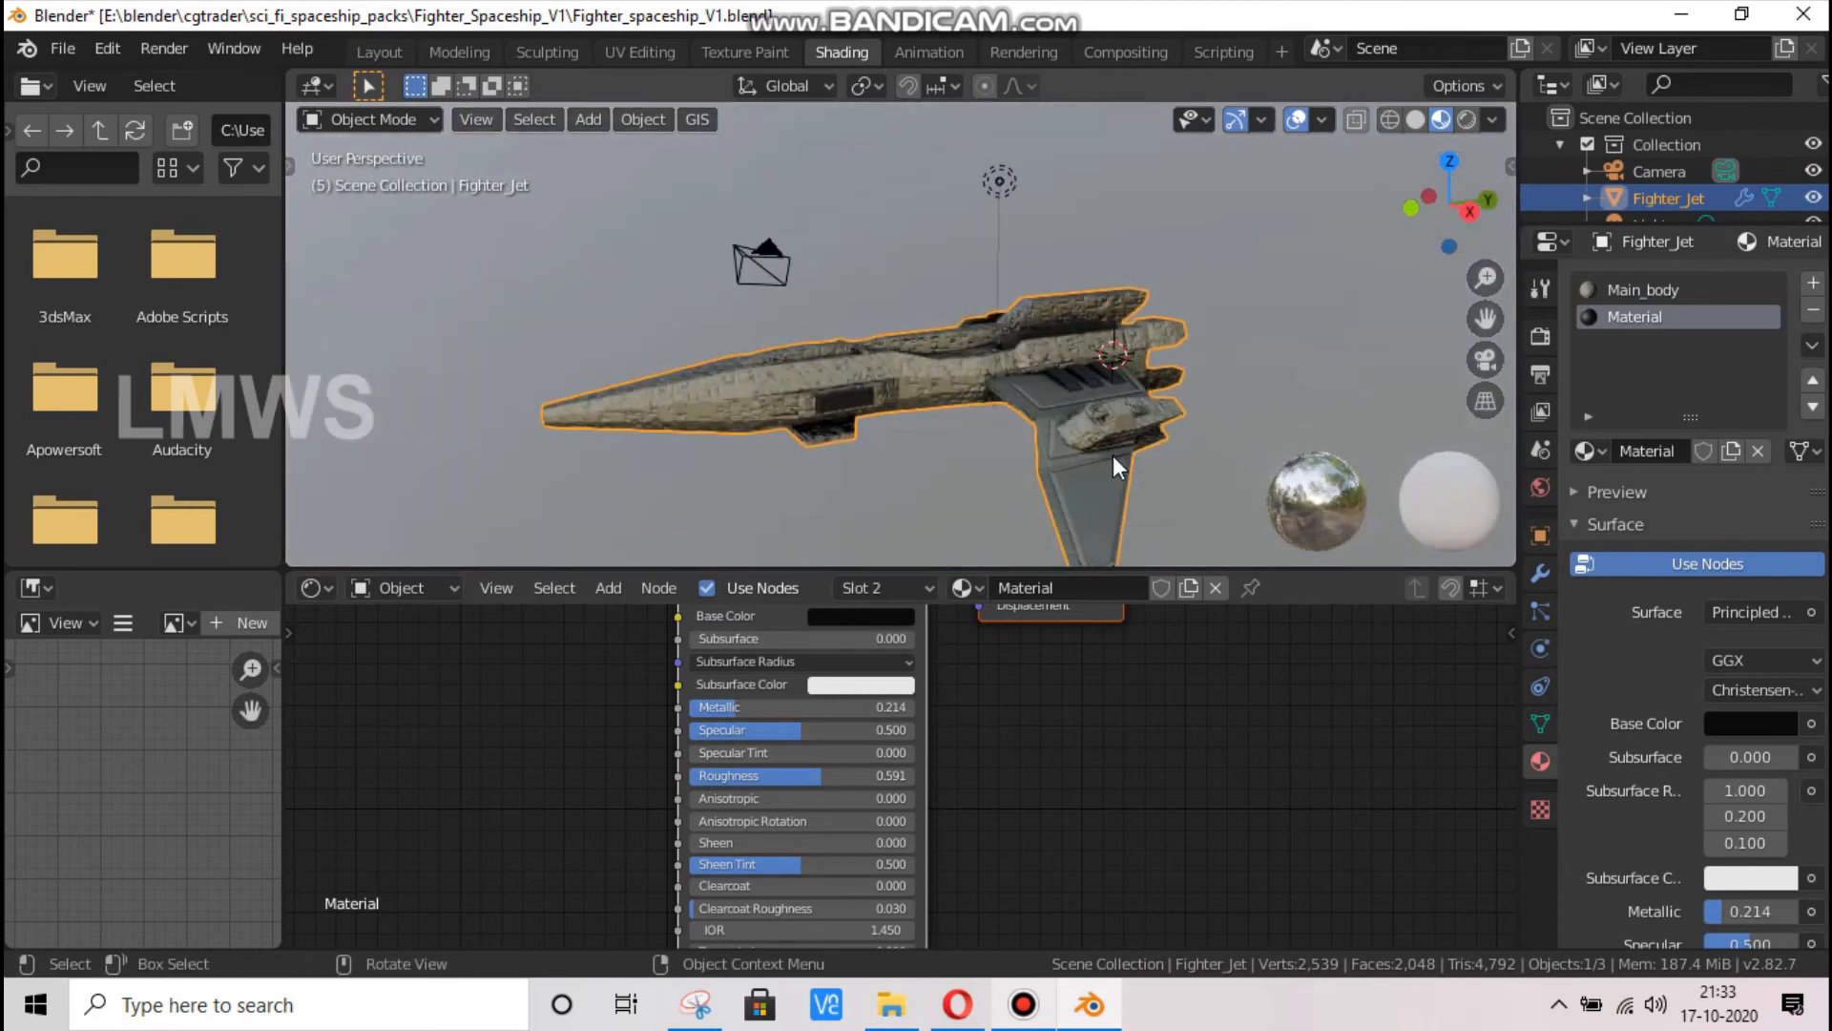
scroll(1113, 455, up, 2)
Switch to the Opera browser and examine the hull colors in the Spaceship Thunderhawk Fighter reference image
click(942, 1013)
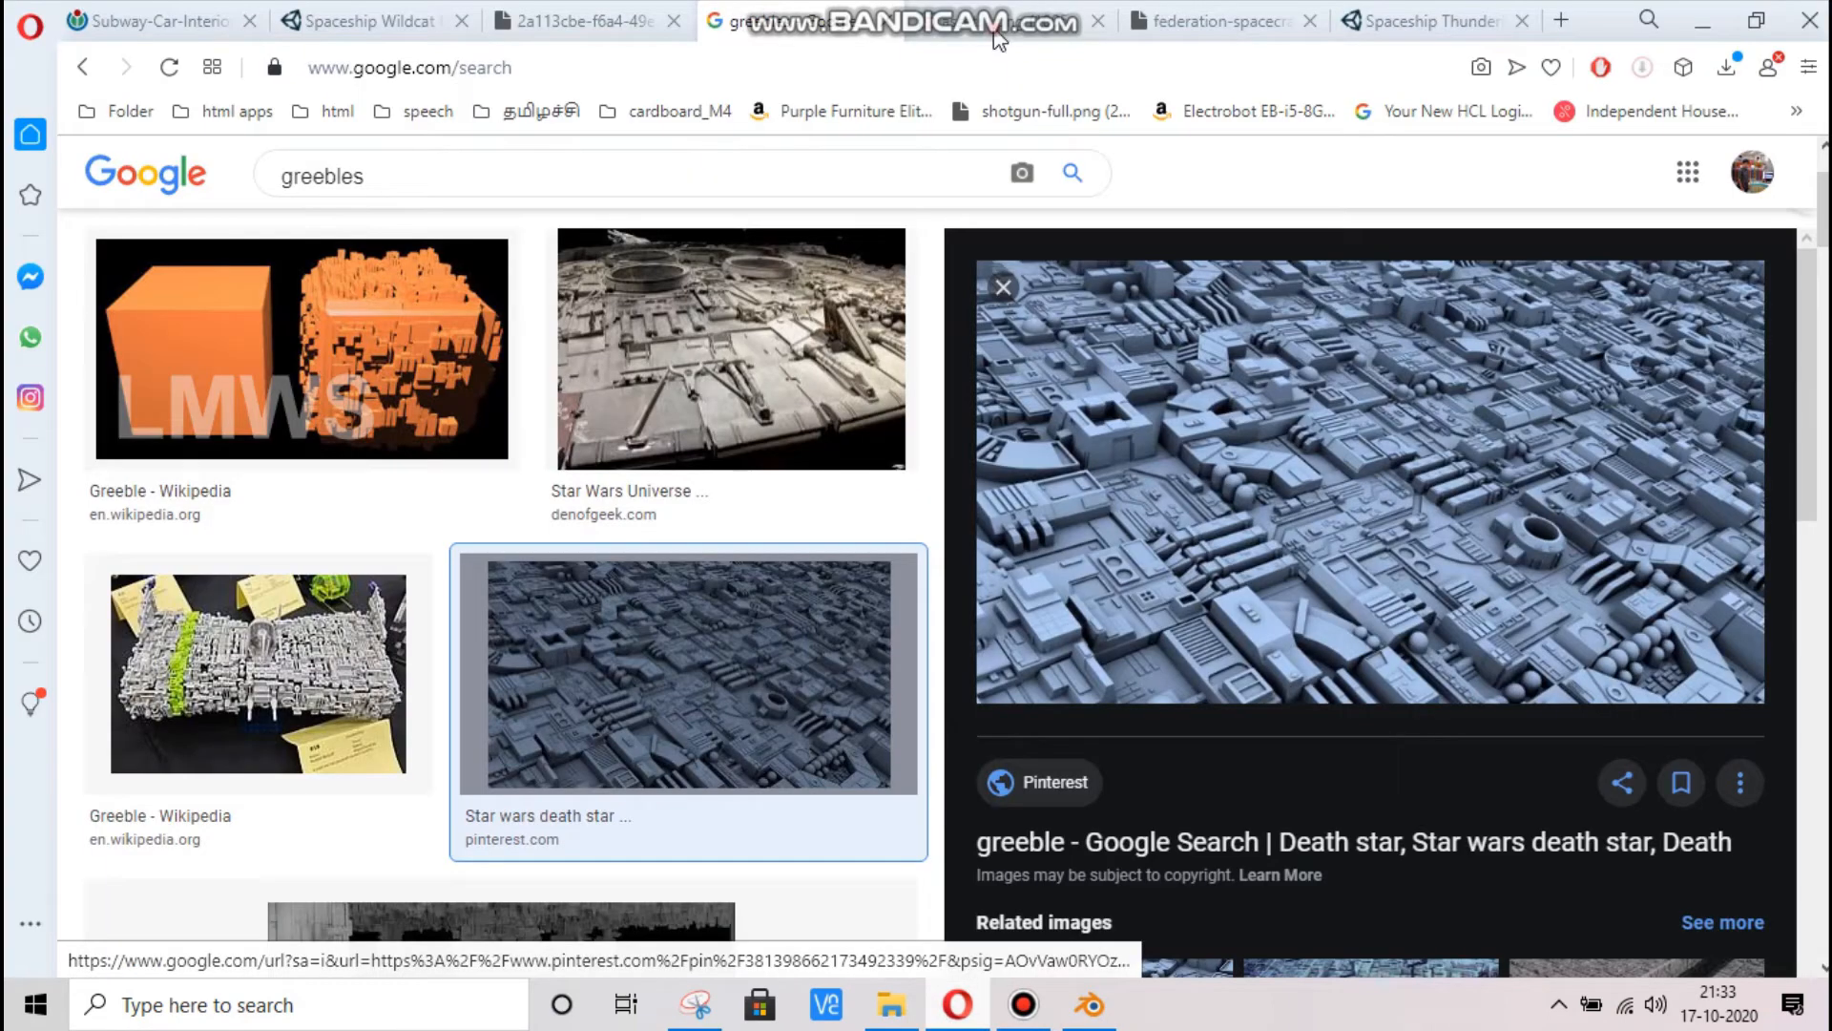
click(561, 23)
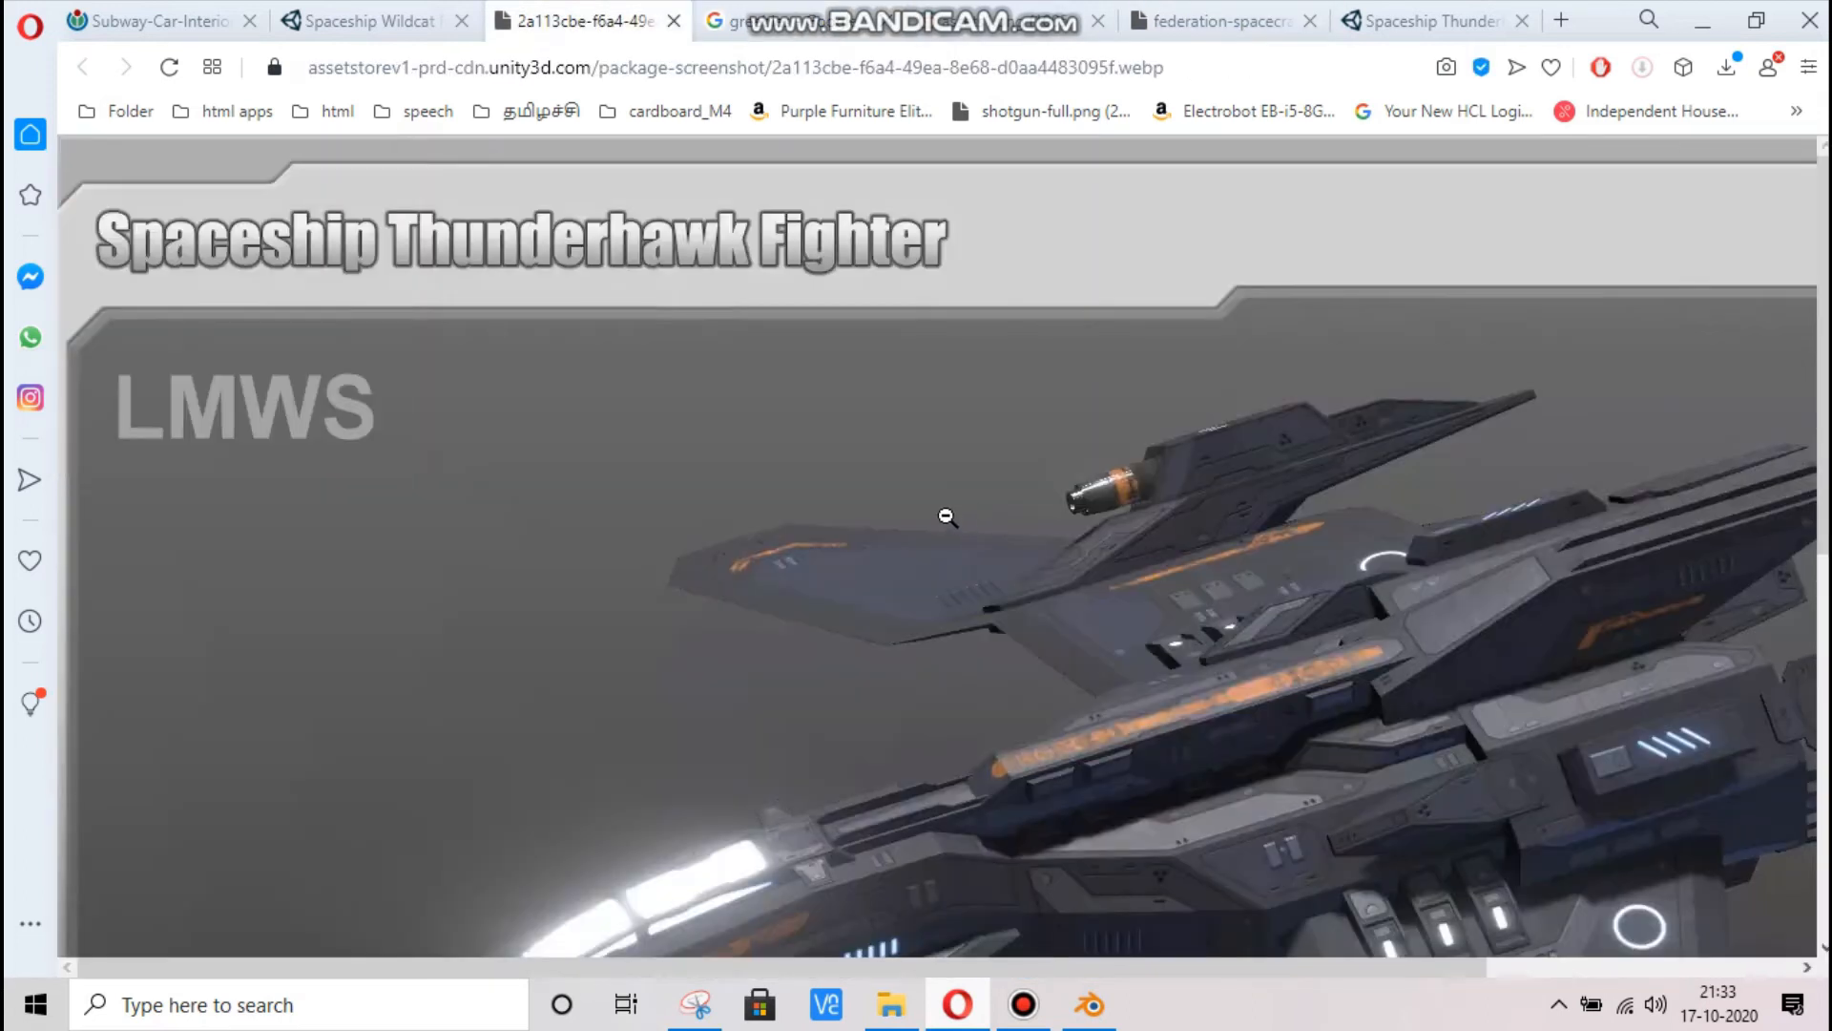
click(945, 526)
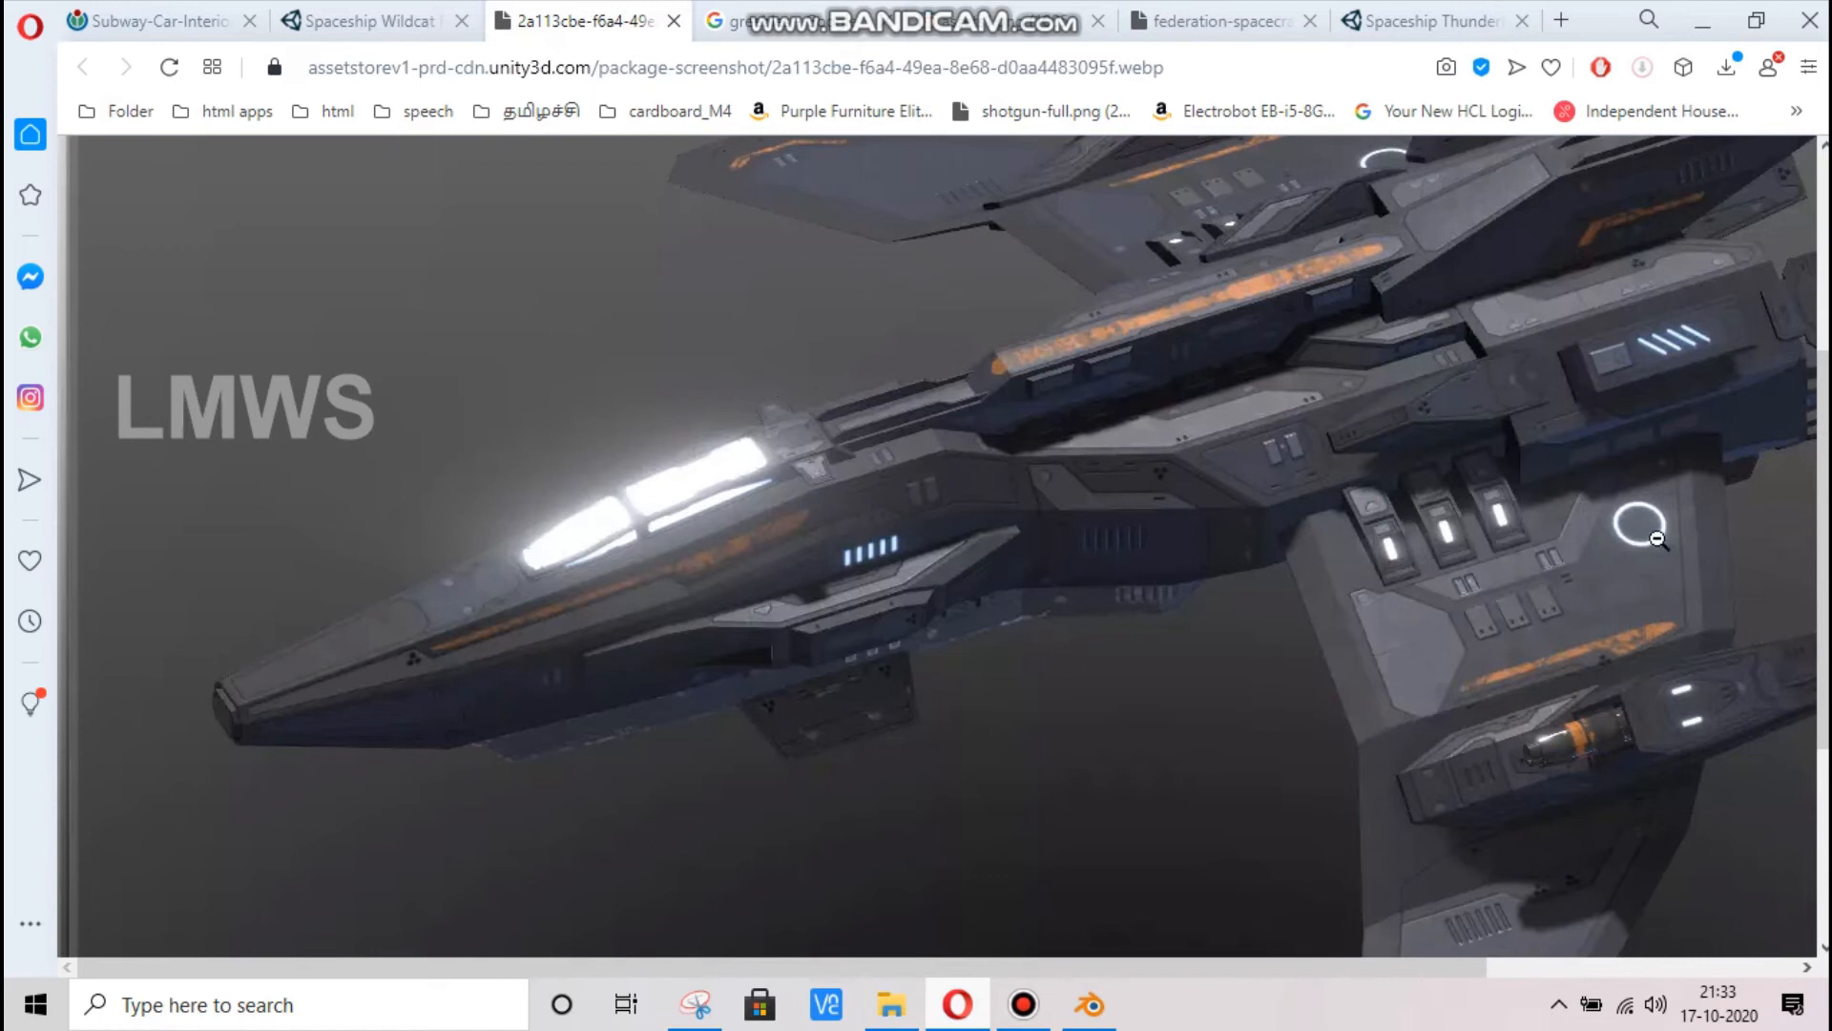
click(1241, 528)
Switch back to Blender and change Color2 of the Main_body material's Multiply node to a dark blue-grey
click(1089, 1004)
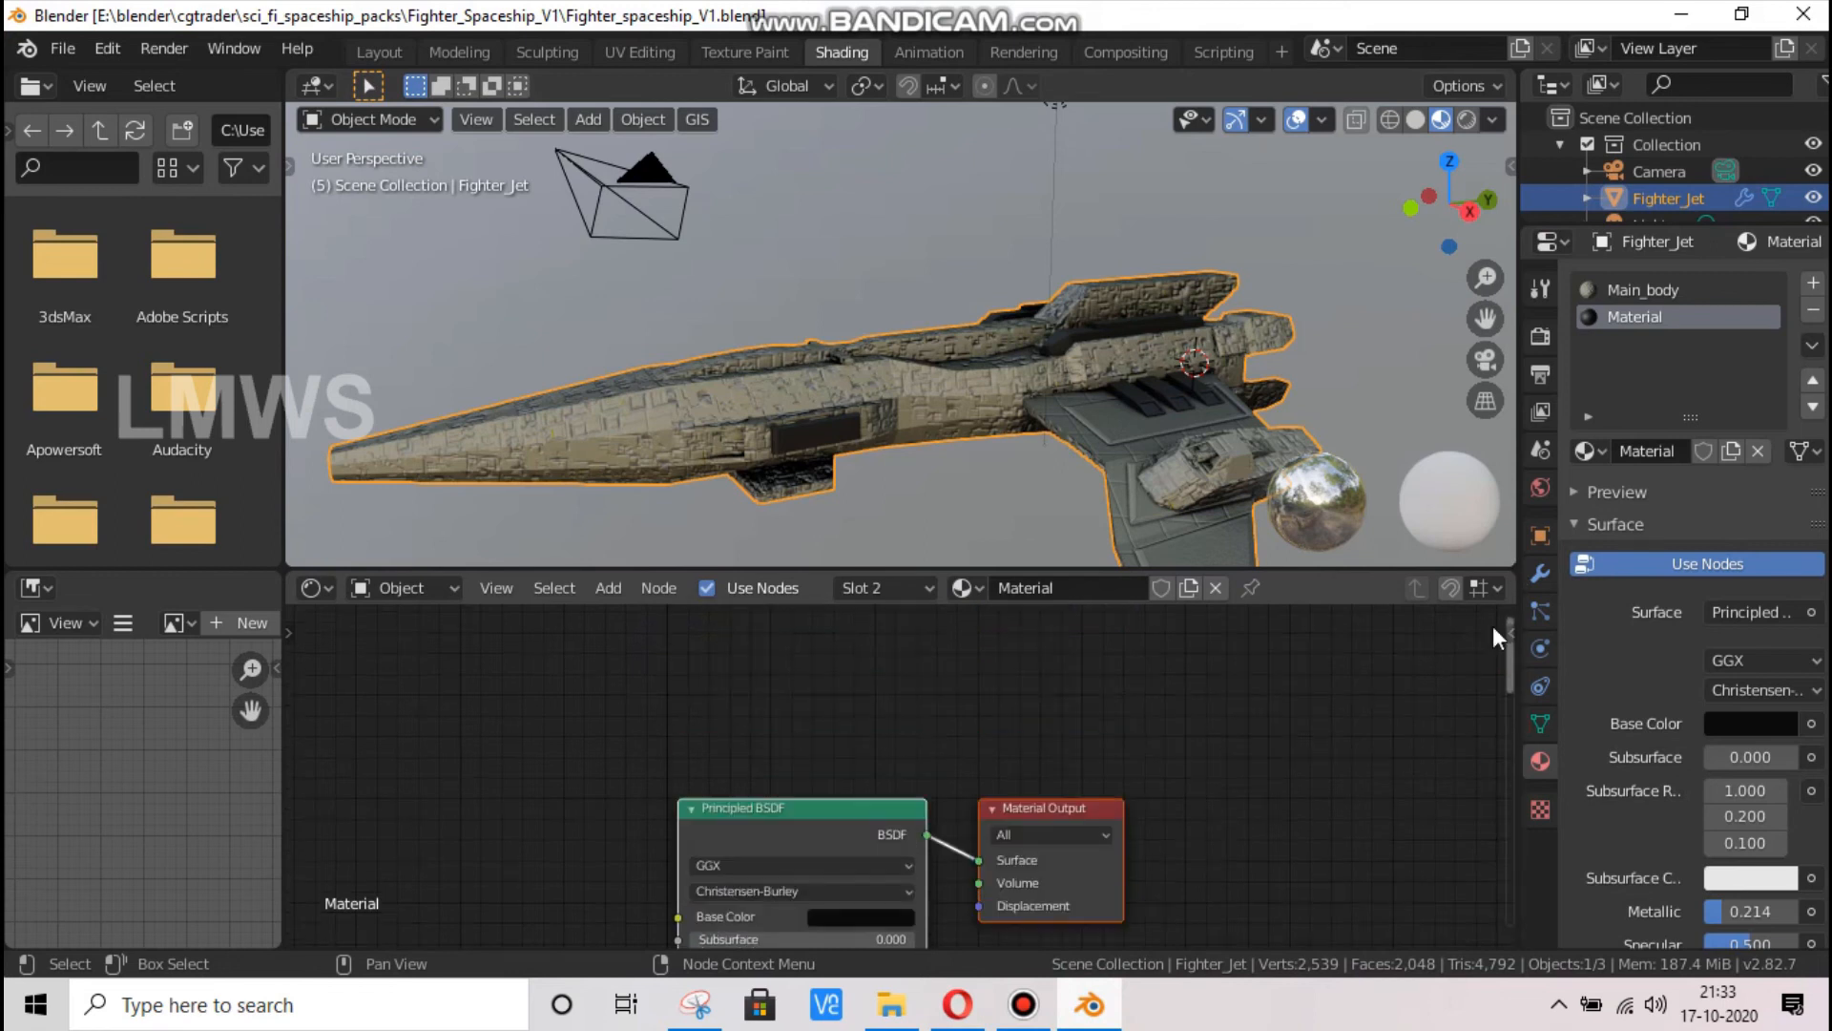
click(1623, 291)
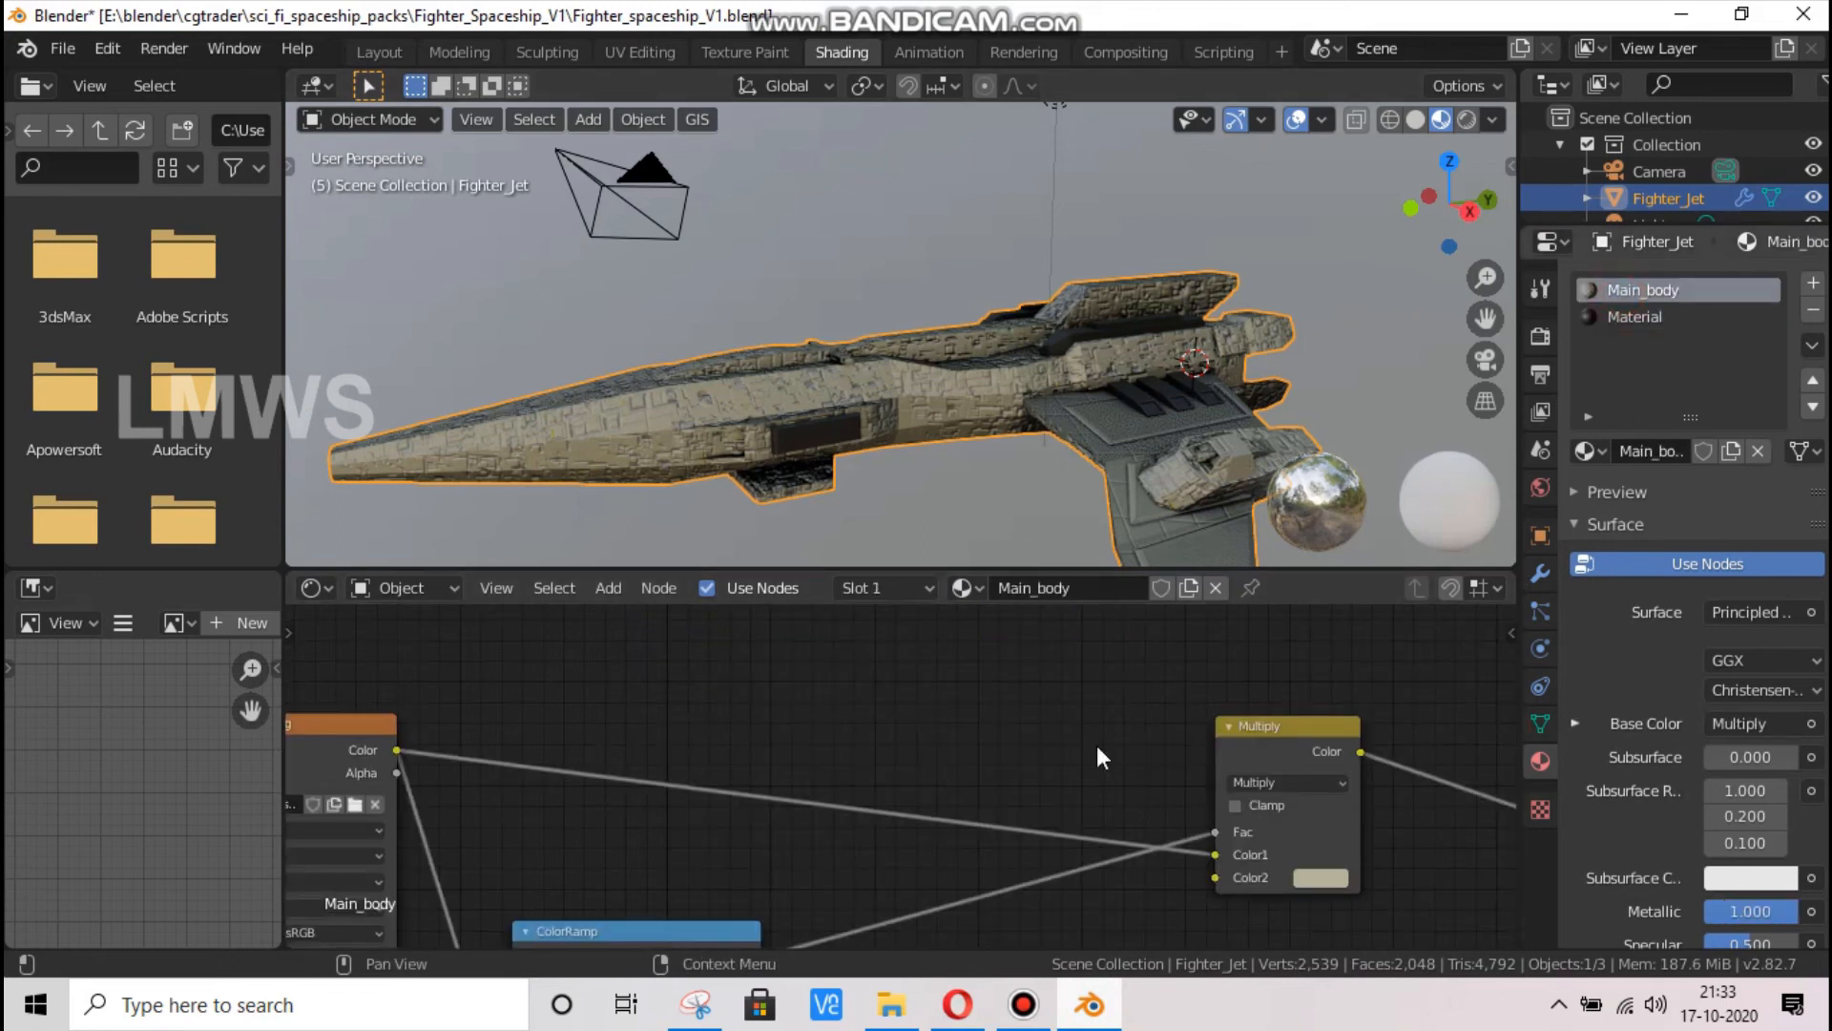
click(1346, 880)
mouse_move(1371, 662)
mouse_down()
mouse_move(1471, 663)
mouse_move(1471, 680)
mouse_up()
Inspect the darkened hull from the front, from above and from the side, both close up and at a distance
drag(1455, 233, 1589, 290)
scroll(981, 691, down, 2)
scroll(982, 703, down, 2)
scroll(1001, 366, down, 3)
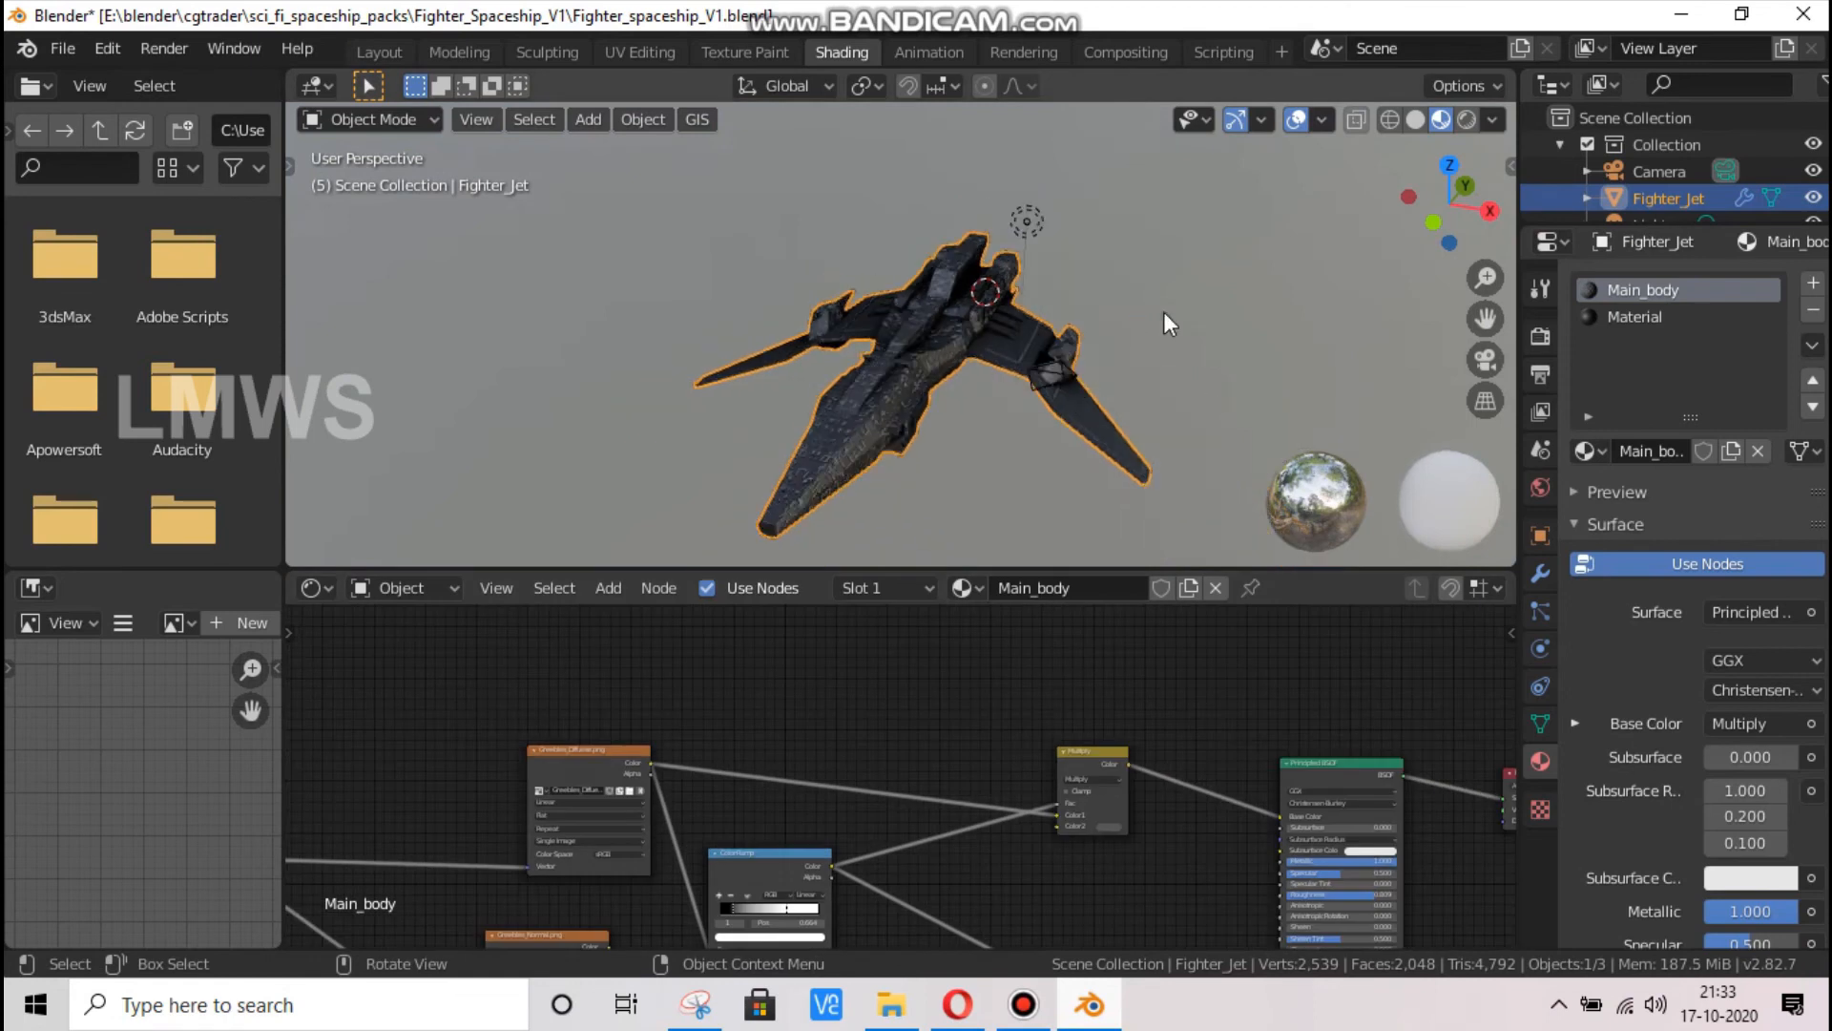
drag(1432, 188, 1374, 314)
scroll(1096, 380, up, 4)
scroll(1103, 380, down, 4)
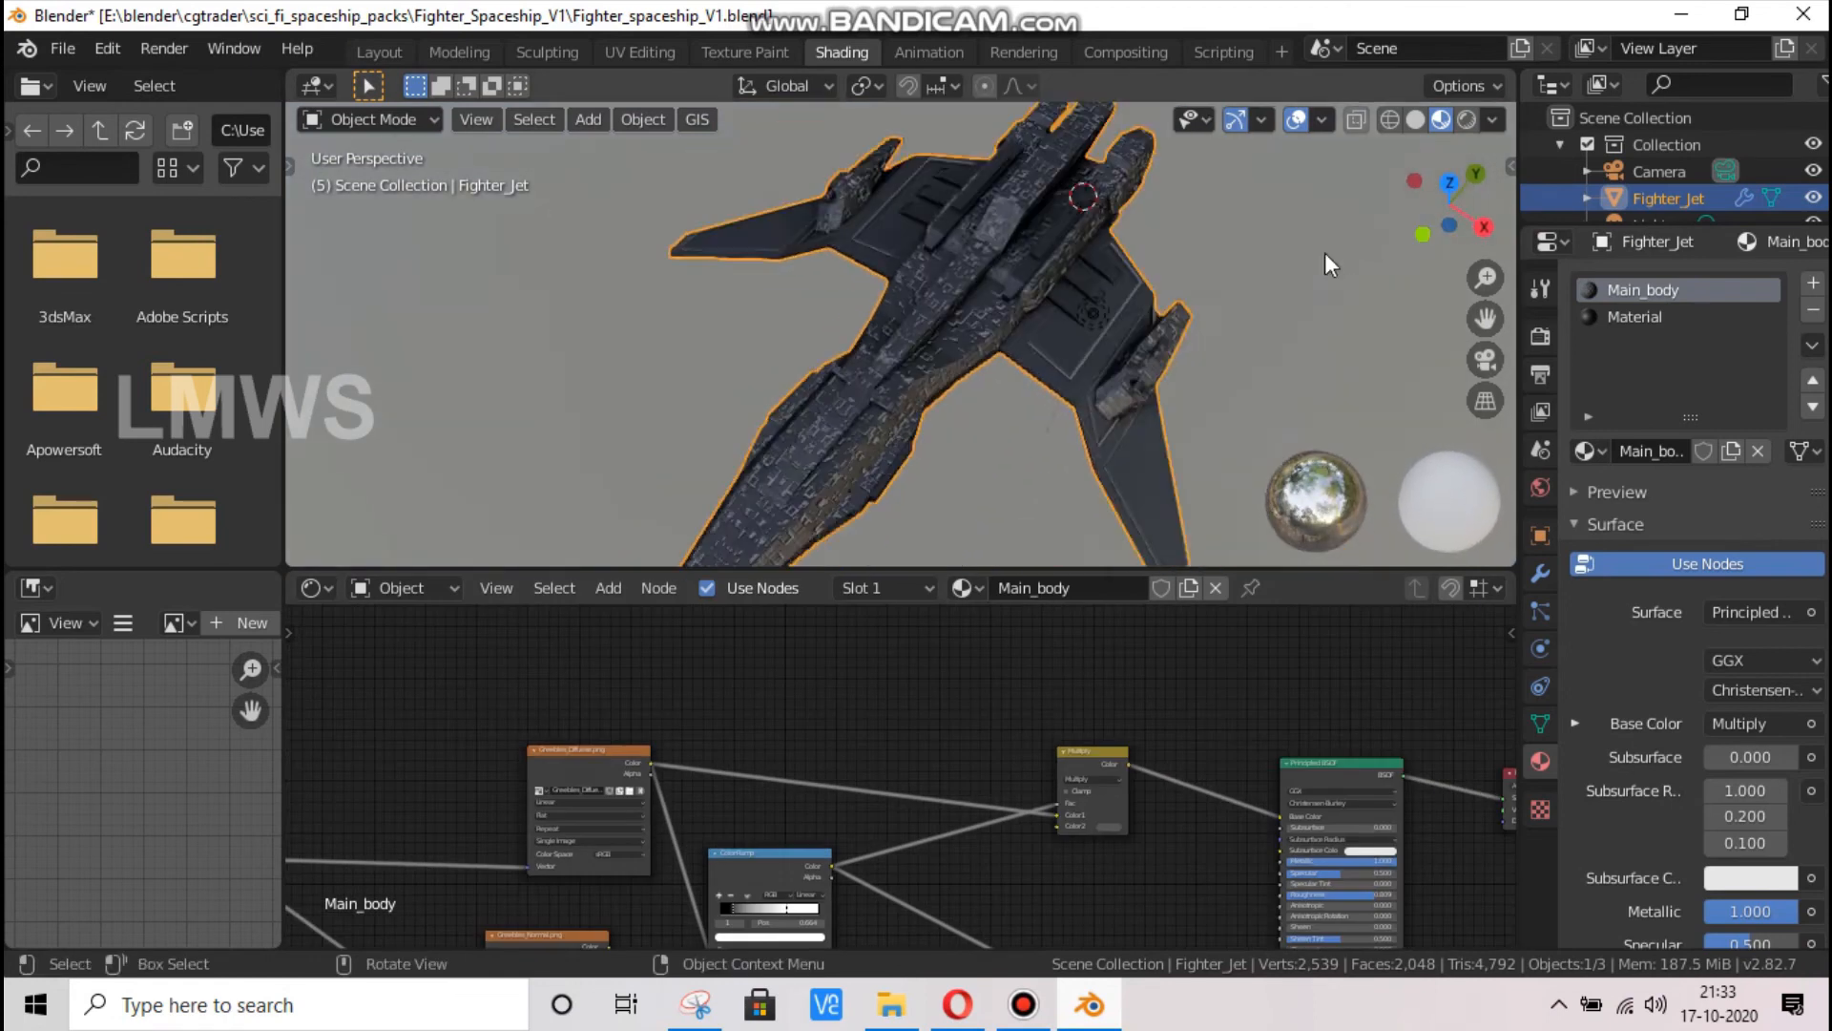
drag(1448, 203, 1040, 334)
scroll(980, 348, up, 2)
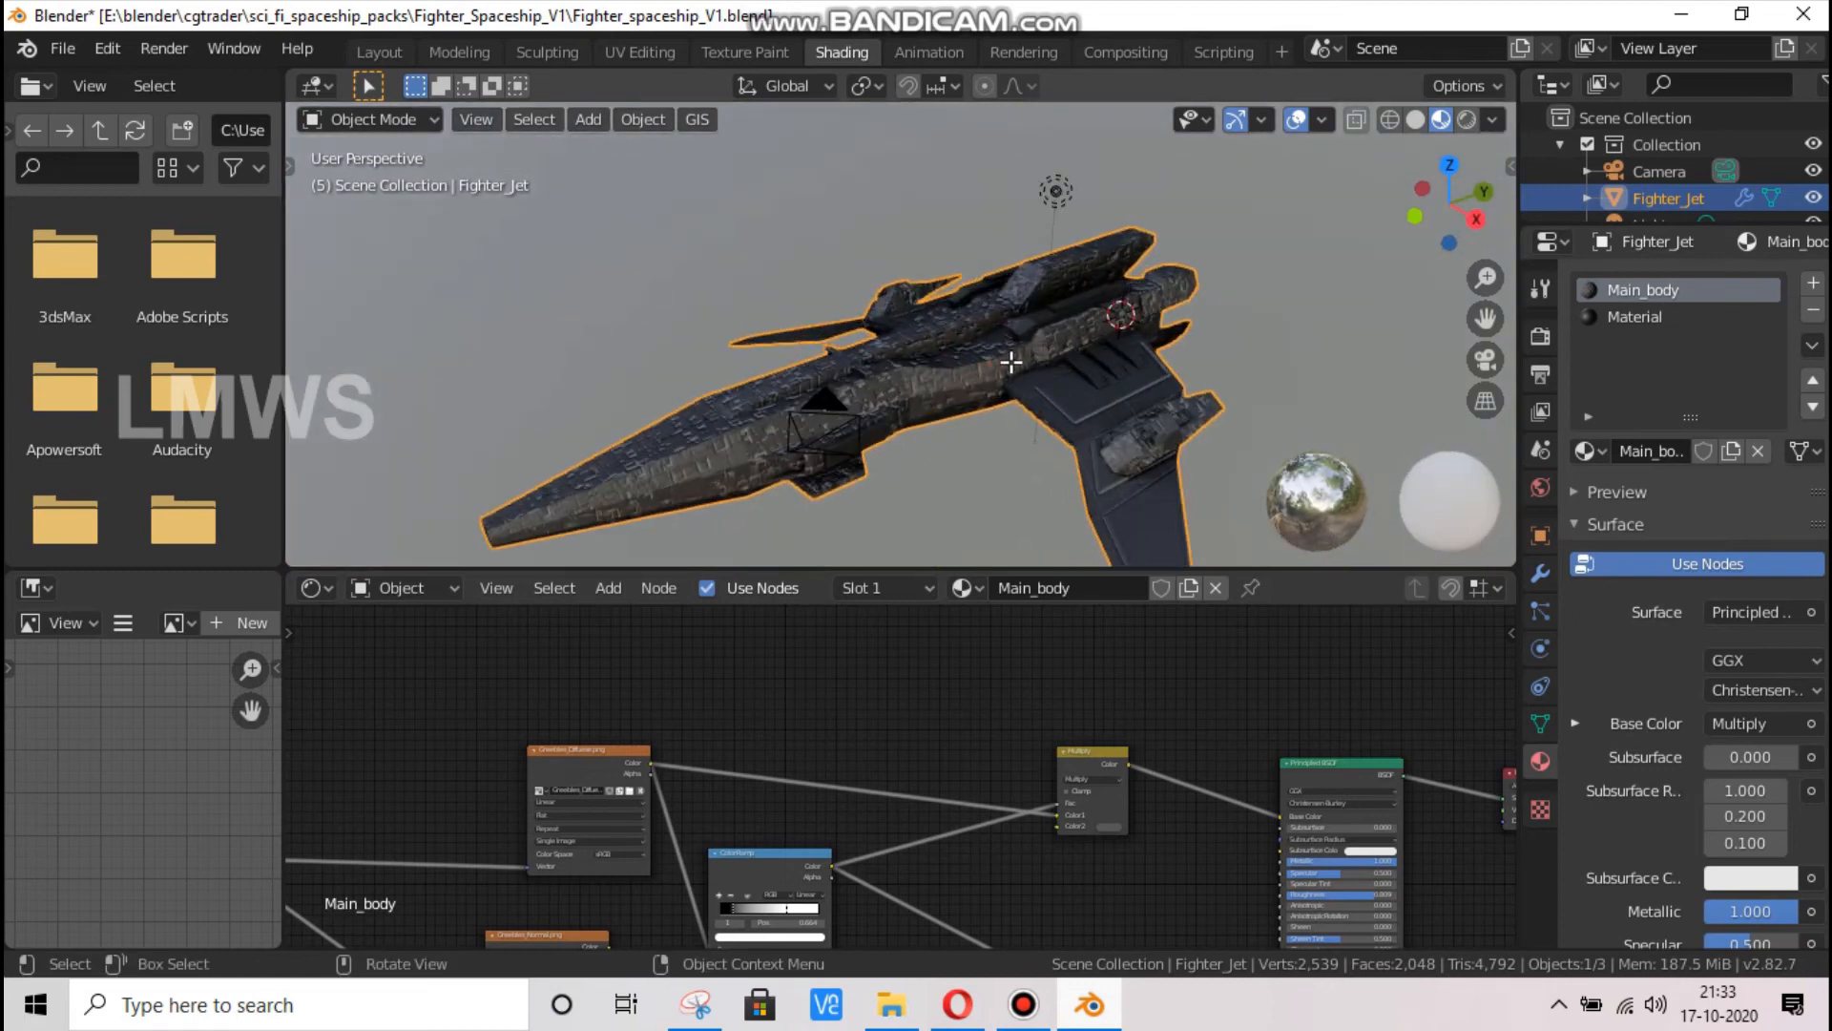
Change the second material's Base Color to a dark burnt orange, return to Object Mode and save the file
key(Tab)
scroll(1010, 362, up, 1)
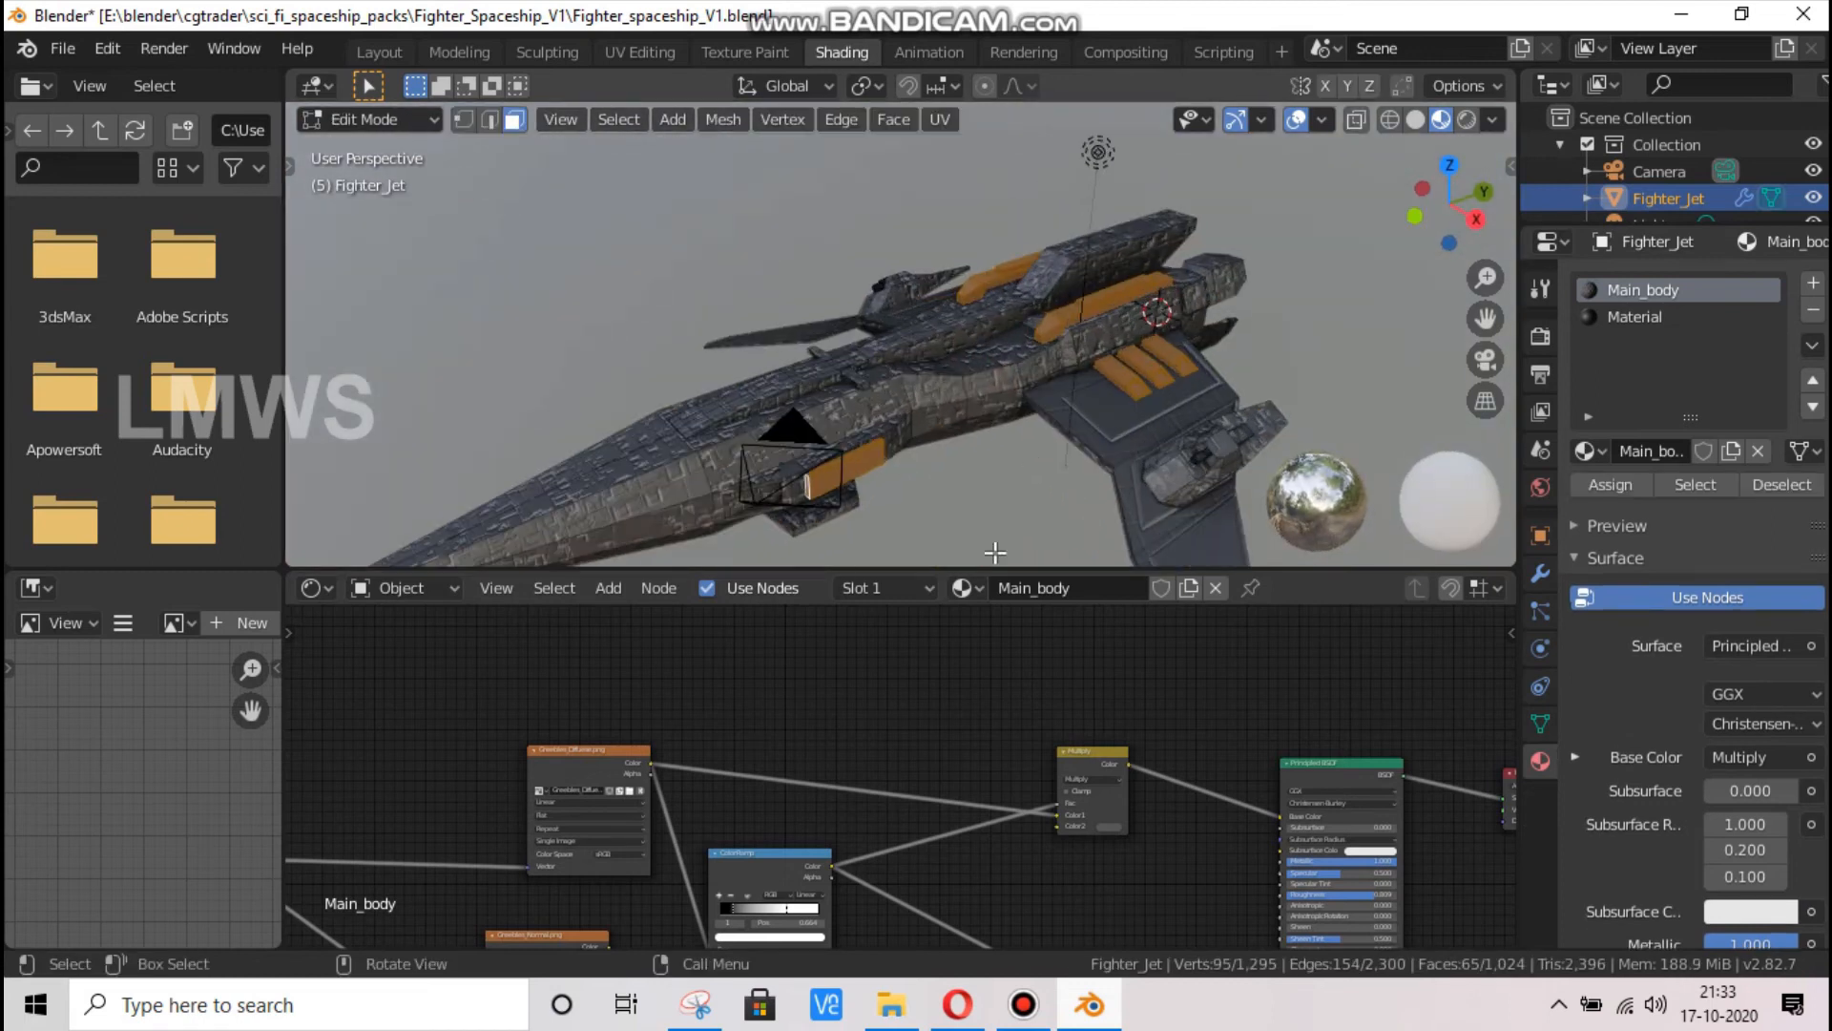
click(1638, 320)
click(880, 787)
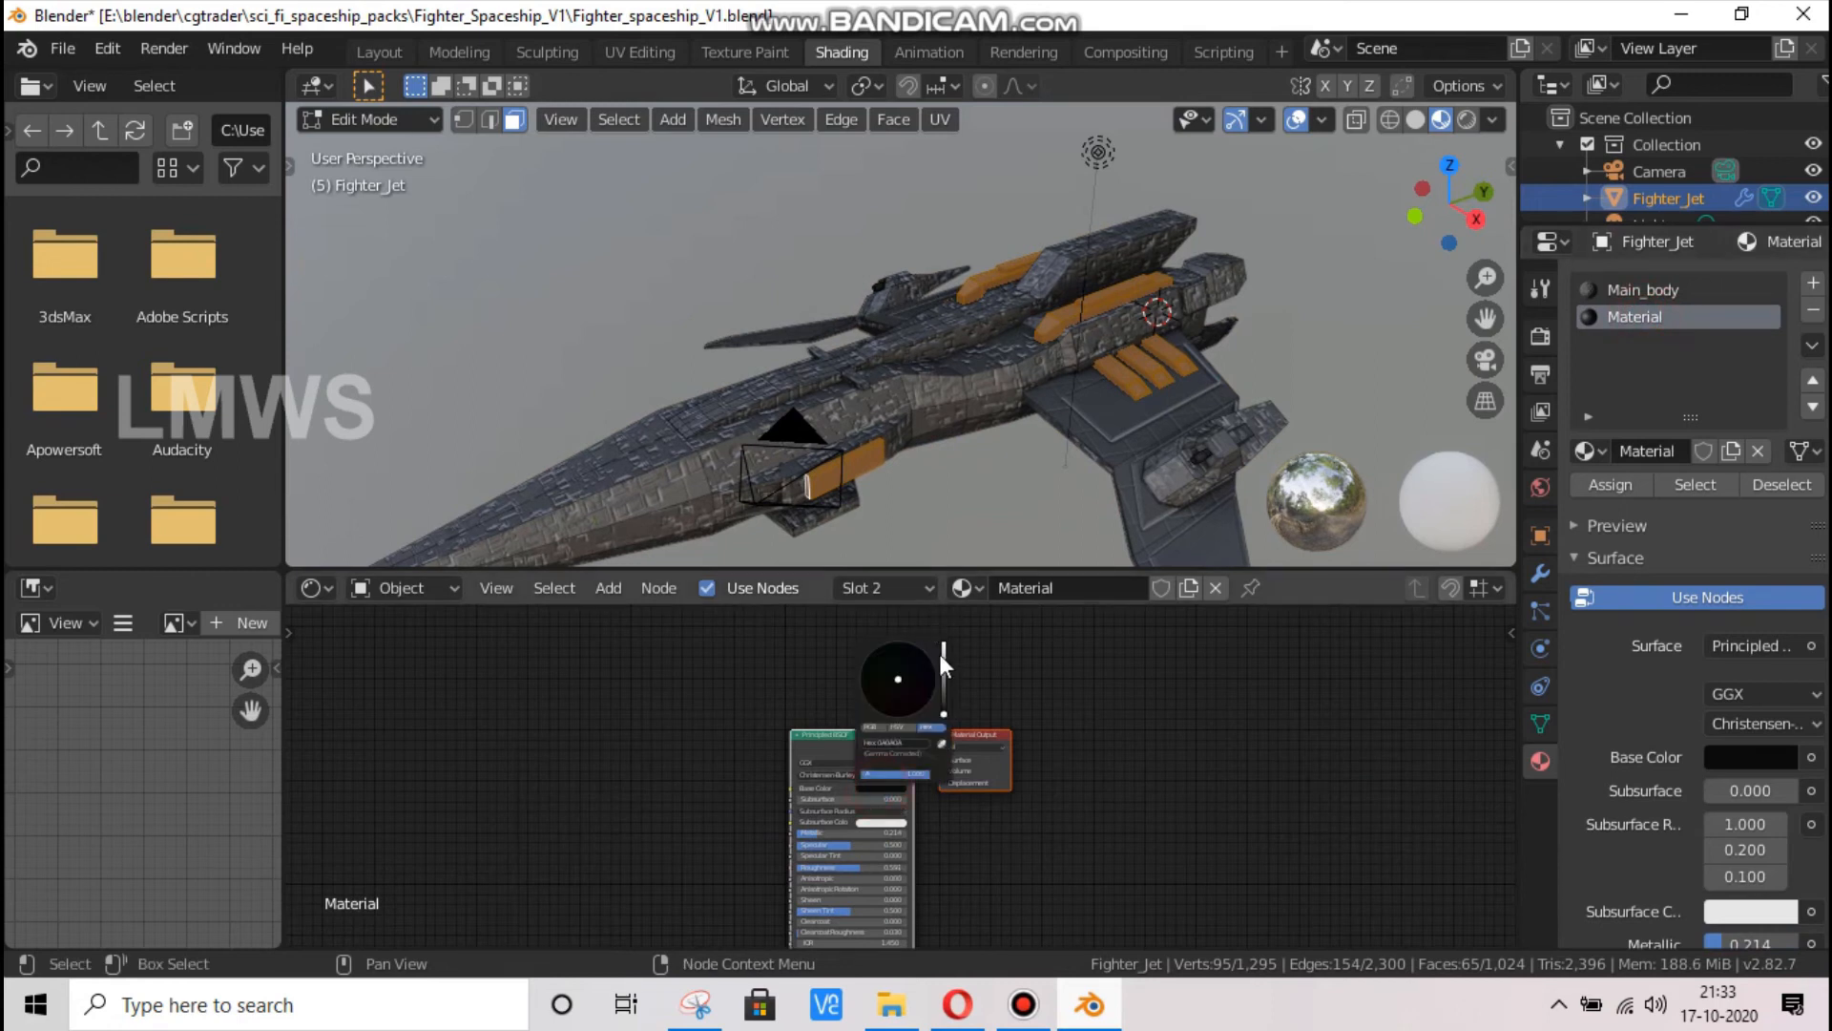
drag(943, 652, 886, 712)
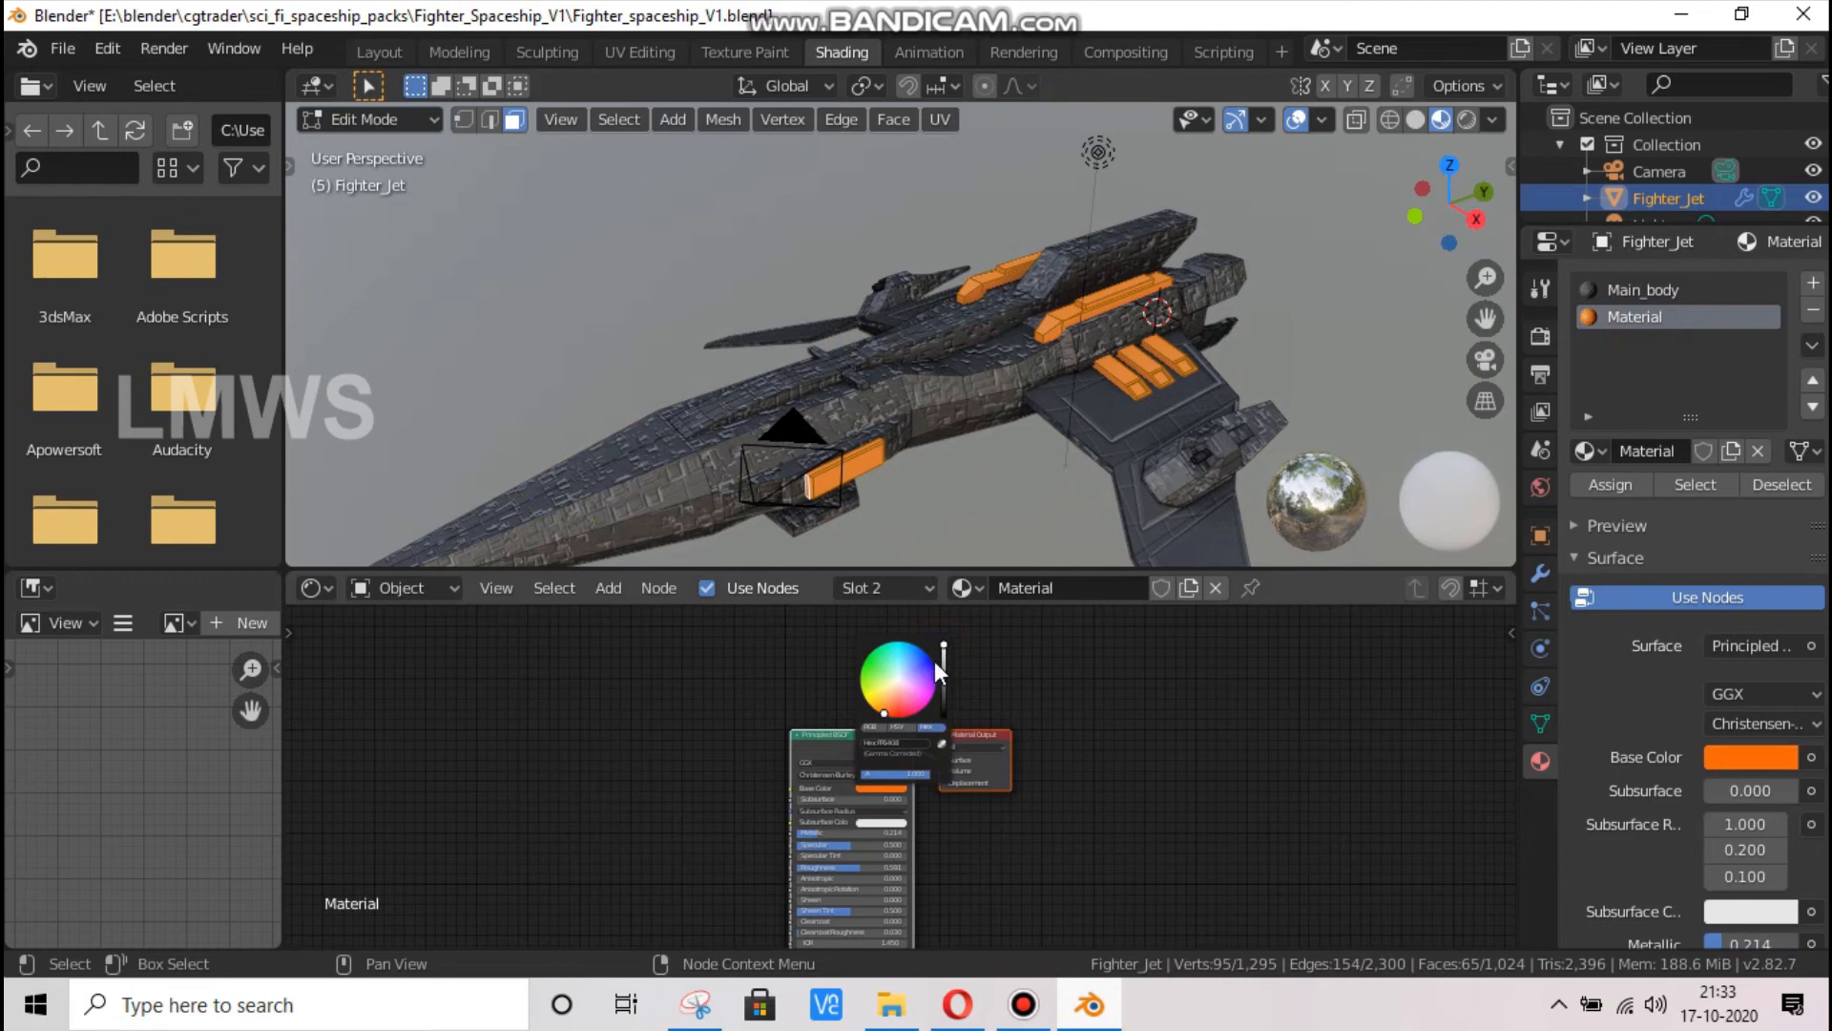
drag(943, 655, 943, 689)
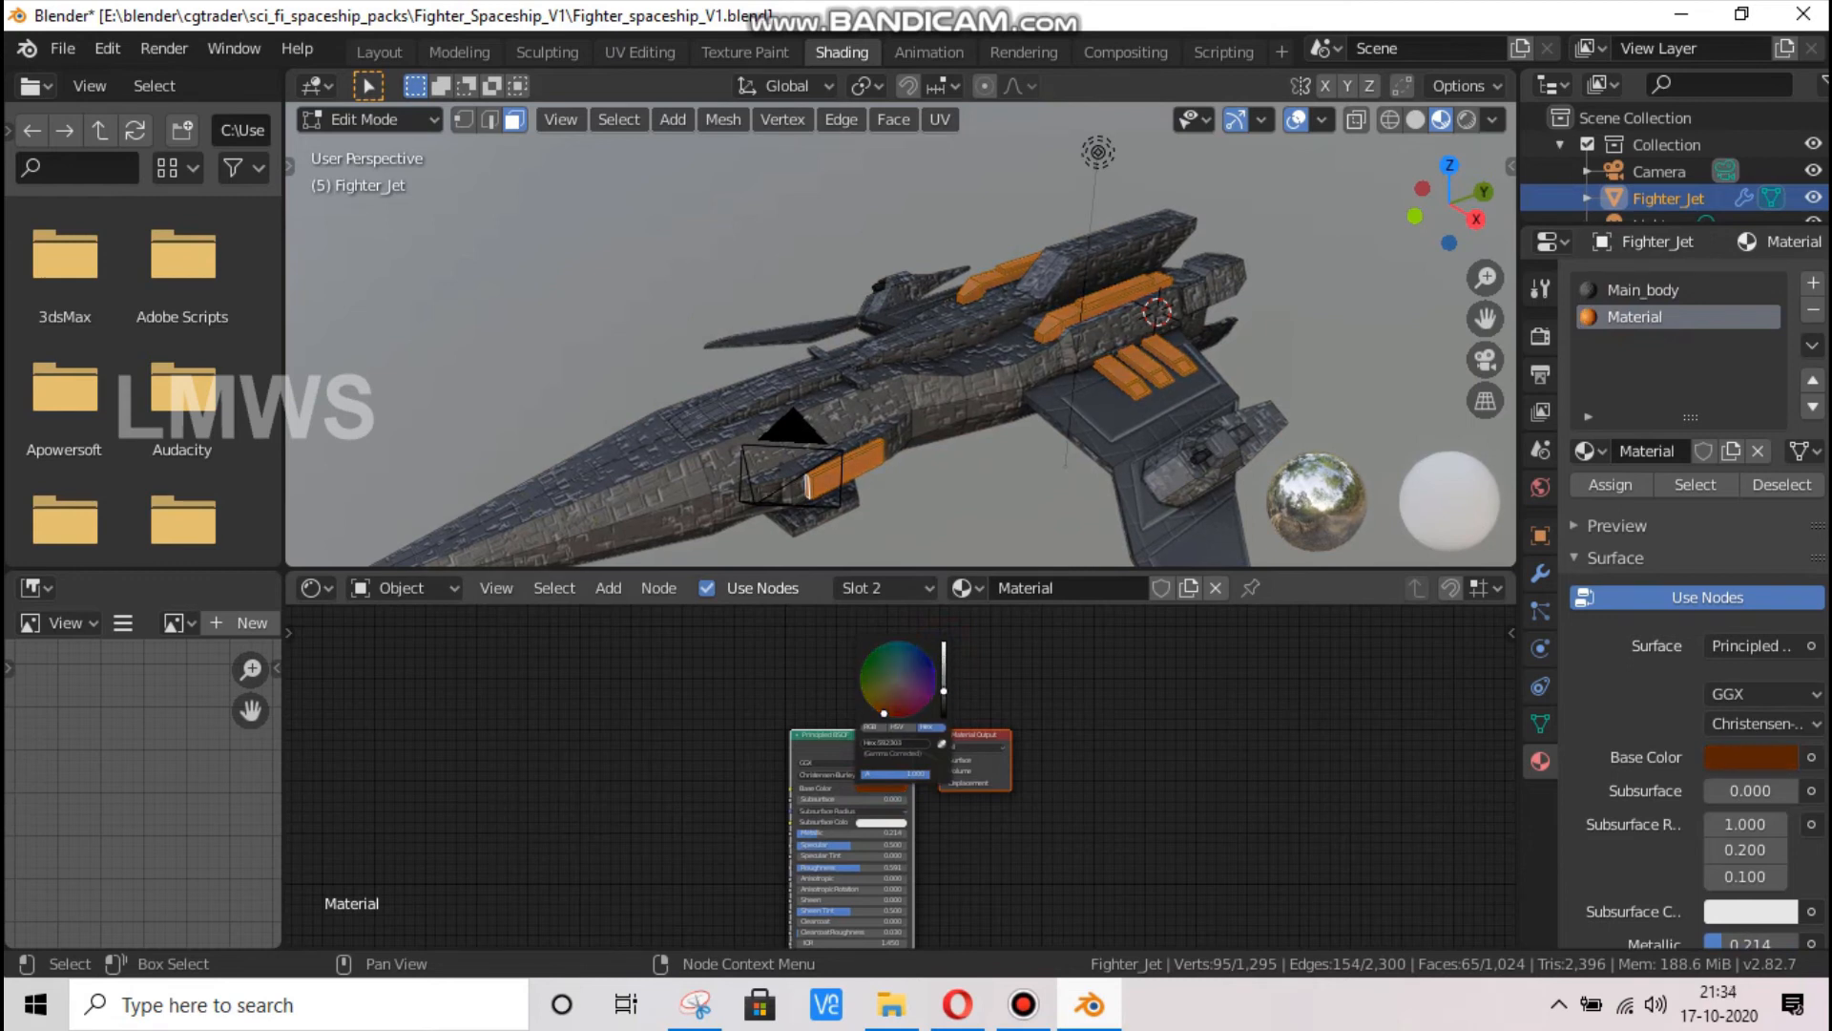
key(Tab)
mouse_move(1436, 206)
mouse_down()
mouse_move(1623, 239)
mouse_move(1471, 204)
mouse_move(1322, 204)
mouse_move(1527, 207)
mouse_up()
key(ctrl+s)
In Edit Mode, add the row of side faces along the raised front section of the fuselage to the selection
click(701, 431)
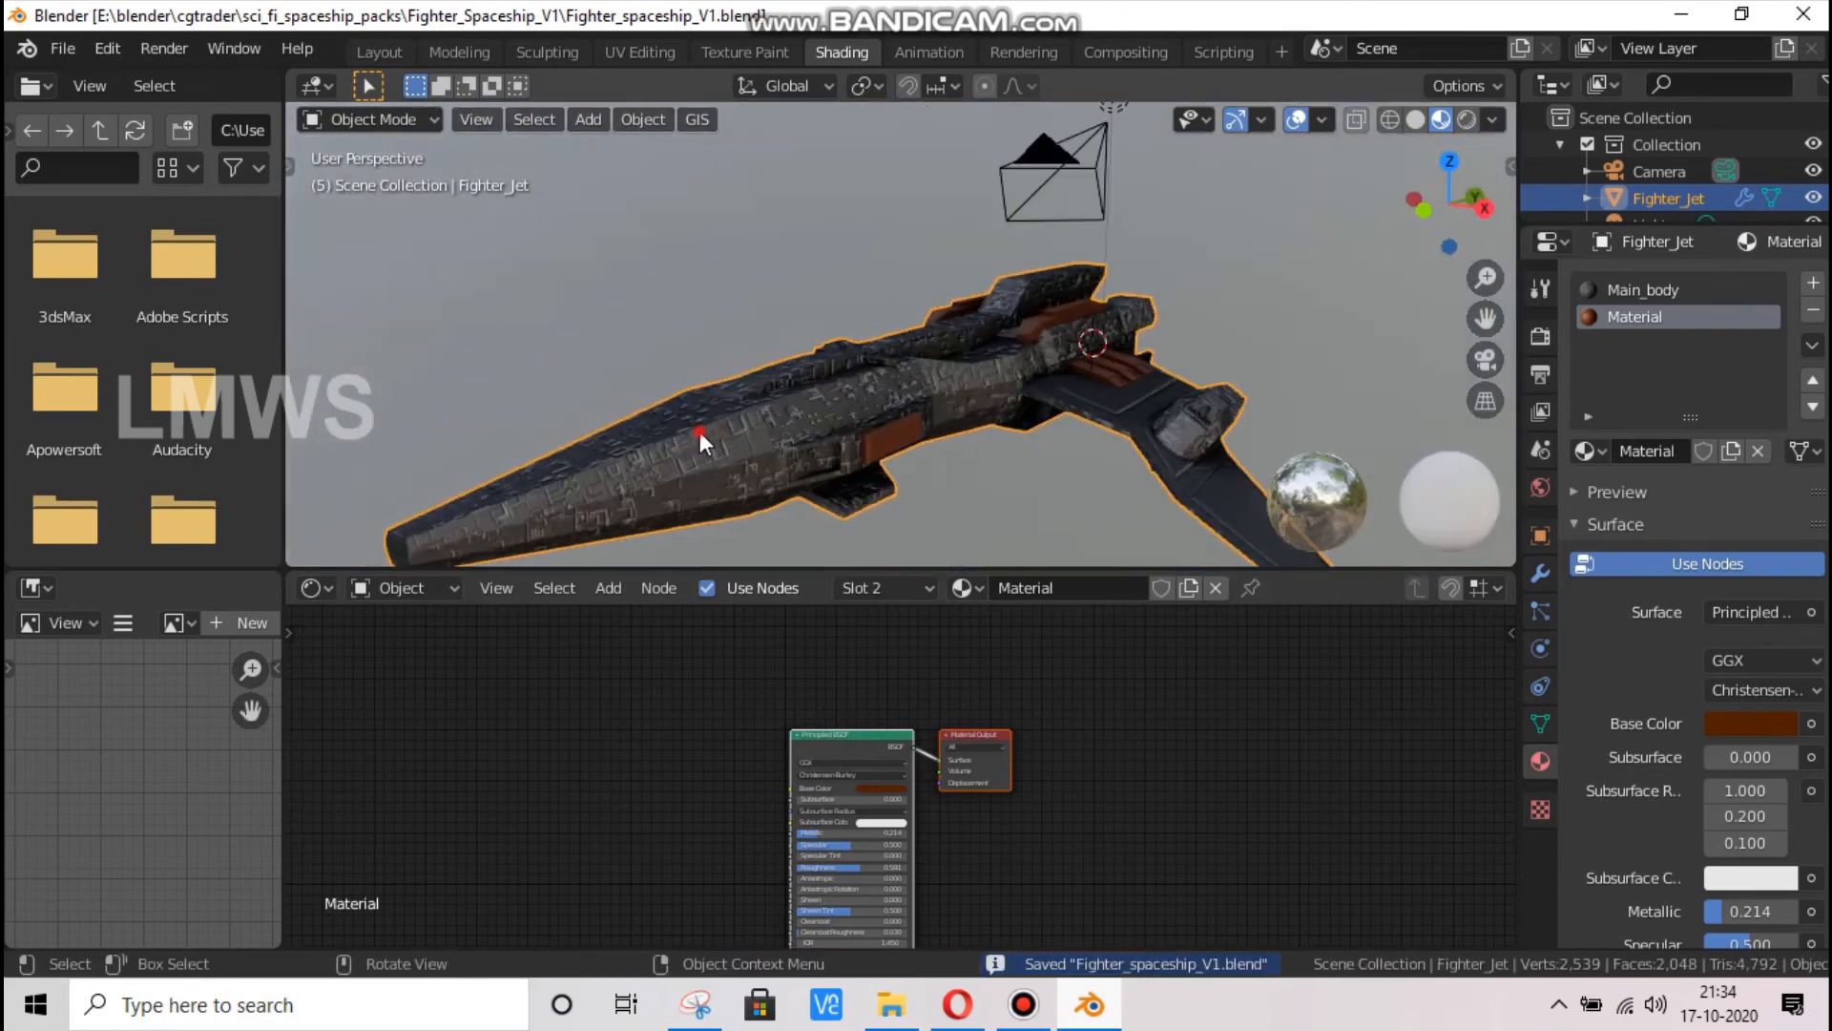
scroll(687, 449, up, 2)
key(Tab)
scroll(561, 487, up, 3)
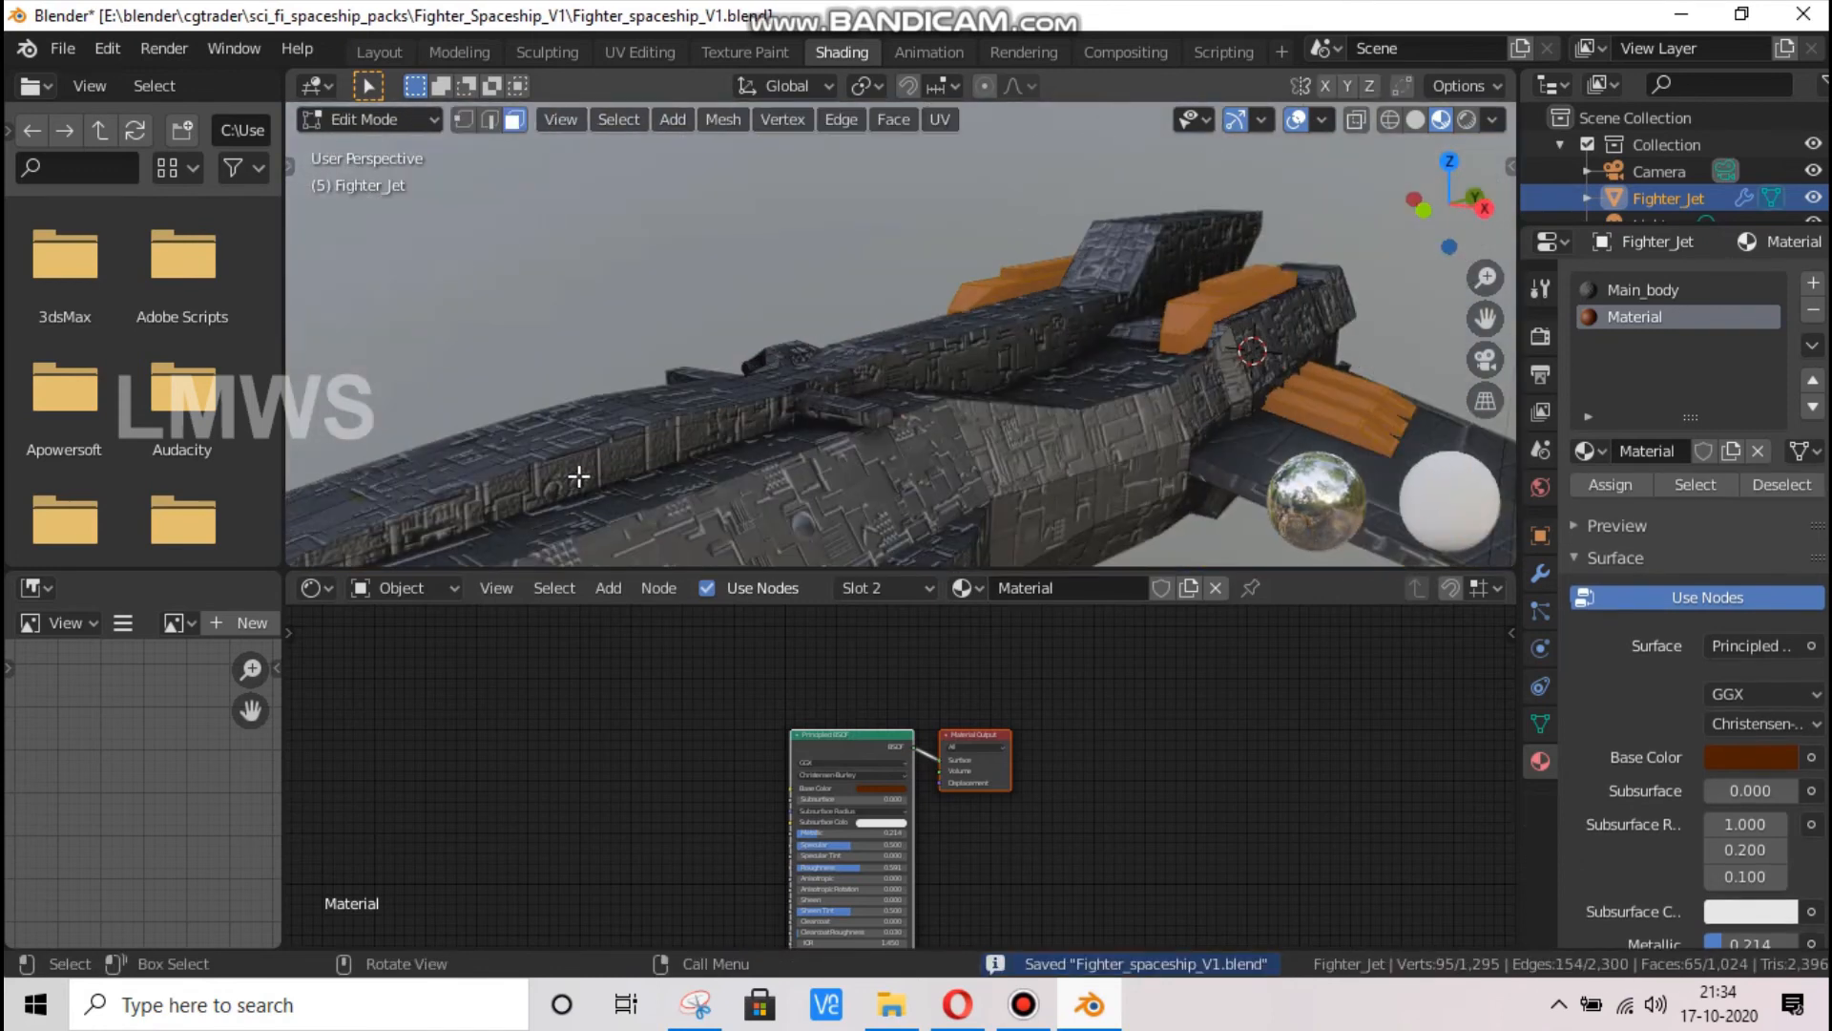
click(615, 432)
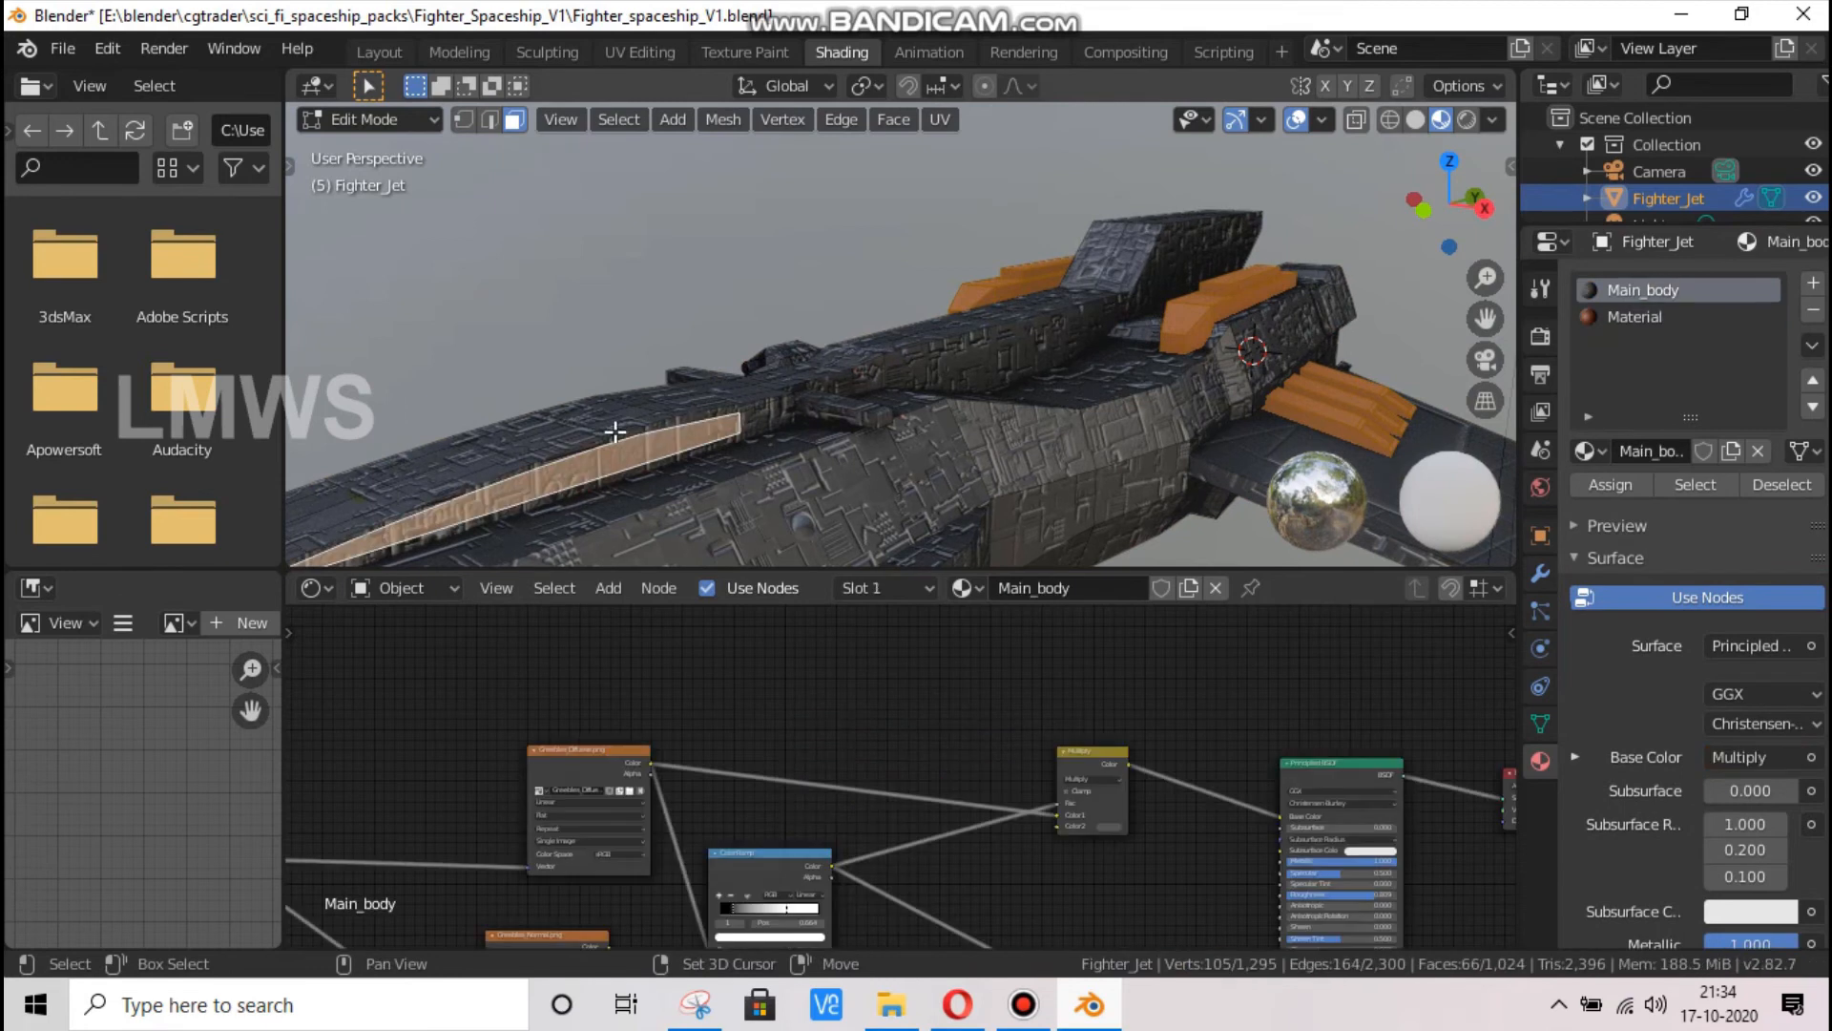
shift+click(754, 412)
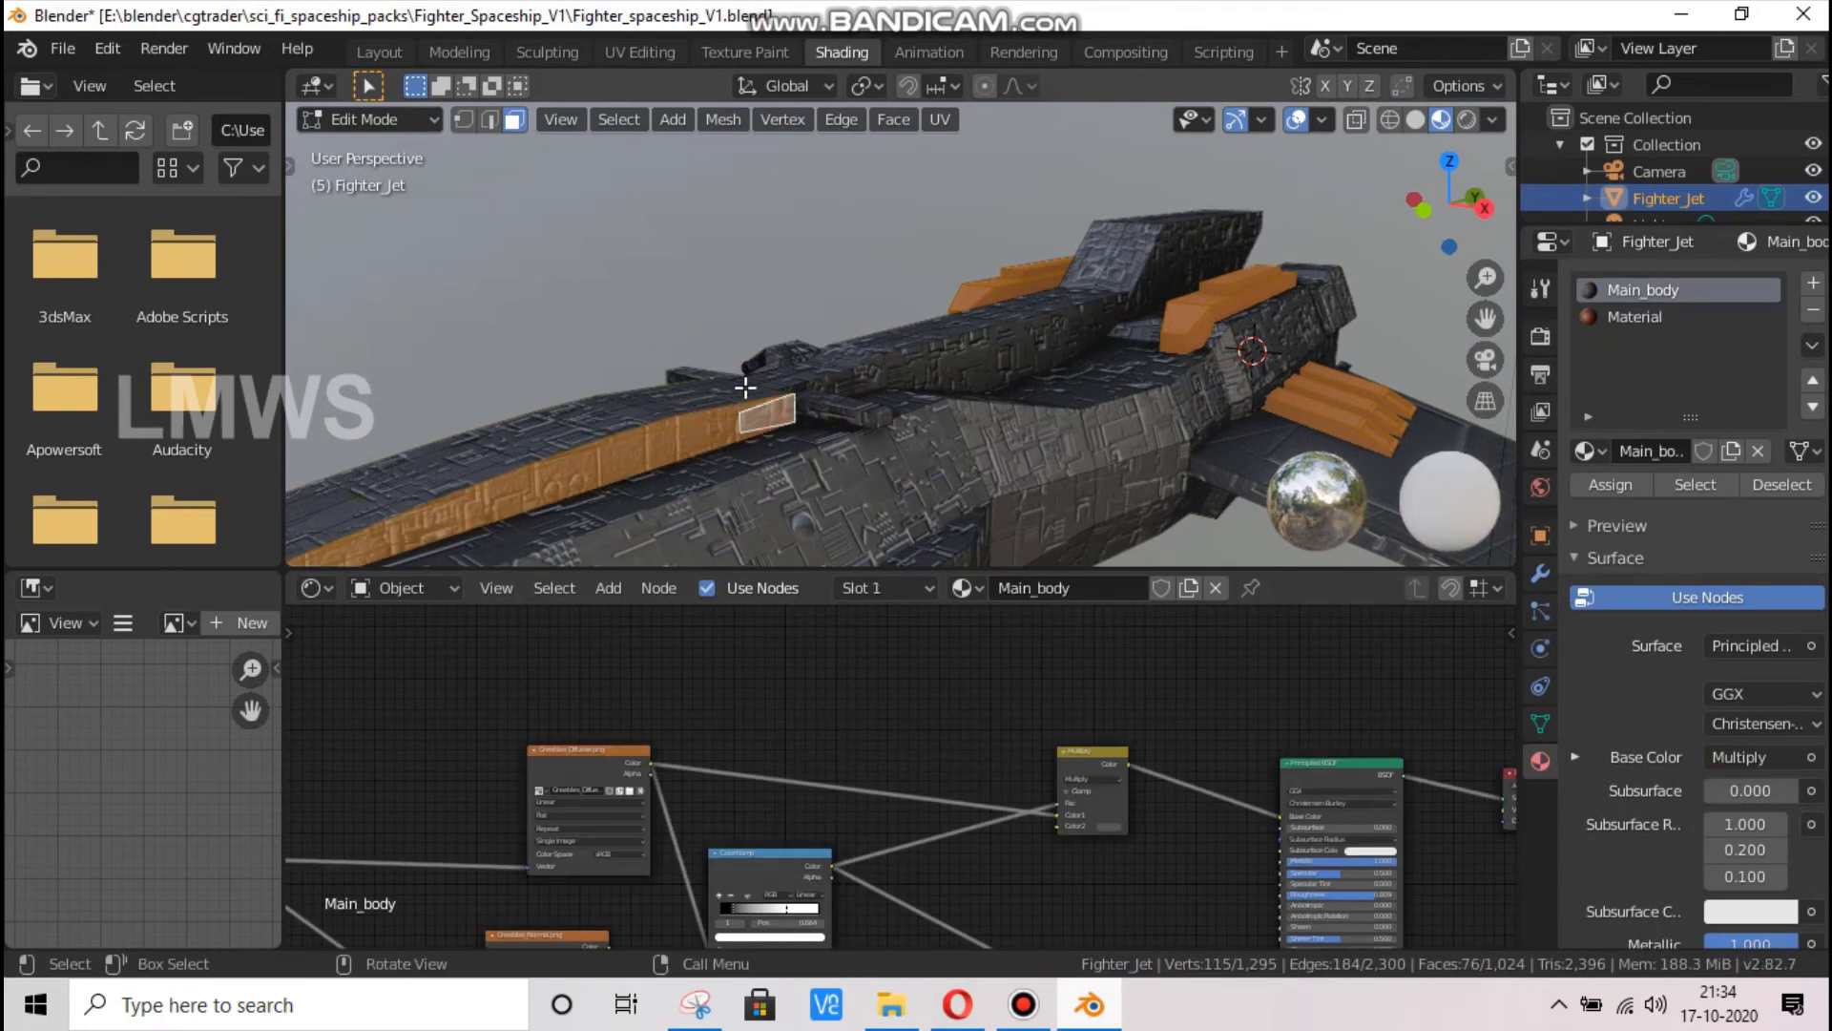
From the top view, add the central strip of faces on the raised front section to the selection
key(KP_7)
scroll(1460, 375, down, 3)
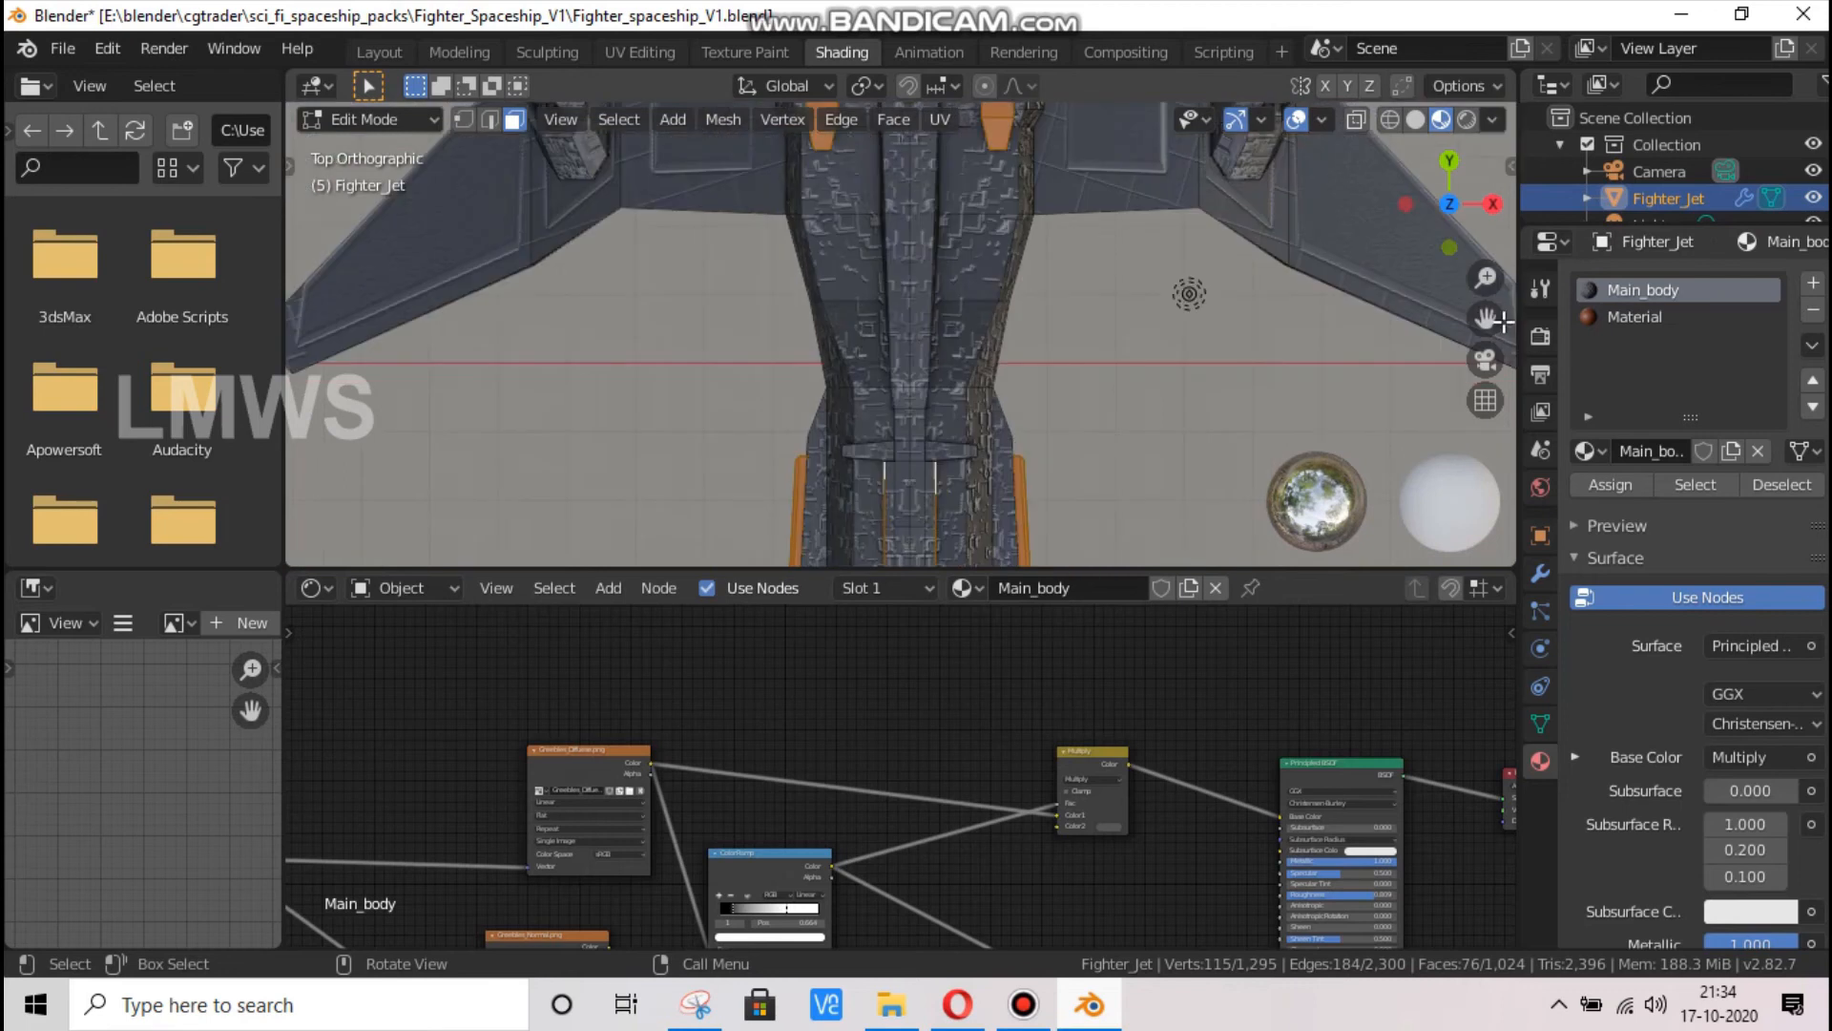
shift+middle_drag(988, 490, 939, 173)
shift+middle_drag(856, 127, 799, 140)
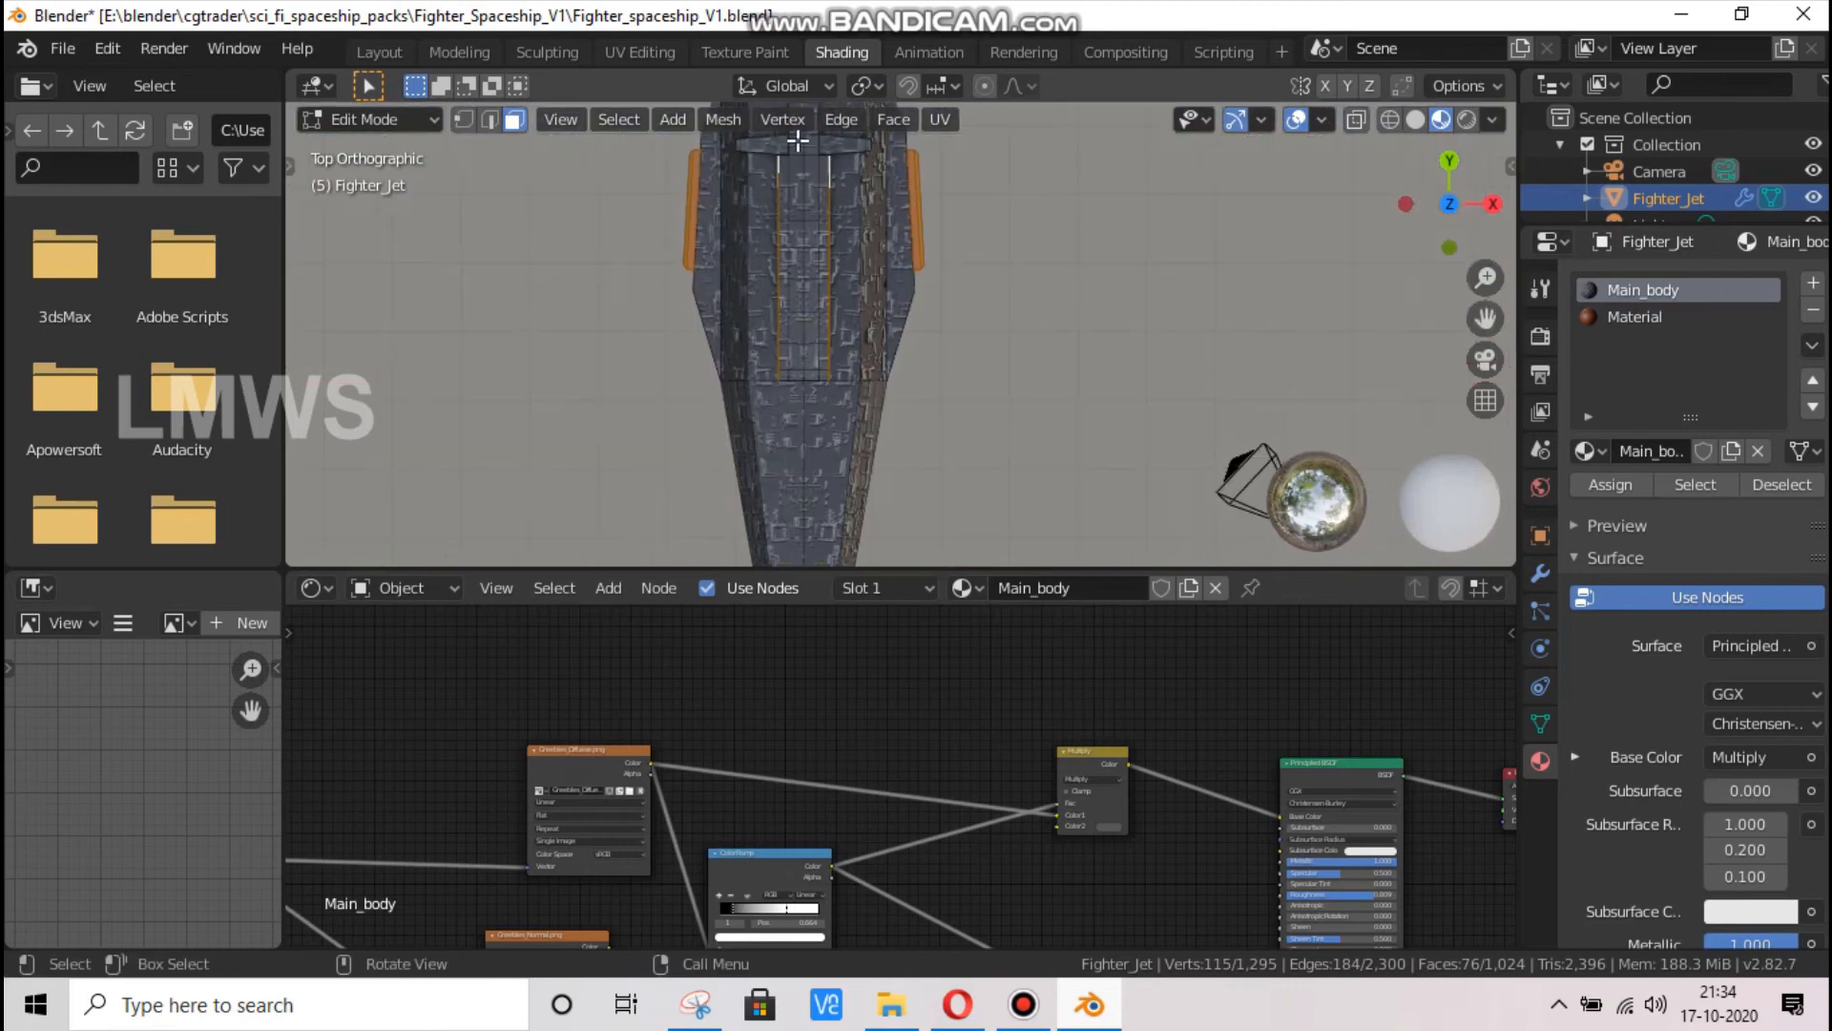
scroll(777, 149, up, 1)
drag(778, 146, 819, 371)
shift+middle_drag(812, 174, 837, 343)
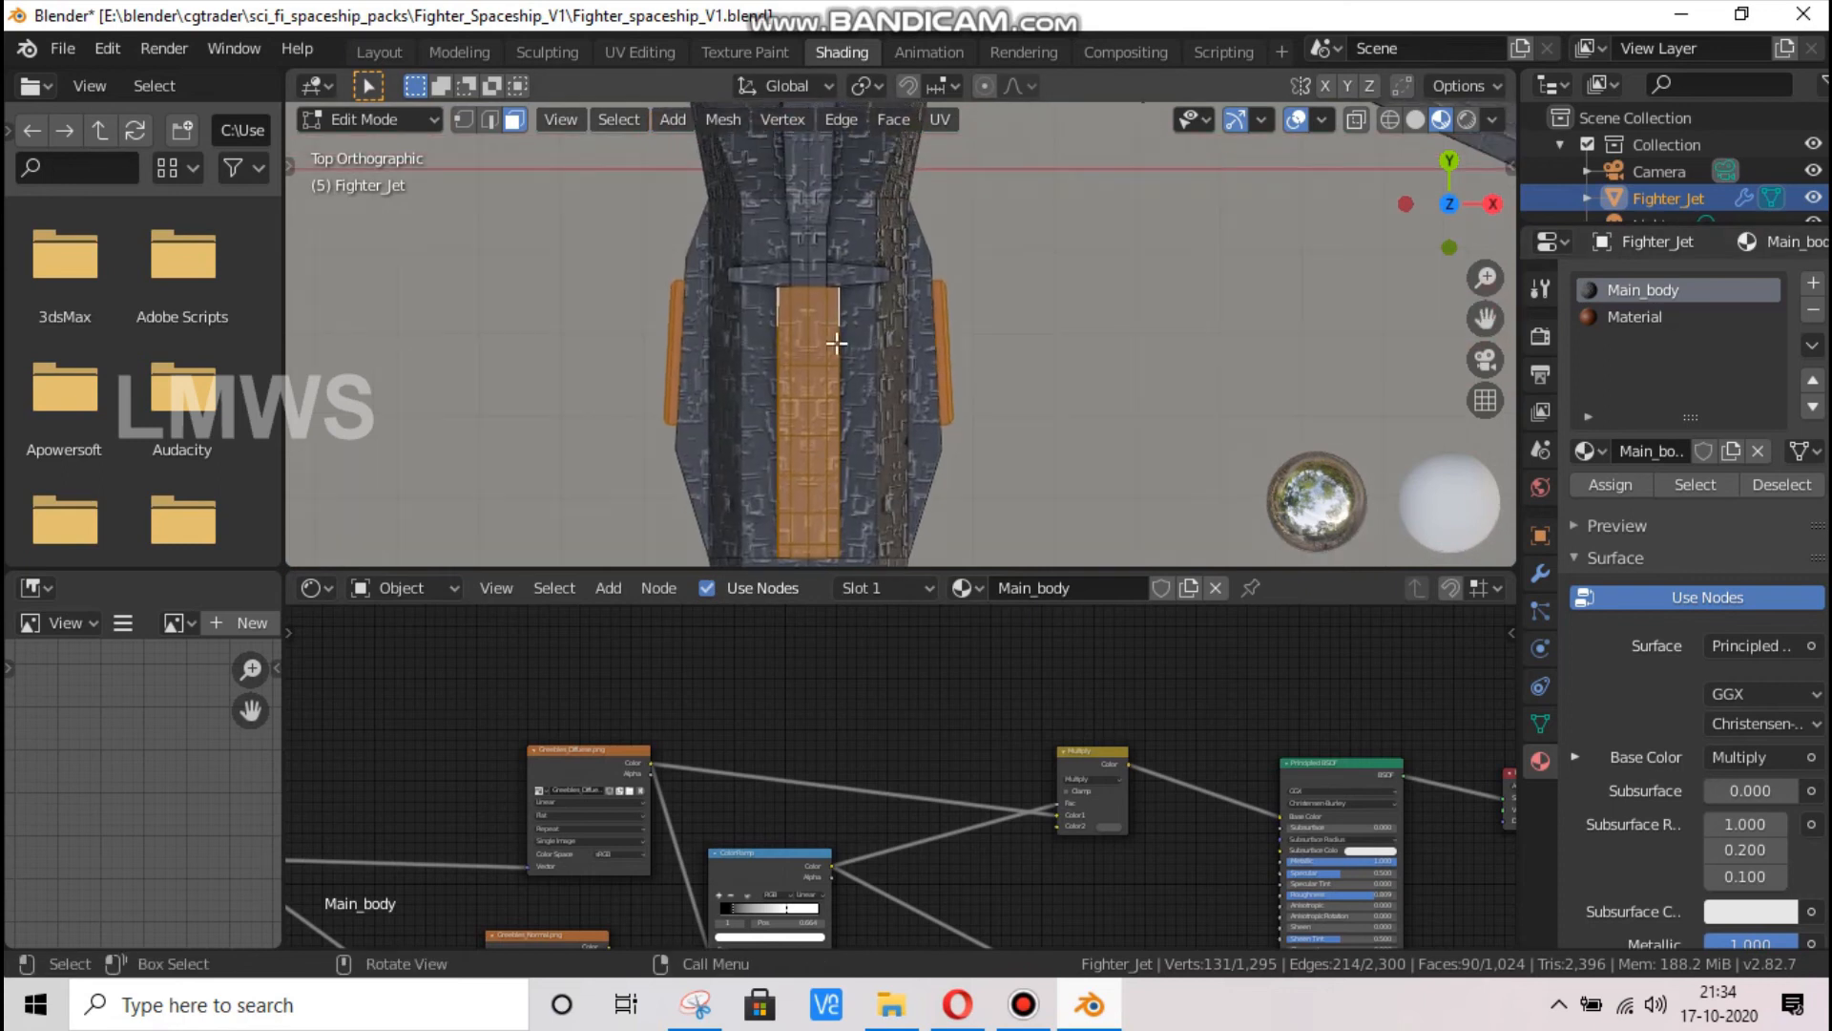
scroll(837, 343, up, 2)
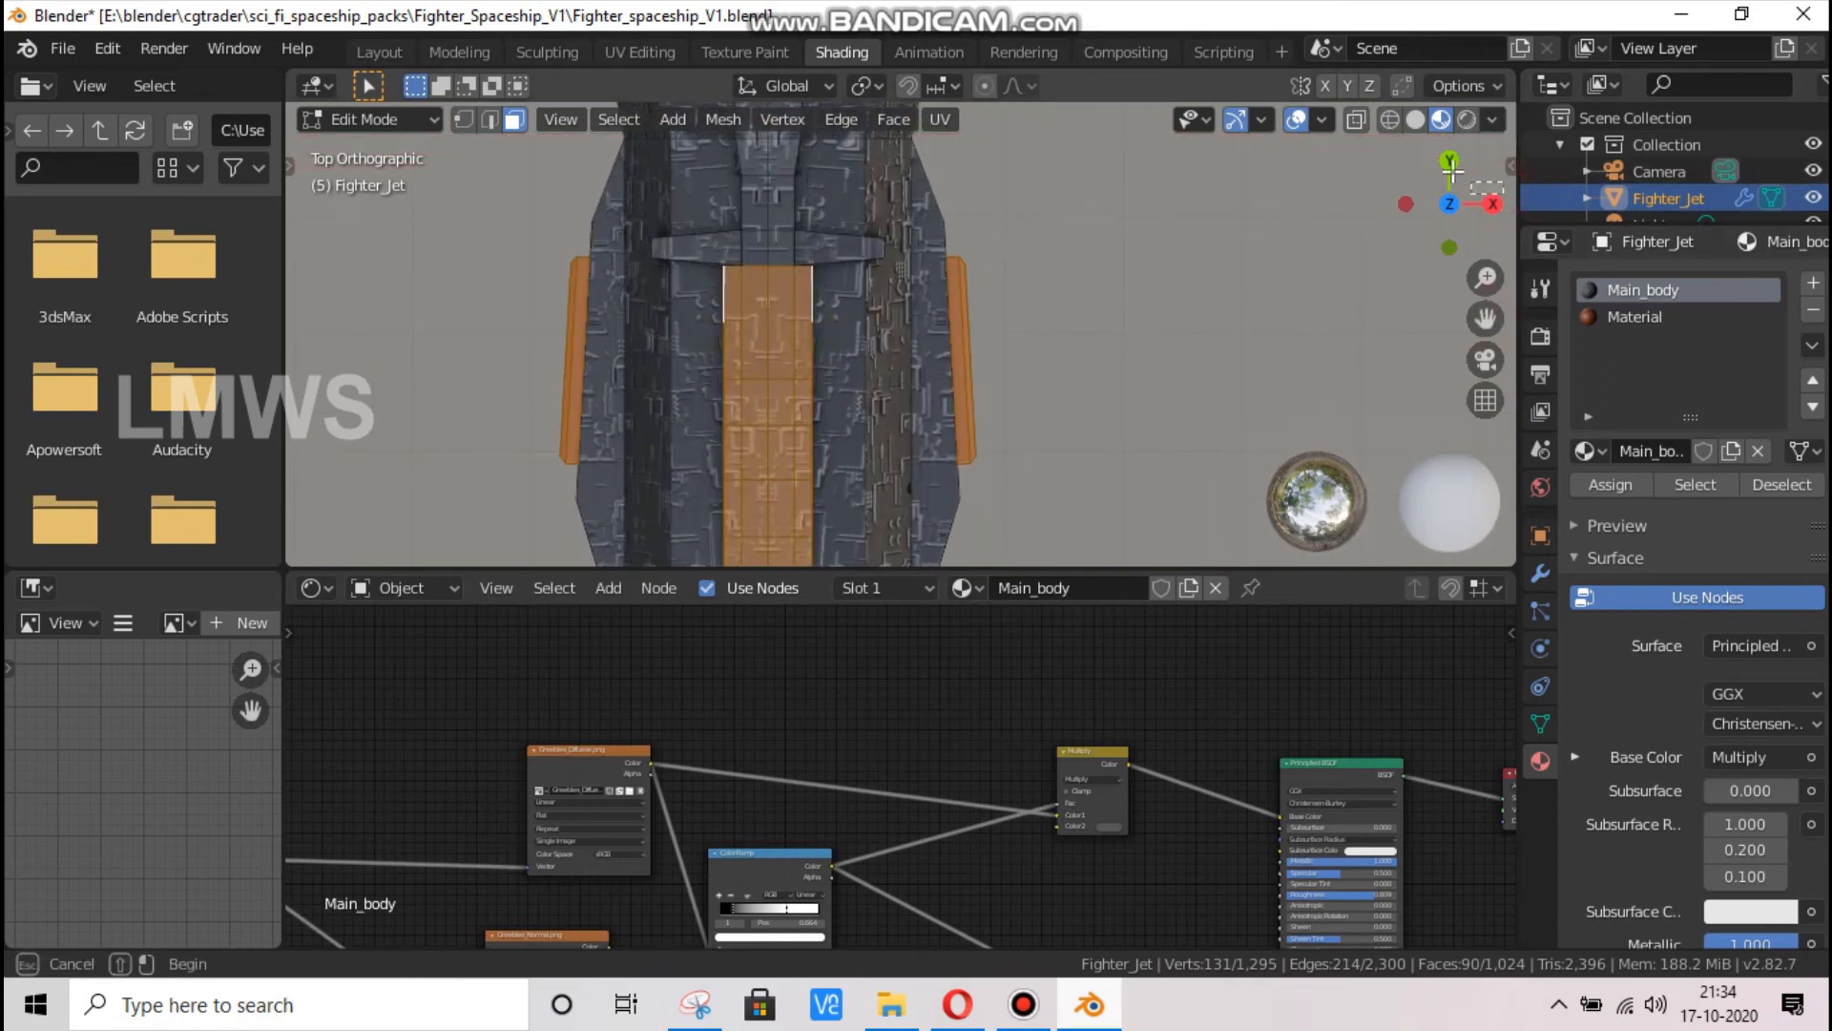
Clear the entire face selection on the ship, including the vents and side panels
drag(1452, 170, 1263, 34)
drag(1251, 189, 1253, 239)
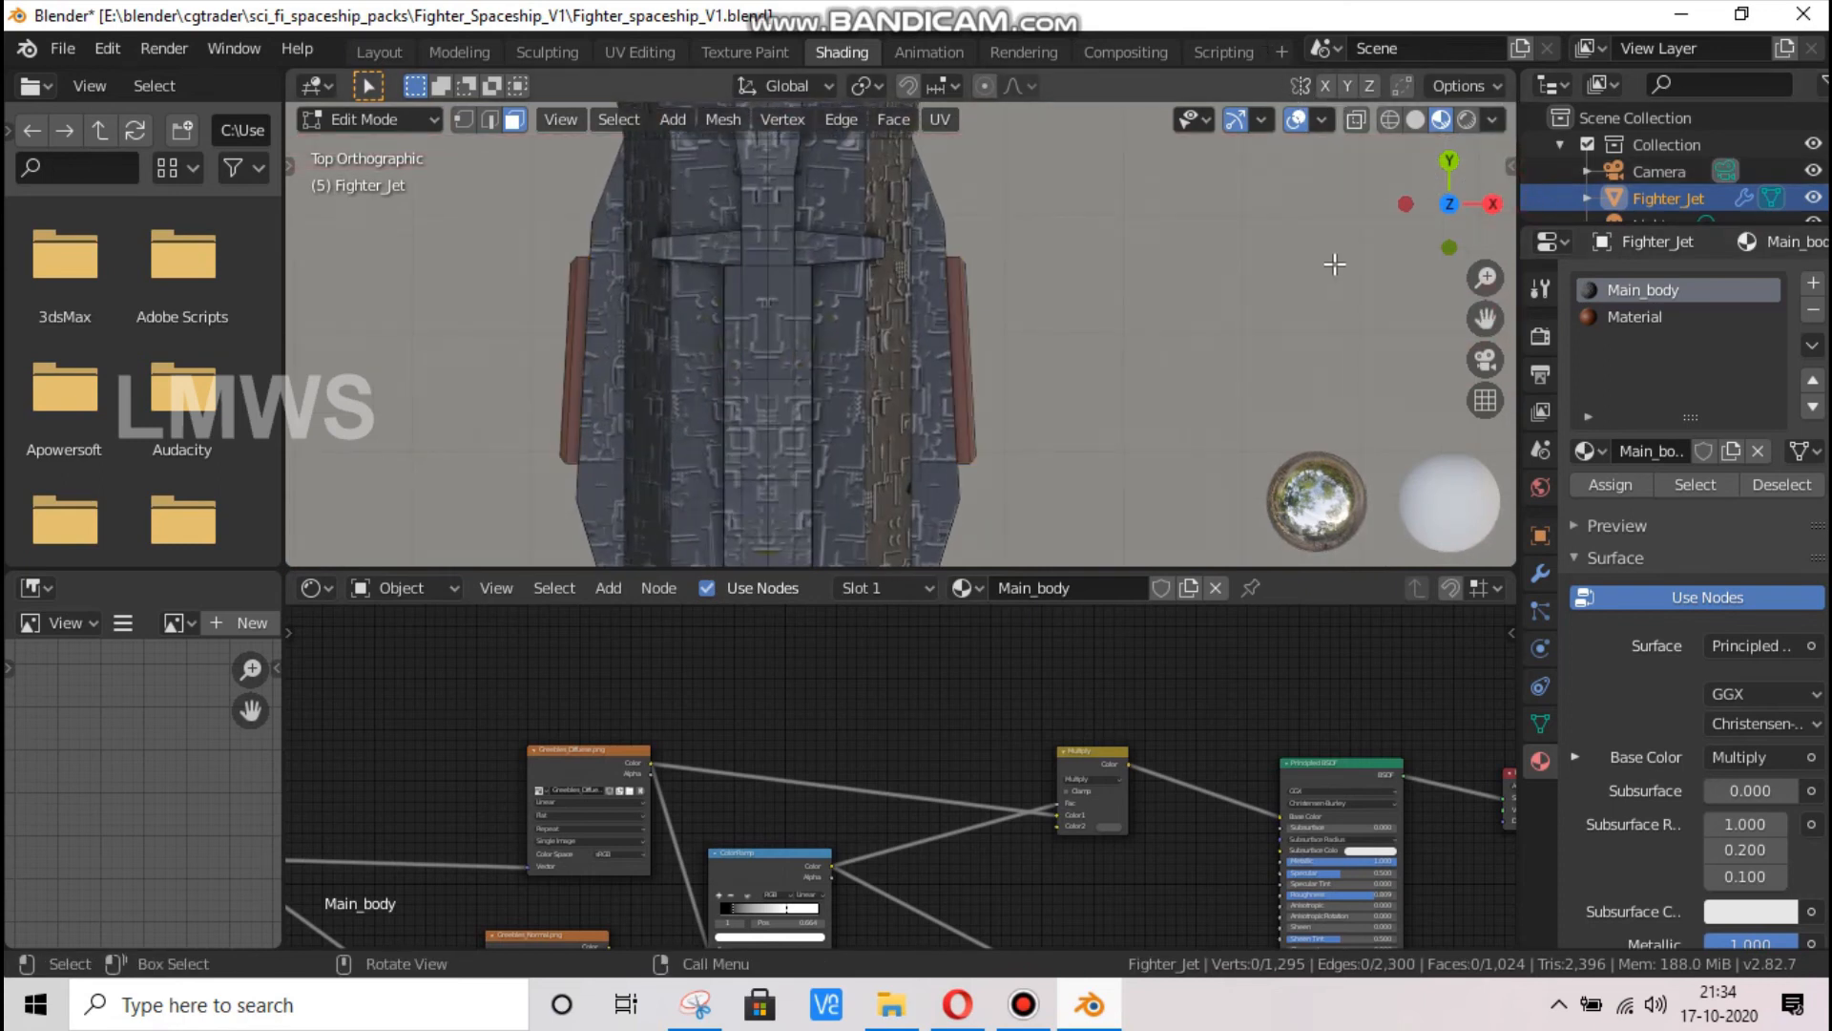
key(ctrl+z)
key(alt+a)
Select only the central strip of top faces on the raised front section, along its whole length
drag(797, 354, 833, 454)
scroll(833, 453, down, 2)
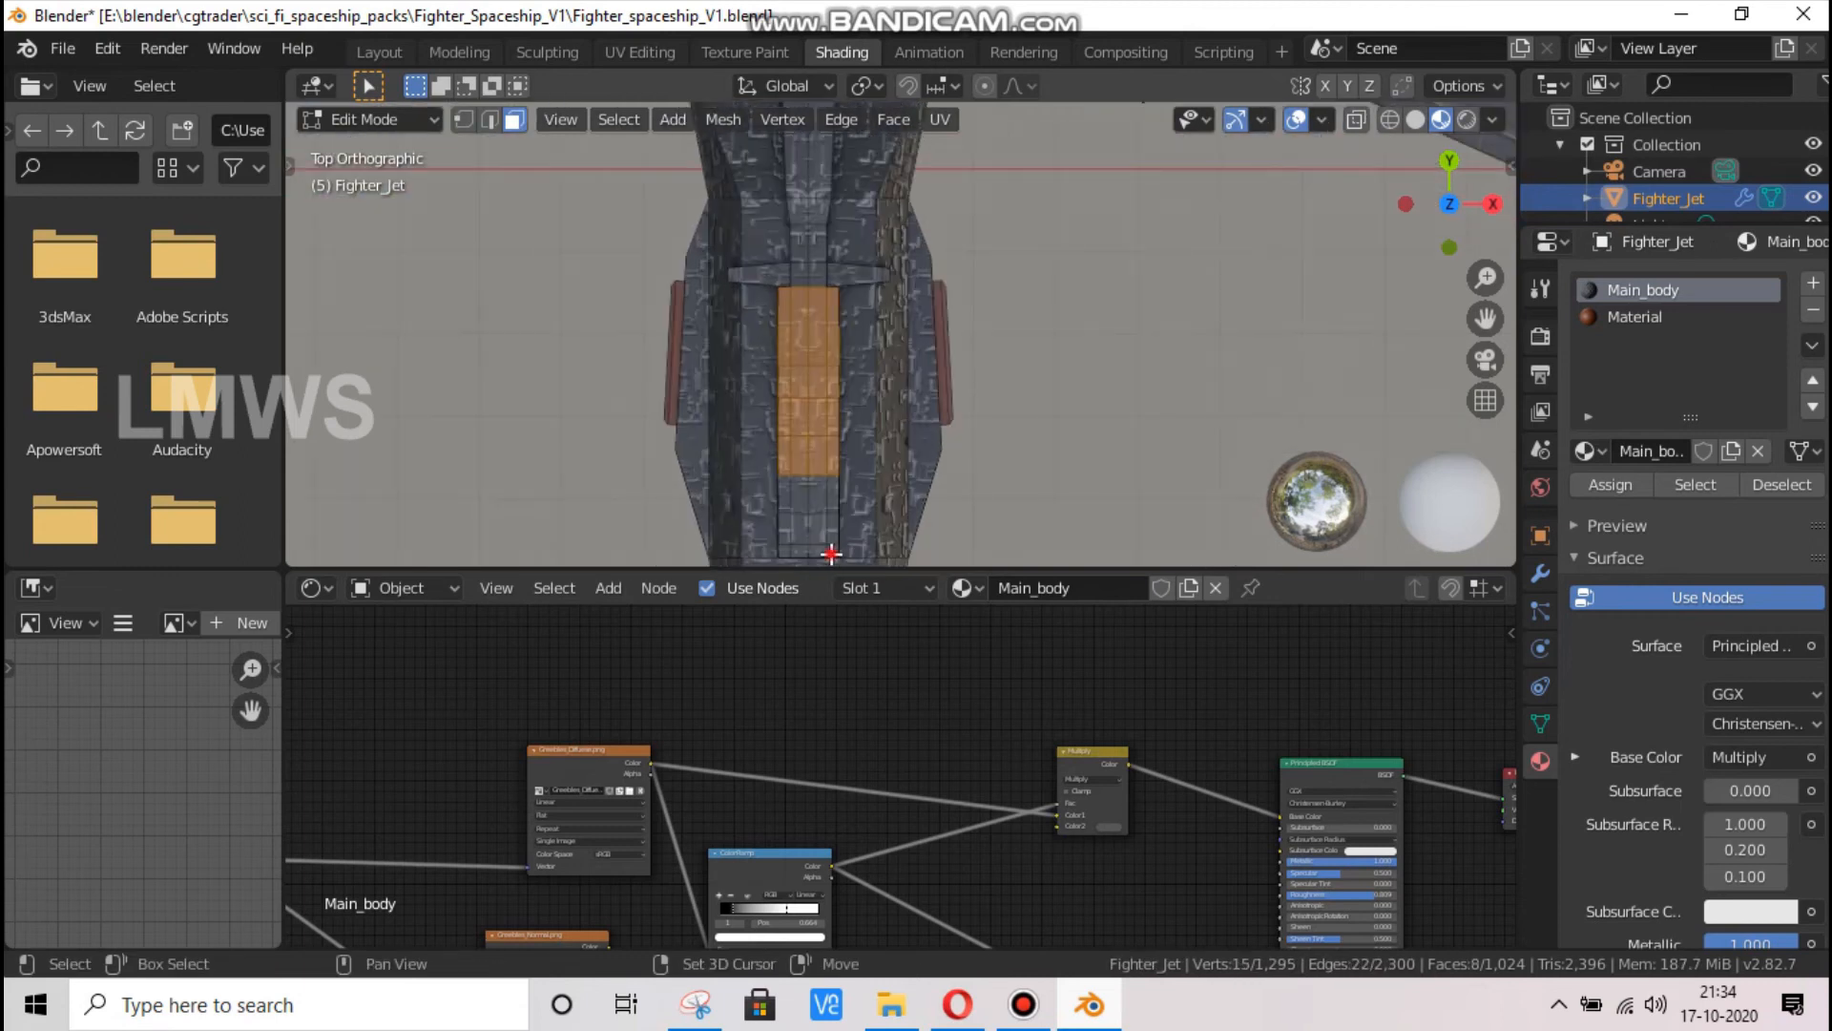
shift+drag(831, 552, 804, 458)
Add the raised front section's near side faces to the selection, including the last face at its rear end
drag(1419, 203, 764, 384)
scroll(765, 384, up, 3)
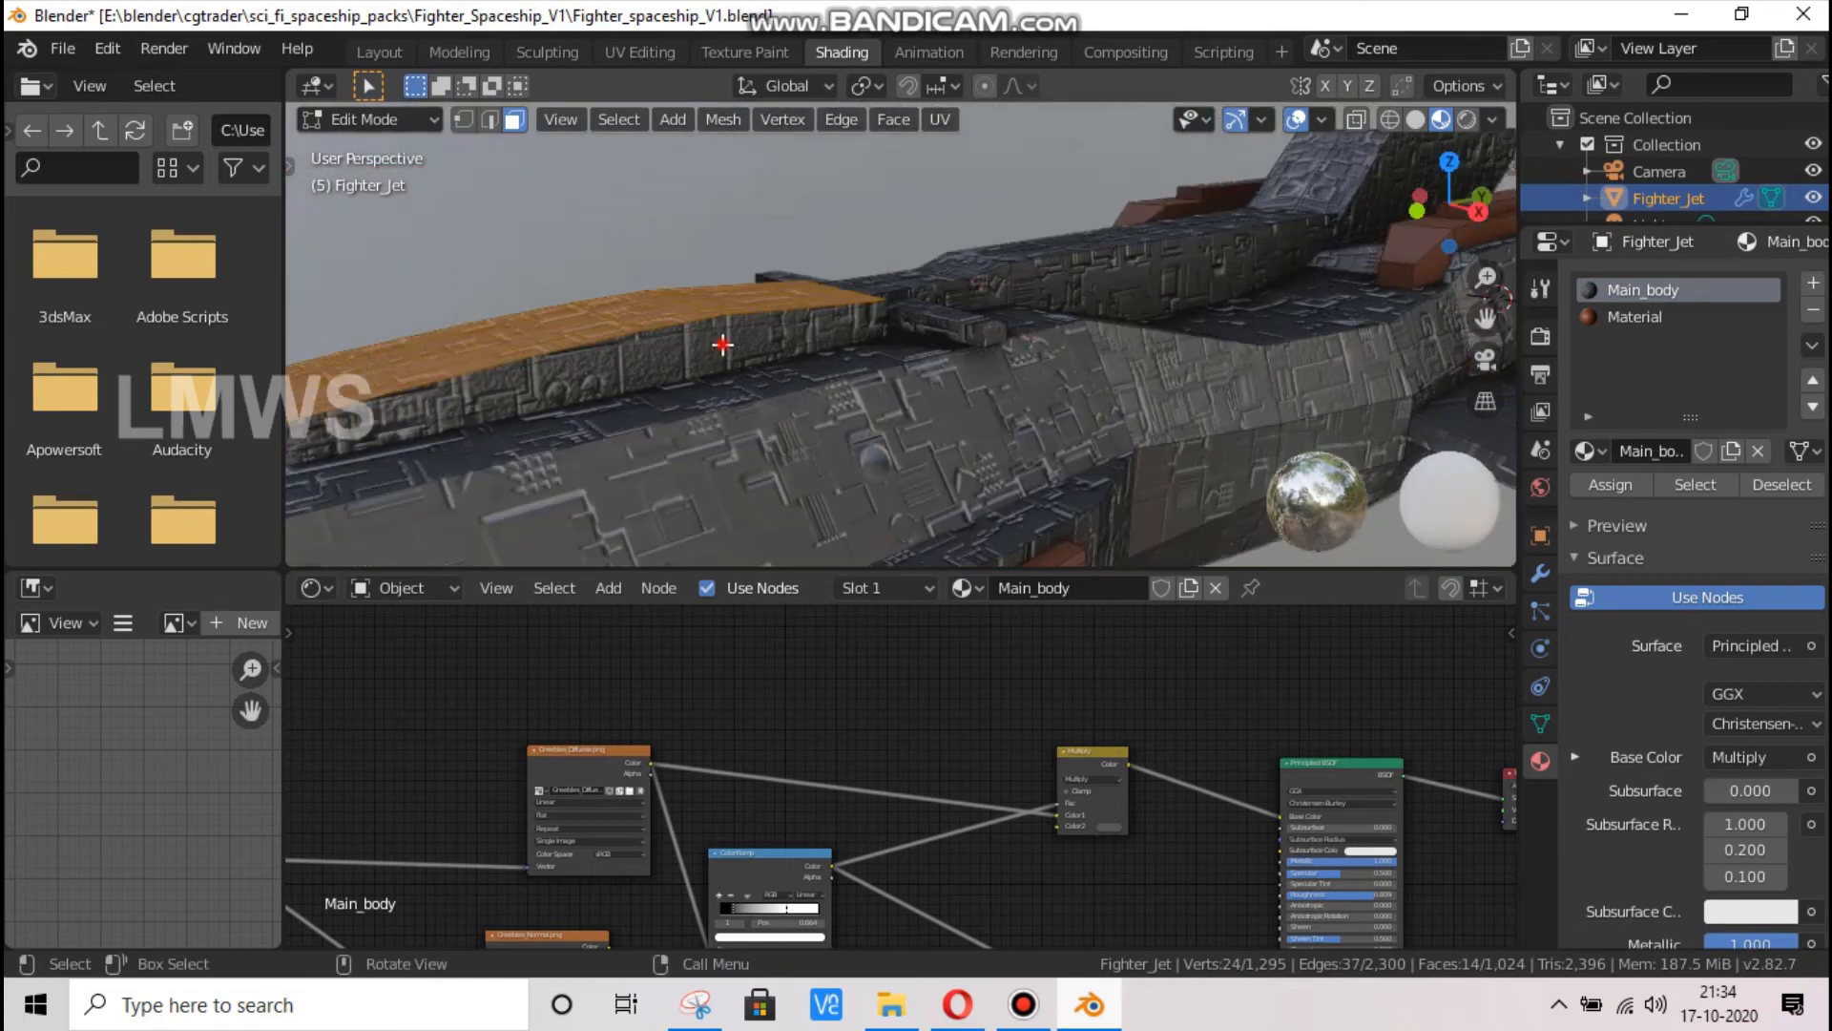
shift+click(778, 321)
shift+click(837, 316)
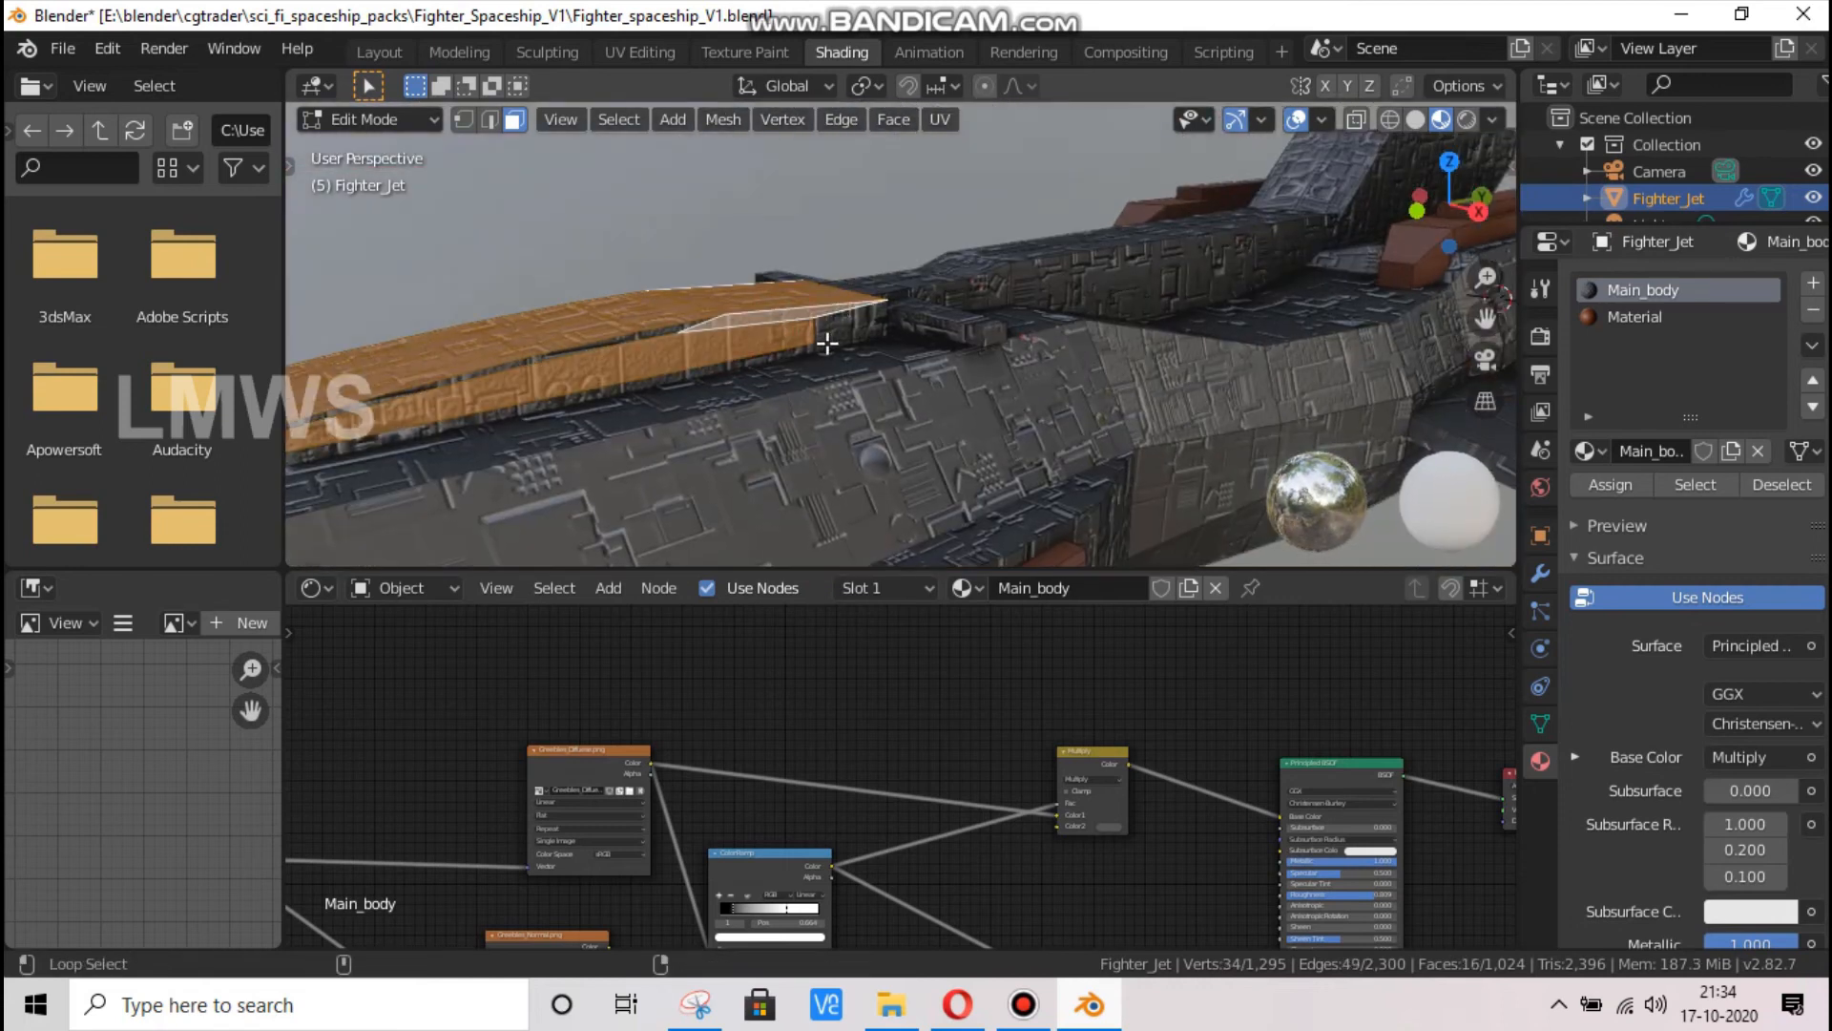
alt+shift+click(827, 341)
scroll(920, 351, down, 1)
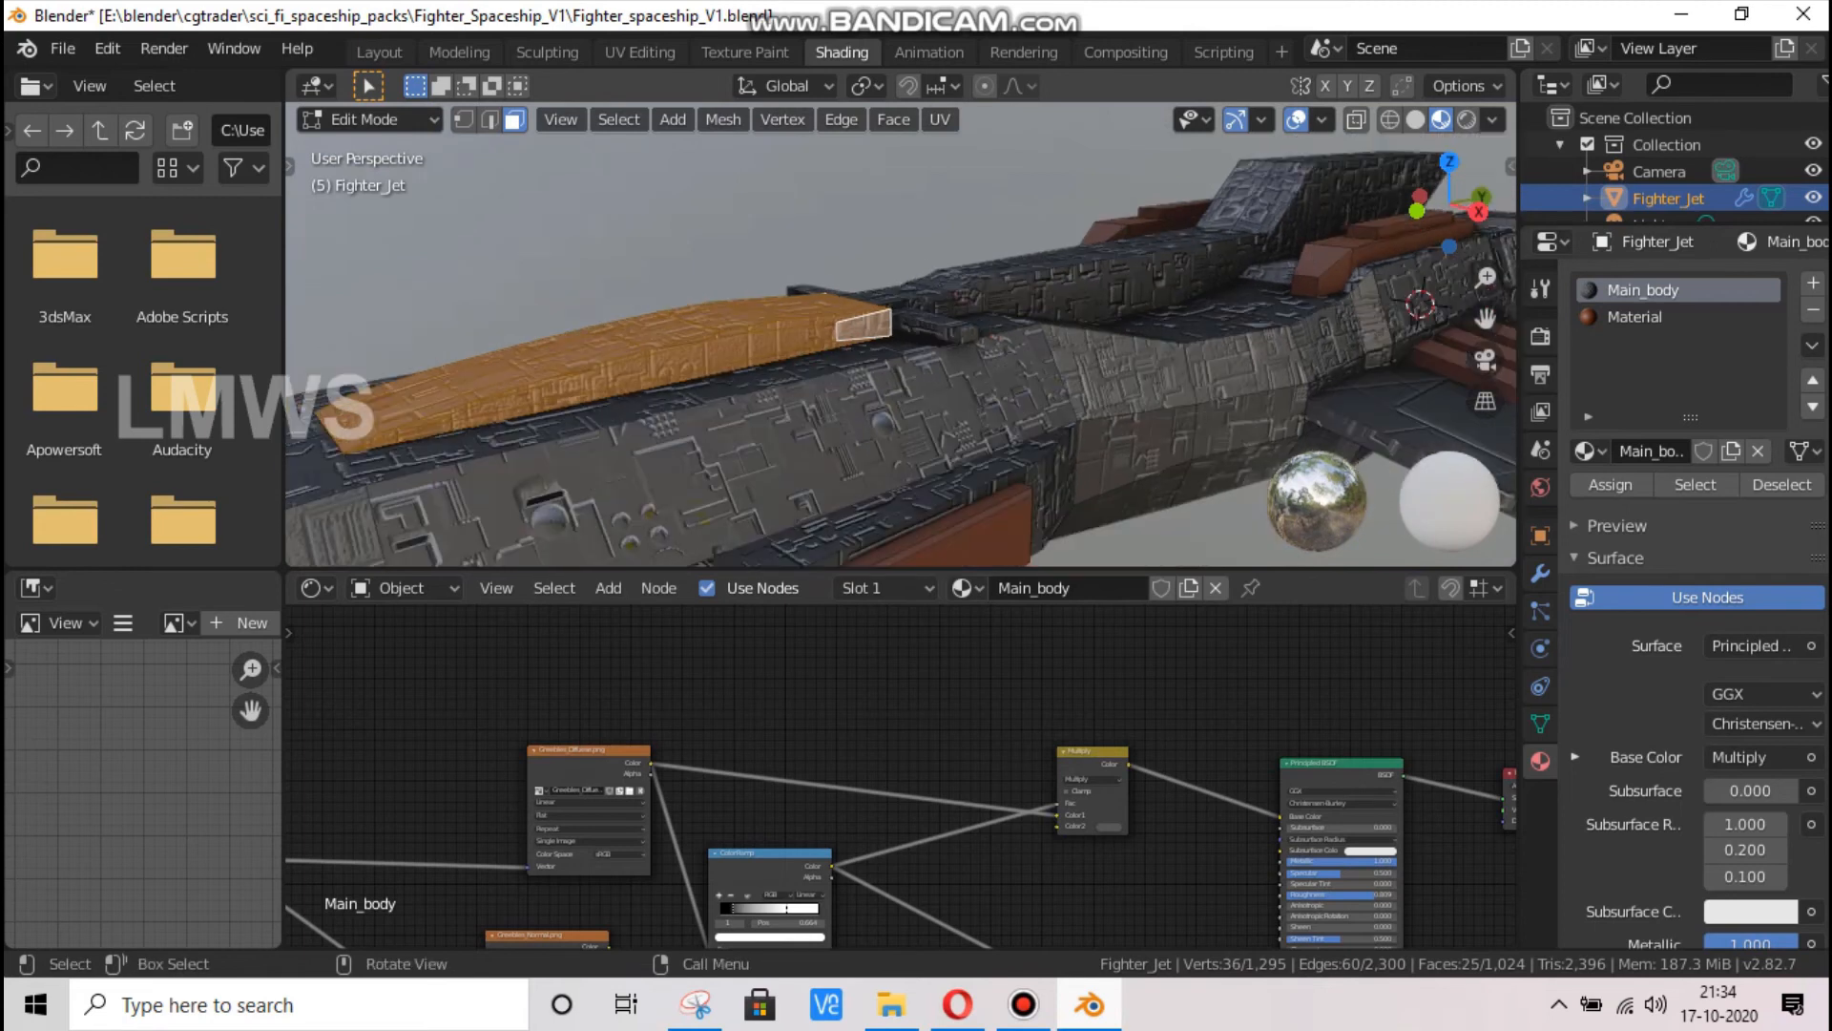
Add a new material, assign it to the selected faces of the raised front section, and set its surface to Glossy BSDF
click(1676, 451)
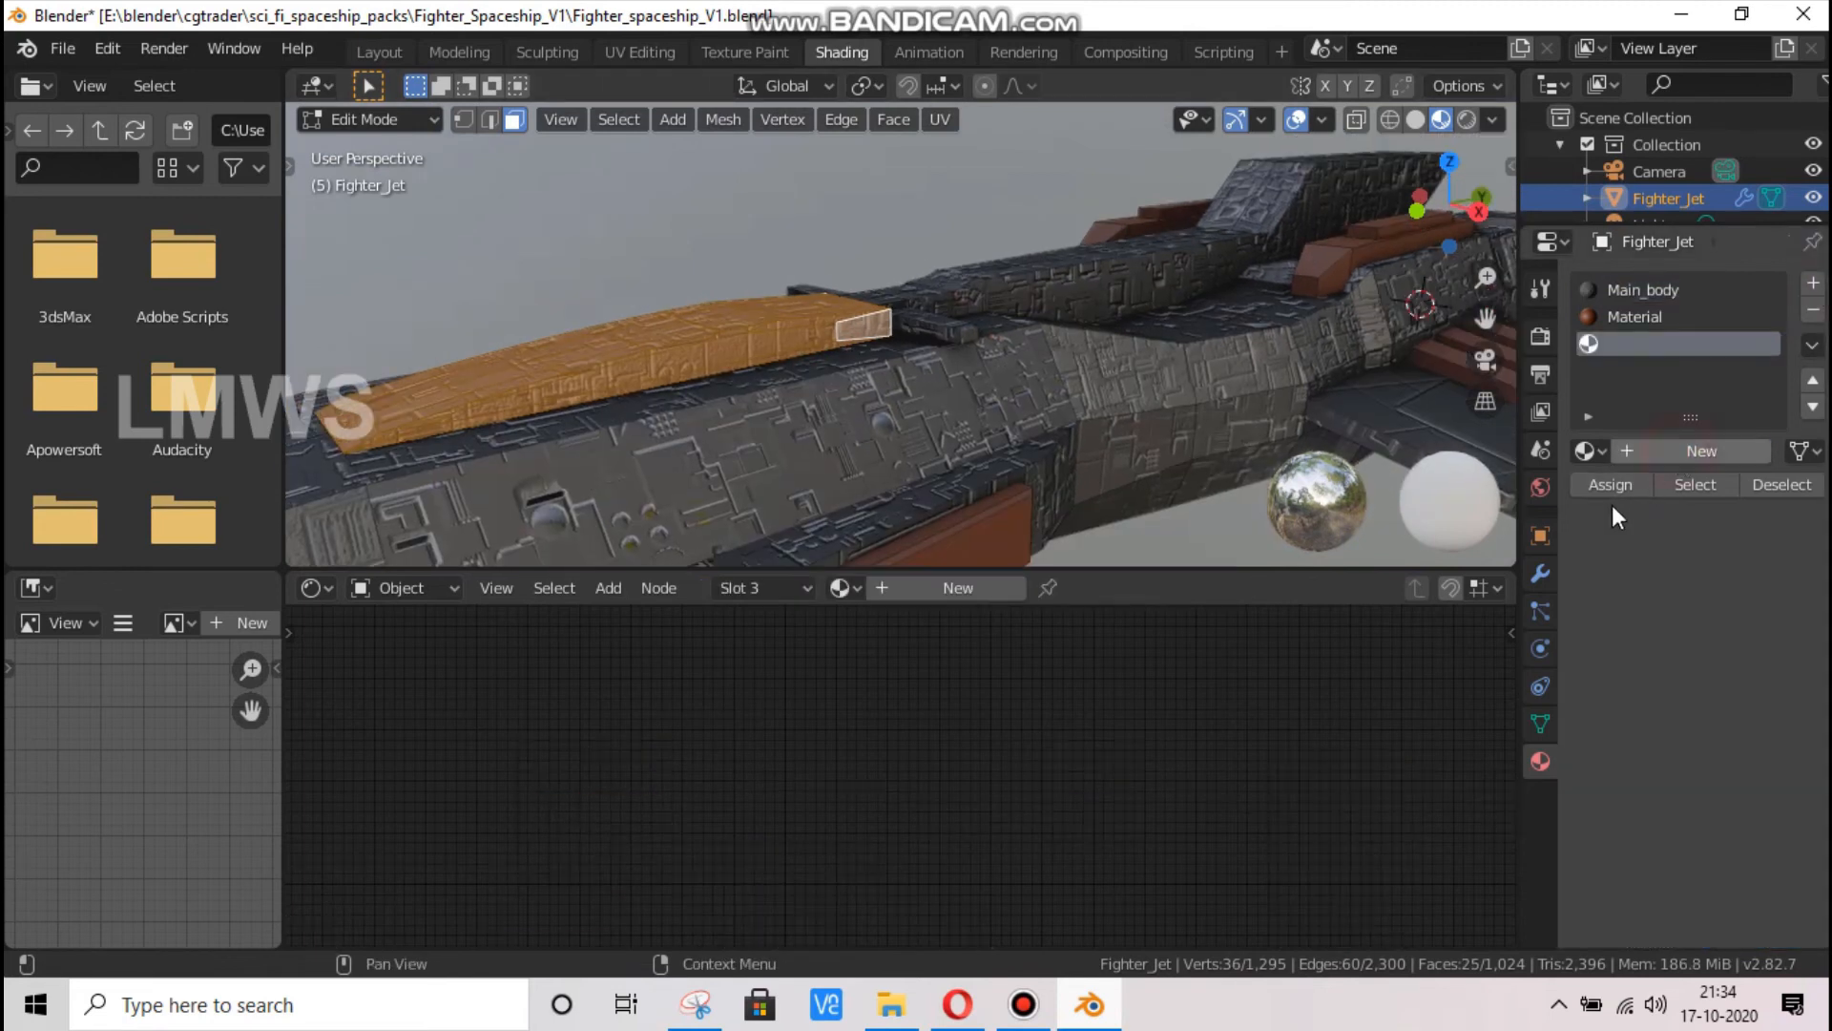
click(1611, 485)
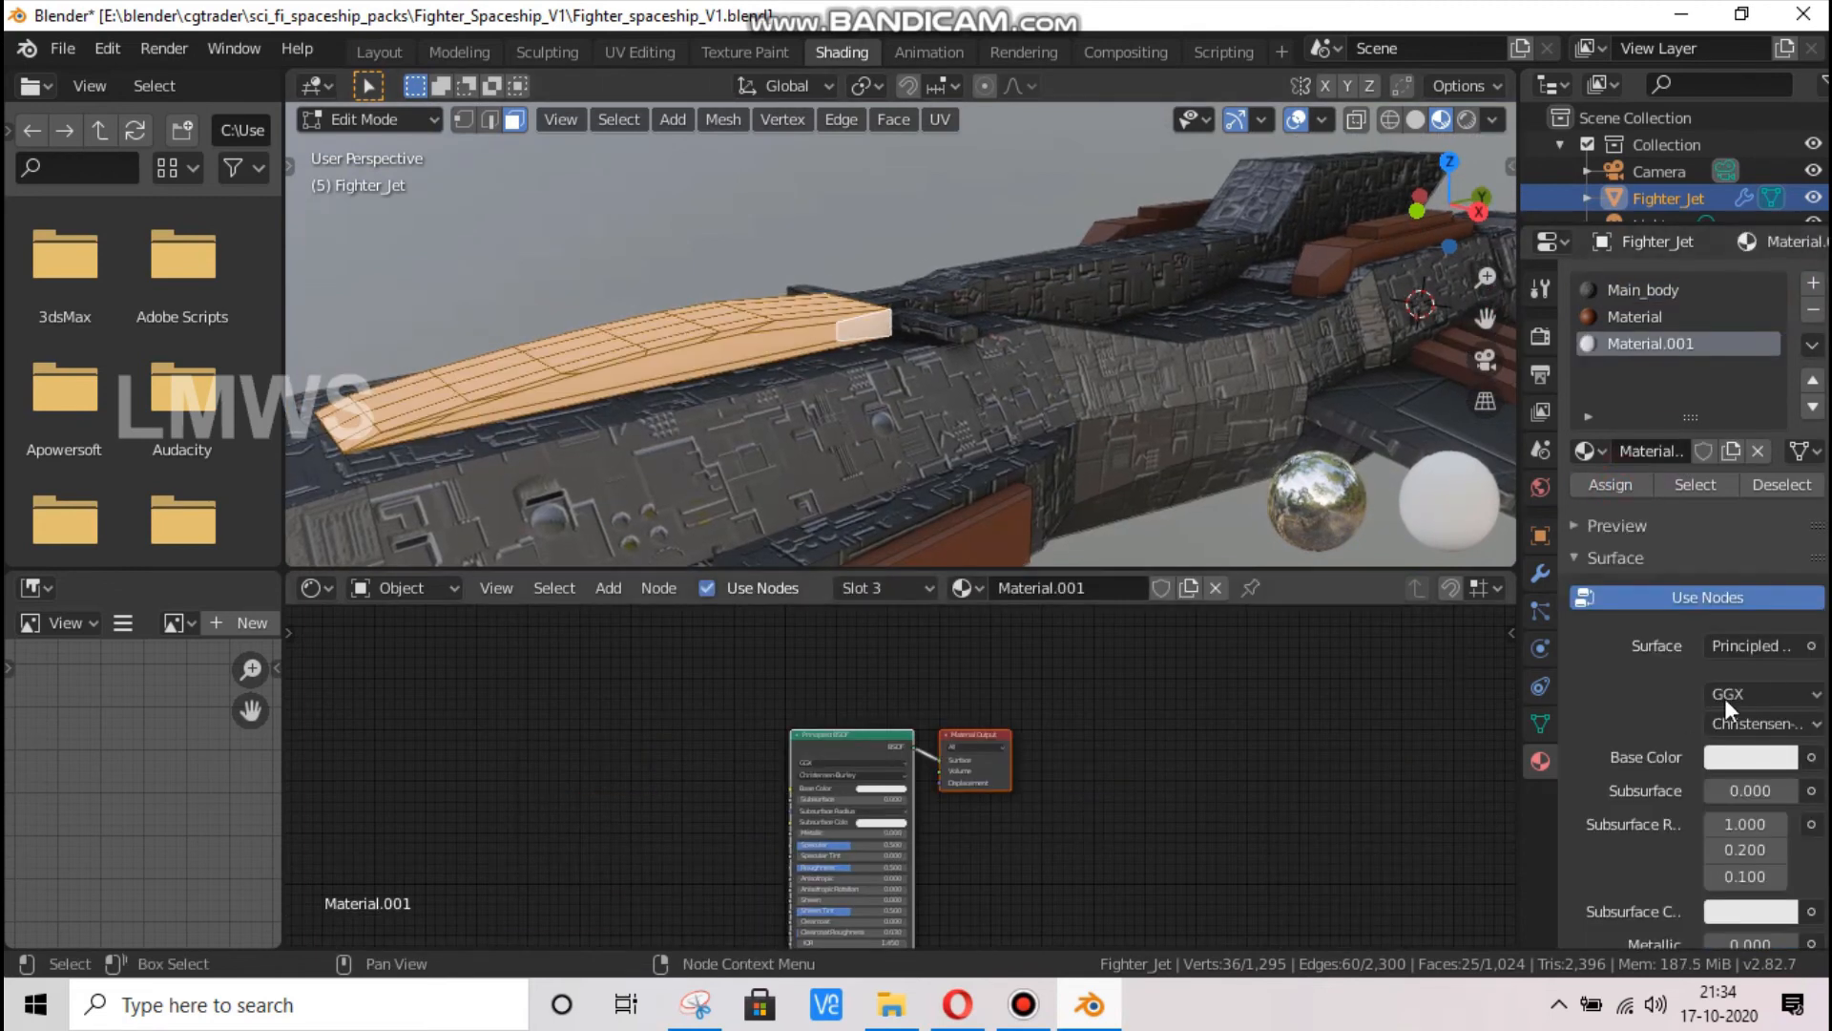
click(1765, 646)
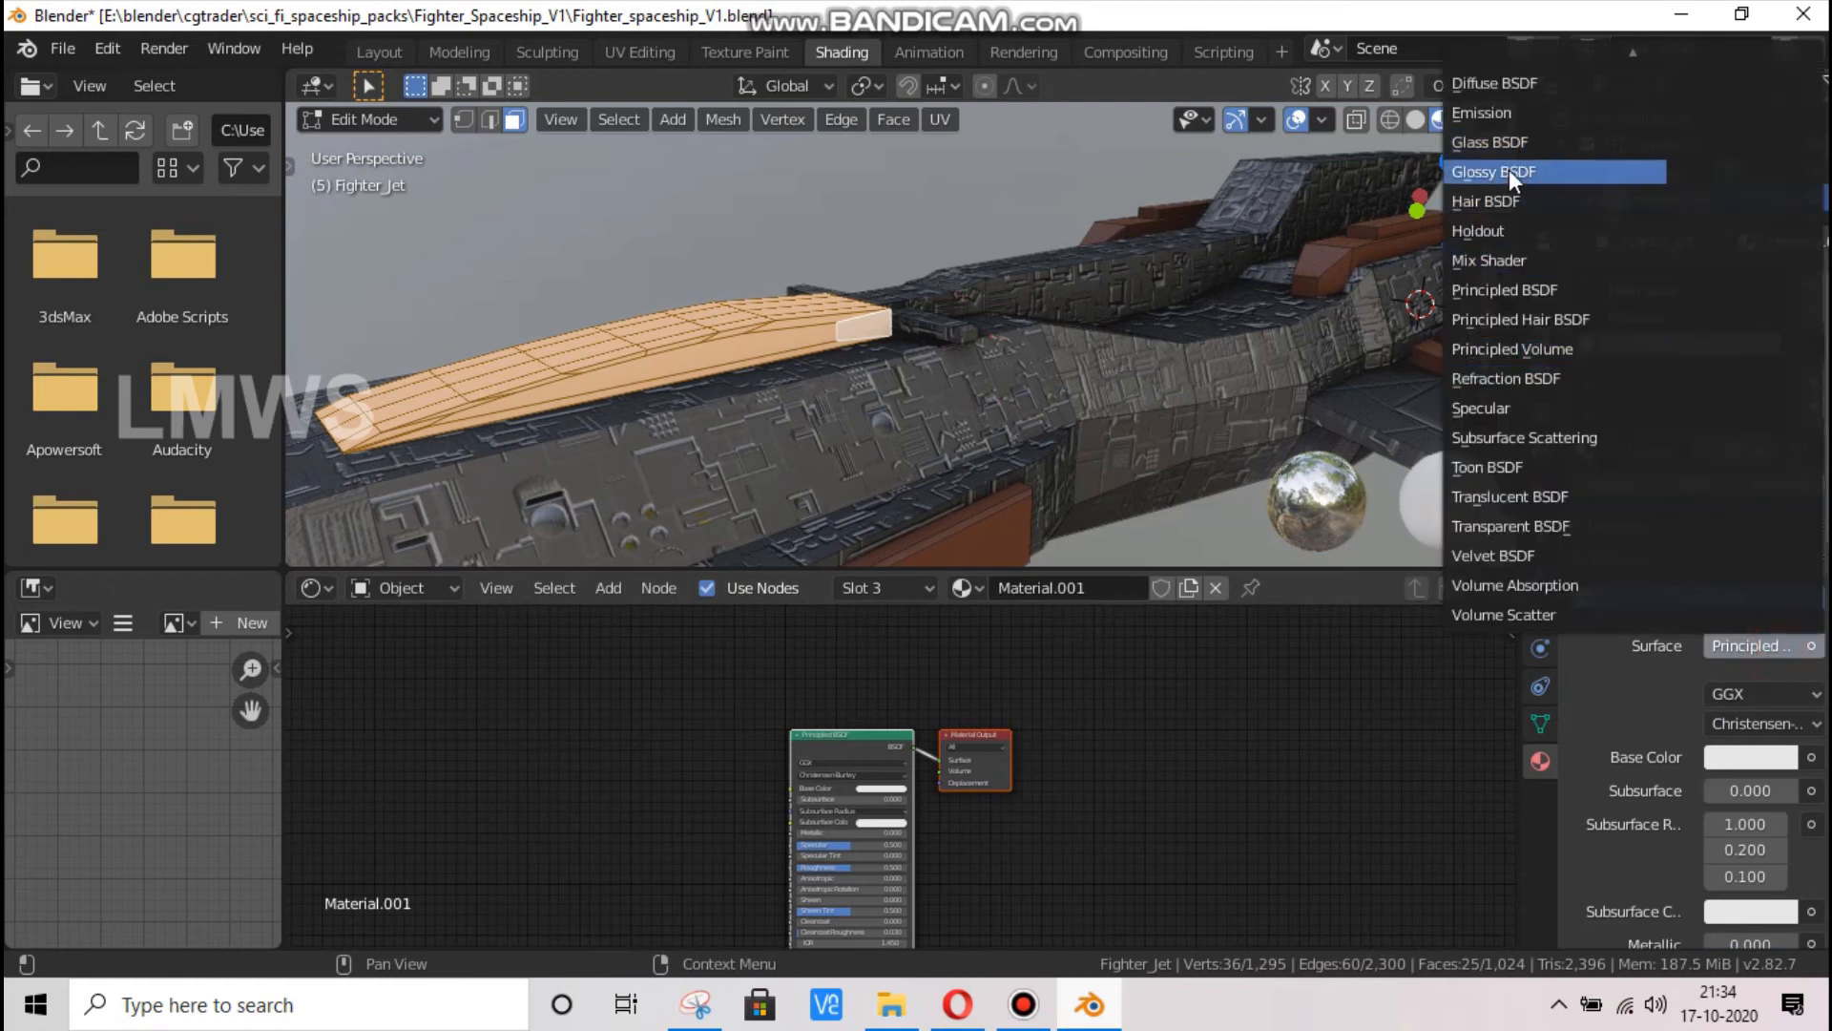
key(Return)
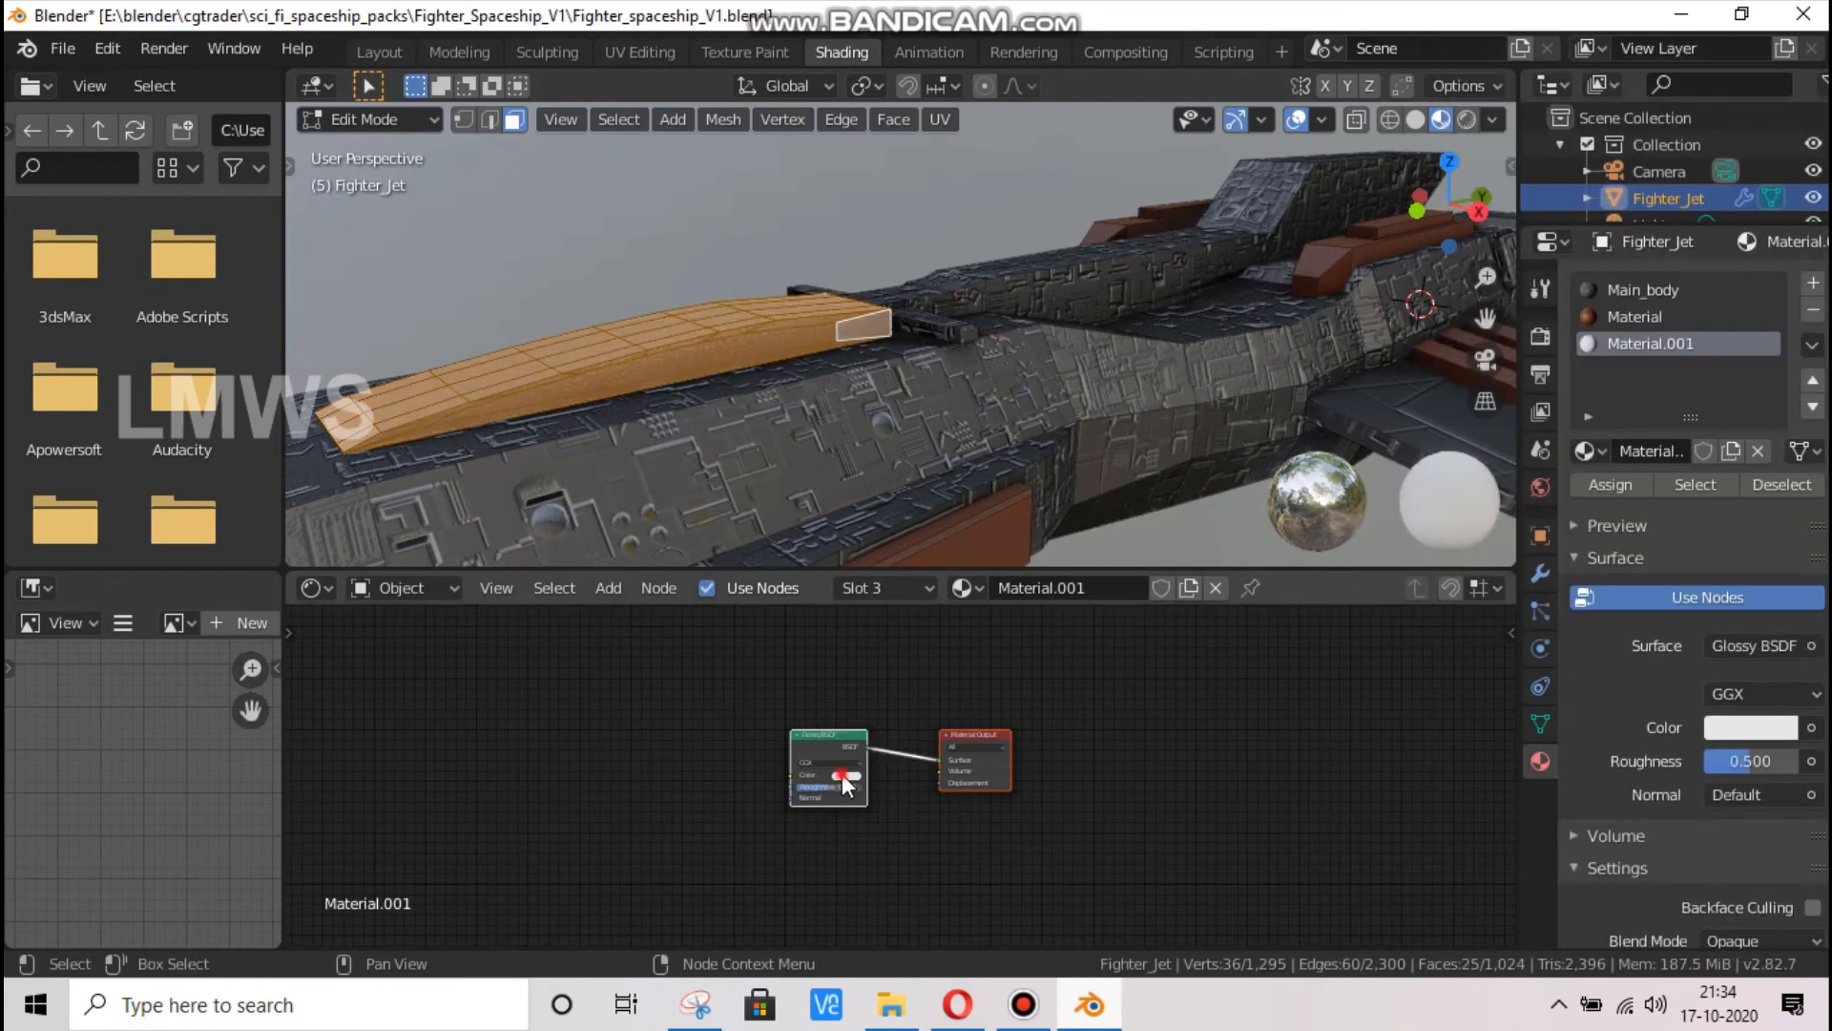
Give the glossy material a dark yellow-brown colour and set its roughness to 0
click(842, 774)
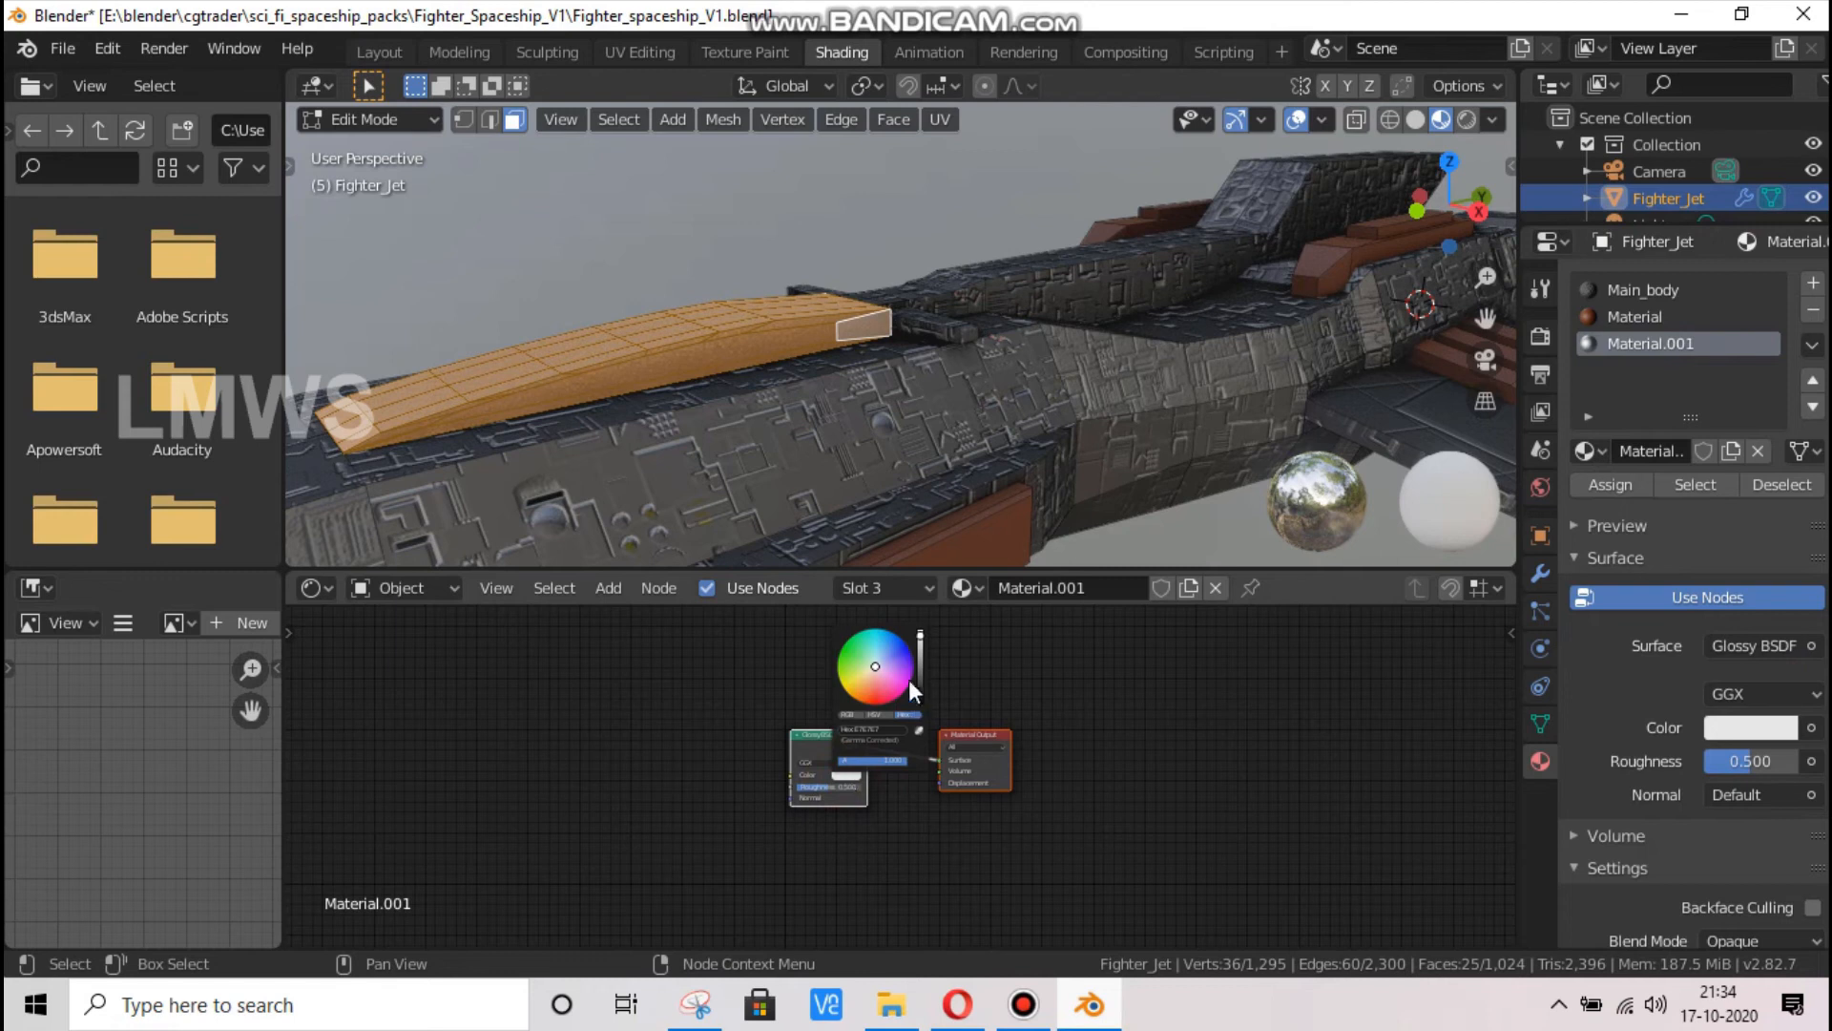
click(873, 689)
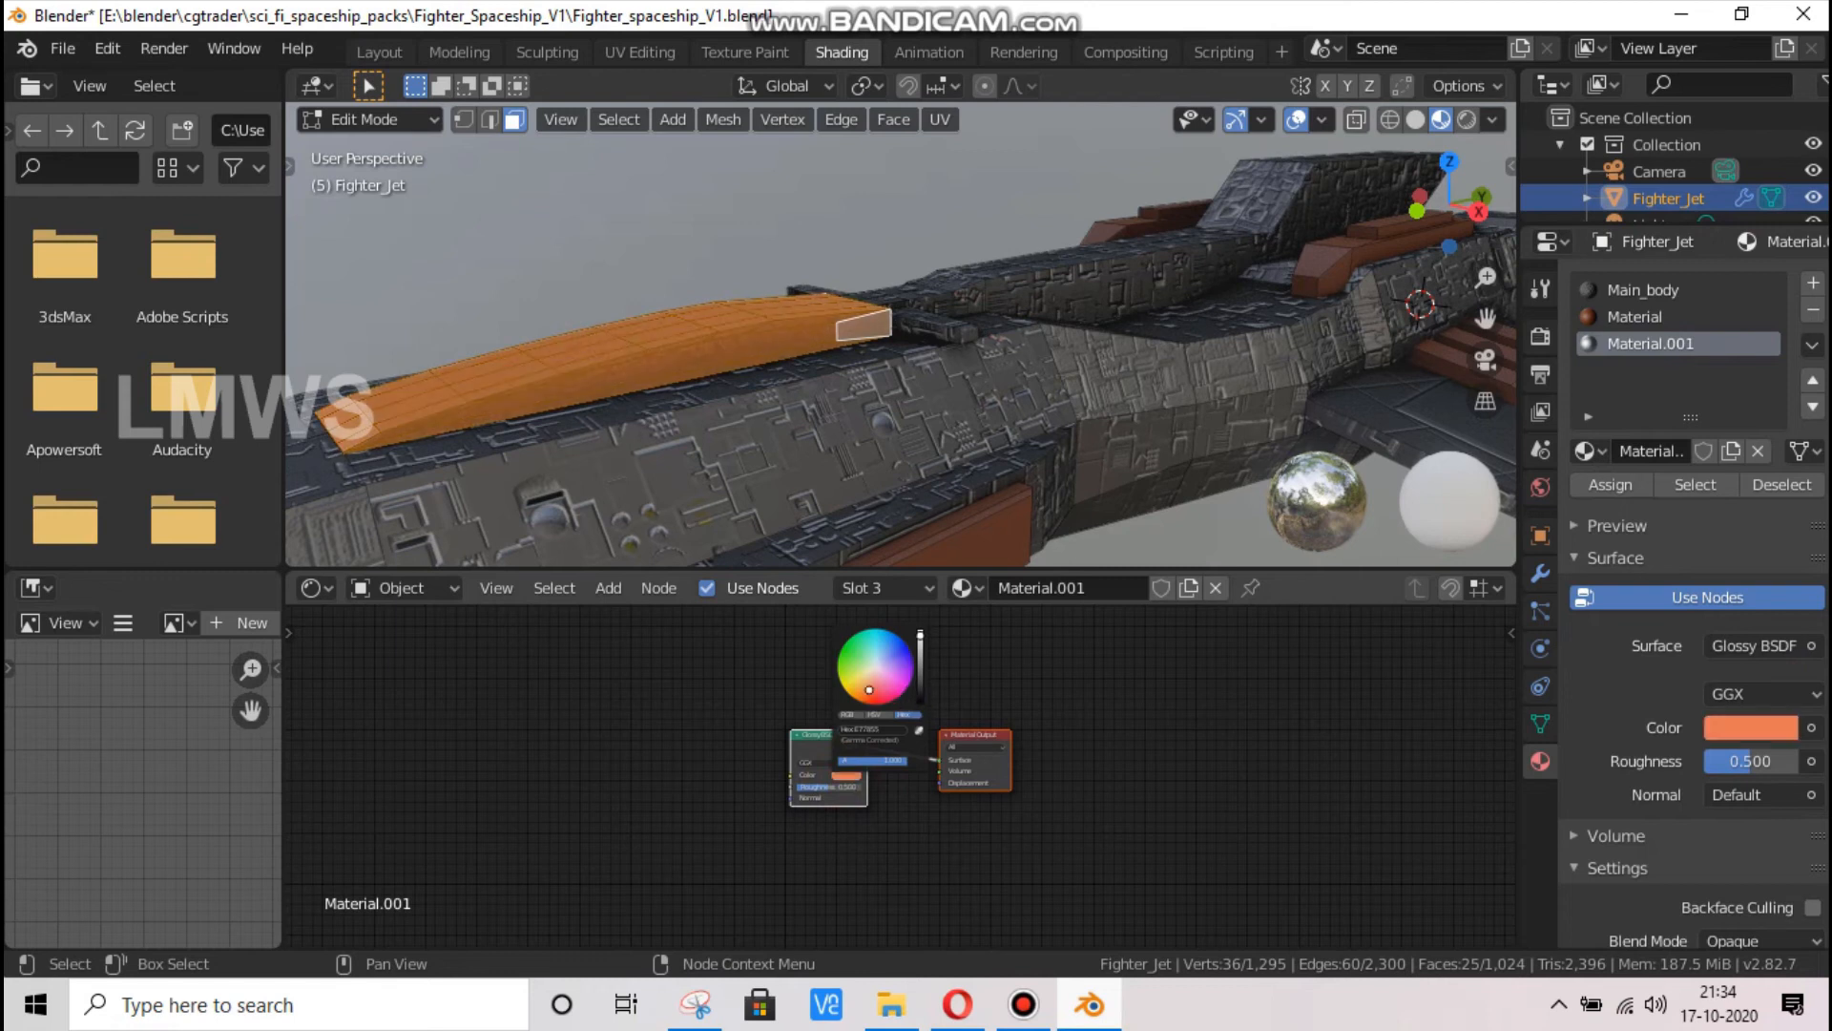
drag(921, 669, 921, 677)
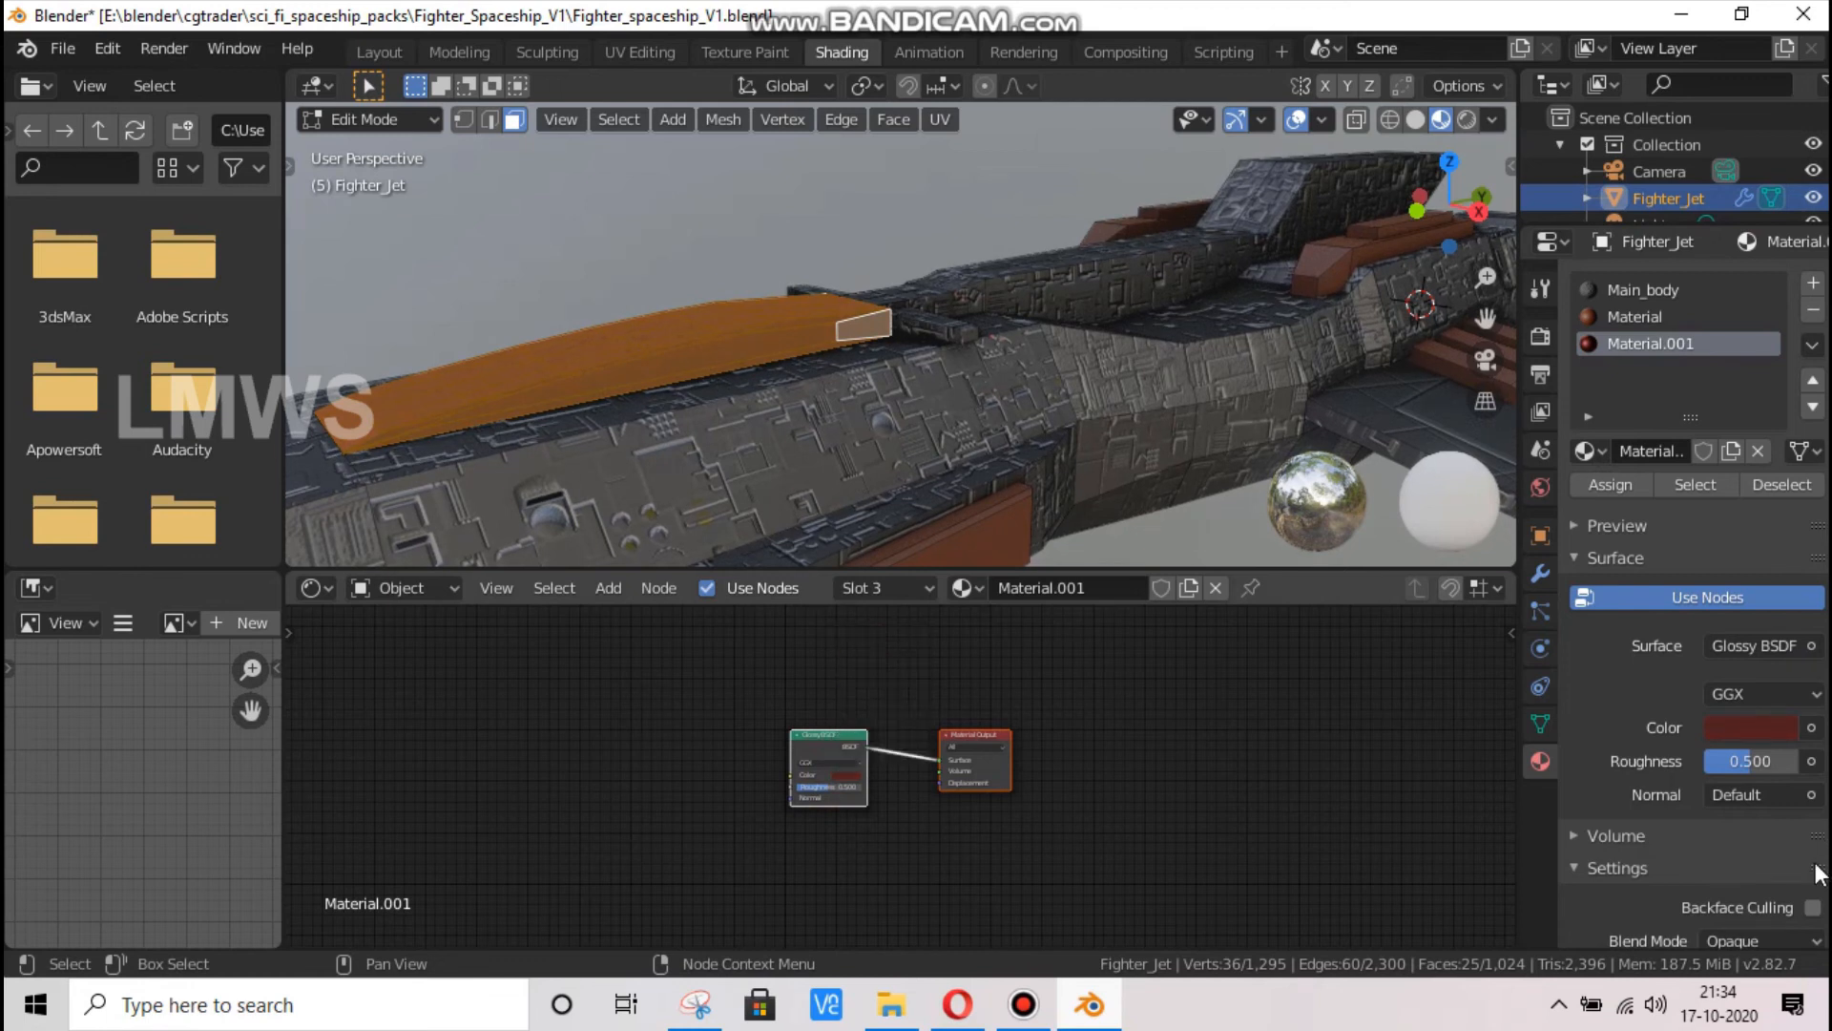
click(857, 775)
drag(869, 670, 860, 689)
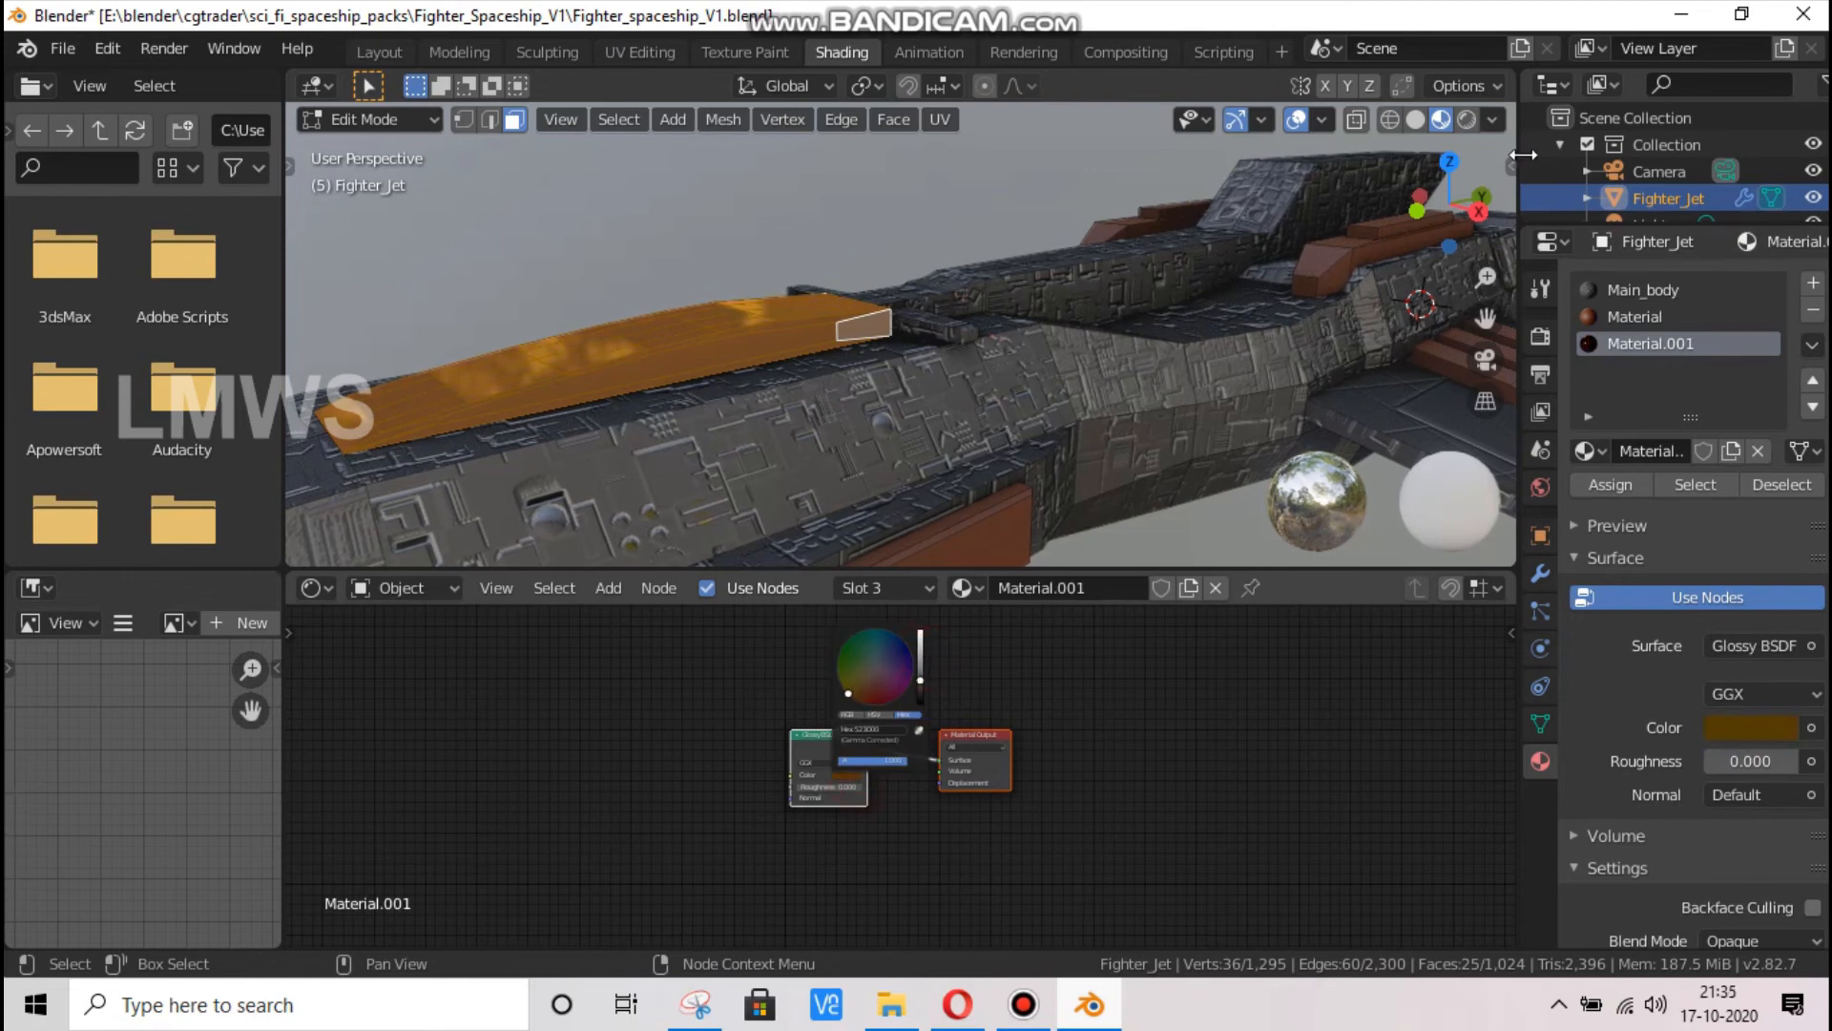
Return to Object Mode and change the glossy material's colour to bright orange
middle_drag(1010, 319, 1094, 360)
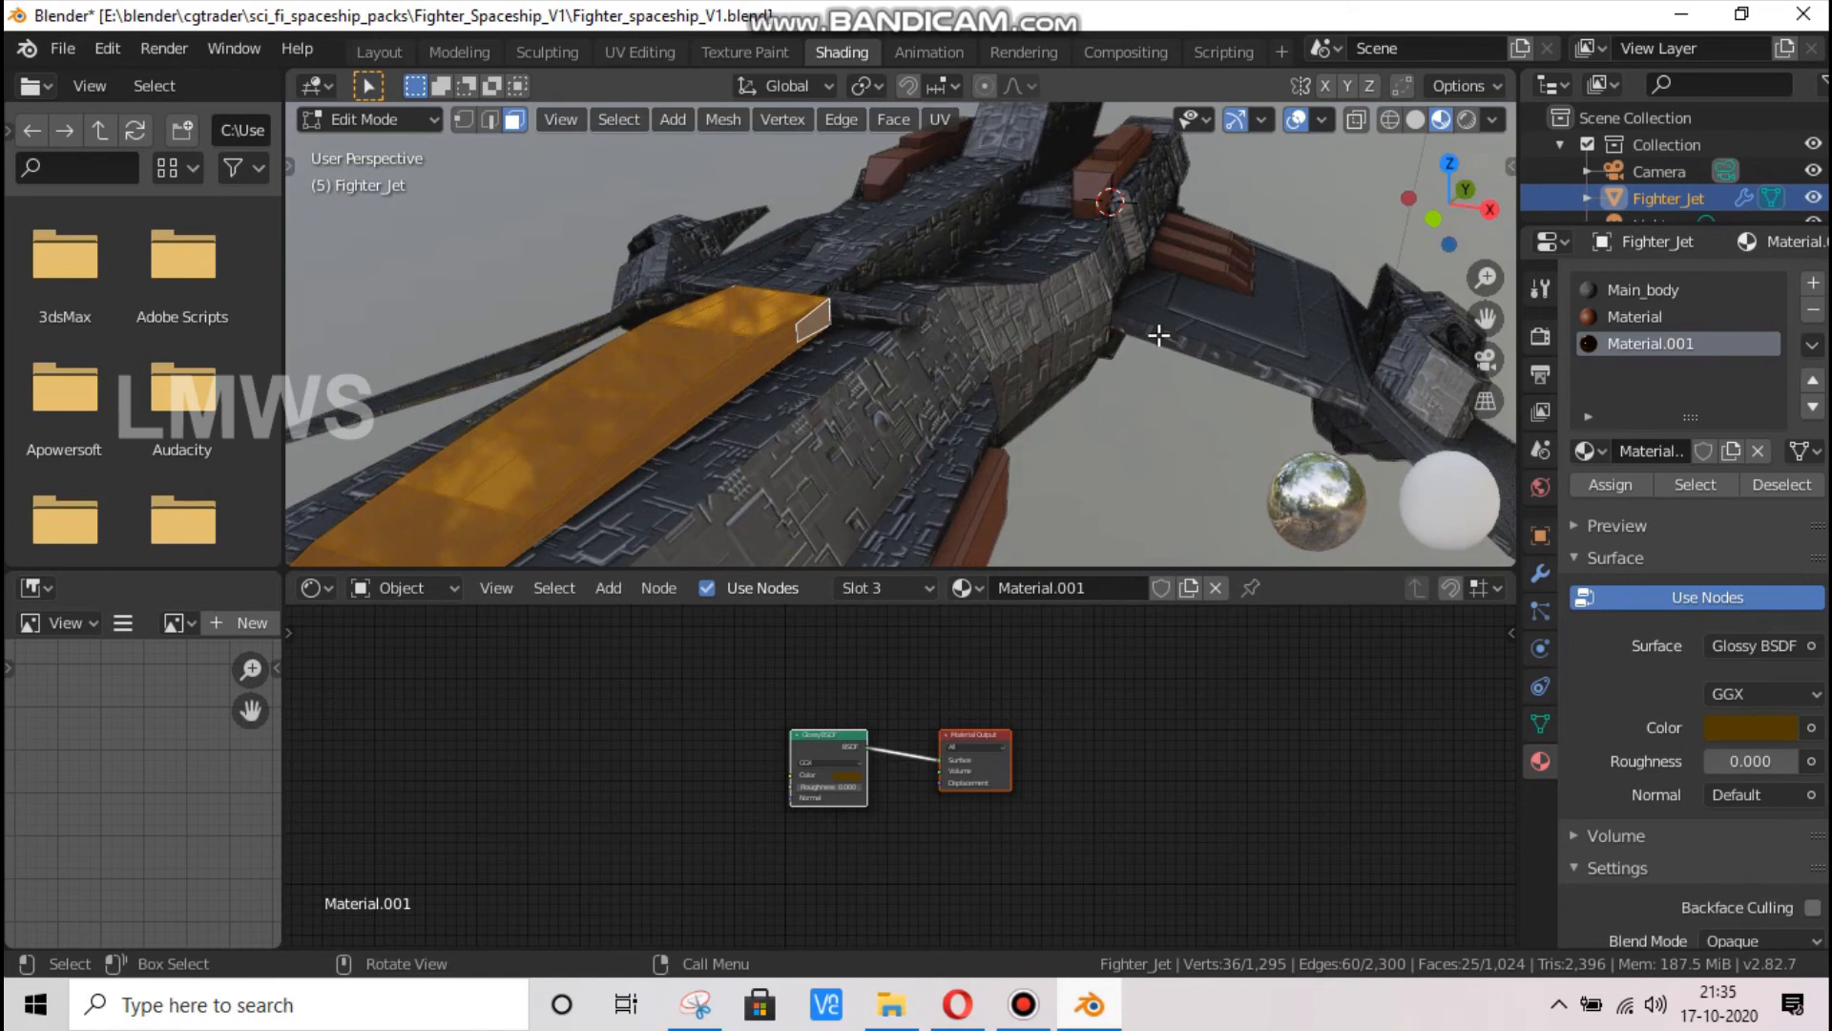
key(Tab)
scroll(1090, 329, down, 3)
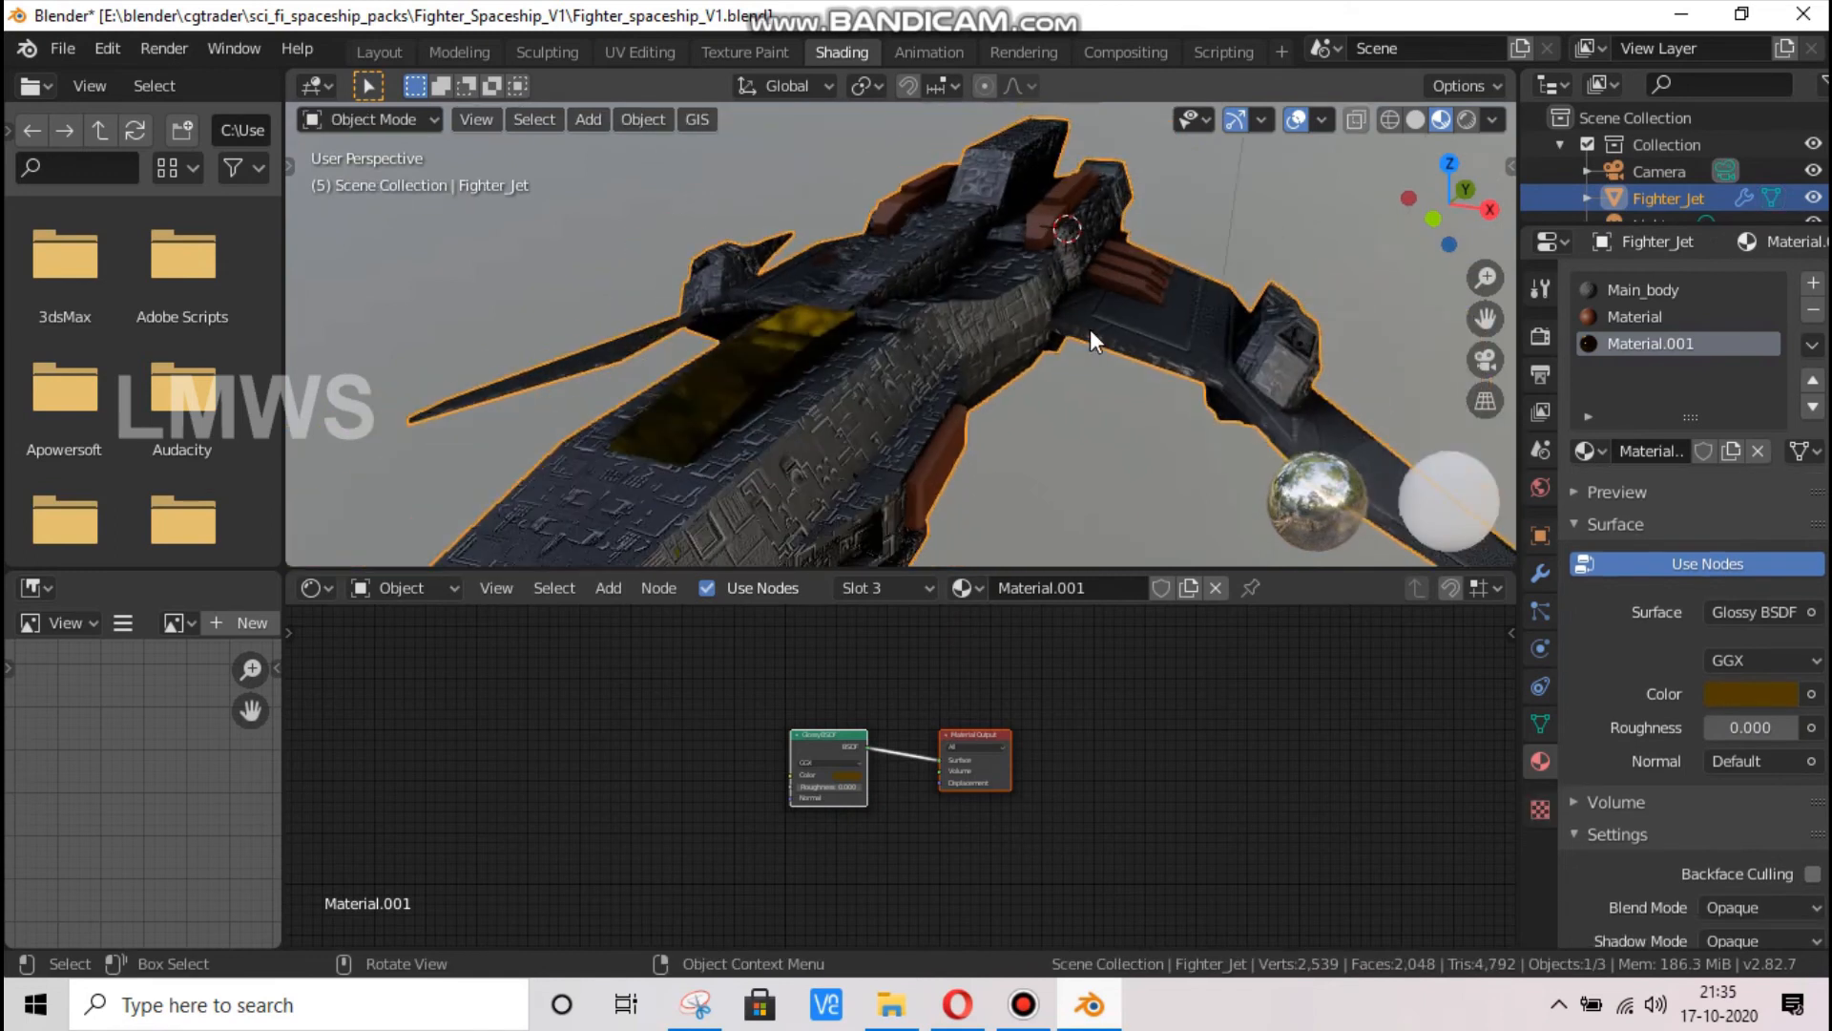
click(844, 775)
mouse_move(848, 694)
mouse_down()
mouse_move(879, 678)
mouse_move(866, 697)
mouse_up()
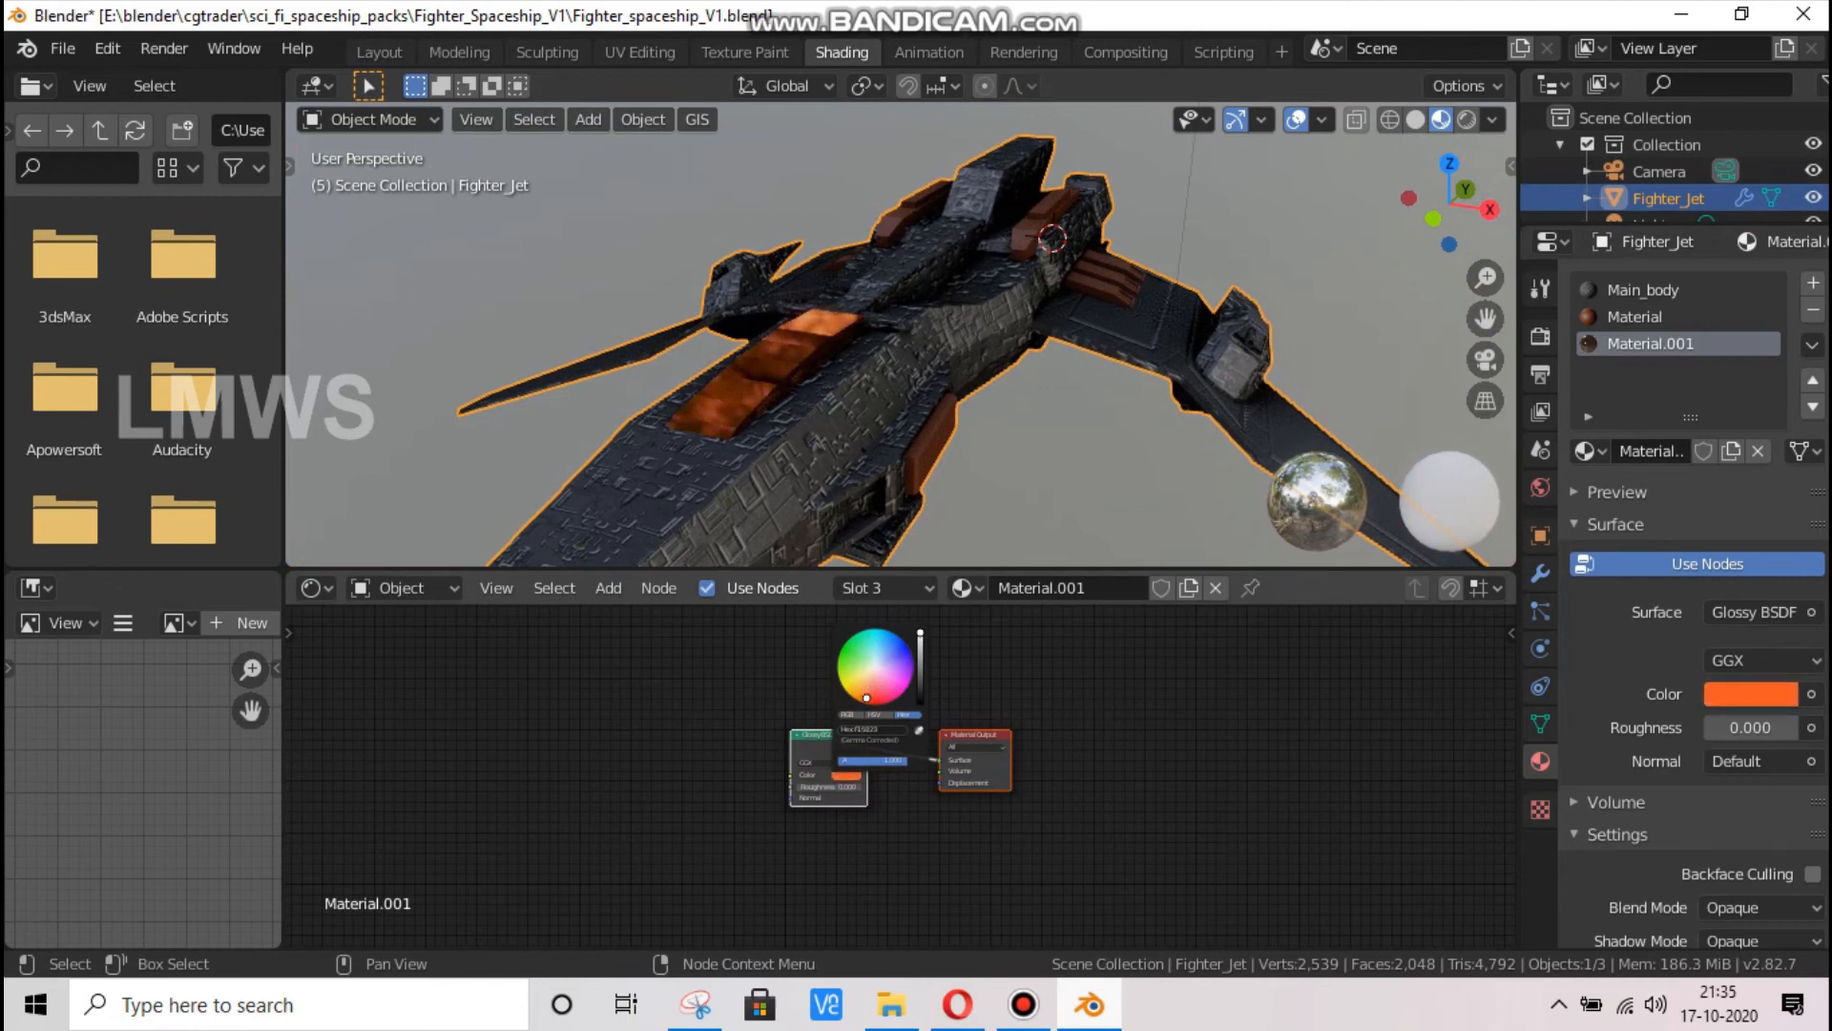
Save the file, check the Spaceship Thunderhawk Fighter reference image in Opera, and return to Blender
drag(1446, 205, 1079, 1017)
scroll(1006, 426, down, 7)
key(ctrl+s)
click(1078, 1016)
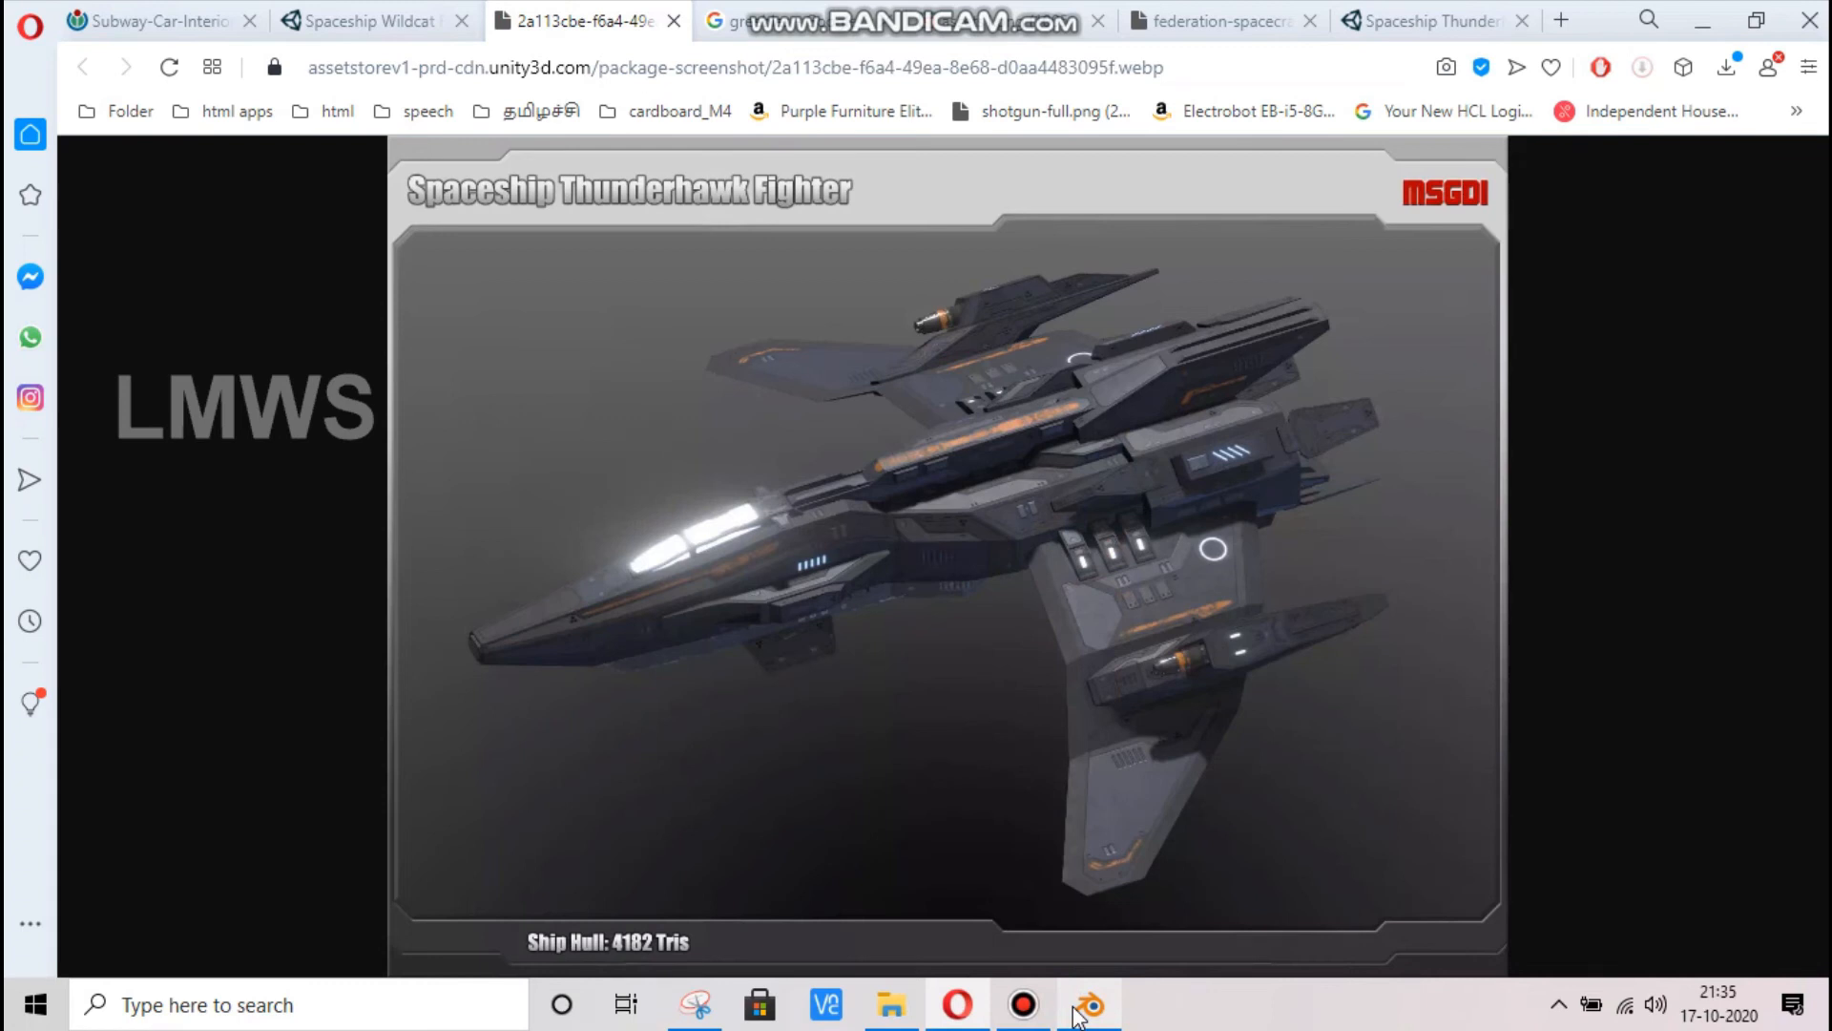
click(1078, 1013)
scroll(997, 325, up, 3)
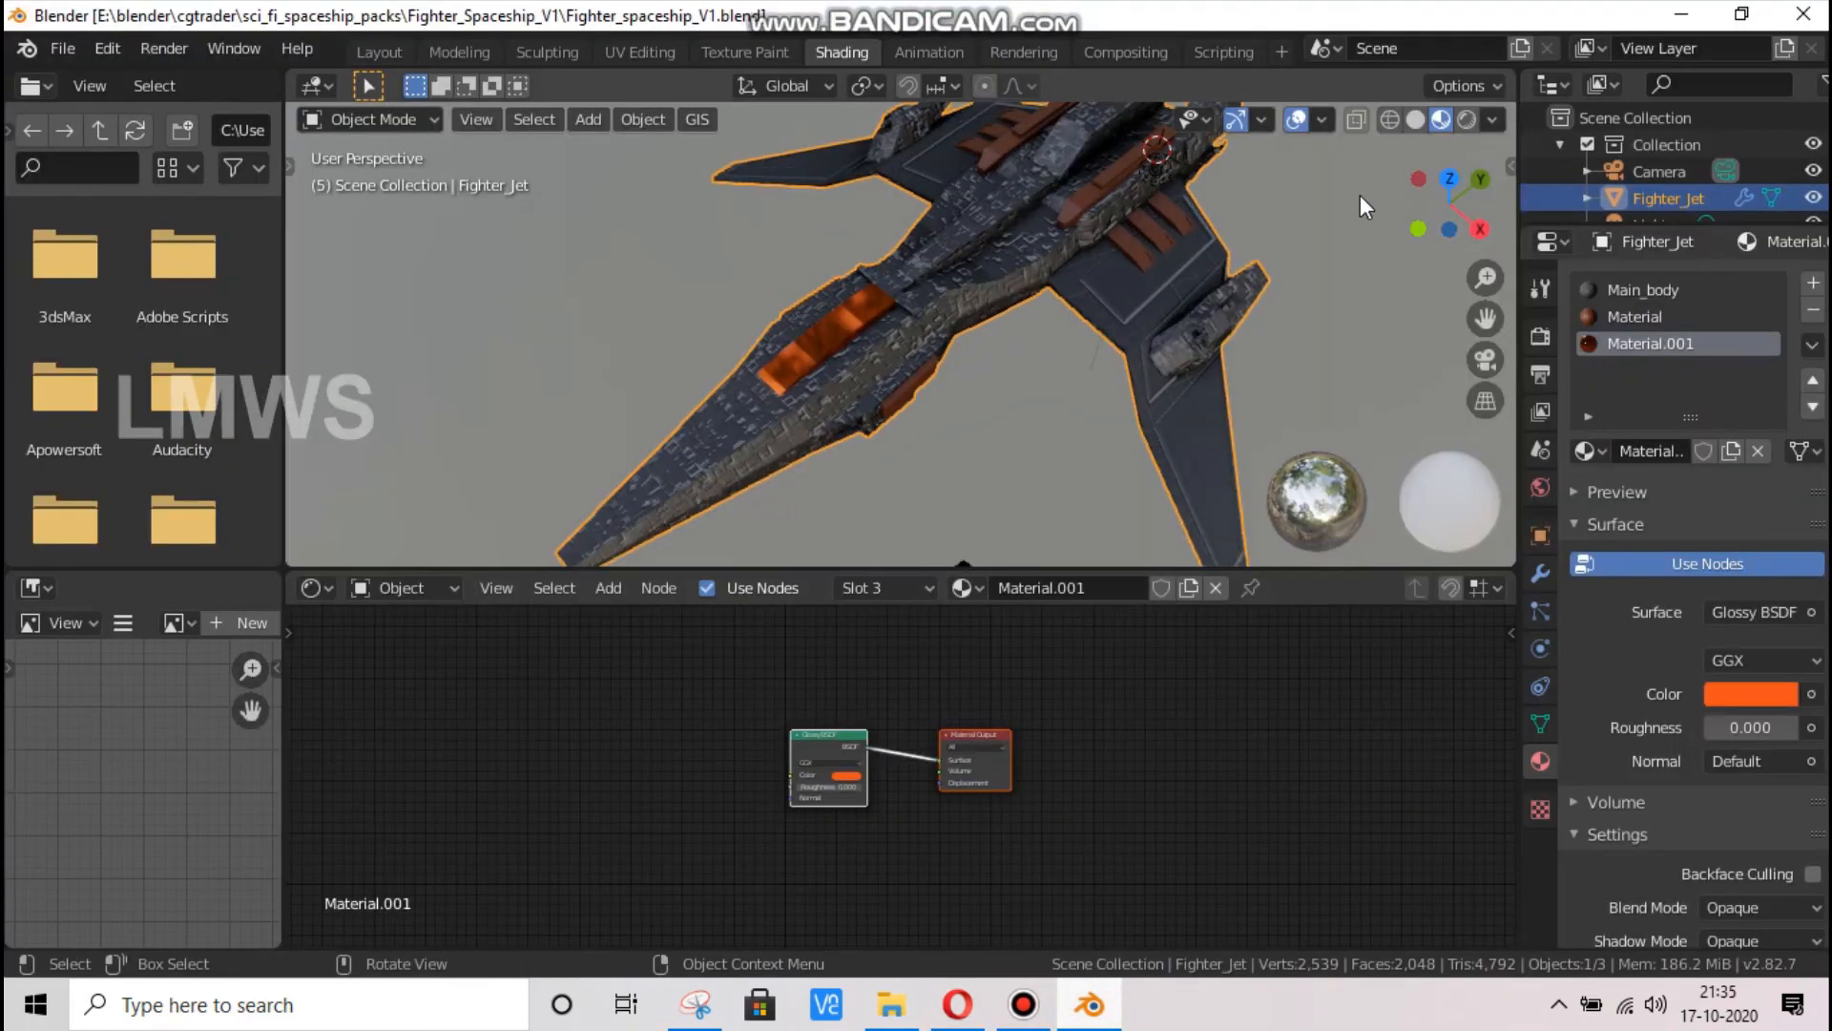
In Edit Mode, select the round inner face and surrounding wall faces of the rear engine exhaust, and save the file
drag(1446, 201, 1357, 285)
click(881, 475)
key(Tab)
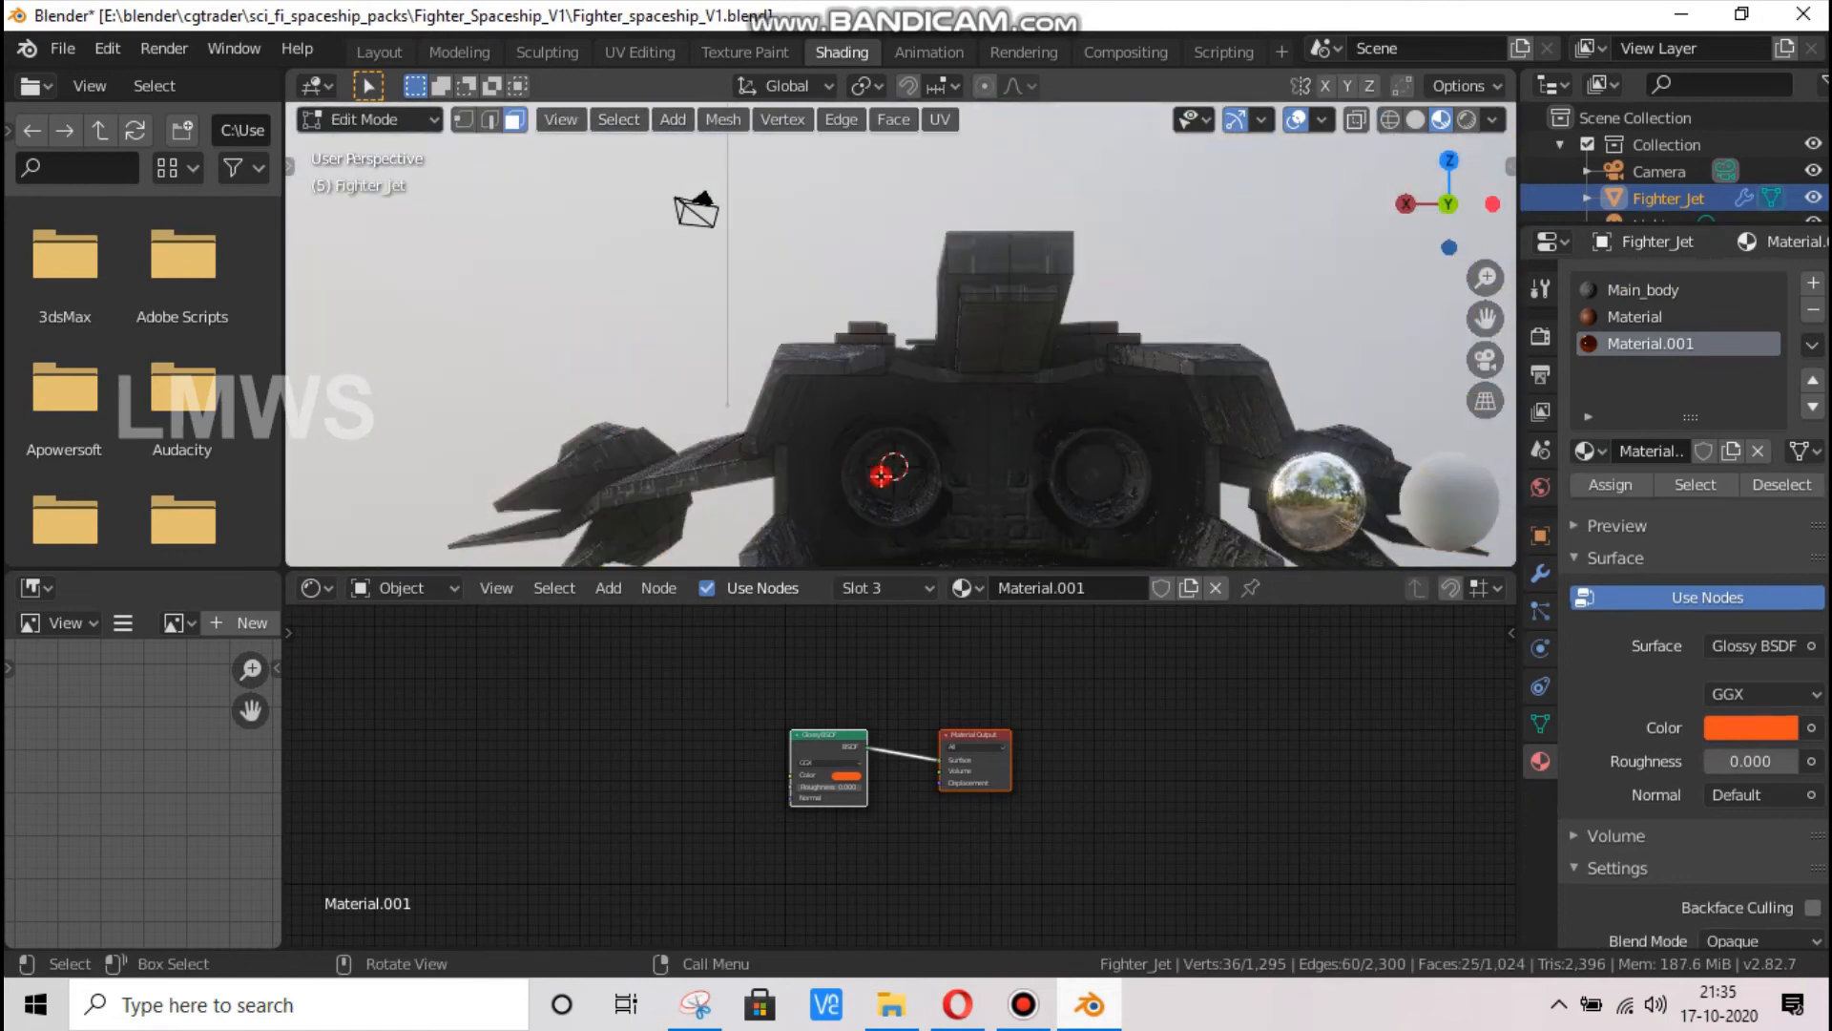
click(1119, 399)
drag(1452, 195, 1452, 175)
scroll(749, 248, up, 5)
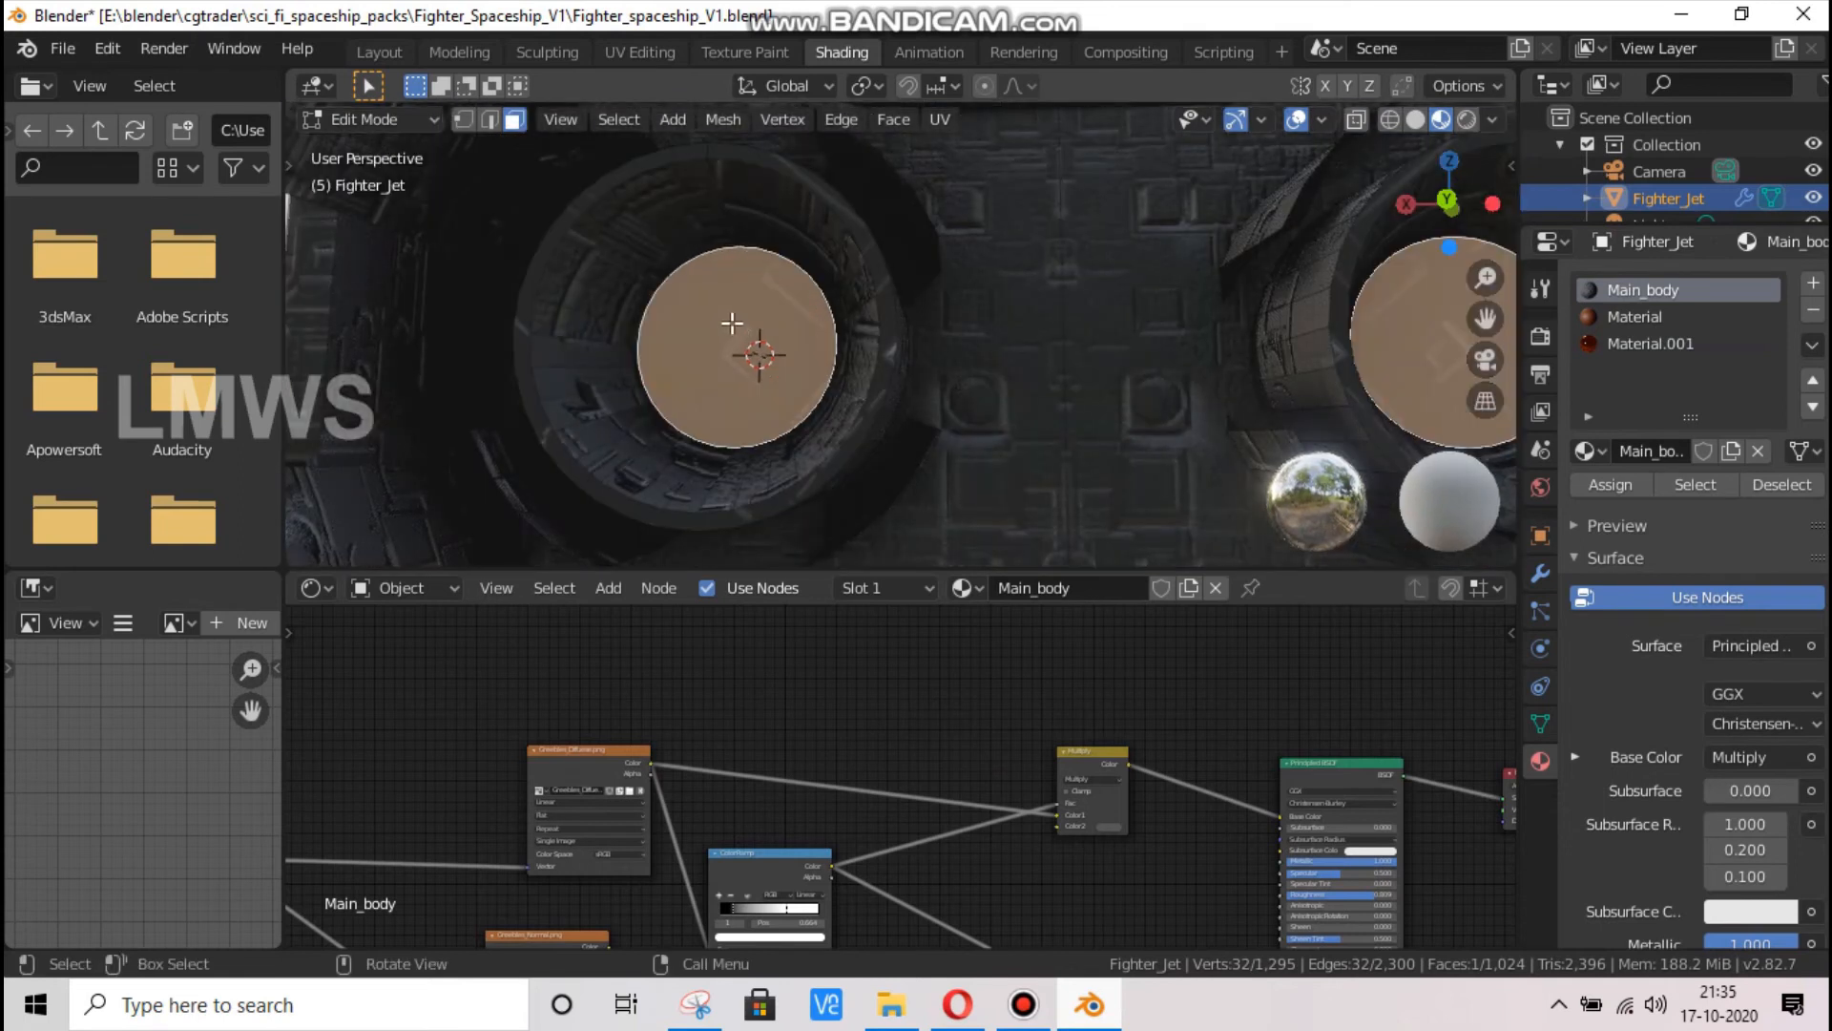
alt+shift+click(735, 183)
key(ctrl+s)
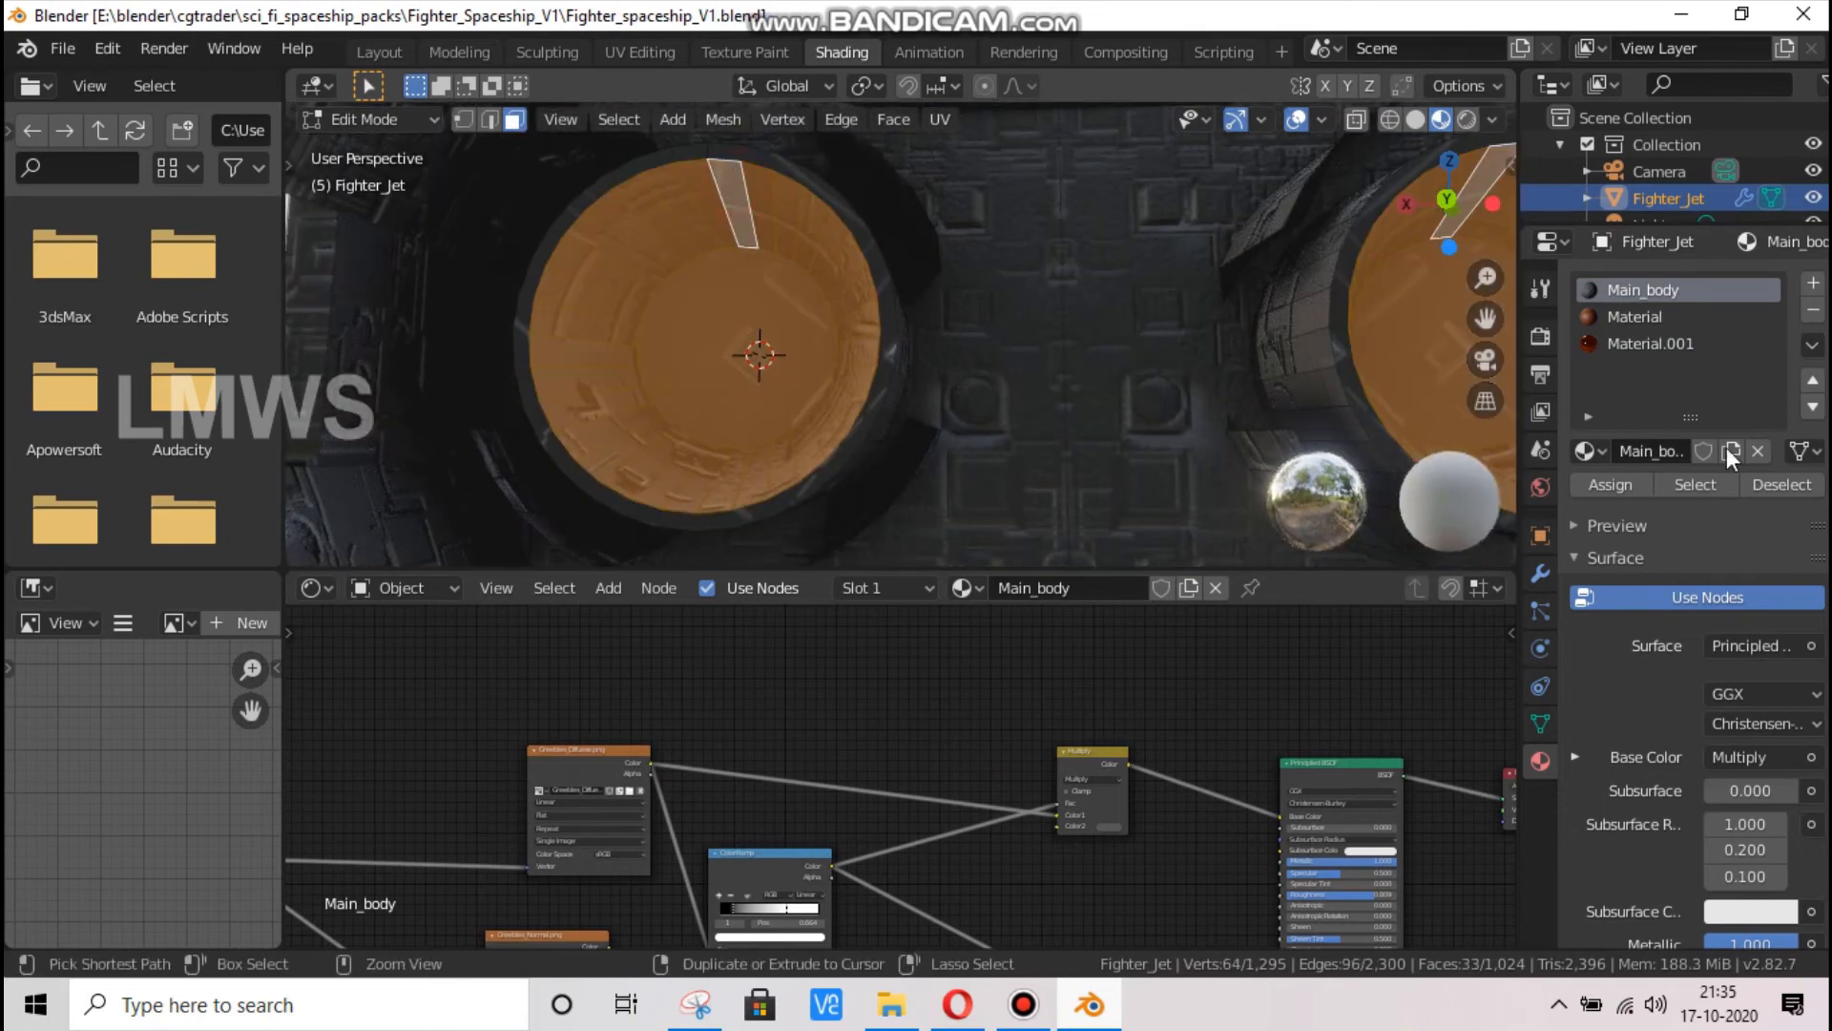
Add another new material and assign it to the selected engine exhaust faces
click(1812, 284)
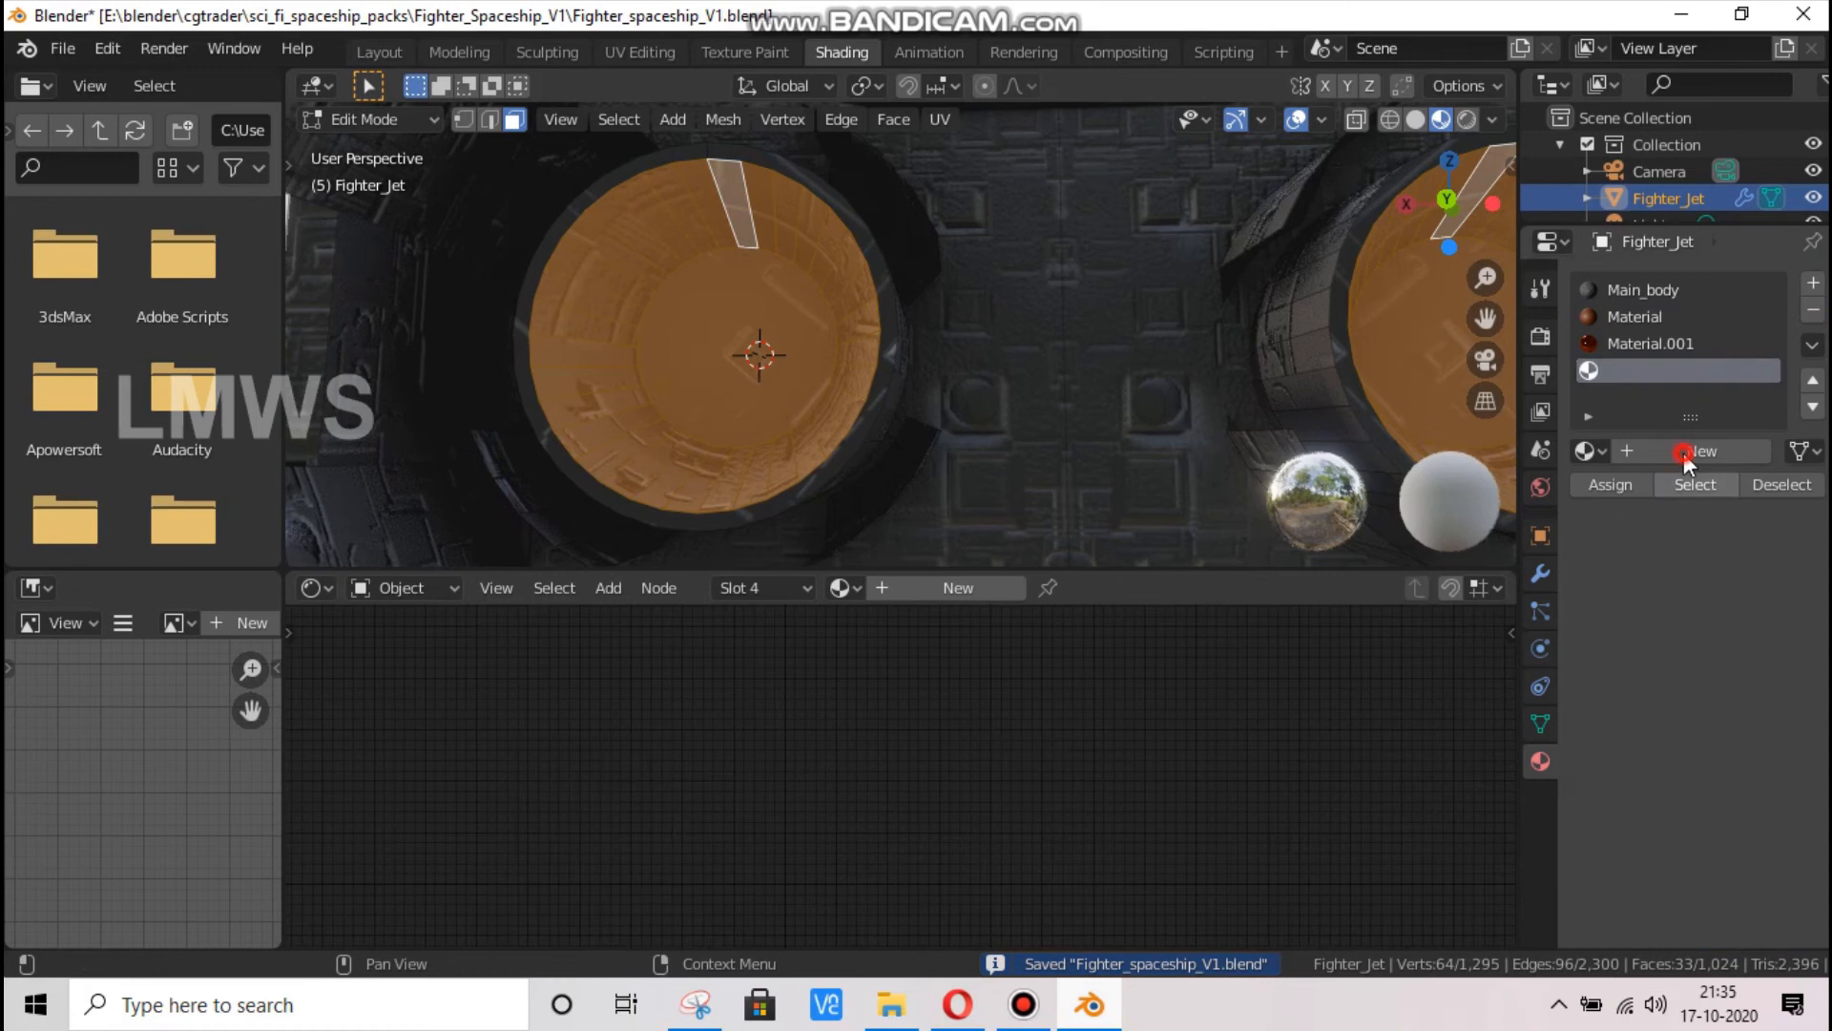
click(1684, 453)
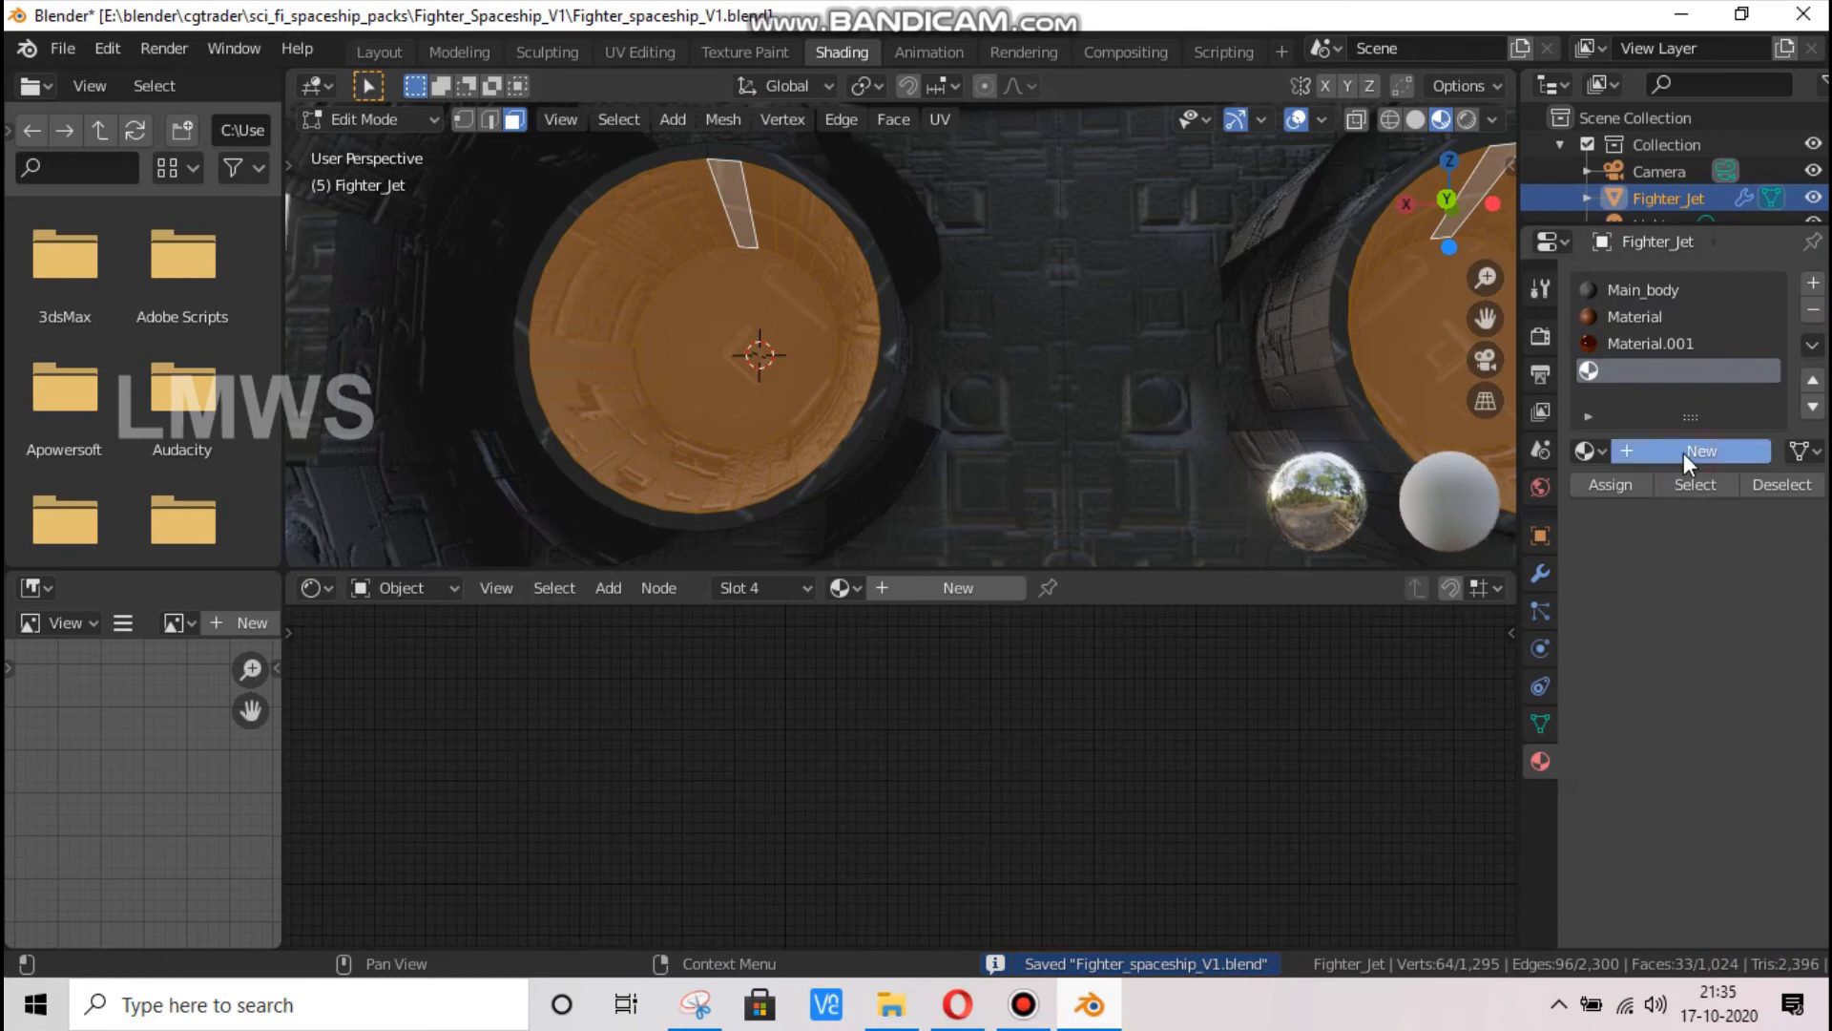
click(1613, 484)
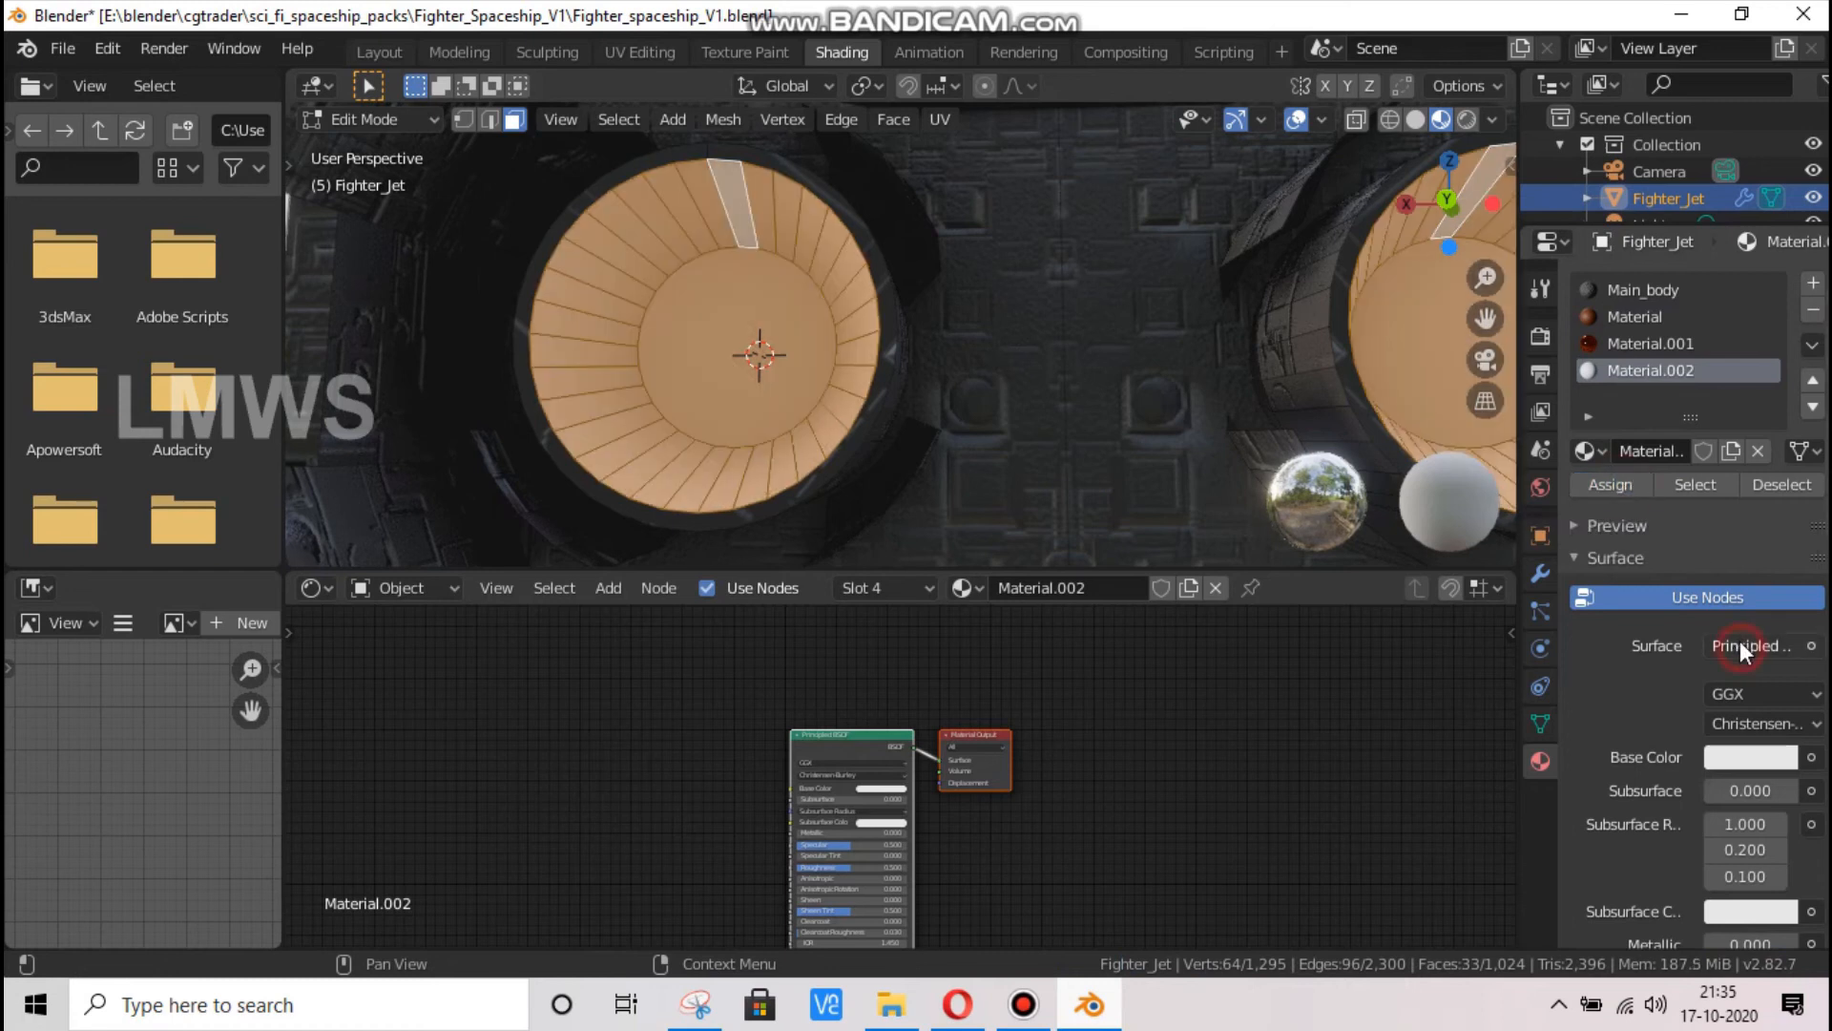
Set the exhaust material's surface to Emission with a bright blue colour and save the file from Object Mode
click(1747, 645)
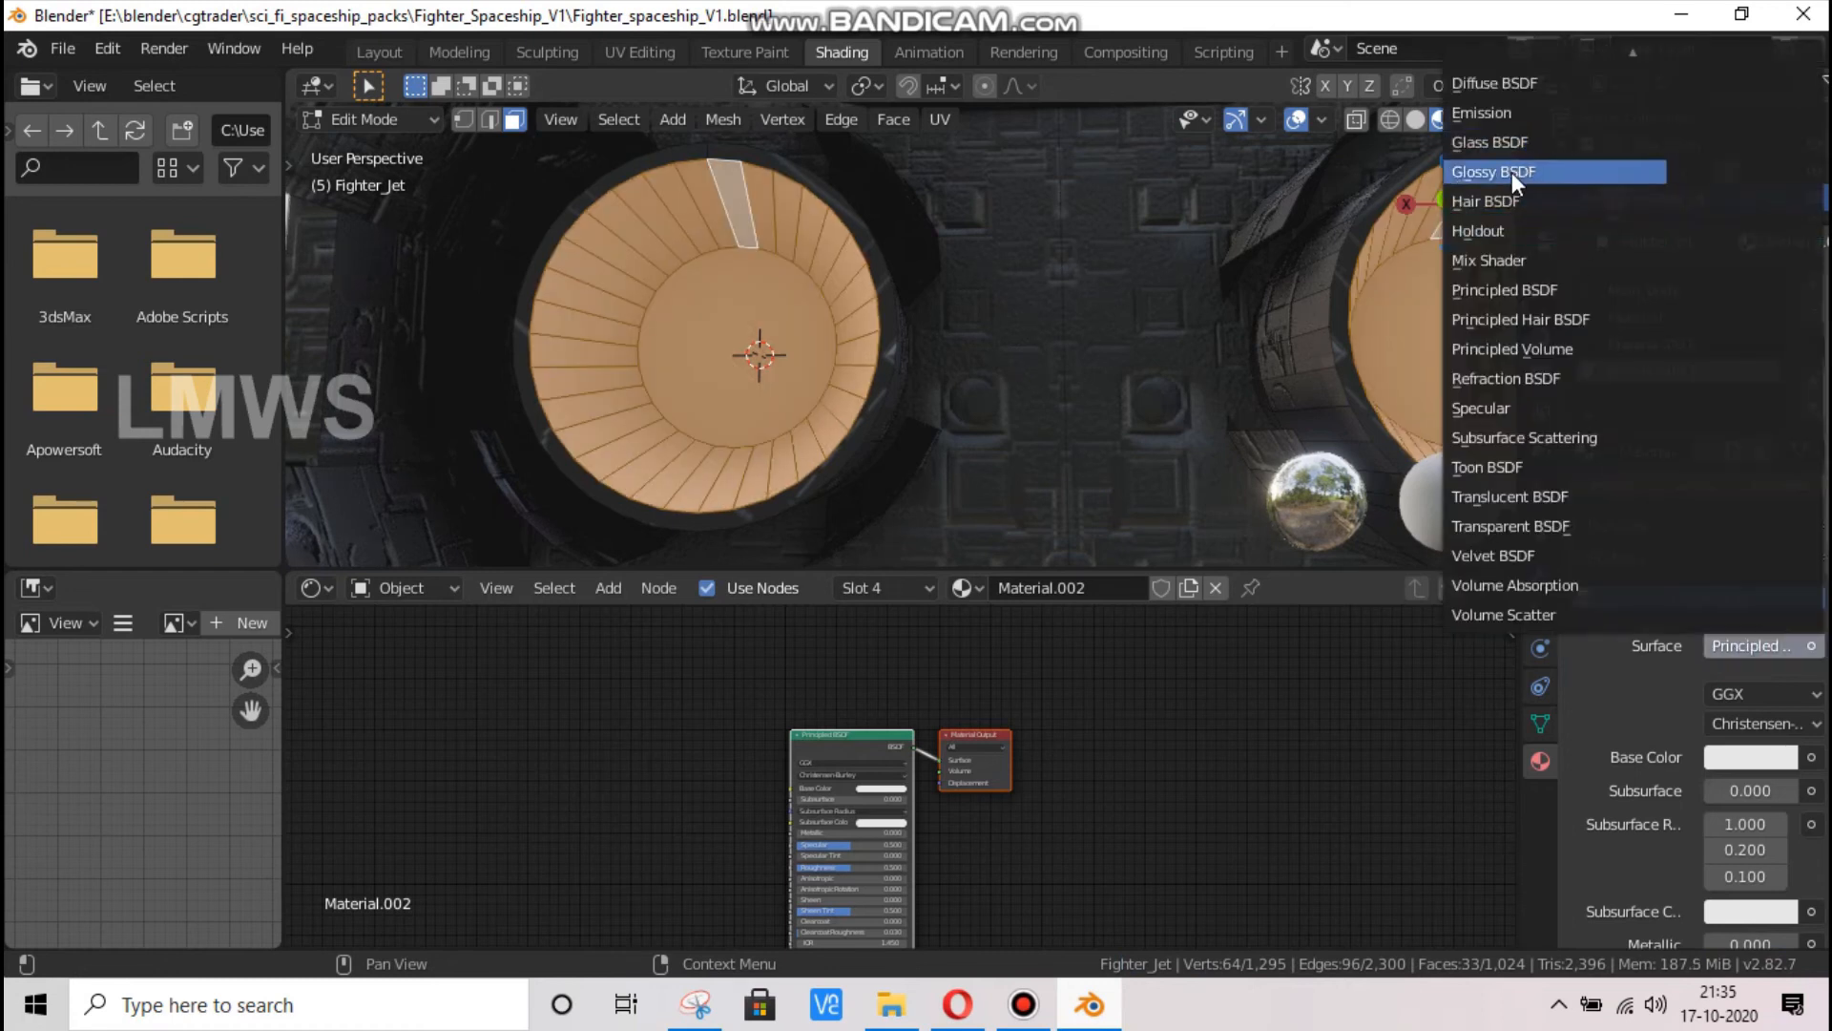
click(1496, 111)
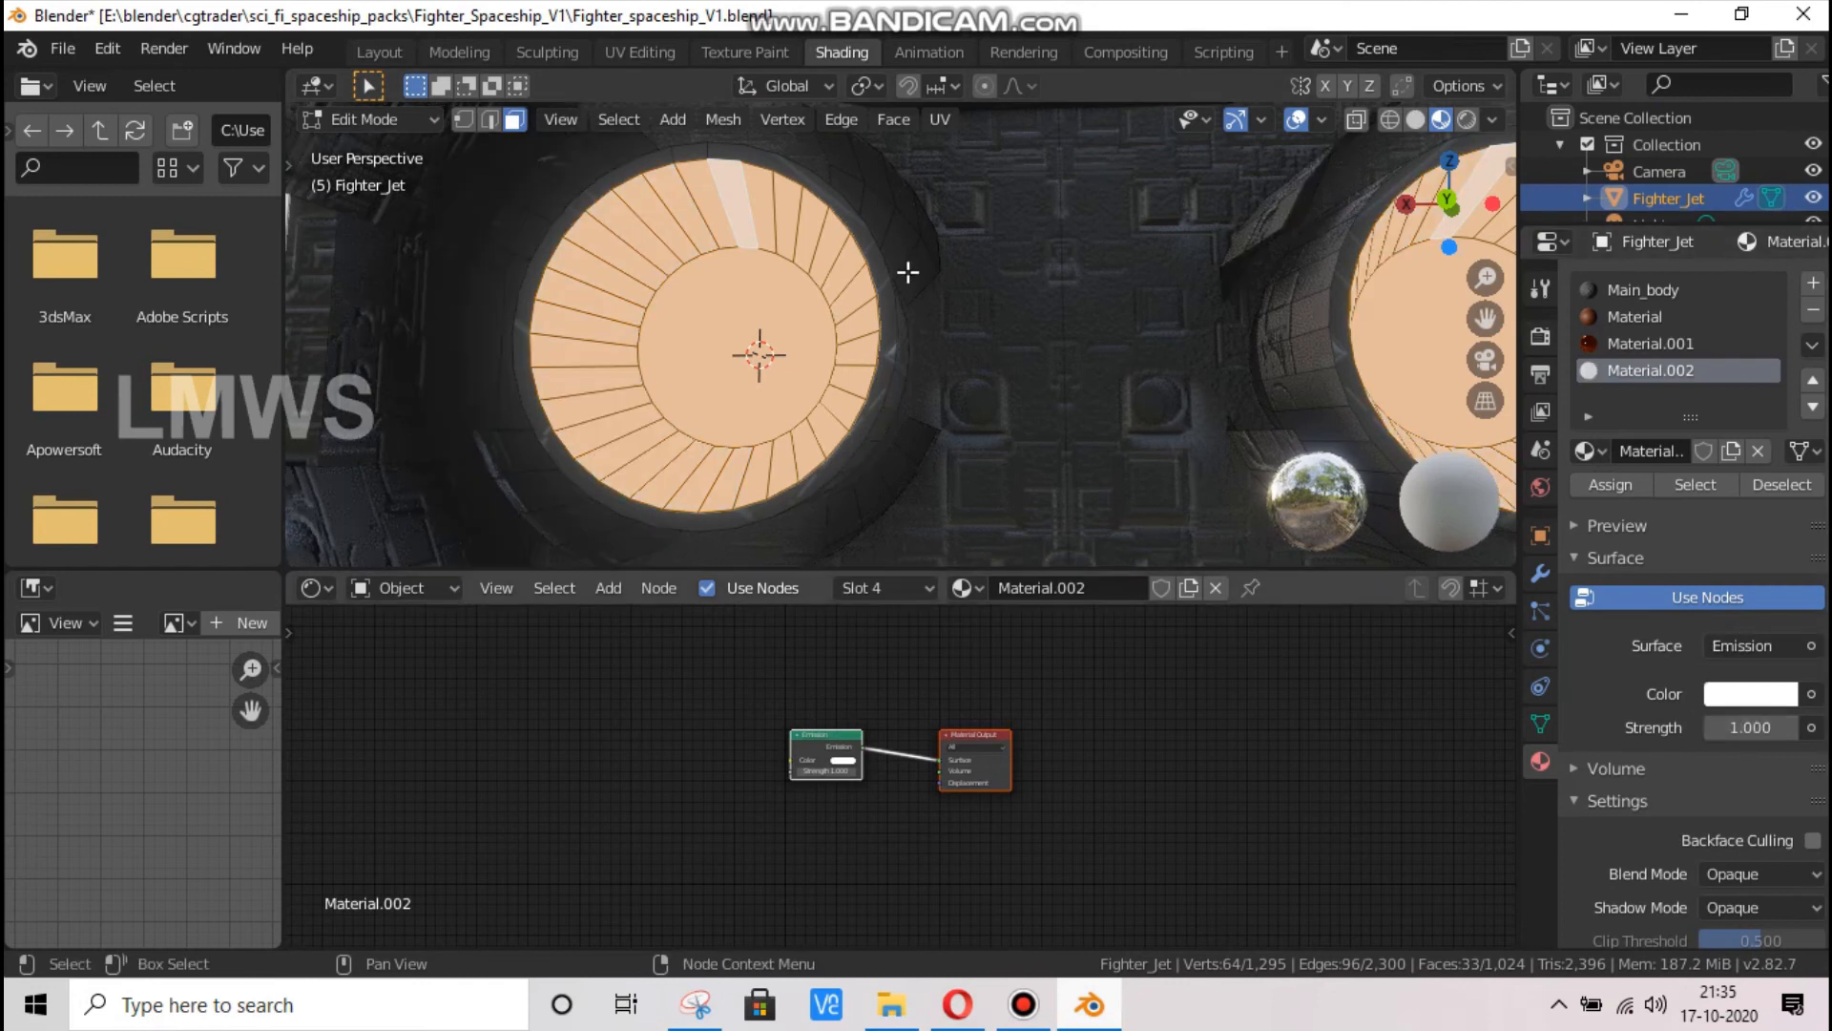
click(836, 759)
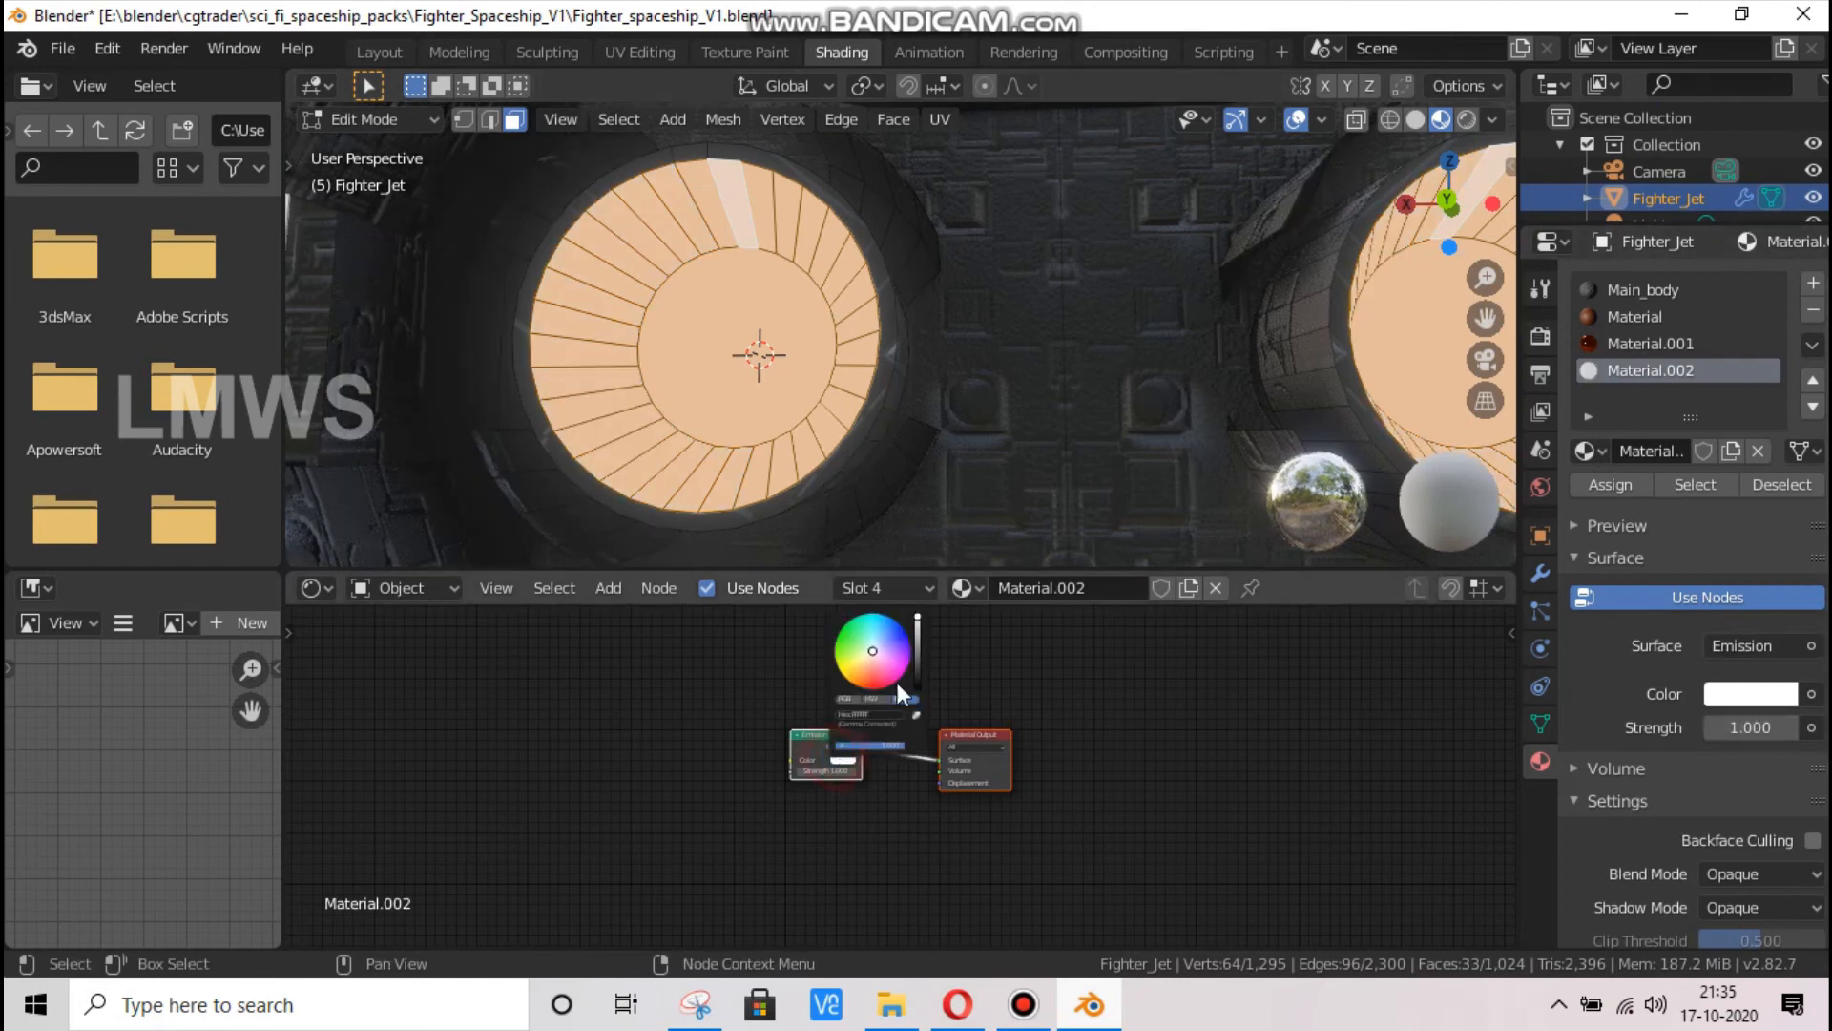
click(889, 625)
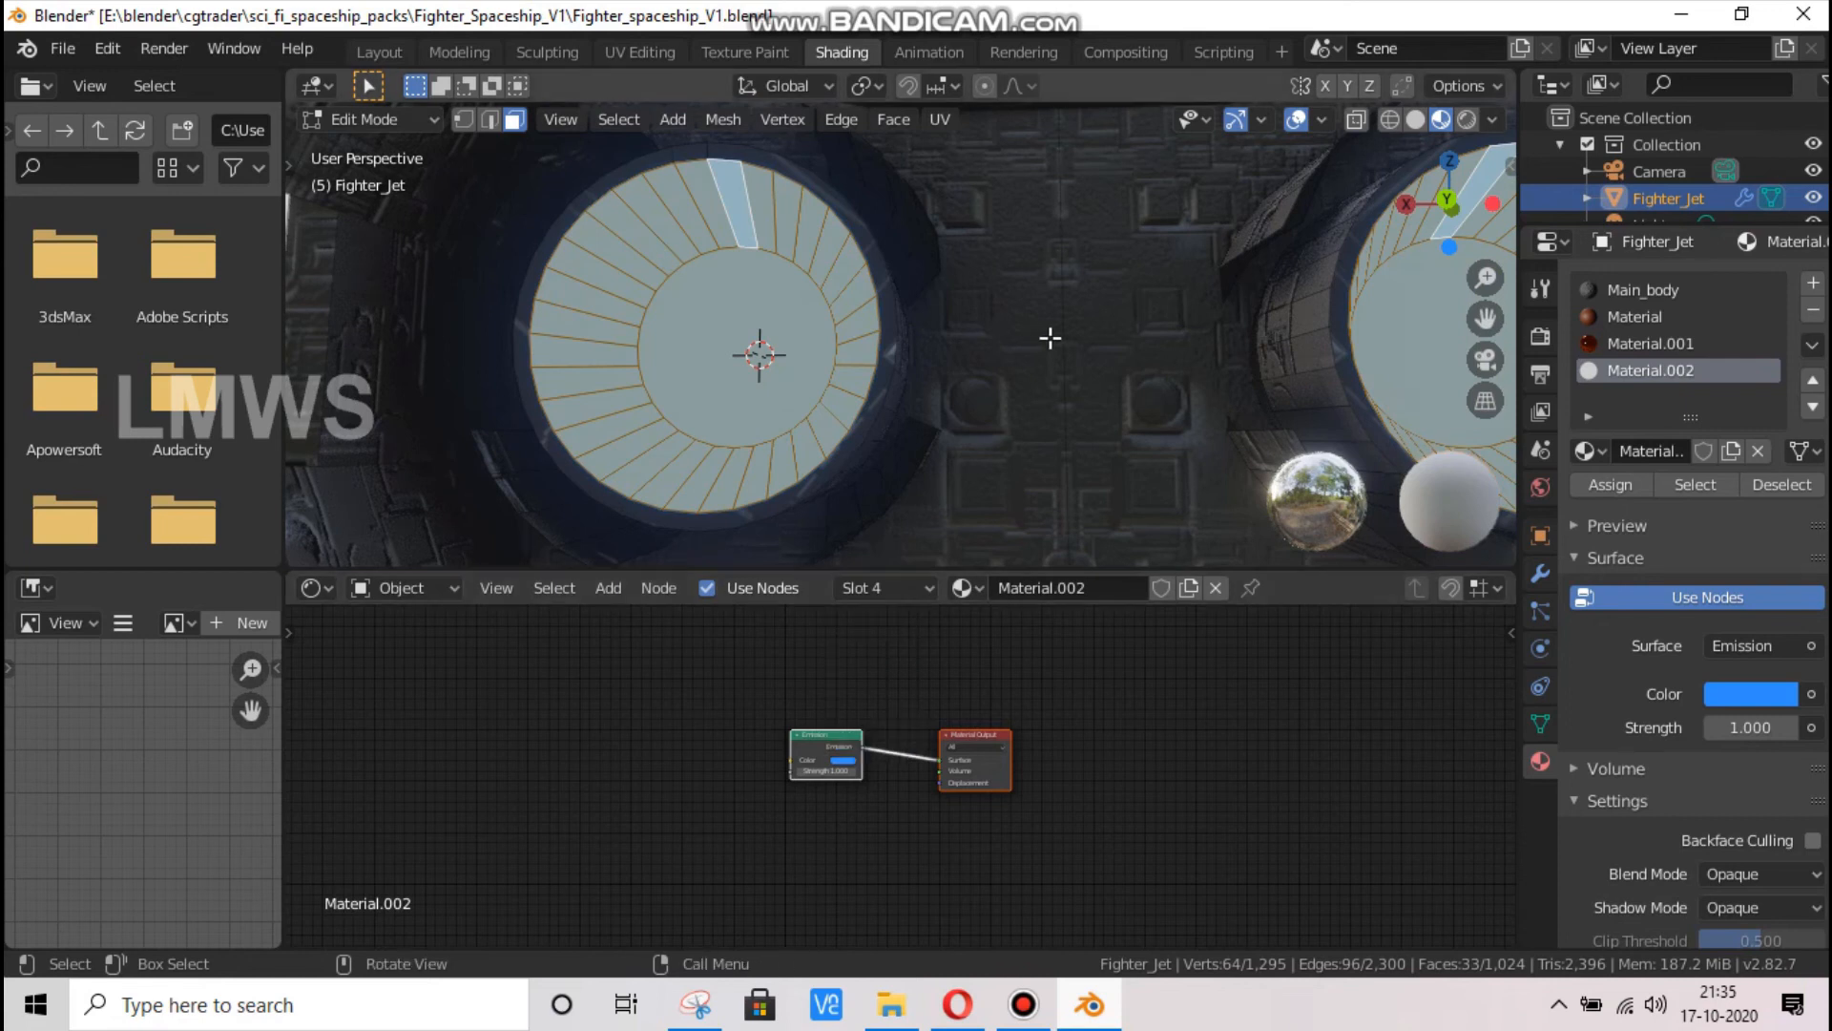
key(Tab)
scroll(1047, 340, down, 4)
key(ctrl+s)
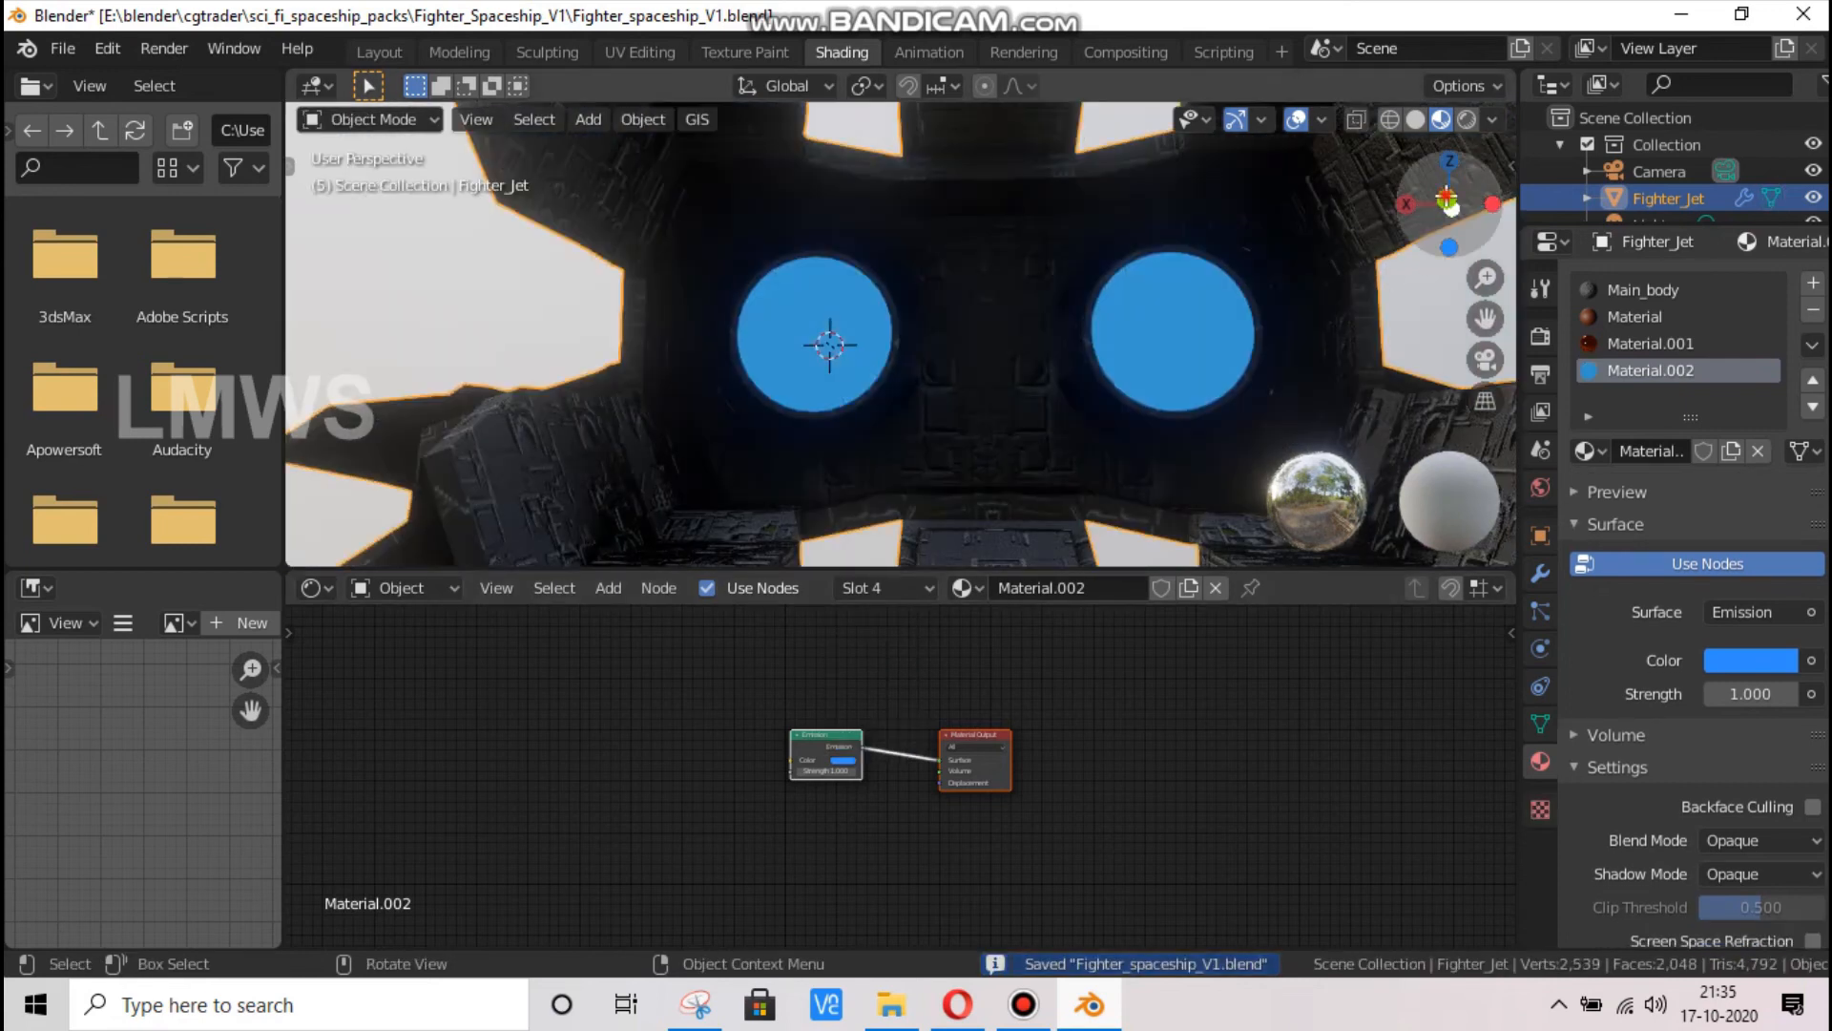
Return to editing the engine exhaust faces and undo the exhaust material's blue colour and Emission shader
drag(1451, 207, 1033, 447)
scroll(1032, 447, up, 4)
drag(1455, 207, 1097, 296)
key(Tab)
scroll(922, 381, up, 7)
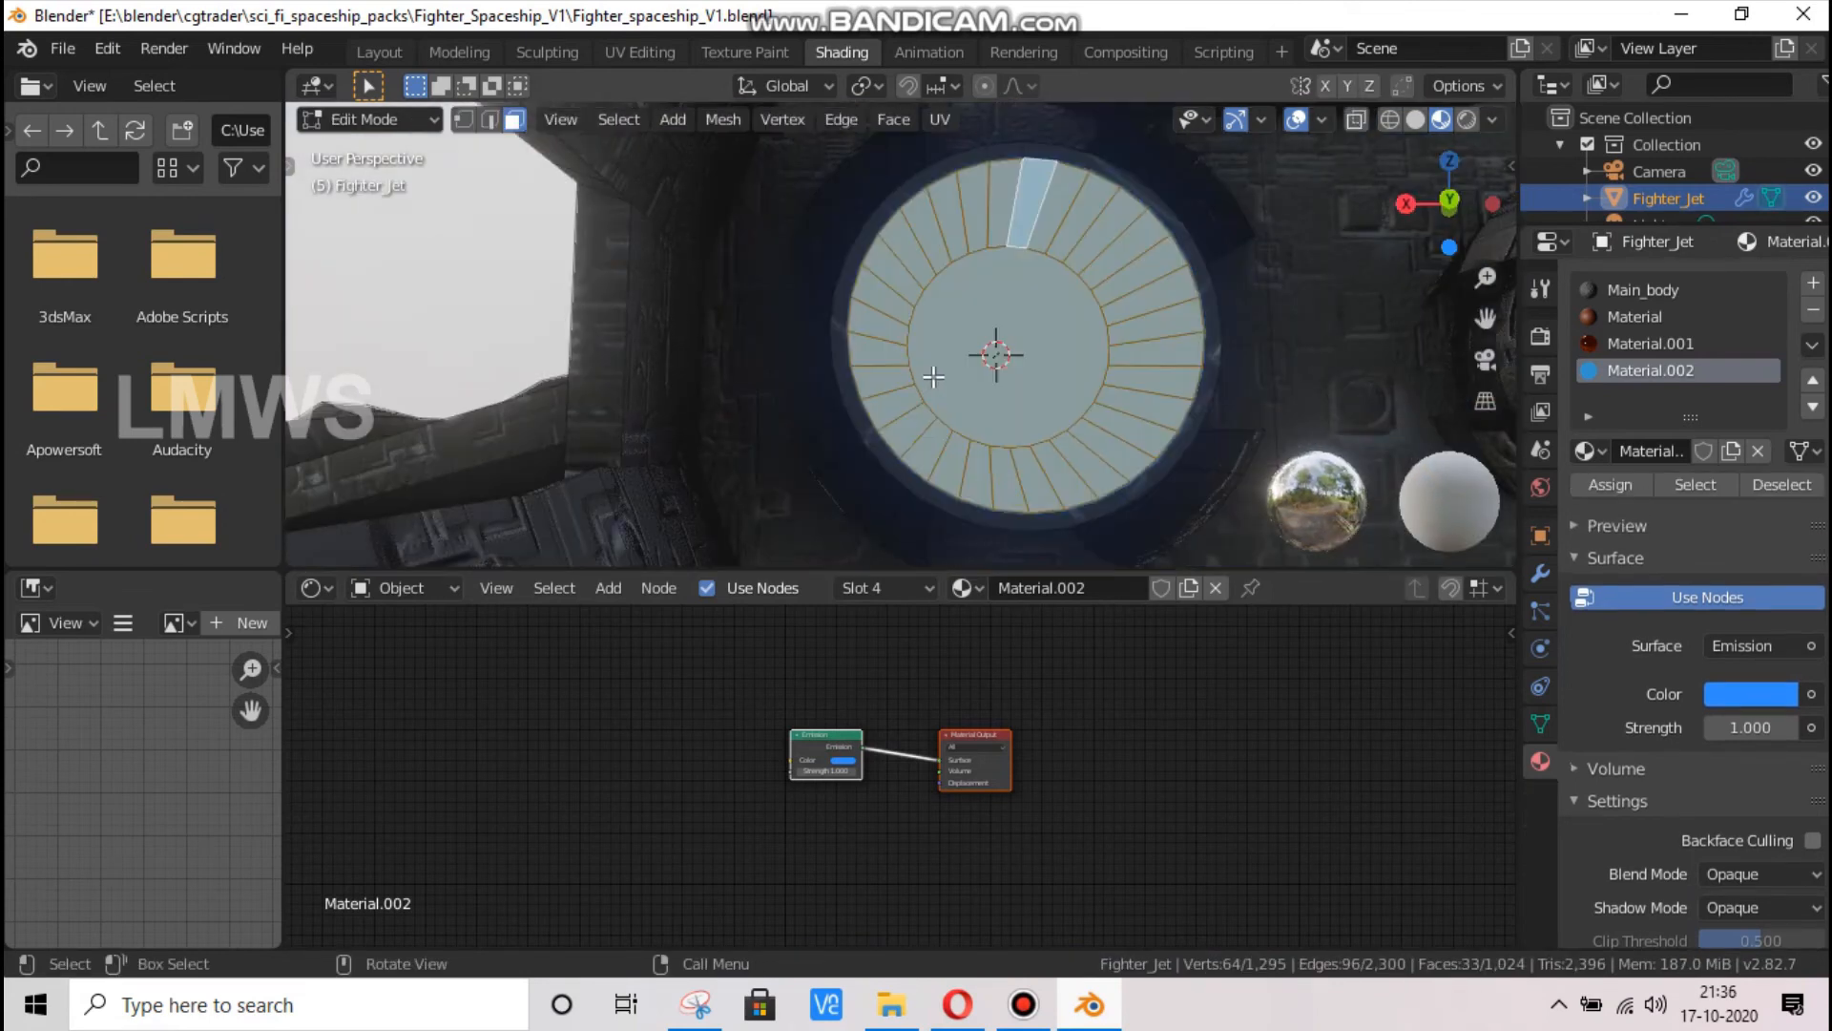
key(Tab)
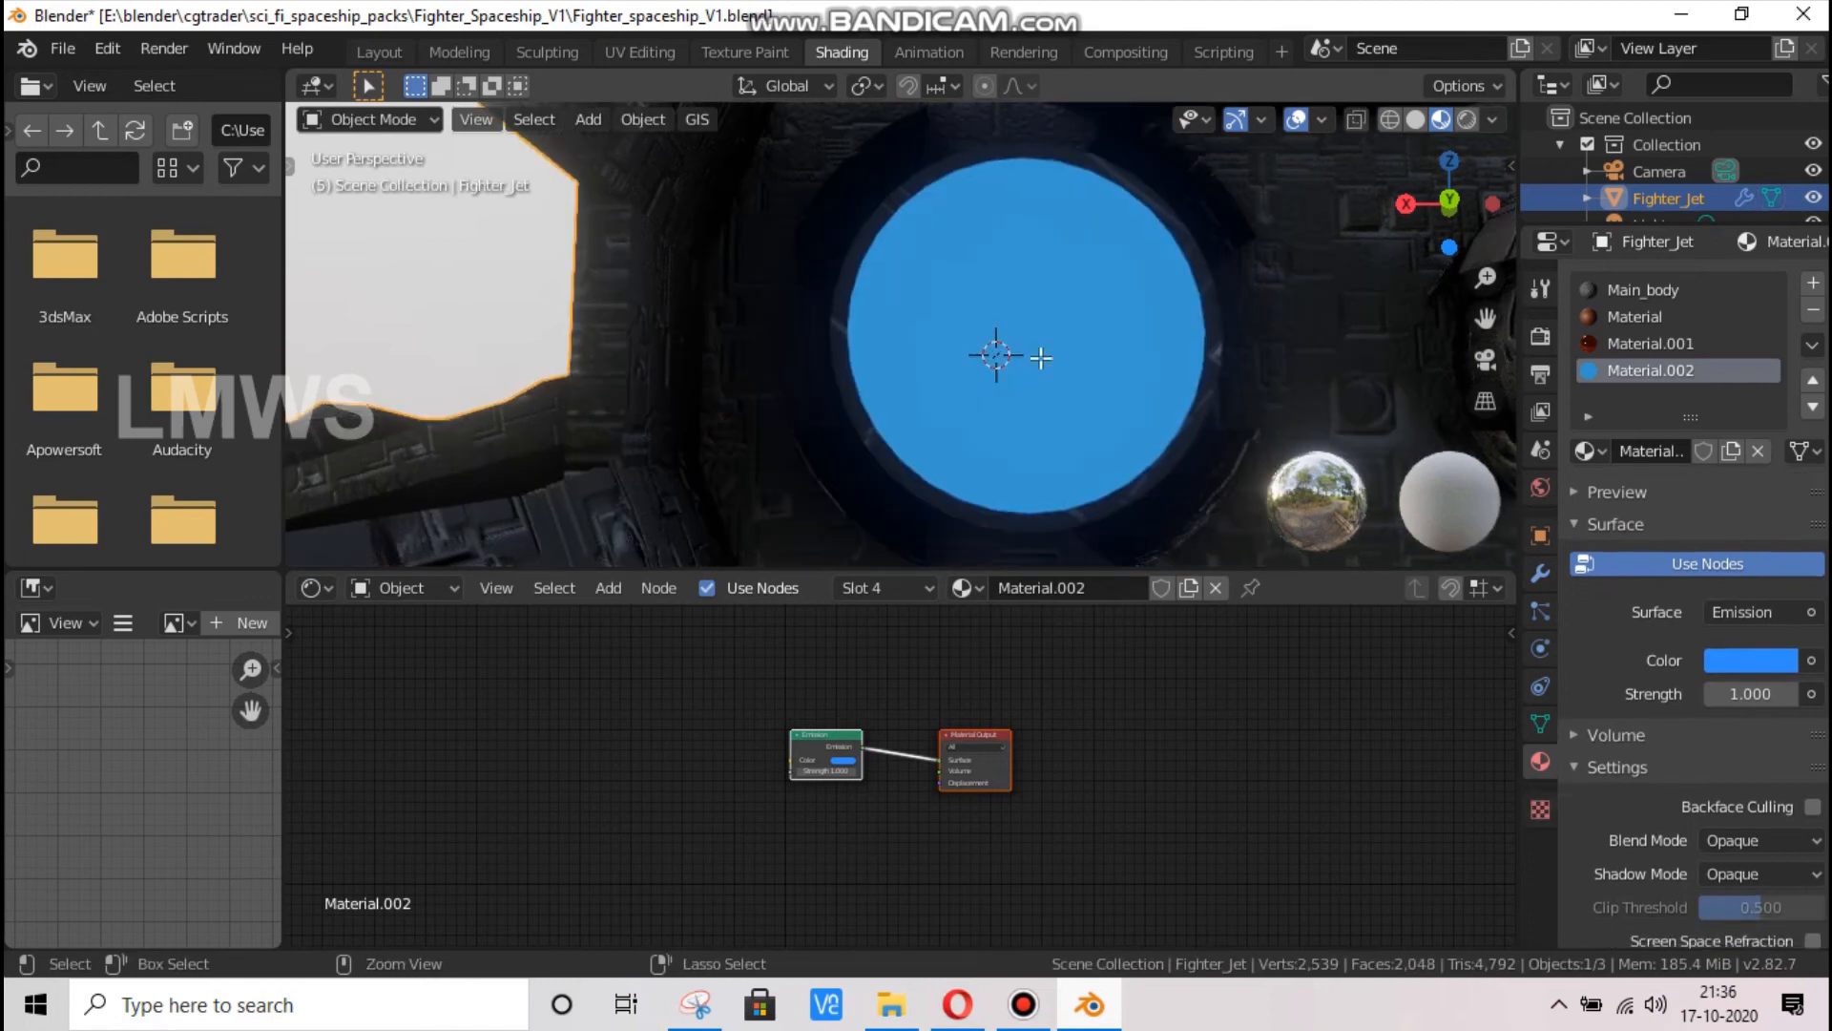
key(Tab)
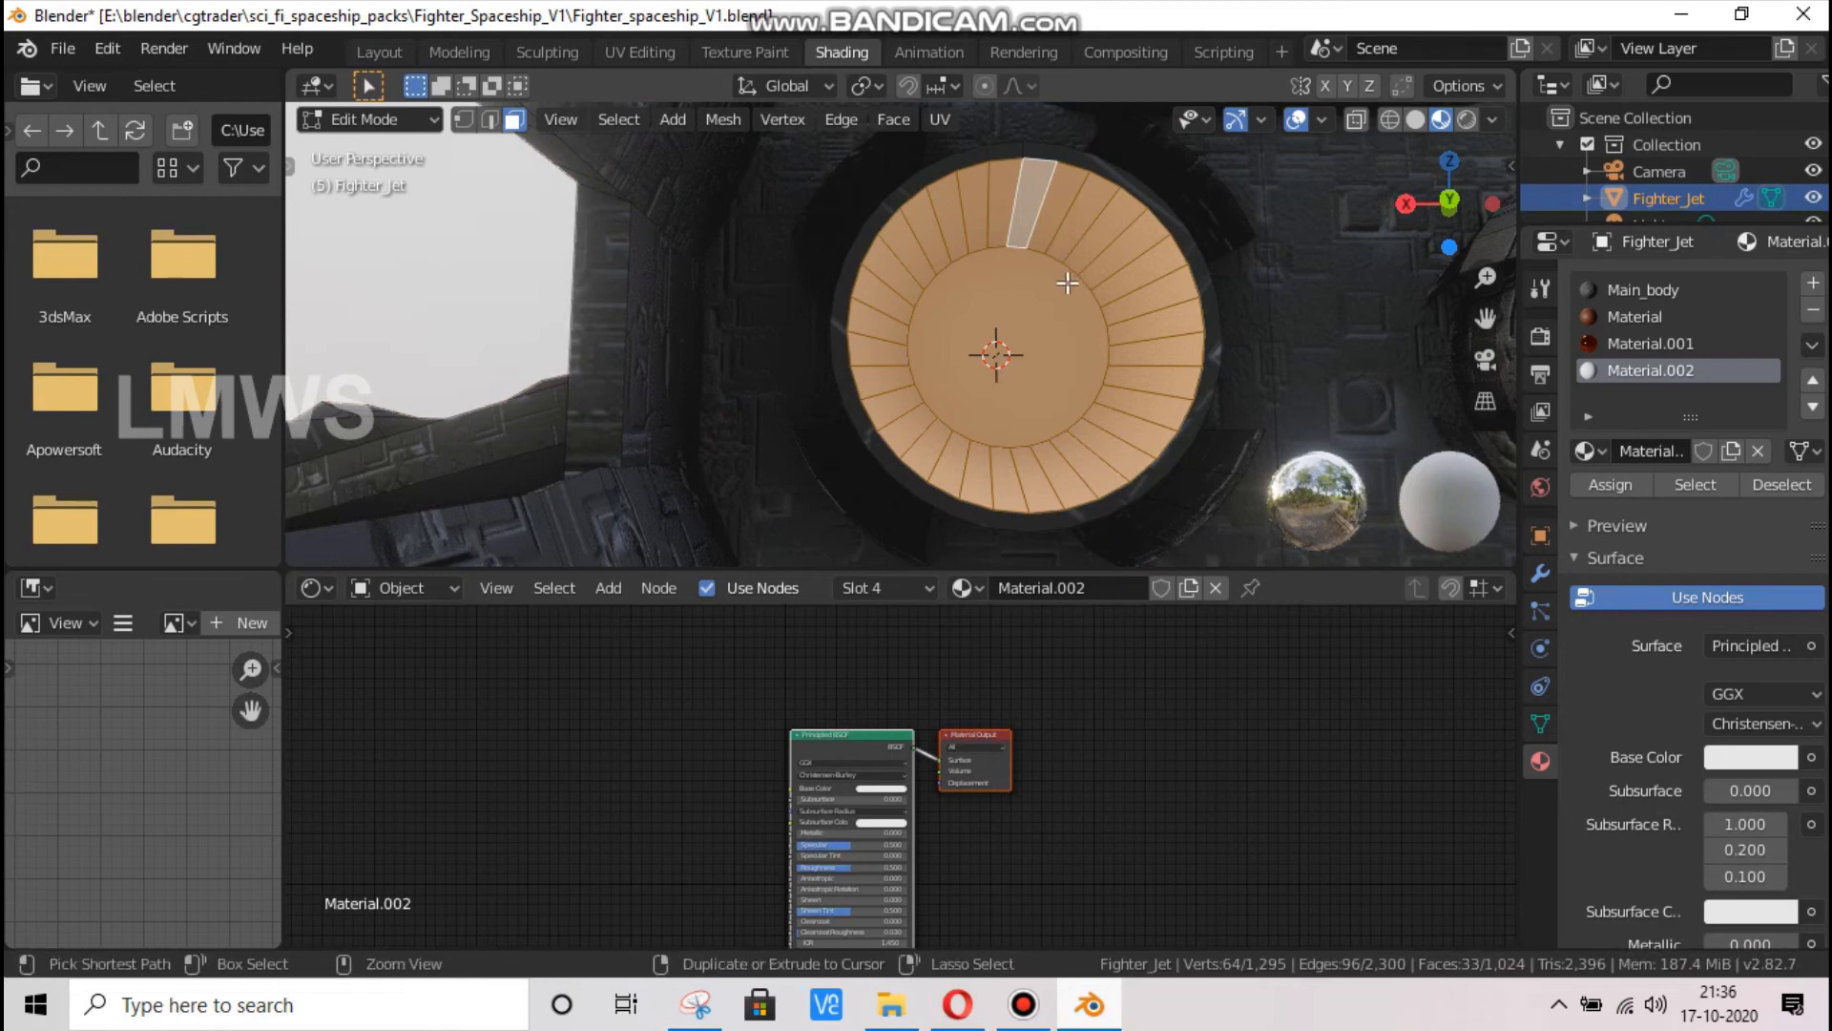
Undo the engine exhaust's material assignment and reselect its ring of wall faces together with the round inner face
key(ctrl+z)
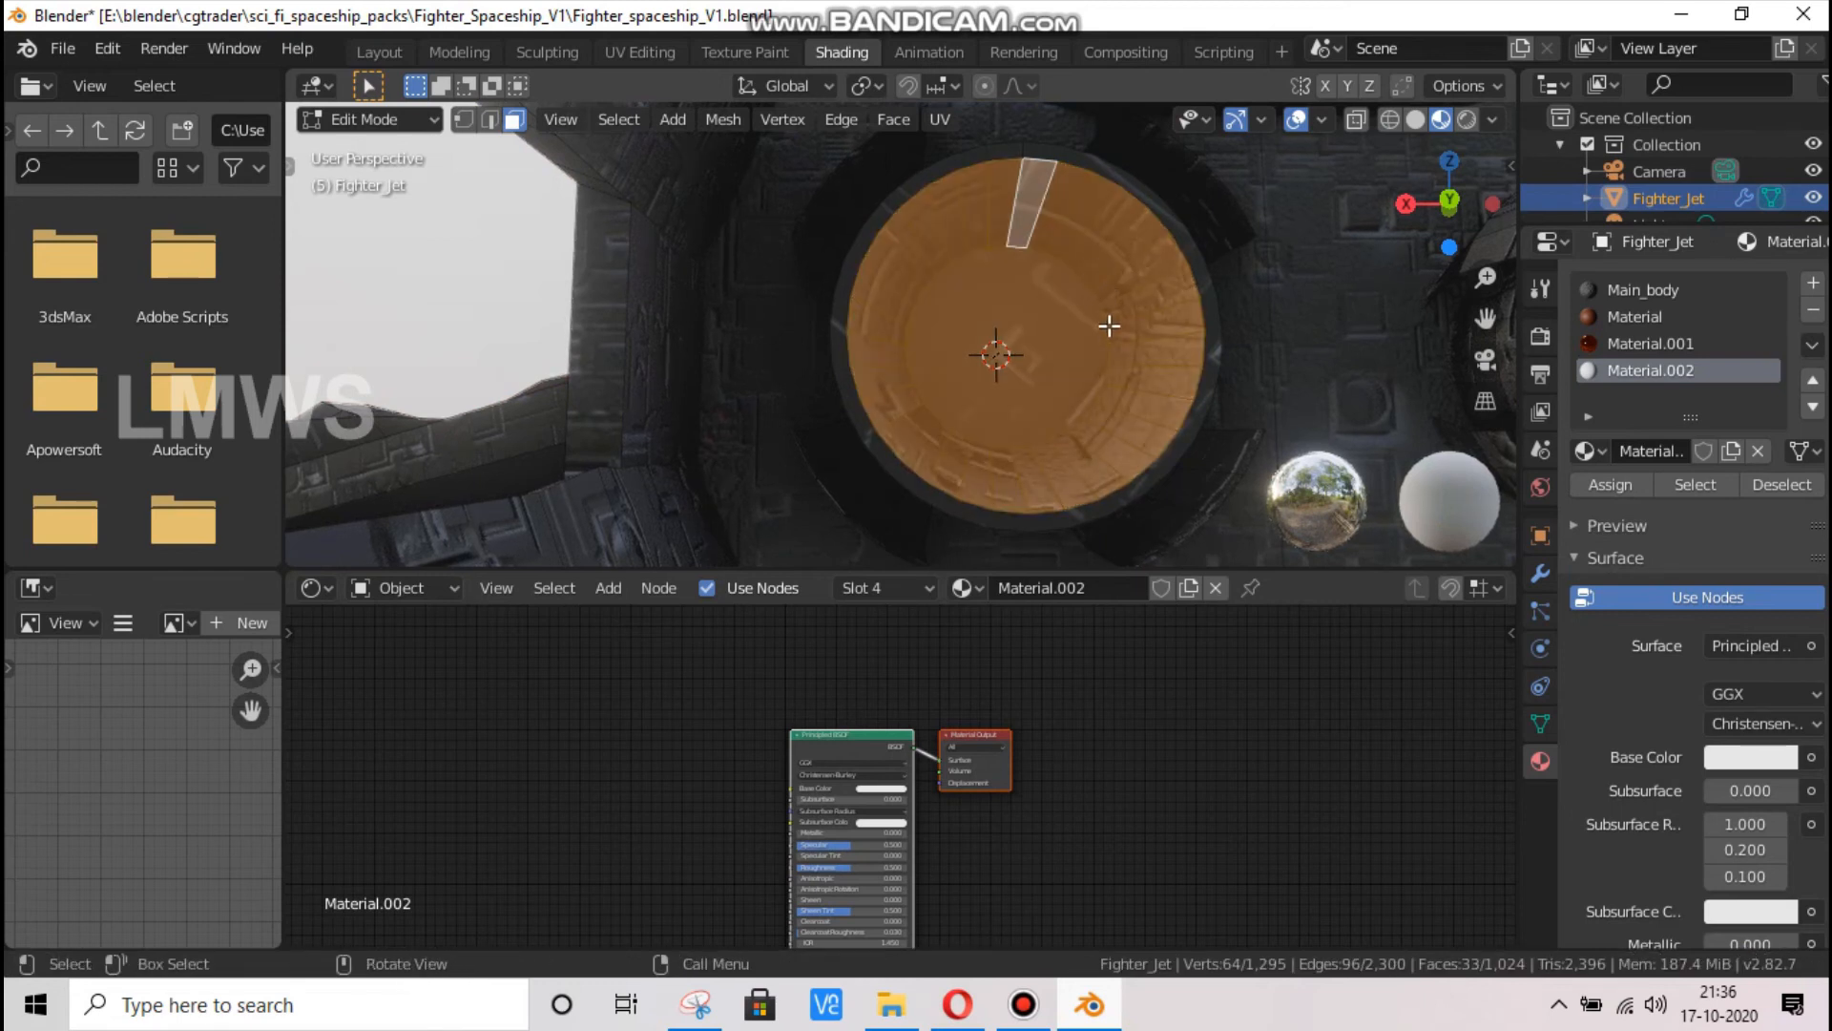
key(alt+a)
alt+click(1086, 229)
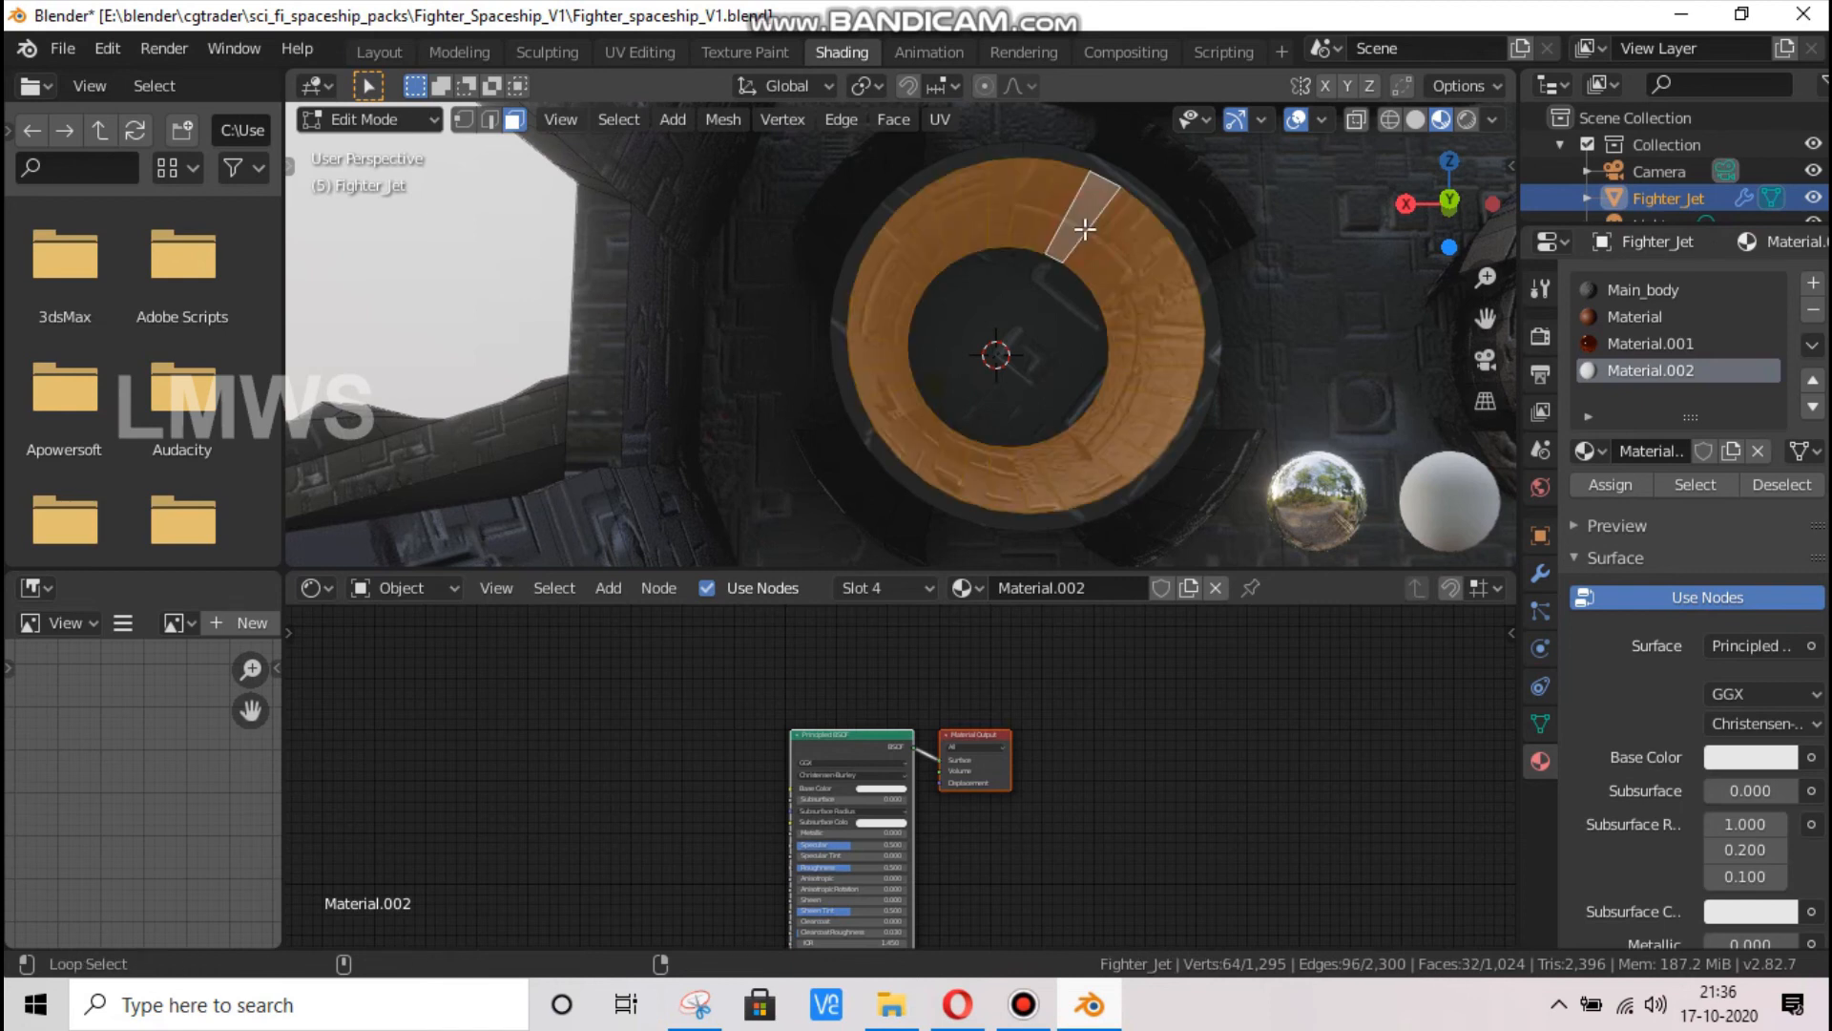
shift+click(1025, 336)
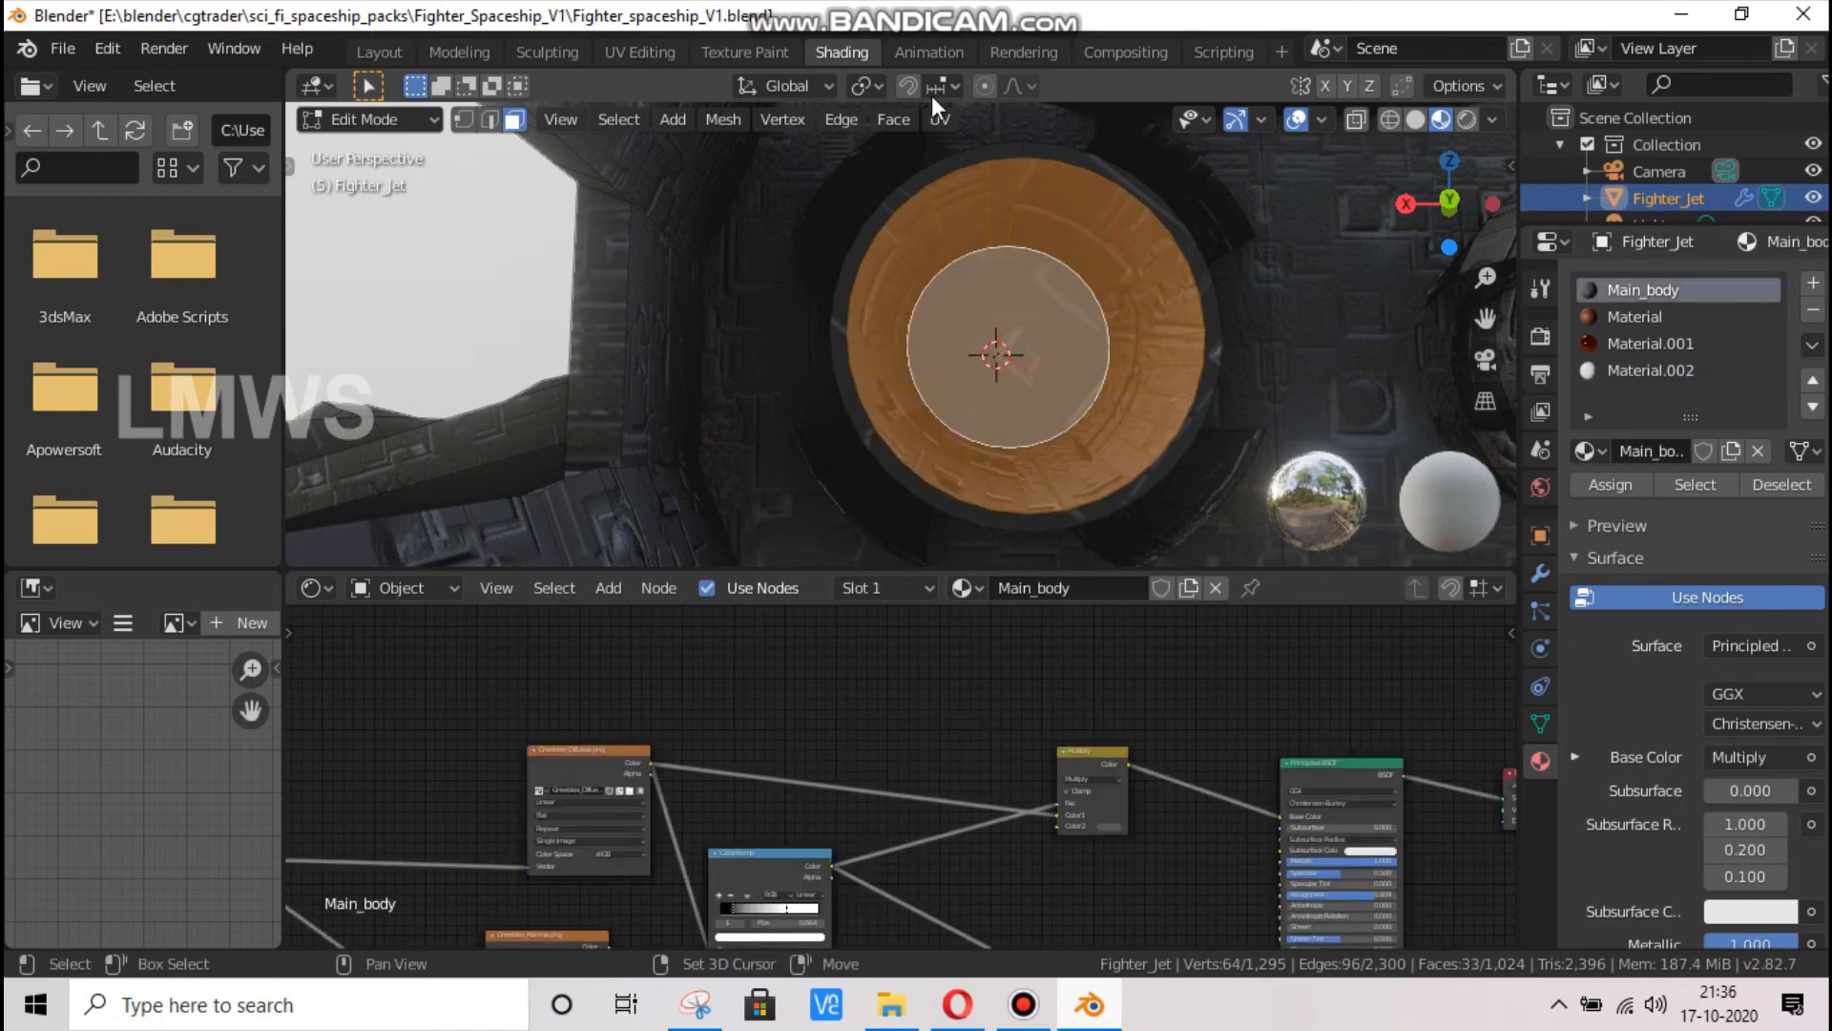
Extrude the selected exhaust faces individually without offset and scale them down with the pivot point set to Individual Origins
click(866, 84)
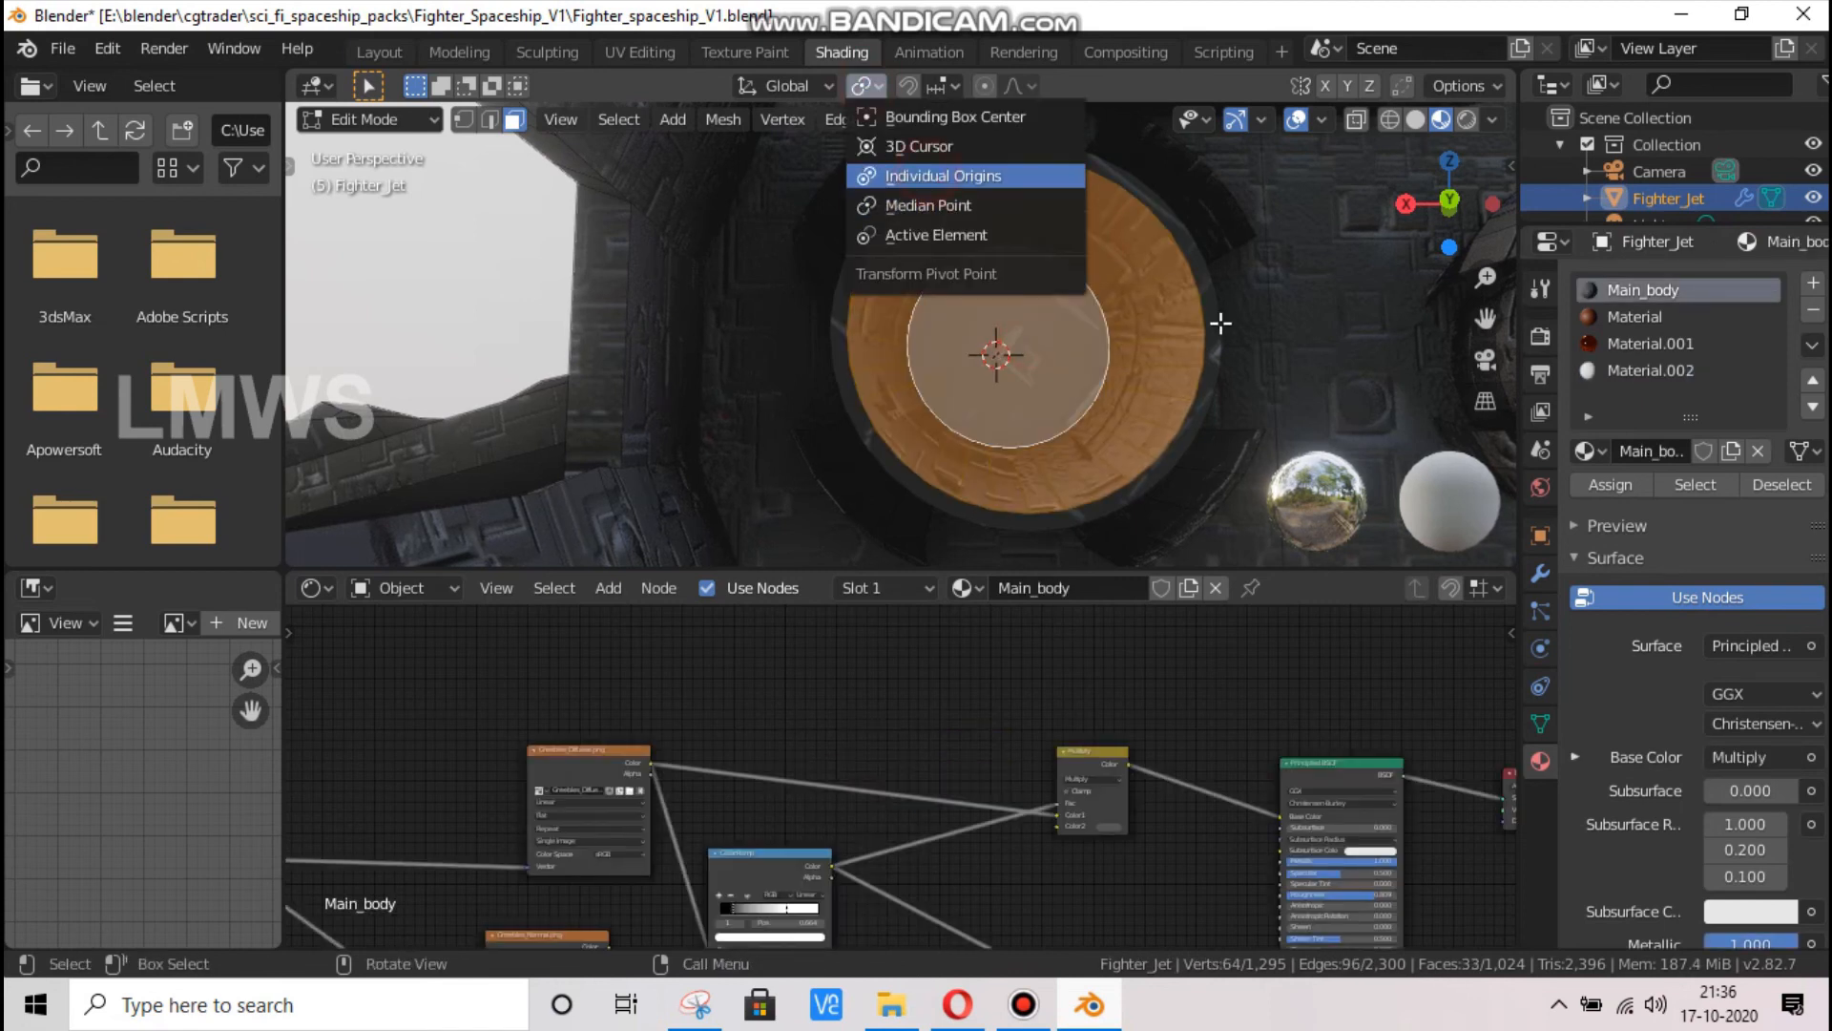
click(925, 176)
click(1023, 1004)
click(1131, 12)
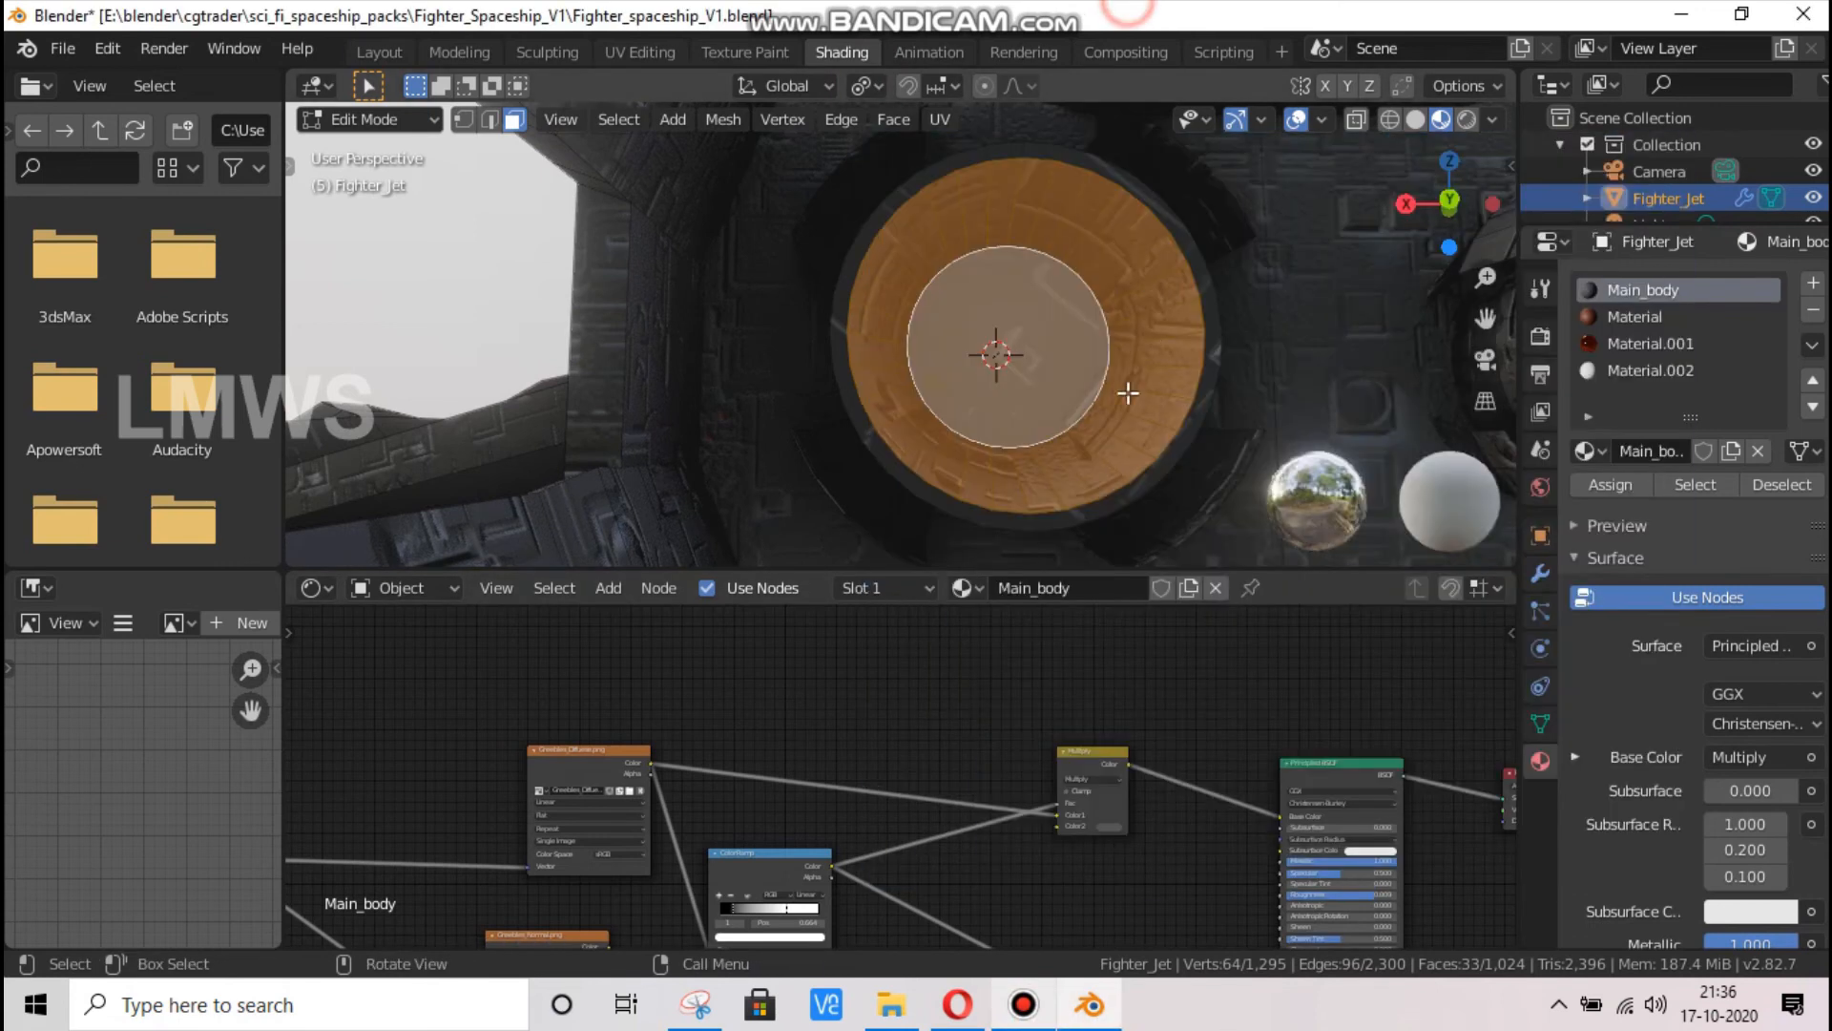
key(alt+e)
click(1088, 341)
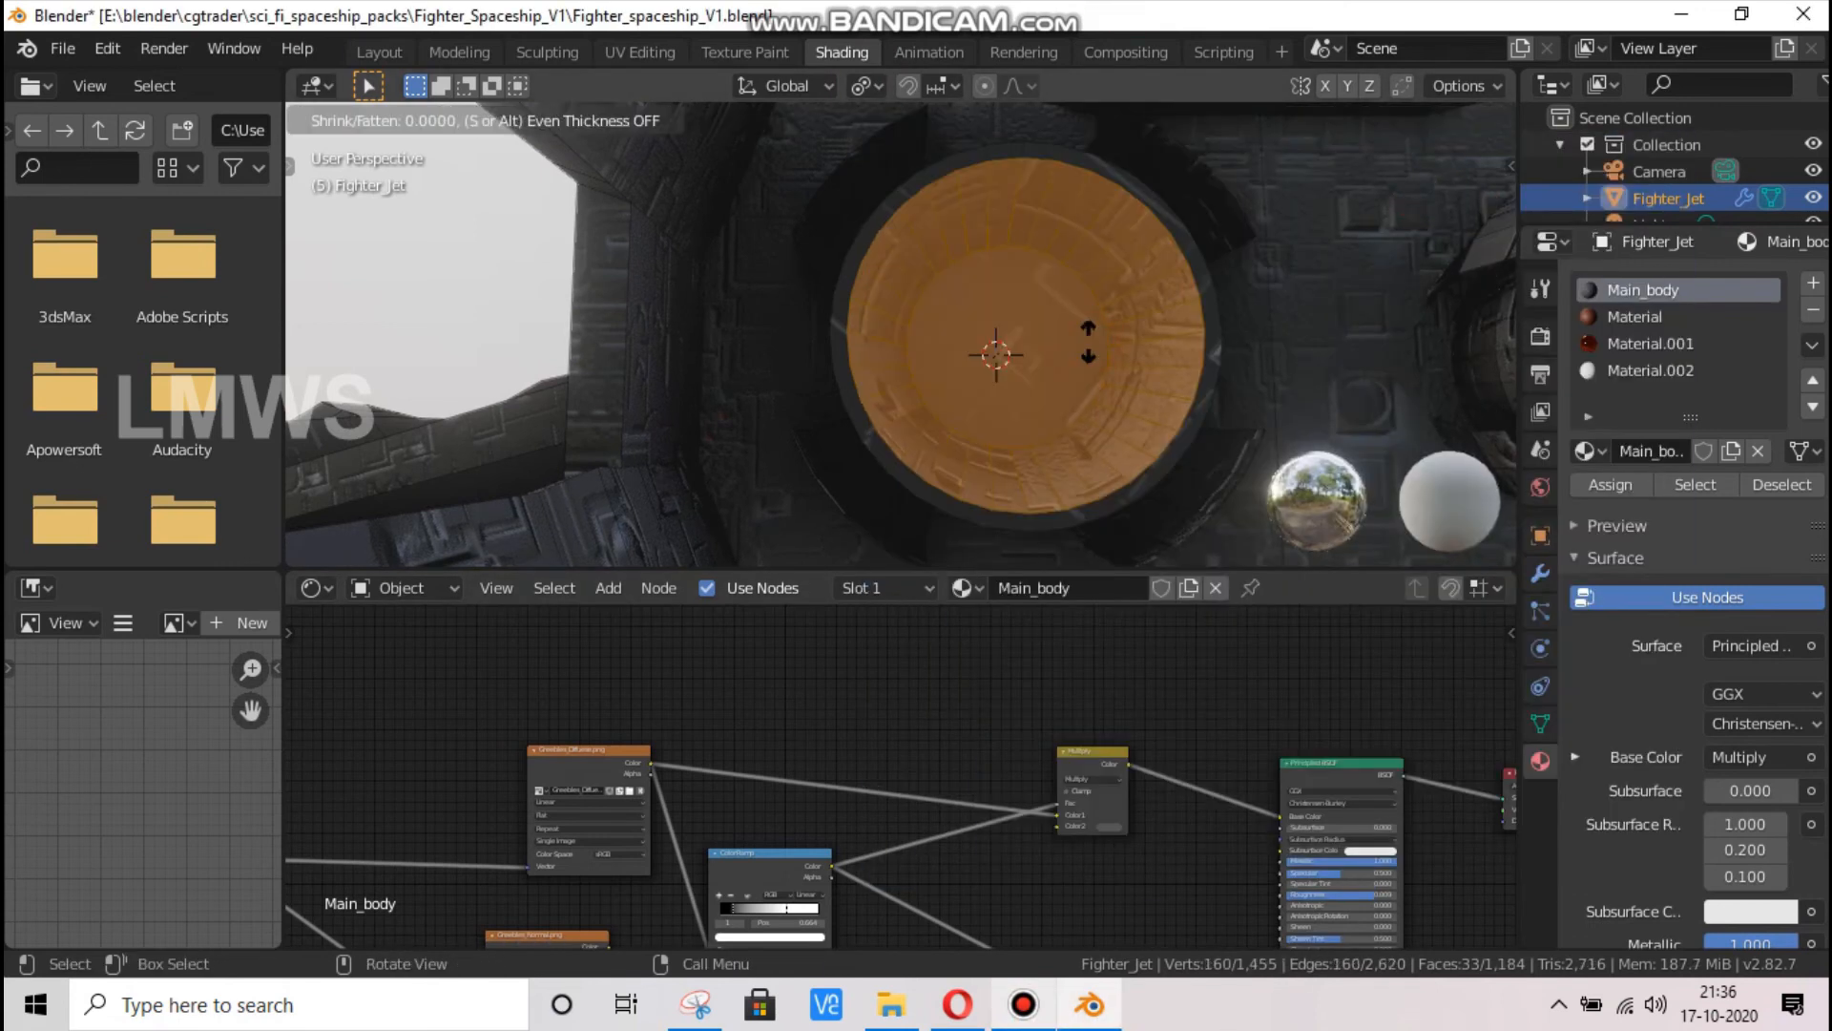
right_click(1085, 337)
key(s)
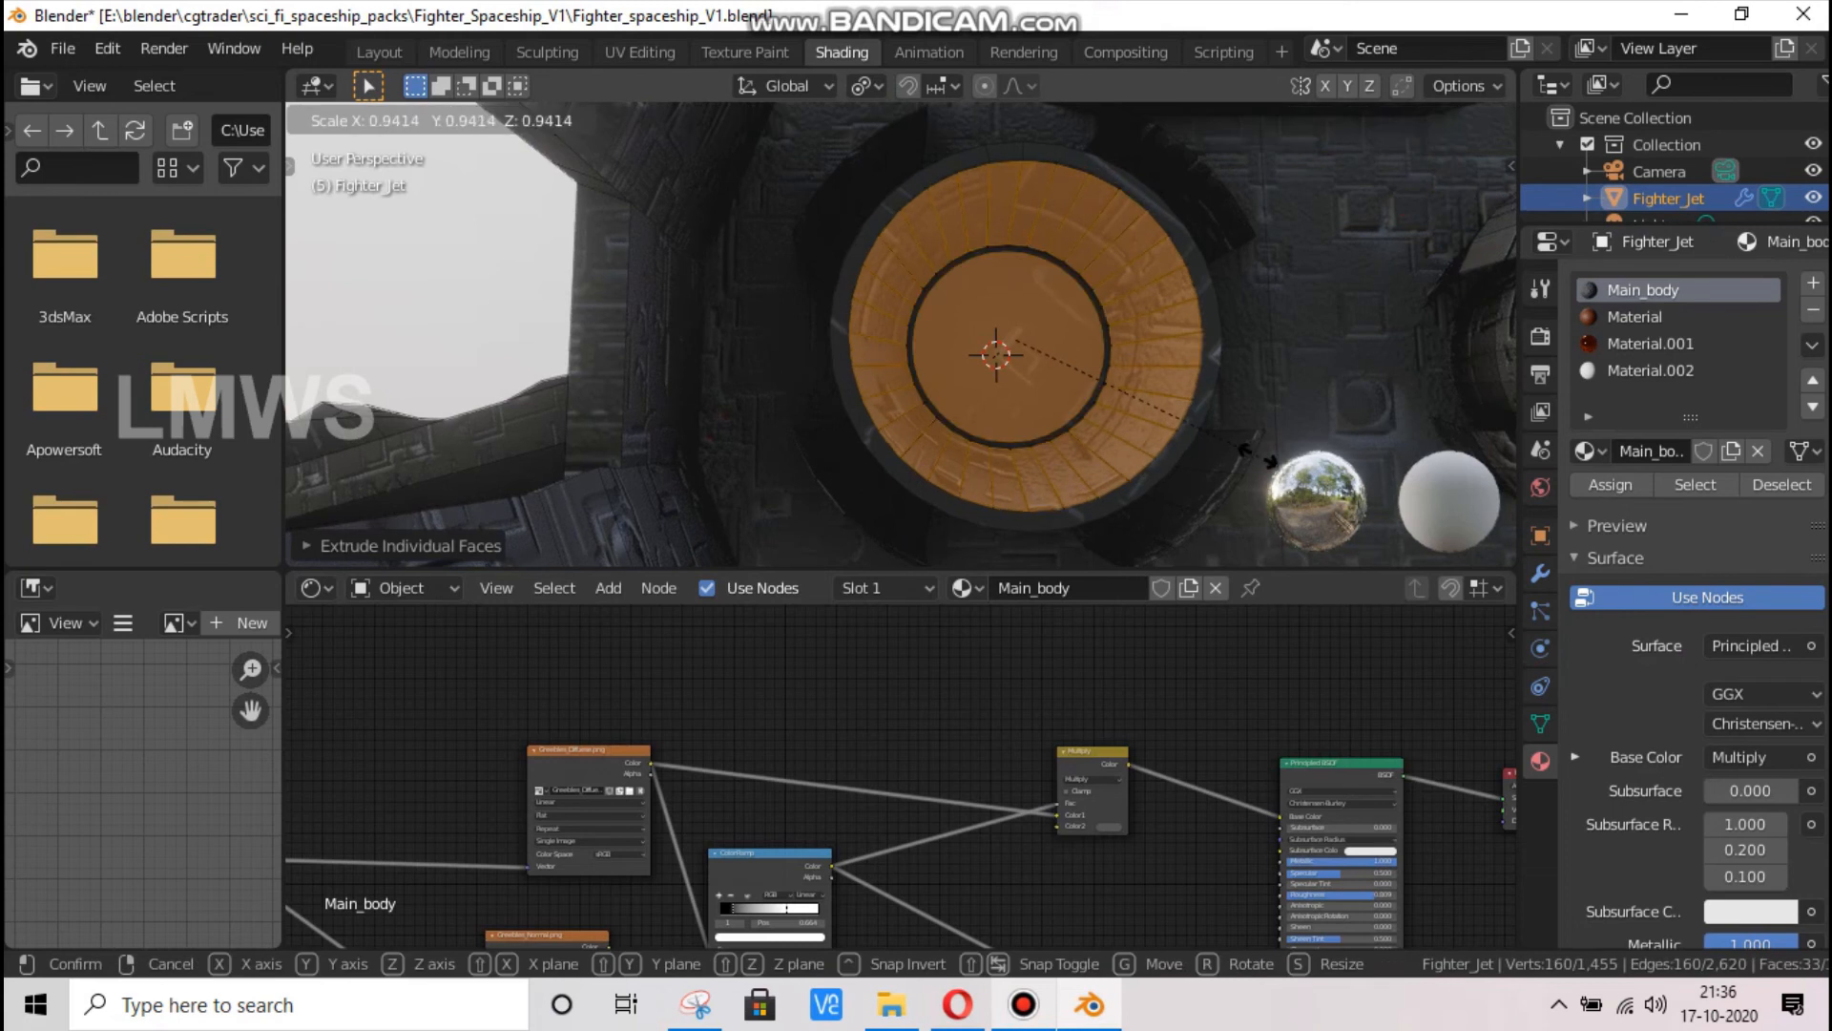
click(1207, 406)
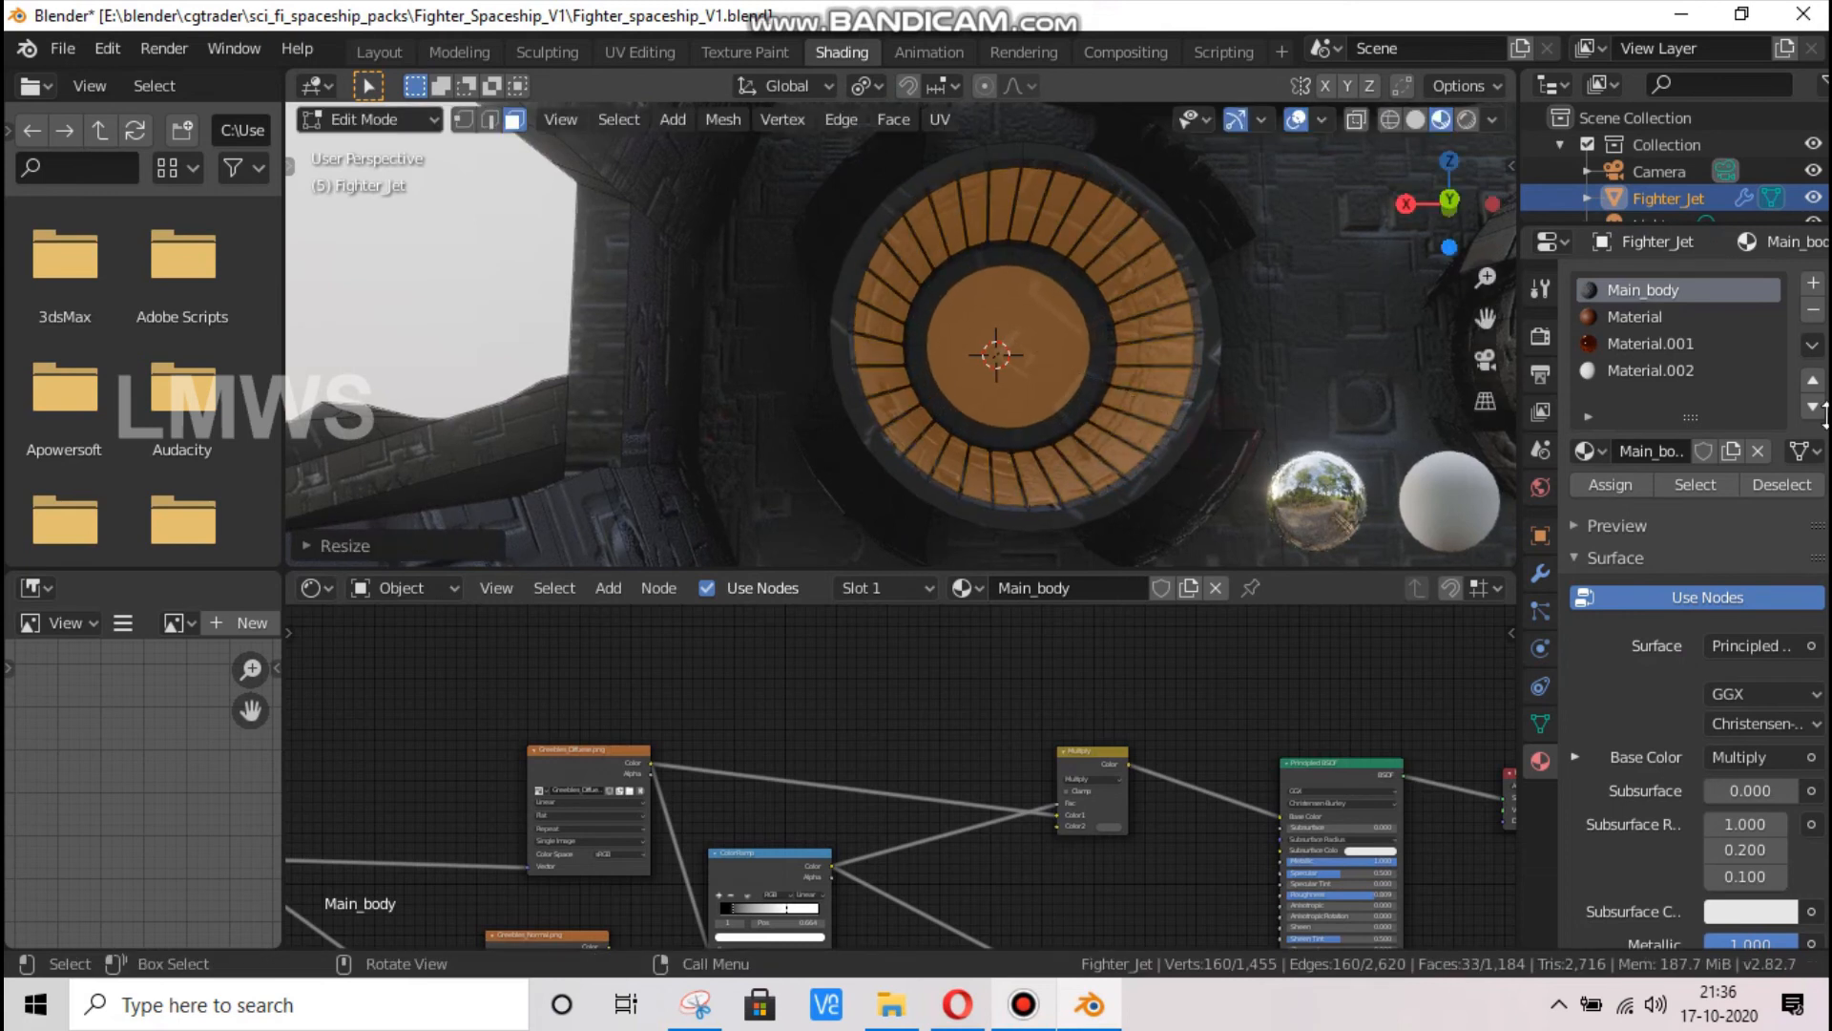
Assign Material.002 to the shrunken exhaust faces and set its surface to Emission
click(1651, 371)
click(1596, 483)
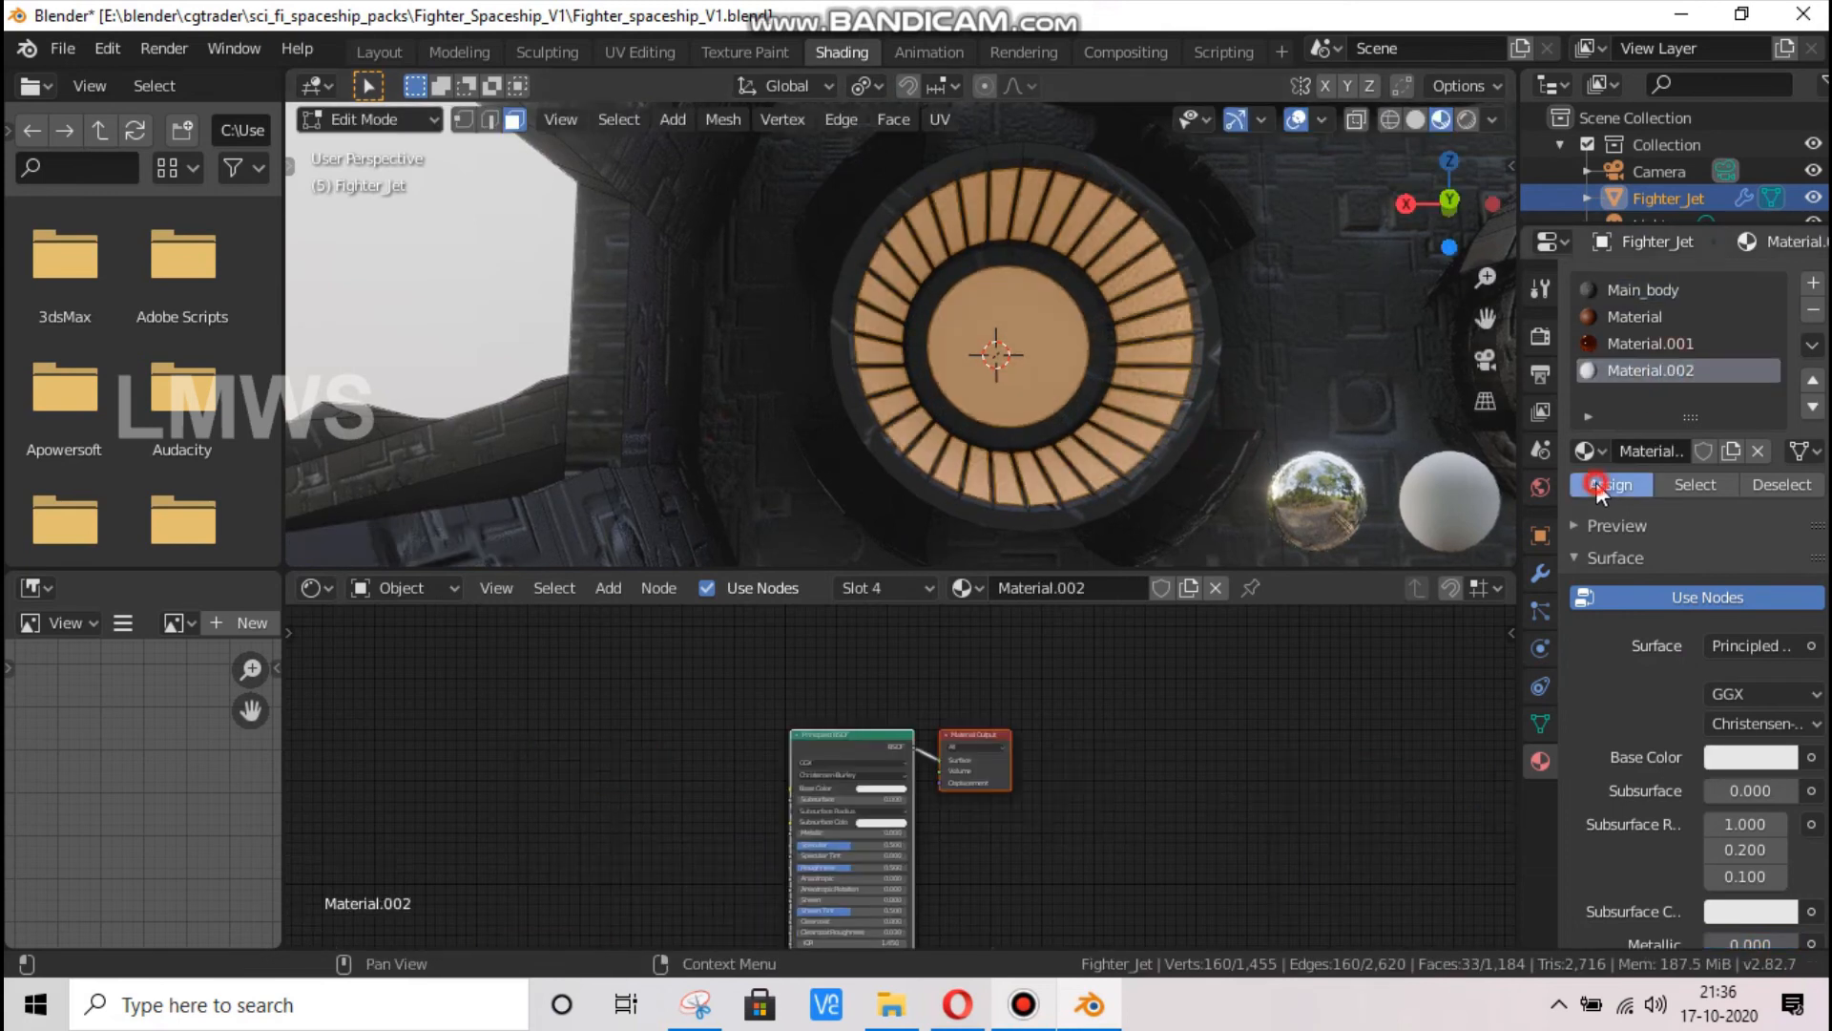
click(1722, 643)
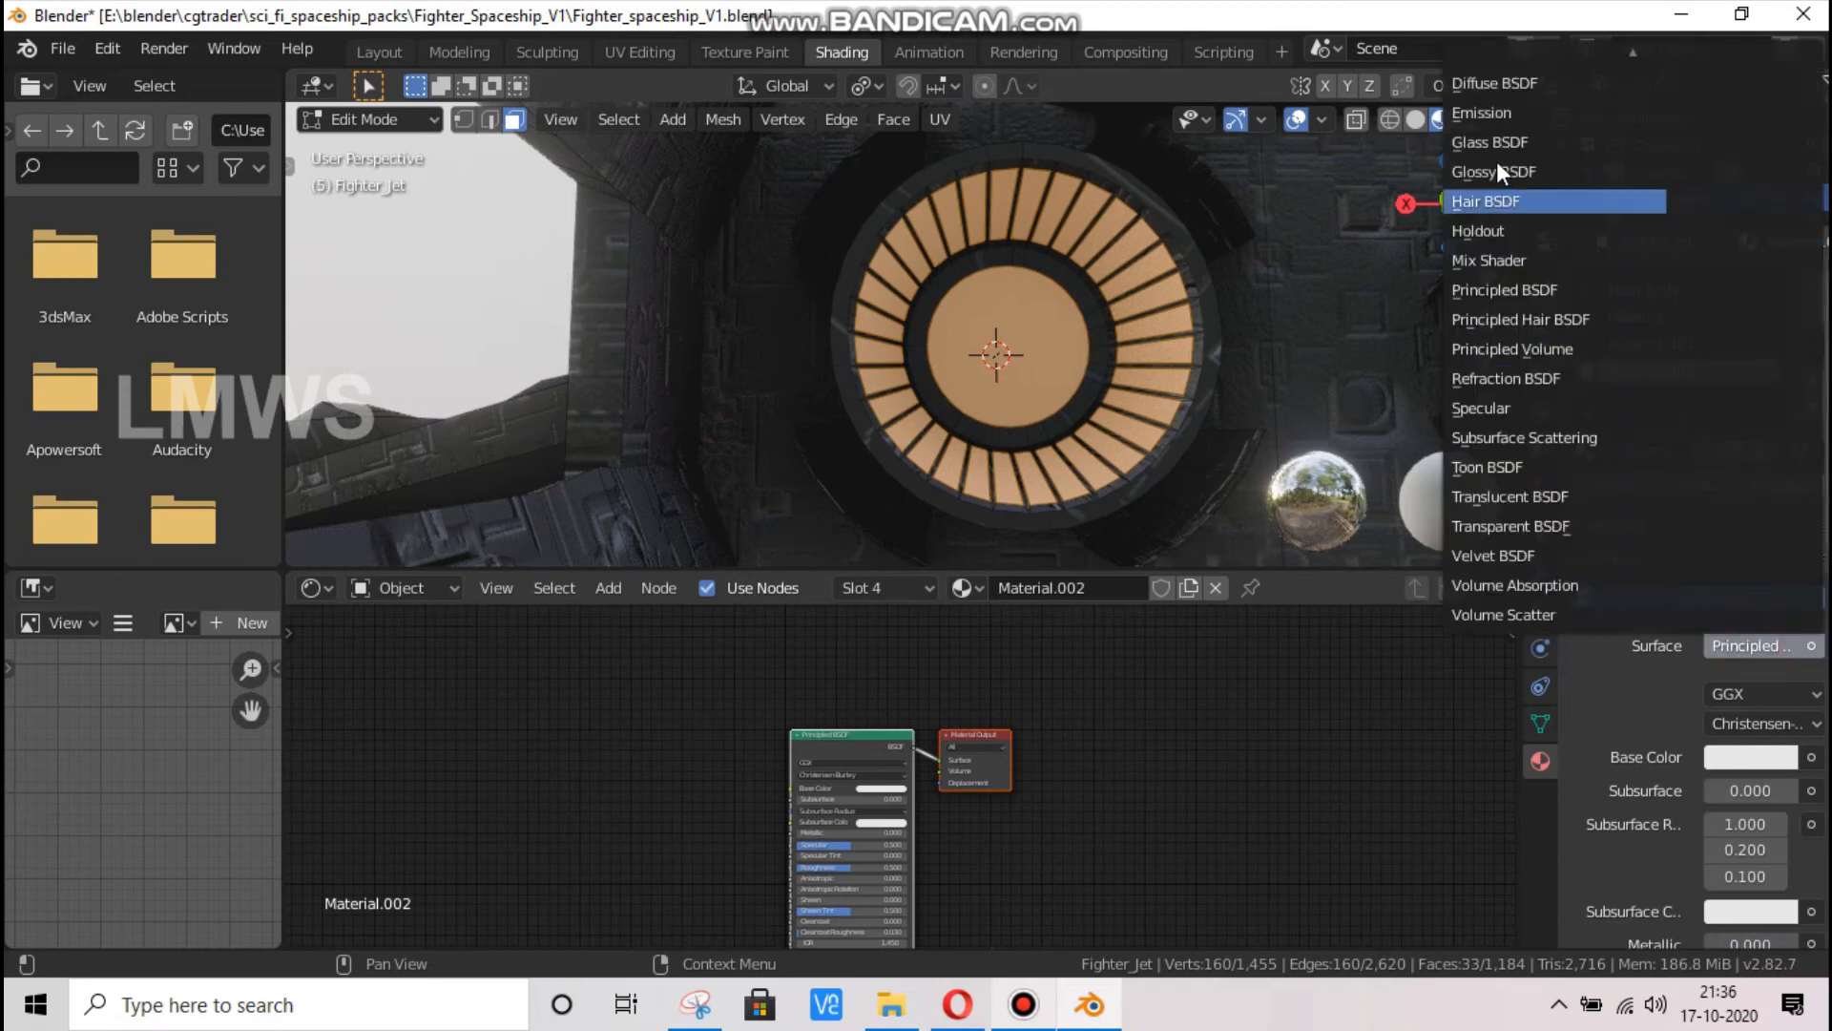
click(1496, 112)
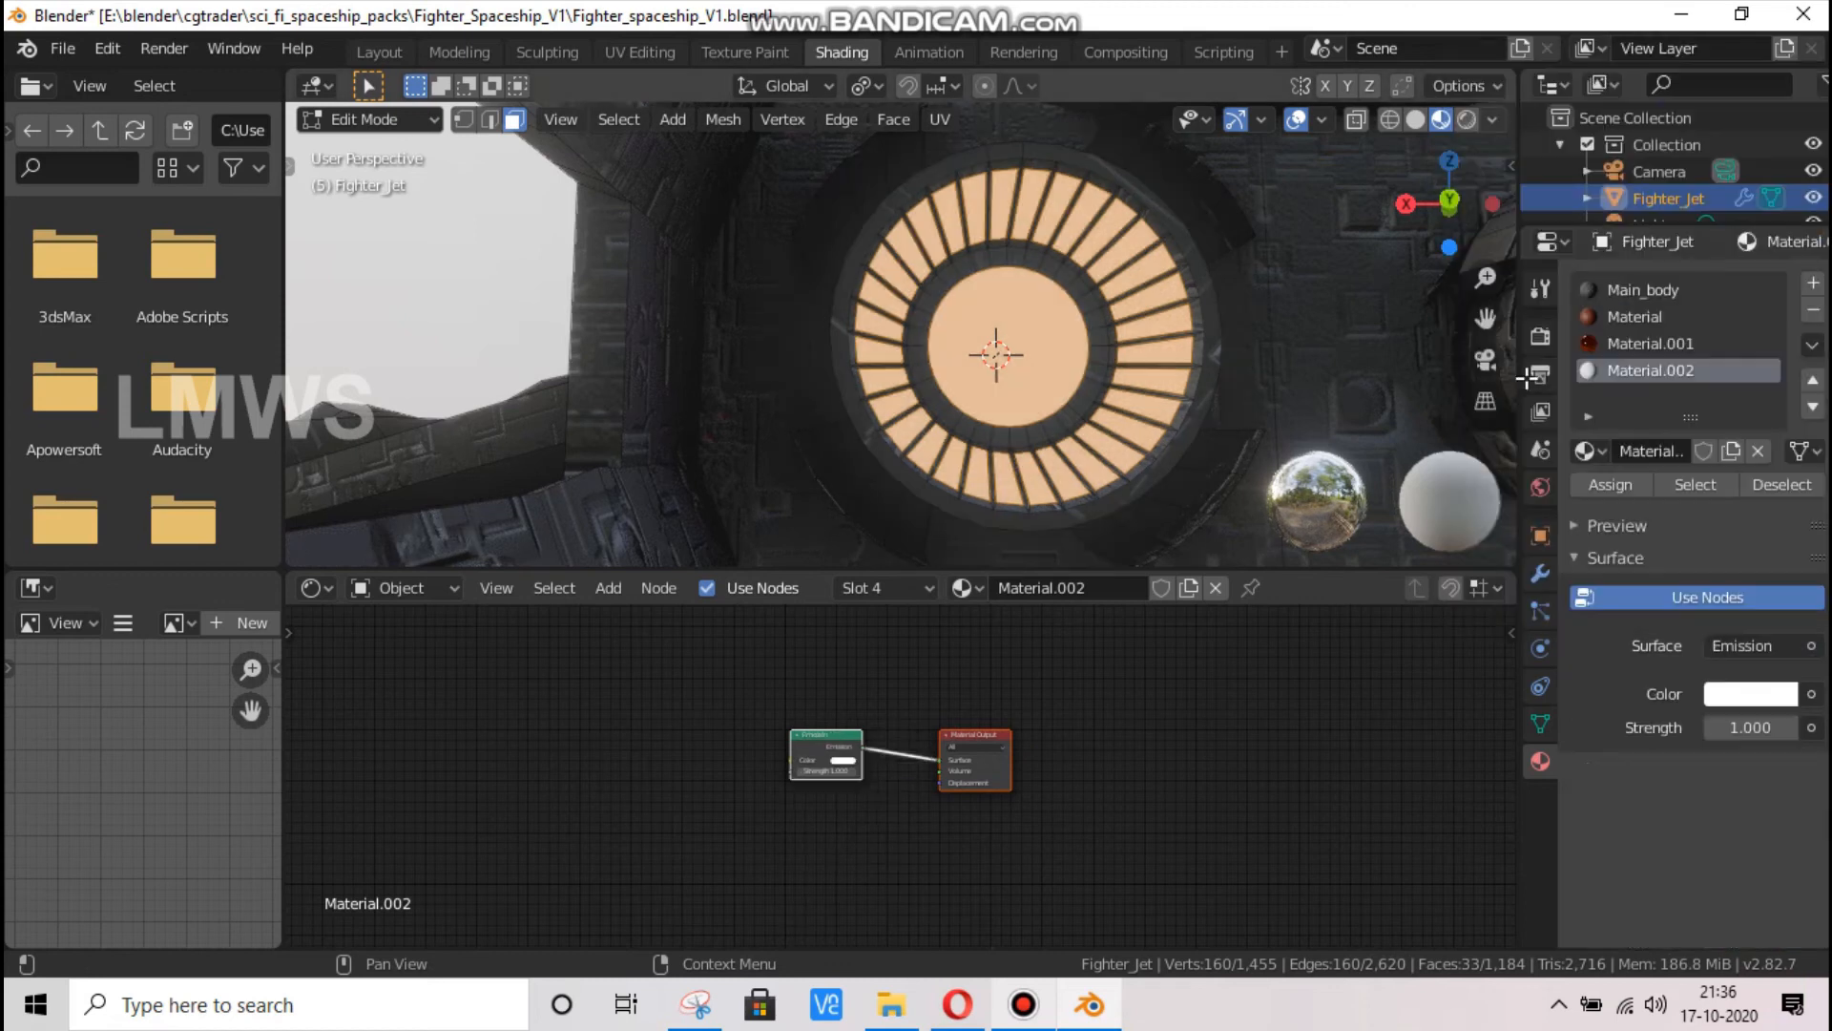
Set the exhaust material's emission colour to bright blue 009CFF and its strength to 5
click(1750, 703)
click(1698, 323)
click(1698, 315)
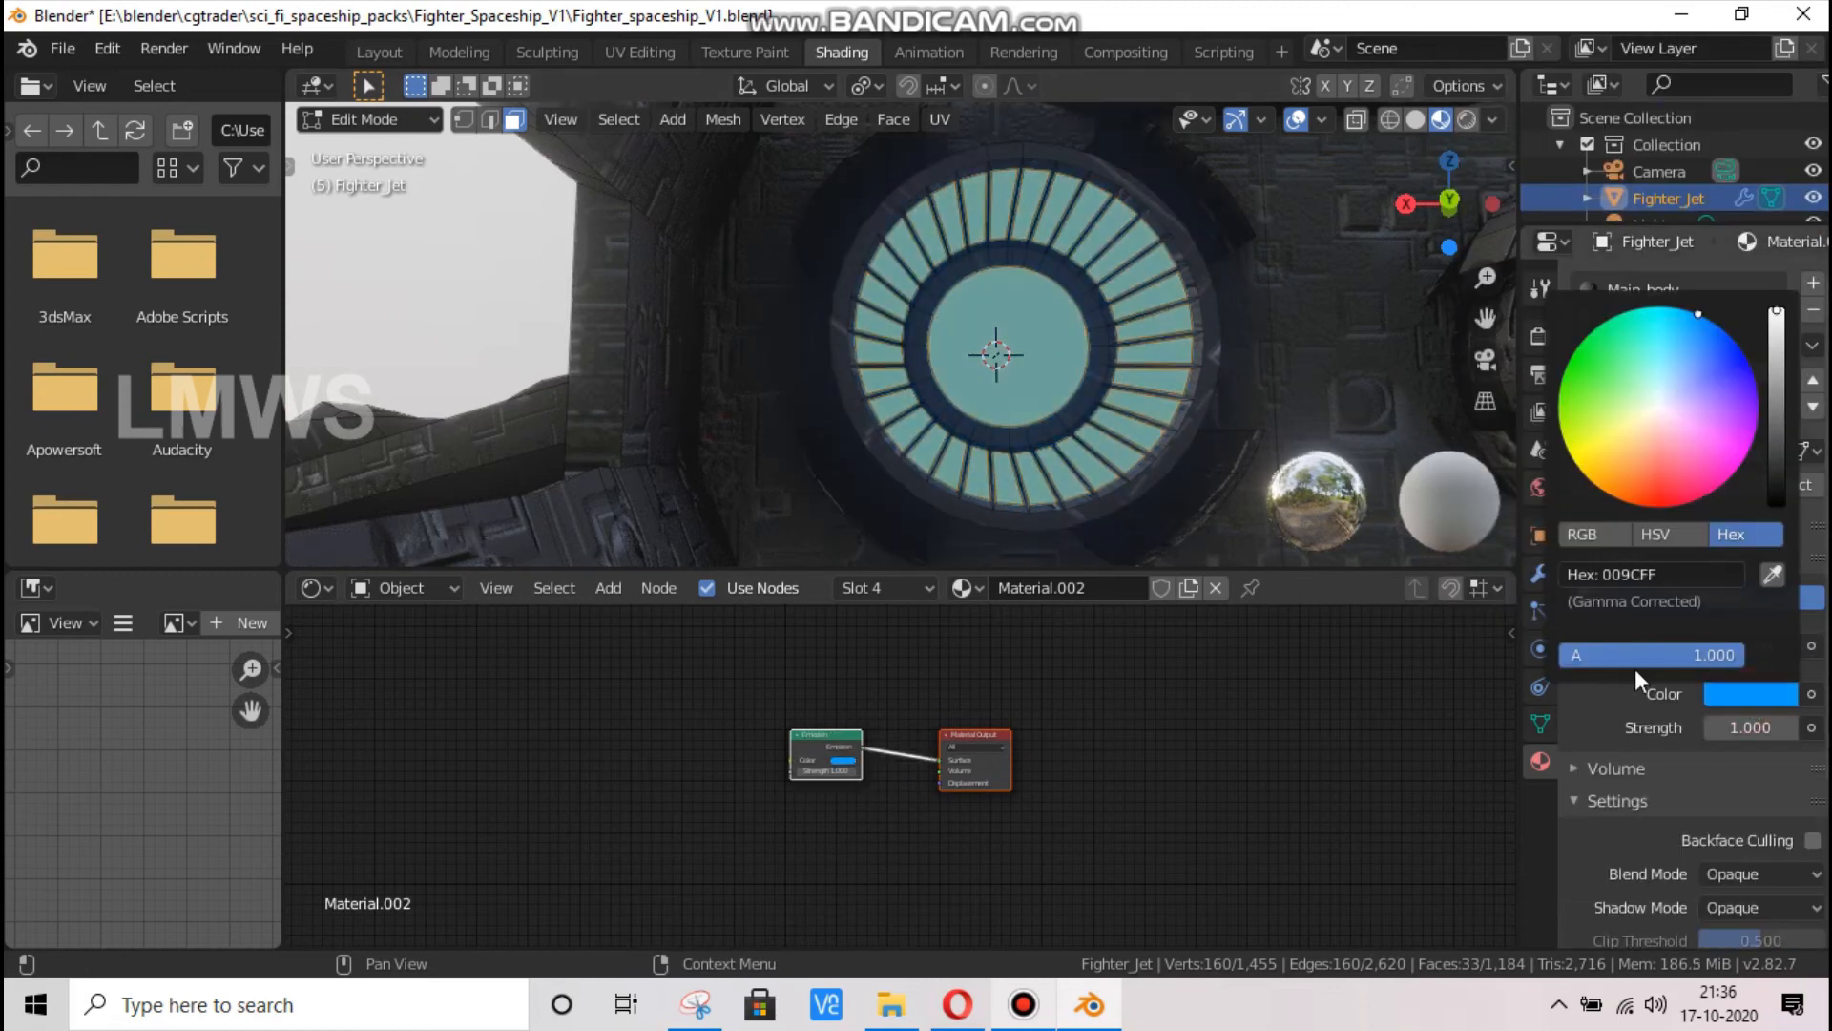
click(1749, 728)
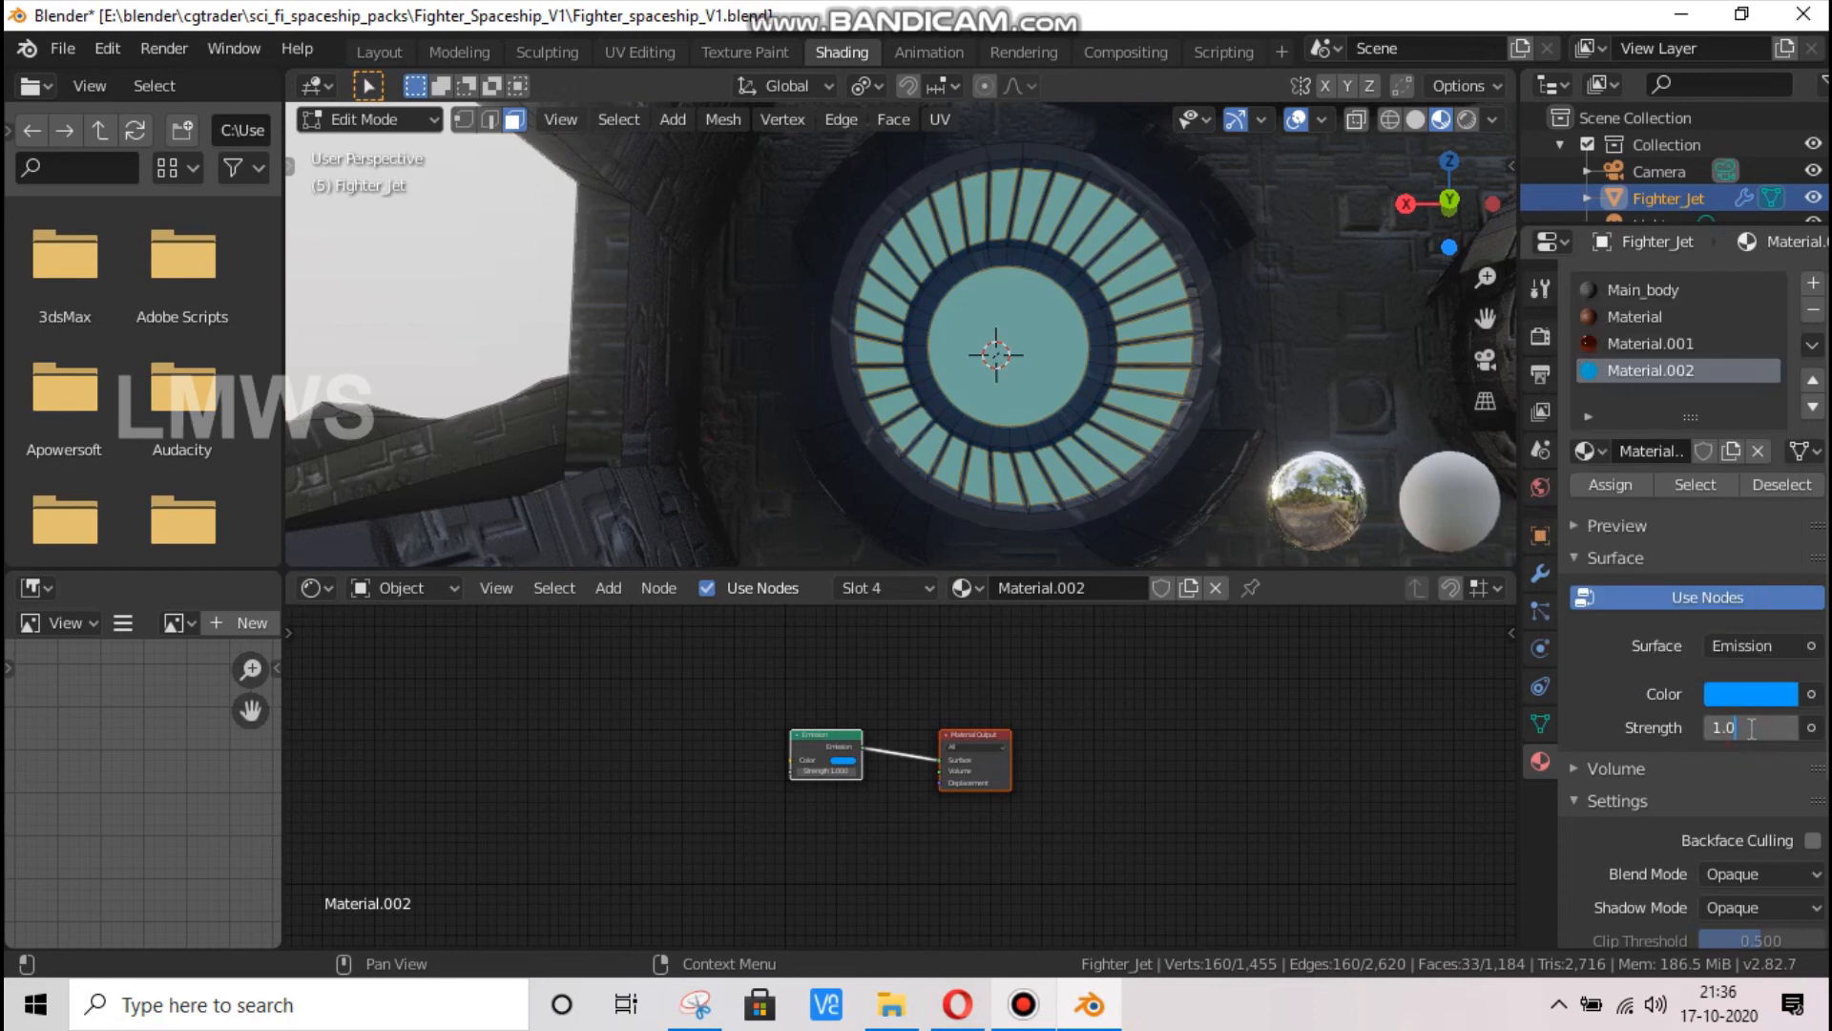
key(Return)
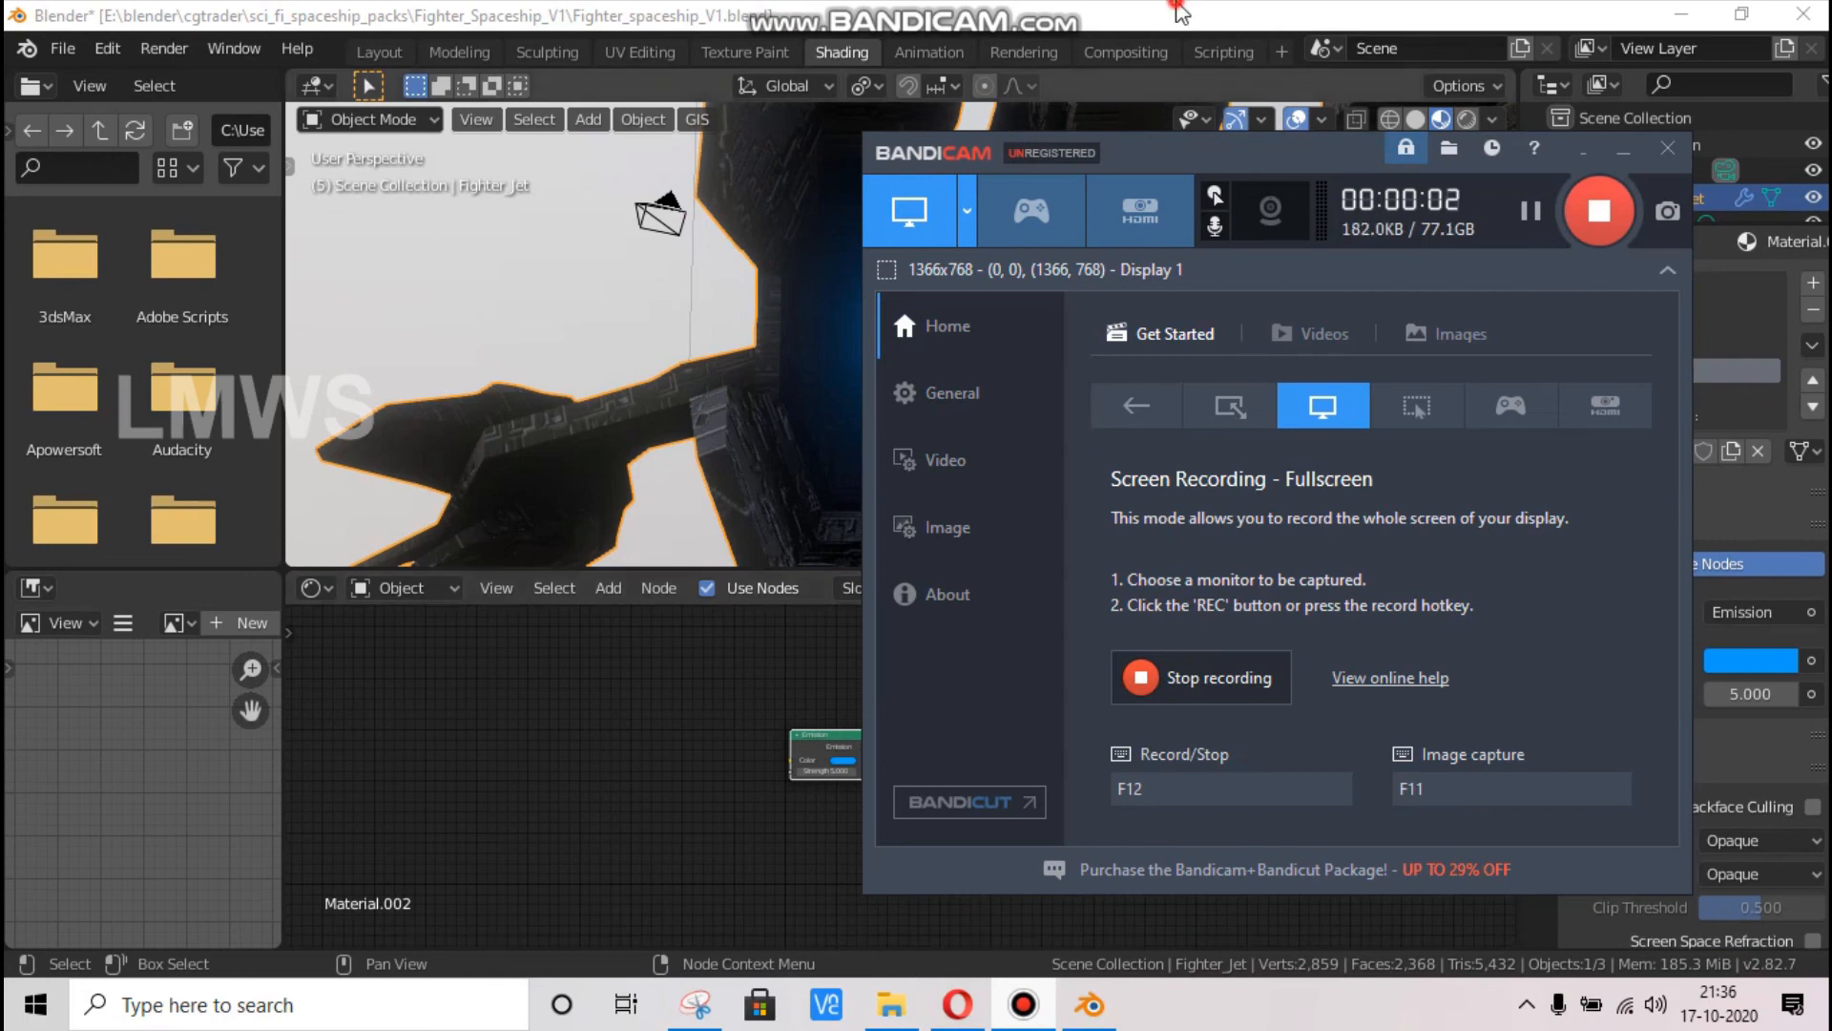
In Edit Mode, add the inner, middle and outer upper-surface faces of the wing to the selection
click(1187, 7)
drag(1474, 195, 1450, 229)
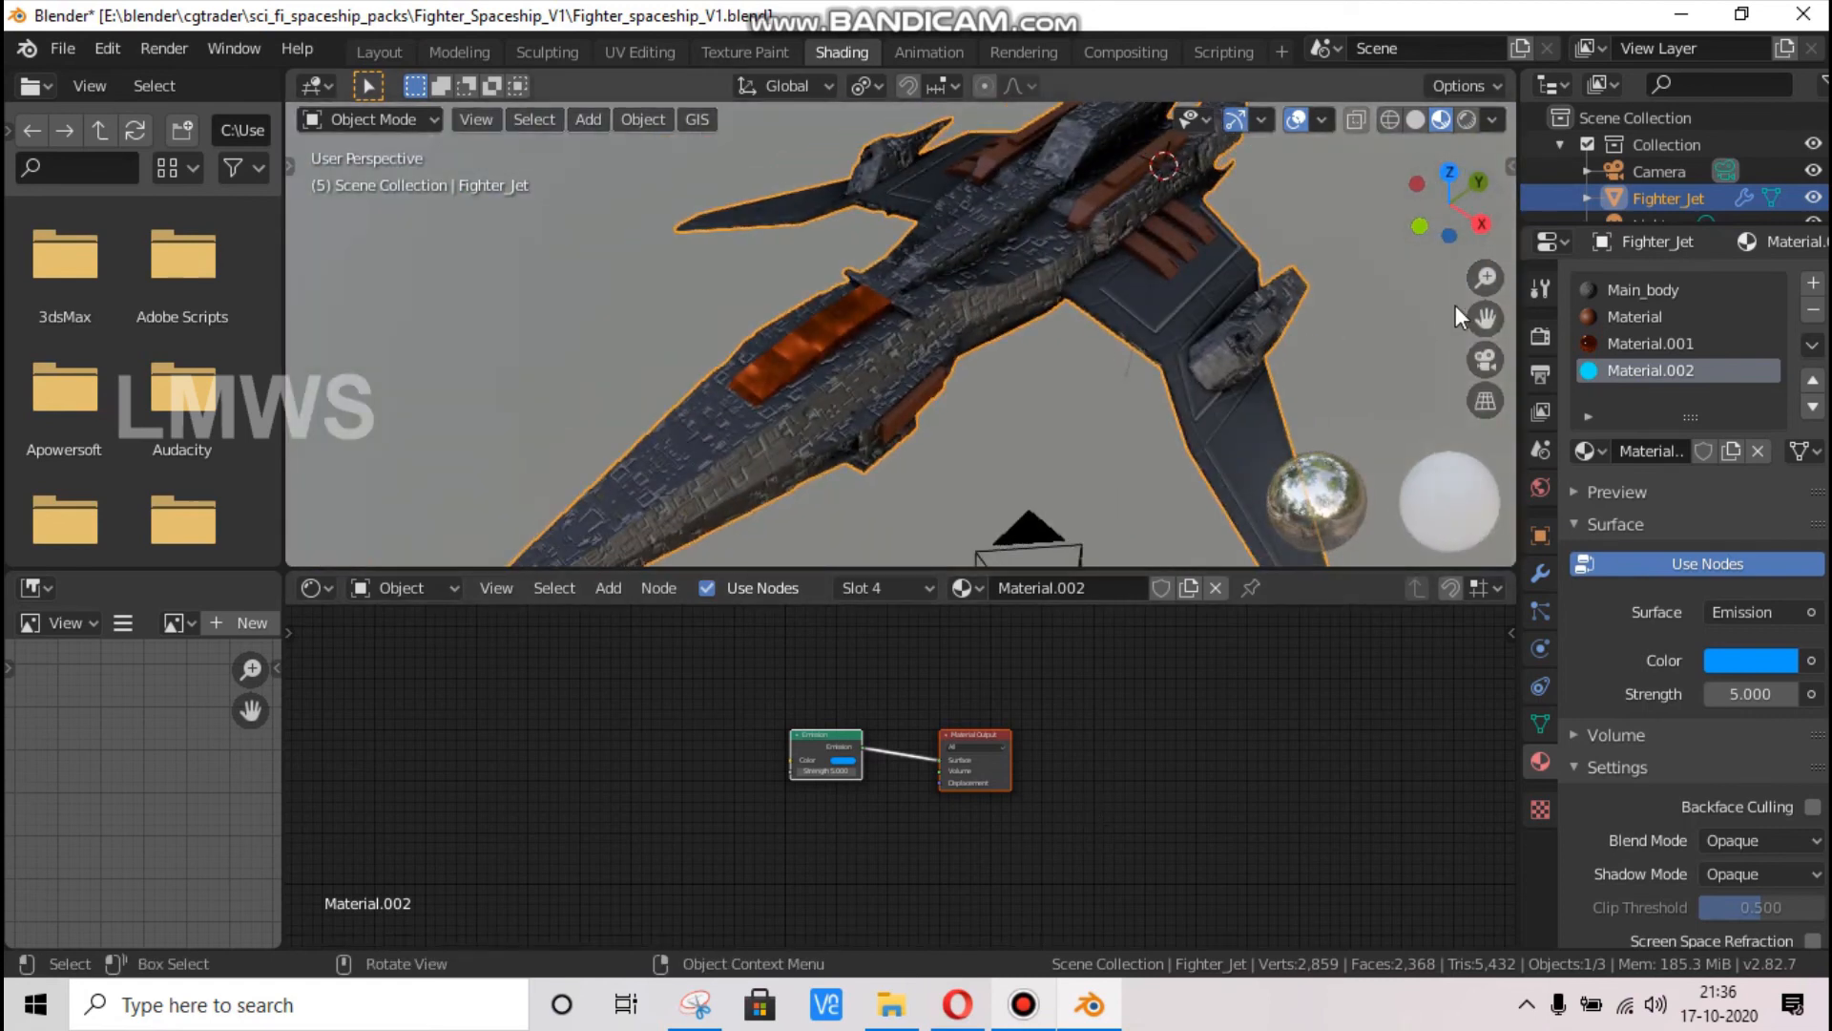
shift+middle_drag(986, 237, 902, 337)
scroll(931, 334, up, 3)
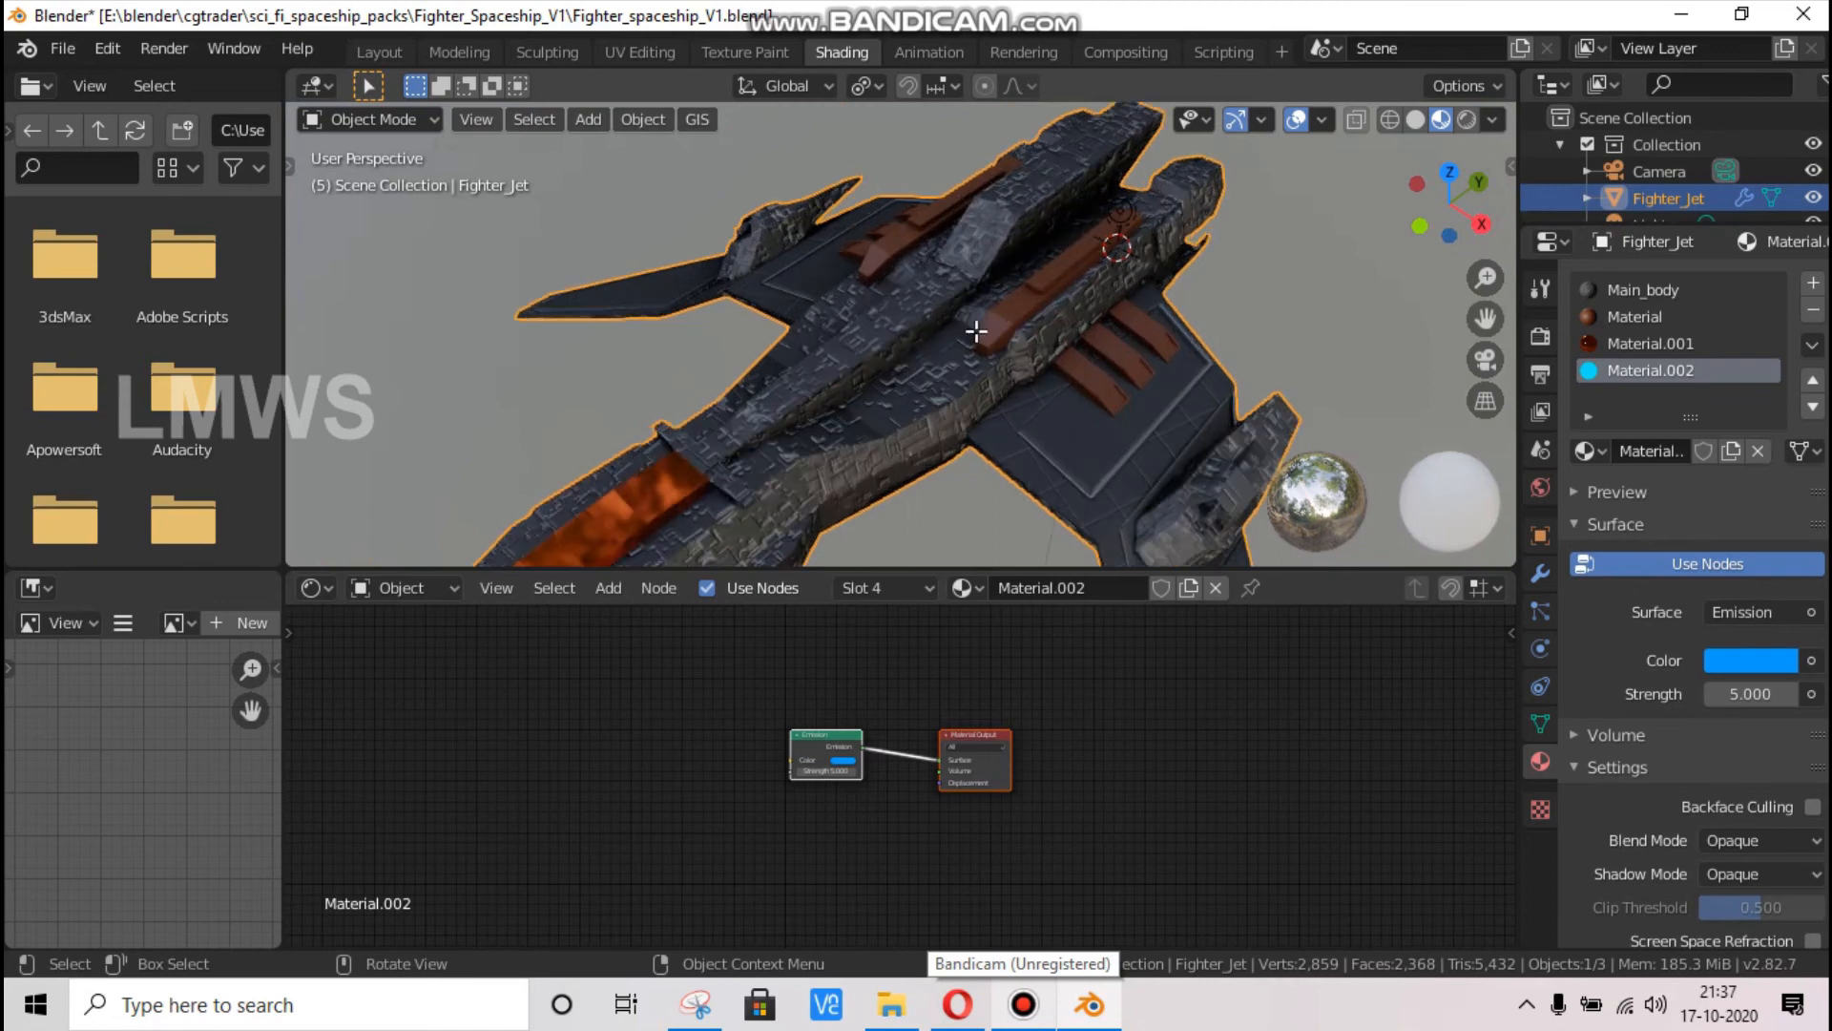
key(Tab)
scroll(1069, 209, down, 4)
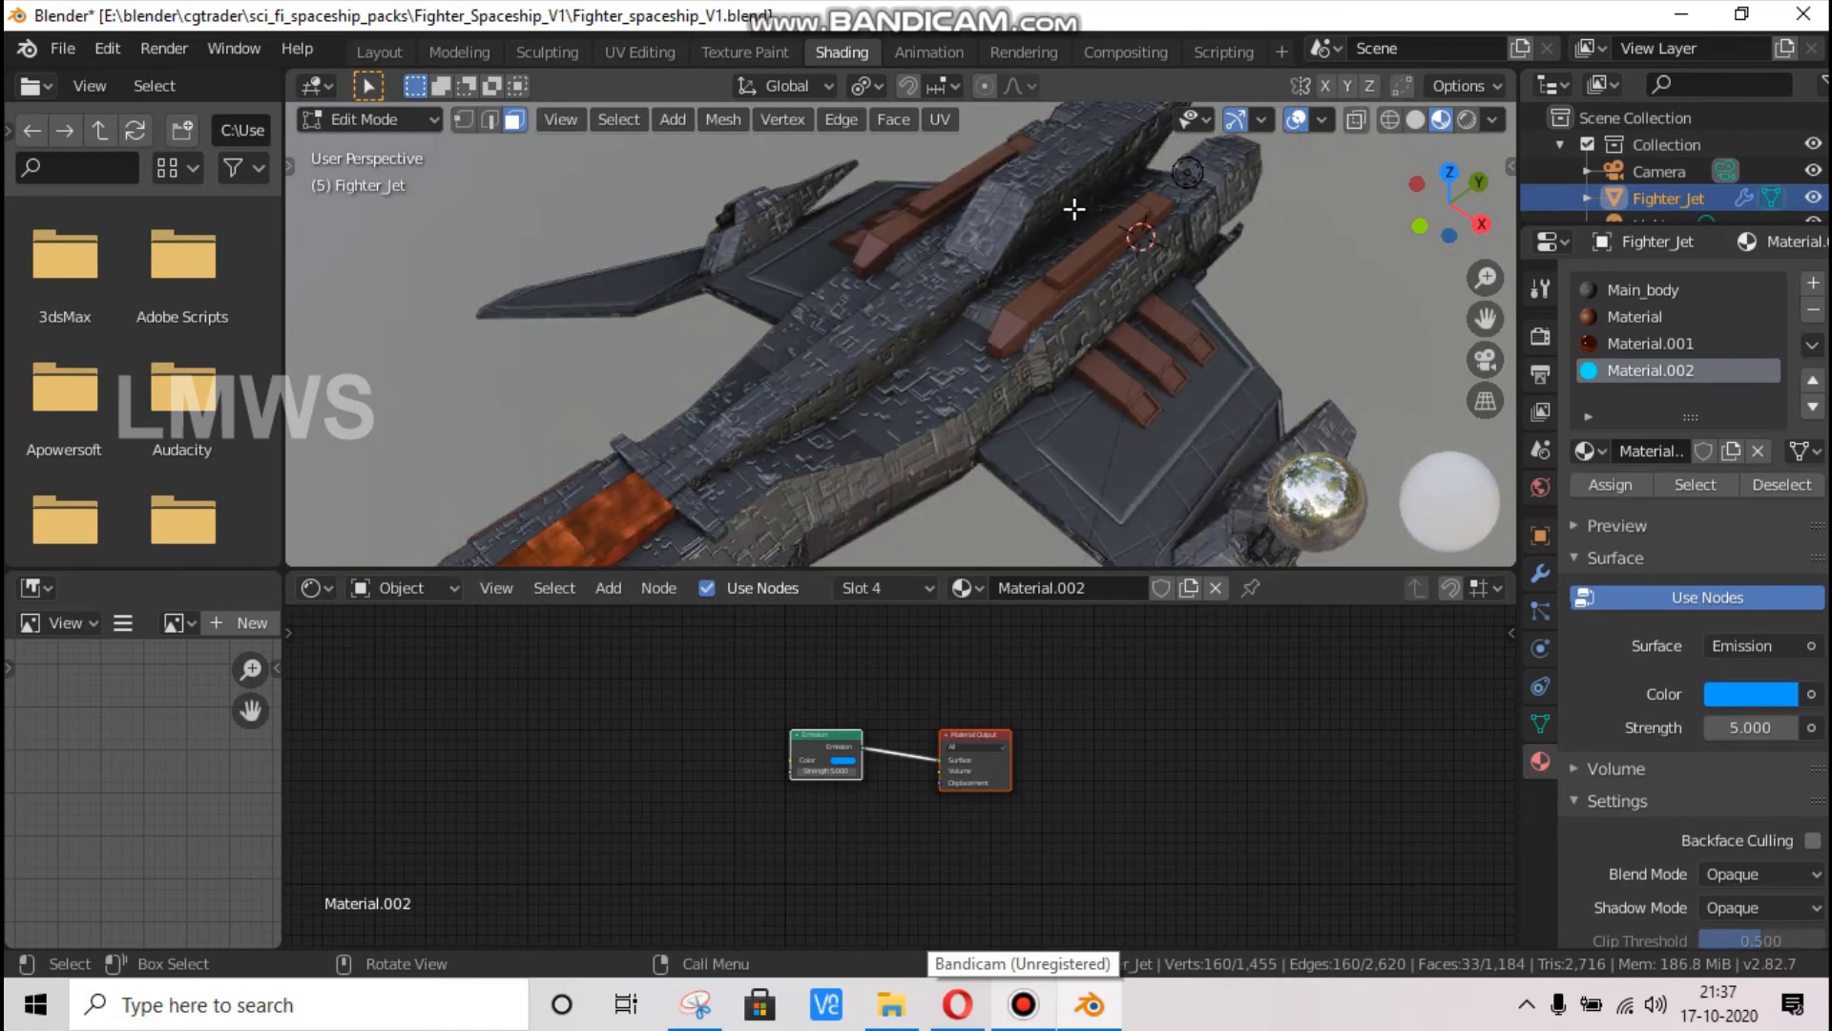
drag(1432, 224, 1109, 378)
scroll(904, 304, down, 3)
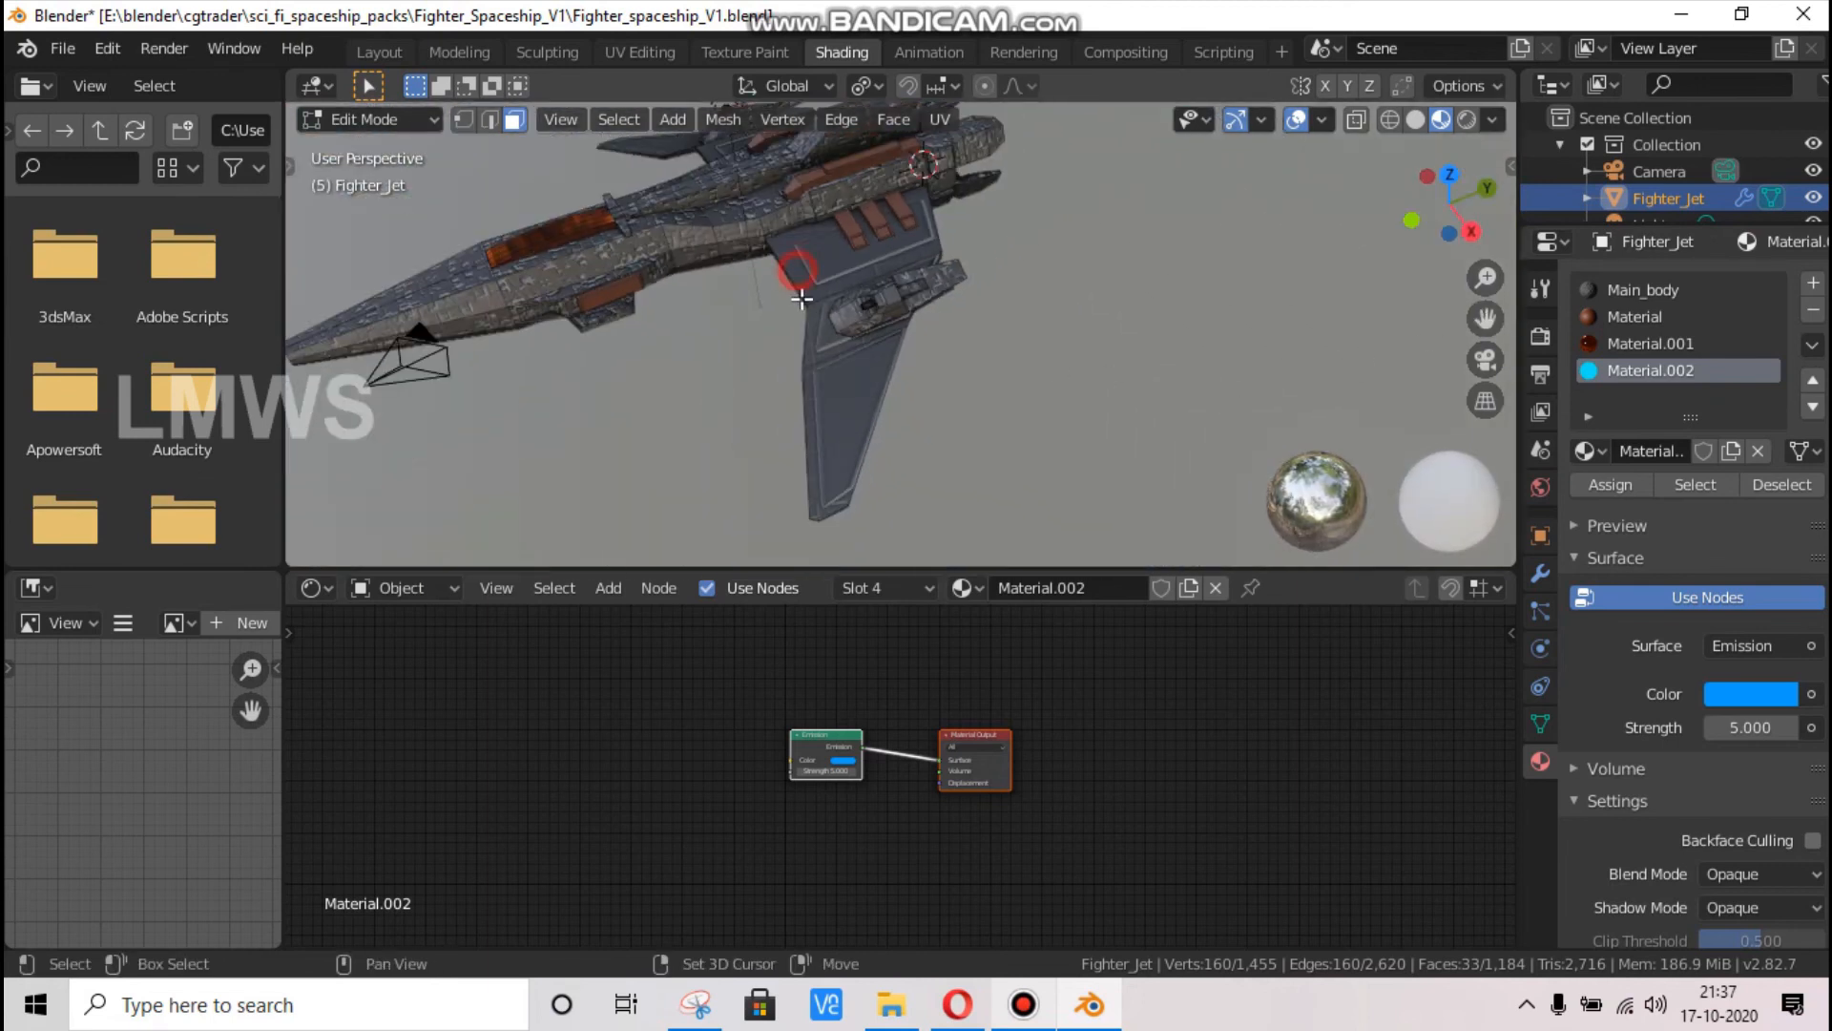
shift+click(798, 279)
shift+click(818, 320)
shift+click(816, 395)
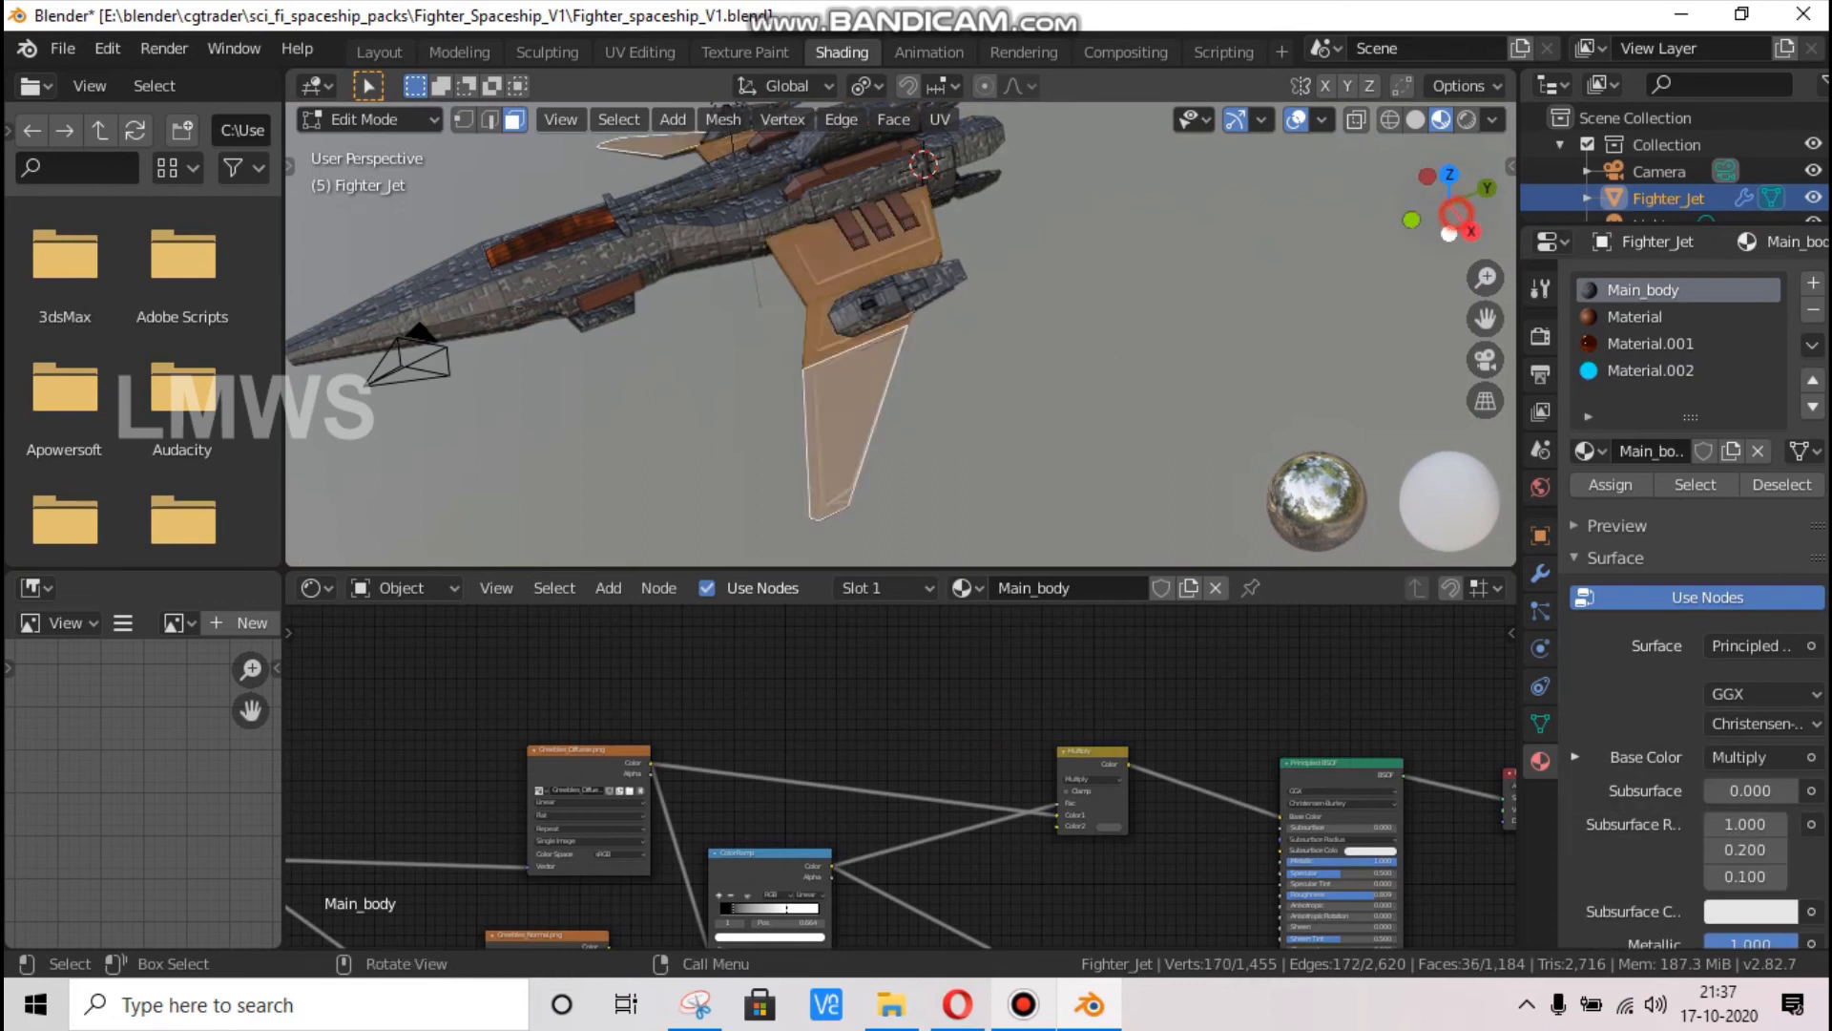
Add the narrow faces along the wing's leading edge to the selection
drag(1451, 217, 1384, 244)
drag(1432, 167, 1443, 239)
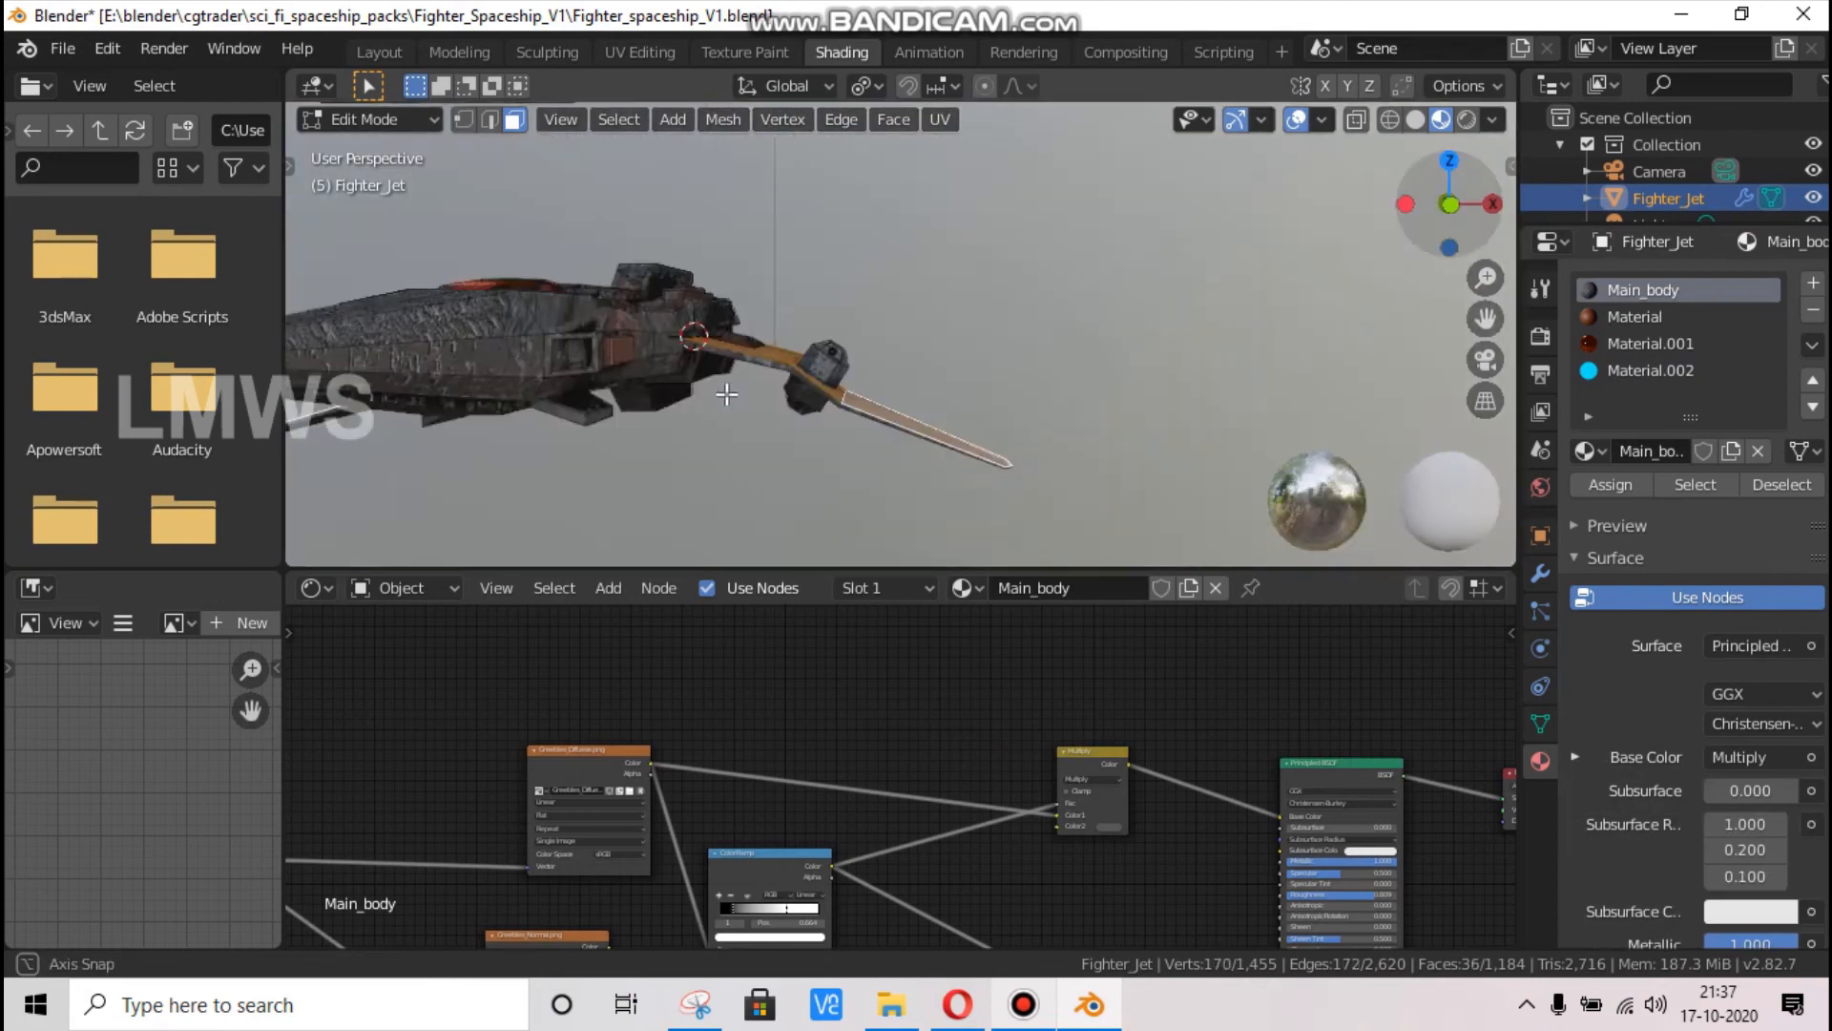
scroll(659, 409, up, 2)
shift+click(661, 386)
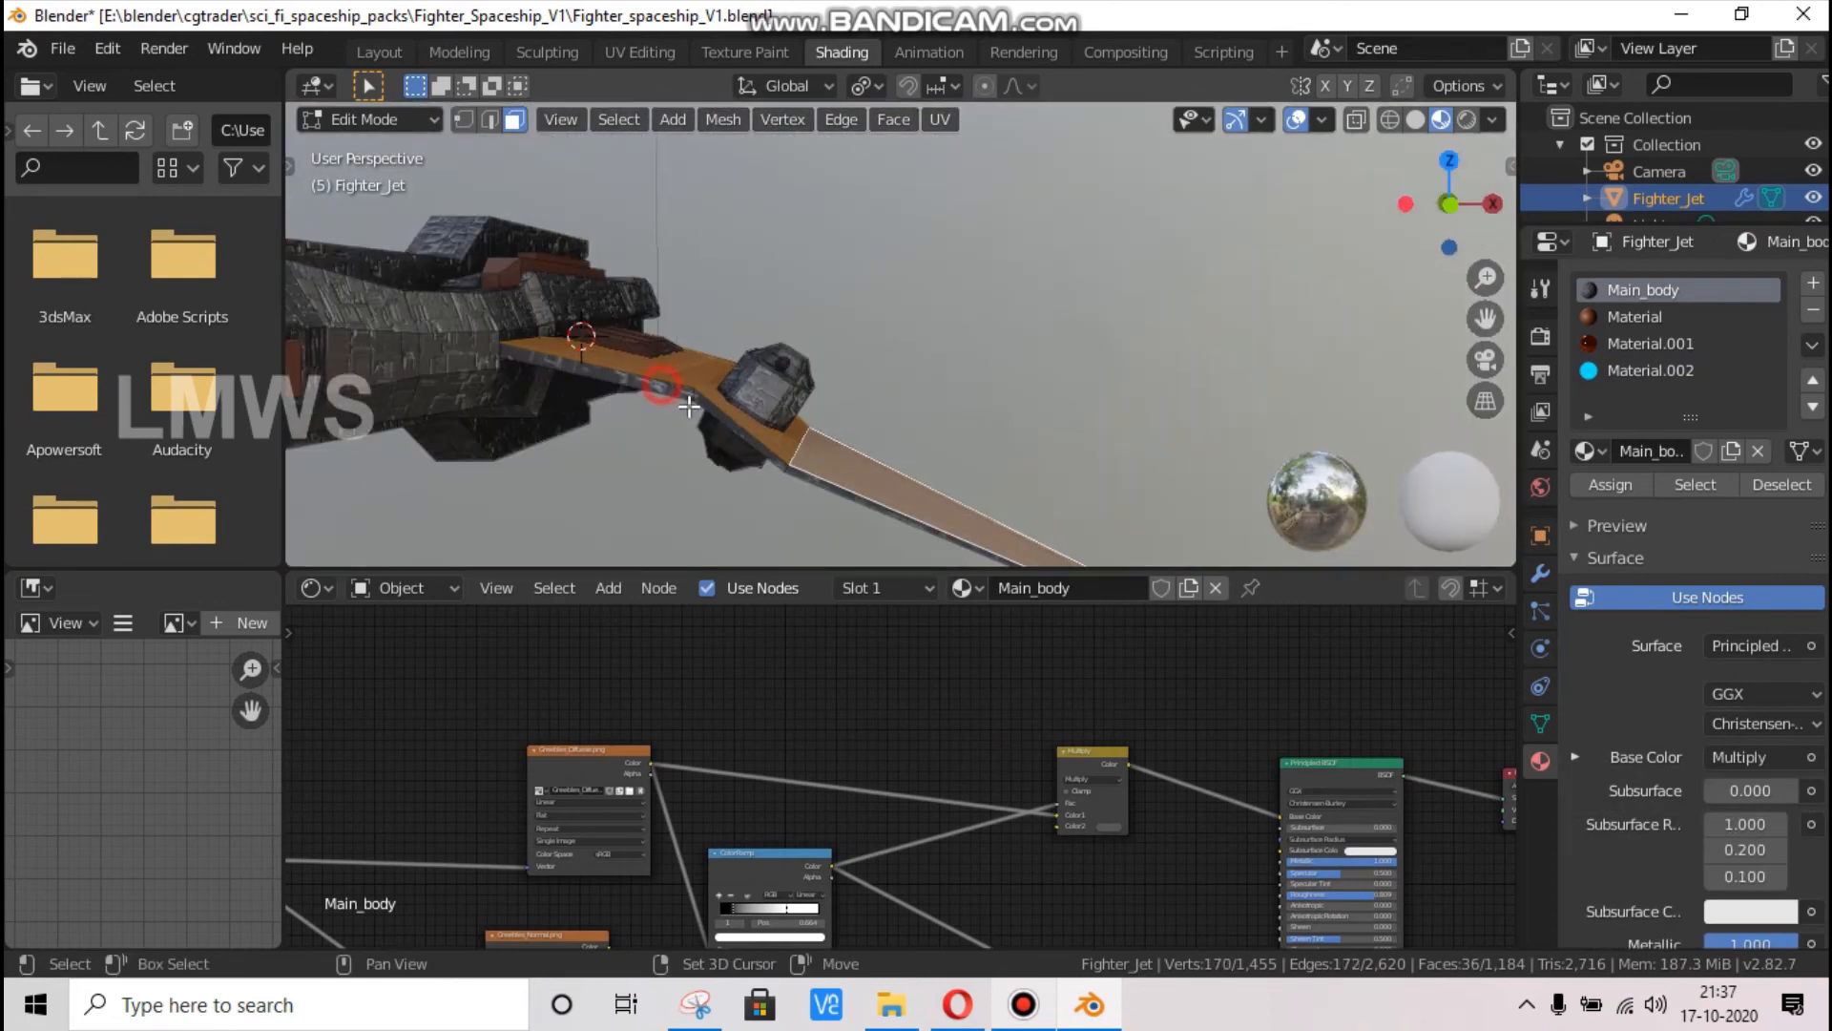
shift+click(799, 482)
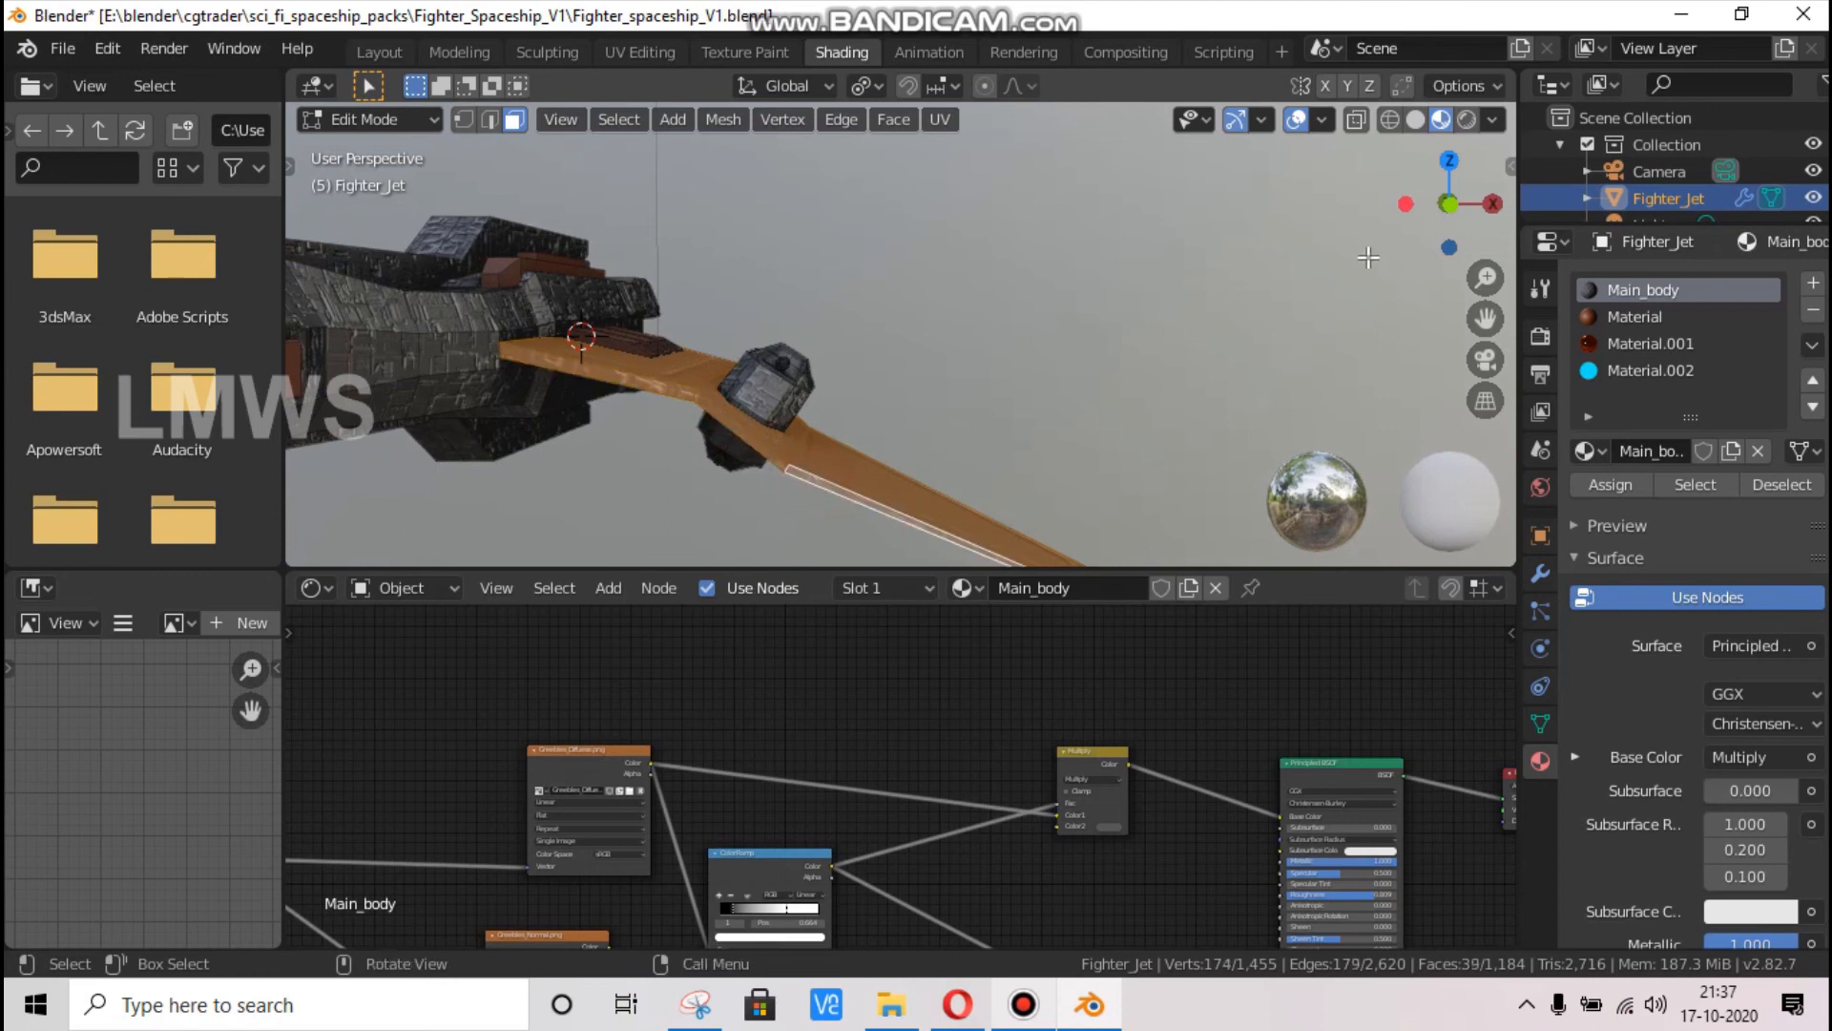
Add the wing's underside faces and the narrow faces along its trailing edge to the selection
drag(1436, 203, 582, 353)
shift+click(931, 280)
shift+click(988, 367)
shift+click(1177, 369)
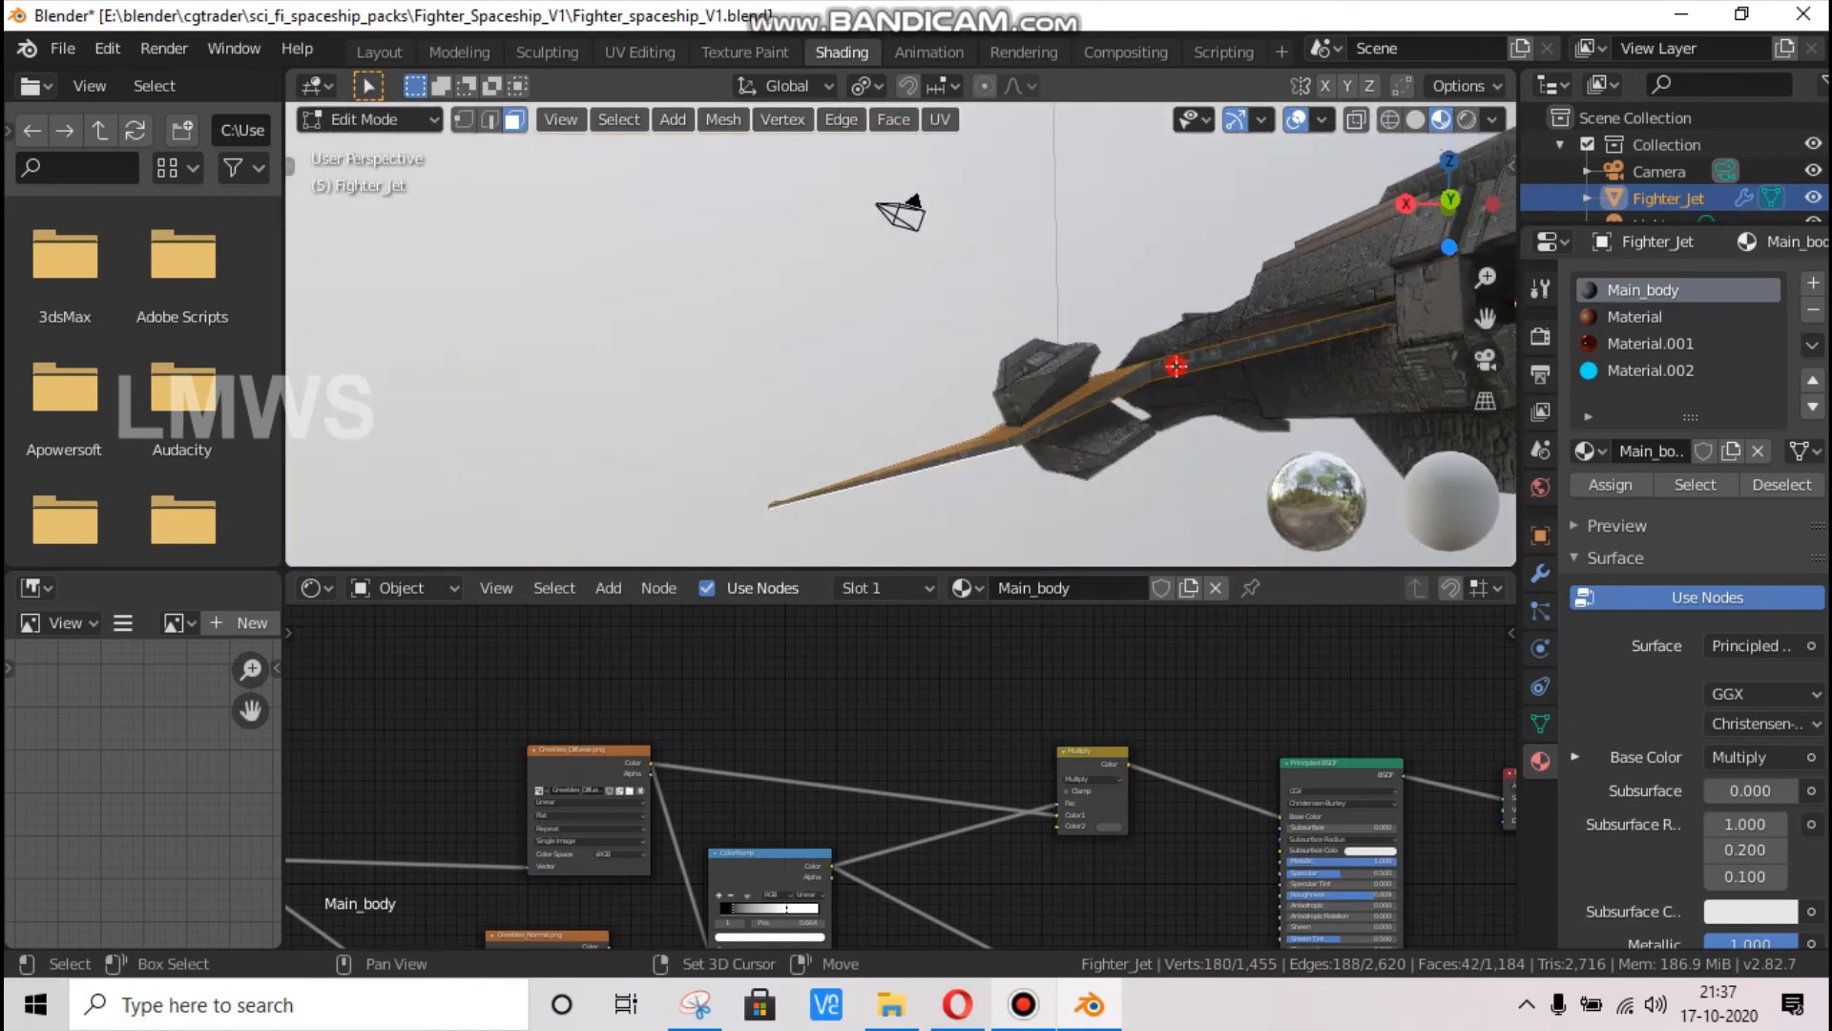
shift+click(1060, 421)
shift+click(988, 448)
Add the linked round pieces inside the front and rear openings of the wing-mounted pod to the selection
drag(1416, 185, 654, 369)
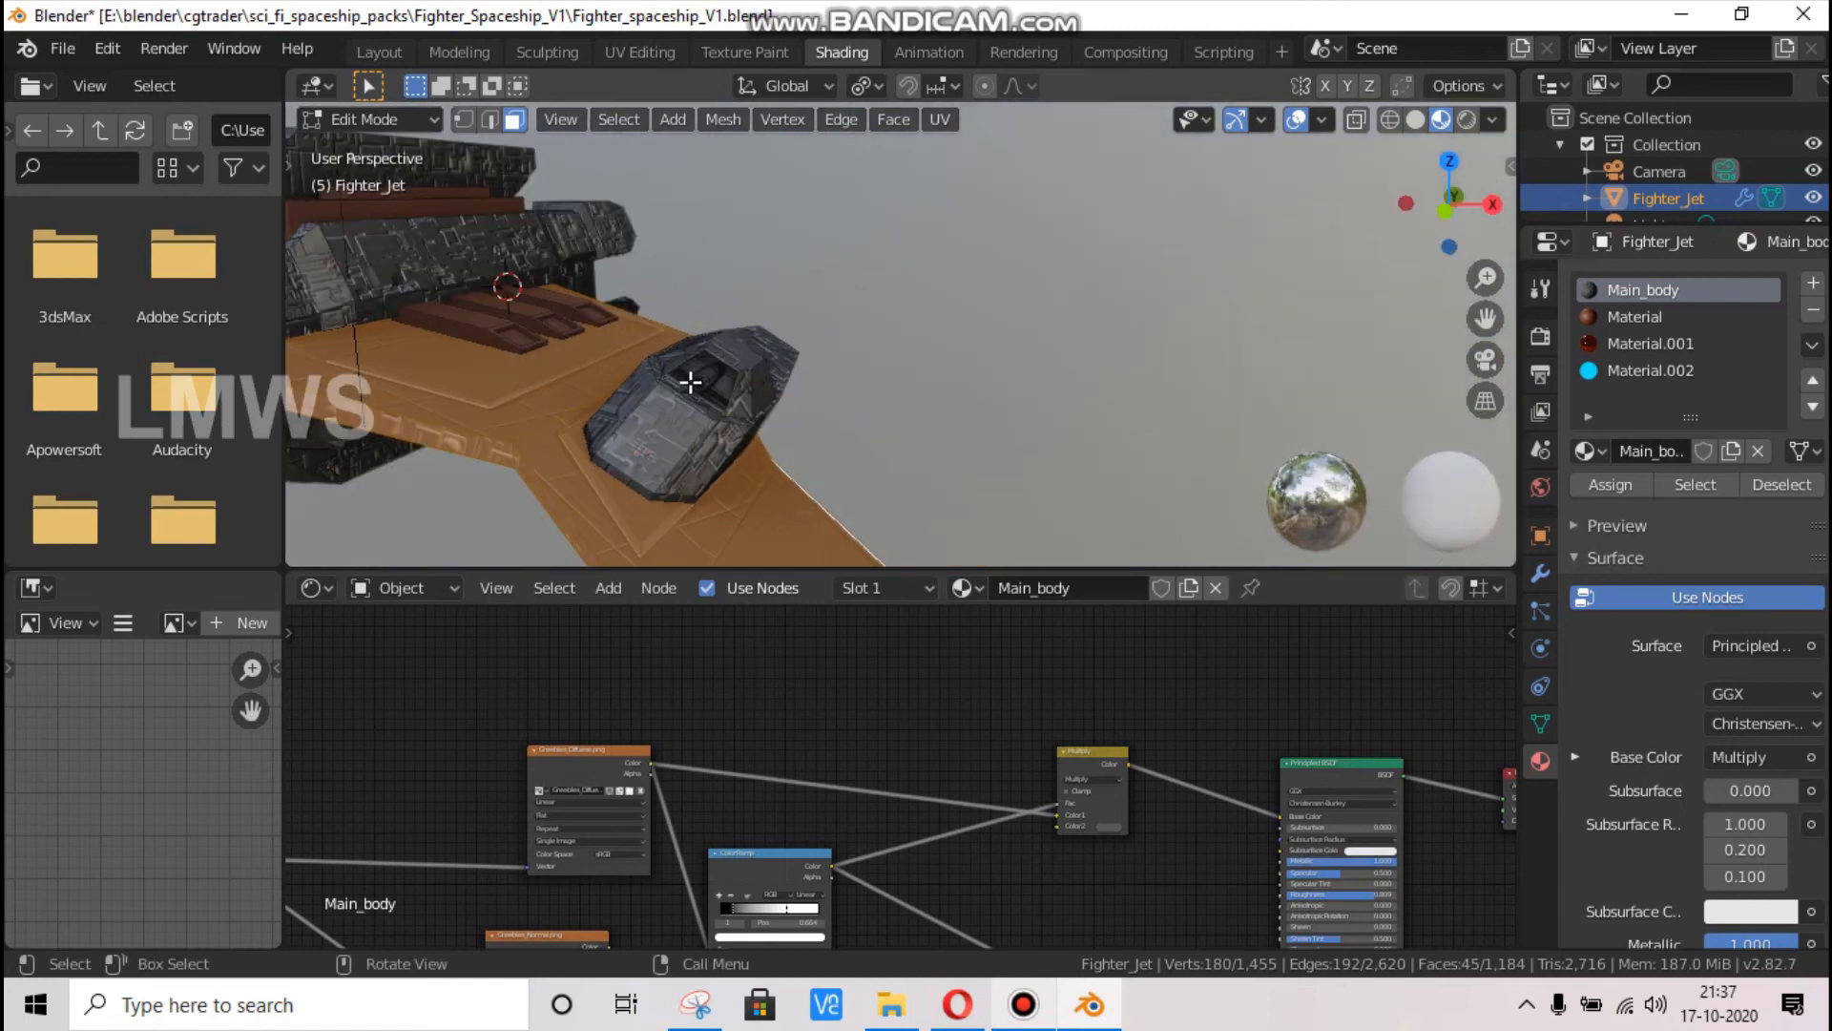
key(ctrl+l)
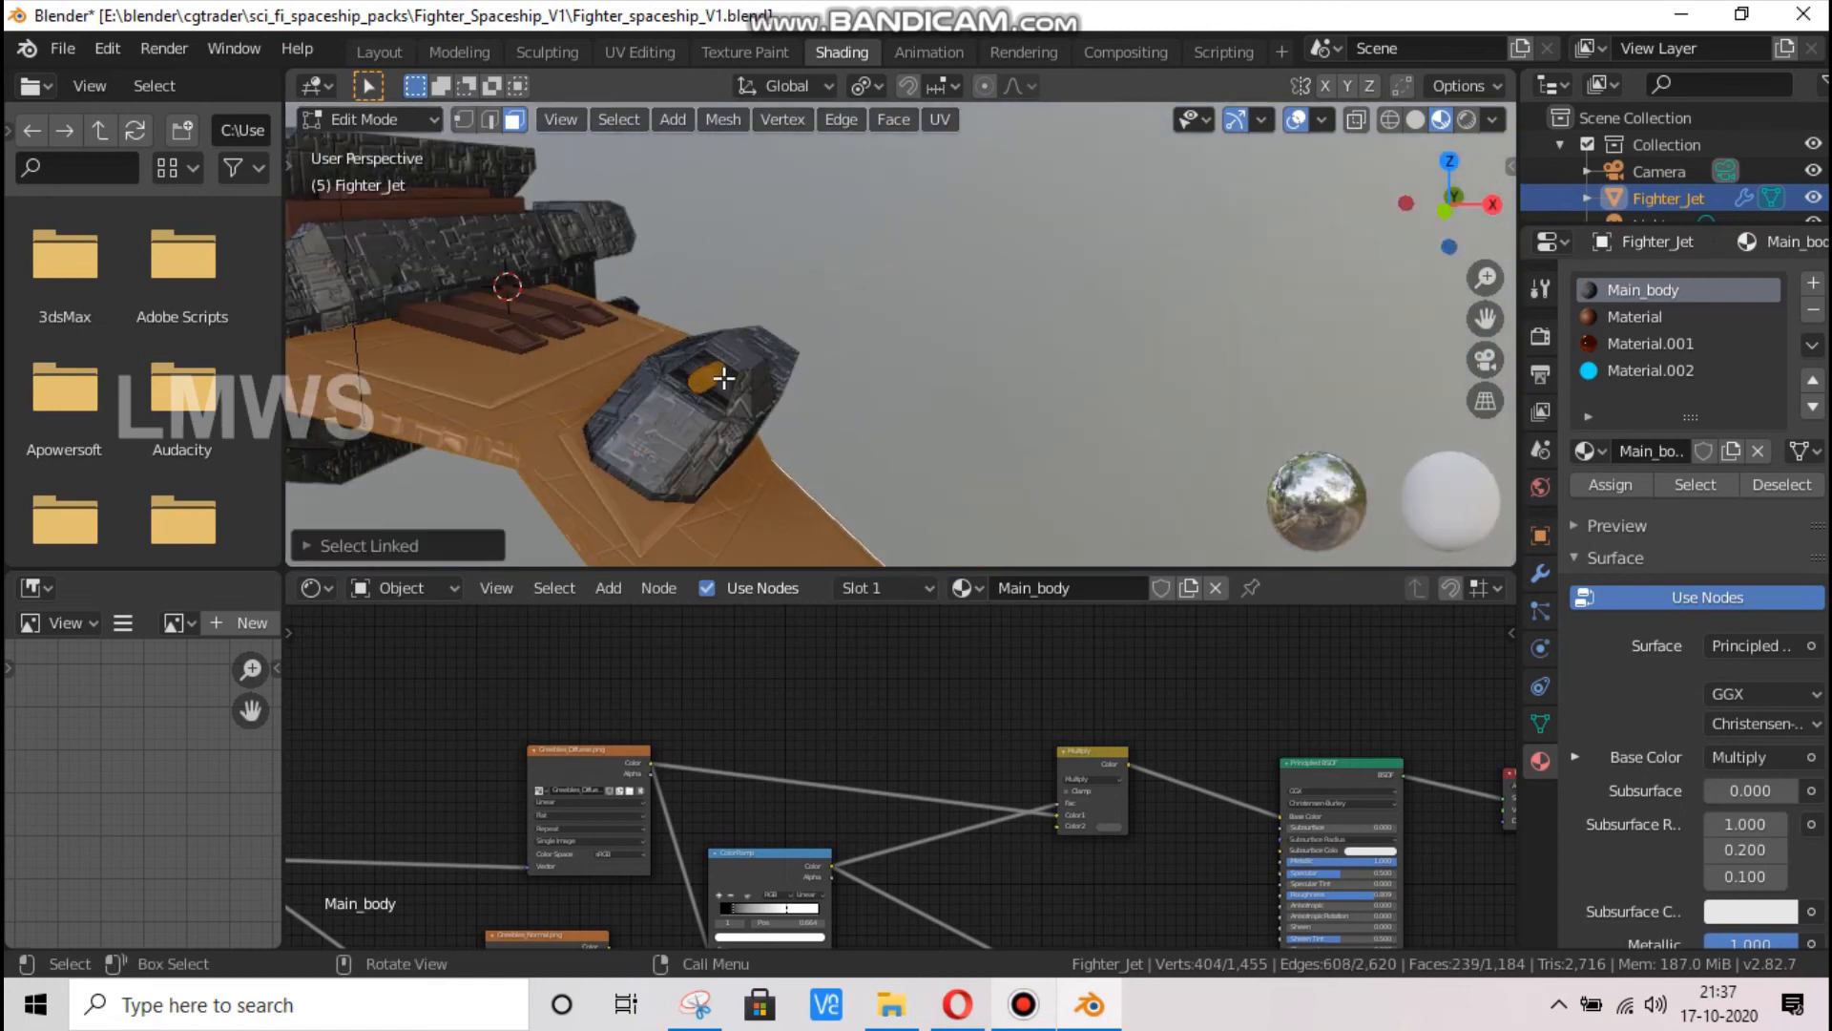
scroll(1234, 245, down, 4)
drag(1462, 207, 647, 449)
scroll(648, 449, up, 2)
key(l)
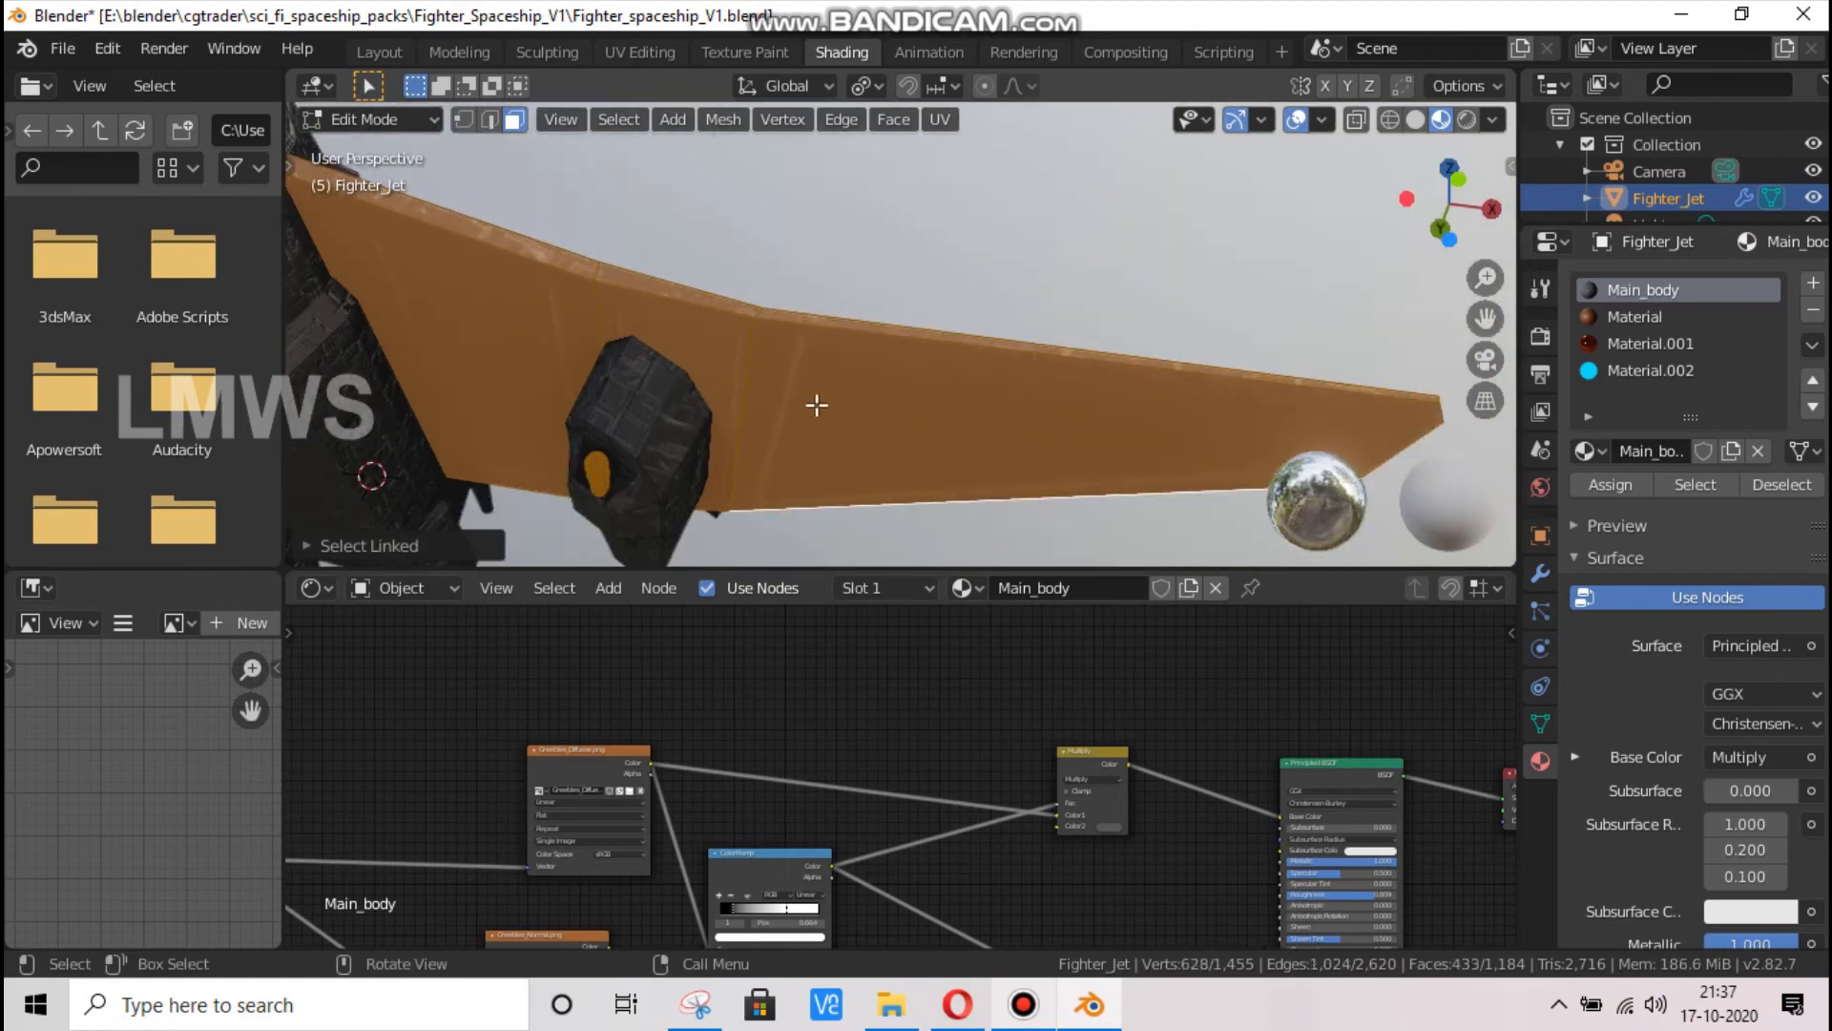
Add a new material in a fifth slot and assign it to the selected wing and pod faces
scroll(1154, 264, down, 2)
drag(1448, 162, 1355, 238)
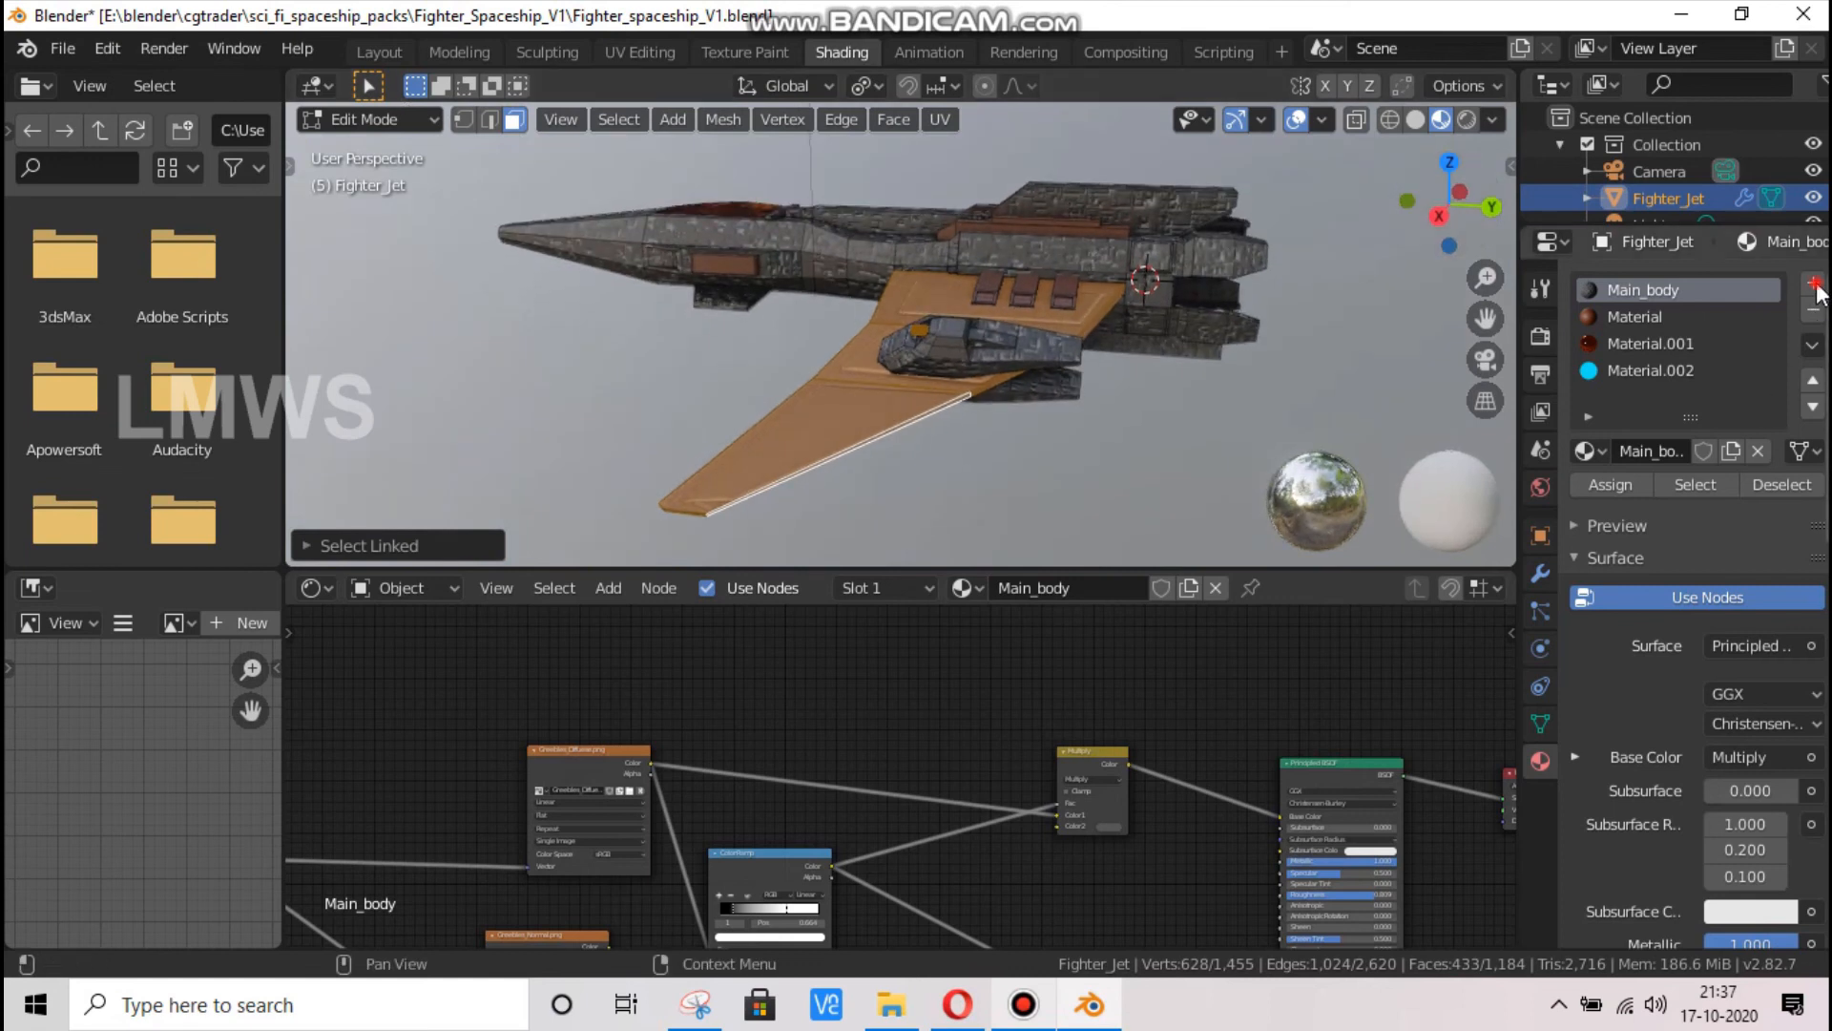
click(1812, 282)
click(1688, 450)
click(1623, 483)
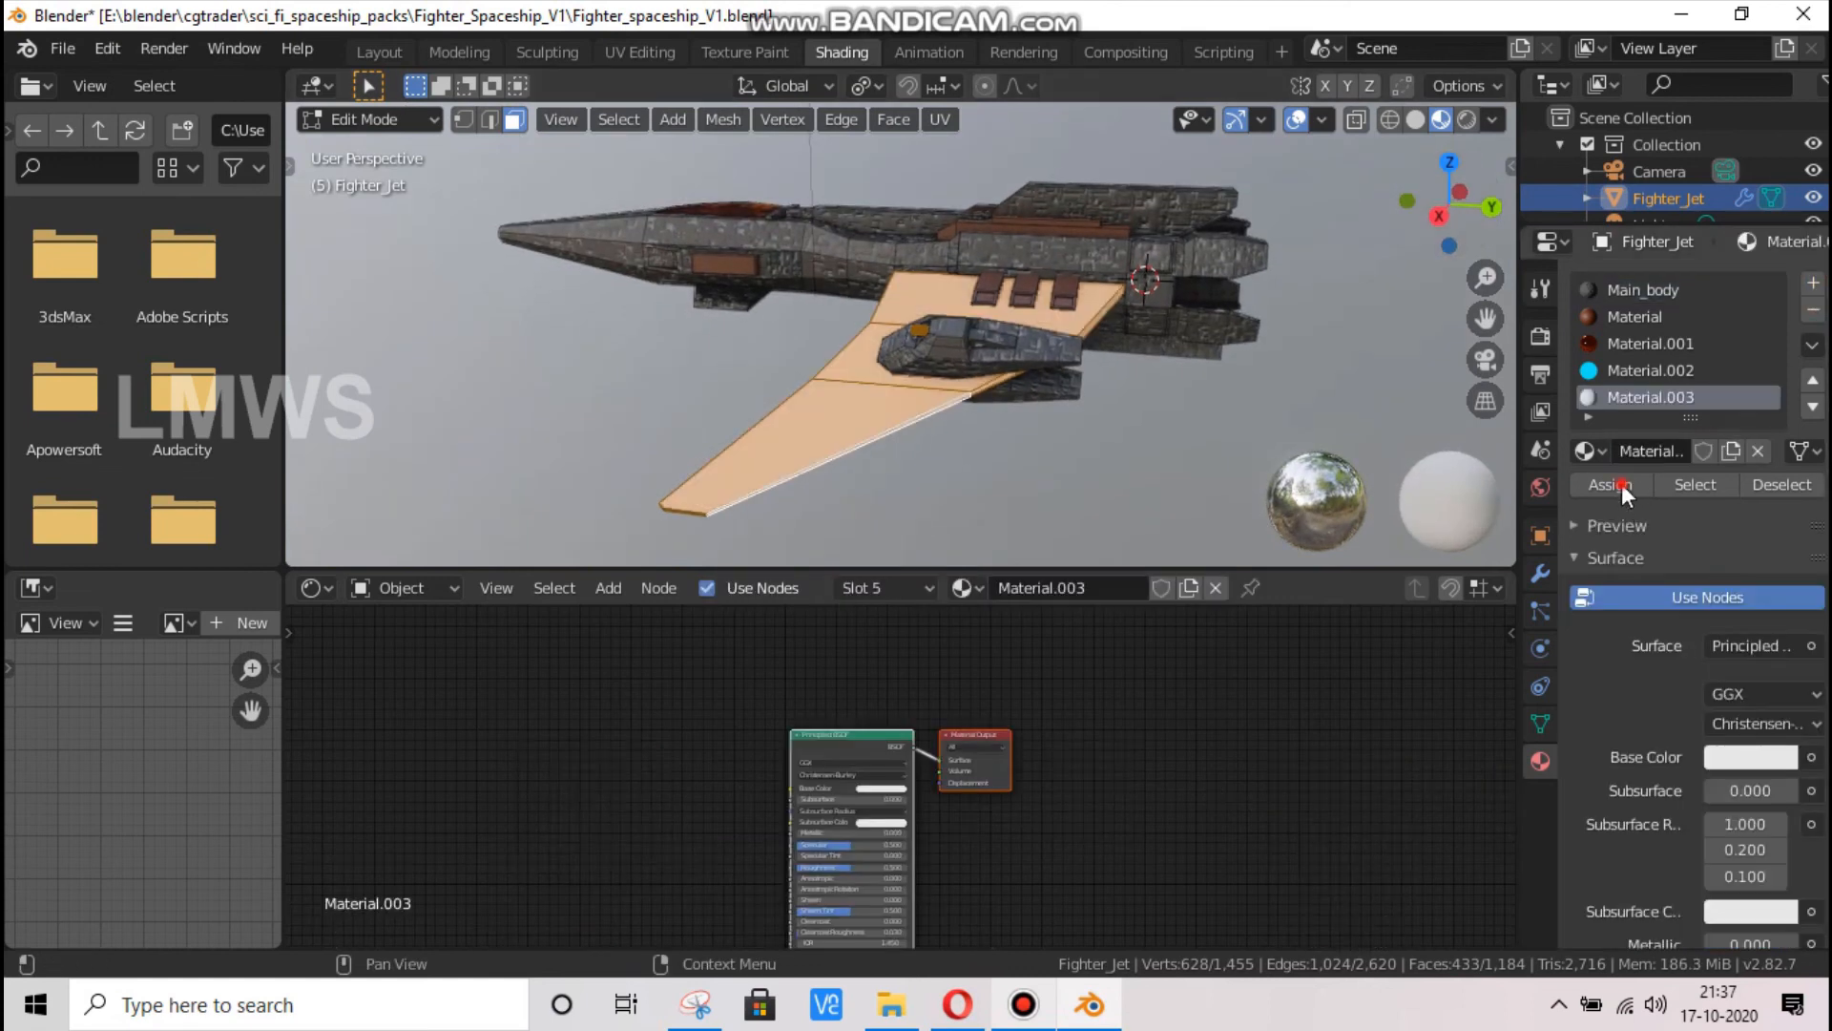
In Object Mode, darken the wing material's base colour to near black, set Metallic to 1.0 and raise the roughness
drag(1431, 201, 1510, 226)
key(Tab)
scroll(882, 749, up, 1)
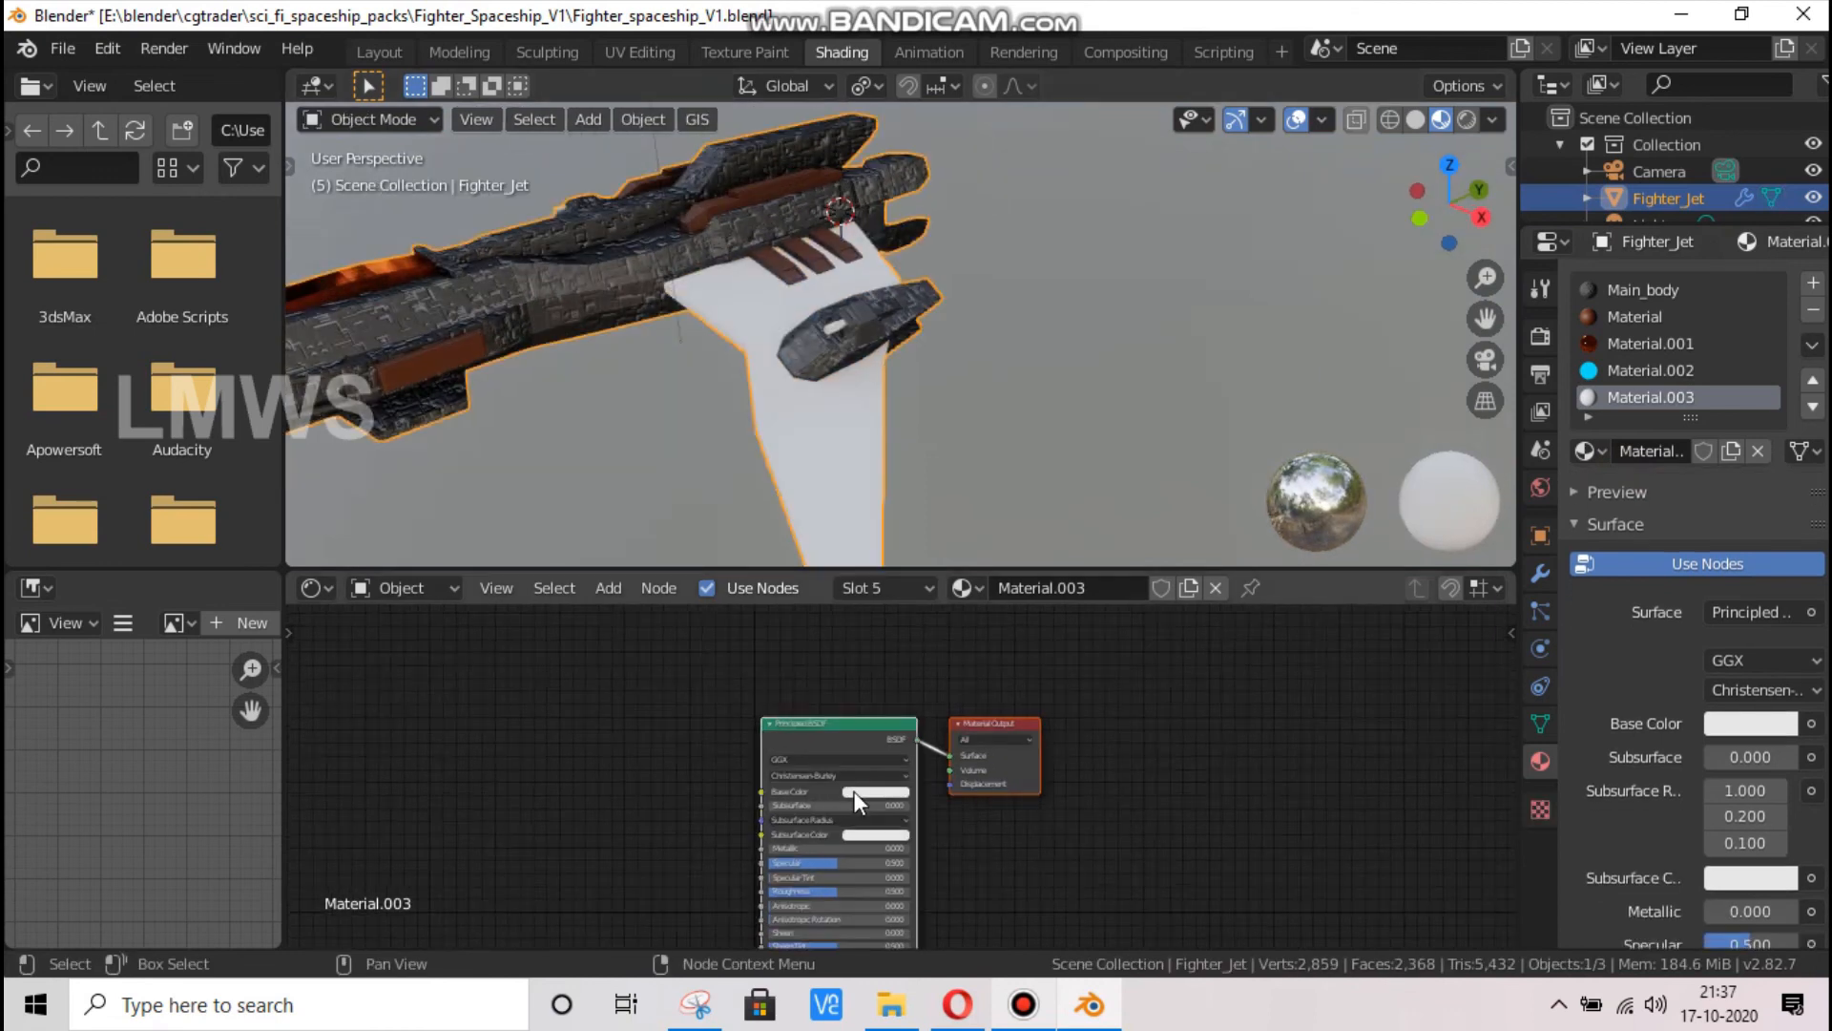
click(854, 791)
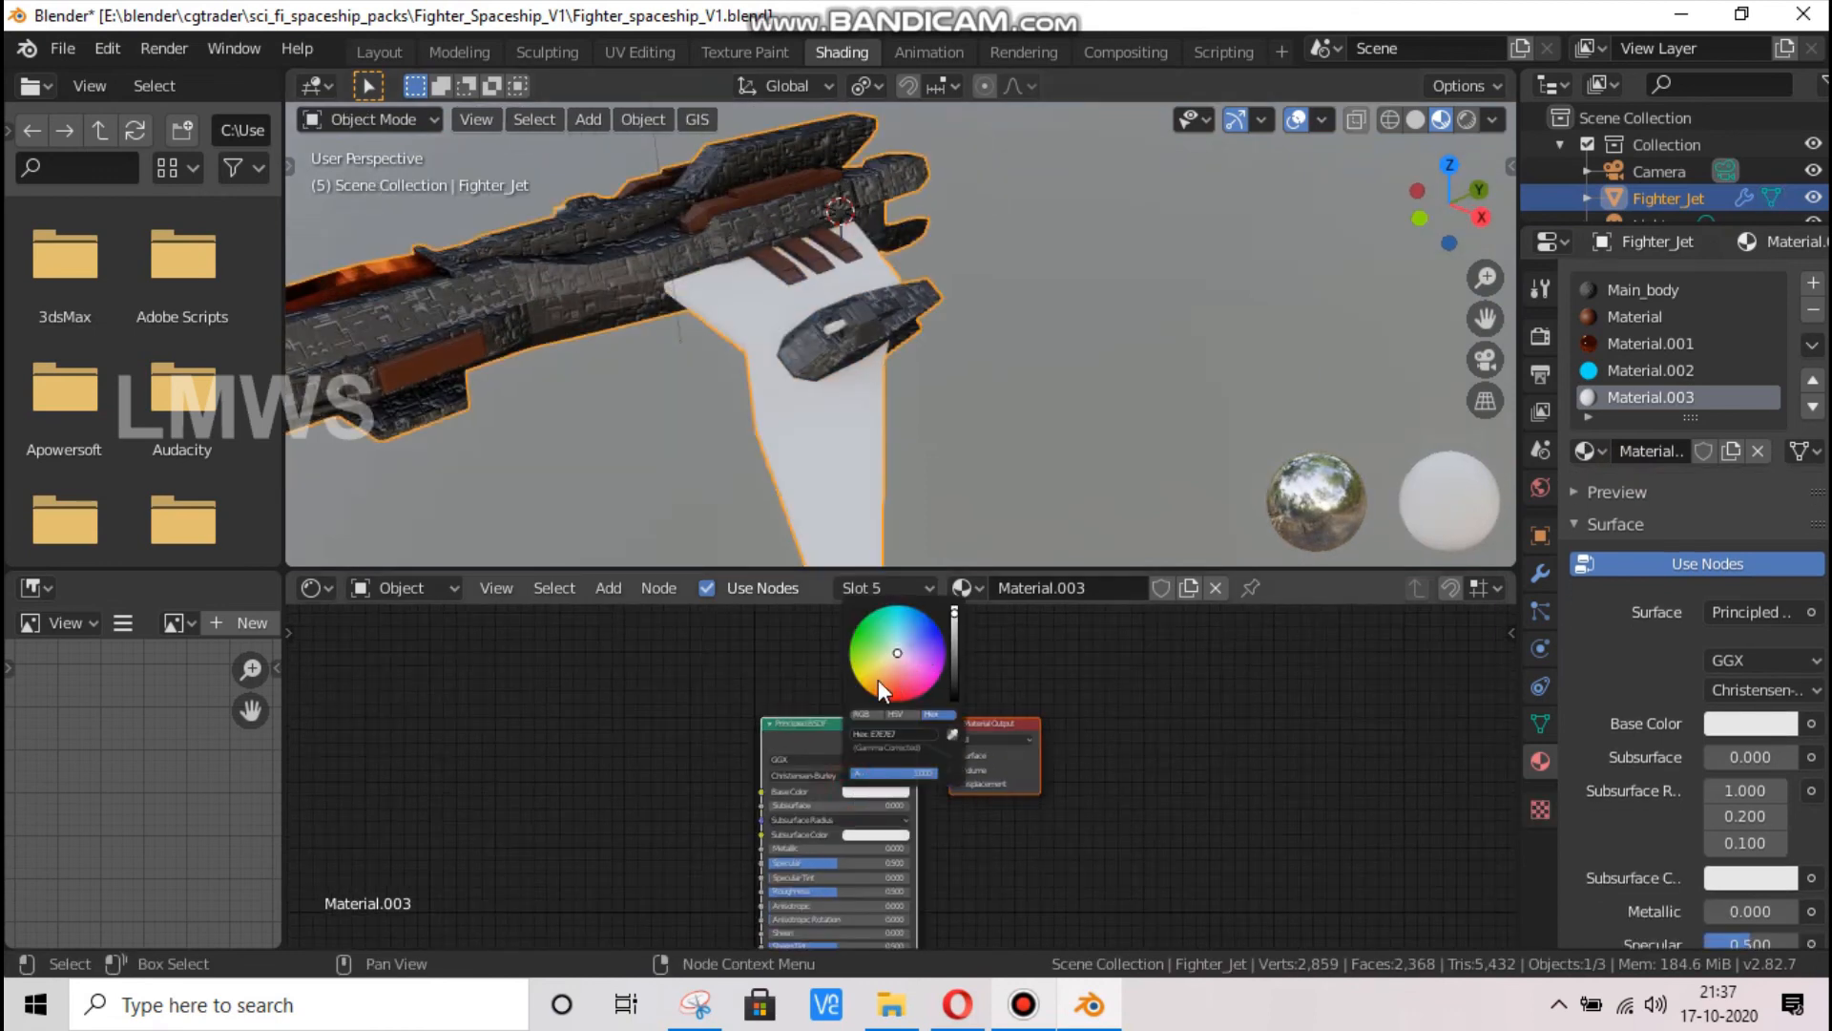
drag(953, 647, 953, 687)
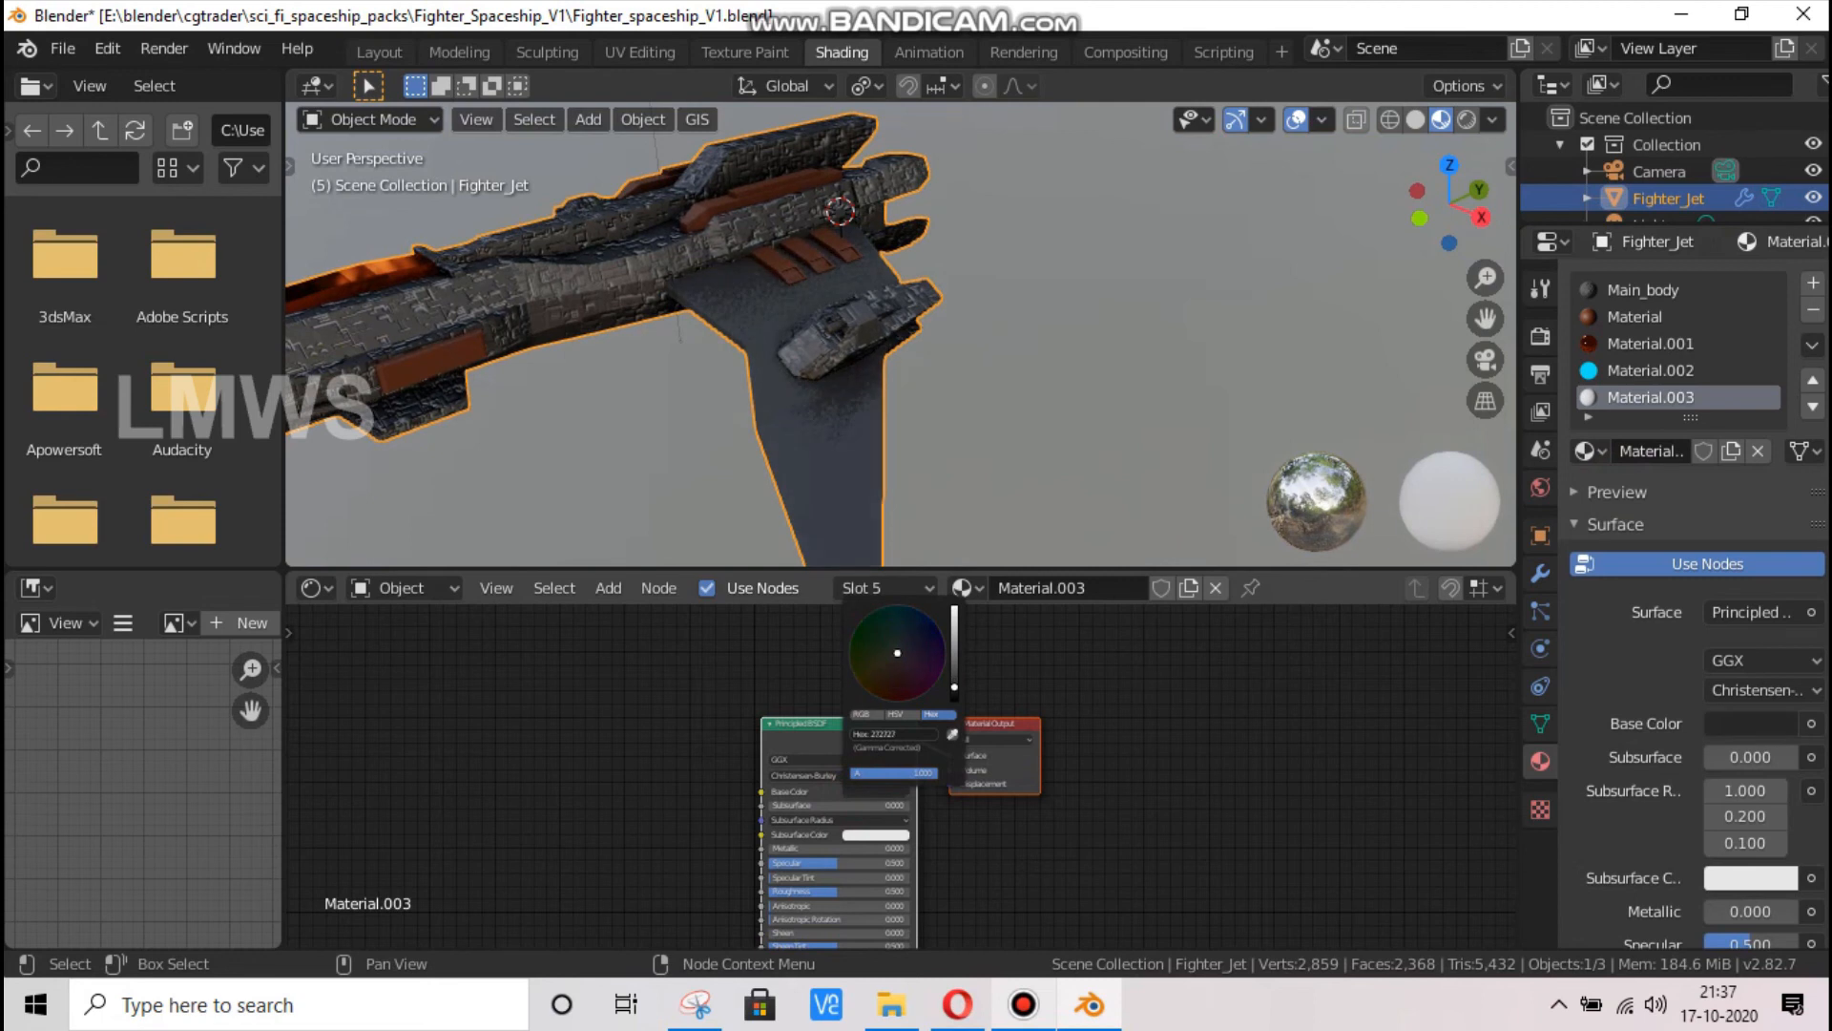
drag(794, 849, 887, 849)
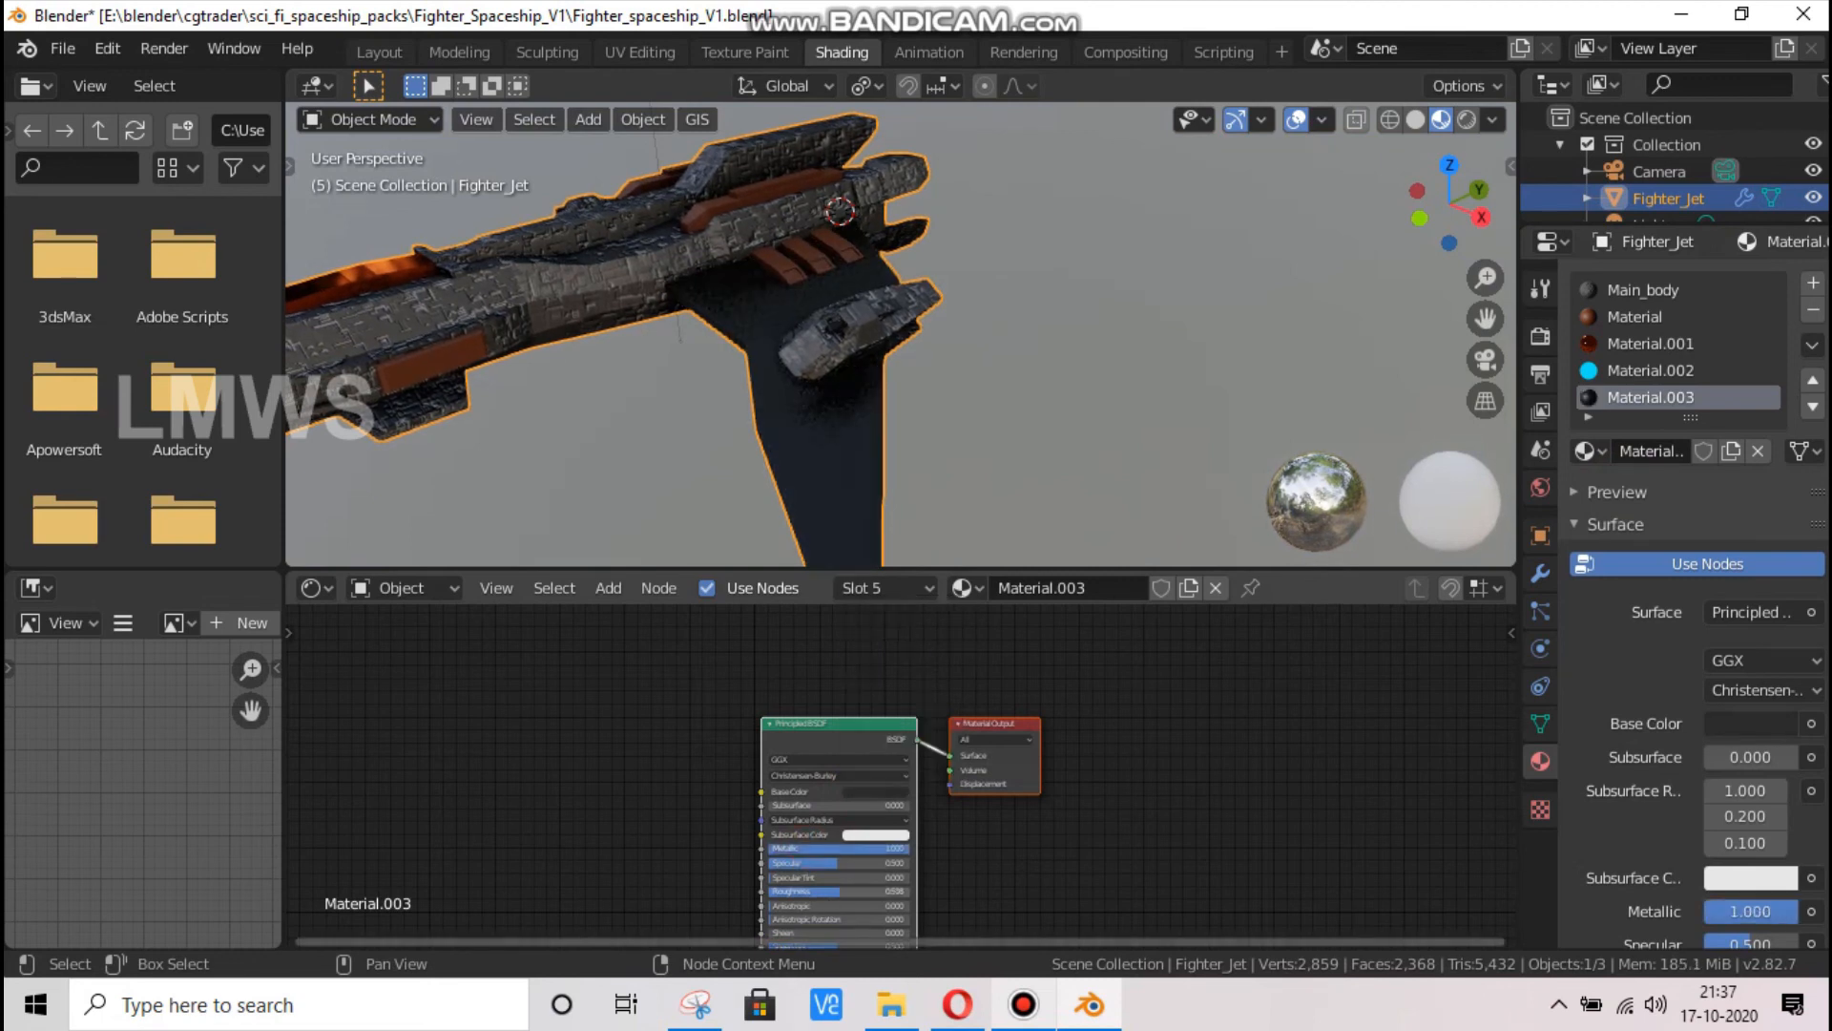
Lighten the wing material's base colour to a medium grey
click(880, 837)
click(876, 794)
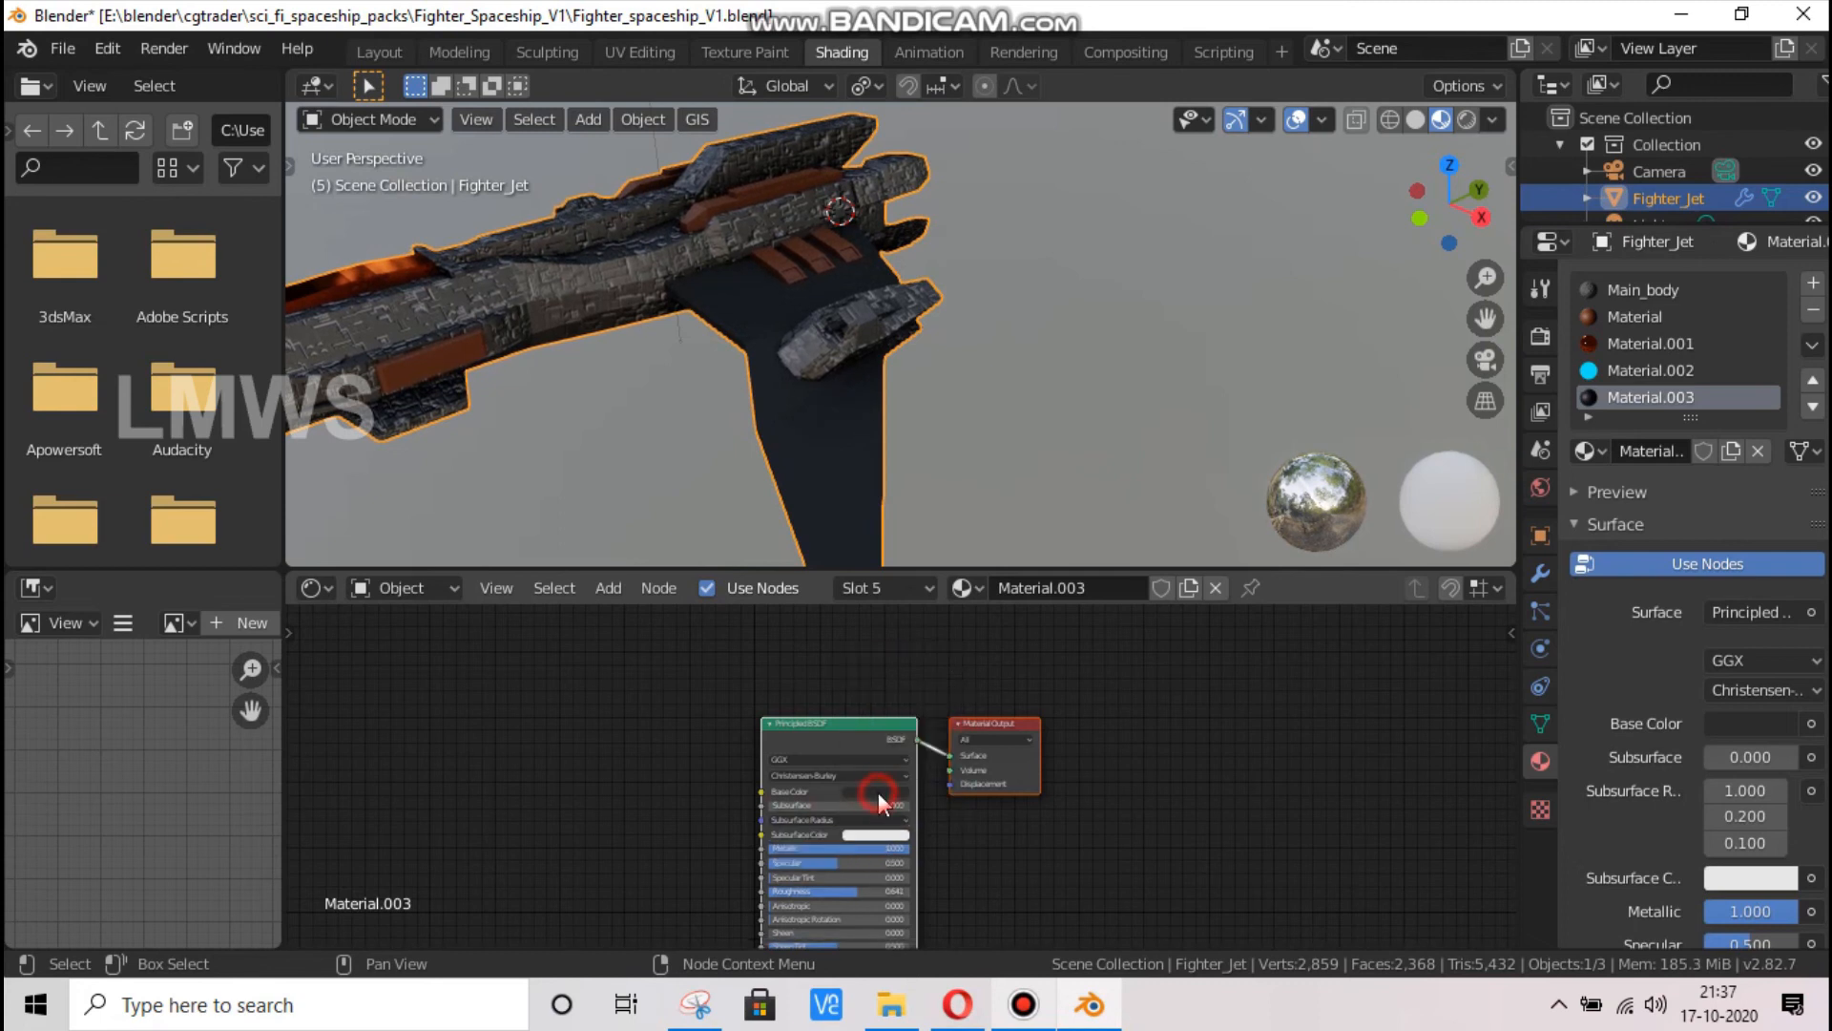
click(953, 667)
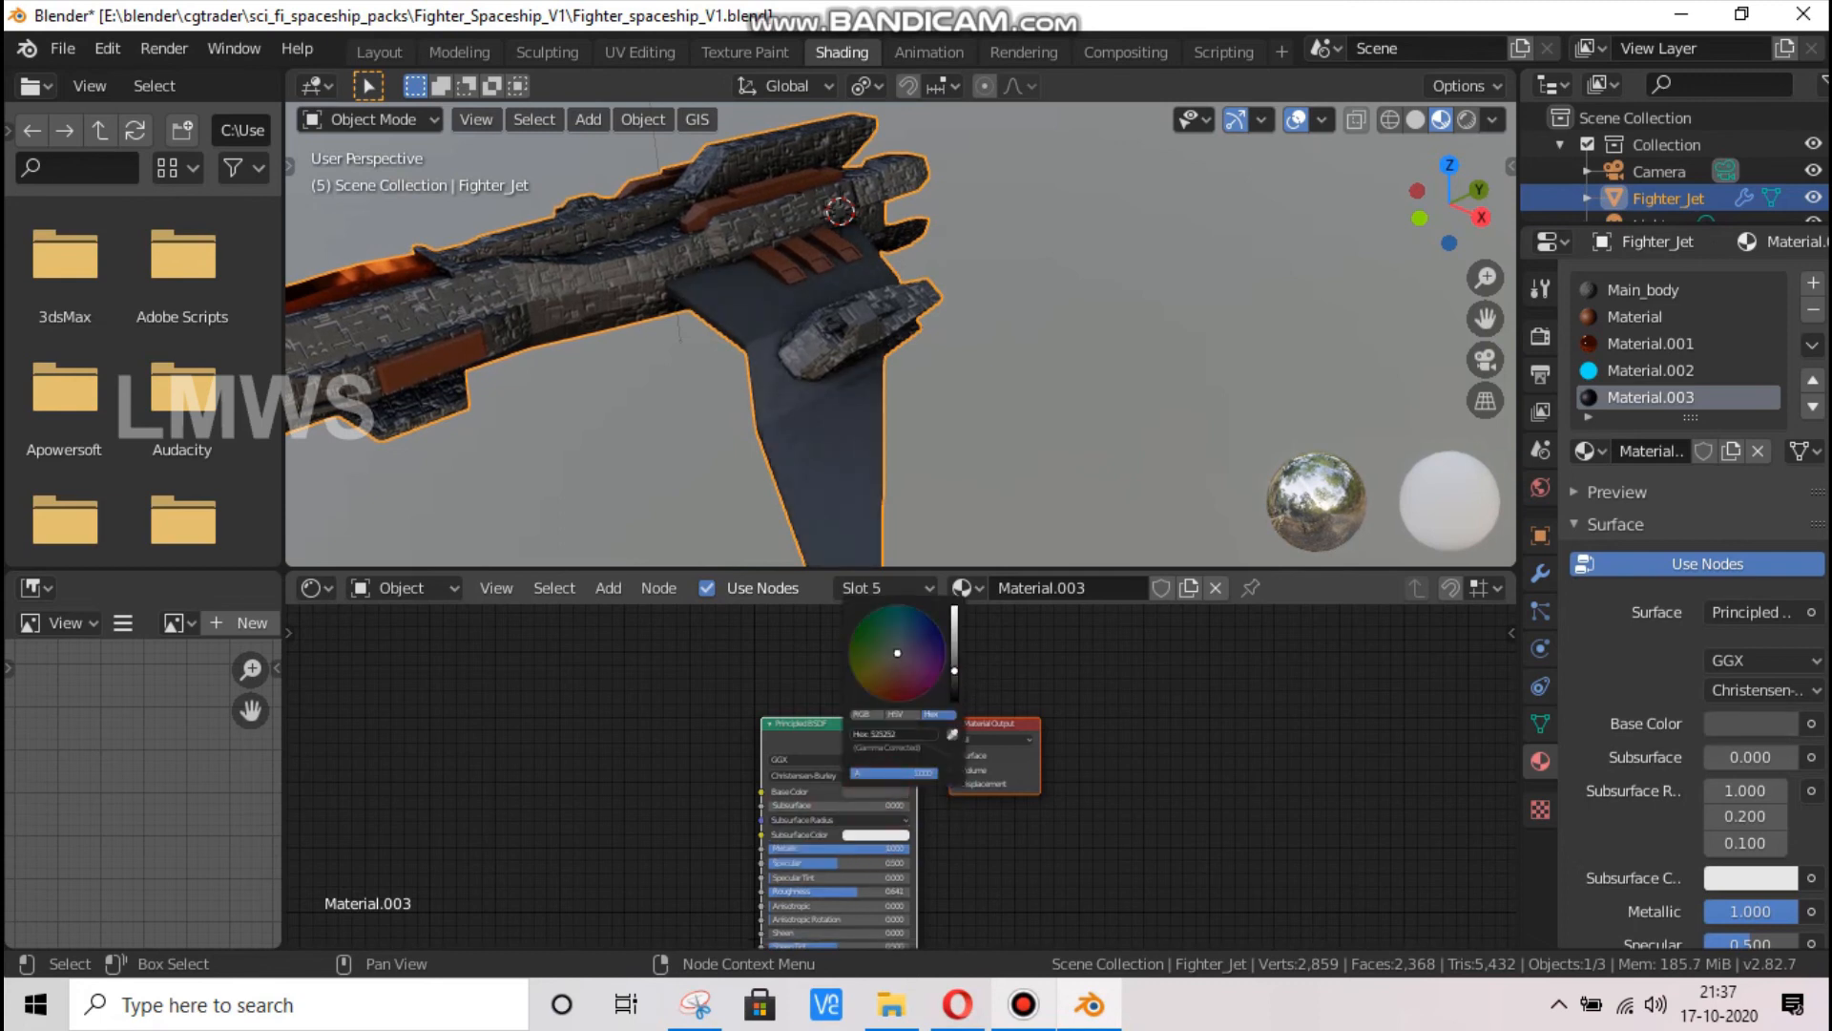
click(1270, 668)
scroll(1035, 359, down, 2)
scroll(868, 628, down, 2)
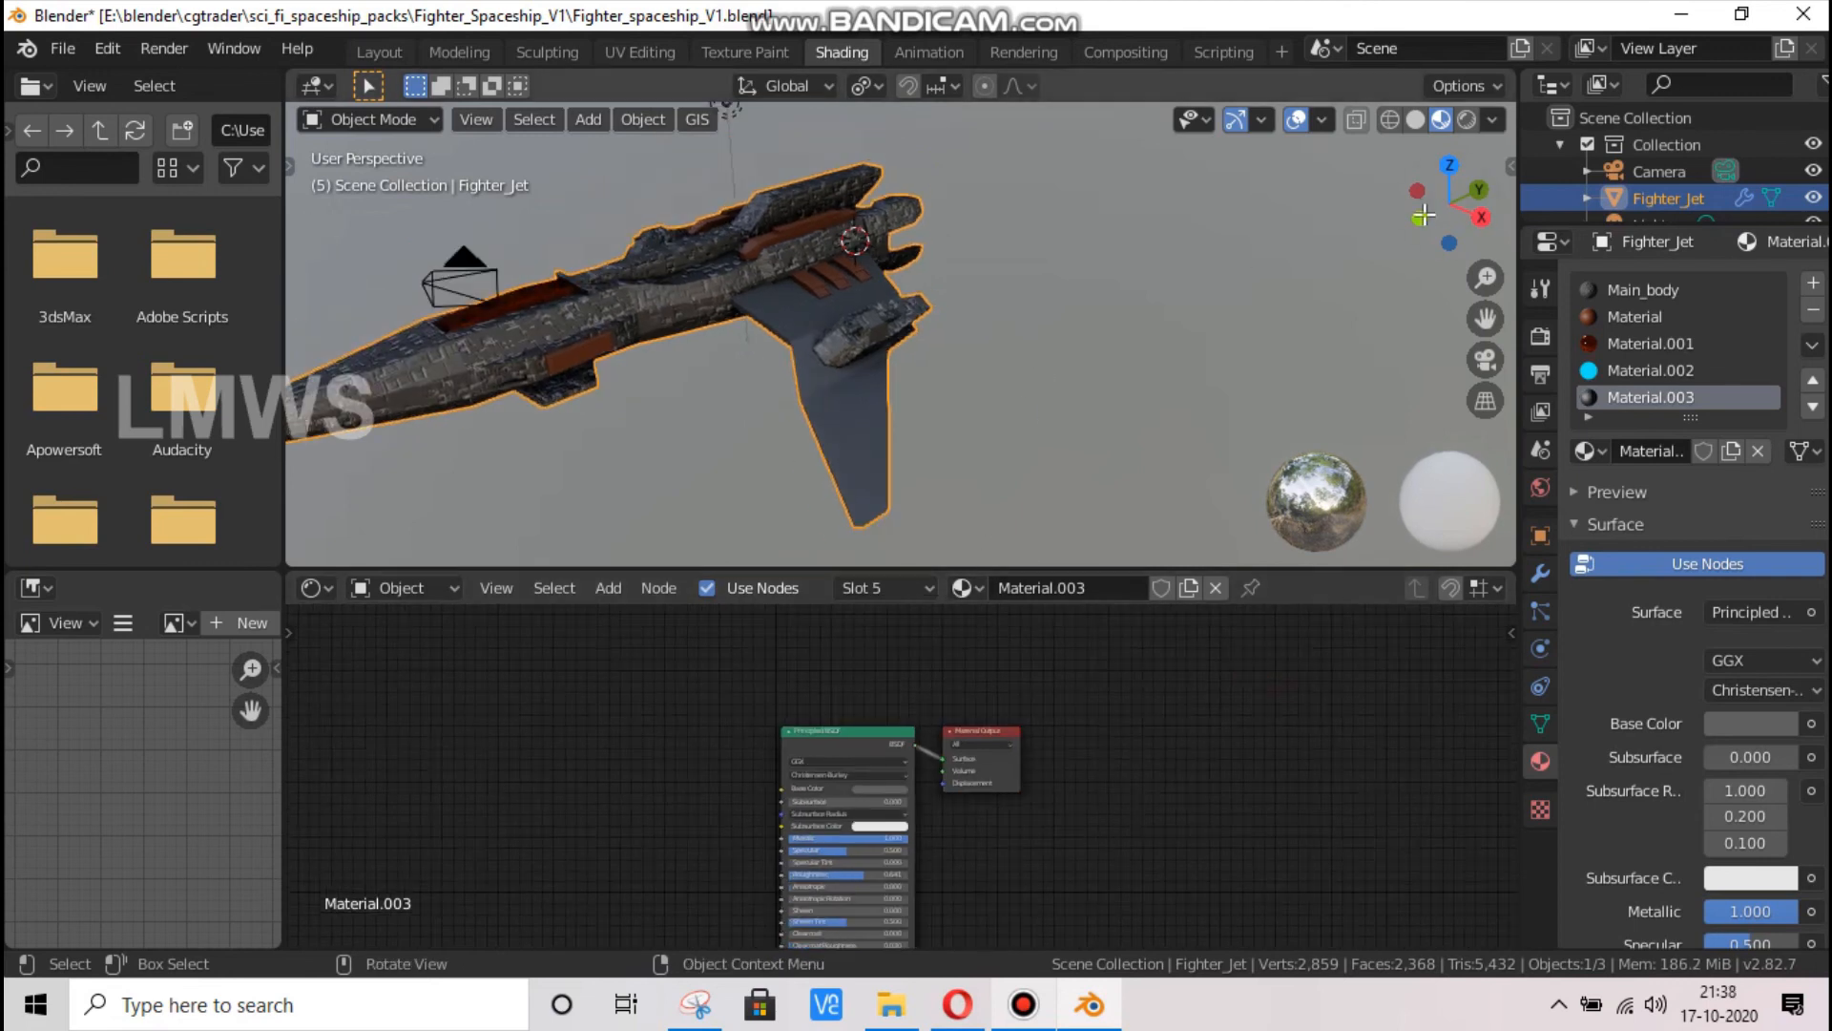
Save the spaceship file with the grey metallic wing material applied
drag(1423, 215, 1334, 270)
key(ctrl+s)
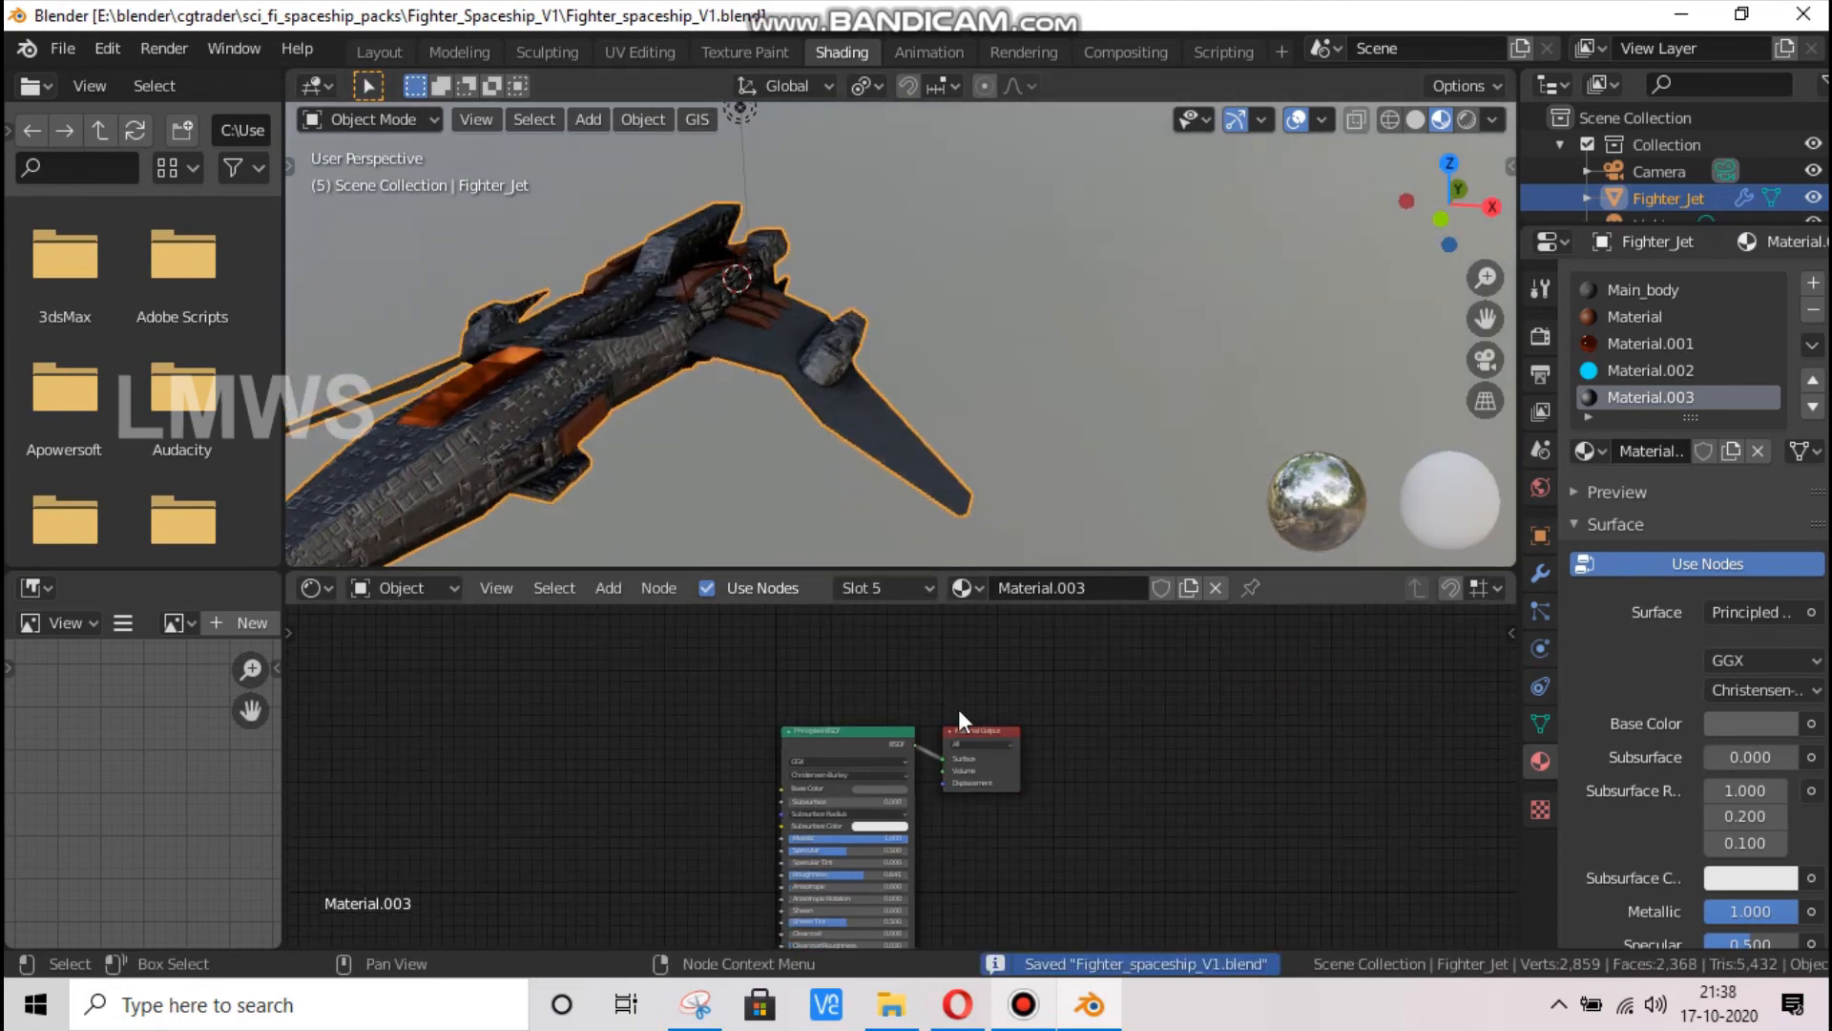
scroll(958, 708, down, 2)
scroll(988, 827, up, 4)
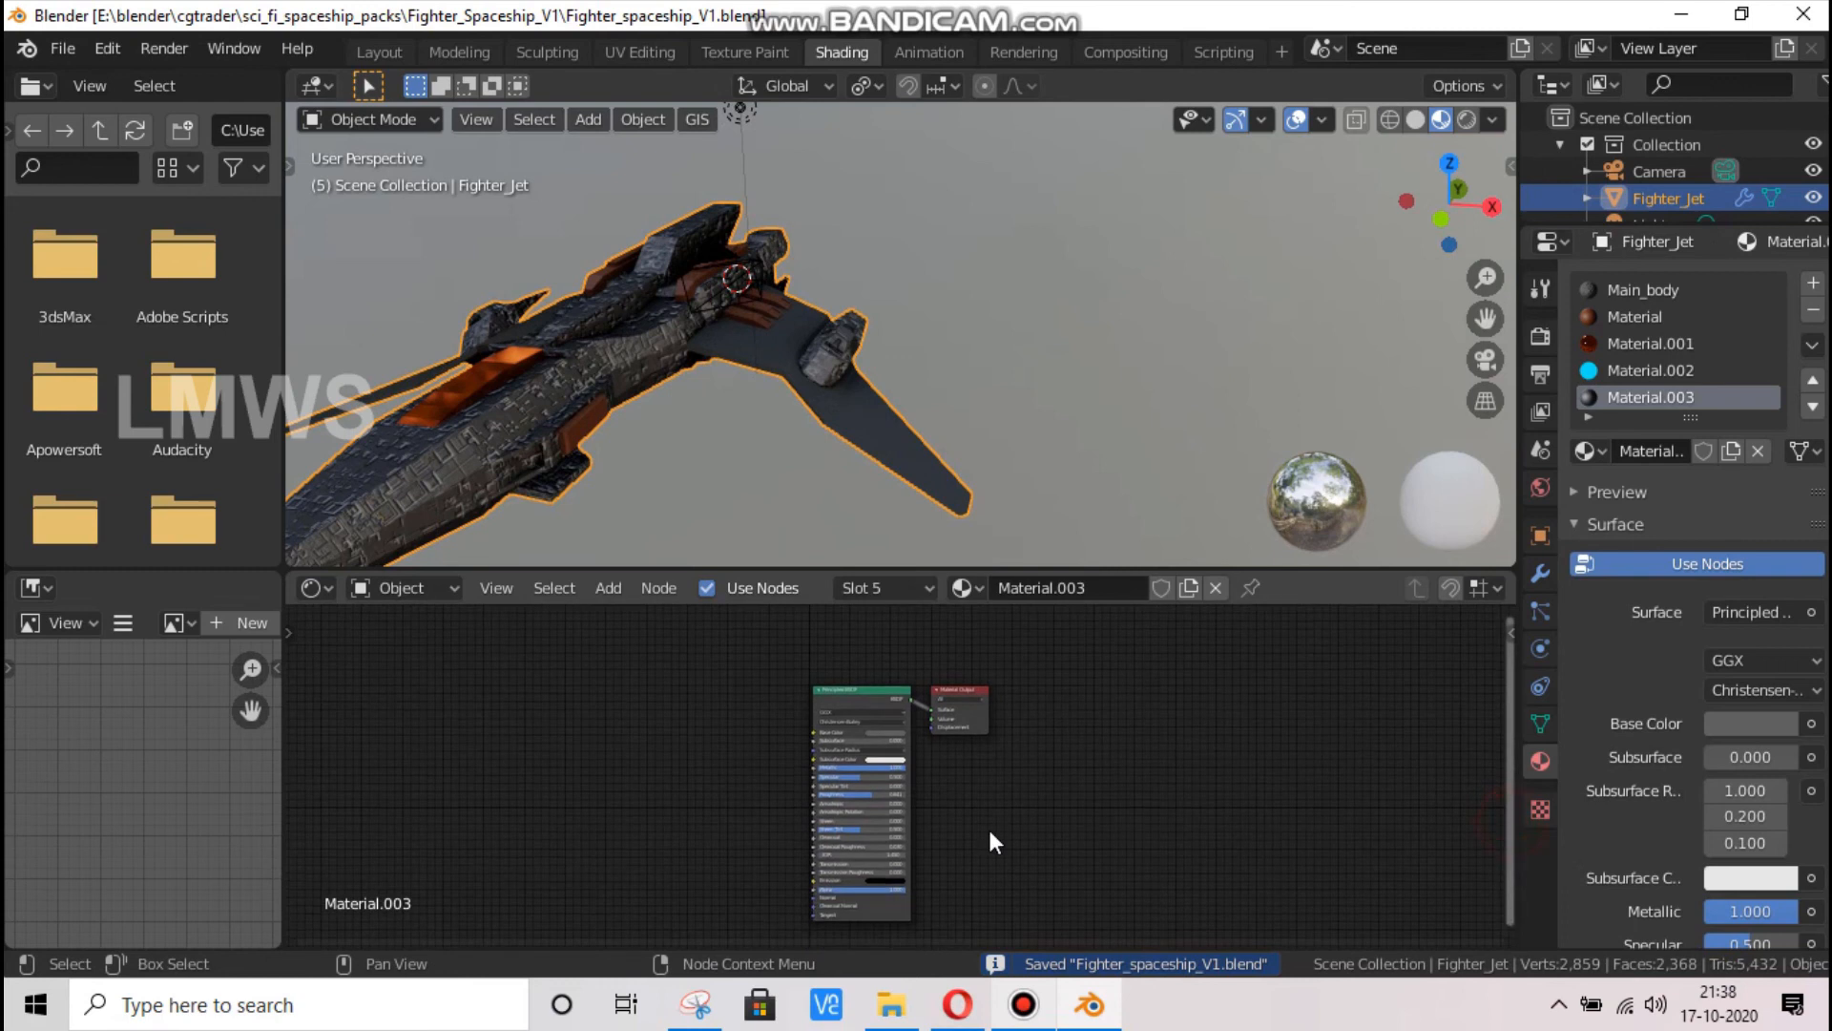
key(shift+a)
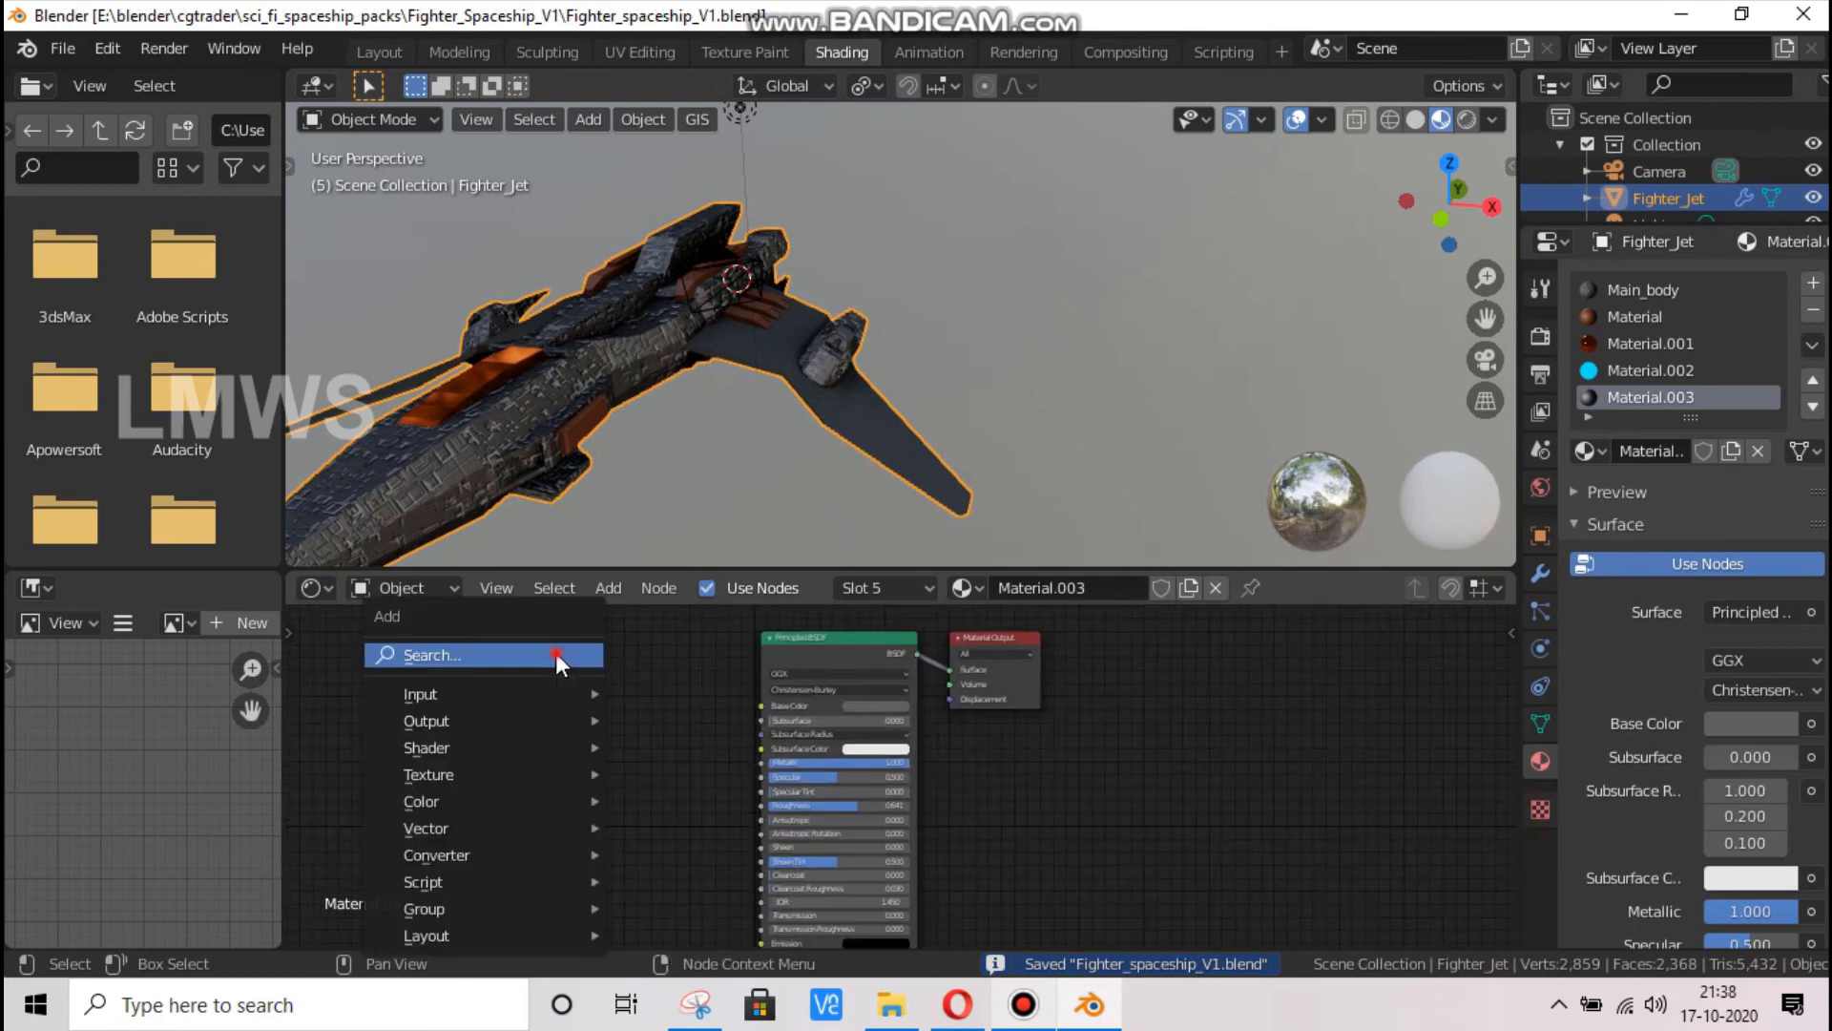
click(555, 652)
text(norm)
key(Return)
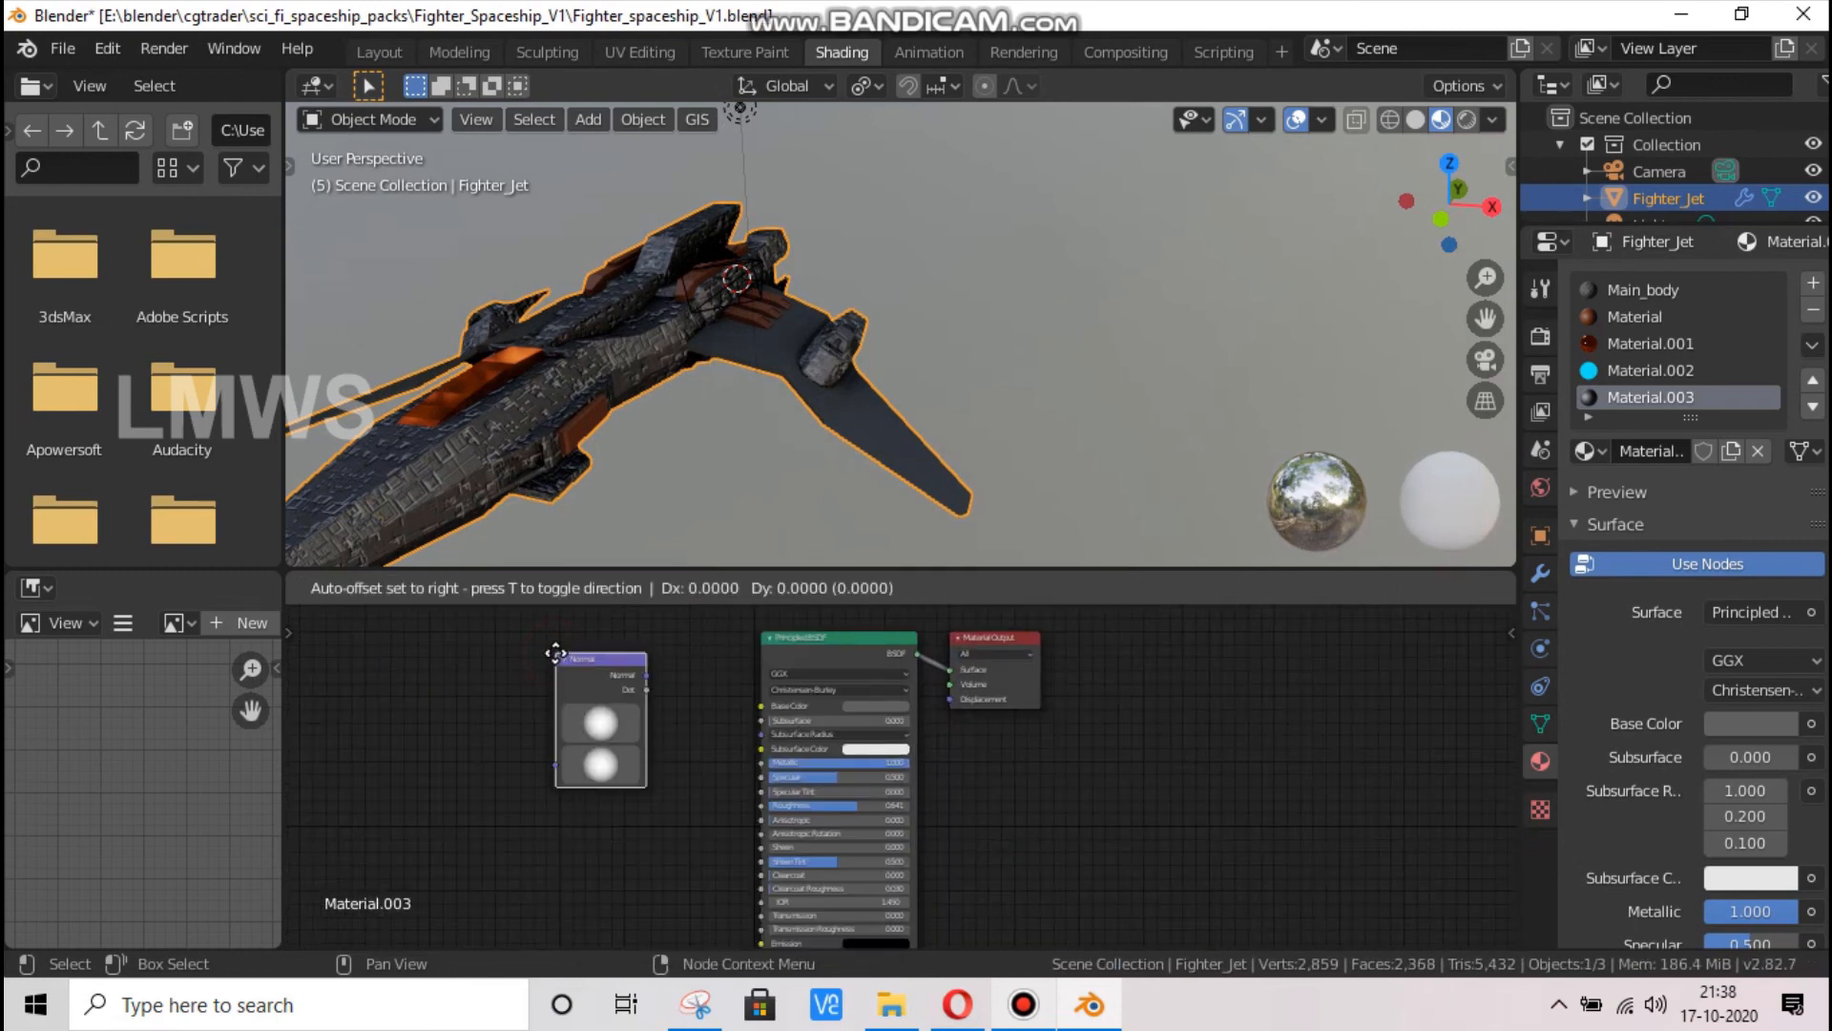
key(Escape)
Add a Normal Map node before the wing material's Principled BSDF
key(shift+a)
click(556, 653)
text(norma)
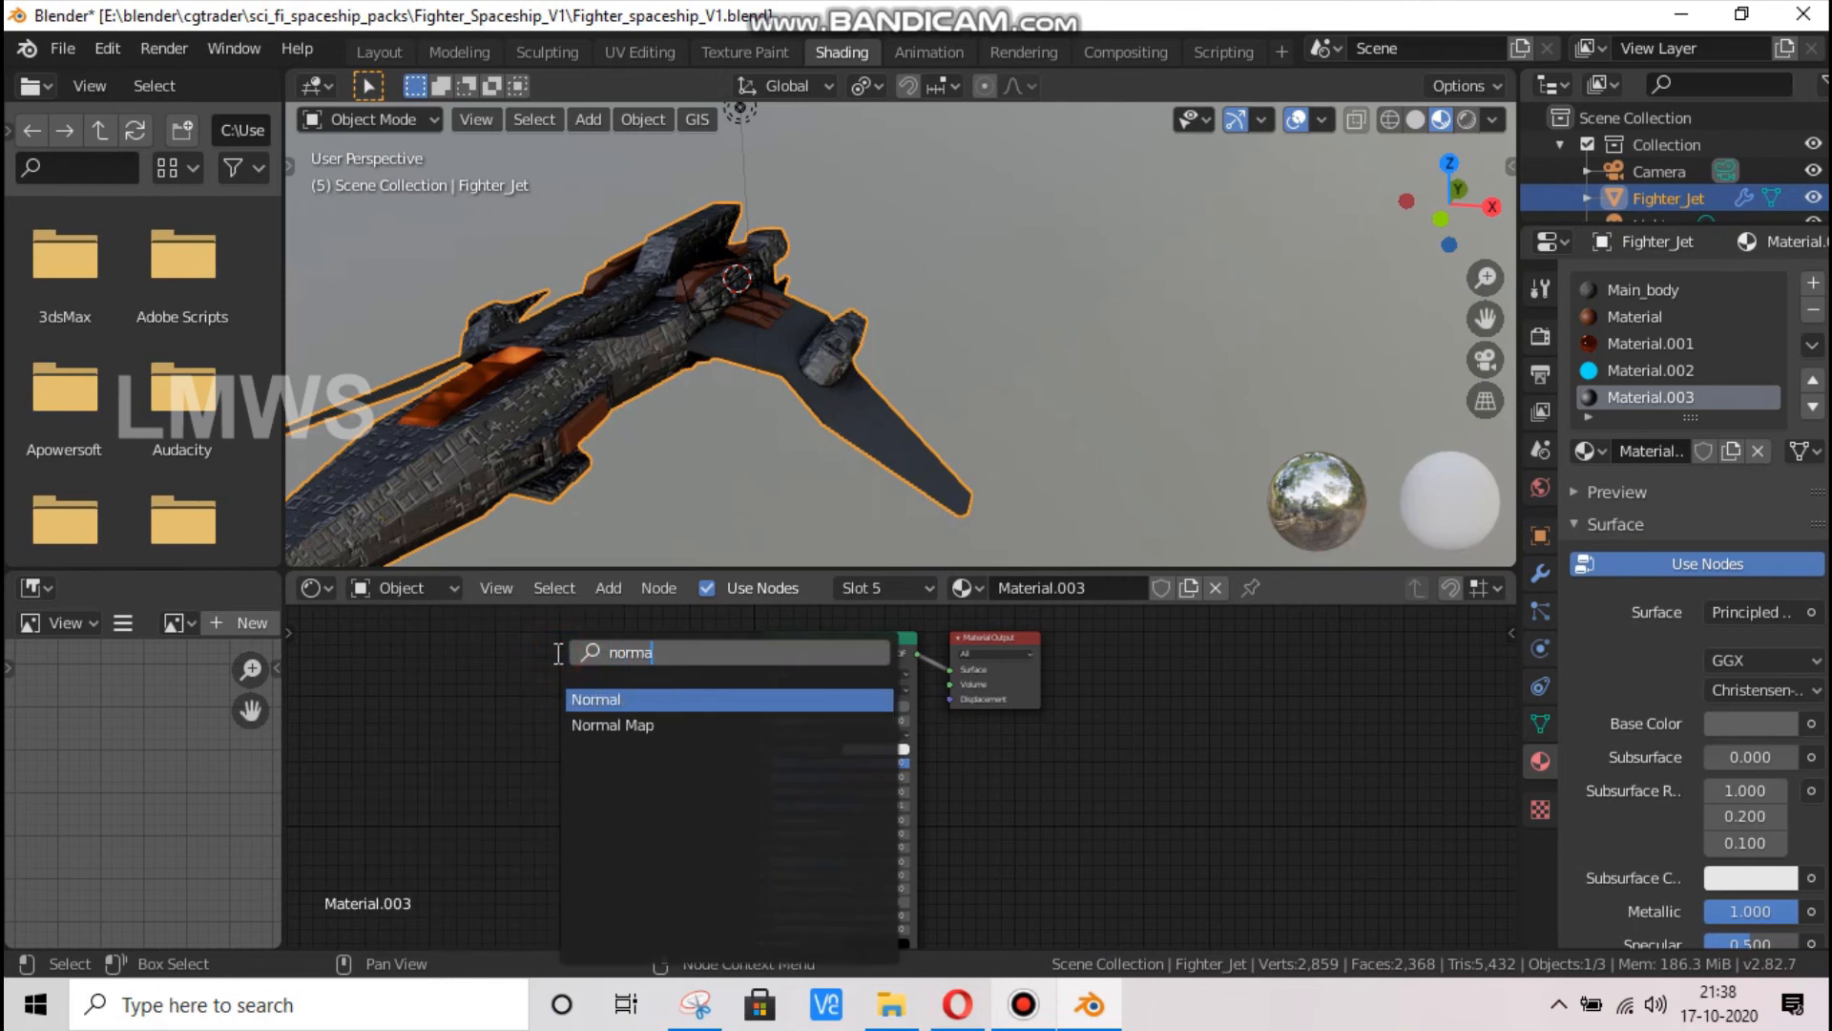
key(Down)
key(Return)
click(536, 798)
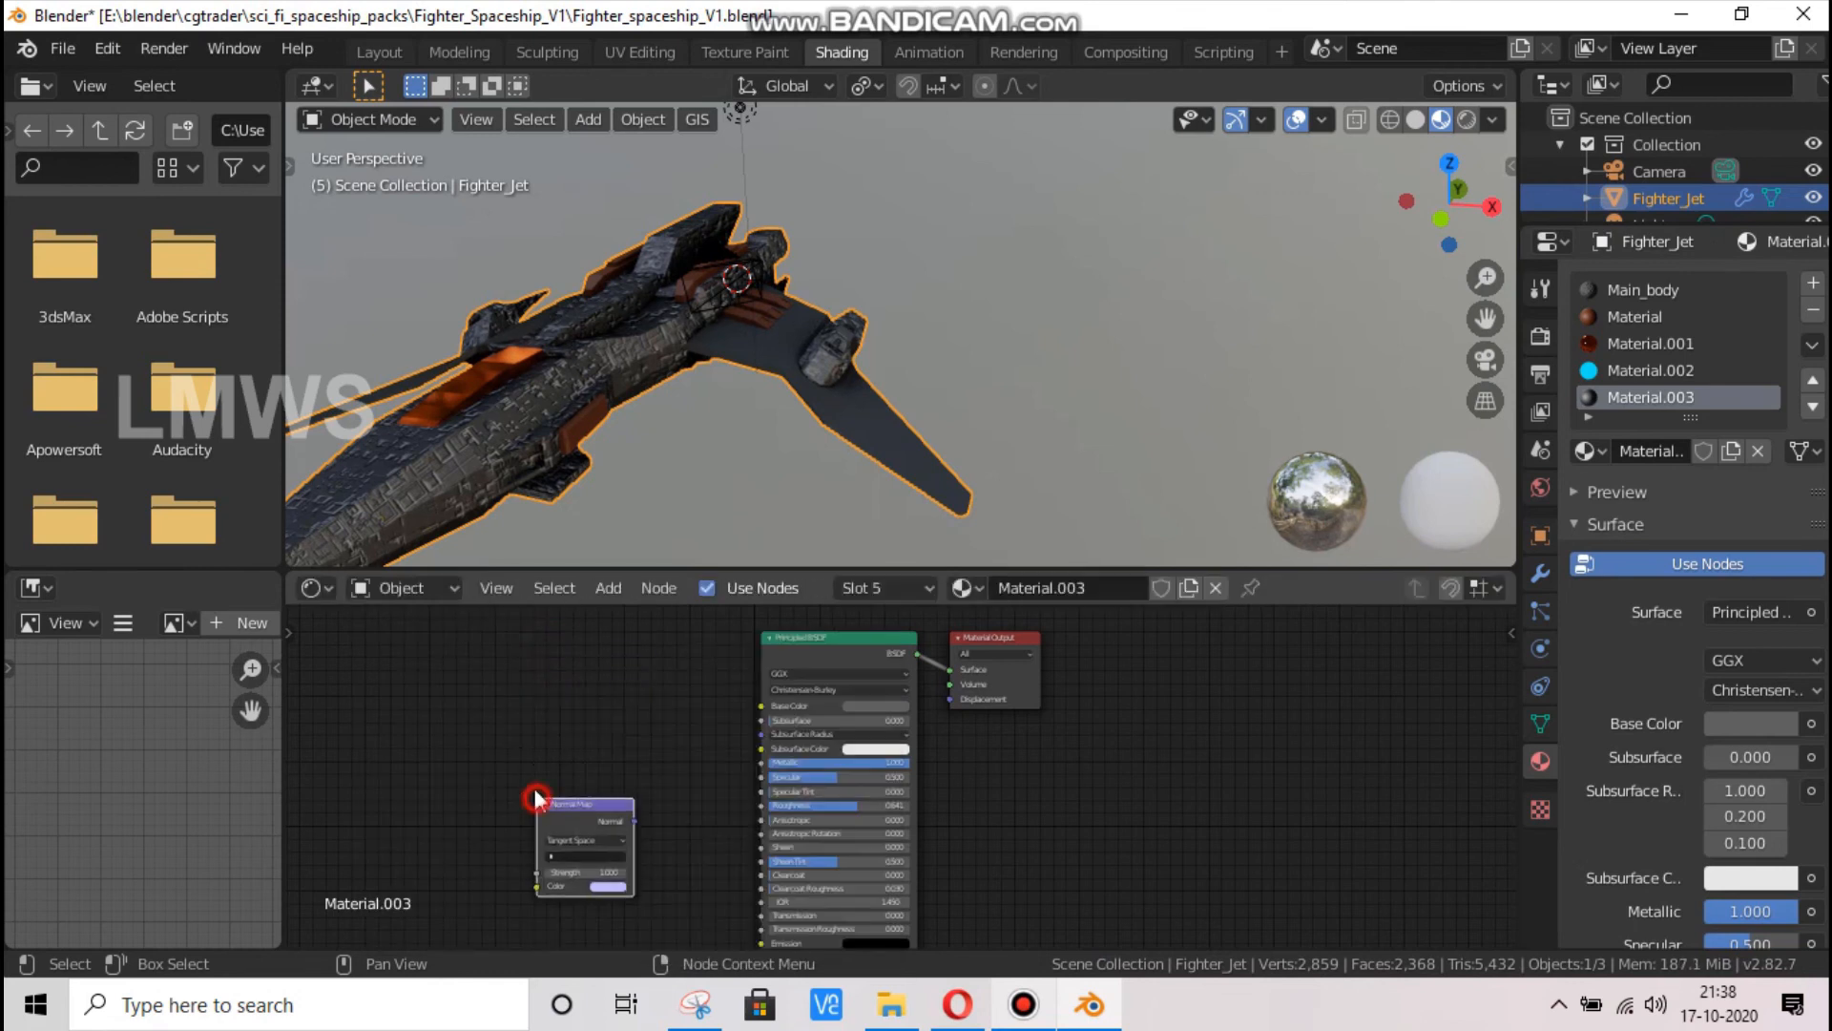
Move the Normal Map node away from the shader and set its UV map to UVMap
drag(1504, 862, 1500, 888)
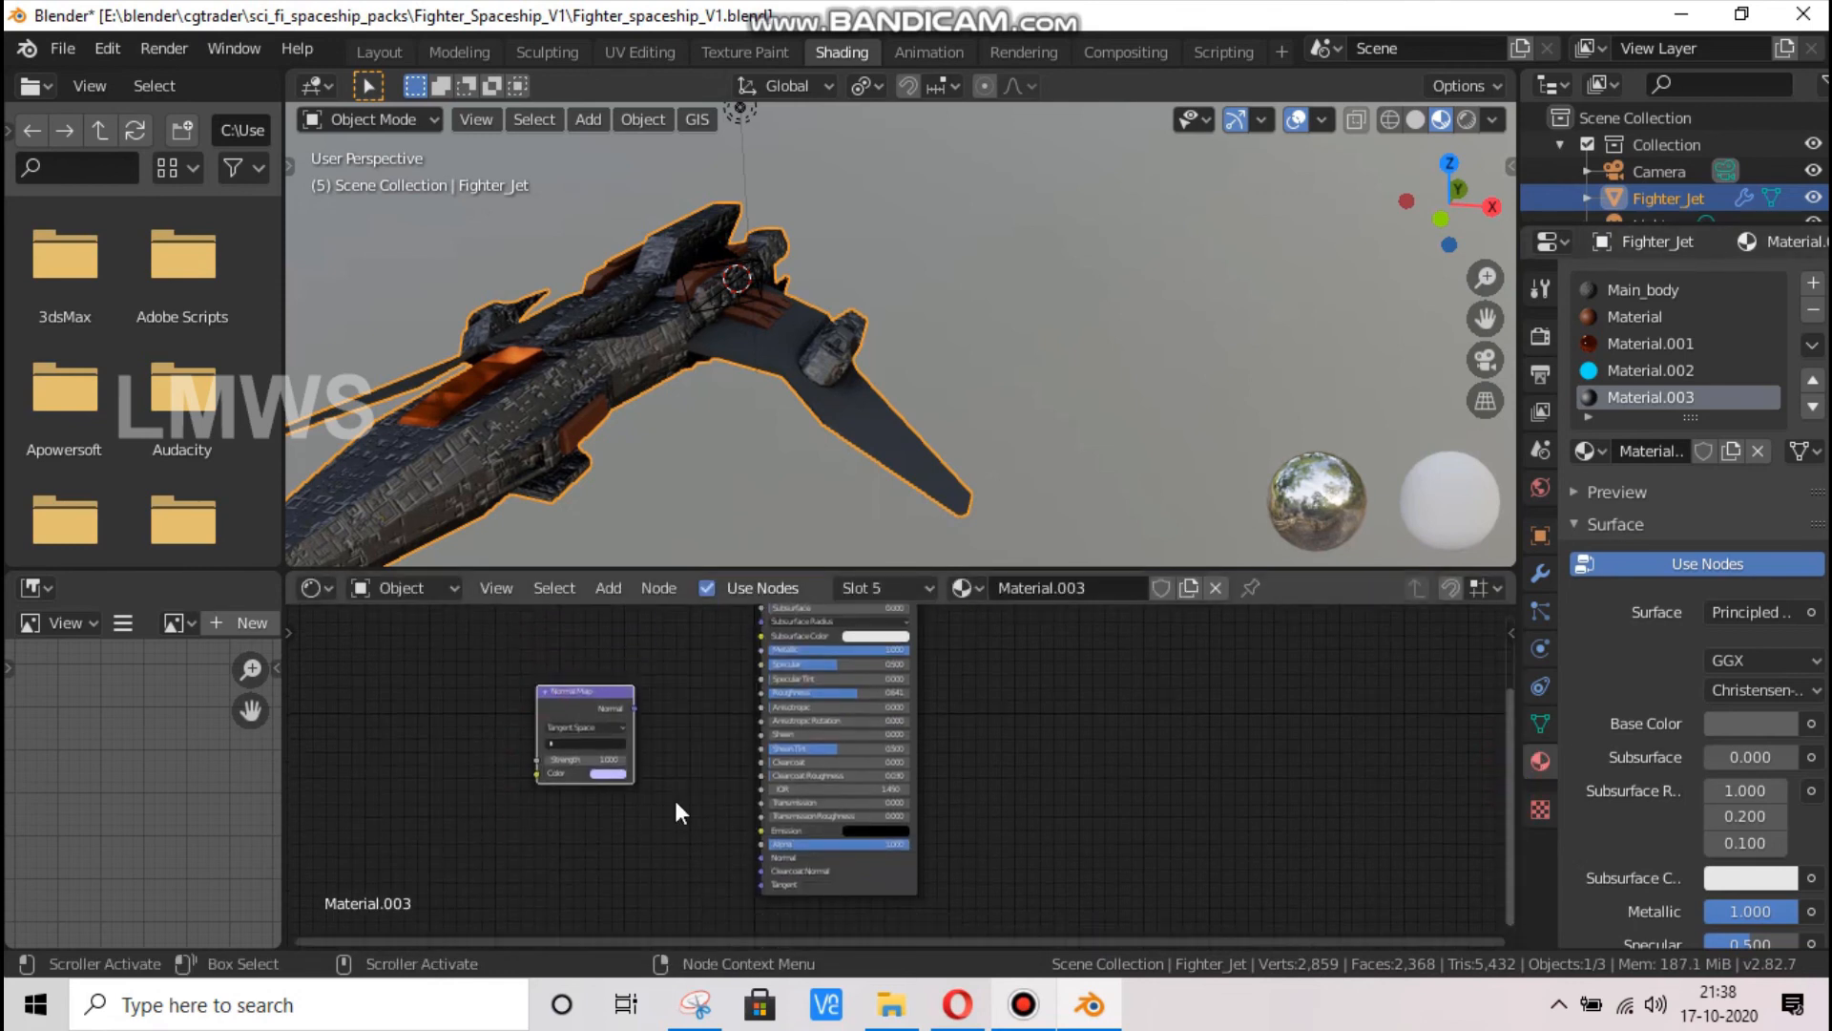
scroll(674, 800, up, 3)
drag(503, 666, 449, 751)
click(437, 816)
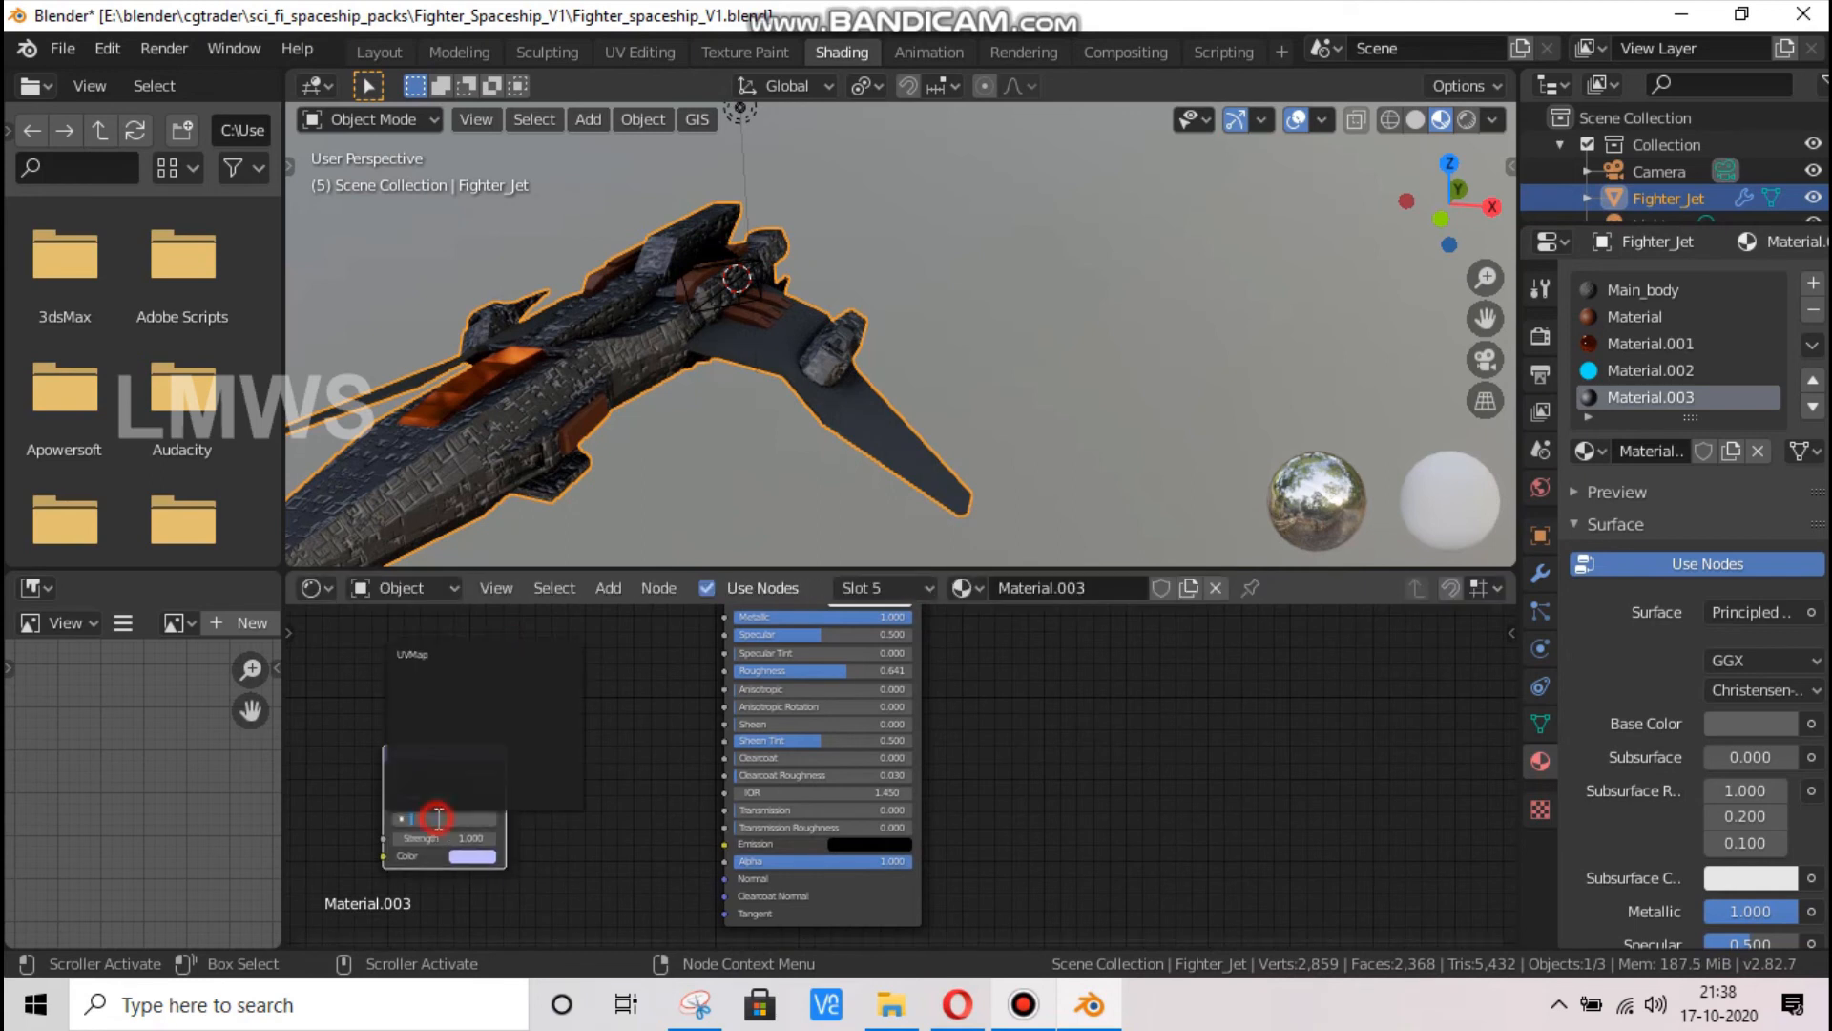
click(439, 659)
Add an Image Texture node to the wing material and load the existing Greebles_Normal.png image into it
key(shift+a)
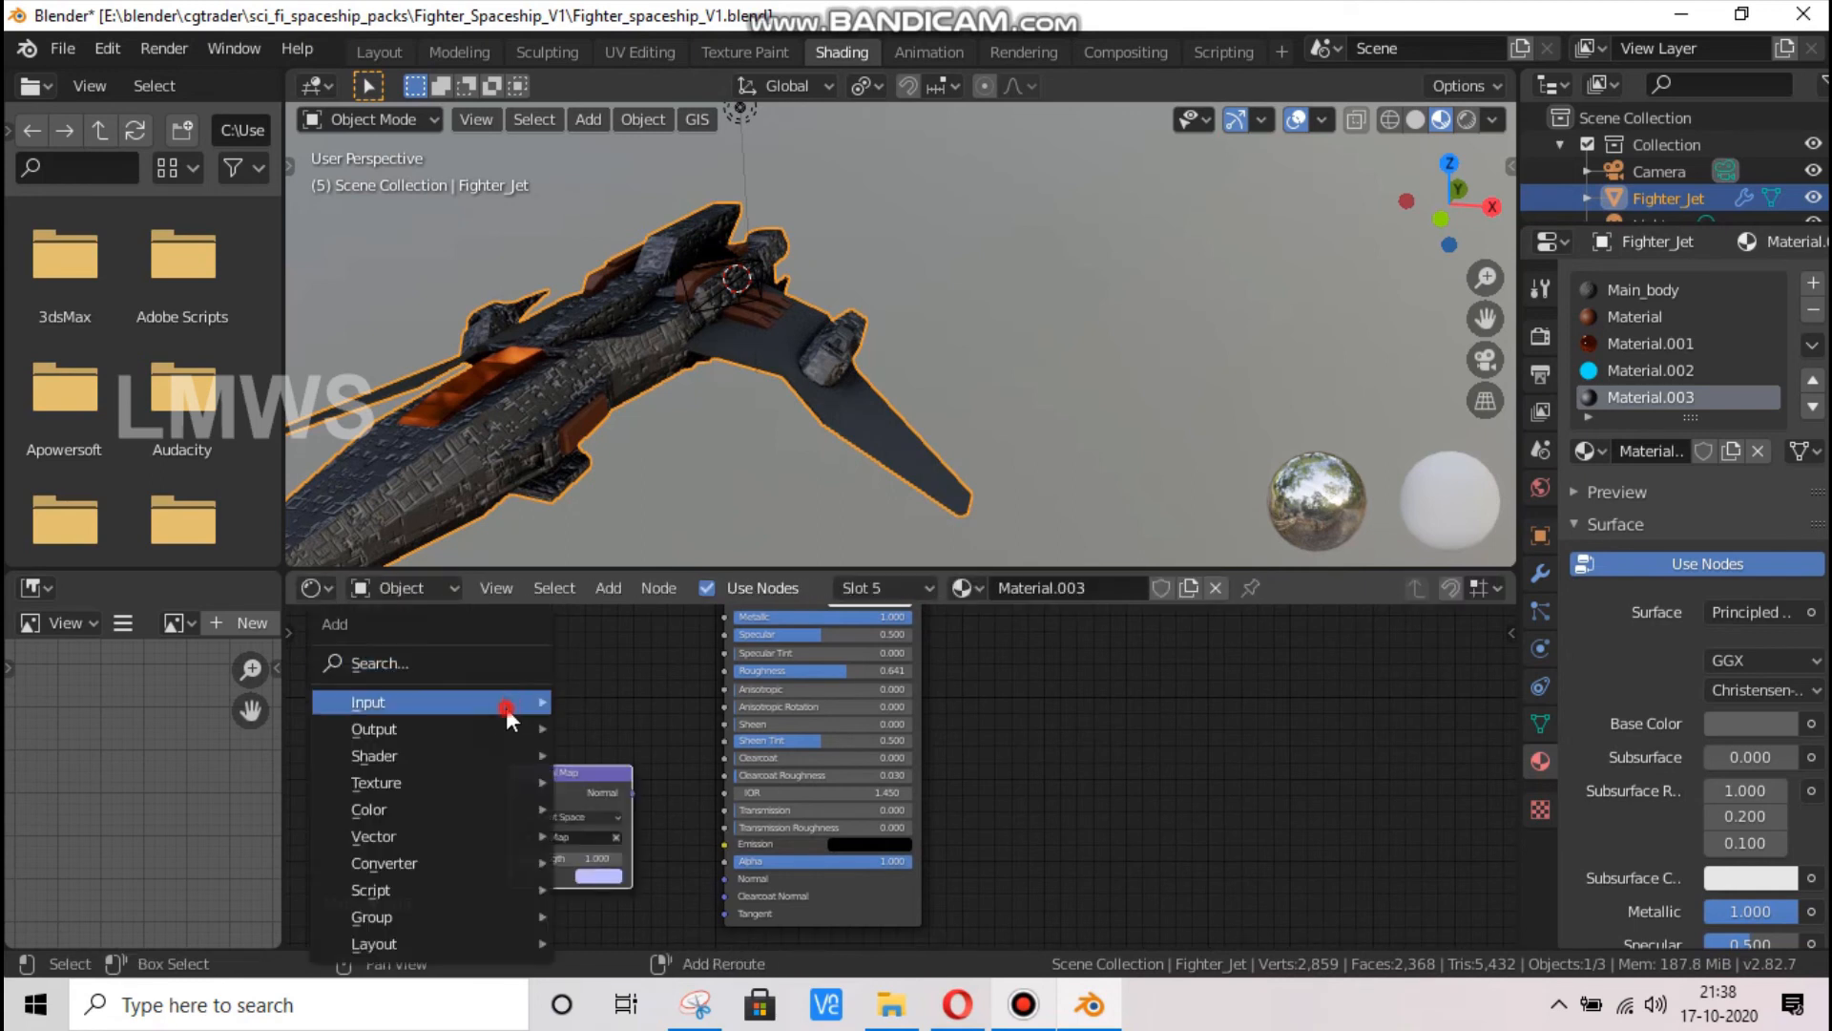
click(479, 659)
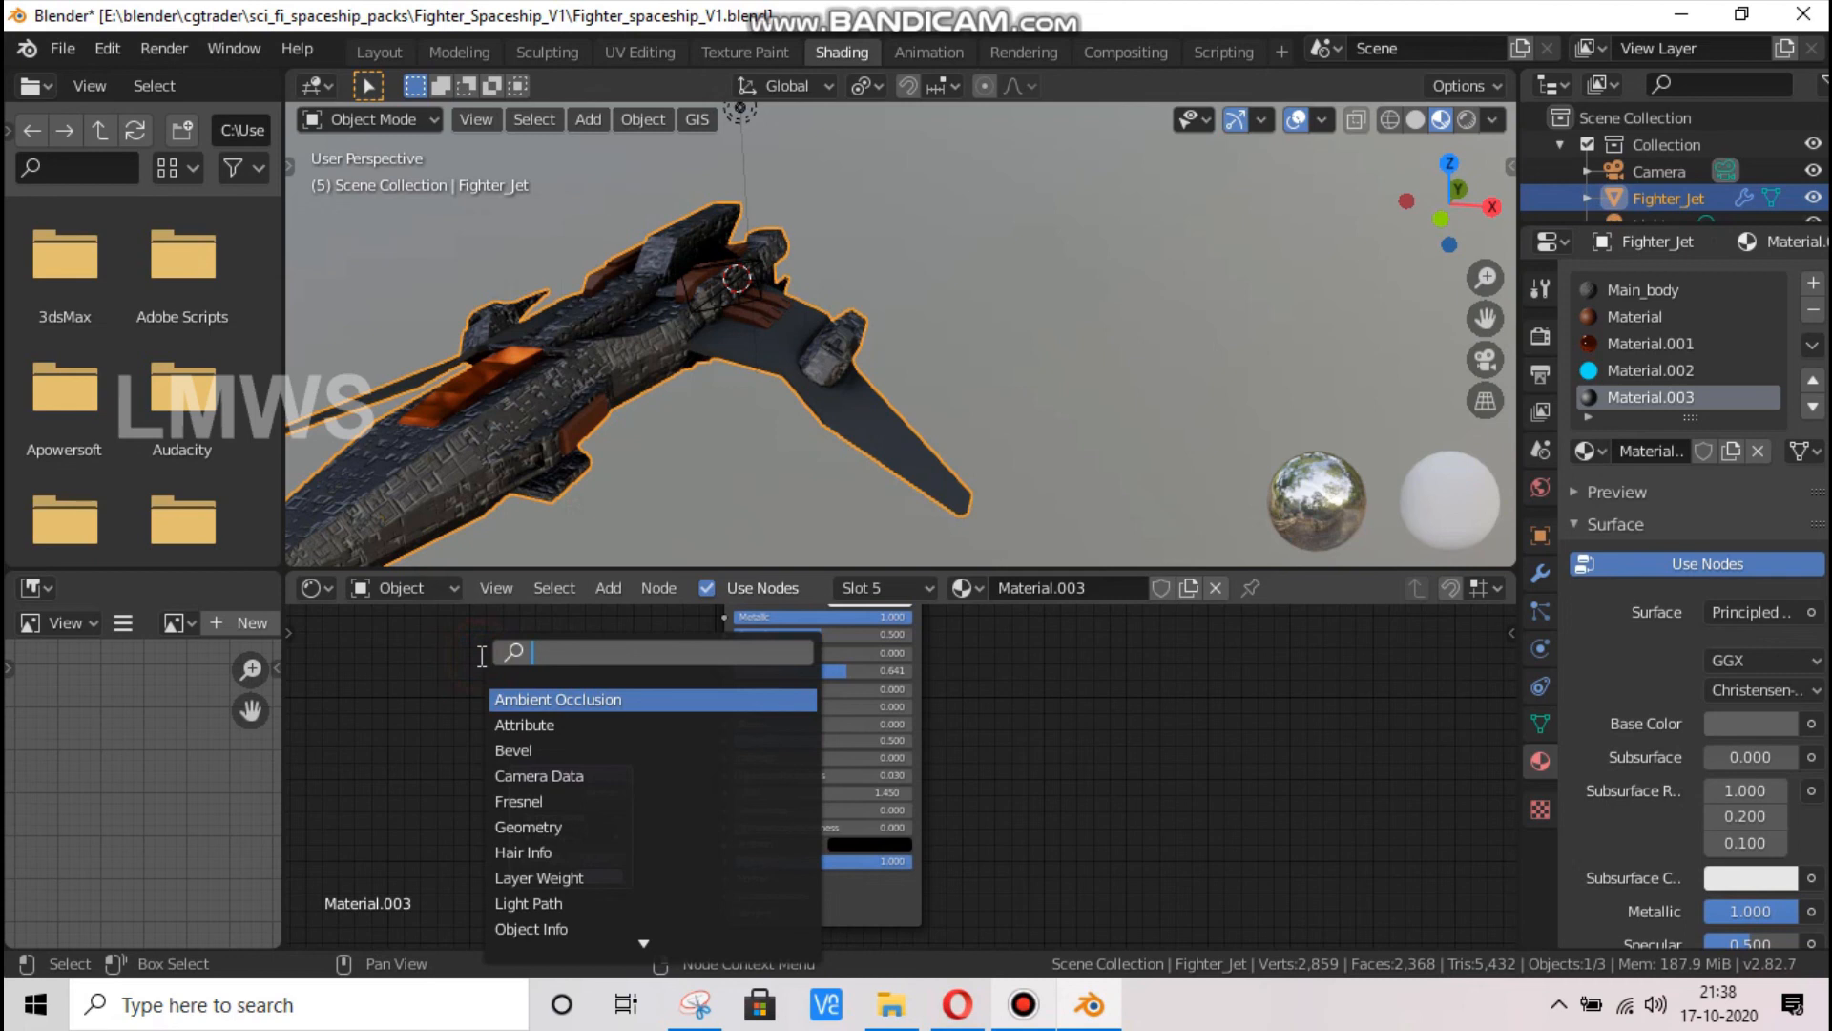
text(image)
key(Return)
click(291, 649)
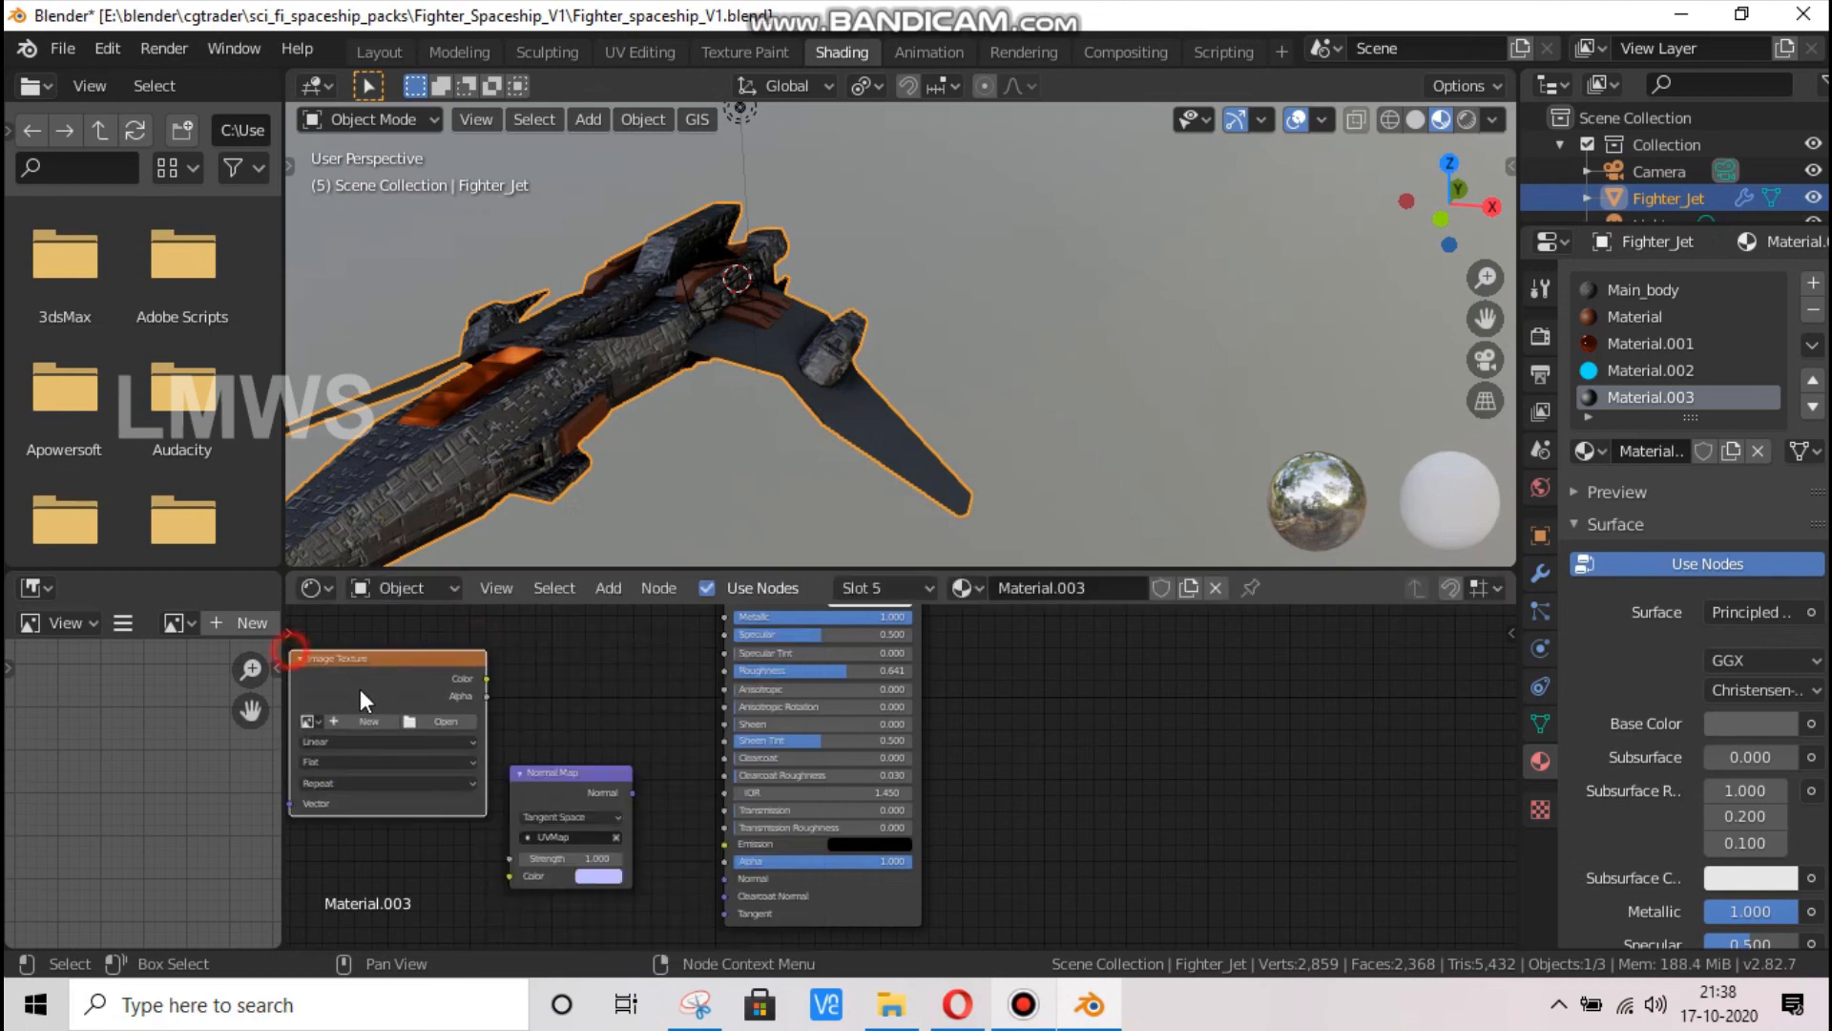
click(316, 717)
click(420, 769)
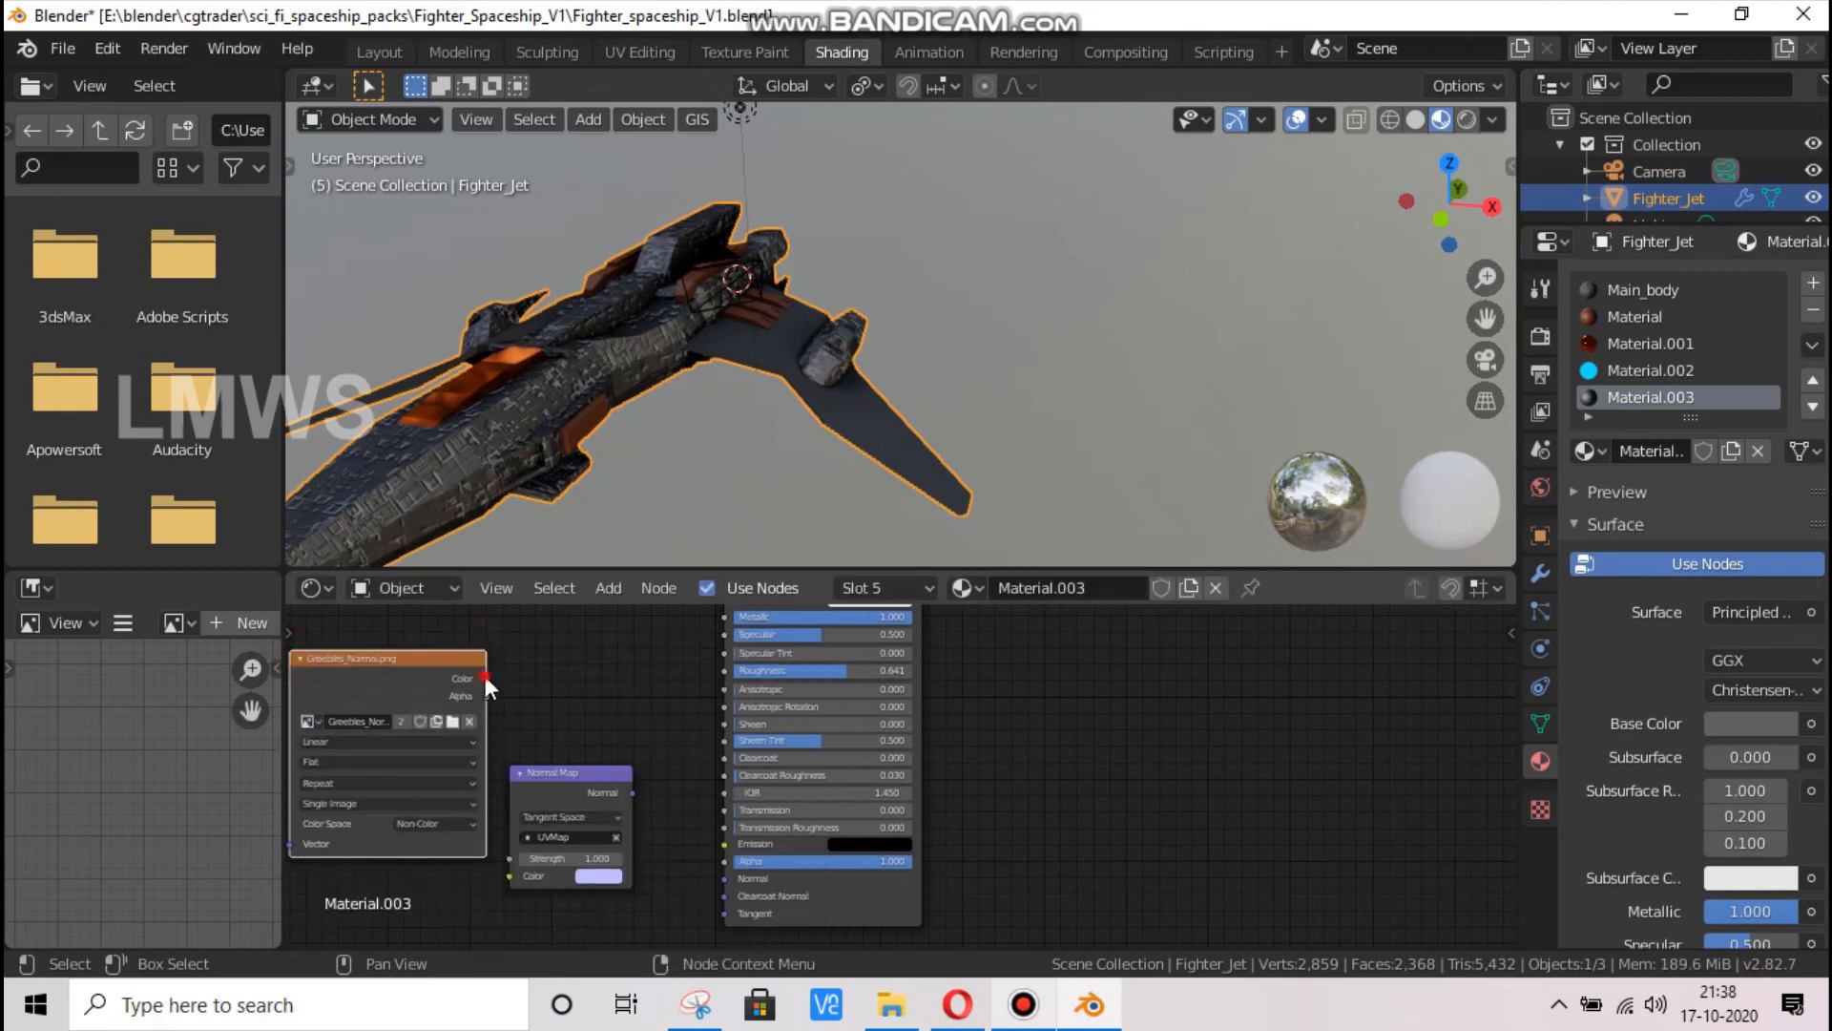
Connect the image's Color to the Normal Map's Color and the map's Normal output to the Principled BSDF's Normal input
drag(486, 679, 512, 874)
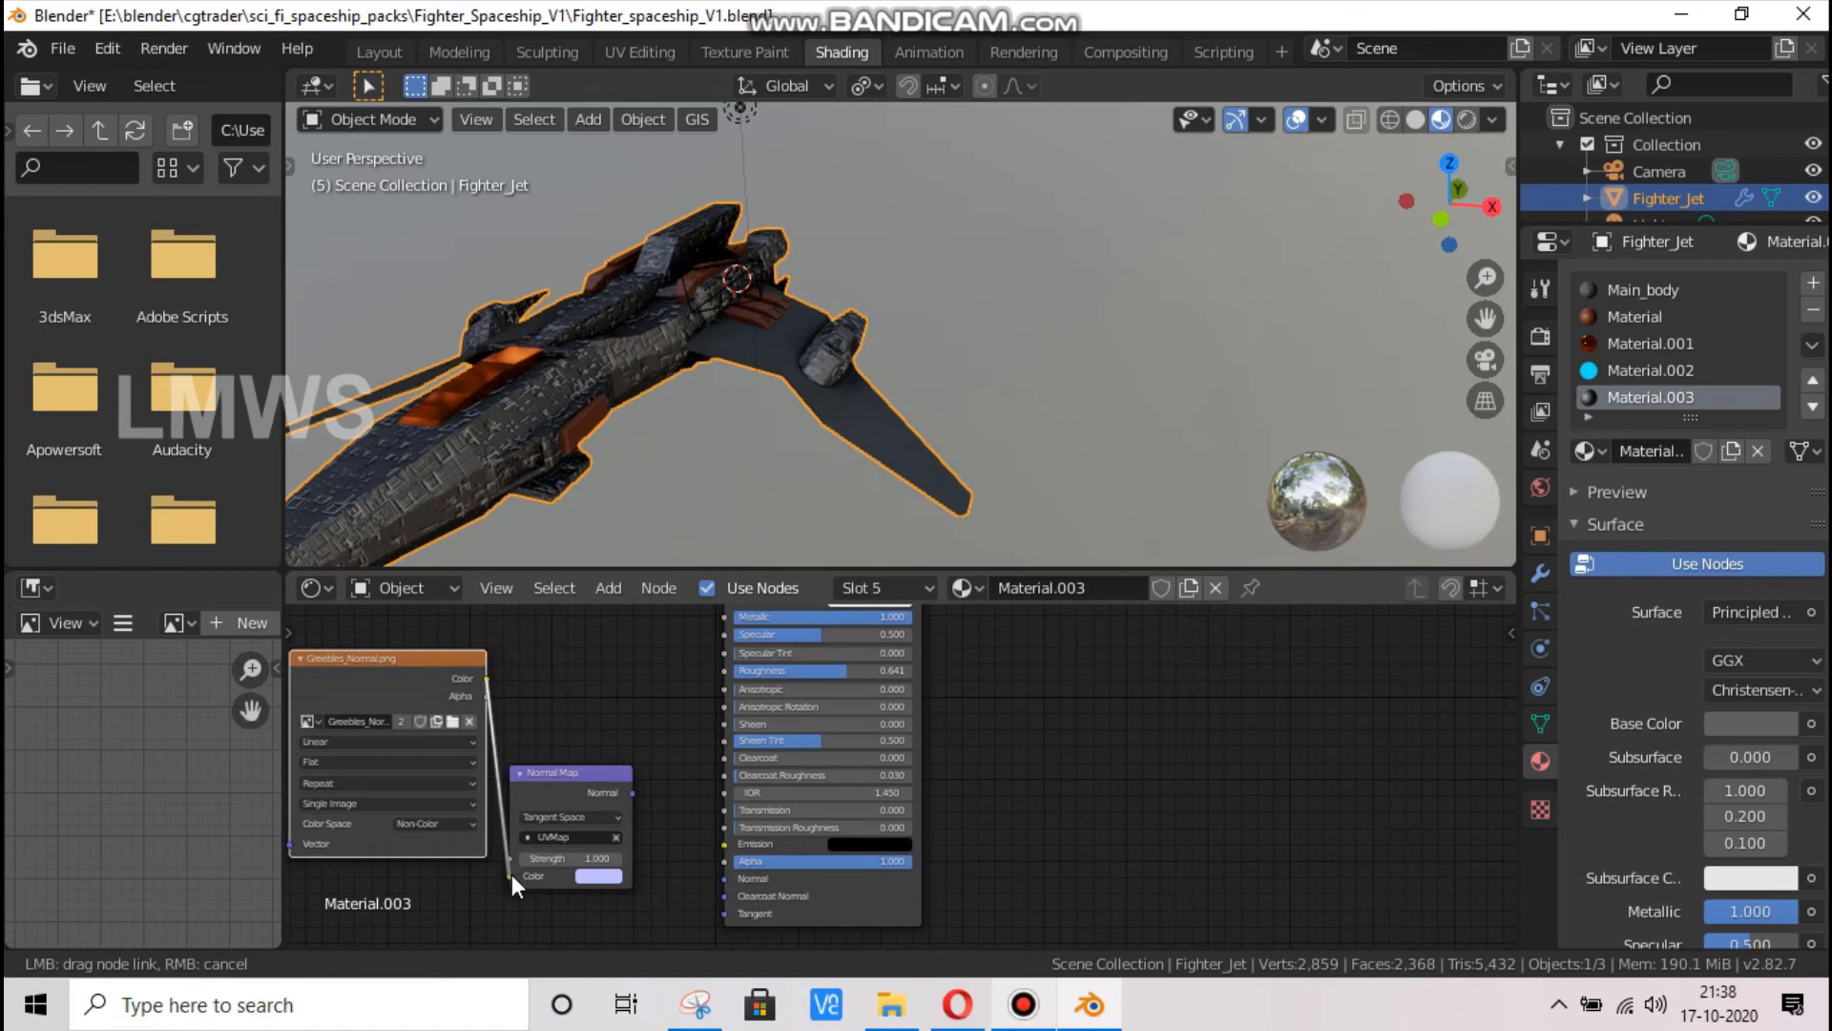
click(630, 794)
drag(632, 793, 724, 878)
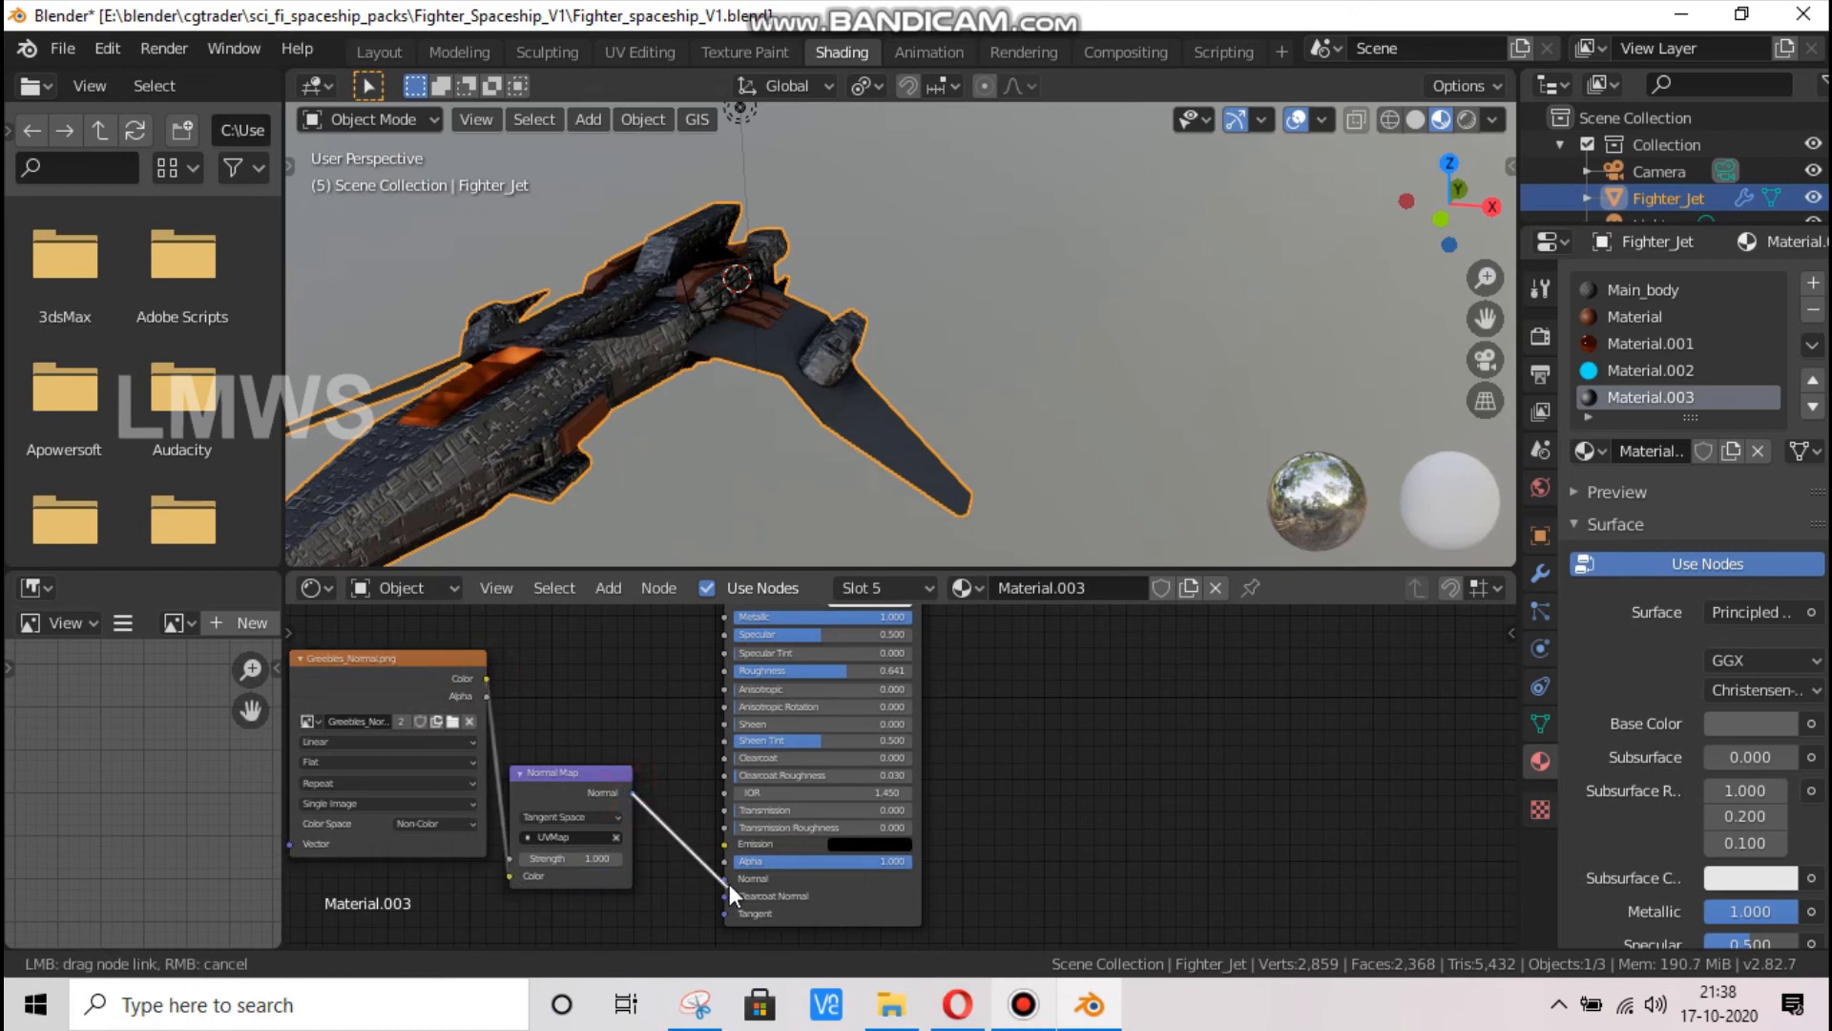
Set the wing material's Normal Map strength to 0.5
click(575, 858)
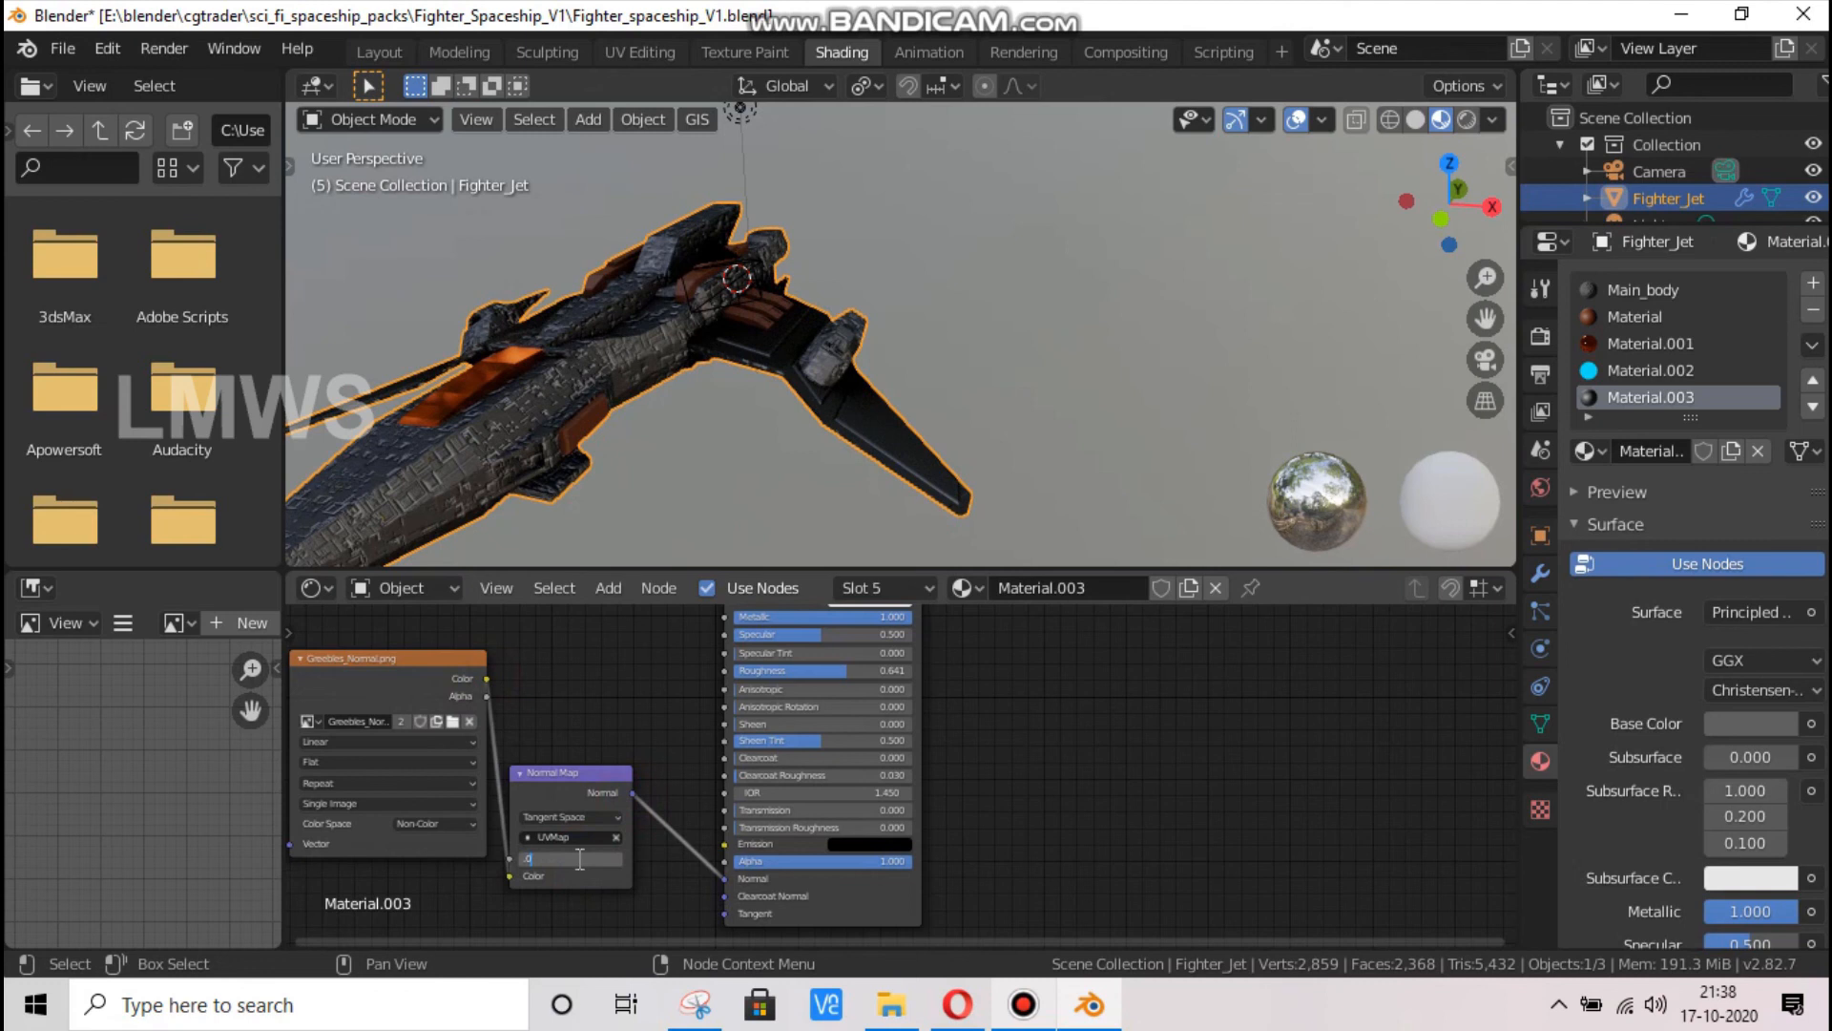
key(Return)
drag(1471, 208, 949, 183)
scroll(1183, 401, up, 3)
scroll(1182, 399, up, 2)
click(1035, 531)
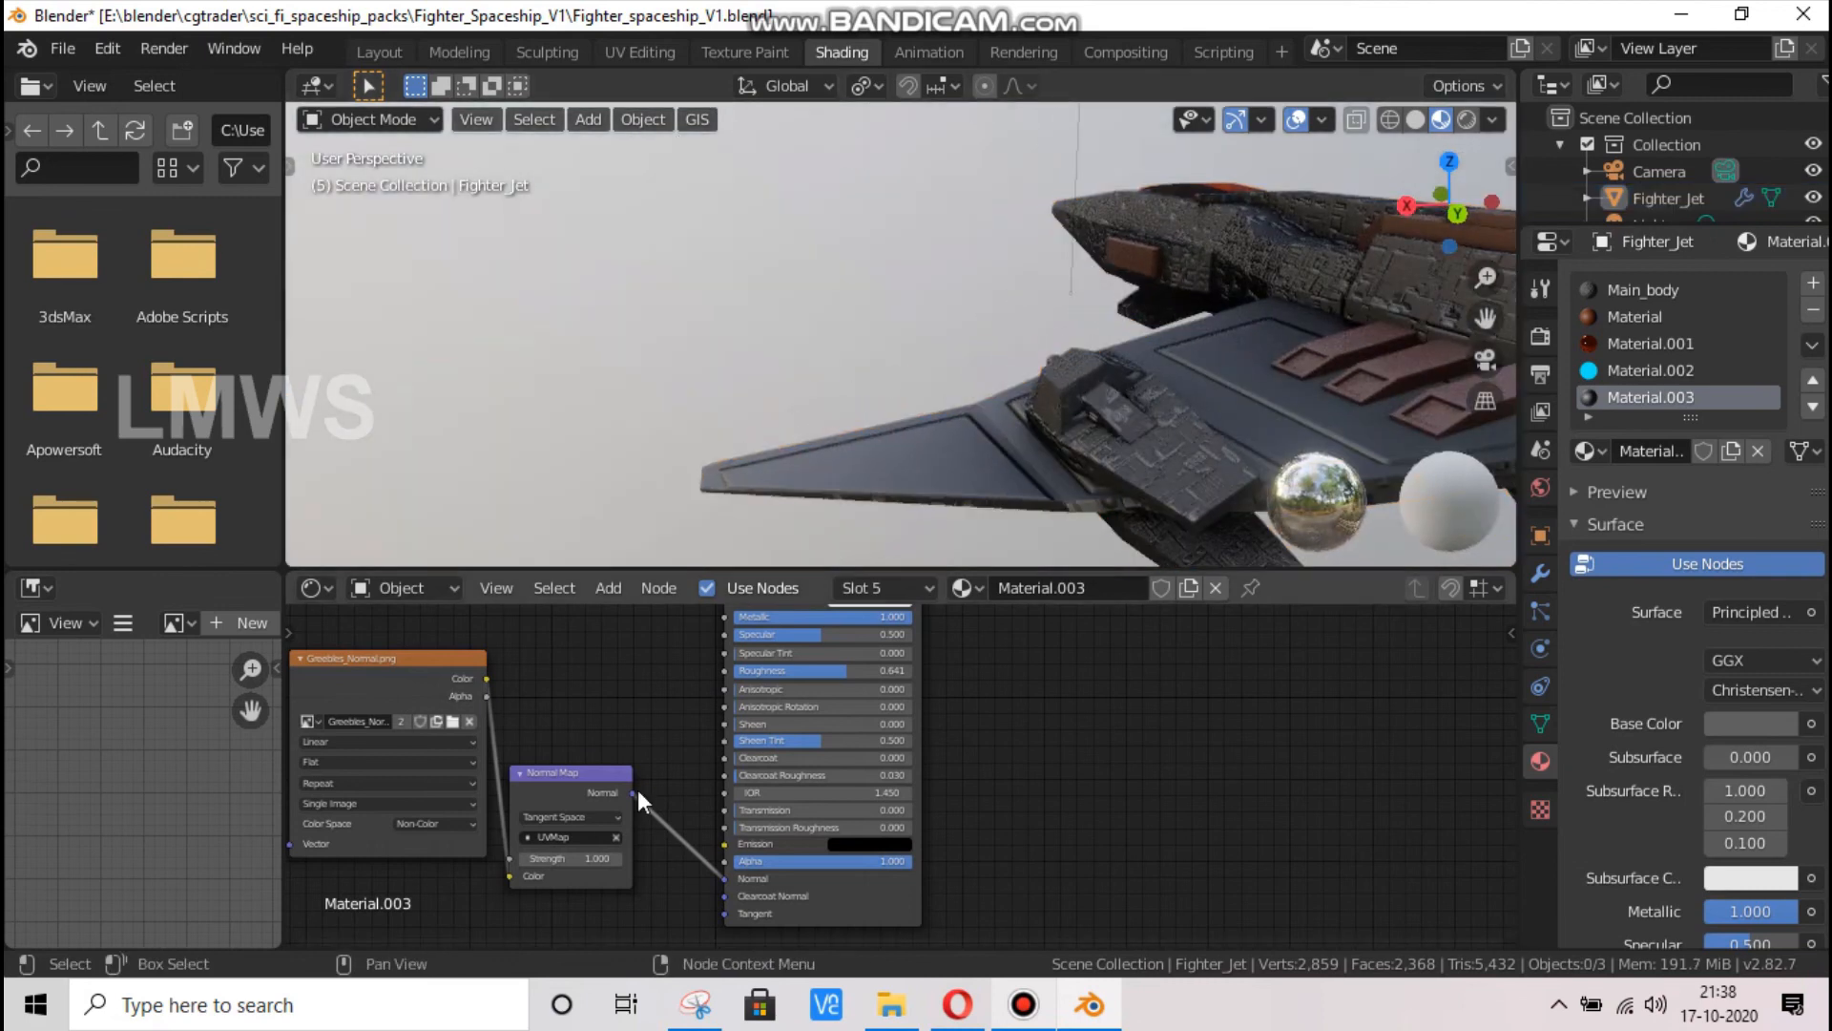
key(Return)
click(582, 857)
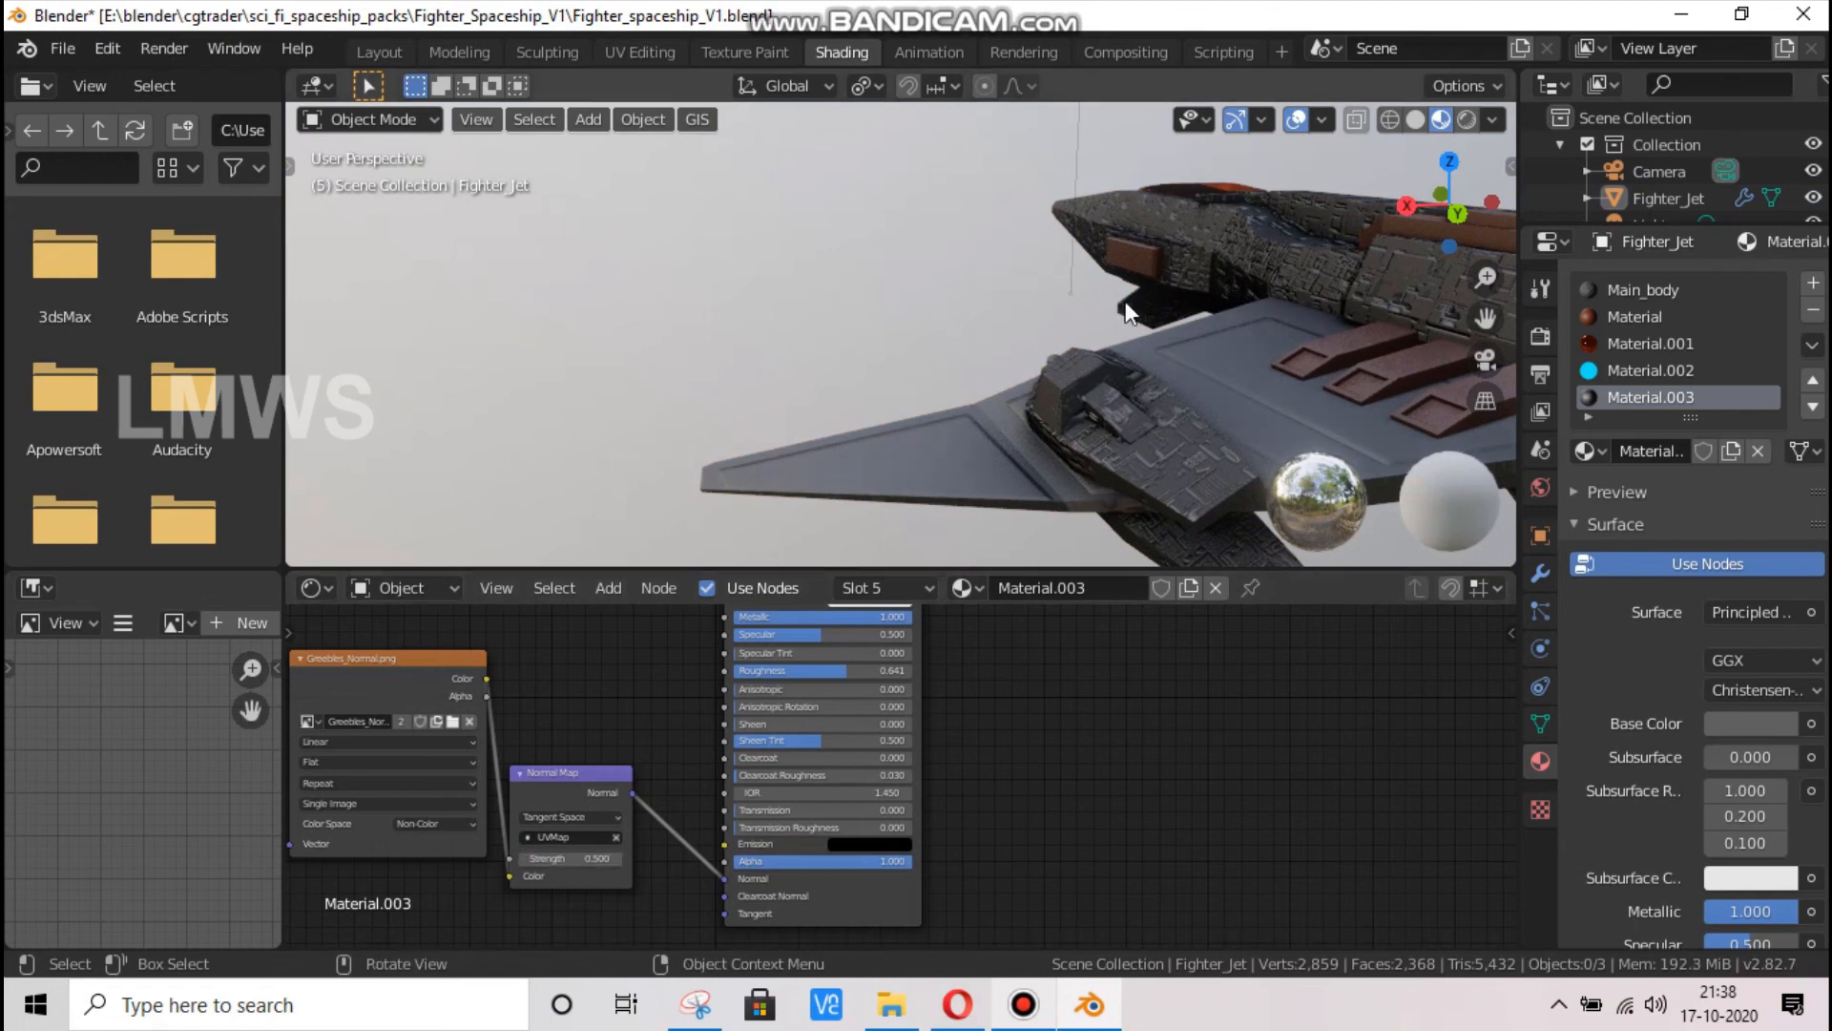
Enter Edit Mode on the fighter and deselect all faces
scroll(1125, 301, down, 6)
middle_drag(1125, 300, 730, 376)
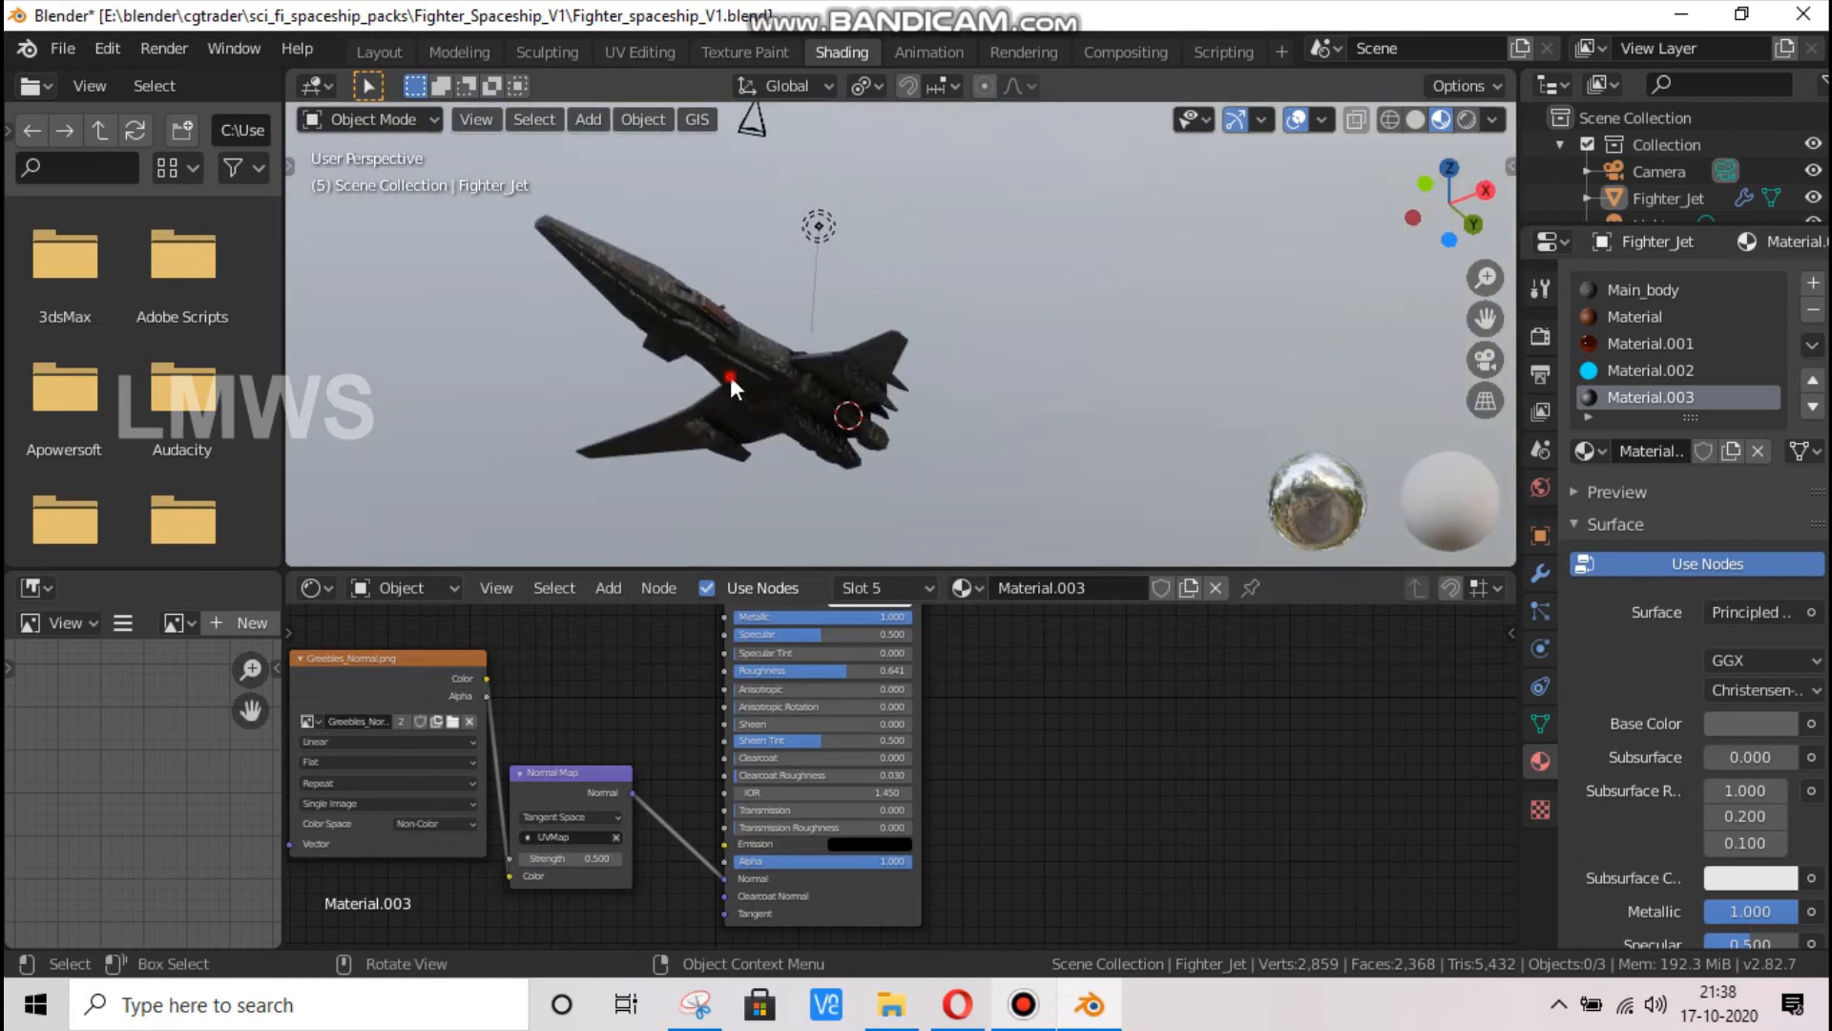
scroll(730, 376, up, 2)
key(Tab)
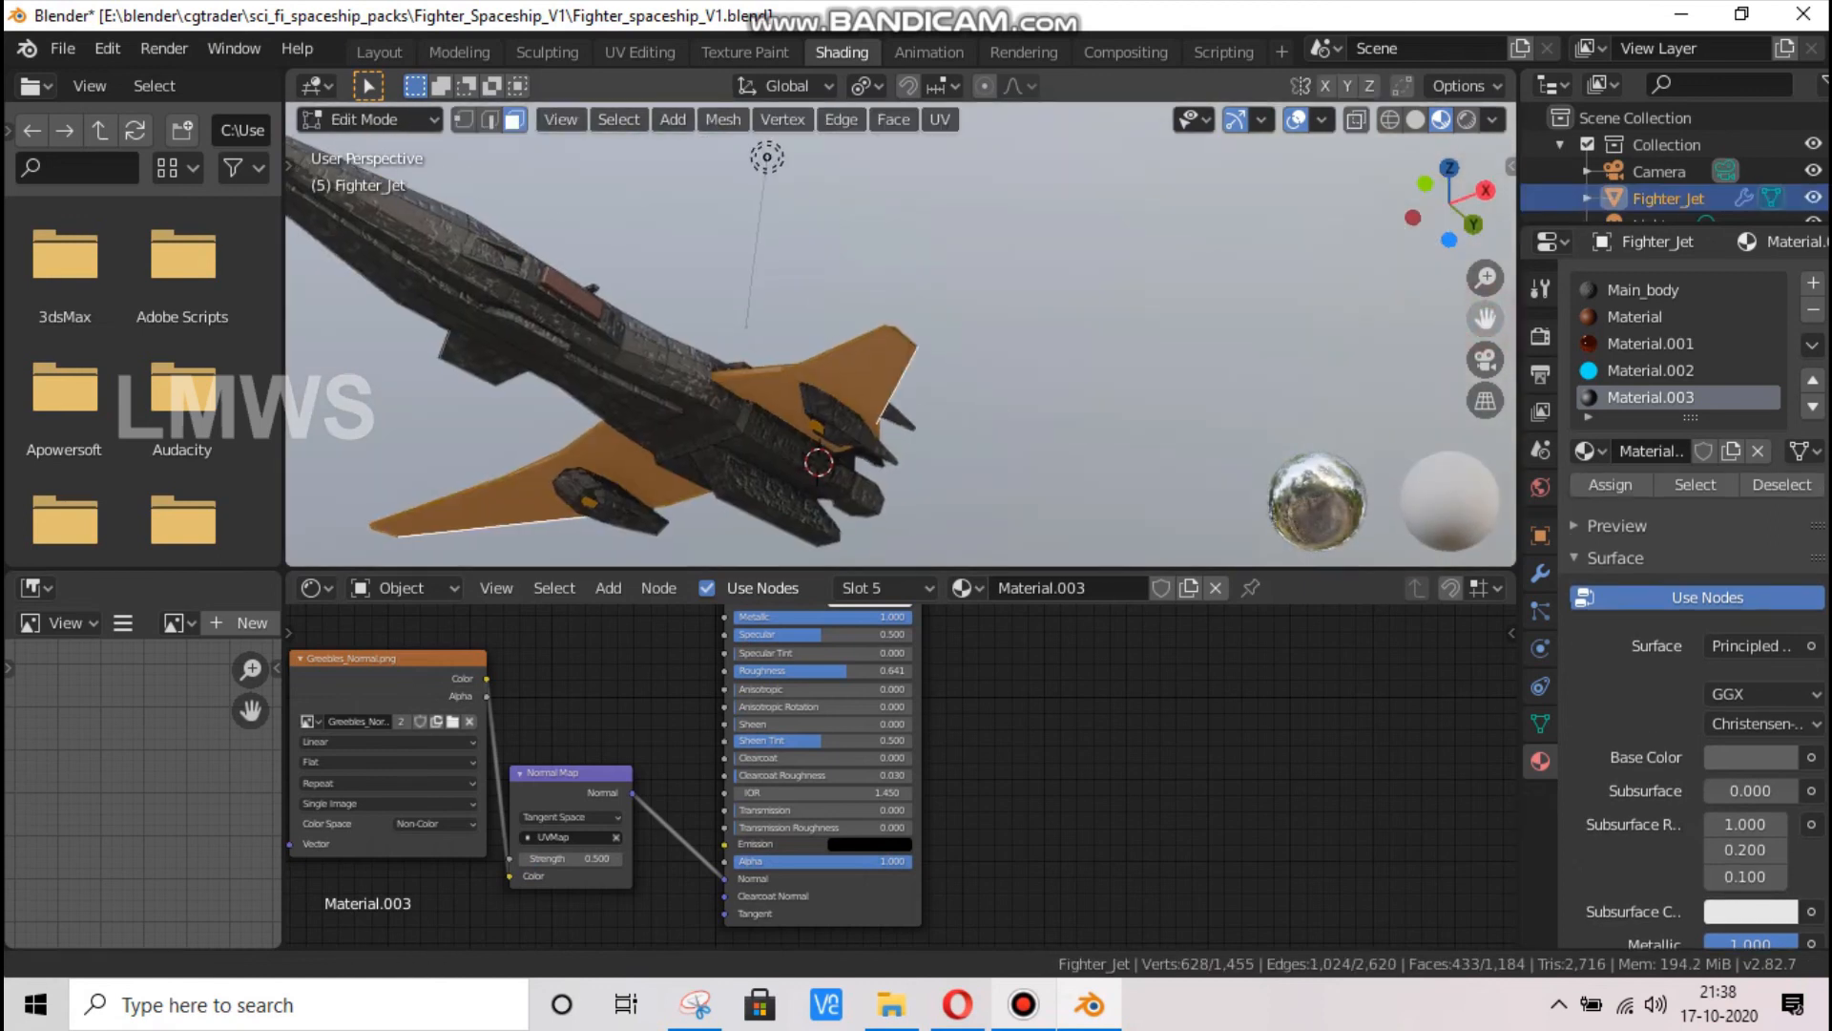
shift+middle_drag(551, 355, 777, 372)
scroll(777, 372, up, 2)
scroll(749, 374, up, 1)
key(alt+a)
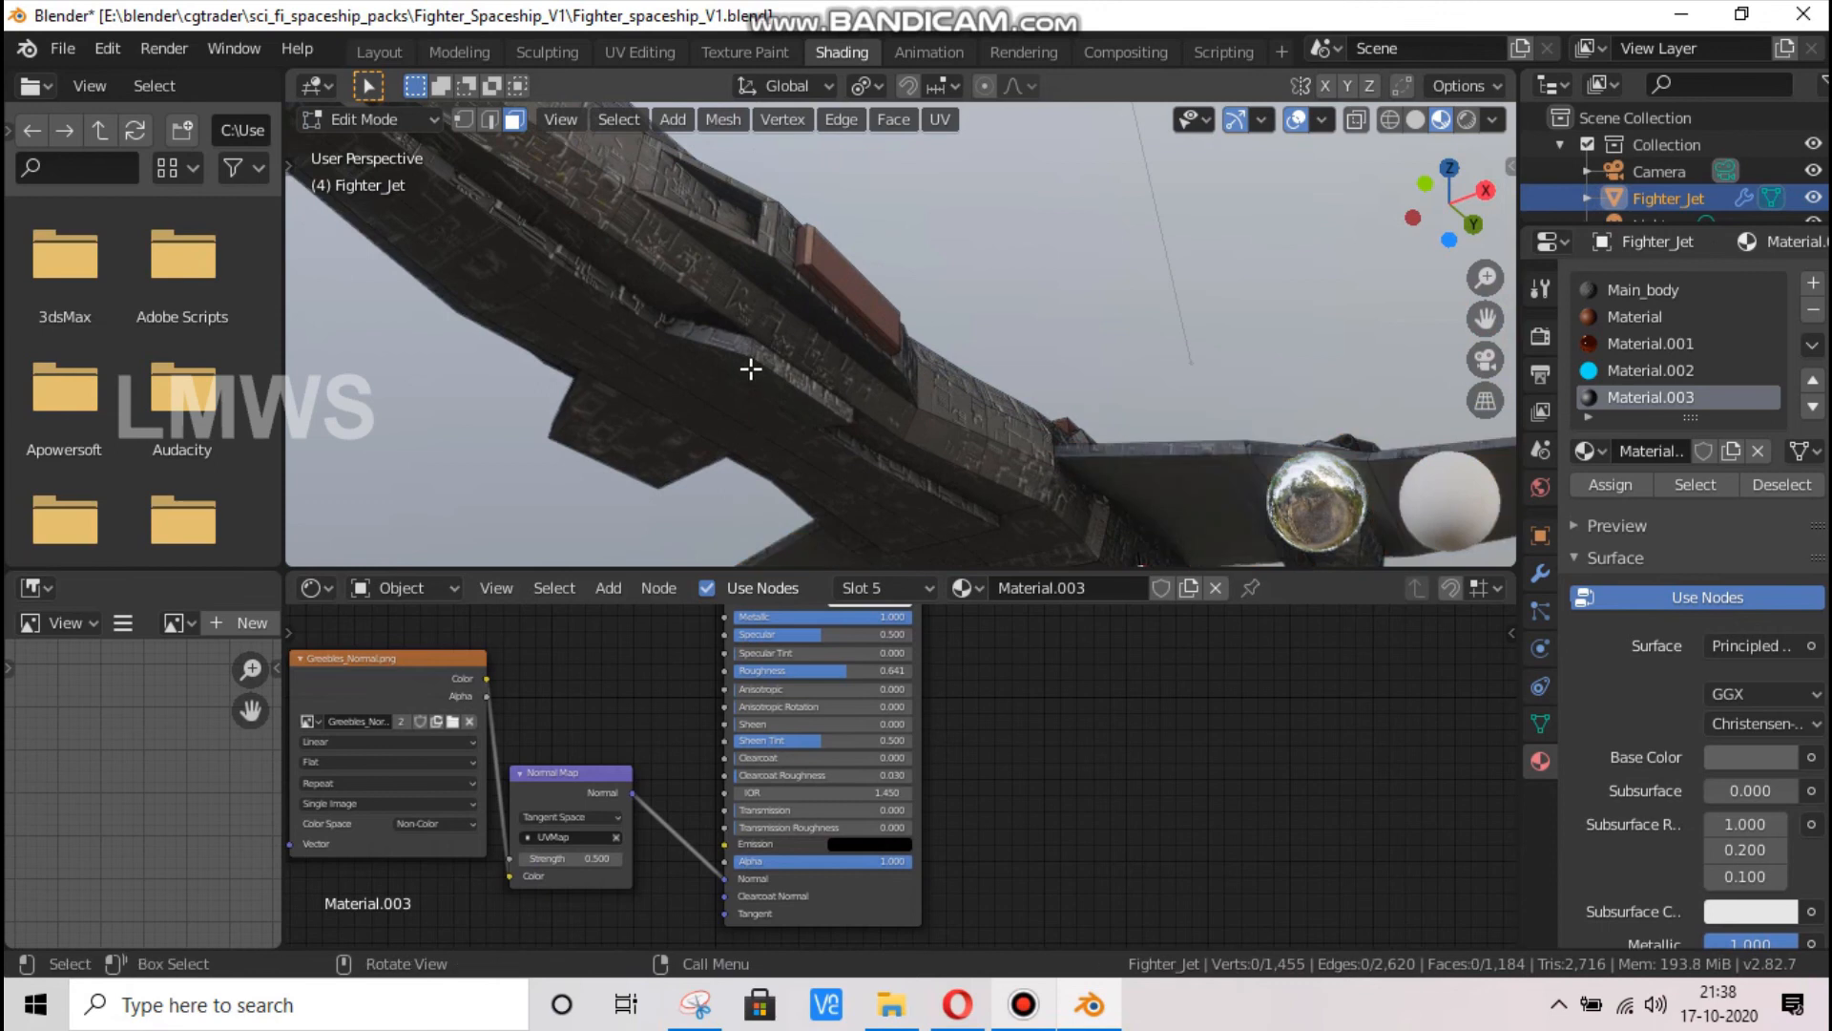
key(a)
scroll(786, 359, down, 3)
key(alt+a)
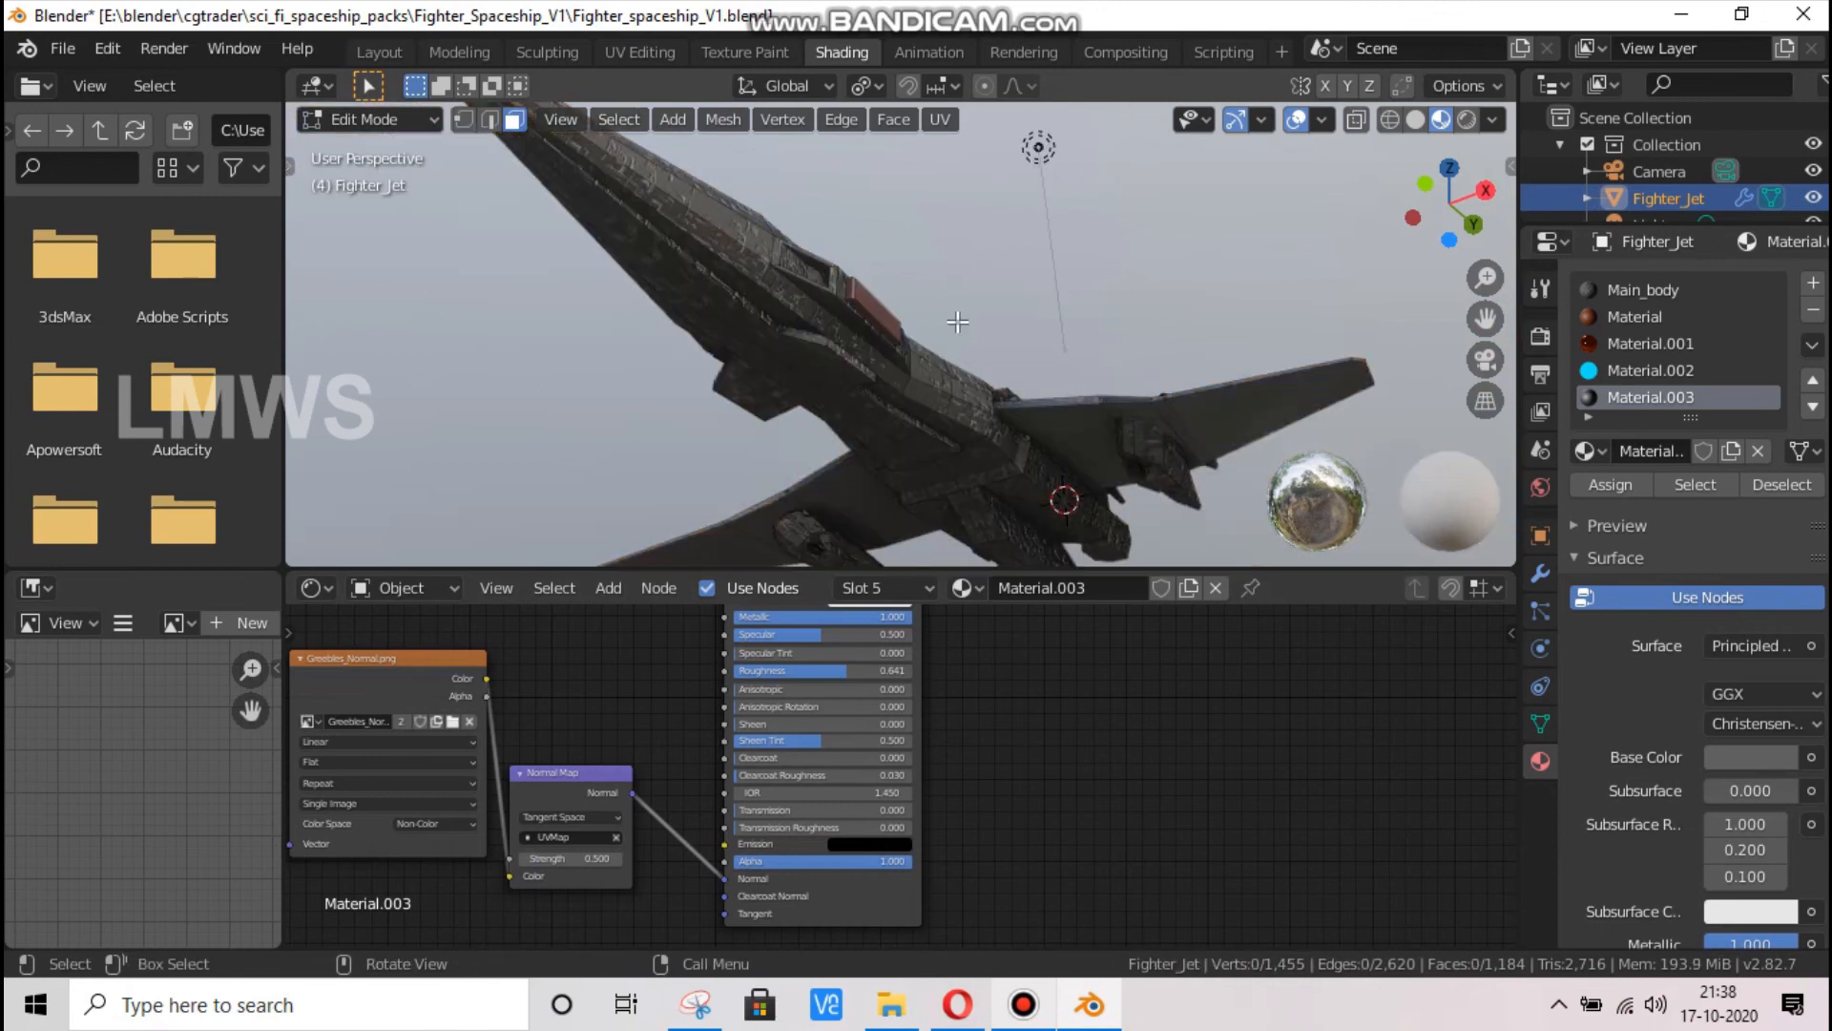
From the right orthographic view, select and hide the three adjoining faces along the fuselage's lower side
key(KP_3)
scroll(966, 271, up, 2)
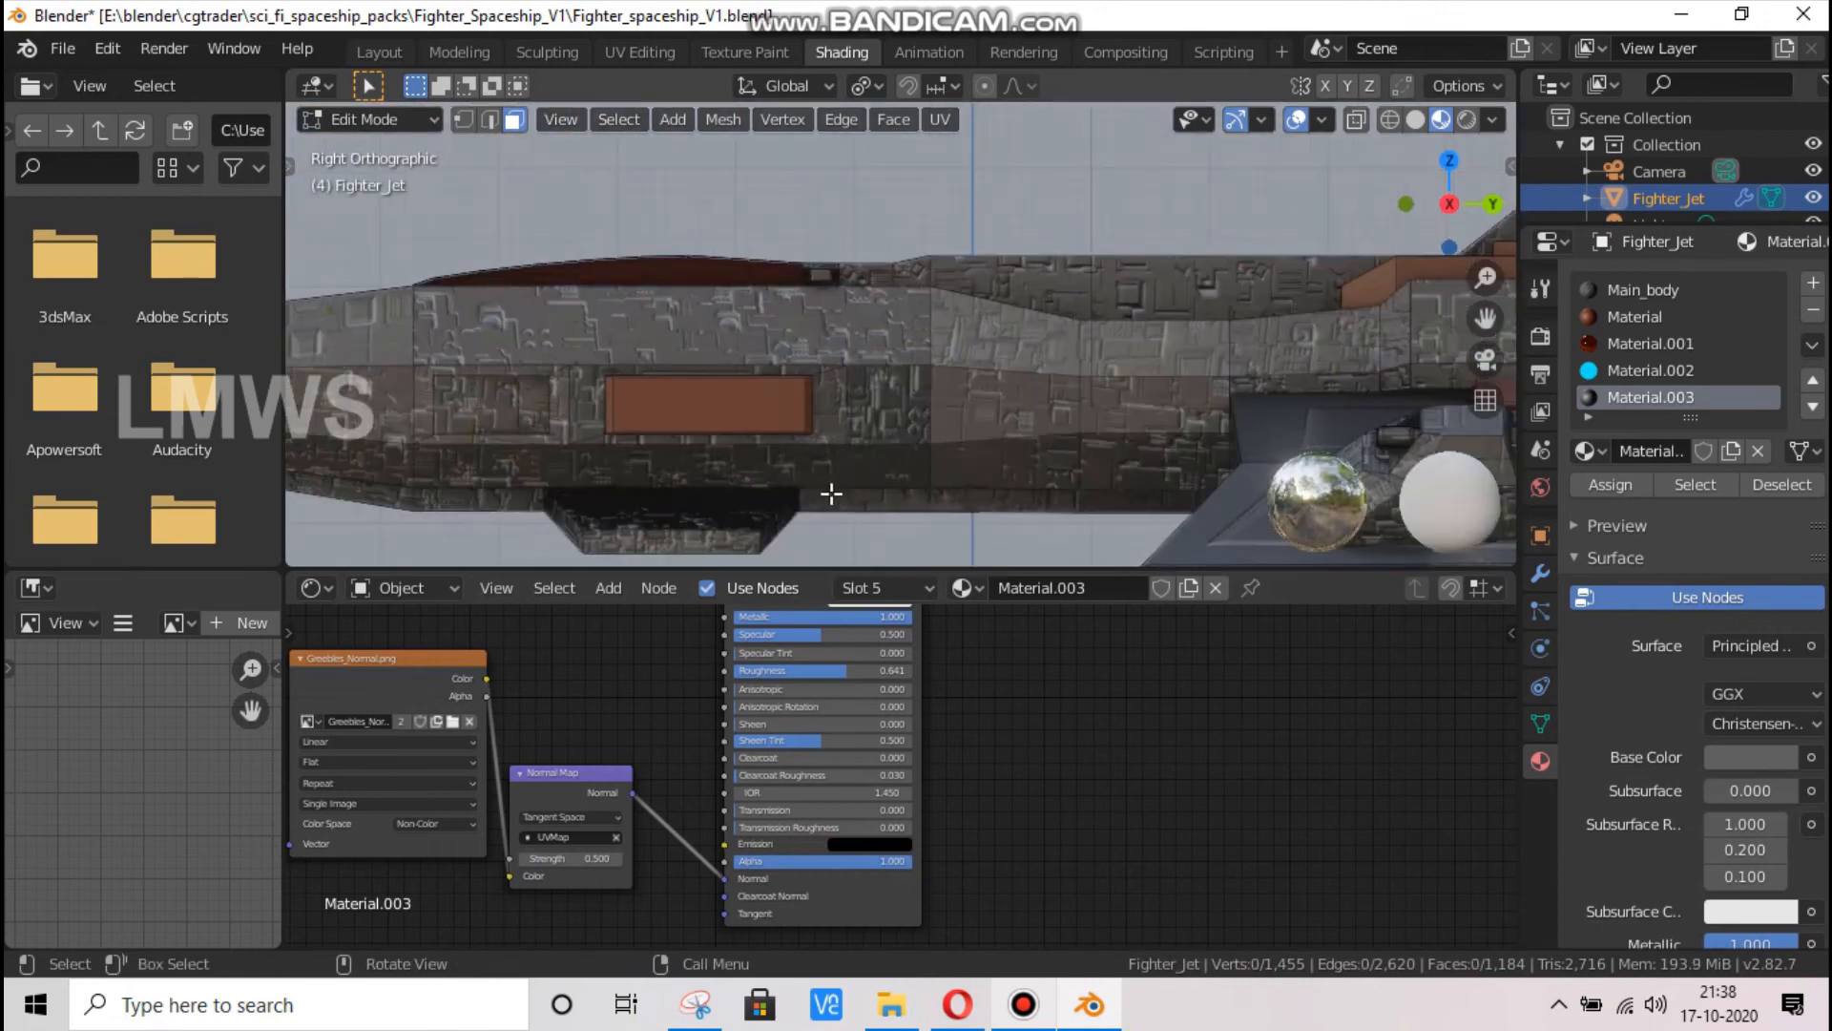
click(687, 410)
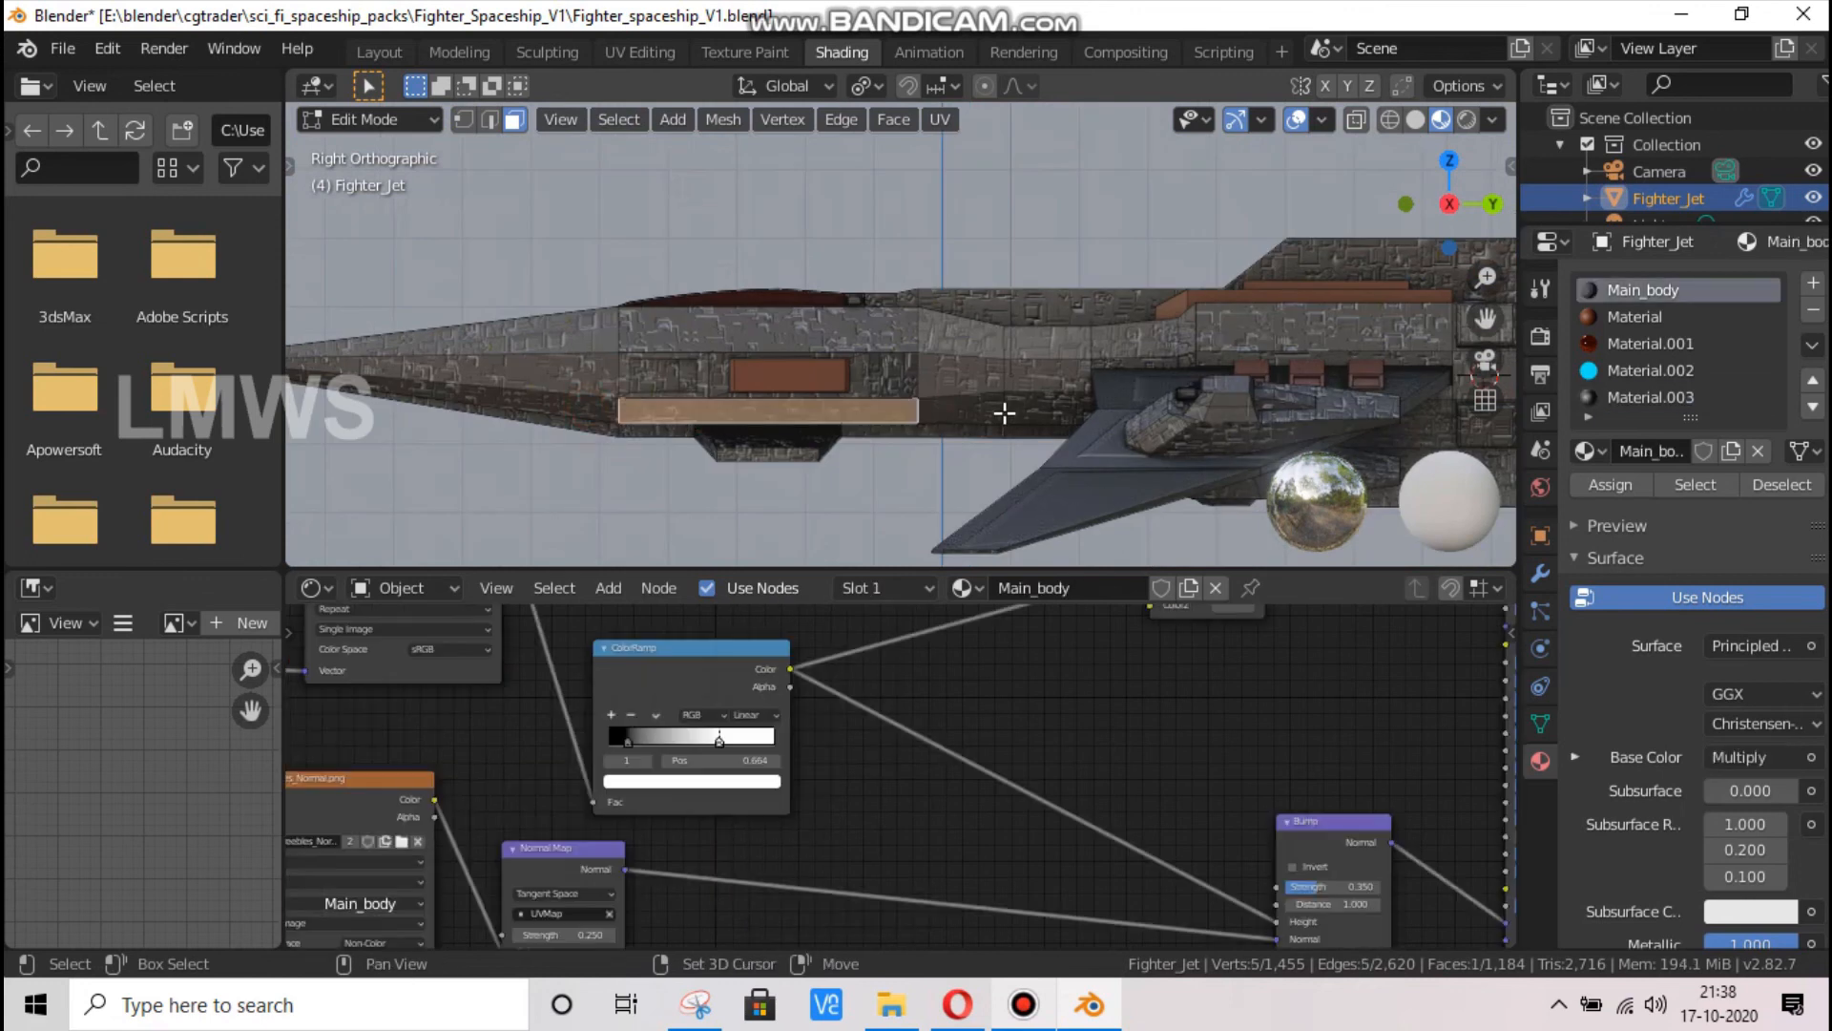
shift+click(587, 407)
shift+click(1003, 411)
key(h)
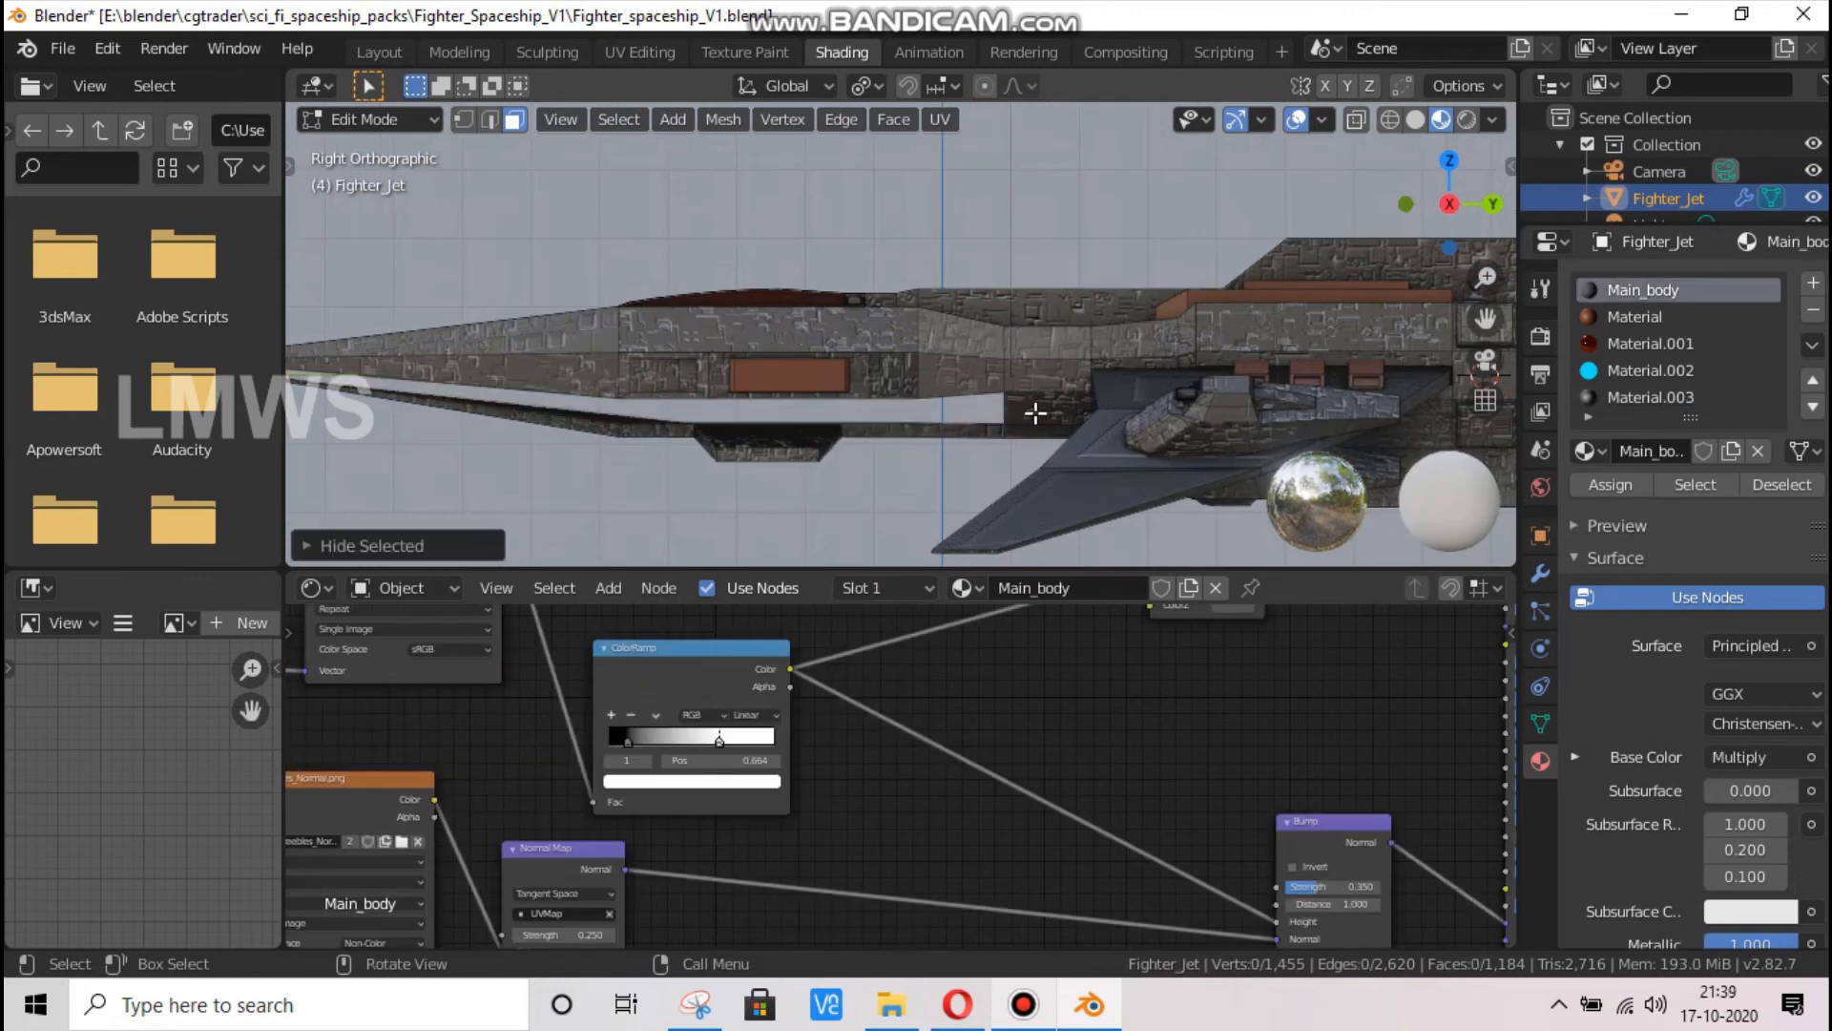
Hide the remaining front and rear strips beside the fuselage underside, the small adjoining side face and the face behind the belly panel
drag(1457, 223, 1018, 431)
click(1007, 422)
shift+click(1057, 391)
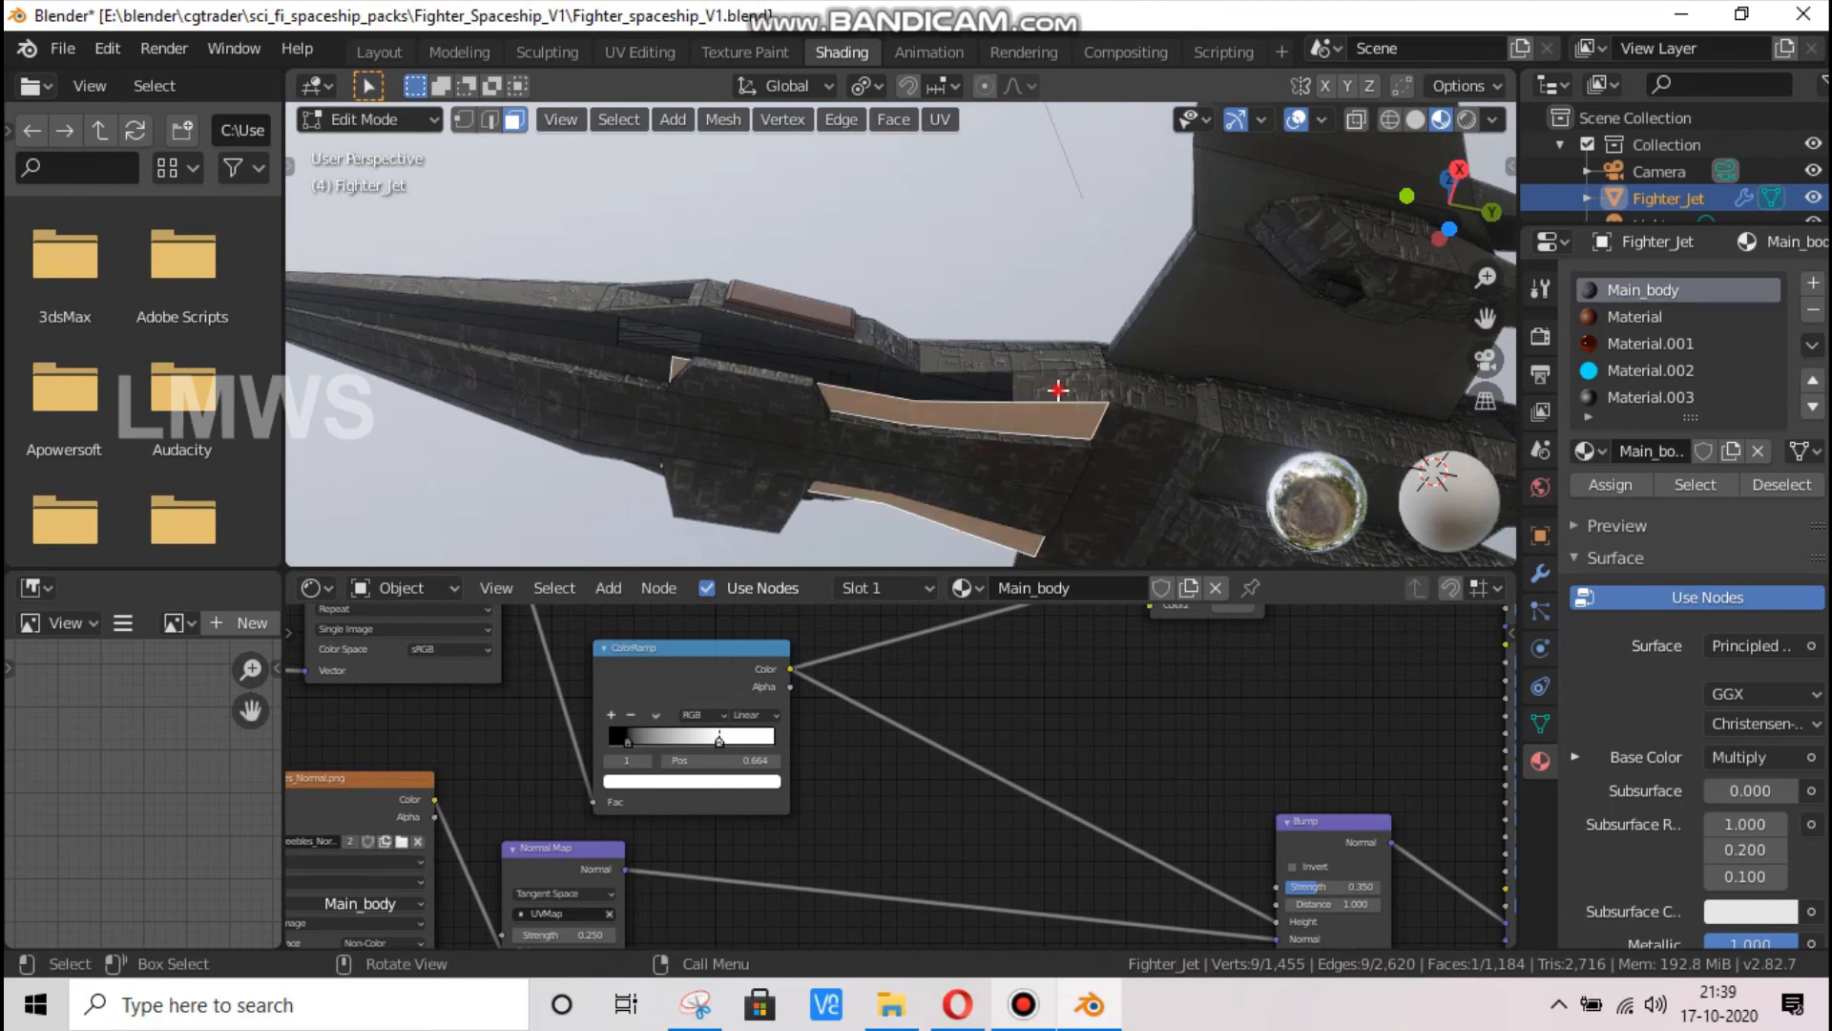
shift+click(643, 373)
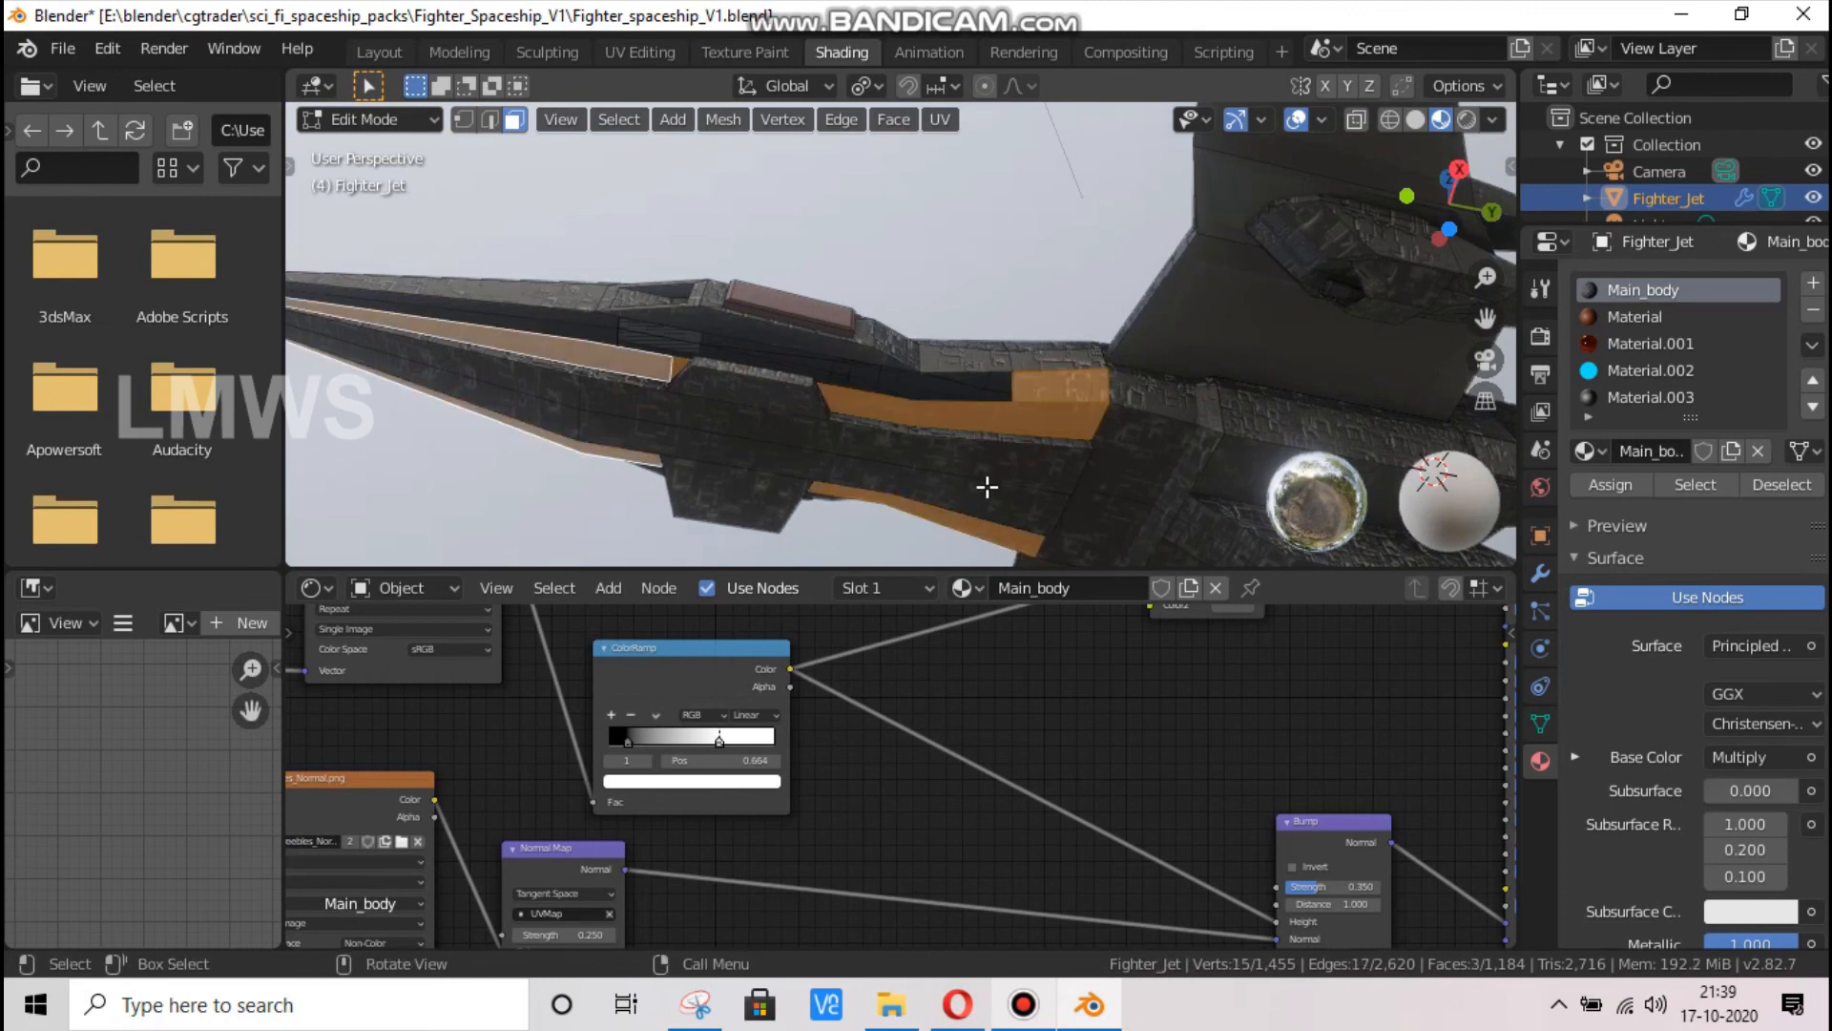
key(h)
click(1108, 445)
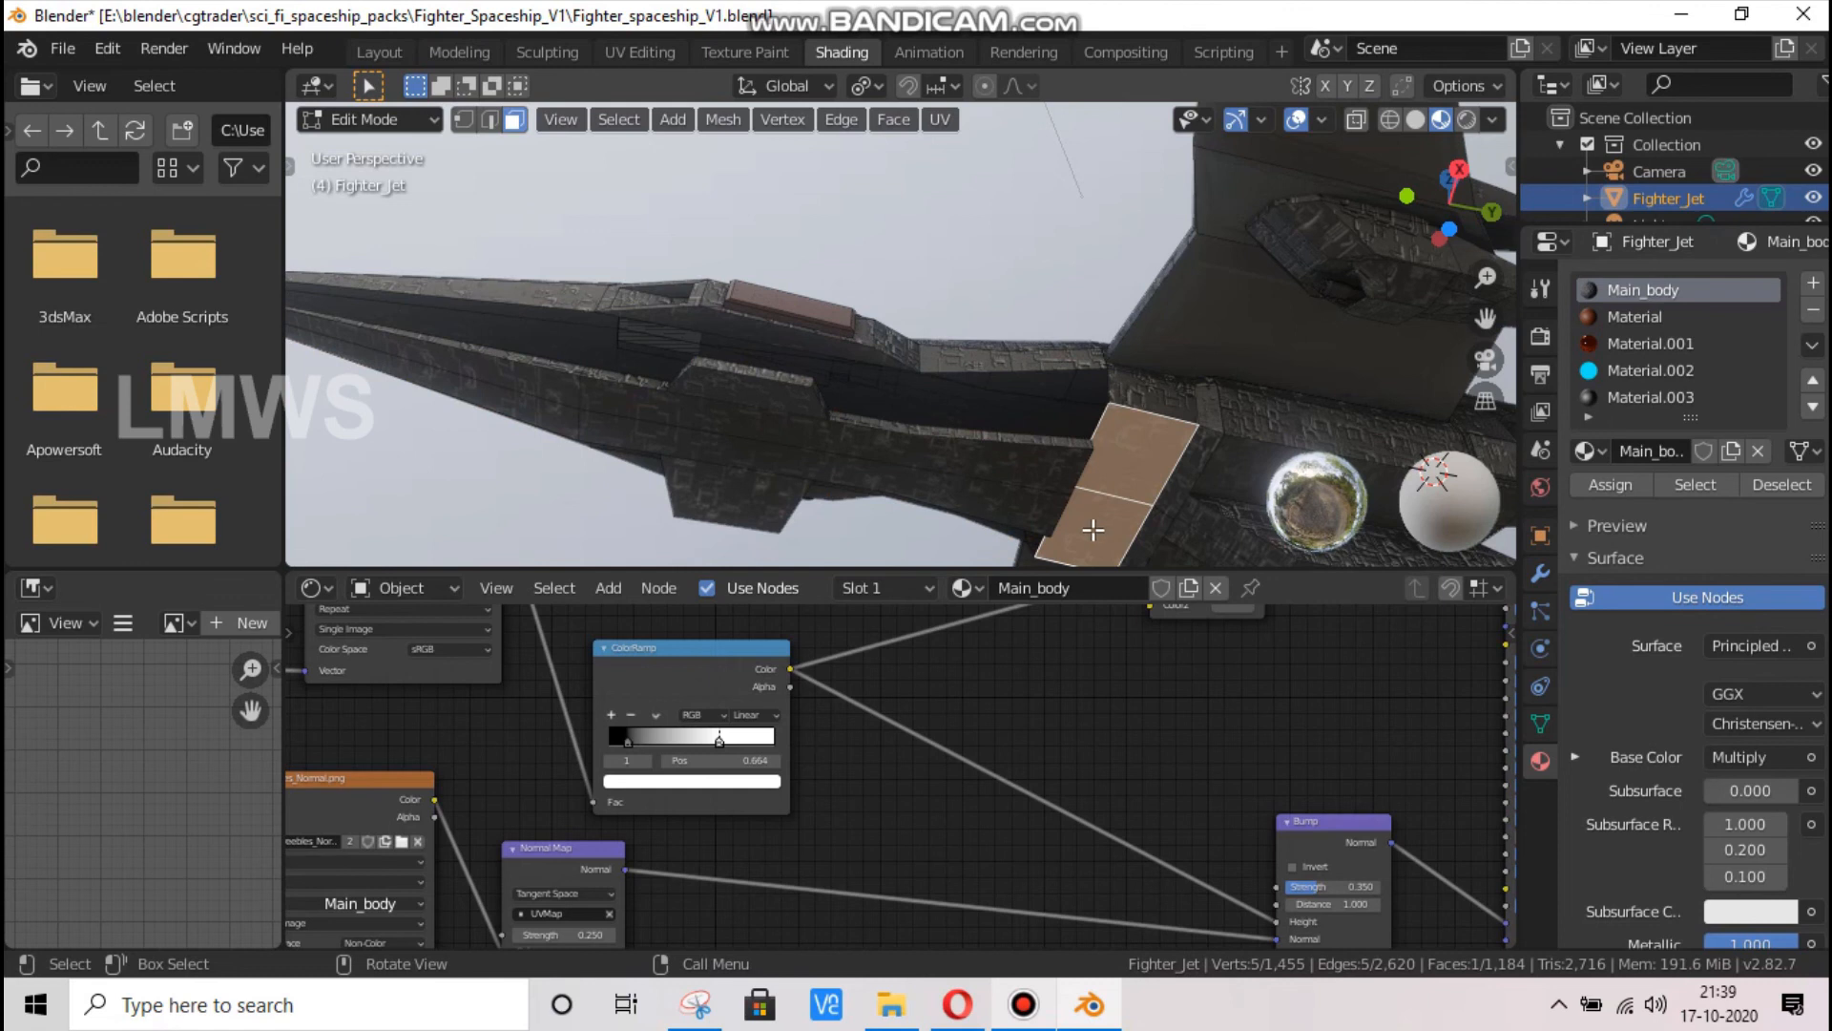
key(h)
Try to isolate the belly panel by selecting all faces linked to one of its faces
click(944, 456)
key(ctrl+l)
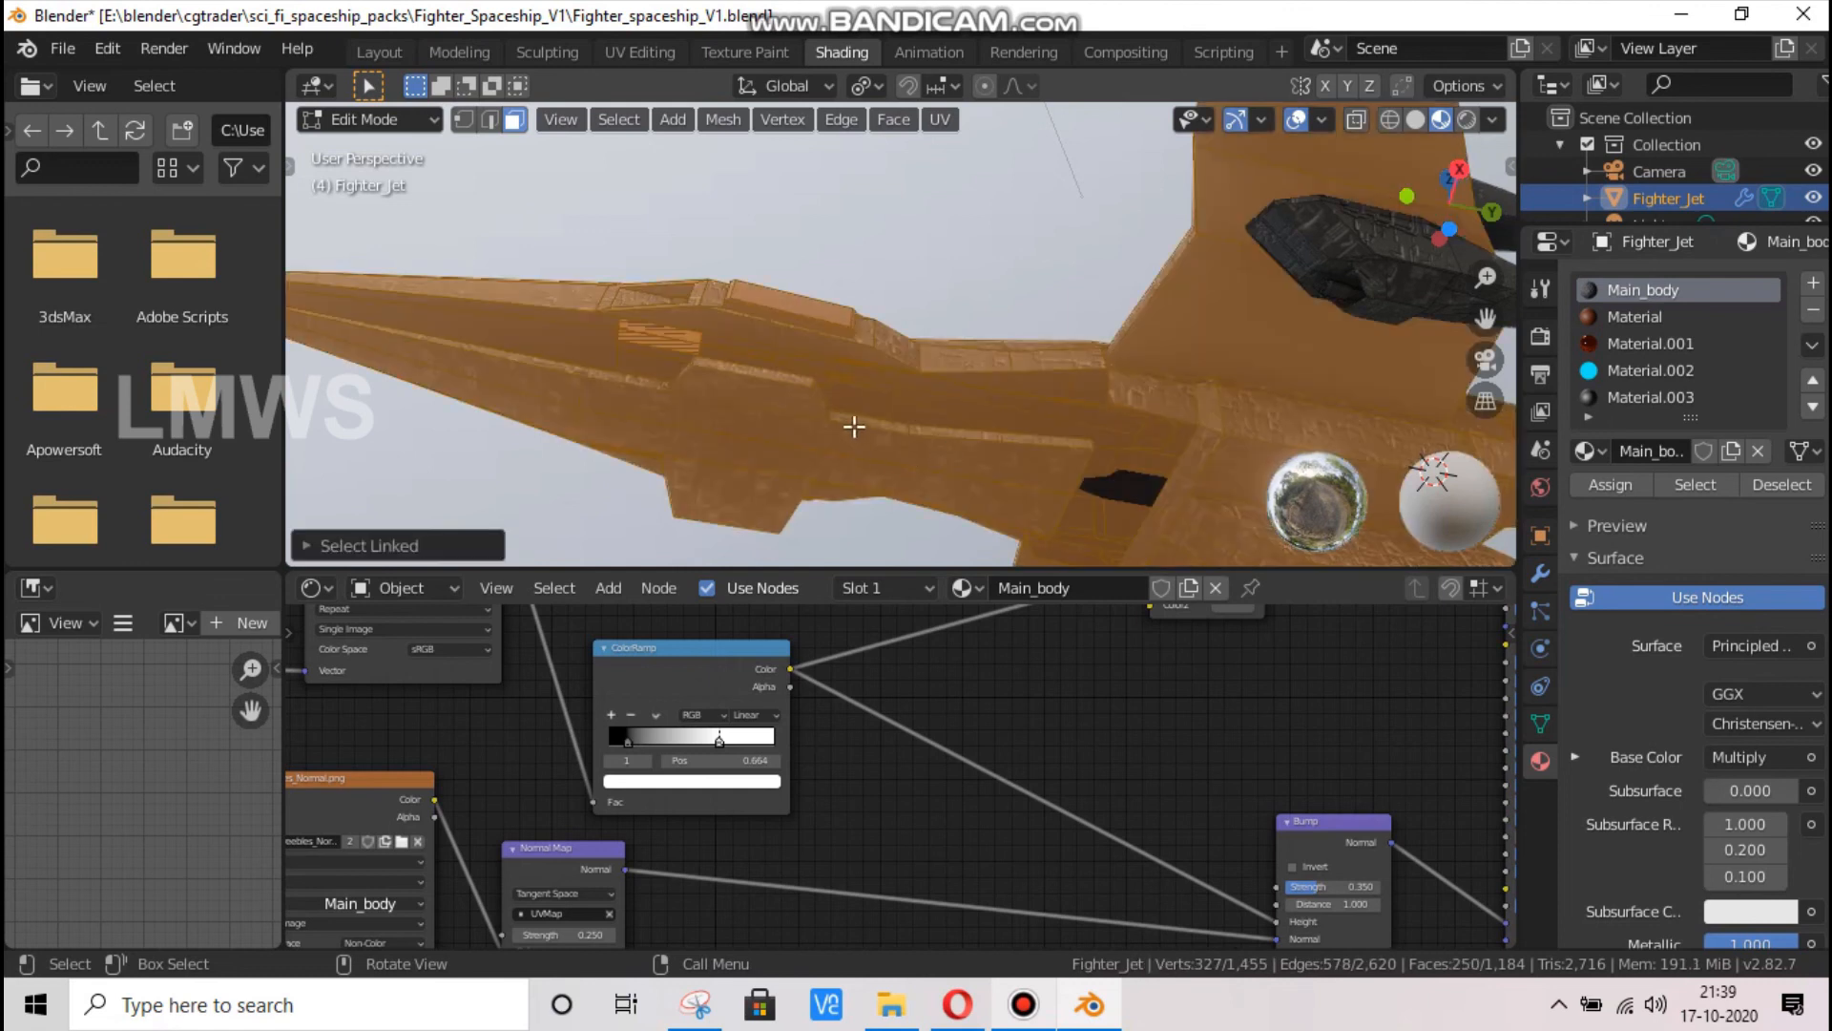
scroll(817, 438, down, 1)
click(1486, 249)
scroll(1486, 248, down, 3)
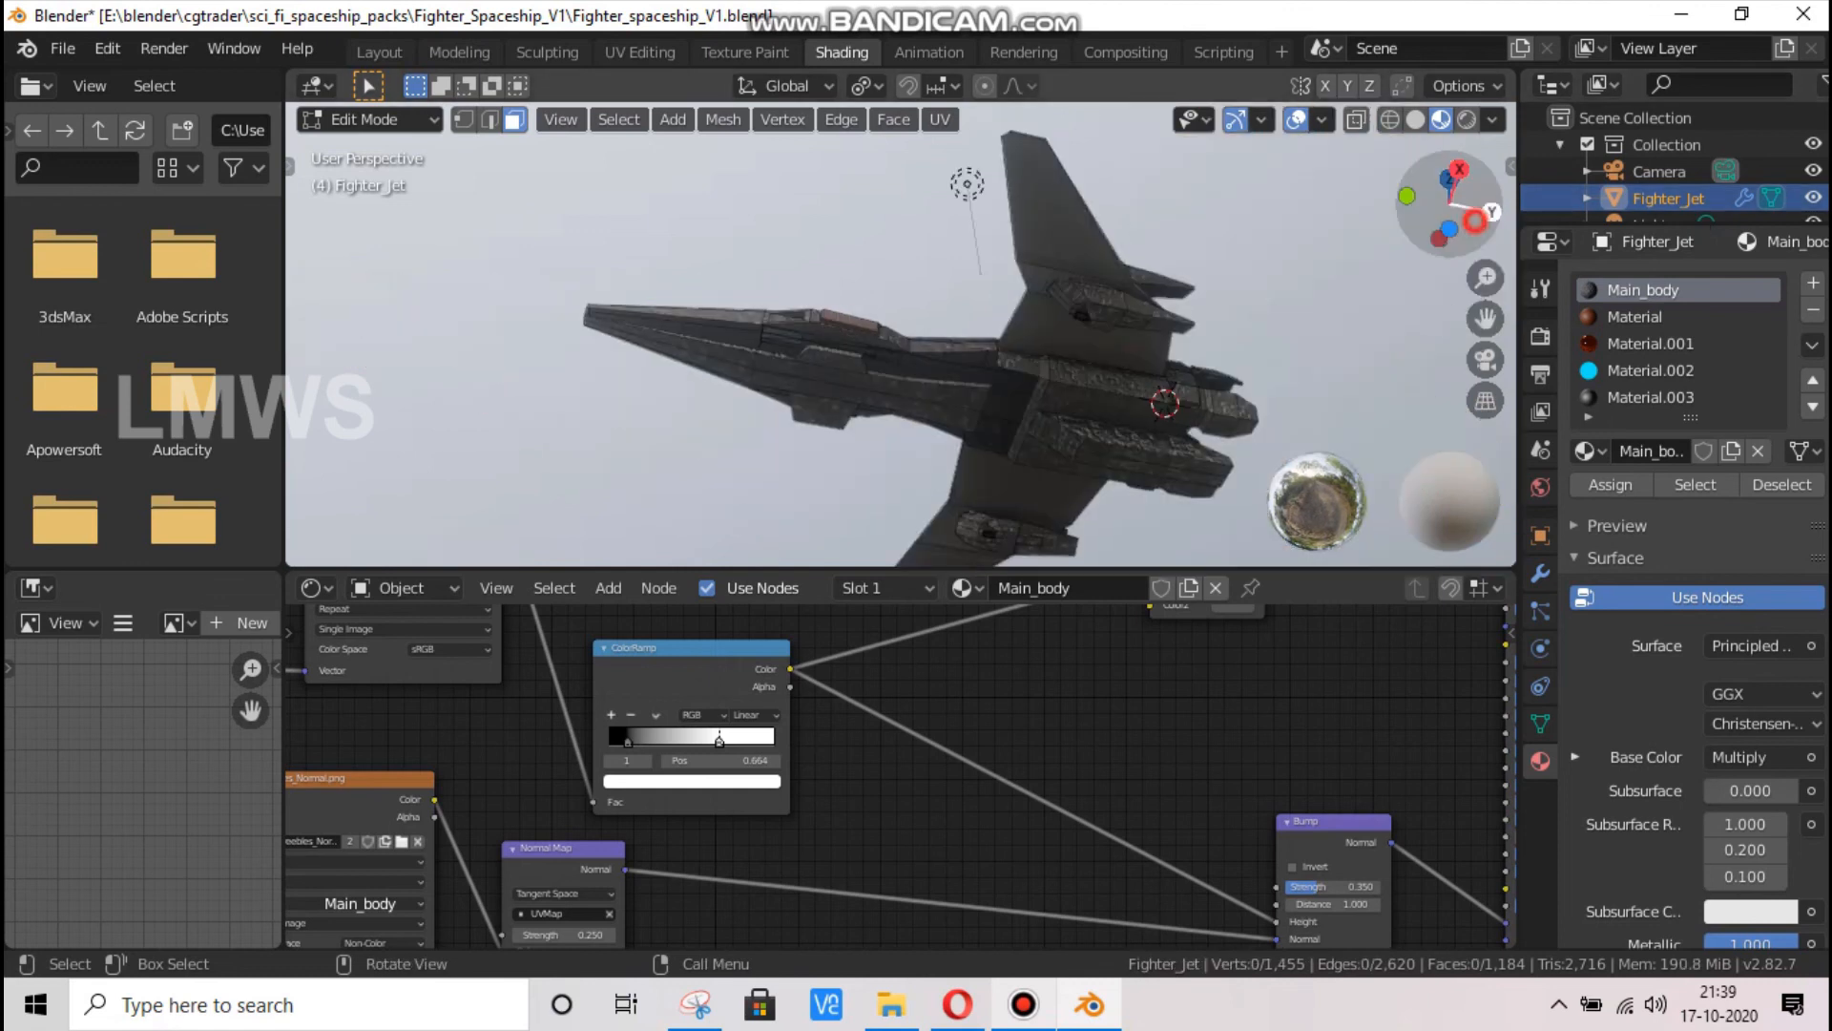
Hide the front face of the nose tip and select the linked faces of the belly panel
drag(1474, 220, 1603, 286)
middle_drag(902, 274, 821, 277)
scroll(602, 272, up, 2)
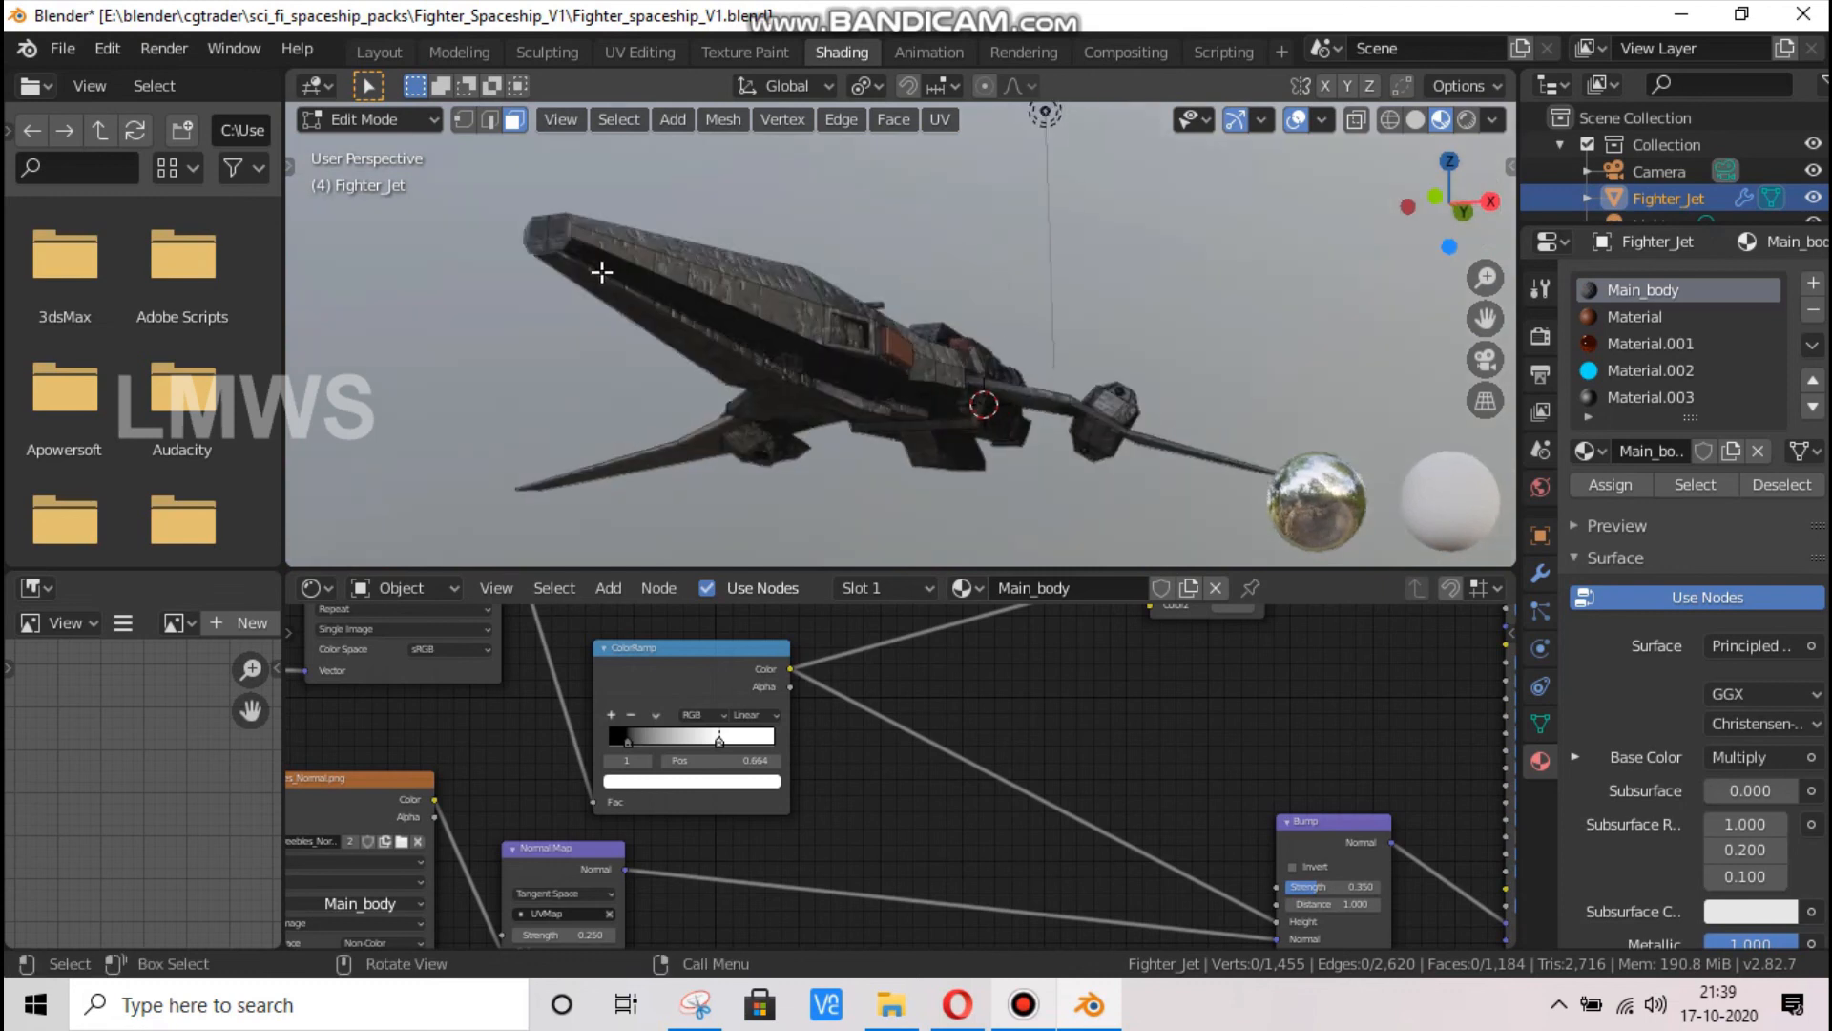
scroll(397, 214, up, 1)
click(399, 207)
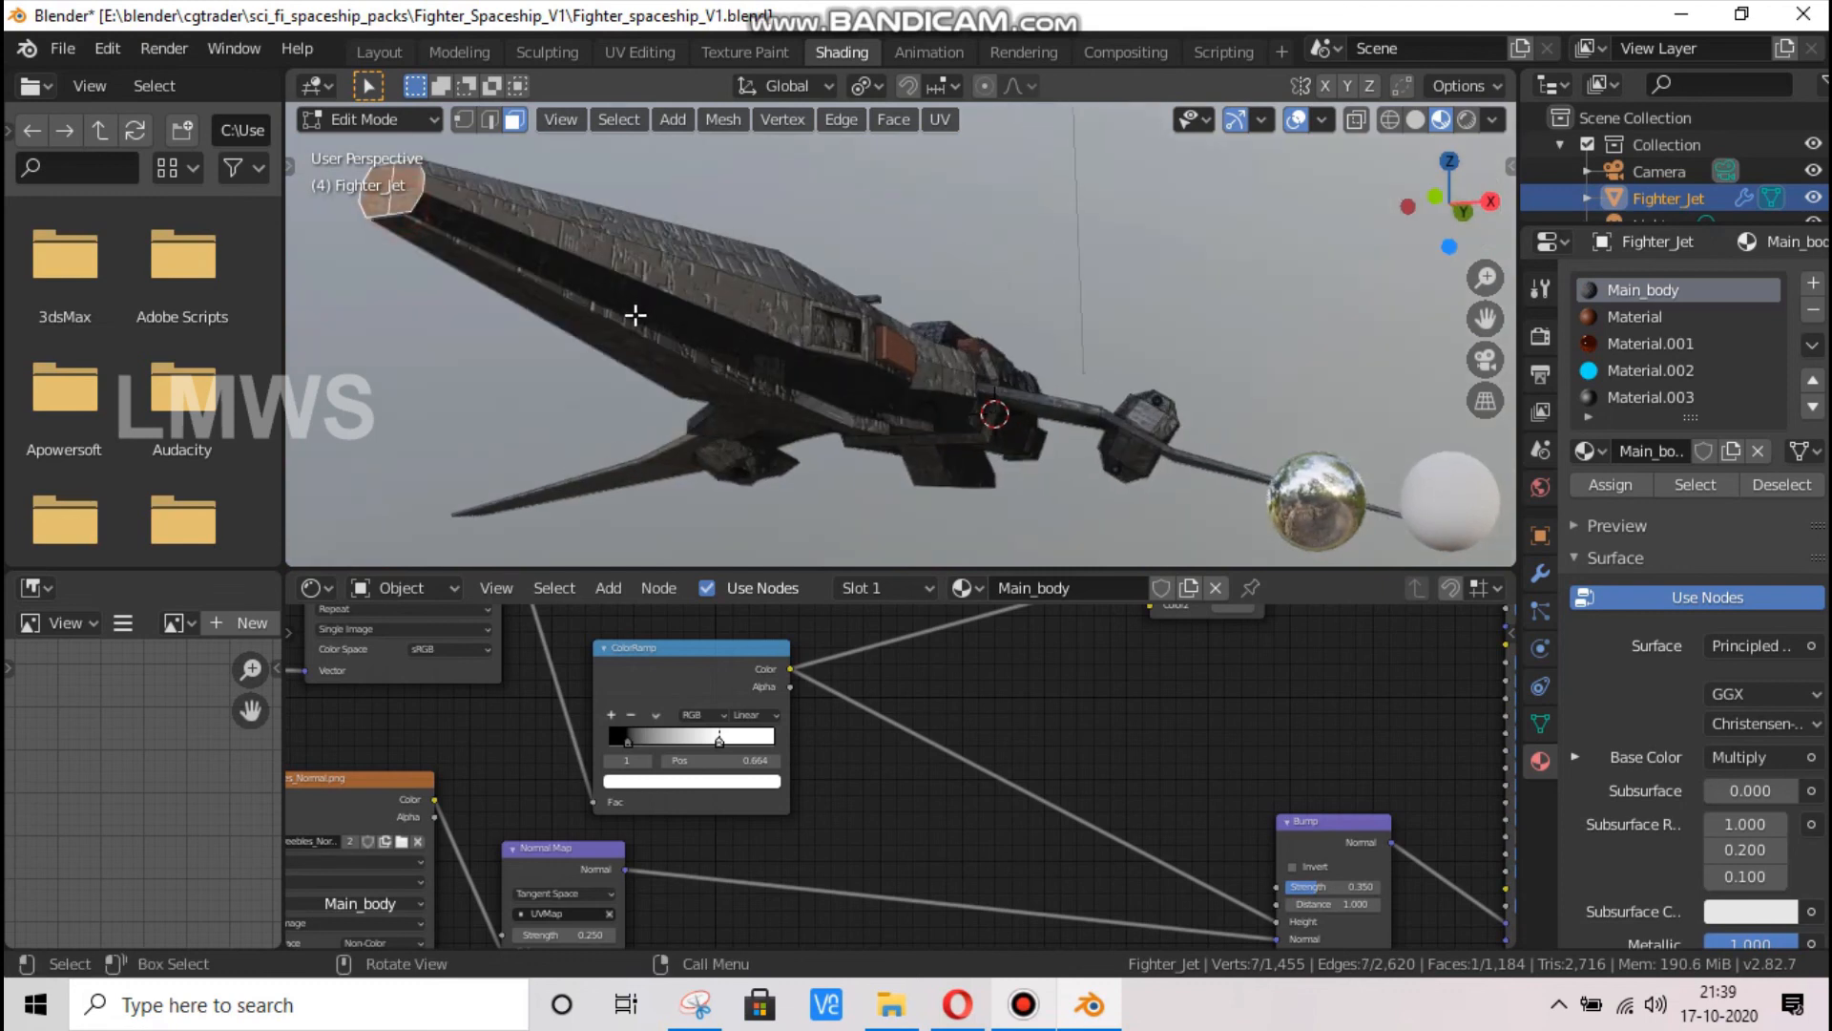
key(h)
key(l)
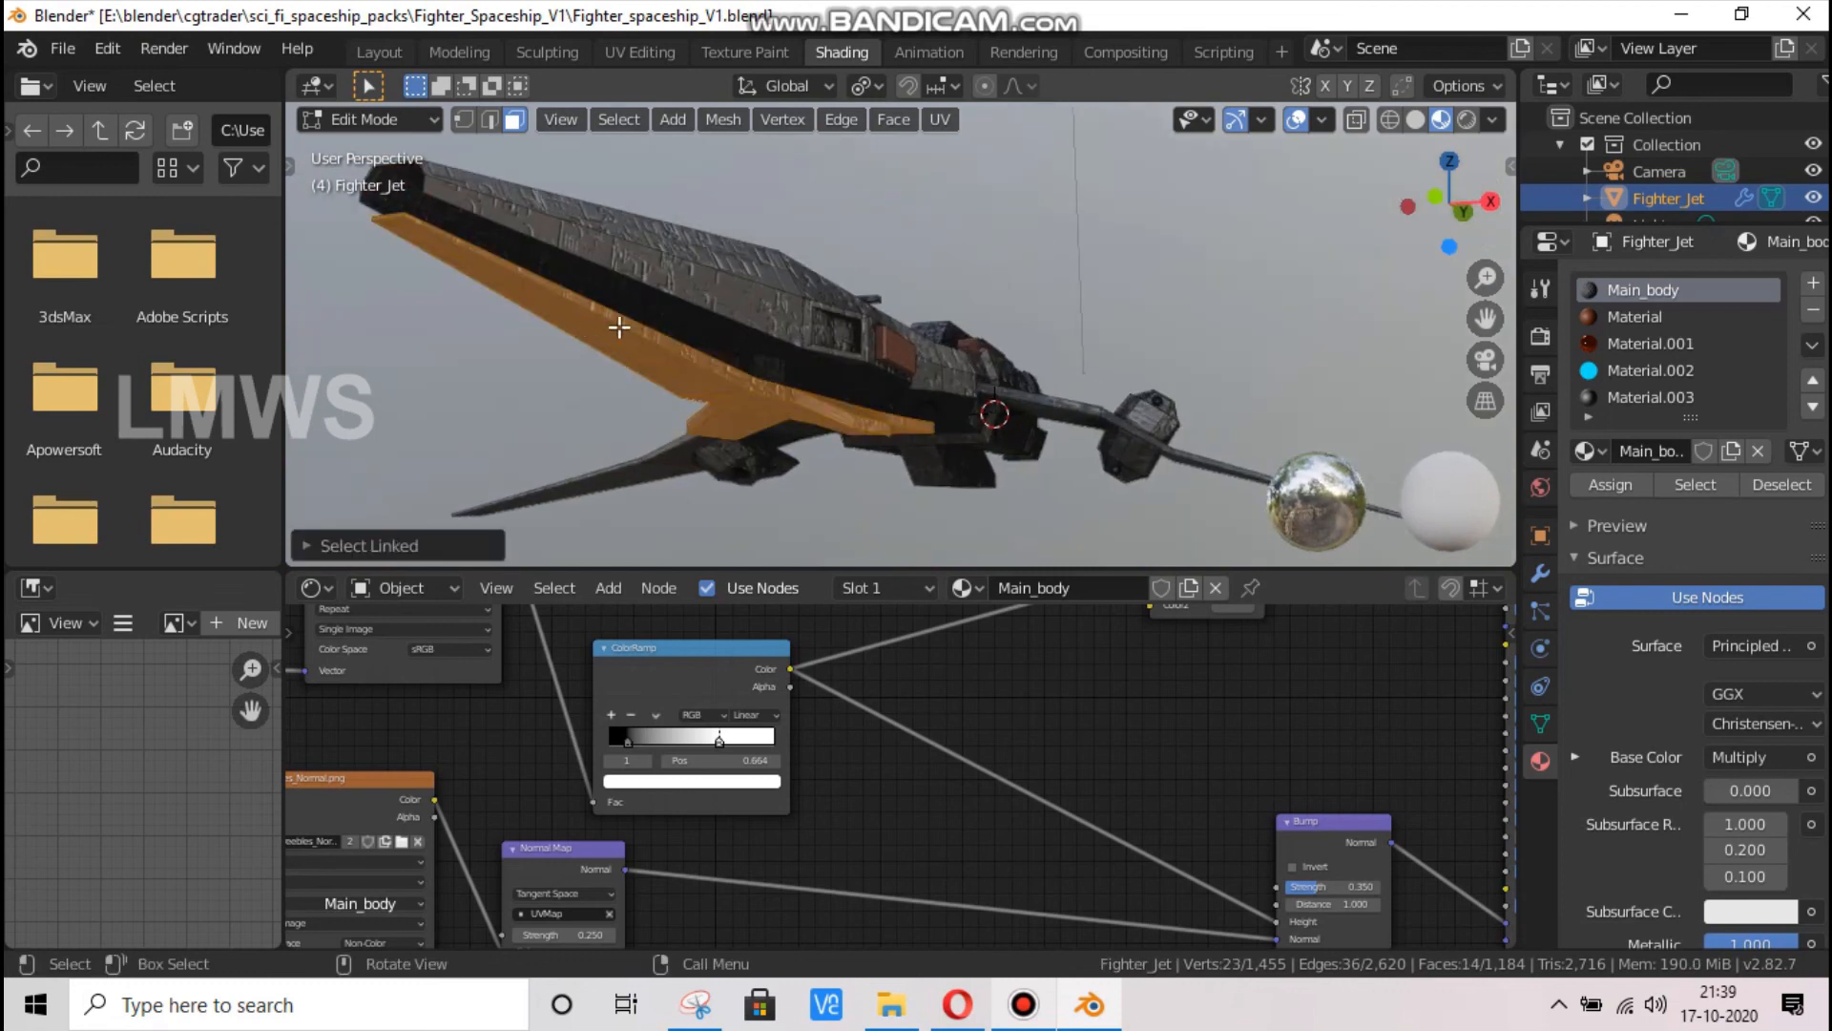
Assign a new sixth-slot material to the selected belly faces with an olive-tan base colour, Metallic 0.464 and Roughness 1.0
click(1813, 283)
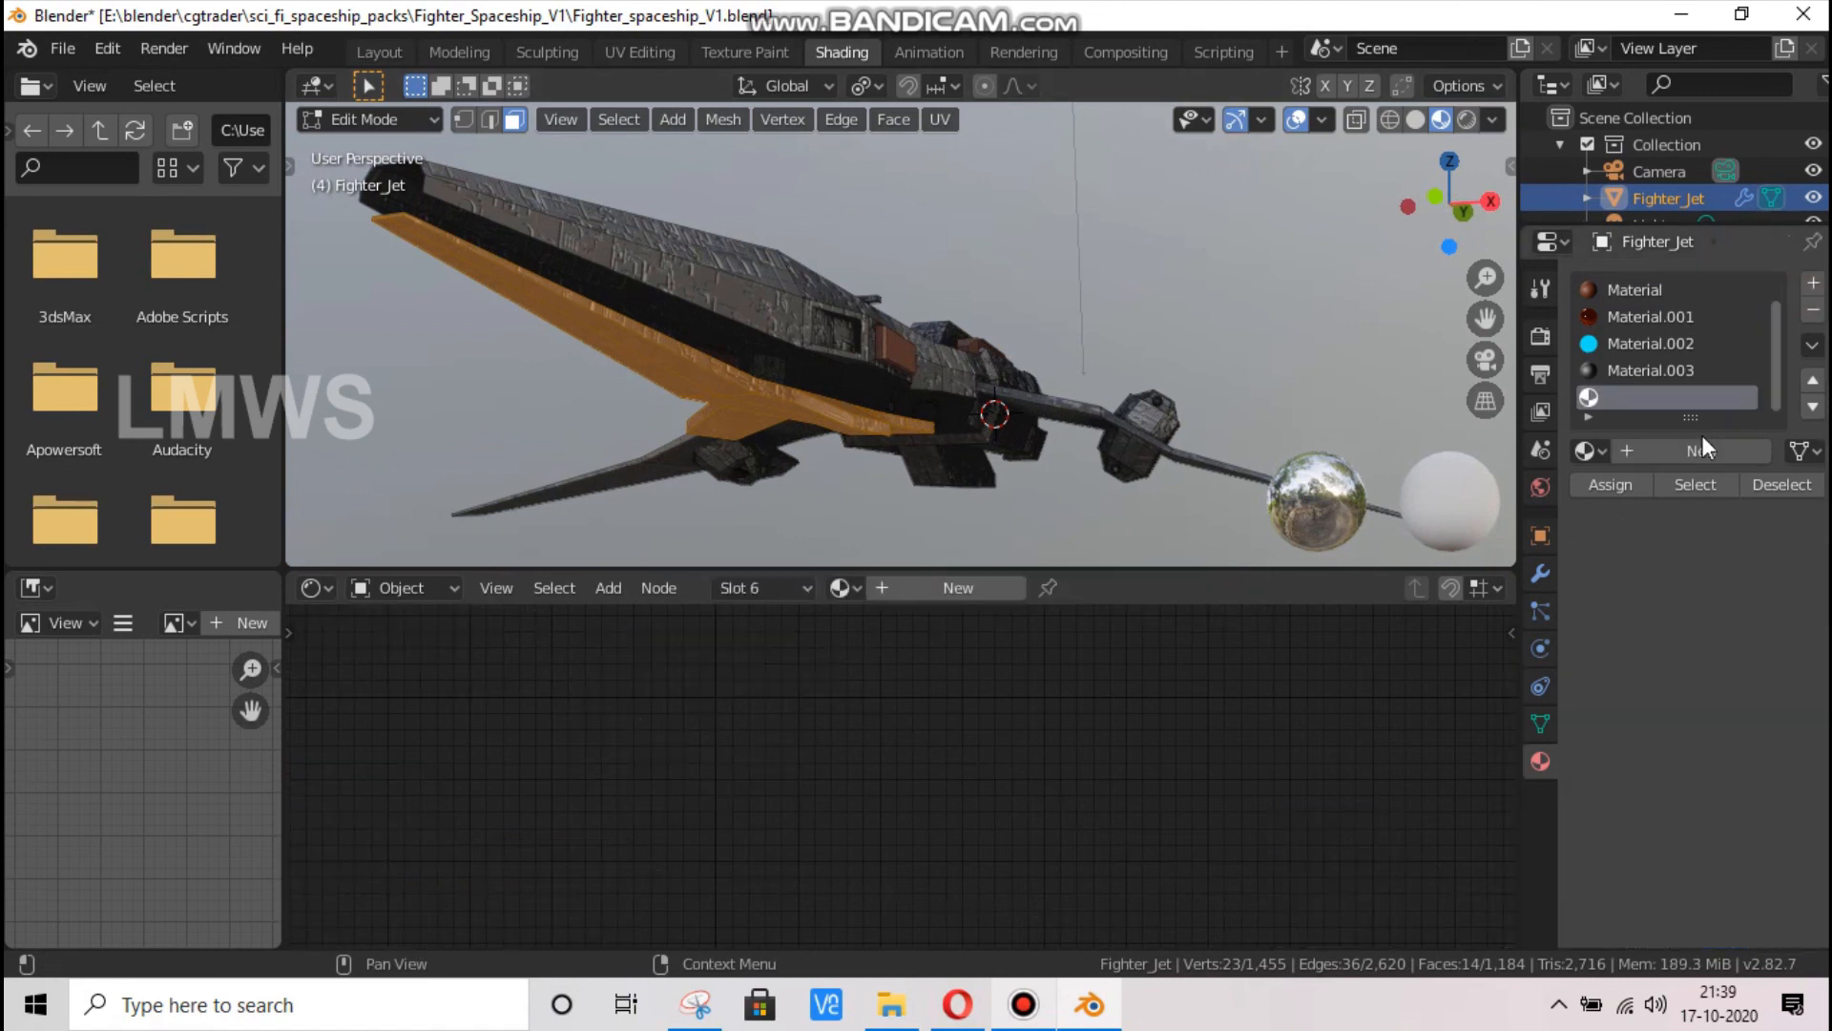
click(1611, 485)
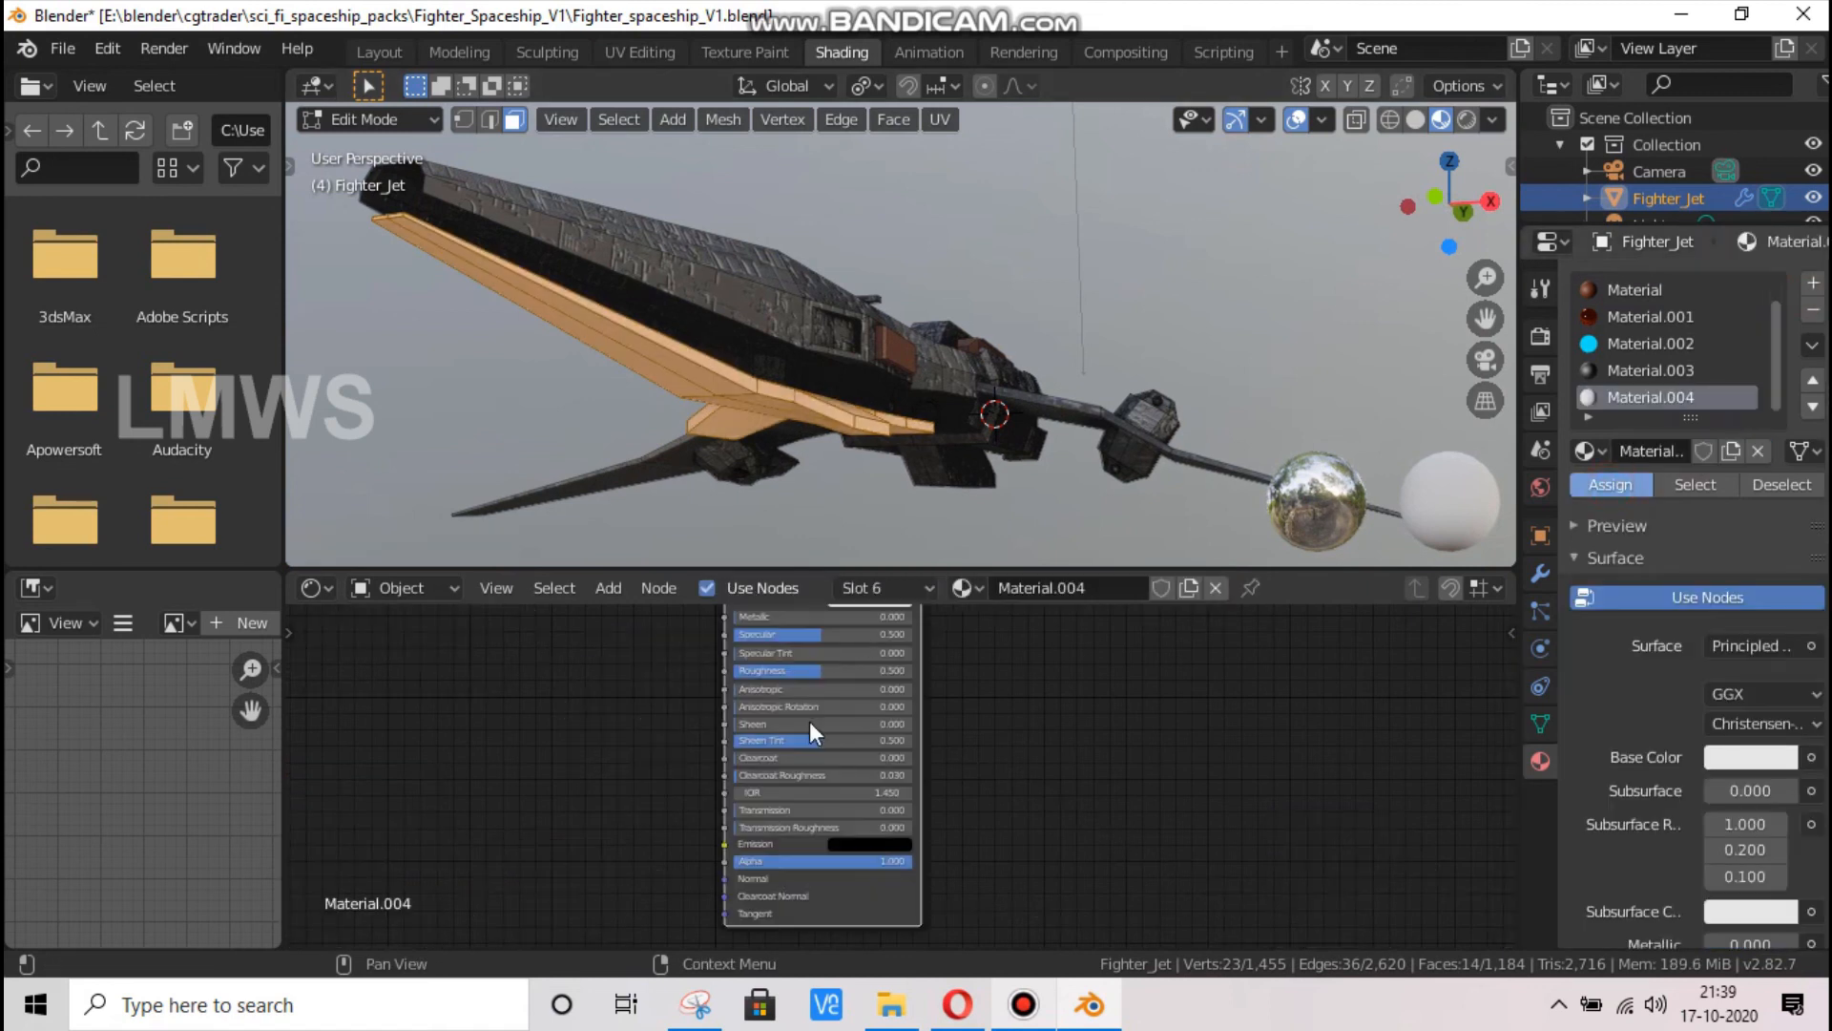
scroll(918, 778, down, 2)
click(880, 607)
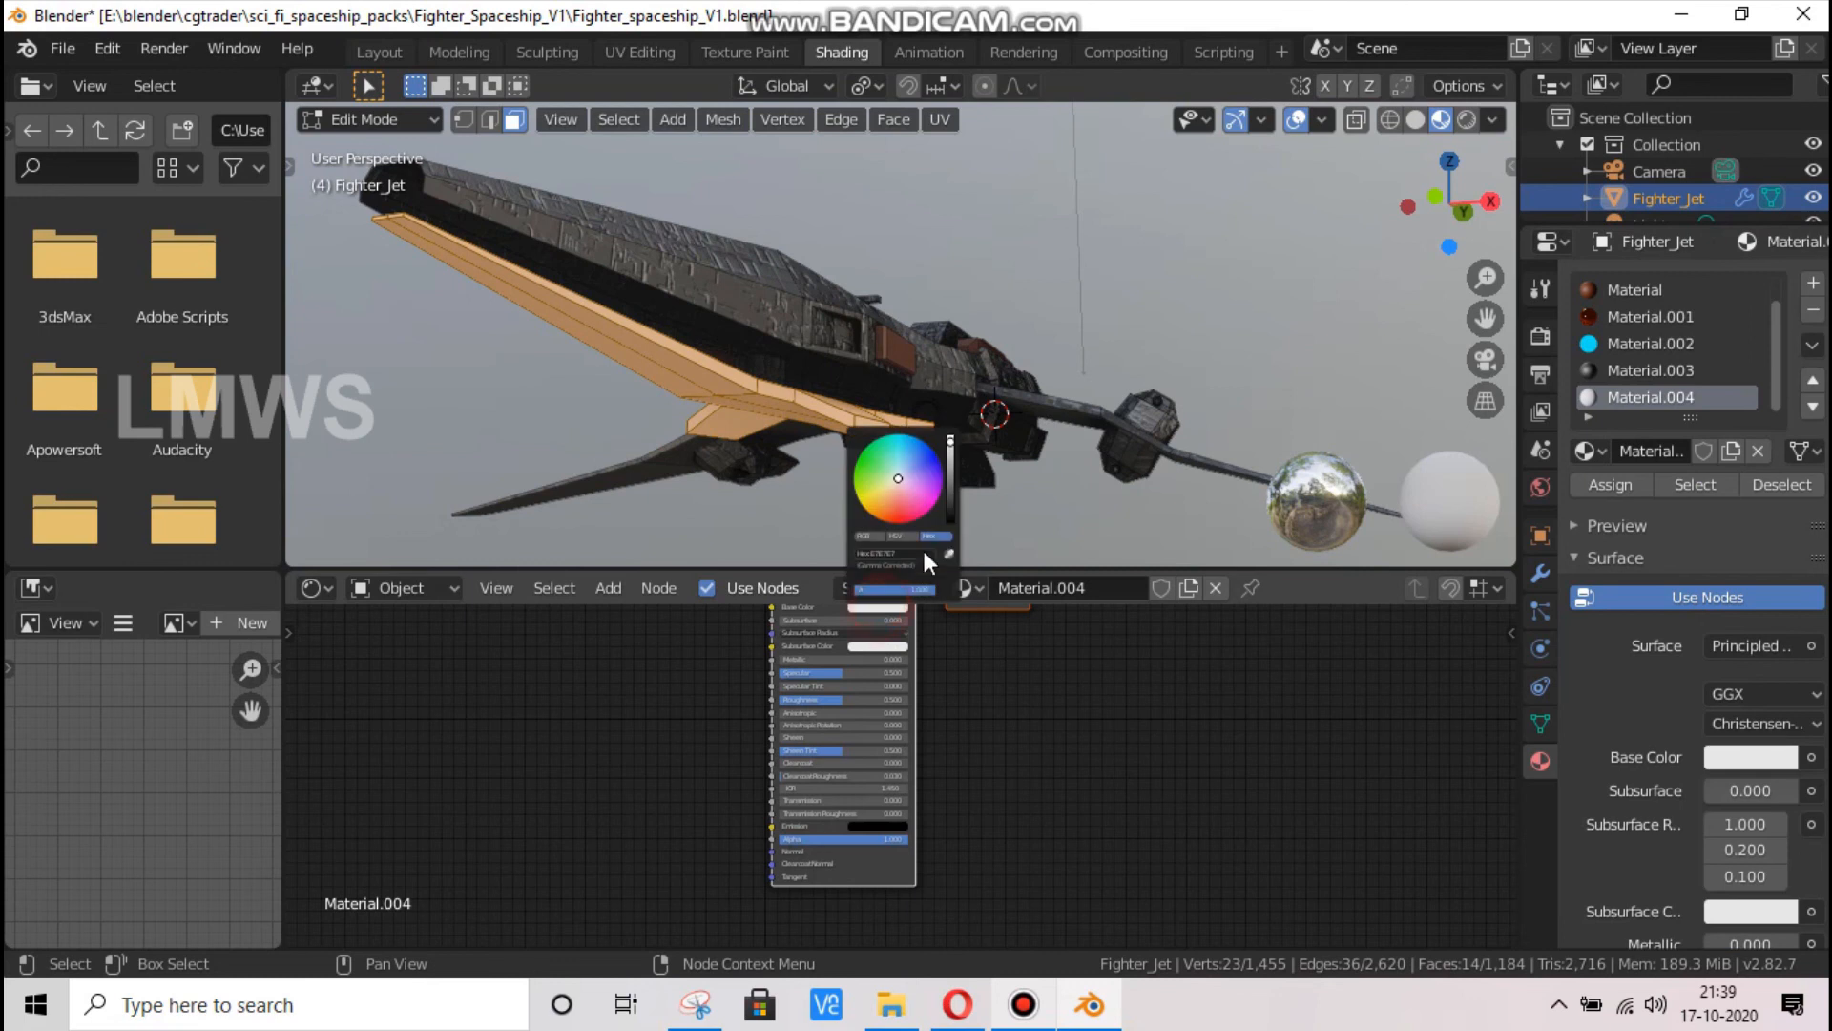
drag(954, 456, 950, 477)
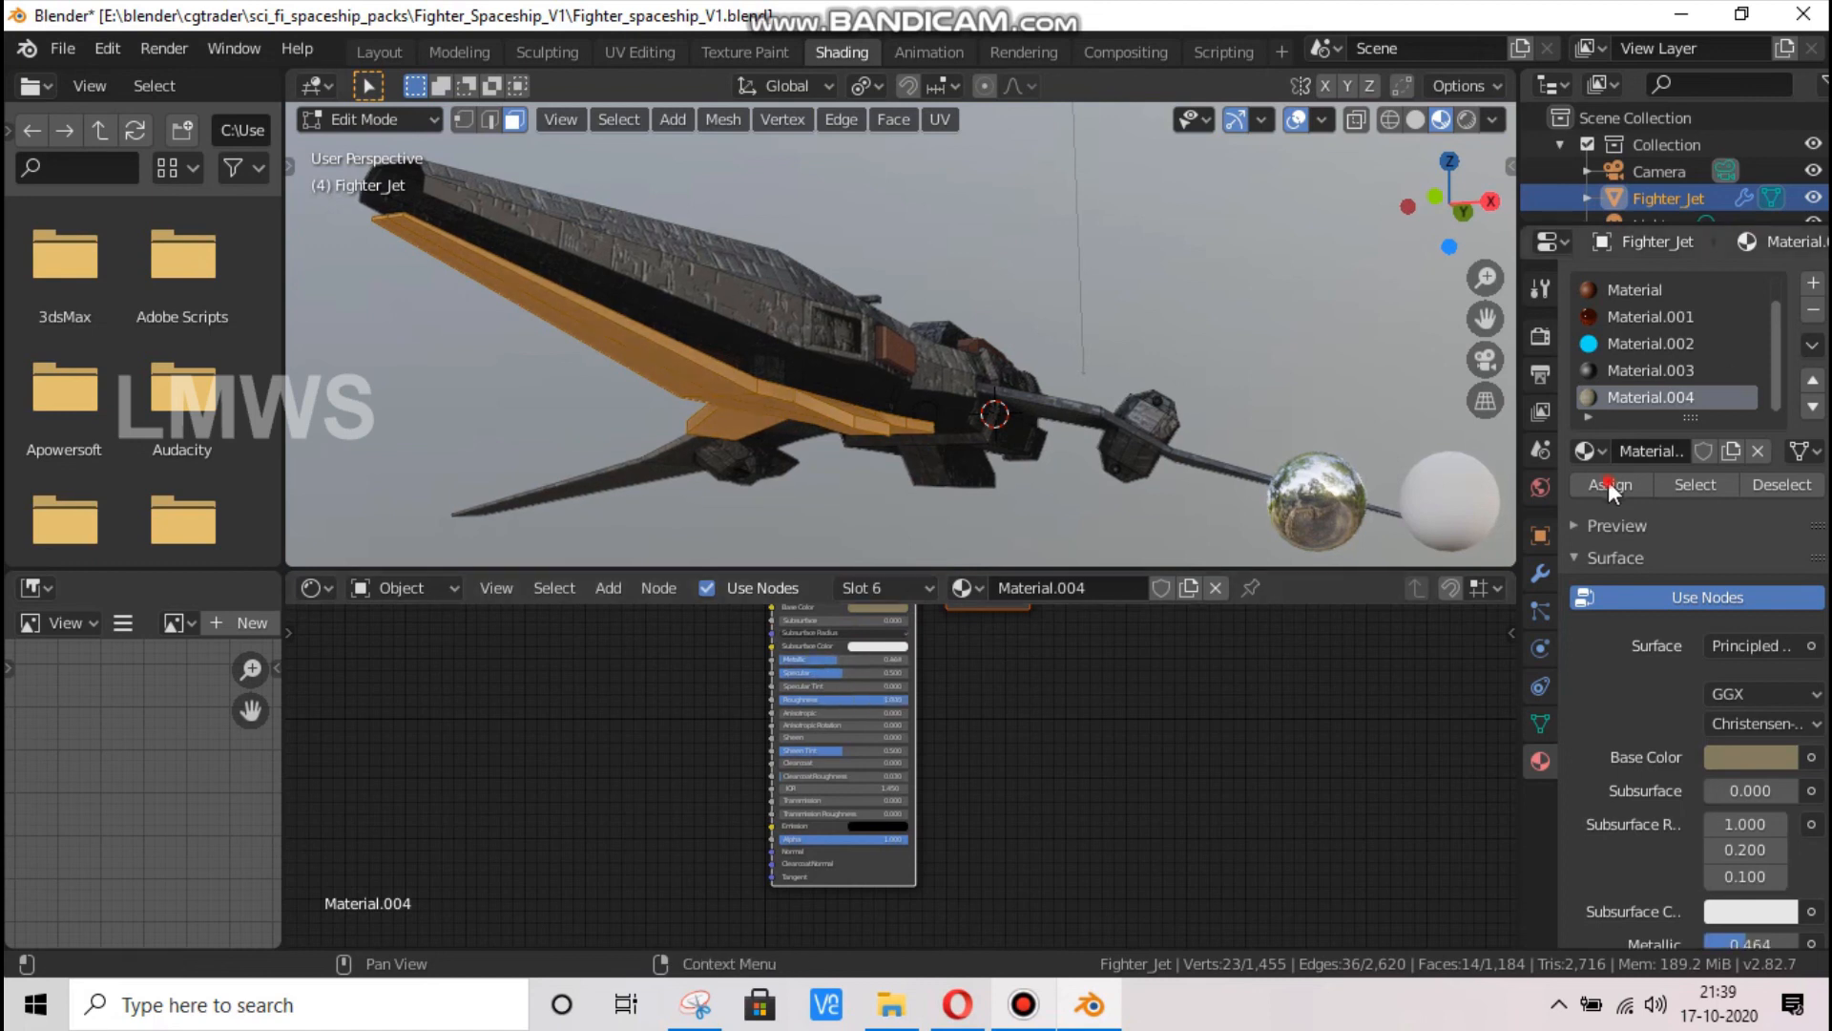
Return the ship to Object Mode, check it from above and save the file
key(Tab)
key(Tab)
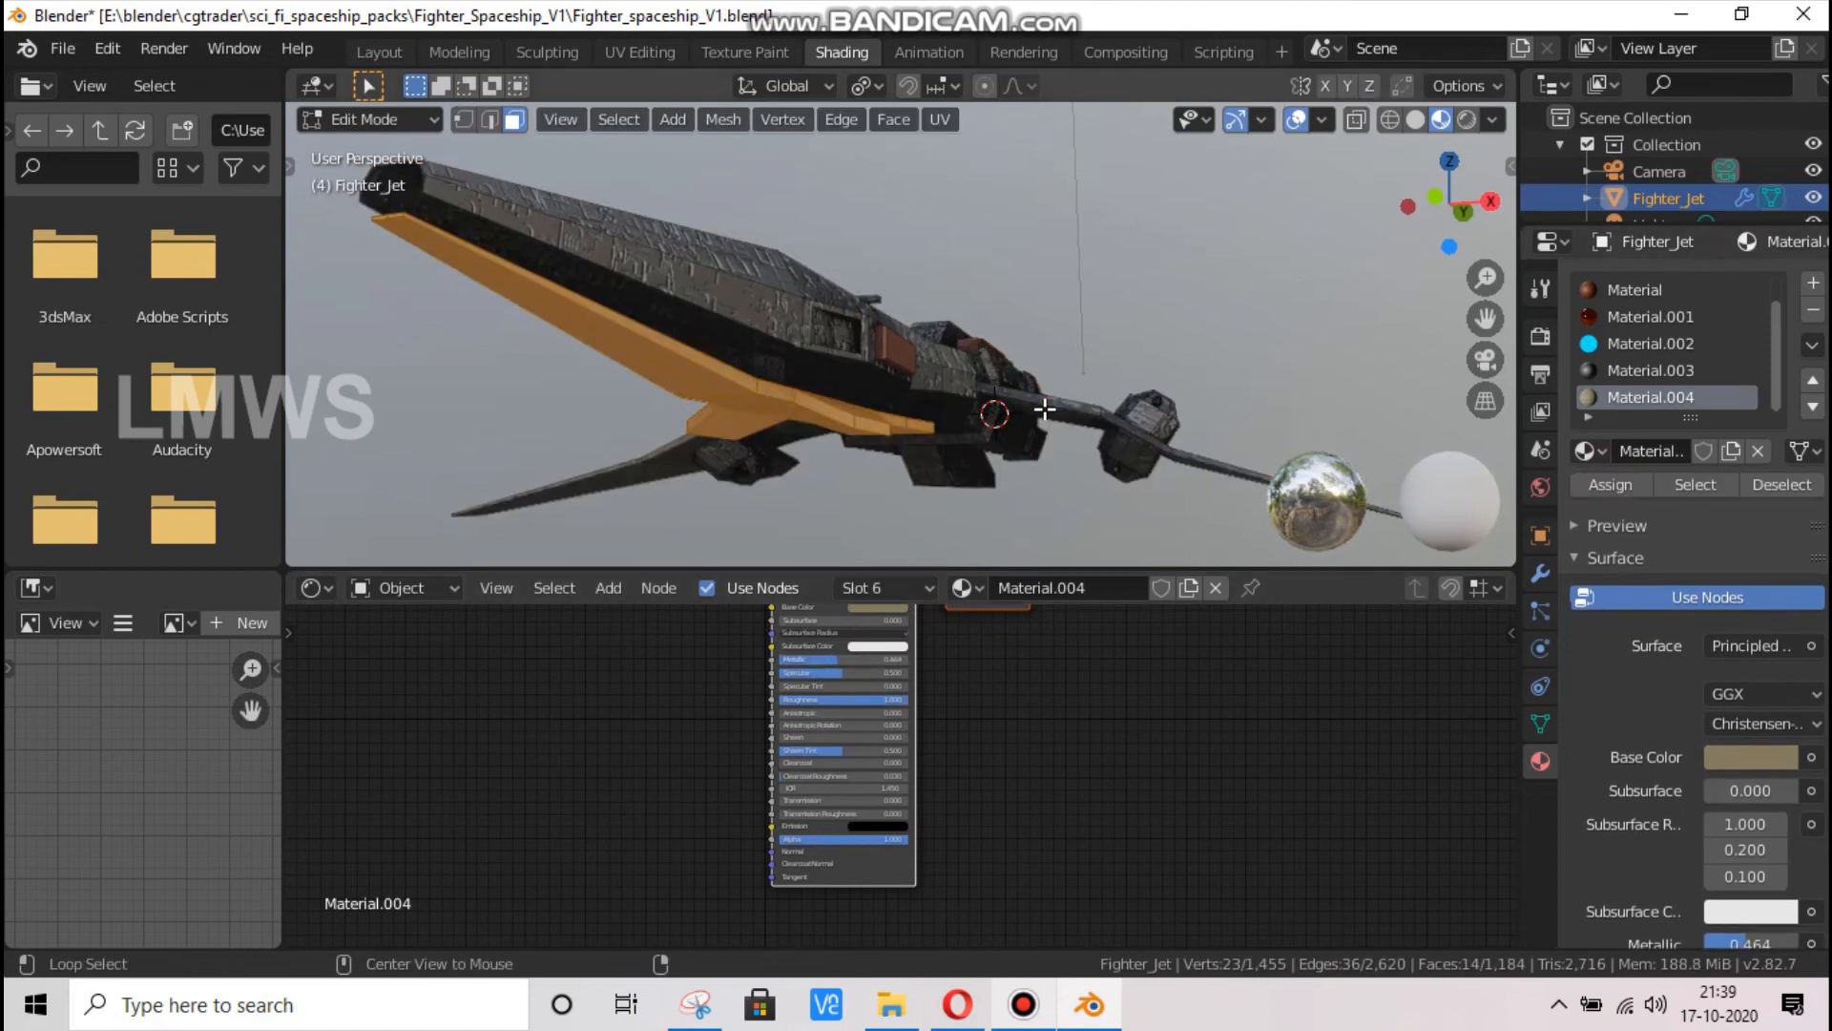
key(Tab)
scroll(804, 414, up, 3)
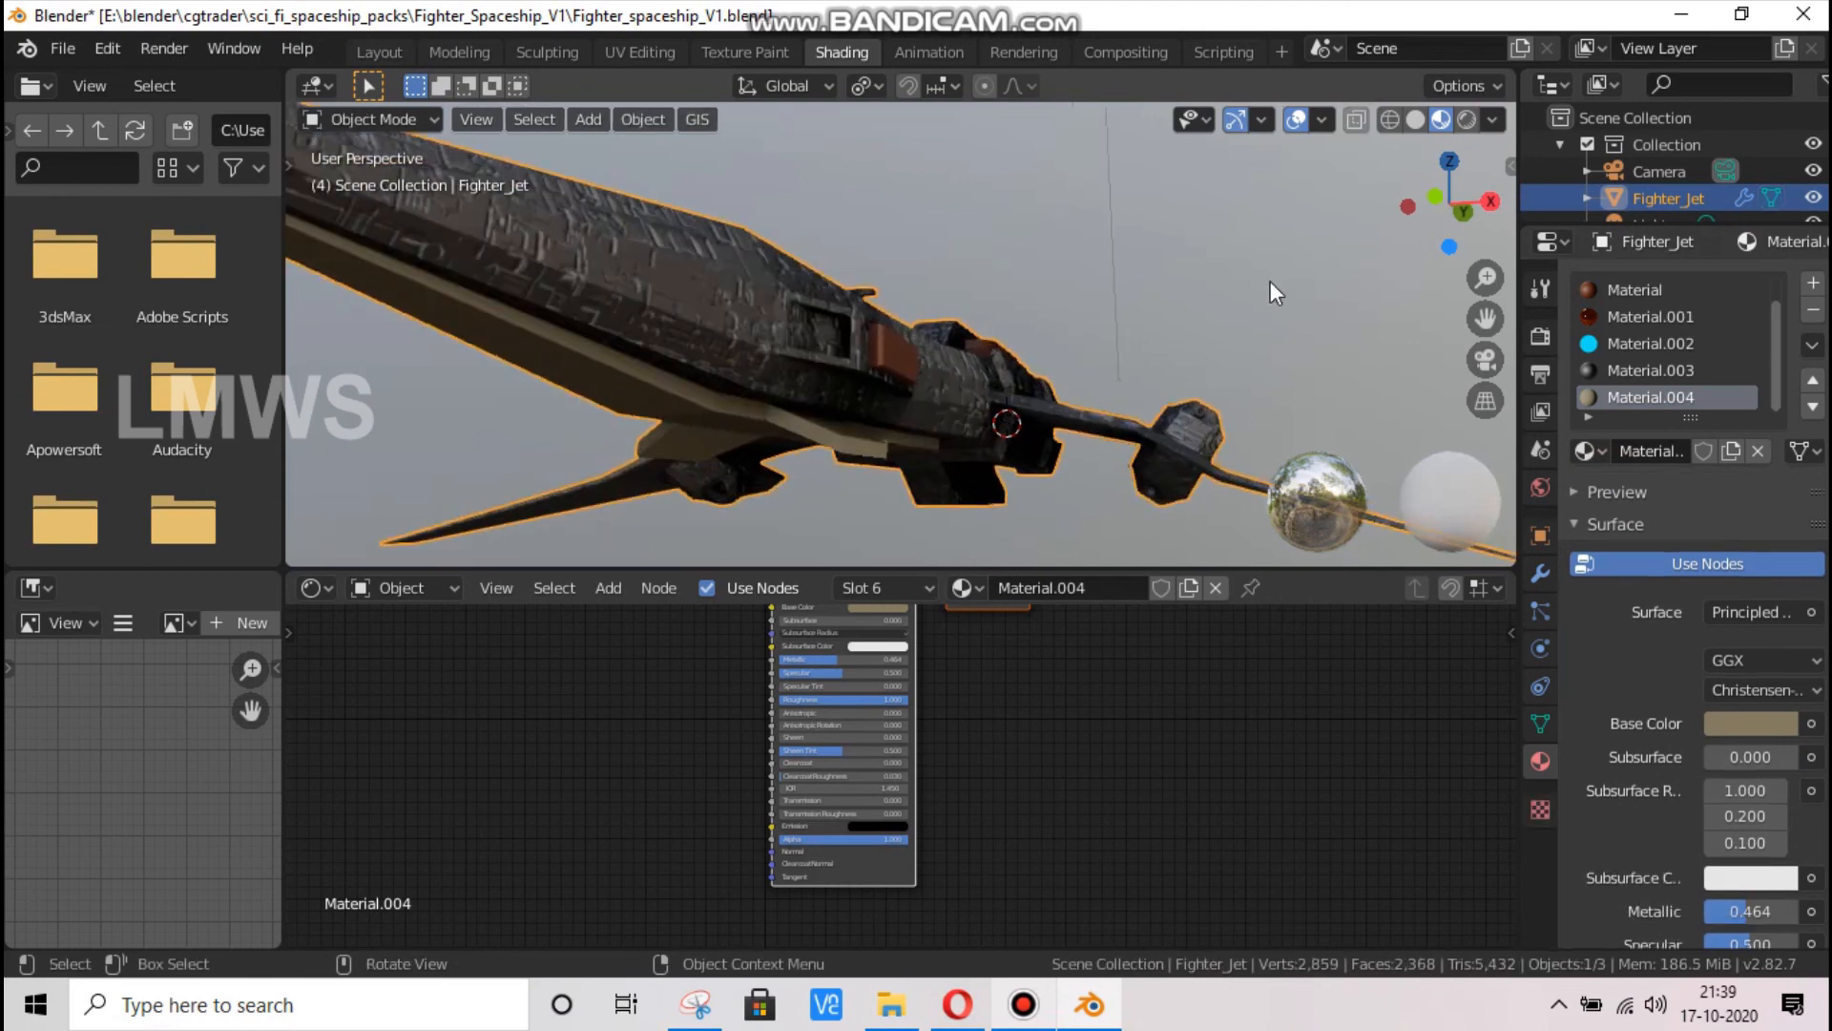
middle_drag(803, 414, 1046, 353)
scroll(1046, 353, down, 5)
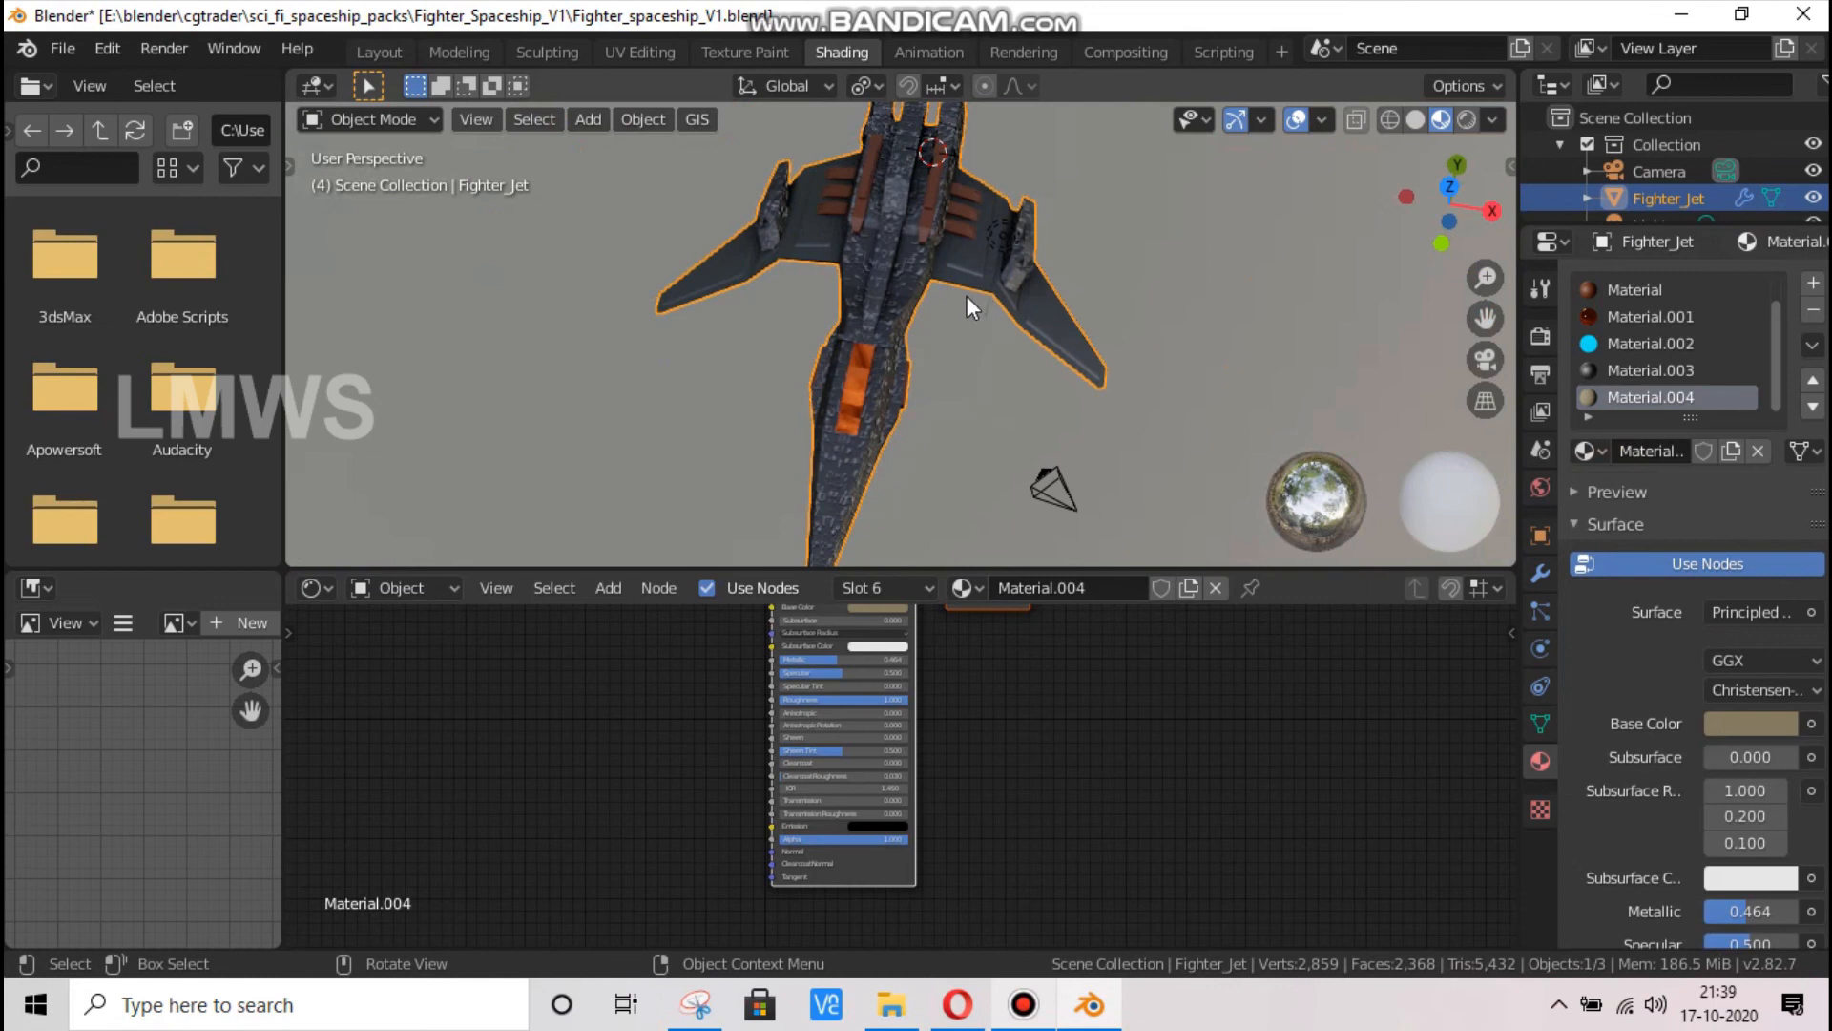
scroll(944, 301, up, 6)
key(ctrl+s)
scroll(961, 338, down, 4)
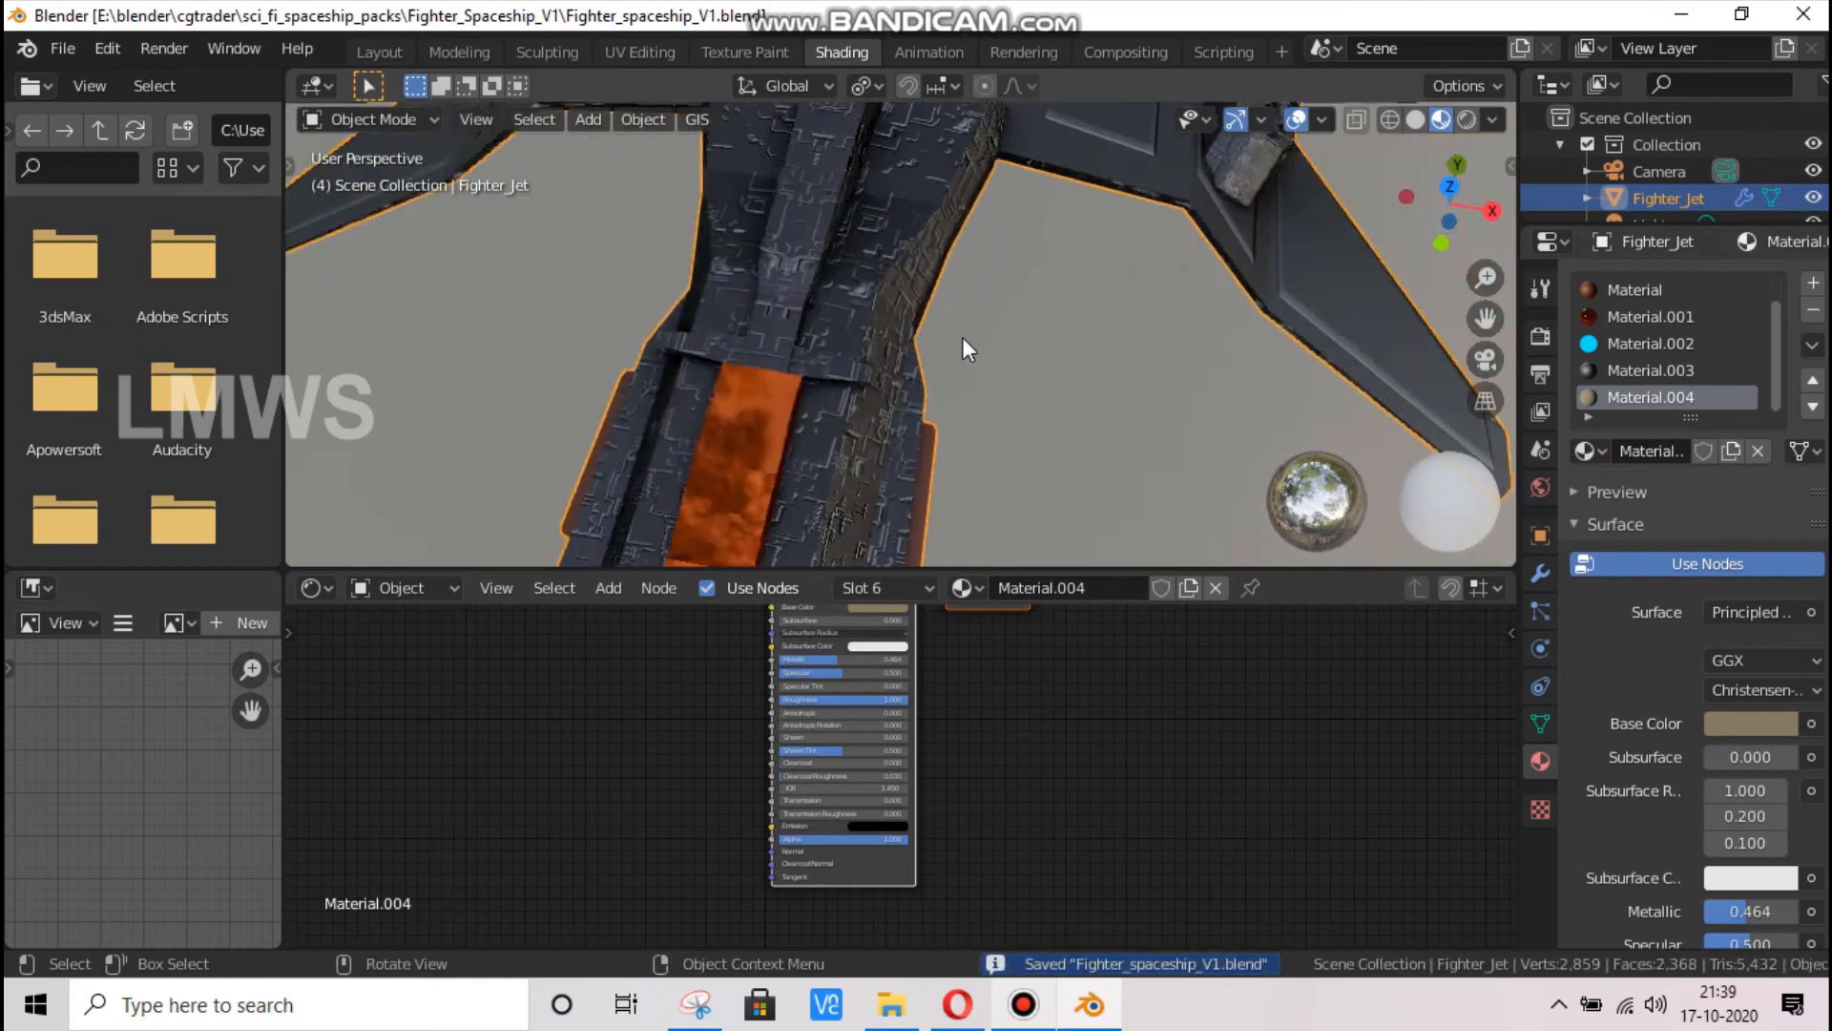
Switch to the Layout workspace and display the ship in Material Preview shading
mouse_move(1441, 207)
mouse_down()
mouse_move(1063, 327)
mouse_move(610, 162)
mouse_up()
click(386, 58)
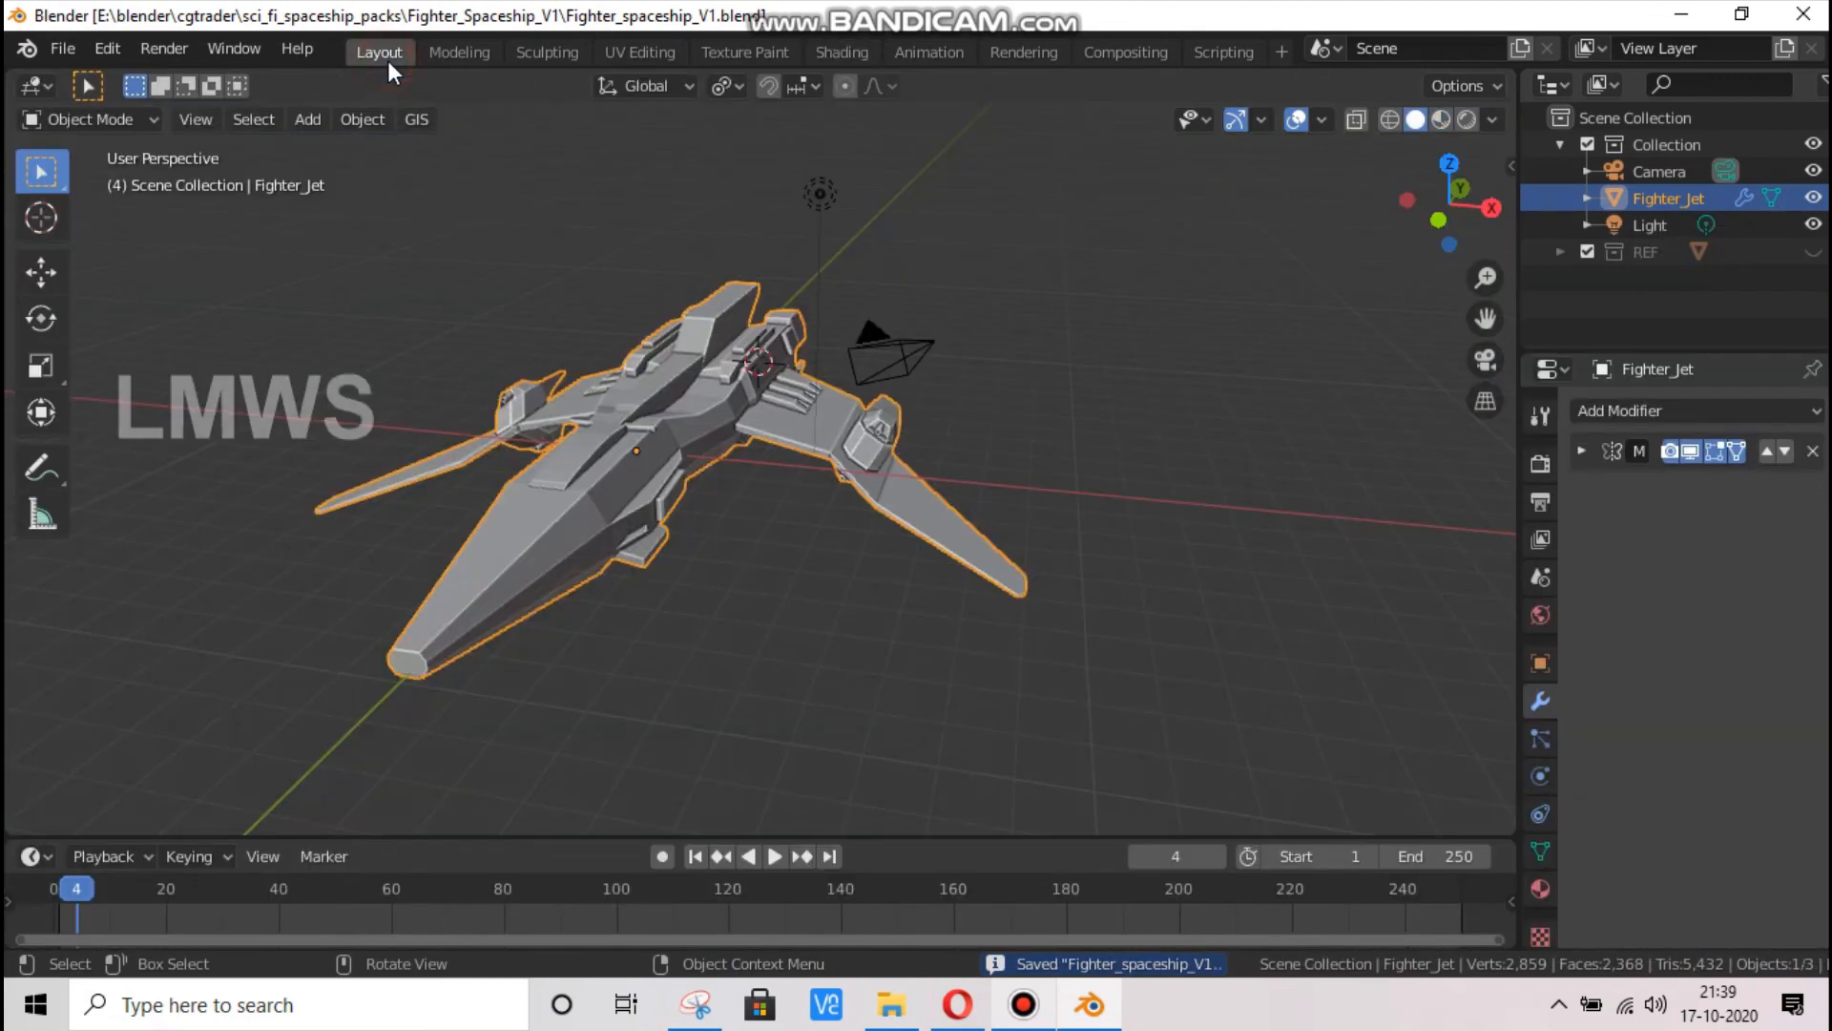
click(1440, 120)
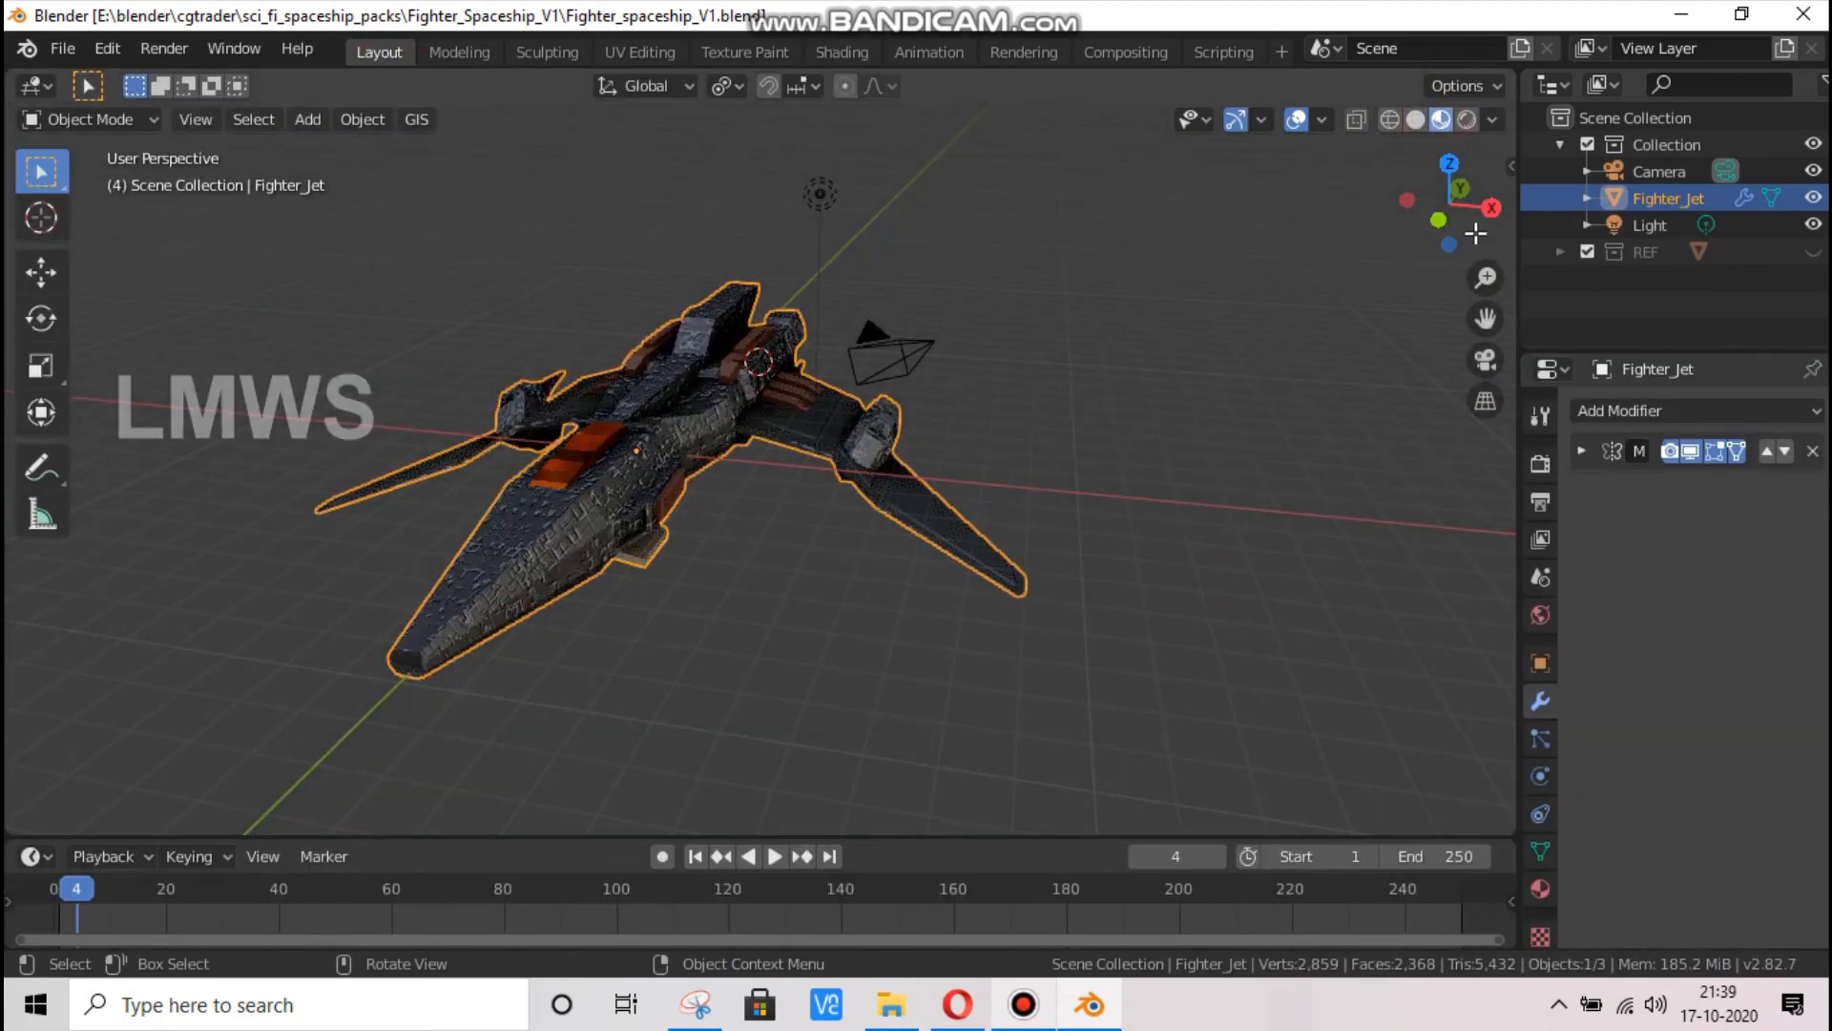
drag(1465, 221, 1190, 434)
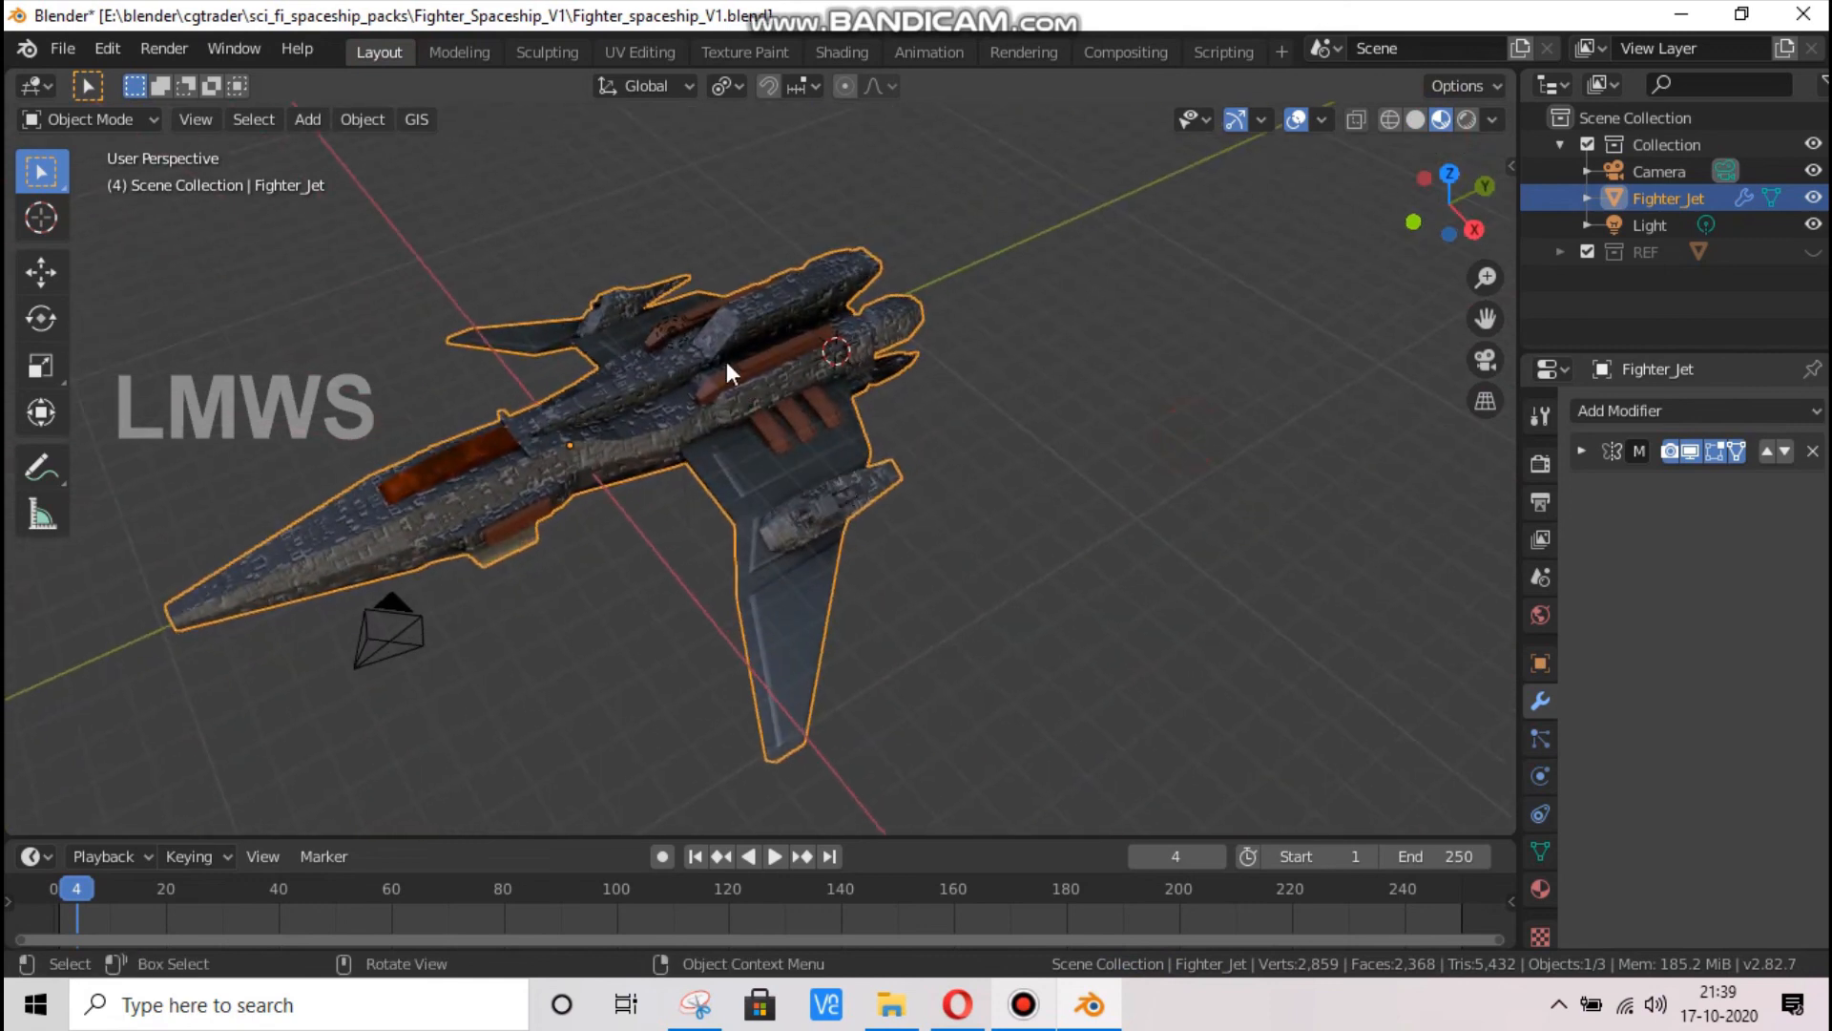
scroll(725, 360, up, 3)
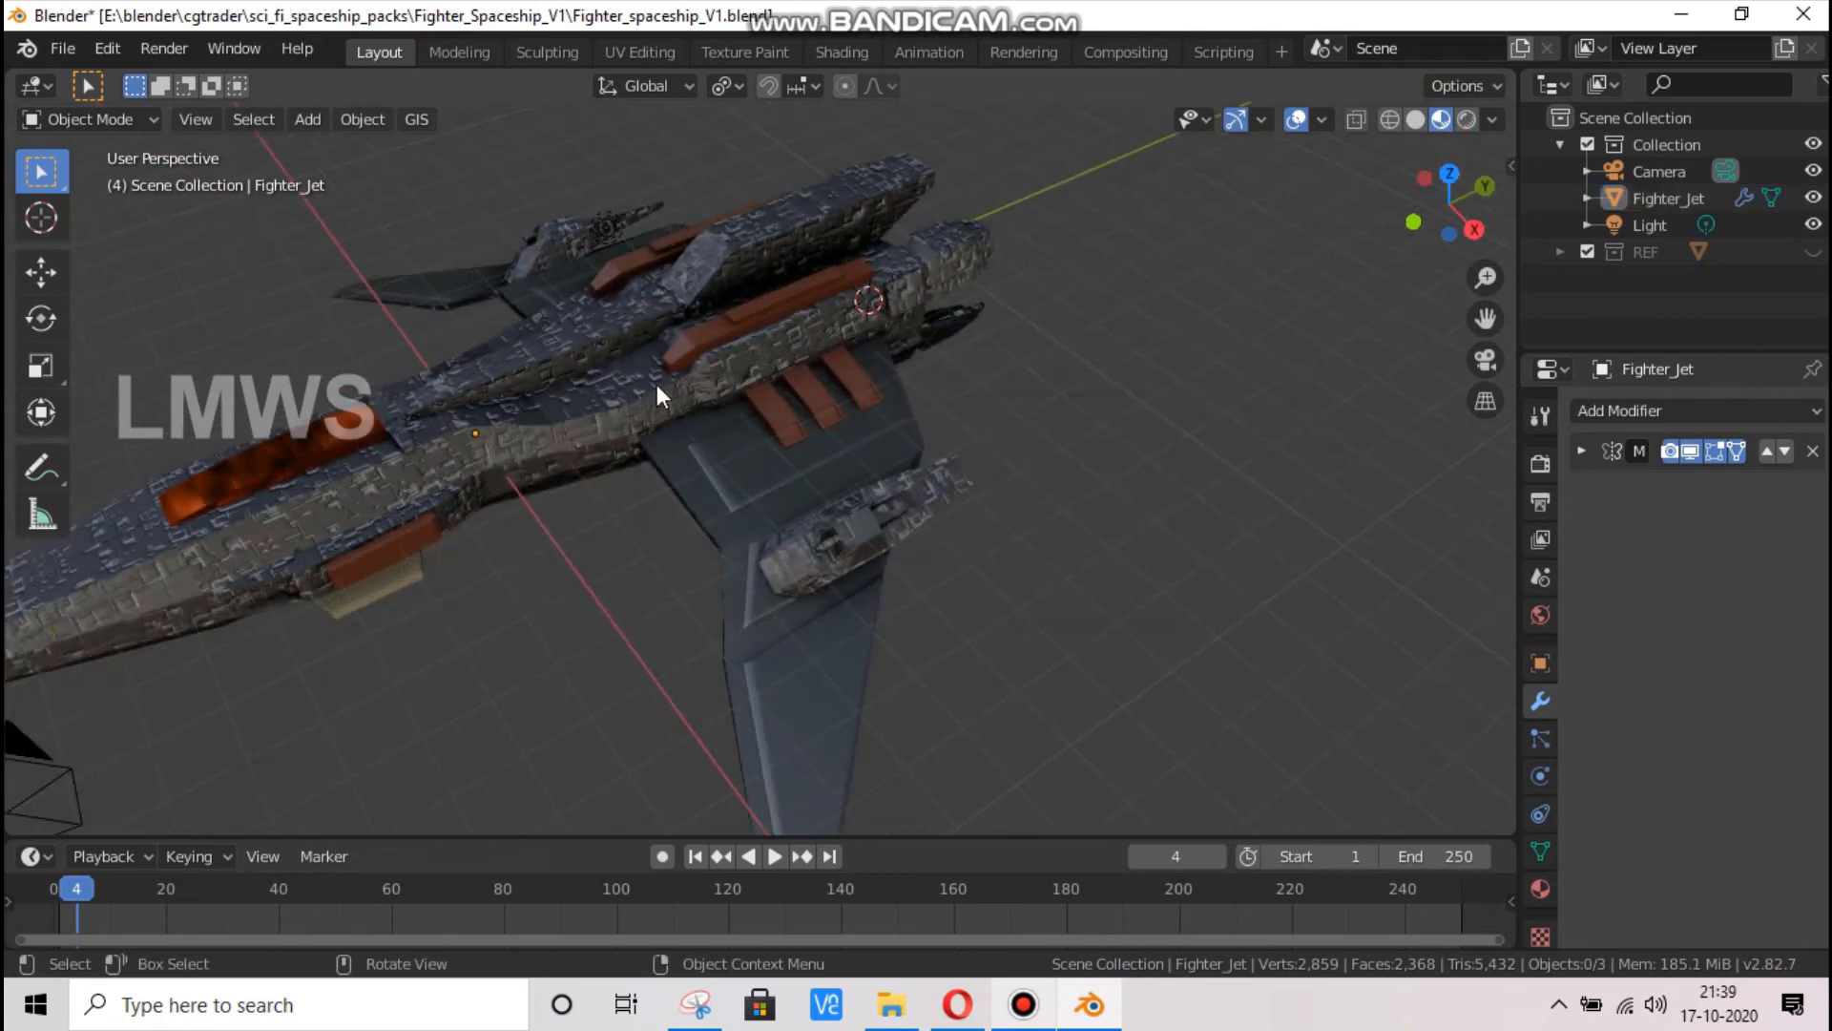
Set the Bump node strength of the Main_body material to 0.150 in the Shading workspace
click(822, 56)
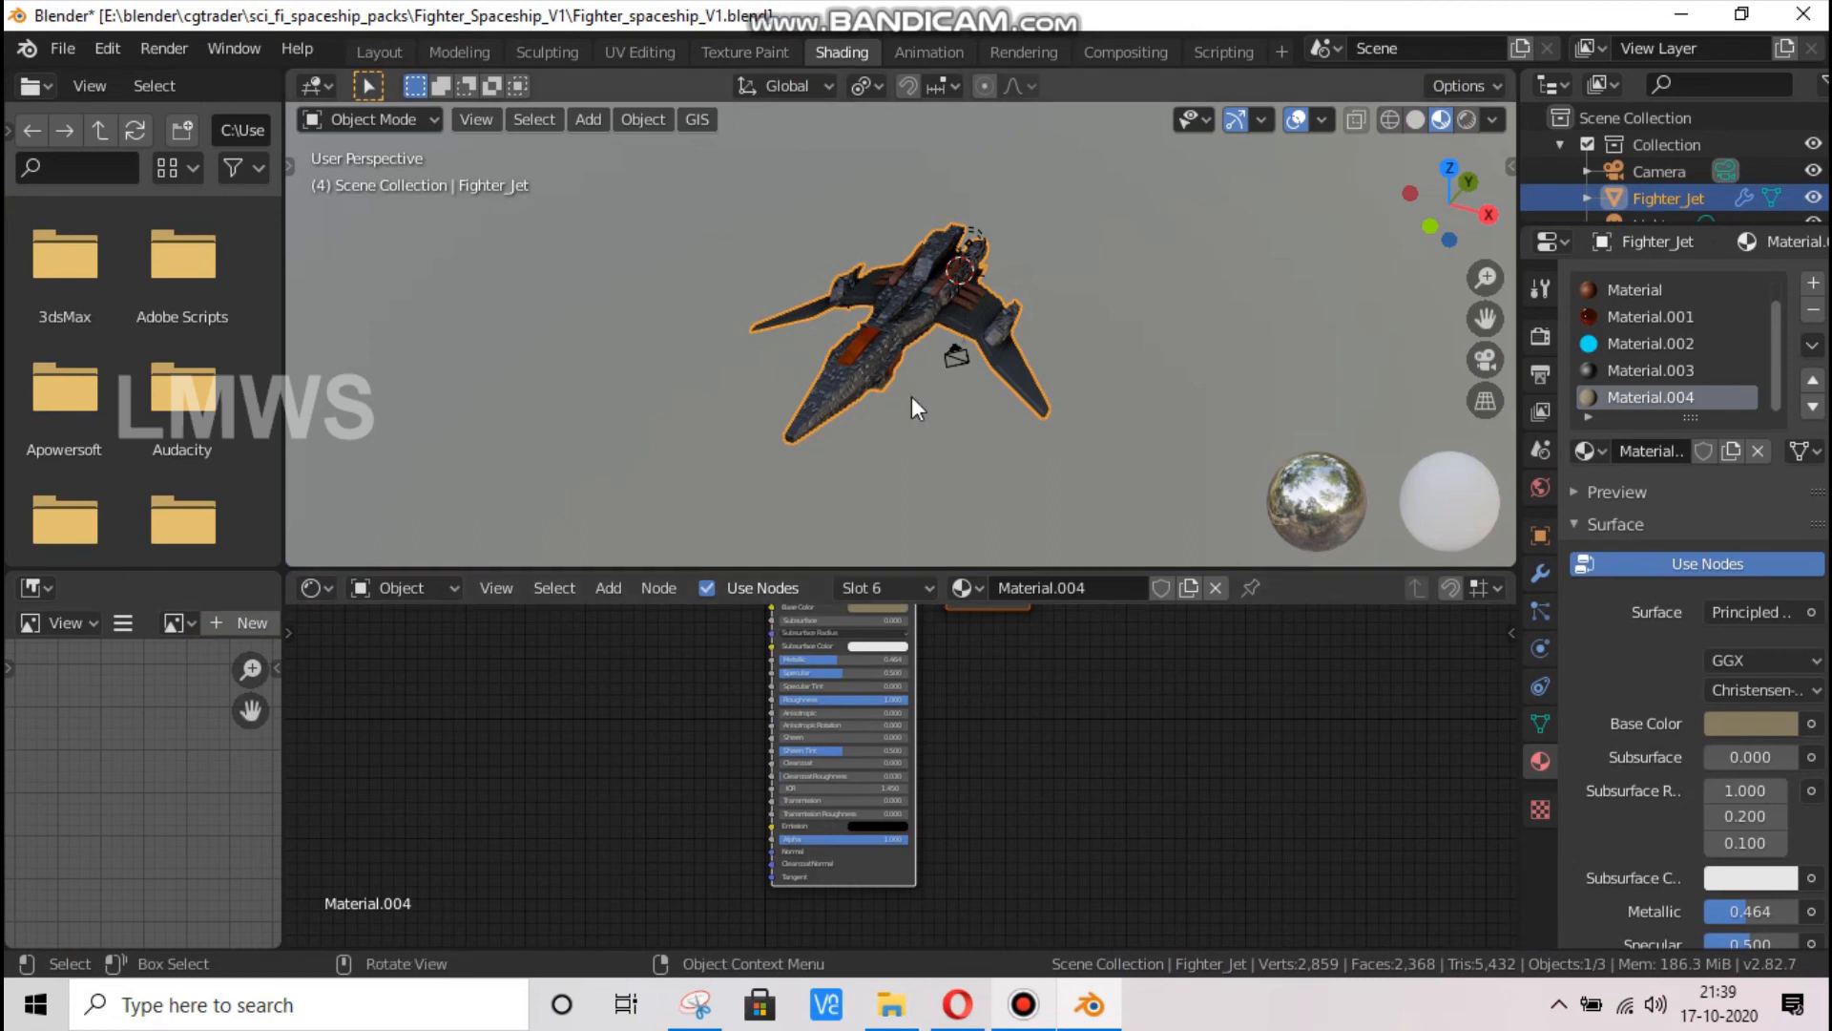
scroll(1665, 294, up, 1)
click(1663, 290)
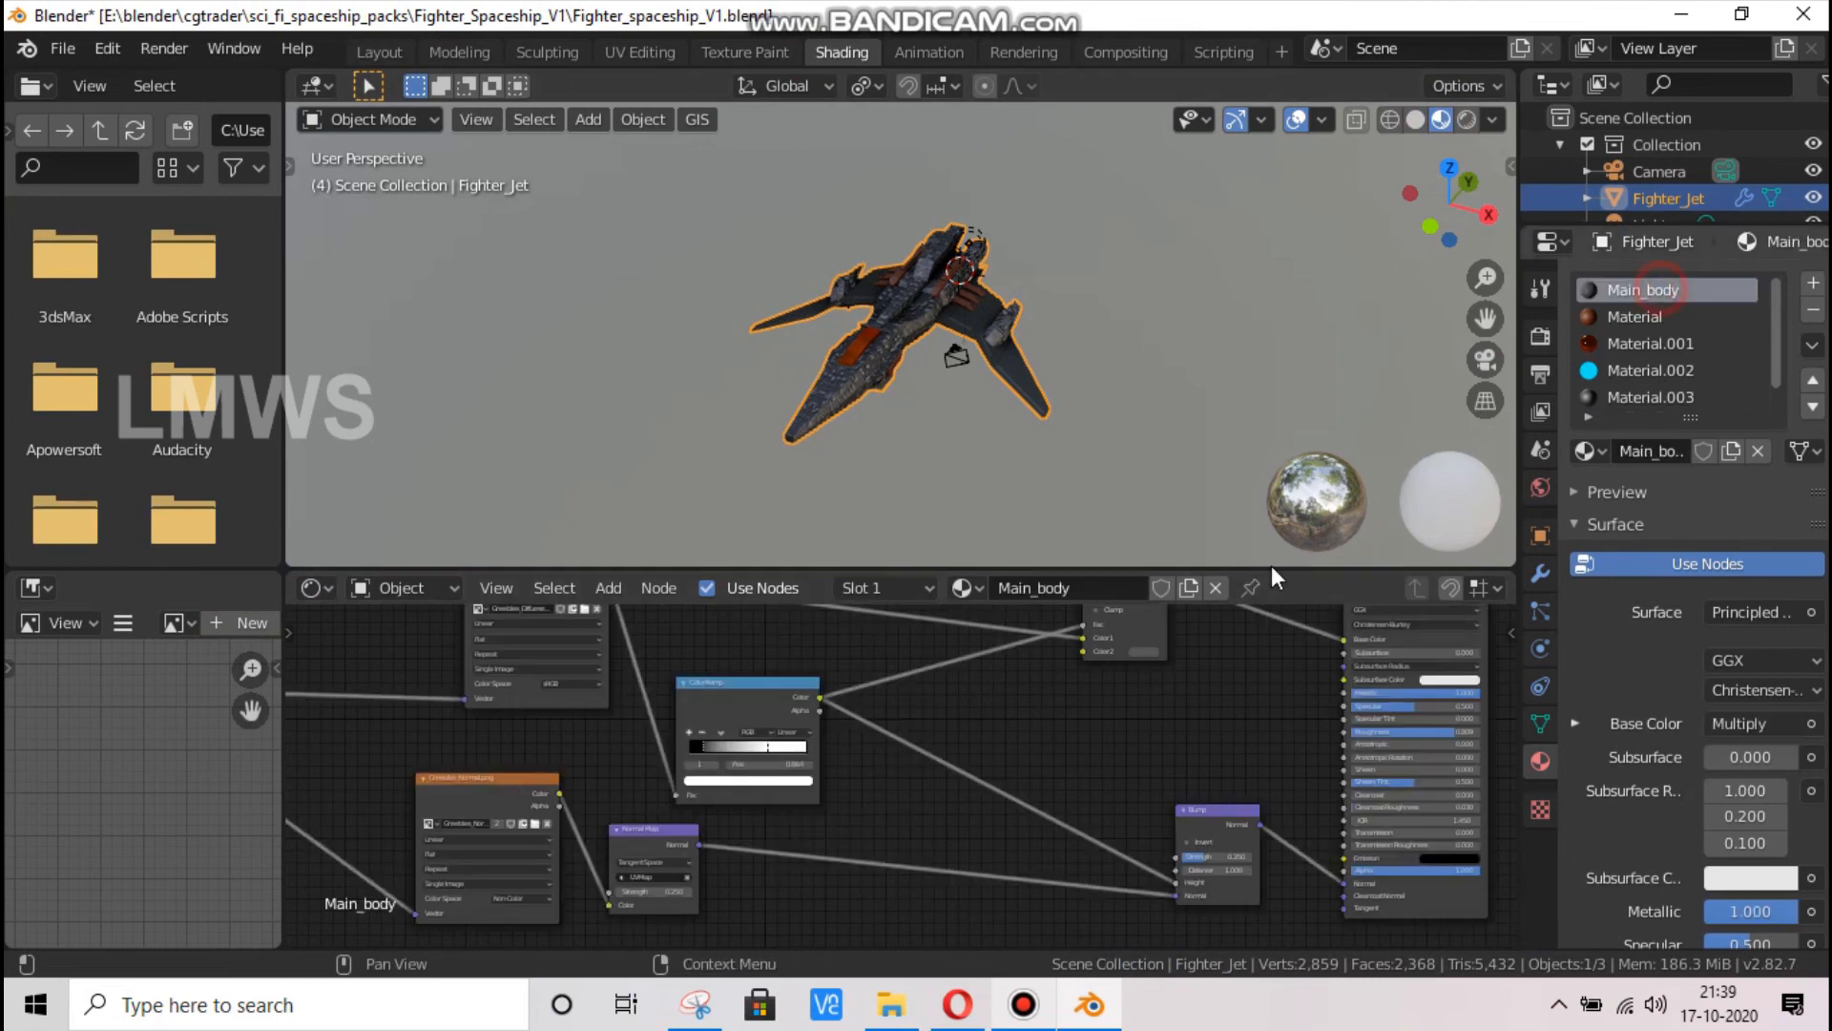
scroll(637, 925, up, 1)
click(1320, 879)
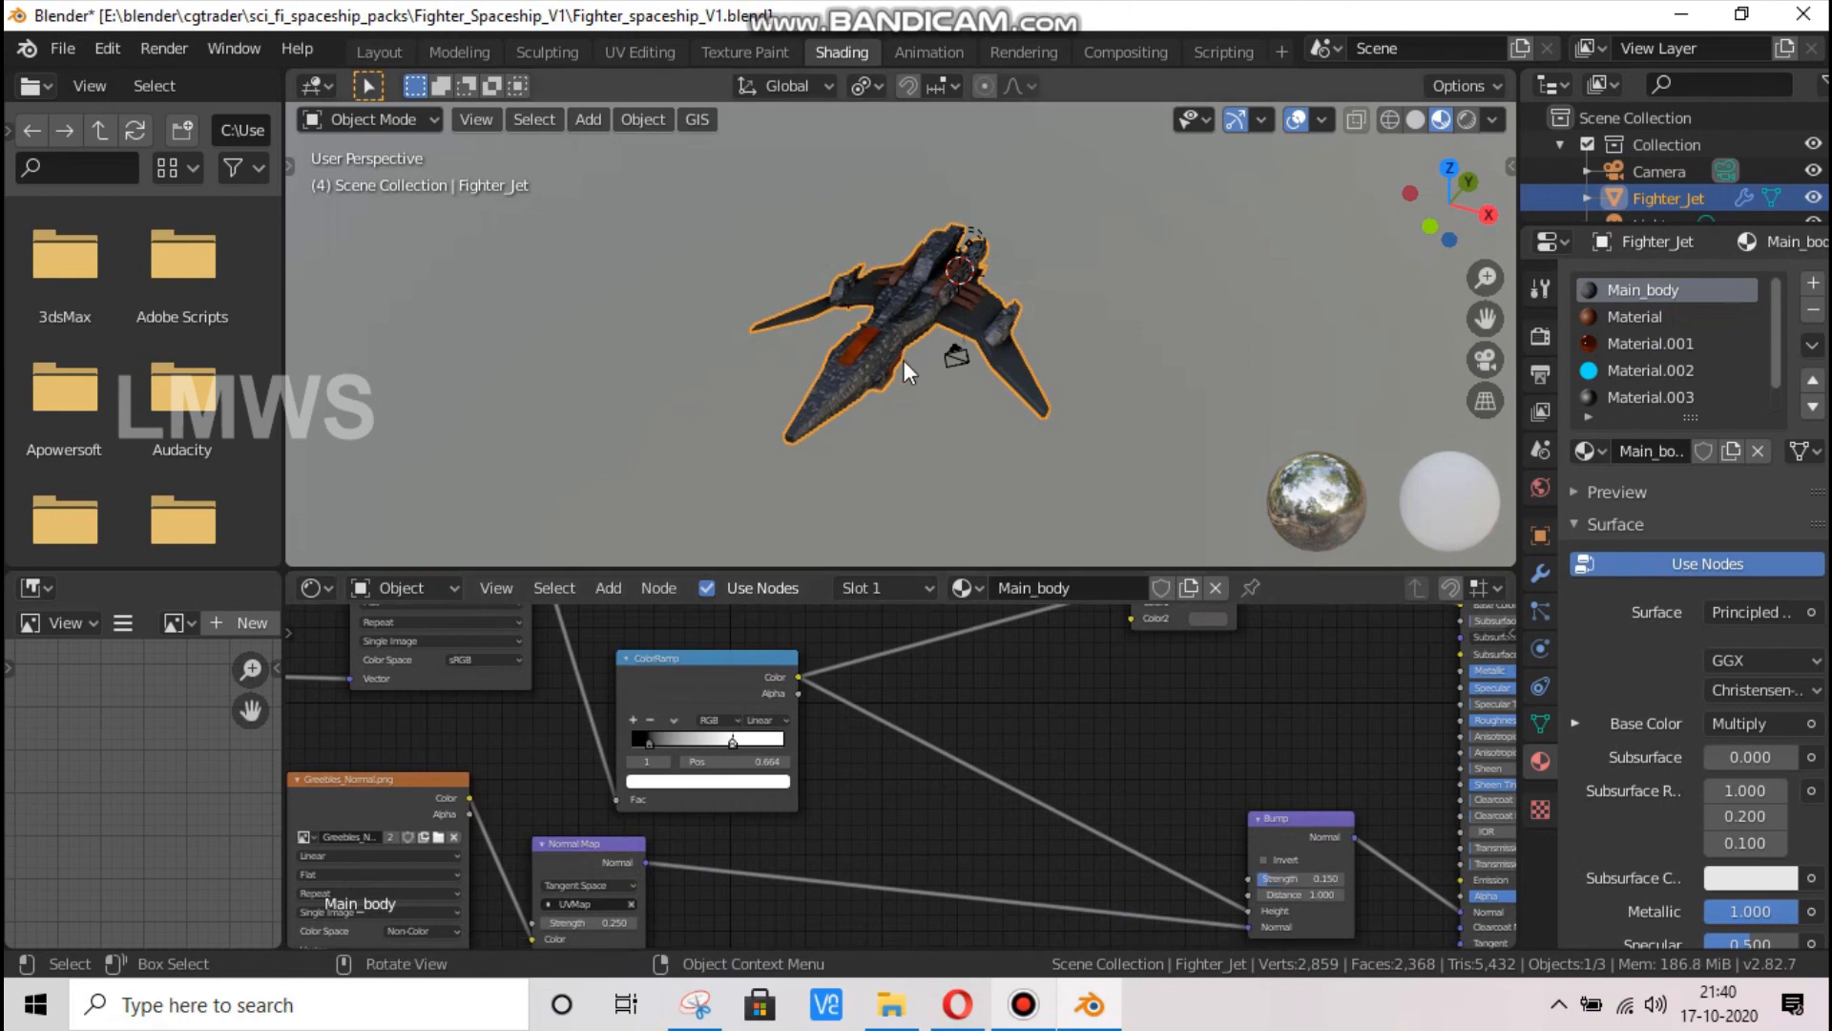
scroll(903, 359, up, 6)
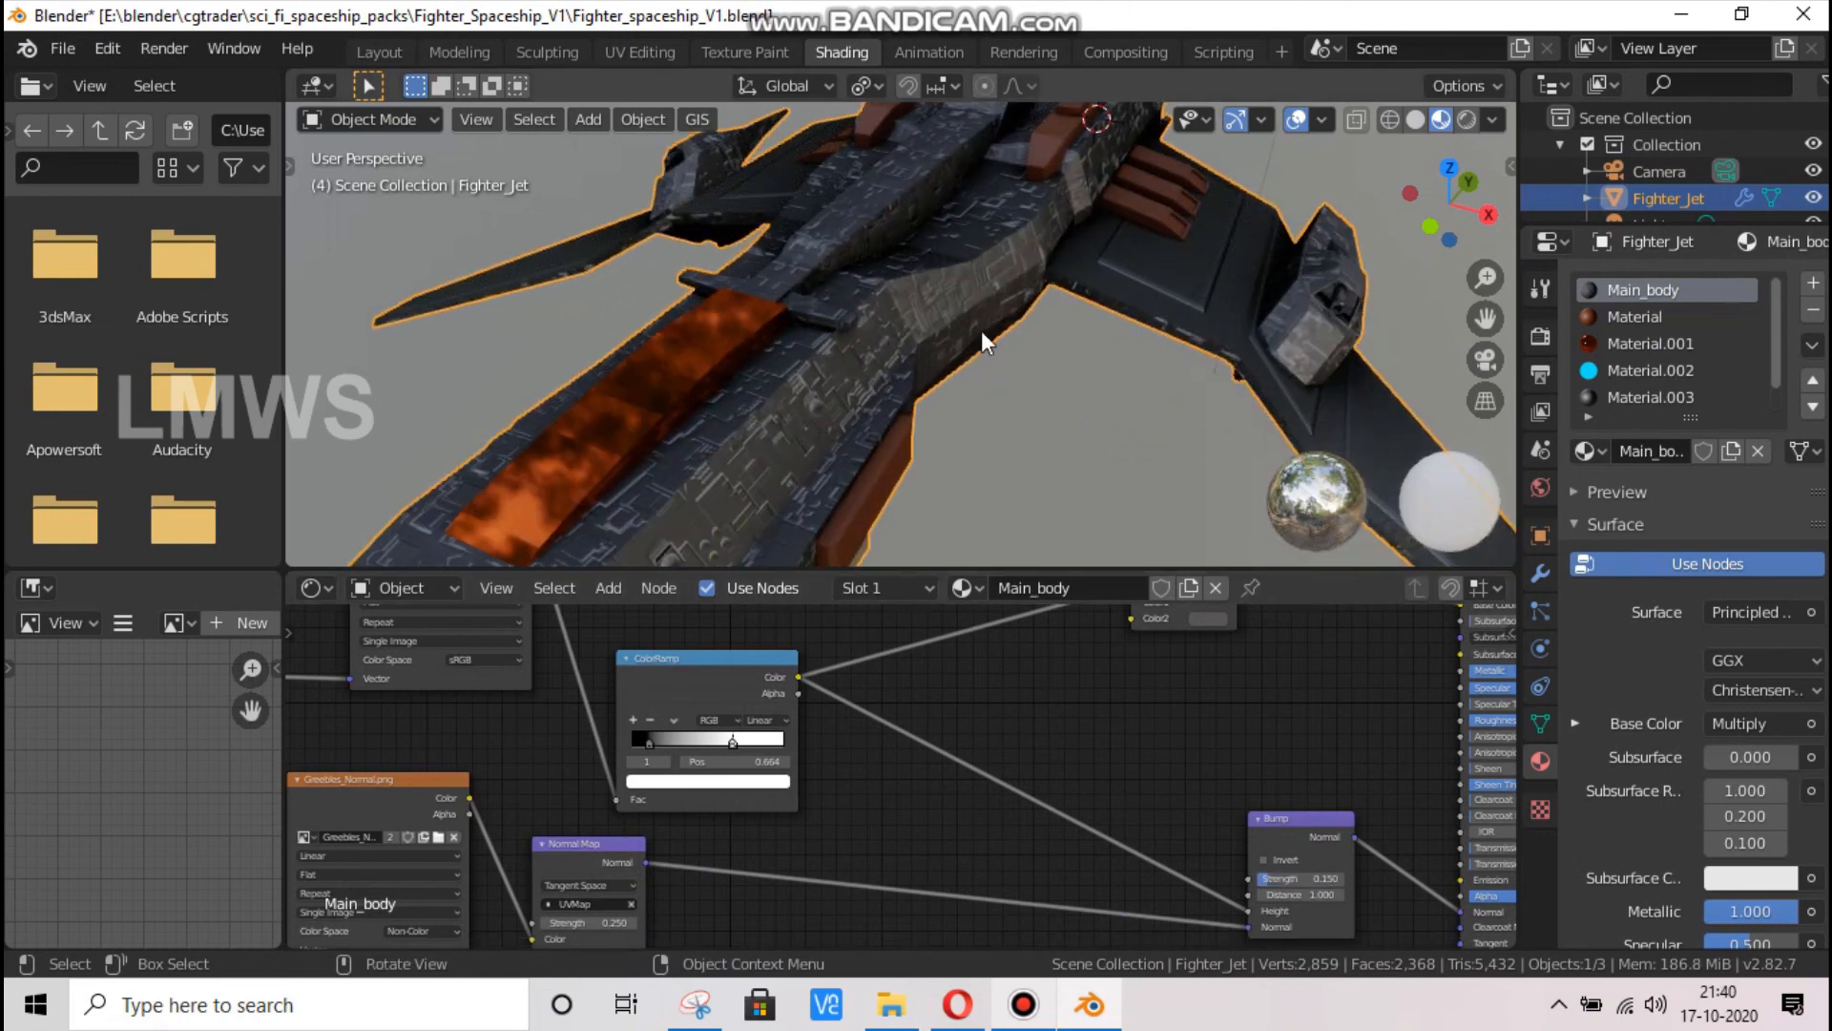
Select the recessed end faces of the three orange vents on the wing in the Layout workspace
click(386, 52)
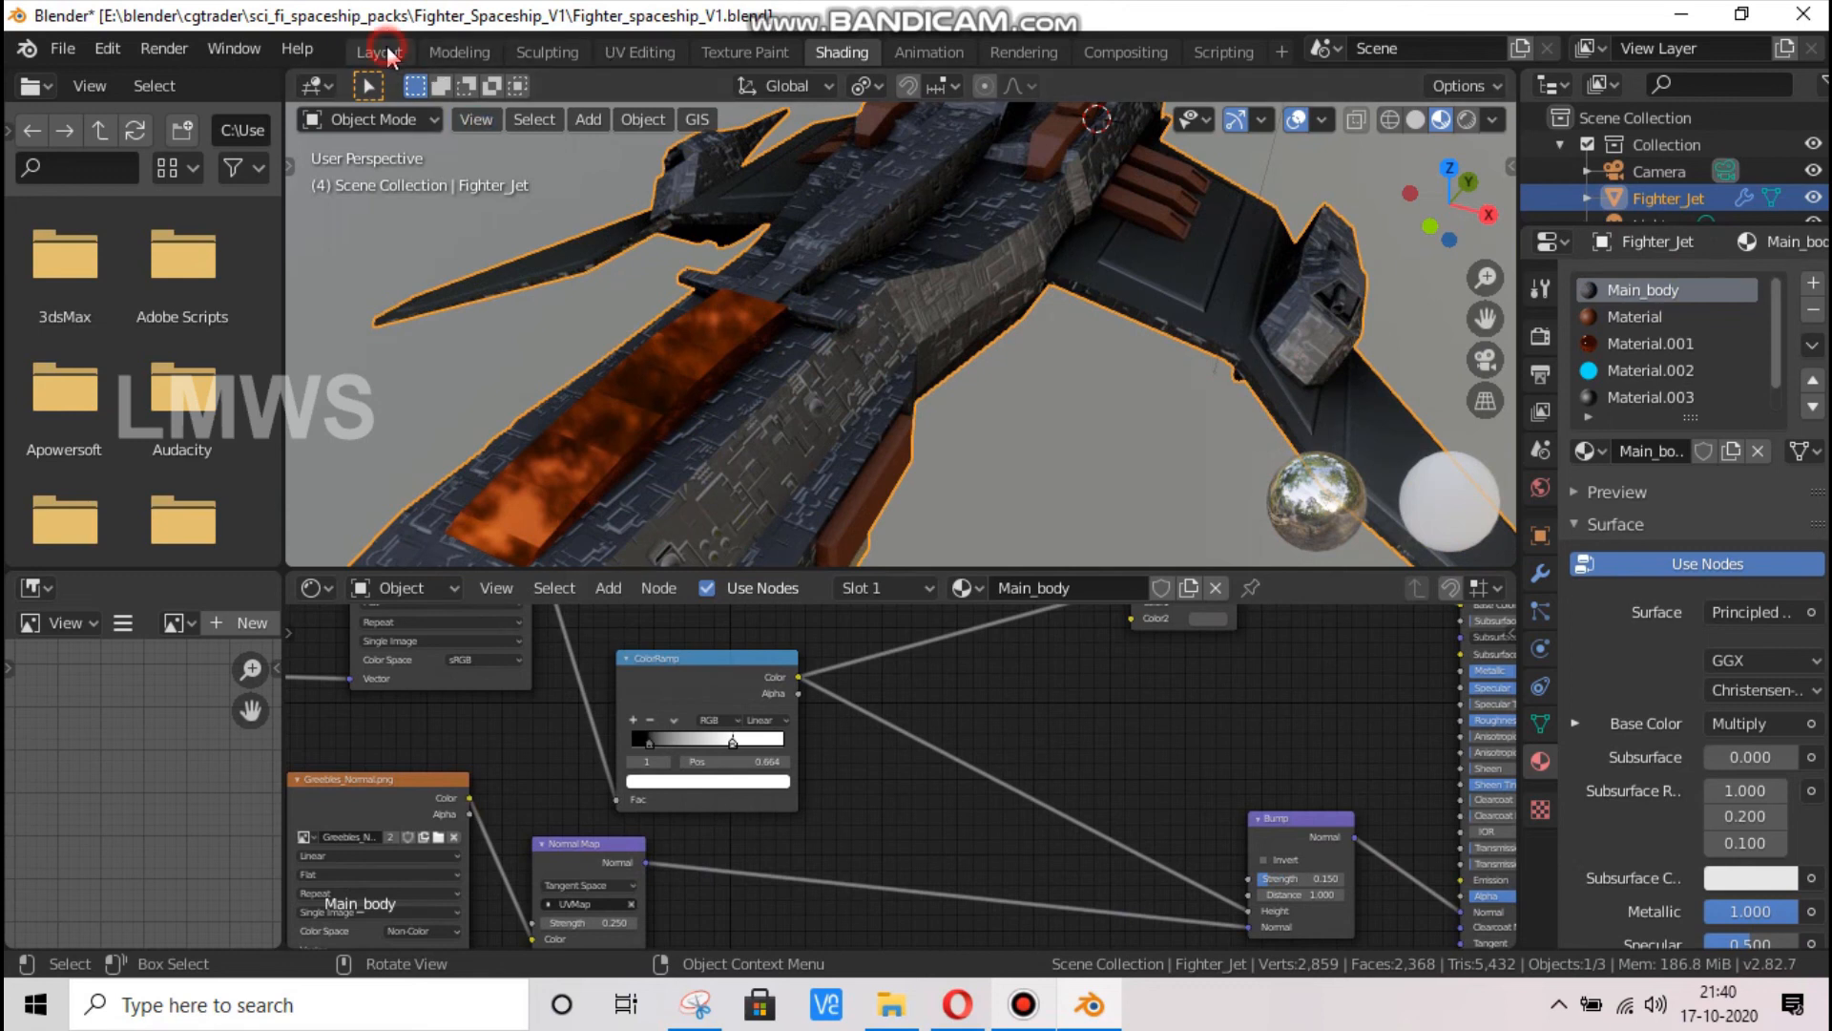
scroll(735, 462, down, 3)
drag(1441, 211, 809, 370)
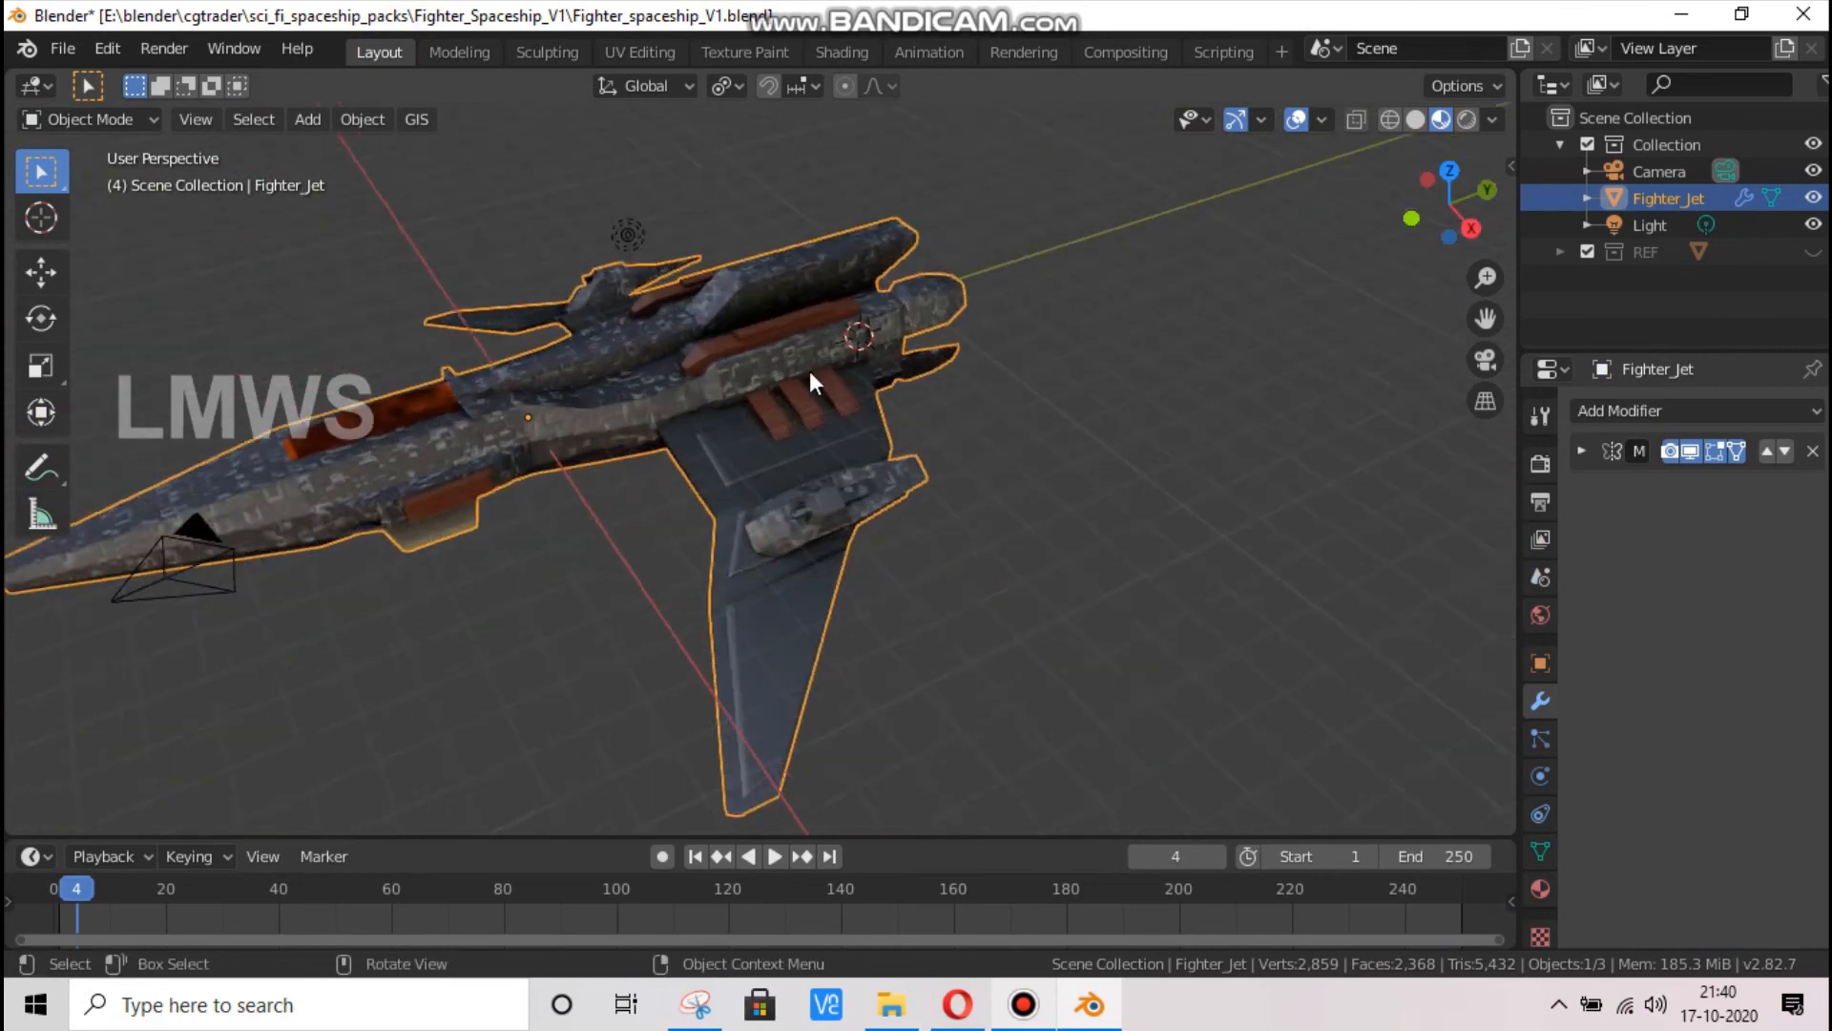
scroll(826, 353, up, 6)
key(Tab)
shift+click(915, 339)
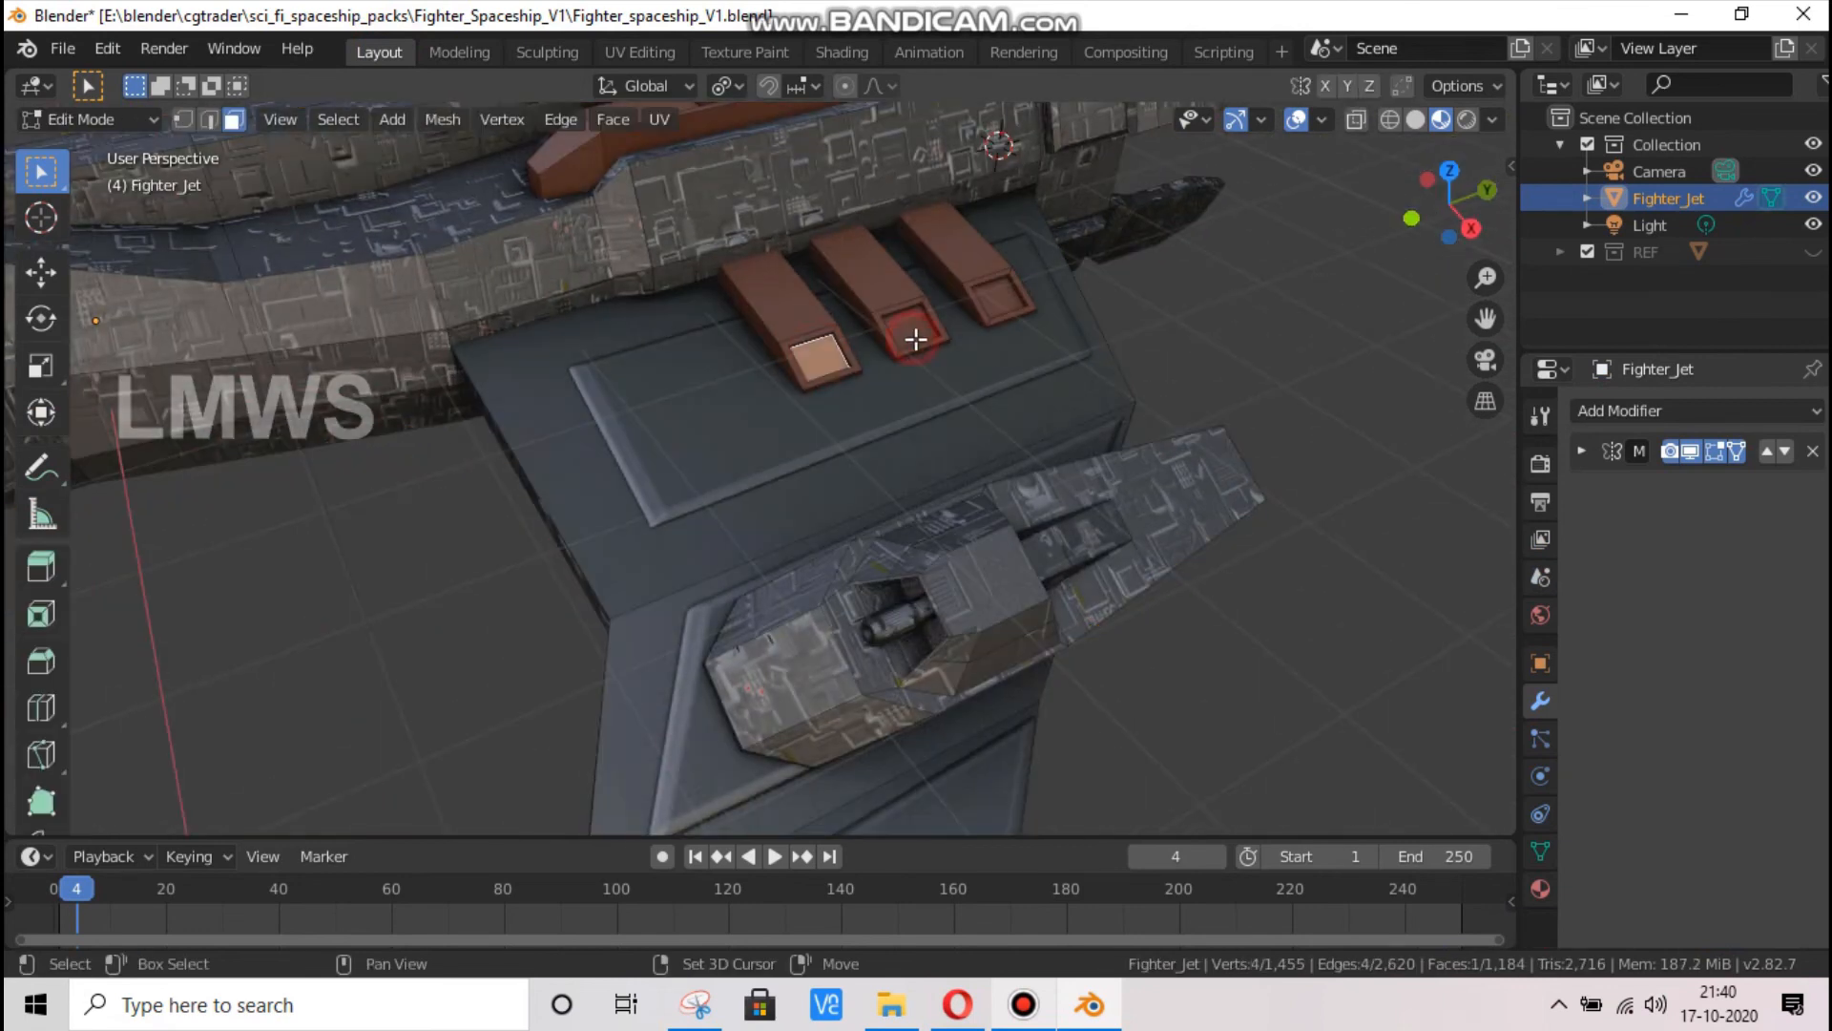
Assign a new seventh-slot material to the selected vent faces, using an Emission surface with an orange-red color
click(1539, 889)
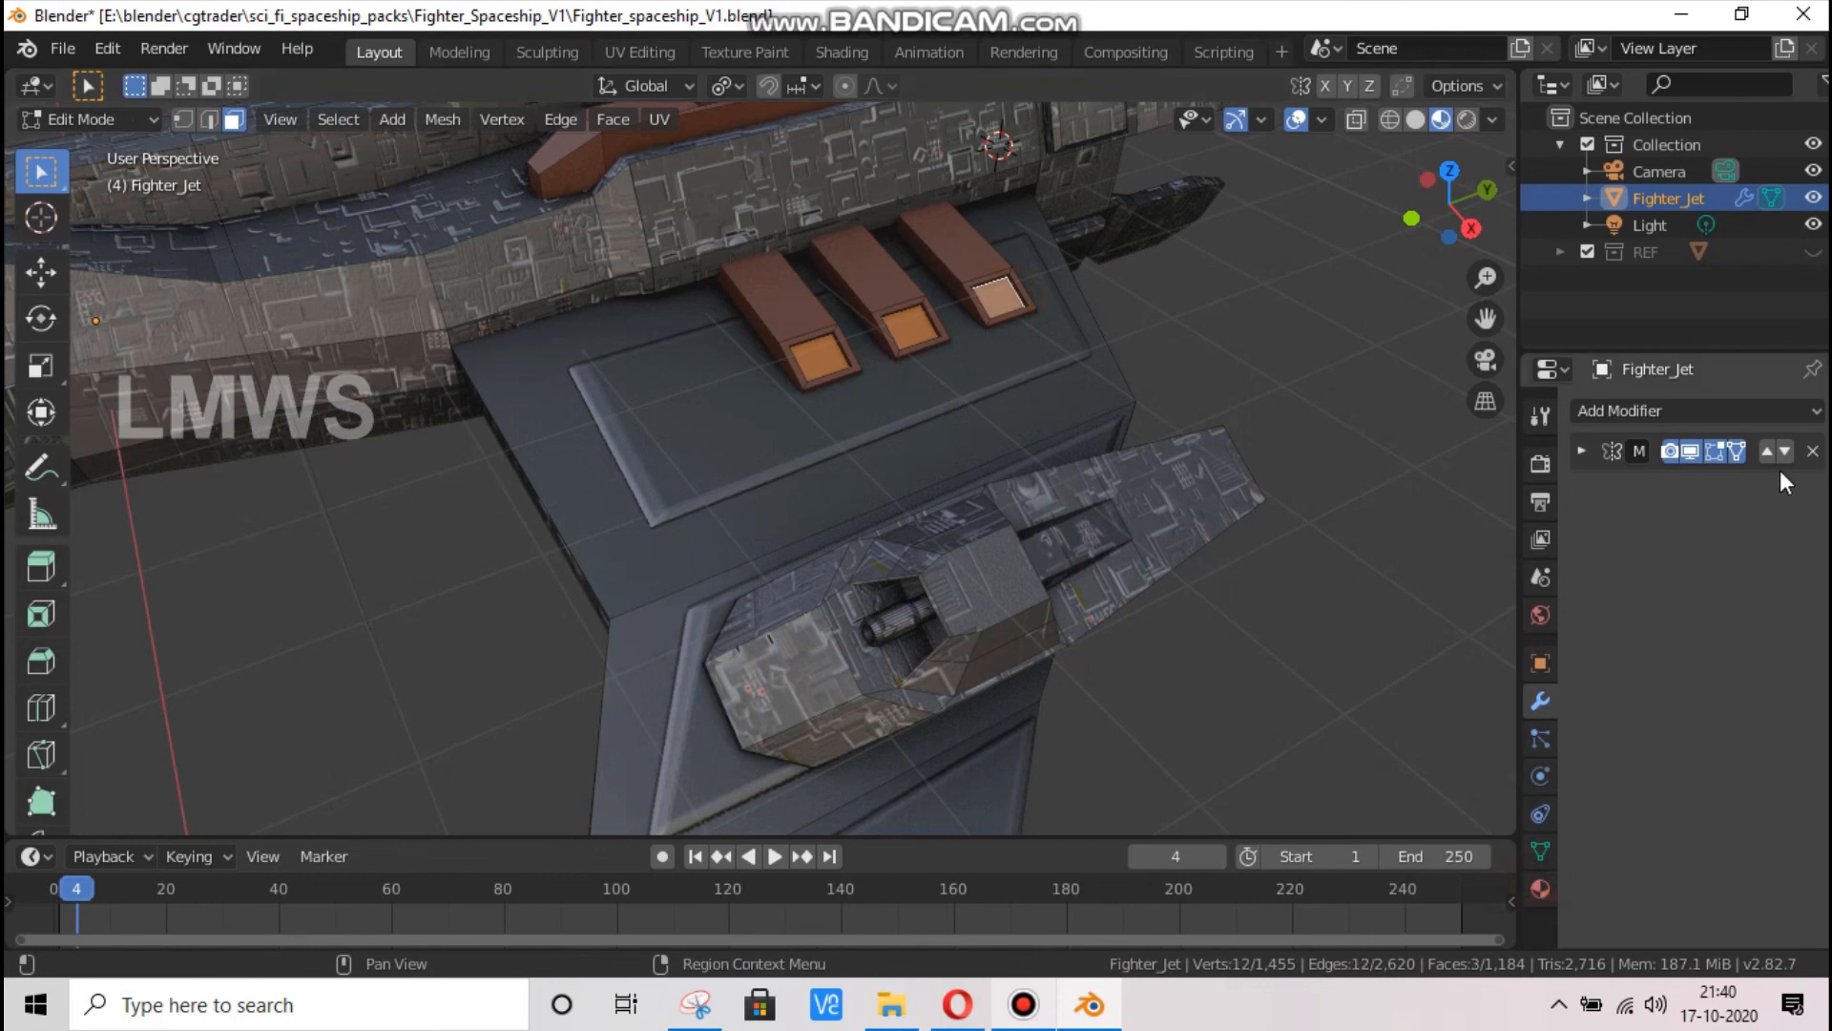
click(1812, 410)
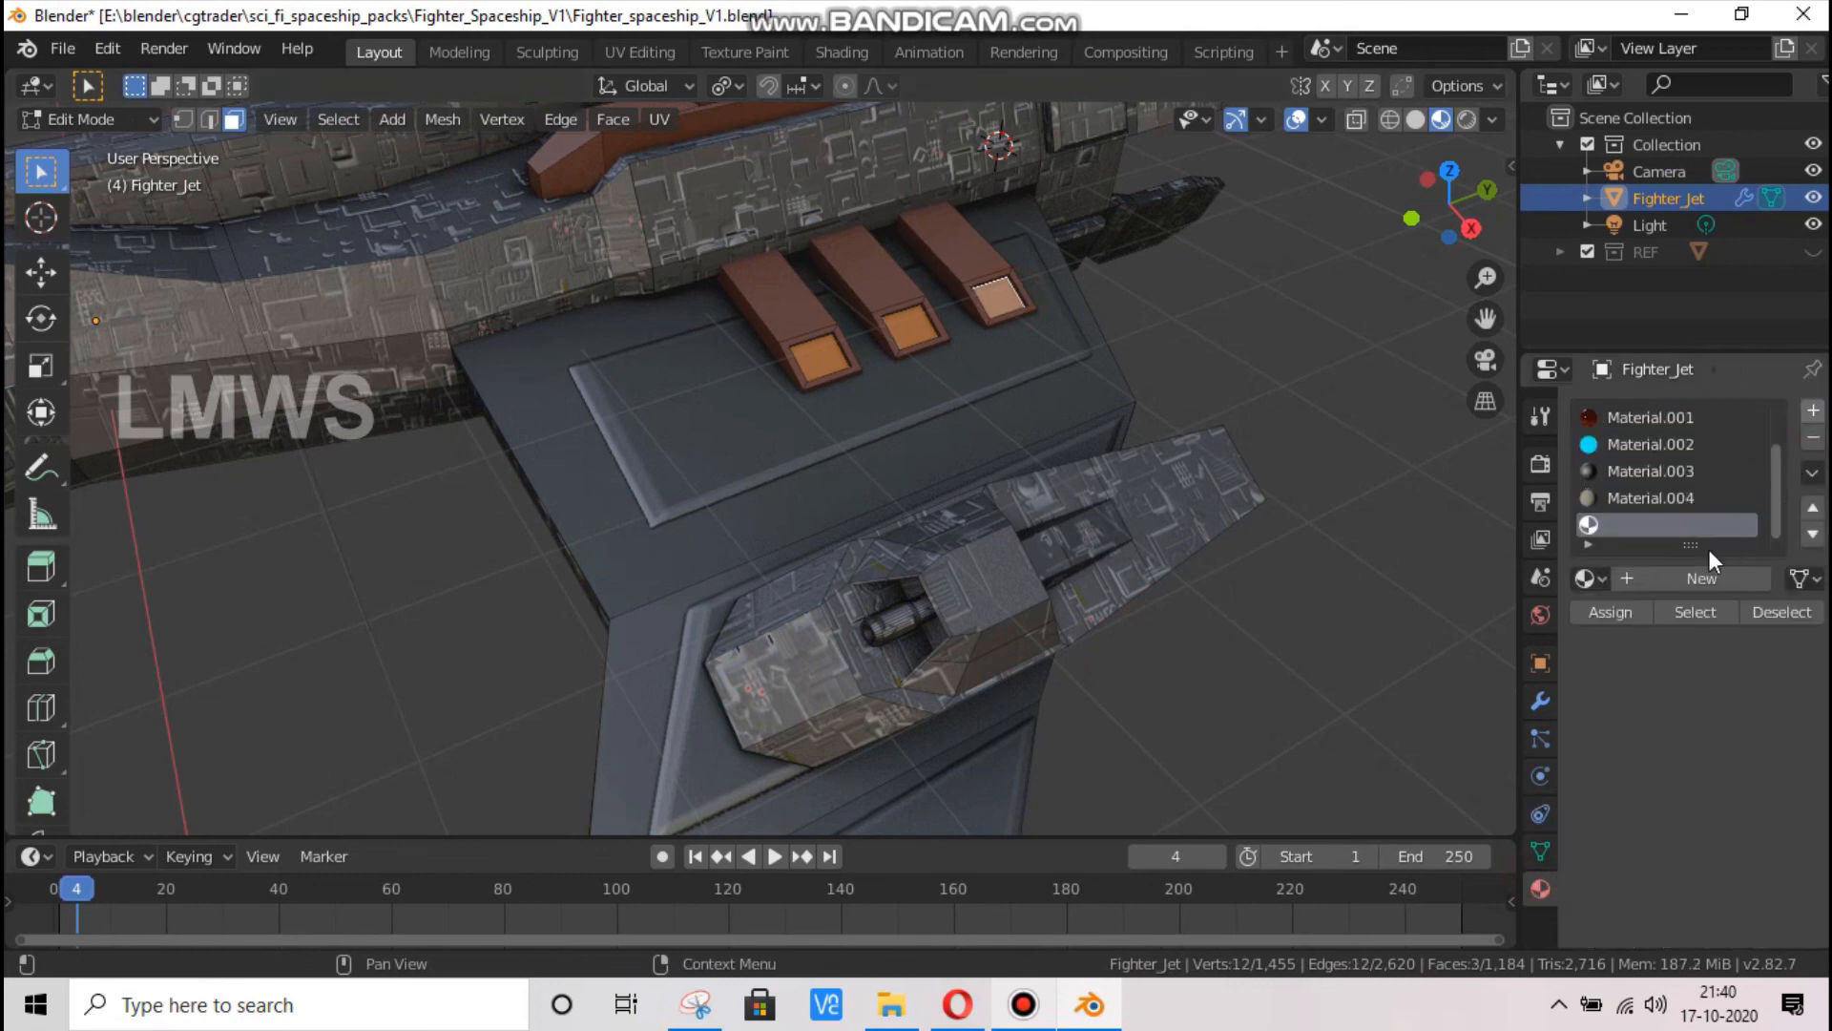
click(1680, 579)
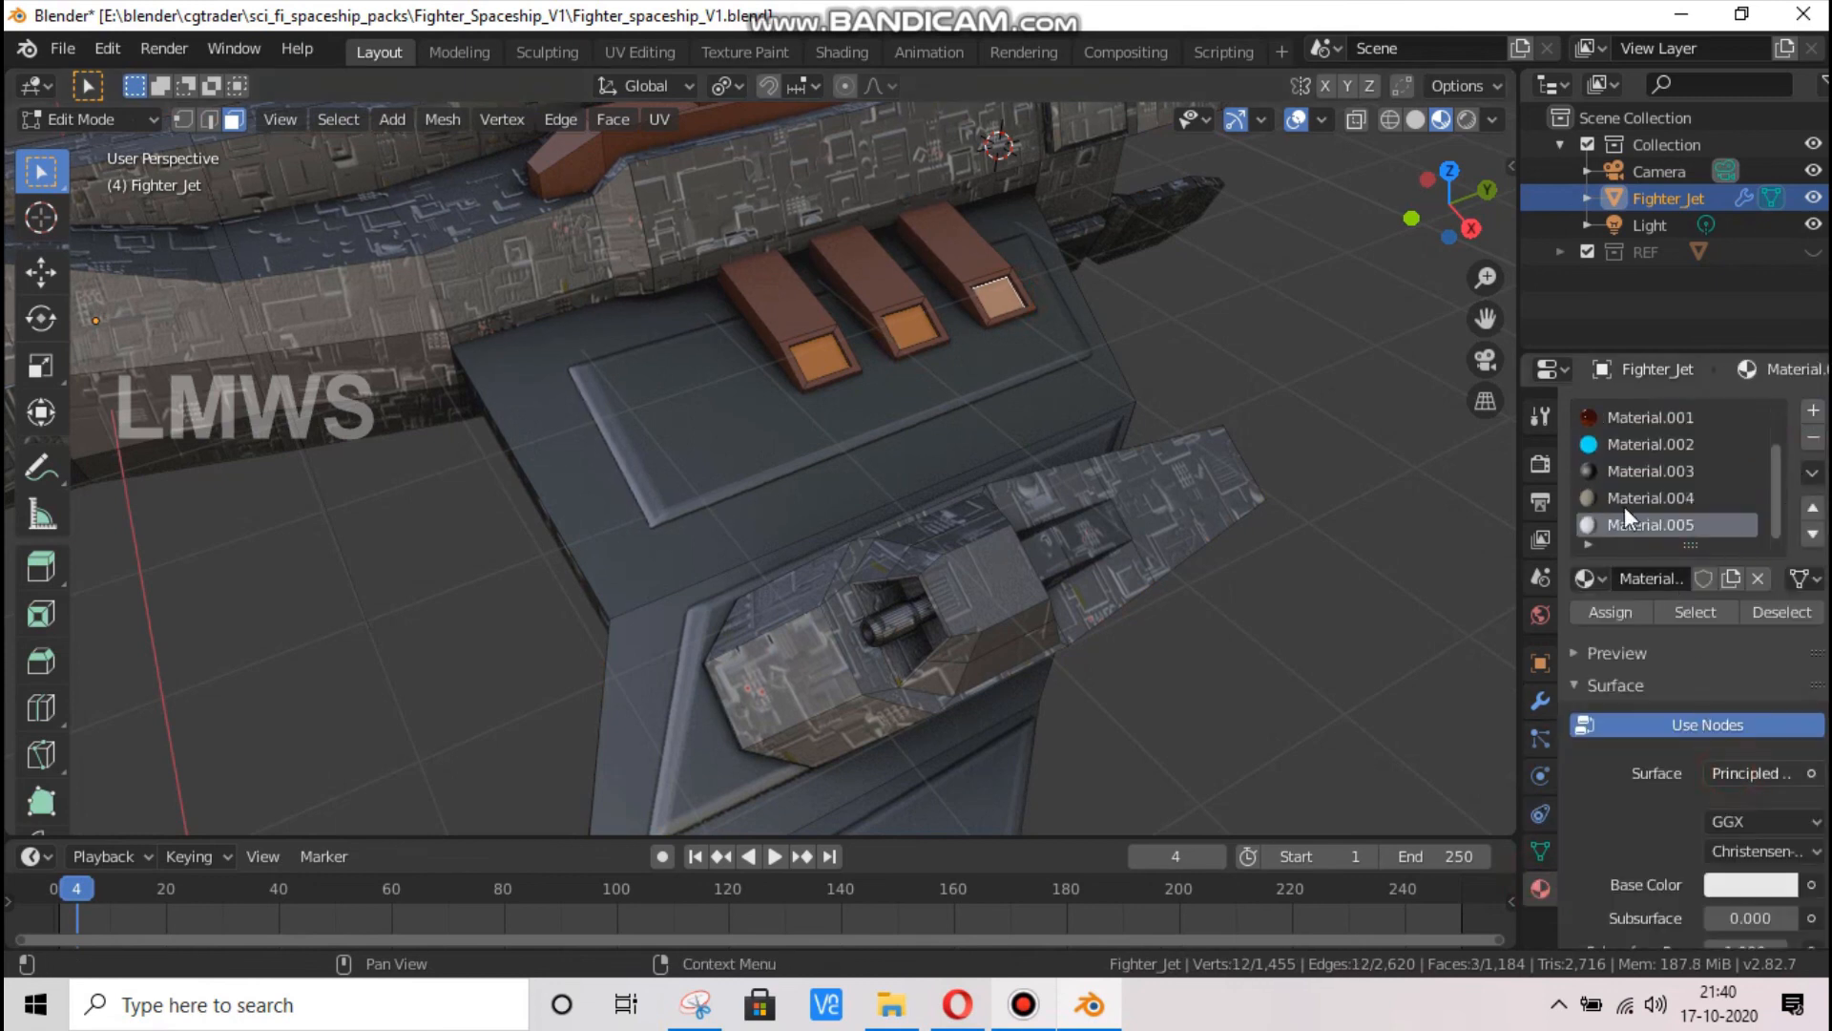
click(1754, 773)
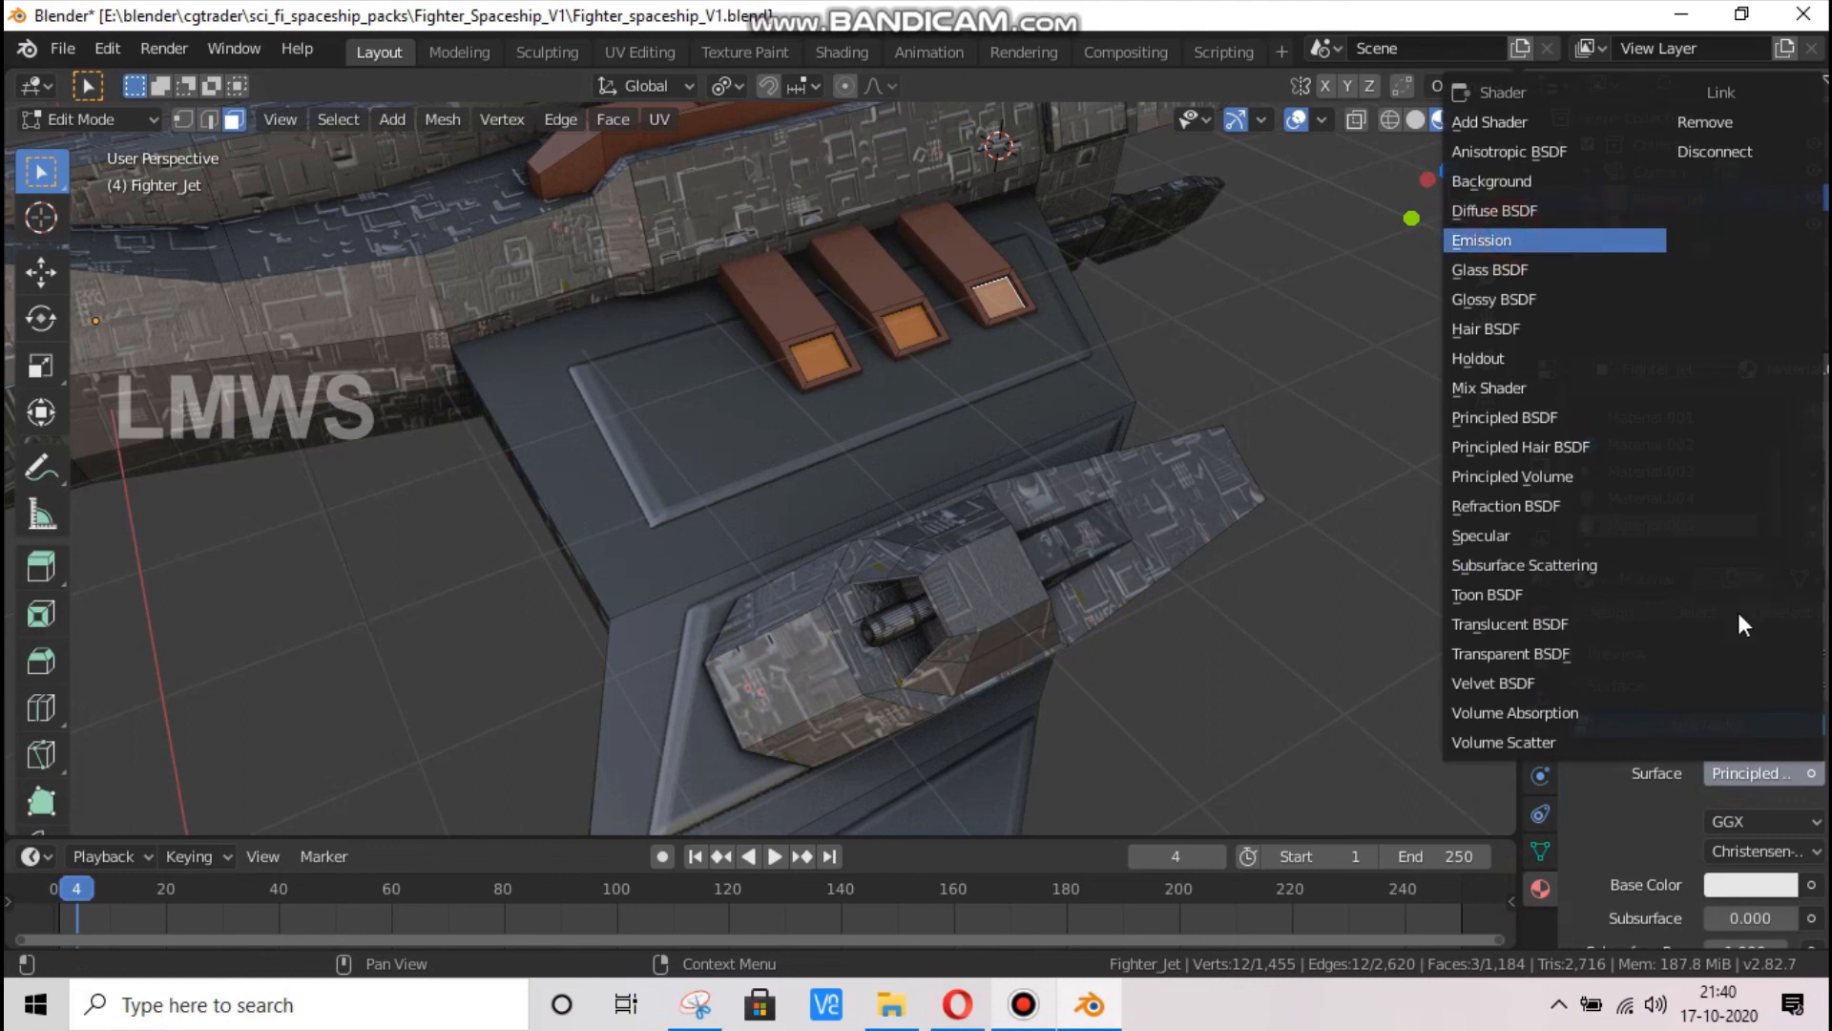
key(Return)
click(1741, 823)
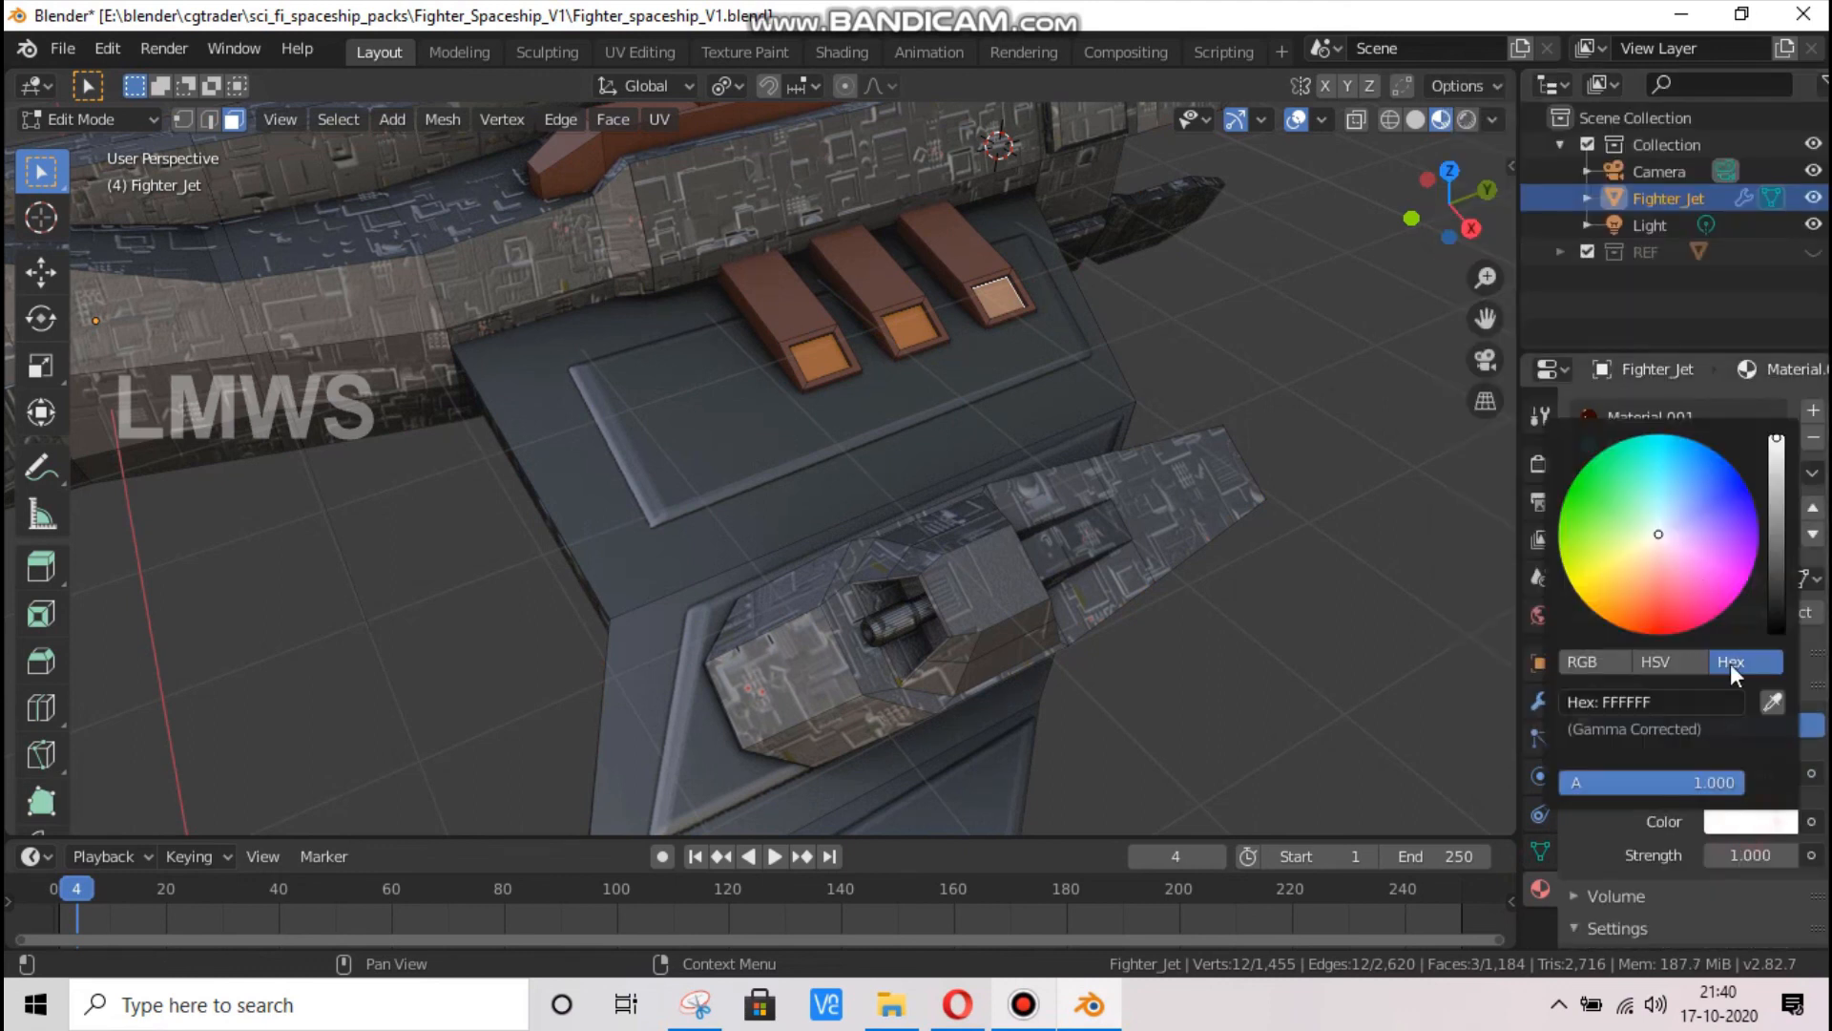
click(1657, 609)
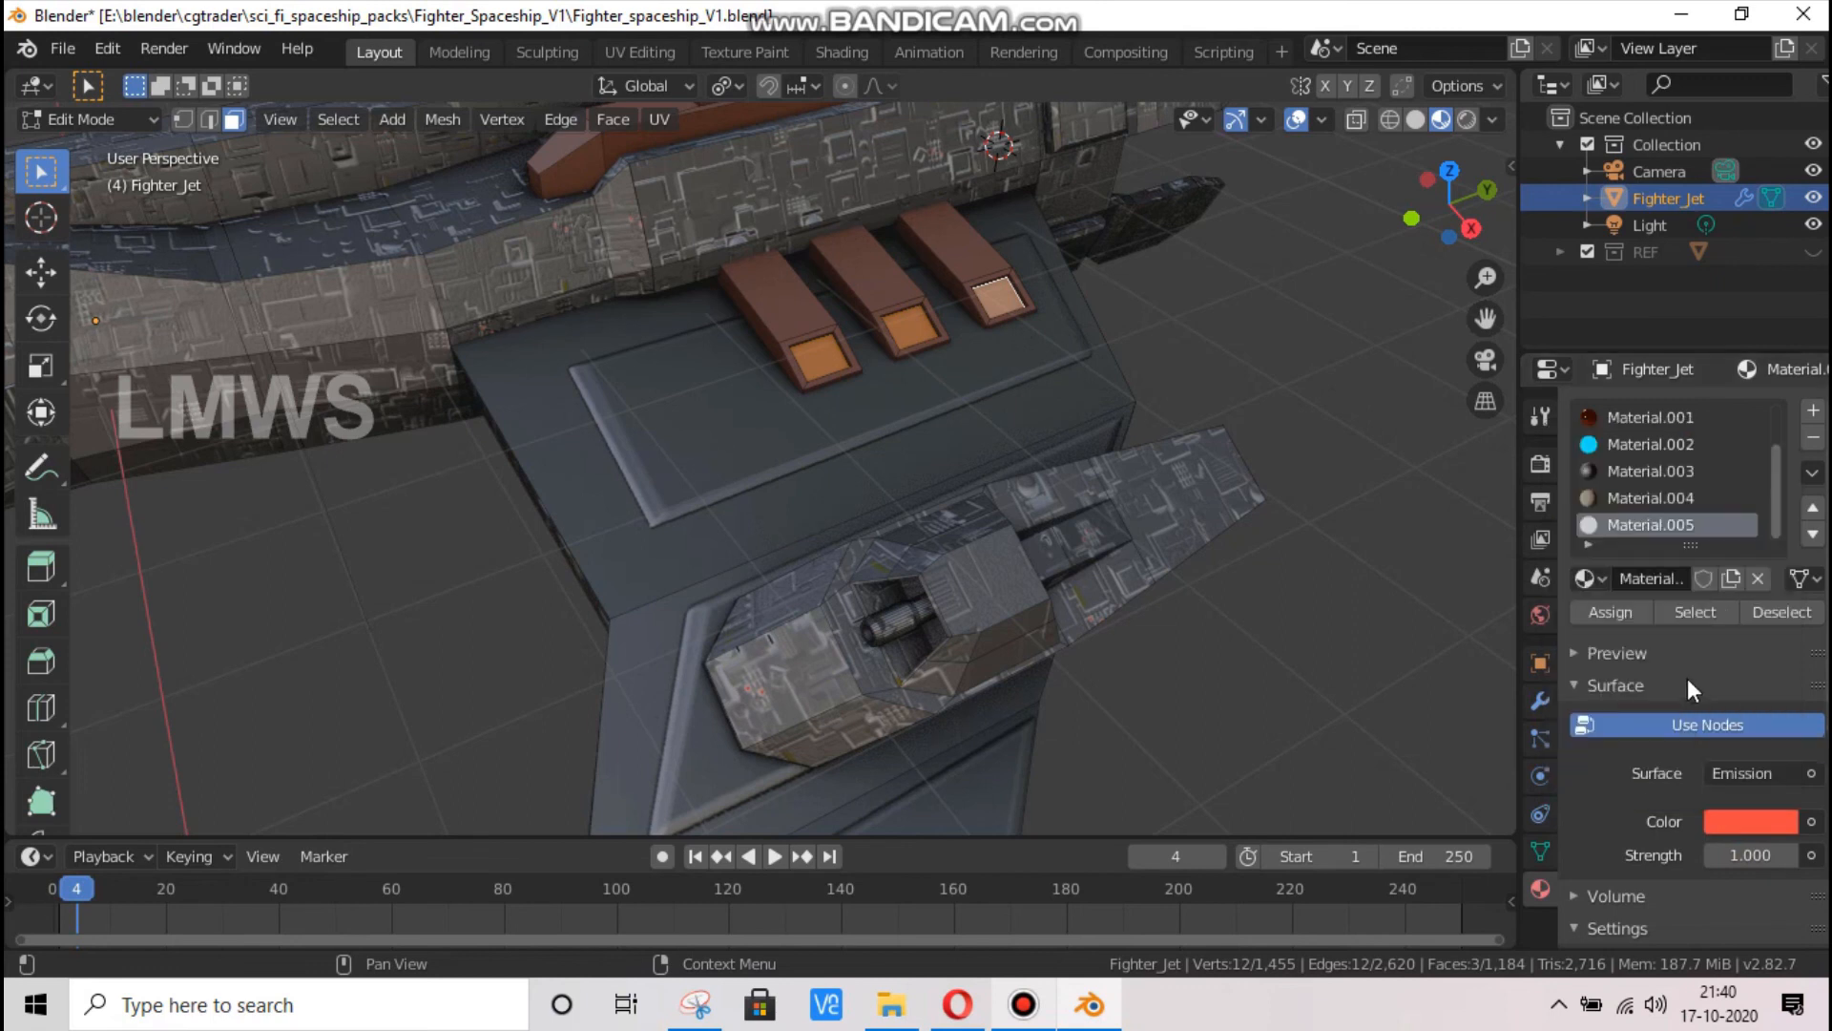
click(1611, 611)
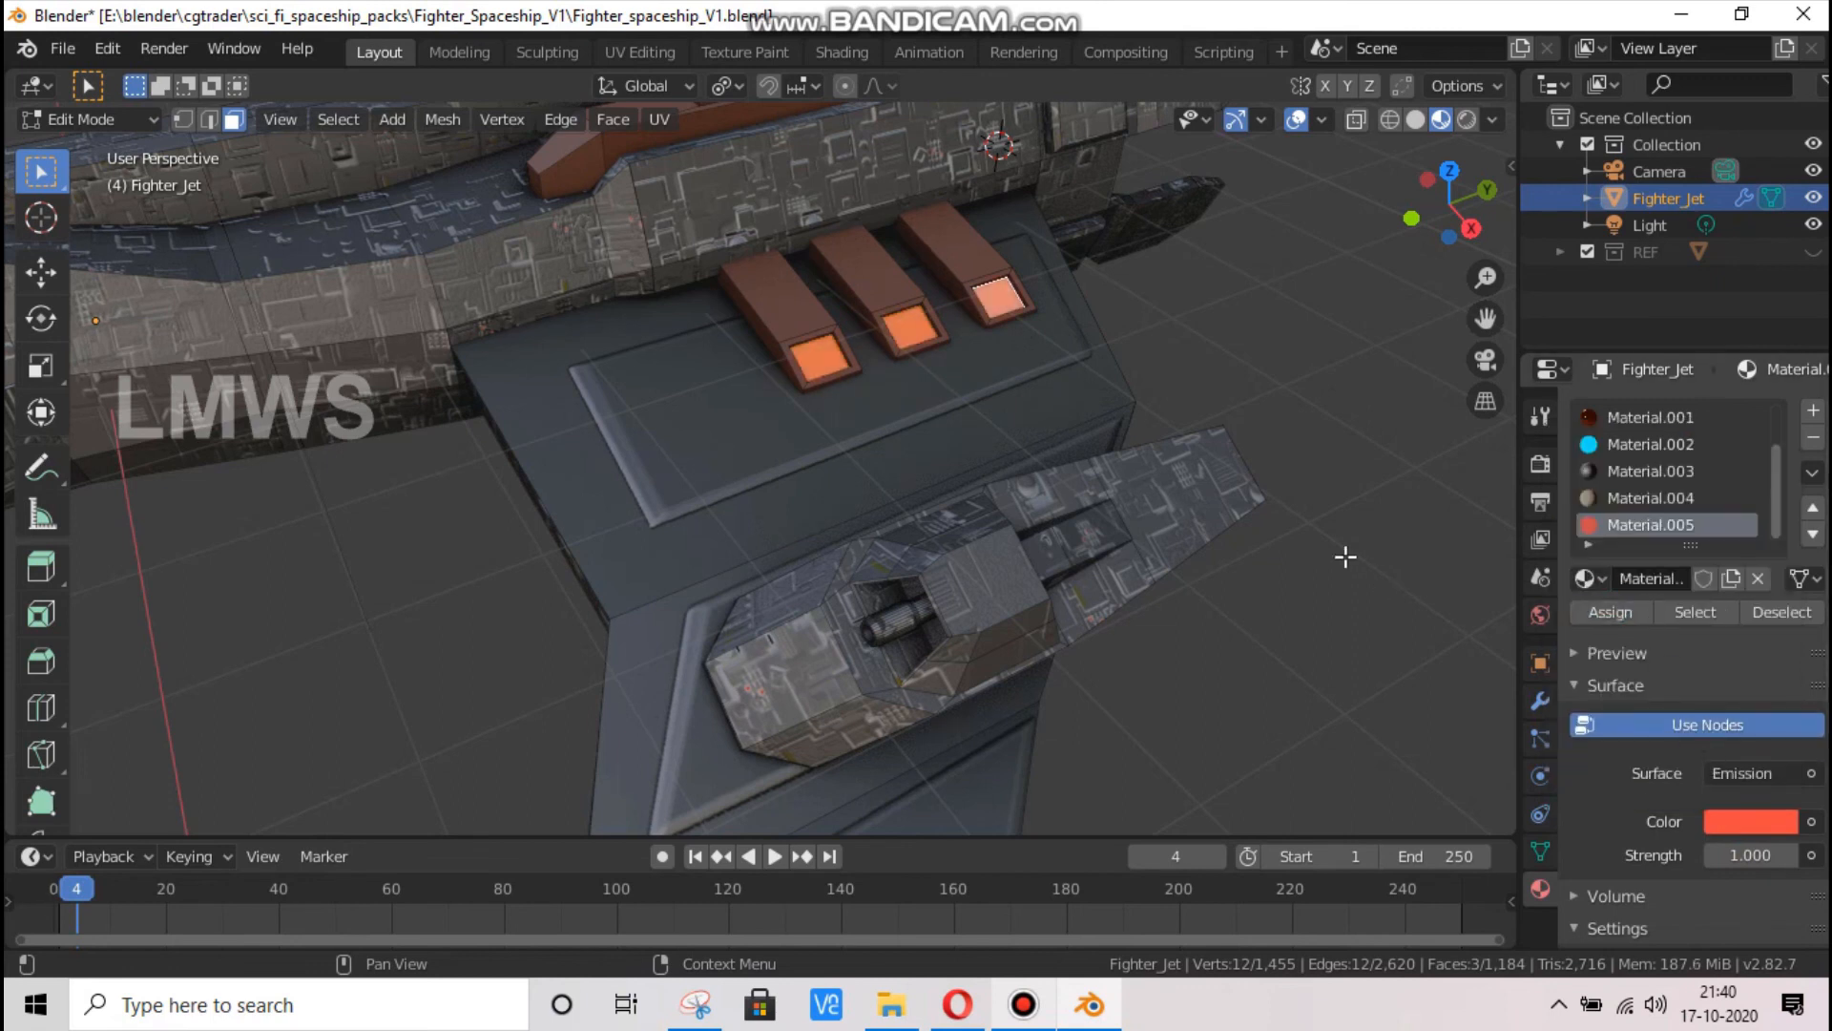
Leave Edit Mode and examine the glowing vents and the engine exhausts at the rear
key(Tab)
scroll(1193, 456, down, 8)
click(1184, 460)
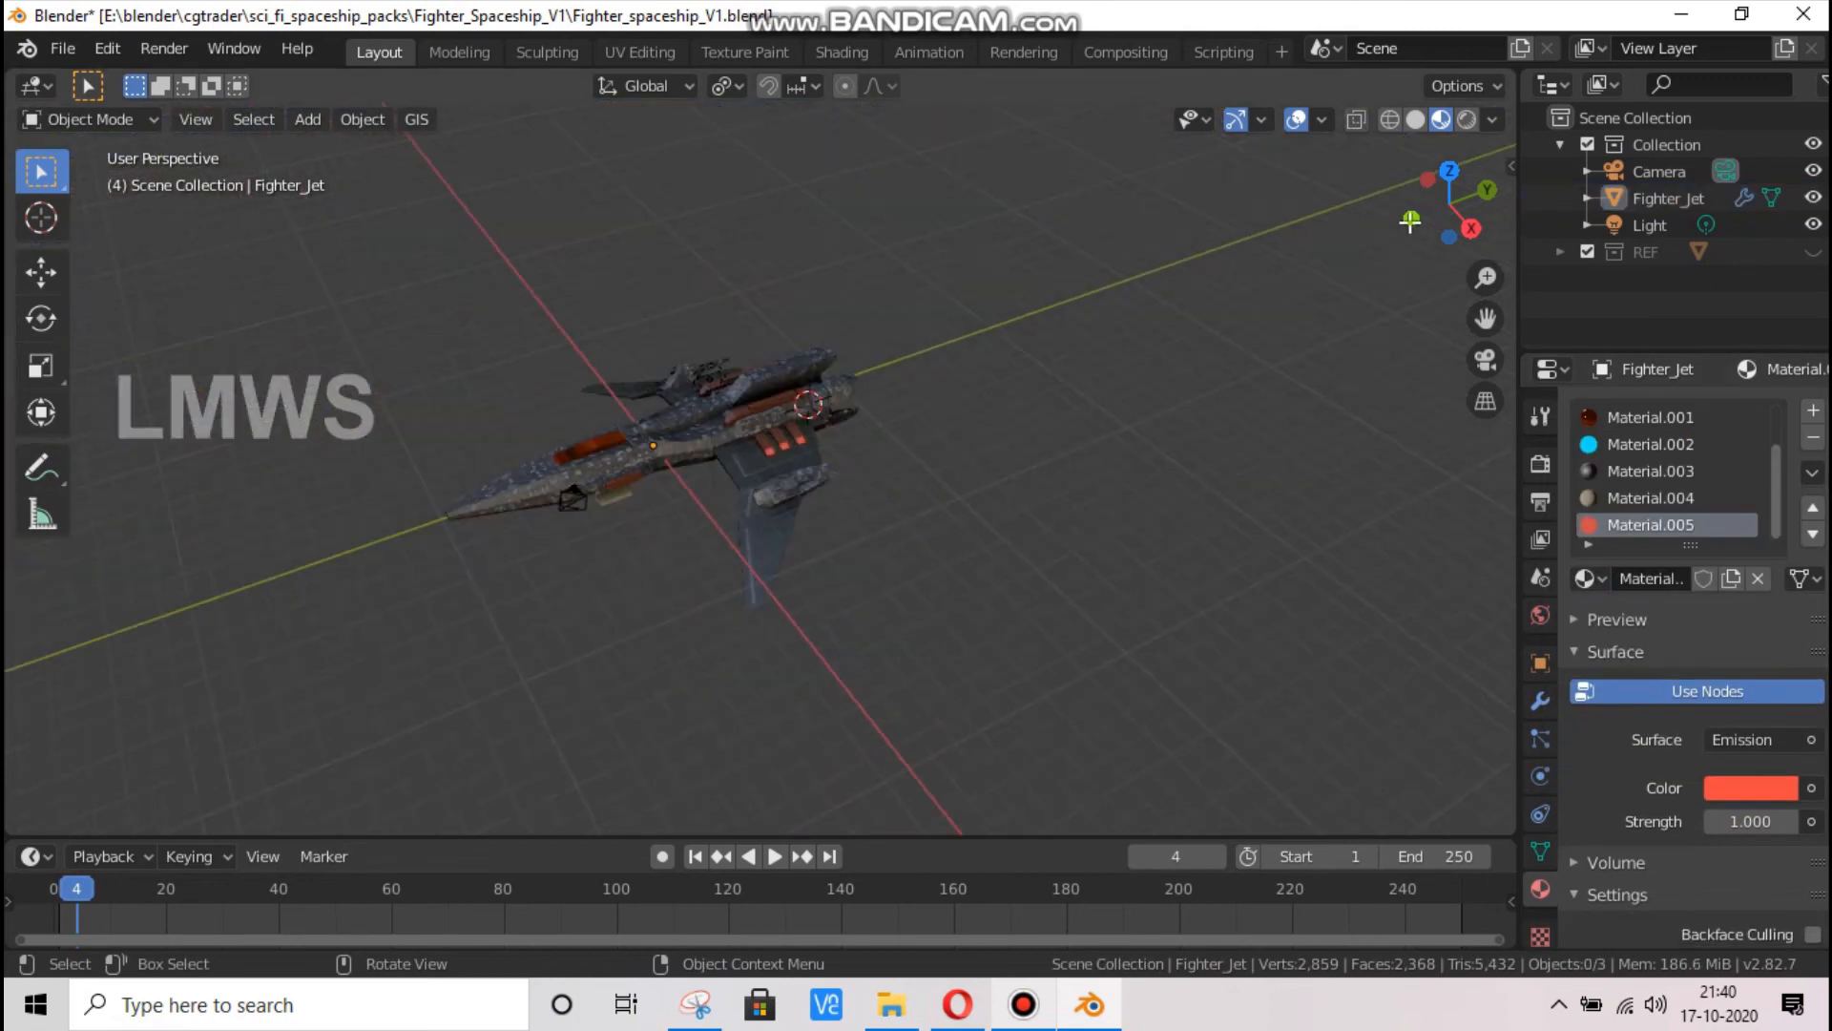
drag(1412, 217, 730, 509)
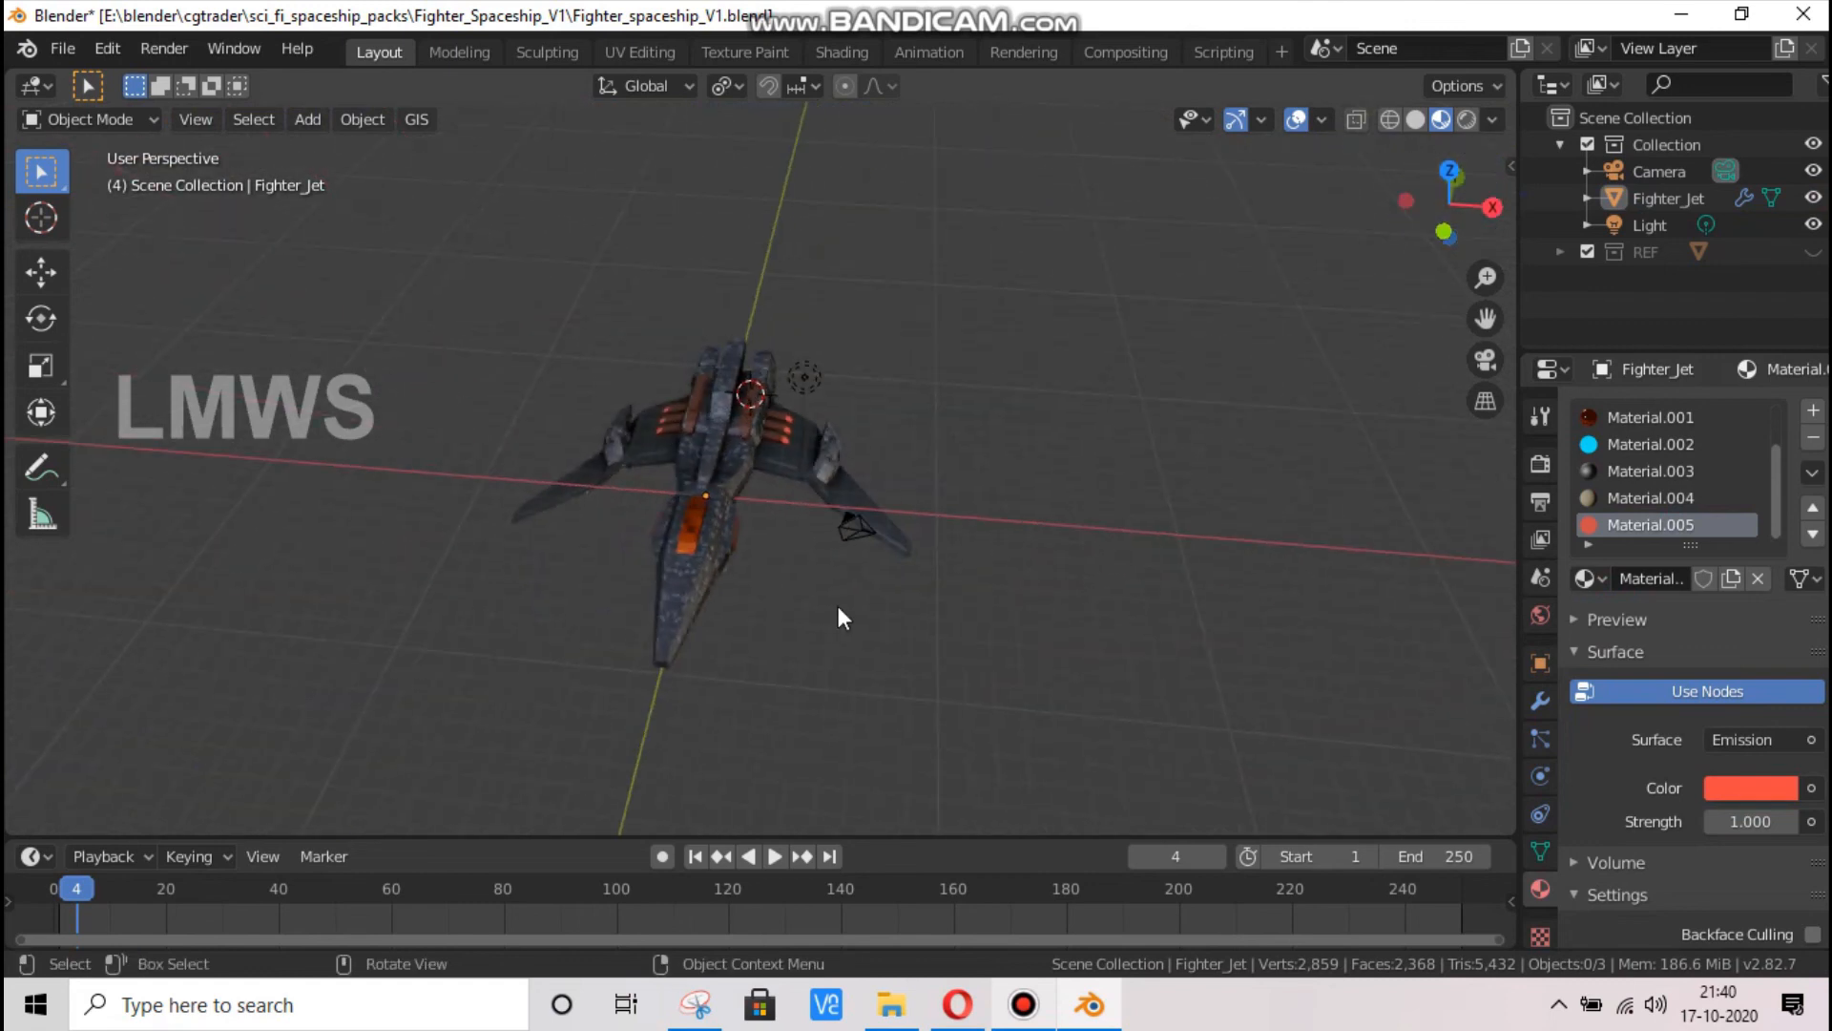
scroll(838, 605, up, 5)
drag(1467, 209, 806, 460)
scroll(856, 424, up, 5)
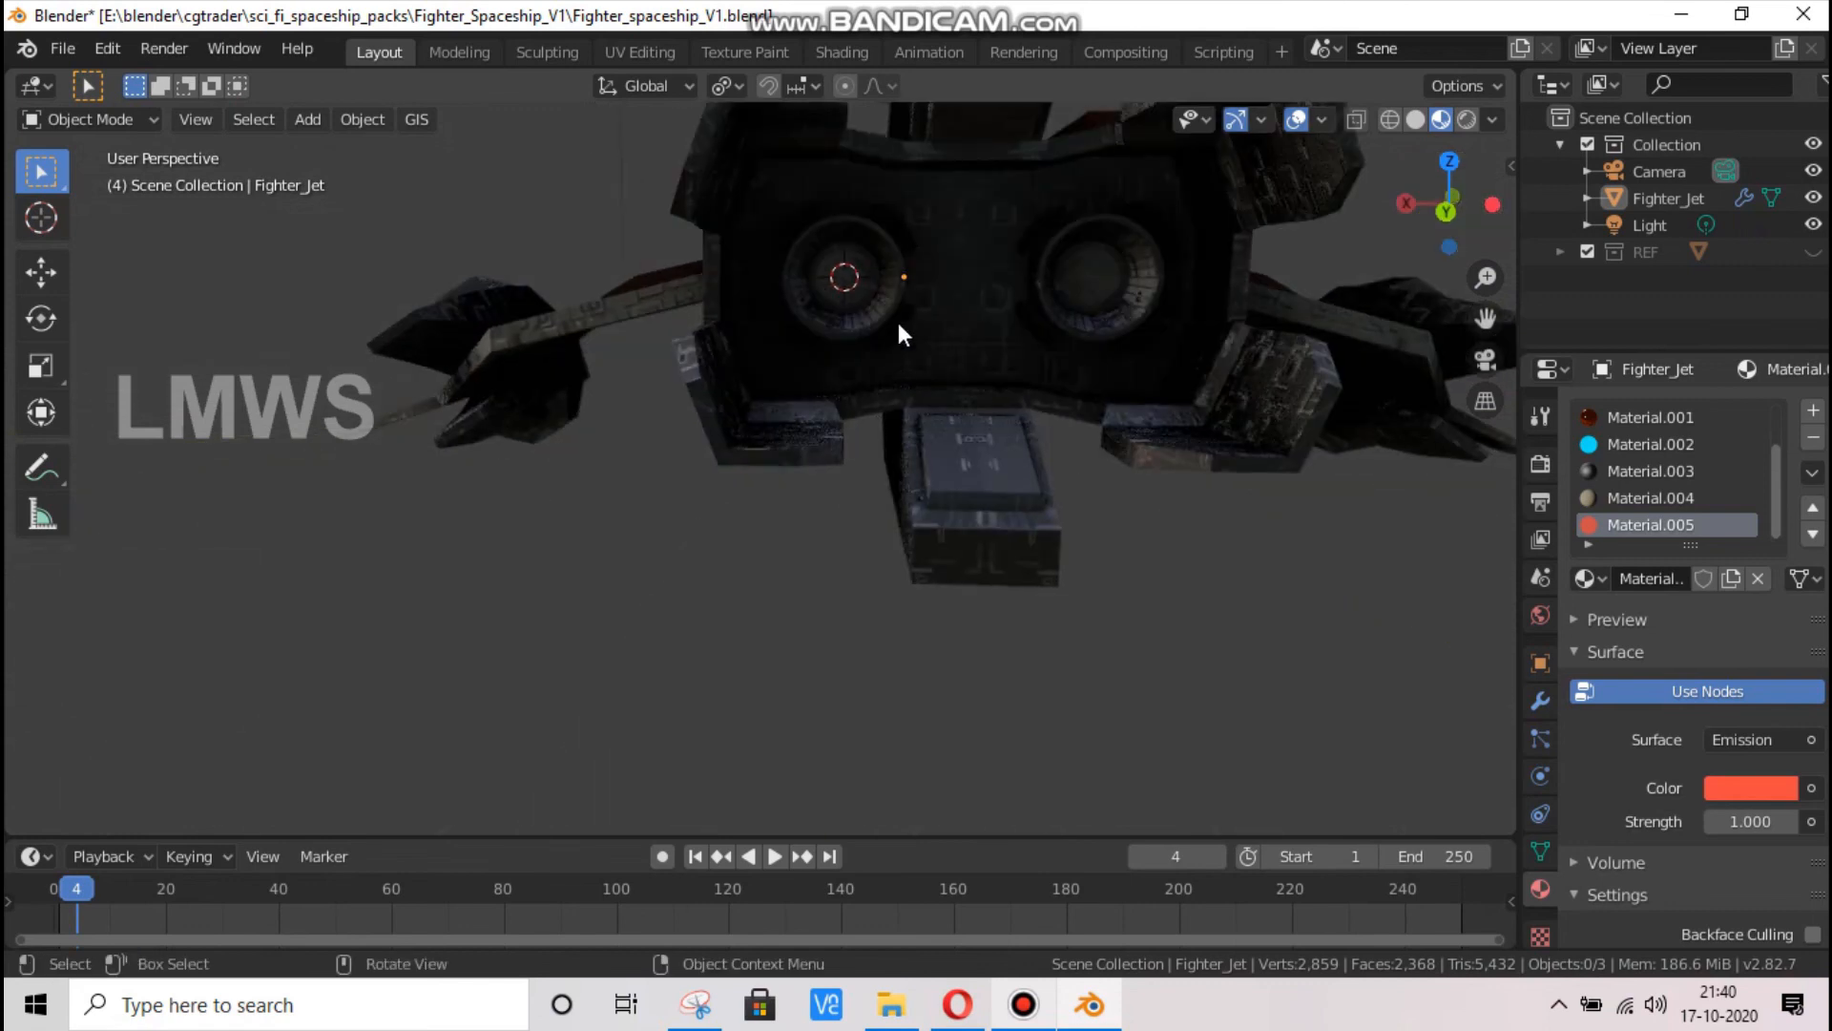
Try to select the faces assigned to the blue emission material
click(886, 332)
key(Tab)
scroll(882, 316, up, 3)
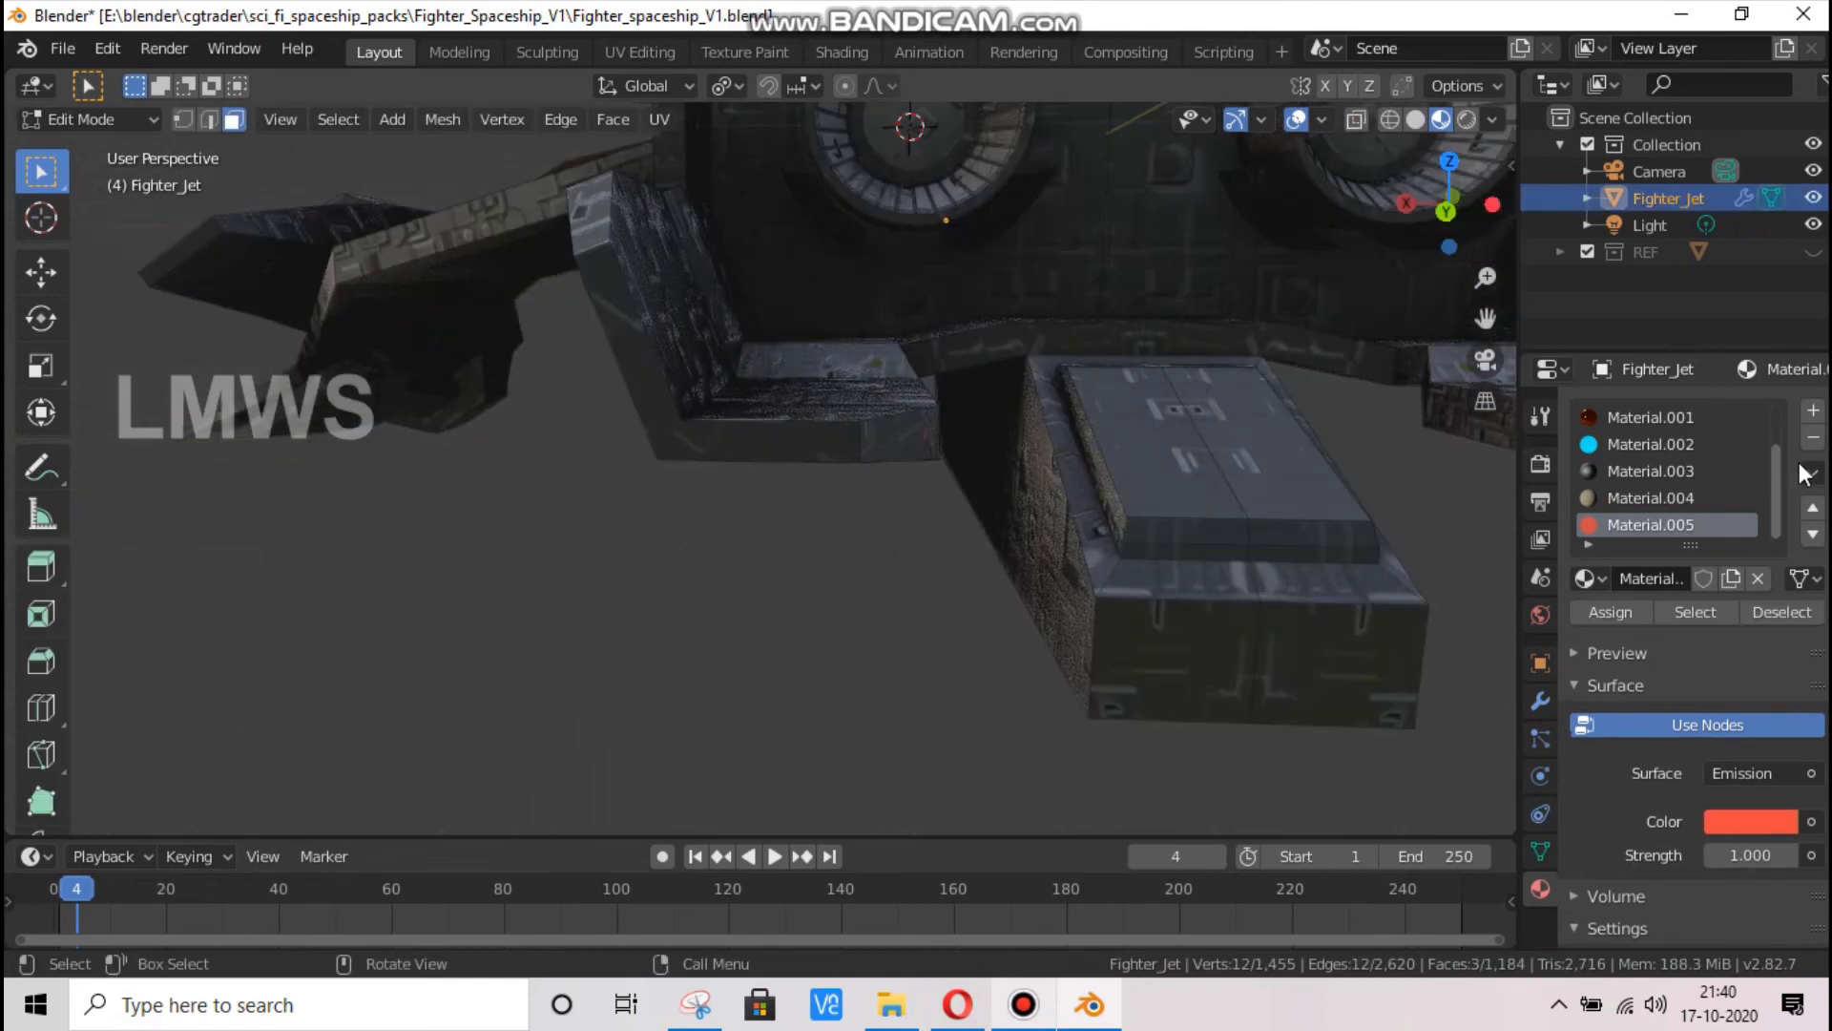
click(1647, 443)
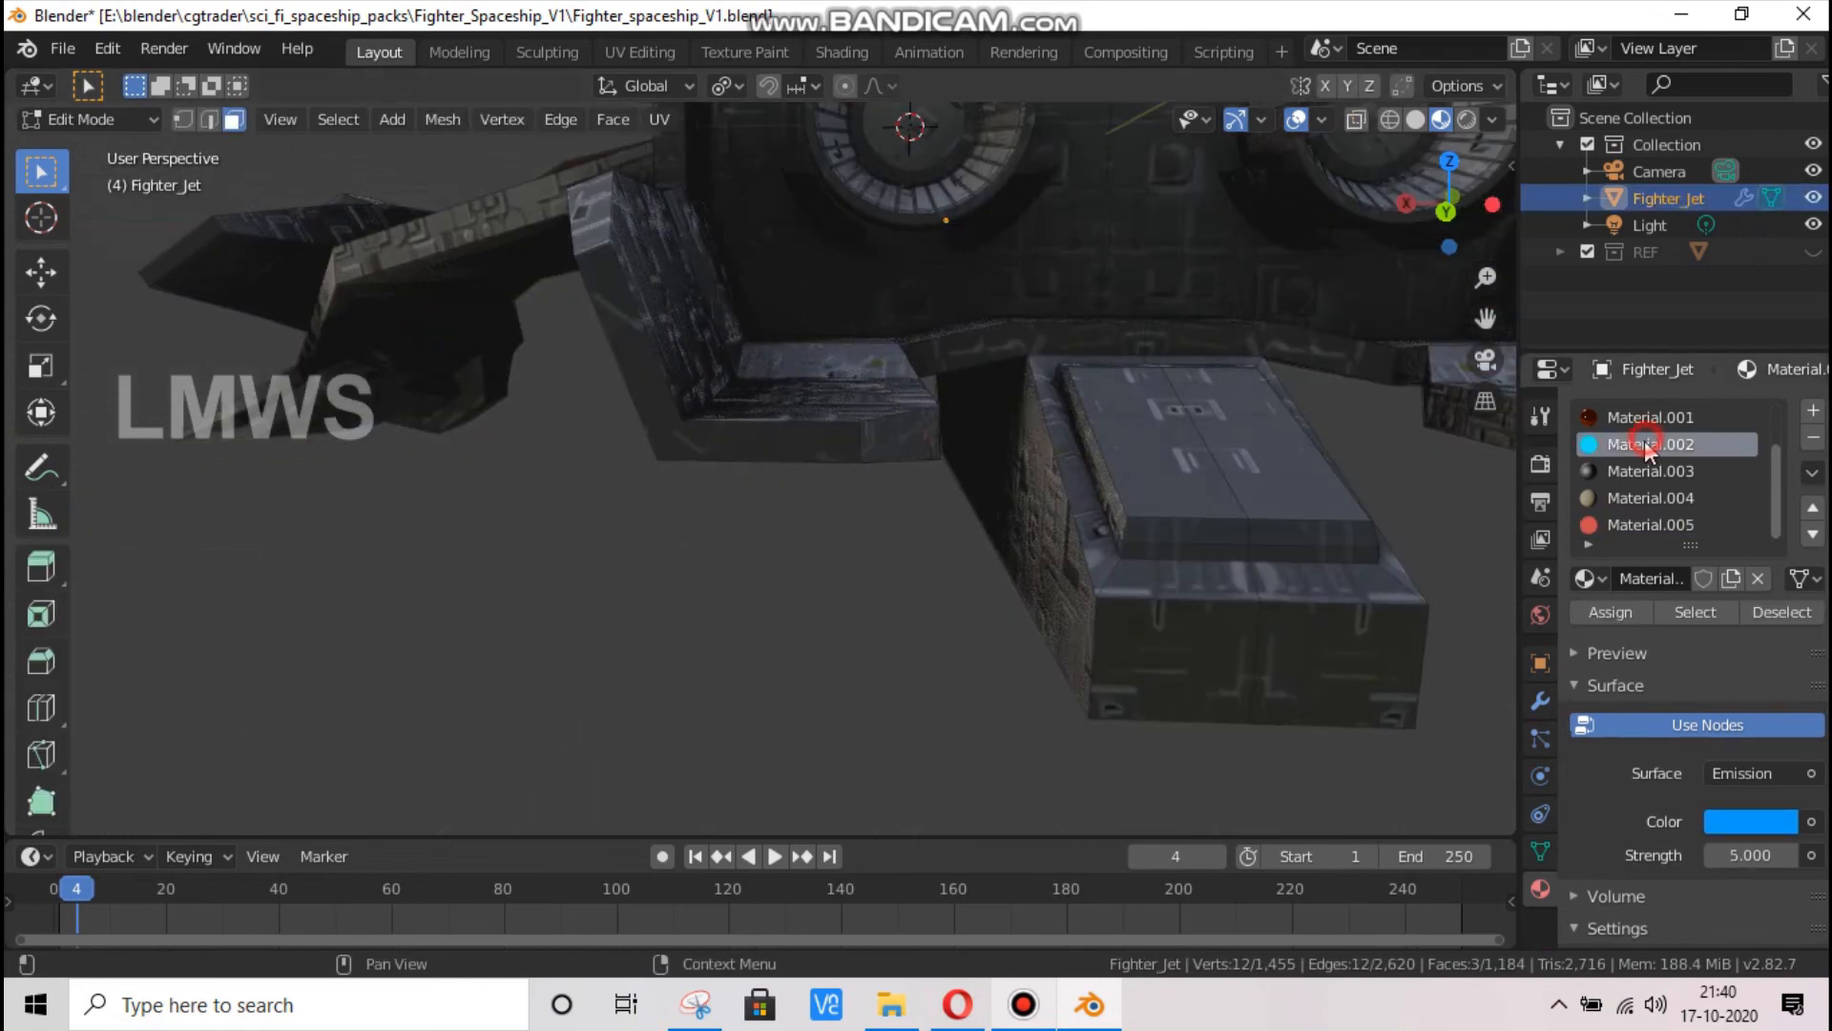
click(1697, 614)
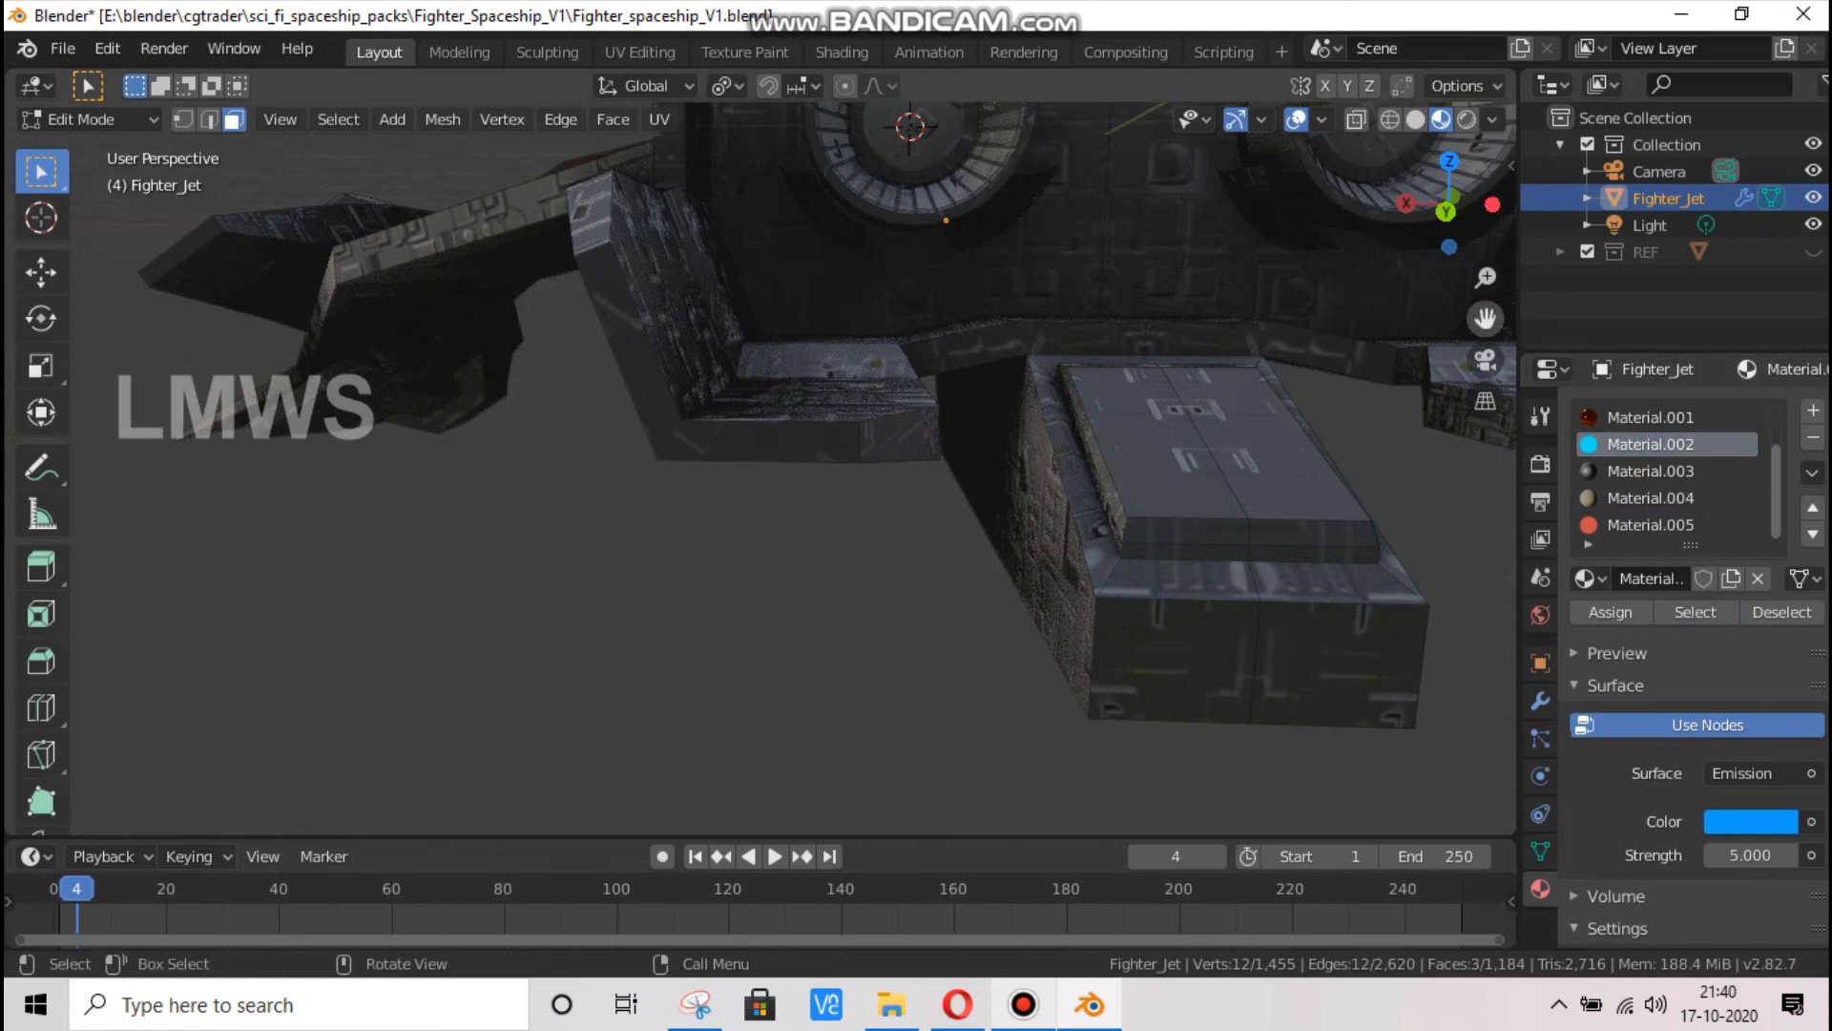
Select all the segment faces around the inside of one rear engine exhaust, together with its round centre face
drag(1489, 329, 1475, 417)
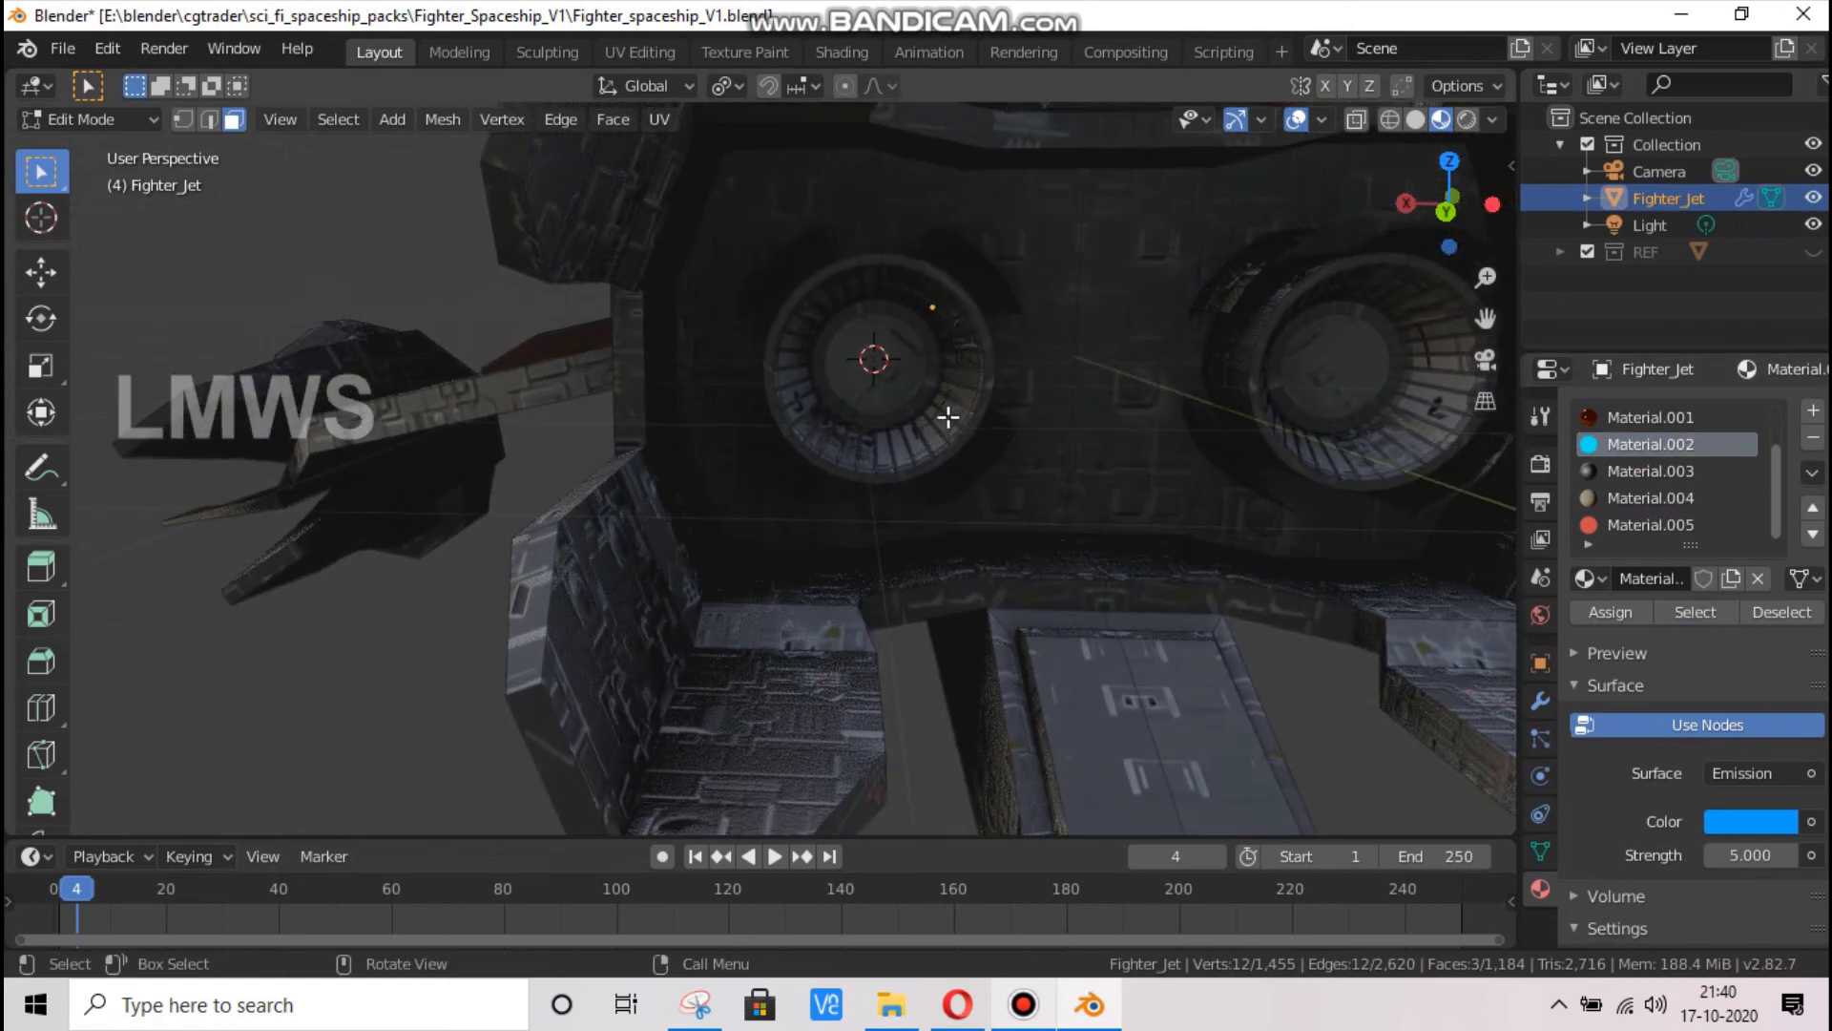
scroll(945, 424, up, 2)
click(955, 441)
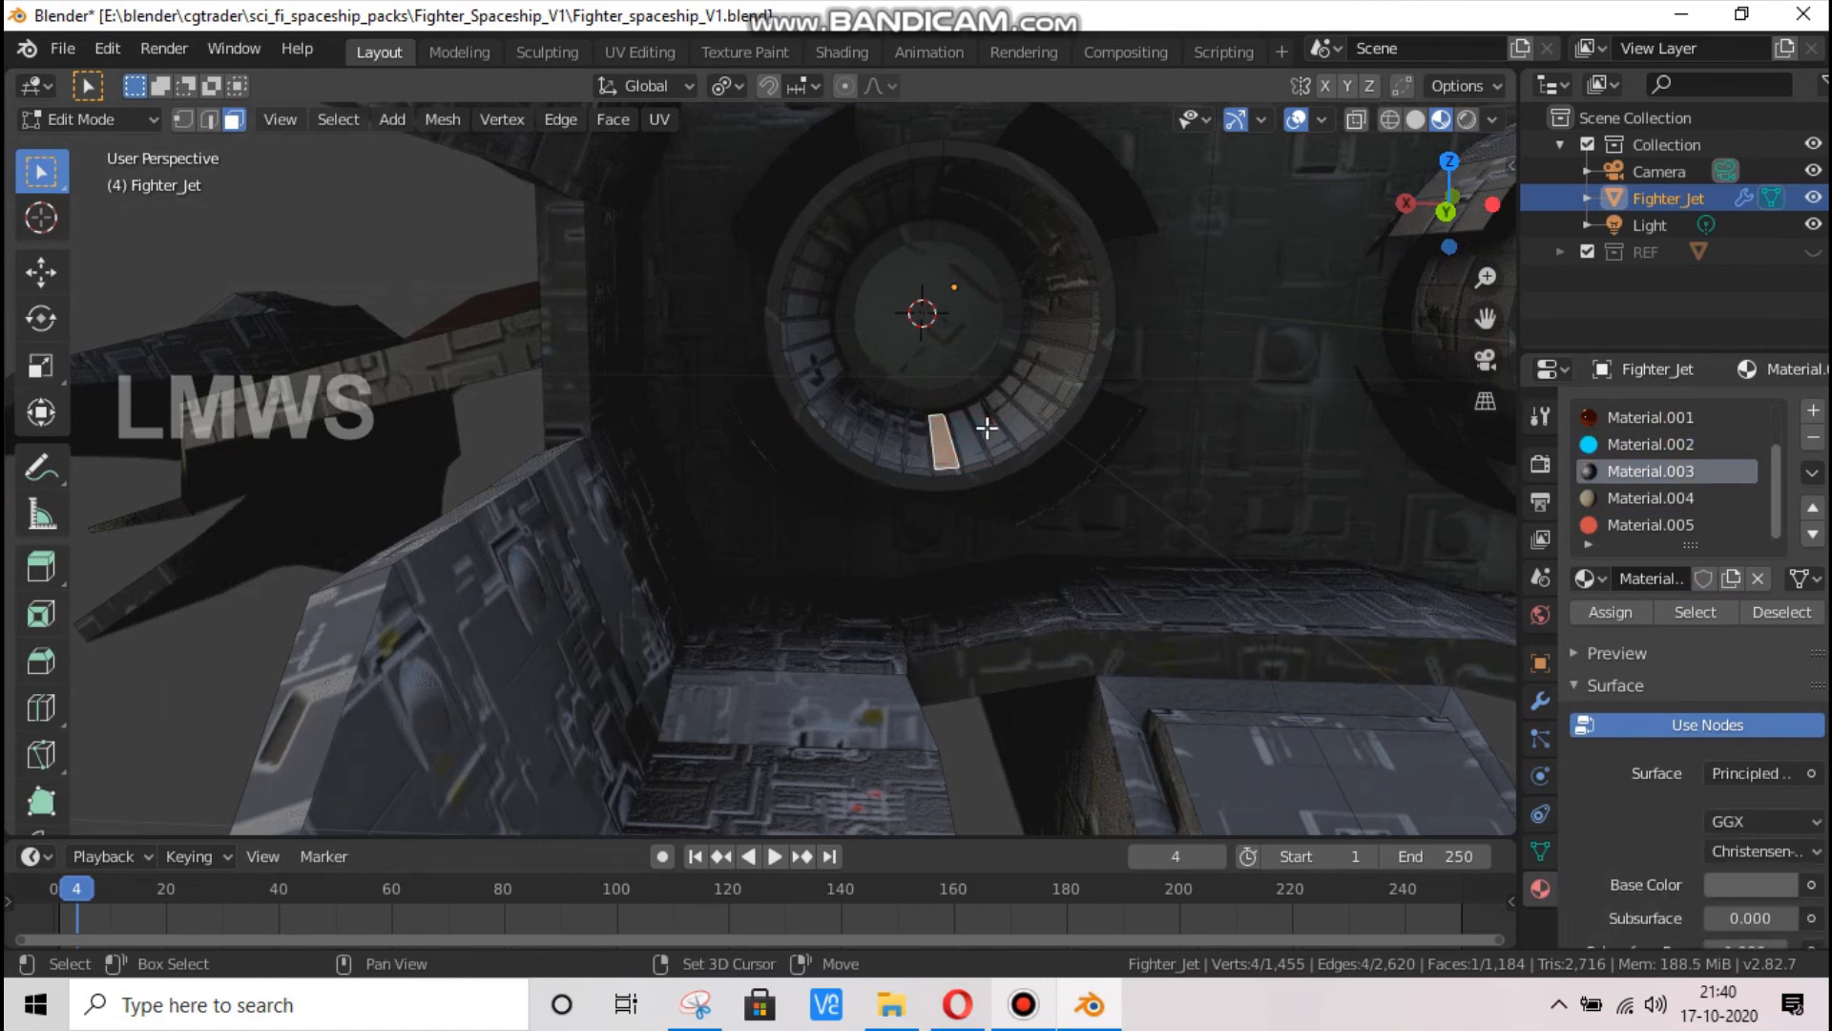
shift+click(979, 429)
shift+click(1015, 413)
shift+click(1043, 387)
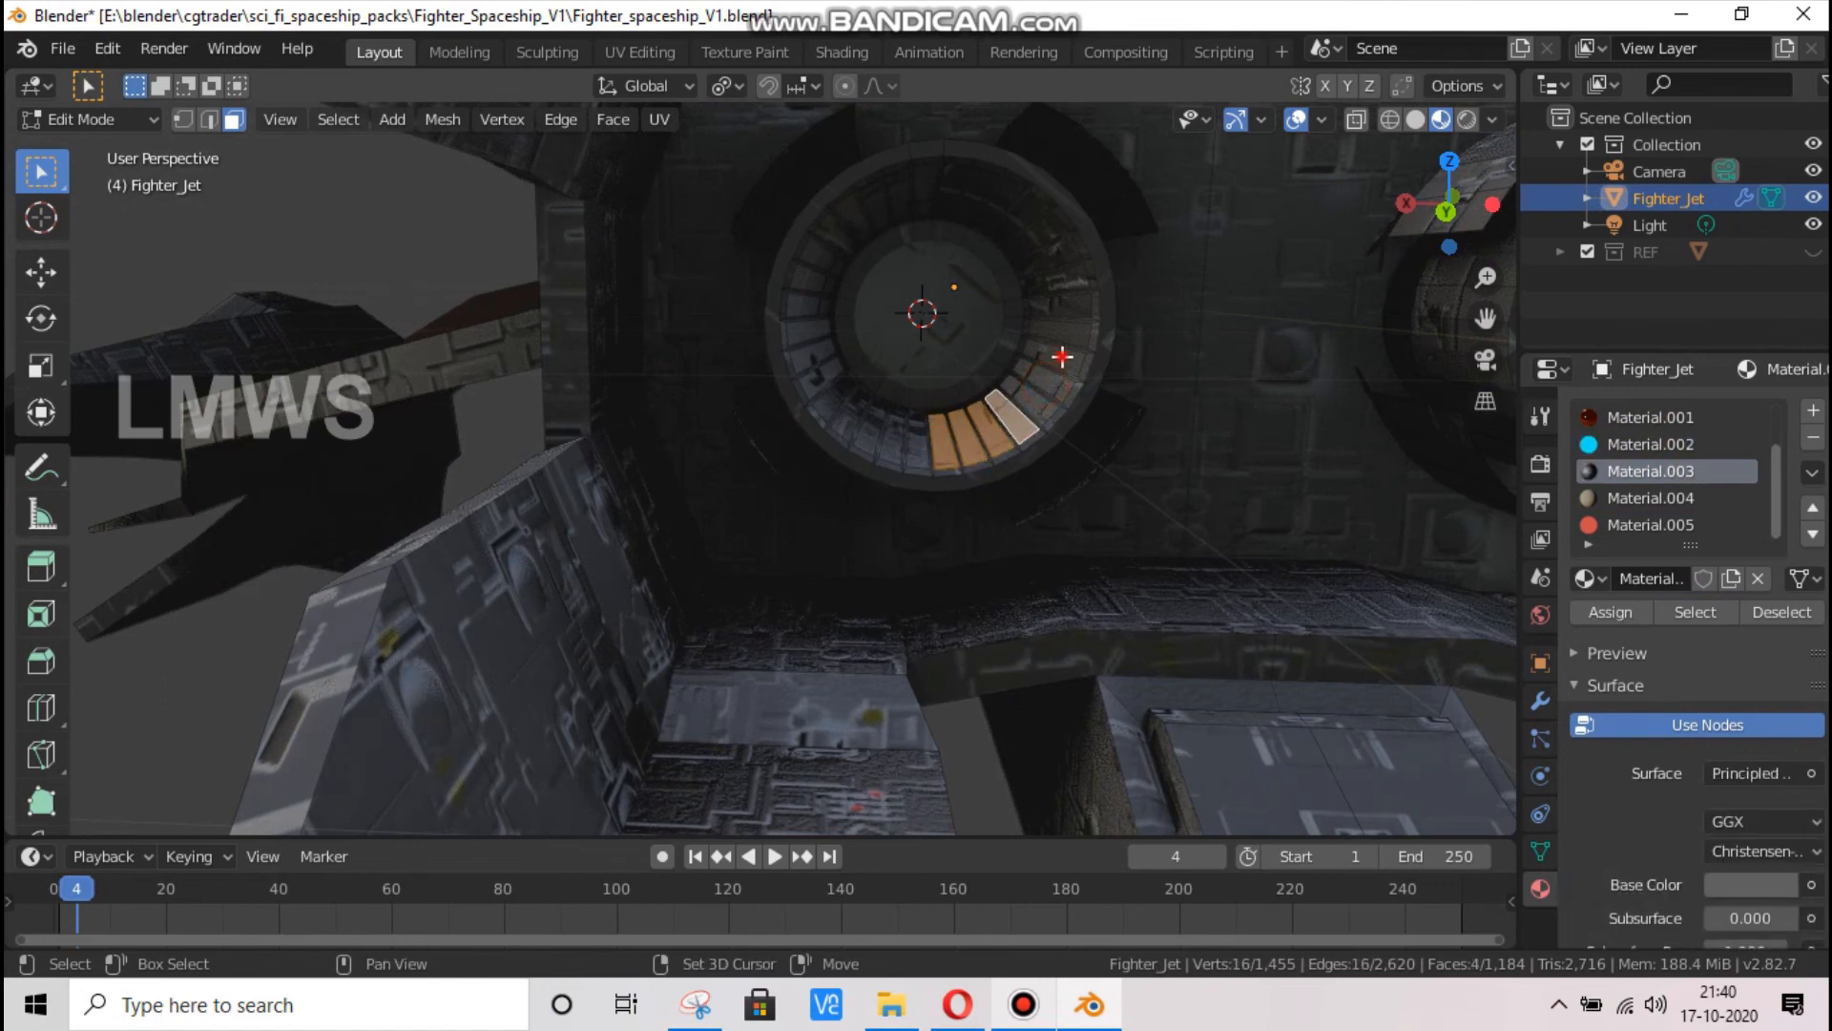
shift+click(1059, 347)
shift+click(1071, 325)
shift+click(1074, 297)
shift+click(1071, 270)
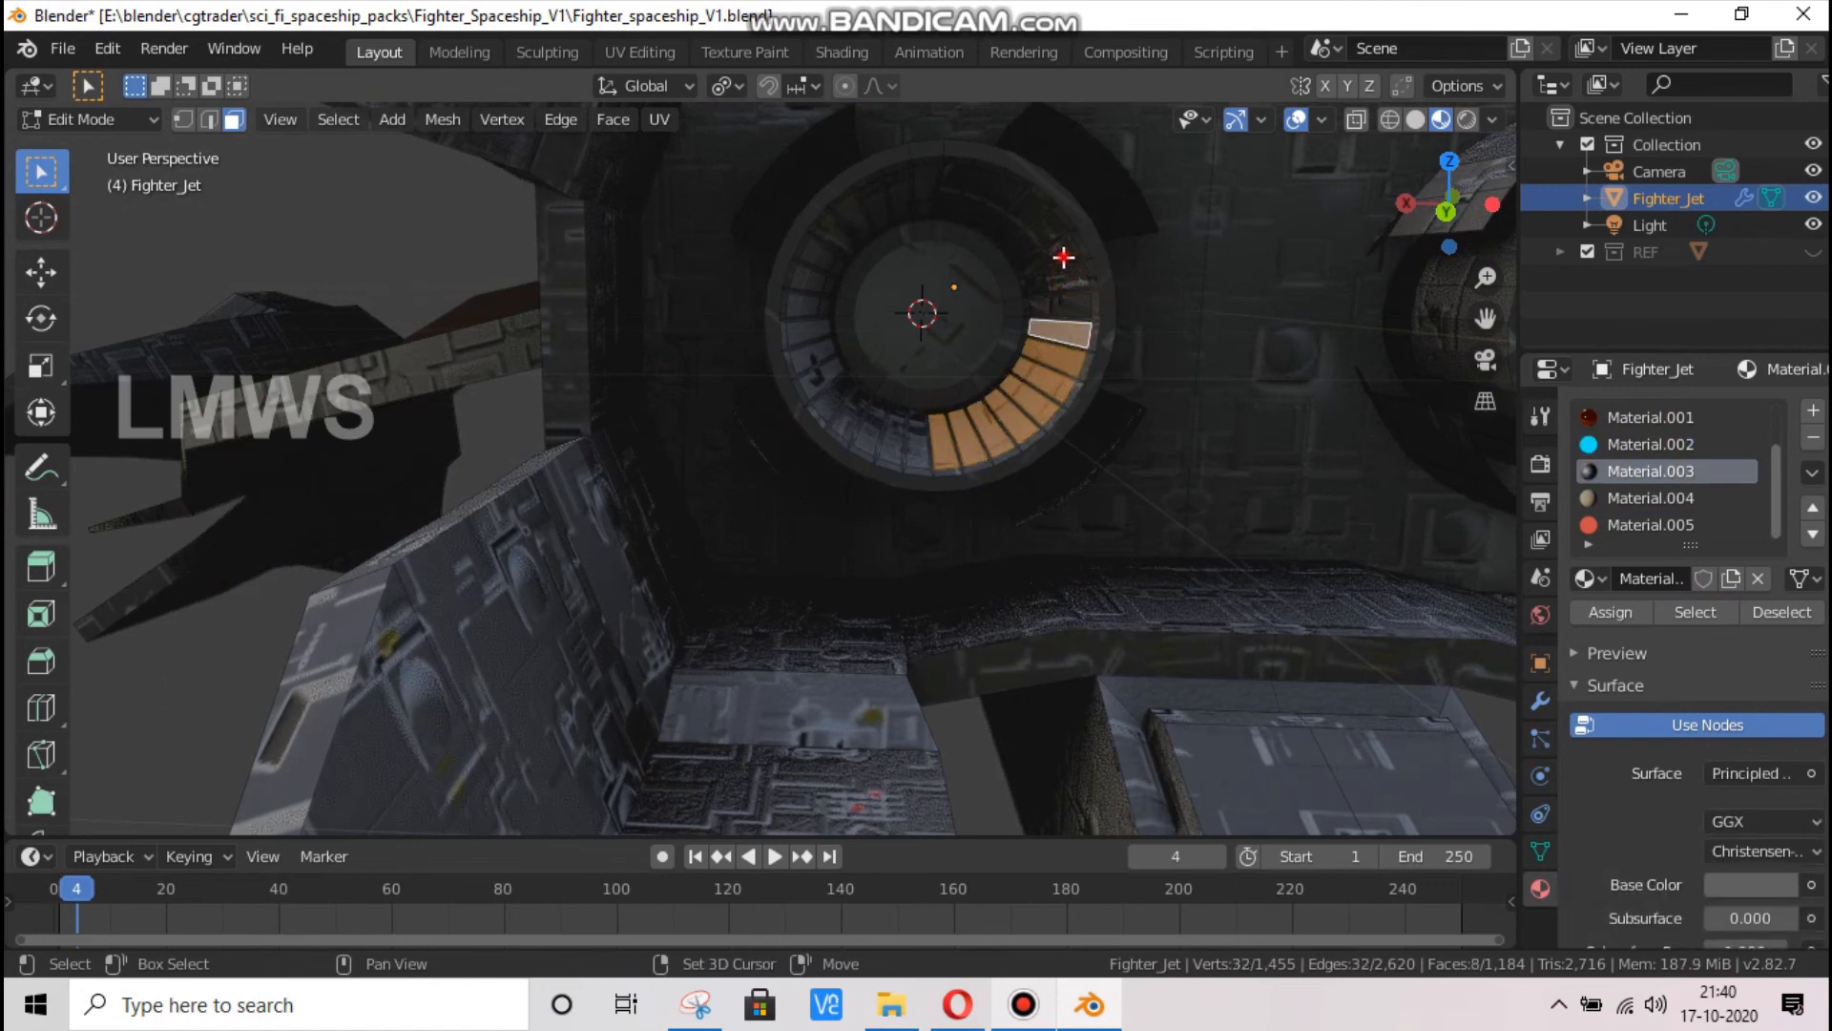
shift+click(1061, 250)
shift+click(1050, 224)
shift+click(1026, 197)
shift+click(1002, 197)
shift+click(1002, 197)
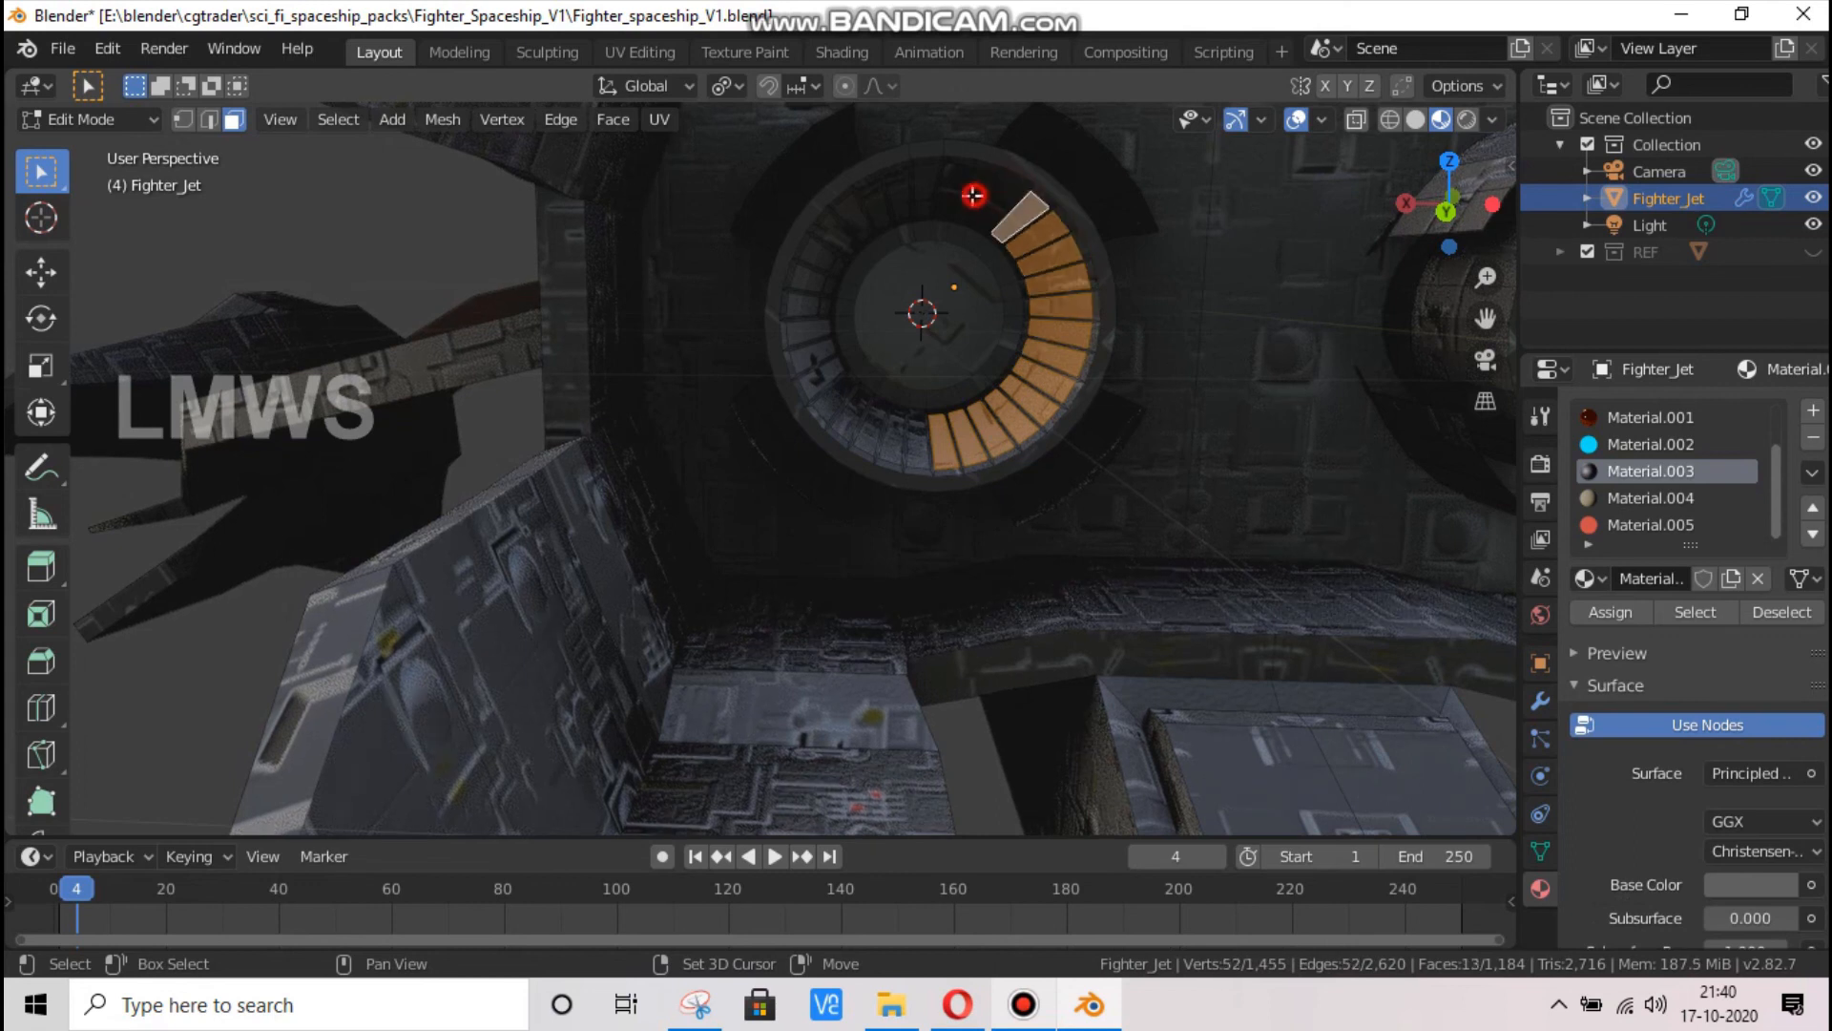
shift+click(983, 184)
shift+click(964, 179)
shift+click(947, 188)
shift+click(908, 189)
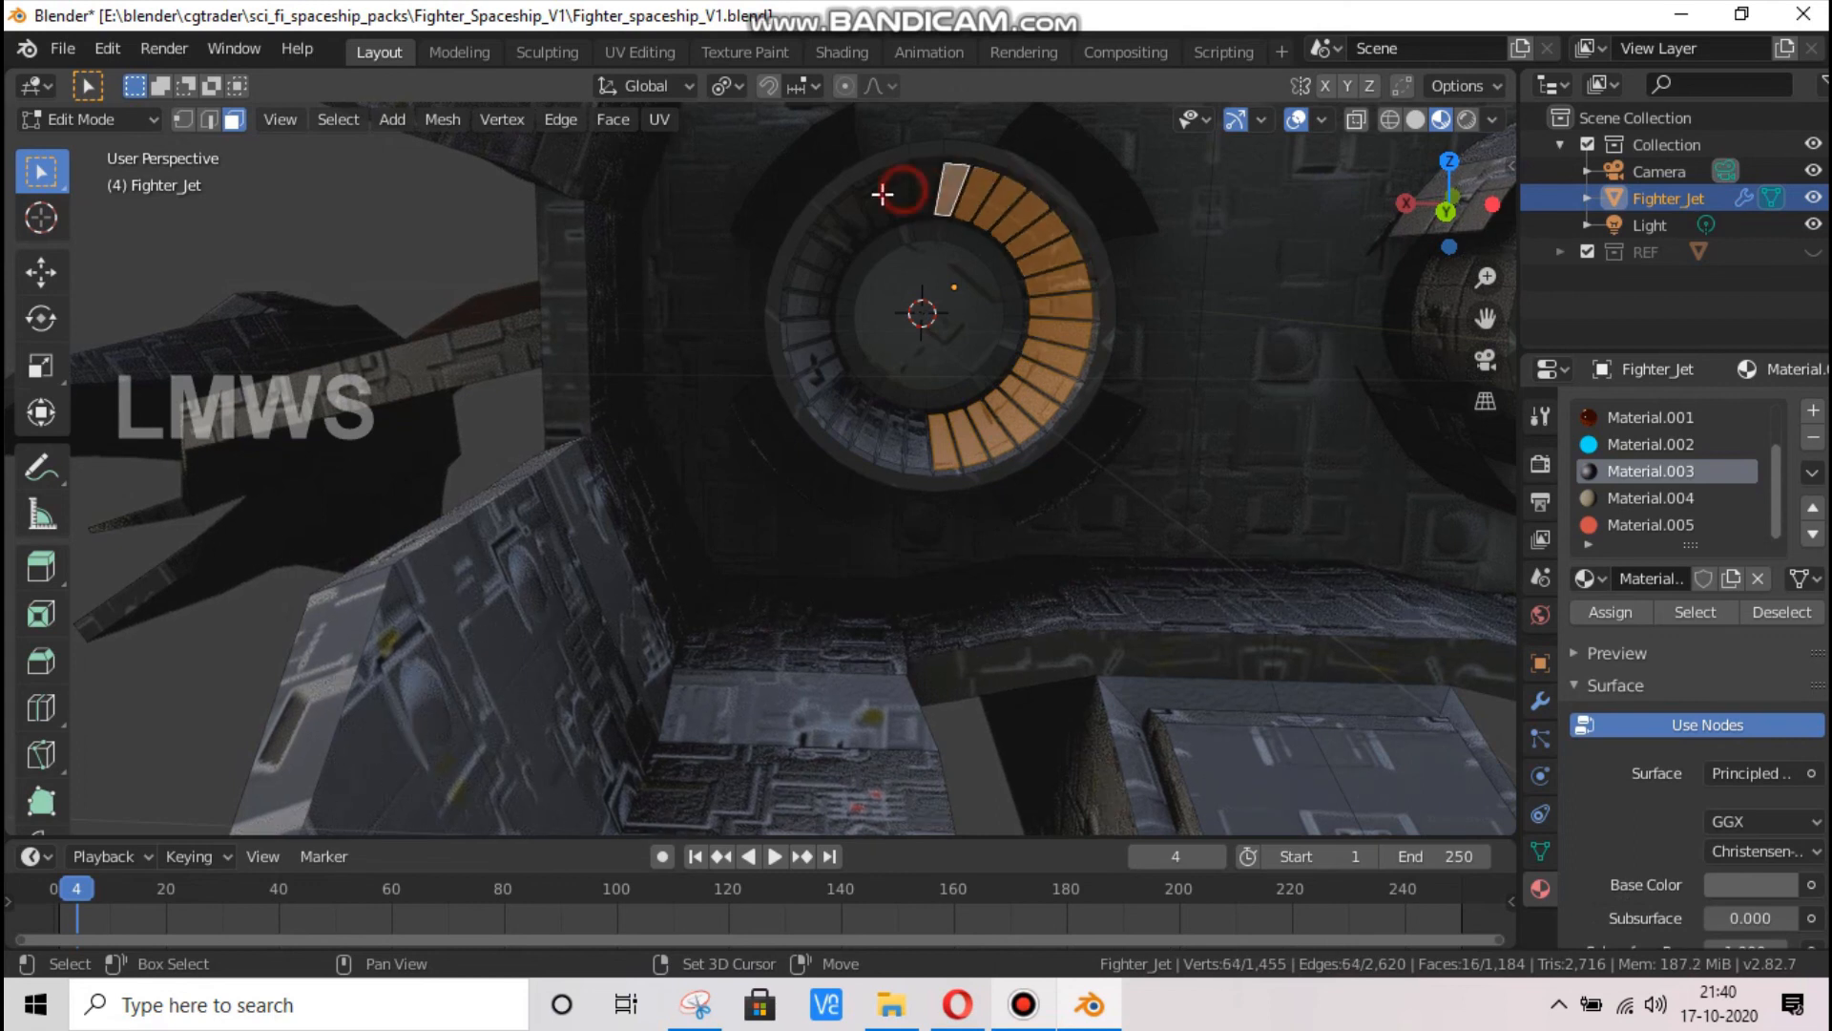
shift+click(874, 198)
shift+click(870, 202)
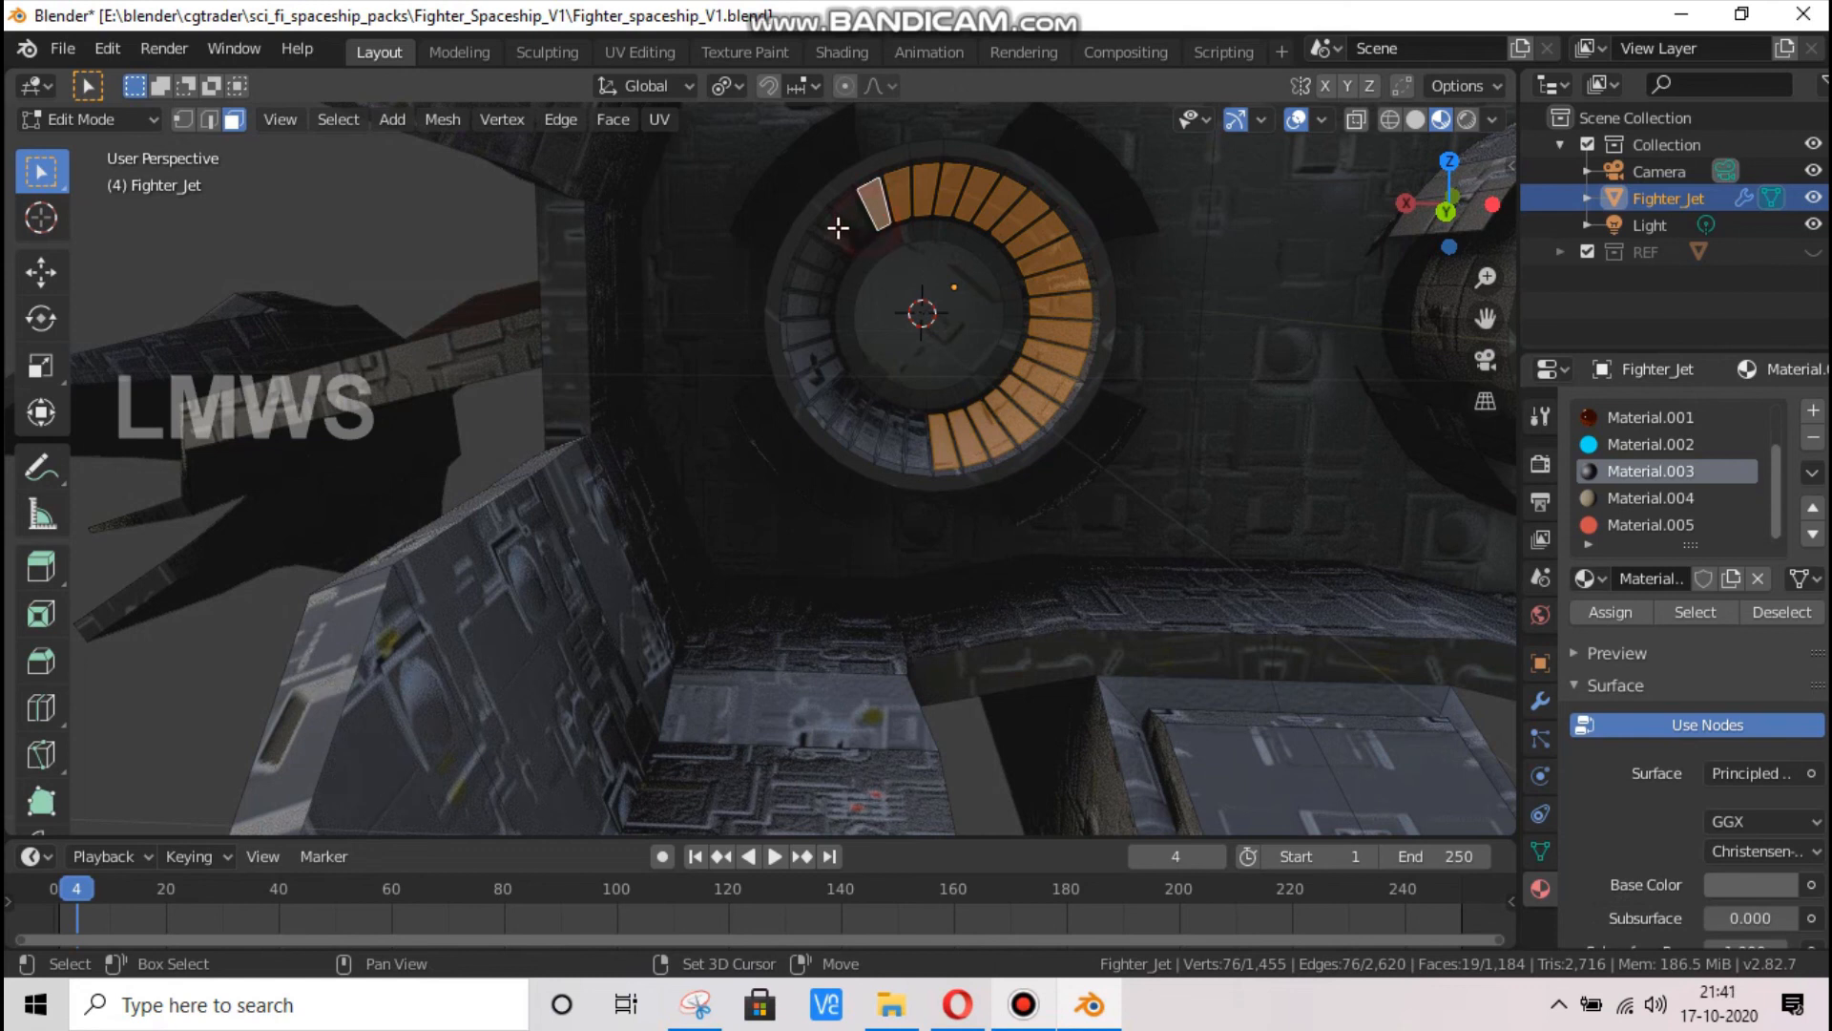
shift+click(840, 225)
shift+click(832, 240)
shift+click(810, 281)
shift+click(806, 313)
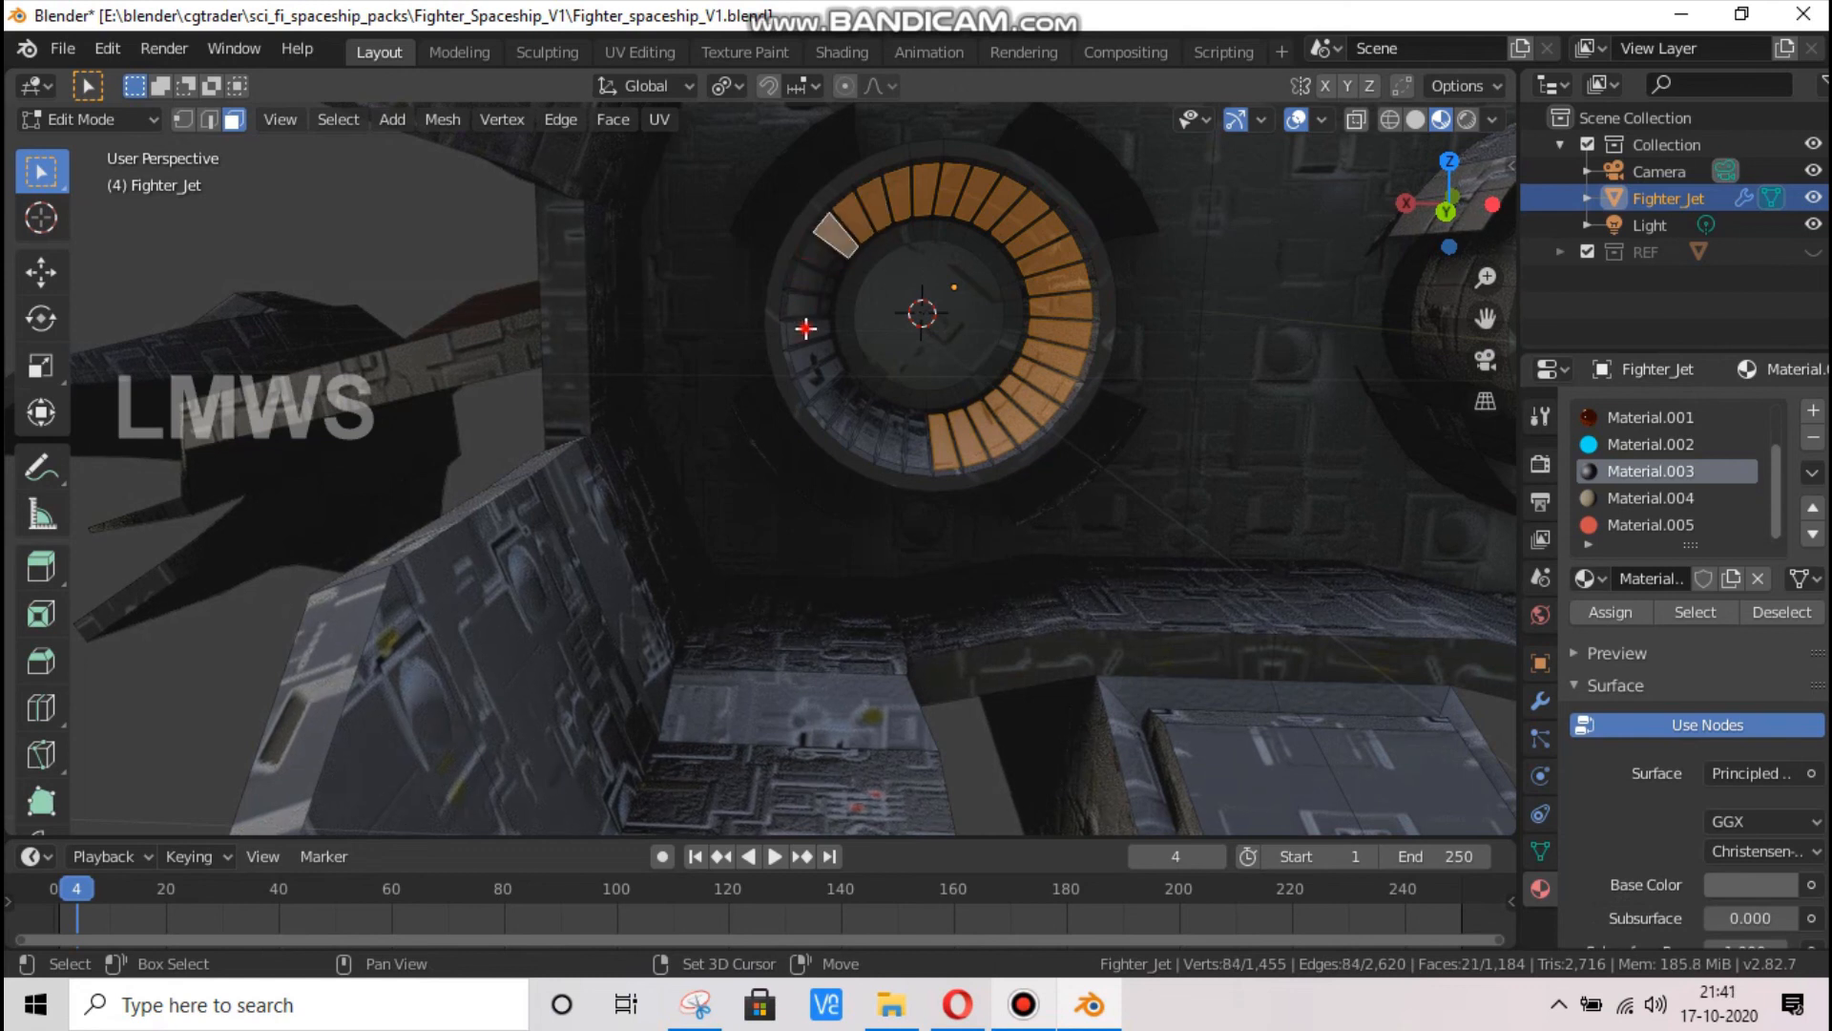
shift+click(824, 381)
shift+click(830, 403)
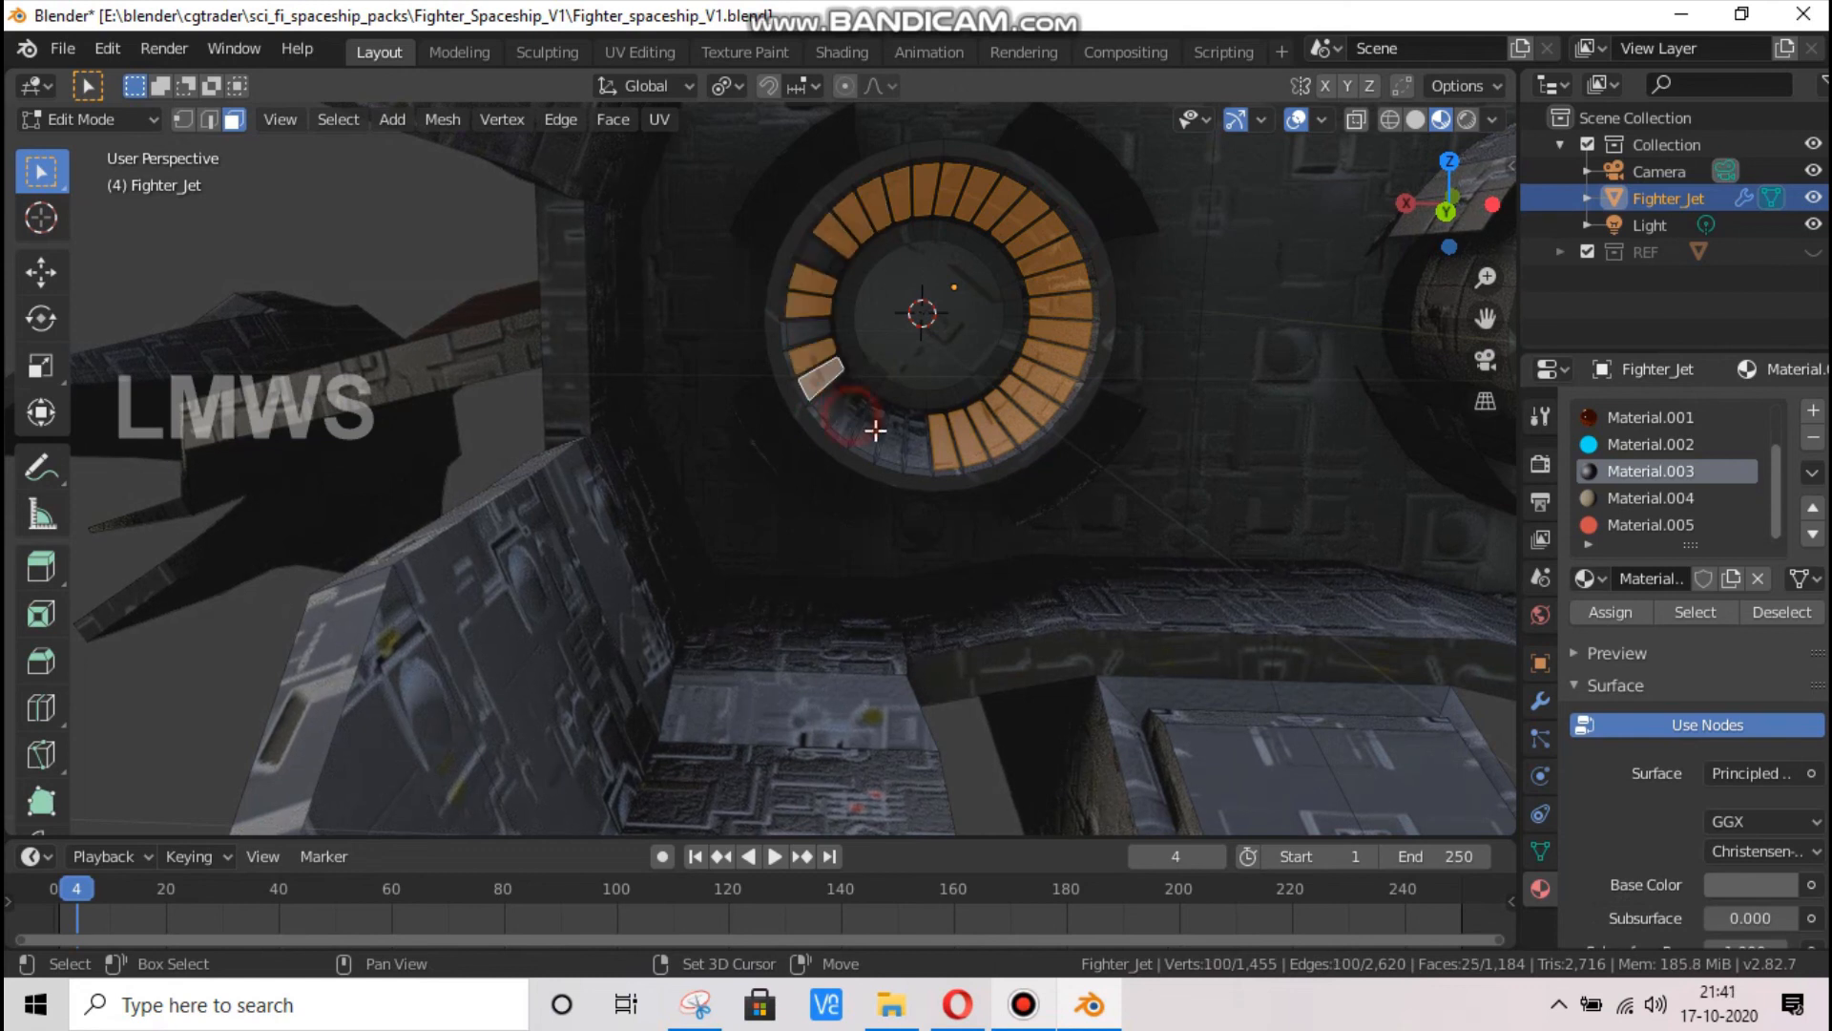
shift+click(875, 431)
shift+click(908, 442)
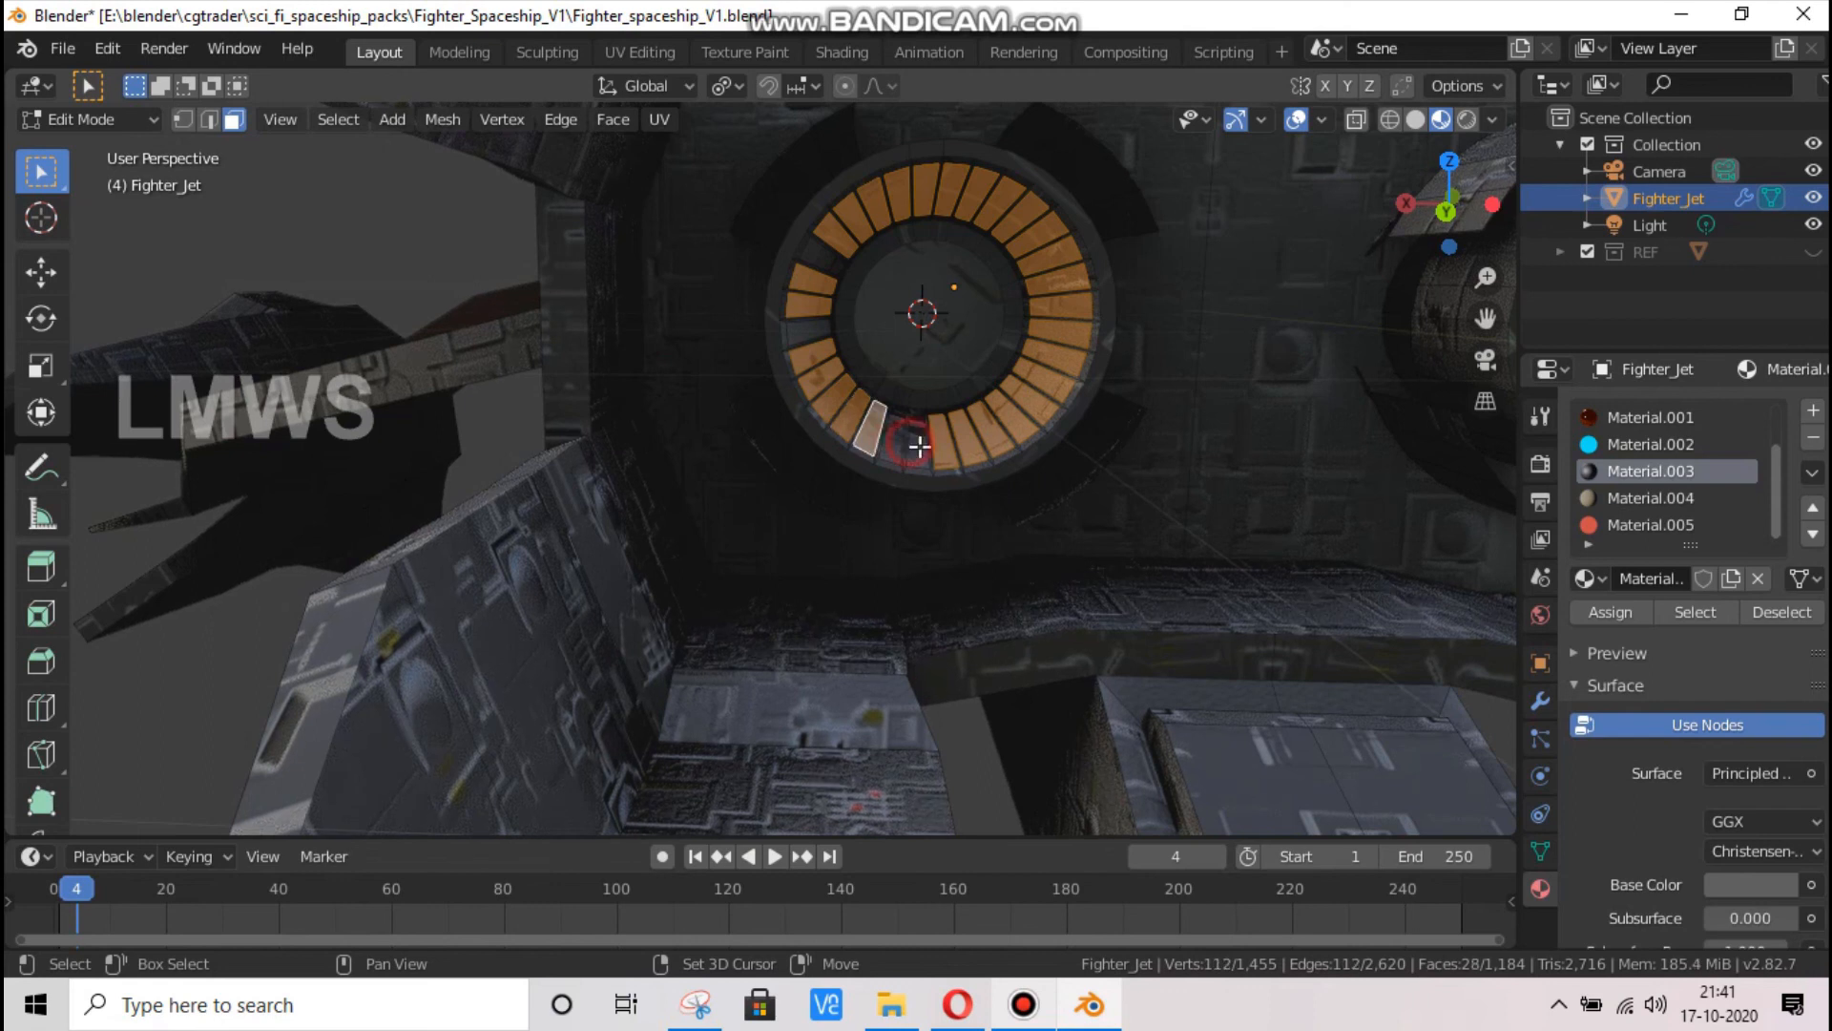
shift+click(895, 441)
shift+click(919, 446)
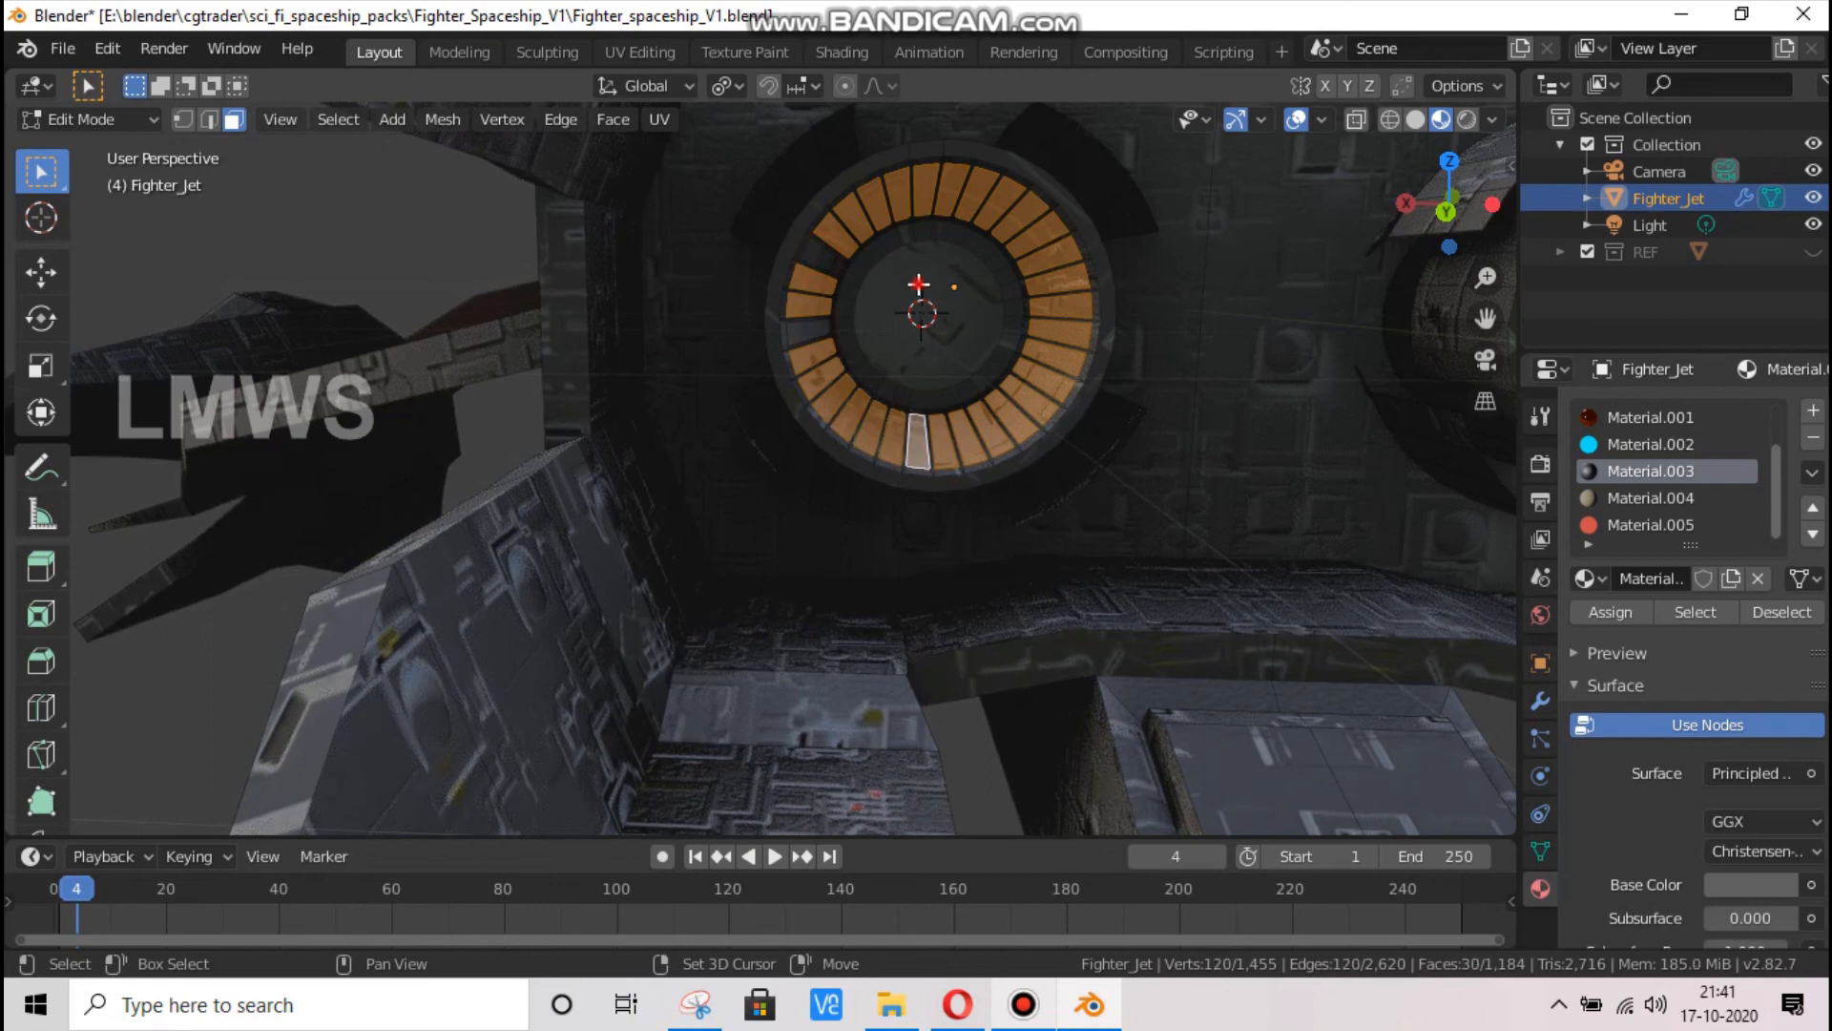
shift+click(915, 275)
shift+click(830, 266)
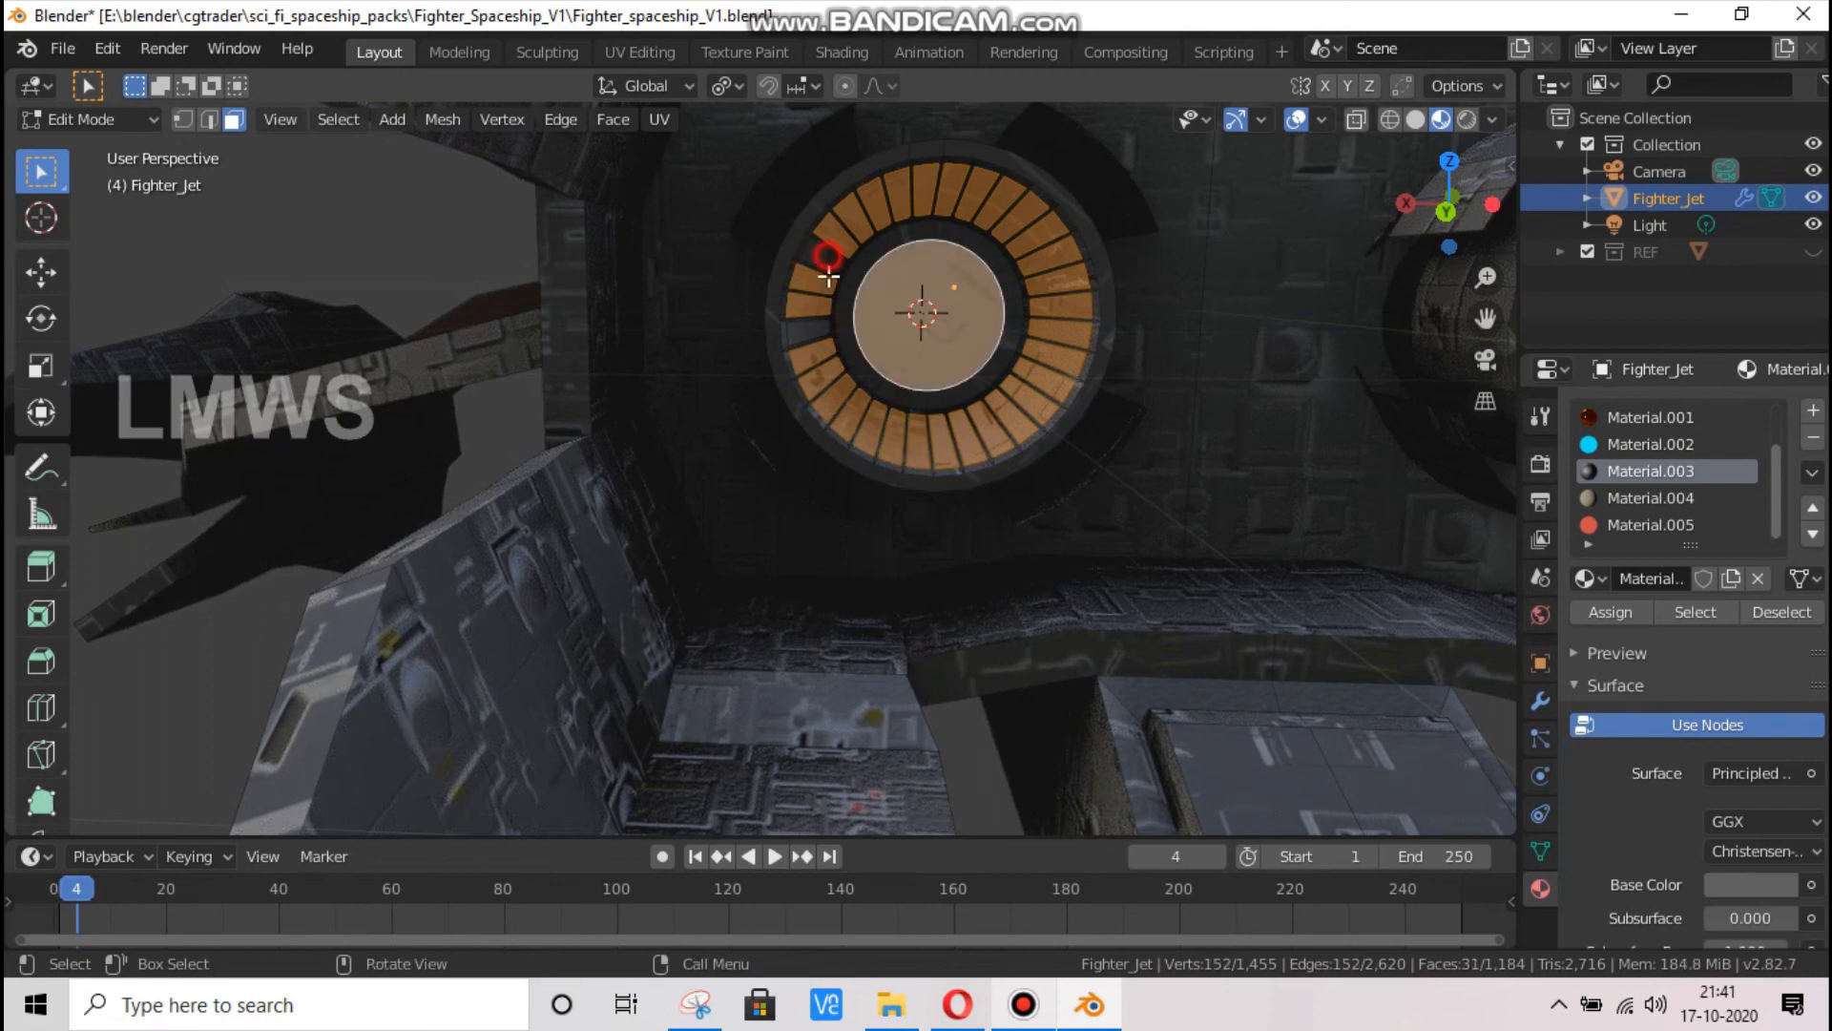
shift+click(805, 329)
Assign the blue emission Material.002 to the selected exhaust faces, clear the selection and leave Edit Mode
click(1635, 442)
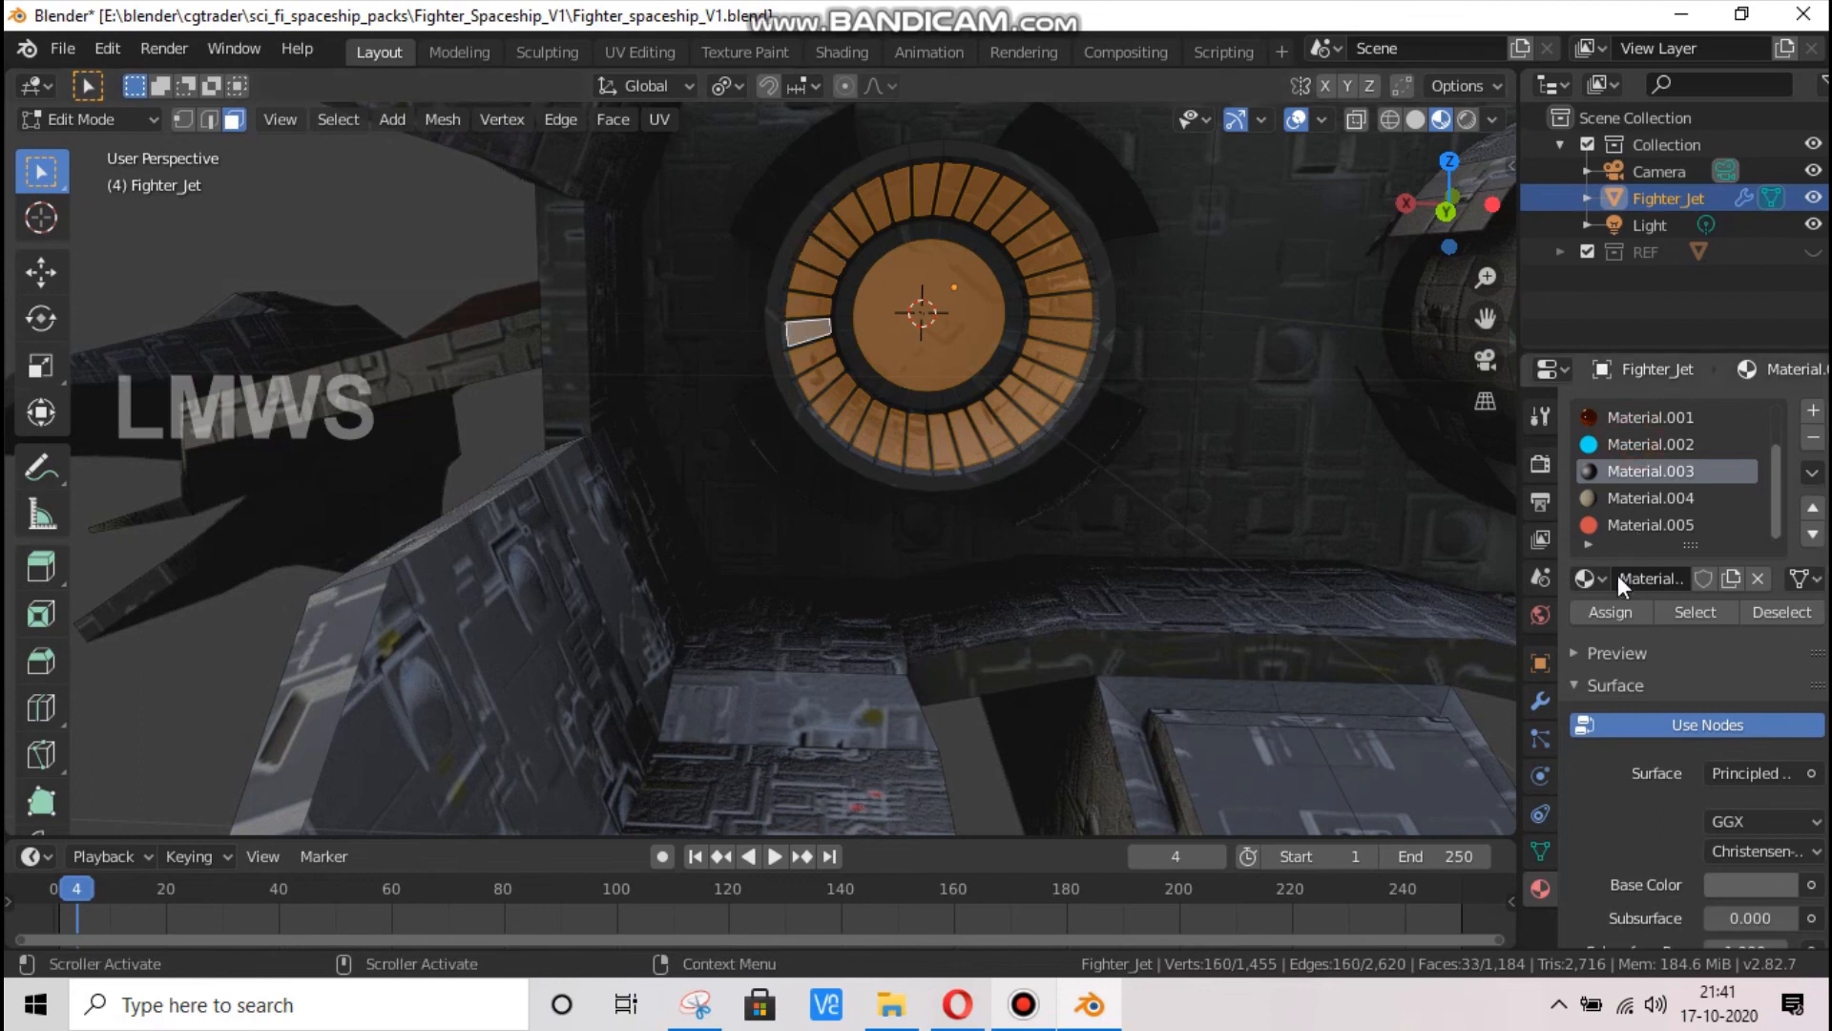
click(1590, 612)
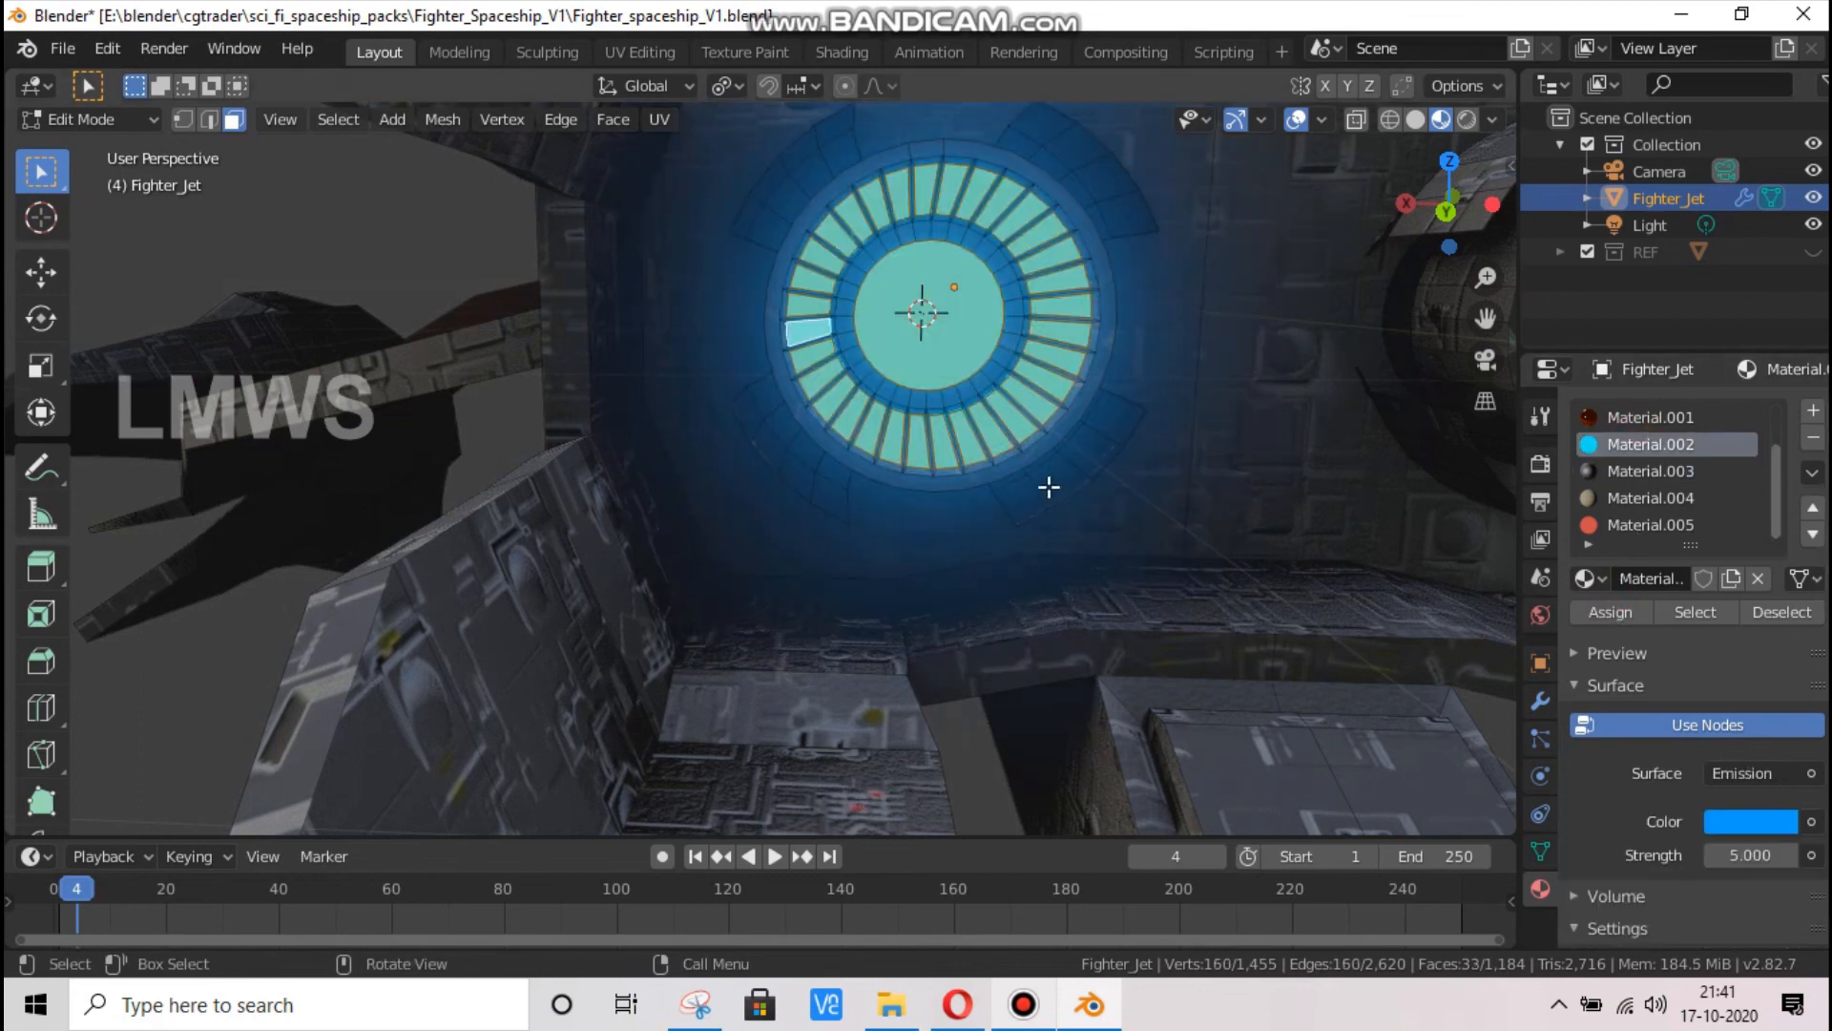
scroll(1051, 487, down, 5)
key(alt+a)
key(Tab)
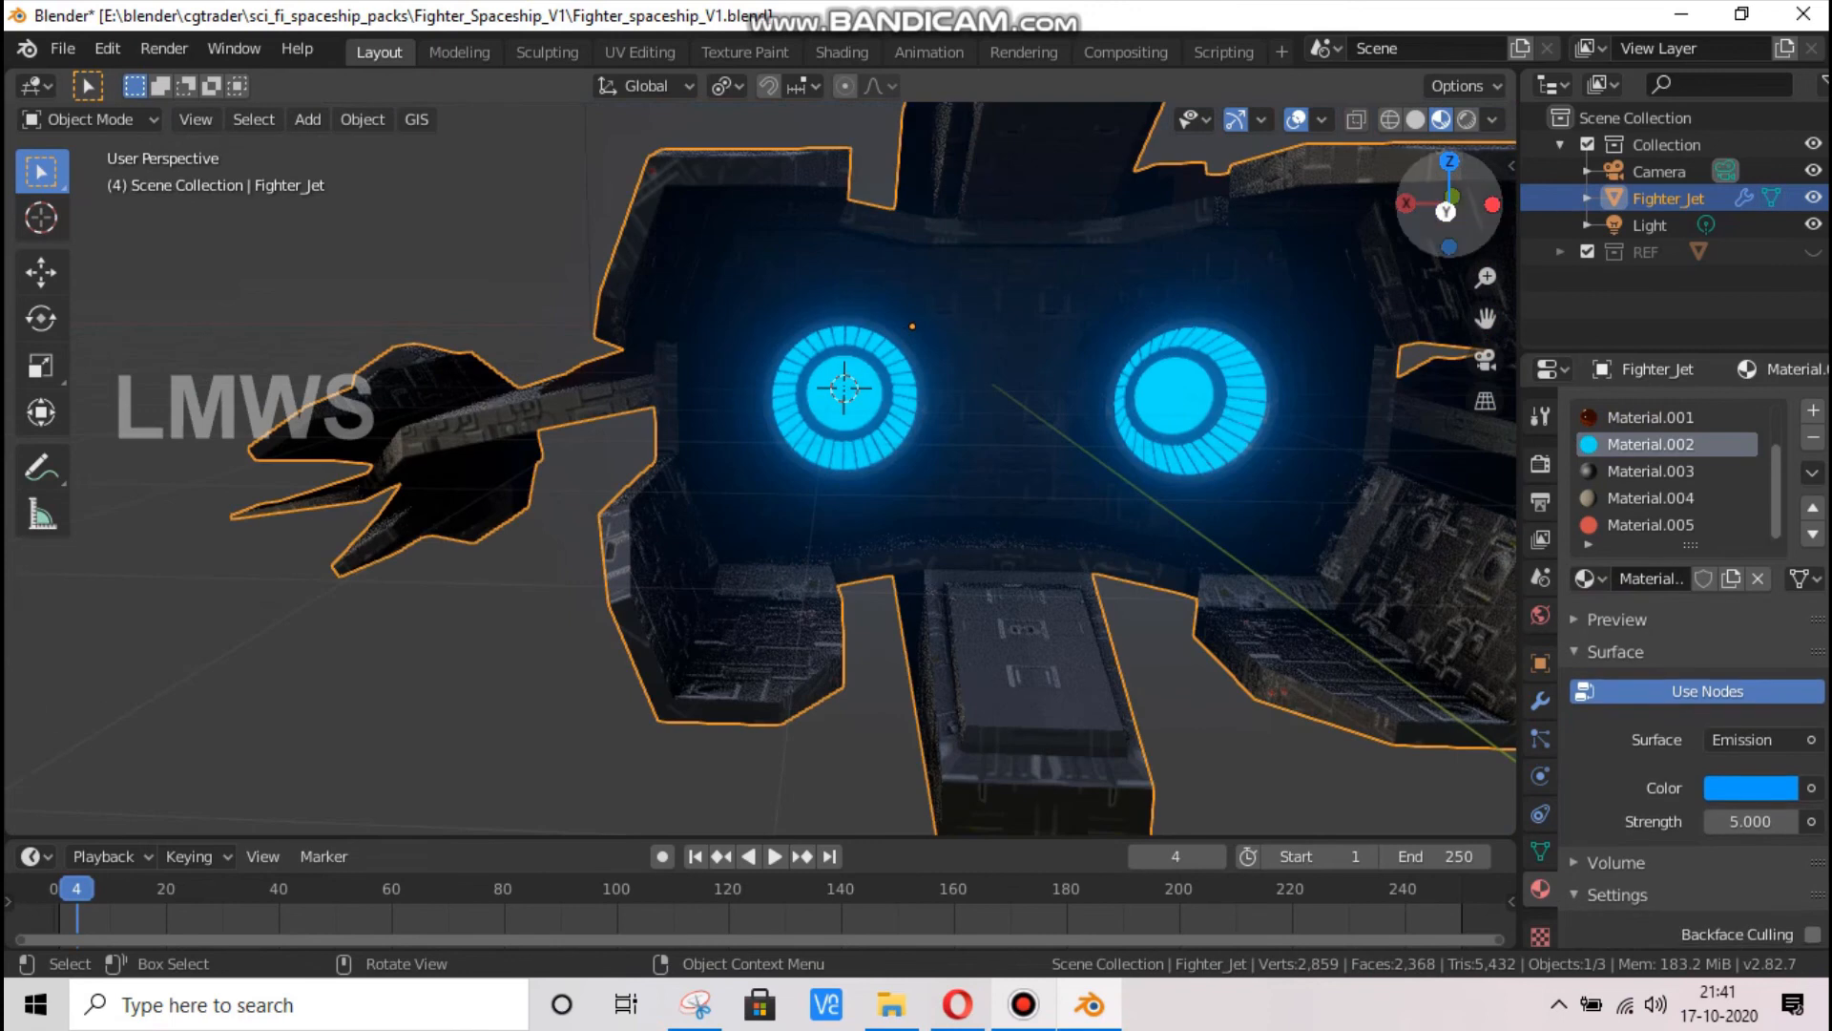
Save the spaceship file with the textured exhausts
drag(1444, 212, 625, 581)
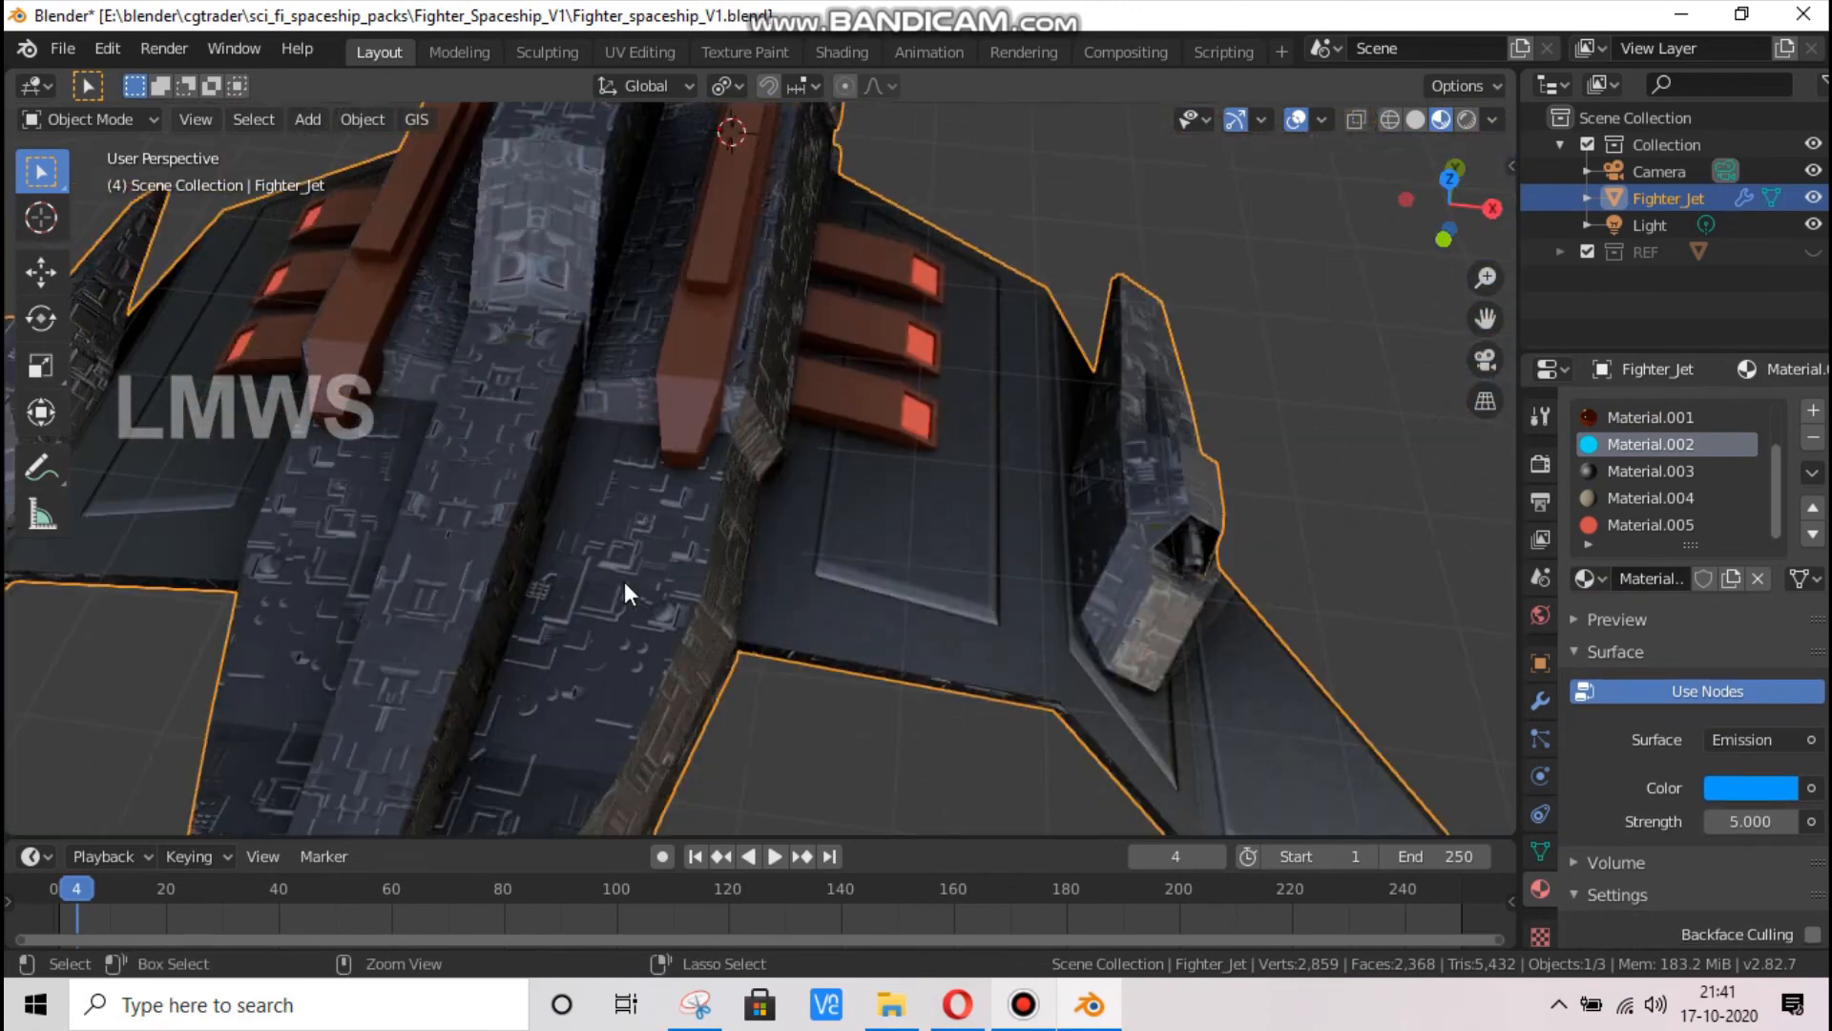
key(ctrl+s)
scroll(996, 376, down, 2)
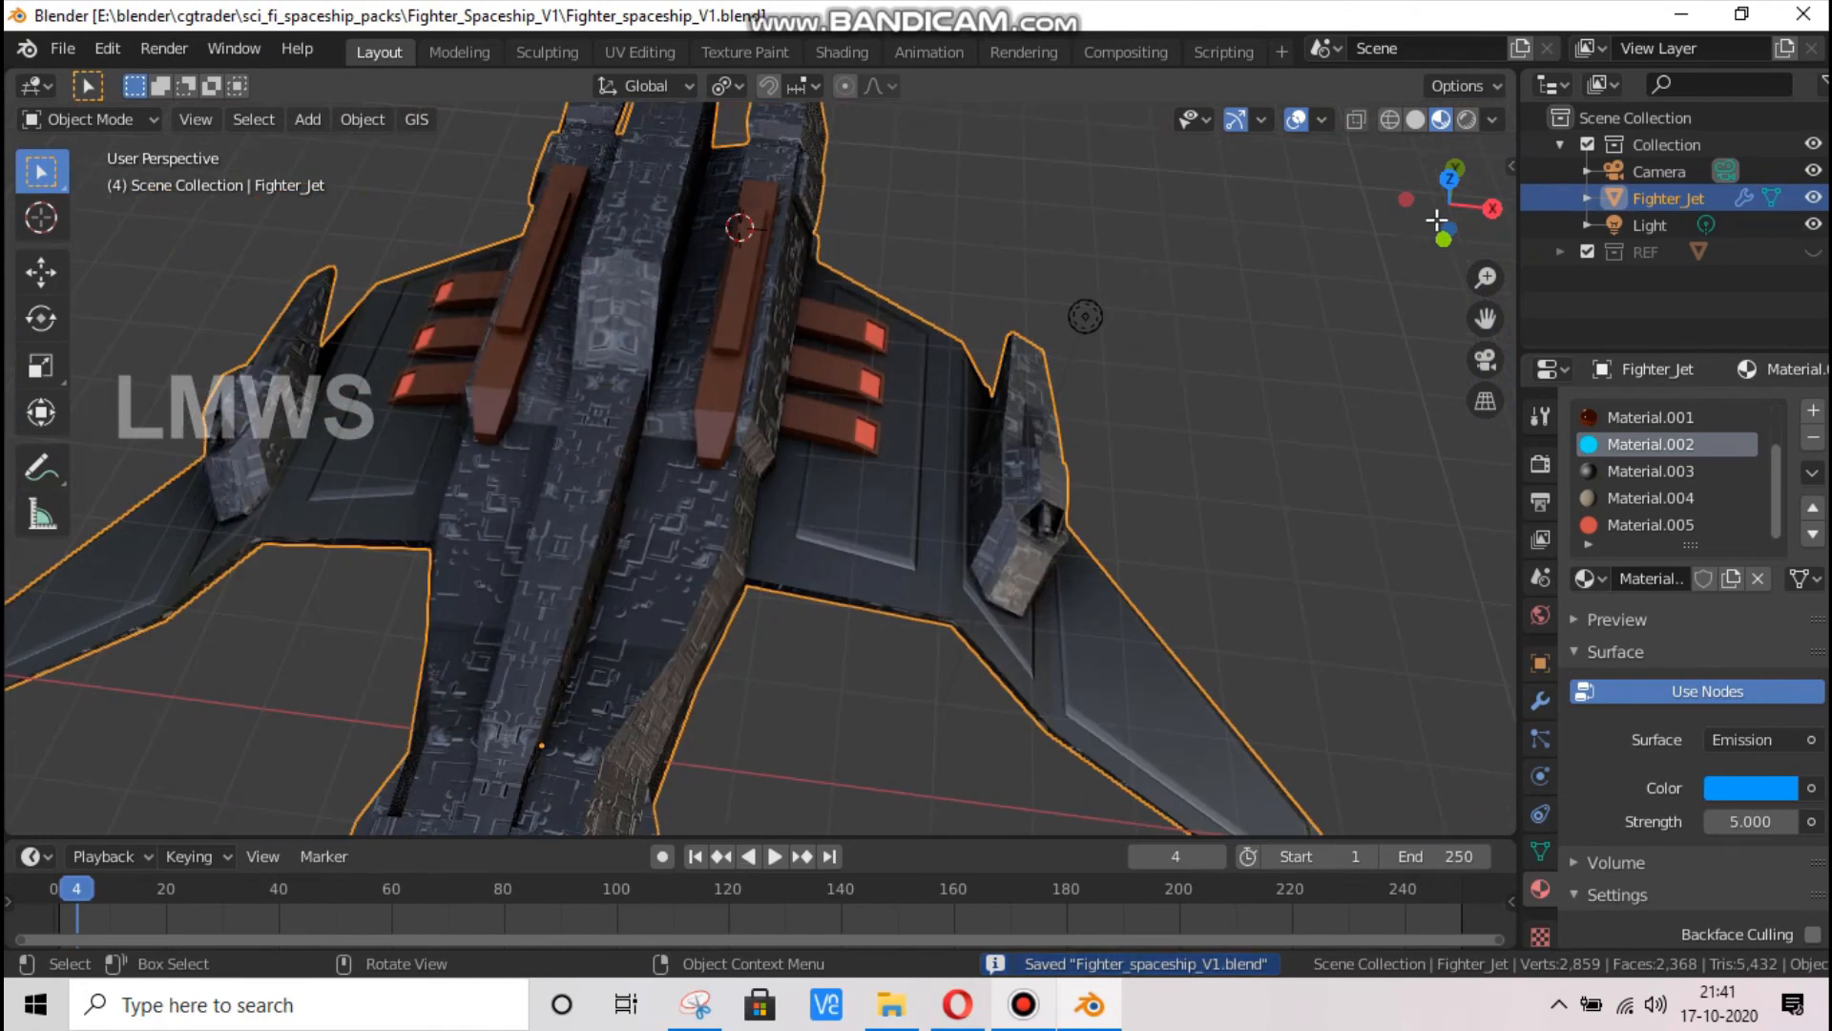
Examine the textured ship from above, the side and the front, and view it through the scene camera
drag(1441, 229, 1145, 482)
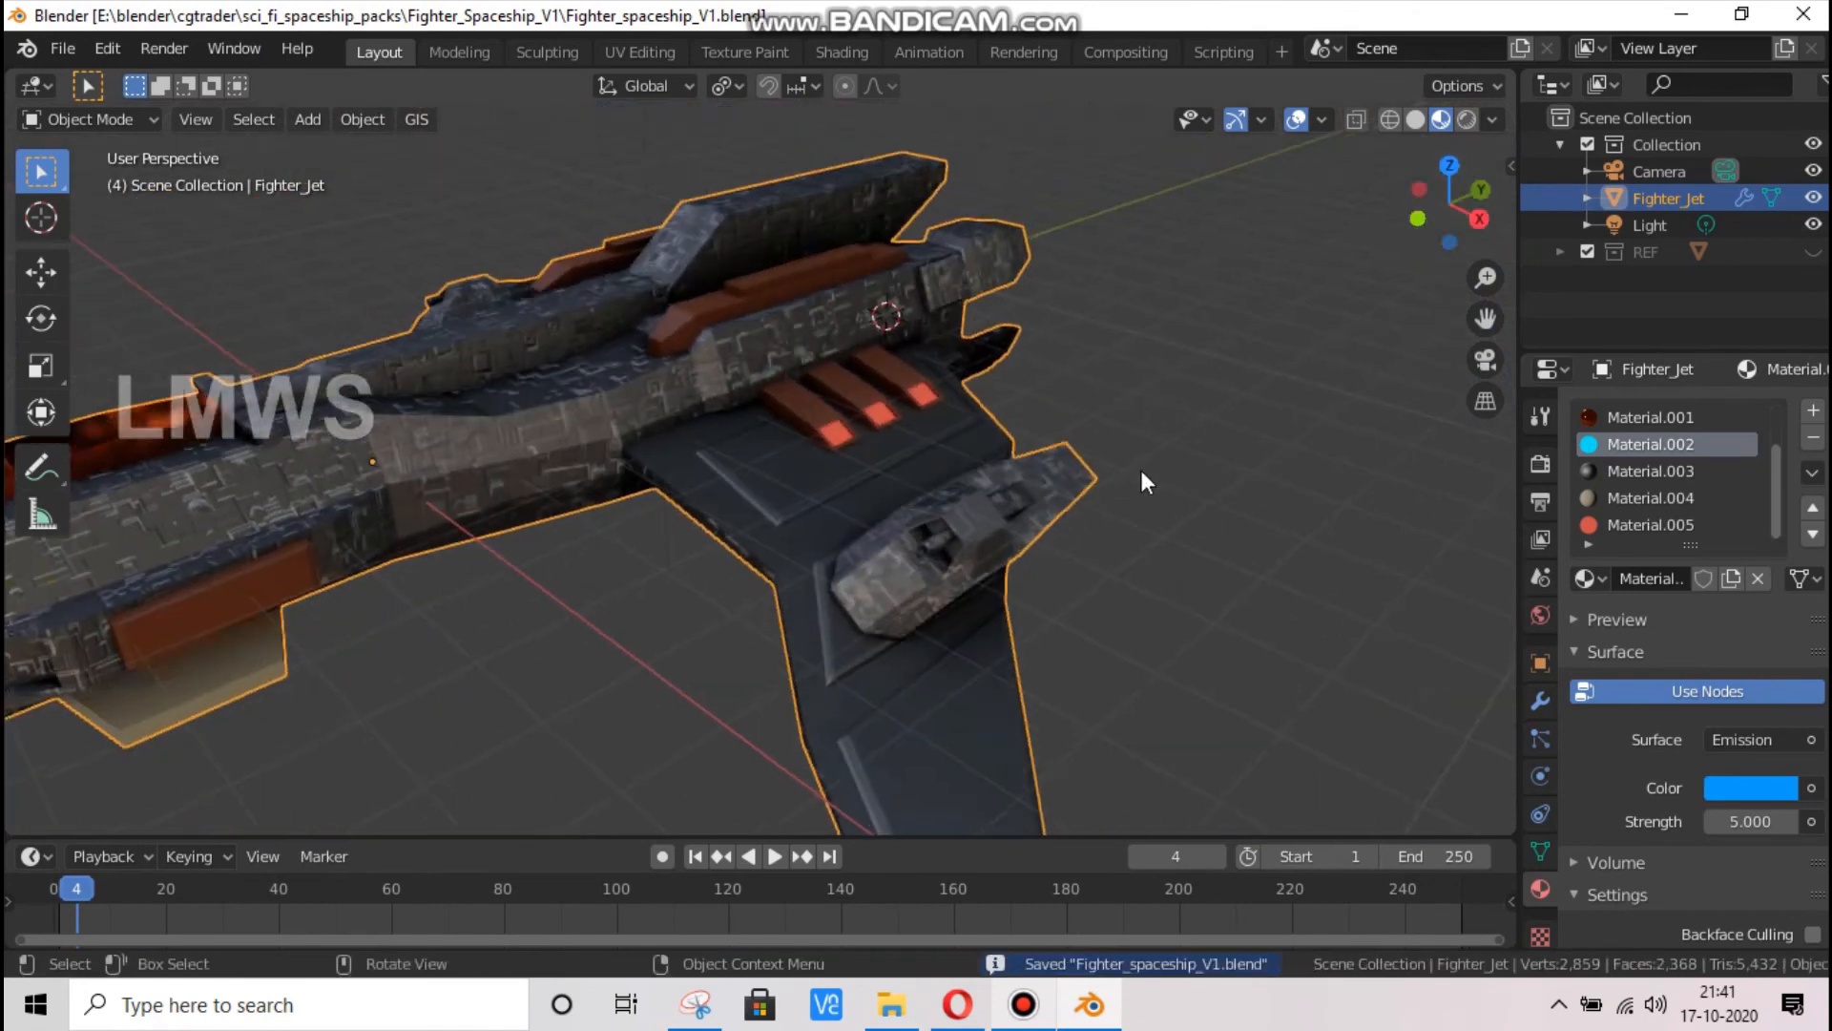
scroll(1145, 483, down, 3)
drag(1438, 216, 919, 474)
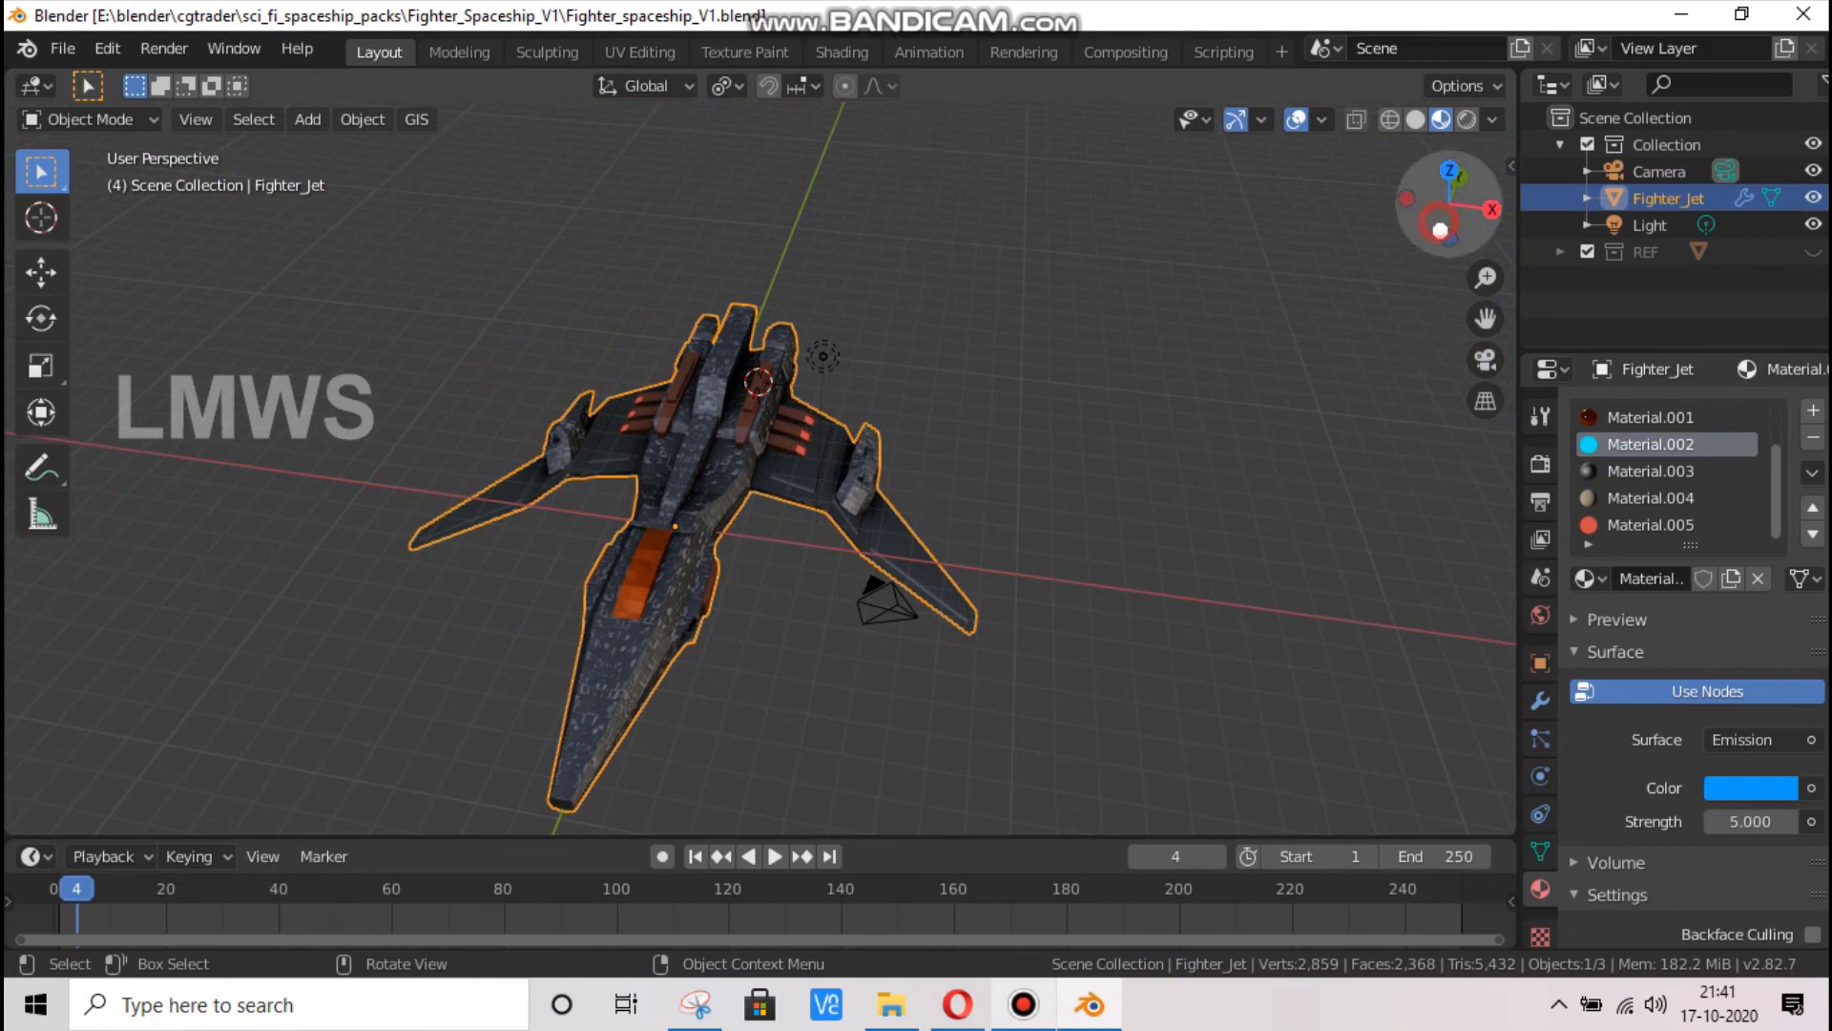
drag(1439, 223, 809, 479)
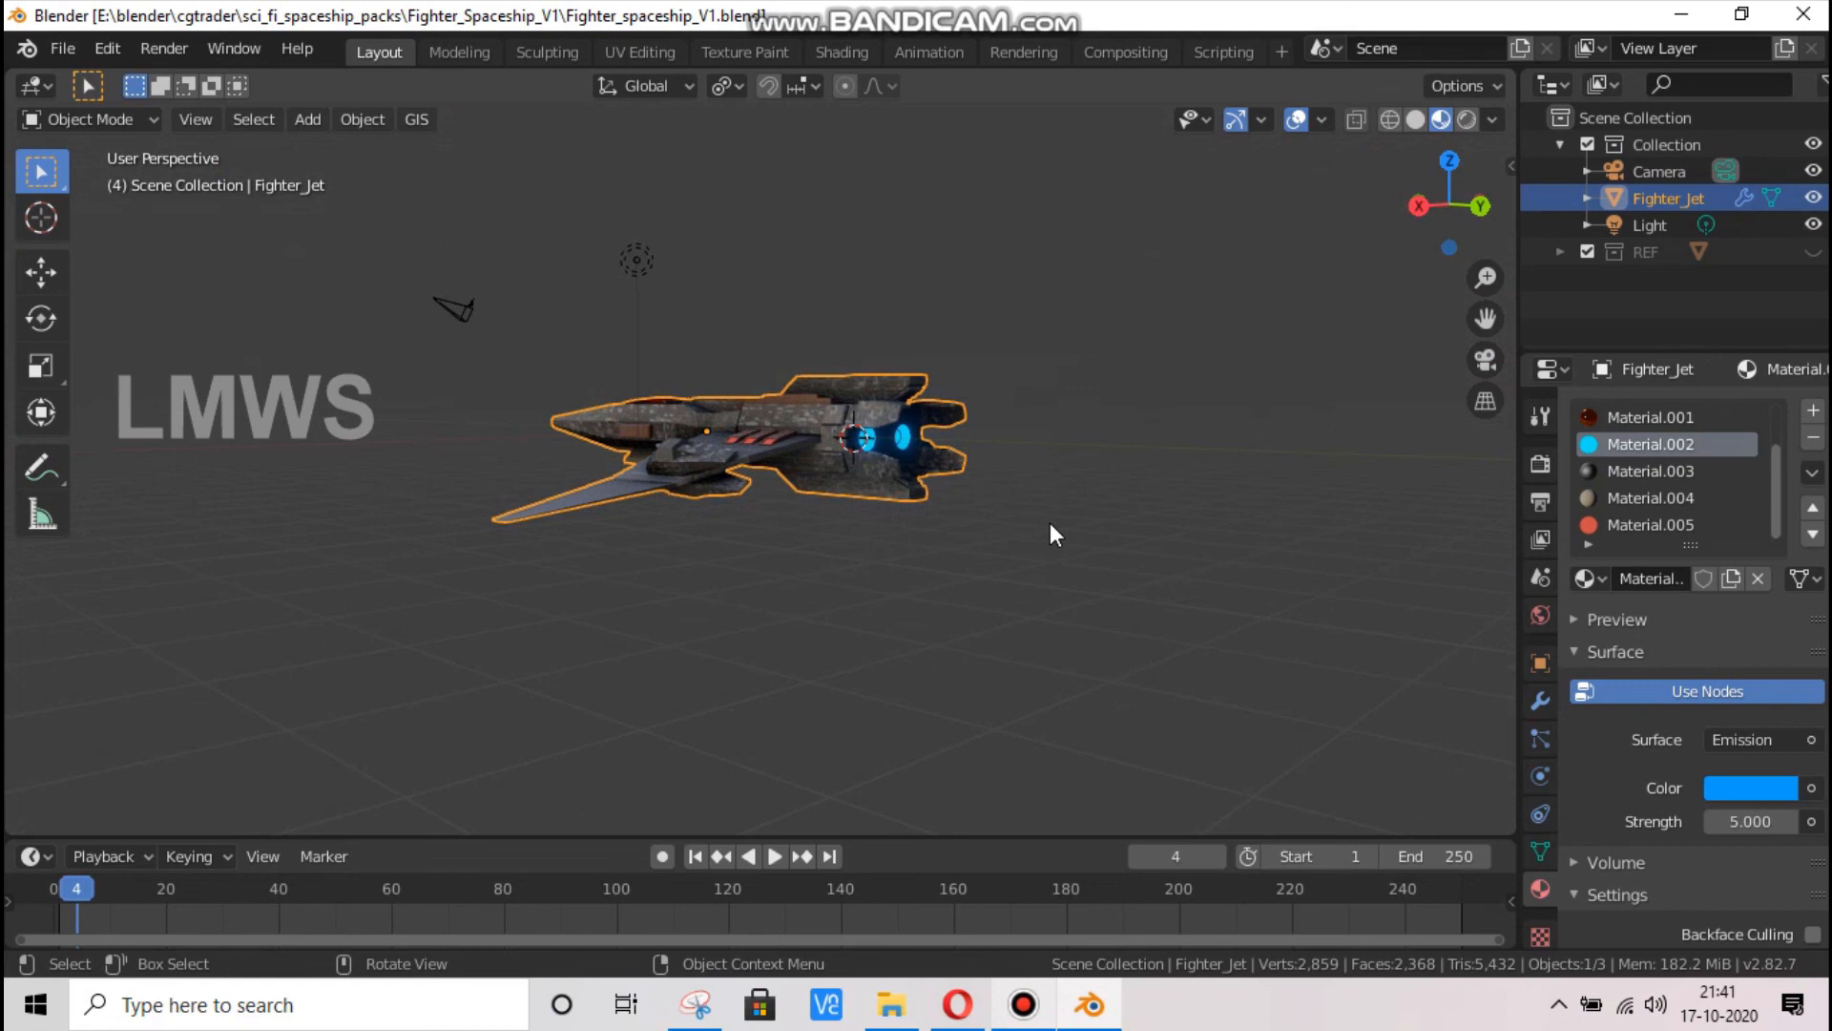
scroll(937, 460, up, 2)
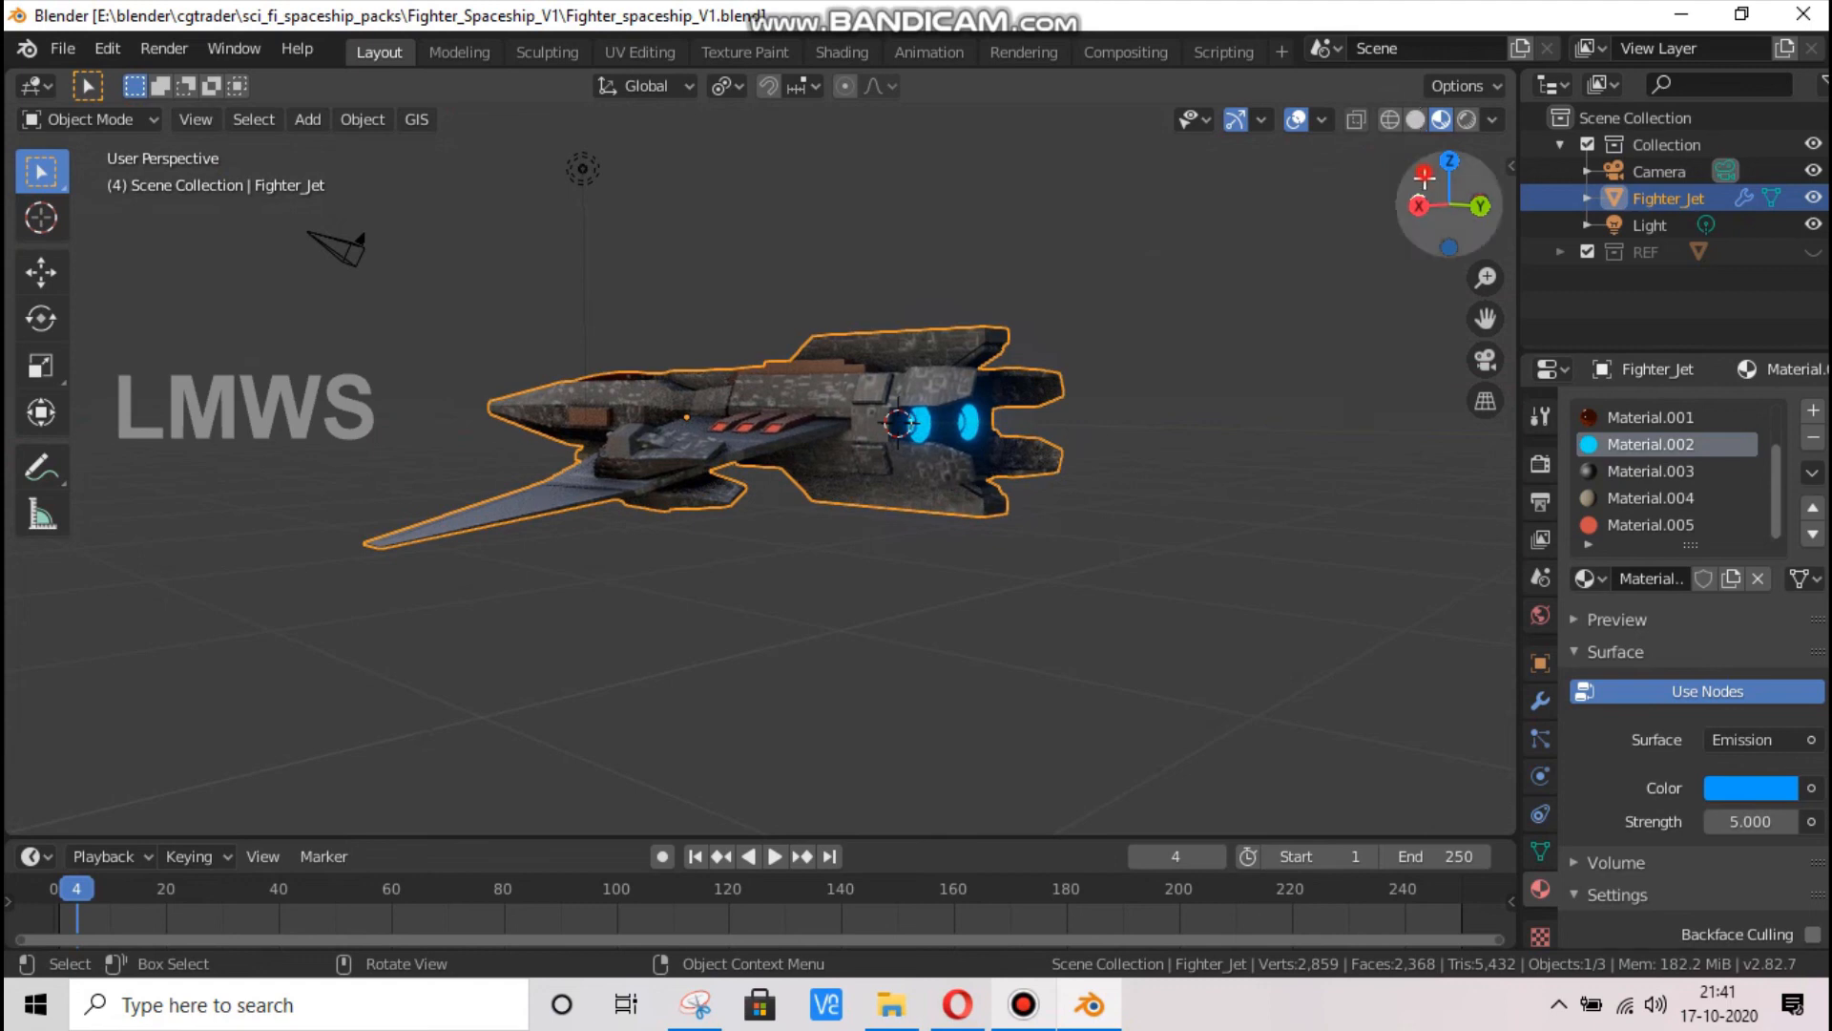
drag(1446, 205, 1379, 278)
drag(730, 277, 1061, 264)
scroll(1037, 278, down, 3)
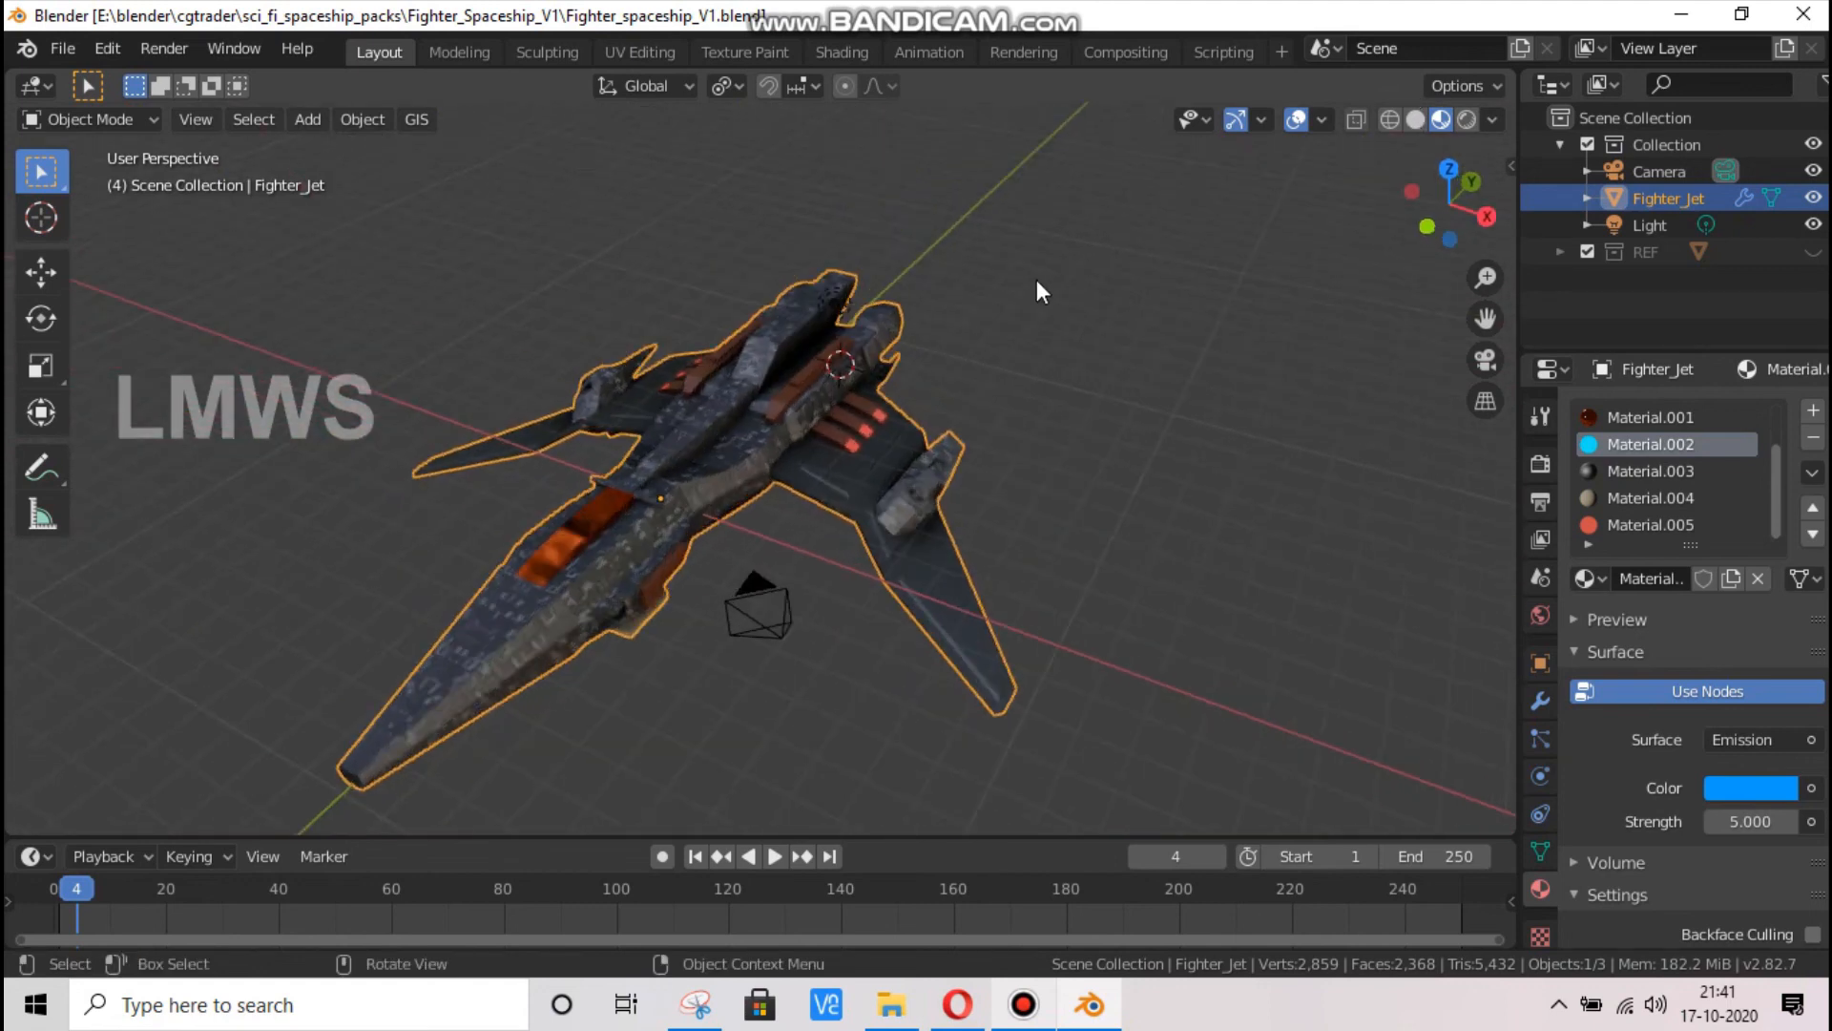
key(KP_0)
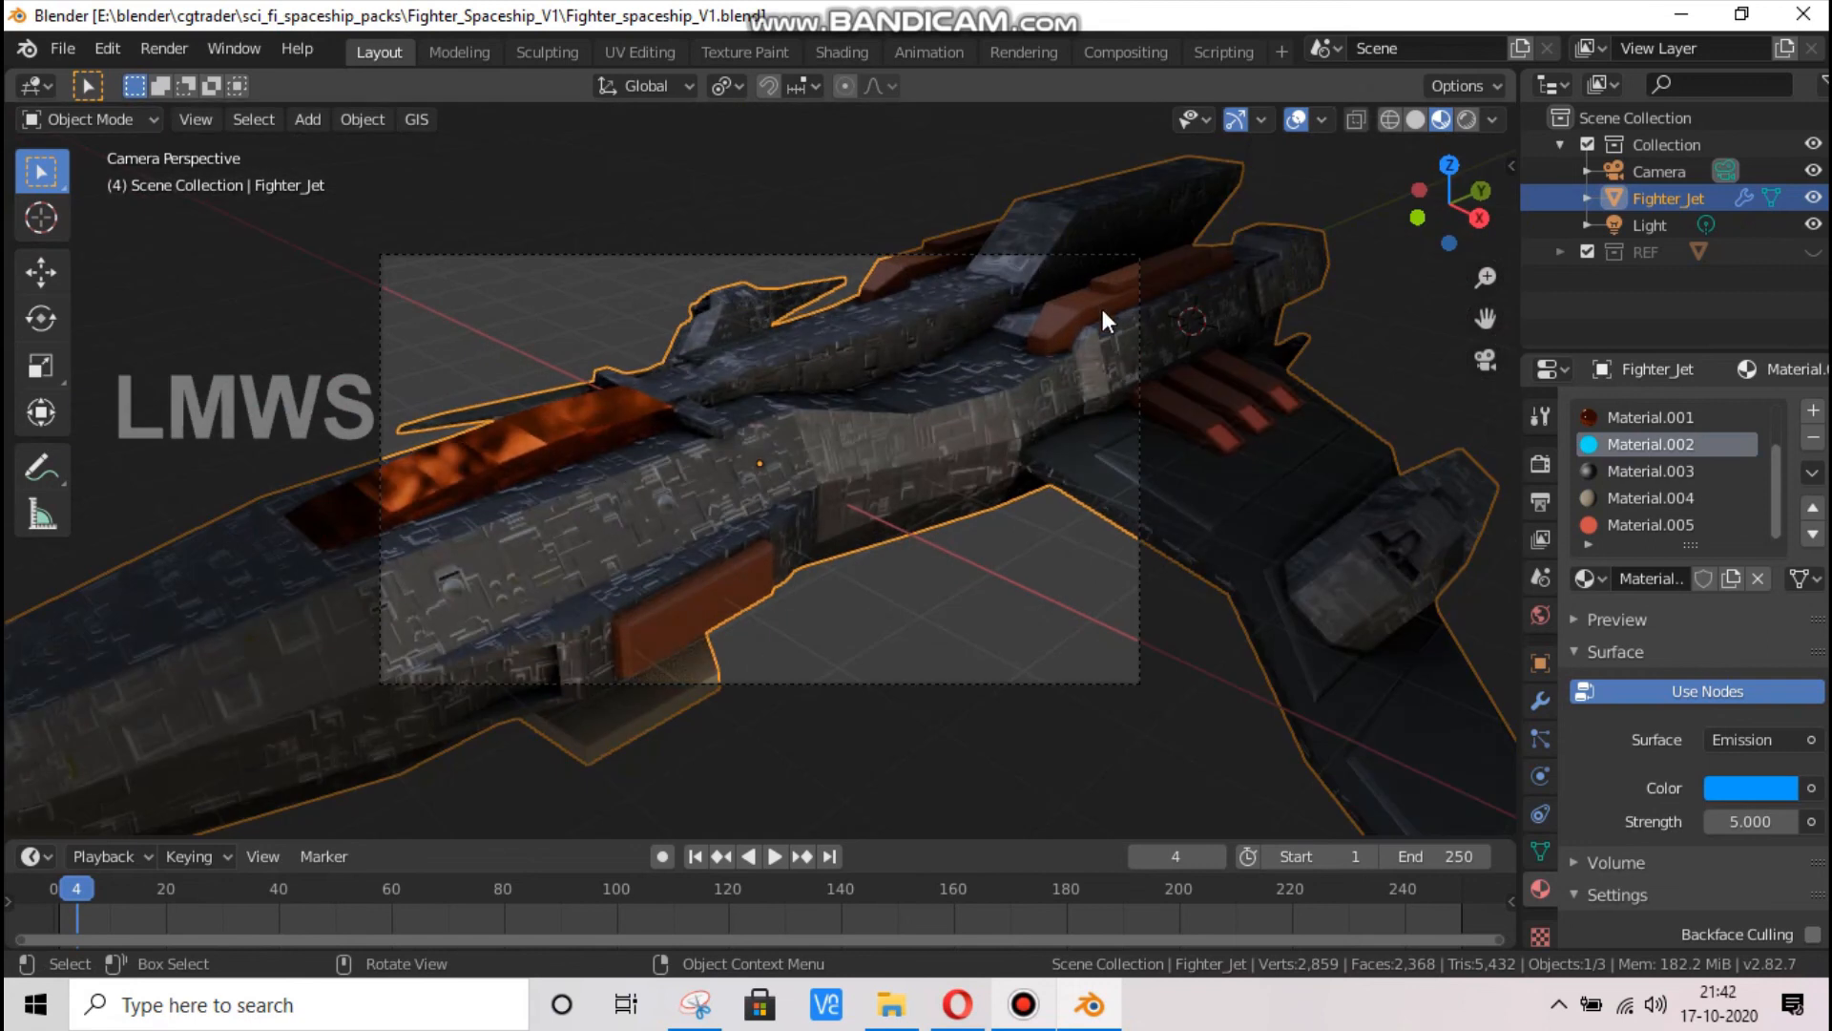